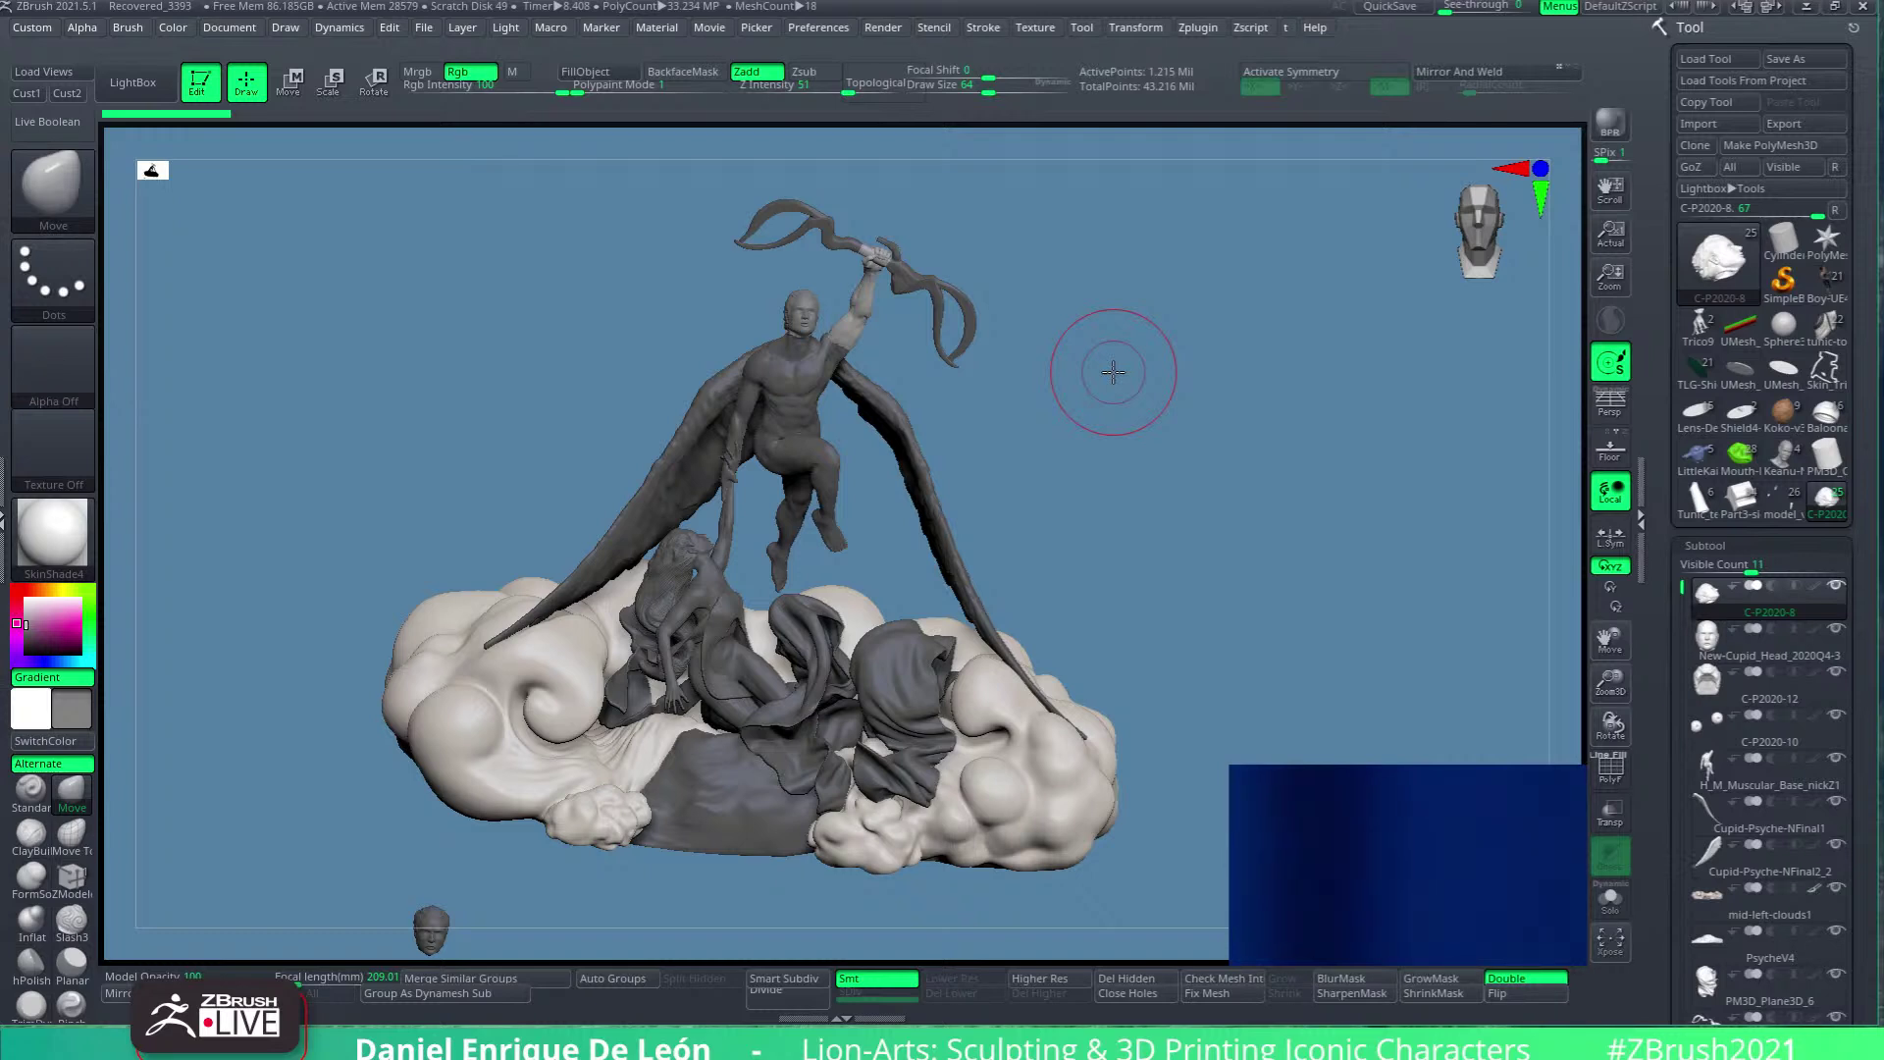
Make the detached head below the cloud base, New-Cupid_Head_2020Q4-3, the active subtool
mouse_move(1717, 257)
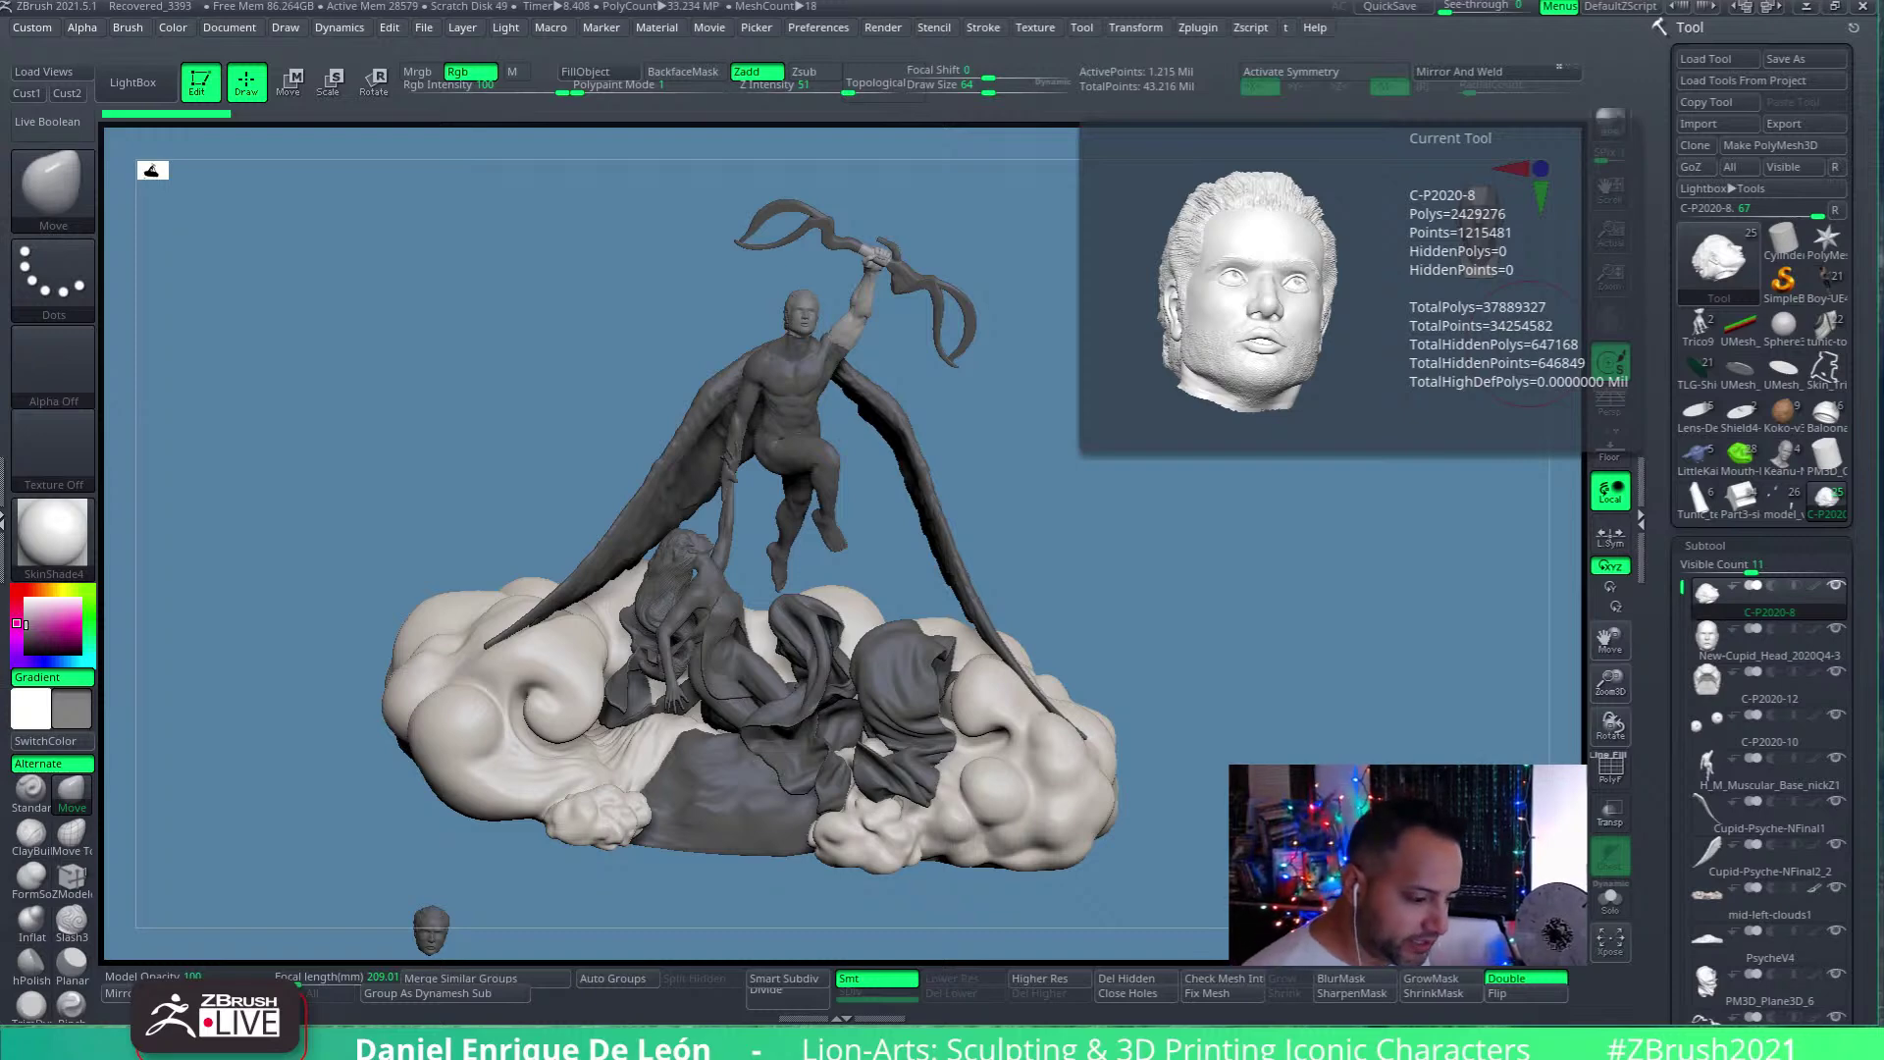
left_click_drag(1233, 568, 1304, 610)
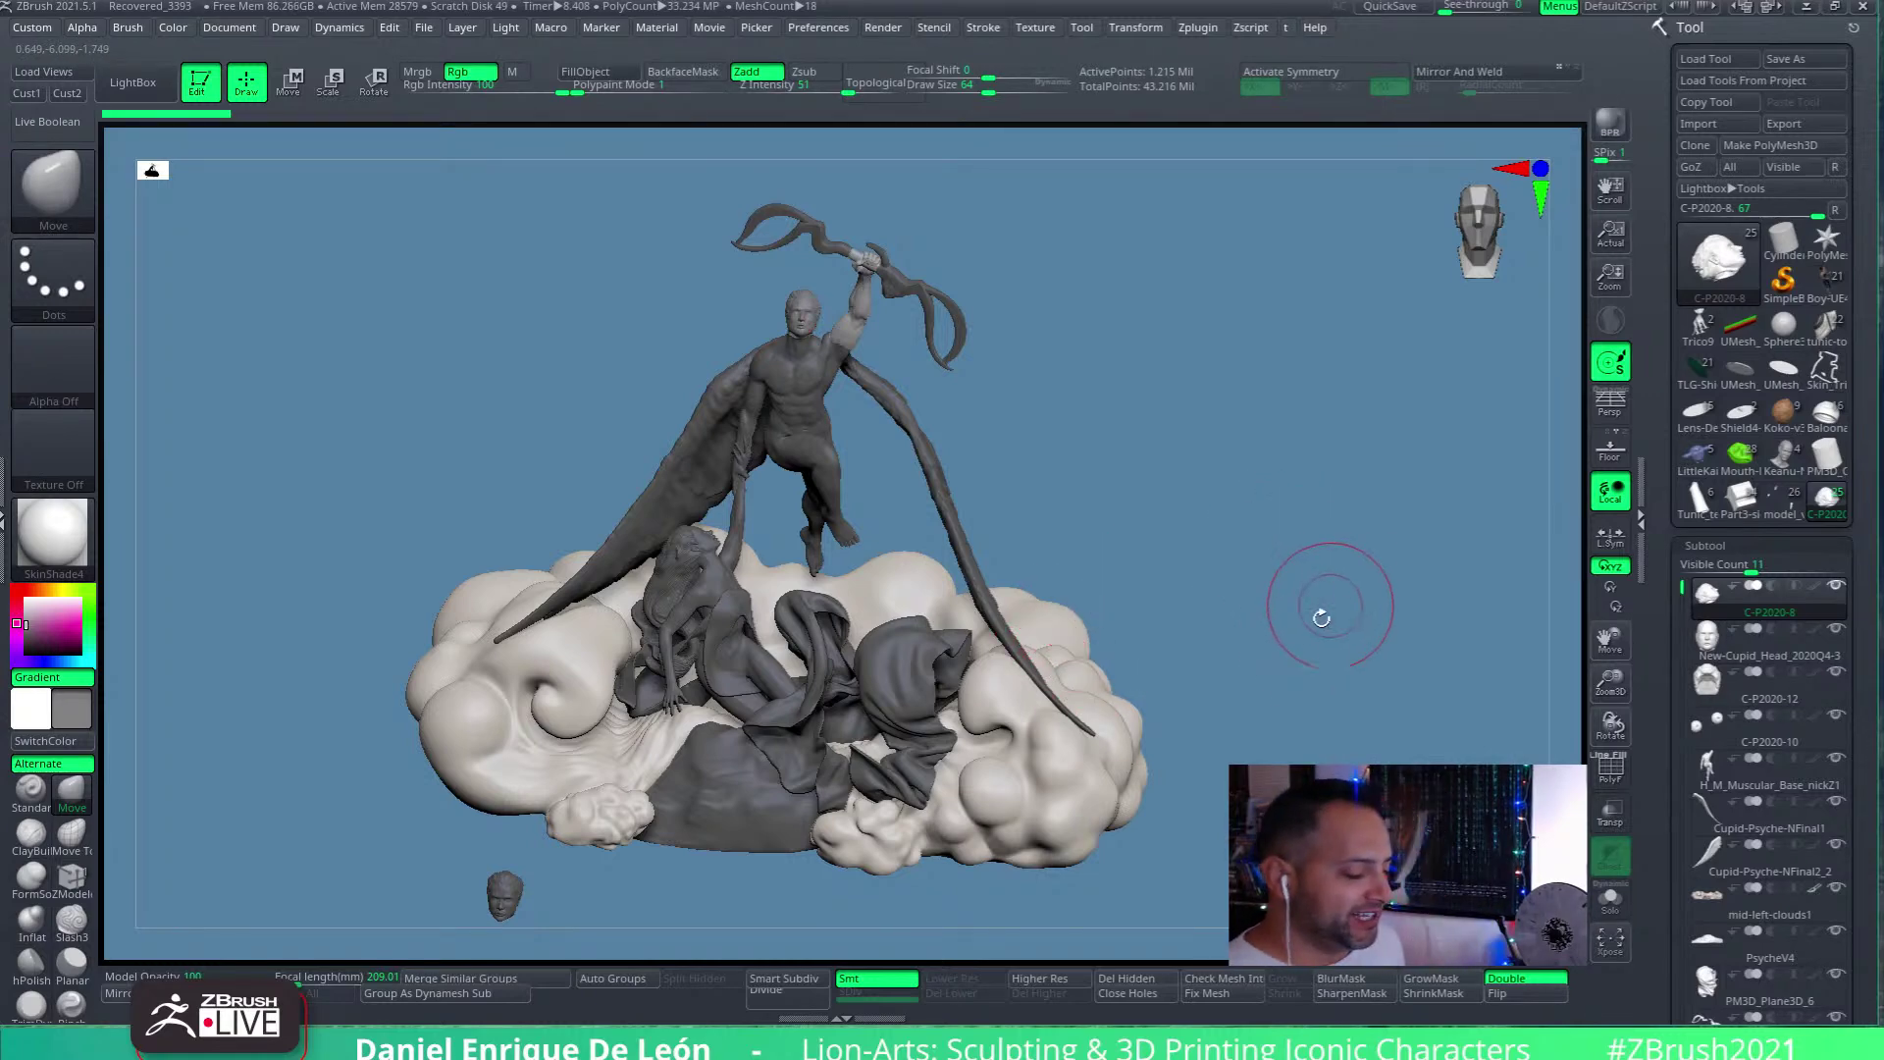
mouse_move(1270, 551)
left_mouse_down()
mouse_move(1303, 588)
mouse_move(1297, 550)
left_mouse_up()
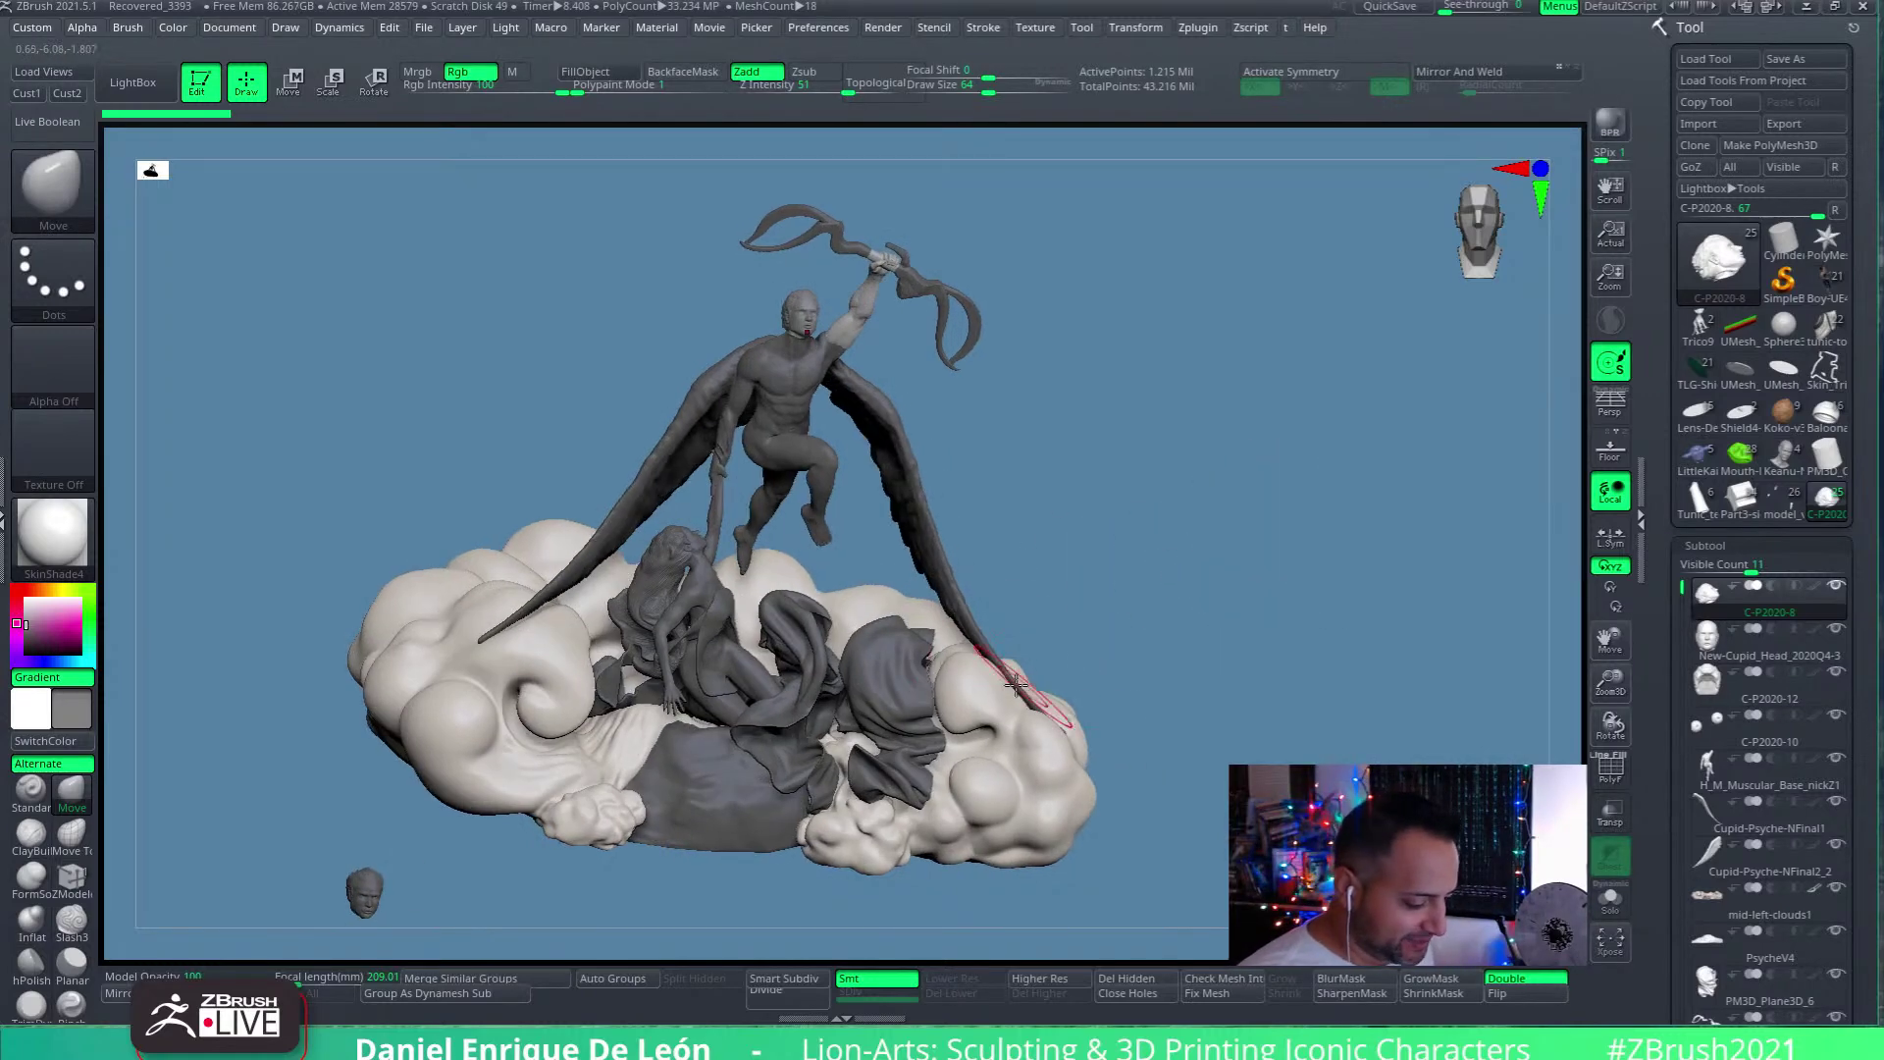
mouse_move(944, 662)
left_mouse_down("alt")
mouse_move(1118, 677)
mouse_move(1153, 521)
left_mouse_up("alt")
mouse_move(1066, 705)
right_mouse_down("alt")
mouse_move(1078, 653)
mouse_move(1112, 658)
right_mouse_up("alt")
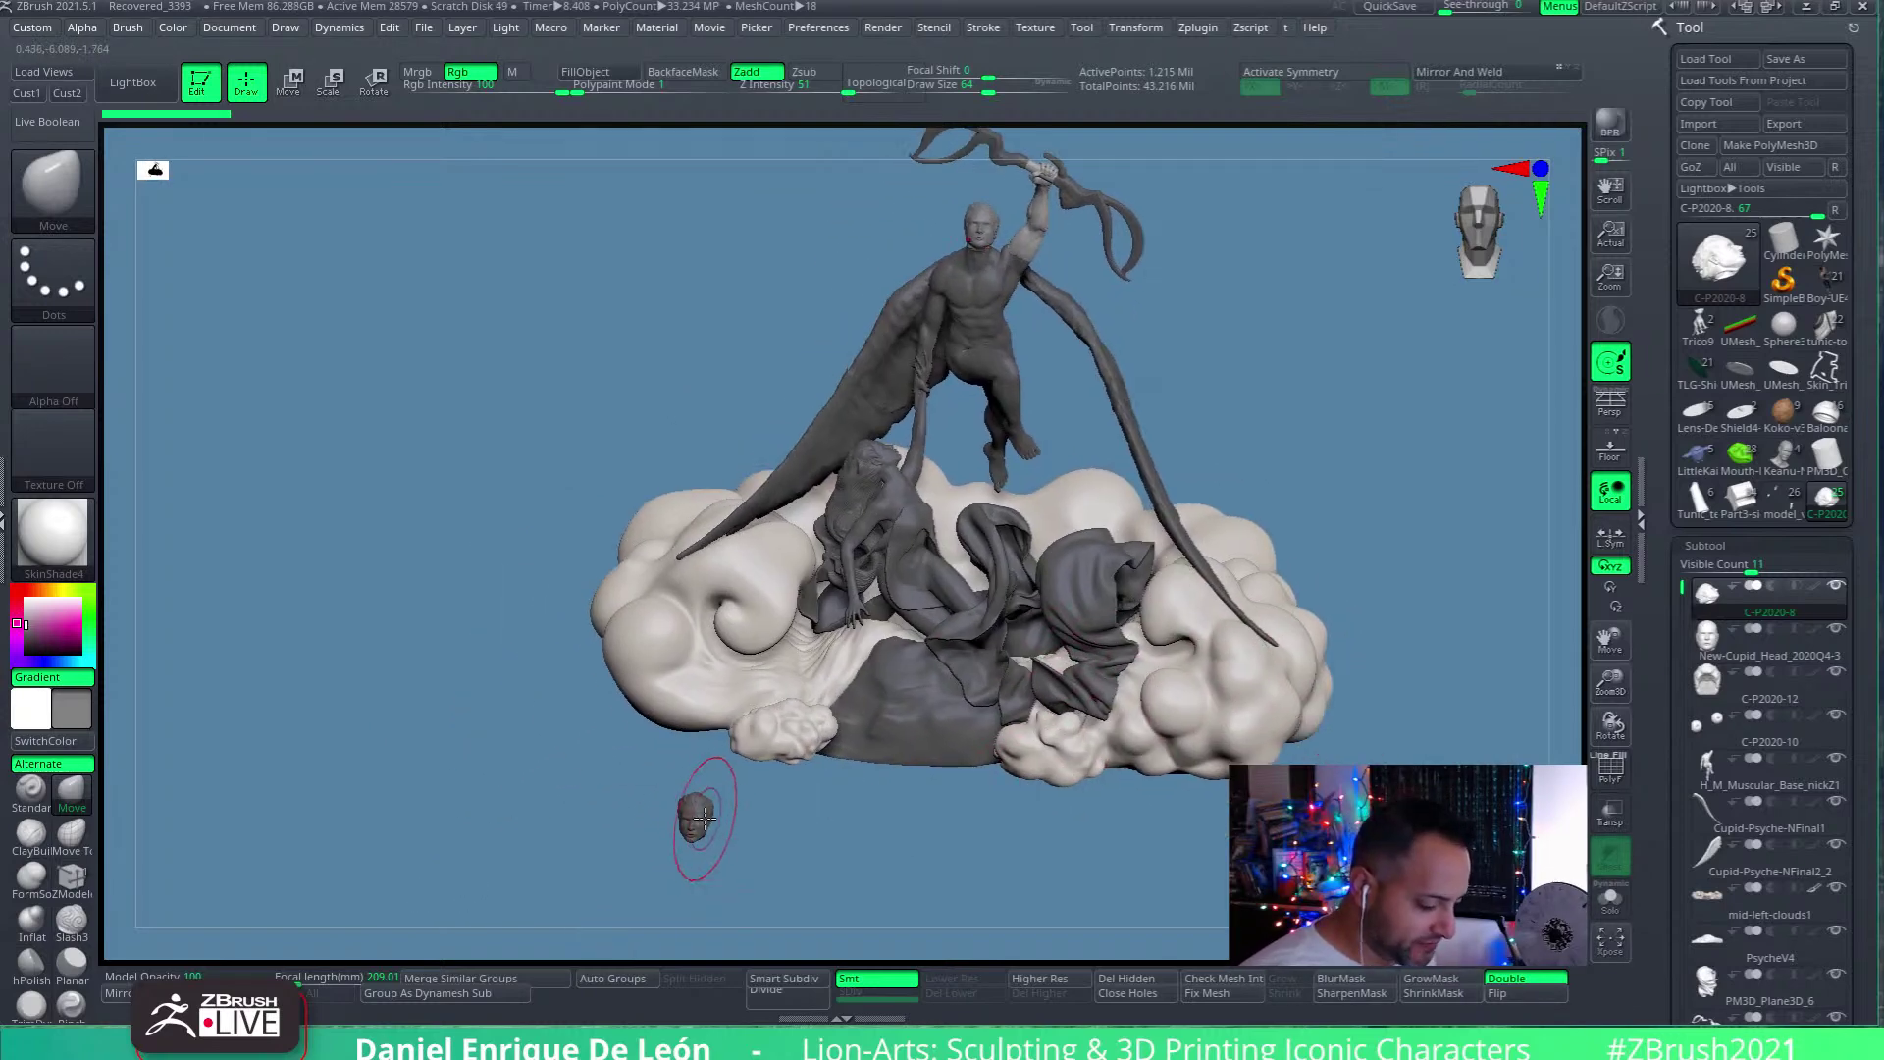
right_click_drag(696, 810, 647, 834)
left_click(635, 839, "alt")
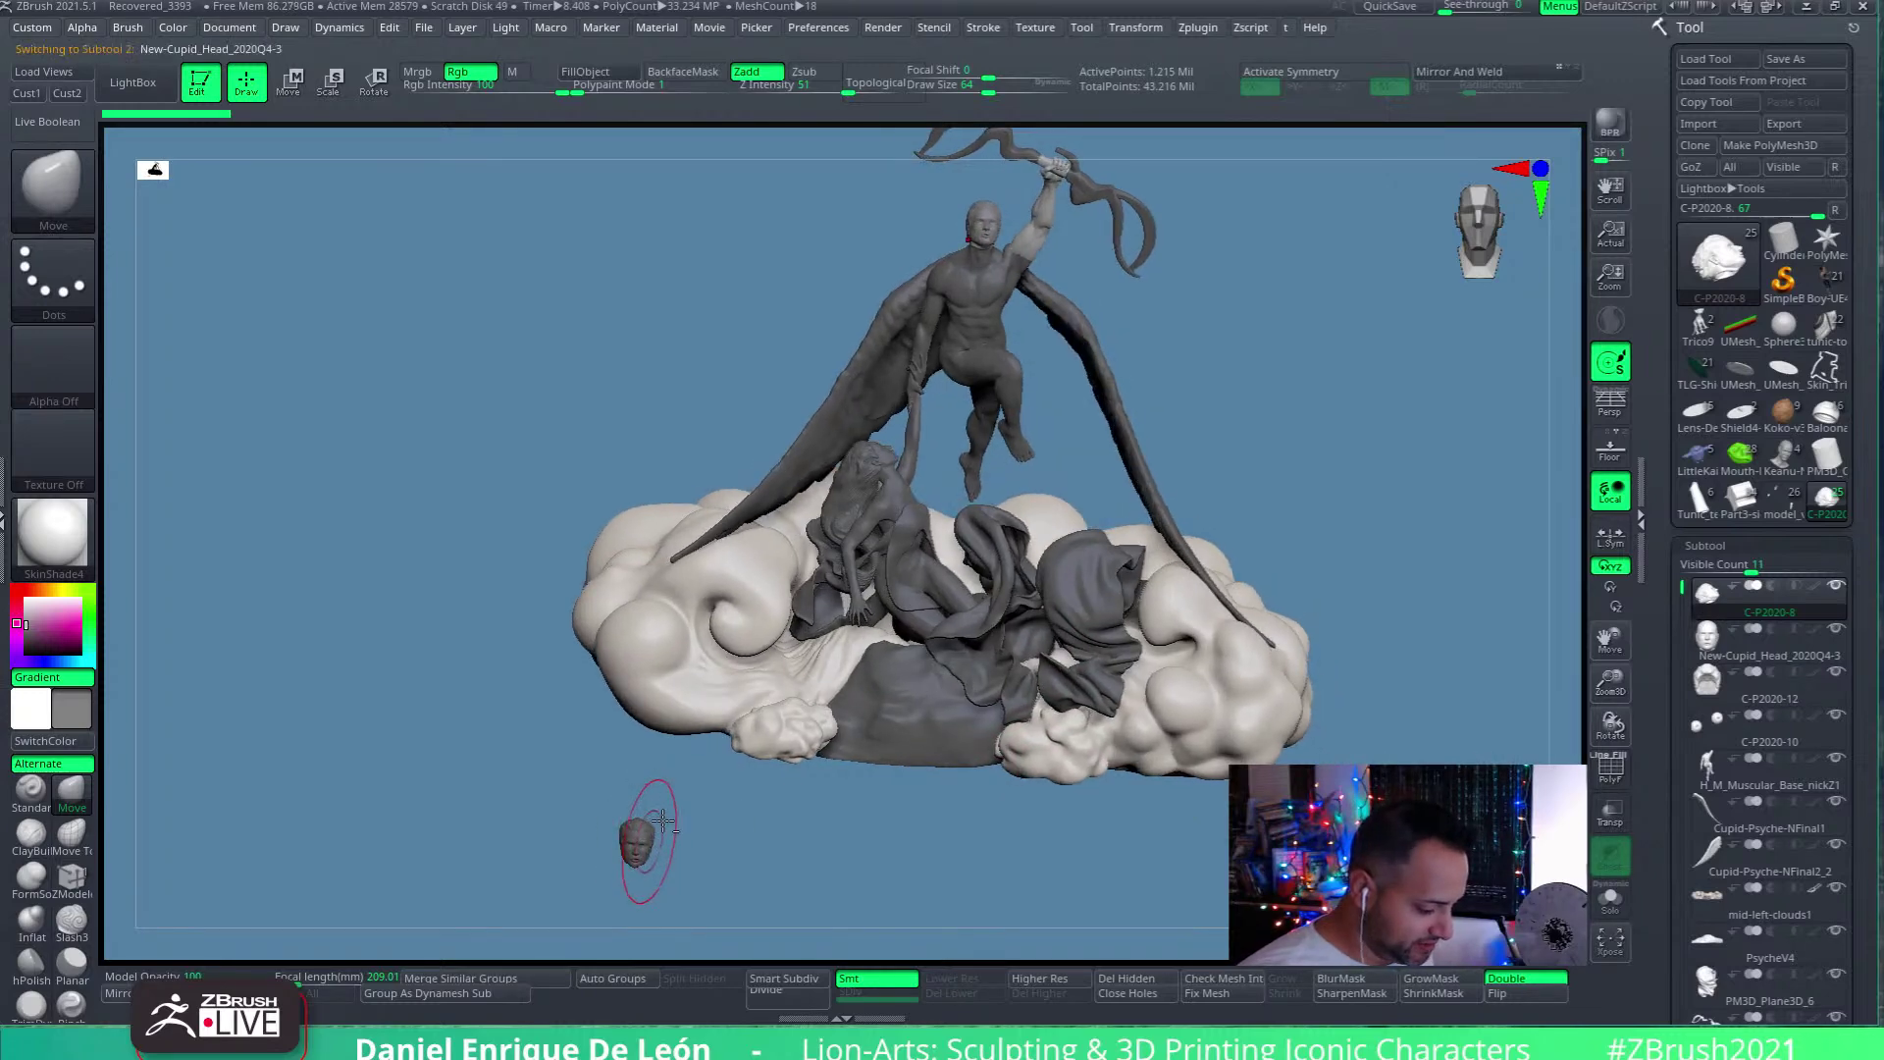
right_click_drag(872, 834, 970, 787, "alt")
right_click_drag(1217, 714, 1015, 824, "alt")
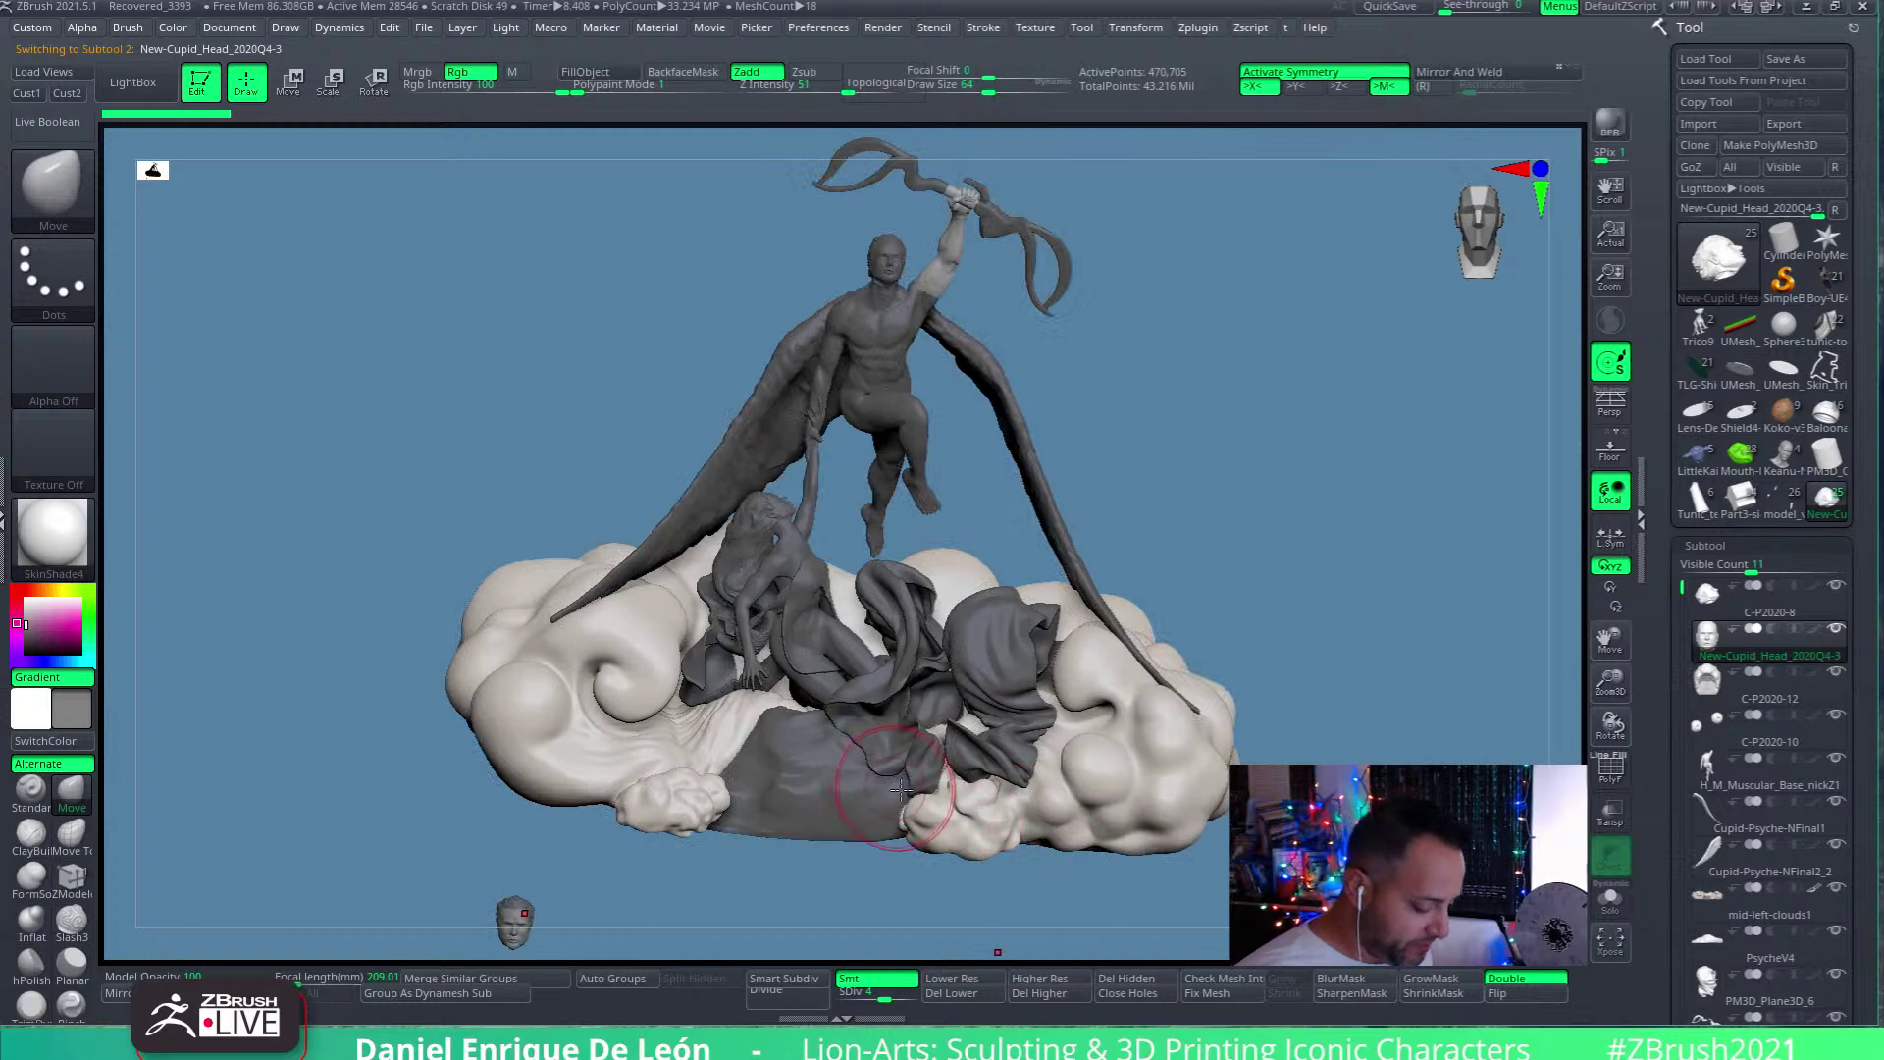
Frame the detached head and select its eyeball subtool C-P2020-10, checking the gaze from the front and side
key("f")
right_click_drag(993, 679, 1033, 693)
left_click(1709, 732)
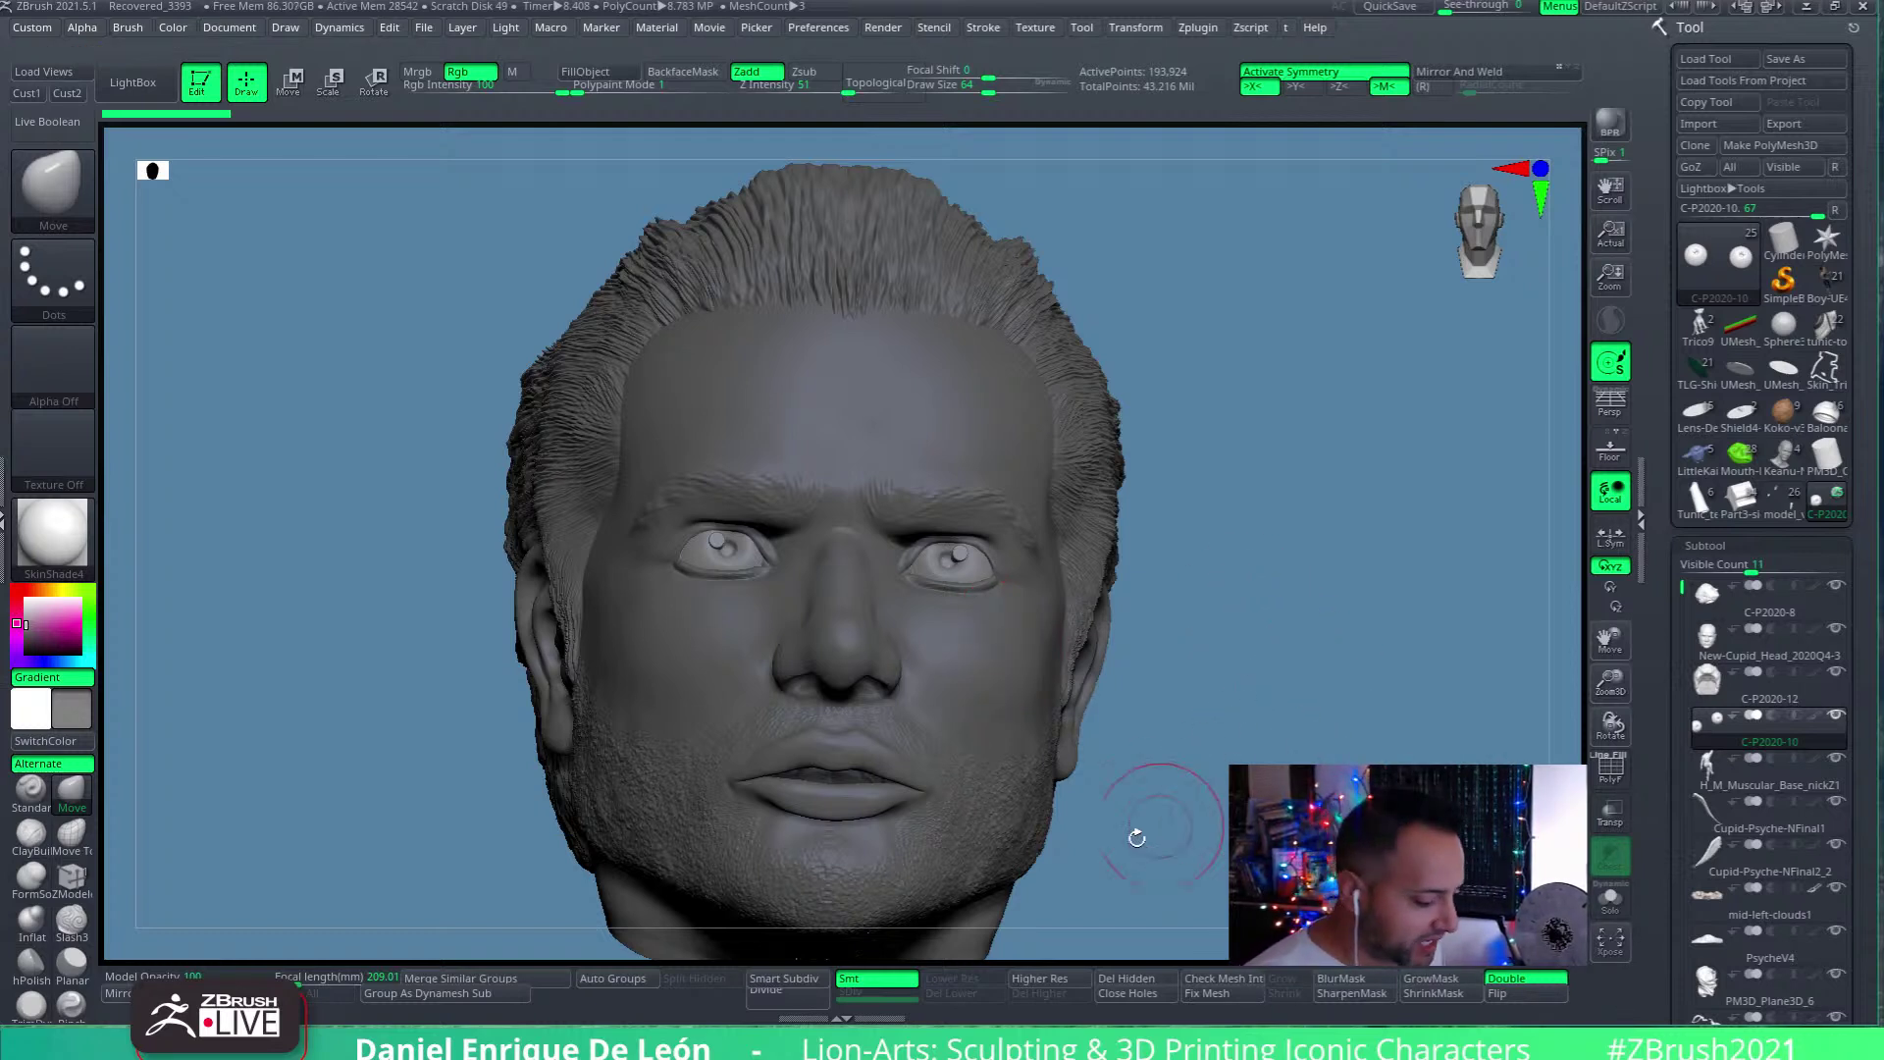
left_click_drag(981, 677, 1030, 552)
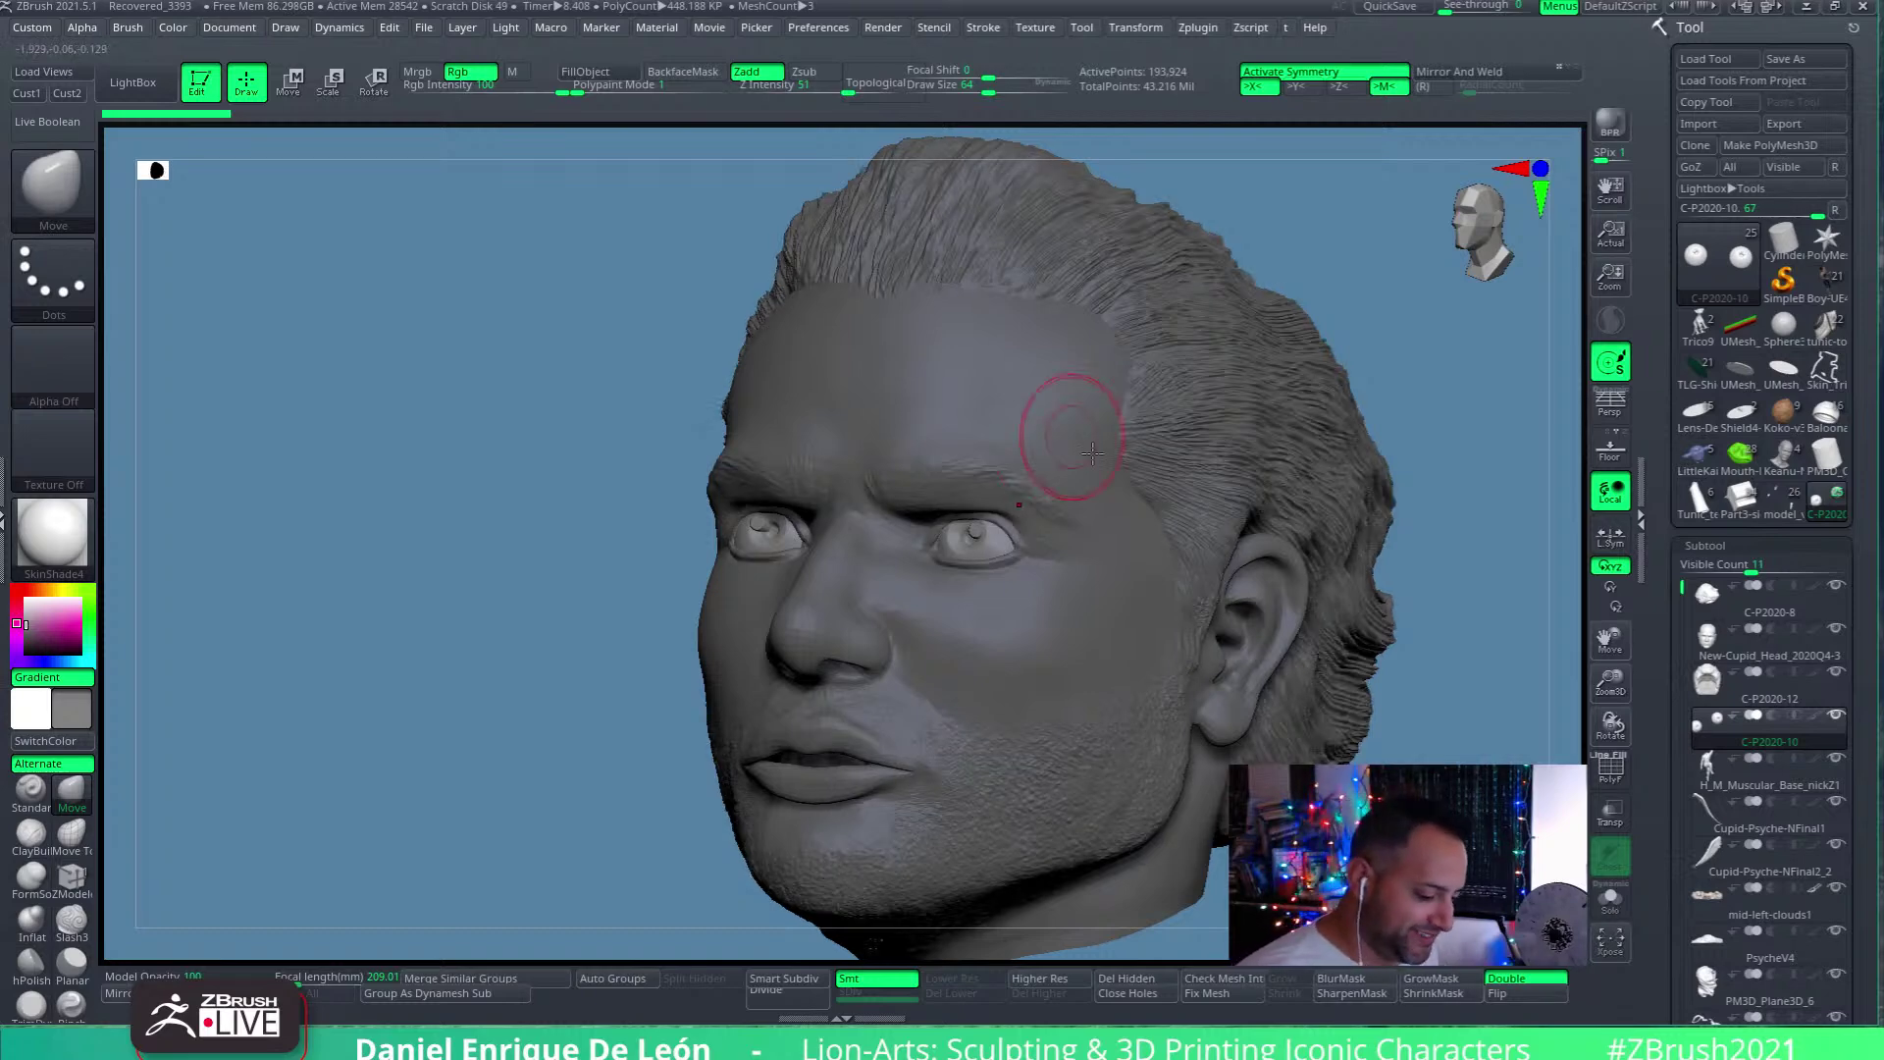
mouse_move(981, 530)
right_mouse_down()
mouse_move(975, 547)
mouse_move(1036, 581)
mouse_move(1010, 551)
mouse_move(1207, 534)
right_mouse_up()
Isolate the two eyeballs in Solo mode
left_click(1601, 898)
left_click(1601, 898)
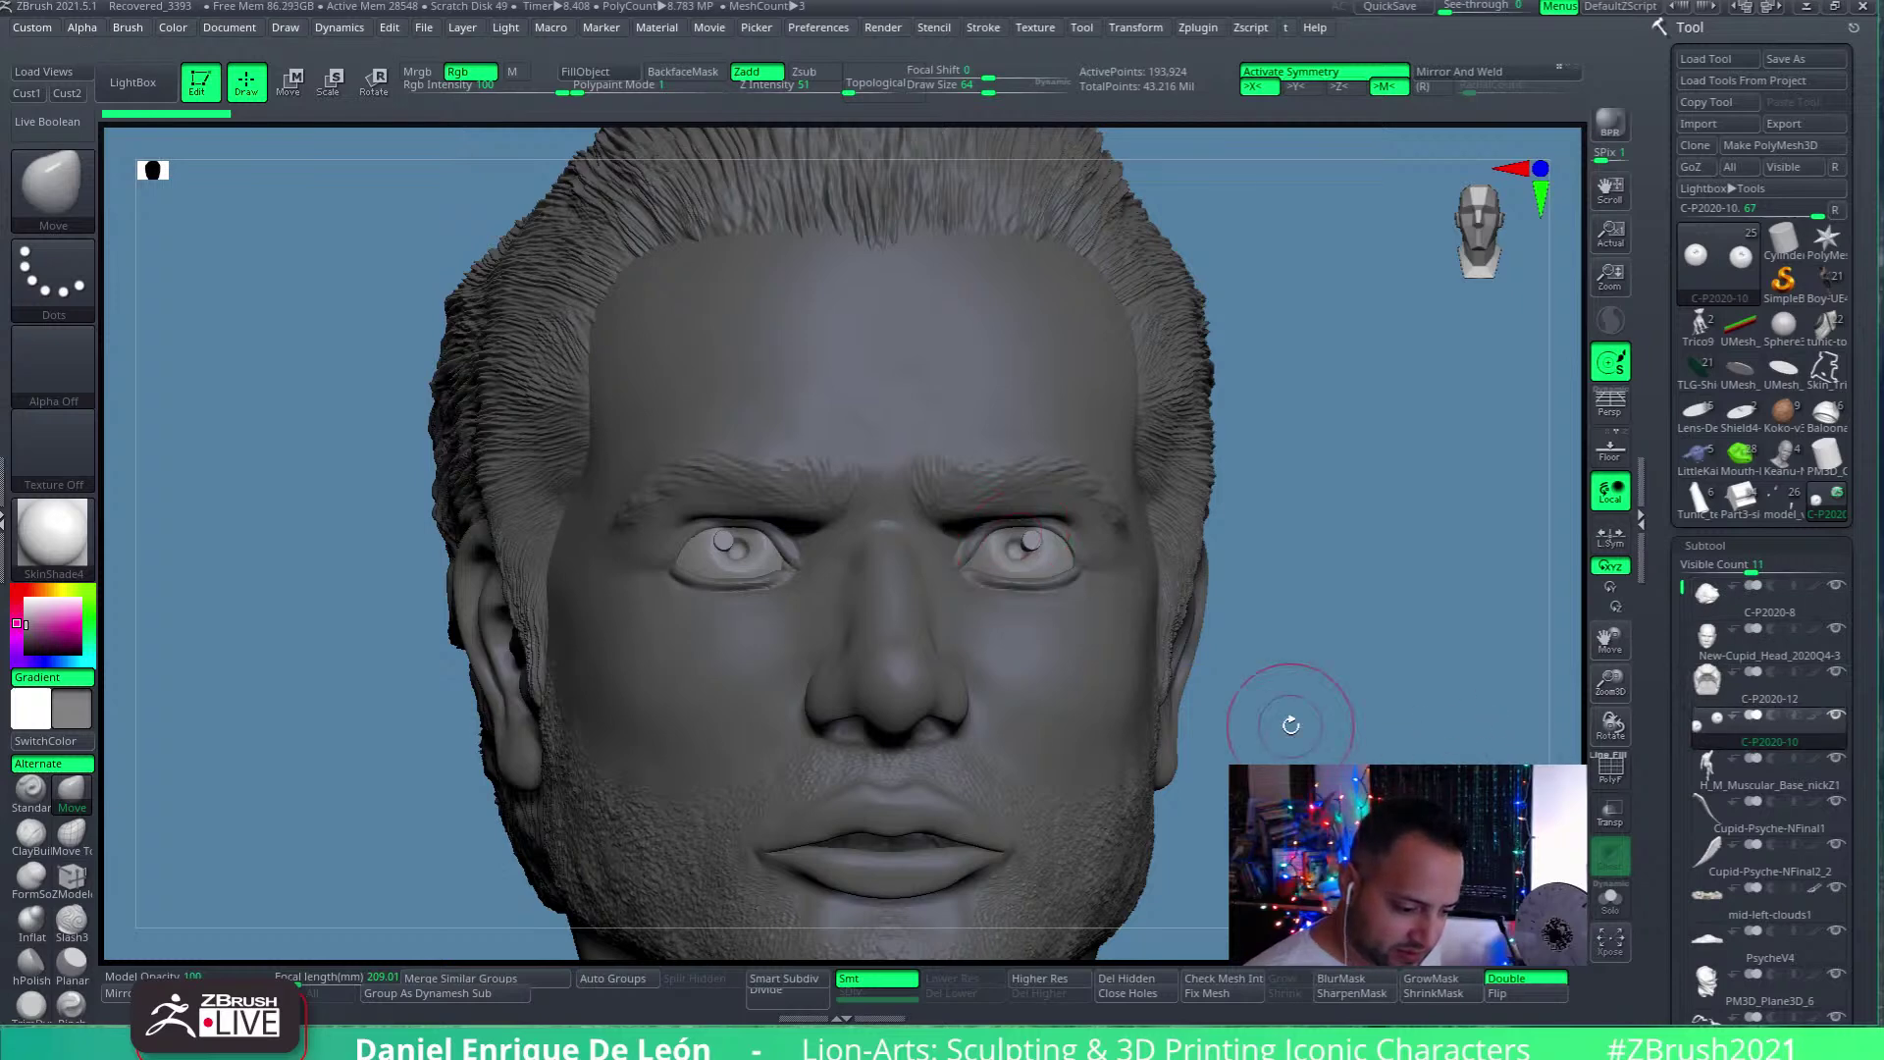
left_click(1605, 899)
right_click_drag(1282, 639, 1242, 675)
left_click_drag(1242, 675, 1374, 648)
left_click(1609, 899)
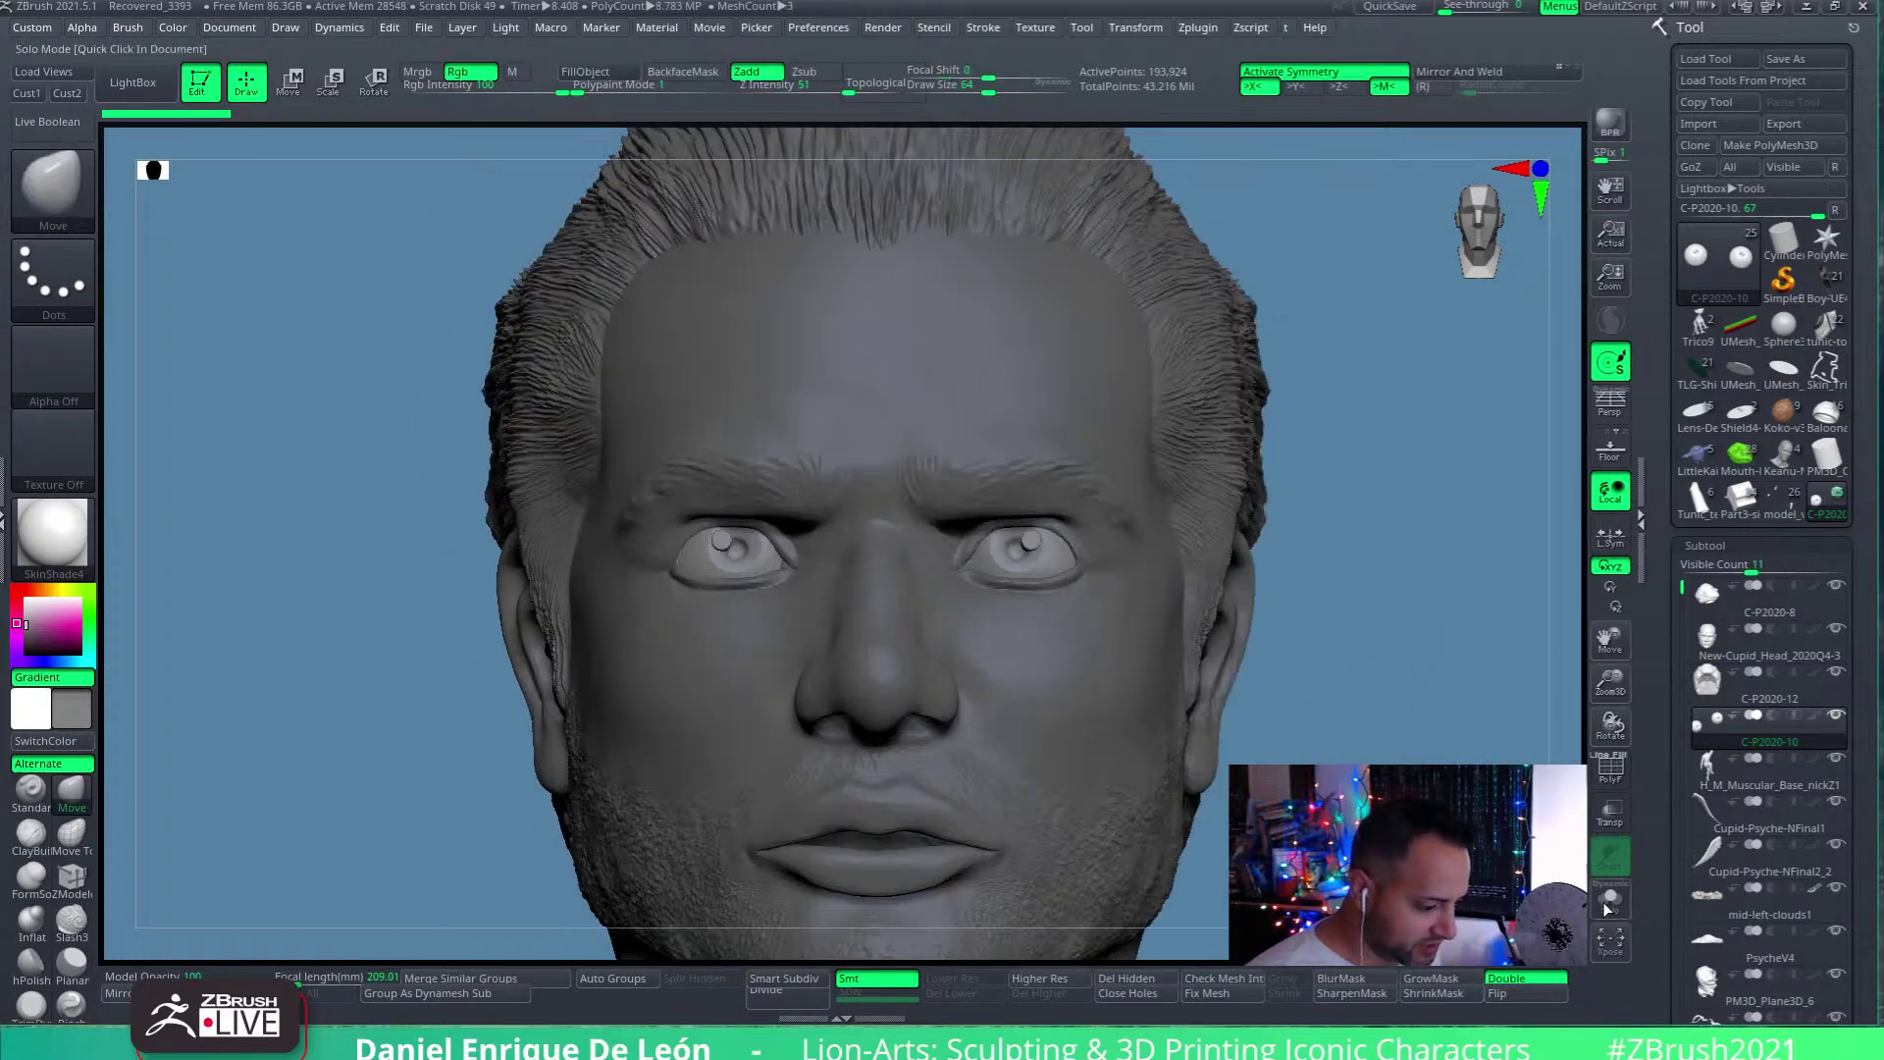
left_click(1606, 903)
Try to remove the character's left eyeball by hiding it and deleting the hidden geometry, and undo the deletion
key("ctrl+shift")
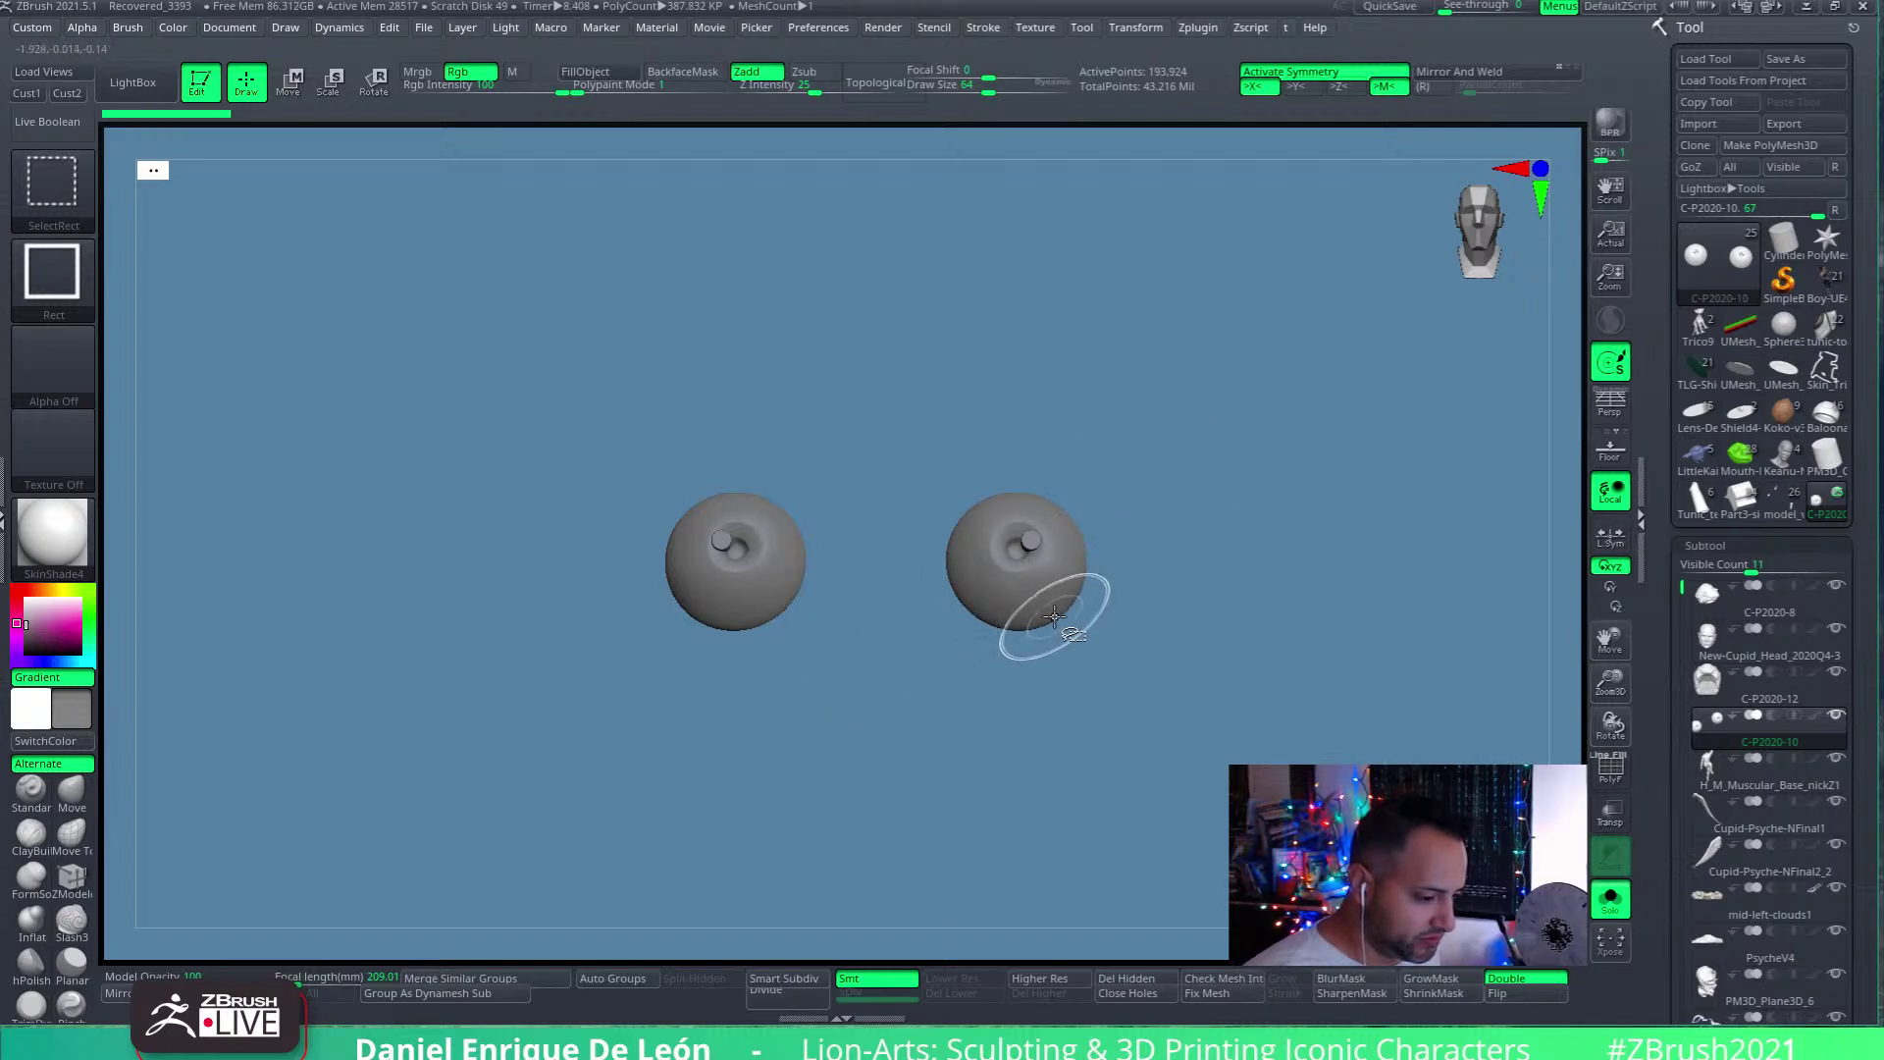
left_click_drag(1138, 430, 894, 681, "ctrl+shift")
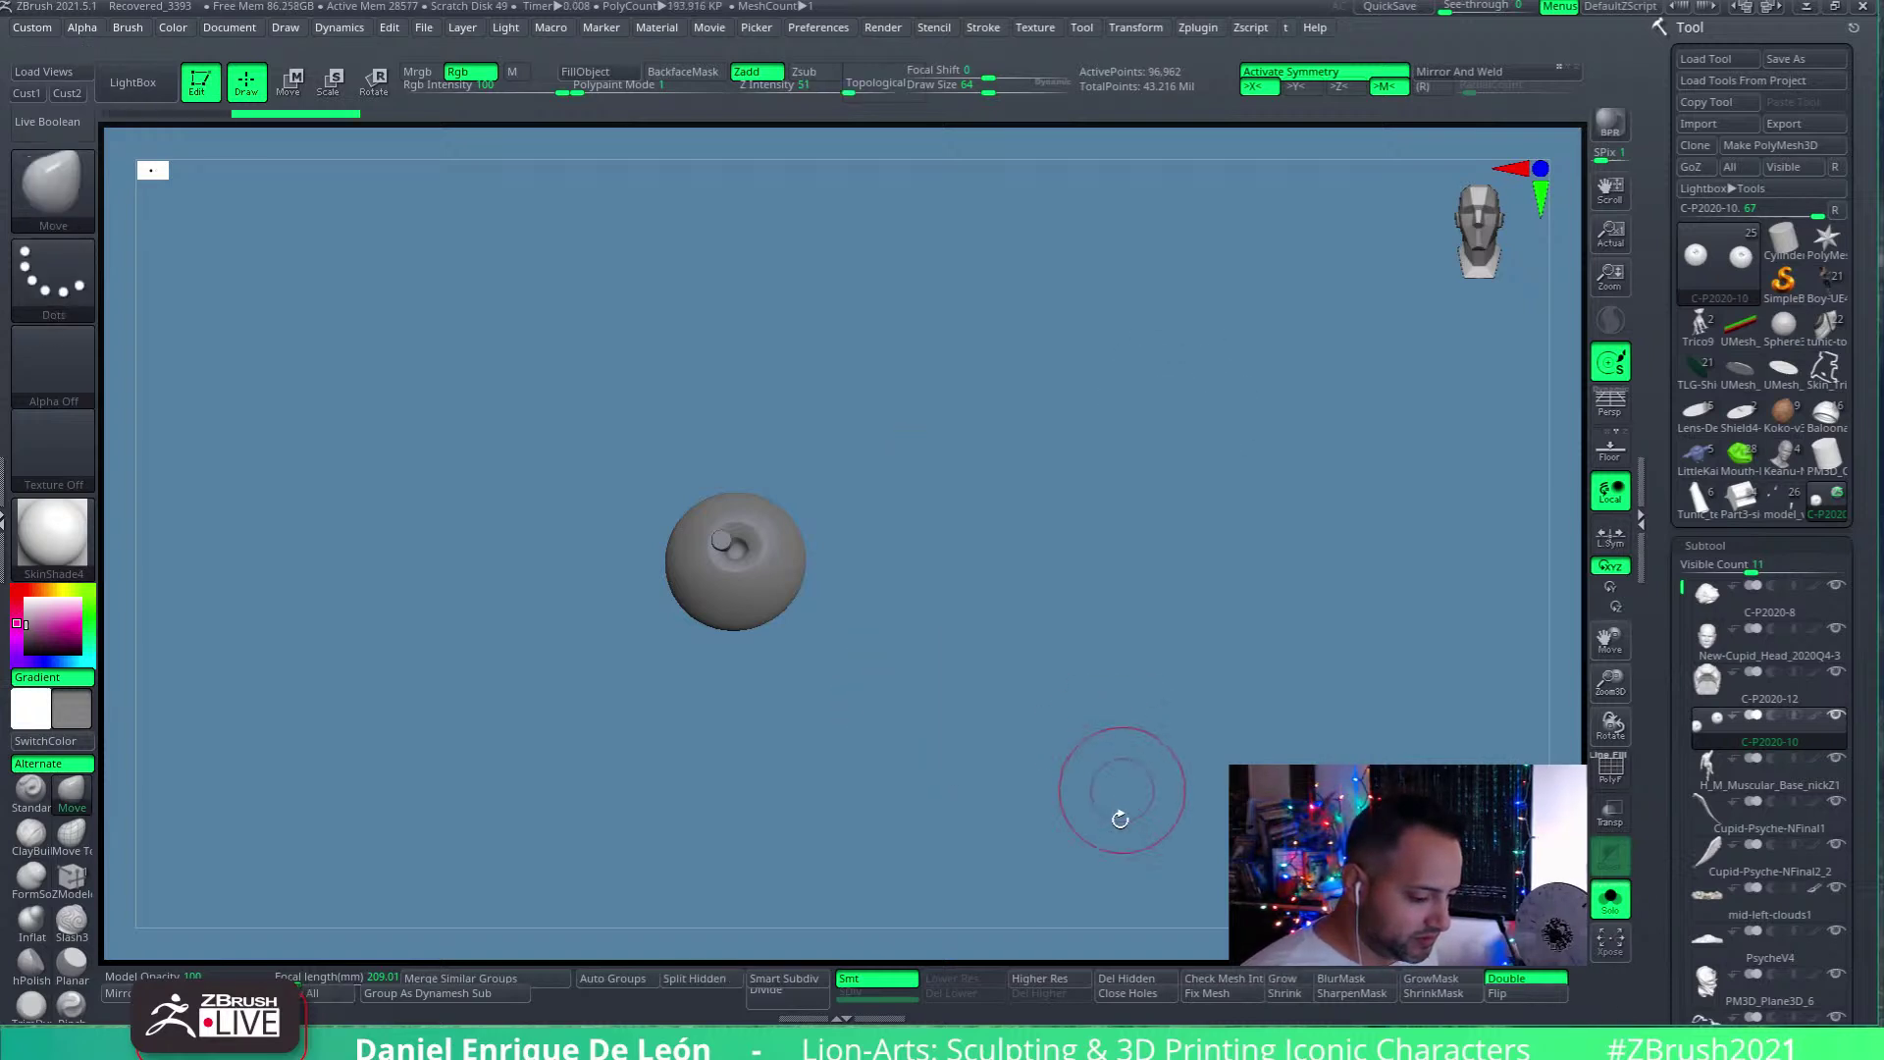
left_click(1124, 978)
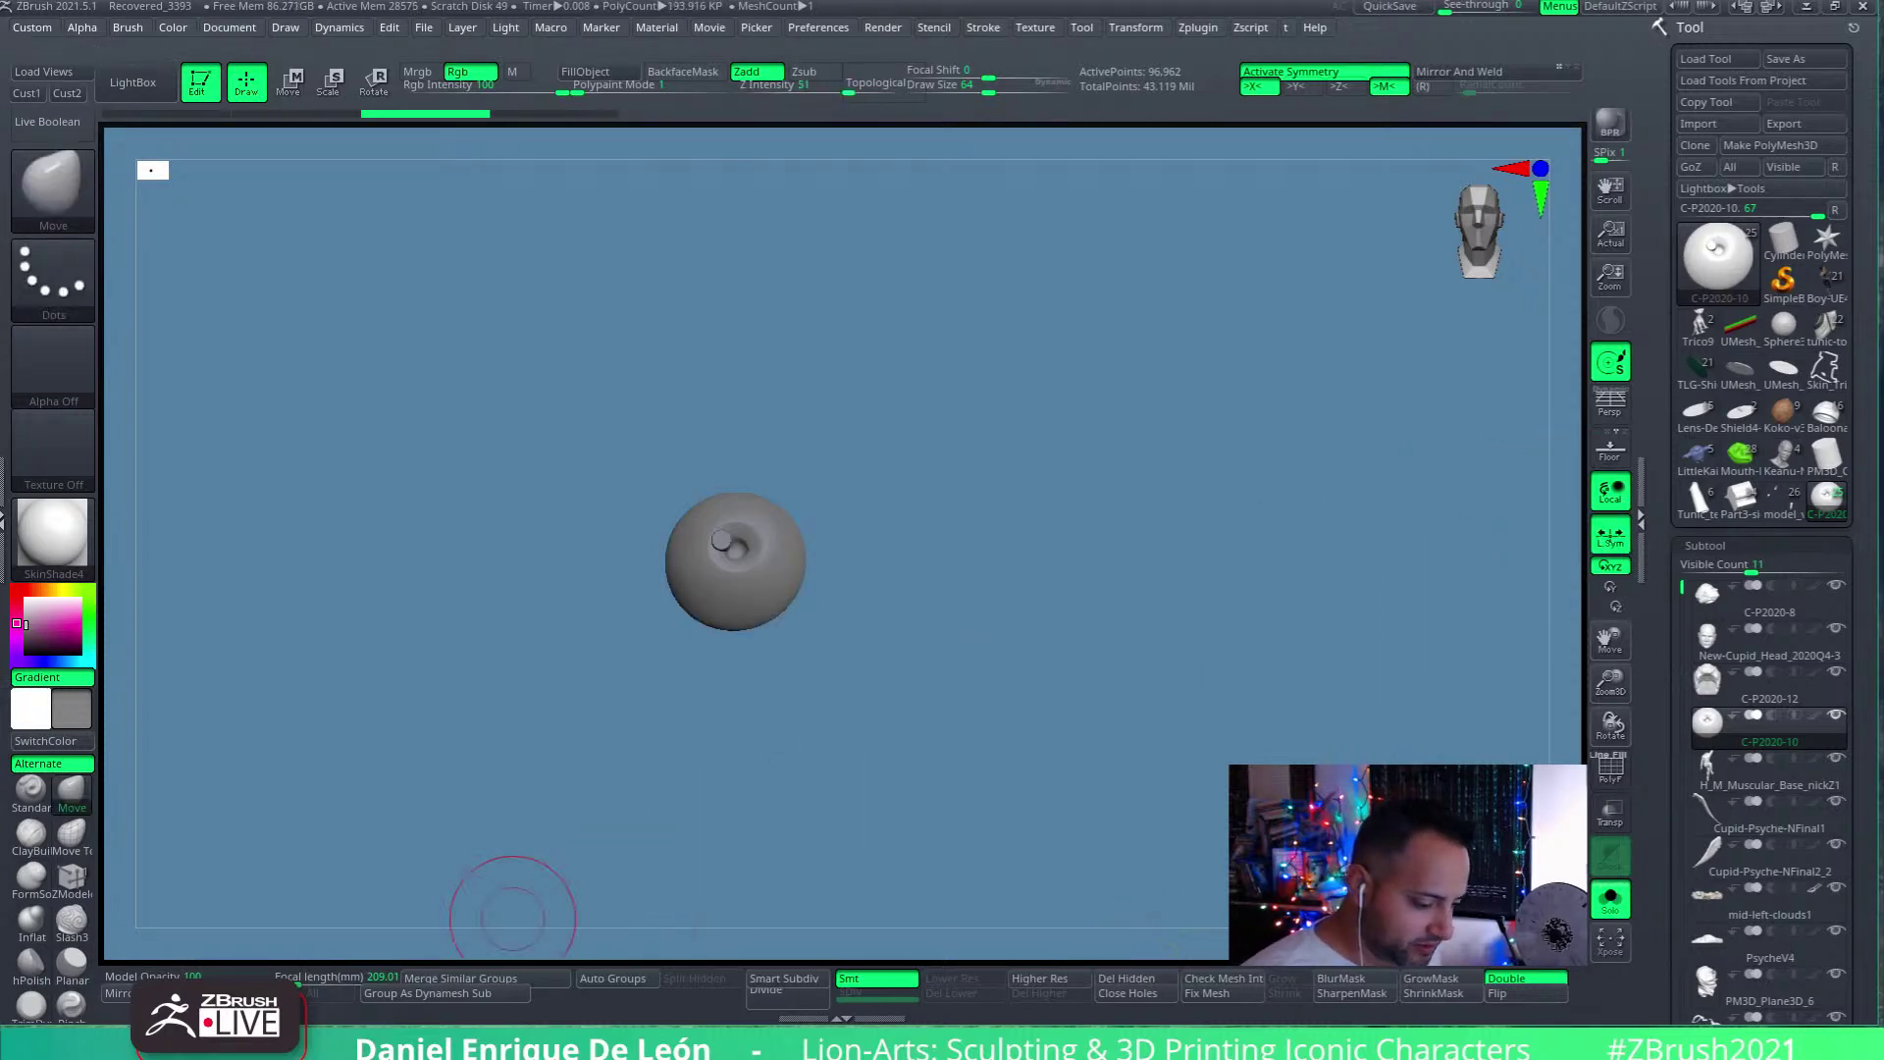
key("ctrl+z")
key("ctrl+z")
key("ctrl+z")
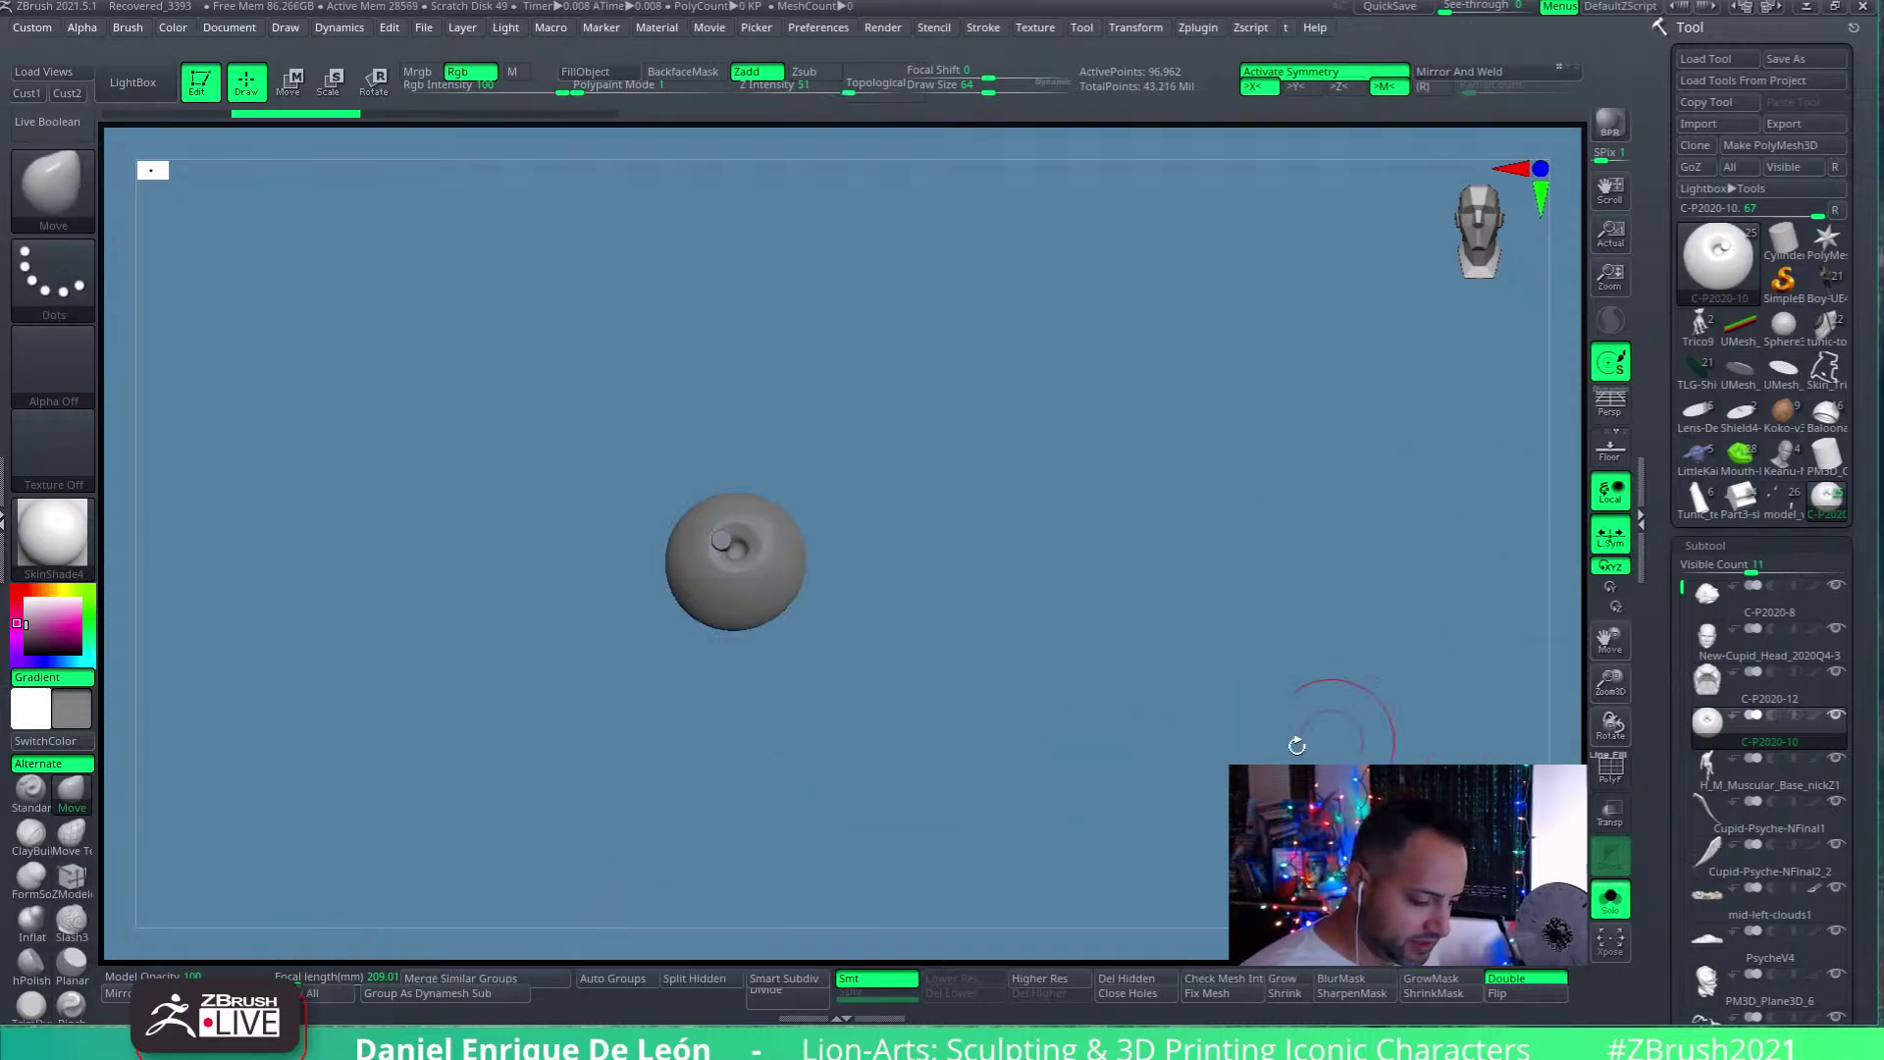
Turn off symmetry and display the polyframe on both eyeballs
left_click_drag(1184, 541, 1374, 510)
key("x")
left_click(1611, 770)
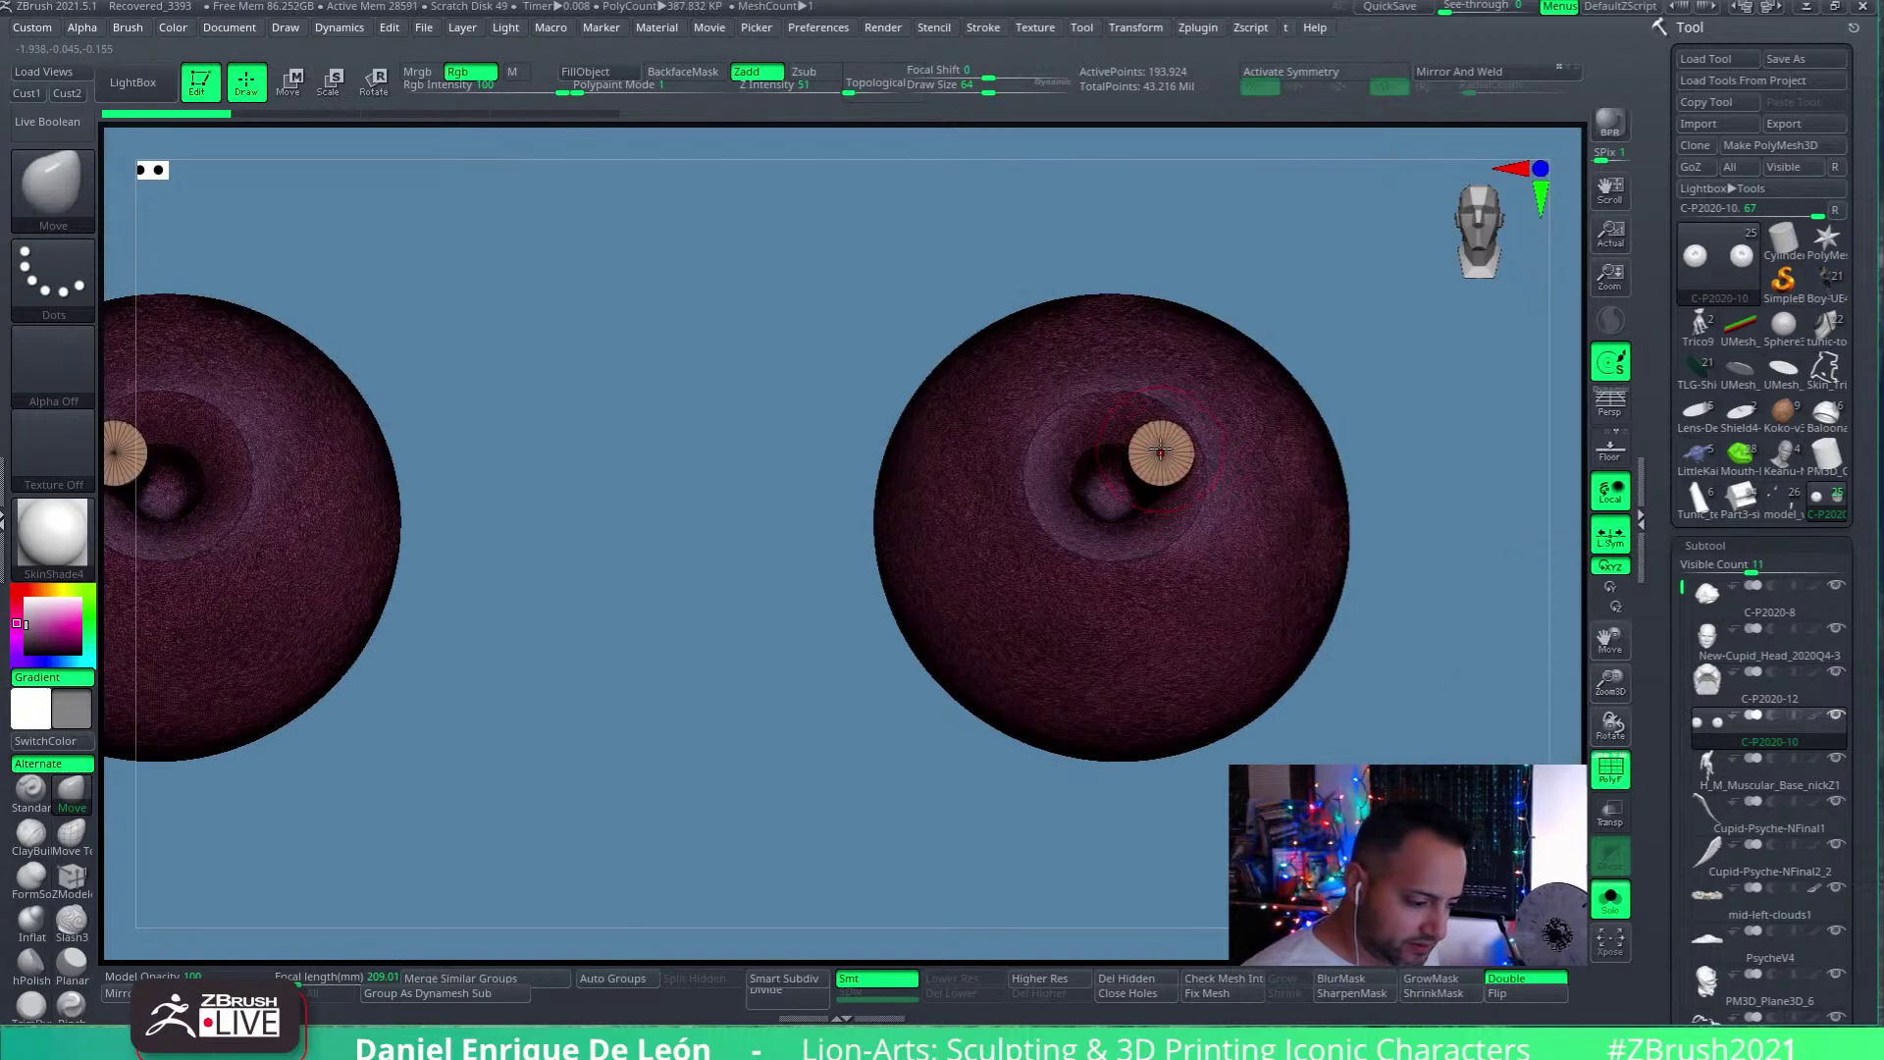
key("f")
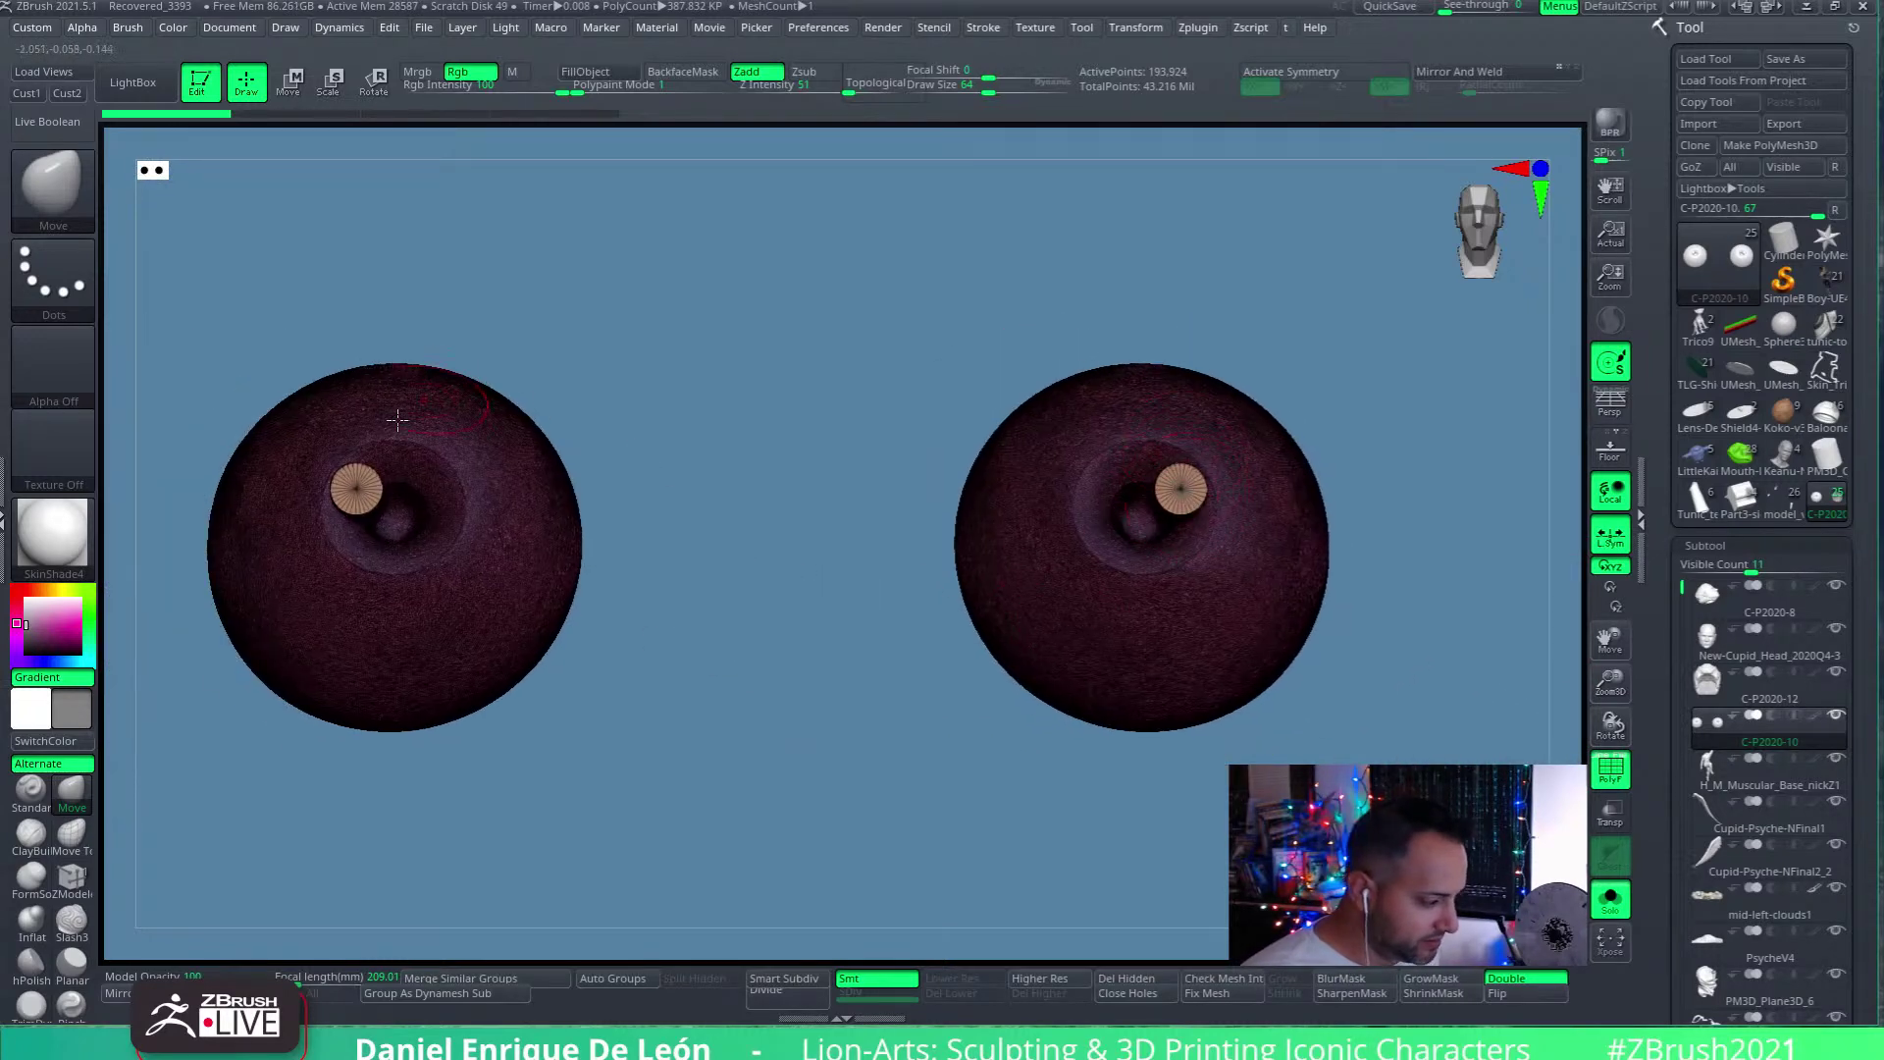
mouse_move(1172, 504)
right_mouse_down("alt")
mouse_move(1136, 475)
mouse_move(1157, 471)
right_mouse_up("alt")
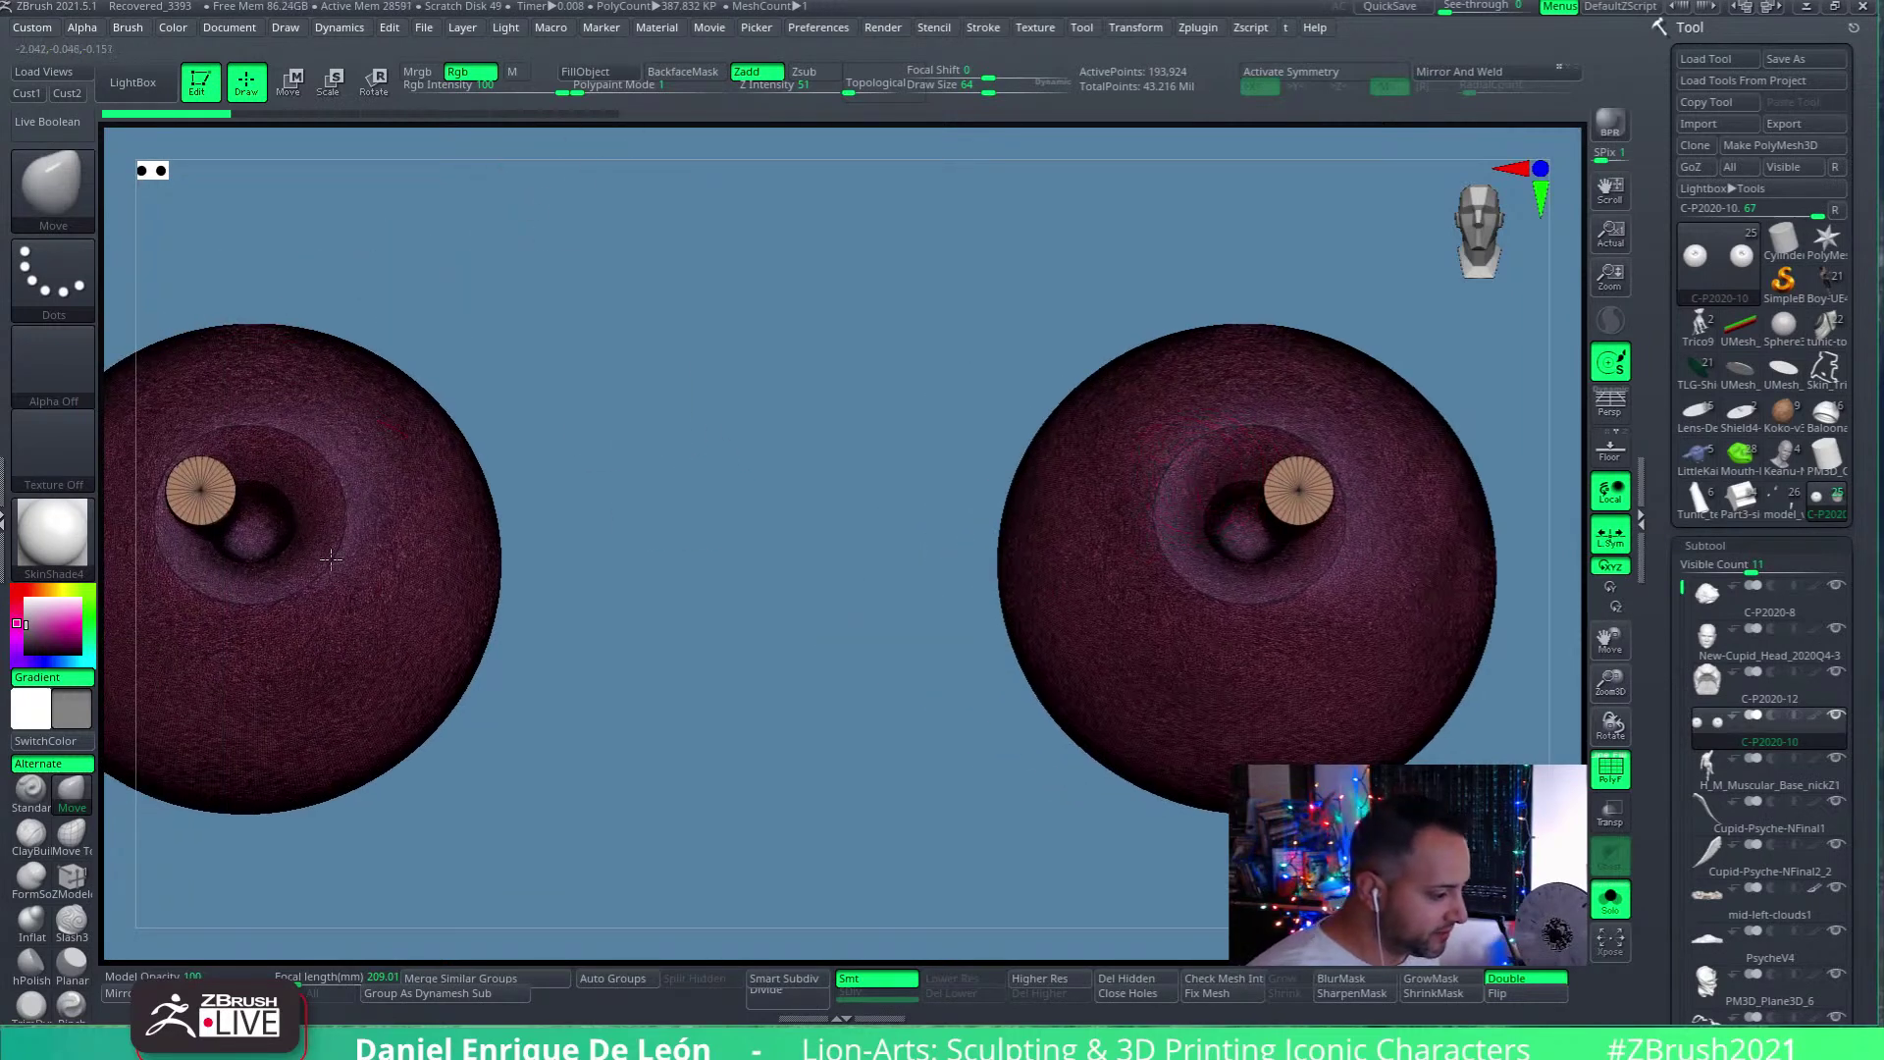
right_click_drag(822, 693, 681, 715, "ctrl")
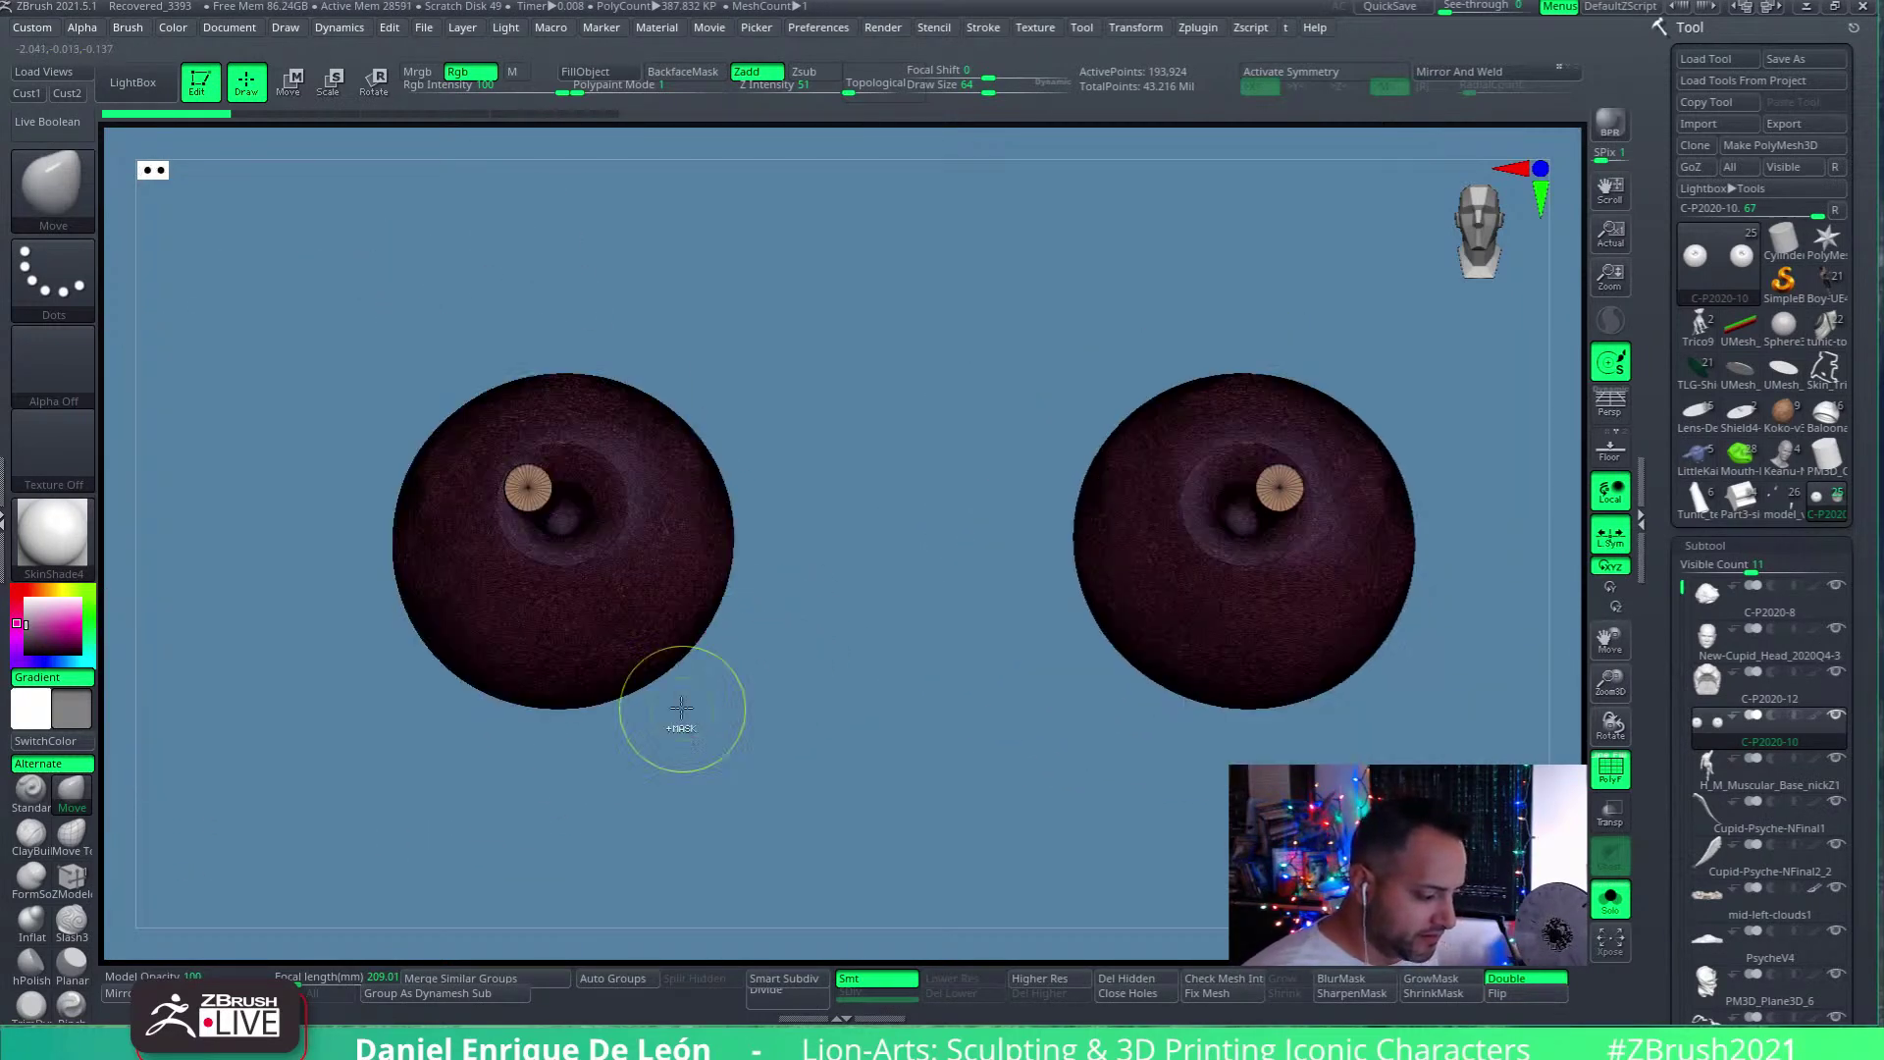
Isolate the two small highlight cylinders, put the one in the character's left eye in its own polygroup, and unhide the eyeballs
left_click(1281, 488, "ctrl+shift")
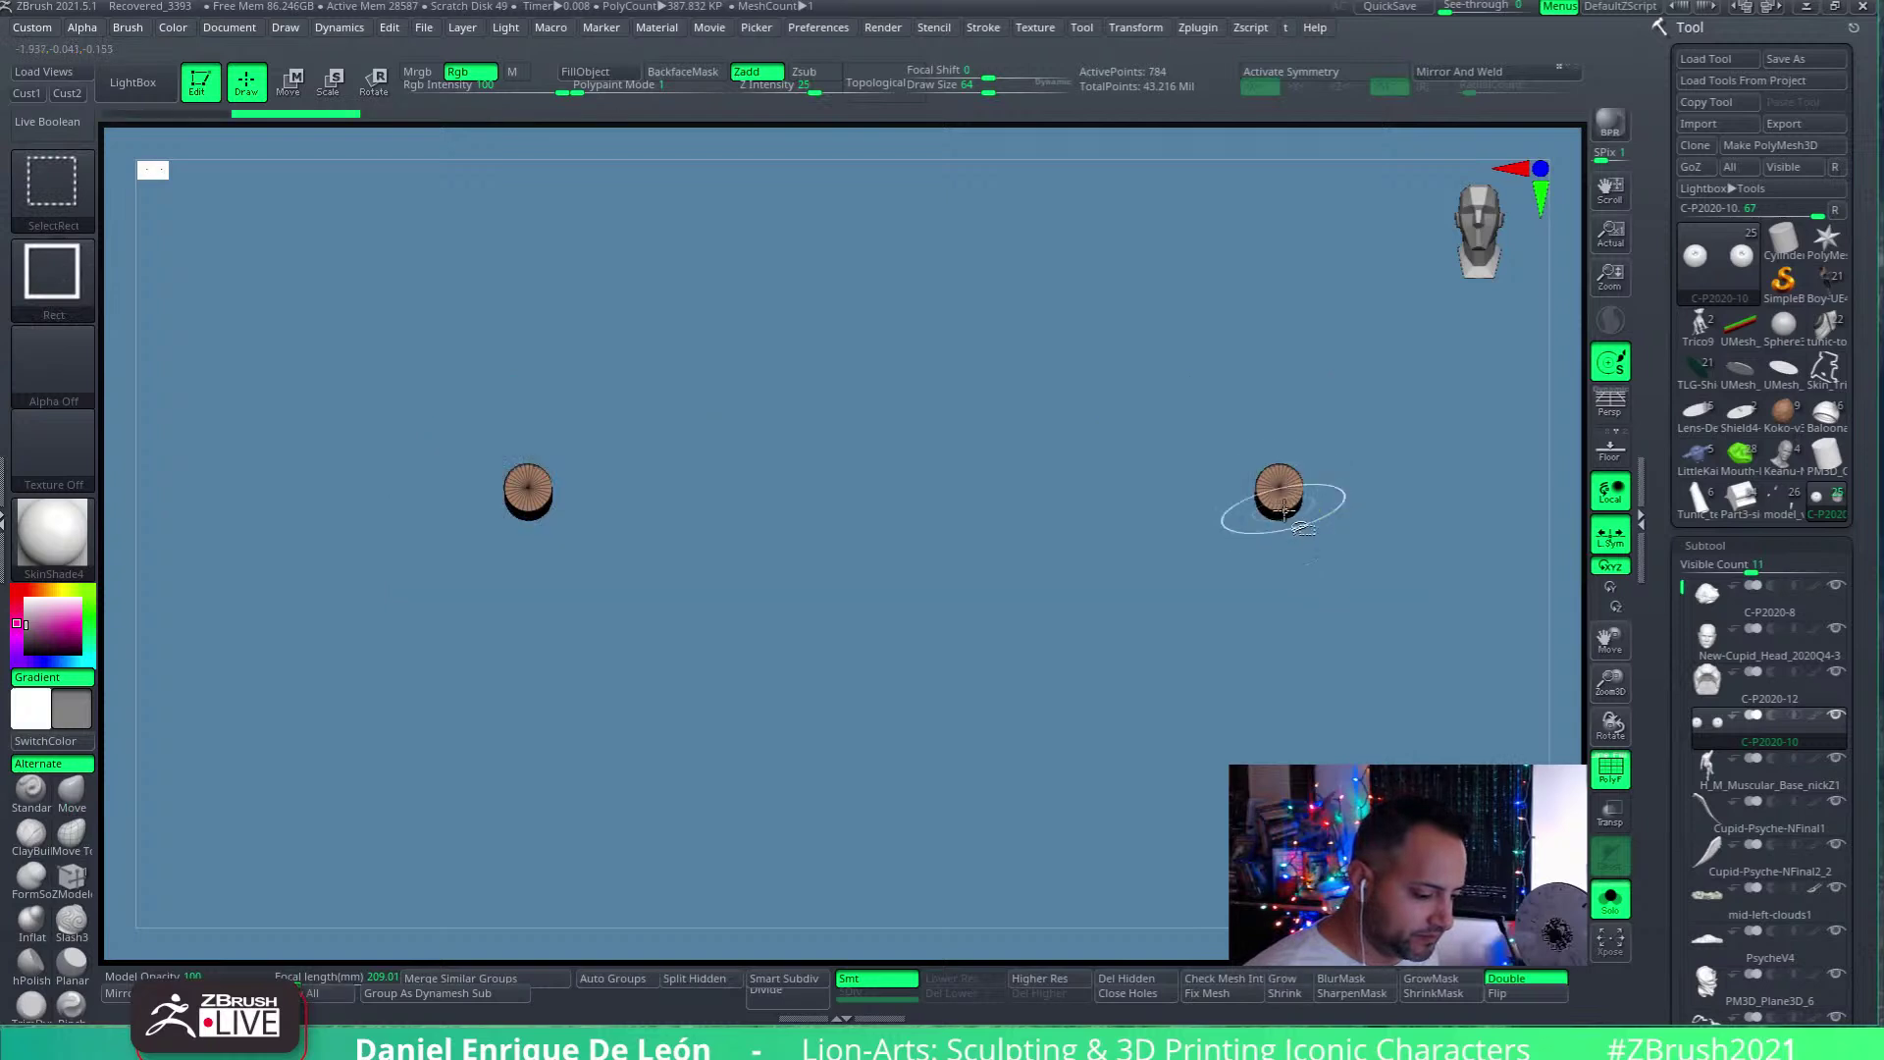
mouse_move(611, 379)
left_mouse_down("ctrl")
mouse_move(420, 572)
mouse_move(1301, 511)
left_mouse_up("ctrl")
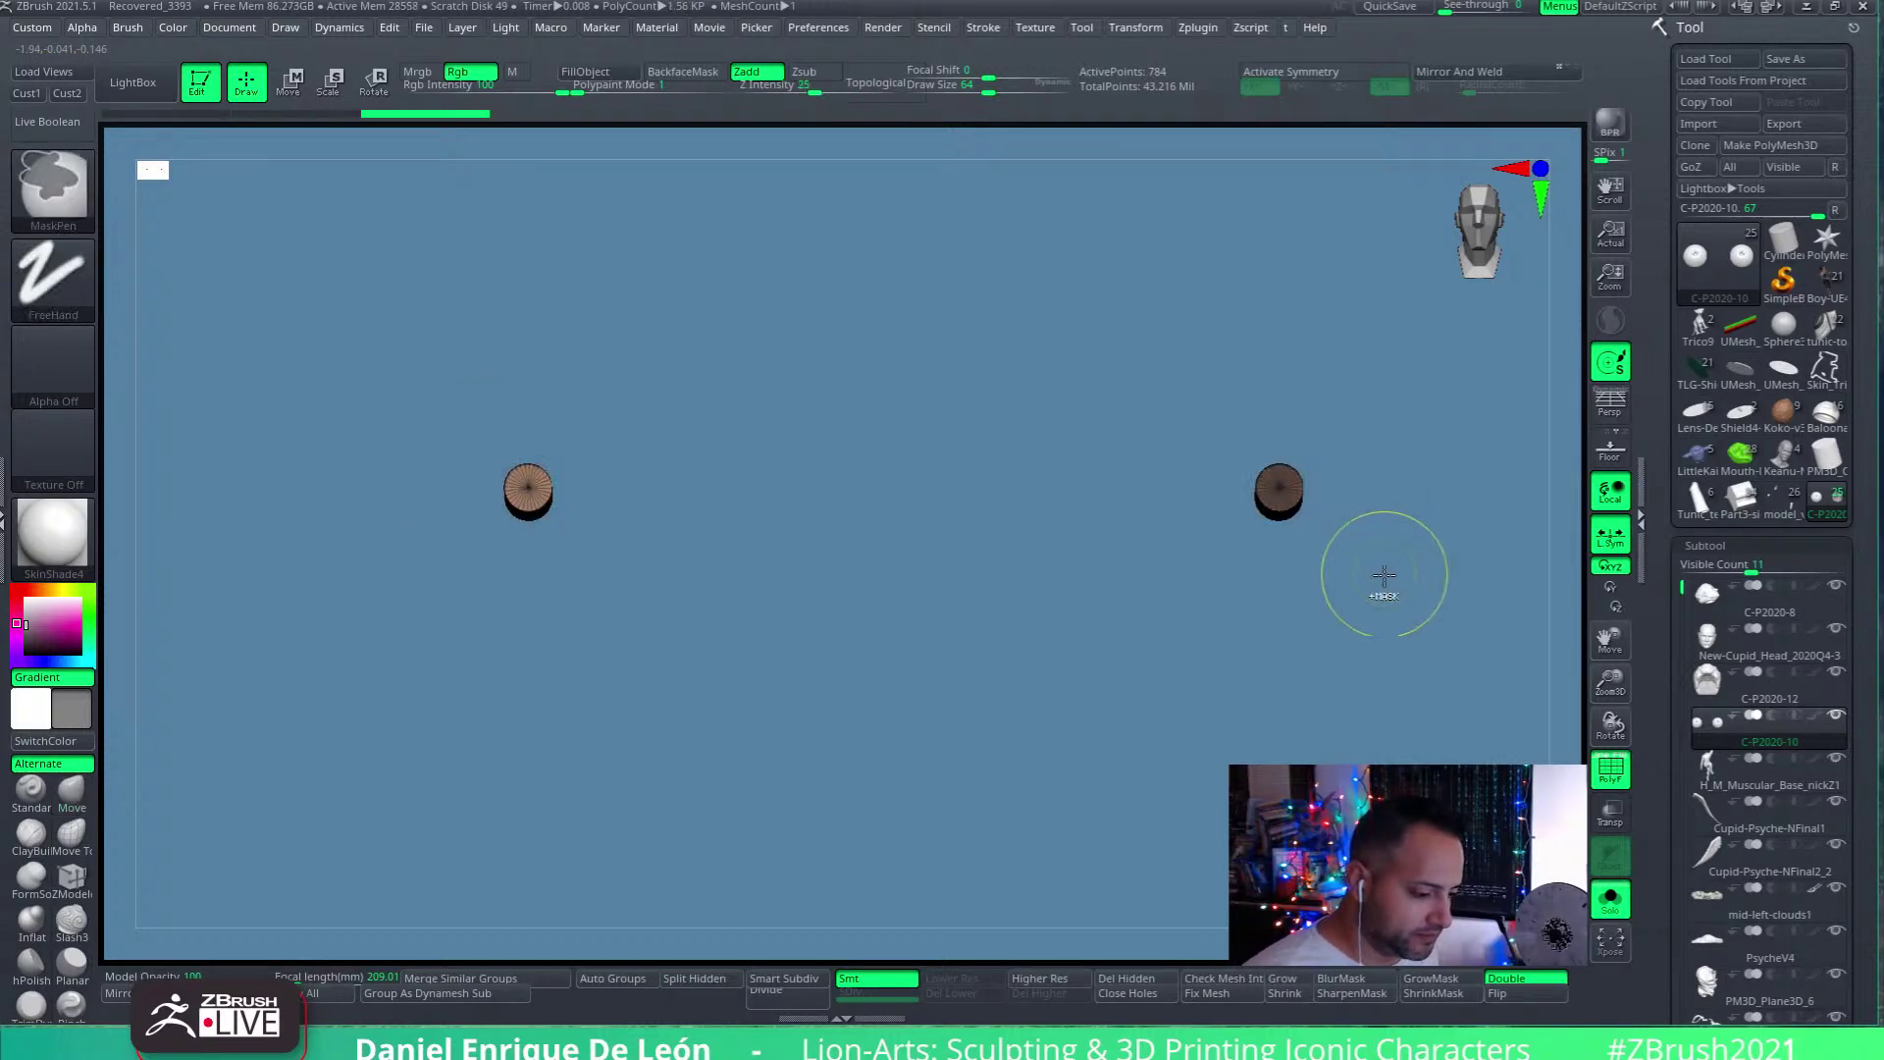
left_click(1354, 513, "ctrl+shift")
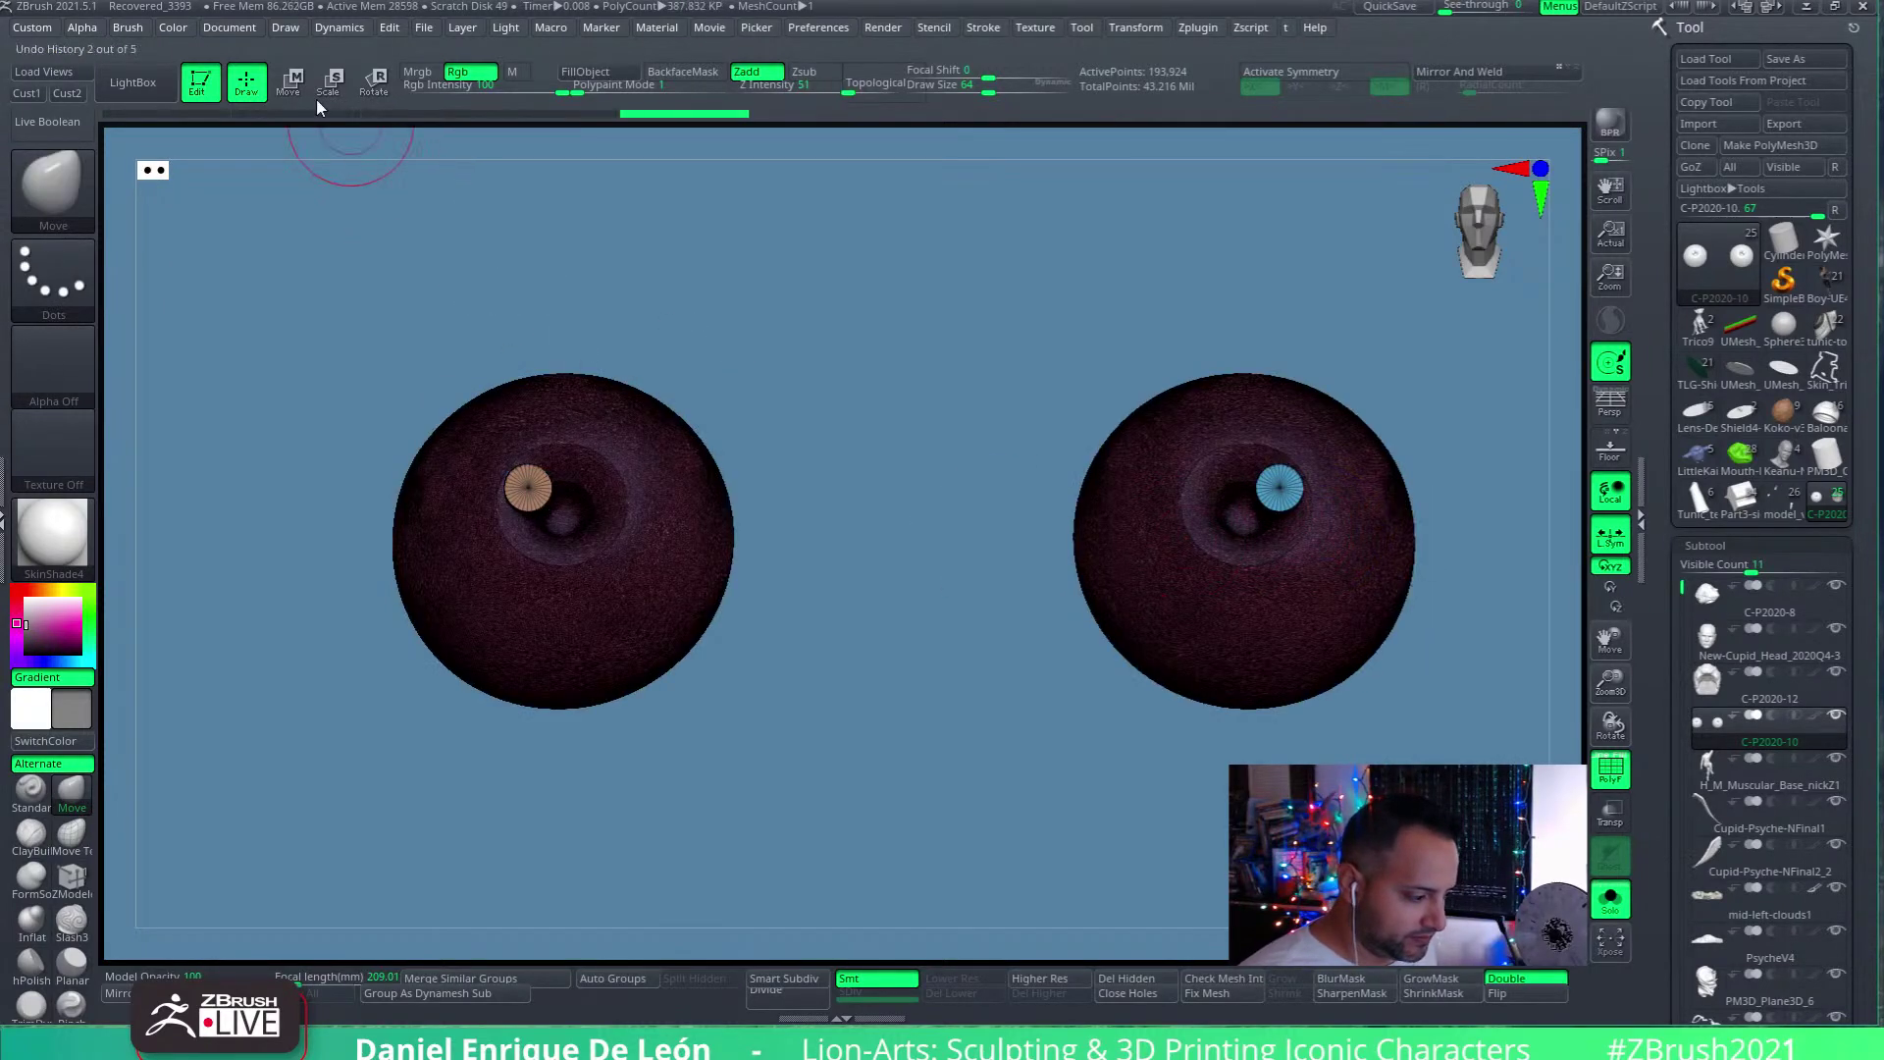
Mask everything except the left eye's highlight cylinder and move it about -0.0118 along X to the nose side of the pupil
key("w")
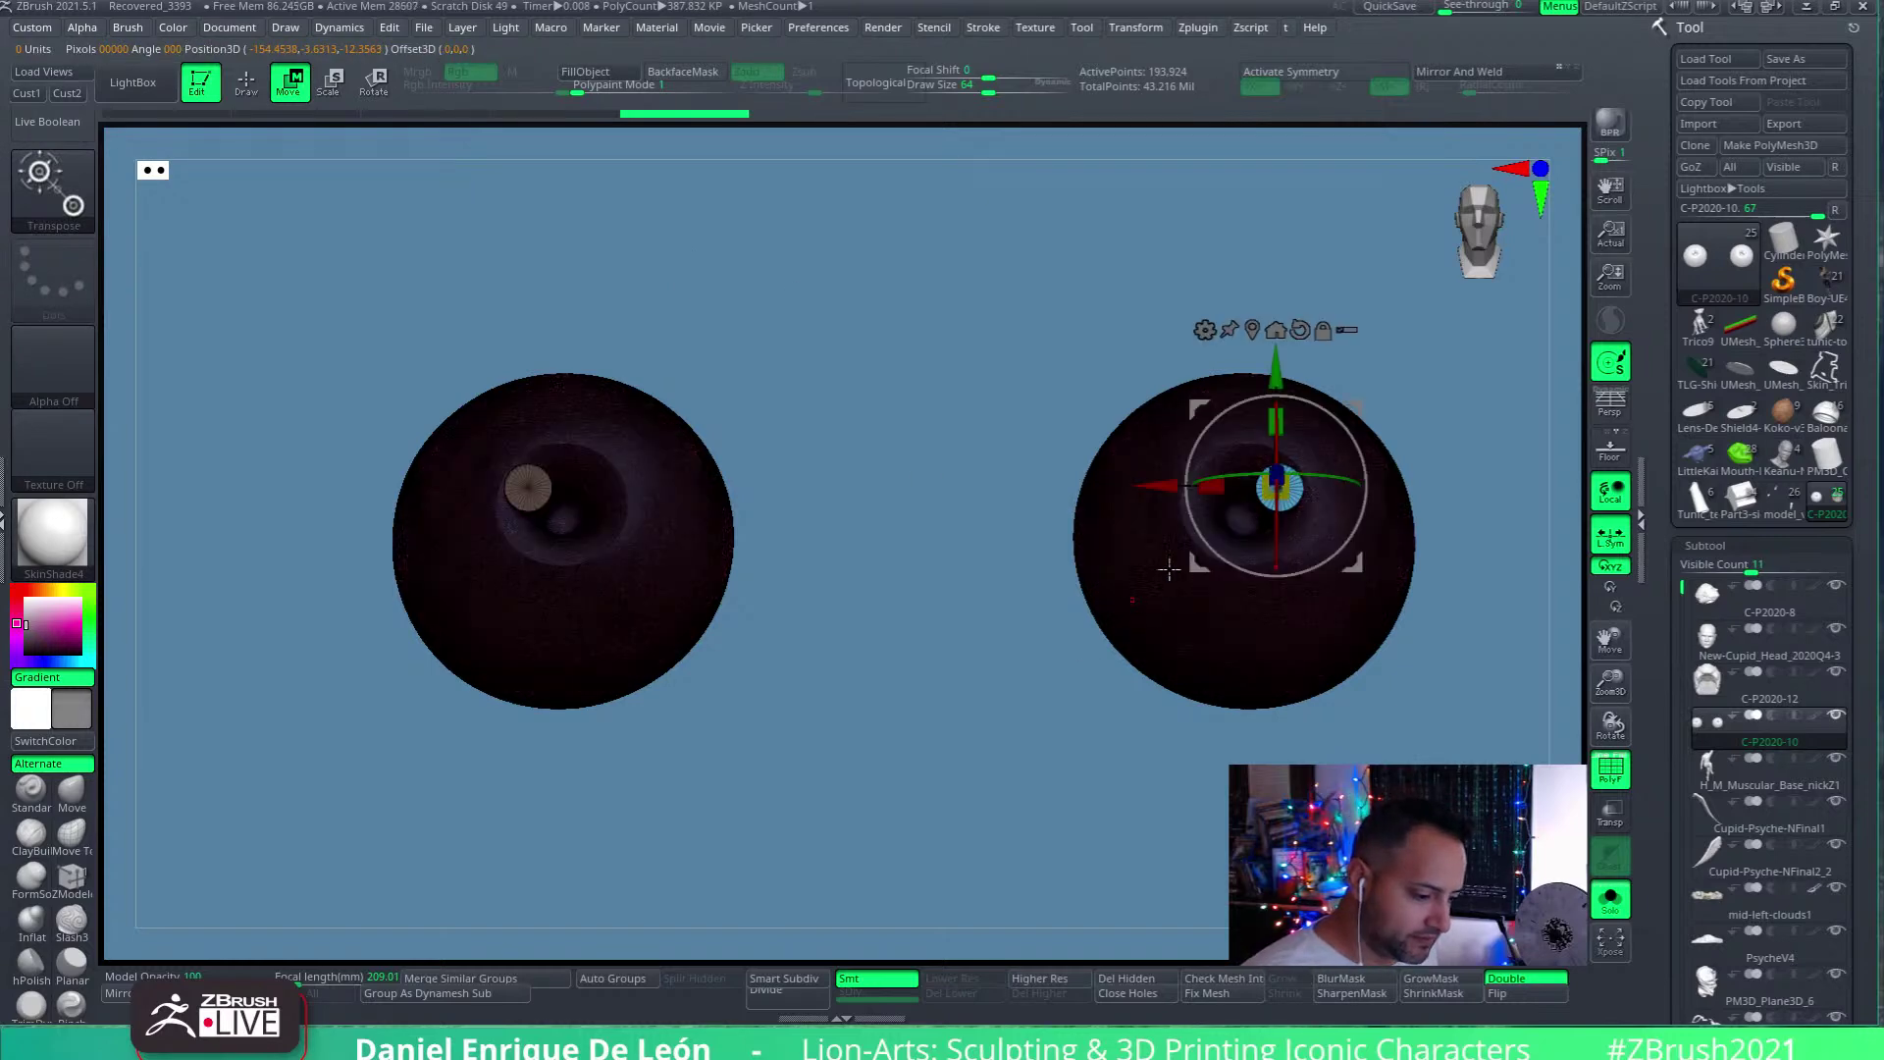
left_click_drag(1382, 495, 1287, 556, "alt")
key("f")
right_click_drag(1253, 559, 1128, 545)
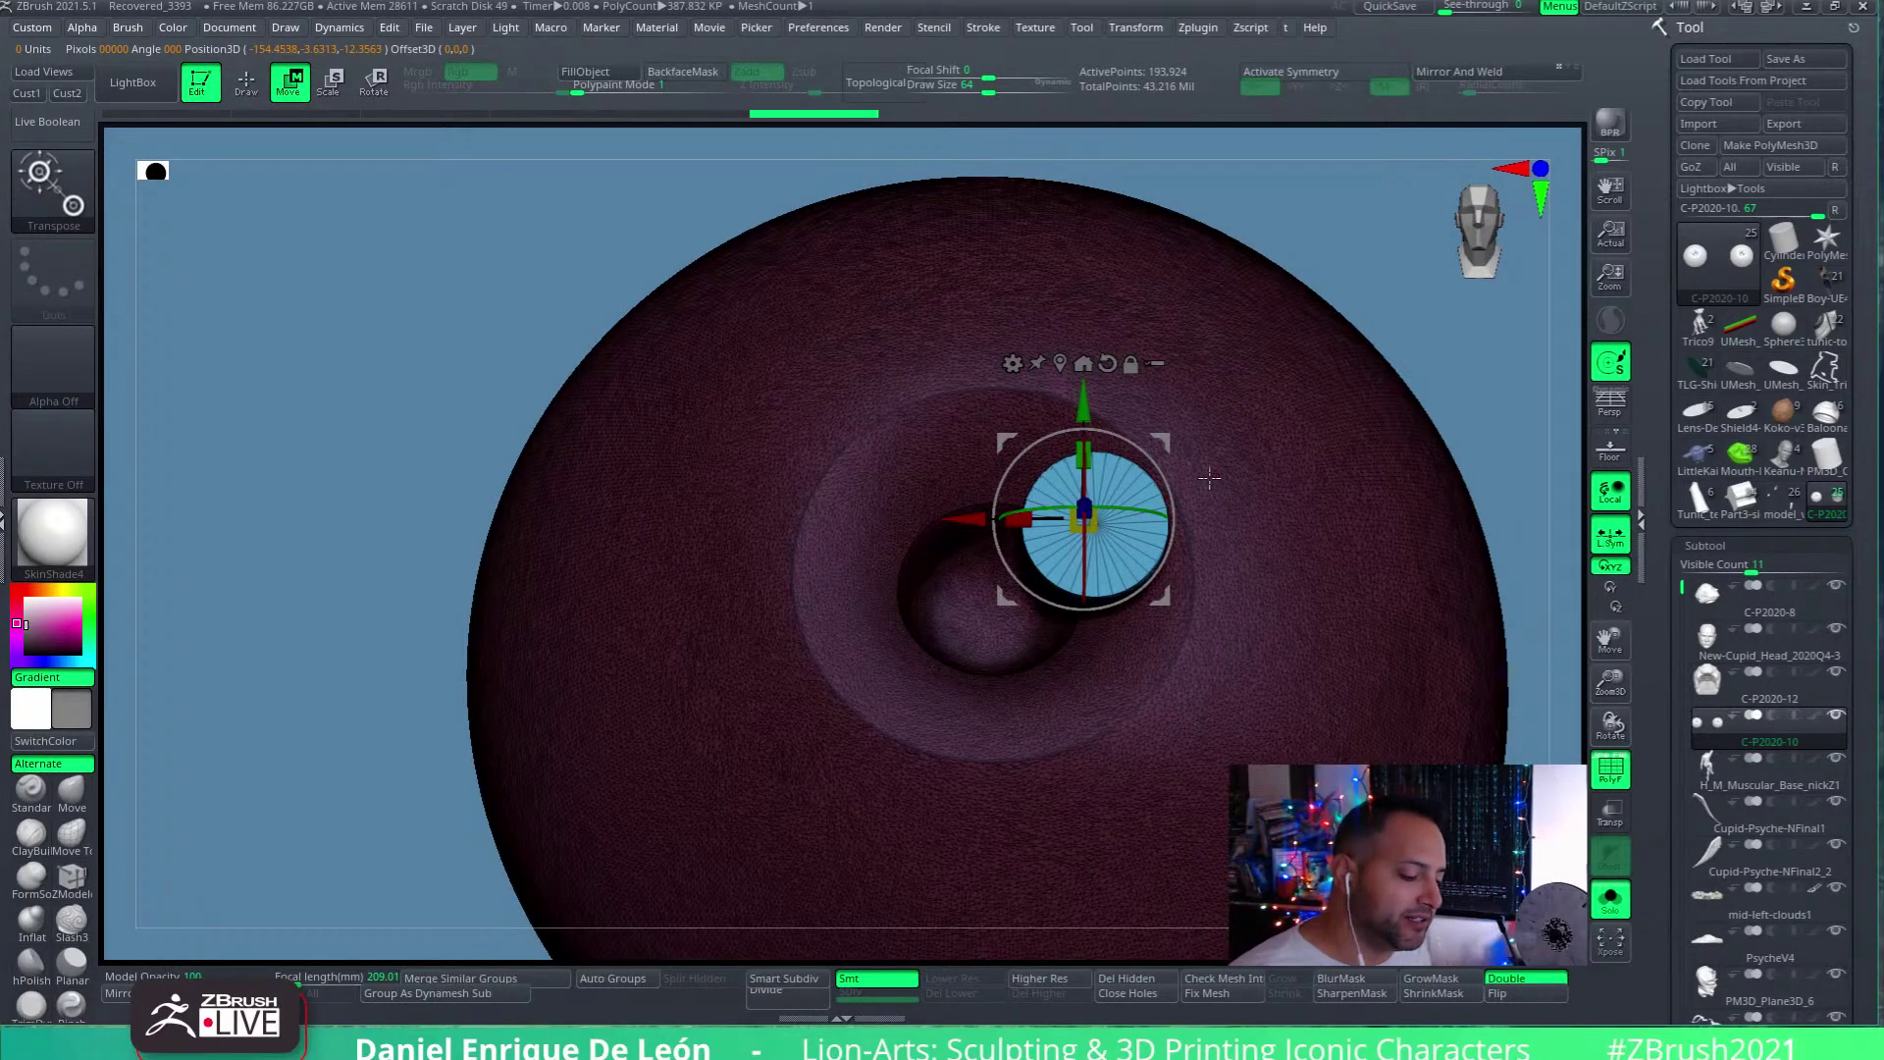
left_click_drag(1167, 445, 1178, 452)
left_click_drag(1352, 475, 1306, 471)
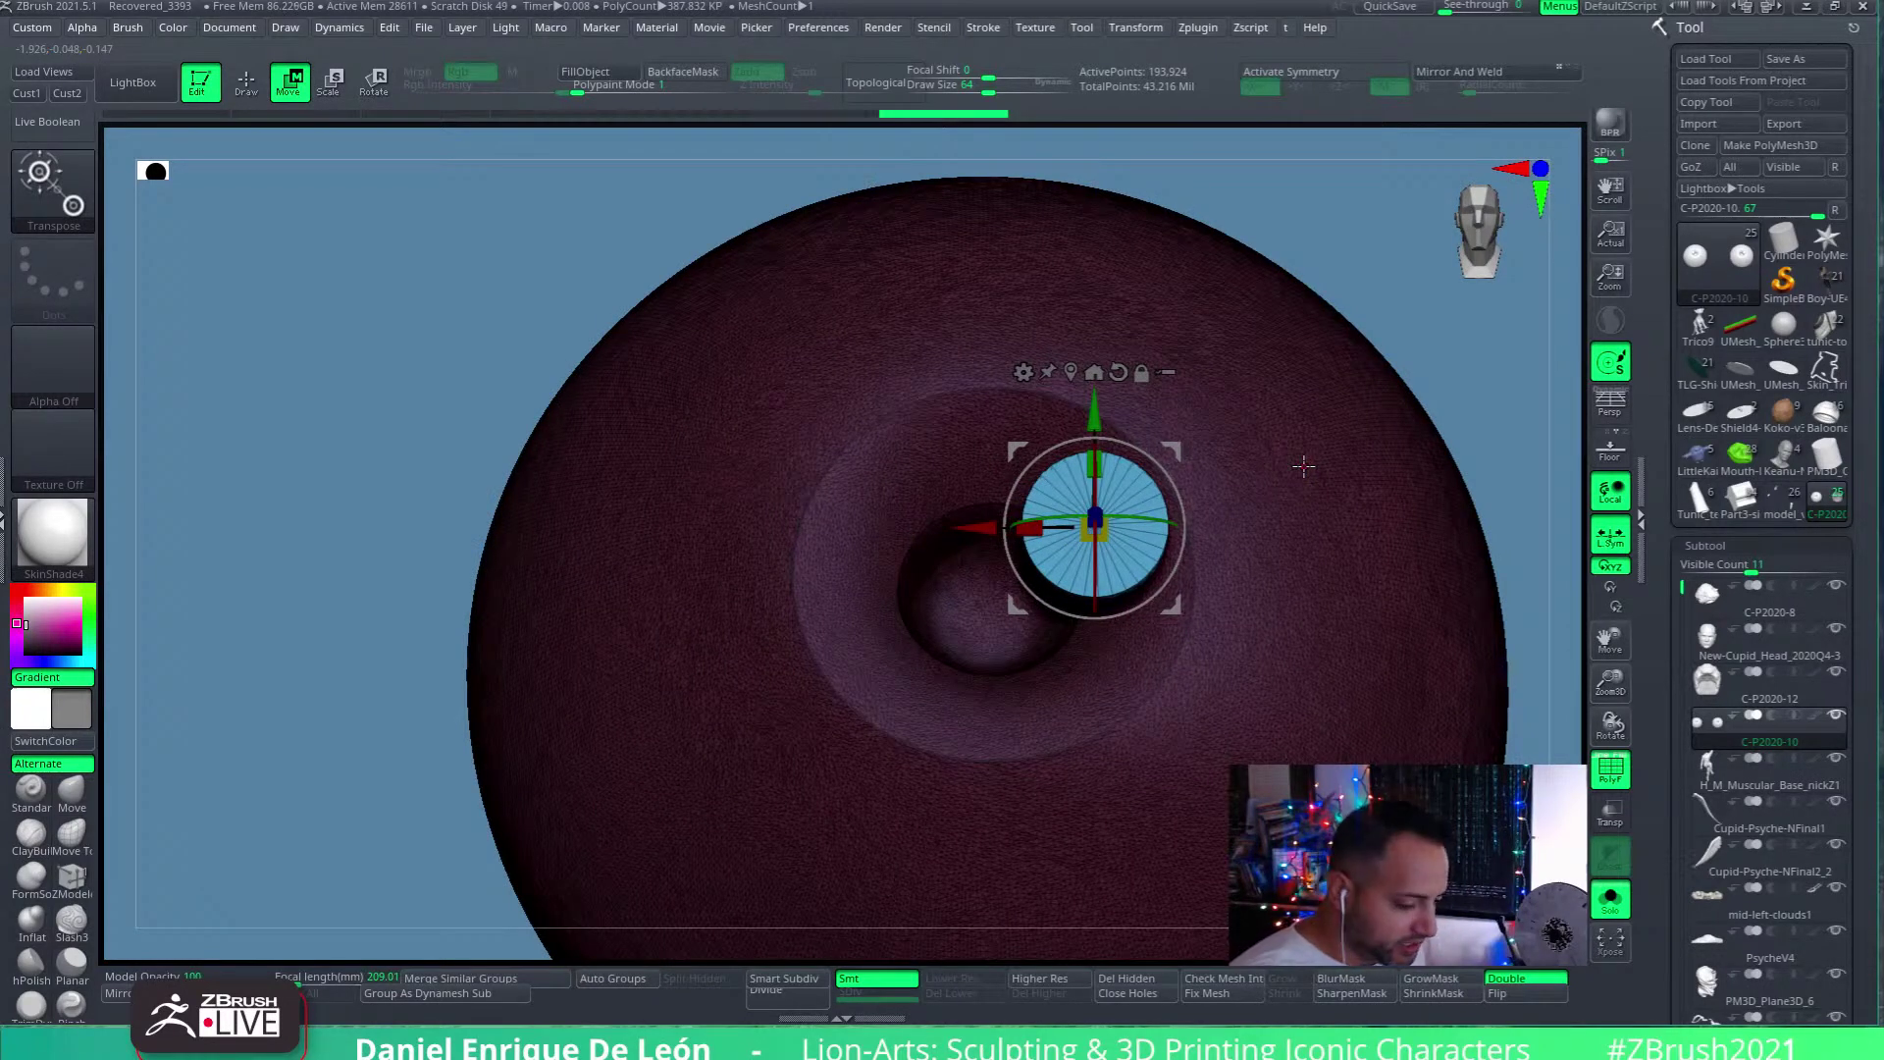
left_click_drag(981, 527, 762, 573)
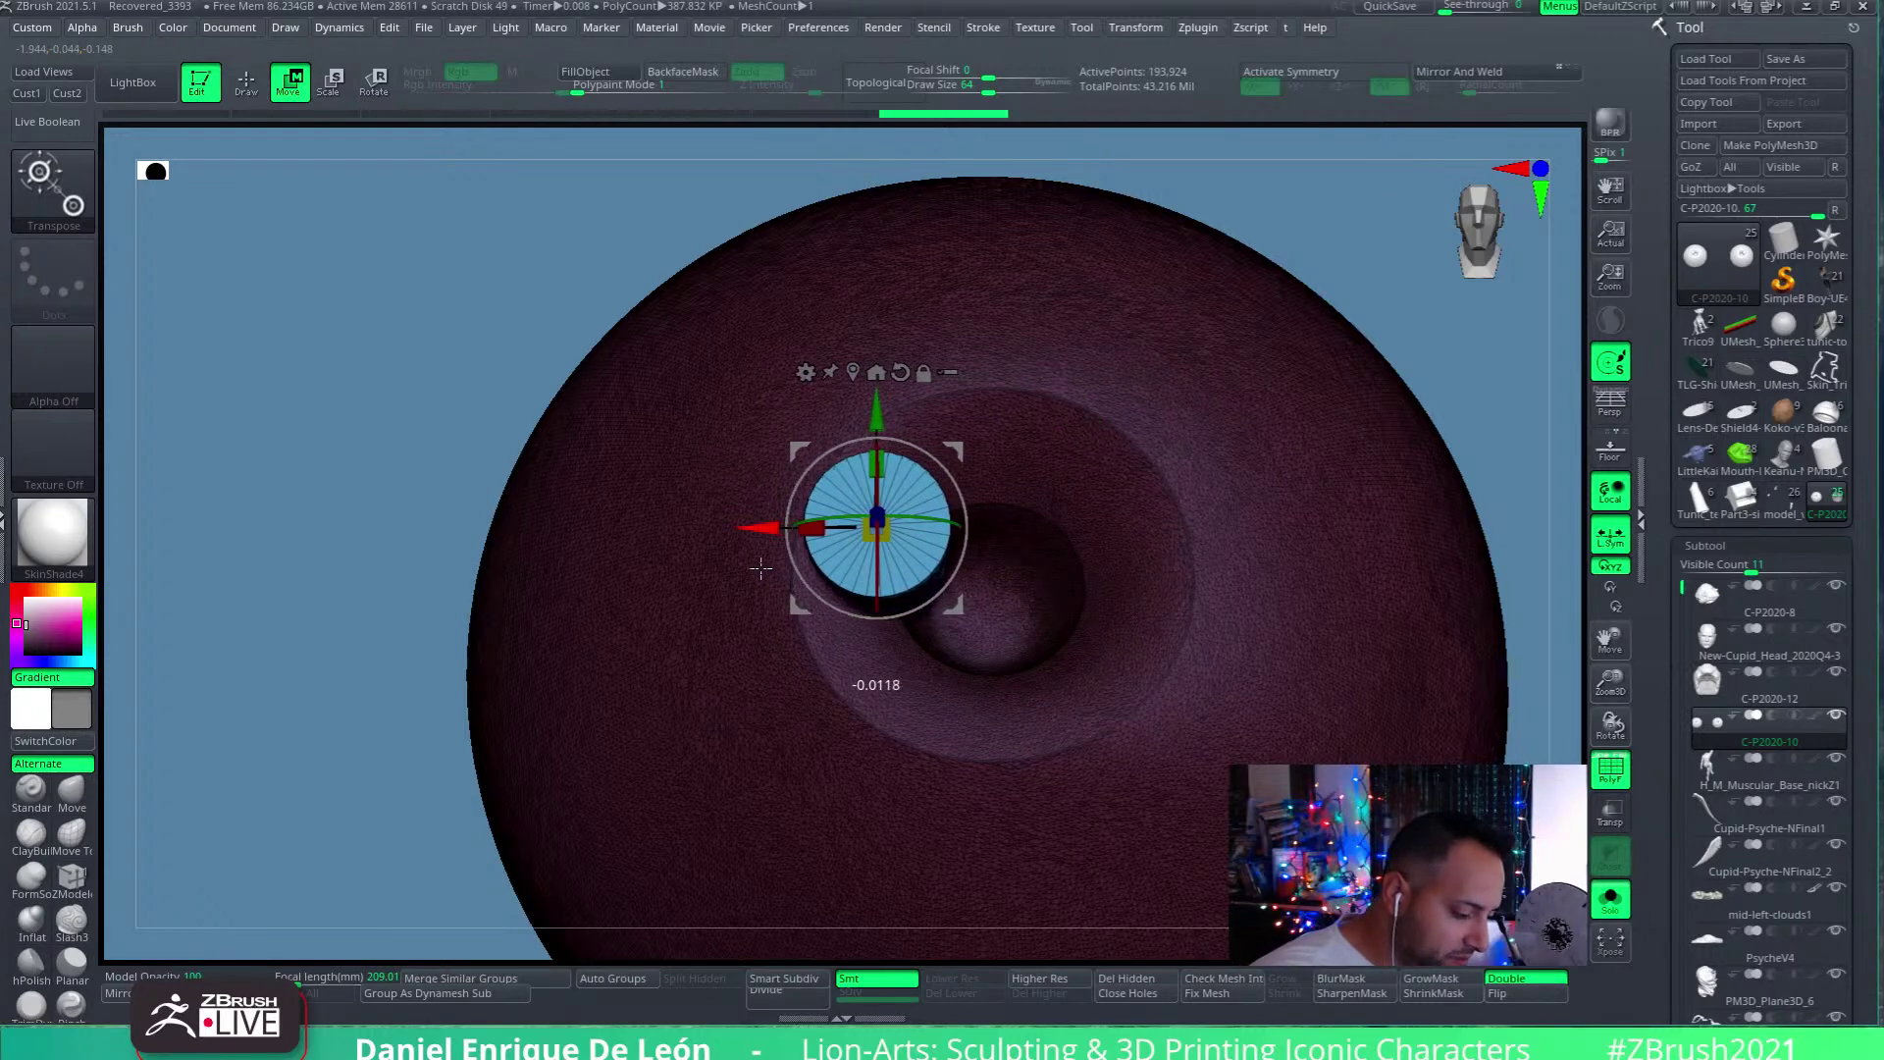
Adjust the placement of the highlight cylinders in the pupils, checking their depth from several angles
mouse_move(1171, 498)
left_mouse_down()
mouse_move(1147, 482)
mouse_move(1158, 451)
mouse_move(1193, 486)
mouse_move(1170, 522)
left_mouse_up()
left_click_drag(1213, 655, 1305, 523)
left_click_drag(1227, 589, 1064, 638)
left_click_drag(946, 640, 1315, 530)
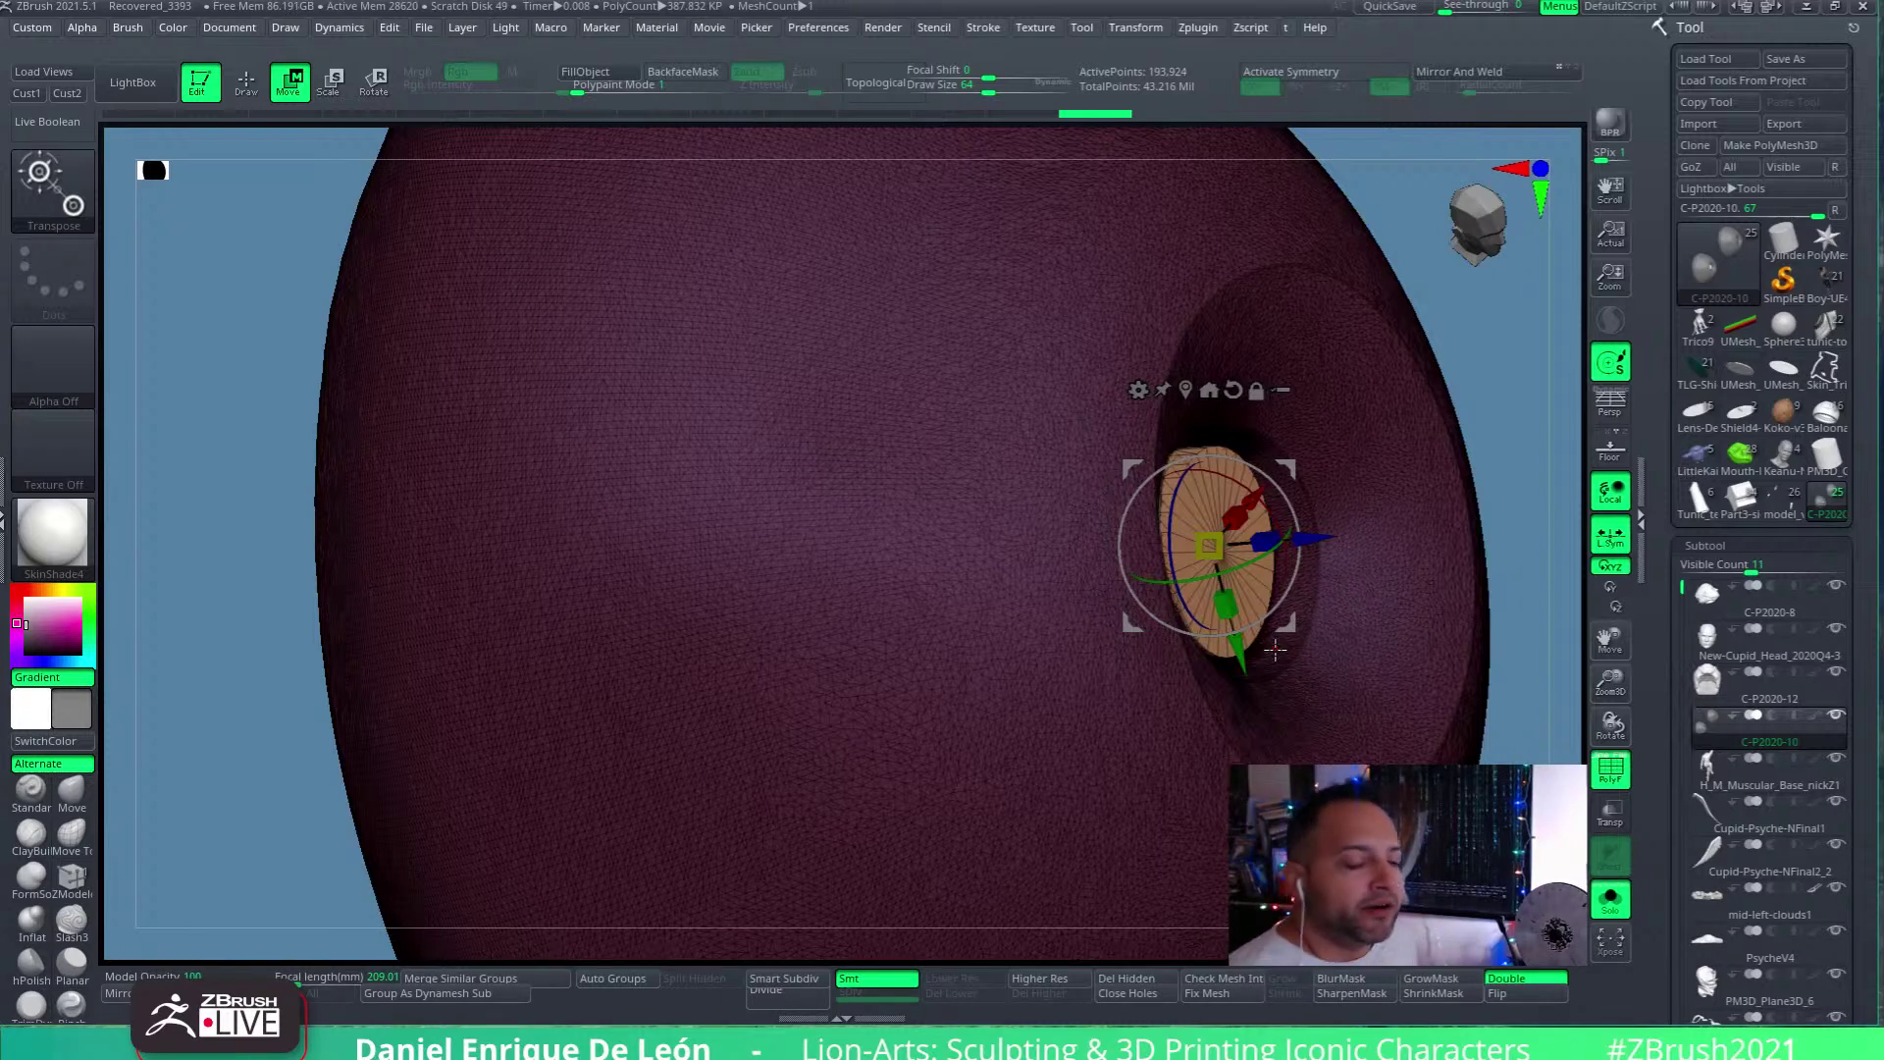
left_click_drag(1329, 632, 1257, 648, "alt")
left_click_drag(1610, 687, 1598, 708)
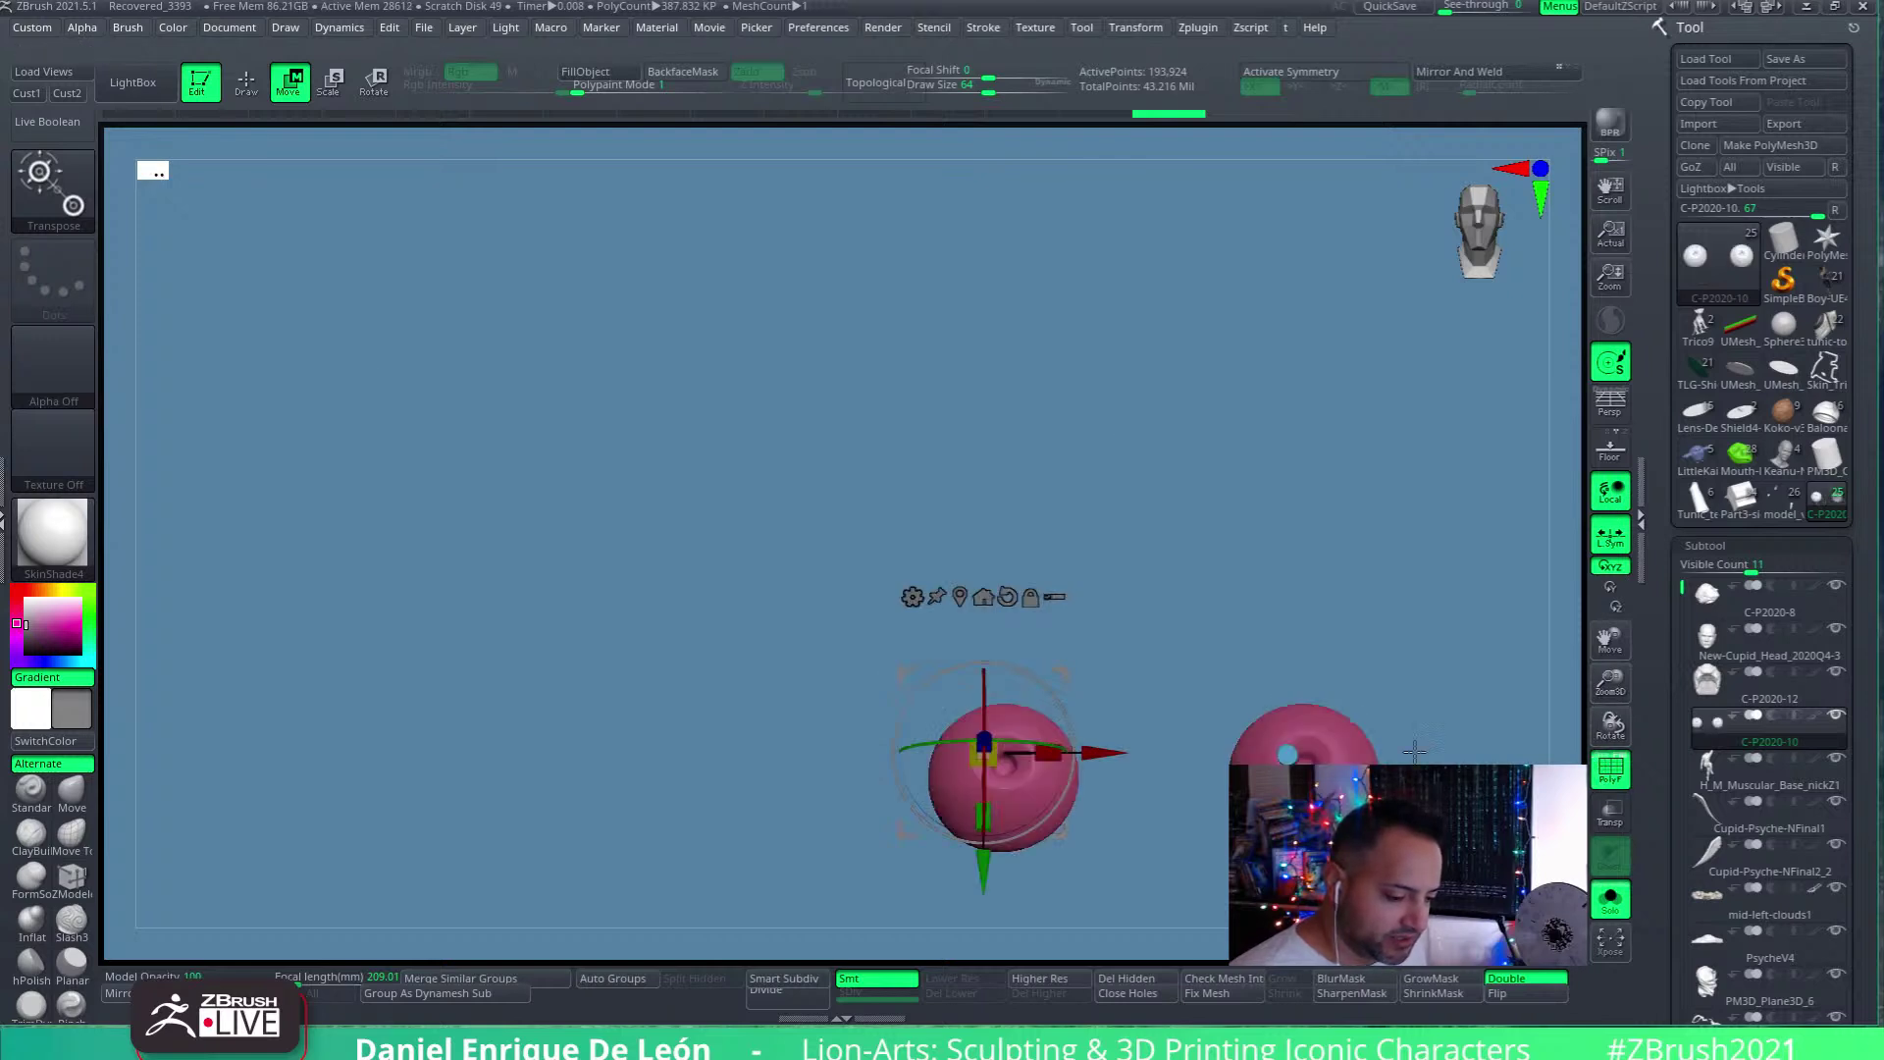
left_click_drag(1368, 719, 1256, 636, "alt")
left_click_drag(1449, 694, 1238, 641, "alt")
Return to Draw mode, turn on the floor grid, and leave Solo mode to show the head and statue against it
left_click(249, 92)
left_click(1610, 447)
left_click_drag(1224, 740, 1314, 718)
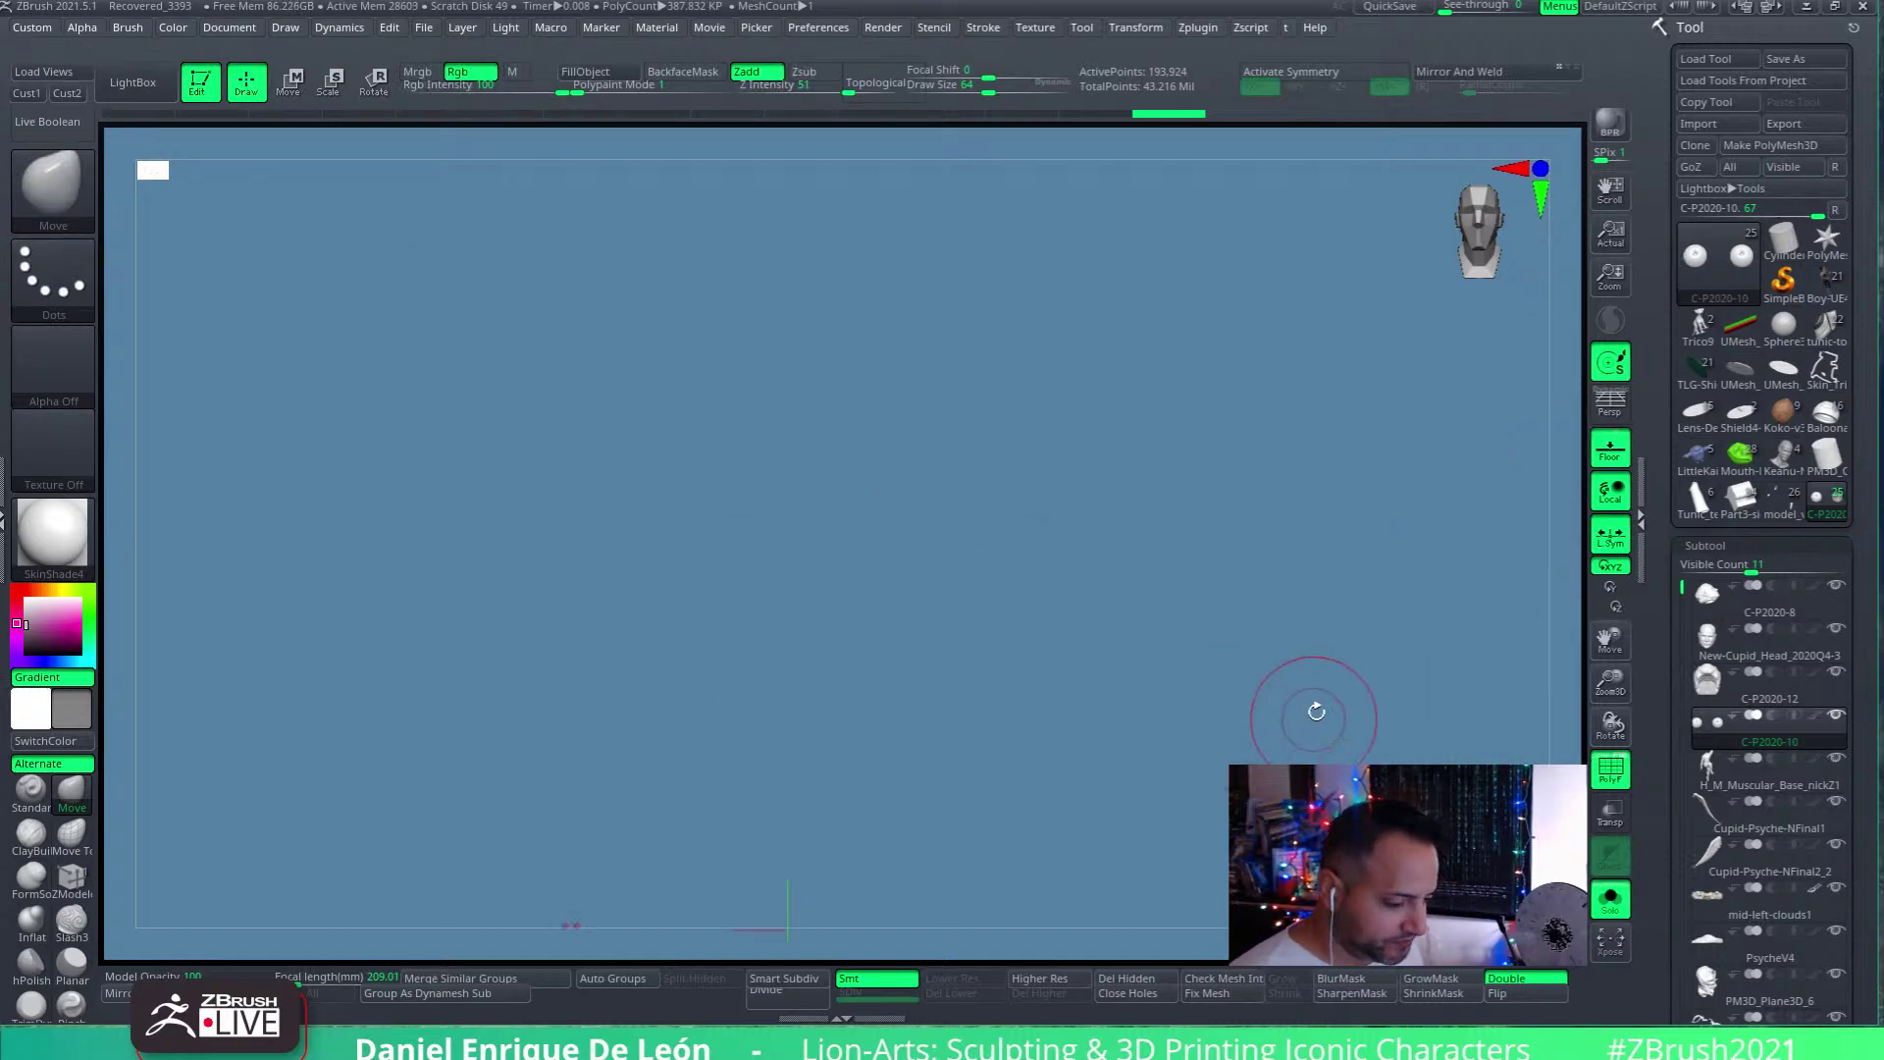
key("f")
key("ctrl+shift+s")
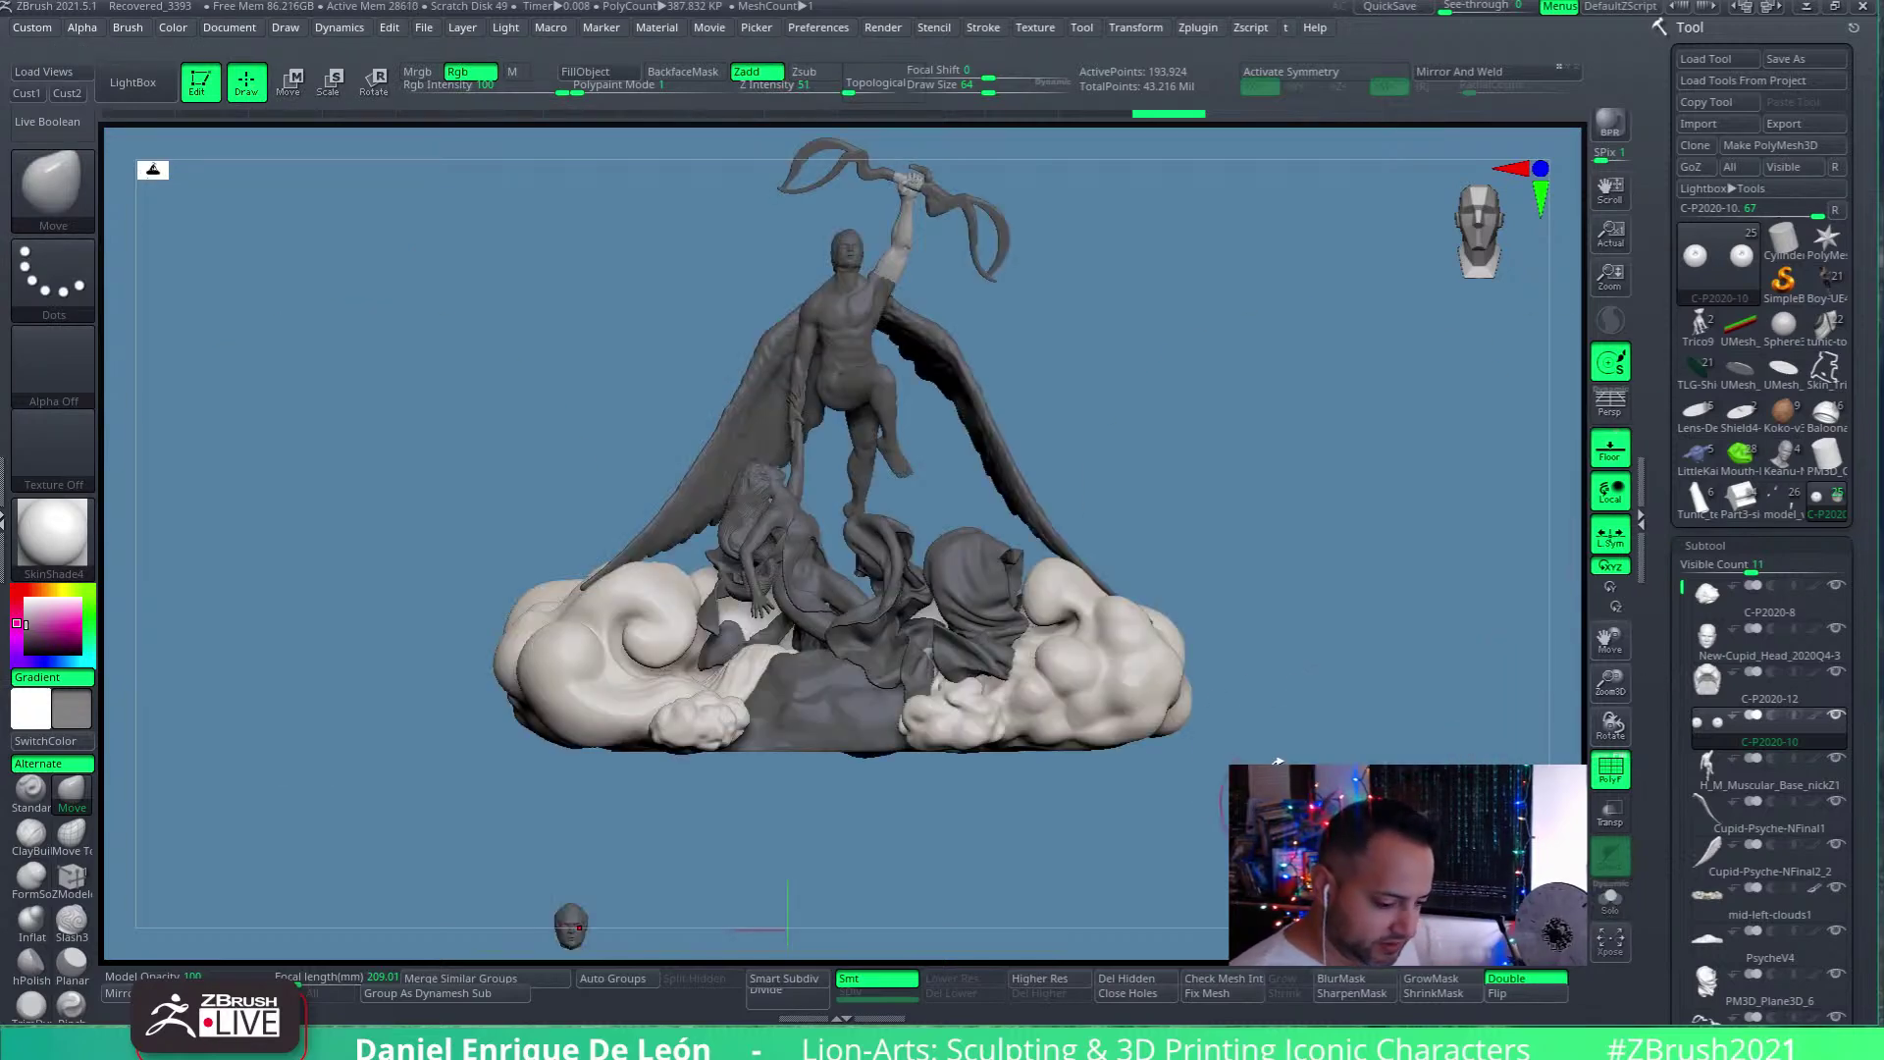
mouse_move(976, 670)
right_mouse_down()
mouse_move(1093, 484)
mouse_move(1114, 749)
mouse_move(997, 539)
mouse_move(1039, 584)
mouse_move(1018, 551)
mouse_move(831, 643)
mouse_move(726, 575)
right_mouse_up()
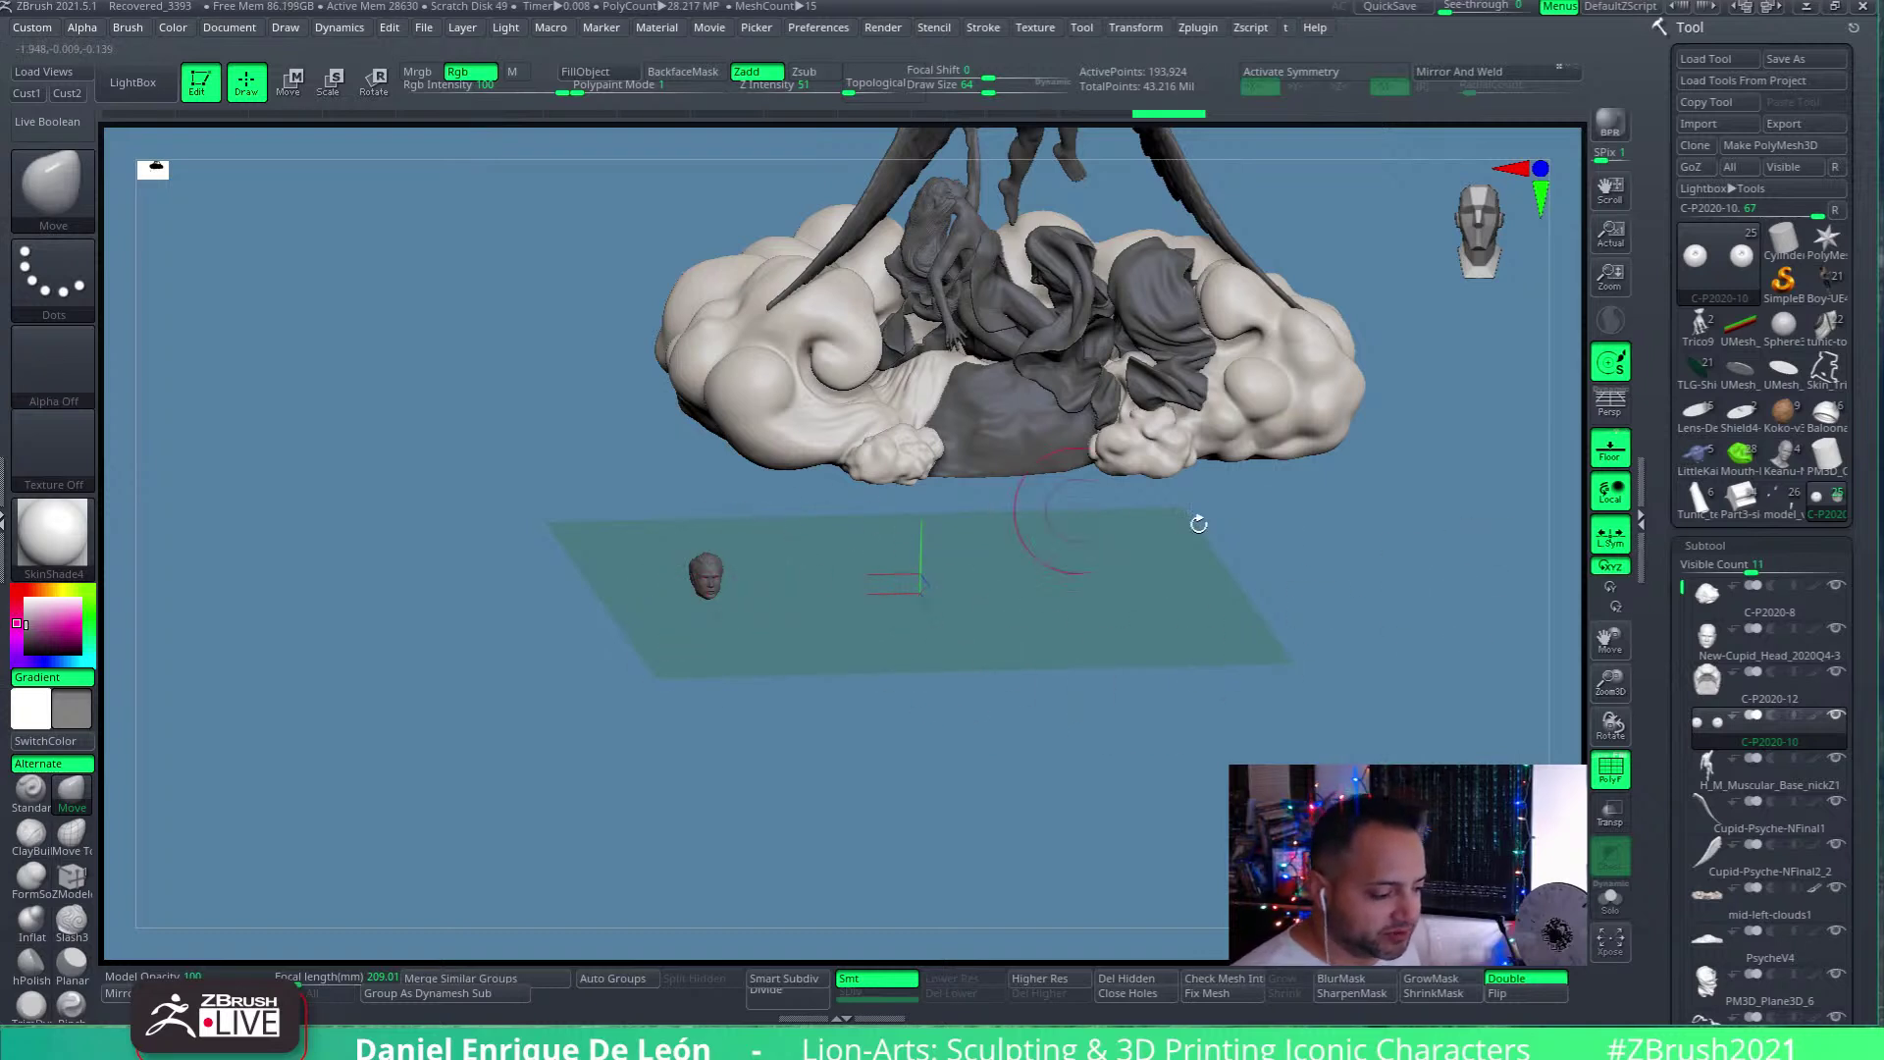
right_click_drag(929, 553, 929, 549)
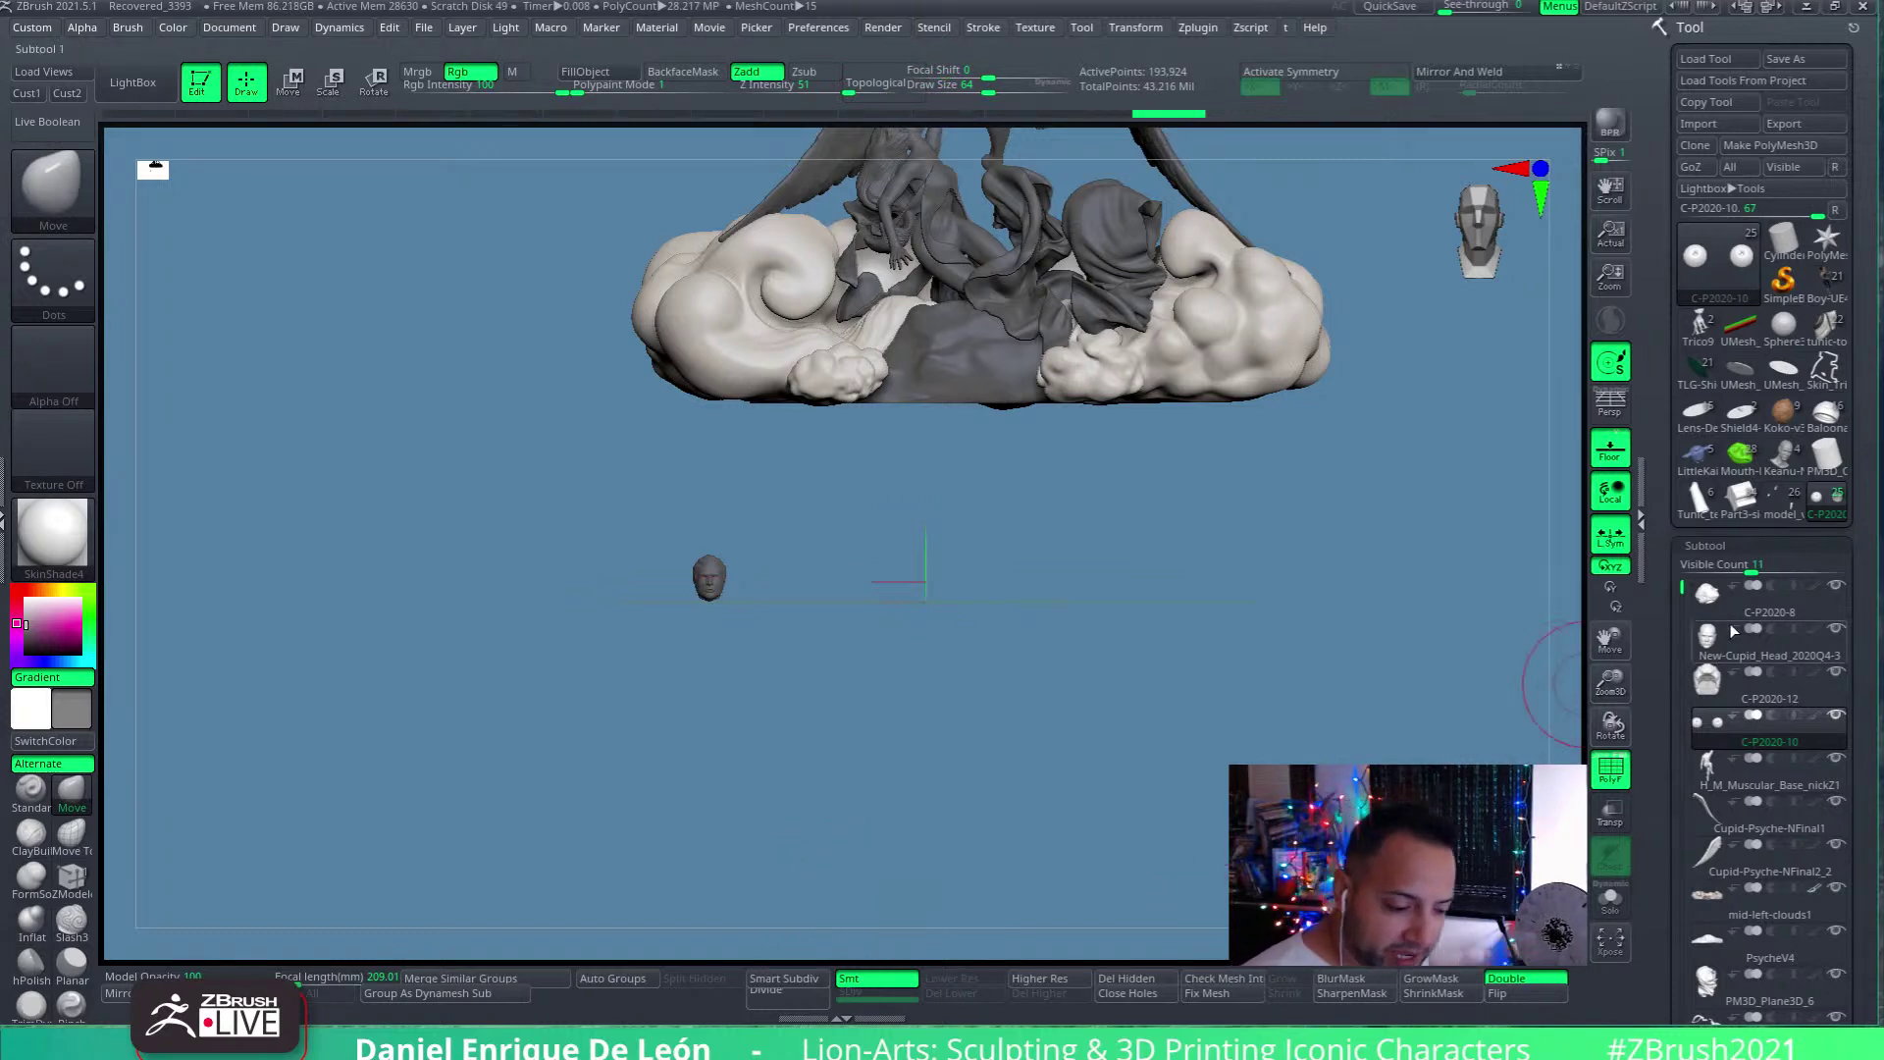
Bring up the move gizmo for the eyeballs, reset its orientation, and shift it to the centre of the detached head
mouse_move(1704, 693)
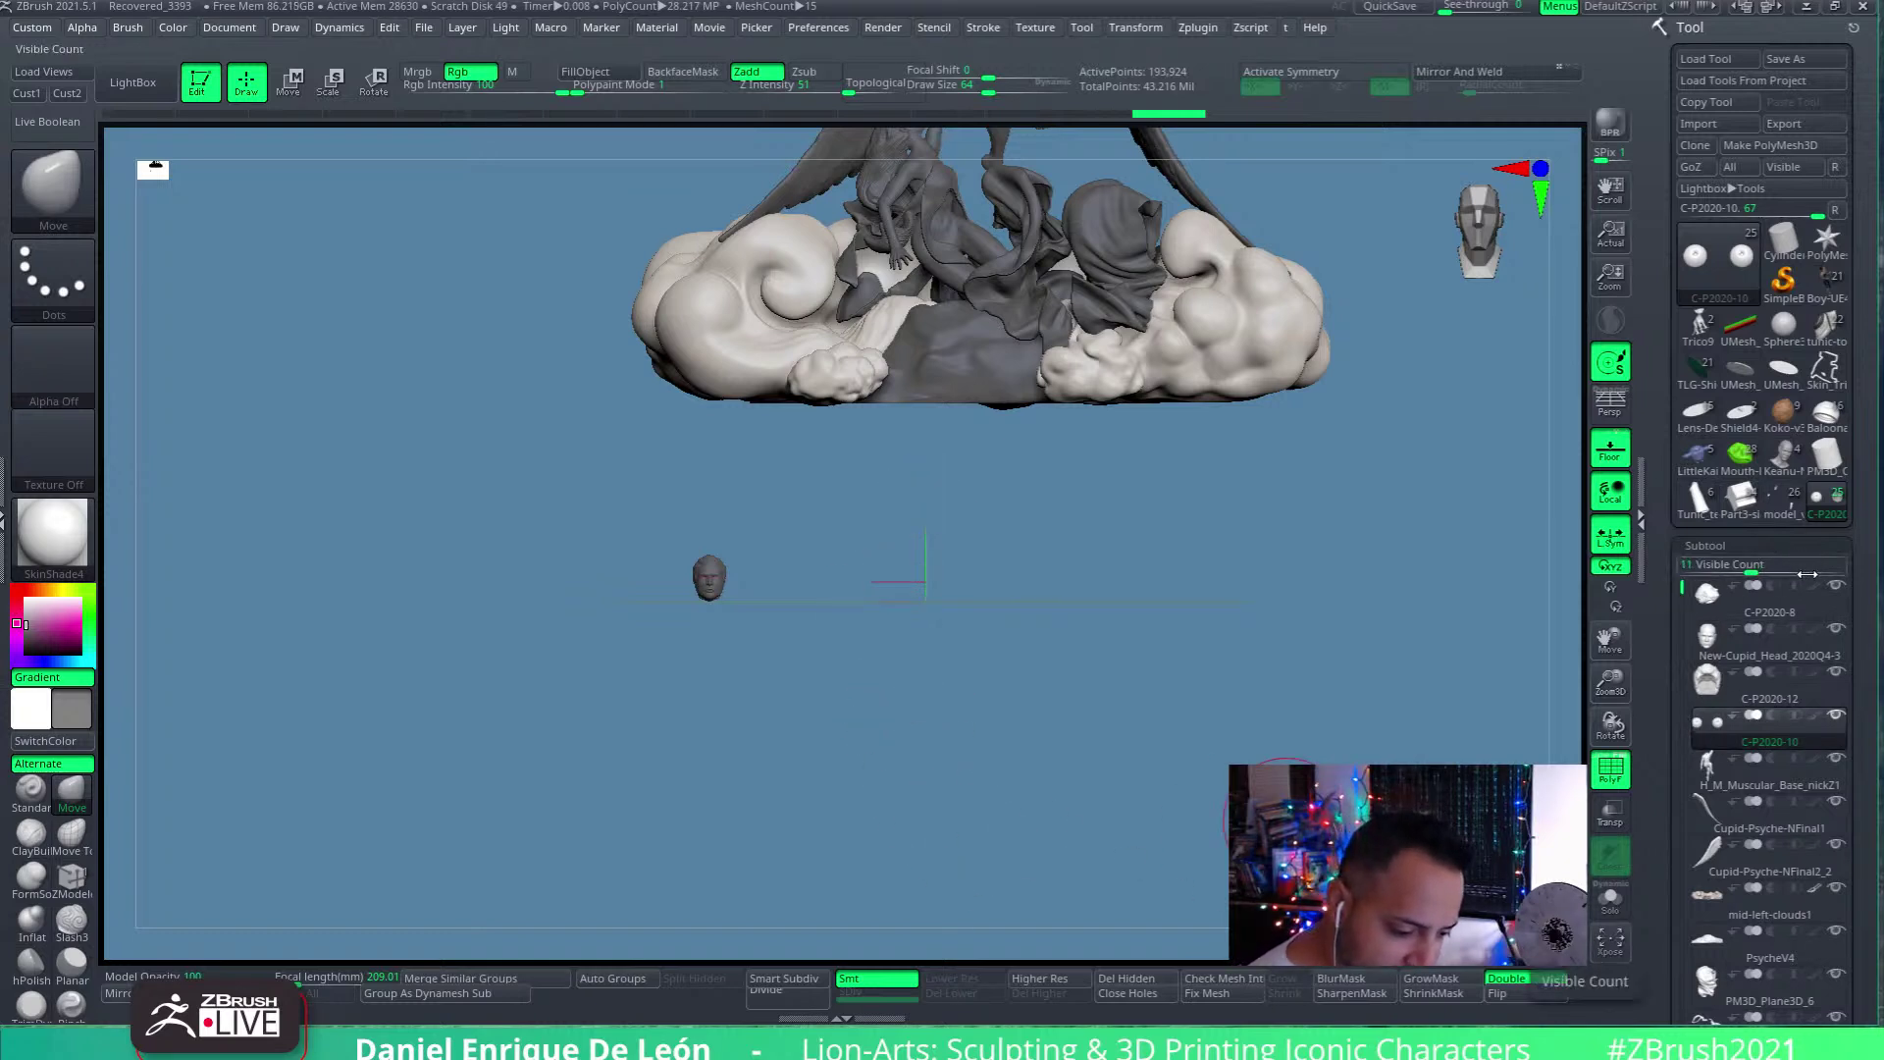
left_click(304, 92)
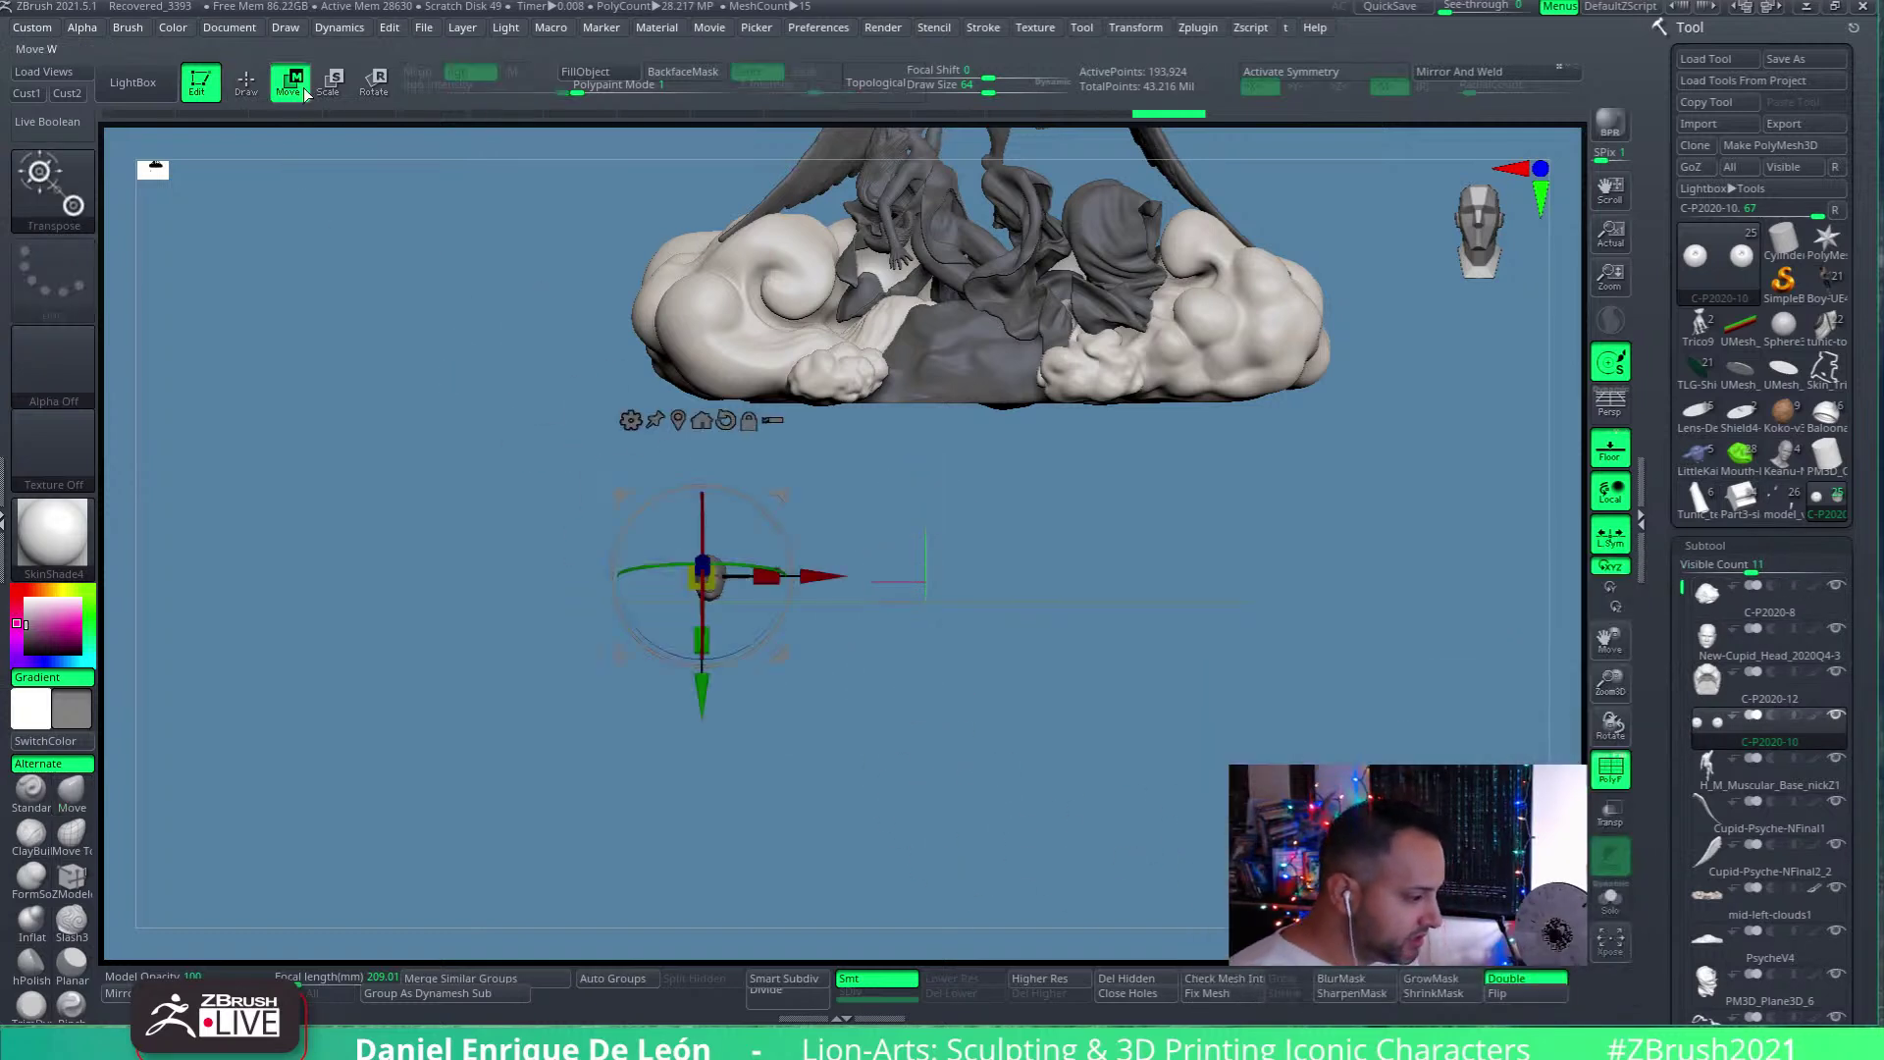
left_click(725, 420)
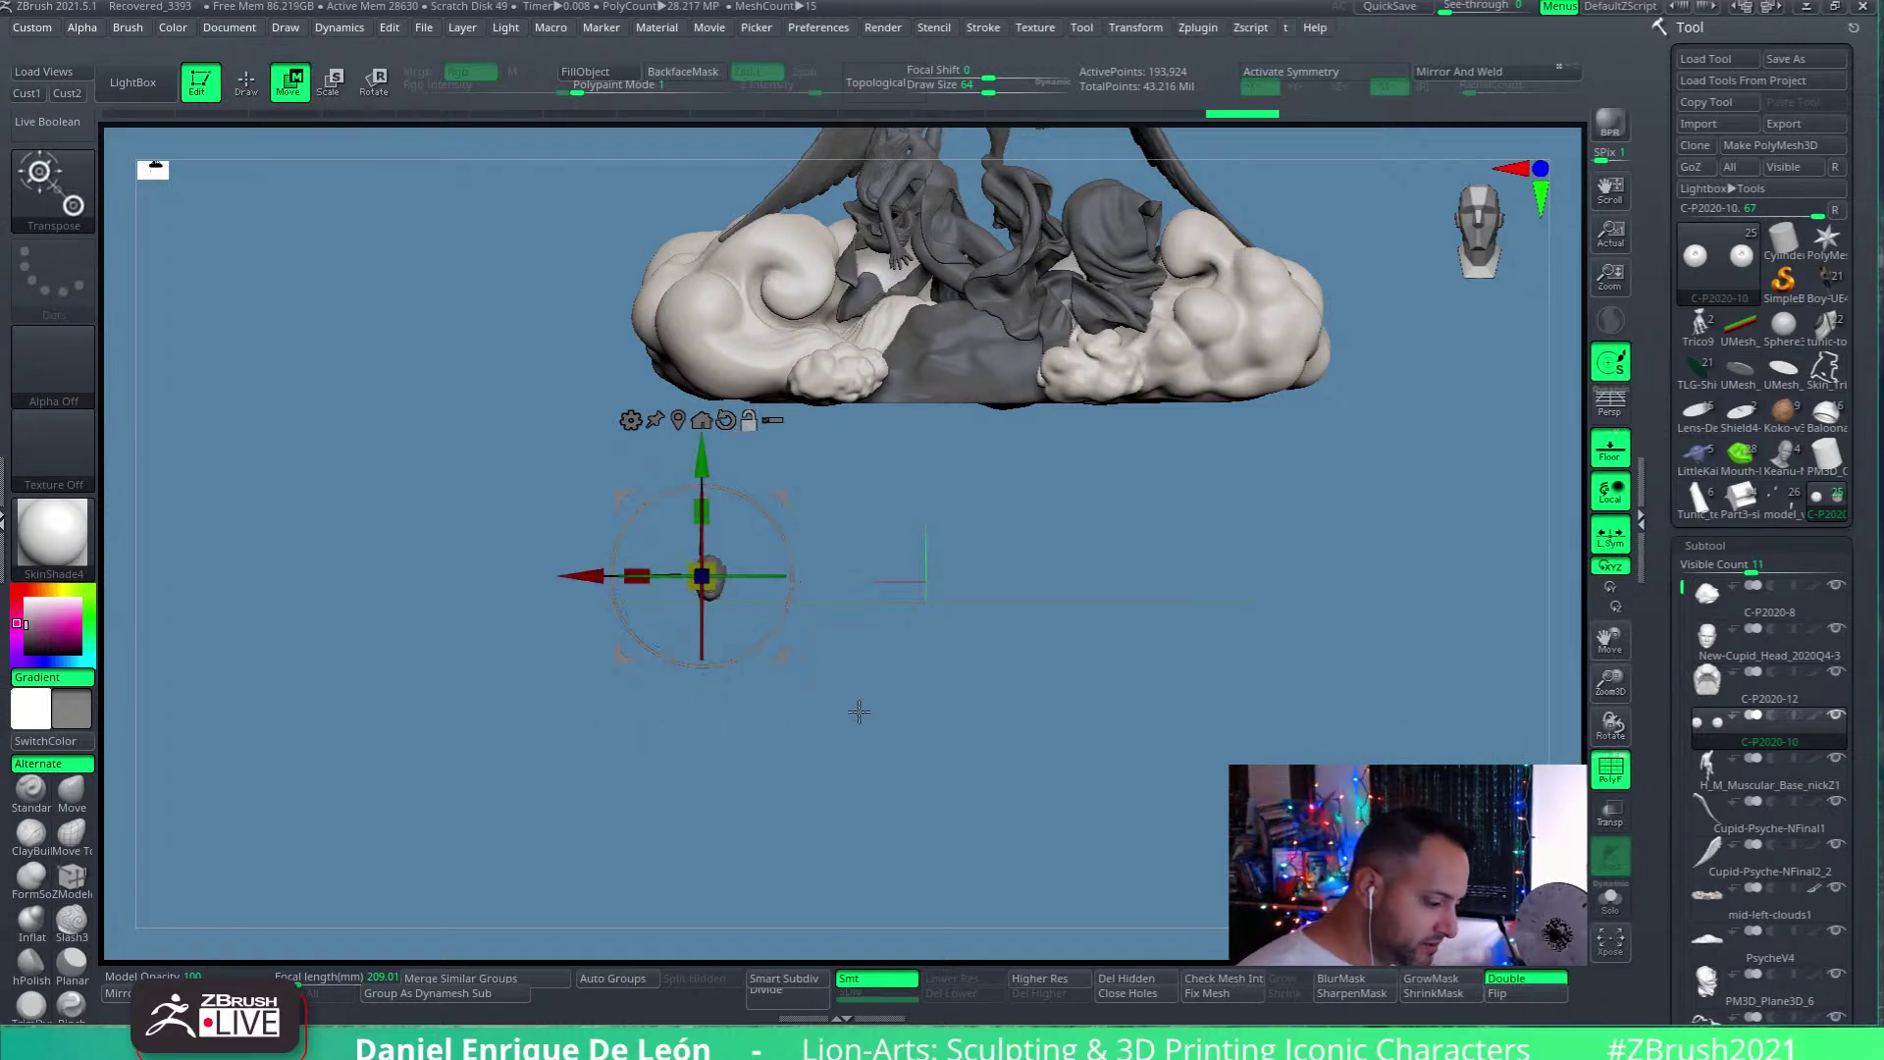
left_click_drag(735, 491, 742, 491)
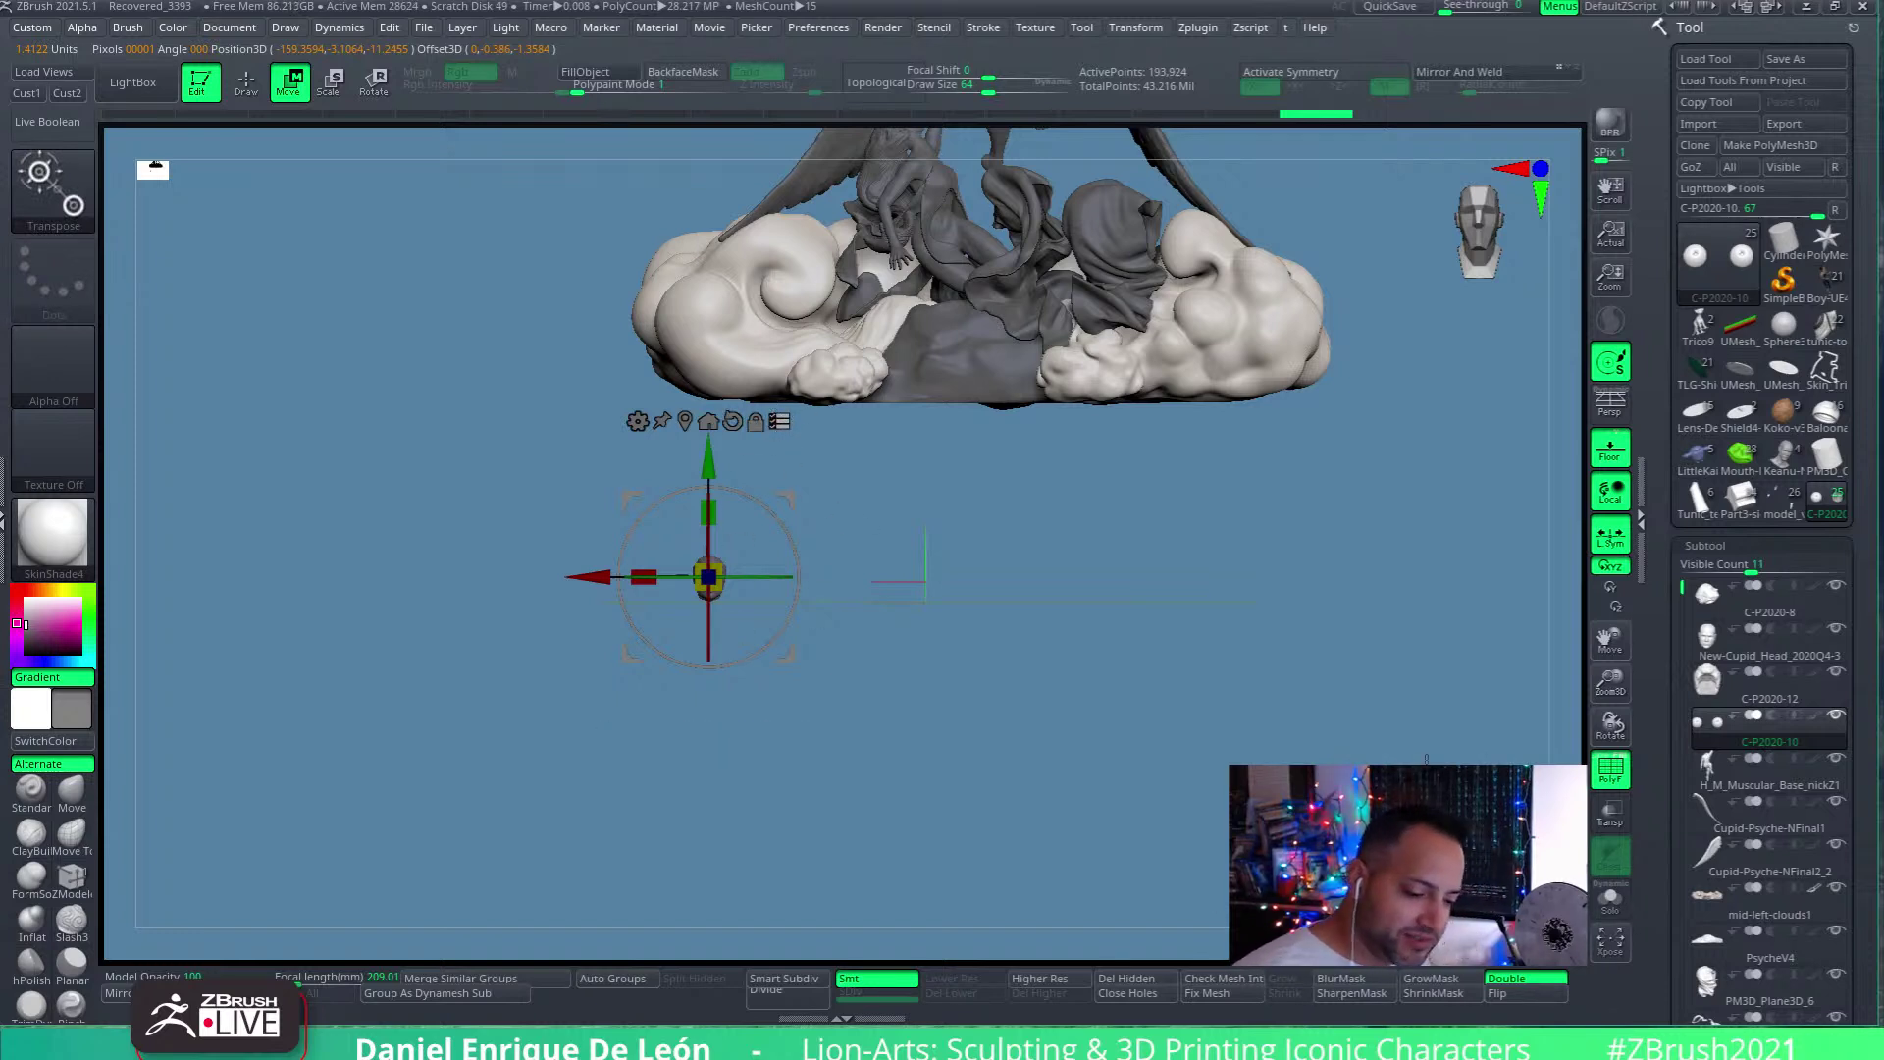
Shift only the eyeballs' gizmo up to the forehead hairline, leaving the eyeballs in place
left_click_drag(921, 539, 1042, 923, "alt")
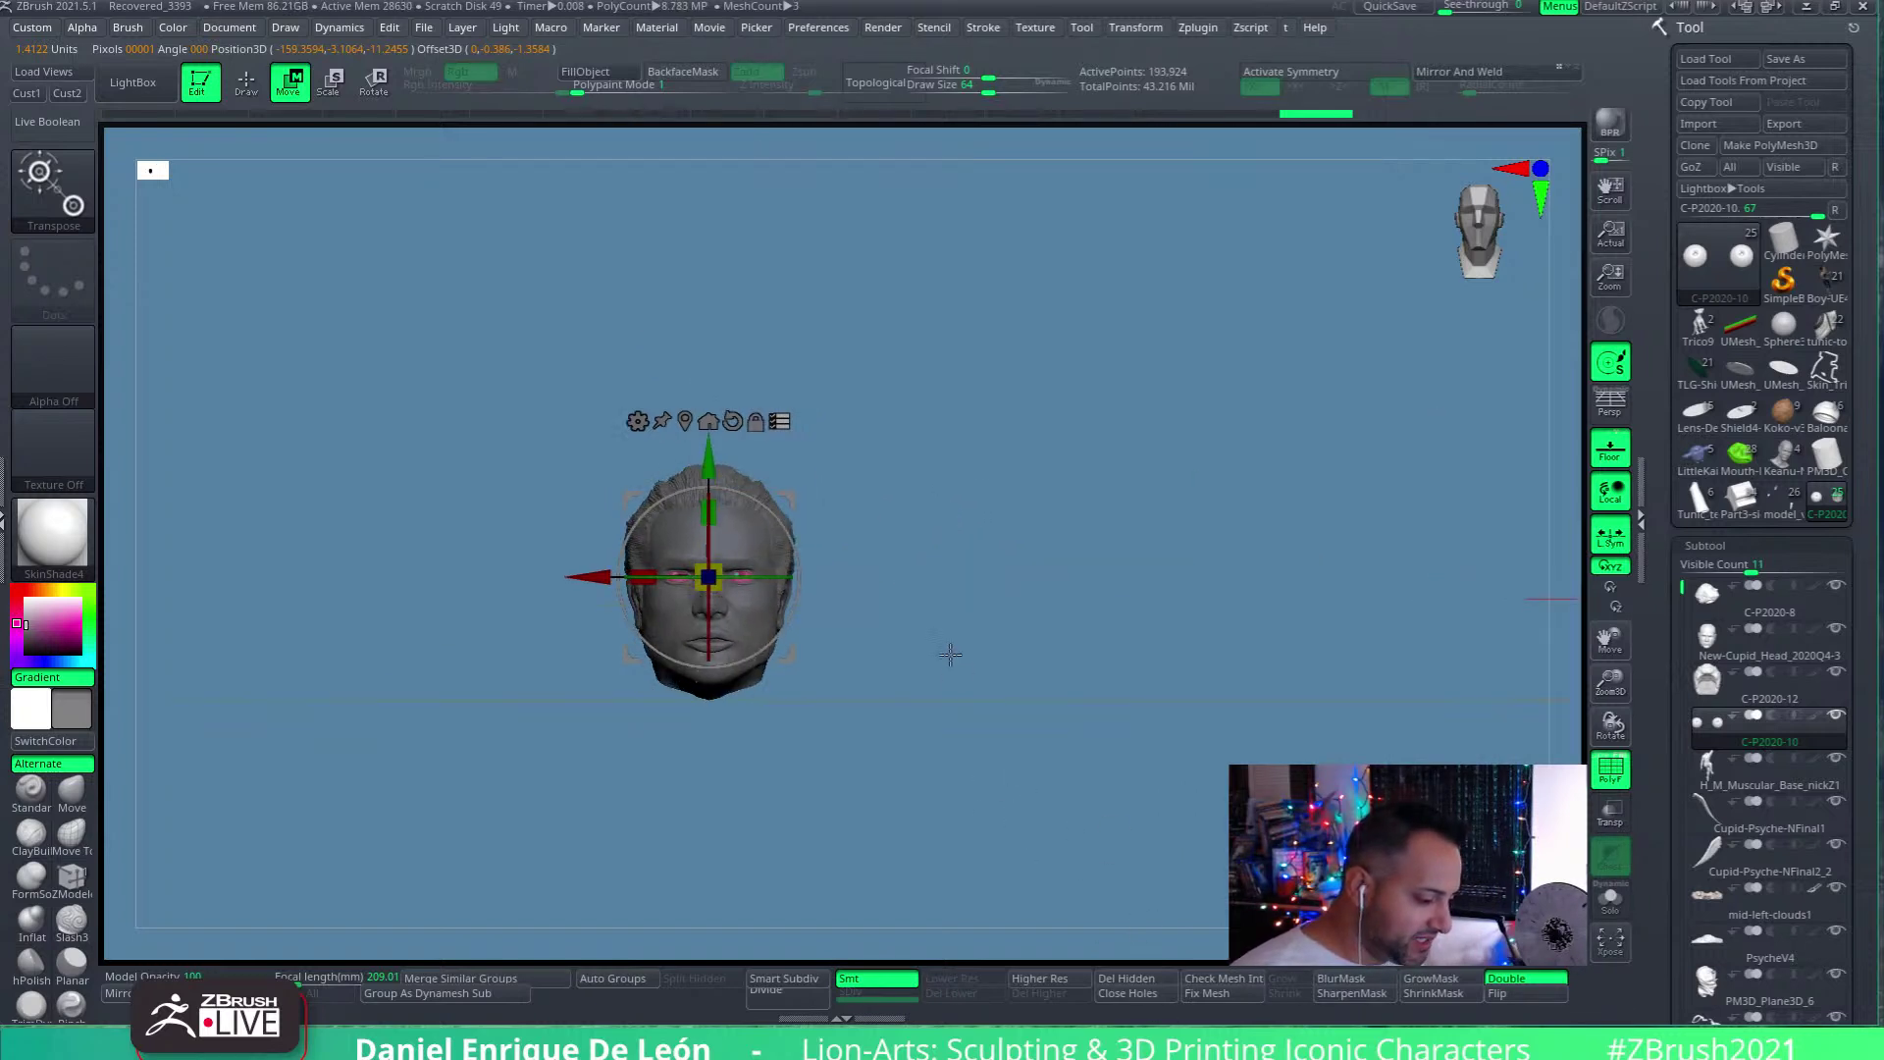
left_click_drag(976, 671, 1067, 697, "alt")
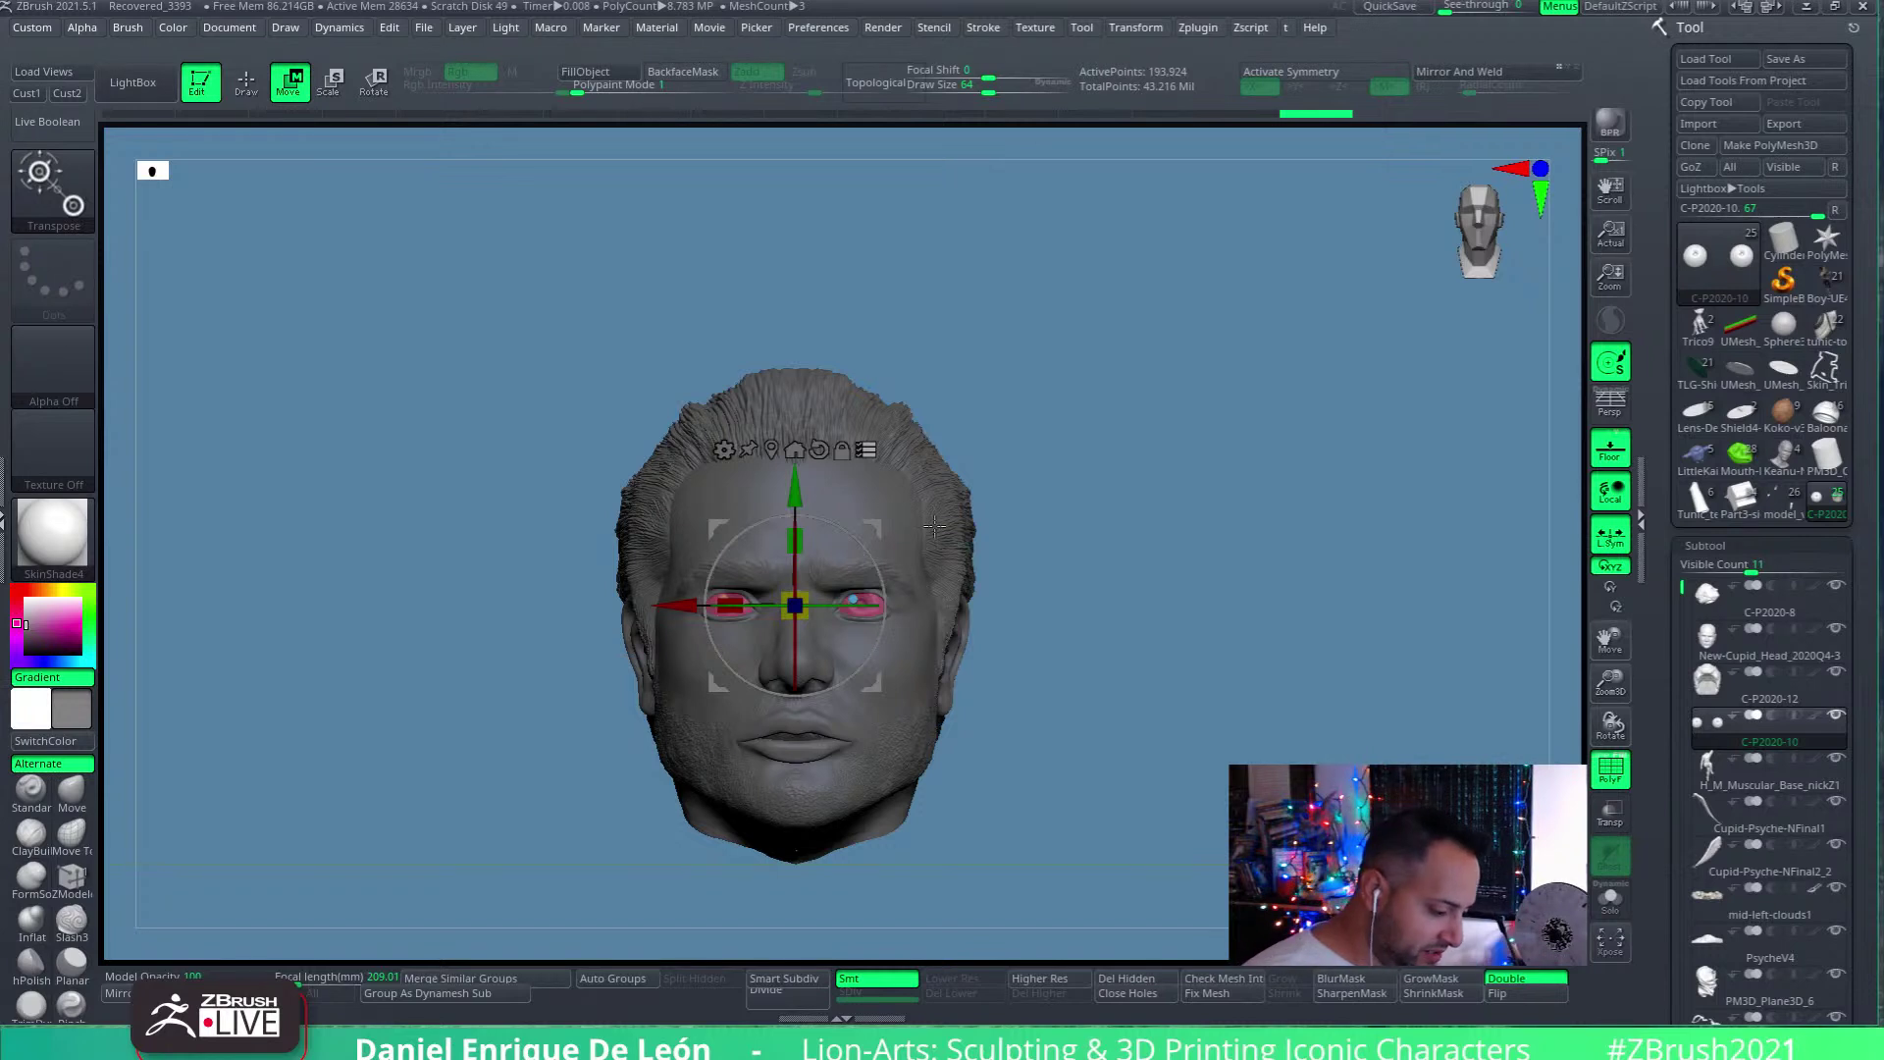
key("ctrl+shift")
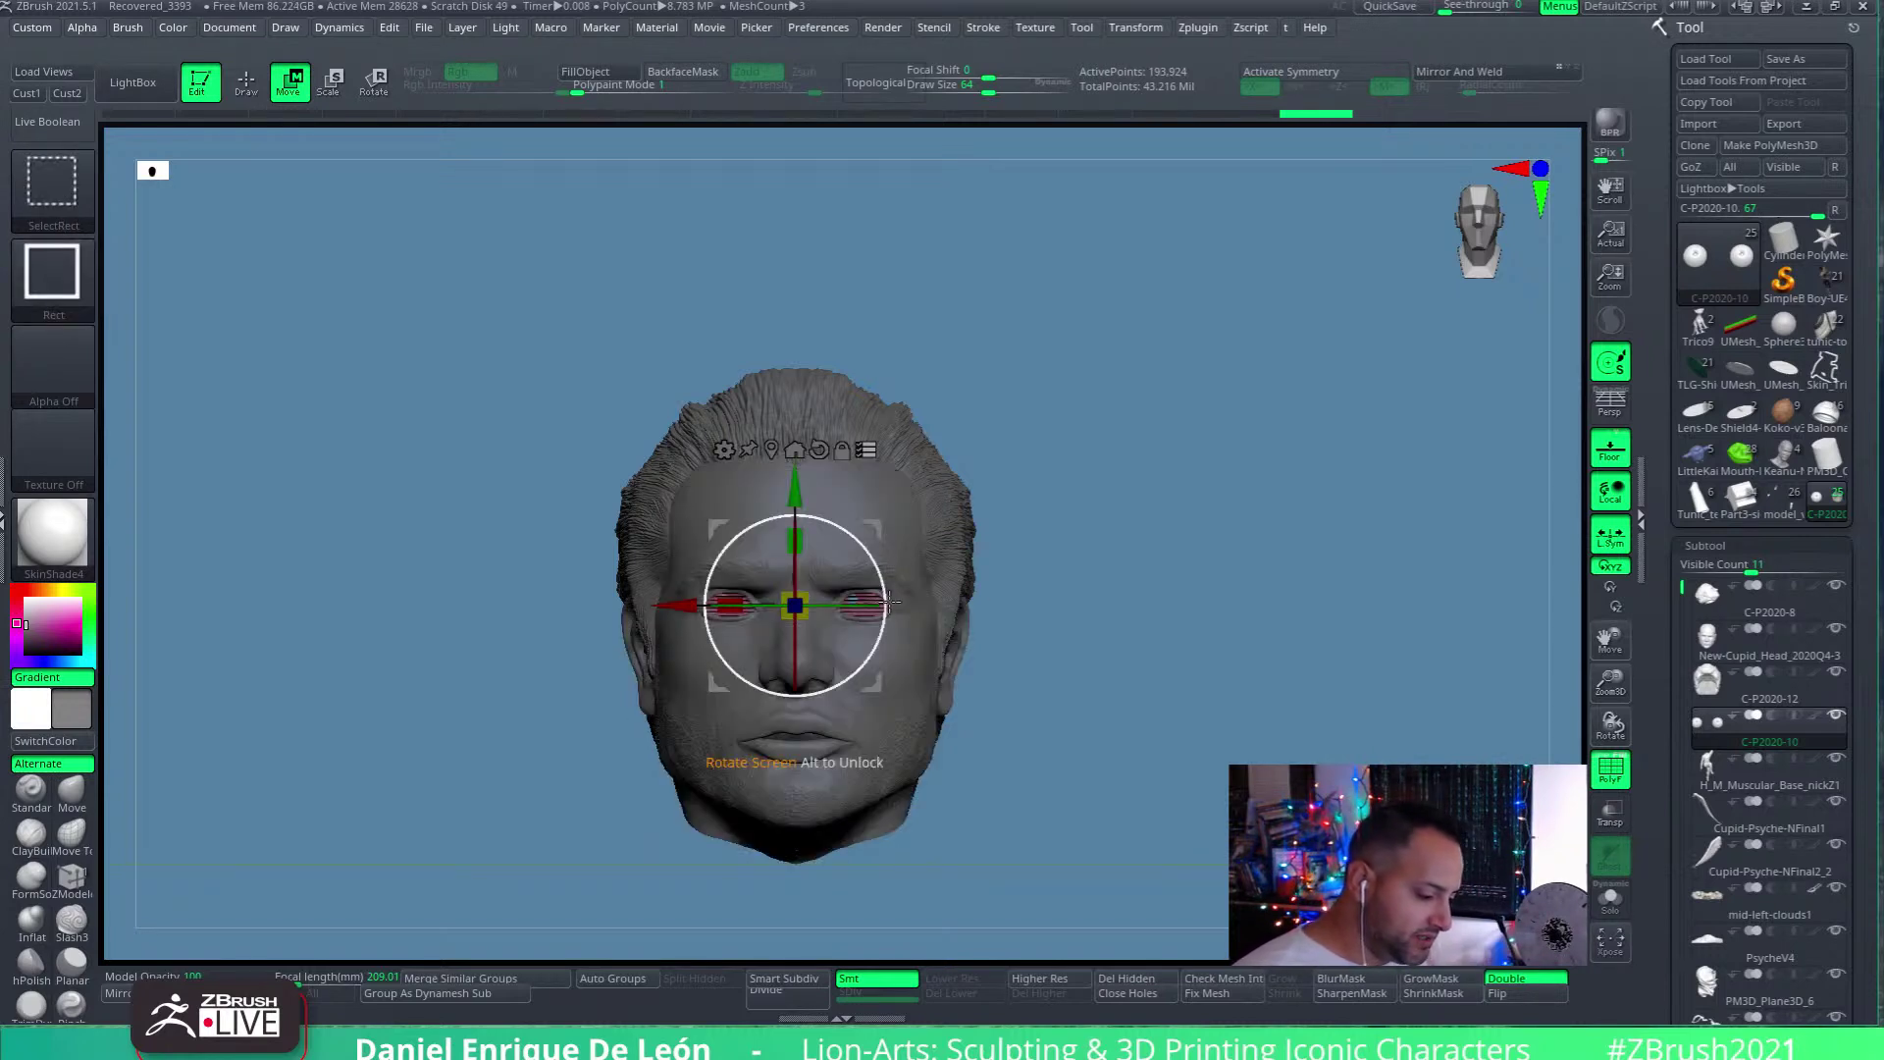
left_click_drag(796, 488, 796, 301, "ctrl")
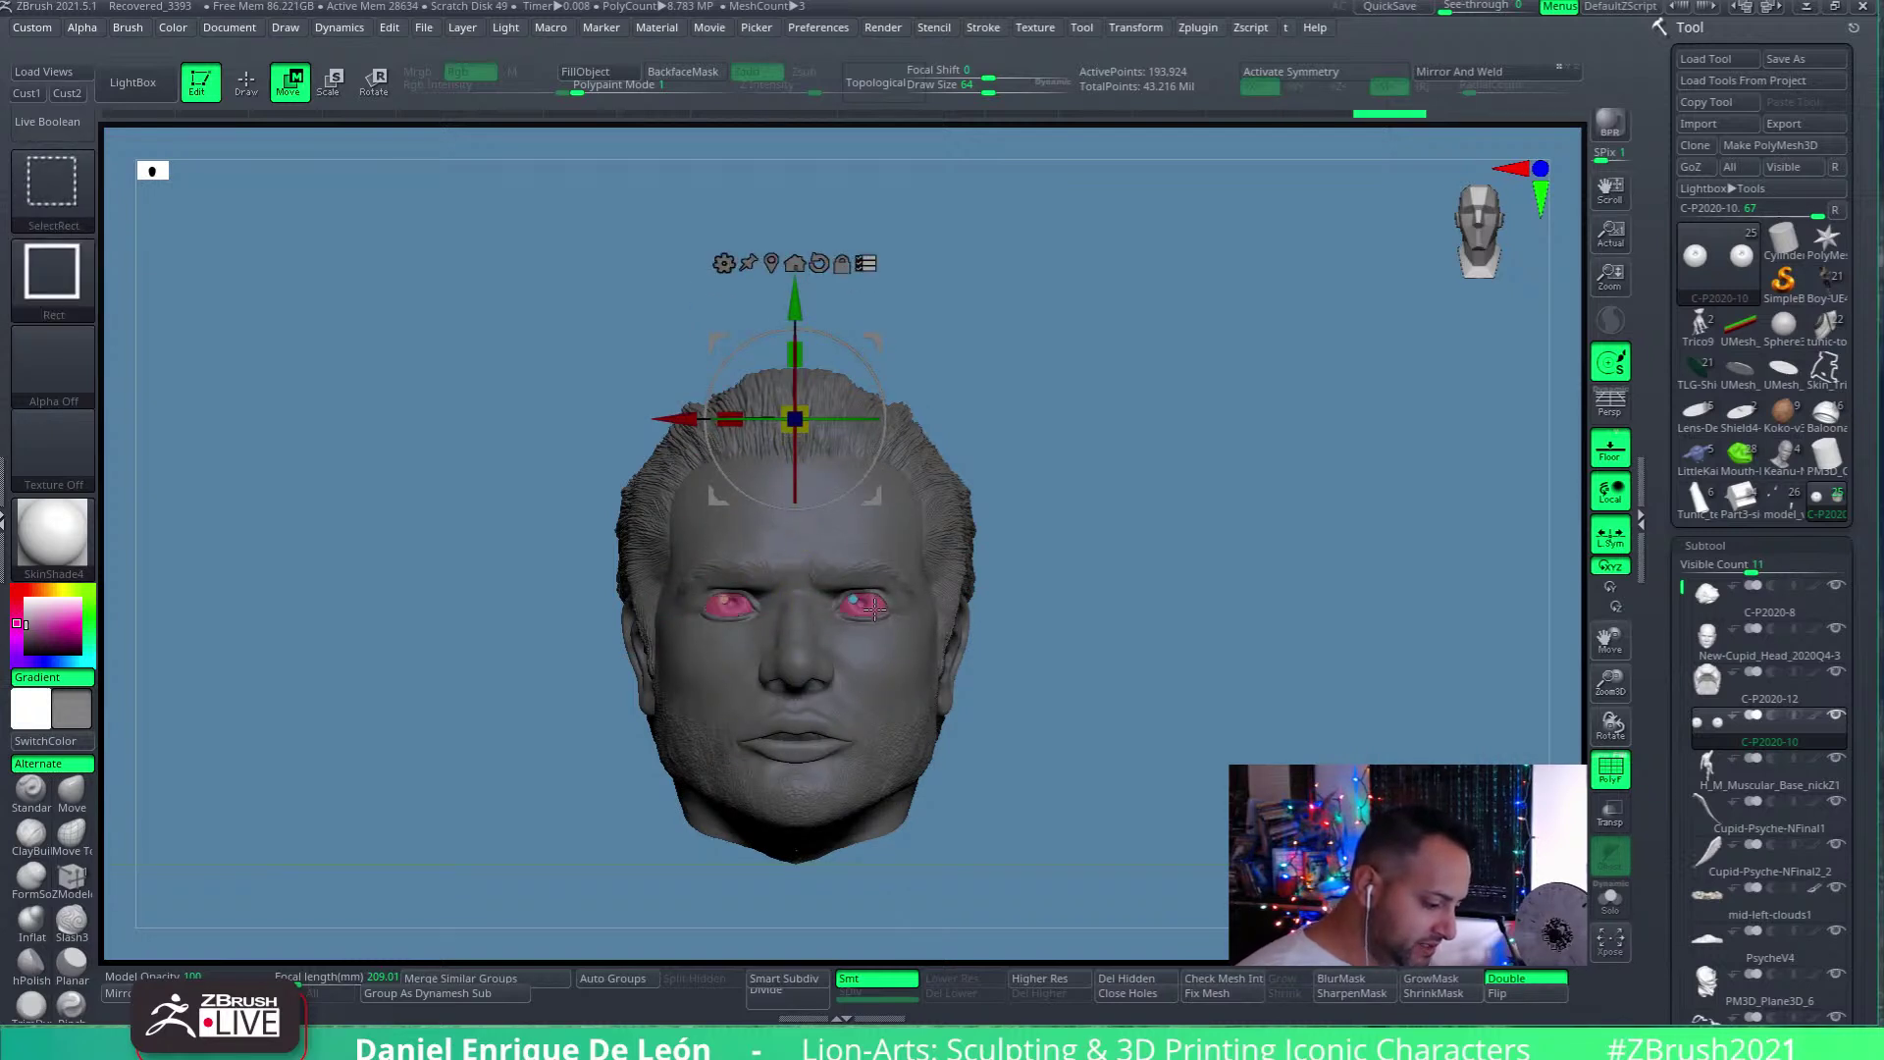
left_click_drag(1184, 690, 1143, 460)
left_click_drag(1000, 671, 1151, 862, "alt")
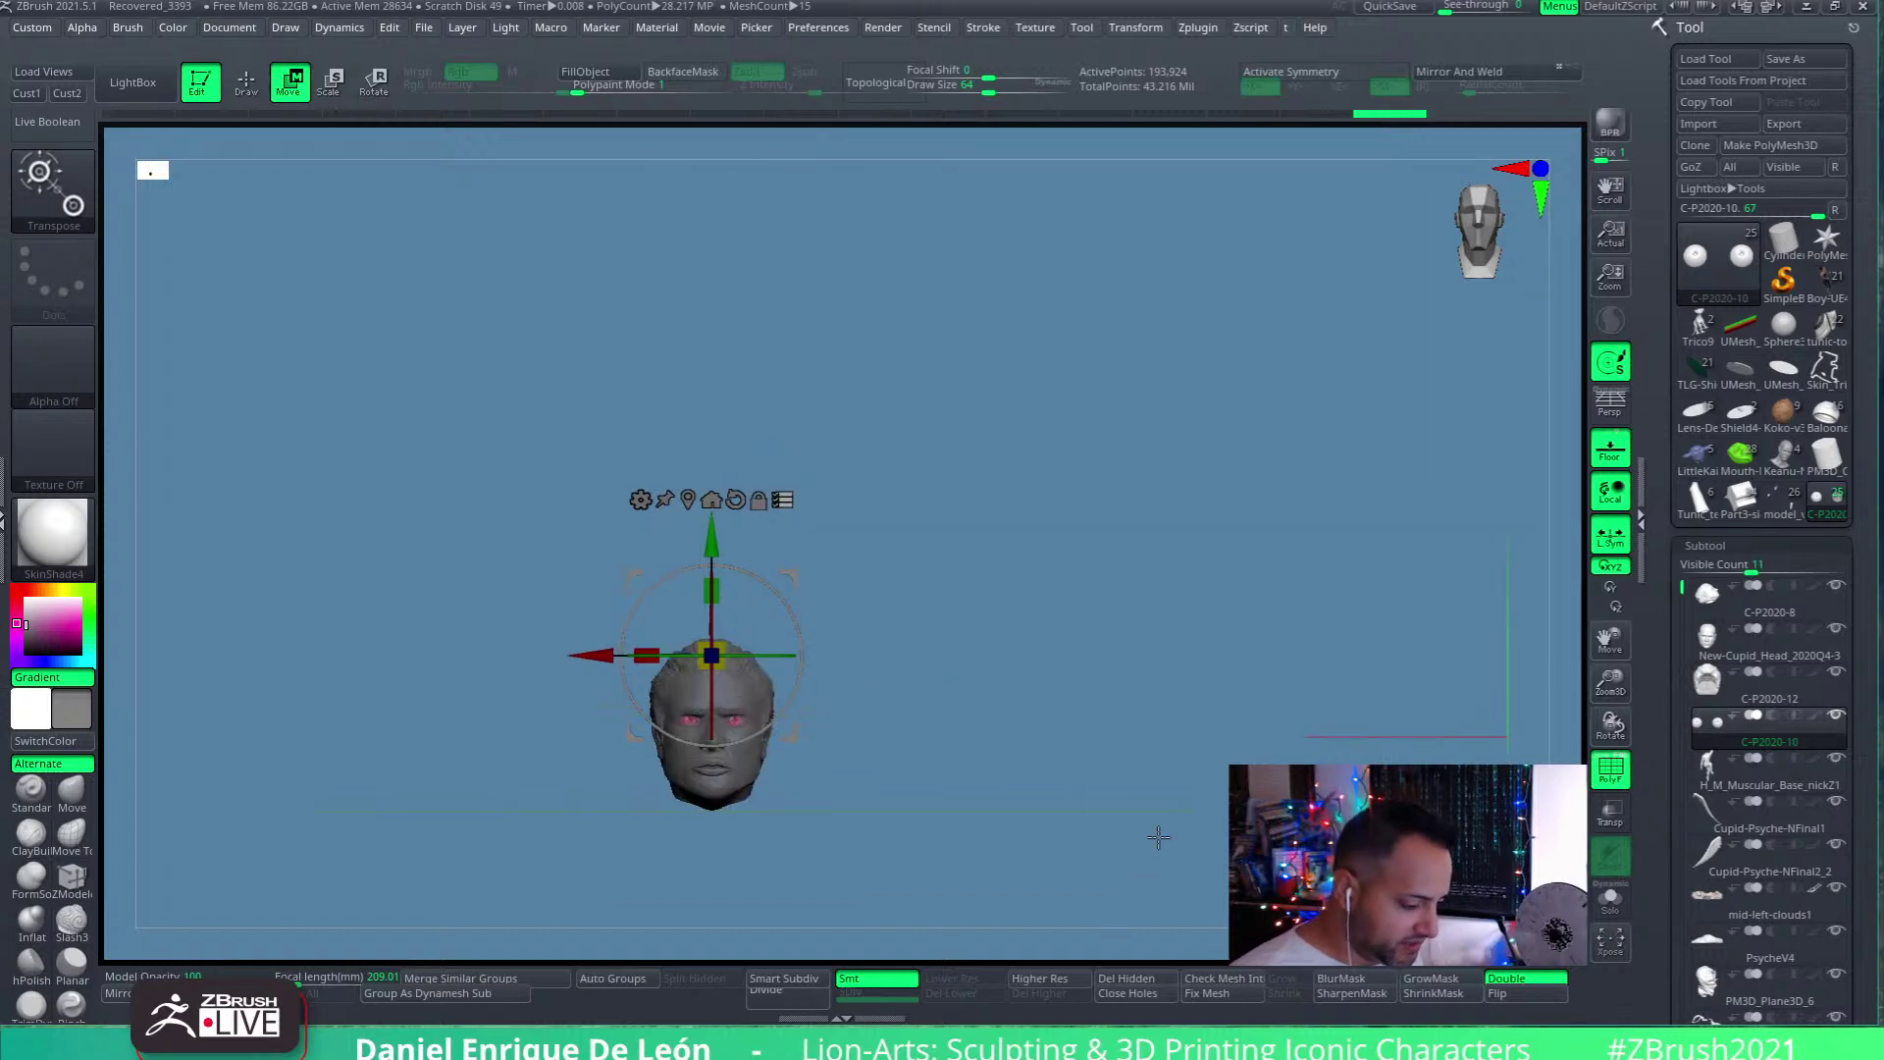
left_click_drag(1223, 719, 932, 666, "alt")
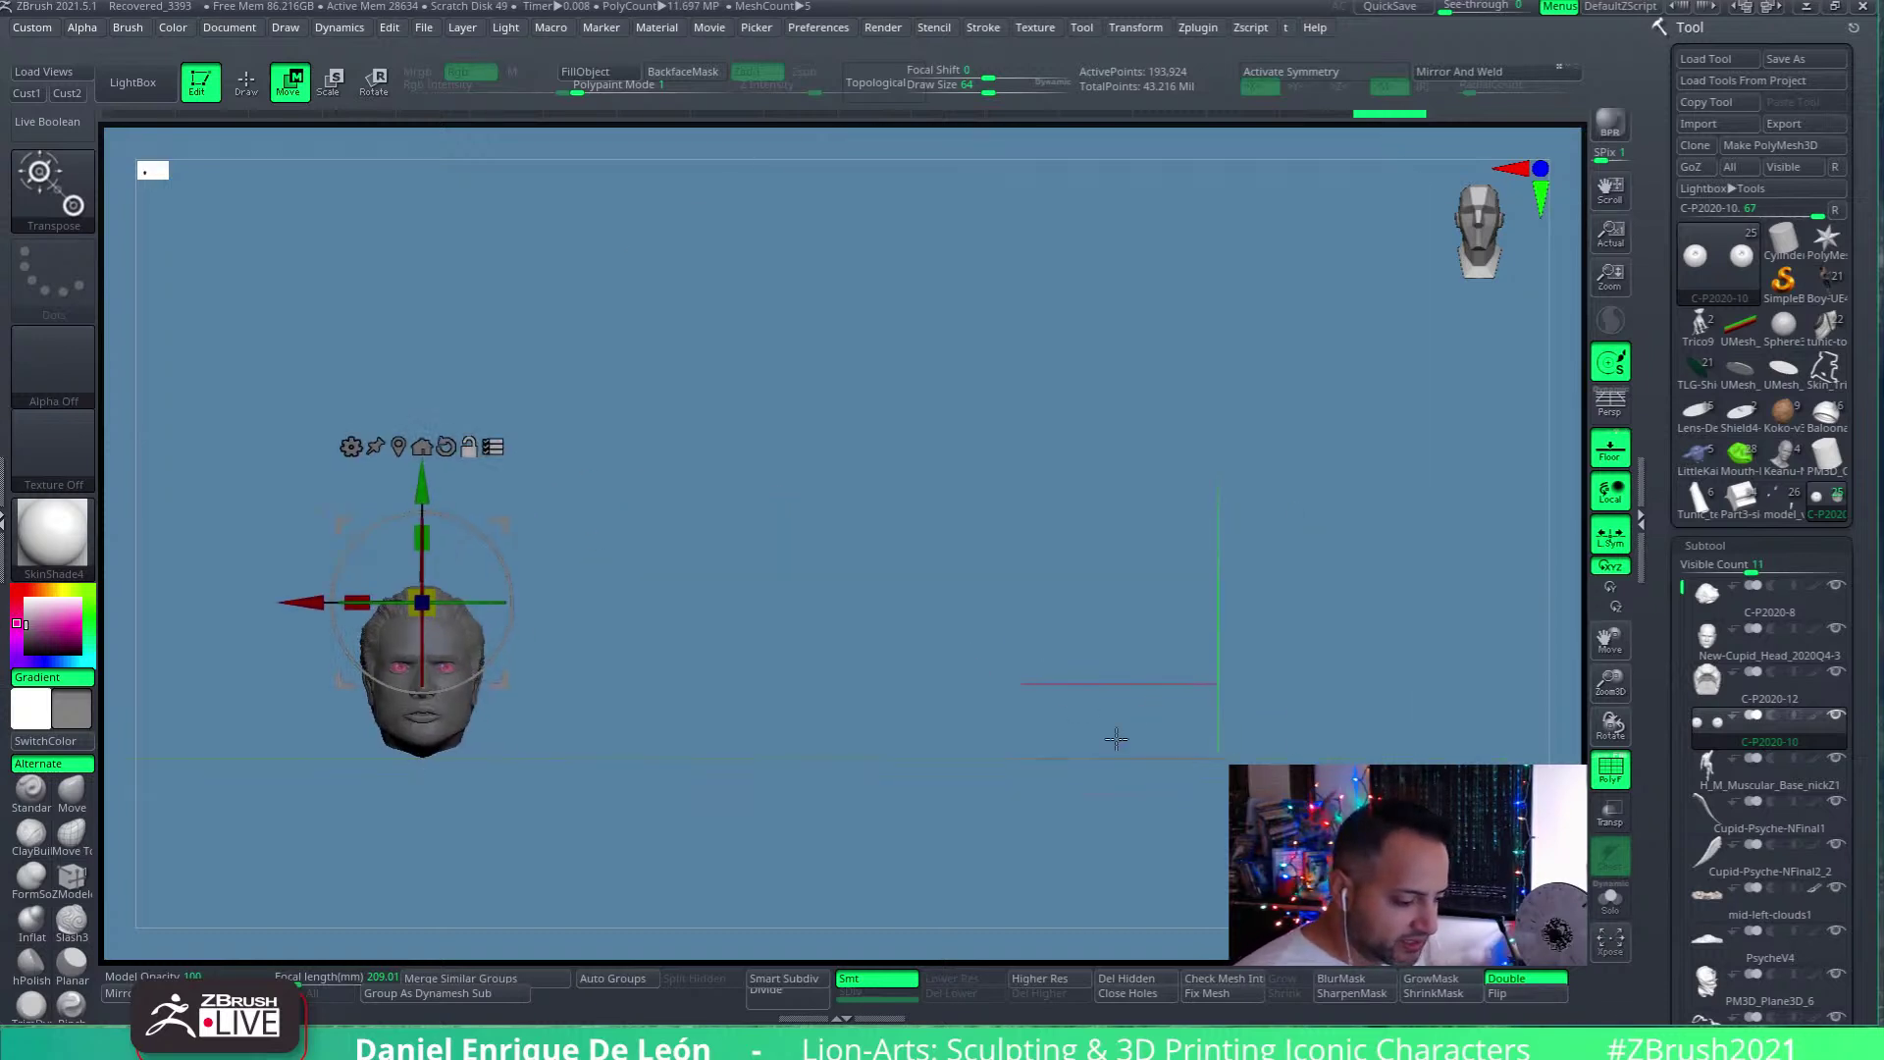
Recentre the gizmo on the eyeballs, try sending their mesh to the world axis, and undo it
left_click(399, 445)
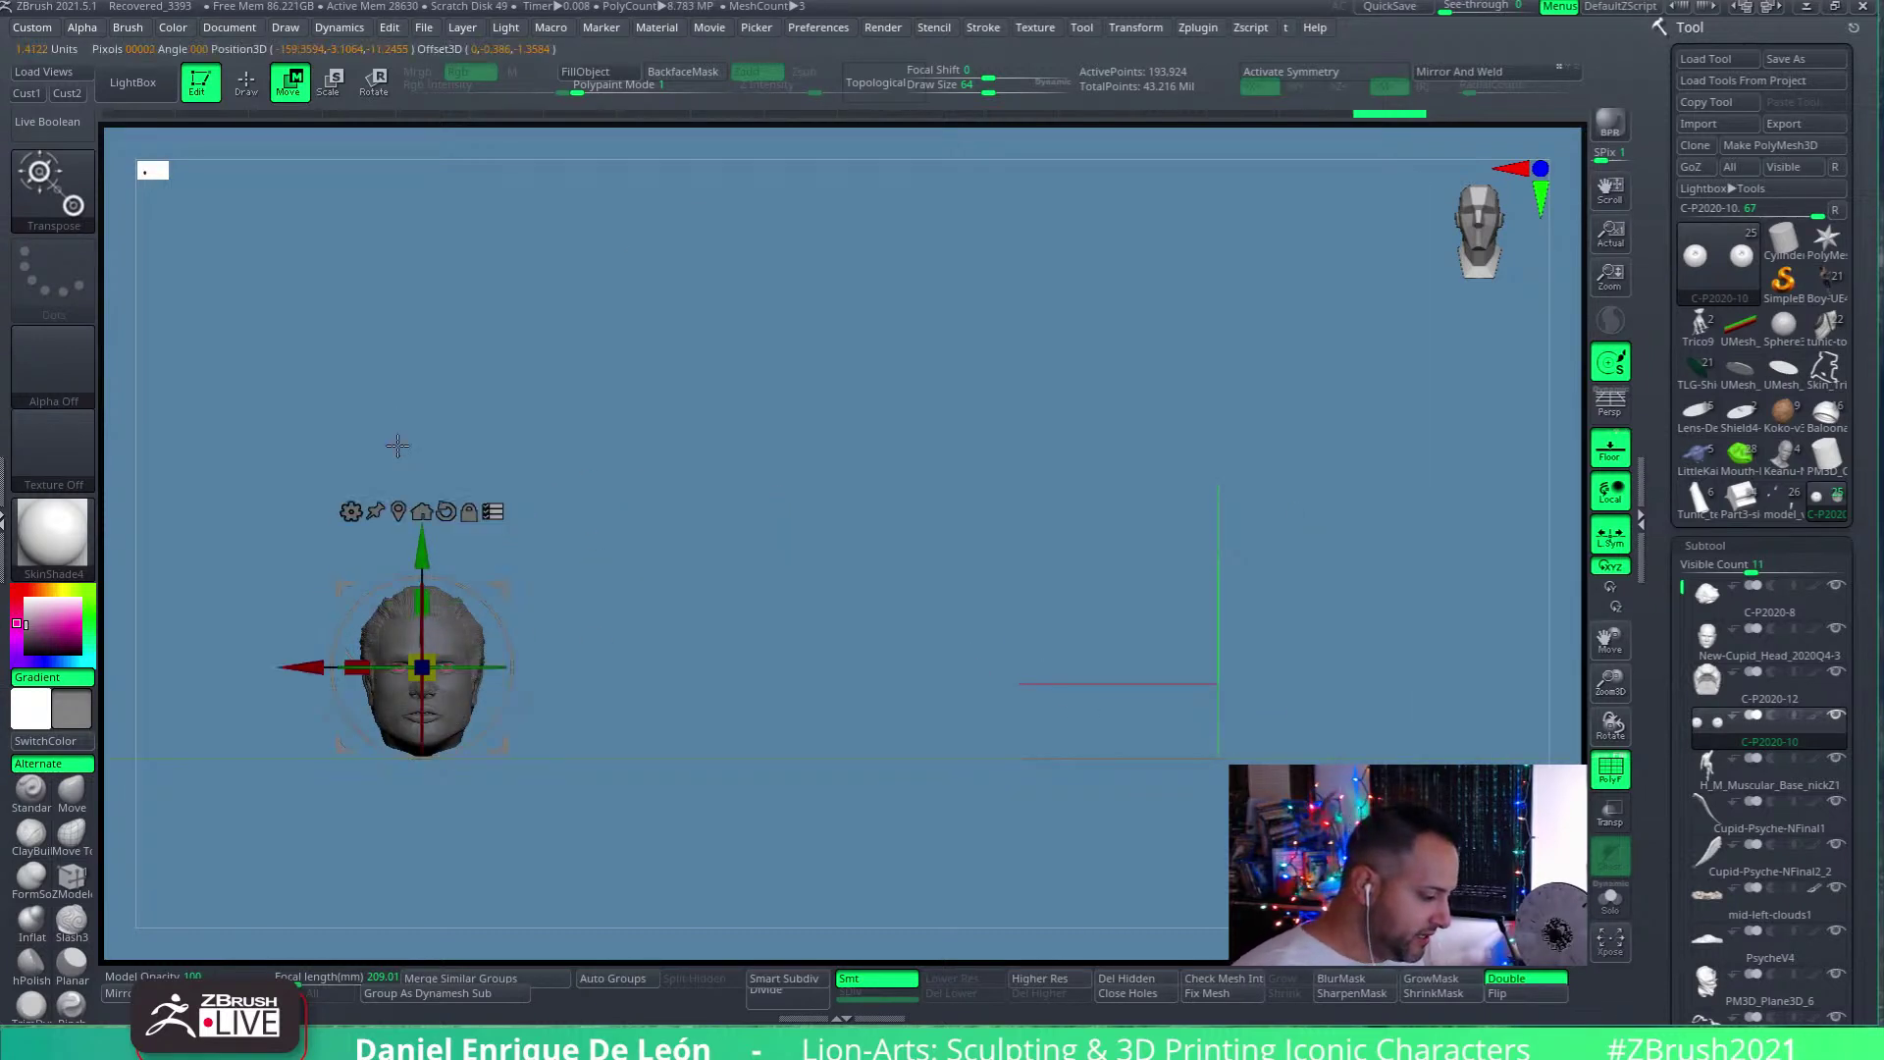
left_click(421, 511)
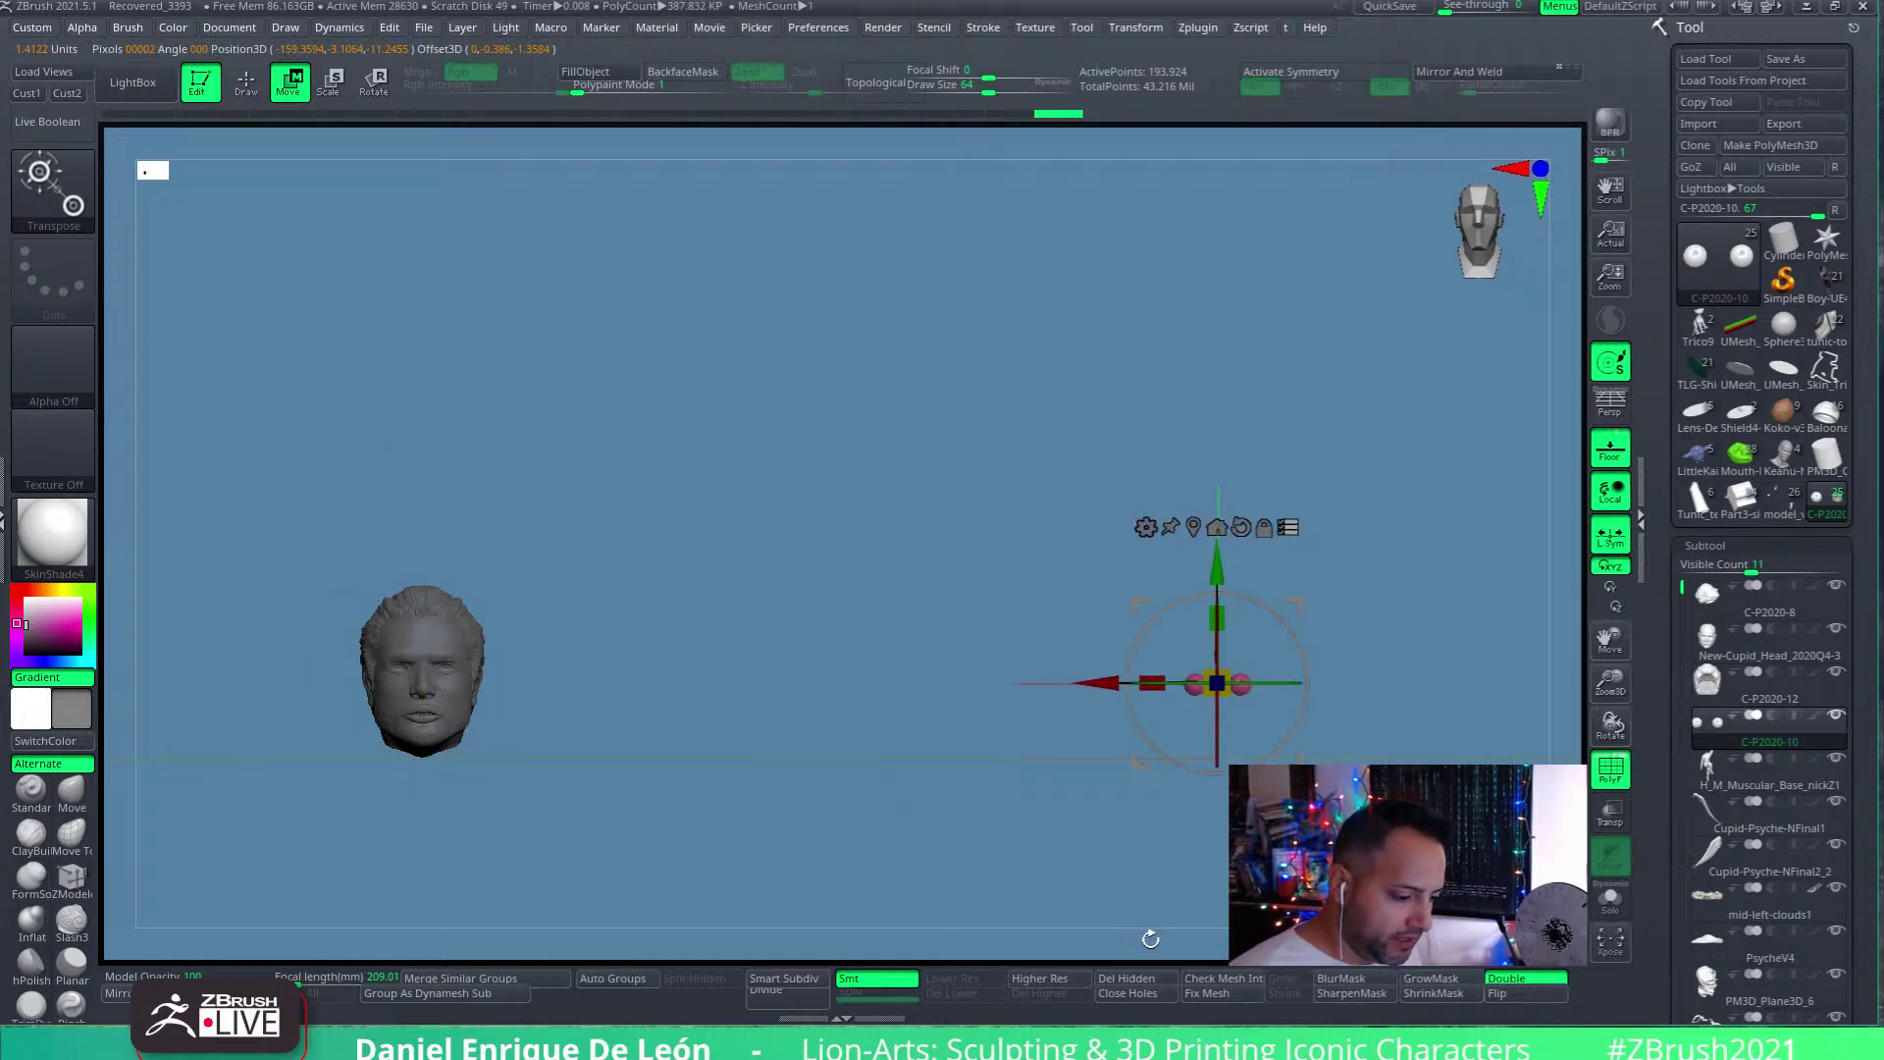
key("ctrl+z")
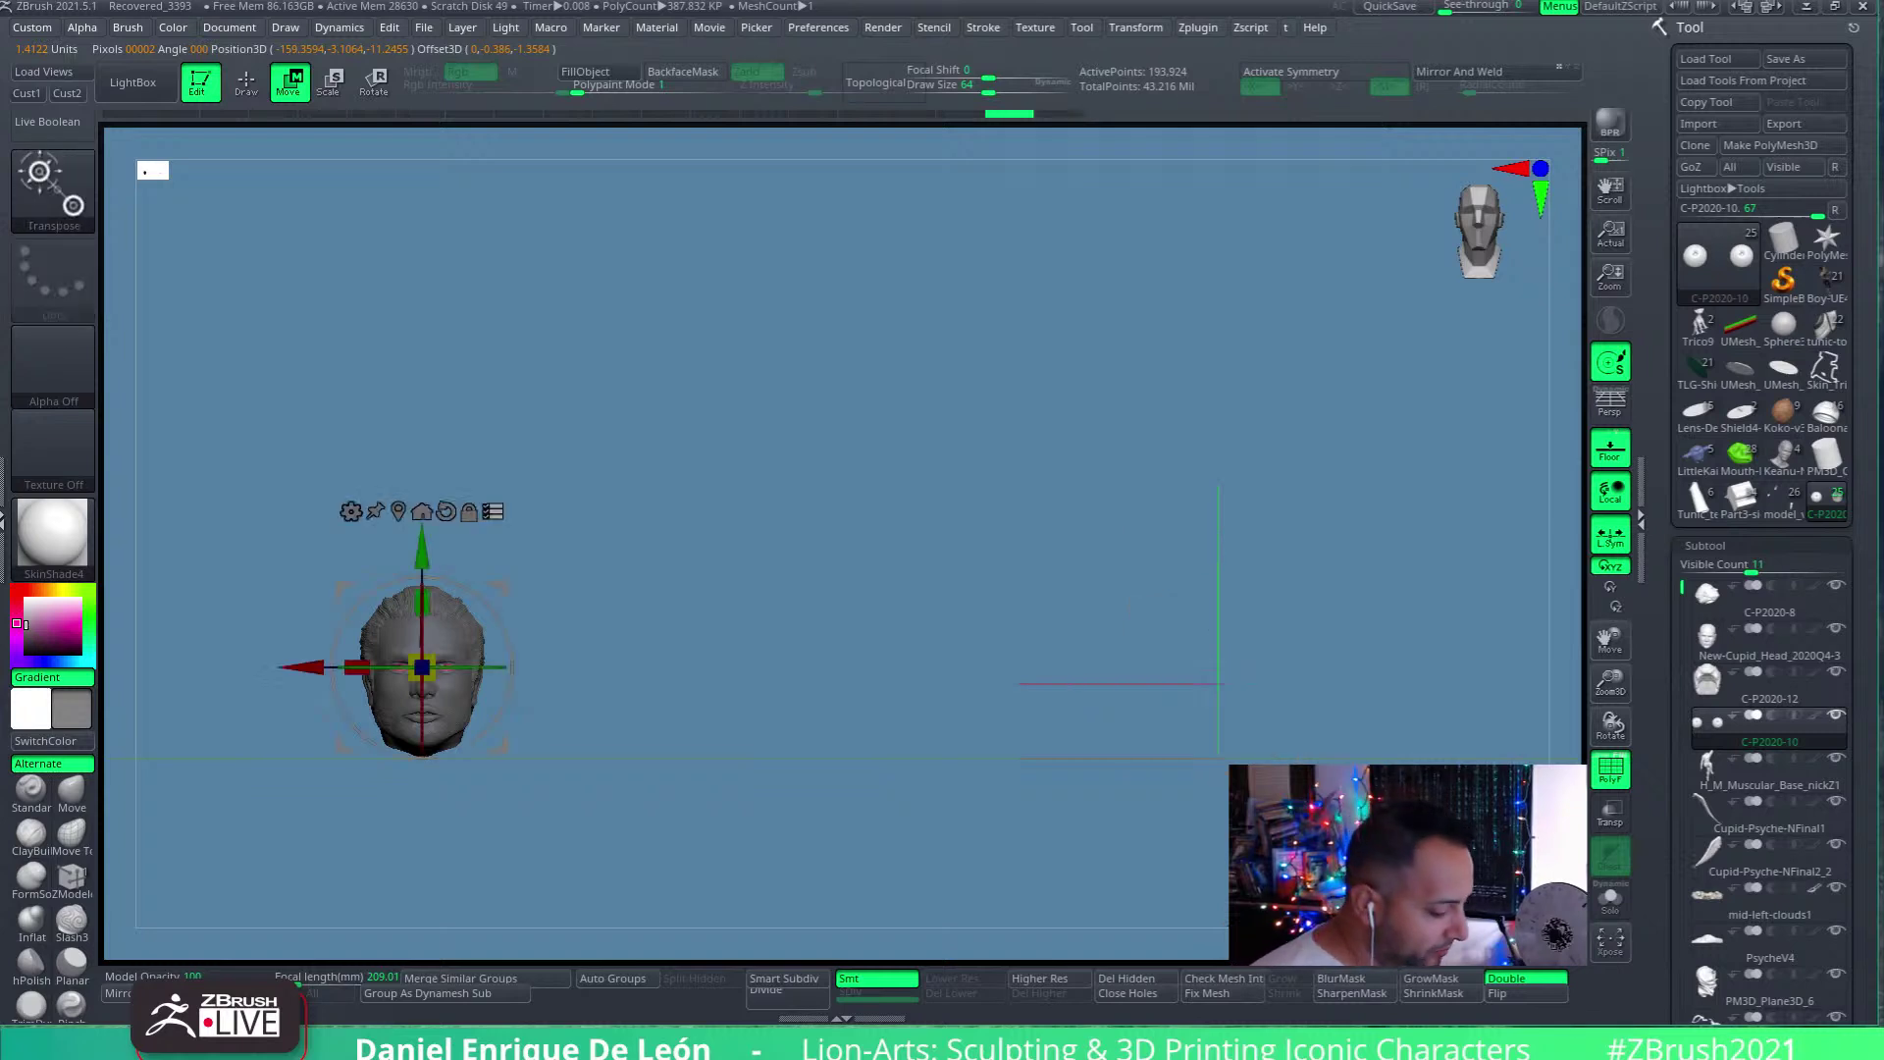
left_click_drag(471, 653, 664, 653)
key("ctrl+z")
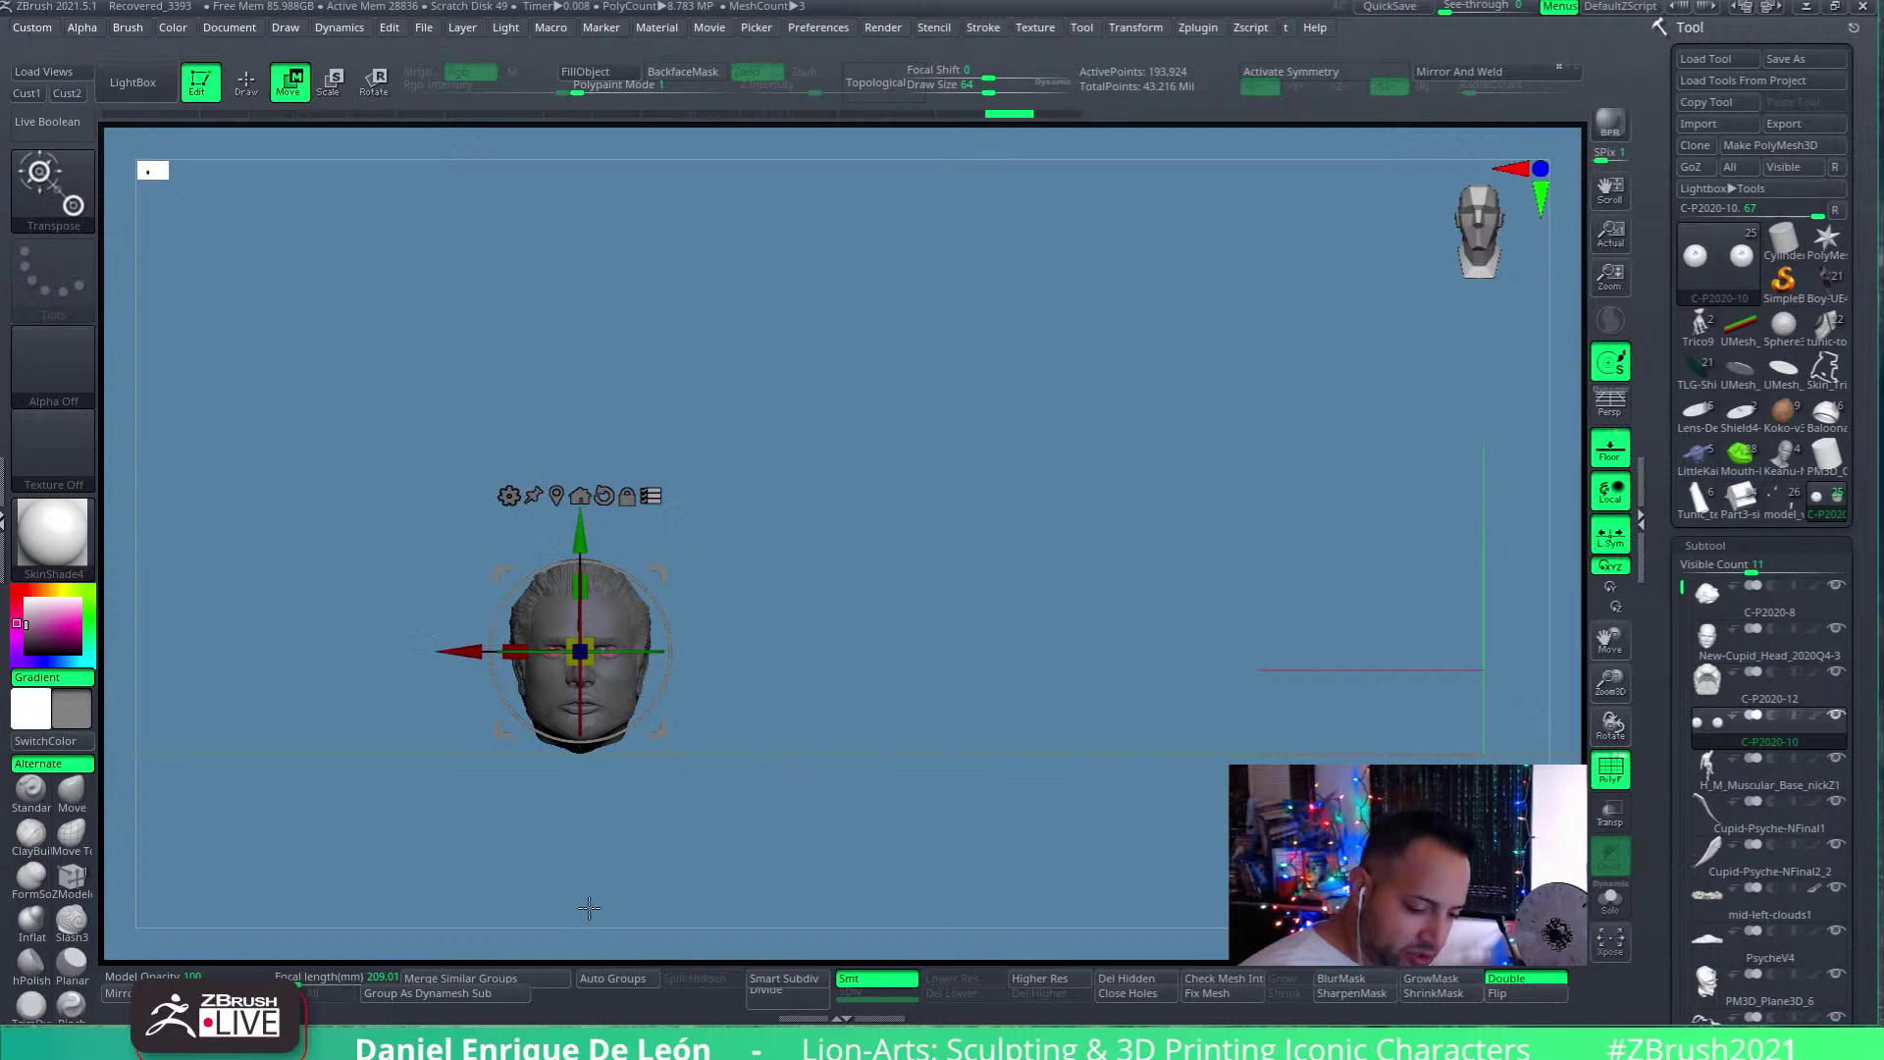
Select the New-Cupid_Head_2020Q4-3 subtool, turn off its symmetry, and centre the gizmo on the unmasked mesh
left_click(1727, 639)
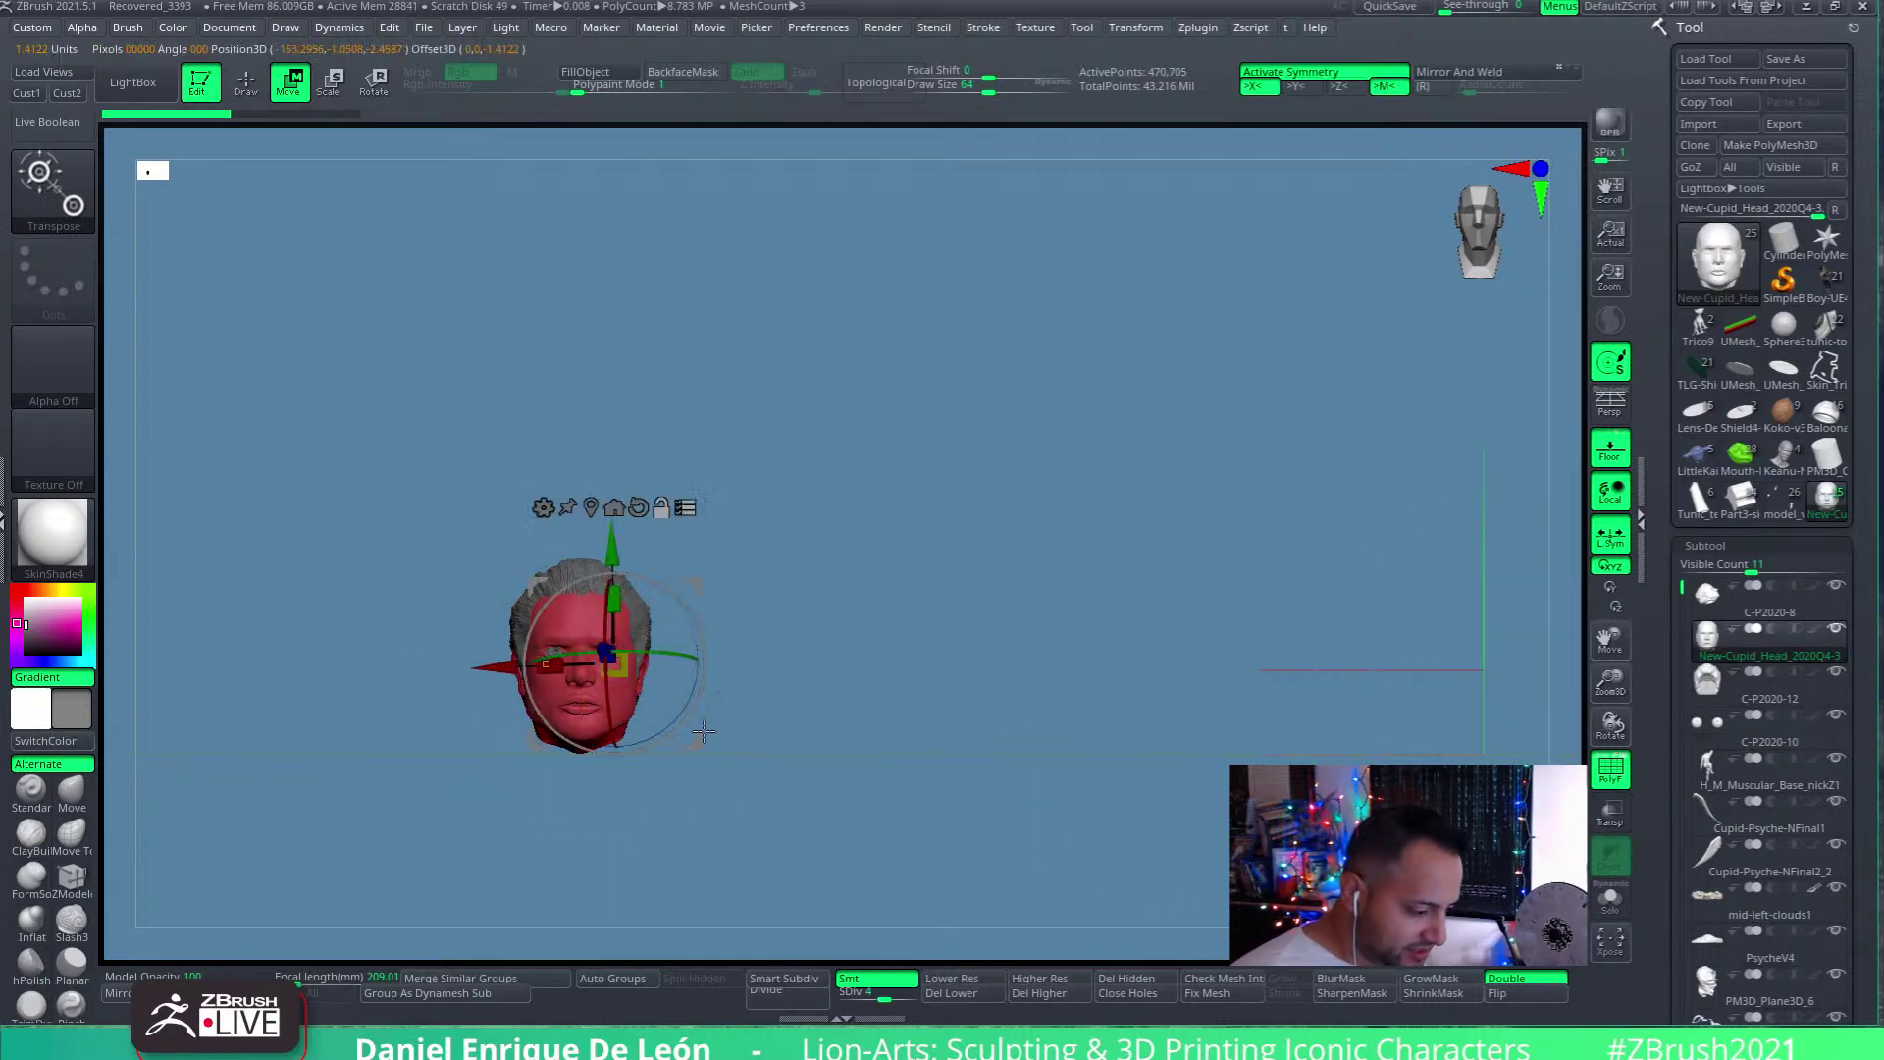
left_click(1308, 75)
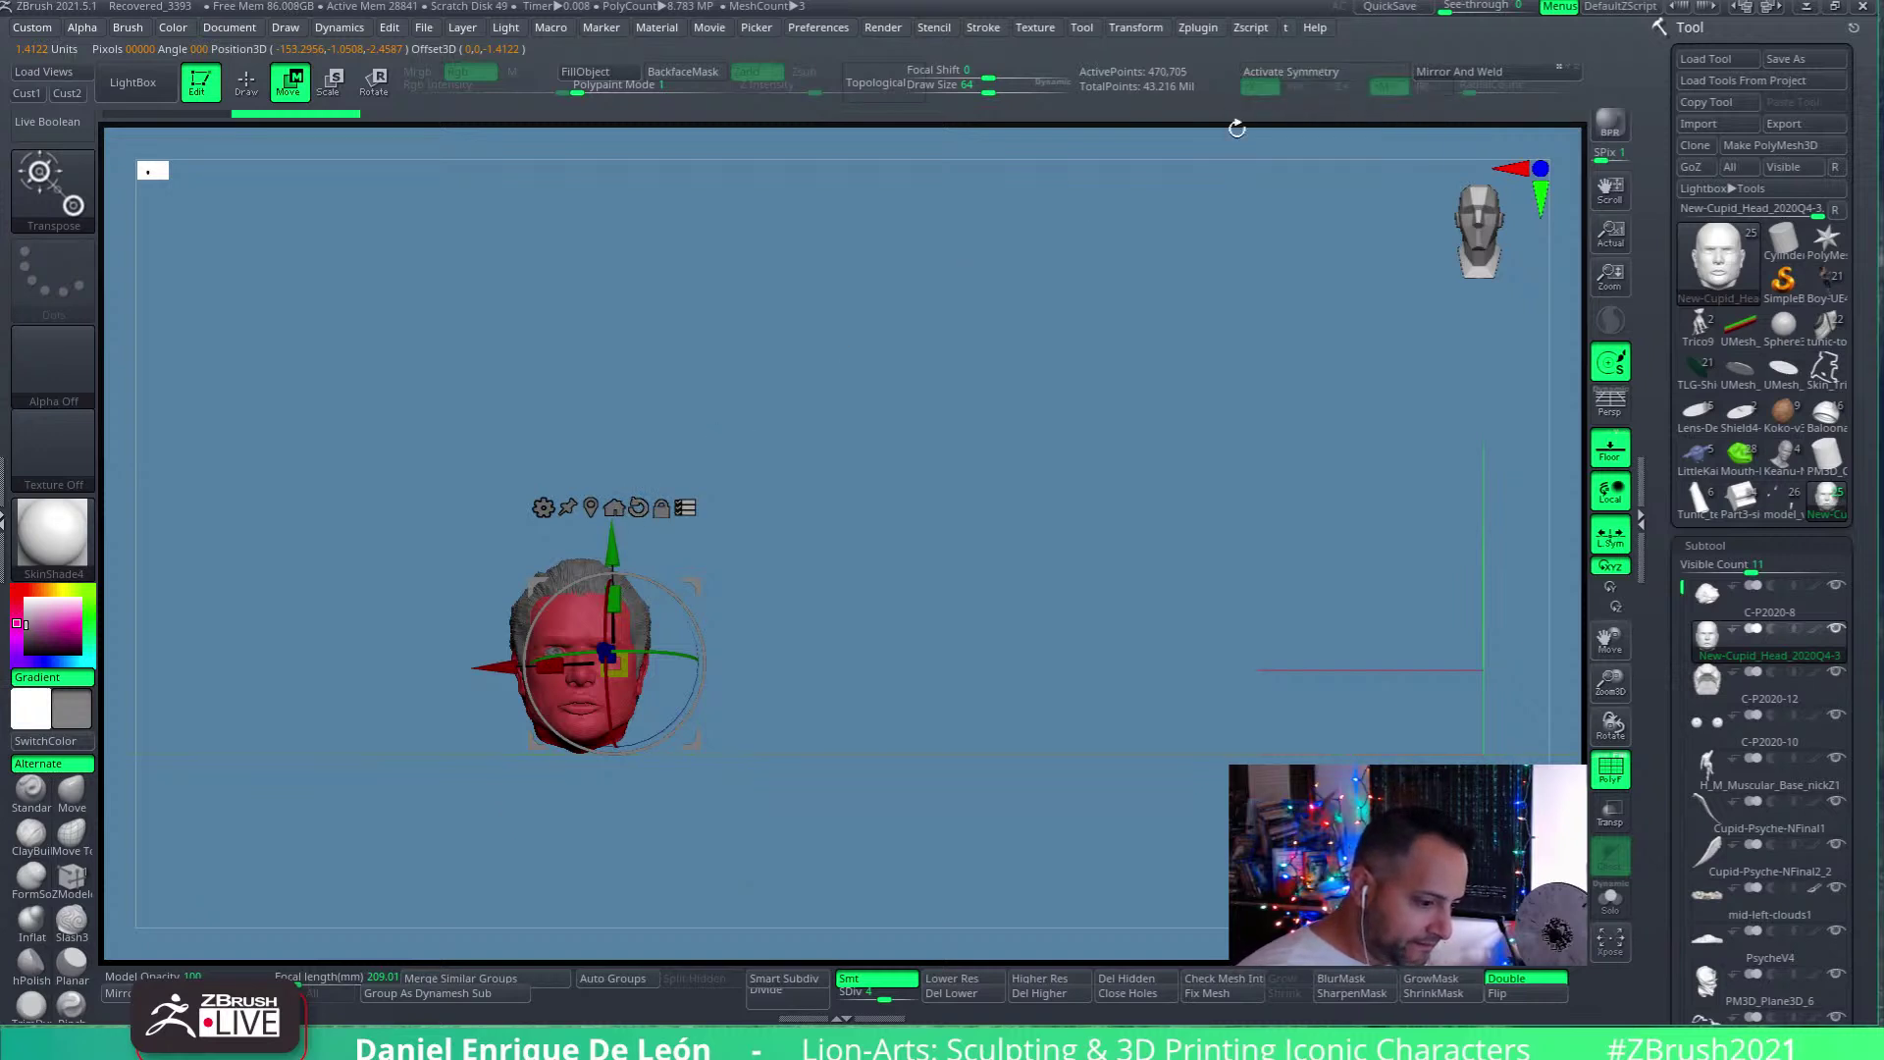
left_click(595, 507)
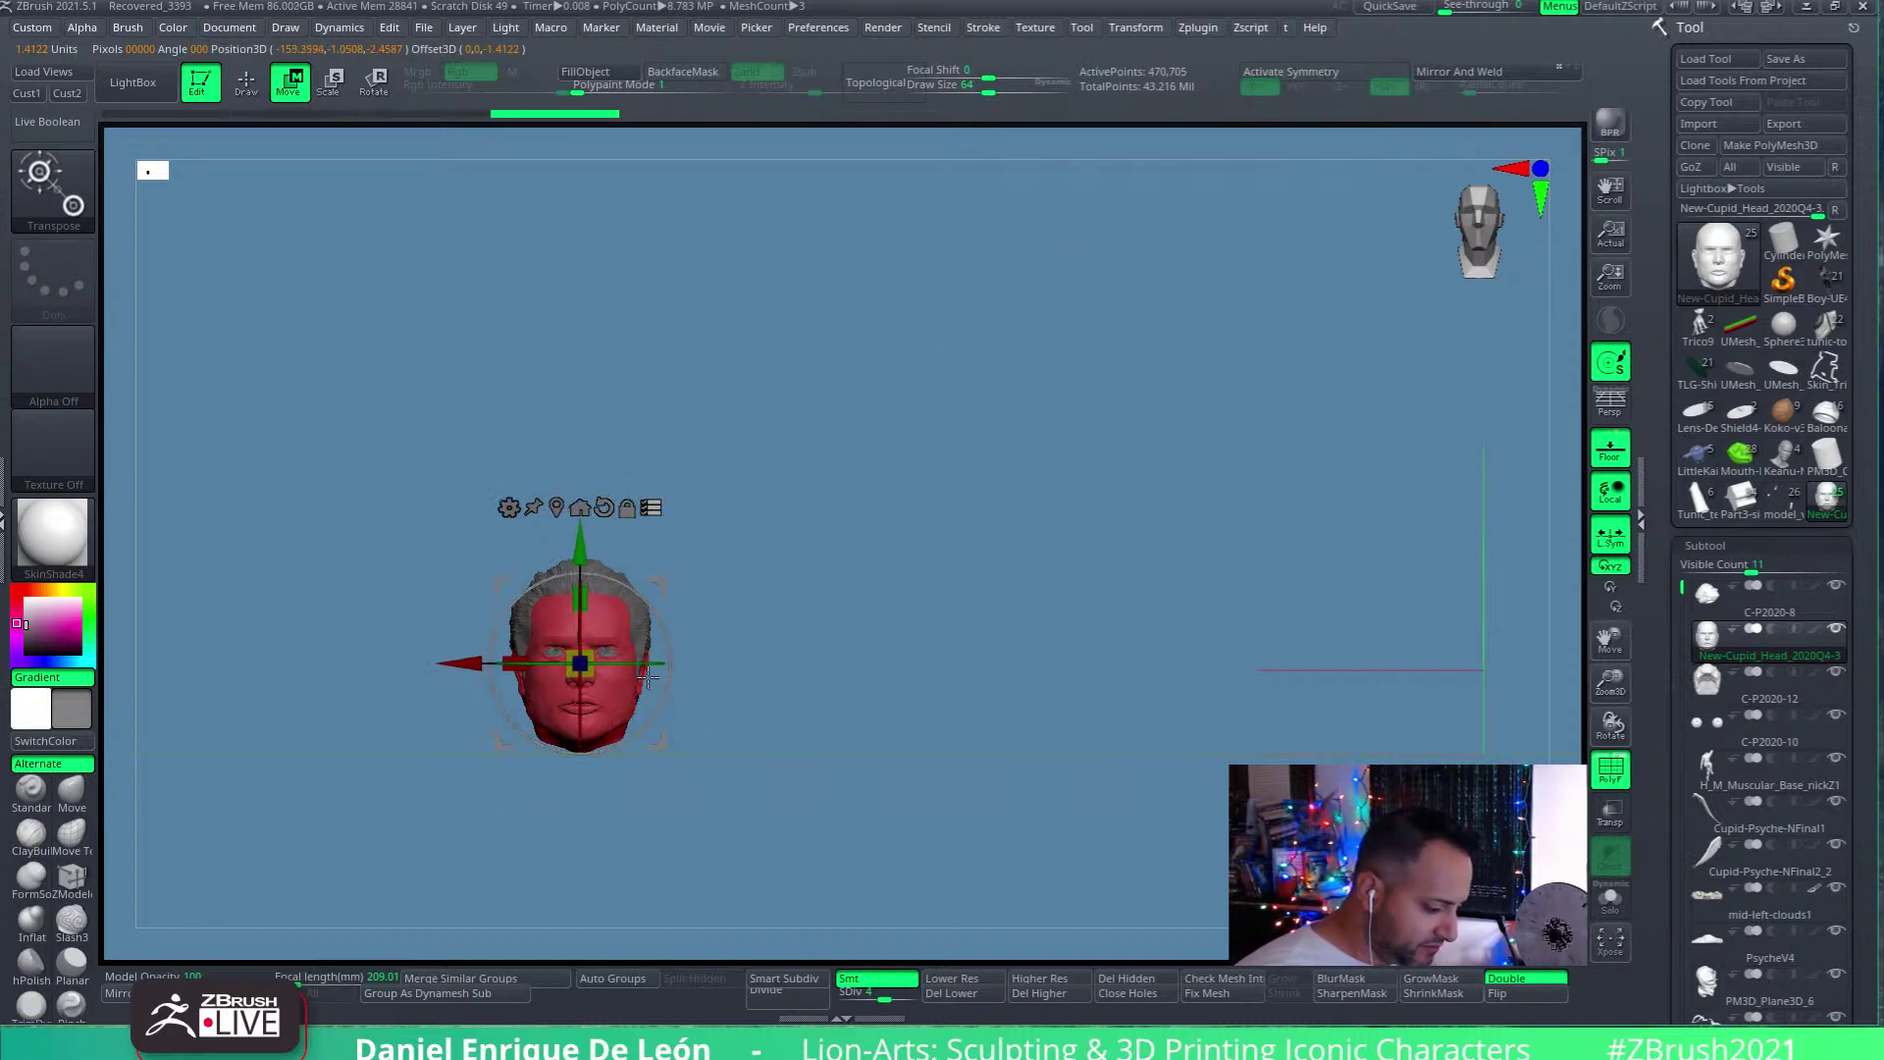
key("ctrl+z")
key("ctrl+shift+z")
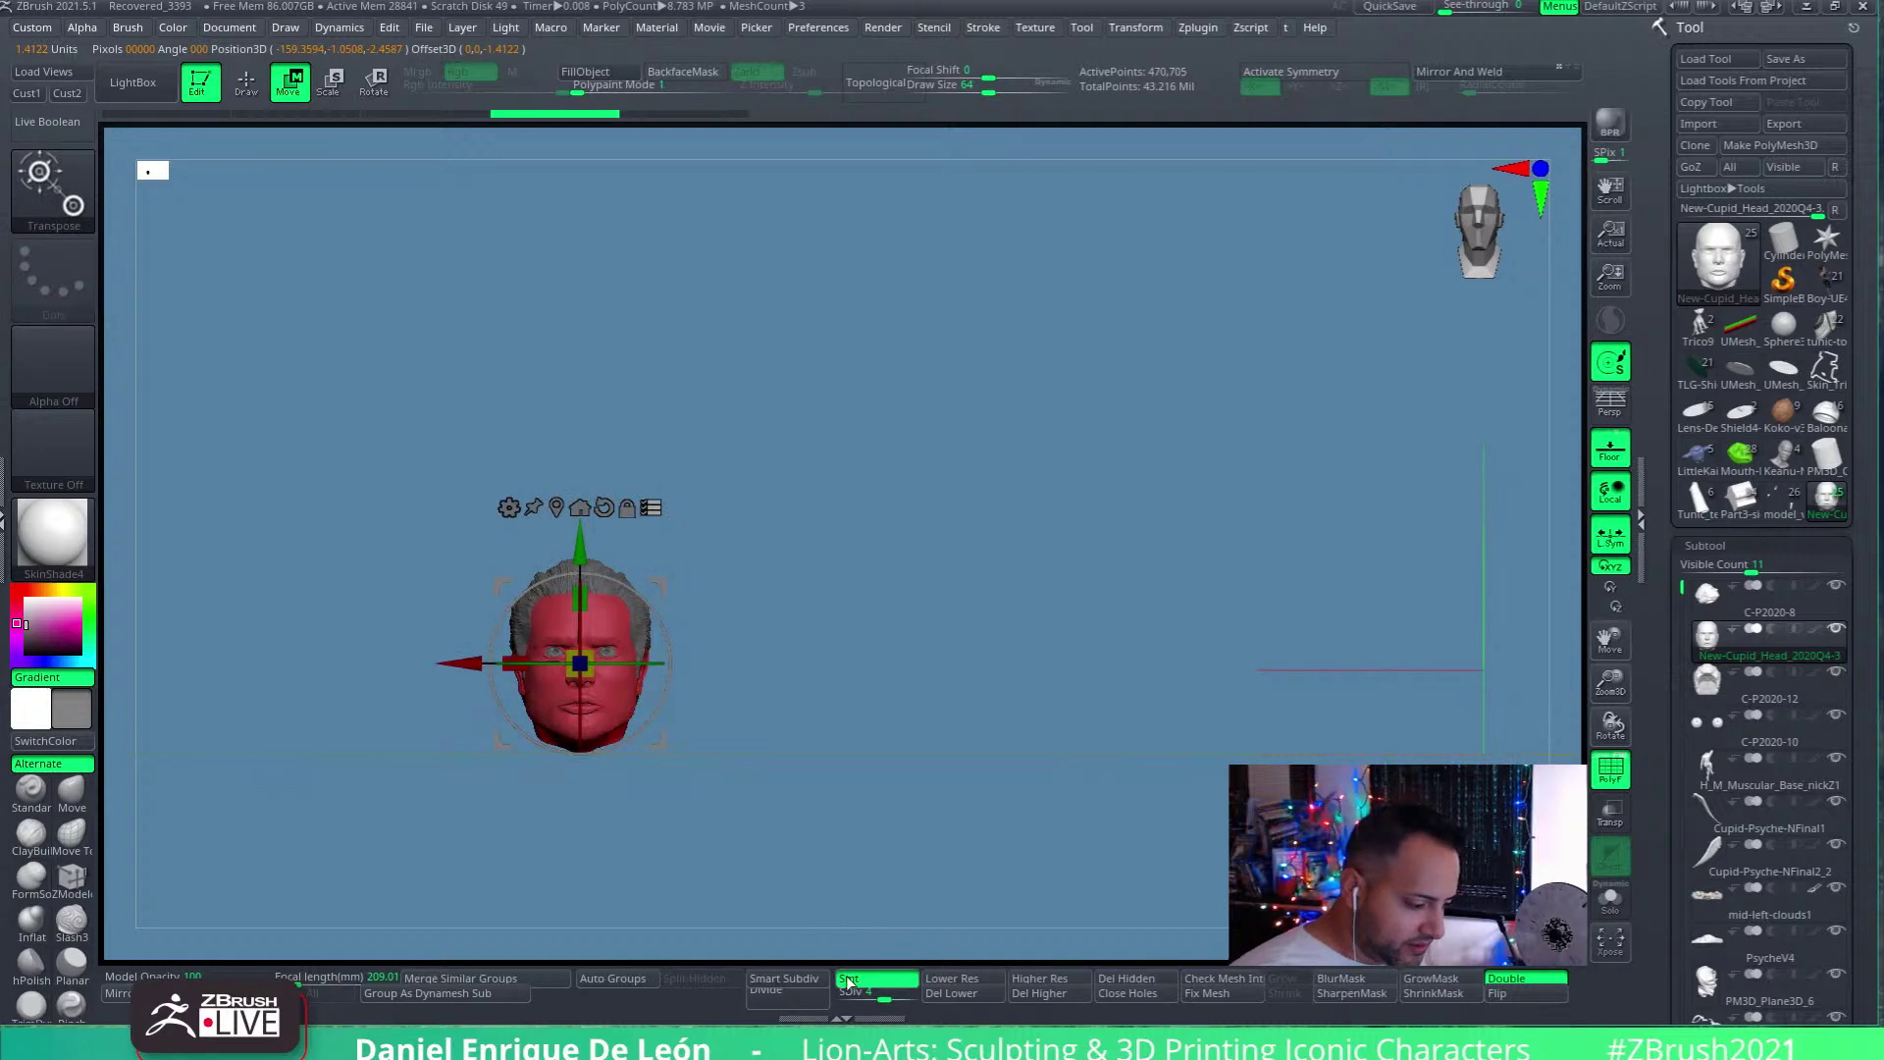
left_click(1727, 593)
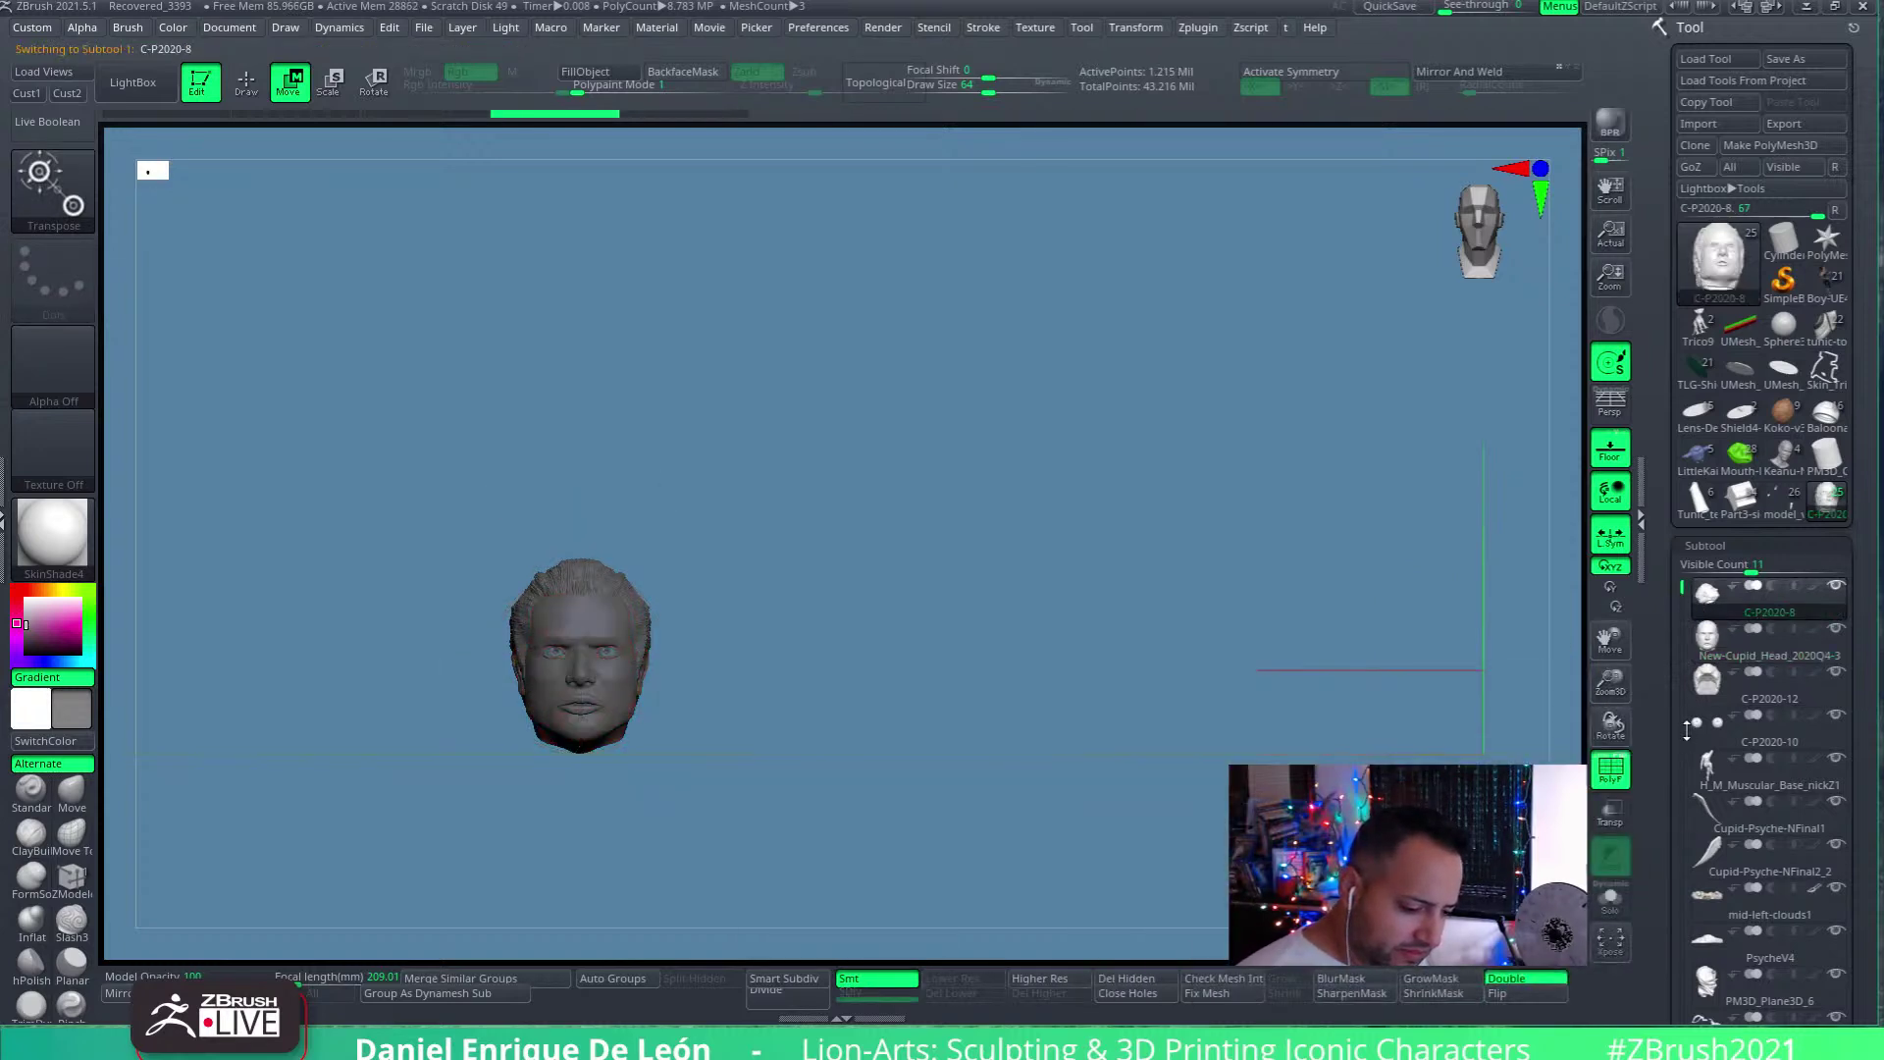
left_click(1720, 642)
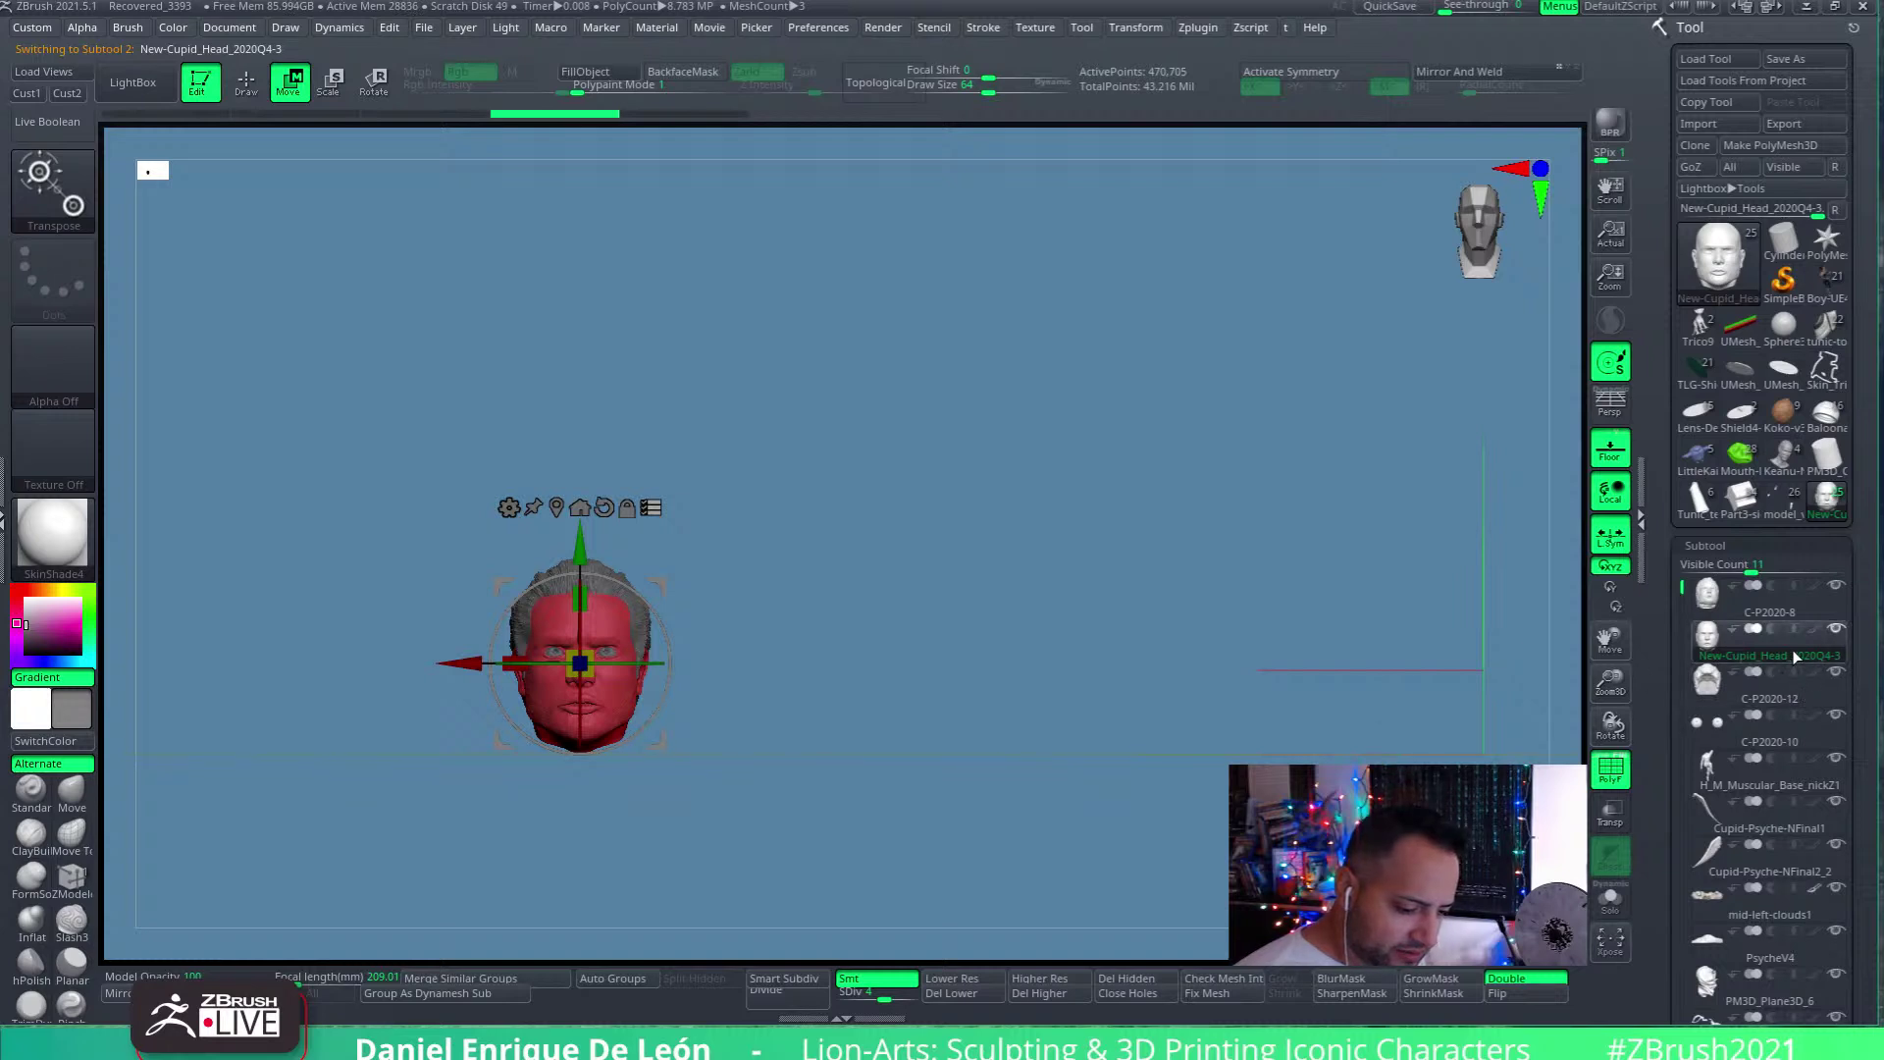
Move the complete head along X to the floor grid's centre line and refine its position from below
left_click_drag(457, 665, 1350, 695)
left_click_drag(1206, 854, 724, 848, "alt")
left_click_drag(1262, 690, 1071, 706, "alt")
left_click_drag(745, 533, 766, 532)
left_click_drag(900, 276, 812, 506, "alt")
left_click_drag(787, 390, 798, 467)
left_click_drag(965, 476, 895, 596, "alt")
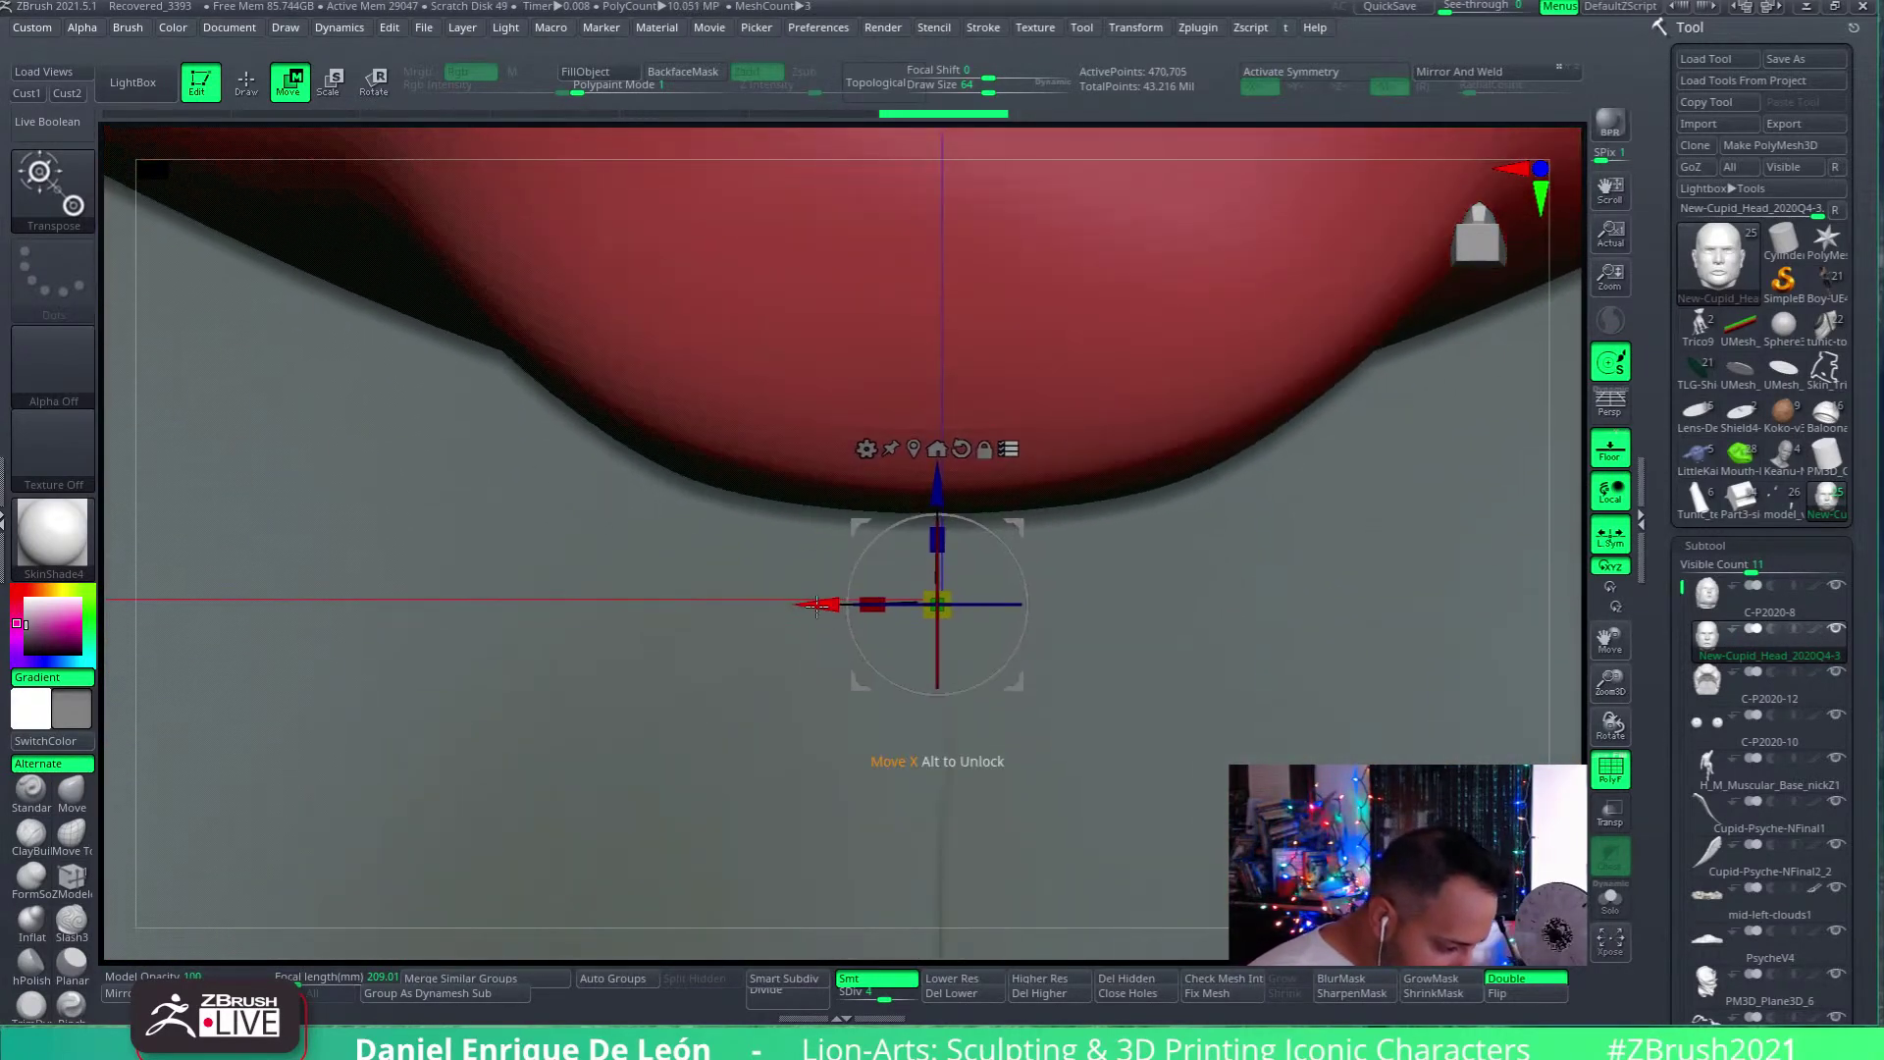
Nudge the head along X and Z until the gizmo sits on the grid axes, and check it from below and in front
left_click_drag(937, 494, 938, 492)
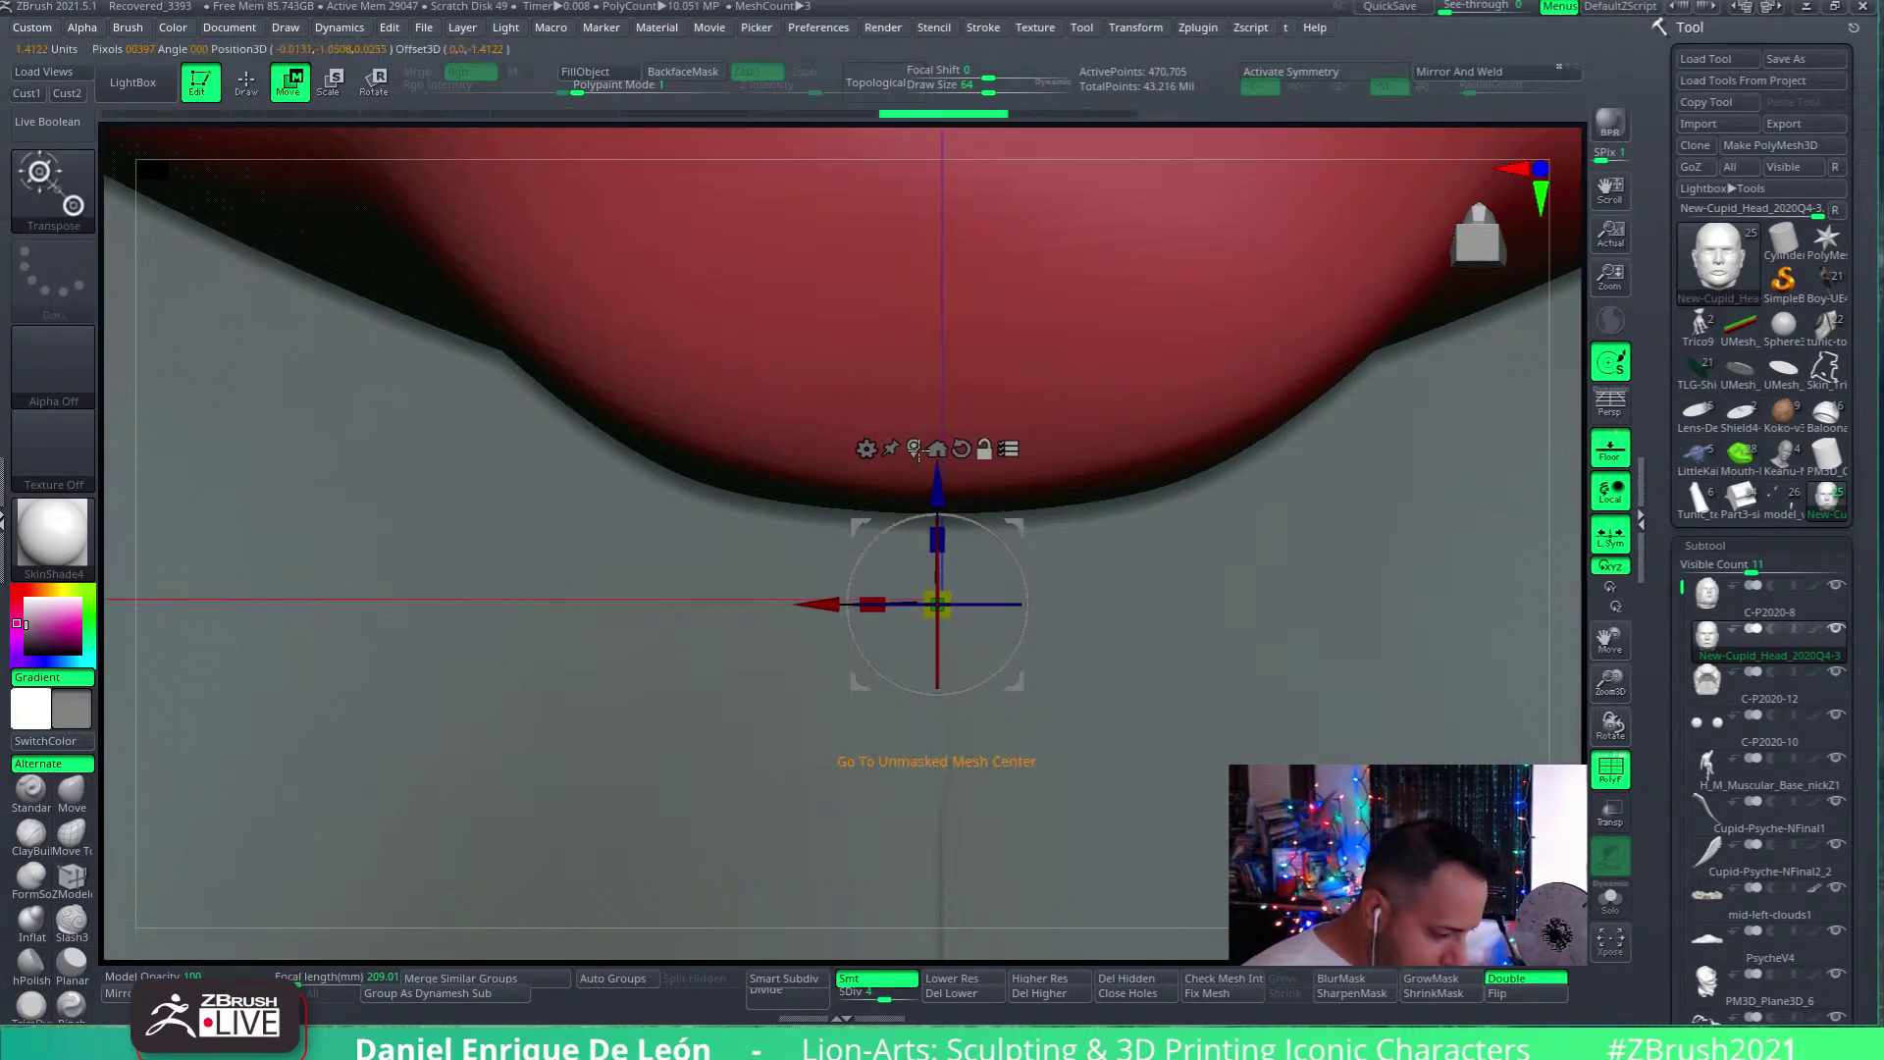
left_click_drag(938, 491, 937, 489)
left_click_drag(820, 600, 826, 598)
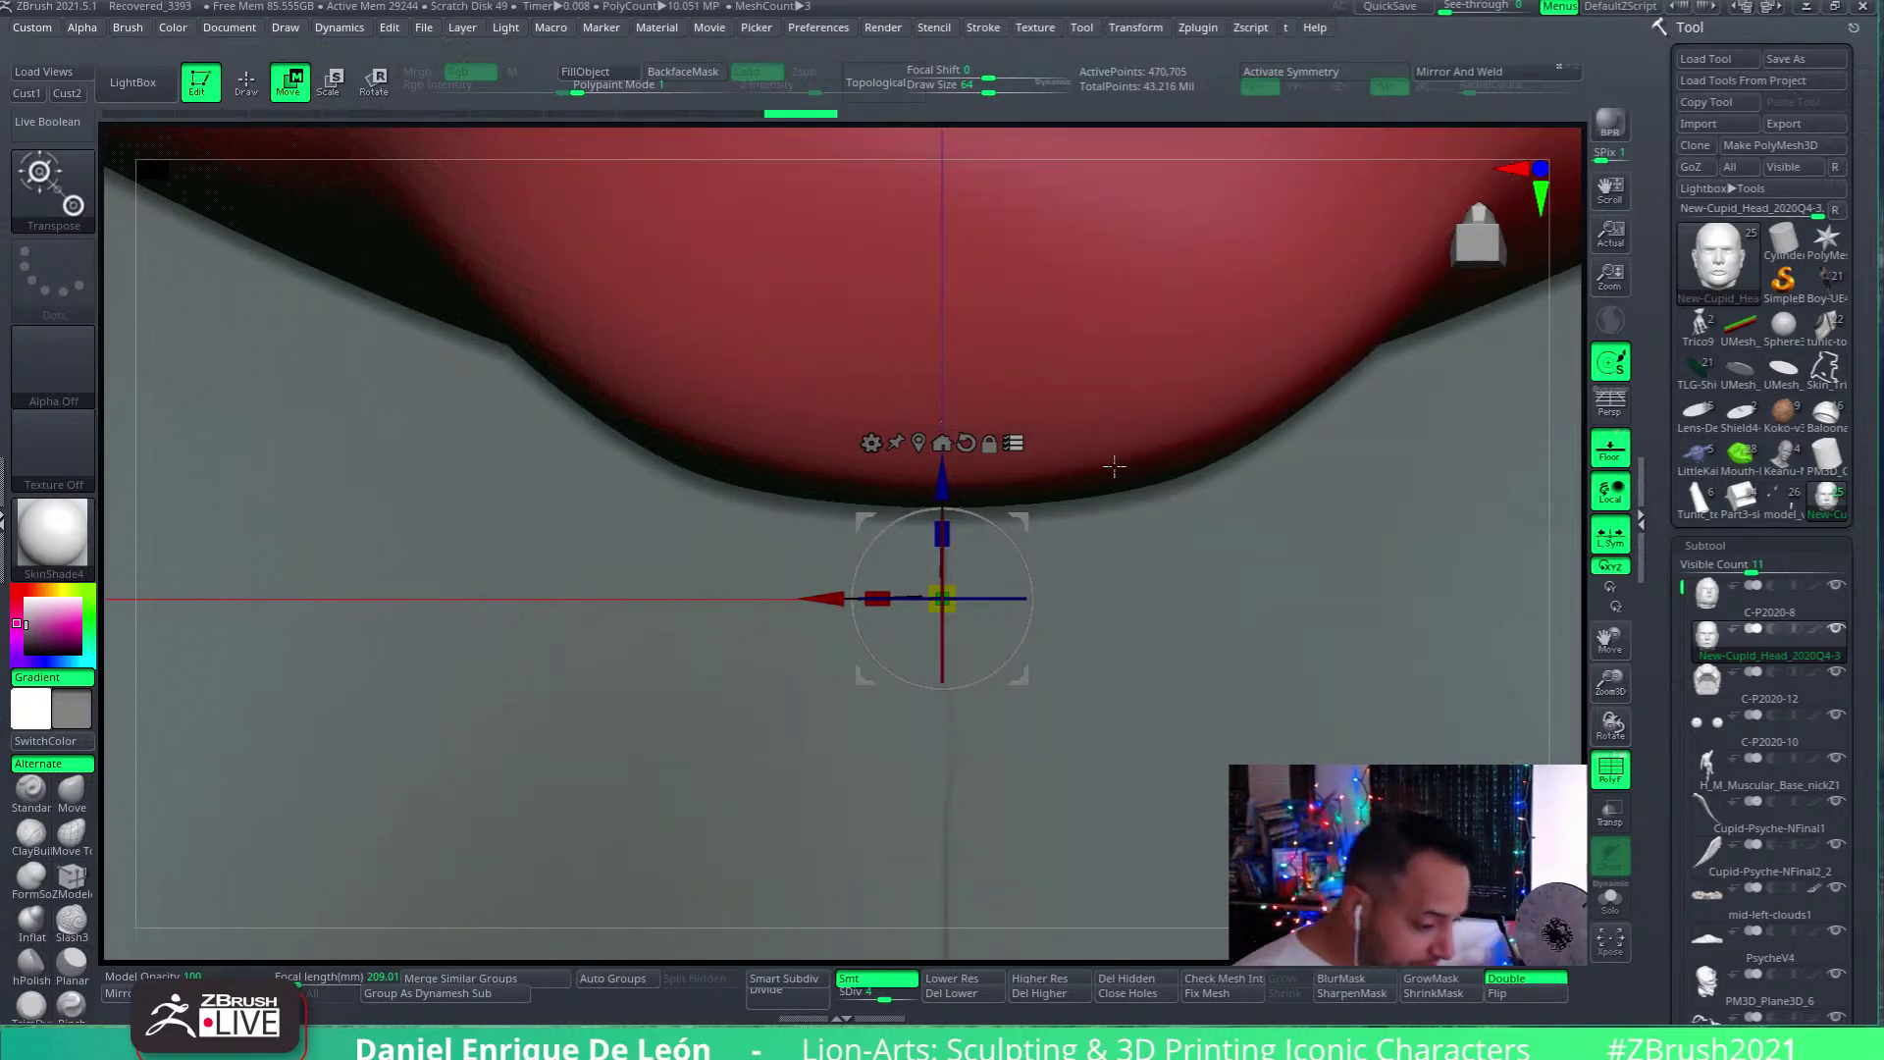
left_click_drag(1167, 521, 917, 733)
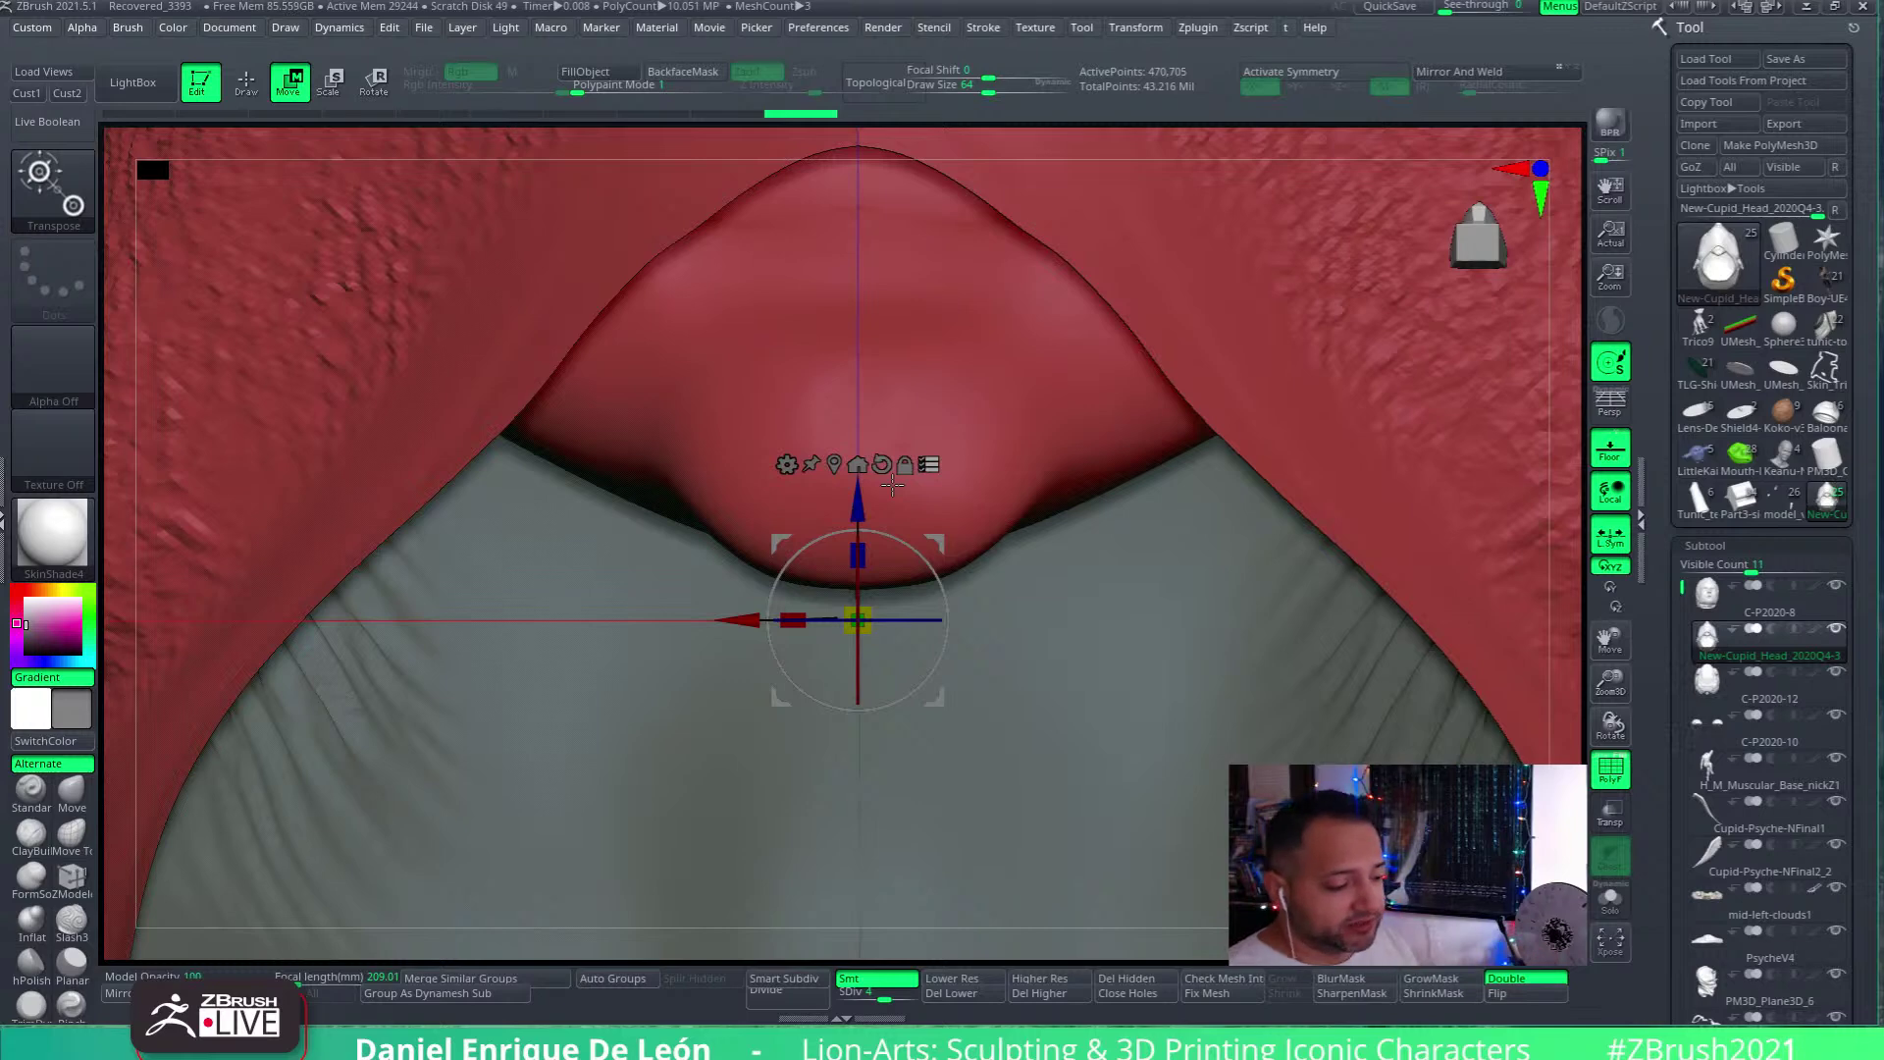
right_click_drag(909, 400, 888, 579, "ctrl")
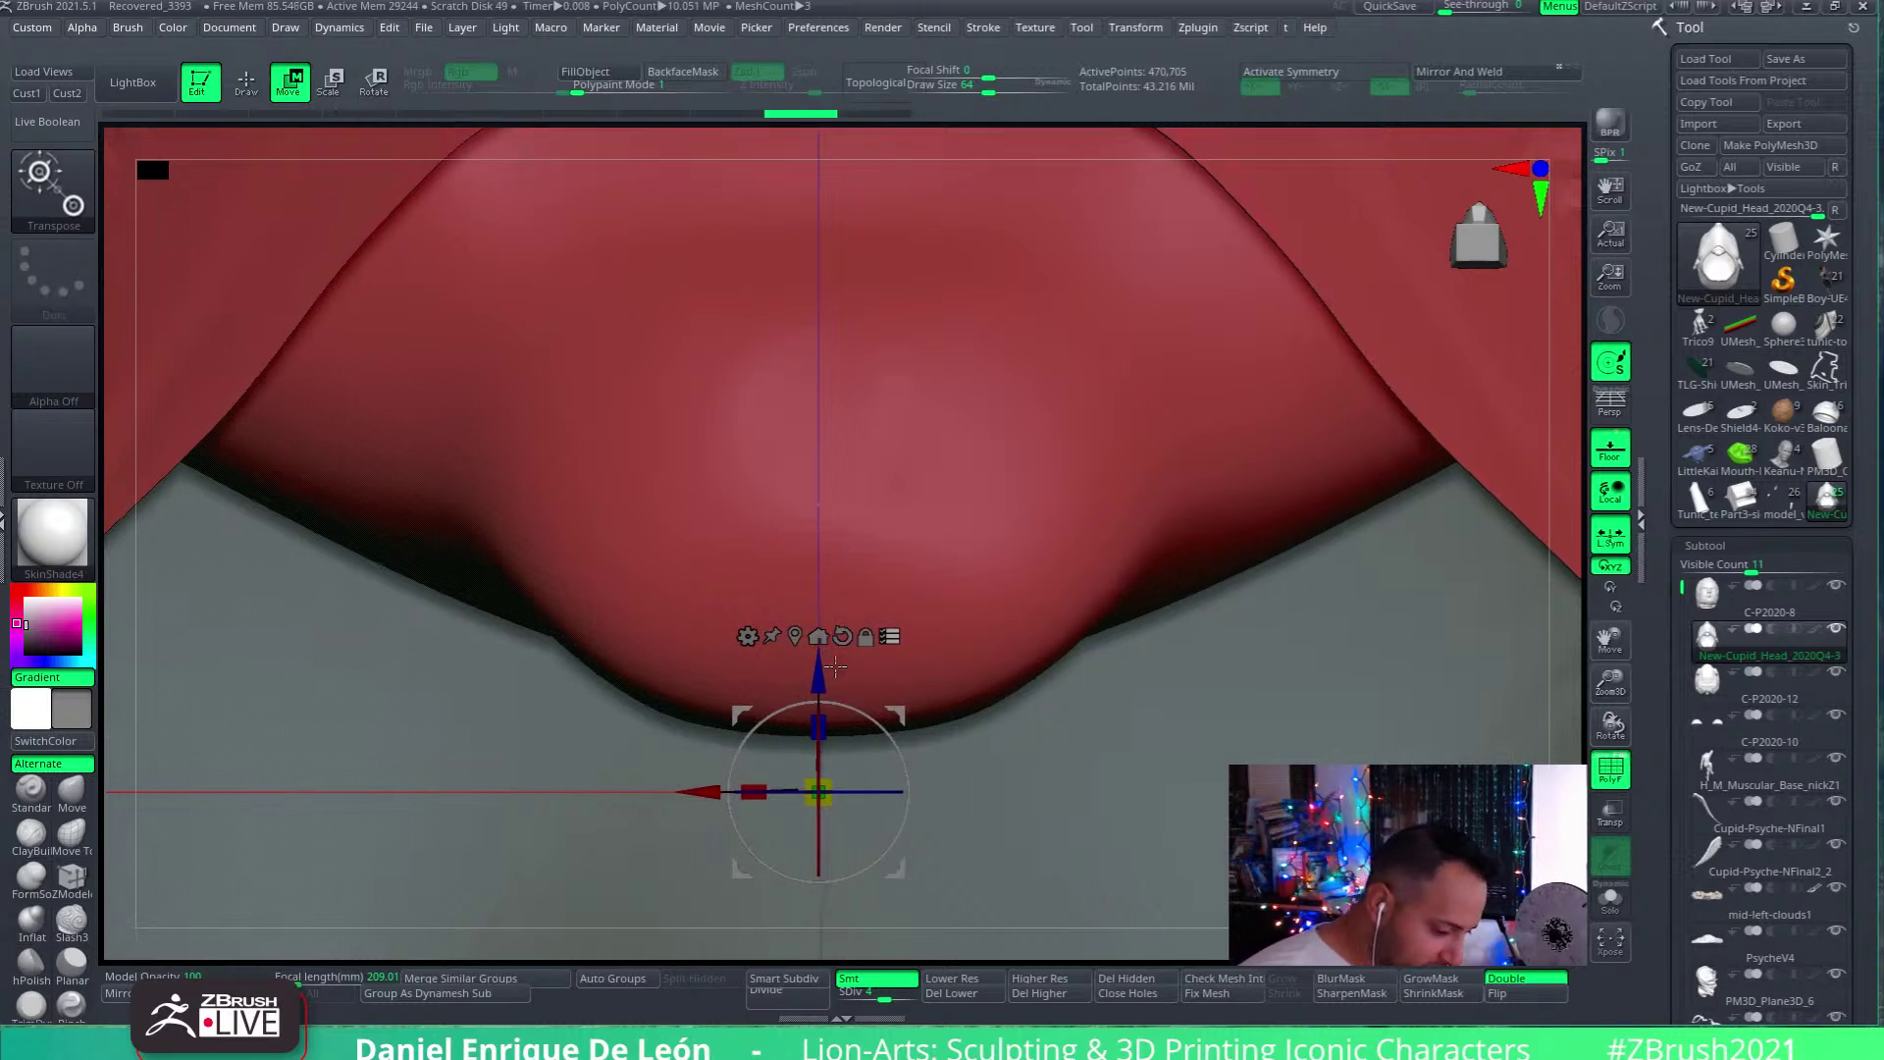
key("ctrl")
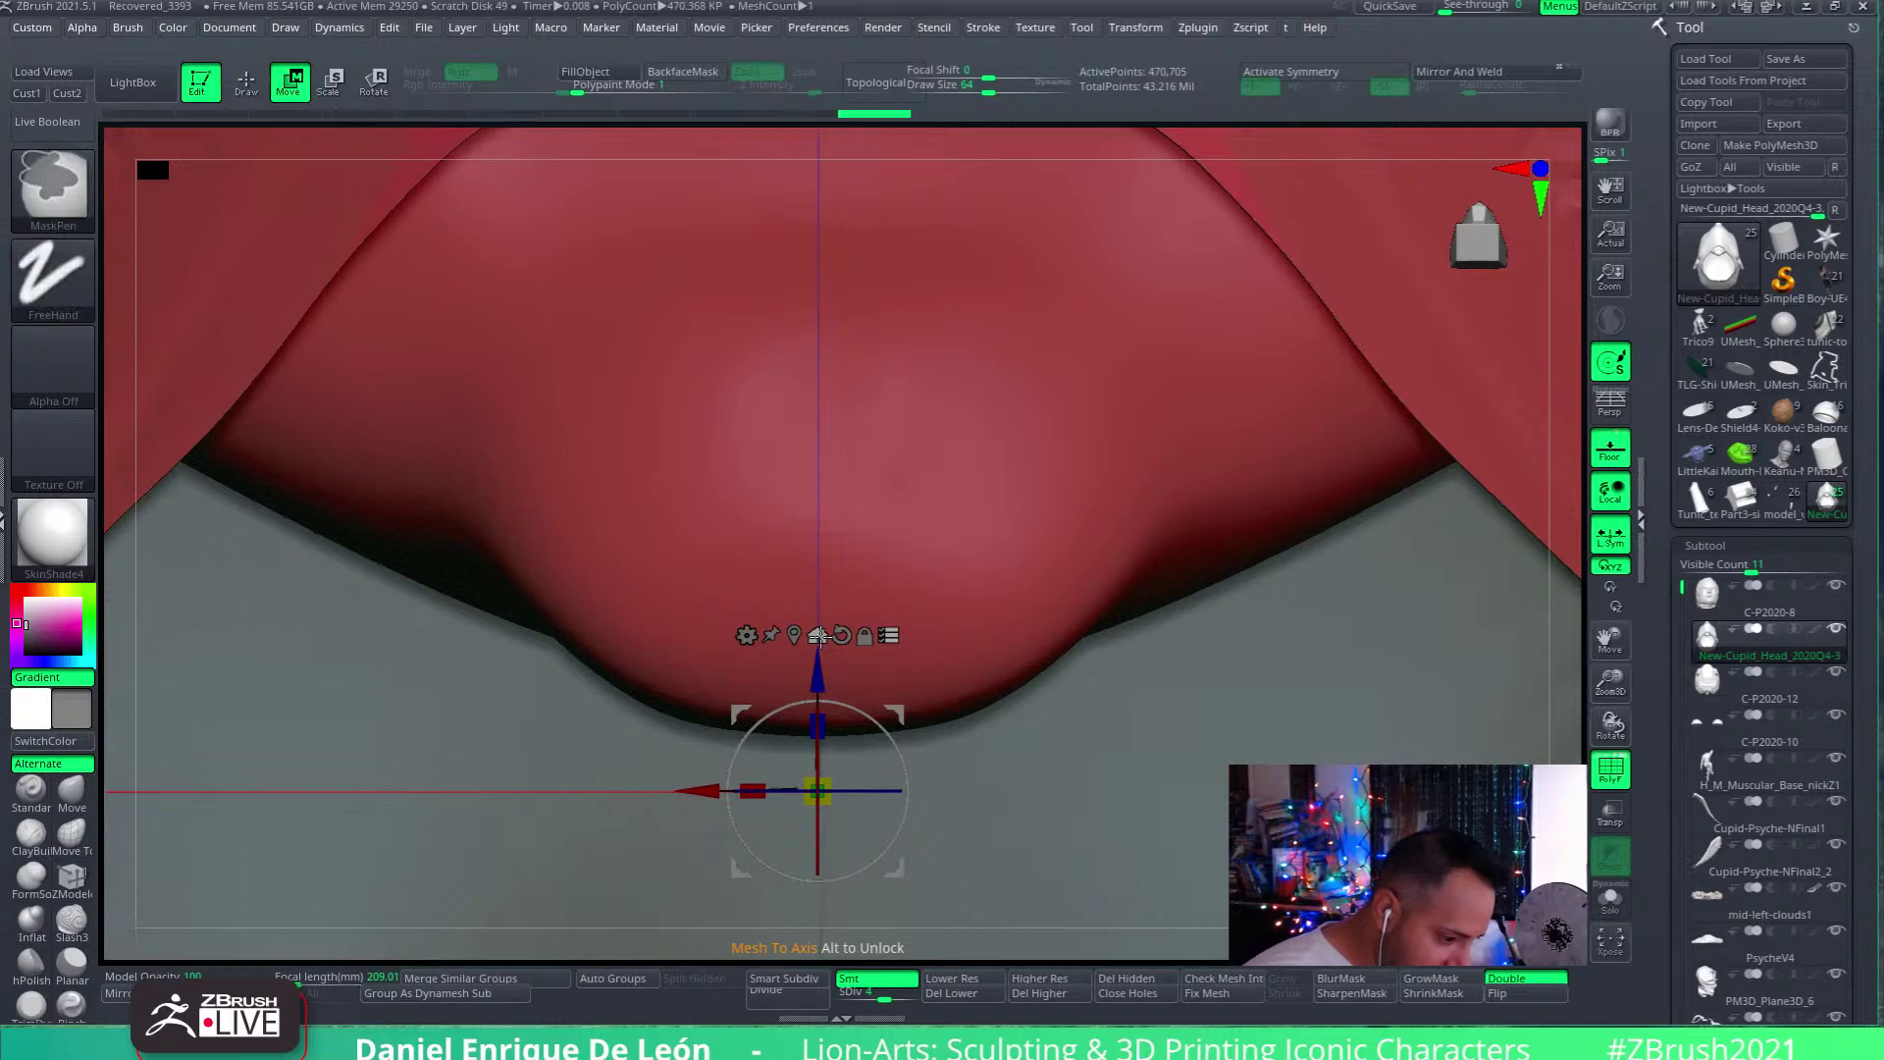
right_click_drag(952, 567, 1179, 552)
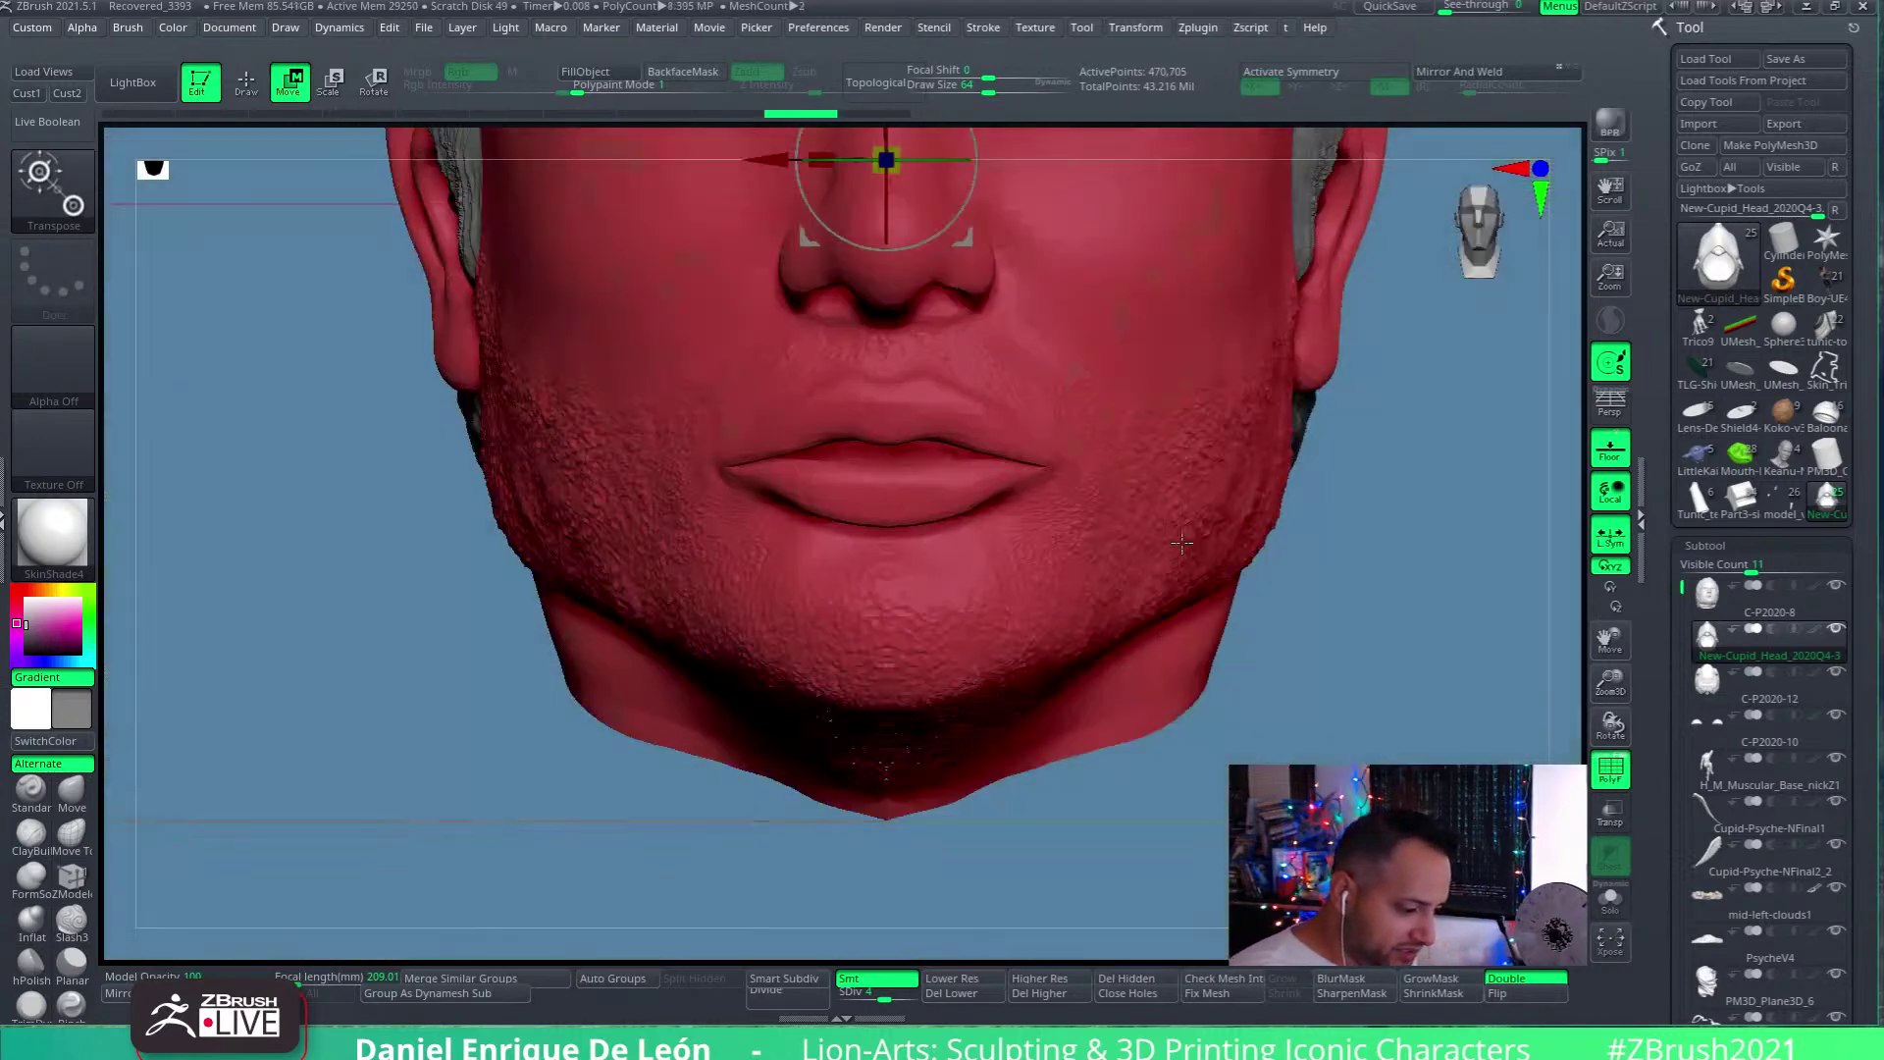
right_click_drag(1061, 528, 1001, 432, "ctrl")
Turn off local symmetry, shift the head off centre along X, try Mirror And Weld, and undo the shift
left_click(246, 83)
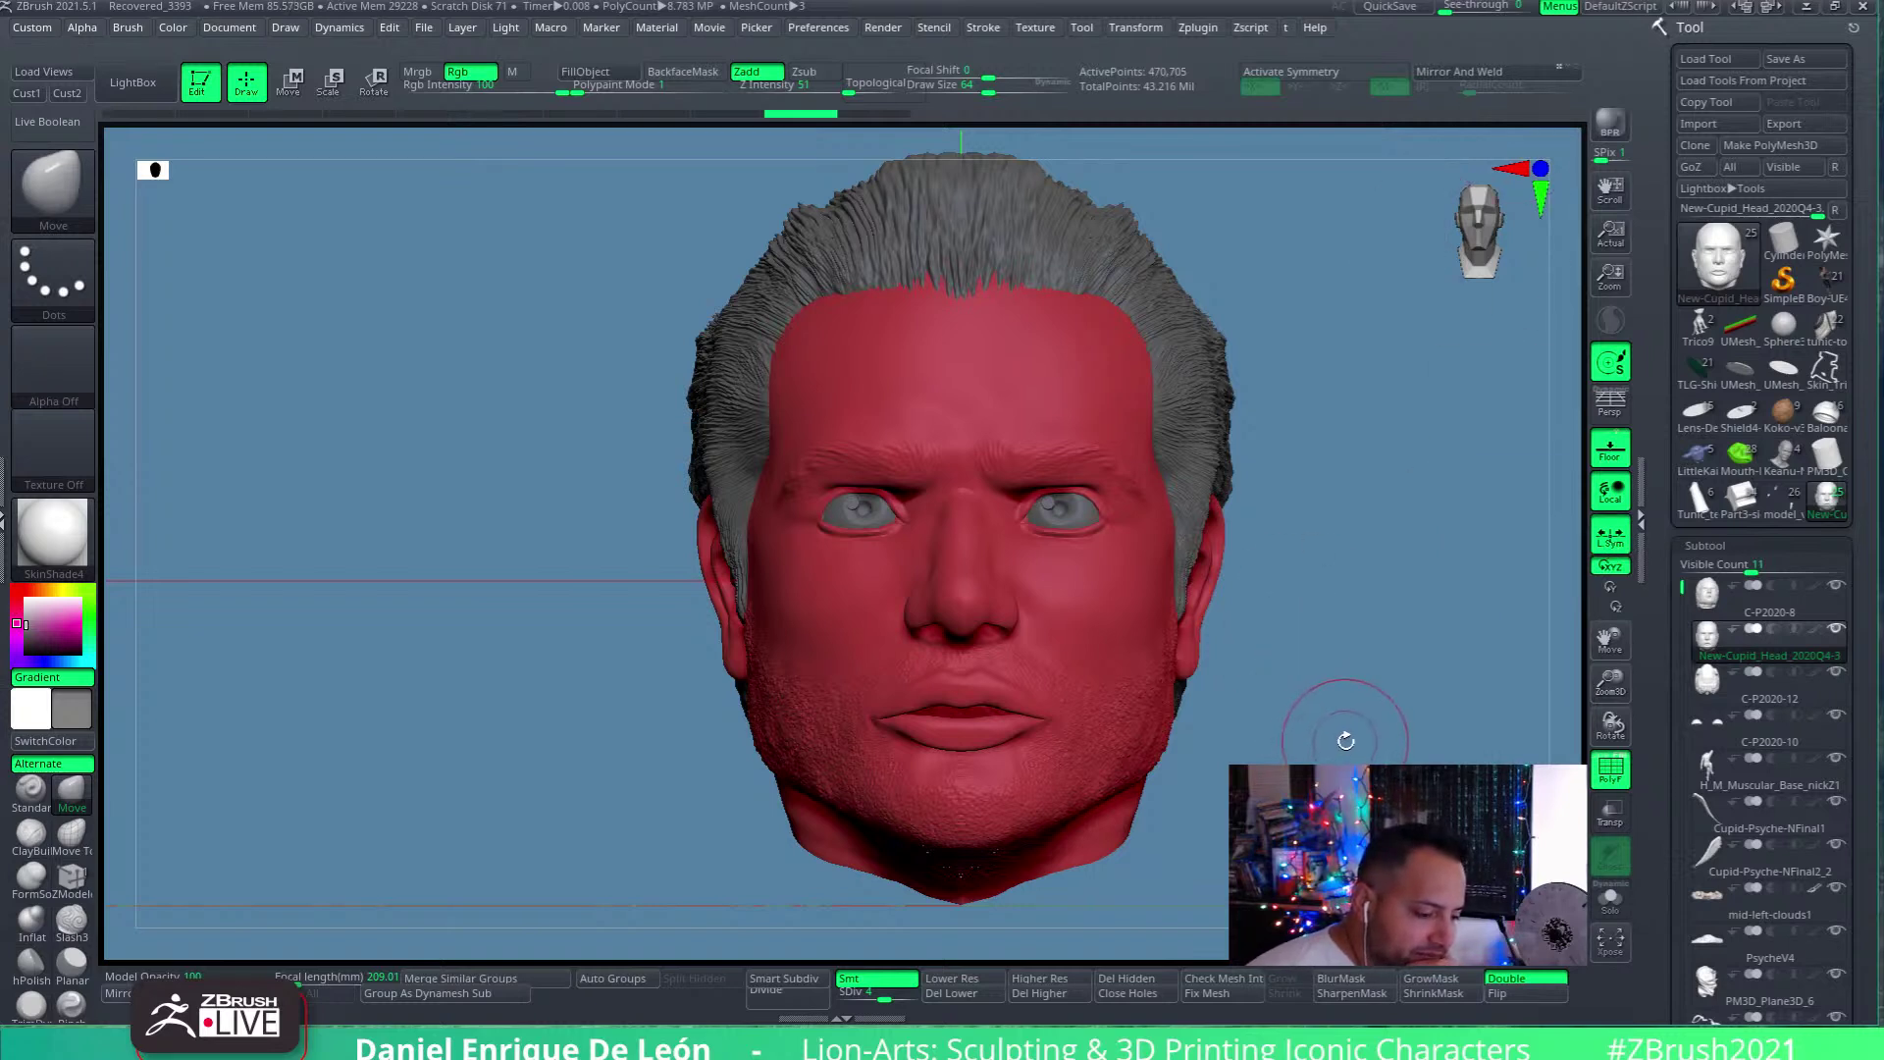
left_click(1611, 550)
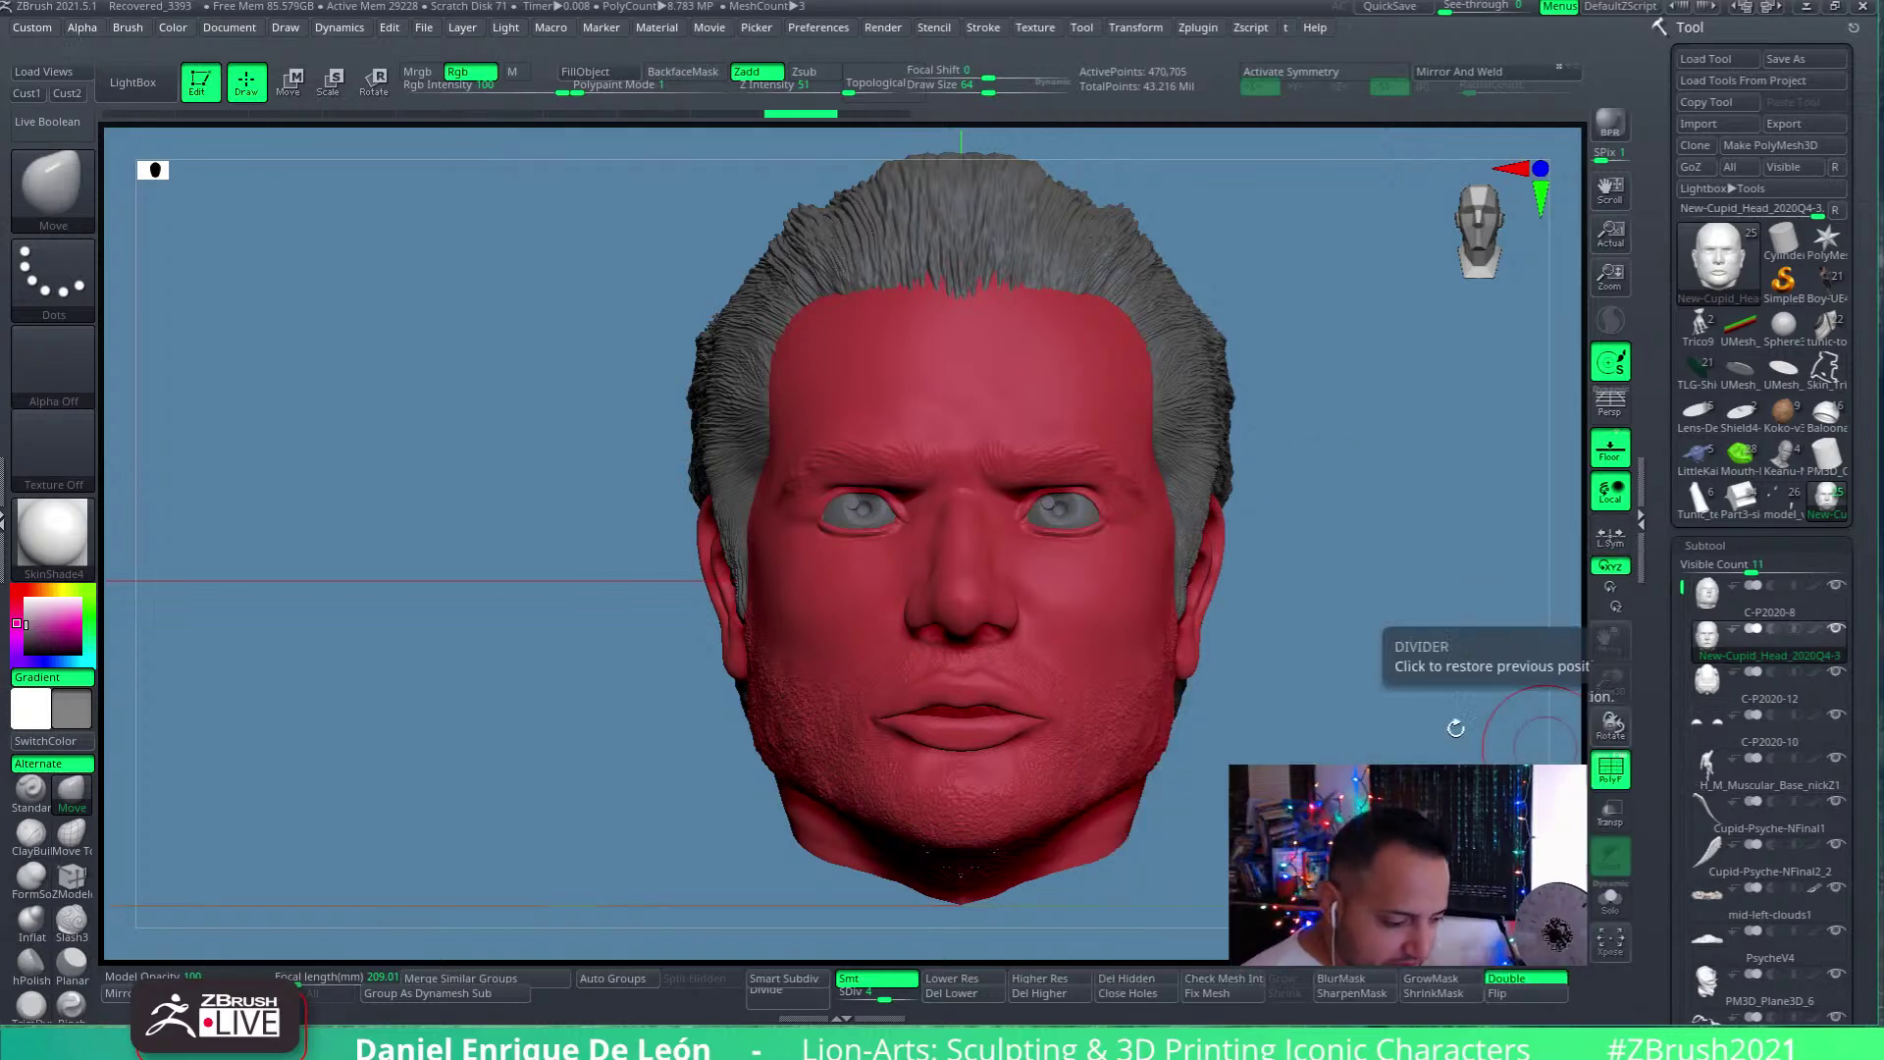
left_click(290, 86)
left_click_drag(834, 557, 573, 619)
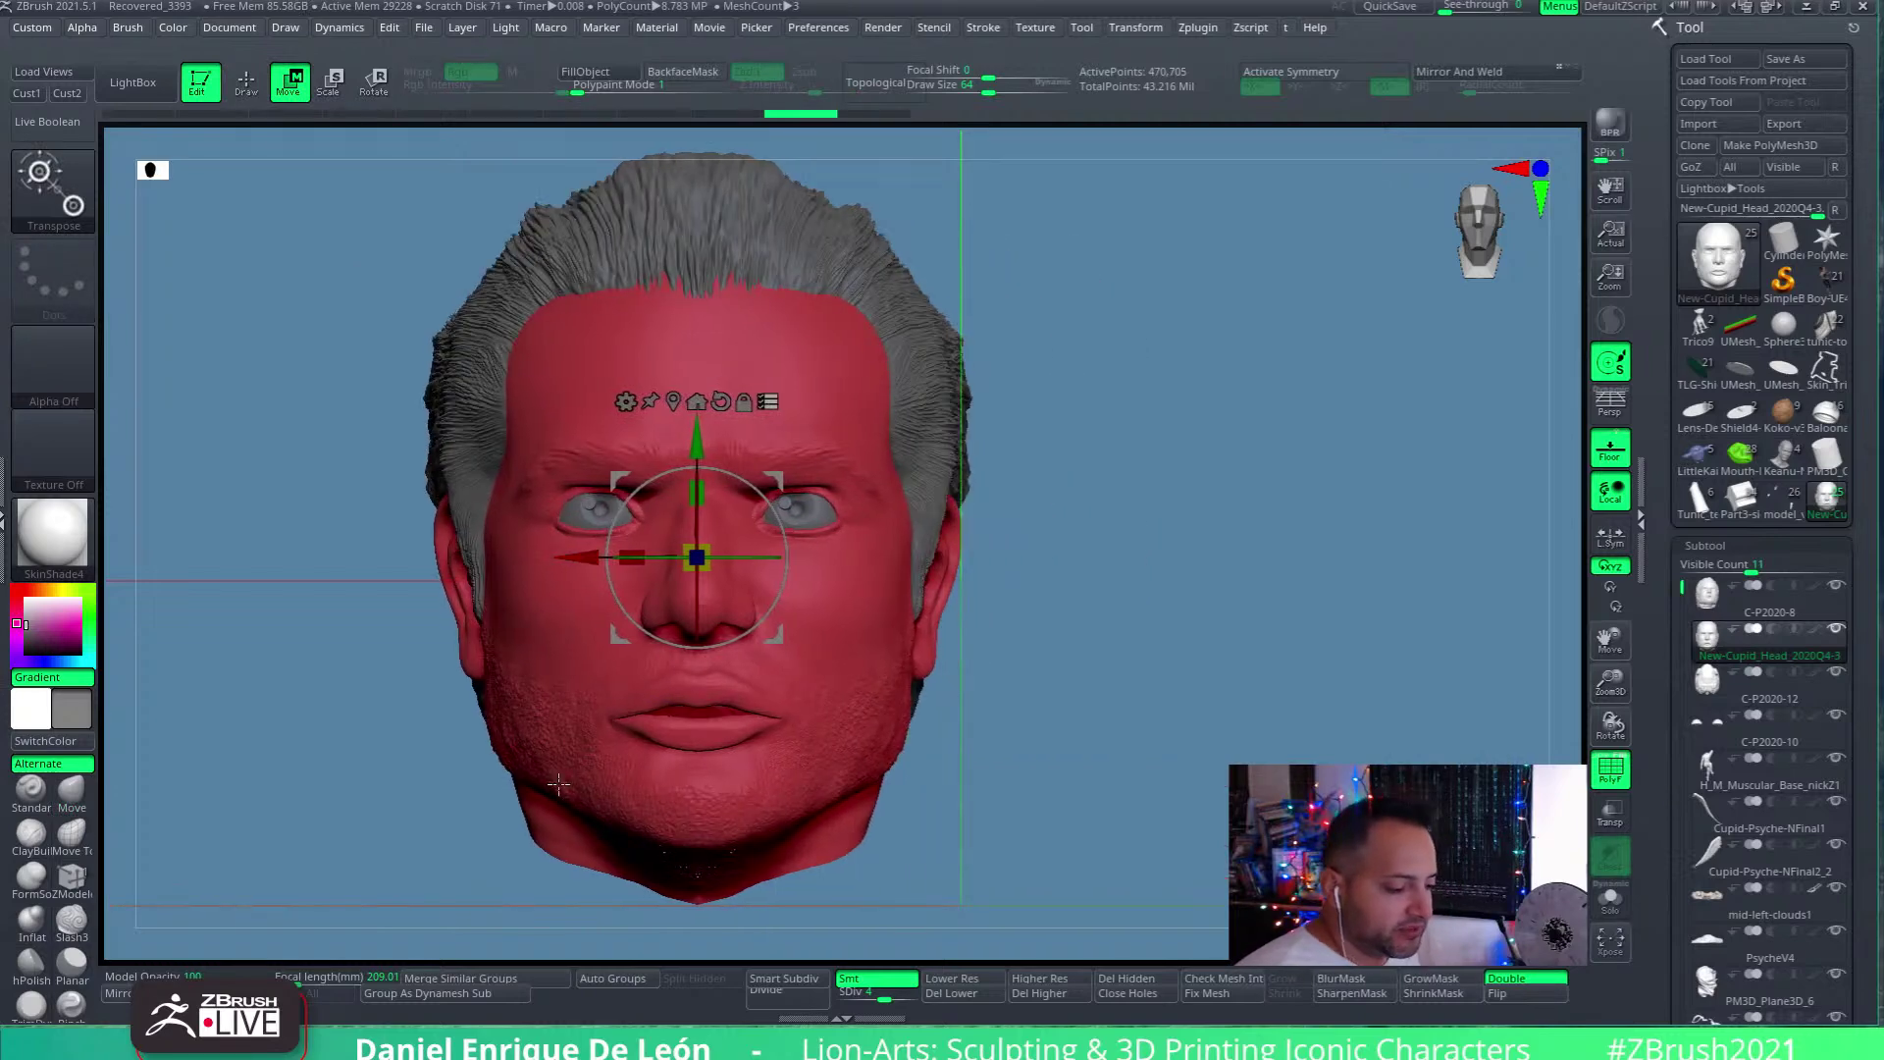
left_click(1496, 75)
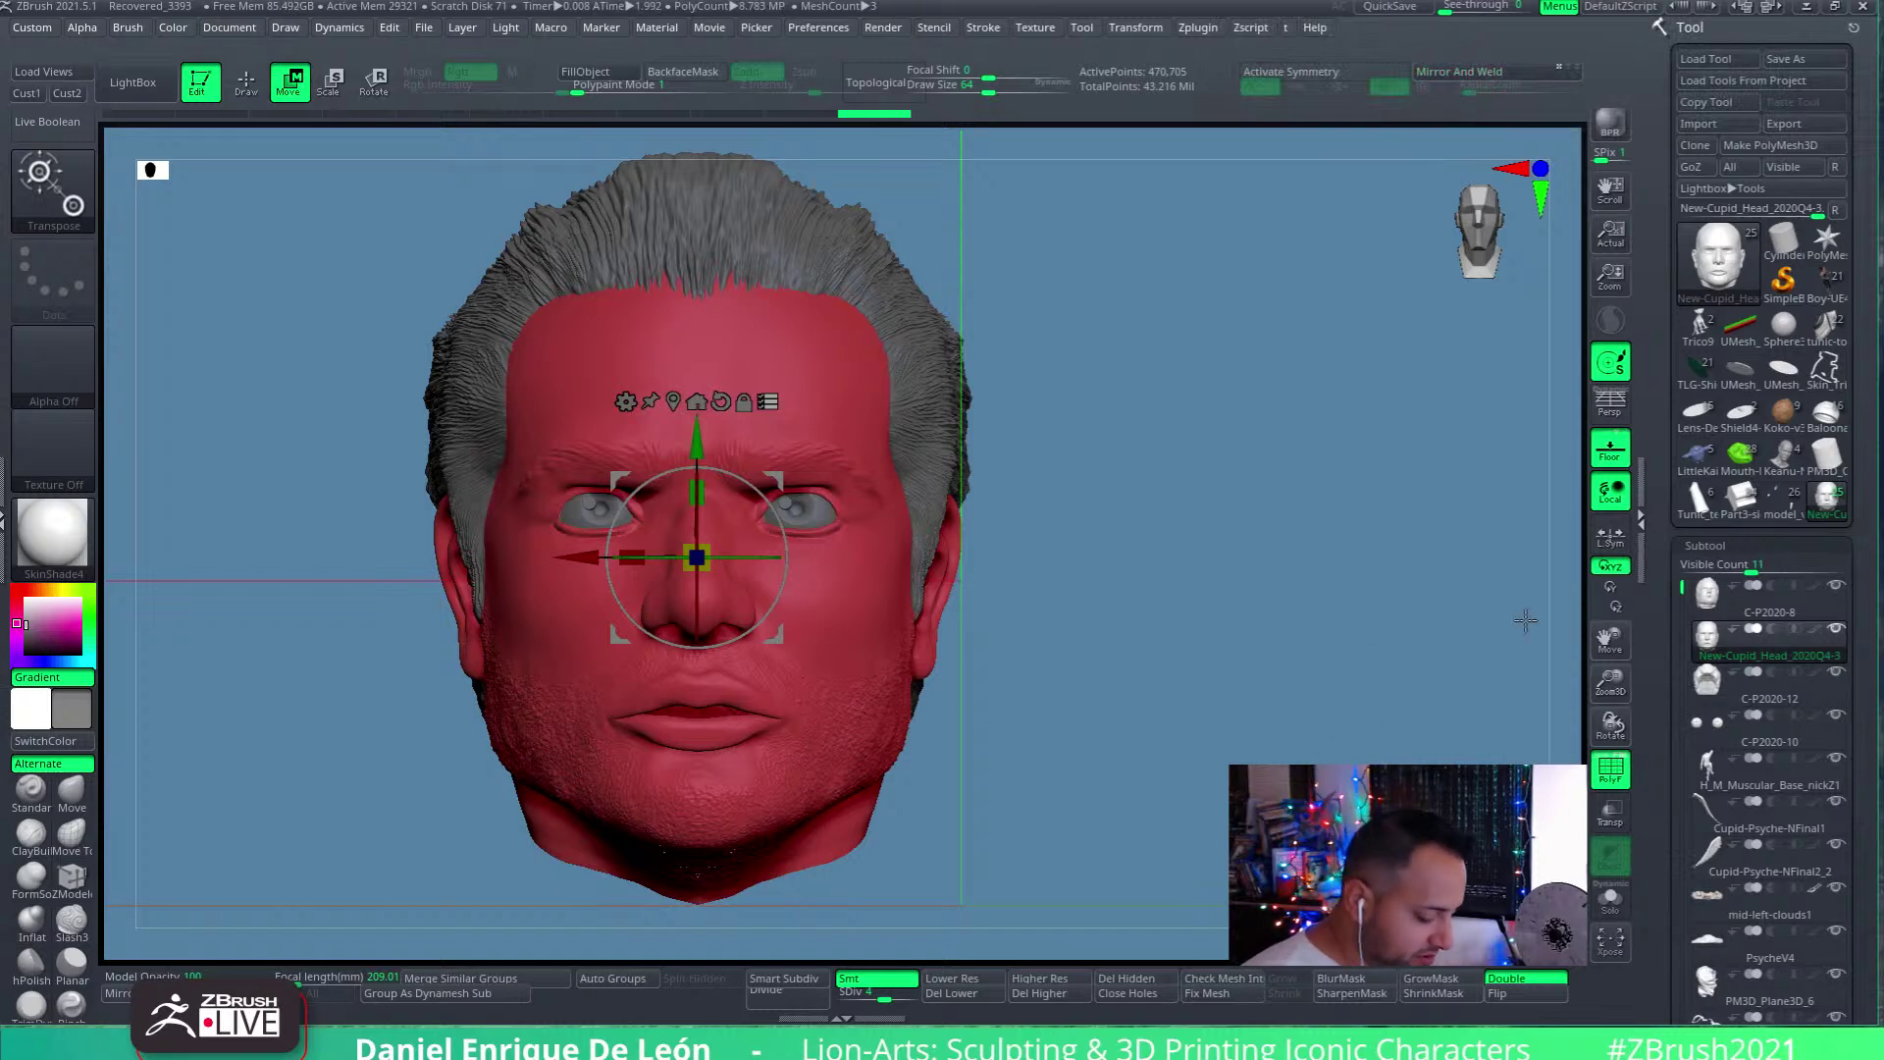
key("ctrl+z")
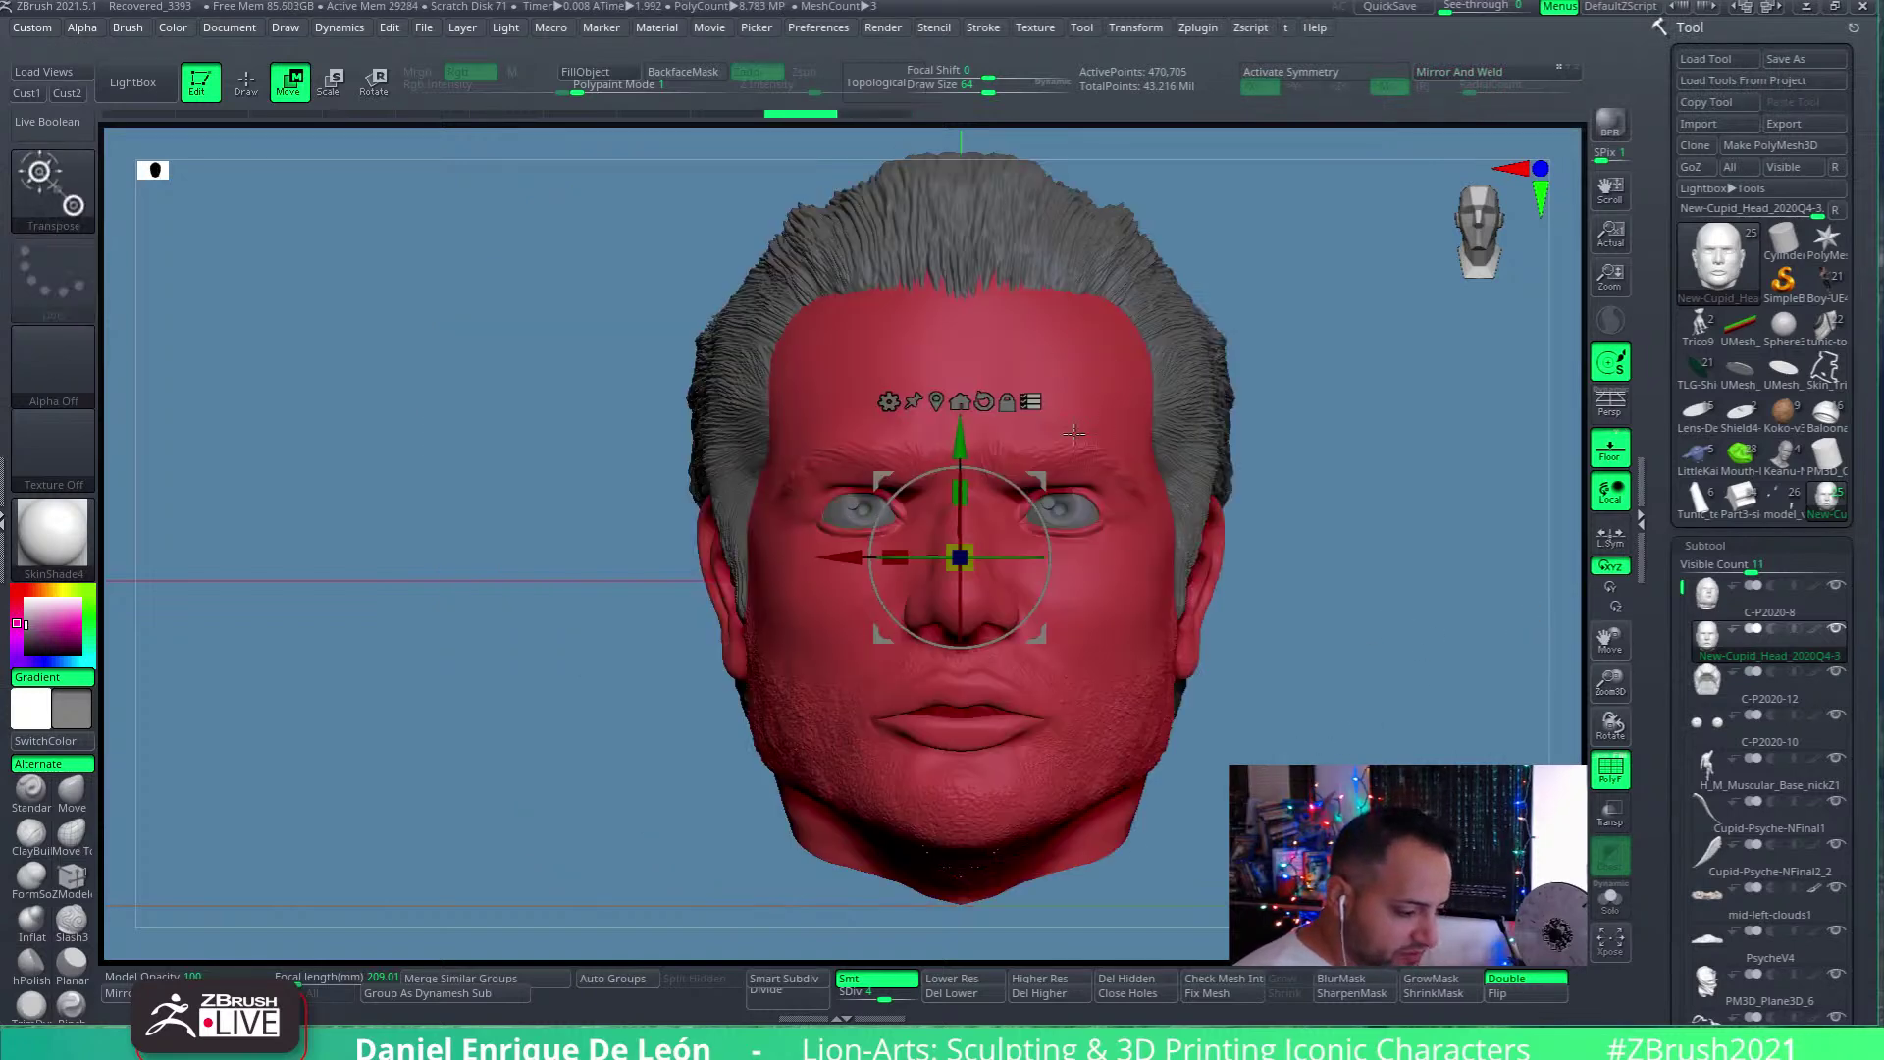
Isolate the C-P2020-10 eyeballs, shift them off centre along X, apply Mirror And Weld, and undo the test
left_click(1732, 727)
left_click(1610, 898)
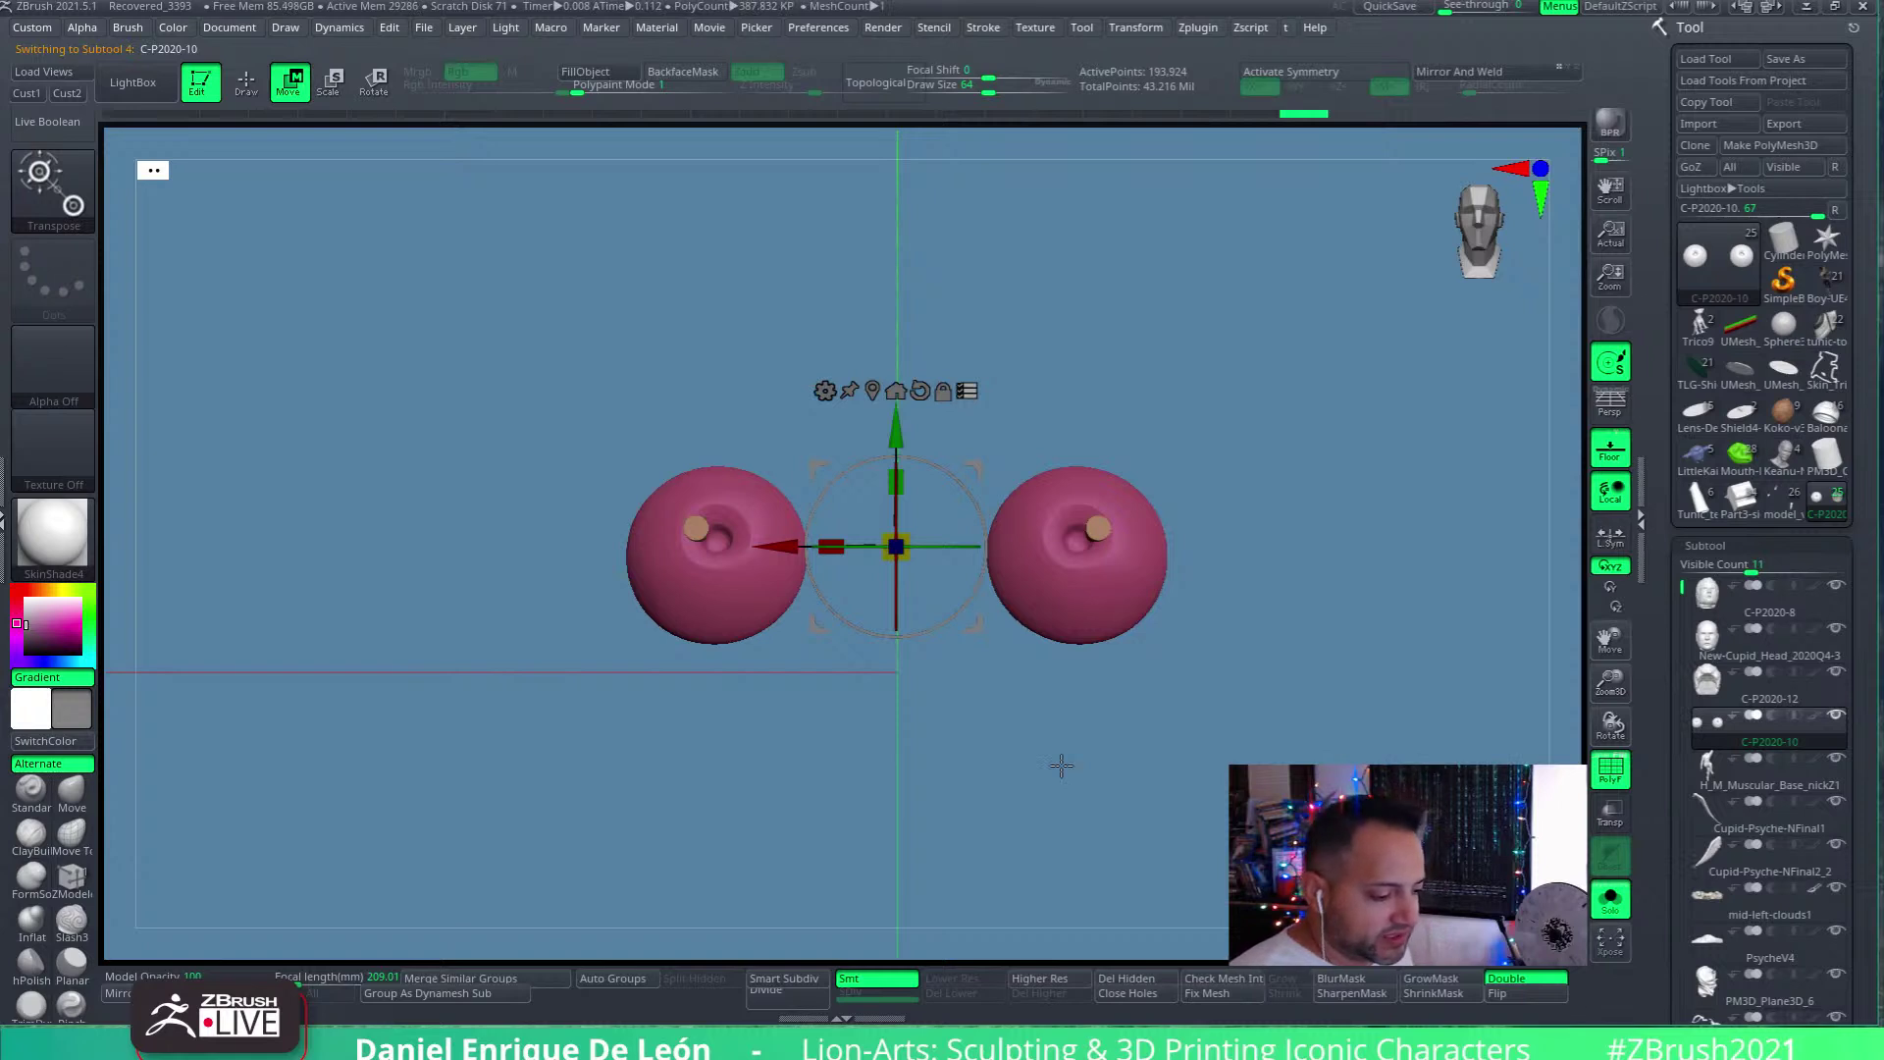
left_click_drag(780, 546, 539, 593)
left_click(1498, 72)
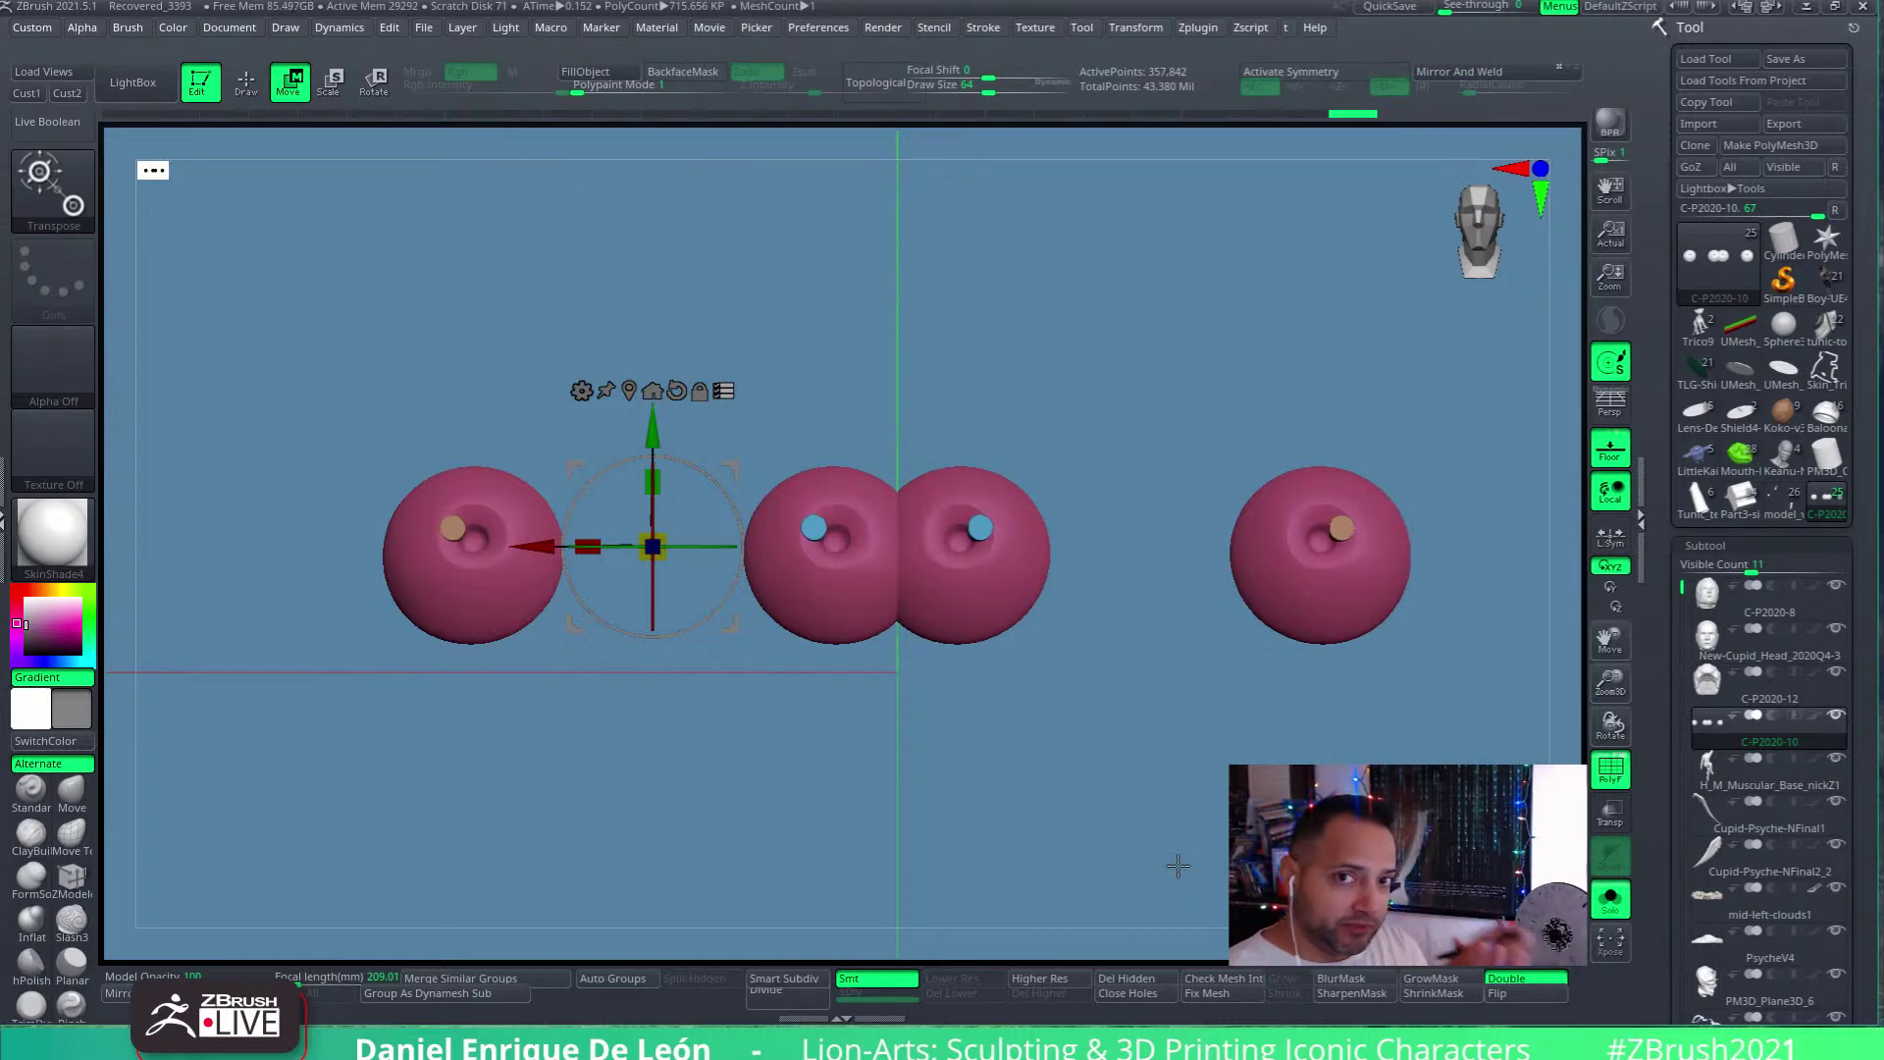
key("ctrl+z")
key("ctrl+z")
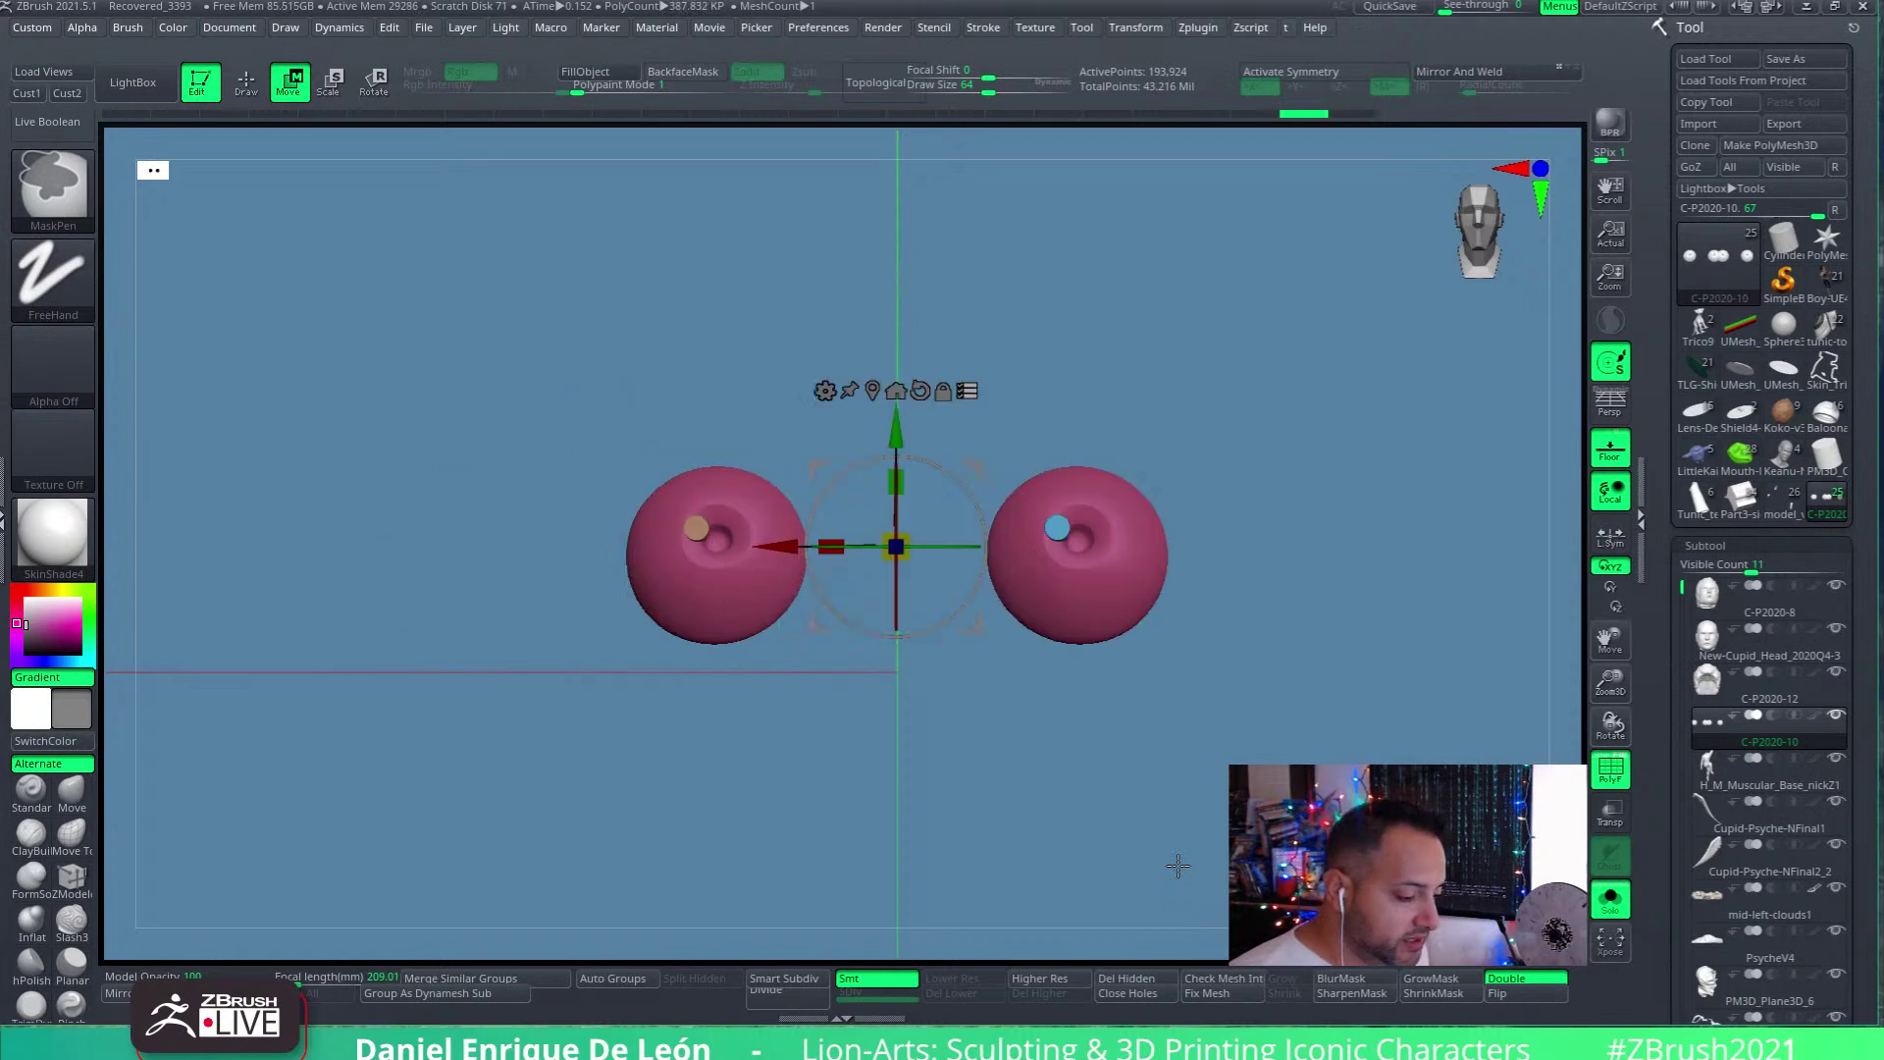
Turn local symmetry back on, test an X shift of the eyeballs and undo it, and leave Solo mode
left_click(1612, 540)
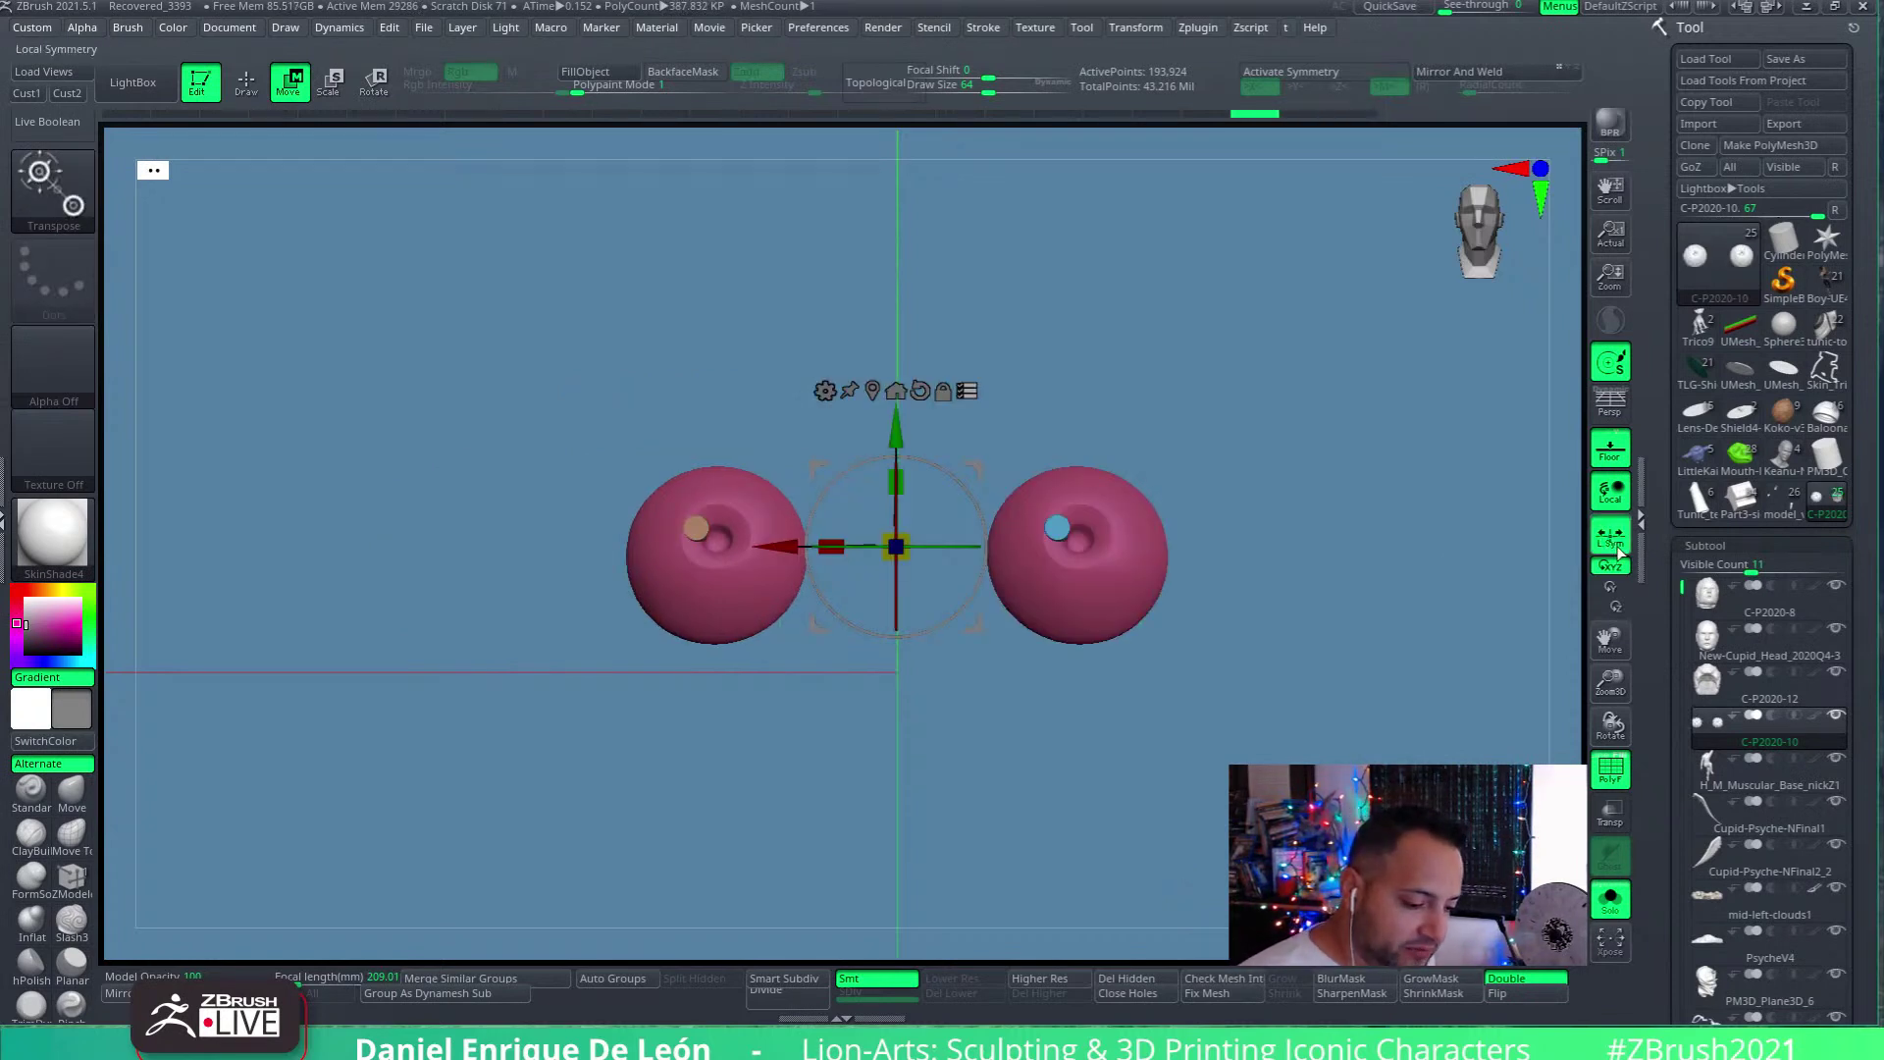
left_click_drag(772, 547, 645, 547)
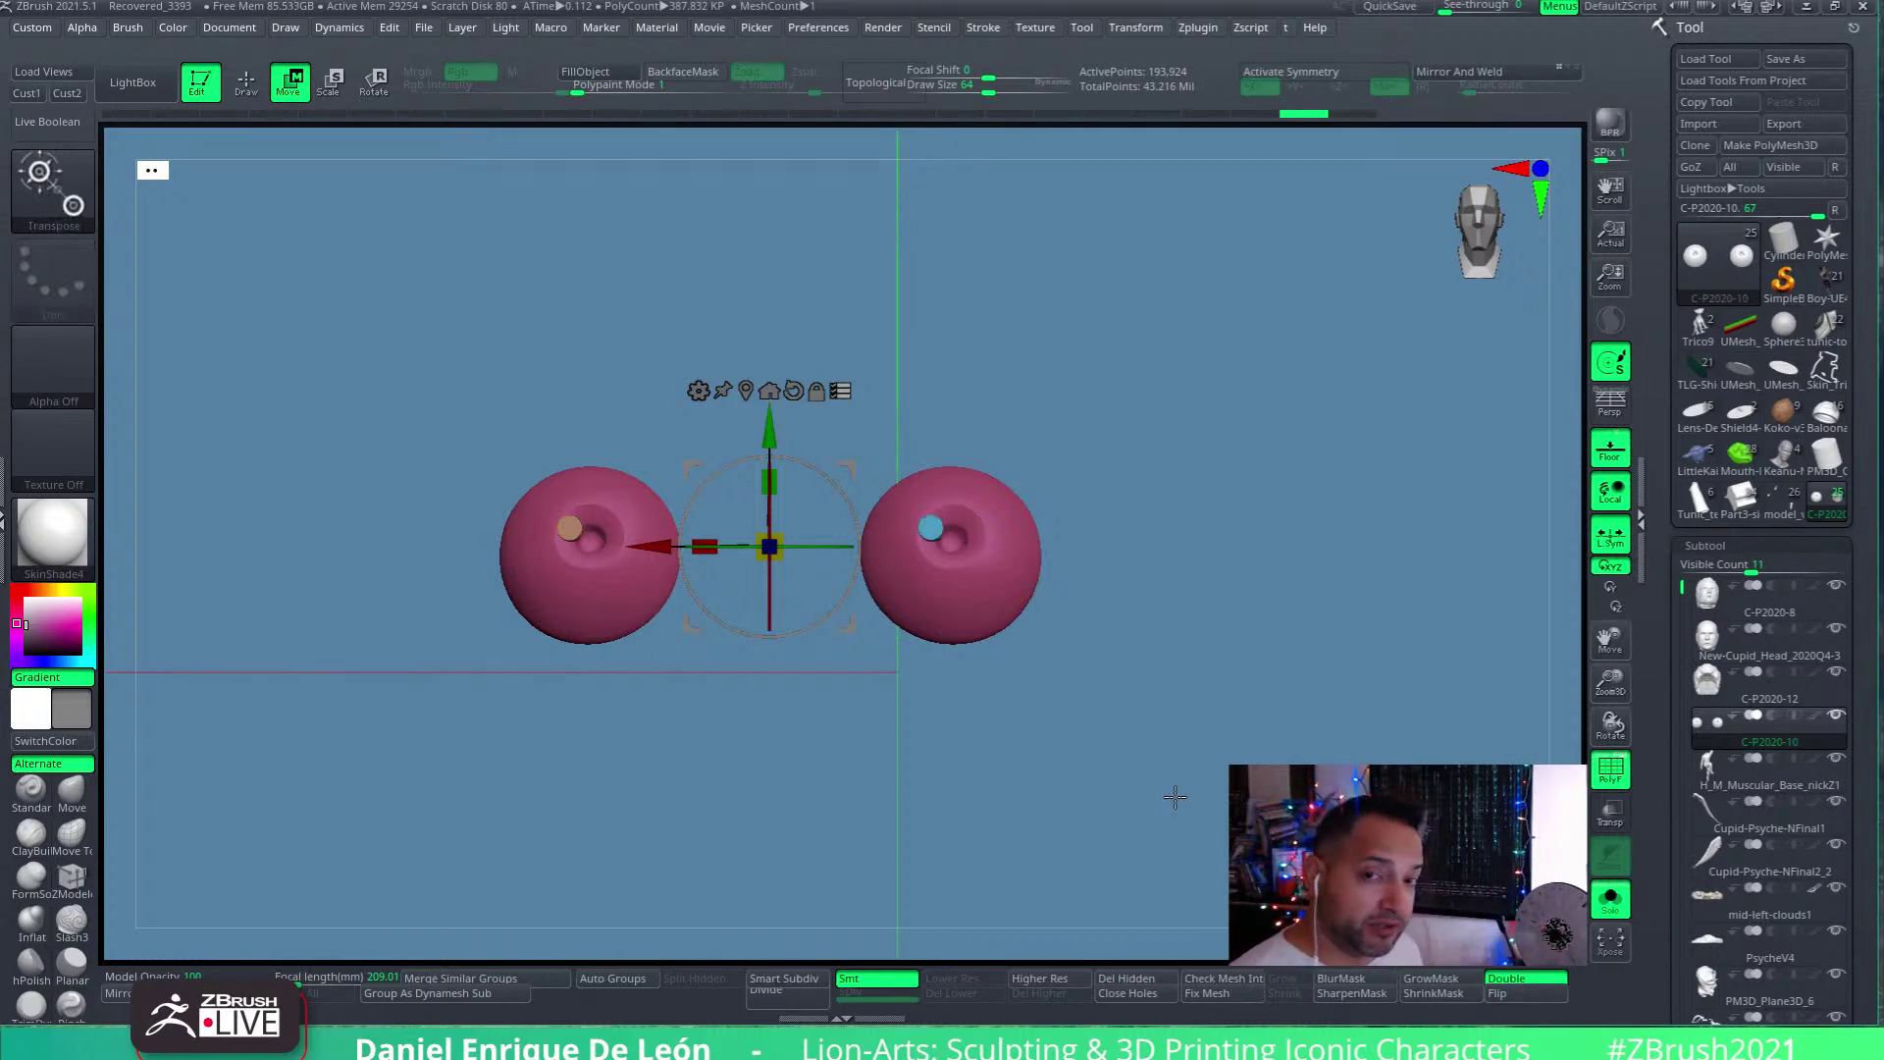
key("ctrl+z")
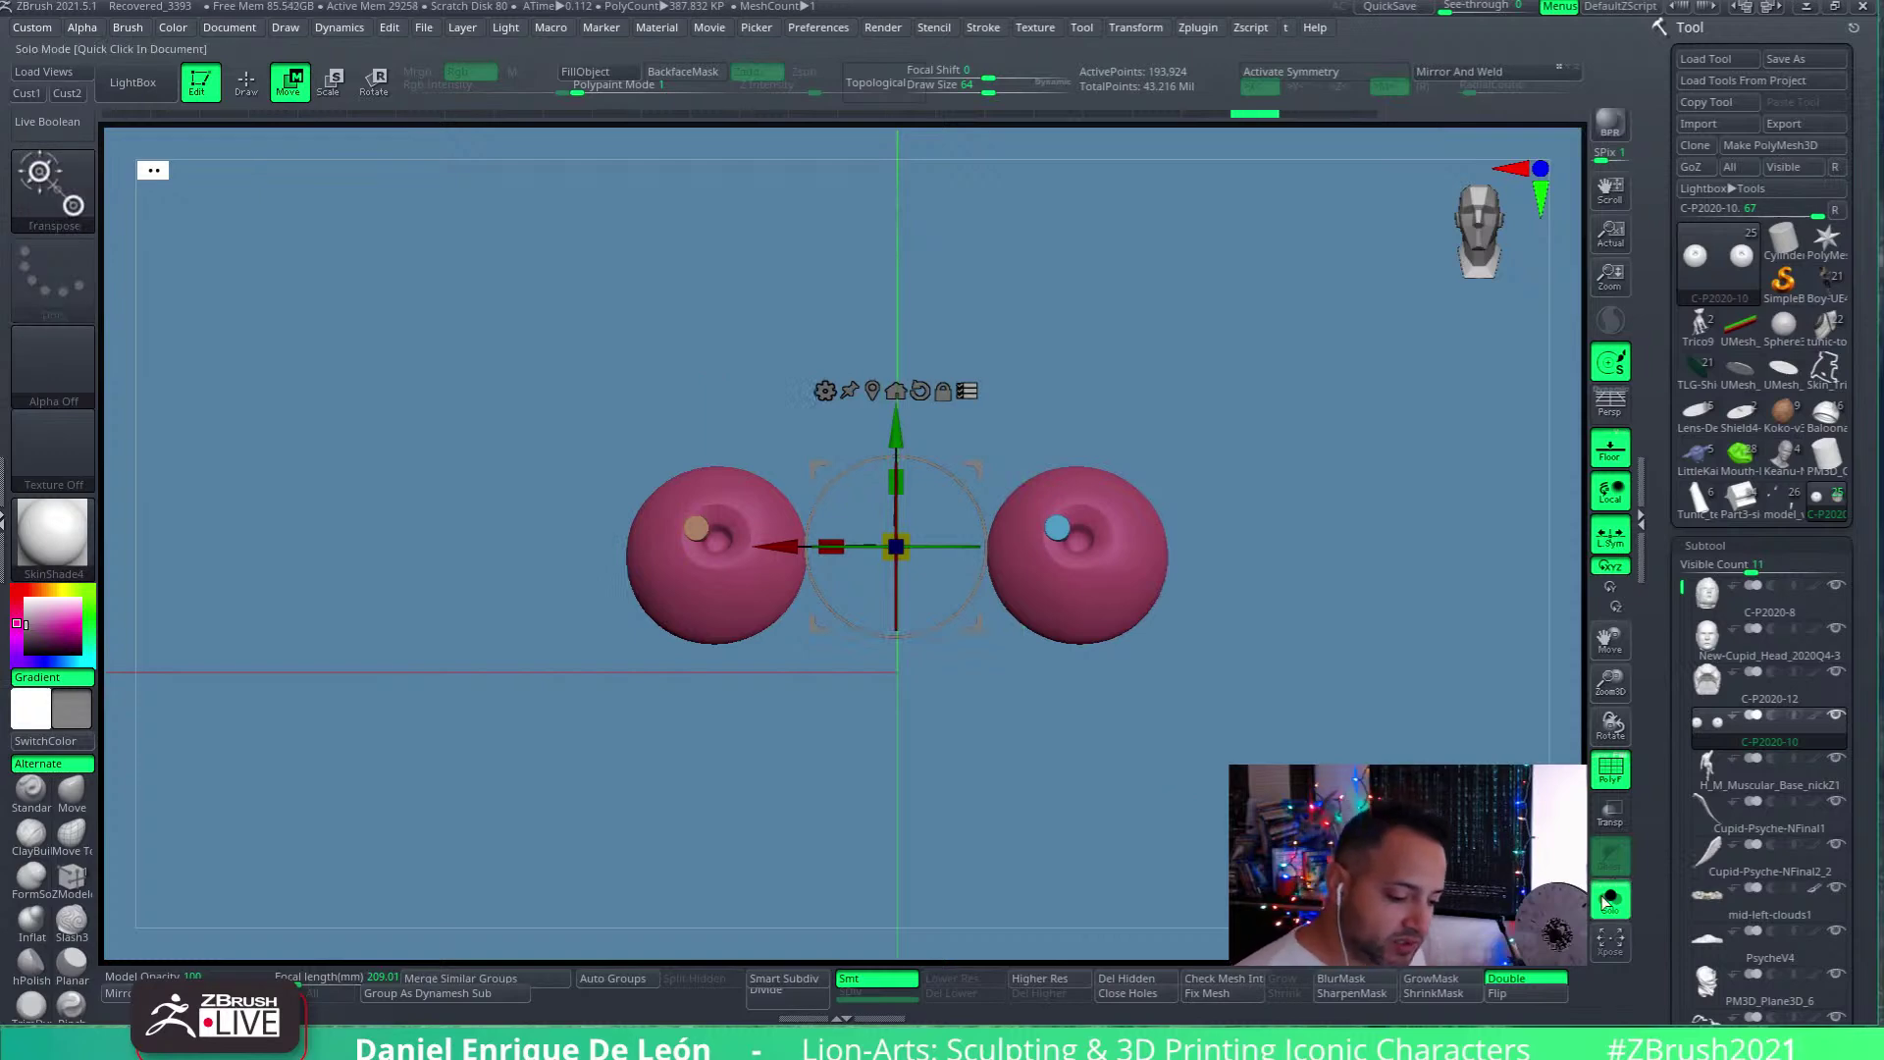
left_click(1610, 905)
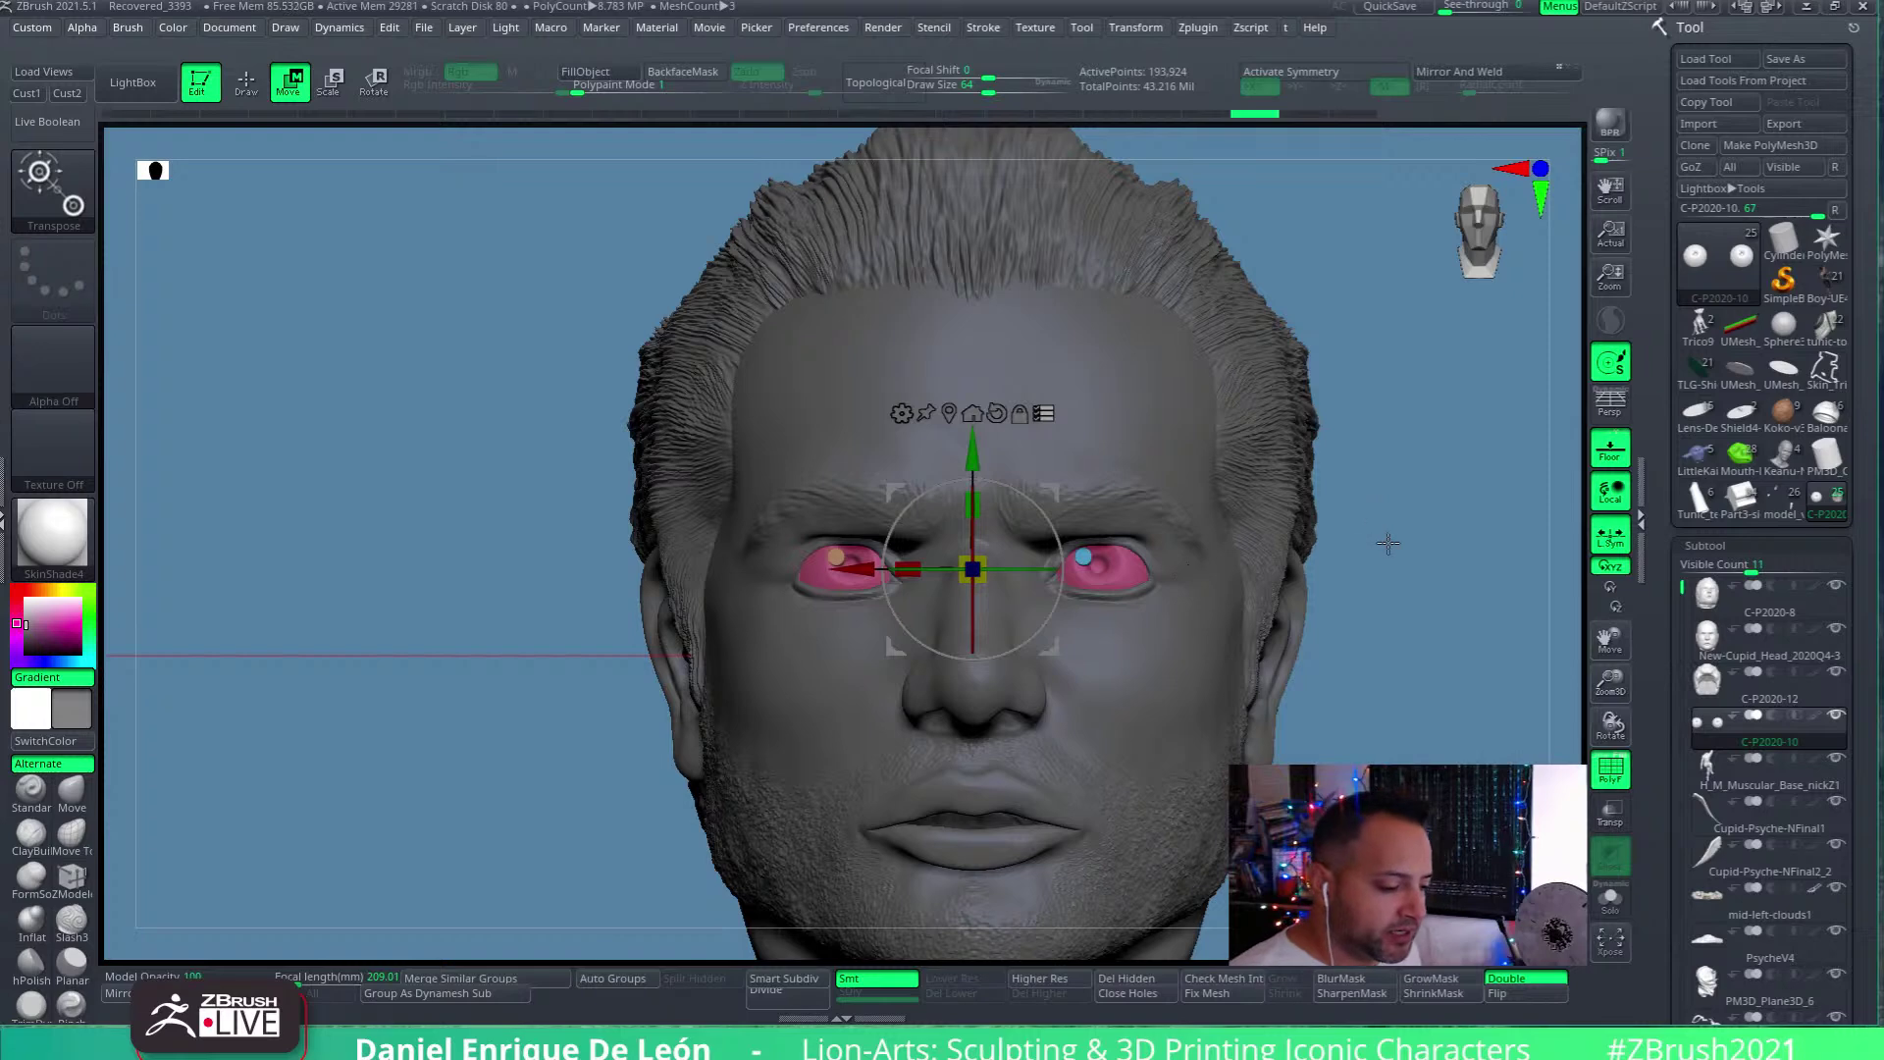
Examine where the detached head sits on the floor grid in relation to the full winged statue and its cloud base
key("q")
left_click_drag(1401, 703, 1286, 645, "alt")
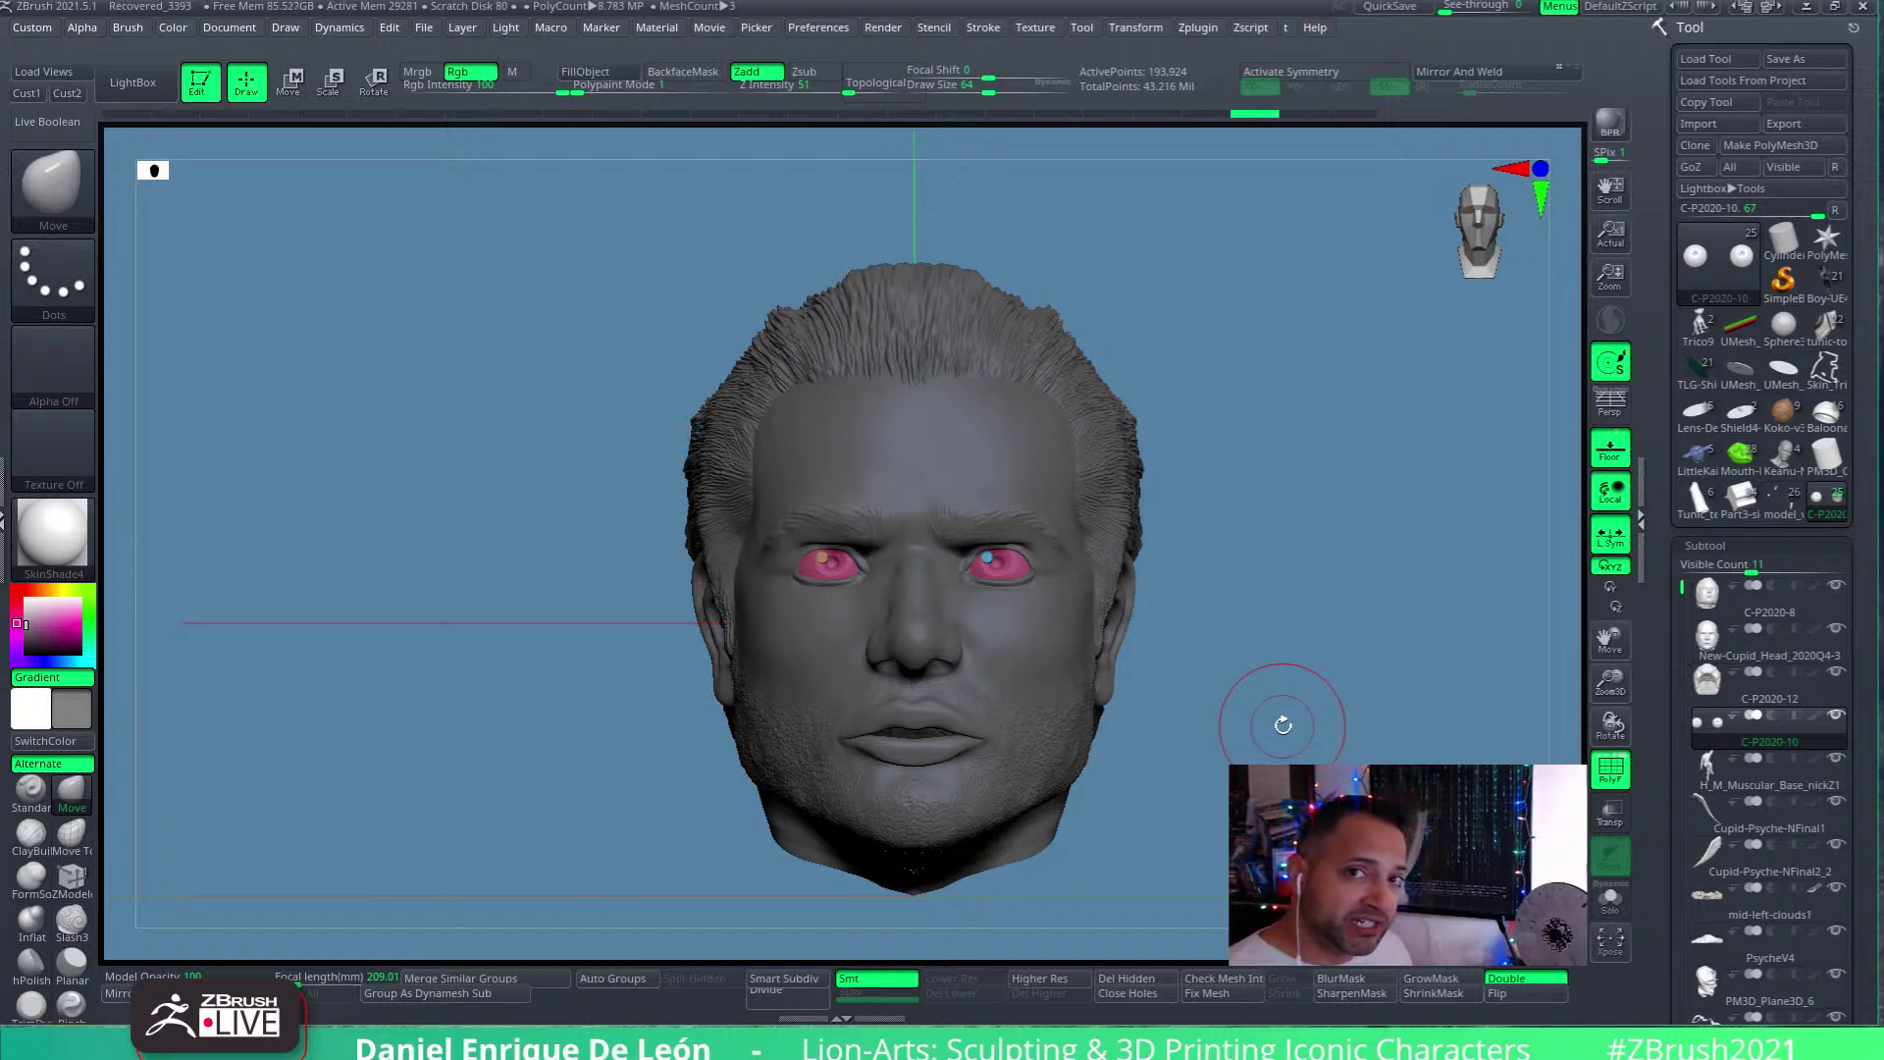
mouse_move(1297, 602)
left_mouse_down("ctrl+shift")
mouse_move(1327, 661)
mouse_move(1306, 662)
mouse_move(1301, 549)
left_mouse_up("ctrl+shift")
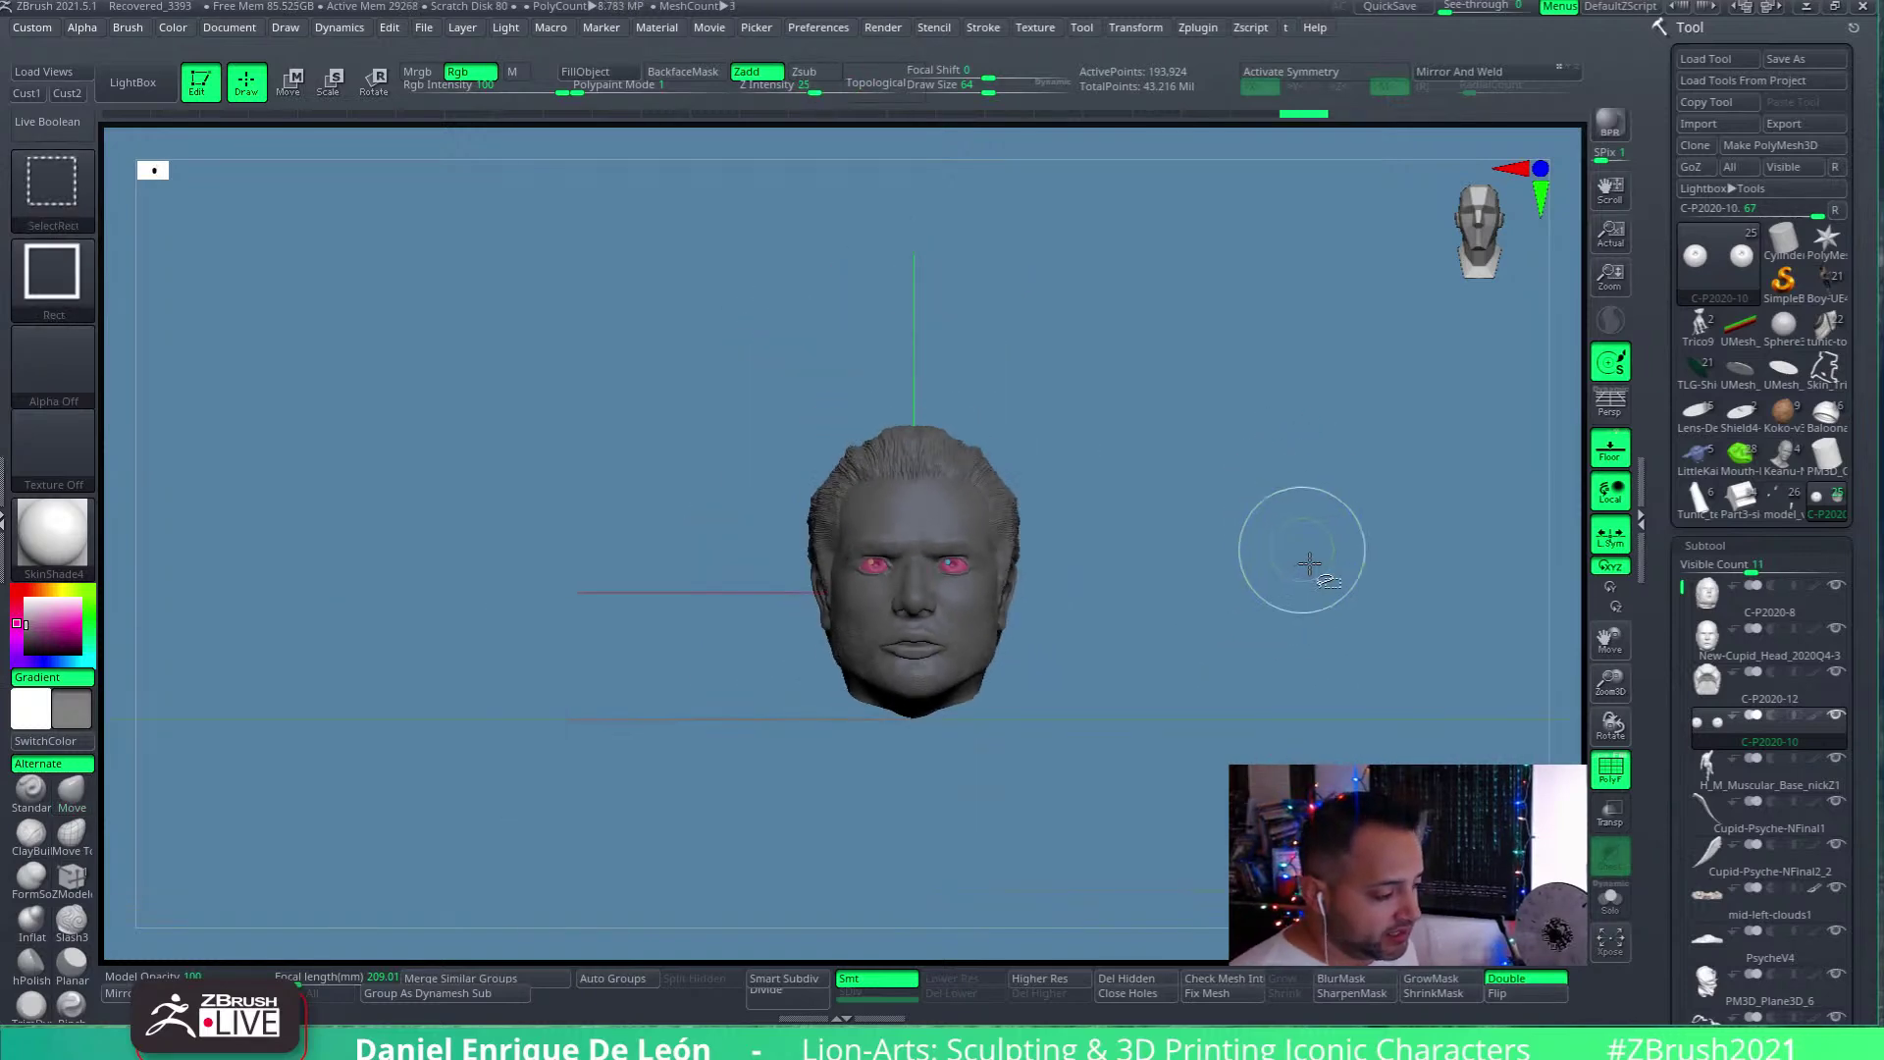
mouse_move(1334, 722)
left_mouse_down("alt")
mouse_move(1227, 639)
mouse_move(1177, 634)
left_mouse_up("alt")
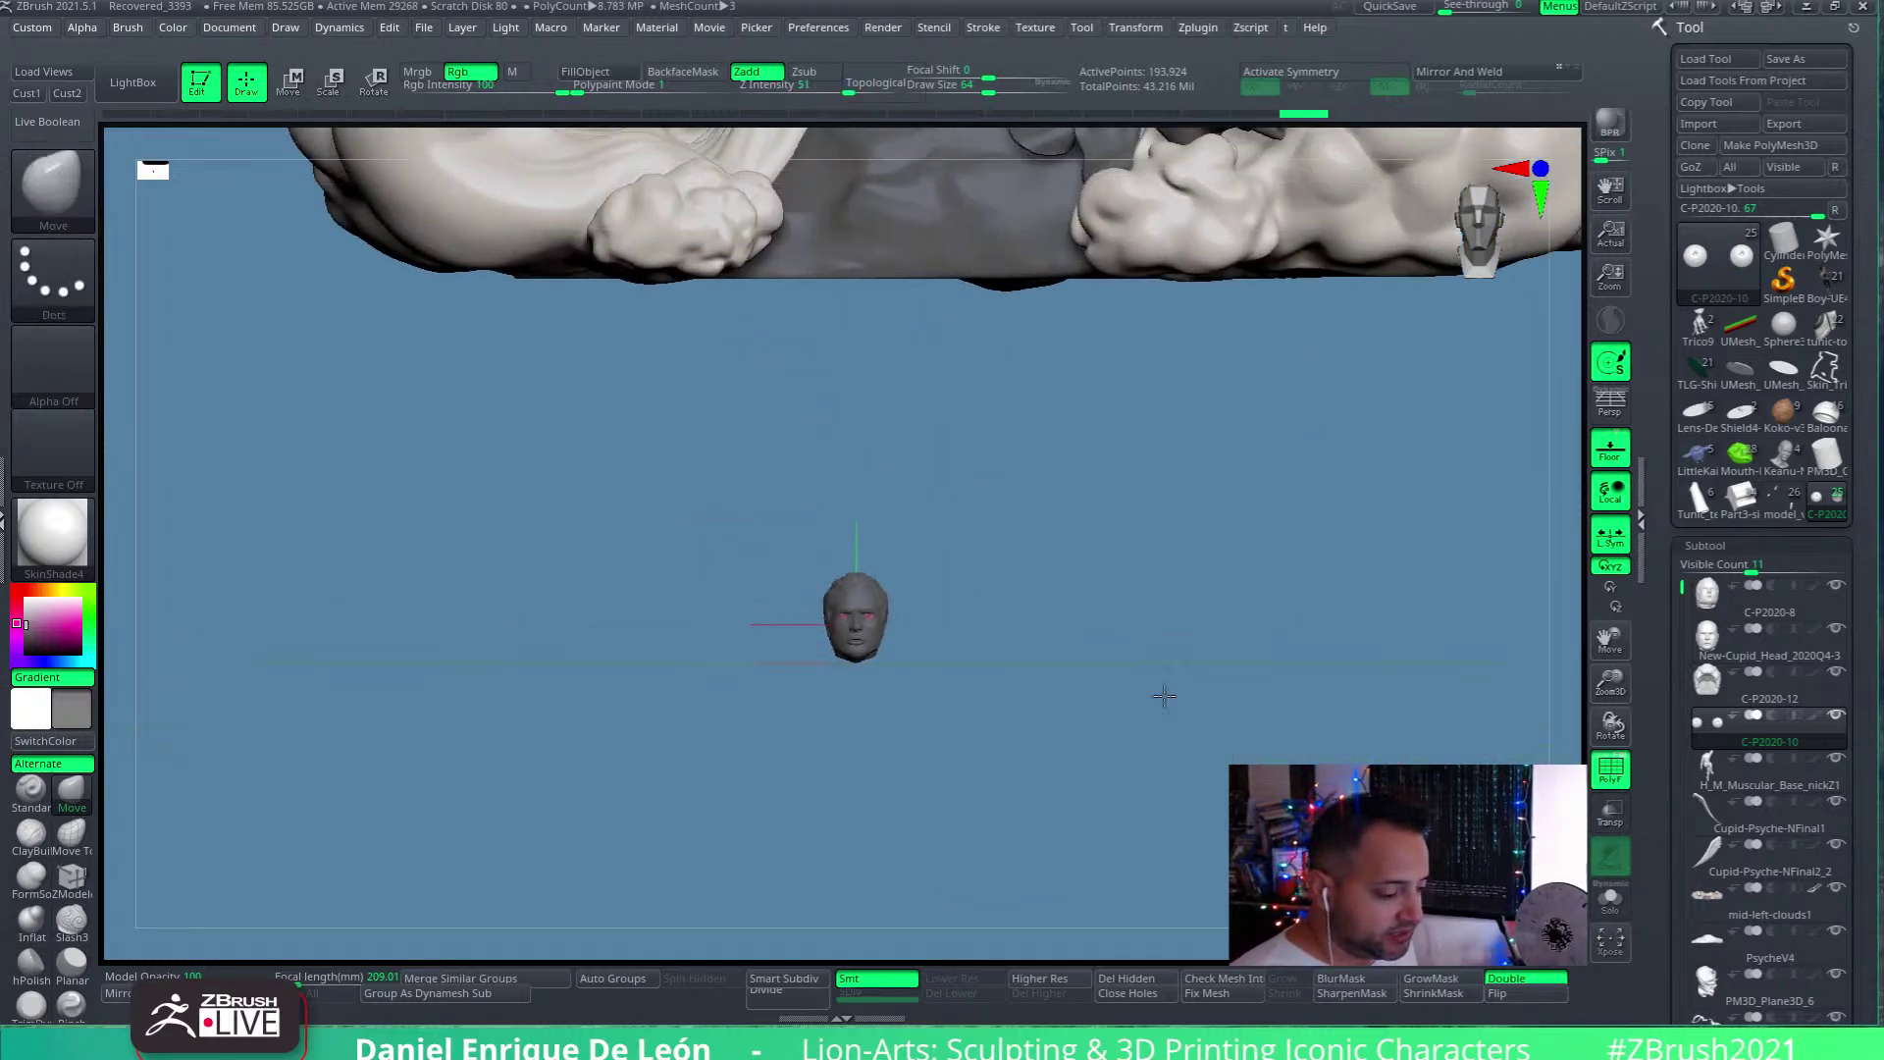
left_click(1177, 634, "ctrl+shift")
left_click_drag(1169, 757, 1234, 665)
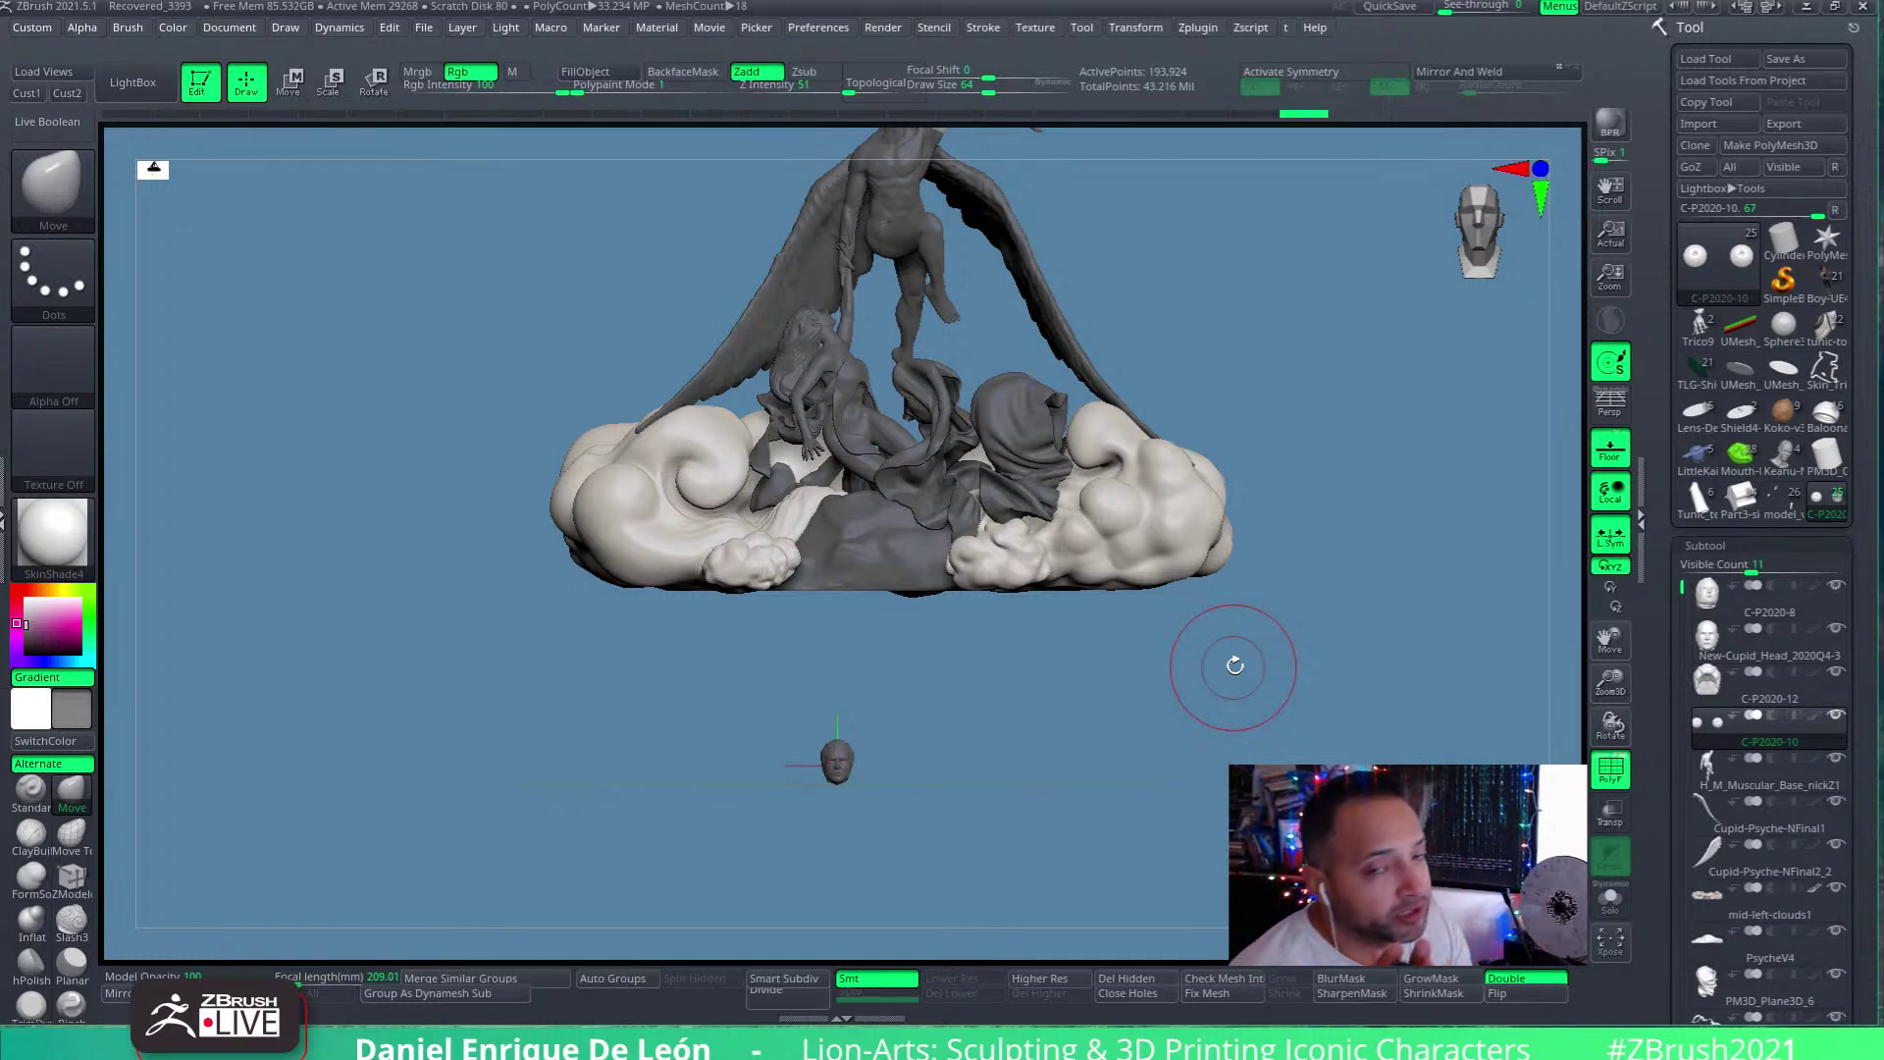
mouse_move(1234, 666)
left_mouse_down()
mouse_move(1316, 403)
mouse_move(1266, 425)
mouse_move(1257, 505)
left_mouse_up()
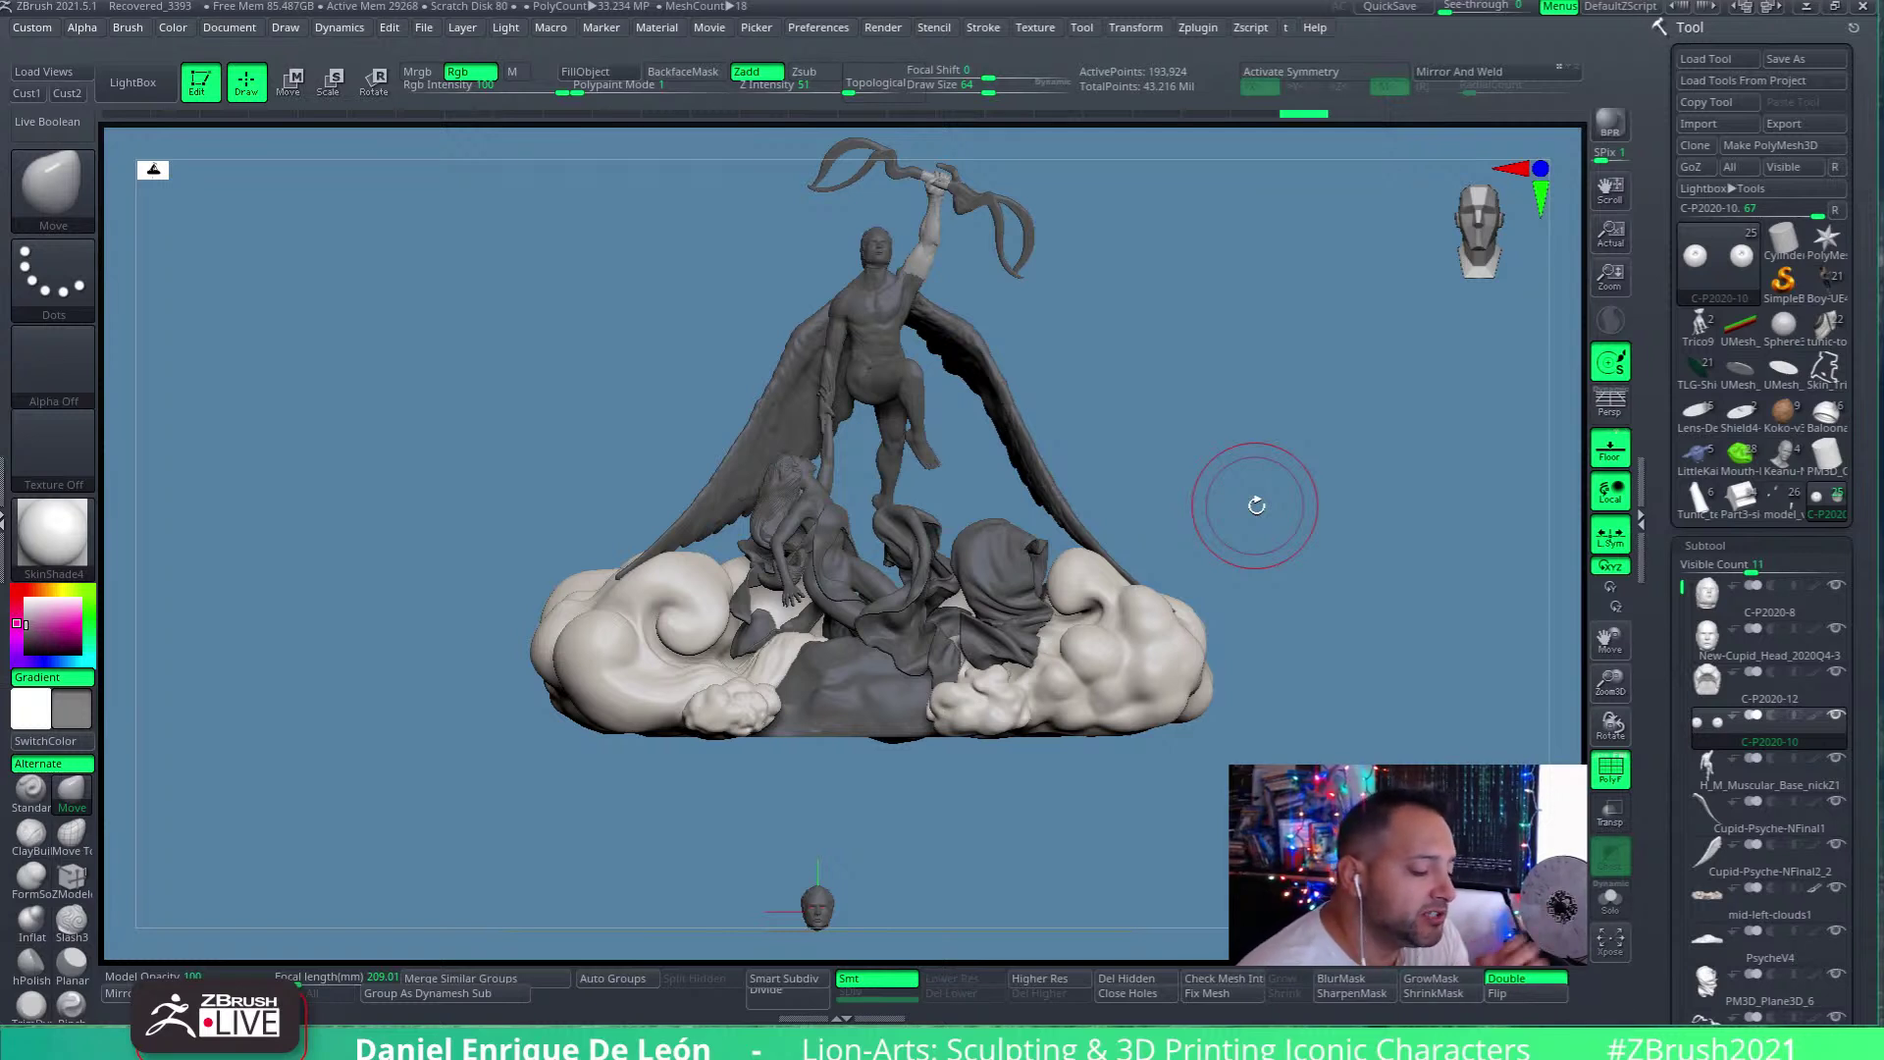
key("w")
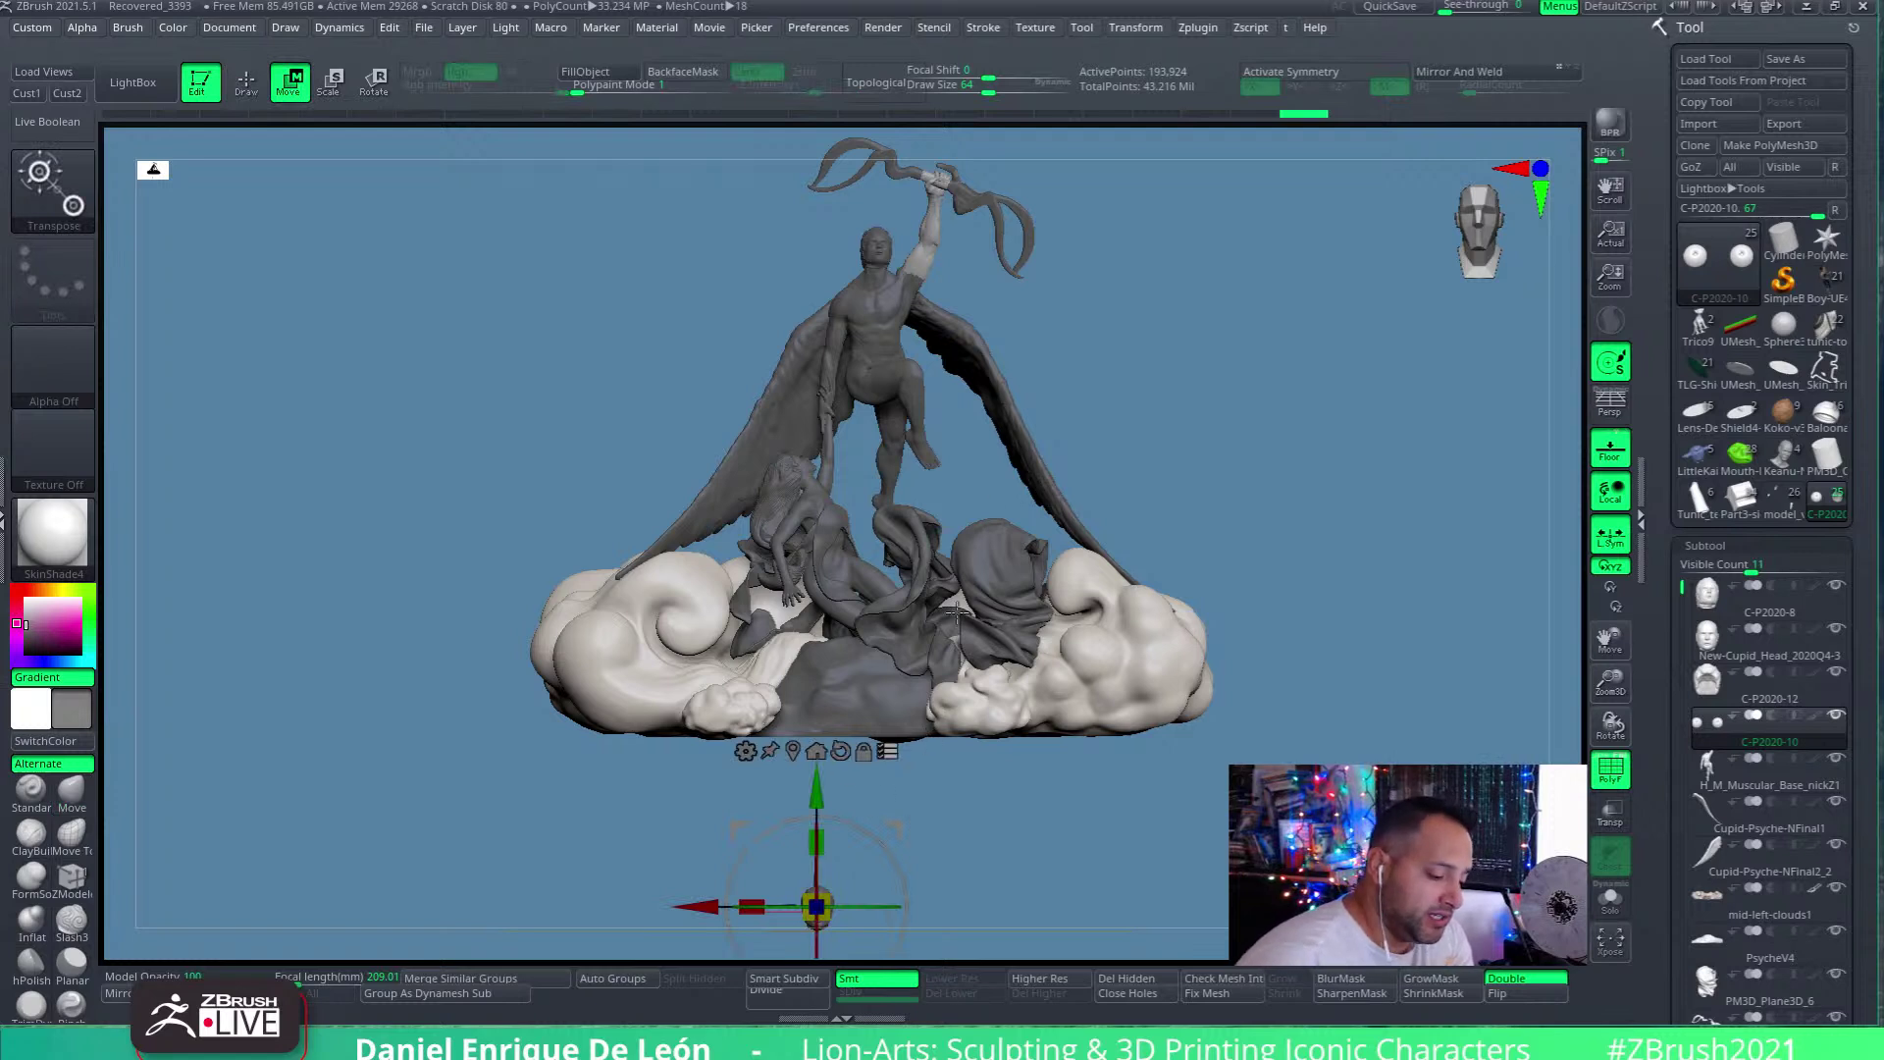
left_click(1198, 29)
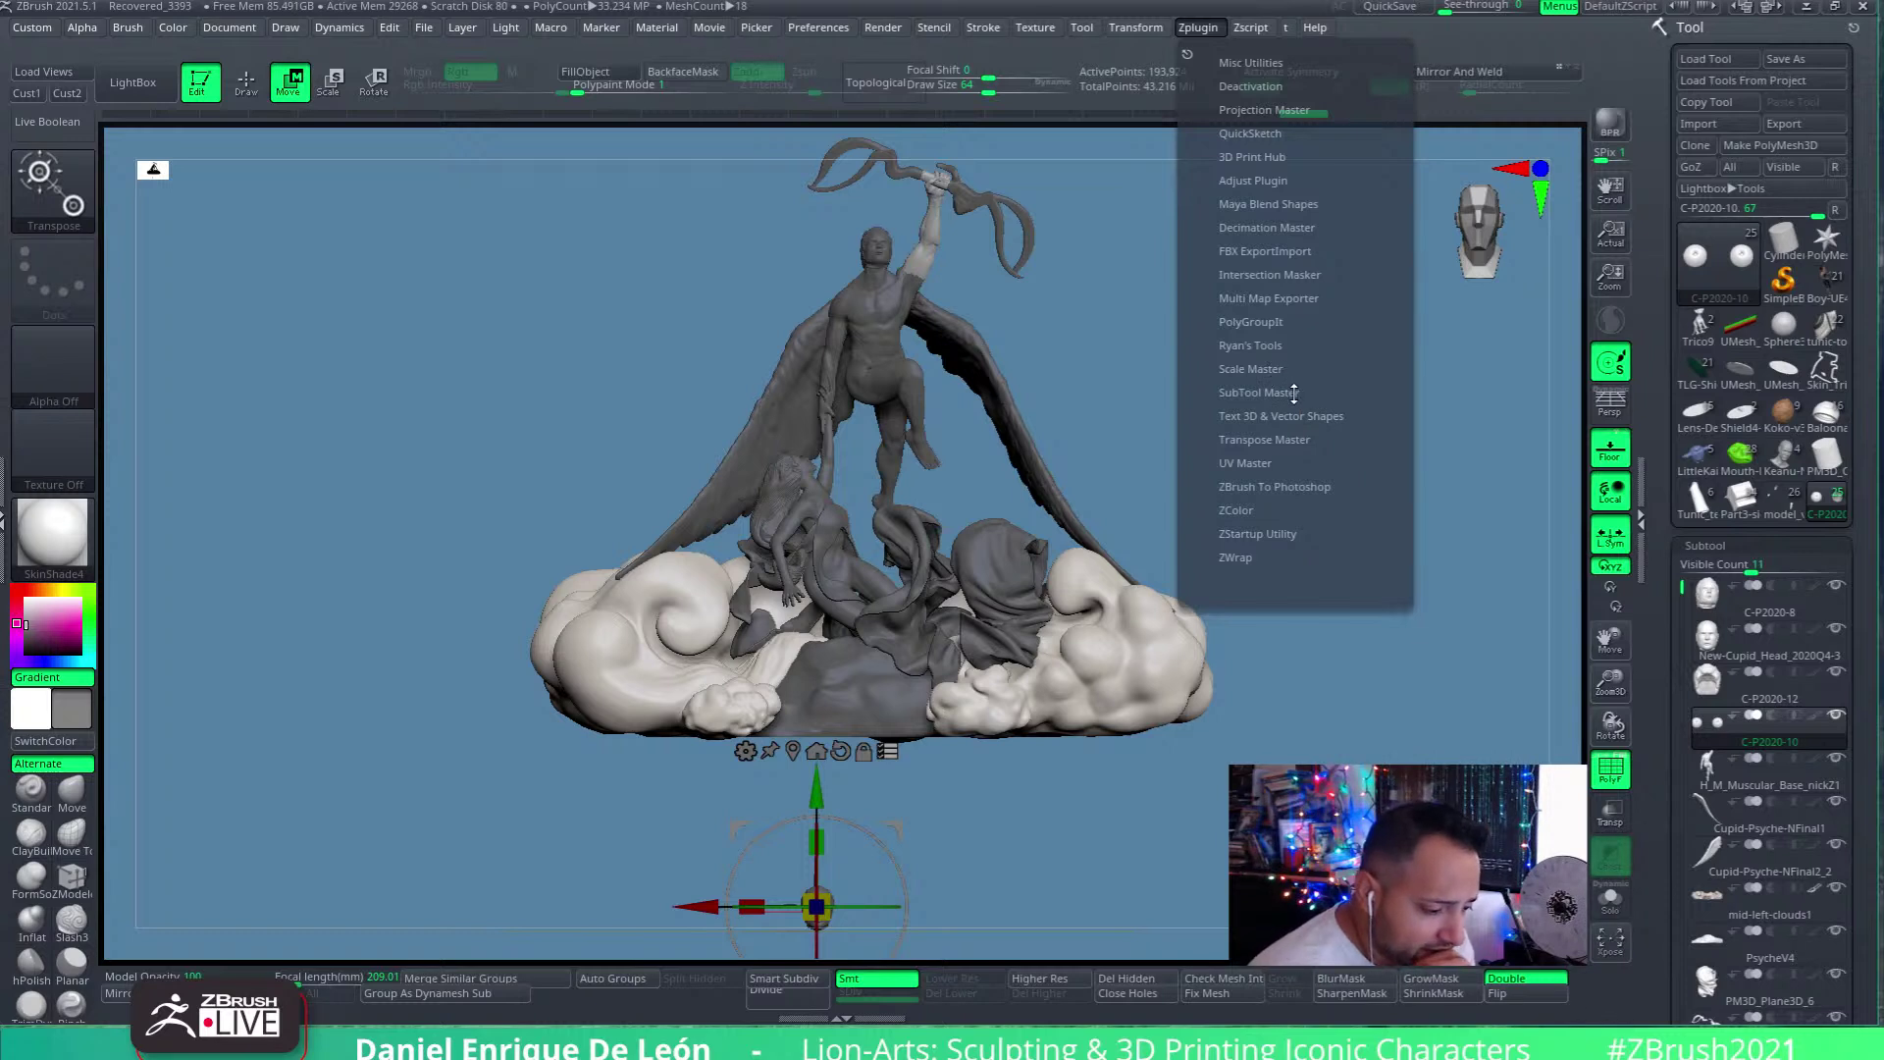
left_click(1290, 440)
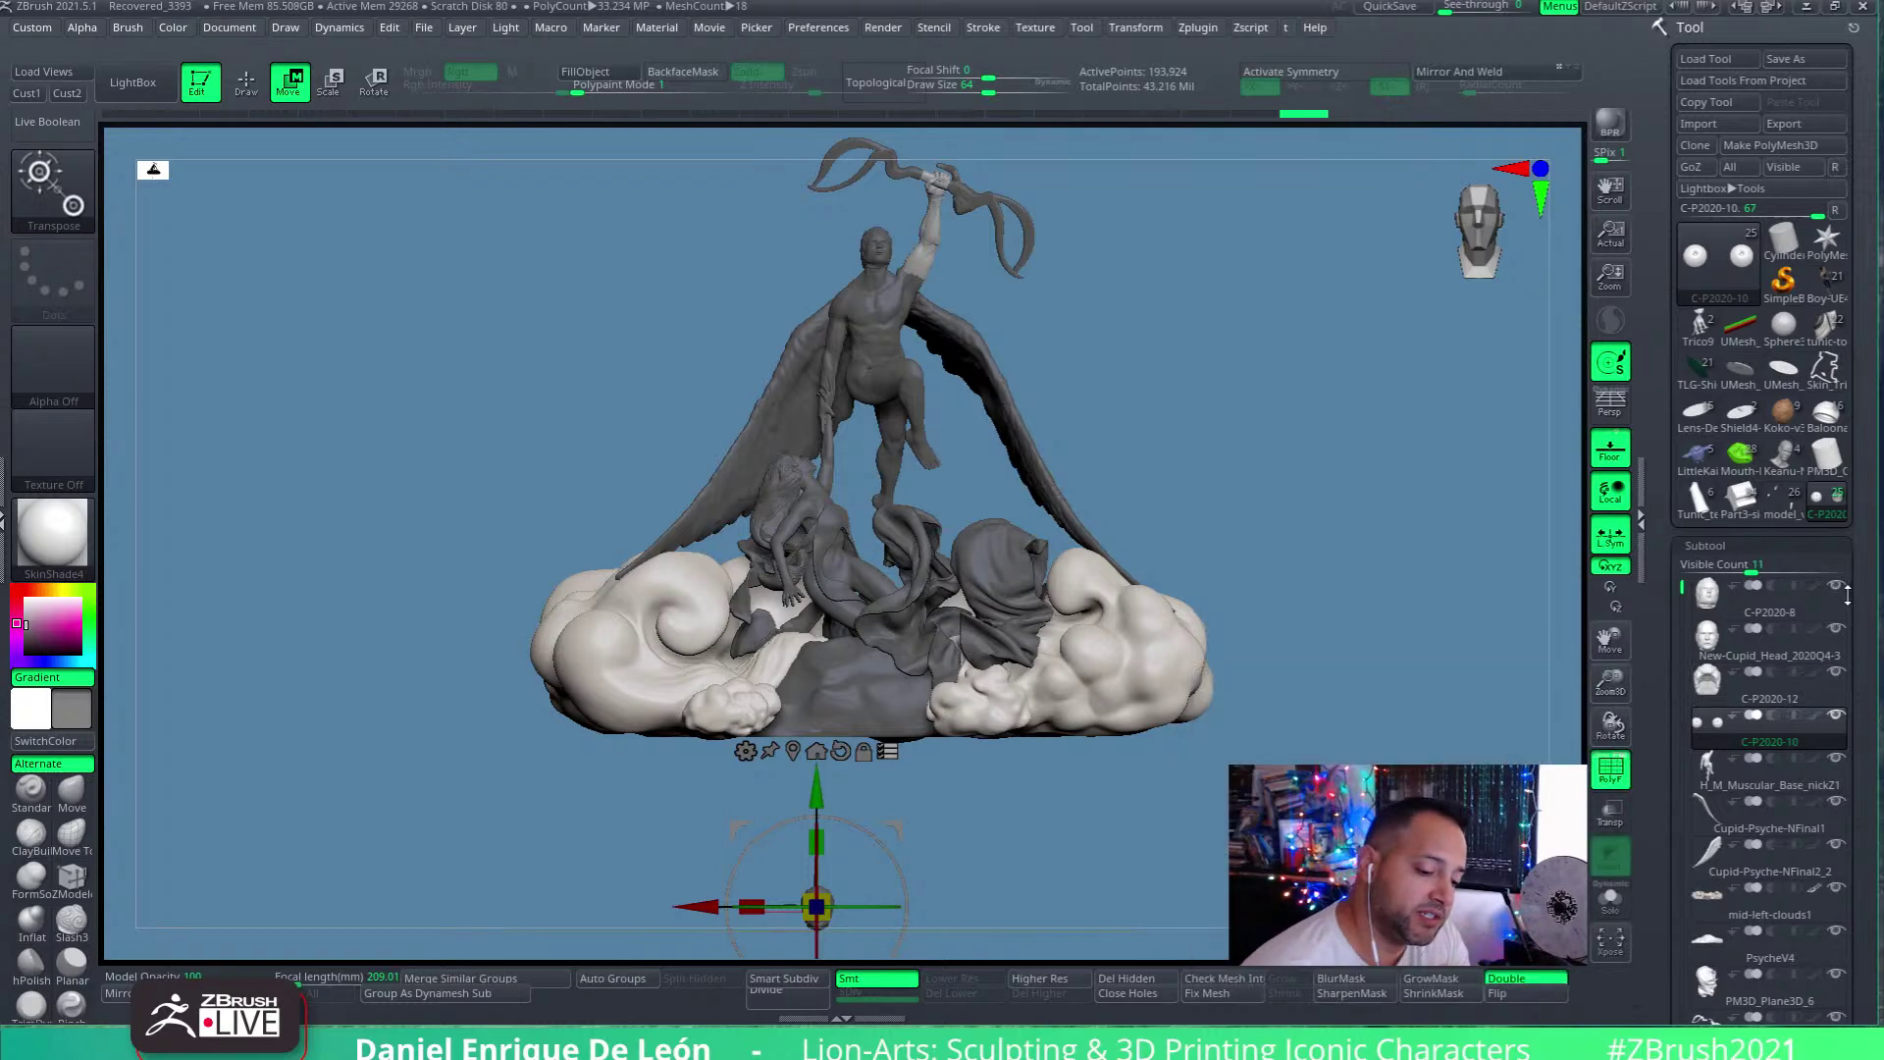
Make the New-Cupid_Head_2020Q4-3 subtool active in draw mode and turn off its PolyFrame display
left_click(1707, 633)
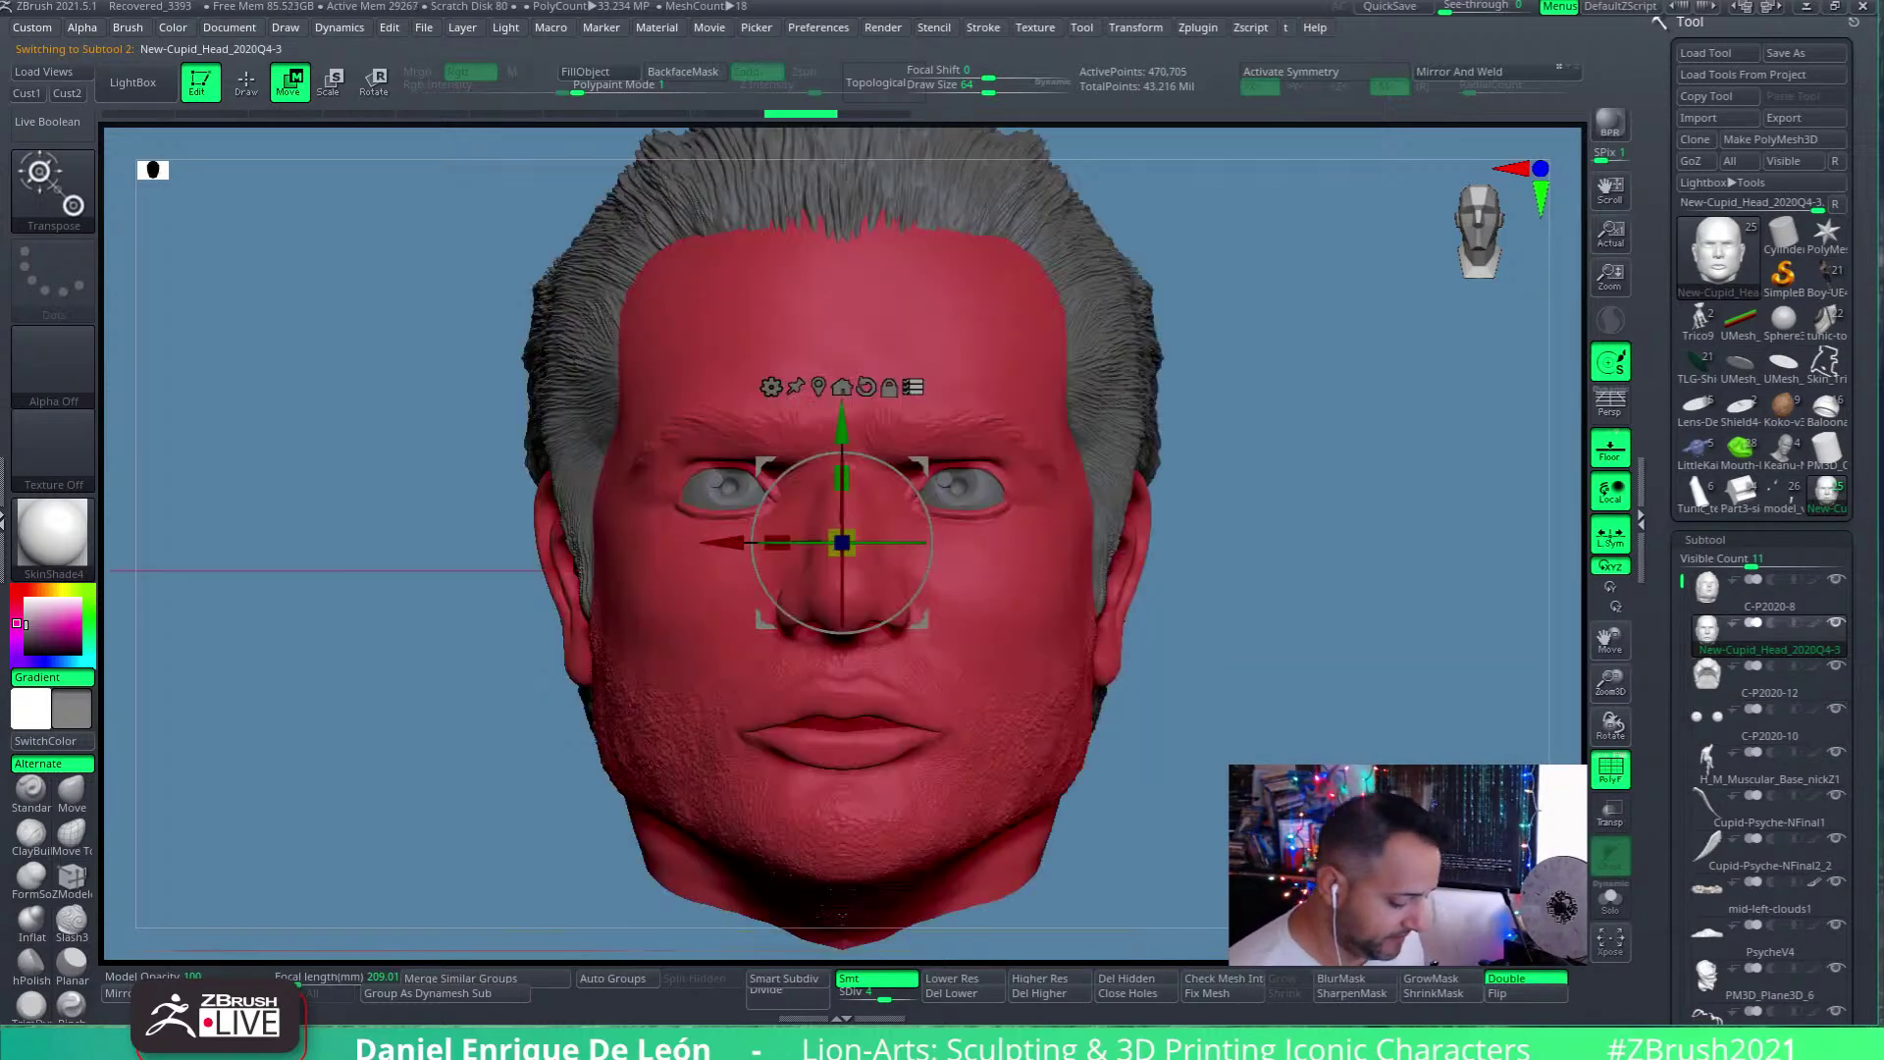
key("q")
left_click(1607, 767)
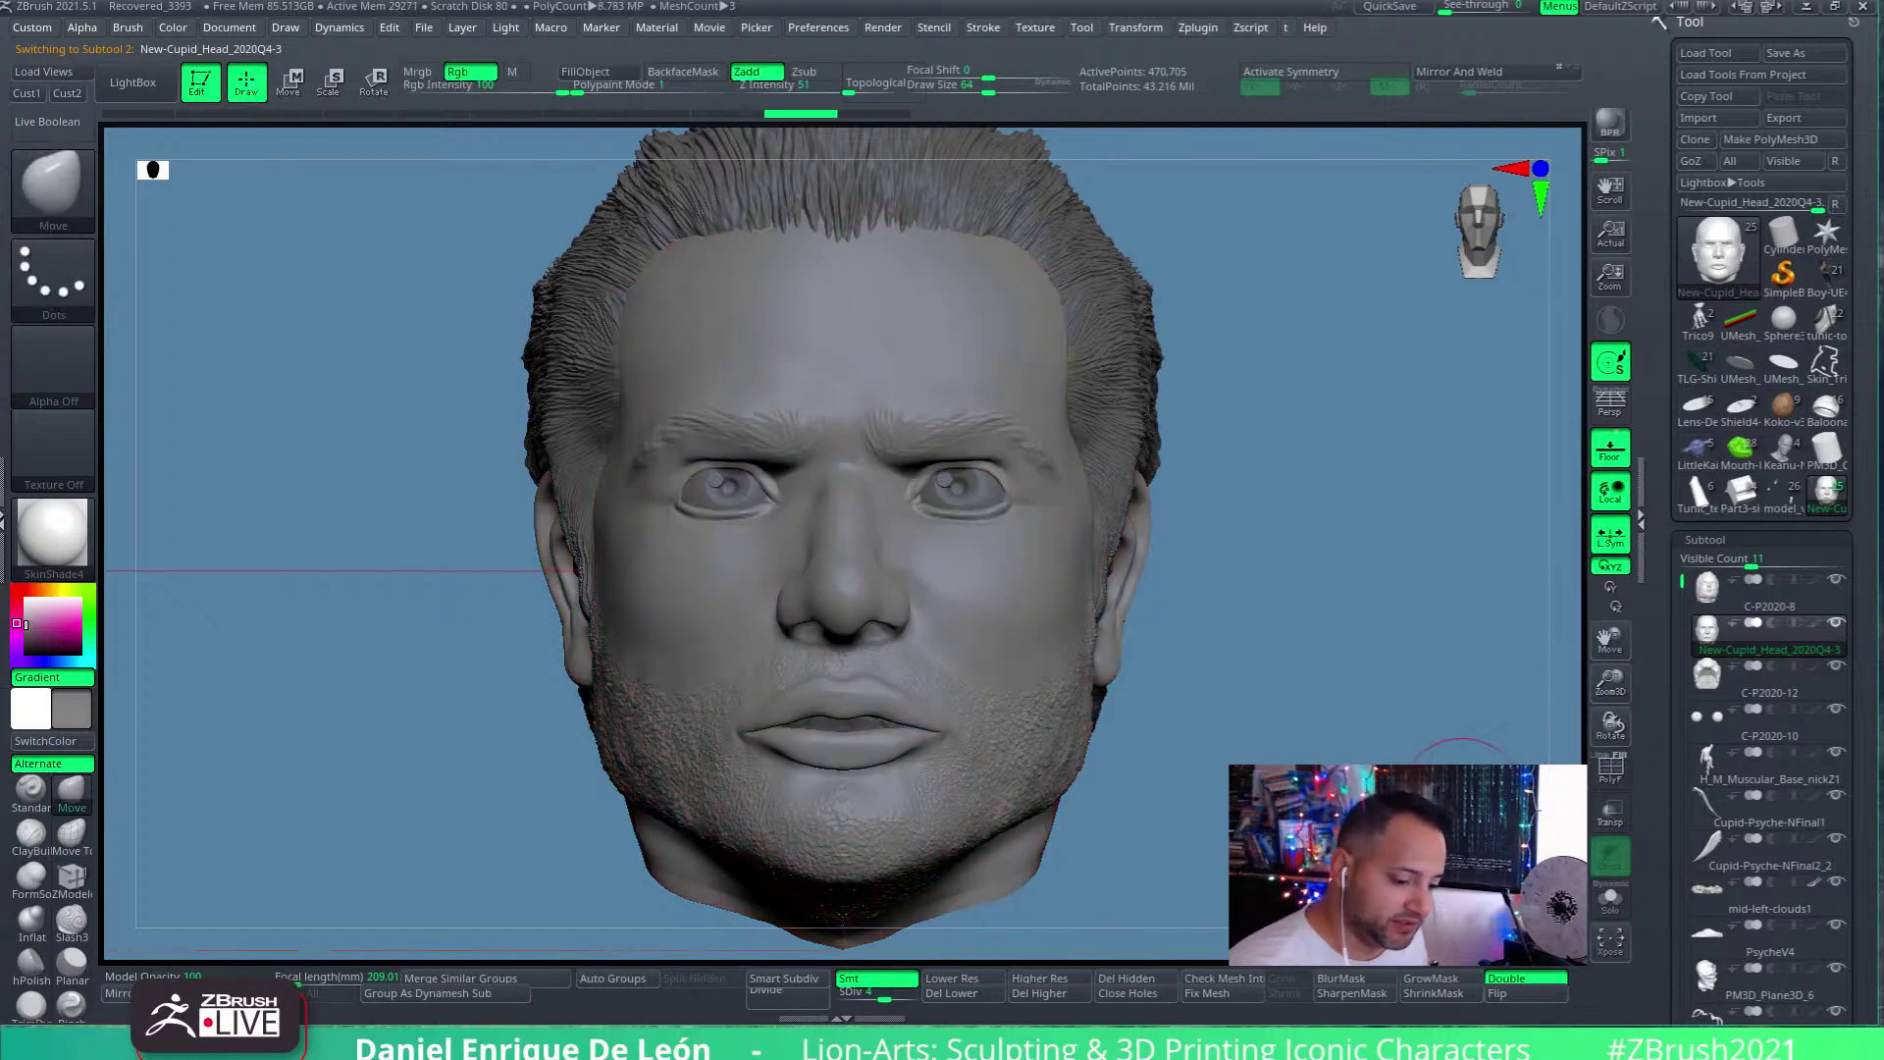
Create a subtool folder named New-Head for the head and move the C-P2020-12 hair and C-P2020-10 eyeballs into it
left_click_drag(1852, 687, 1862, 586)
scroll(1862, 585, "down", 2)
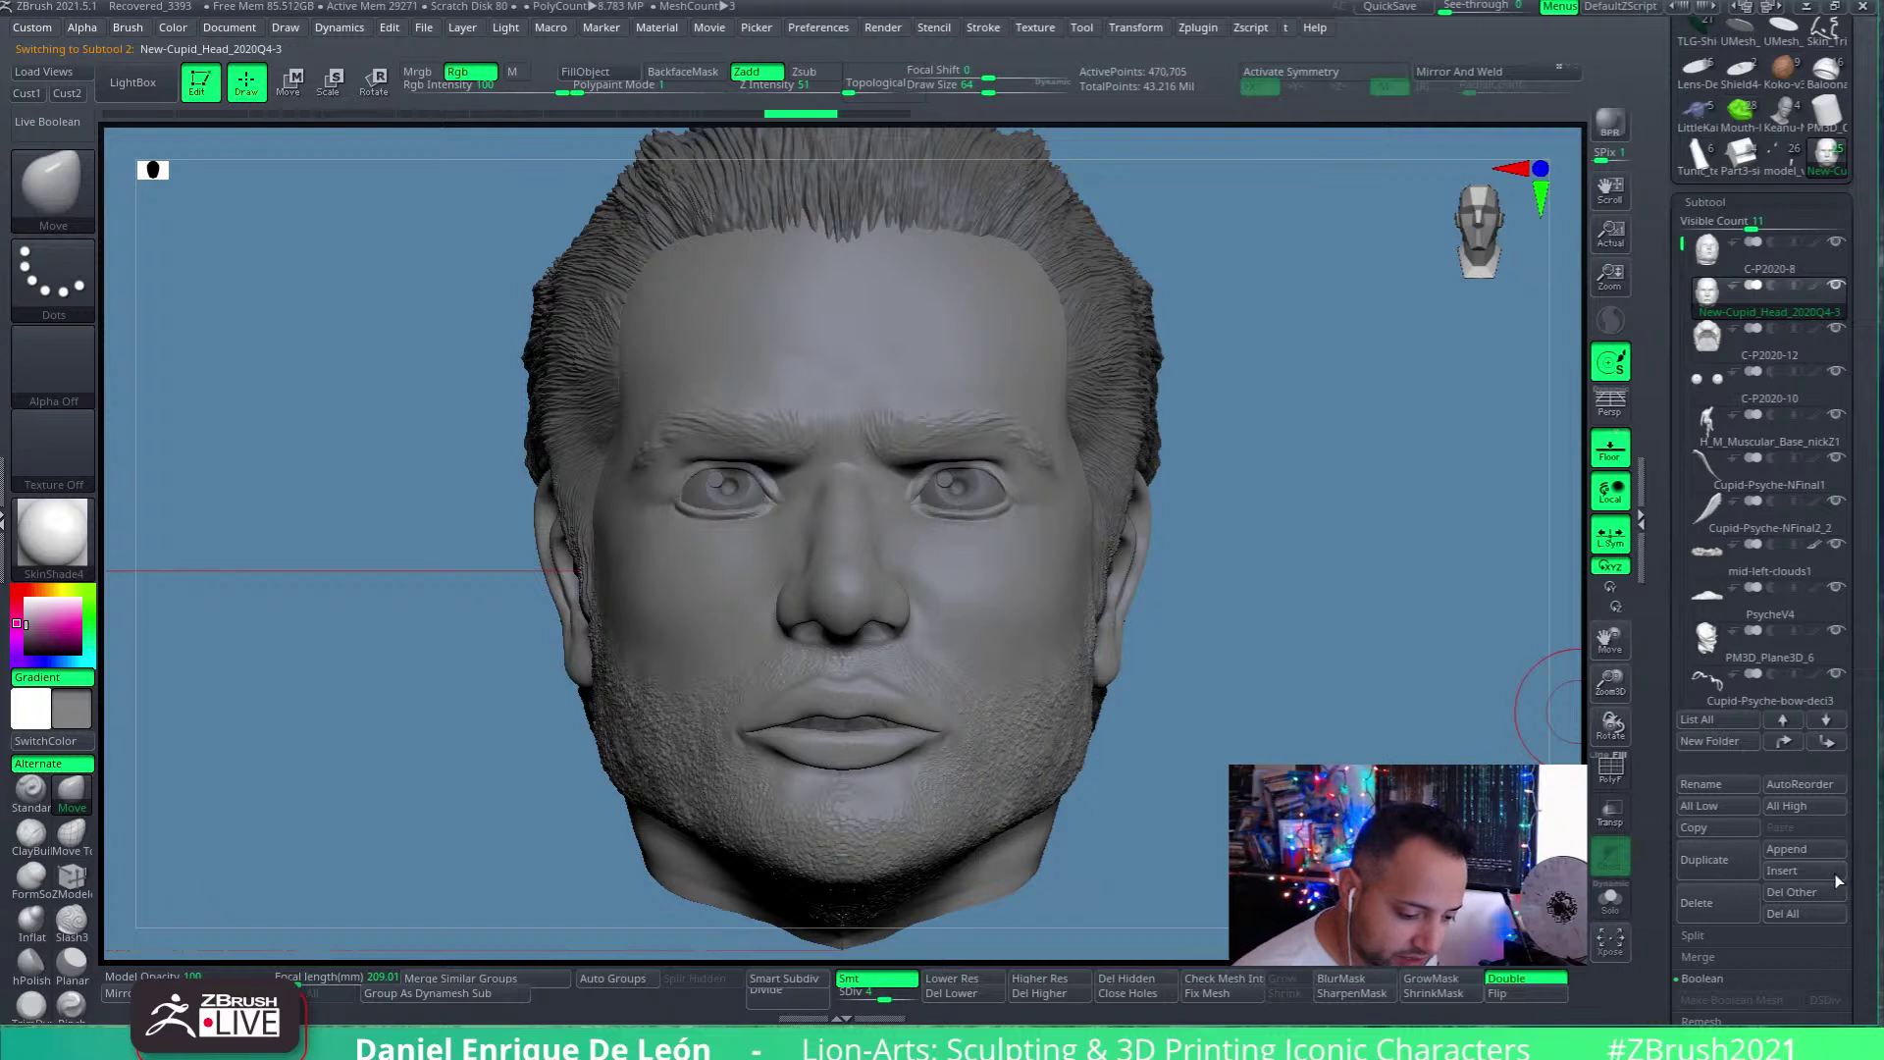
left_click(1755, 742)
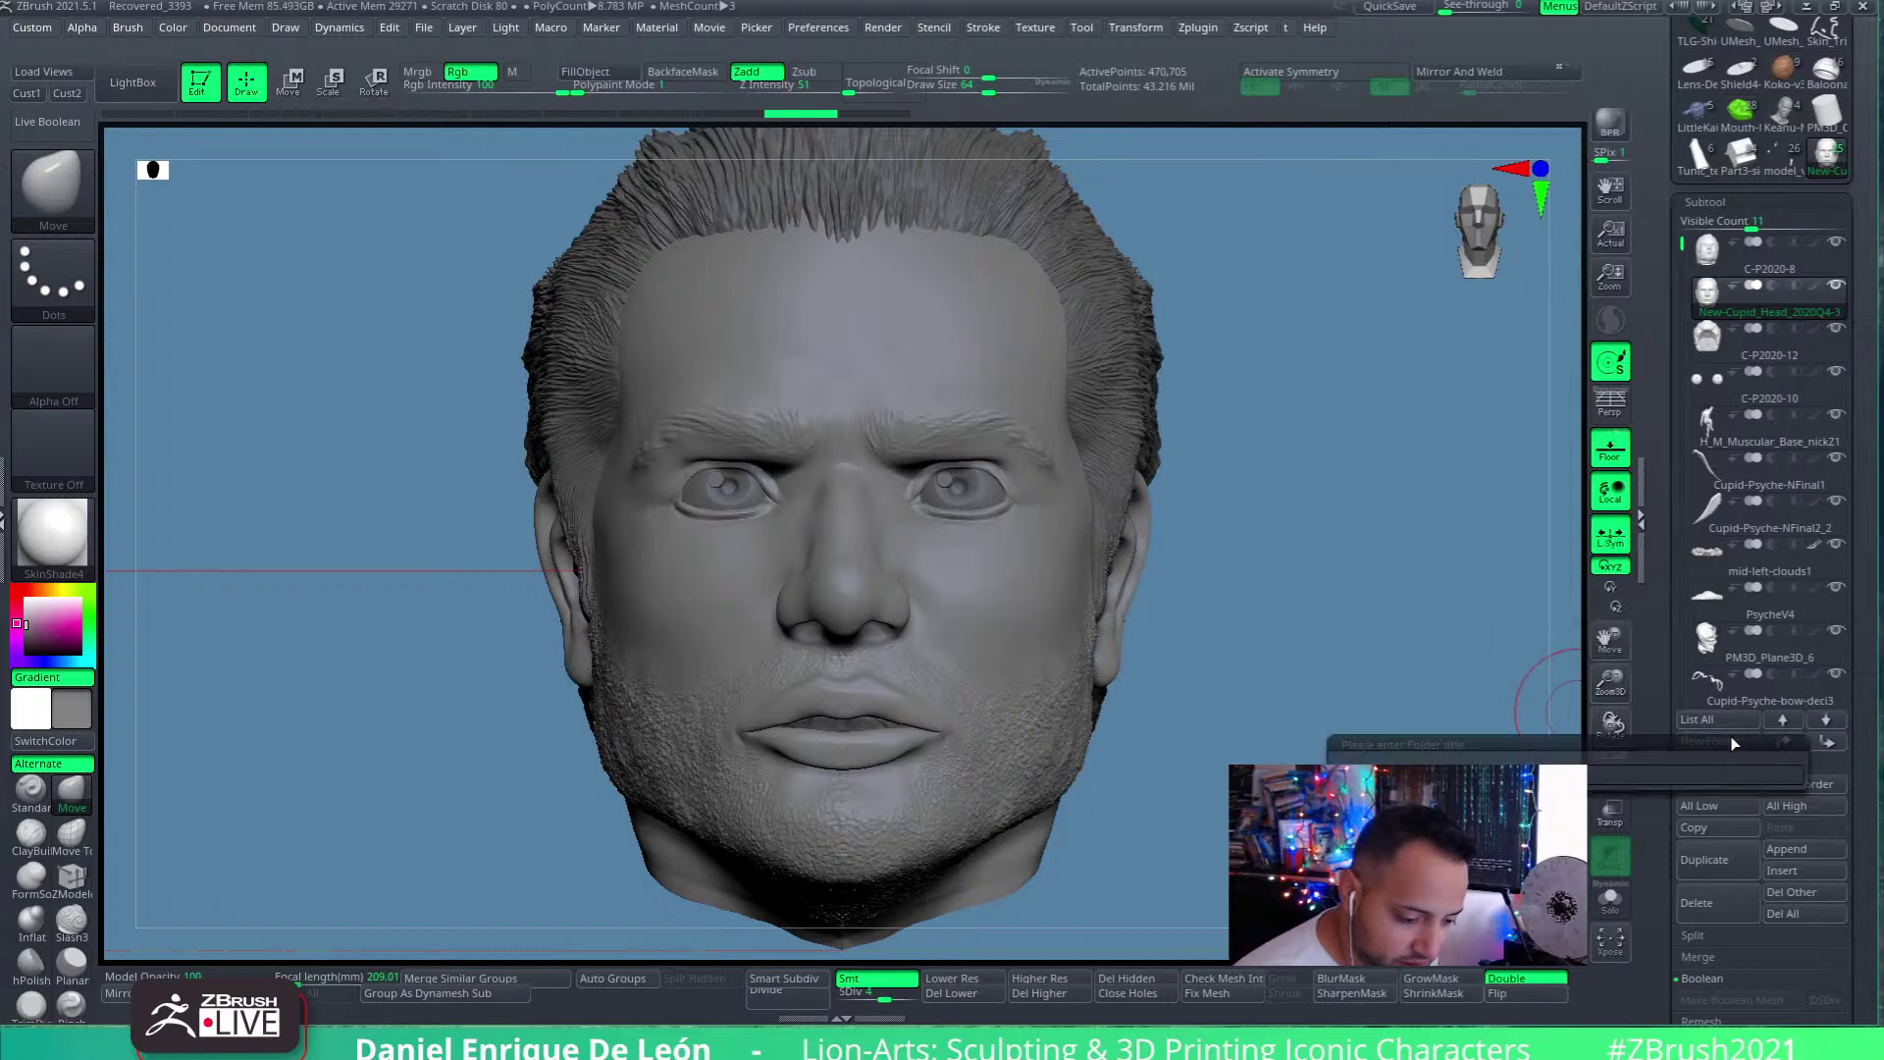
key("shift")
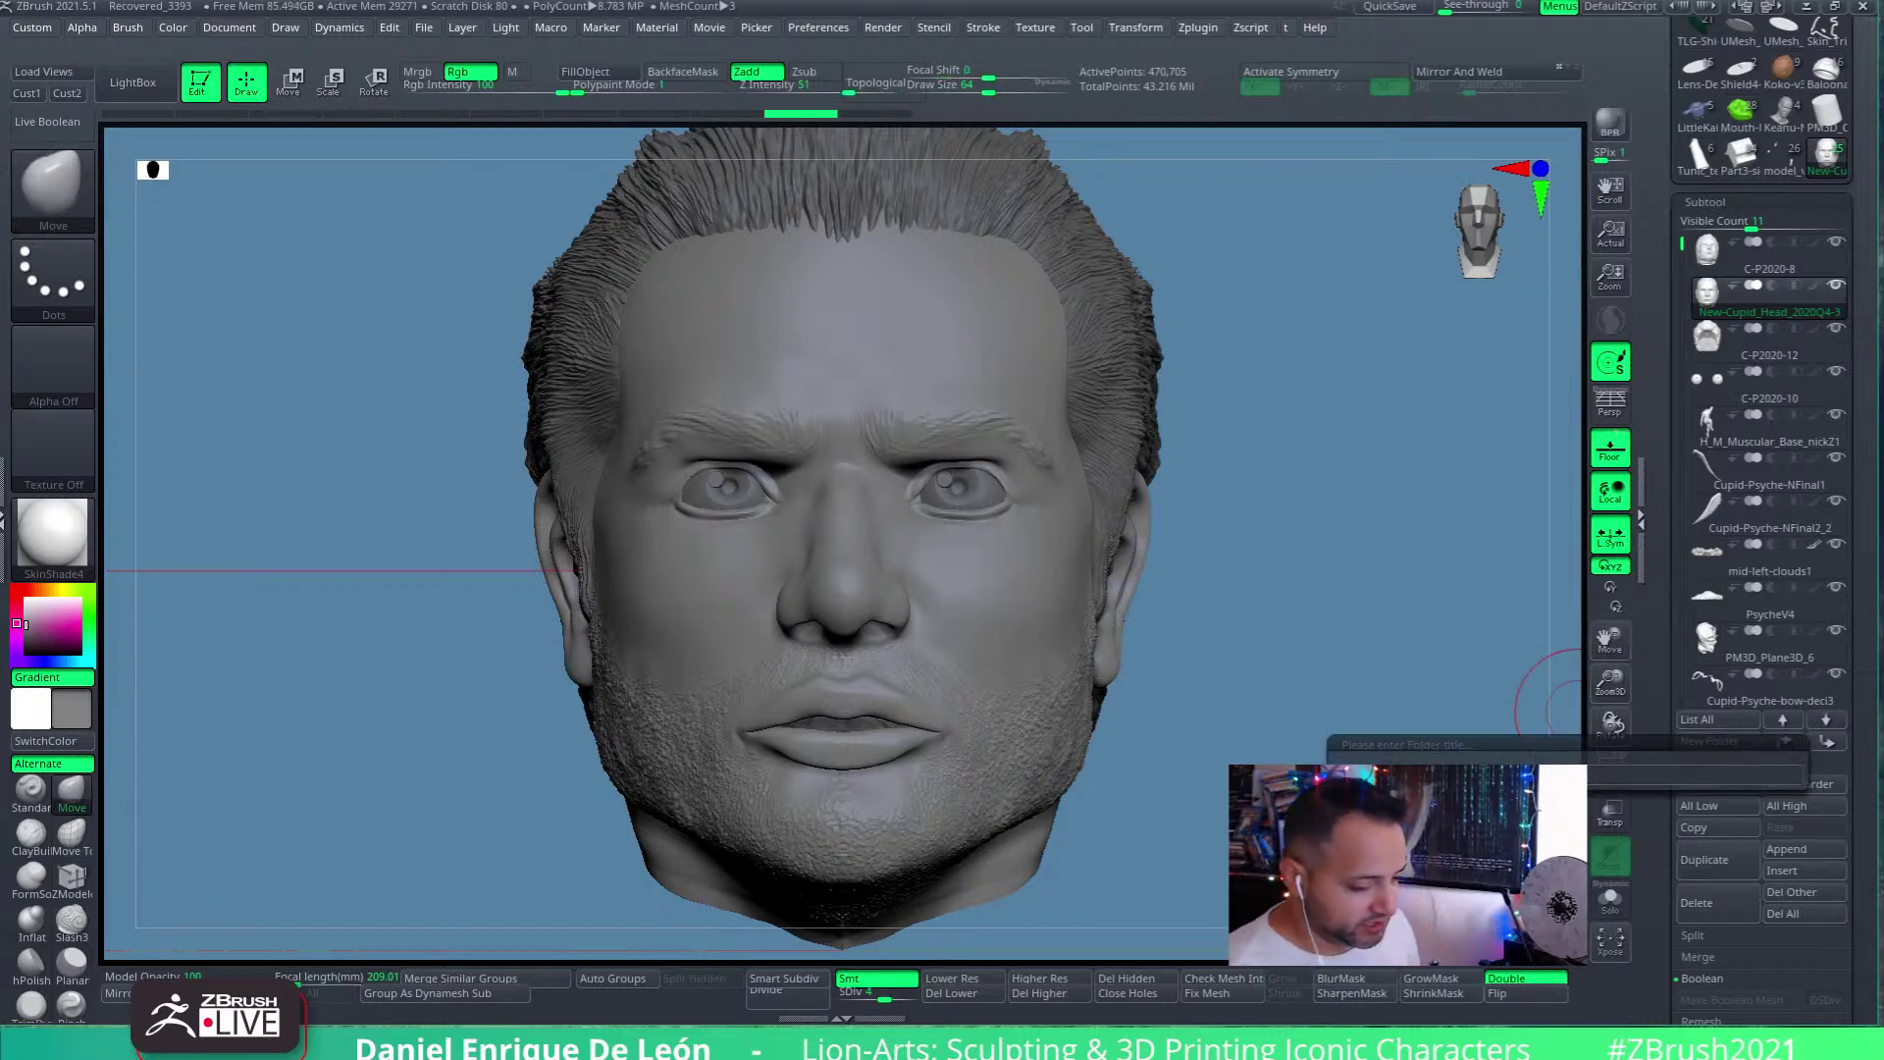
type("New-Head")
key("Return")
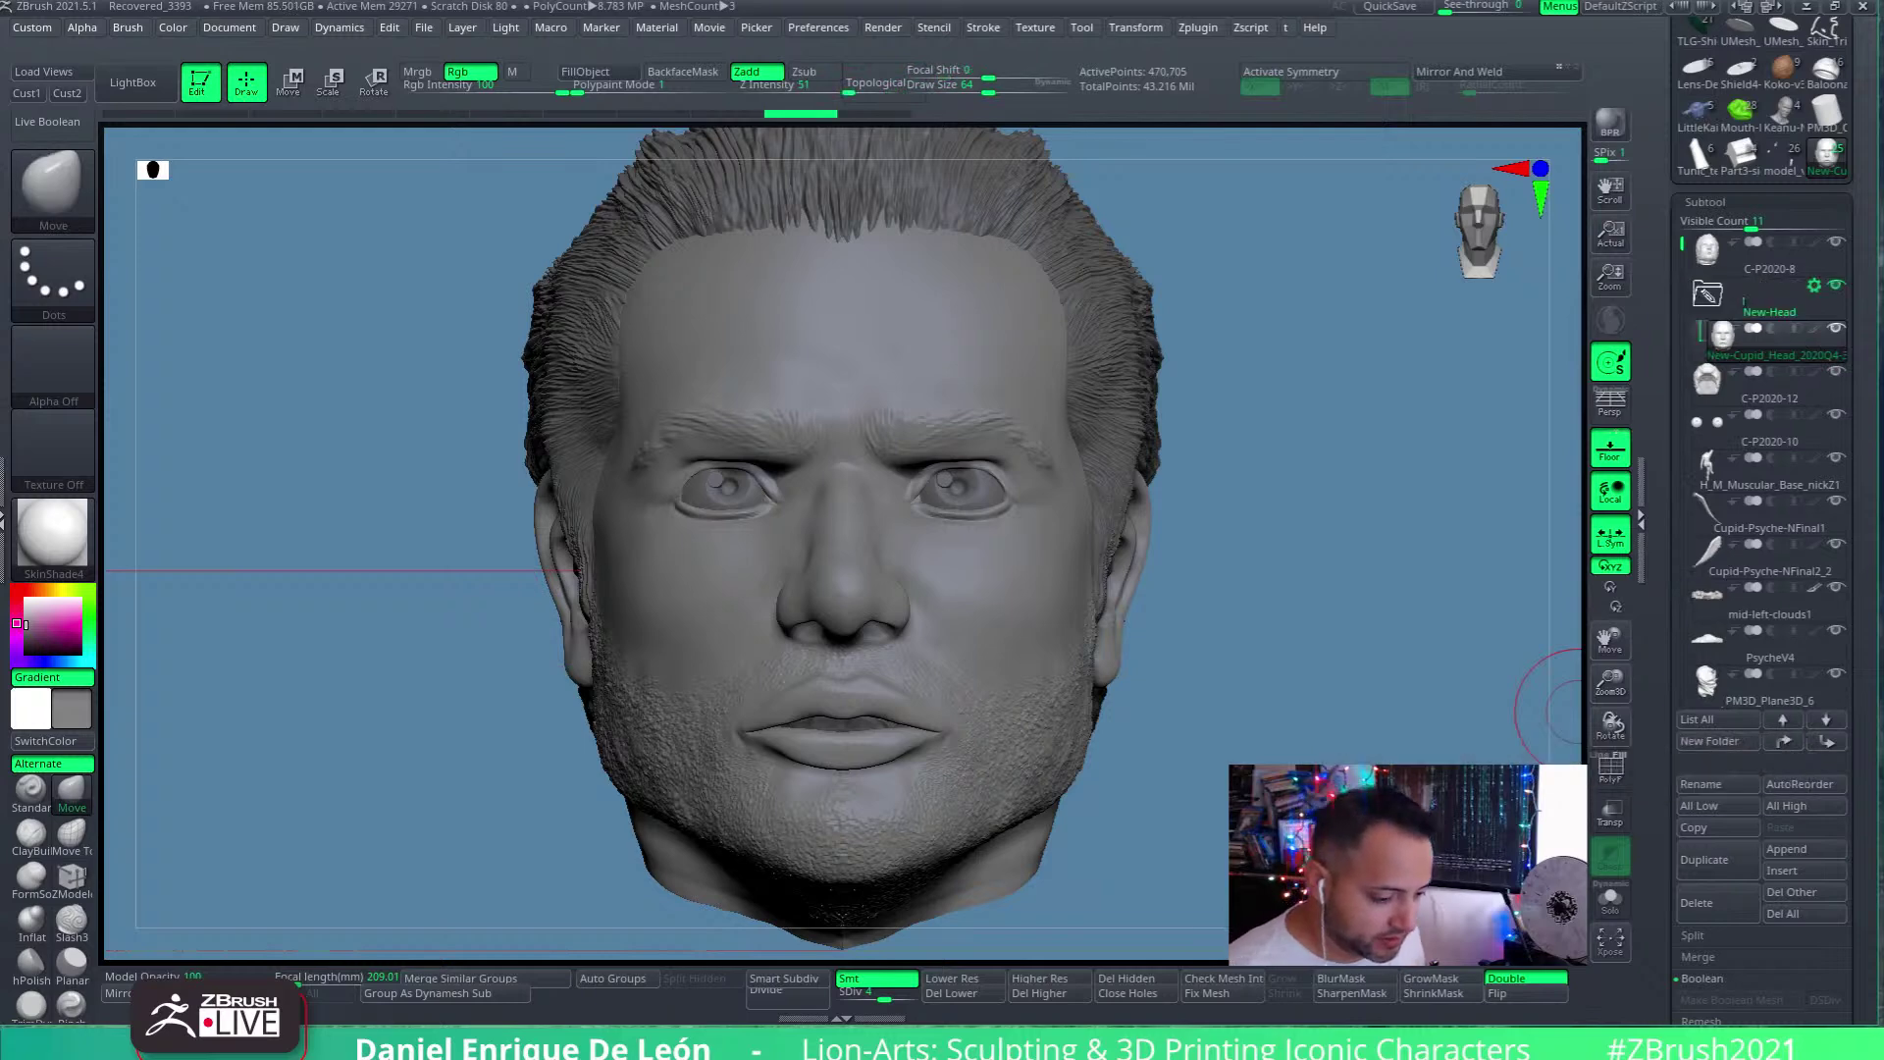
left_click_drag(1714, 387, 1718, 347)
left_click_drag(1719, 419, 1714, 298)
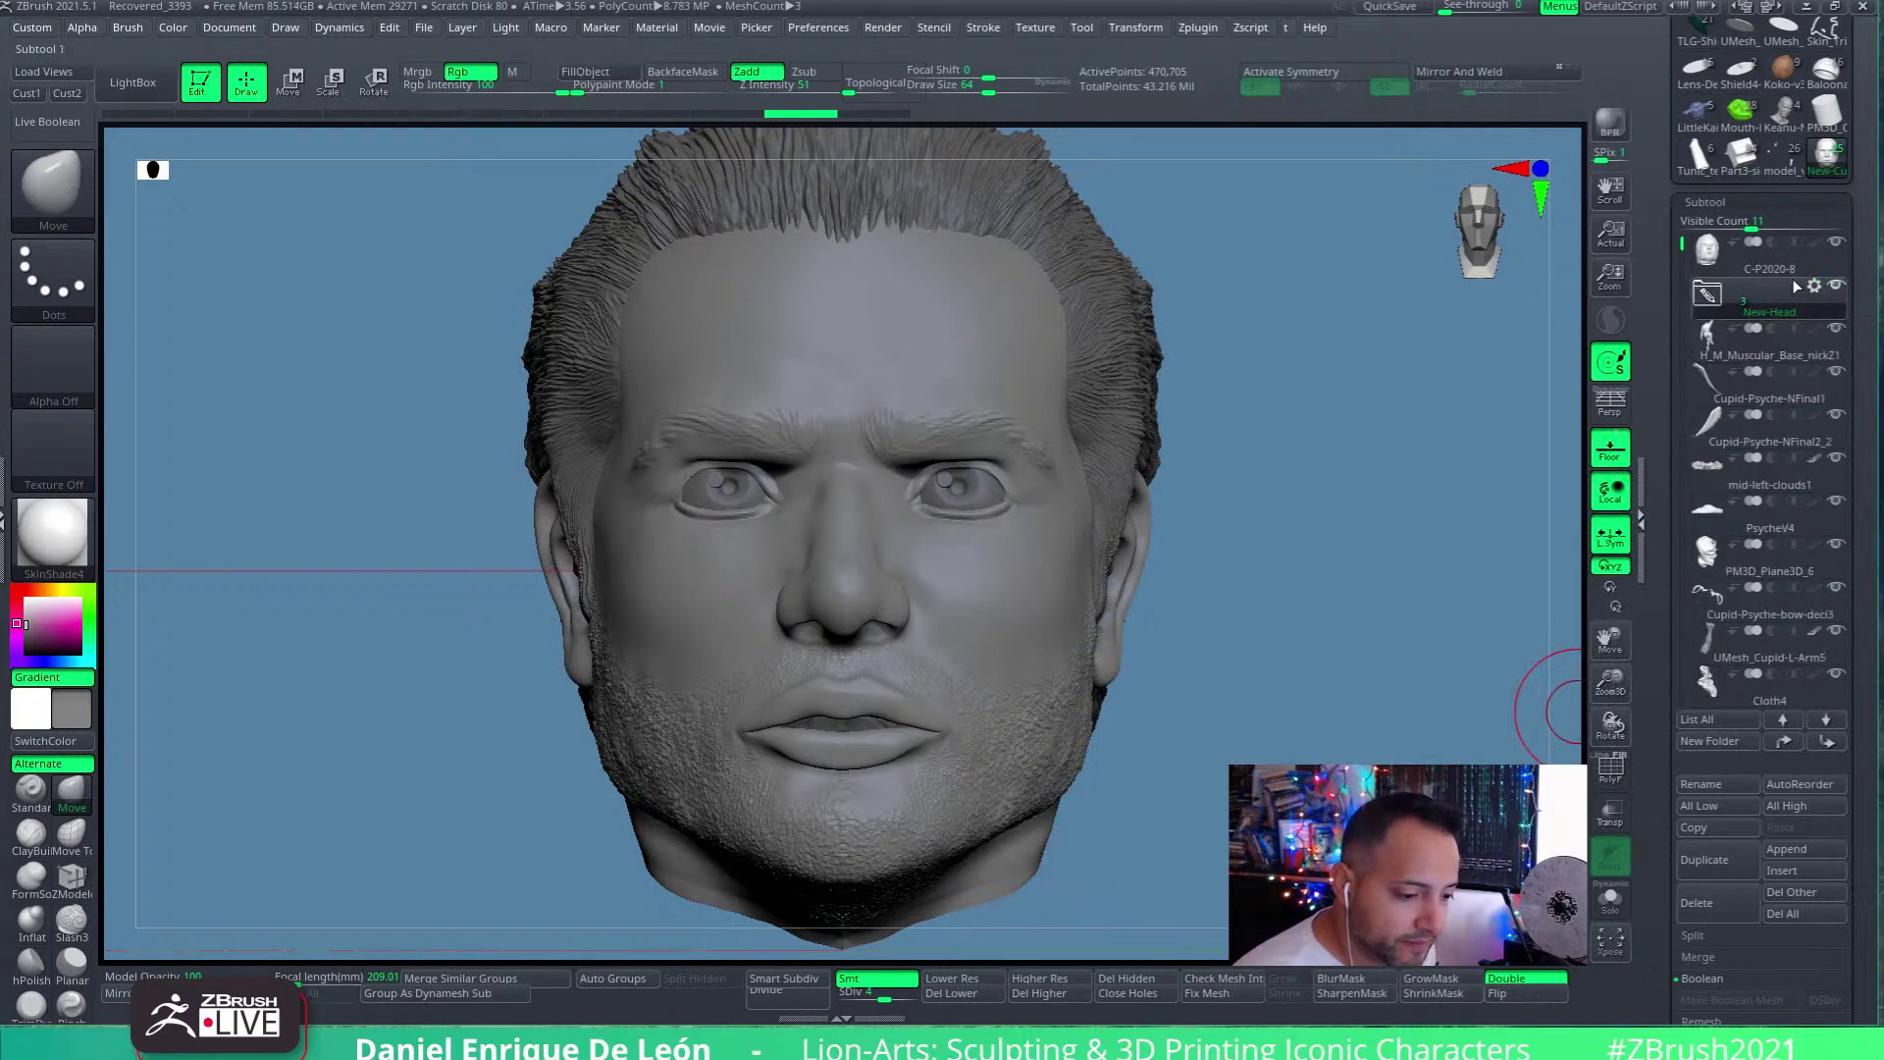
Check the New-Head folder by toggling its visibility off and on, and collapse its contents in the subtool list
left_click(1833, 288)
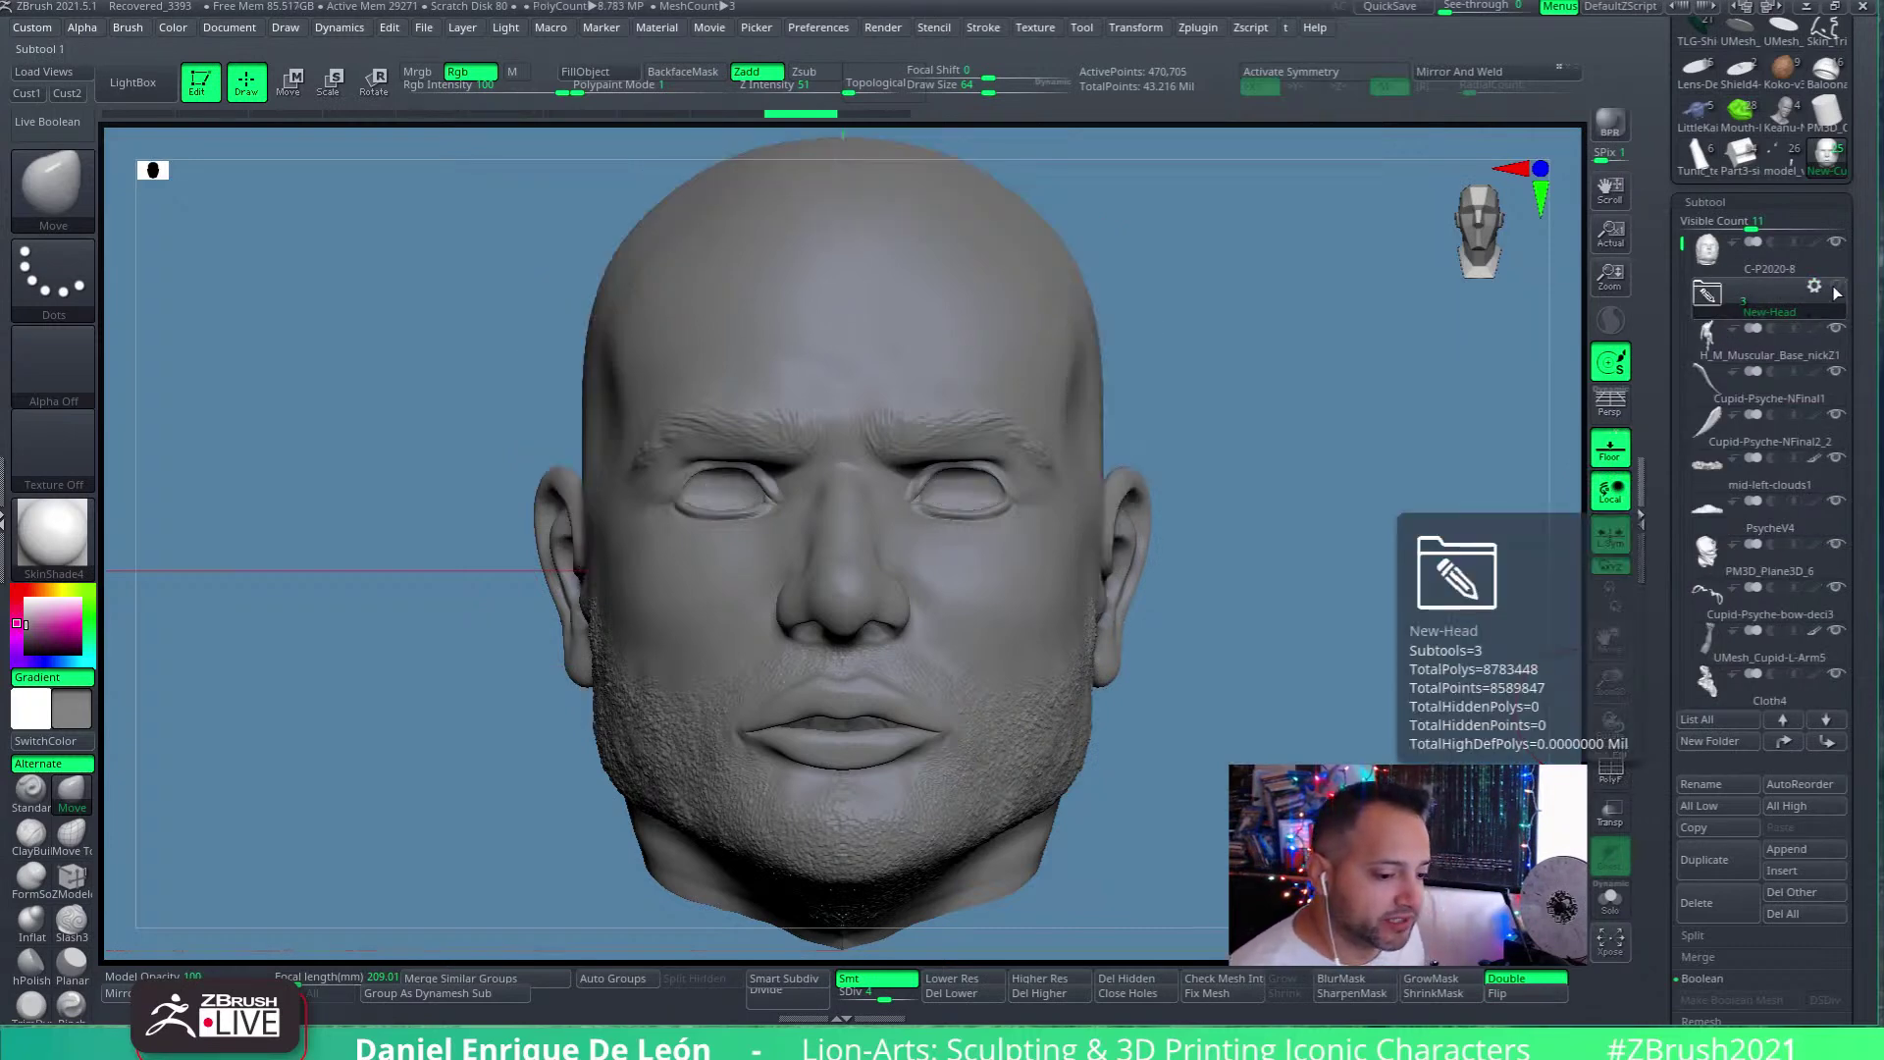
left_click(1833, 286)
left_click(1835, 289)
left_click(1834, 288)
left_click_drag(1319, 690, 1501, 412, "alt")
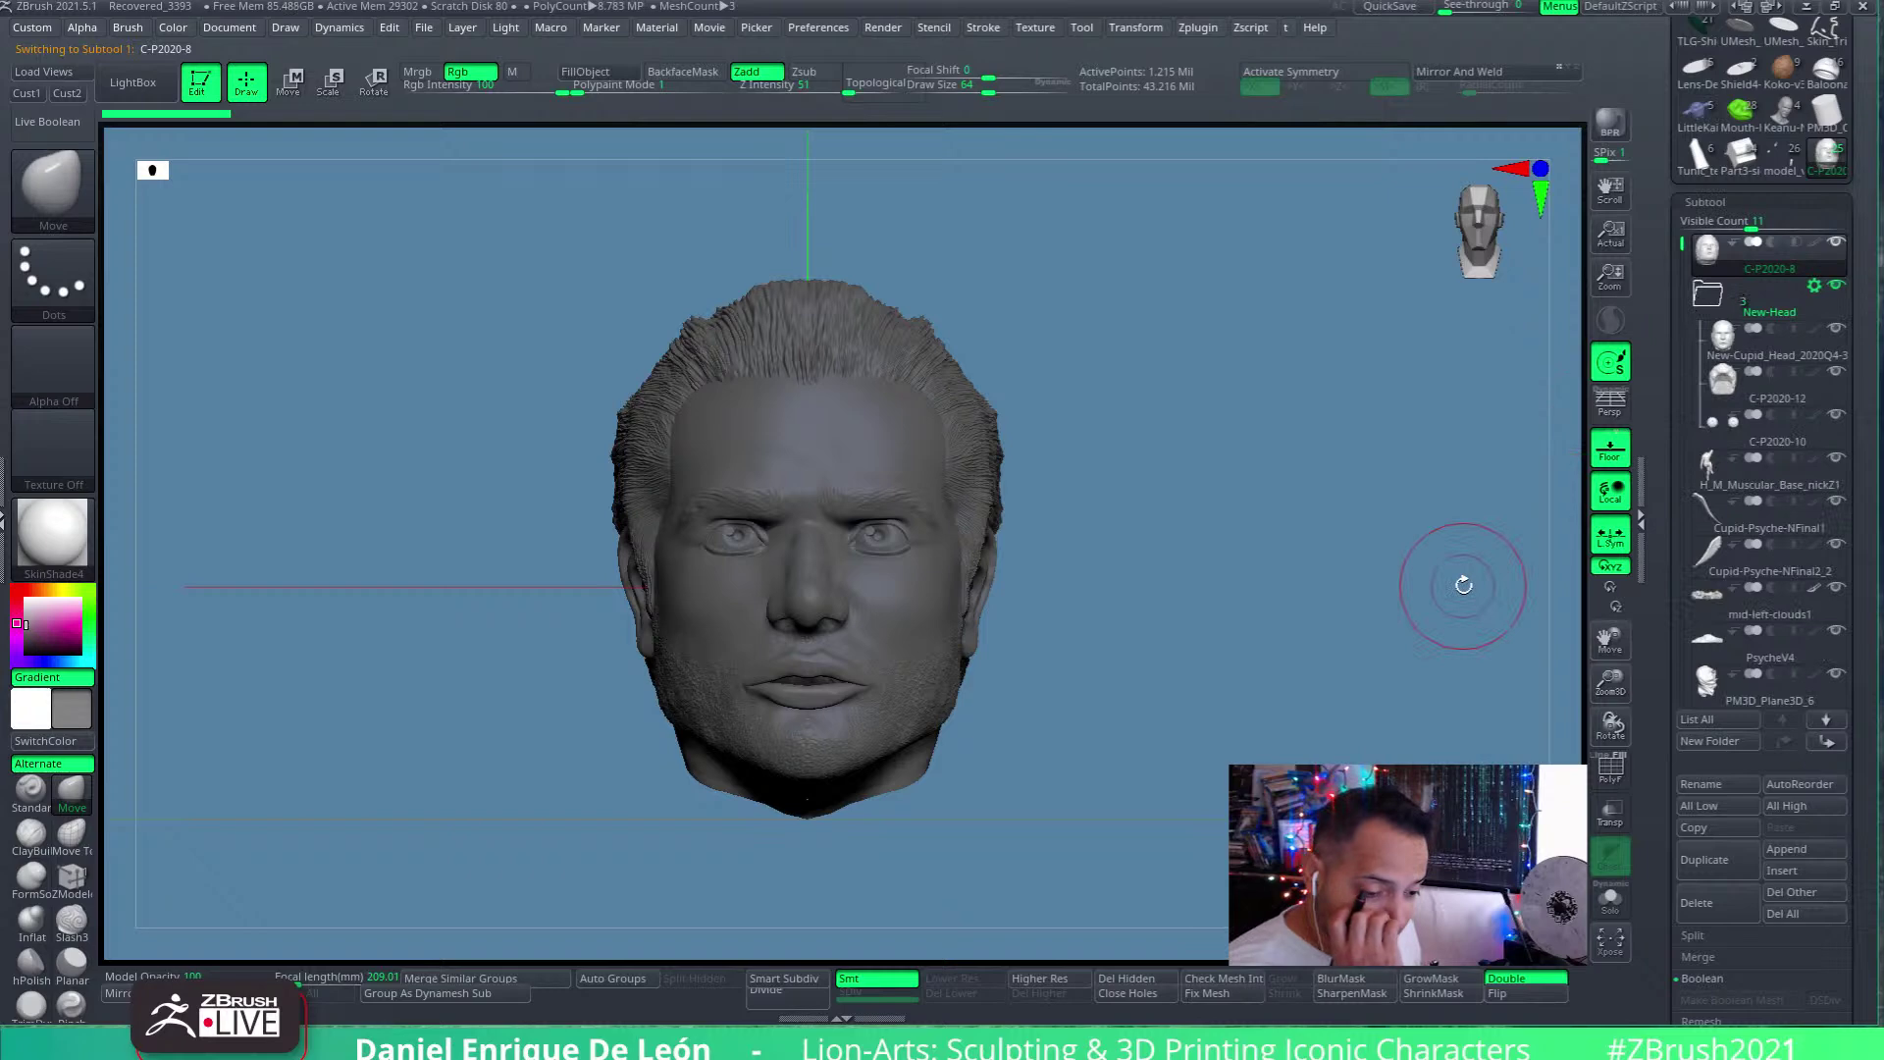
left_click(1707, 293)
mouse_move(1717, 372)
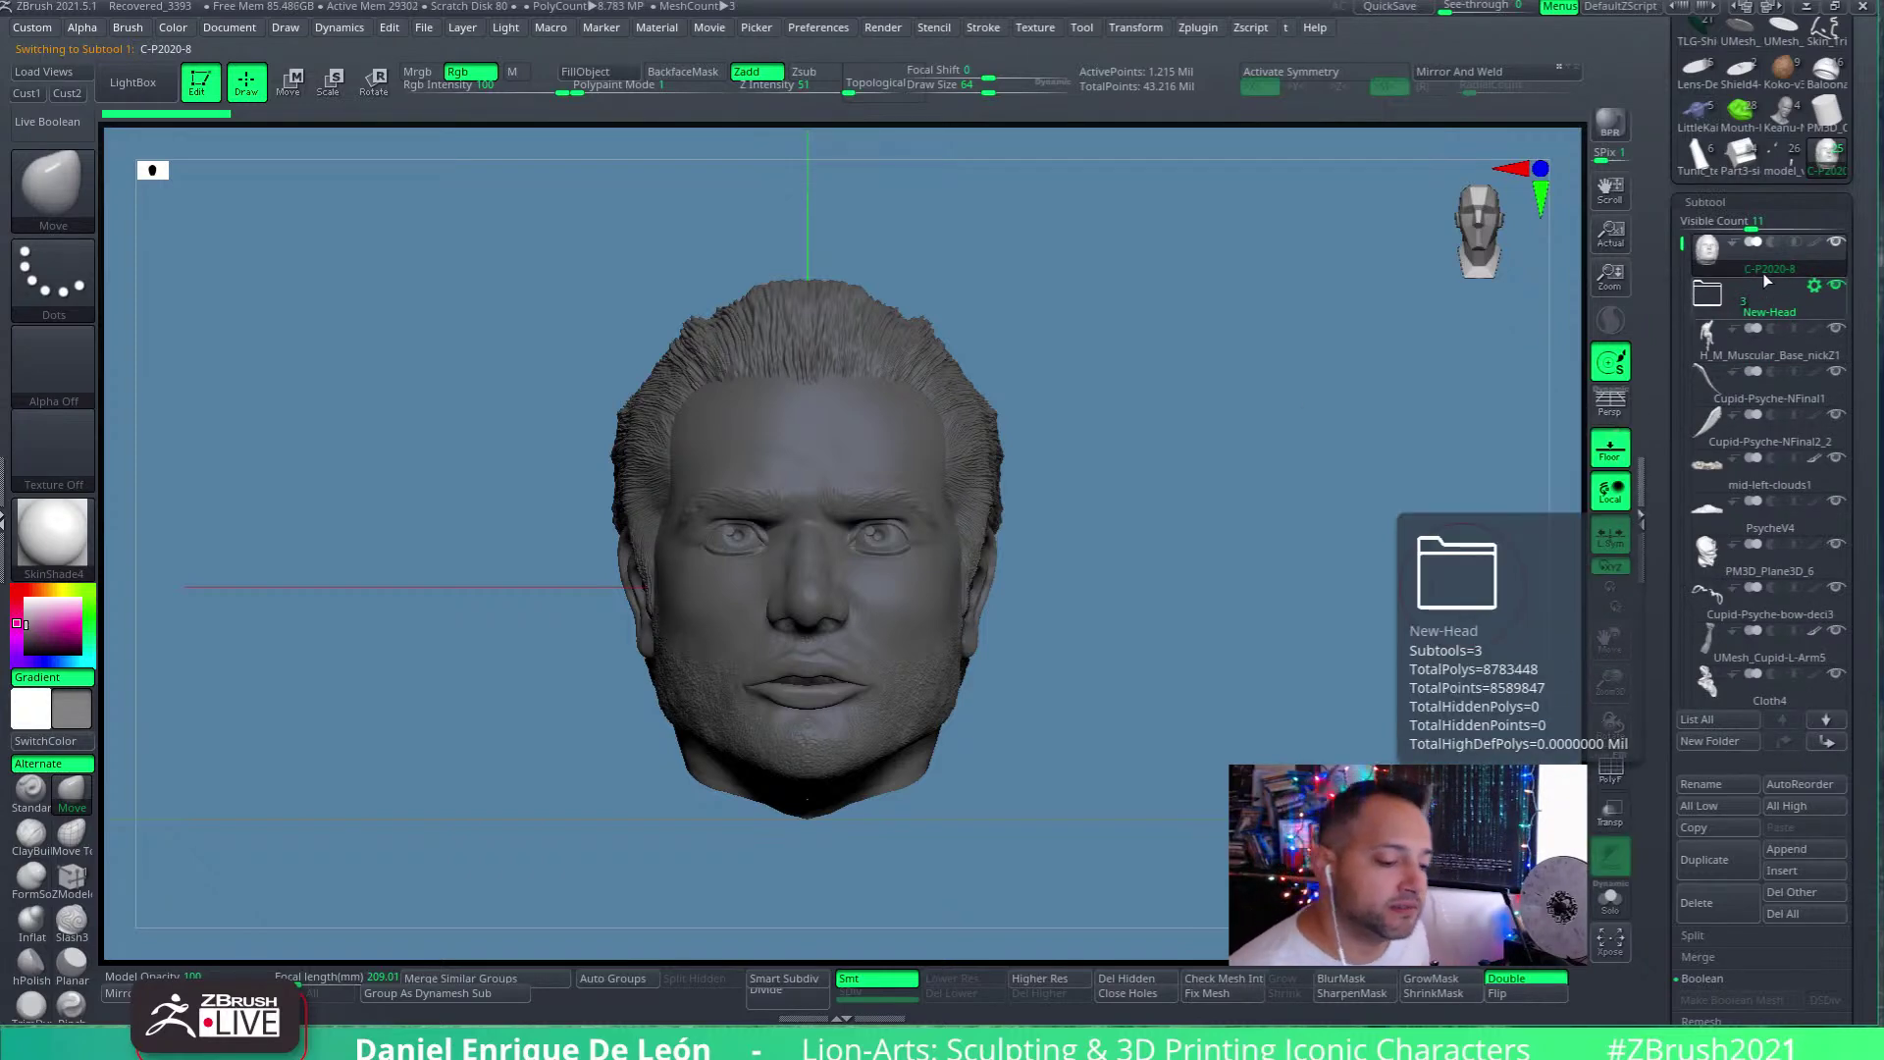
Examine the full statue and the detached head over the floor grid from several angles, trying single-axis view rotation
left_click_drag(1270, 716, 1277, 568, "alt")
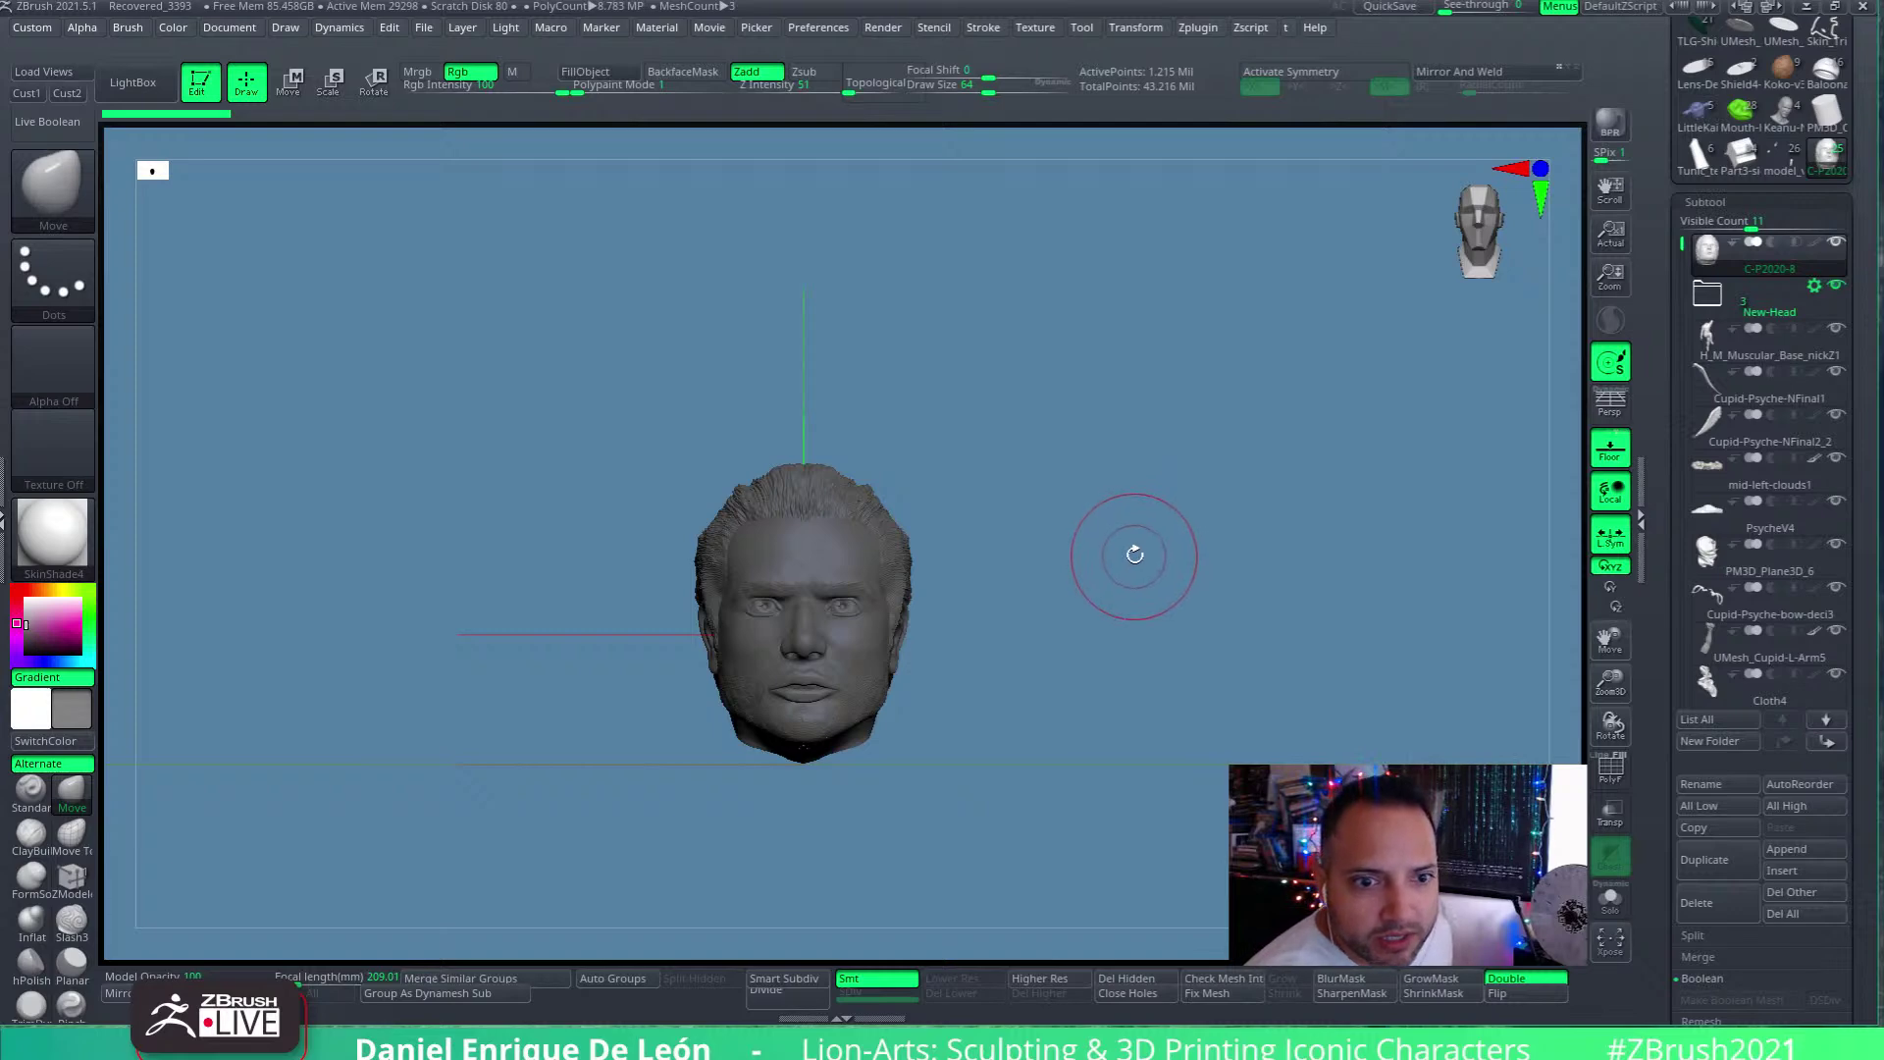
mouse_move(1139, 673)
left_mouse_down("alt")
mouse_move(1134, 589)
mouse_move(1114, 651)
mouse_move(1093, 450)
mouse_move(1121, 660)
left_mouse_up("alt")
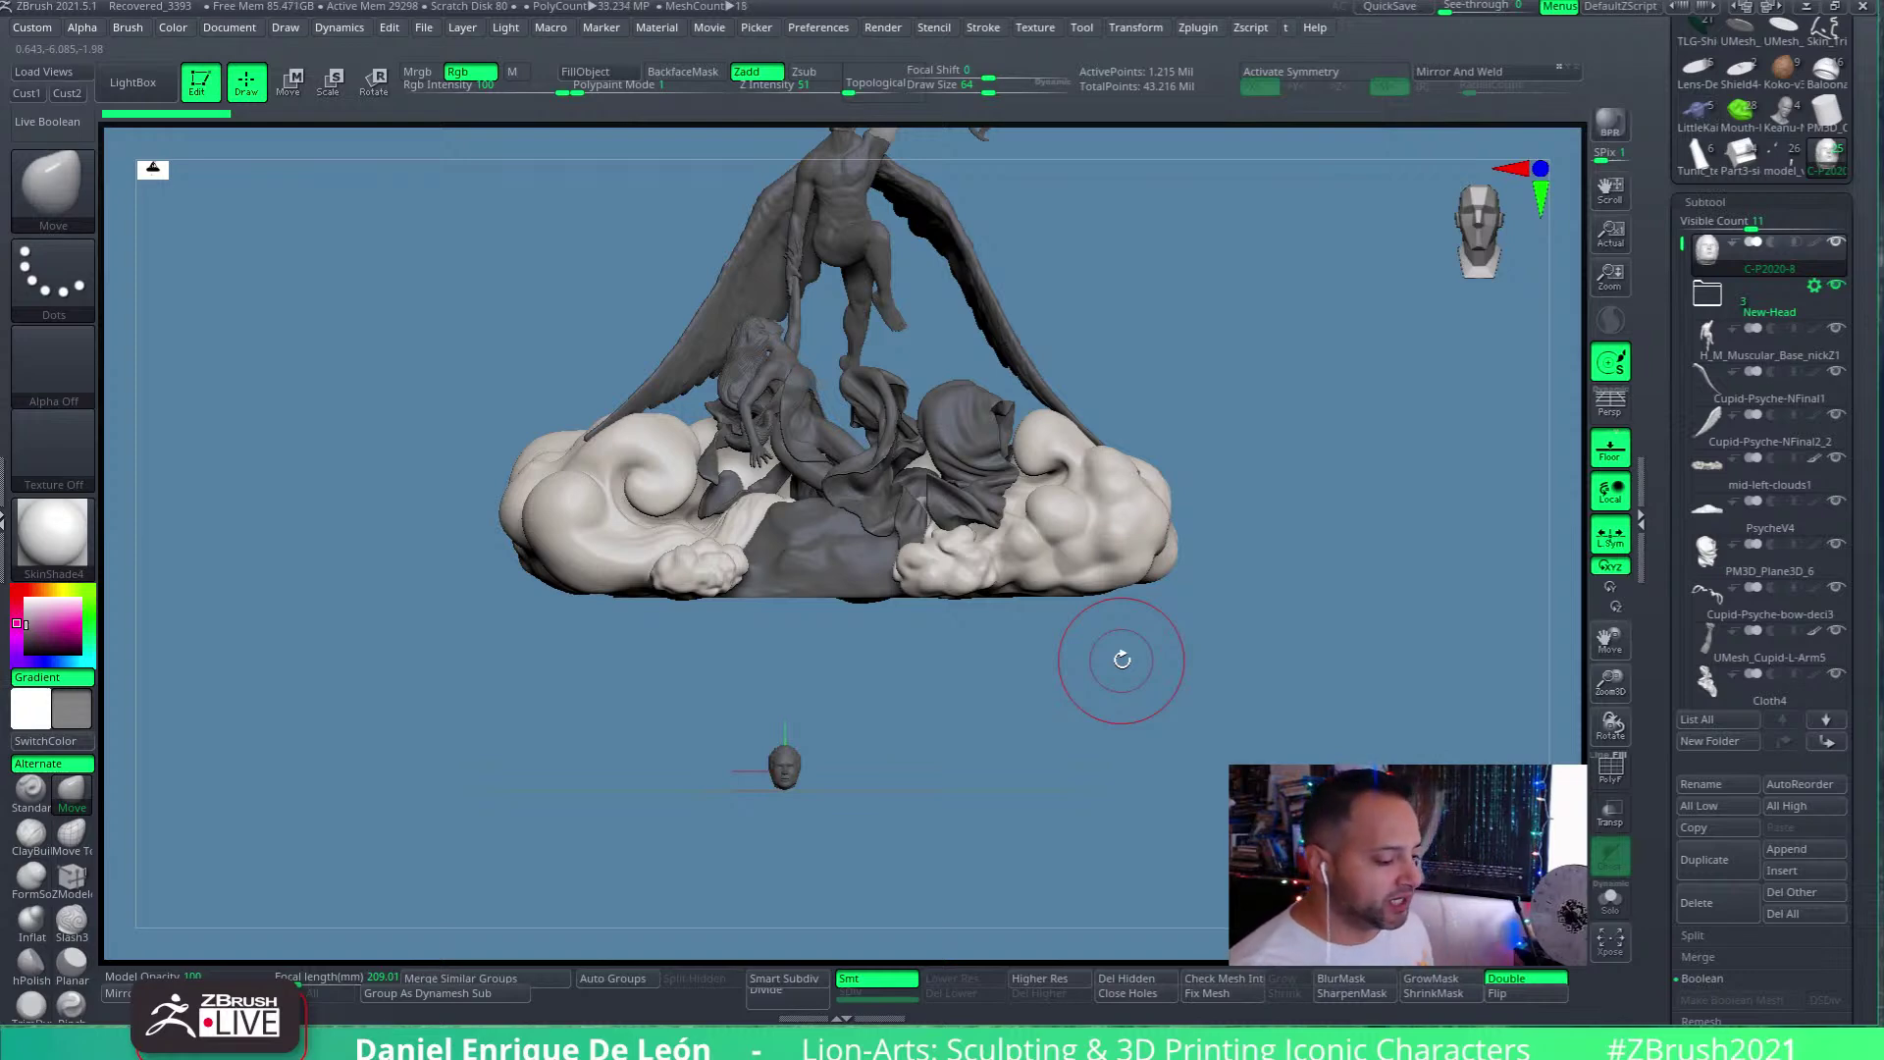
mouse_move(1051, 681)
left_mouse_down()
mouse_move(1081, 681)
mouse_move(1102, 724)
mouse_move(1009, 715)
mouse_move(1084, 664)
left_mouse_up()
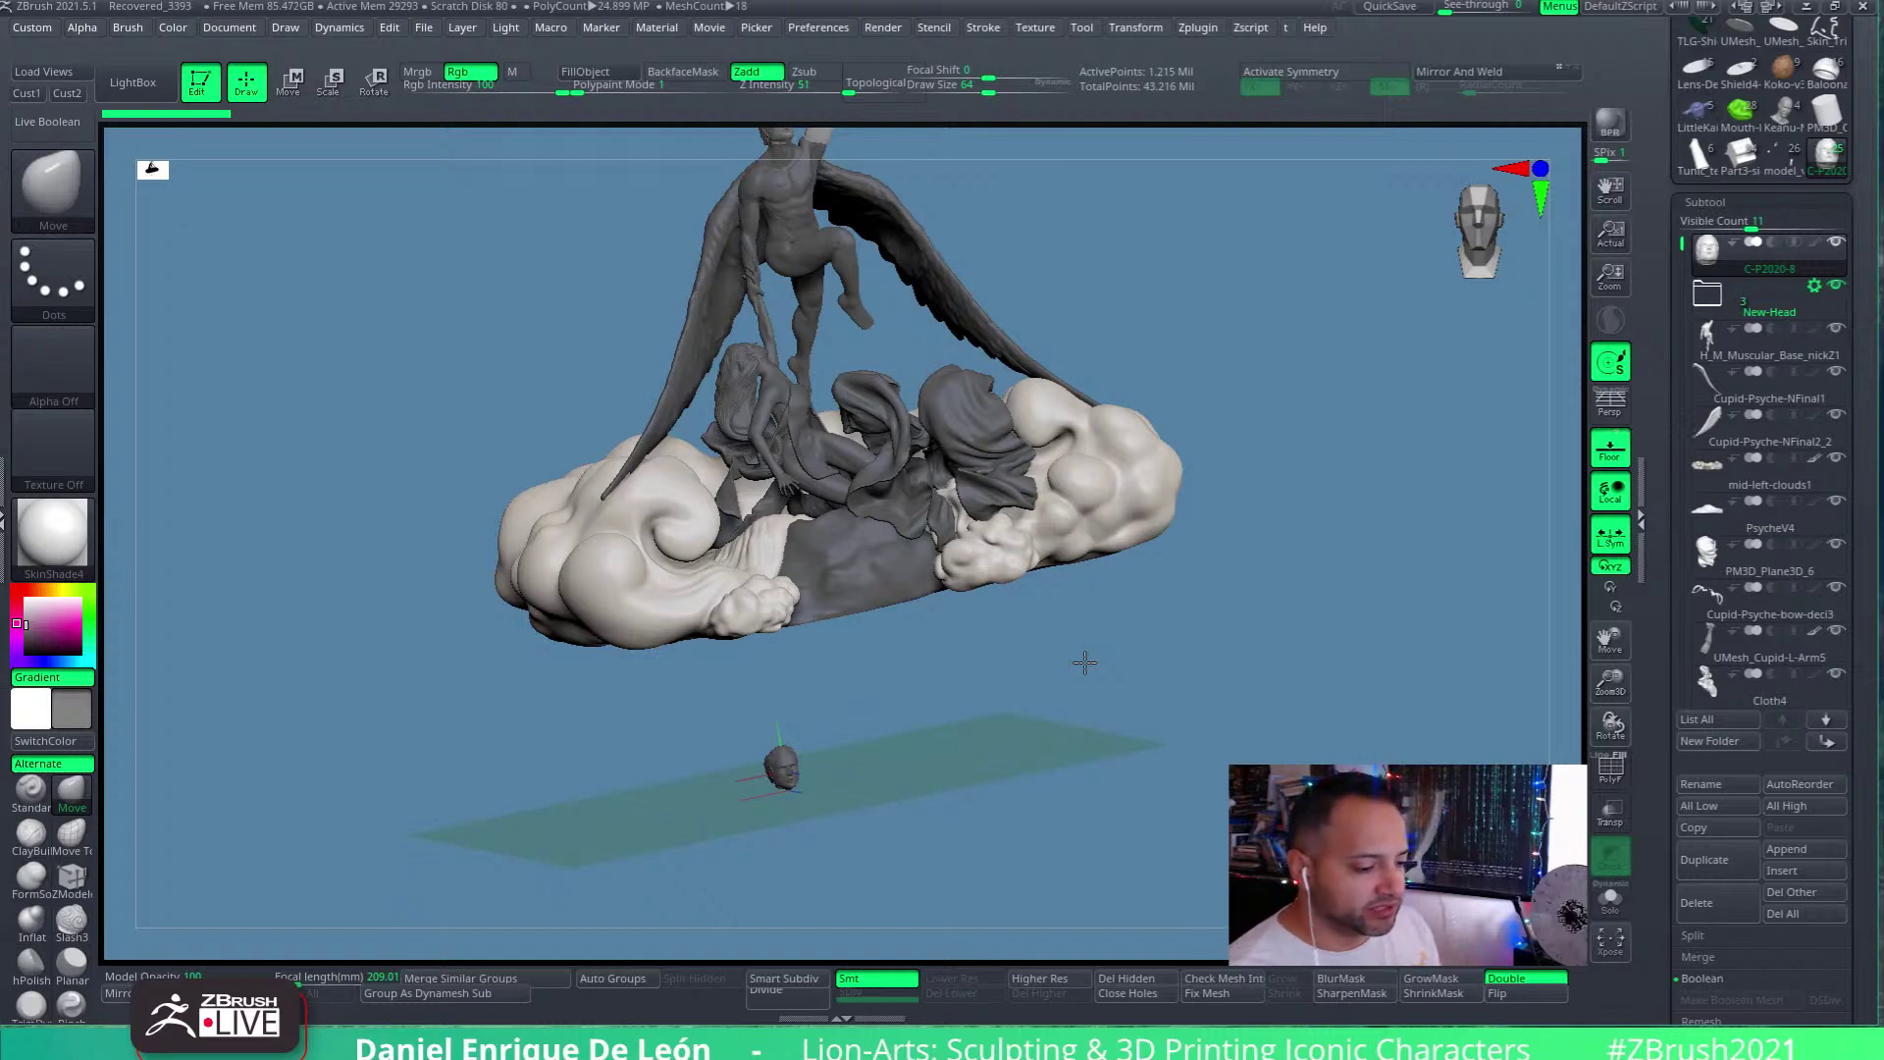
left_click(1610, 587)
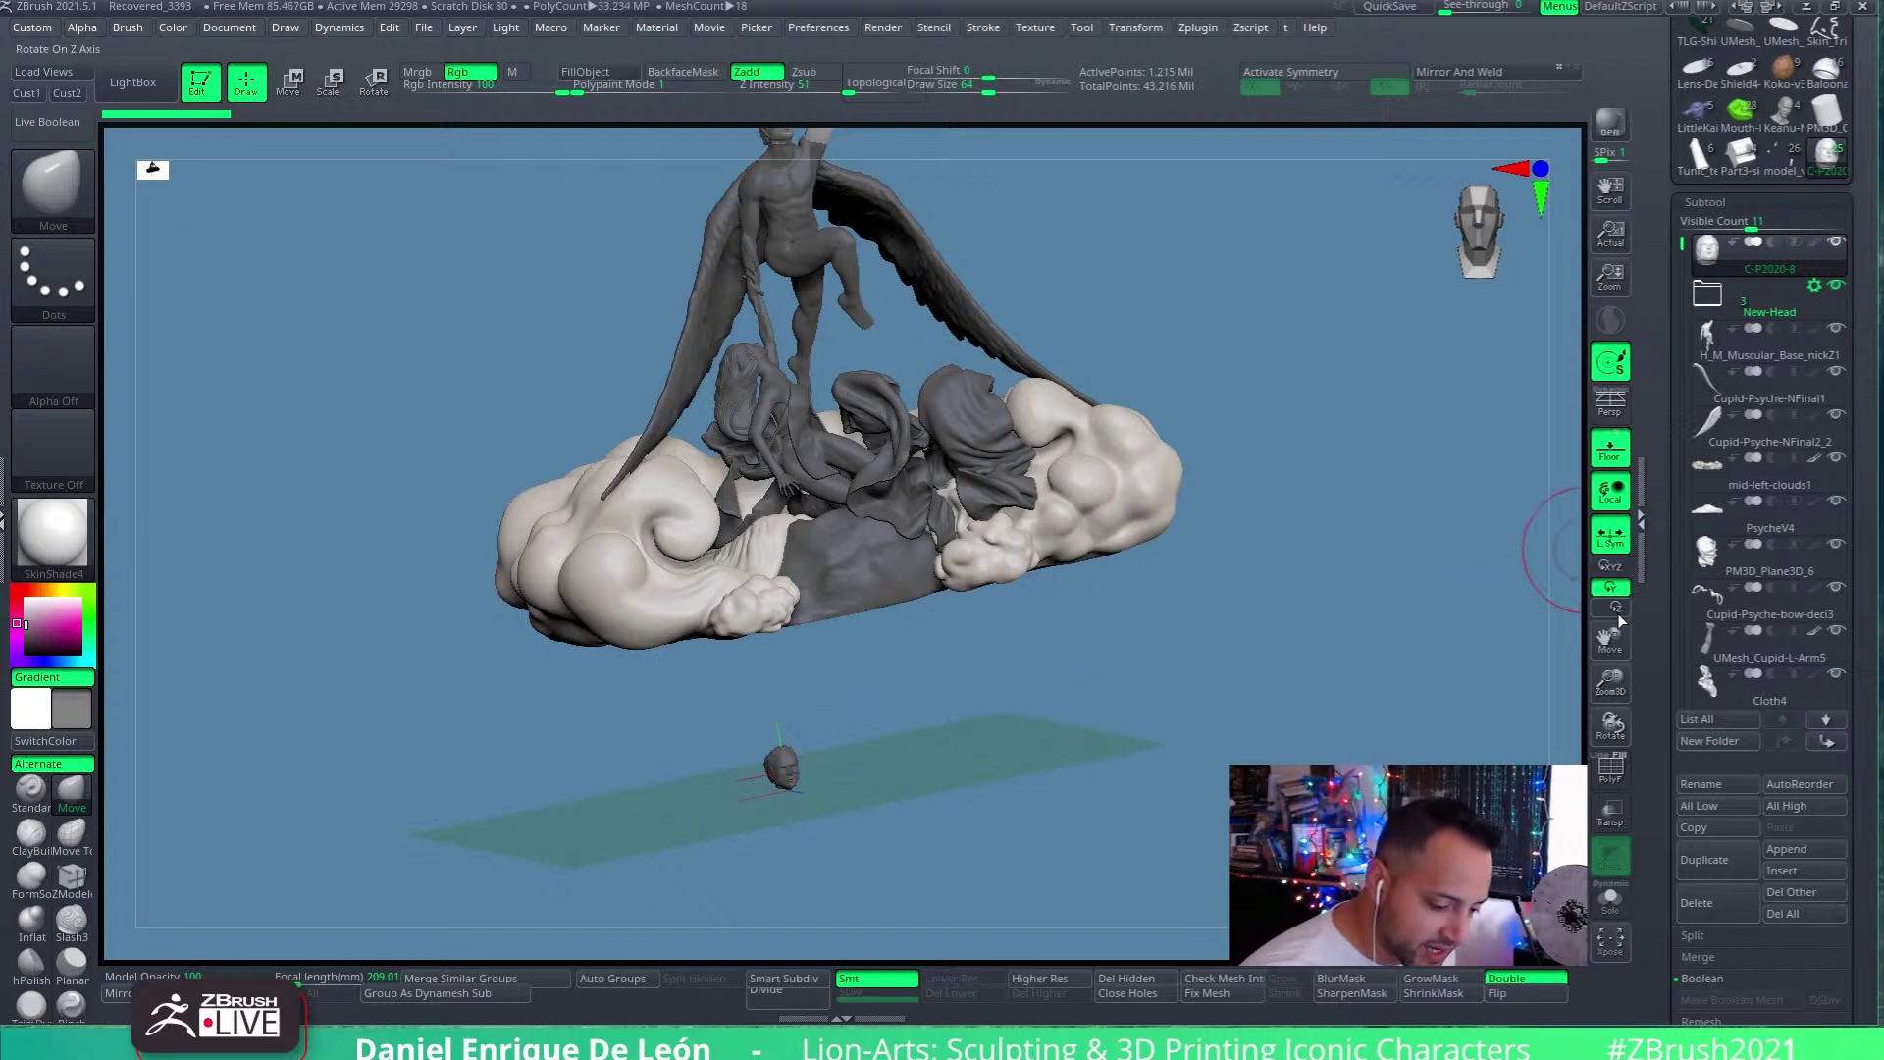
mouse_move(1173, 766)
left_mouse_down()
mouse_move(1136, 799)
mouse_move(1207, 681)
mouse_move(1644, 577)
left_mouse_up()
left_click(1610, 566)
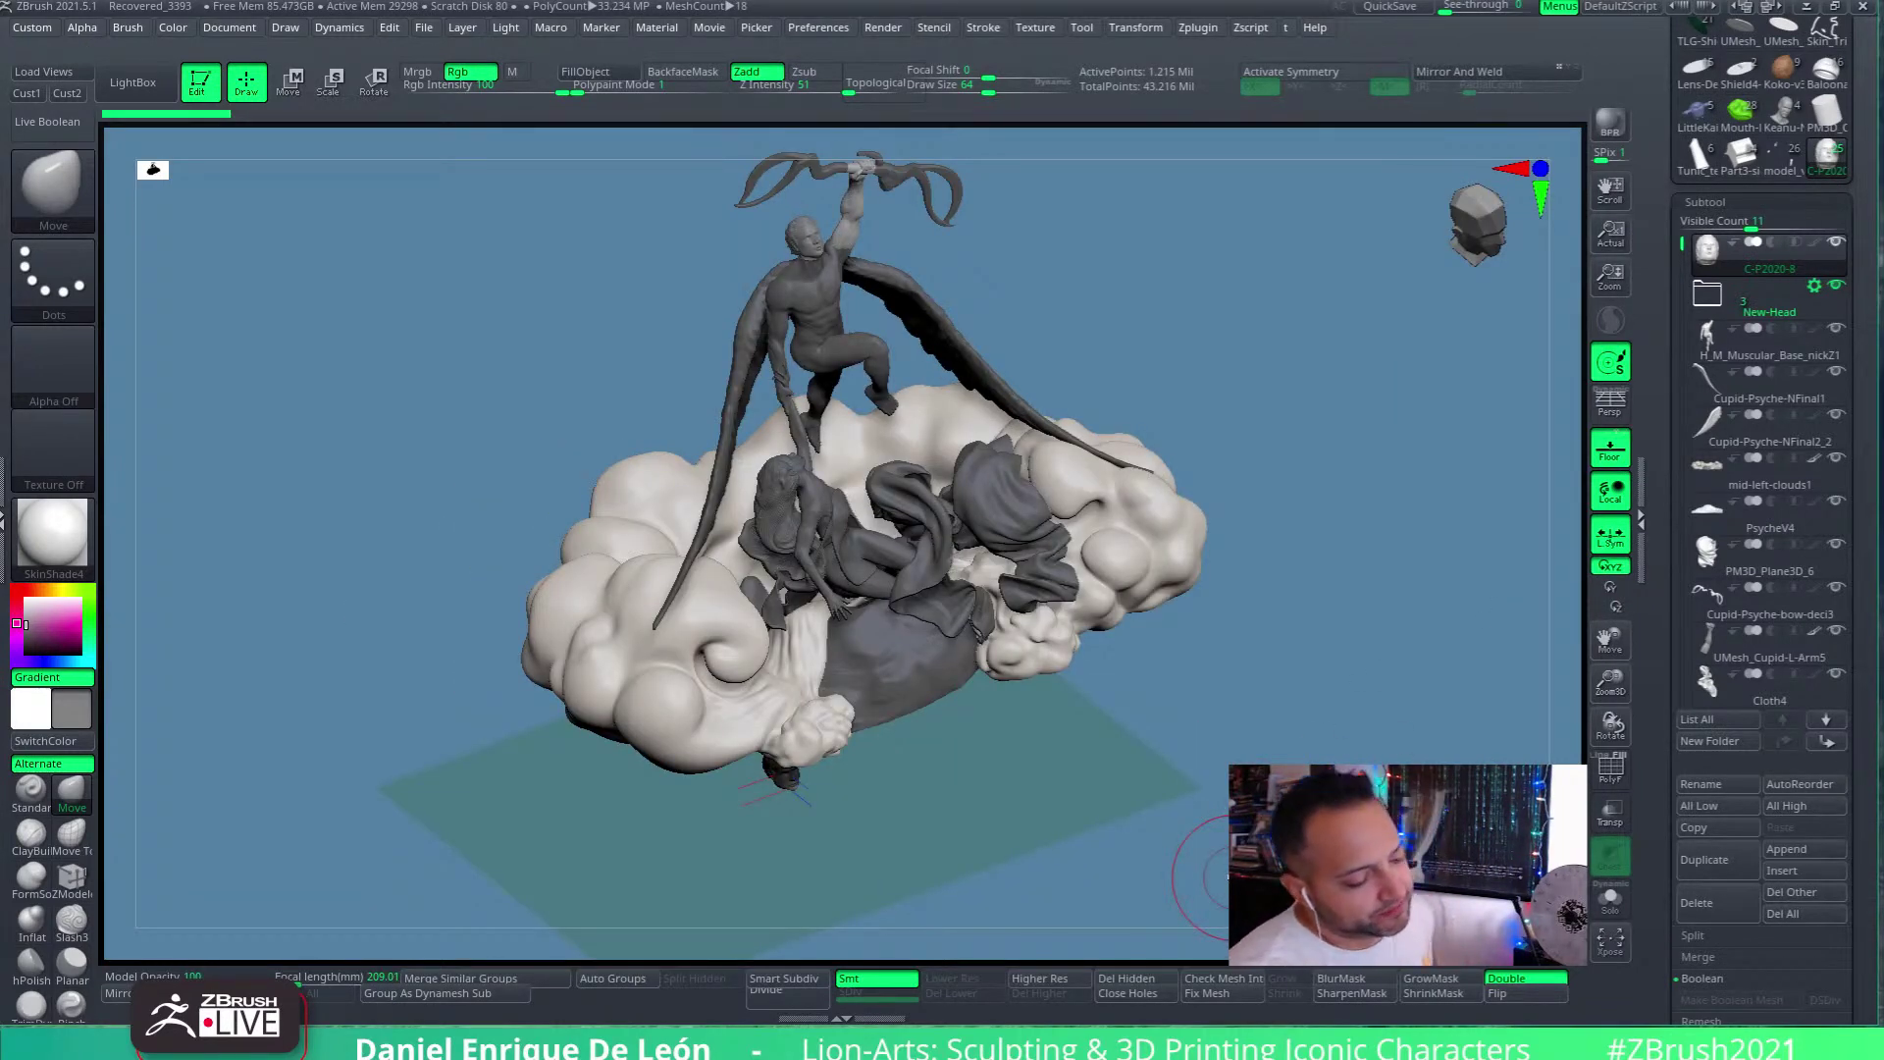
mouse_move(1299, 694)
left_mouse_down()
mouse_move(1270, 686)
mouse_move(1270, 662)
left_mouse_up()
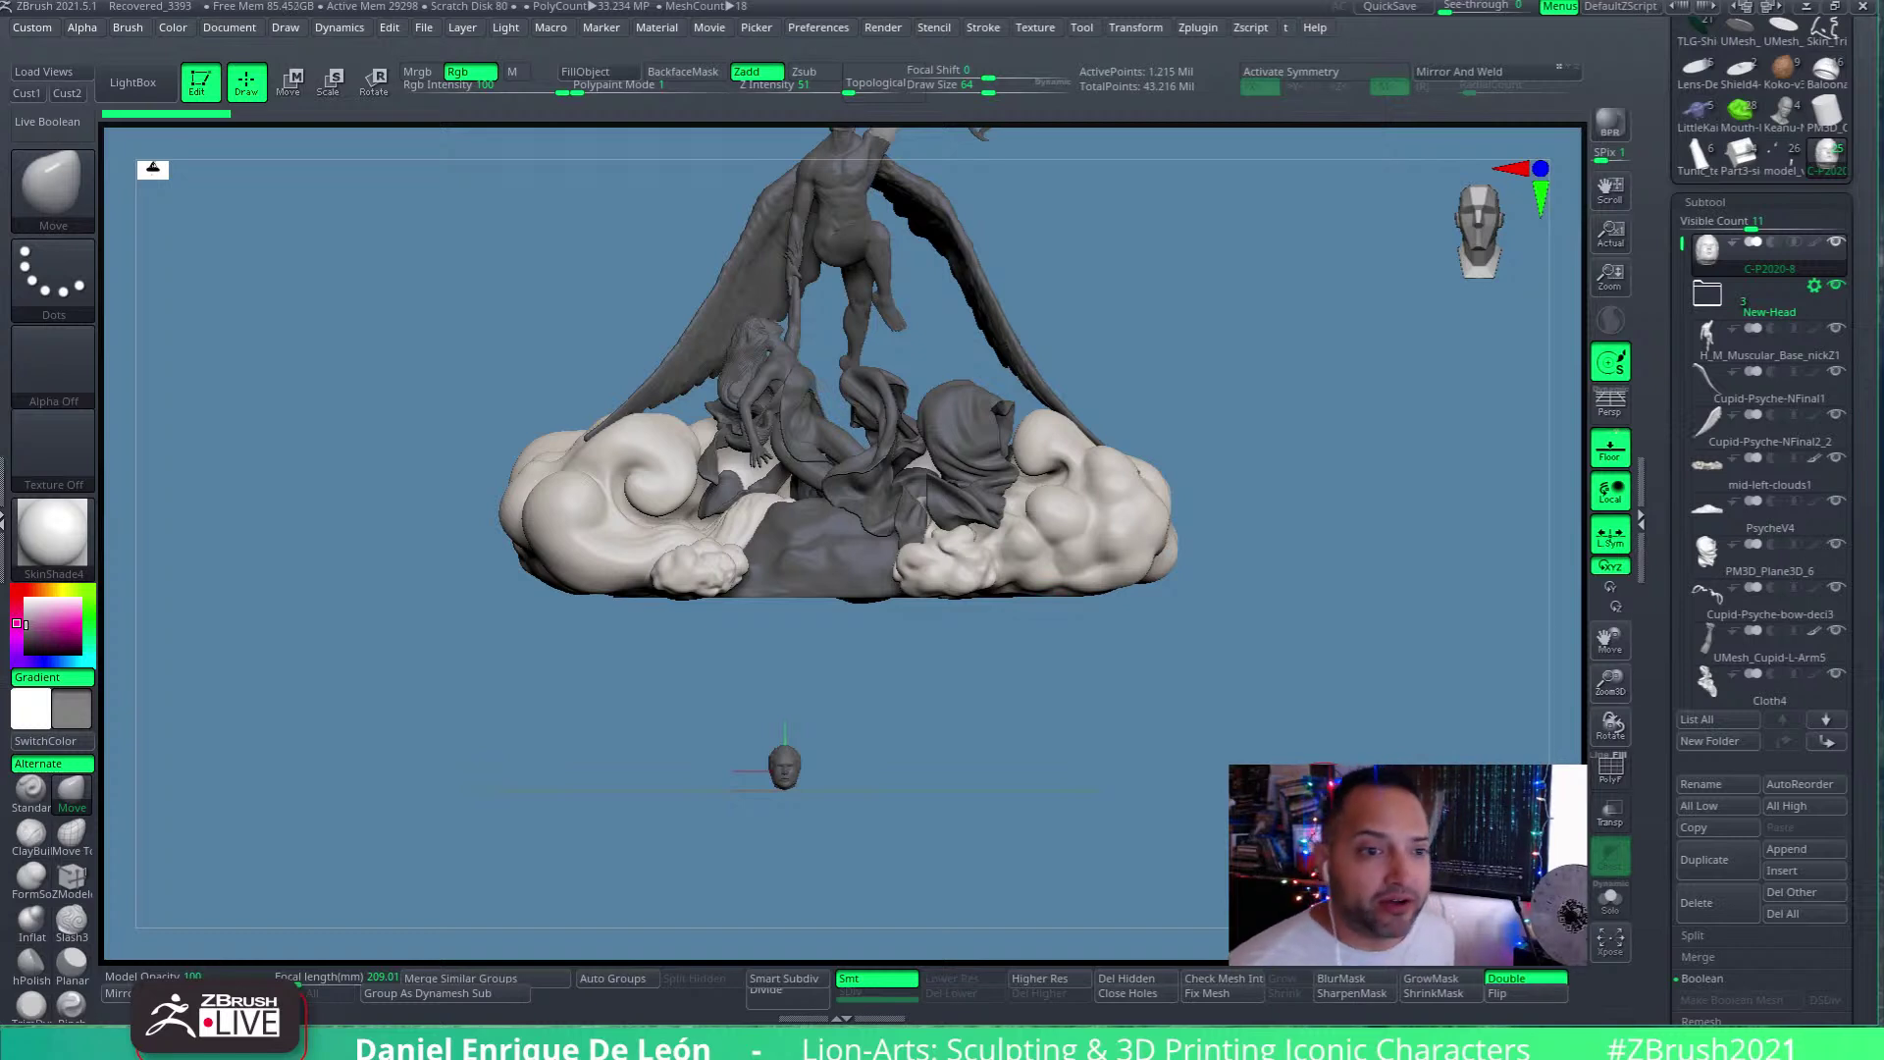
mouse_move(1269, 674)
left_mouse_down()
mouse_move(1358, 690)
mouse_move(1298, 728)
left_mouse_up()
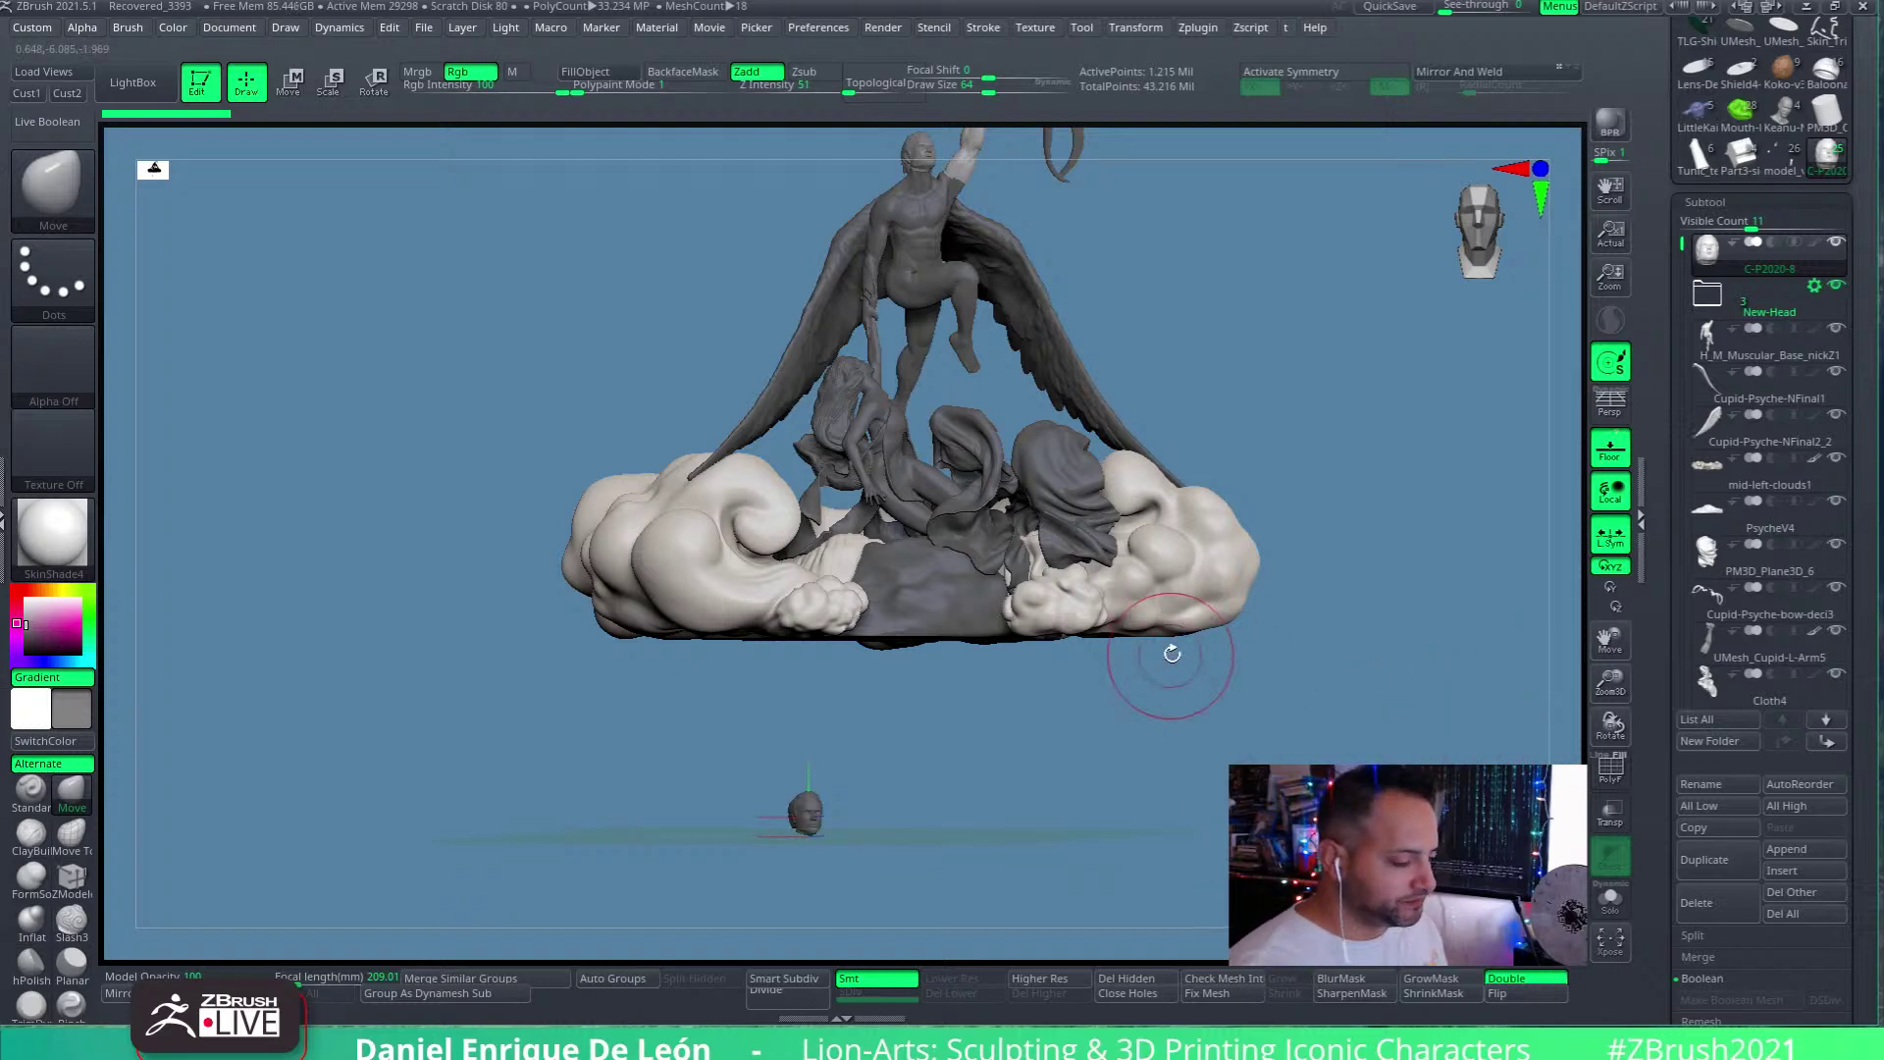
mouse_move(1295, 715)
left_mouse_down()
mouse_move(1276, 701)
mouse_move(1290, 692)
mouse_move(1293, 751)
left_mouse_up()
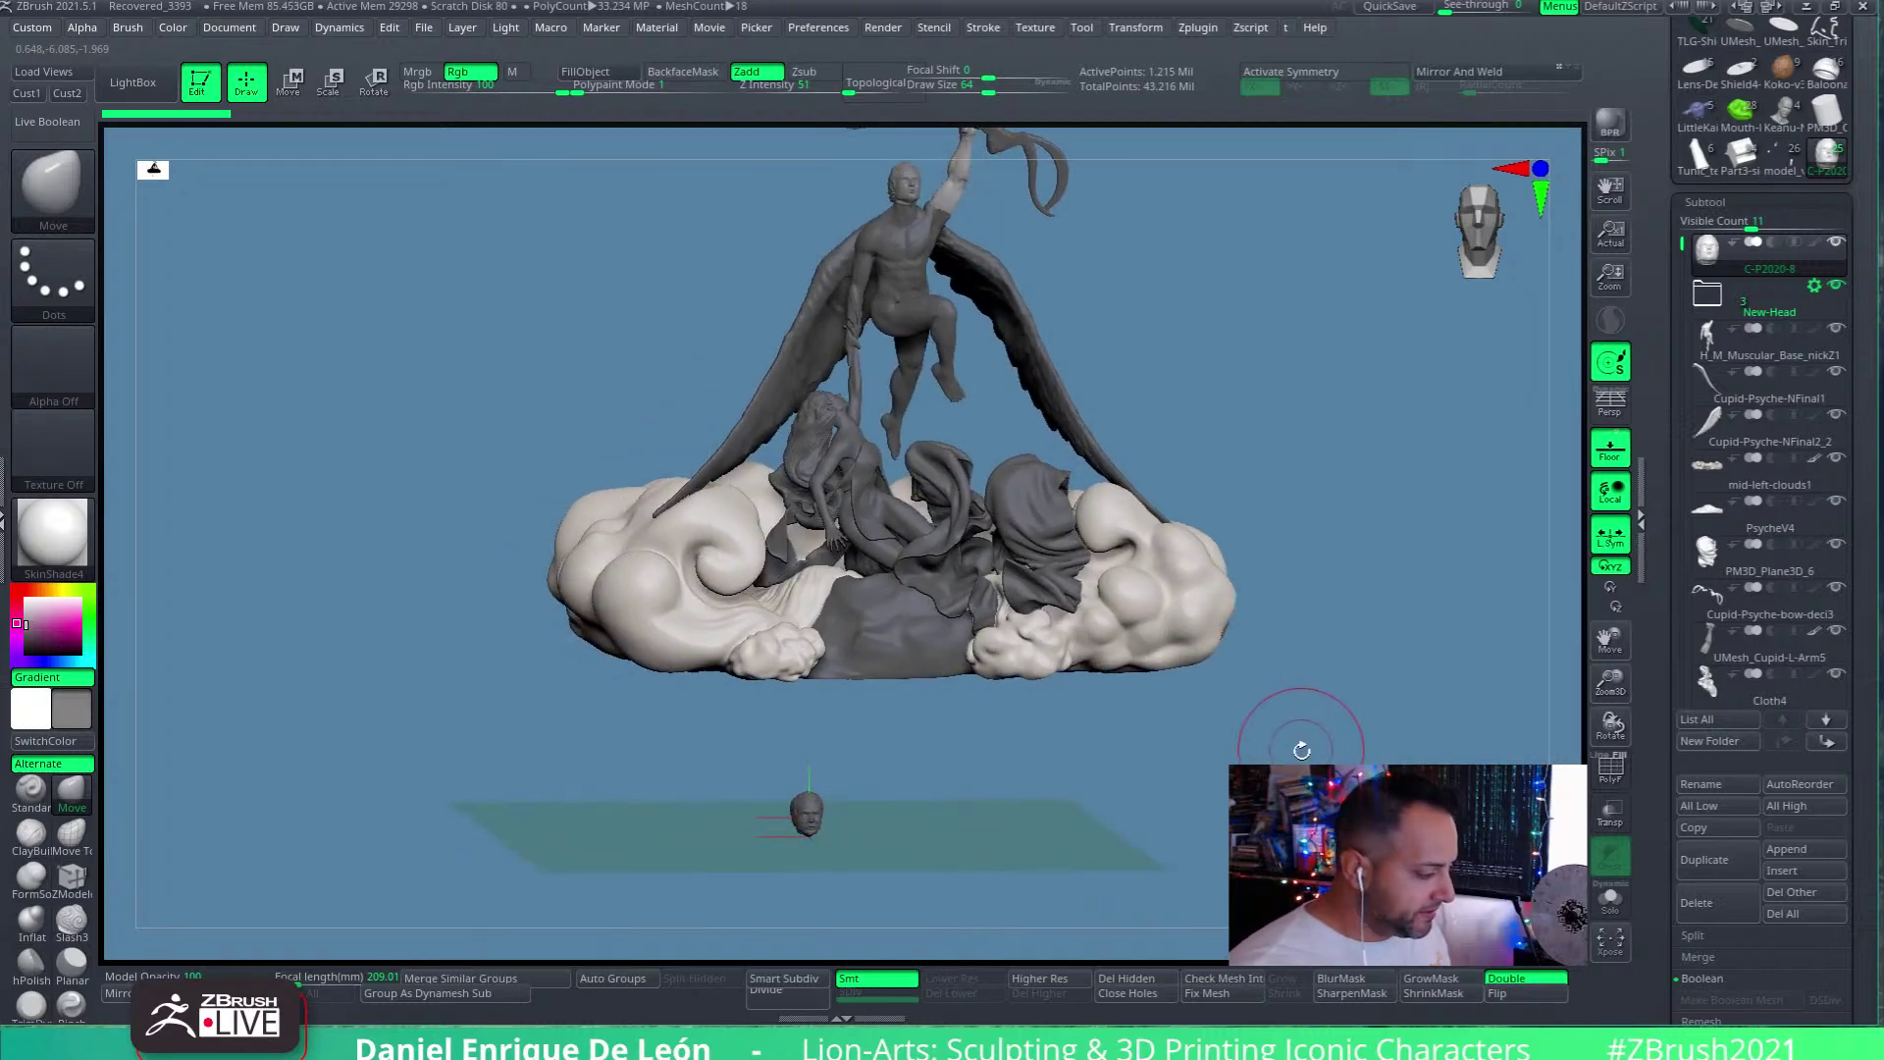
mouse_move(1282, 631)
left_mouse_down()
mouse_move(1221, 530)
mouse_move(1043, 593)
mouse_move(1030, 694)
mouse_move(967, 770)
mouse_move(1085, 715)
mouse_move(997, 821)
mouse_move(977, 766)
mouse_move(1054, 684)
mouse_move(1041, 628)
mouse_move(1080, 559)
left_mouse_up()
Expand the New-Head folder, frame the New-Cupid_Head_2020Q4-3 subtool from the side, hide the floor grid and show PolyFrame
left_click(1707, 292)
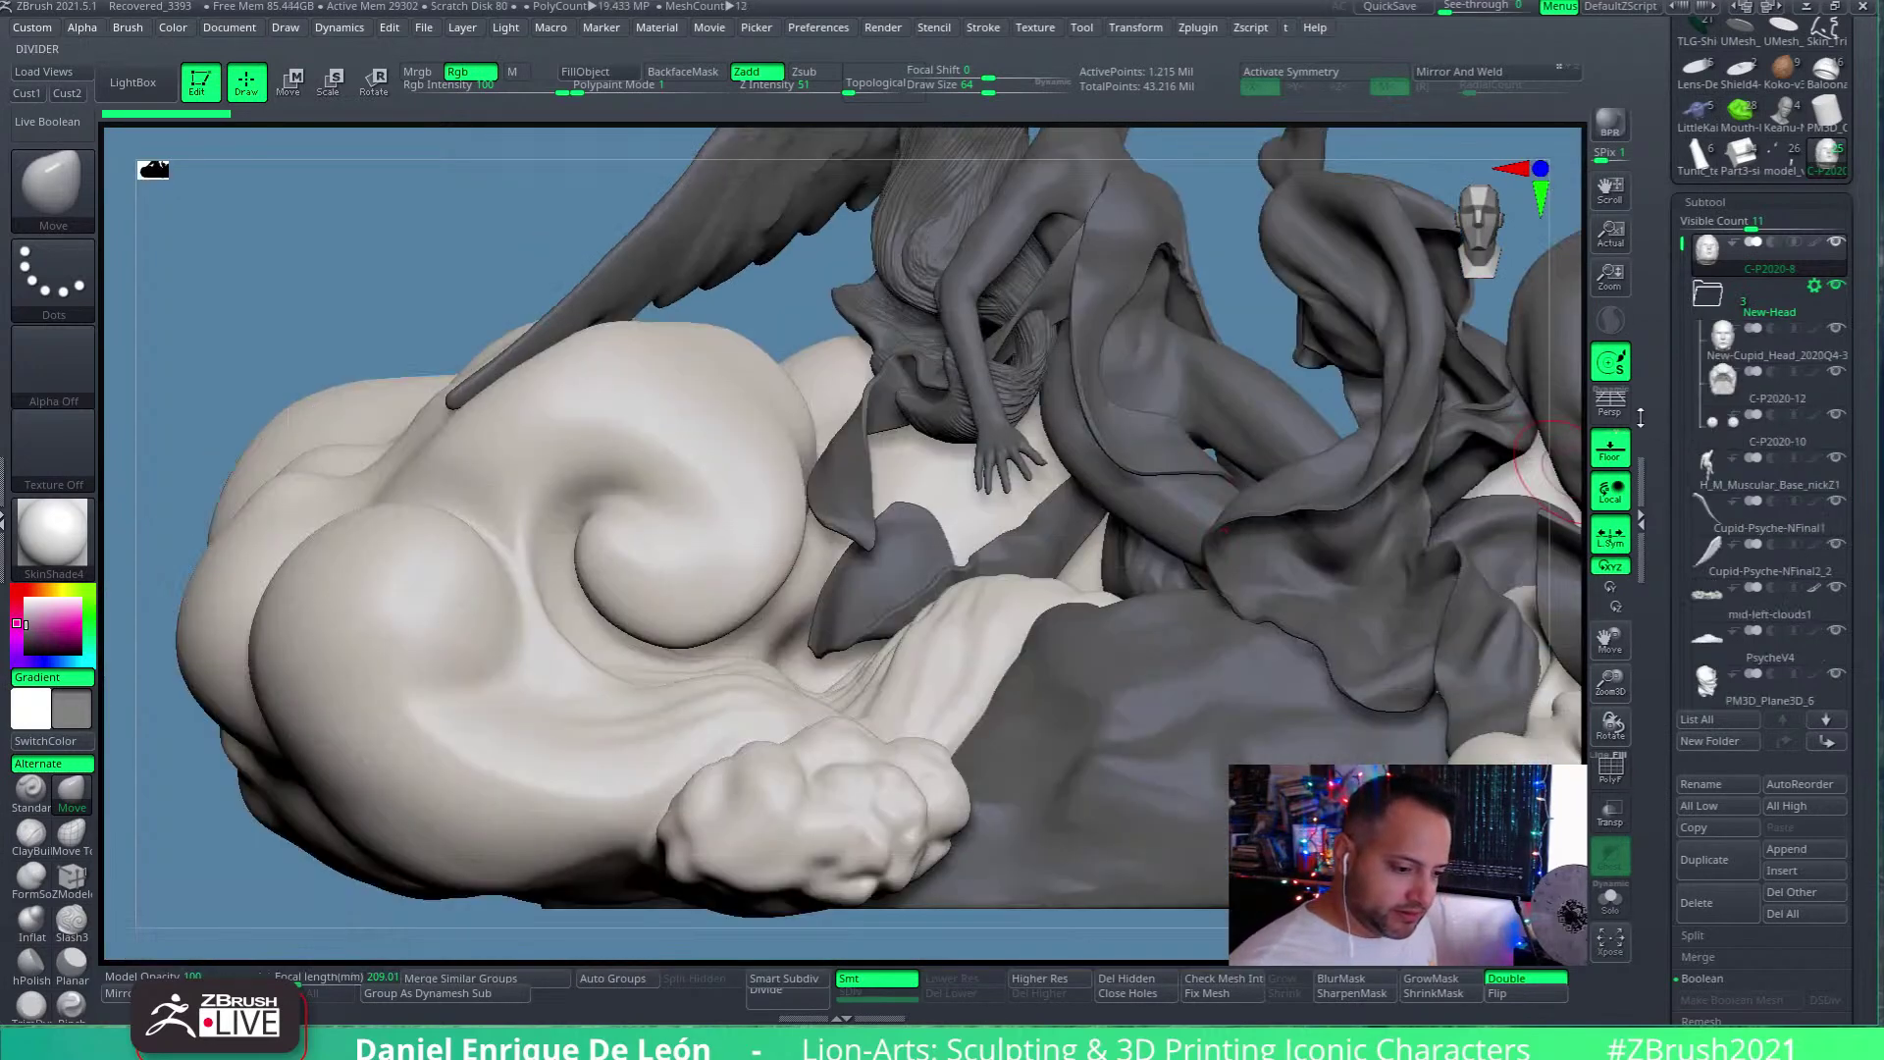
left_click(1727, 339)
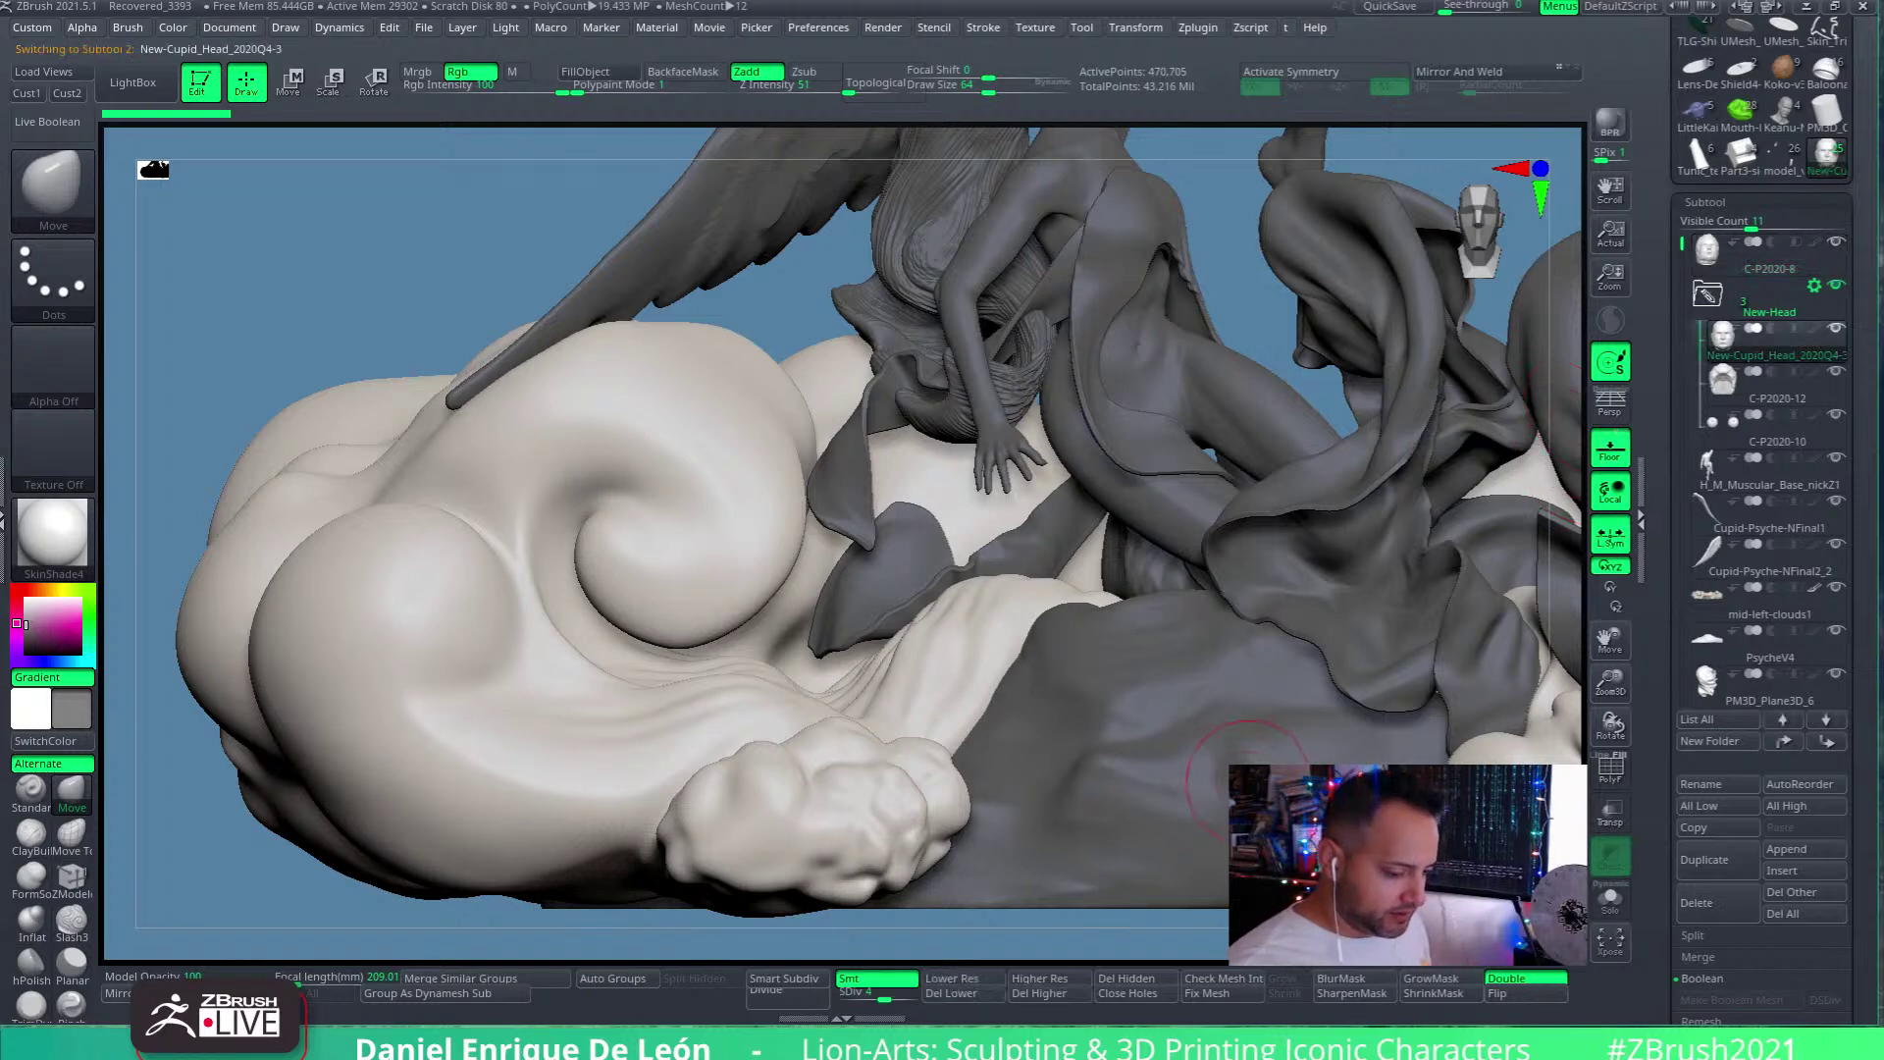
key("f")
left_click_drag(1207, 749, 1161, 550, "alt")
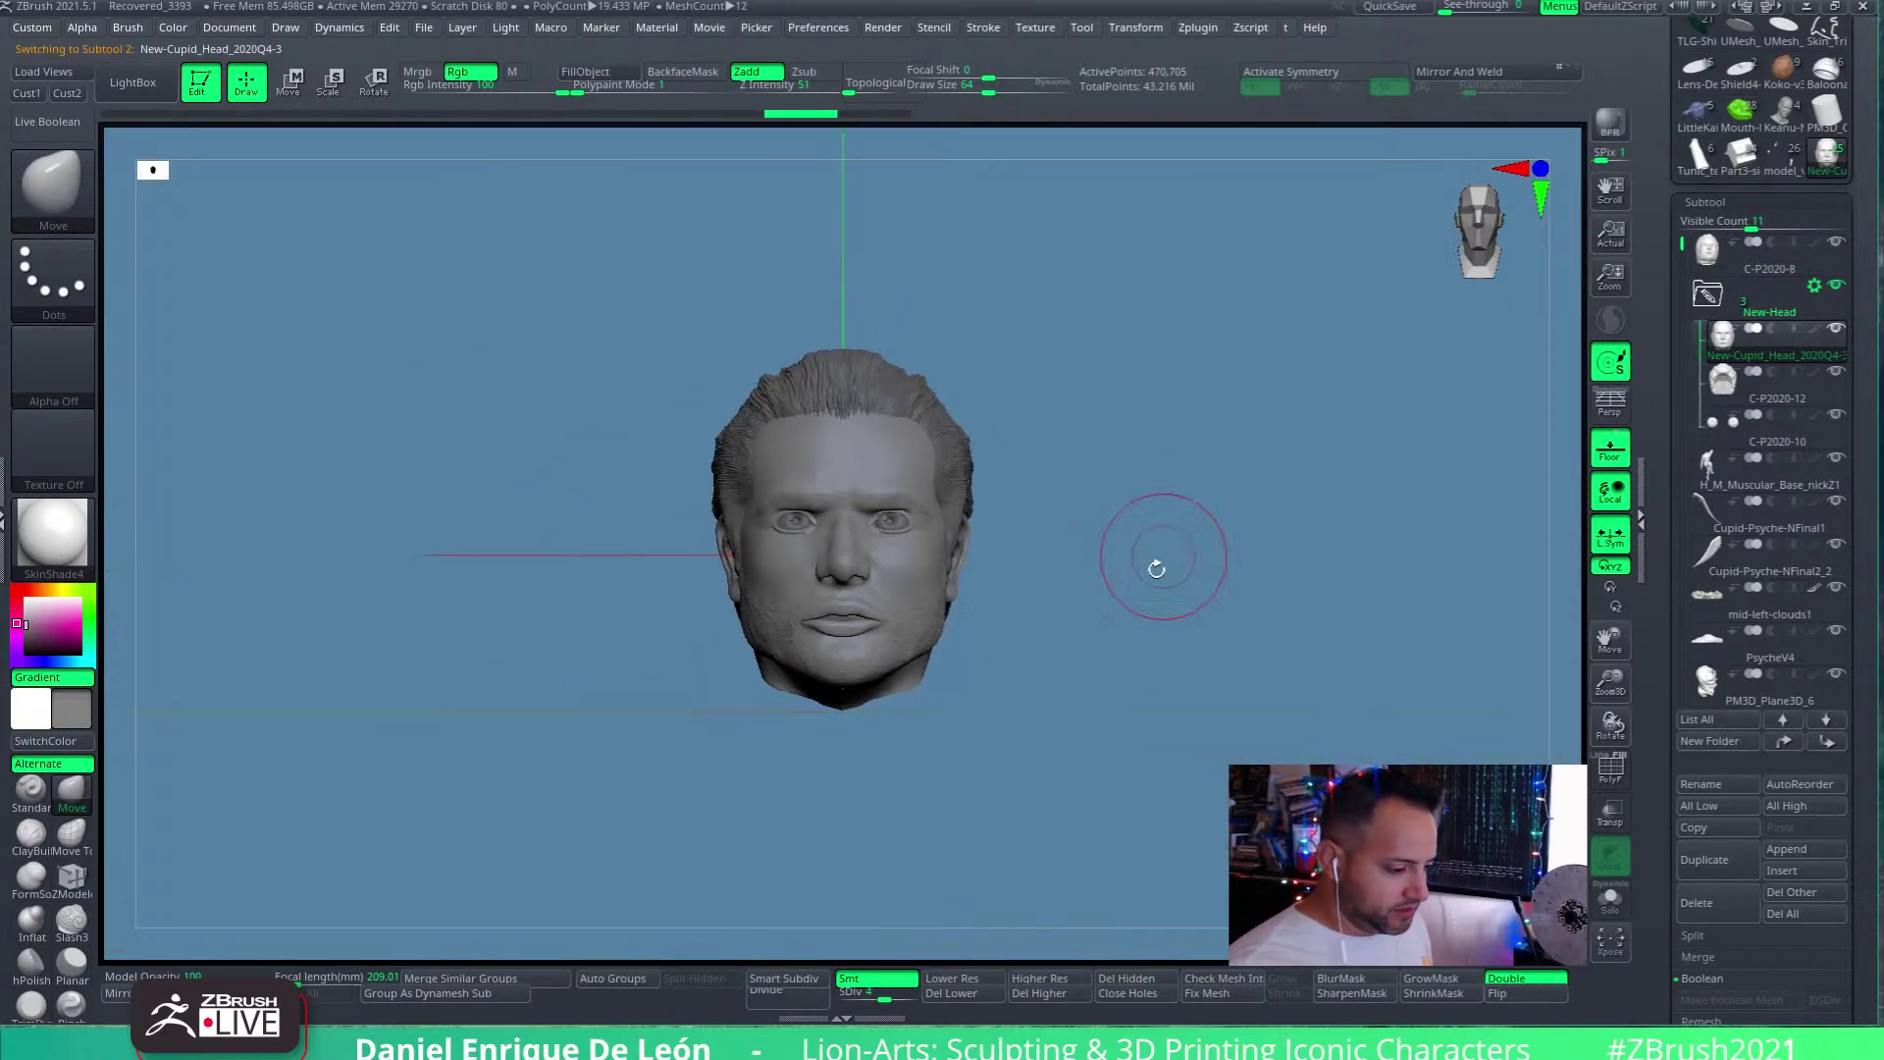
mouse_move(1005, 598)
right_mouse_down("ctrl")
mouse_move(1040, 559)
mouse_move(1202, 610)
mouse_move(1163, 628)
mouse_move(1337, 609)
mouse_move(1160, 661)
mouse_move(1068, 719)
mouse_move(1202, 549)
mouse_move(1117, 592)
mouse_move(1060, 753)
mouse_move(996, 700)
mouse_move(988, 639)
mouse_move(1057, 650)
right_mouse_up("ctrl")
left_click(1610, 453)
left_click(1607, 776)
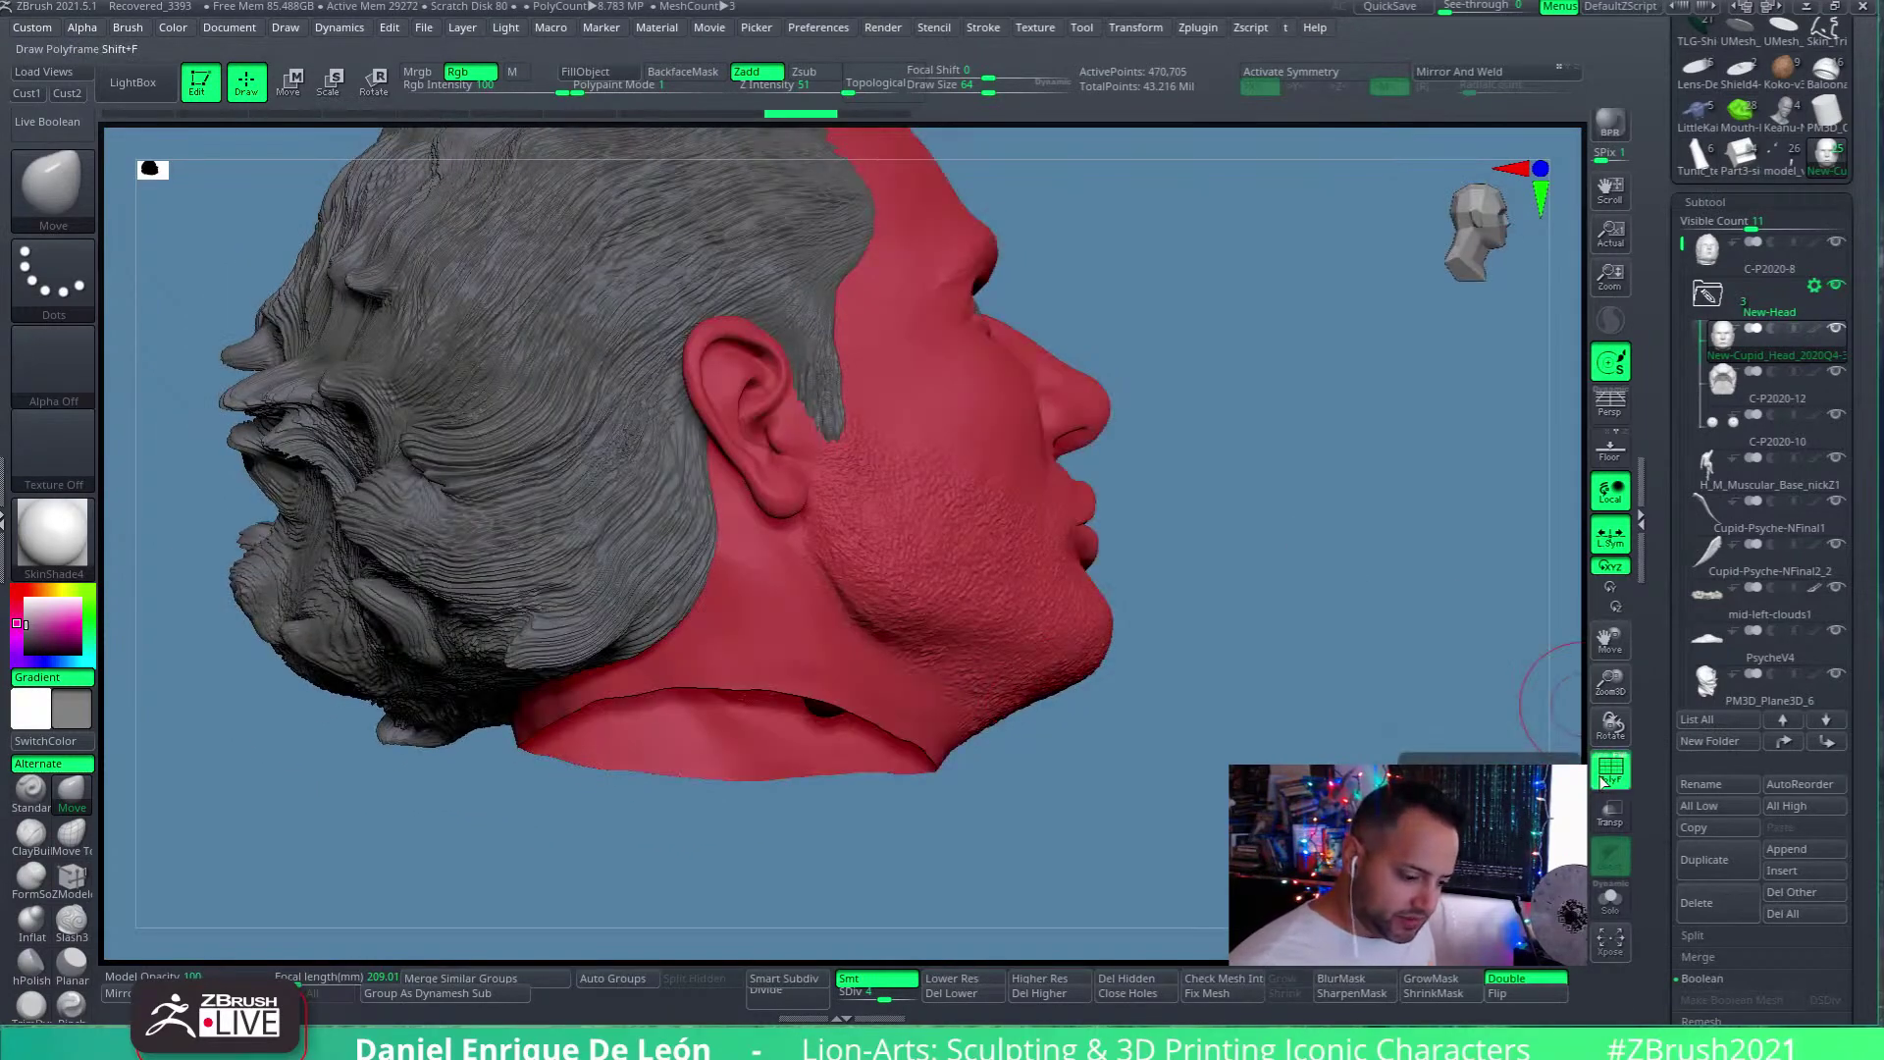
Lower the head mesh to subdivision level 1 to edit the open neck
left_click_drag(1165, 811, 955, 628)
scroll(1079, 731, "up", 10)
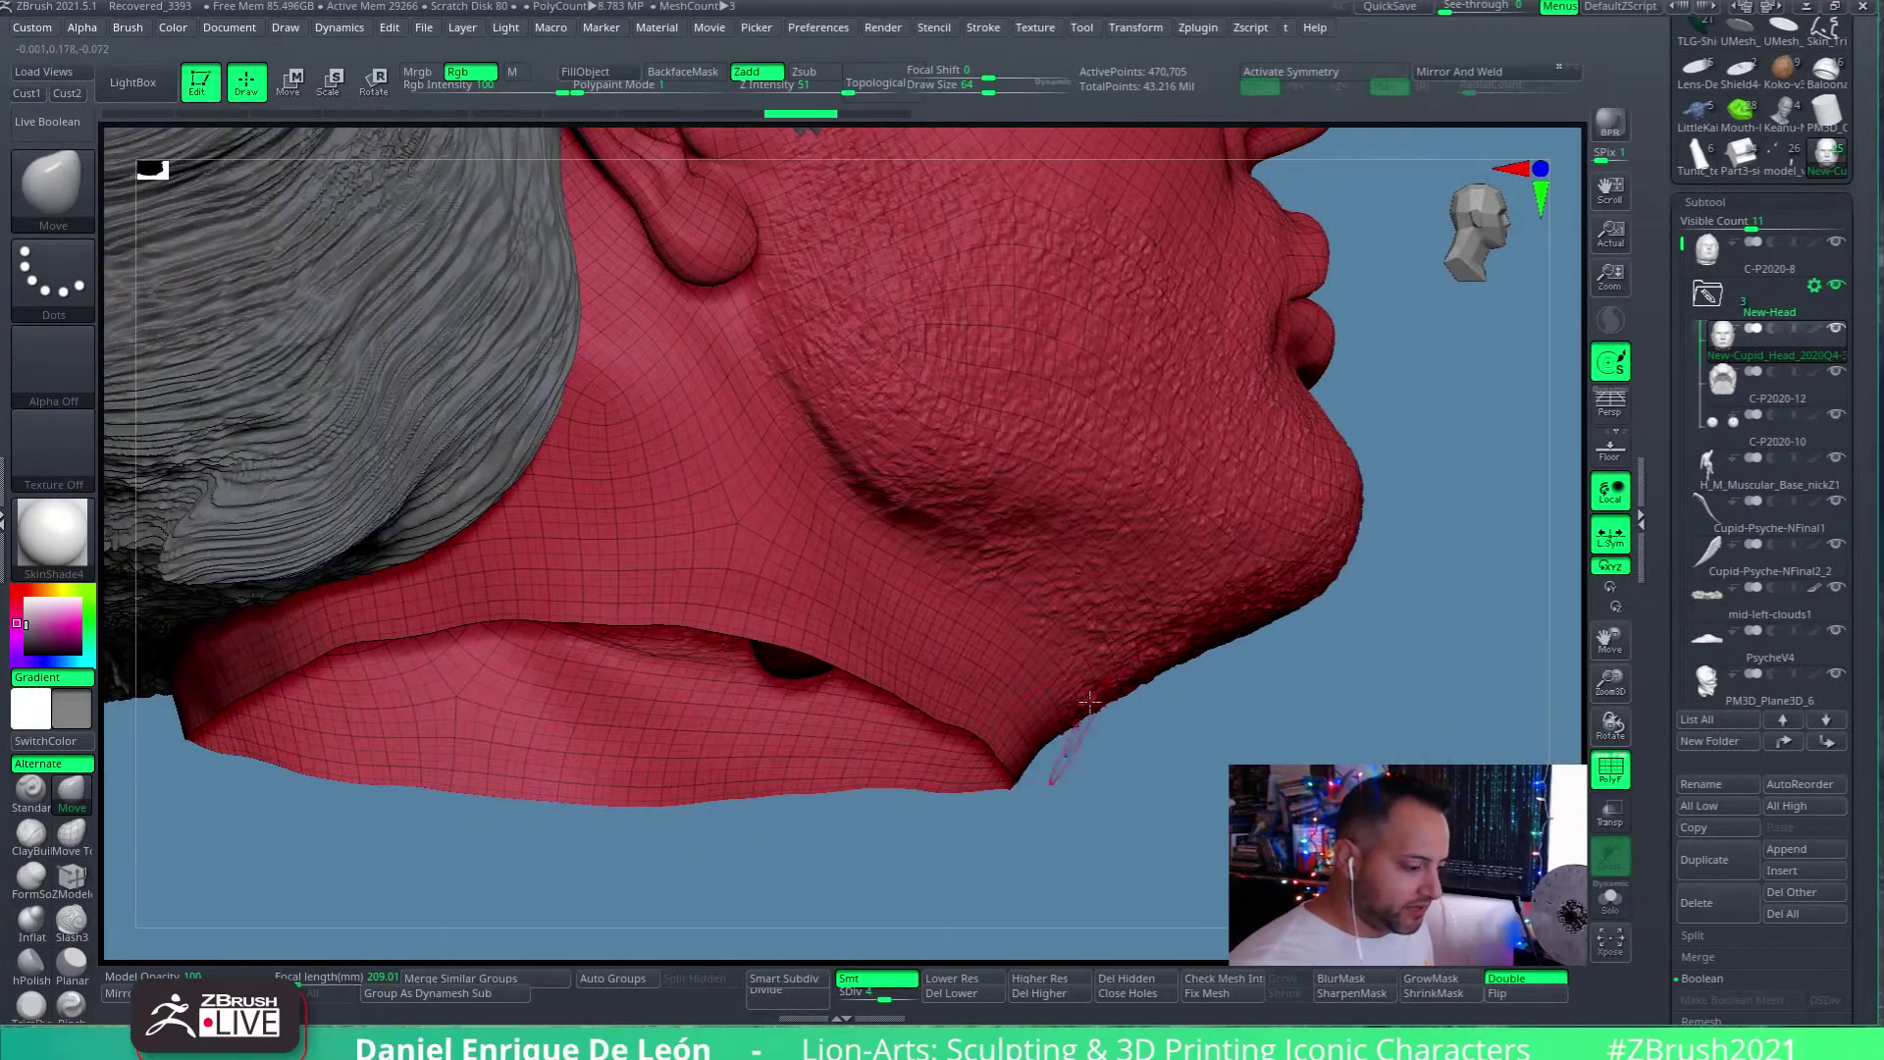
left_click_drag(1074, 746, 1131, 800)
key("ctrl+d")
key("shift+d")
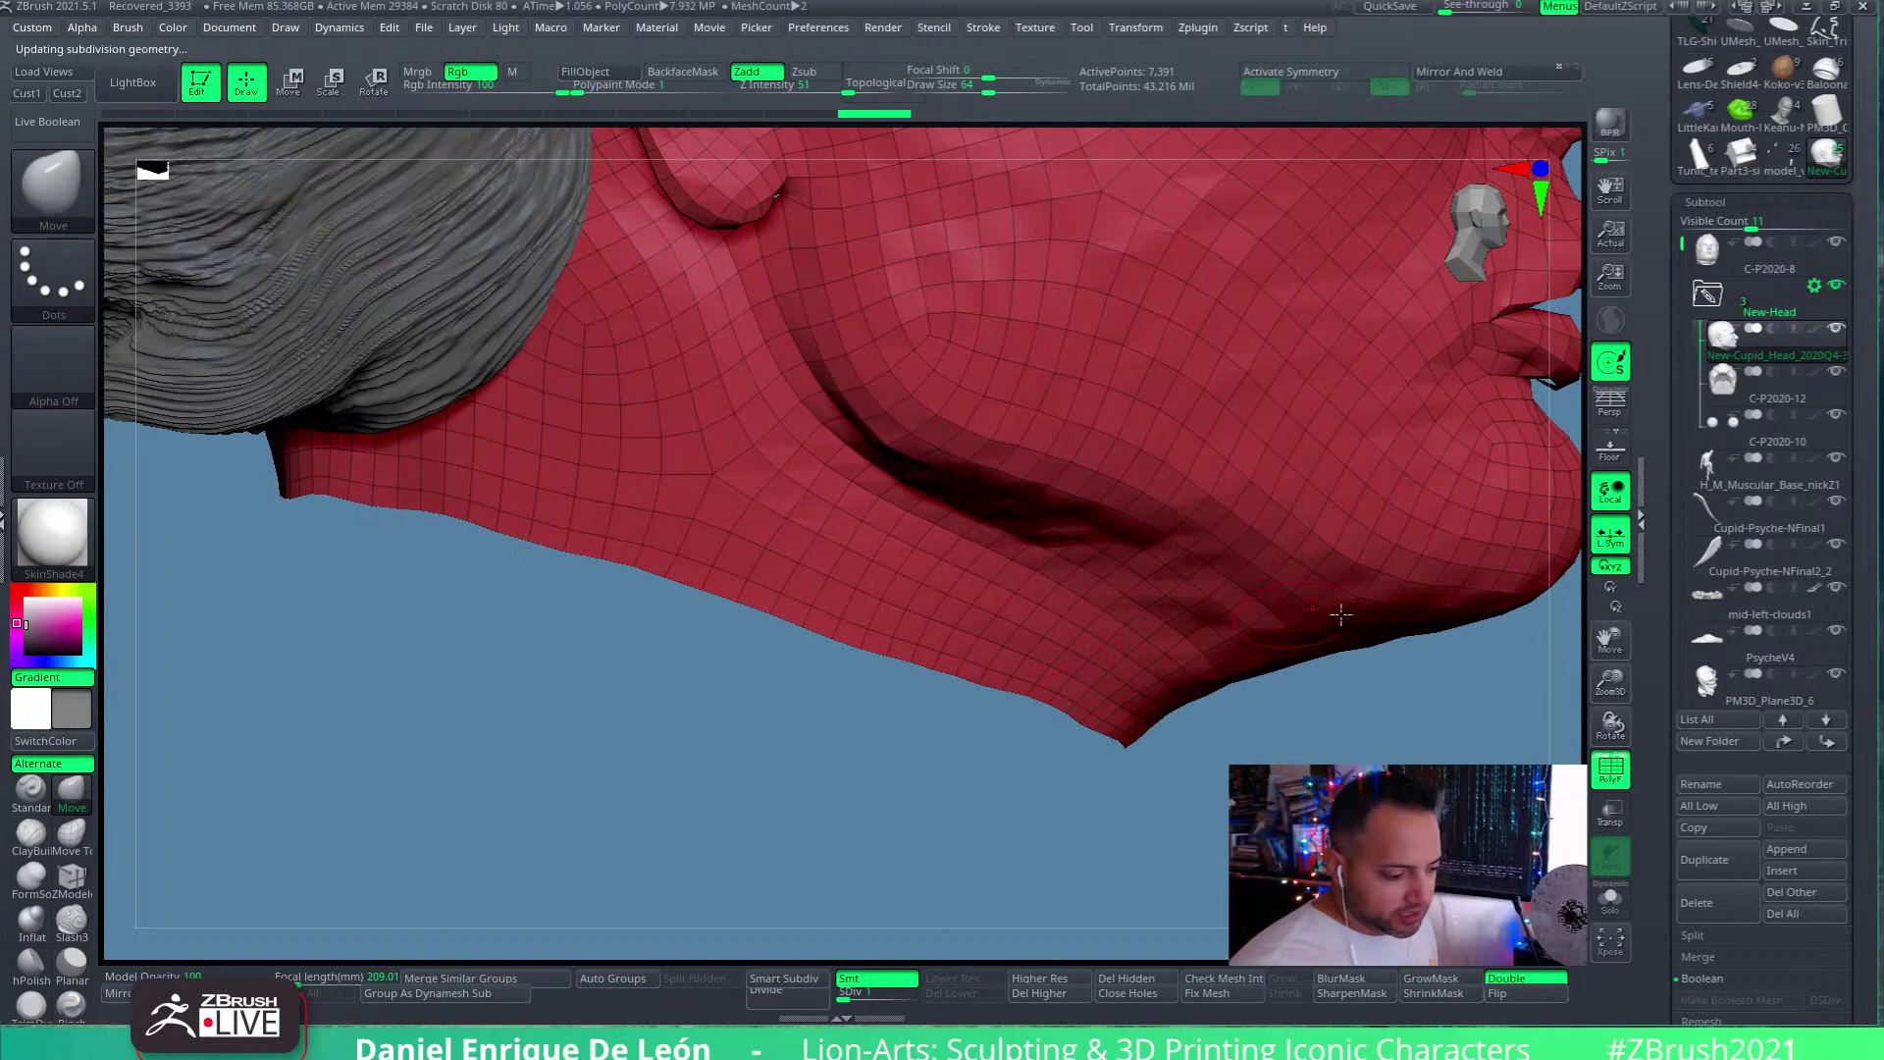
Mask the open lower edge of the neck and invert the mask so only that border strip can be moved
key("w")
key("ctrl")
left_click(53, 192, "ctrl")
left_click(402, 292, "ctrl")
left_click(53, 191, "ctrl")
left_click(425, 298, "ctrl")
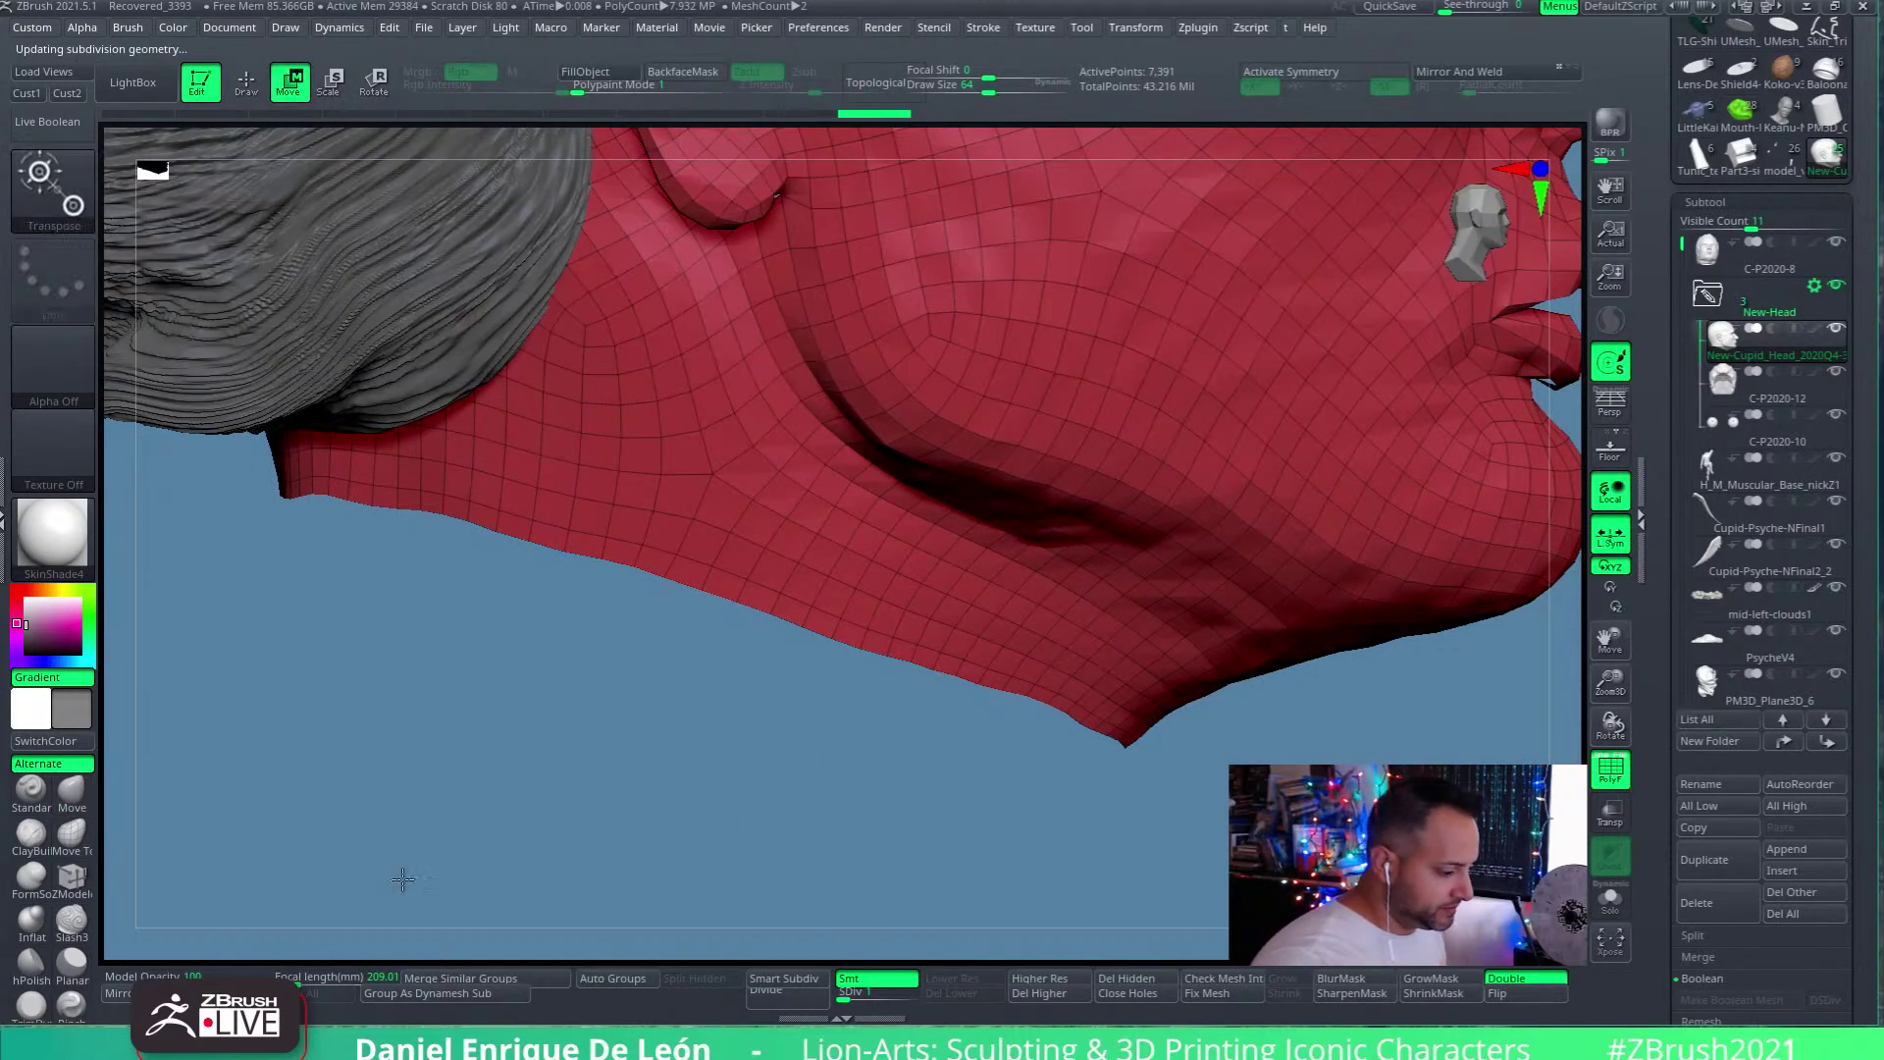
mouse_move(814, 827)
left_mouse_down("ctrl")
mouse_move(1177, 791)
mouse_move(1128, 723)
mouse_move(745, 557)
mouse_move(312, 461)
mouse_move(204, 478)
mouse_move(156, 816)
left_mouse_up("ctrl")
left_click_drag(1075, 679, 1020, 687)
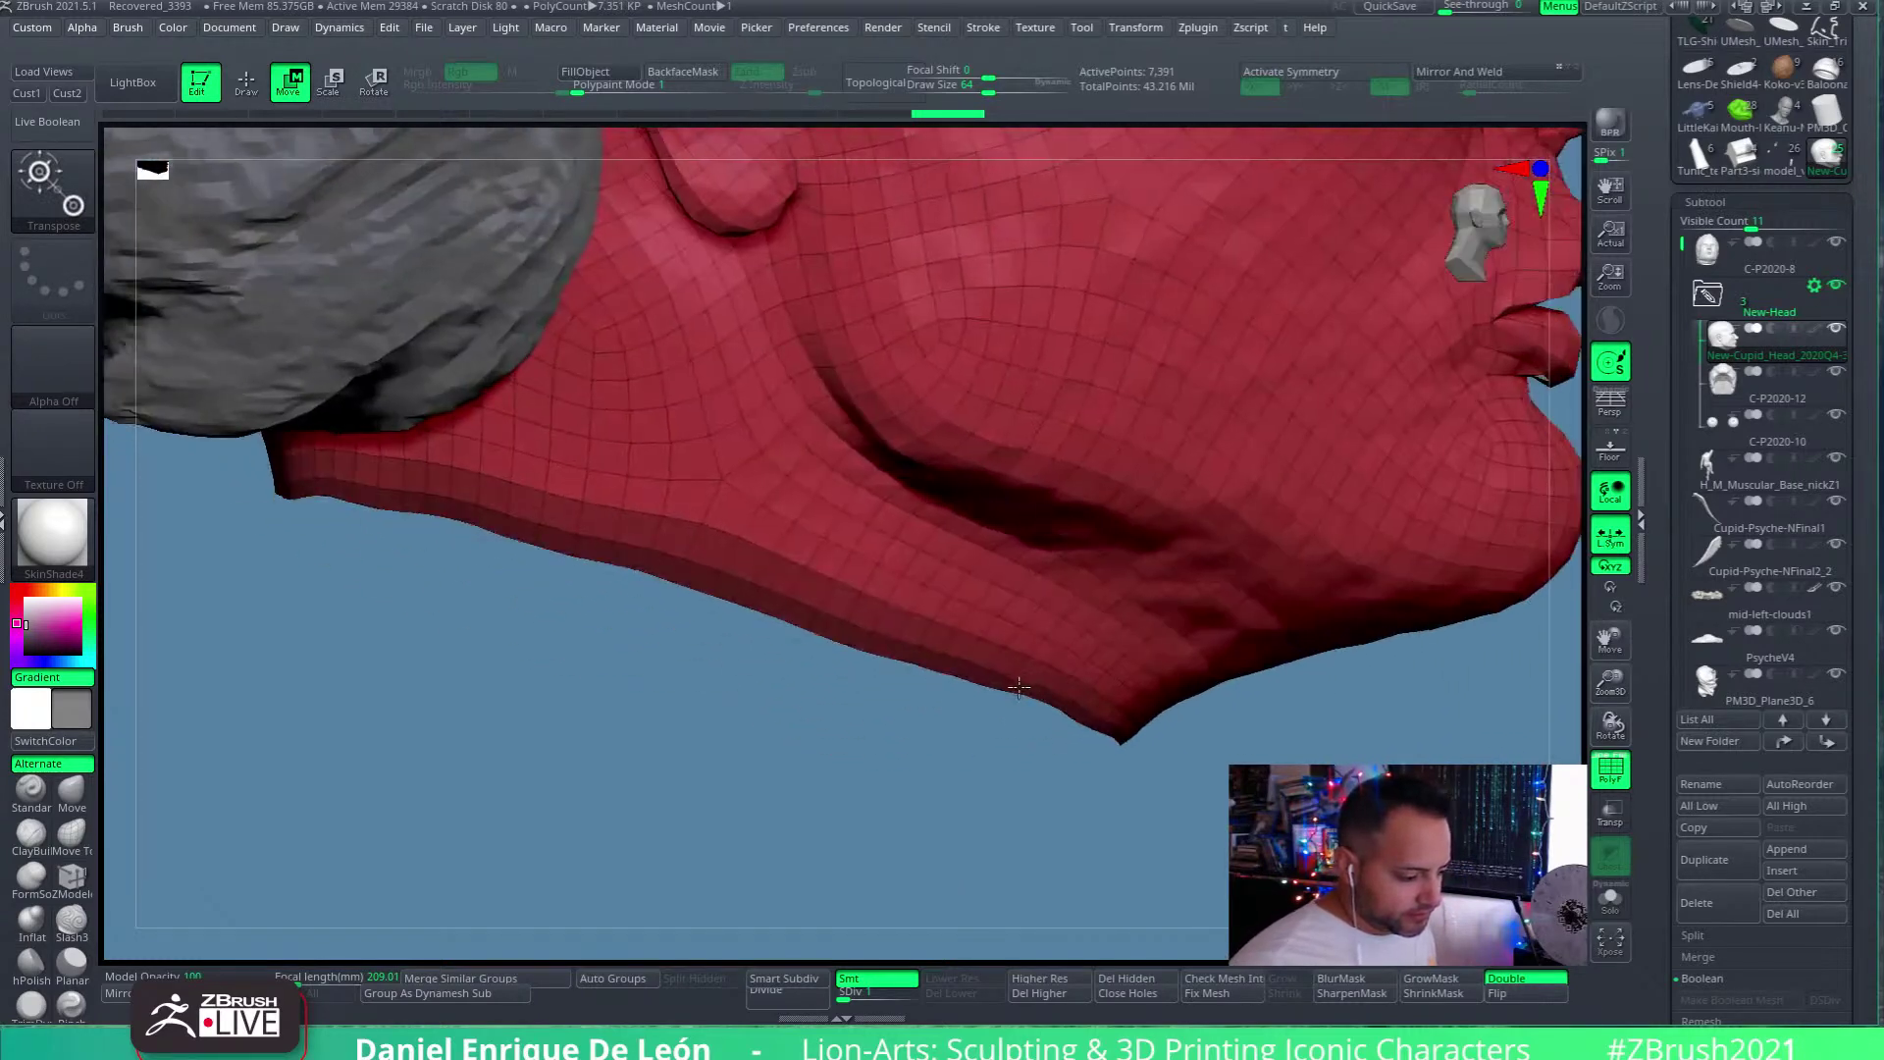
left_click(988, 828, "ctrl")
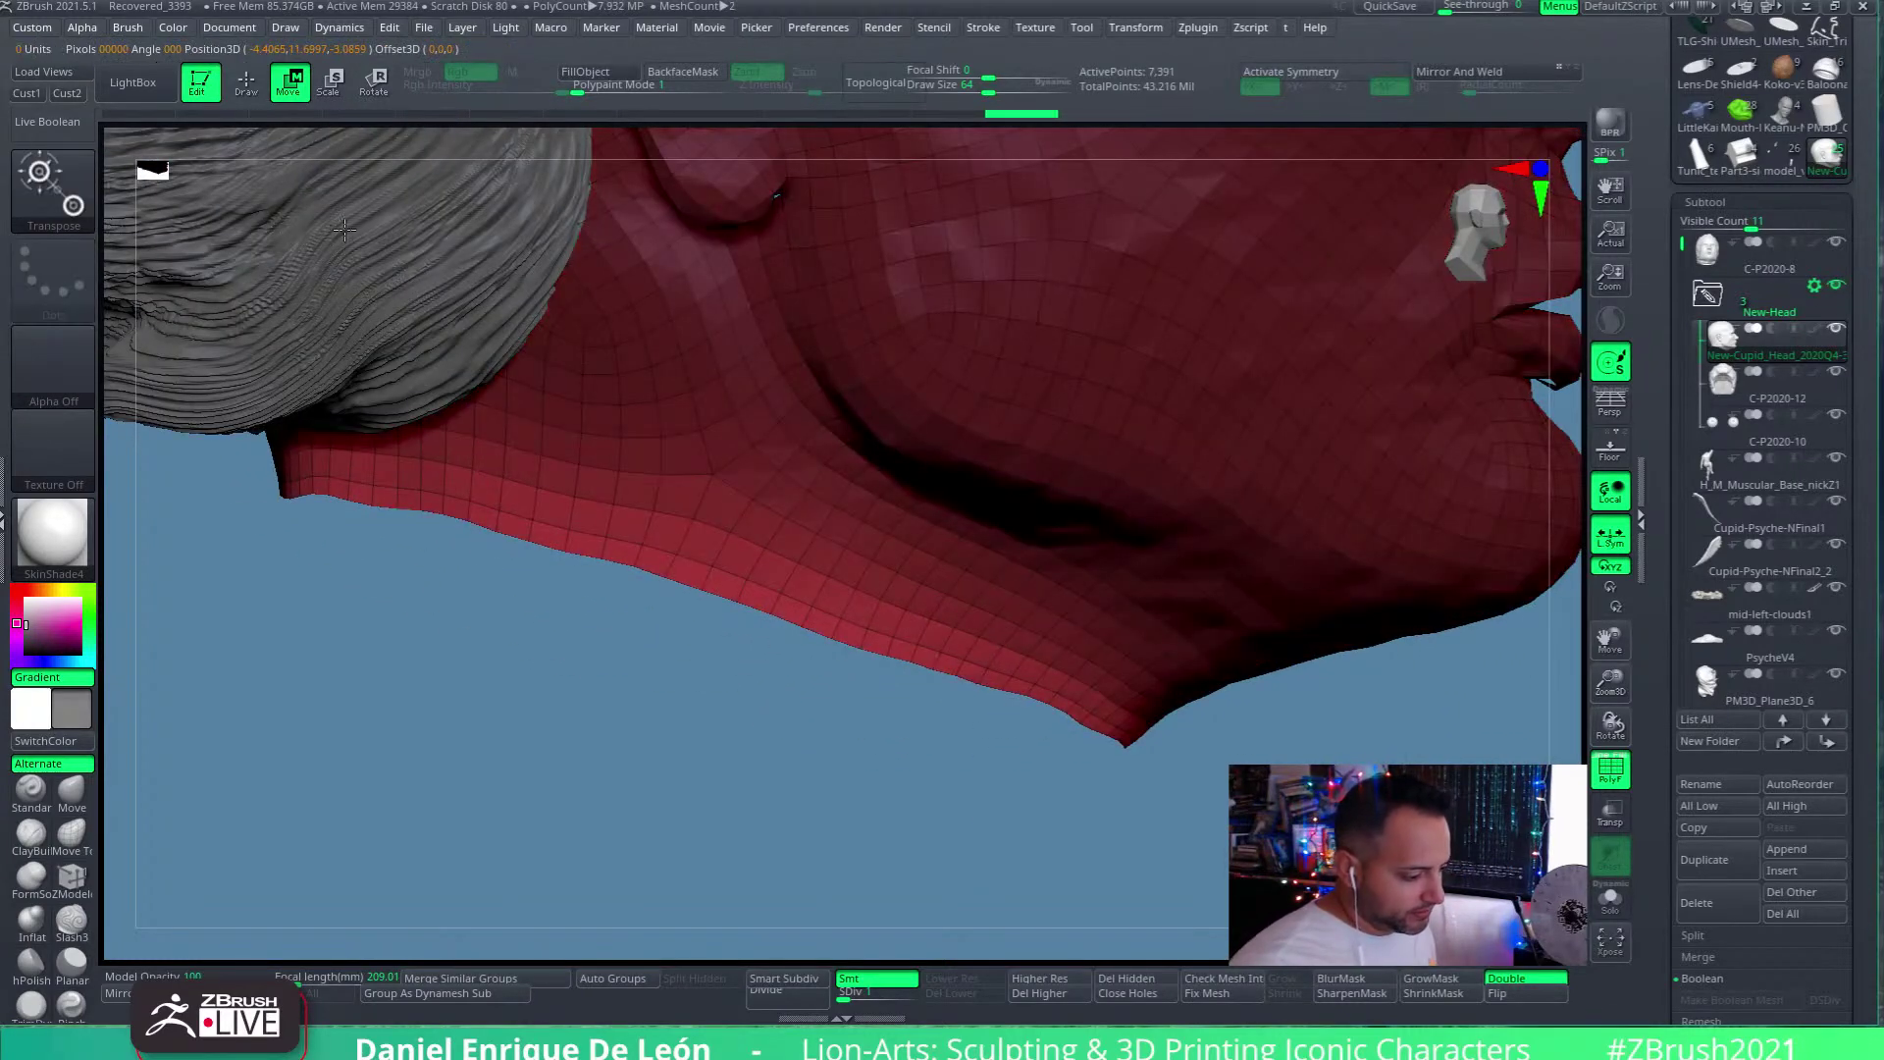
Bring up the transform gizmo on the neck and extend the mask so only a narrower strip along its open edge stays movable
key("q")
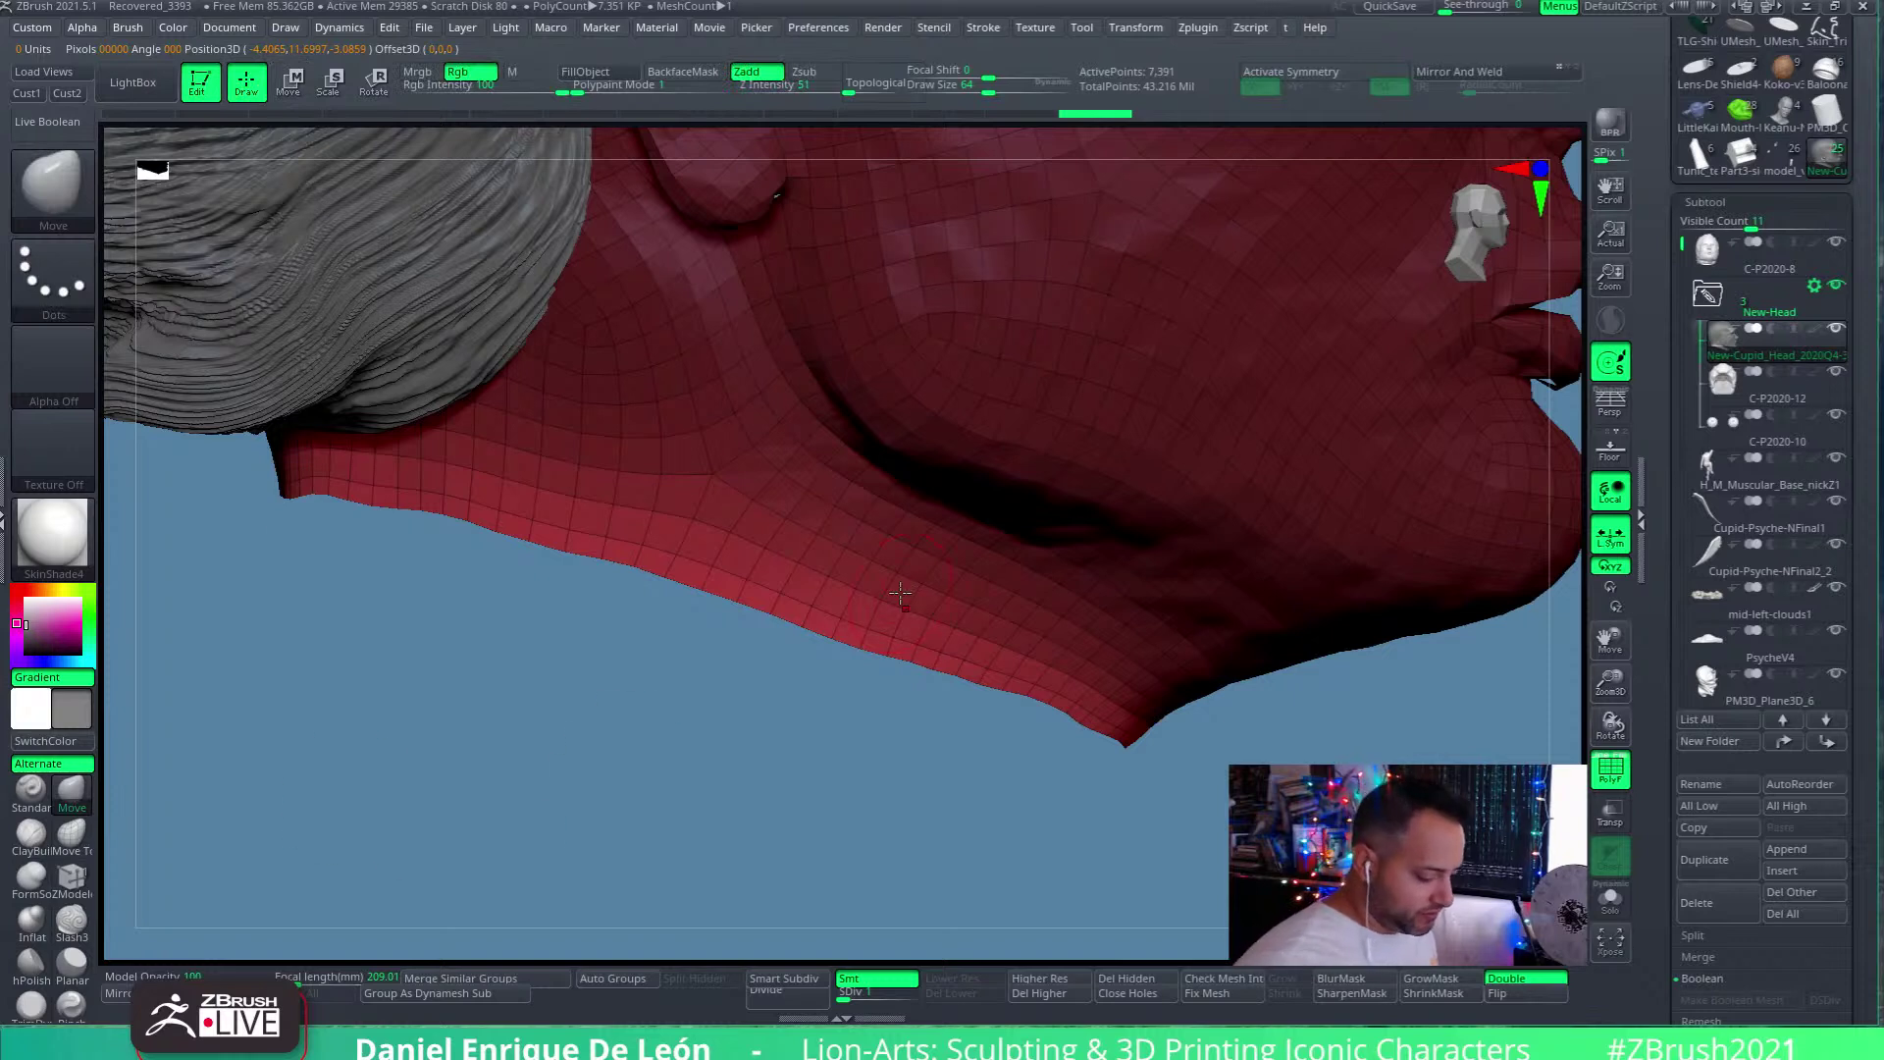
left_click(292, 79)
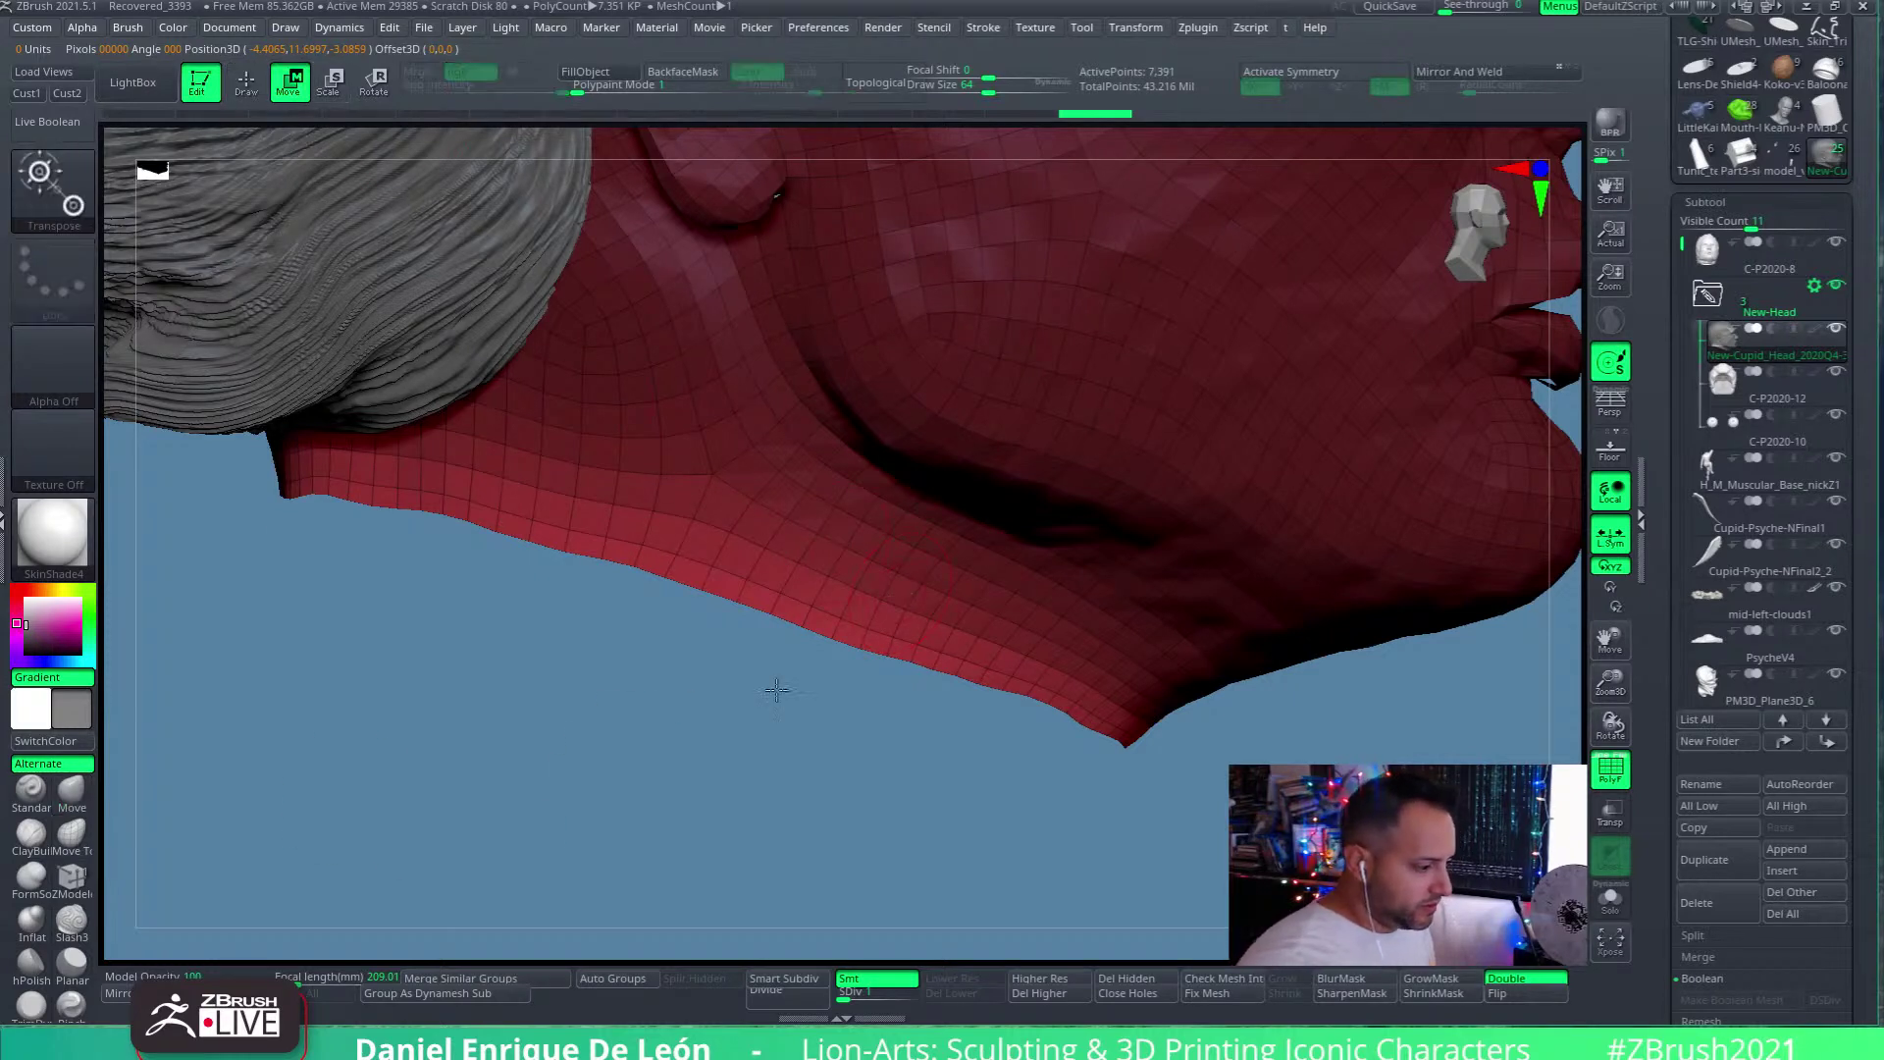
left_click(814, 452)
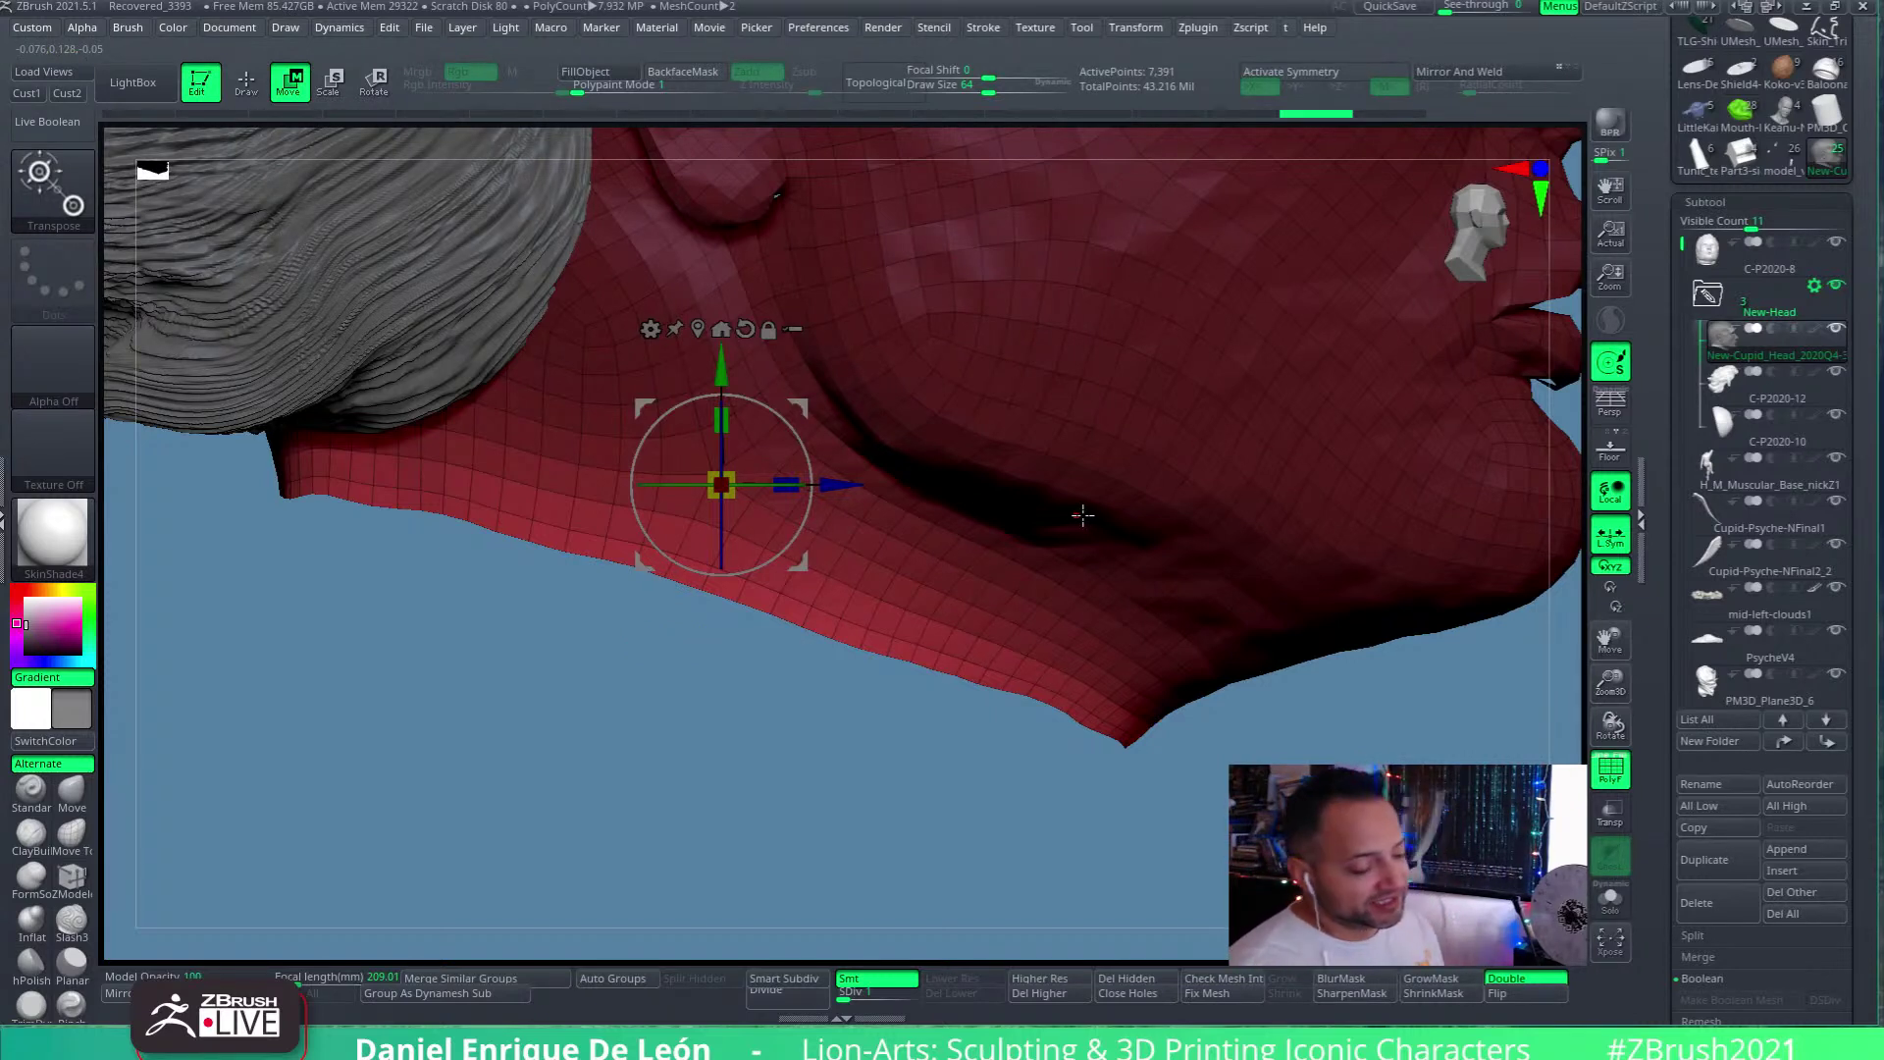
mouse_move(1068, 620)
right_mouse_down("alt")
mouse_move(1047, 676)
mouse_move(1114, 621)
right_mouse_up("alt")
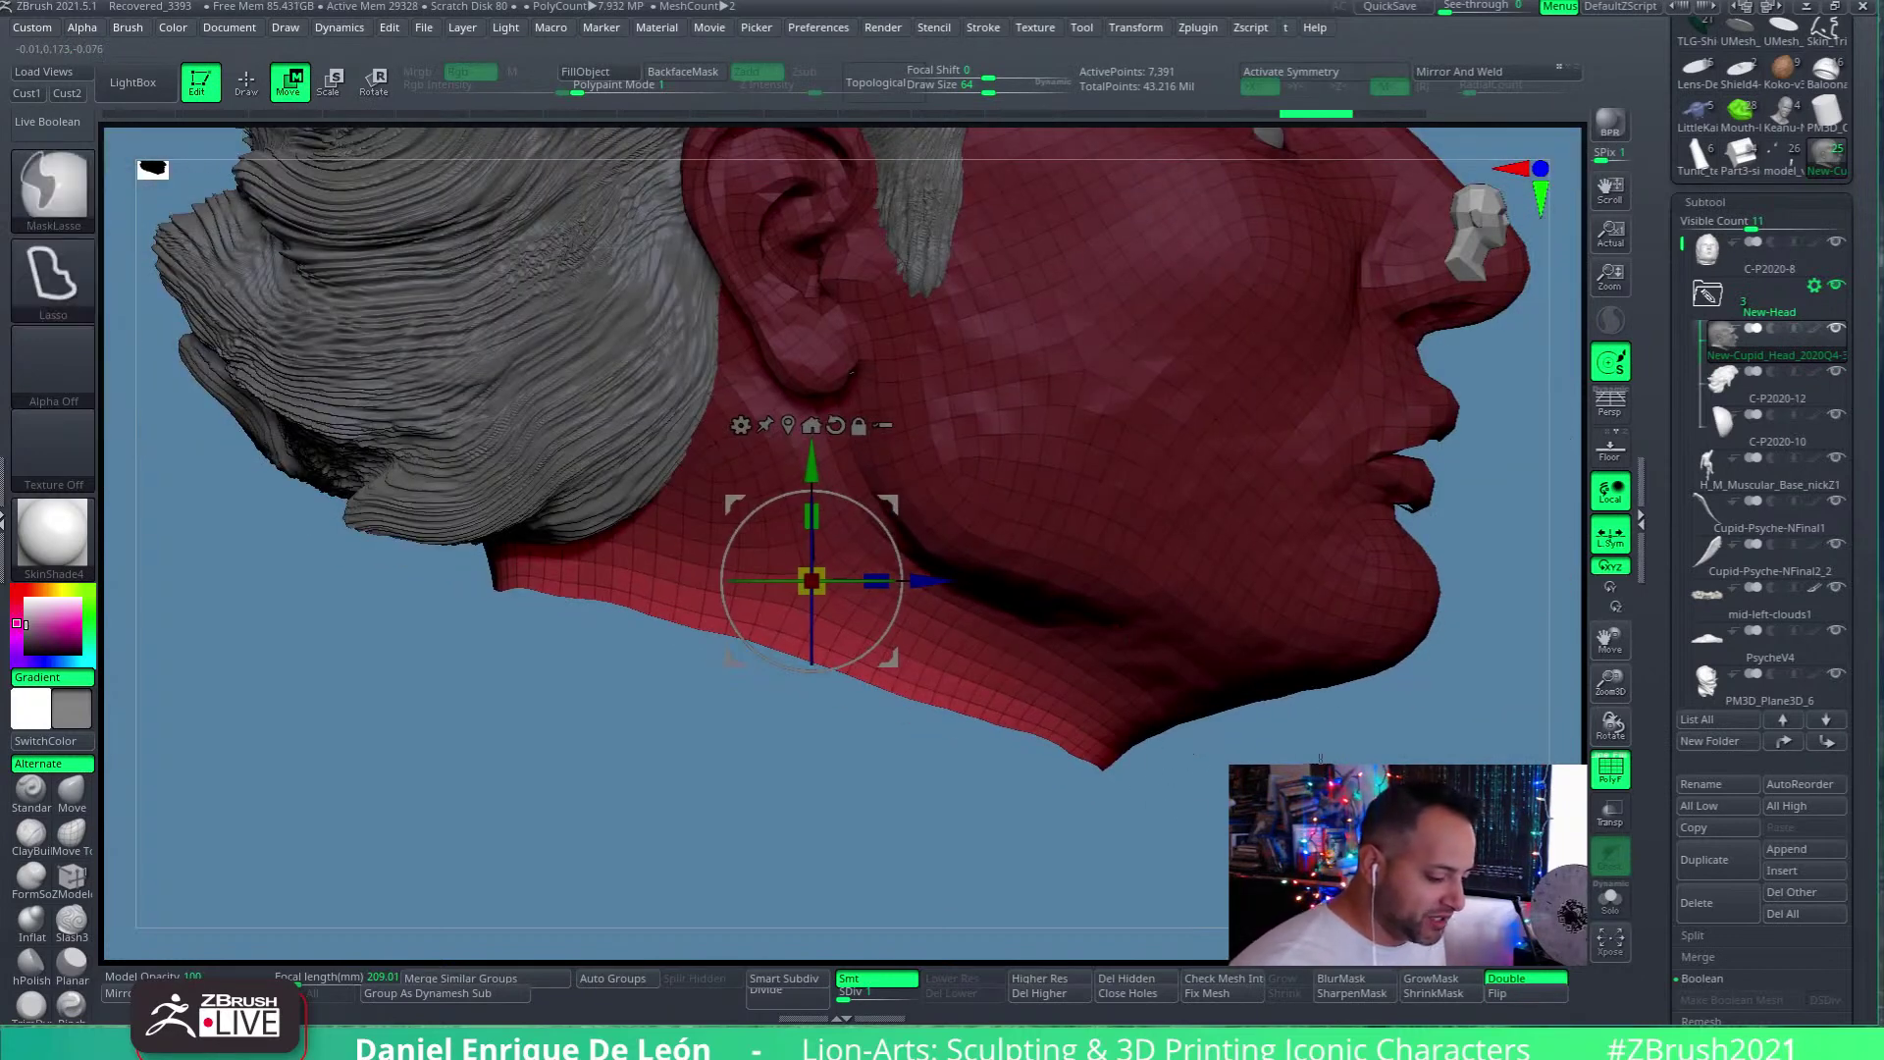
mouse_move(1496, 407)
left_mouse_down("ctrl")
mouse_move(1354, 702)
mouse_move(1152, 782)
mouse_move(1089, 721)
mouse_move(981, 677)
mouse_move(824, 628)
mouse_move(540, 586)
mouse_move(393, 410)
left_mouse_up("ctrl")
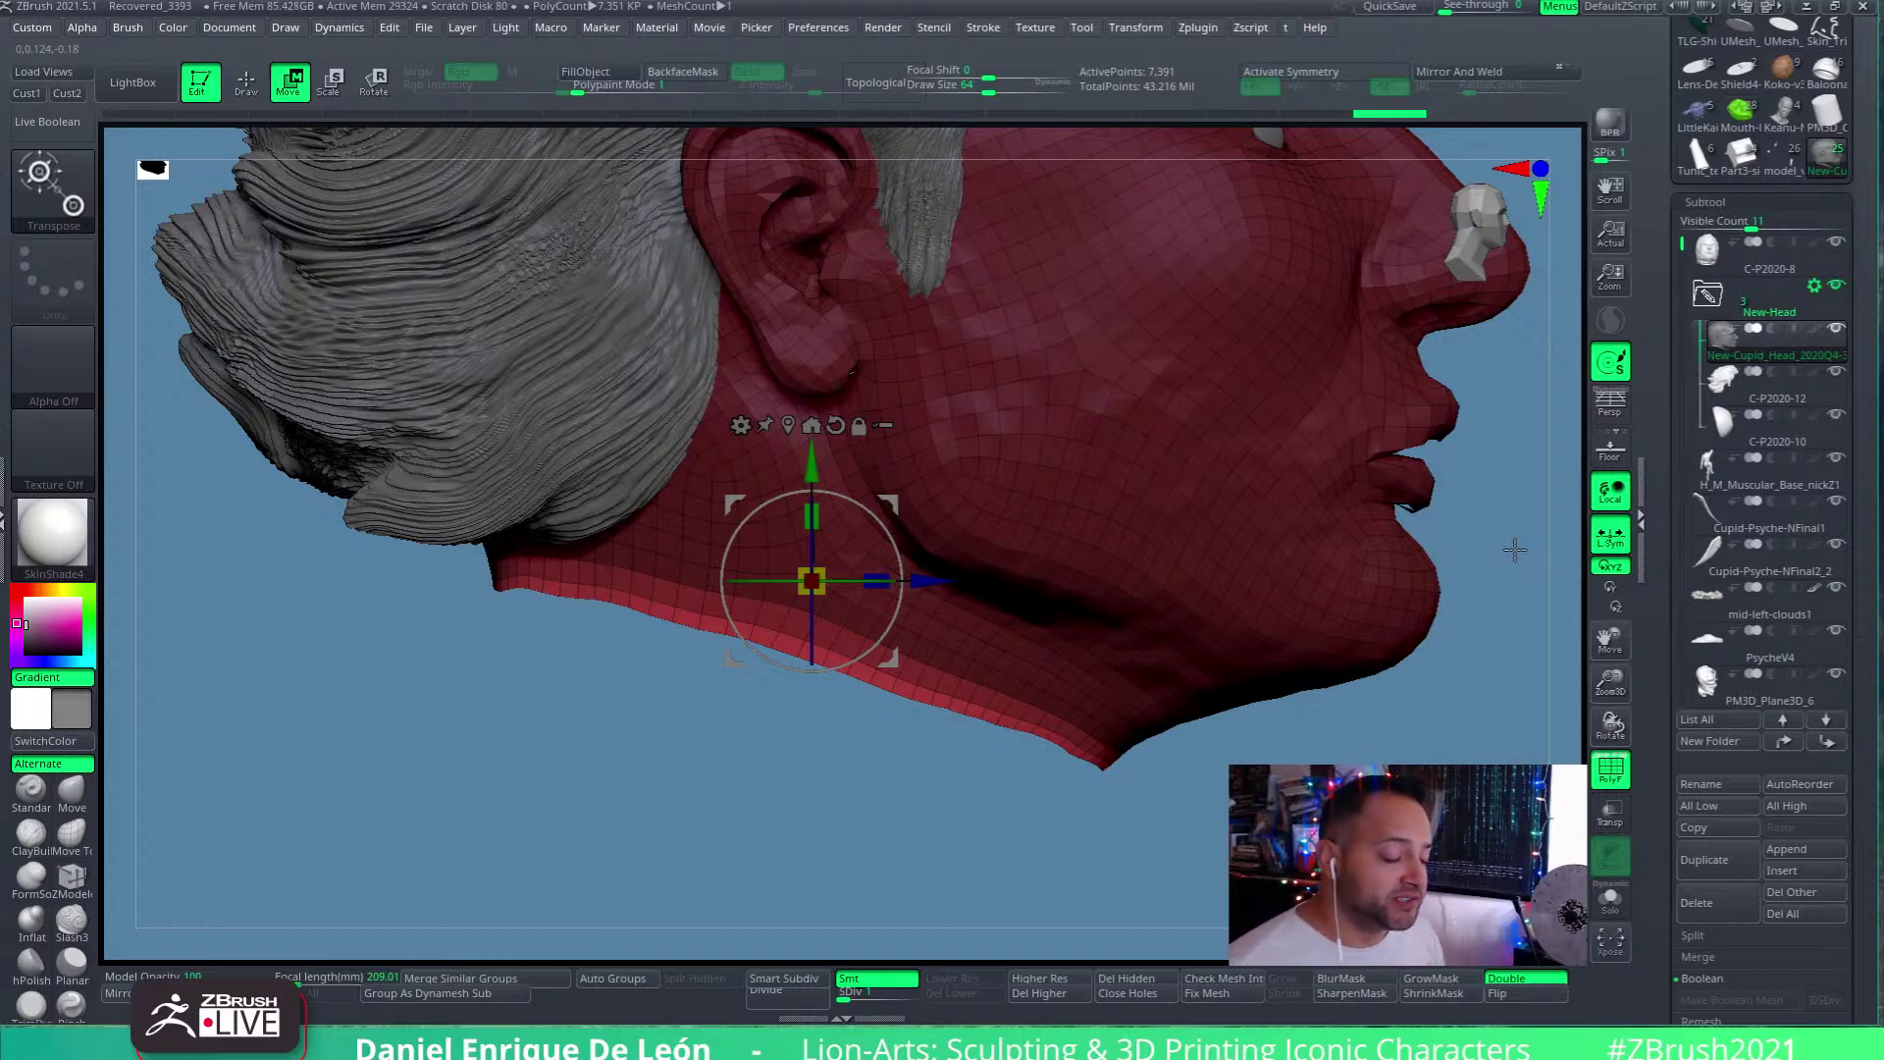
Check the head from the front and side, and move the unmasked neck edge slightly down and back
left_click_drag(988, 824, 1212, 598, "alt")
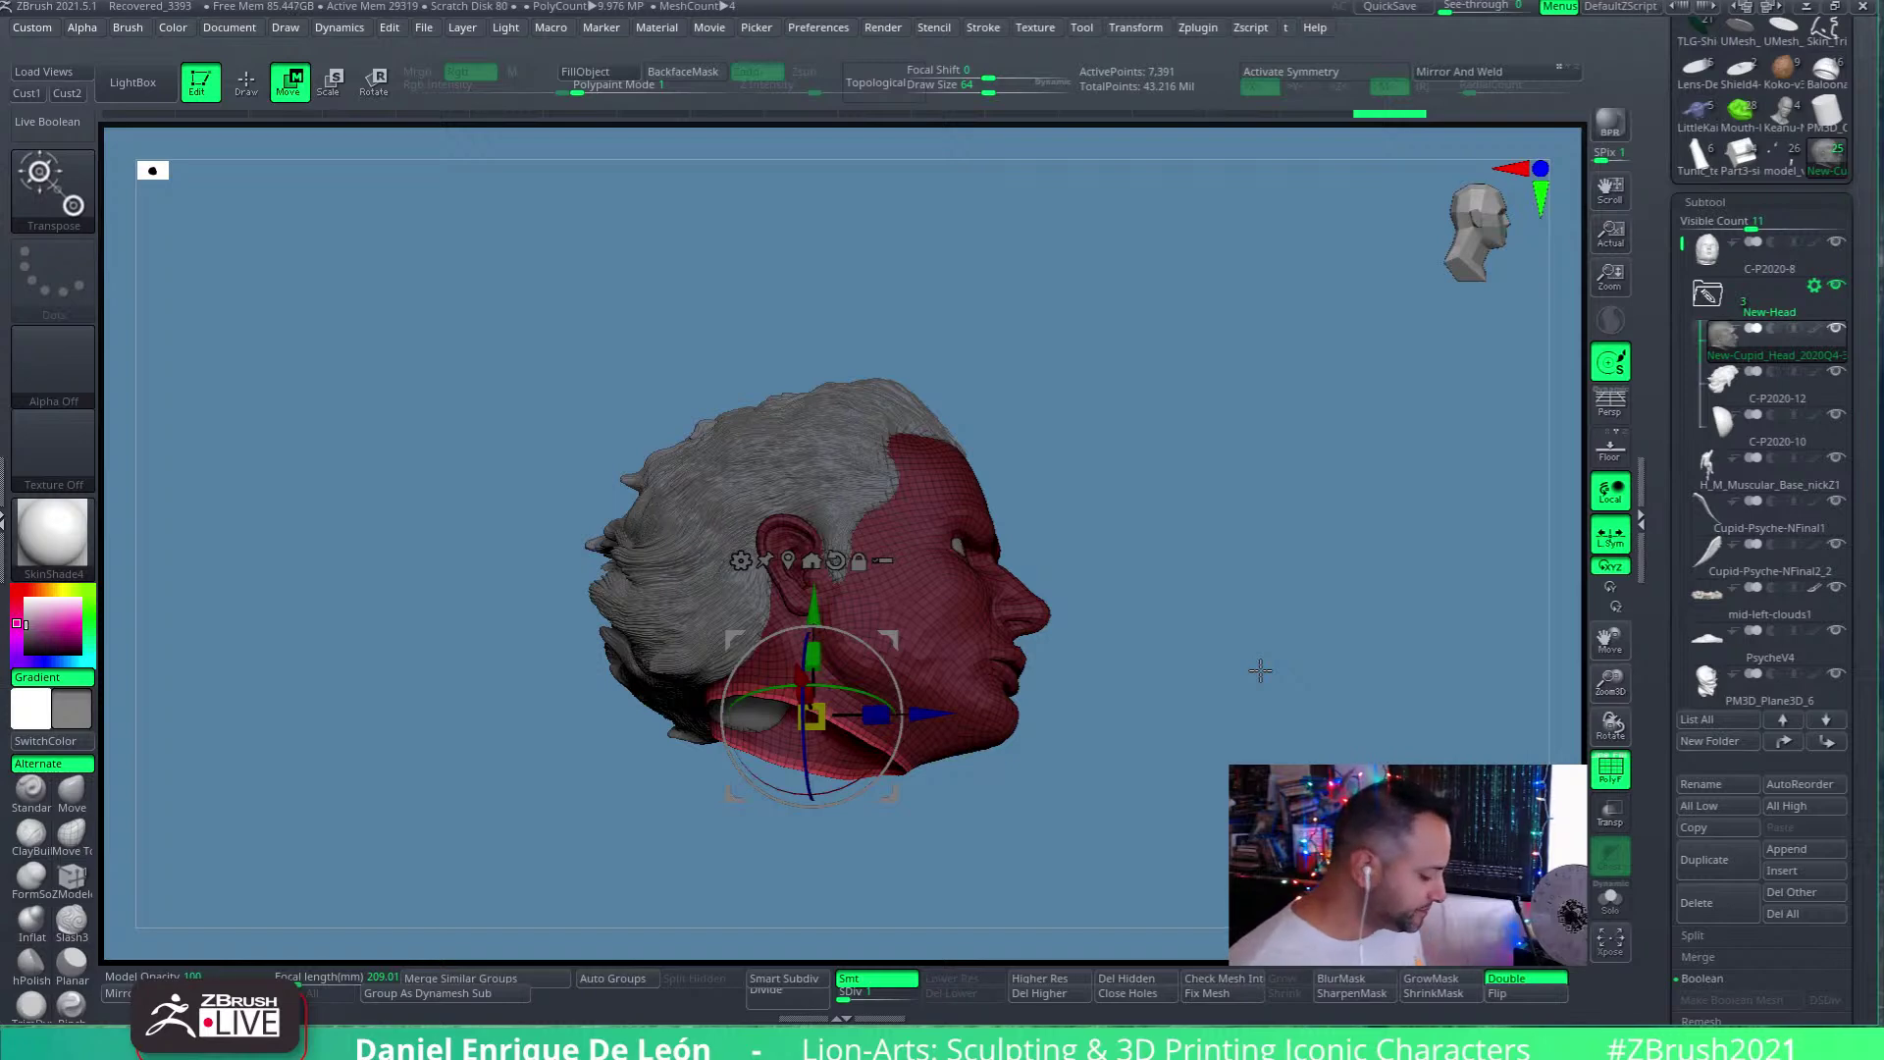
left_click_drag(1262, 546, 1135, 628)
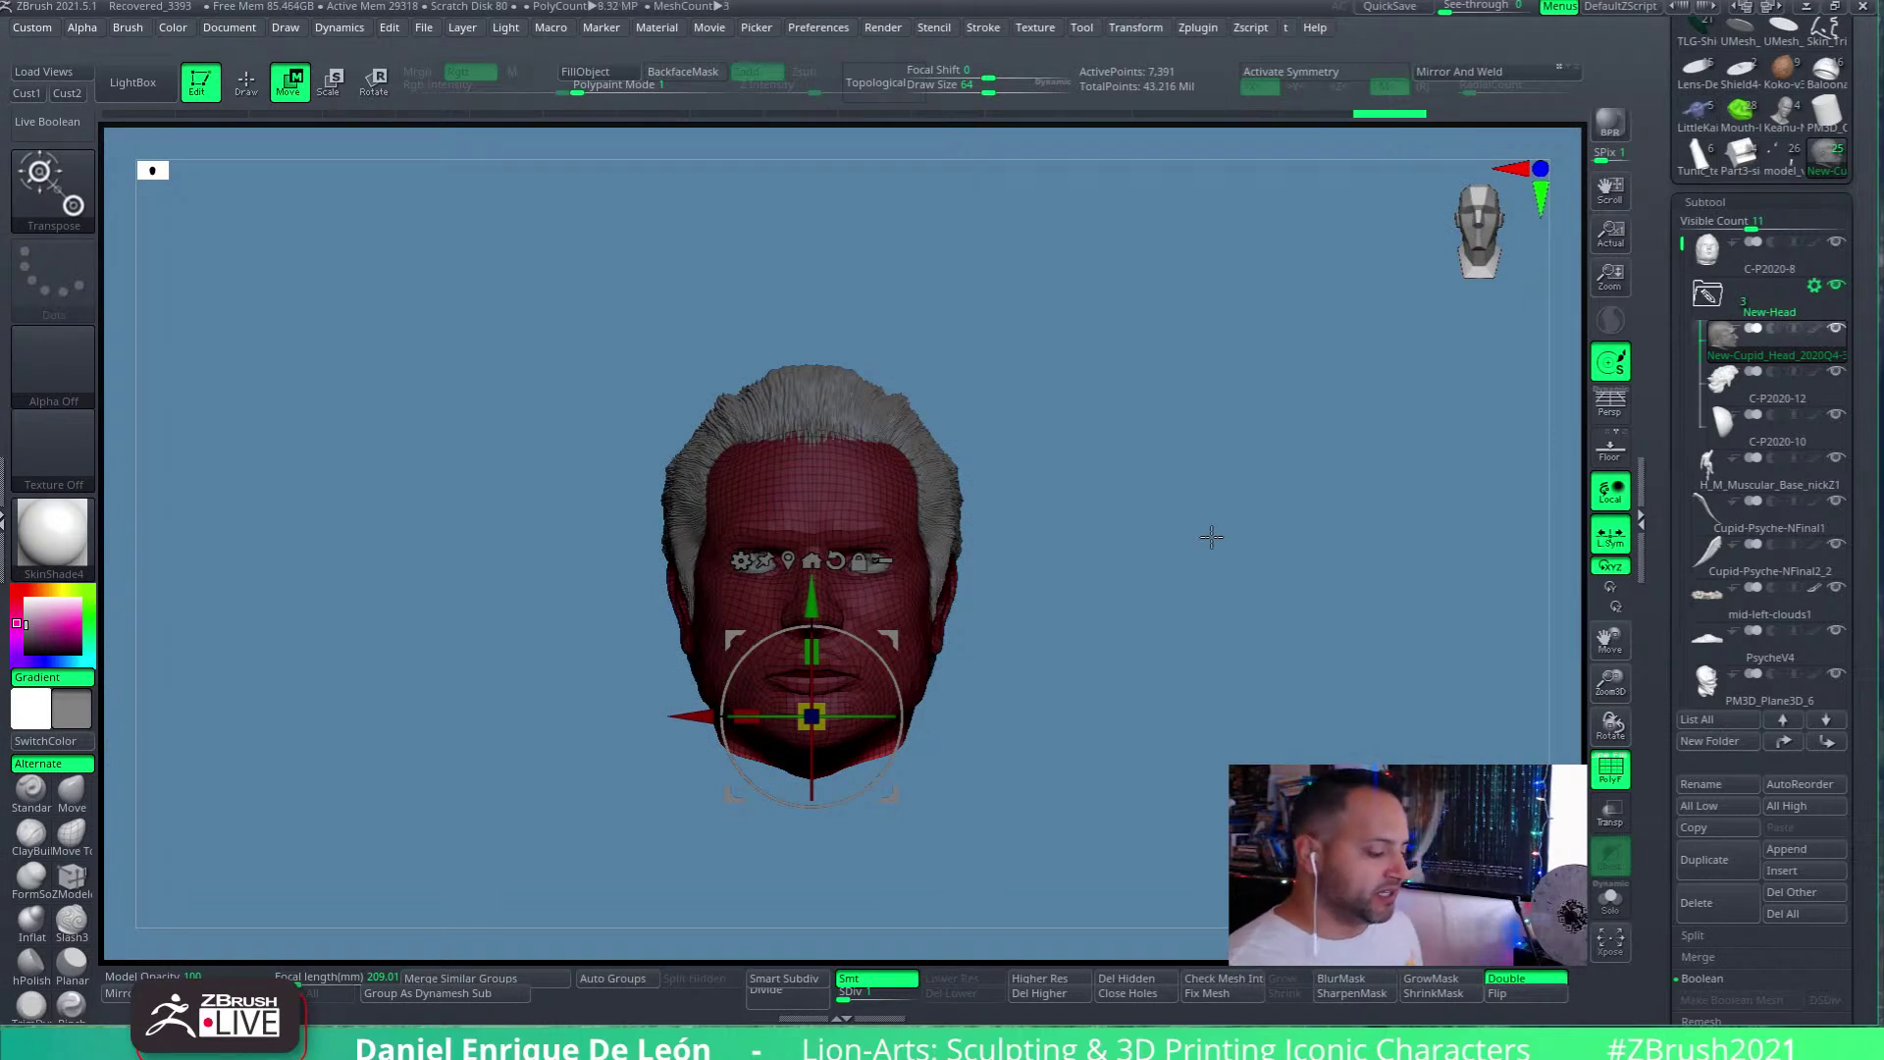
left_click_drag(1216, 559, 1225, 621)
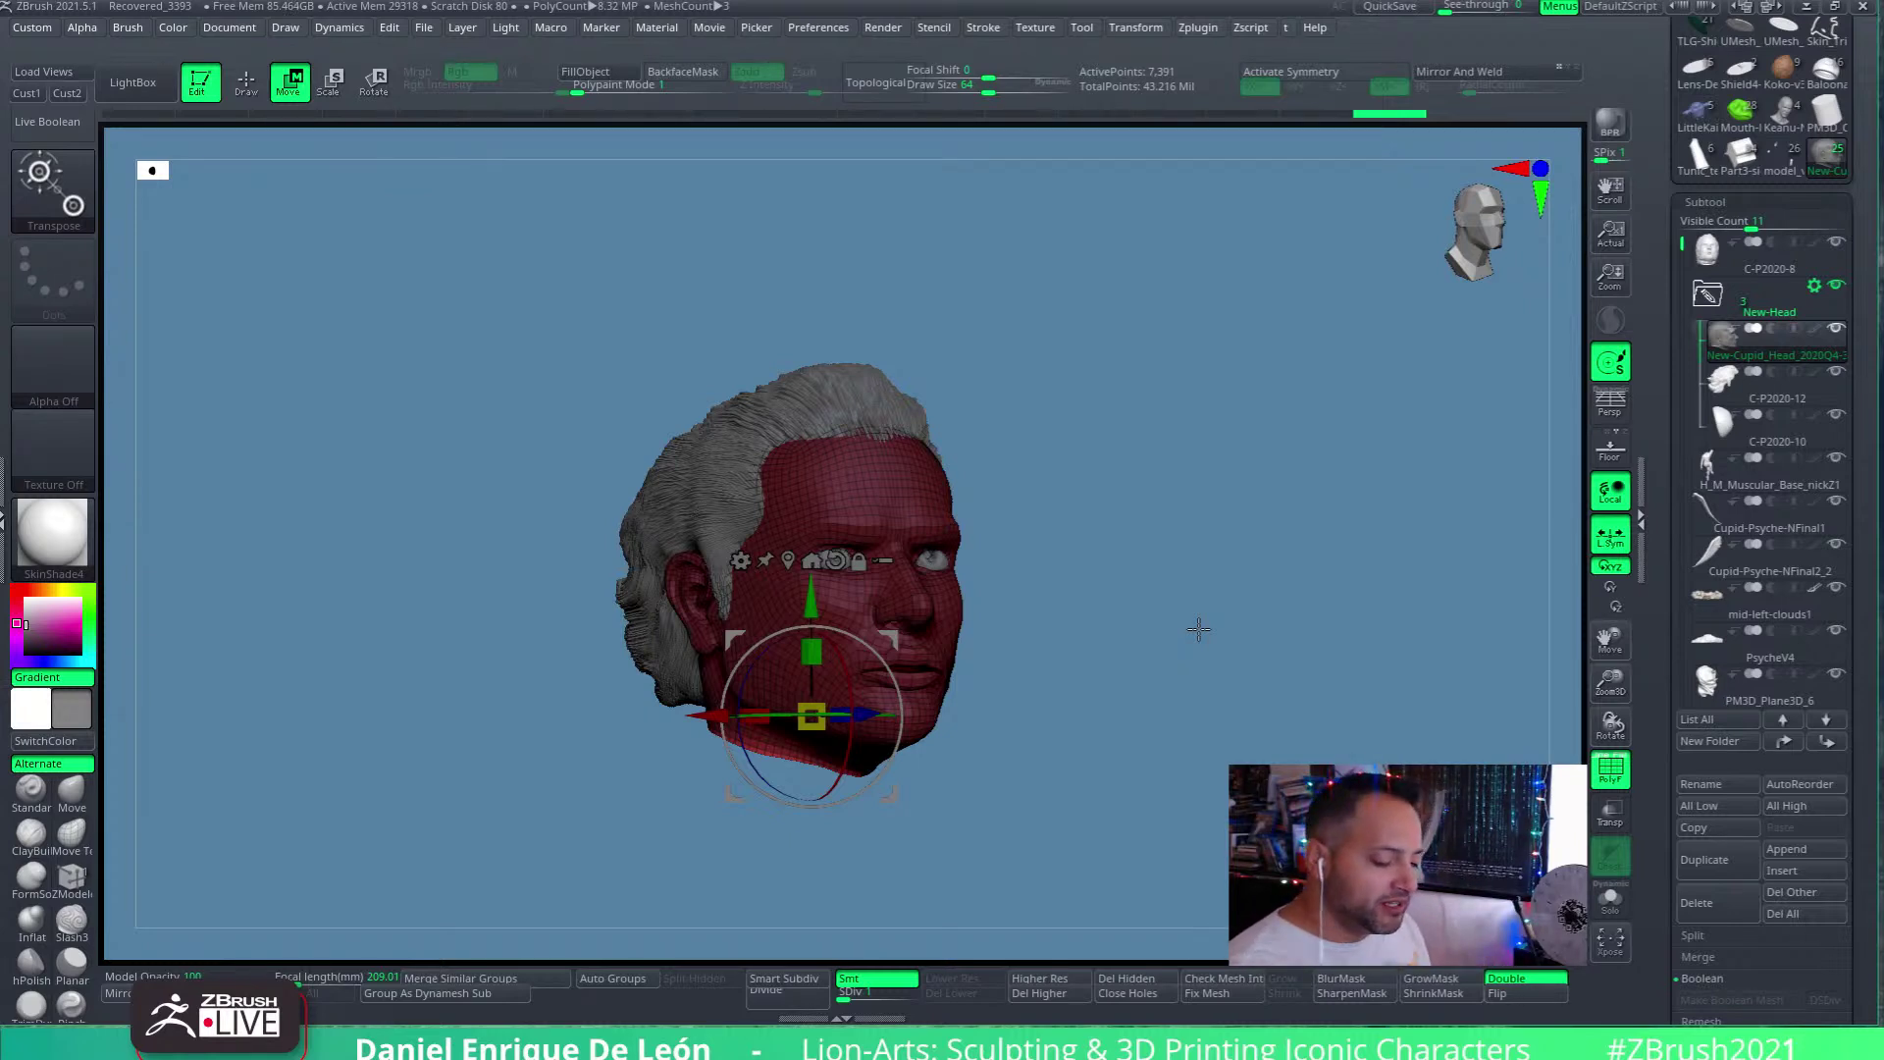
left_click_drag(1119, 538, 1190, 694)
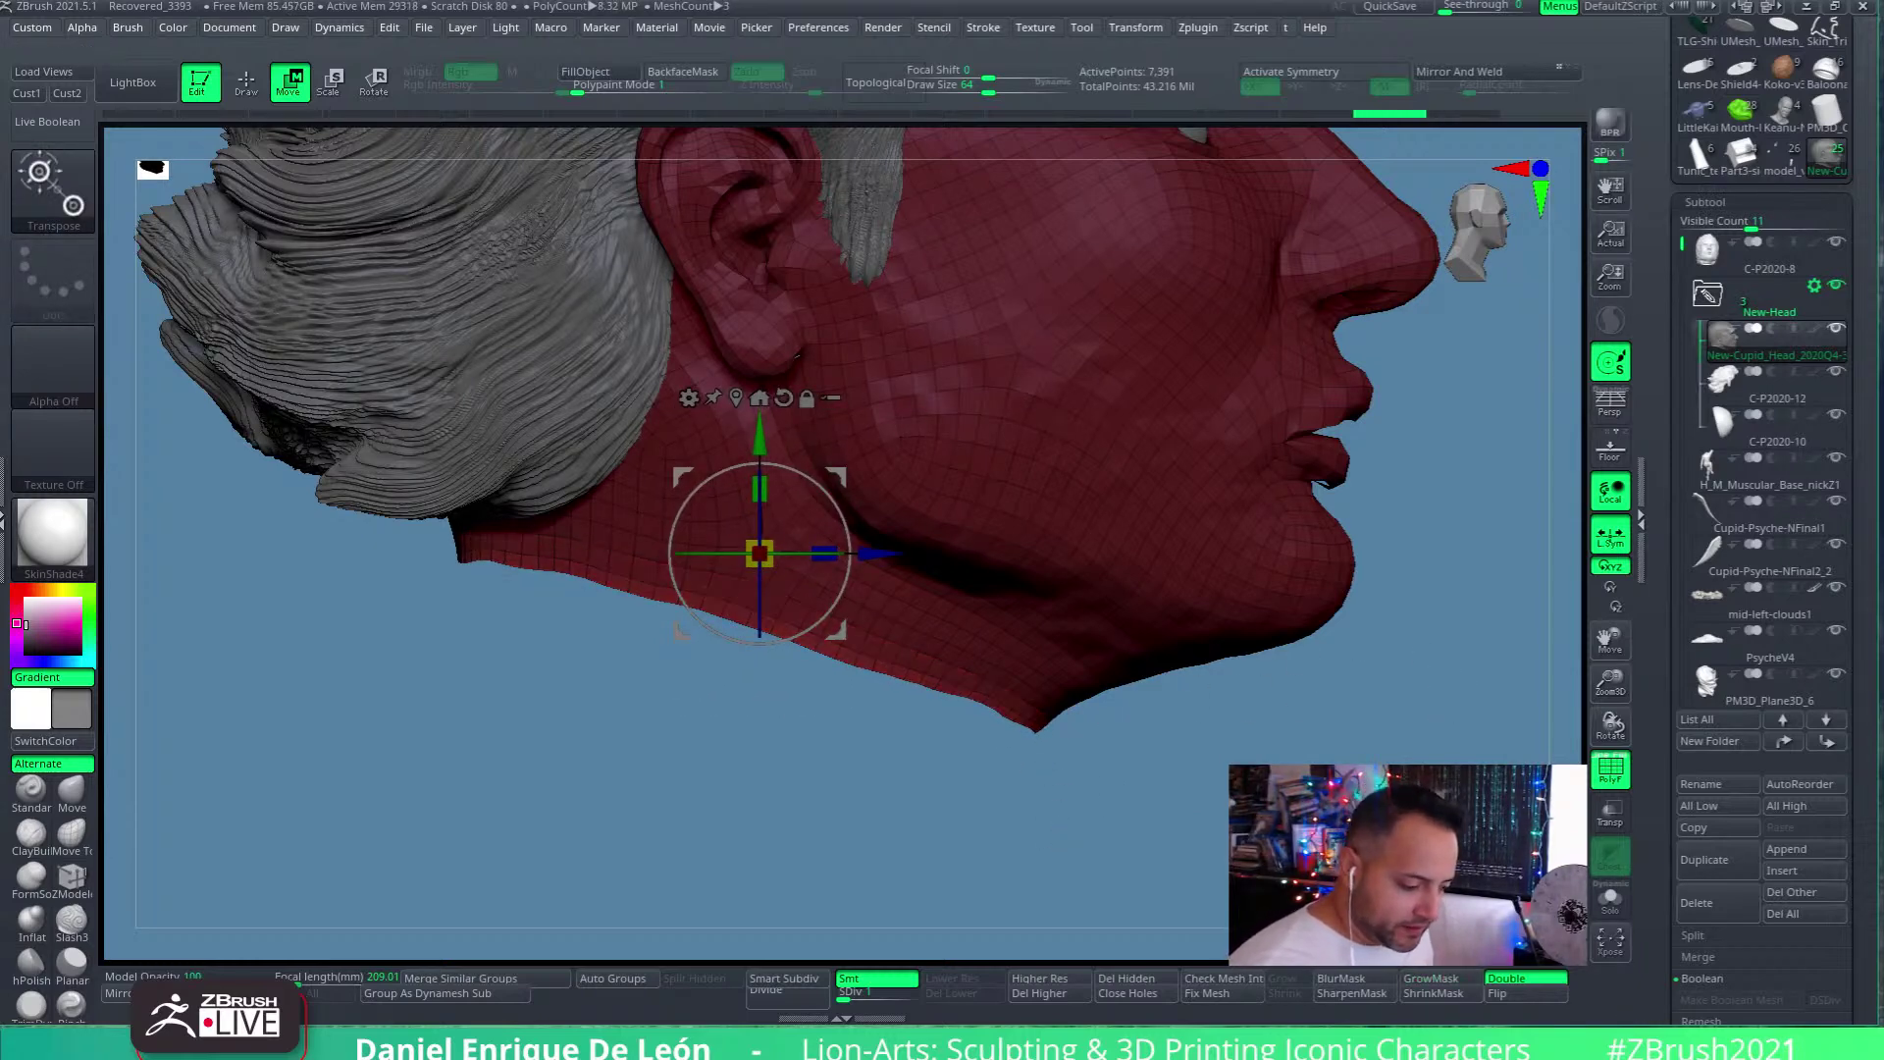
left_click_drag(834, 477, 807, 501)
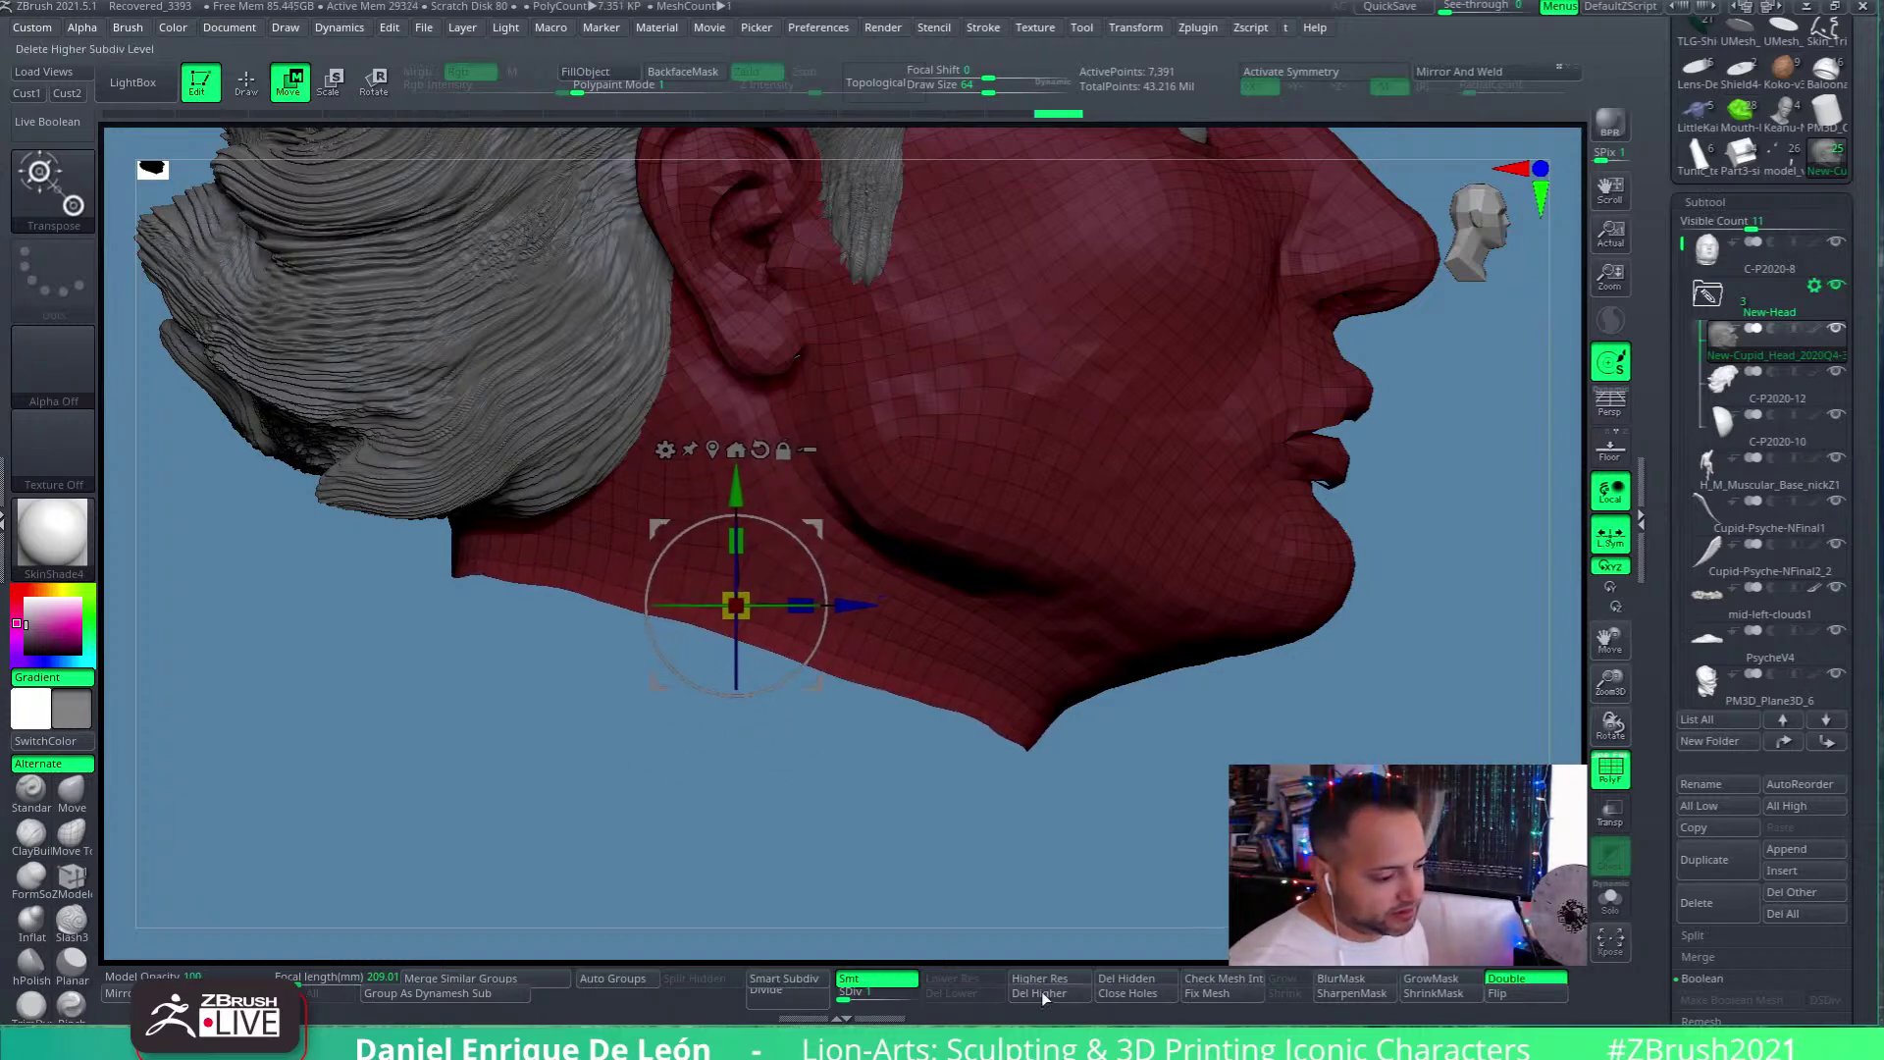
Unmask the outermost polygon row along the neck opening and pull it further down to lengthen the neck
left_click_drag(954, 782, 1168, 733, "alt")
left_click_drag(1036, 802, 1248, 797, "alt")
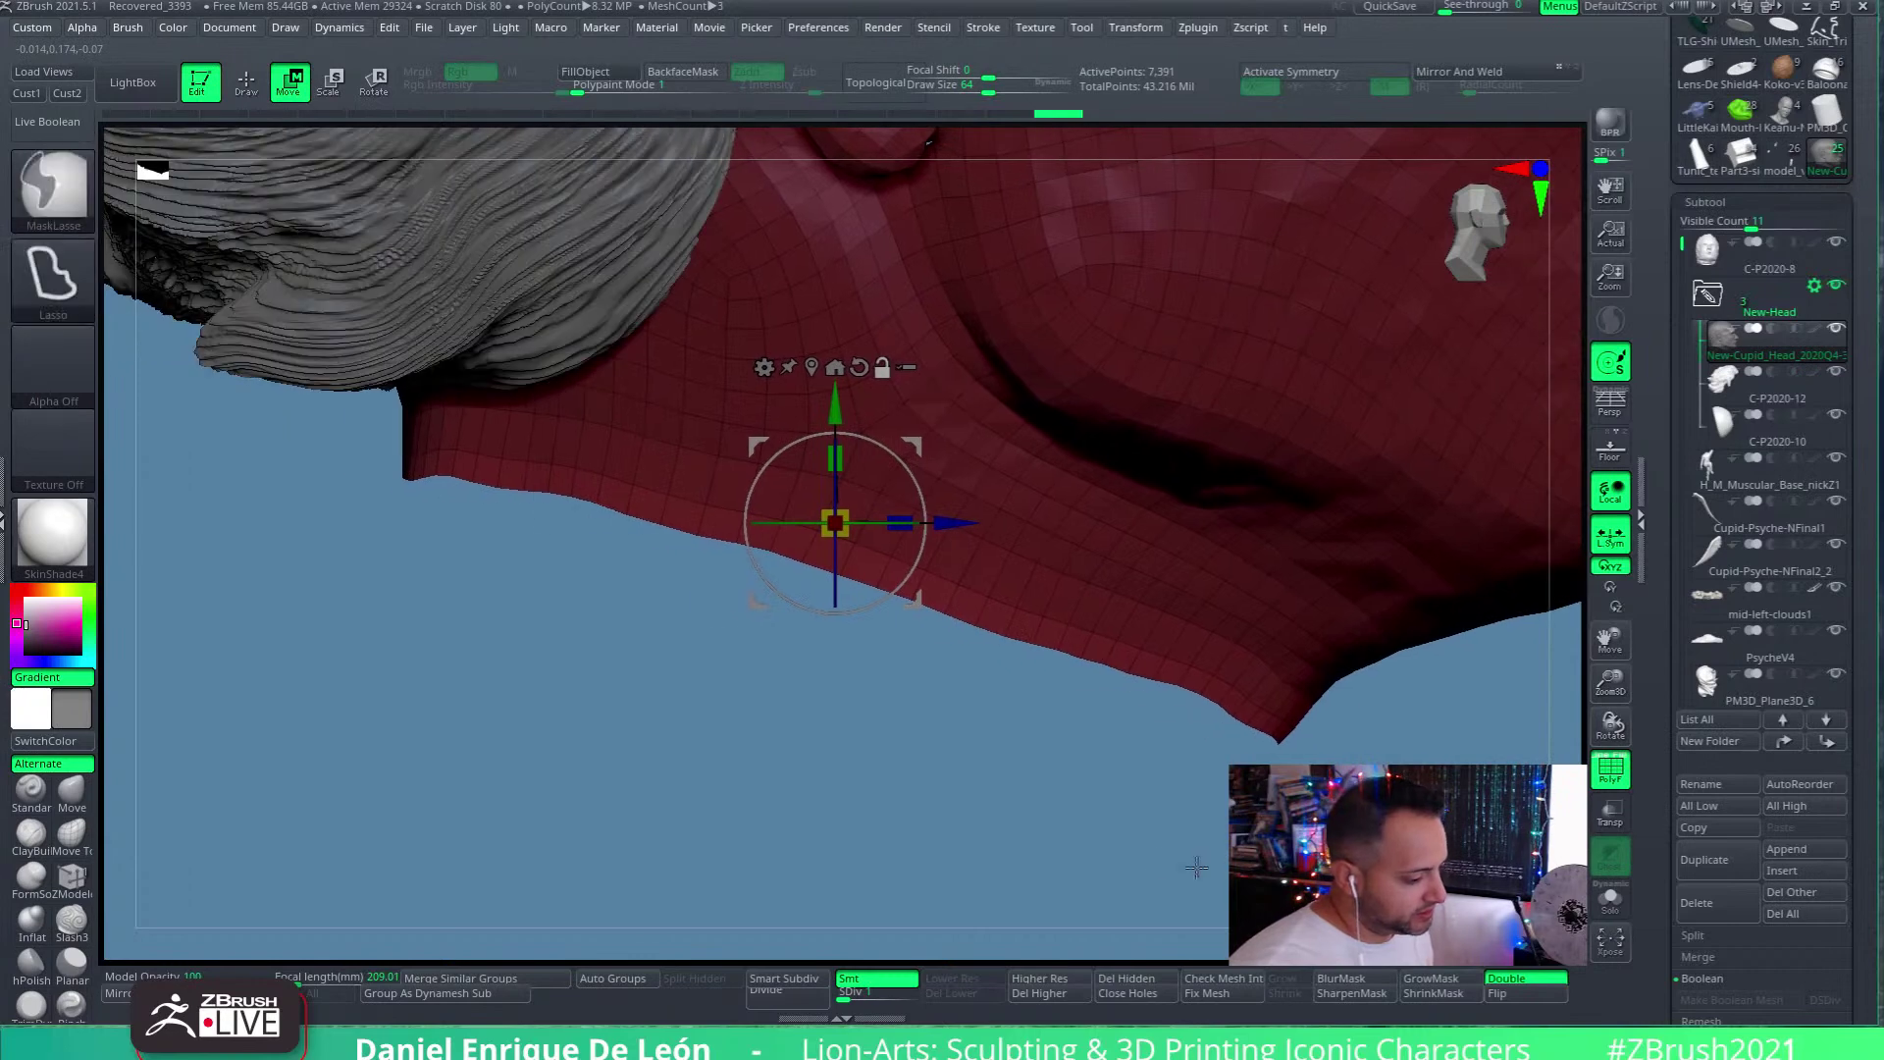
mouse_move(942, 825)
left_mouse_down("ctrl+alt")
mouse_move(1310, 854)
mouse_move(1278, 741)
mouse_move(1217, 692)
mouse_move(451, 465)
mouse_move(211, 787)
left_mouse_up("ctrl+alt")
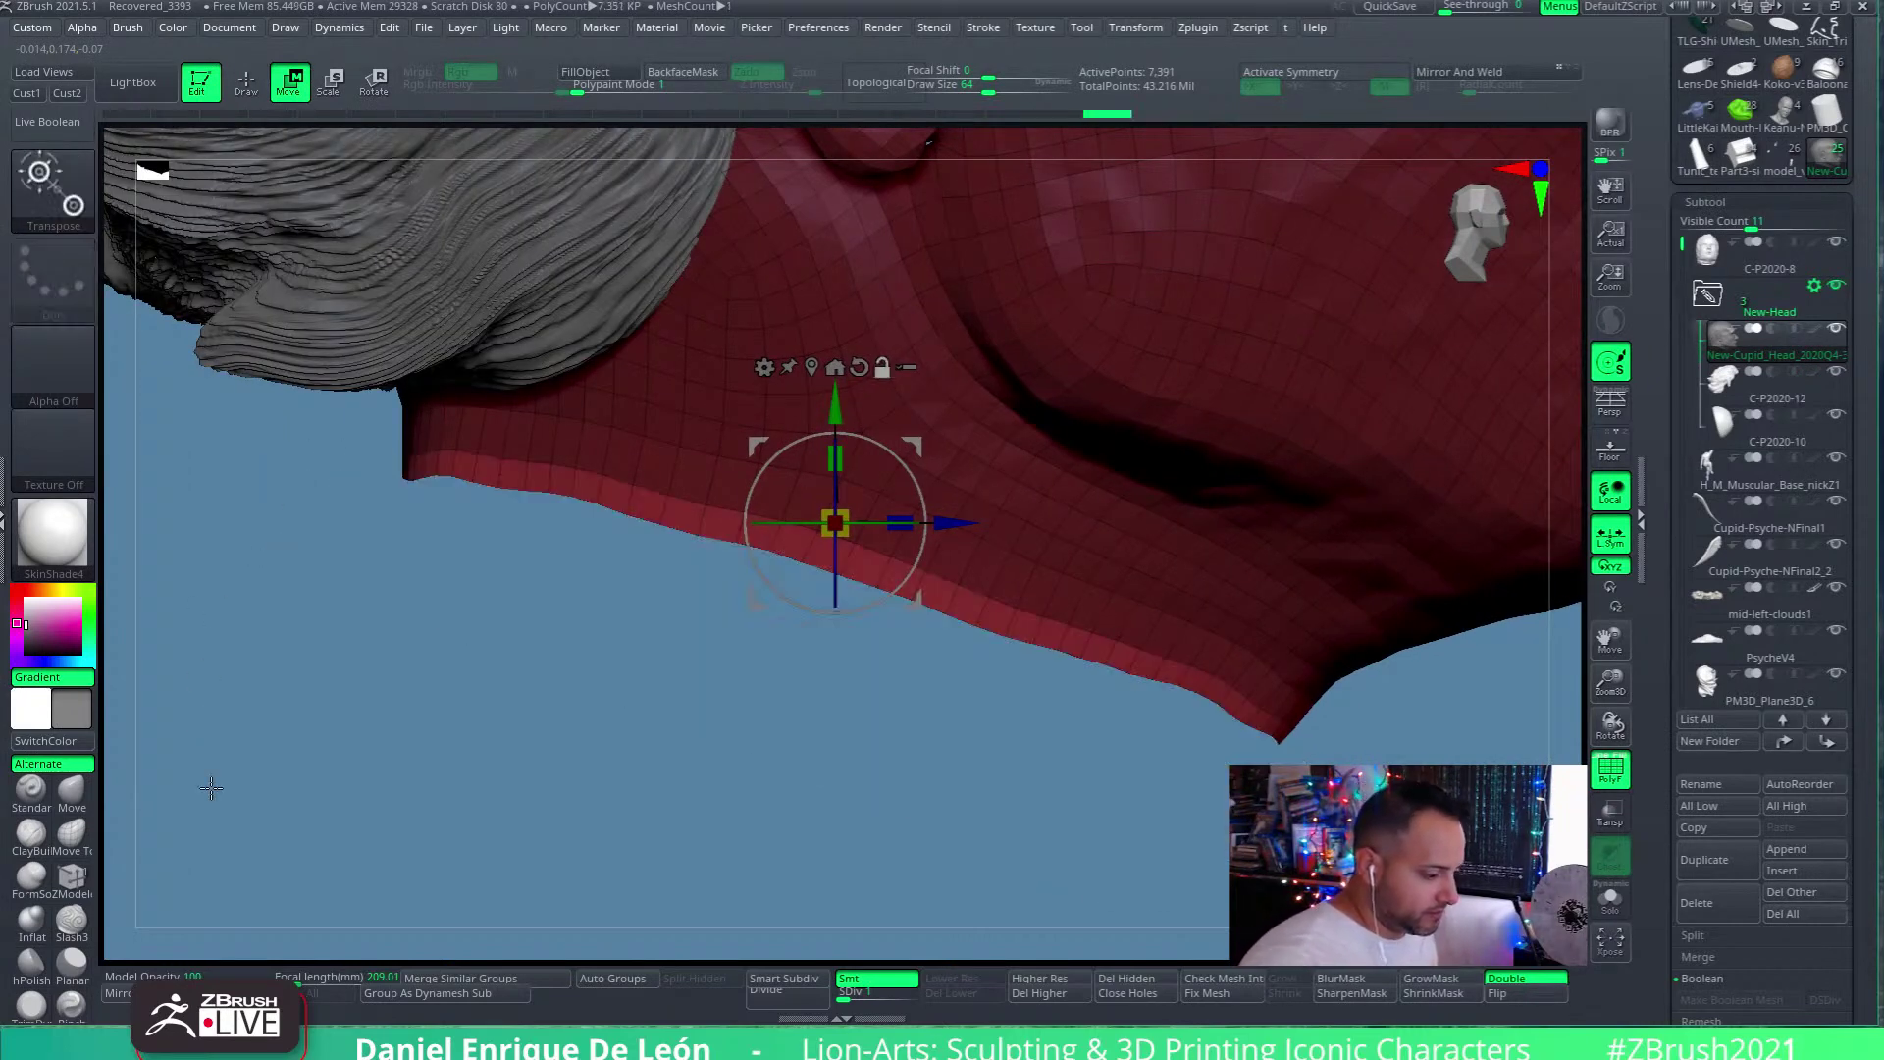
left_click_drag(841, 673, 832, 691)
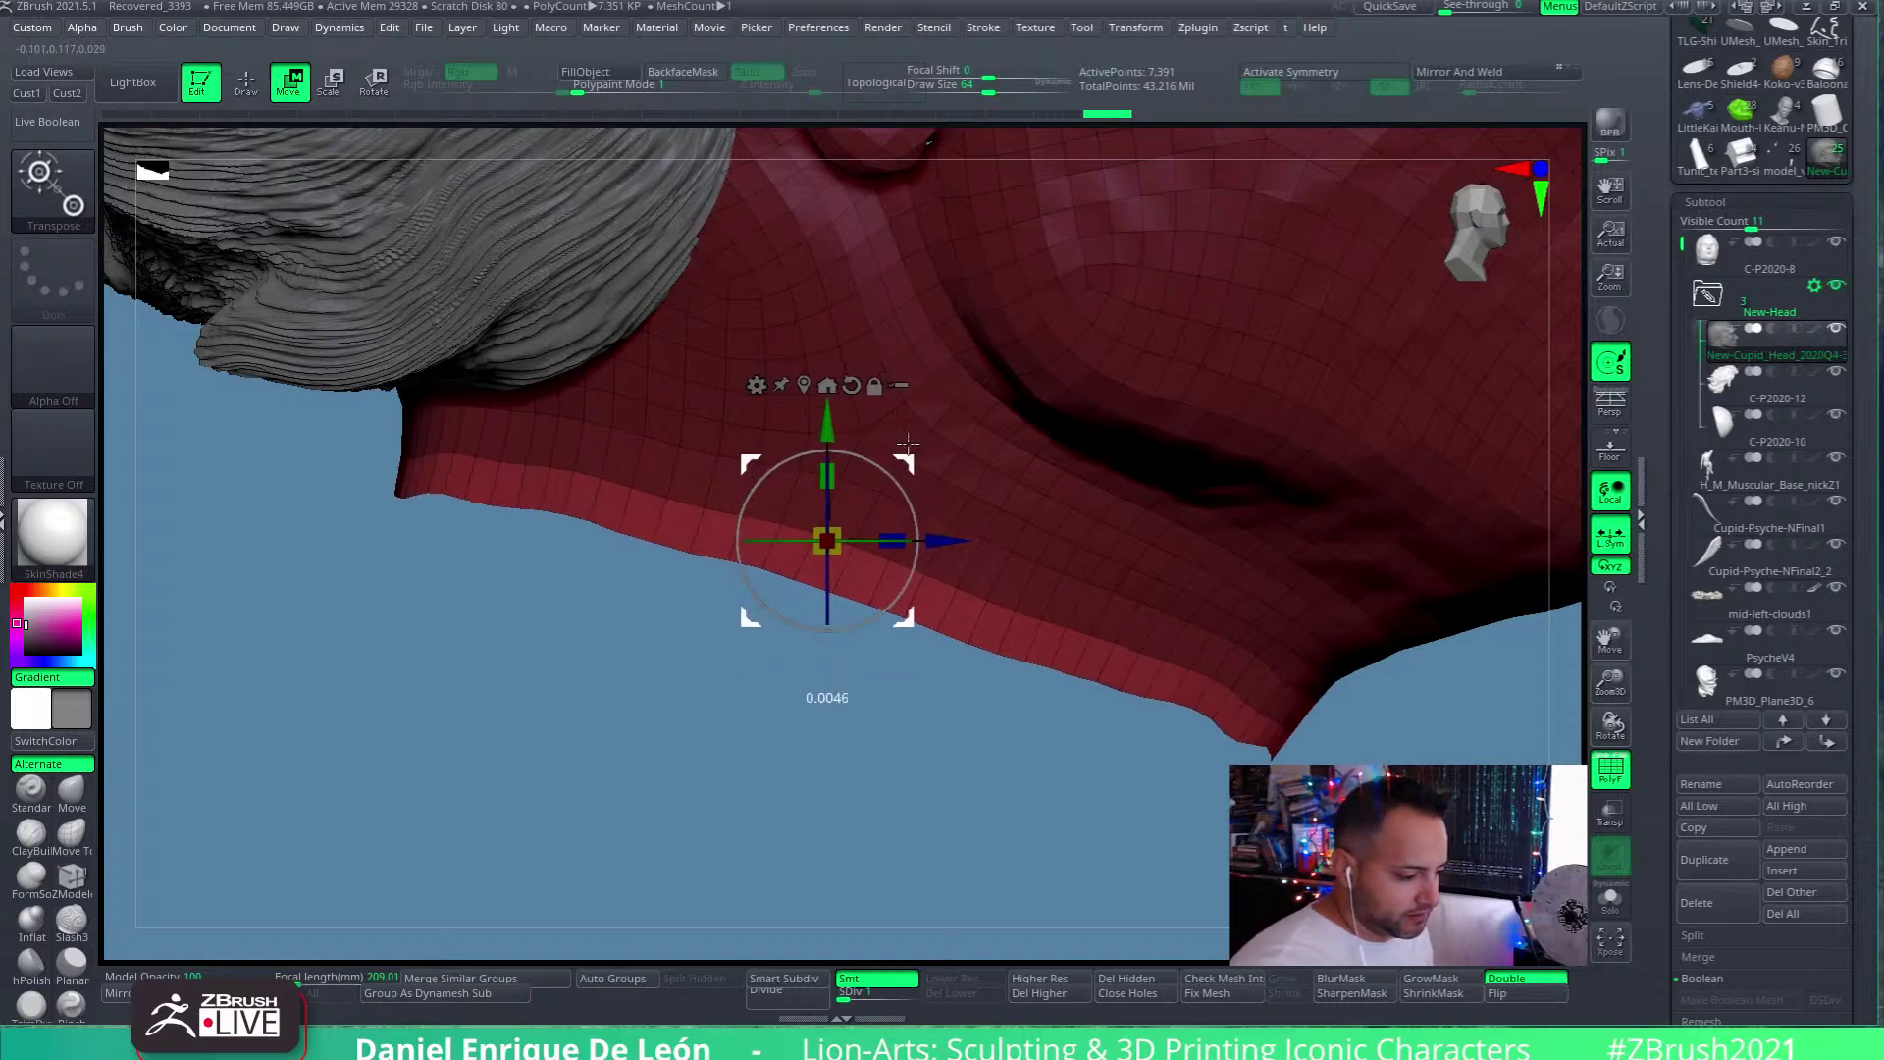
left_click_drag(1238, 755, 1171, 782, "alt")
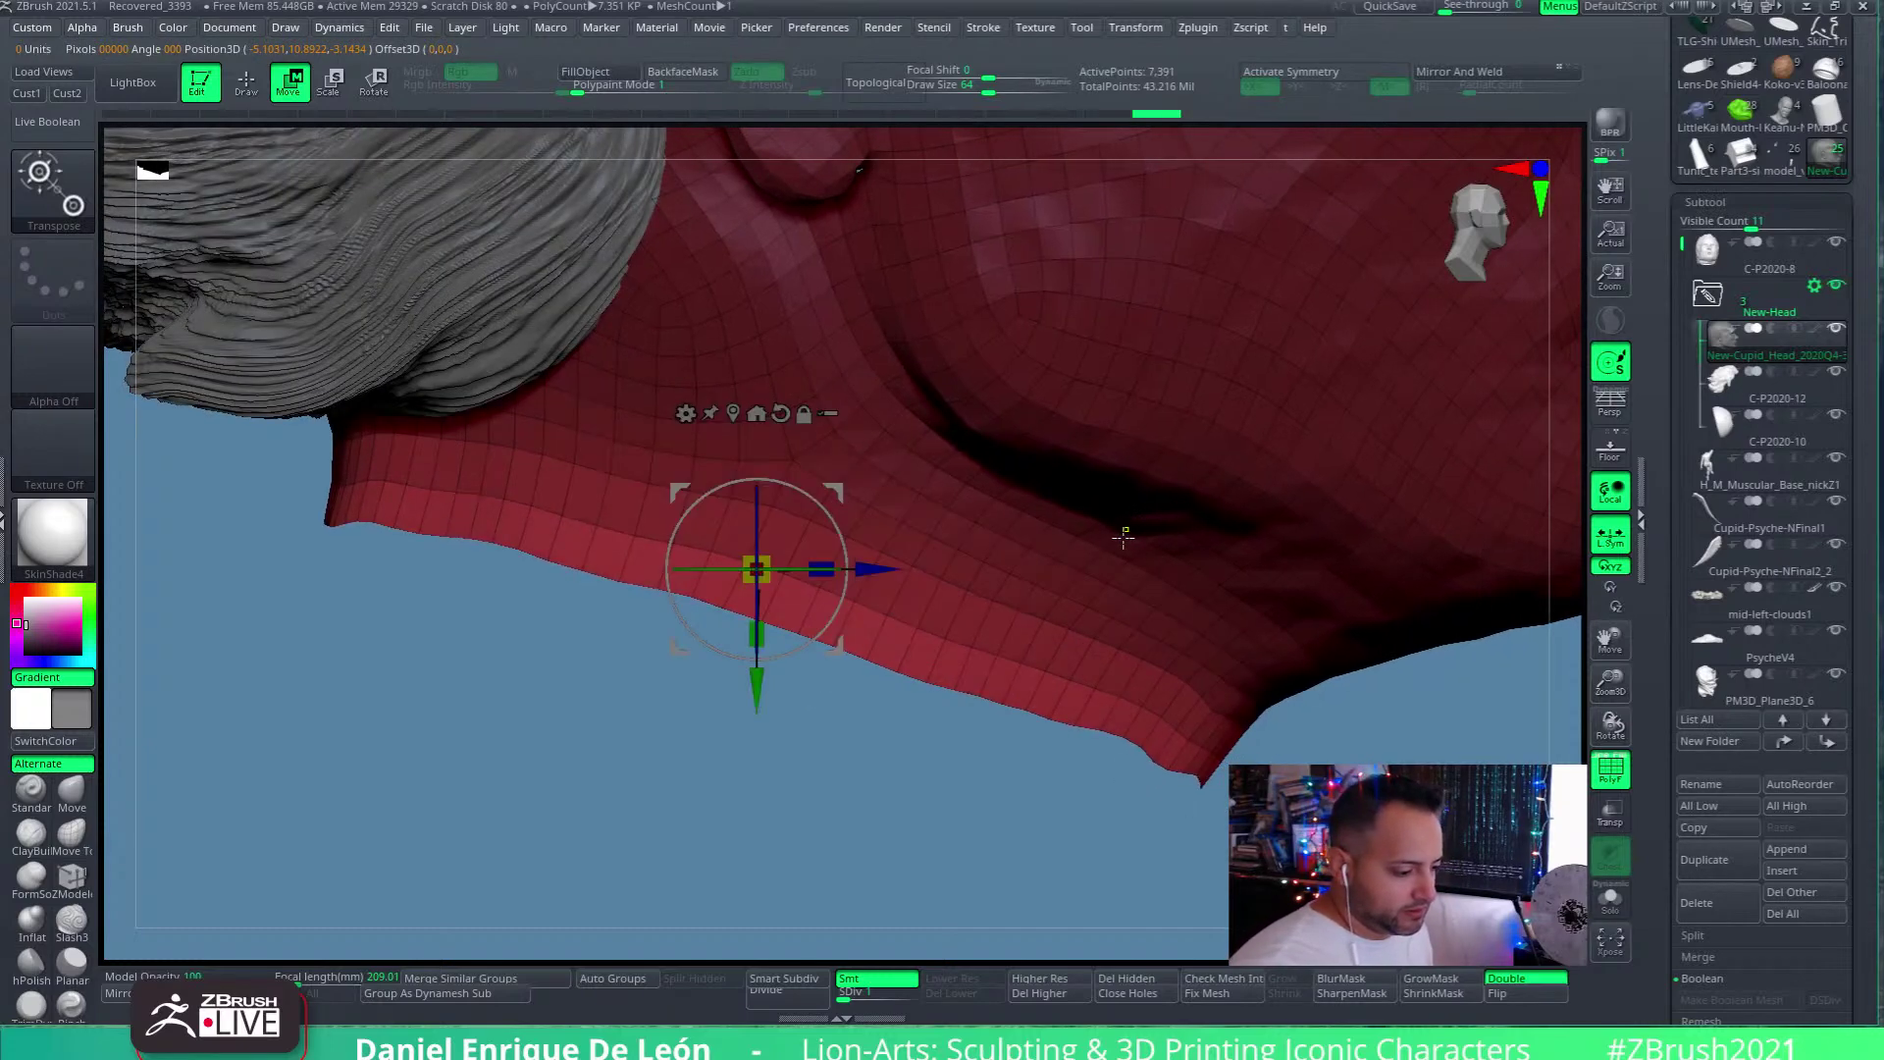
left_click_drag(809, 482, 800, 501)
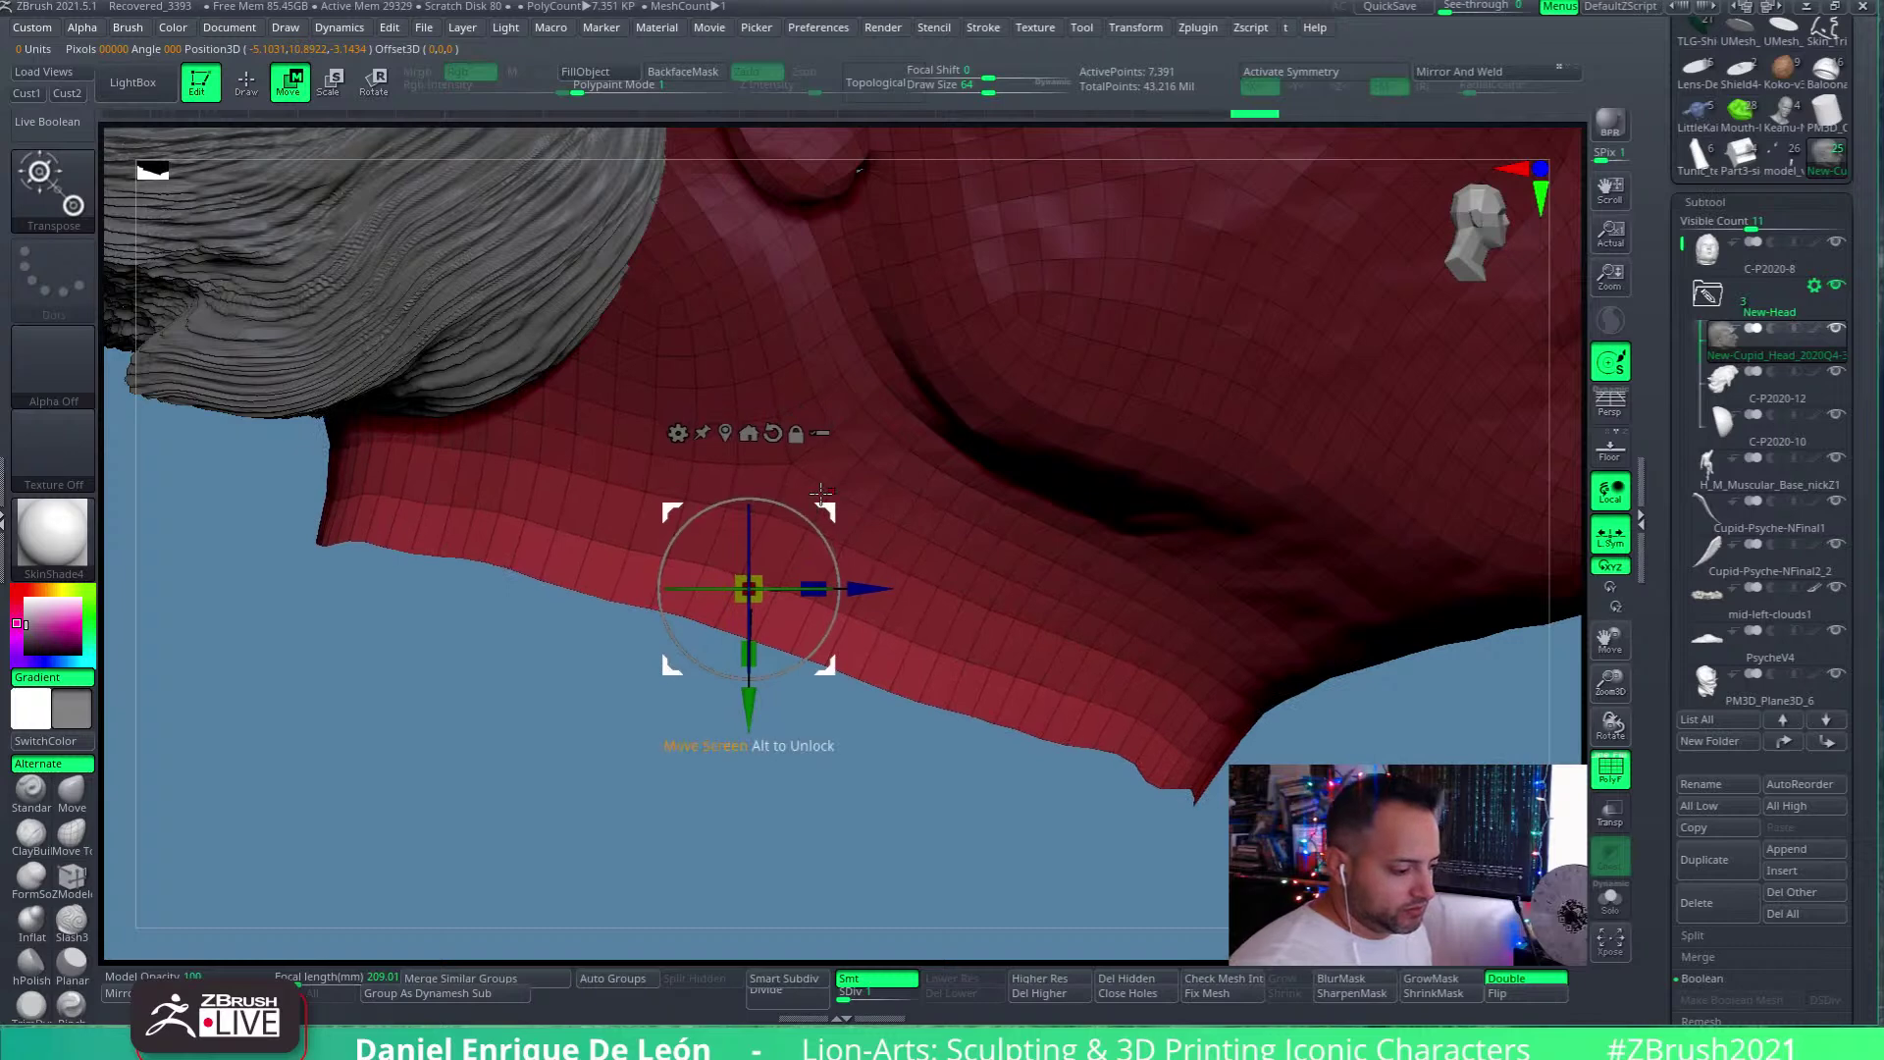
Clear the mask and flatten the neck's lower edge along a straight diagonal line with the ClipCurve brush
left_click(255, 89)
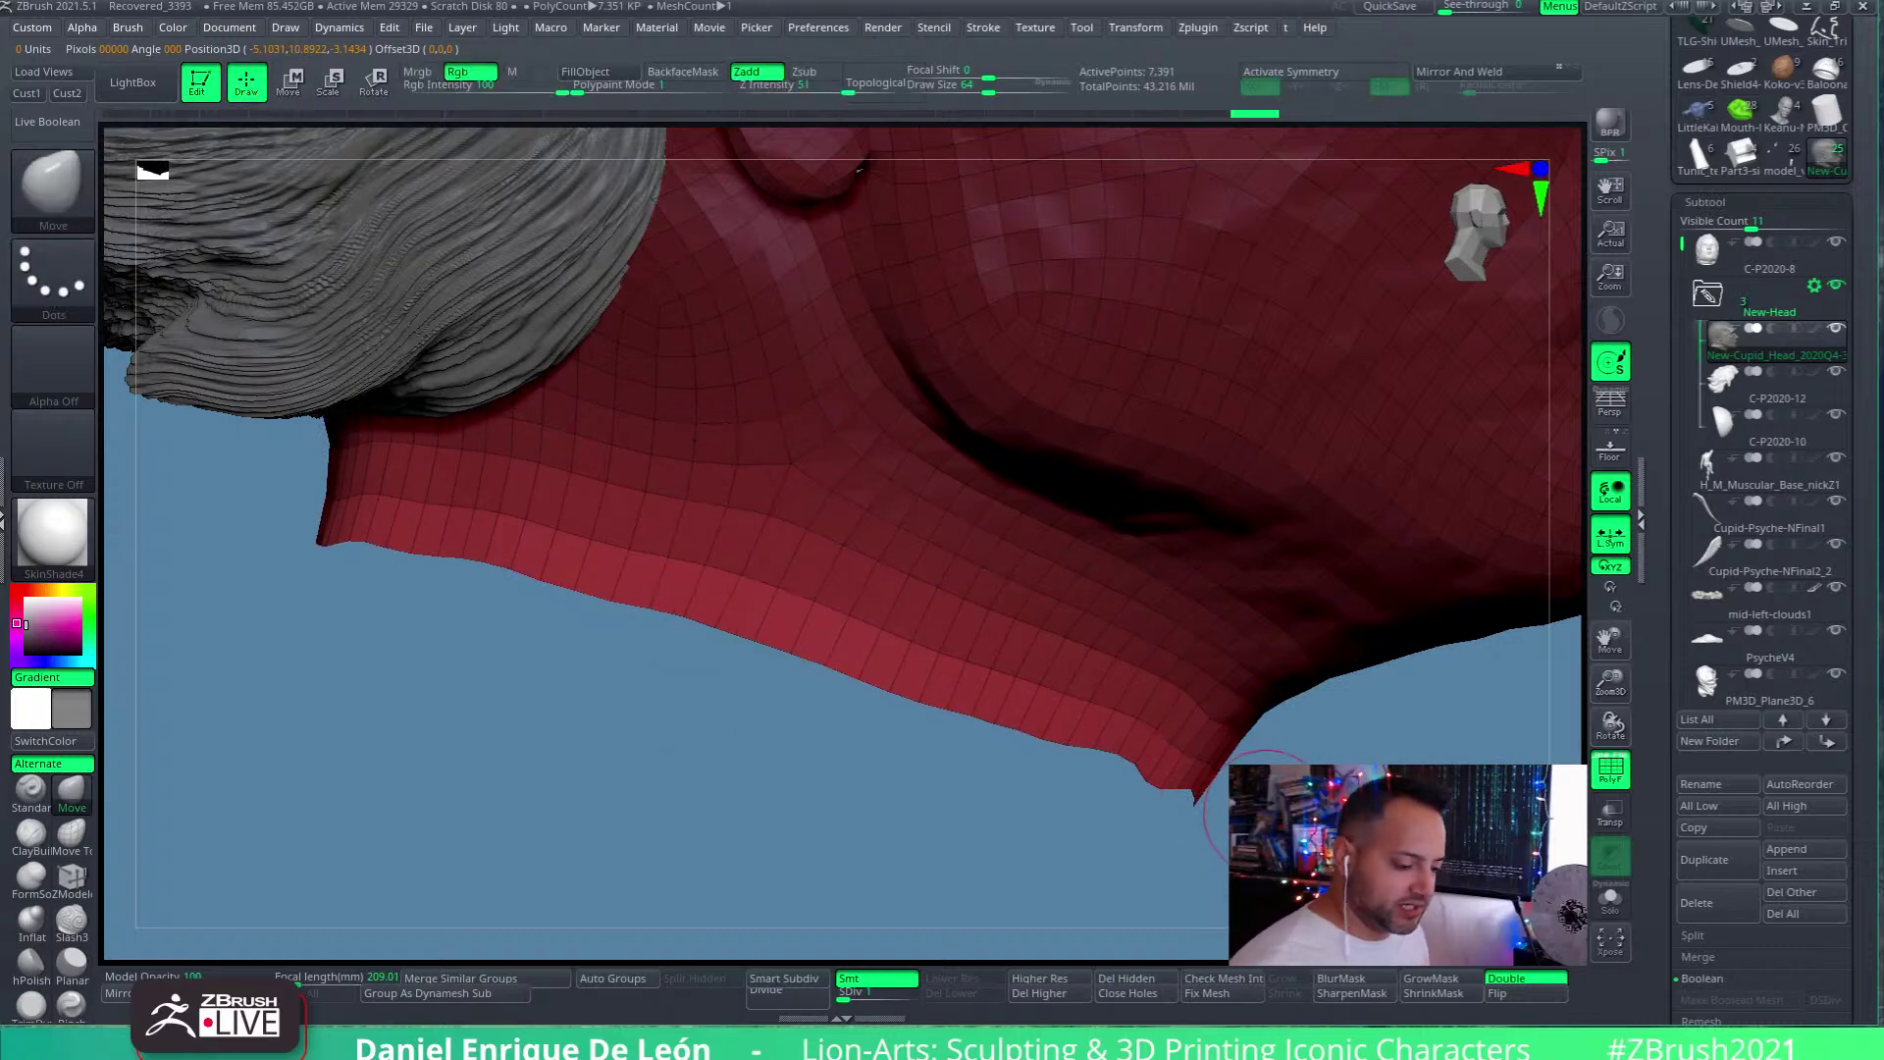
left_click_drag(1408, 754, 1379, 785, "ctrl")
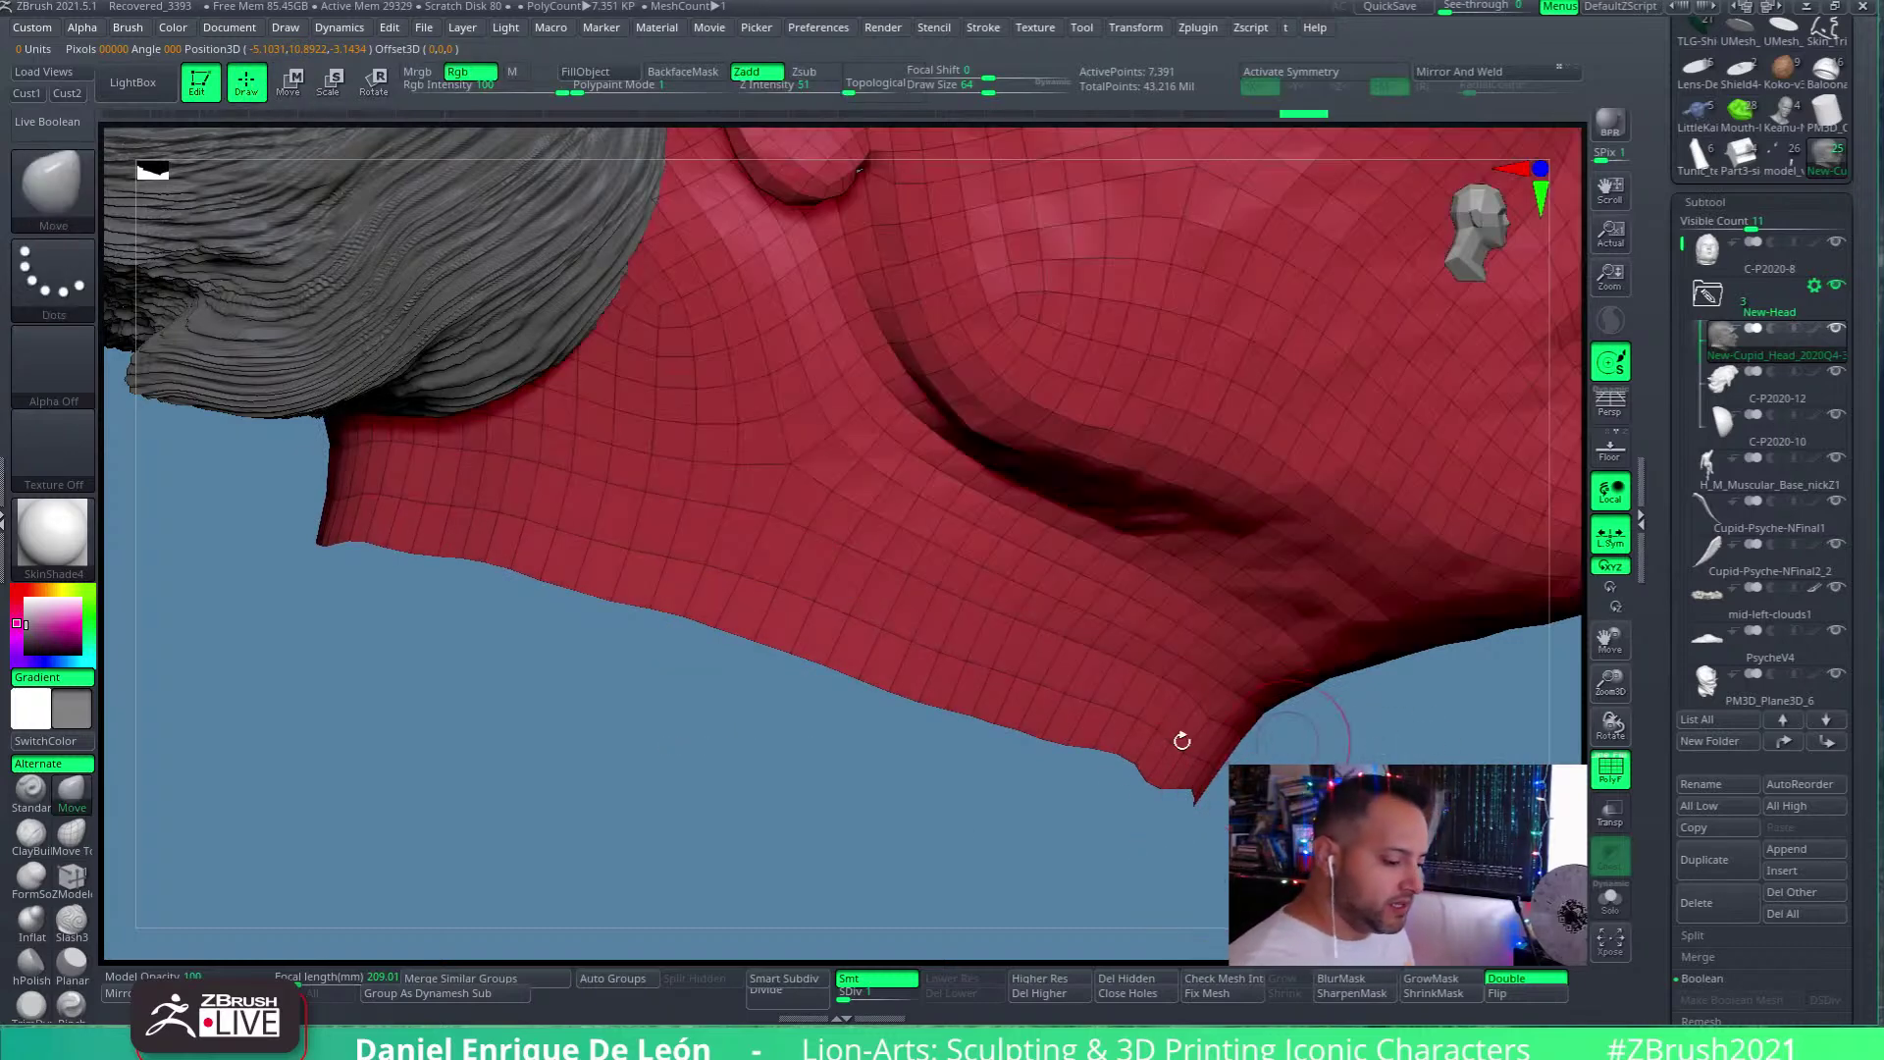
left_click(67, 192, "ctrl+shift")
left_click(337, 306)
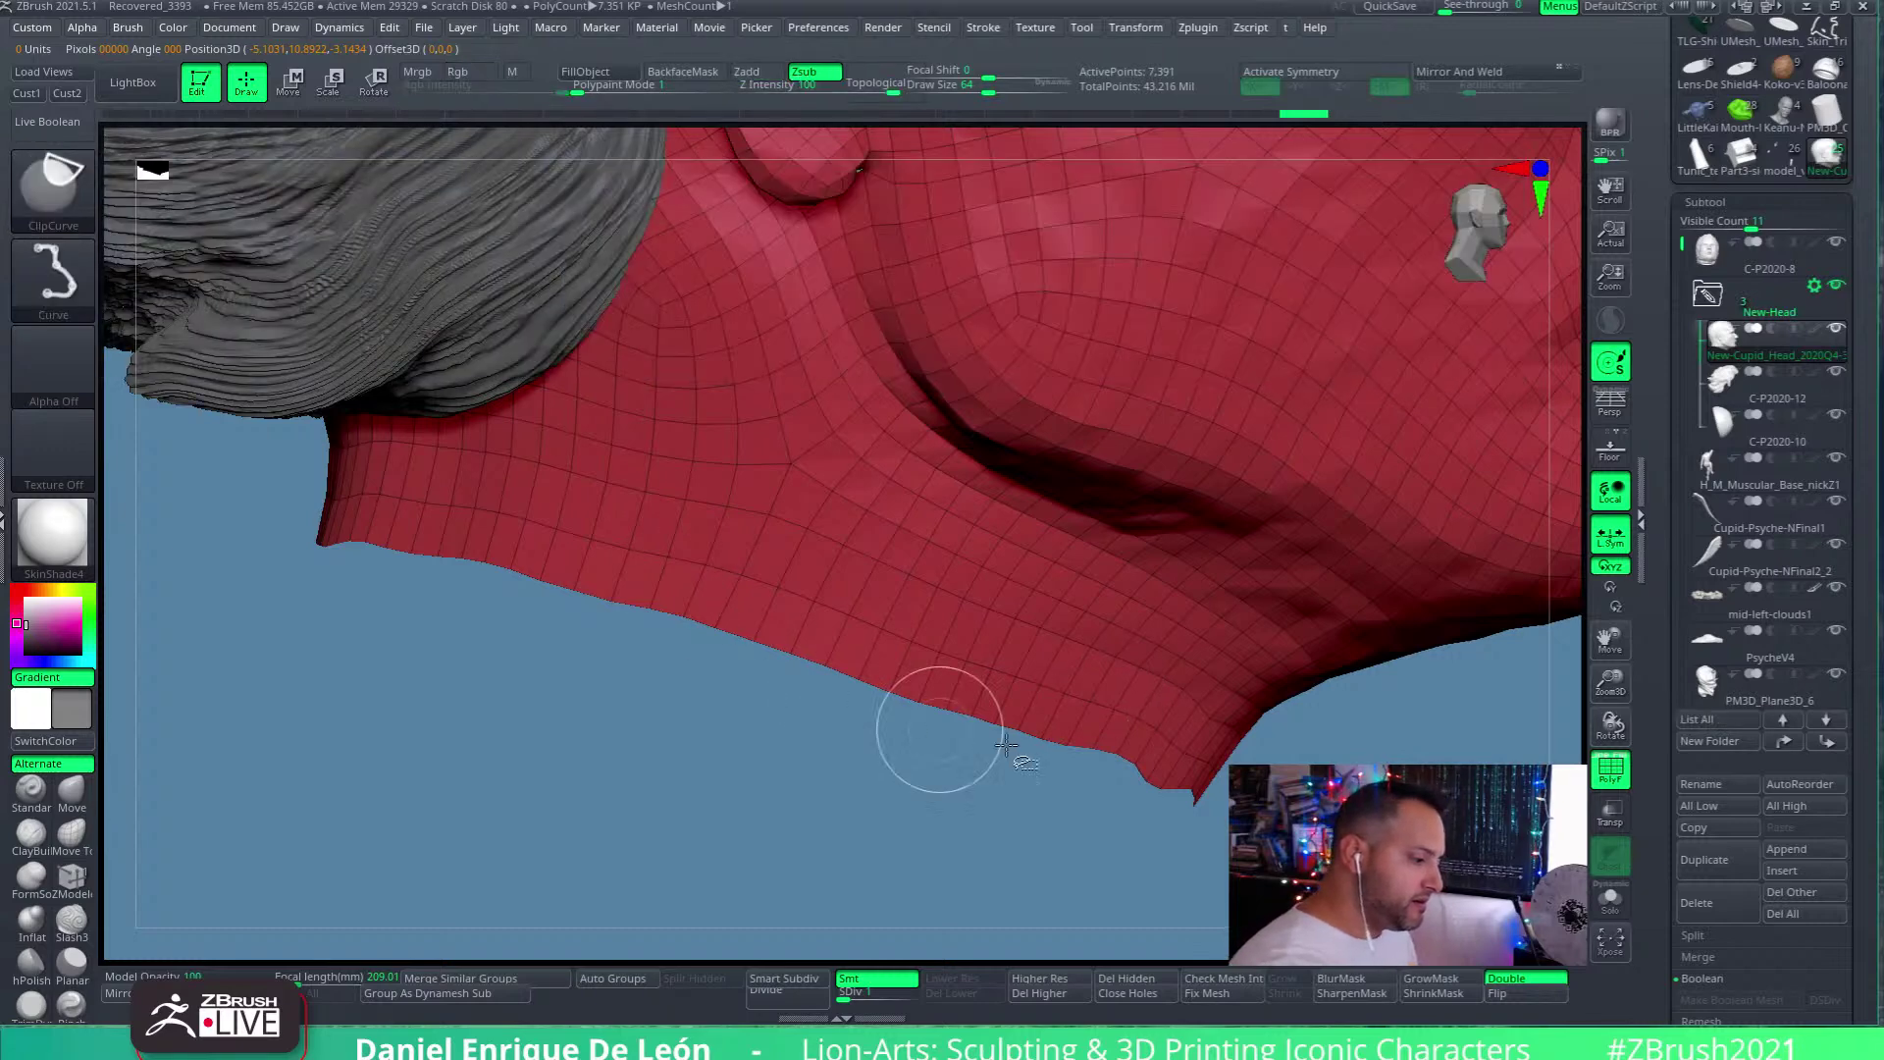
mouse_move(1226, 806)
left_mouse_down("ctrl+shift")
mouse_move(301, 520)
mouse_move(275, 496)
left_mouse_up("ctrl+shift")
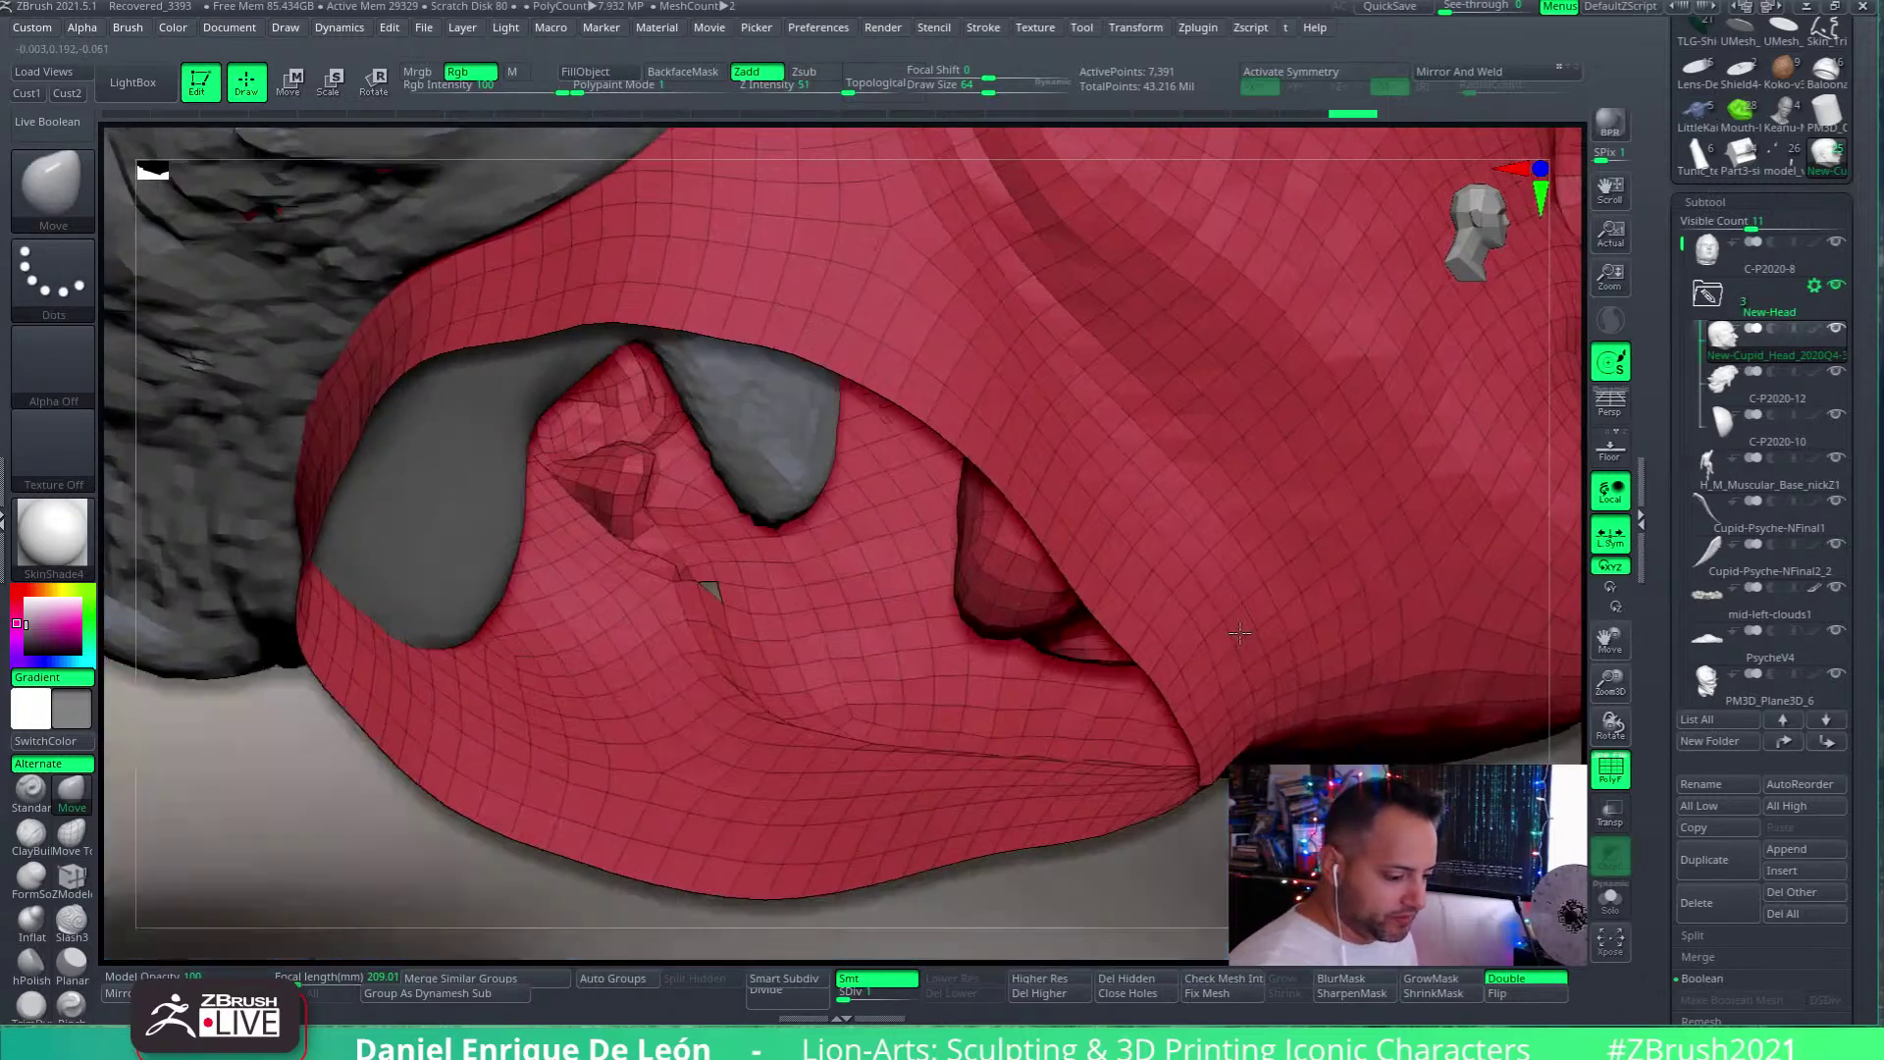
Isolate the head mesh with X symmetry active and smooth the neck border below the chin
right_click_drag(1240, 633, 1161, 757)
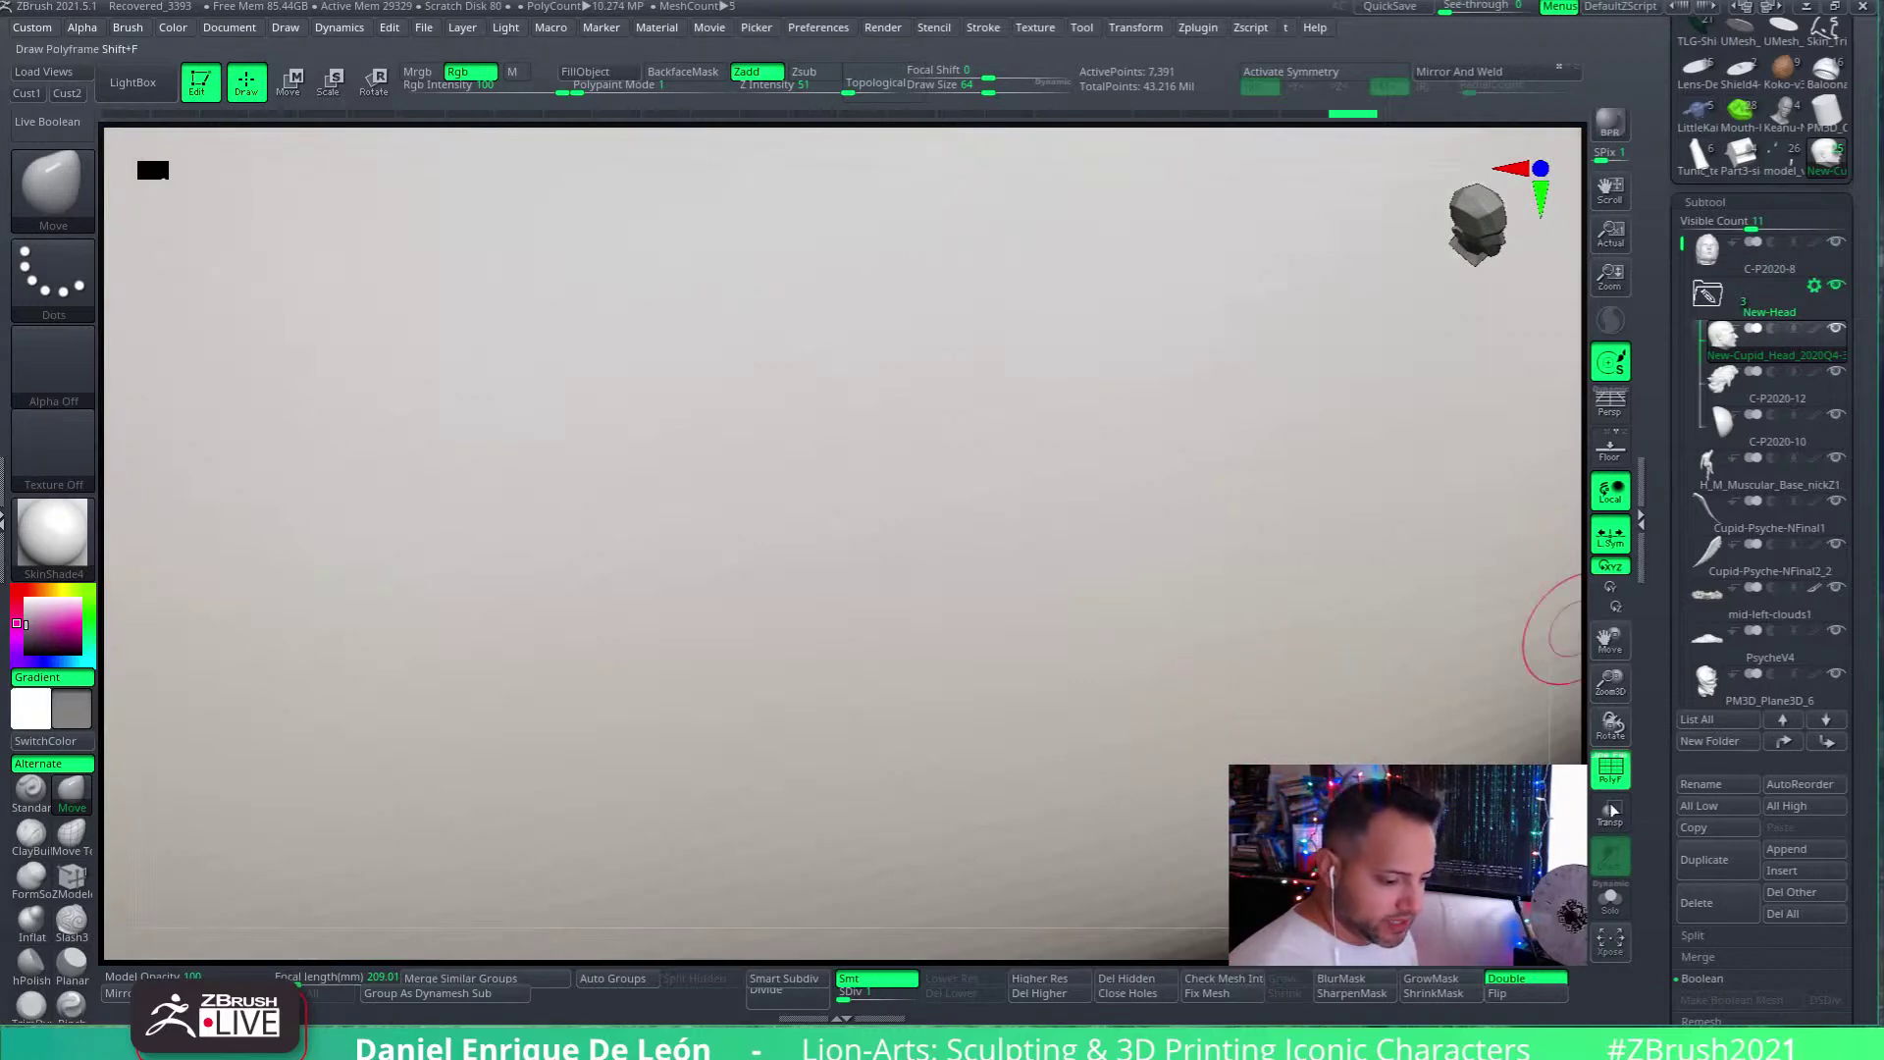
left_click(1610, 897)
mouse_move(1068, 780)
right_mouse_down("alt")
mouse_move(1126, 682)
mouse_move(1052, 579)
mouse_move(1093, 513)
mouse_move(962, 726)
mouse_move(1054, 587)
mouse_move(1060, 652)
mouse_move(1113, 687)
right_mouse_up("alt")
key("x")
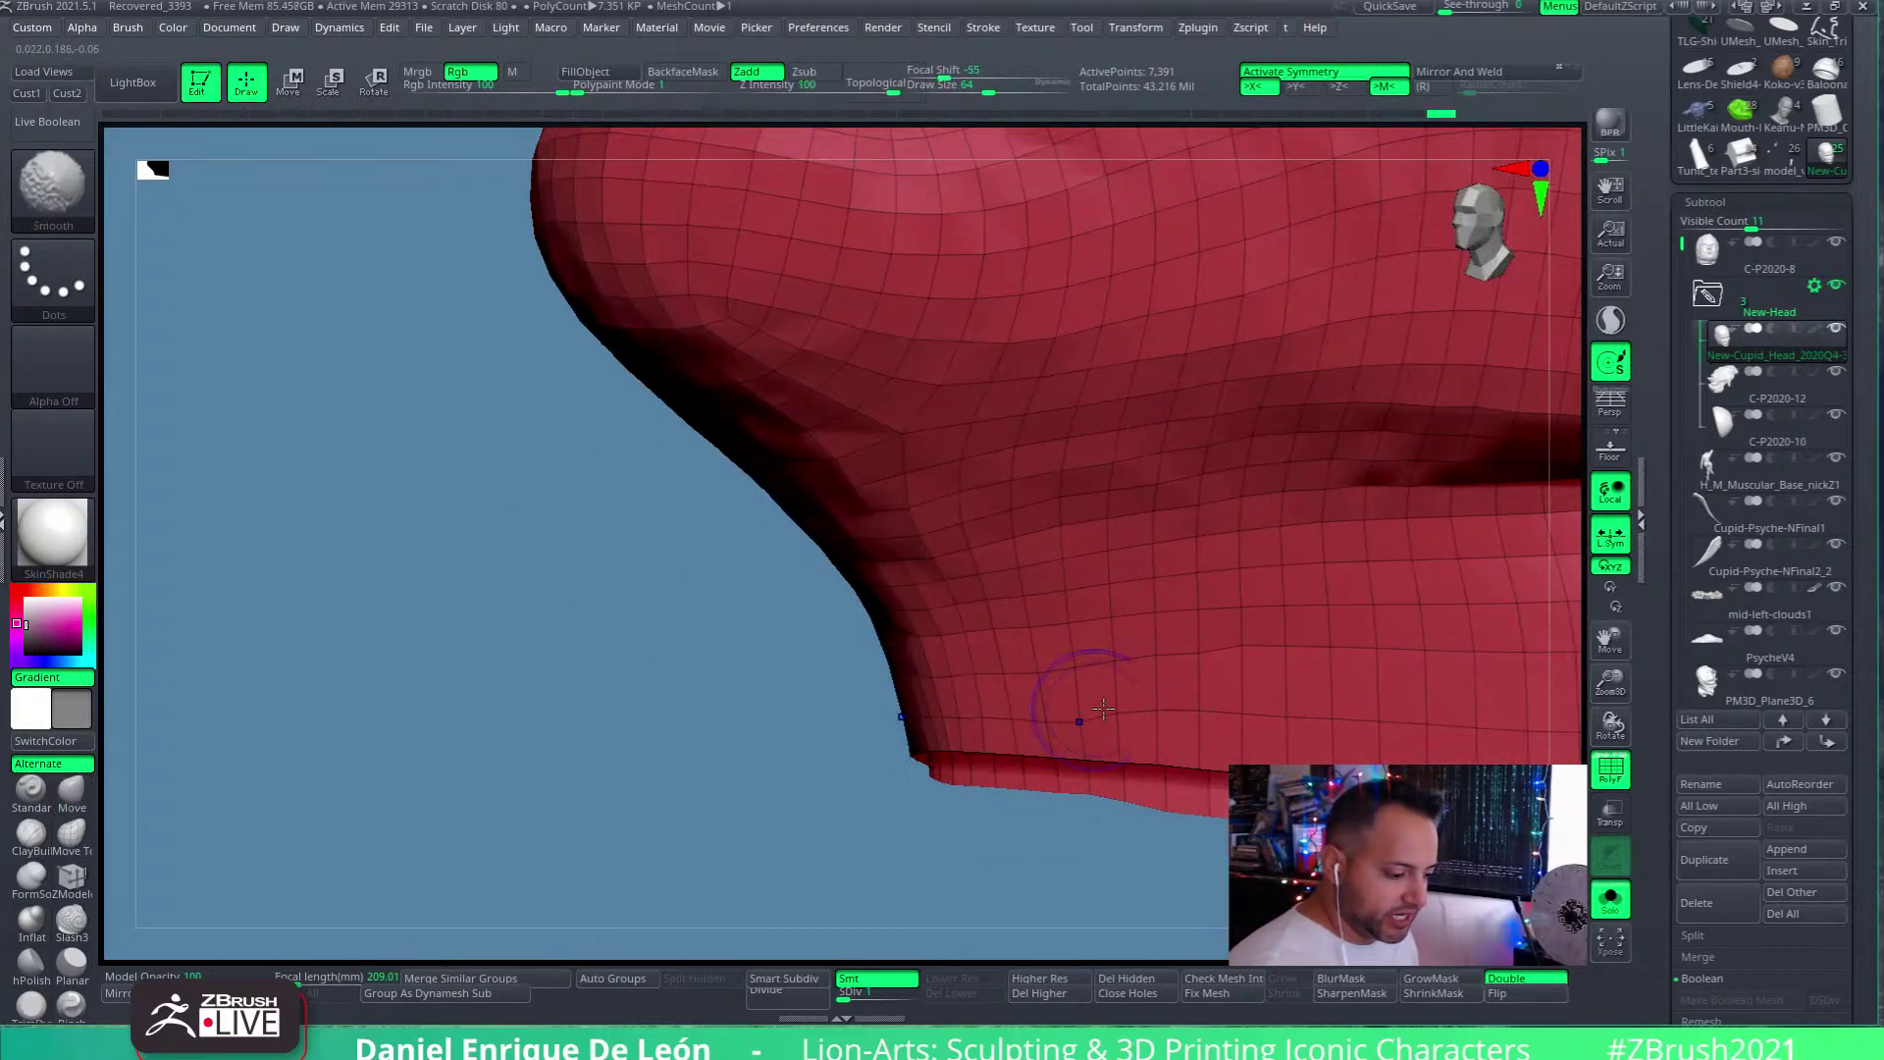
mouse_move(982, 721)
right_mouse_down("shift")
mouse_move(1080, 746)
mouse_move(1051, 786)
right_mouse_up("shift")
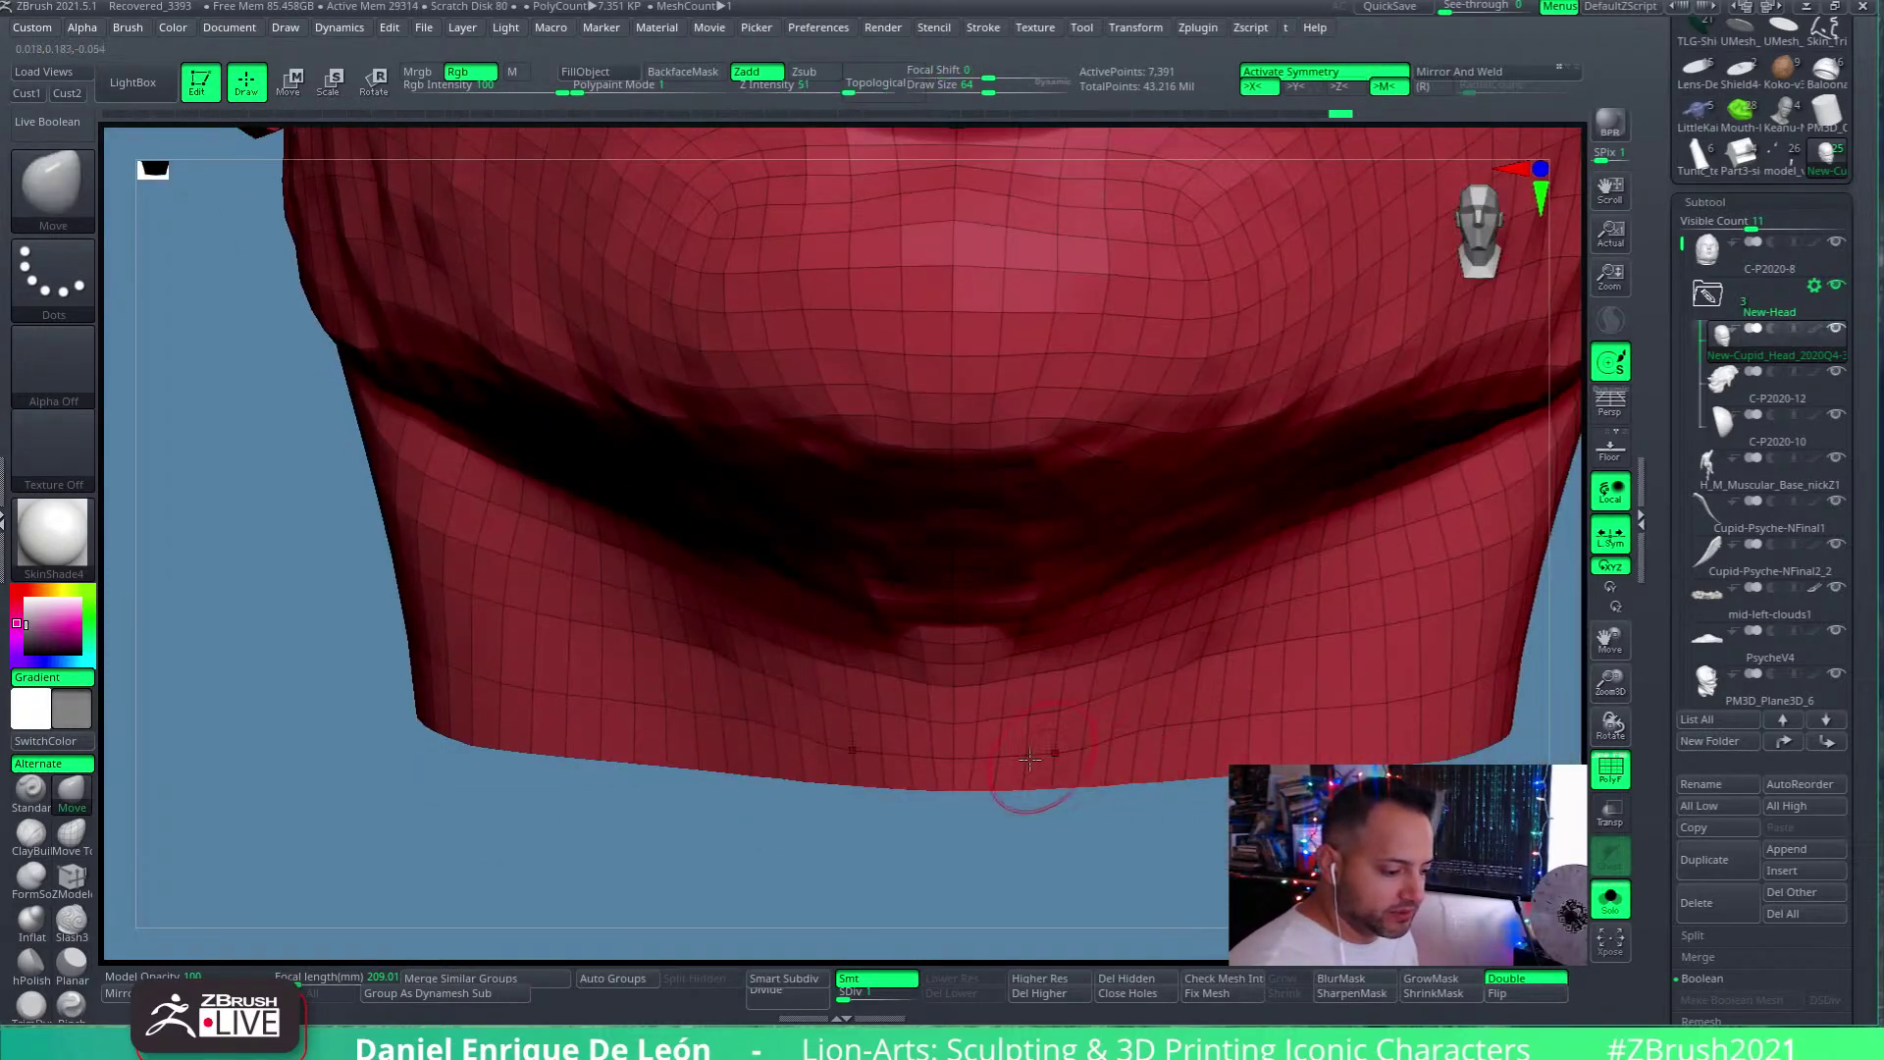
Adjust the front and side of the neck with the Move Topological brush at a draw size of about 39
left_click(70, 834)
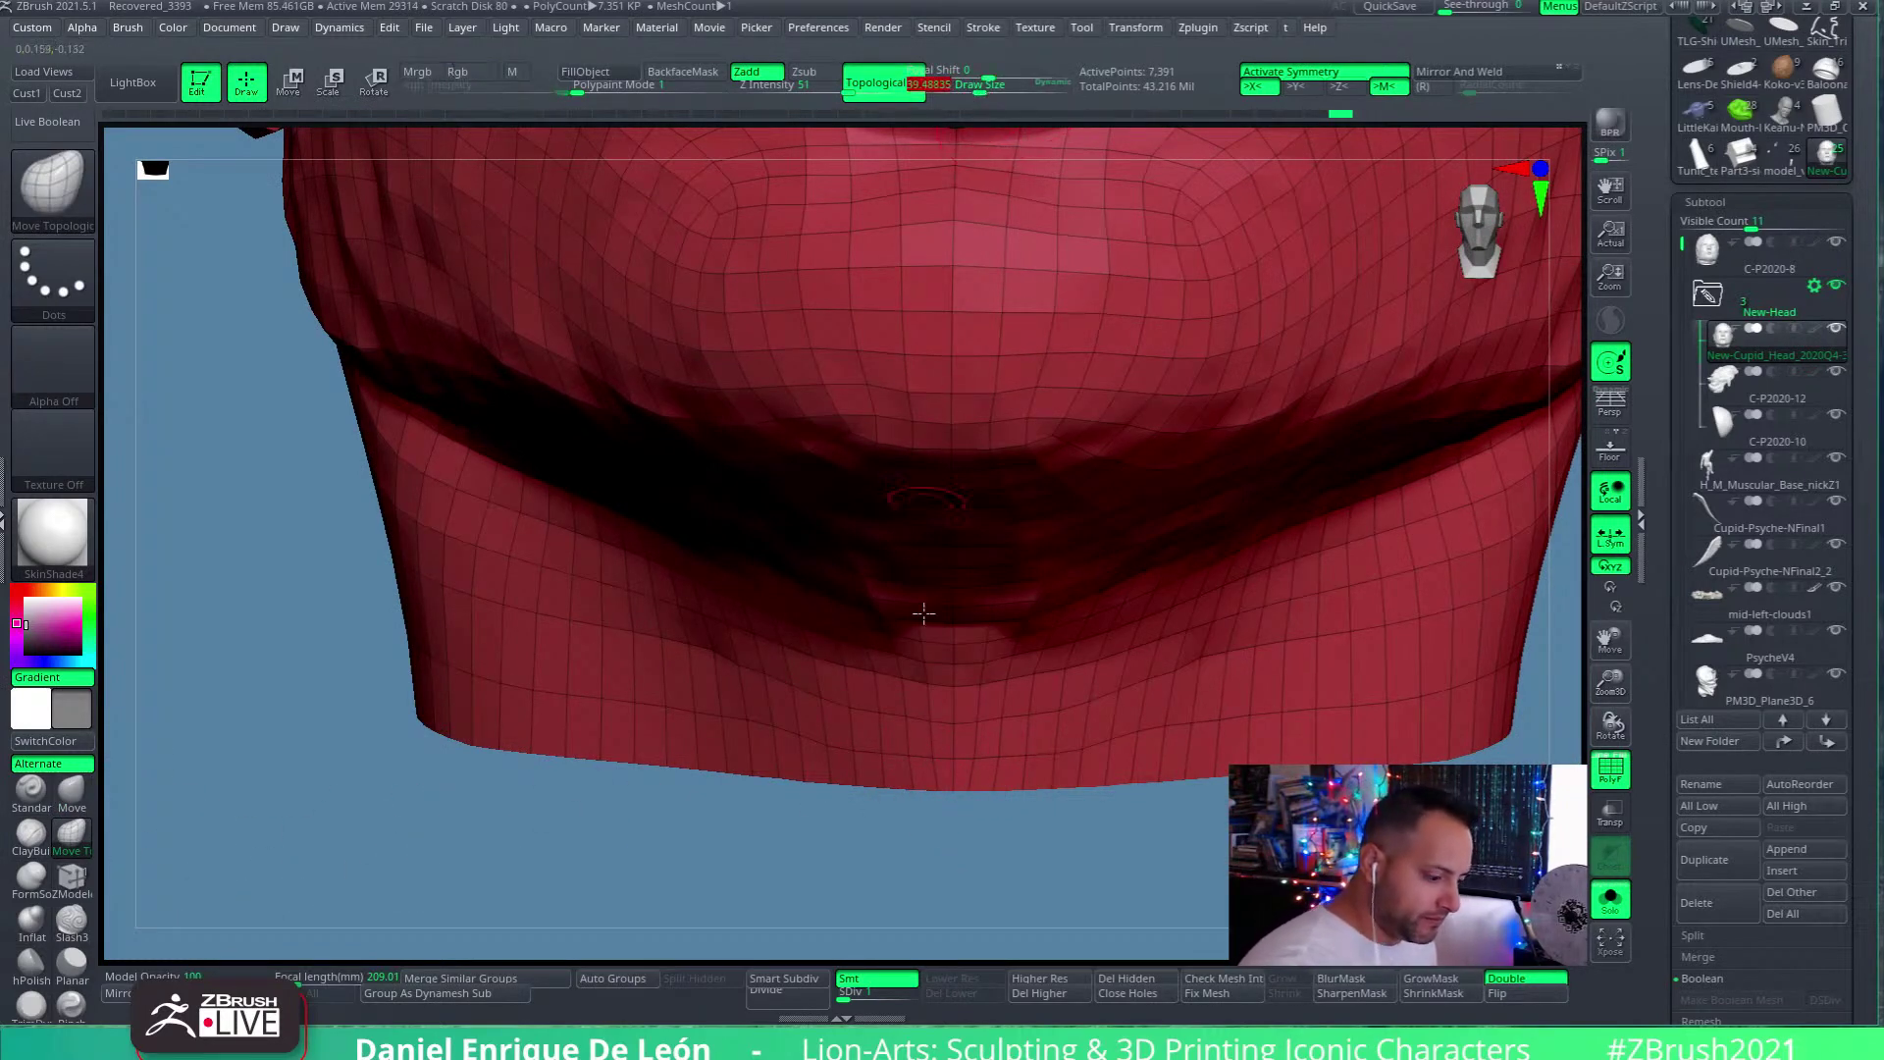
right_click_drag(969, 795, 749, 740)
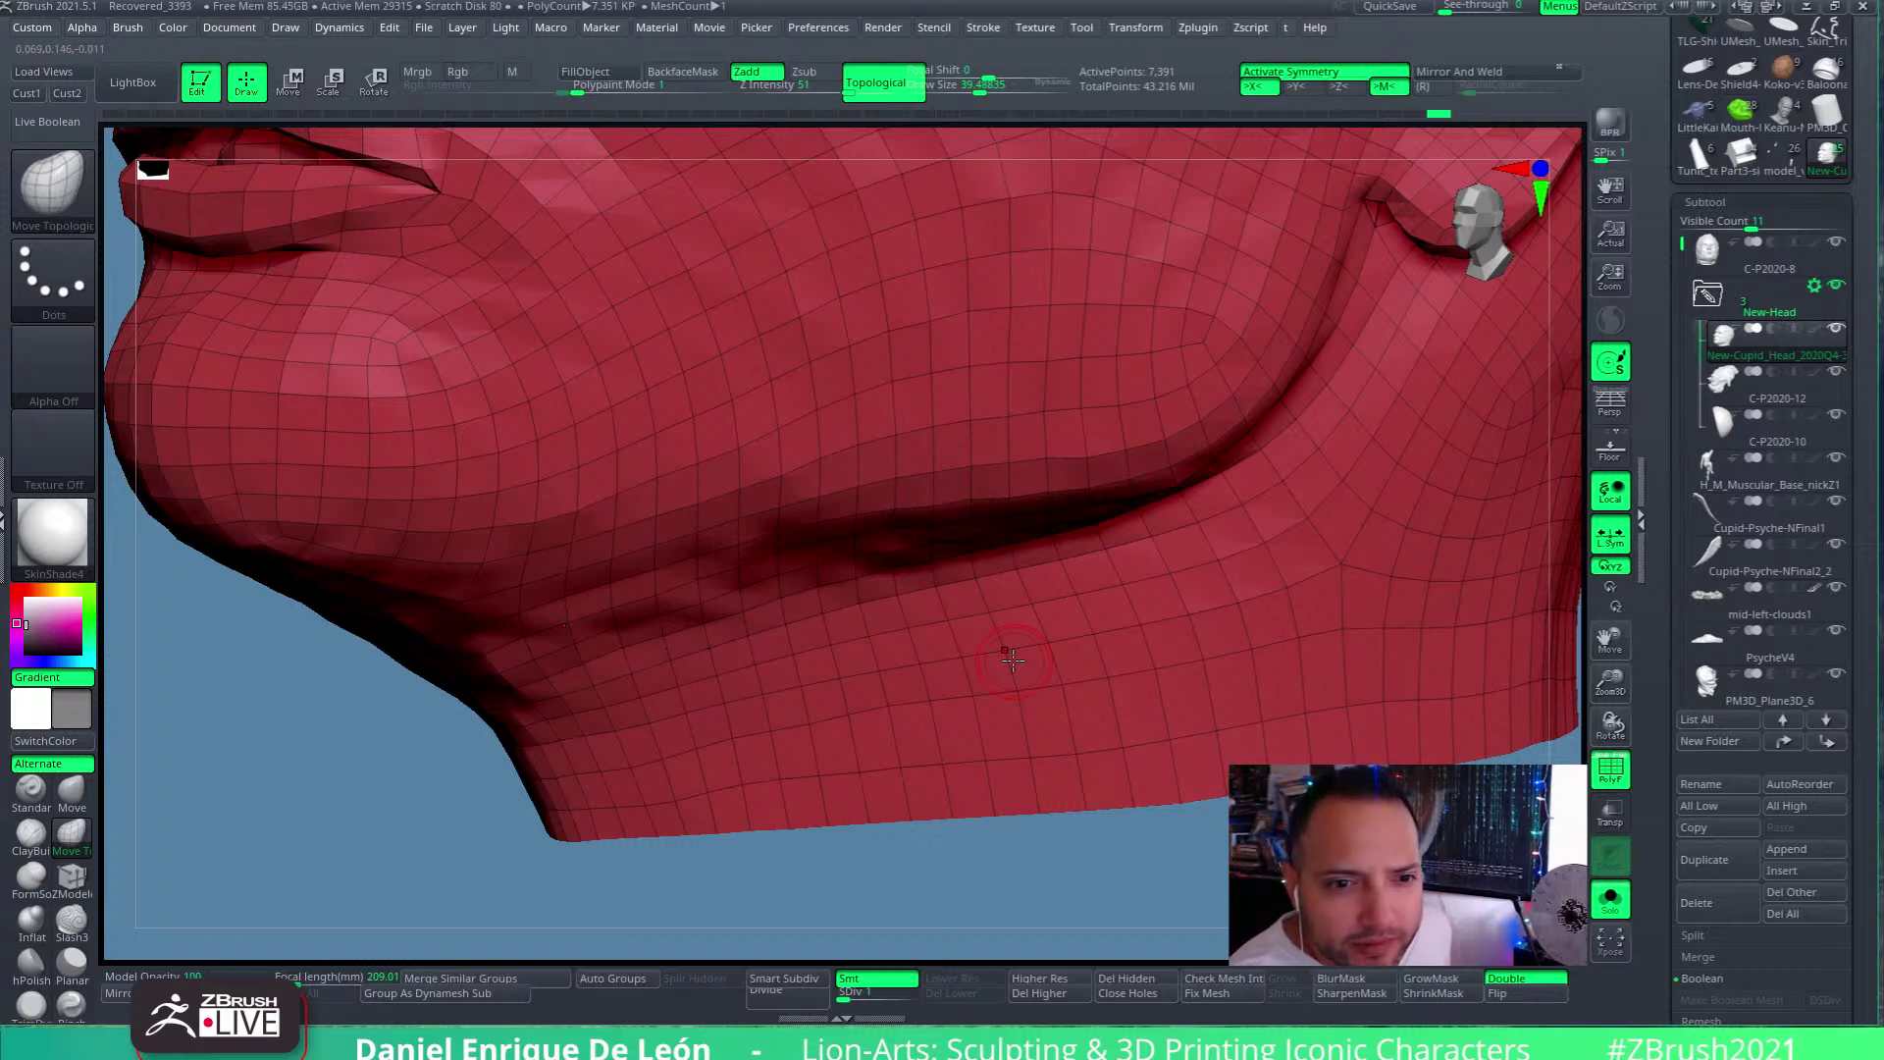
left_click_drag(1095, 834, 1099, 469, "alt")
left_click_drag(853, 760, 1069, 589)
Show the hair and eyes again and refine the back of the neck with the Smooth brush, switching back to Move Topological
left_click(1608, 900)
left_click_drag(982, 637, 1091, 694)
right_click_drag(1091, 695, 1040, 684, "shift")
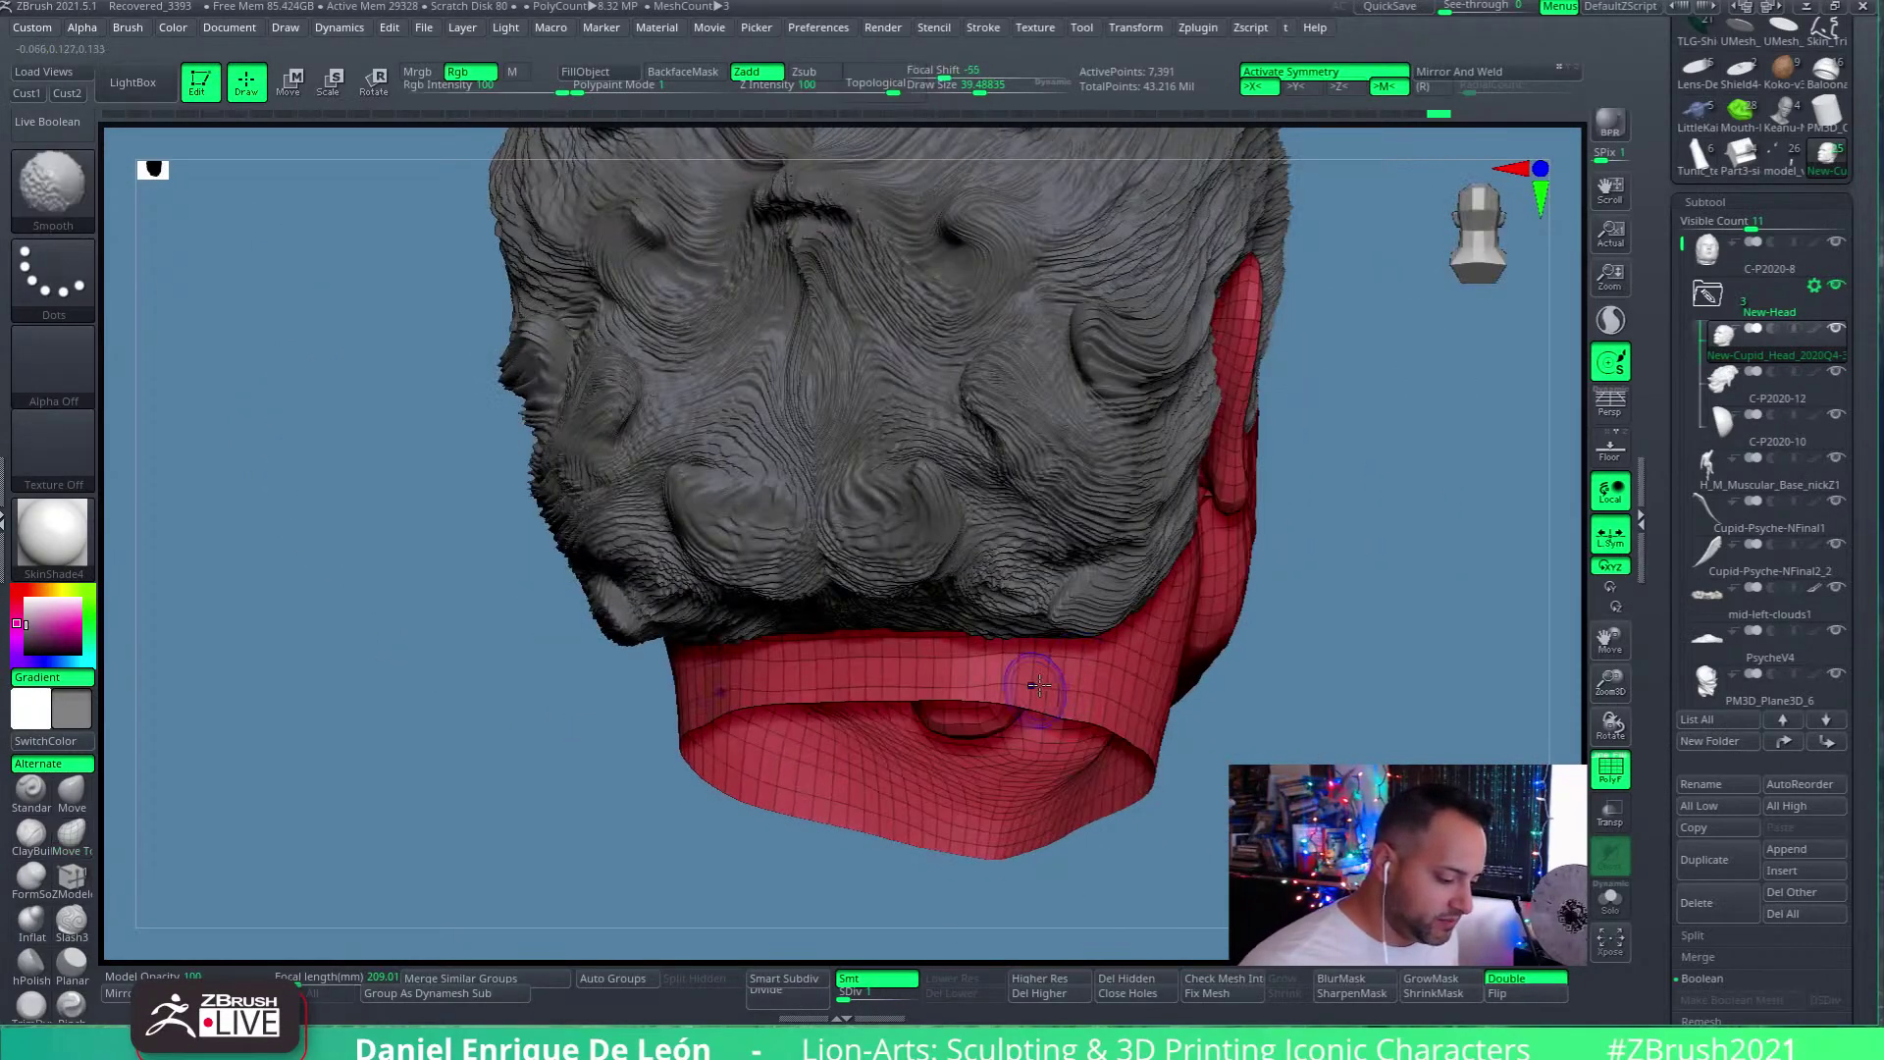
right_click_drag(879, 671, 1052, 565)
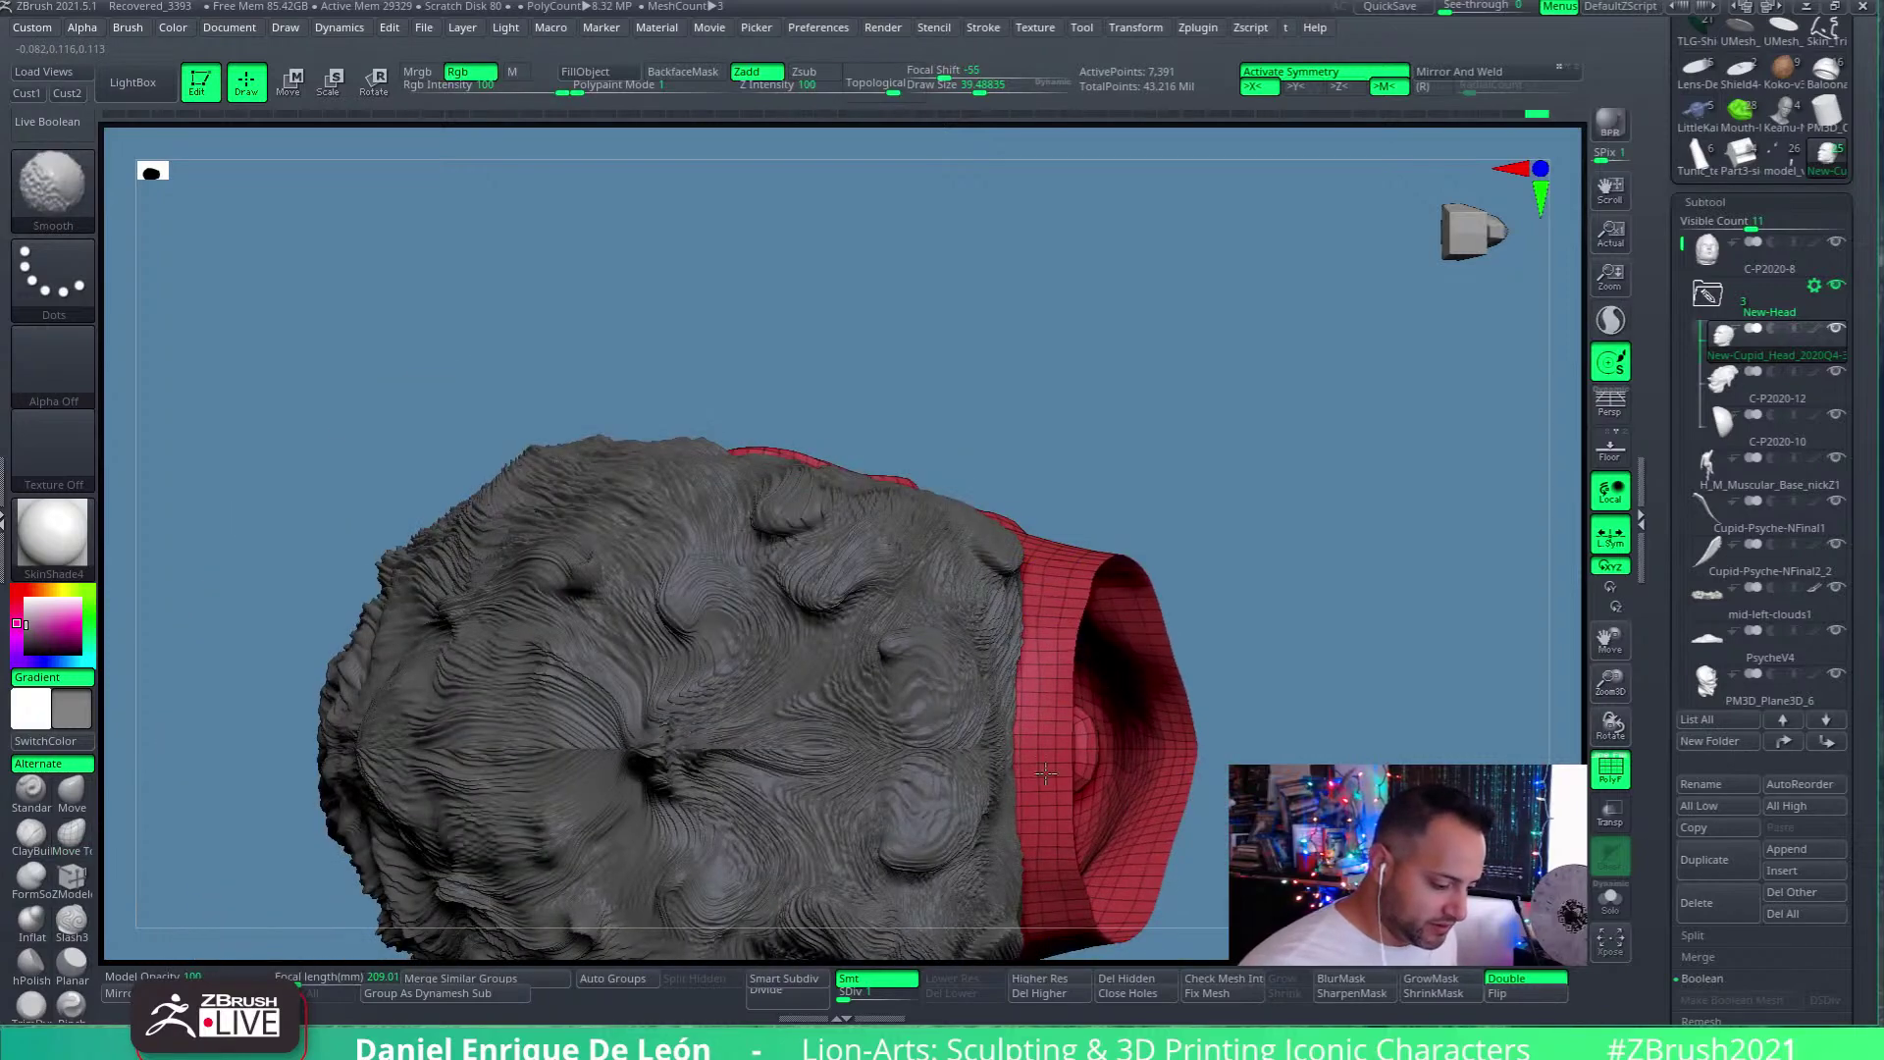
key("b")
key("m")
key("t")
Raise the head mesh to subdivision level 3 and hide its PolyFrame
mouse_move(1040, 684)
right_mouse_down()
mouse_move(1092, 738)
mouse_move(1128, 692)
mouse_move(1285, 736)
mouse_move(1190, 799)
mouse_move(1158, 687)
mouse_move(1192, 736)
mouse_move(1208, 694)
mouse_move(1182, 685)
mouse_move(1192, 713)
mouse_move(1315, 698)
right_mouse_up()
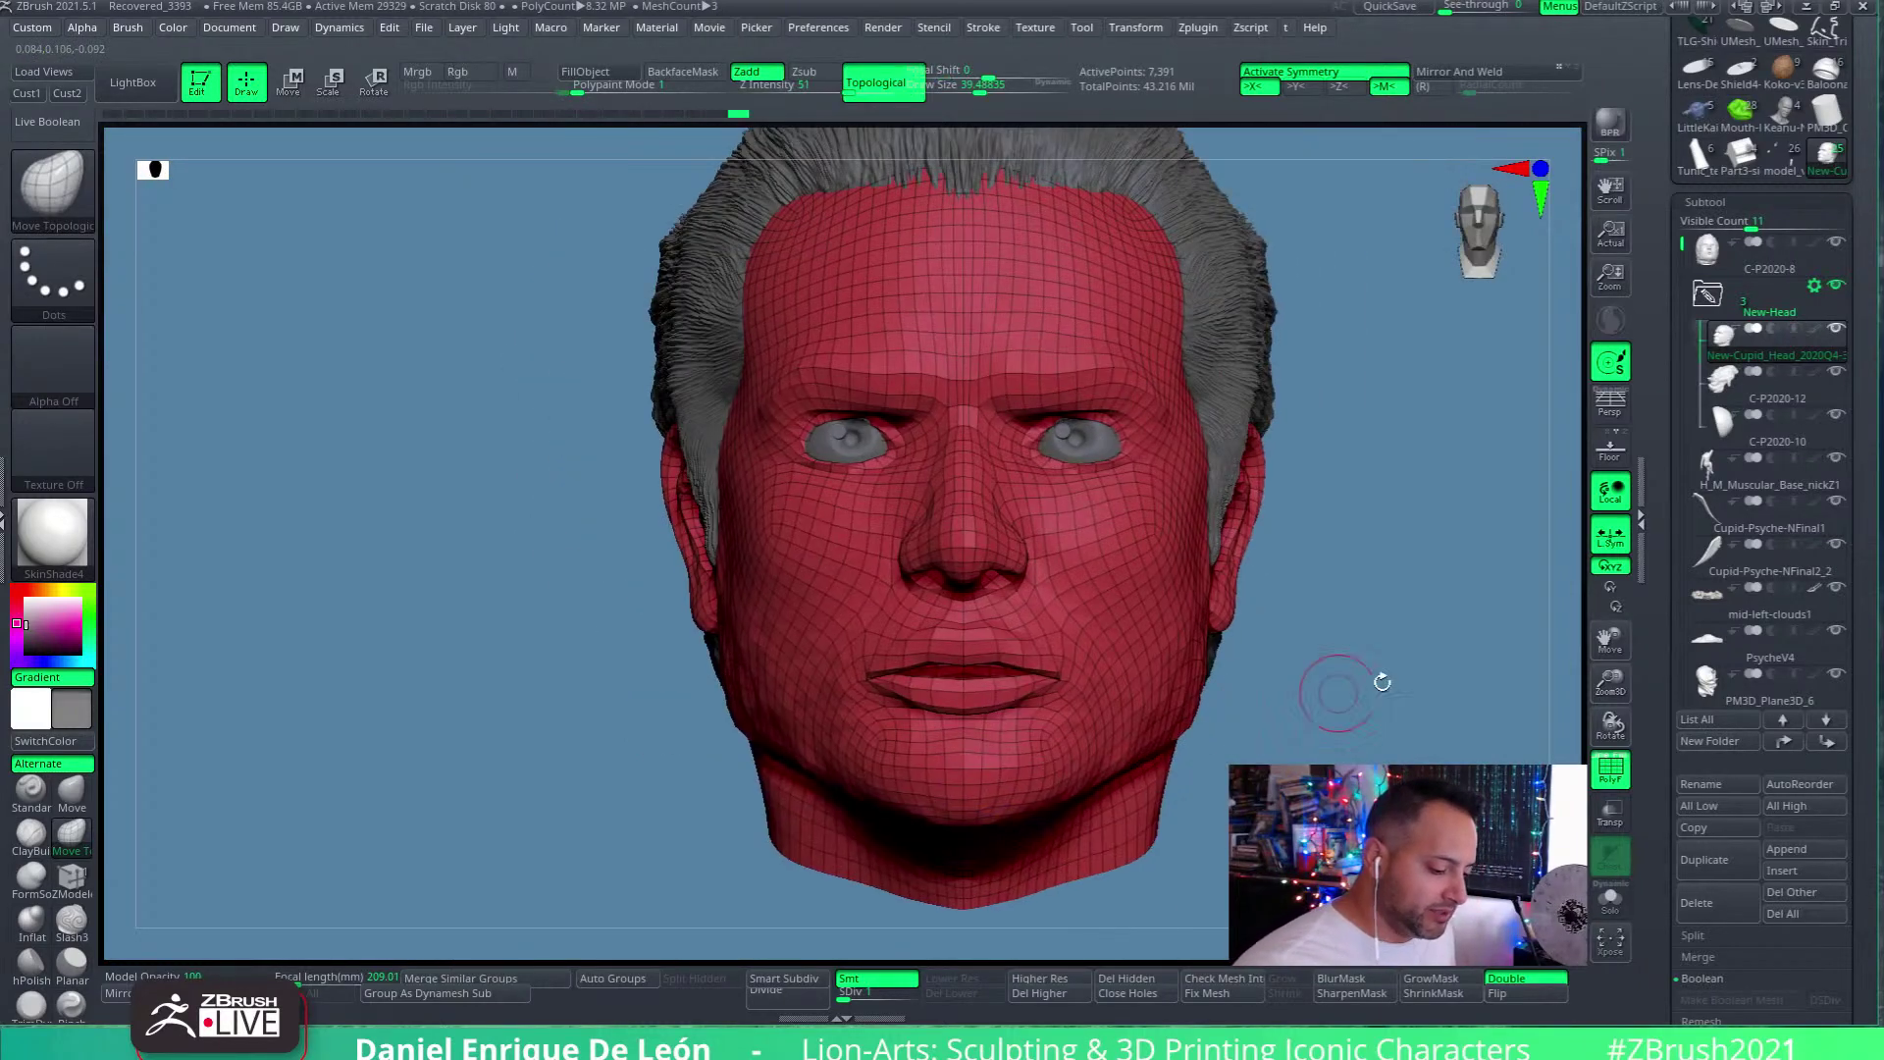
left_click_drag(862, 998, 875, 998)
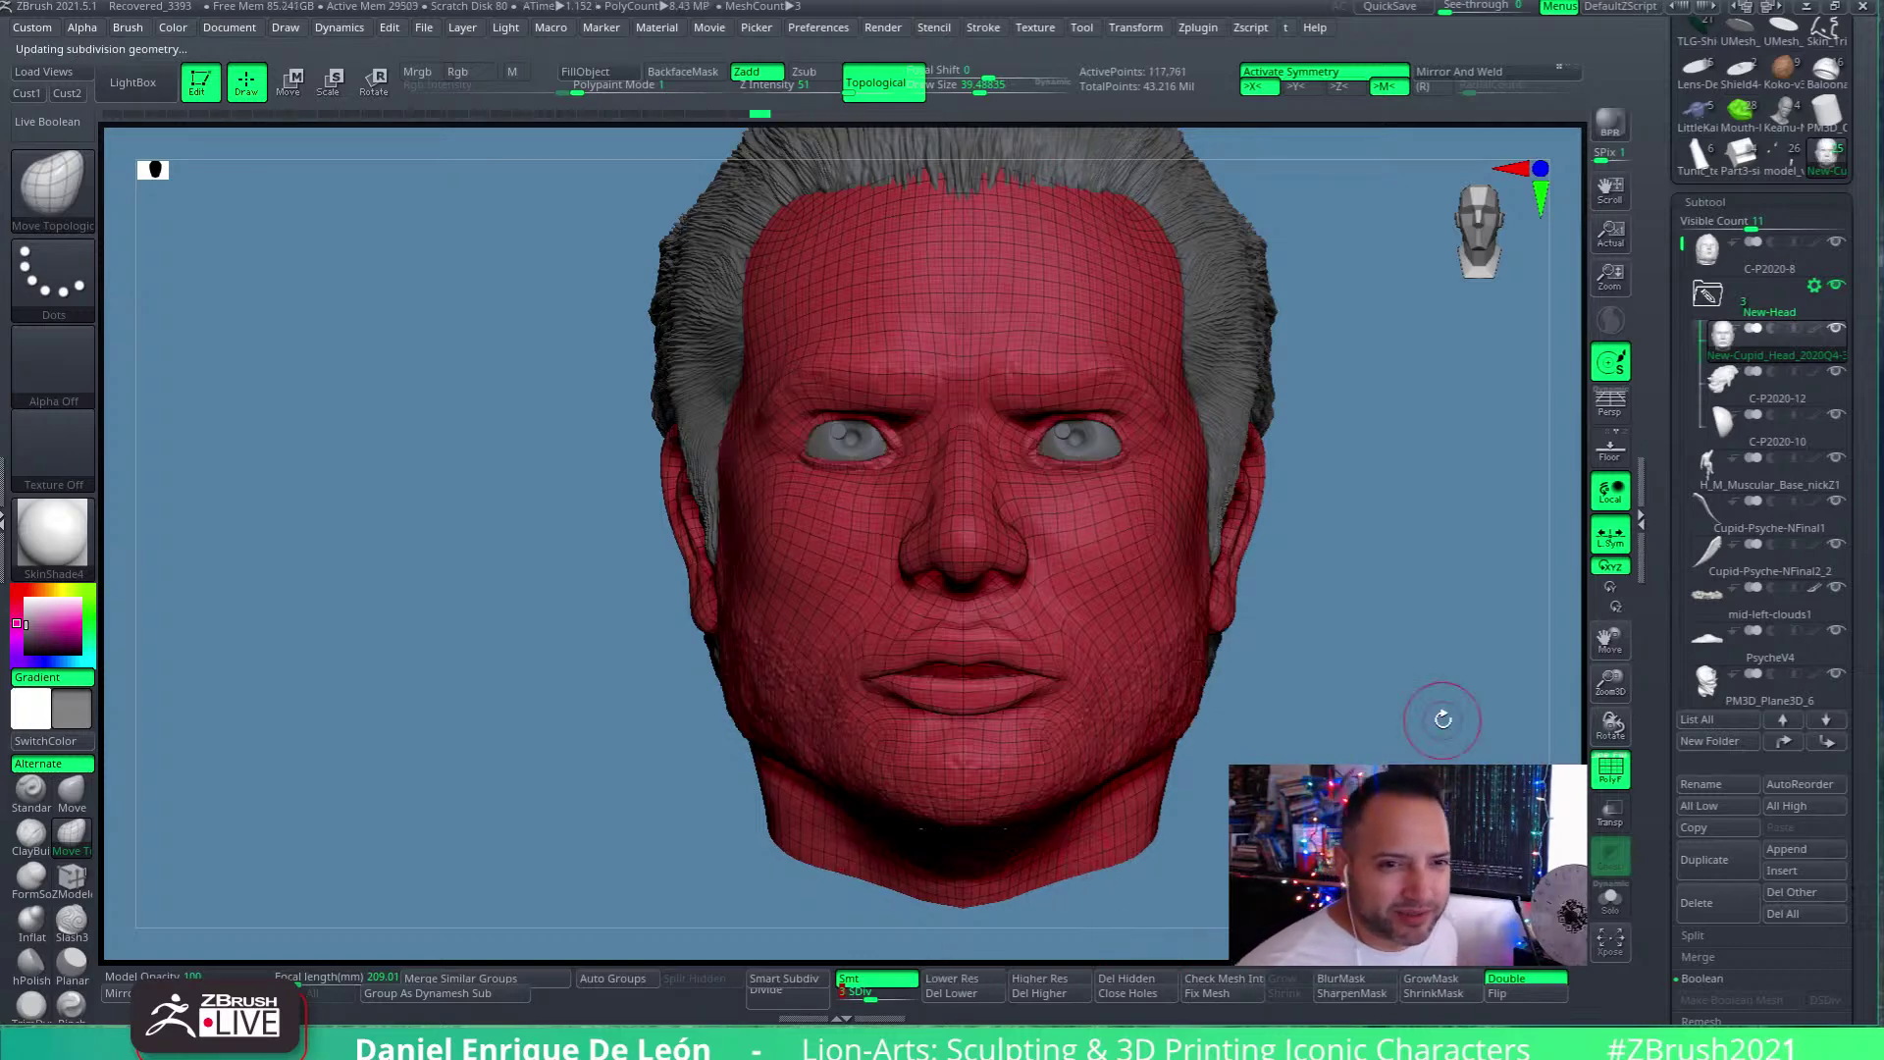
right_click_drag(1172, 645, 1134, 676, "alt")
left_click(1606, 778)
Examine the lengthened neck, face and ears of the detailed head from both profiles and the front
right_click_drag(1043, 622, 1163, 772)
right_click_drag(981, 803, 908, 723, "alt")
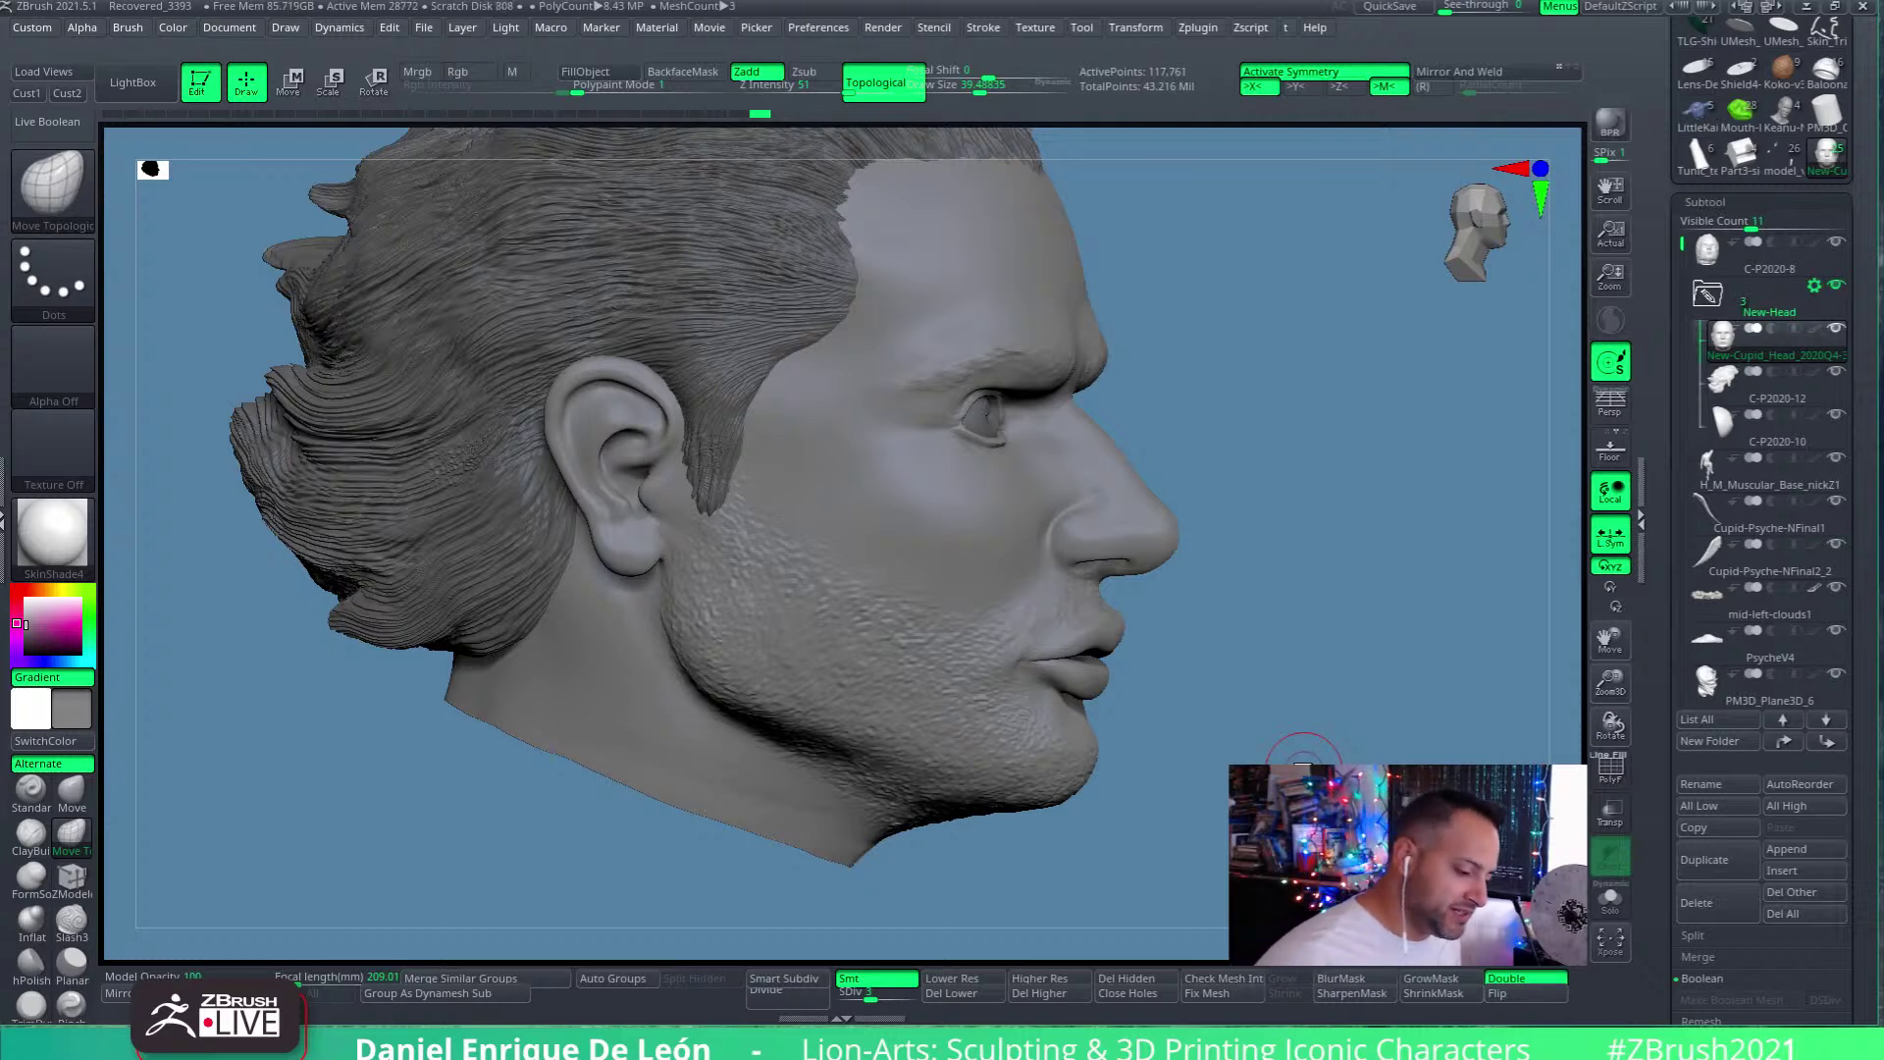
left_click_drag(1337, 639, 1073, 686)
left_click_drag(1192, 693, 1125, 682)
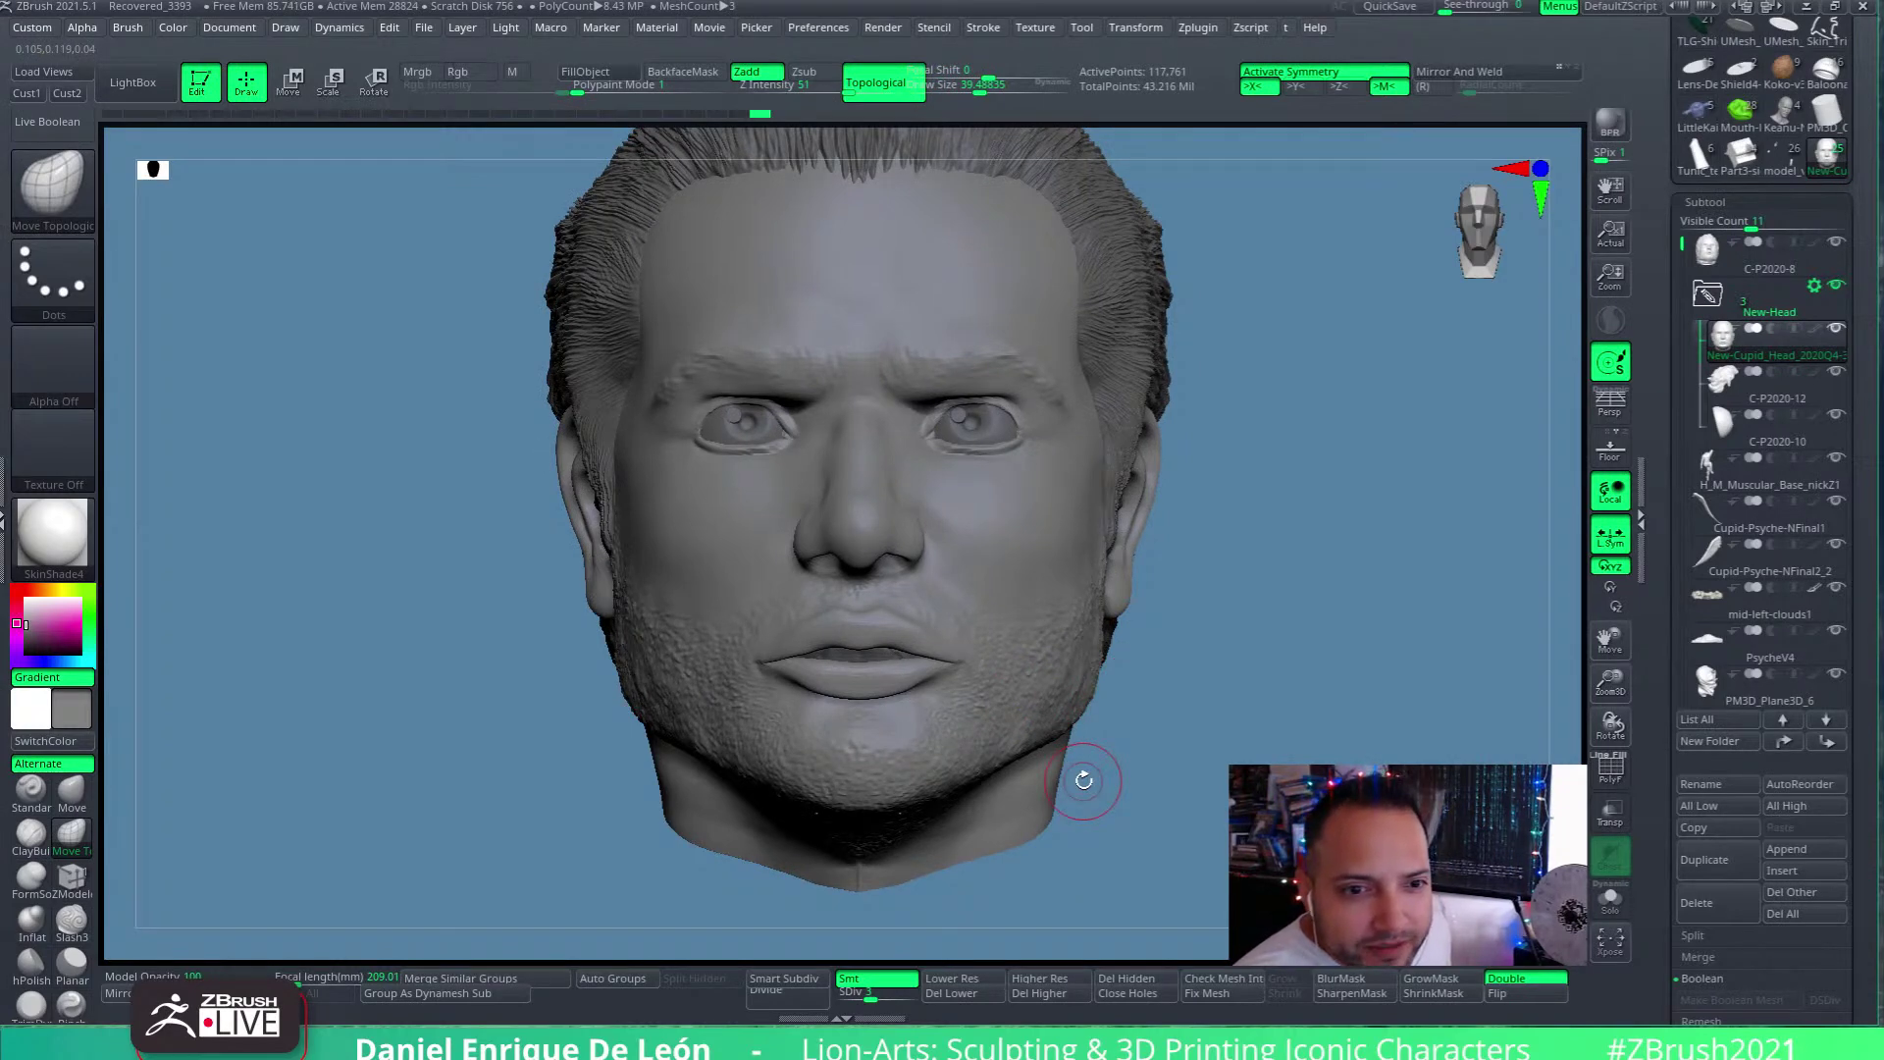
left_click_drag(1083, 780, 1069, 655, "alt")
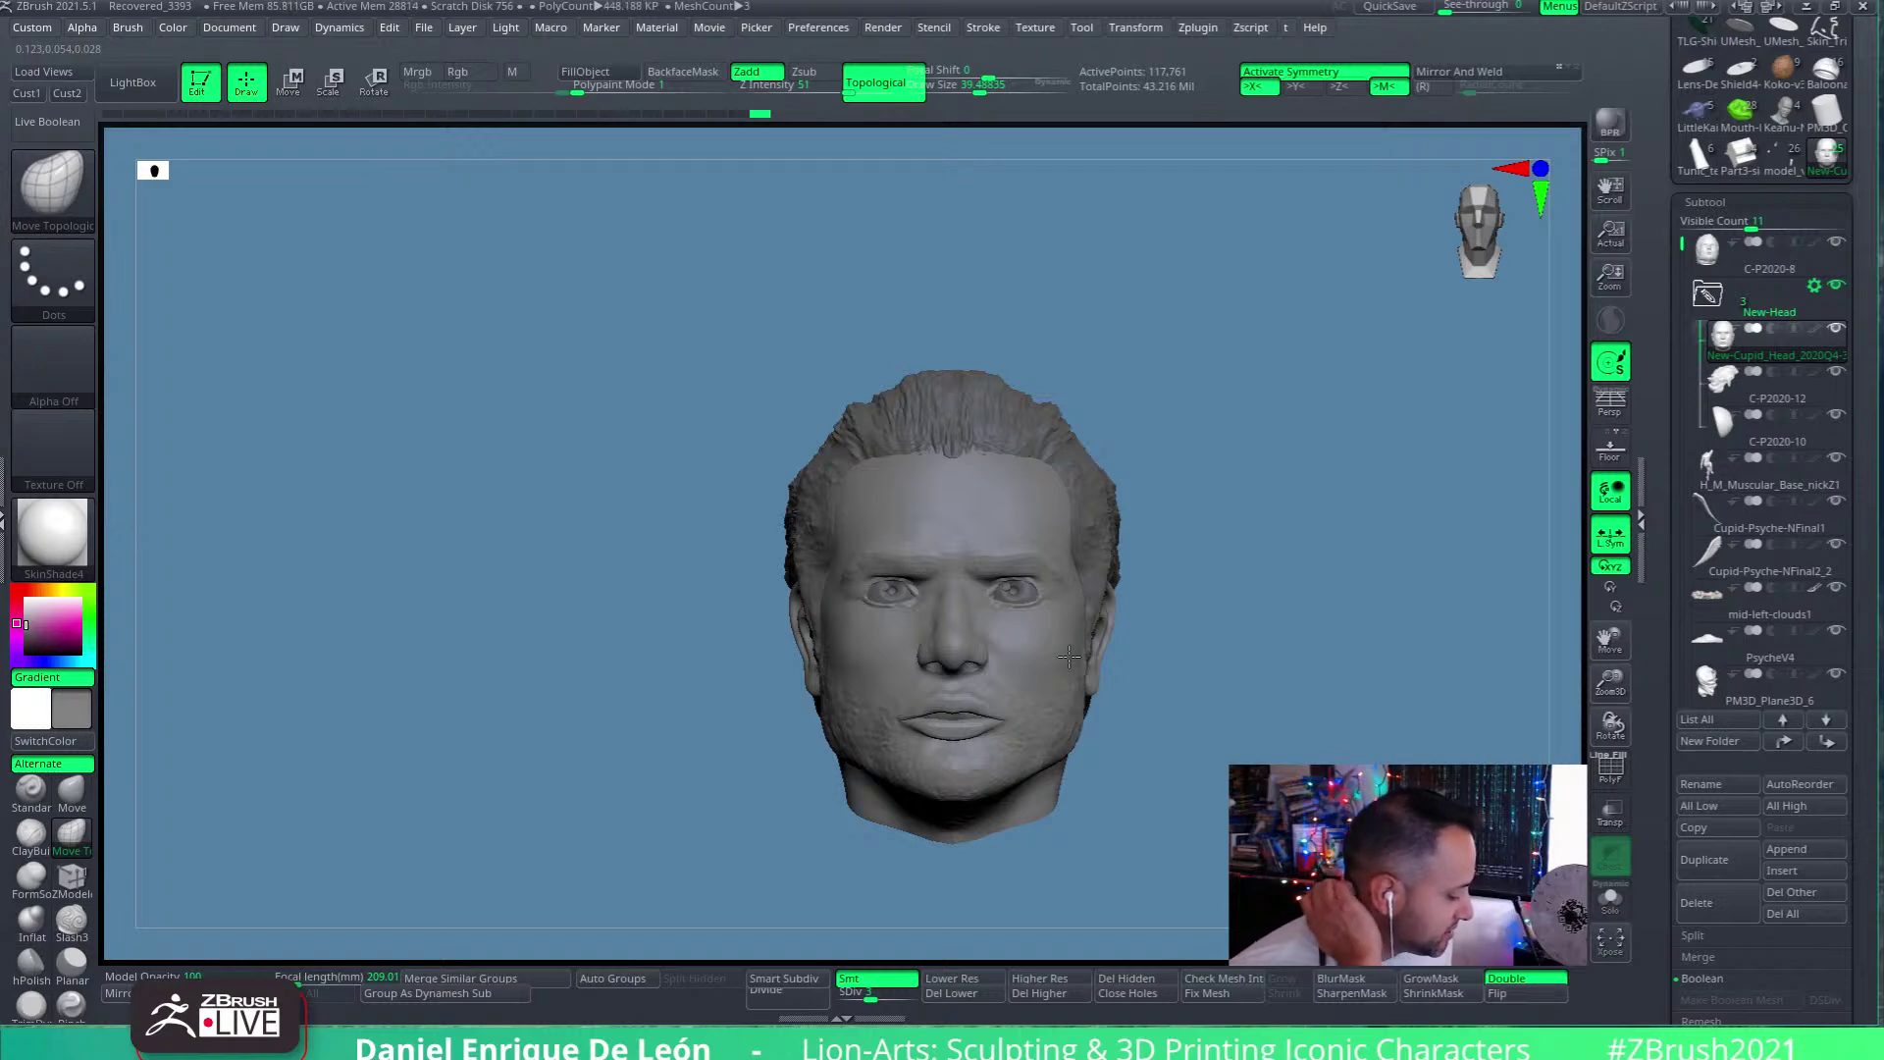
left_click_drag(1253, 601, 1045, 636)
scroll(994, 638, "up", 3)
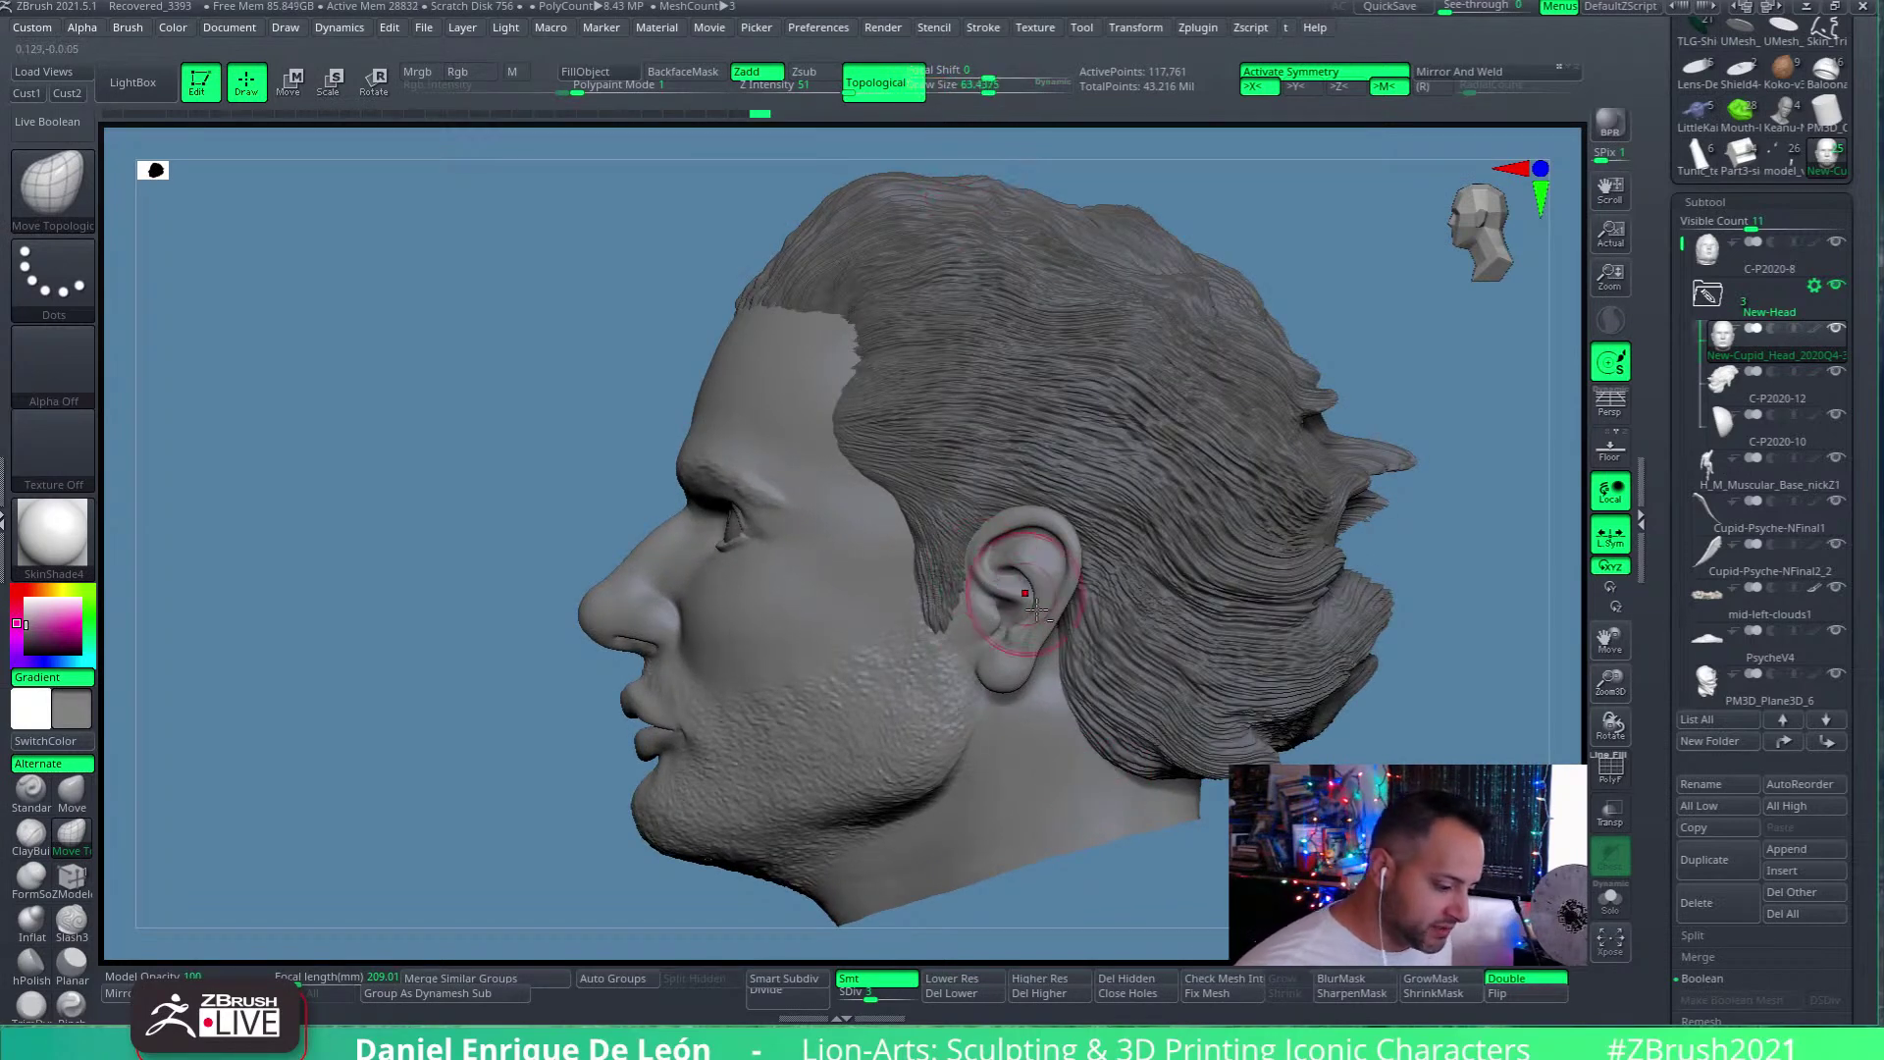
Refine the ear and earlobe shape with the Move Topological brush at a draw size of about 73
left_click_drag(981, 82, 991, 82)
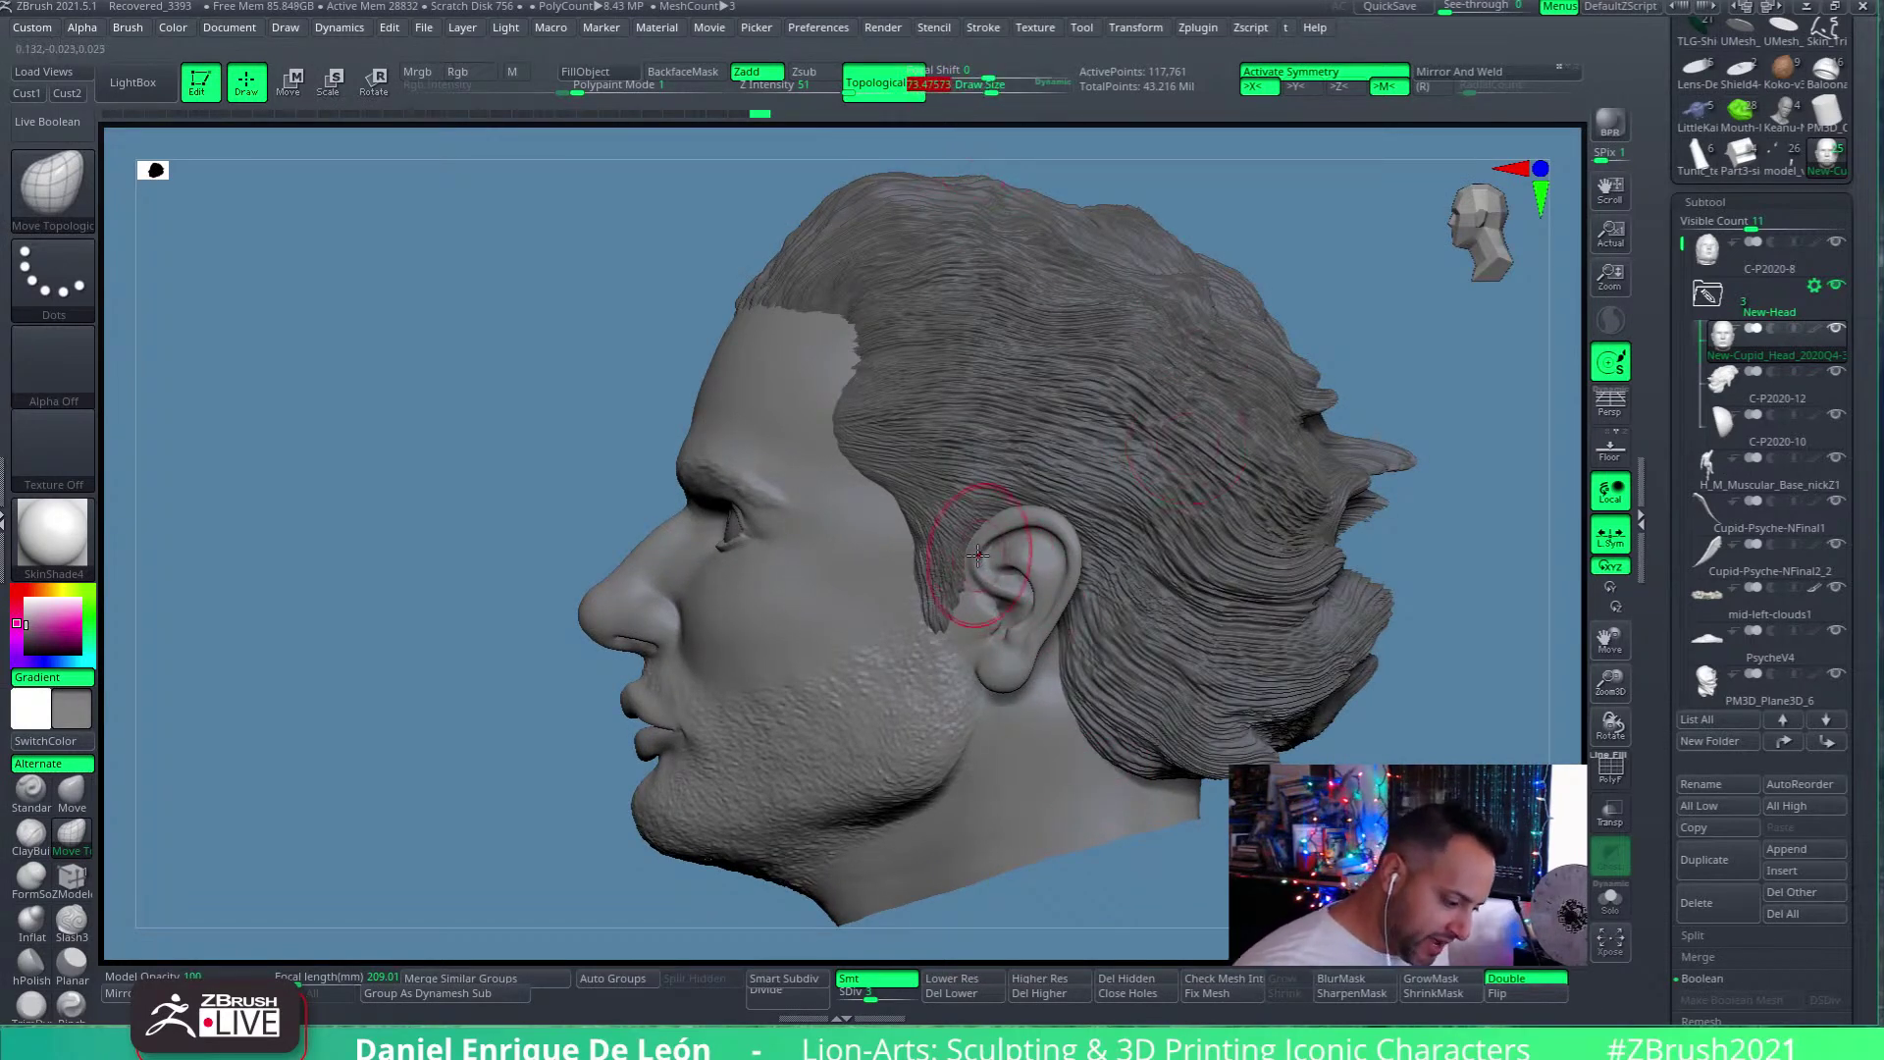
mouse_move(1067, 601)
right_mouse_down()
mouse_move(1093, 621)
mouse_move(904, 631)
mouse_move(1001, 639)
right_mouse_up()
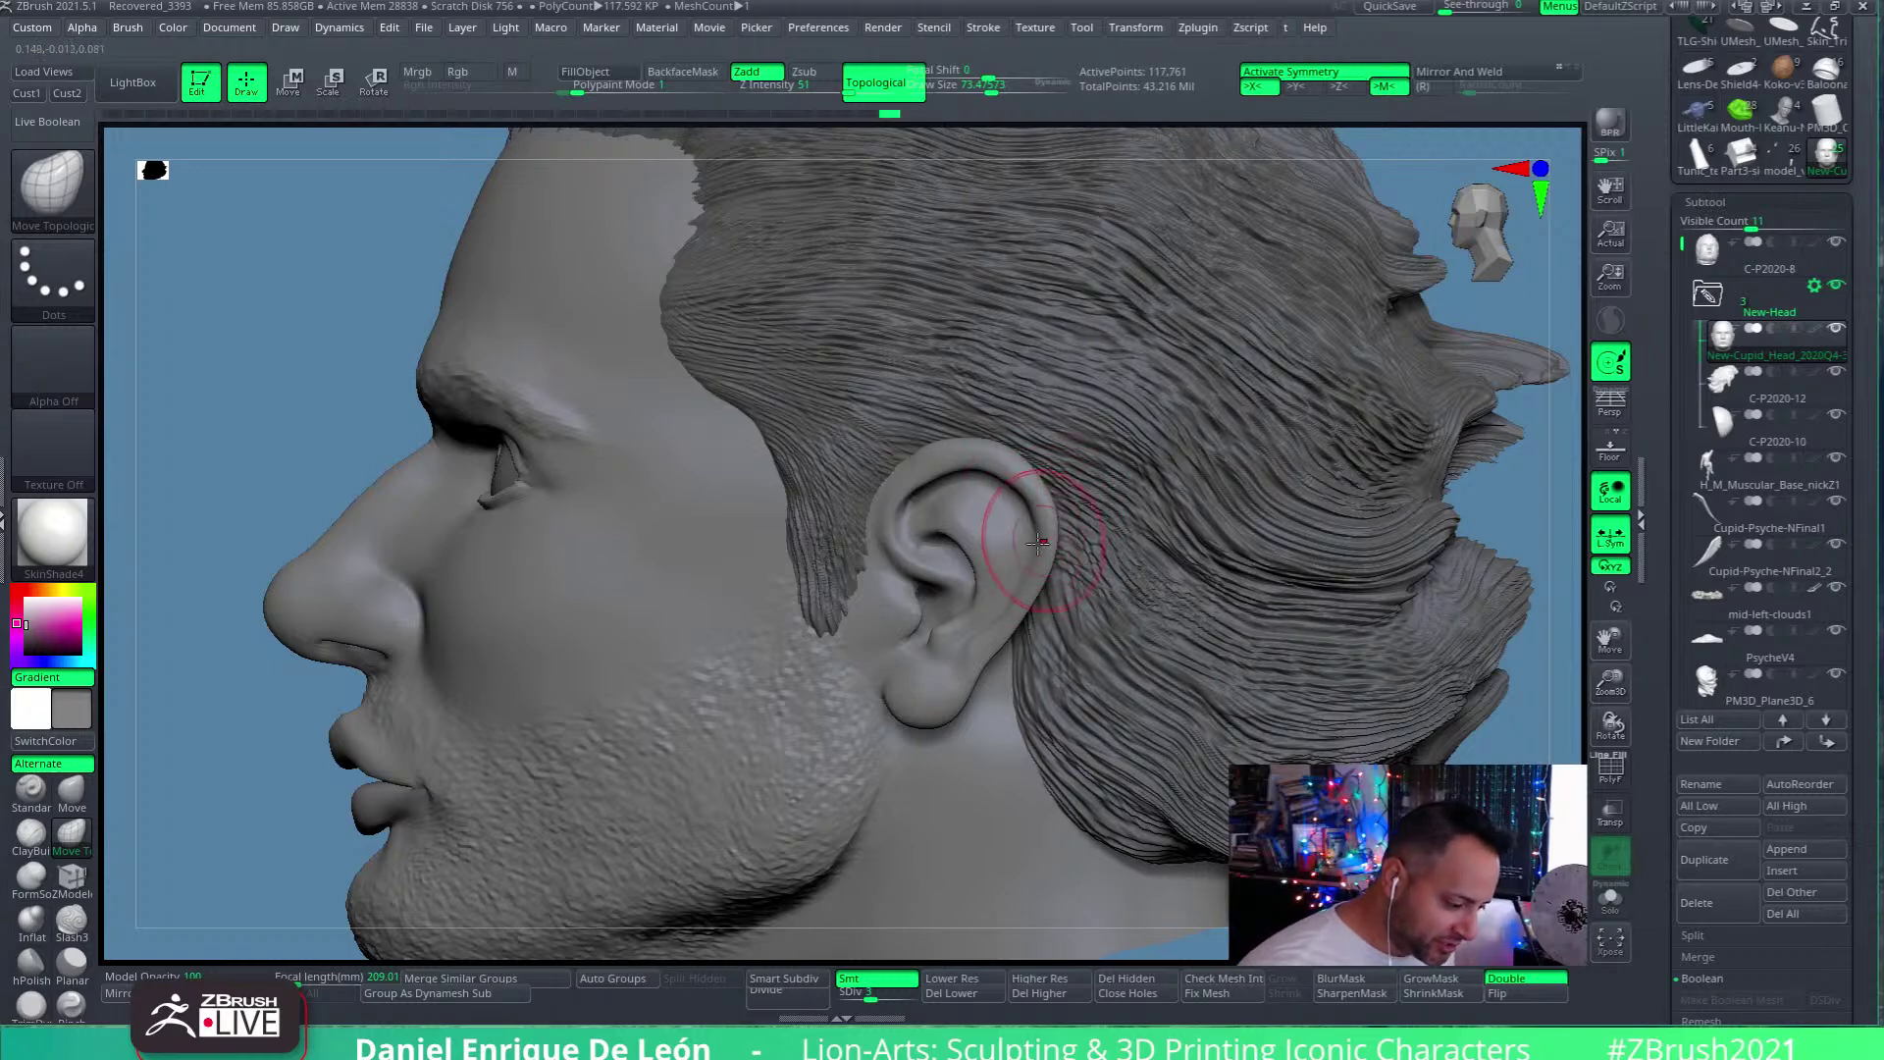
right_click_drag(1045, 538, 959, 513)
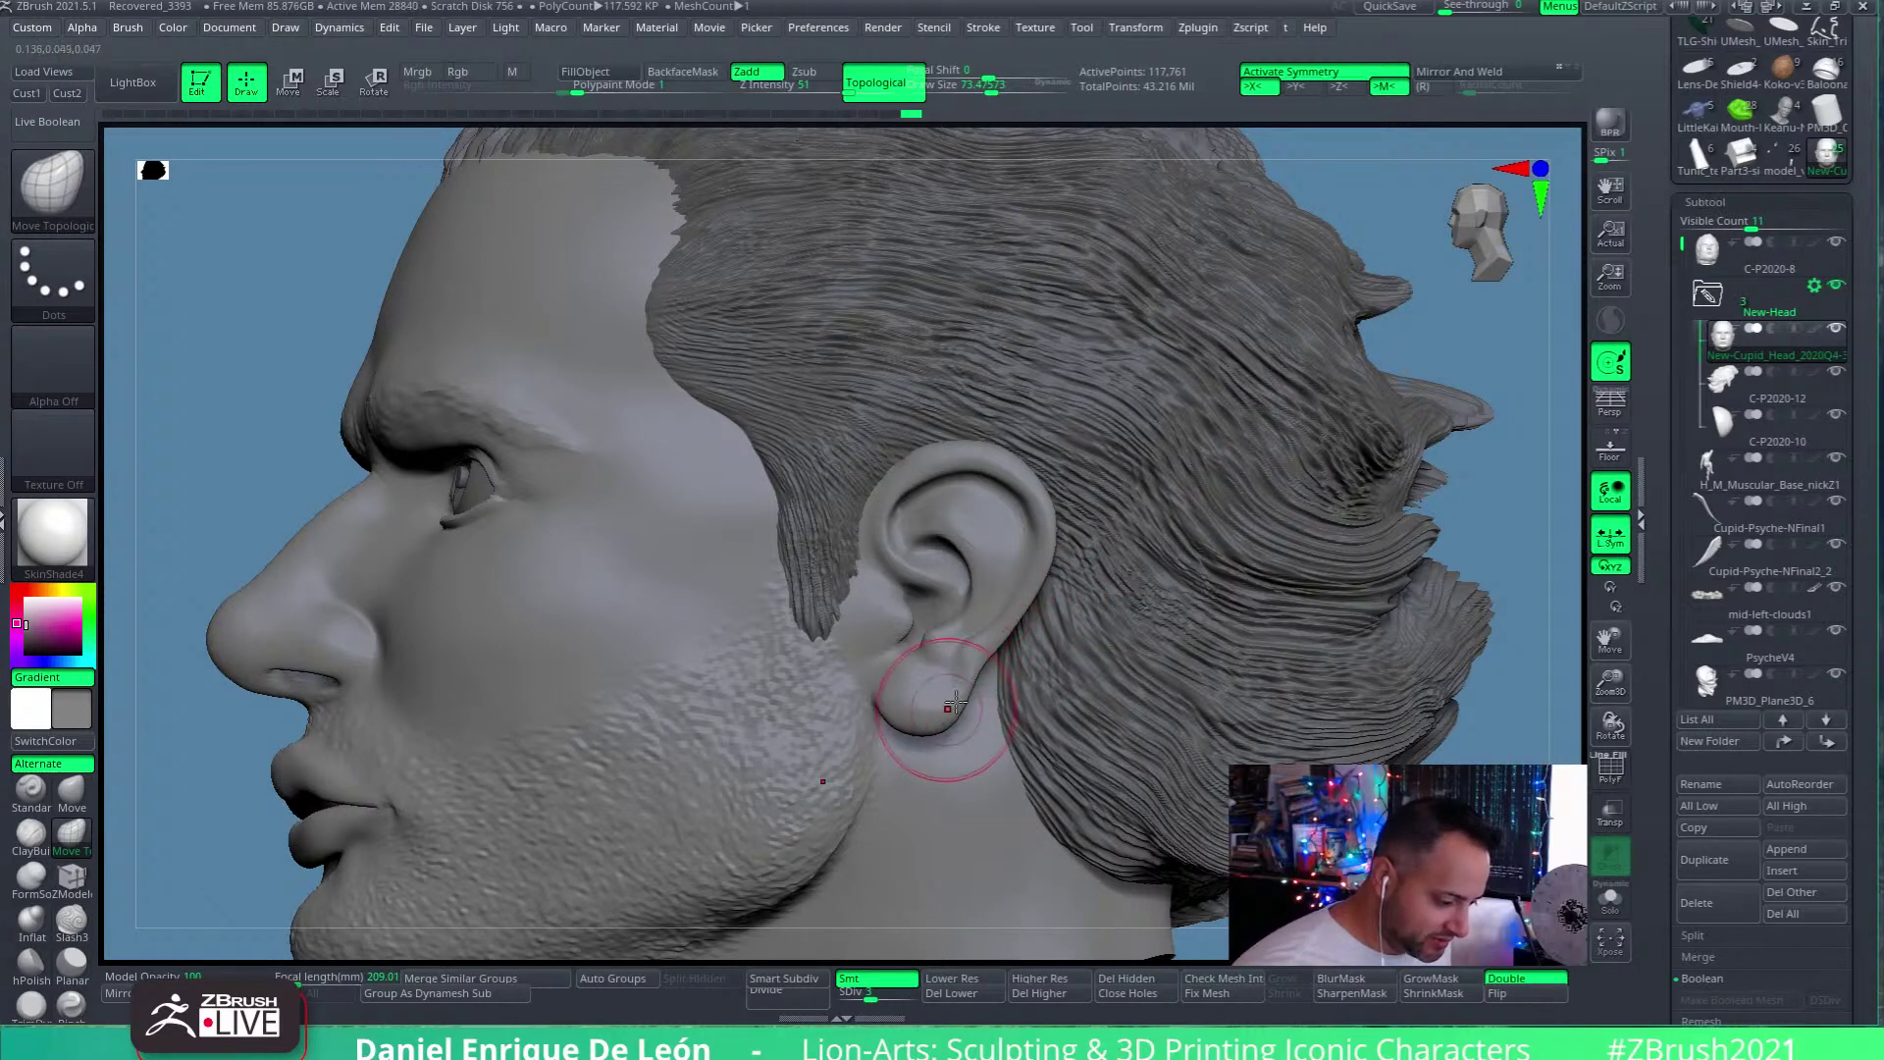
mouse_move(959, 631)
right_mouse_down()
mouse_move(971, 648)
mouse_move(1006, 578)
mouse_move(1070, 677)
mouse_move(1115, 673)
mouse_move(1089, 594)
mouse_move(1060, 609)
right_mouse_up()
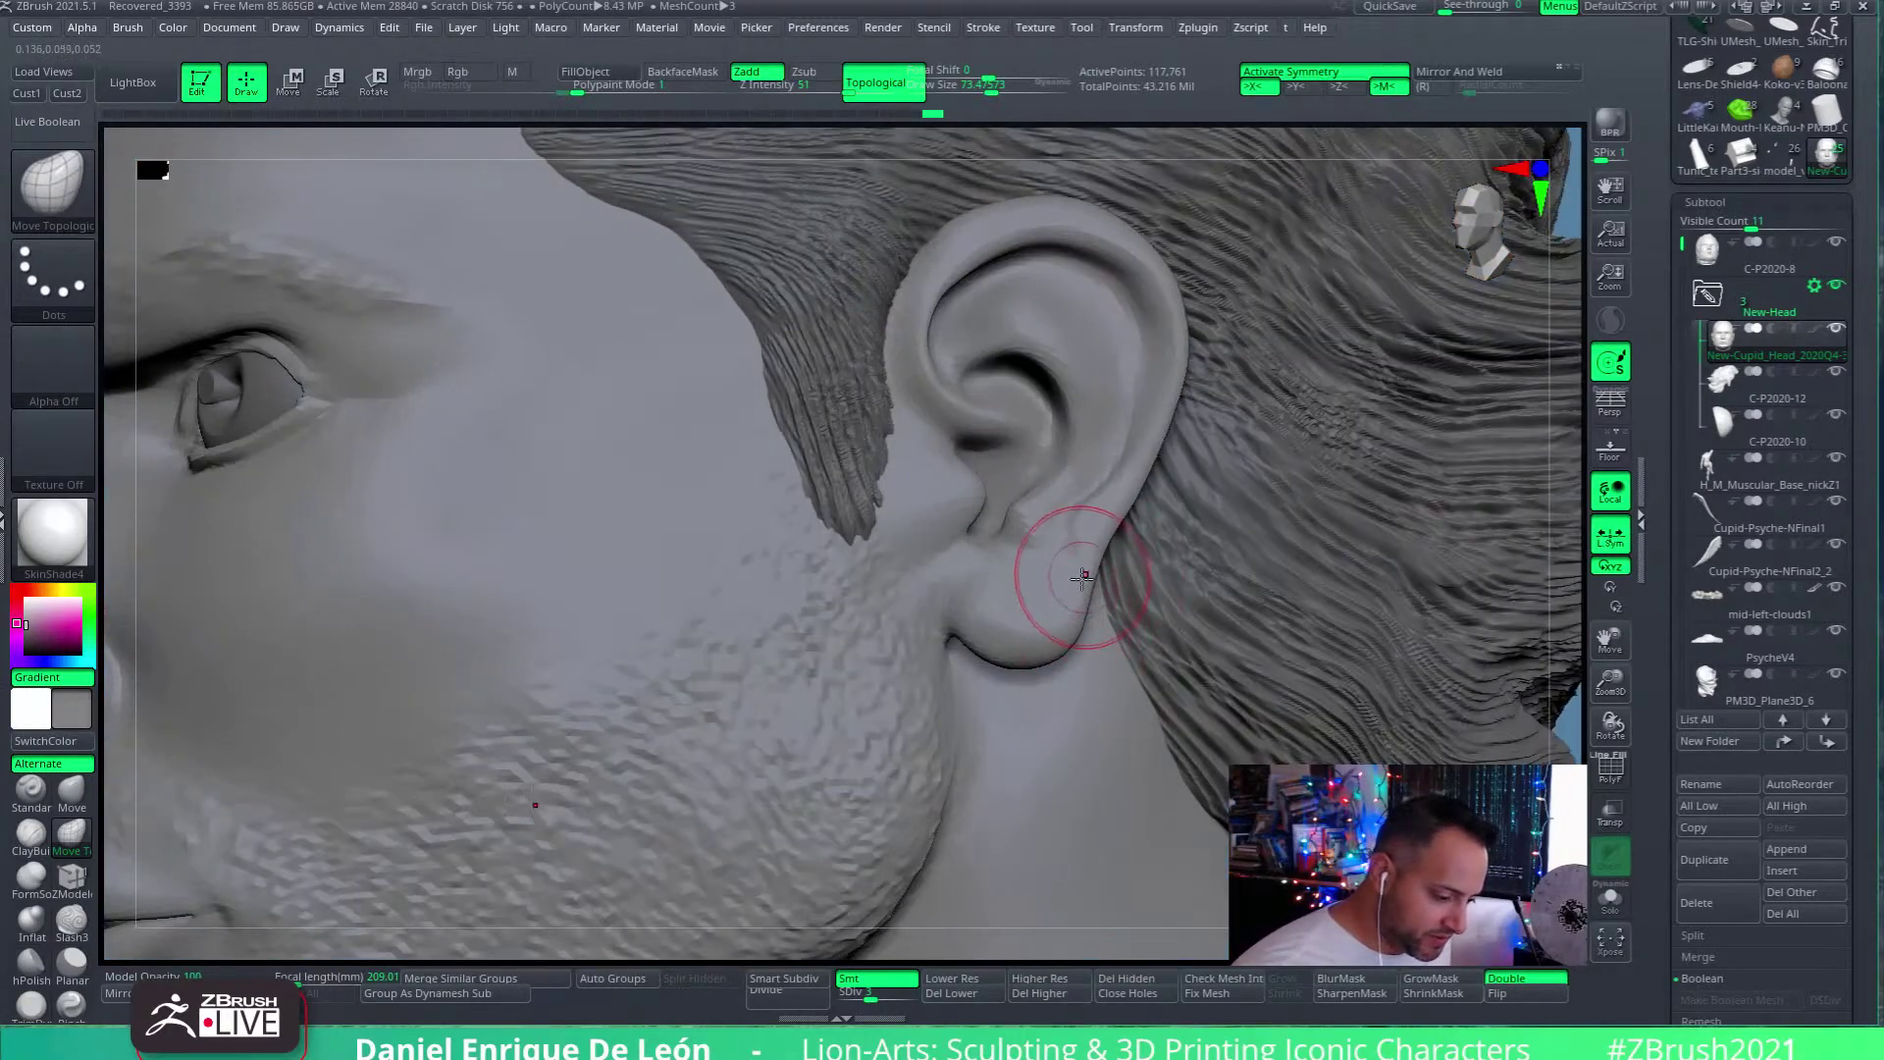
mouse_move(1063, 628)
left_mouse_down()
mouse_move(1027, 640)
mouse_move(1038, 624)
left_mouse_up()
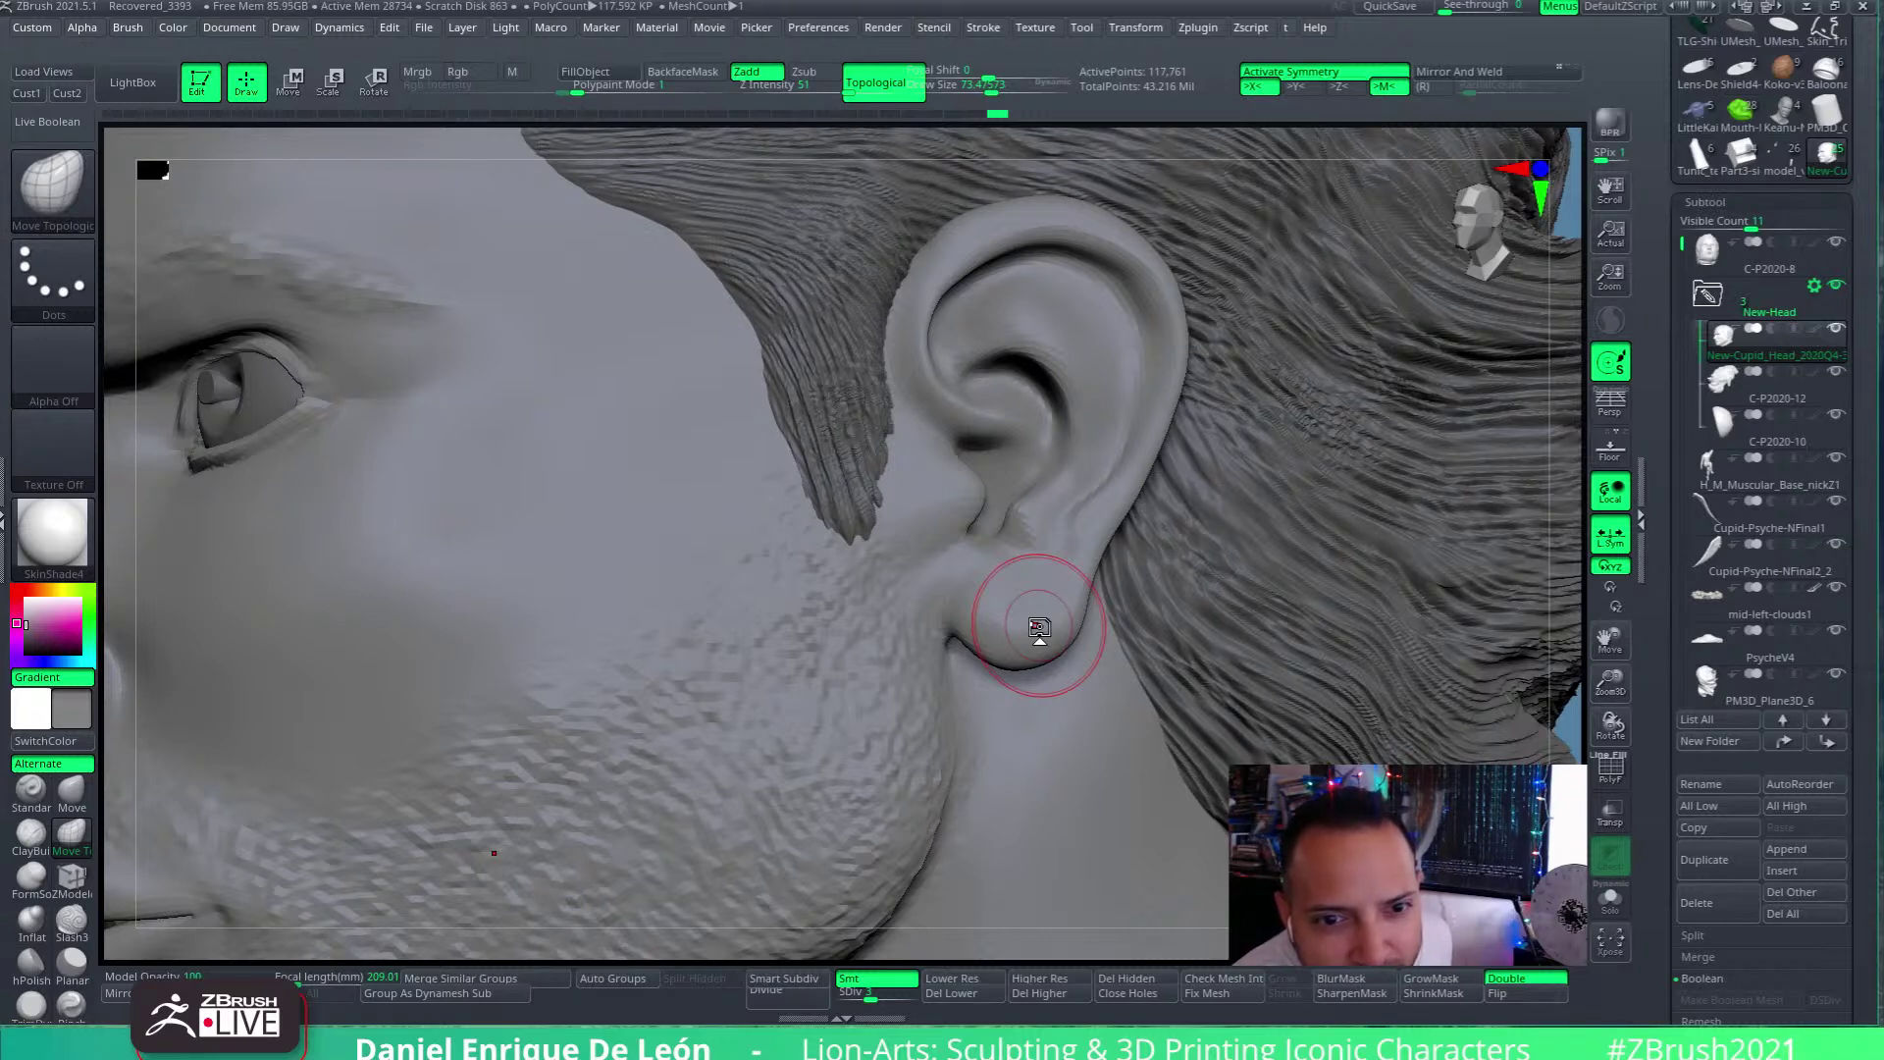
key("f")
right_click_drag(1067, 562, 1087, 495, "ctrl")
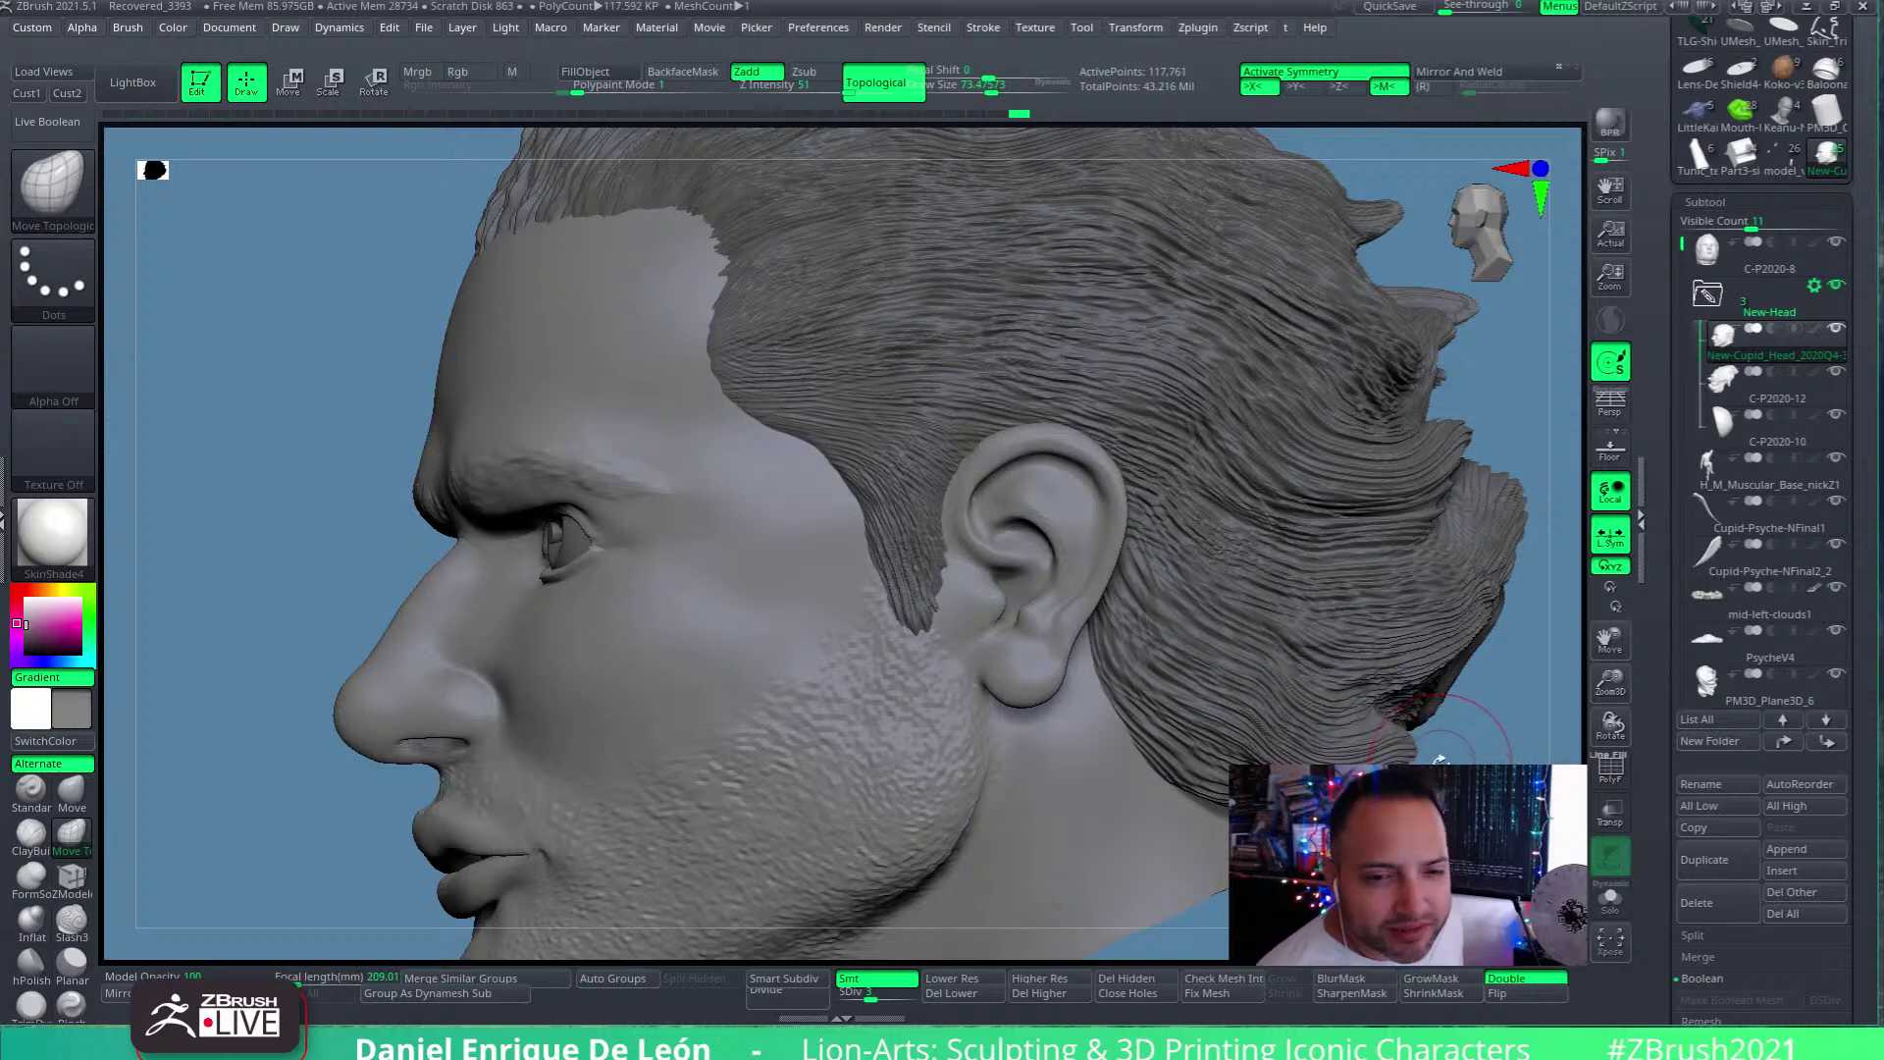
Show the head's PolyFrame, try regrouping the mesh with Auto Groups, undo it, and hide the PolyFrame again
mouse_move(951, 505)
right_mouse_down()
mouse_move(1014, 661)
mouse_move(1097, 496)
mouse_move(1093, 629)
mouse_move(1057, 470)
mouse_move(1144, 562)
mouse_move(1085, 723)
mouse_move(1070, 643)
mouse_move(1030, 652)
mouse_move(1009, 727)
mouse_move(1047, 830)
mouse_move(971, 715)
right_mouse_up()
key("shift+f")
right_click_drag(1496, 746, 1129, 687)
left_click(628, 980)
right_click_drag(981, 687, 1087, 561)
key("ctrl+z")
key("f")
mouse_move(1168, 622)
right_mouse_down()
mouse_move(1128, 633)
mouse_move(1201, 639)
mouse_move(1145, 736)
right_mouse_up()
key("b")
key("m")
key("t")
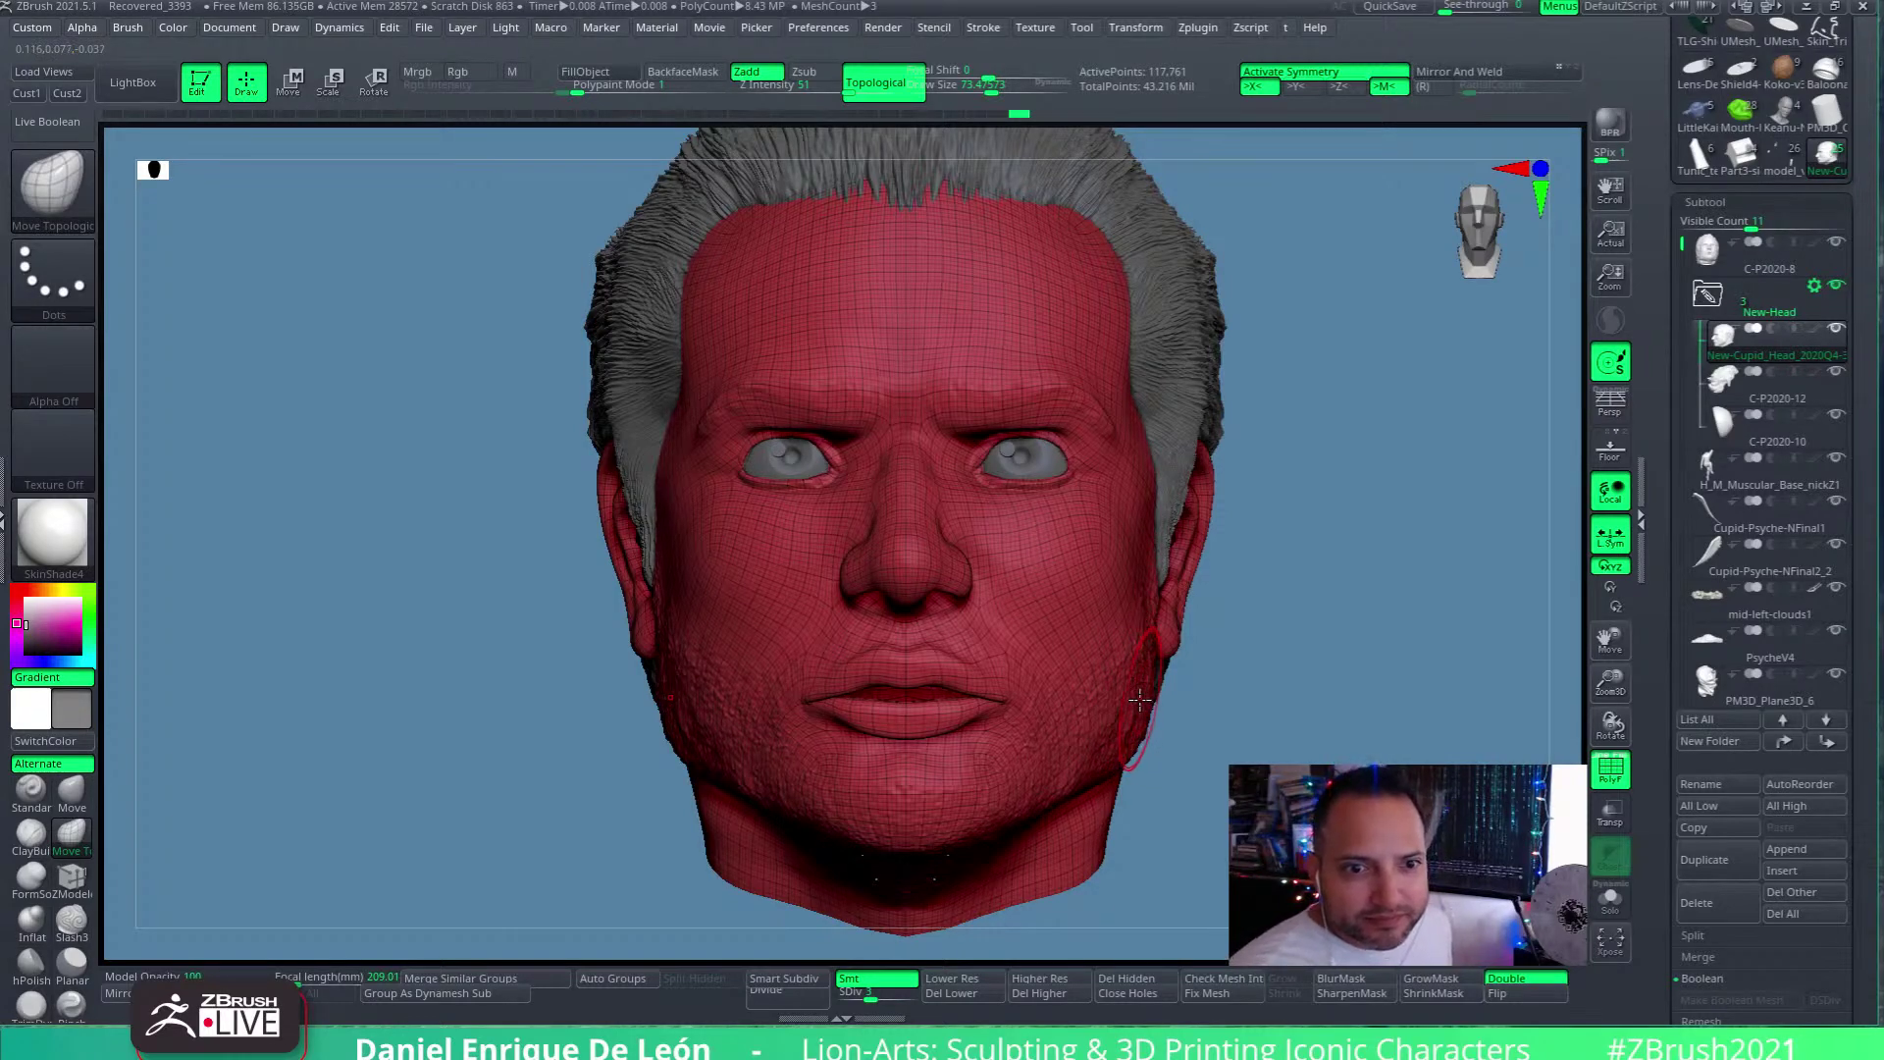
mouse_move(969, 640)
right_mouse_down()
mouse_move(1133, 639)
mouse_move(1072, 652)
mouse_move(1115, 613)
mouse_move(1157, 693)
right_mouse_up()
key("shift+f")
Examine the overall head shape, ears and neck from three-quarter, profile and front views
right_click_drag(976, 673, 1037, 681)
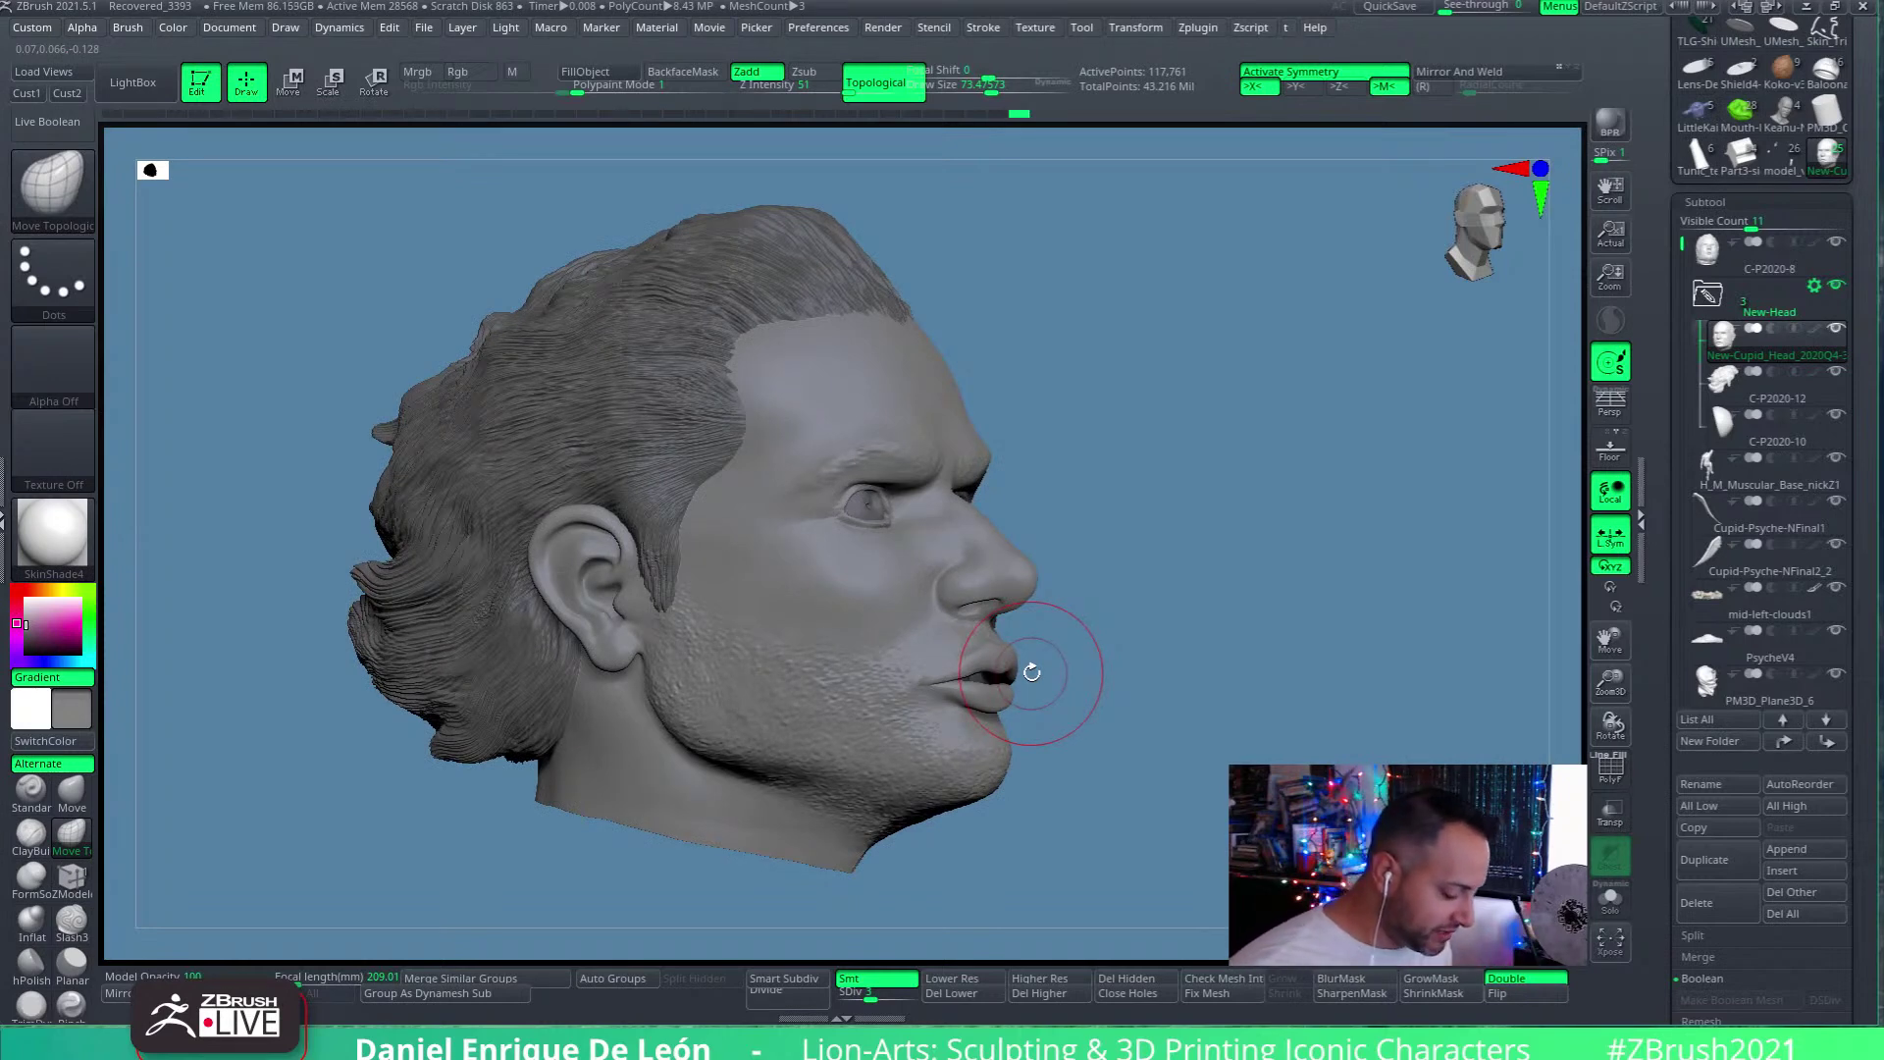
right_click_drag(972, 673, 1034, 641)
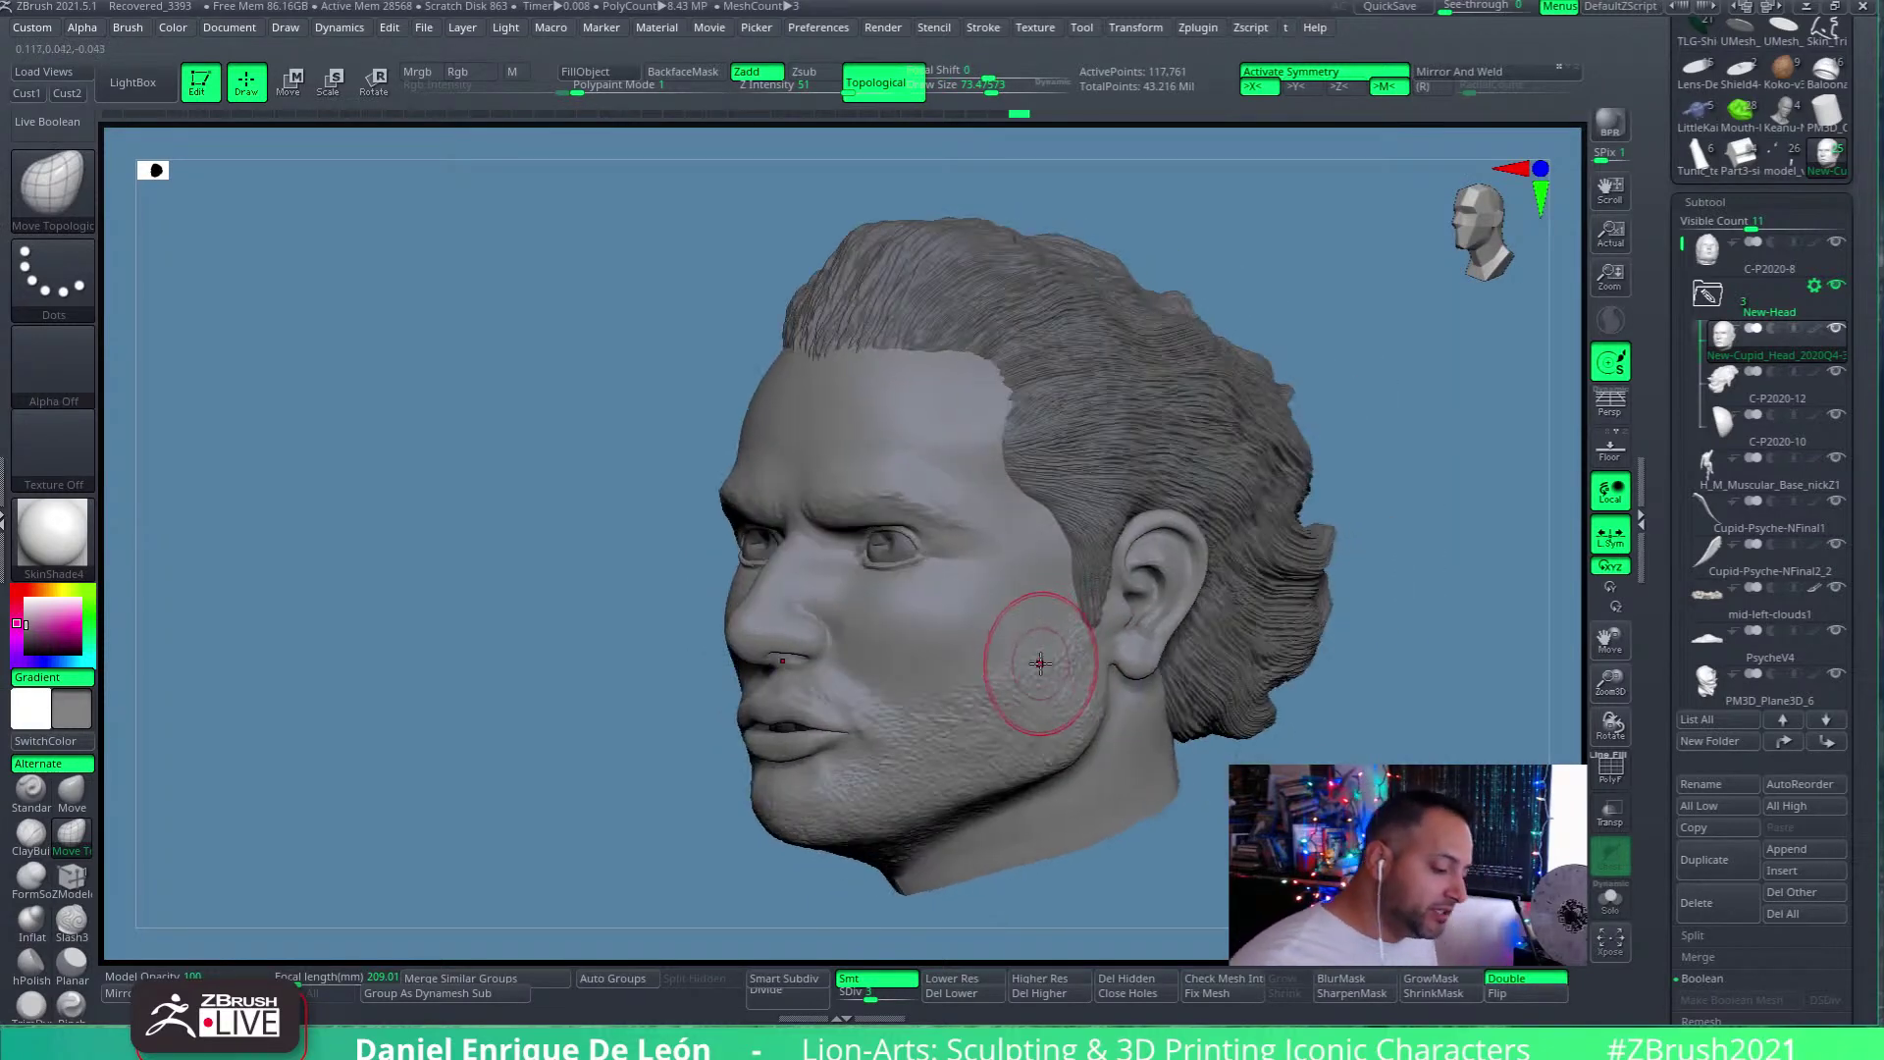
mouse_move(976, 622)
right_mouse_down()
mouse_move(1222, 633)
mouse_move(1060, 782)
mouse_move(968, 673)
mouse_move(966, 773)
mouse_move(1035, 807)
mouse_move(1165, 681)
mouse_move(1154, 694)
mouse_move(1295, 711)
mouse_move(1135, 791)
right_mouse_up()
mouse_move(1219, 696)
right_mouse_down()
mouse_move(1337, 663)
mouse_move(1354, 637)
right_mouse_up()
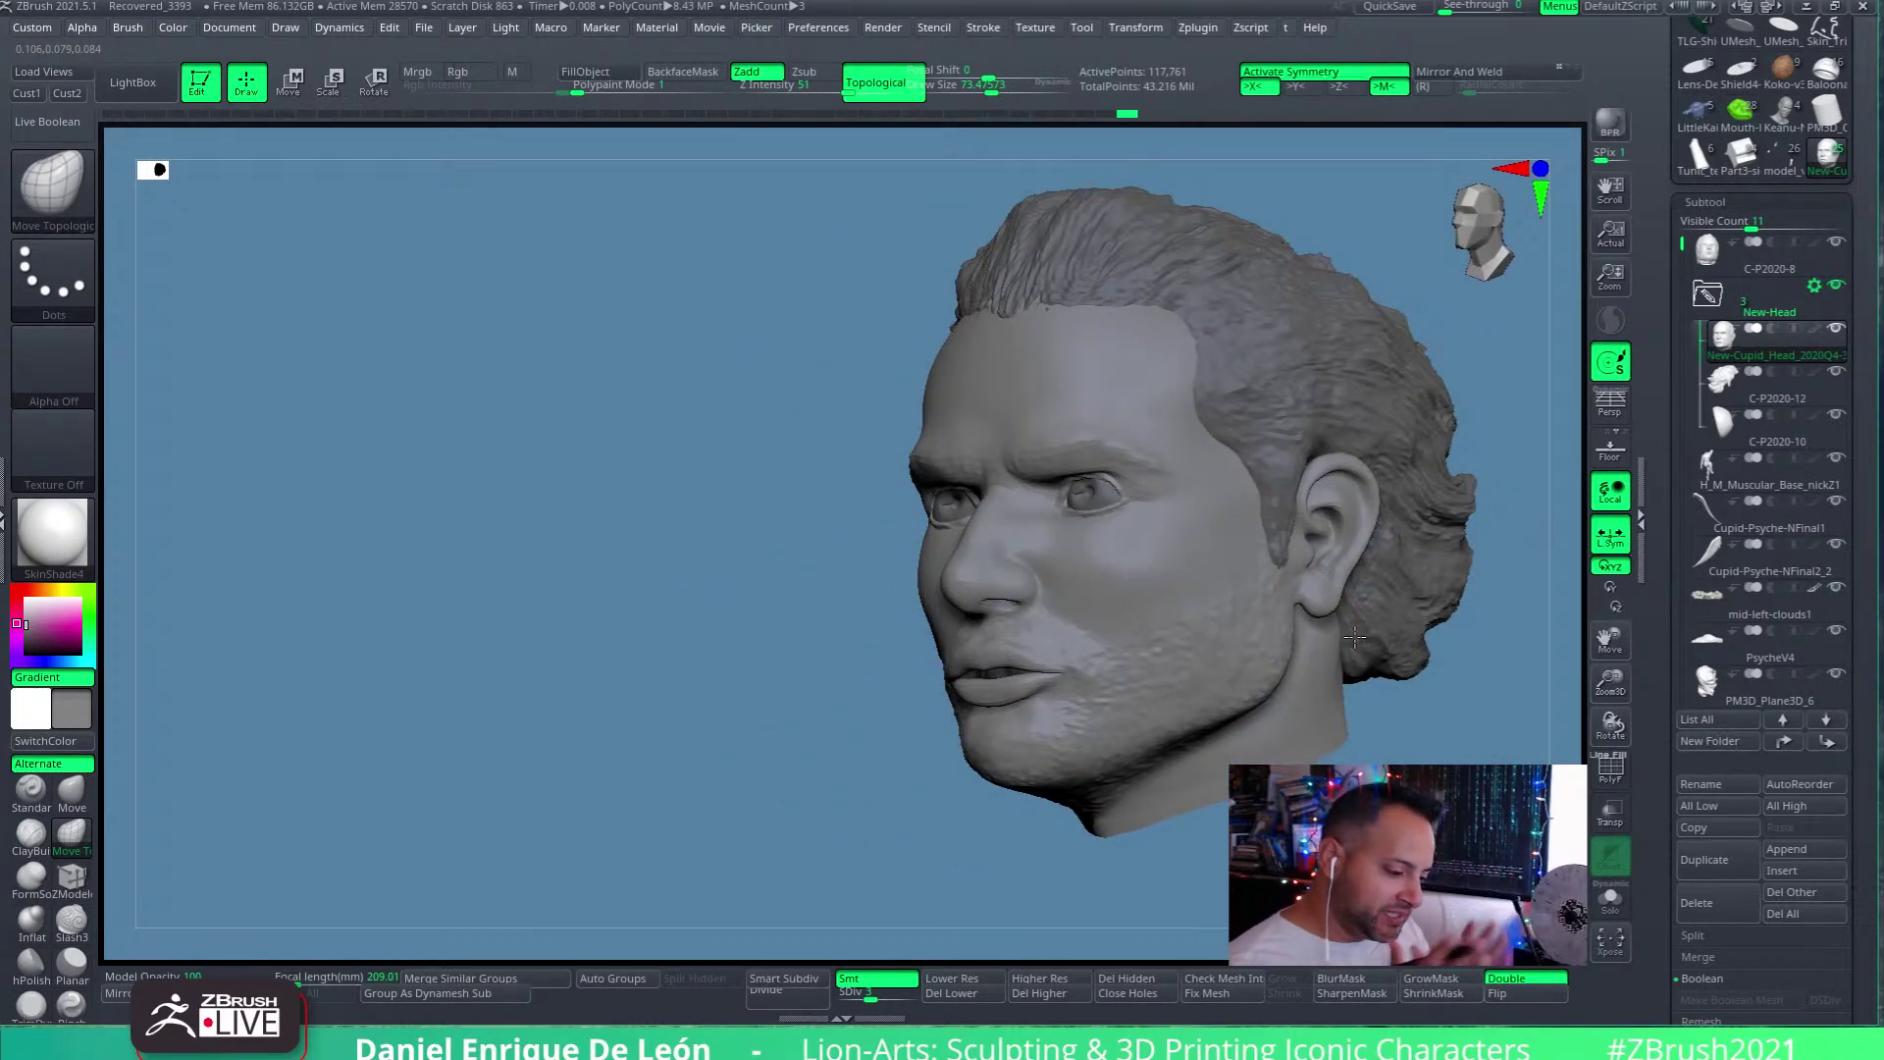
right_click_drag(1129, 615, 1021, 785)
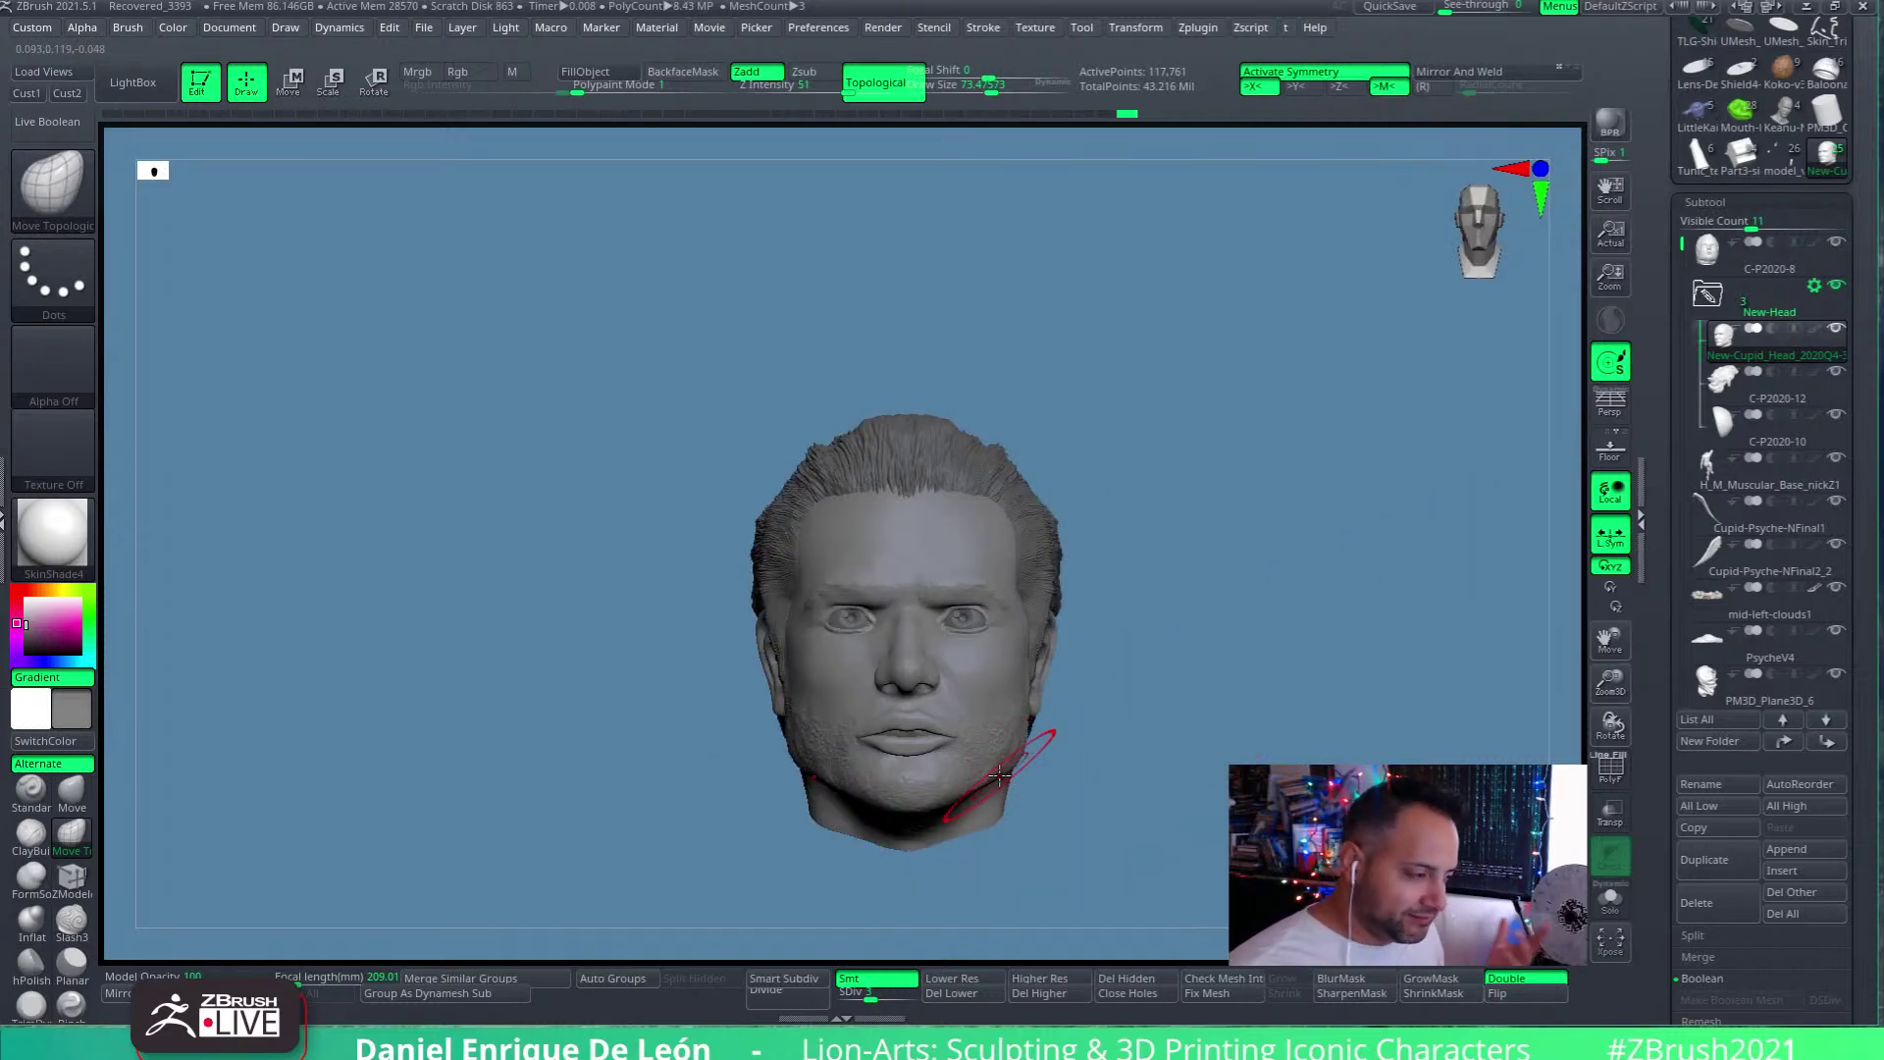
mouse_move(999, 775)
right_mouse_down()
mouse_move(1075, 737)
mouse_move(1085, 665)
mouse_move(1030, 673)
mouse_move(1075, 820)
mouse_move(1064, 748)
mouse_move(1080, 782)
mouse_move(878, 785)
mouse_move(870, 726)
right_mouse_up()
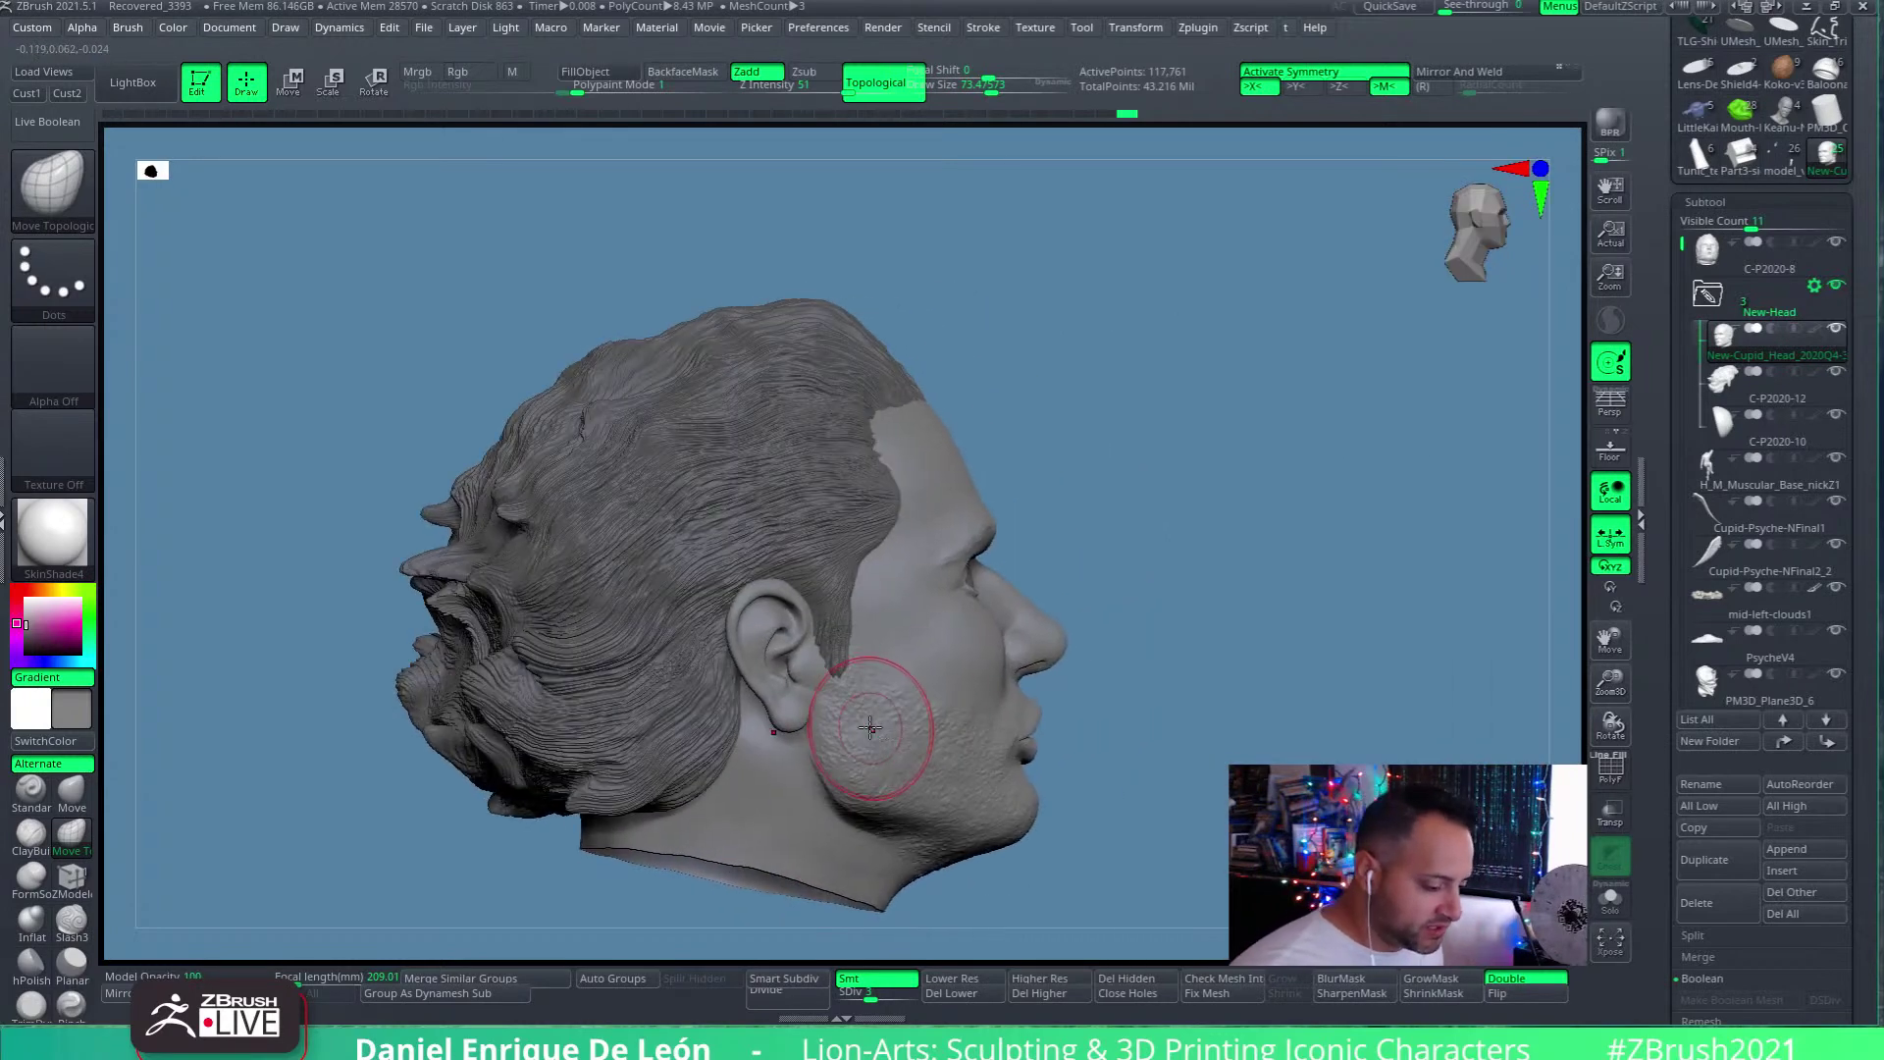
mouse_move(946, 778)
right_mouse_down()
mouse_move(903, 799)
mouse_move(1009, 756)
mouse_move(986, 723)
mouse_move(1030, 756)
mouse_move(1121, 770)
right_mouse_up()
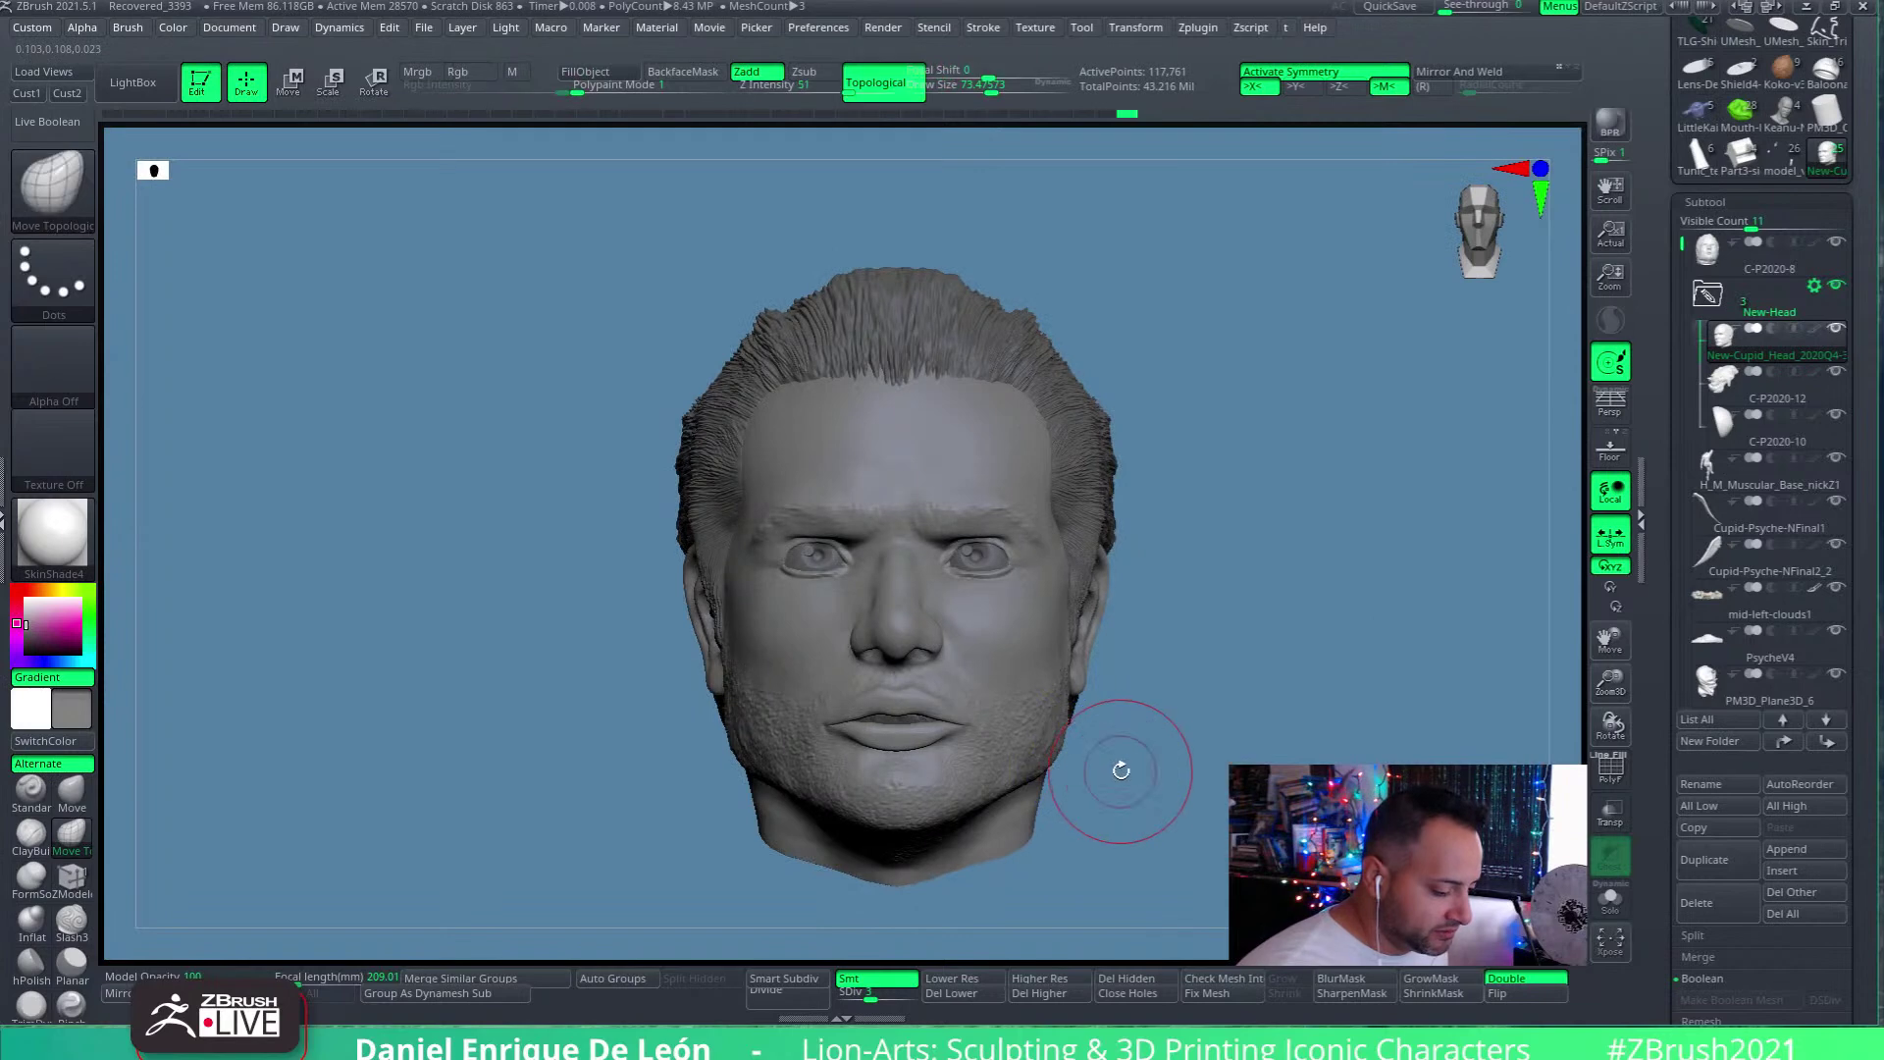
Examine the brows, eyes, nose and mouth up close and compare them with the full face from several angles
right_click_drag(986, 653, 1051, 748)
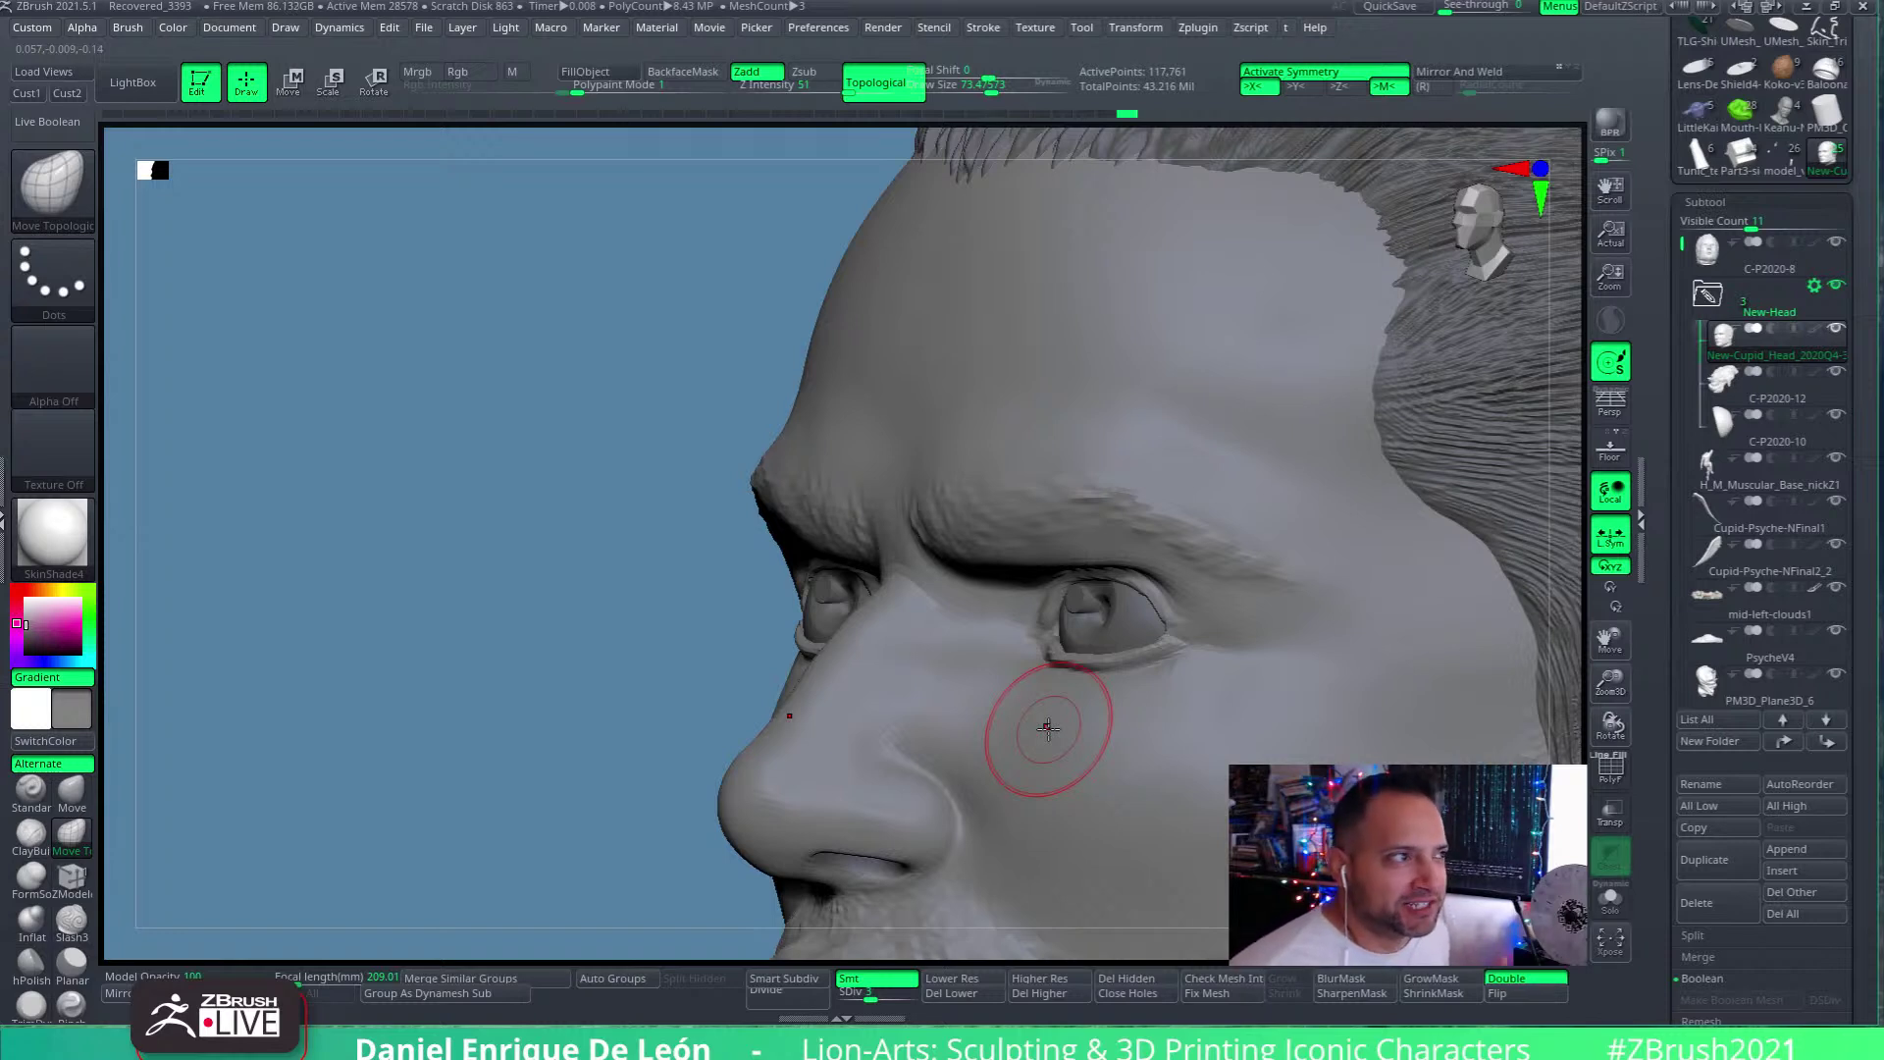
right_click_drag(1186, 820, 1127, 680)
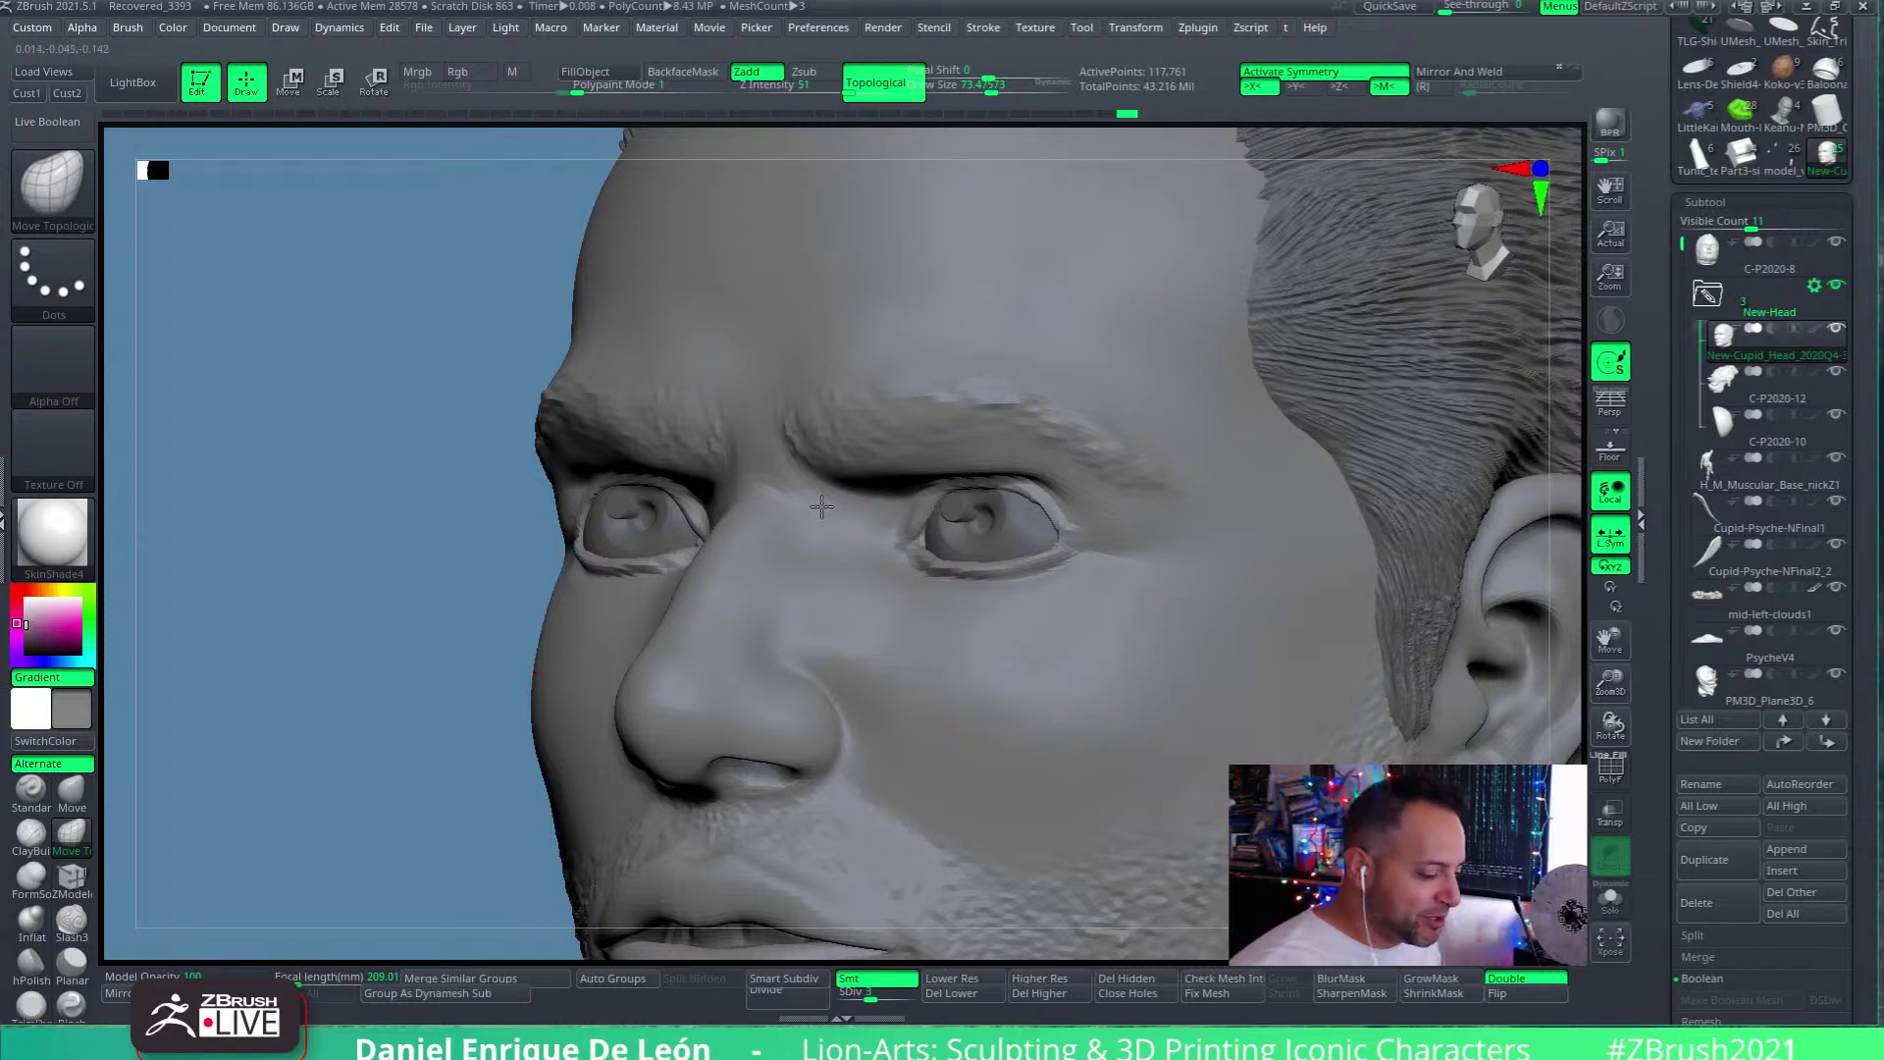
right_click_drag(1126, 680, 757, 491)
right_click_drag(1185, 621, 850, 526)
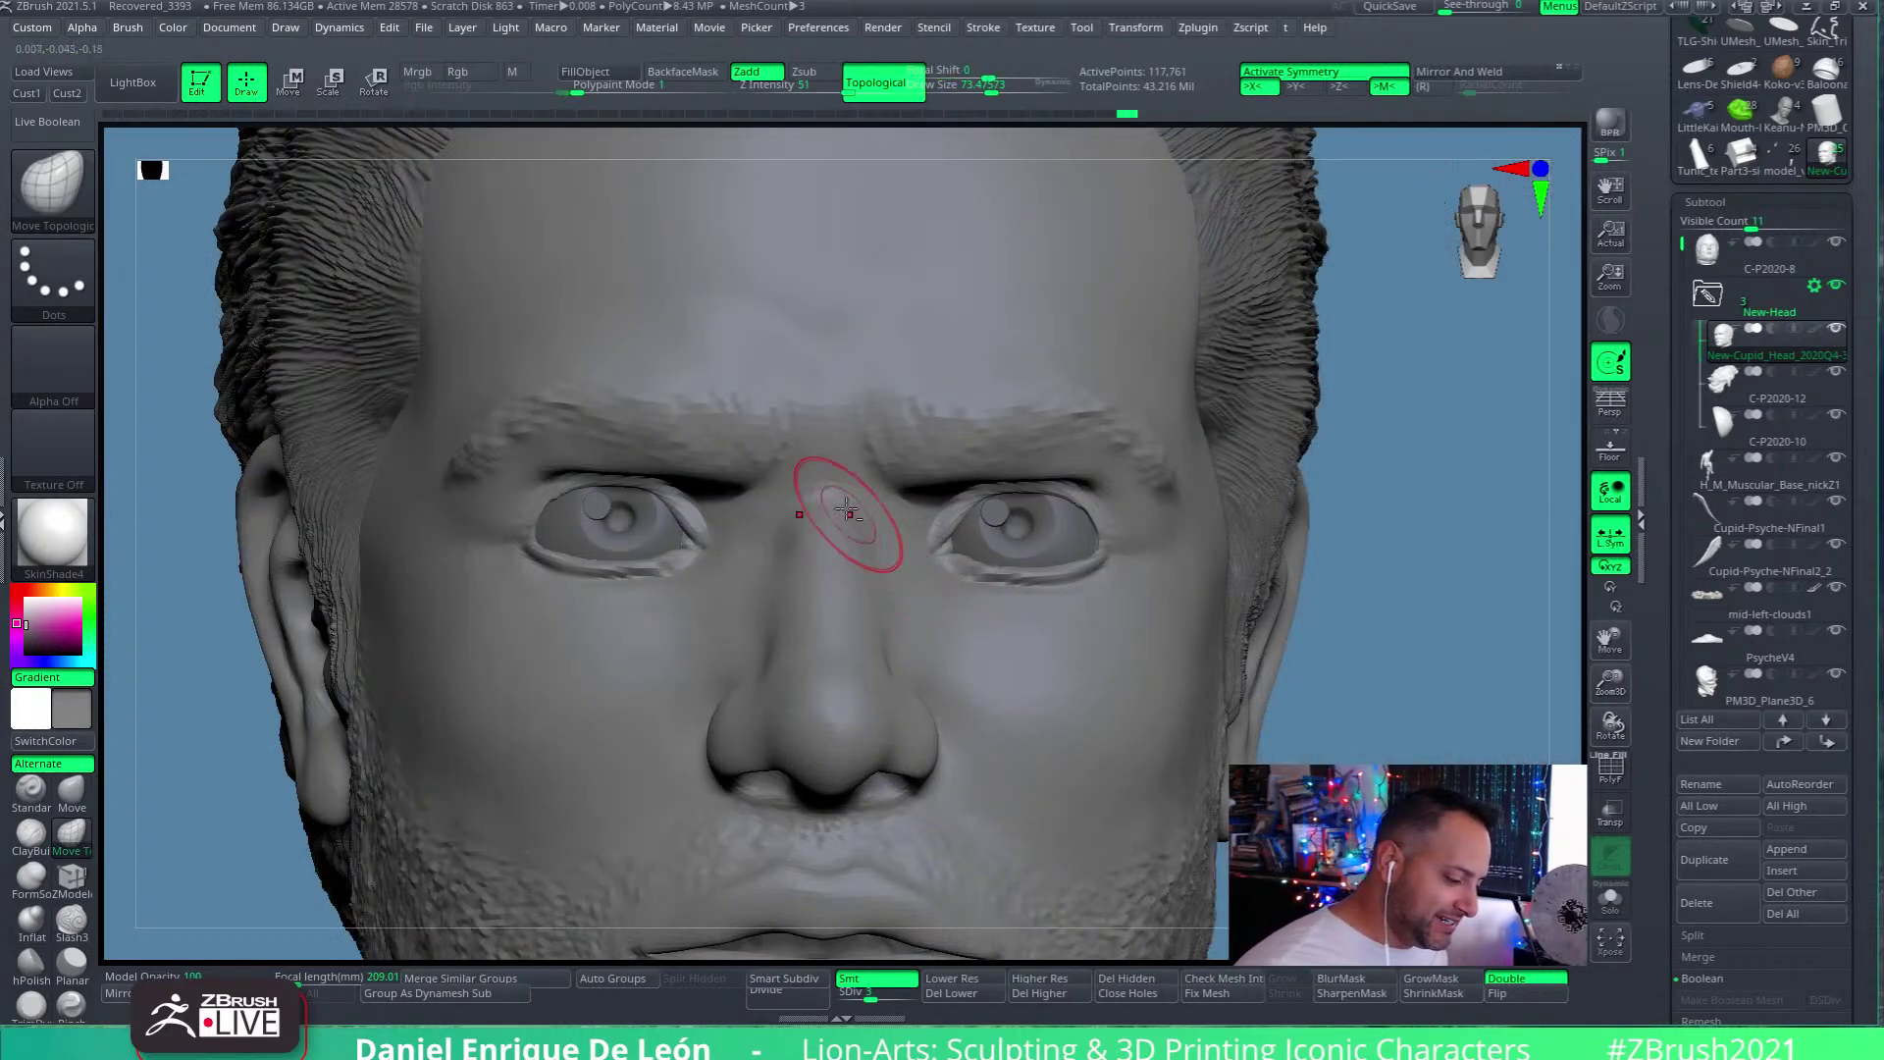
mouse_move(977, 603)
right_mouse_down()
mouse_move(1017, 727)
mouse_move(1059, 778)
mouse_move(1080, 668)
mouse_move(1064, 651)
mouse_move(1097, 677)
right_mouse_up()
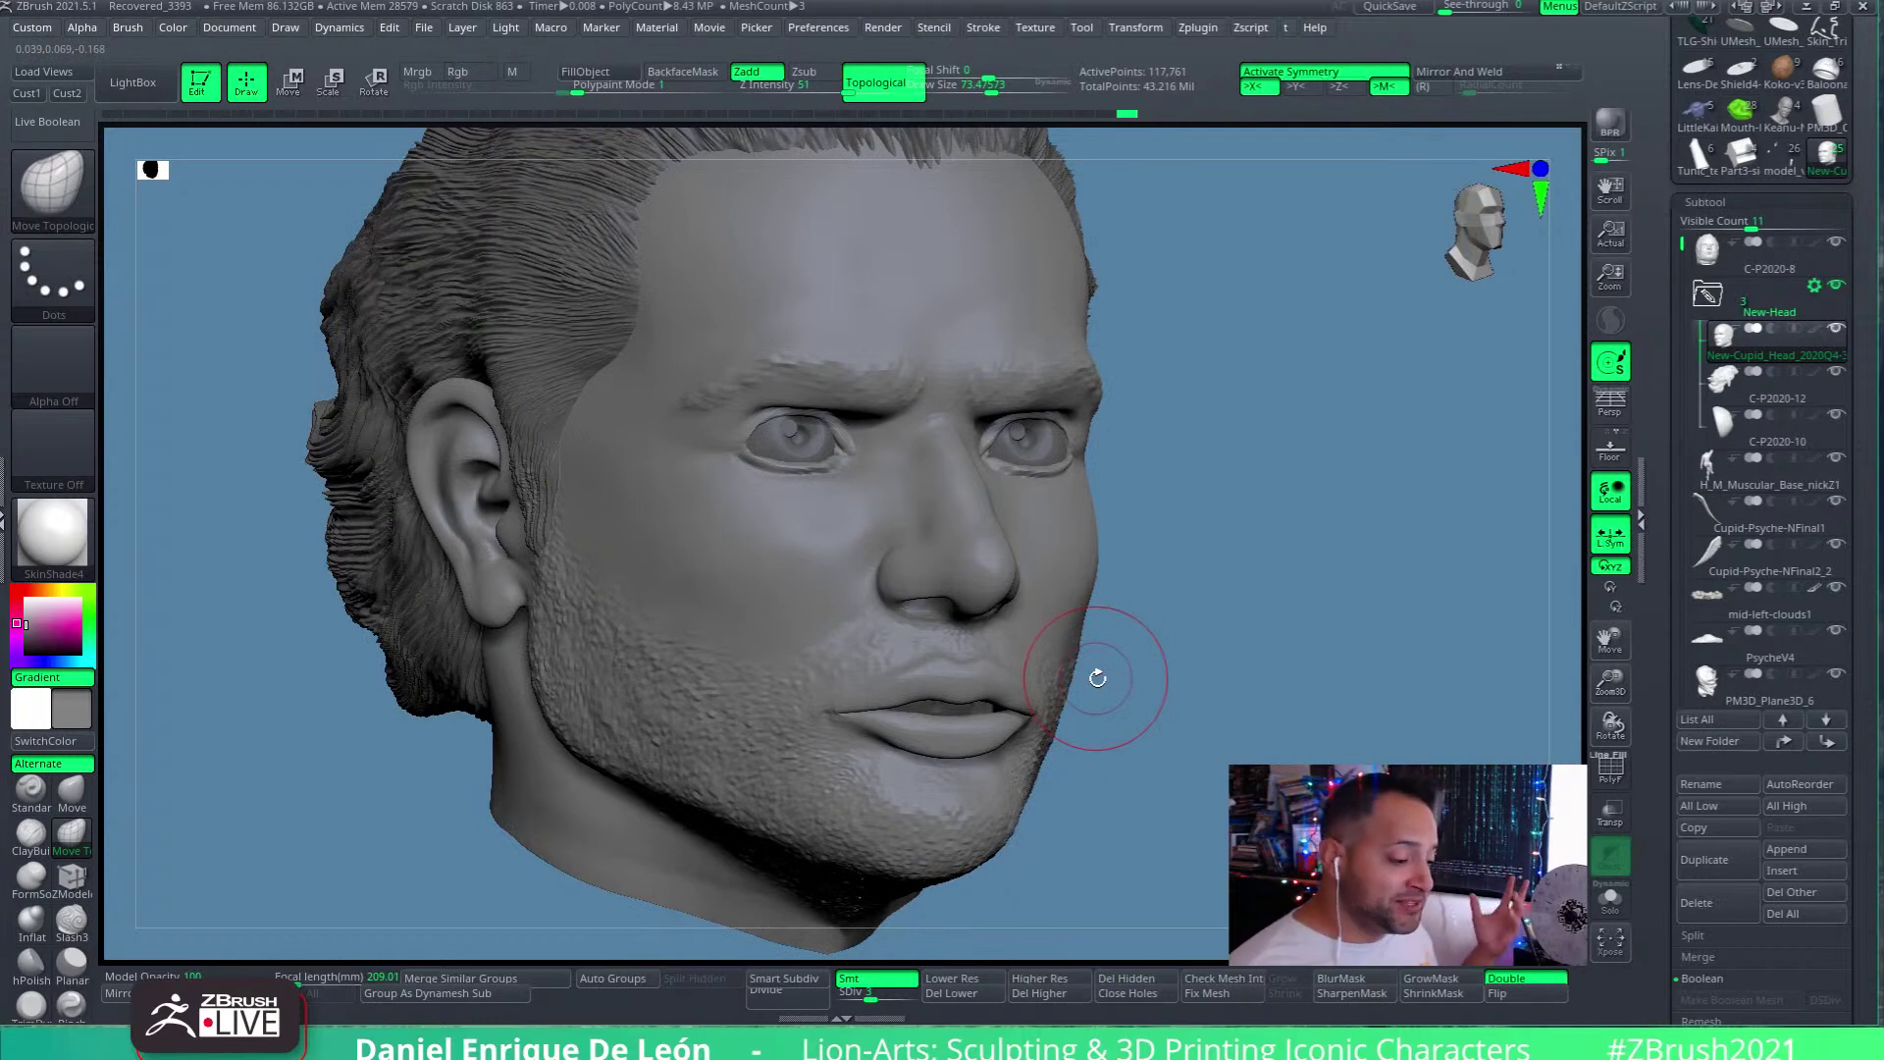
right_click_drag(1047, 551, 1105, 581)
right_click_drag(1128, 651, 1021, 717)
mouse_move(942, 640)
right_mouse_down()
mouse_move(892, 660)
mouse_move(1063, 650)
mouse_move(1146, 687)
right_mouse_up()
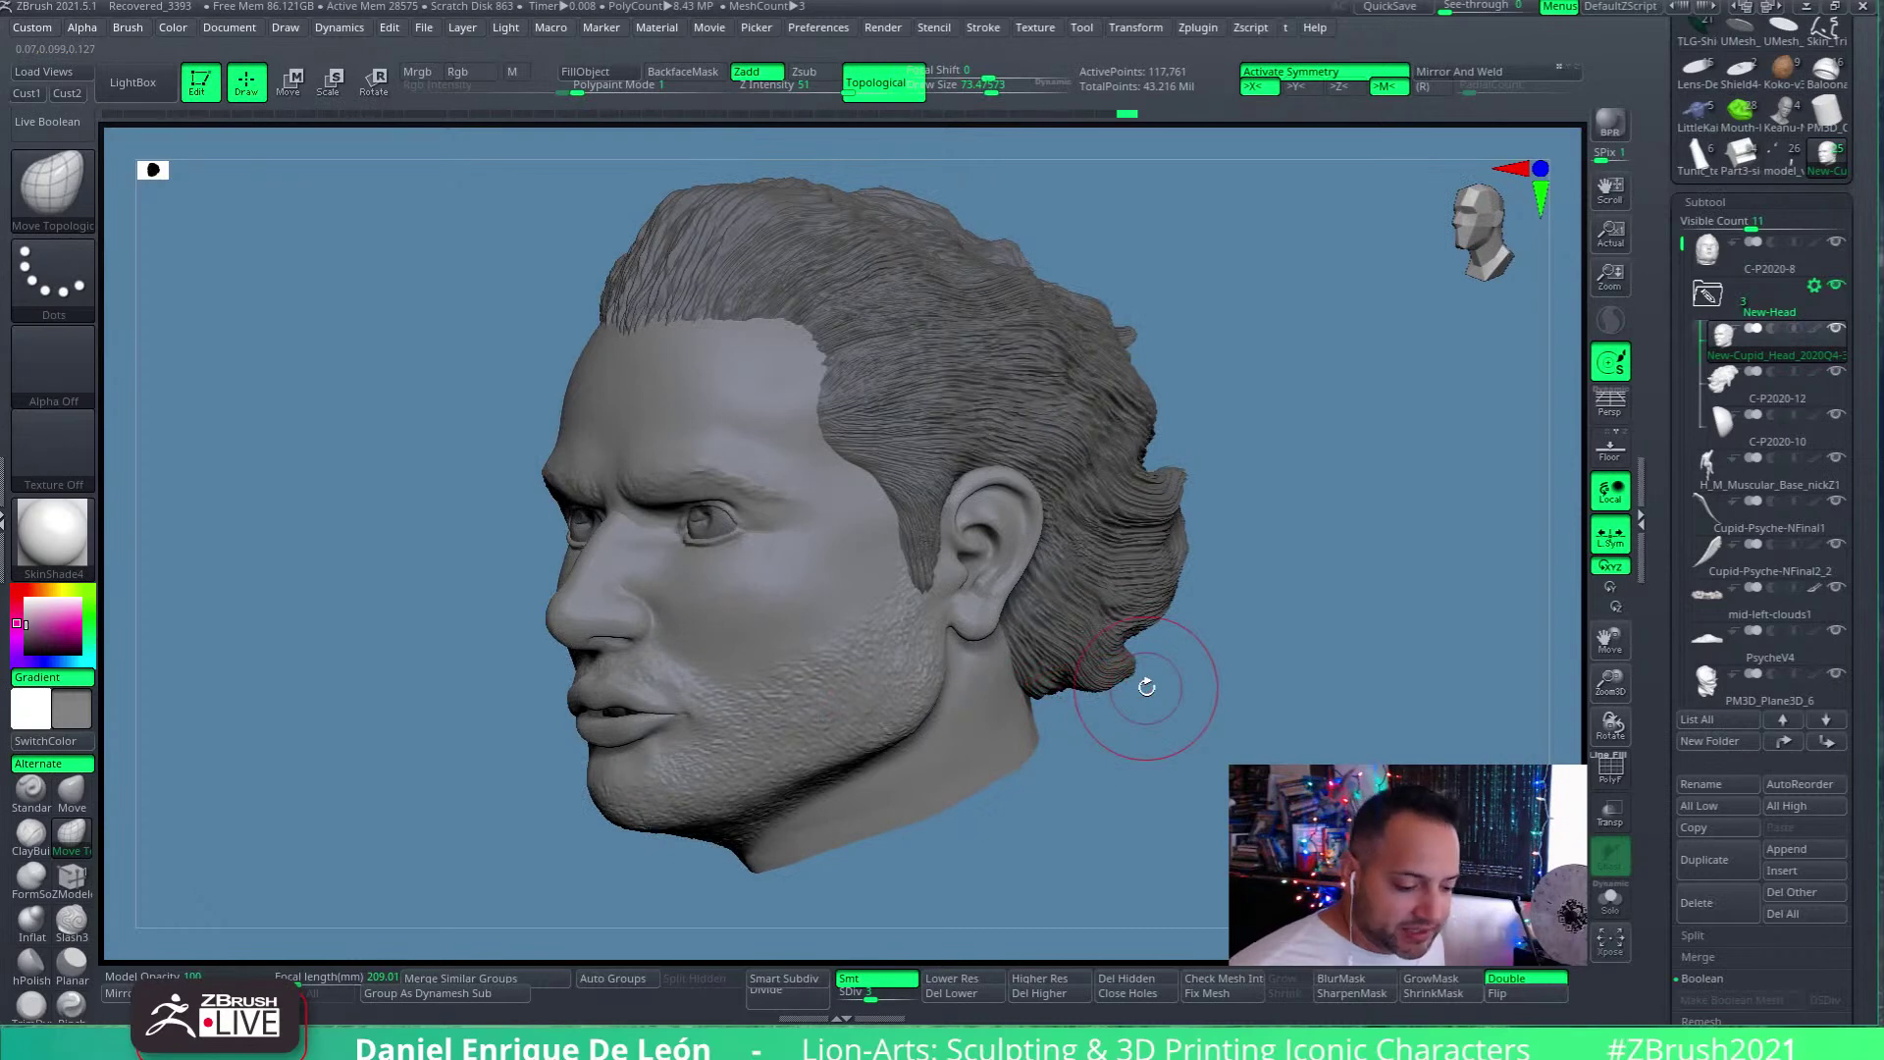
right_click_drag(841, 631, 1215, 723)
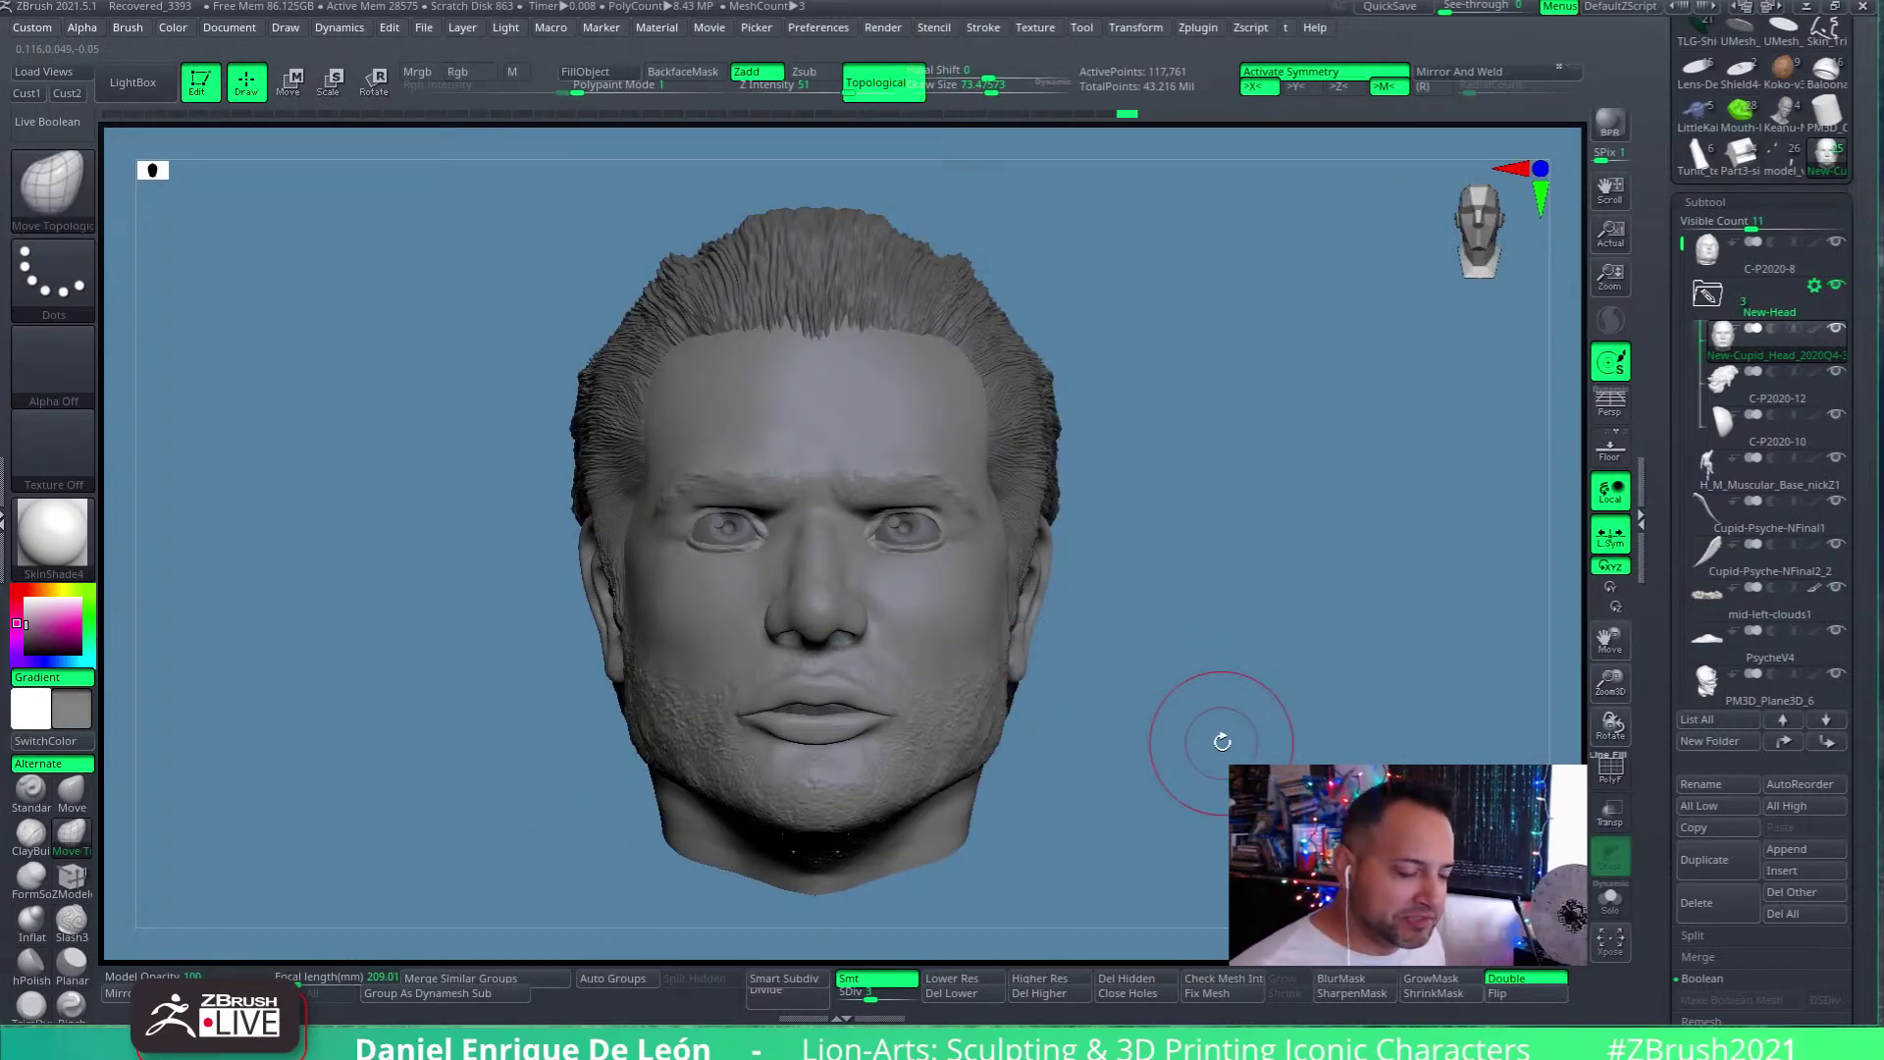
Isolate the head mesh to inspect it without the hair and eyes, and show the other subtools again
right_click_drag(1039, 496, 1354, 661)
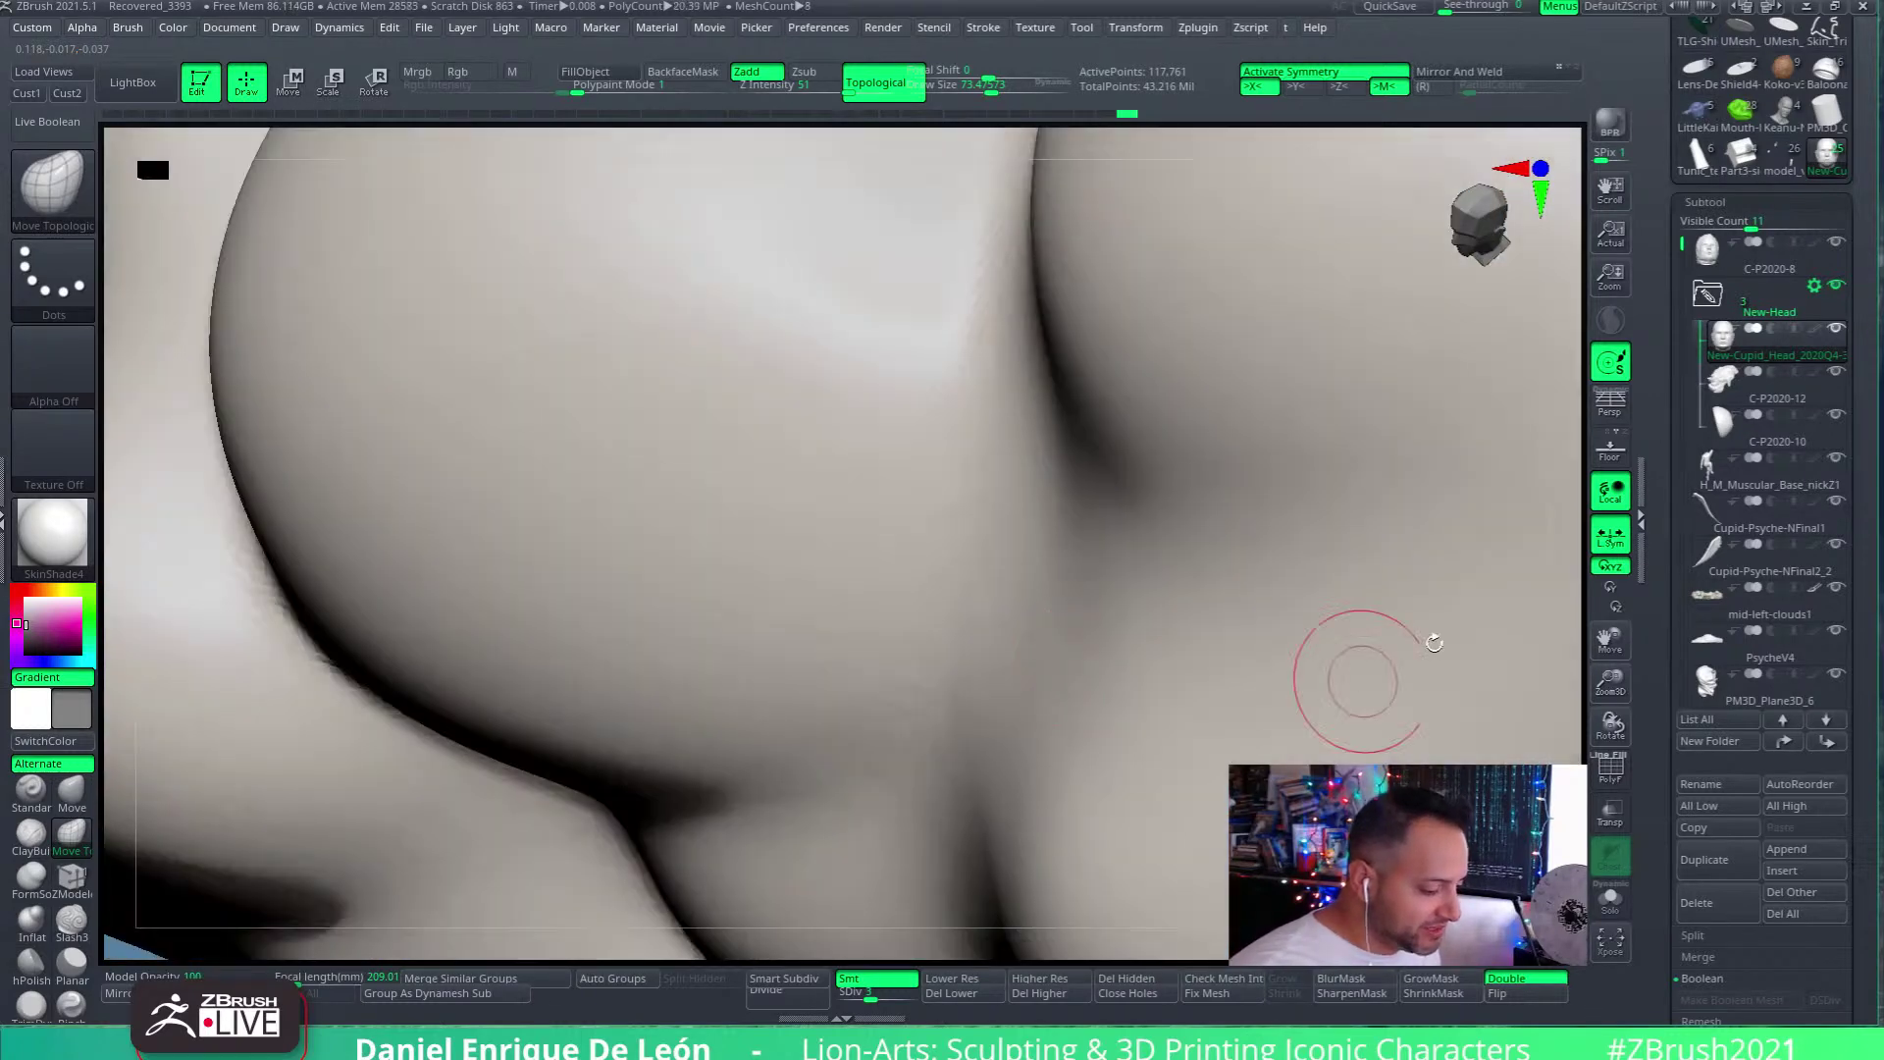
left_click(1610, 896)
right_click_drag(1010, 623, 1079, 628, "shift")
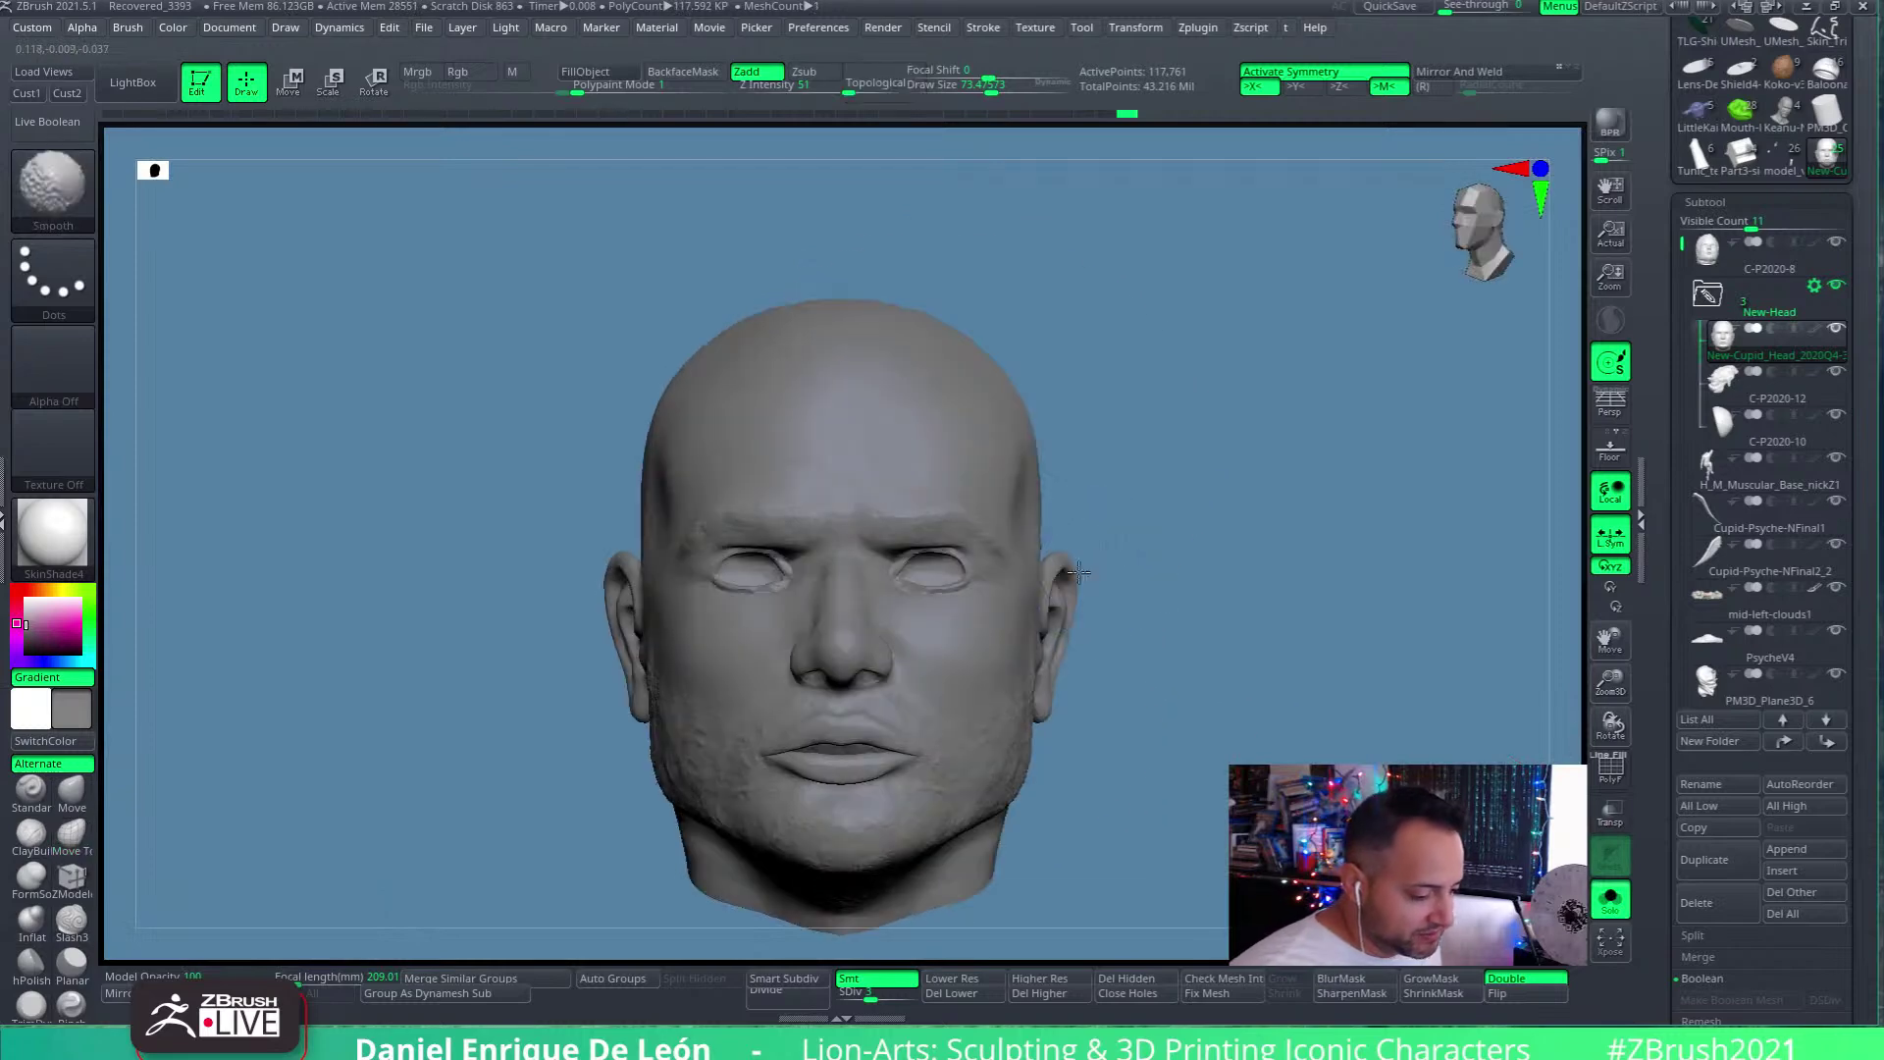
left_click(1611, 896)
Reset the transform gizmo's orientation on the head and enable transposing all selected subtools together
right_click_drag(1123, 820, 1127, 757)
right_click_drag(829, 771, 783, 750)
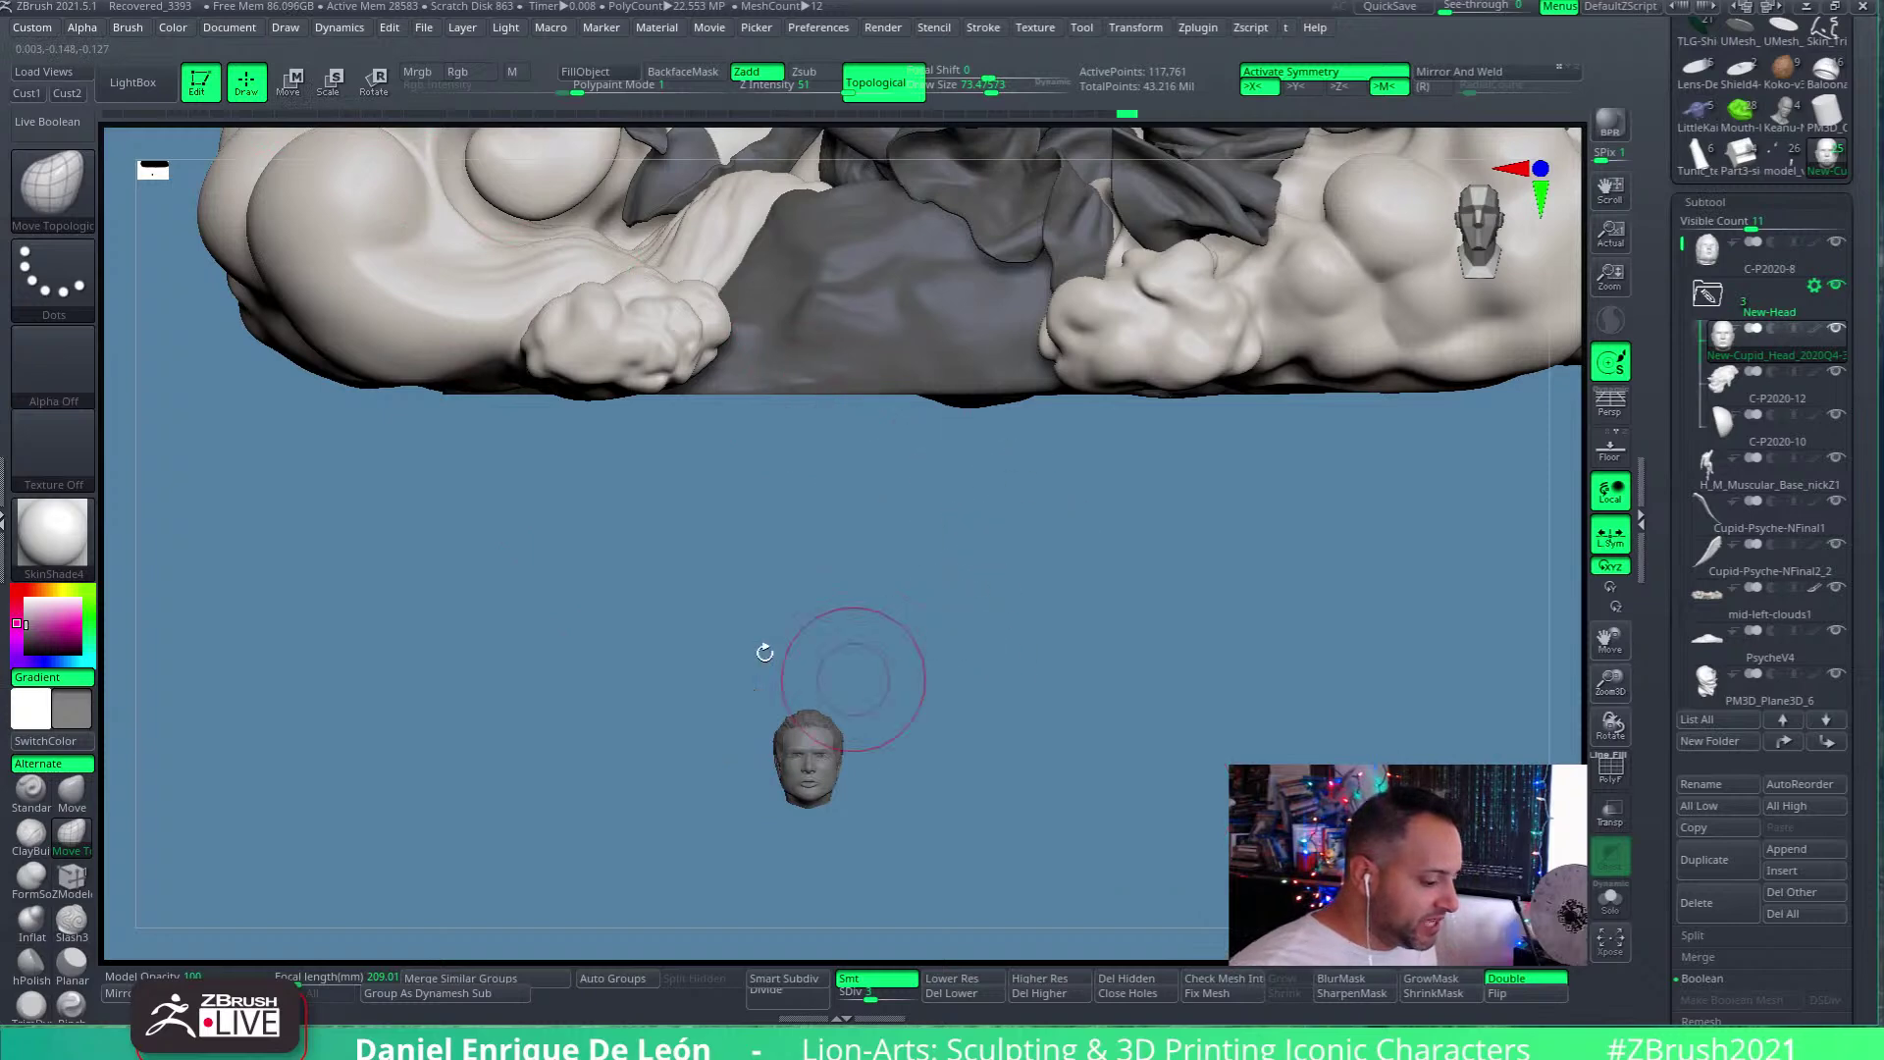
left_click(287, 80)
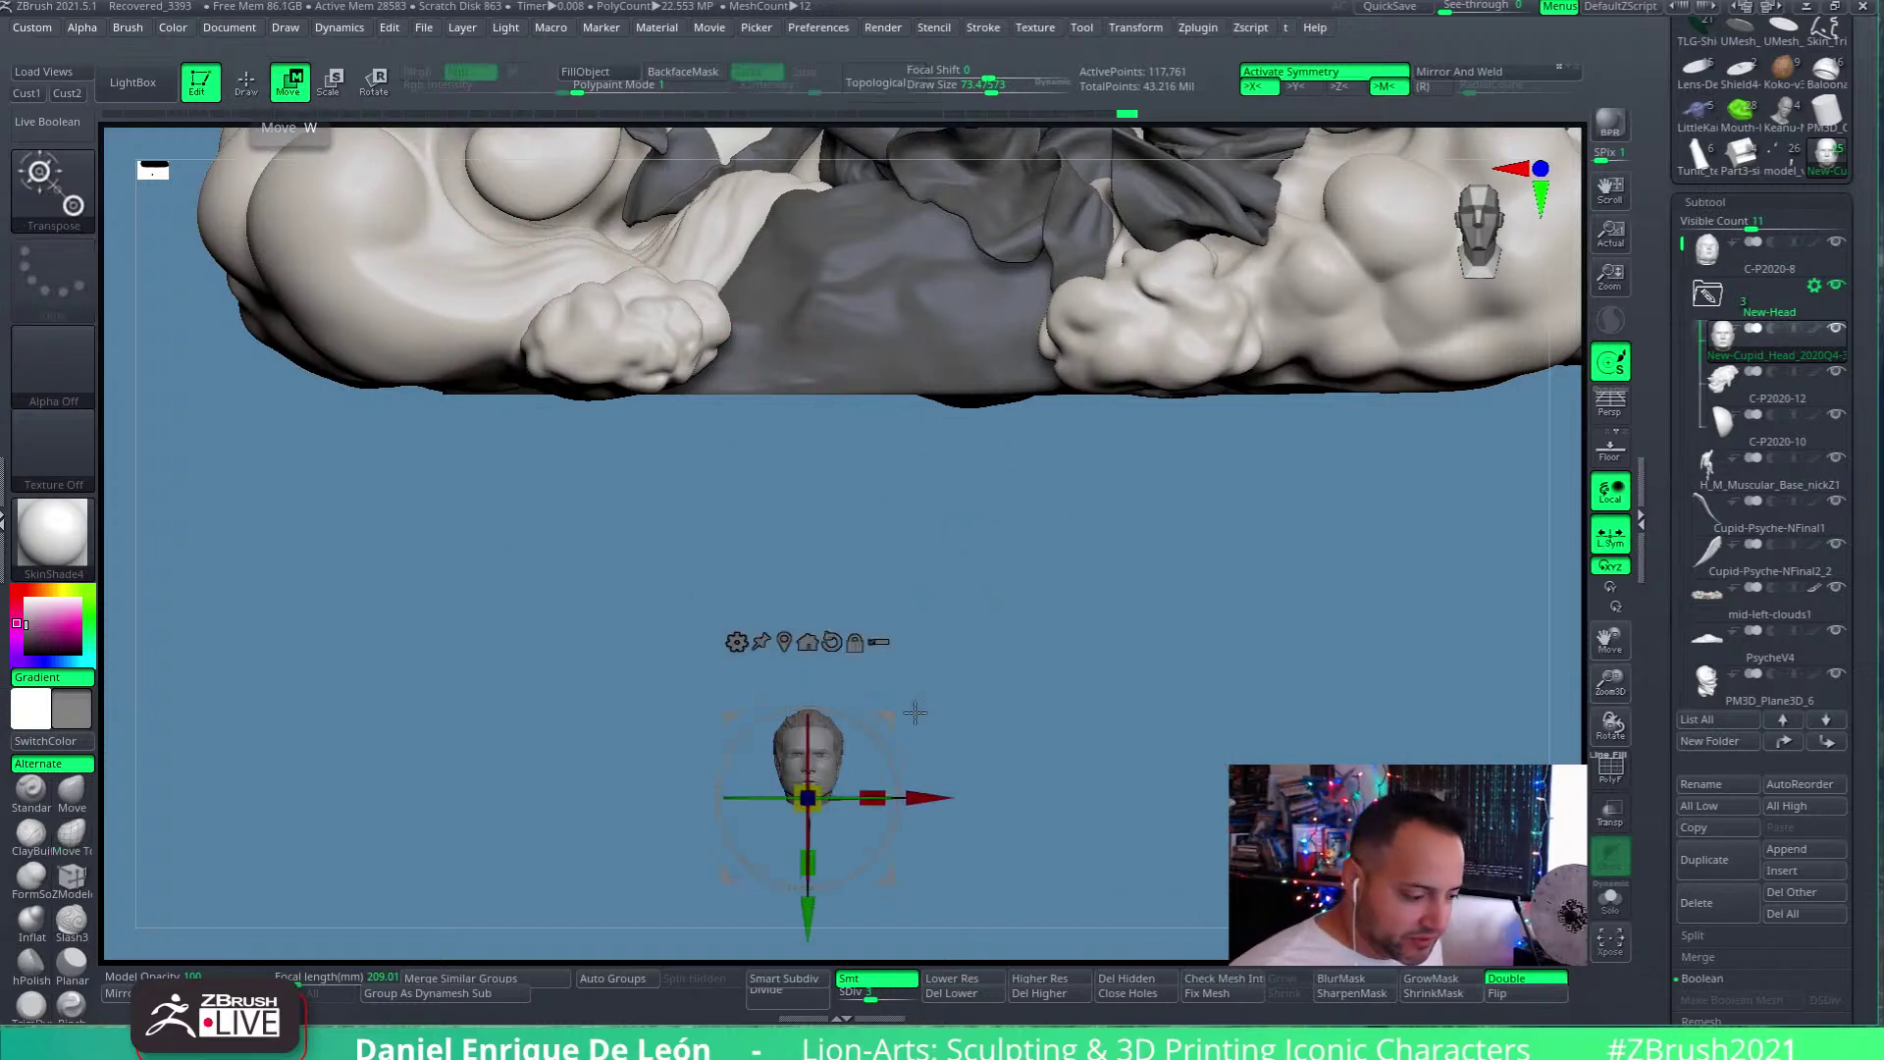
left_click(832, 642)
left_click(880, 642)
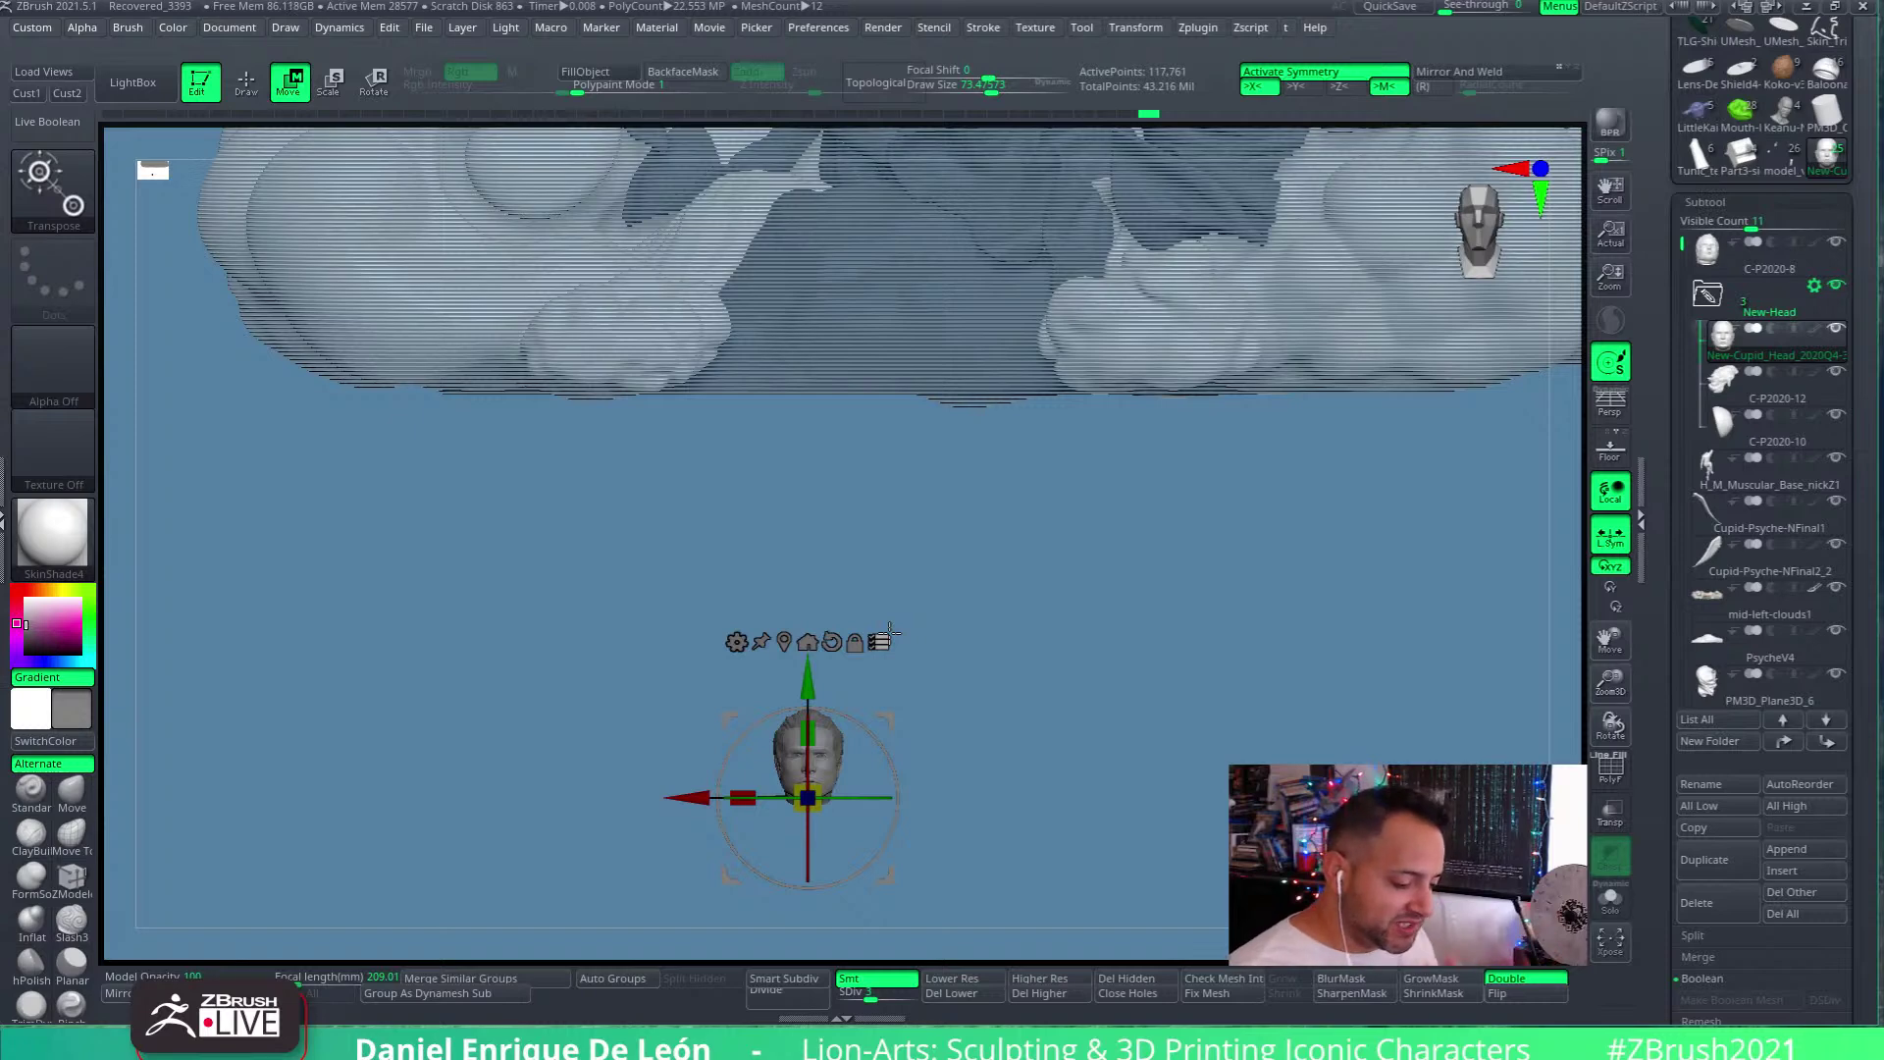
Raise the new head, hair and eyes along Y from below the statue to the level of Cupid's existing head
mouse_move(984, 722)
left_mouse_down("alt")
mouse_move(989, 546)
mouse_move(1051, 693)
mouse_move(959, 777)
mouse_move(971, 746)
left_mouse_up("alt")
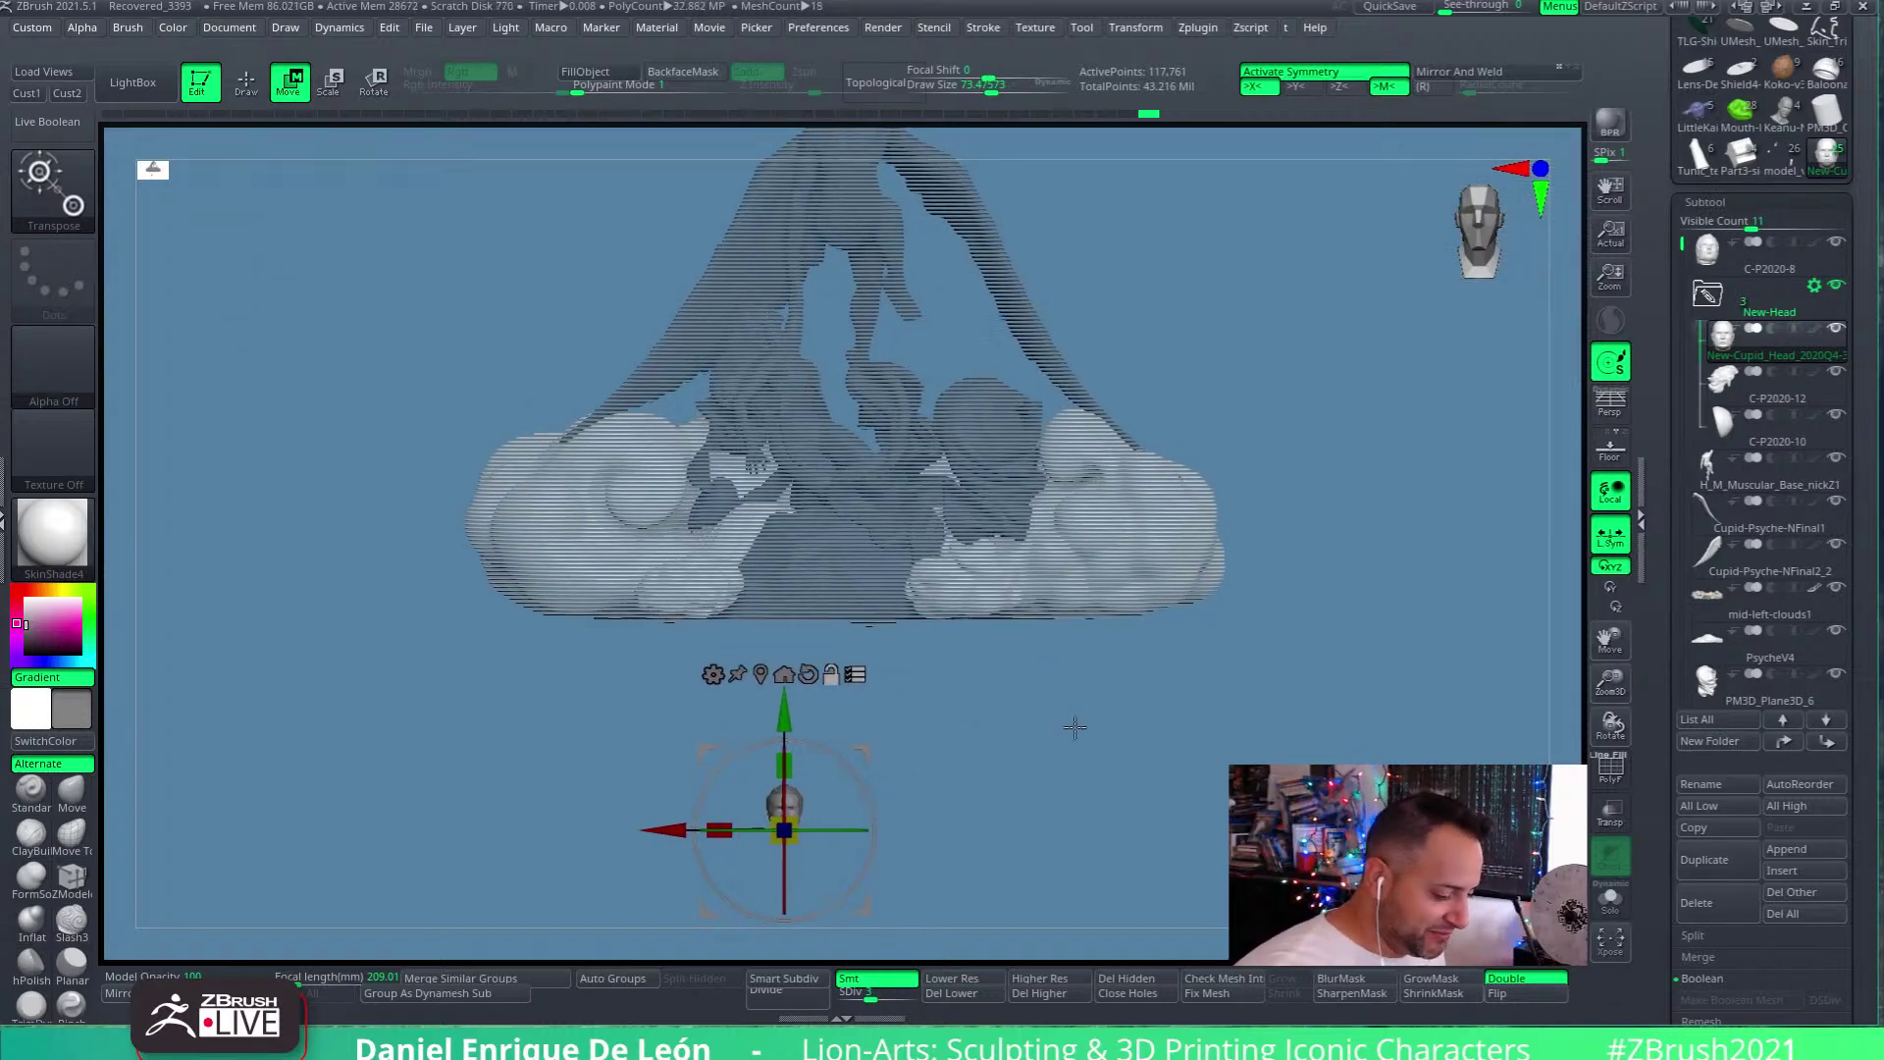
left_click_drag(880, 695, 1034, 260)
key("ctrl+z")
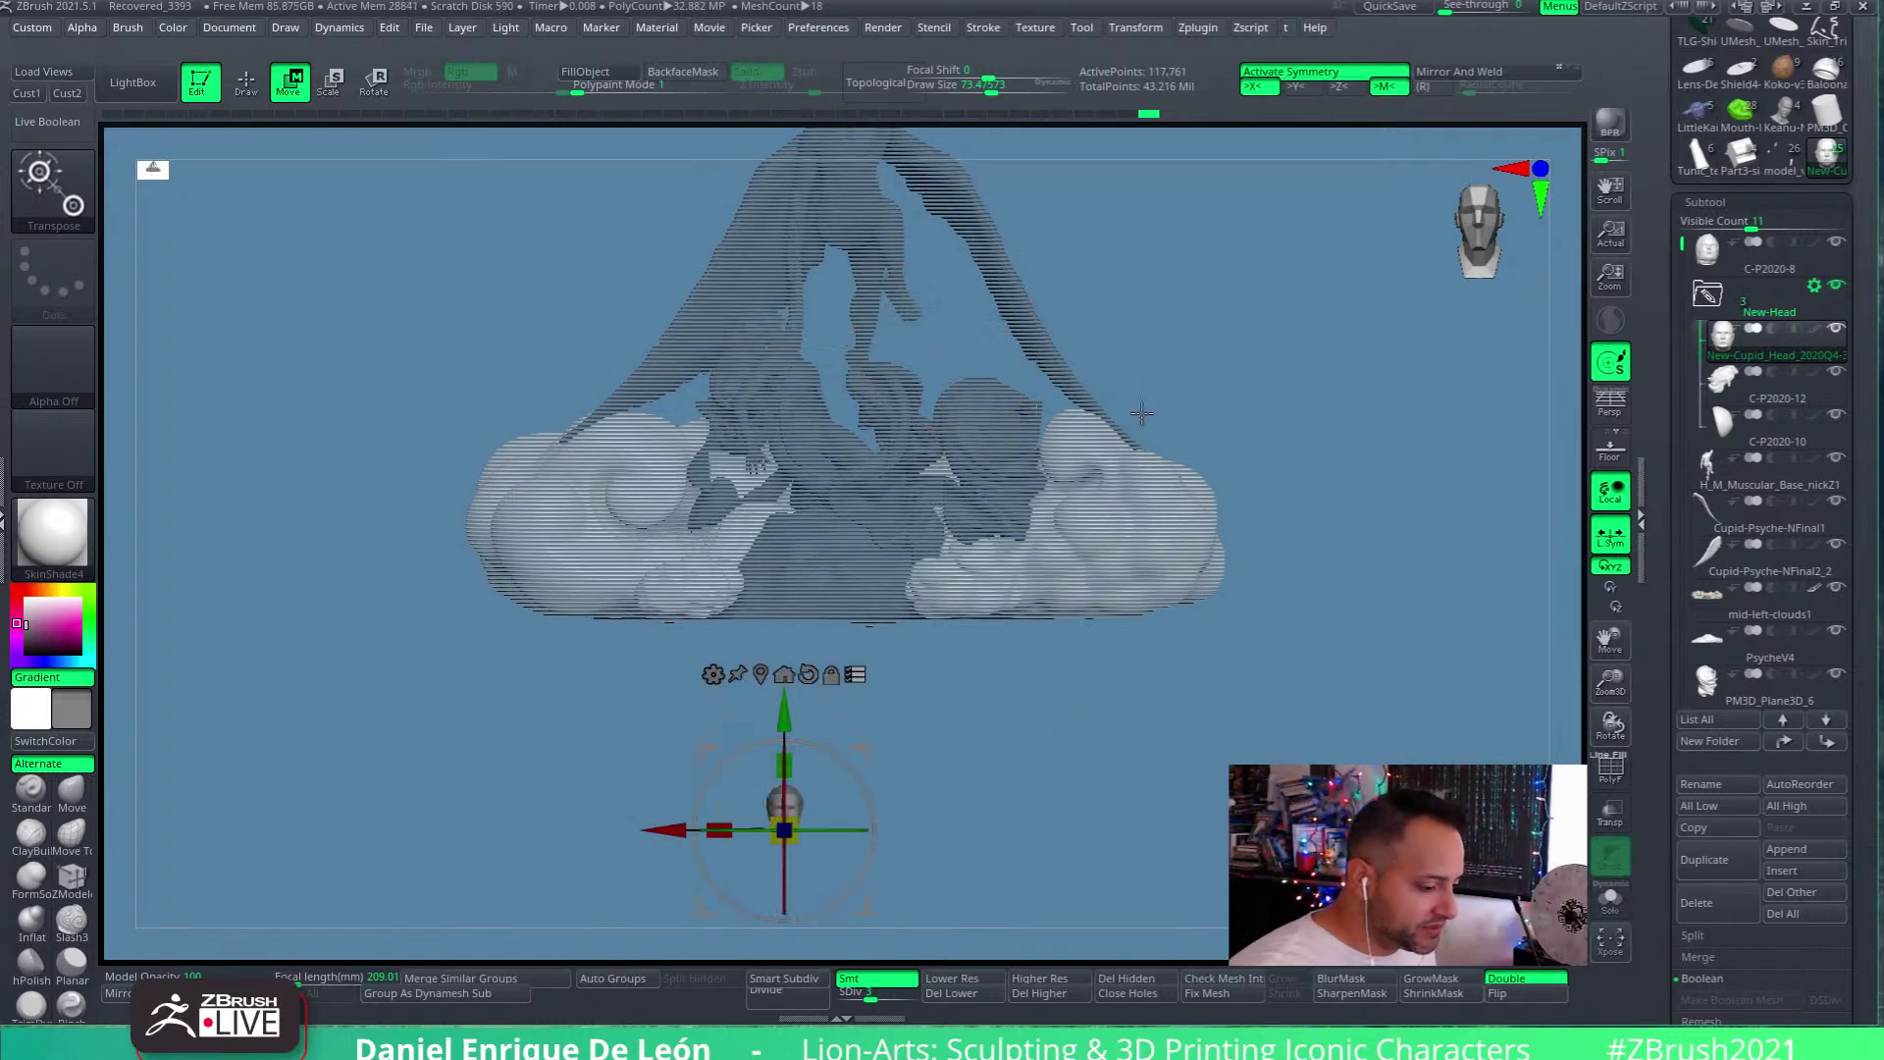
left_click_drag(782, 715, 783, 234)
left_click_drag(1074, 316, 1056, 596, "alt")
left_click_drag(773, 513, 777, 277)
left_click_drag(922, 348, 989, 656, "alt")
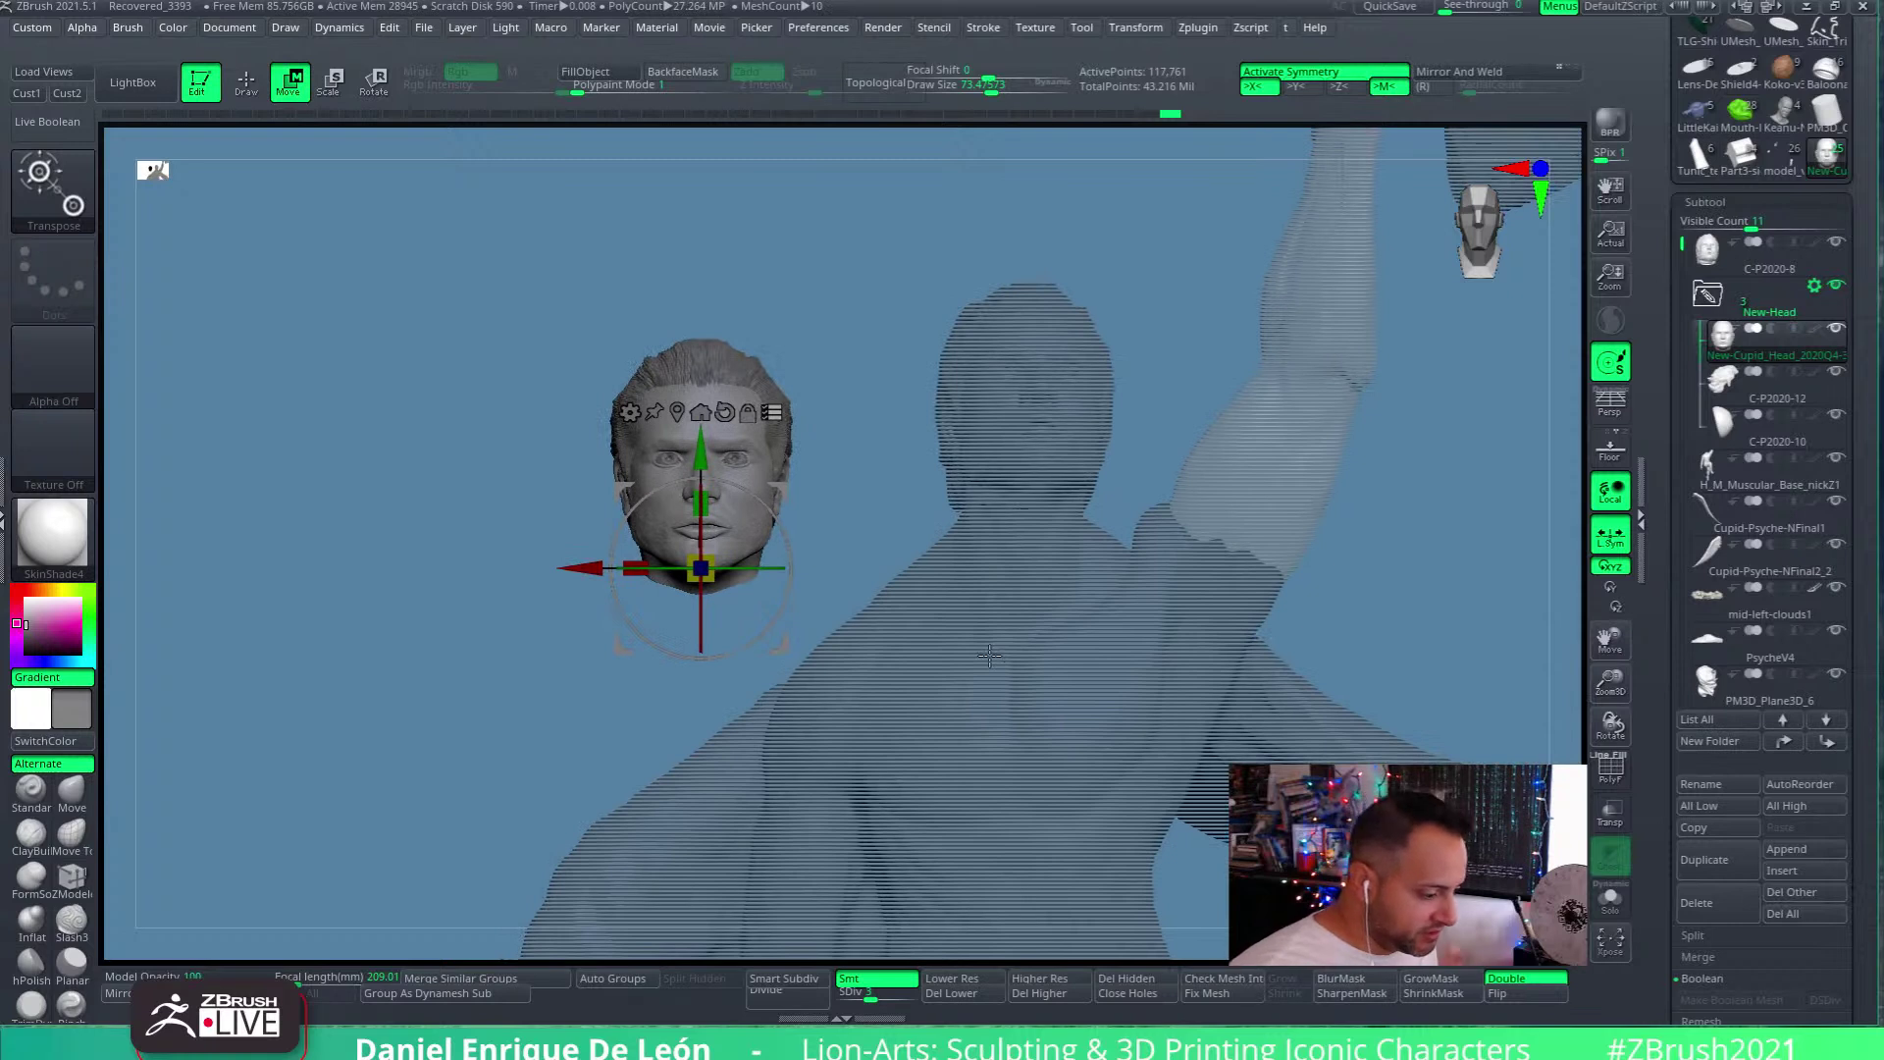
left_click_drag(701, 433, 701, 382)
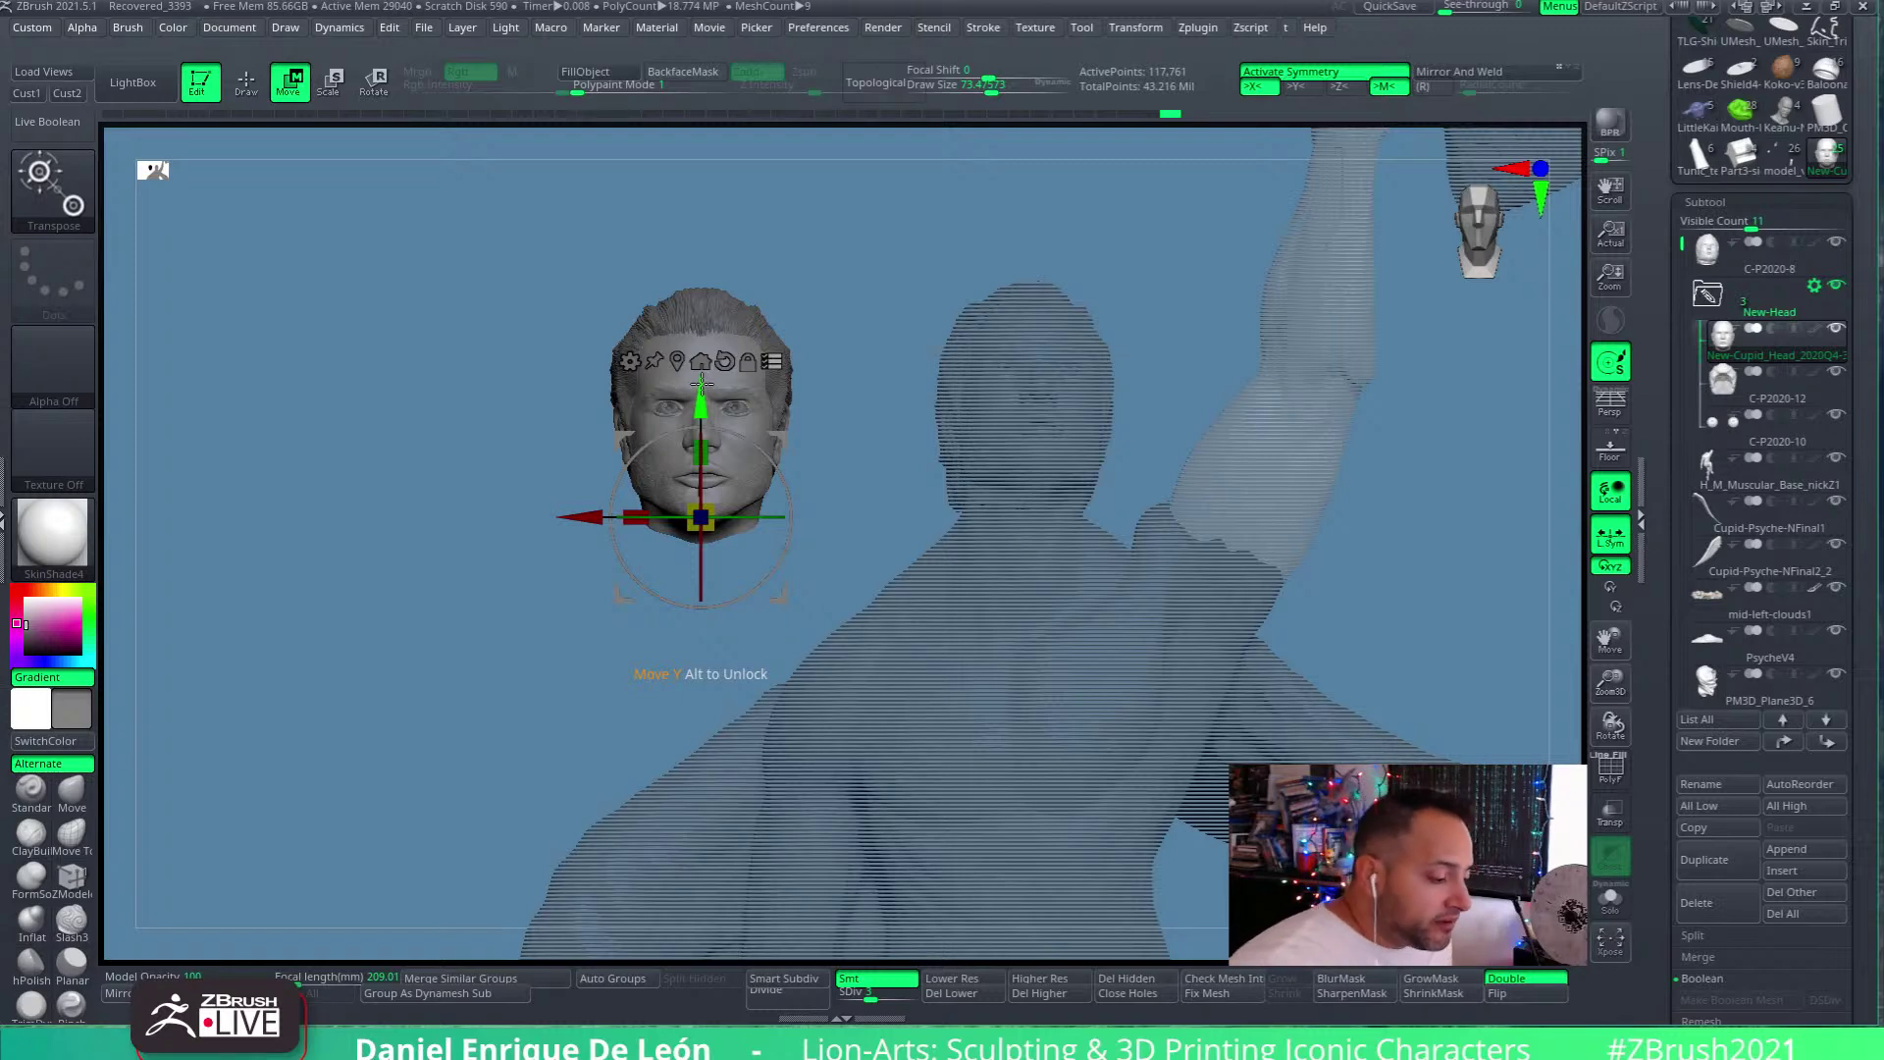
Align the new head in depth with Cupid's existing head from a side view and return to Draw mode
key("q")
right_click_drag(948, 535, 833, 551)
key("w")
left_click_drag(410, 555, 956, 566)
right_click_drag(806, 697, 687, 637)
left_click_drag(761, 572, 927, 577)
right_click_drag(1228, 615, 1156, 616)
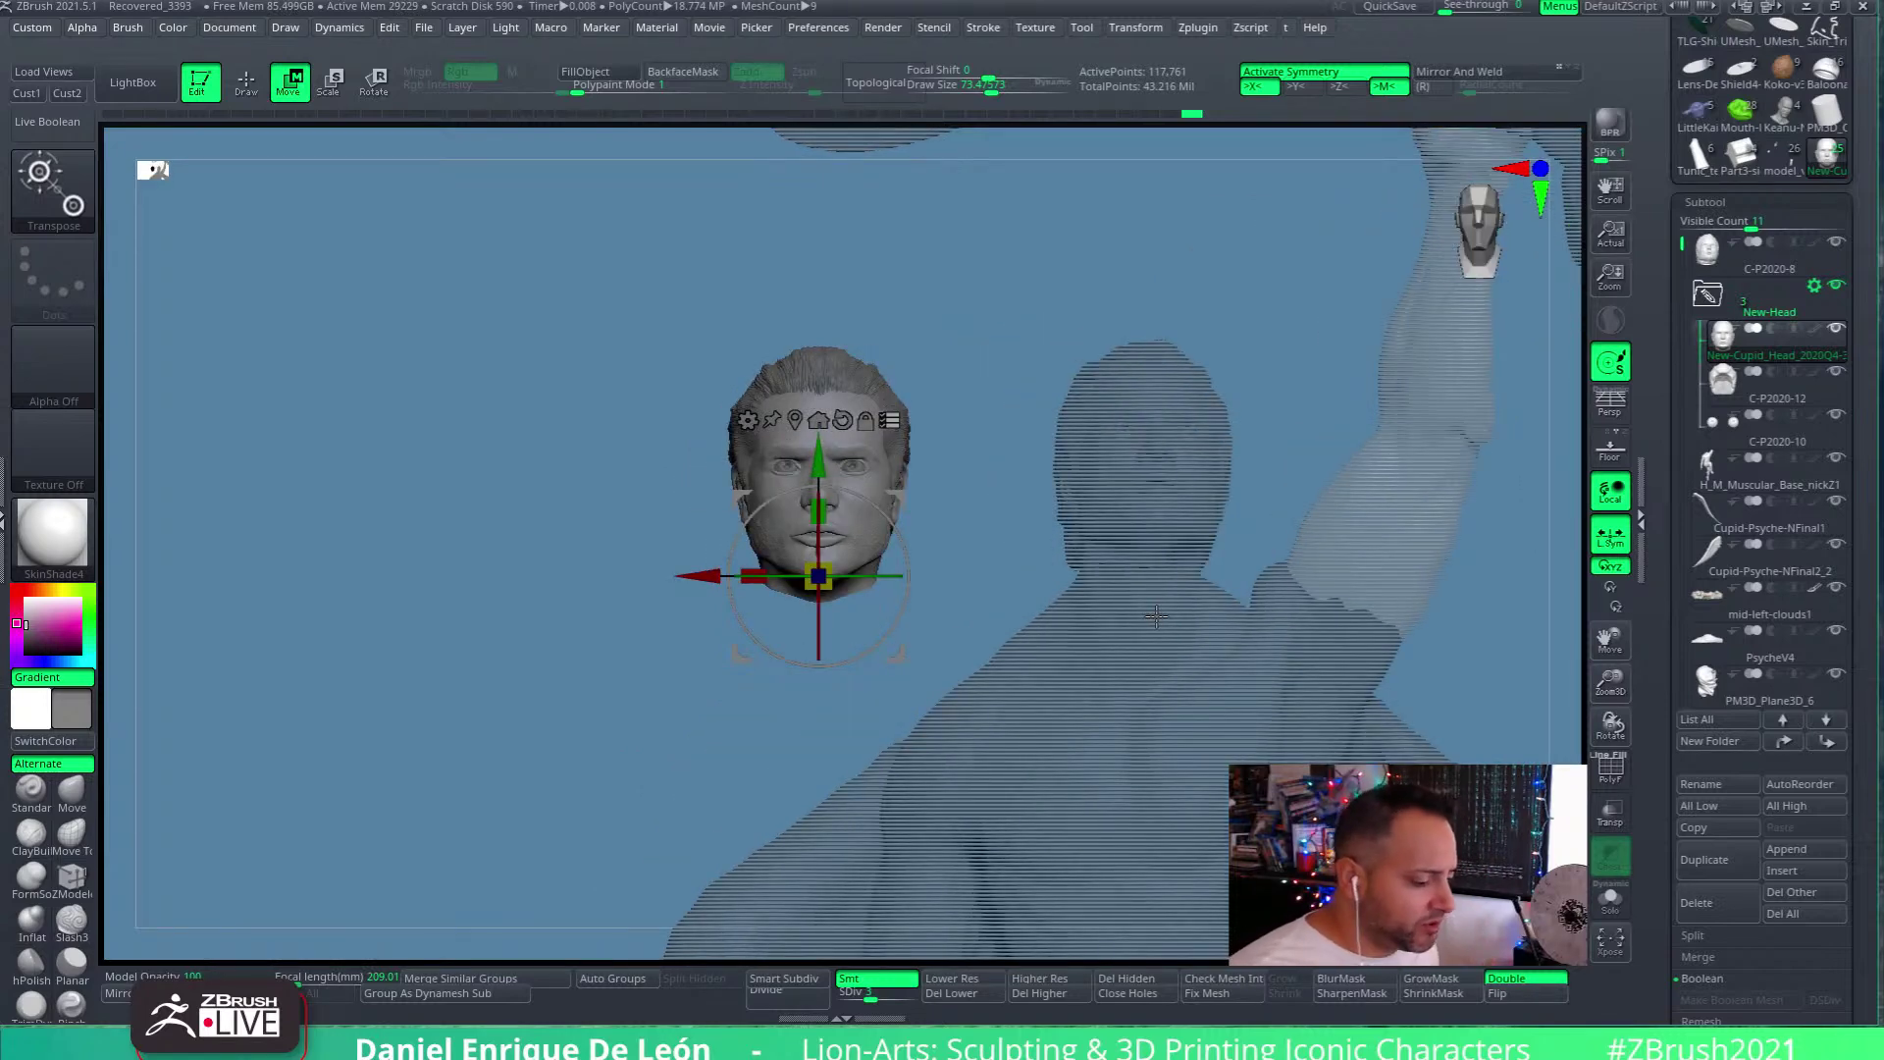
key("q")
Compare the new head with Cupid's existing head on the statue from the front and slightly angled views
left_click_drag(1168, 576, 1142, 592)
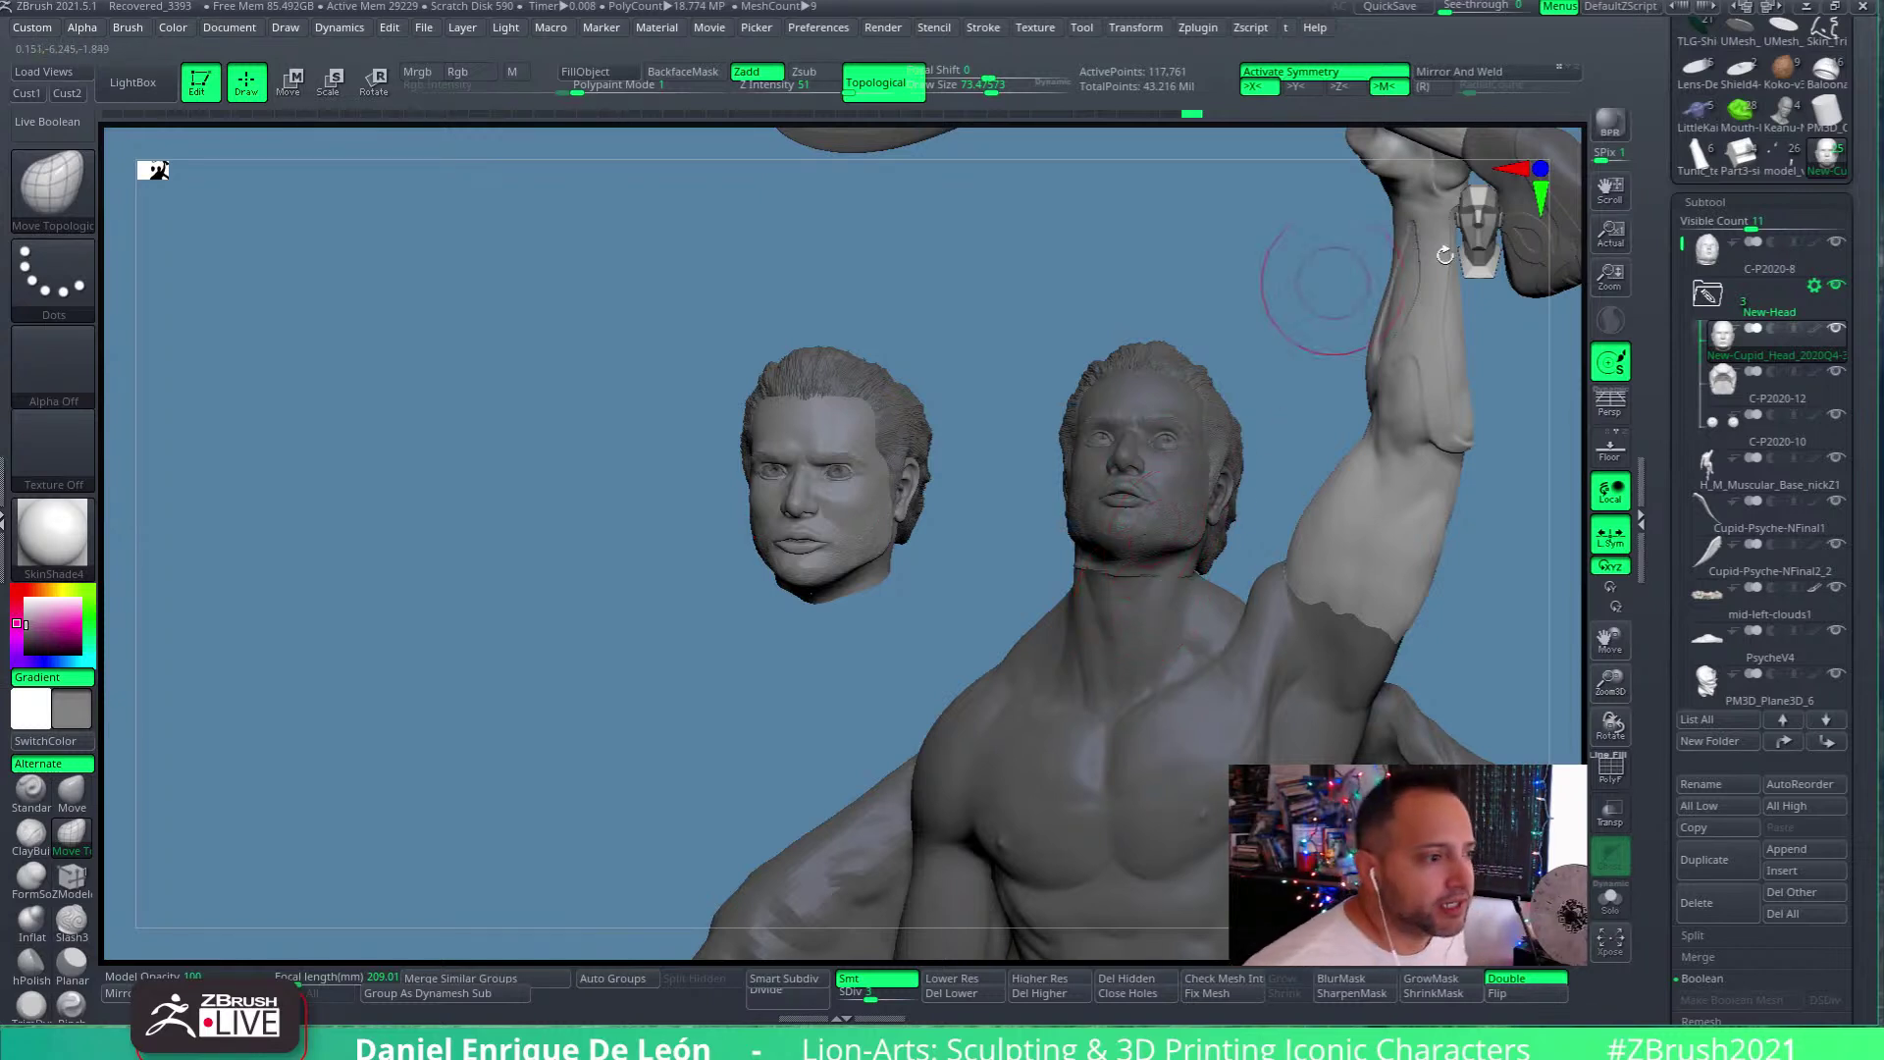
mouse_move(1766, 648)
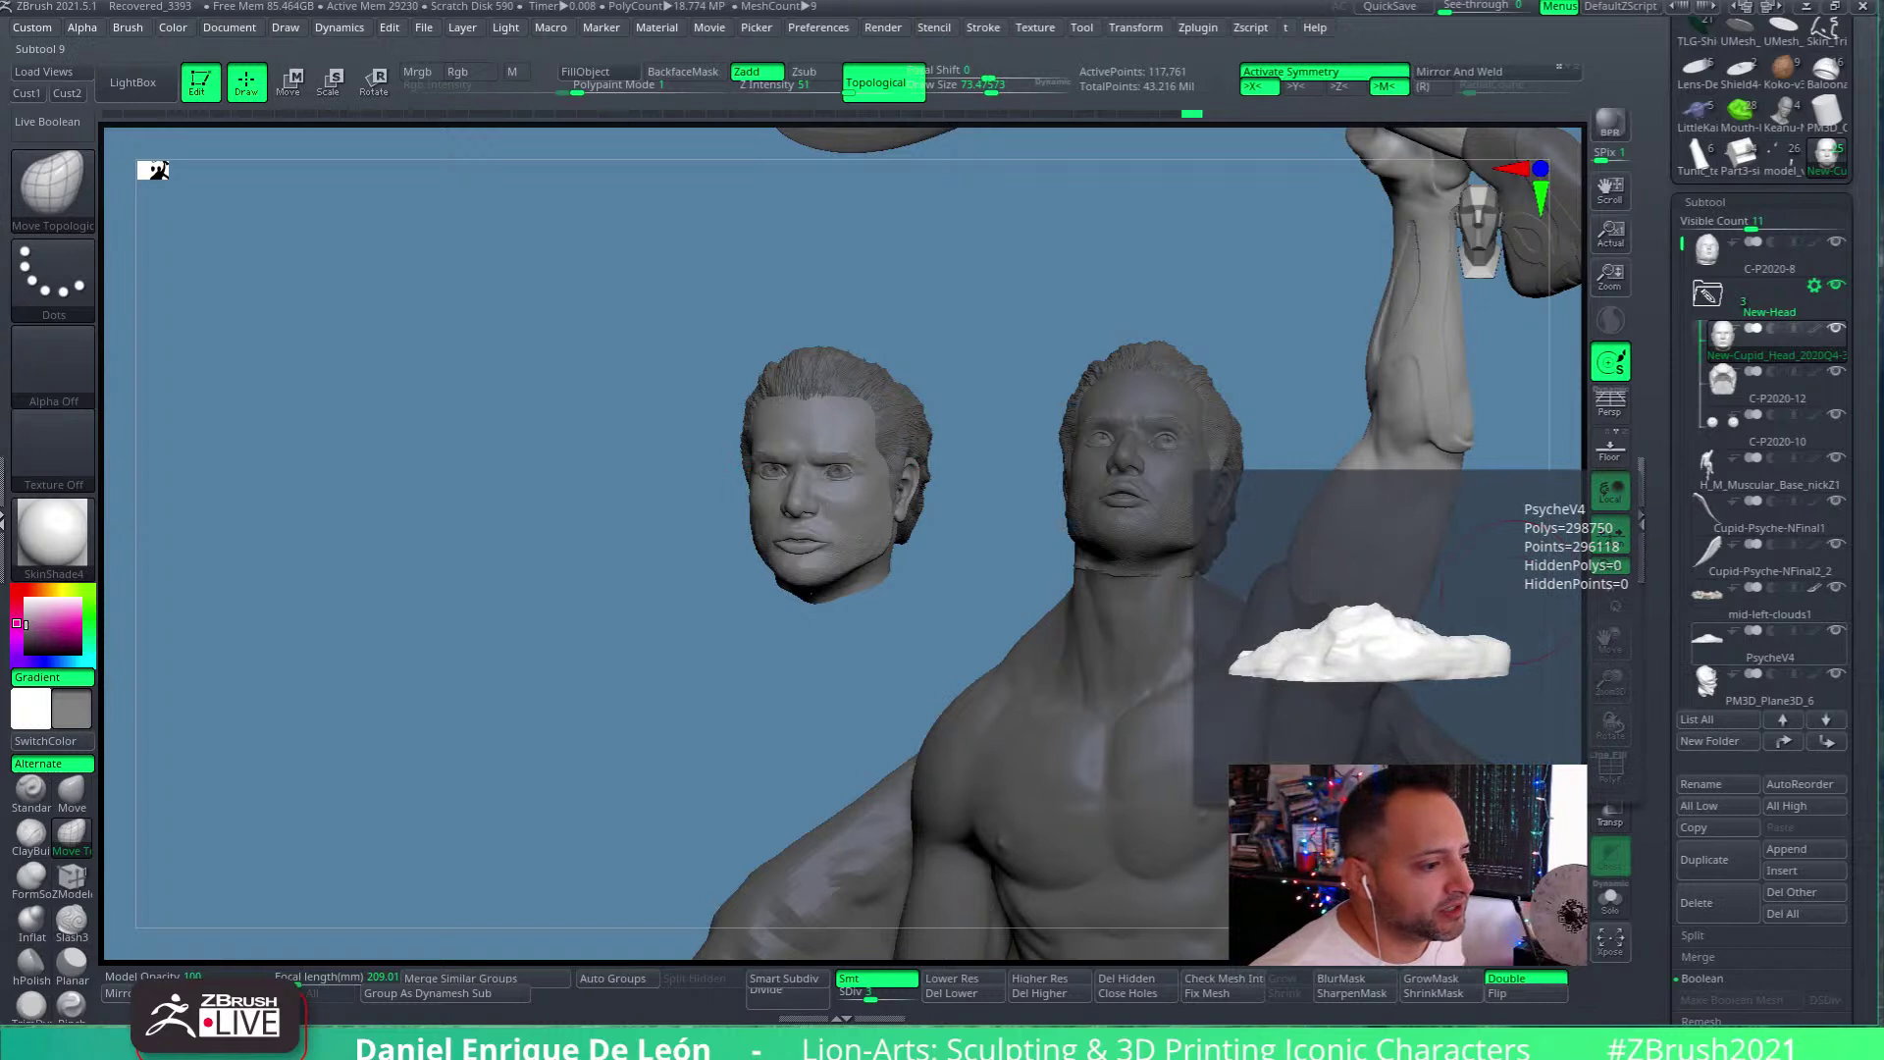
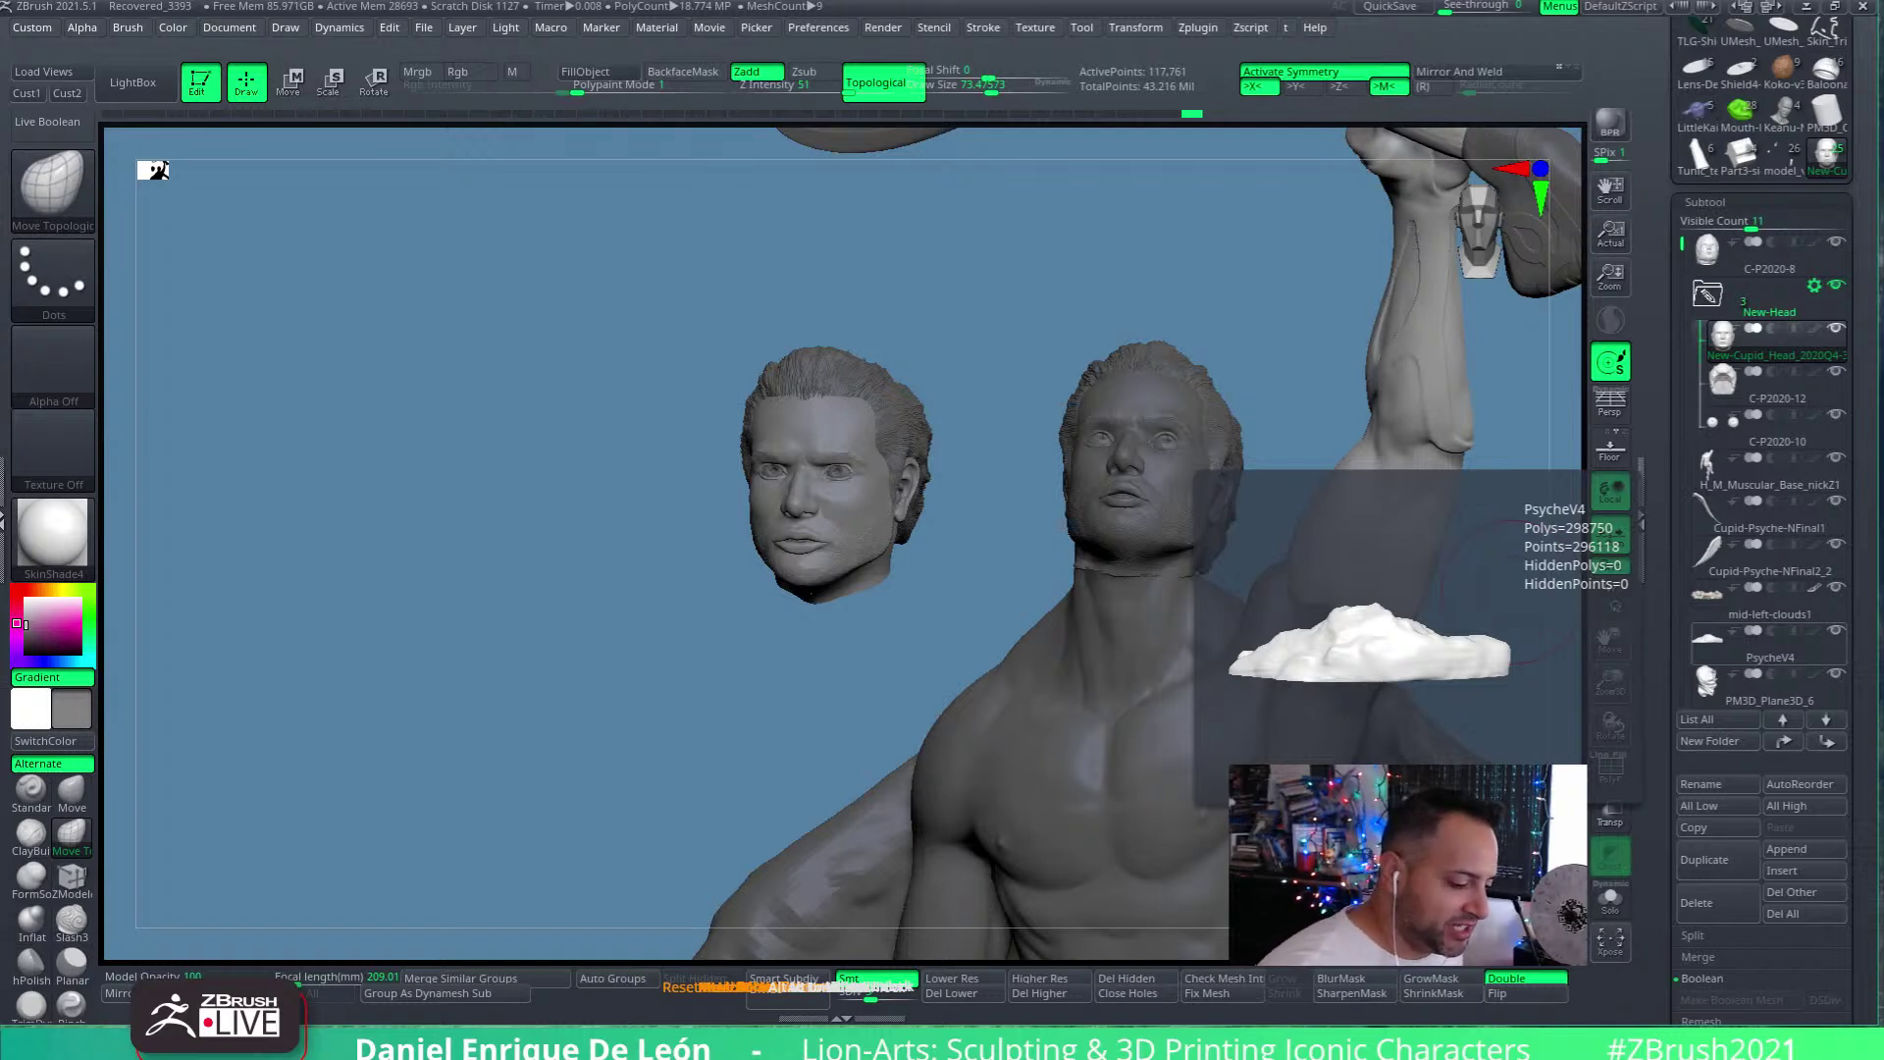
left_click_drag(643, 520, 765, 529, "shift")
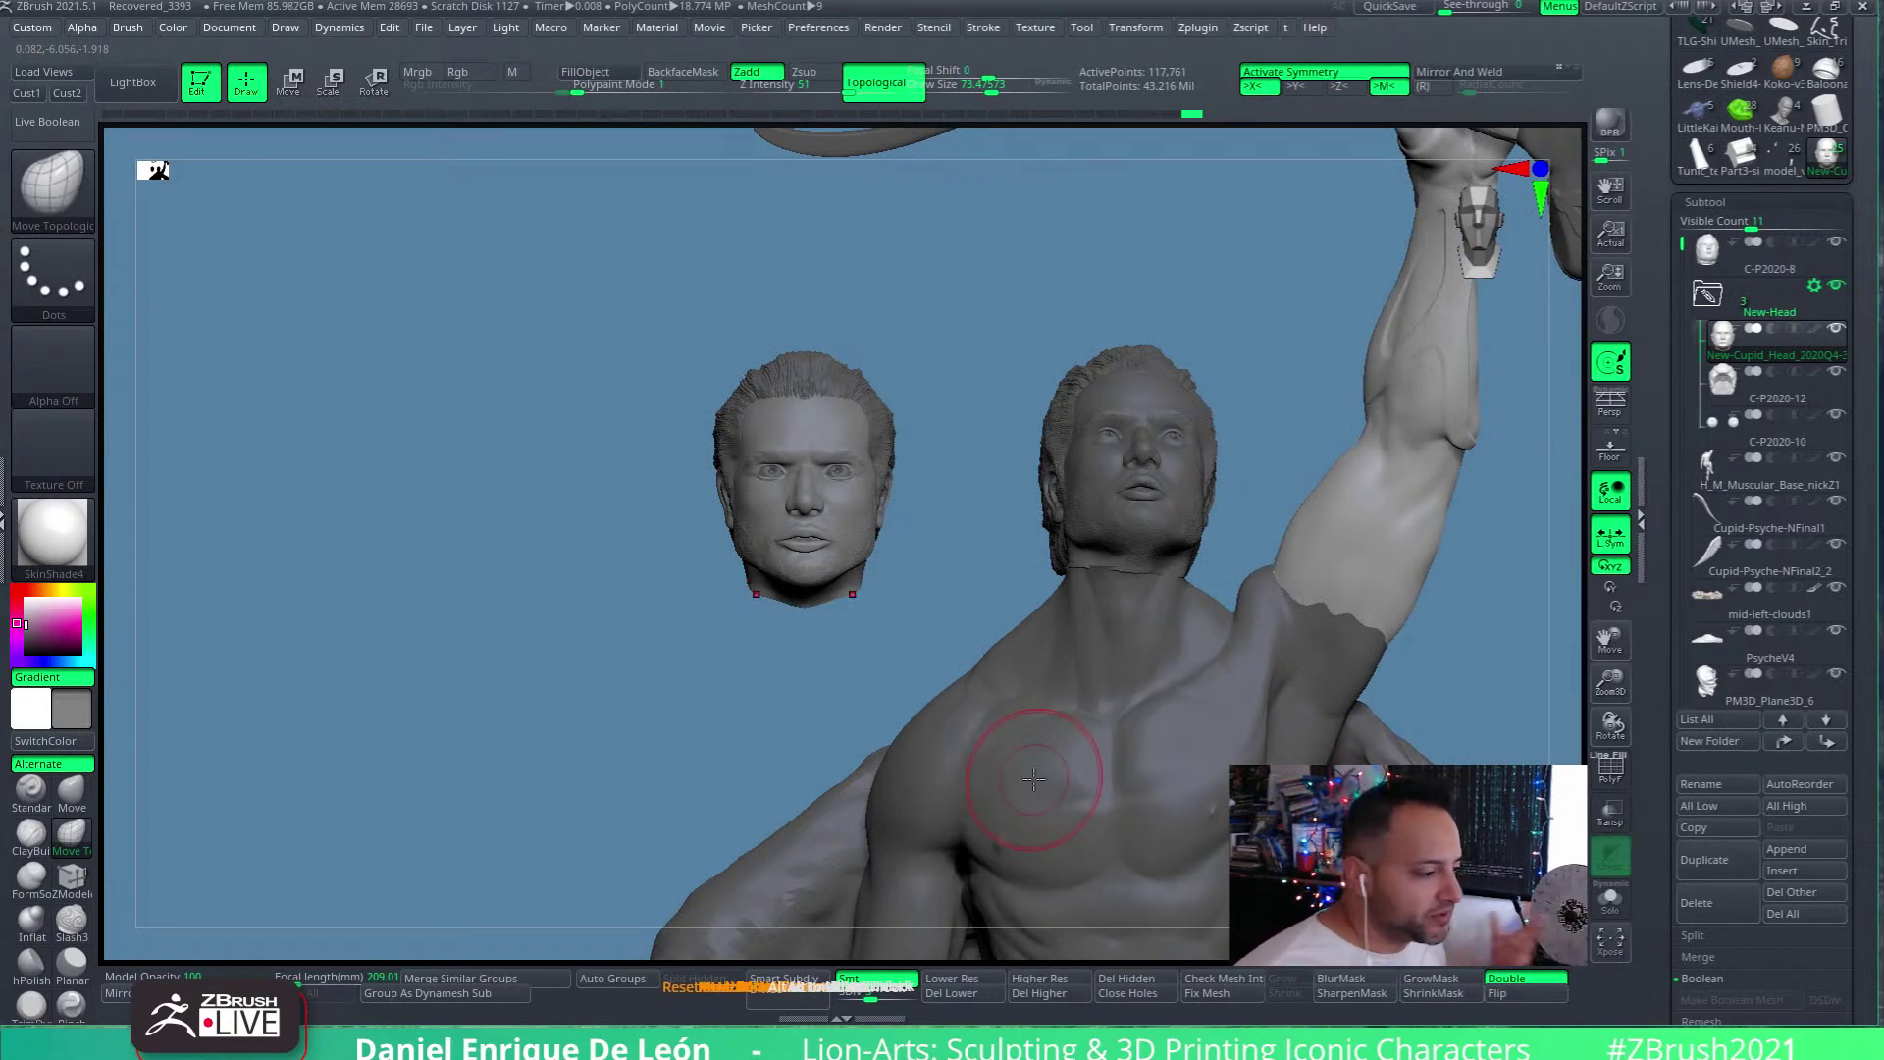
right_click_drag(859, 525, 864, 485)
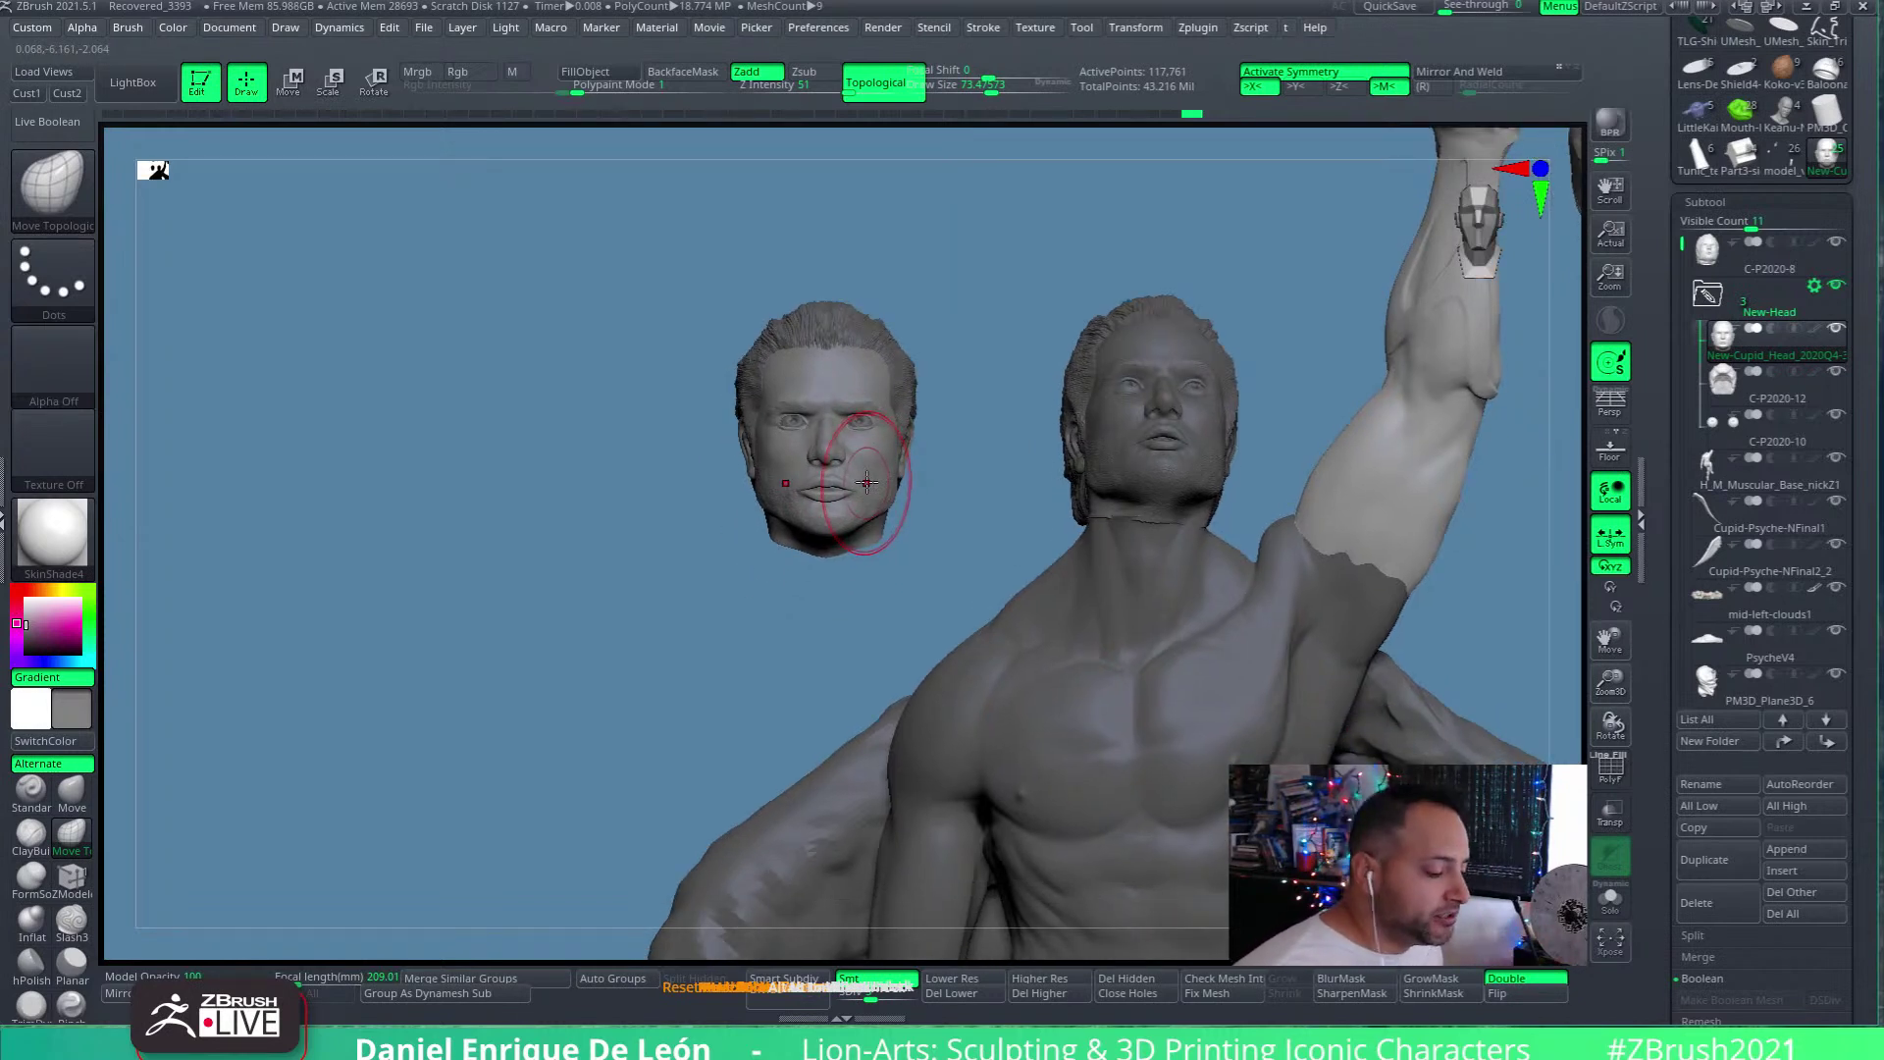
right_click_drag(866, 481, 1100, 561)
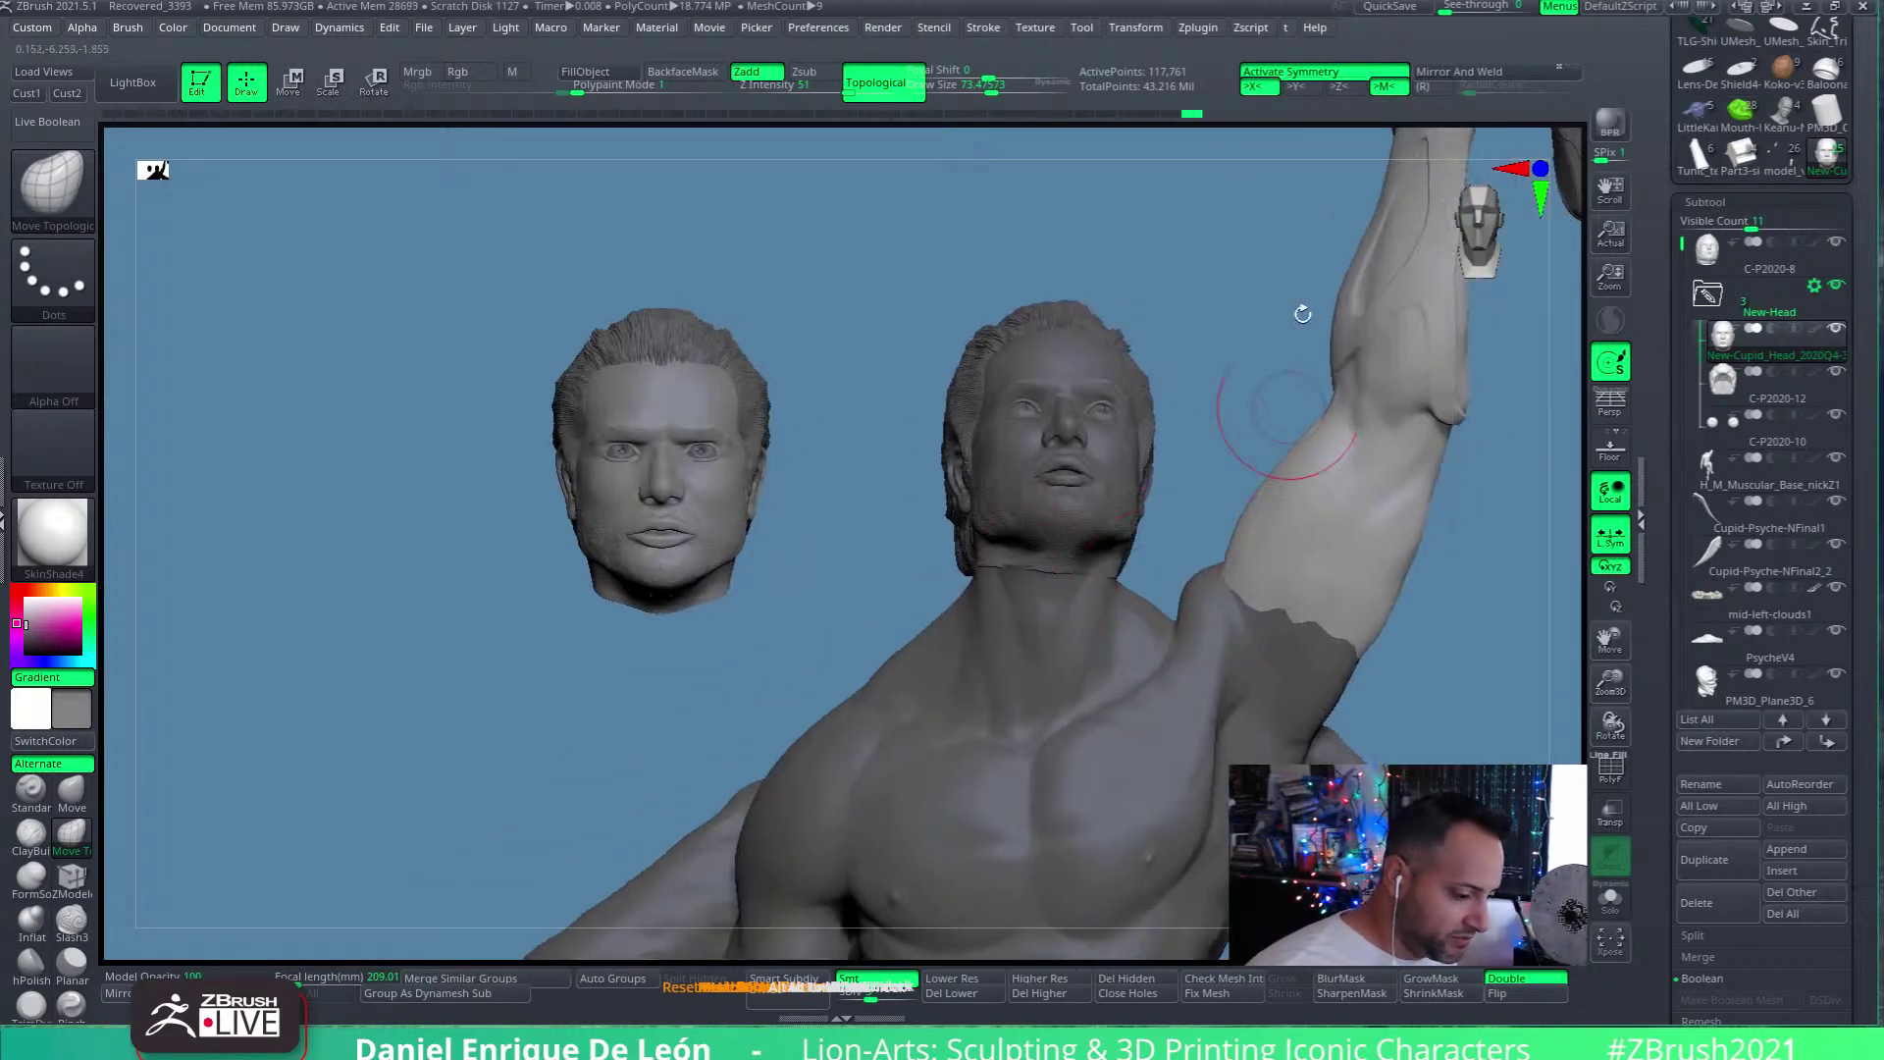
Turn off symmetry and move the new head with its hair and eyes about 0.56 along X onto the statue's existing head
key("x")
right_click_drag(1222, 636, 1045, 550, "alt")
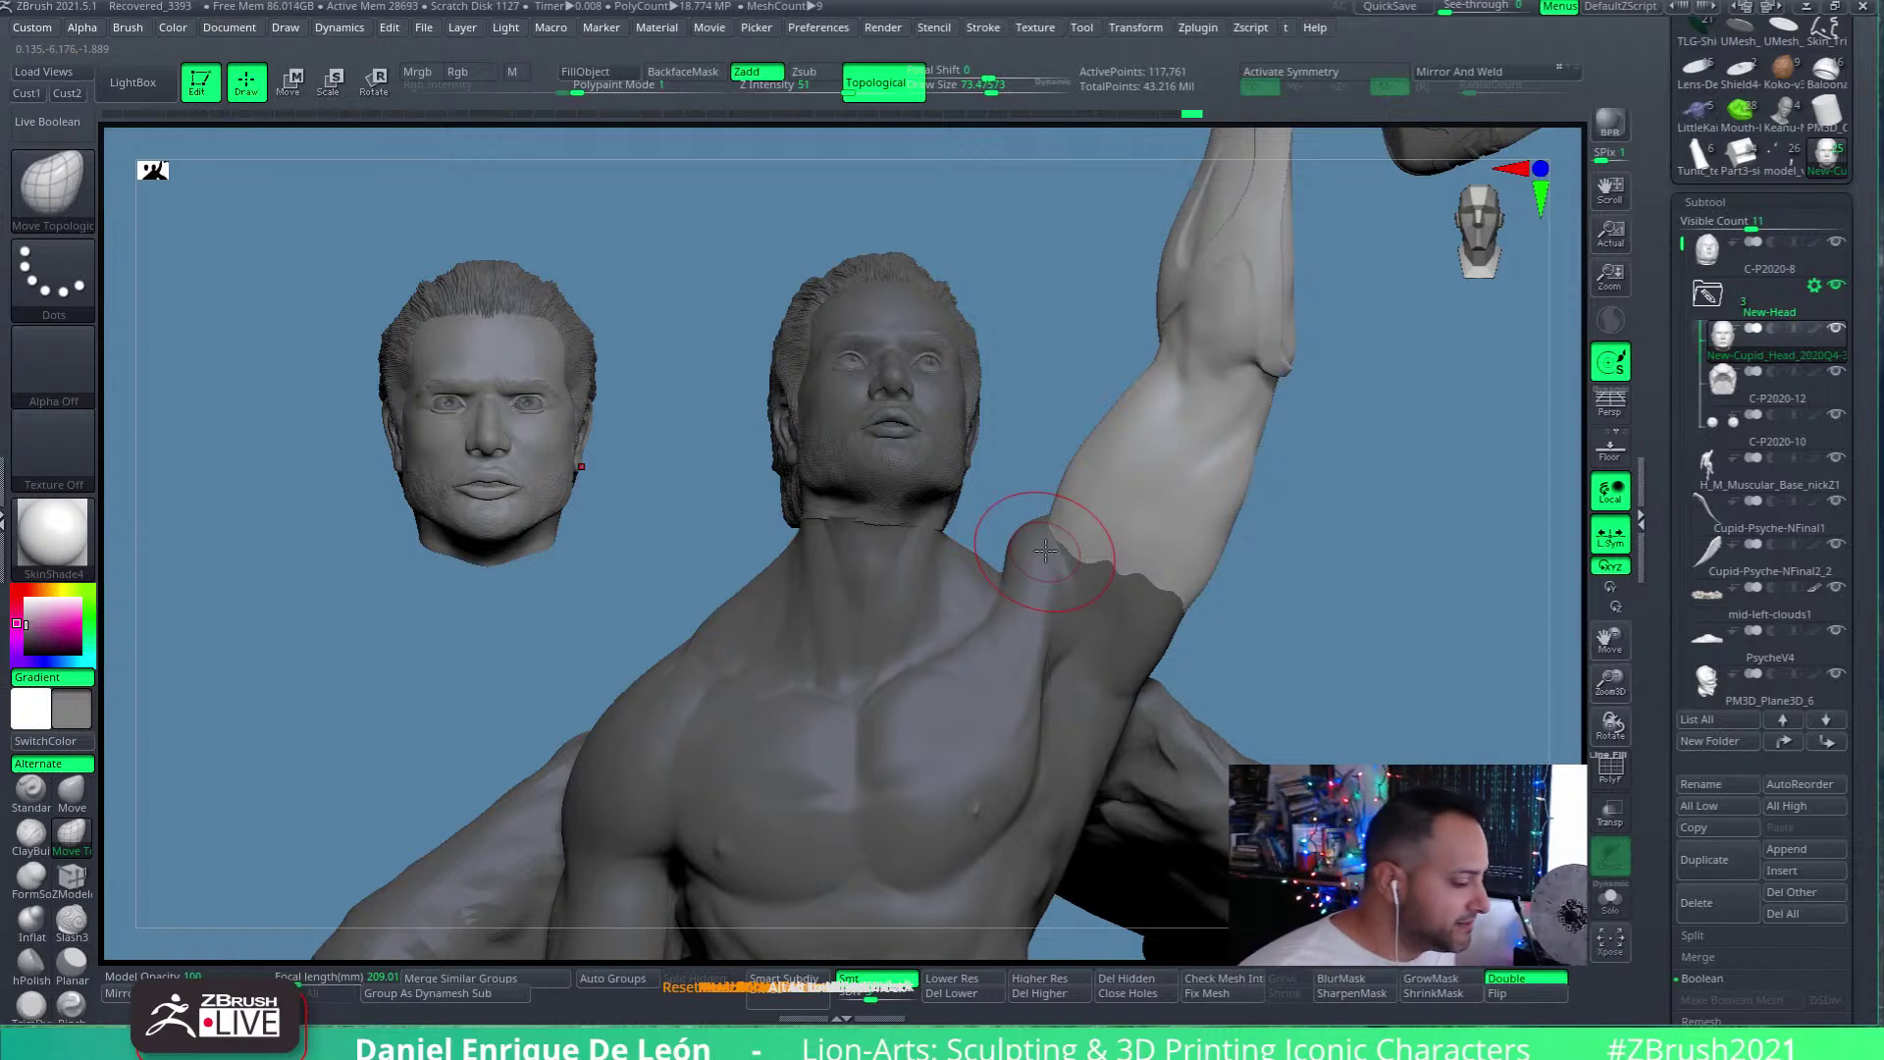
key("w")
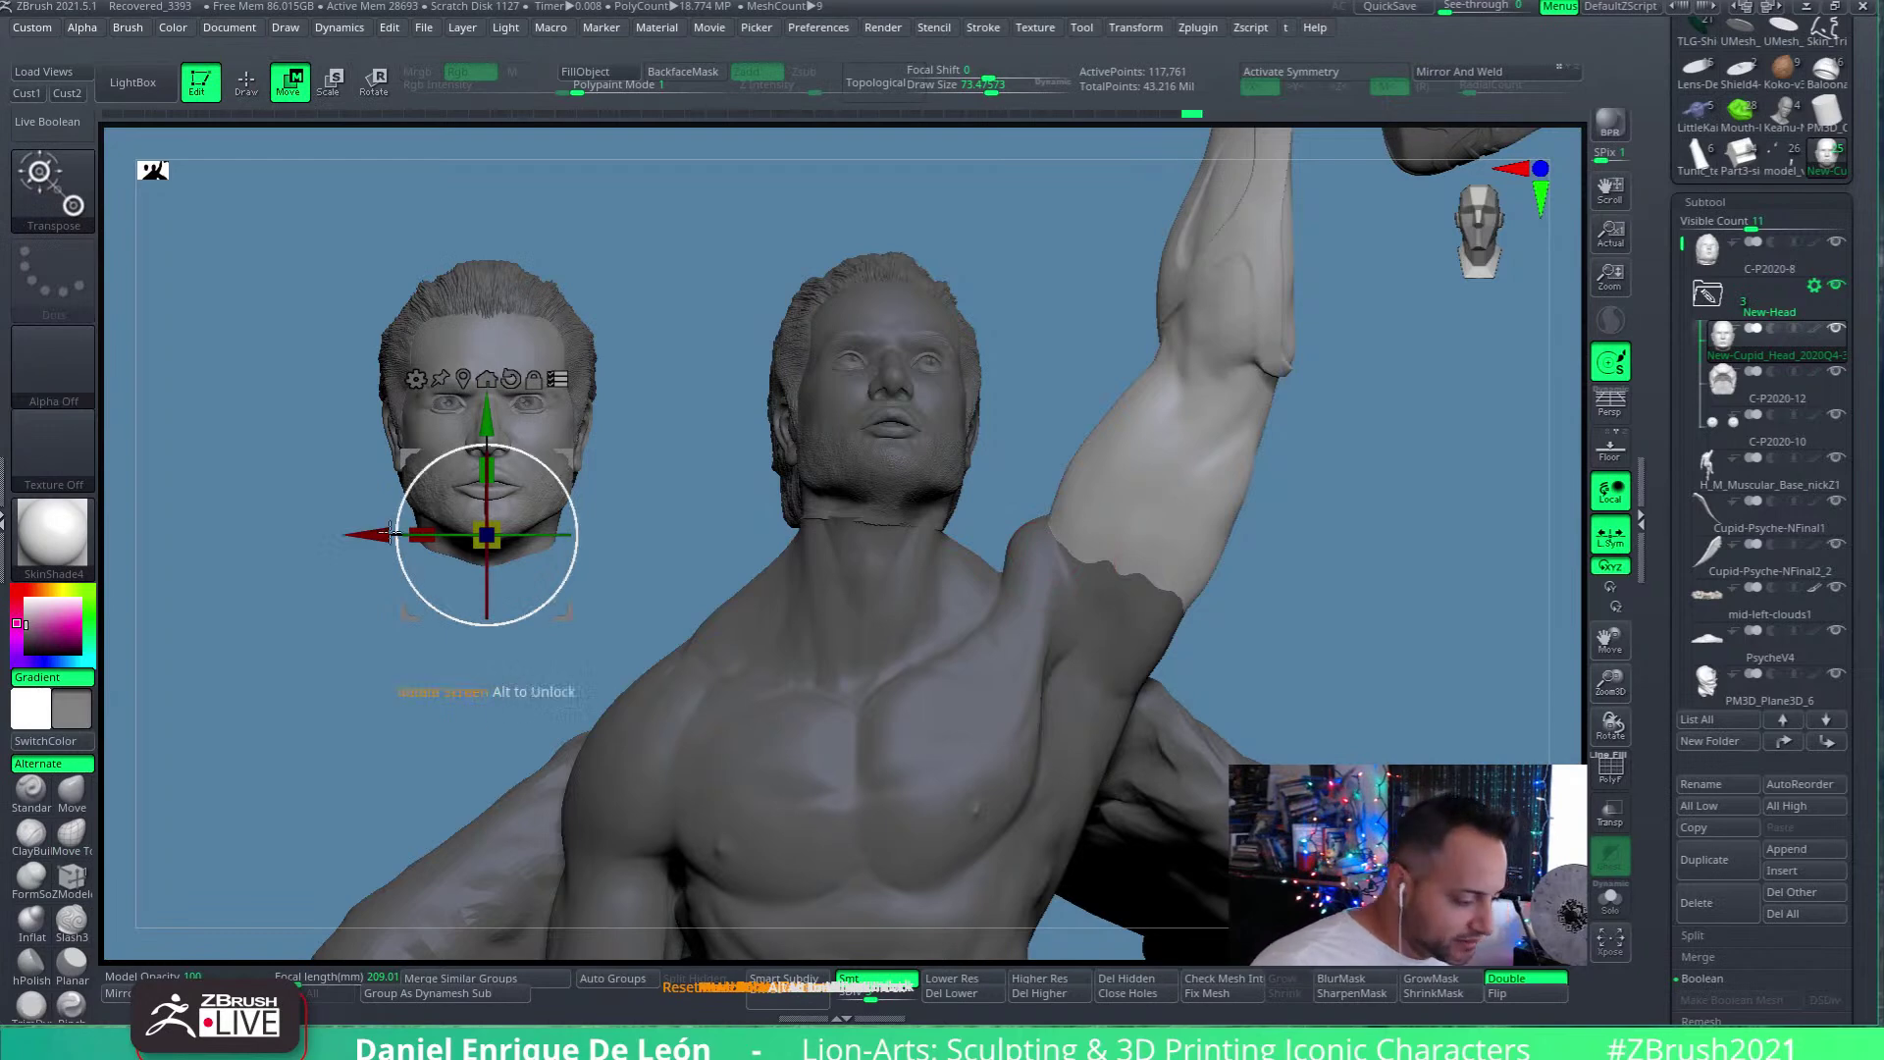
left_click_drag(395, 531, 763, 574)
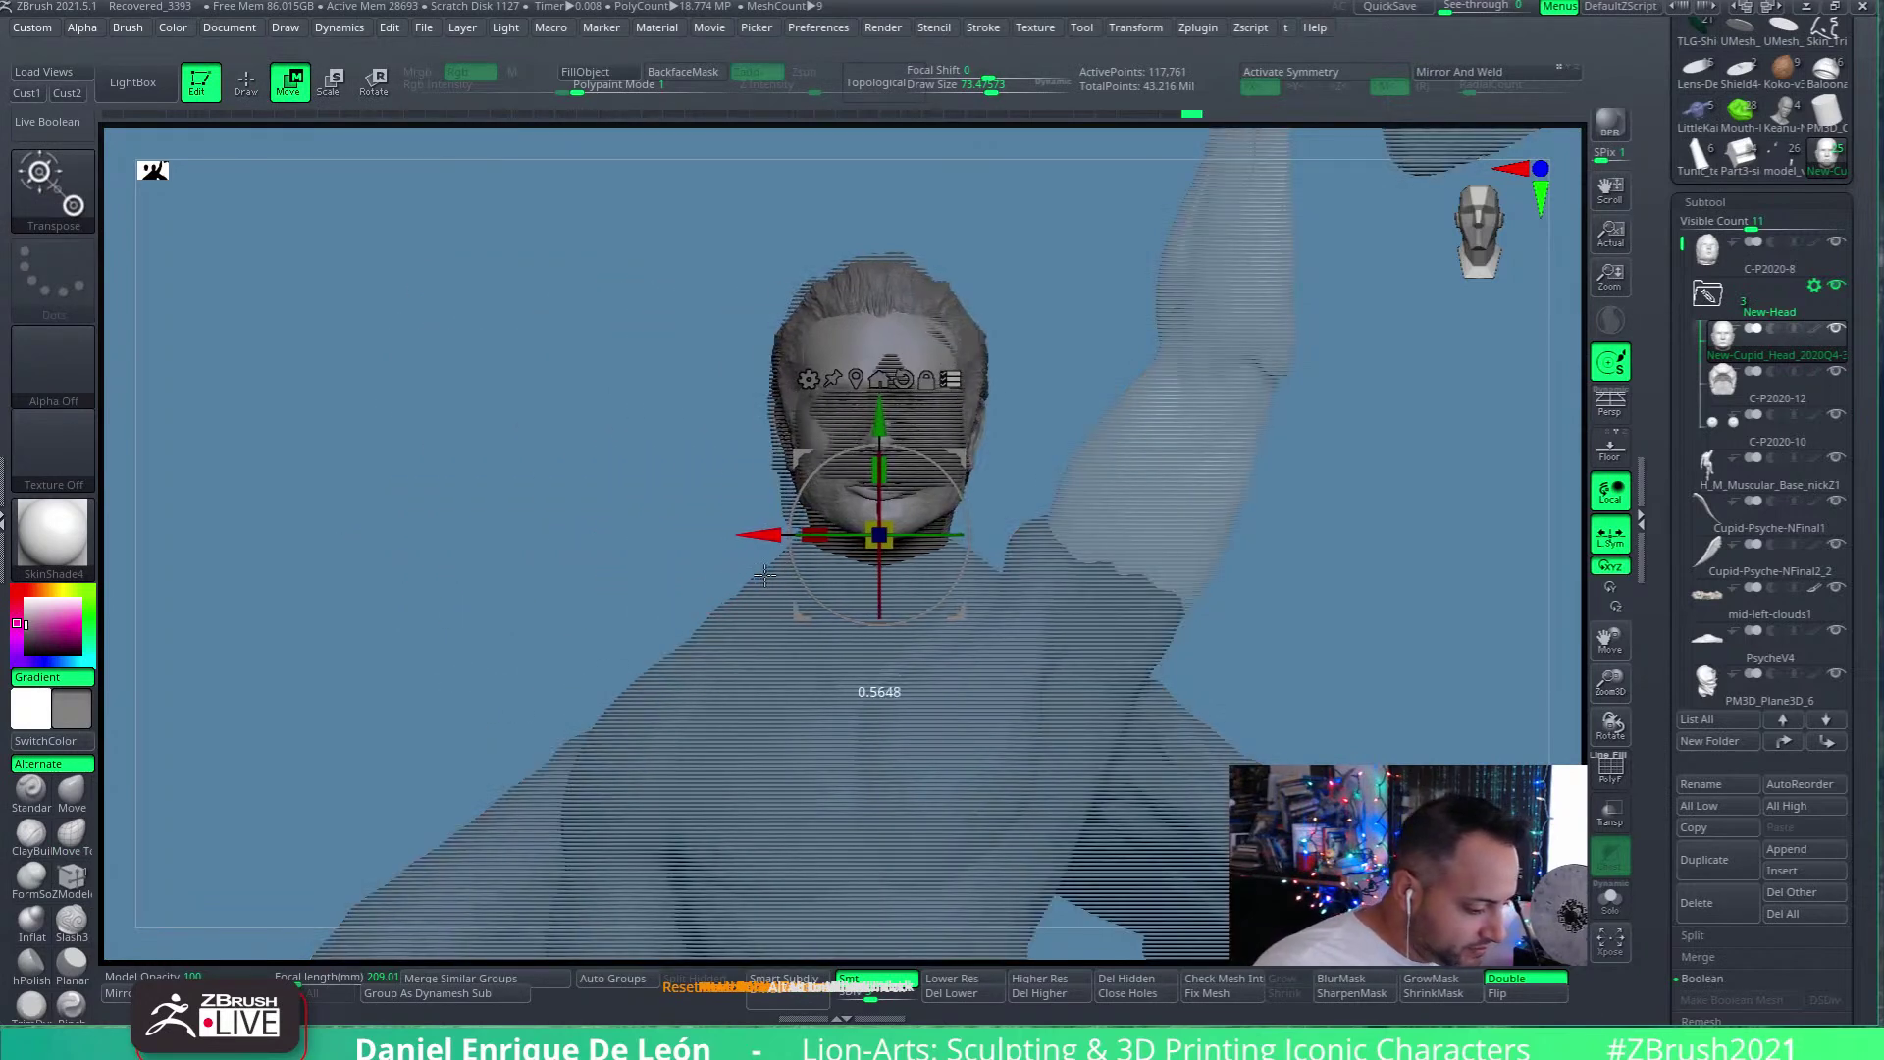
Tilt the new head back and reposition it in side view to match the profile of Cupid's existing head
left_click_drag(972, 392, 1180, 351)
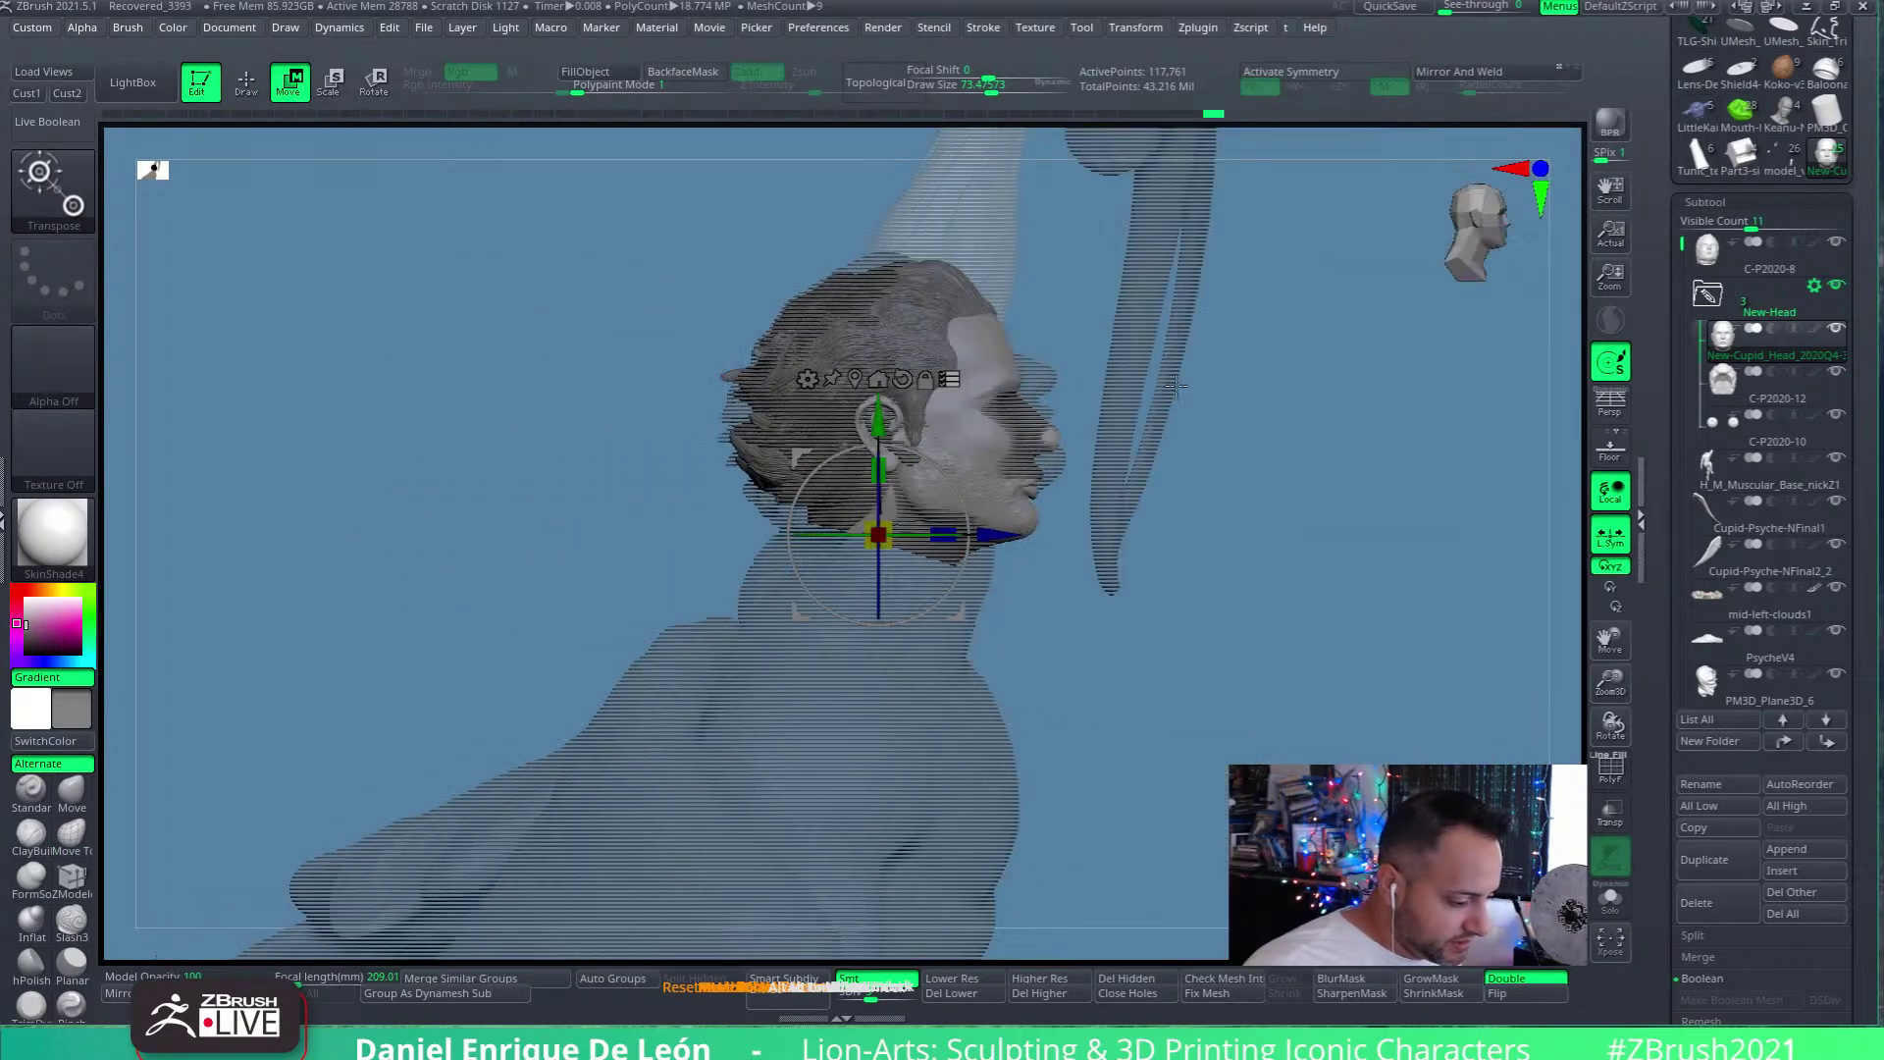
left_click_drag(943, 594, 972, 554)
left_click_drag(1269, 503, 1148, 505)
left_click_drag(1049, 453, 1176, 389)
left_click_drag(1158, 516, 1311, 576)
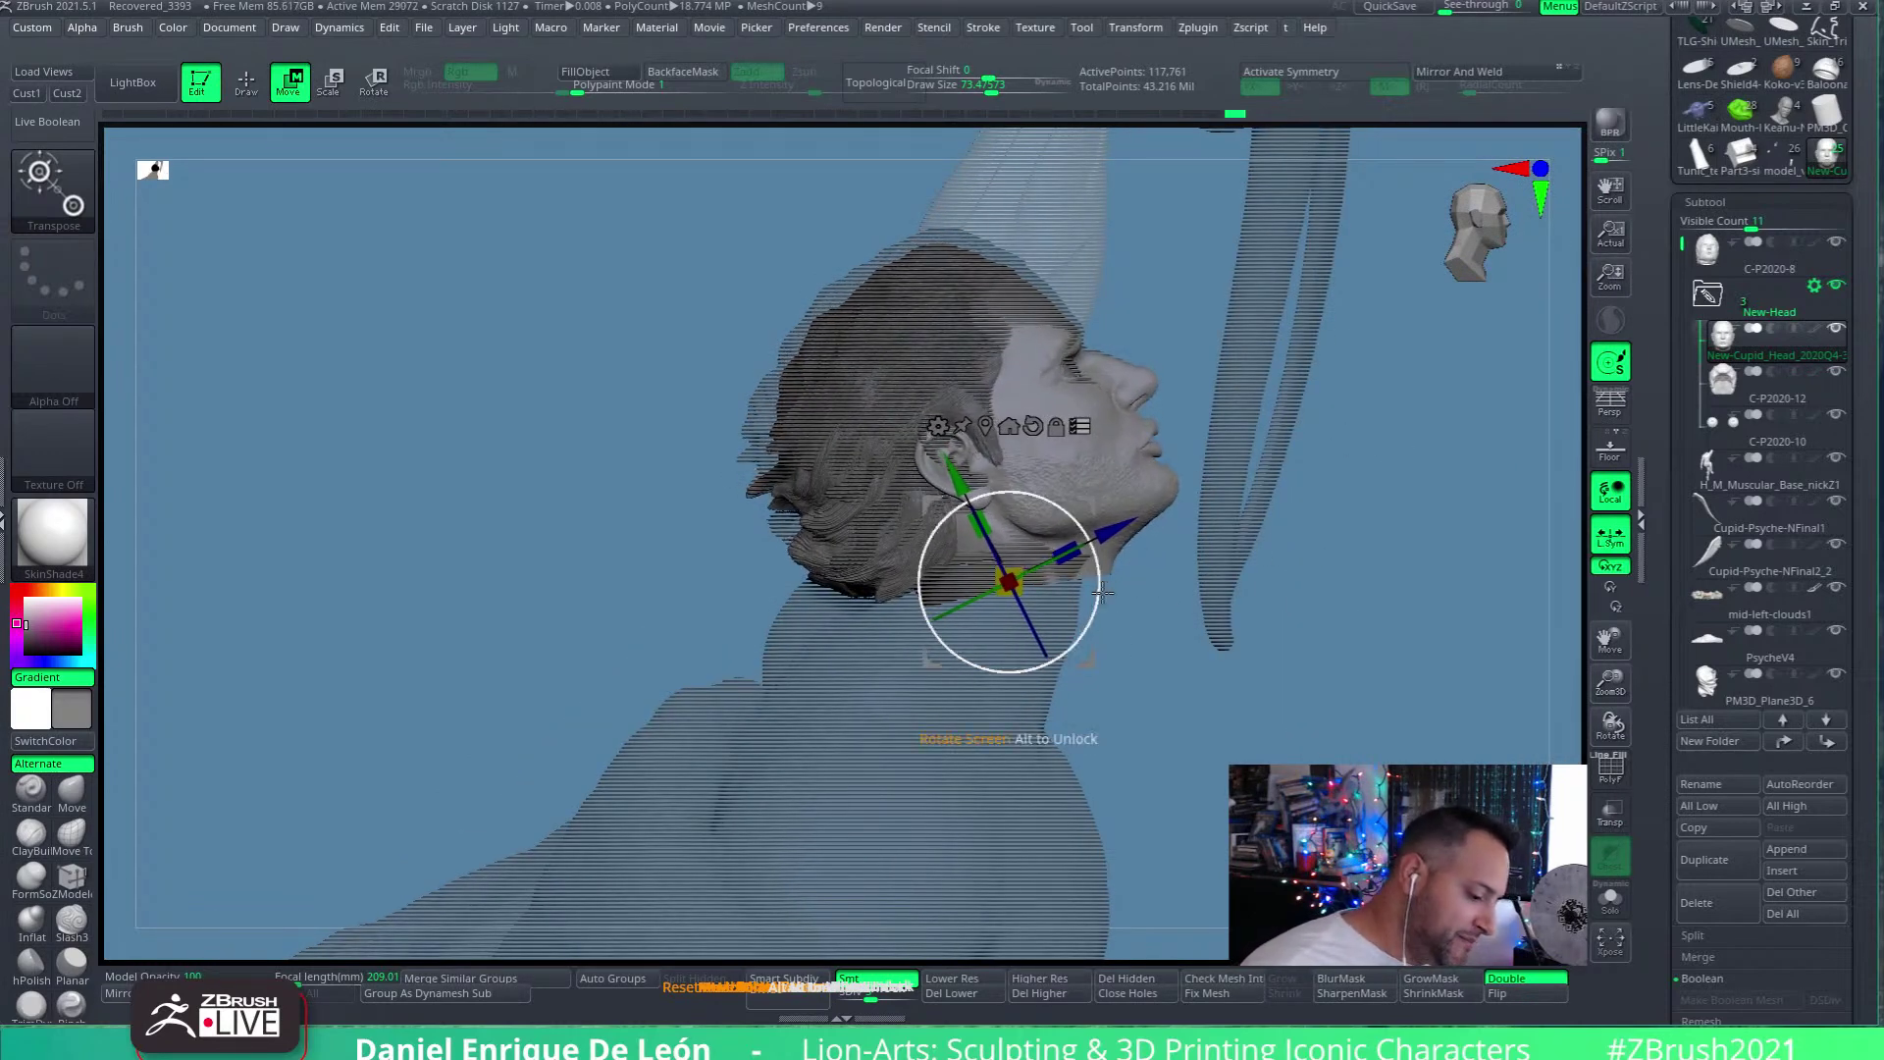
left_click_drag(1126, 527, 1220, 480)
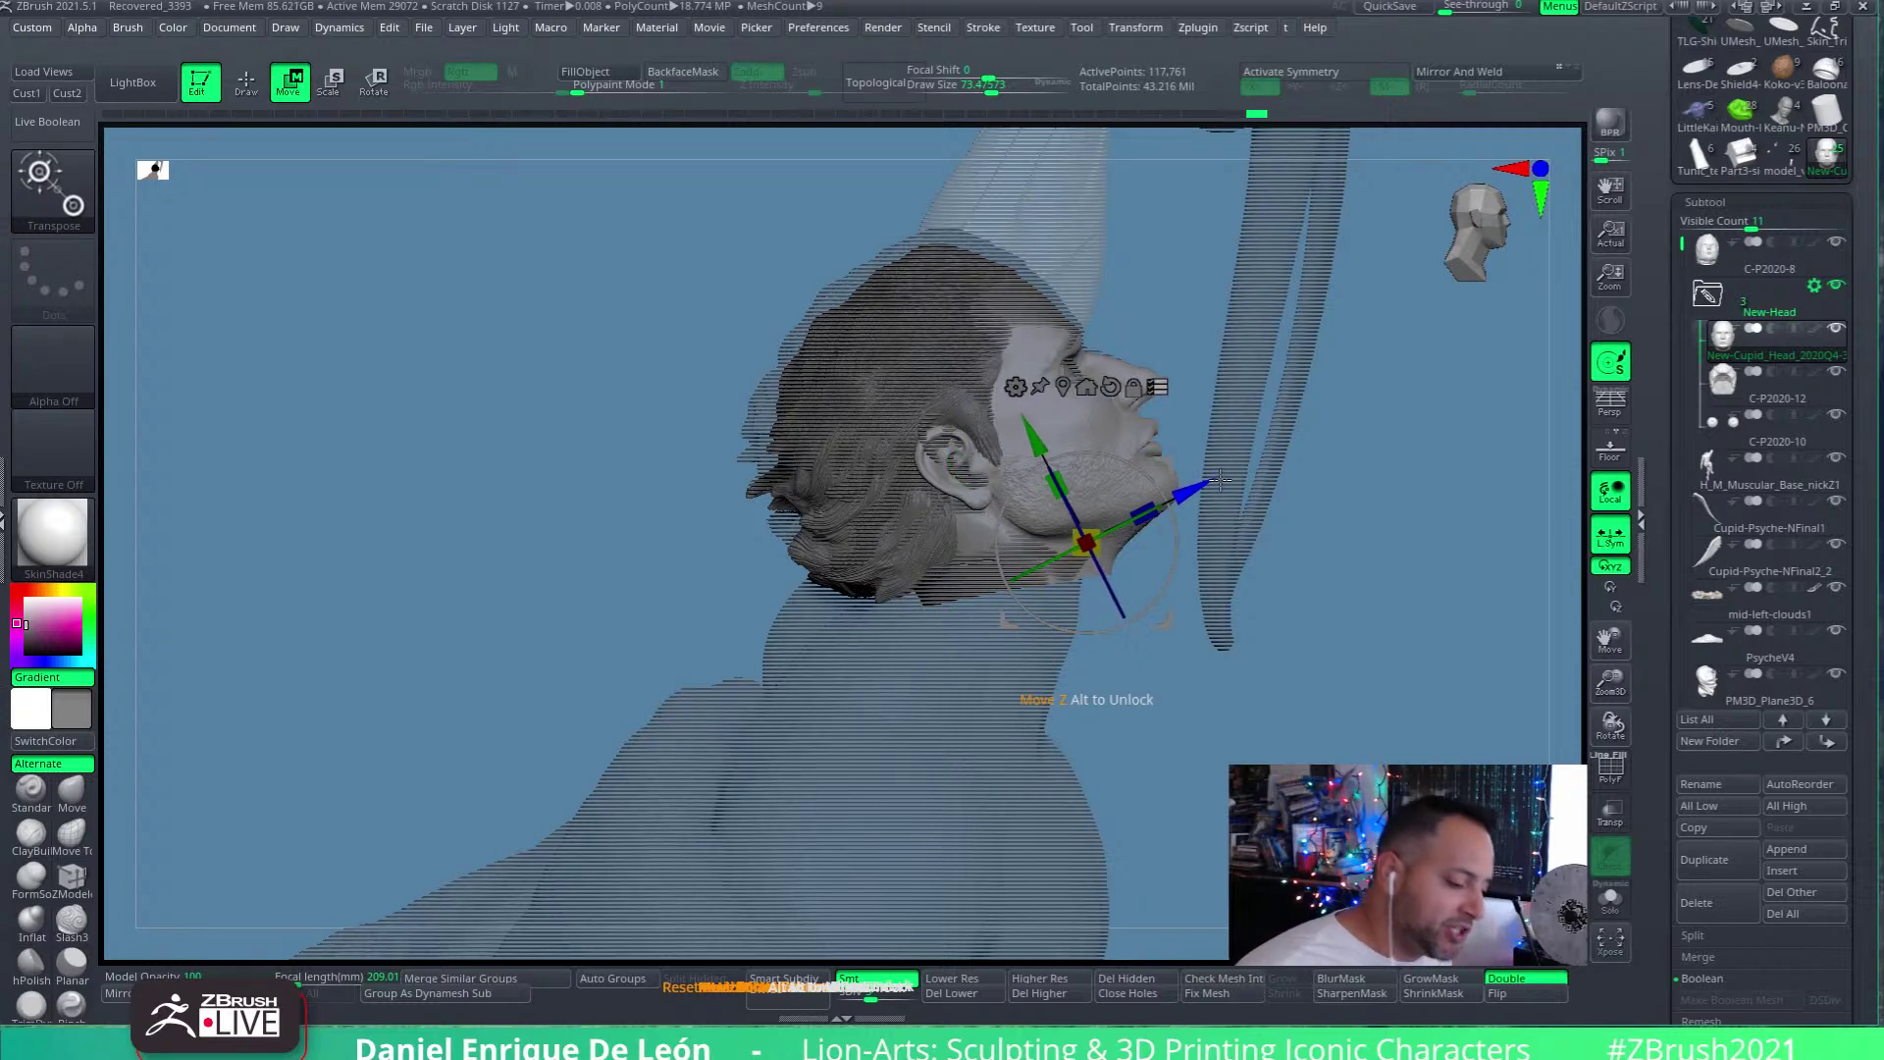
Shift the new head about 0.015 in the front view to centre it over Cupid's existing head
left_click_drag(1178, 579, 1300, 531)
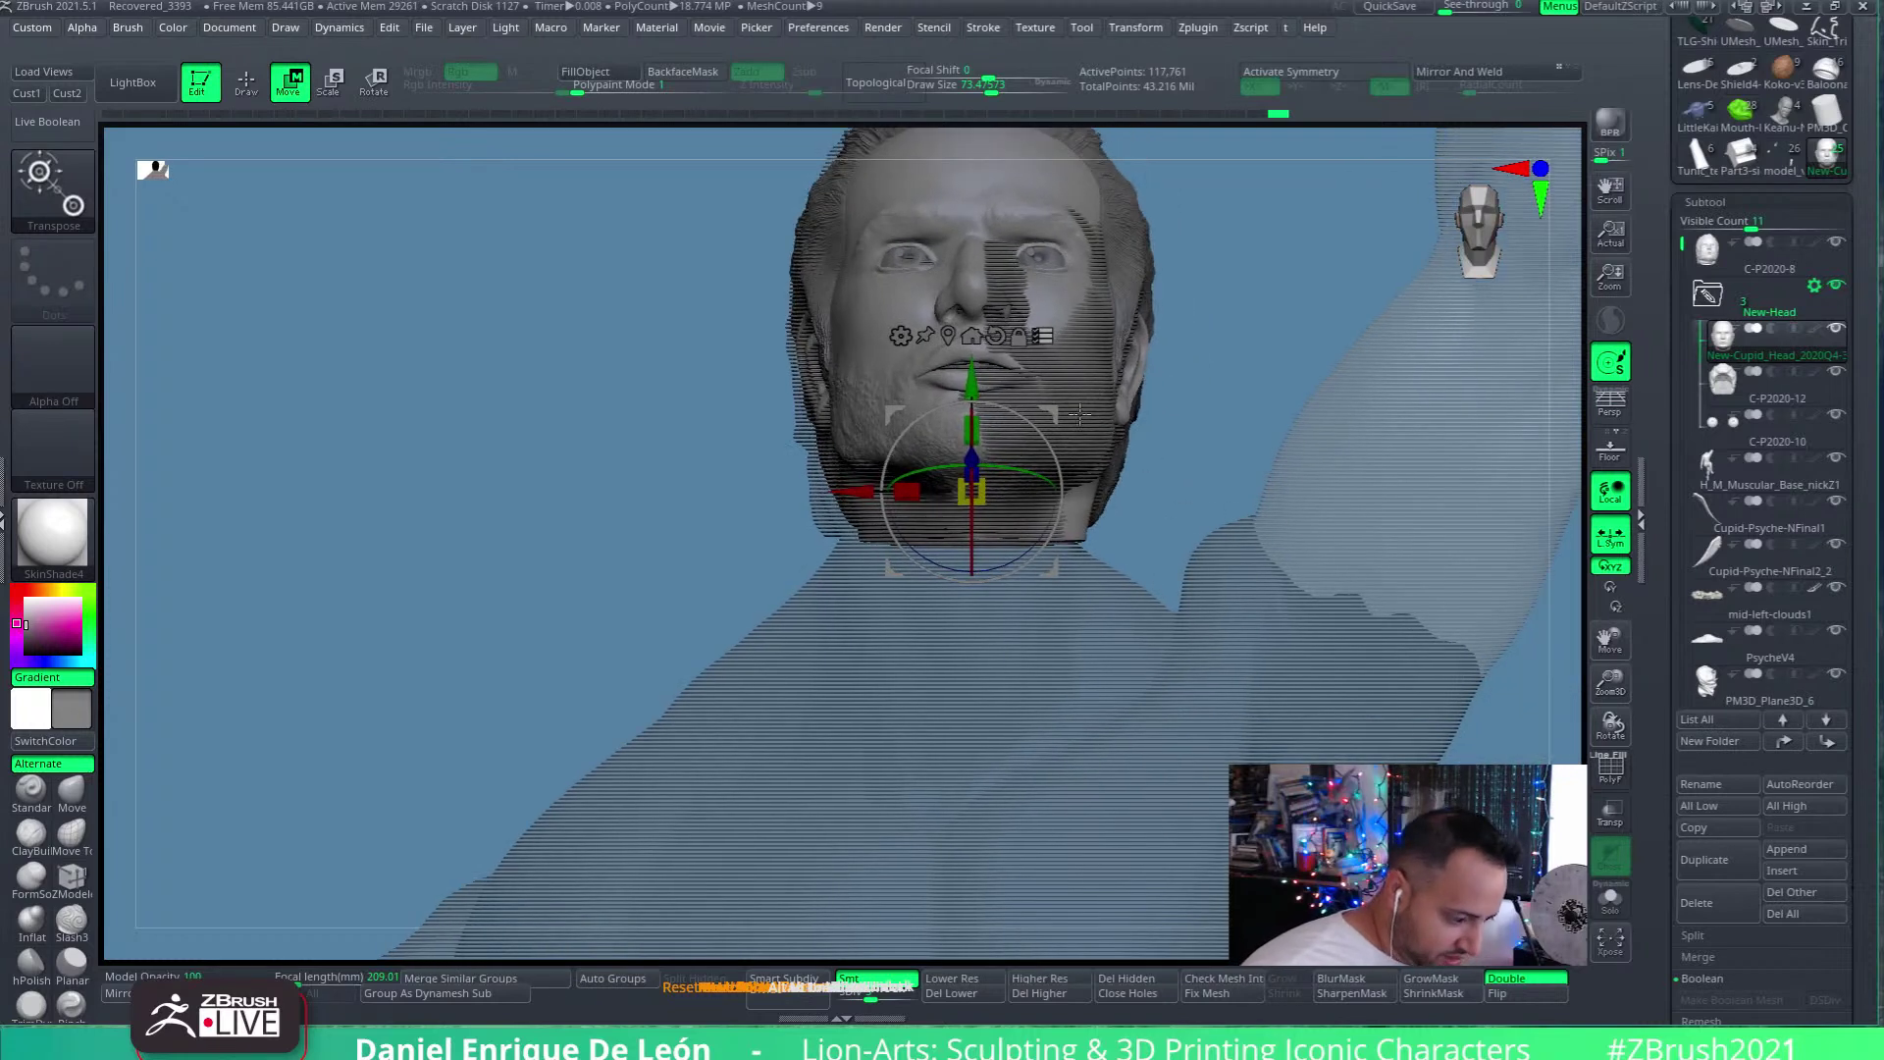
left_click_drag(1048, 415, 1031, 415)
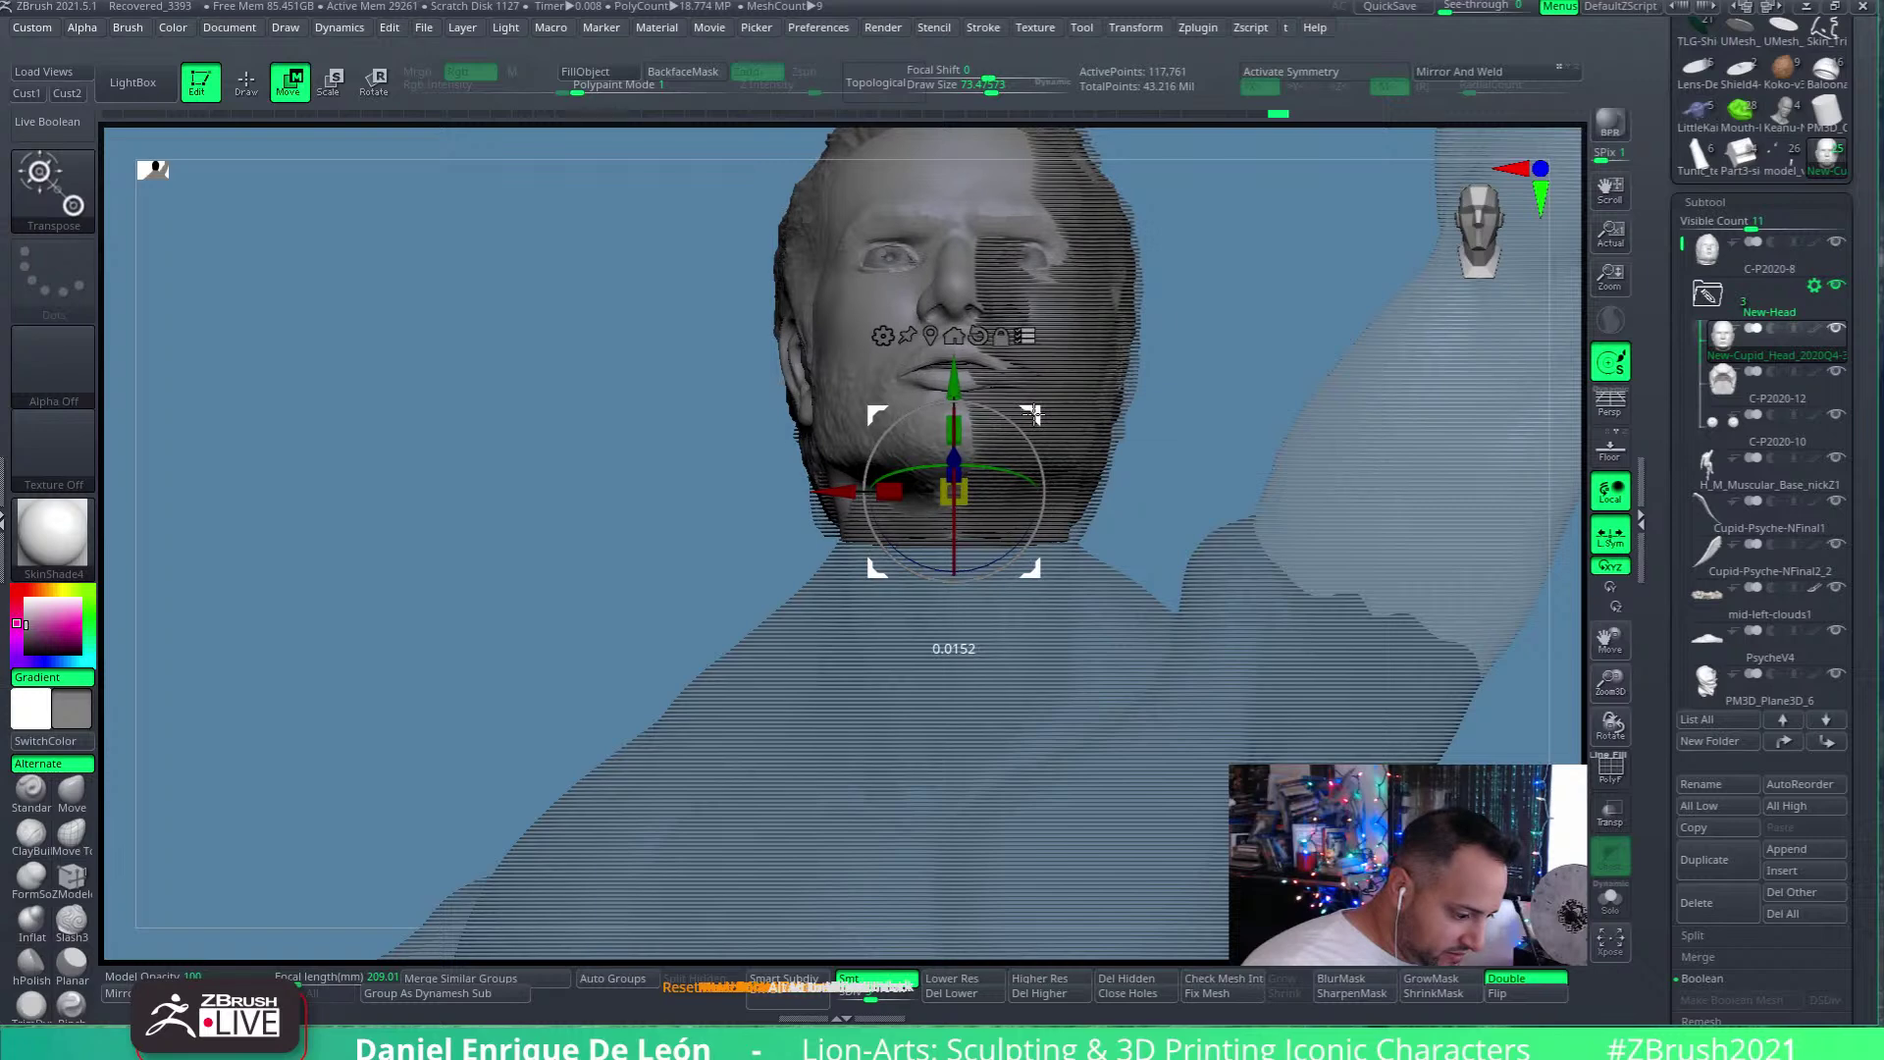
left_click_drag(1246, 416, 1199, 522)
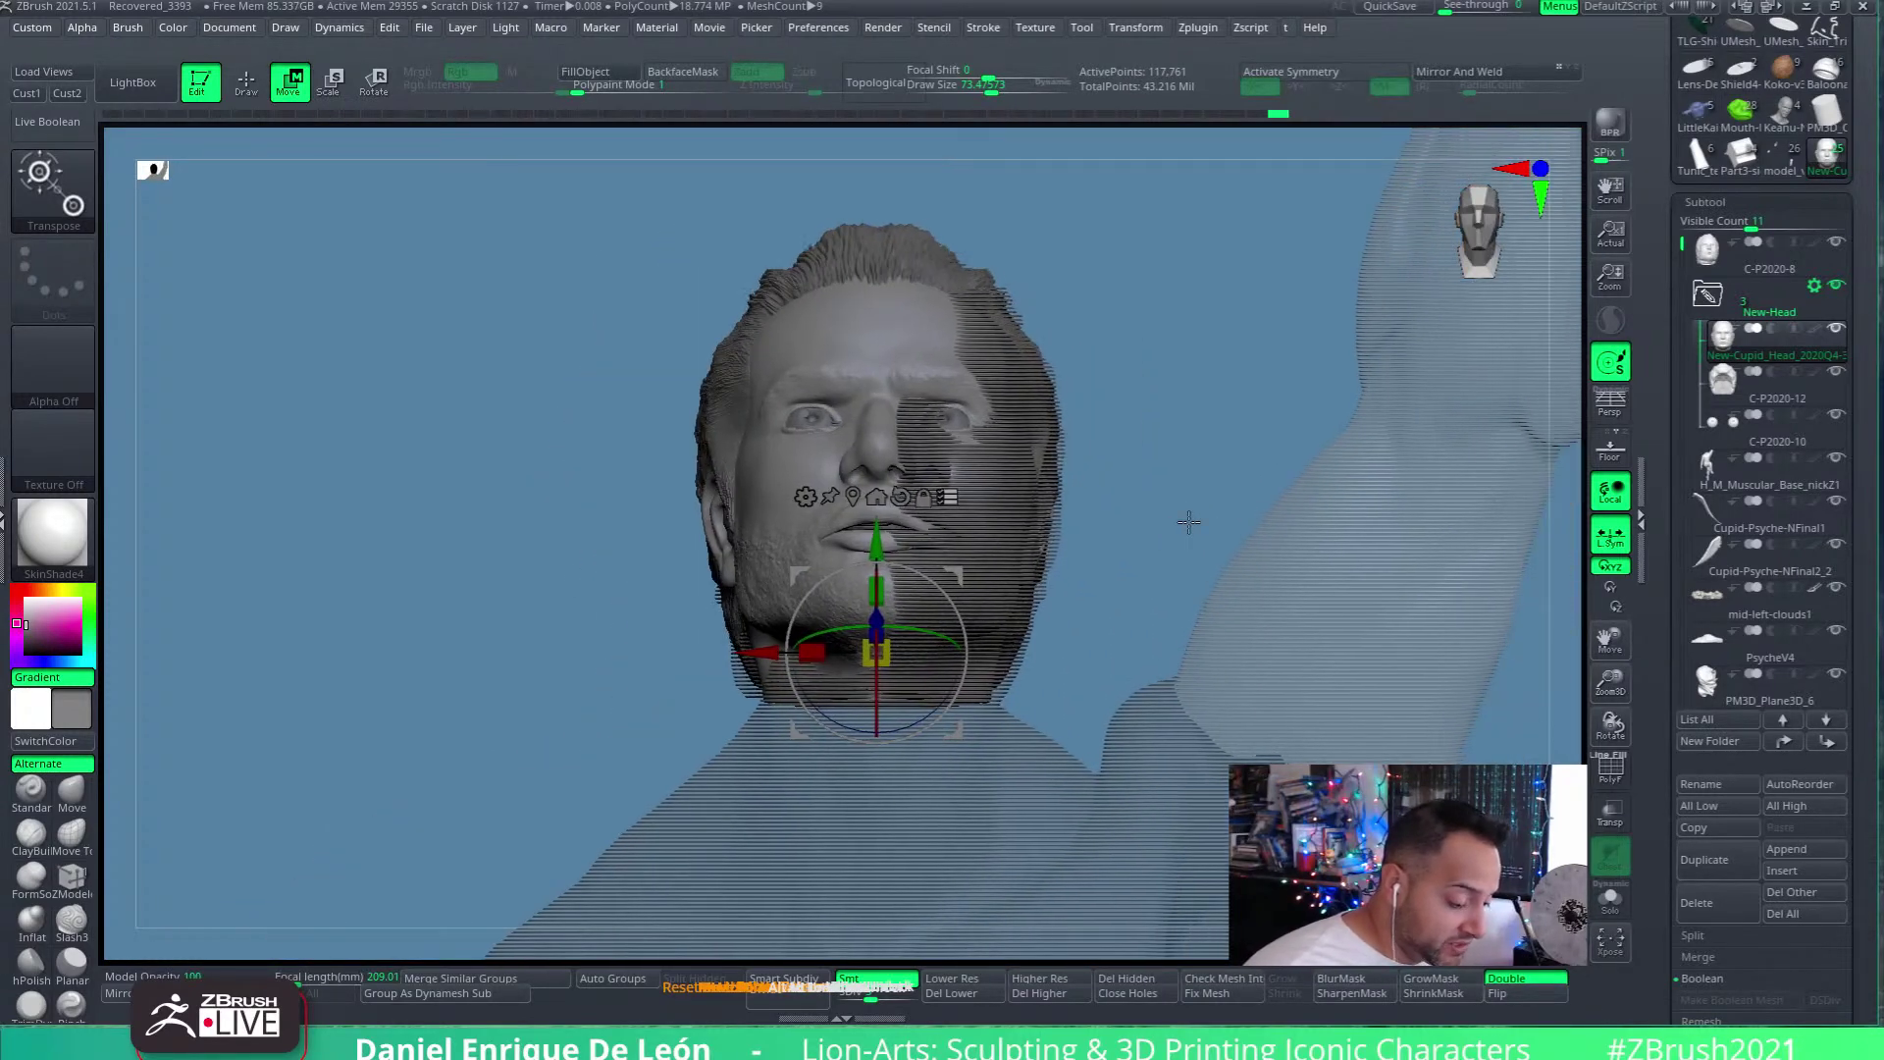
left_click_drag(1203, 437, 1423, 609)
left_click_drag(1358, 686, 1238, 734)
left_click_drag(1290, 508, 1321, 630)
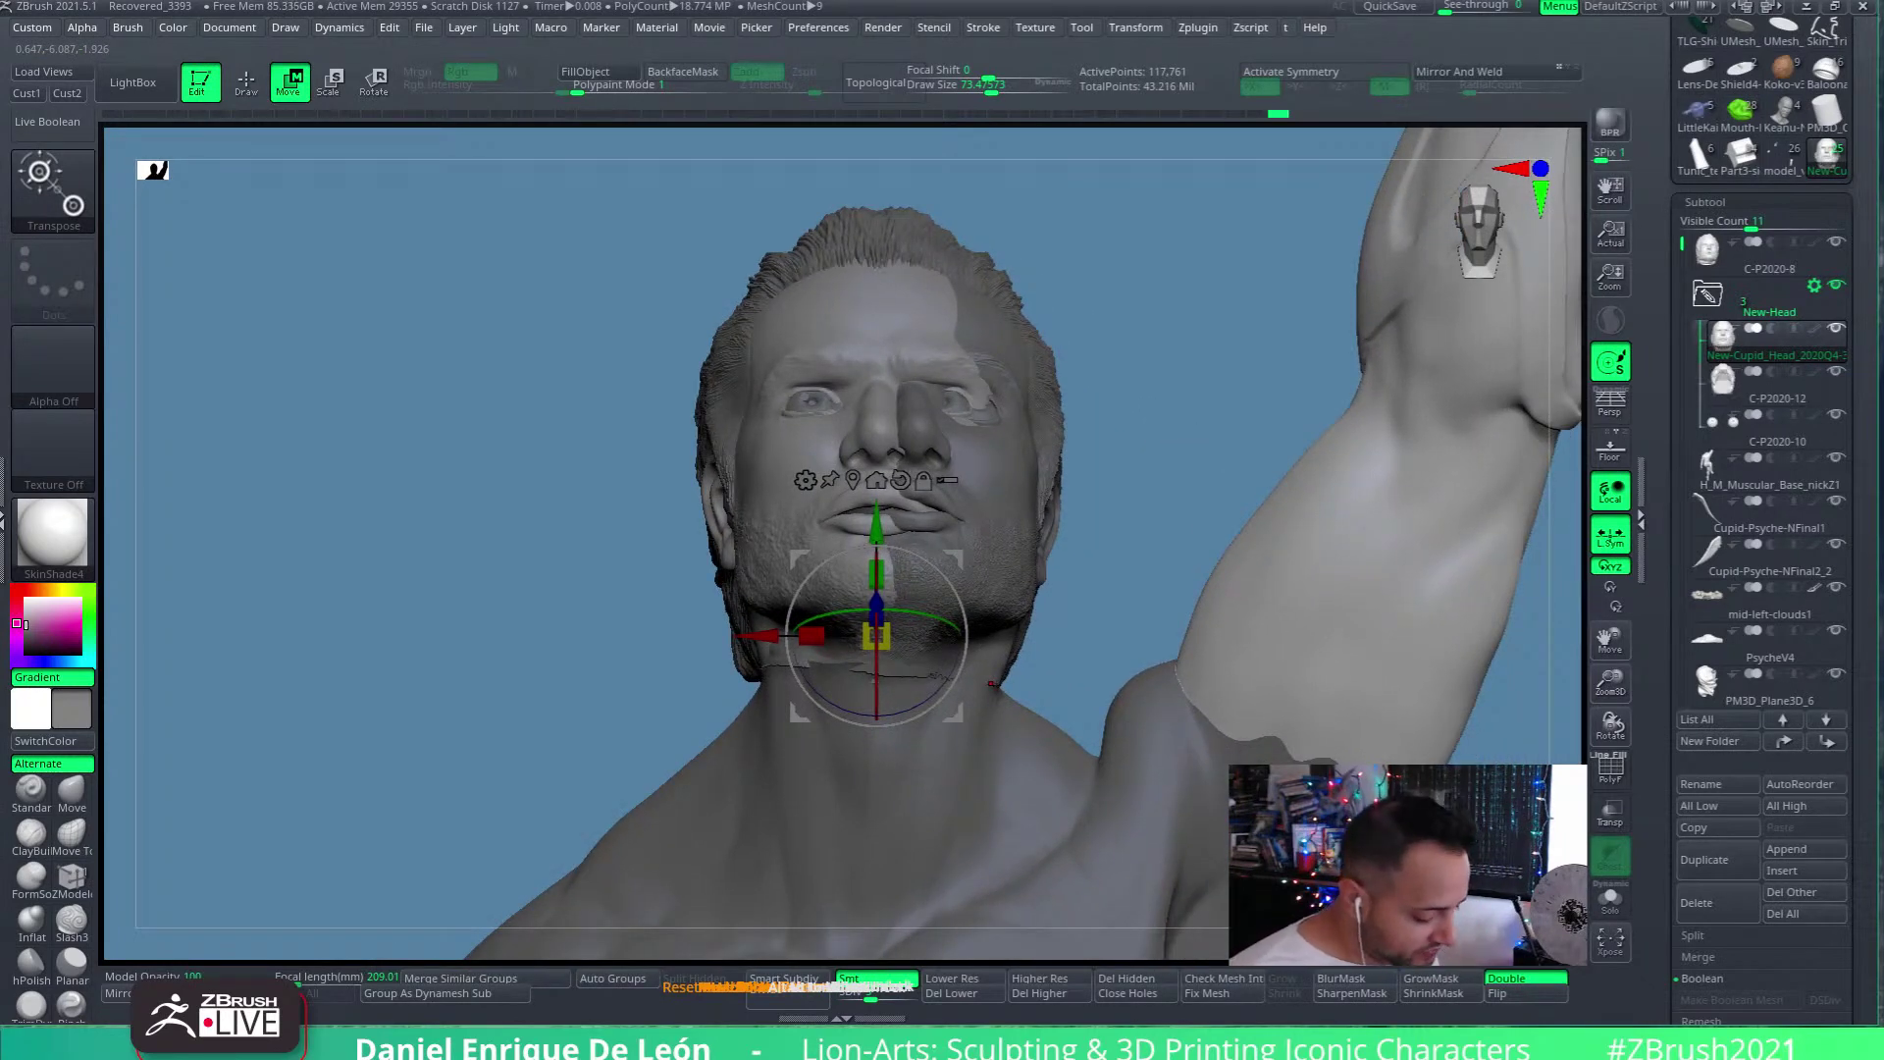
Examine how the new head overlaps the existing head from three-quarter, side and close front views
left_click_drag(1148, 395, 1122, 397)
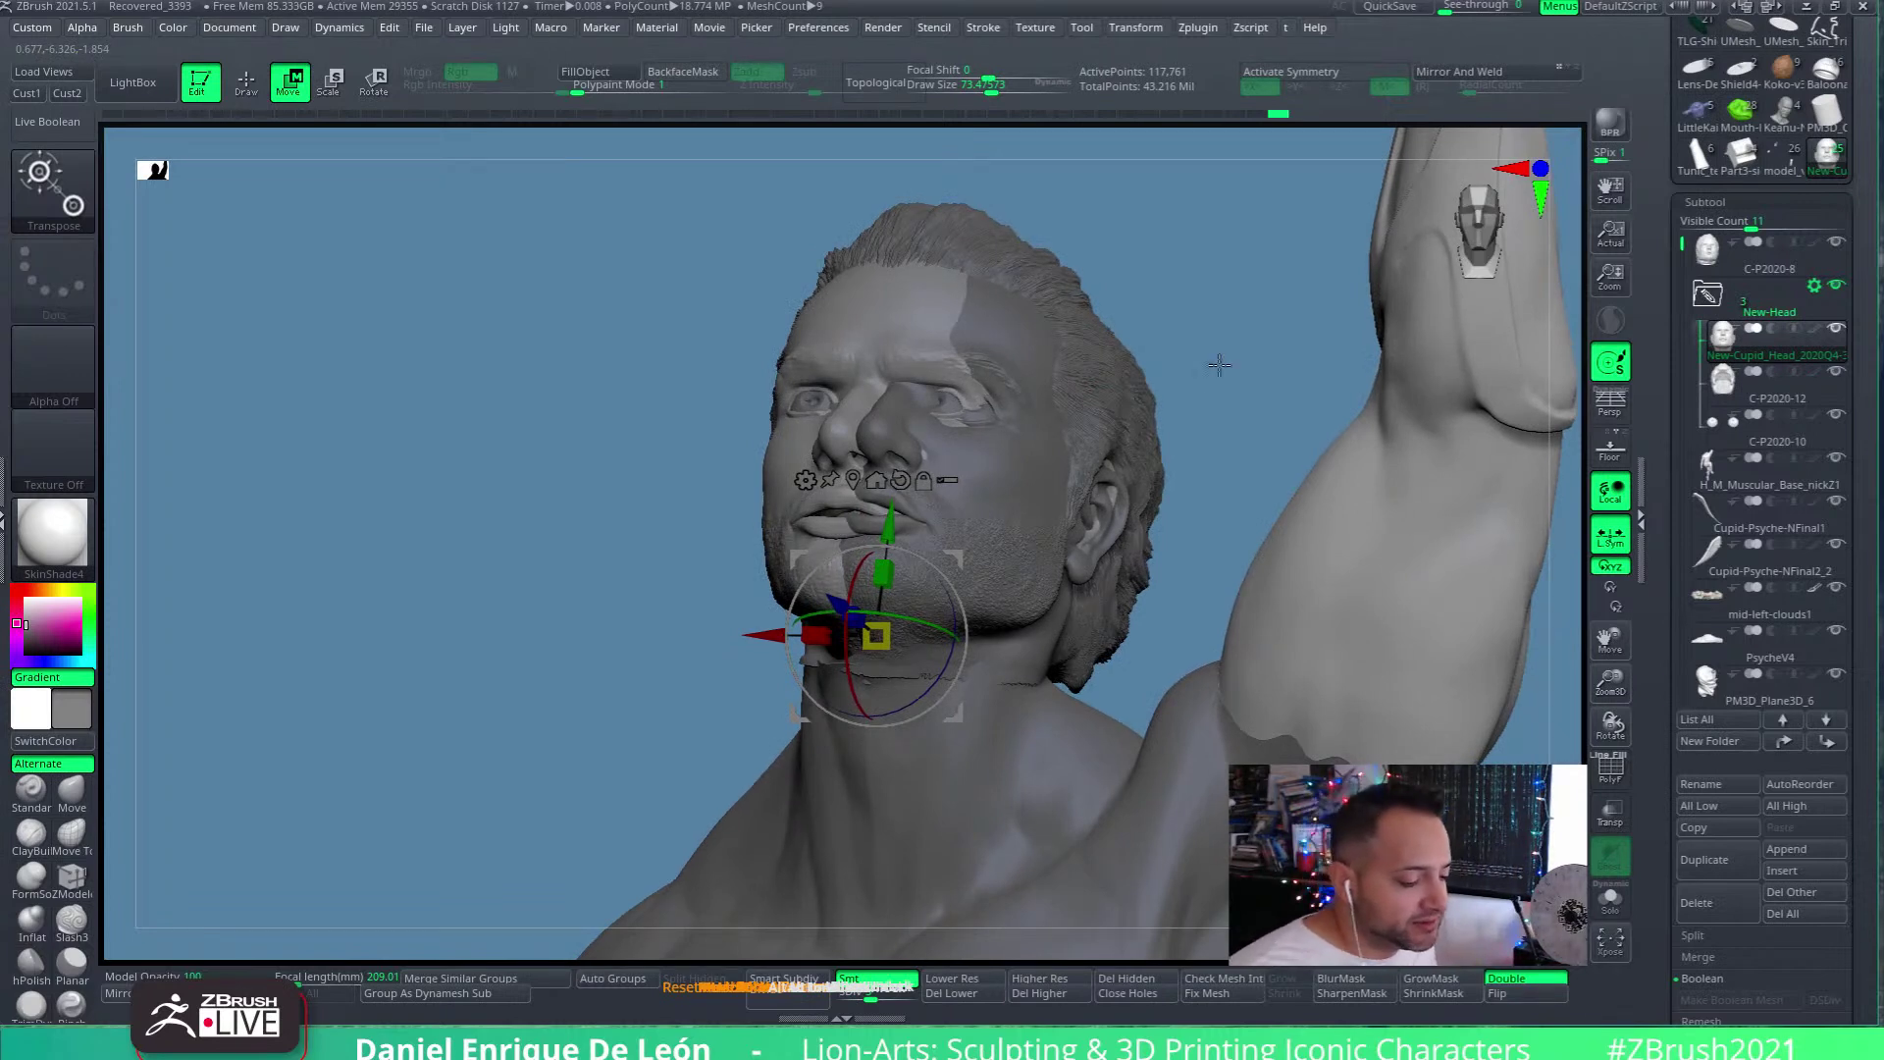
left_click_drag(1227, 373, 1322, 381)
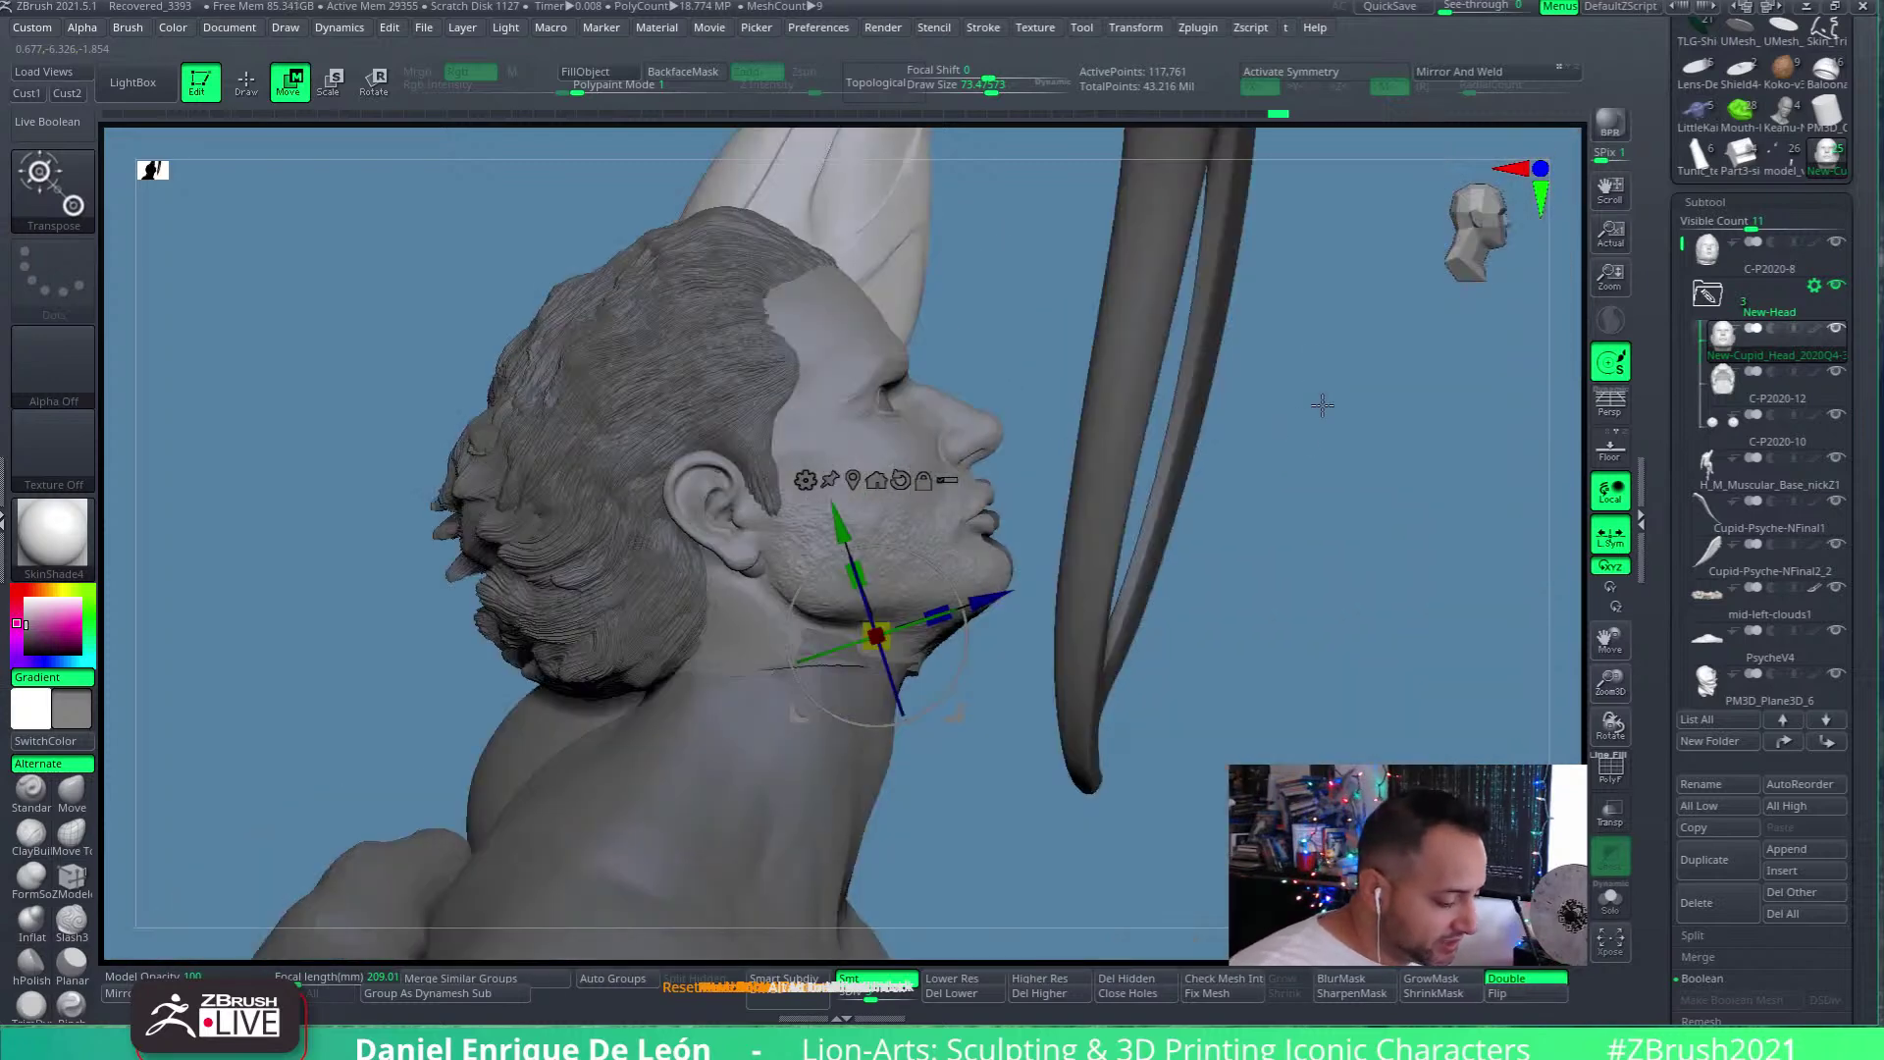
left_click_drag(1258, 549, 1207, 559)
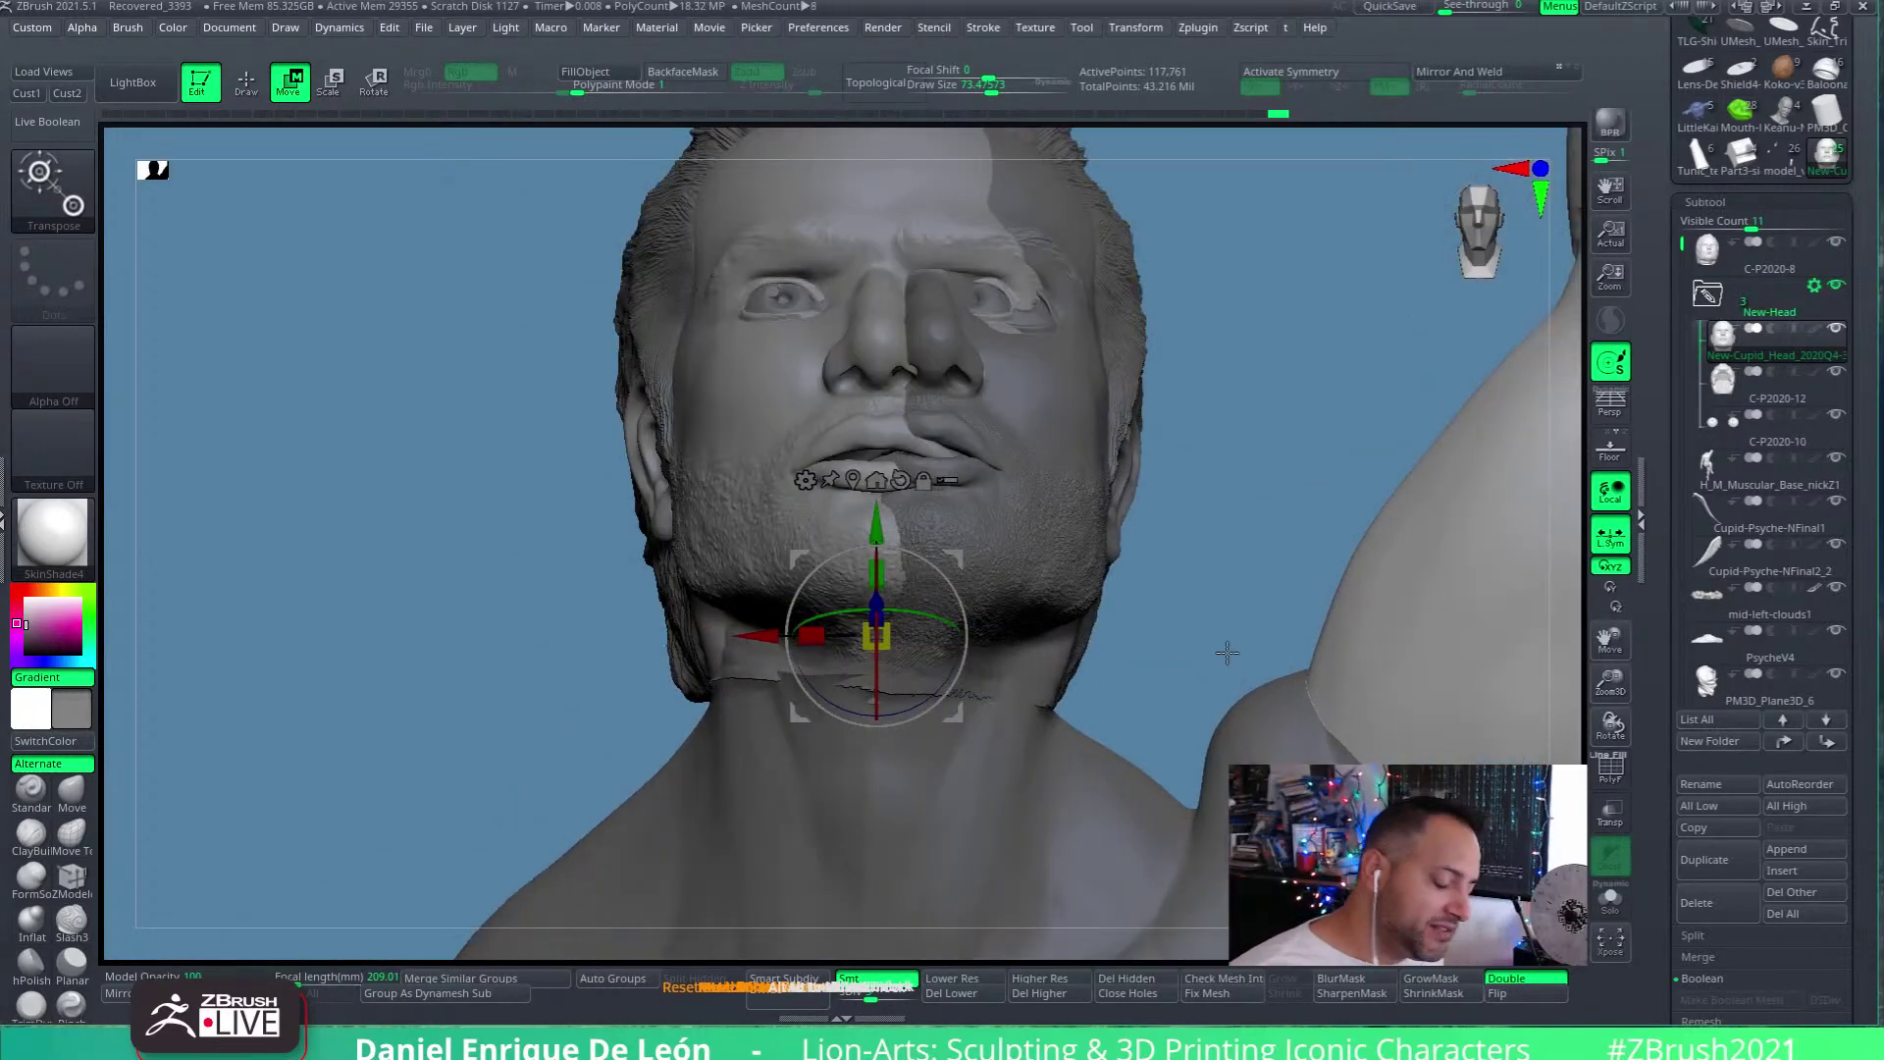
left_click_drag(1206, 412, 1192, 432)
mouse_move(929, 562)
left_mouse_down()
mouse_move(928, 546)
mouse_move(928, 565)
left_mouse_up()
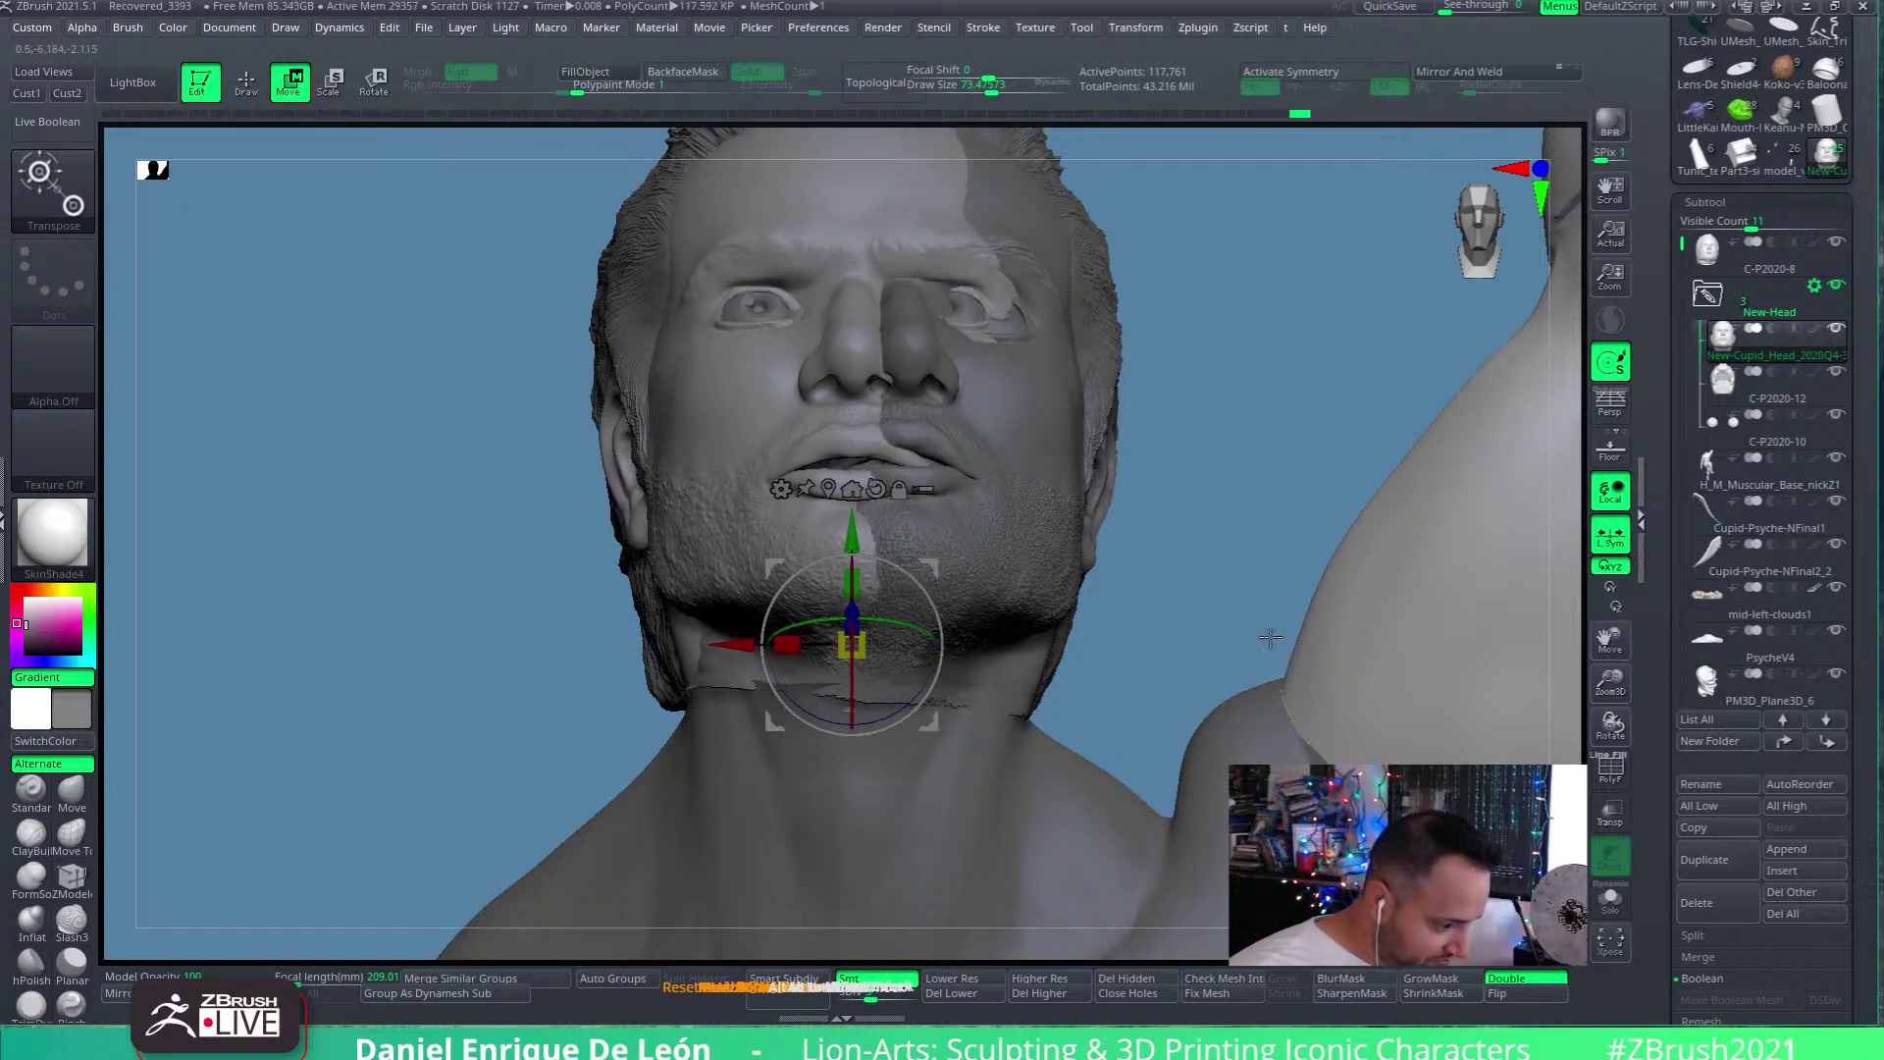
Select the existing head C-P2020-8 and compare its face and neck with the overlapping new head
key("alt+Up")
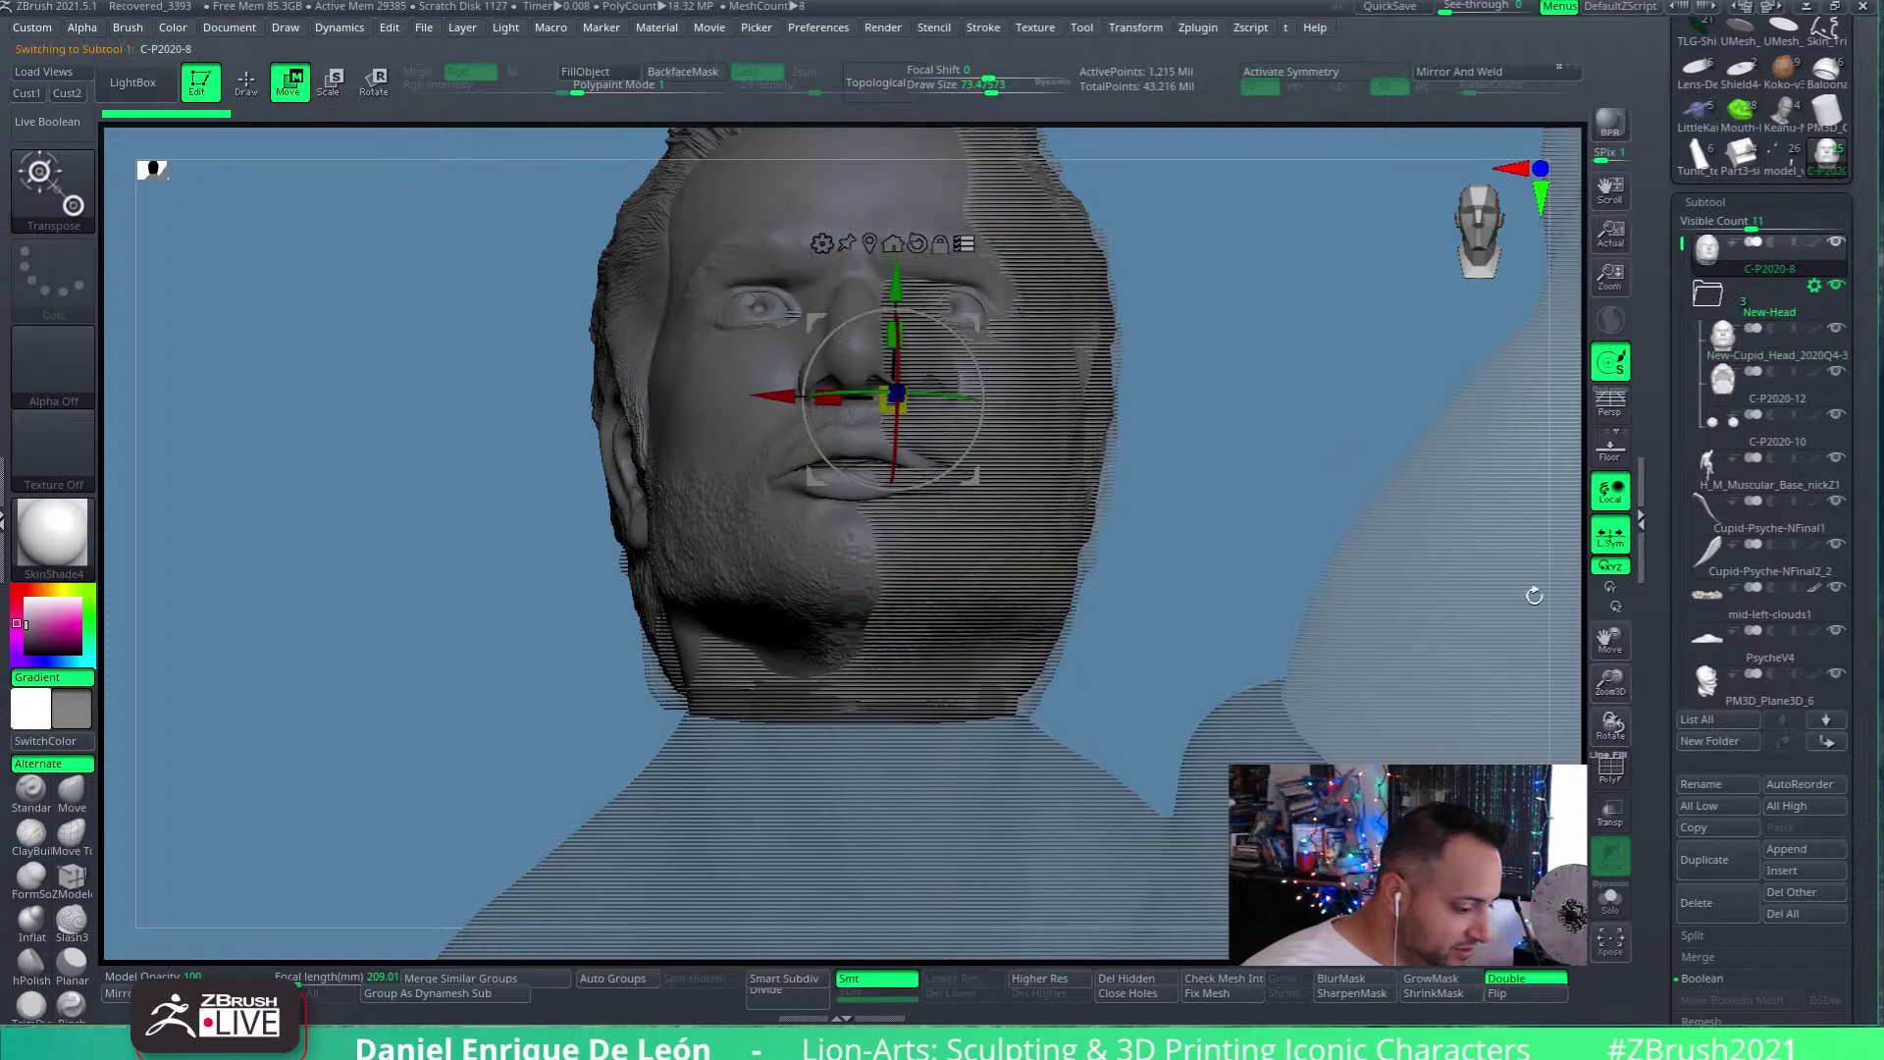
left_click_drag(1166, 387, 1228, 408)
left_click(1610, 895)
left_click_drag(1345, 695, 1442, 686)
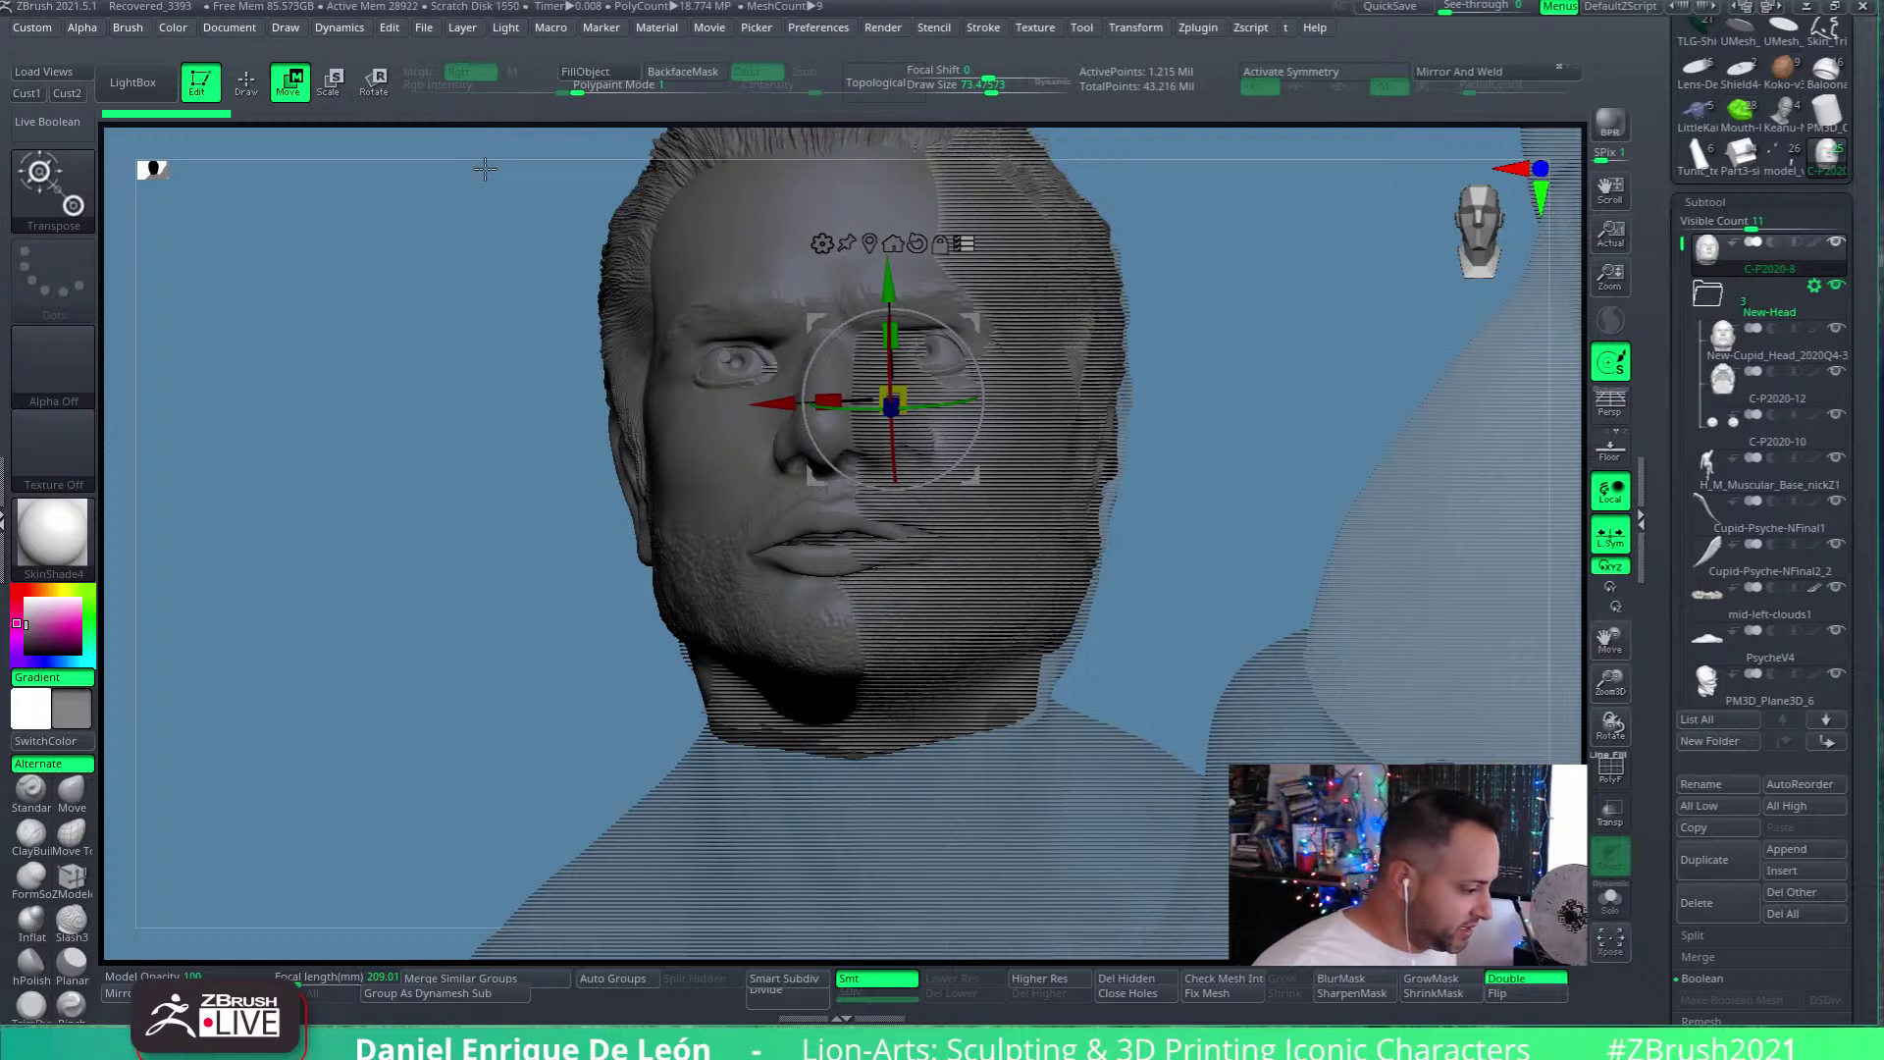
left_click_drag(1182, 415, 1258, 440)
left_click_drag(1383, 664, 1295, 677)
left_click_drag(1173, 428, 1314, 697)
mouse_move(1241, 504)
left_mouse_down()
mouse_move(1210, 547)
mouse_move(1231, 525)
left_mouse_up()
left_click(1609, 769)
left_click(1609, 768)
Reselect the new head and compare its tilt, size and alignment with the existing head in profile and from the front
left_click(856, 245, "alt")
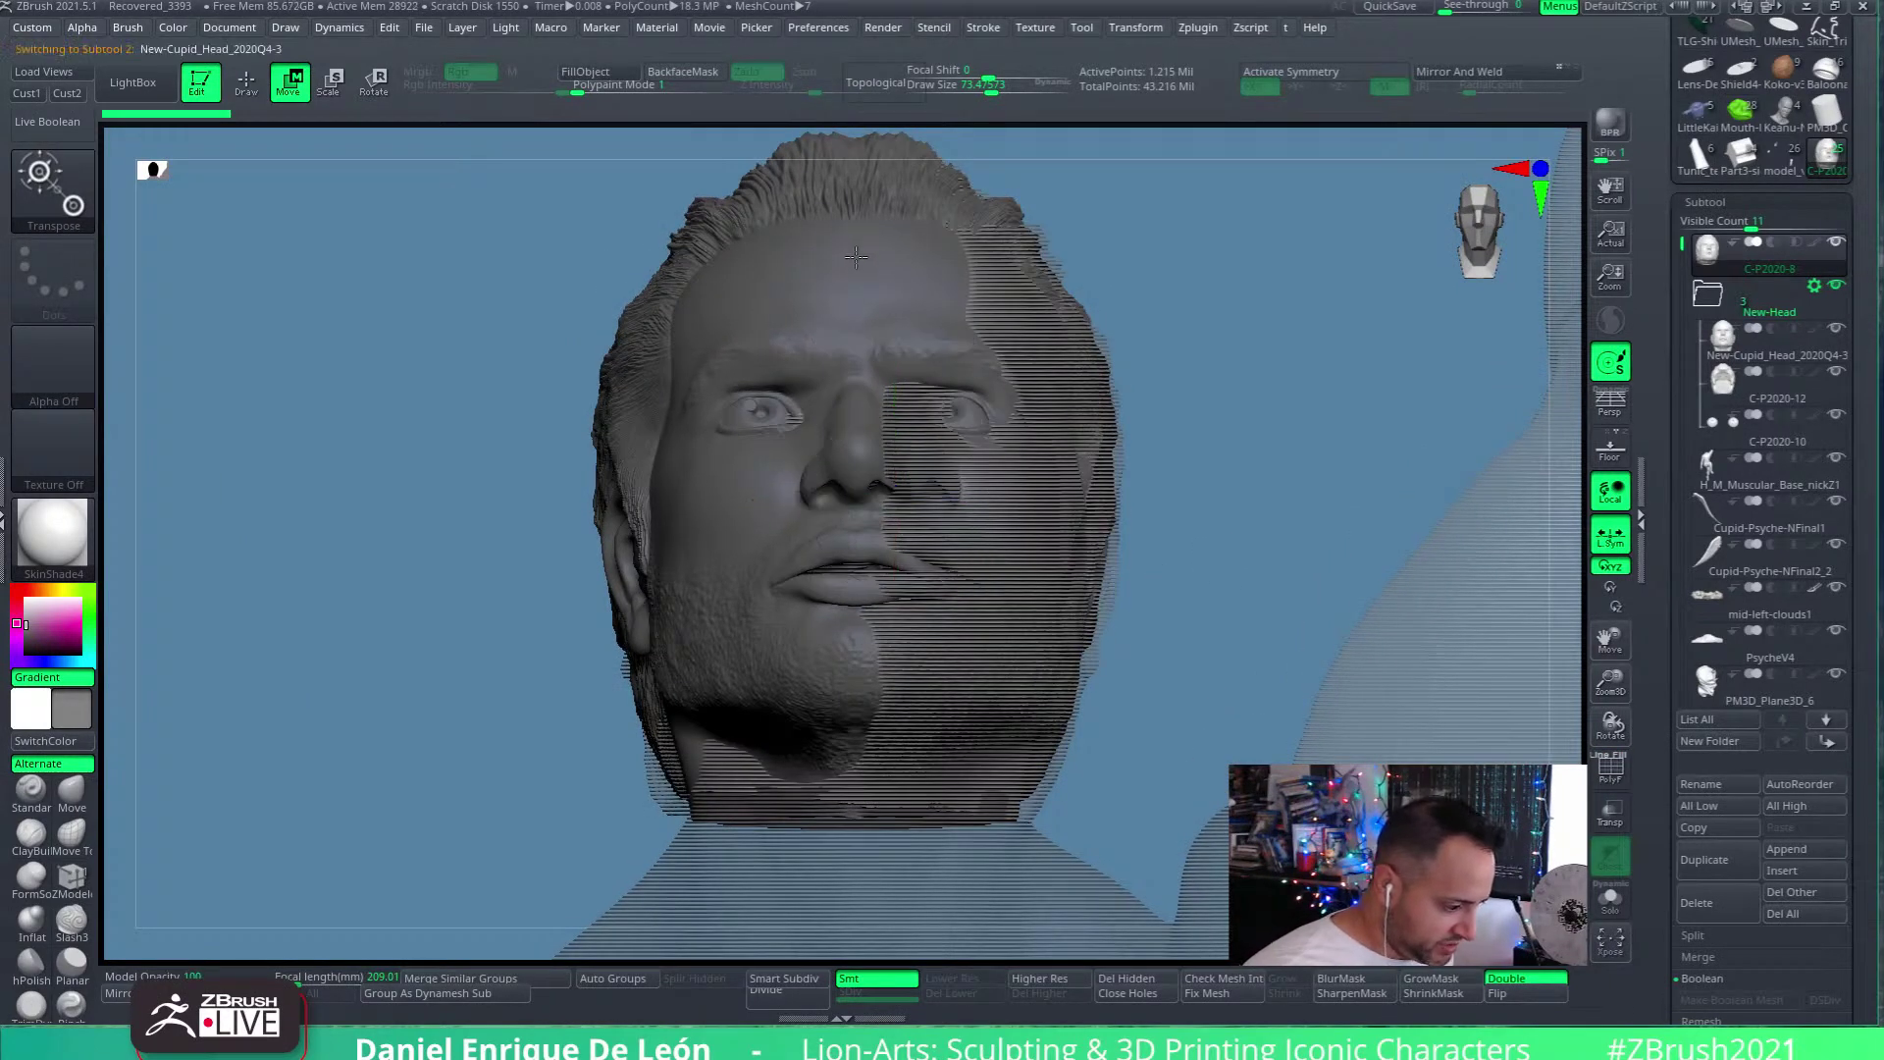
left_click_drag(1232, 568, 1314, 608)
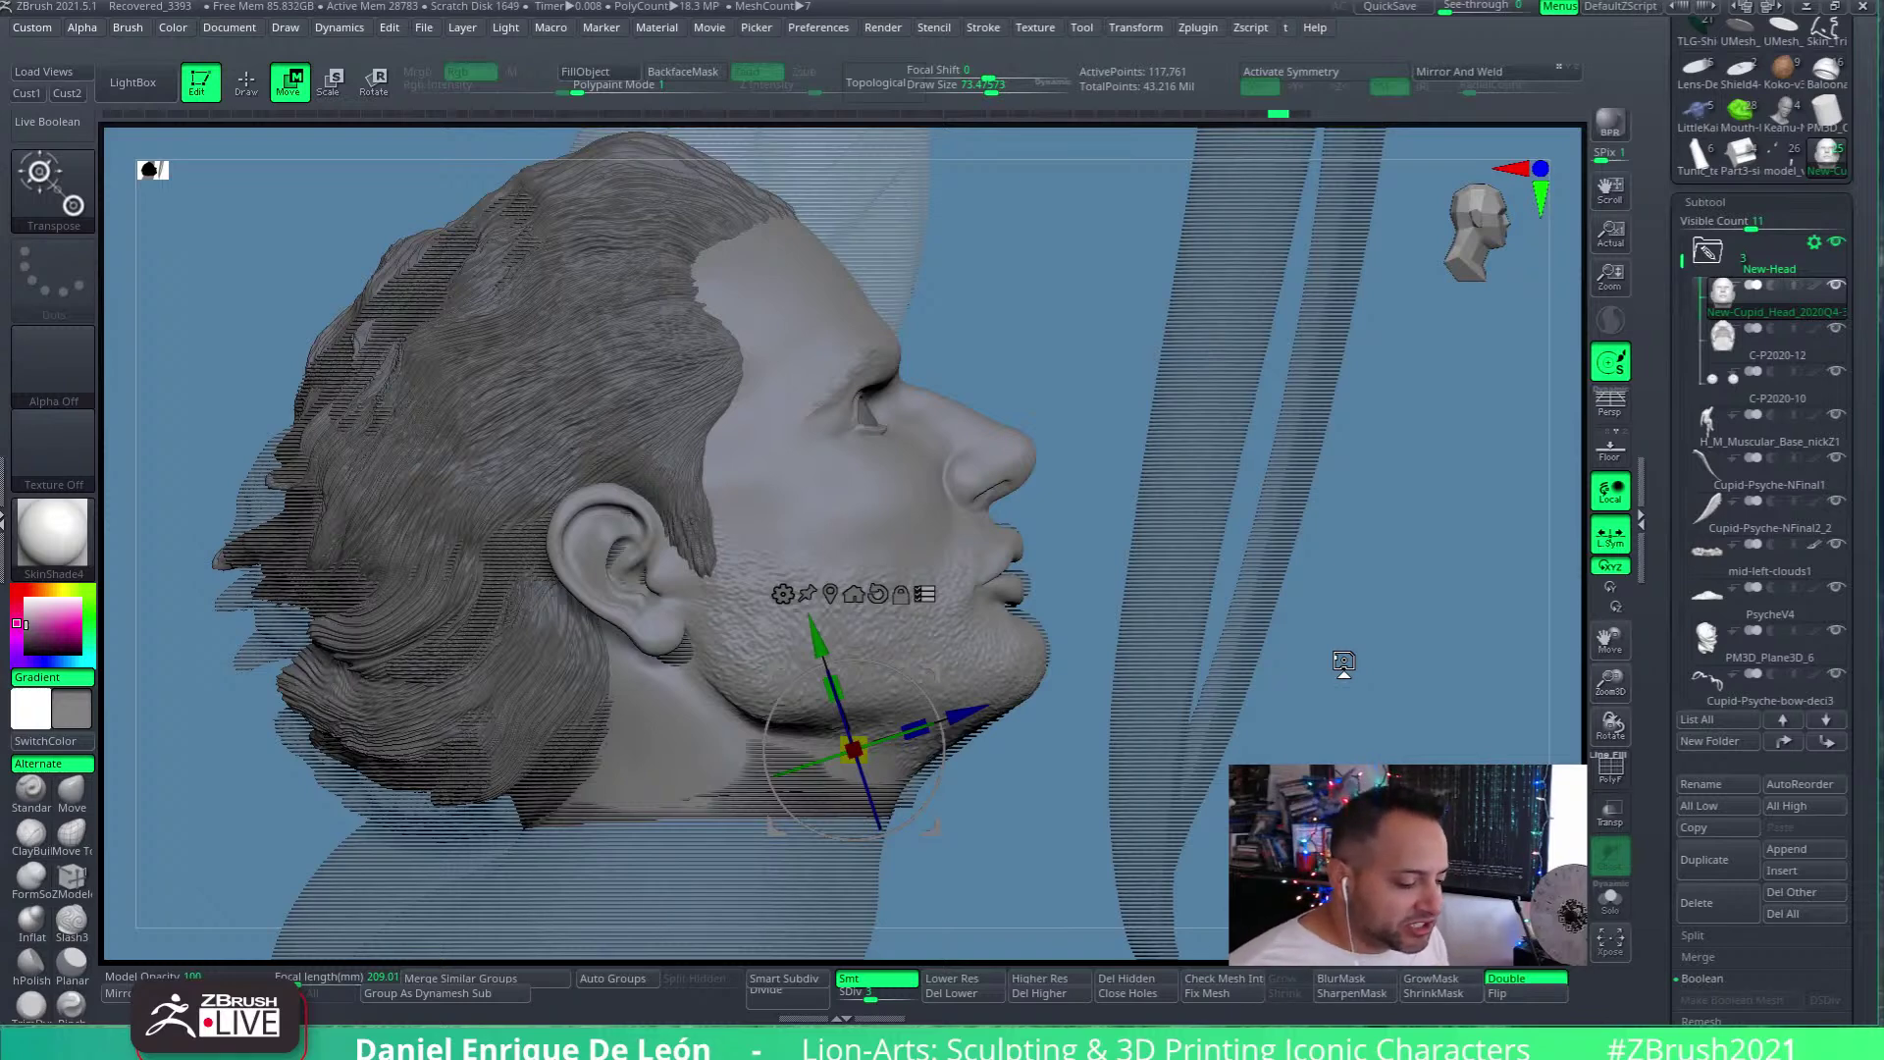
left_click_drag(1338, 559, 1183, 555)
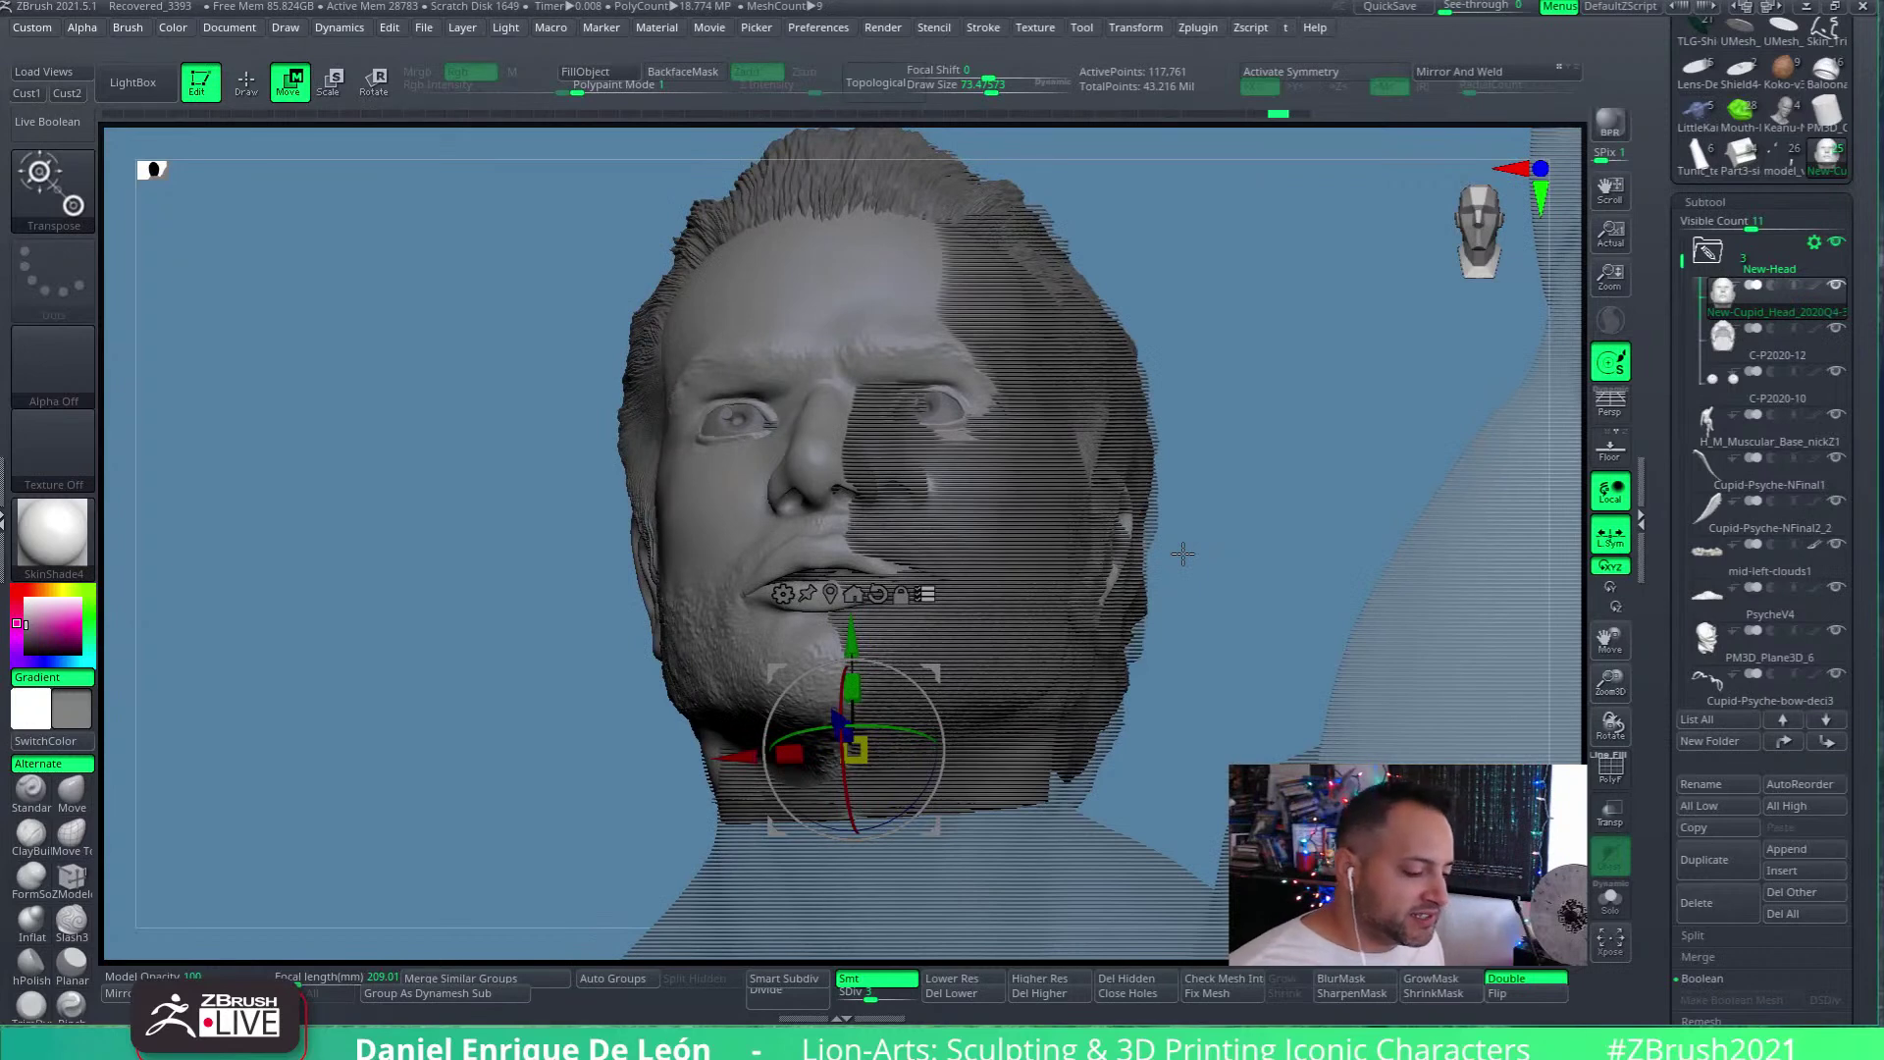
left_click_drag(1189, 528, 1247, 573)
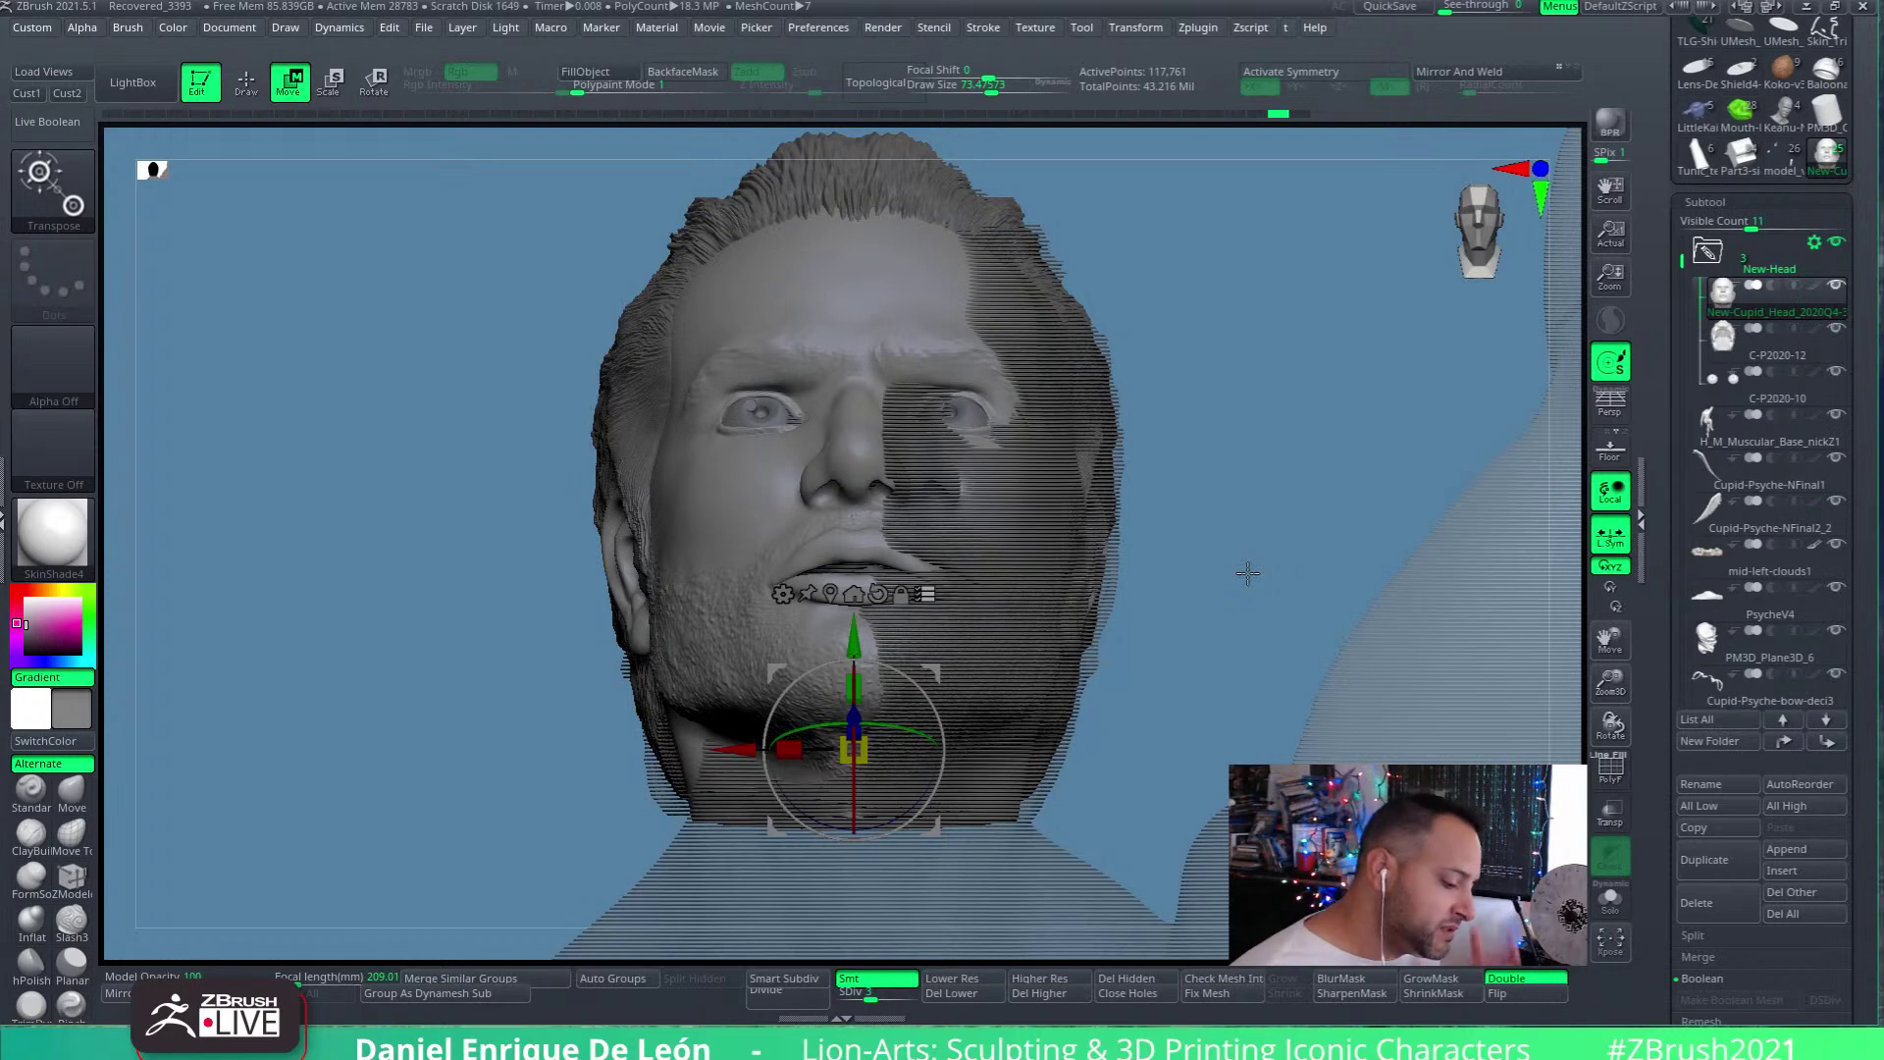
left_click_drag(1235, 457, 1336, 648)
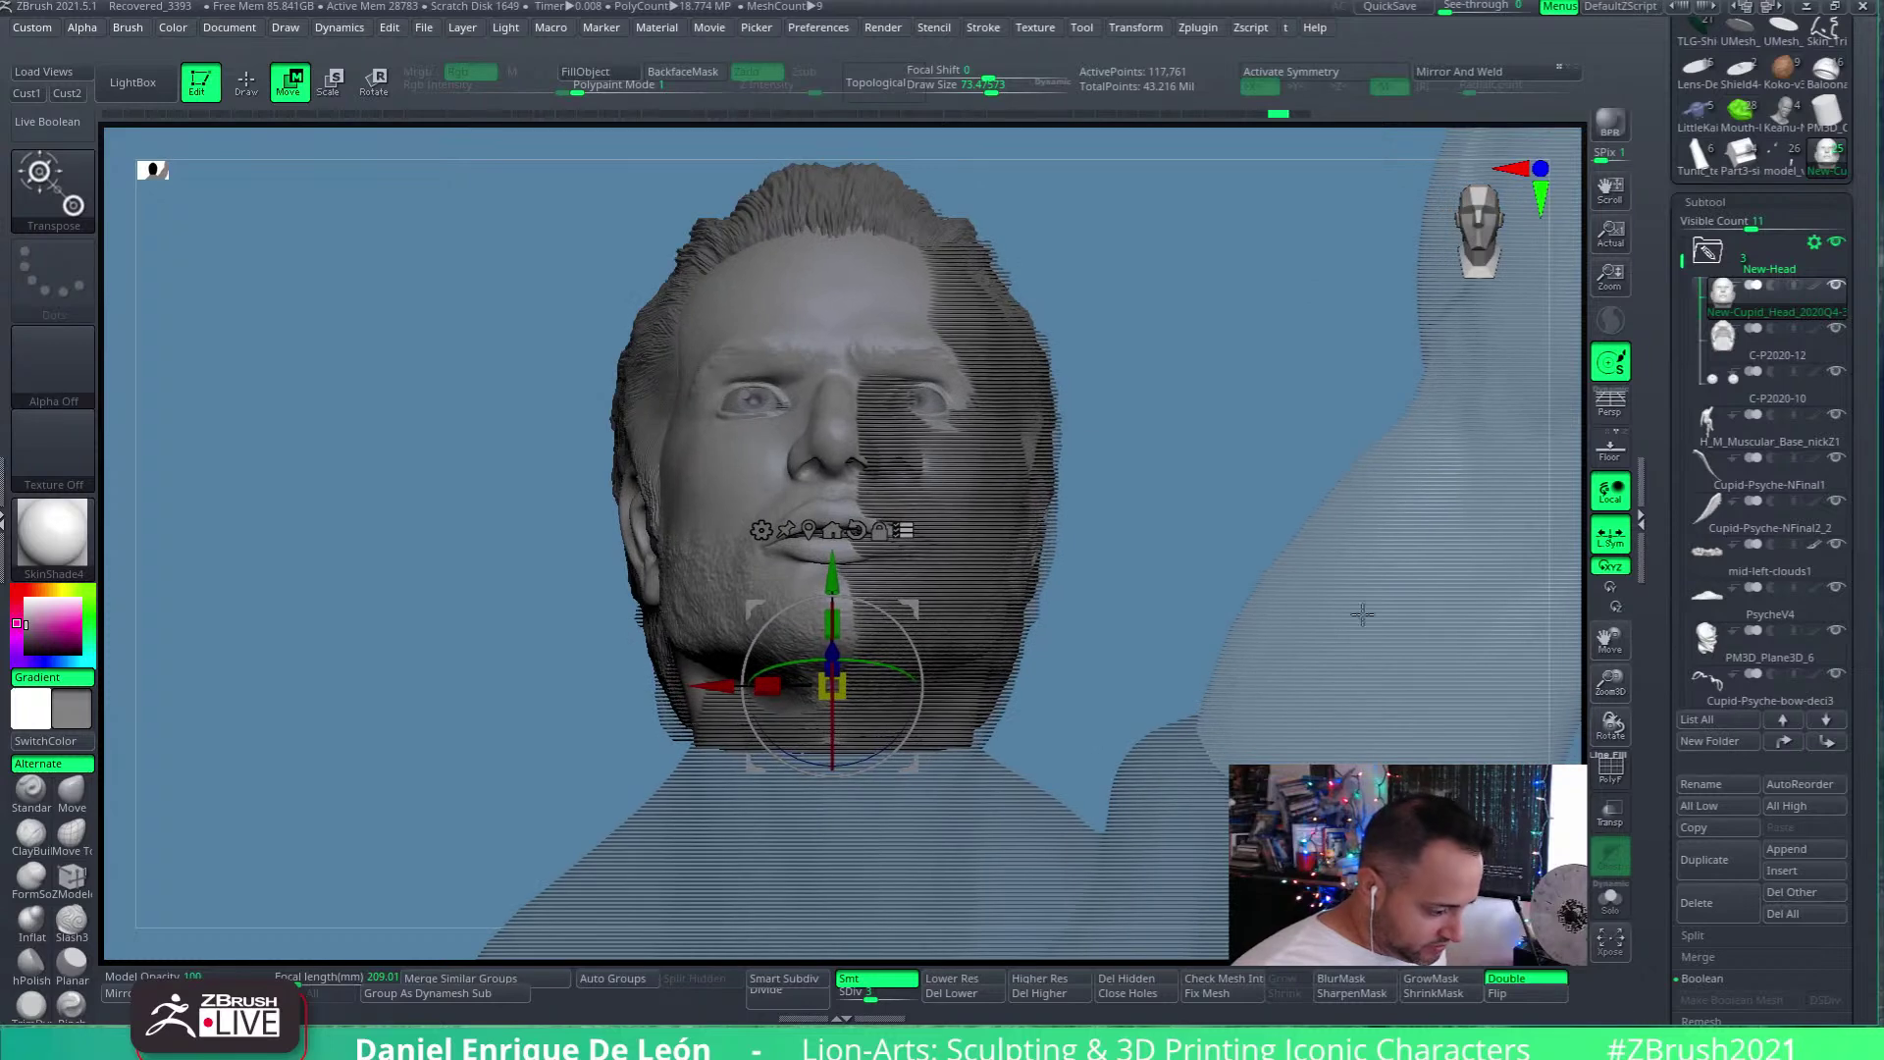
left_click_drag(1094, 442, 1127, 416)
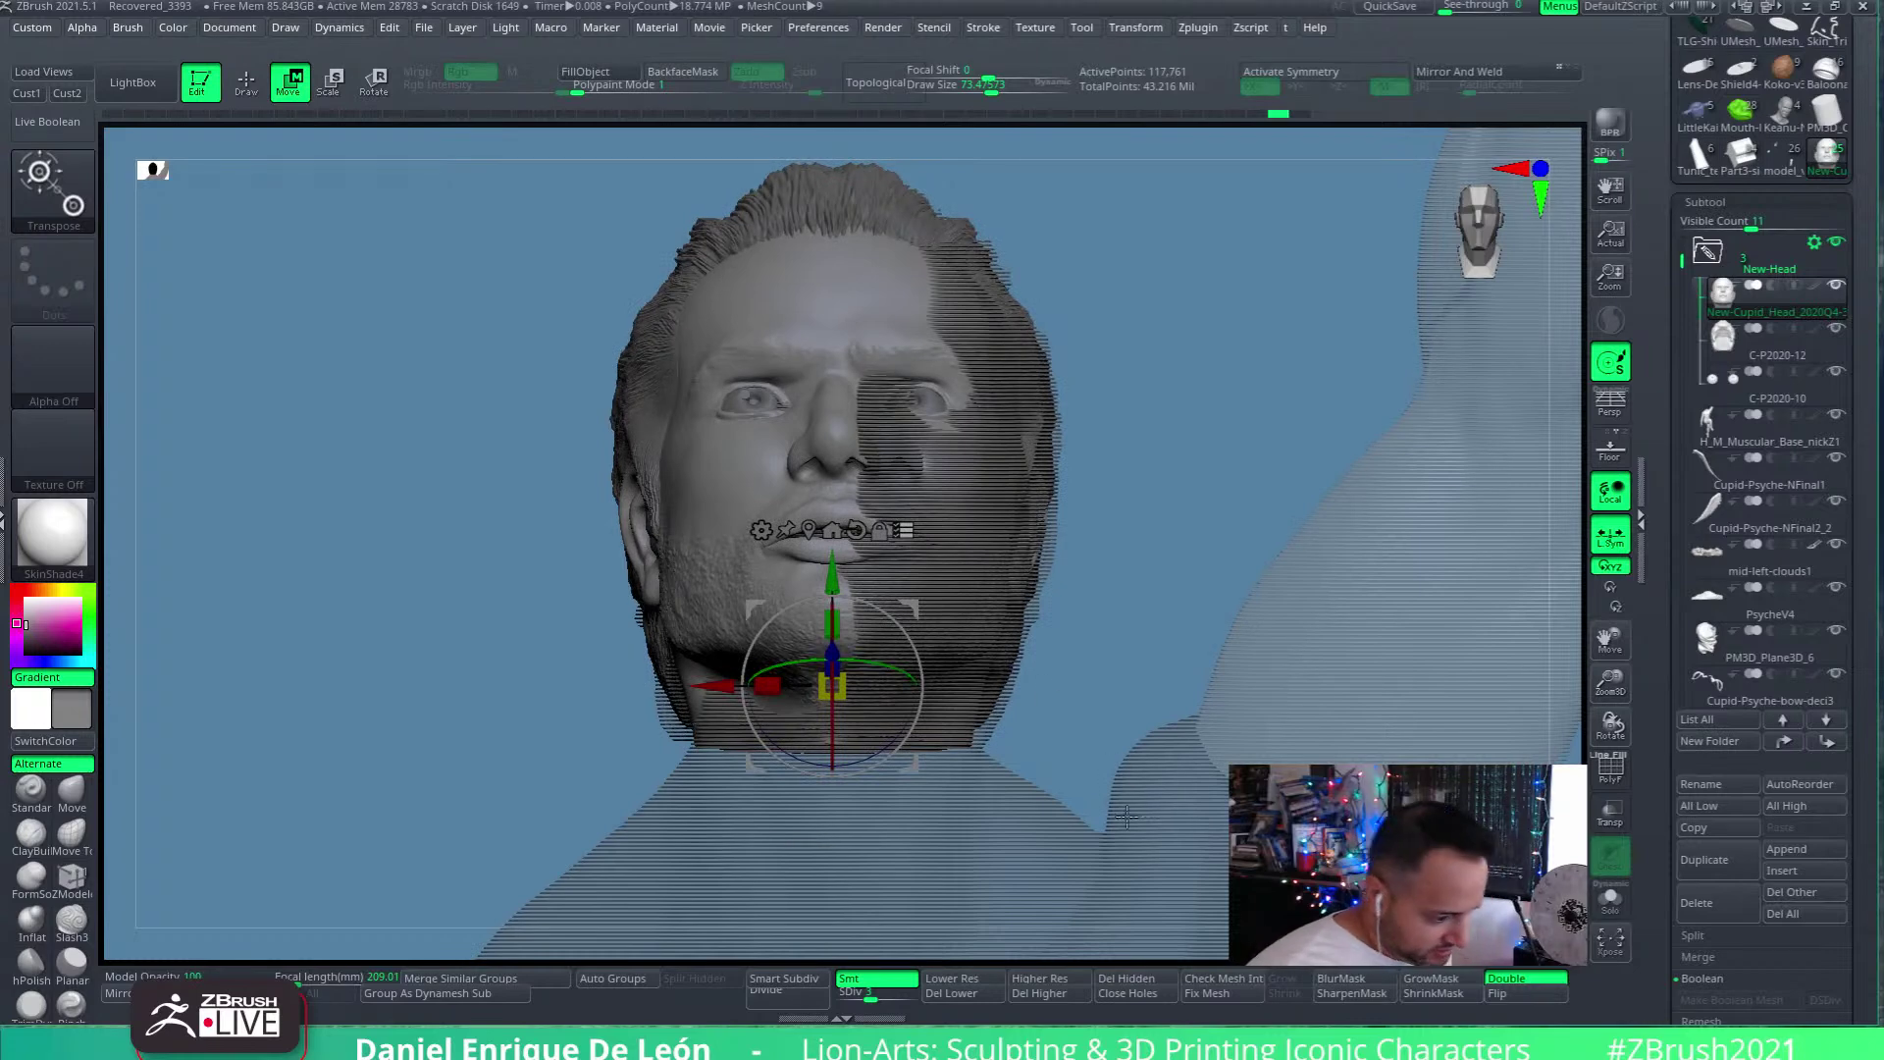
left_click_drag(1188, 465, 1333, 726)
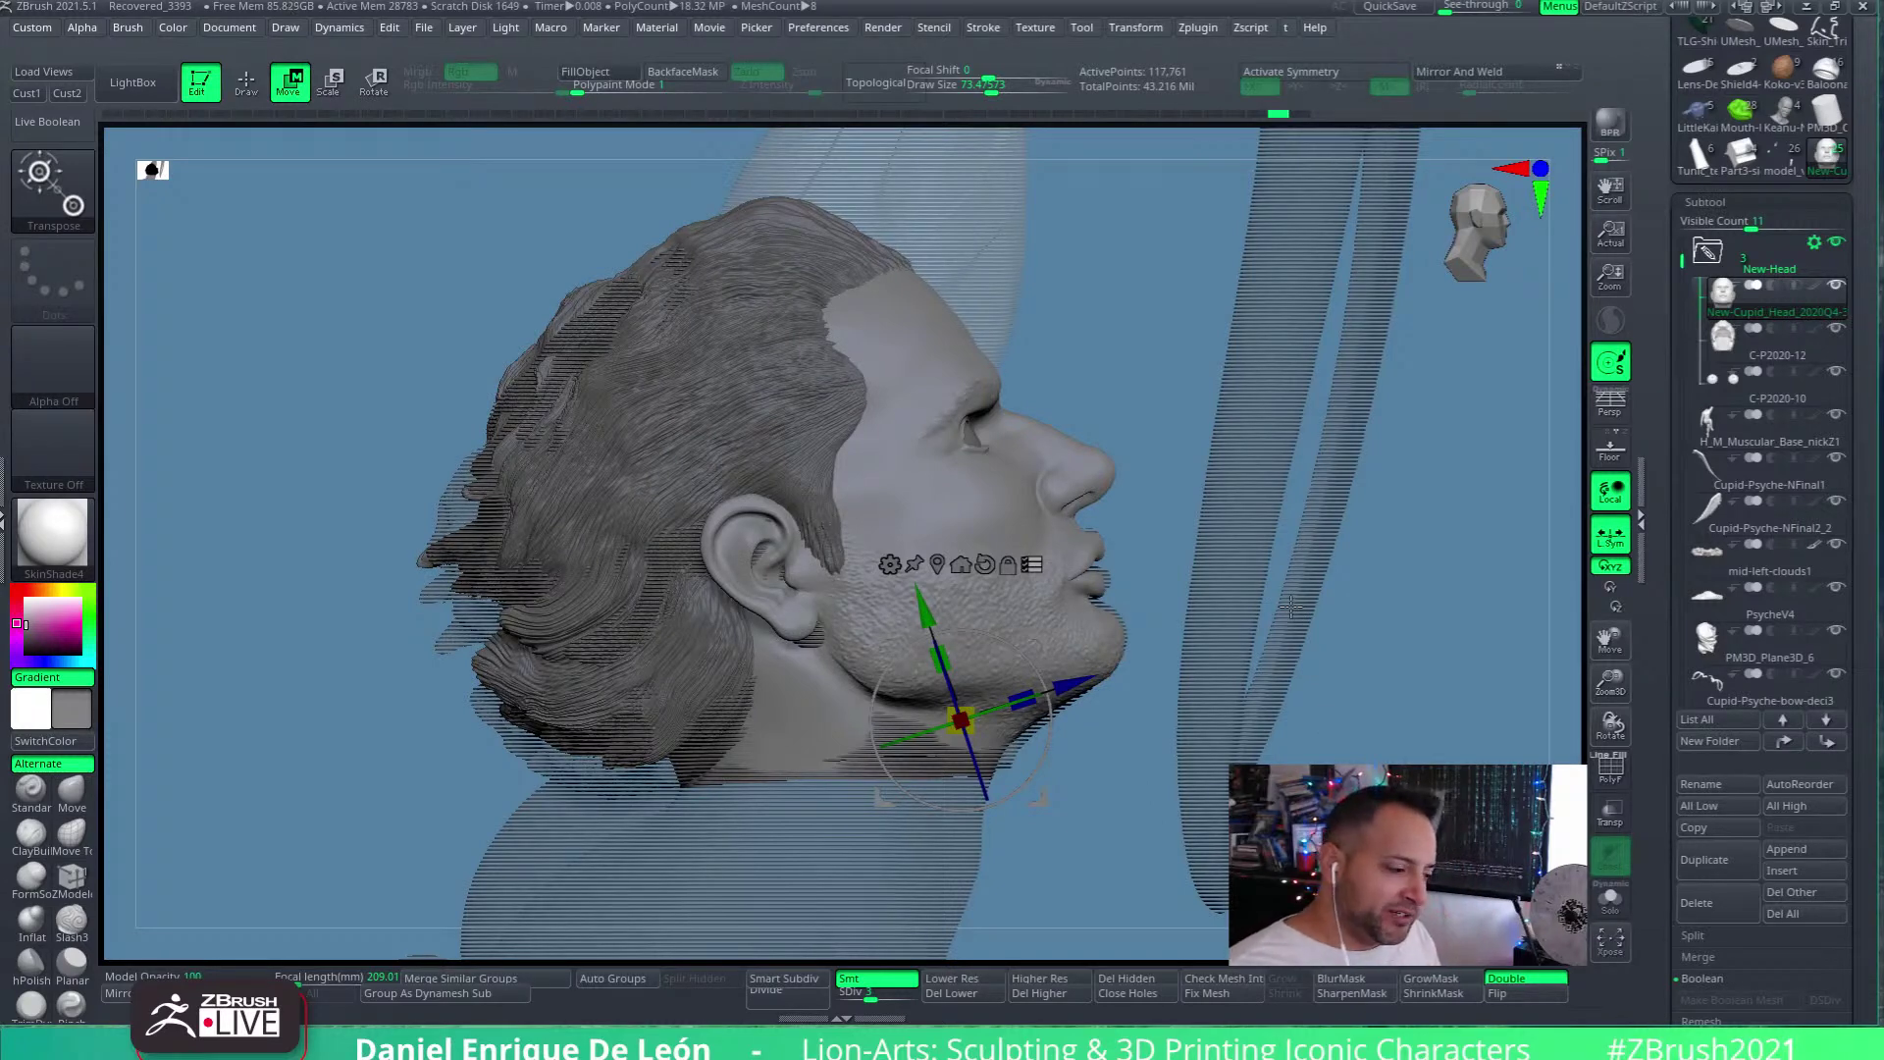
left_click_drag(1281, 614, 1343, 602)
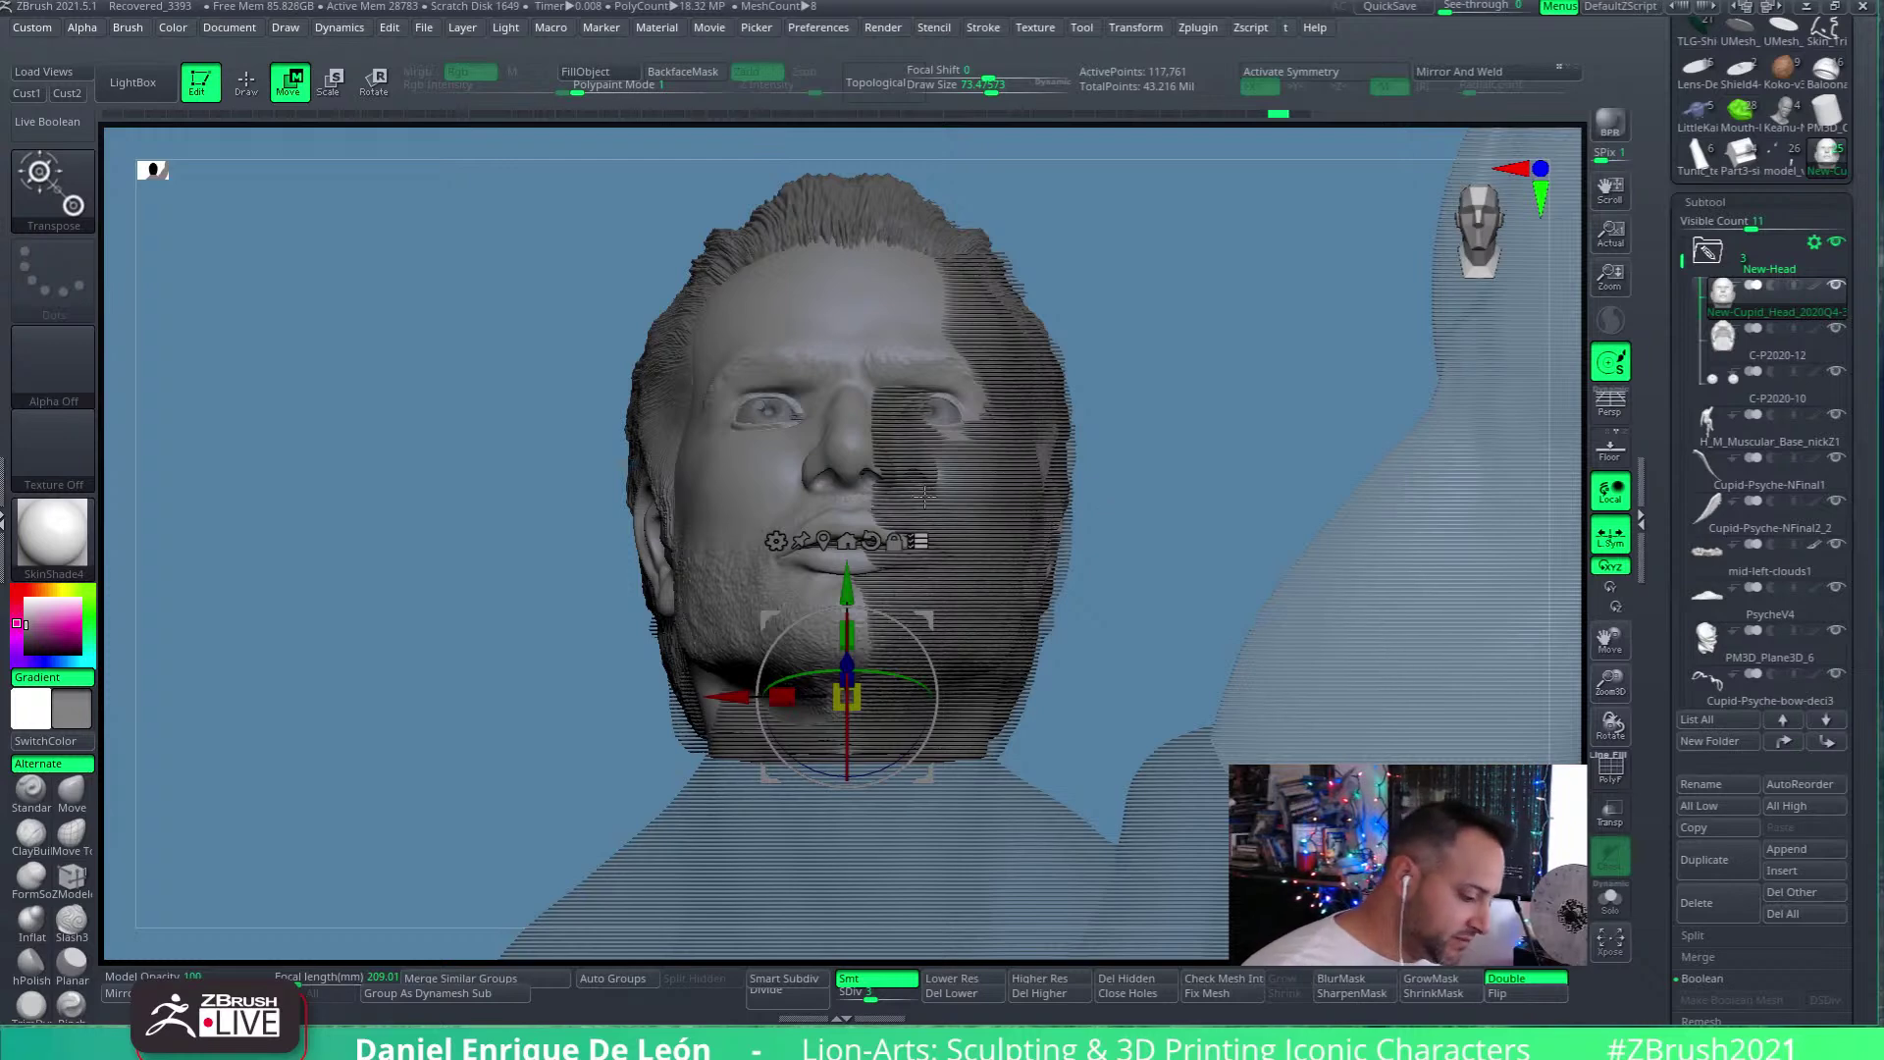
left_click_drag(1230, 692, 1236, 649)
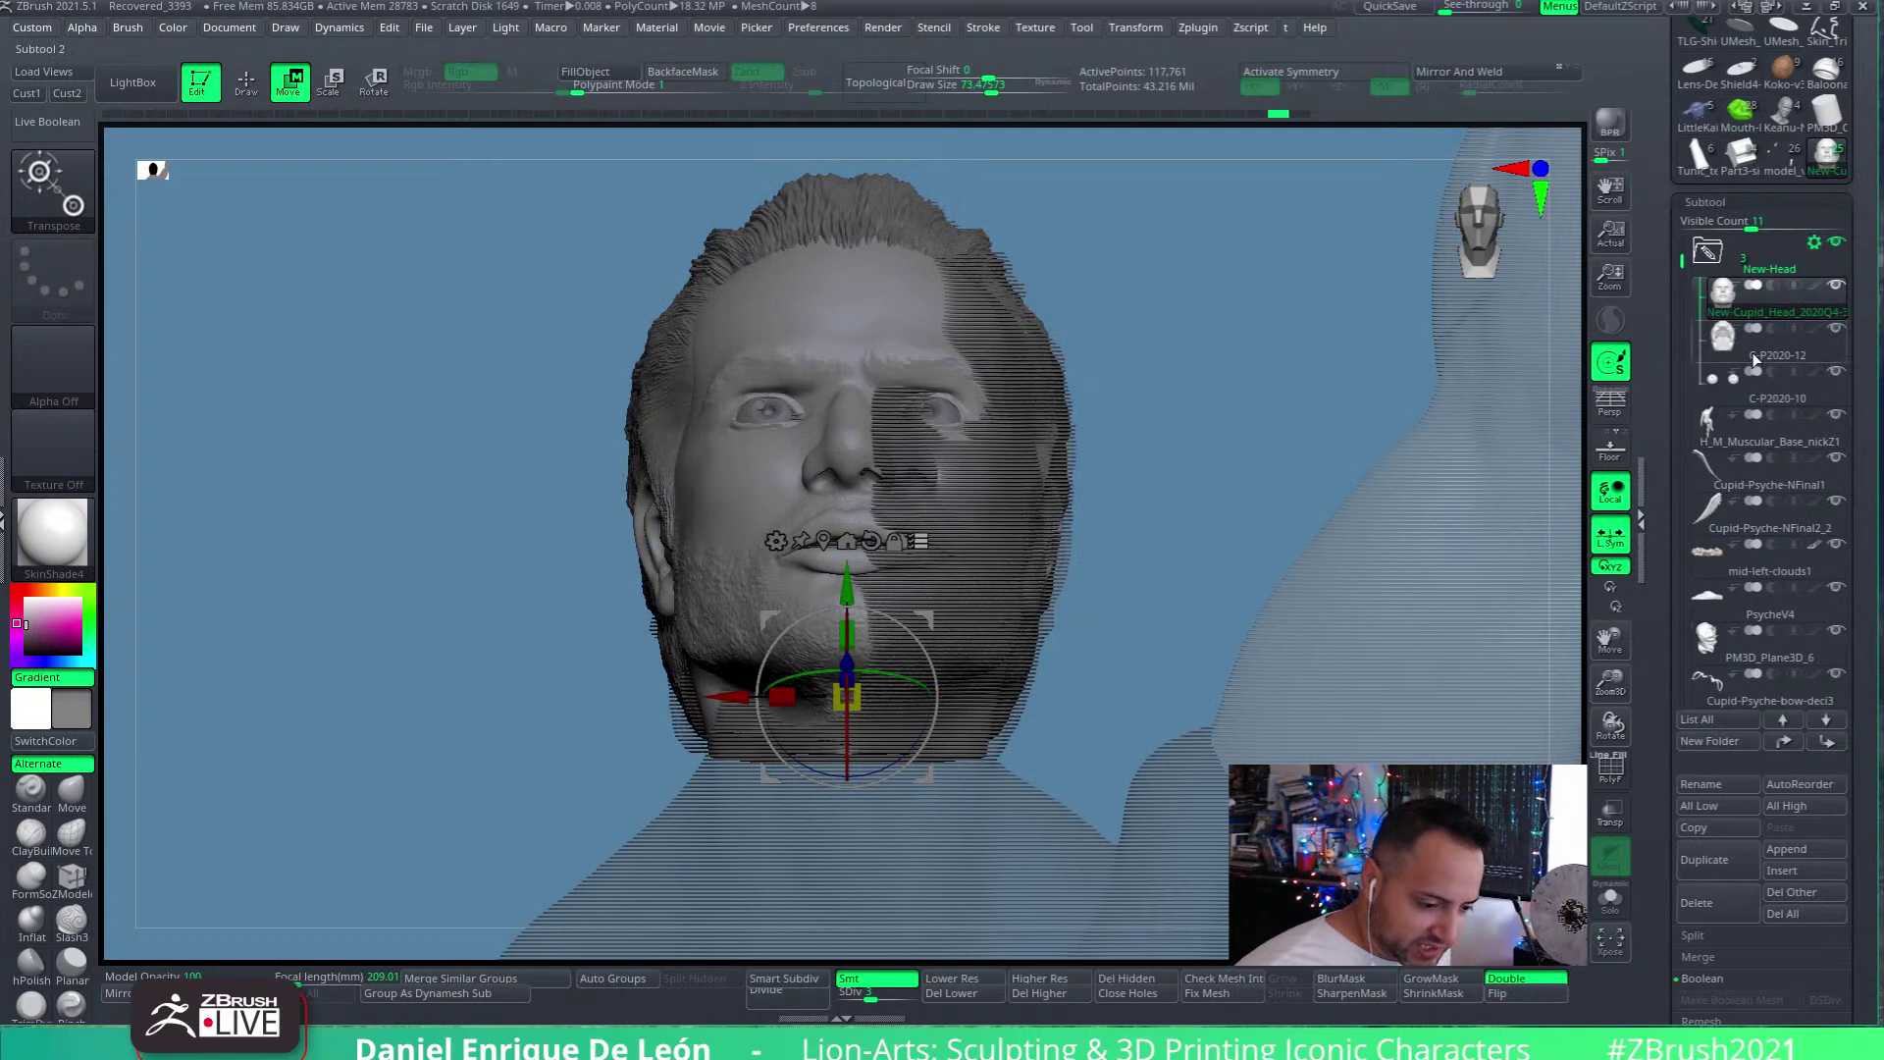
Hide the existing head C-P2020-8 and inspect the new head on the body from behind, the front and close to the neck
scroll(1683, 257, "up", 1)
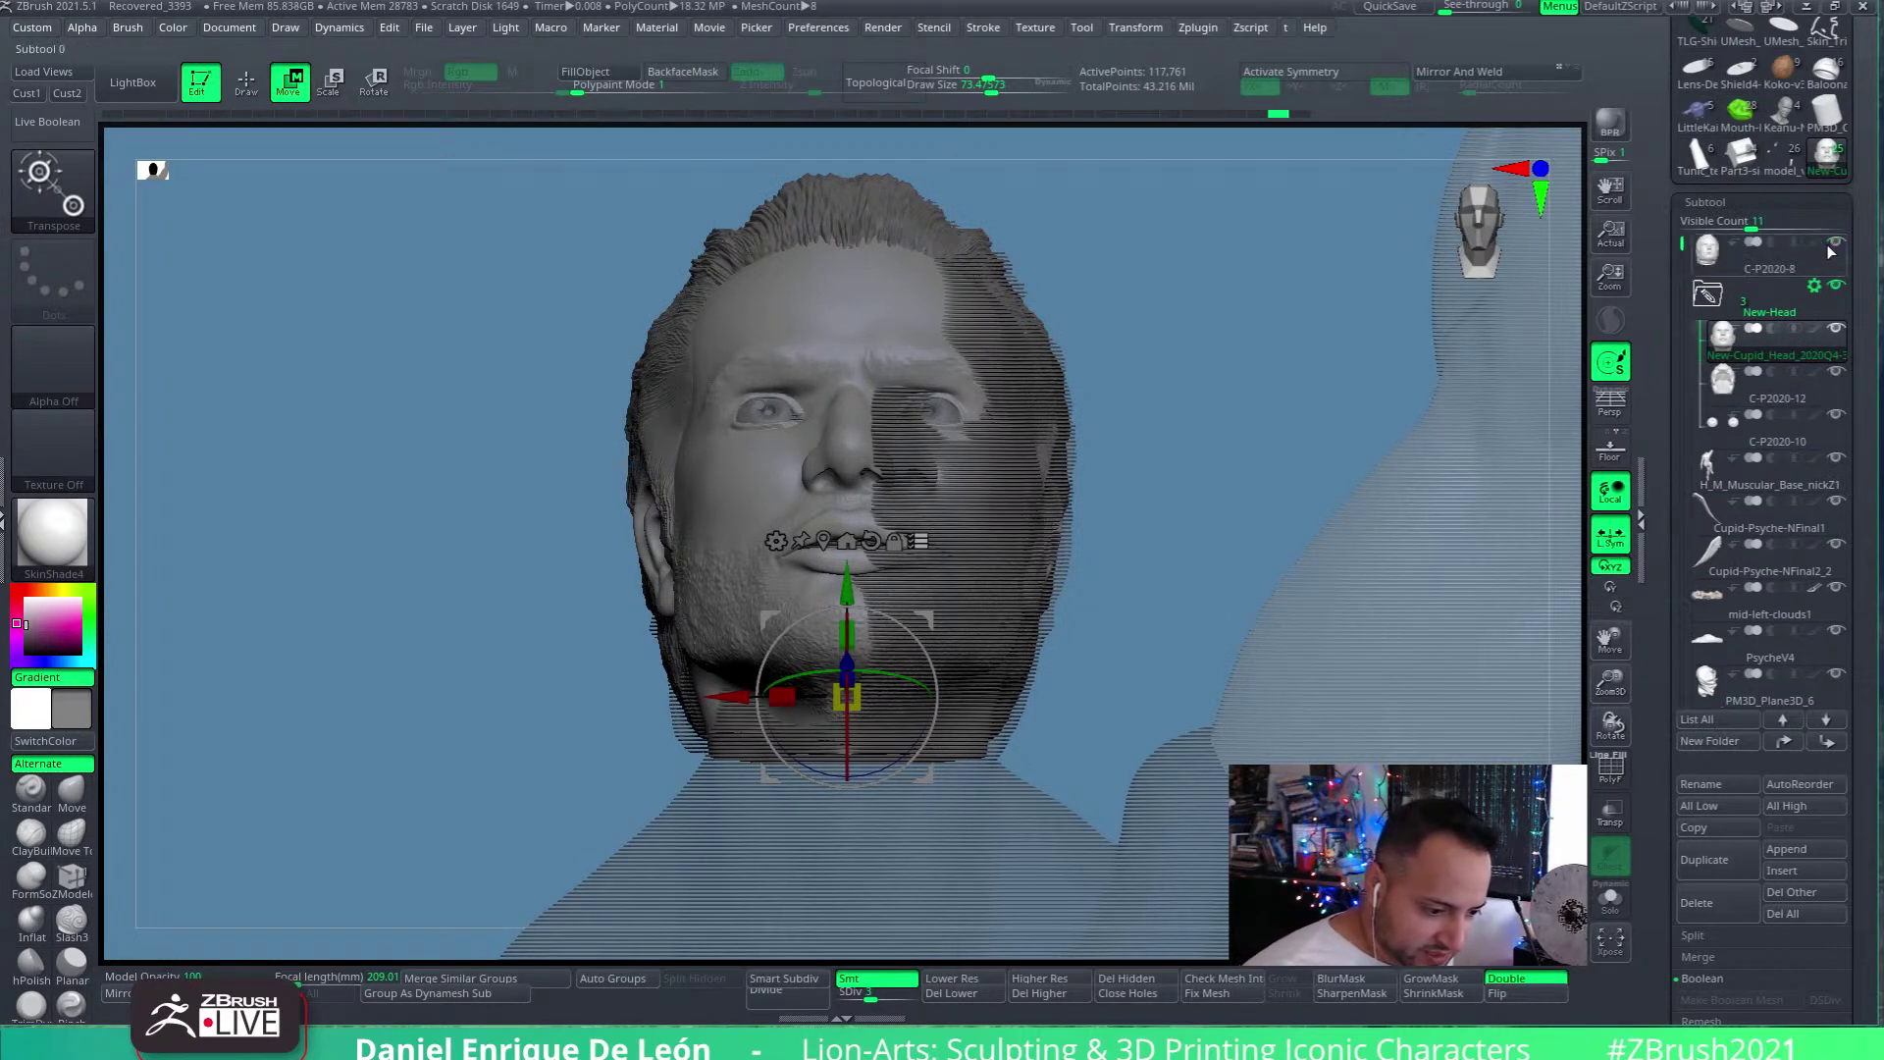
mouse_move(1835, 251)
left_click_drag(1267, 522, 1234, 587)
left_click_drag(922, 618, 1249, 673)
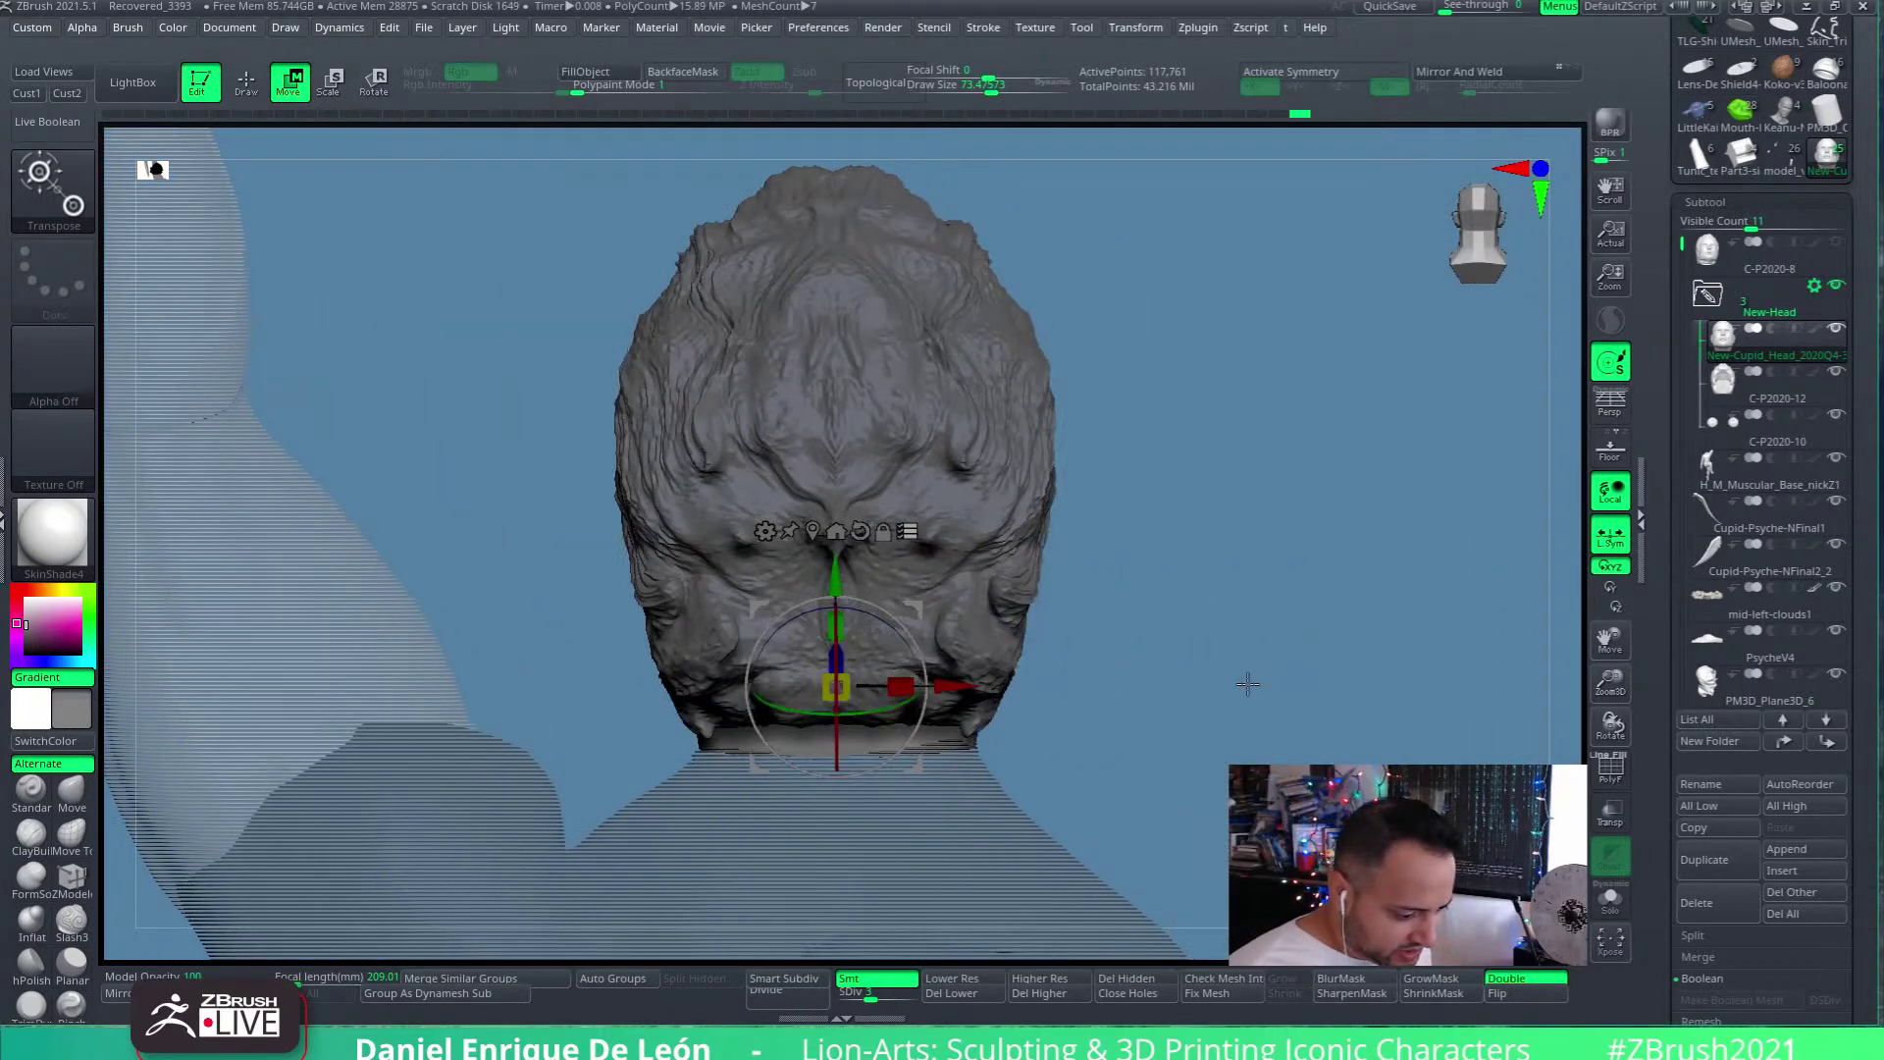
left_click_drag(1134, 742, 1257, 643)
left_click_drag(1126, 614, 1154, 547)
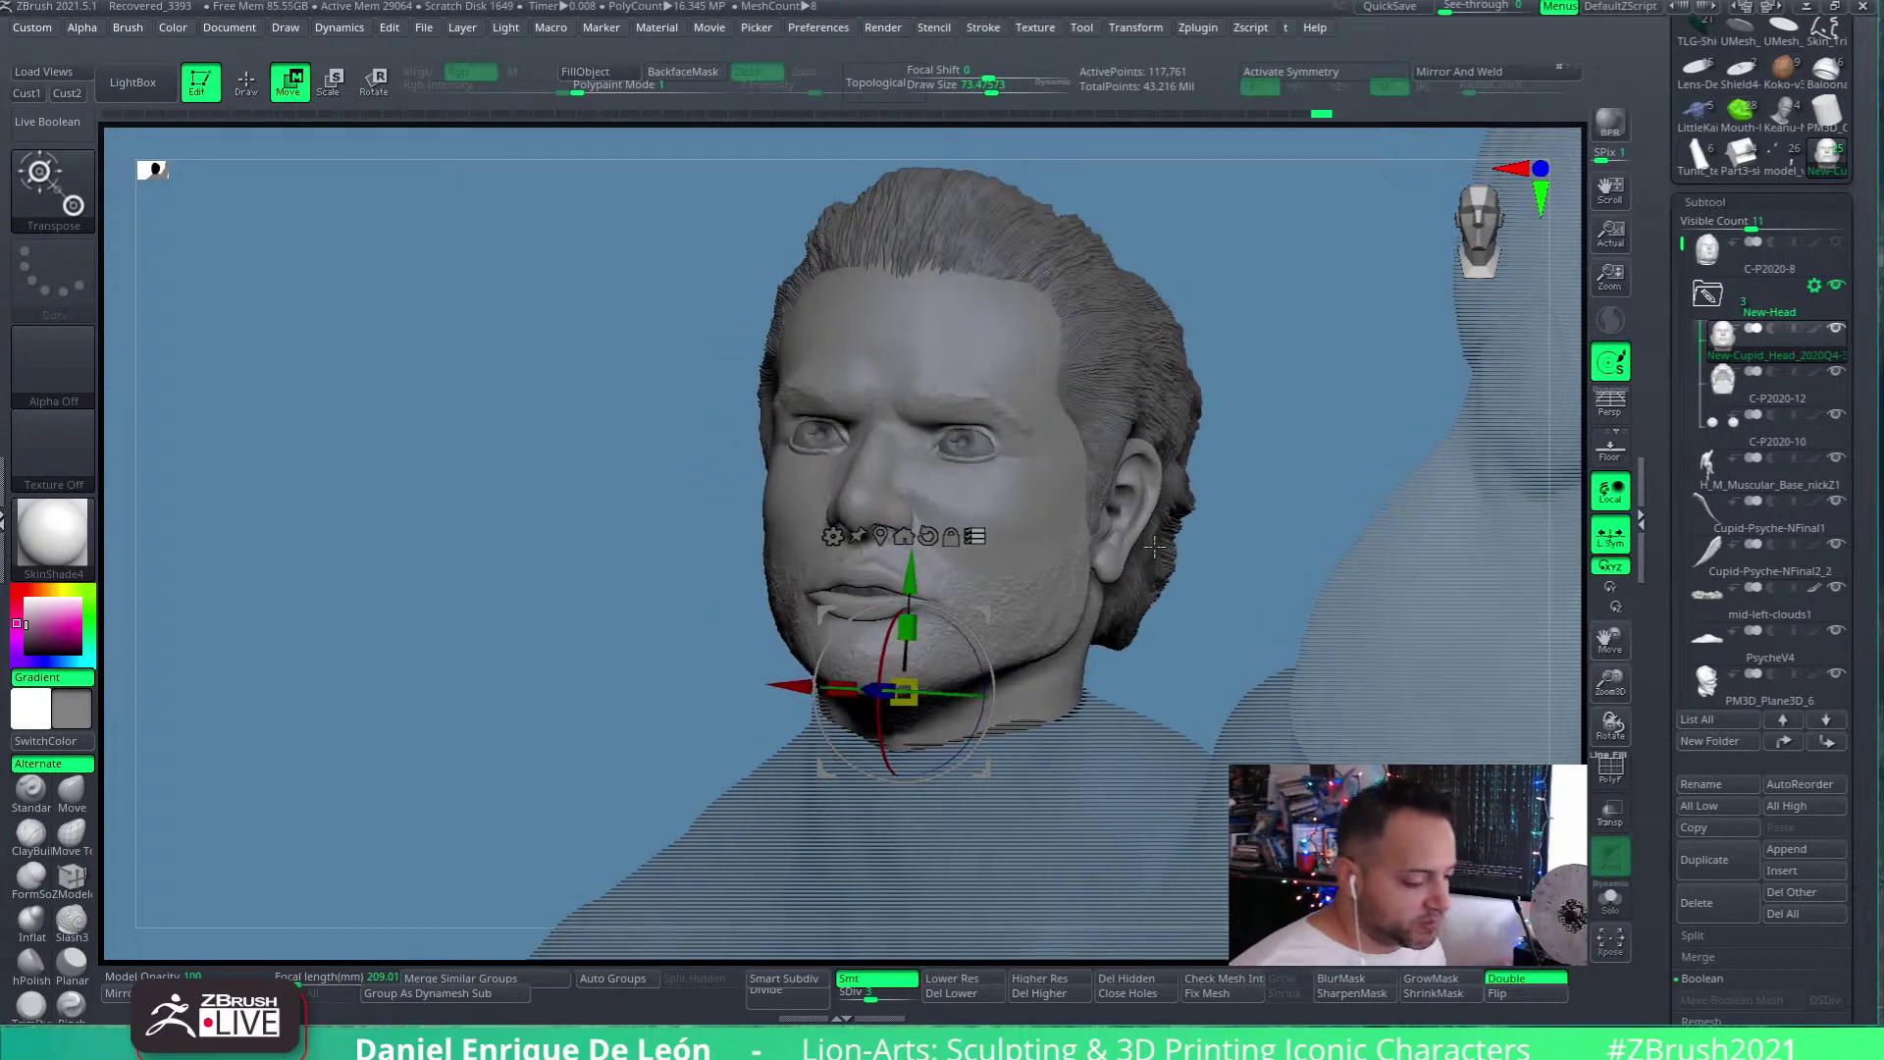
left_click_drag(981, 471, 1343, 607)
mouse_move(1096, 787)
left_mouse_down()
mouse_move(1124, 785)
mouse_move(1077, 780)
mouse_move(1234, 722)
mouse_move(1012, 708)
left_mouse_up()
Return to Draw mode with the Move Topological brush and review the new head on the whole statue and at the neck
left_click(245, 86)
key("b")
key("m")
key("t")
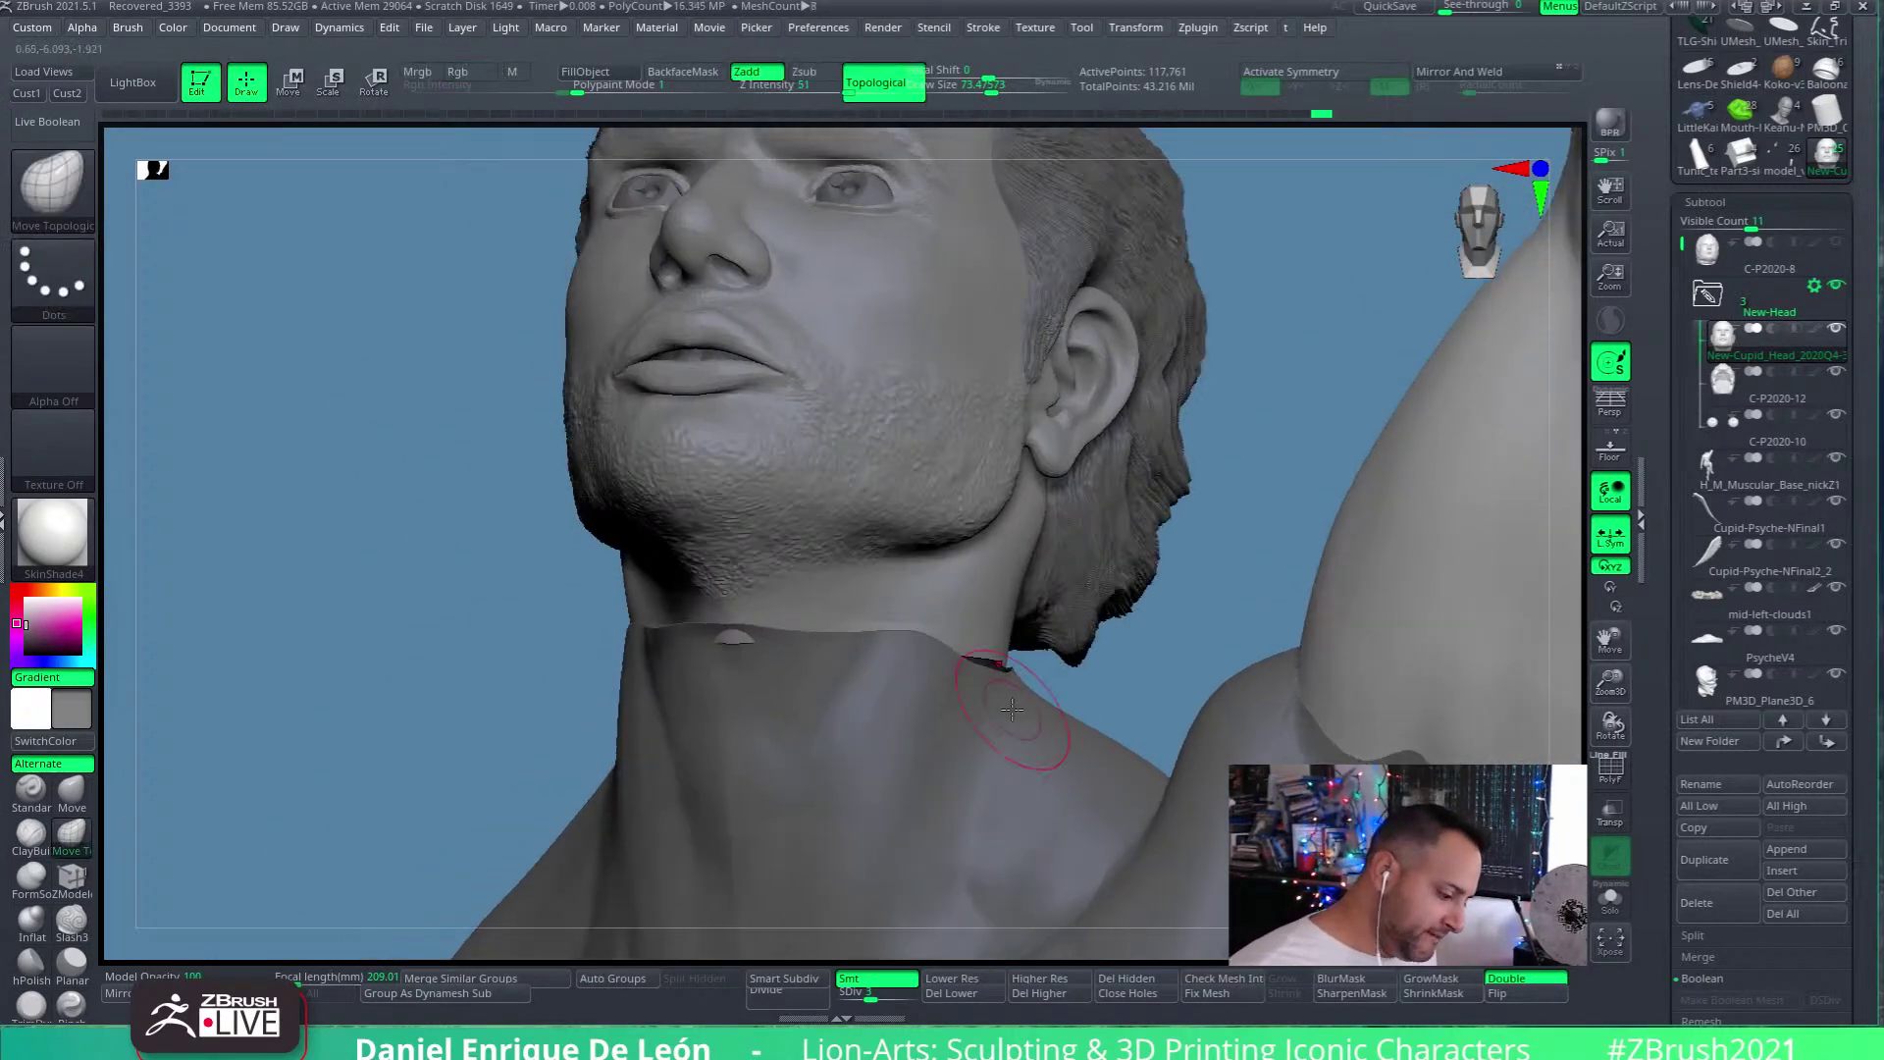
mouse_move(1033, 734)
right_mouse_down()
mouse_move(1106, 585)
mouse_move(1126, 672)
mouse_move(1233, 757)
mouse_move(1109, 559)
mouse_move(1040, 662)
mouse_move(1086, 643)
mouse_move(1091, 670)
right_mouse_up()
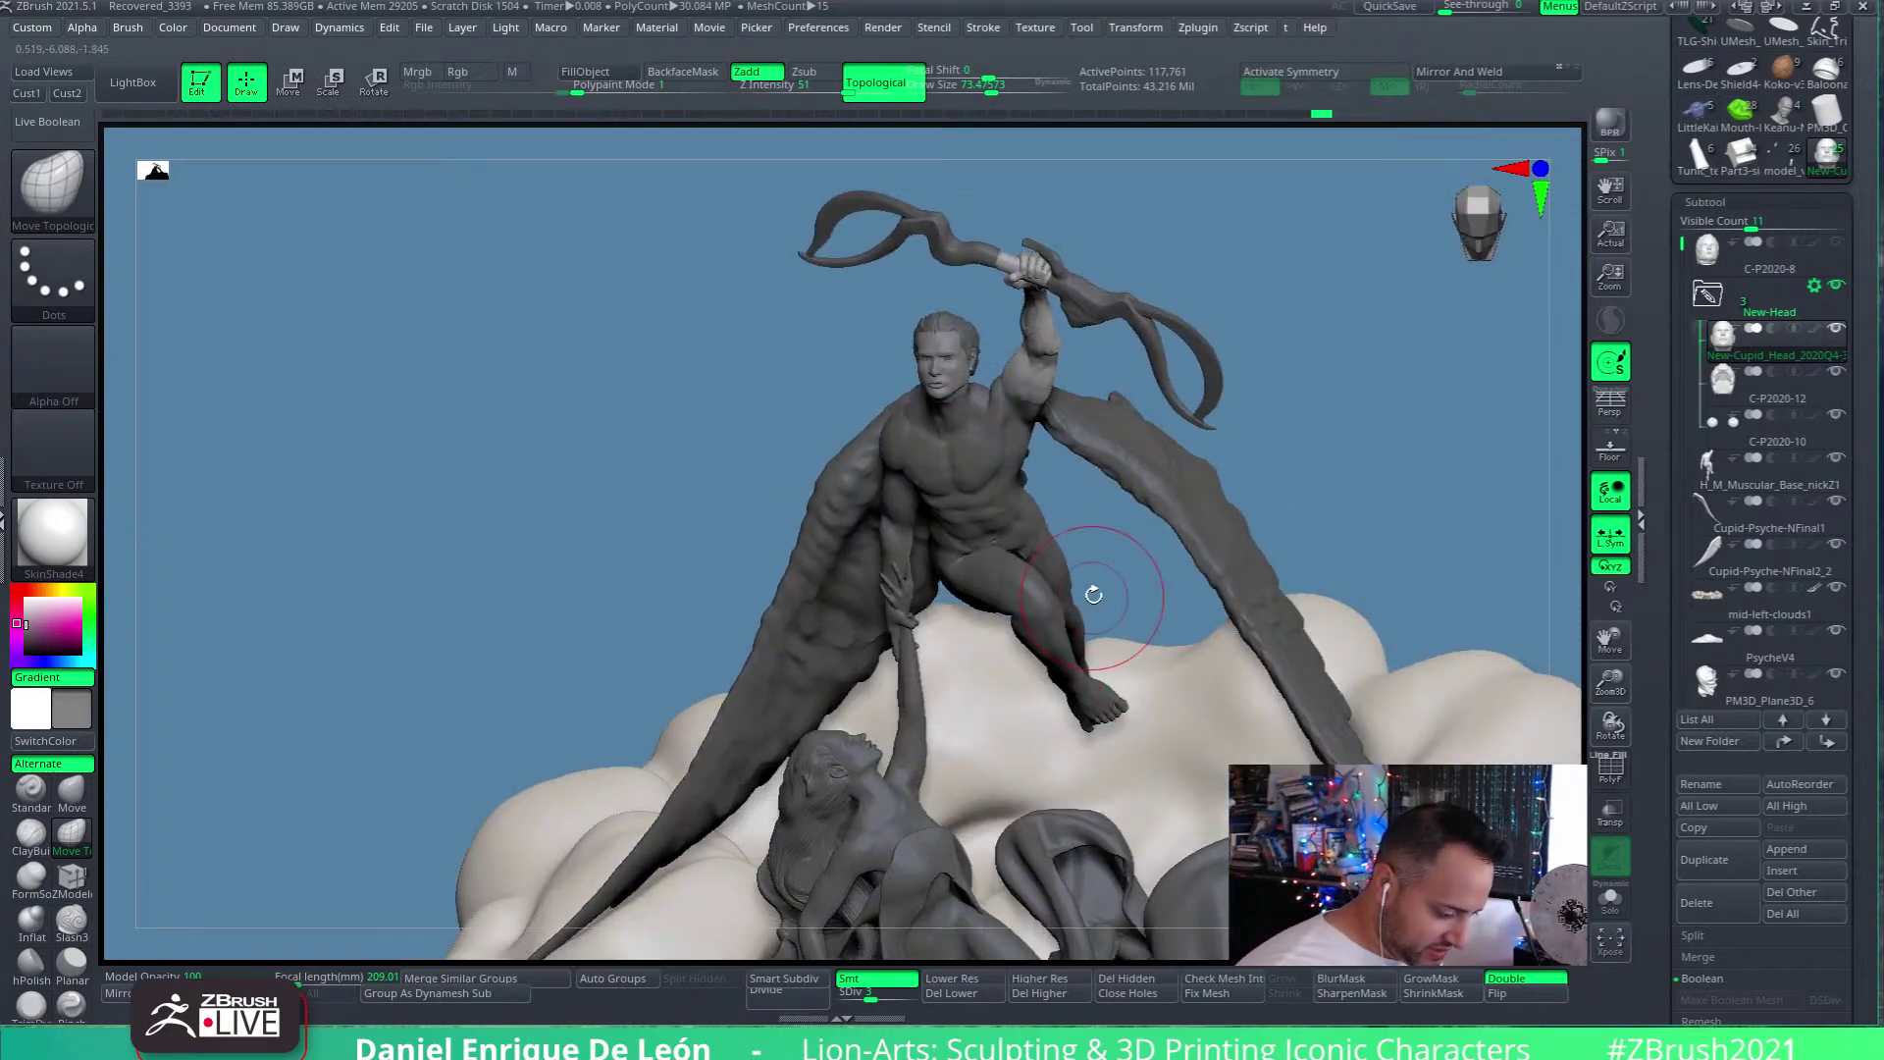
mouse_move(1027, 520)
right_mouse_down()
mouse_move(990, 408)
mouse_move(972, 437)
mouse_move(991, 324)
right_mouse_up()
mouse_move(1060, 667)
right_mouse_down()
mouse_move(1191, 638)
mouse_move(1102, 720)
mouse_move(1059, 702)
mouse_move(1081, 715)
mouse_move(1022, 746)
mouse_move(1097, 642)
mouse_move(1043, 686)
mouse_move(1128, 743)
right_mouse_up()
Select the muscular body, enlarge the Move Topological brush to about 116 and pull its neck edge to meet the new head
left_click(1016, 723, "alt")
key("b")
key("m")
key("t")
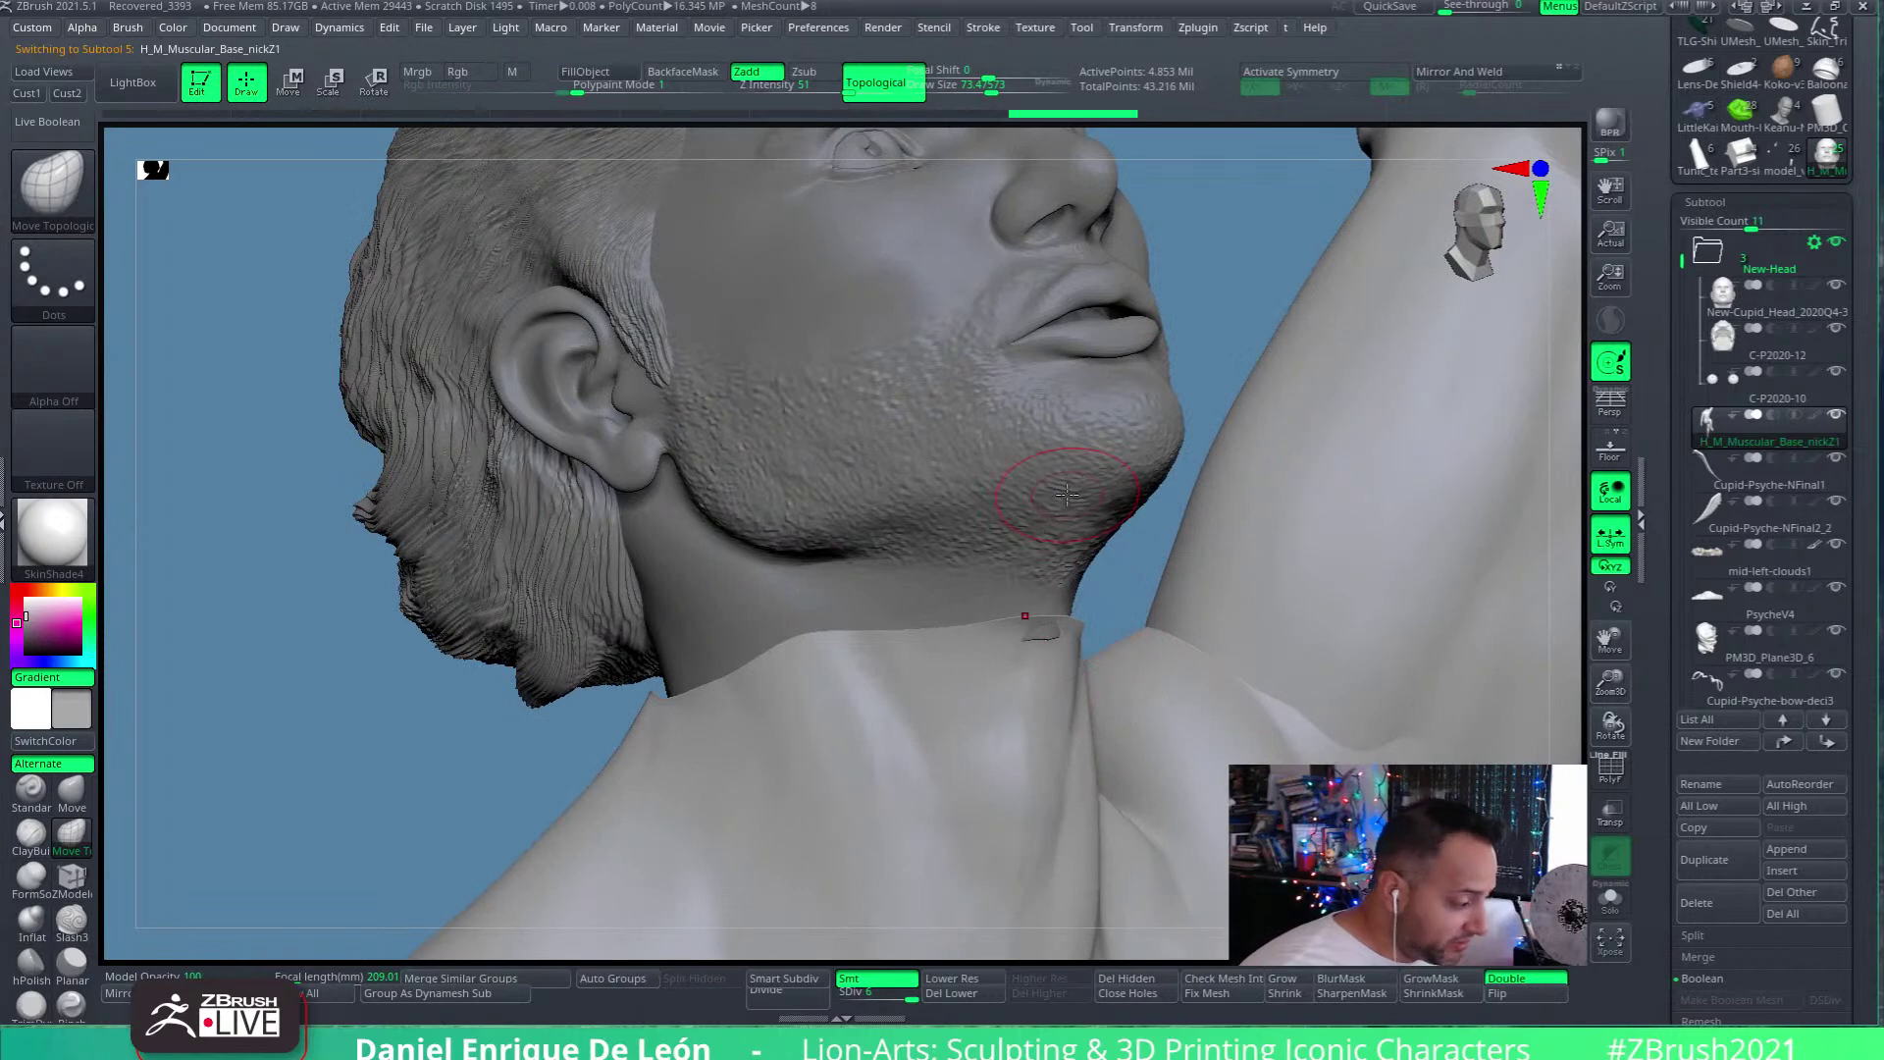
left_click_drag(981, 85, 996, 85)
mouse_move(957, 147)
right_mouse_down()
mouse_move(1030, 665)
mouse_move(1253, 686)
mouse_move(1256, 667)
mouse_move(1235, 613)
mouse_move(1165, 652)
mouse_move(1220, 588)
mouse_move(1079, 687)
mouse_move(1003, 705)
mouse_move(1190, 703)
mouse_move(875, 677)
right_mouse_up()
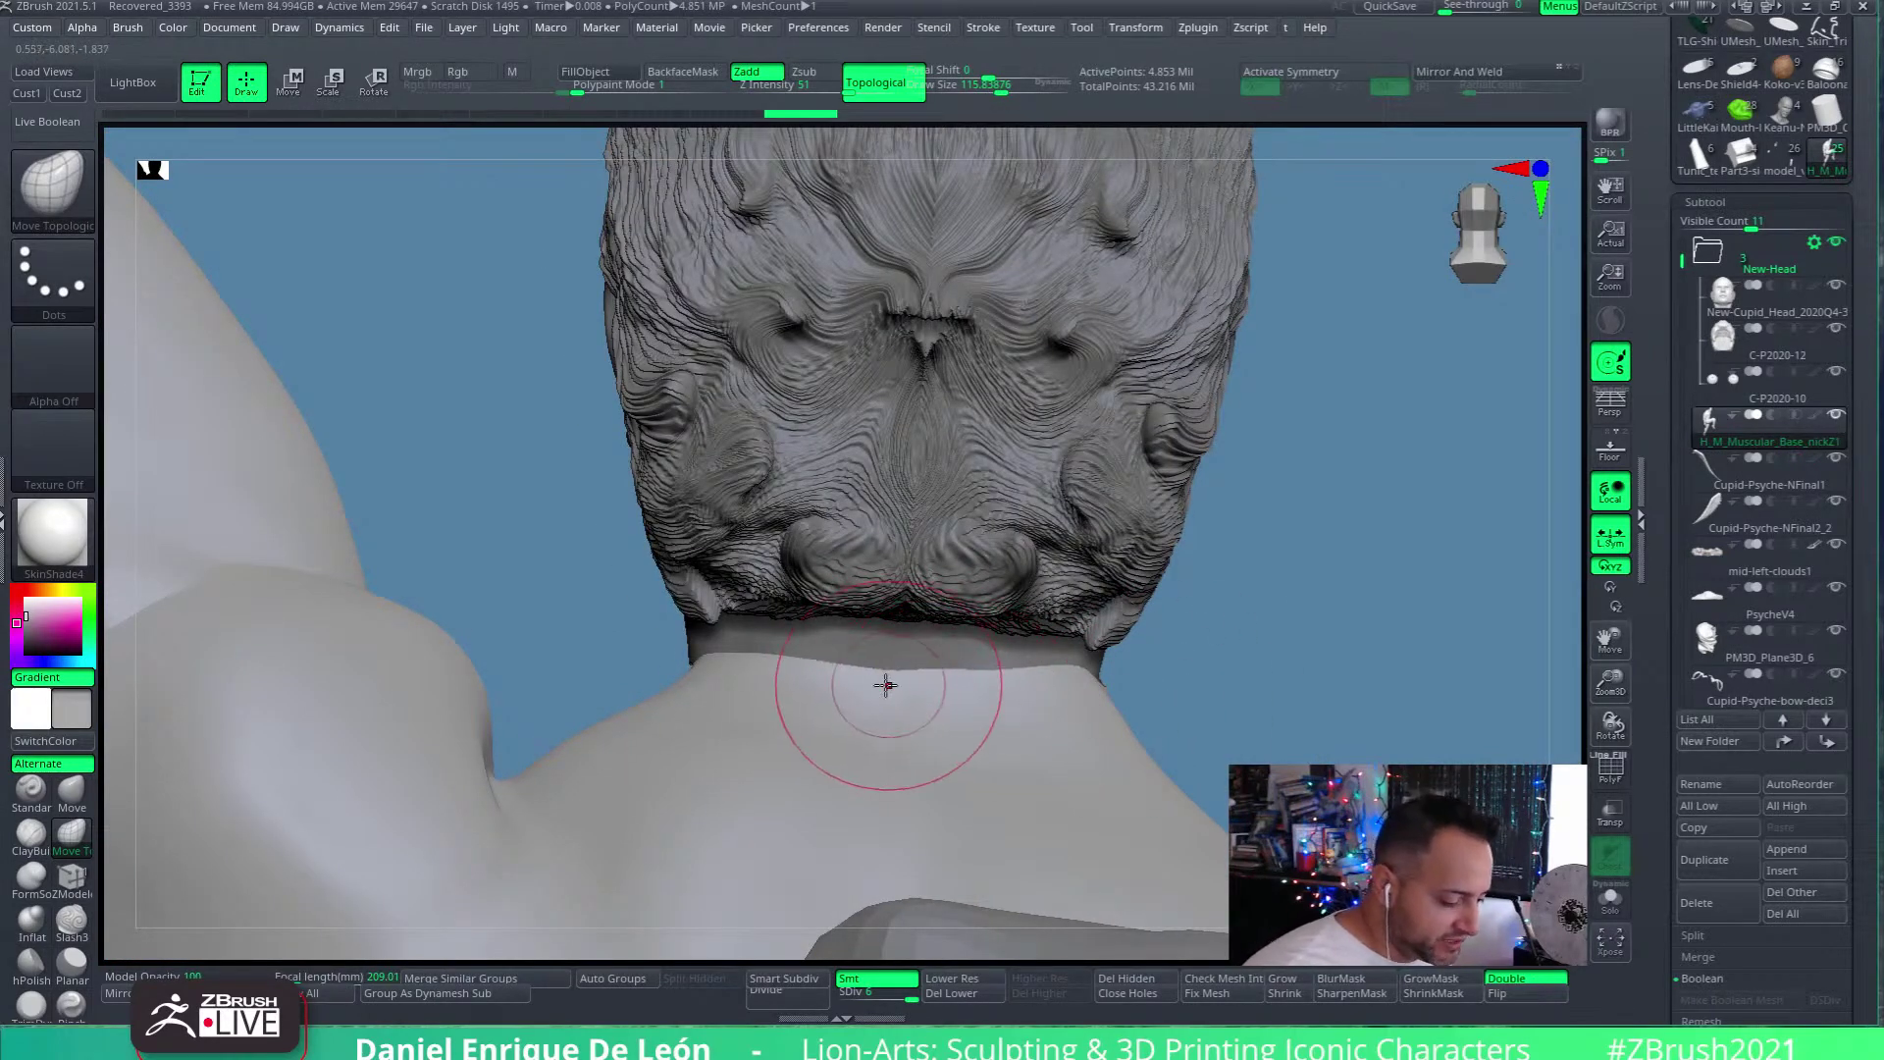
mouse_move(1130, 616)
left_mouse_down()
mouse_move(785, 687)
mouse_move(623, 694)
left_mouse_up()
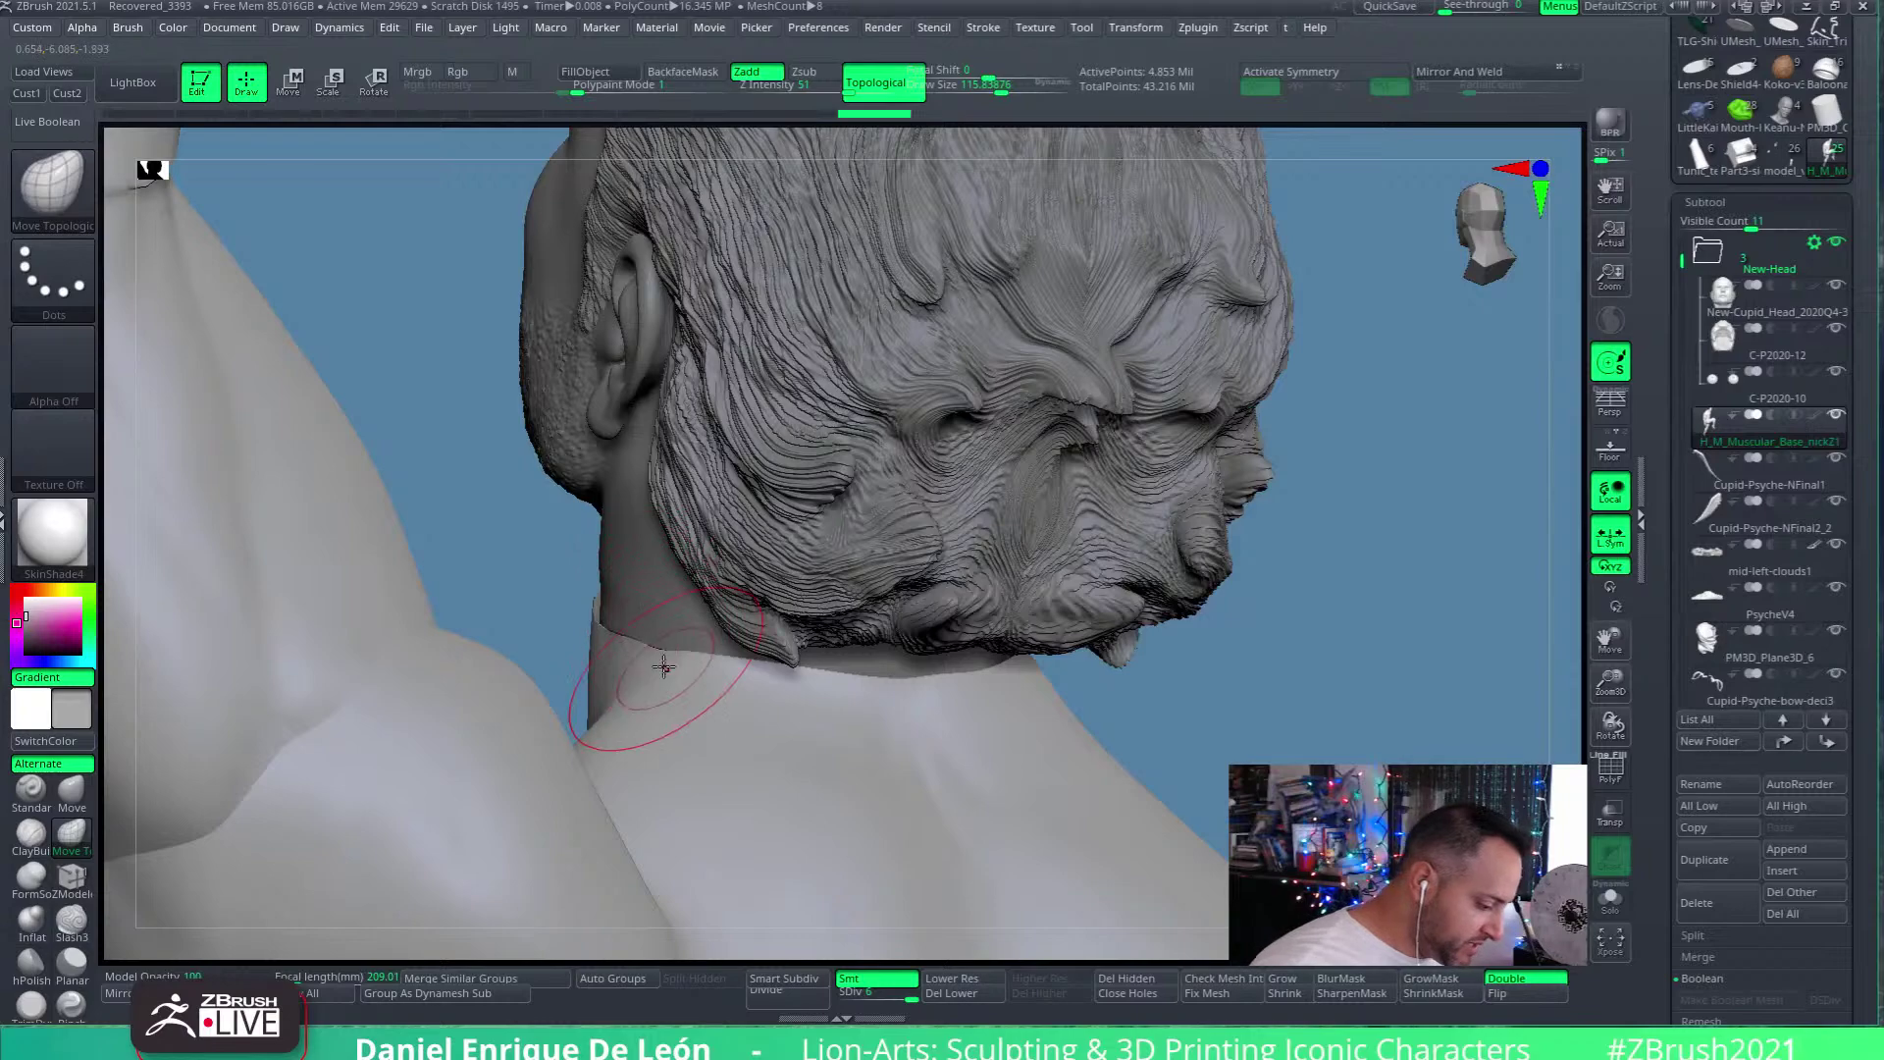
mouse_move(675, 630)
left_mouse_down()
mouse_move(619, 673)
mouse_move(1106, 664)
mouse_move(982, 692)
mouse_move(1020, 677)
mouse_move(979, 622)
mouse_move(1042, 691)
mouse_move(1058, 599)
mouse_move(1172, 609)
mouse_move(1168, 638)
mouse_move(1042, 643)
mouse_move(1039, 719)
left_mouse_up()
Select the new head, turn on transforming all selected subtools for scaling, and place the gizmo pivot beside the ear in profile
left_click(1216, 763, "alt")
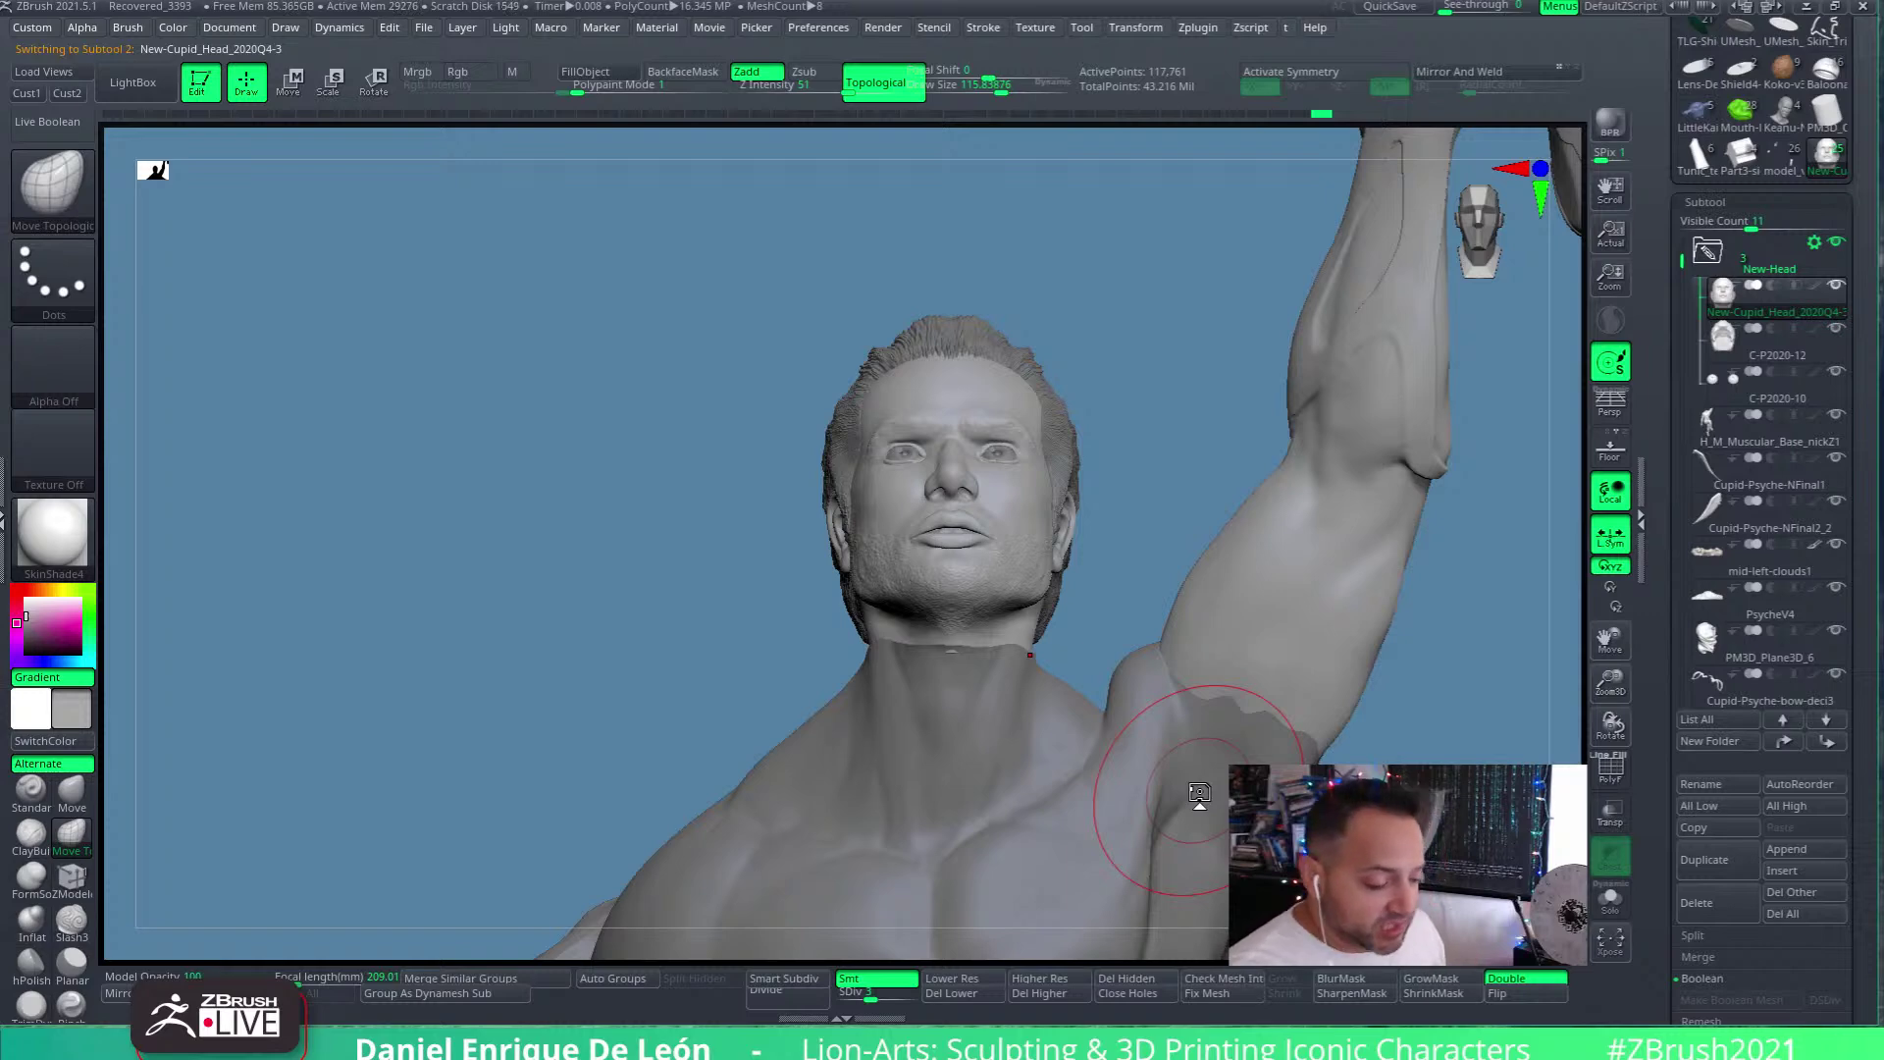
right_click_drag(1022, 490, 1011, 591)
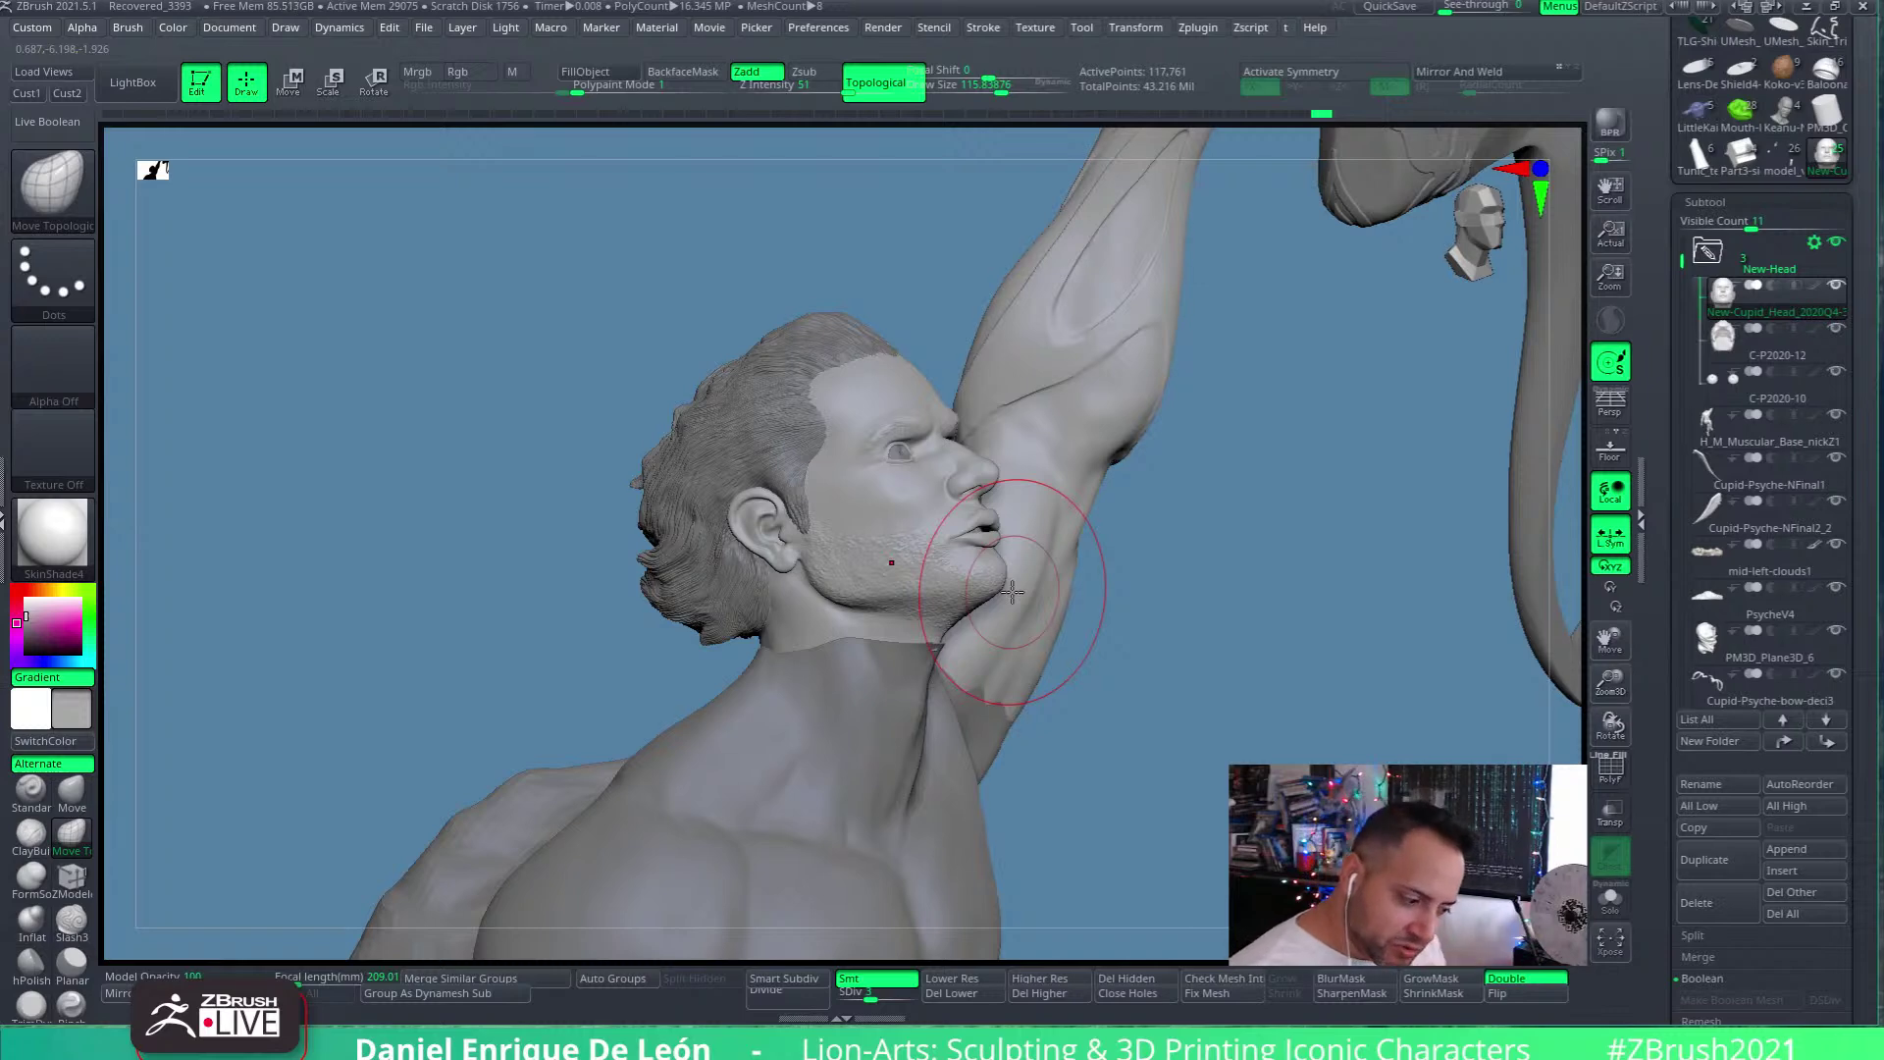
mouse_move(1006, 540)
right_mouse_down()
mouse_move(915, 600)
mouse_move(1028, 633)
right_mouse_up()
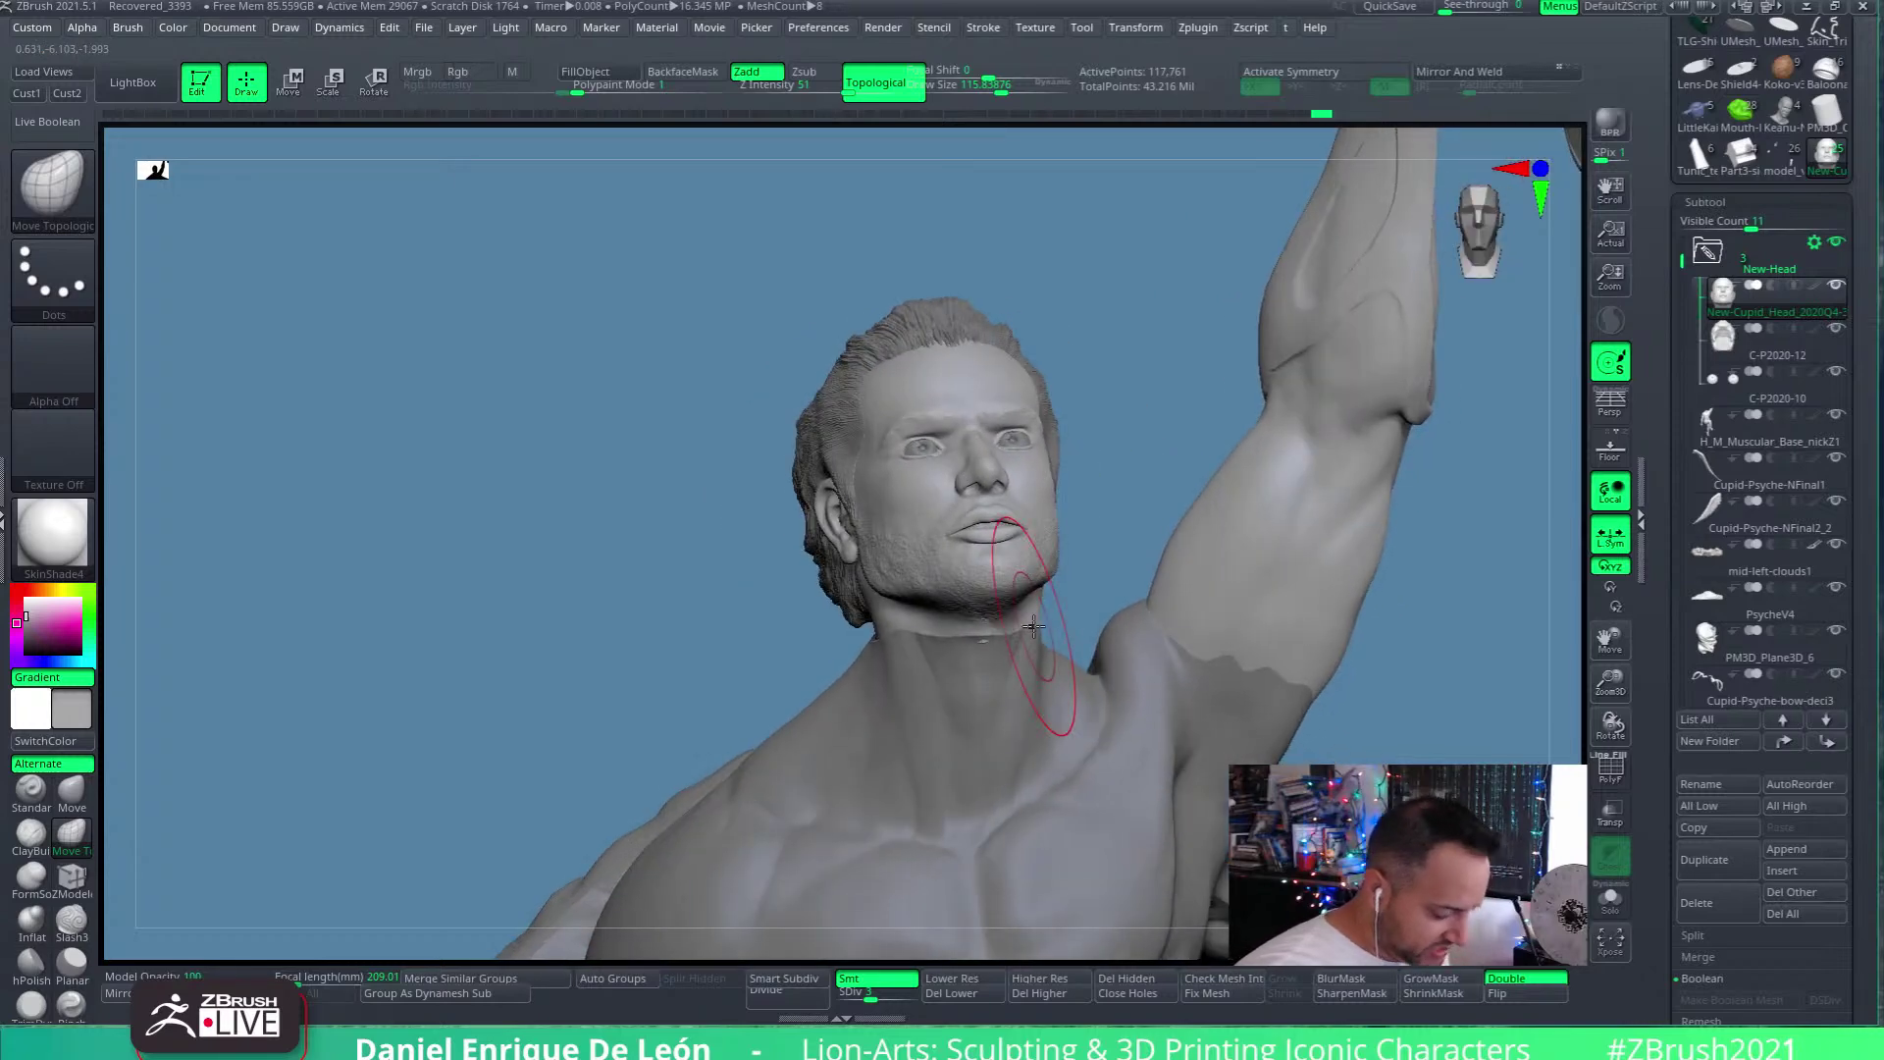
mouse_move(1027, 563)
right_mouse_down()
mouse_move(971, 604)
mouse_move(992, 610)
mouse_move(948, 622)
mouse_move(681, 339)
right_mouse_up()
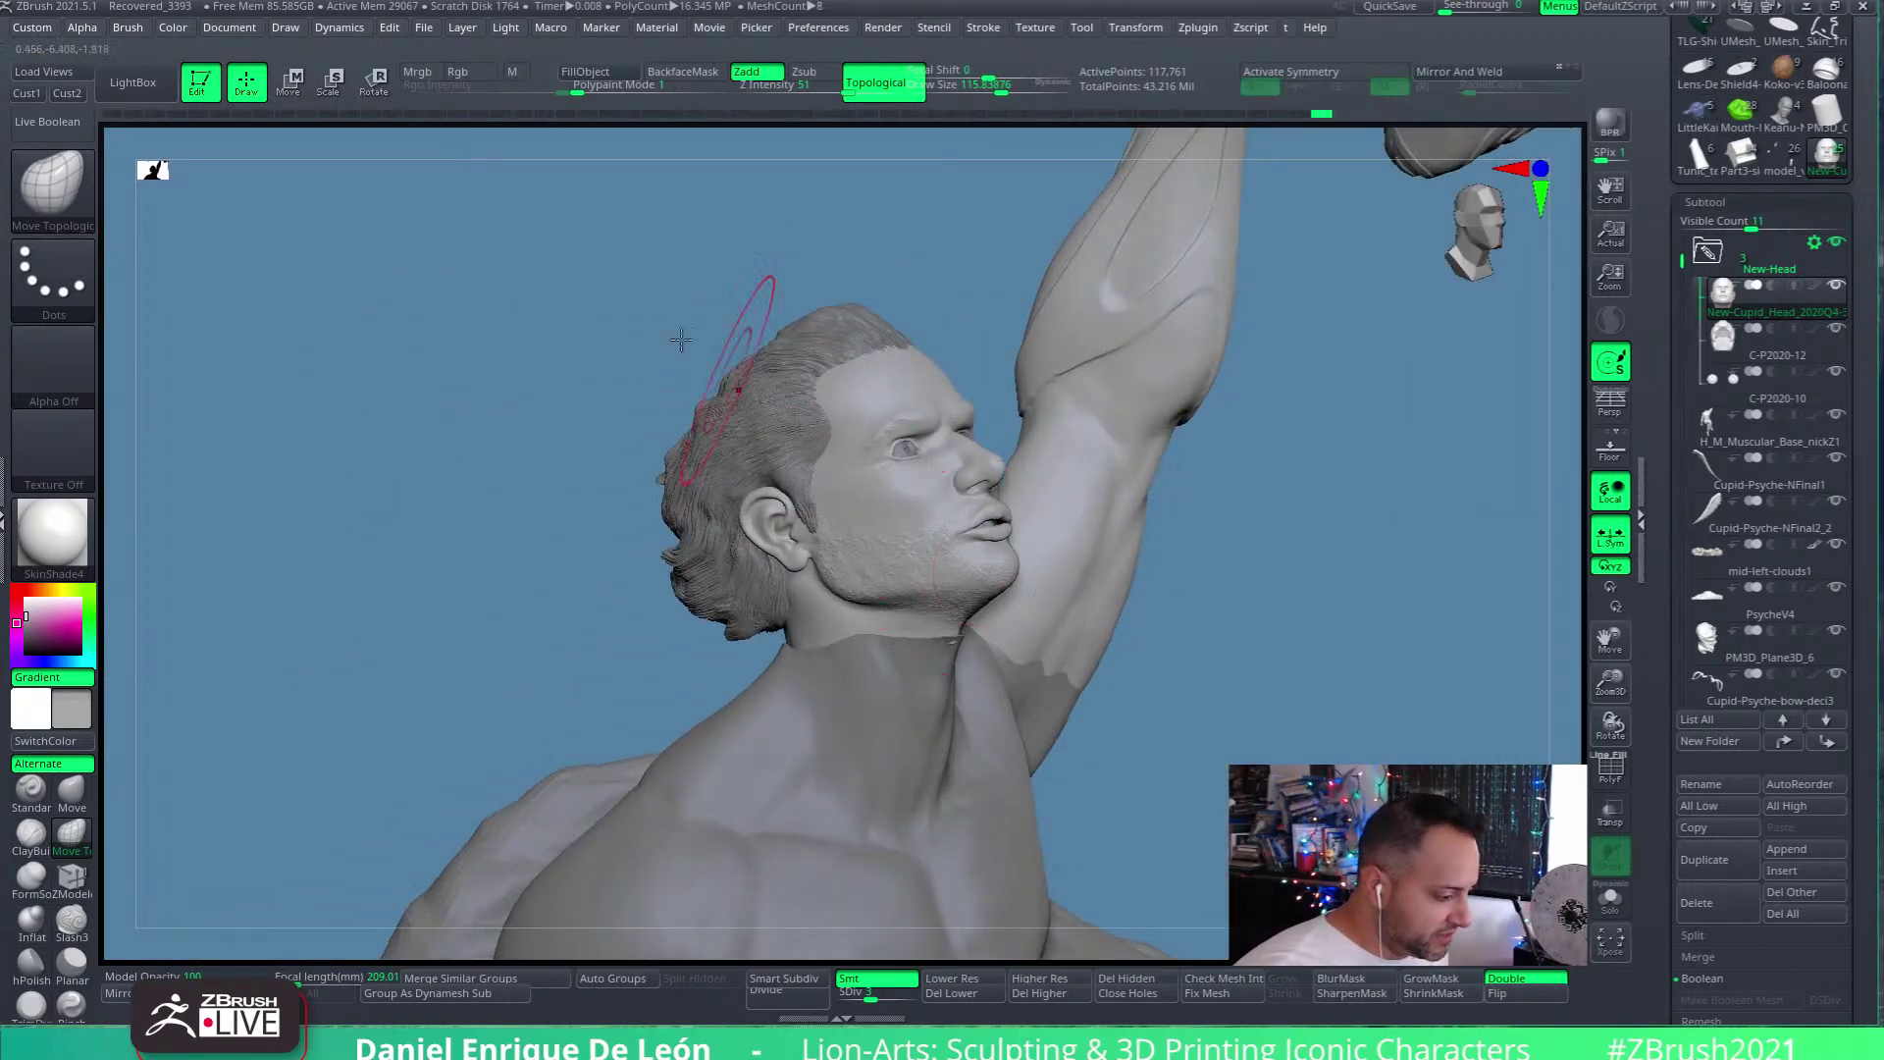
left_click(328, 81)
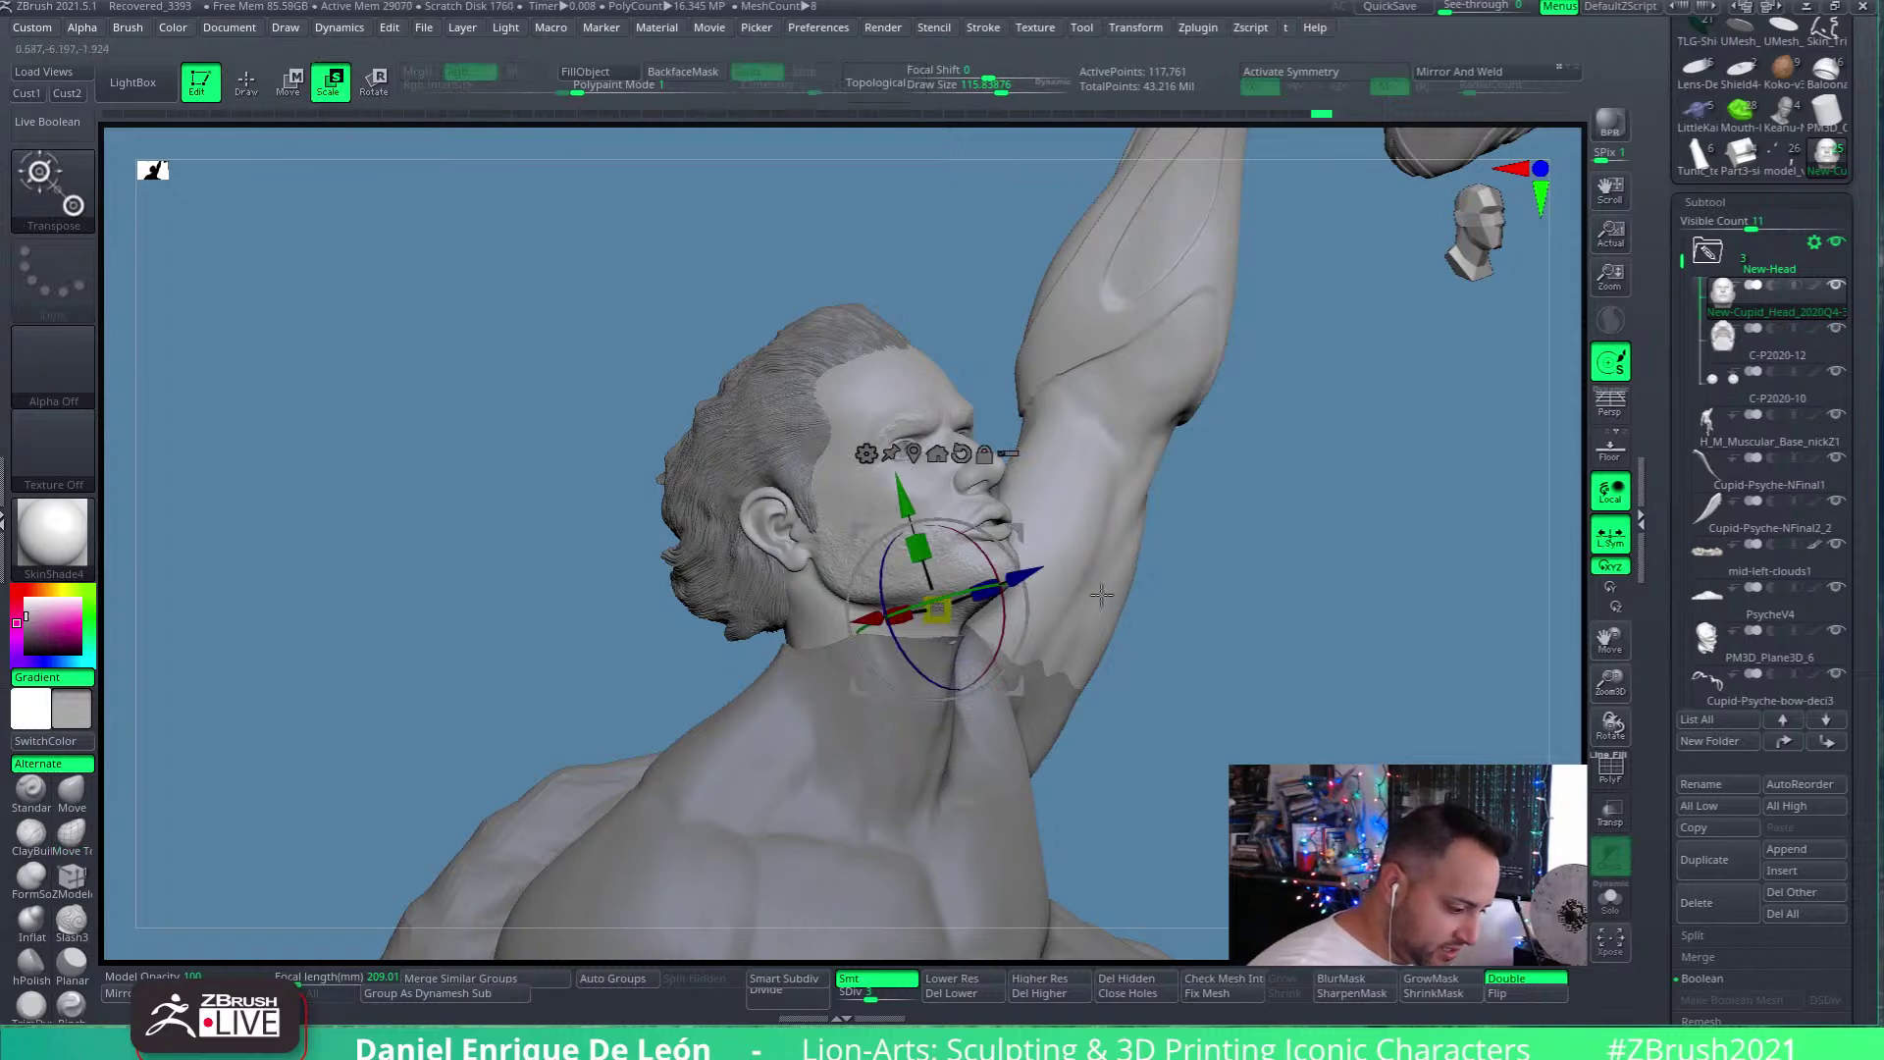
left_click_drag(1222, 613, 1190, 534, "shift")
left_click(1018, 456)
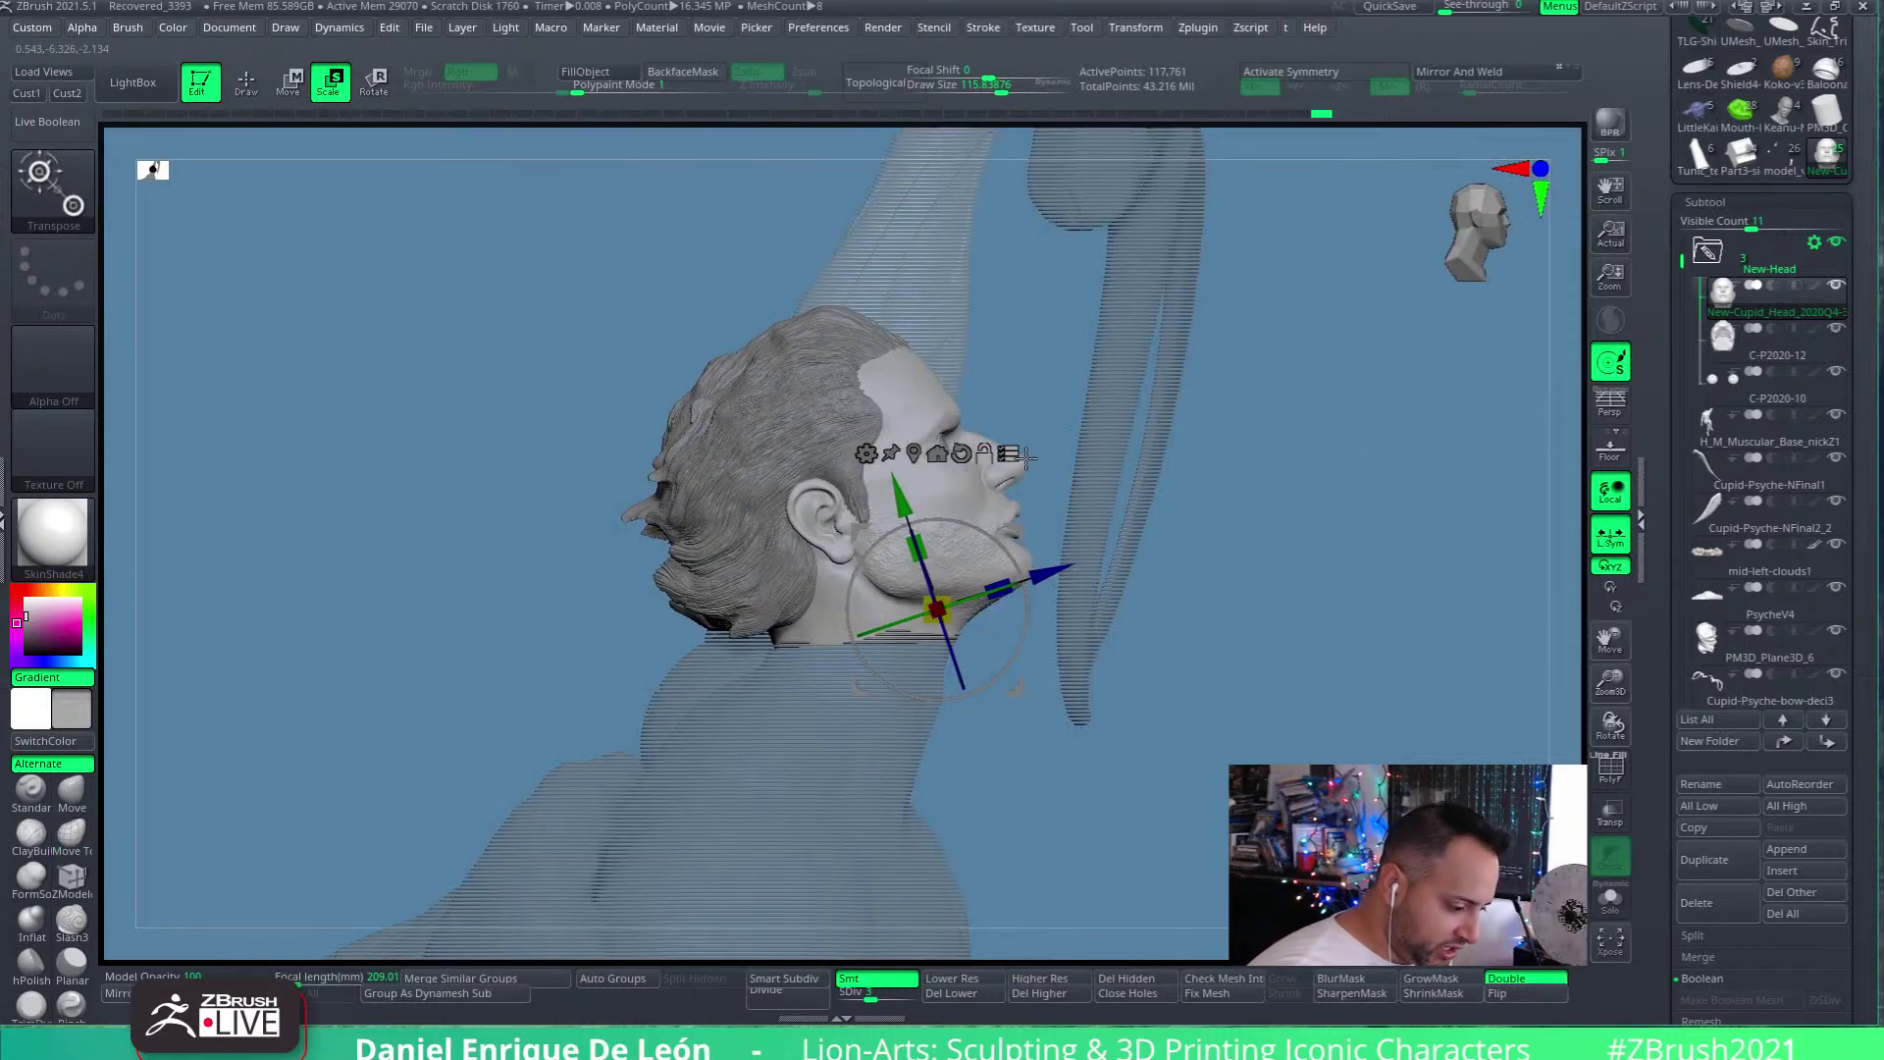
left_click(854, 491)
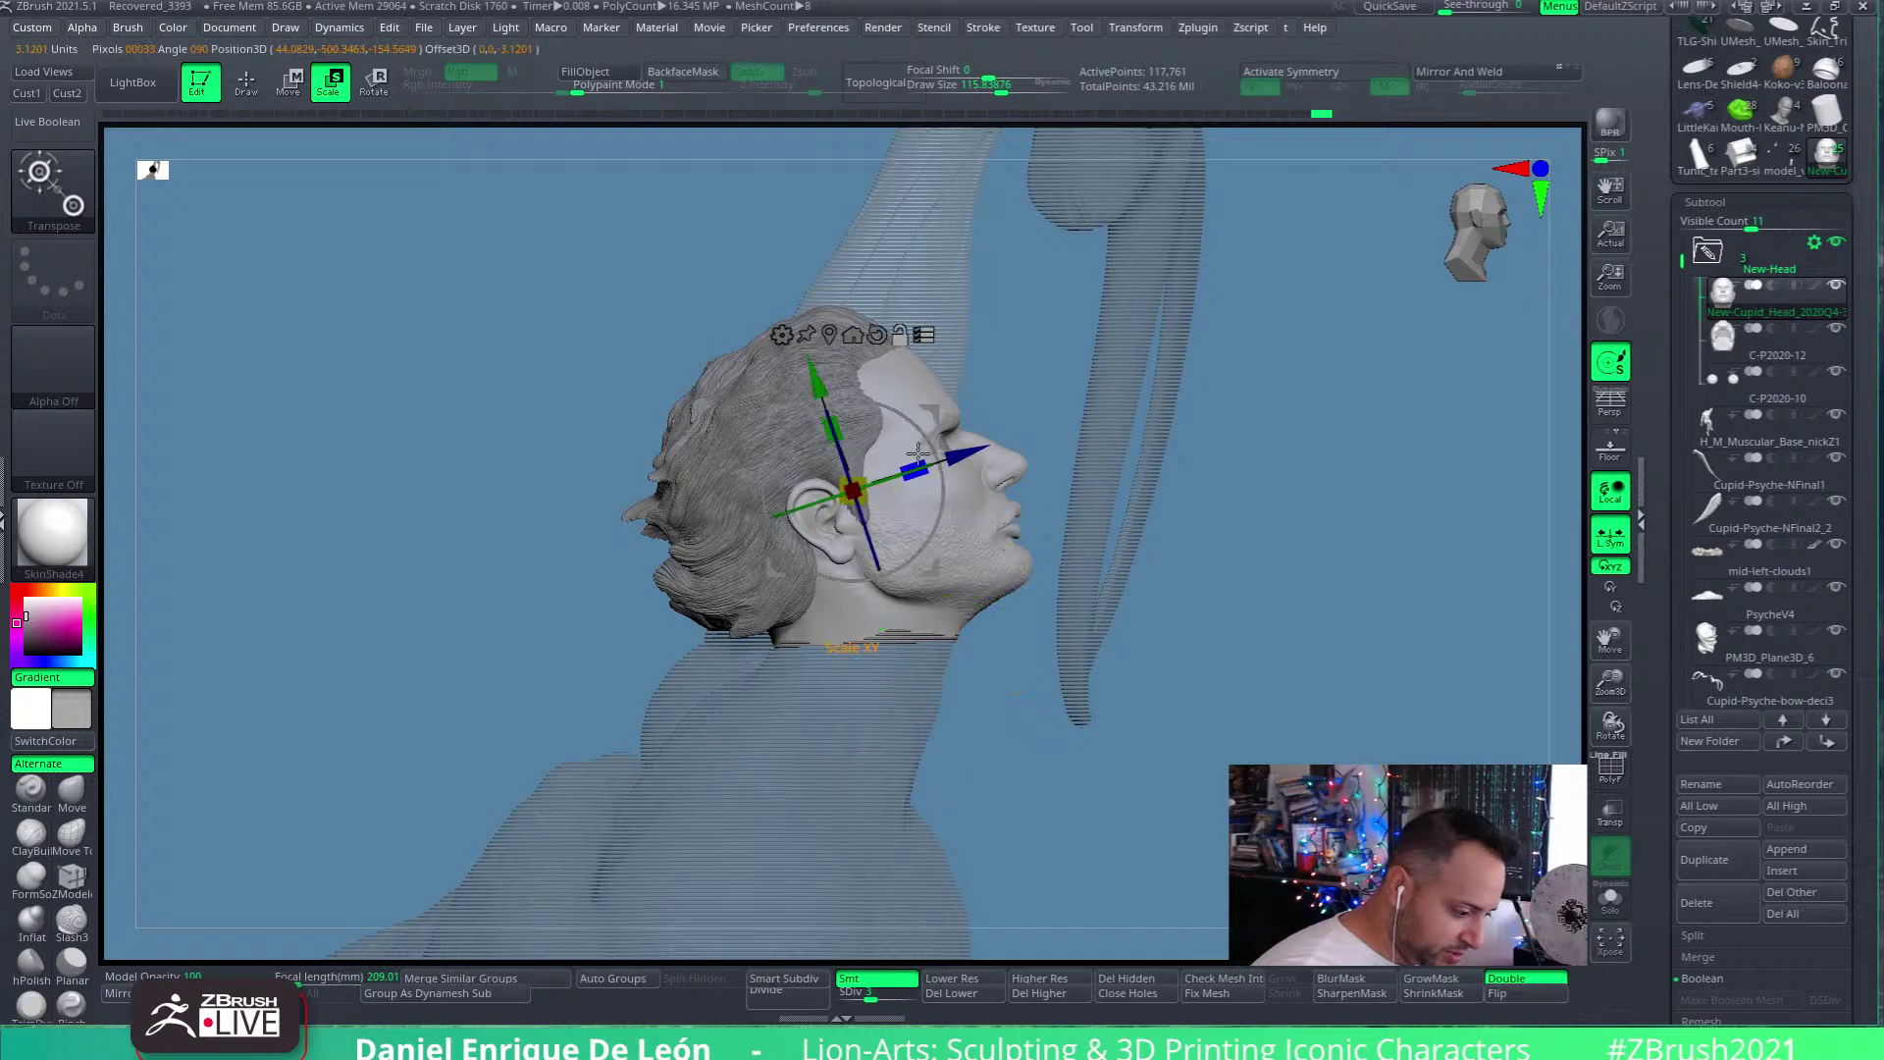
Scale the new head up uniformly by about 1.02 around the ear, checking its proportions in profile and from the front
left_click_drag(855, 483, 862, 471)
left_click_drag(1344, 613, 1233, 680, "shift")
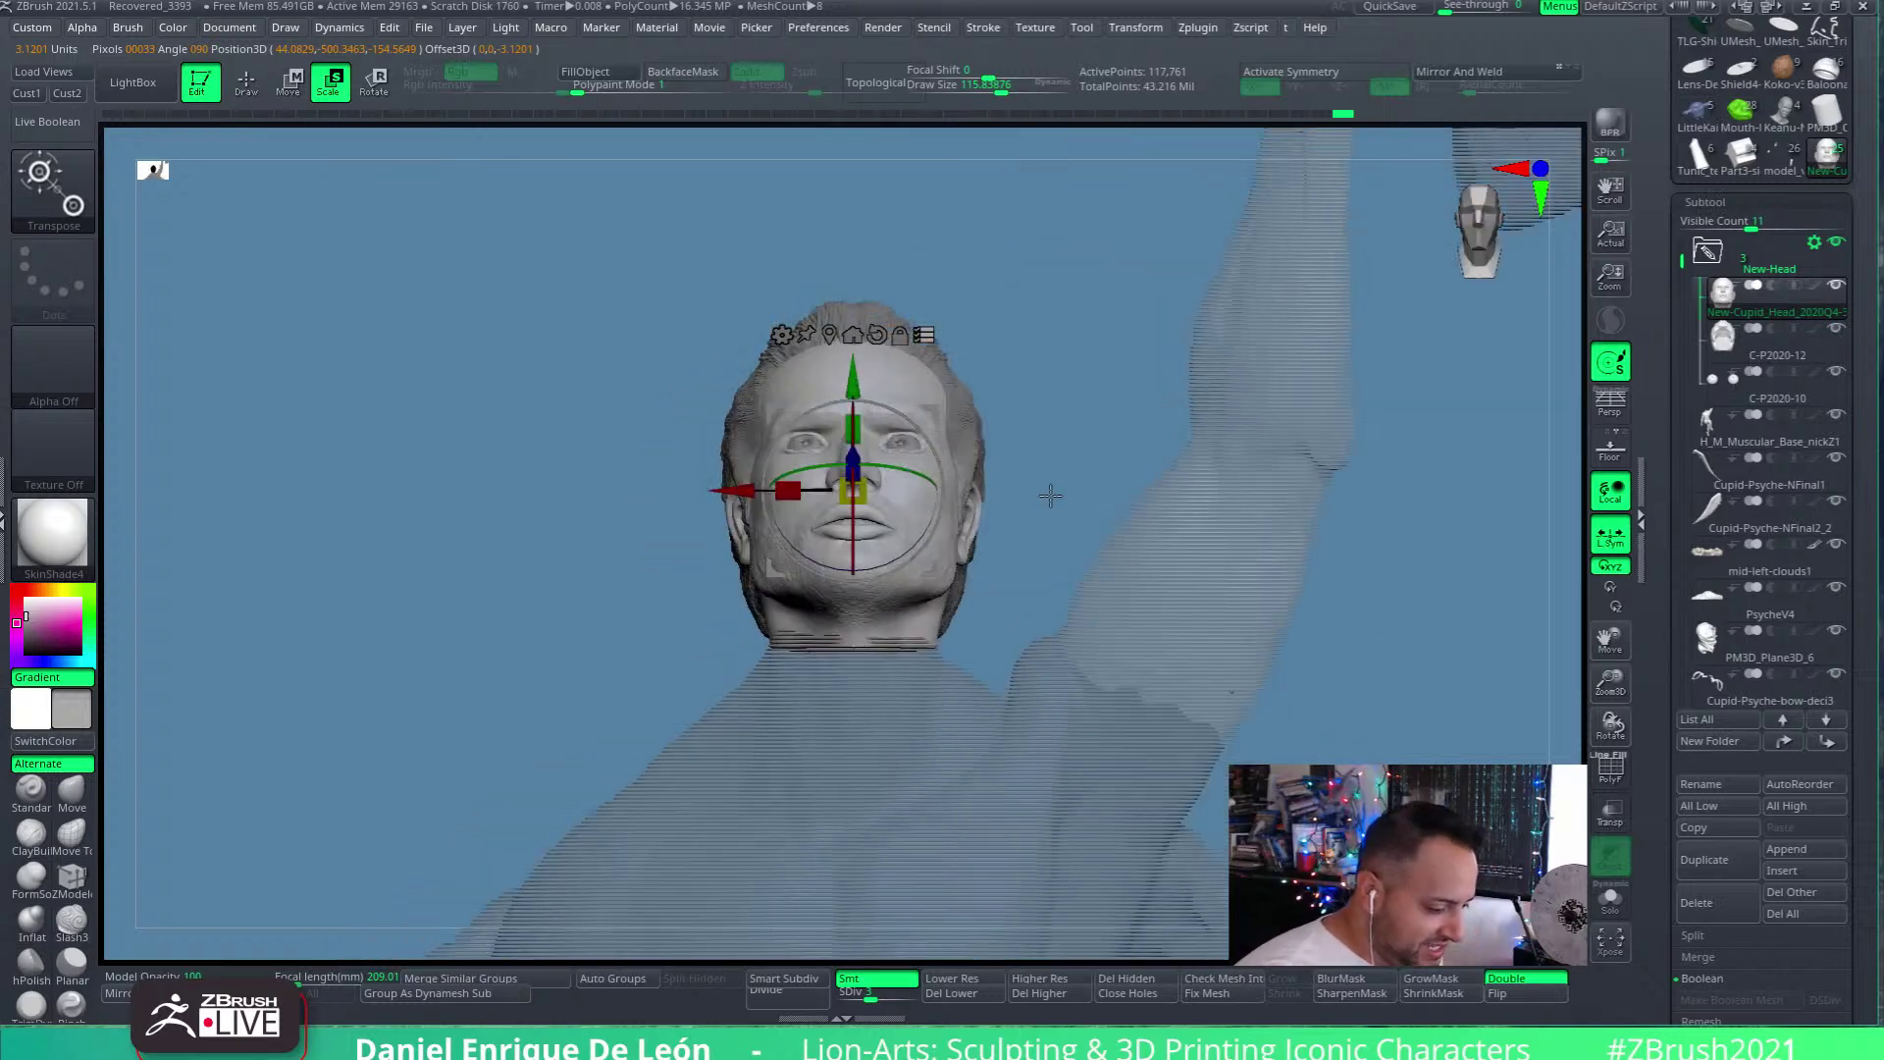
left_click_drag(1072, 378, 1108, 419)
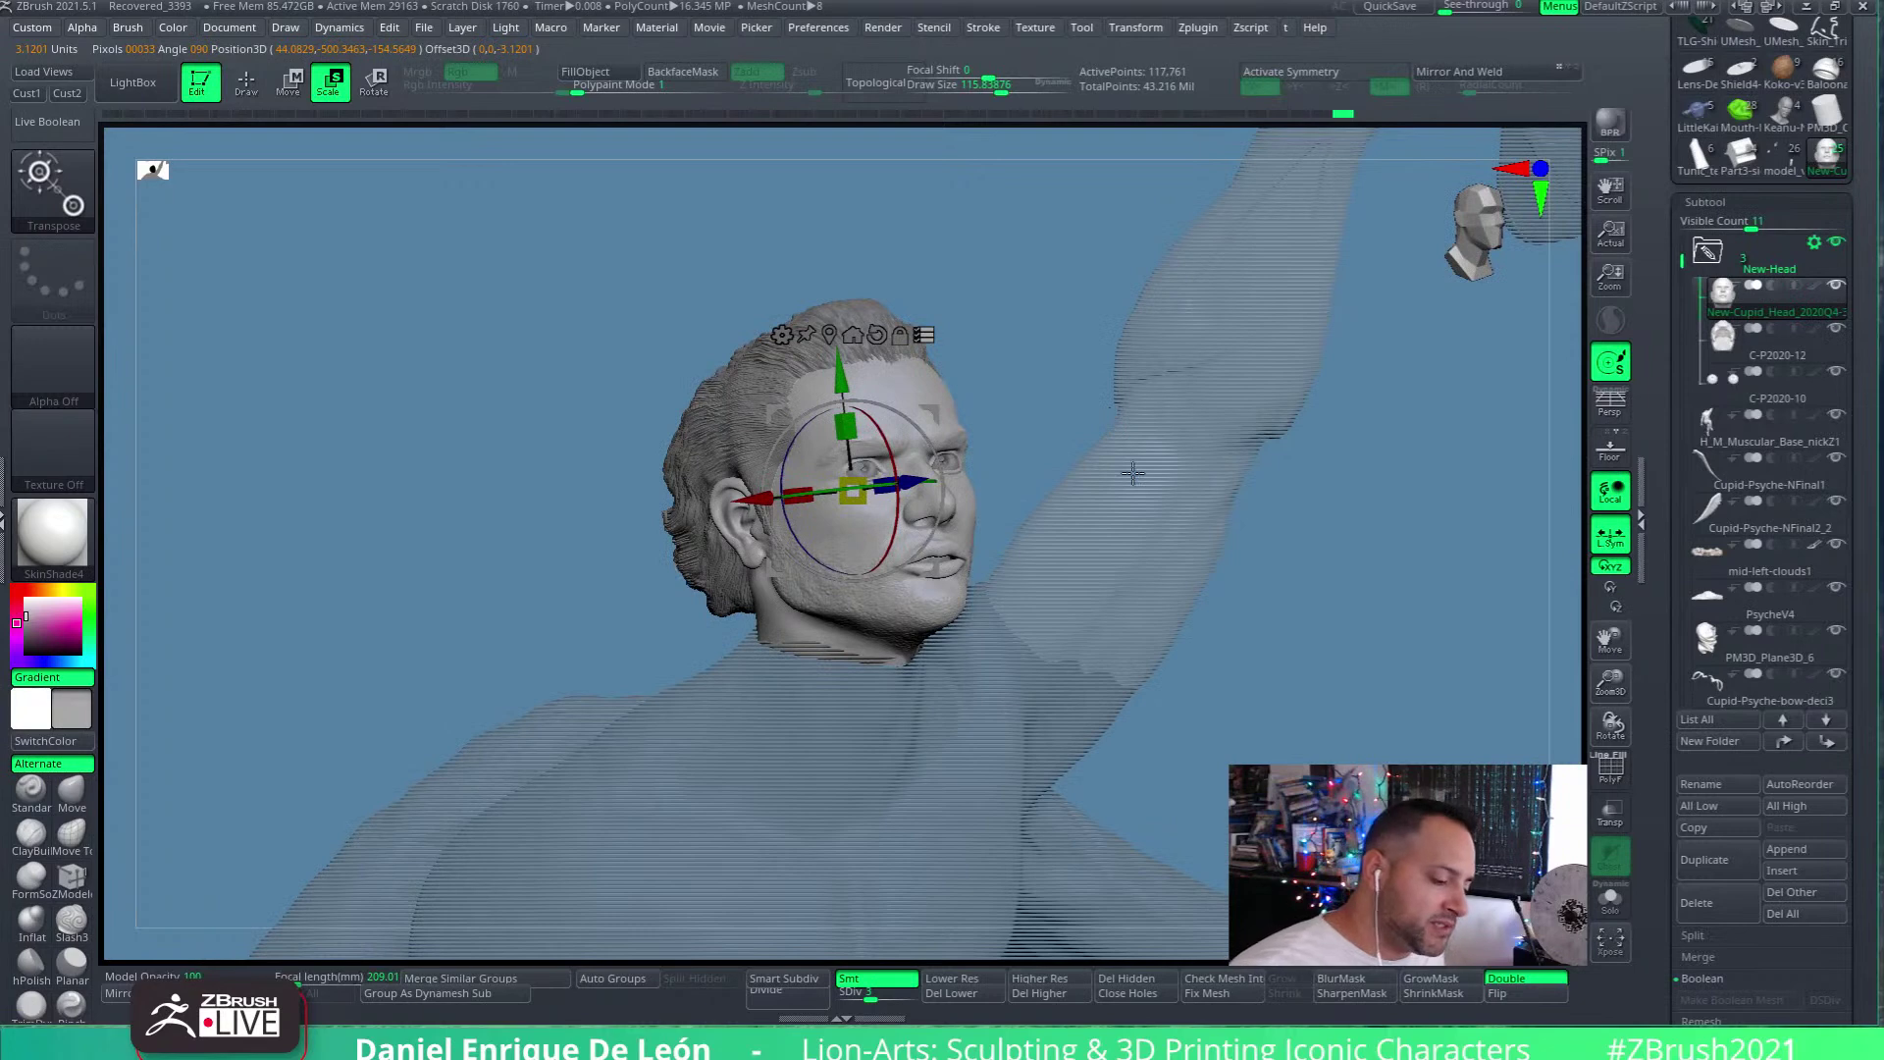
left_click_drag(1132, 474, 1071, 467)
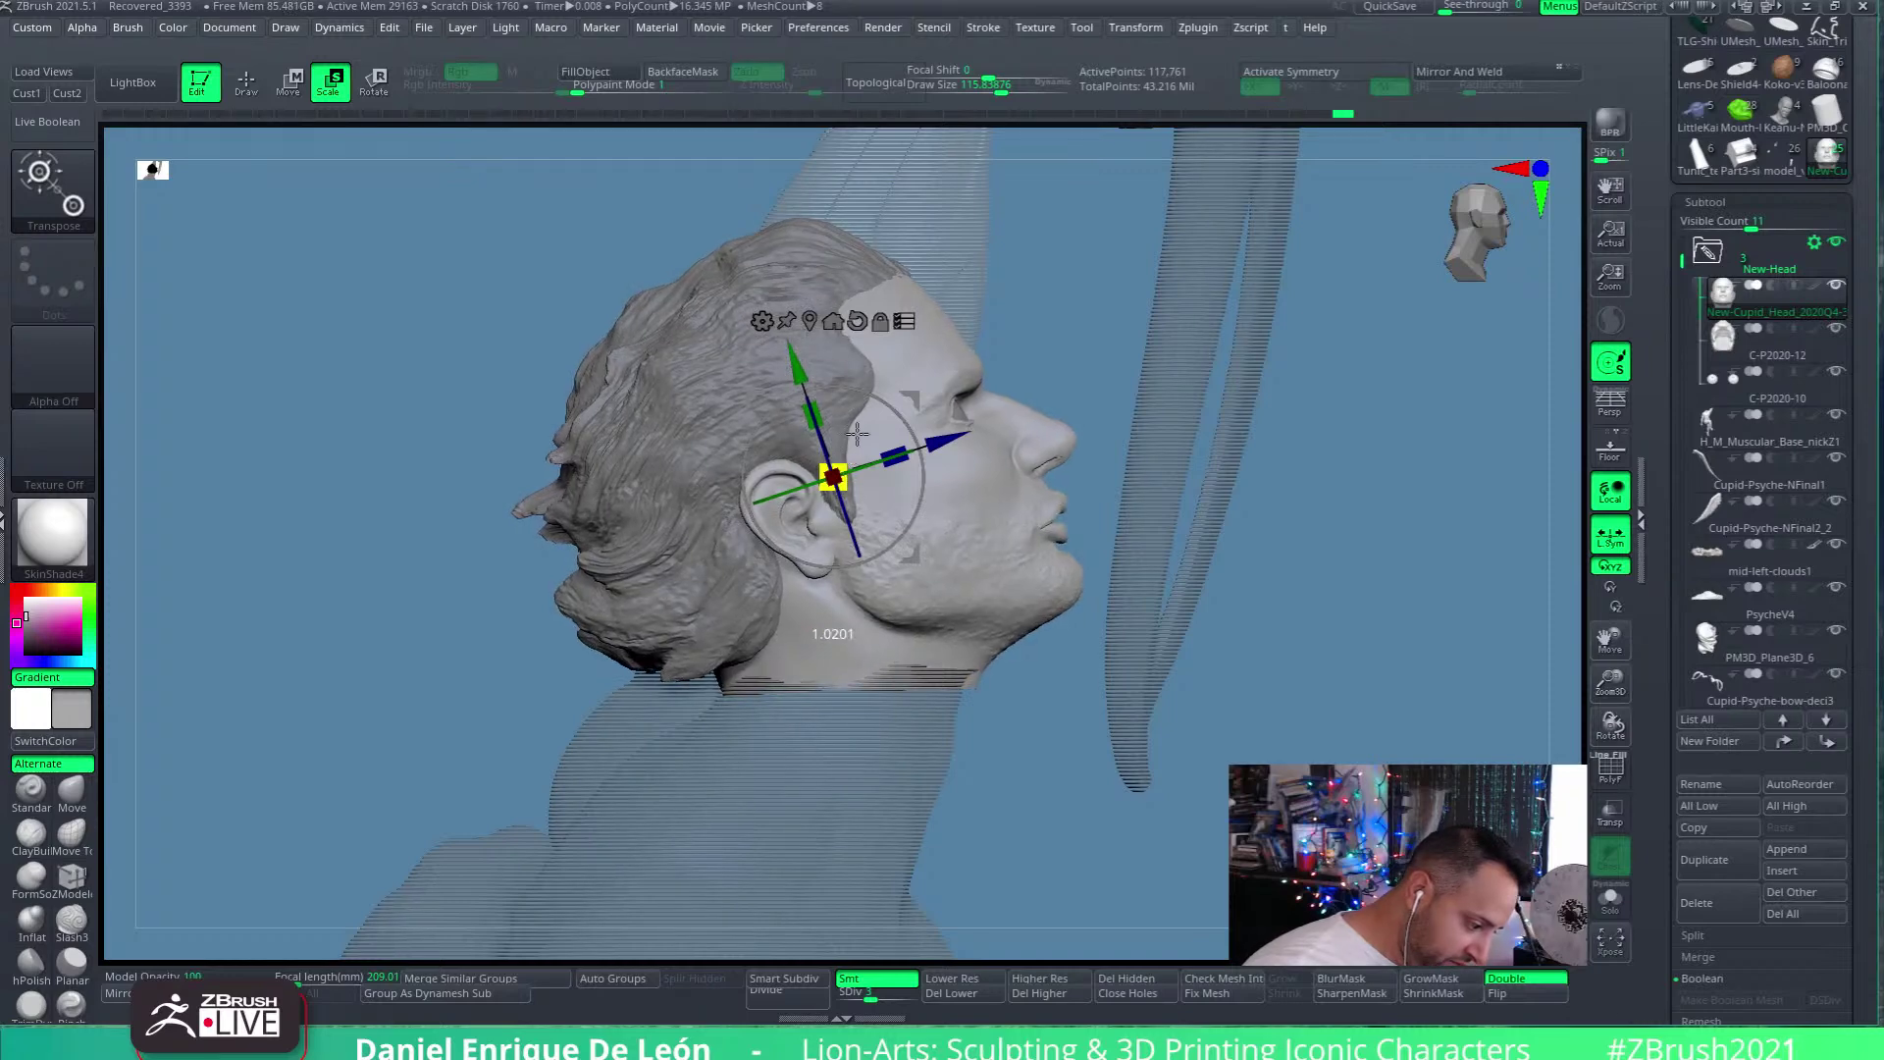
left_click_drag(1358, 652, 1255, 670)
left_click_drag(1060, 484, 1109, 486)
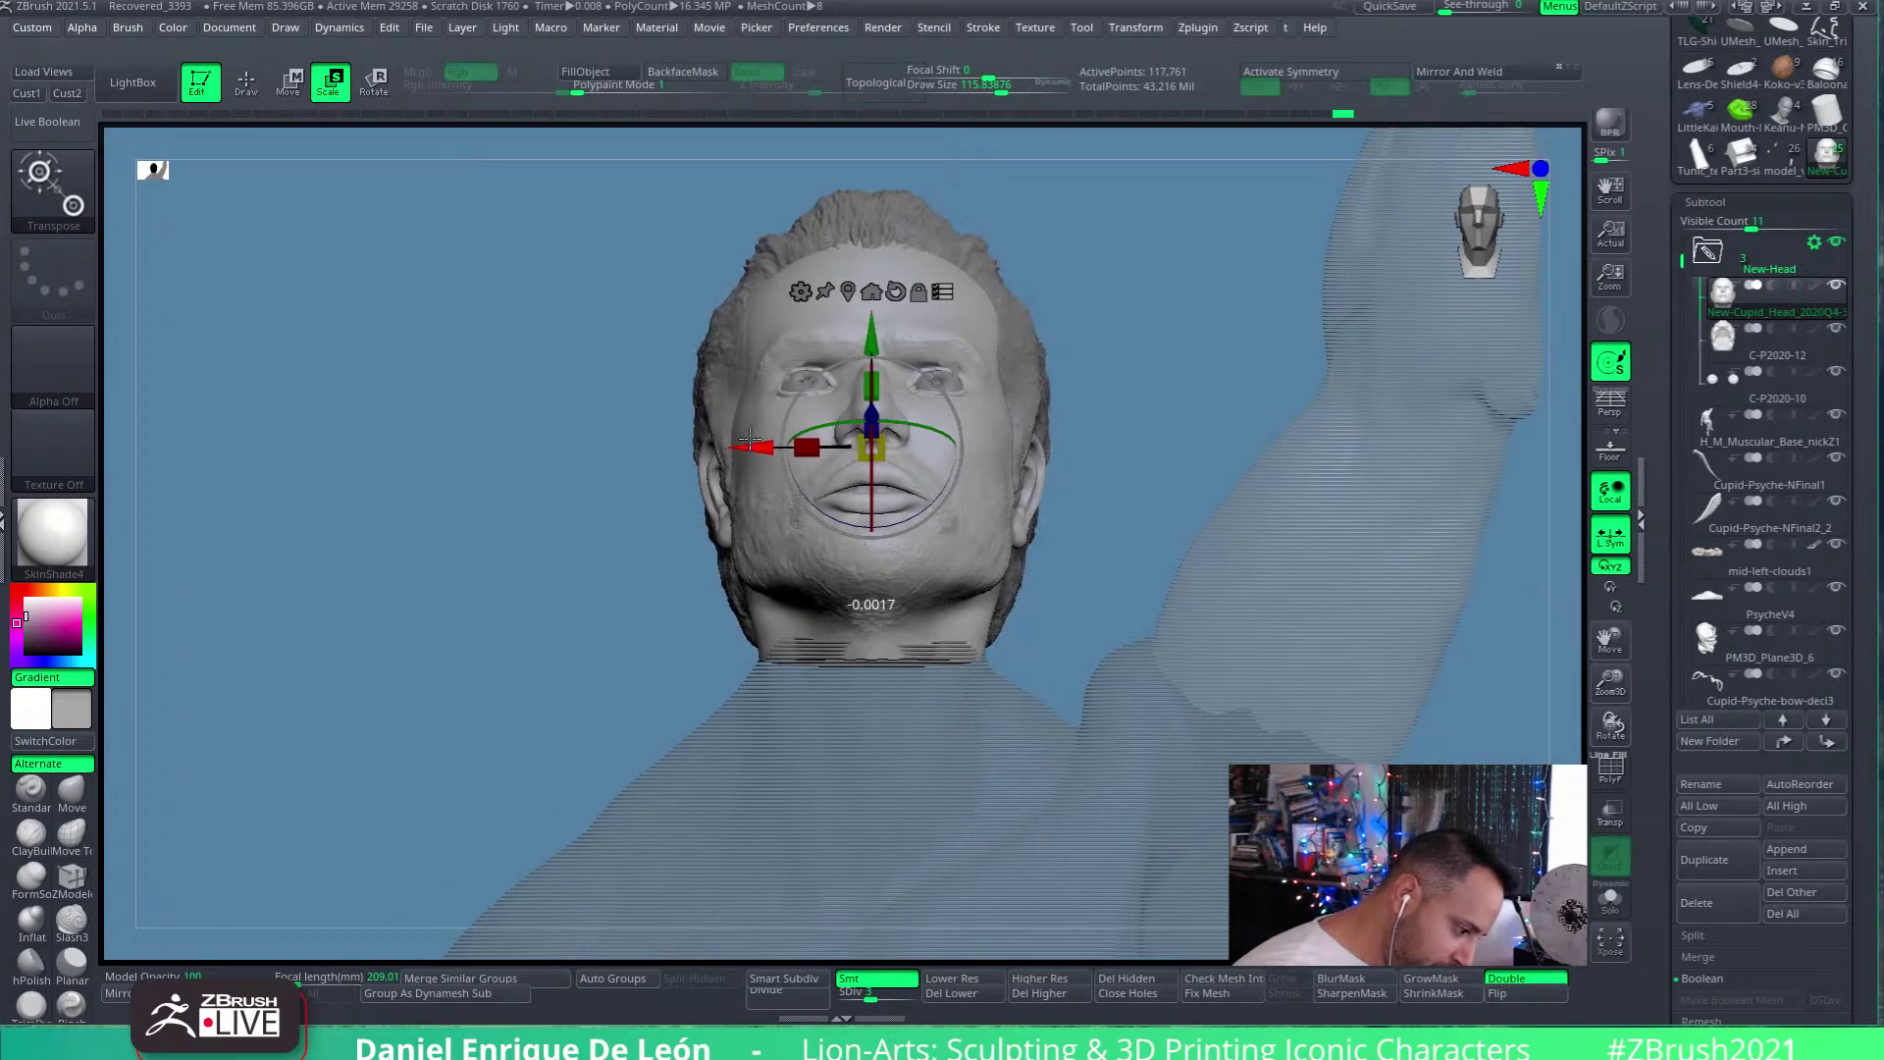
left_click_drag(1133, 557, 1195, 693)
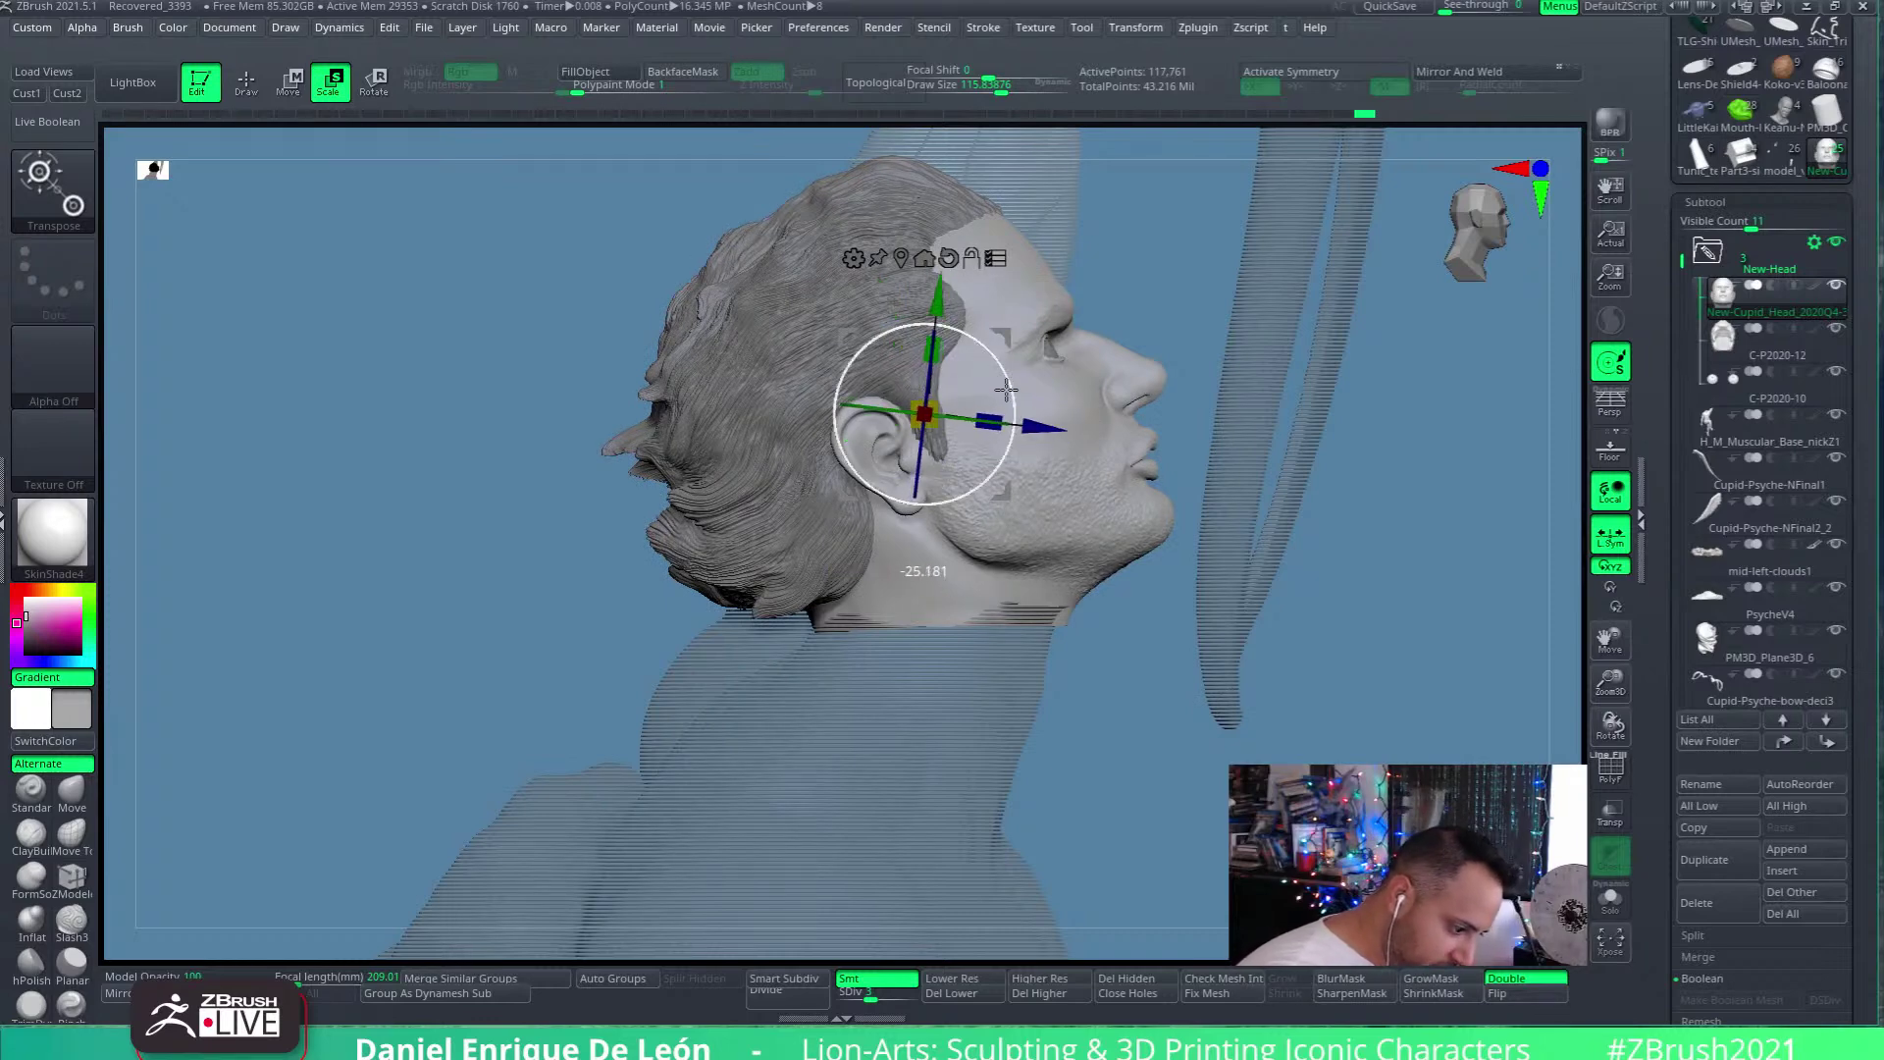
mouse_move(1129, 560)
left_mouse_down()
mouse_move(1099, 594)
mouse_move(1095, 633)
mouse_move(1116, 643)
mouse_move(1217, 502)
mouse_move(1098, 496)
mouse_move(1154, 479)
mouse_move(1146, 447)
left_mouse_up()
left_click(246, 83)
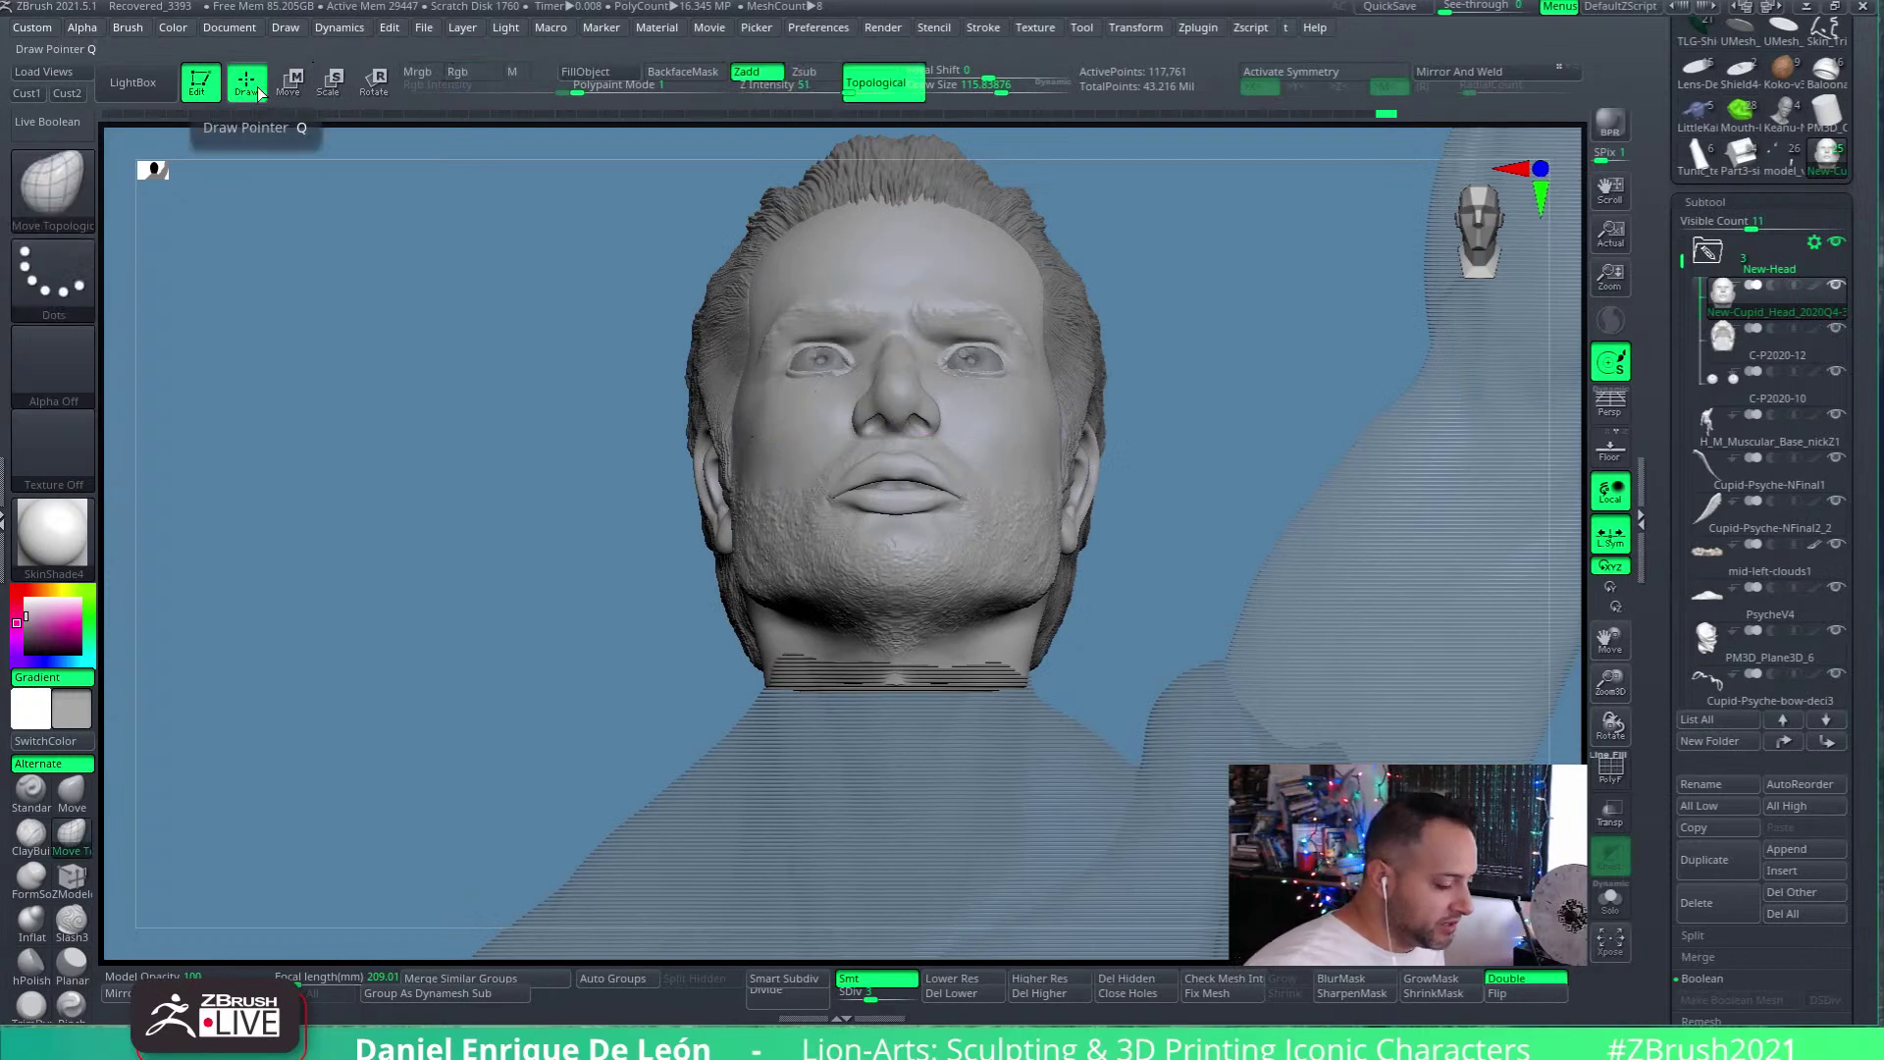
Nudge the new head slightly upward and fine-tune its forward position over the neck in profile
mouse_move(1182, 445)
left_mouse_down()
mouse_move(1008, 658)
mouse_move(1352, 626)
mouse_move(1079, 616)
left_mouse_up()
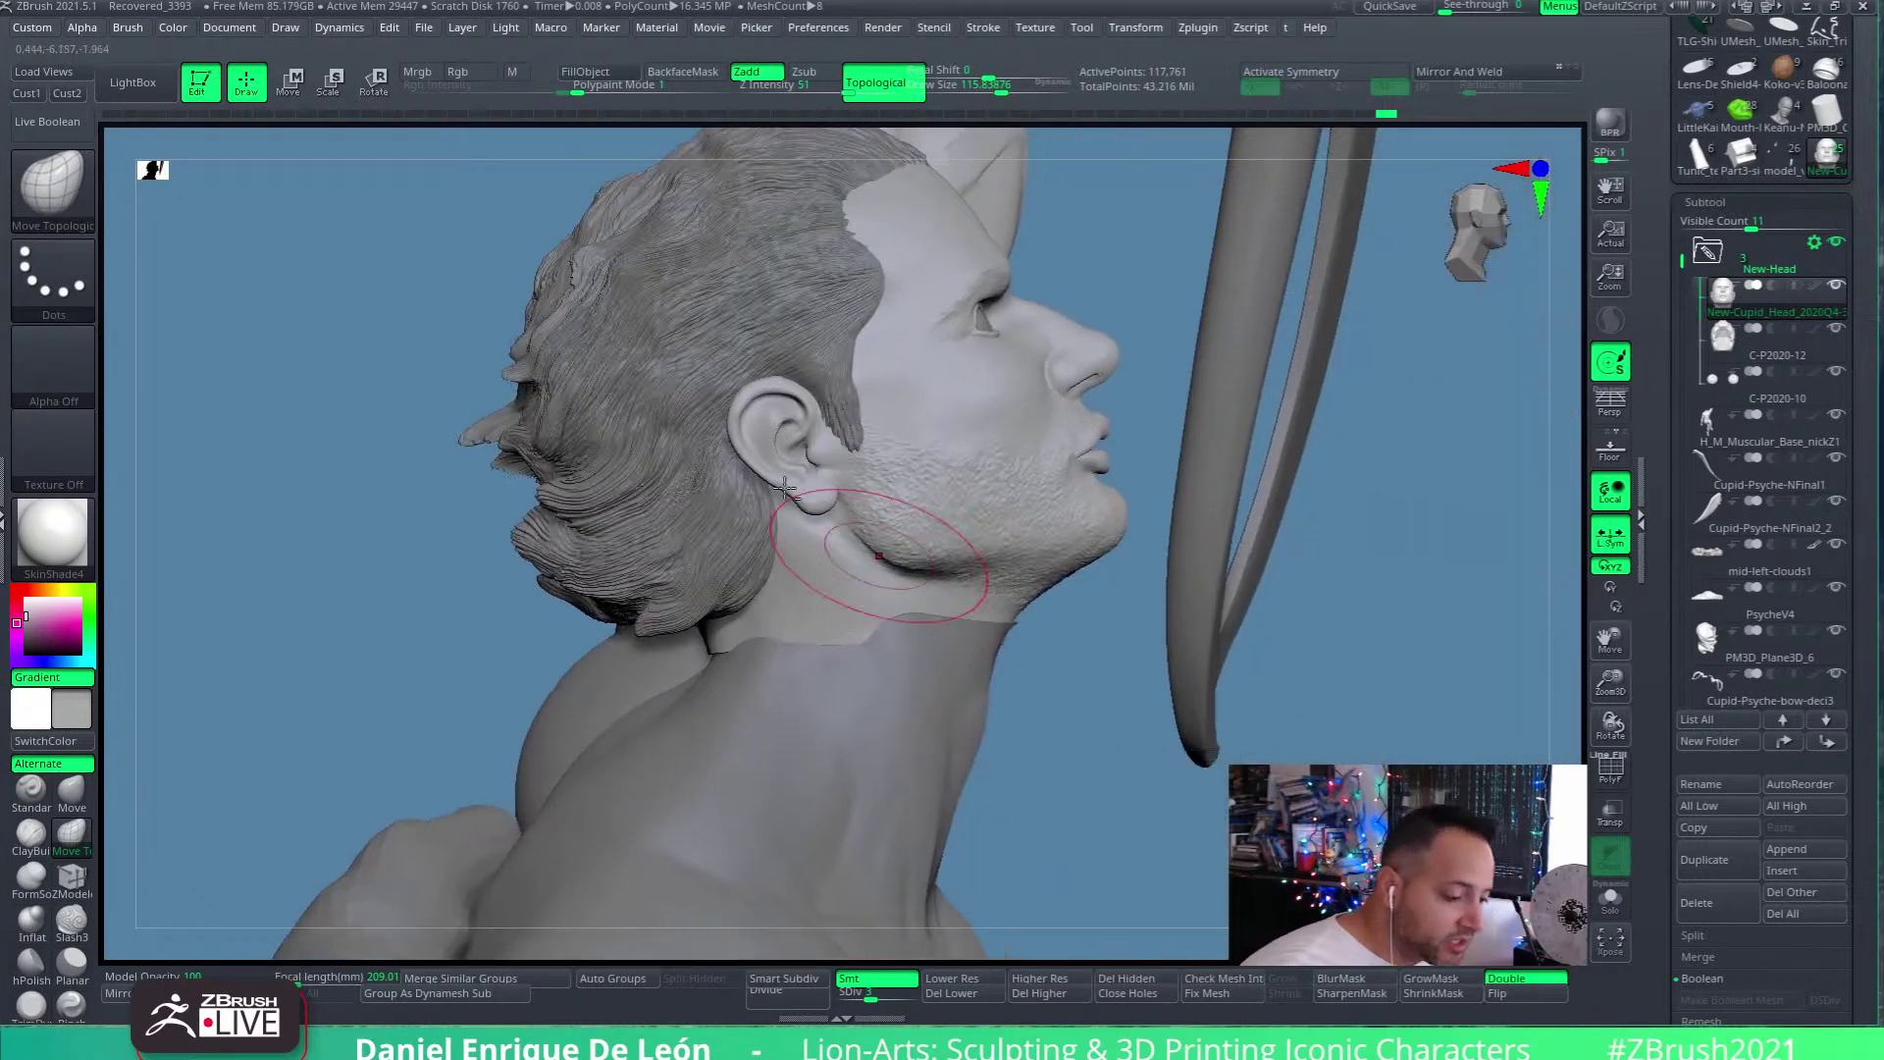
left_click(294, 84)
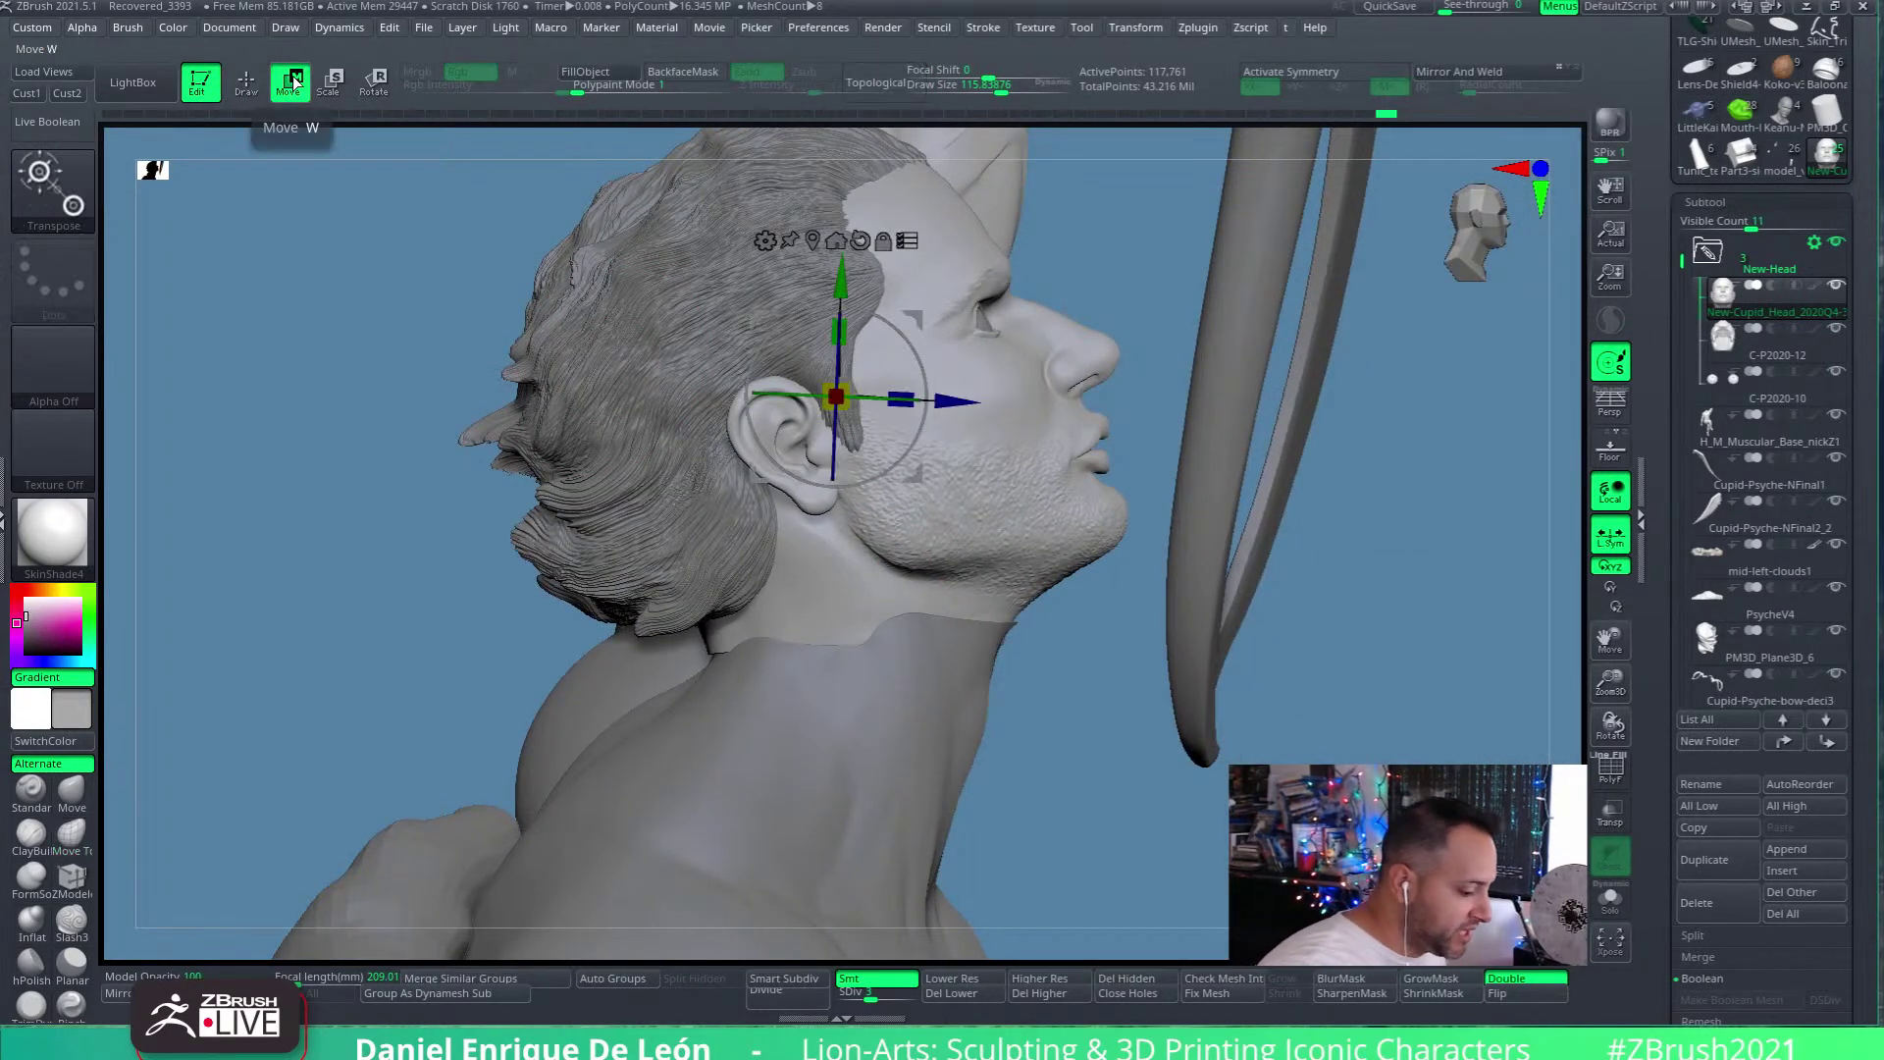
left_click_drag(956, 401, 970, 392)
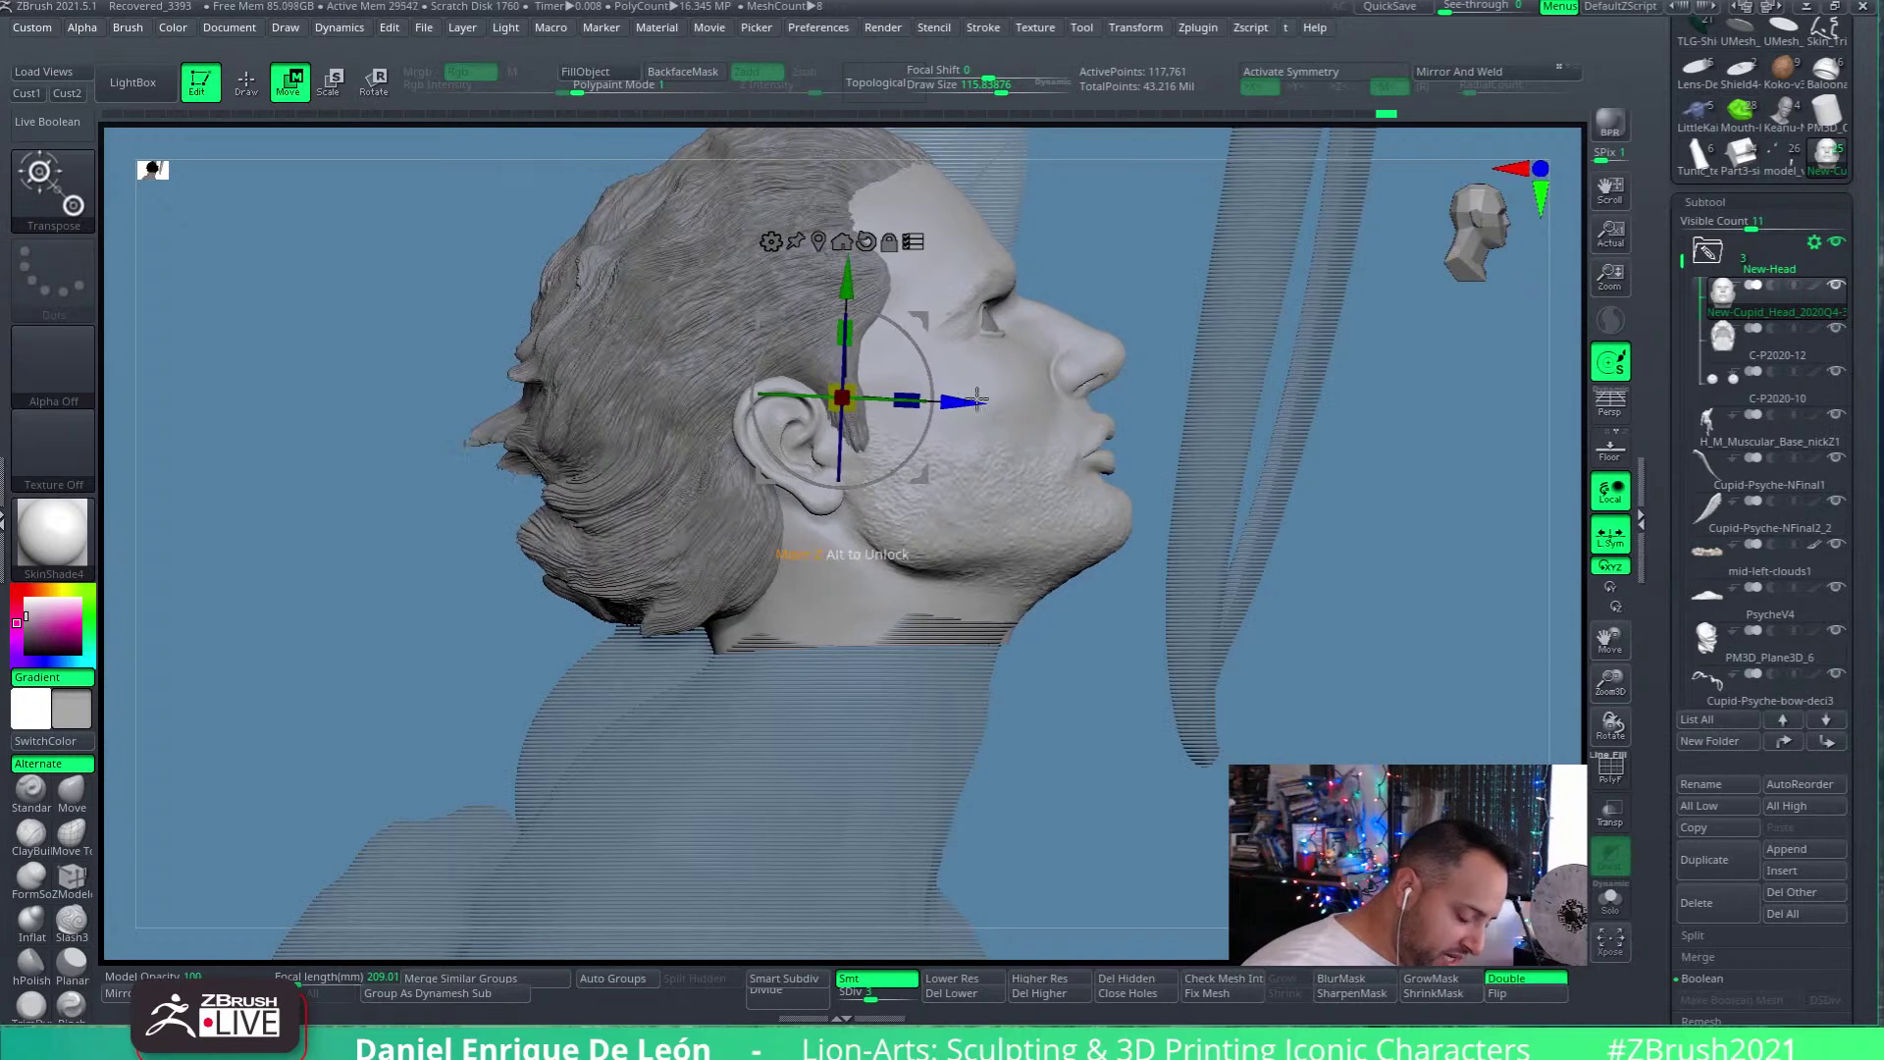
left_click_drag(843, 284, 846, 257)
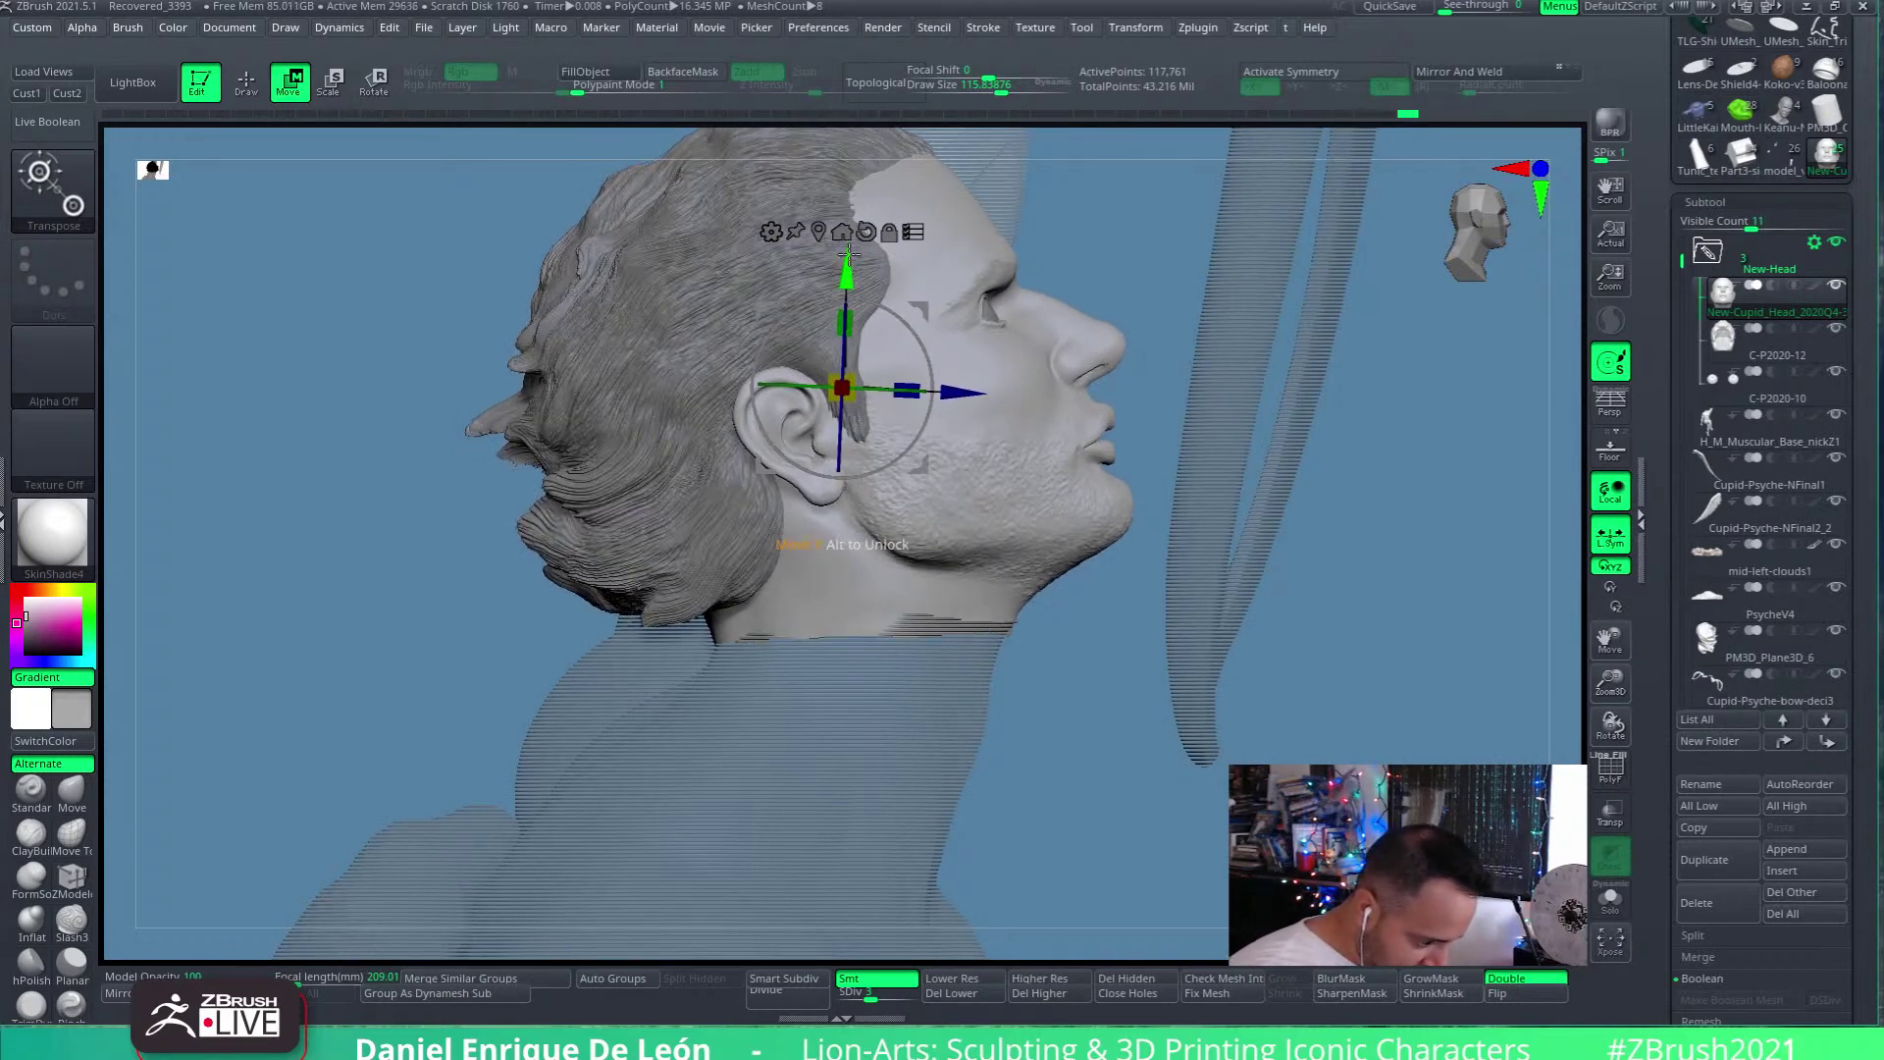
left_click_drag(947, 395, 942, 394)
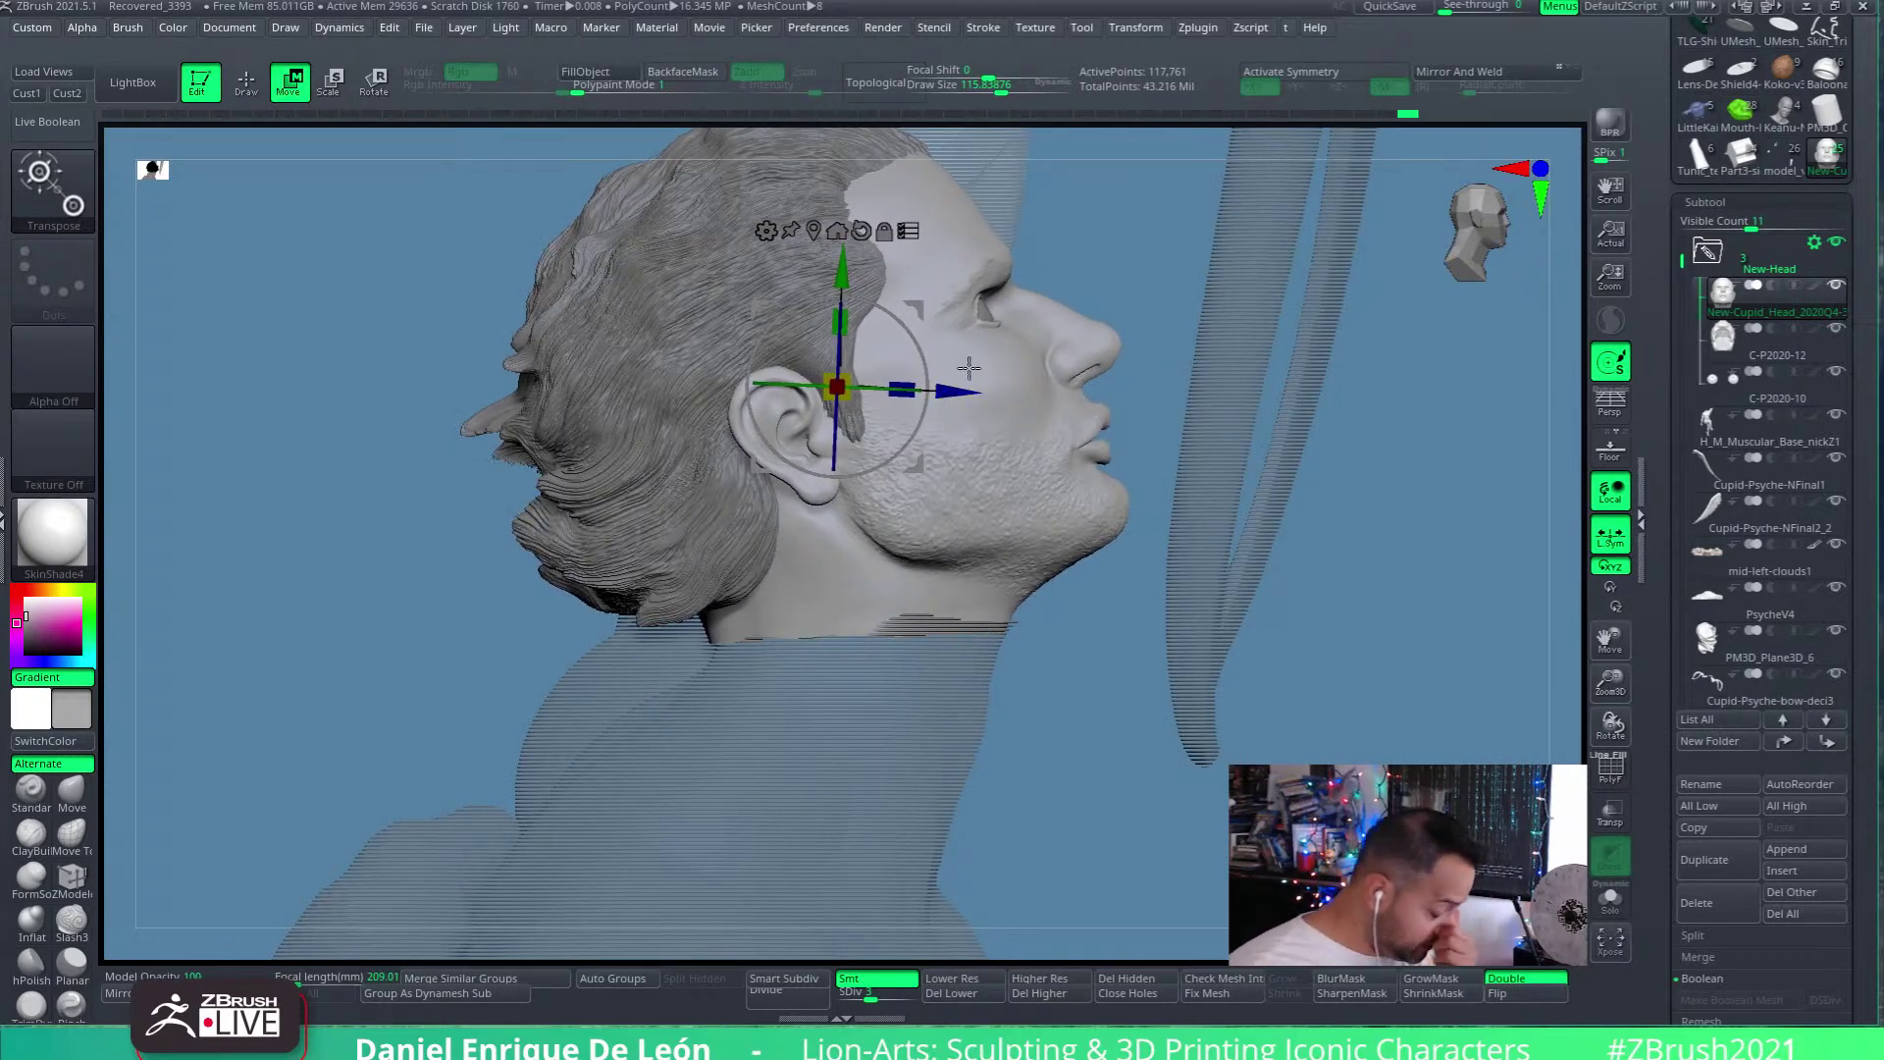
left_click_drag(1324, 532, 1112, 583)
left_click_drag(1393, 608, 1128, 651)
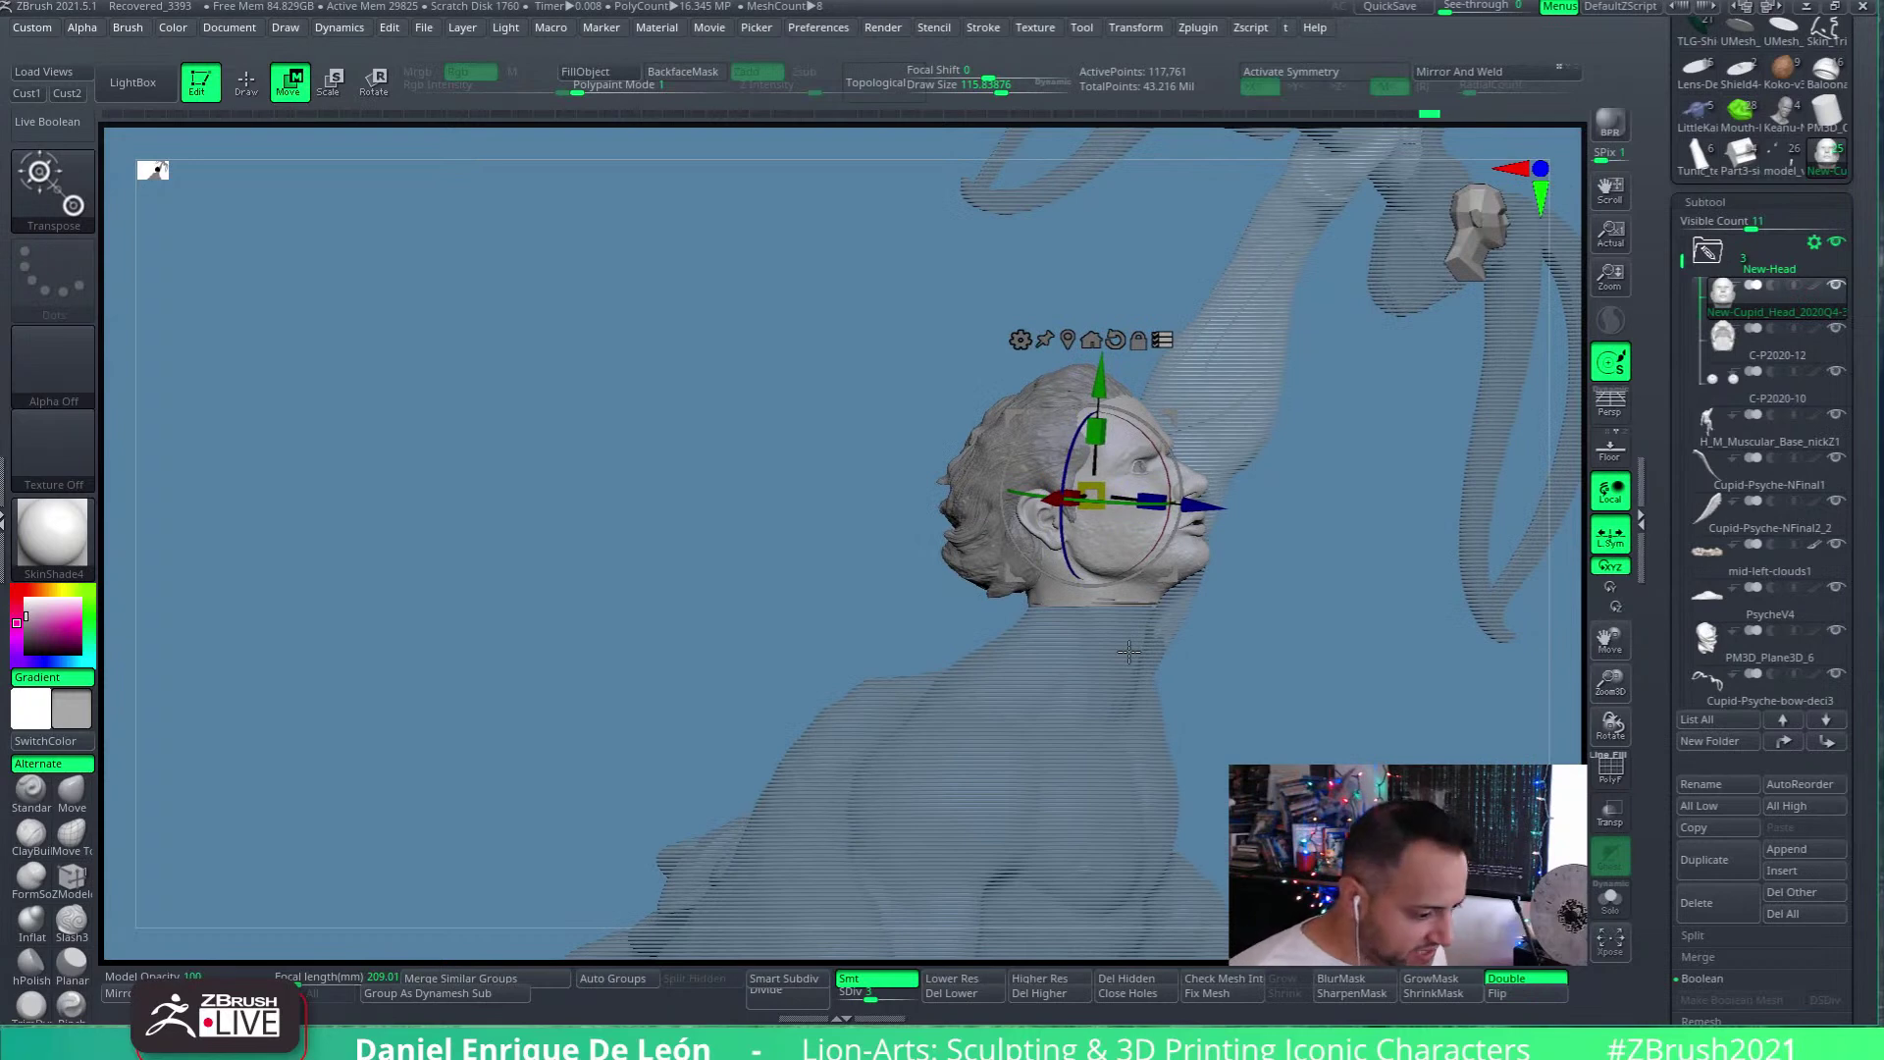
left_click(246, 84)
Inspect the neck seam up close and reposition the Move gizmo's pivot from the ear down to the jaw
mouse_move(1340, 611)
left_mouse_down("alt")
mouse_move(1085, 580)
mouse_move(1292, 681)
mouse_move(1184, 610)
mouse_move(1131, 690)
mouse_move(1067, 584)
mouse_move(1030, 639)
mouse_move(834, 677)
left_mouse_up("alt")
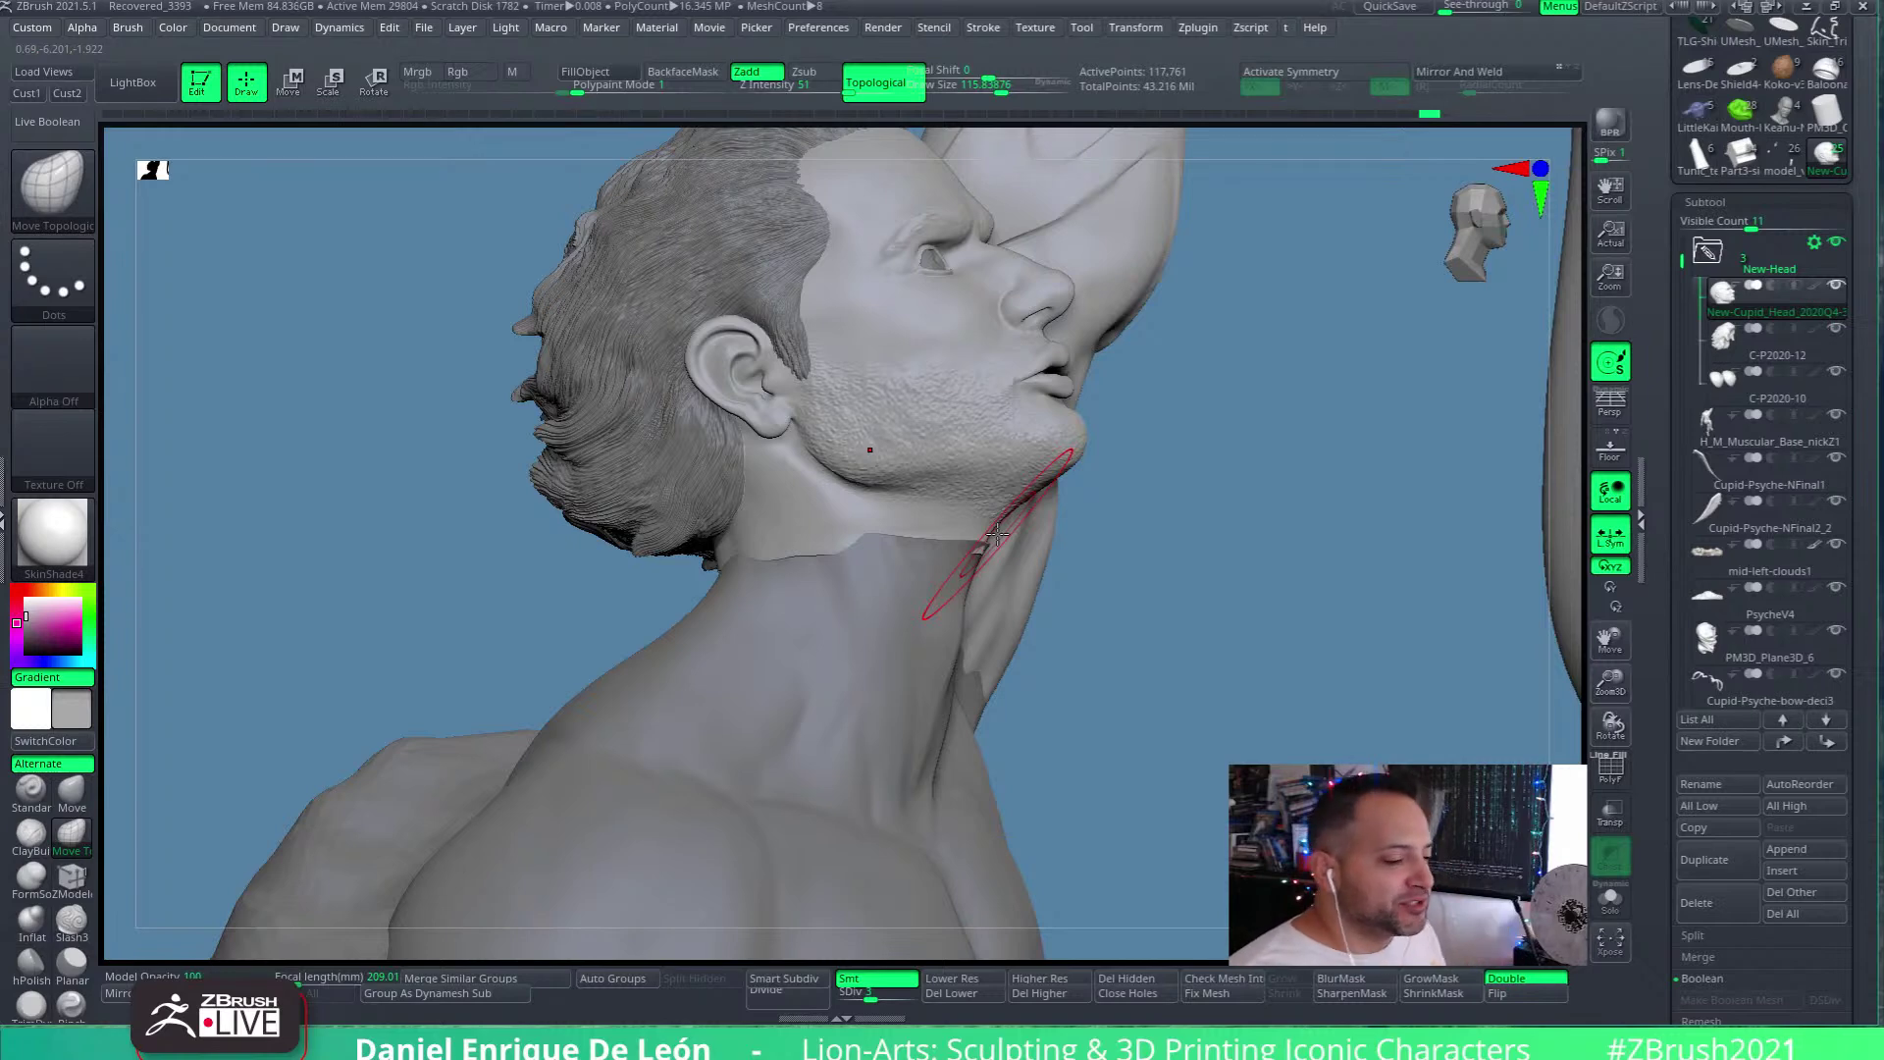
right_click_drag(997, 534, 510, 284)
mouse_move(1135, 644)
right_mouse_down()
mouse_move(932, 622)
mouse_move(1020, 616)
mouse_move(968, 628)
mouse_move(938, 569)
right_mouse_up()
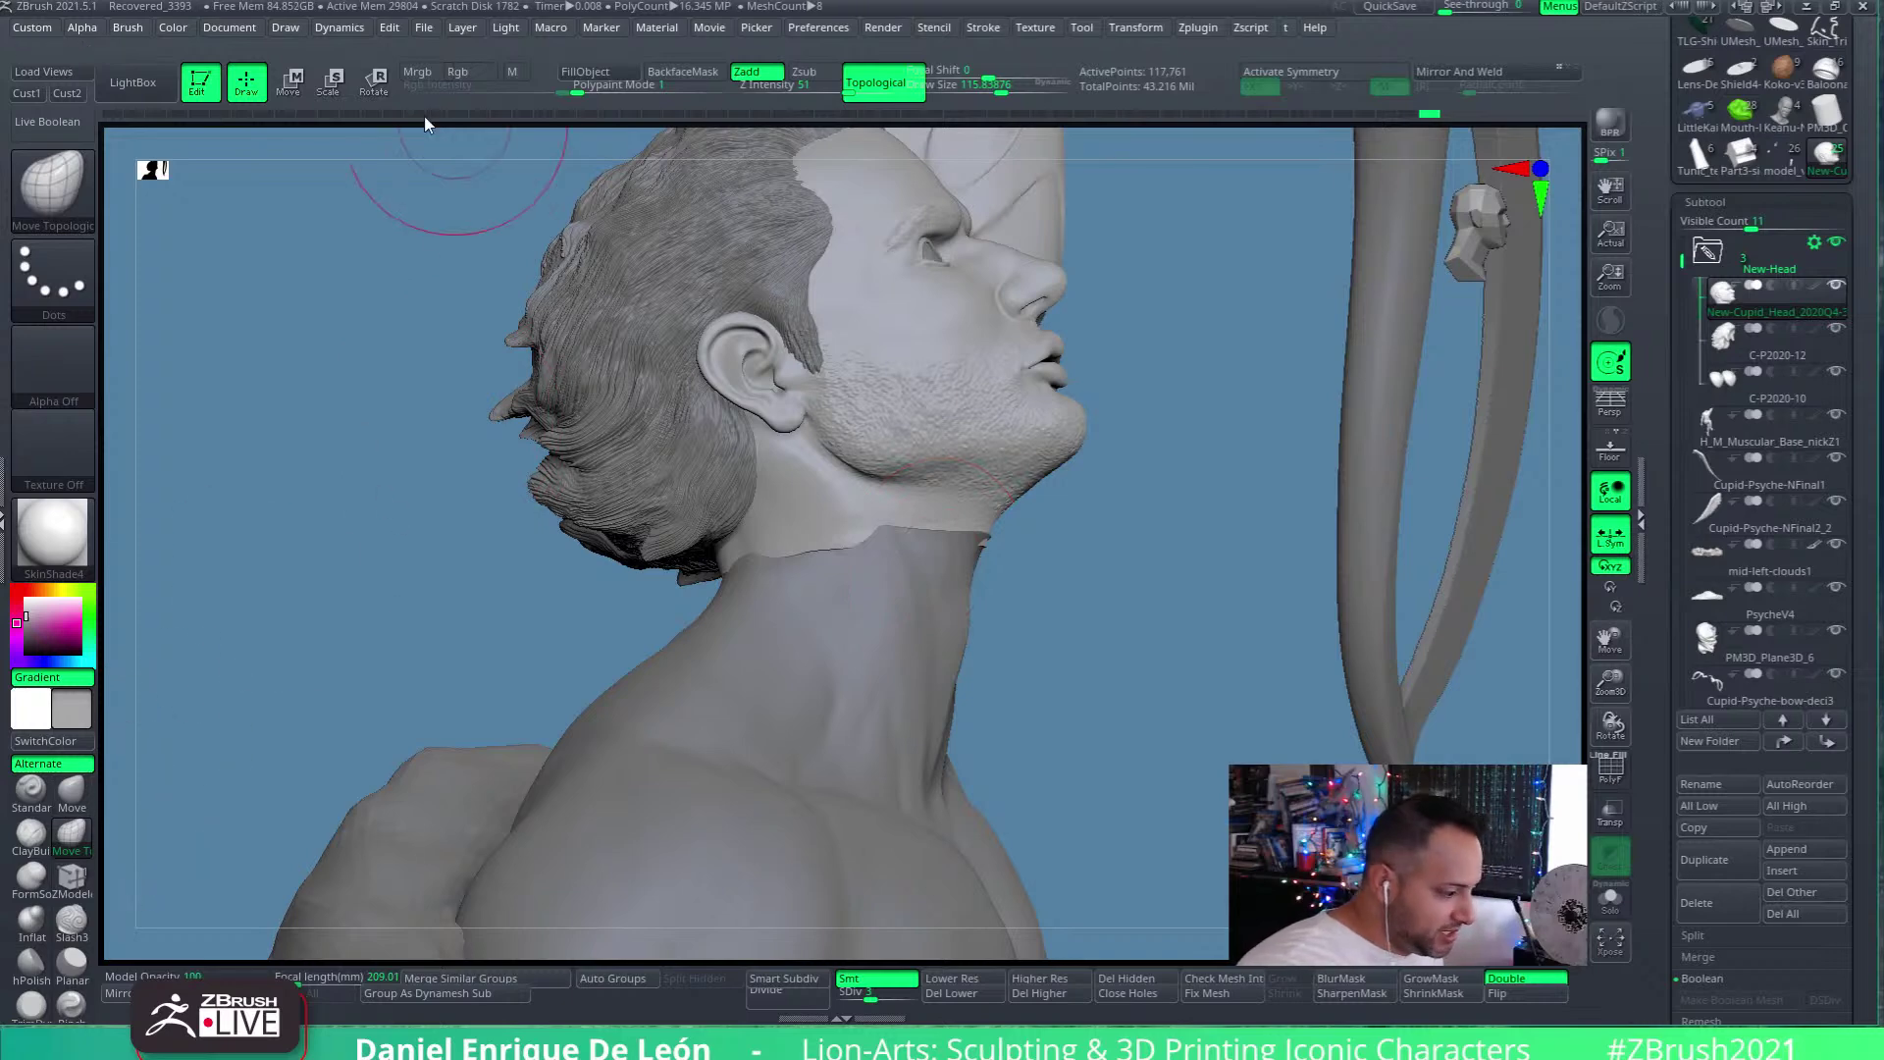
left_click(292, 82)
right_click_drag(1138, 549, 1266, 589)
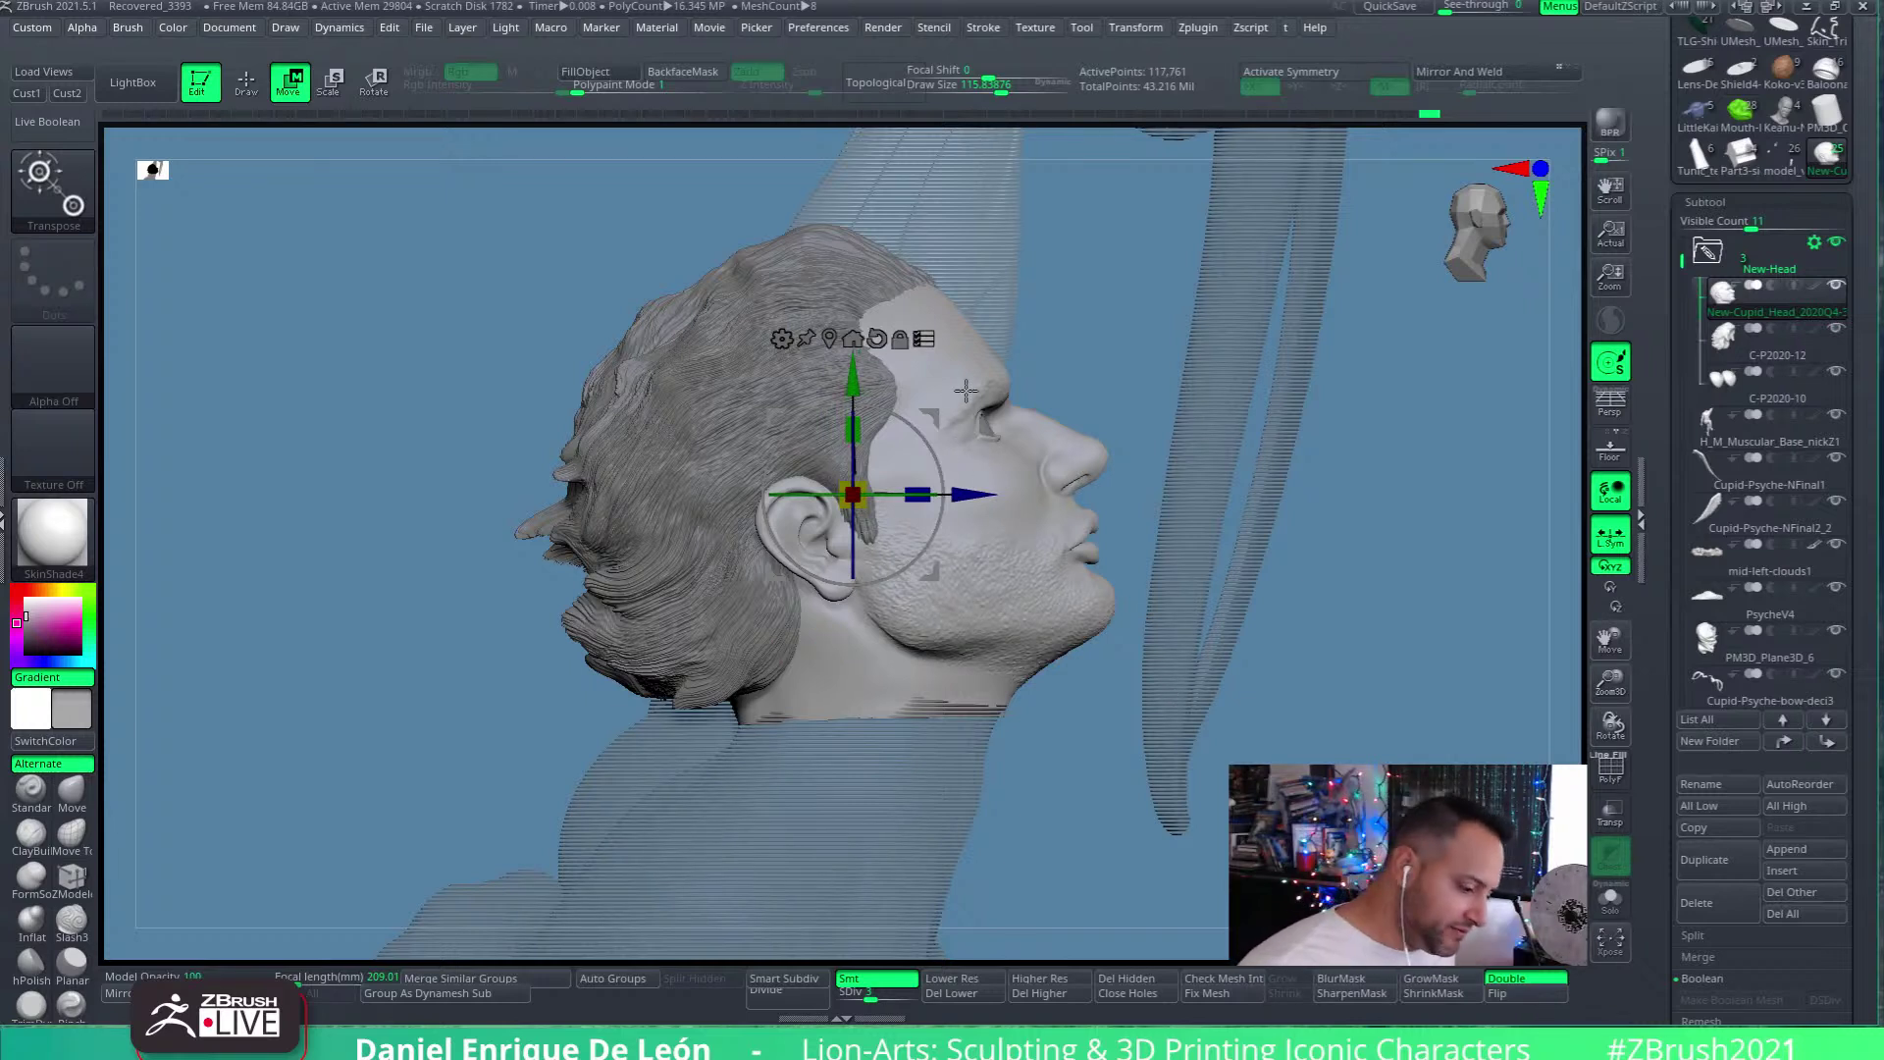
left_click_drag(933, 419, 976, 502)
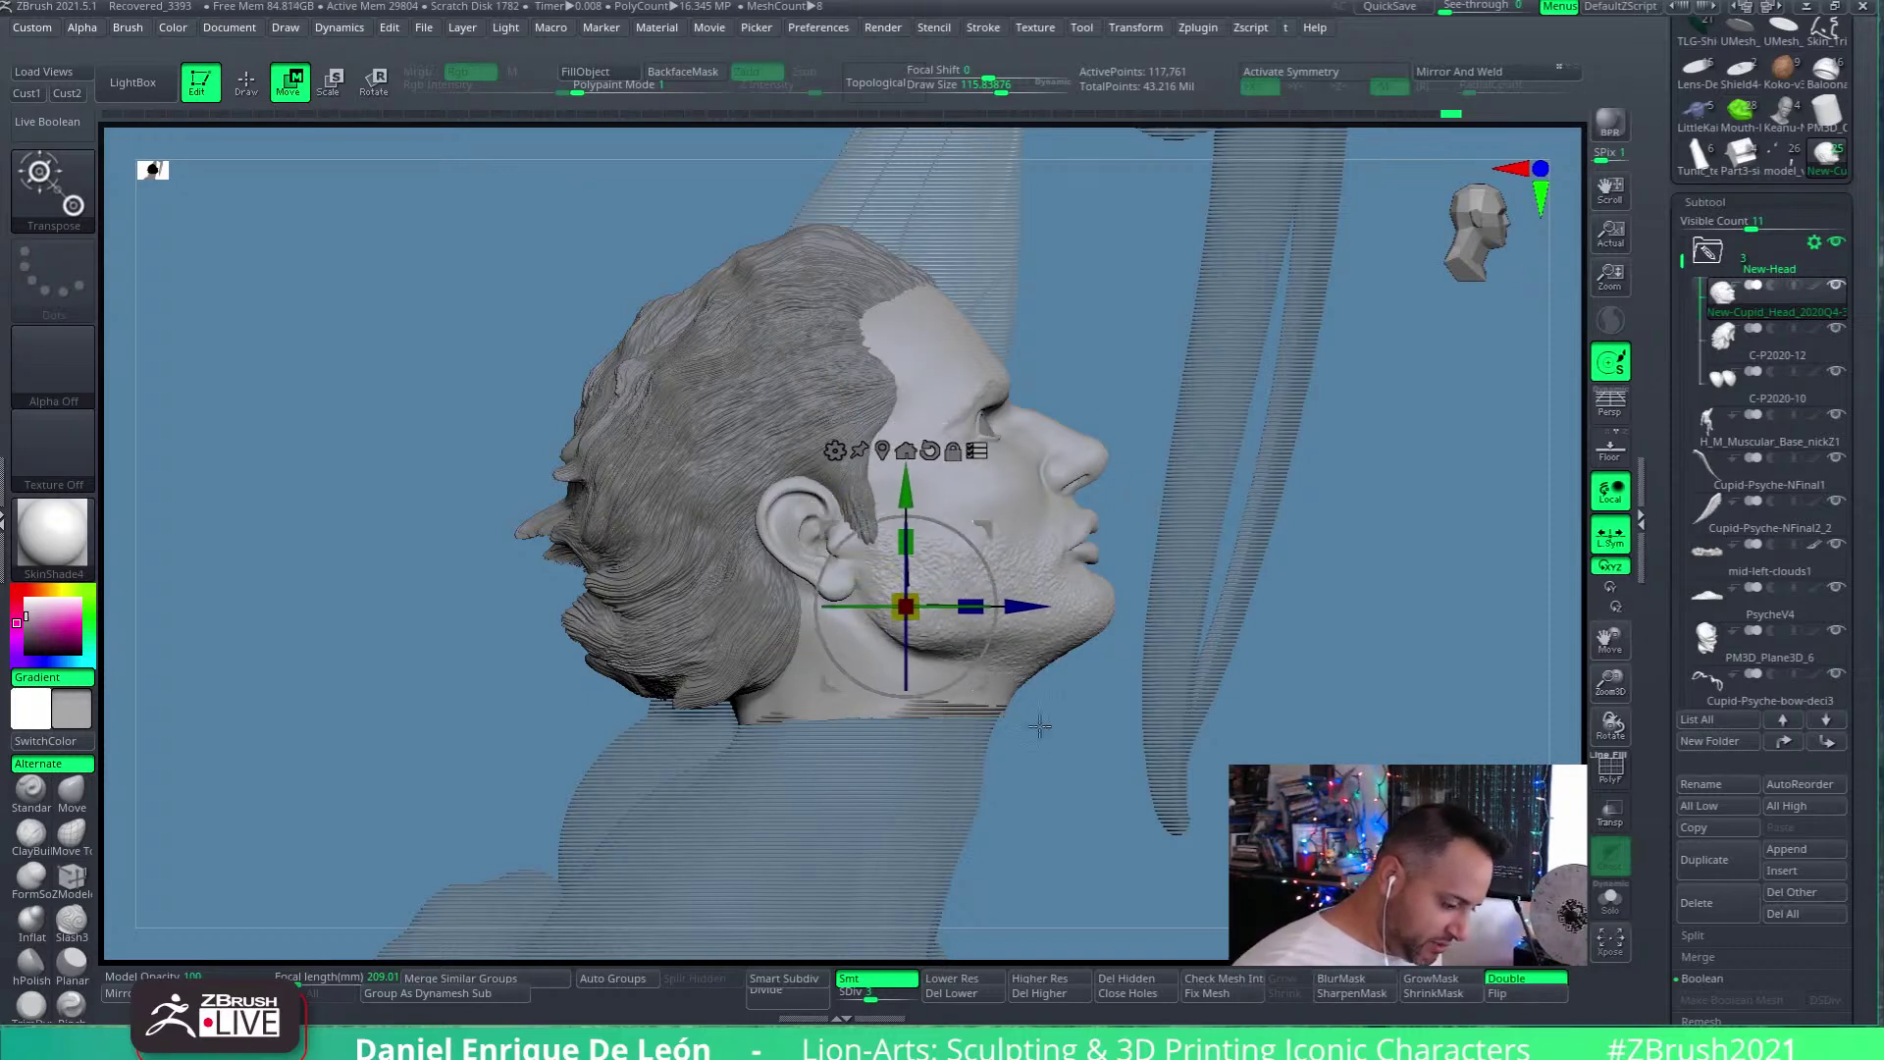
Fine-tune the new head's tilt around the jaw pivot in profile and check the neck alignment from the front
left_click_drag(1107, 731, 1108, 650)
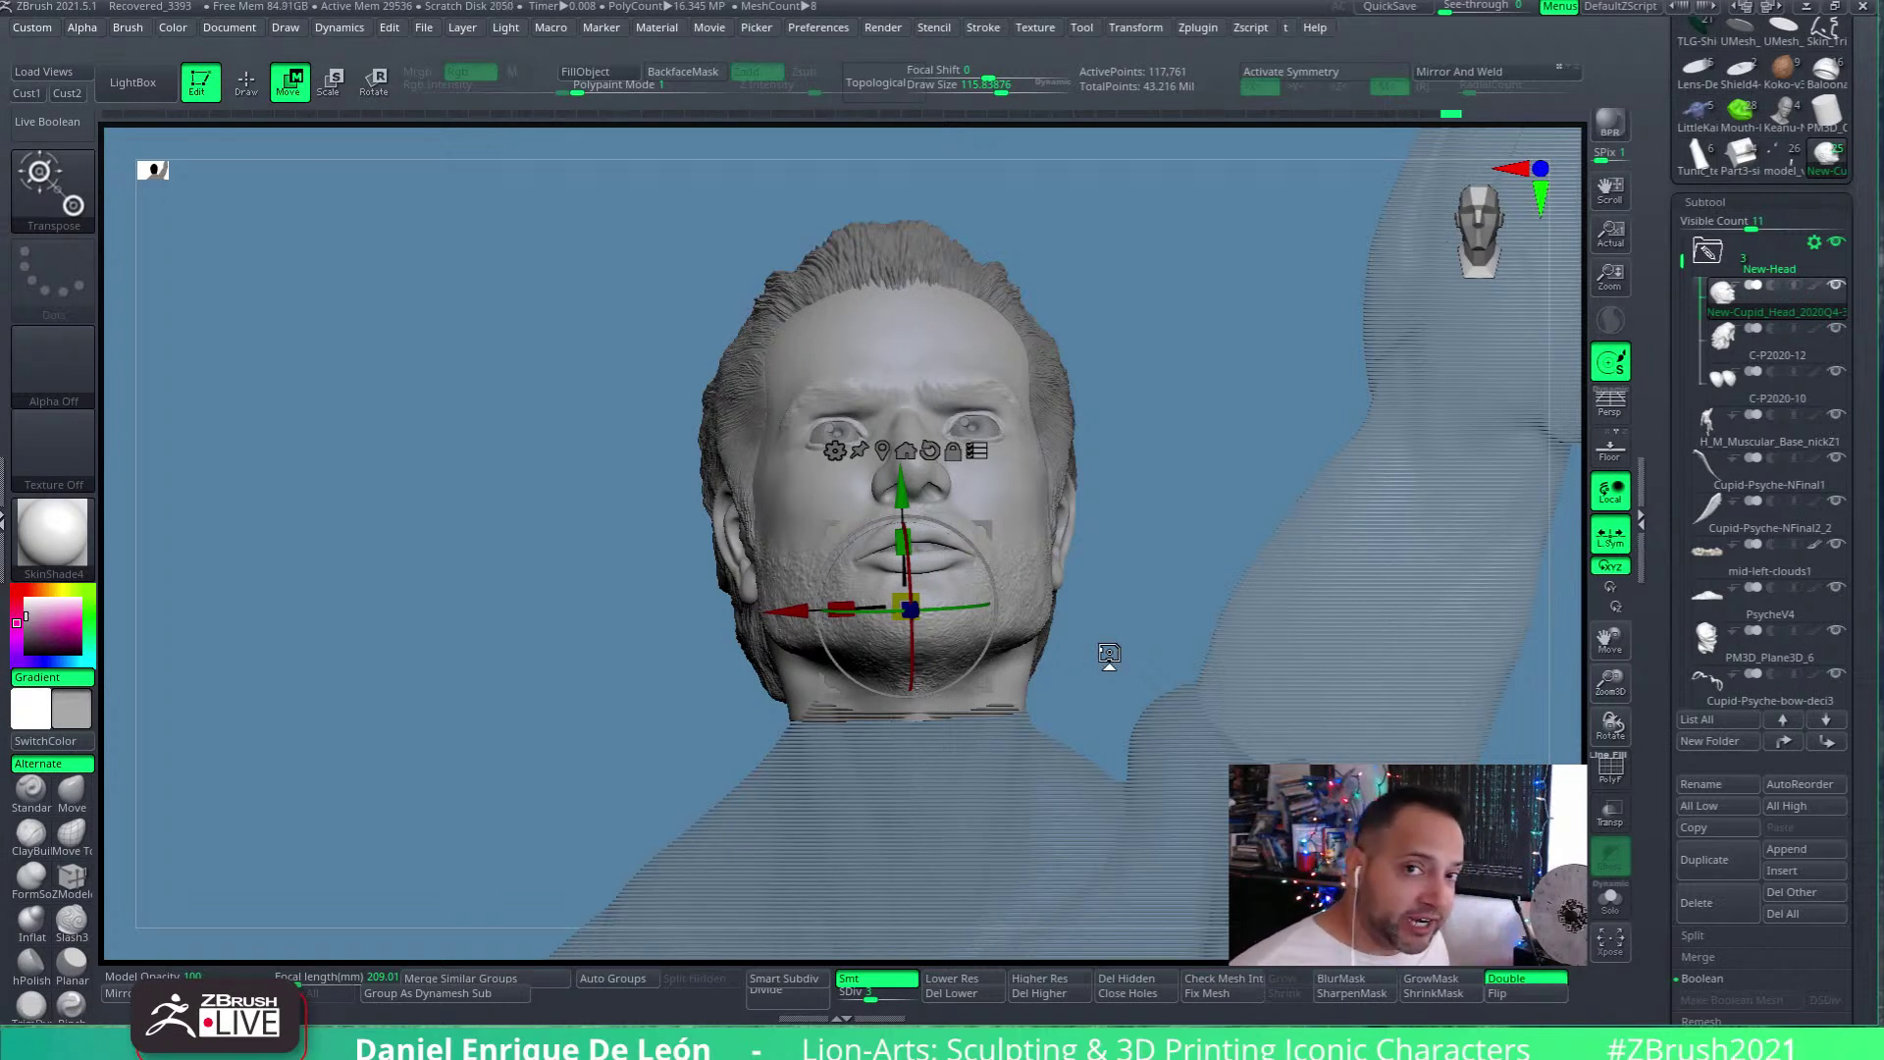
left_click_drag(1108, 654, 1218, 457)
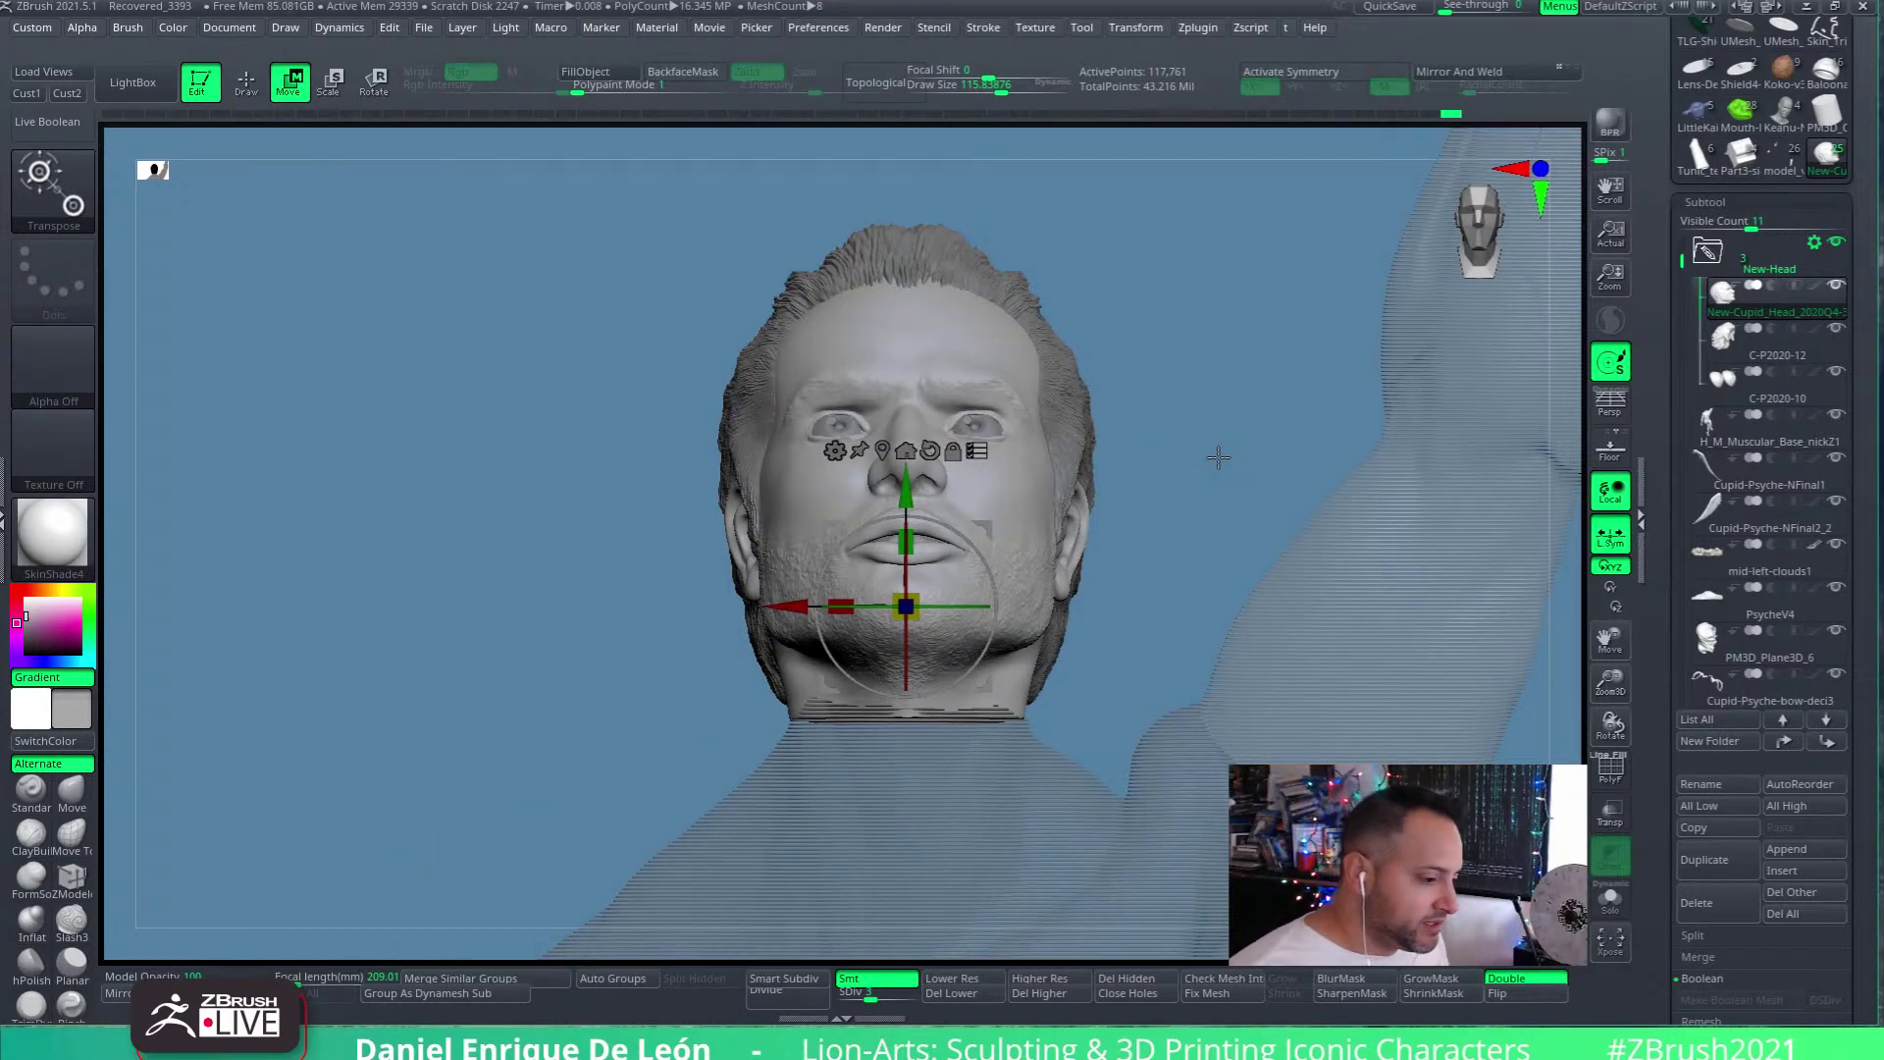
left_click_drag(1182, 475, 1115, 679)
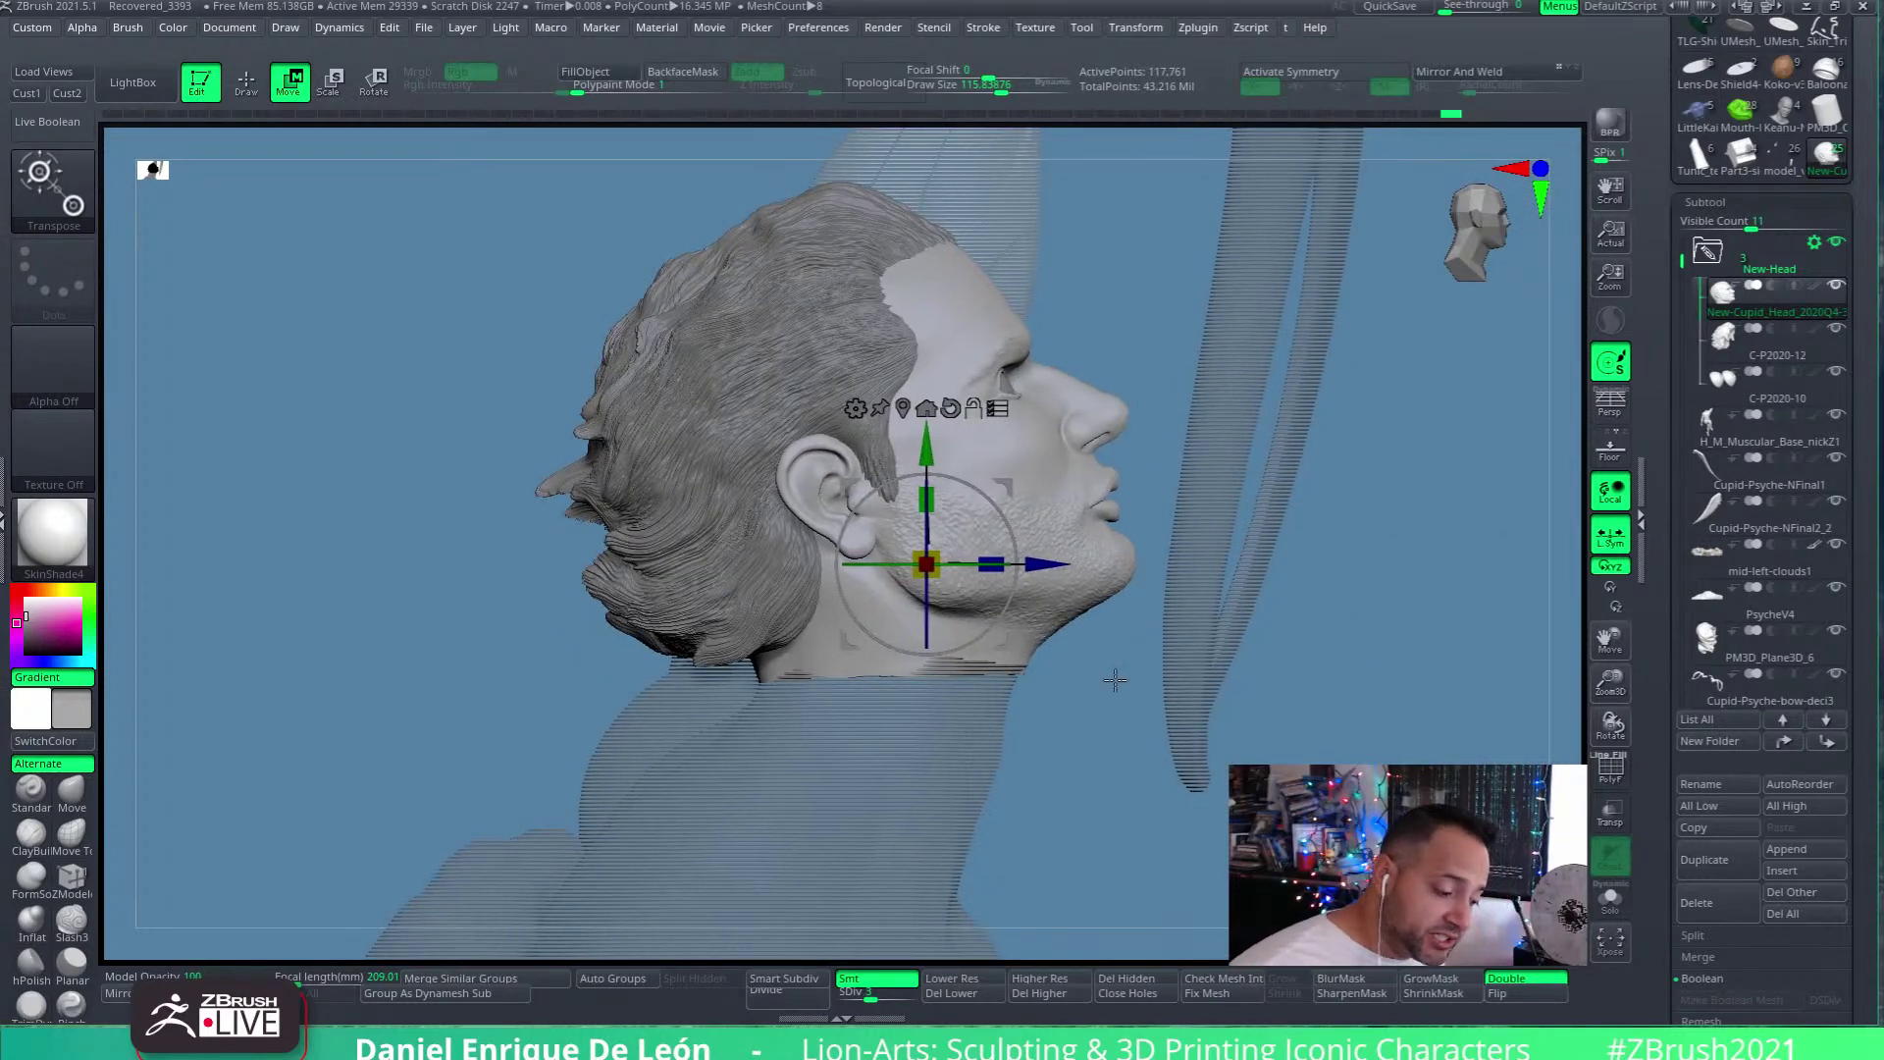
left_click_drag(1115, 672, 1224, 687)
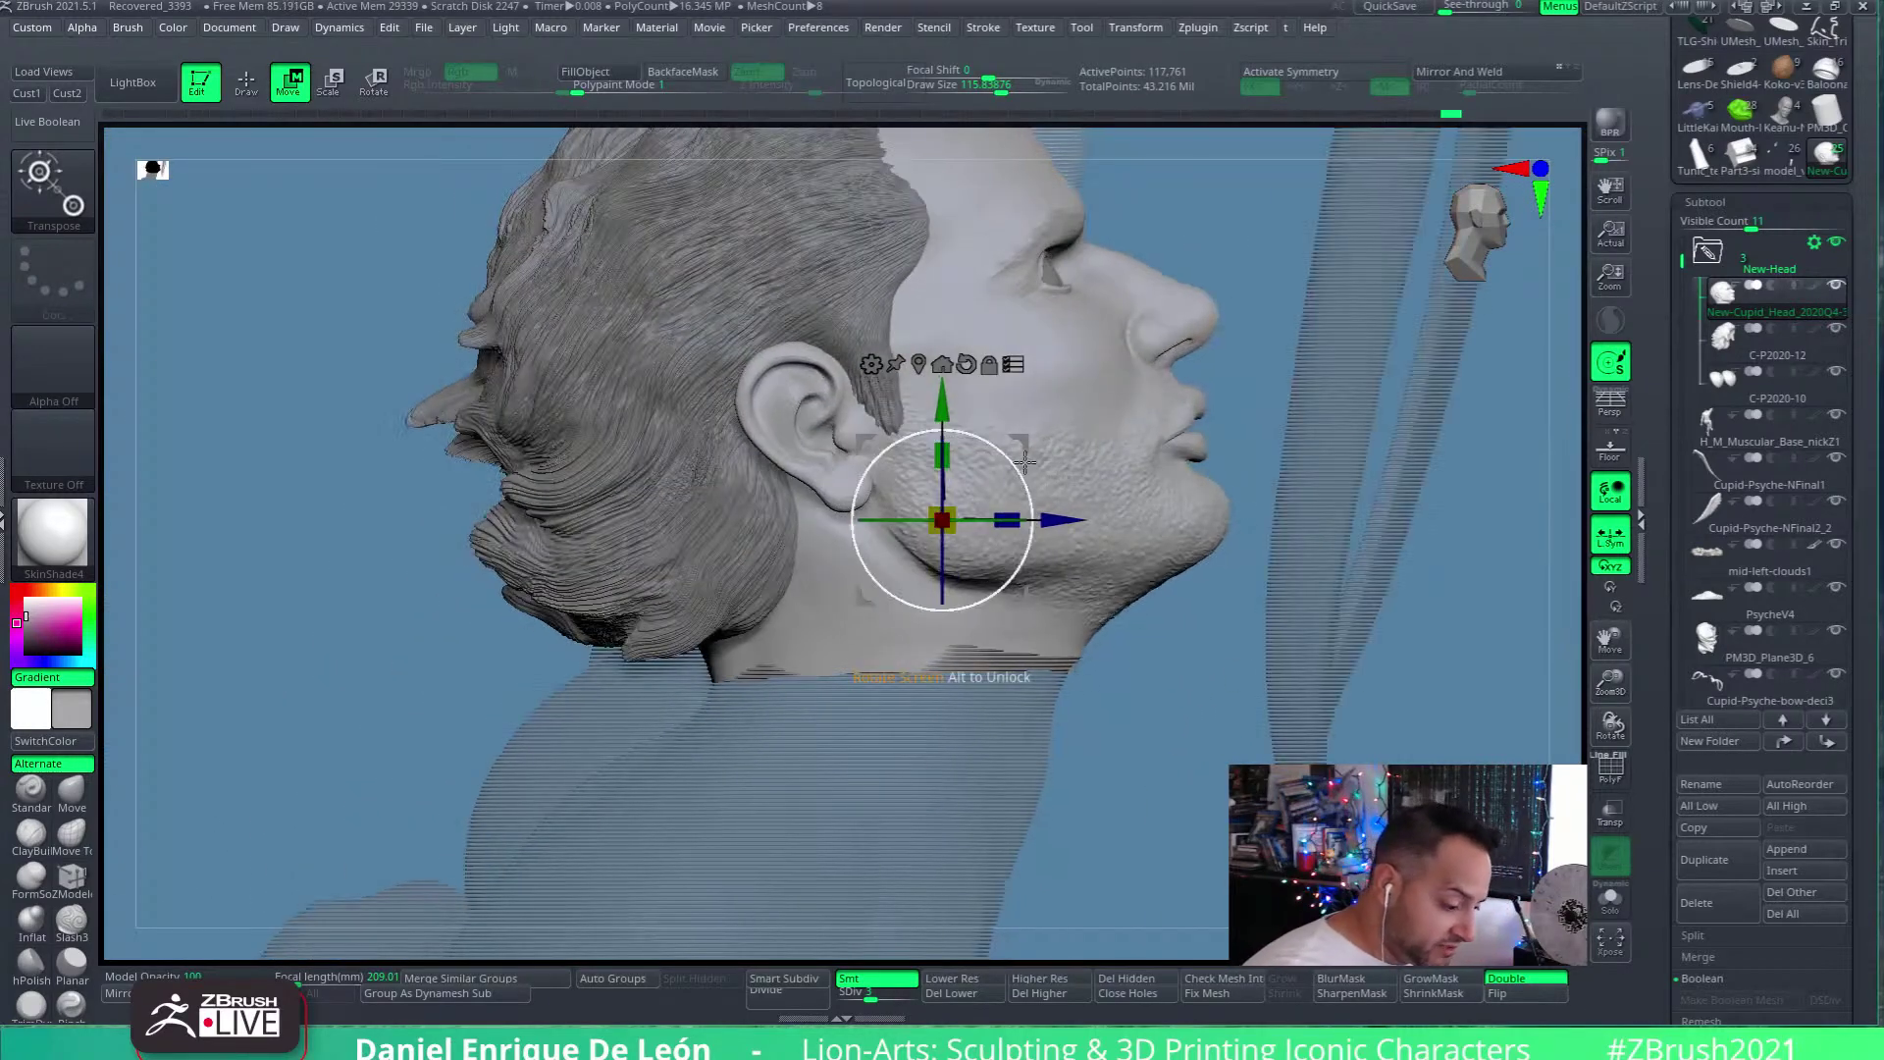
left_click_drag(1055, 512, 1019, 437)
left_click_drag(1059, 741, 1189, 680)
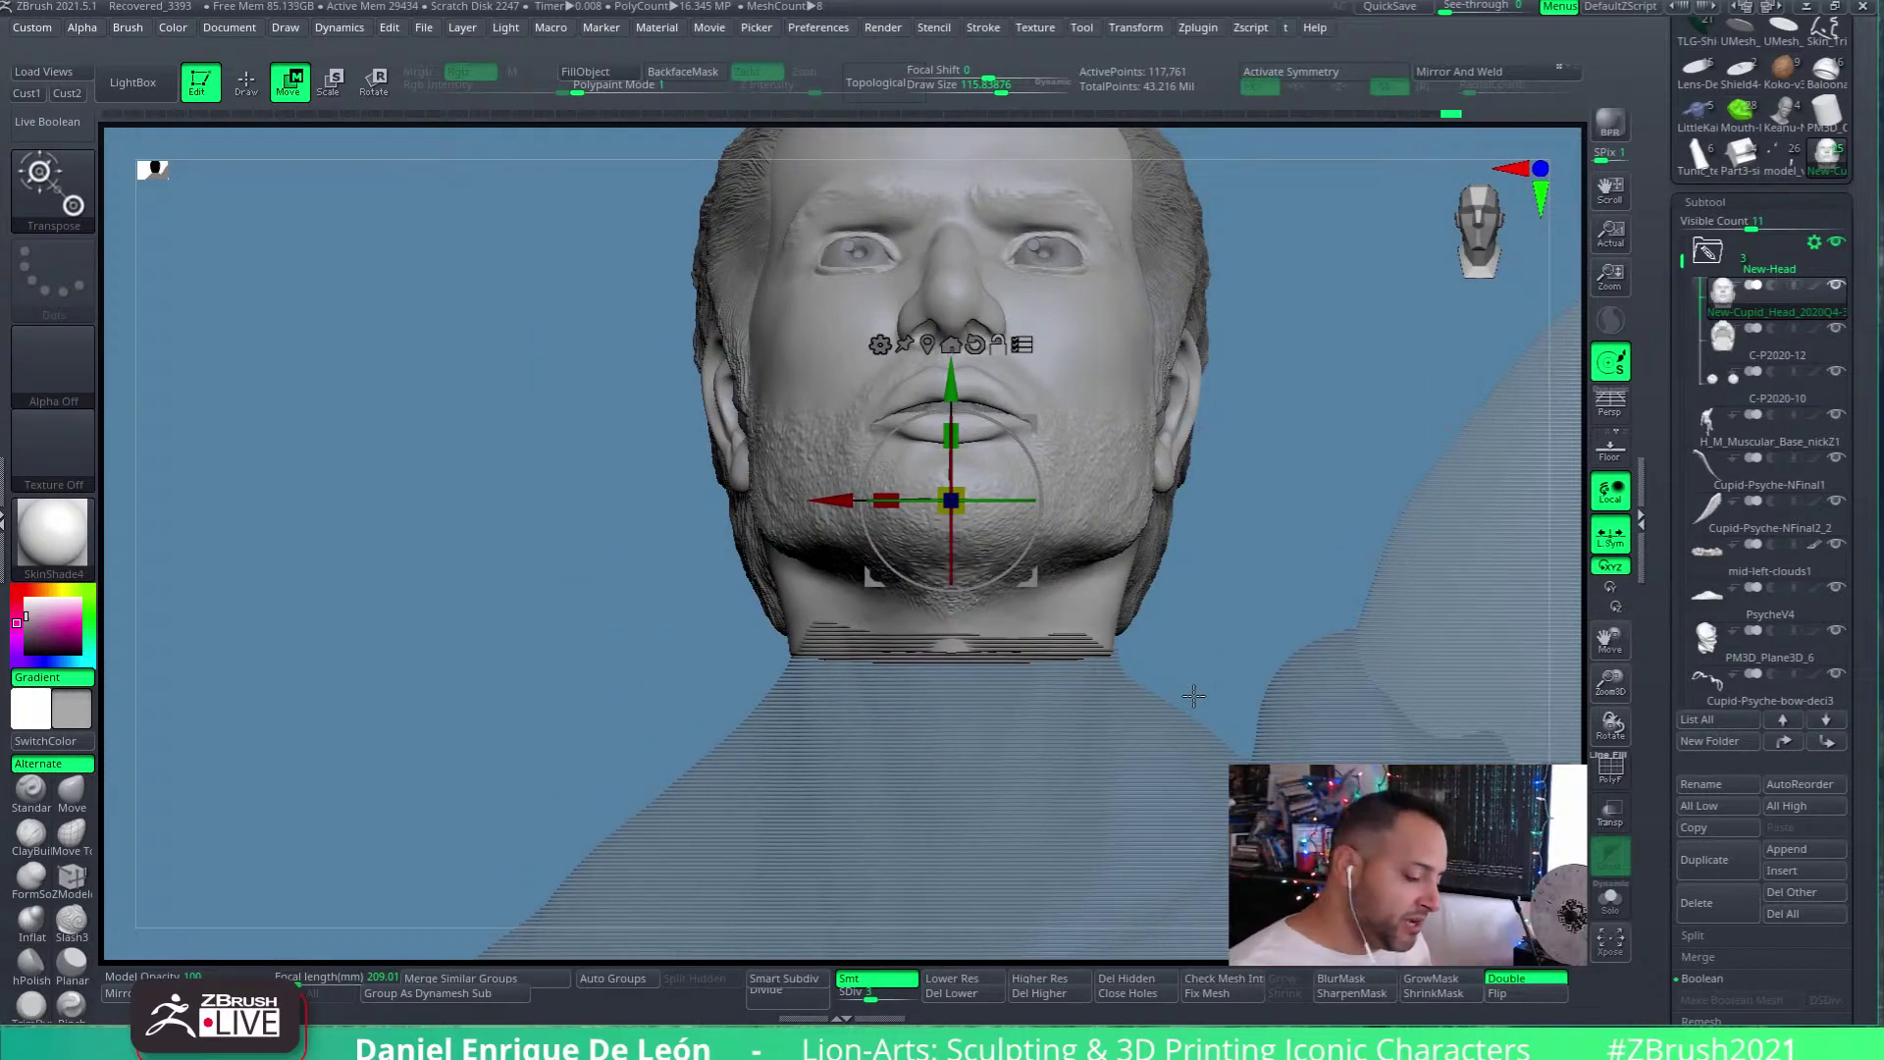
left_click_drag(1157, 489, 1119, 503)
Select the raised left arm, realign its gizmo to upright axes, and review the whole statue from the front and behind
left_click(967, 461, "alt")
mouse_move(1260, 770)
left_mouse_down("alt")
mouse_move(1268, 691)
mouse_move(1275, 771)
mouse_move(1263, 733)
left_mouse_up("alt")
left_click(1047, 332)
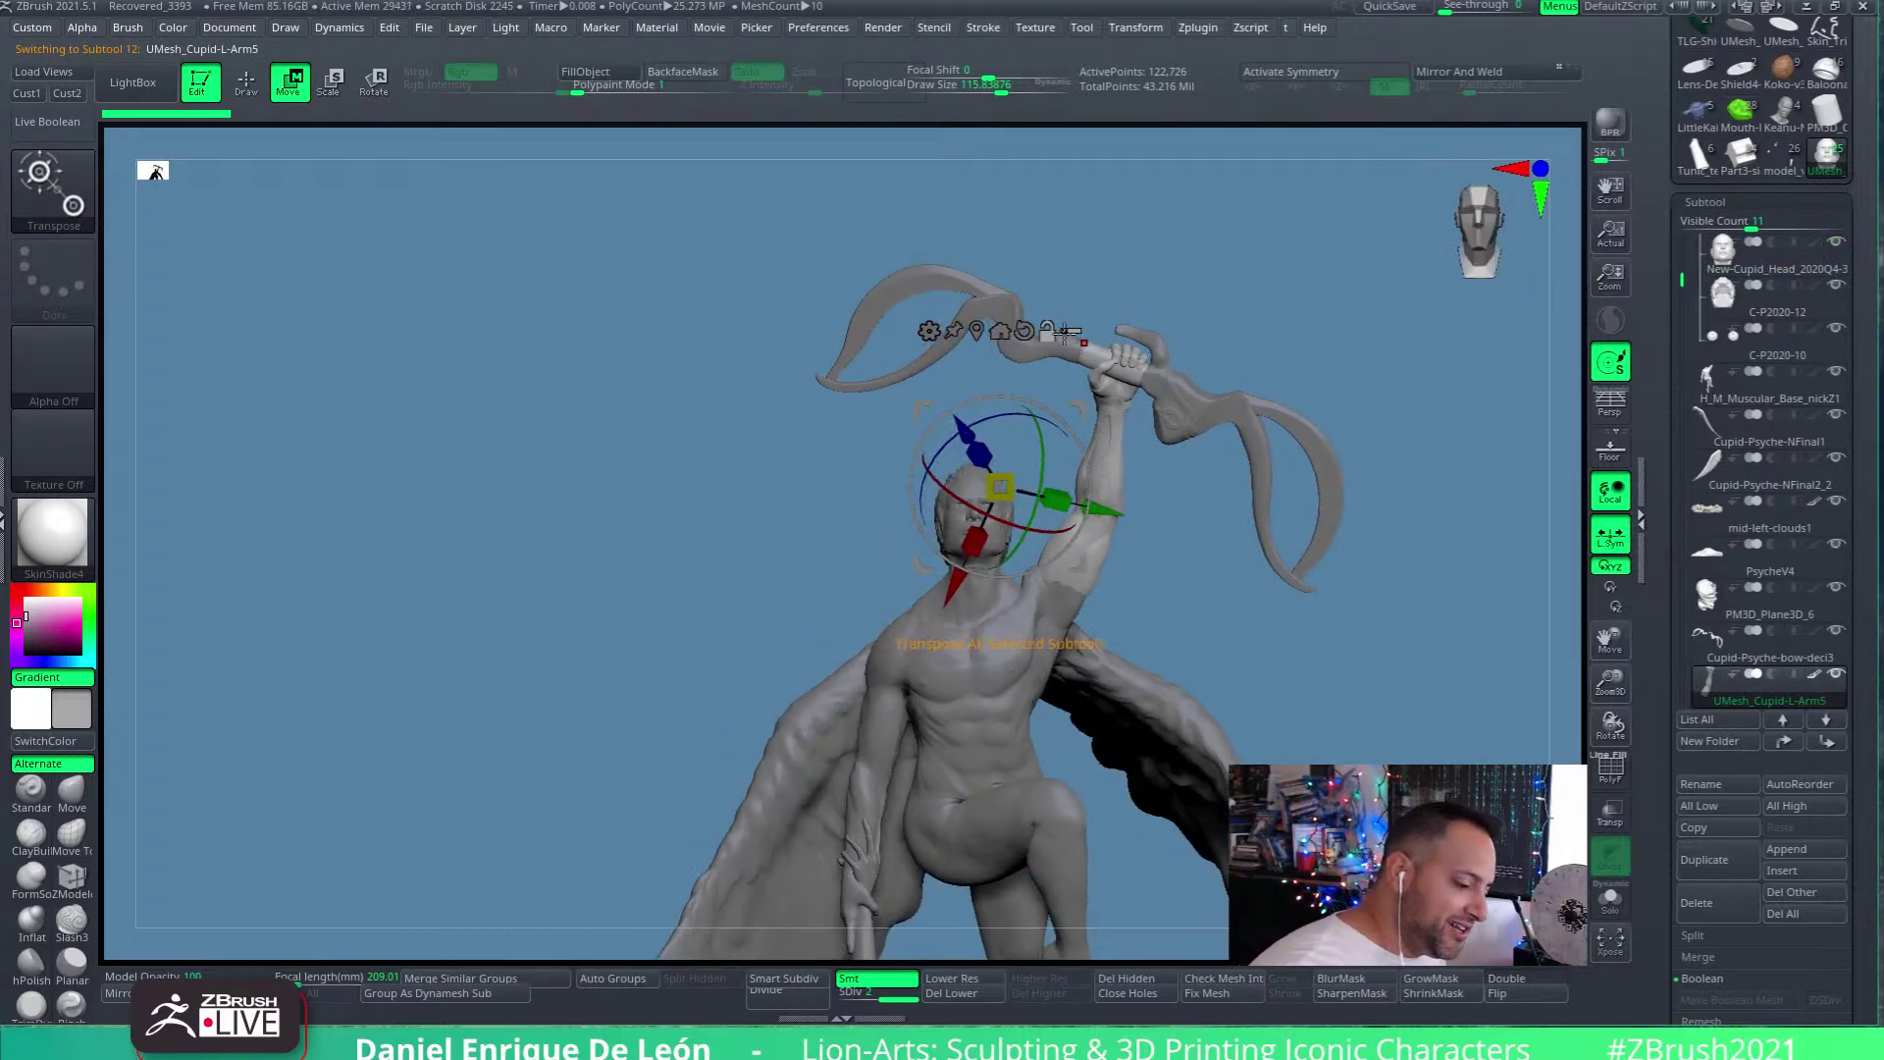
left_click(1000, 331)
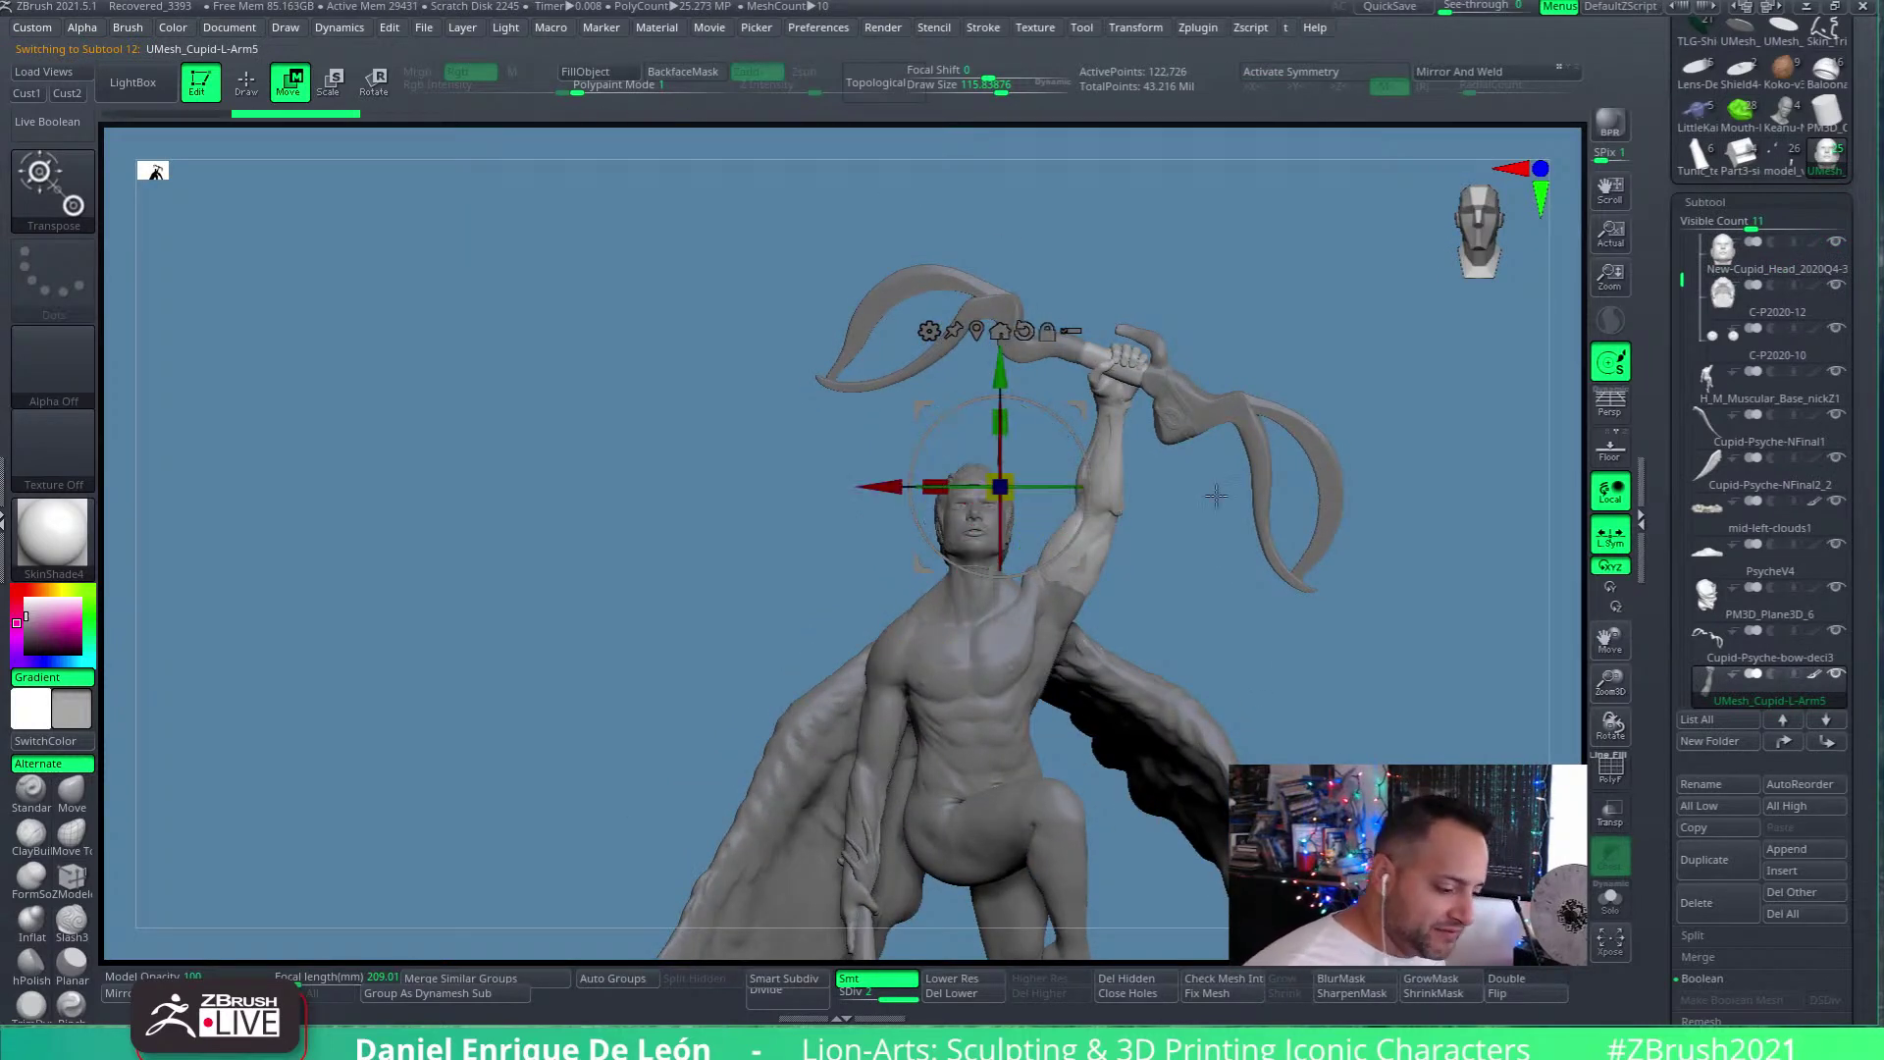
left_click_drag(1243, 665, 1155, 519, "alt")
left_click_drag(1220, 613, 1165, 794)
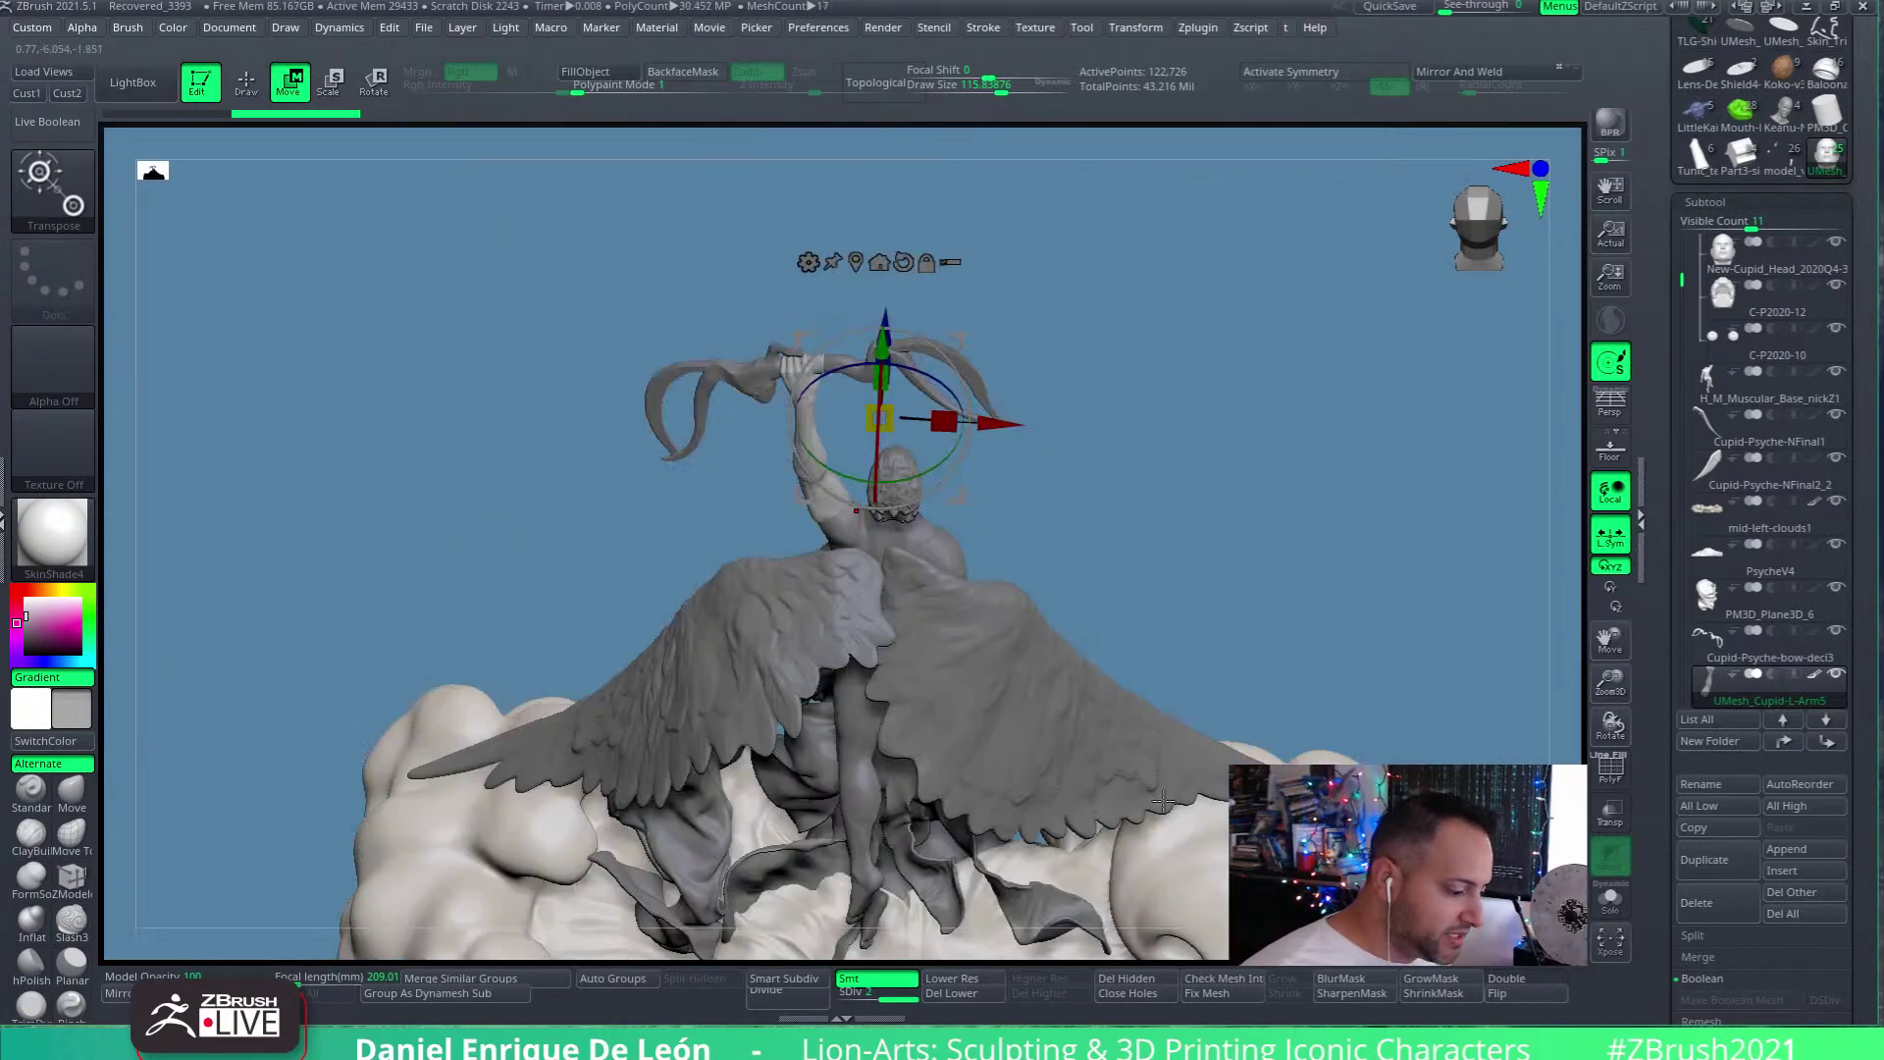
left_click_drag(1059, 696, 1124, 654)
Select Cupid's right wing and place its Move gizmo near the wing's lower tip as seen from above
left_click(959, 563, "alt")
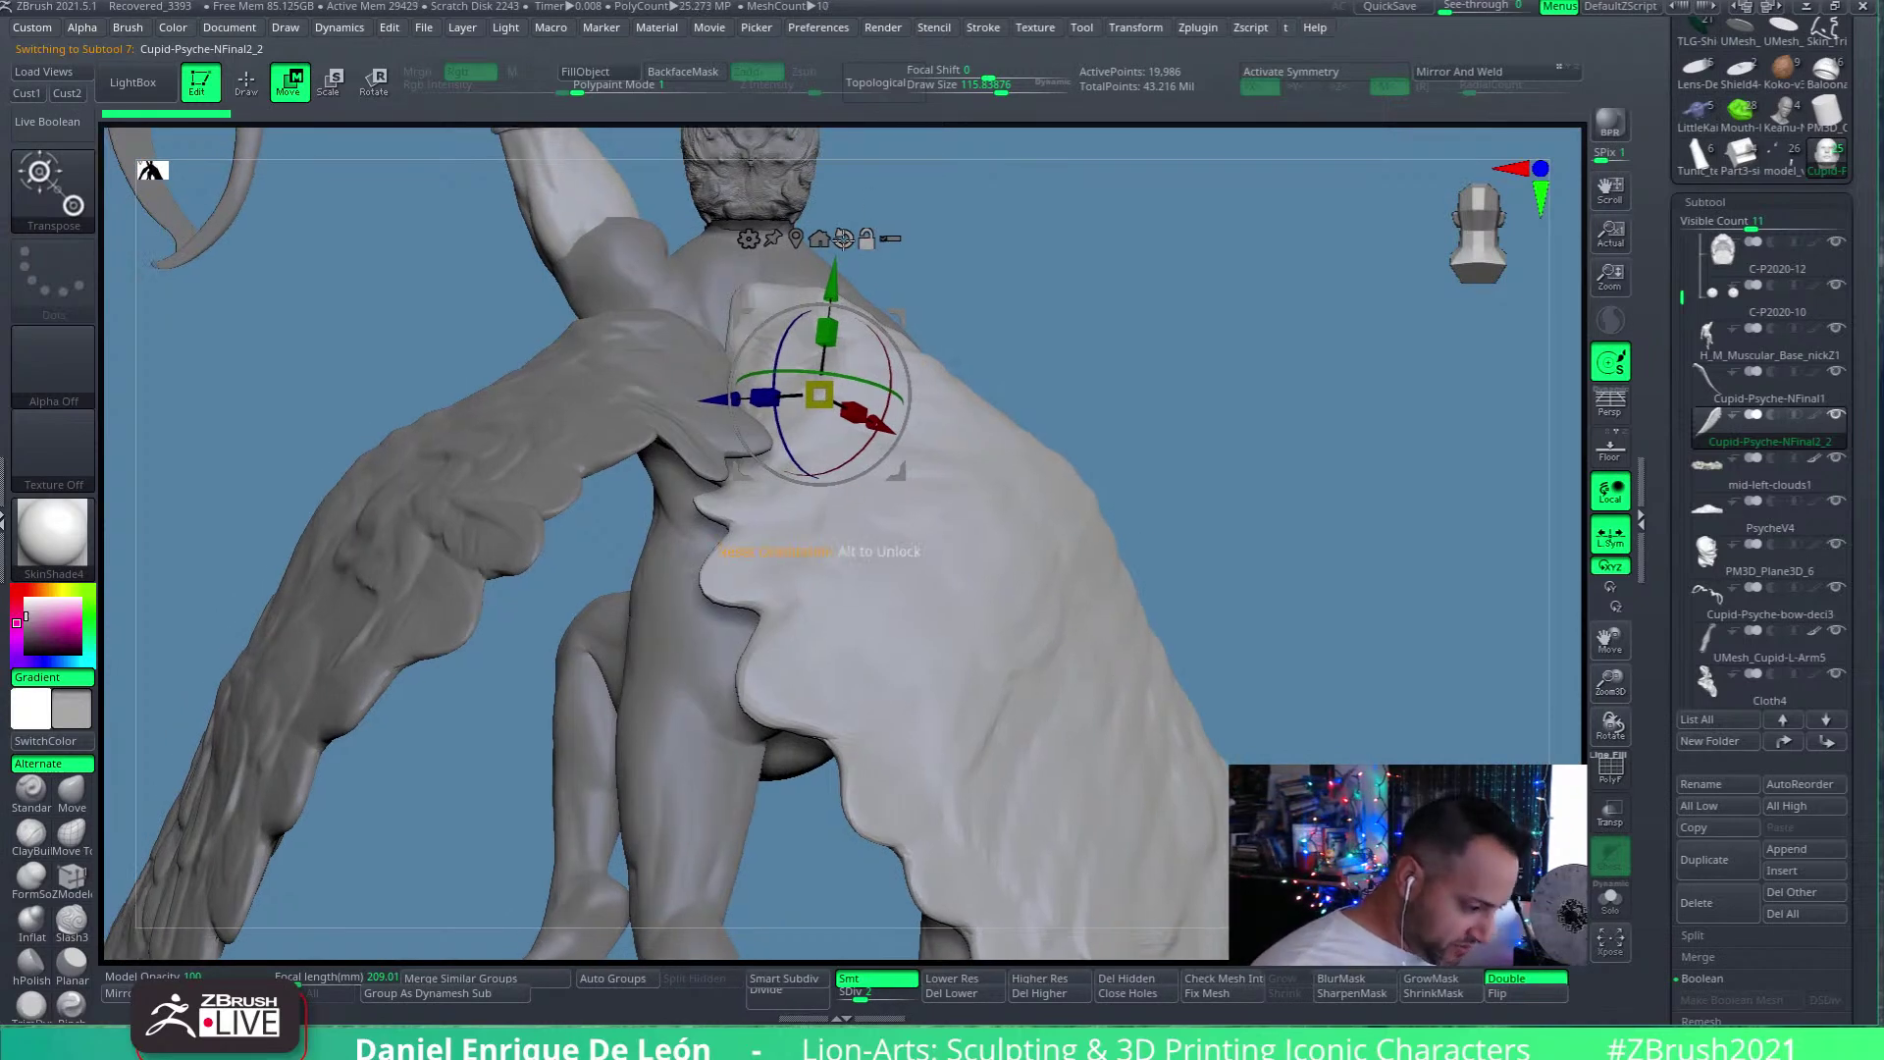
left_click_drag(893, 314, 959, 315)
left_click_drag(1014, 425, 998, 609)
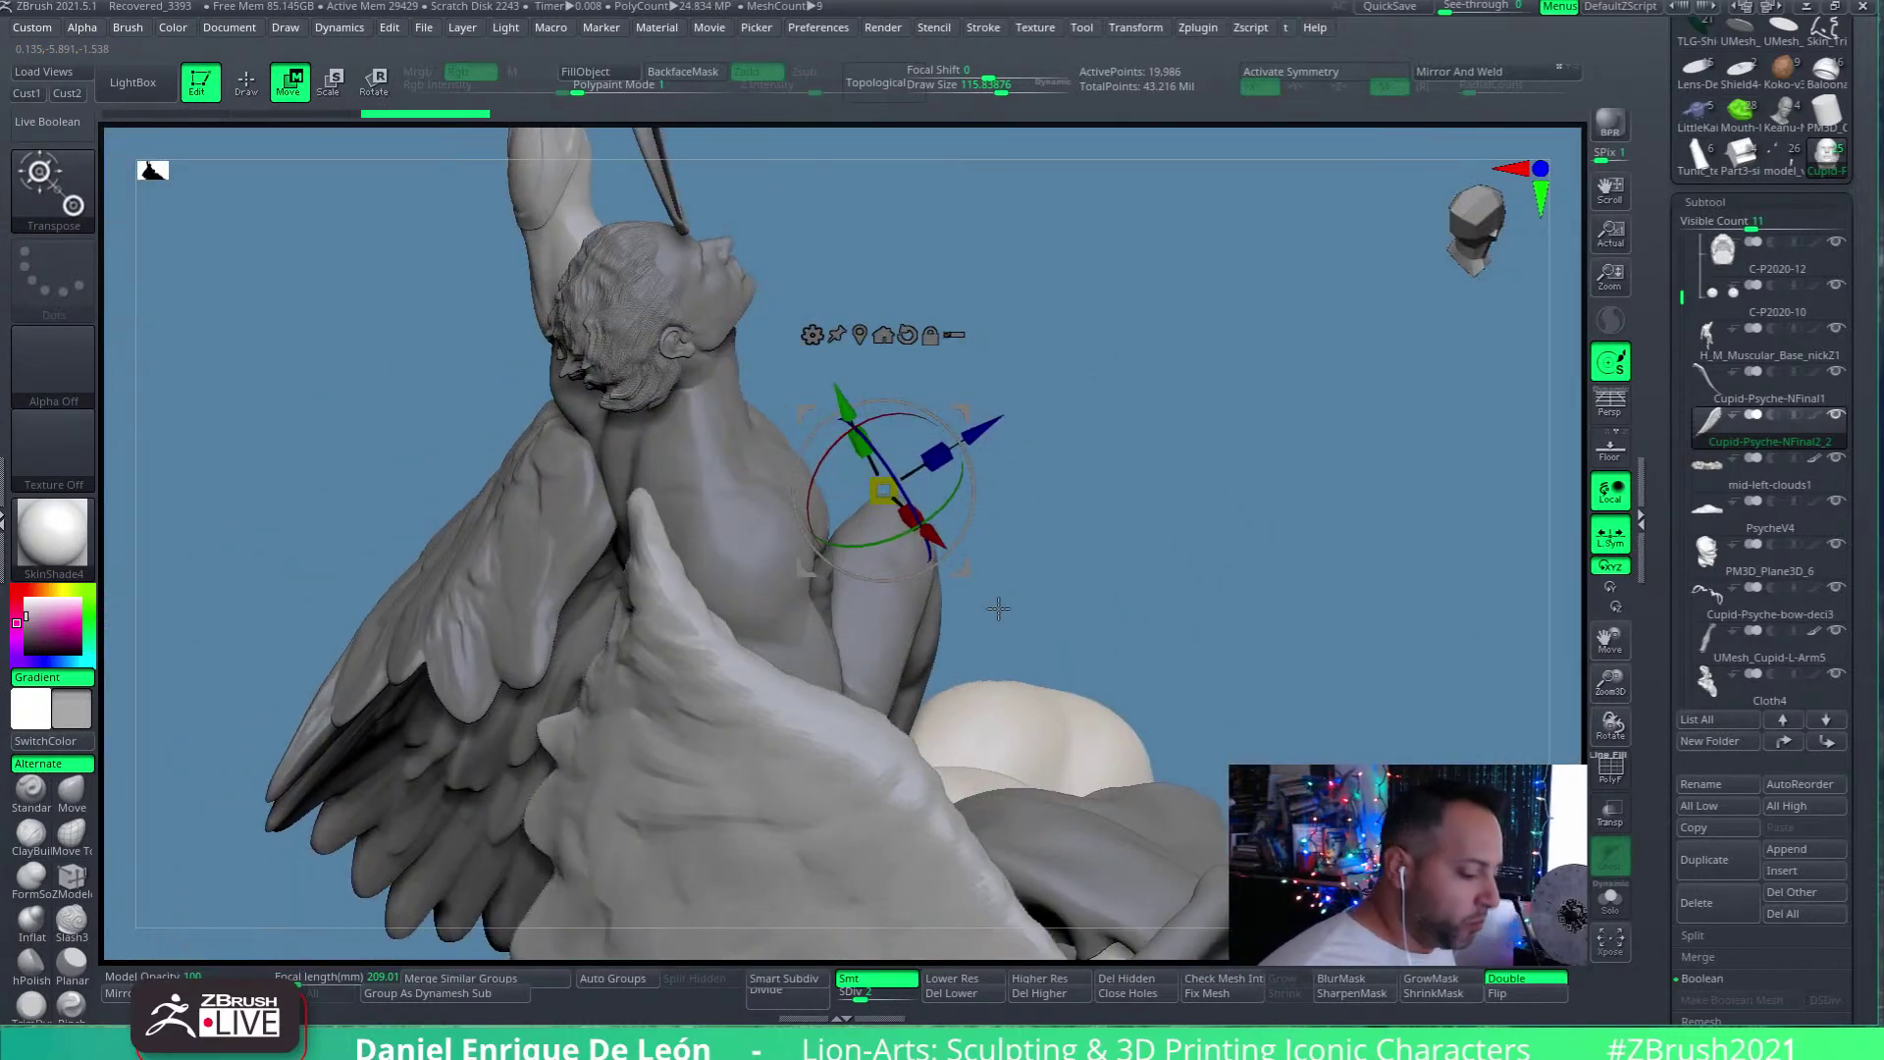
left_click_drag(1125, 495, 1048, 512)
left_click_drag(1067, 695, 1164, 608)
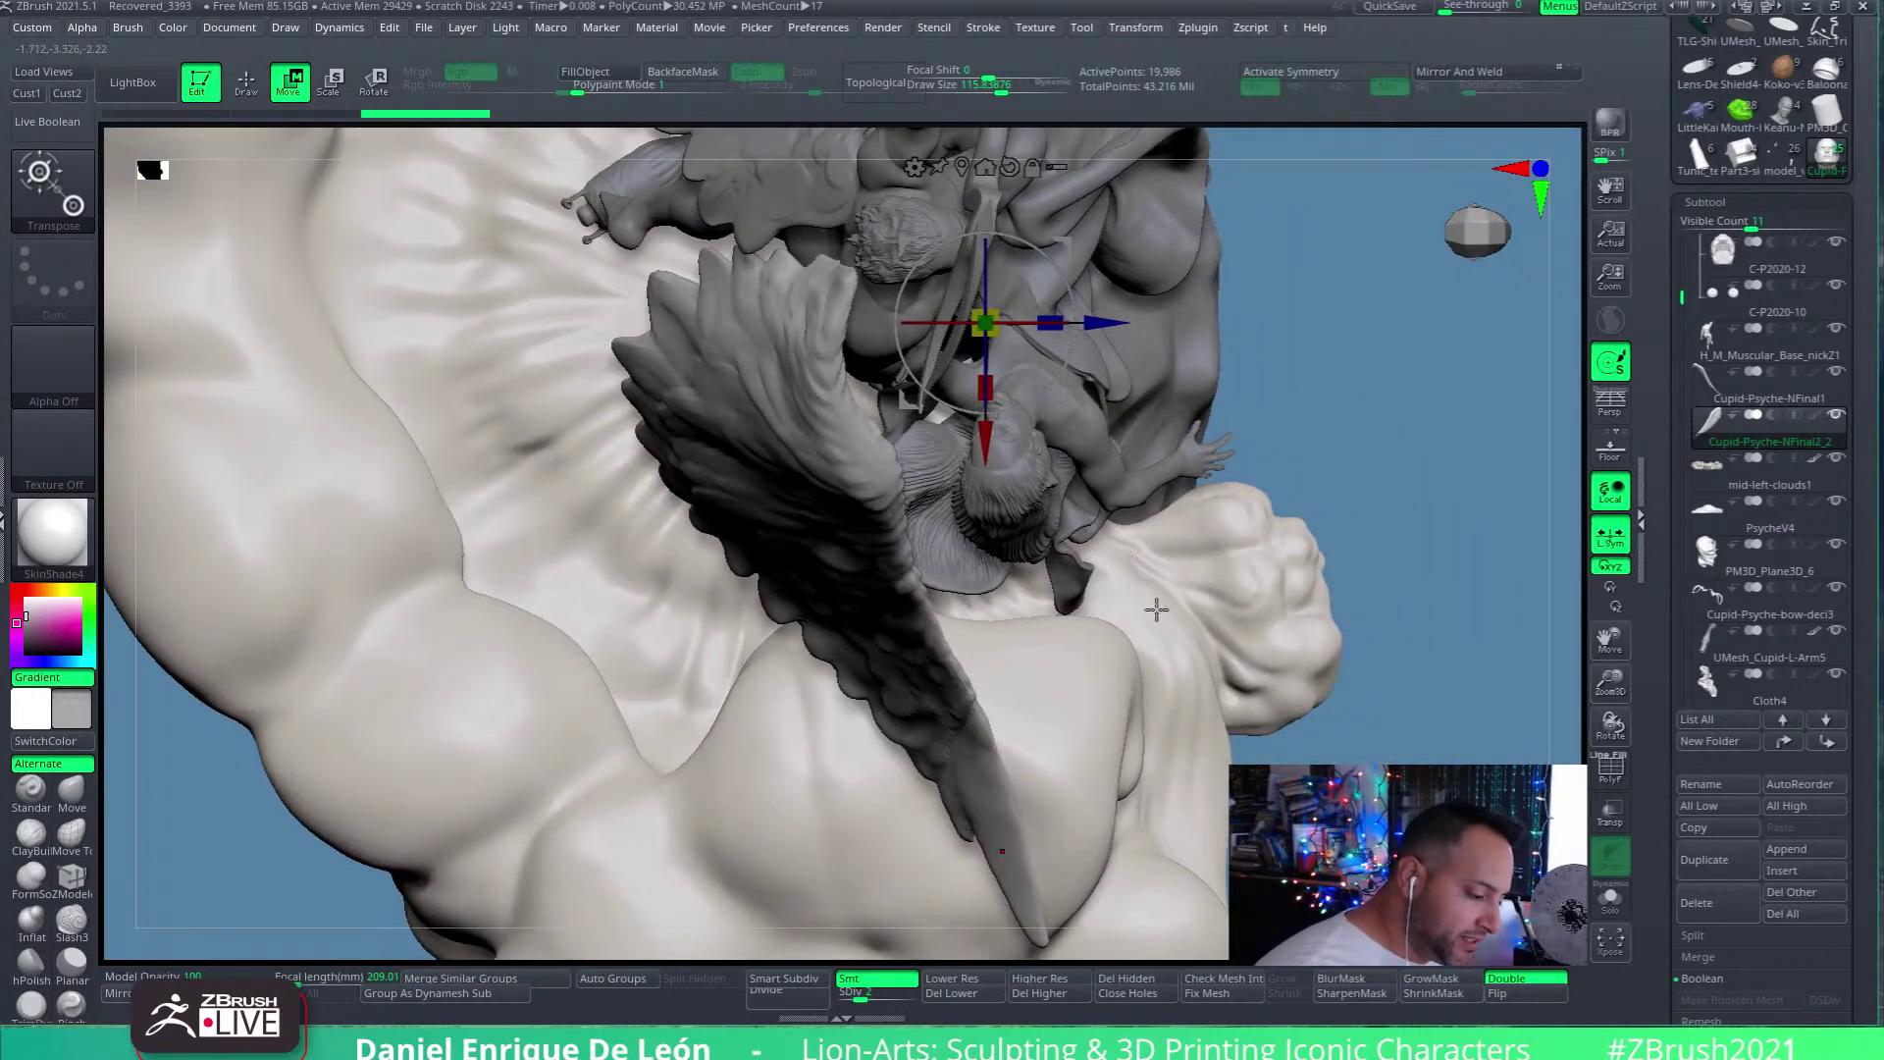
left_click(984, 811)
Move the right wing's gizmo up to its upper part and shift the wing slightly backward in profile
left_click_drag(1182, 829, 1037, 451)
left_click_drag(1062, 586, 1224, 714)
left_click(912, 665)
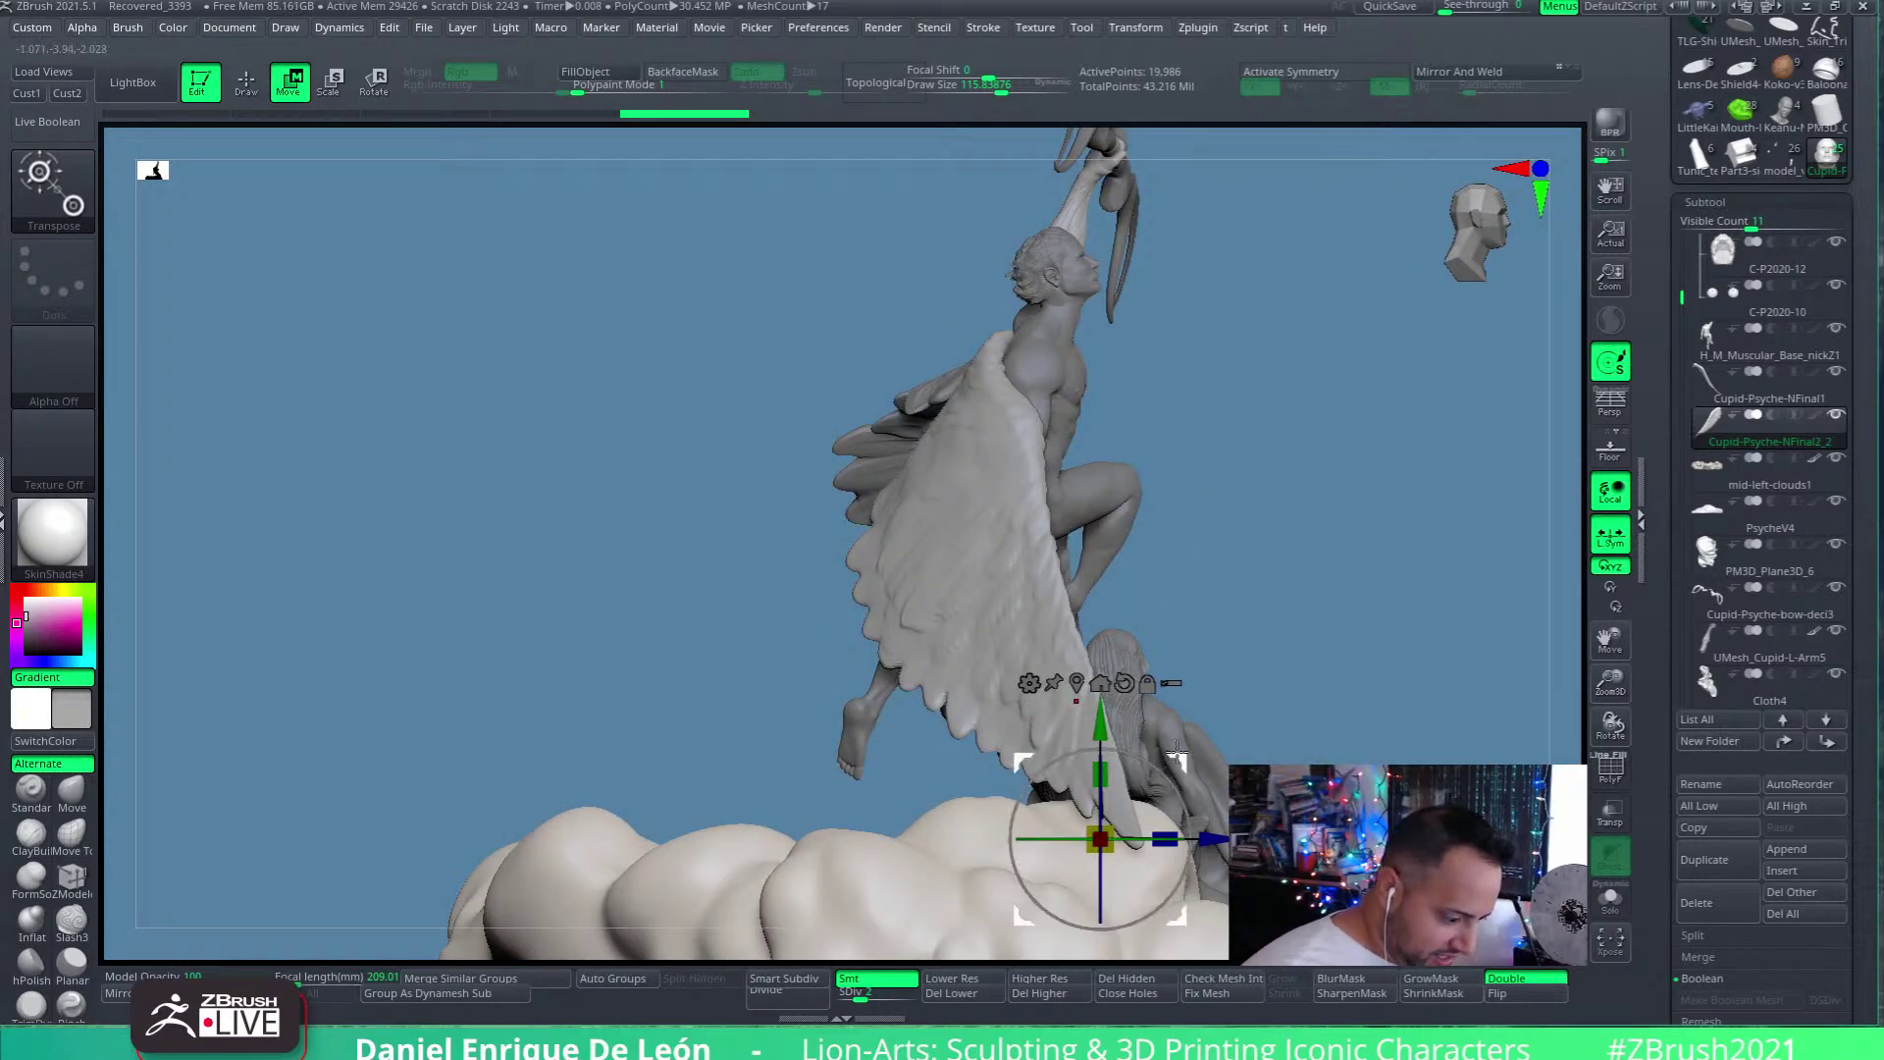
left_click_drag(1077, 705, 1065, 368, "alt")
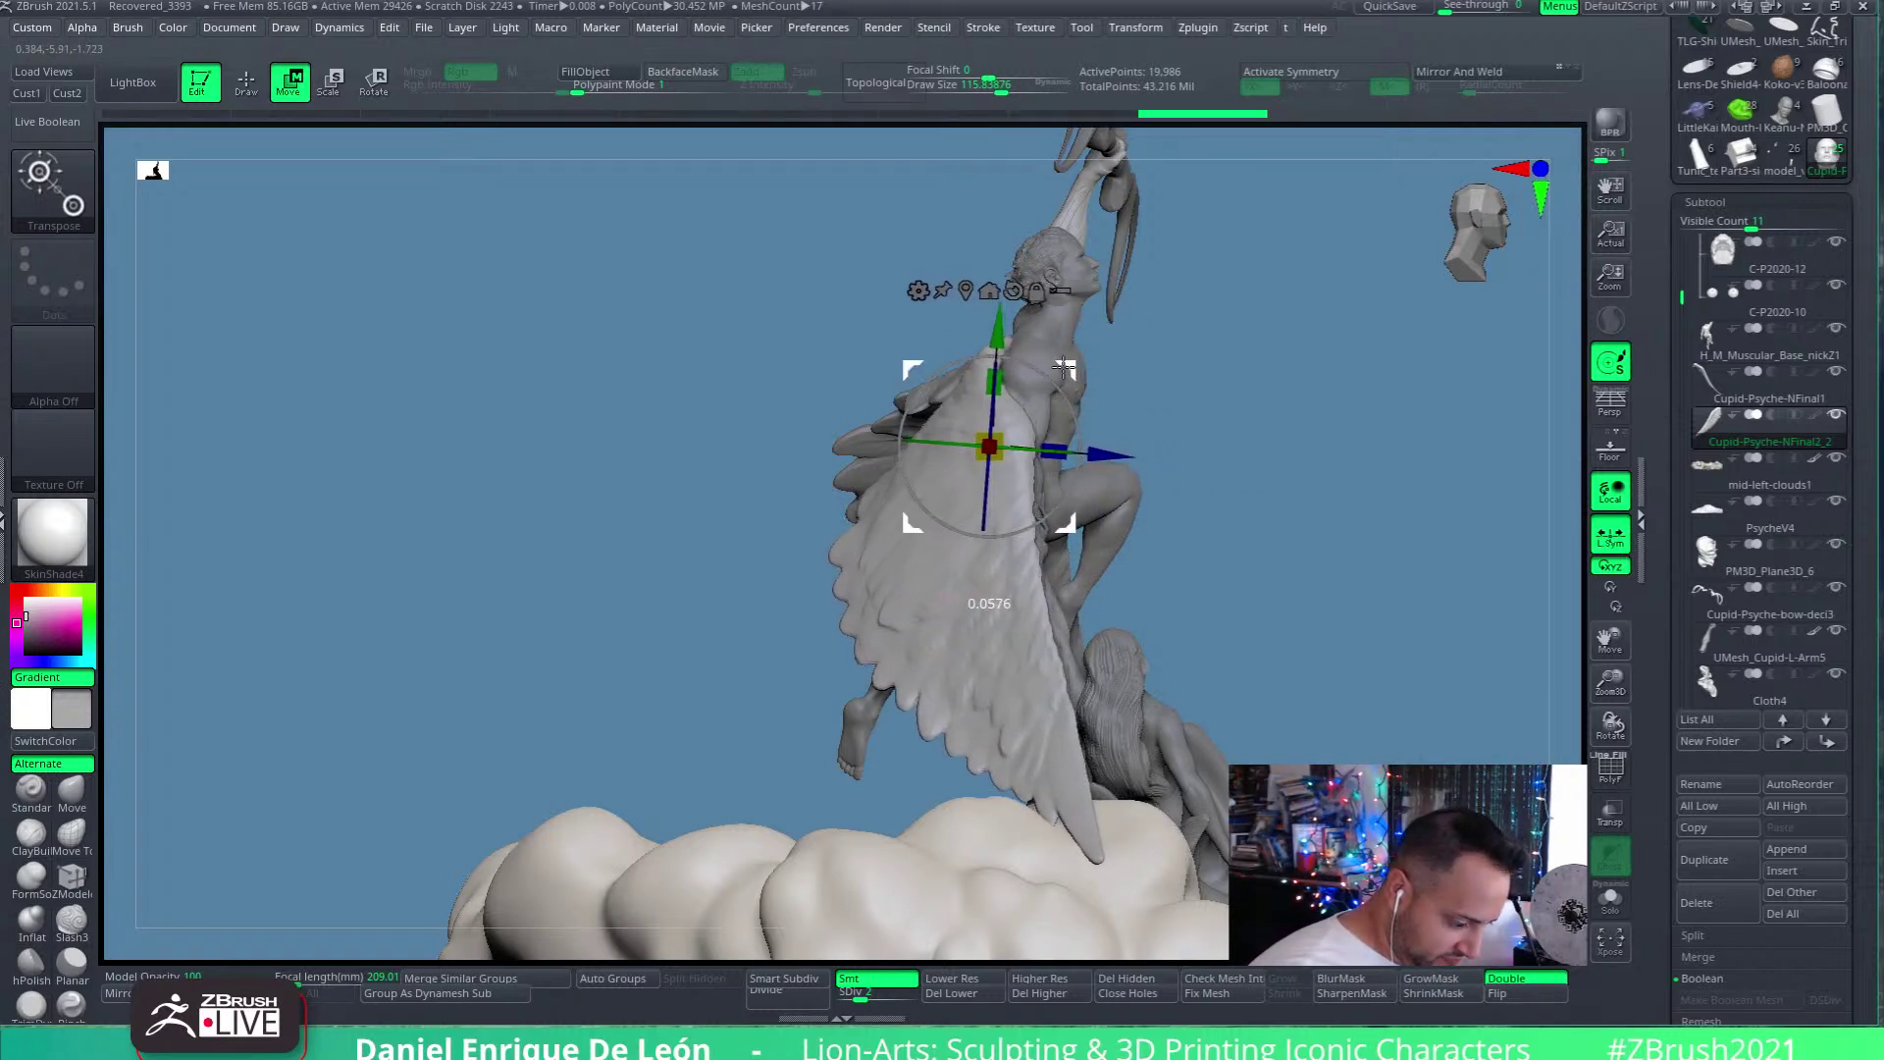
left_click_drag(1178, 608, 1231, 676)
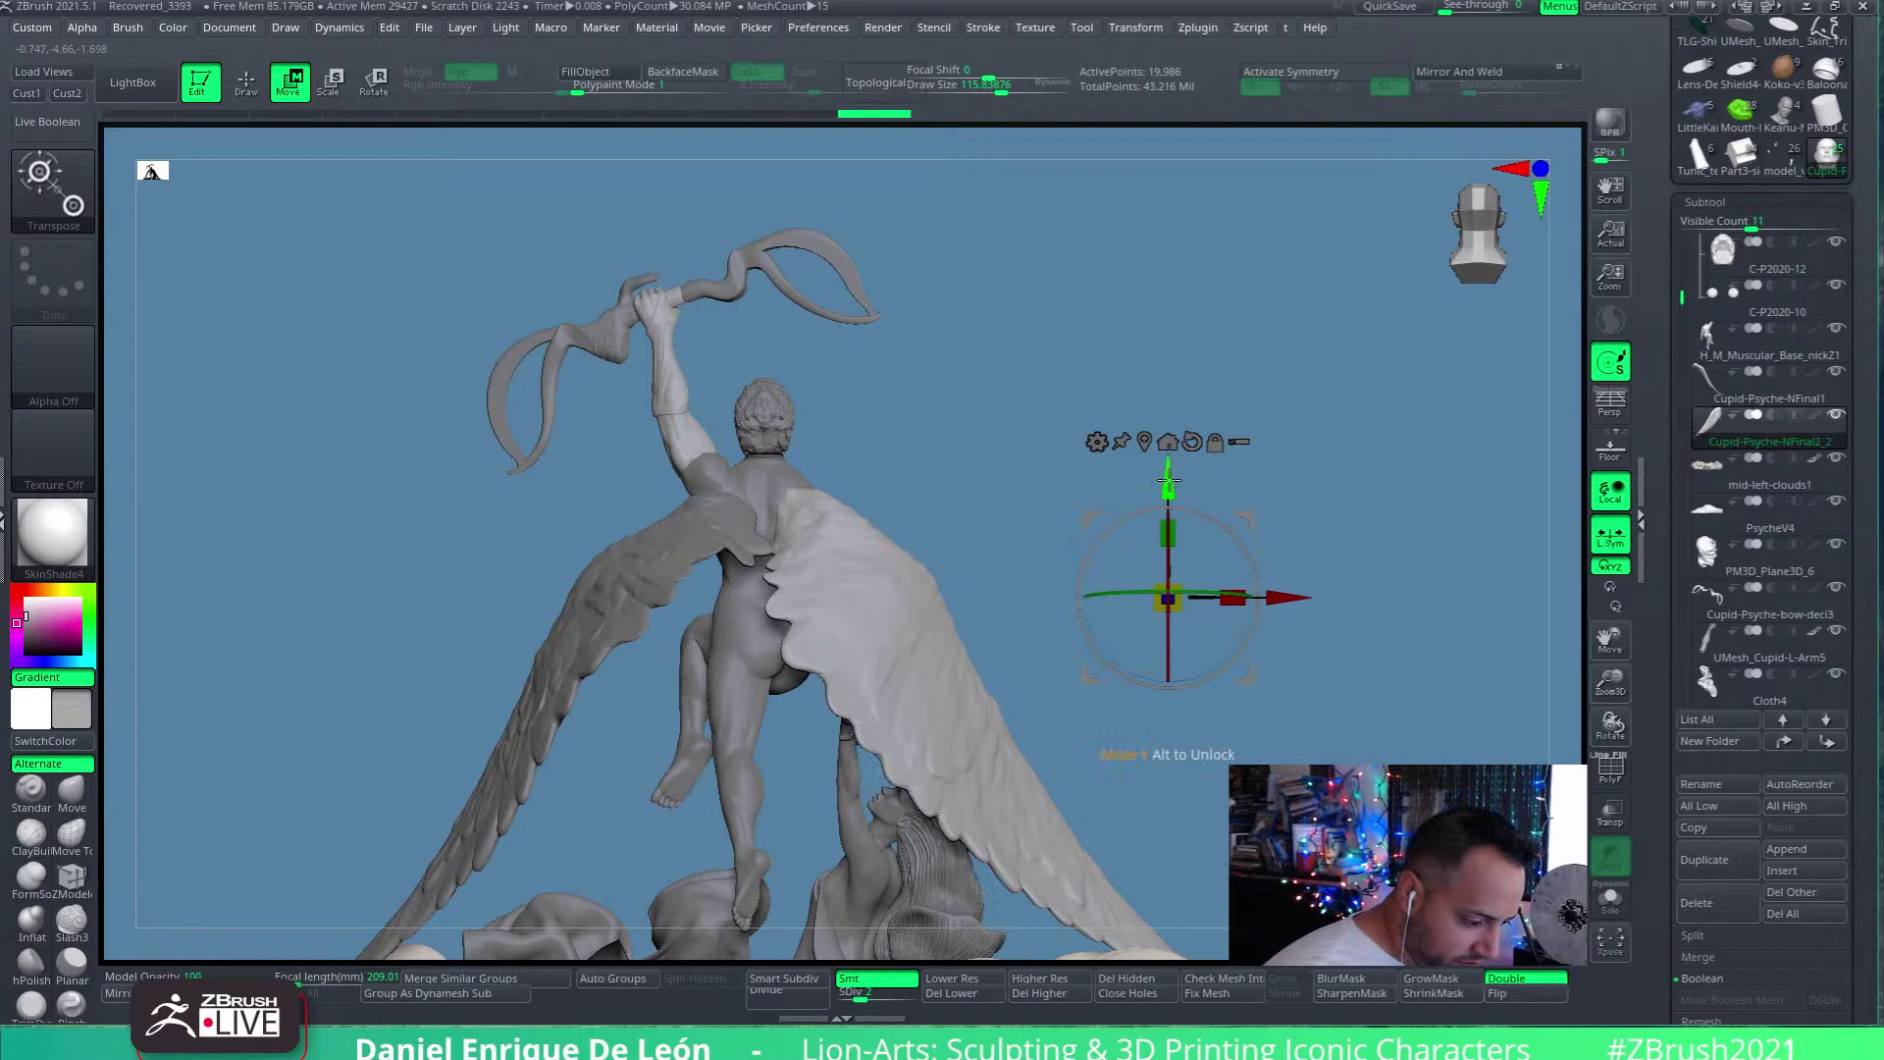
Check both wings from behind and bring the gizmo's pivot back onto the right wing's upper part near the shoulder
left_click_drag(1168, 726, 964, 768)
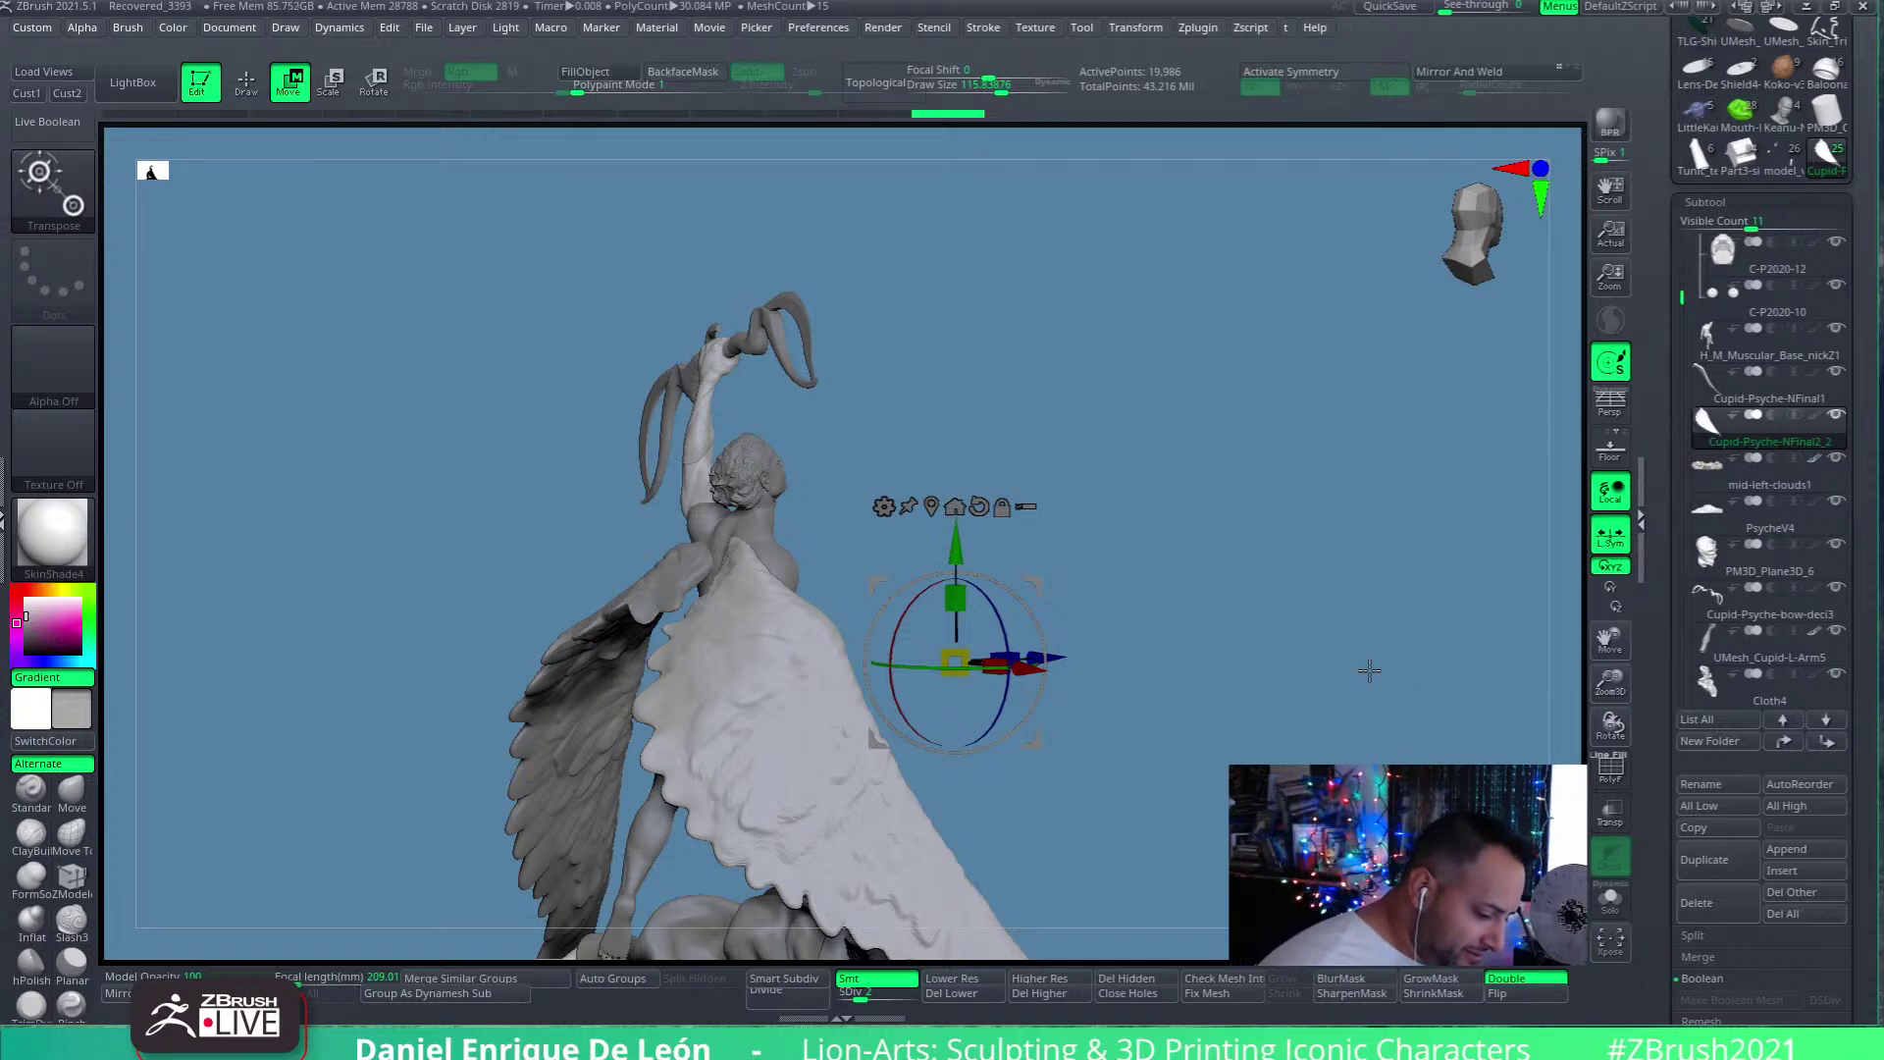
left_click_drag(1297, 574, 1353, 566)
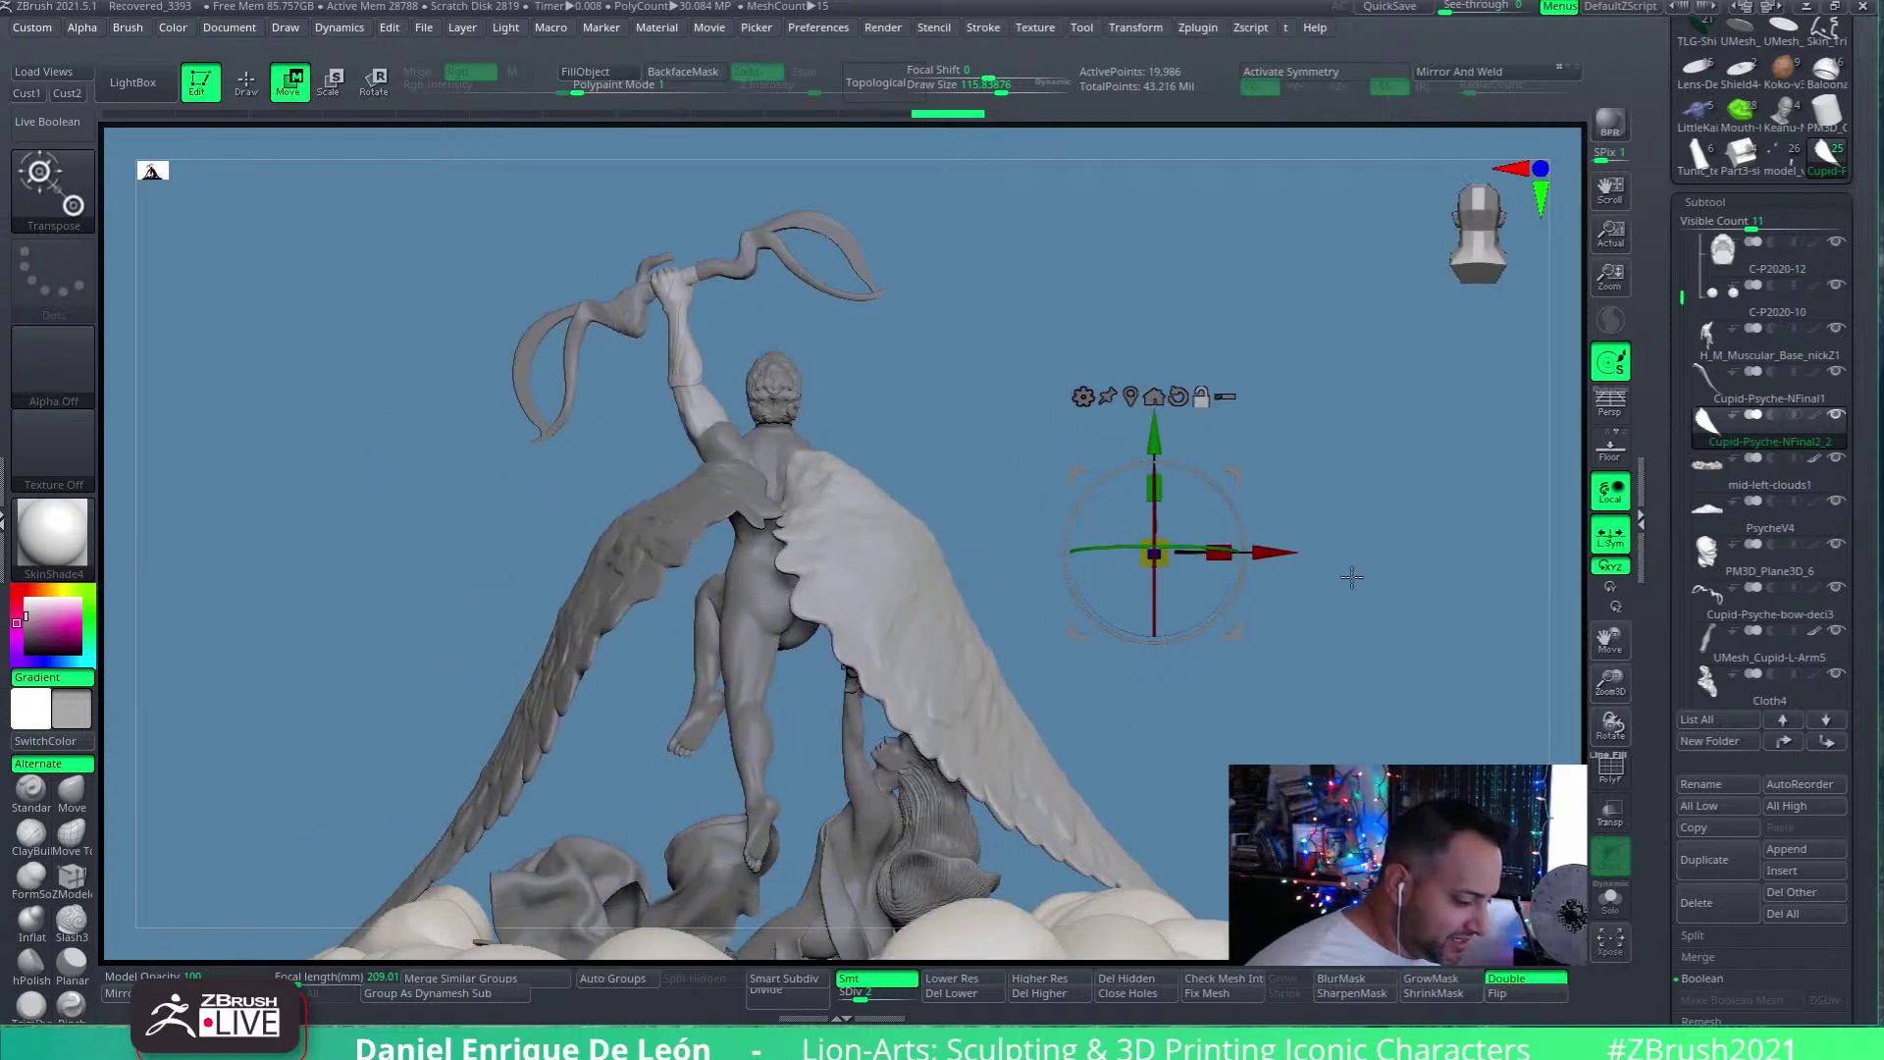
right_click_drag(978, 712, 1004, 824)
right_click_drag(858, 539, 858, 687, "alt")
left_click_drag(1310, 628, 612, 618, "alt")
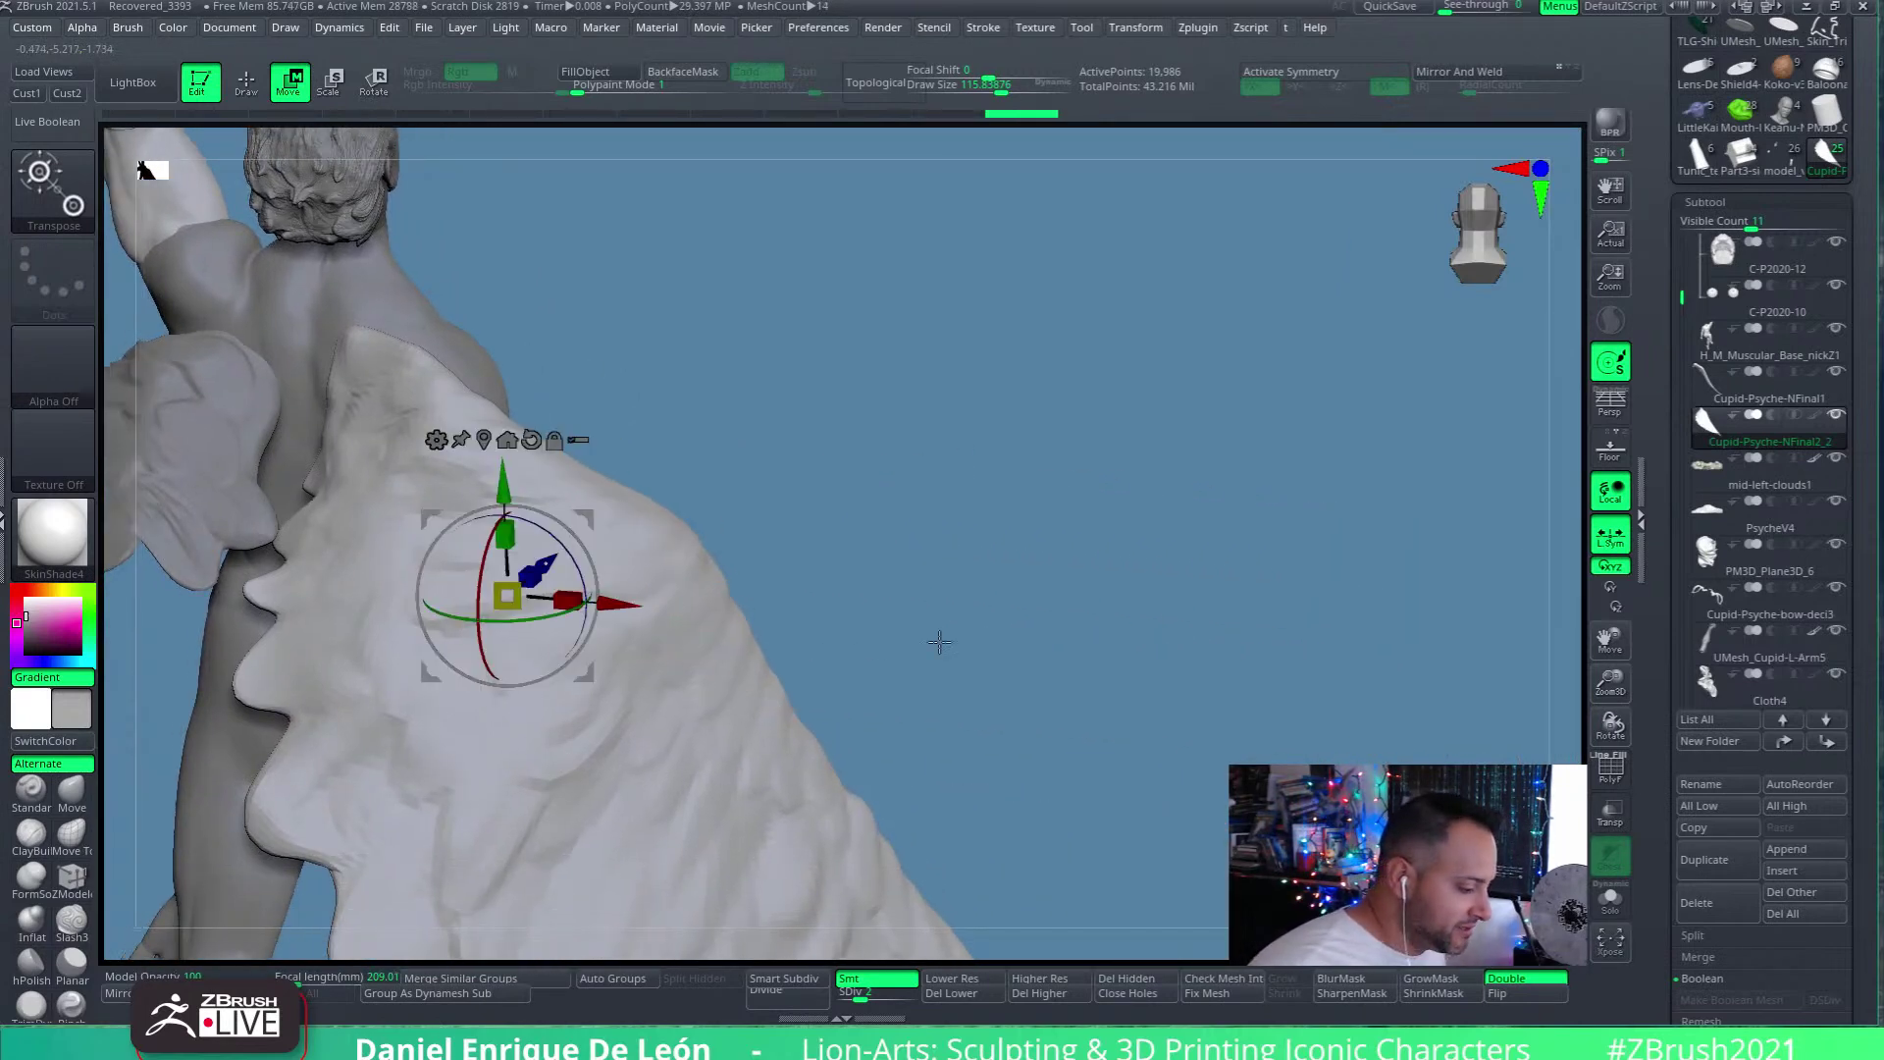
right_click_drag(862, 644, 1232, 654, "alt")
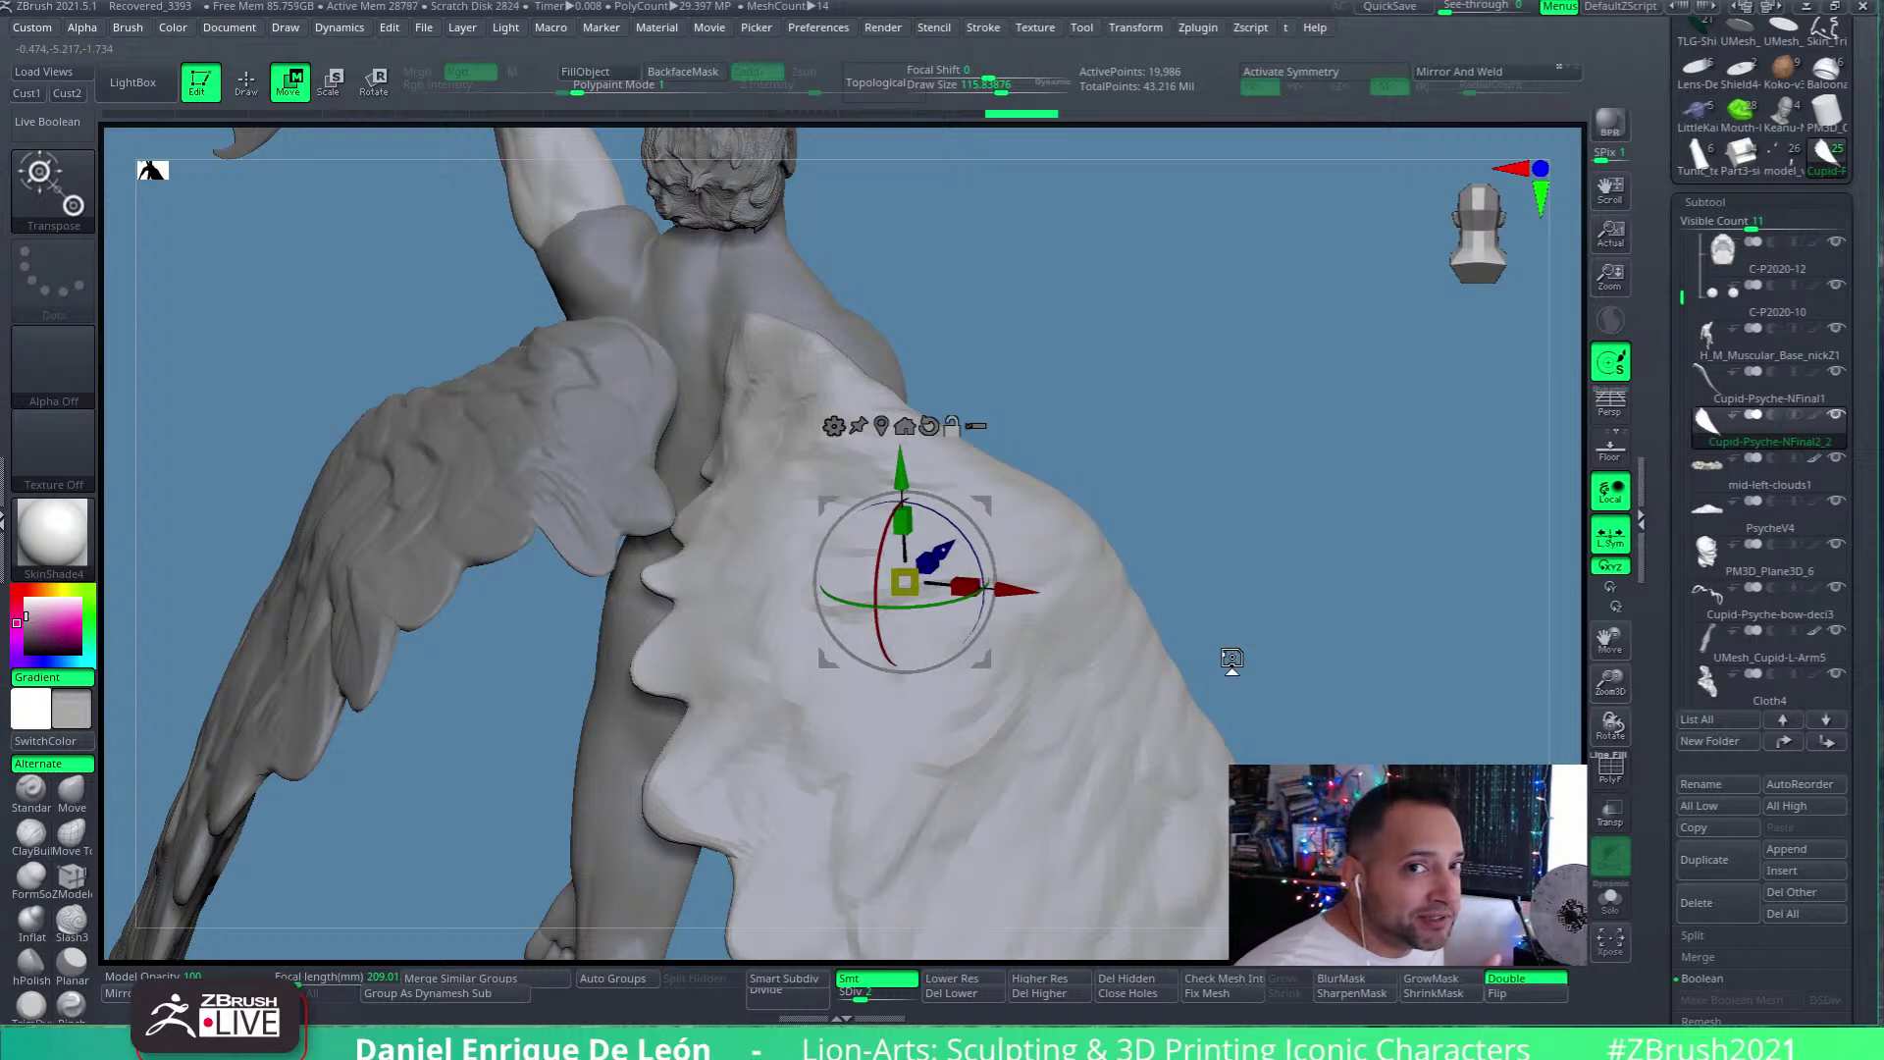
Examine how the right wing meets the back and clears the clouds, from behind and in profile
left_click_drag(1128, 513, 1304, 651)
left_click_drag(1187, 557, 1316, 577)
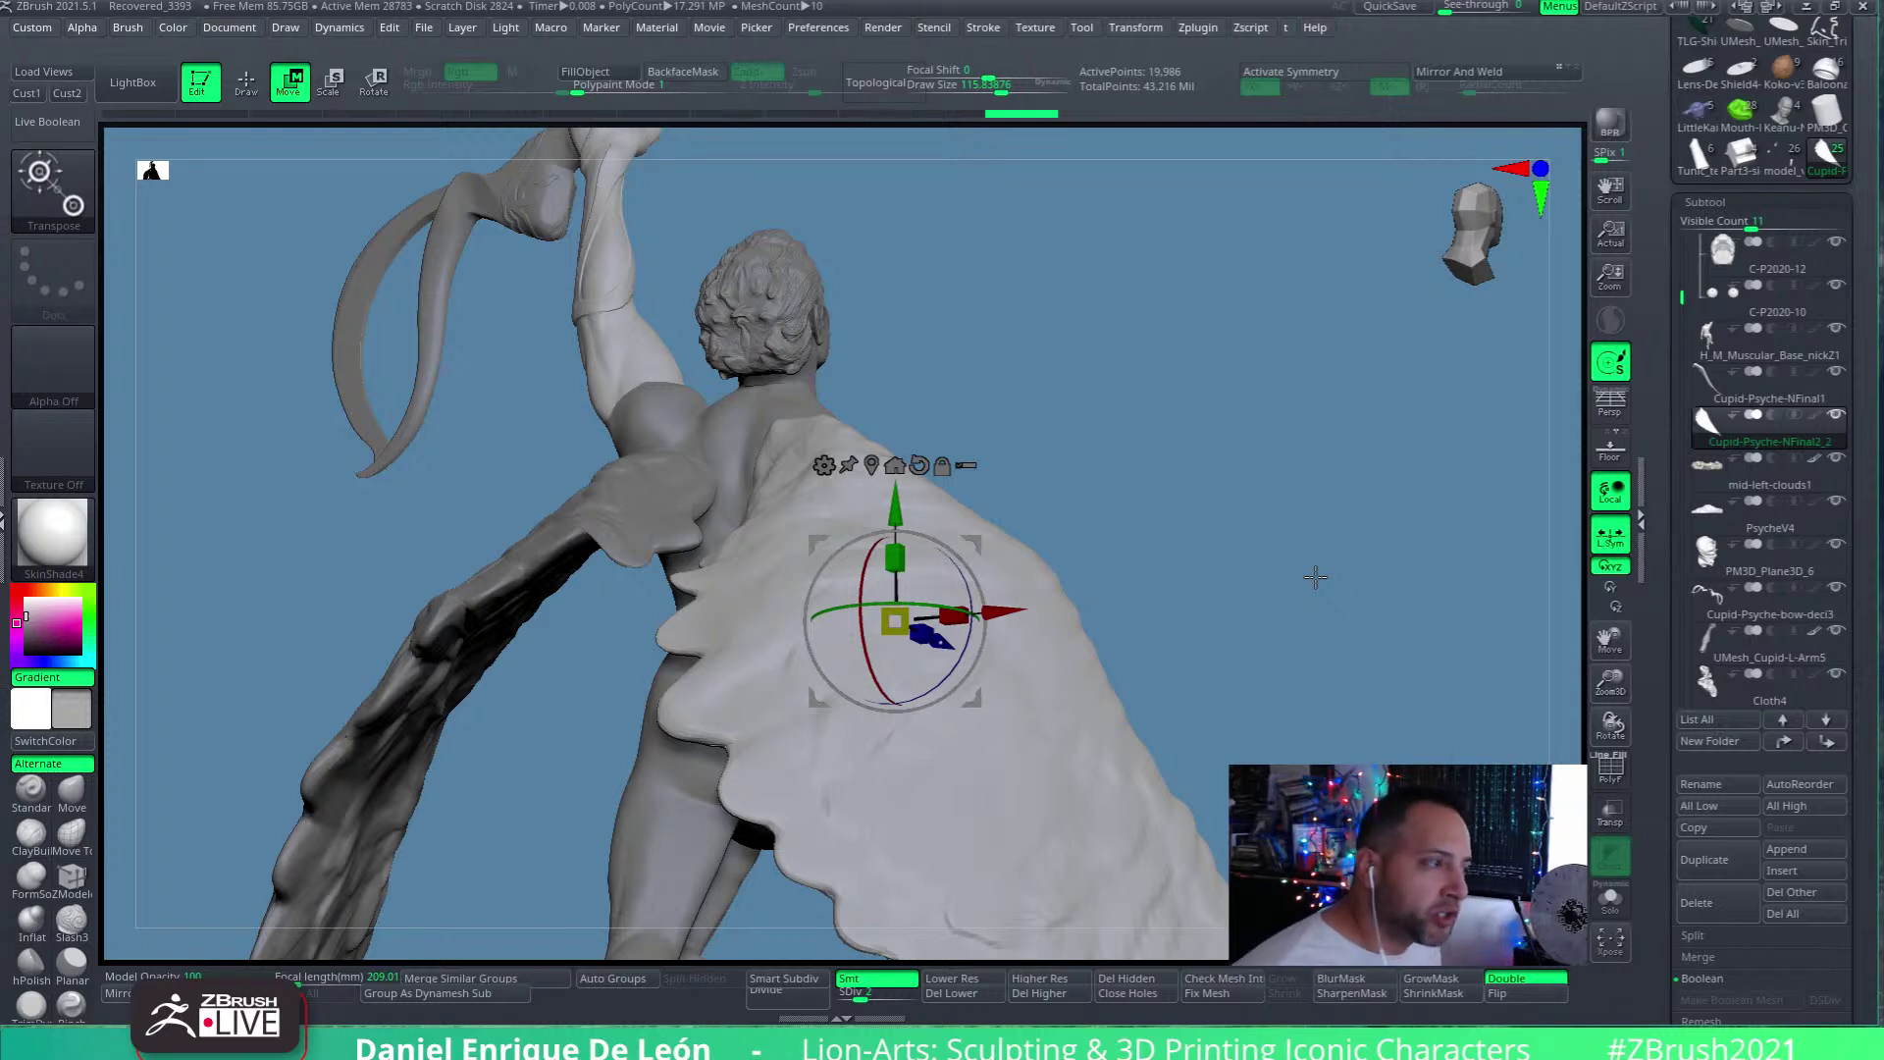
mouse_move(1316, 577)
left_mouse_down()
mouse_move(1168, 504)
mouse_move(1157, 601)
mouse_move(1108, 652)
mouse_move(1160, 682)
left_mouse_up()
left_click_drag(1156, 674, 1251, 642, "alt")
left_click_drag(1301, 721, 1237, 706, "alt")
left_click_drag(1089, 741, 1196, 780)
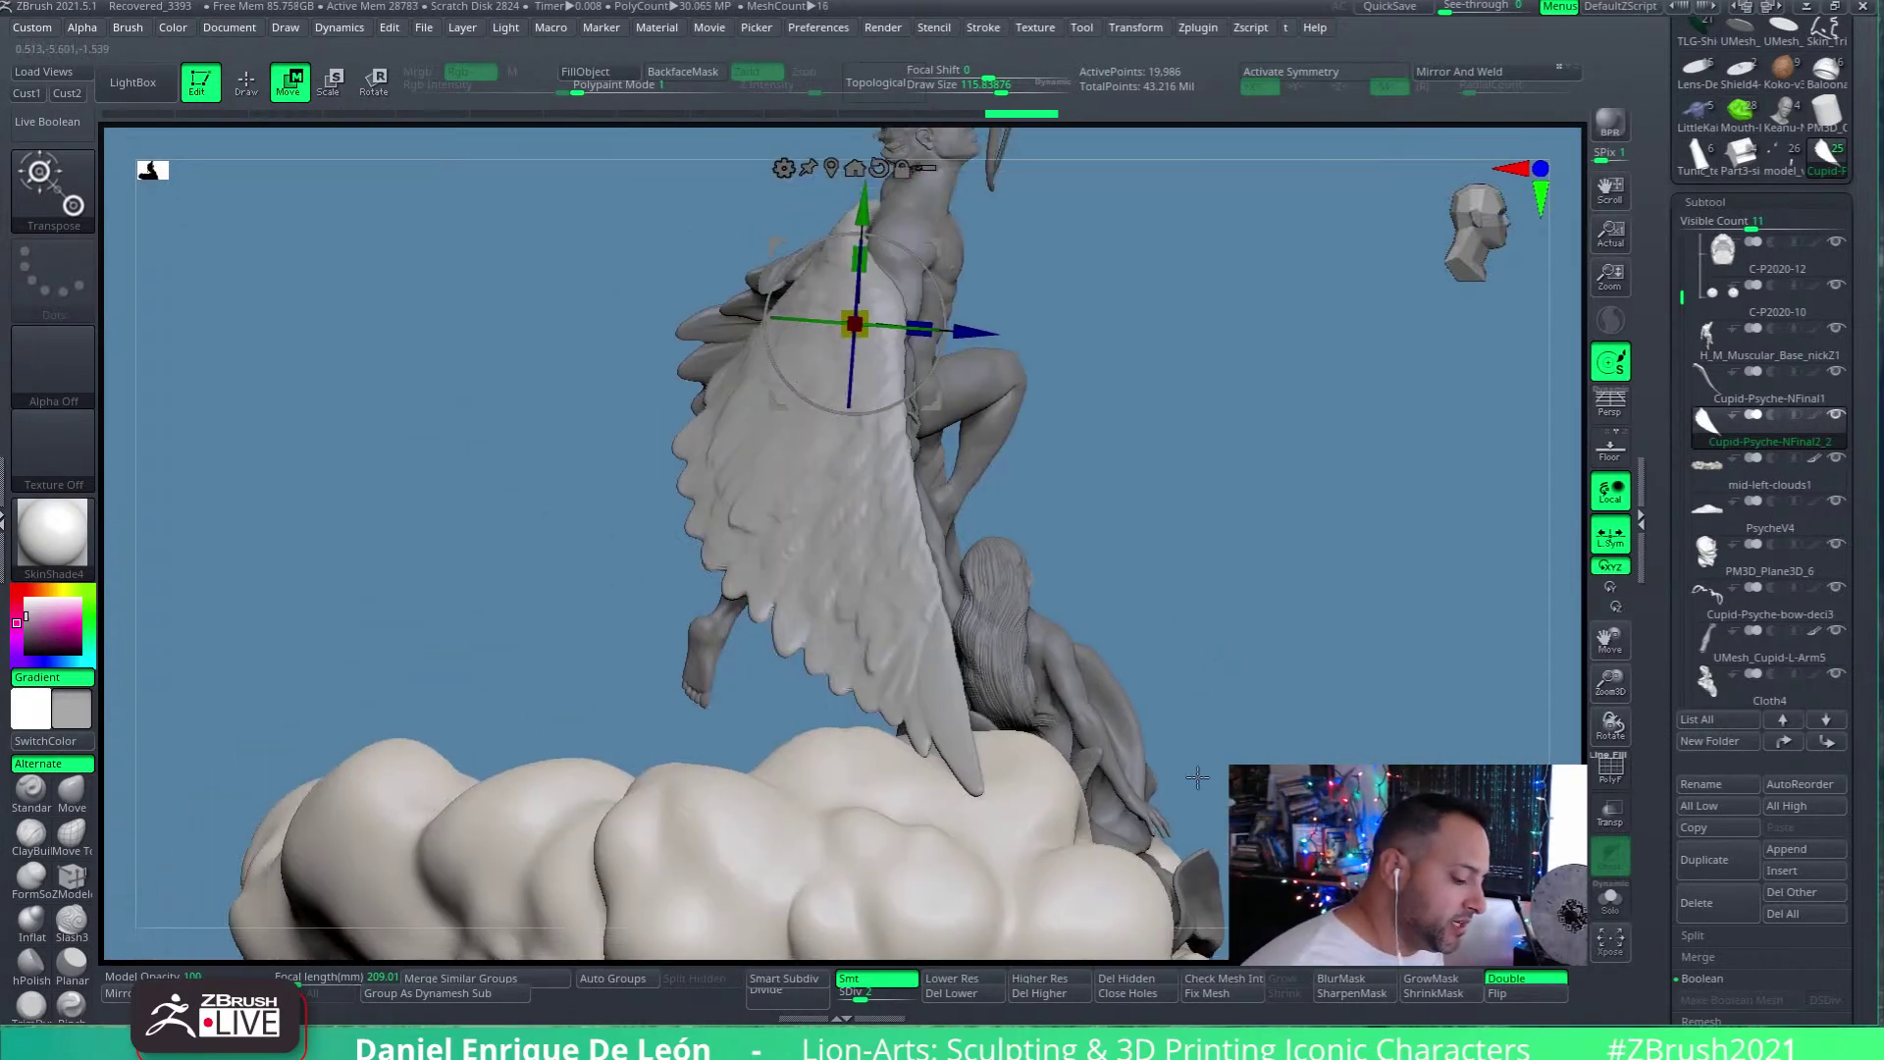
left_click_drag(1187, 644, 1215, 691, "alt")
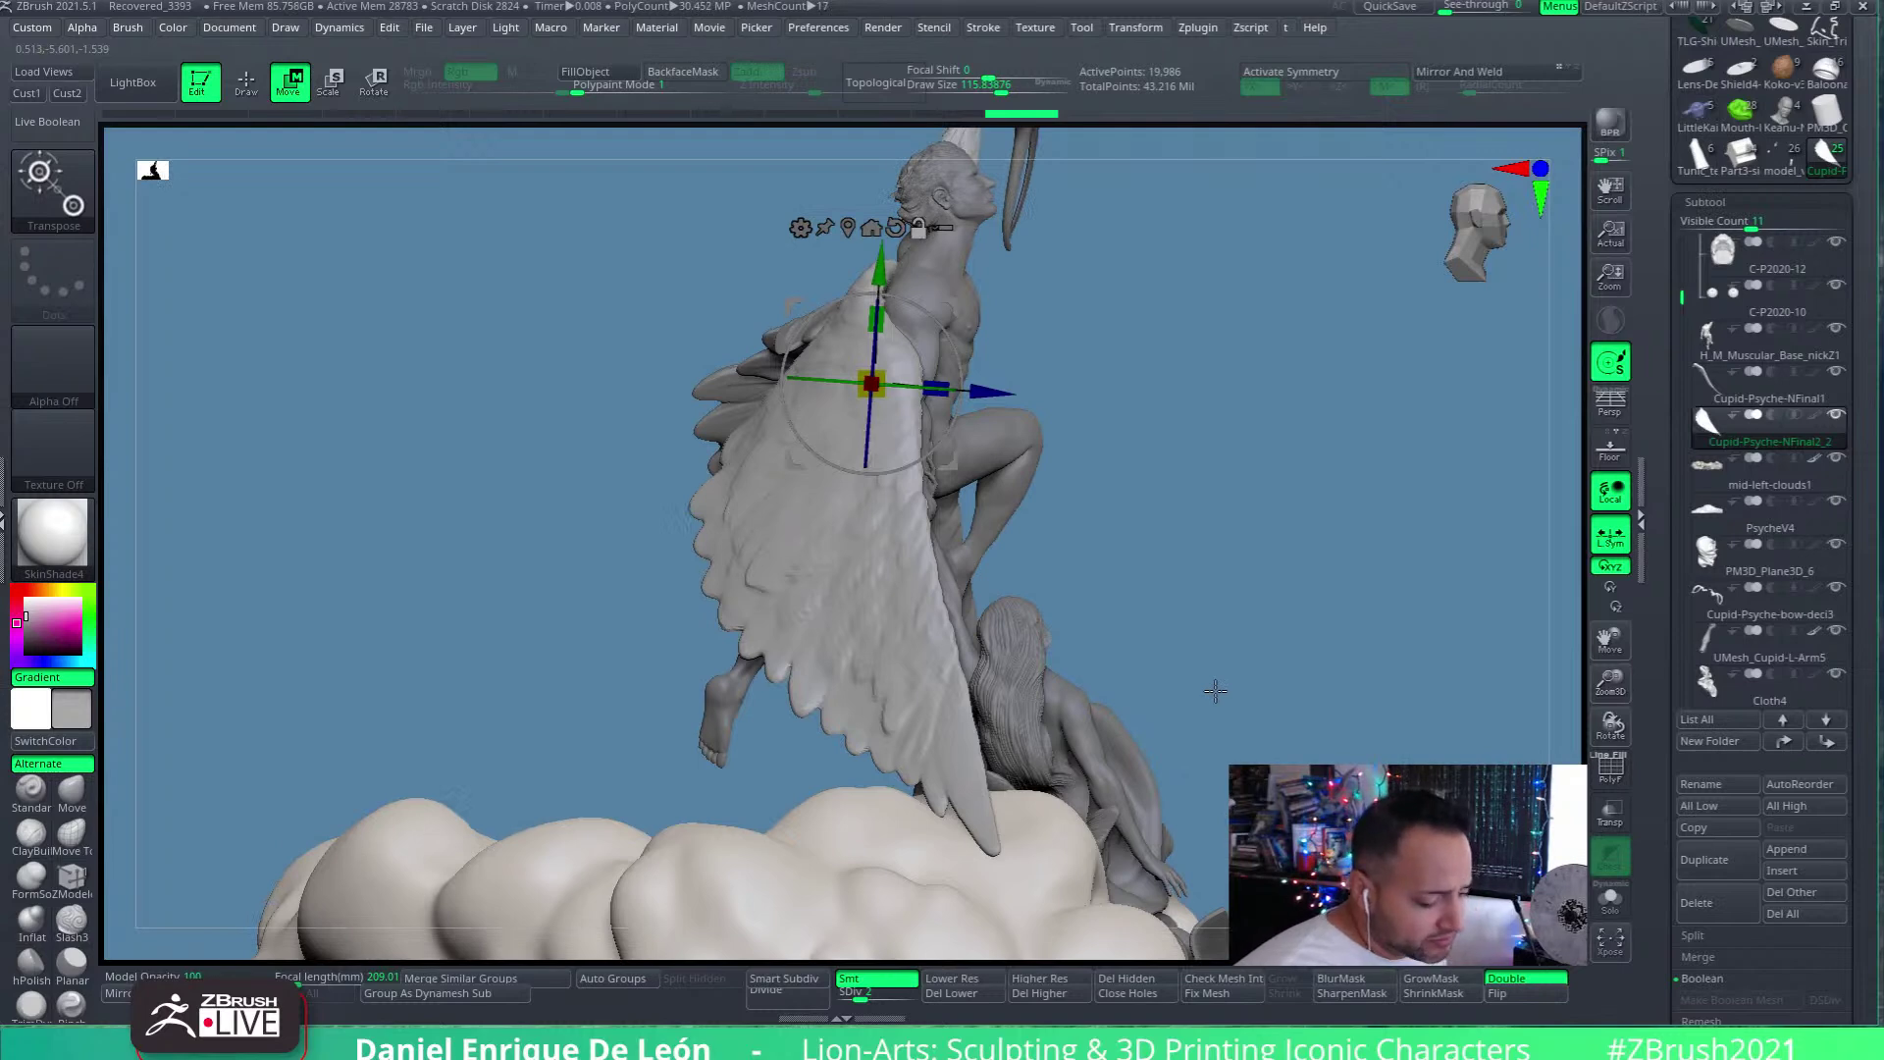
left_click_drag(1058, 602, 1226, 795, "alt")
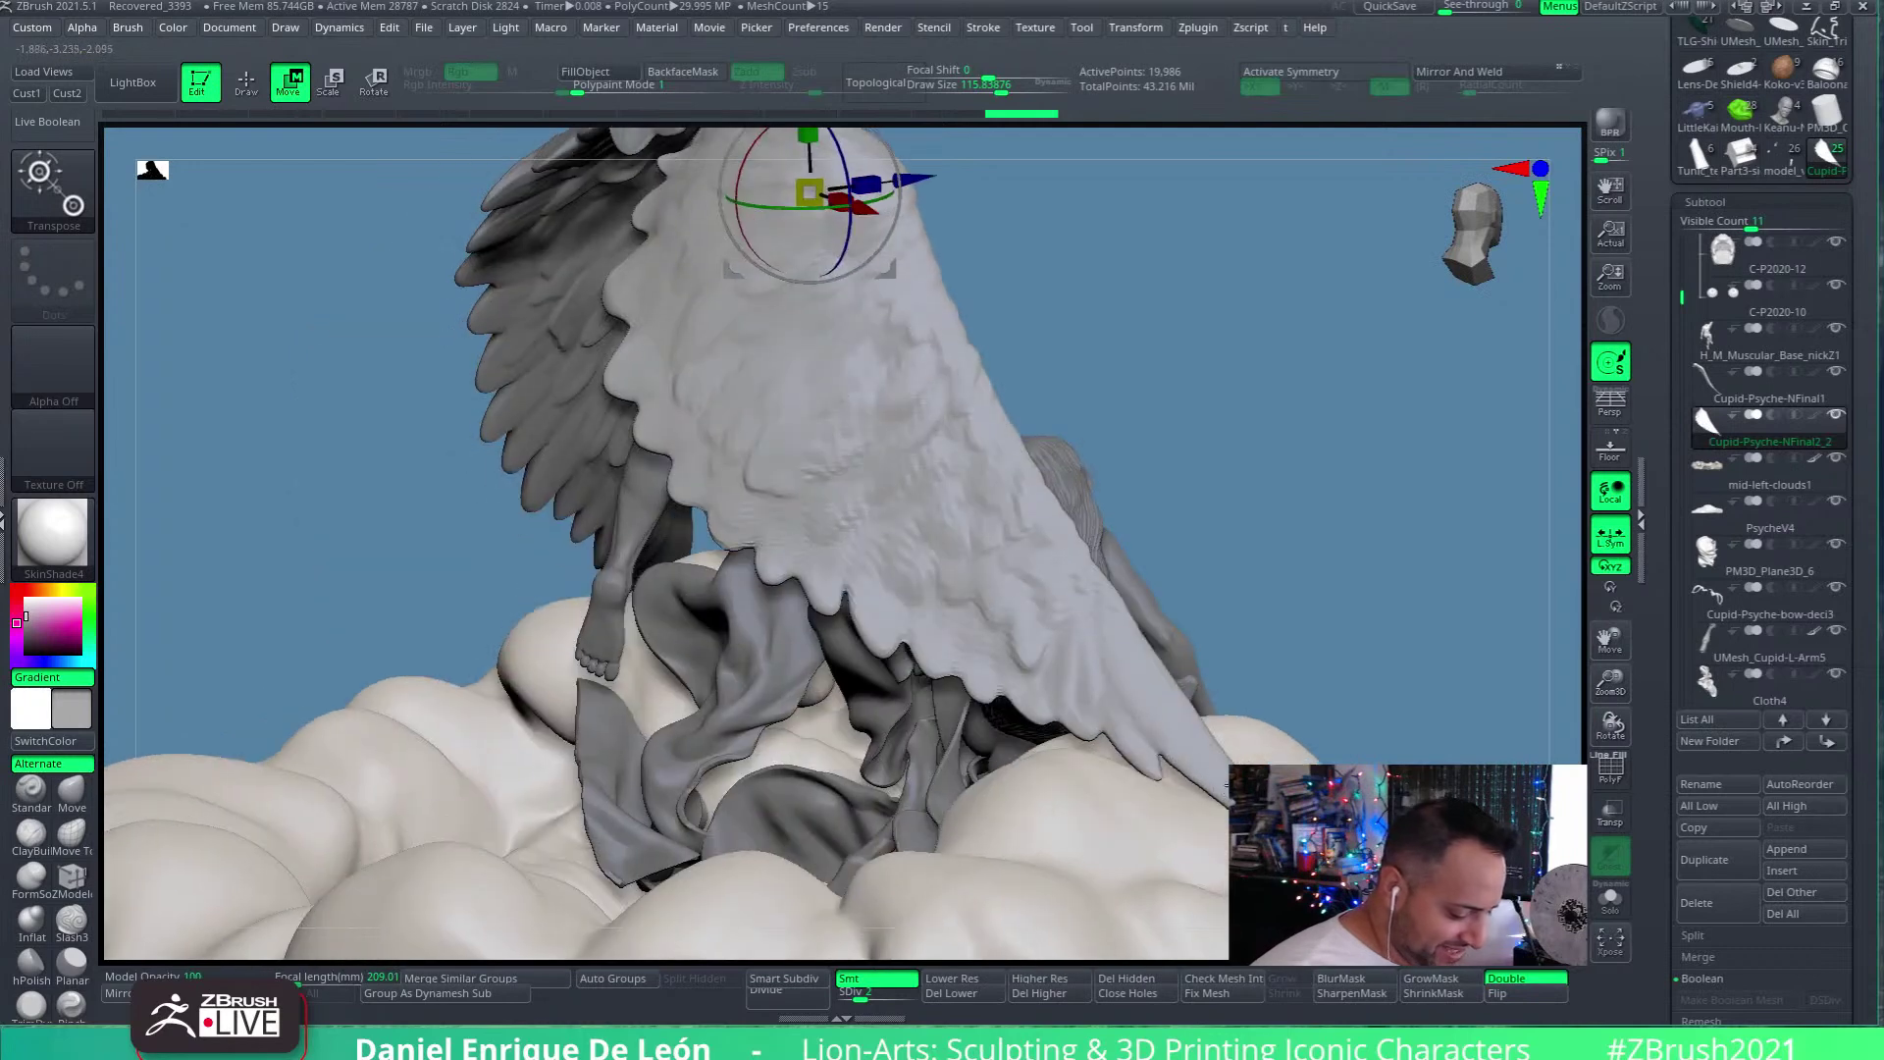
Nudge the right wing slightly upward as seen from behind
left_click_drag(979, 505, 1160, 589)
left_click_drag(1275, 634, 1190, 604)
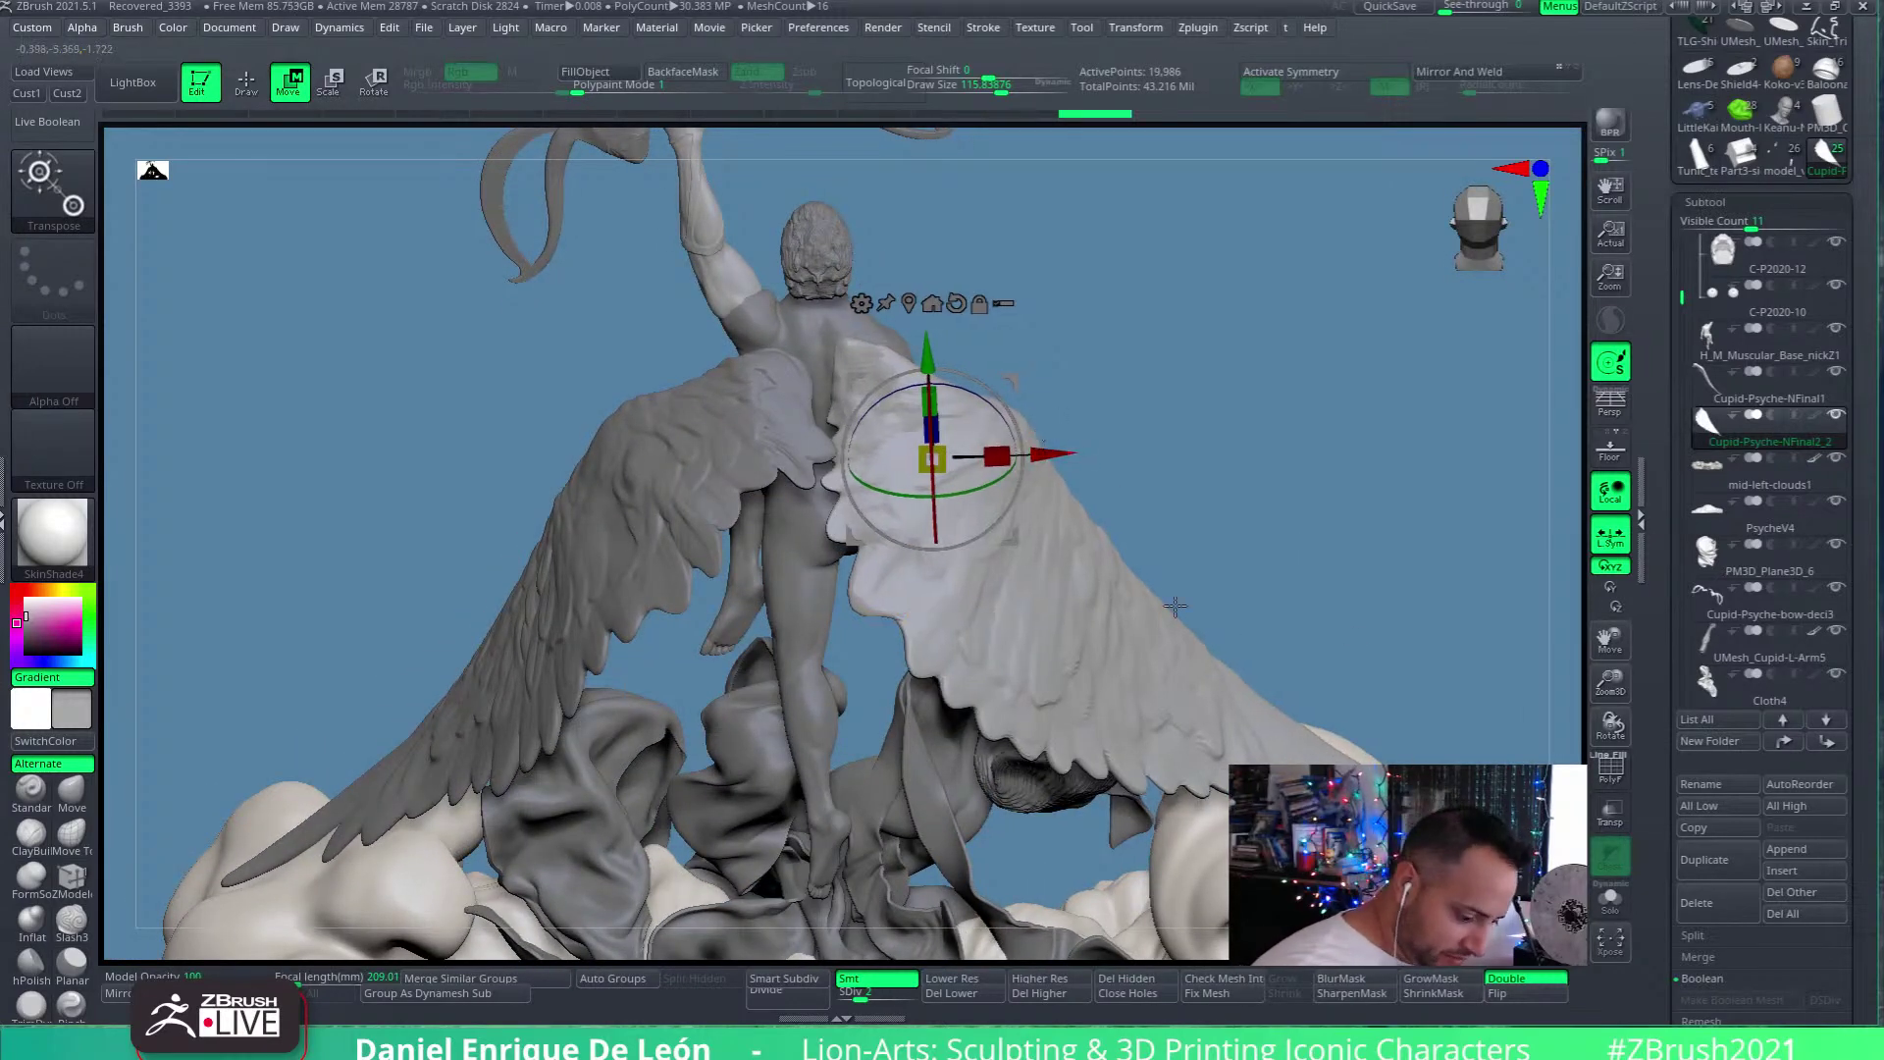
left_click_drag(927, 351, 925, 345)
left_click_drag(1228, 614, 1104, 514)
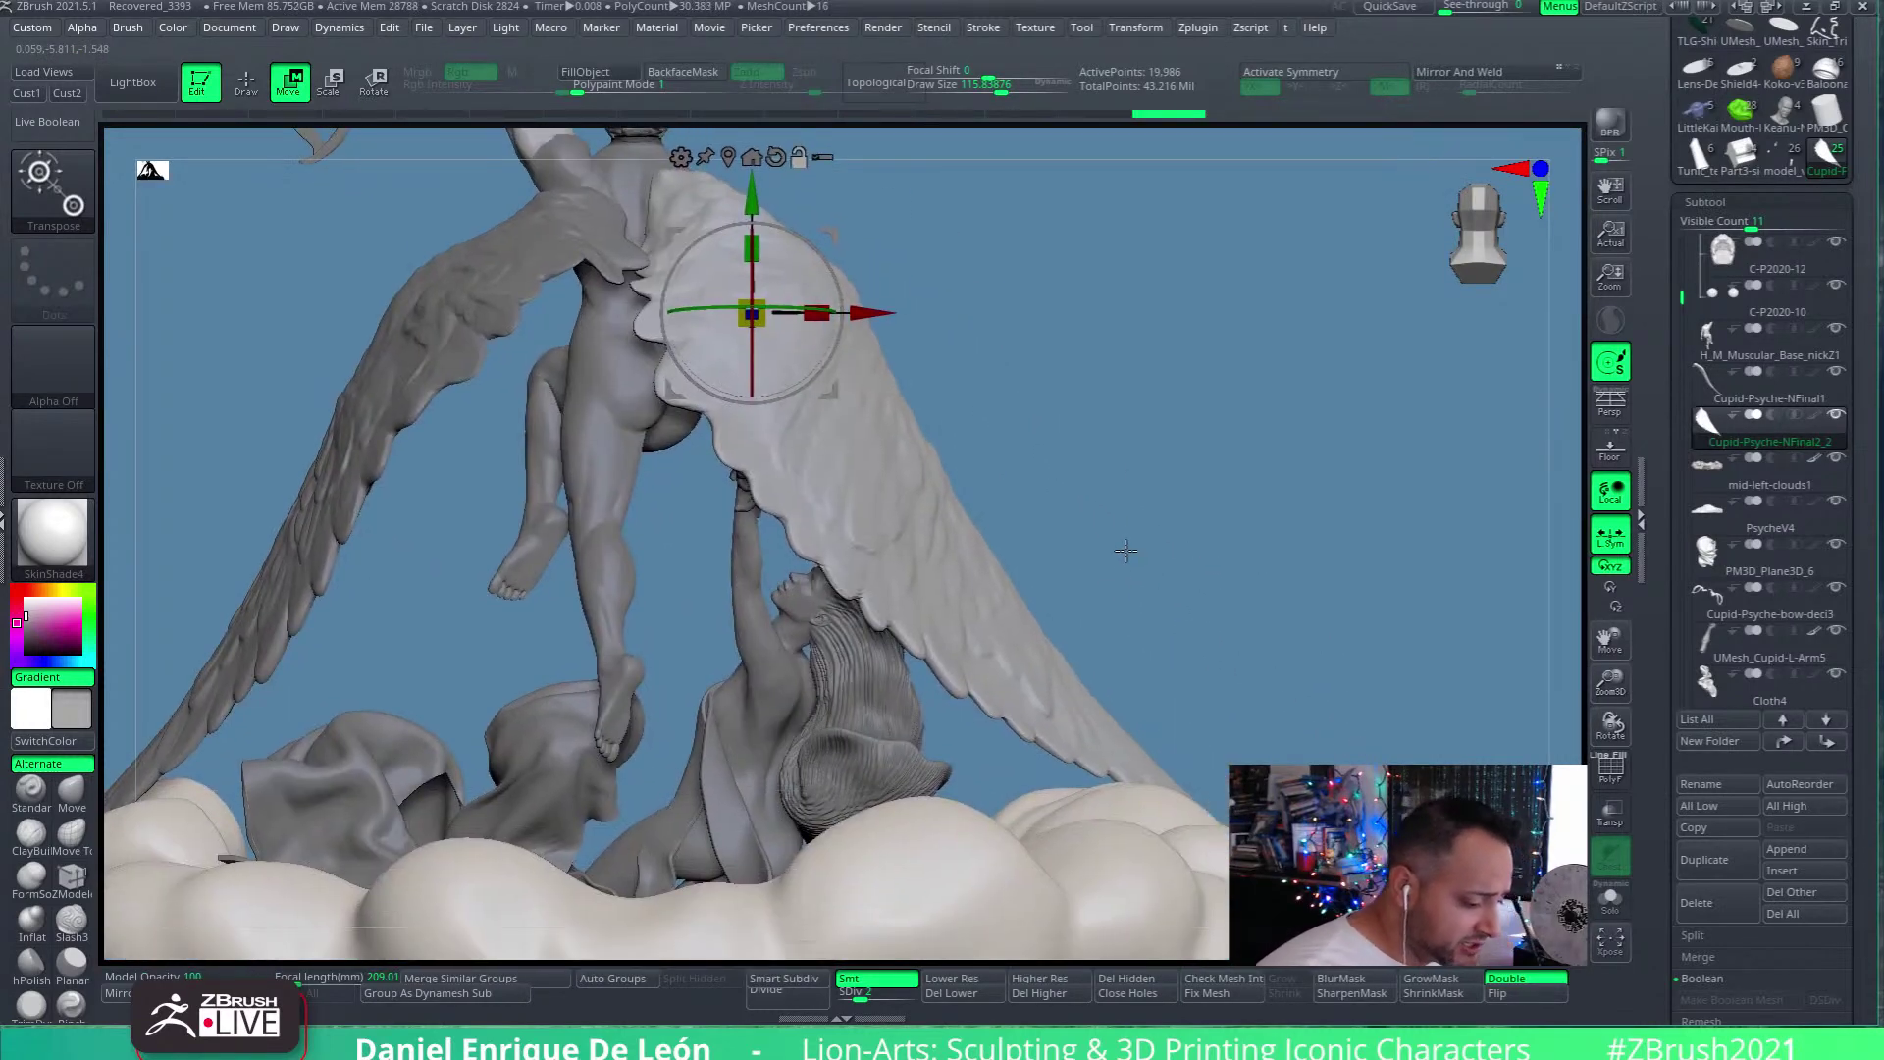
Inspect the right wing's placement against the body in profile and from the front
key("q")
mouse_move(1245, 673)
left_mouse_down()
mouse_move(1195, 677)
mouse_move(1112, 531)
left_mouse_up()
left_click(299, 88)
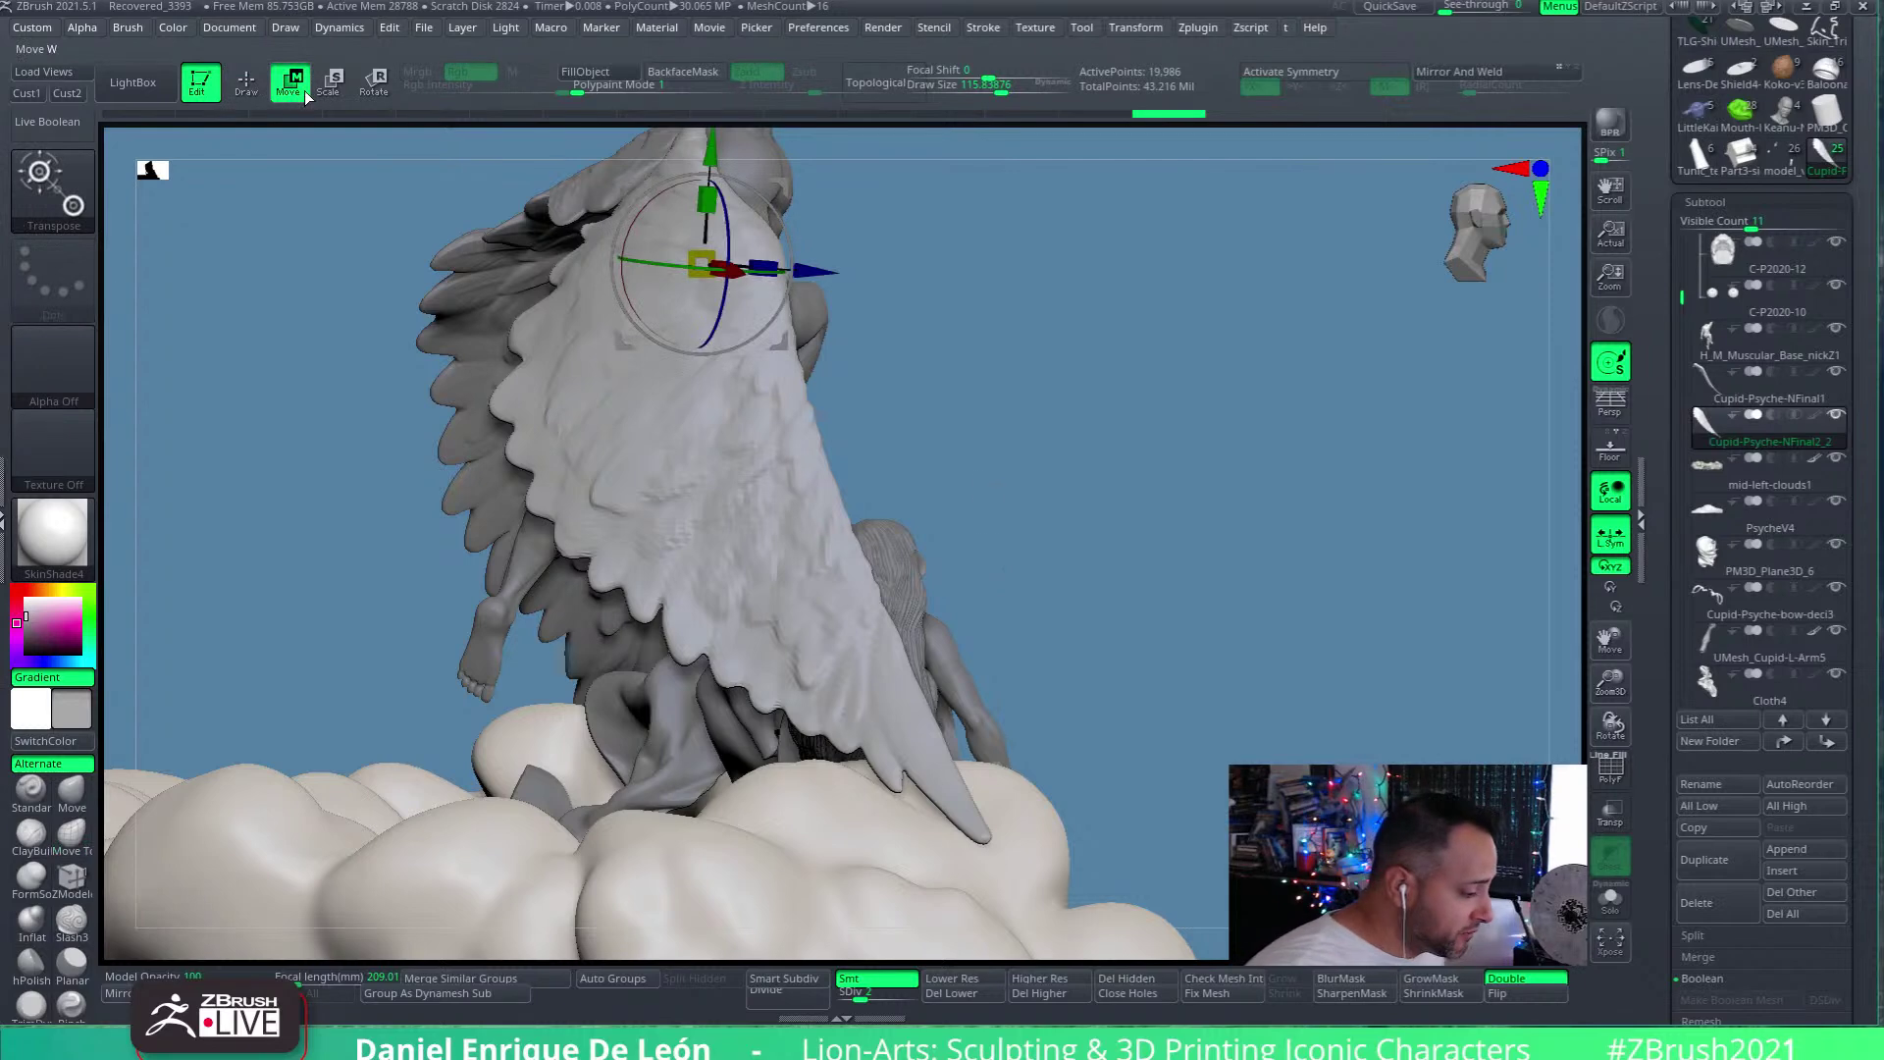
left_click_drag(1138, 721, 1127, 720)
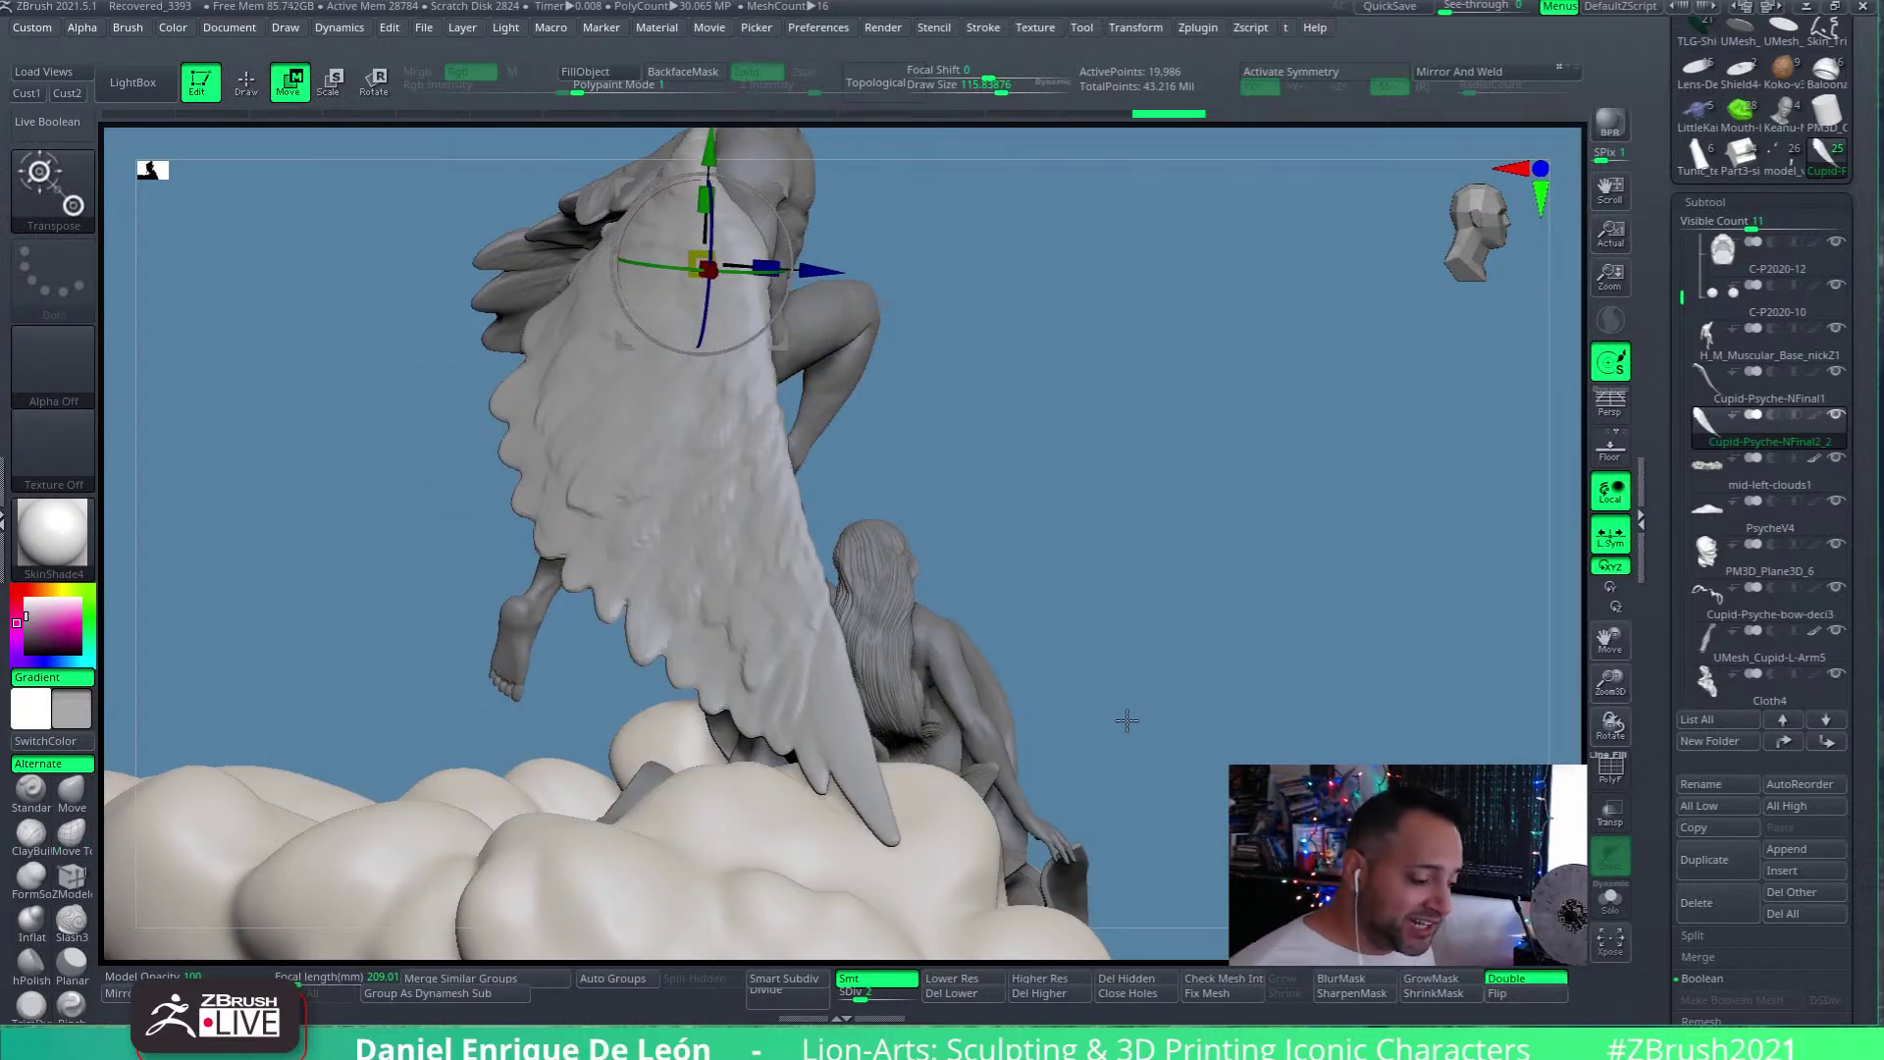
left_click_drag(1139, 530, 1018, 499)
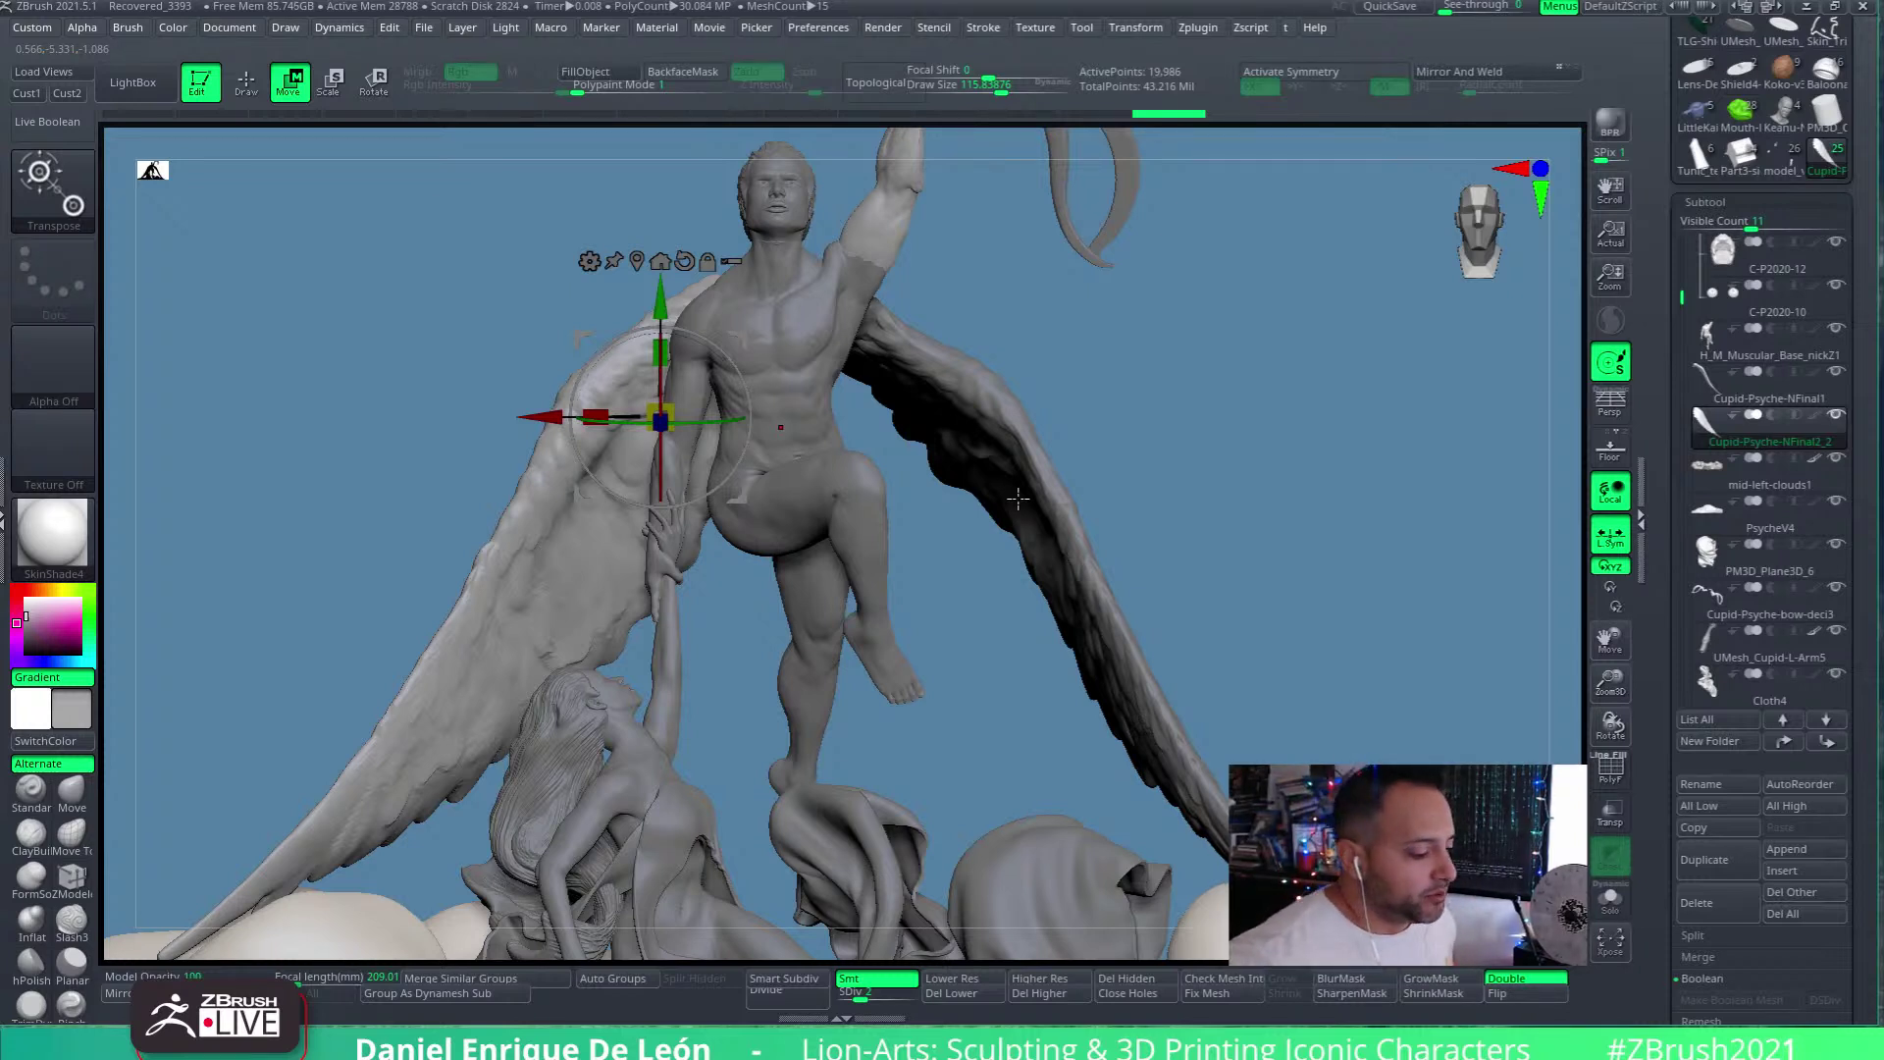
mouse_move(1074, 454)
left_mouse_down()
mouse_move(1026, 476)
mouse_move(1057, 535)
mouse_move(961, 508)
mouse_move(957, 462)
left_mouse_up()
Select Cupid's left wing and reshape its front edge with the Move Topological brush
key("q")
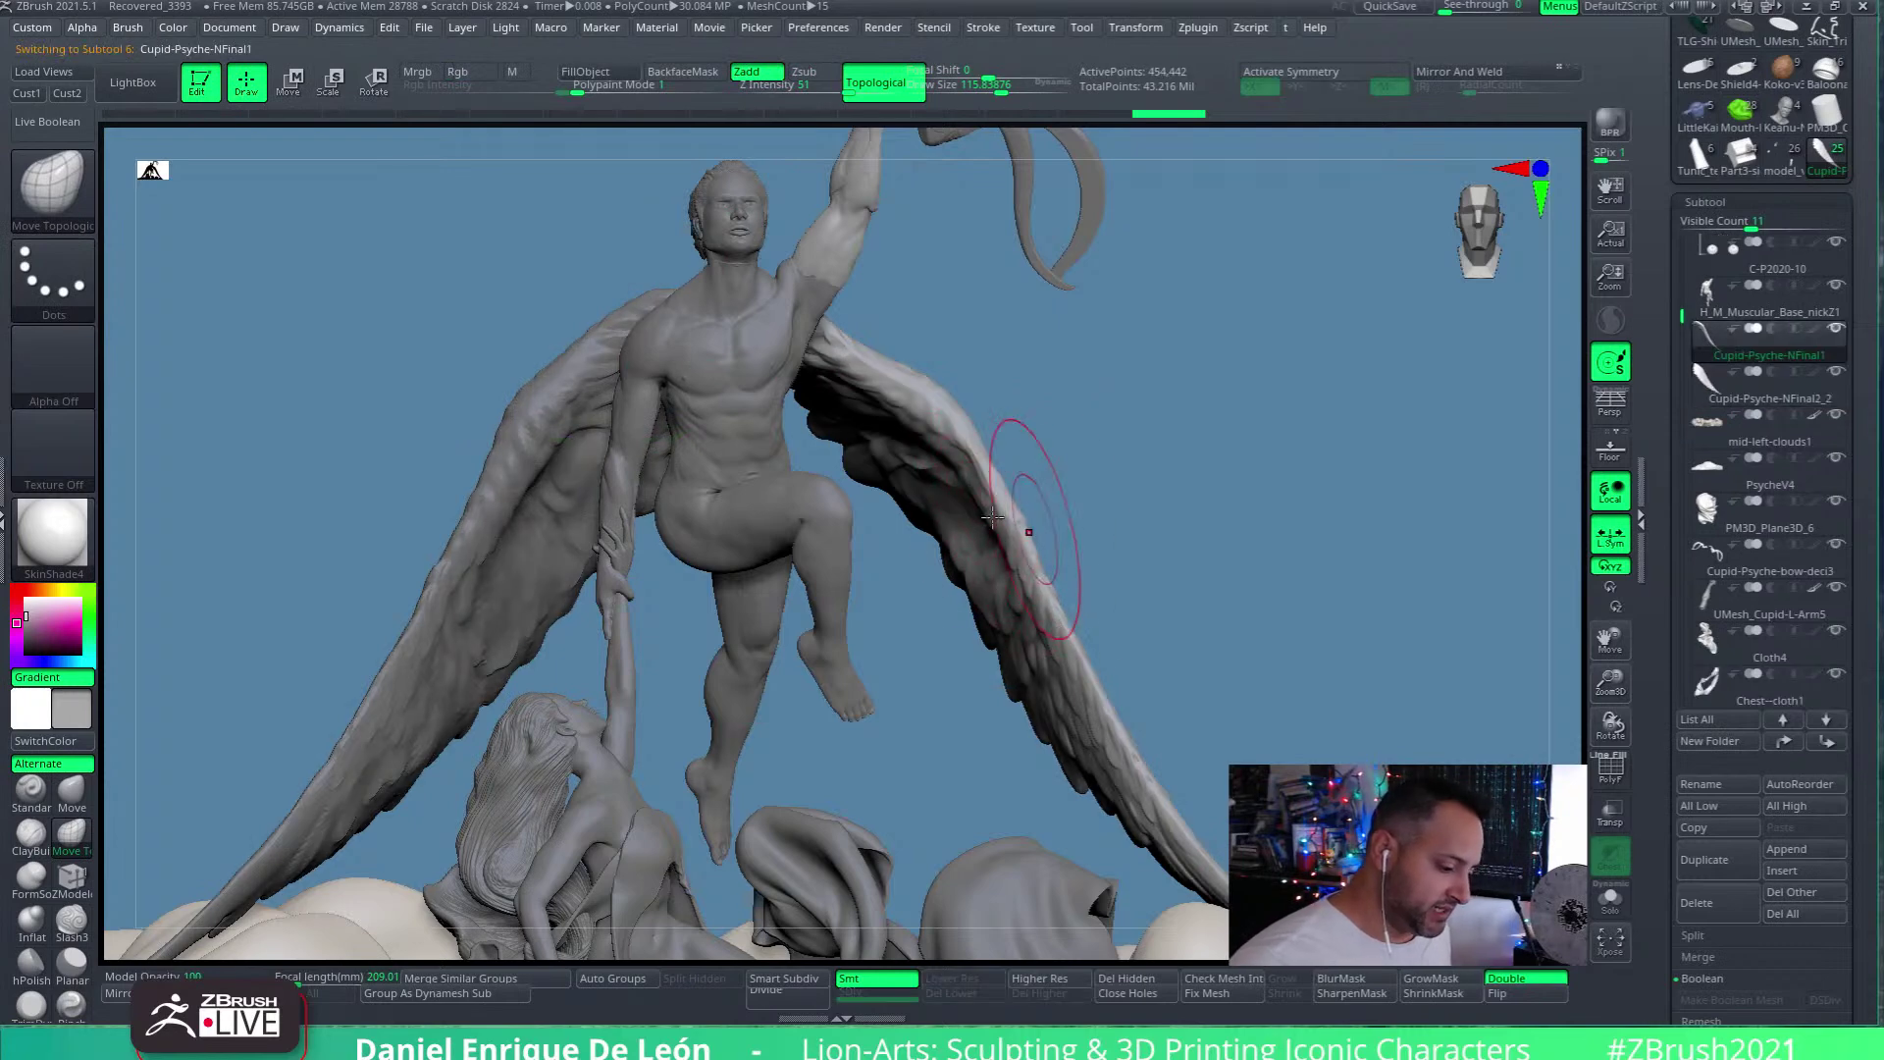
left_click_drag(950, 527, 959, 526)
right_click_drag(966, 527, 878, 461)
left_click_drag(883, 449, 960, 508)
mouse_move(1028, 510)
right_mouse_down()
mouse_move(996, 557)
mouse_move(947, 565)
right_mouse_up()
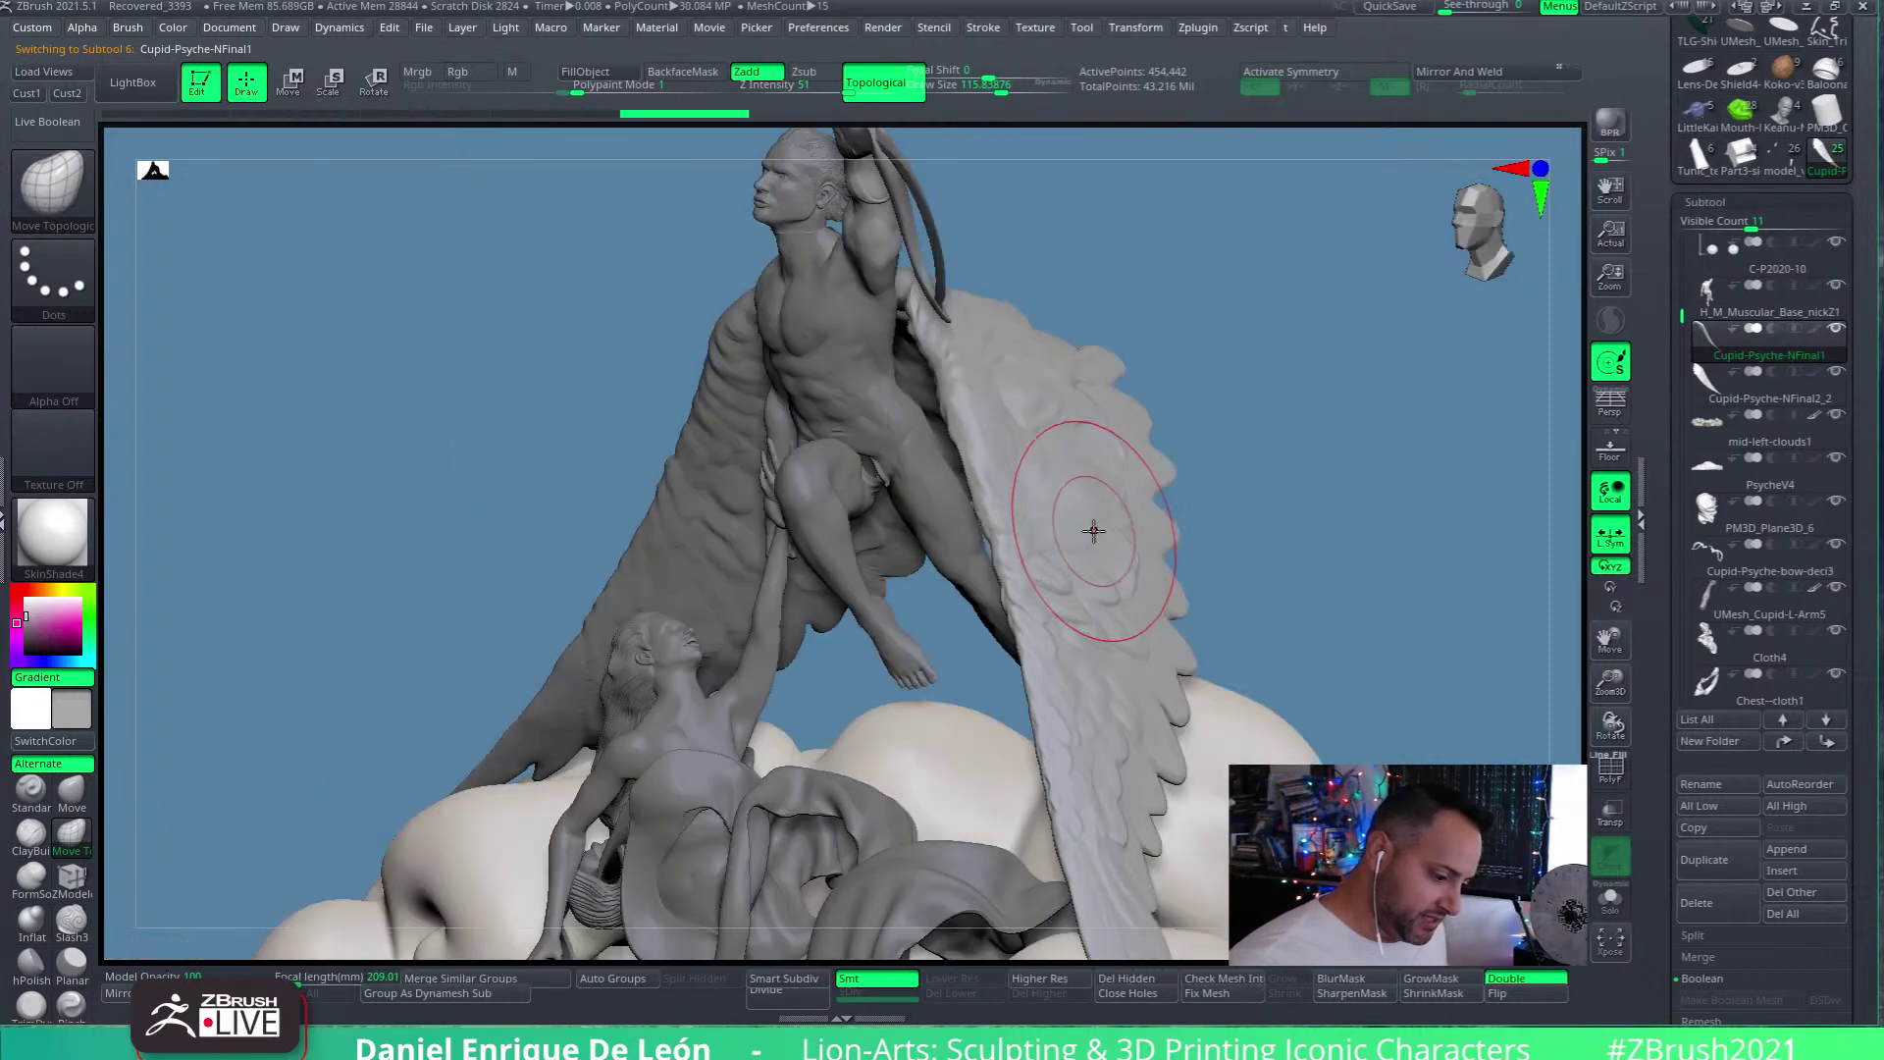
Enlarge the brush to a draw size of about 161 and reshape the left wing's root feathers beside the back
mouse_move(1093, 531)
right_mouse_down()
mouse_move(1059, 560)
mouse_move(1075, 579)
mouse_move(1089, 549)
mouse_move(1078, 615)
mouse_move(1034, 394)
mouse_move(1046, 444)
right_mouse_up()
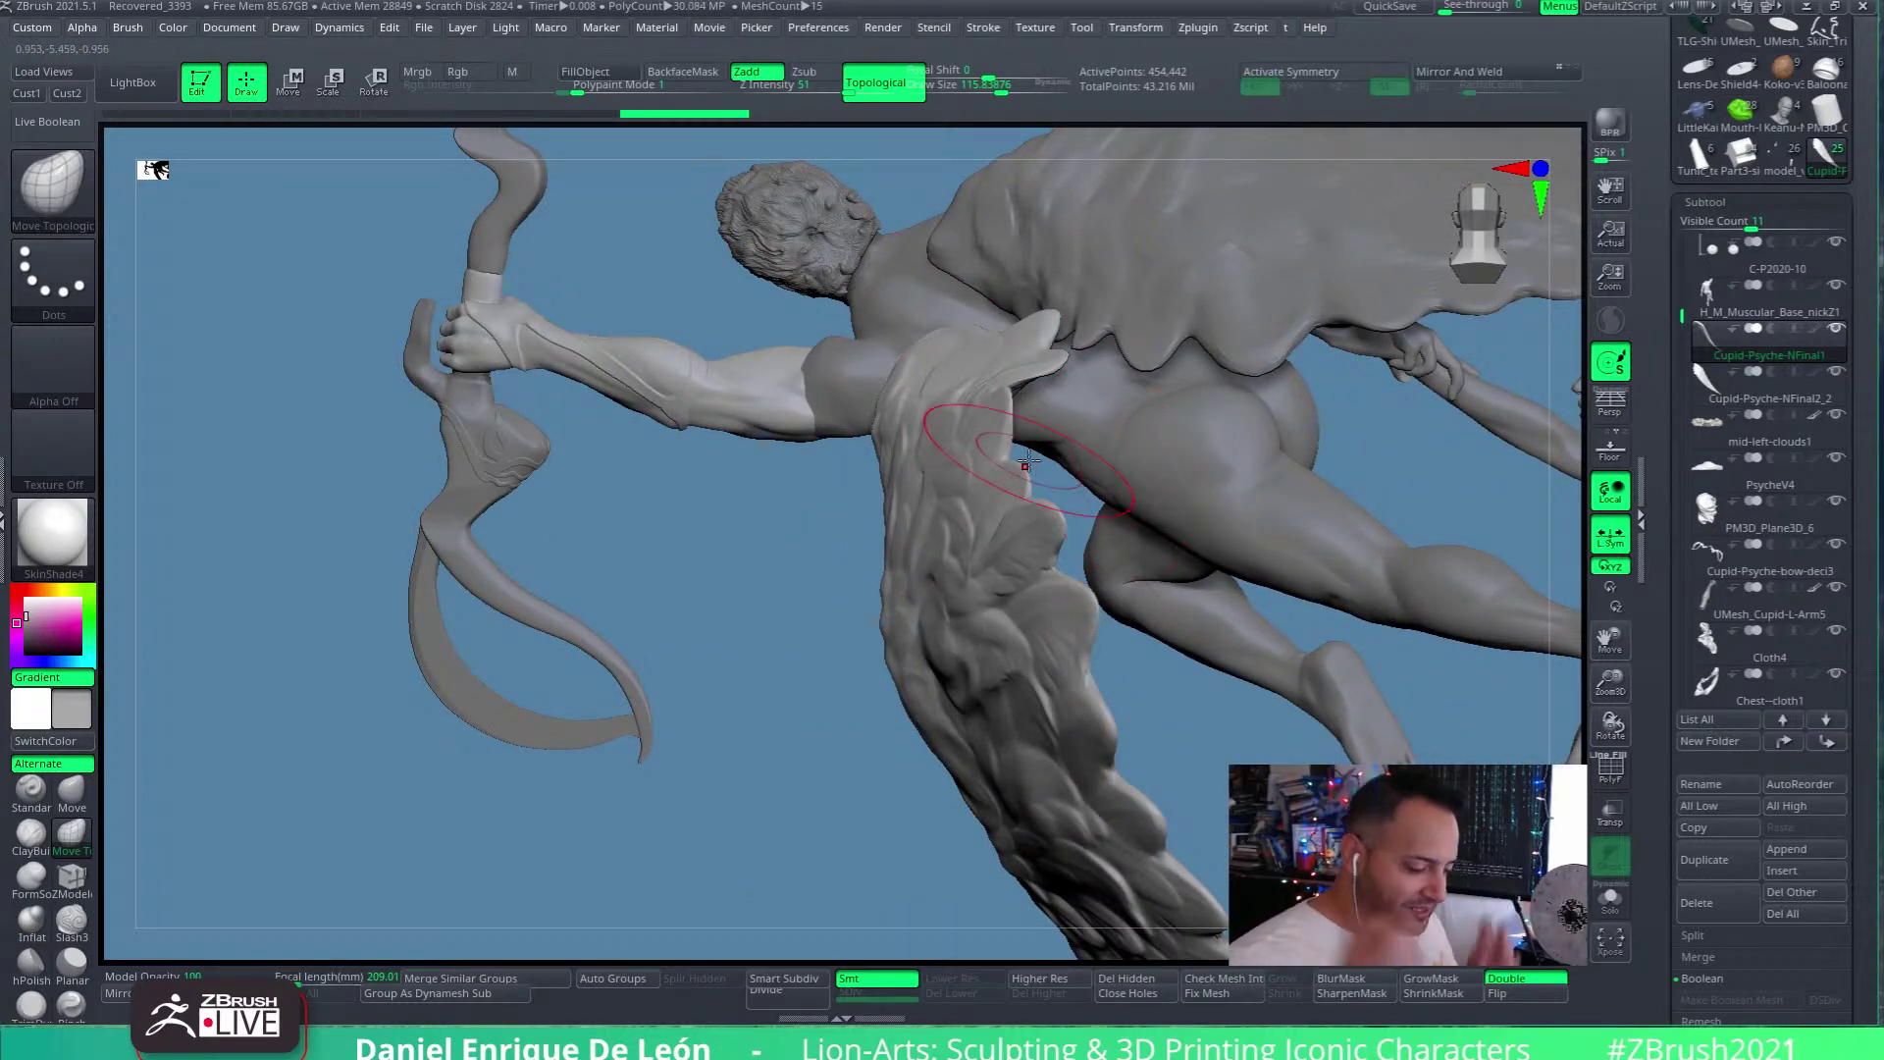
mouse_move(1049, 339)
right_mouse_down()
mouse_move(1040, 324)
mouse_move(1049, 338)
right_mouse_up()
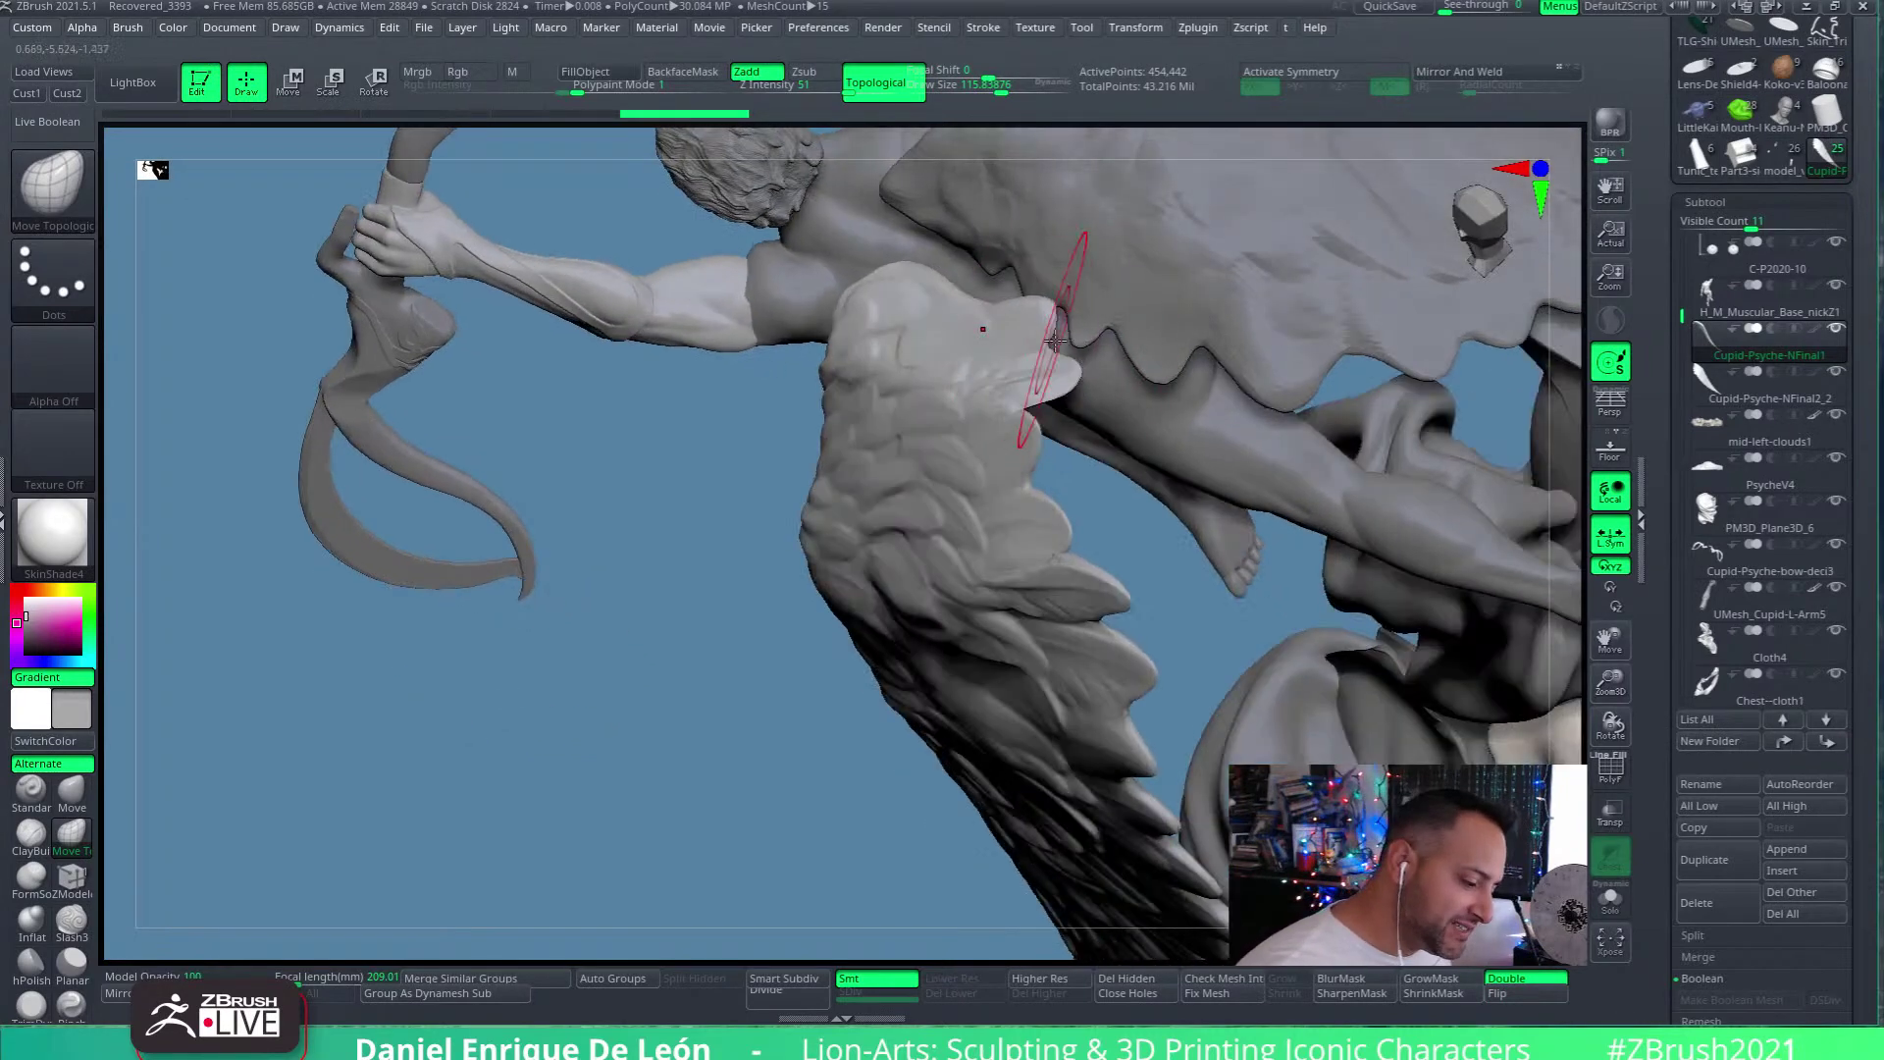
left_click_drag(998, 92, 1007, 91)
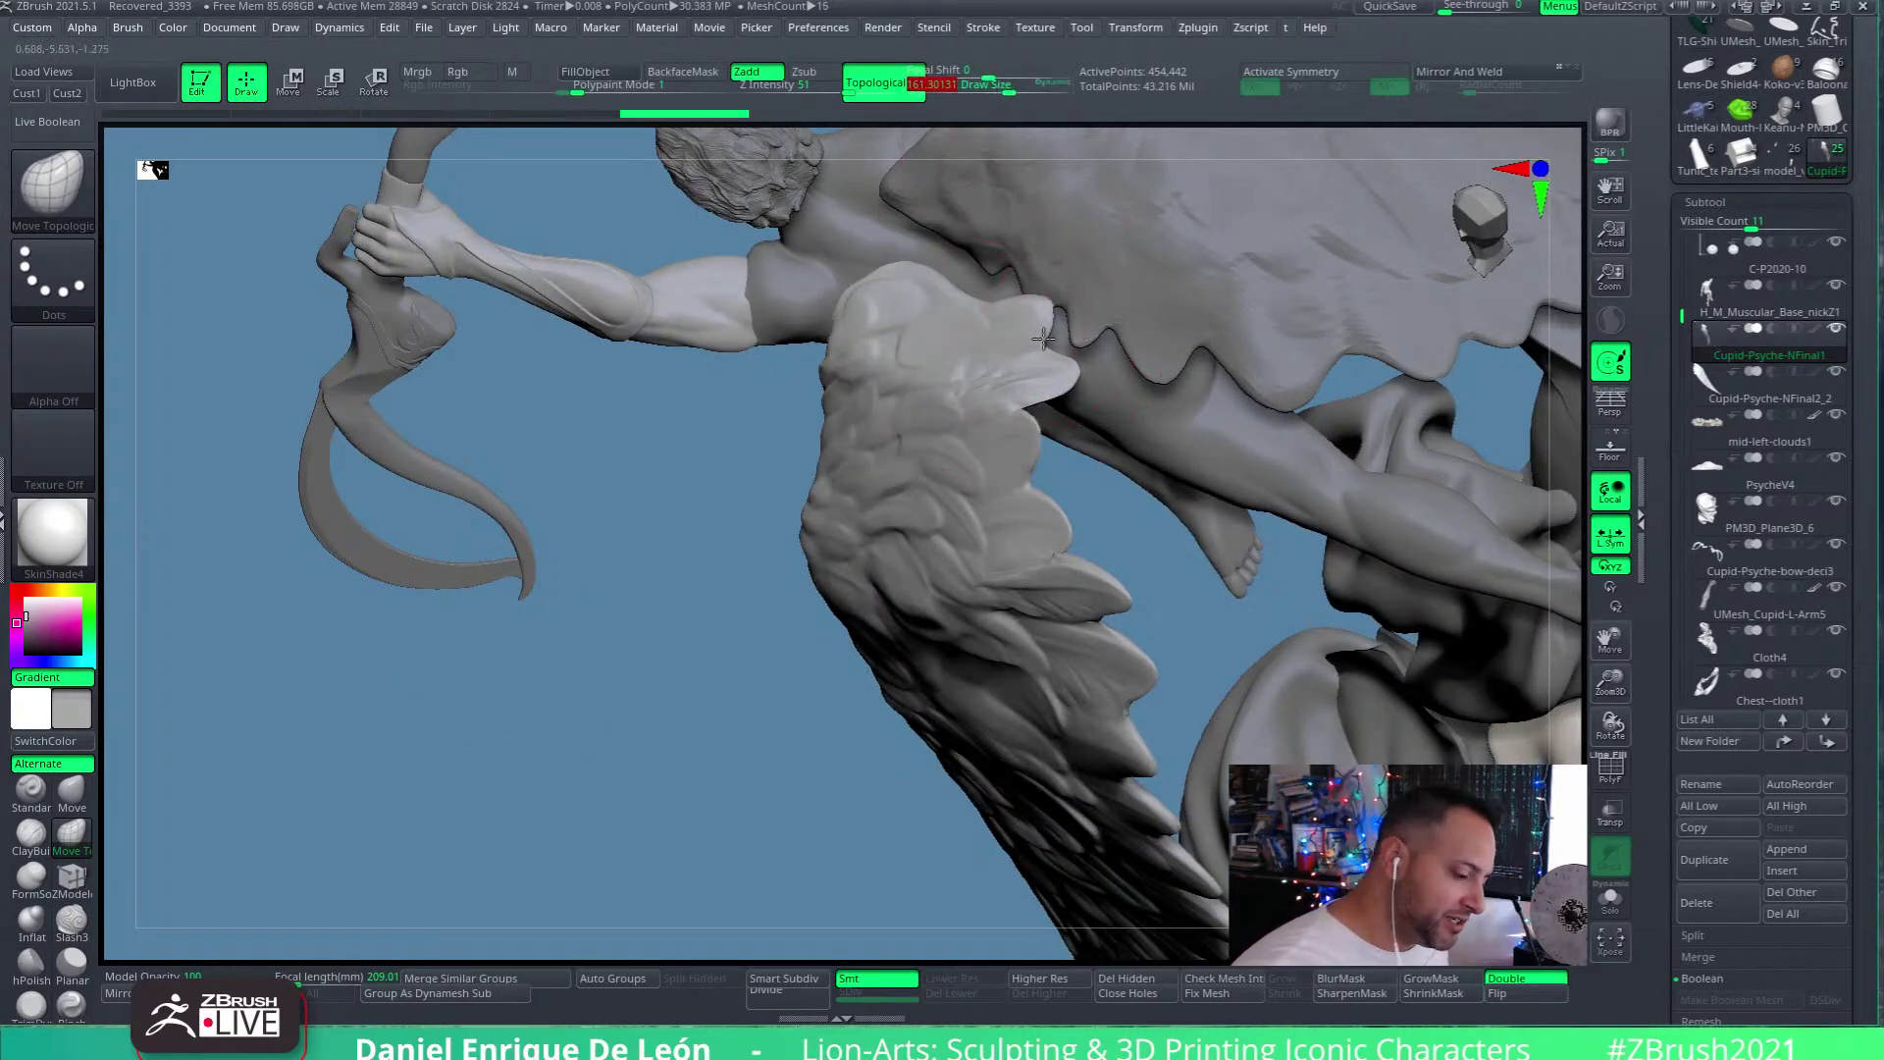
right_click_drag(1076, 373, 948, 527)
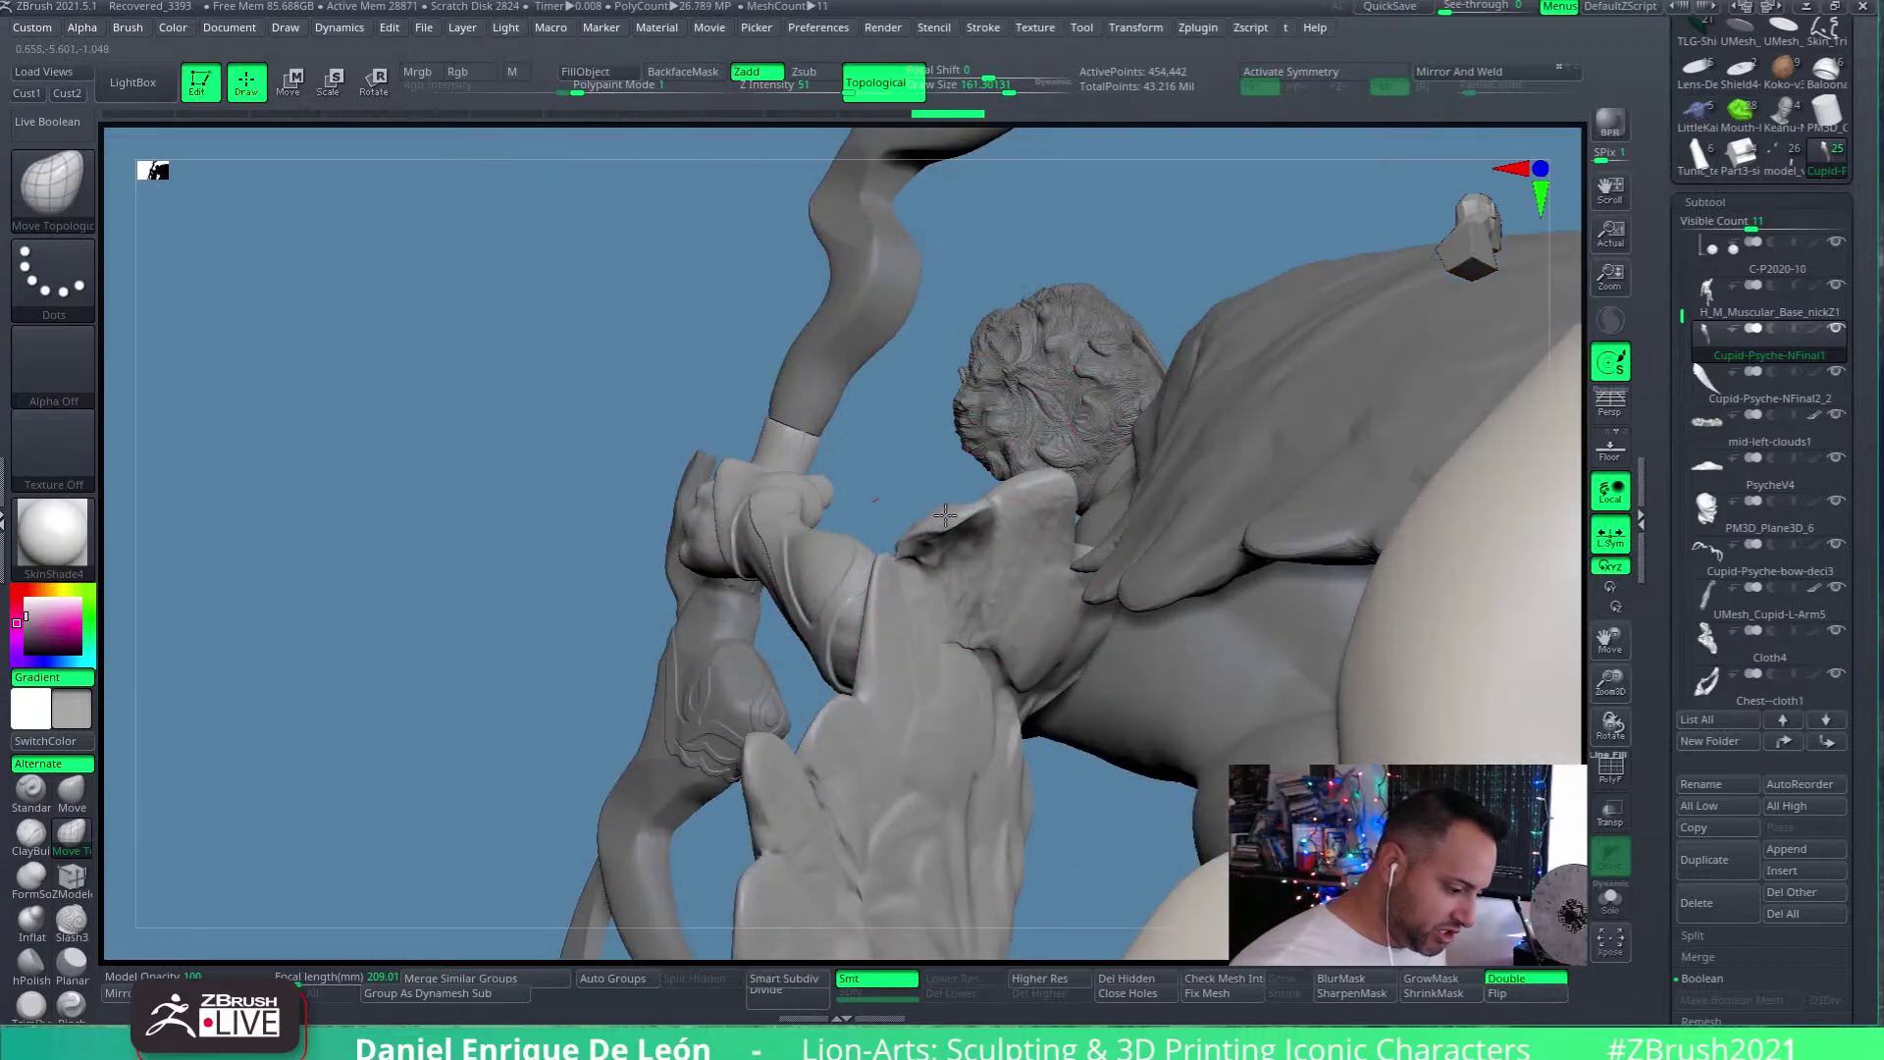
Reduce the draw size to about 102 and shape the folded tip of the left wing's root to fit the back
left_click_drag(952, 543, 957, 551)
left_click(990, 89)
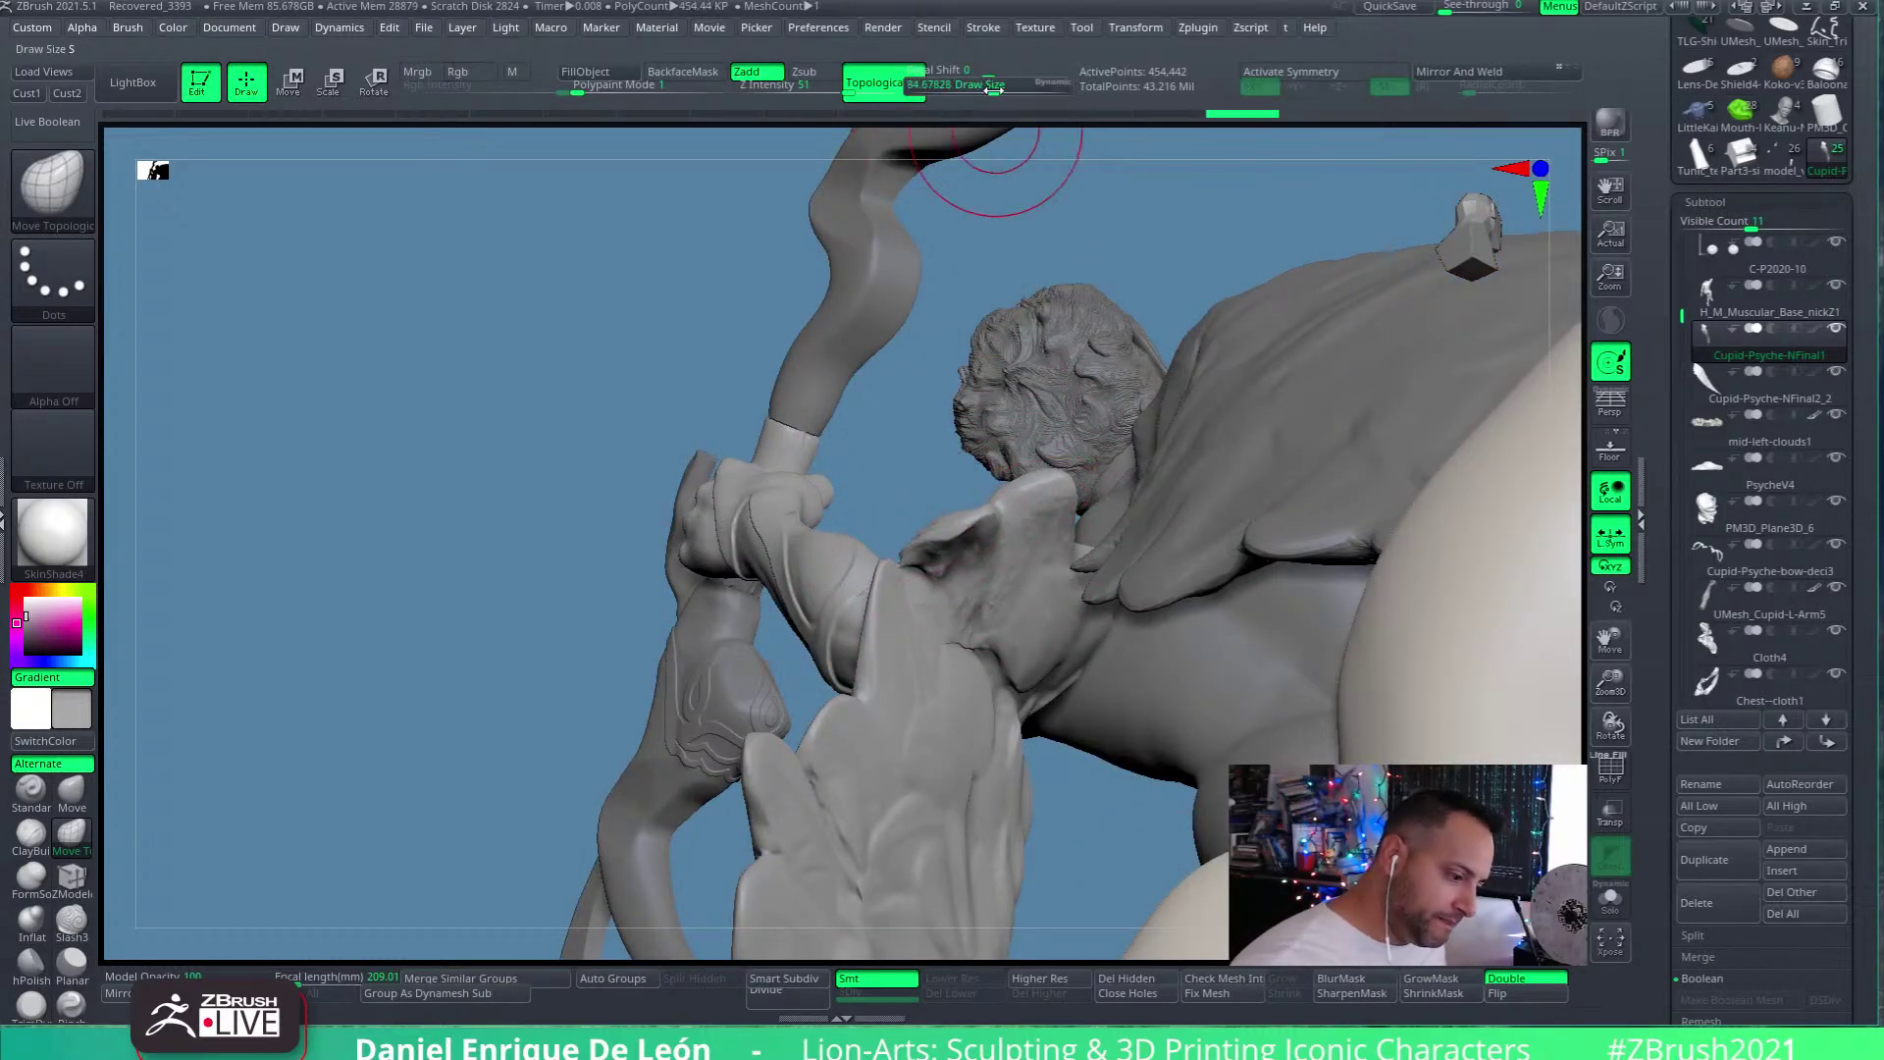
left_click_drag(995, 229, 1011, 177)
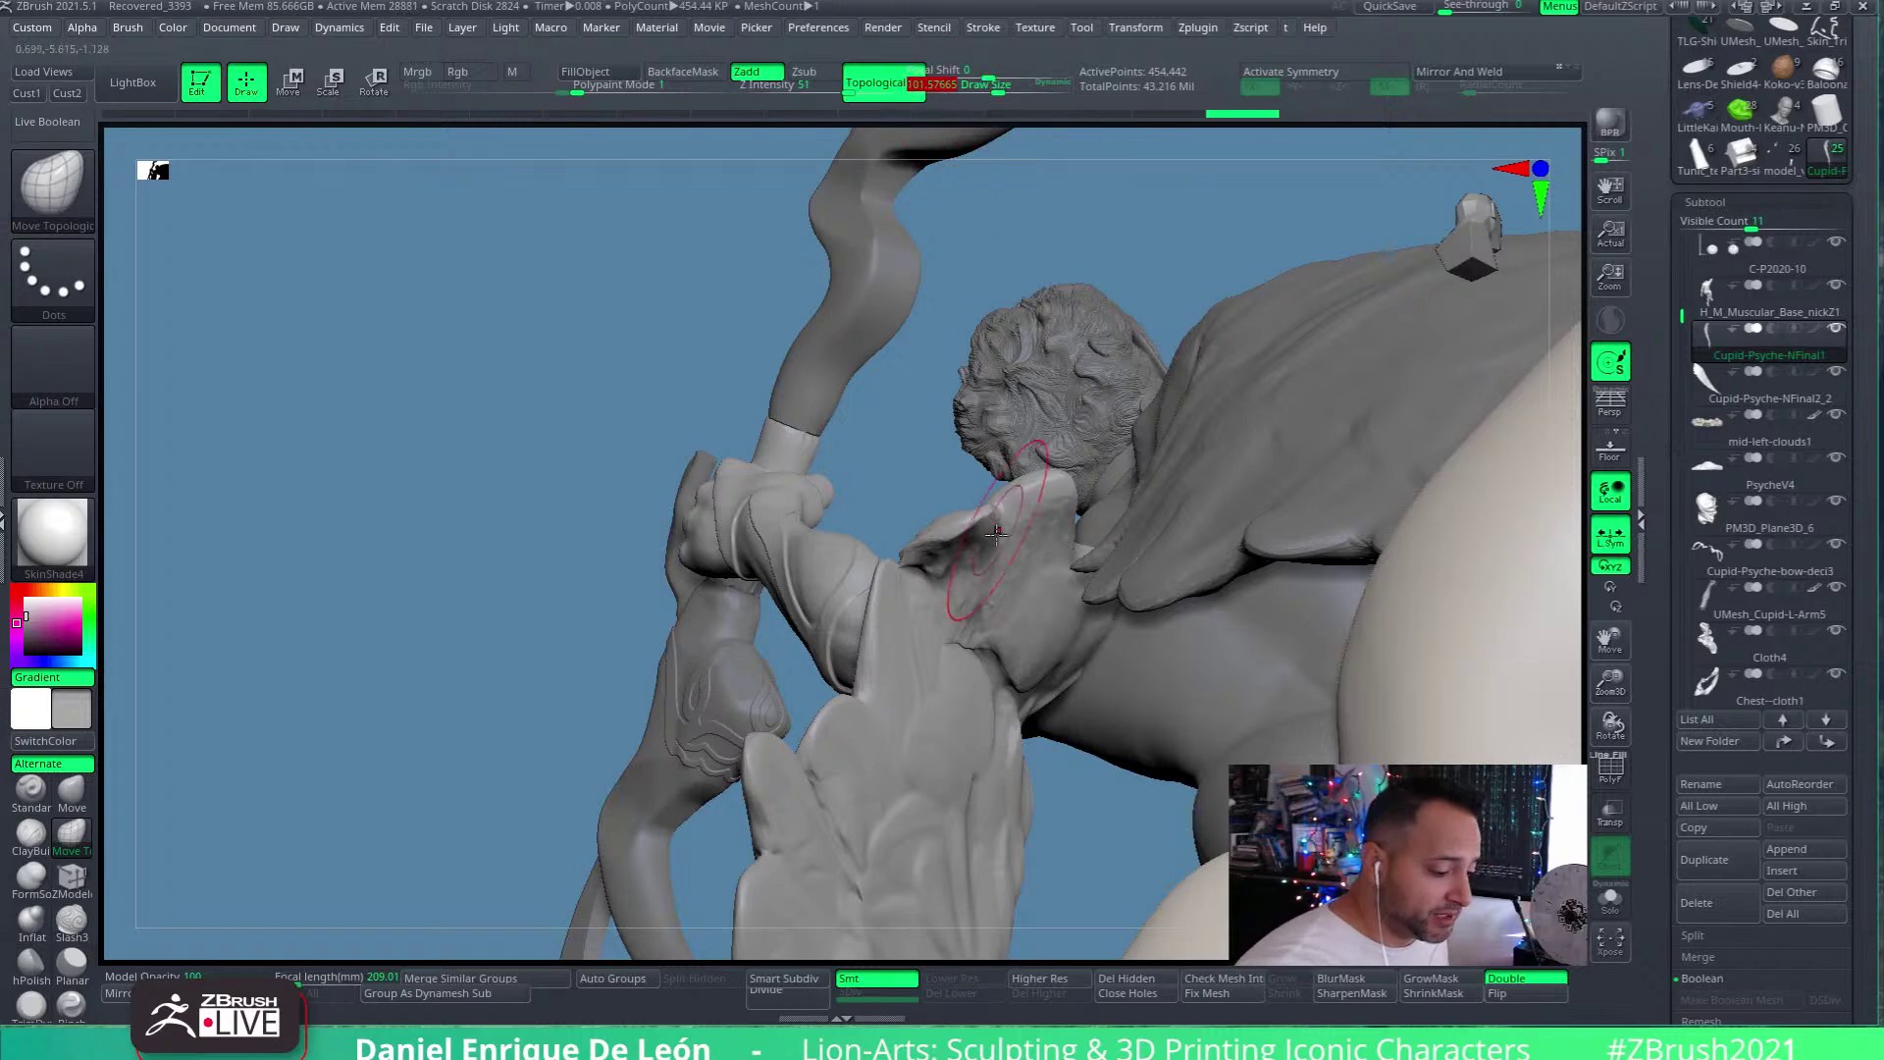
right_click_drag(944, 506, 967, 518)
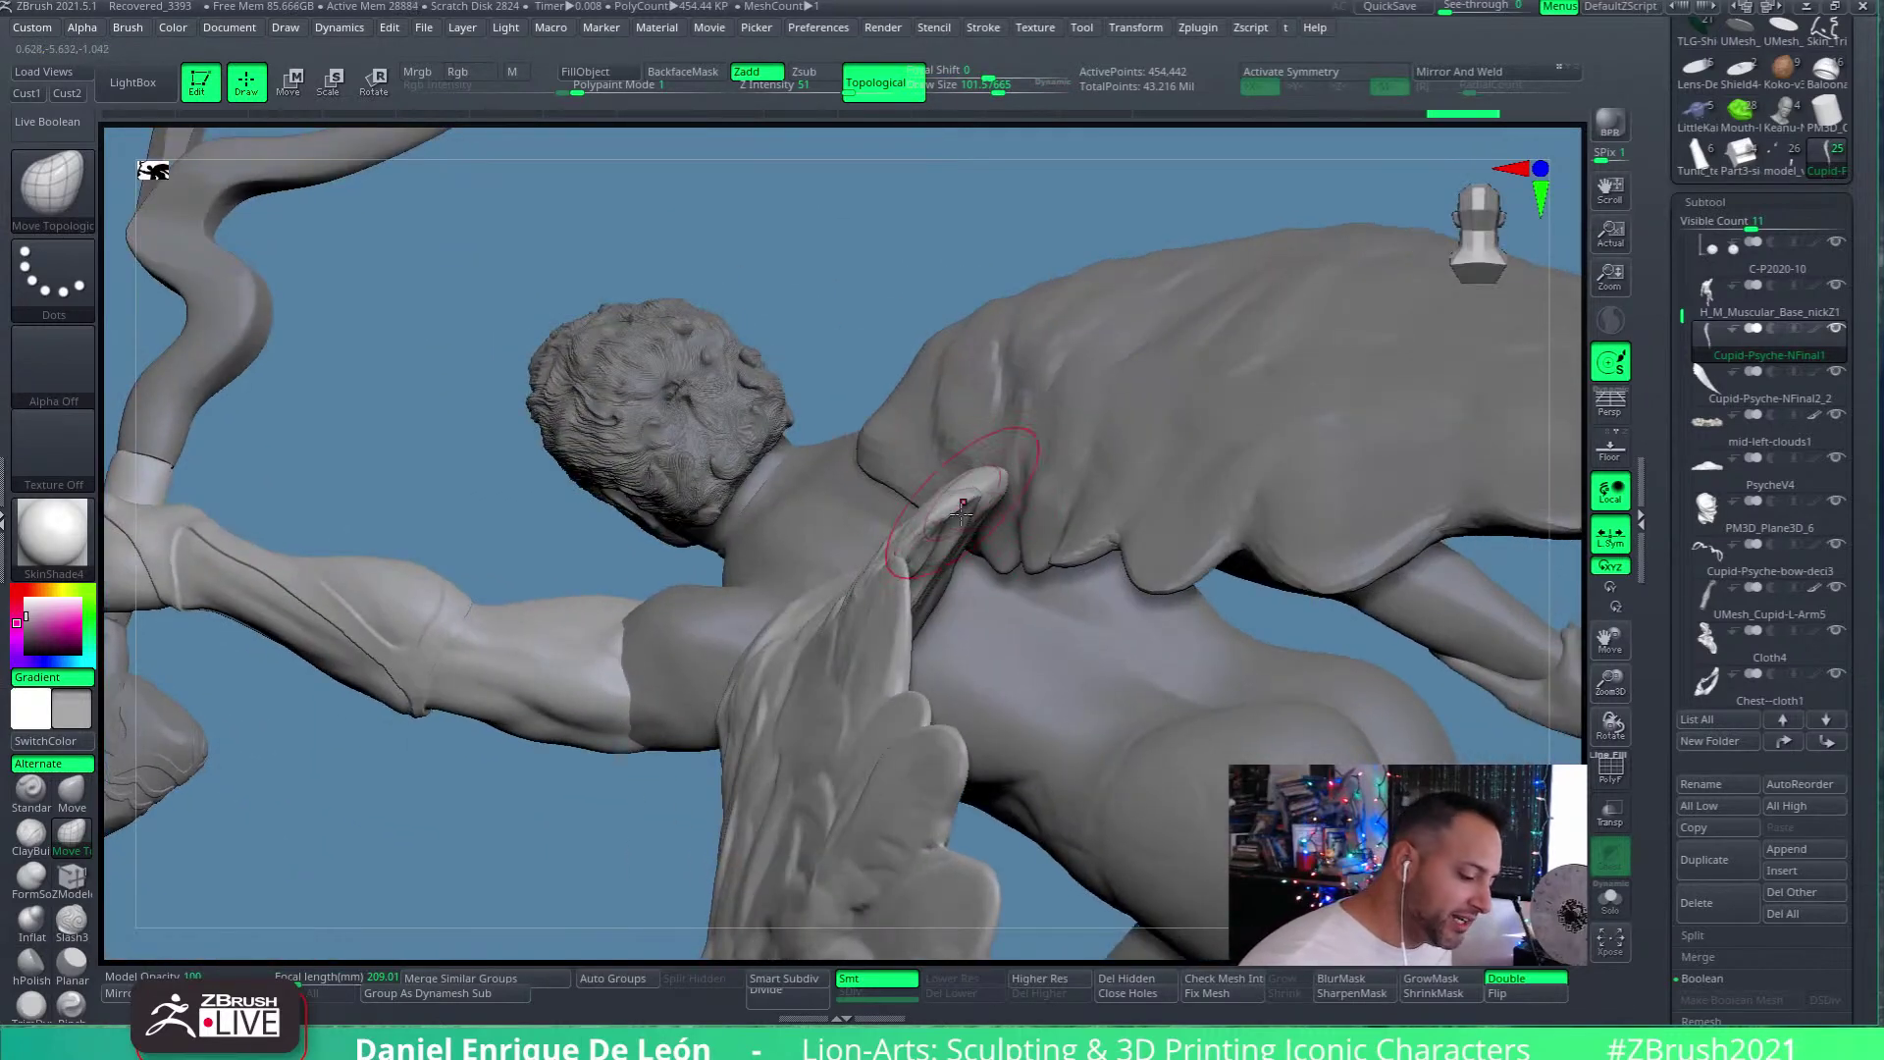
right_click_drag(942, 517, 977, 549)
mouse_move(933, 471)
right_mouse_down()
mouse_move(904, 567)
mouse_move(974, 528)
mouse_move(942, 599)
mouse_move(1009, 589)
mouse_move(1003, 664)
mouse_move(901, 528)
mouse_move(989, 622)
mouse_move(934, 661)
mouse_move(1216, 667)
mouse_move(930, 532)
right_mouse_up()
key("shift")
mouse_move(1082, 557)
right_mouse_down("alt")
mouse_move(1076, 587)
mouse_move(1079, 514)
mouse_move(988, 484)
mouse_move(993, 137)
mouse_move(1001, 472)
right_mouse_up("alt")
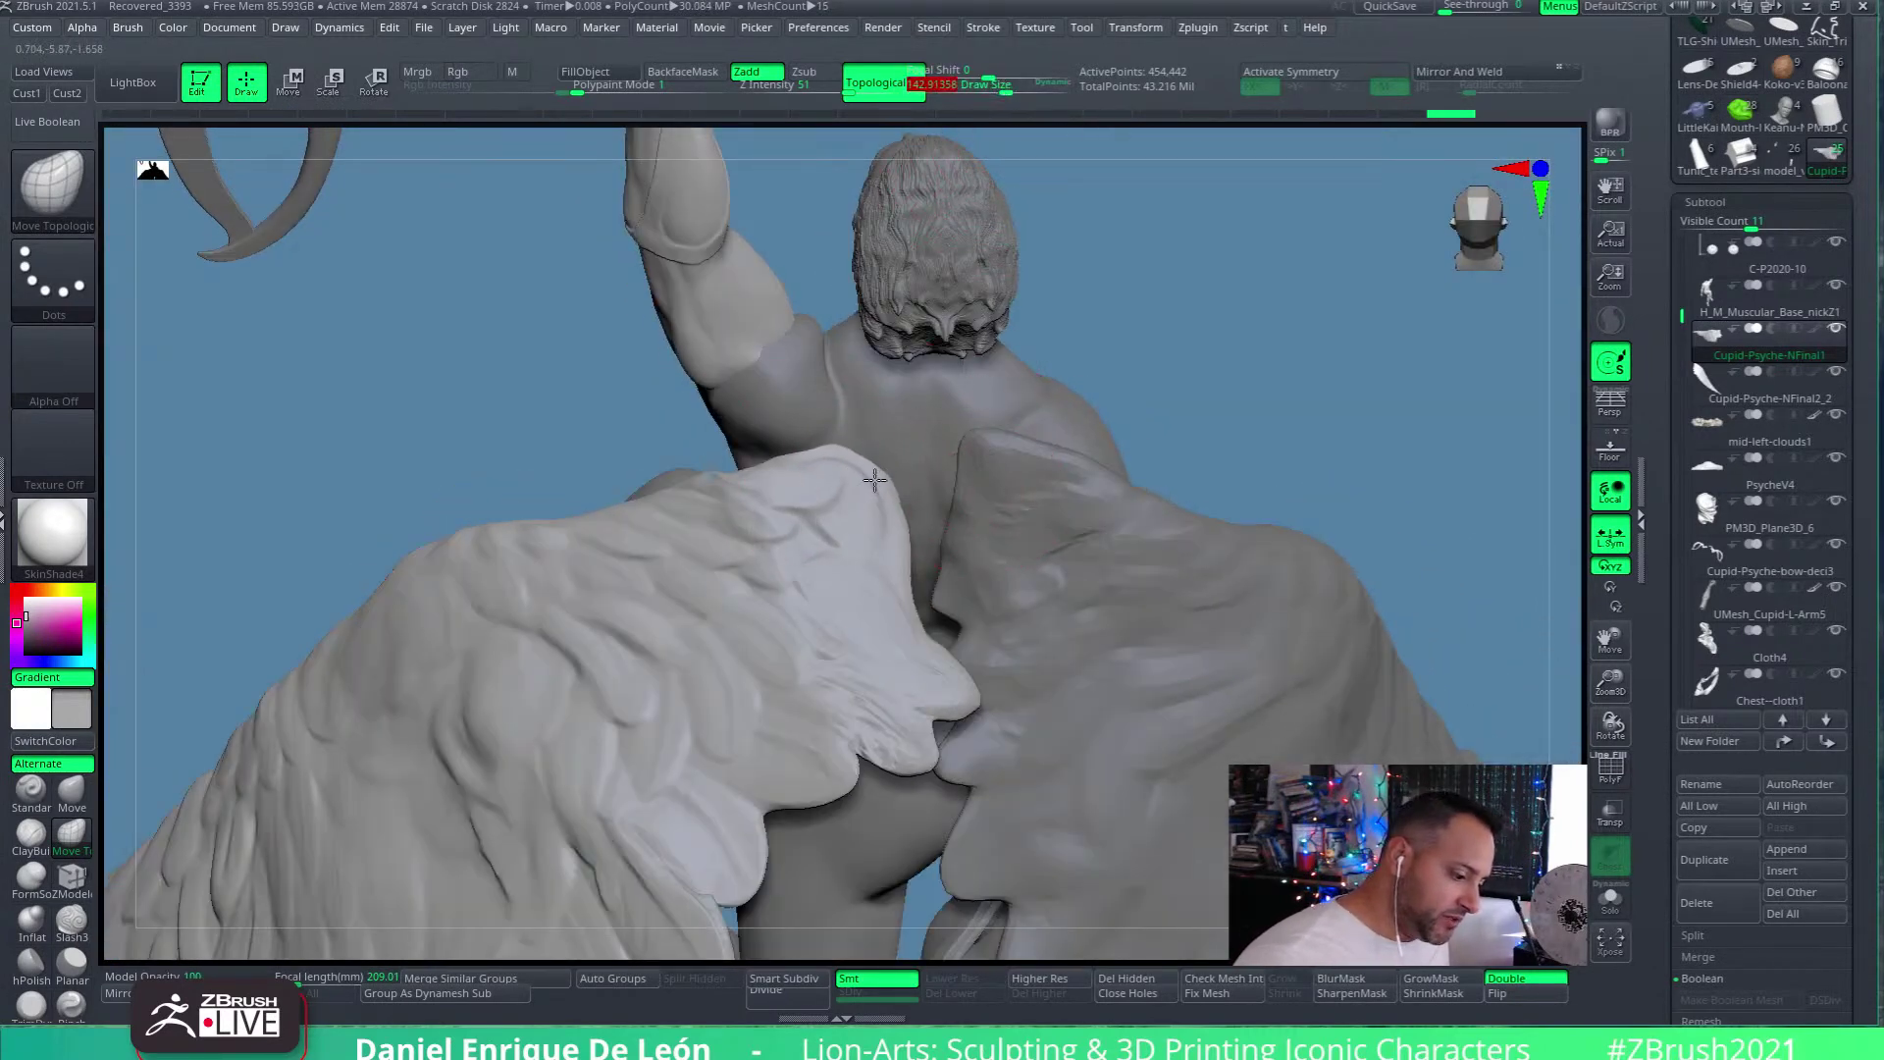
Adjust the inner edges of both wings where they meet over the back, using a draw size of about 143
mouse_move(868, 505)
right_mouse_down()
mouse_move(982, 501)
mouse_move(1018, 475)
mouse_move(1079, 574)
mouse_move(933, 510)
mouse_move(824, 545)
mouse_move(929, 624)
mouse_move(1022, 567)
mouse_move(945, 538)
mouse_move(995, 692)
right_mouse_up()
left_click(961, 589, "alt")
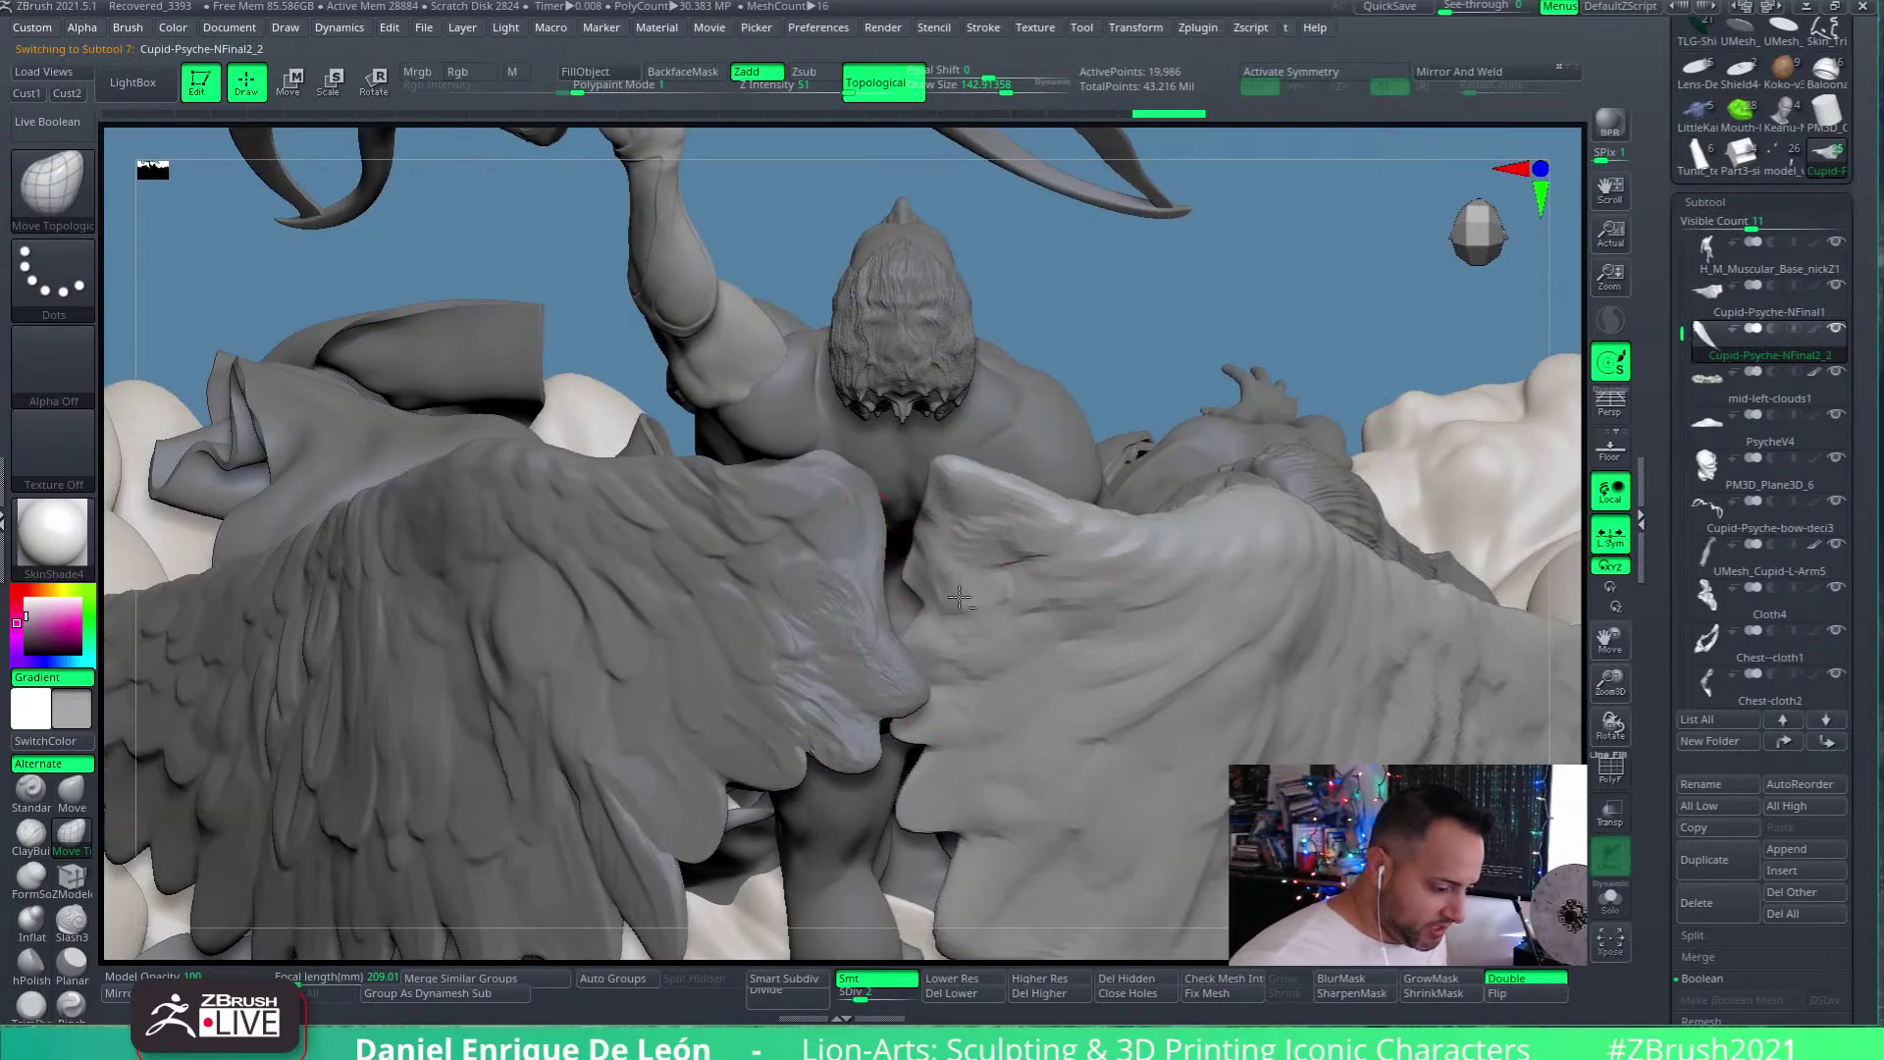
mouse_move(933, 568)
right_mouse_down()
mouse_move(1040, 509)
mouse_move(955, 646)
mouse_move(904, 589)
mouse_move(903, 771)
right_mouse_up()
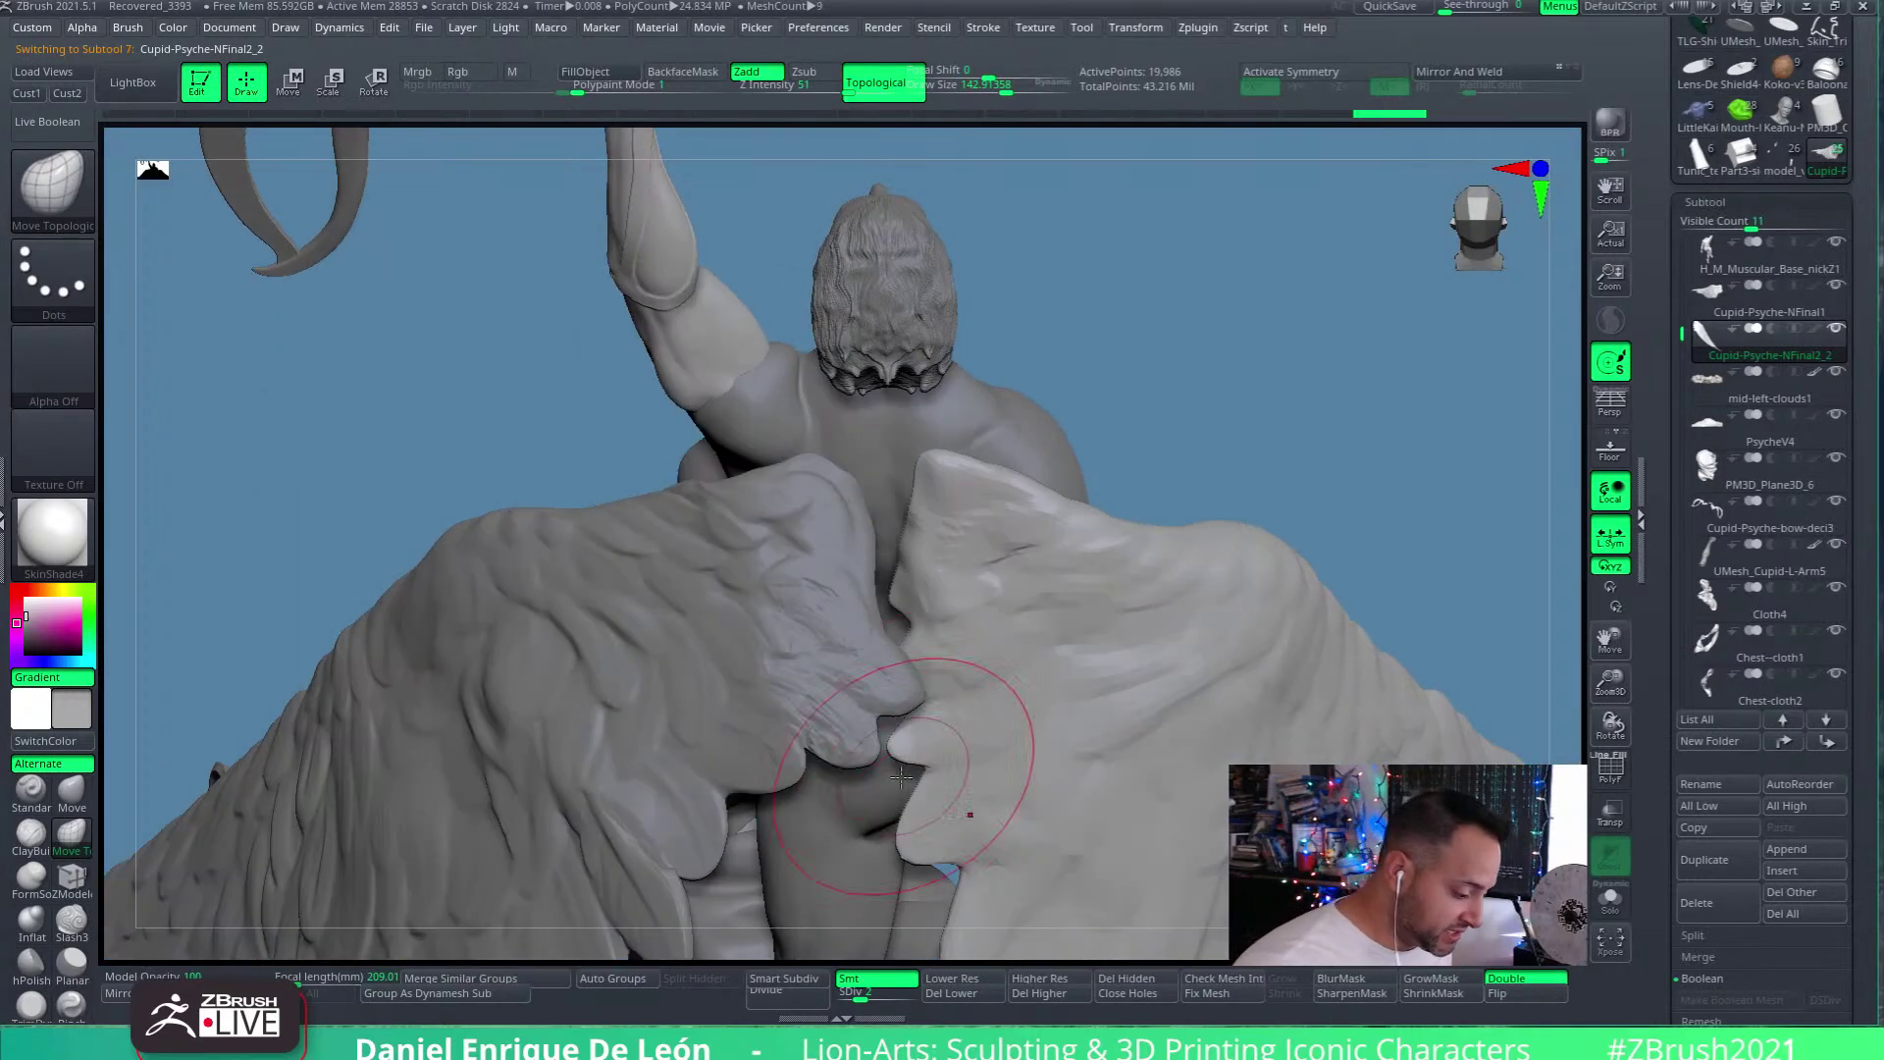
left_click(871, 711, "alt")
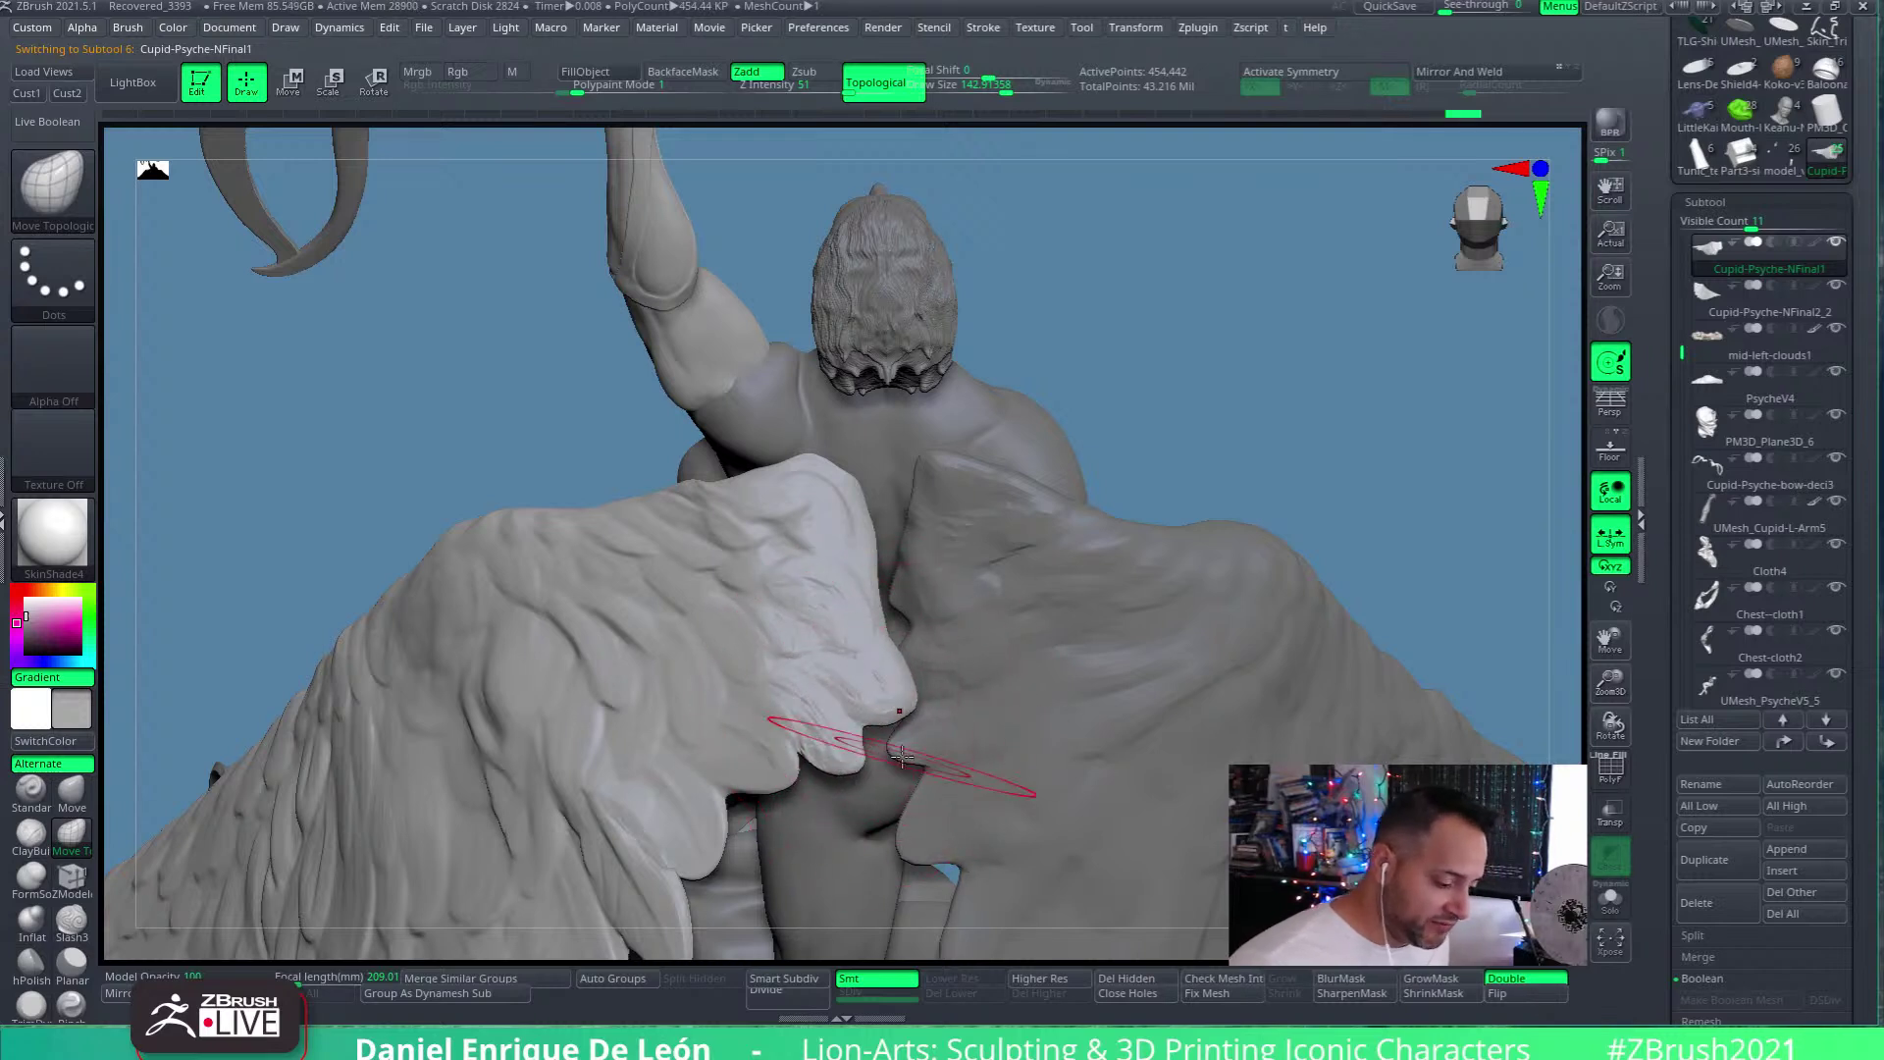
Review the whole statue from the front and reshape the left wing's inner feathers from behind
mouse_move(870, 667)
right_mouse_down()
mouse_move(873, 621)
mouse_move(824, 609)
mouse_move(958, 514)
mouse_move(922, 550)
mouse_move(947, 564)
mouse_move(967, 547)
mouse_move(957, 618)
mouse_move(1010, 552)
mouse_move(976, 510)
mouse_move(955, 523)
mouse_move(962, 557)
mouse_move(919, 664)
mouse_move(1086, 555)
right_mouse_up()
mouse_move(1181, 655)
right_mouse_down()
mouse_move(695, 544)
mouse_move(1199, 547)
mouse_move(1158, 547)
mouse_move(1132, 598)
mouse_move(974, 569)
mouse_move(992, 601)
mouse_move(1080, 560)
mouse_move(1248, 663)
right_mouse_up()
right_click_drag(1096, 638, 1110, 608)
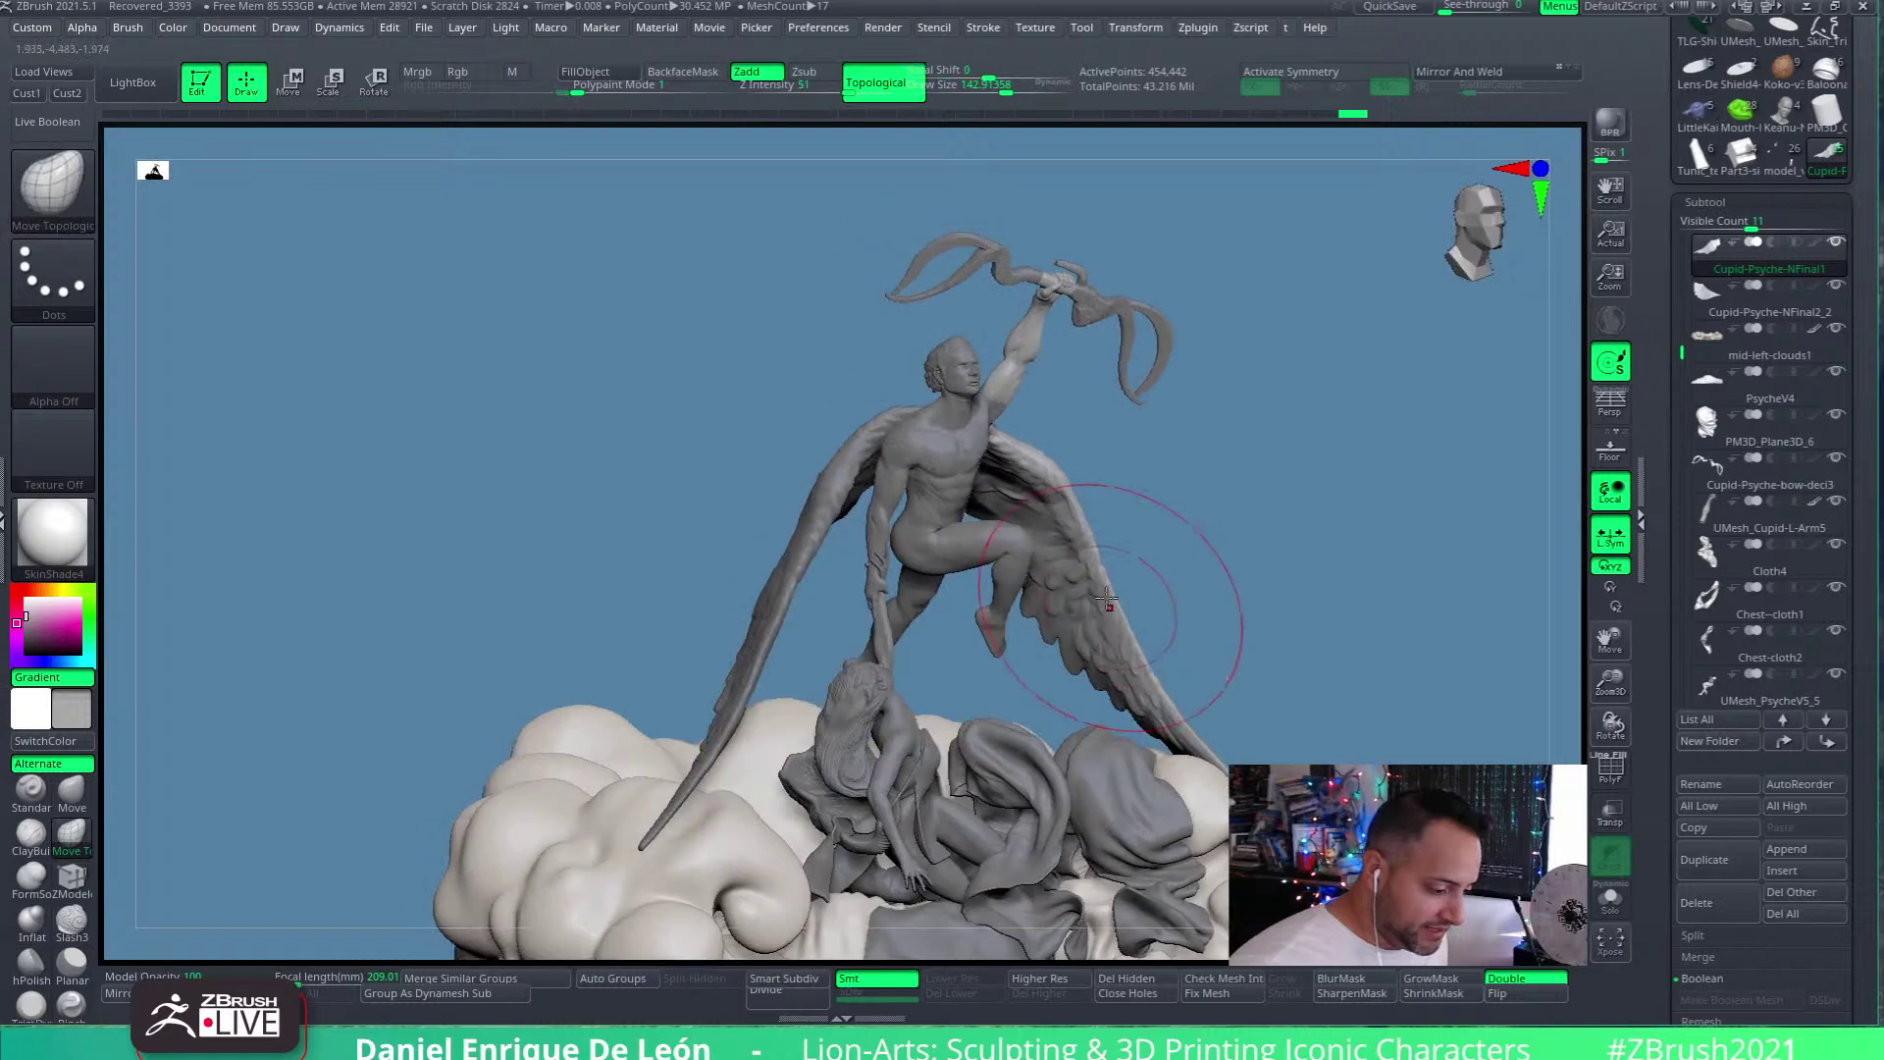
mouse_move(1029, 529)
right_mouse_down()
mouse_move(1131, 538)
mouse_move(882, 579)
right_mouse_up()
mouse_move(979, 516)
right_mouse_down()
mouse_move(989, 543)
mouse_move(988, 444)
right_mouse_up()
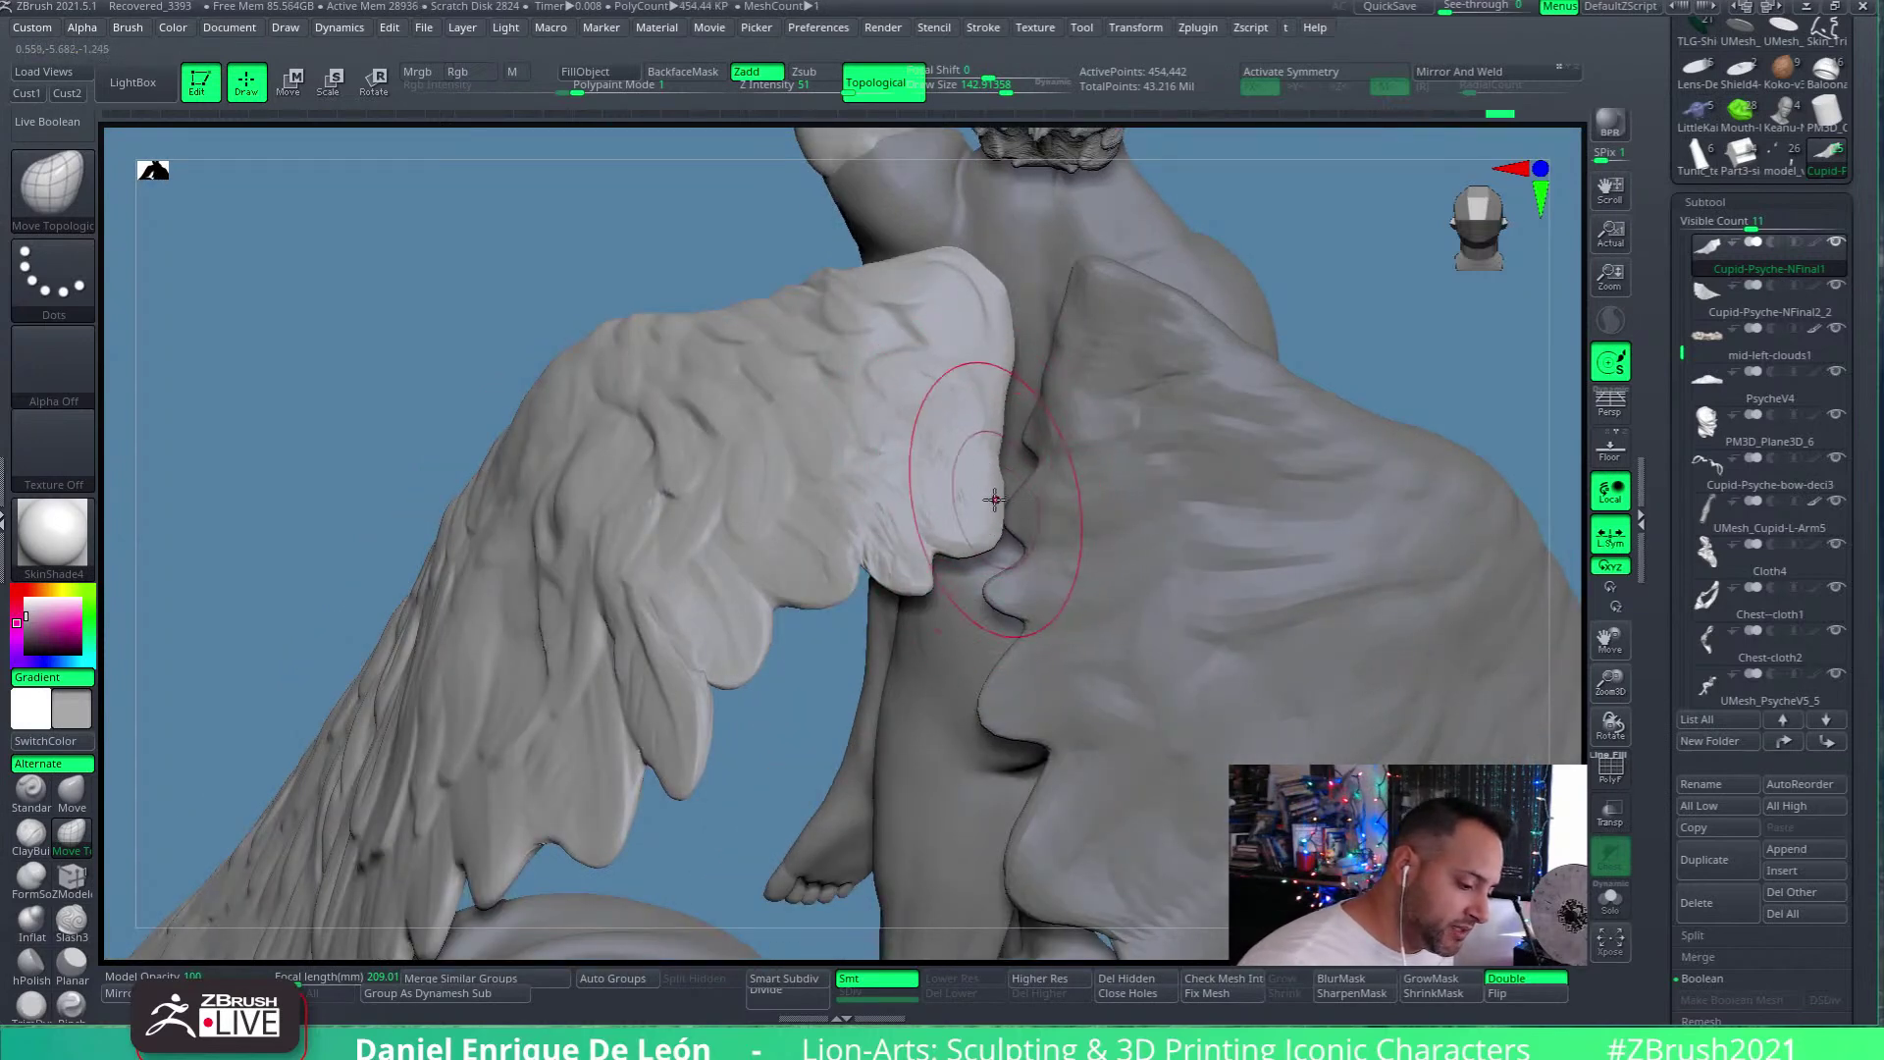
mouse_move(1006, 566)
right_mouse_down()
mouse_move(971, 378)
mouse_move(917, 642)
right_mouse_up()
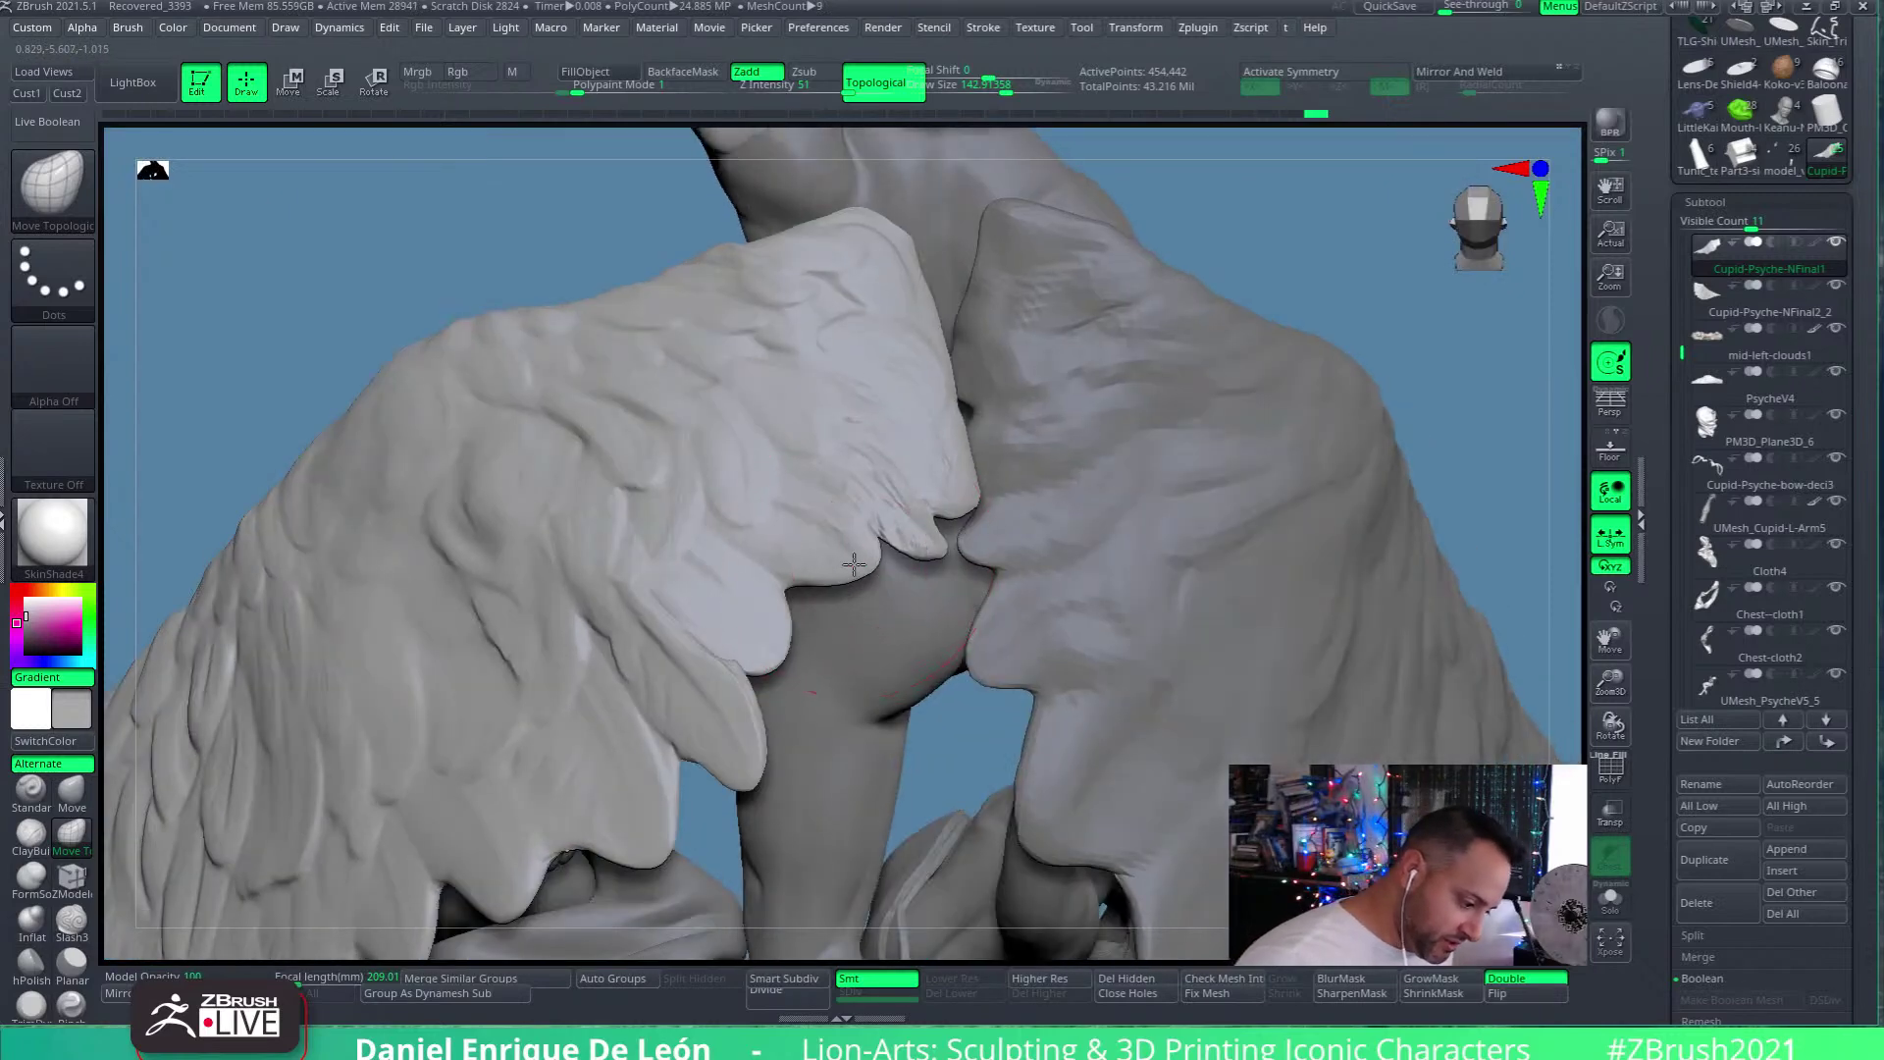
Refine the left wing's lowest inner feathers where they fold over the middle of the back
mouse_move(1156, 567)
right_mouse_down()
mouse_move(1126, 559)
mouse_move(1133, 586)
right_mouse_up()
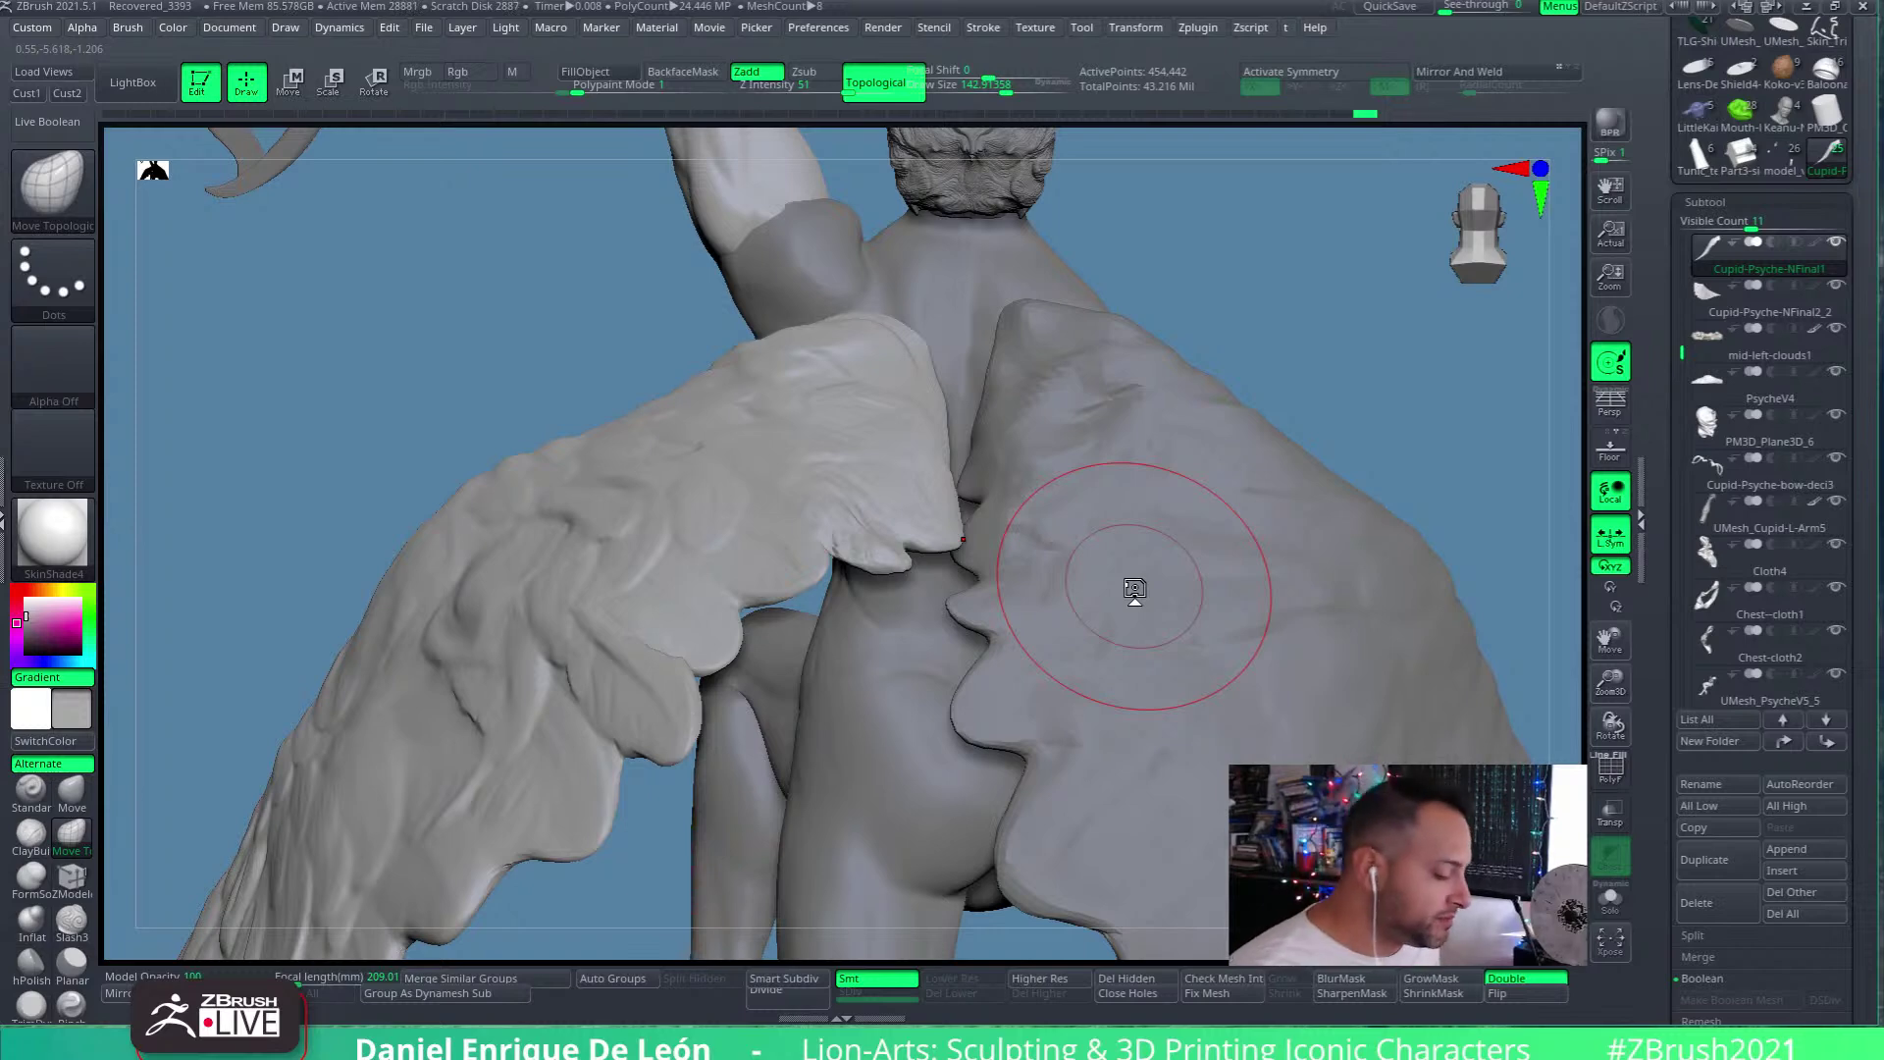
mouse_move(896, 546)
right_mouse_down()
mouse_move(947, 530)
mouse_move(971, 628)
mouse_move(945, 643)
mouse_move(972, 633)
right_mouse_up()
mouse_move(889, 512)
left_mouse_down()
mouse_move(909, 492)
mouse_move(887, 521)
left_mouse_up()
right_click_drag(942, 586, 1041, 587)
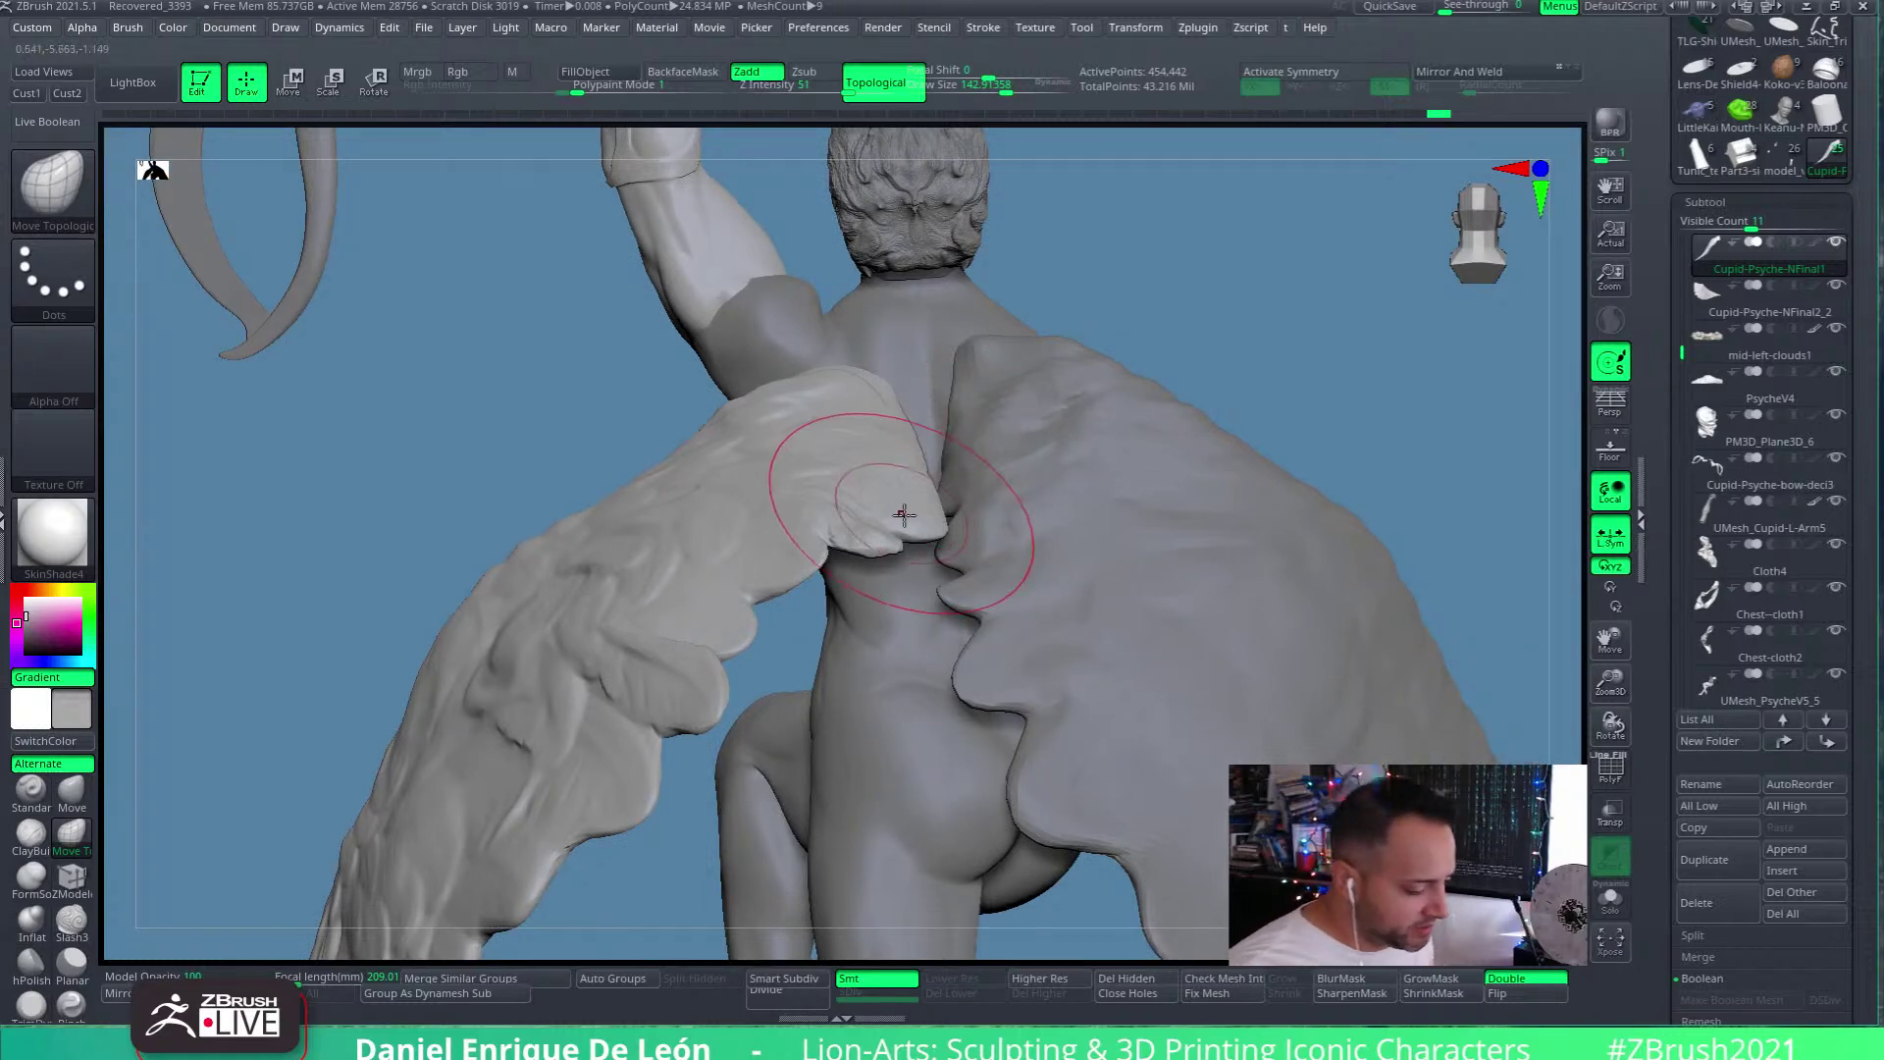
mouse_move(901, 514)
right_mouse_down()
mouse_move(975, 458)
mouse_move(923, 524)
right_mouse_up()
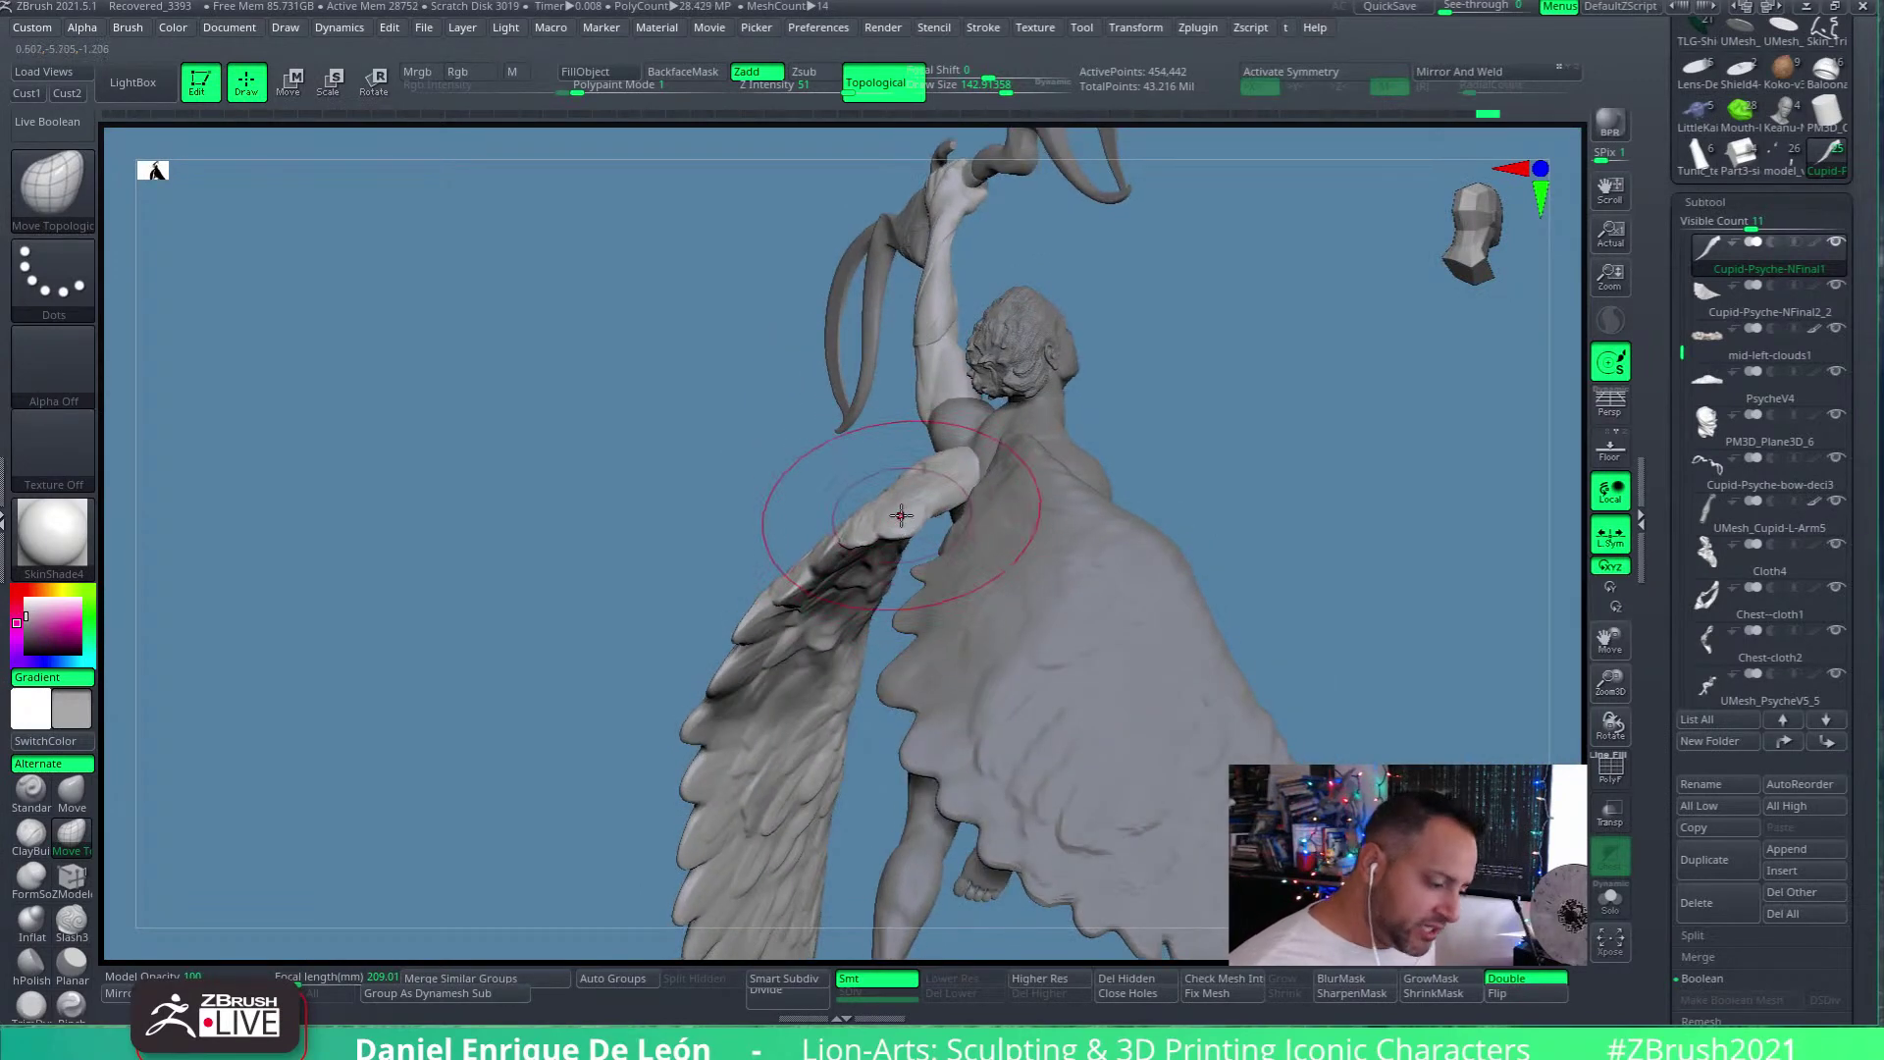
Reduce the draw size to about 106 and reshape the inner end of the left wing's root beside the spine
key("bracketleft")
key("bracketleft")
key("bracketleft")
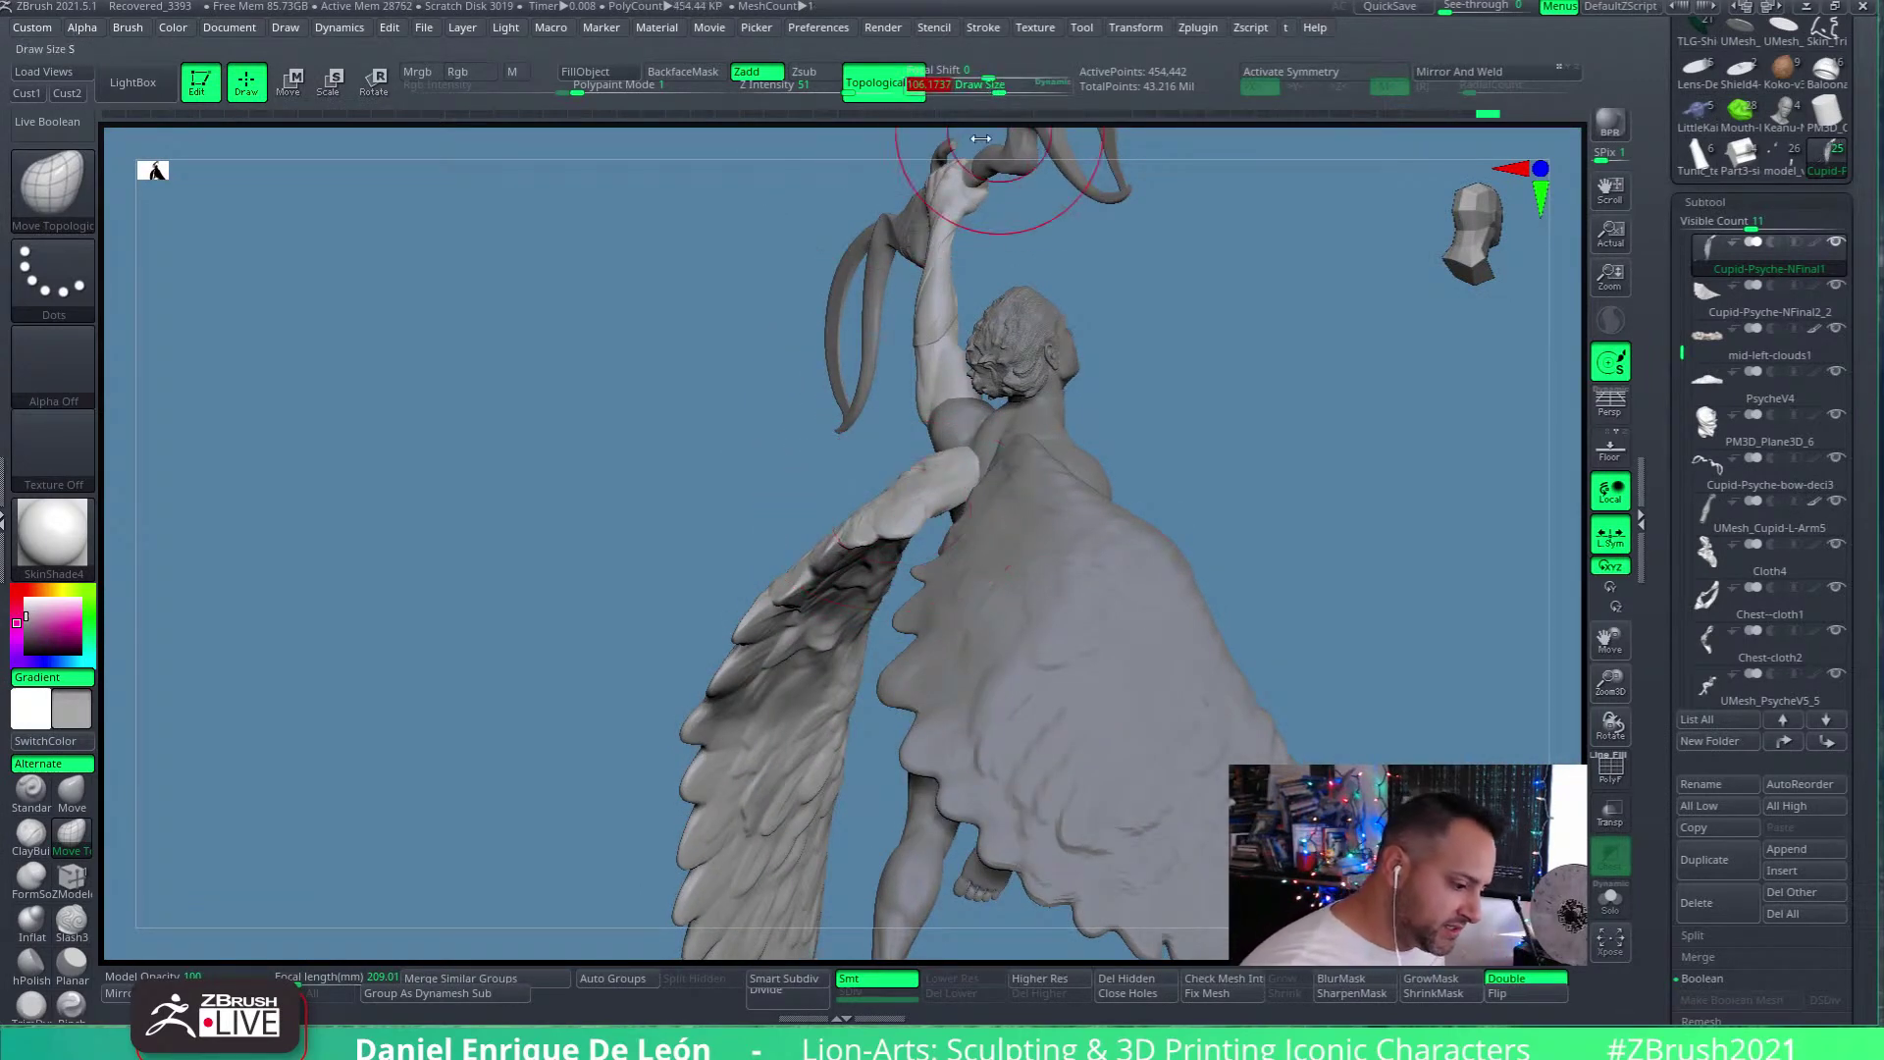
mouse_move(898, 527)
right_mouse_down("ctrl")
mouse_move(940, 658)
mouse_move(904, 643)
mouse_move(871, 660)
right_mouse_up("ctrl")
left_click_drag(872, 659, 804, 687)
mouse_move(856, 477)
right_mouse_down()
mouse_move(940, 471)
mouse_move(933, 505)
mouse_move(891, 496)
mouse_move(981, 444)
mouse_move(1039, 551)
mouse_move(1076, 475)
mouse_move(1060, 499)
right_mouse_up()
key("shift")
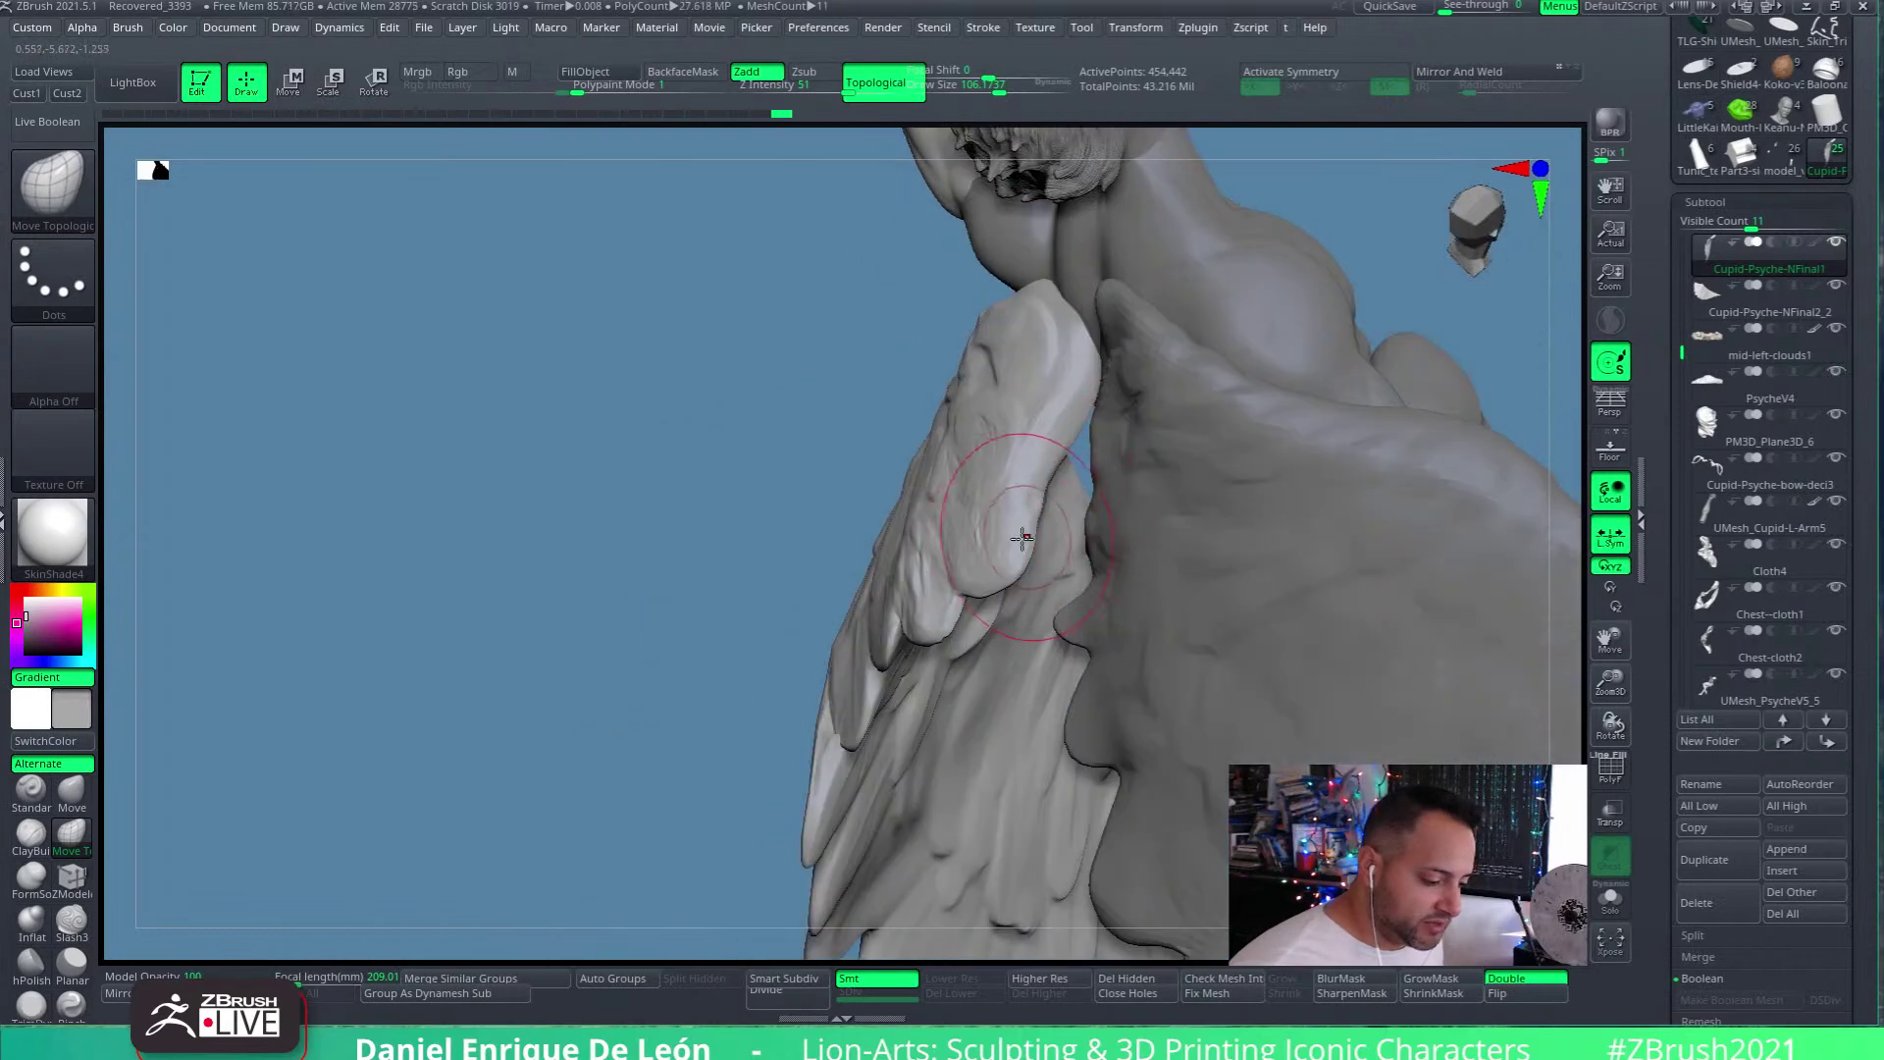
right_click_drag(1105, 395, 979, 597)
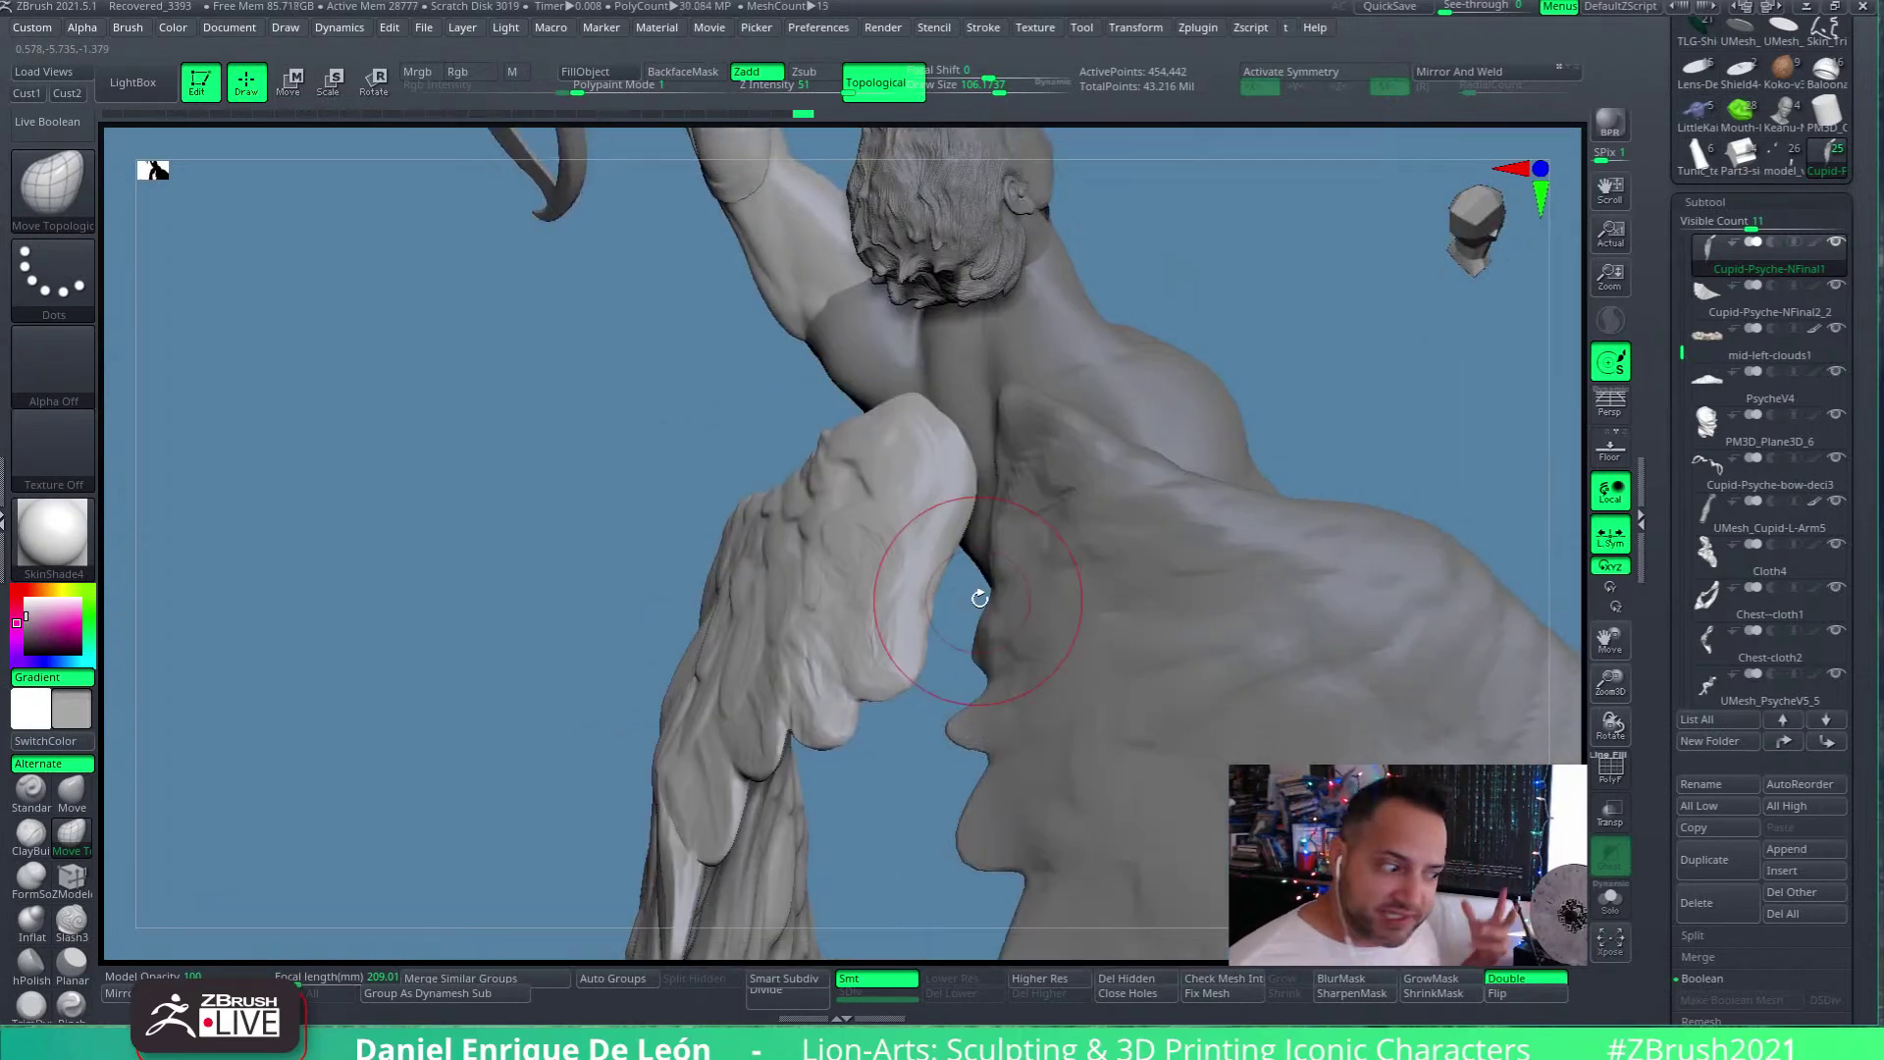
right_click_drag(916, 470, 965, 459)
Compare both wings' roots, and shape the left wing's edge along the torso using a draw size of about 132
left_click(1037, 488, "alt")
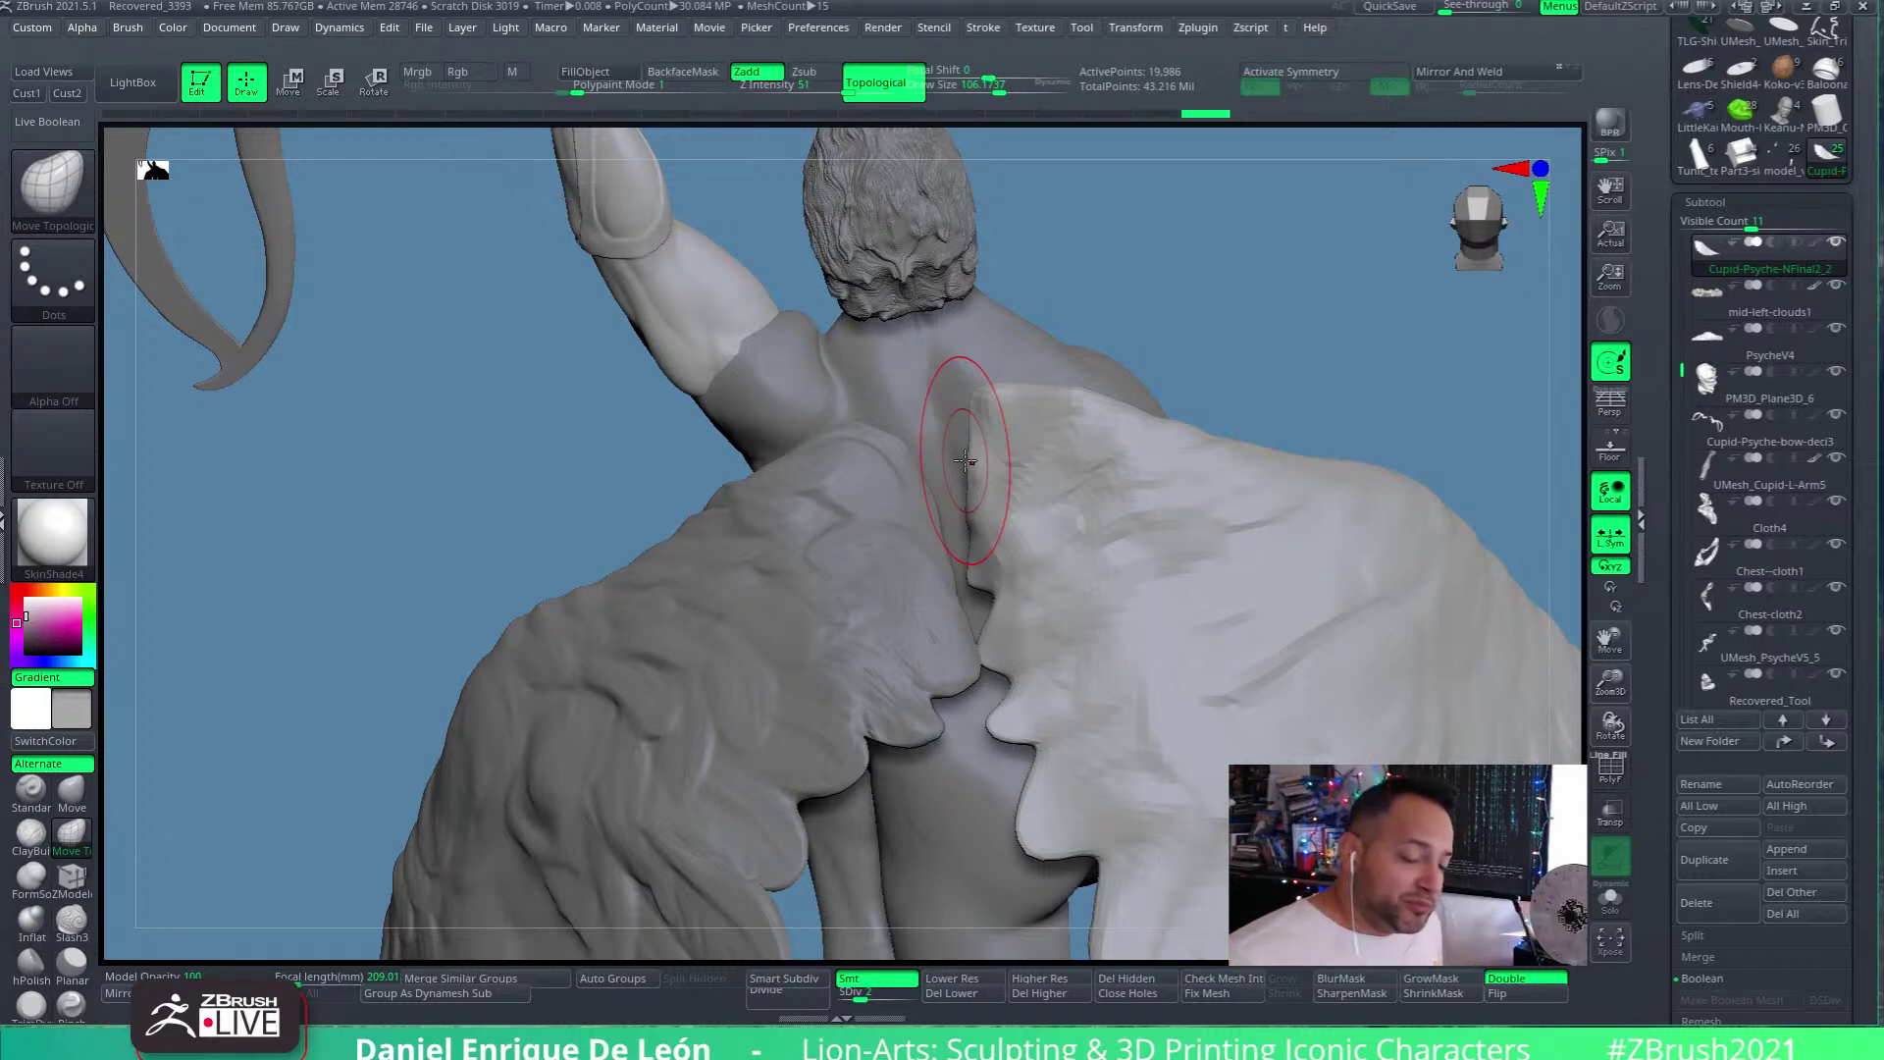
right_click_drag(1060, 721, 1122, 596)
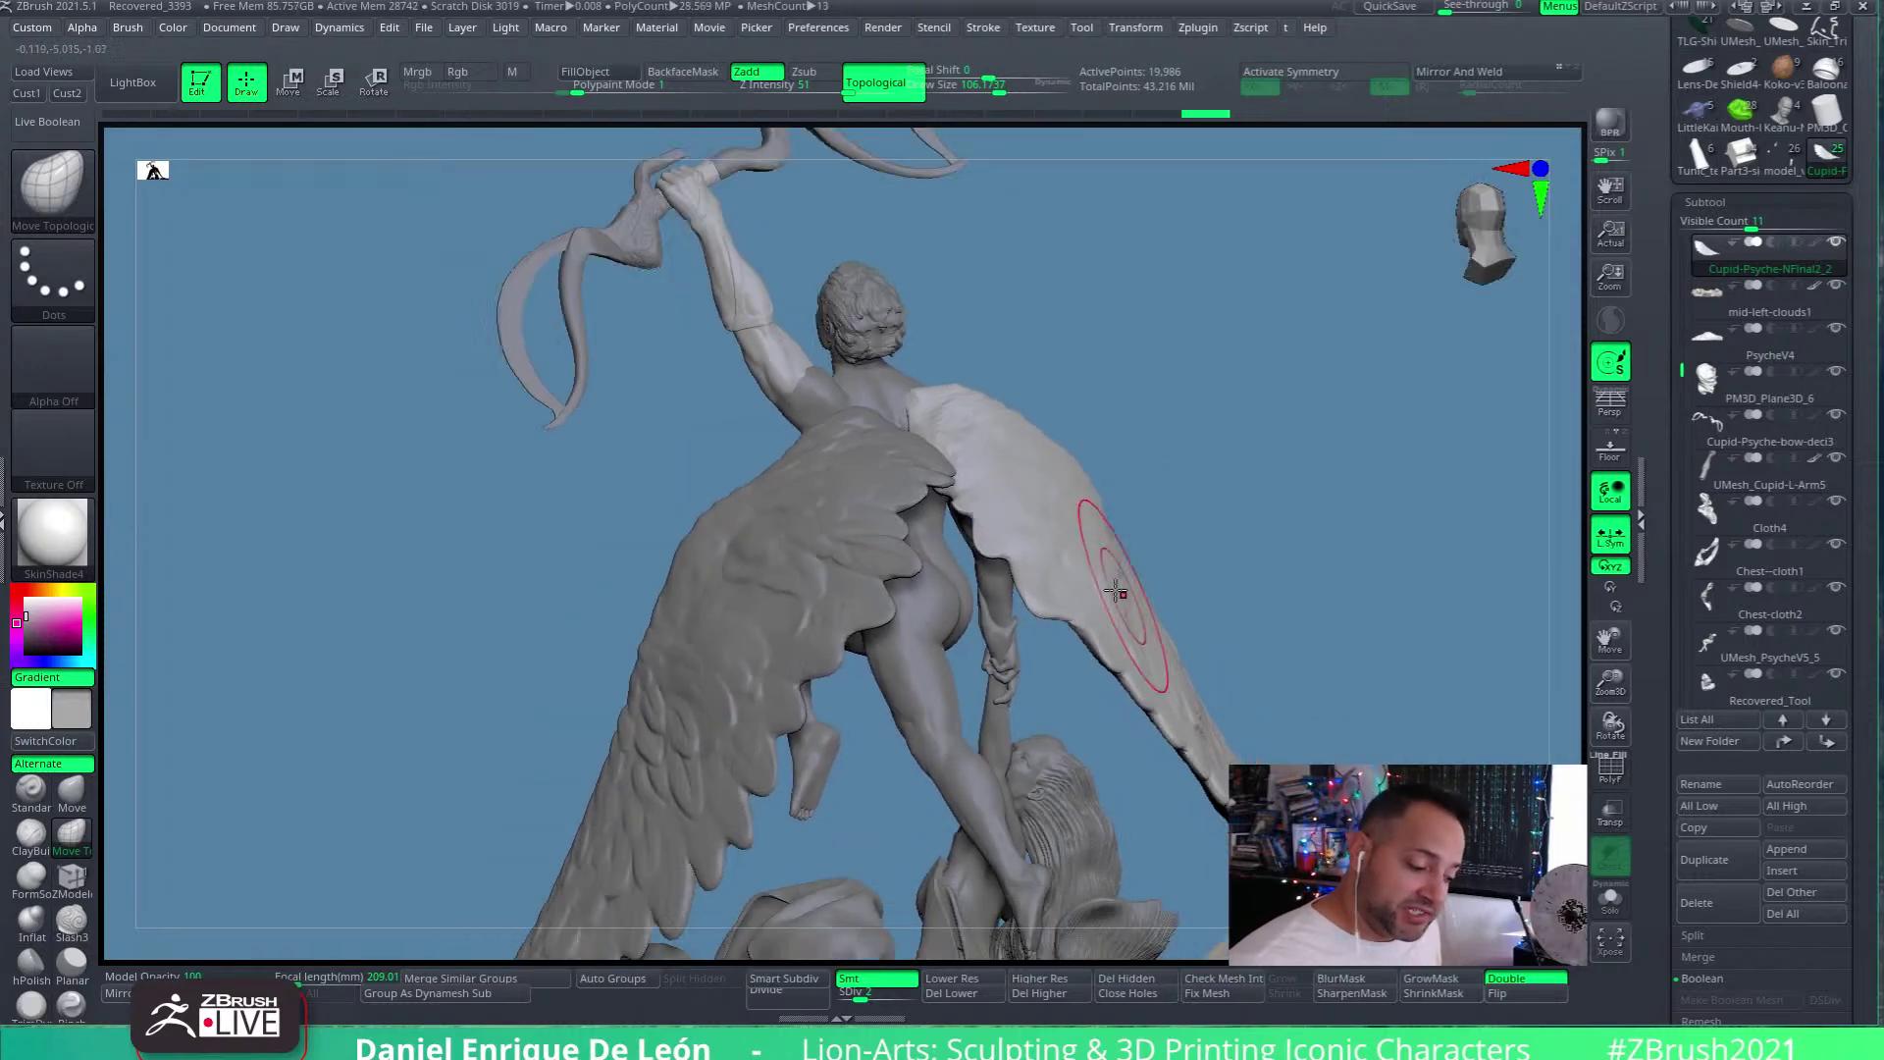
left_click(814, 616, "alt")
mouse_move(814, 616)
right_mouse_down()
mouse_move(779, 589)
mouse_move(844, 638)
mouse_move(1160, 695)
mouse_move(1165, 568)
mouse_move(1088, 645)
right_mouse_up()
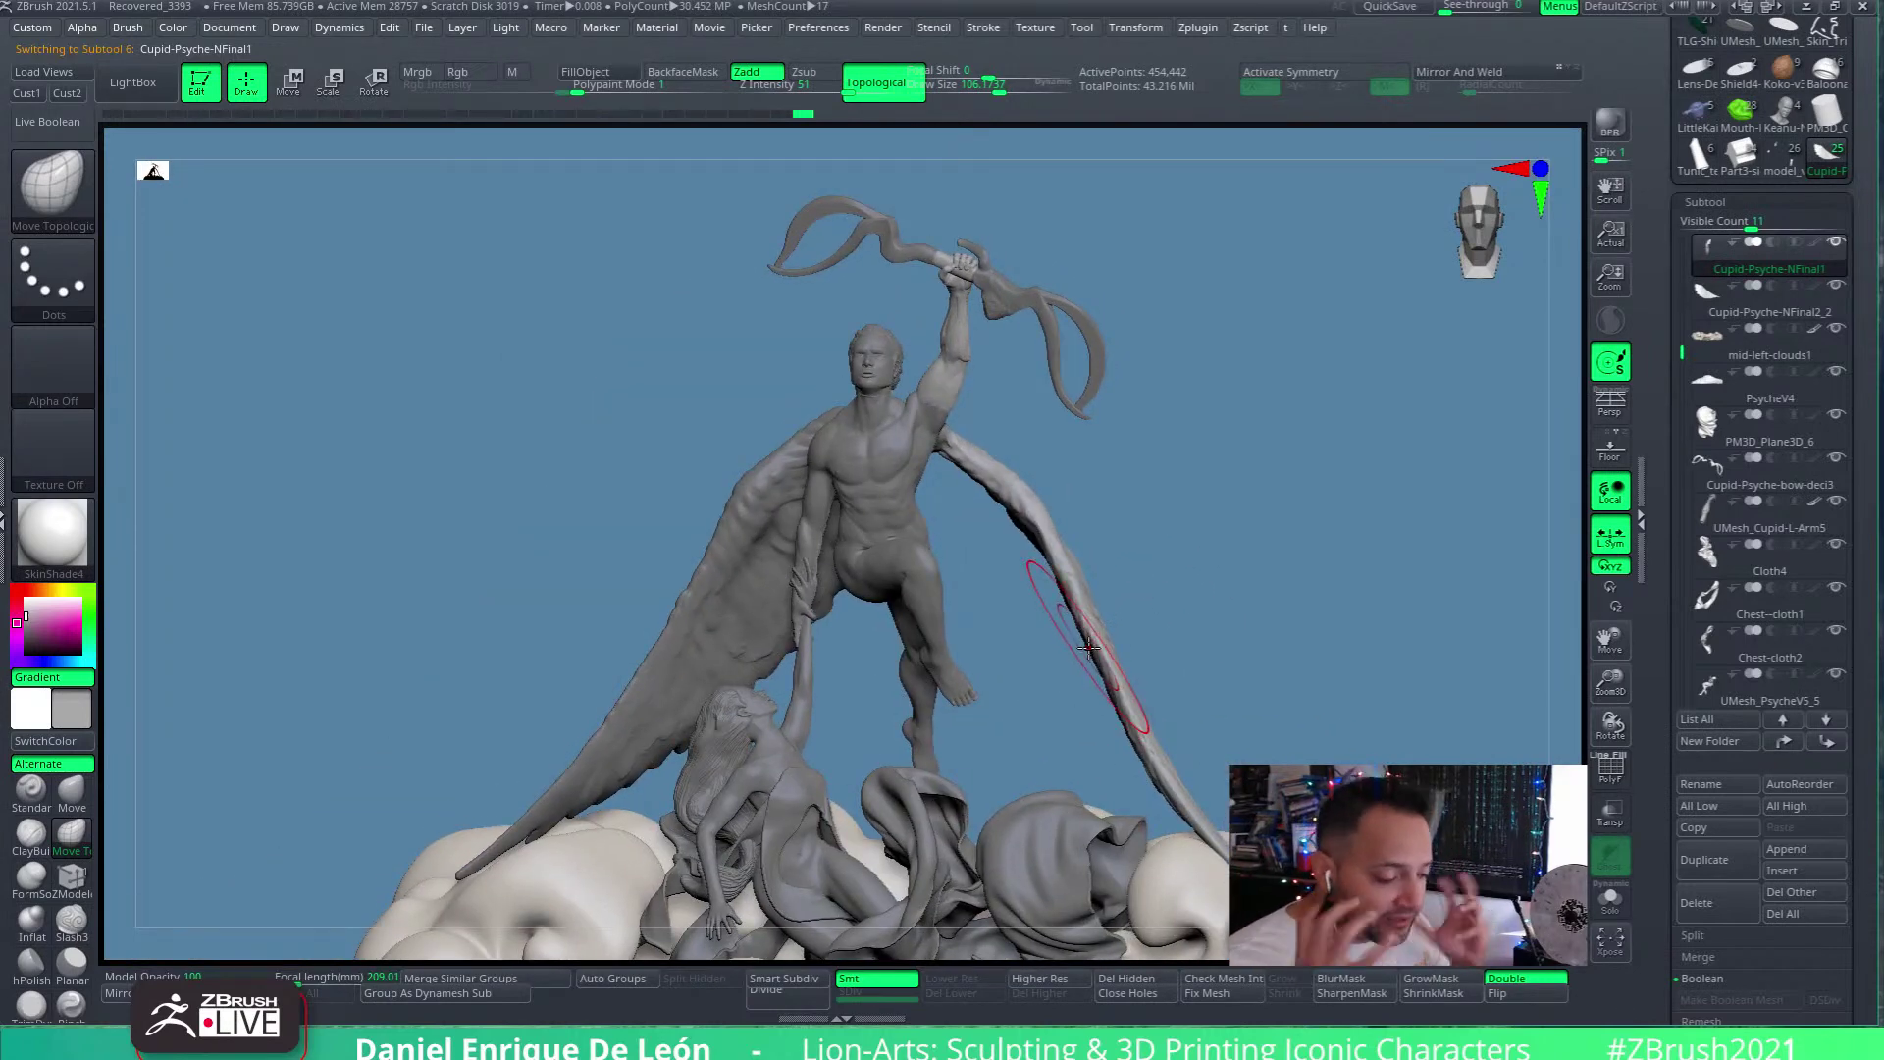
right_click_drag(1074, 550, 1030, 402)
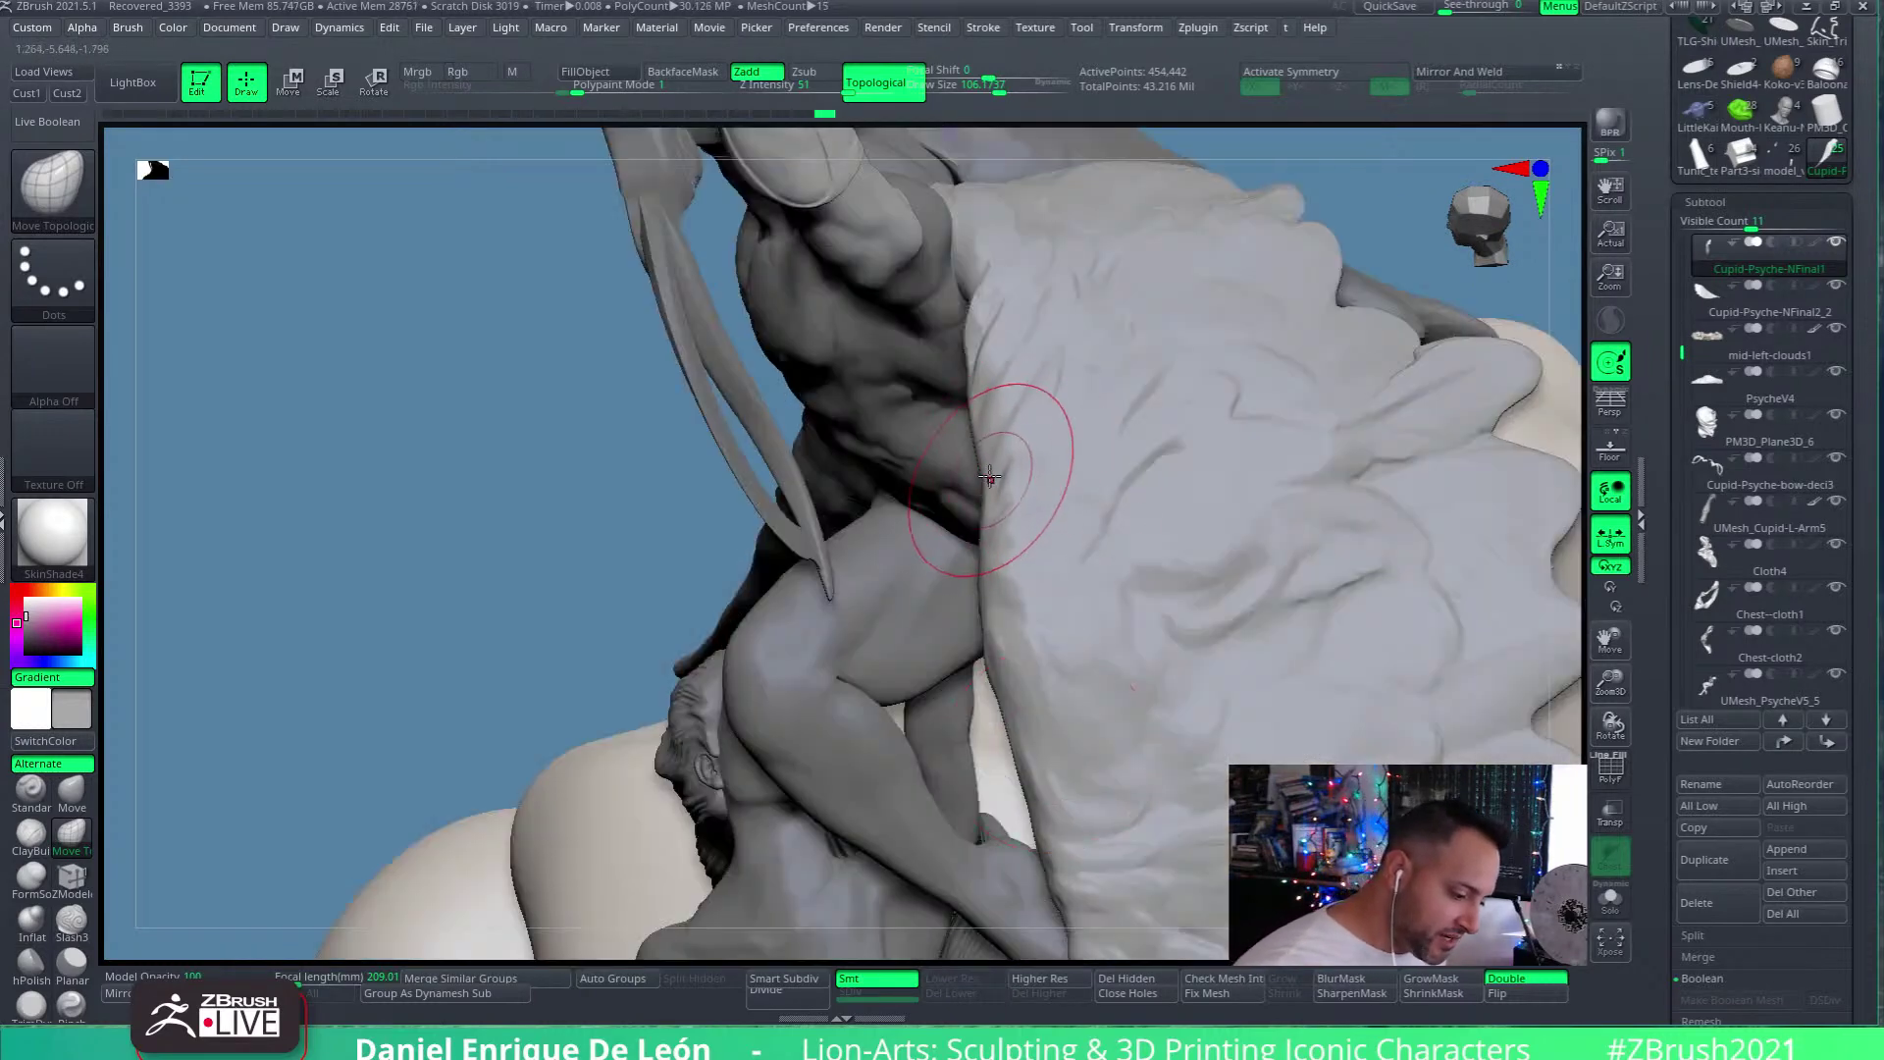
mouse_move(1072, 189)
right_mouse_down("ctrl")
mouse_move(1038, 315)
mouse_move(972, 258)
right_mouse_up("ctrl")
mouse_move(971, 258)
left_mouse_down()
mouse_move(1008, 312)
mouse_move(976, 461)
mouse_move(994, 480)
left_mouse_up()
mouse_move(1022, 589)
right_mouse_down()
mouse_move(1148, 576)
mouse_move(1173, 467)
mouse_move(1056, 391)
mouse_move(942, 589)
mouse_move(963, 585)
mouse_move(916, 602)
right_mouse_up()
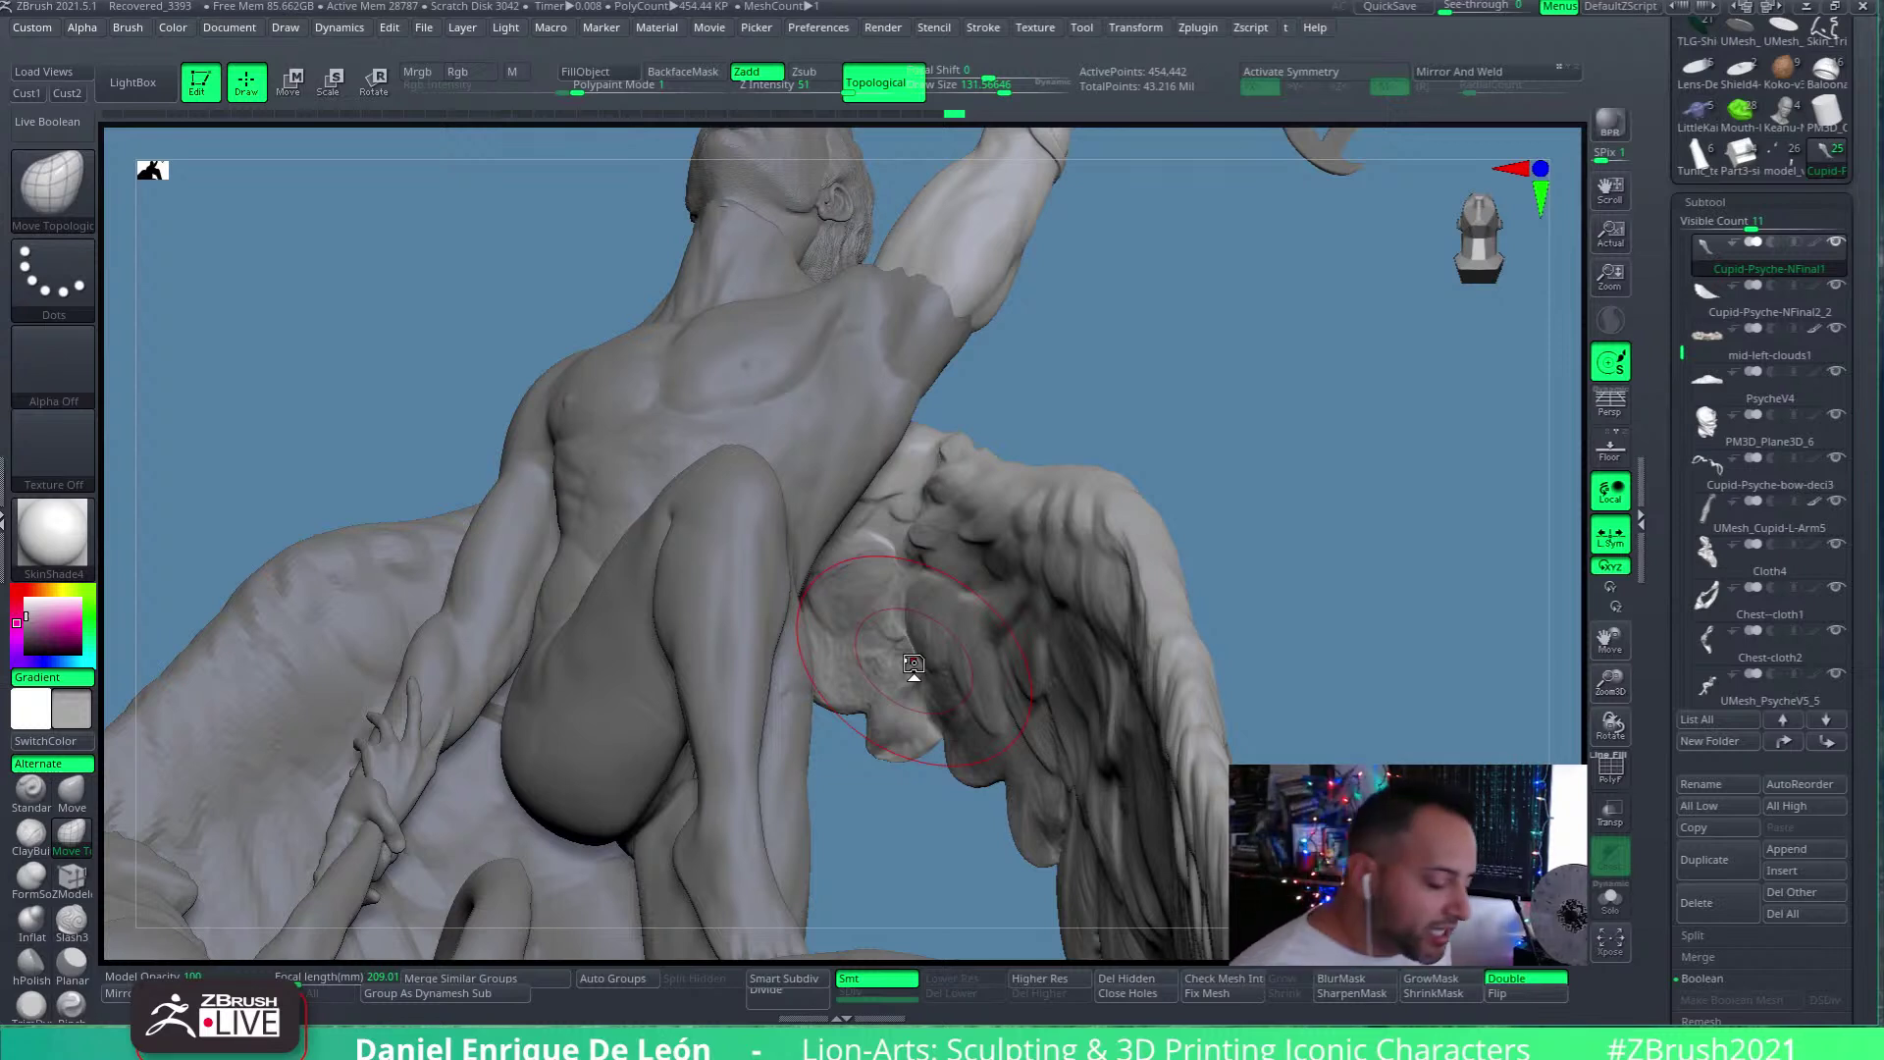
Select the right wing and reshape its upper root and inner edge where they meet the back
mouse_move(882, 597)
right_mouse_down()
mouse_move(980, 619)
mouse_move(1005, 604)
mouse_move(1063, 635)
mouse_move(963, 660)
mouse_move(1211, 547)
mouse_move(1089, 589)
mouse_move(1090, 685)
mouse_move(1043, 576)
mouse_move(1050, 530)
mouse_move(981, 530)
mouse_move(933, 628)
mouse_move(1021, 546)
mouse_move(1001, 555)
mouse_move(966, 515)
mouse_move(1133, 652)
mouse_move(1089, 559)
mouse_move(1039, 638)
mouse_move(1183, 621)
mouse_move(1098, 613)
right_mouse_up()
left_click(1106, 601, "alt")
mouse_move(1011, 534)
right_mouse_down()
mouse_move(1080, 550)
mouse_move(1017, 504)
mouse_move(1030, 484)
mouse_move(958, 442)
mouse_move(922, 379)
mouse_move(896, 410)
right_mouse_up()
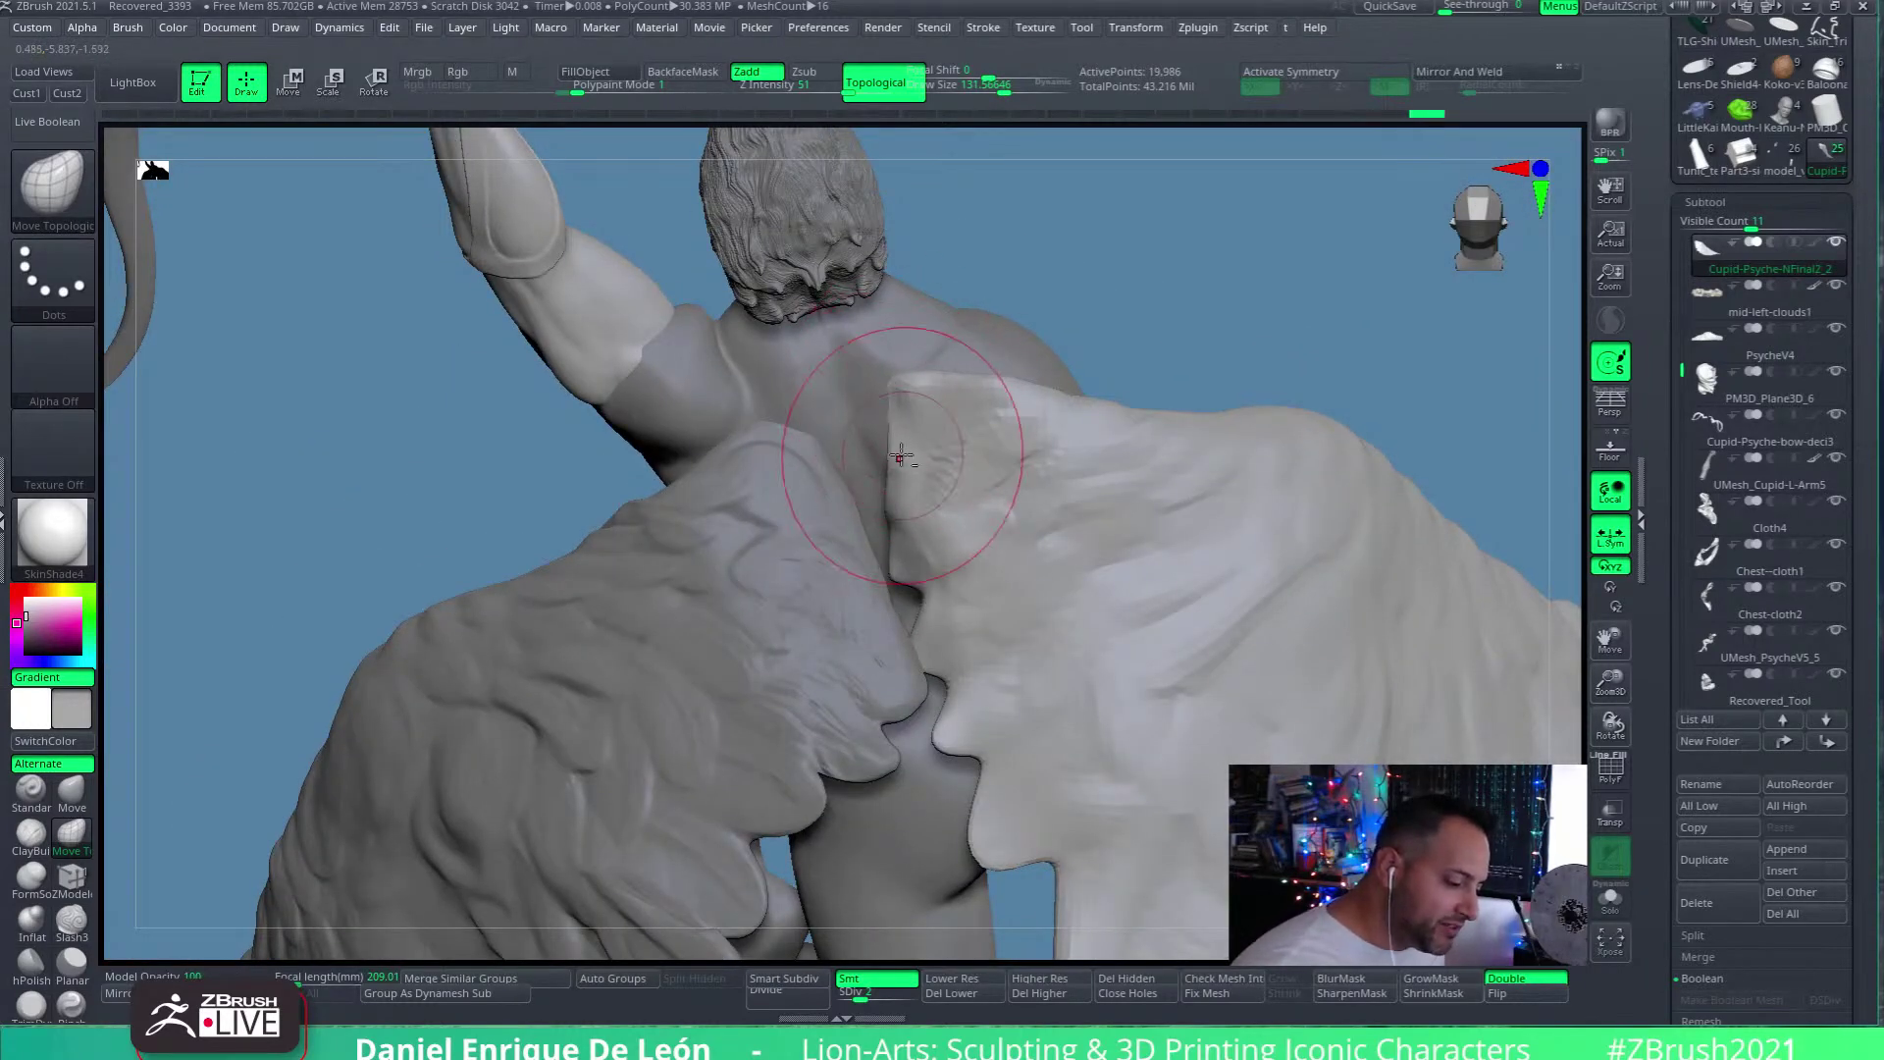
mouse_move(902, 453)
right_mouse_down()
mouse_move(940, 389)
mouse_move(887, 410)
right_mouse_up()
right_click_drag(957, 564, 864, 577)
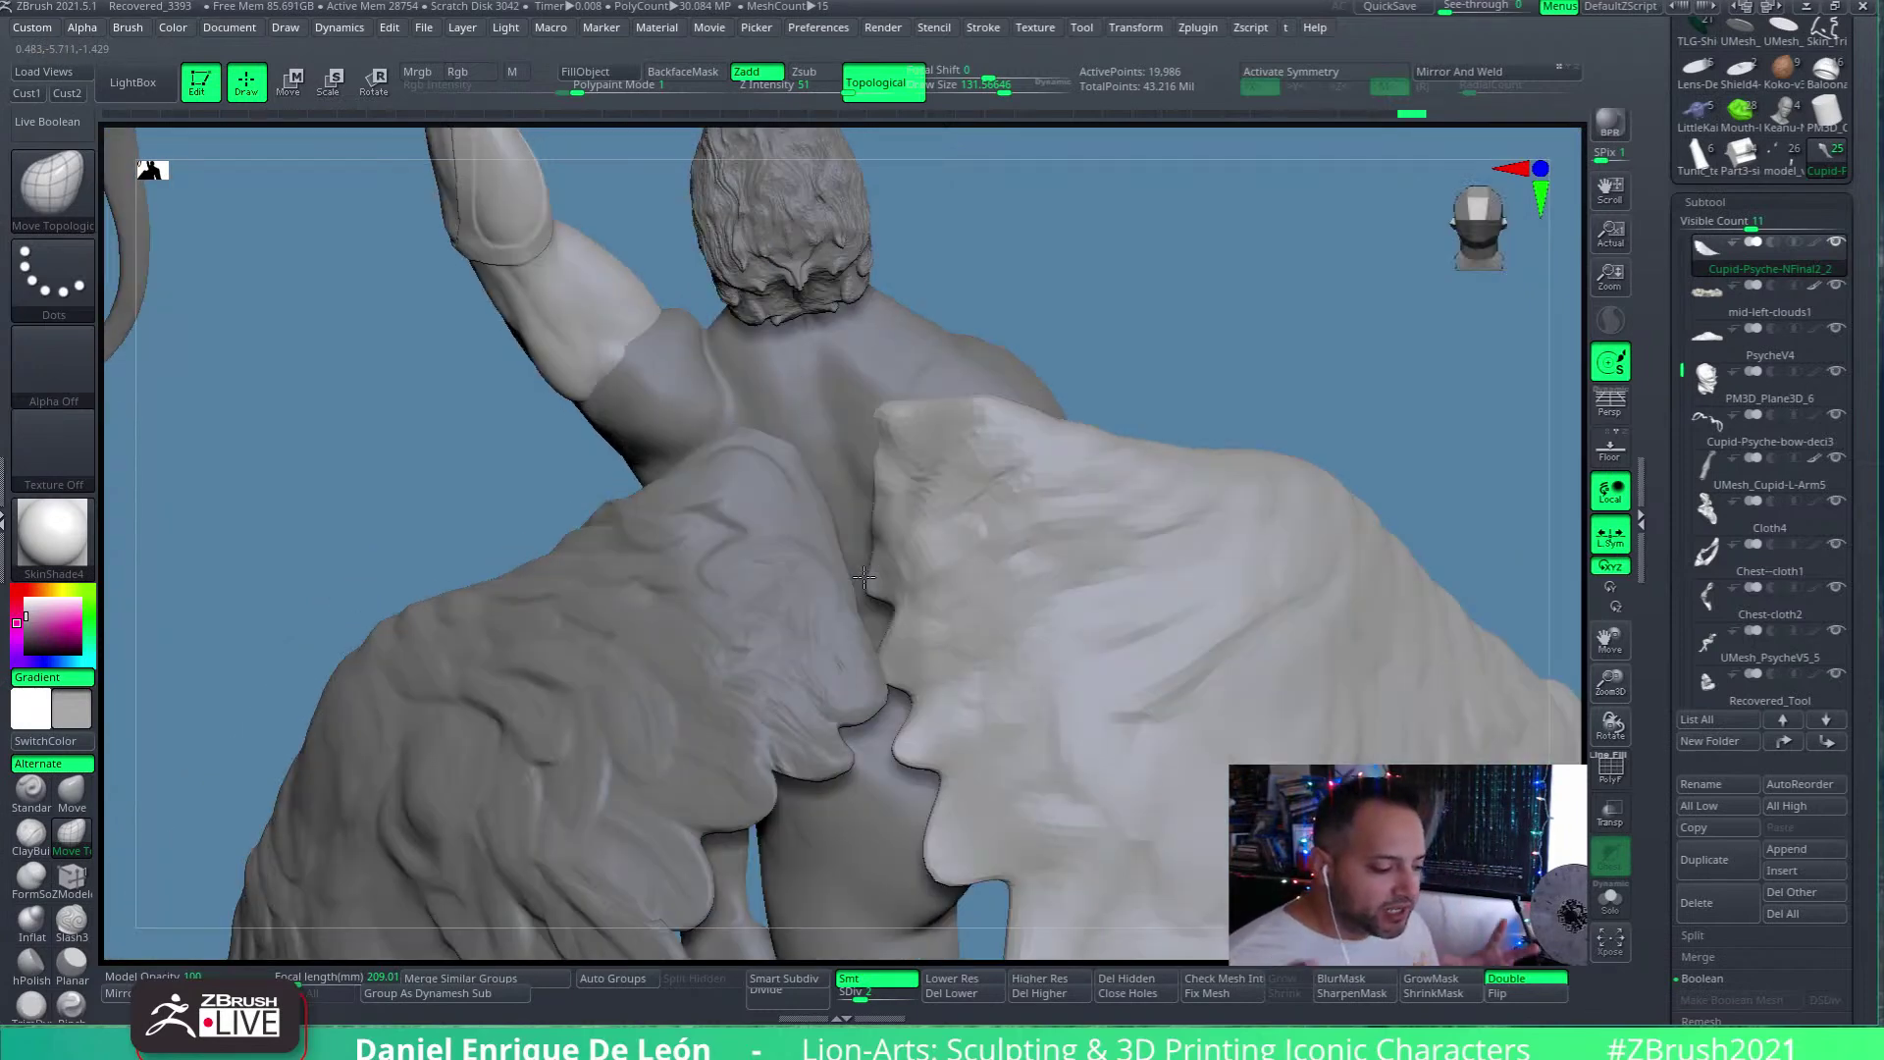
mouse_move(894, 489)
right_mouse_down()
mouse_move(904, 473)
mouse_move(880, 507)
mouse_move(908, 507)
right_mouse_up()
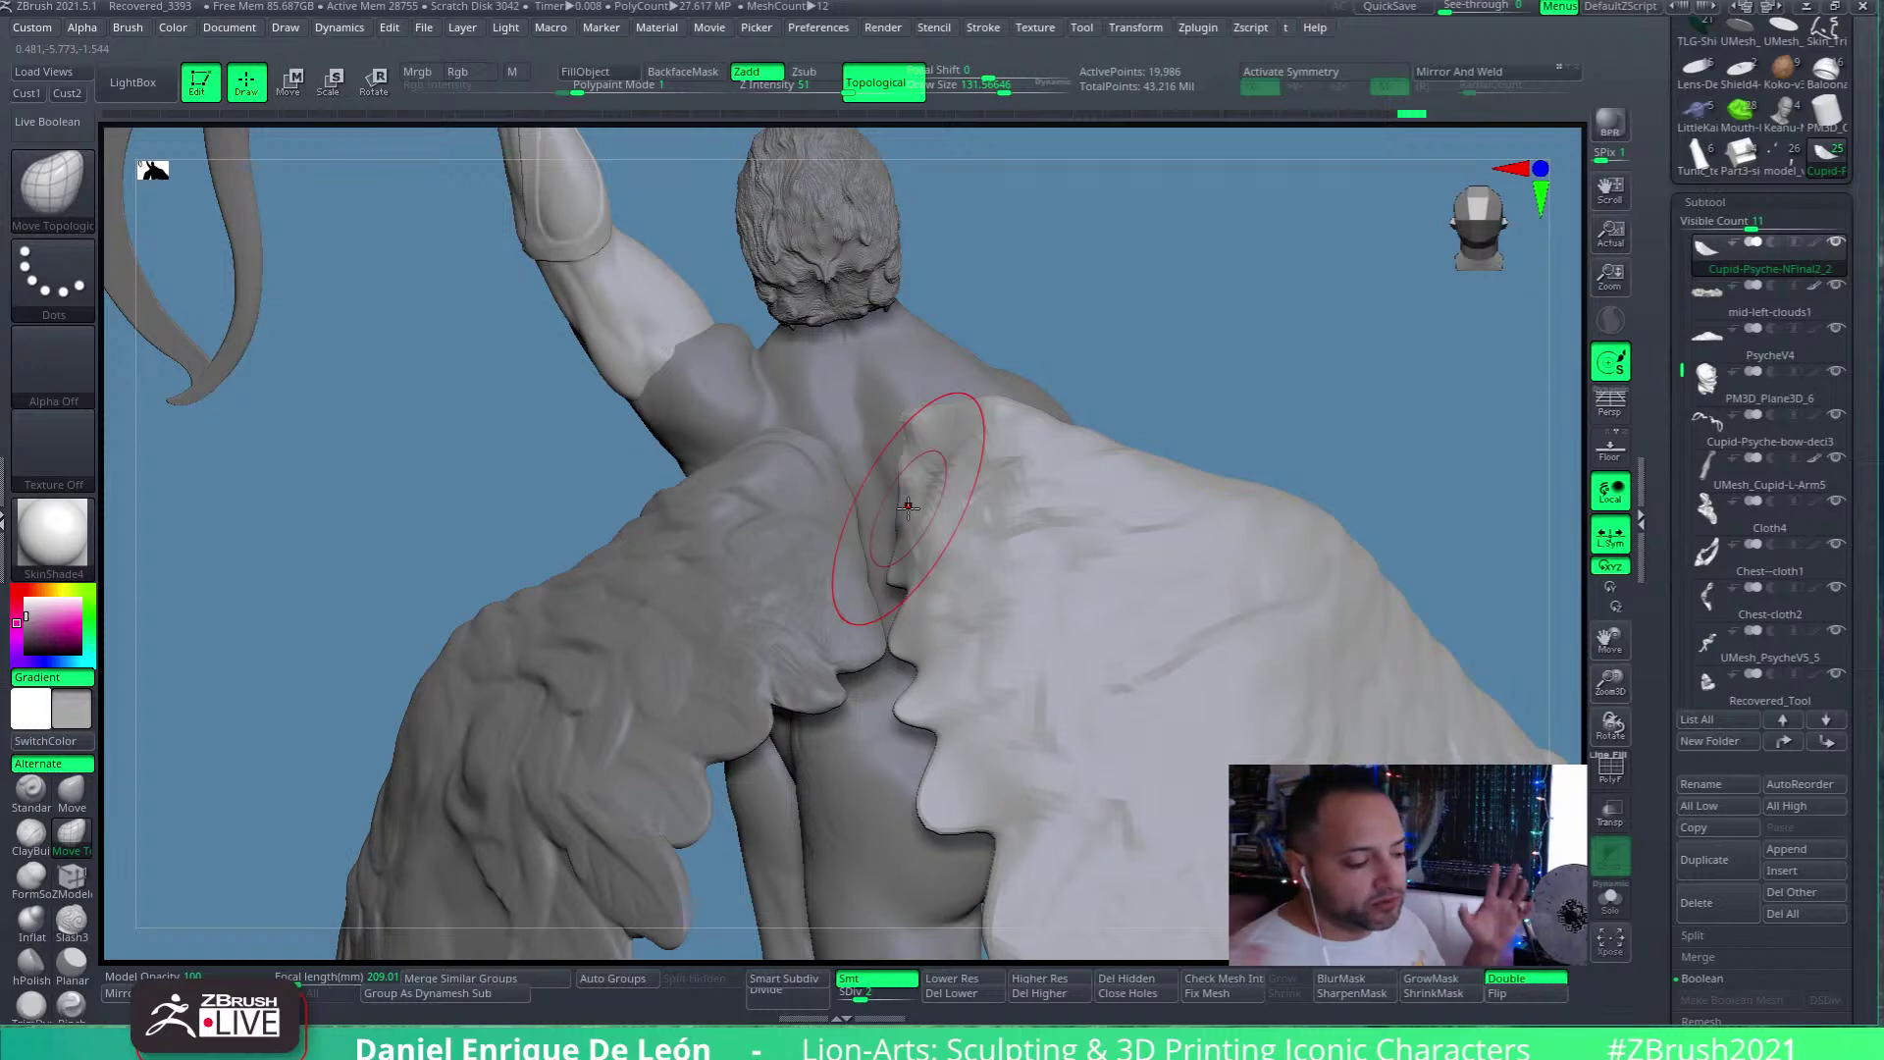
mouse_move(990, 548)
right_mouse_down()
mouse_move(958, 526)
mouse_move(974, 557)
right_mouse_up()
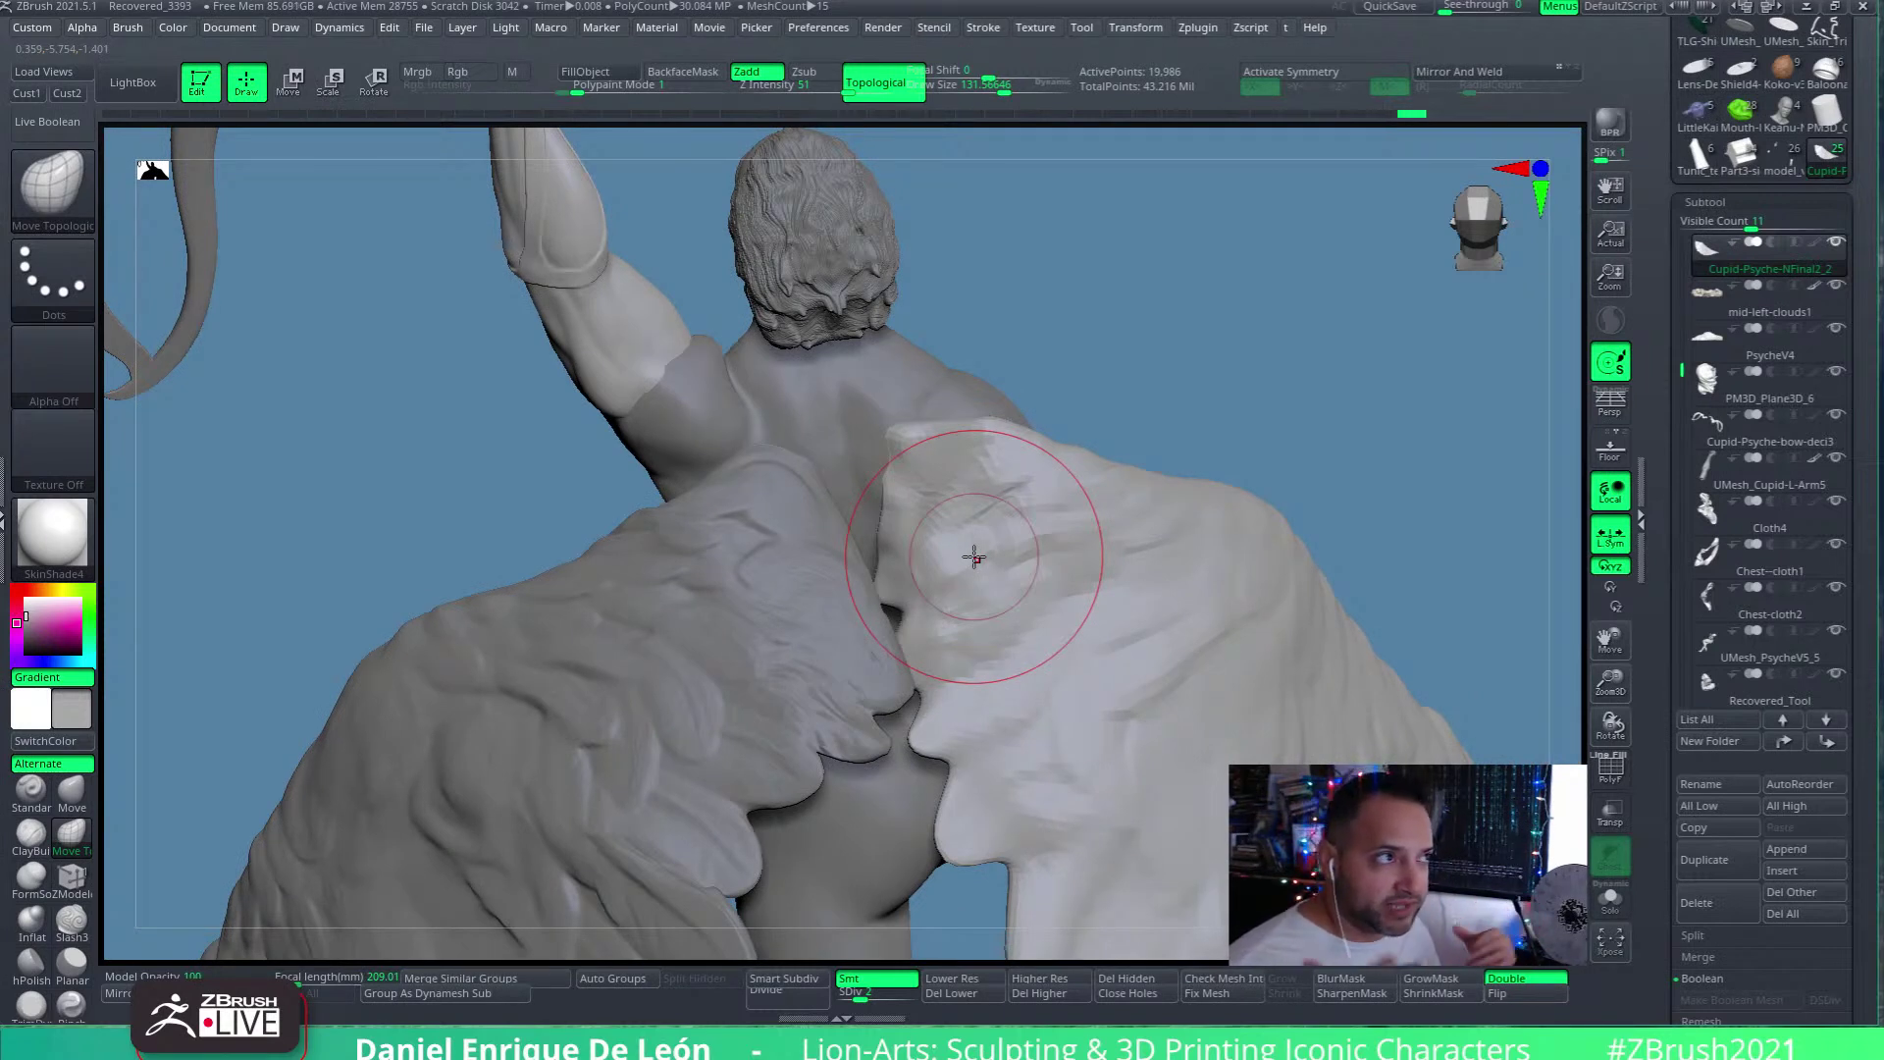
left_click_drag(973, 558, 975, 437)
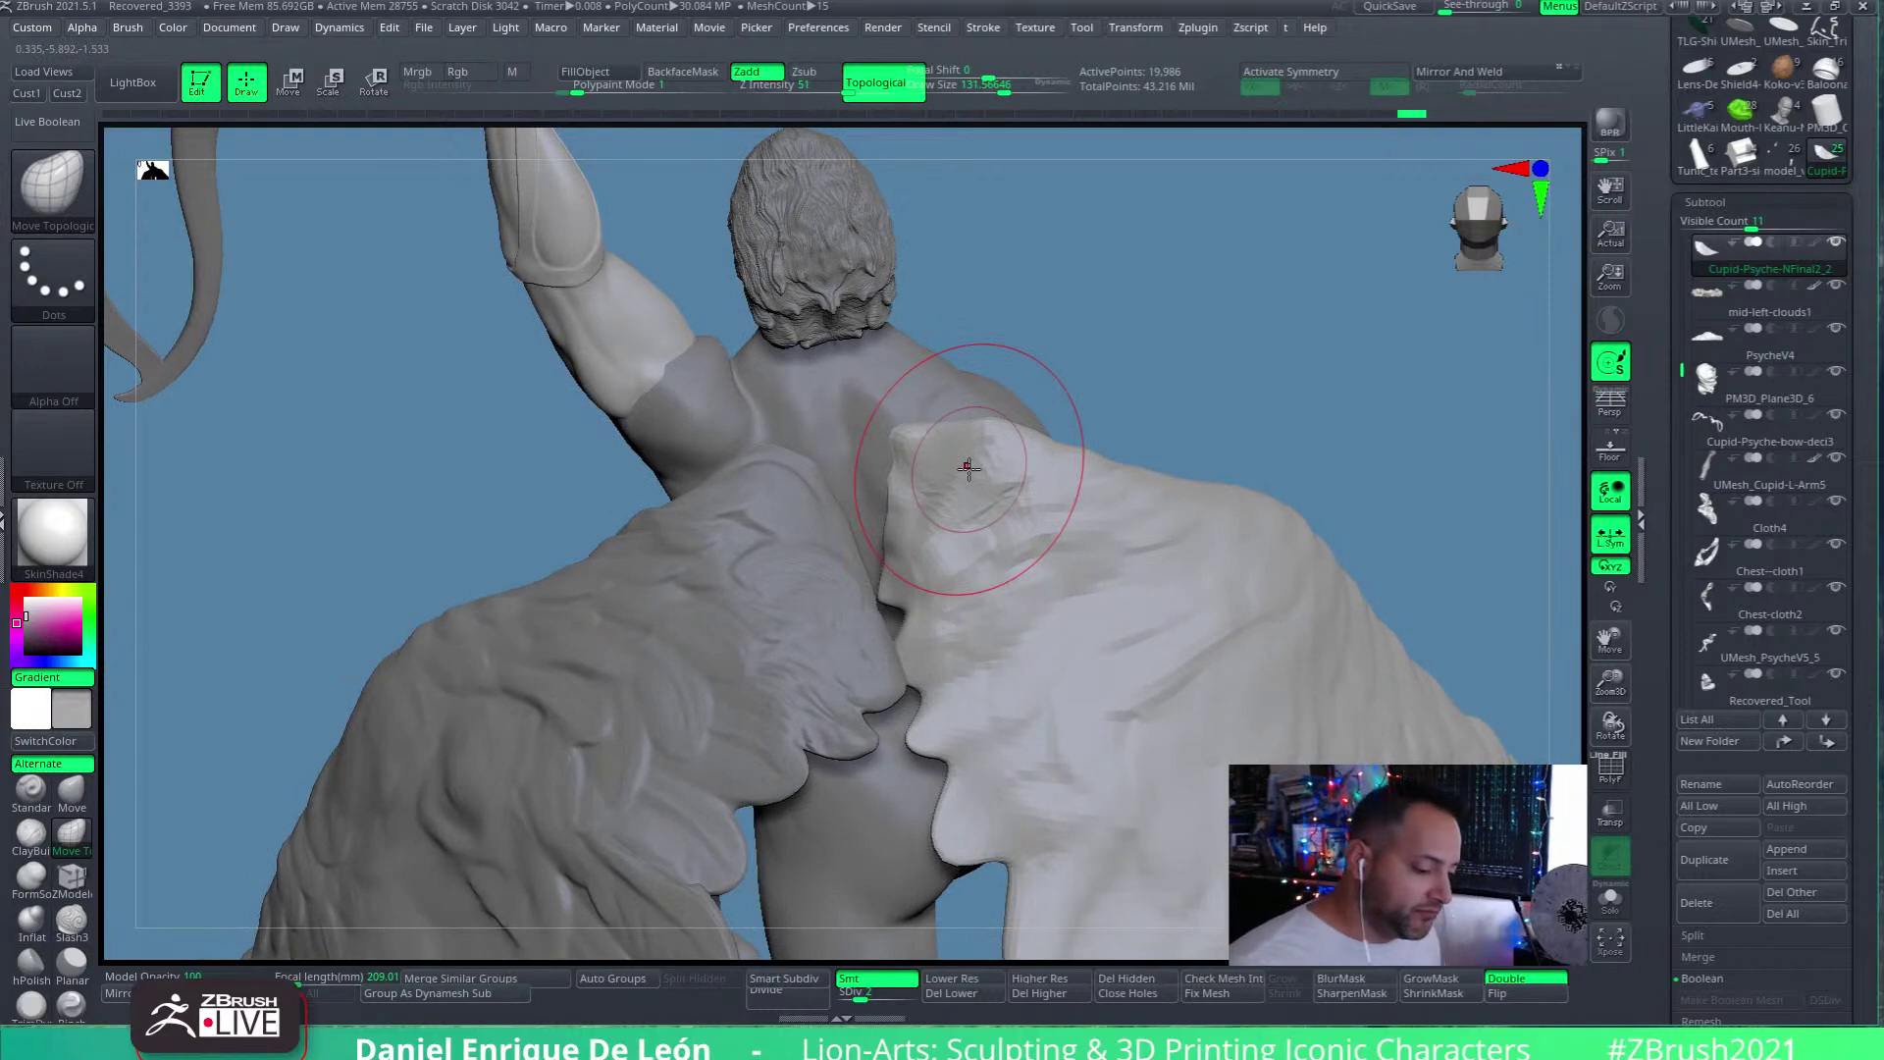
Select the new Cupid head and adjust its lower neck edge to fit the body's neck all around
mouse_move(946, 526)
right_mouse_down()
mouse_move(988, 517)
mouse_move(1009, 350)
mouse_move(1217, 687)
mouse_move(1062, 661)
mouse_move(1001, 677)
mouse_move(1093, 765)
mouse_move(1049, 633)
mouse_move(1074, 559)
mouse_move(1051, 799)
mouse_move(1039, 687)
right_mouse_up()
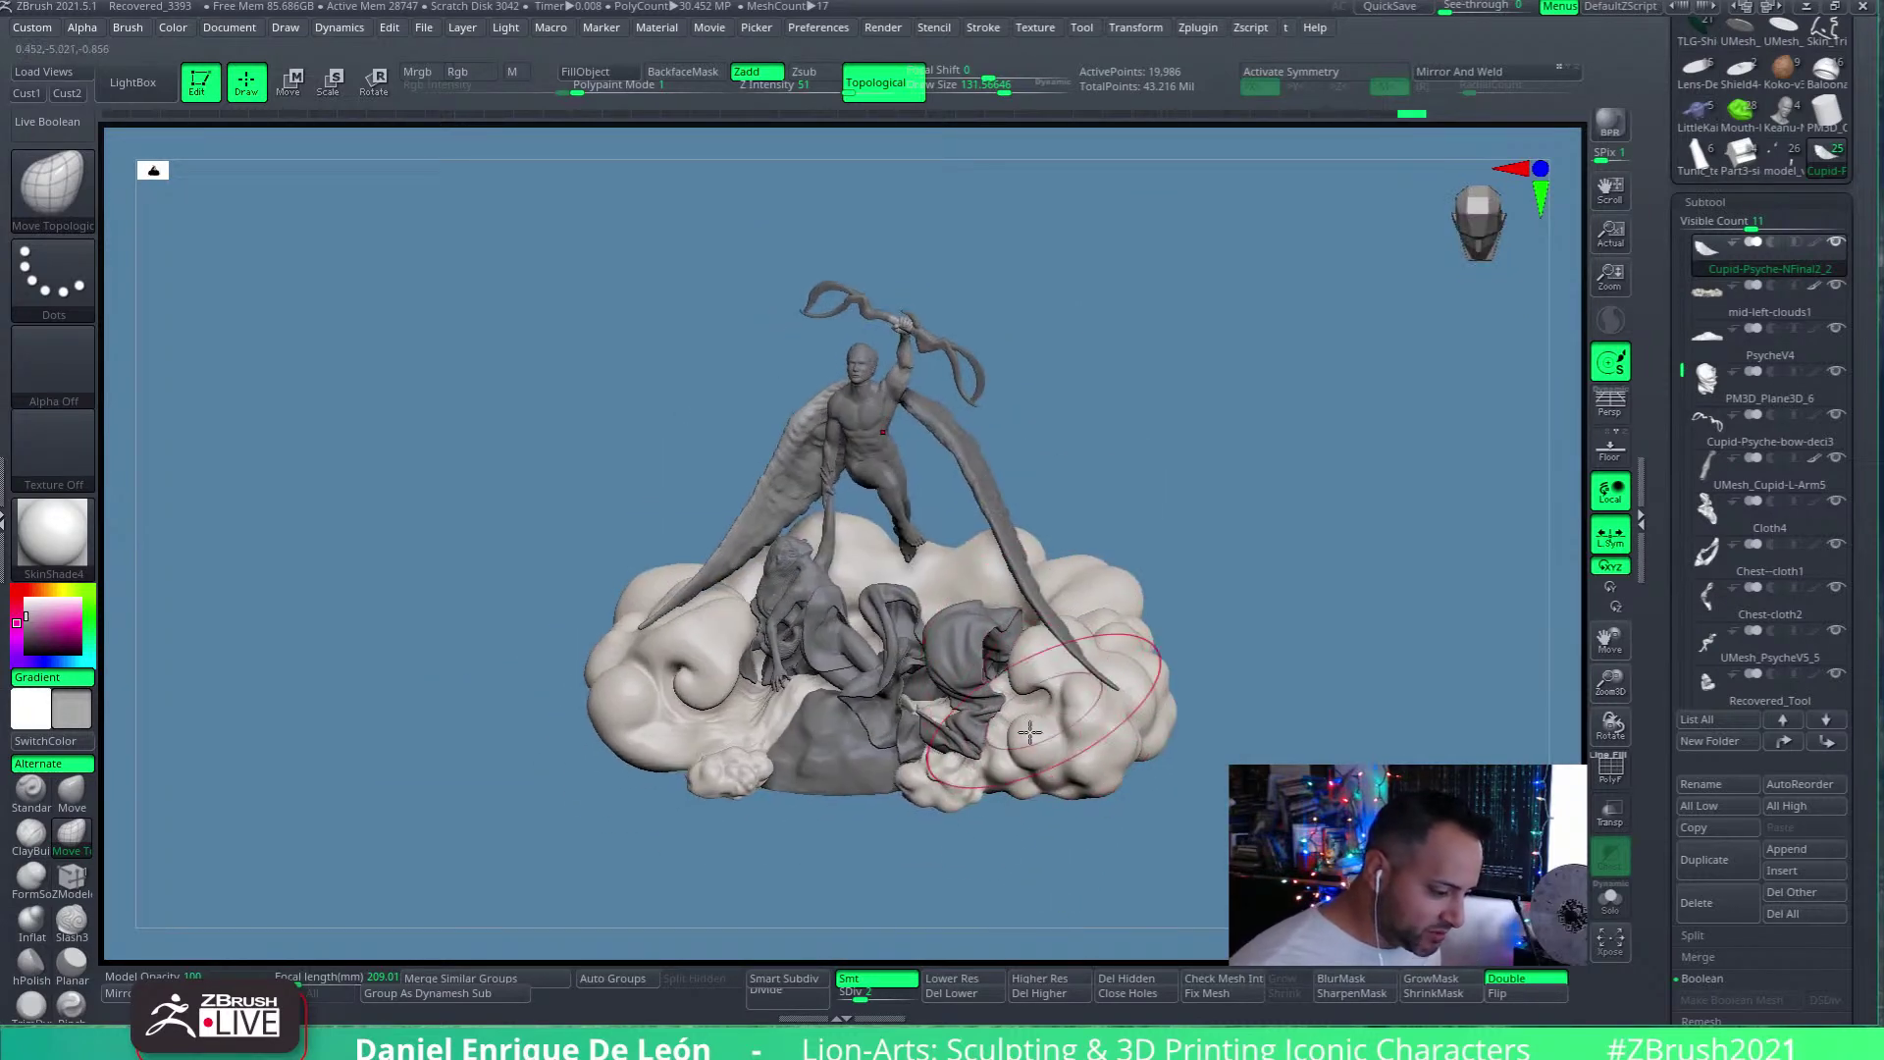
mouse_move(807, 327)
right_mouse_down("ctrl")
mouse_move(977, 601)
mouse_move(1069, 536)
mouse_move(1187, 505)
mouse_move(1026, 639)
right_mouse_up("ctrl")
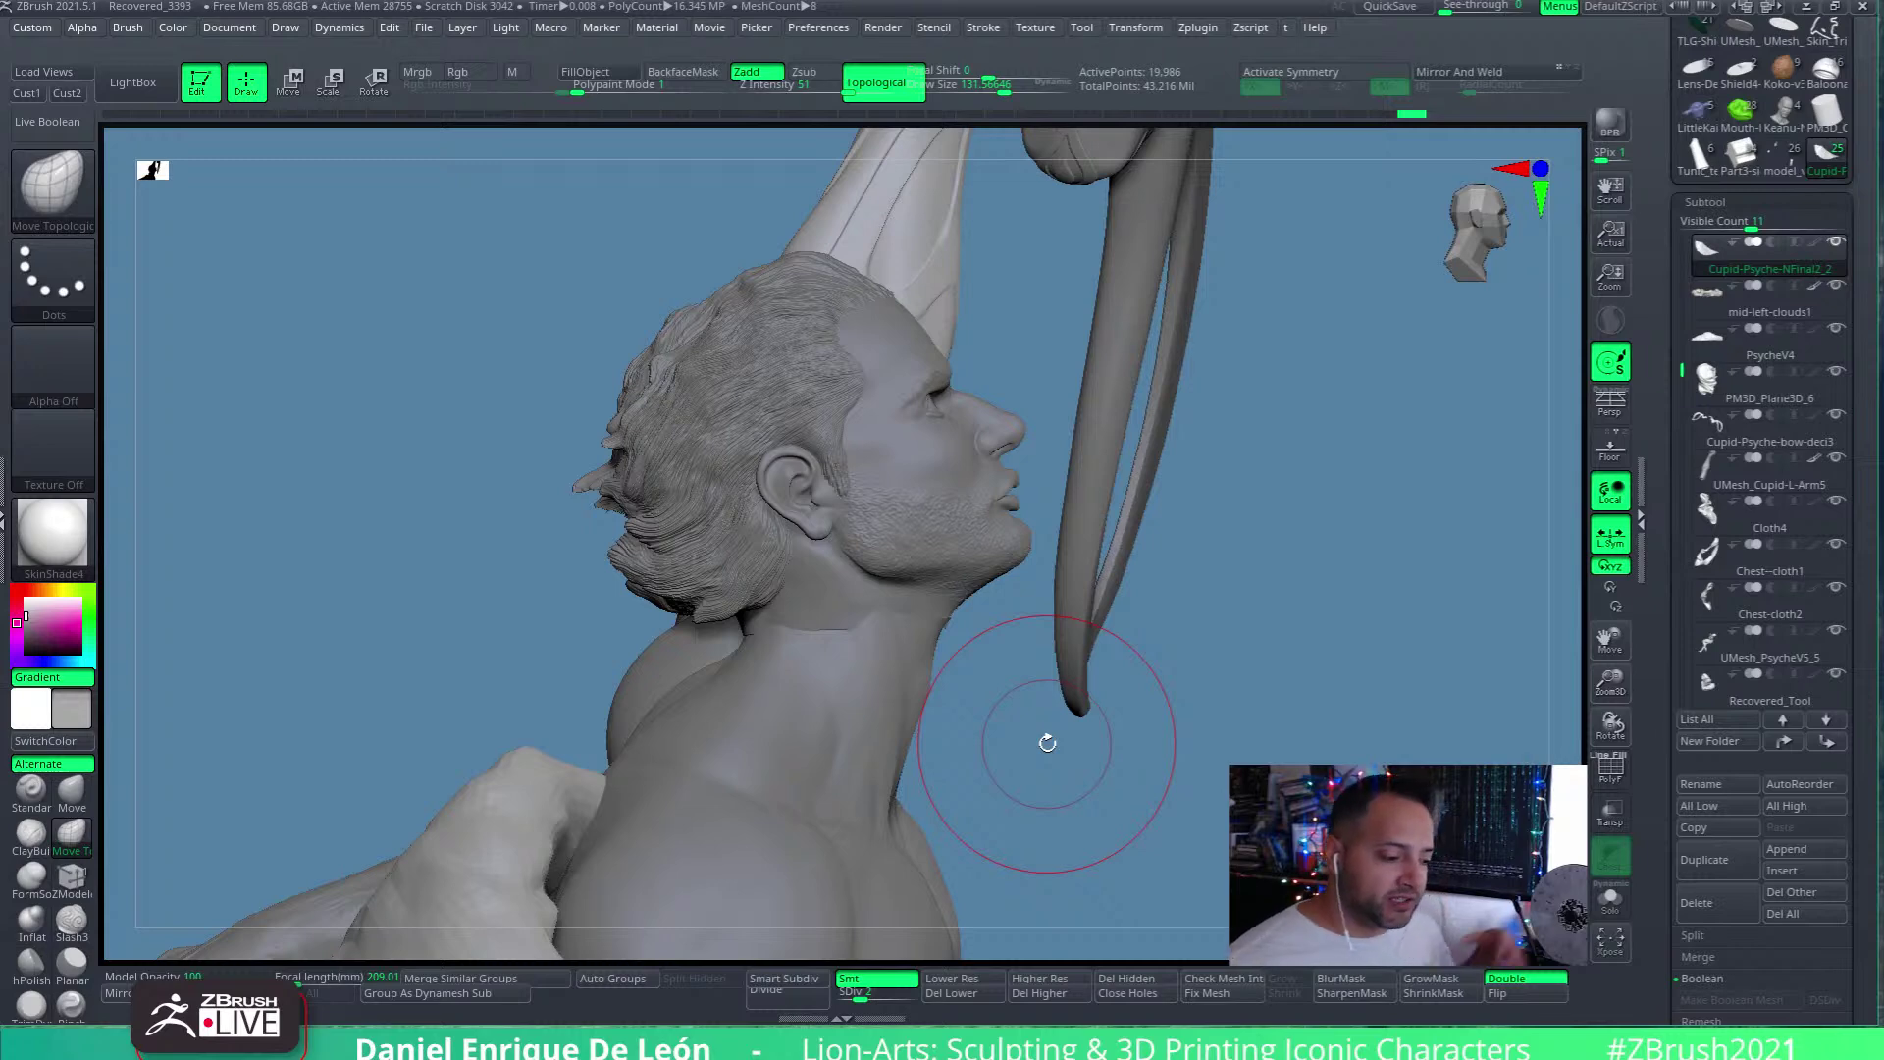
mouse_move(904, 526)
left_mouse_down()
mouse_move(907, 548)
mouse_move(873, 564)
mouse_move(925, 525)
mouse_move(755, 631)
mouse_move(1039, 589)
mouse_move(1080, 692)
left_mouse_up()
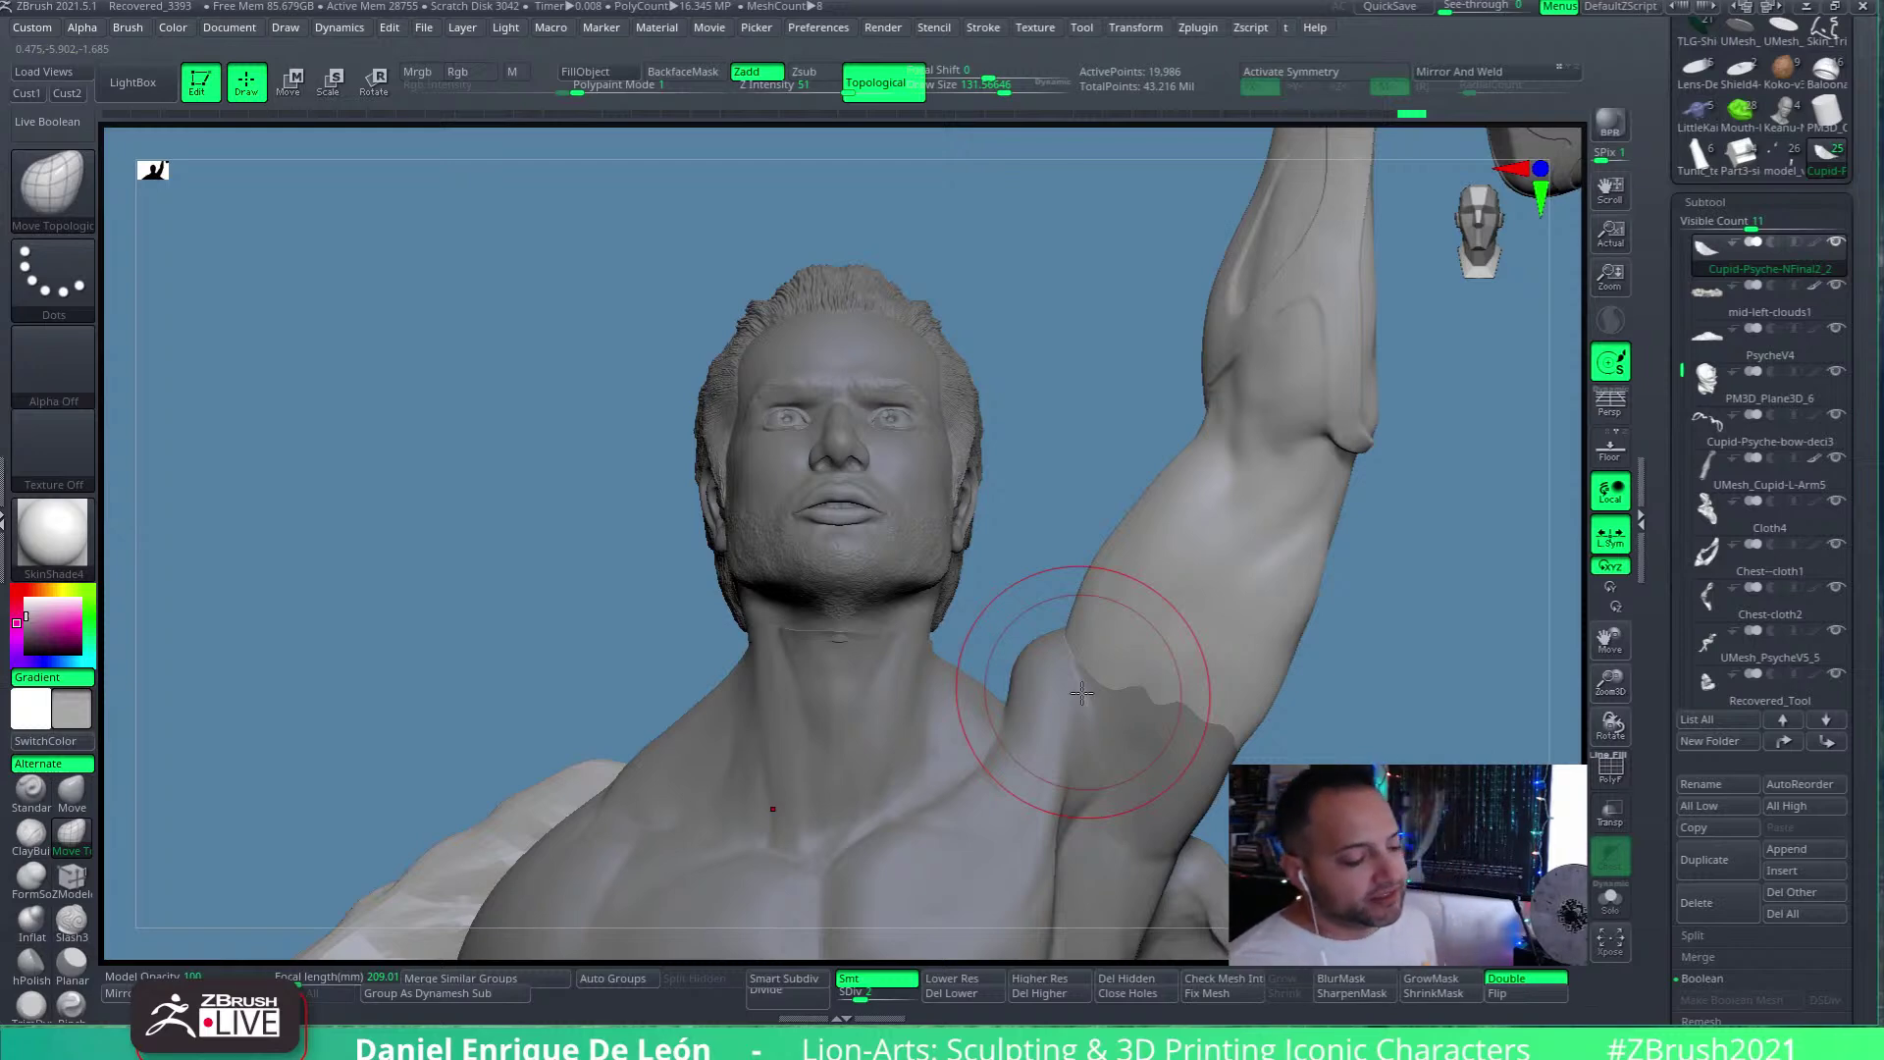
mouse_move(1082, 693)
right_mouse_down()
mouse_move(919, 616)
mouse_move(1043, 774)
right_mouse_up()
right_click_drag(1144, 585, 975, 665, "alt")
left_click(991, 624, "alt")
mouse_move(1019, 603)
right_mouse_down()
mouse_move(1029, 639)
mouse_move(968, 681)
right_mouse_up()
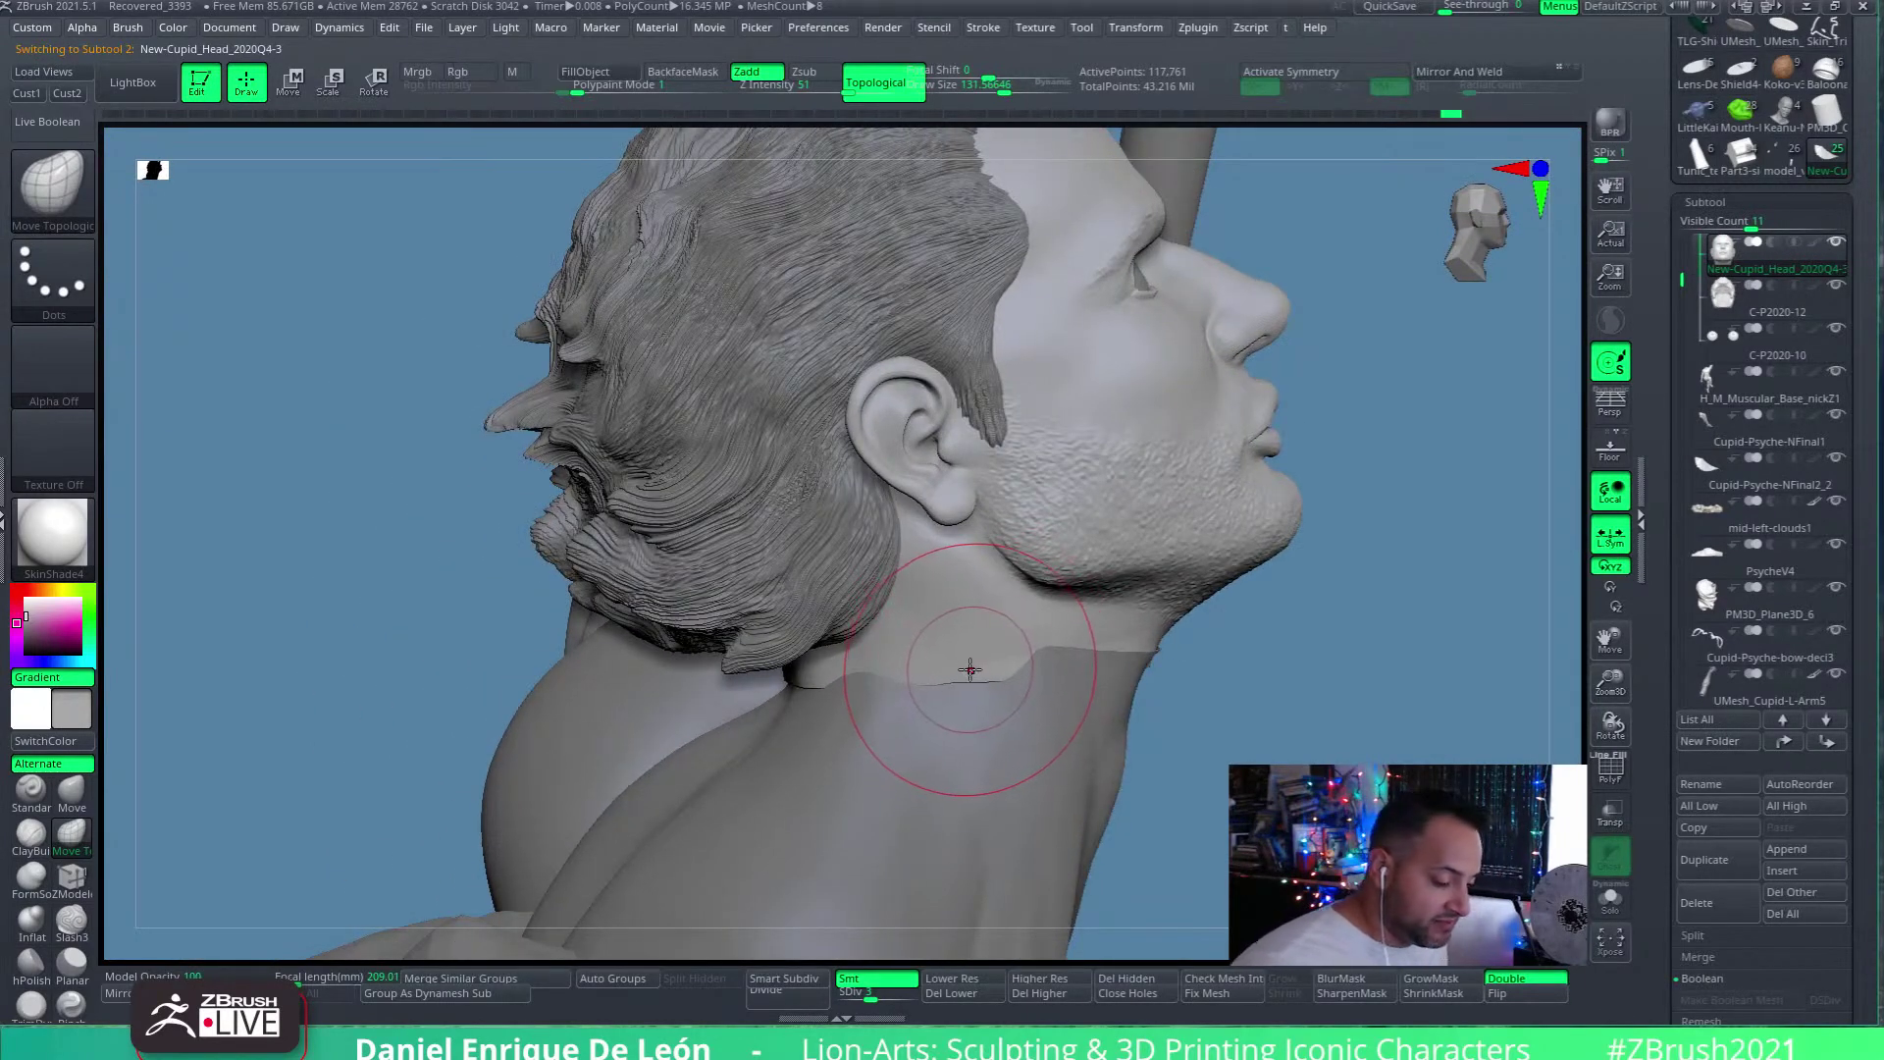
right_click_drag(969, 677, 791, 697)
right_click_drag(646, 725, 804, 640)
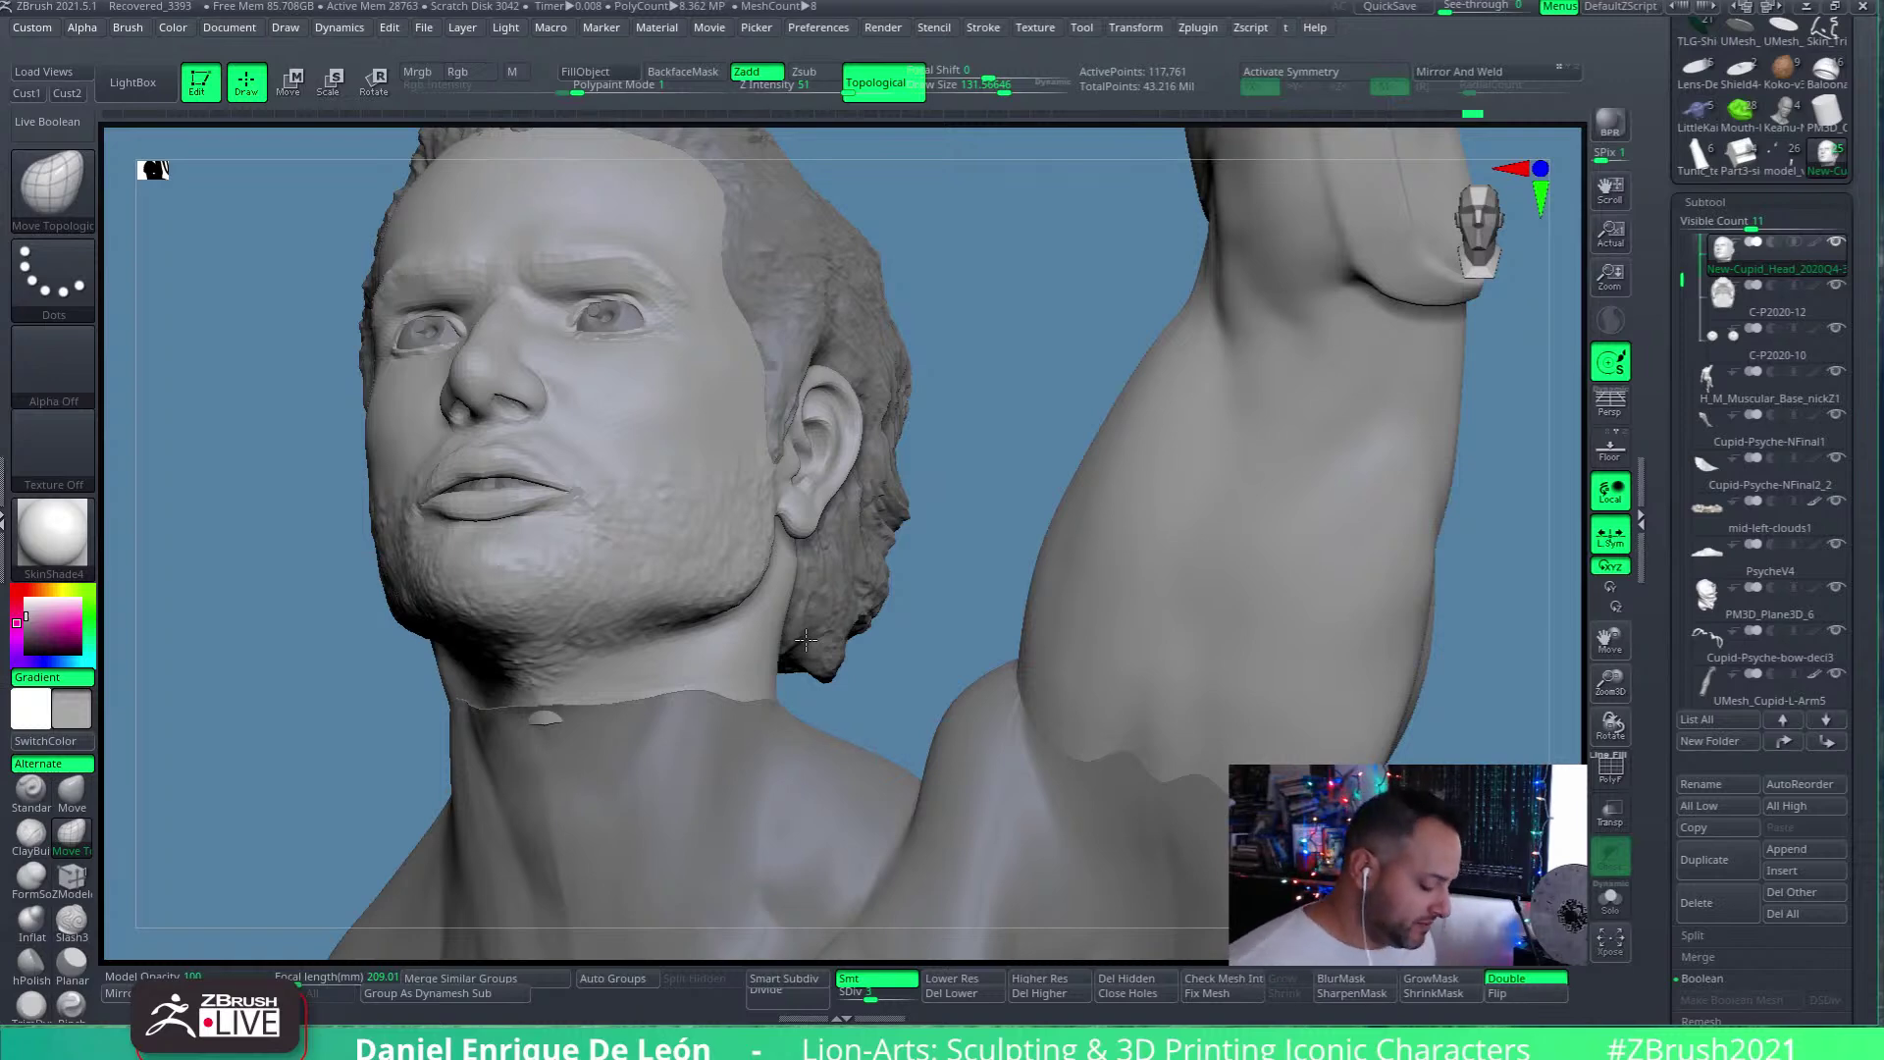
right_click_drag(723, 665, 888, 603)
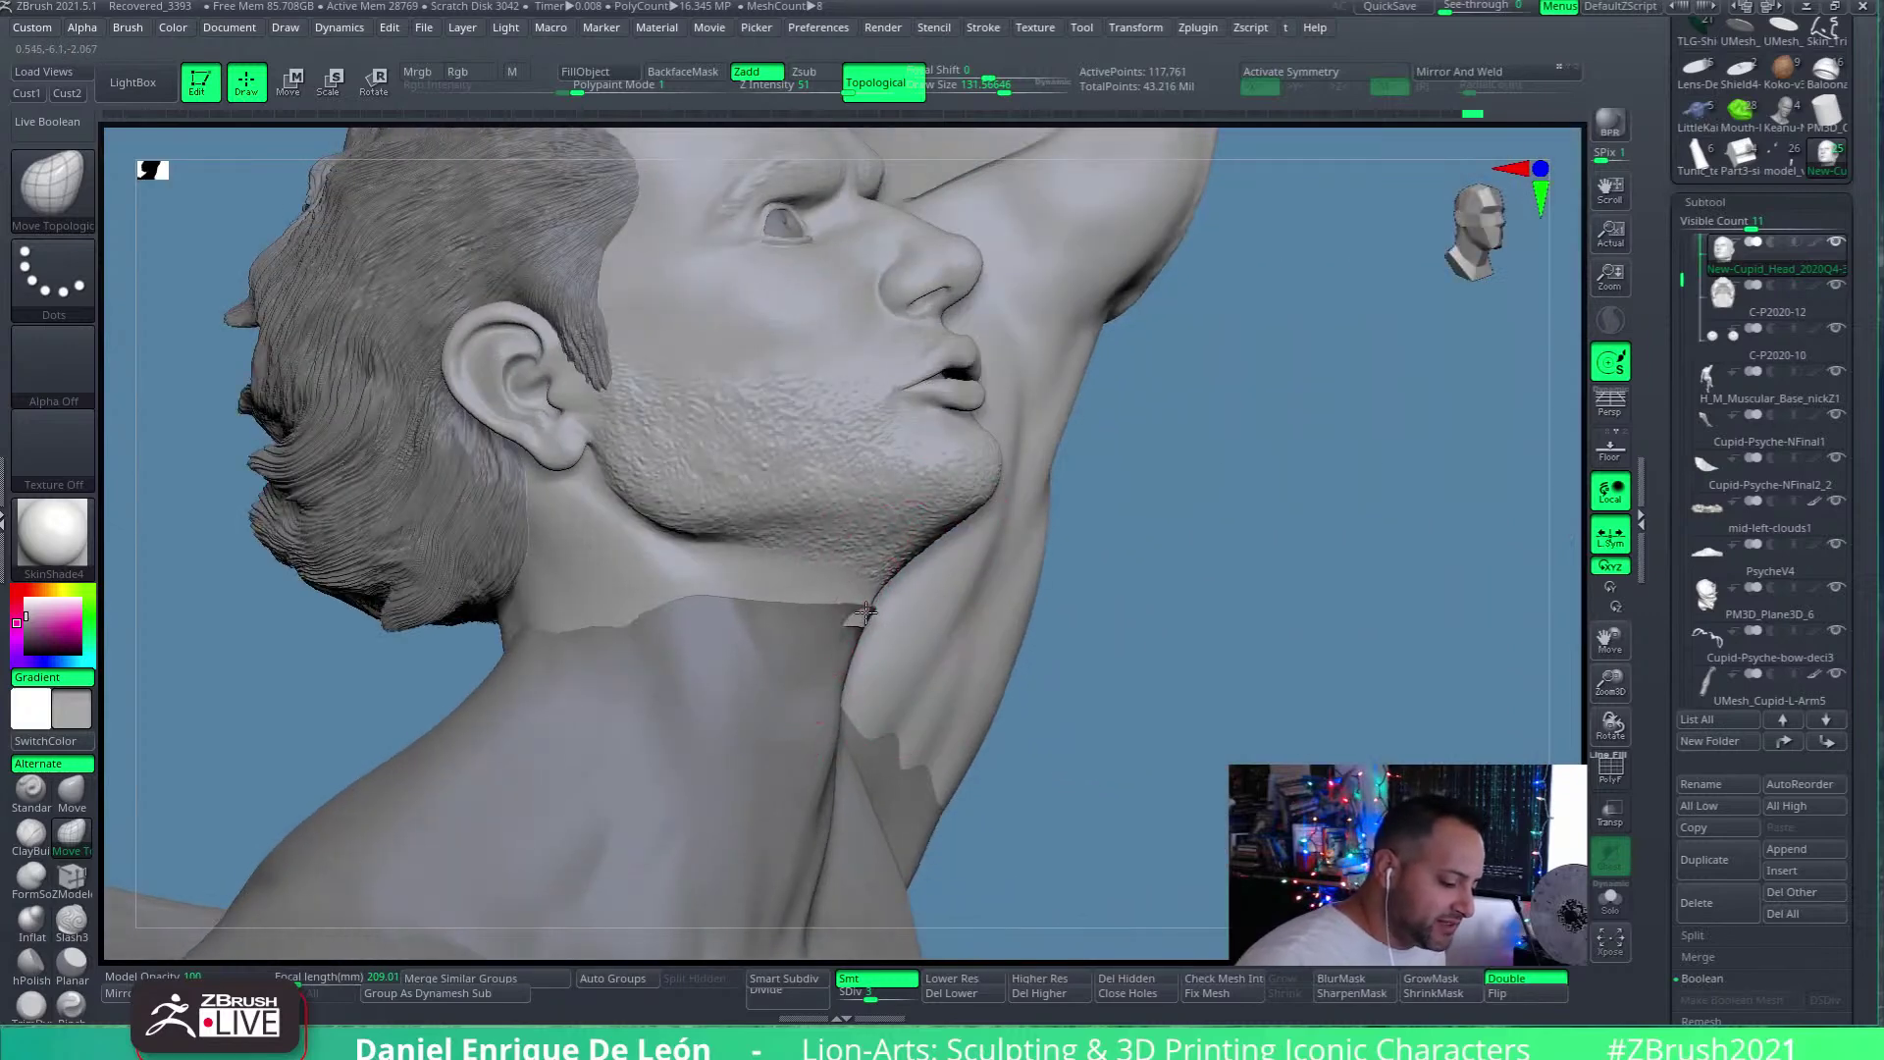
Select the body, lower it to subdivision level 4 and shape its neck to meet the head under the jaw
left_click(880, 697, "alt")
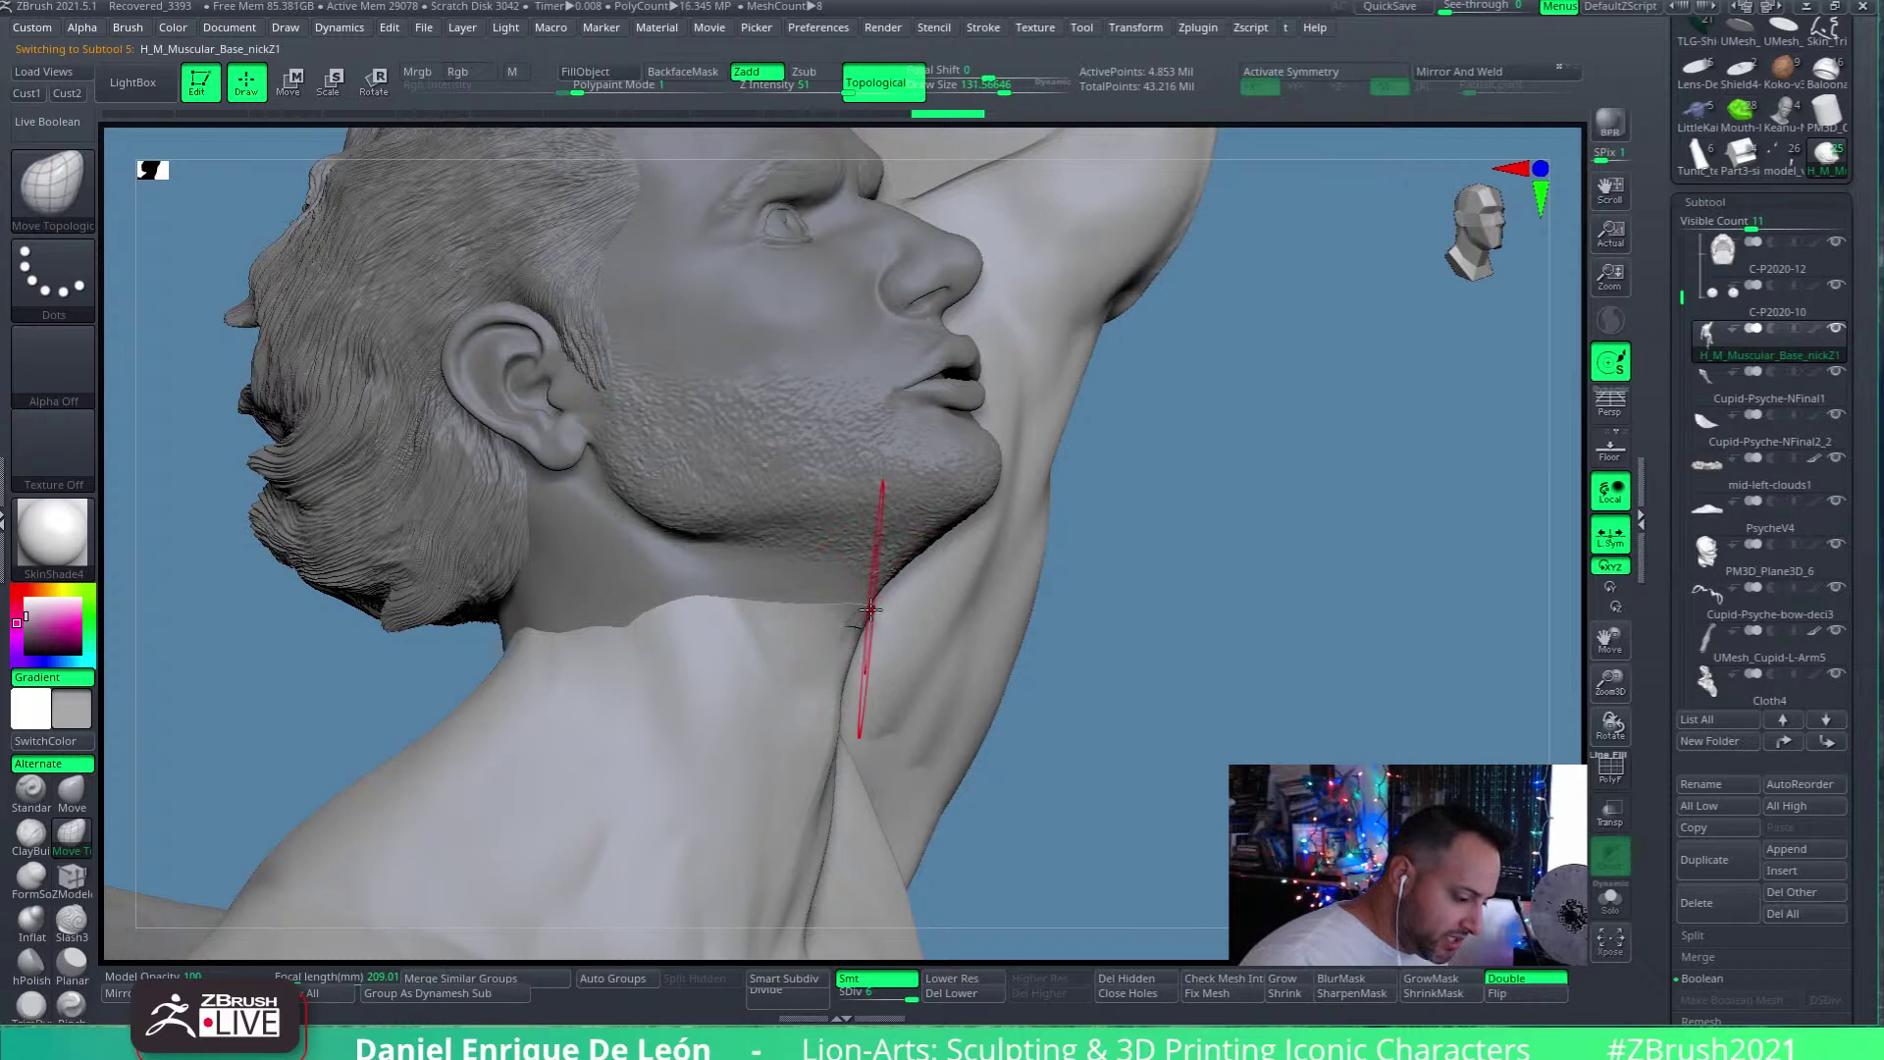
mouse_move(844, 648)
right_mouse_down()
mouse_move(920, 615)
mouse_move(1008, 669)
mouse_move(980, 616)
mouse_move(1073, 652)
mouse_move(1073, 681)
mouse_move(1027, 614)
right_mouse_up()
key("shift+d")
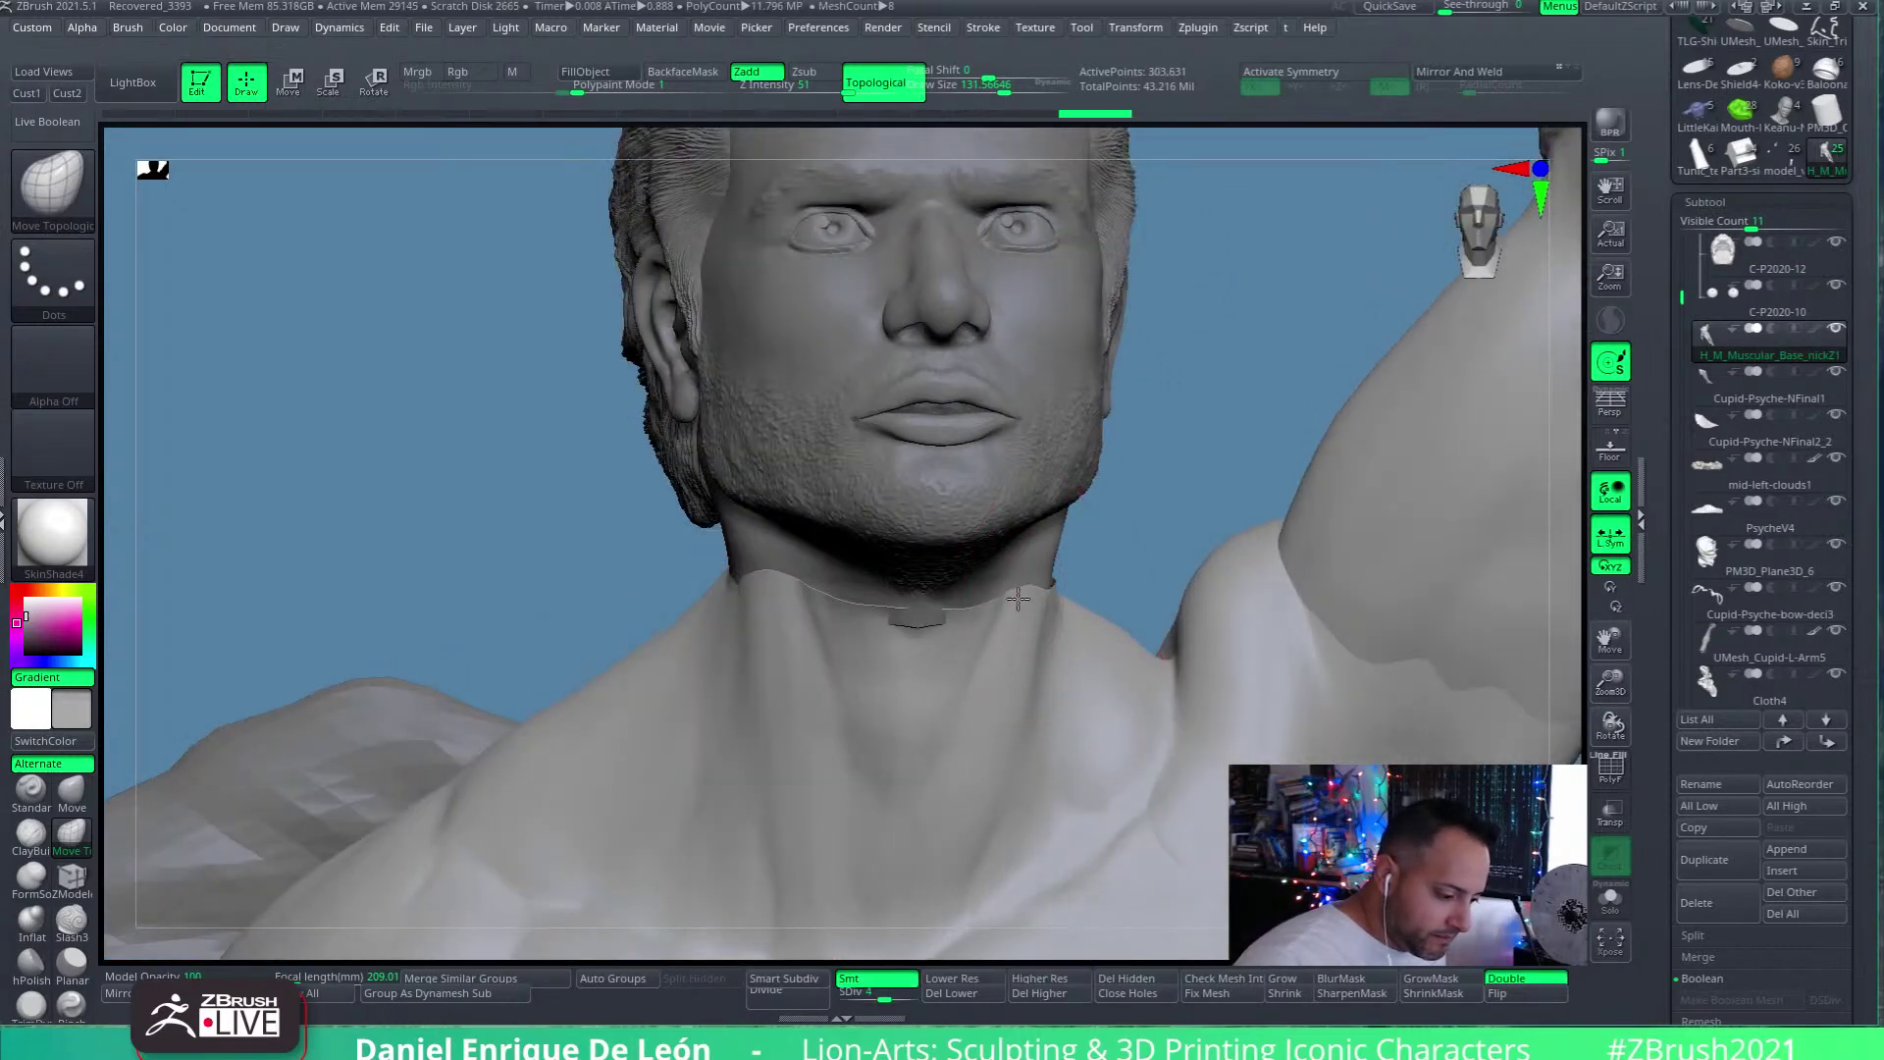
mouse_move(961, 612)
right_mouse_down()
mouse_move(976, 622)
mouse_move(948, 626)
right_mouse_up()
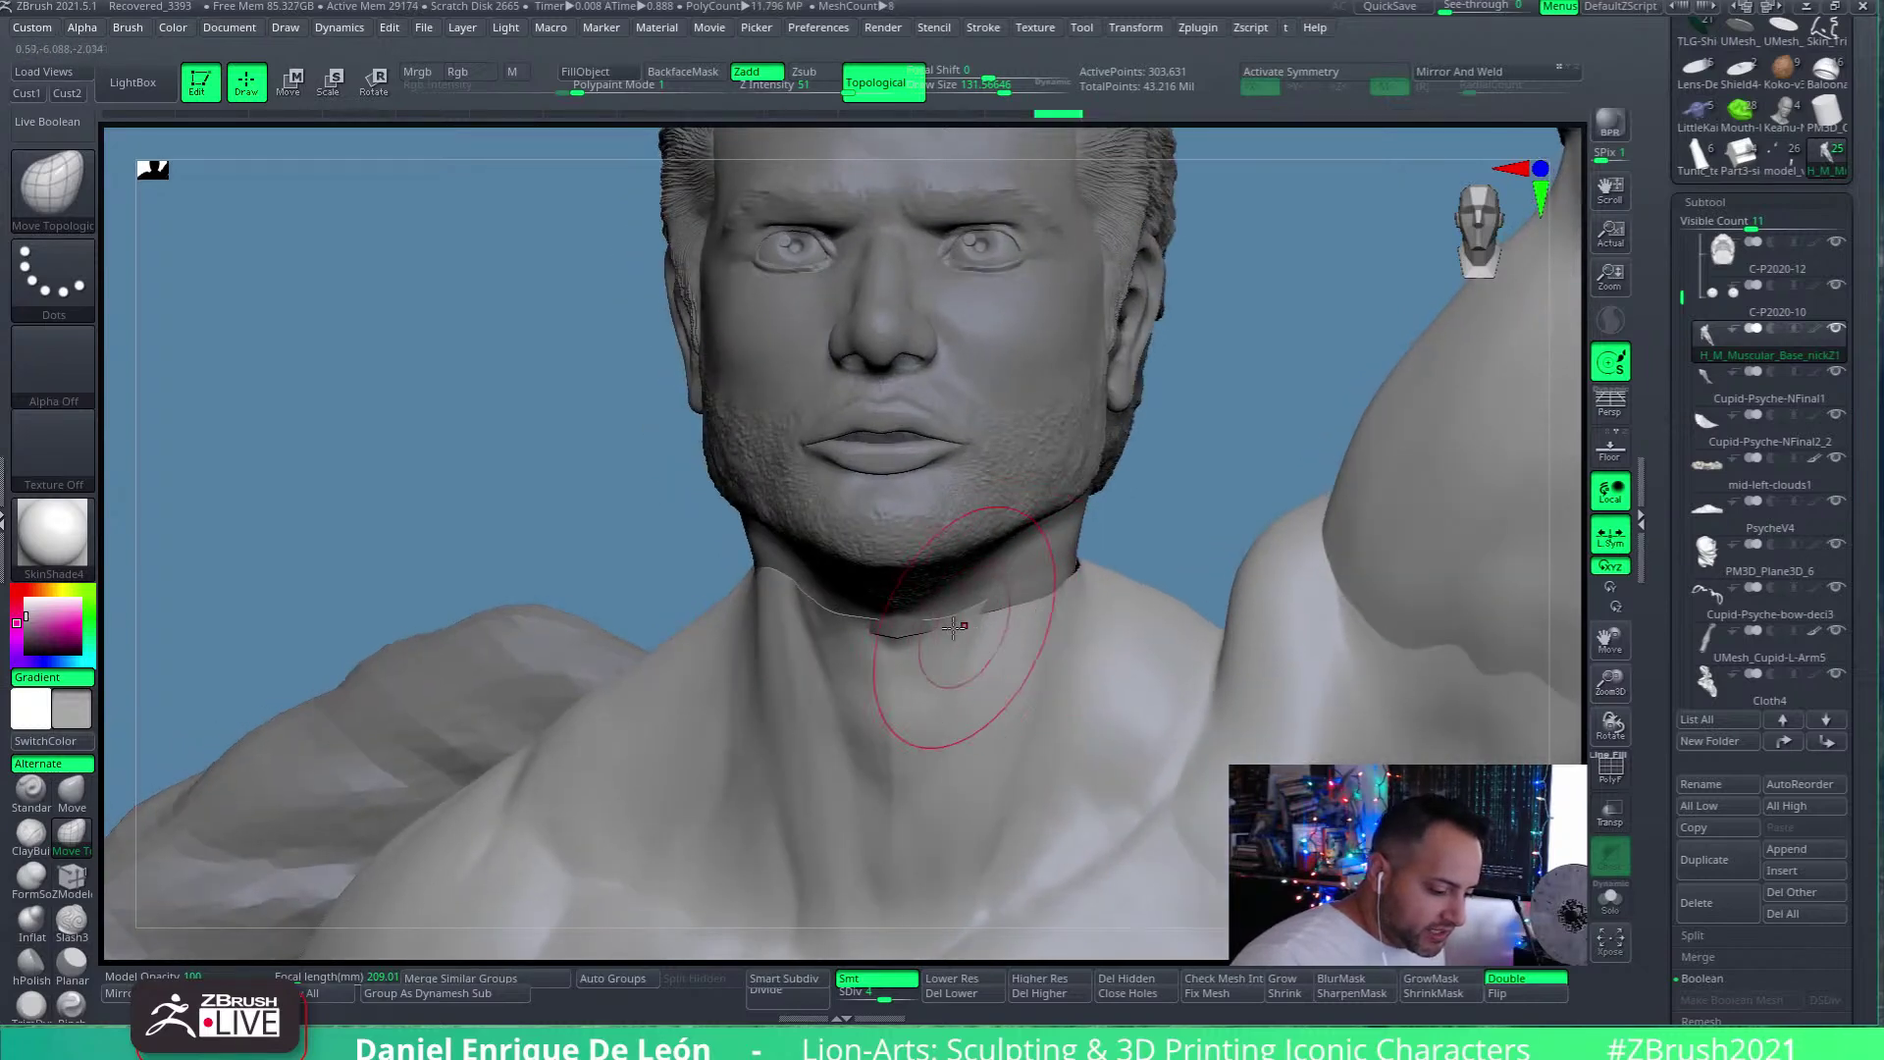
right_click_drag(1060, 604, 981, 612)
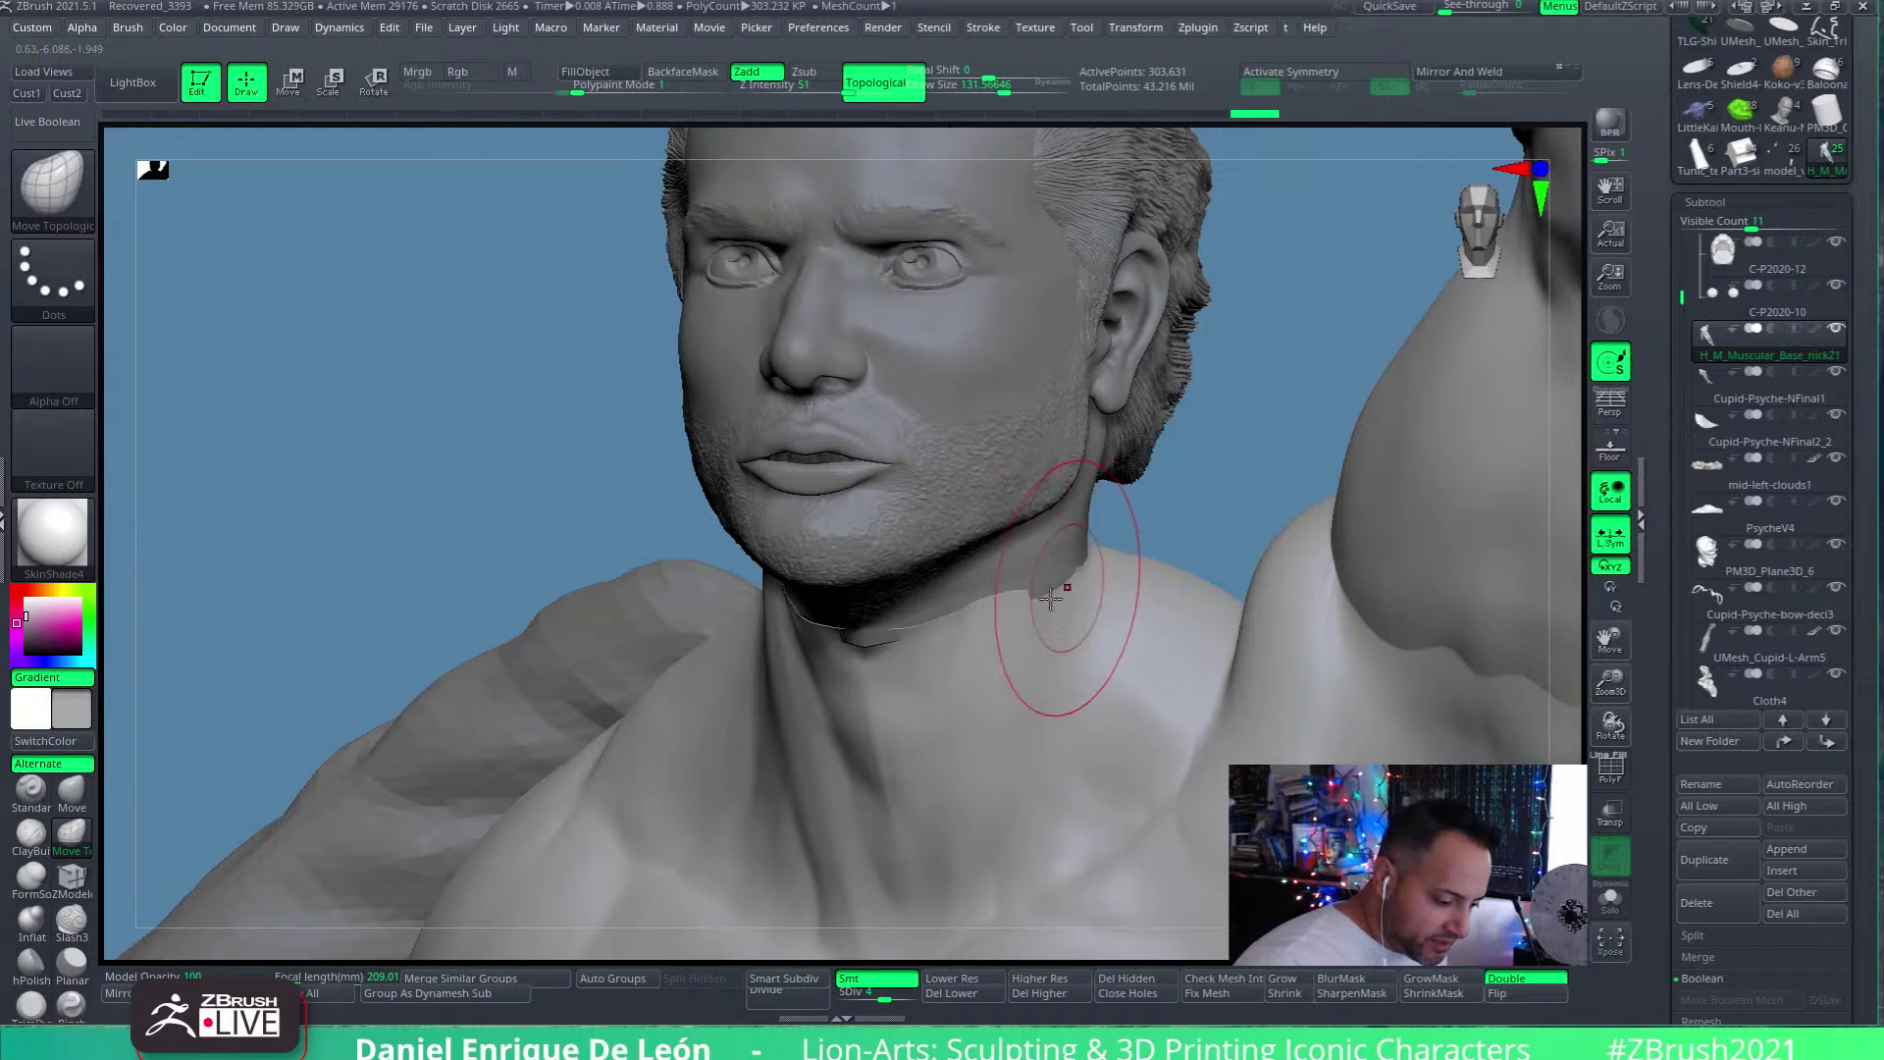
right_click_drag(1099, 609, 1157, 588)
right_click_drag(1178, 702, 1190, 622)
Examine the neck join, the wings and the overall silhouette of the statue from the front and both sides
mouse_move(957, 645)
right_mouse_down()
mouse_move(974, 517)
mouse_move(1037, 665)
right_mouse_up()
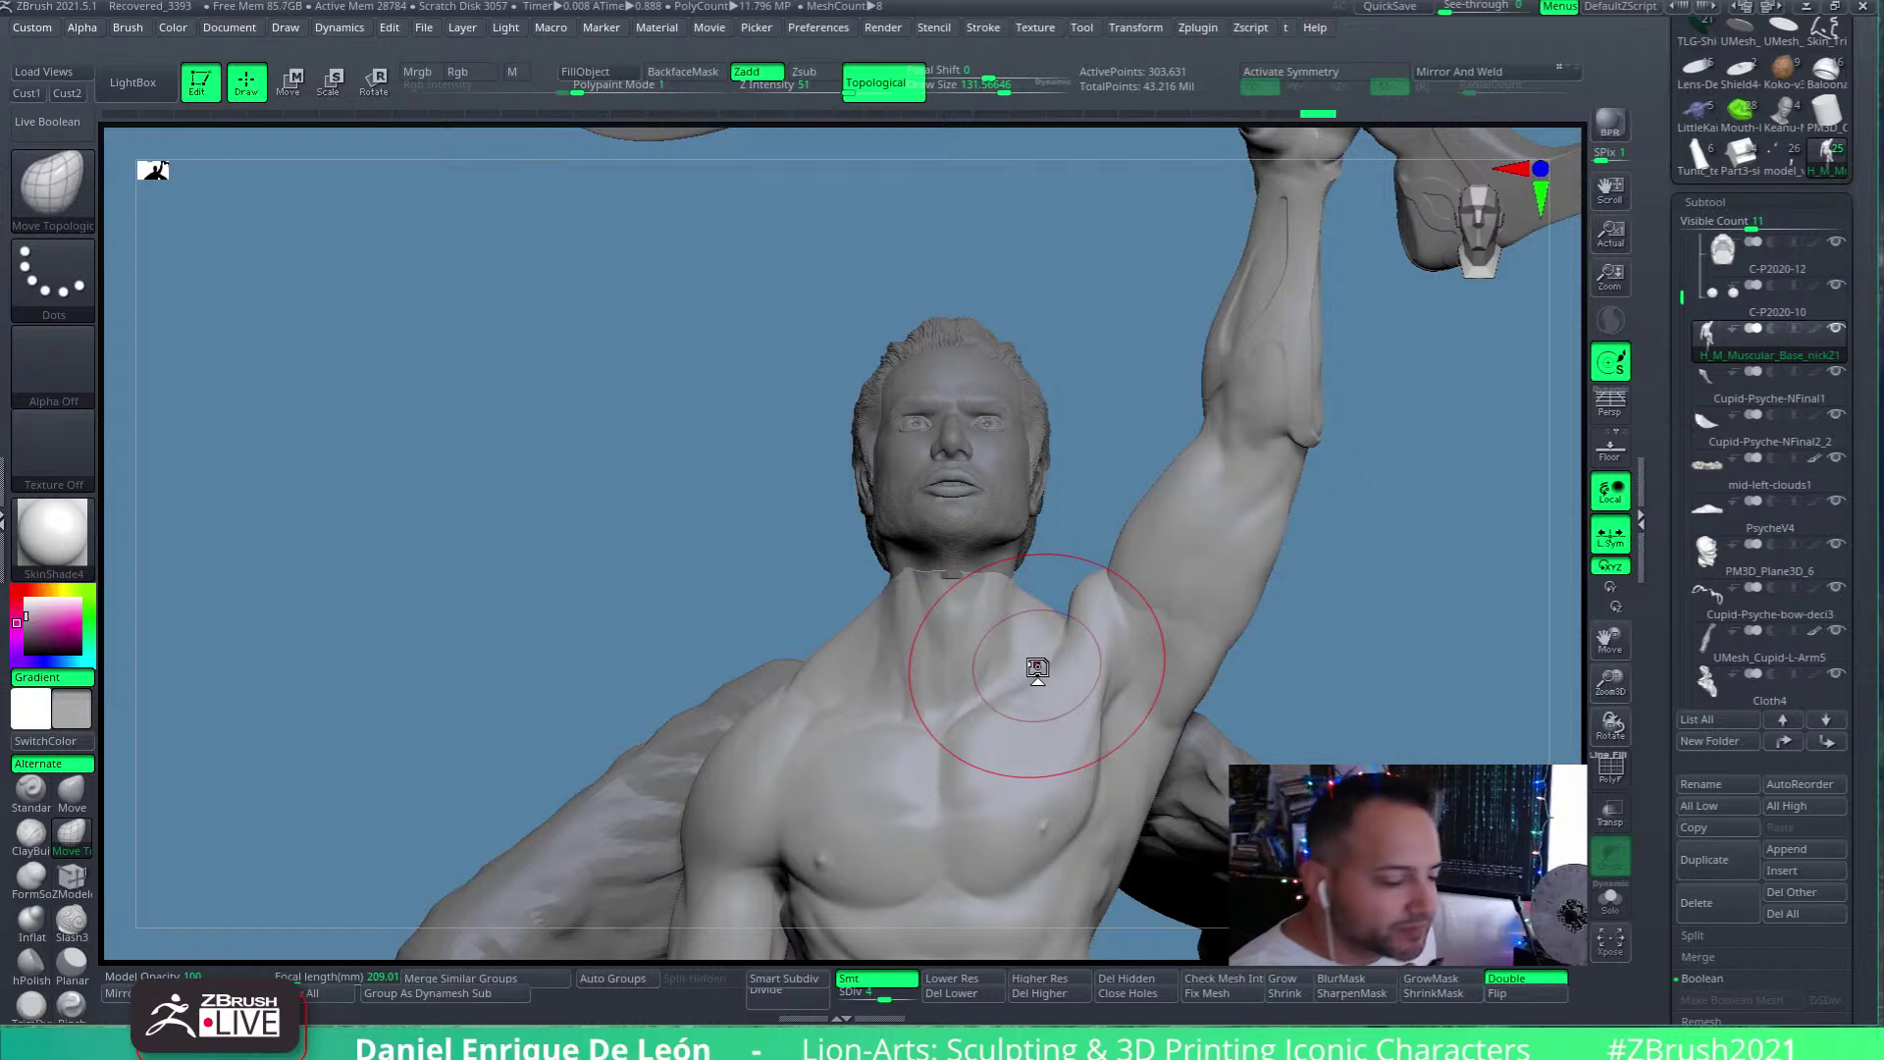
right_click_drag(986, 647, 937, 589)
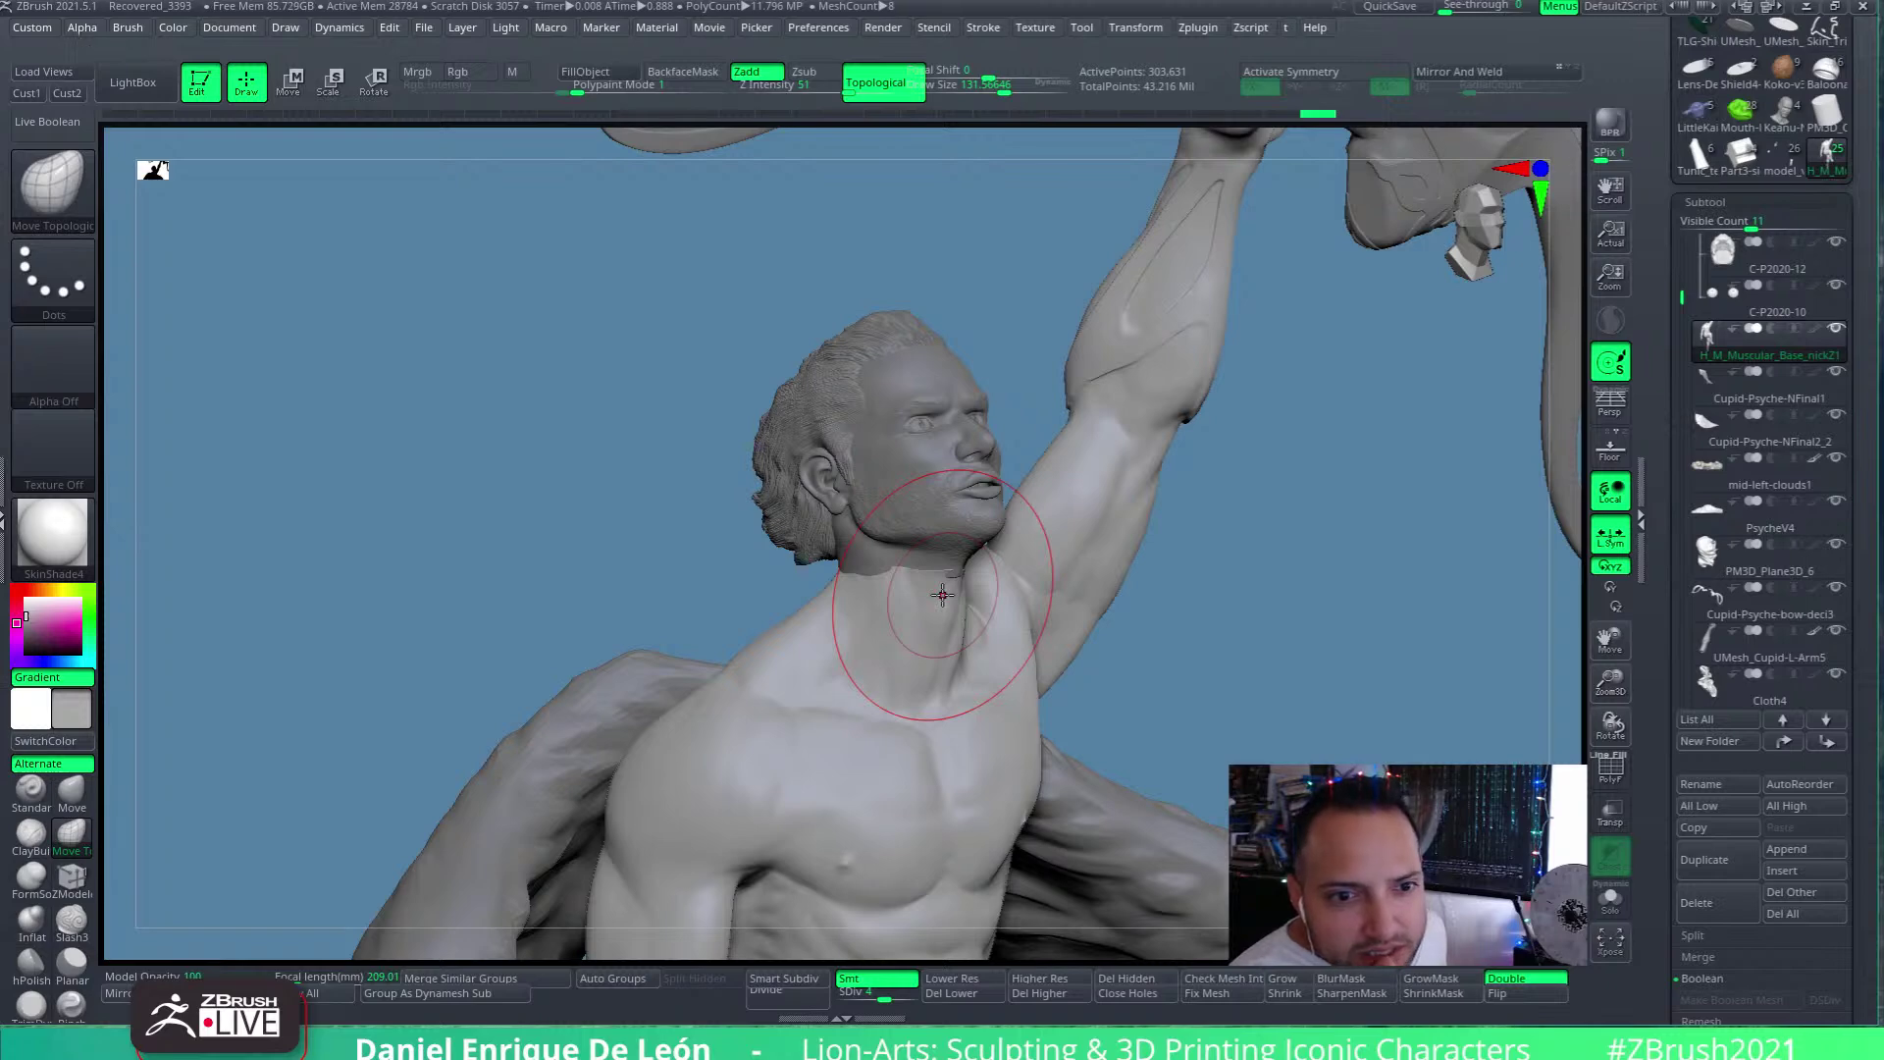
right_click_drag(904, 674, 1021, 619)
right_click_drag(921, 555, 1169, 392, "alt")
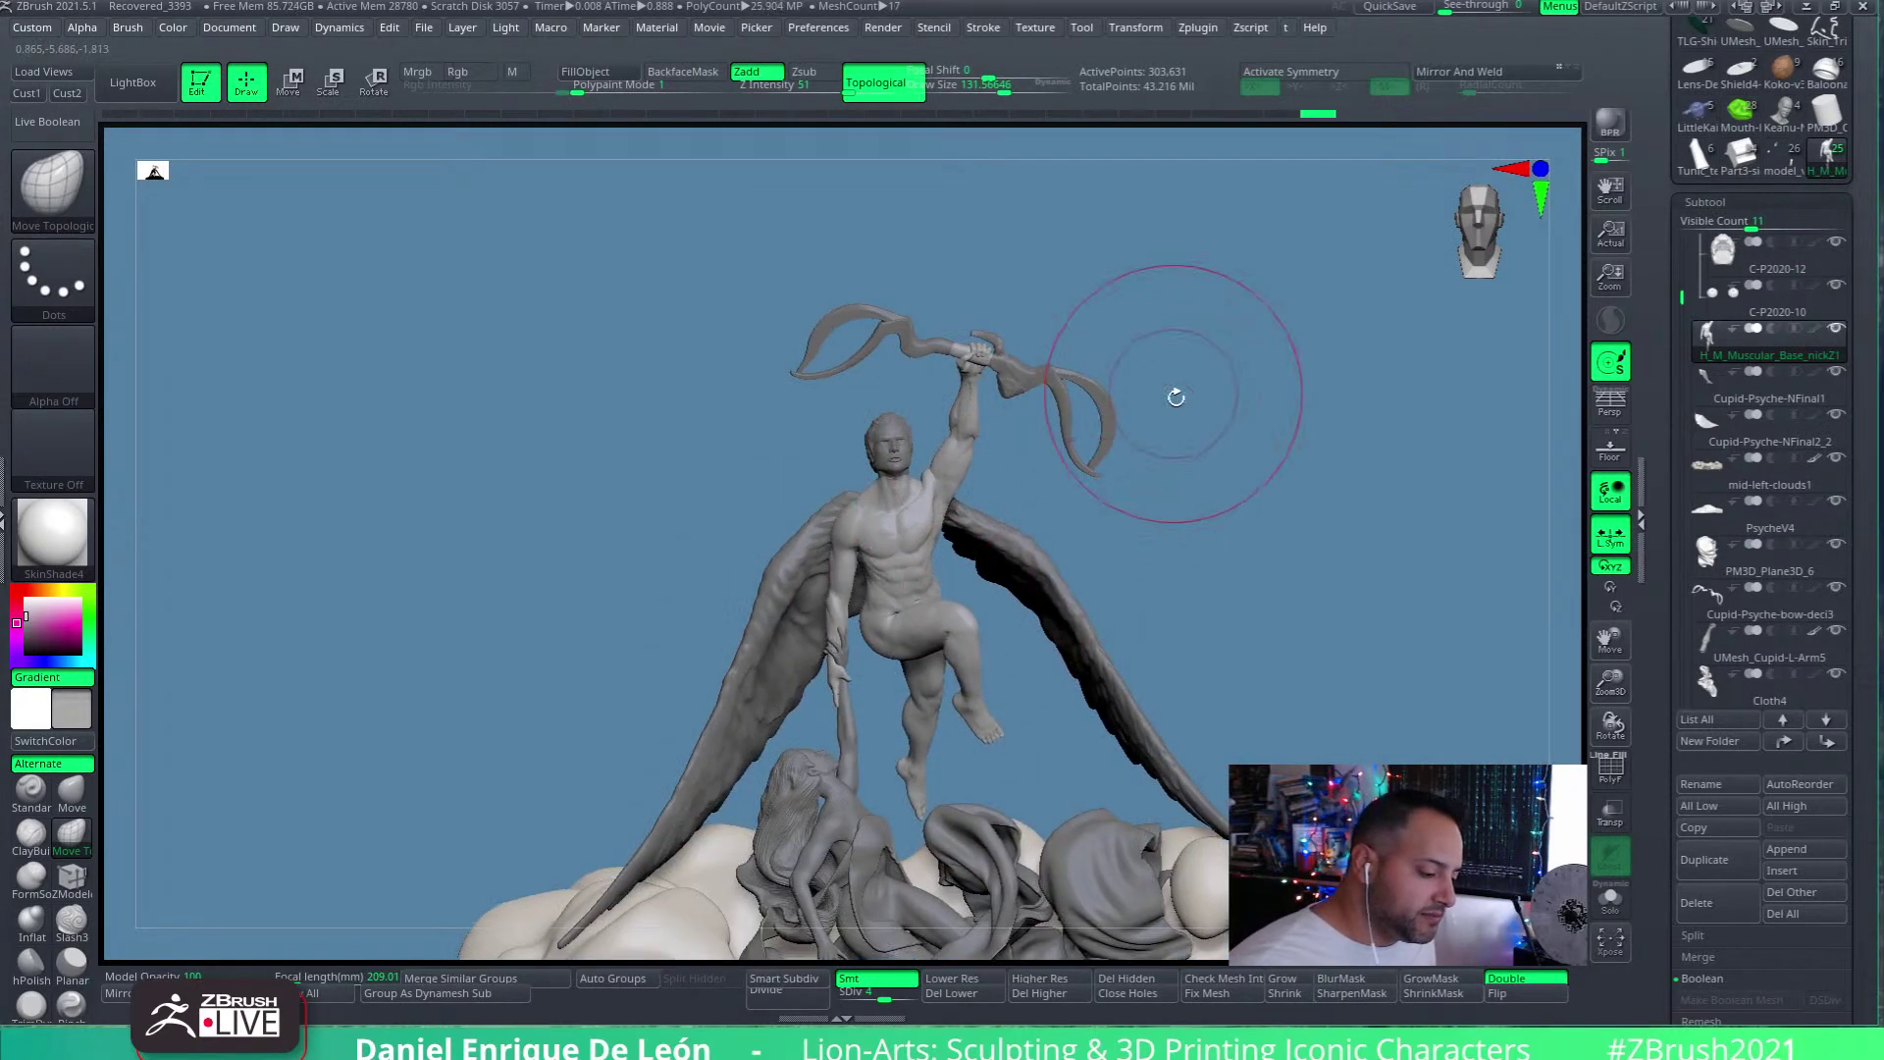
mouse_move(1067, 506)
right_mouse_down("alt")
mouse_move(1069, 576)
mouse_move(1085, 462)
mouse_move(1106, 559)
mouse_move(1168, 443)
right_mouse_up("alt")
mouse_move(1080, 526)
left_mouse_down()
mouse_move(1135, 471)
mouse_move(1118, 526)
mouse_move(1183, 544)
mouse_move(1102, 547)
left_mouse_up()
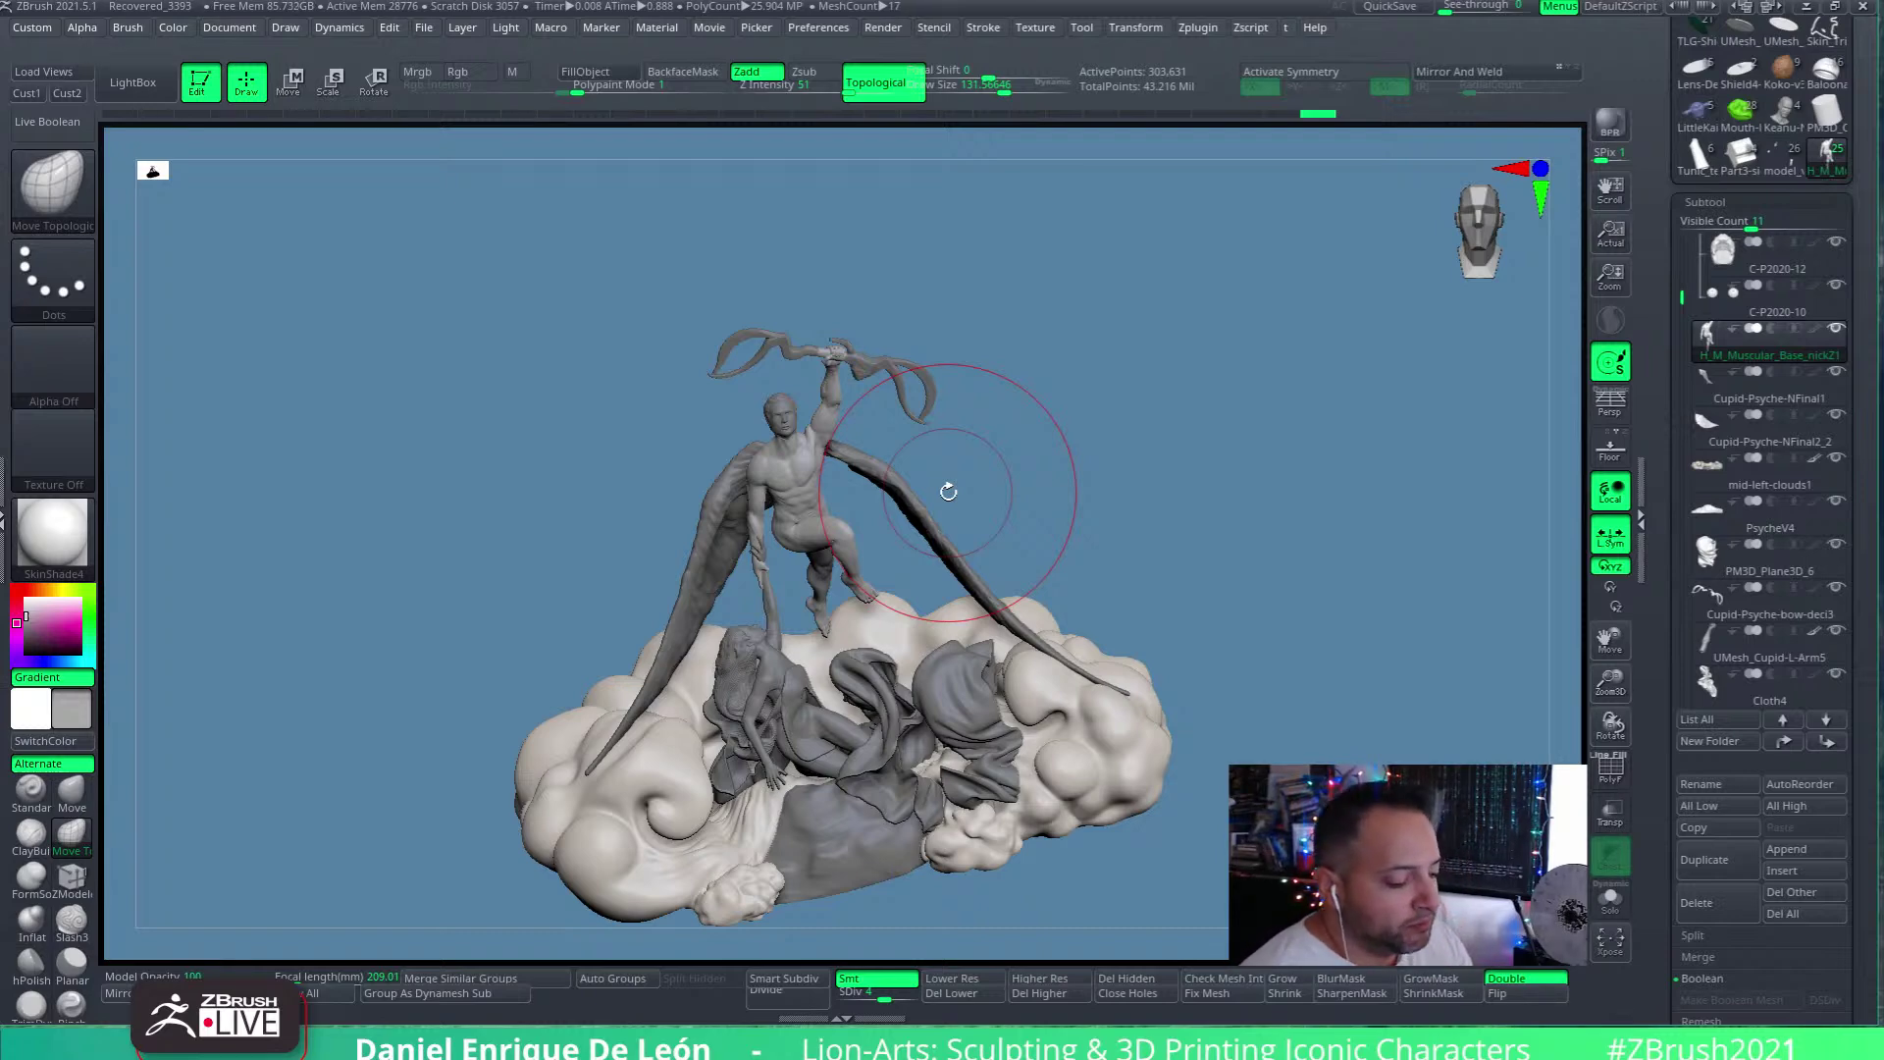
mouse_move(962, 505)
left_mouse_down()
mouse_move(988, 488)
mouse_move(886, 528)
mouse_move(976, 559)
mouse_move(1023, 552)
left_mouse_up()
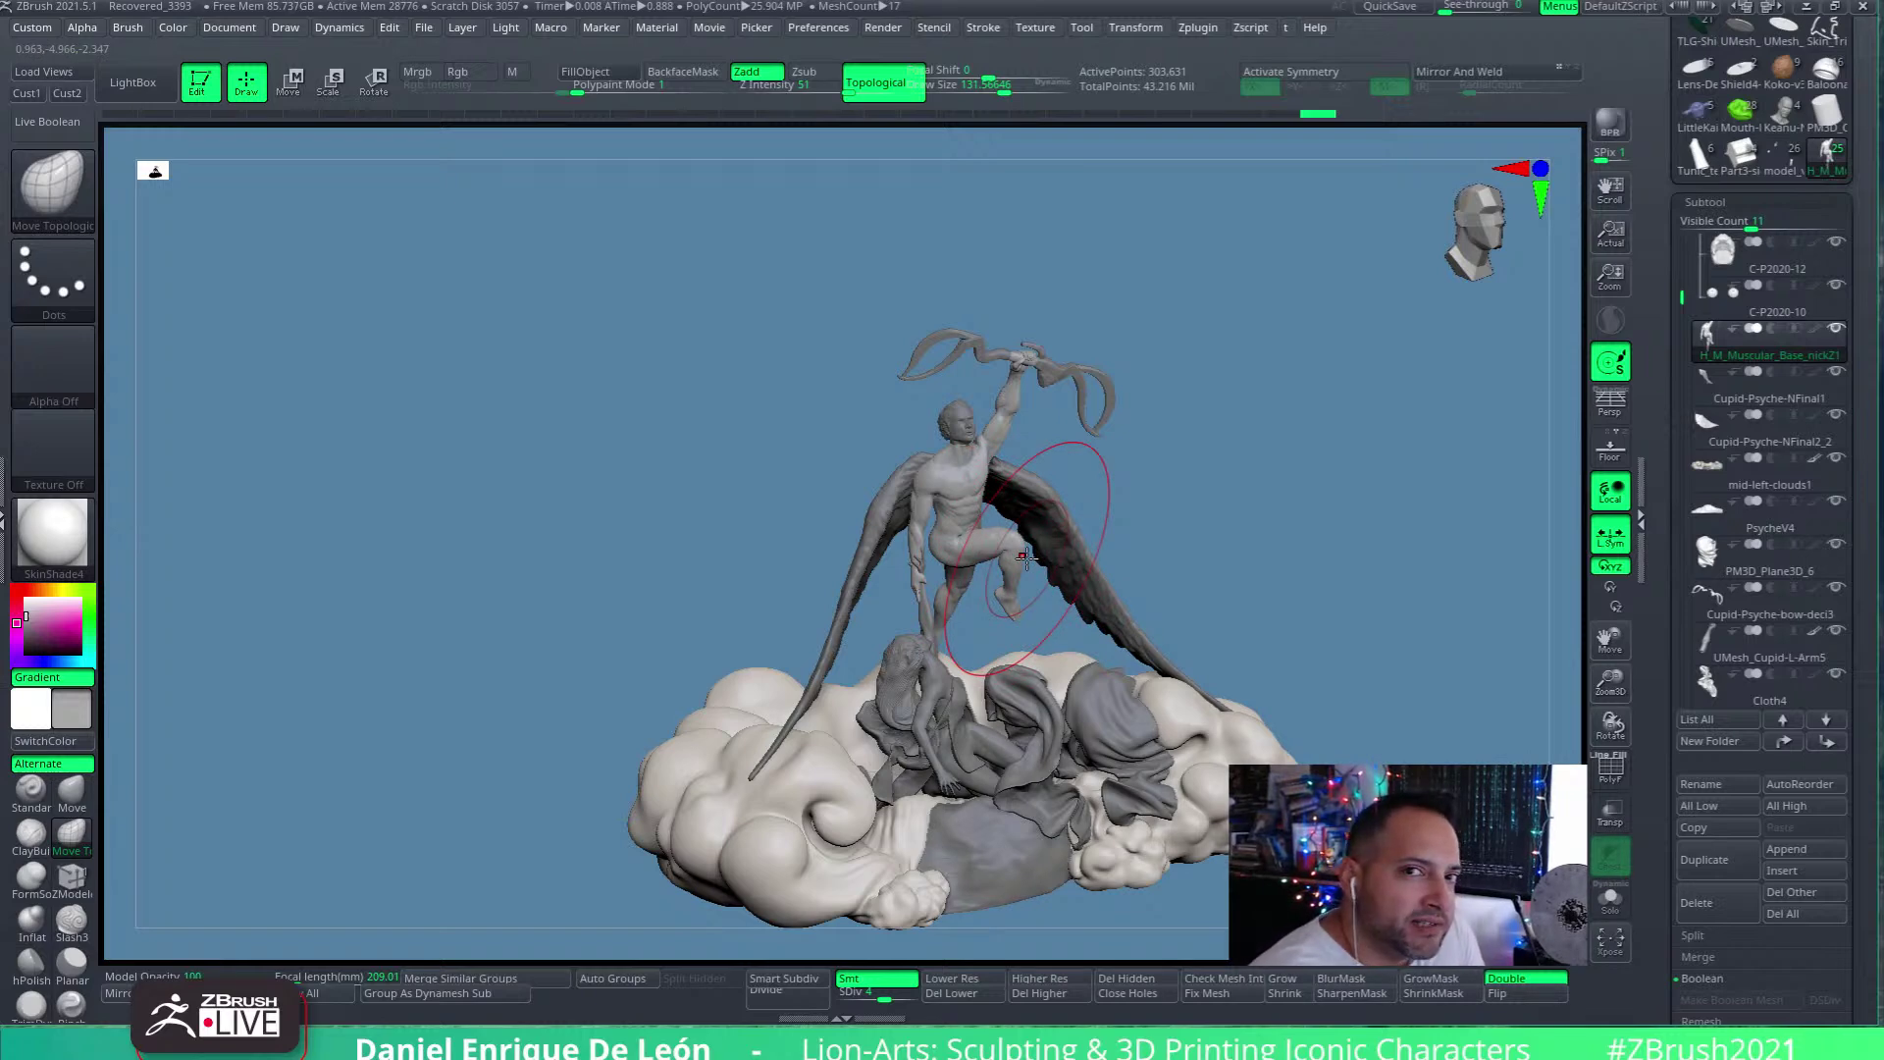
right_click_drag(1001, 526, 919, 489)
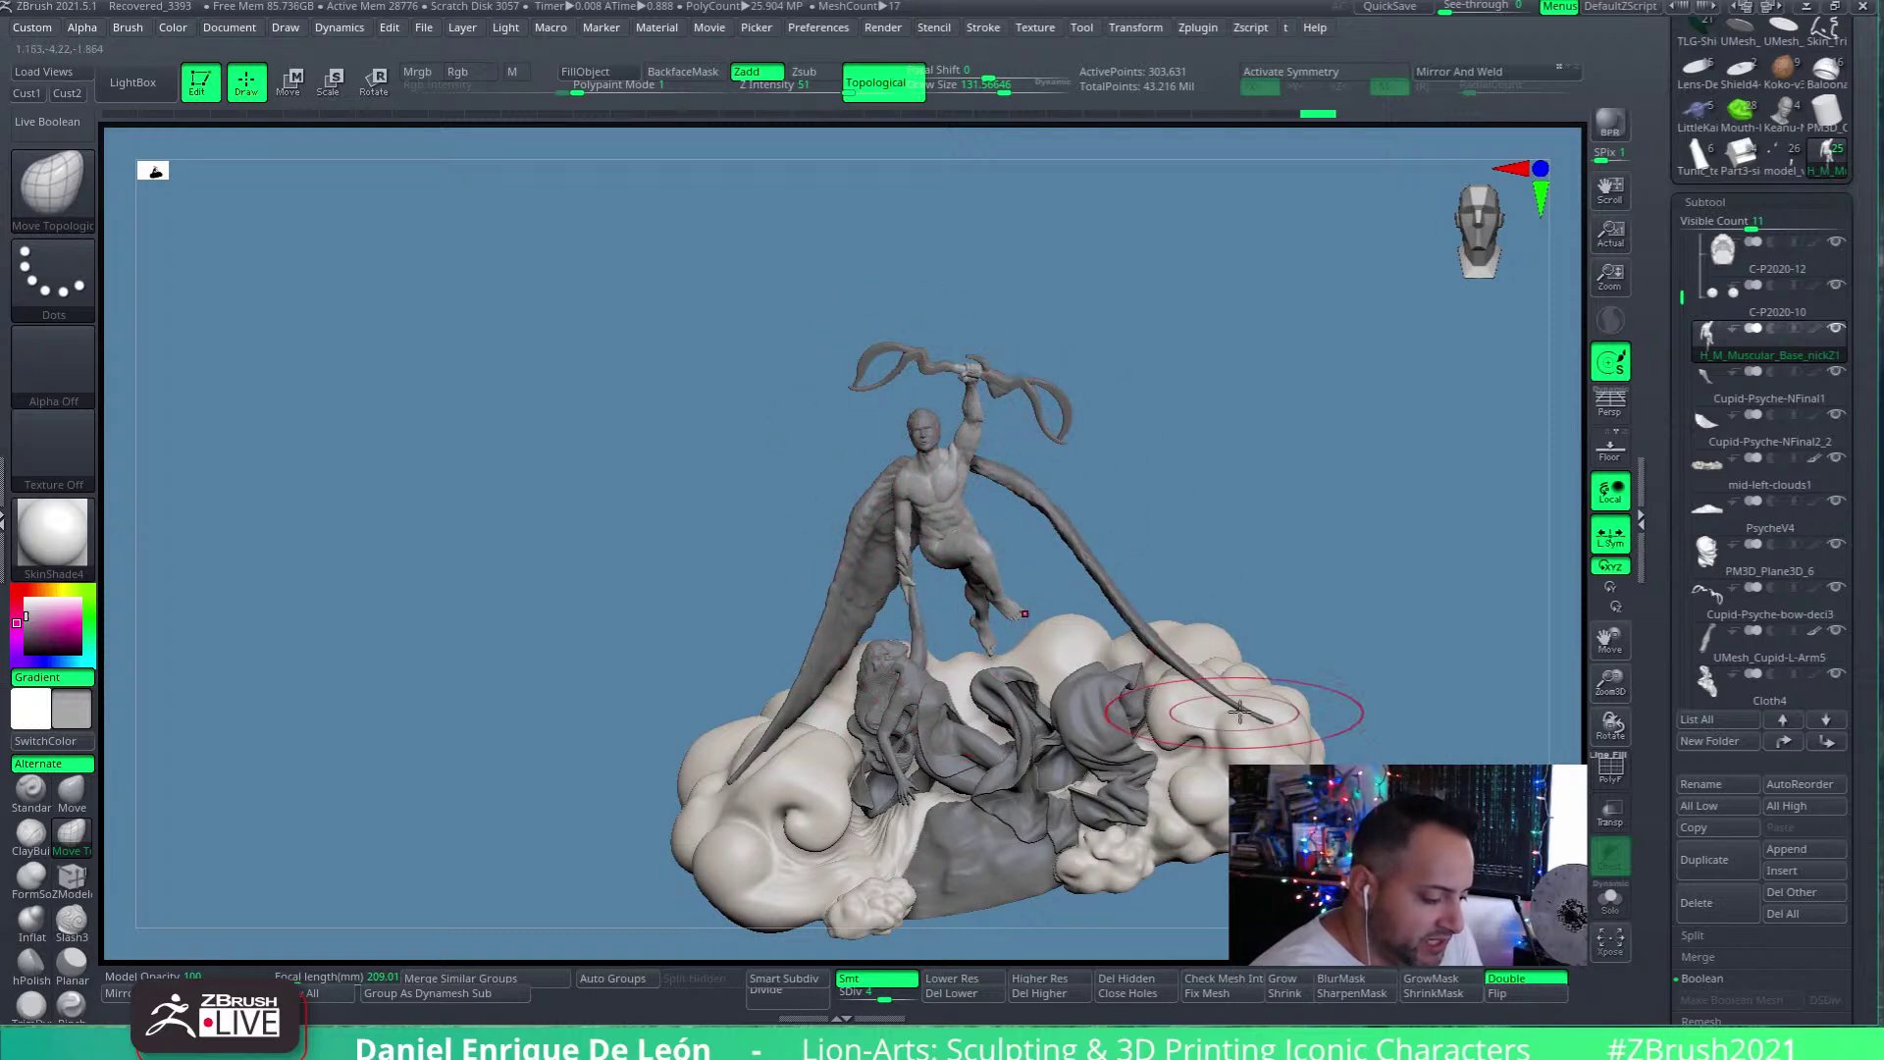
right_click_drag(907, 461, 996, 564)
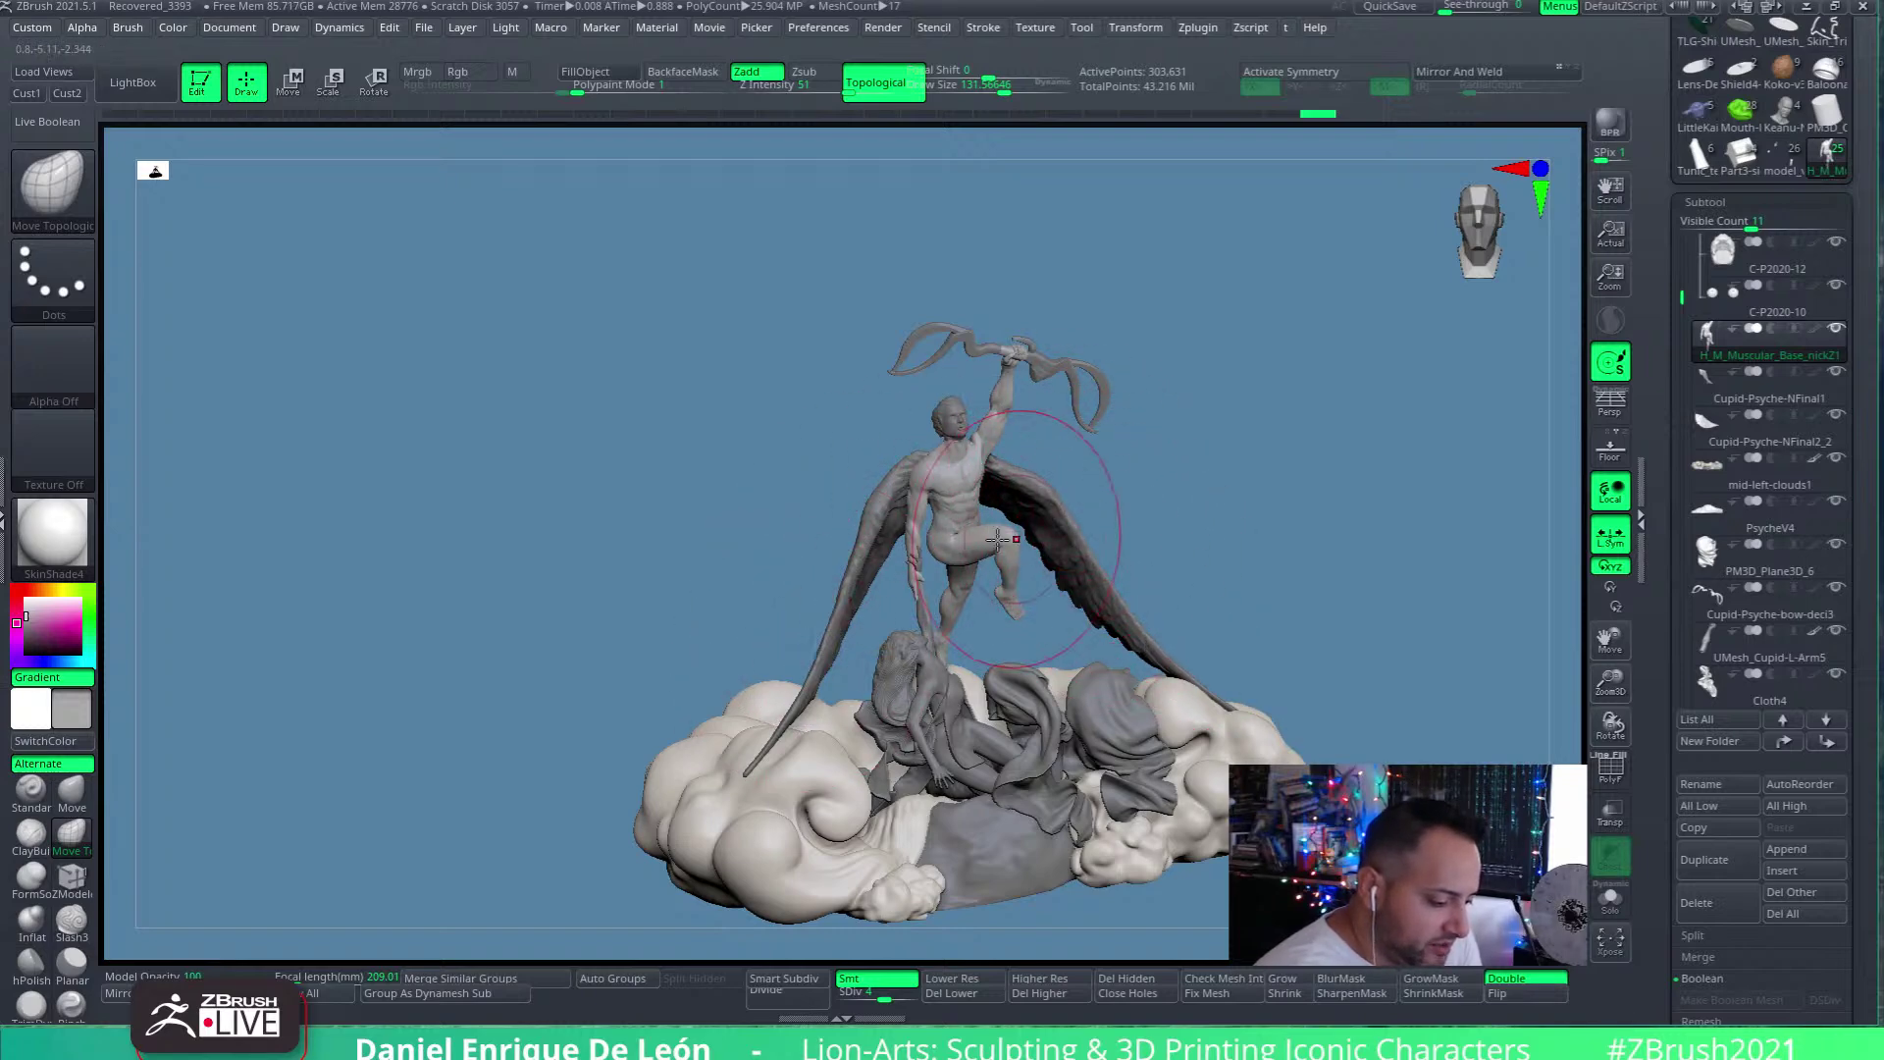
right_click_drag(1006, 539, 1079, 541)
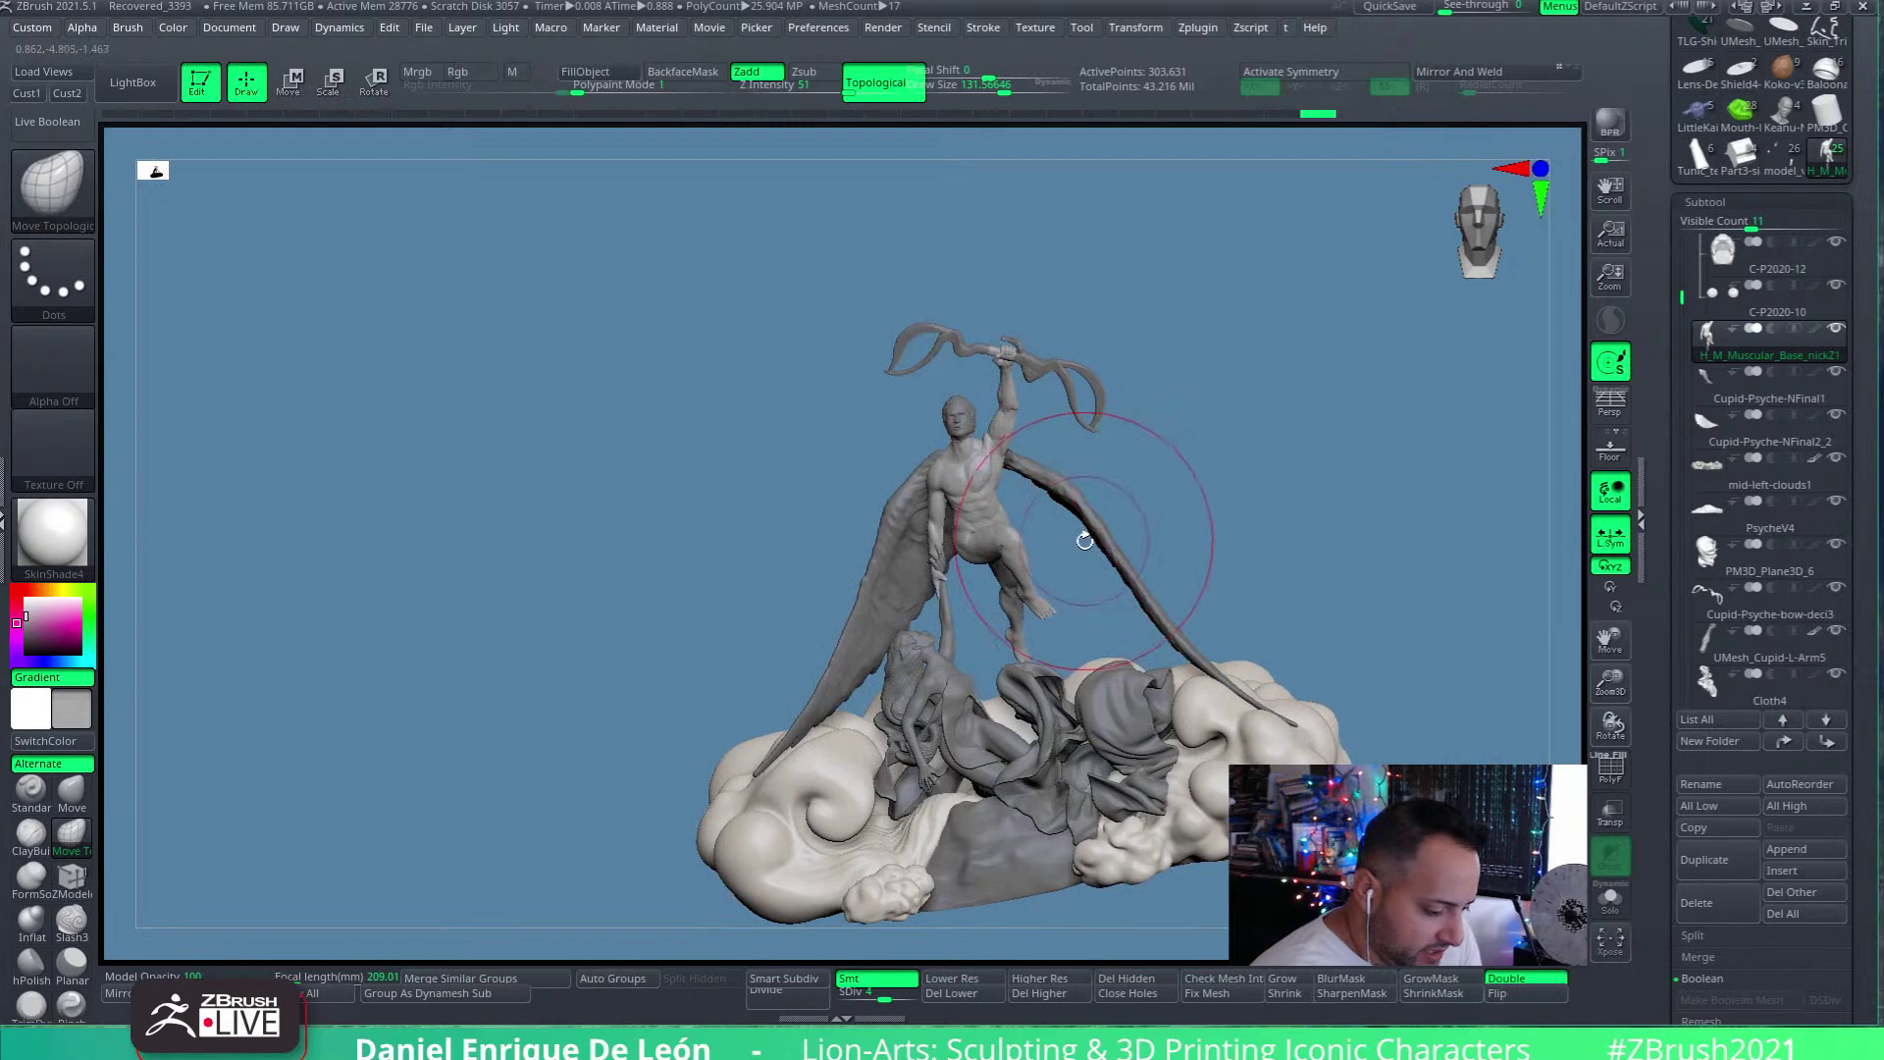
right_click_drag(969, 445, 1017, 448)
left_click_drag(1610, 677, 1610, 684)
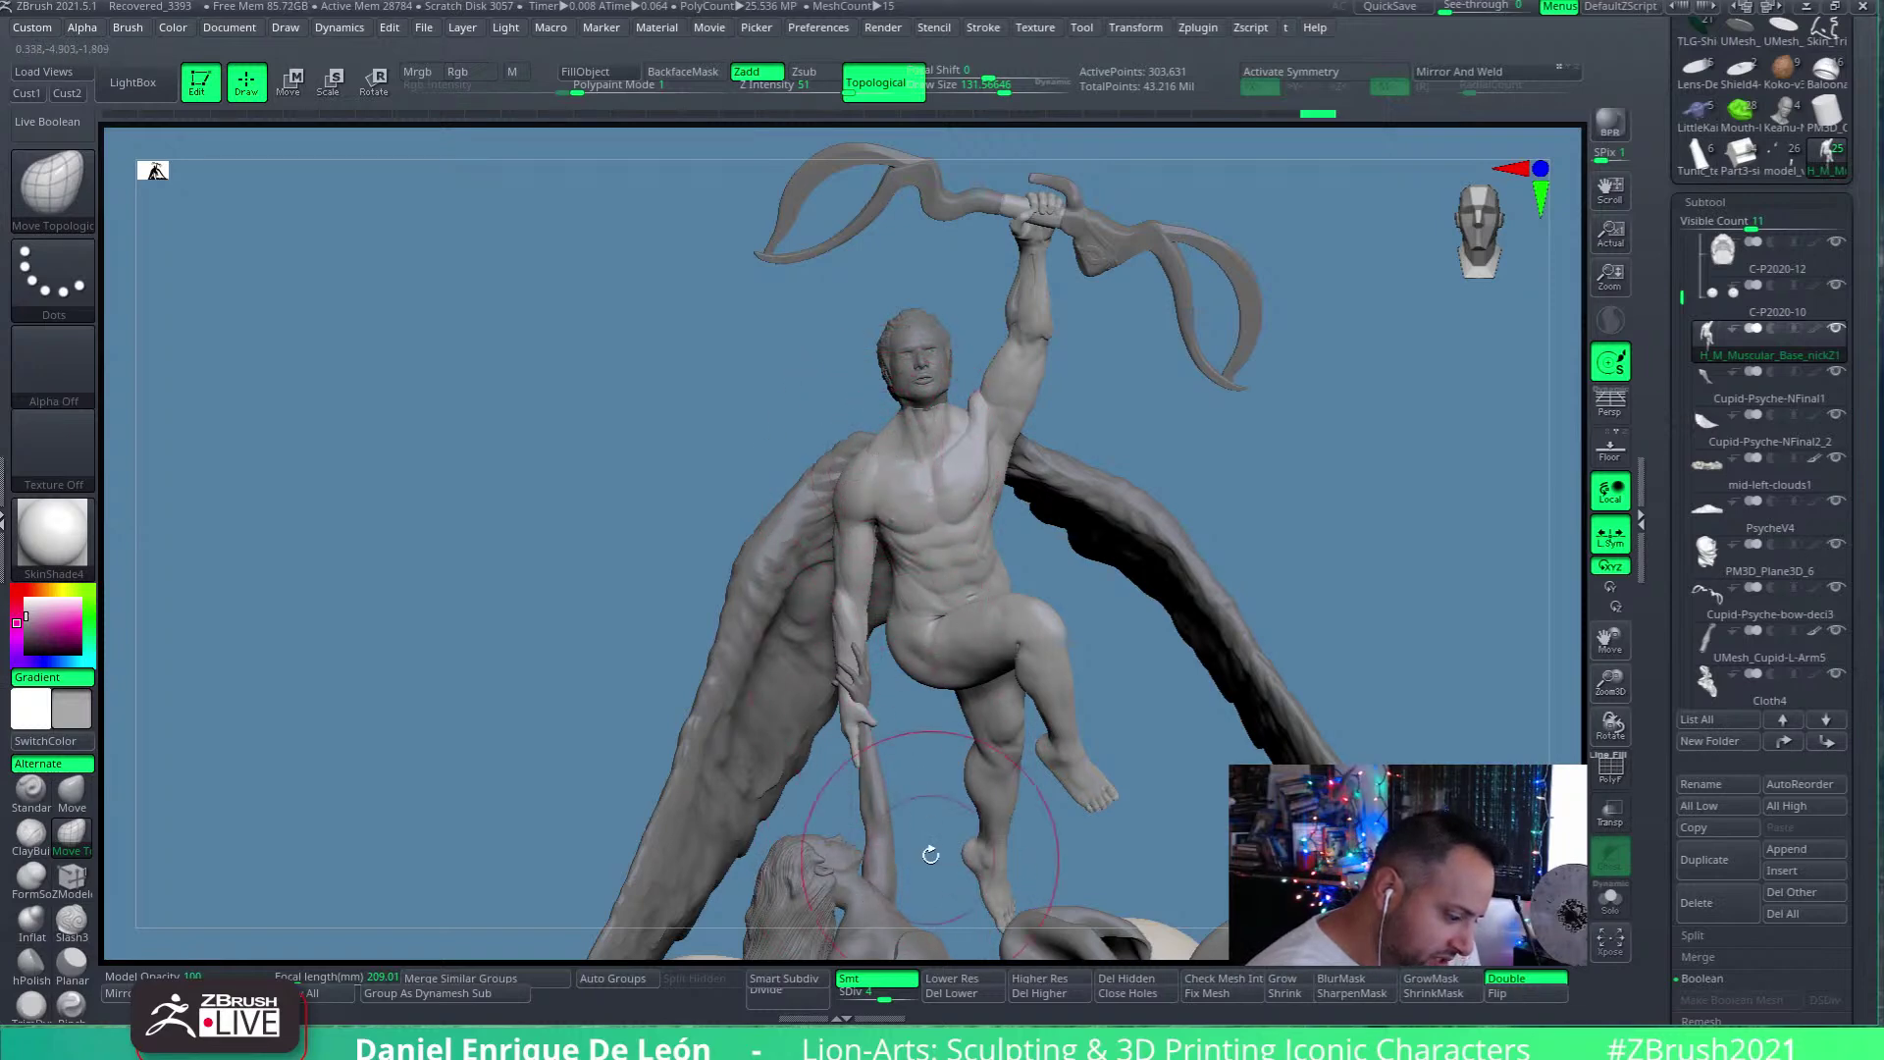
Examine the full statue's composition from low front and three-quarter angles, from close up and from a distance
left_click_drag(756, 441, 873, 488)
right_click_drag(870, 486, 898, 505)
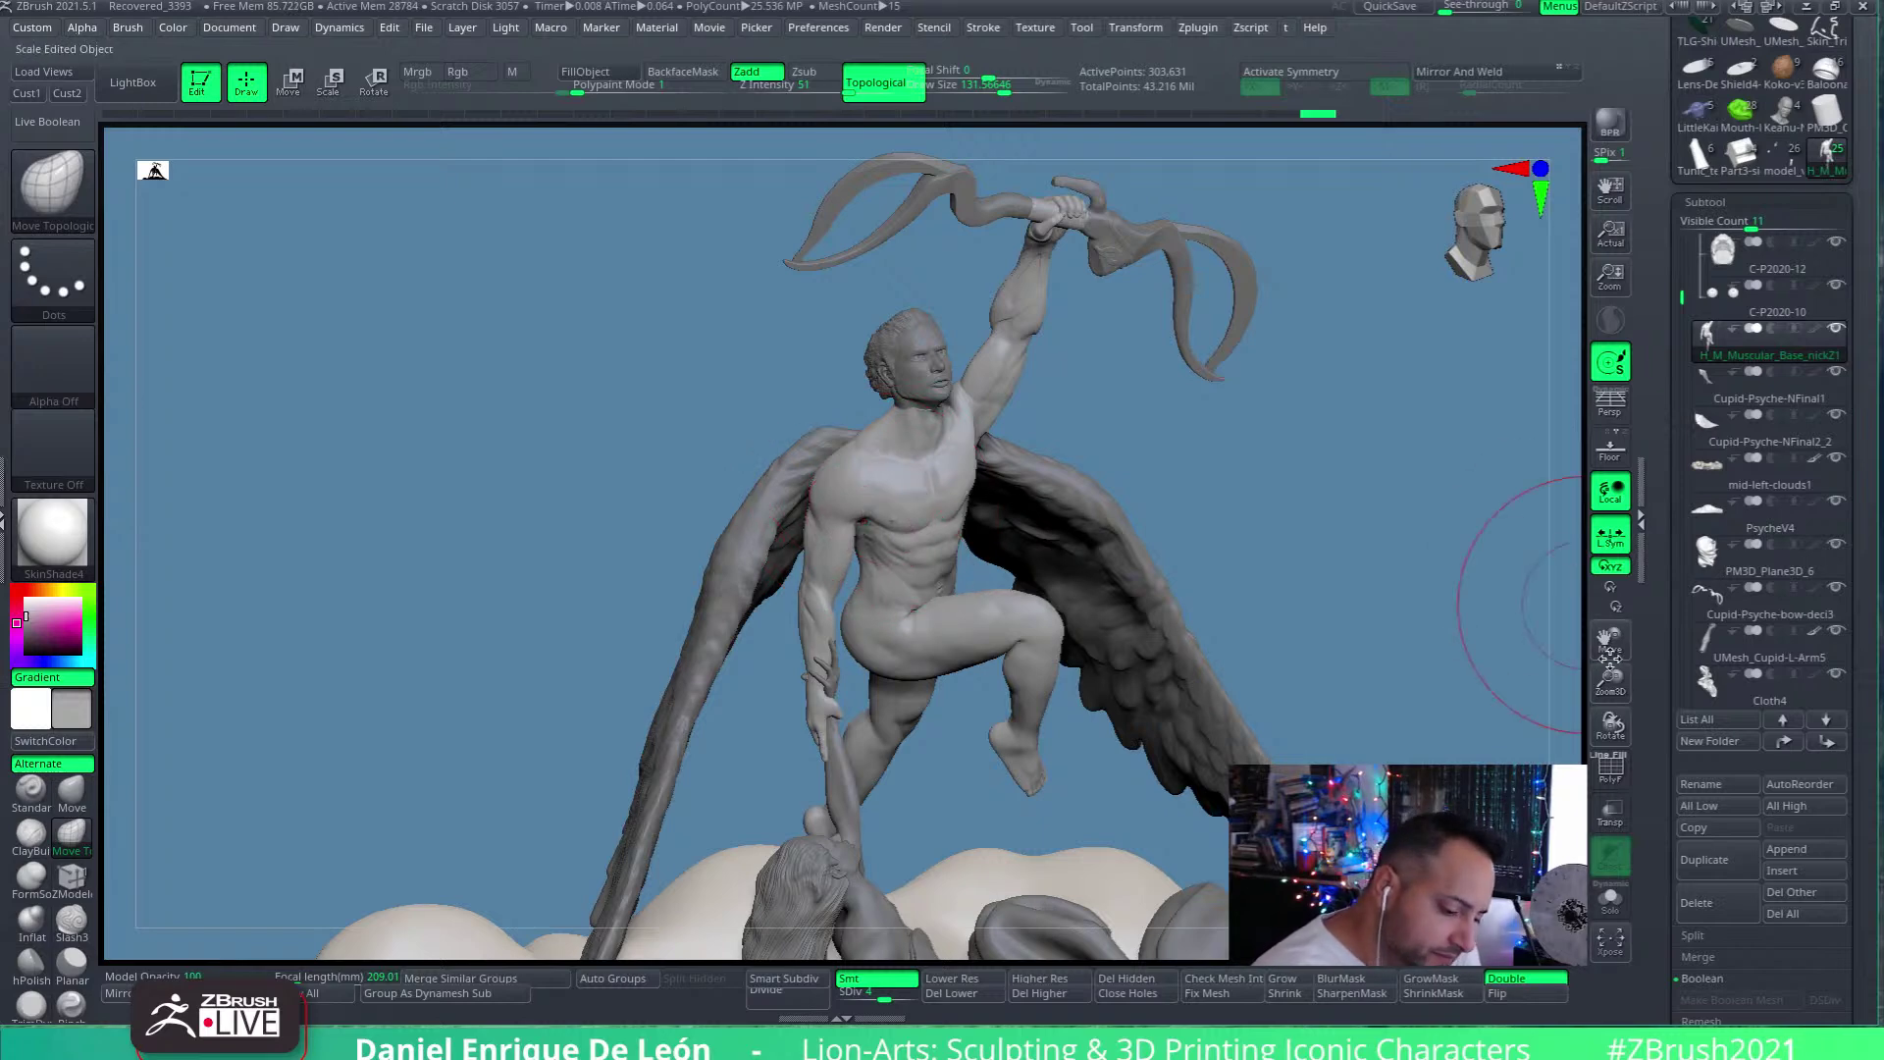
left_click_drag(1609, 643, 1295, 484)
left_click_drag(1025, 309, 1074, 358)
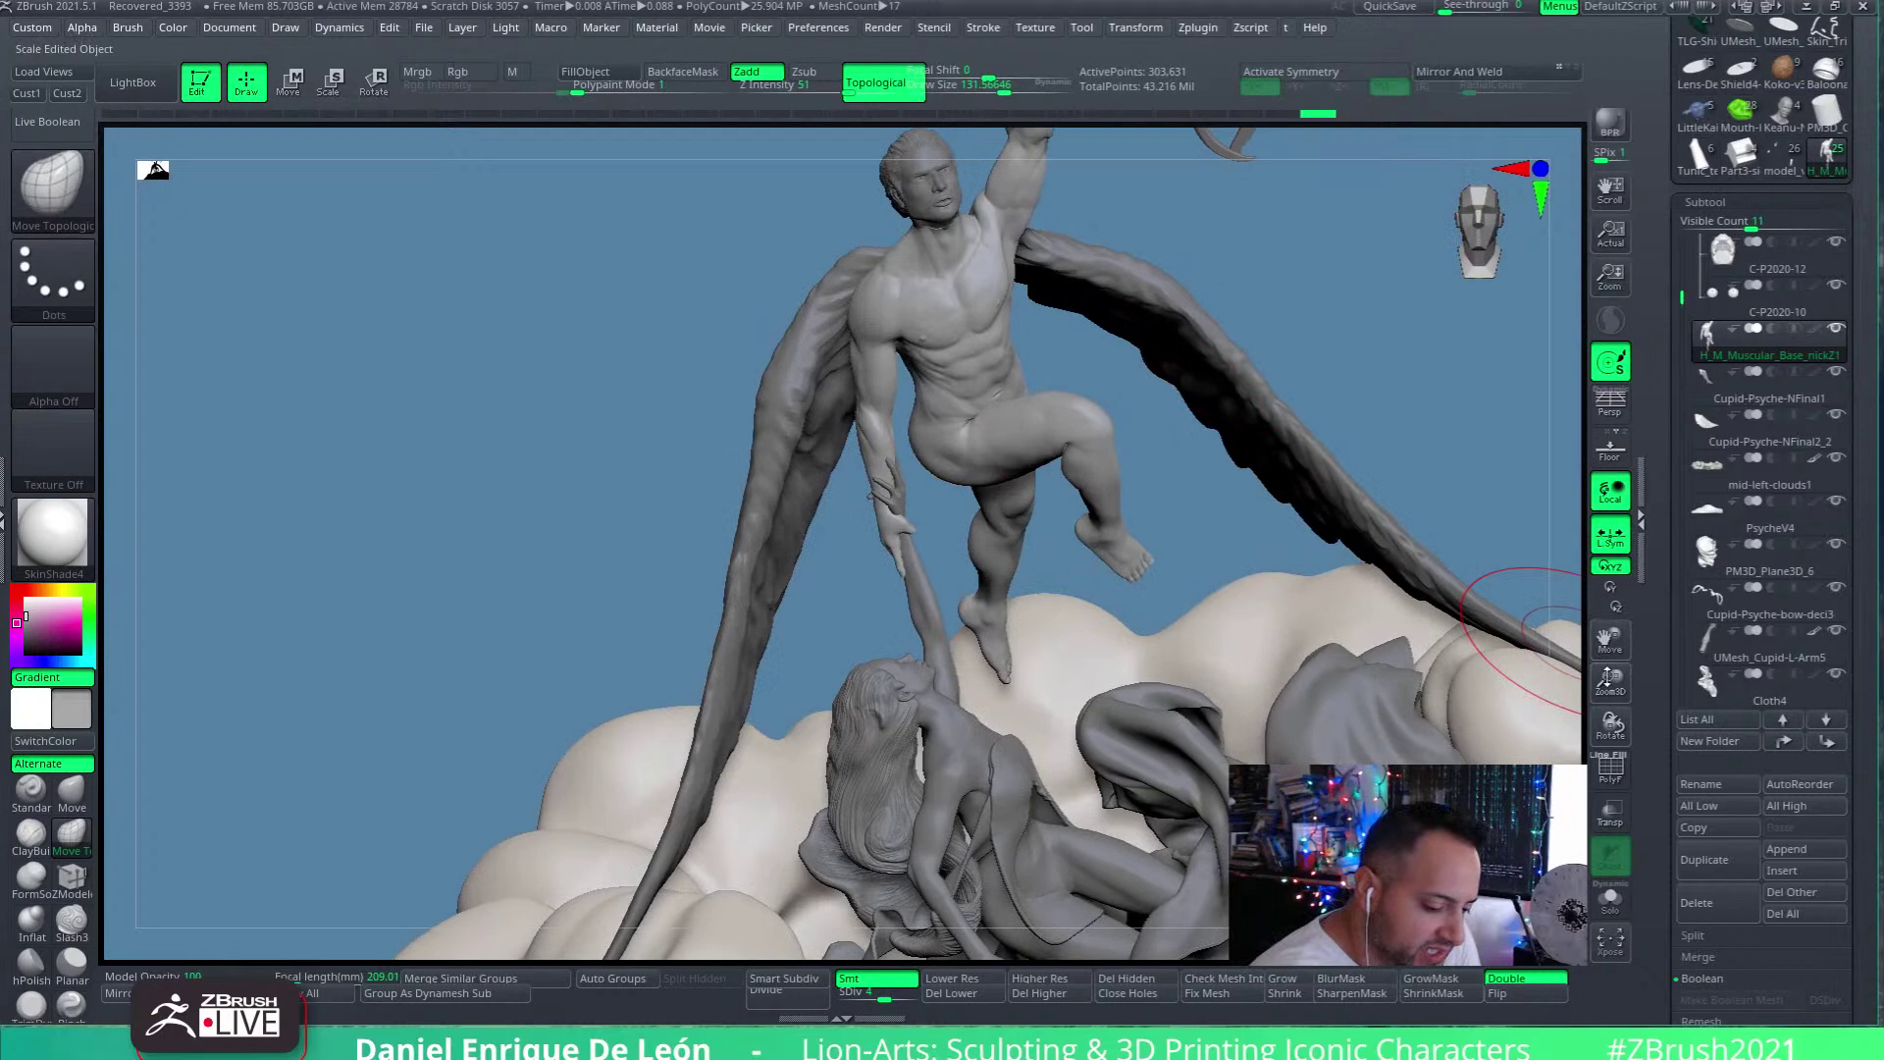
left_click_drag(1609, 639, 945, 439)
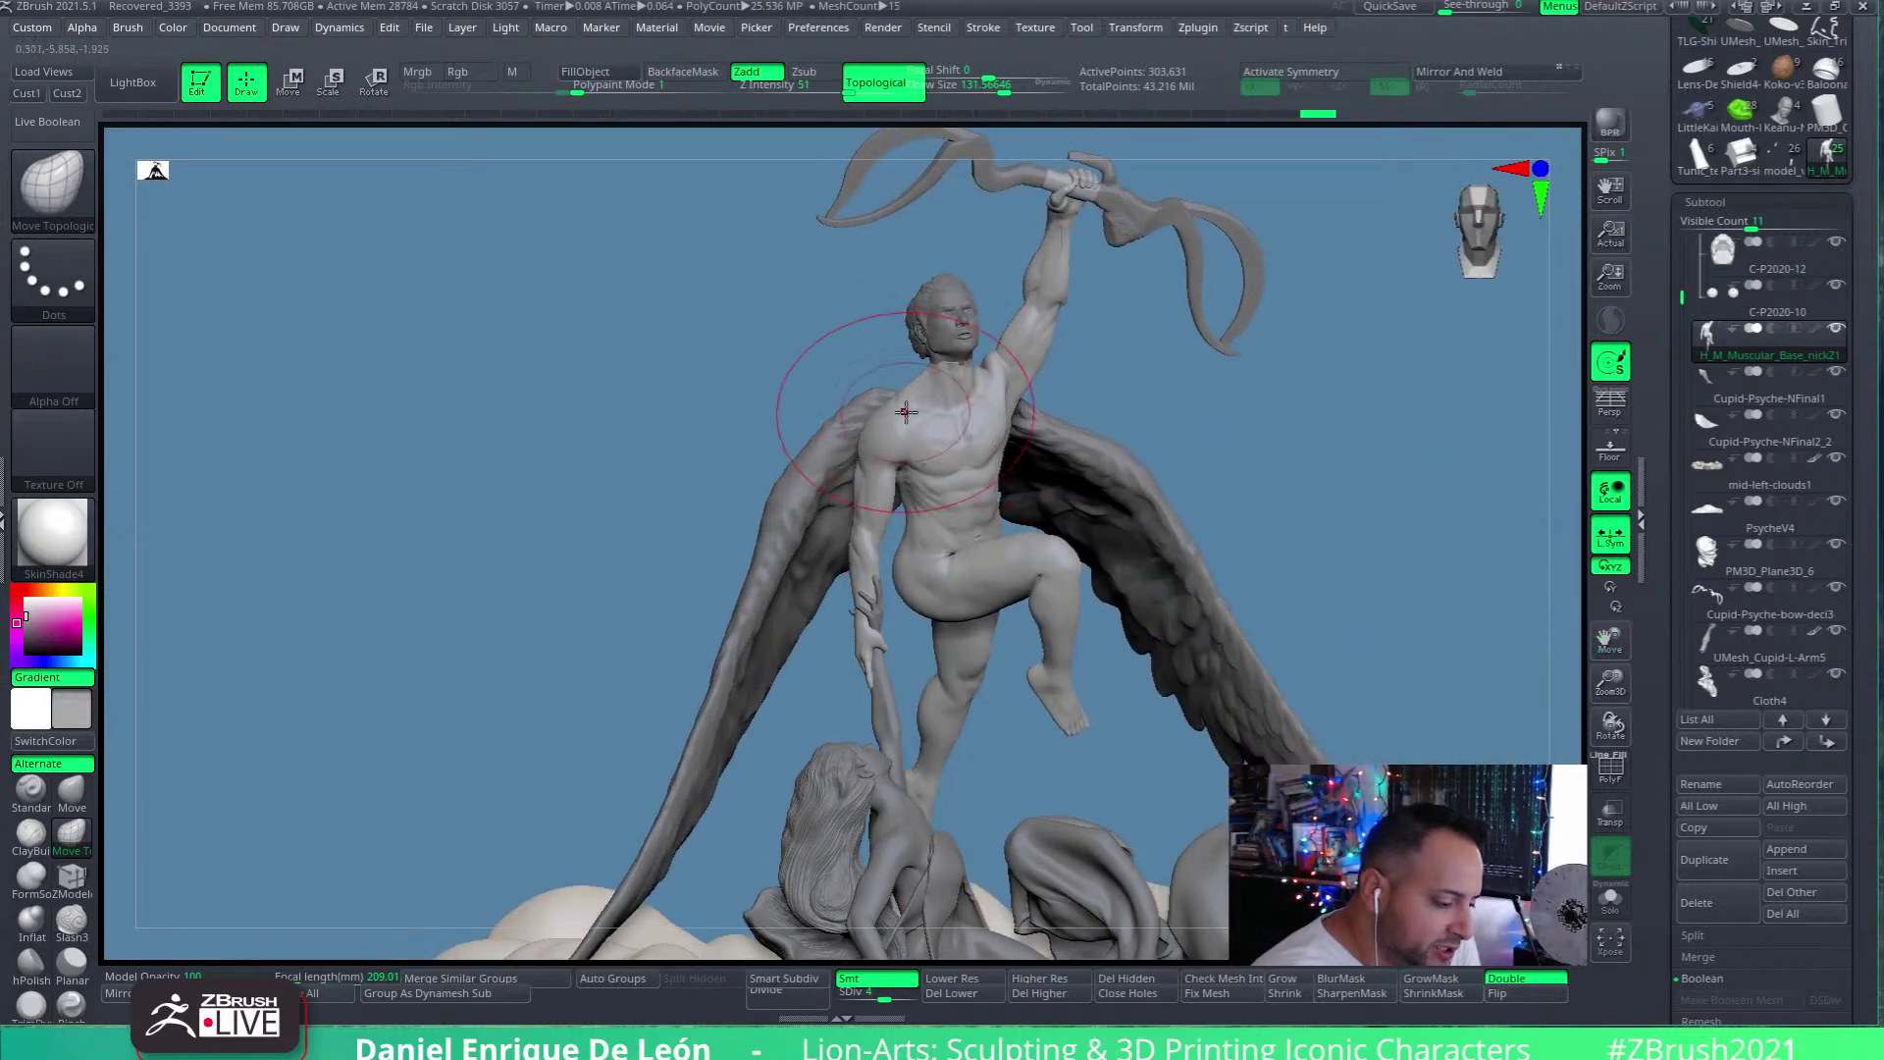
left_click_drag(1609, 682, 1453, 694)
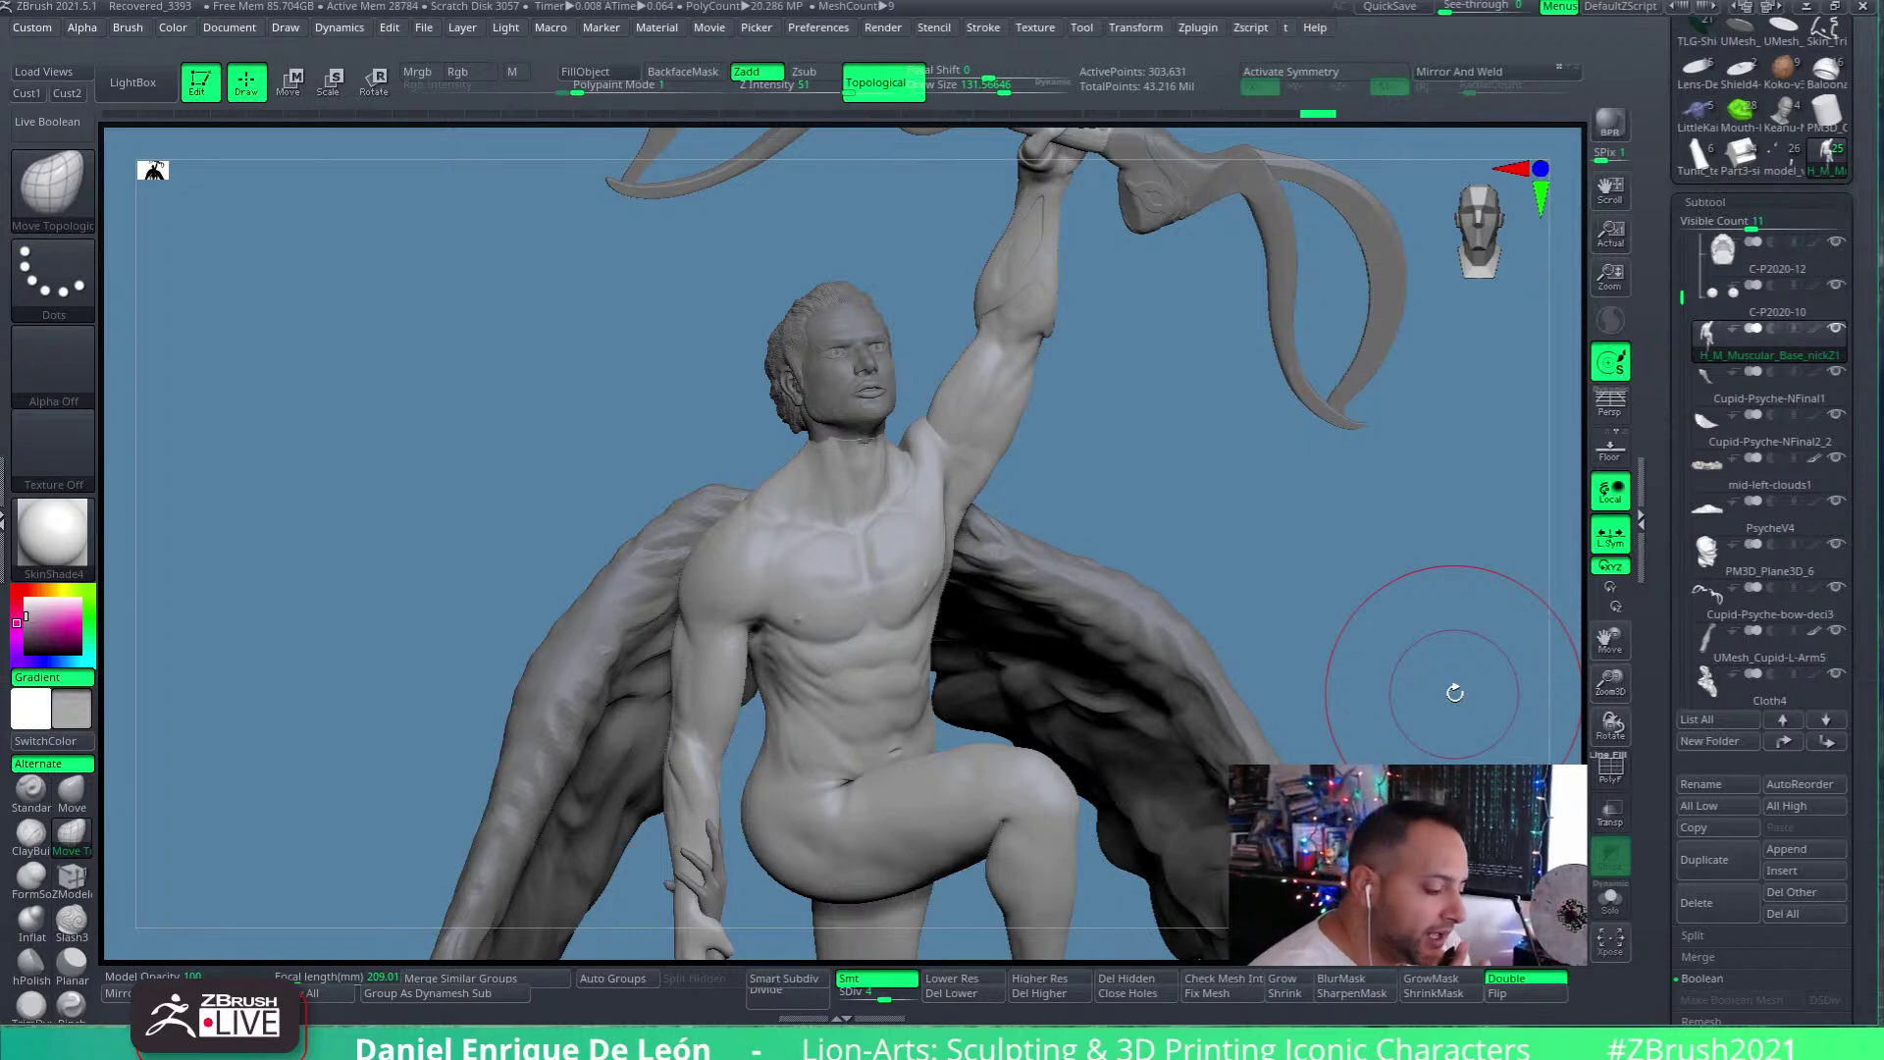
right_click_drag(957, 510, 950, 527)
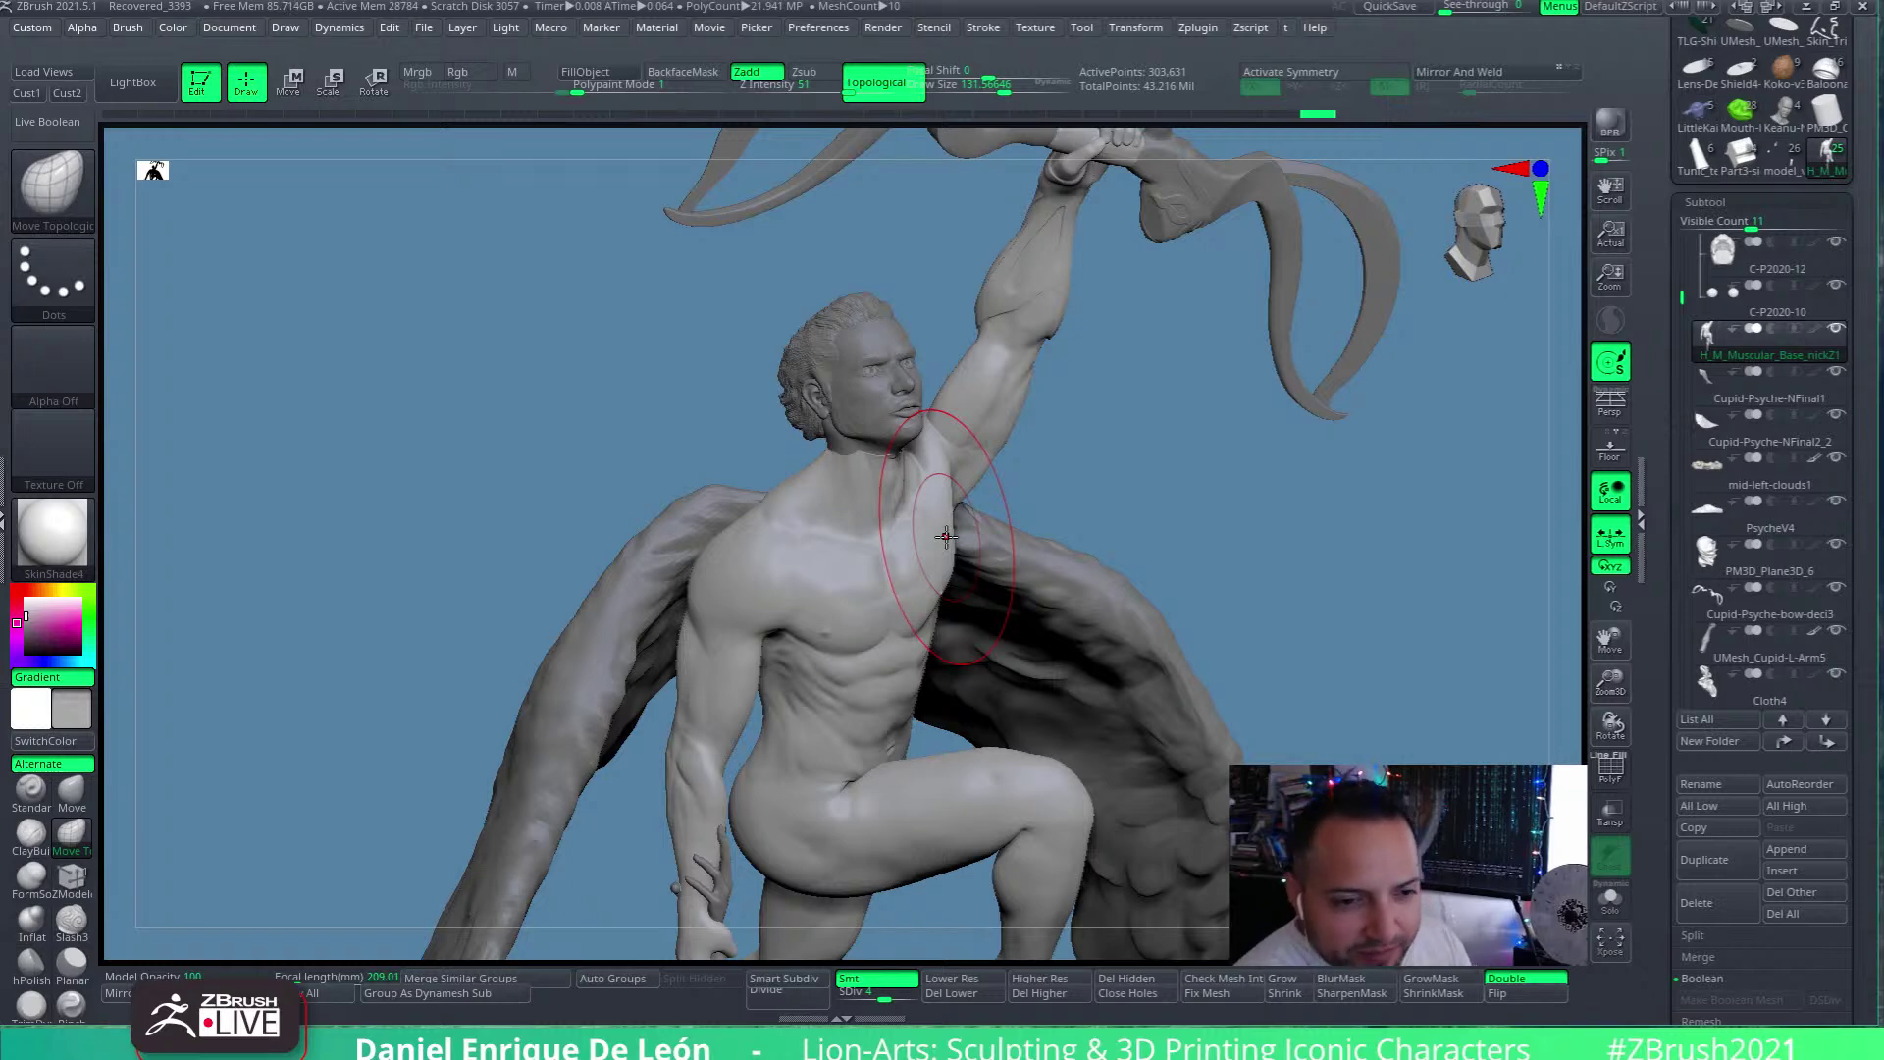
left_click_drag(945, 536, 949, 271, "alt")
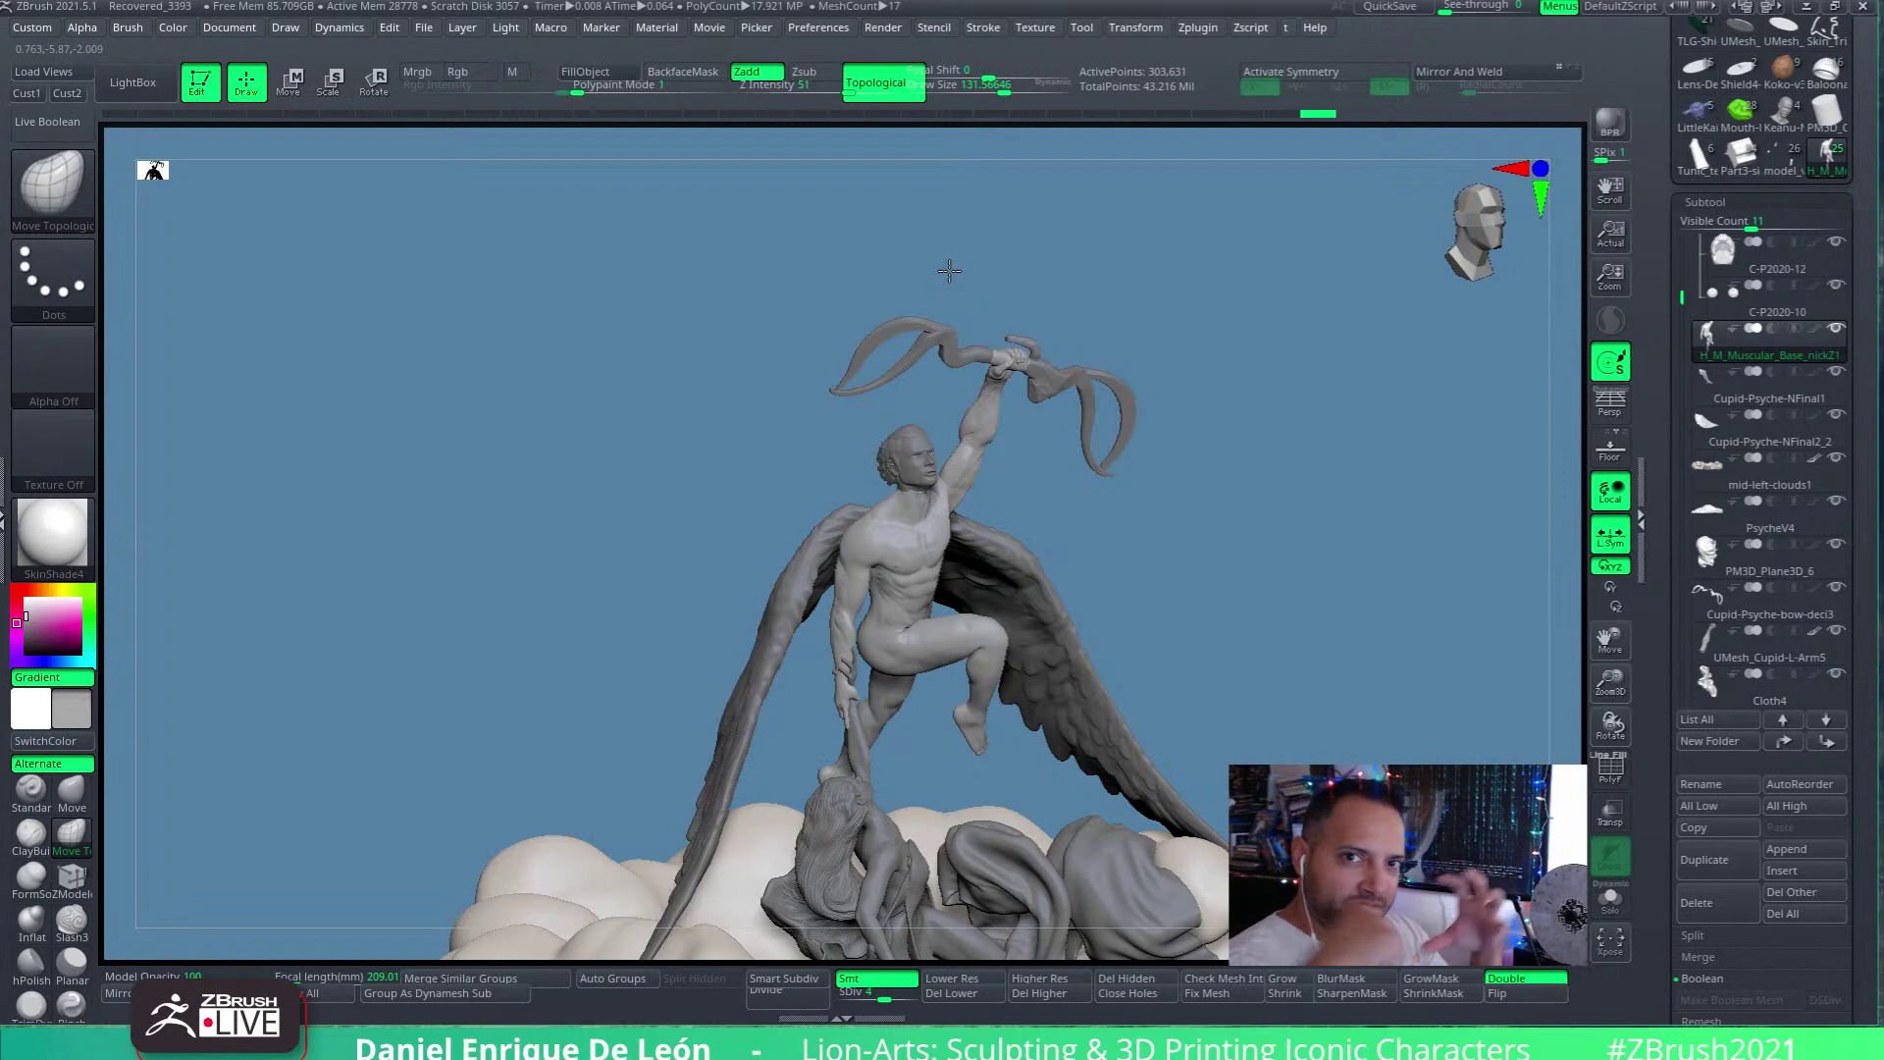
right_click_drag(948, 583, 952, 474, "alt")
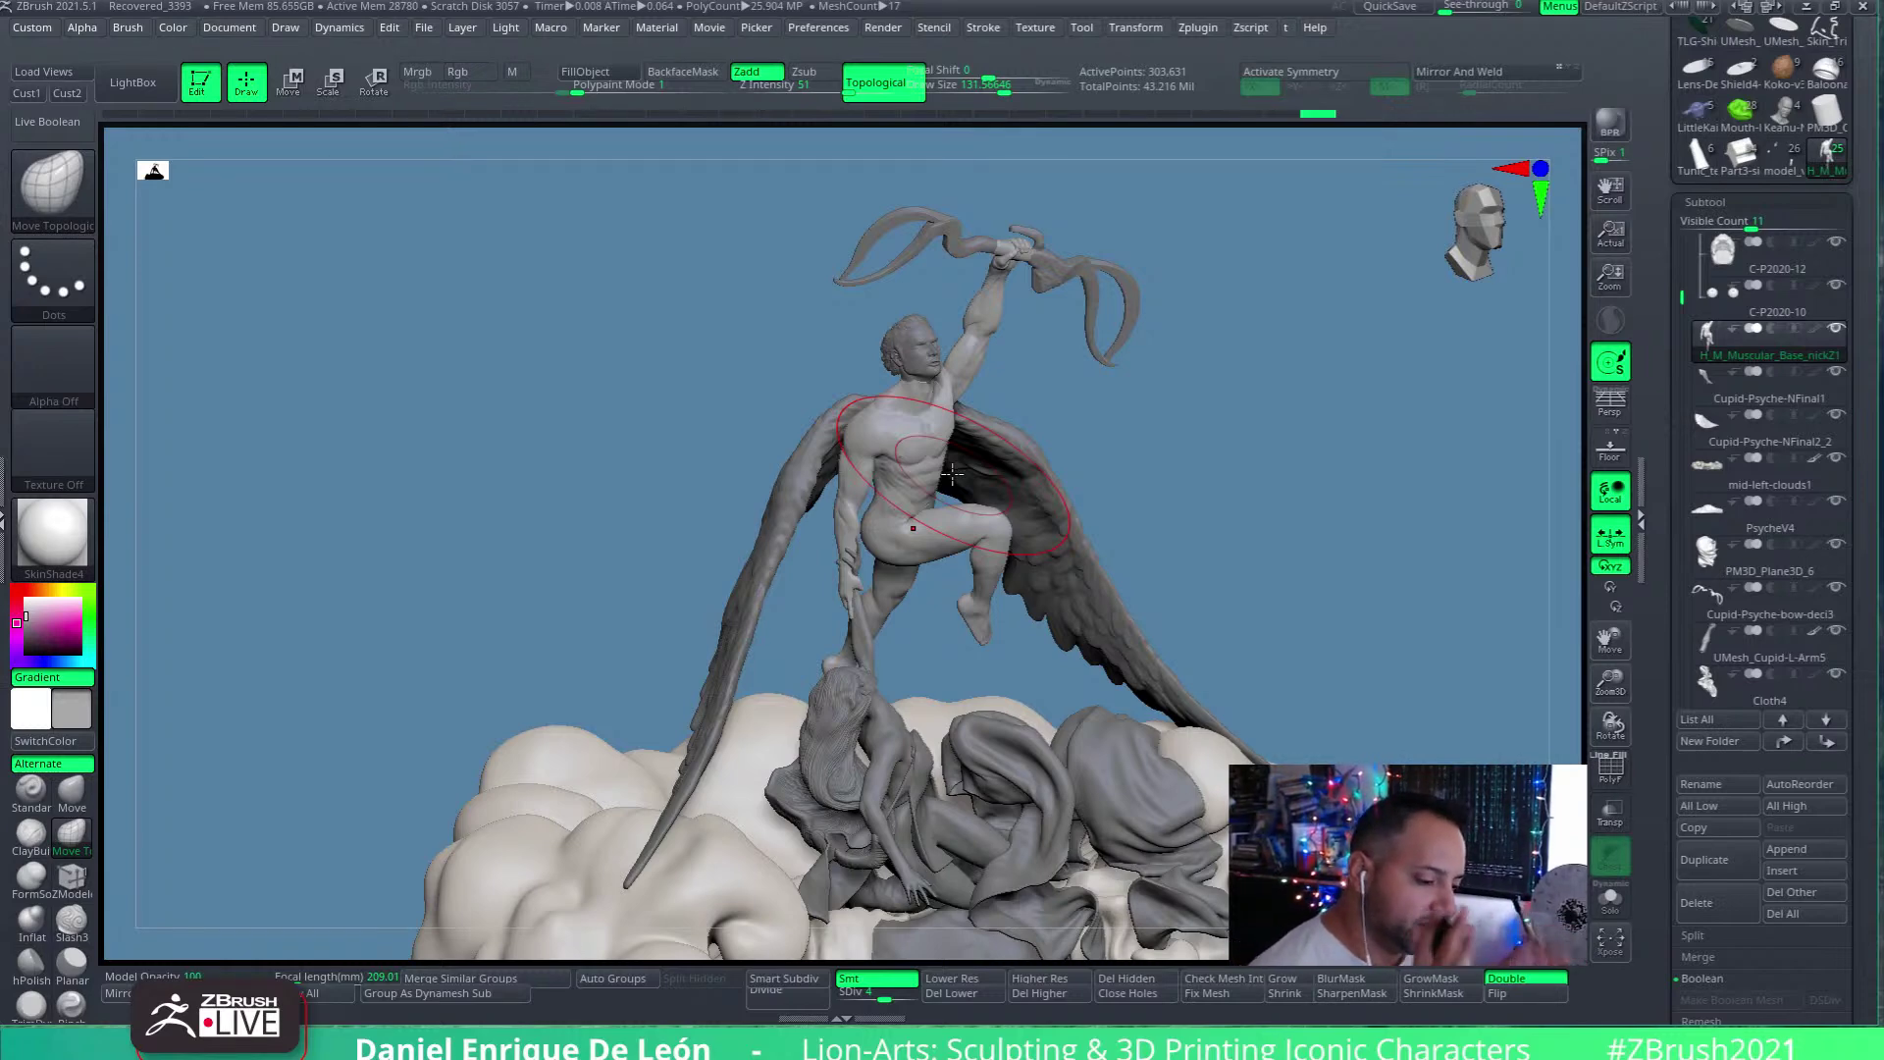
mouse_move(931, 488)
right_mouse_down()
mouse_move(907, 513)
mouse_move(1017, 618)
mouse_move(1178, 583)
right_mouse_up()
mouse_move(937, 550)
right_mouse_down()
mouse_move(1079, 569)
mouse_move(938, 555)
mouse_move(1020, 746)
right_mouse_up()
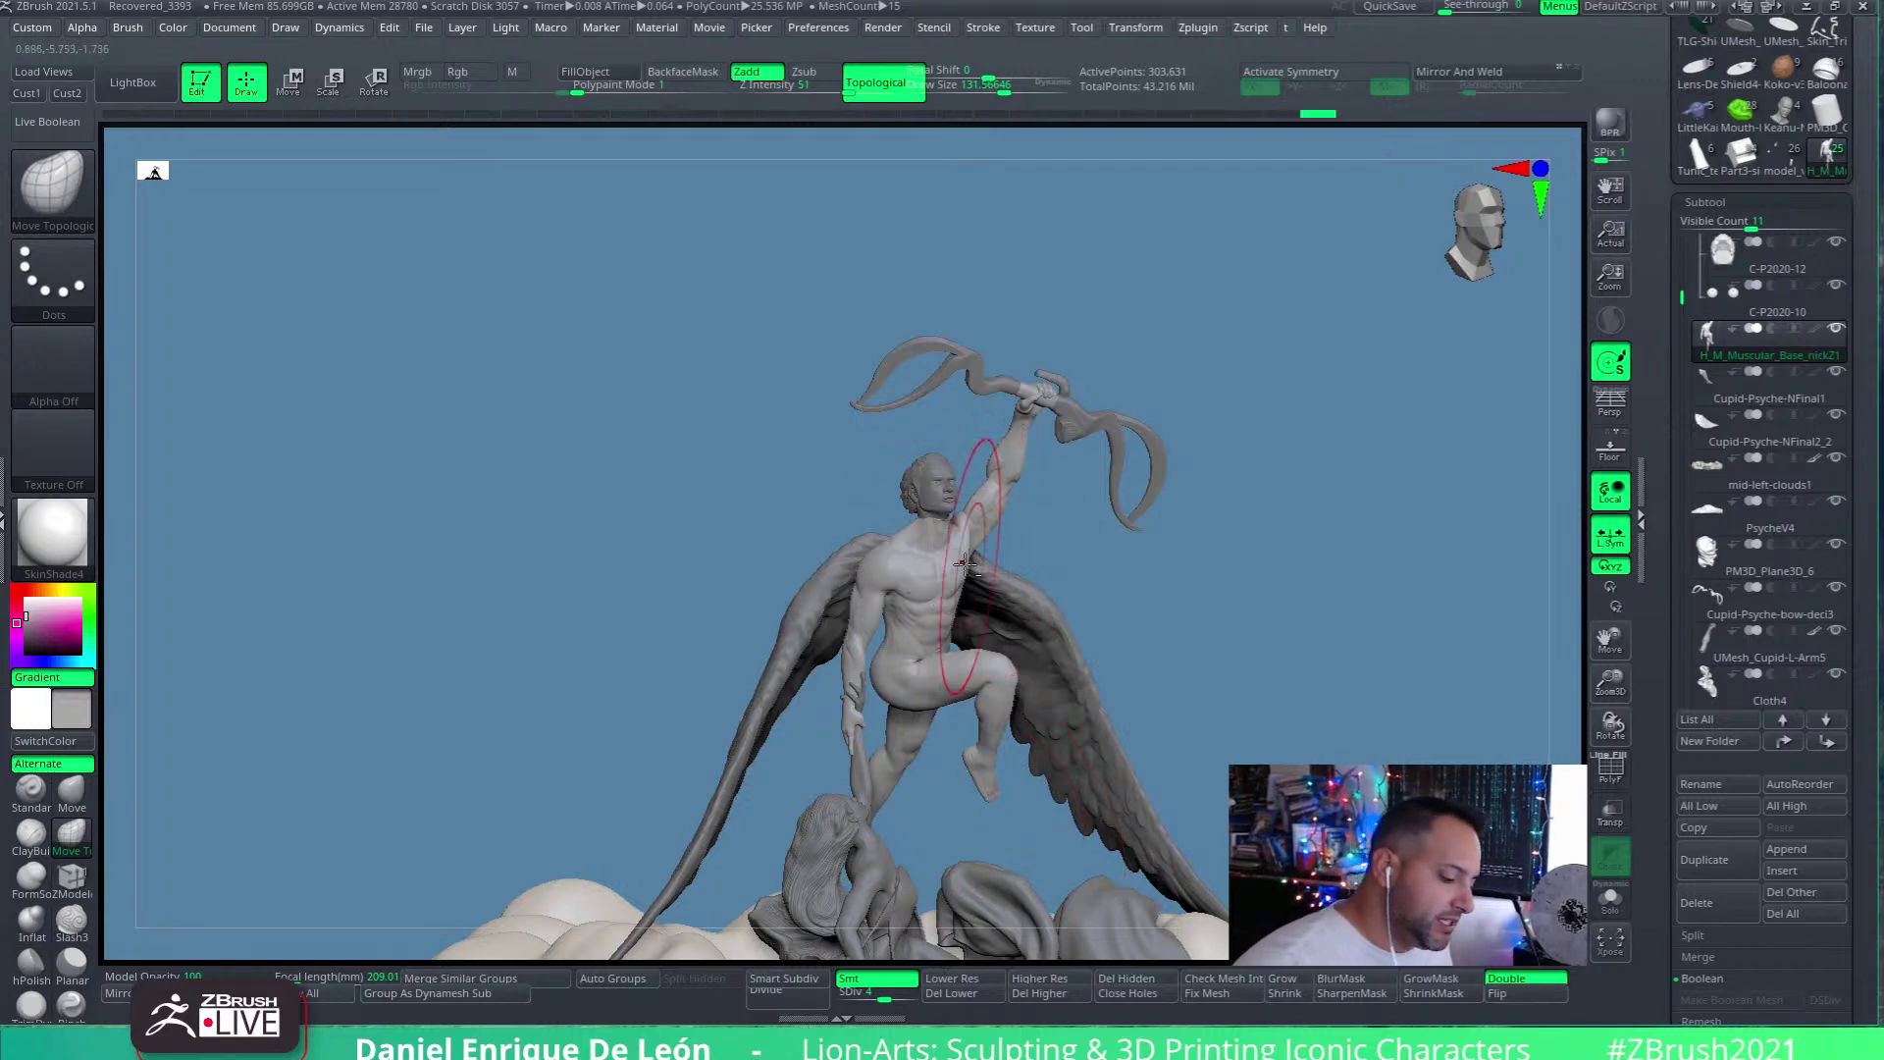
scroll(917, 466, "up", 4)
right_click_drag(921, 479, 908, 490)
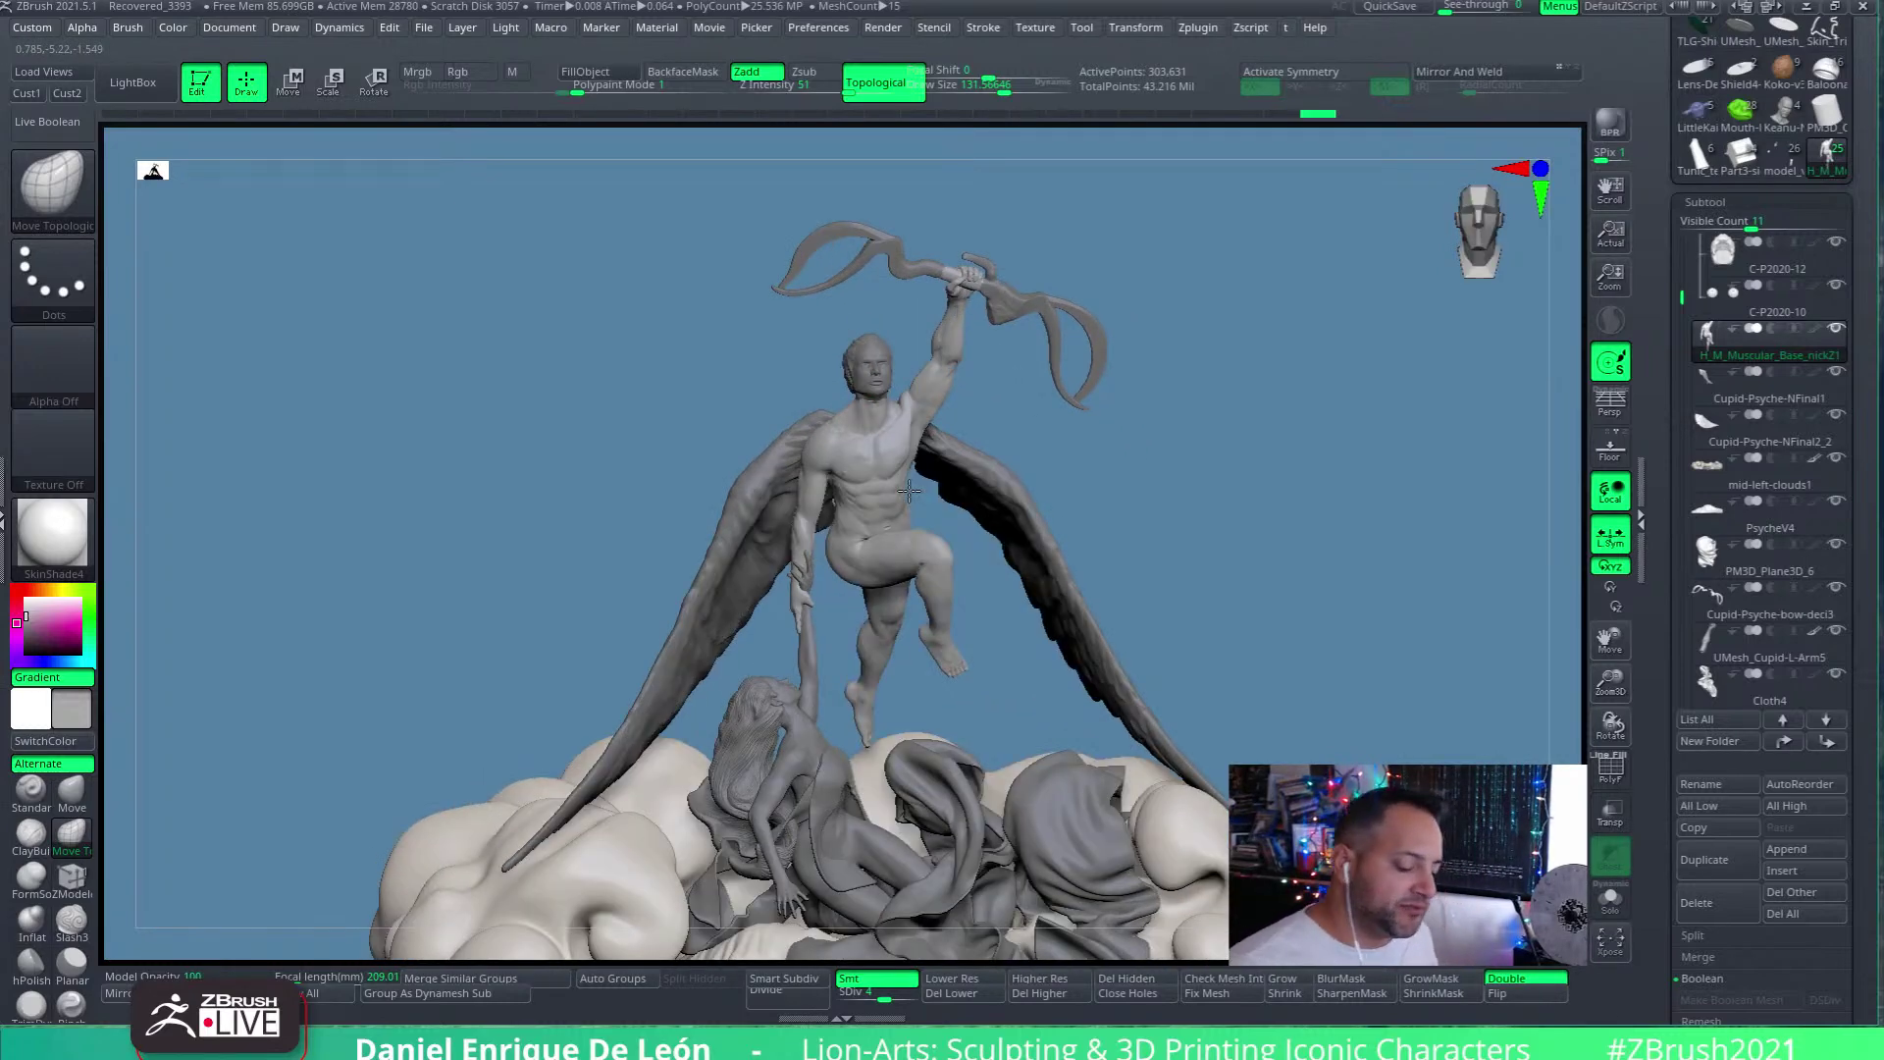
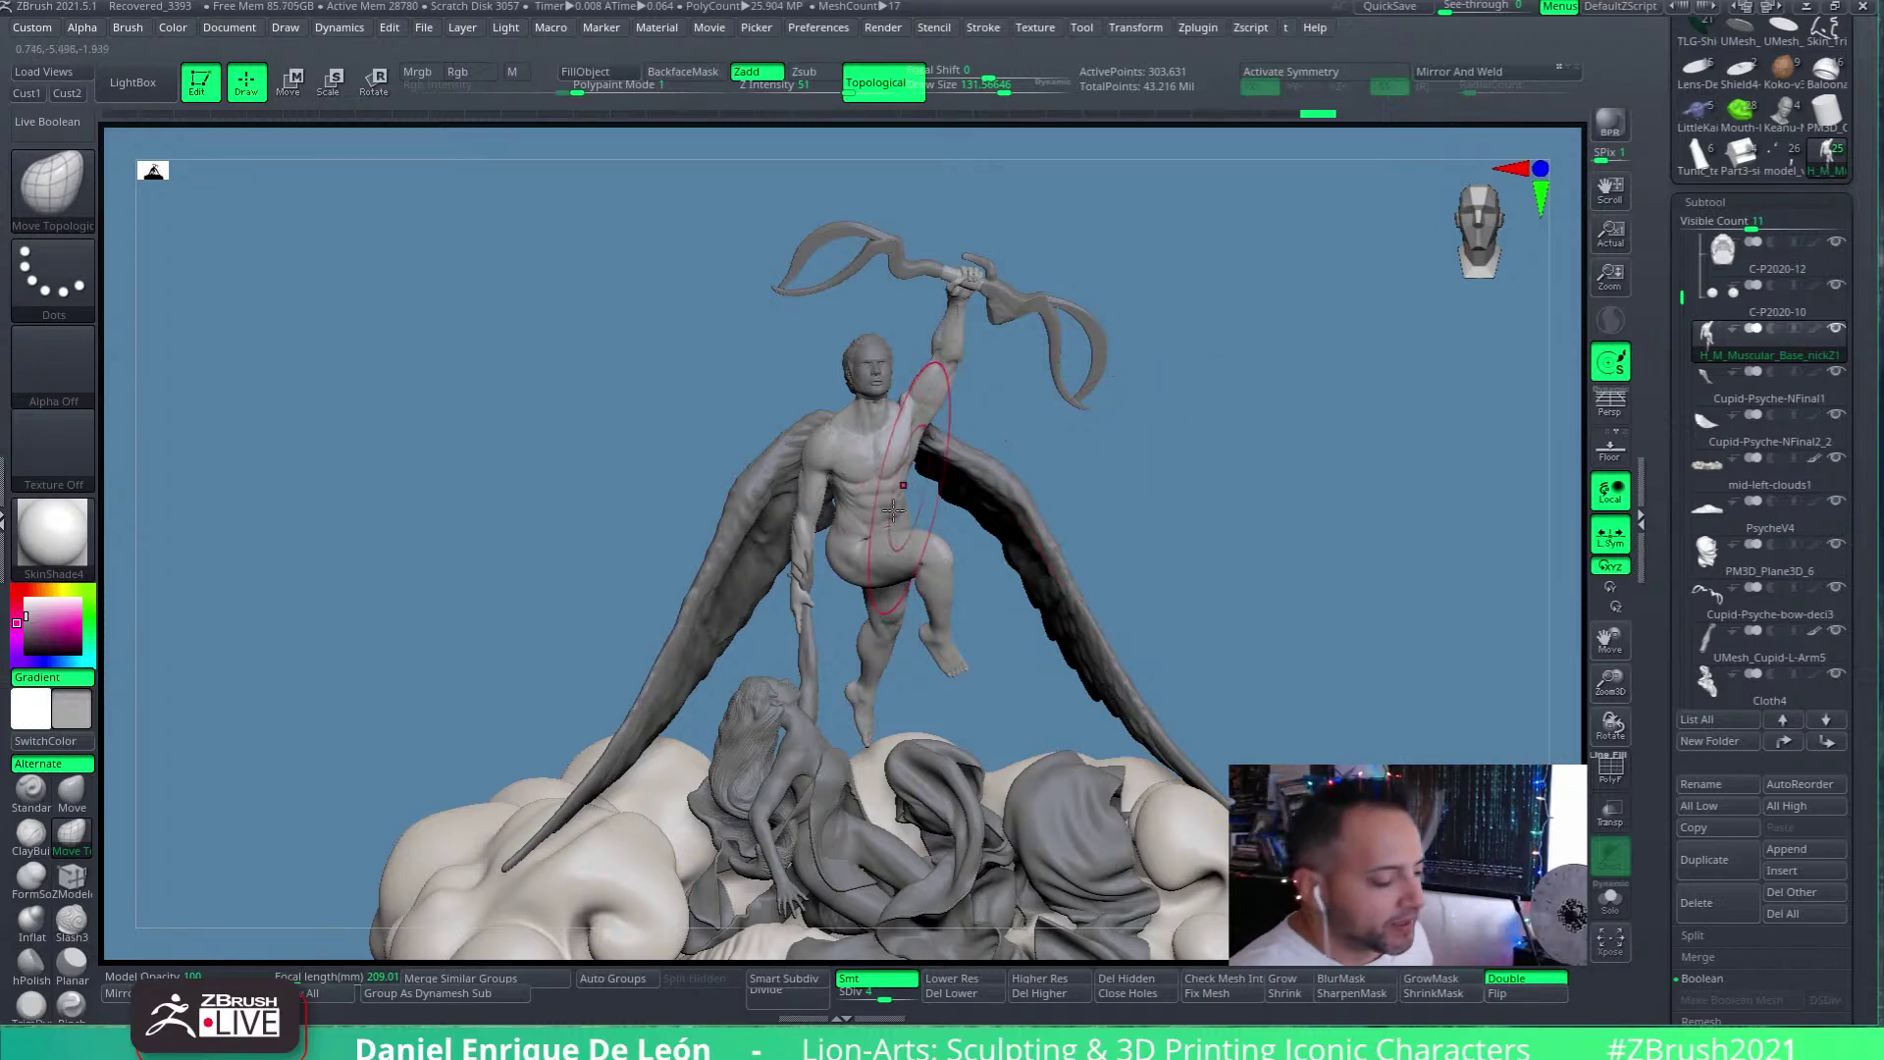
Inspect Cupid's head and neck posture from the side and above, and check the C-P2020-8 subtool in solo view
mouse_move(687, 638)
left_mouse_down()
mouse_move(895, 459)
mouse_move(984, 474)
mouse_move(1019, 523)
mouse_move(1144, 550)
mouse_move(977, 639)
mouse_move(1106, 454)
mouse_move(993, 689)
left_mouse_up()
mouse_move(1099, 464)
left_mouse_down()
mouse_move(986, 530)
mouse_move(979, 598)
mouse_move(1072, 441)
mouse_move(988, 514)
mouse_move(993, 571)
left_mouse_up()
left_click_drag(1066, 458, 1242, 516)
left_click_drag(1180, 592, 1318, 423)
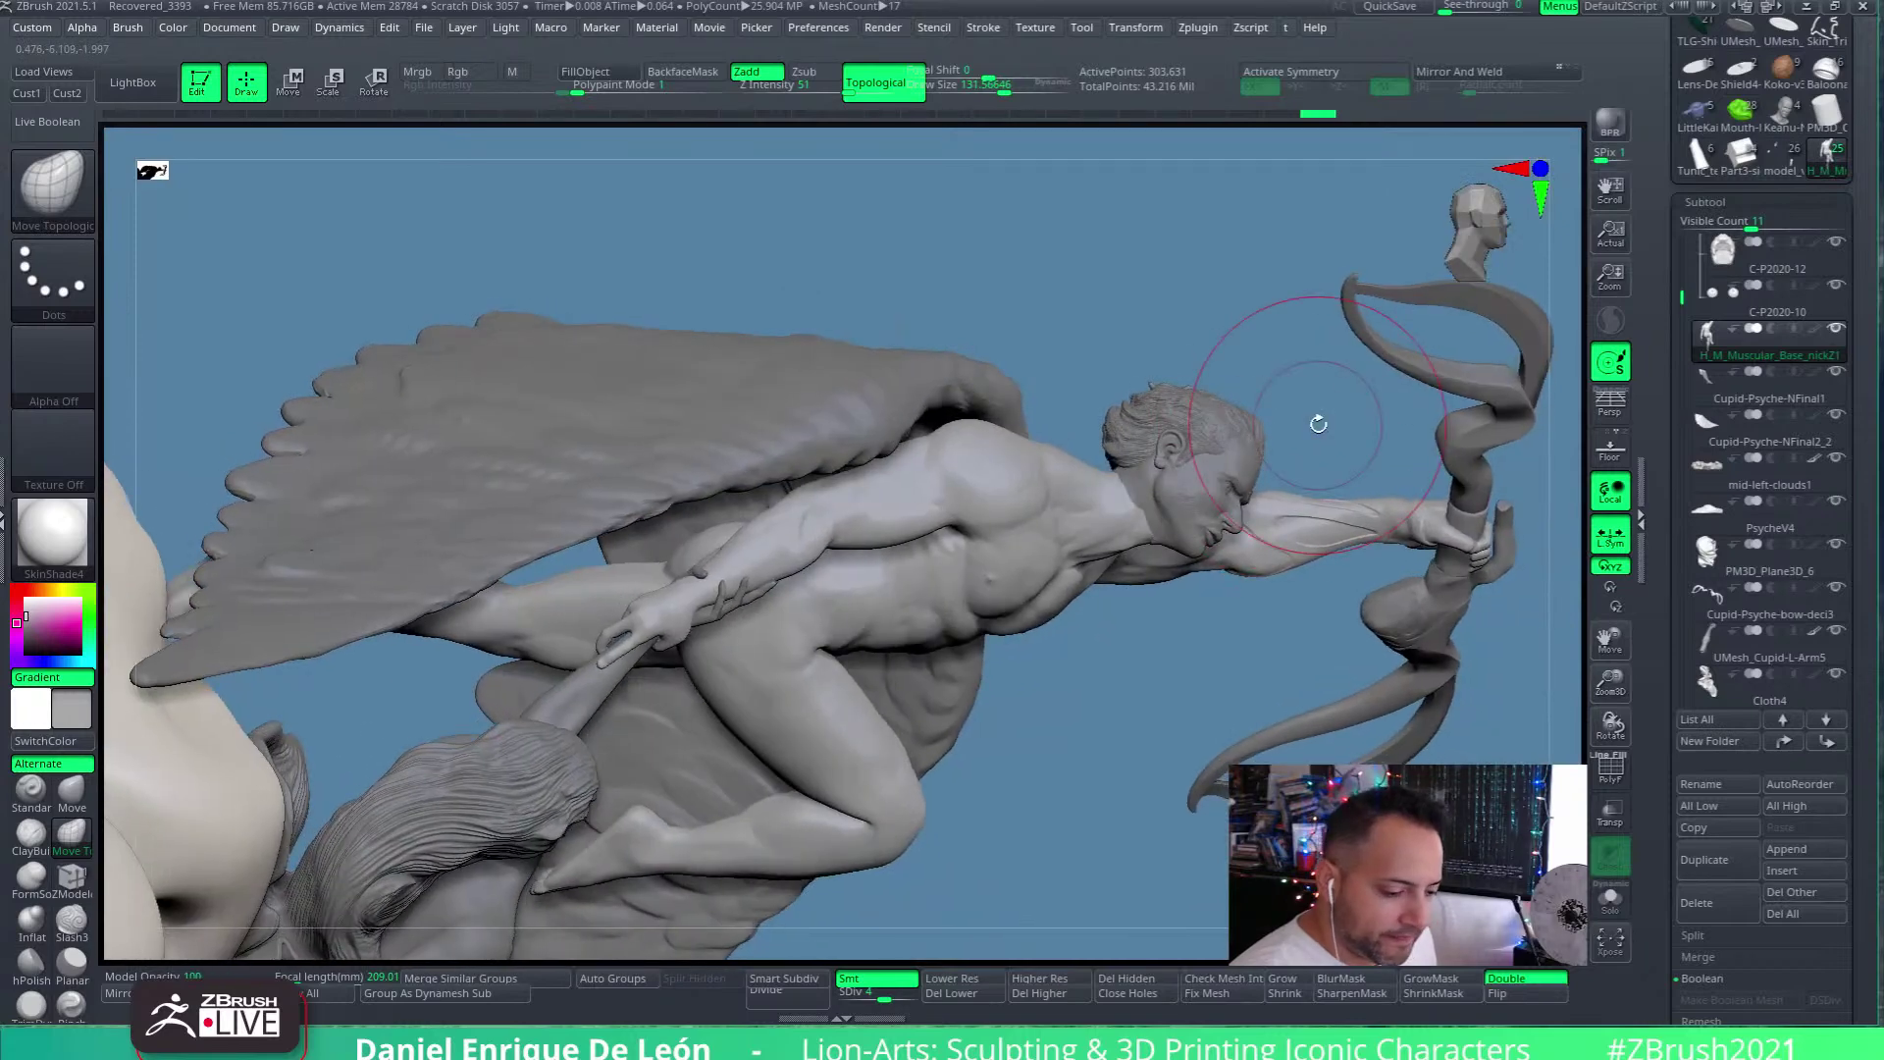
scroll(1688, 208, "up", 3)
left_click_drag(1373, 549, 1354, 677)
left_click(1705, 267)
scroll(1236, 573, "up", 5)
left_click(1610, 898)
left_click(1610, 896)
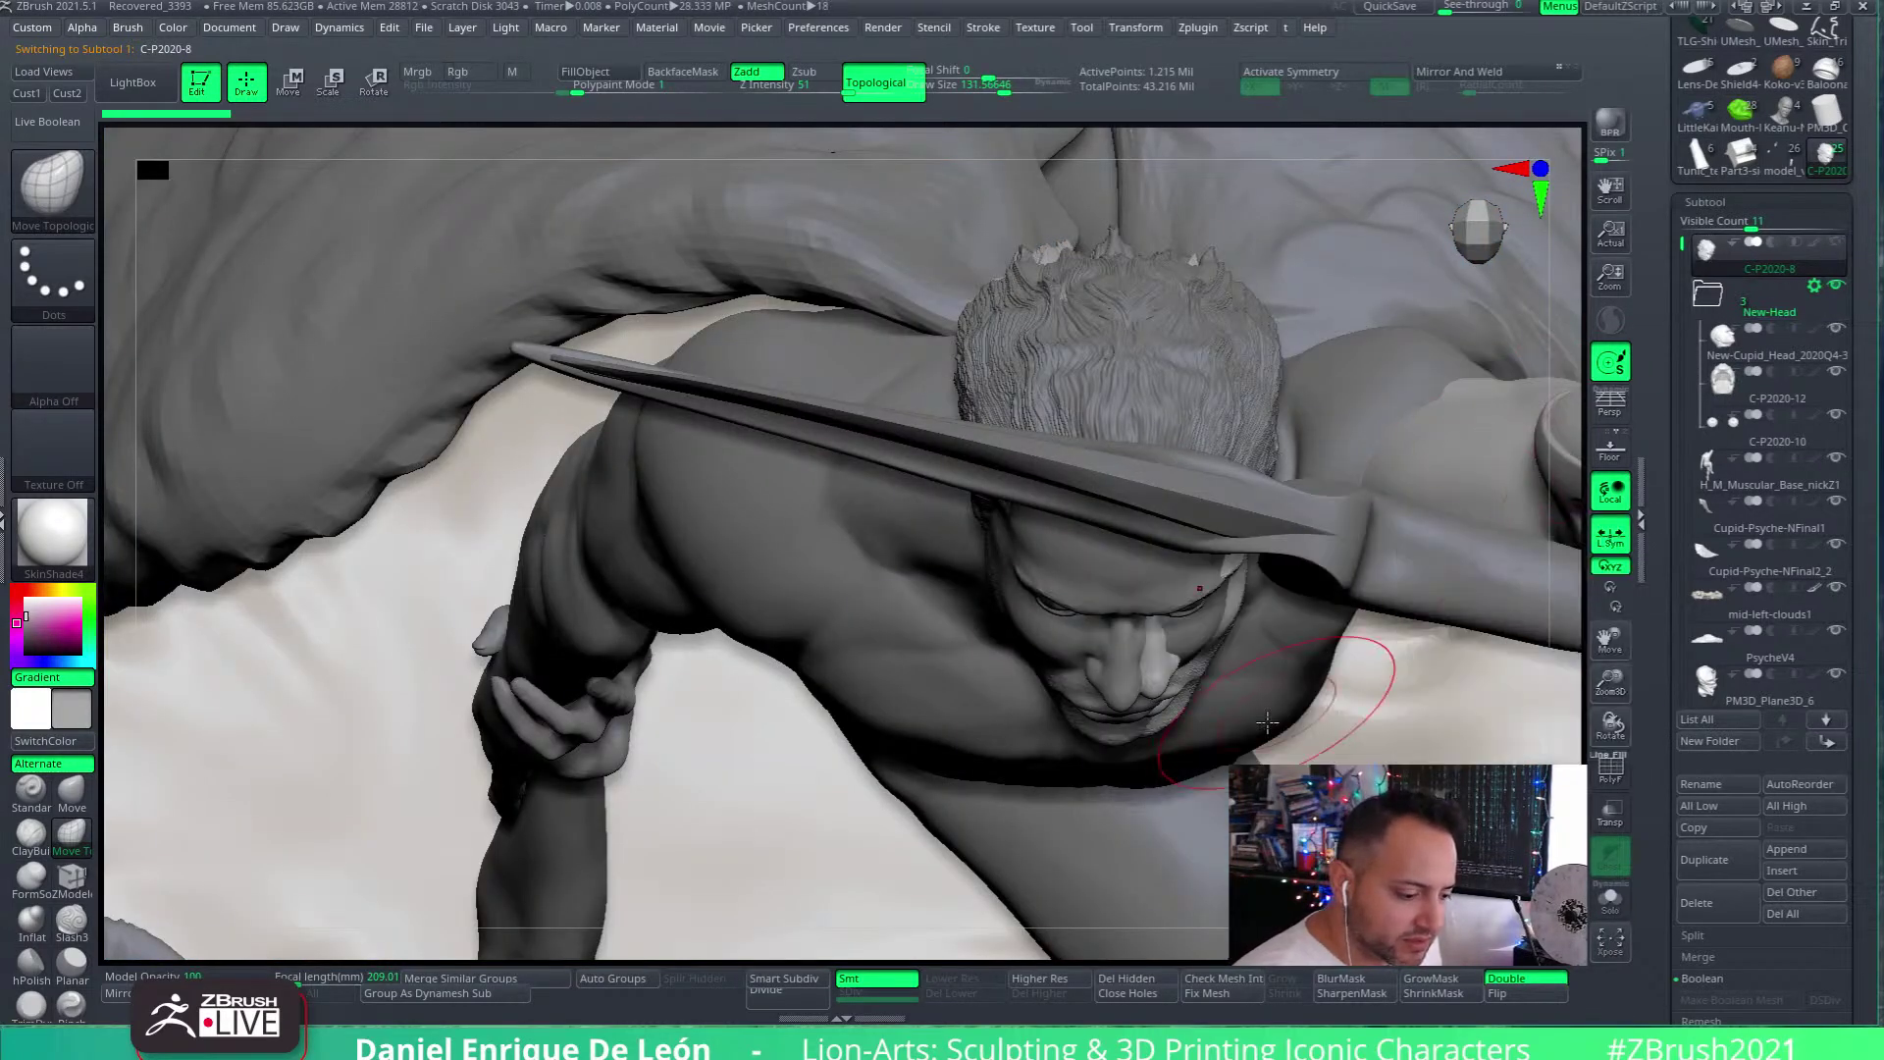
Select the new Cupid head, enable transposing all selected subtools and rotate the head parts together so the face tilts upward
left_click(1715, 355)
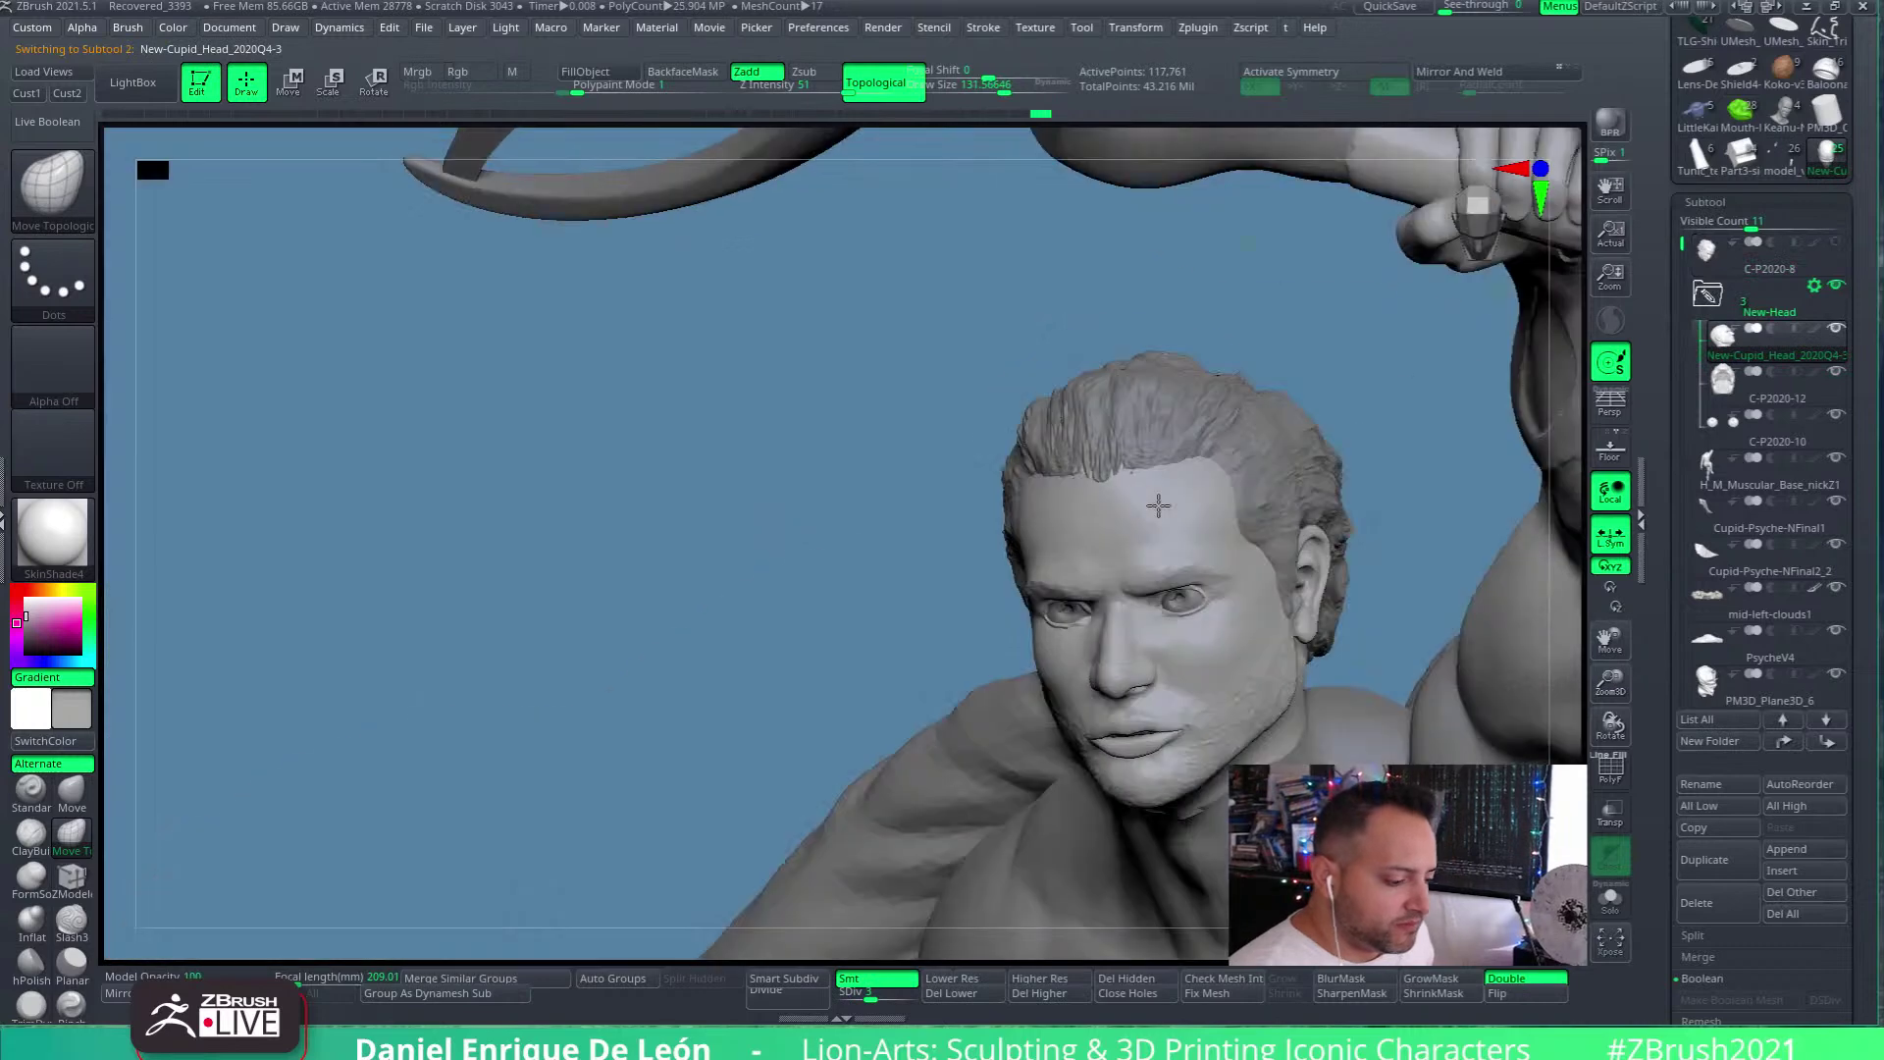
left_click_drag(1216, 585, 1182, 432)
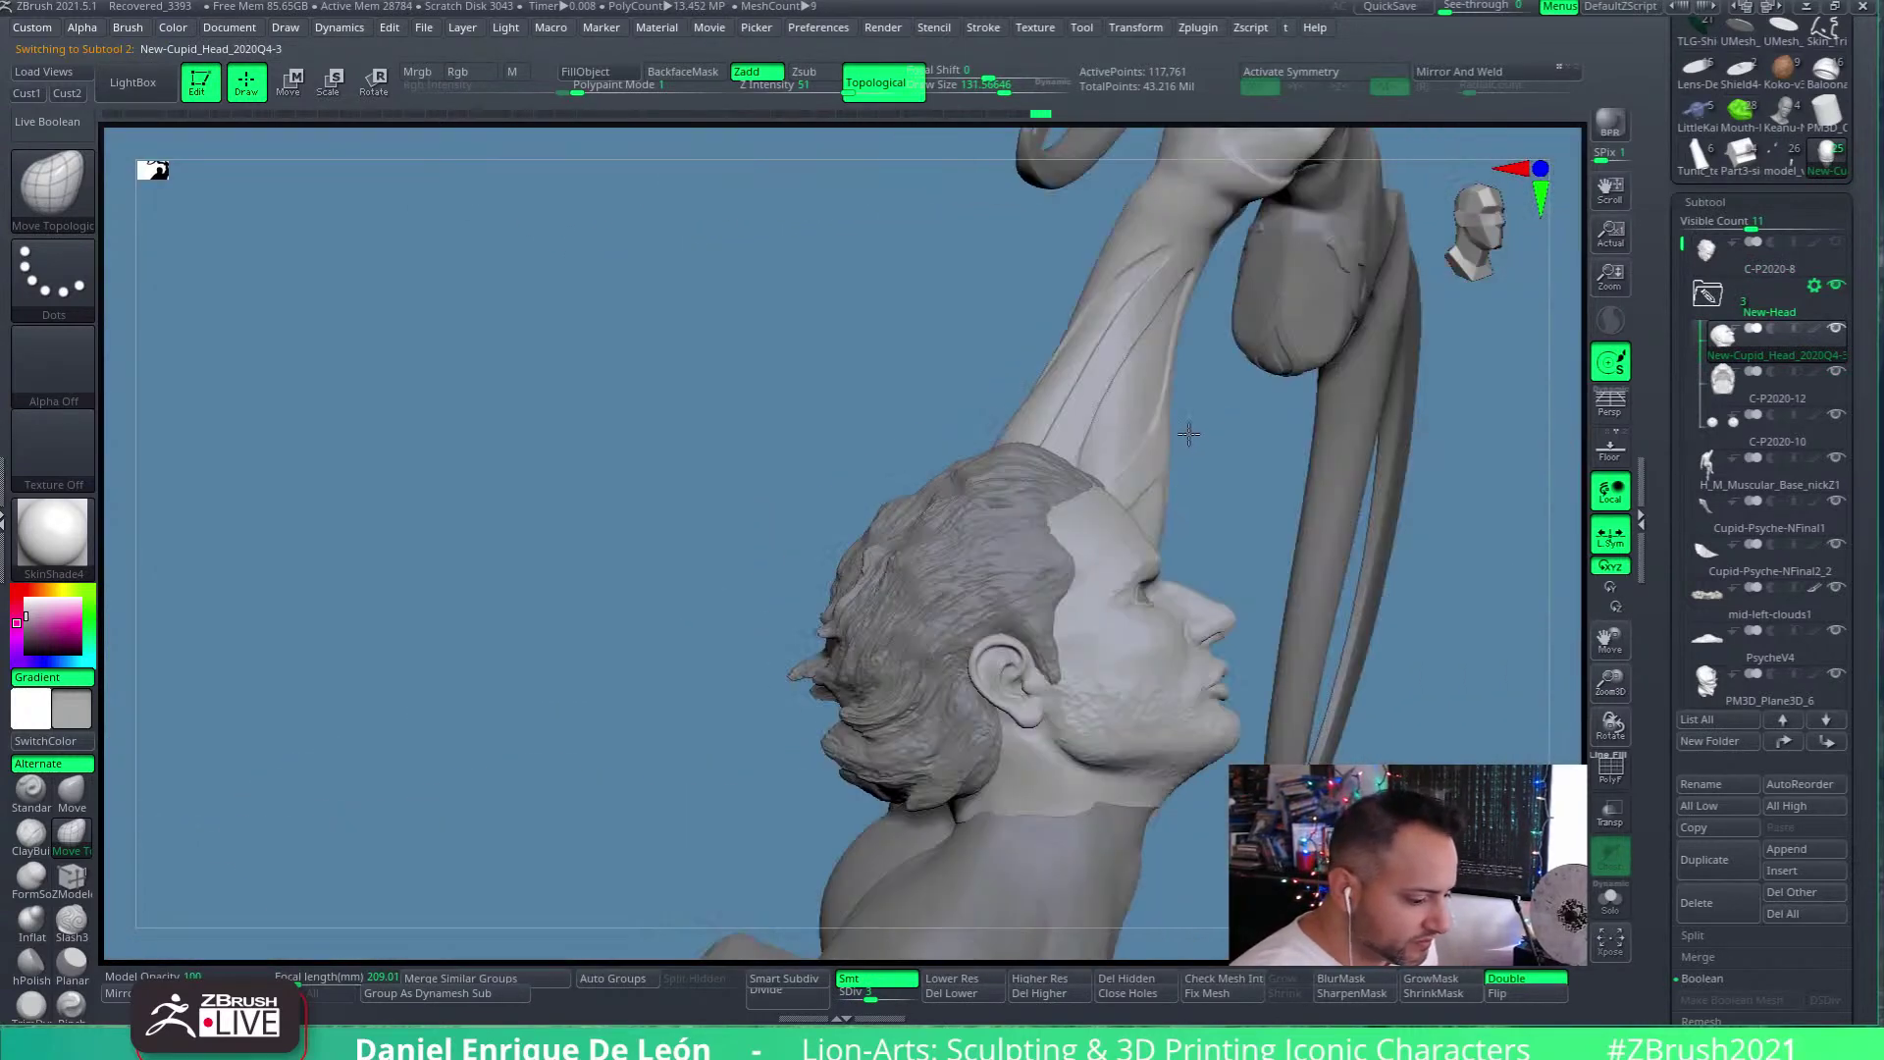
mouse_move(1256, 591)
left_mouse_down("alt")
mouse_move(1126, 538)
mouse_move(1188, 510)
mouse_move(1178, 433)
mouse_move(1161, 496)
mouse_move(1185, 454)
mouse_move(1203, 585)
left_mouse_up("alt")
left_click(375, 84)
left_click_drag(1205, 473, 1192, 348)
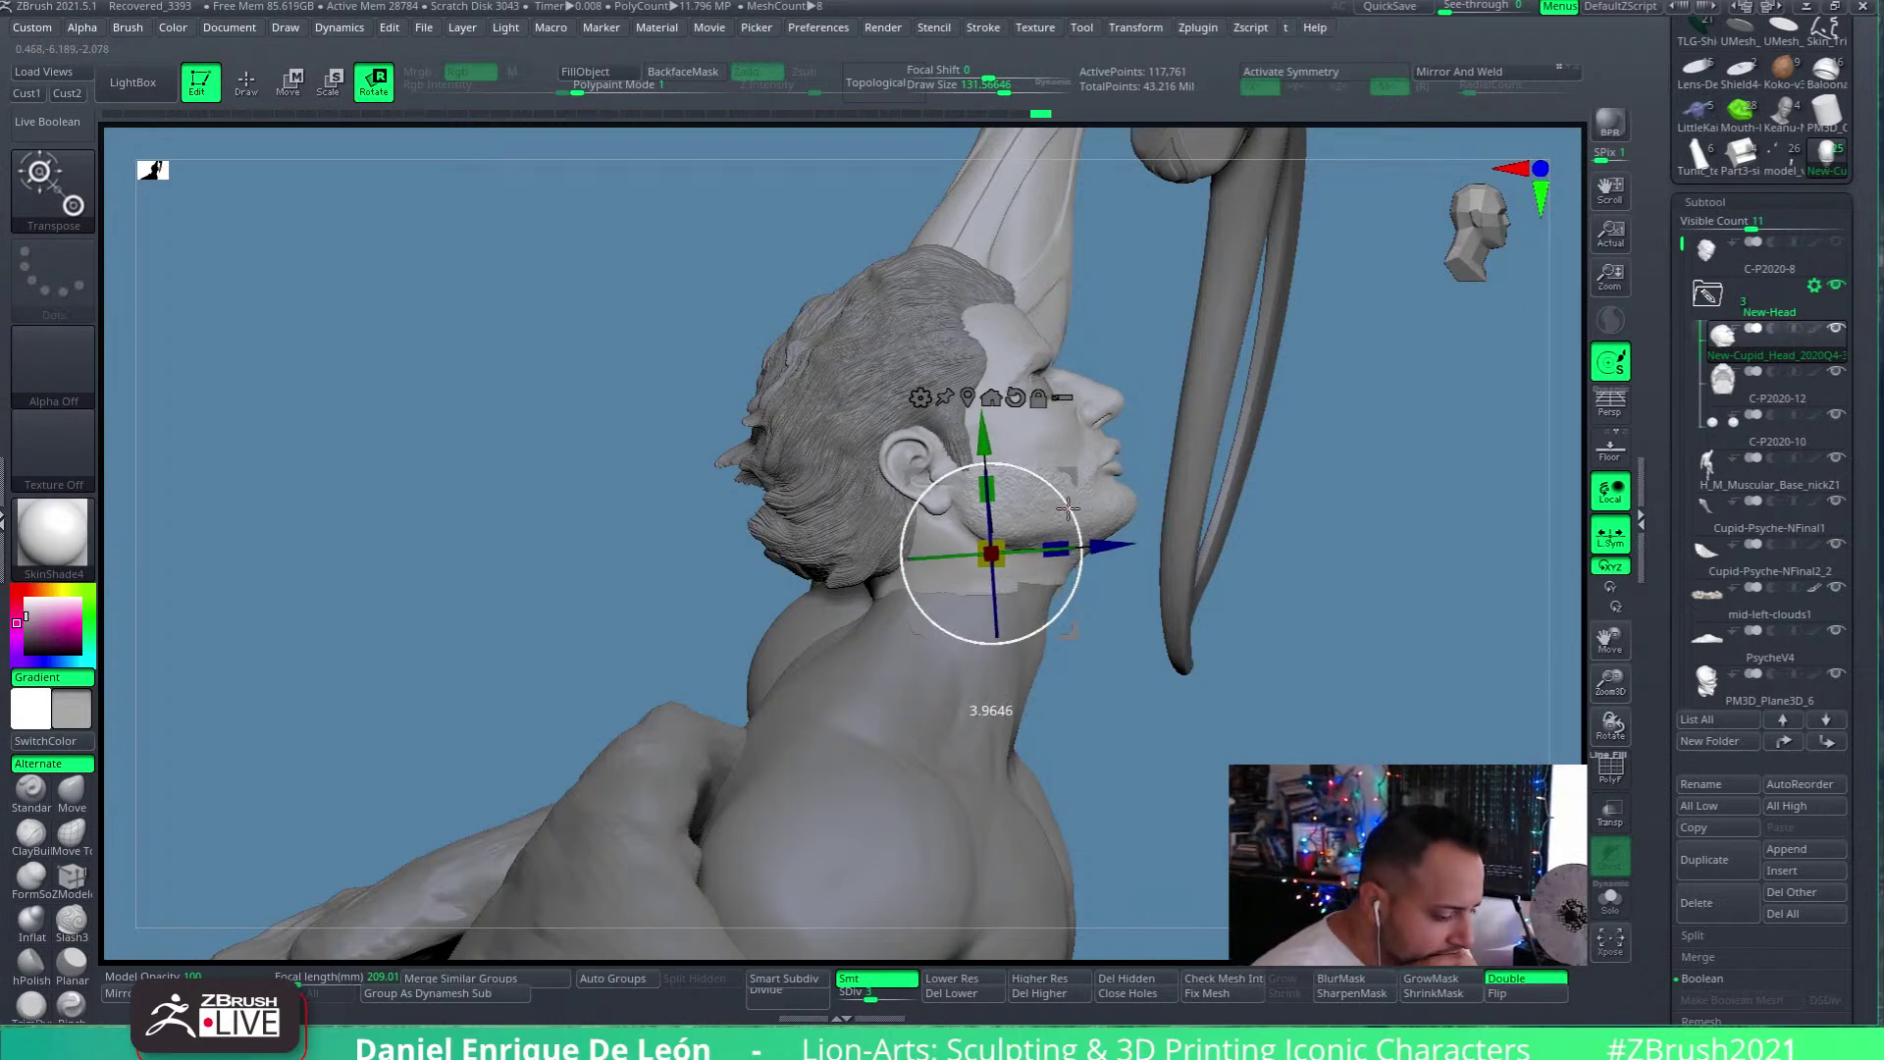
left_click(1064, 399)
left_click_drag(1064, 506, 1057, 476)
left_click_drag(1585, 620, 1312, 531)
left_click_drag(1152, 501, 1153, 353)
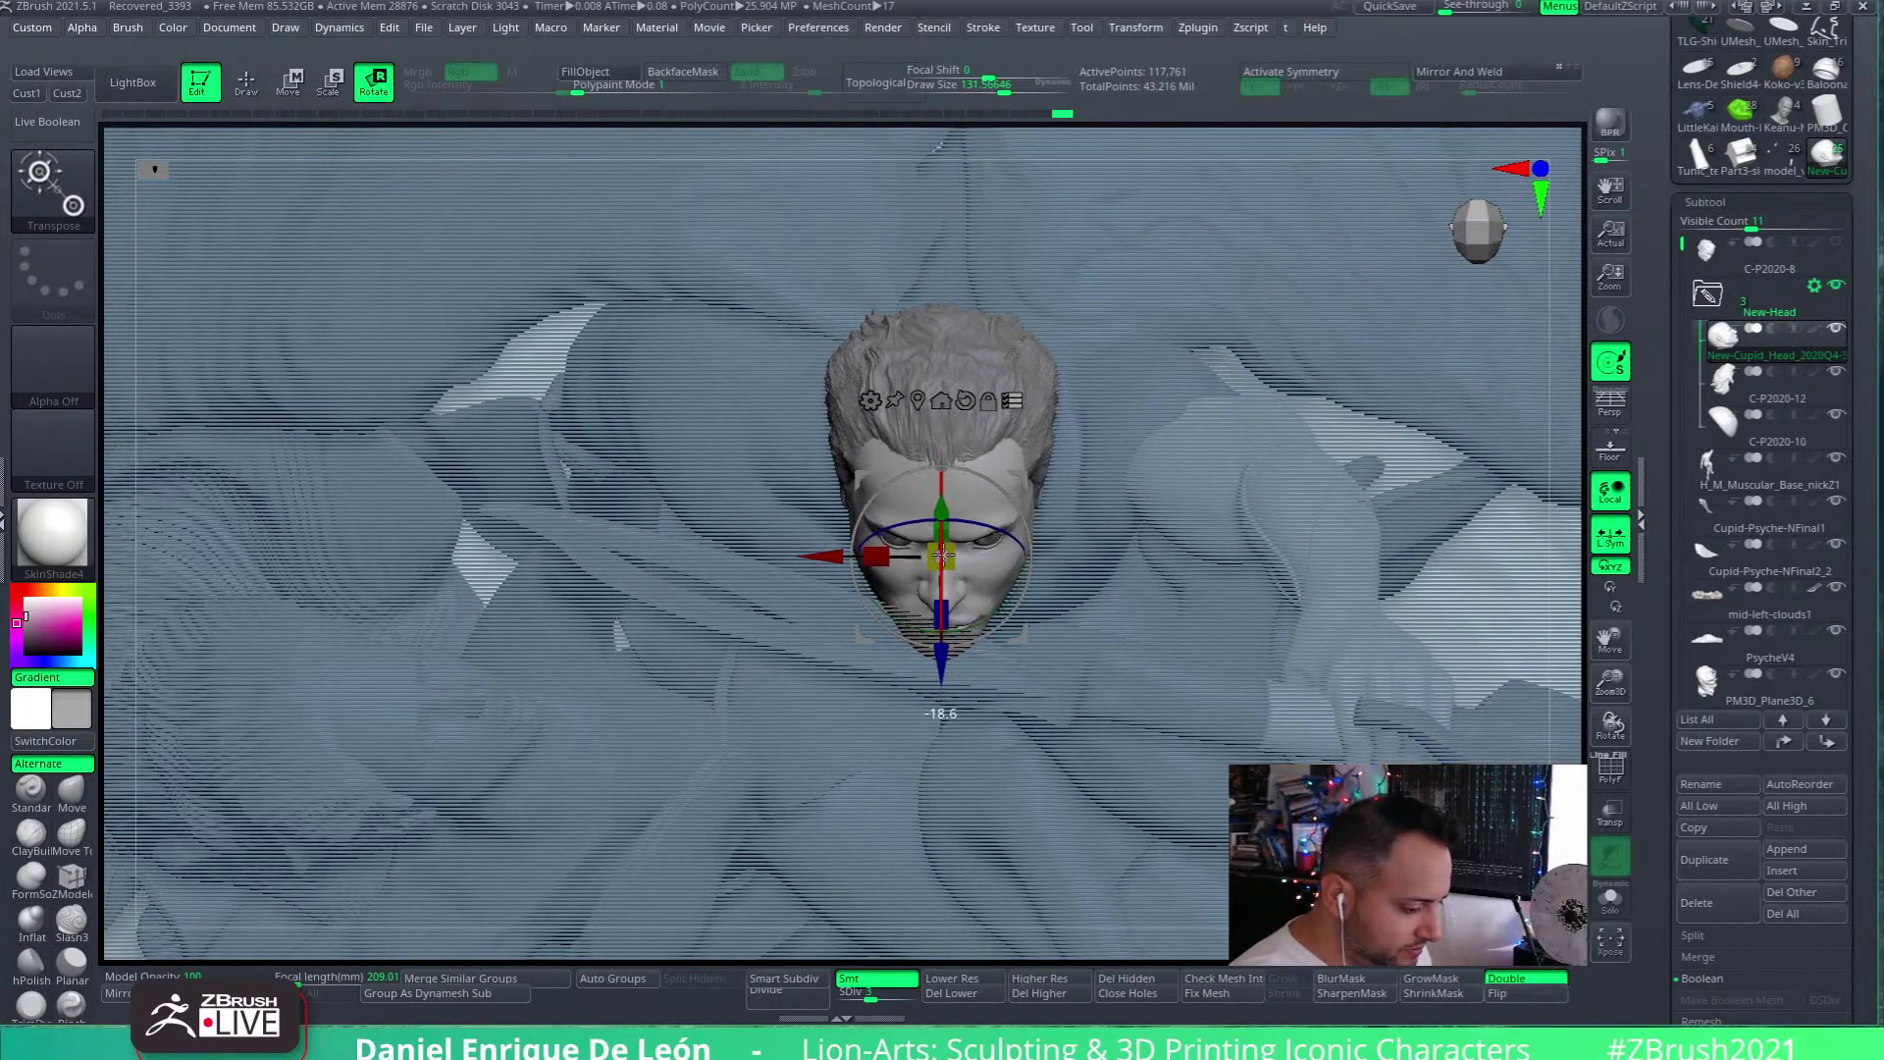
left_click_drag(1237, 556, 1268, 404)
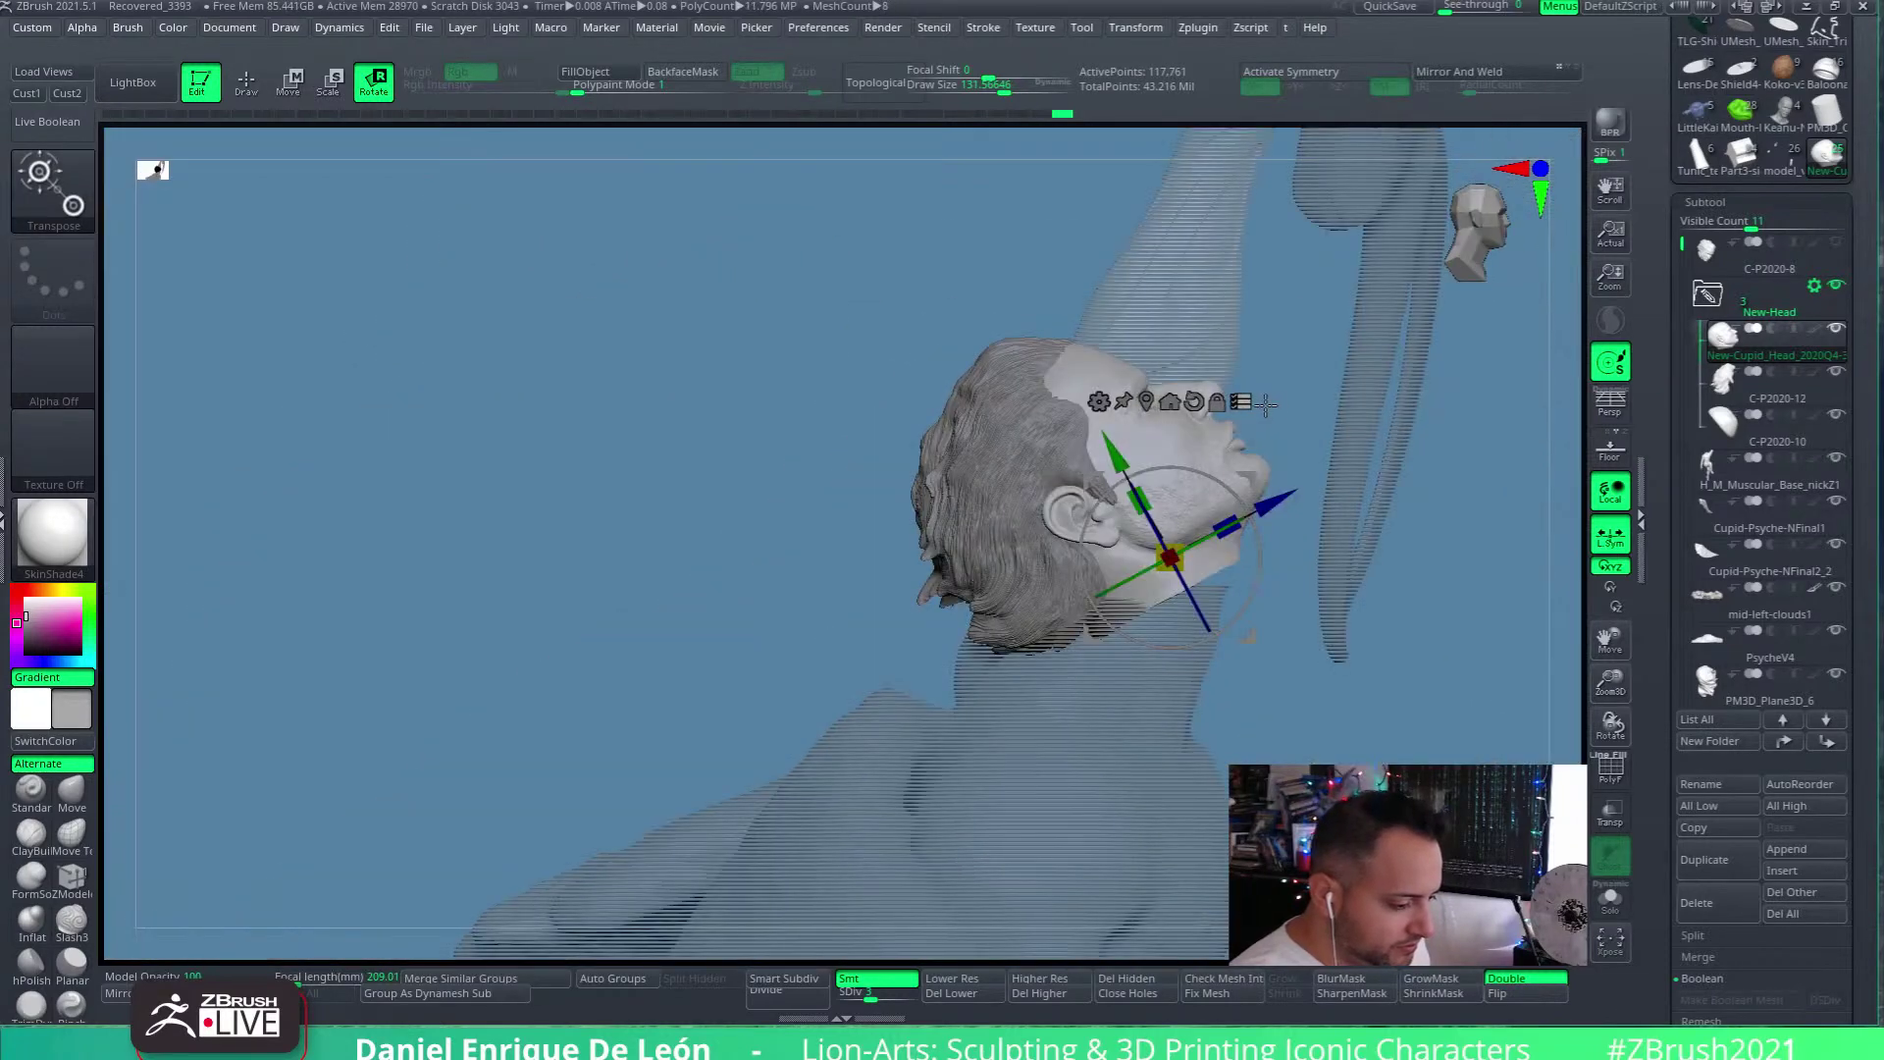
Reposition the tilted head and its parts so the head sits centred over the body's neck in profile
left_click_drag(1364, 538, 1148, 366, "alt")
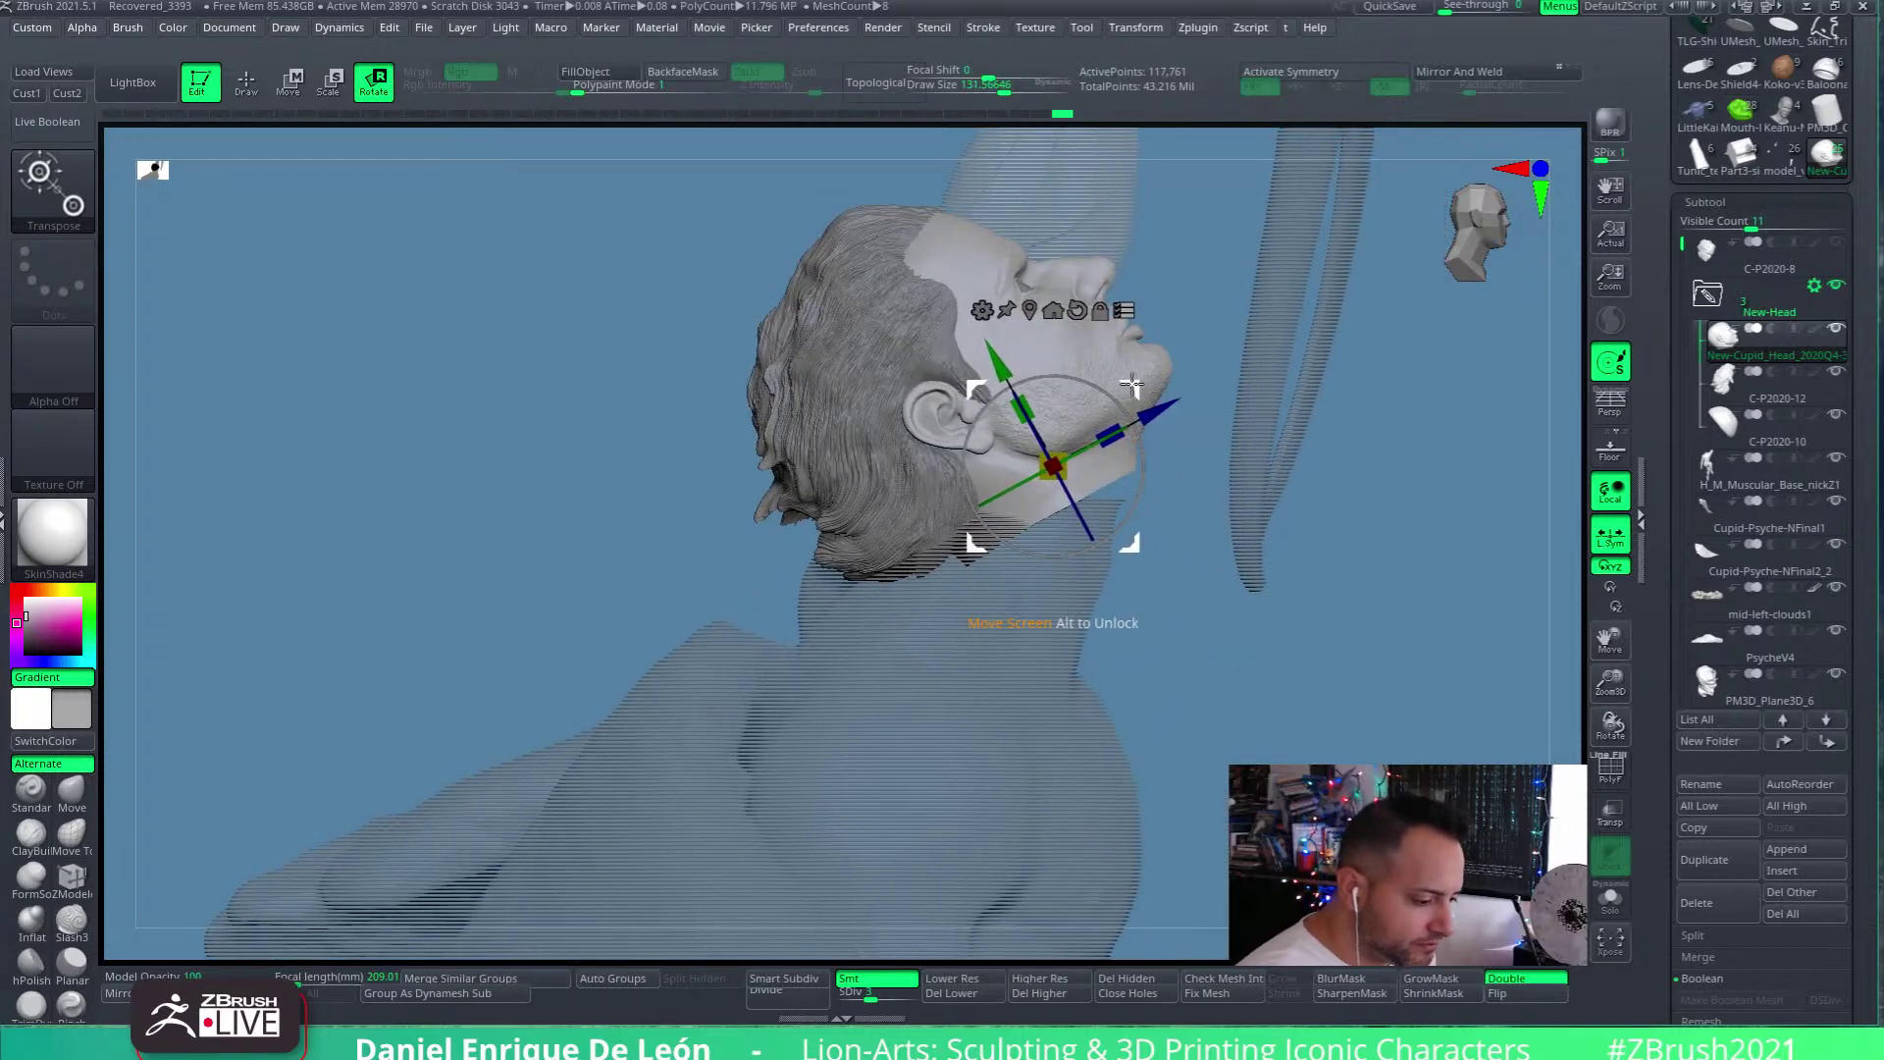
left_click_drag(1203, 439, 1094, 365, "alt")
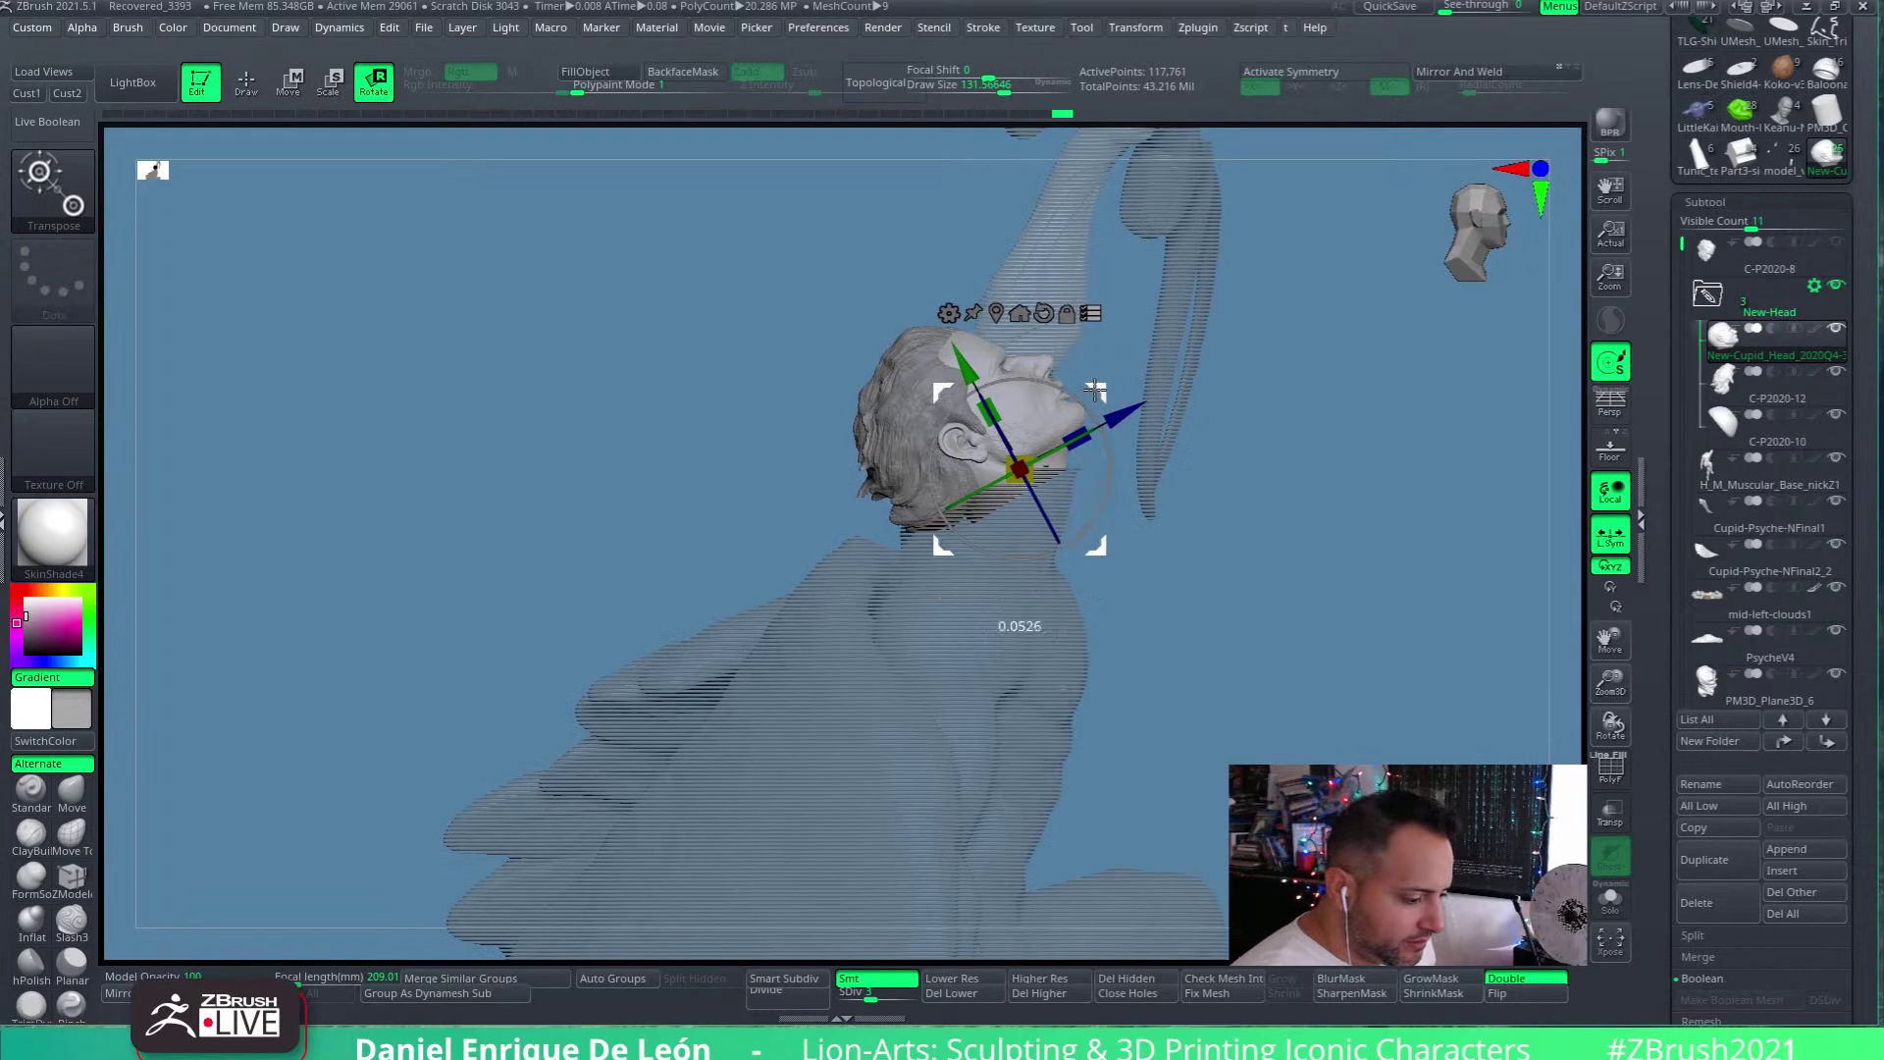
mouse_move(1217, 499)
left_mouse_down()
mouse_move(1177, 473)
mouse_move(1245, 489)
mouse_move(1166, 429)
mouse_move(1188, 519)
left_mouse_up()
left_click_drag(1139, 410, 1259, 576)
left_click_drag(1099, 408, 1182, 398)
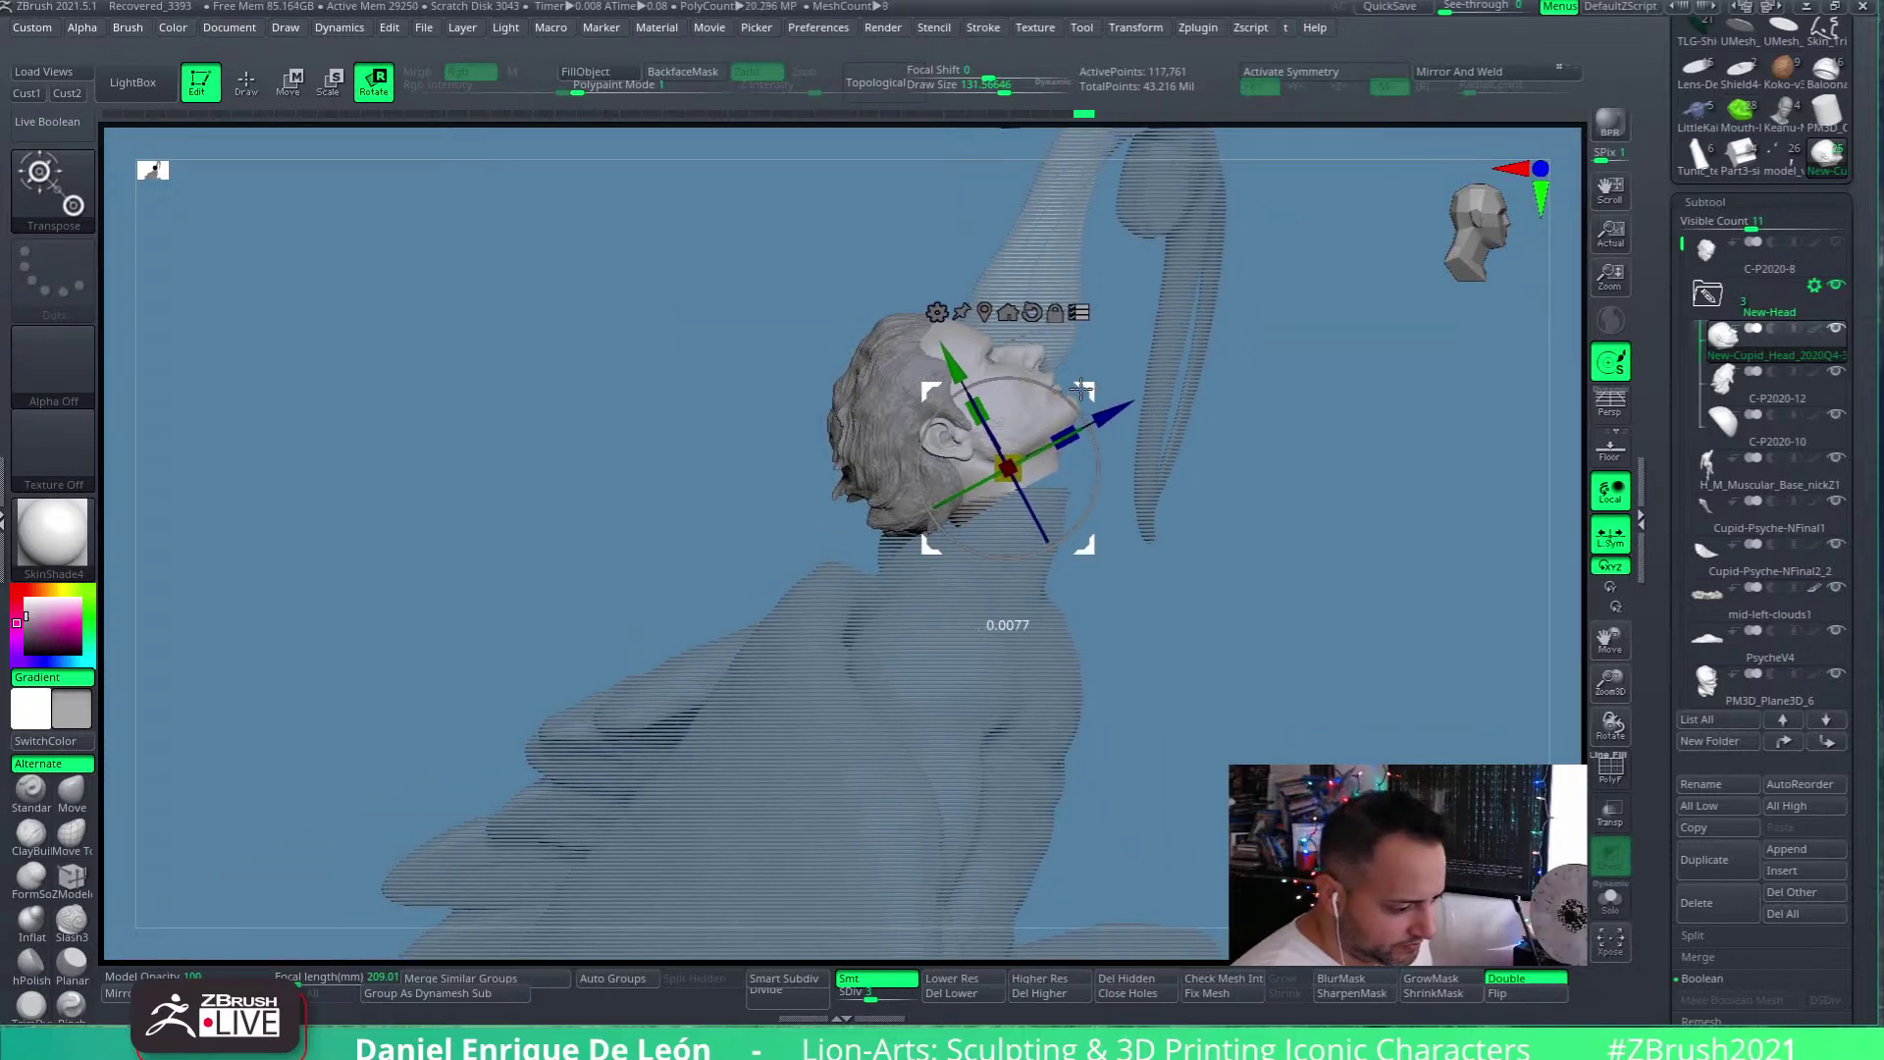
mouse_move(1160, 536)
left_mouse_down("alt")
mouse_move(1275, 665)
mouse_move(1172, 527)
left_mouse_up("alt")
Activate X symmetry, pull the new head's front neck edge down to close the throat gap, and fit the body's neck edge to it
left_click(252, 89)
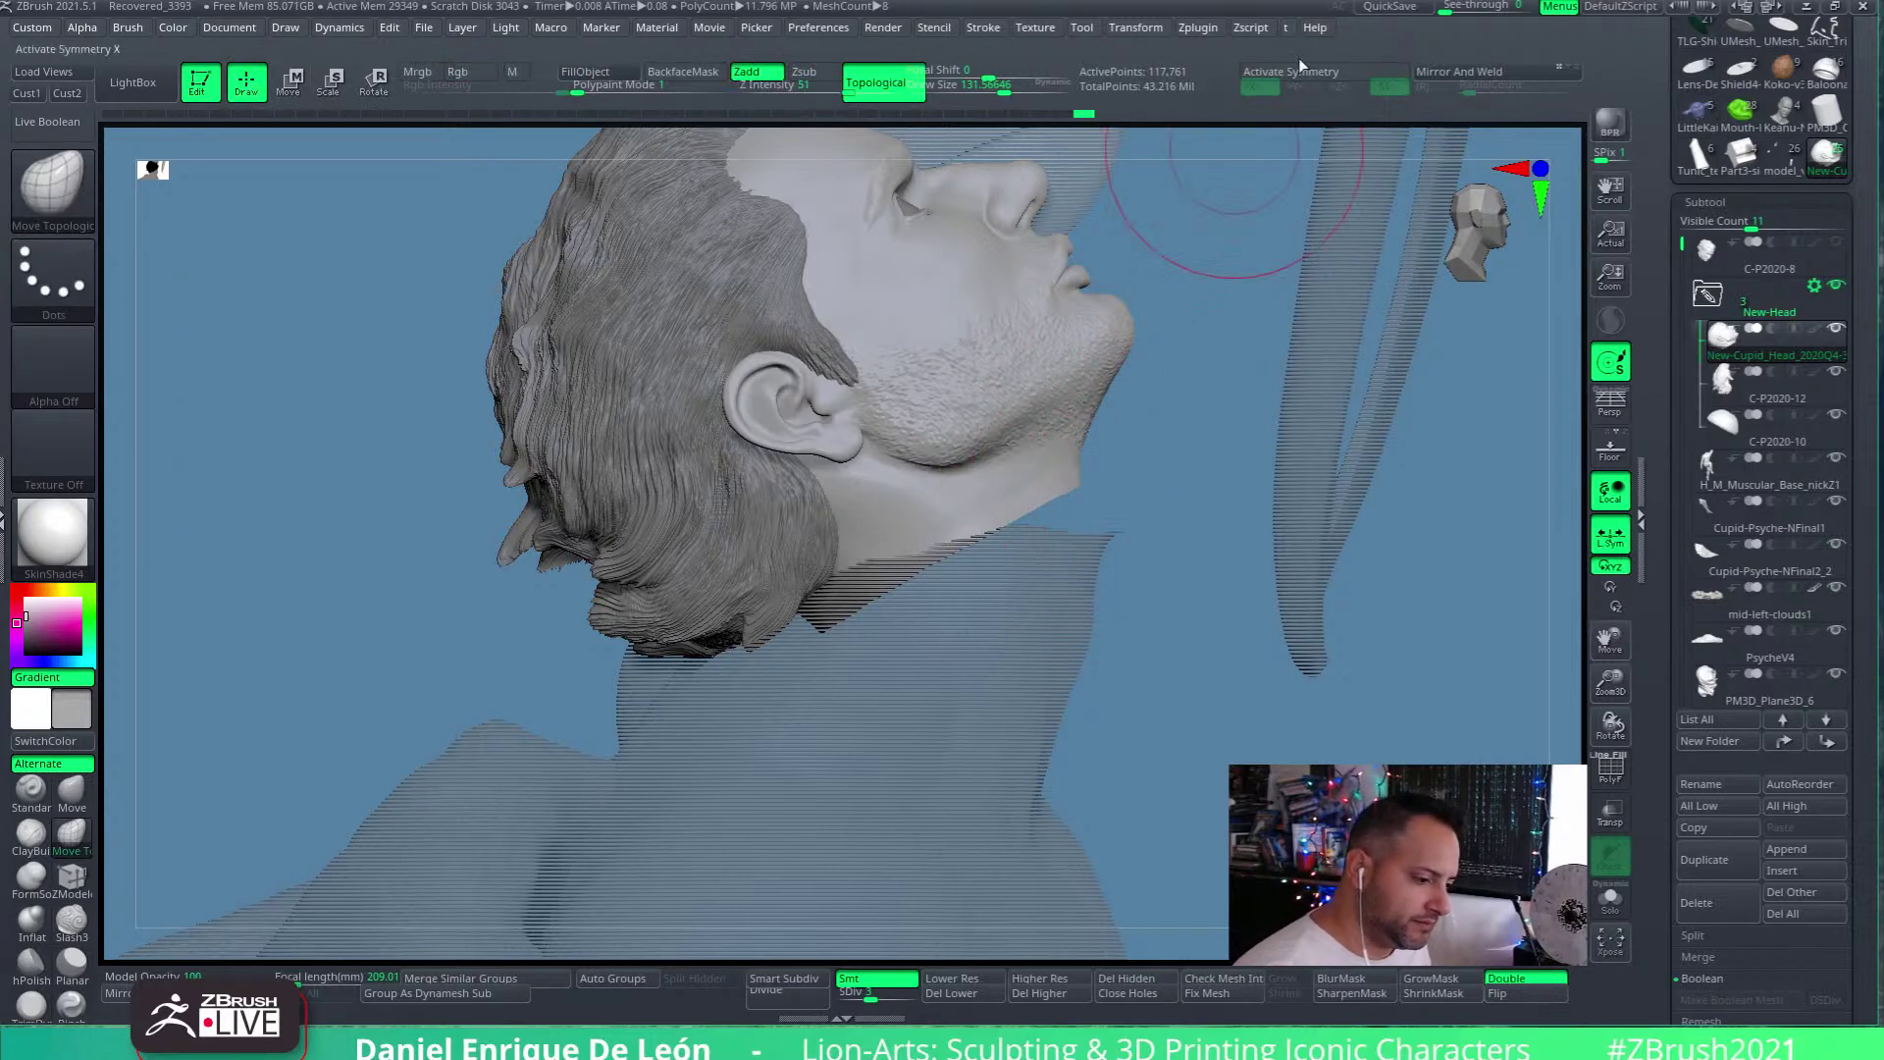
left_click_drag(1224, 222, 985, 502)
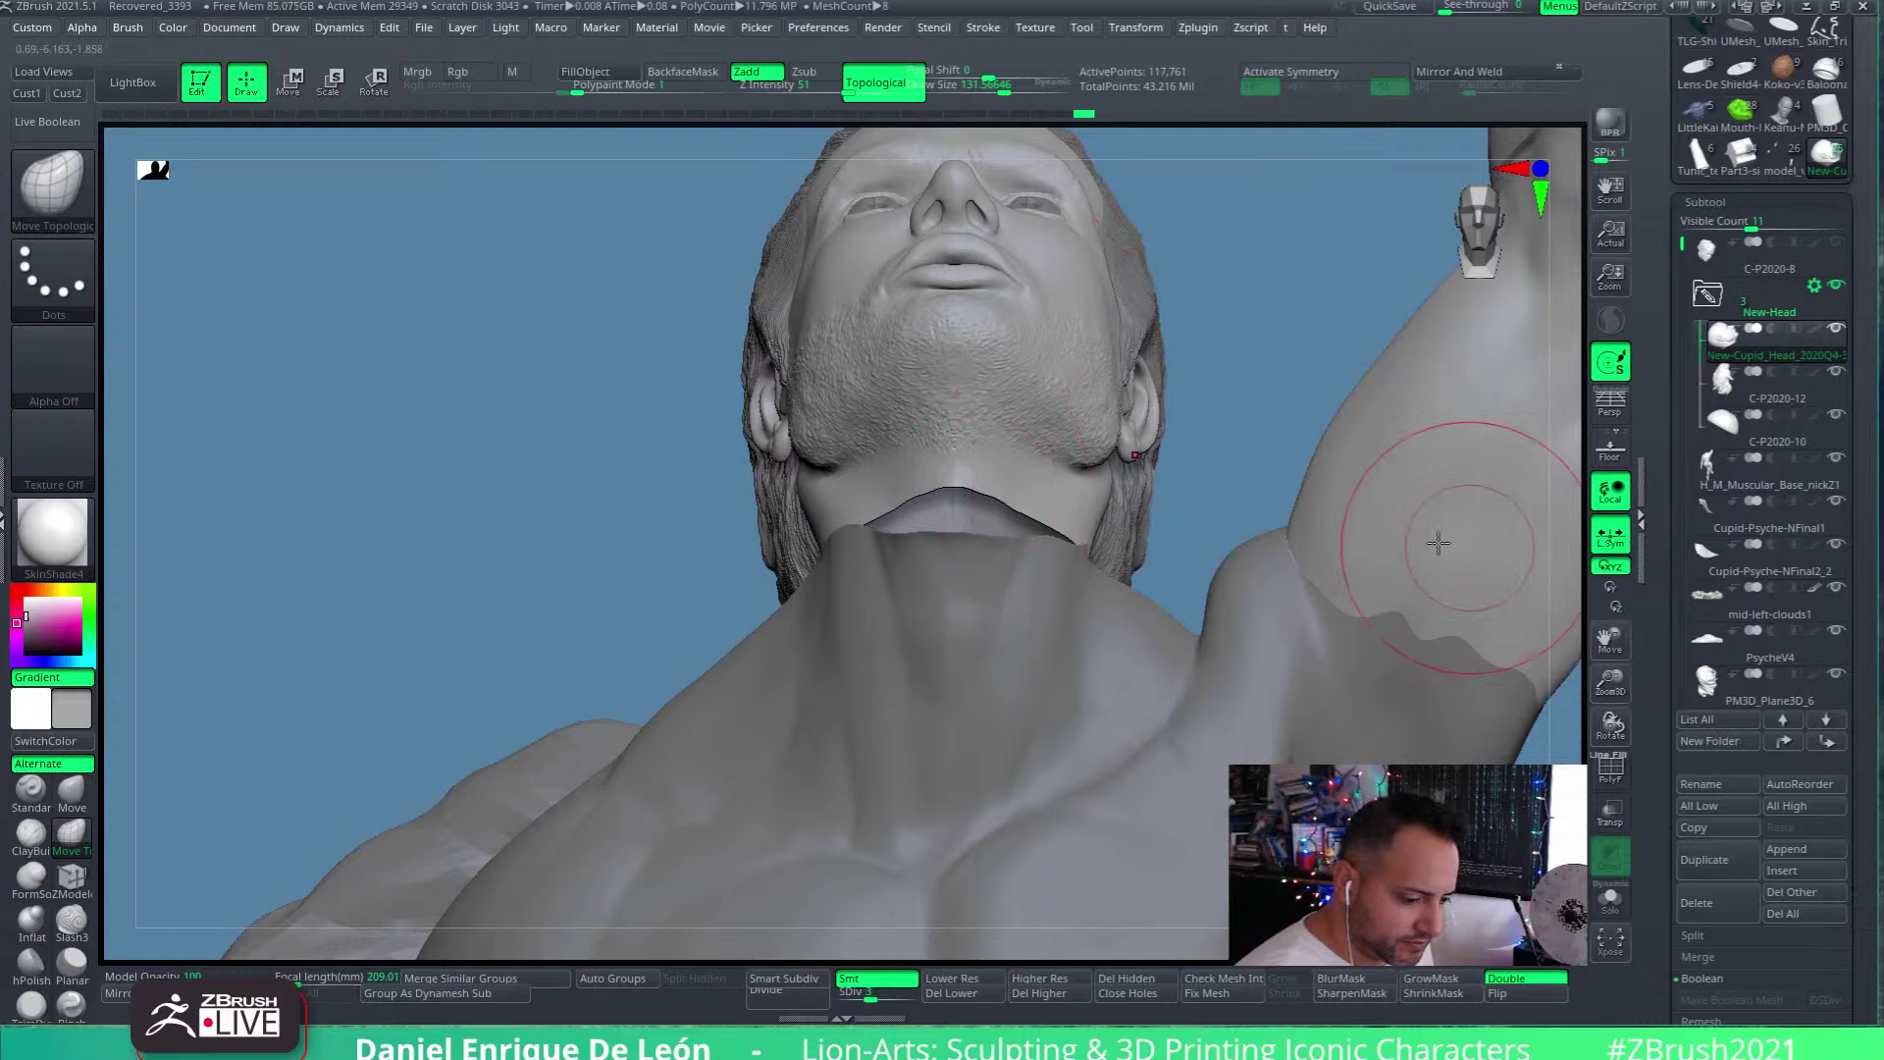
right_click_drag(1055, 287, 1261, 167)
key("x")
right_click_drag(1035, 609, 1087, 410)
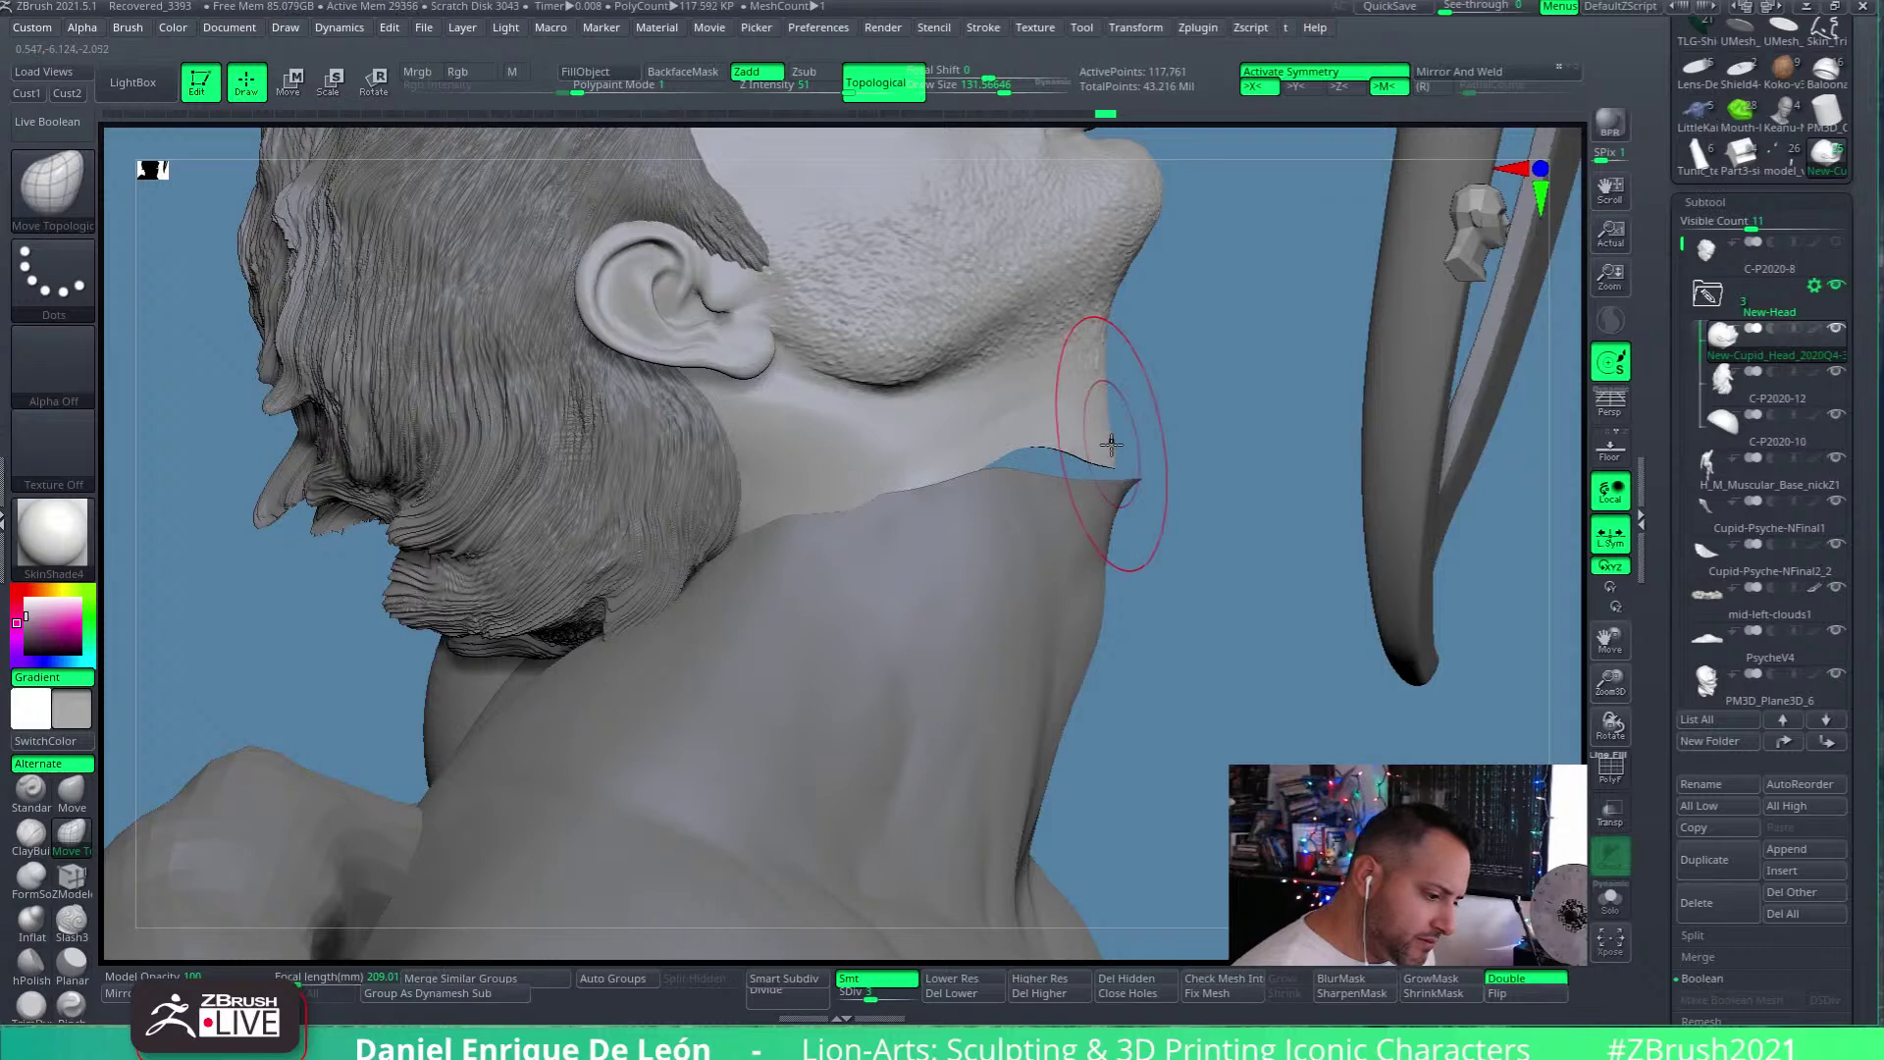
mouse_move(1061, 454)
right_mouse_down()
mouse_move(1314, 441)
mouse_move(1153, 451)
mouse_move(1114, 441)
mouse_move(1190, 400)
mouse_move(1119, 425)
mouse_move(1096, 392)
mouse_move(1312, 344)
mouse_move(1202, 412)
mouse_move(1093, 441)
mouse_move(1128, 490)
mouse_move(1156, 604)
mouse_move(1198, 504)
mouse_move(1241, 525)
mouse_move(1191, 462)
right_mouse_up()
left_click(1156, 604, "alt")
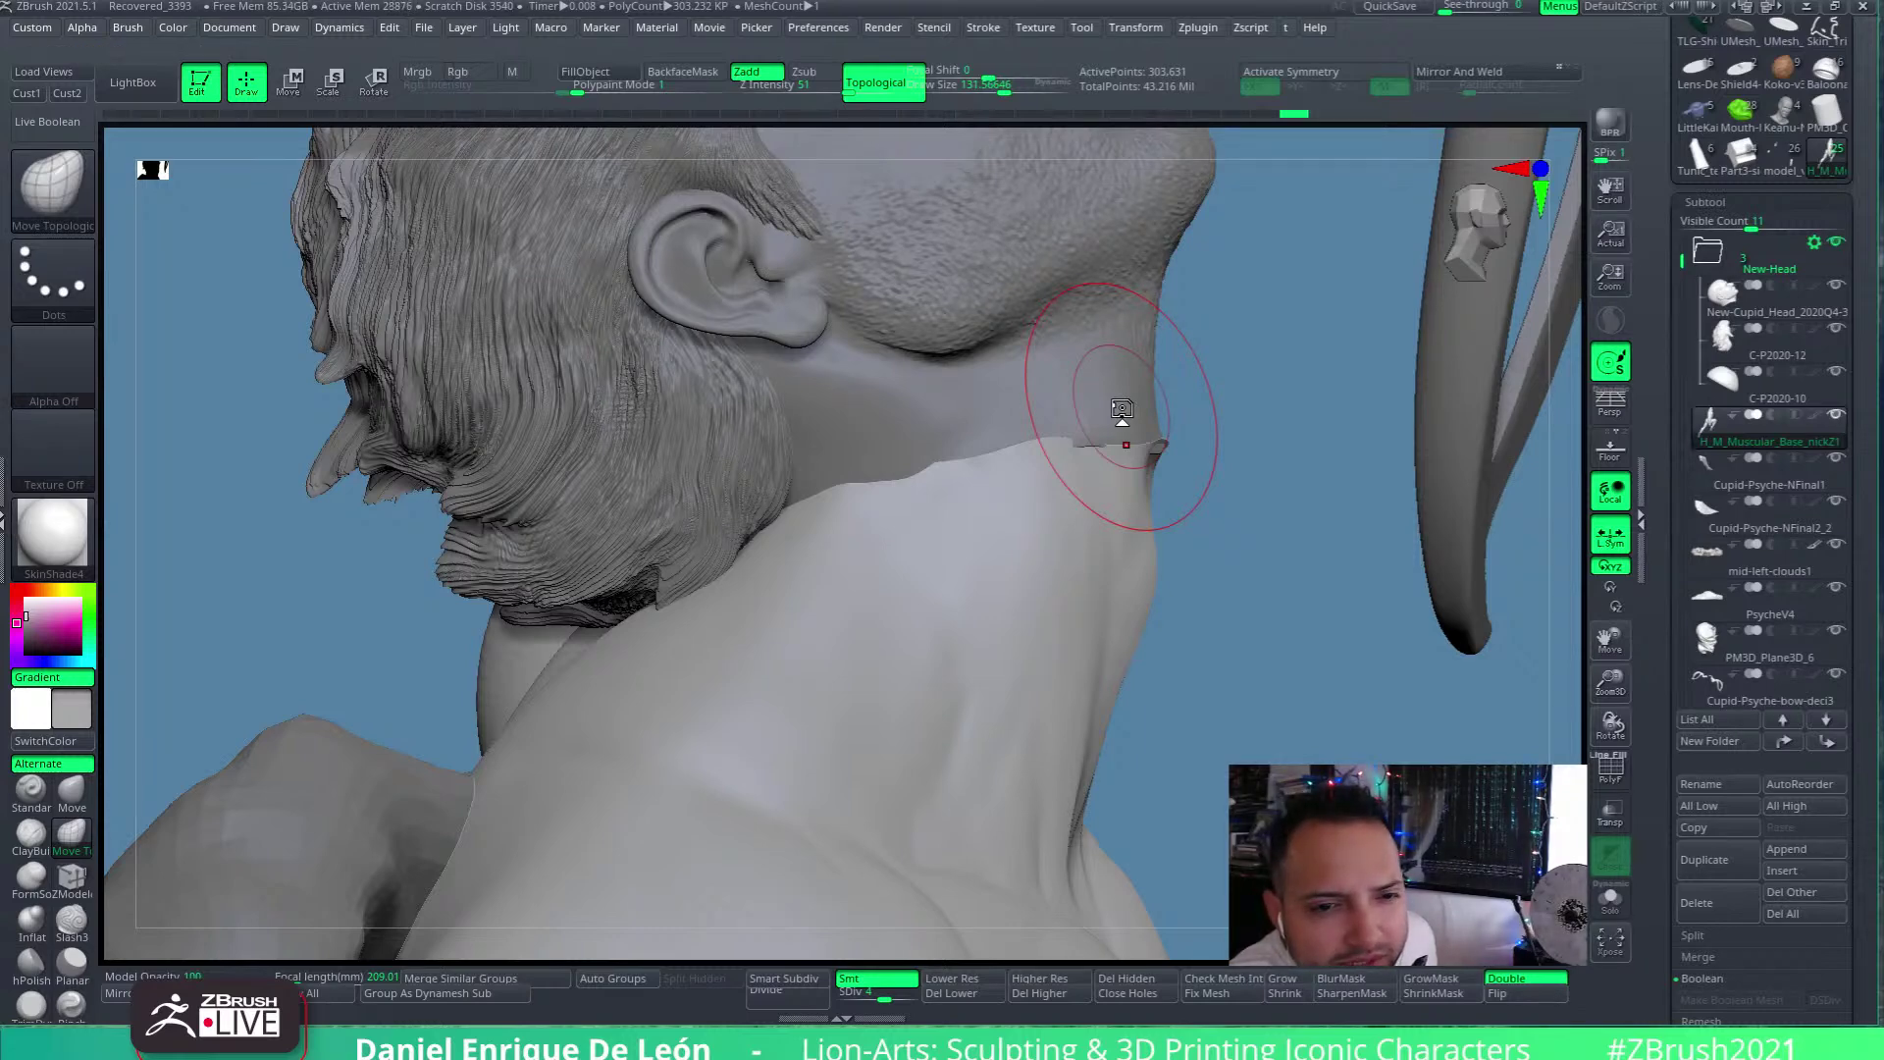
mouse_move(1114, 373)
right_mouse_down()
mouse_move(1105, 539)
mouse_move(1087, 488)
mouse_move(1123, 450)
mouse_move(1072, 517)
mouse_move(1009, 505)
mouse_move(1049, 472)
mouse_move(1086, 475)
mouse_move(1093, 534)
mouse_move(1067, 589)
mouse_move(1092, 593)
mouse_move(1038, 571)
mouse_move(1115, 526)
mouse_move(1058, 505)
right_mouse_up()
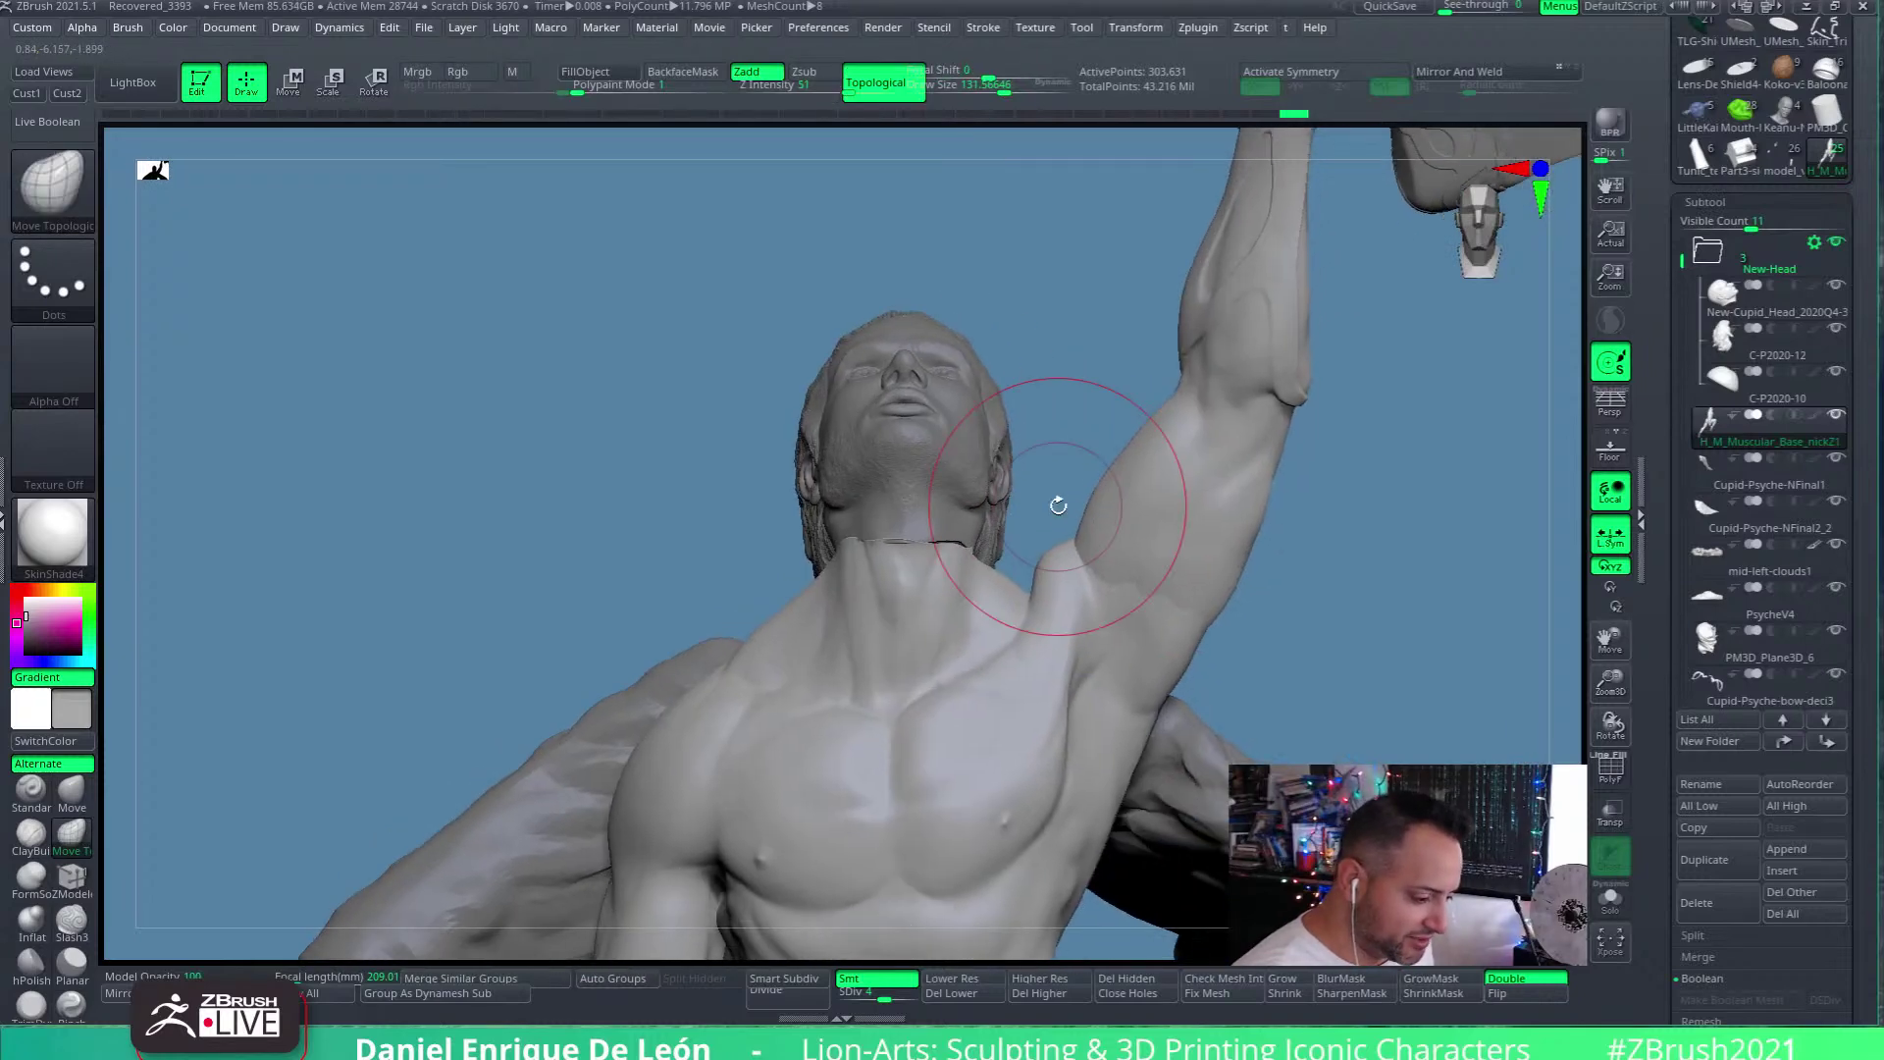
Select the new head for moving and shift its gizmo pivot forward, in front of the face
left_click(294, 83)
left_click(969, 420, "alt")
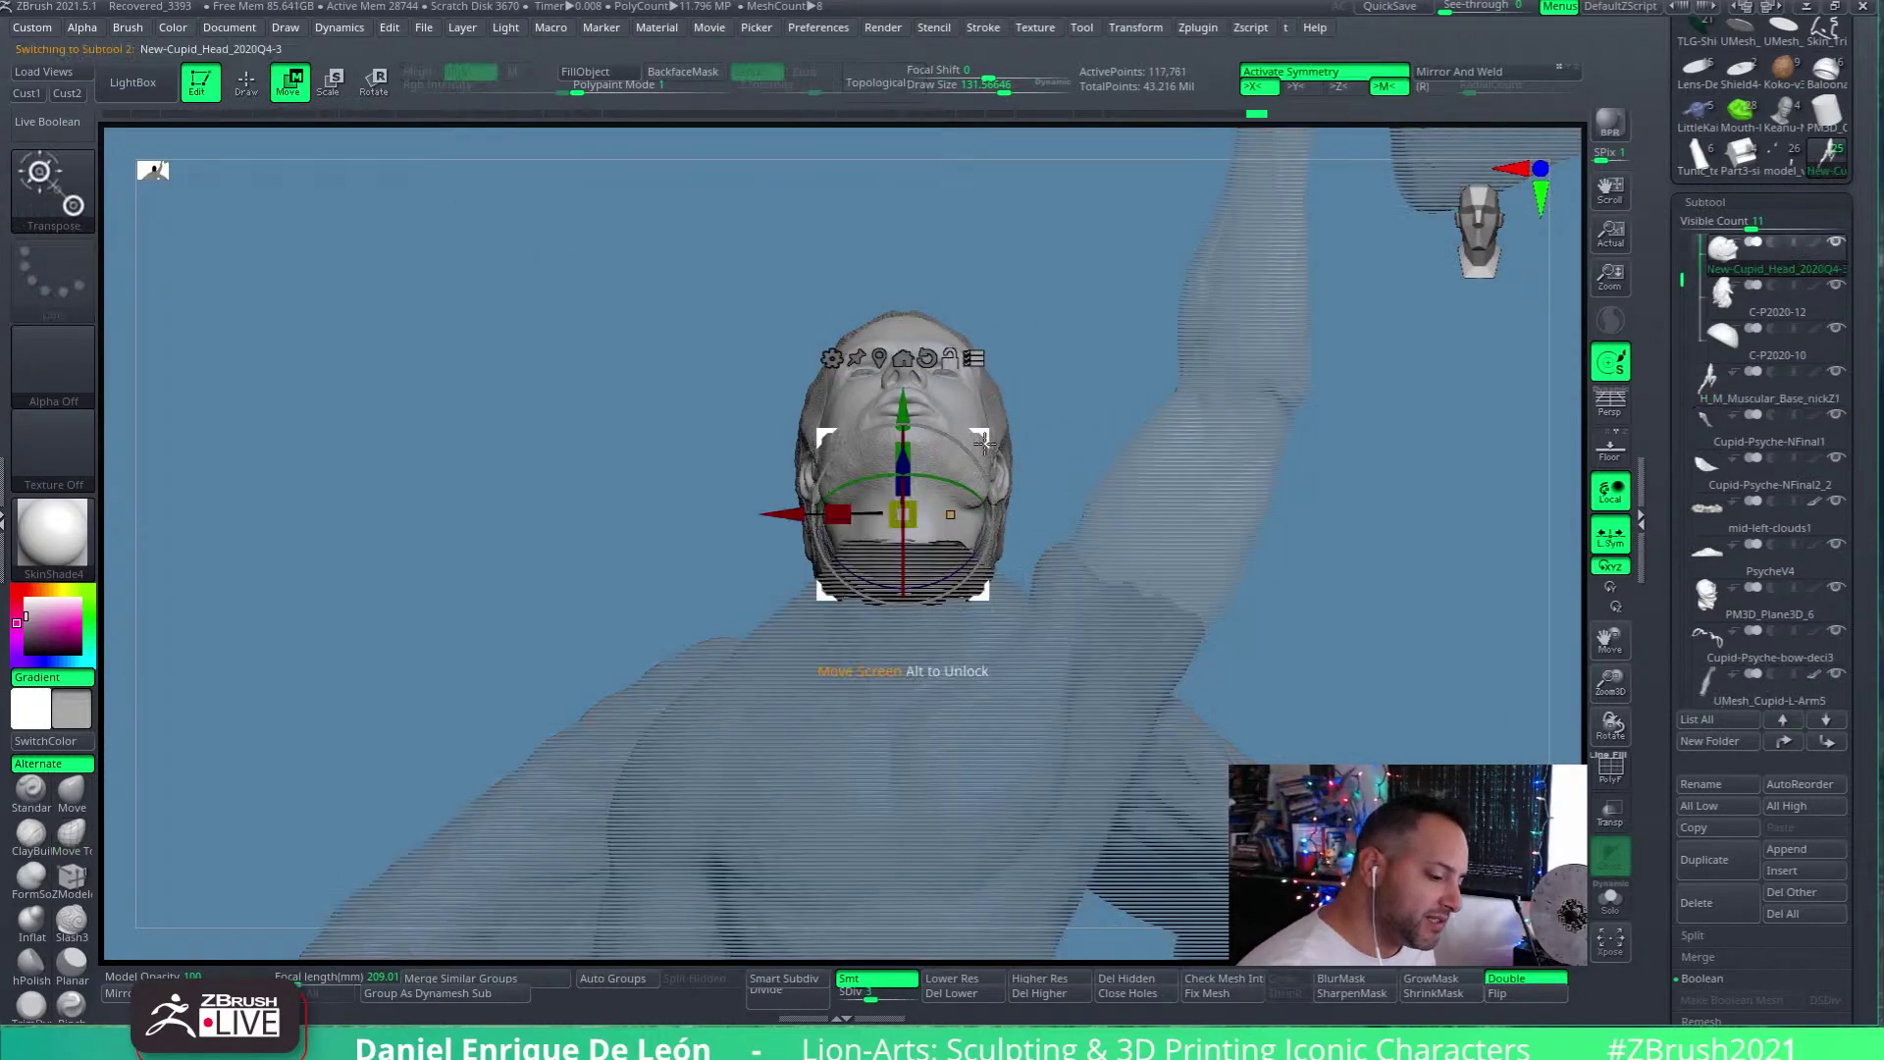
right_click_drag(895, 381, 1174, 474)
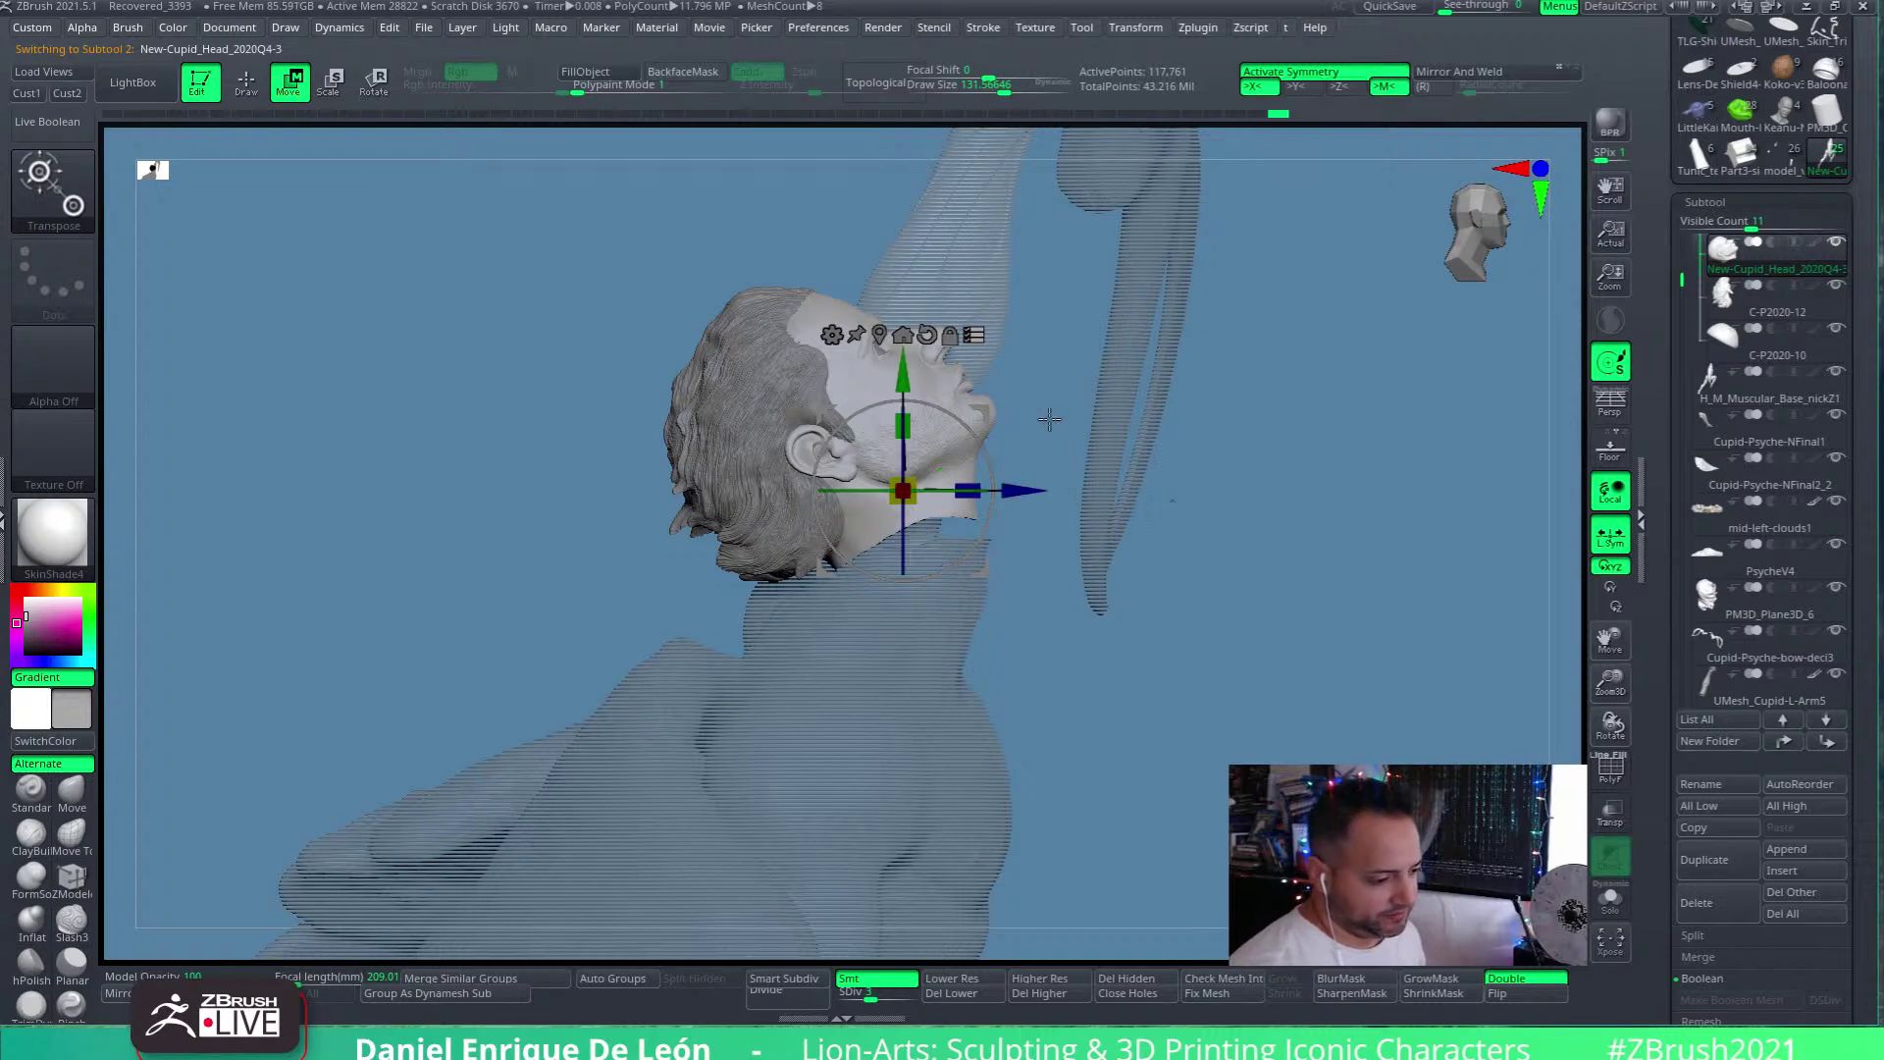
left_click_drag(1005, 477, 1290, 490, "alt")
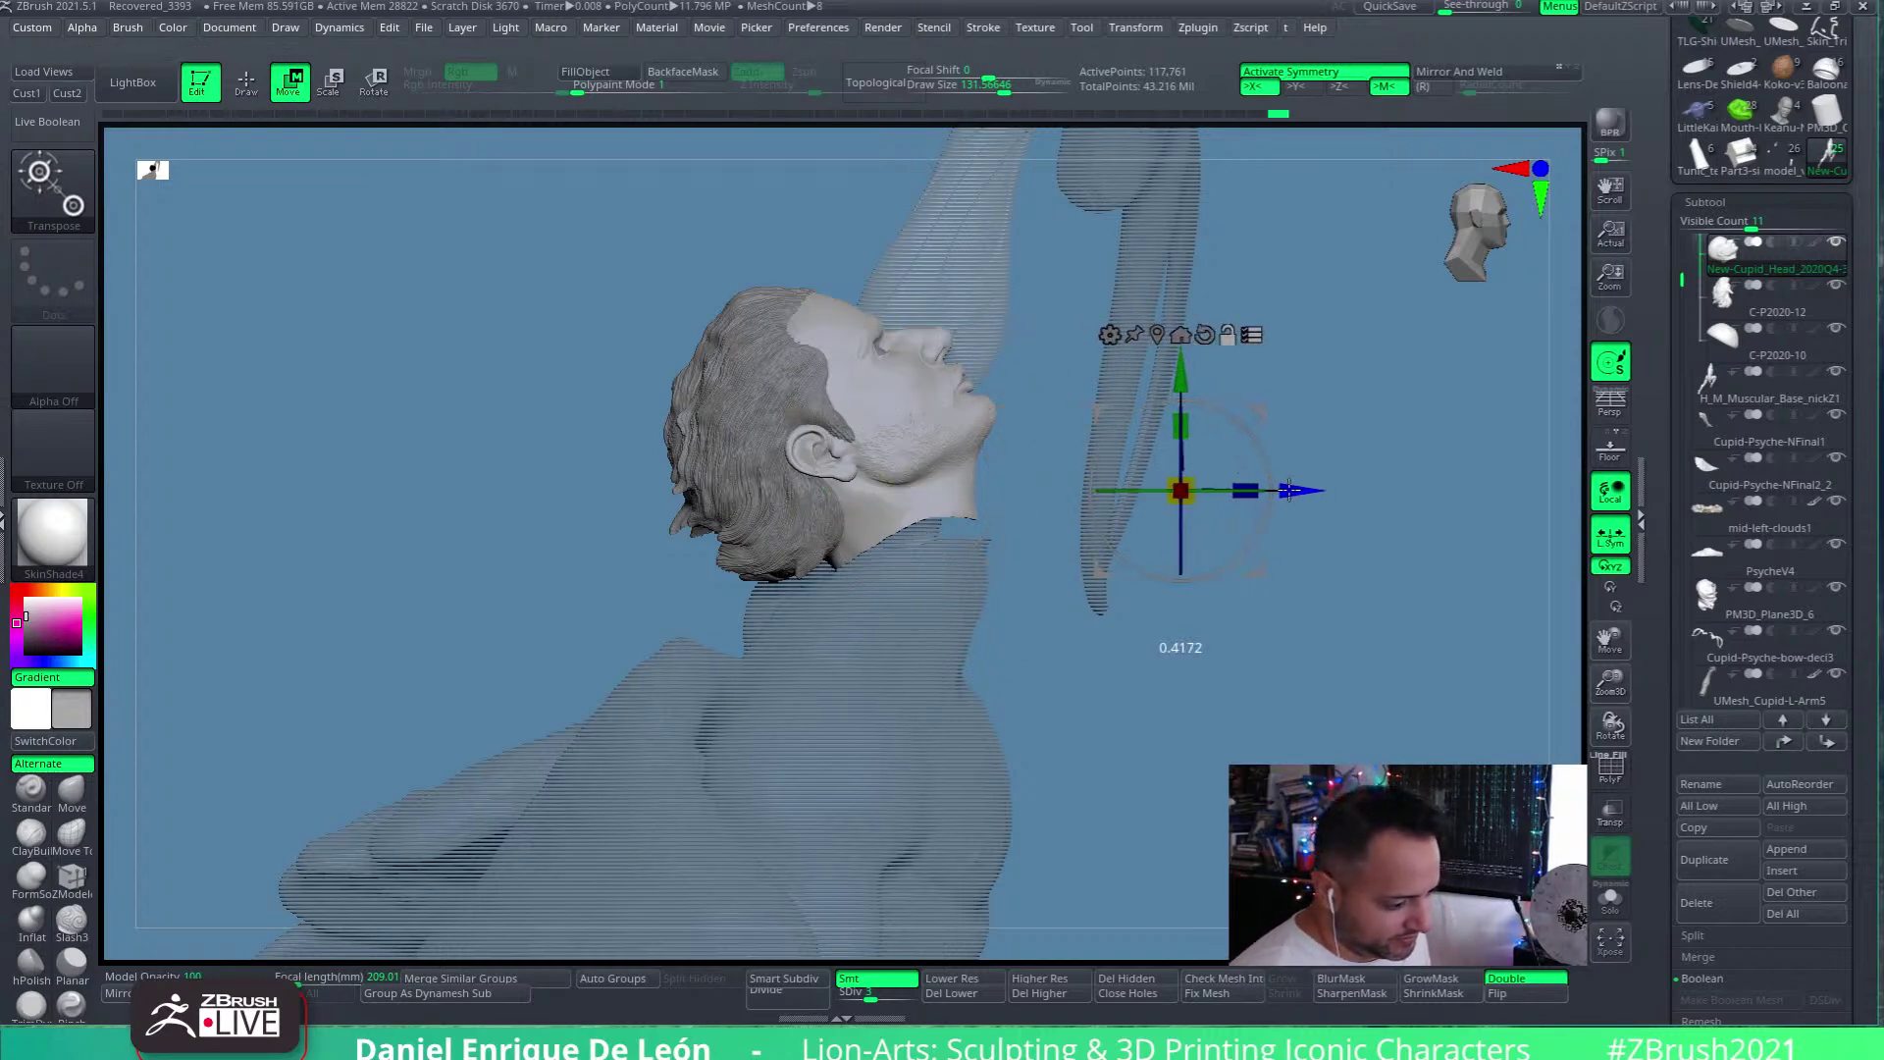
Reposition the head subtool over the body's neck with the Move gizmo, checking from behind and the side, and return to Draw mode
left_click_drag(1365, 423, 1137, 558)
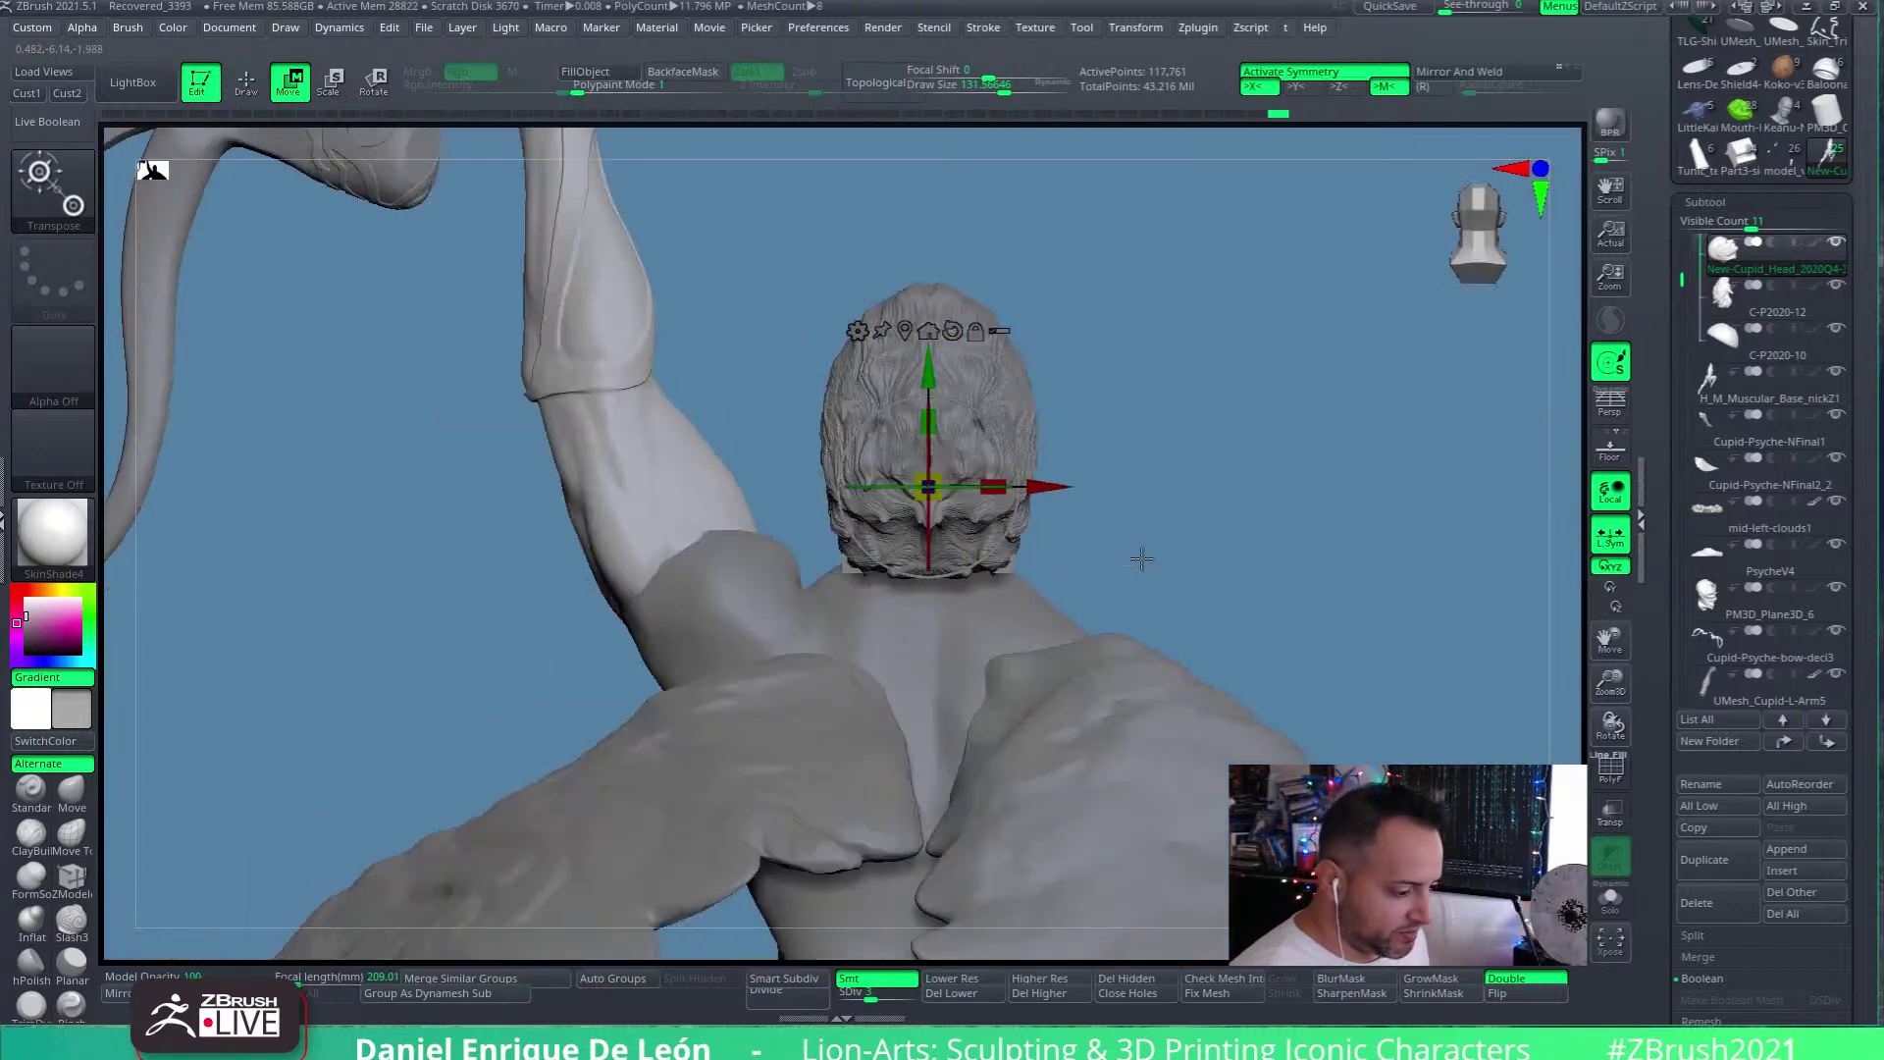
left_click_drag(1006, 561, 1241, 404)
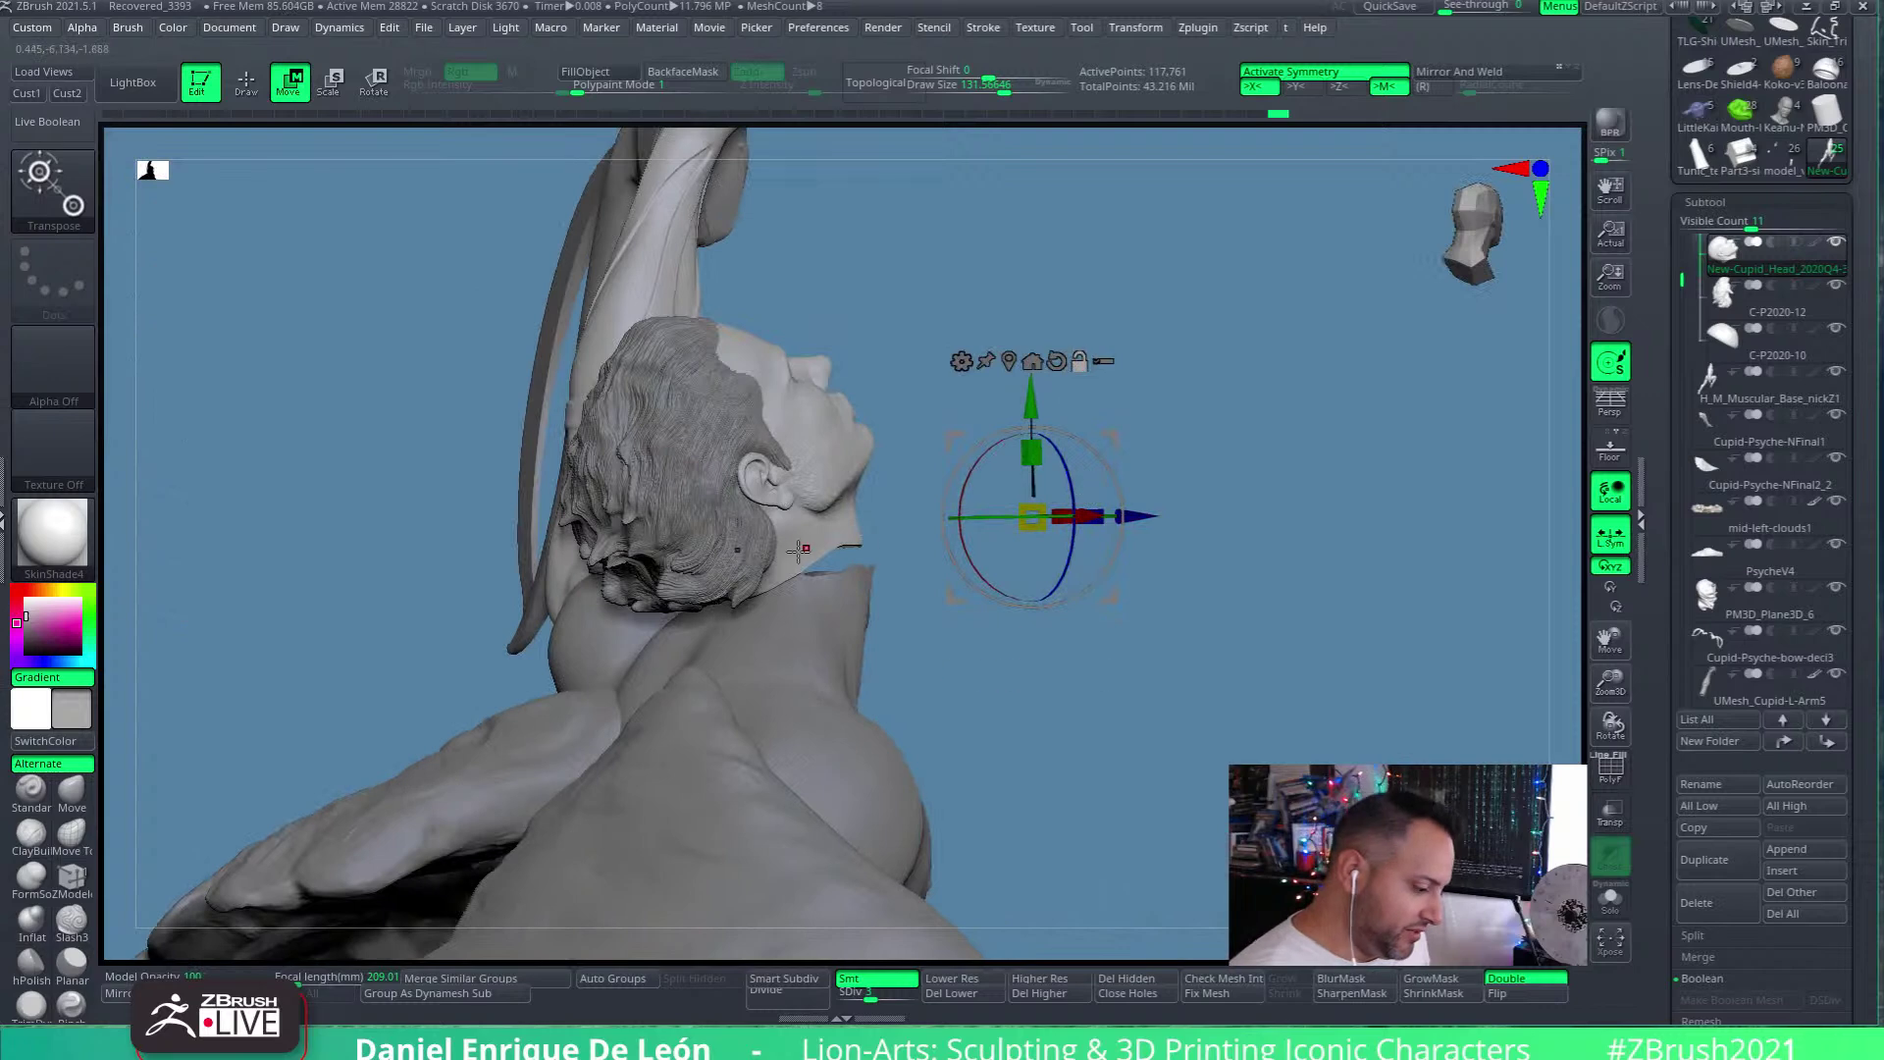
left_click_drag(801, 546, 835, 554)
left_click_drag(947, 731, 874, 736)
left_click_drag(1086, 666, 1031, 567)
mouse_move(1029, 551)
left_mouse_down()
mouse_move(1092, 520)
mouse_move(1066, 648)
mouse_move(1094, 600)
mouse_move(1178, 610)
mouse_move(1148, 679)
mouse_move(1315, 628)
mouse_move(1265, 589)
left_mouse_up()
left_click(246, 83)
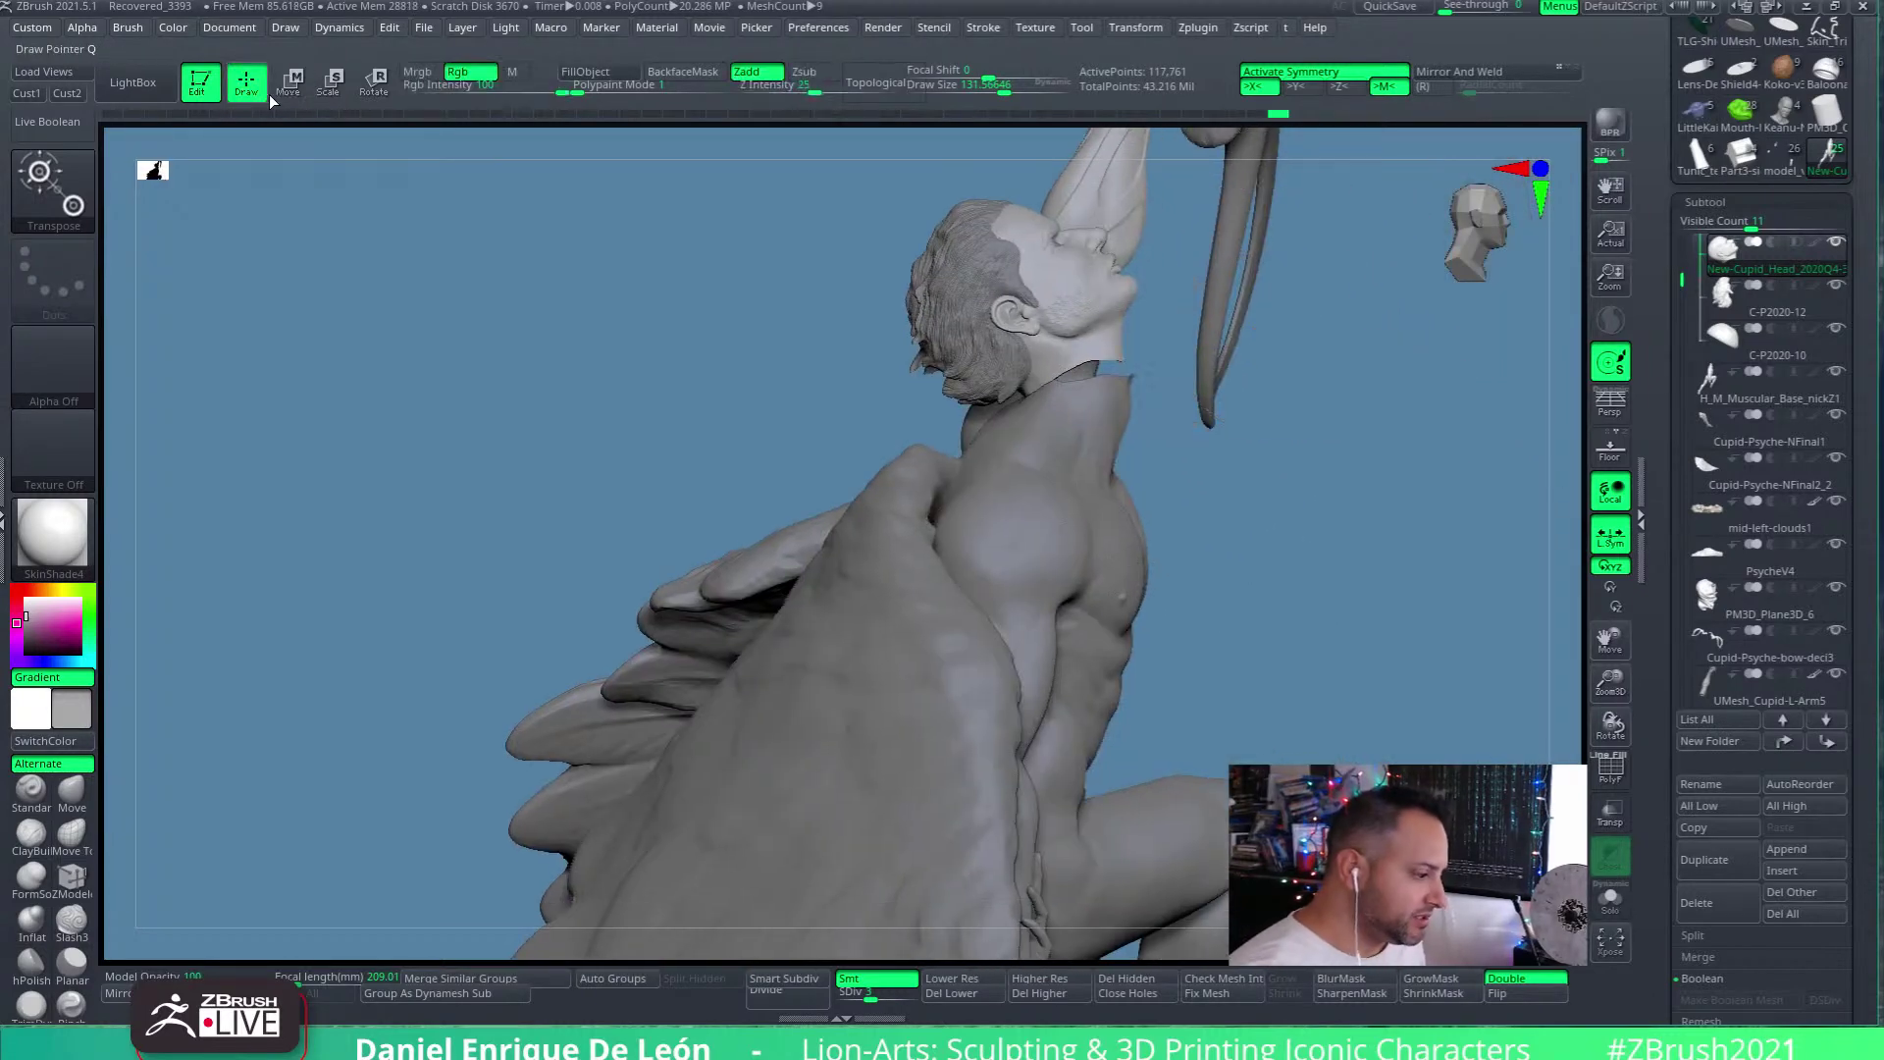
Pull in the front edge of the head's neck with the Move Topological brush
left_click_drag(1226, 501, 1194, 631, "alt")
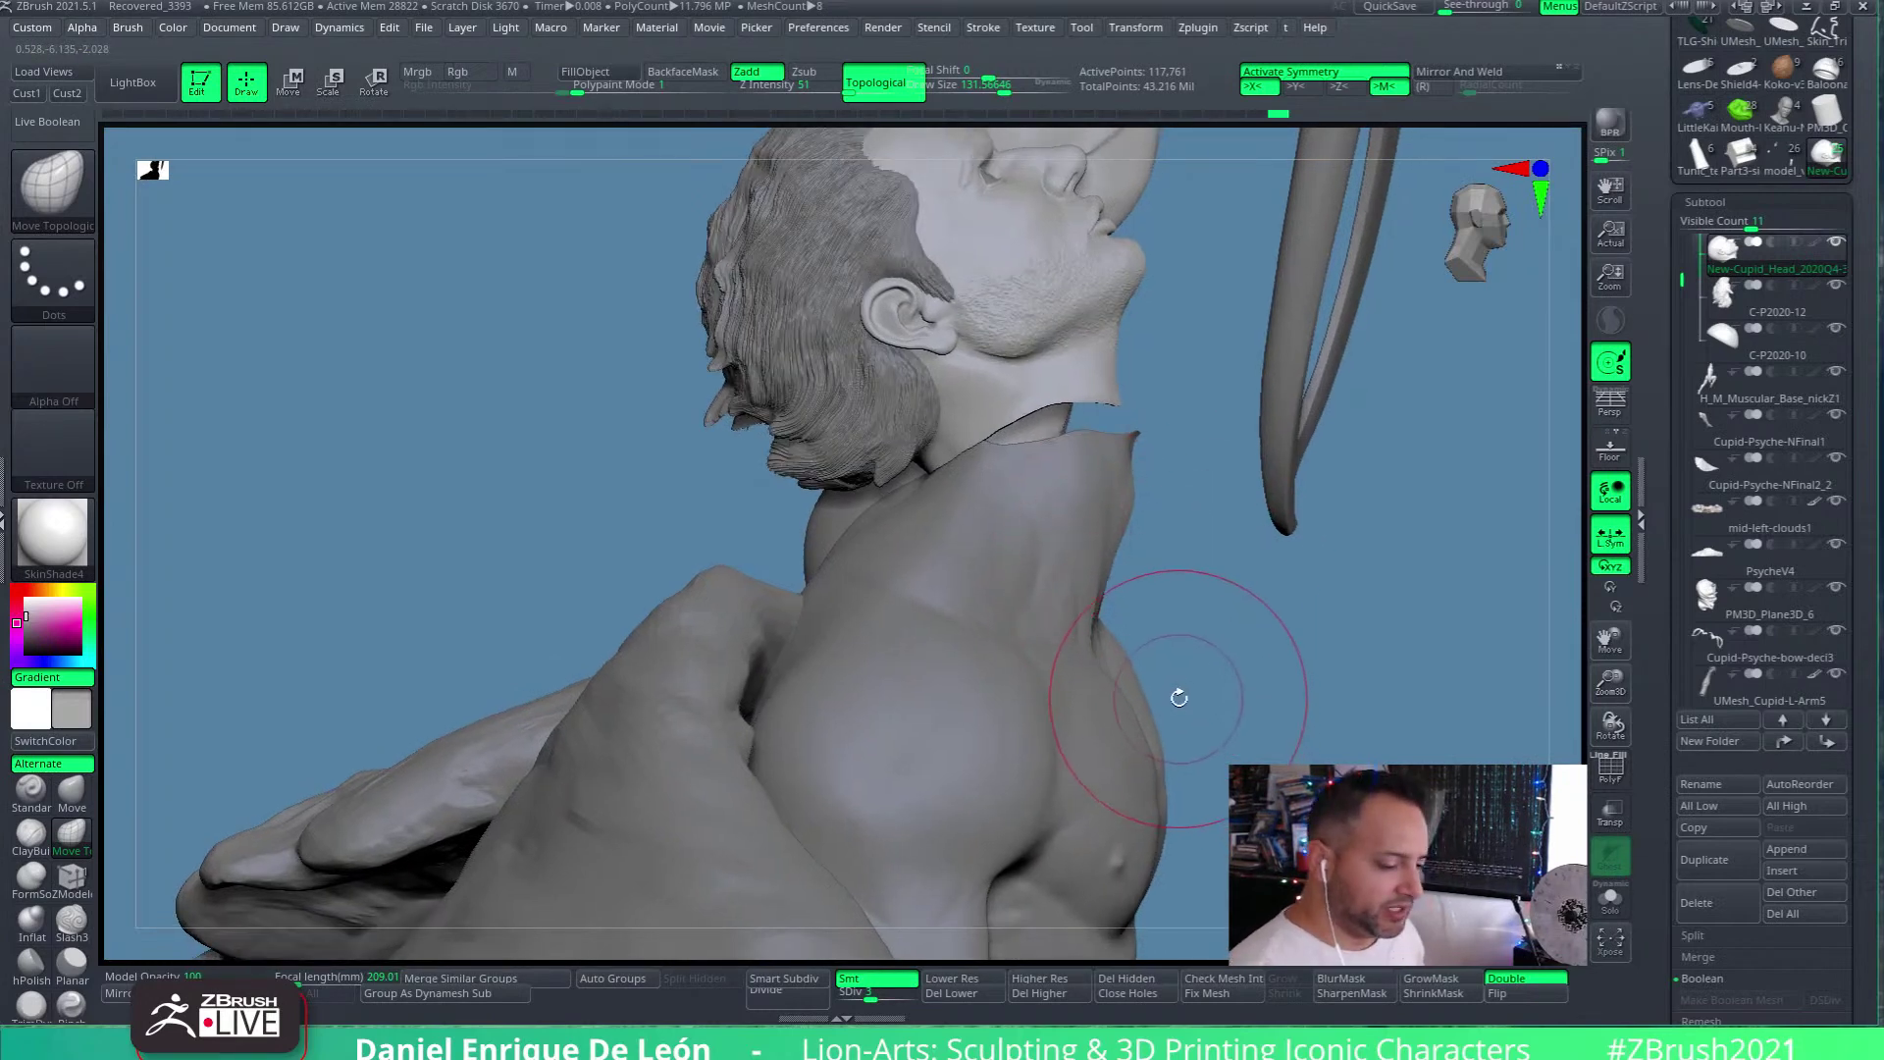
left_click_drag(1093, 526, 1051, 497)
right_click_drag(1052, 497, 1165, 593, "alt")
mouse_move(1139, 408)
right_mouse_down()
mouse_move(1104, 408)
mouse_move(1115, 382)
mouse_move(1190, 362)
mouse_move(1125, 477)
mouse_move(1040, 433)
mouse_move(1097, 434)
mouse_move(1077, 444)
right_mouse_up()
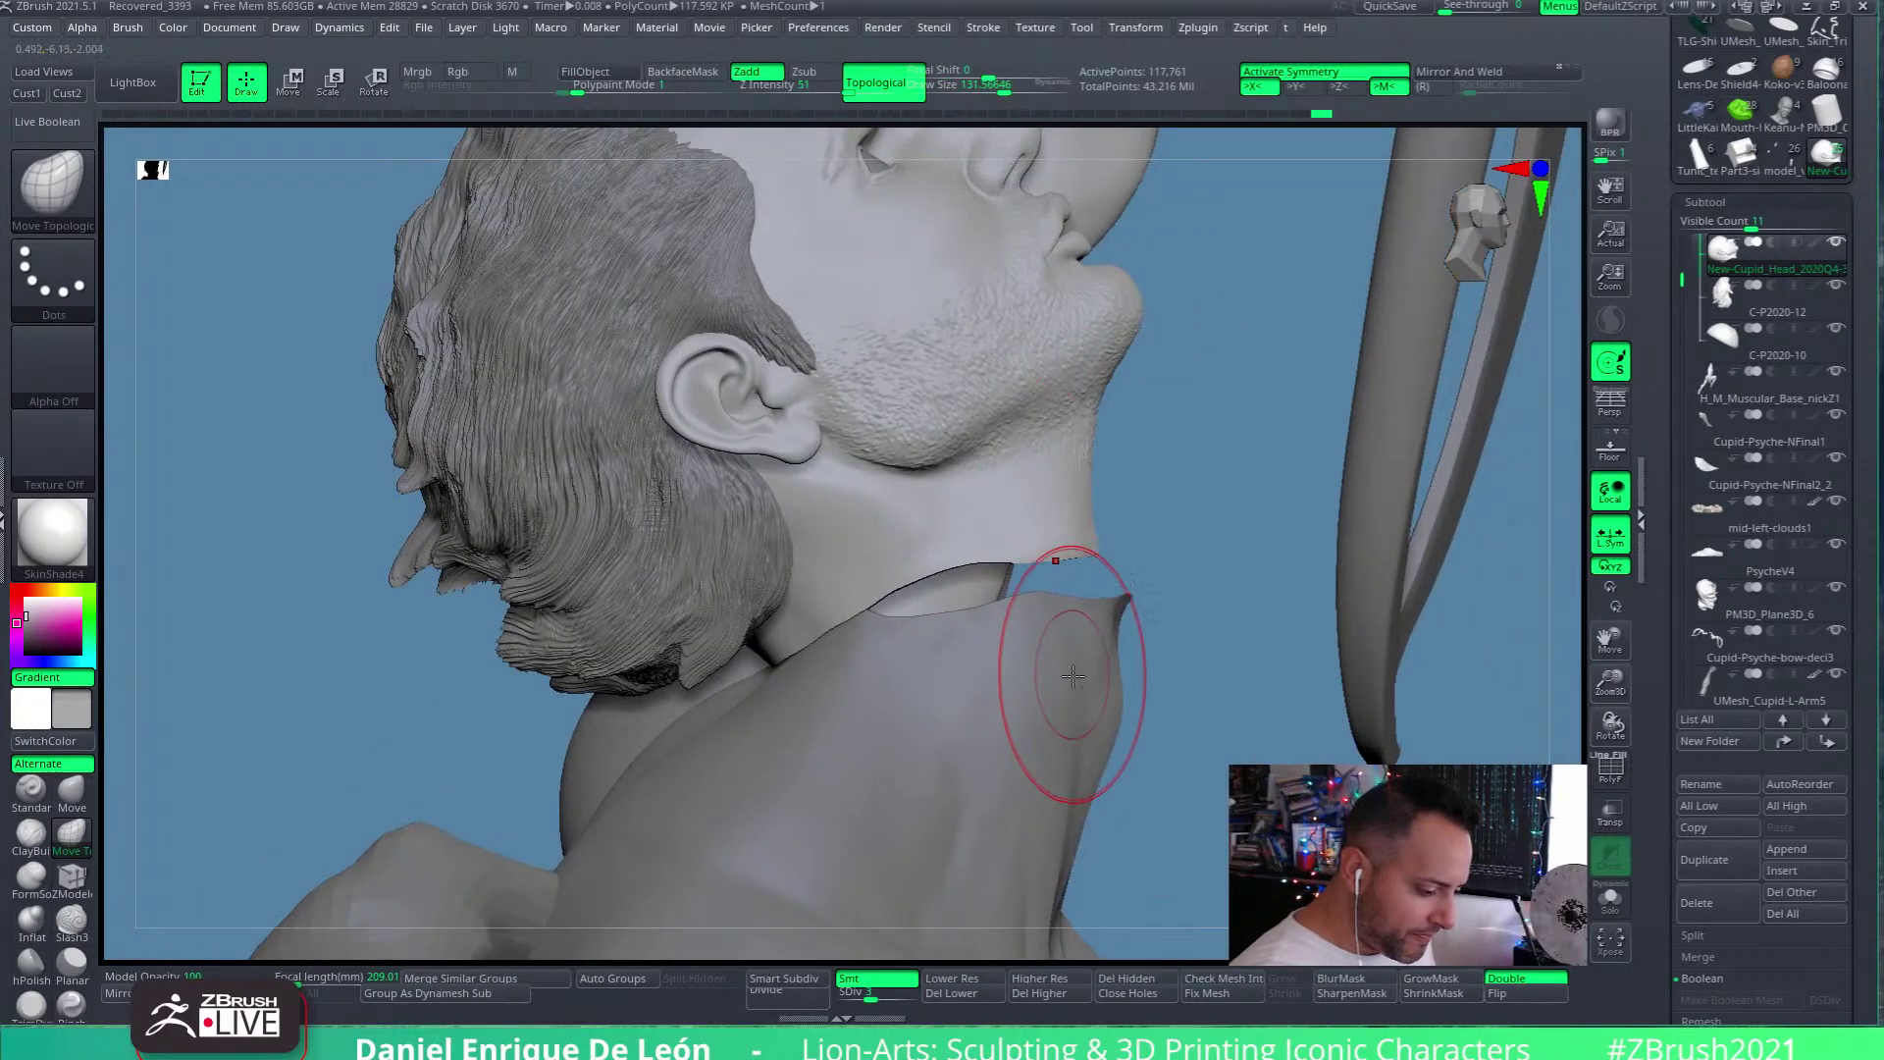
Select the H_M_Muscular_Base body, switch symmetry off and adjust its neck rim with Move Topological at a draw size of about 155
left_click(1071, 679, "alt")
right_click_drag(1121, 585, 1116, 501, "alt")
left_click_drag(986, 75, 966, 77)
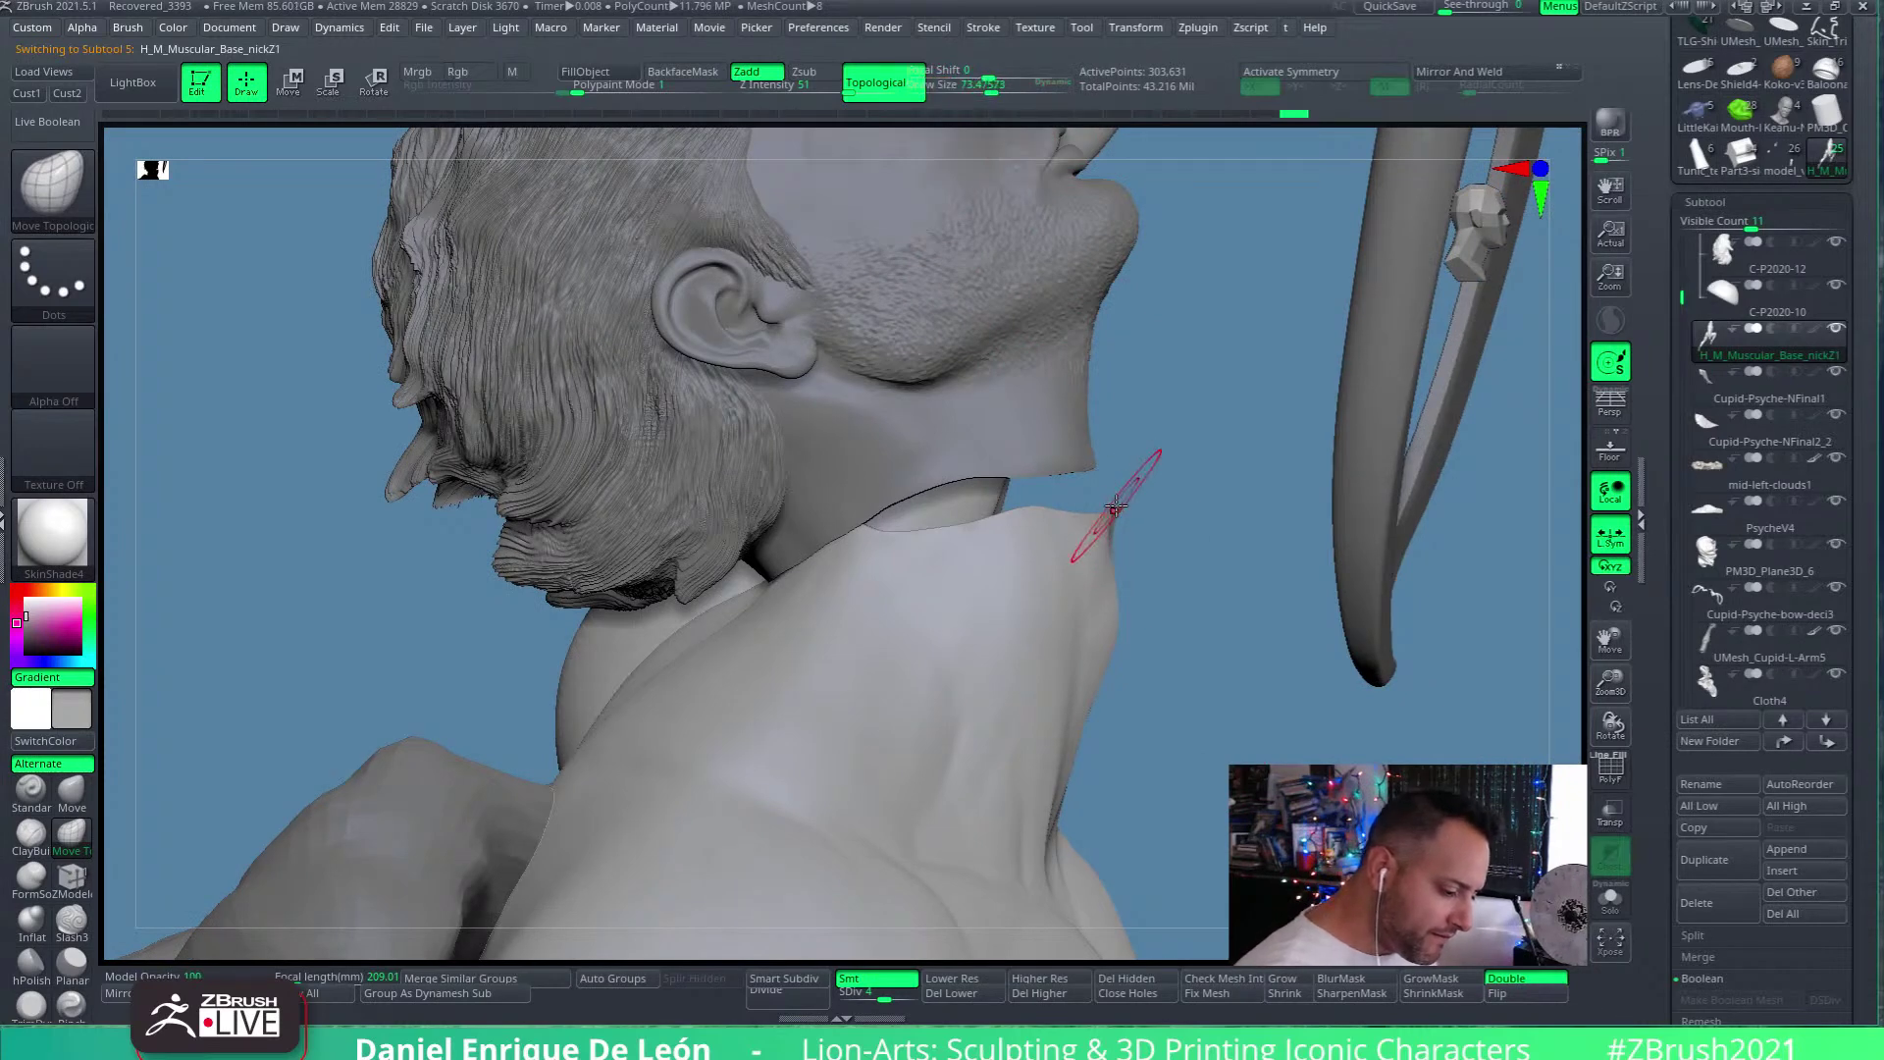
left_click(1311, 78)
left_click_drag(1181, 400, 1302, 467)
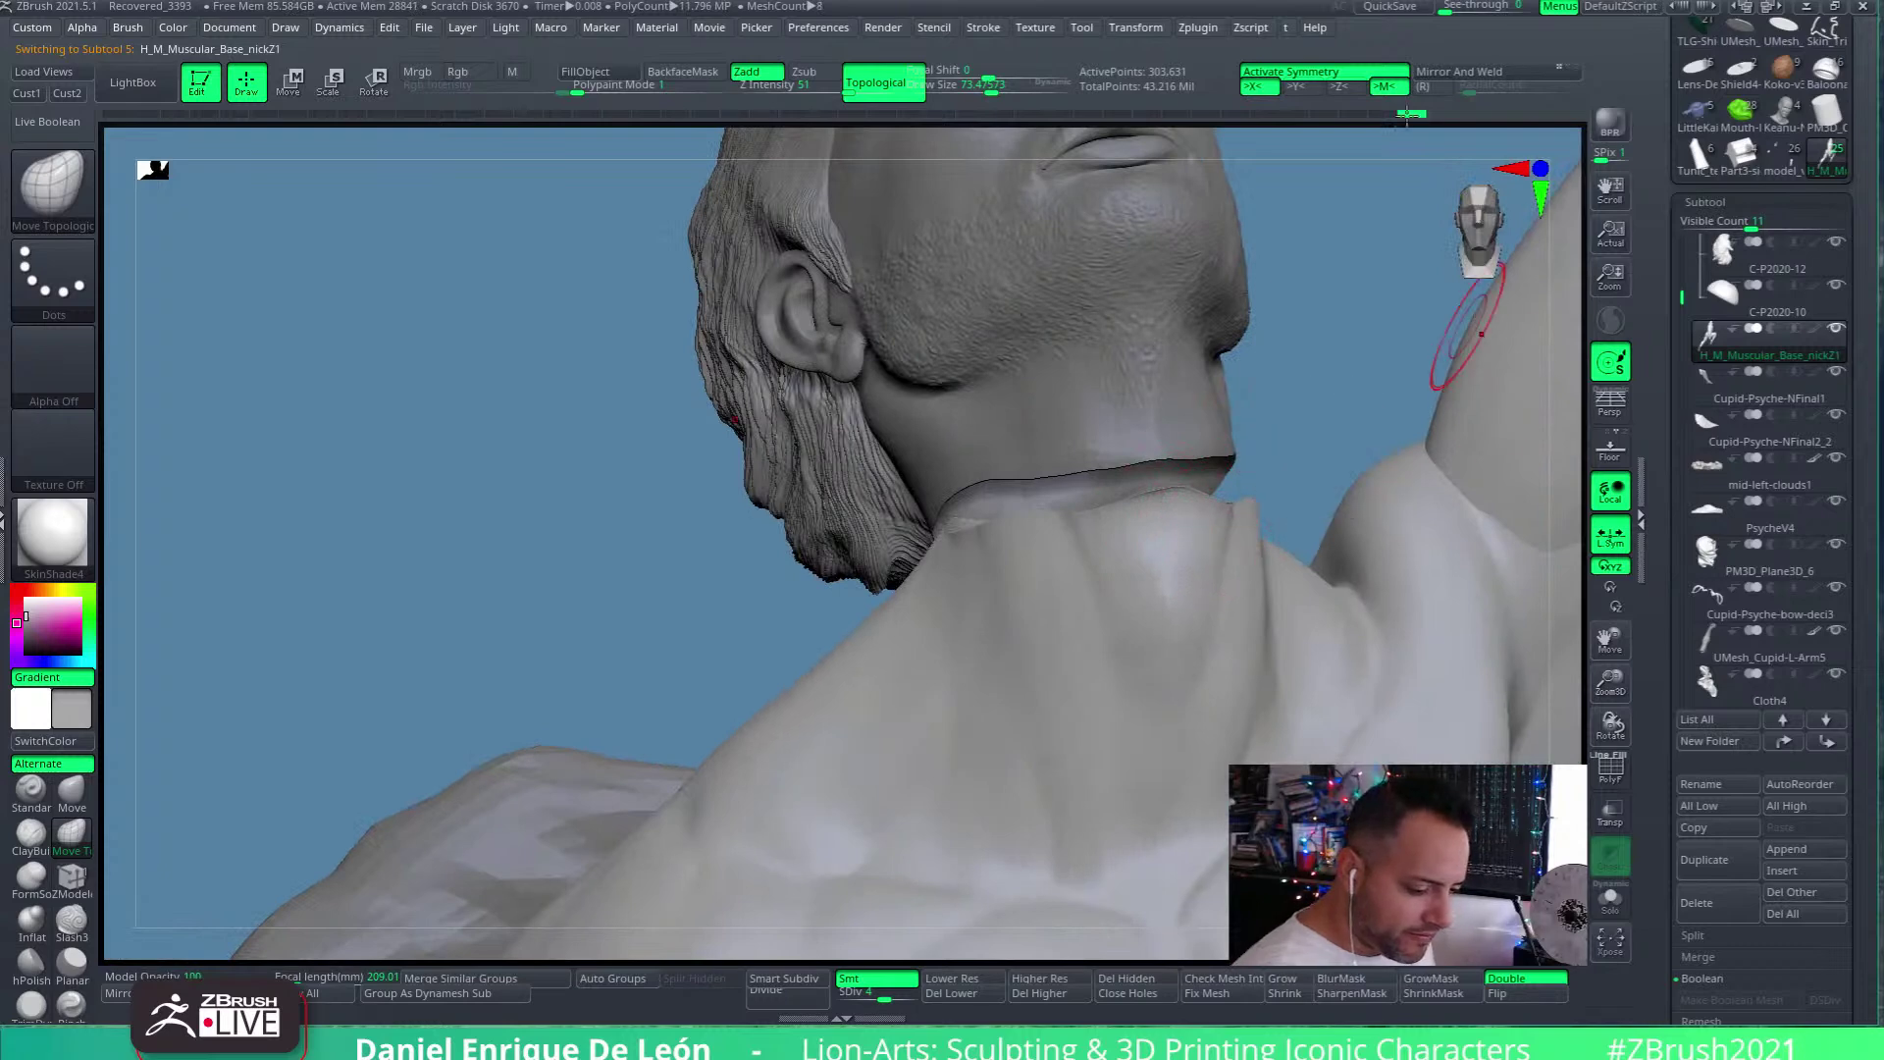
left_click(1337, 77)
right_click_drag(1172, 526, 1142, 506)
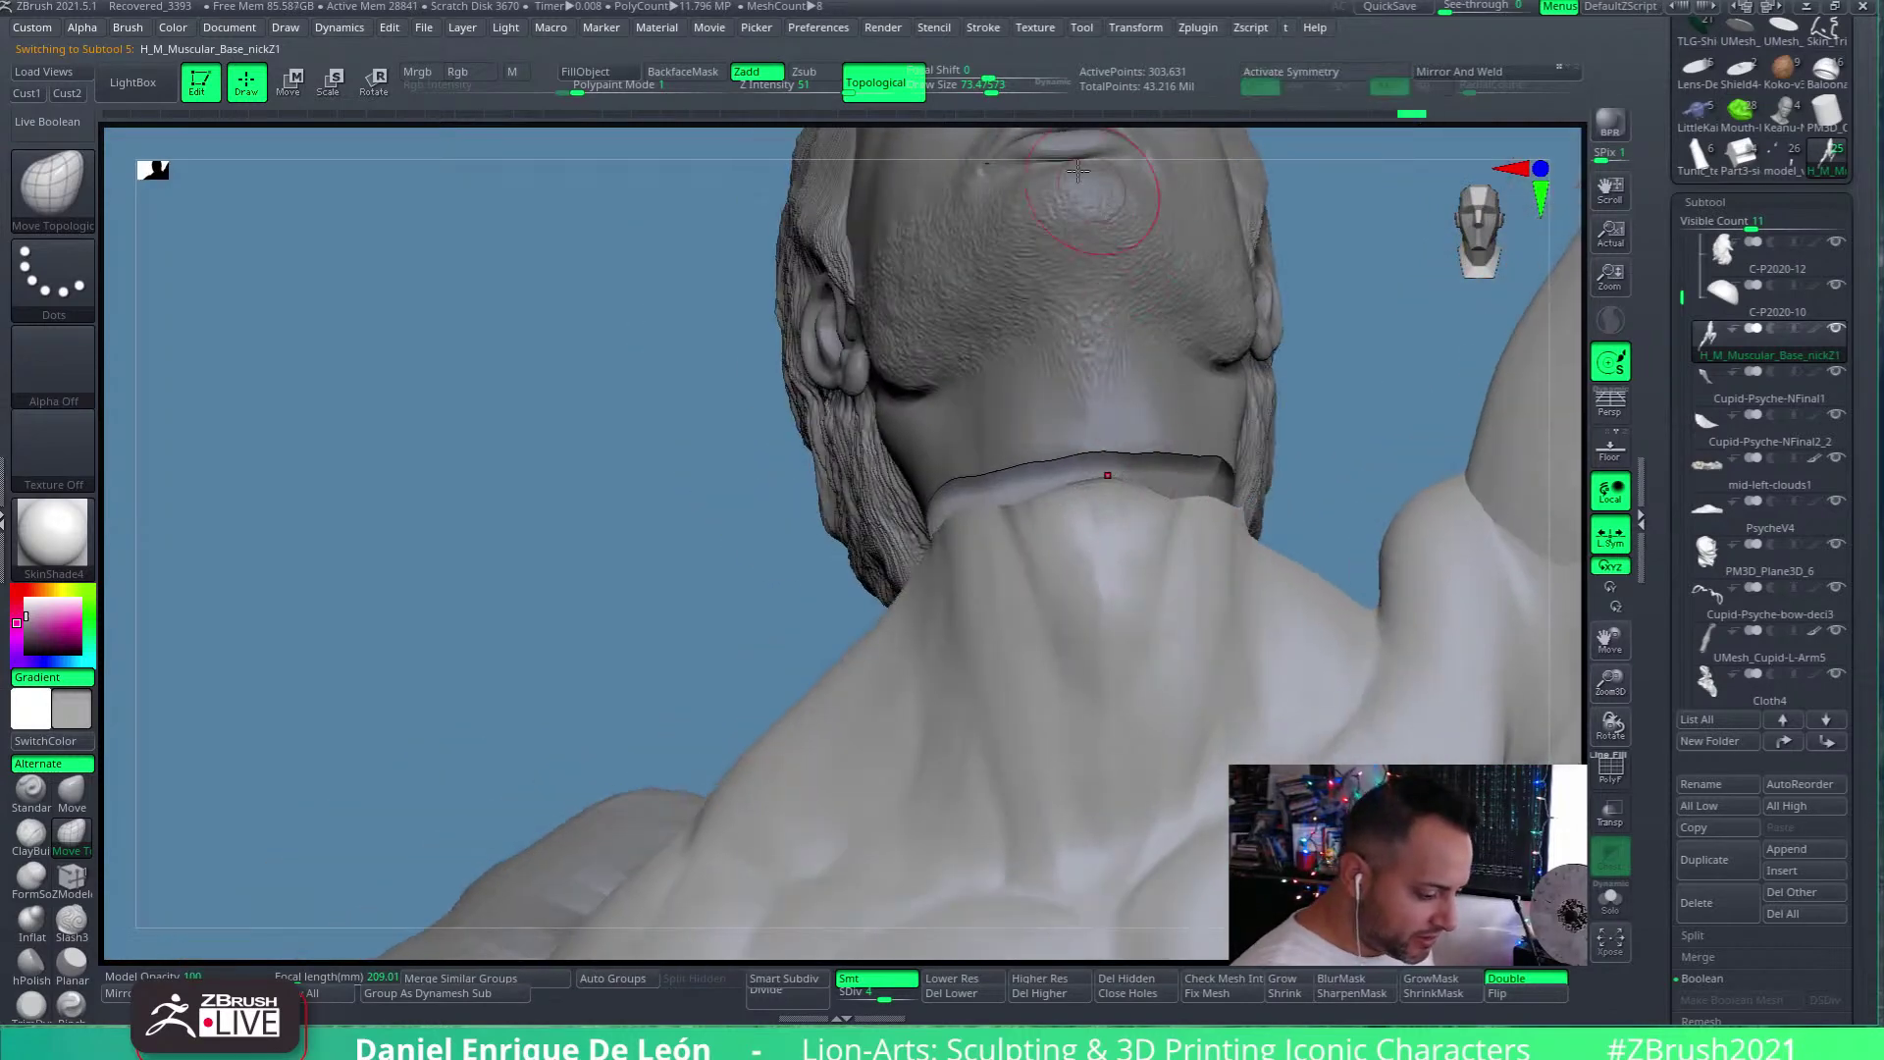
left_click(997, 89)
left_click(1006, 89)
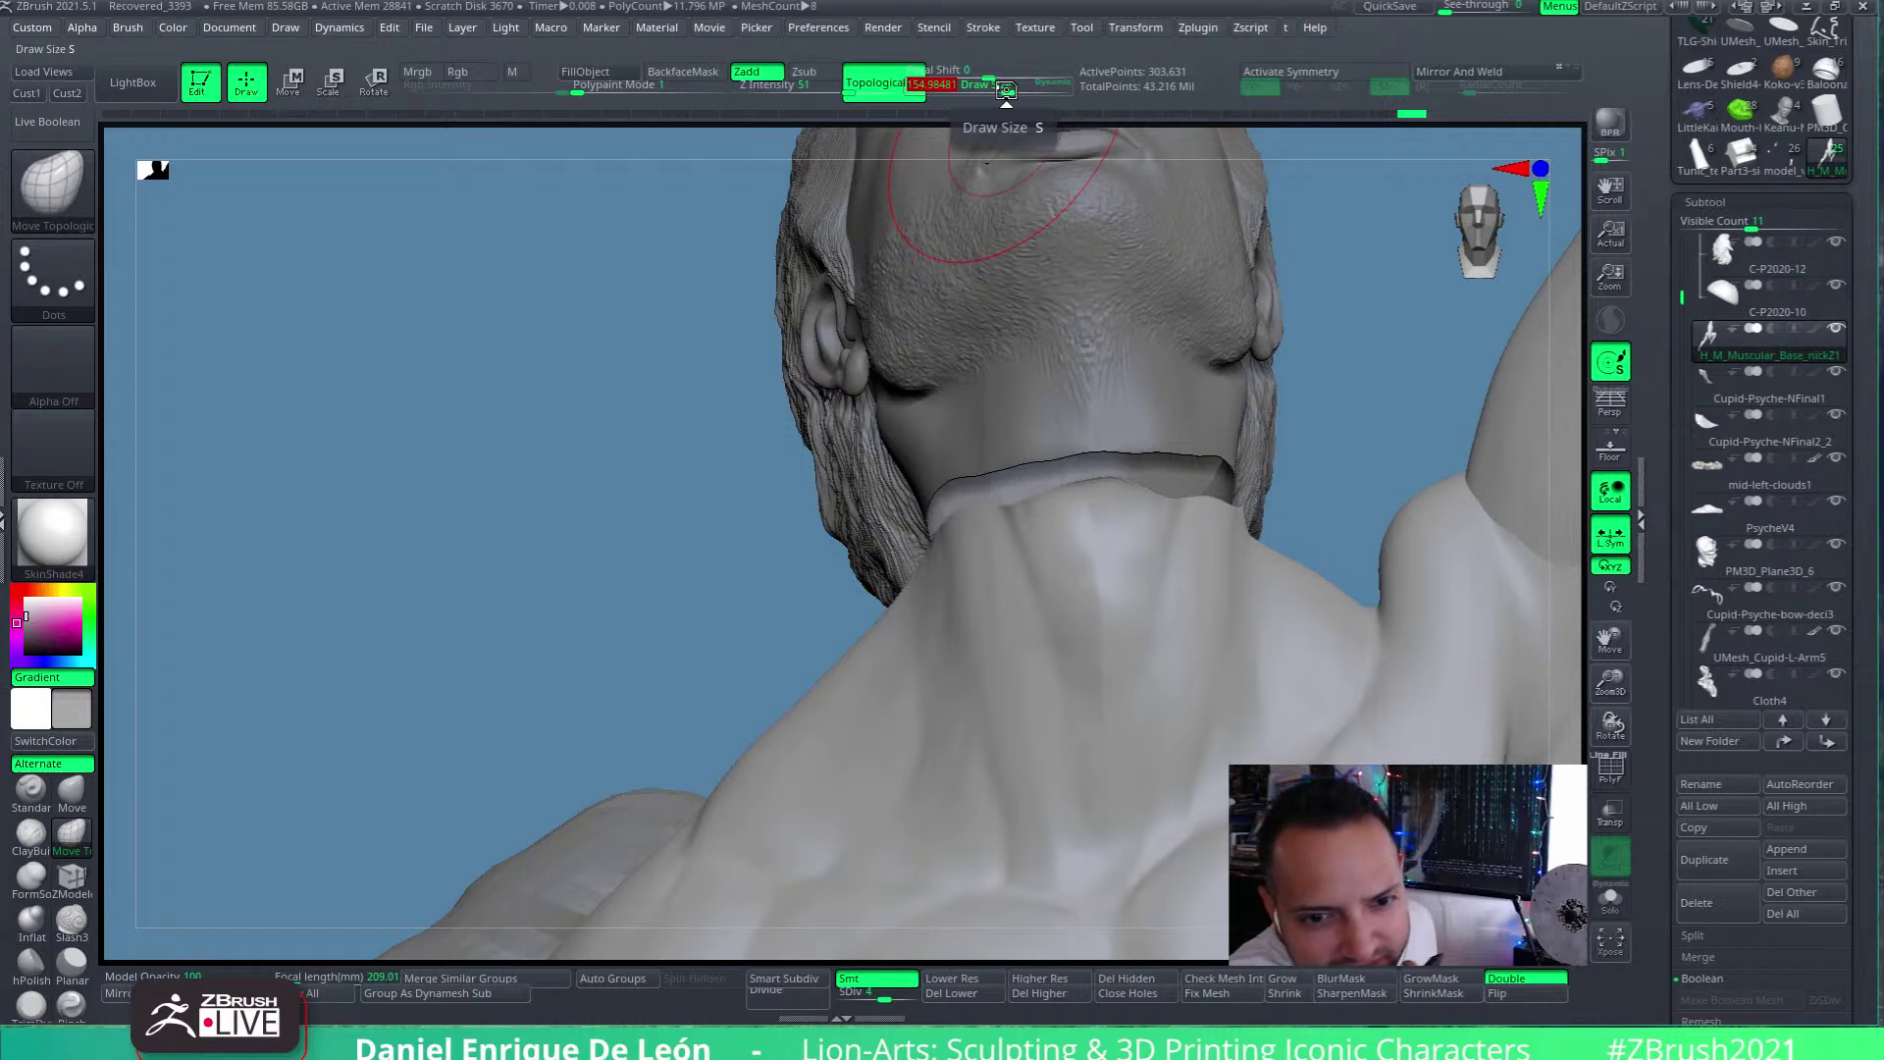
mouse_move(1118, 547)
right_mouse_down("alt")
mouse_move(1073, 517)
mouse_move(1095, 608)
mouse_move(1091, 197)
right_mouse_up("alt")
right_click_drag(1169, 606, 1108, 471, "alt")
Review the full statue, set the draw size to about 181 and reshape the front of the body's neck rim below the chin
right_click_drag(1144, 656, 1177, 583, "ctrl")
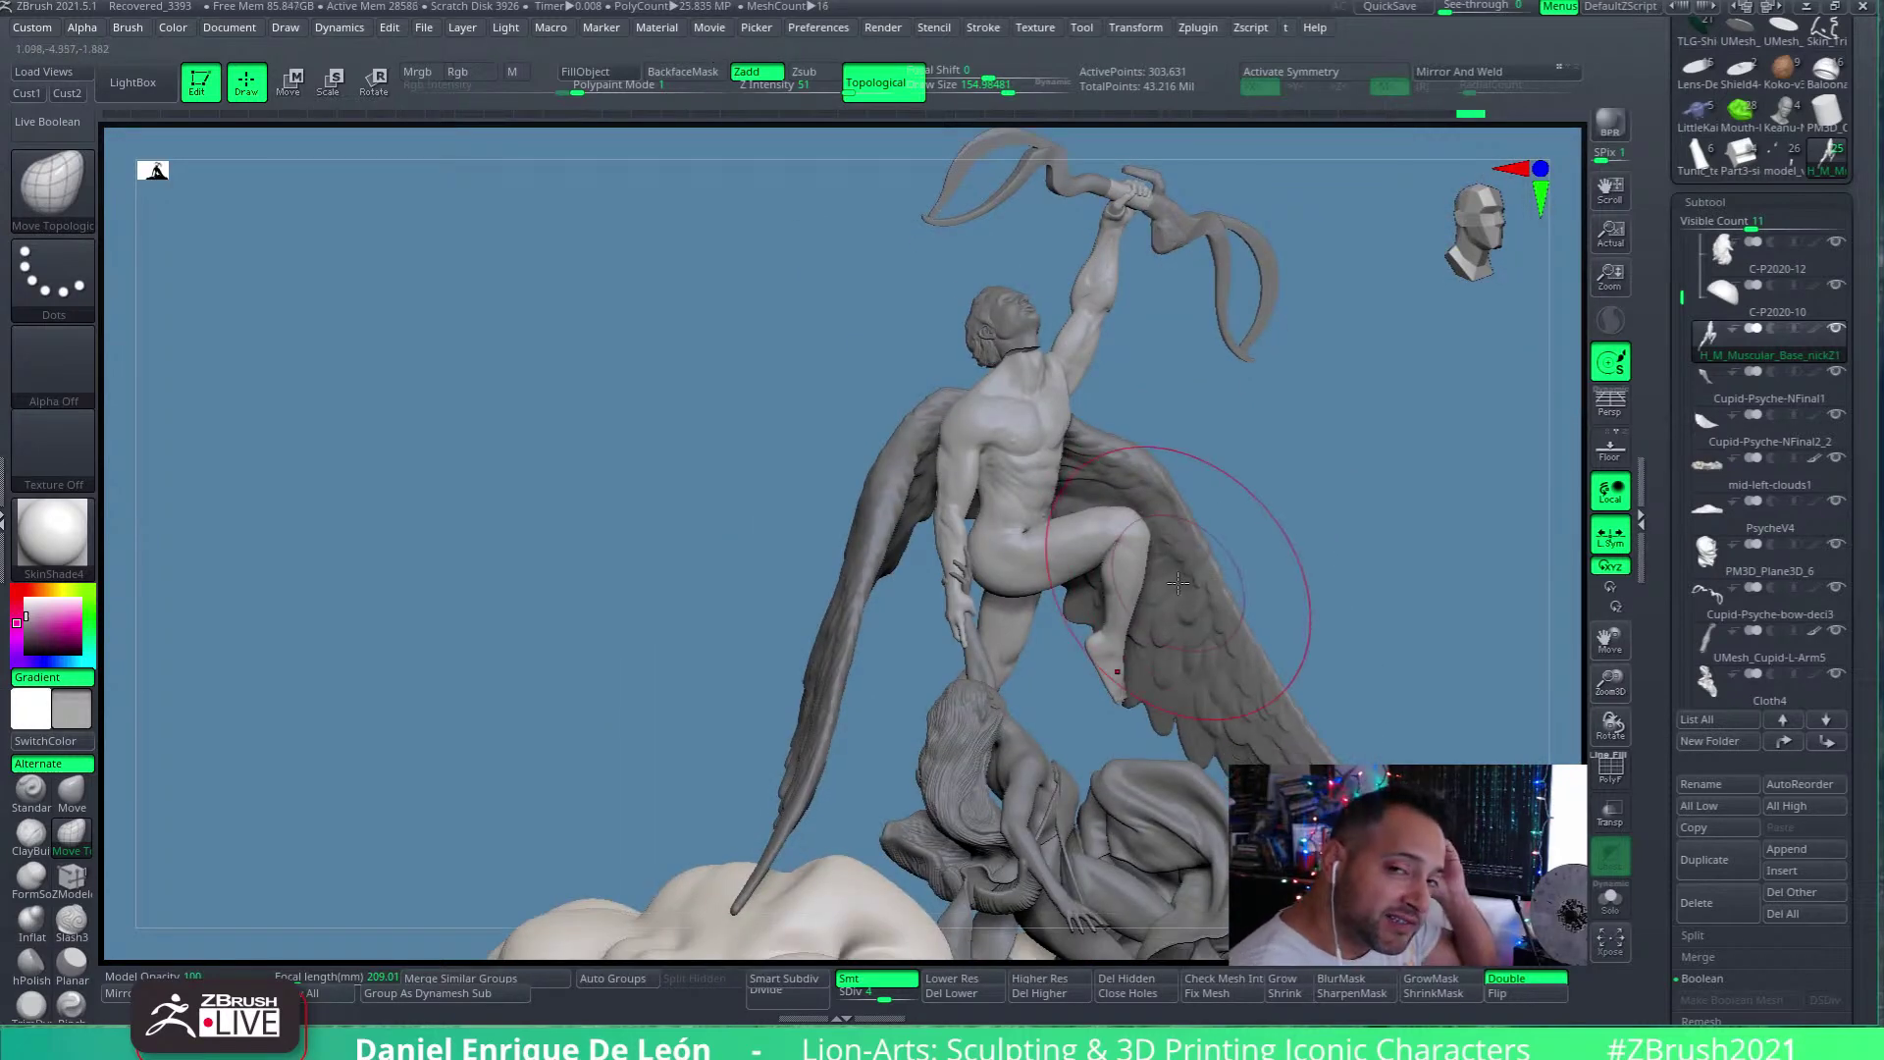
mouse_move(1272, 653)
right_mouse_down("alt")
mouse_move(1134, 551)
mouse_move(1137, 608)
mouse_move(1135, 539)
mouse_move(1134, 602)
right_mouse_up("alt")
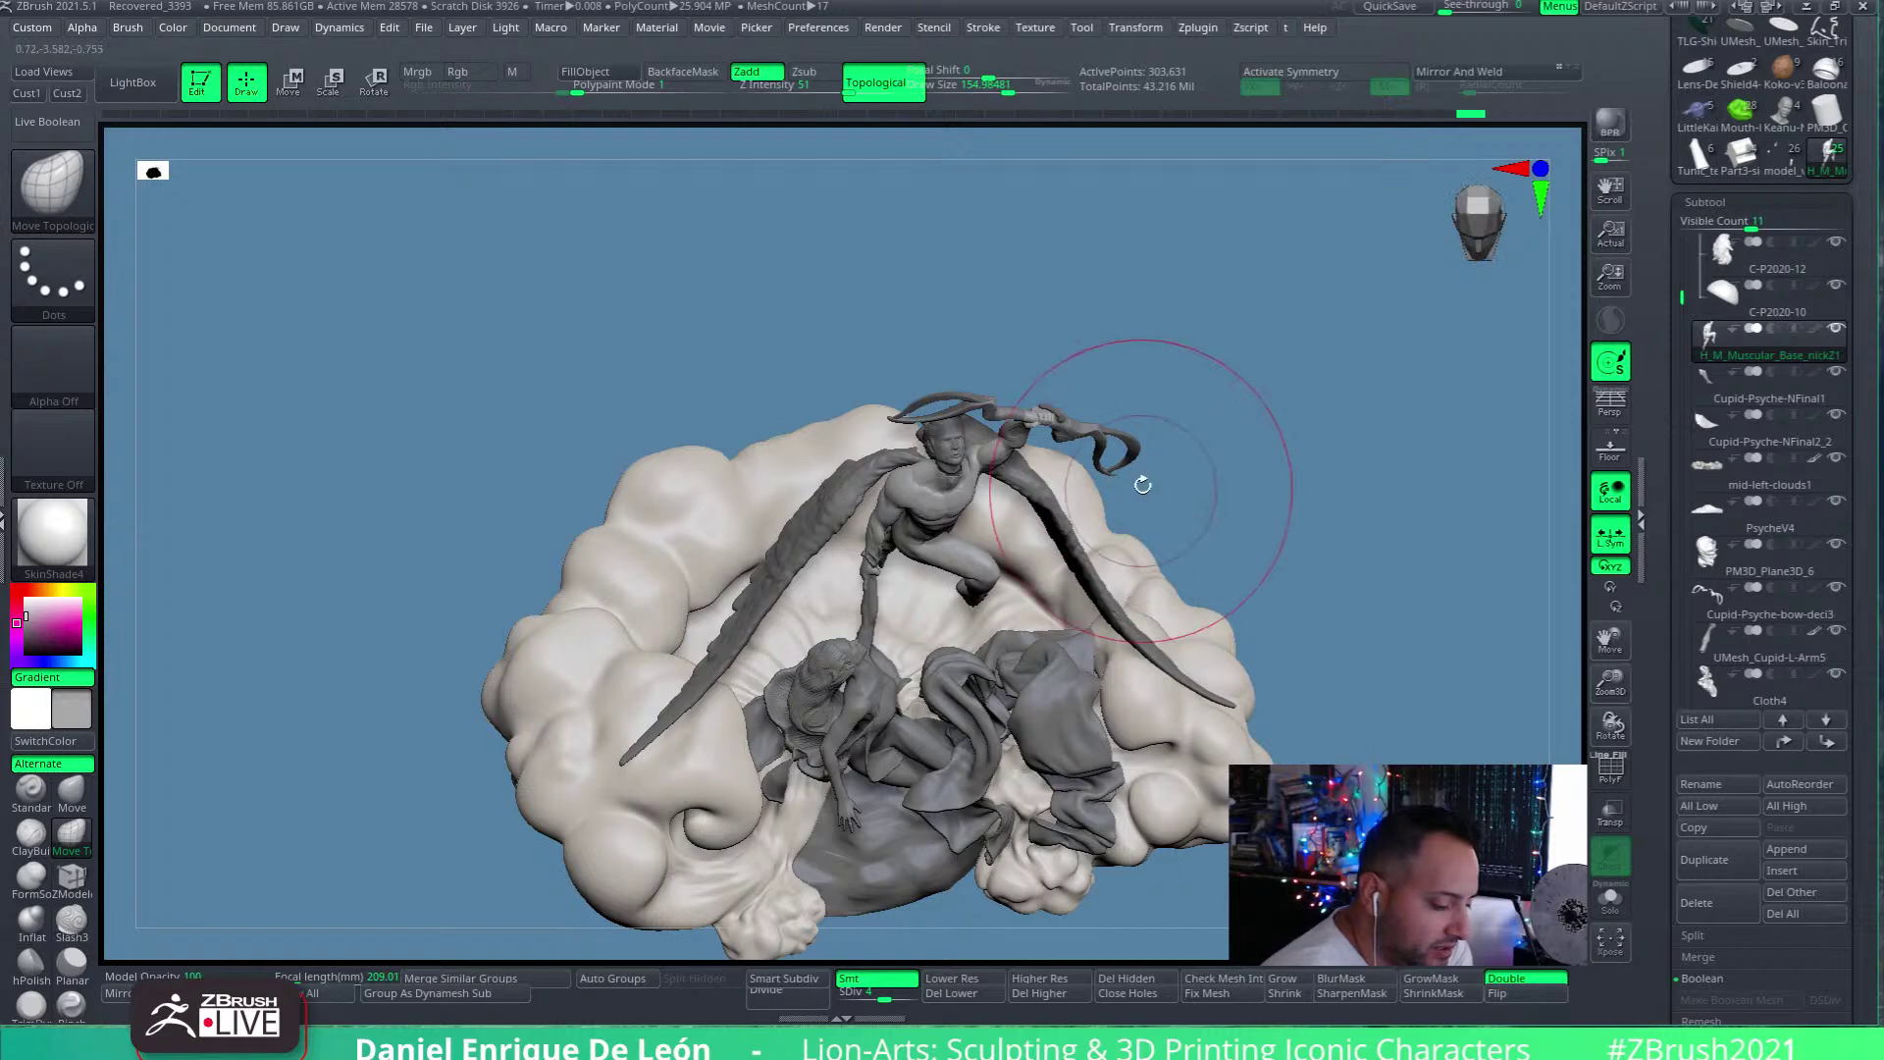
mouse_move(1144, 471)
right_mouse_down()
mouse_move(1048, 615)
mouse_move(1055, 551)
right_mouse_up()
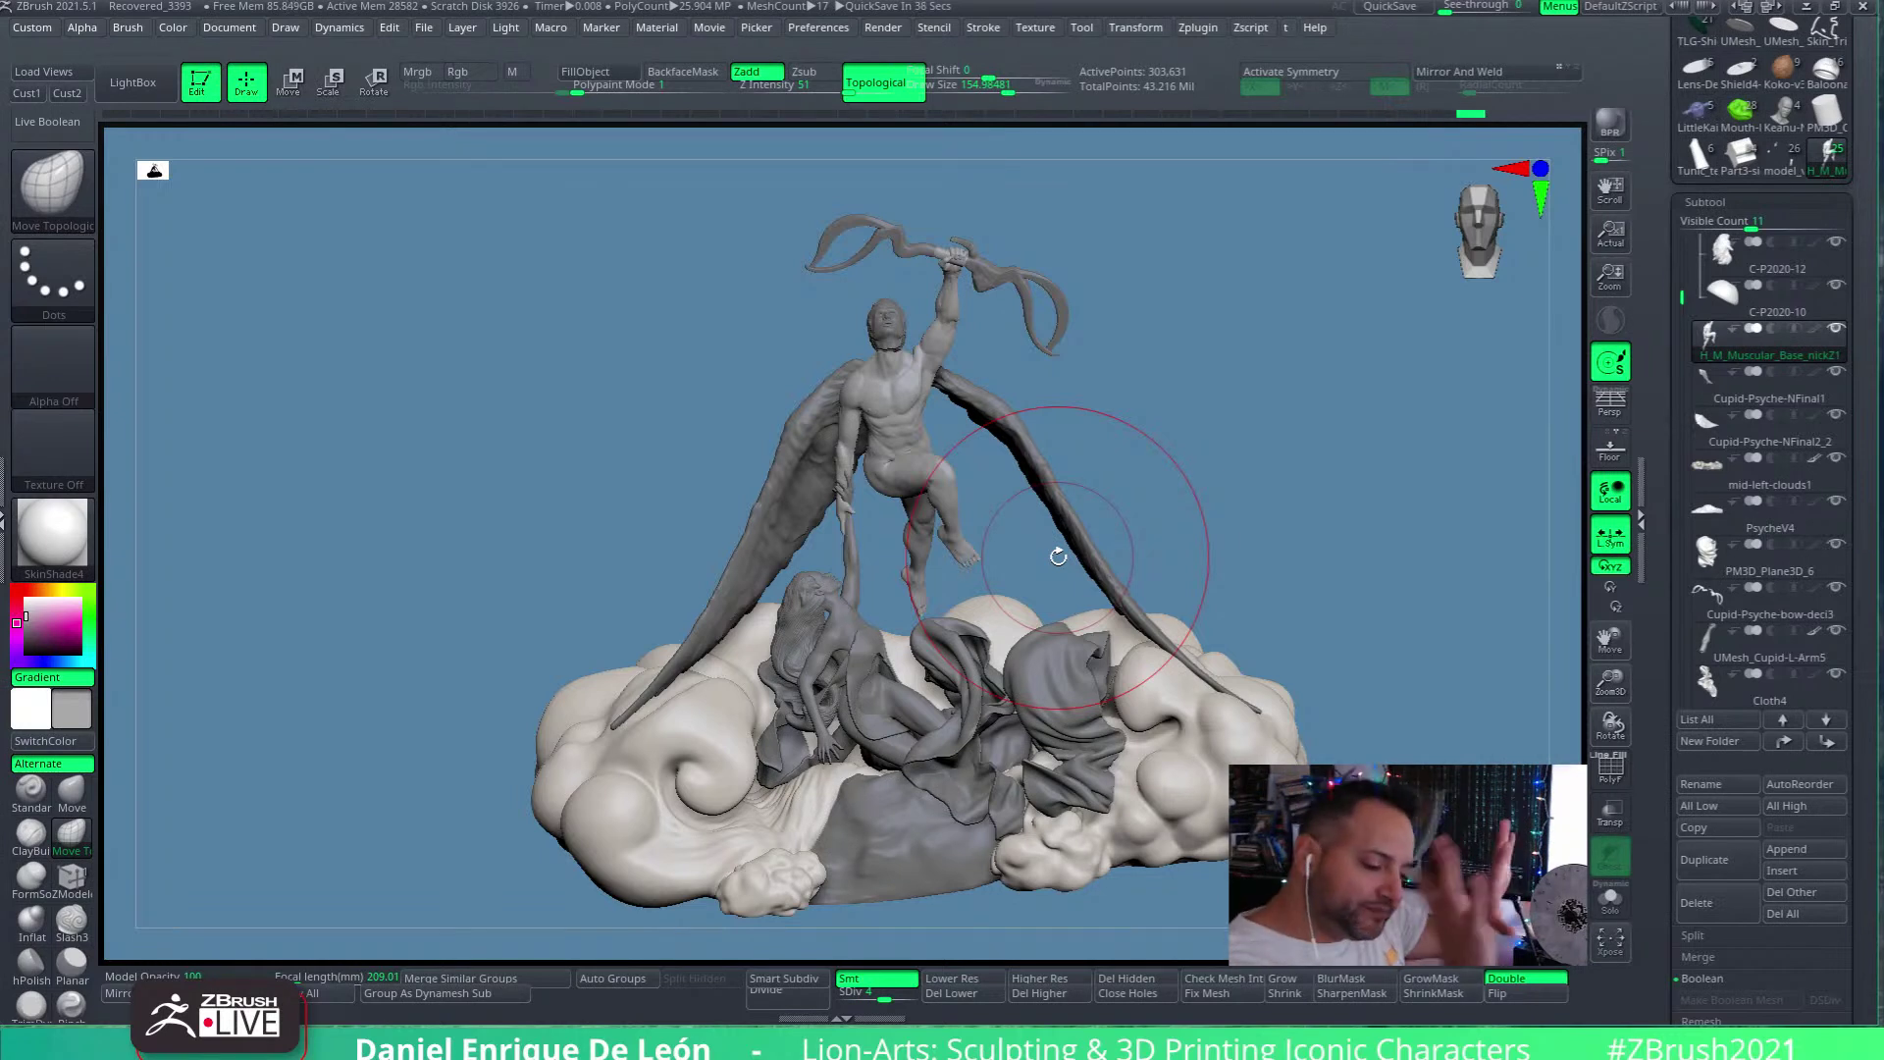
mouse_move(1030, 544)
left_mouse_down()
mouse_move(963, 515)
mouse_move(1034, 499)
mouse_move(950, 559)
mouse_move(976, 568)
mouse_move(925, 547)
mouse_move(975, 521)
mouse_move(1056, 589)
mouse_move(1021, 631)
left_mouse_up()
key("shift")
left_click_drag(988, 85, 1011, 90)
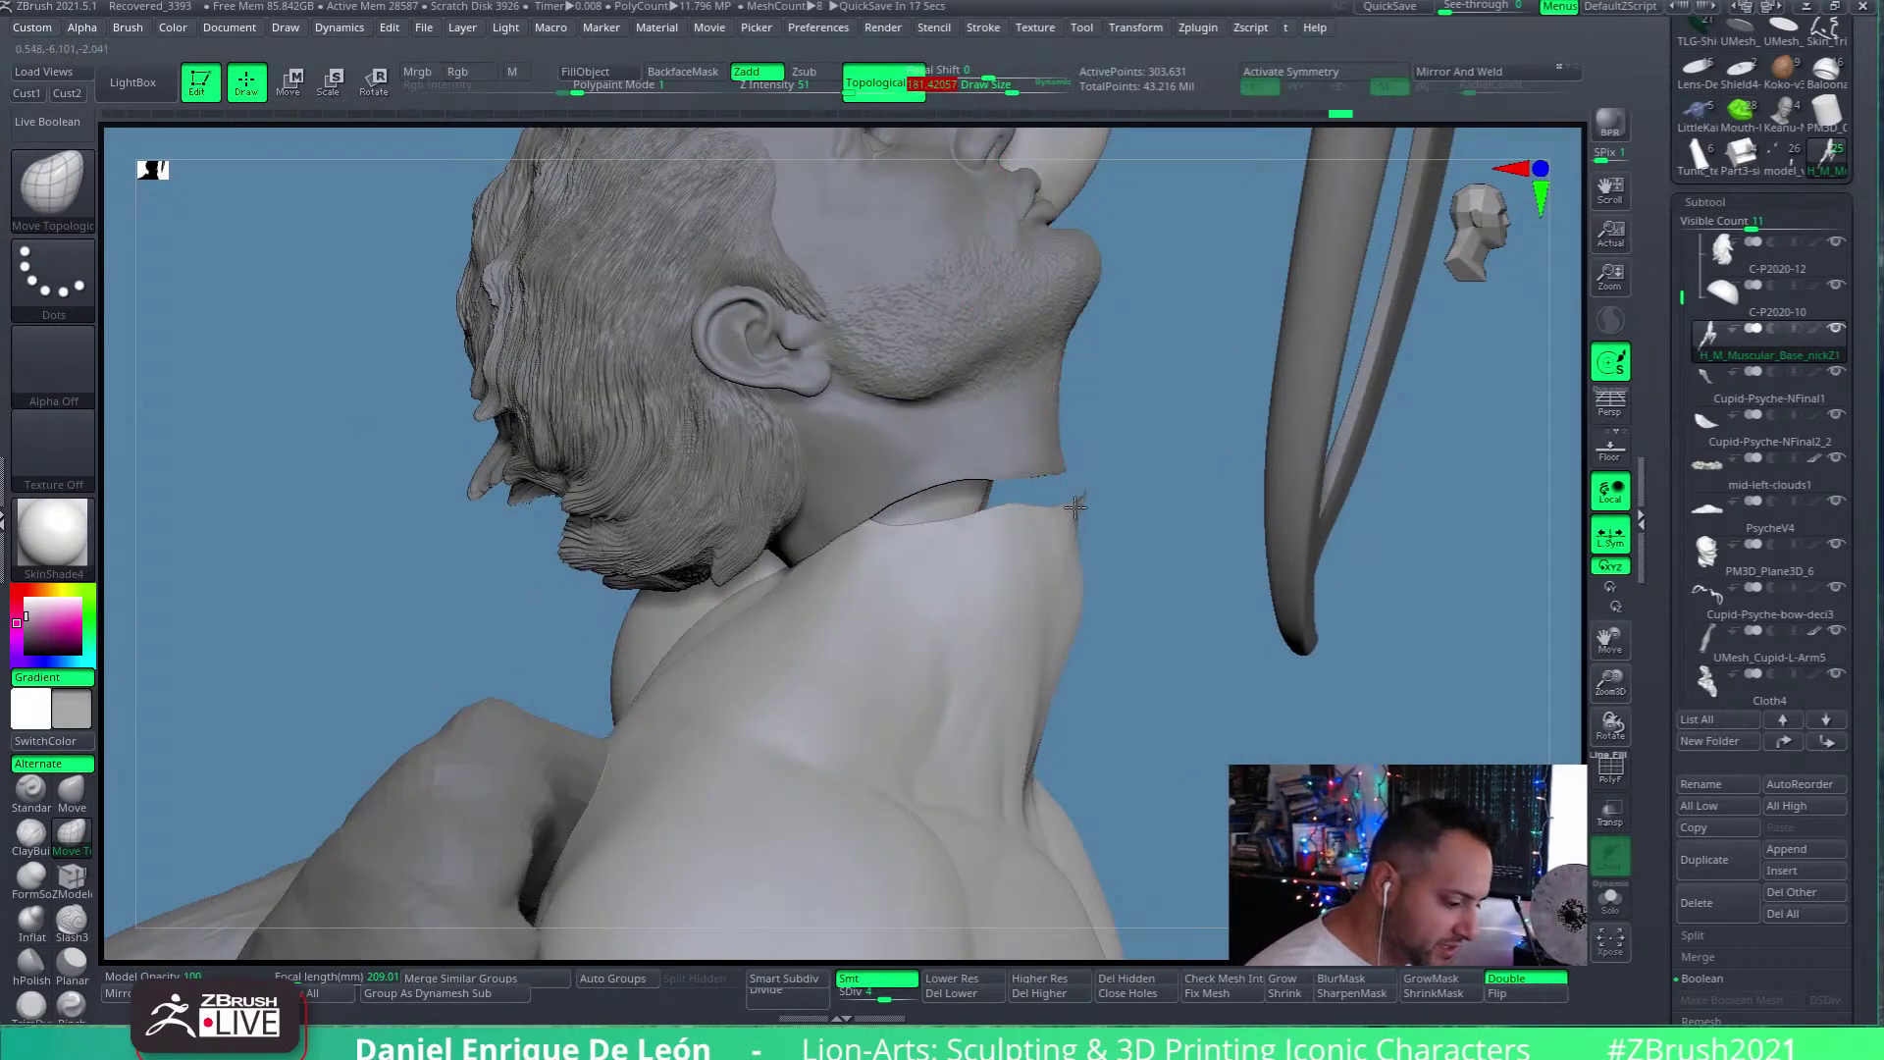
left_click_drag(1063, 473, 1062, 505)
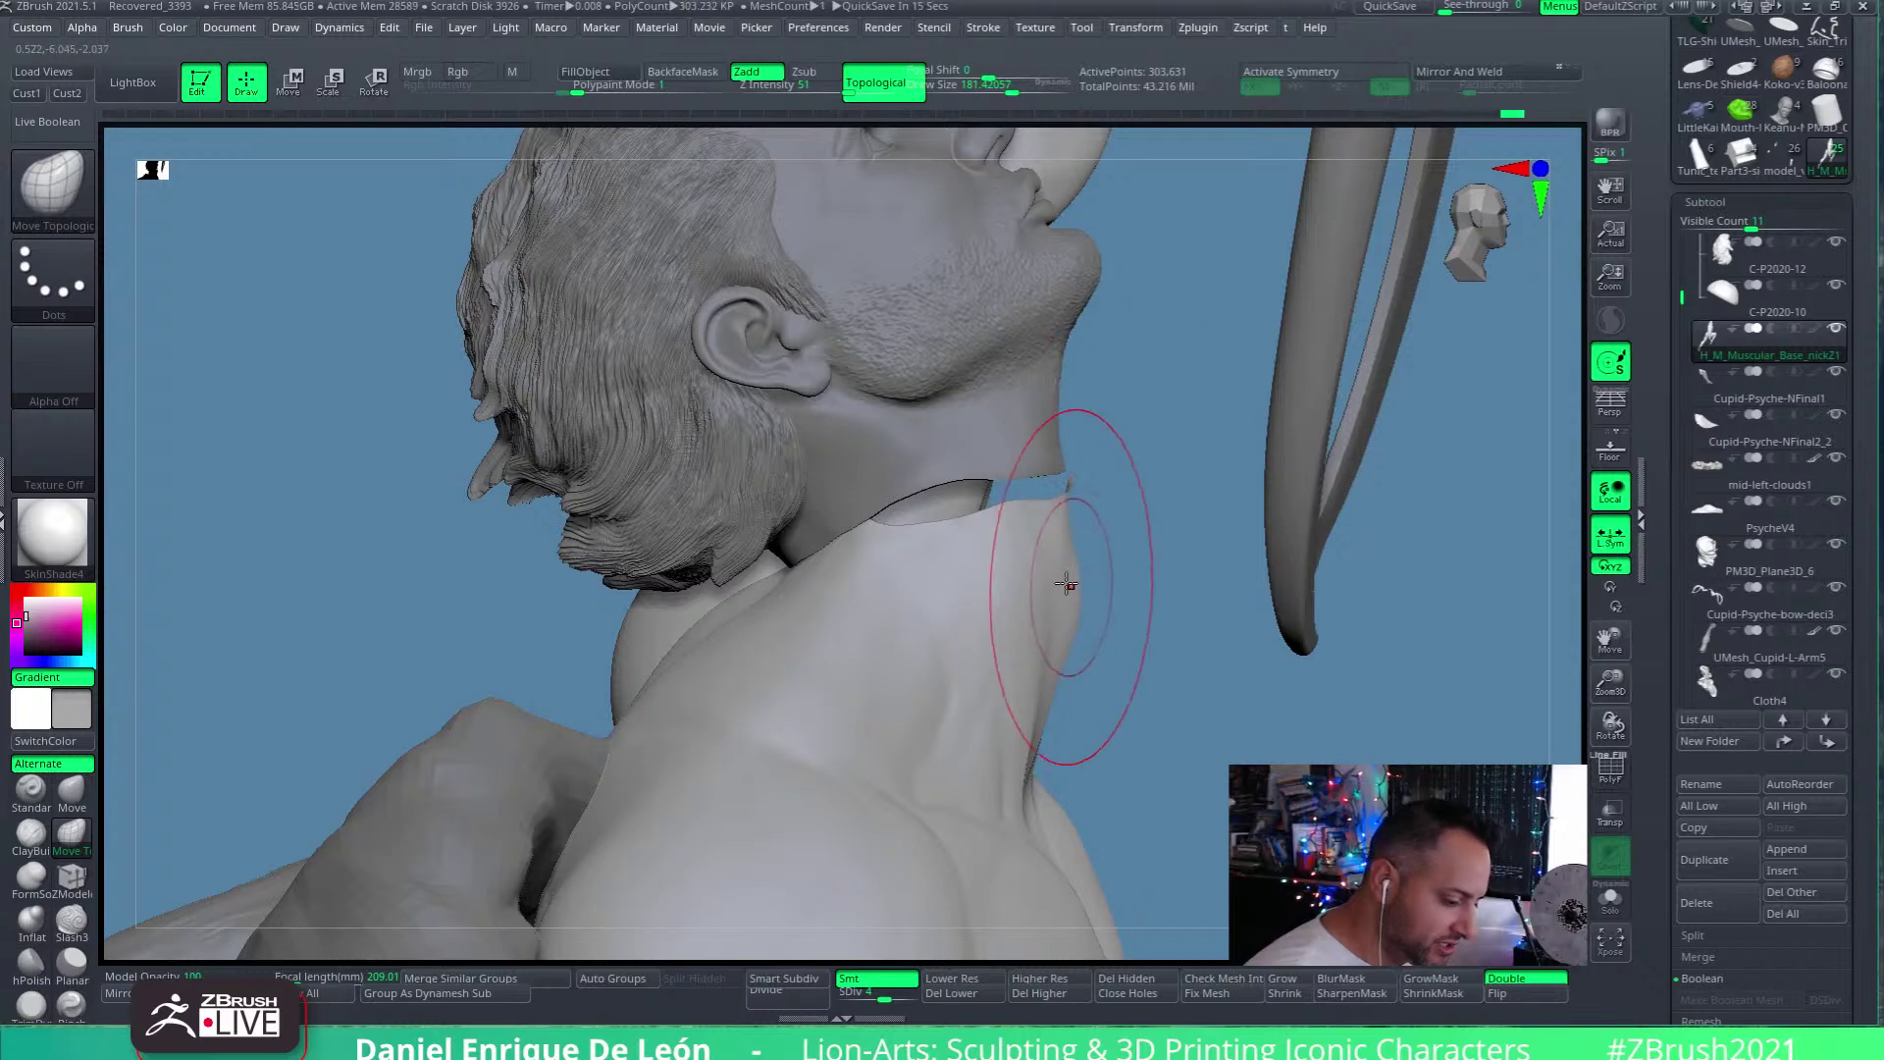
left_click_drag(1021, 655, 994, 635, "alt")
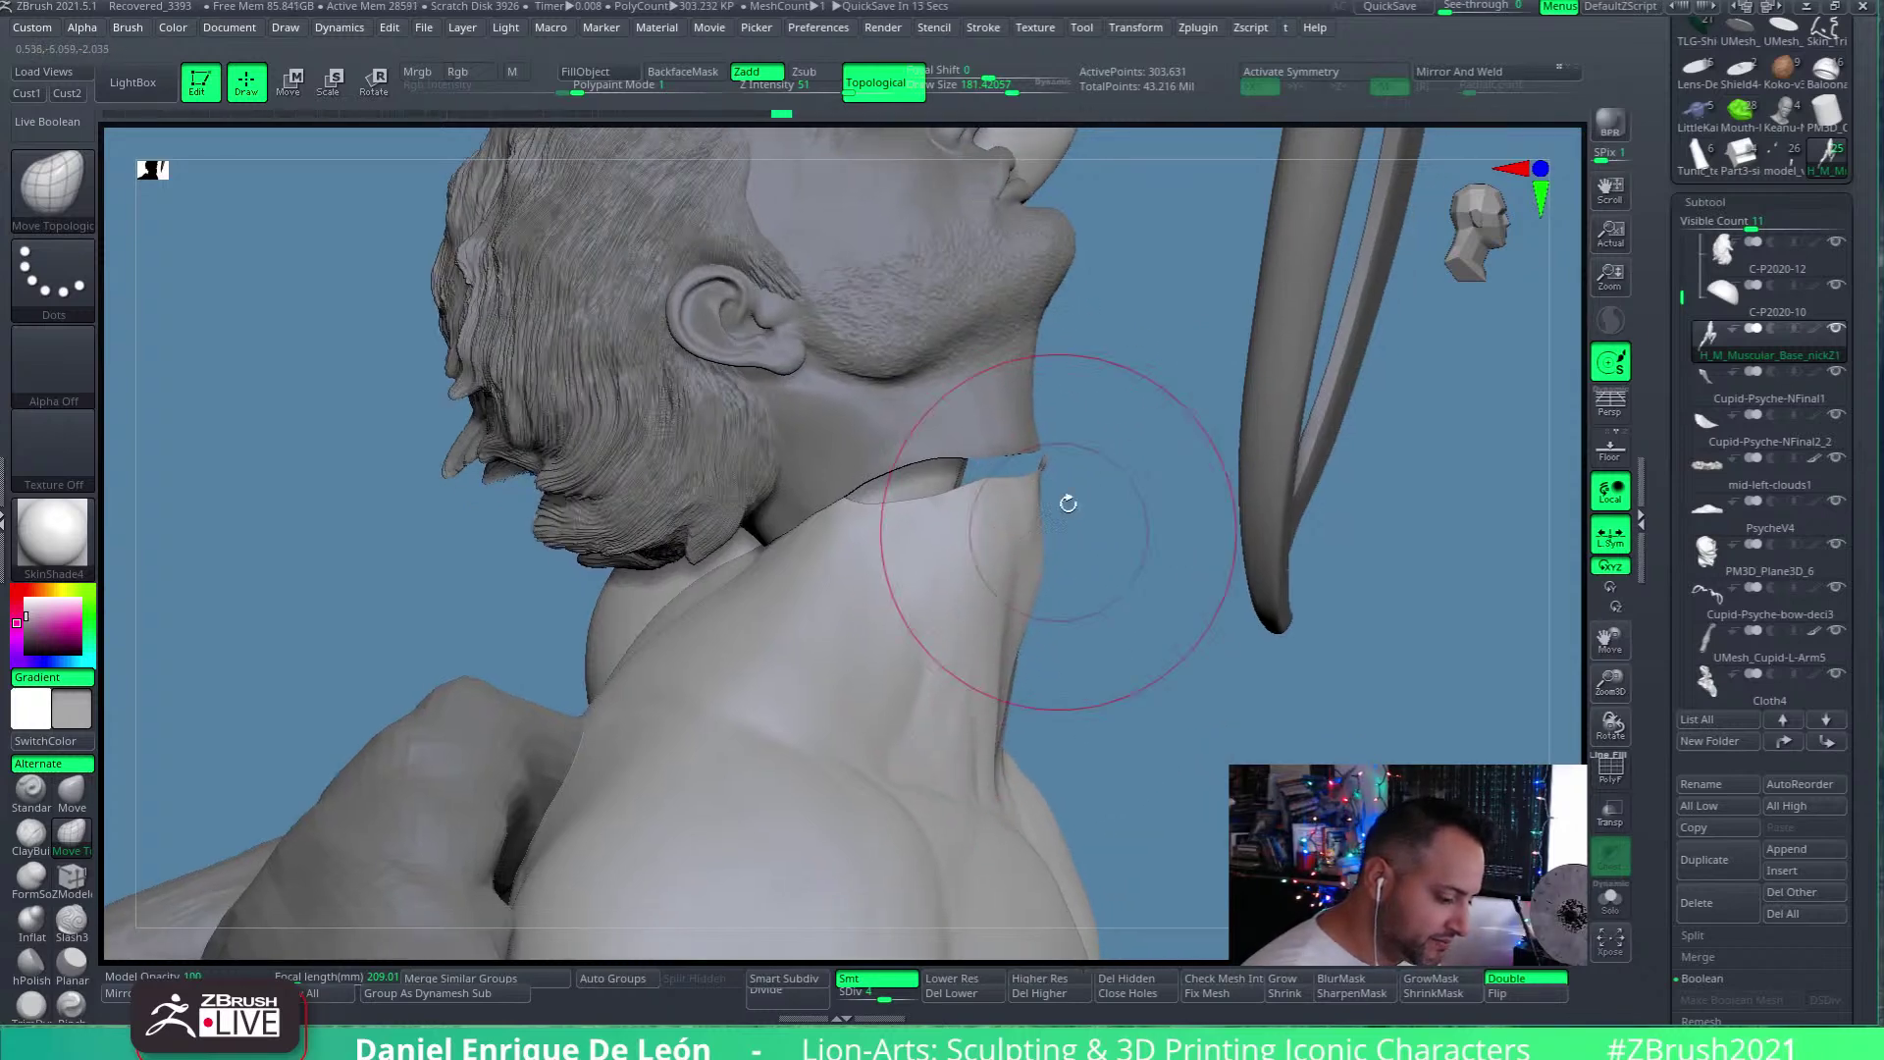
Select the Cupid head subtool and mask the face with the MaskLasso brush, leaving the neck unmasked
left_click(923, 441, "alt")
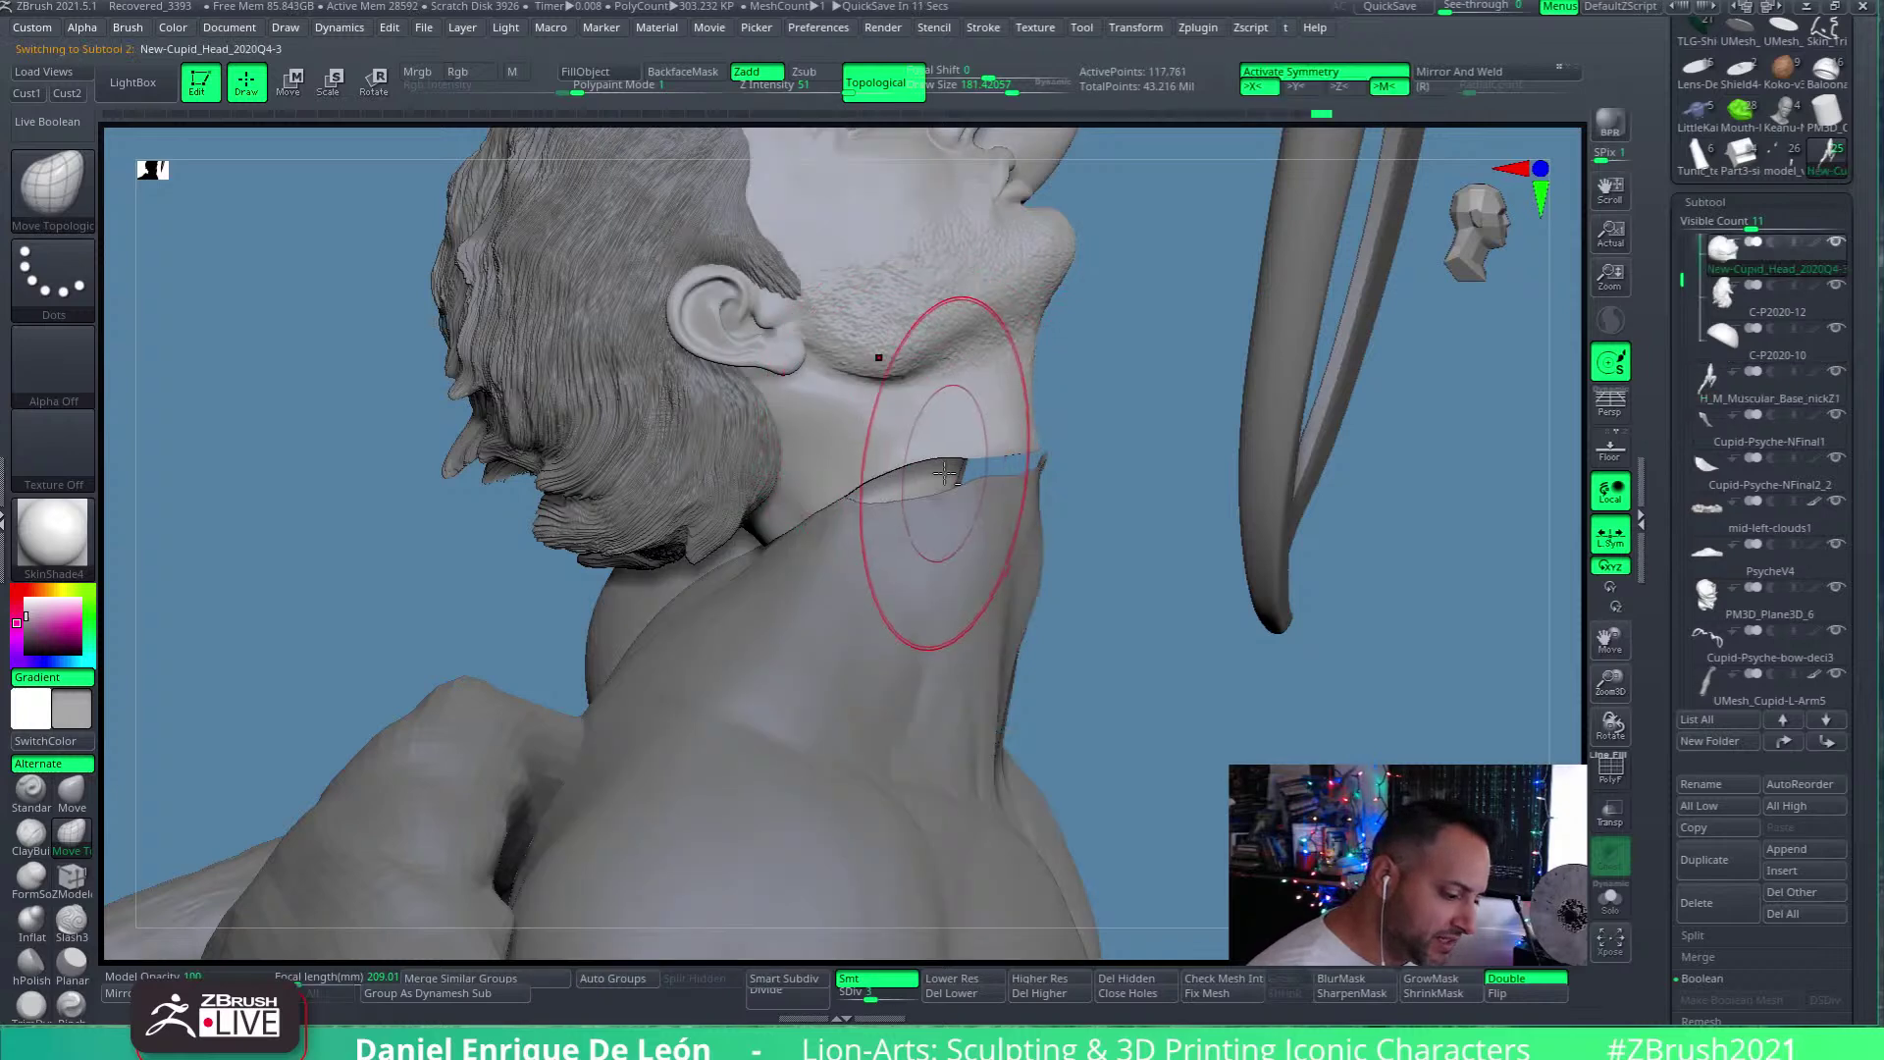
left_click_drag(914, 445, 909, 475)
key("ctrl+z")
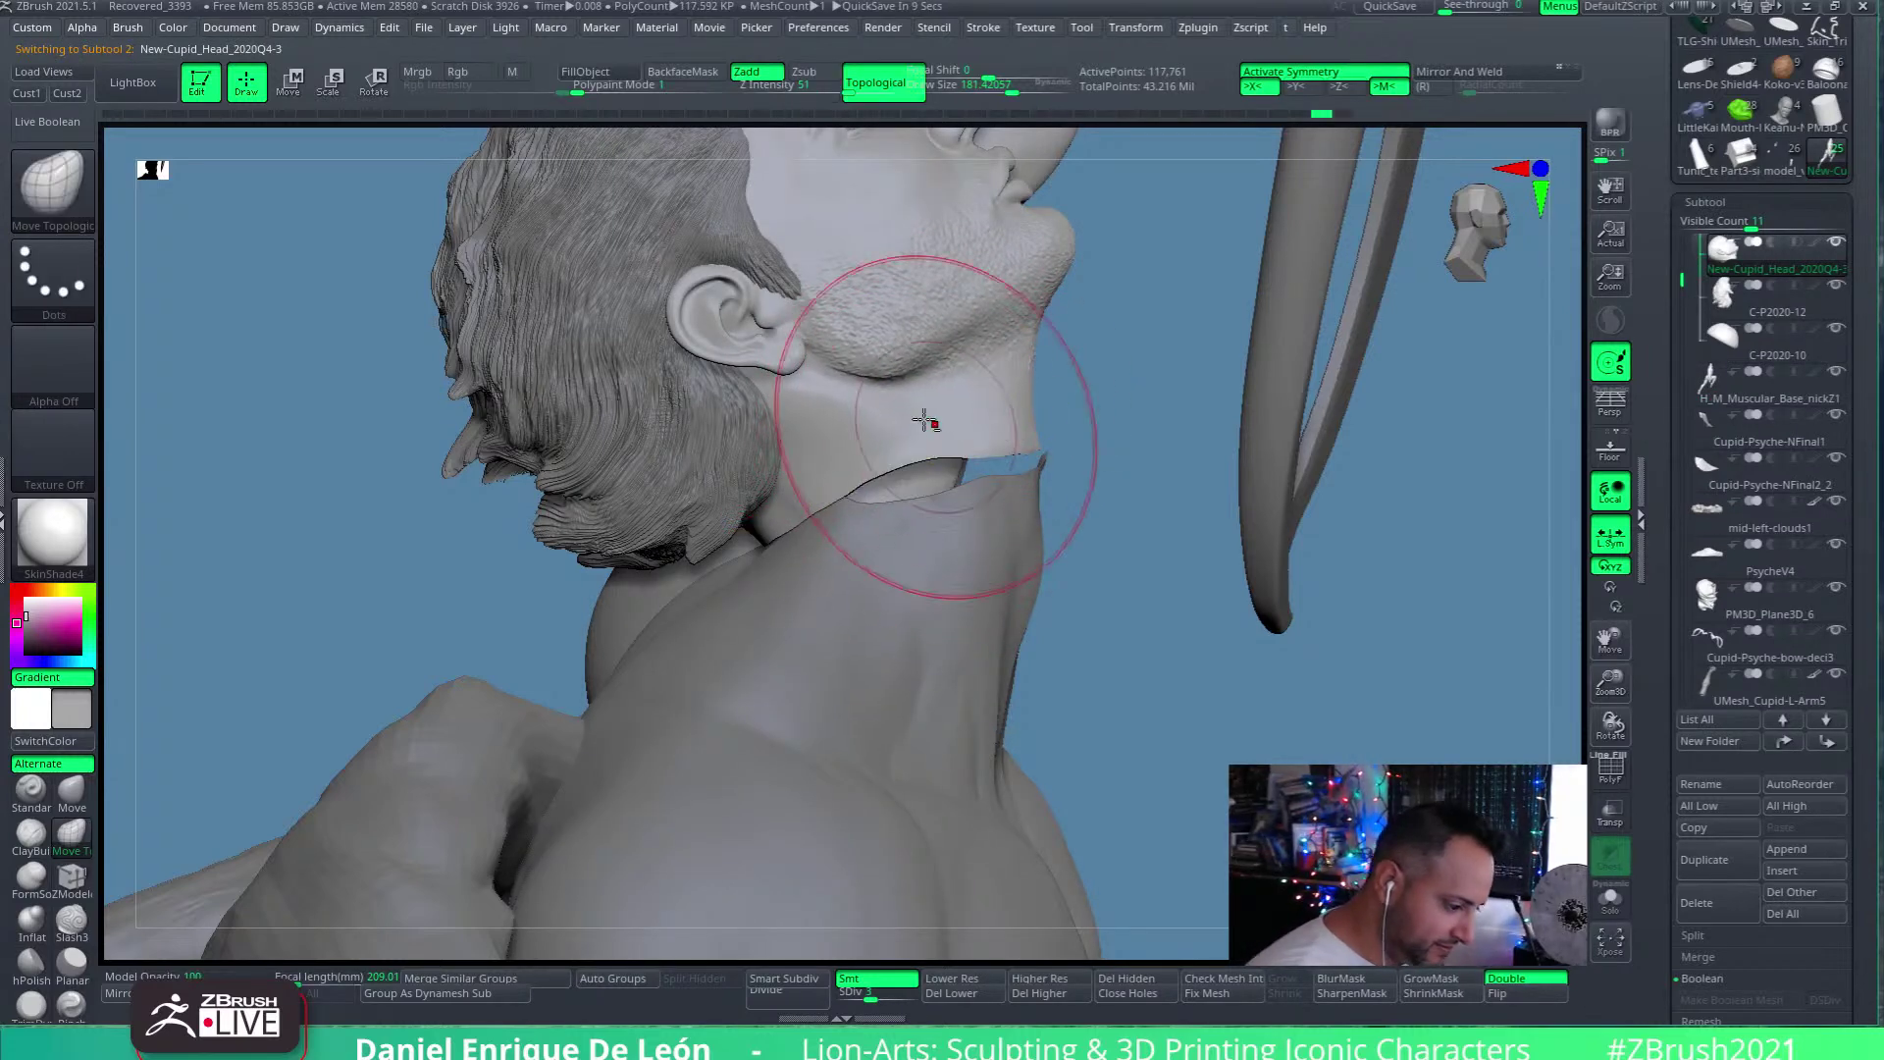
right_click_drag(957, 335, 972, 283, "alt")
right_click_drag(1011, 138, 992, 422)
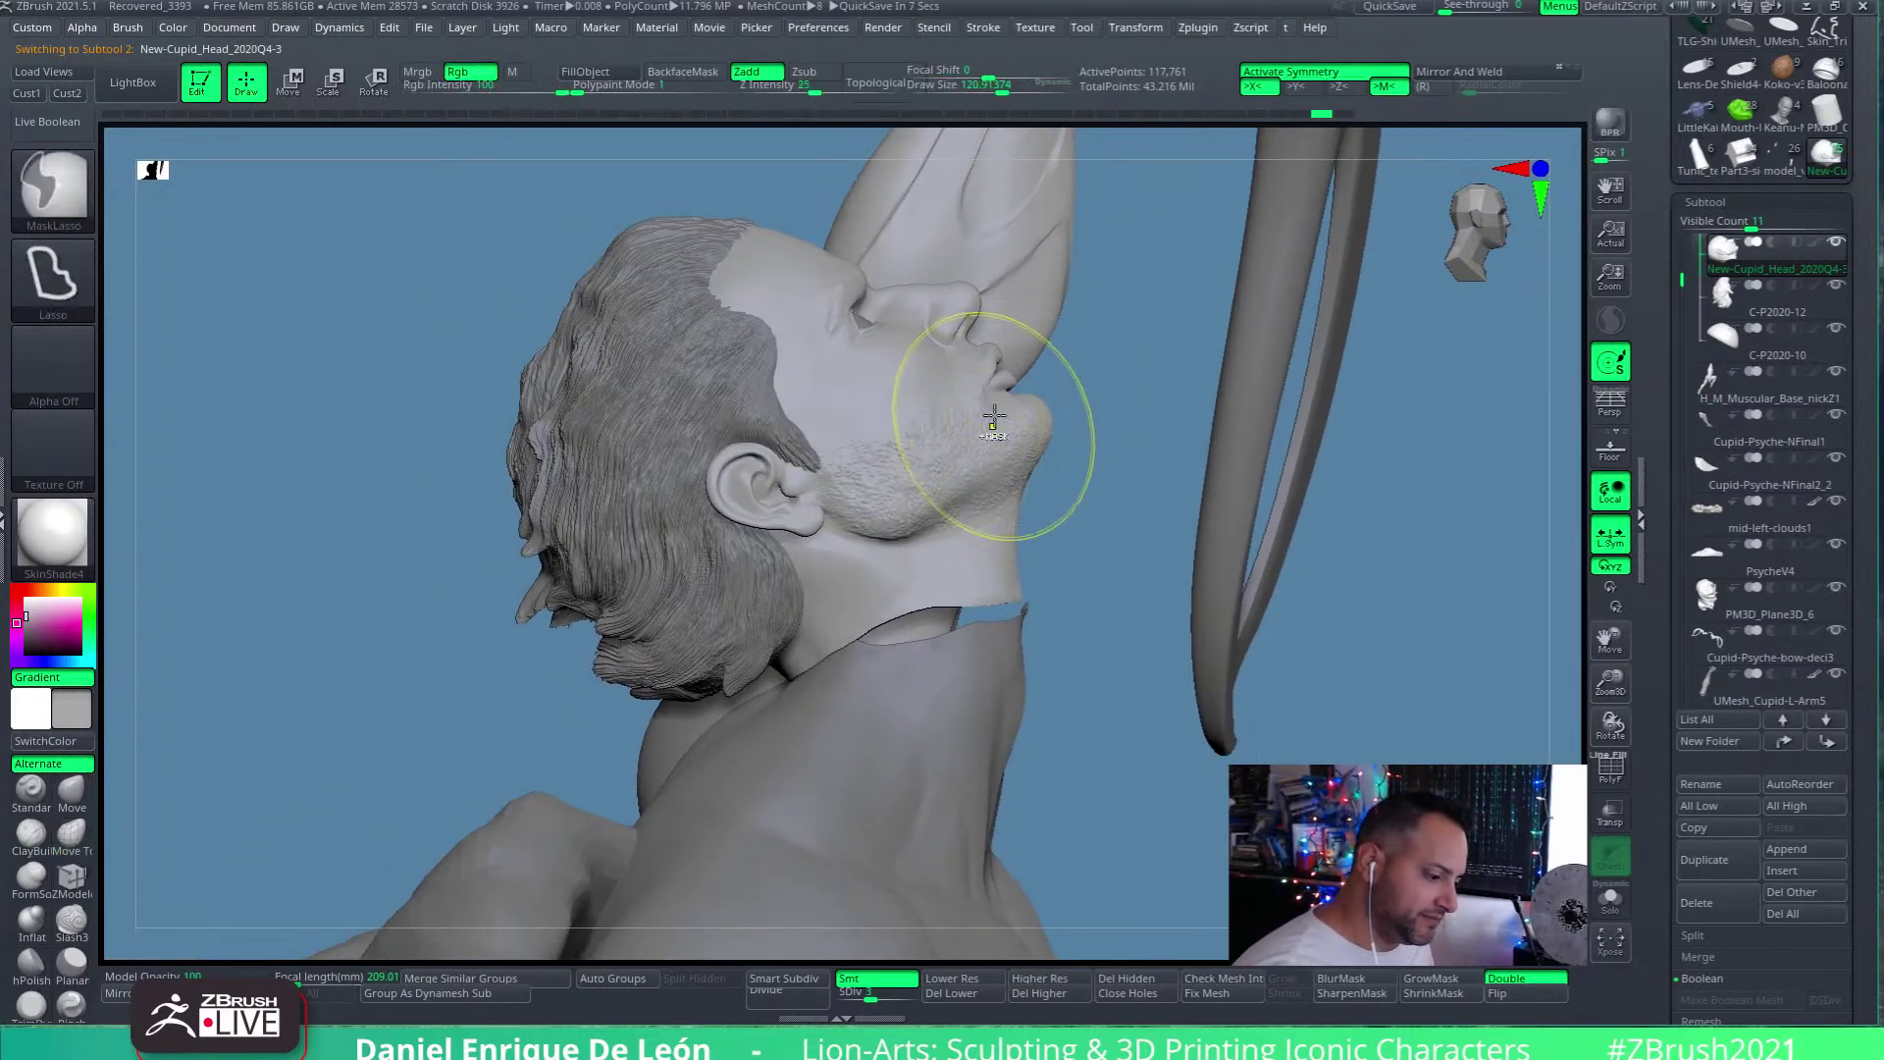
mouse_move(538, 169)
left_mouse_down("ctrl")
mouse_move(1051, 218)
mouse_move(1079, 480)
mouse_move(881, 554)
mouse_move(373, 956)
left_mouse_up("ctrl")
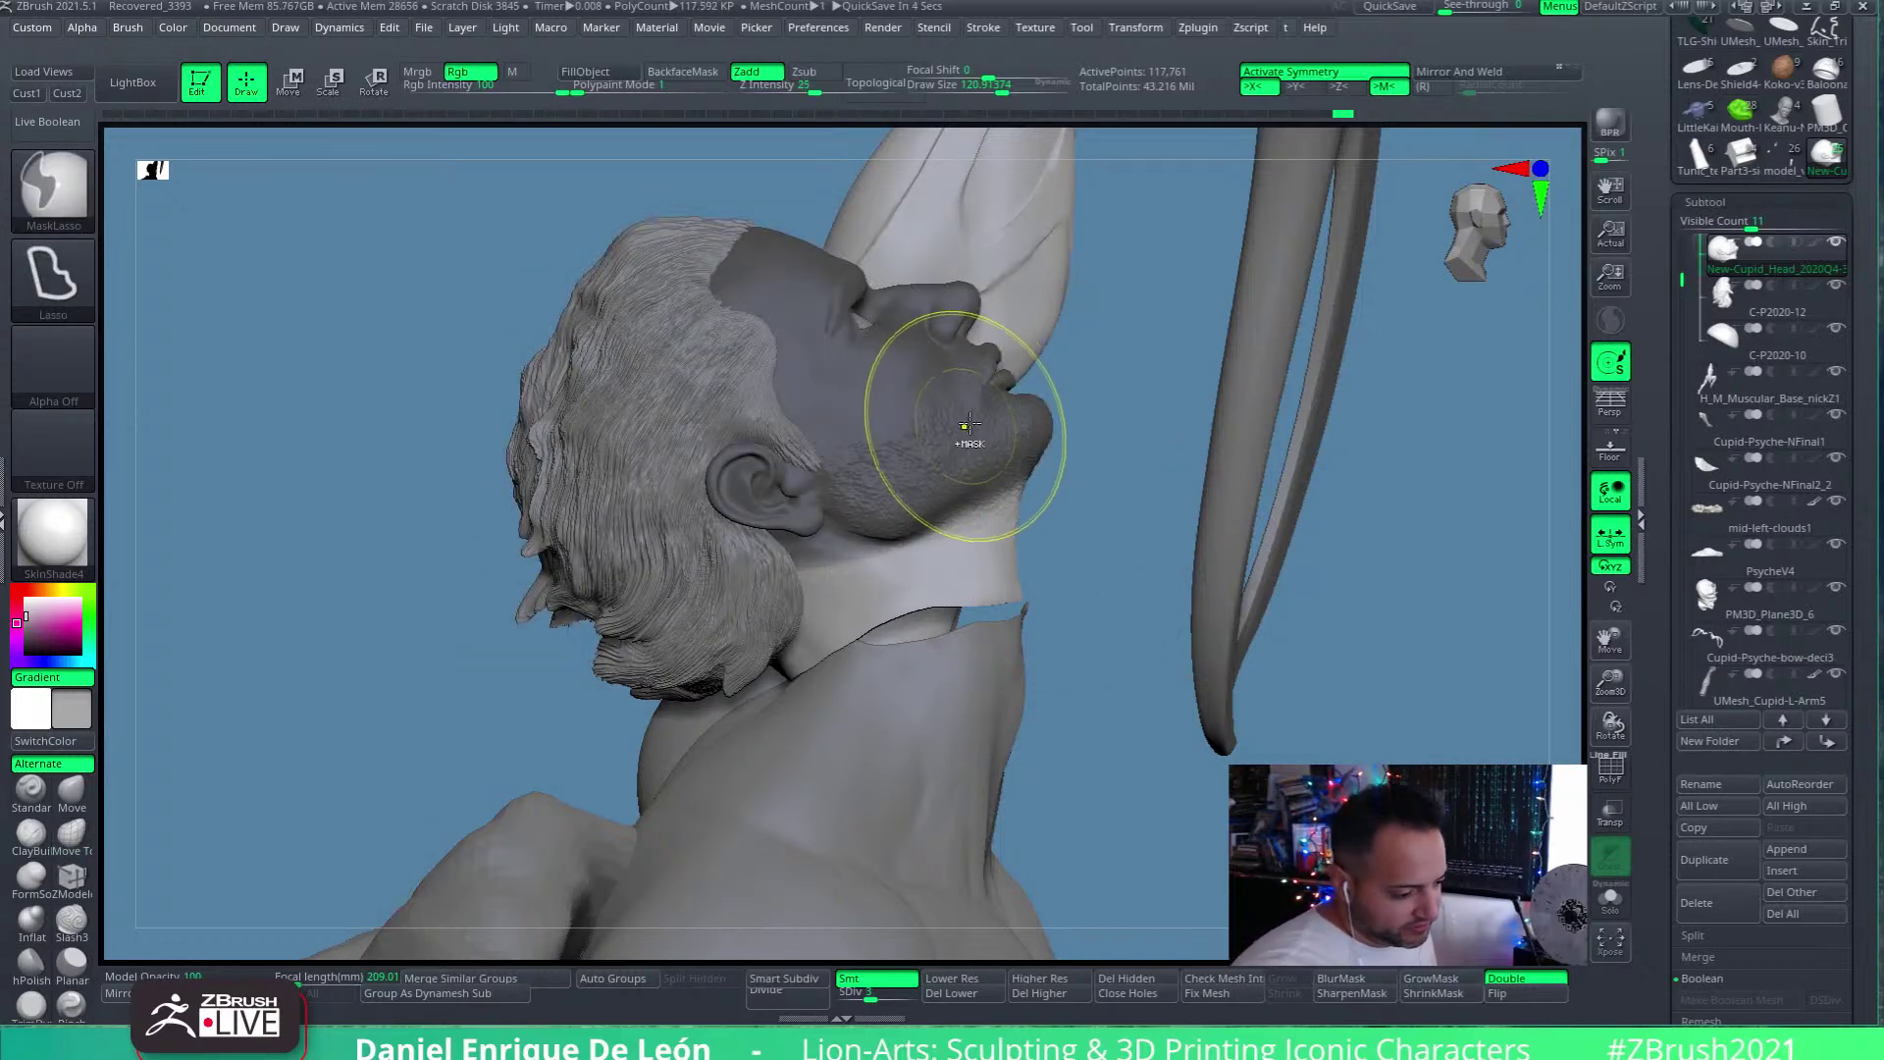
Set the draw size to about 132 and pull the head's neck edge down to meet the body around the sides
left_click_drag(988, 78, 1004, 79)
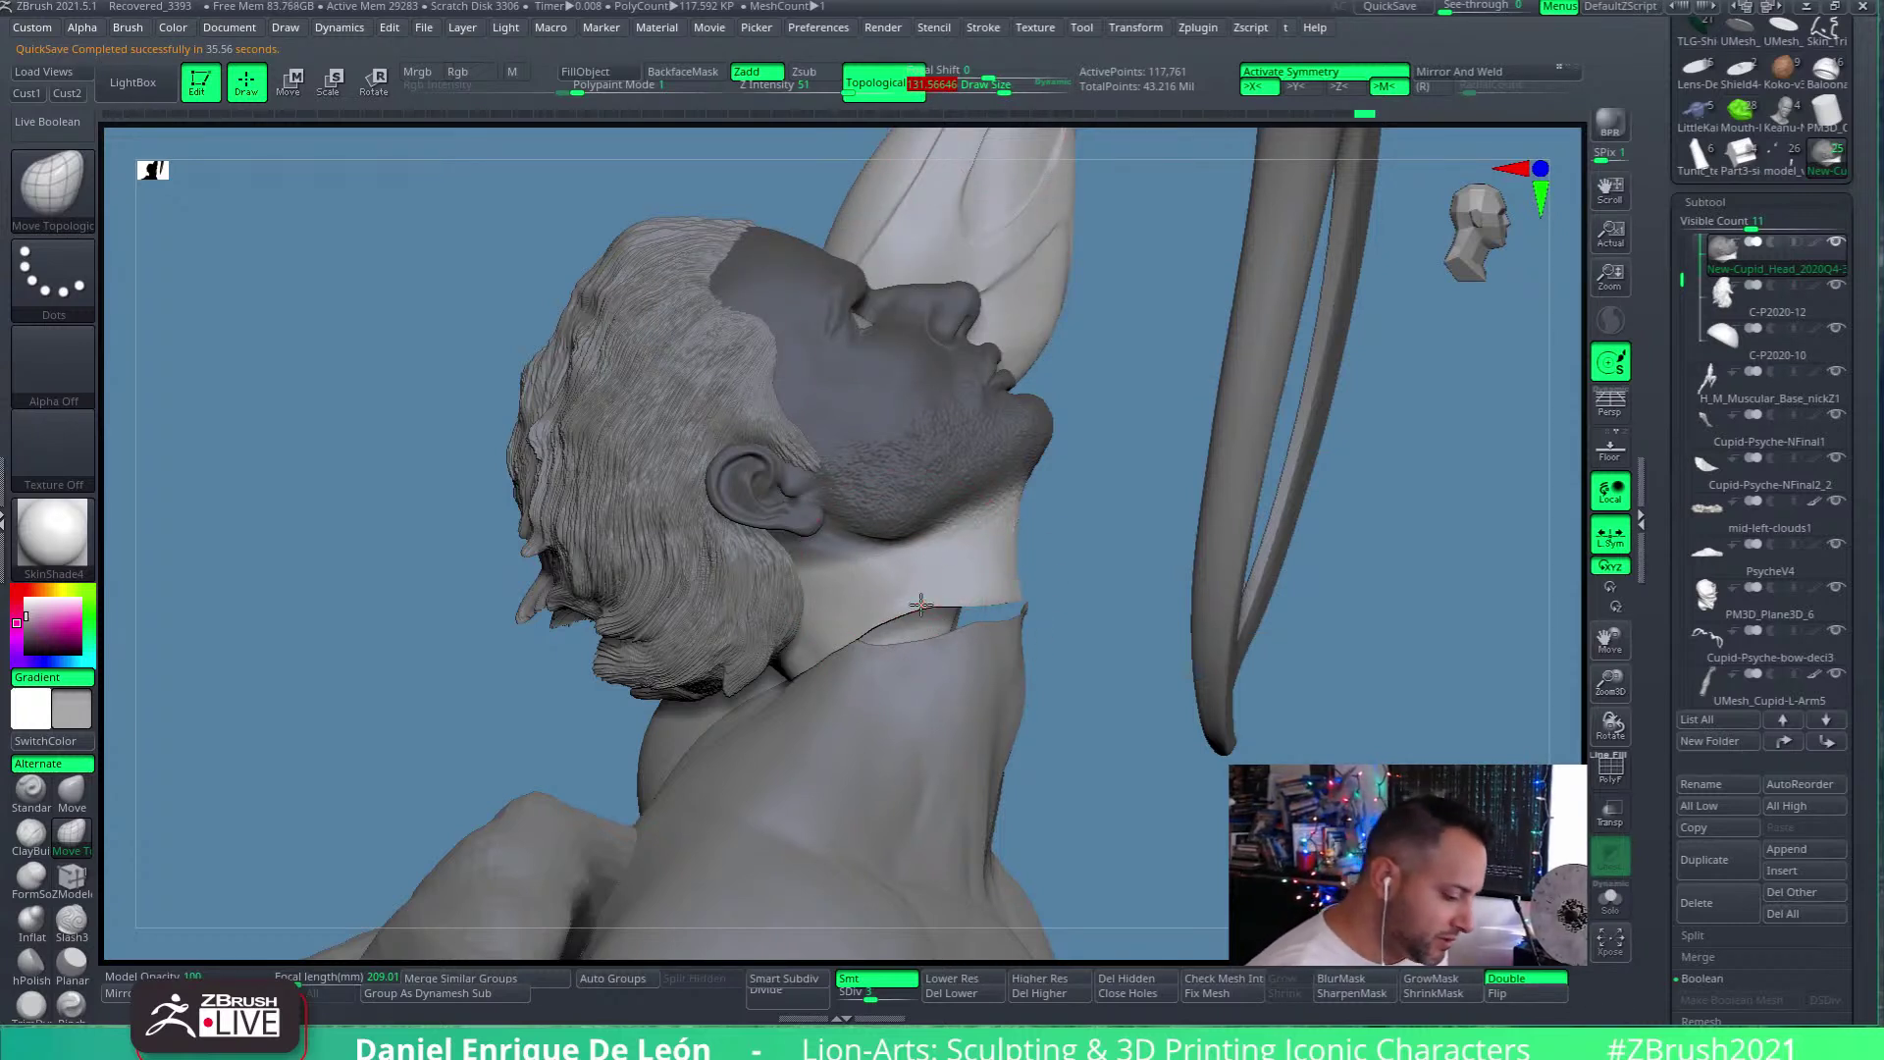
left_click_drag(908, 613, 976, 550)
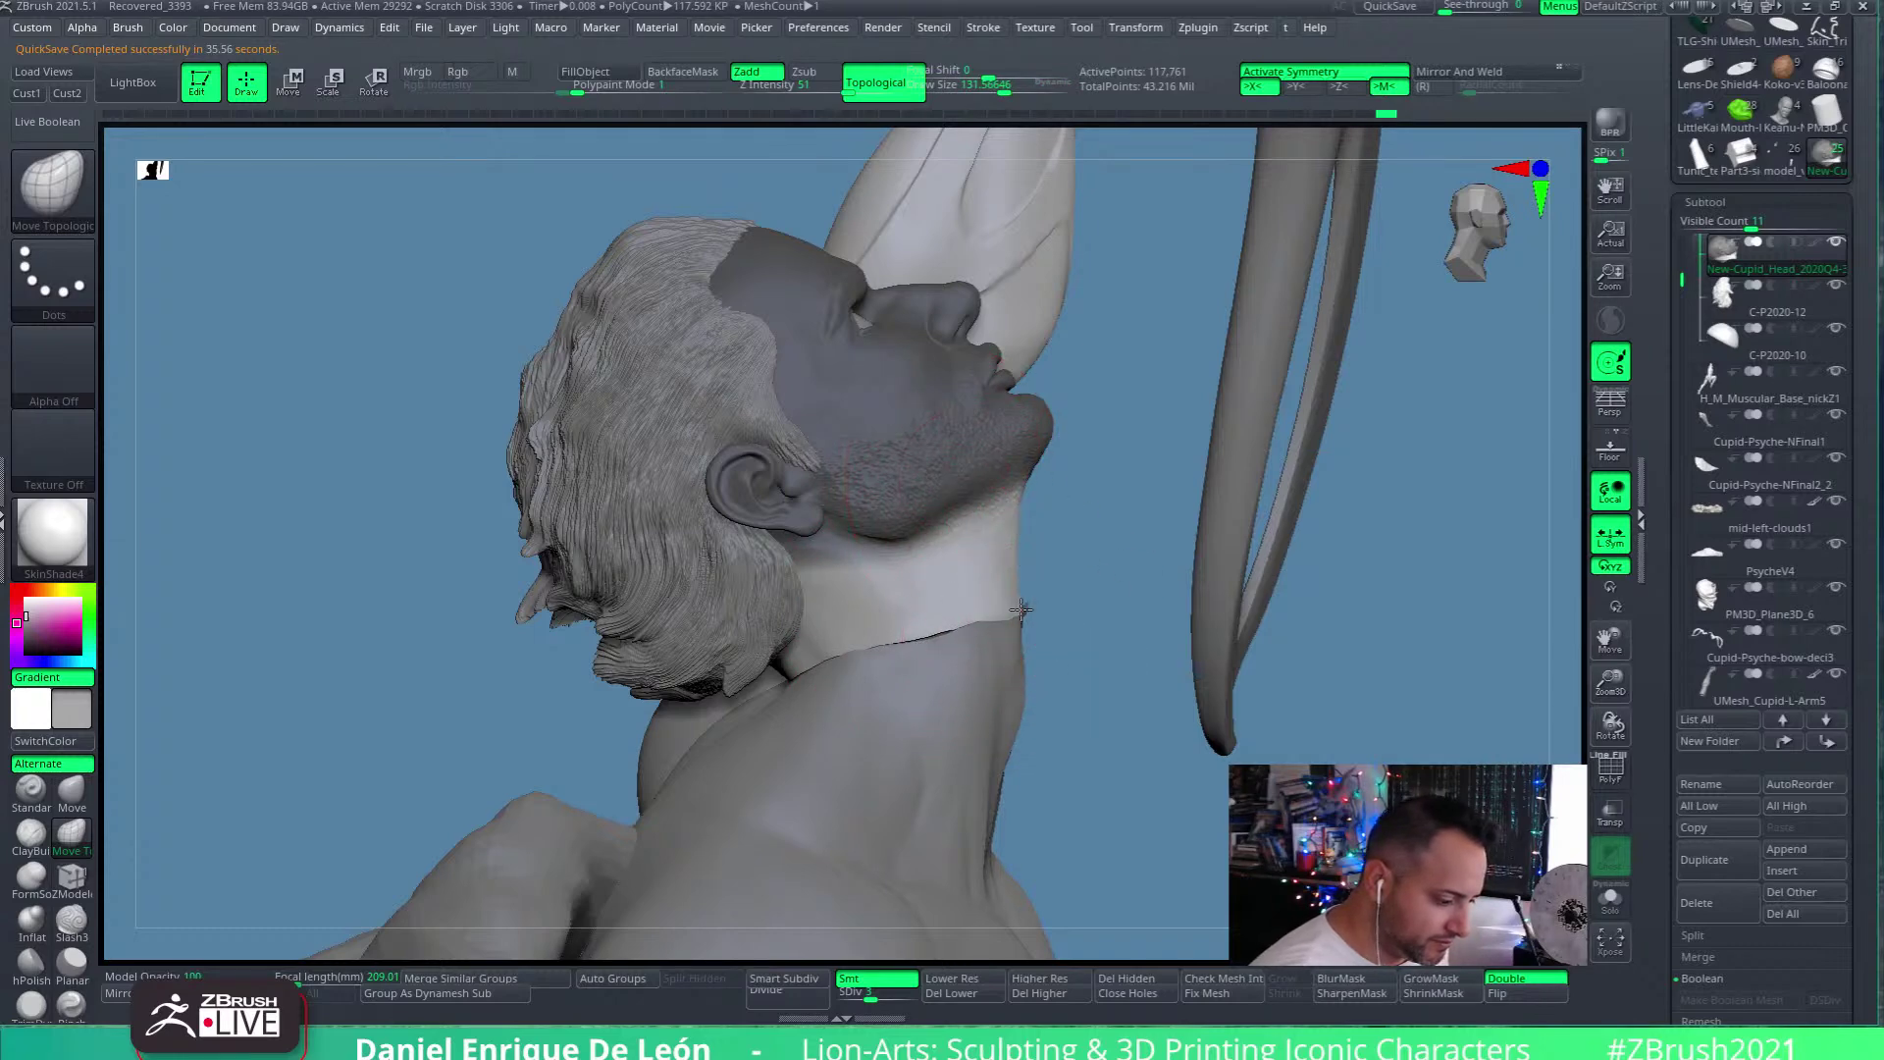
mouse_move(1060, 555)
right_mouse_down()
mouse_move(1086, 593)
mouse_move(1035, 593)
right_mouse_up()
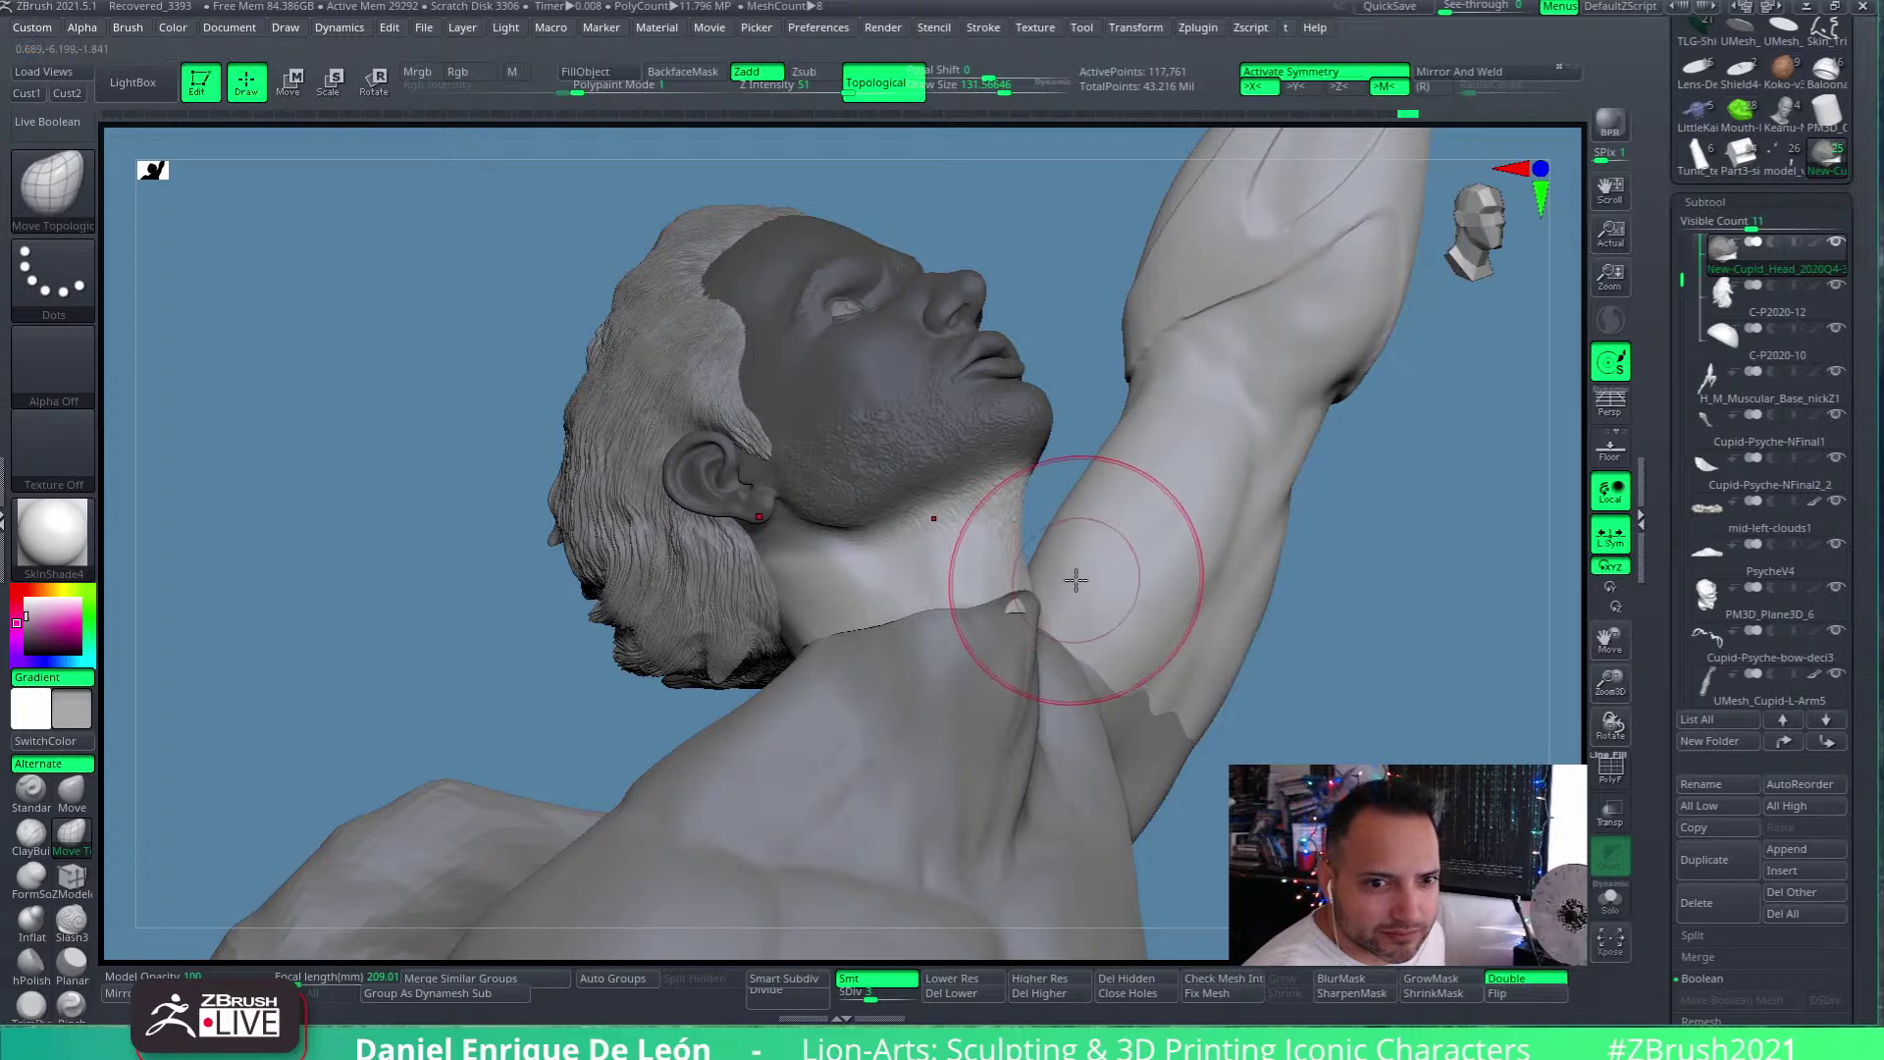
mouse_move(961, 589)
right_mouse_down()
mouse_move(945, 637)
mouse_move(895, 631)
mouse_move(989, 584)
mouse_move(963, 600)
right_mouse_up()
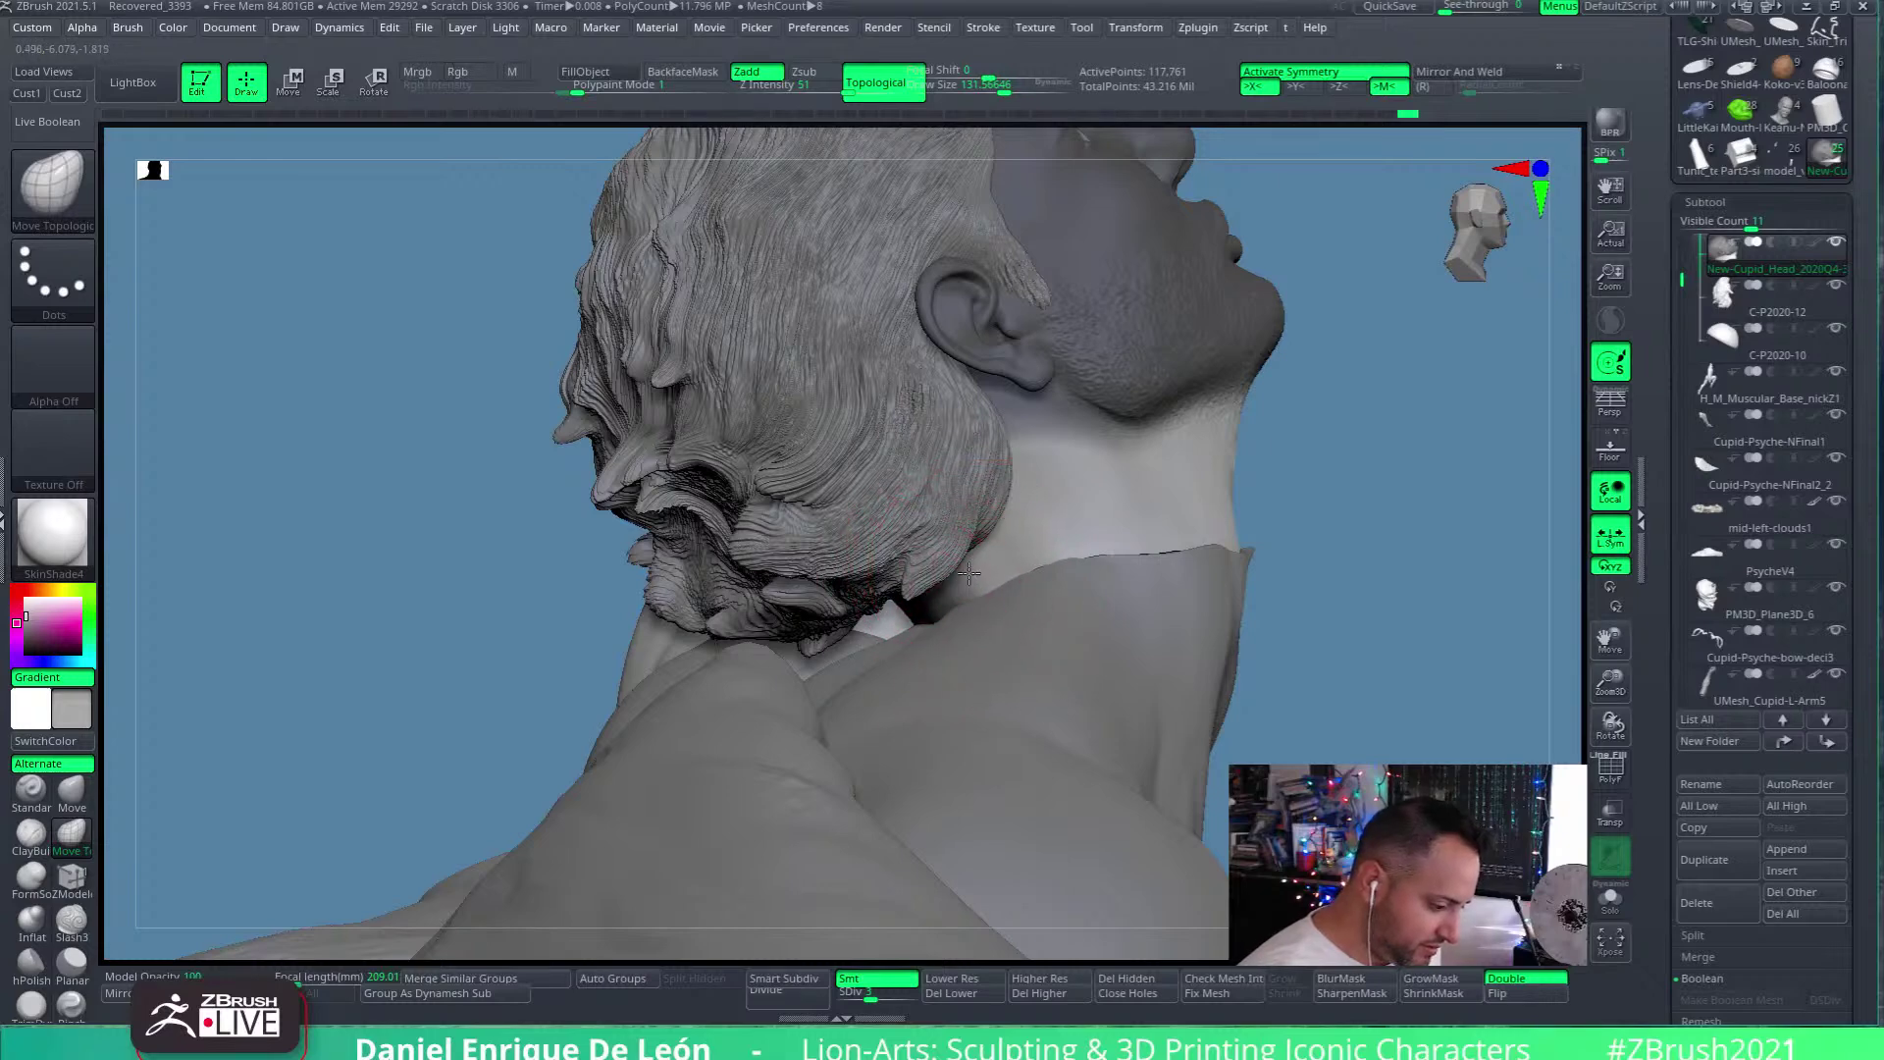
mouse_move(1001, 589)
right_mouse_down()
mouse_move(967, 631)
mouse_move(921, 626)
right_mouse_up()
mouse_move(901, 638)
right_mouse_down()
mouse_move(1051, 694)
mouse_move(1118, 638)
mouse_move(942, 687)
mouse_move(874, 779)
mouse_move(1107, 527)
mouse_move(1085, 513)
mouse_move(1021, 547)
mouse_move(1073, 614)
mouse_move(1131, 591)
right_mouse_up()
left_click_drag(1136, 590, 1144, 577)
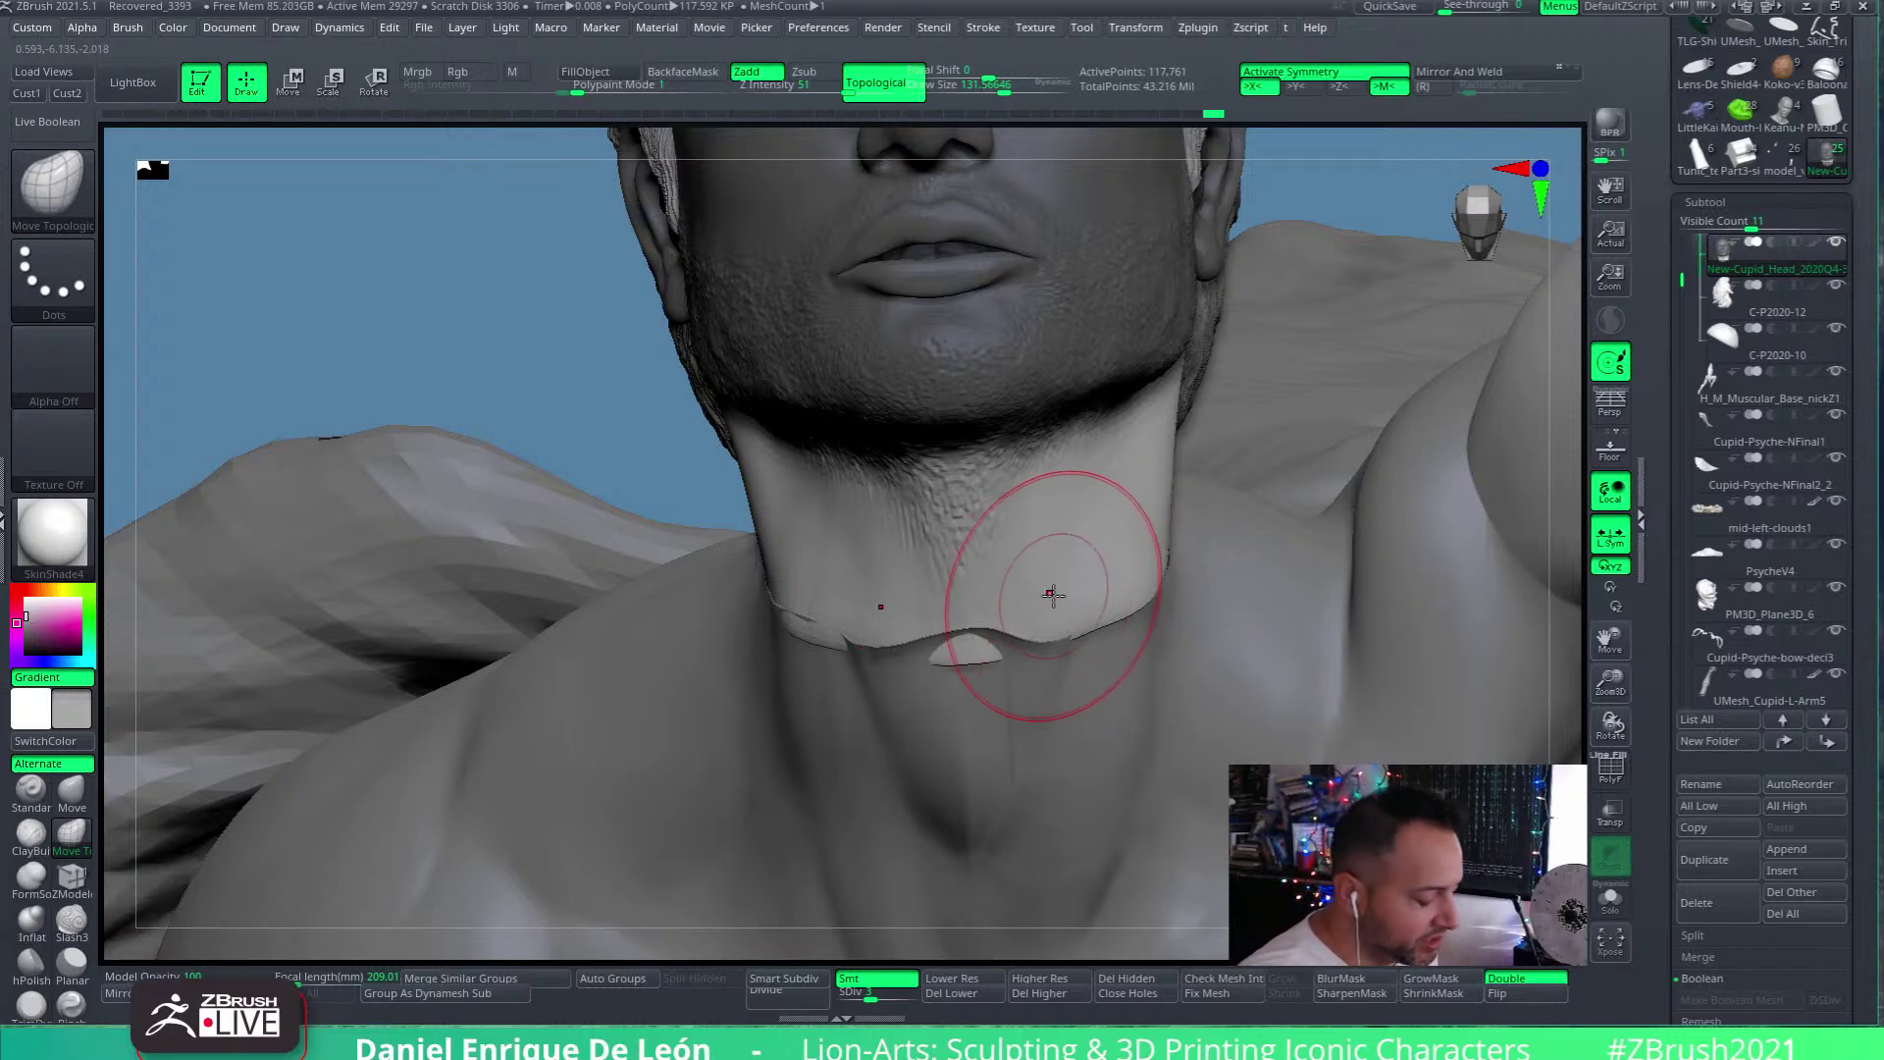
Shape the head's lower neck edge over the throat to close the front seam, using a draw size of about 175
right_click_drag(1072, 609, 997, 622)
left_click(1128, 579, "alt")
mouse_move(959, 715)
right_mouse_down()
mouse_move(1193, 566)
mouse_move(1166, 605)
mouse_move(1223, 462)
mouse_move(1192, 513)
mouse_move(1152, 508)
mouse_move(1237, 516)
mouse_move(1190, 521)
mouse_move(1196, 567)
mouse_move(1072, 609)
mouse_move(1030, 546)
mouse_move(1037, 566)
mouse_move(1190, 556)
mouse_move(1079, 530)
mouse_move(1031, 490)
right_mouse_up()
left_click(1150, 509, "alt")
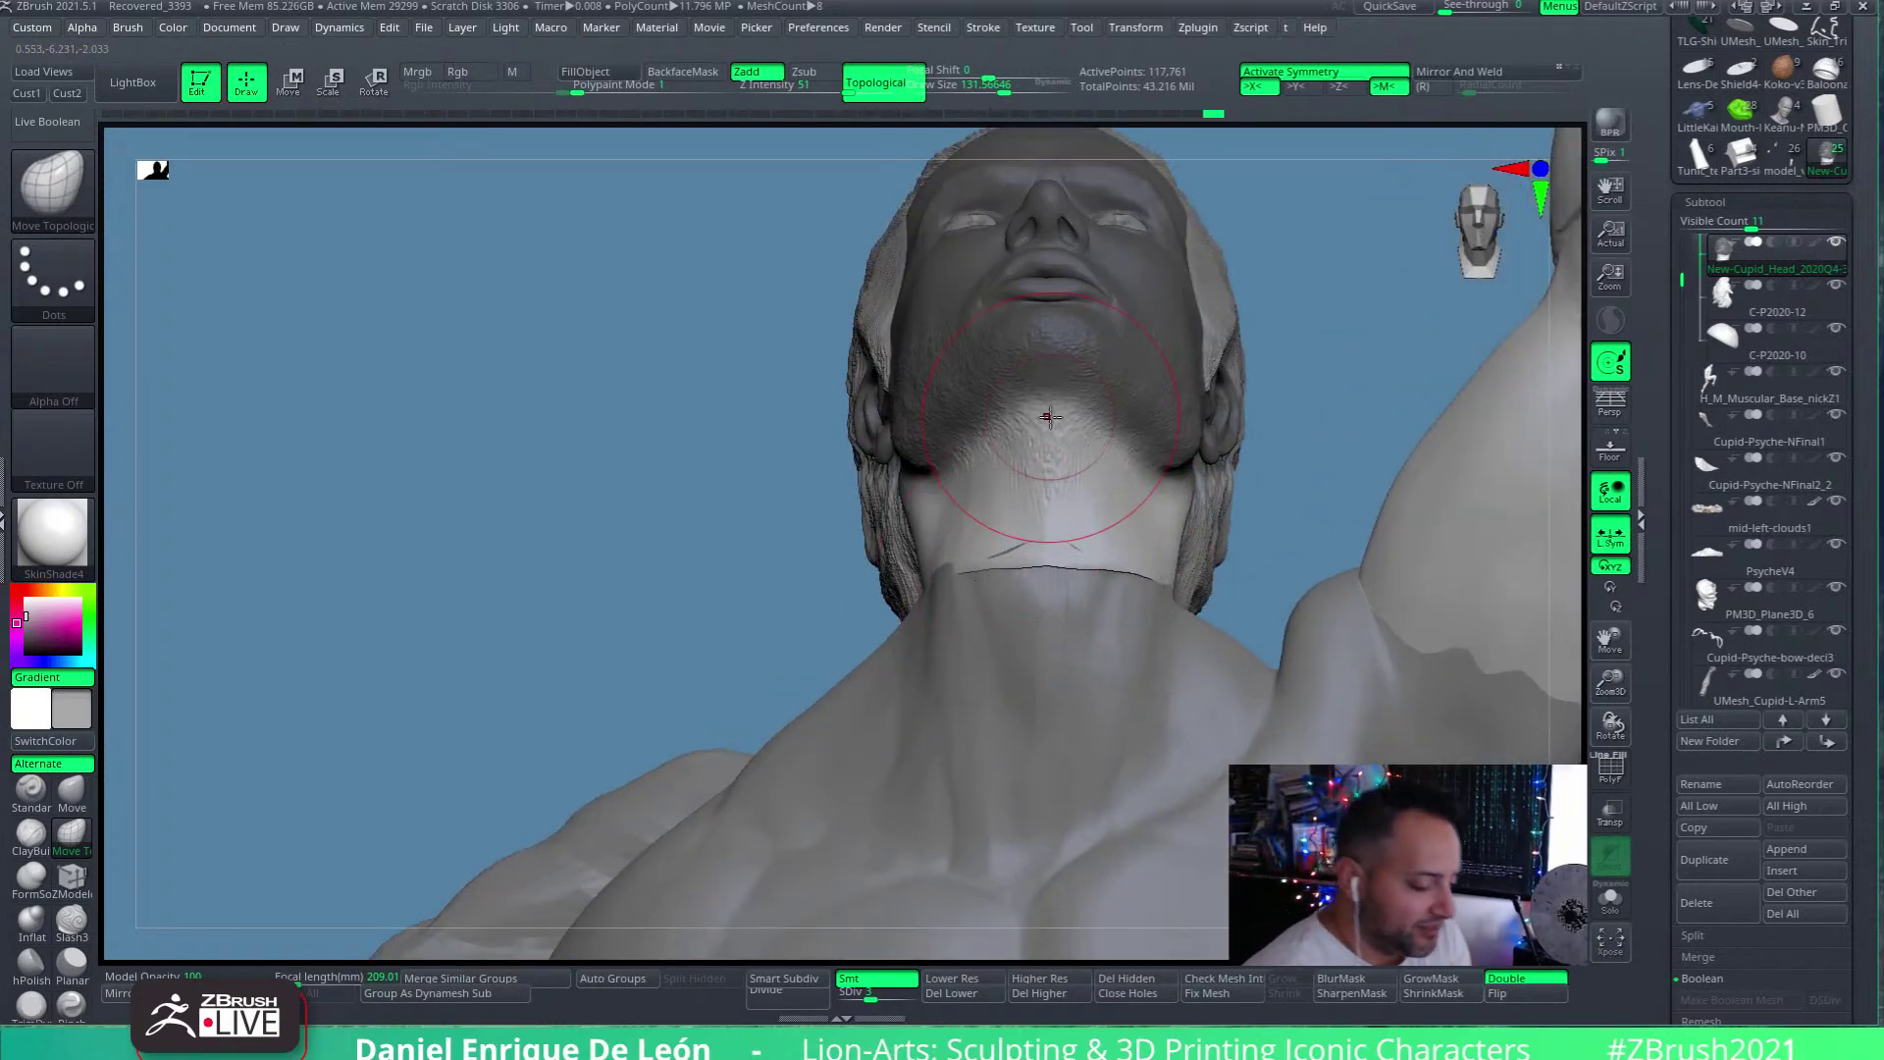
left_click_drag(989, 85, 1011, 85)
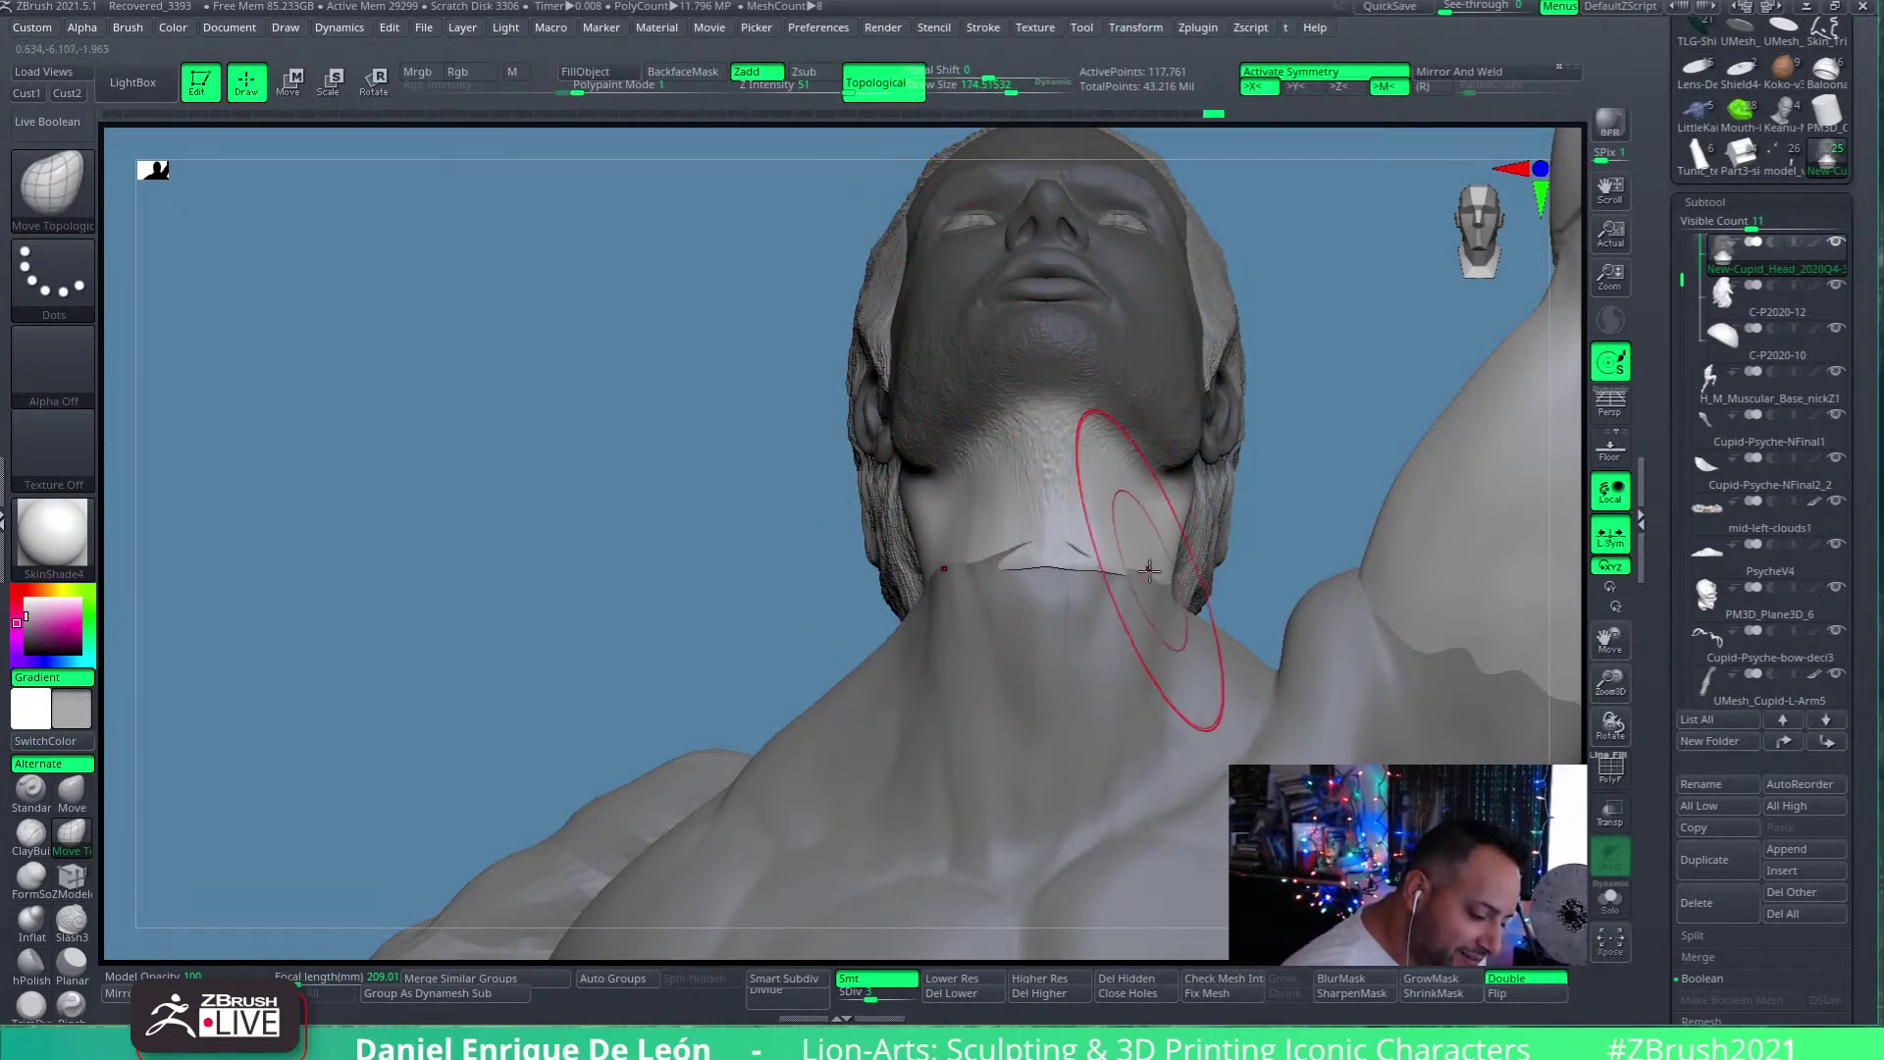
left_click_drag(1143, 573, 1109, 574)
mouse_move(1097, 572)
right_mouse_down()
mouse_move(1174, 590)
mouse_move(1144, 504)
mouse_move(1177, 589)
mouse_move(1268, 692)
mouse_move(1181, 521)
mouse_move(1236, 592)
right_mouse_up()
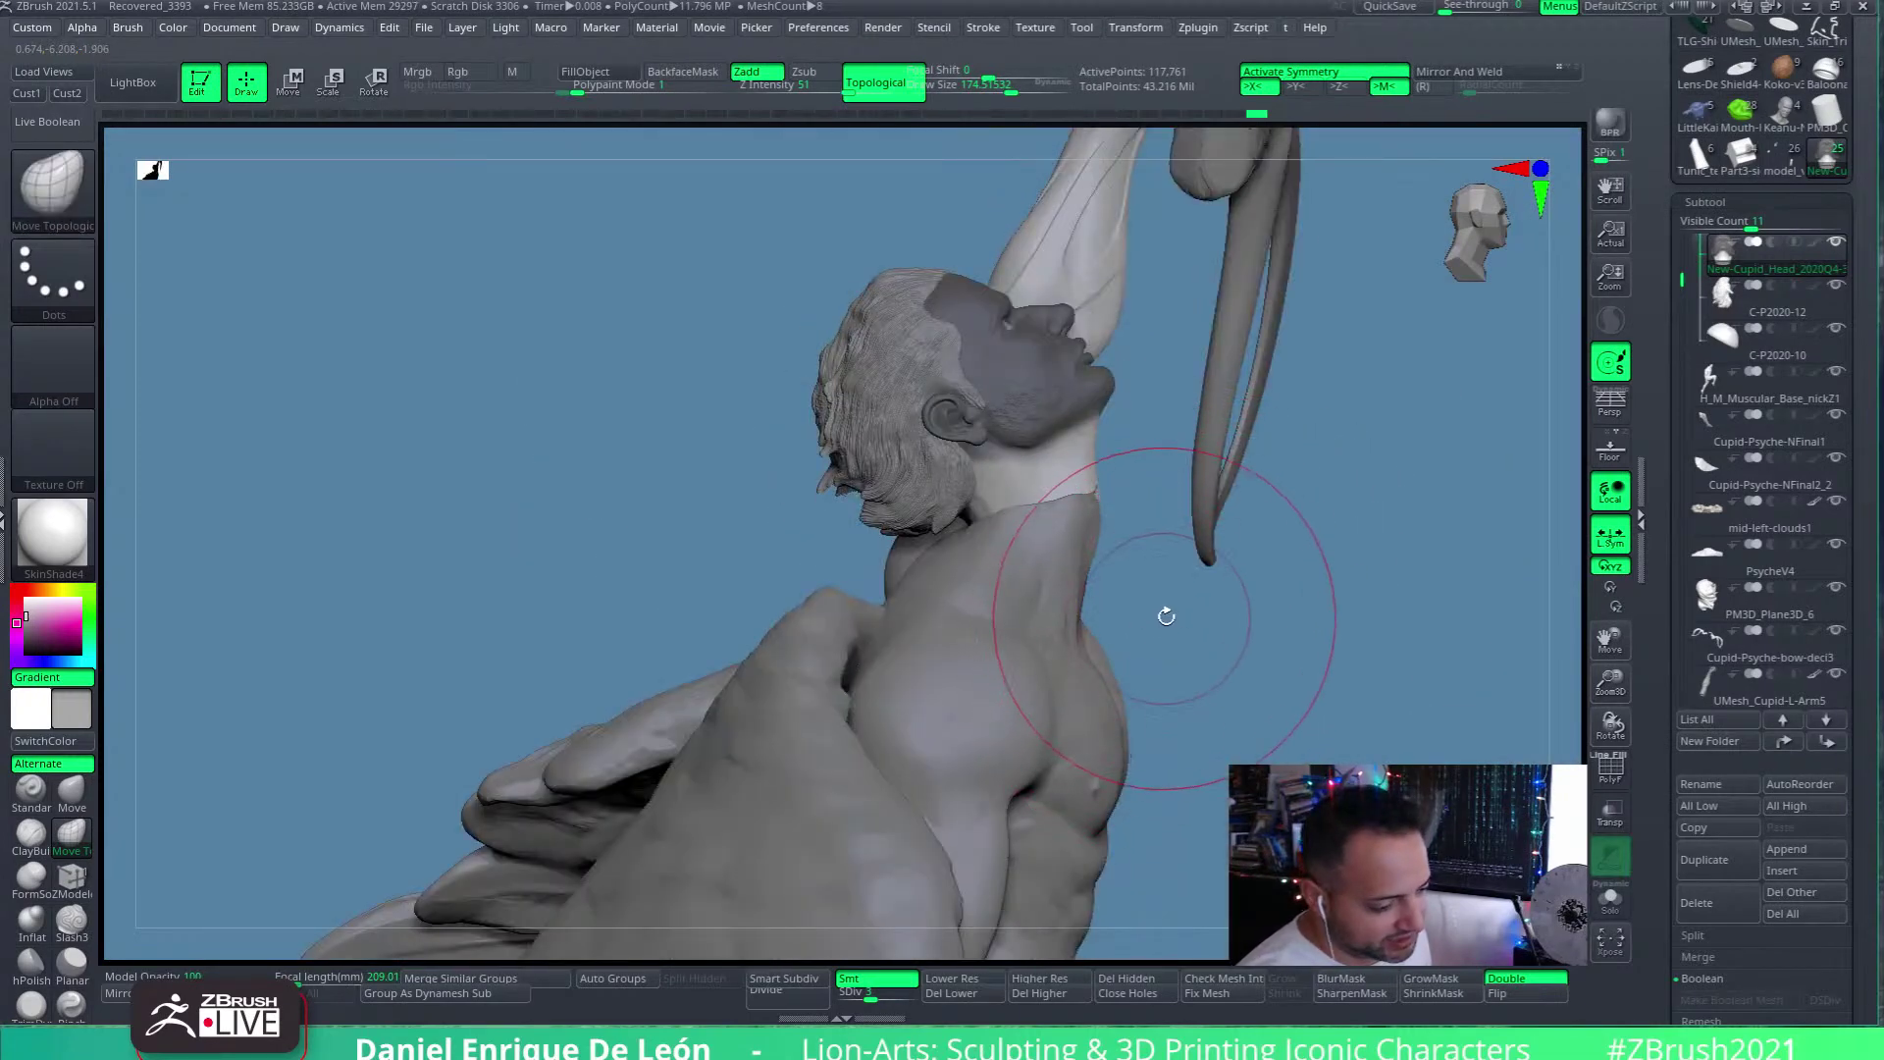
Select the muscular body subtool and reshape the chest muscles with Move Topological at a draw size of about 219
right_click_drag(988, 588, 1077, 523)
left_click(1039, 521, "alt")
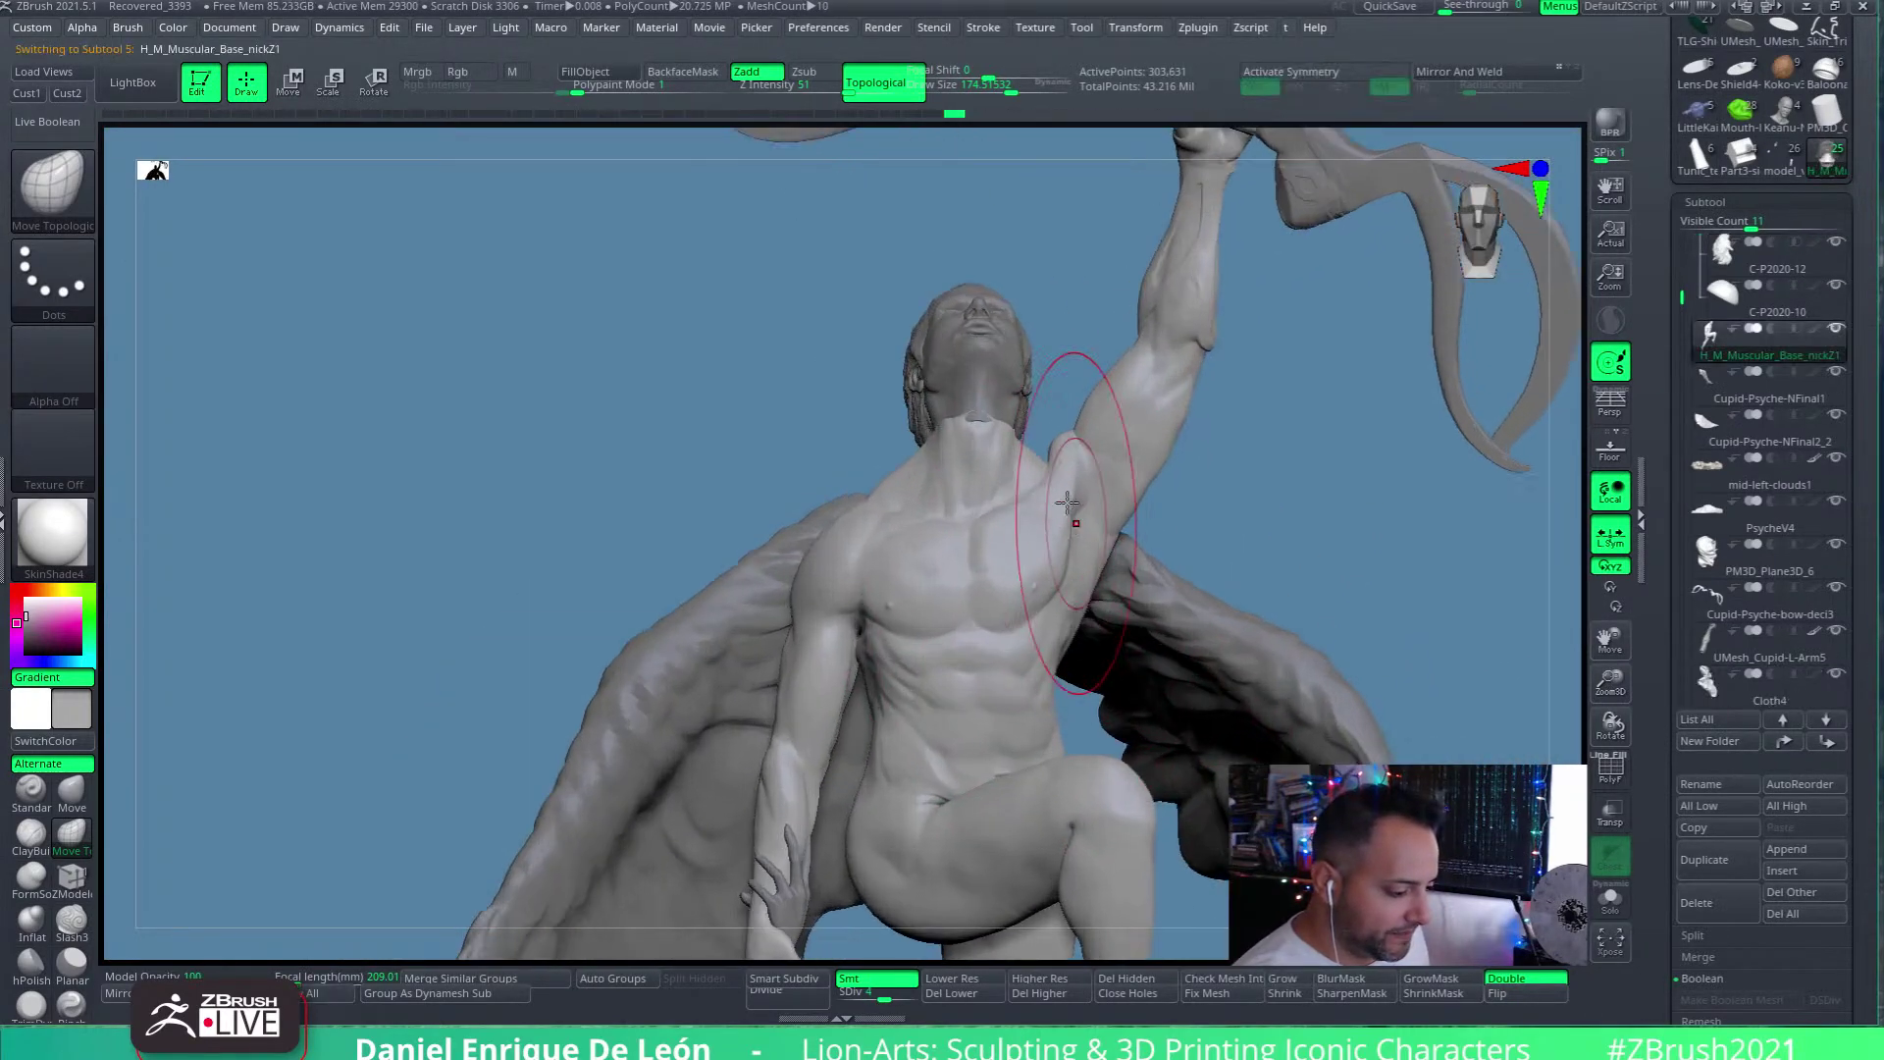
left_click_drag(1009, 90, 1017, 90)
mouse_move(1079, 481)
right_mouse_down()
mouse_move(1040, 566)
mouse_move(1023, 561)
right_mouse_up()
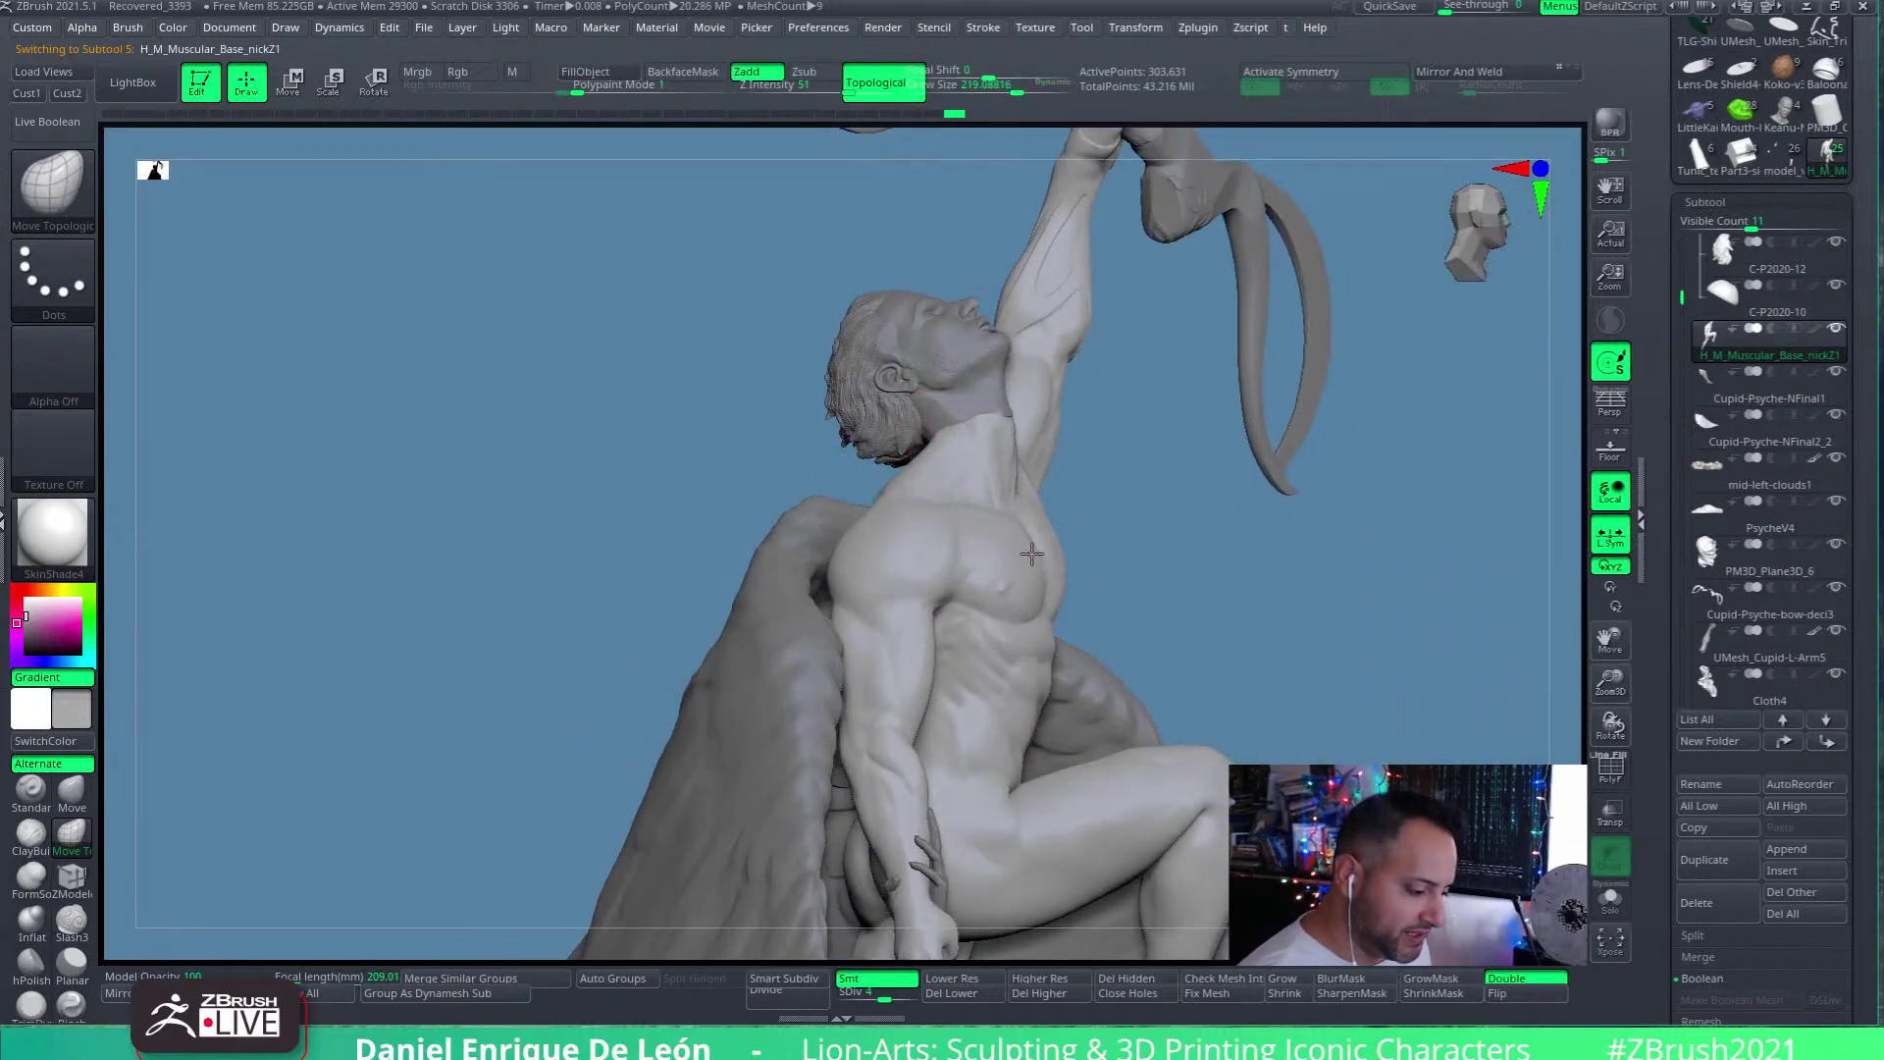
right_click_drag(1041, 539, 1164, 543)
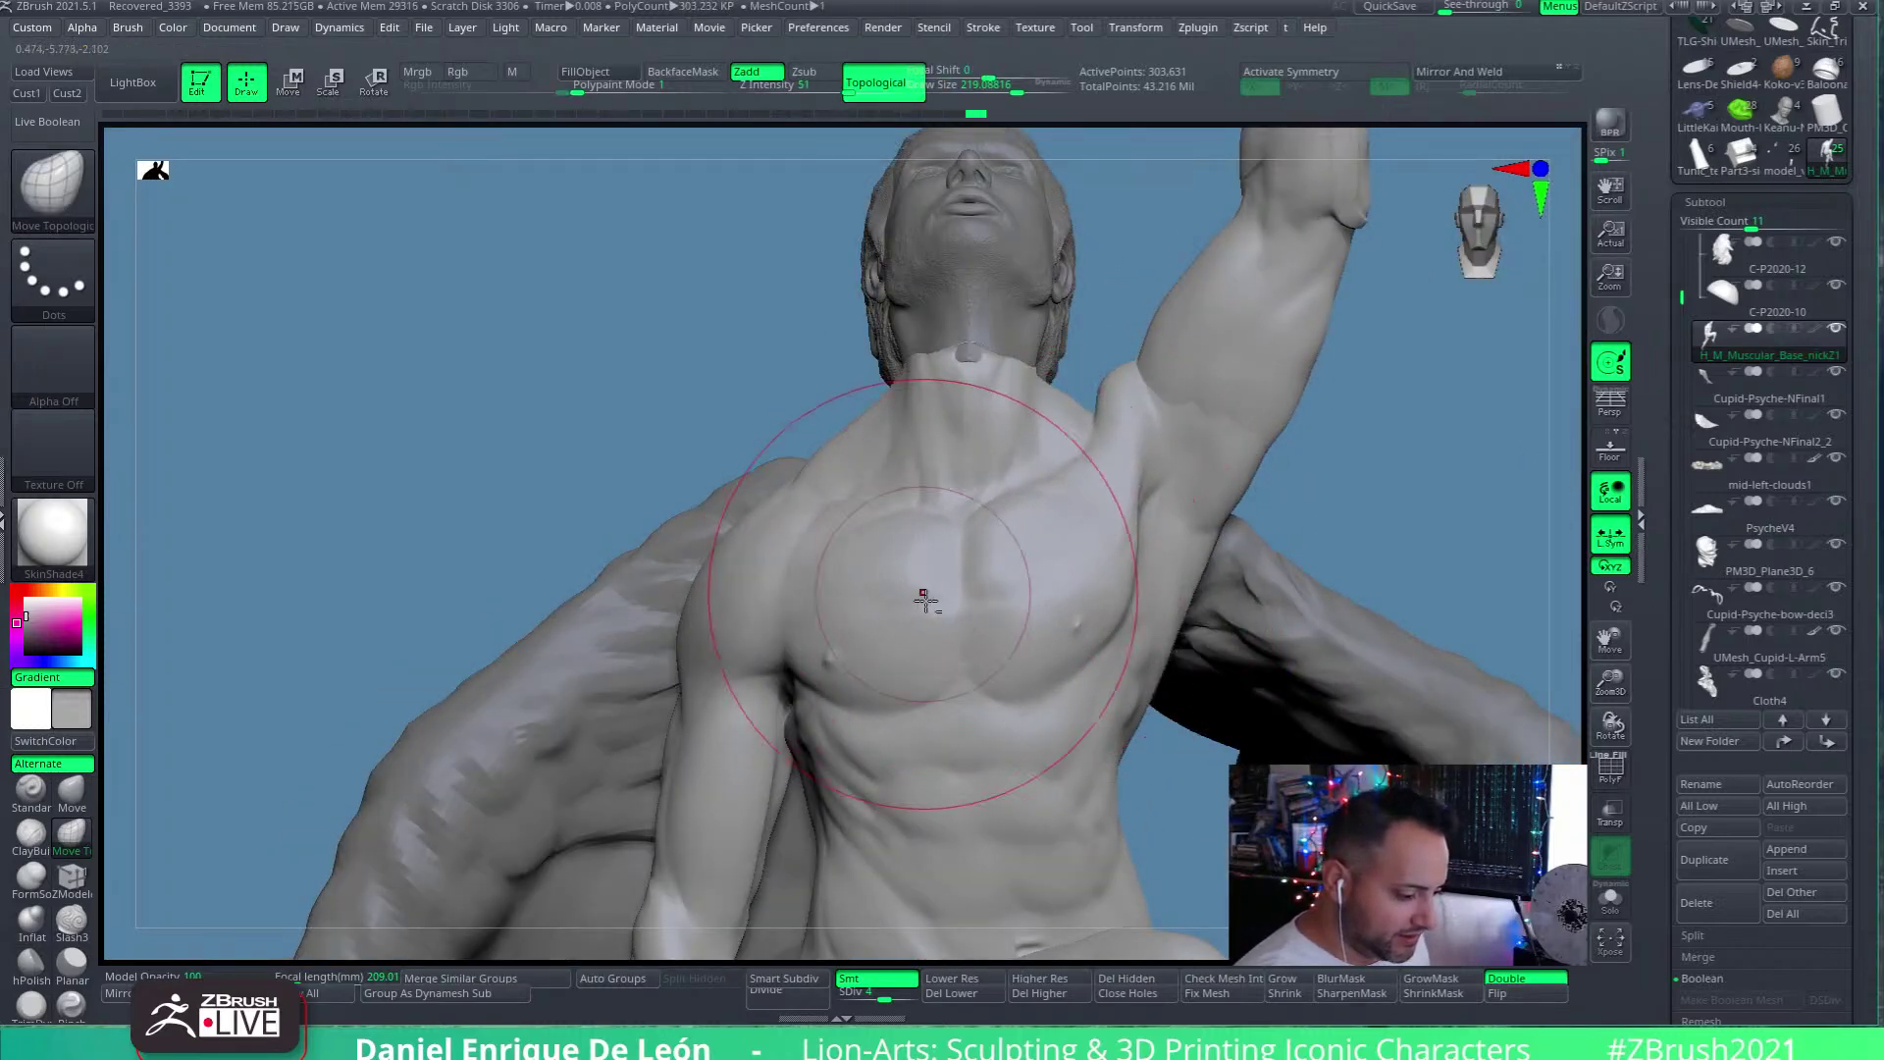
left_click_drag(866, 662, 874, 640)
mouse_move(1079, 632)
left_mouse_down()
mouse_move(1088, 612)
mouse_move(1080, 636)
left_mouse_up()
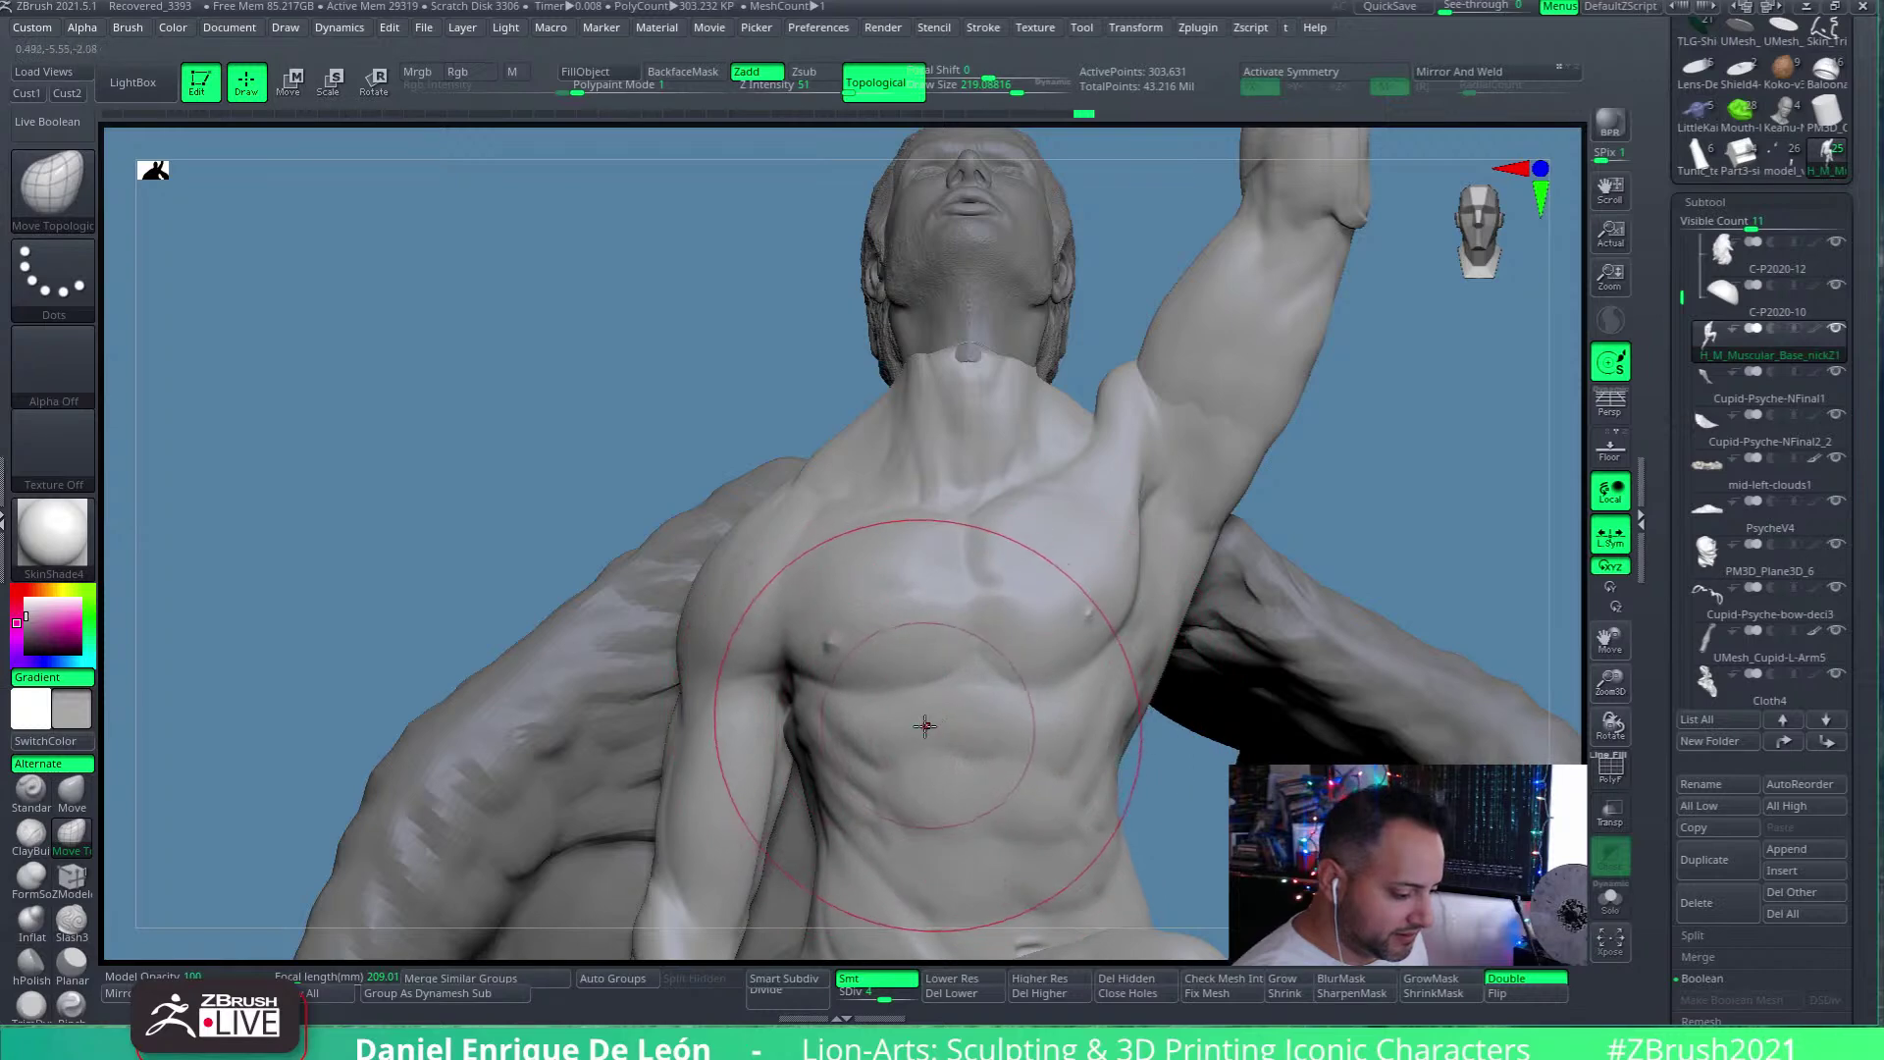
left_click_drag(975, 636, 991, 622)
mouse_move(1063, 618)
right_mouse_down("ctrl")
mouse_move(1089, 551)
mouse_move(1135, 649)
mouse_move(927, 588)
mouse_move(1010, 564)
mouse_move(968, 579)
right_mouse_up("ctrl")
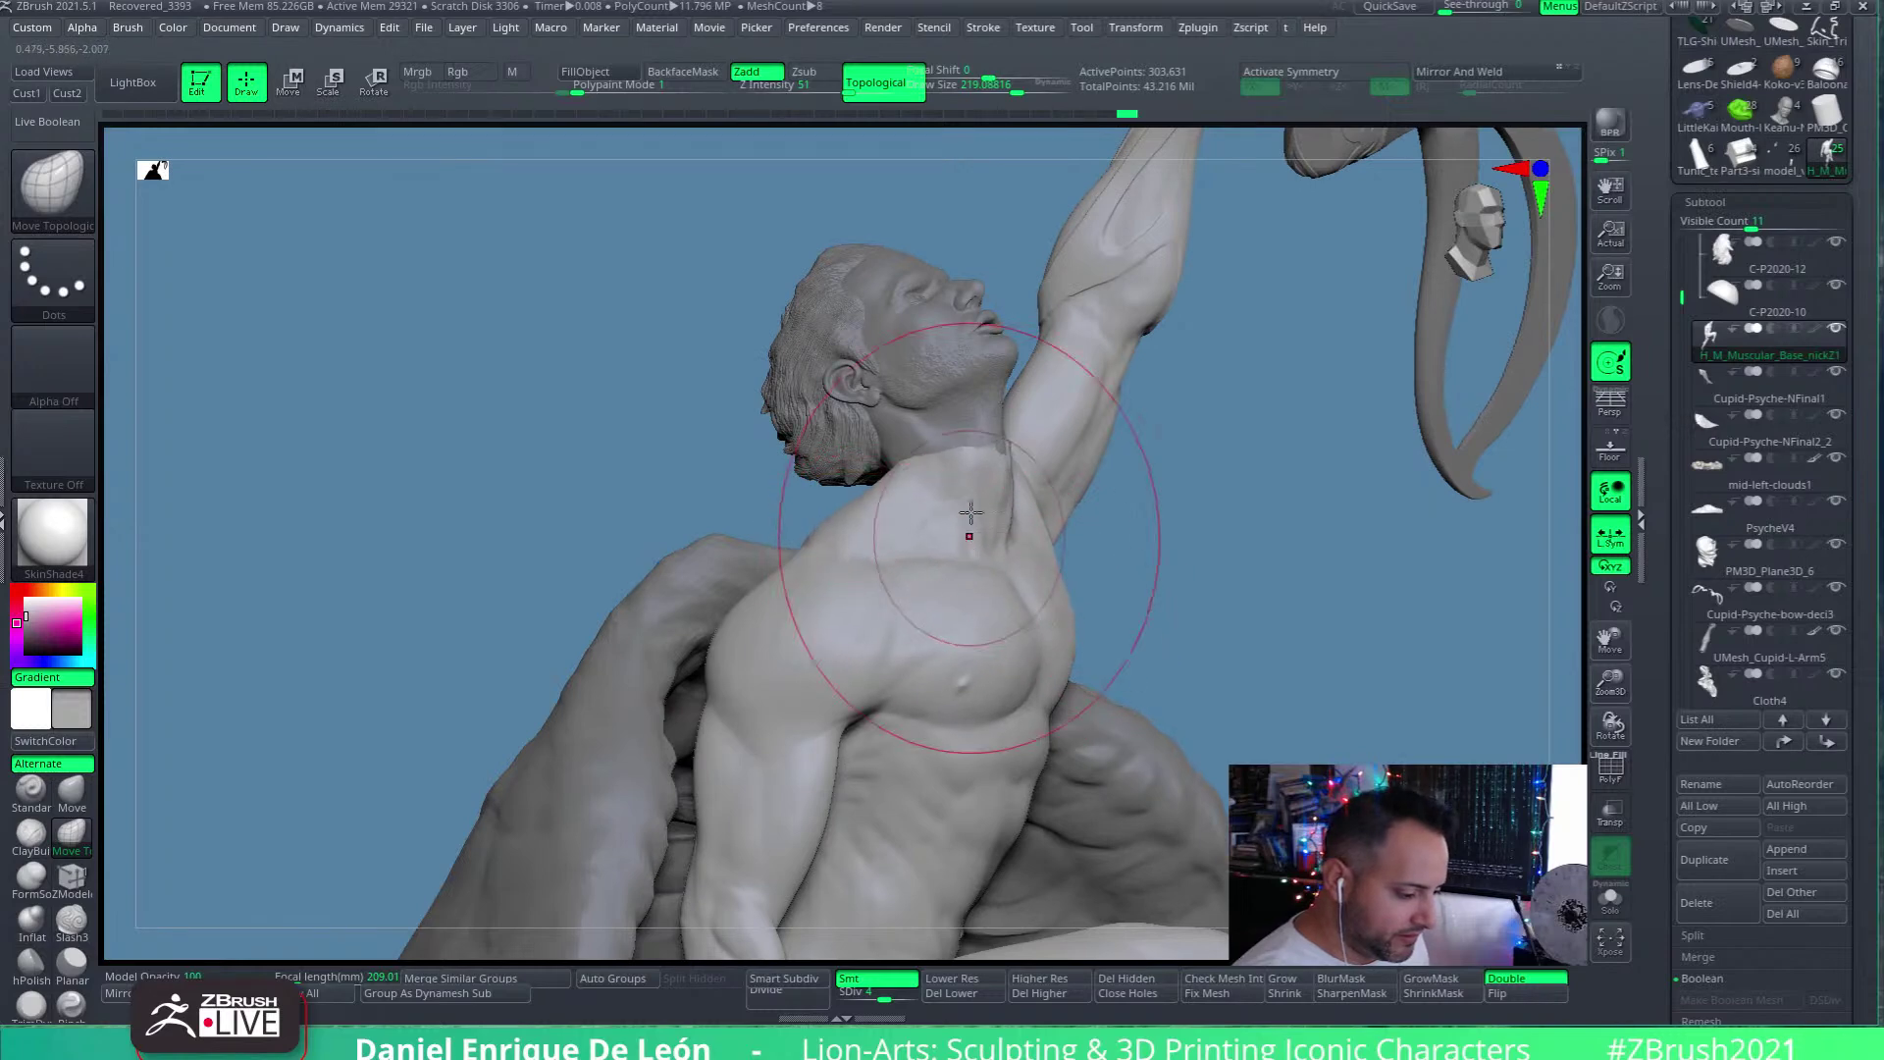
Reduce the draw size to about 155 and refine the body's collarbone, shoulder and upper chest shapes
left_click_drag(1016, 87, 991, 86)
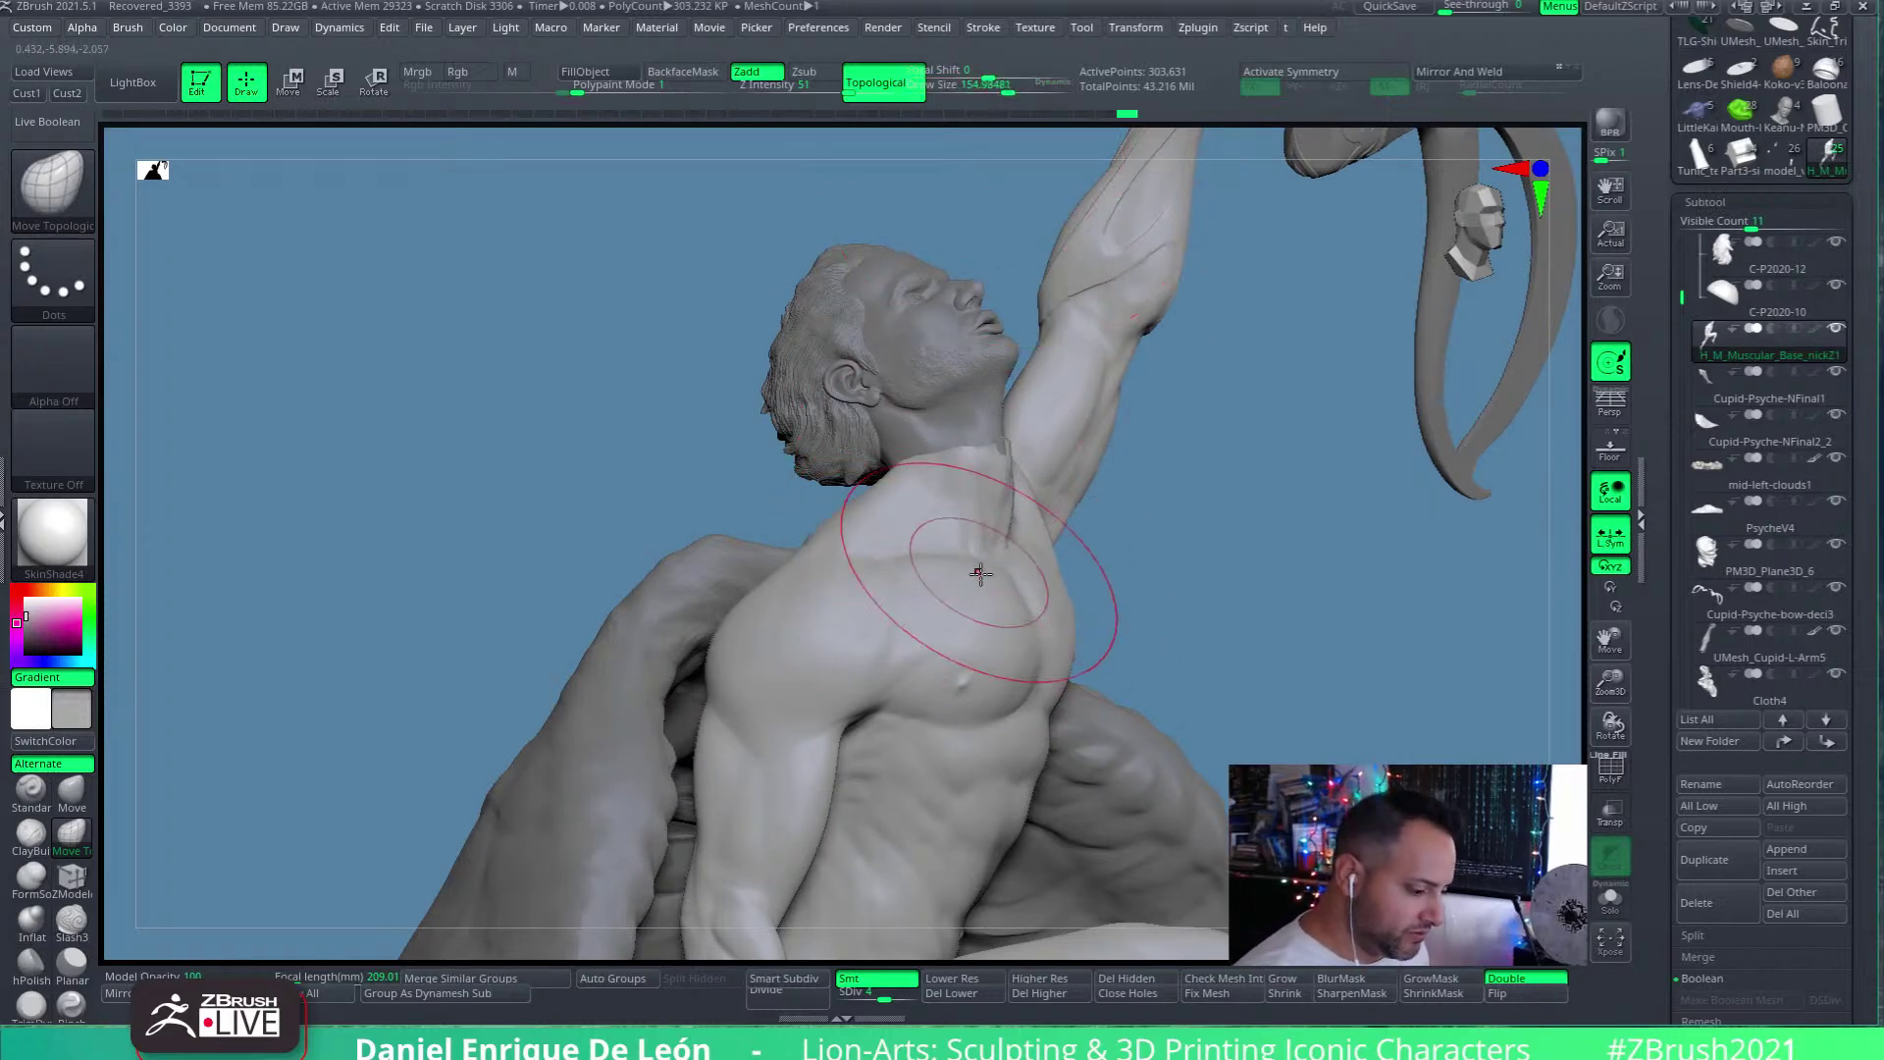
mouse_move(976, 572)
right_mouse_down()
mouse_move(976, 592)
mouse_move(1253, 475)
mouse_move(1099, 569)
right_mouse_up()
mouse_move(1052, 636)
left_mouse_down()
mouse_move(1050, 672)
mouse_move(1030, 664)
mouse_move(1127, 554)
left_mouse_up()
mouse_move(1127, 554)
right_mouse_down()
mouse_move(1148, 539)
mouse_move(1158, 579)
mouse_move(1138, 589)
mouse_move(1184, 547)
mouse_move(1210, 602)
mouse_move(1228, 556)
right_mouse_up()
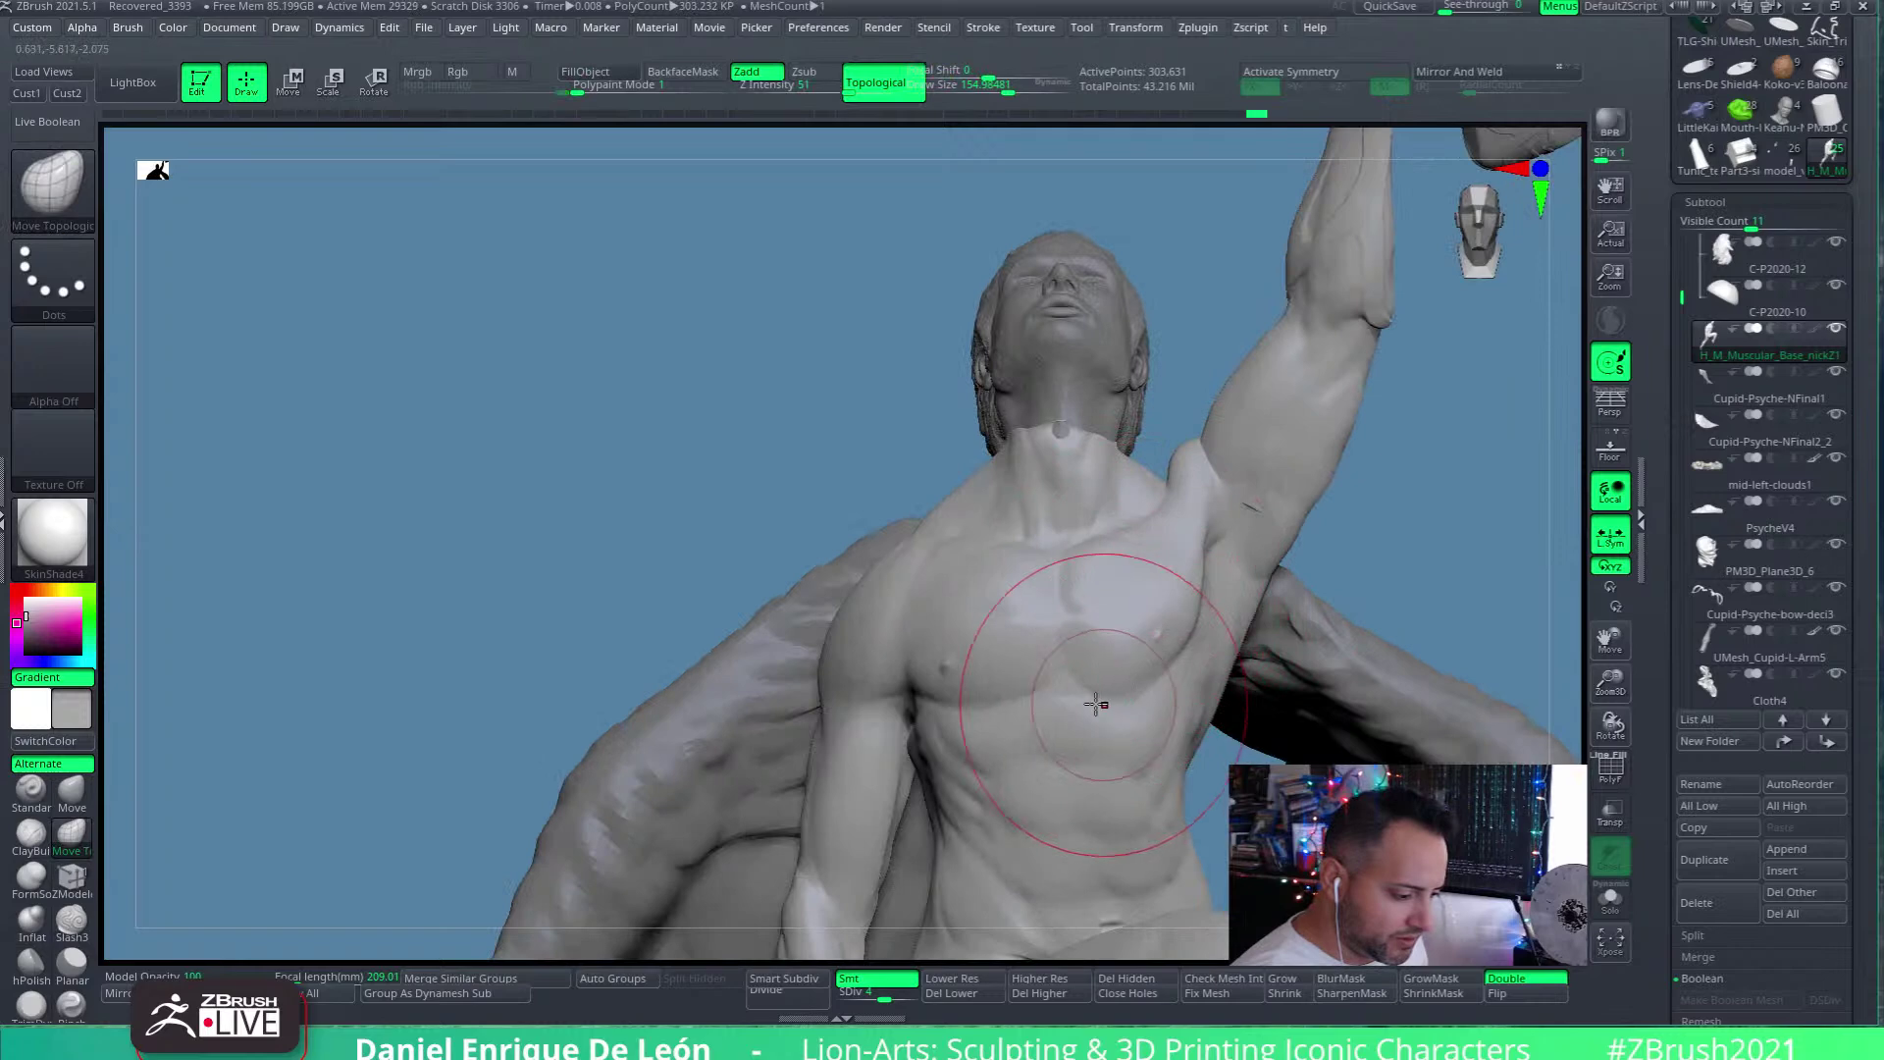
mouse_move(1133, 594)
right_mouse_down()
mouse_move(1190, 550)
mouse_move(1133, 589)
mouse_move(1186, 527)
mouse_move(1114, 589)
right_mouse_up()
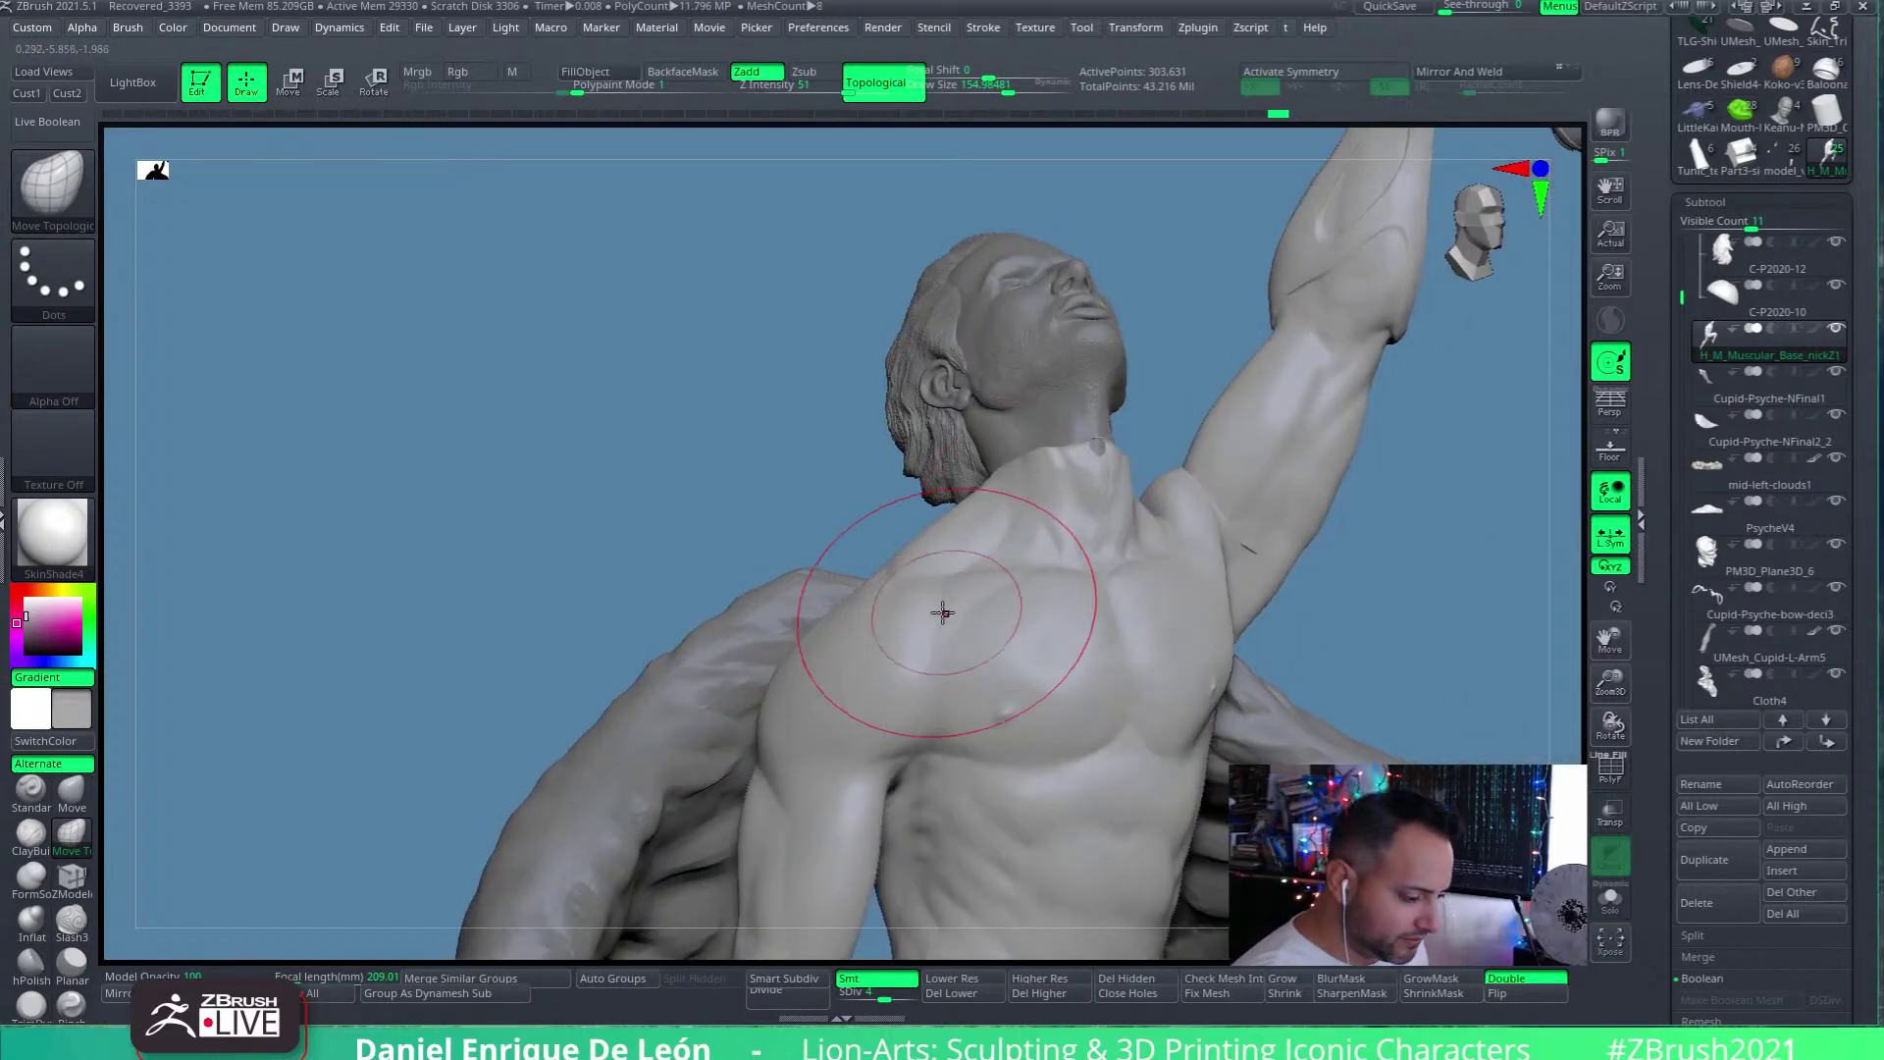
Refine the body's shoulder, chest and neck edge with Move Topological so the neck meets the head cleanly from the front and side
right_click_drag(945, 612, 955, 665)
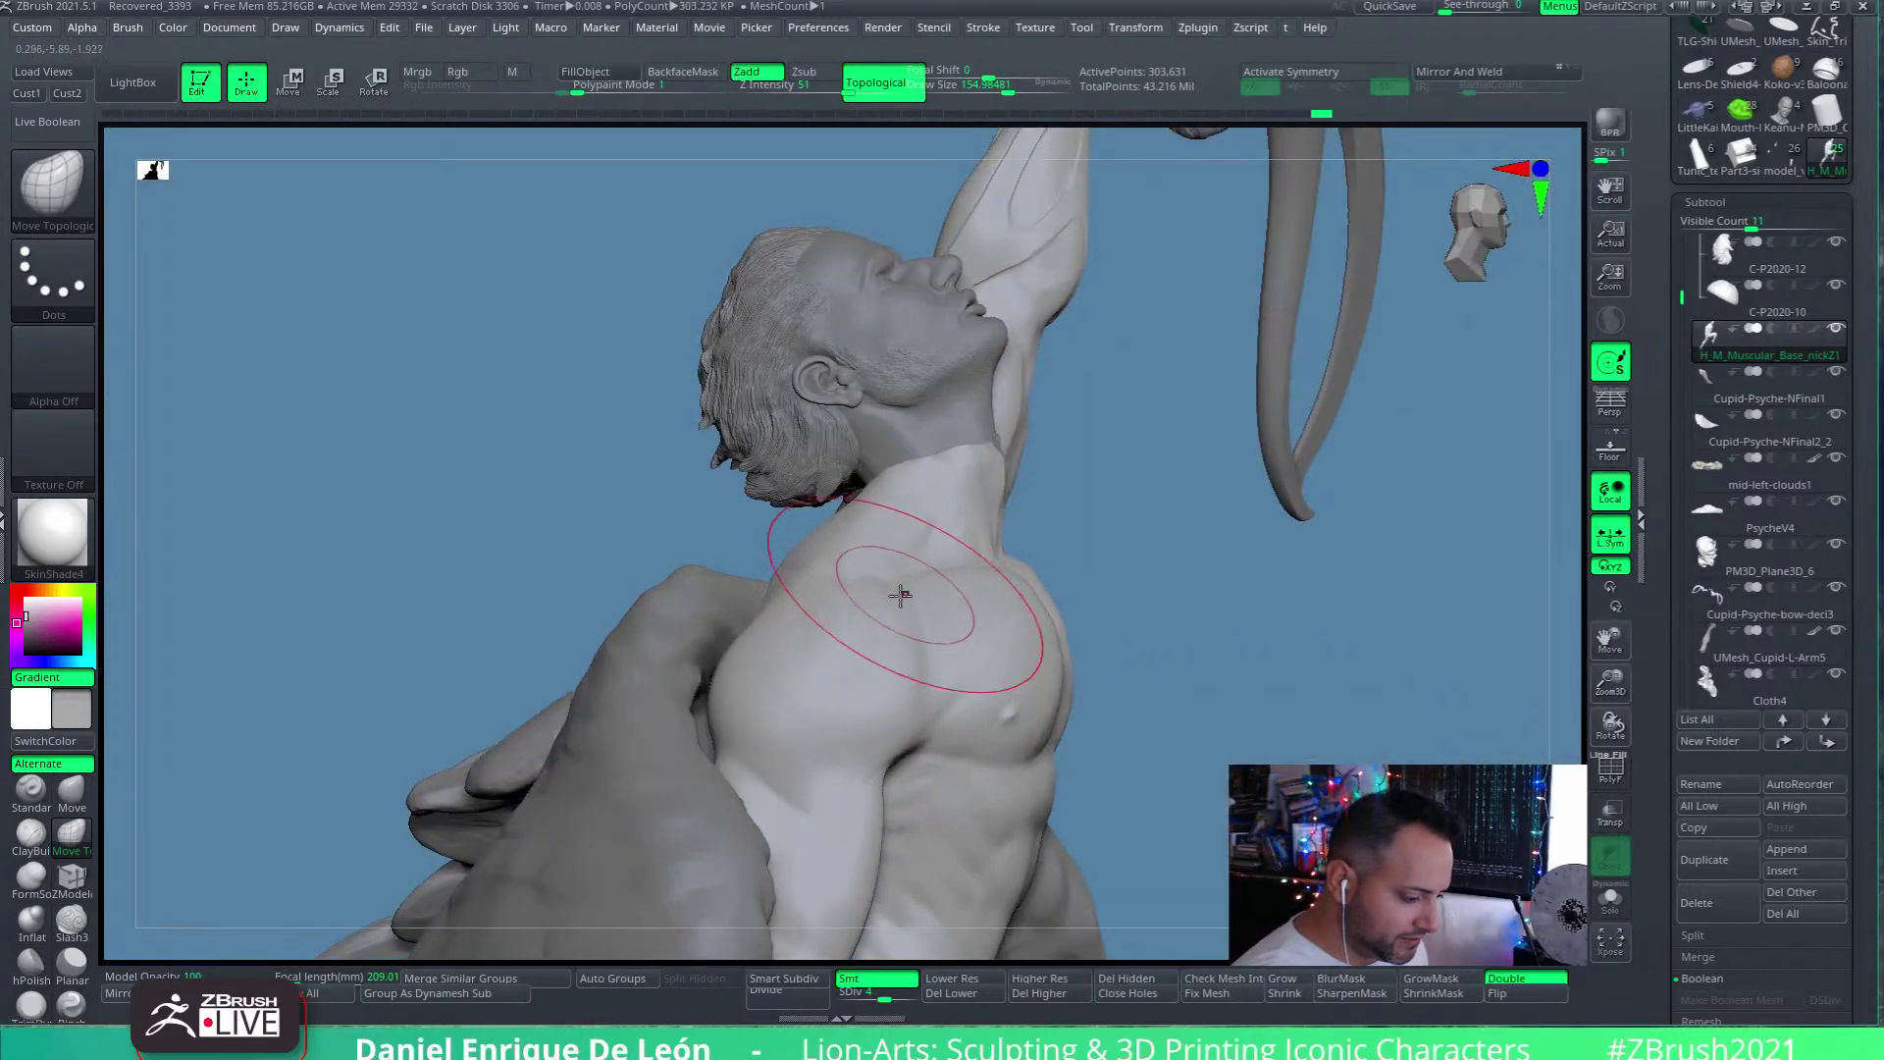
right_click_drag(919, 674, 951, 690)
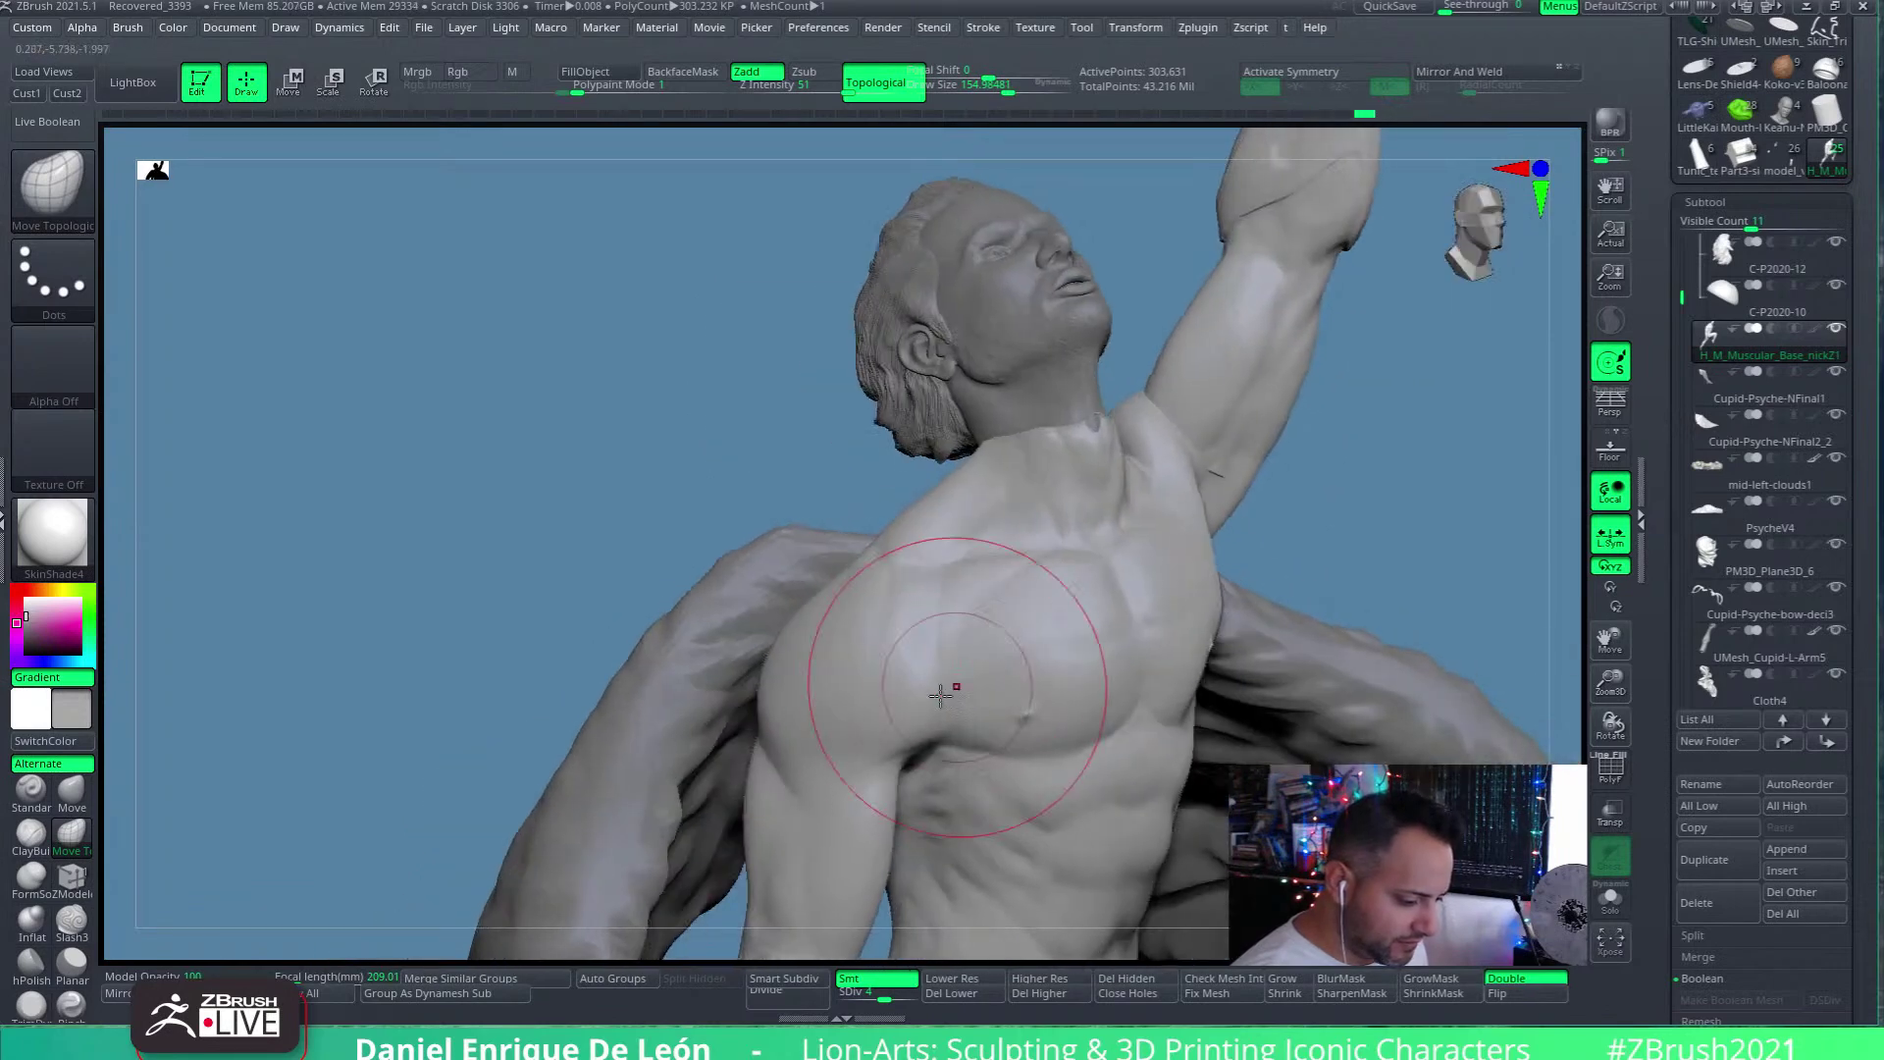
mouse_move(927, 587)
right_mouse_down()
mouse_move(1126, 660)
mouse_move(1093, 618)
mouse_move(1148, 690)
mouse_move(1249, 546)
mouse_move(1164, 511)
mouse_move(1174, 555)
mouse_move(1198, 560)
mouse_move(1190, 639)
mouse_move(1118, 574)
mouse_move(1127, 602)
mouse_move(1115, 526)
mouse_move(1274, 613)
mouse_move(1040, 553)
mouse_move(1090, 535)
right_mouse_up()
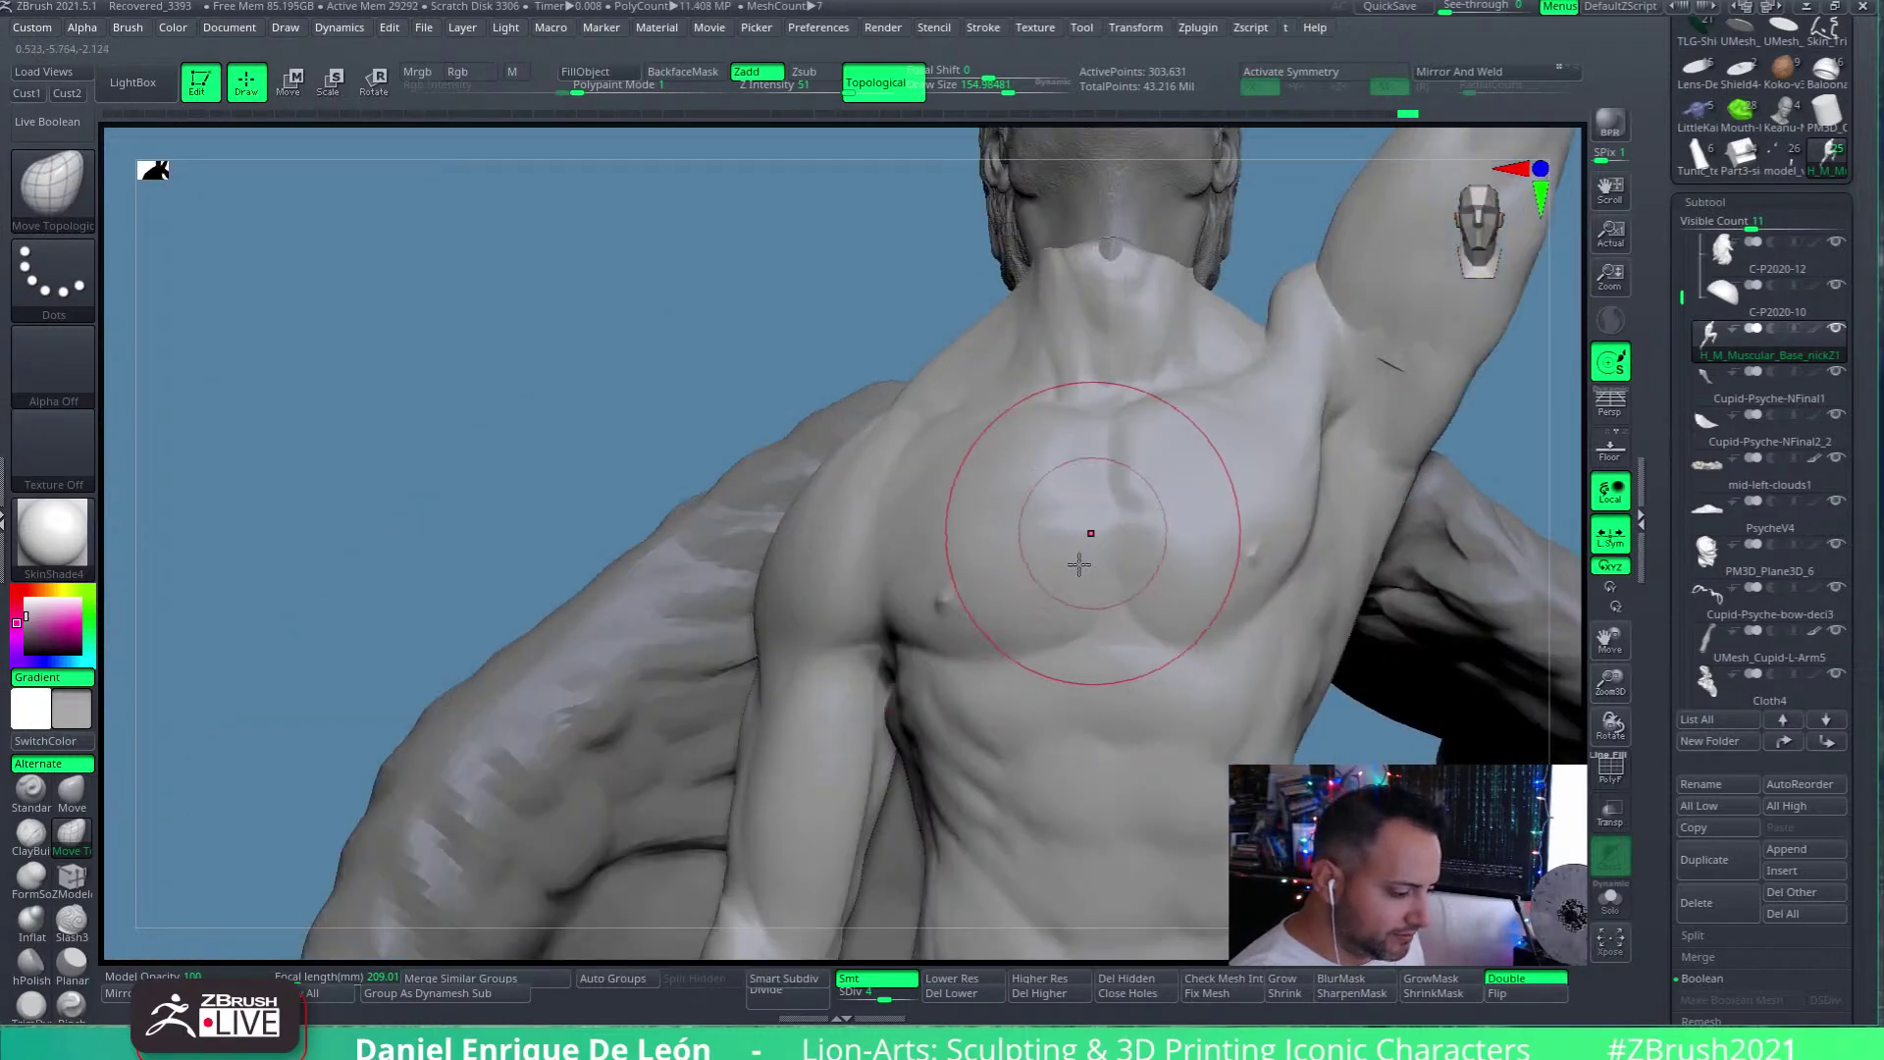
mouse_move(1193, 419)
right_mouse_down()
mouse_move(1081, 491)
mouse_move(1021, 479)
mouse_move(1109, 520)
mouse_move(1186, 593)
mouse_move(1188, 622)
mouse_move(1234, 502)
mouse_move(1207, 530)
mouse_move(1118, 491)
right_mouse_up()
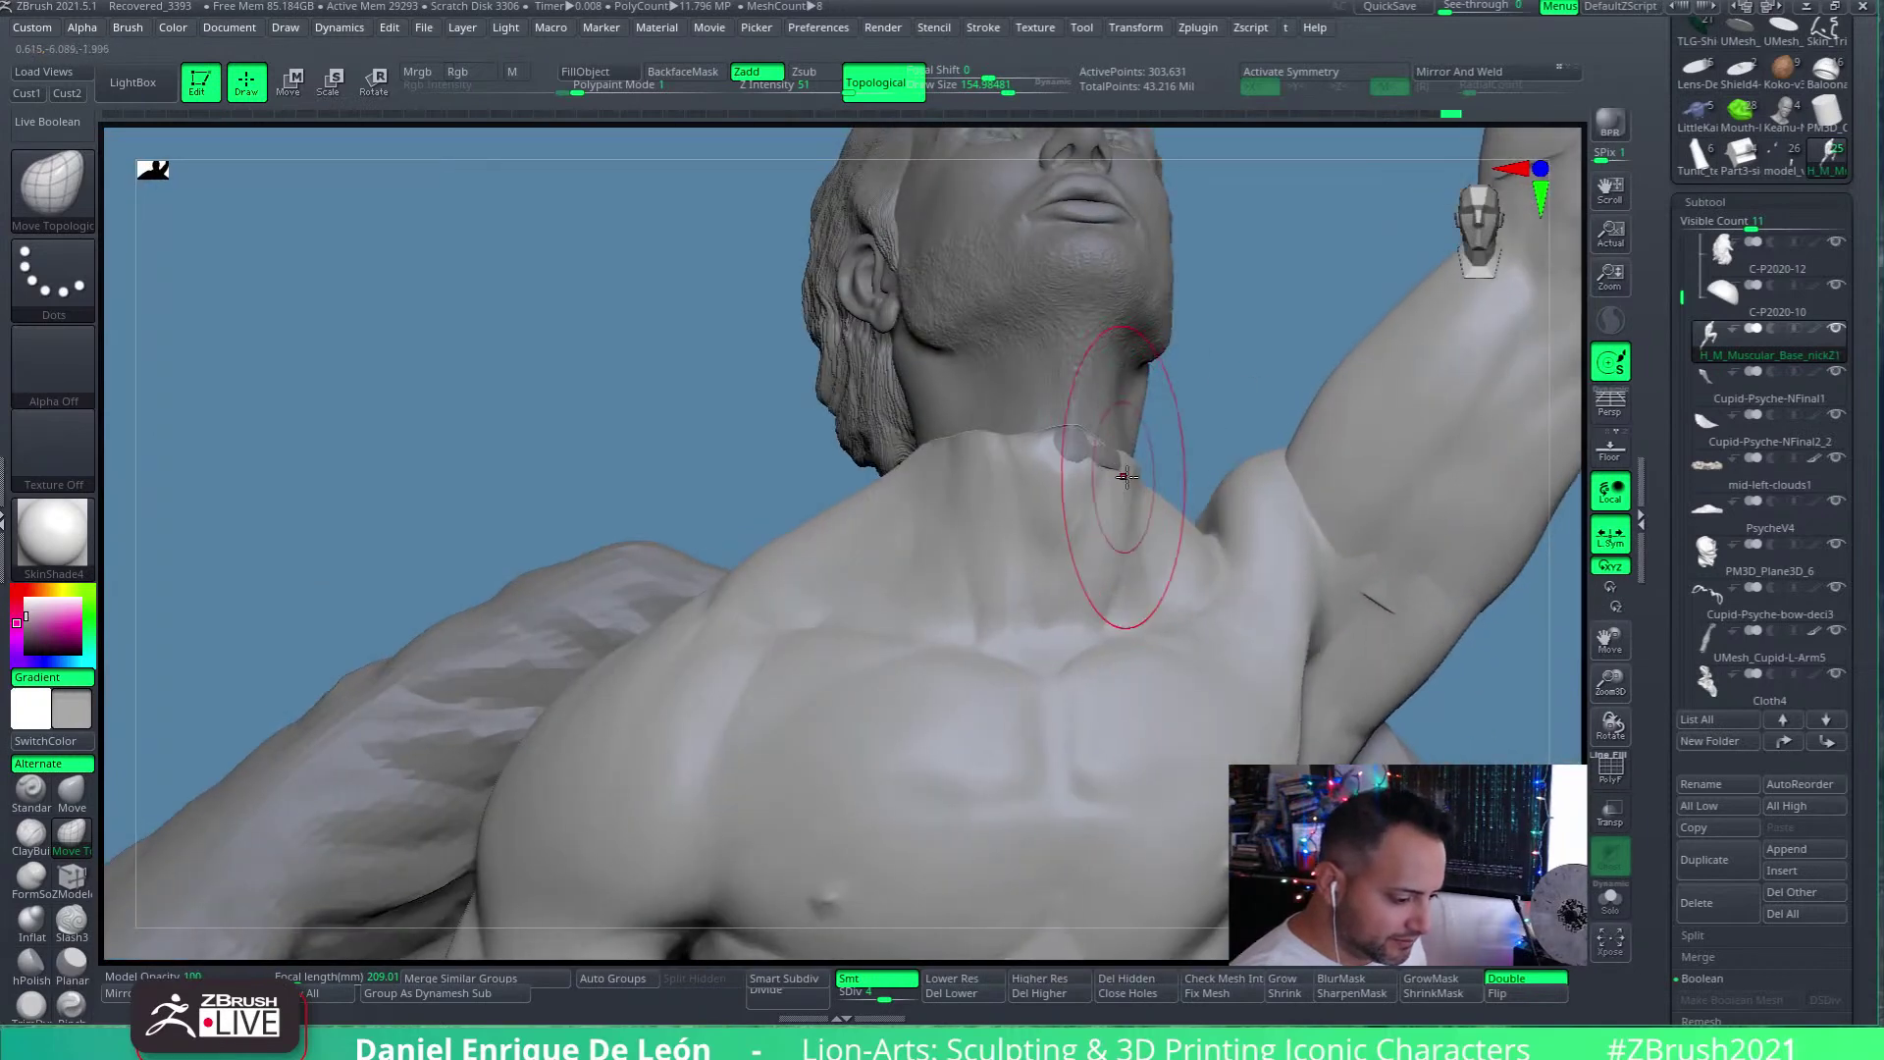
mouse_move(959, 517)
right_mouse_down()
mouse_move(899, 465)
mouse_move(966, 520)
mouse_move(1033, 496)
mouse_move(1072, 442)
mouse_move(1020, 469)
mouse_move(1020, 520)
mouse_move(1178, 510)
mouse_move(1216, 530)
mouse_move(1145, 560)
mouse_move(1115, 504)
right_mouse_up()
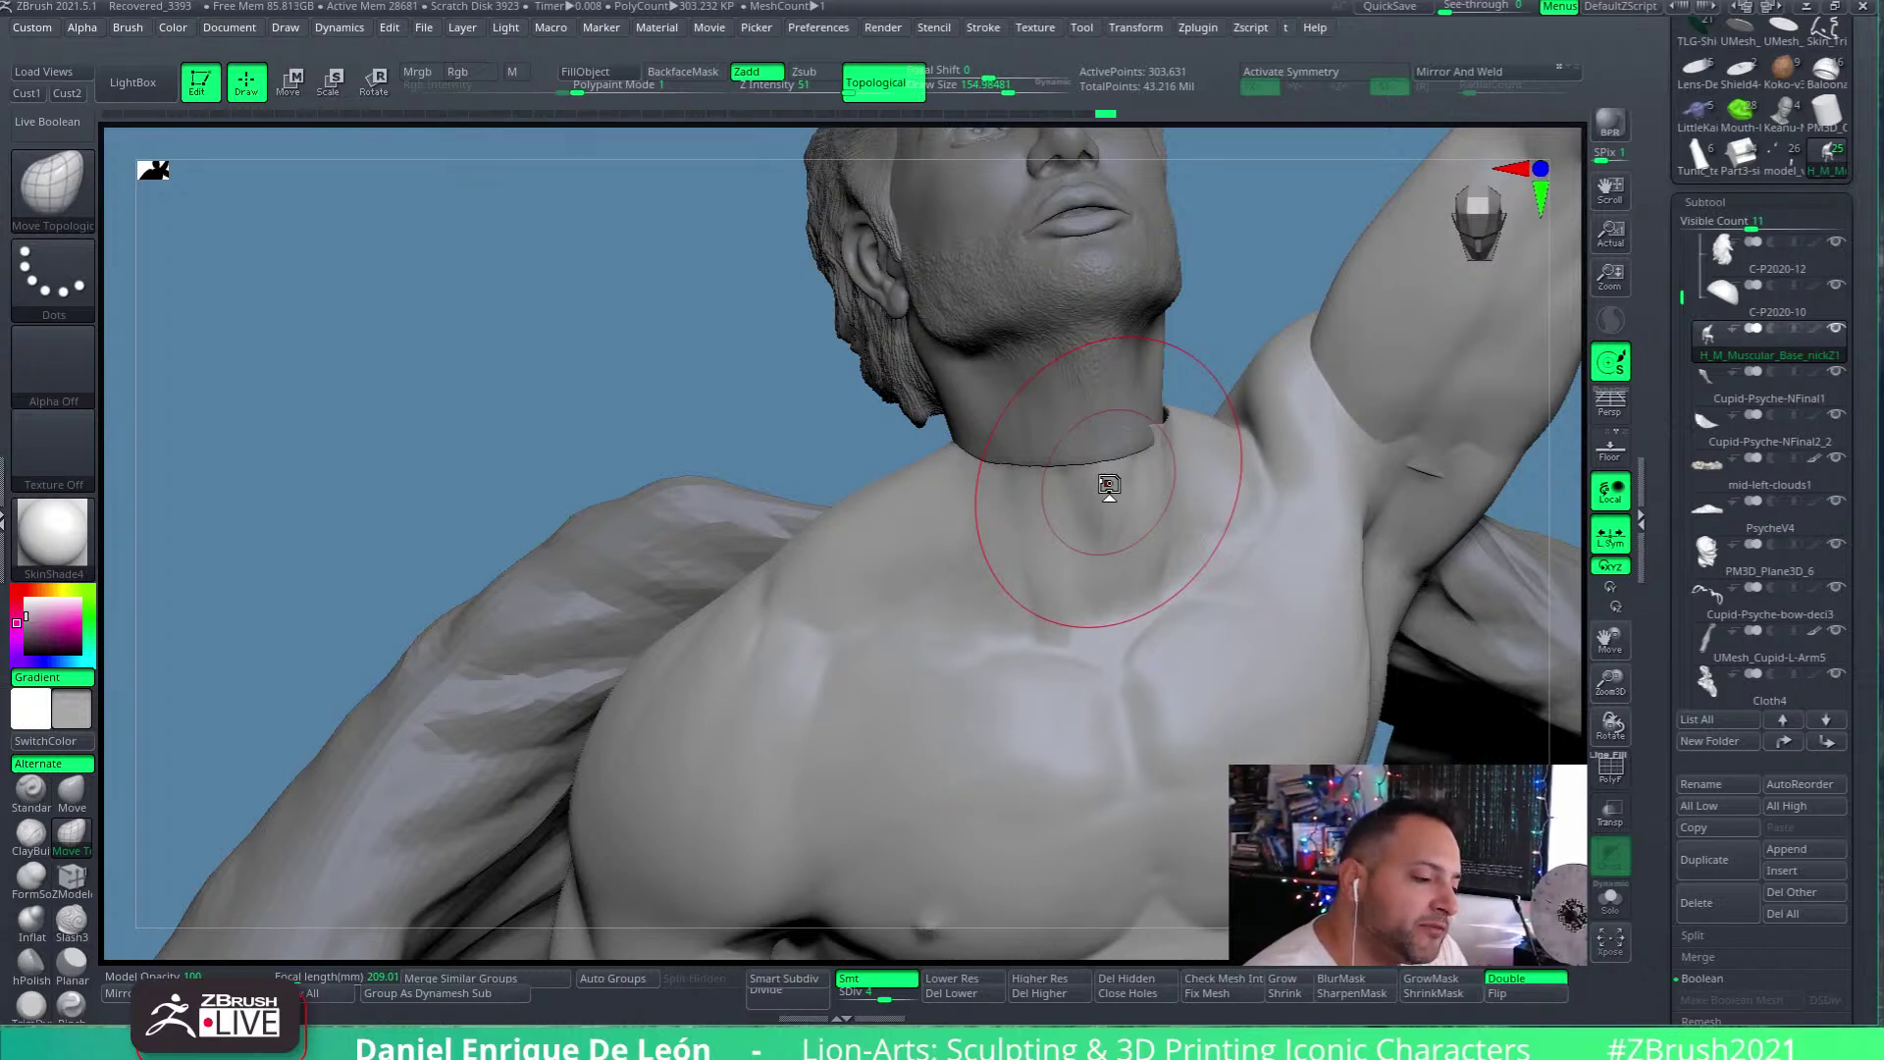
mouse_move(1209, 497)
right_mouse_down()
mouse_move(1163, 450)
mouse_move(1195, 414)
mouse_move(1156, 456)
right_mouse_up()
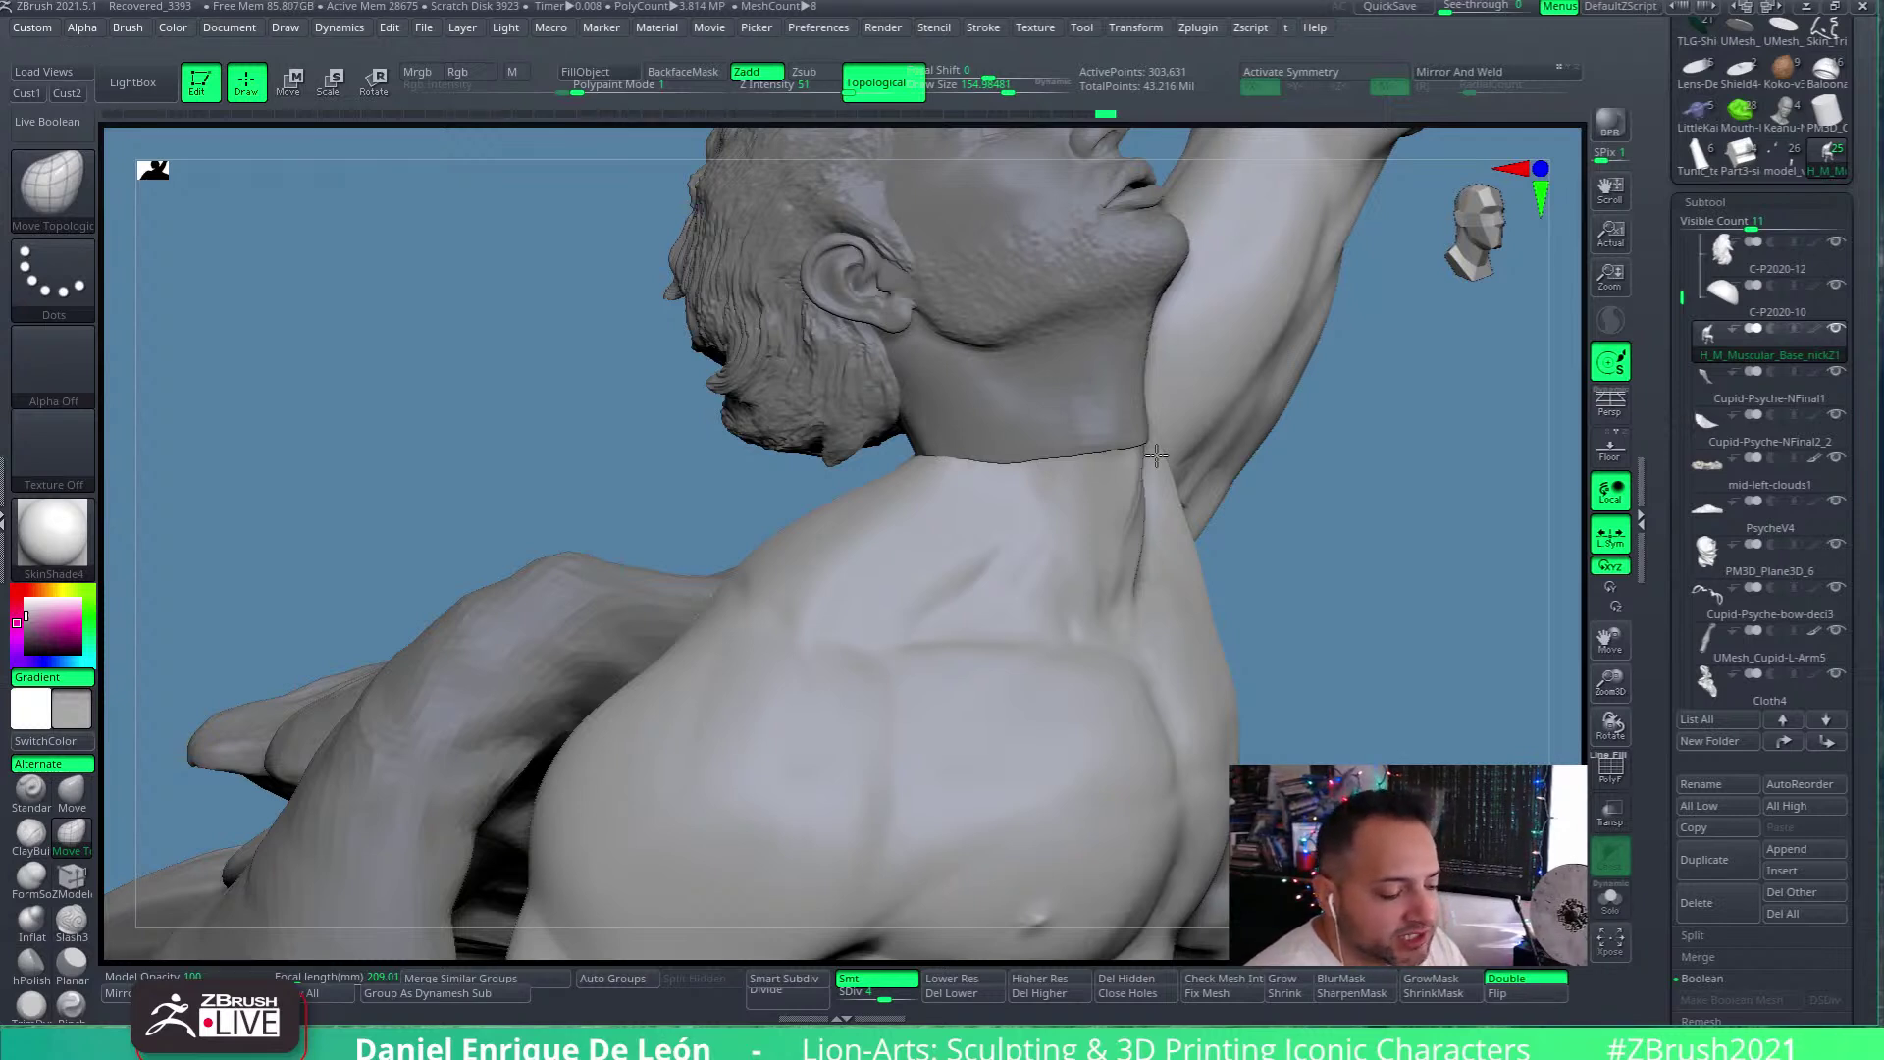
right_click_drag(1177, 422, 1069, 532)
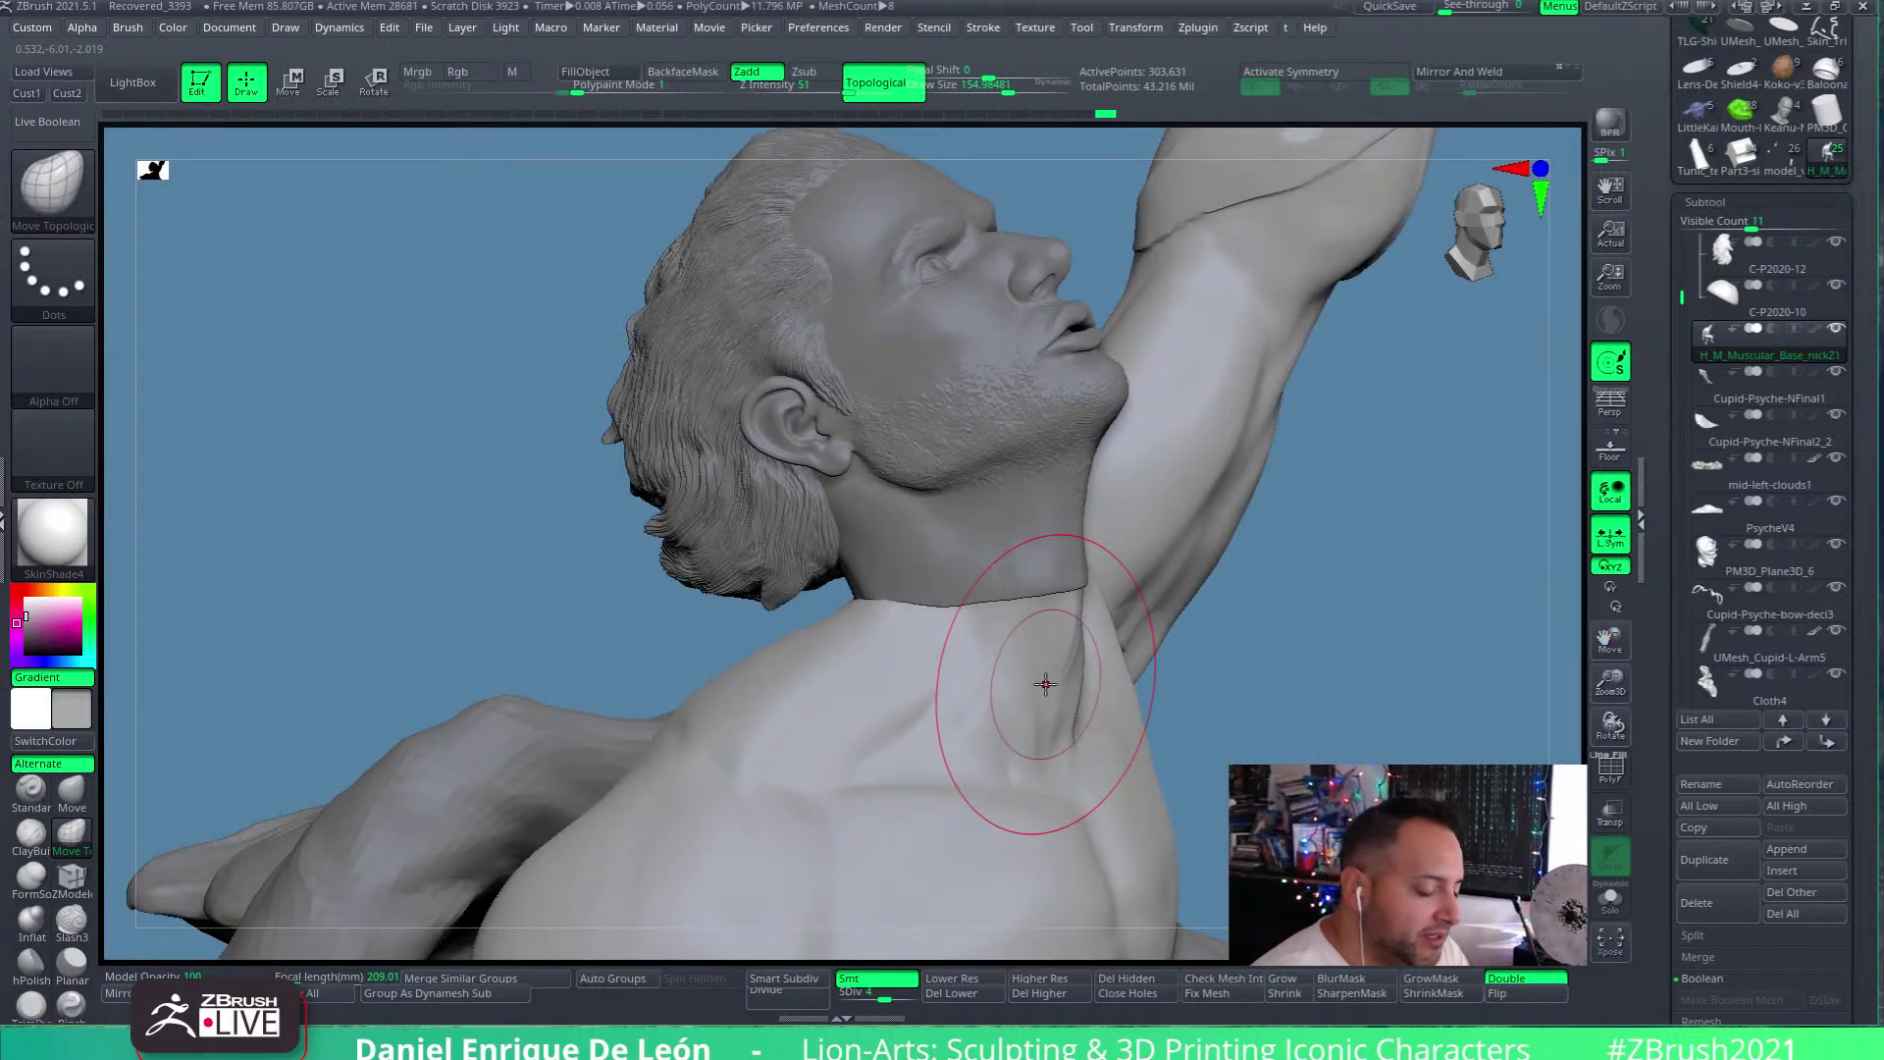
mouse_move(1045, 684)
right_mouse_down()
mouse_move(1190, 568)
mouse_move(1135, 631)
right_mouse_up()
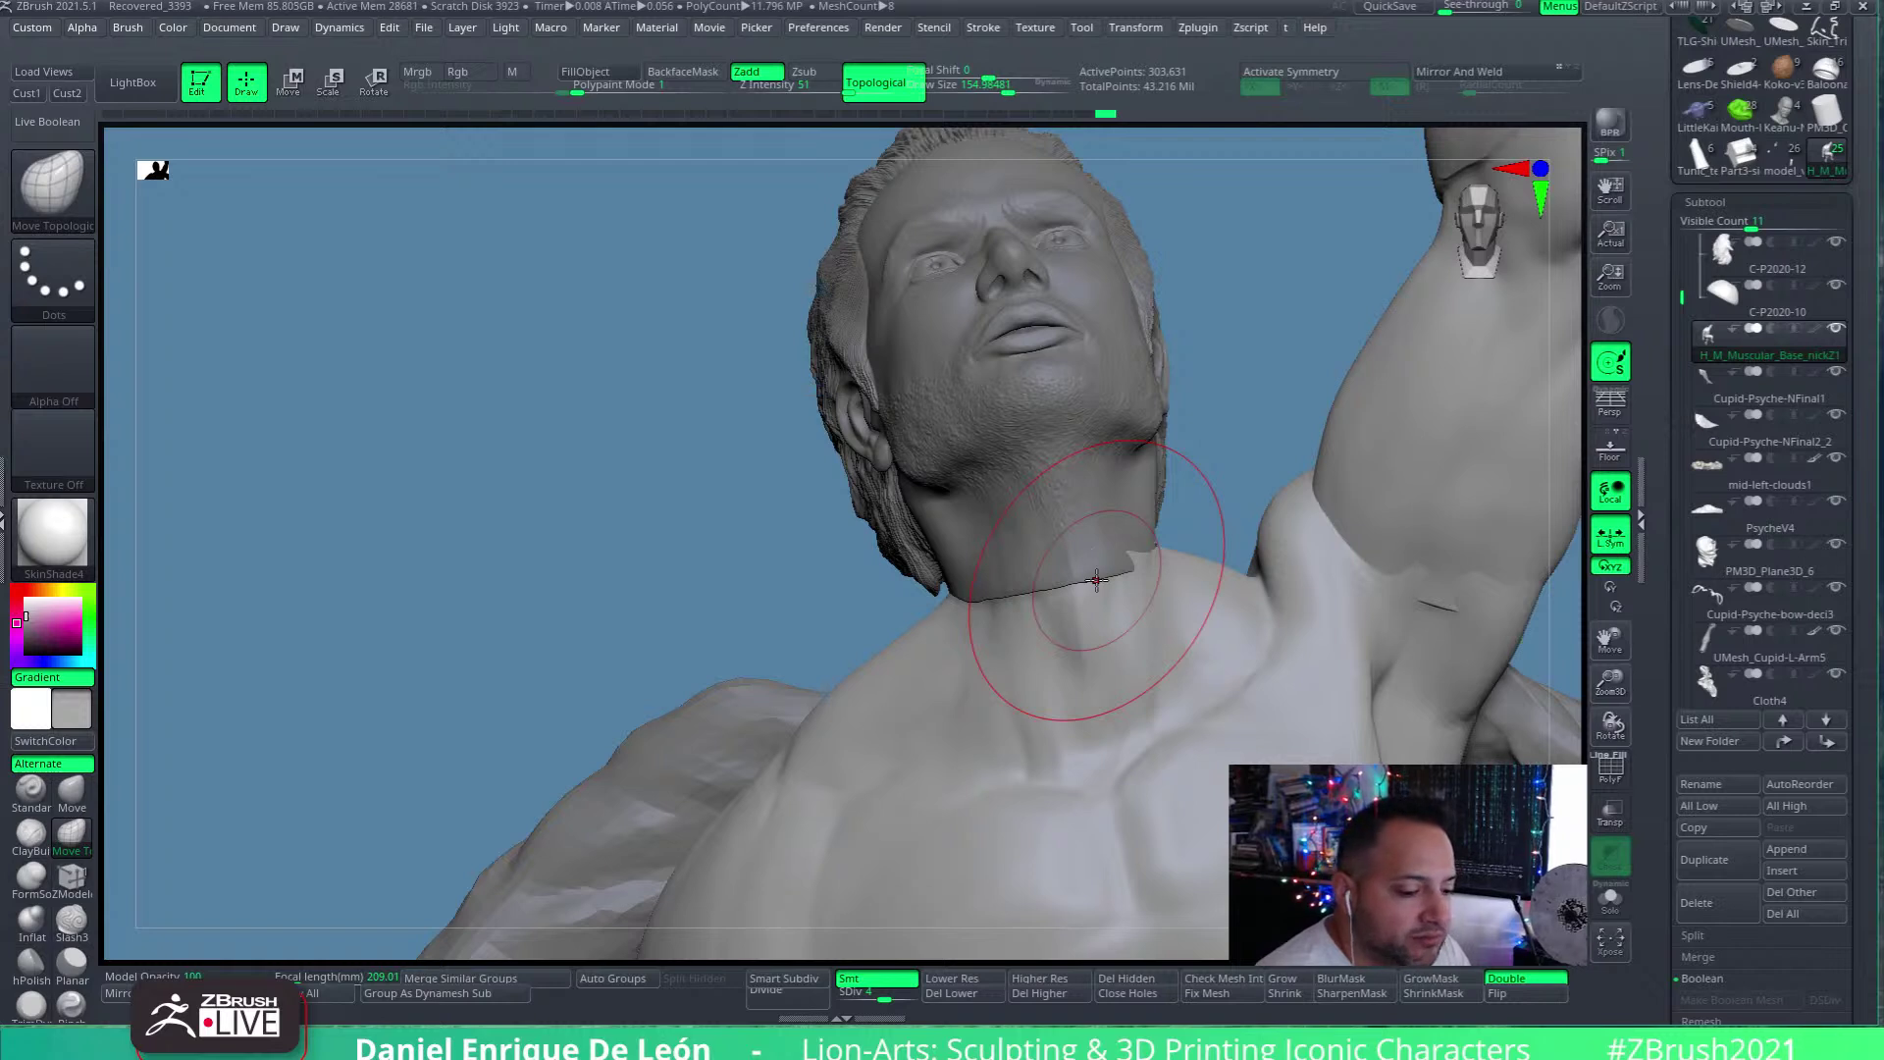
Make the raised arm UMesh_Cupid-L-Arm5 the active subtool and check its polygon wireframe around the wrist crease
mouse_move(1827, 615)
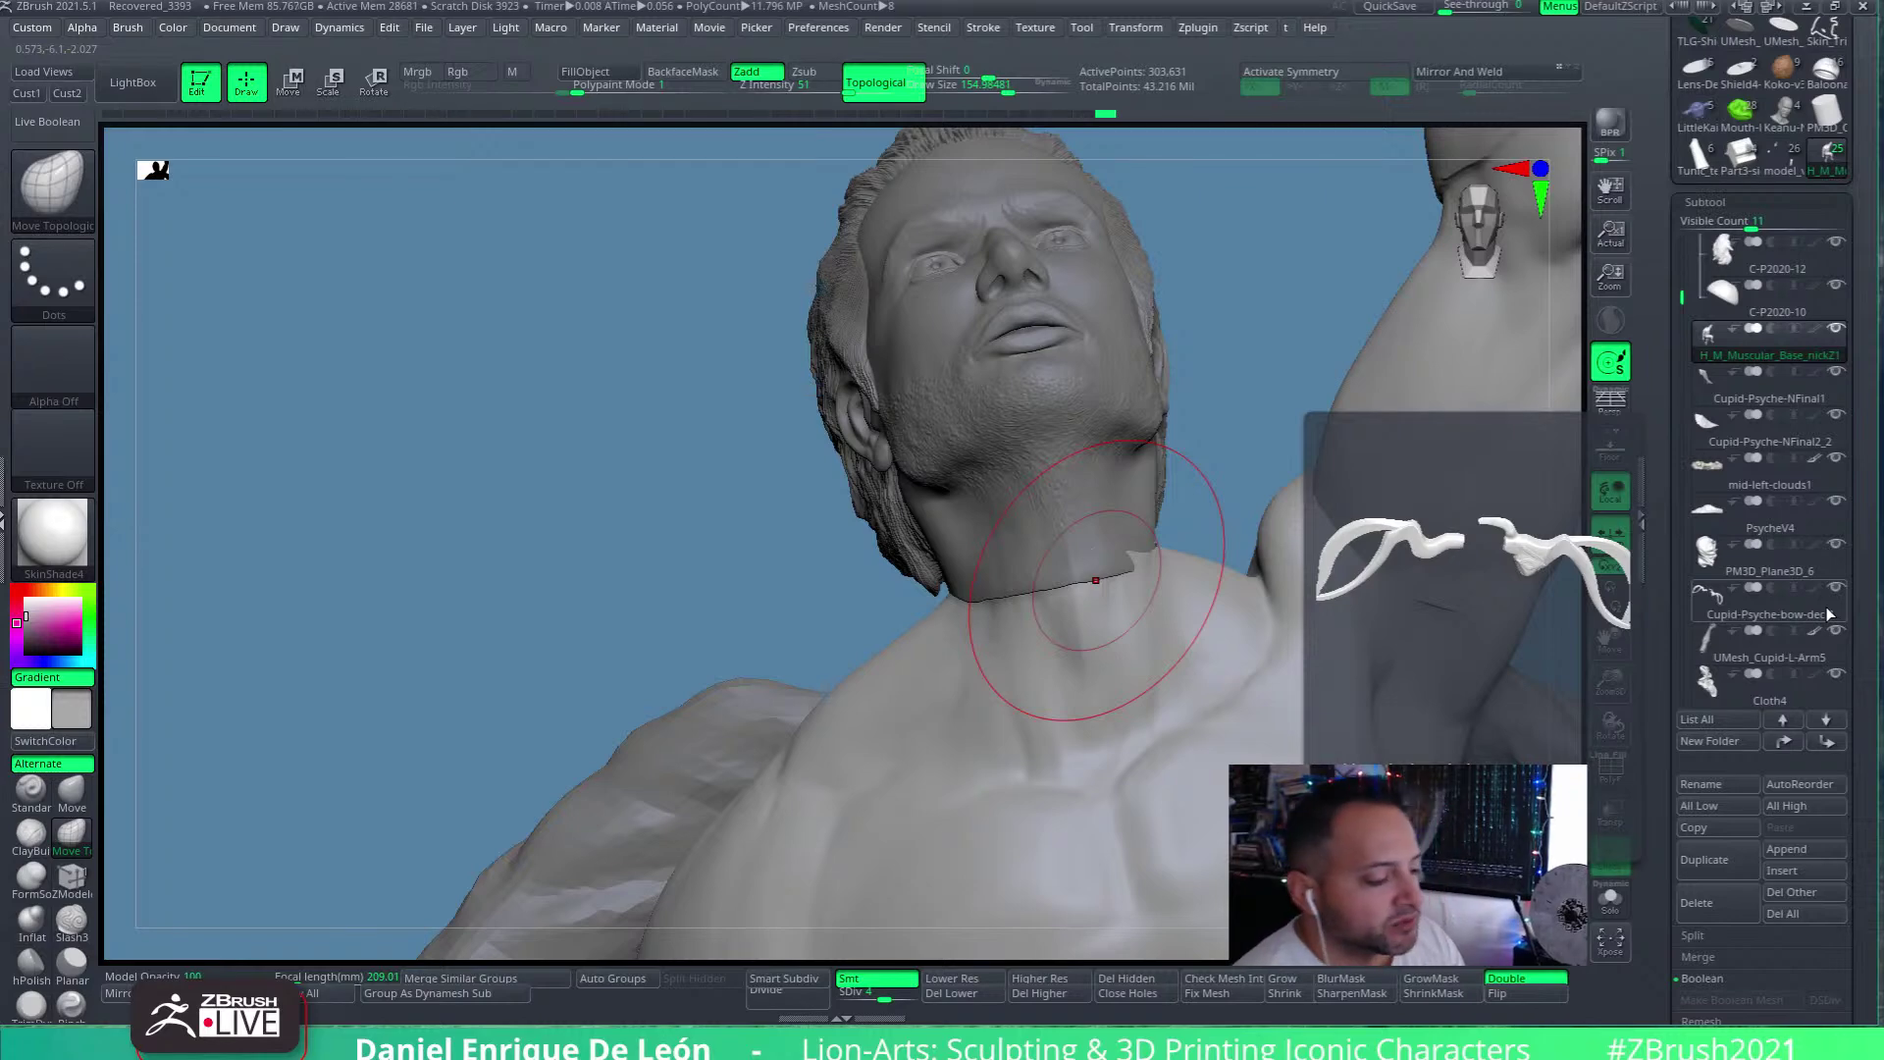
mouse_move(991, 589)
right_mouse_down()
mouse_move(1106, 598)
mouse_move(1177, 544)
mouse_move(1126, 552)
mouse_move(1233, 568)
mouse_move(1295, 510)
mouse_move(1174, 350)
mouse_move(1185, 462)
mouse_move(1227, 527)
mouse_move(1030, 504)
mouse_move(1178, 539)
mouse_move(1086, 487)
mouse_move(1110, 504)
mouse_move(1119, 446)
mouse_move(1144, 467)
mouse_move(1102, 526)
mouse_move(1043, 539)
mouse_move(1181, 627)
mouse_move(1146, 559)
mouse_move(1238, 647)
mouse_move(1266, 628)
mouse_move(1158, 589)
mouse_move(1152, 758)
mouse_move(1219, 547)
mouse_move(1029, 350)
right_mouse_up()
left_click(1275, 544, "alt")
left_click(1115, 448, "alt")
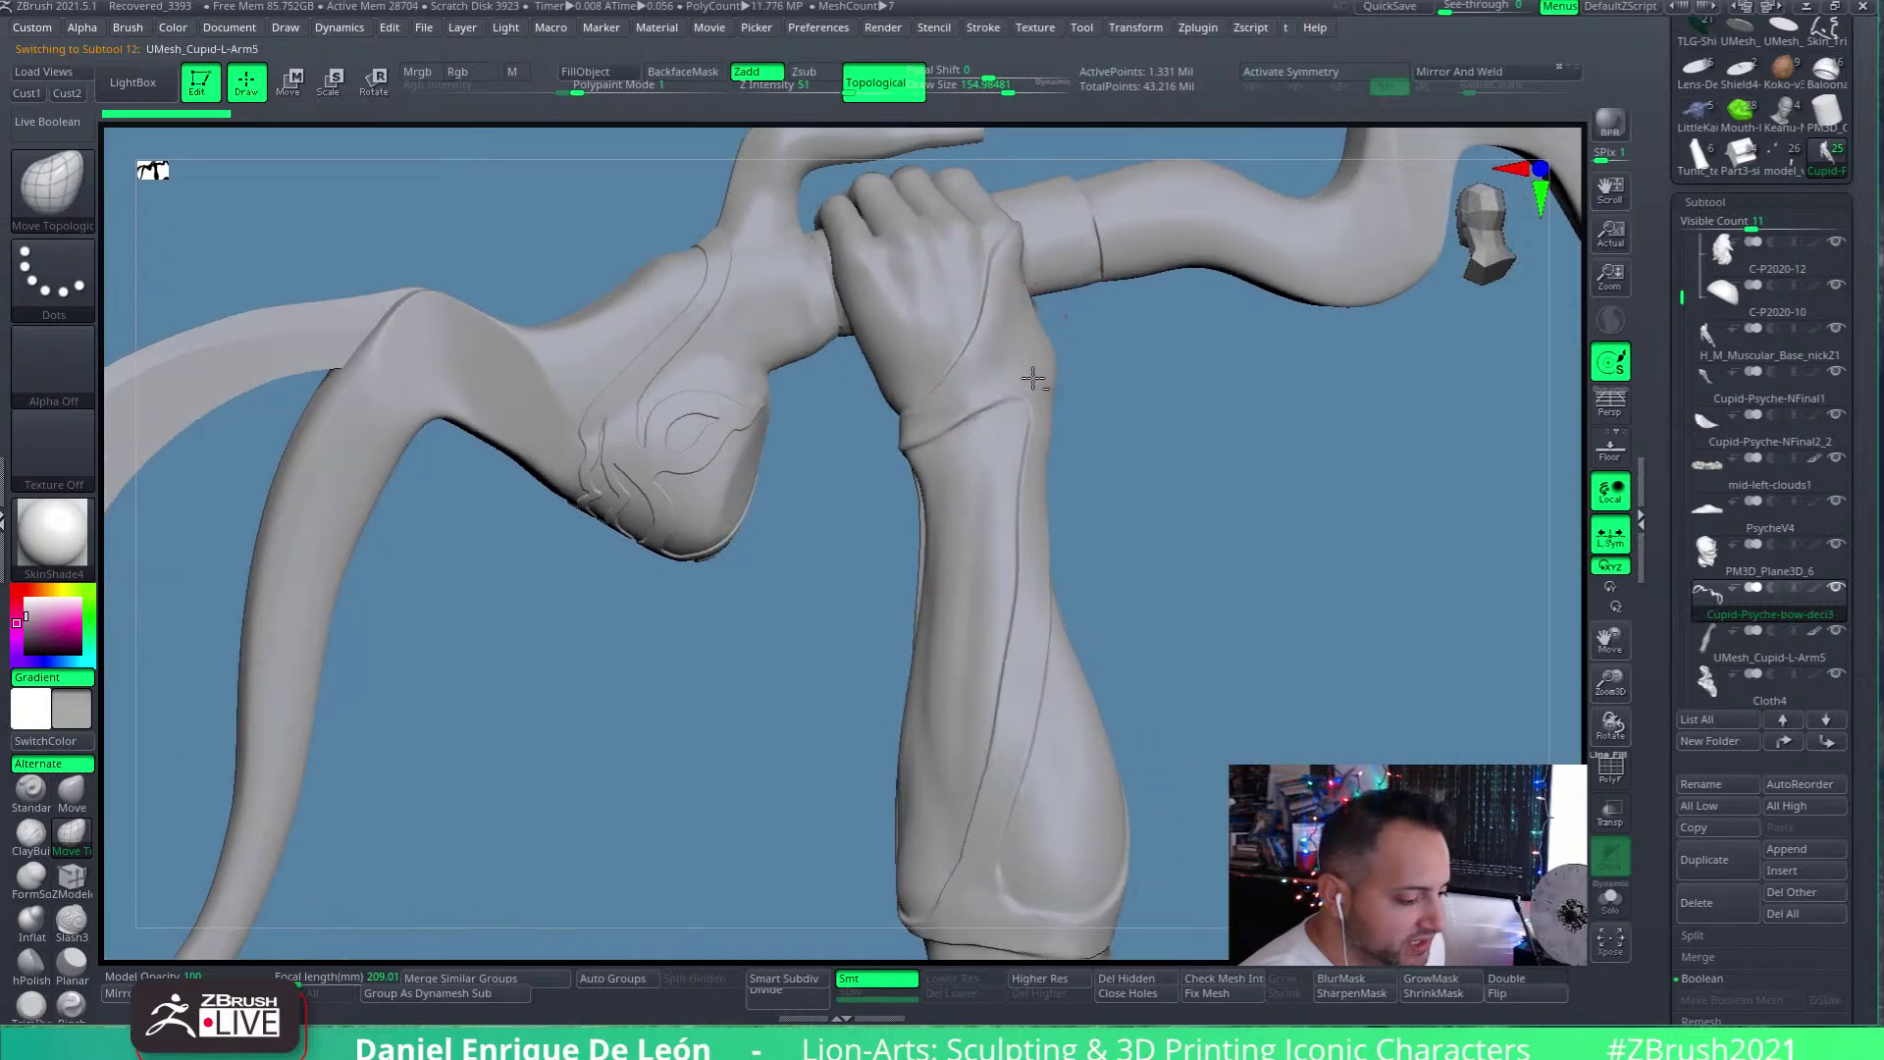
left_click(992, 422, "alt")
key("shift+f")
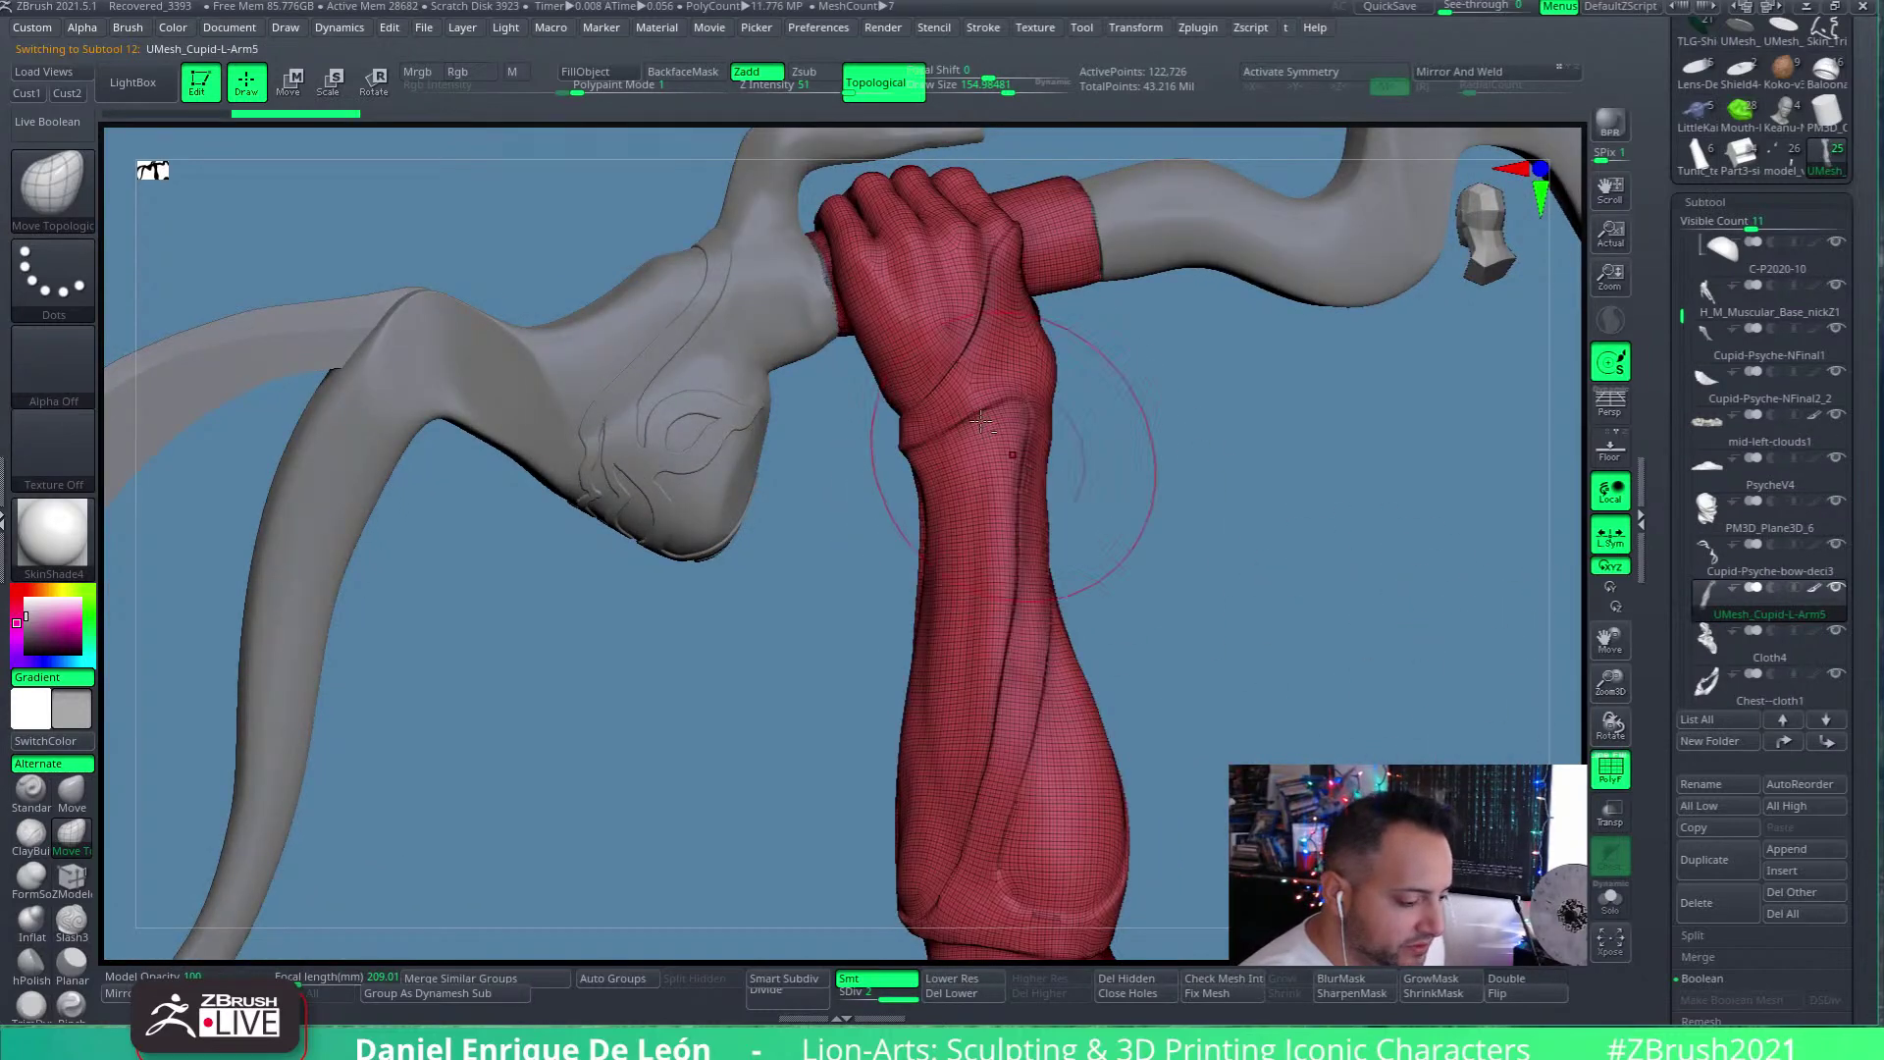
right_click_drag(1000, 446, 857, 427, "ctrl")
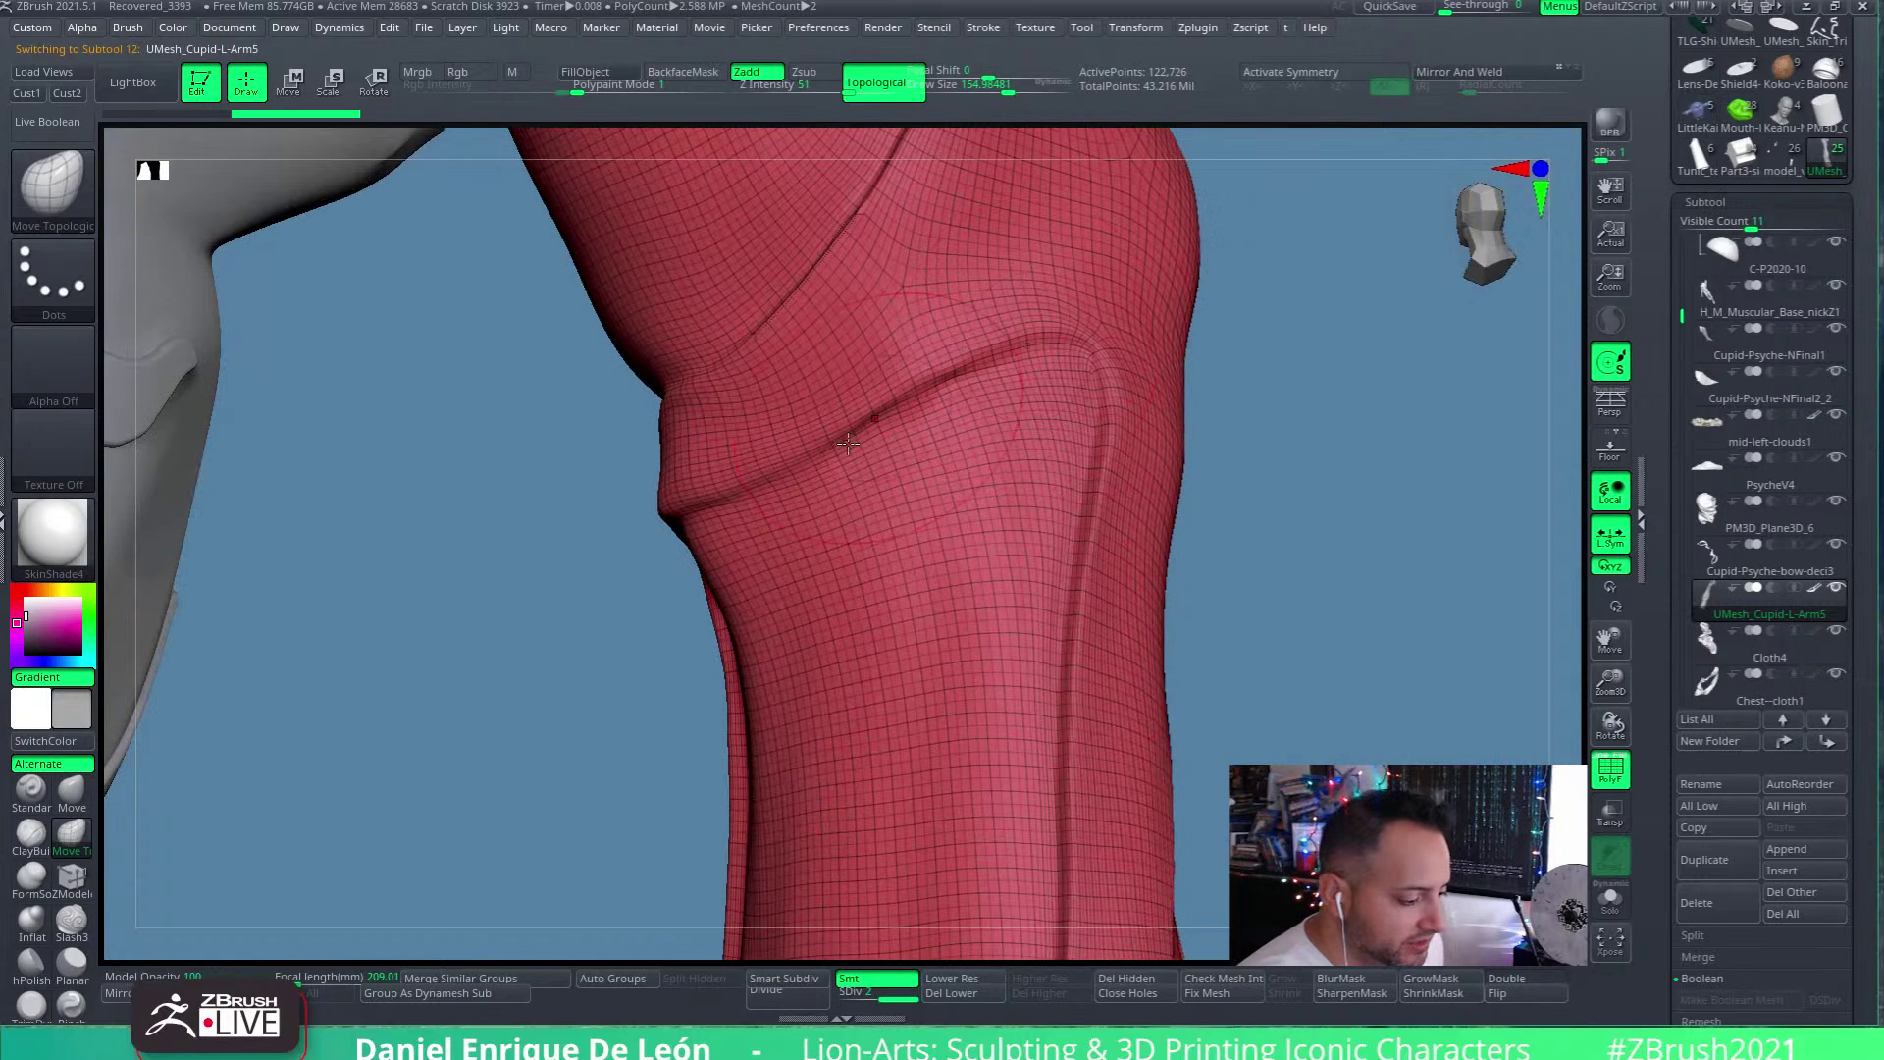
left_click(1610, 770)
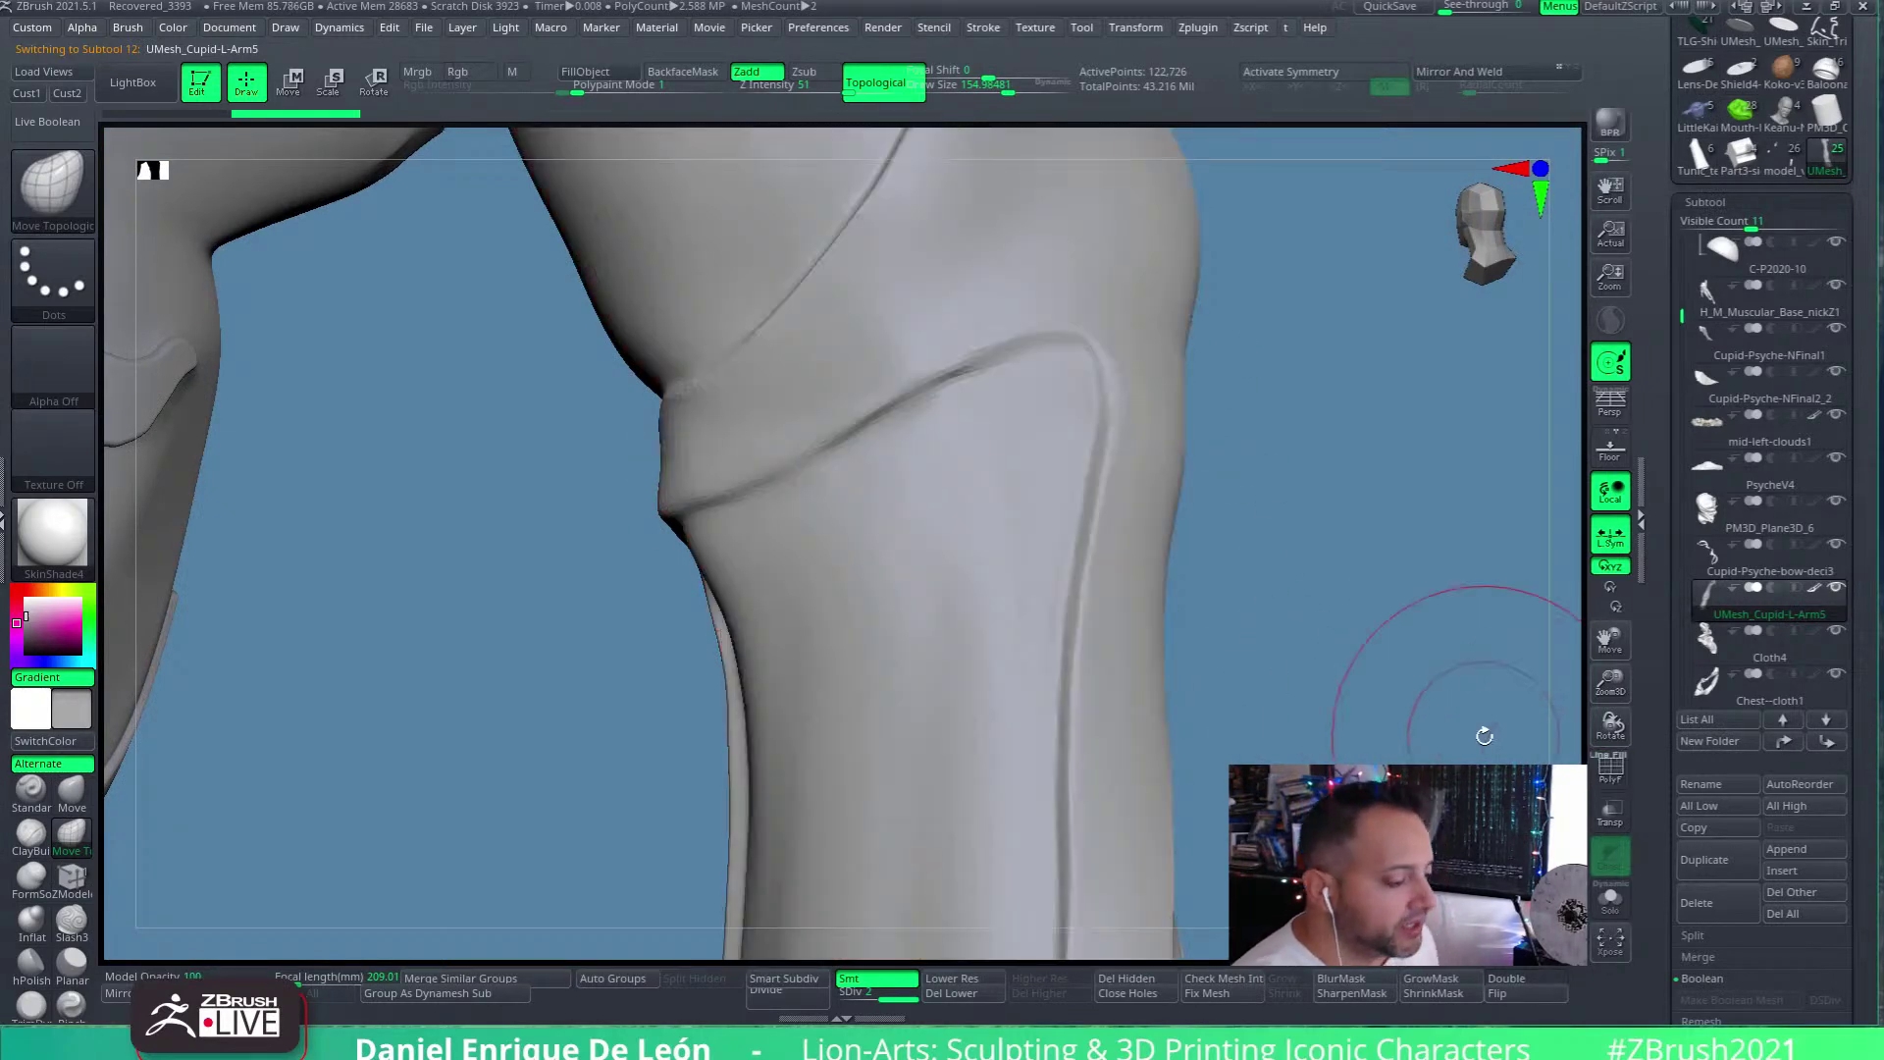
right_click_drag(1099, 630, 1103, 515, "ctrl")
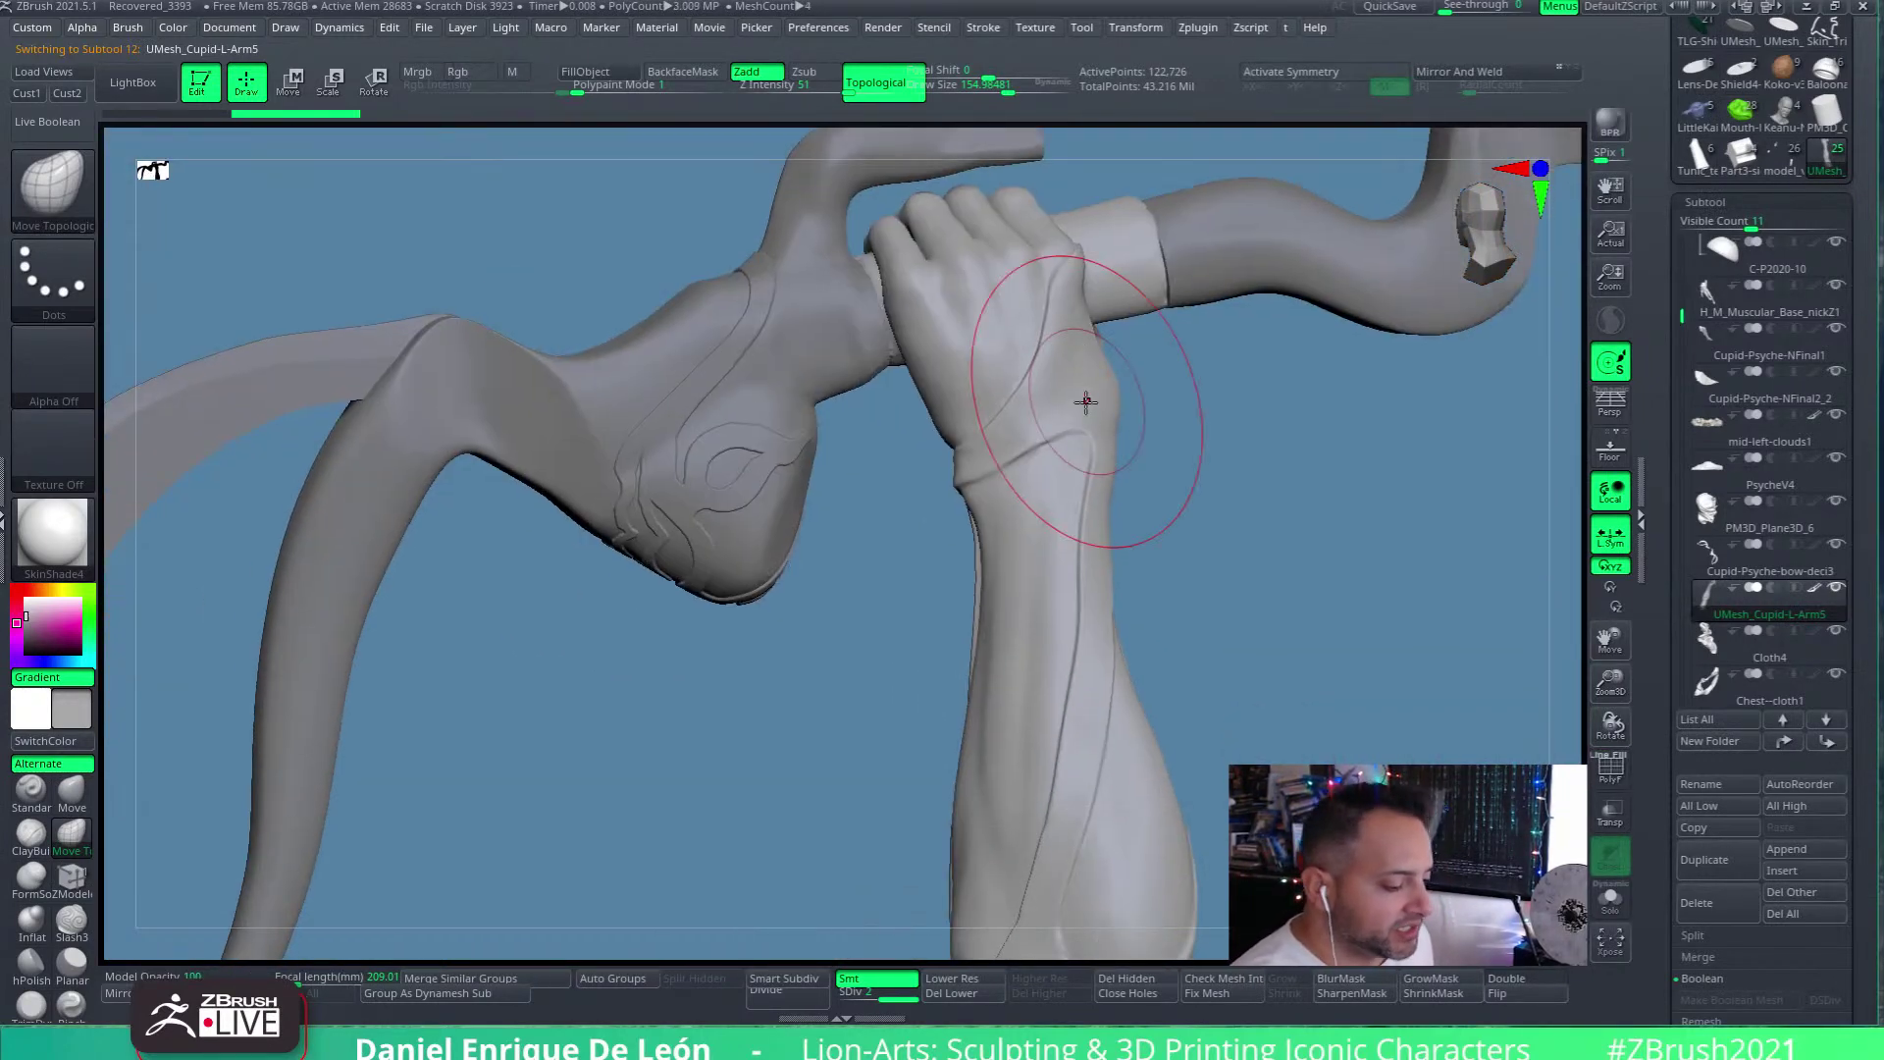
Set up the Slash3 brush for the forearm creases with color painting off, Z Intensity 43 and draw size about 60
mouse_move(1086, 393)
right_mouse_down()
mouse_move(1152, 560)
mouse_move(1097, 504)
mouse_move(1191, 441)
mouse_move(1135, 547)
mouse_move(1090, 525)
mouse_move(1135, 631)
mouse_move(1089, 589)
right_mouse_up()
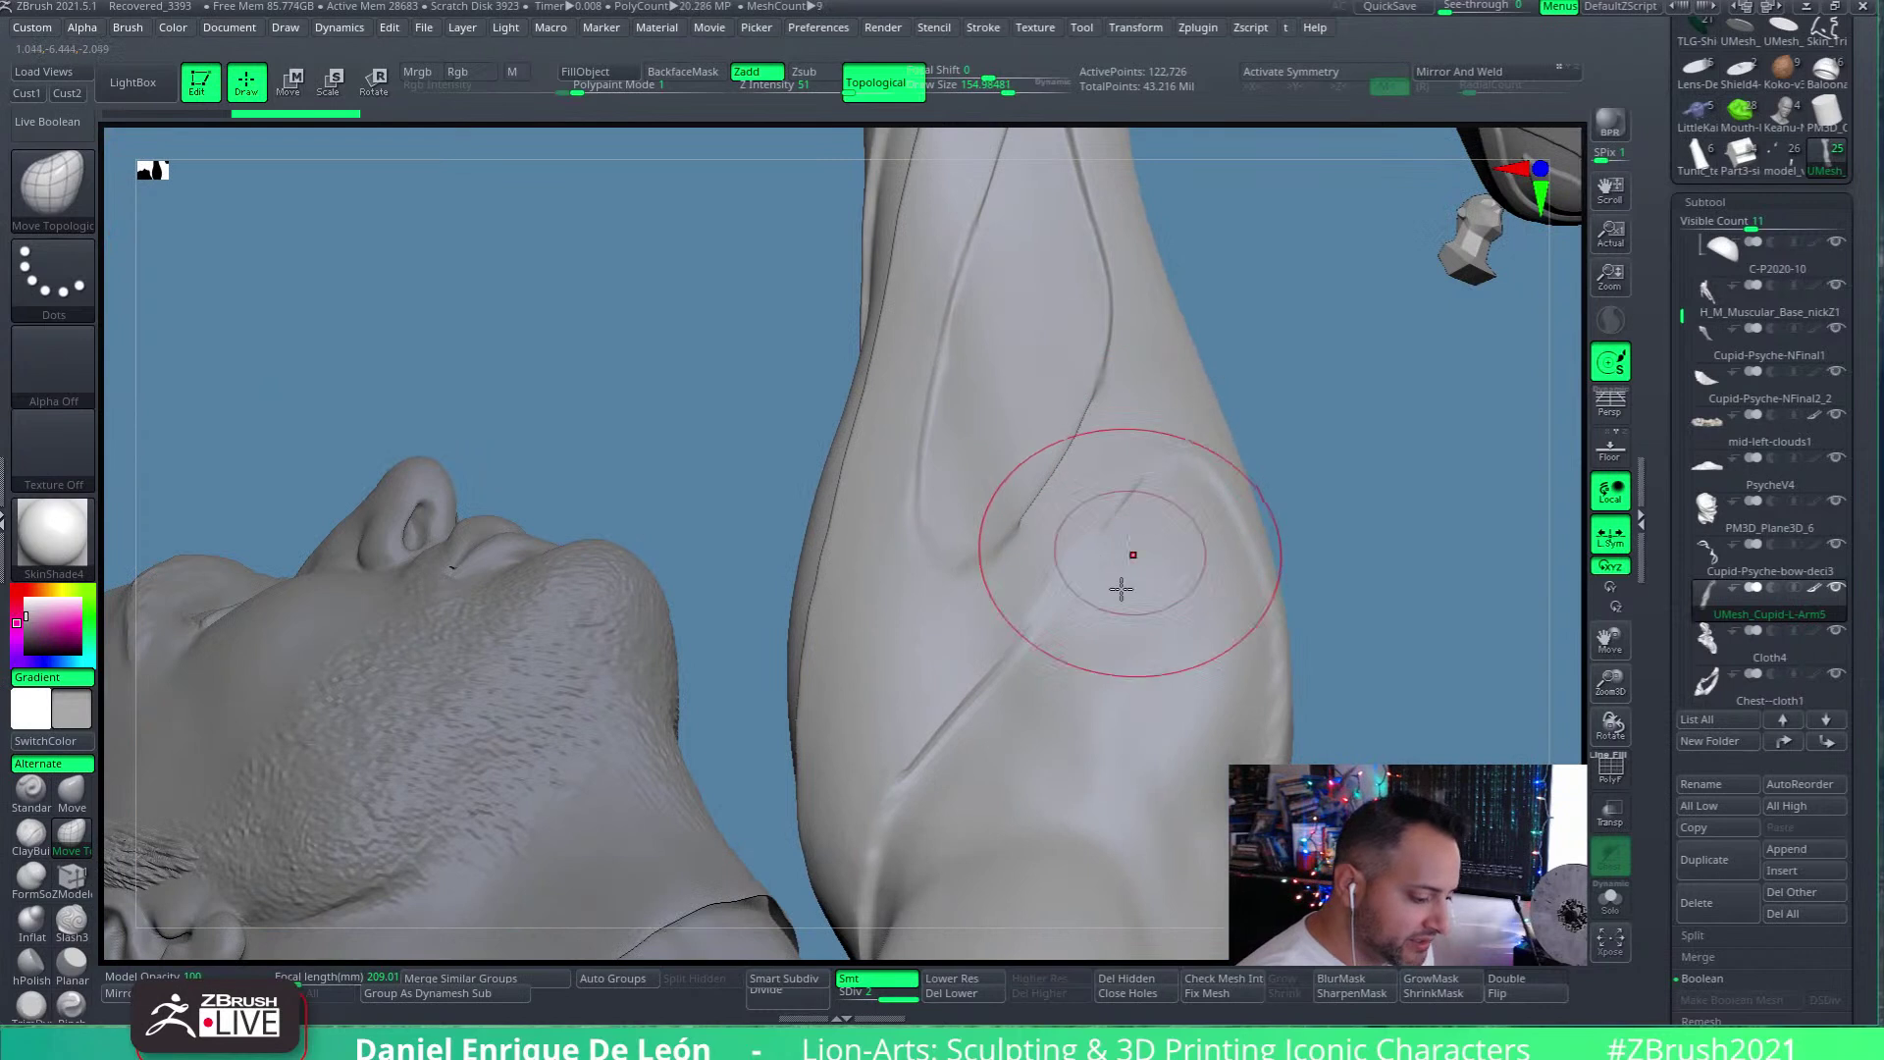
left_click(72, 919)
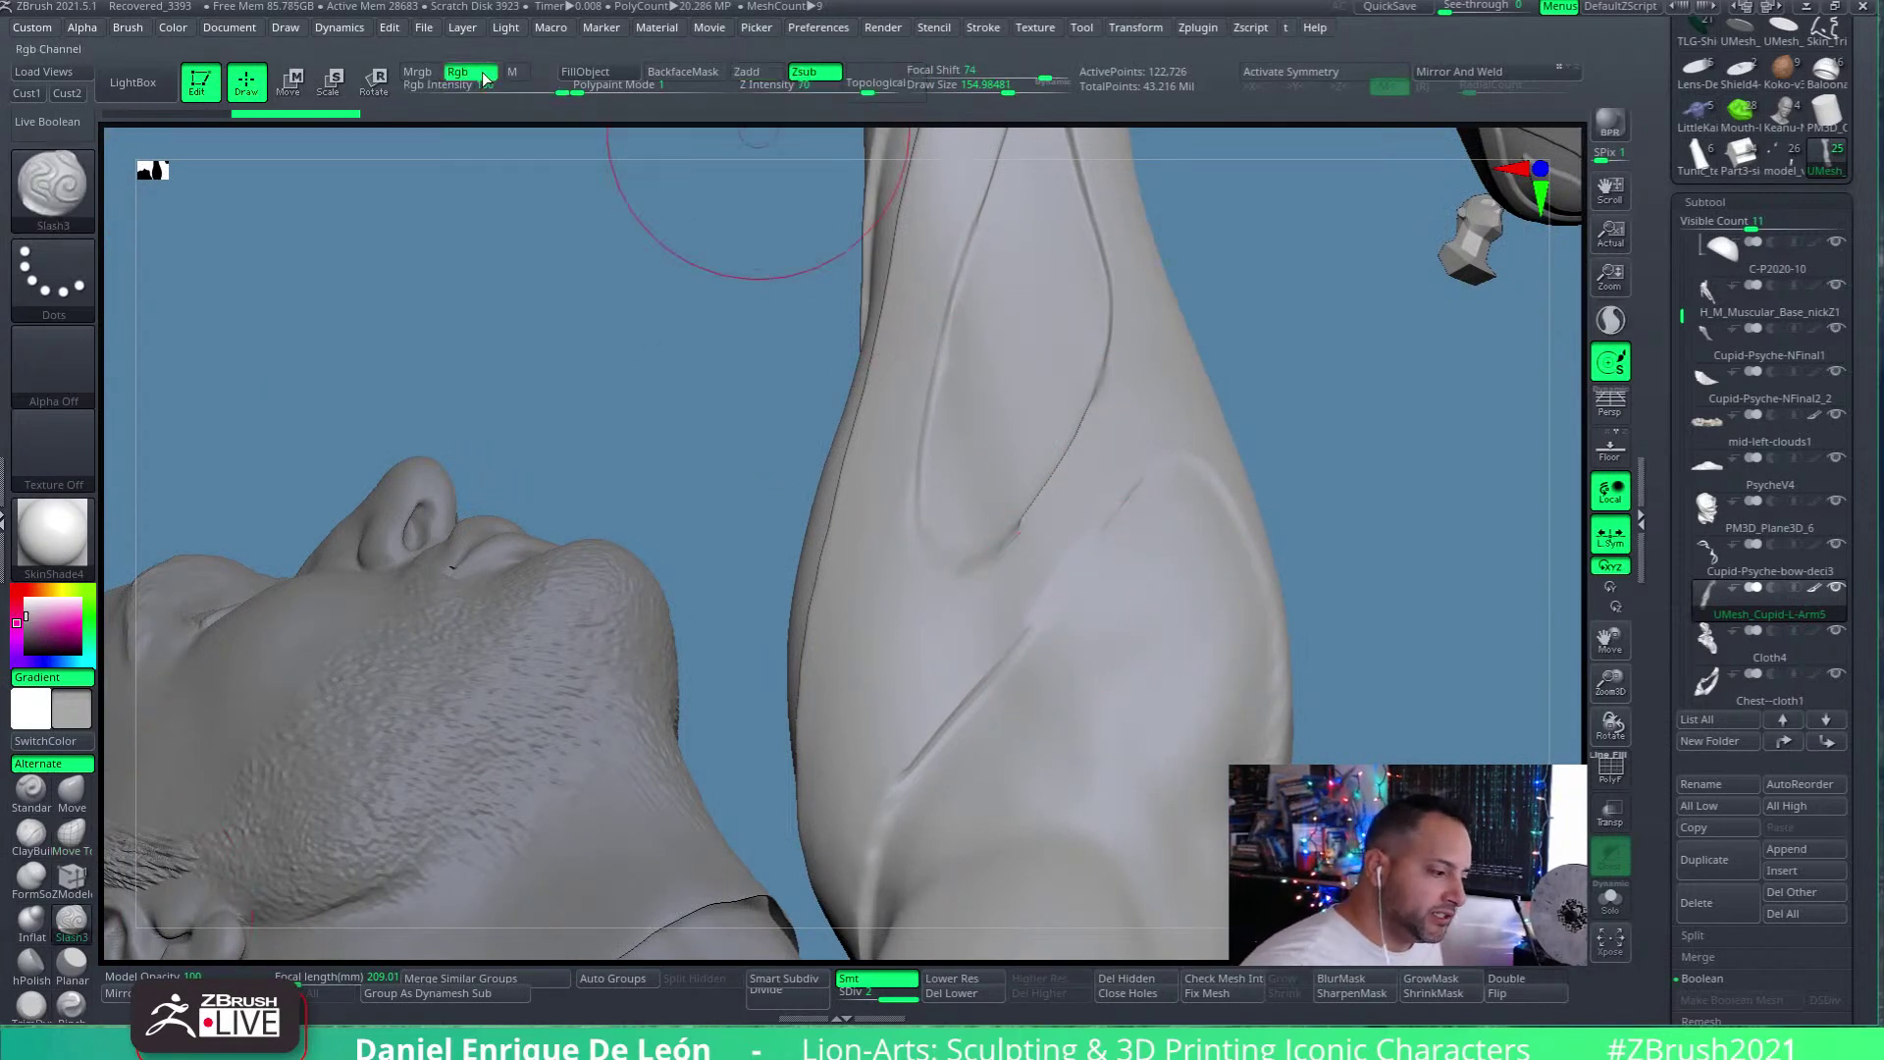
left_click_drag(1032, 101, 1001, 91)
left_click_drag(867, 92, 839, 91)
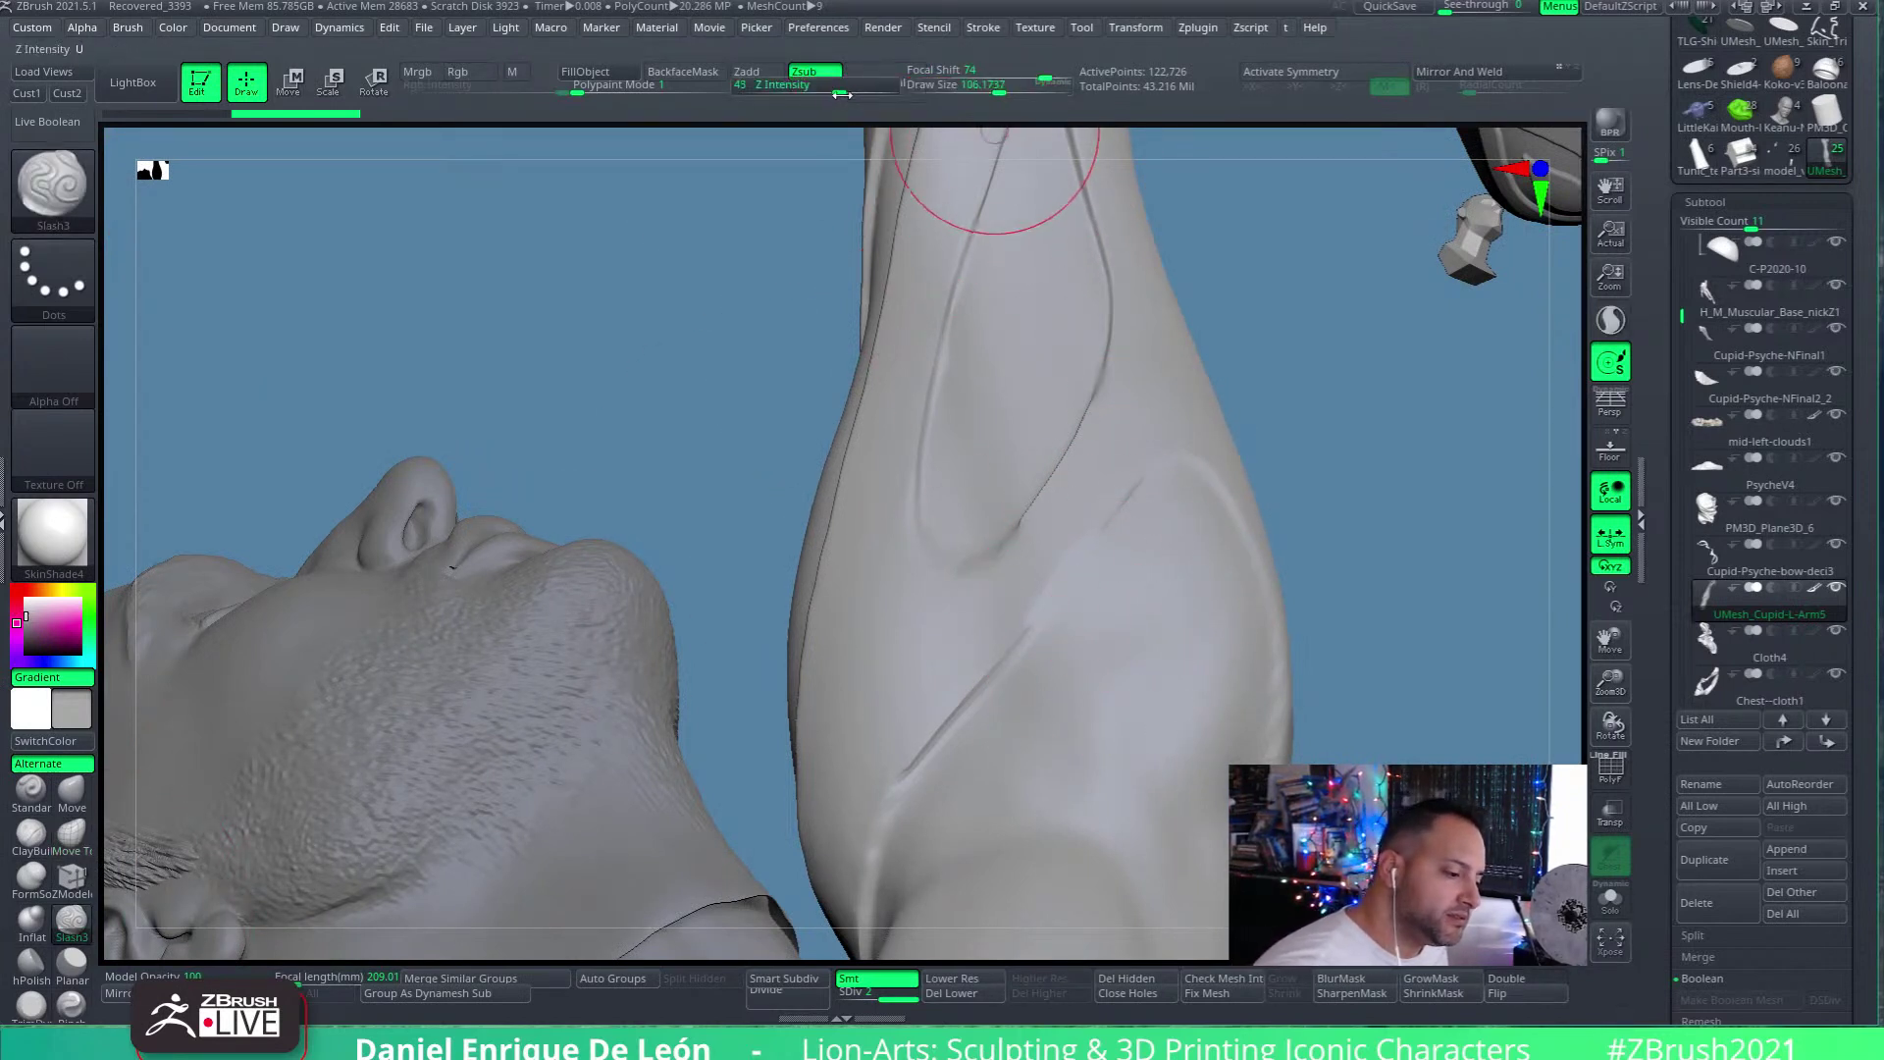
left_click_drag(1008, 99, 977, 94)
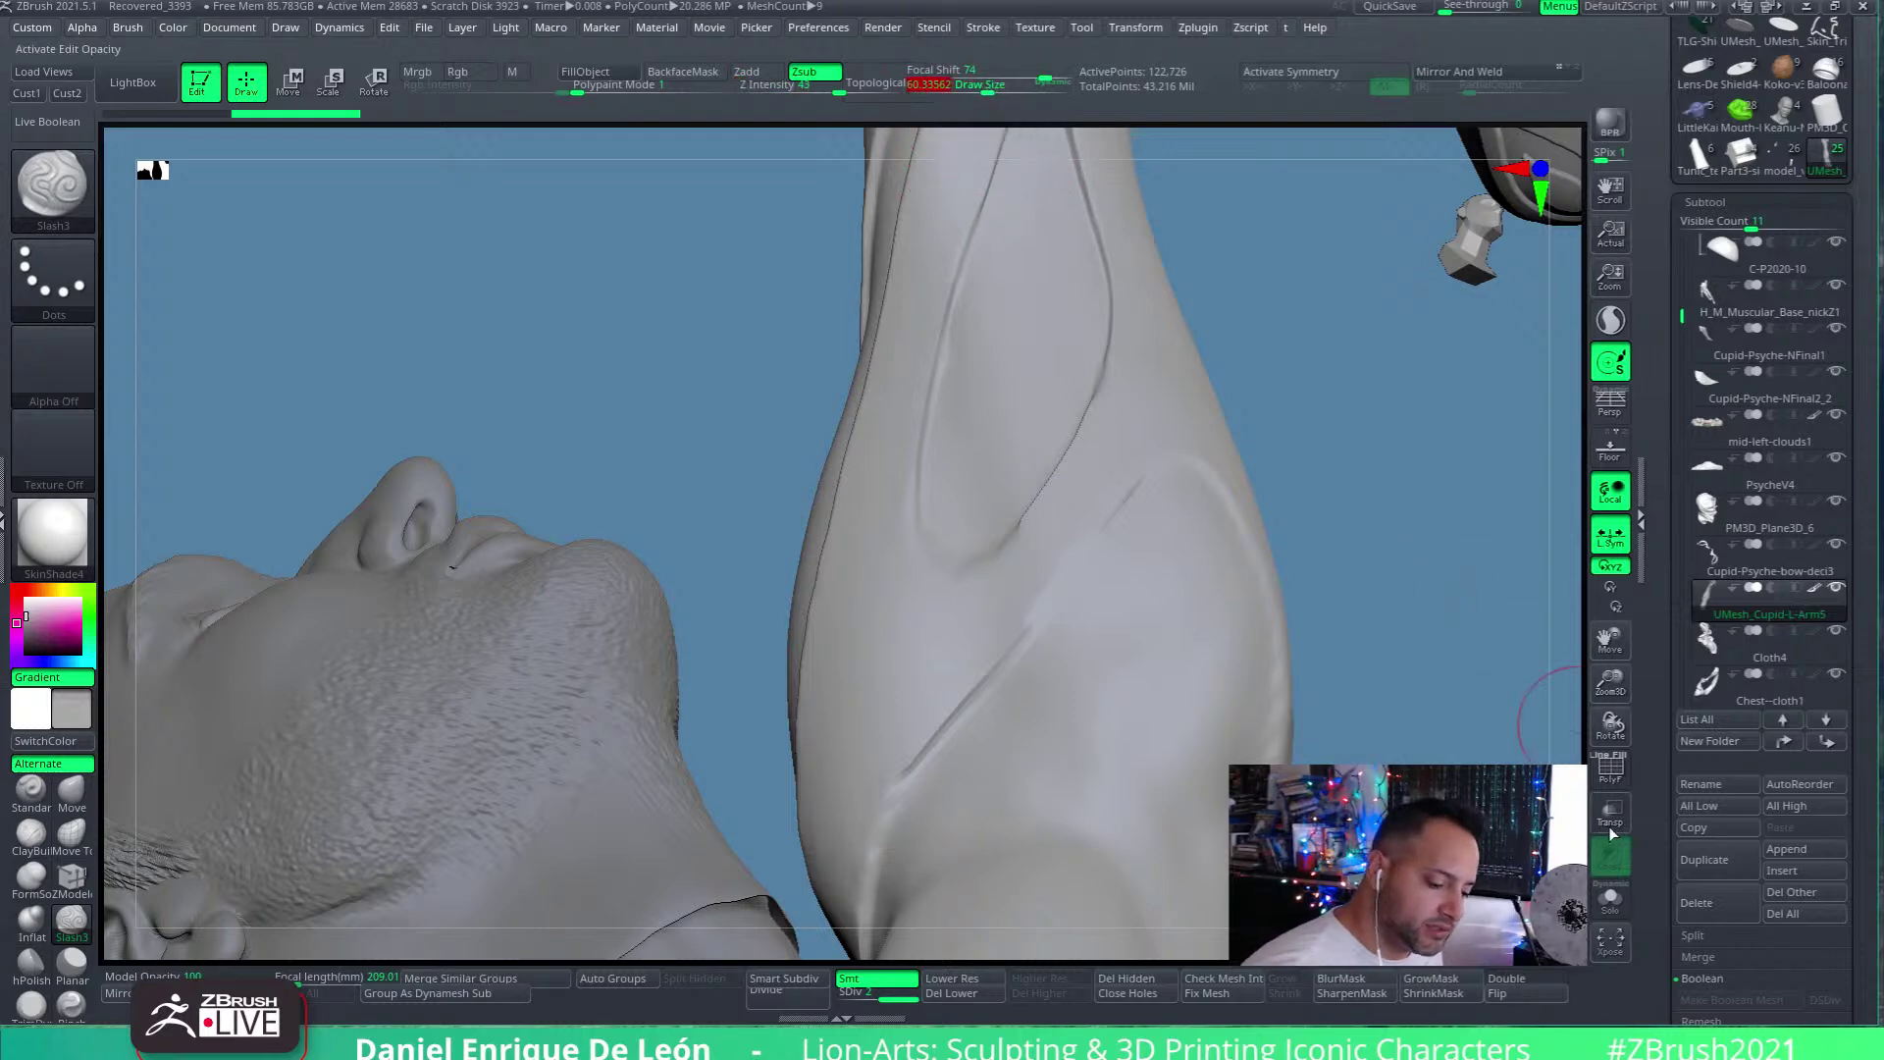
Inspect the polygon wireframe around the gap in the forearm's diagonal muscle crease up close
left_click(1612, 898)
left_click(1612, 899)
left_click(1611, 768)
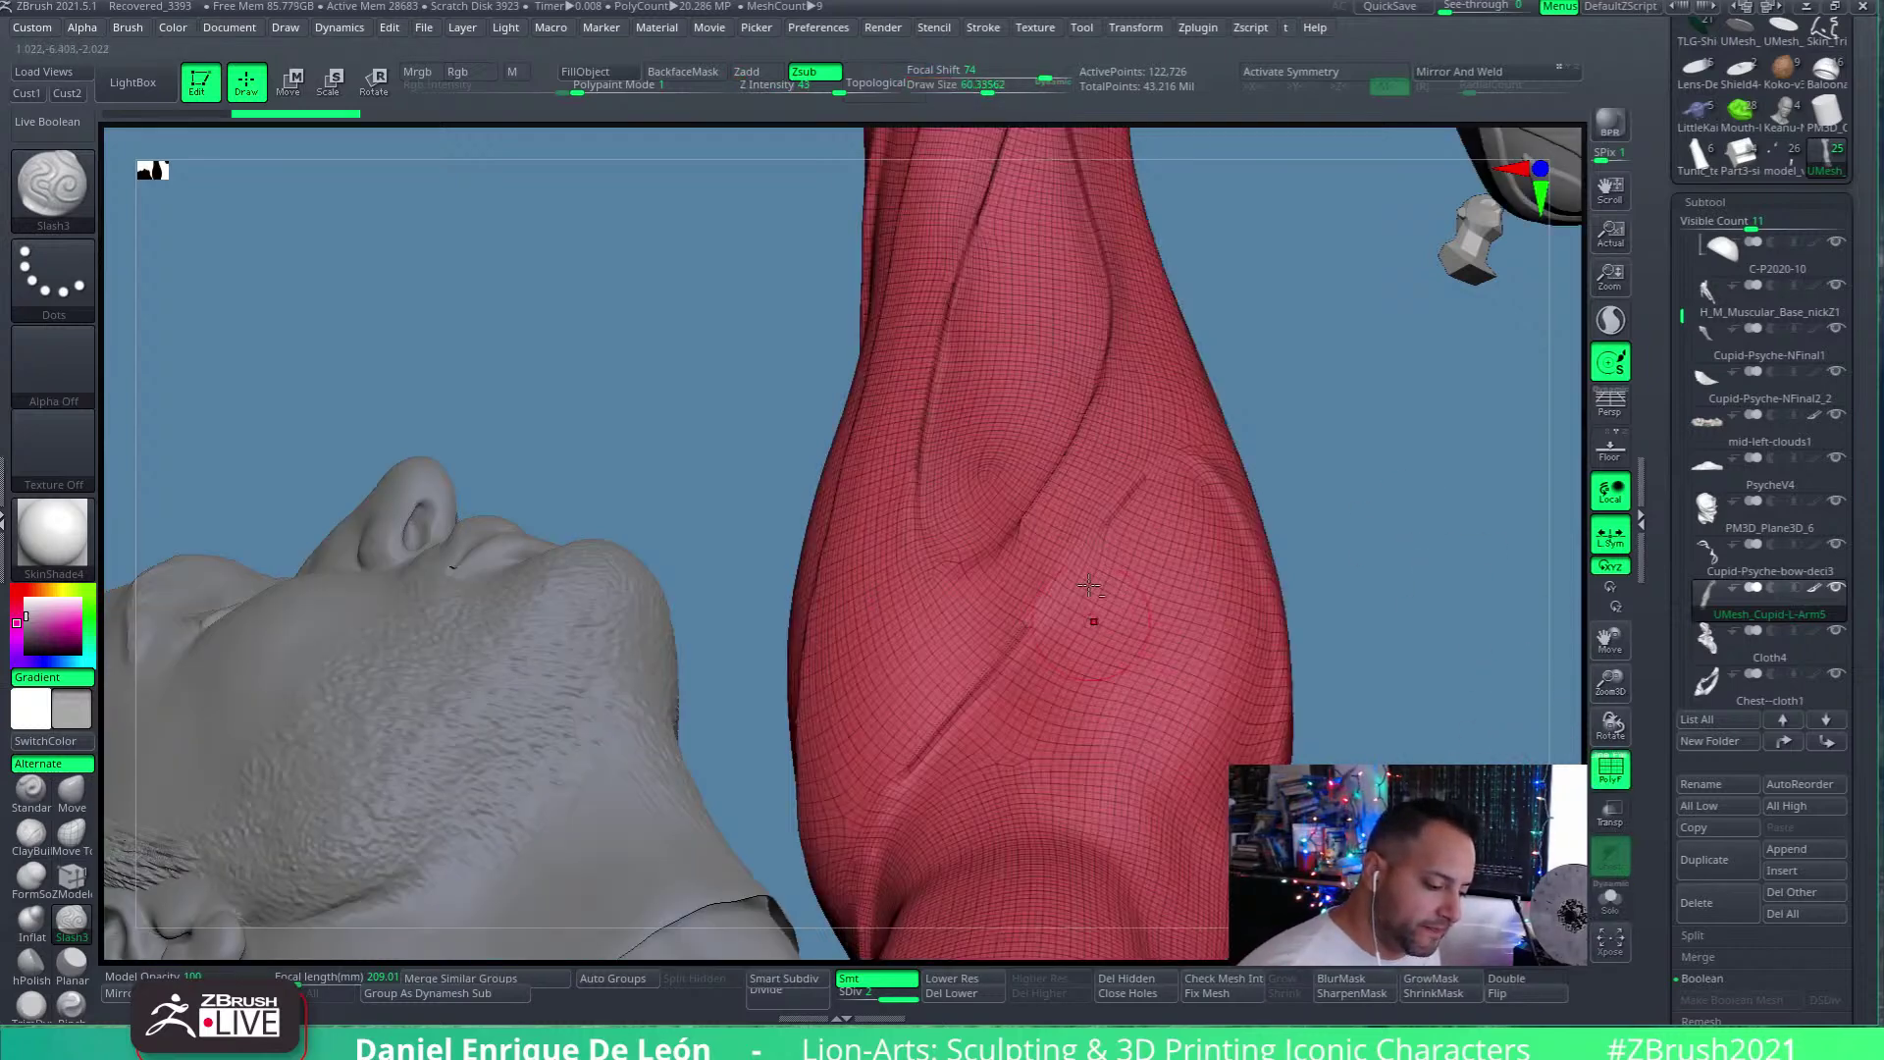
right_click_drag(1085, 615, 1002, 623)
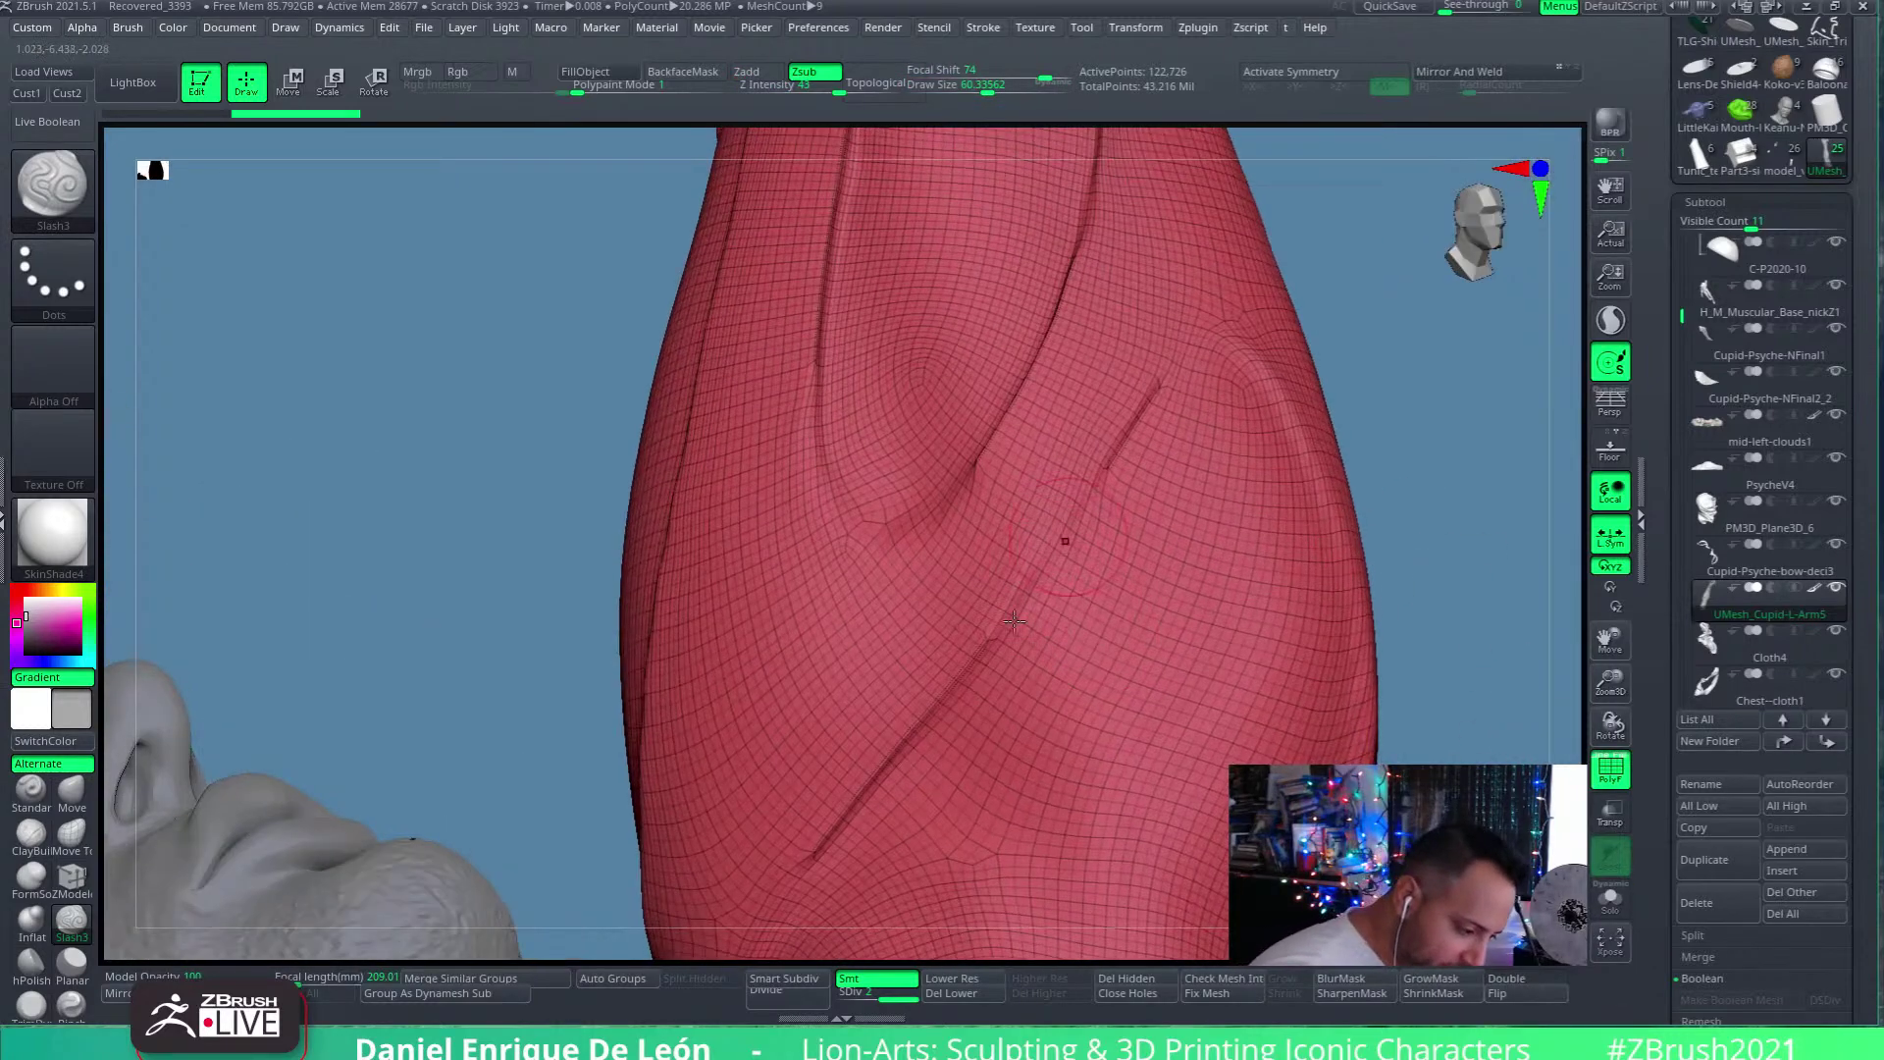
right_click_drag(997, 695, 881, 773, "alt")
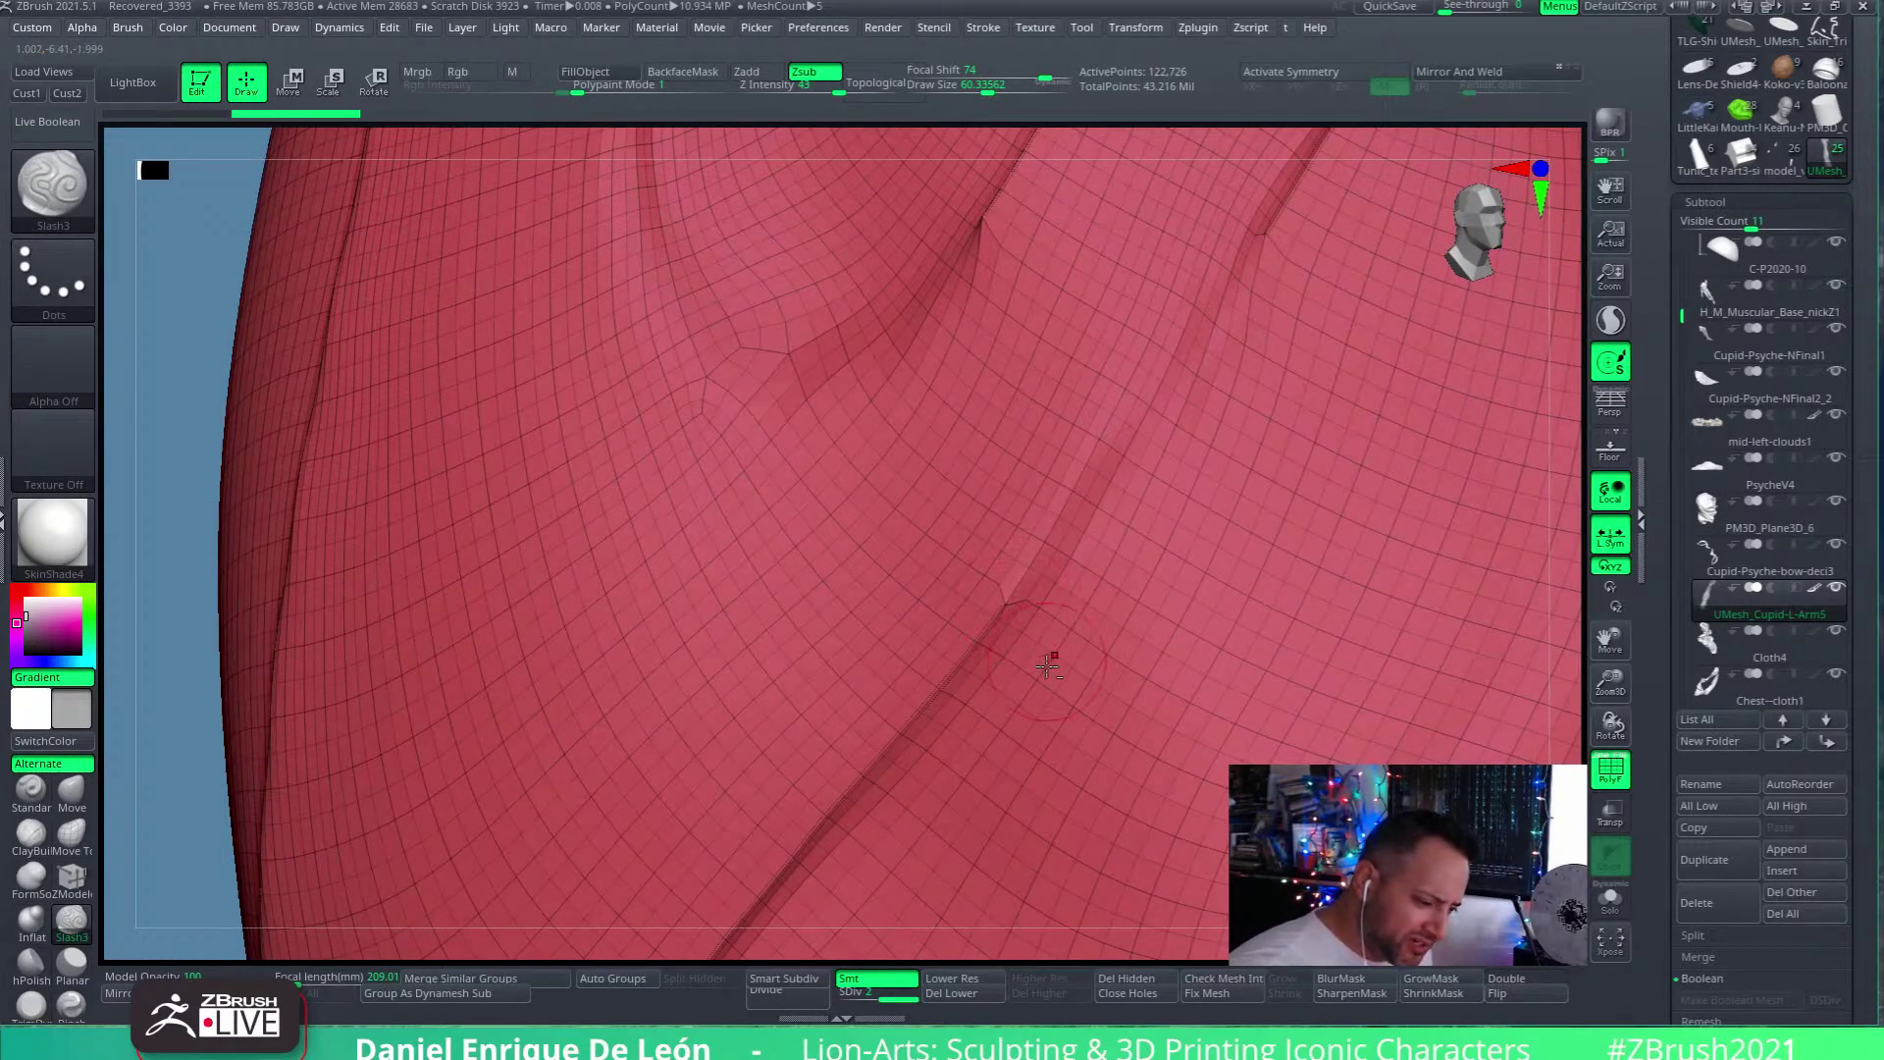
right_click_drag(1048, 662, 950, 656, "alt")
right_click_drag(1119, 521, 993, 638)
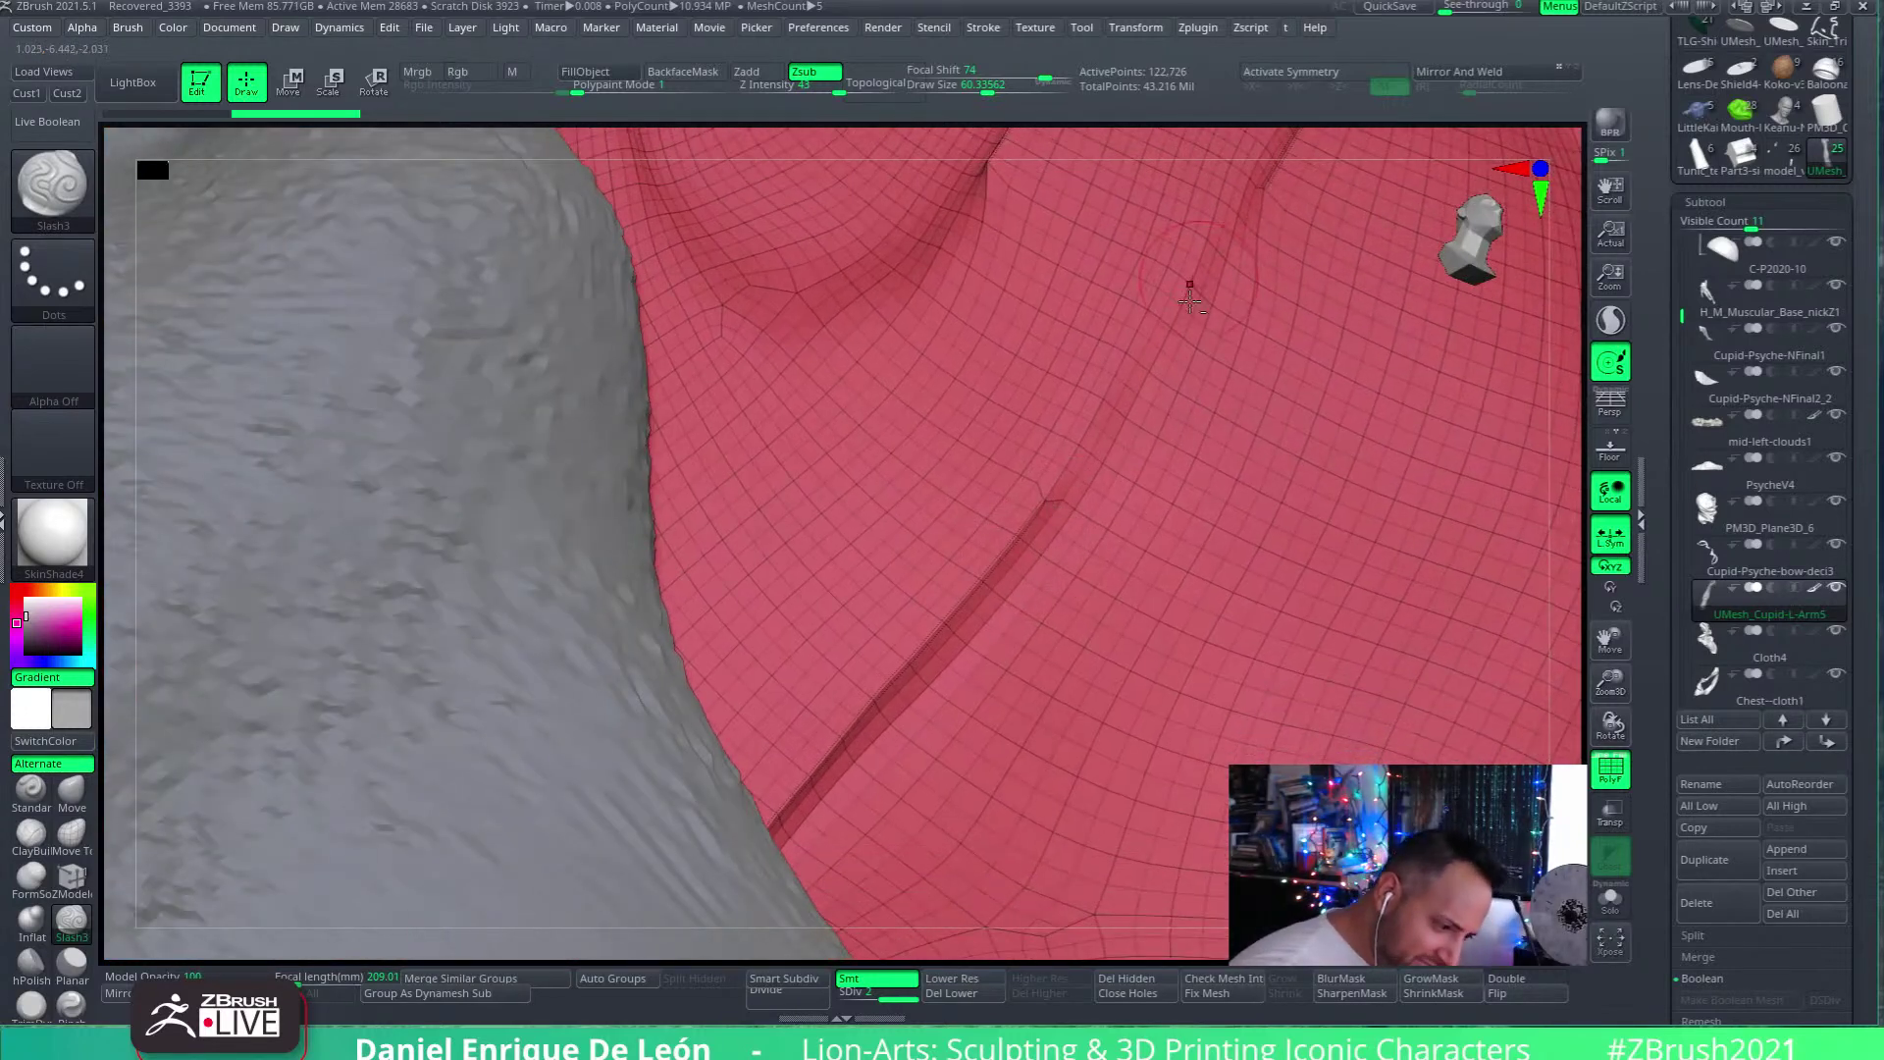
right_click_drag(1221, 241, 1016, 589, "alt")
right_click_drag(1193, 260, 1071, 500)
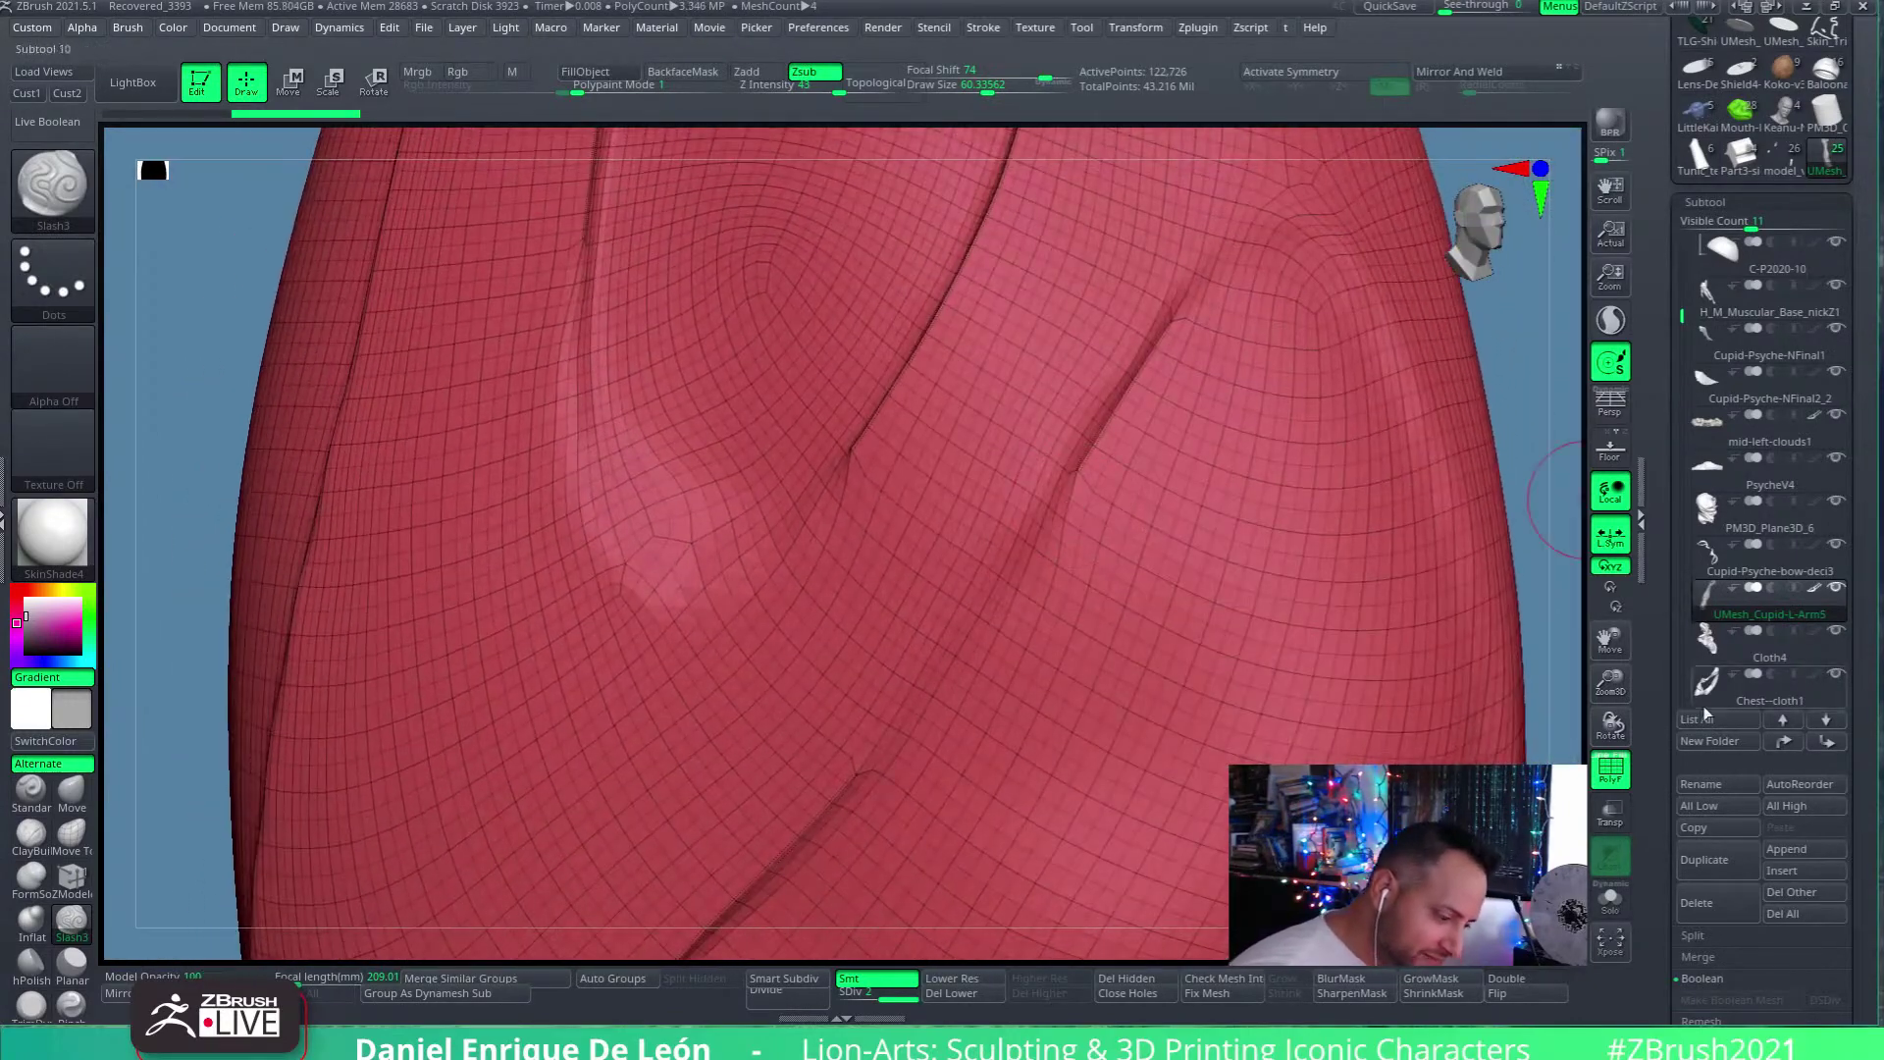
key("shift+f")
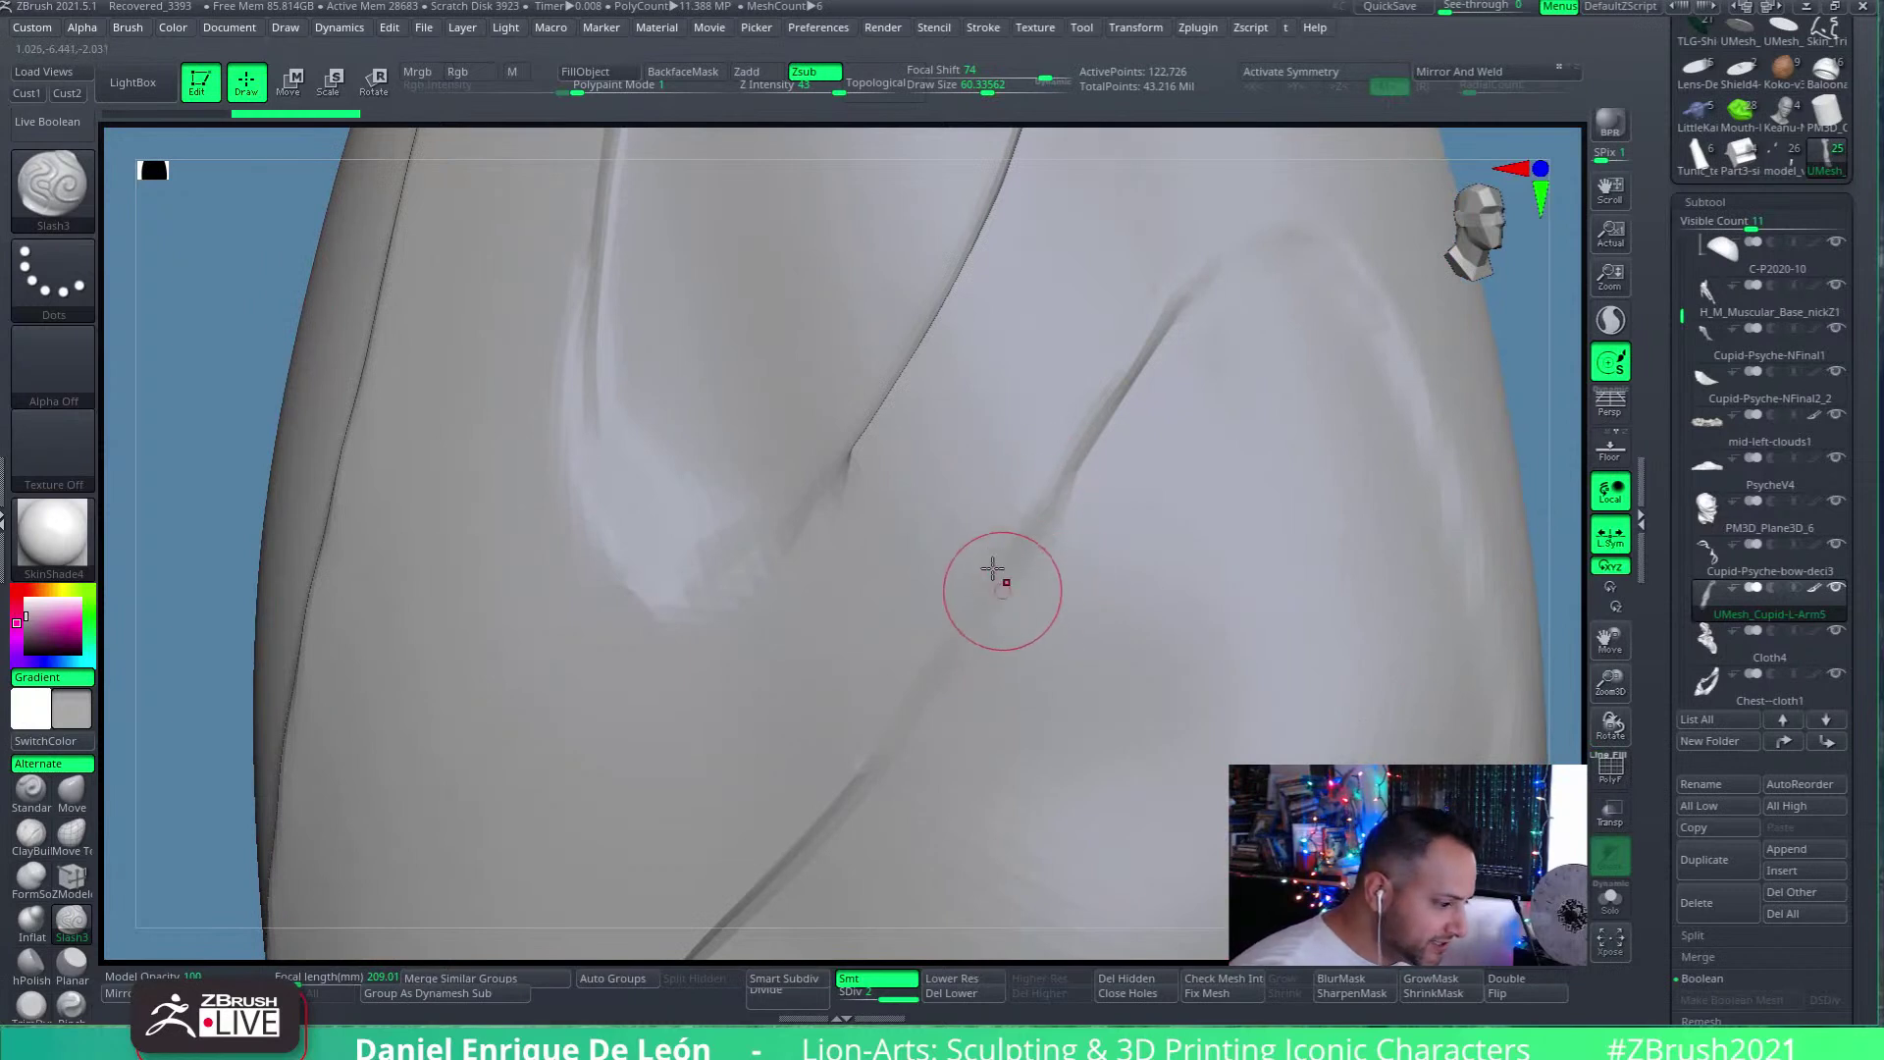
Carve across the gap in the forearm's diagonal muscle crease with Slash3 and smooth the rough edges beside it
left_click_drag(1079, 468, 904, 745)
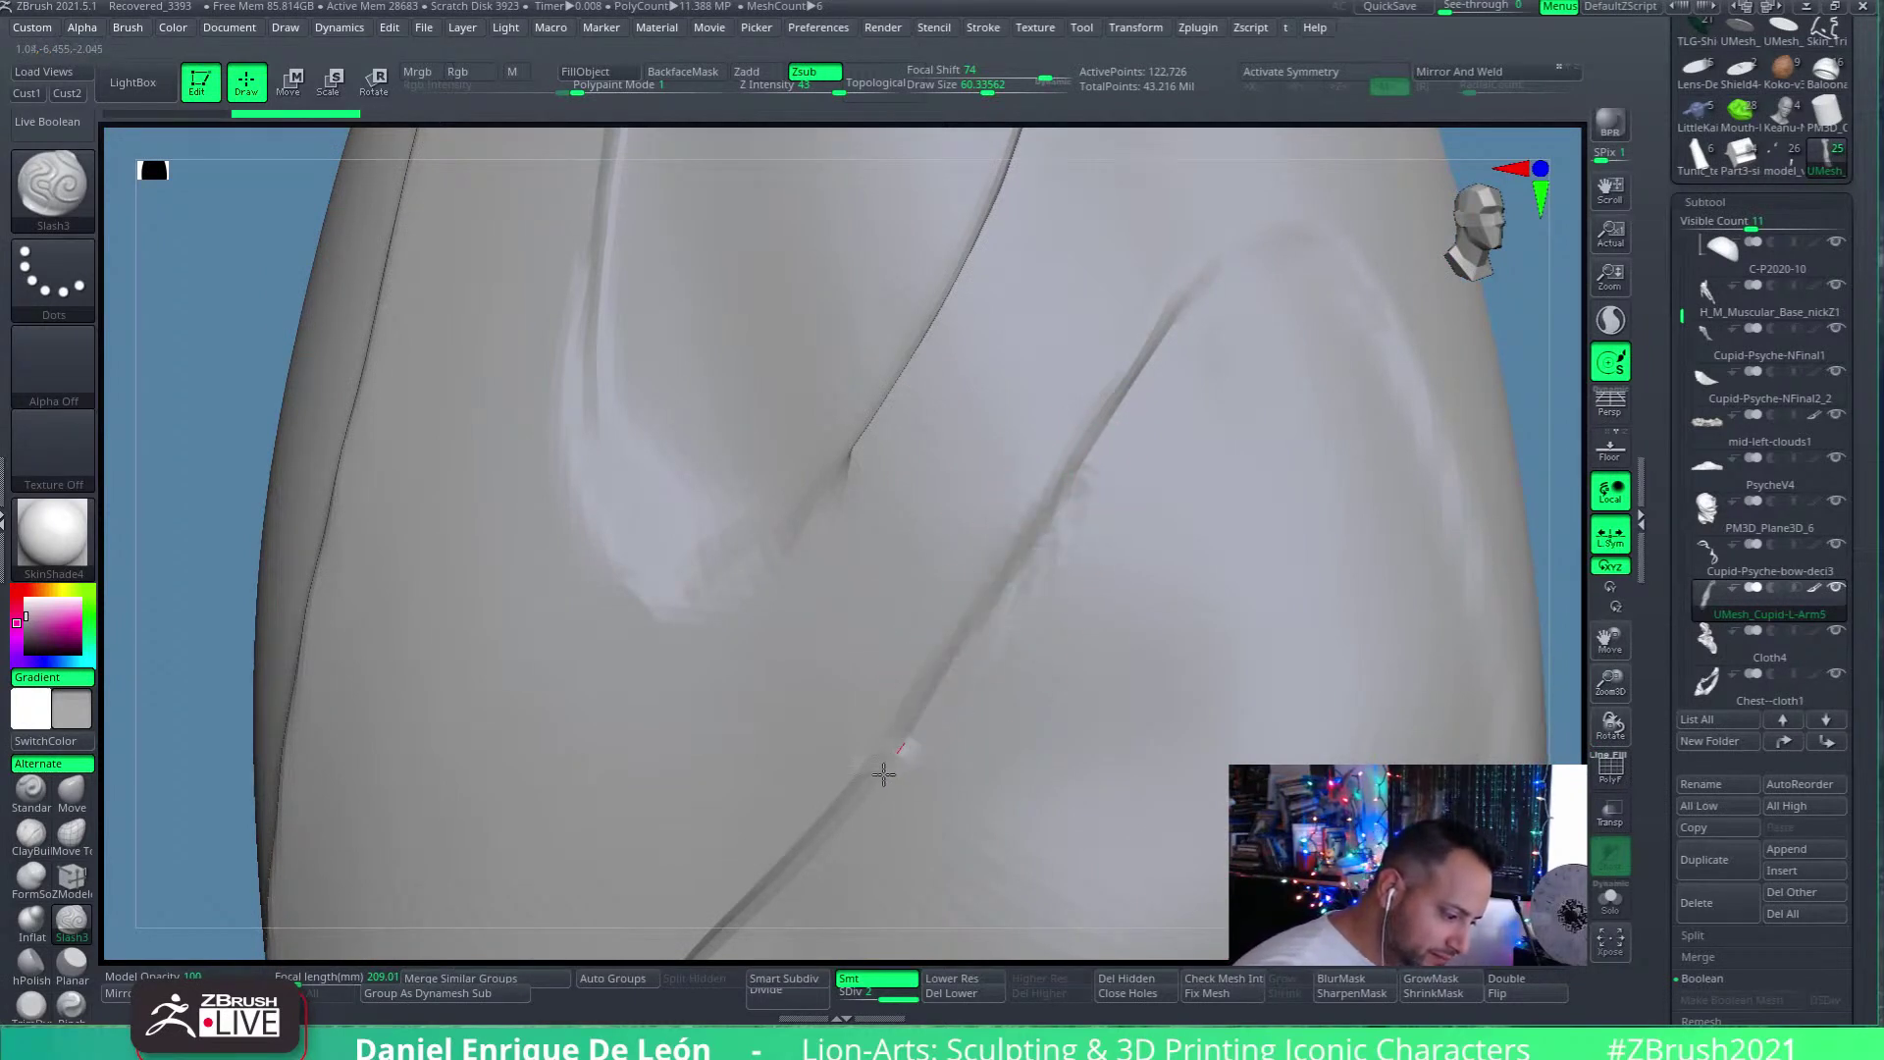
left_click_drag(1266, 445, 872, 775)
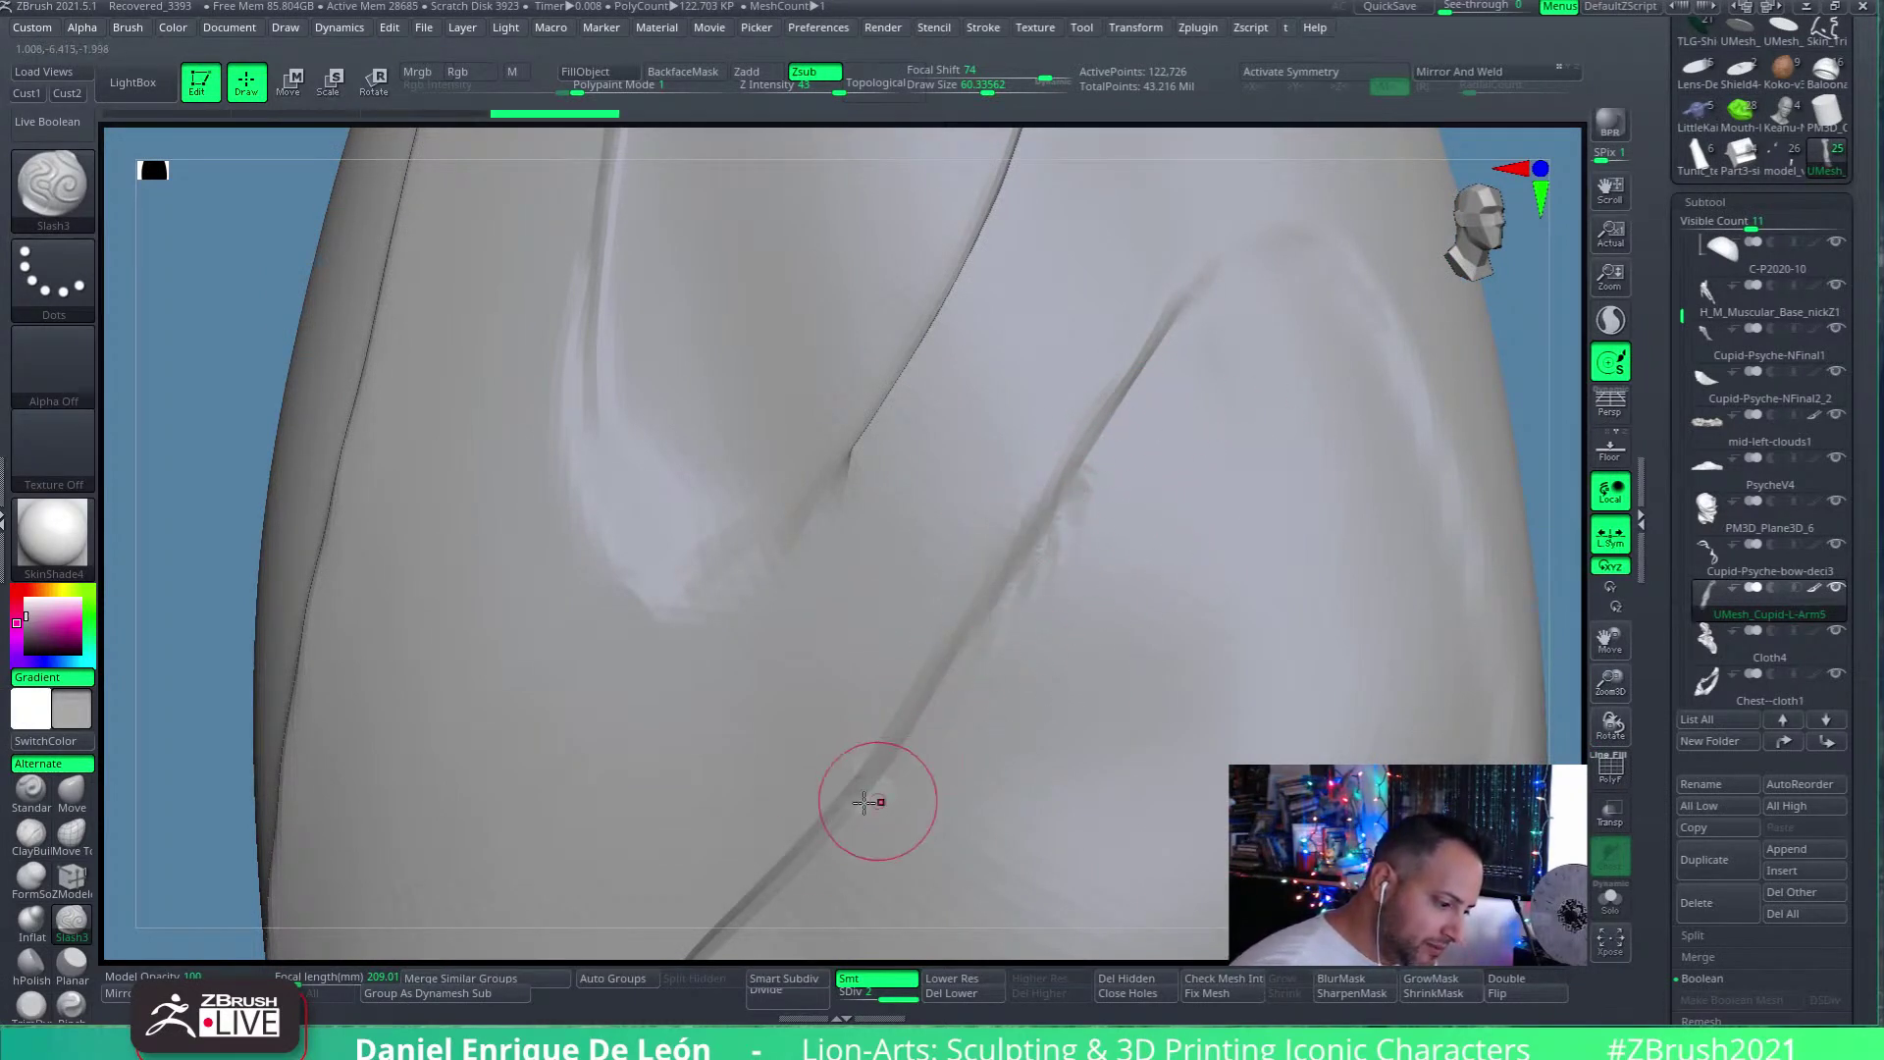
left_click(1611, 771)
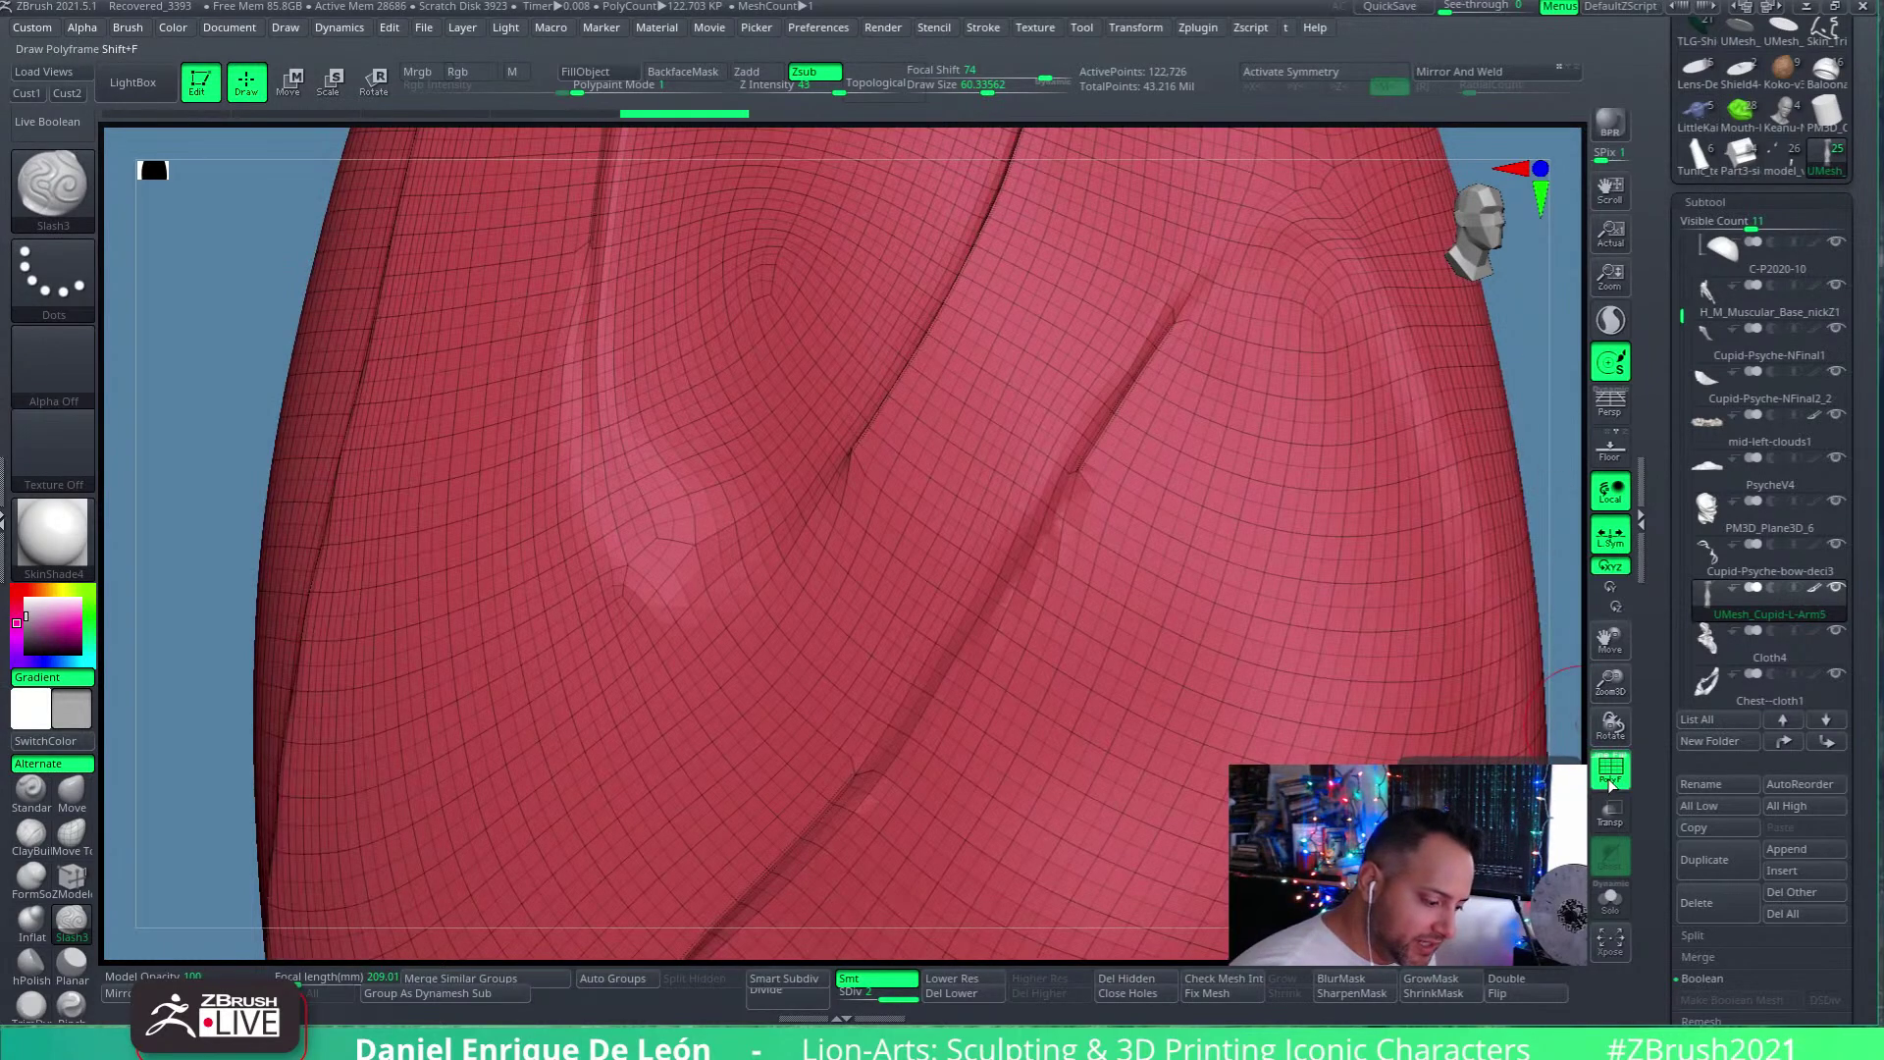
key("shift+d")
key("d")
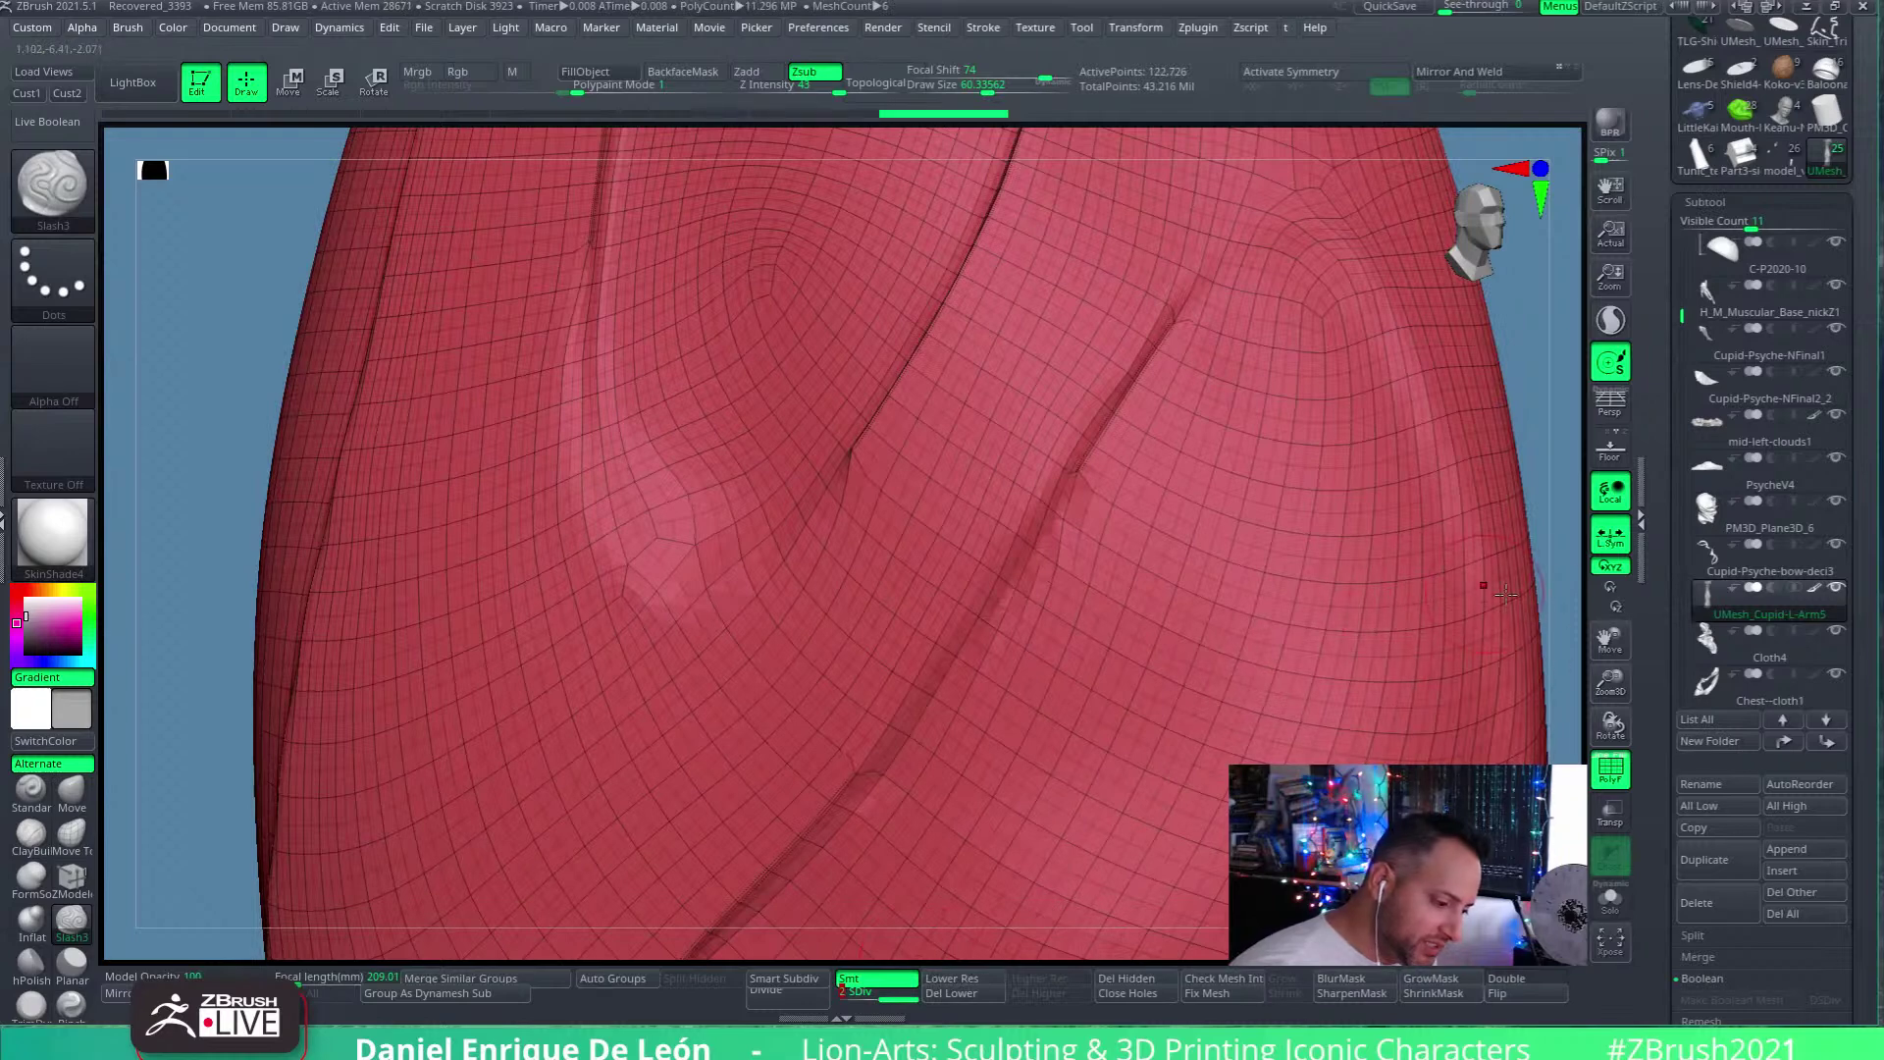
key("shift+f")
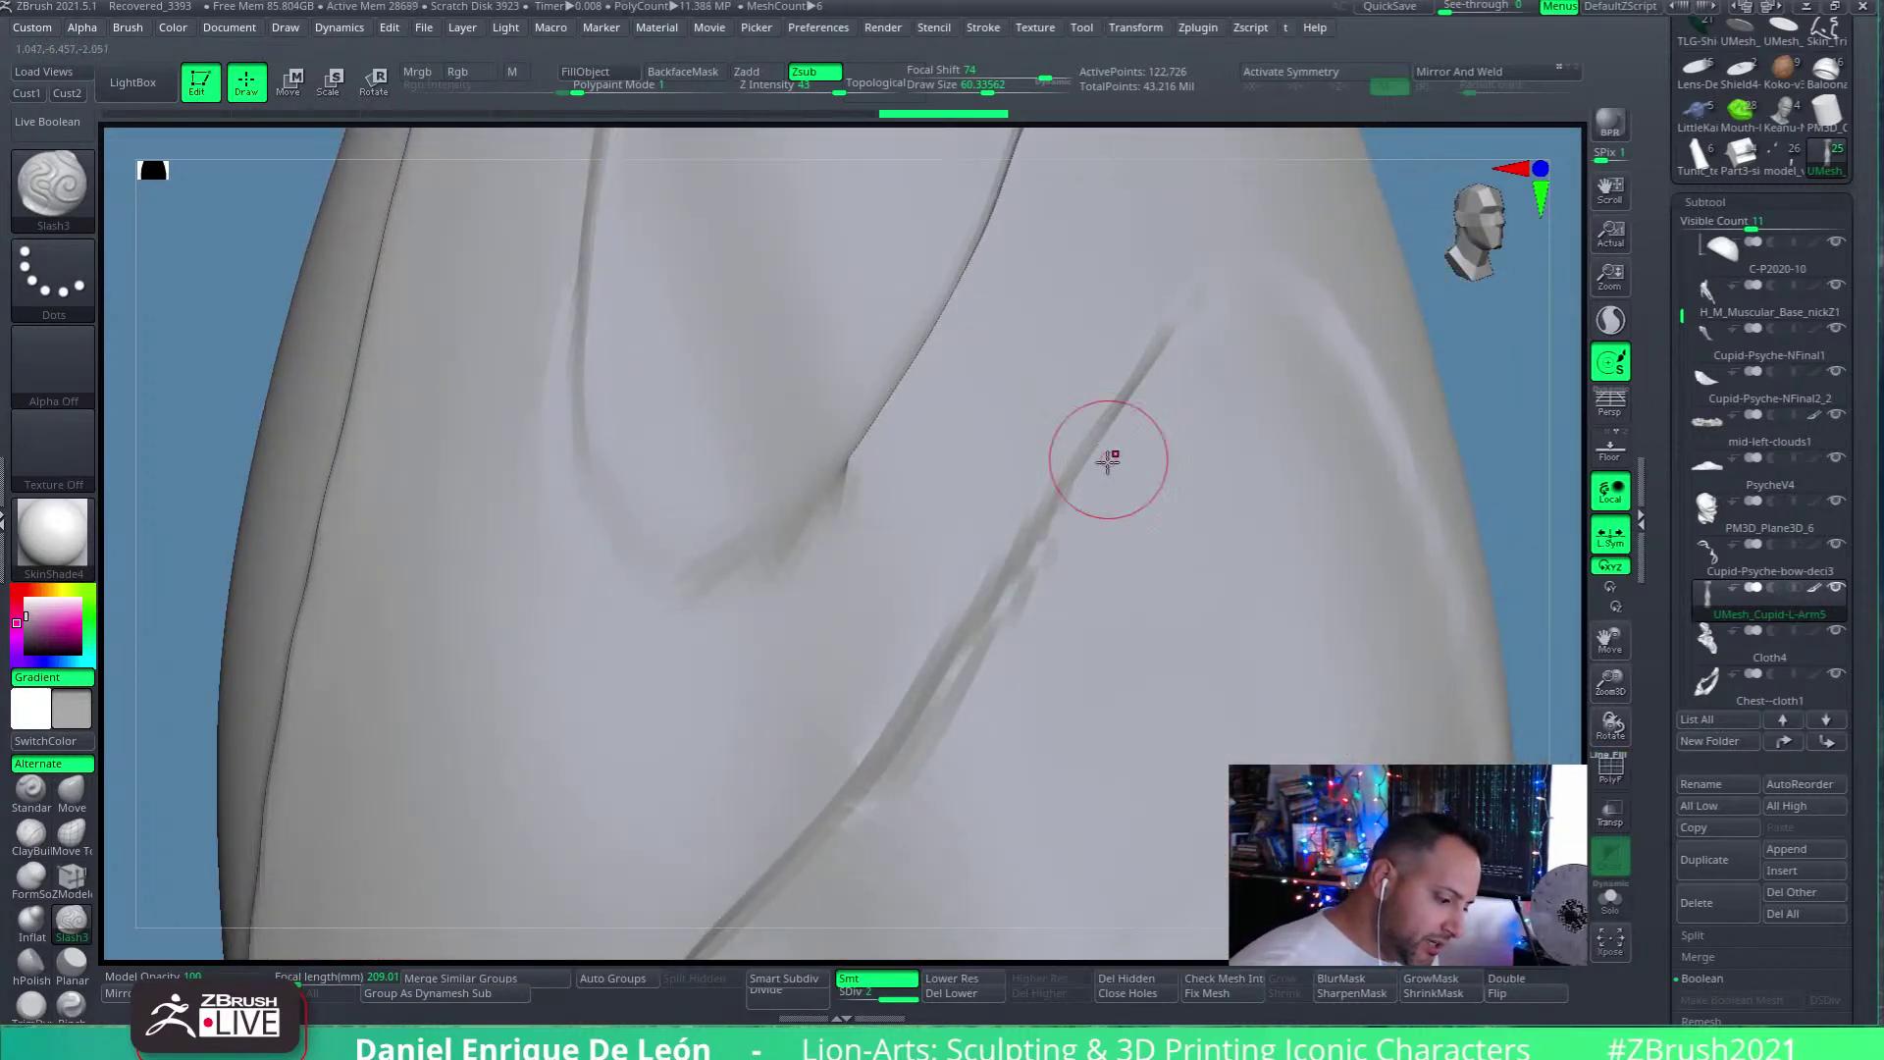
key("shift")
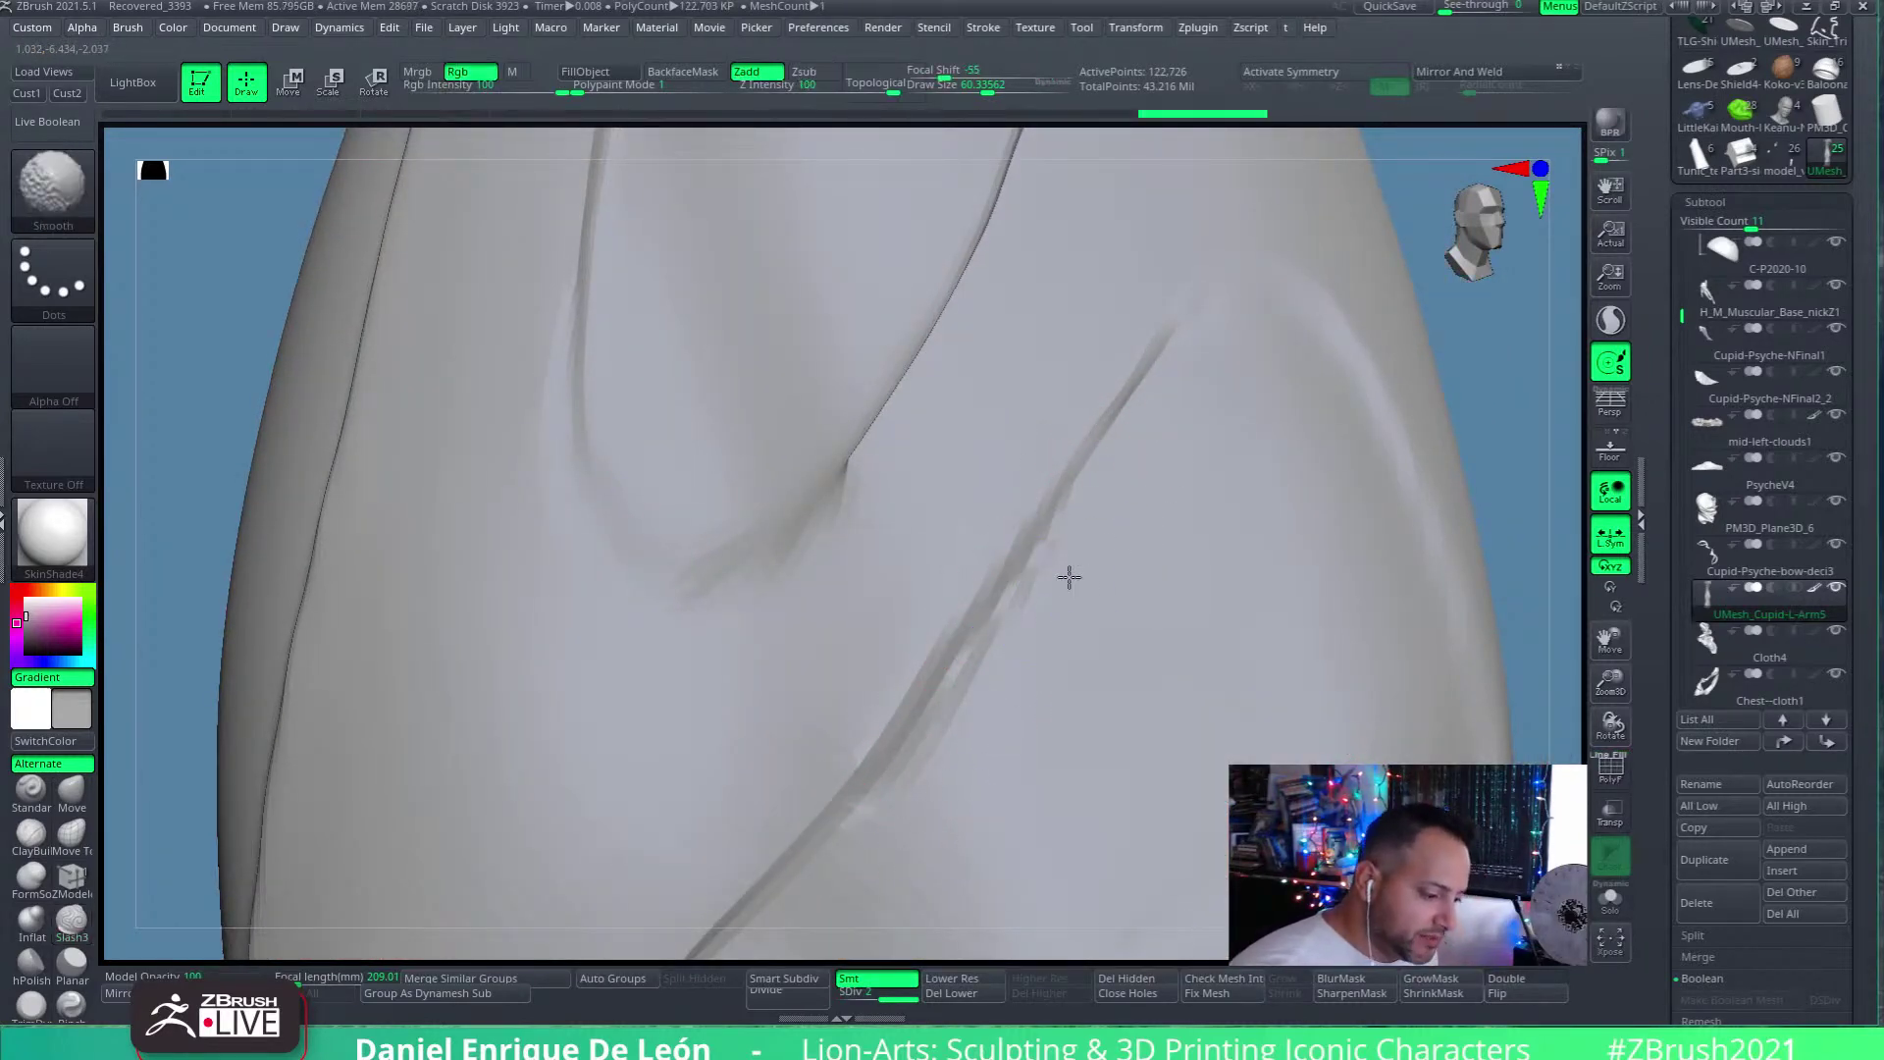
mouse_move(1106, 526)
left_mouse_down("shift")
mouse_move(909, 778)
mouse_move(843, 900)
left_mouse_up("shift")
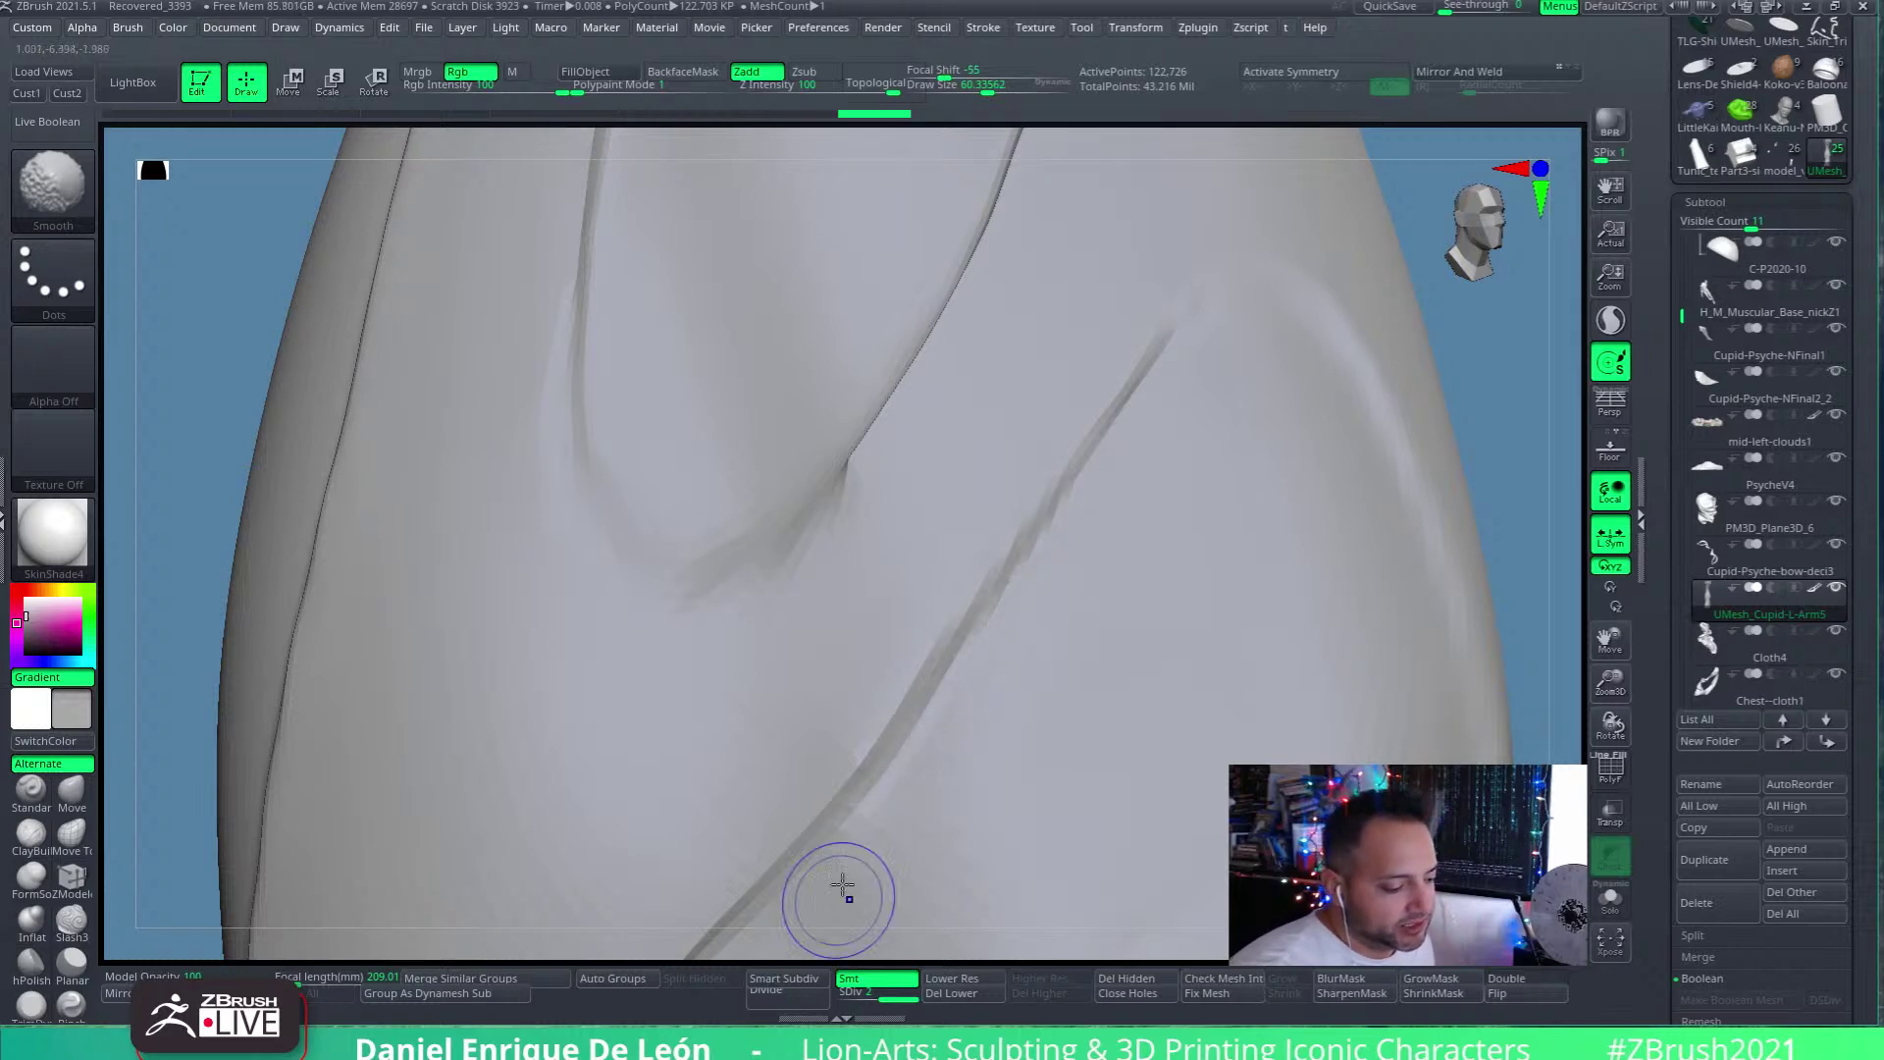
Deepen the diagonal forearm crease and carry the cut over the rounded upper end of the muscle
left_click_drag(858, 799, 1215, 300)
mouse_move(1266, 291)
right_mouse_down()
mouse_move(1345, 328)
mouse_move(1135, 484)
mouse_move(1039, 450)
right_mouse_up()
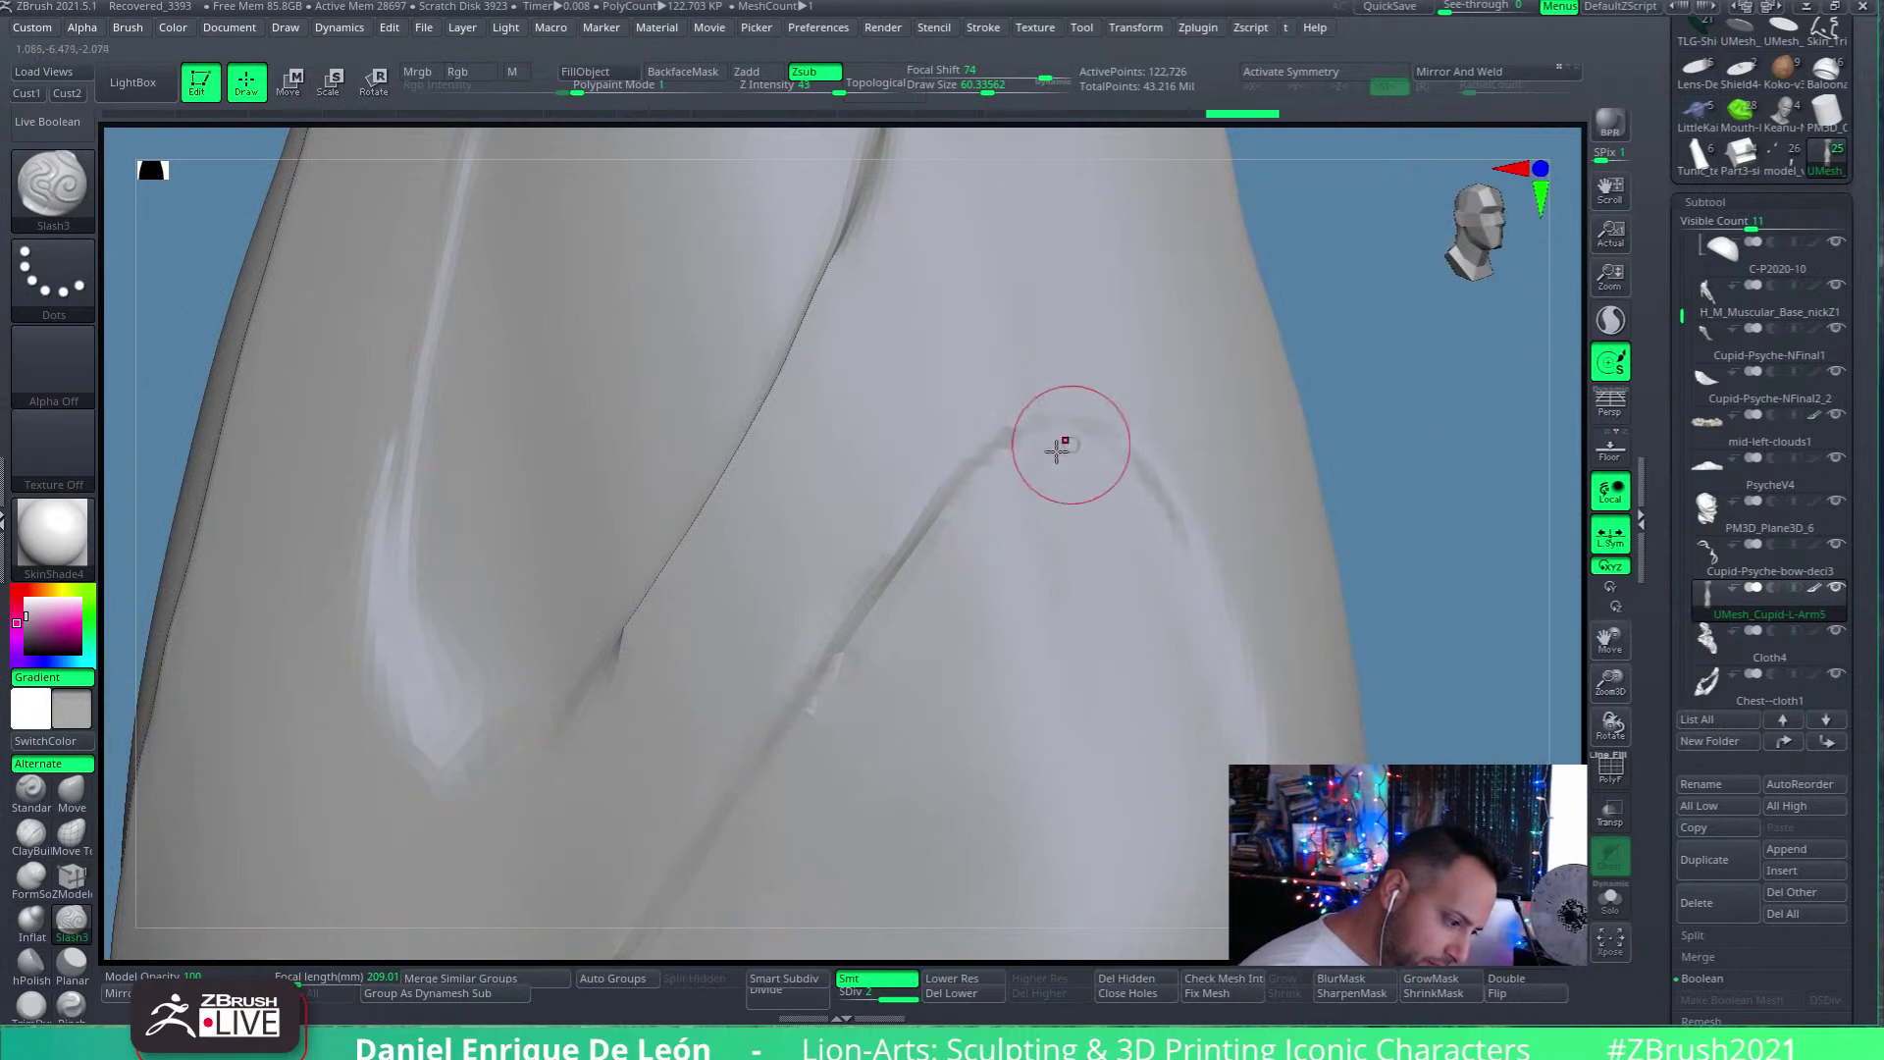
mouse_move(1026, 451)
left_mouse_down()
mouse_move(1127, 475)
mouse_move(1148, 526)
left_mouse_up()
mouse_move(1138, 491)
right_mouse_down()
mouse_move(1144, 441)
mouse_move(1165, 463)
right_mouse_up()
left_click_drag(1175, 576, 1167, 569)
Carve the broken crease along the outer side of the forearm muscle with Slash3 so its cut runs continuously
mouse_move(1177, 559)
right_mouse_down()
mouse_move(1207, 580)
mouse_move(1154, 268)
right_mouse_up()
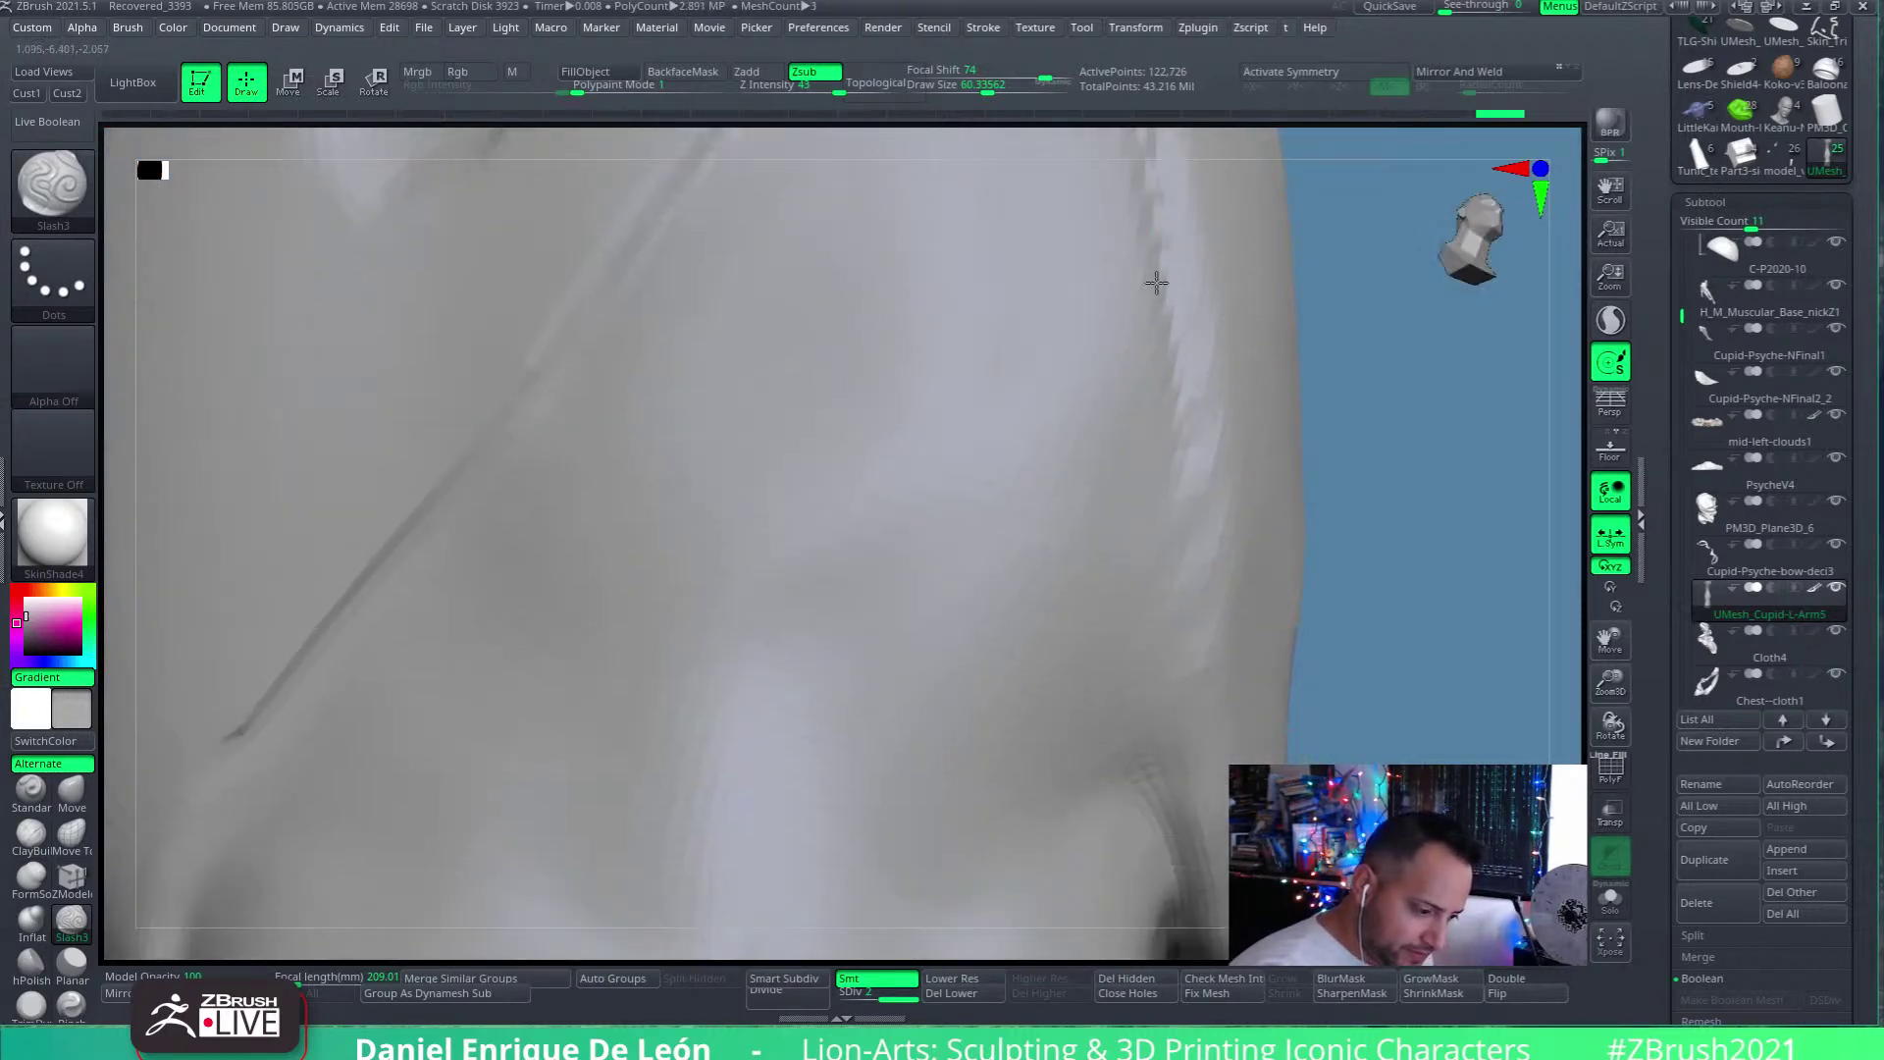
mouse_move(1198, 661)
right_mouse_down()
mouse_move(1219, 618)
mouse_move(1190, 588)
mouse_move(1316, 559)
mouse_move(1232, 510)
mouse_move(1361, 521)
mouse_move(1194, 686)
mouse_move(951, 572)
mouse_move(845, 592)
mouse_move(902, 589)
mouse_move(896, 644)
mouse_move(896, 568)
right_mouse_up()
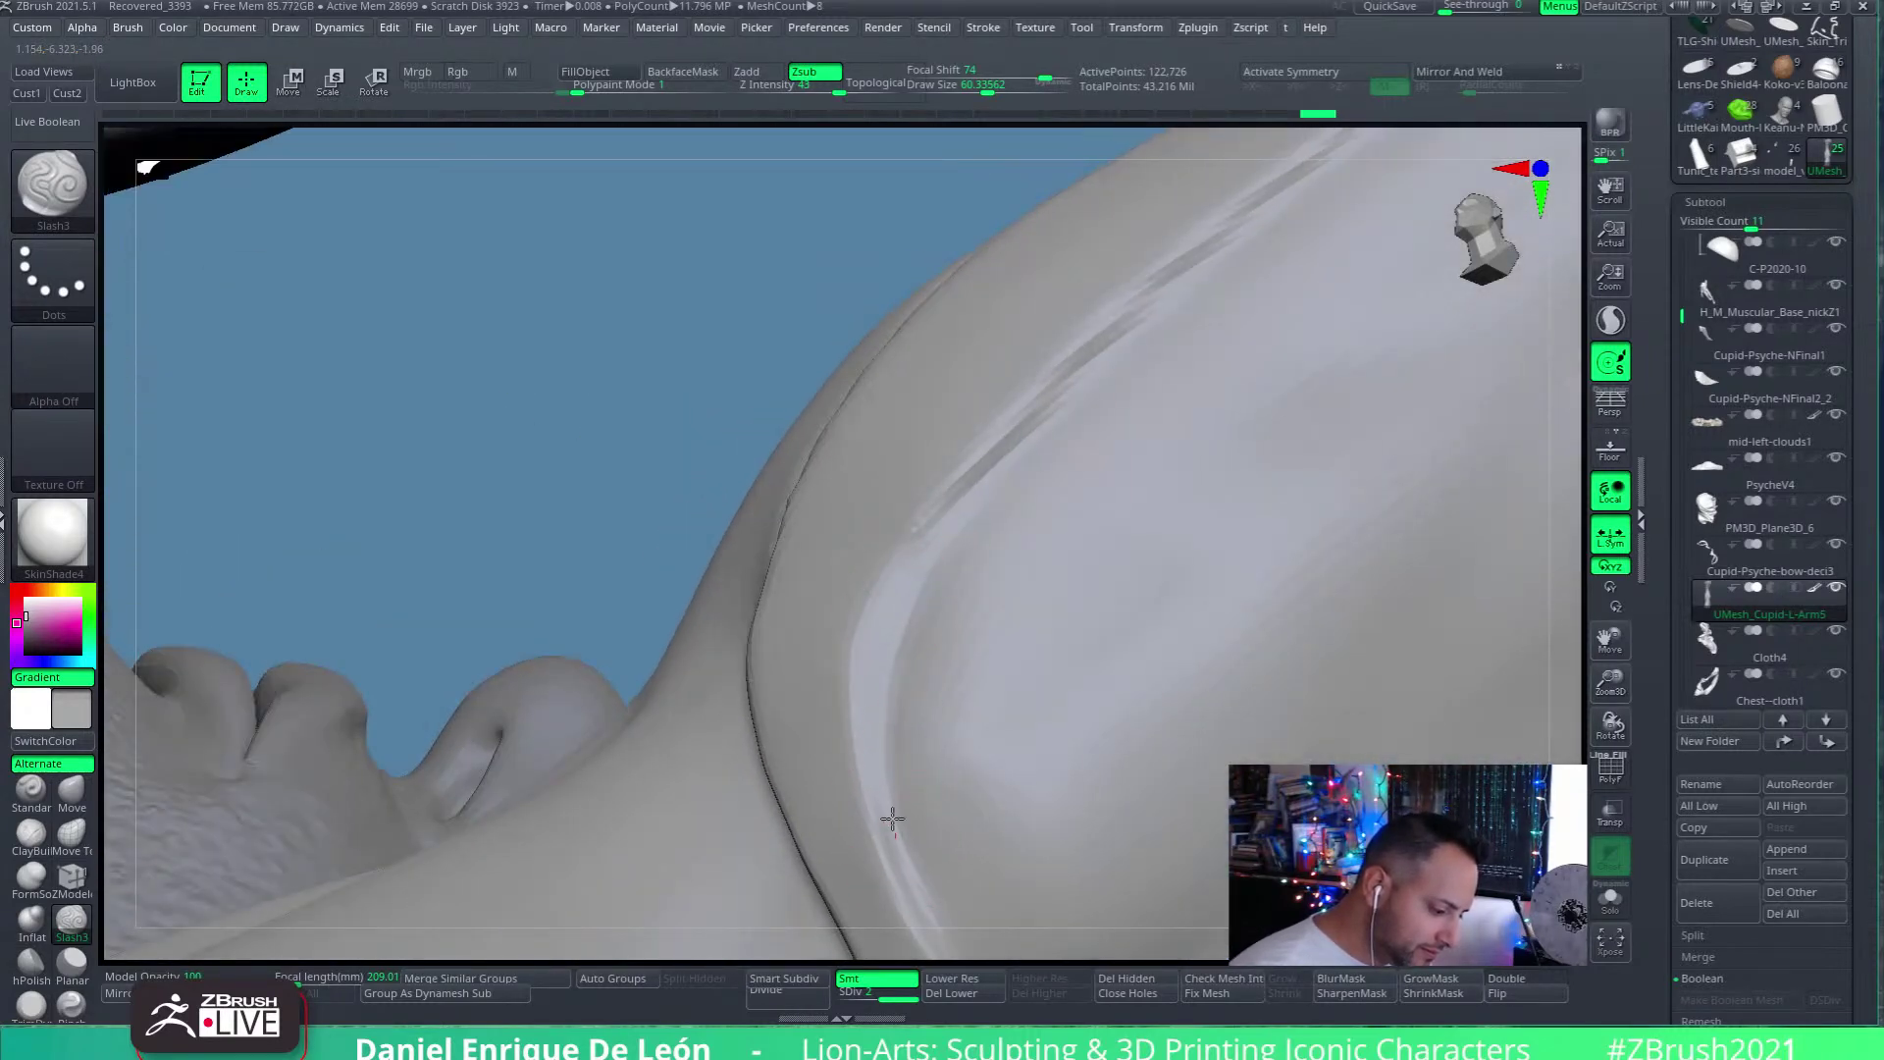
left_click_drag(879, 699, 957, 525)
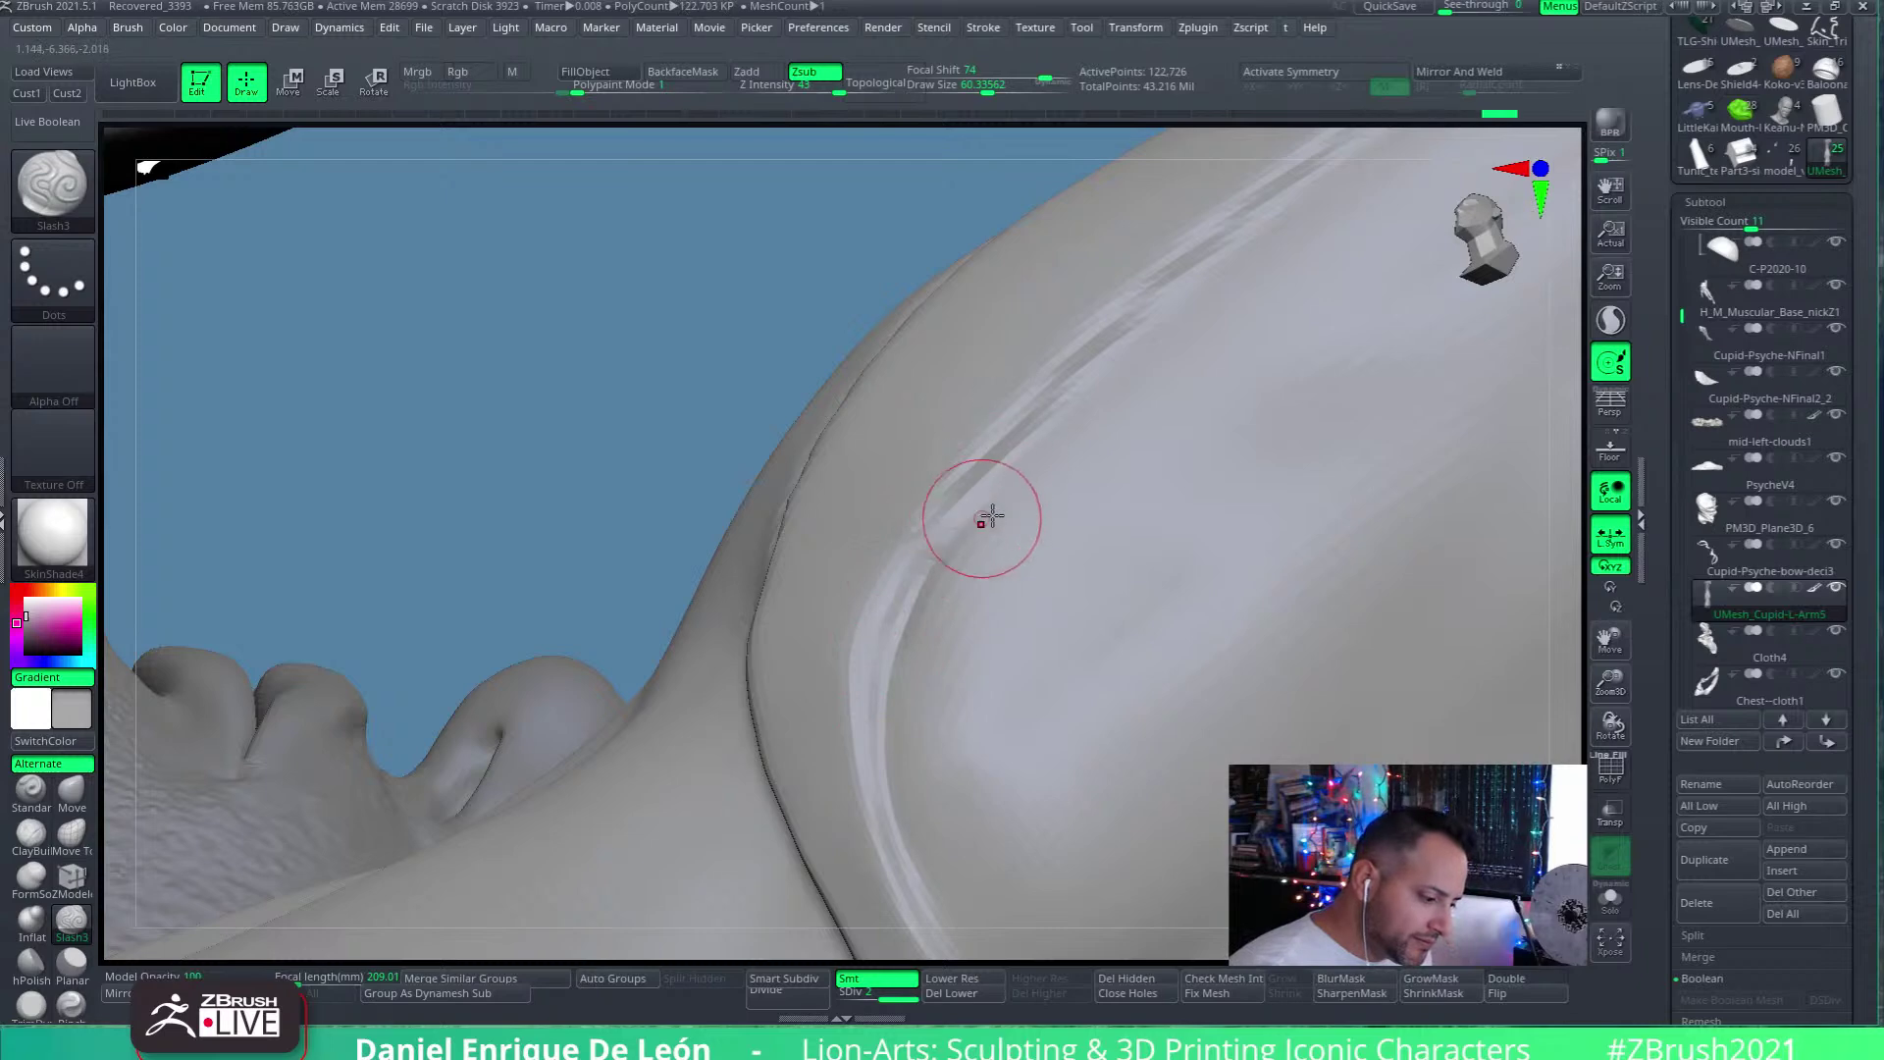
right_click_drag(975, 514, 1021, 572, "alt")
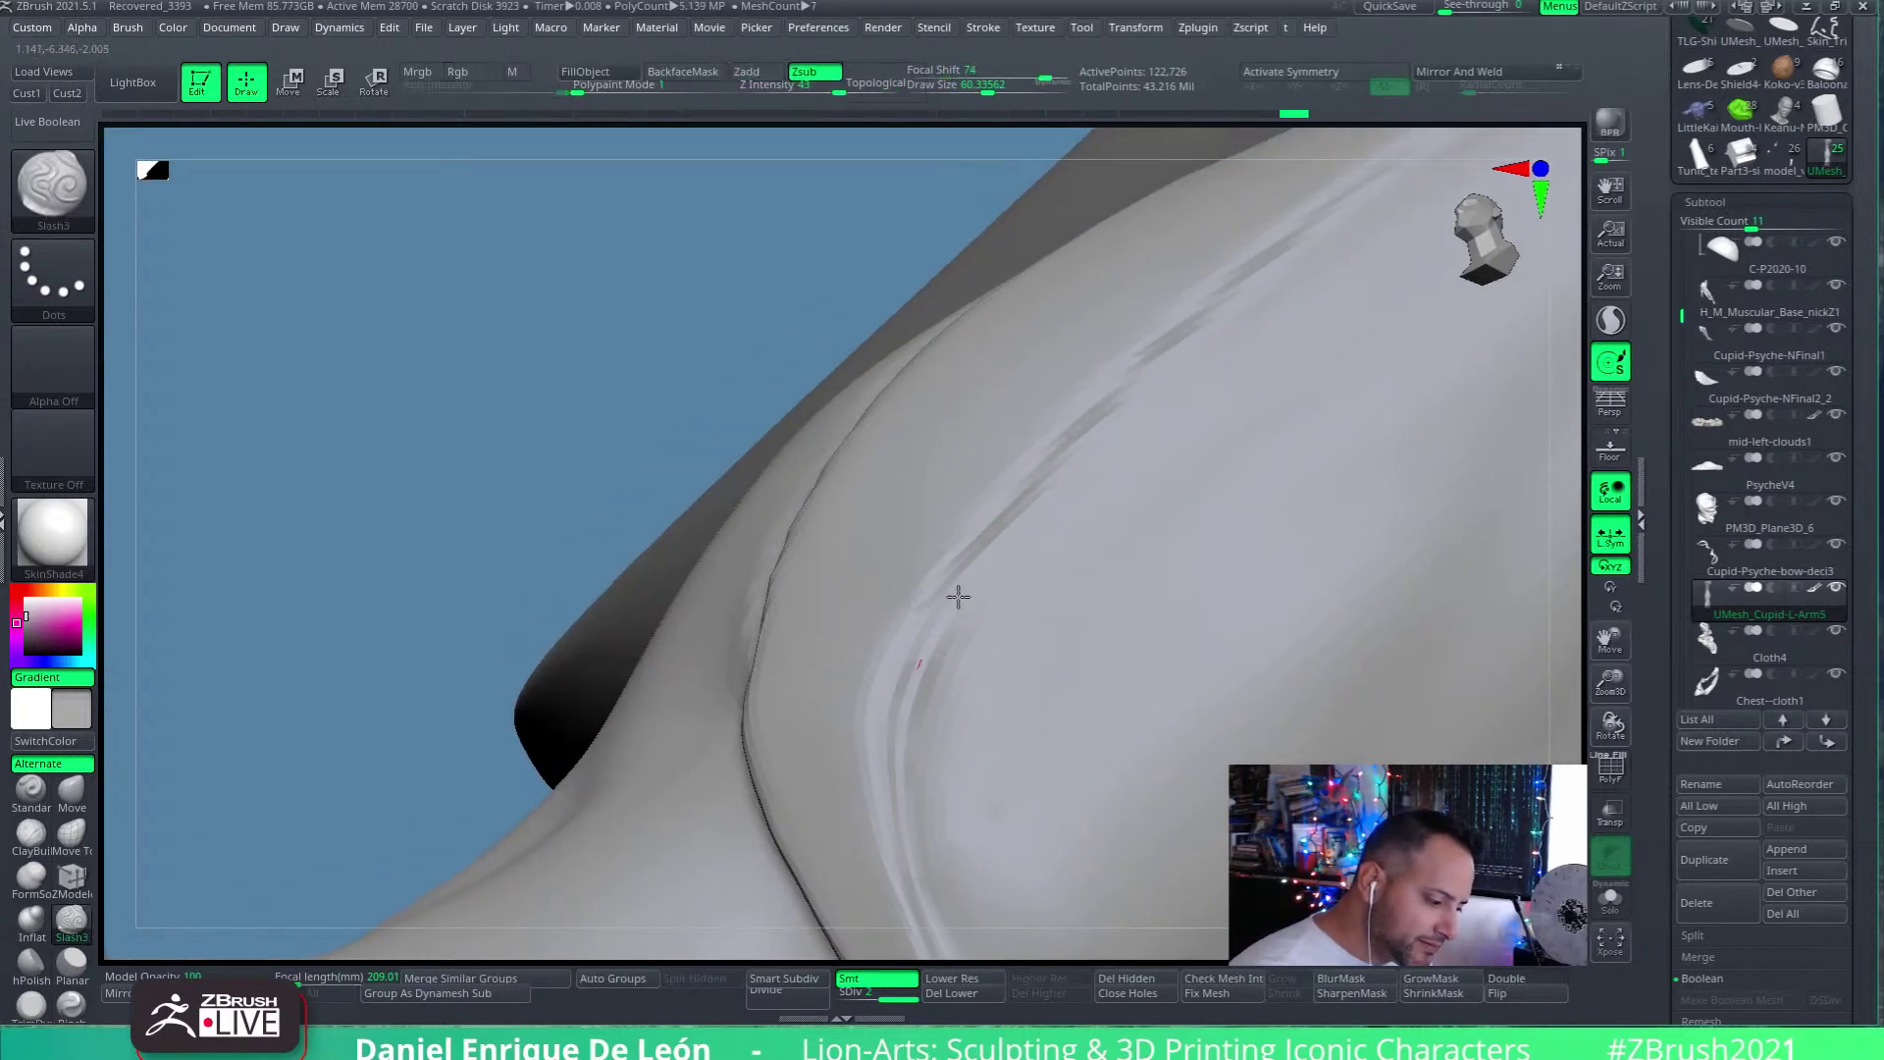
mouse_move(1018, 526)
right_mouse_down()
mouse_move(1128, 482)
mouse_move(1073, 723)
mouse_move(1250, 462)
right_mouse_up()
mouse_move(1160, 604)
right_mouse_down()
mouse_move(1135, 579)
mouse_move(1178, 638)
mouse_move(1167, 576)
mouse_move(1045, 632)
right_mouse_up()
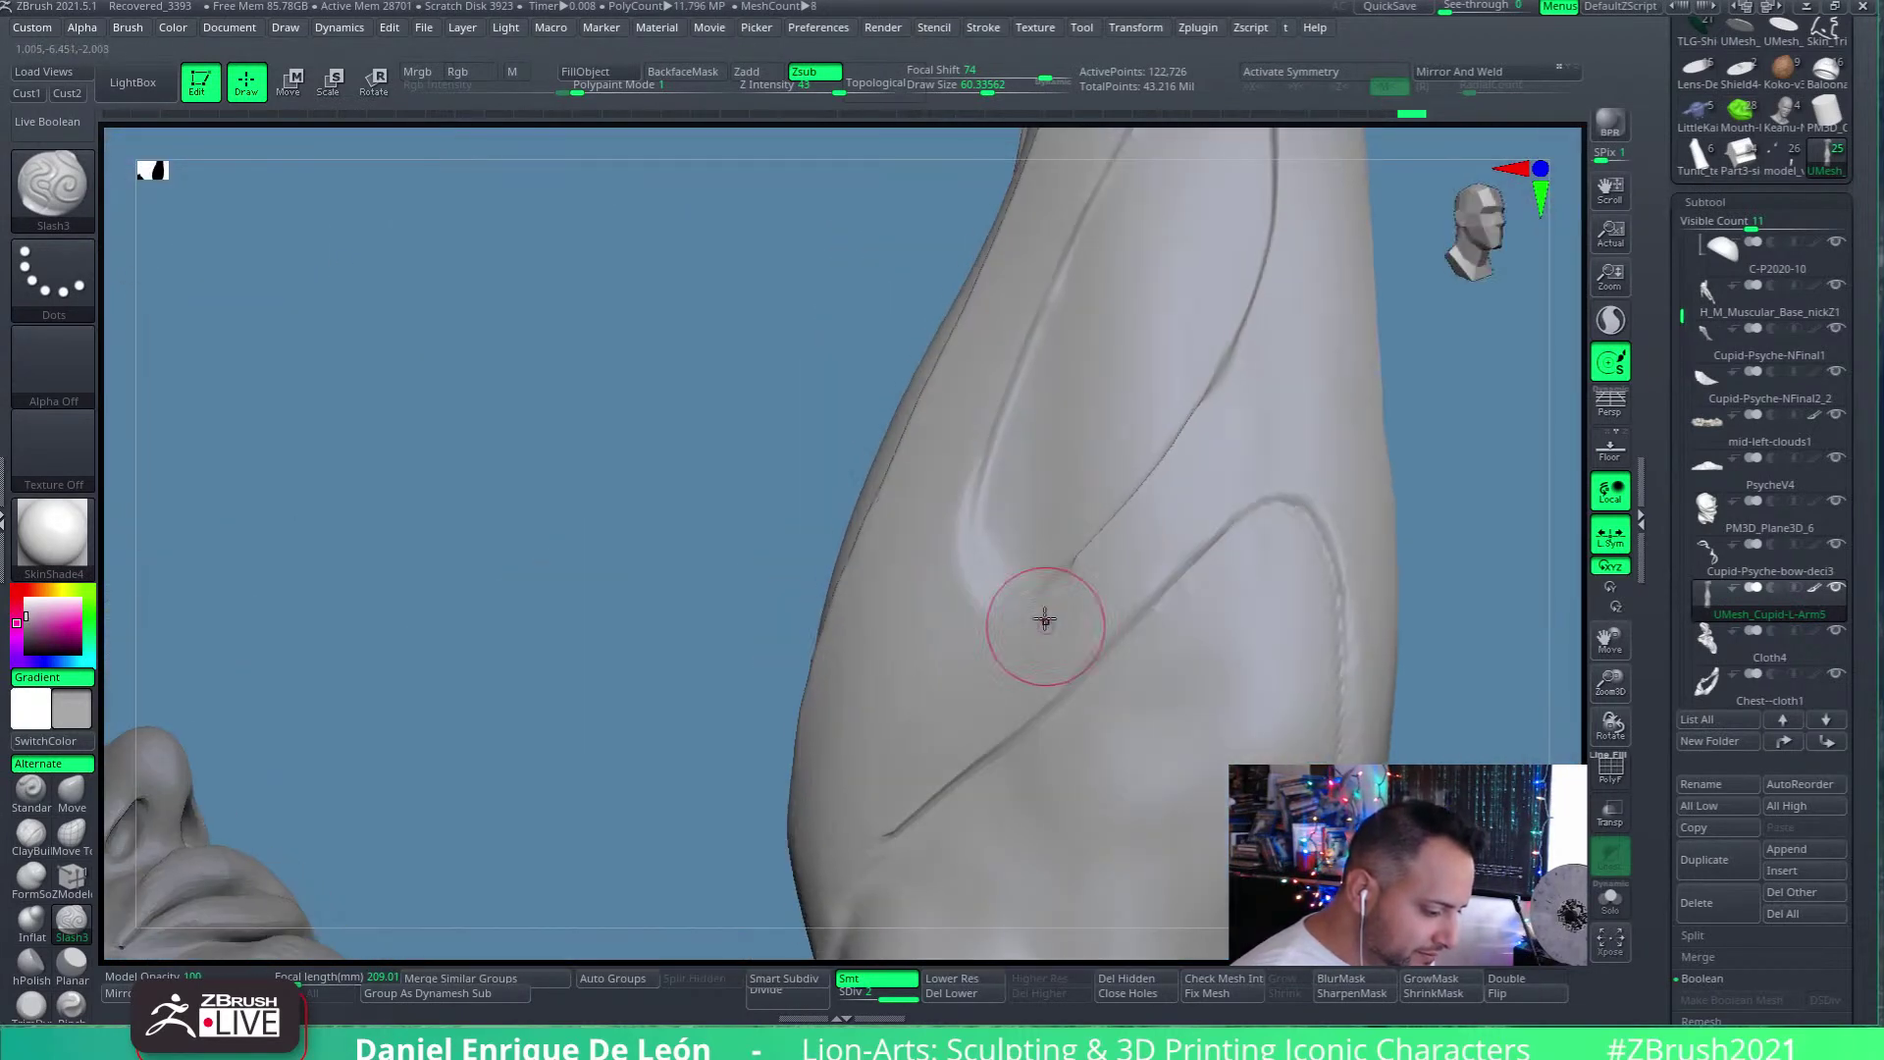
Smooth the lower tip of the forearm's U-shaped muscle crease and recut its sides toward the gap with Slash3
right_click_drag(988, 484, 976, 504, "ctrl")
mouse_move(1006, 586)
right_mouse_down()
mouse_move(1064, 585)
mouse_move(1006, 581)
right_mouse_up()
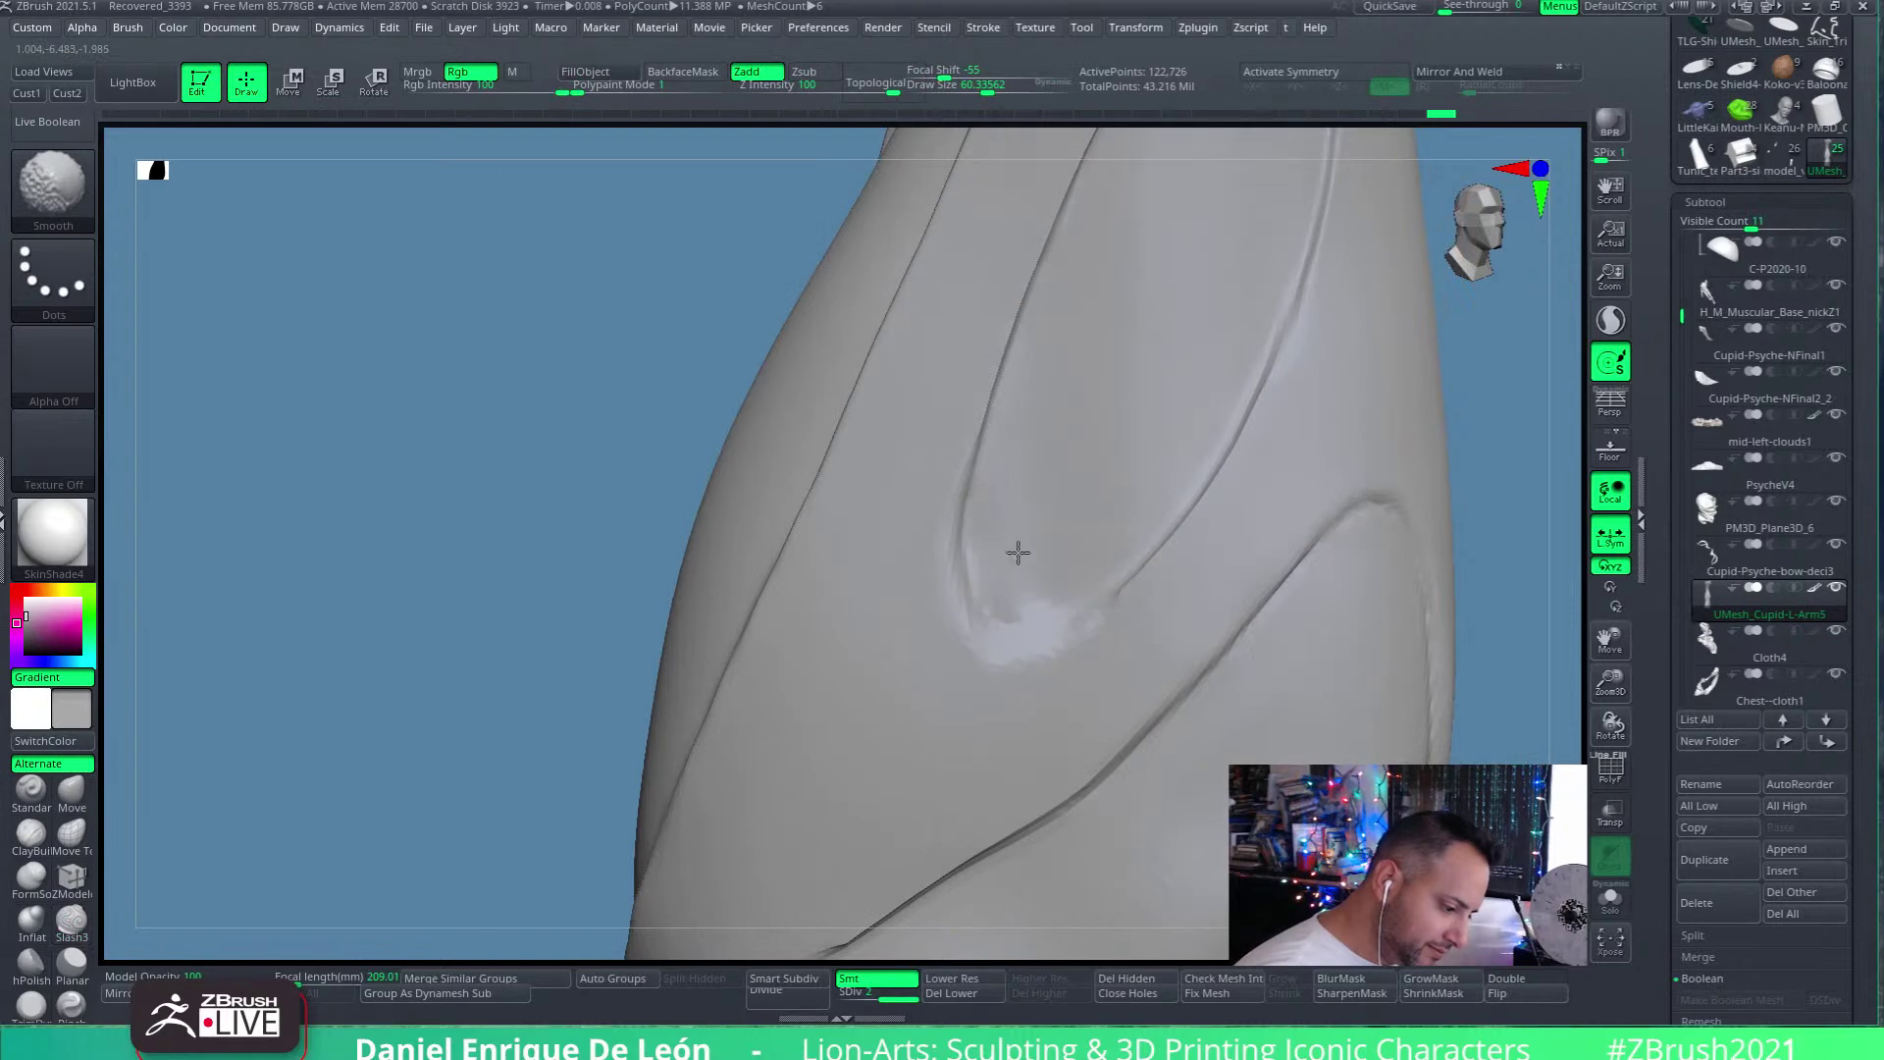
right_click_drag(1018, 514, 981, 497)
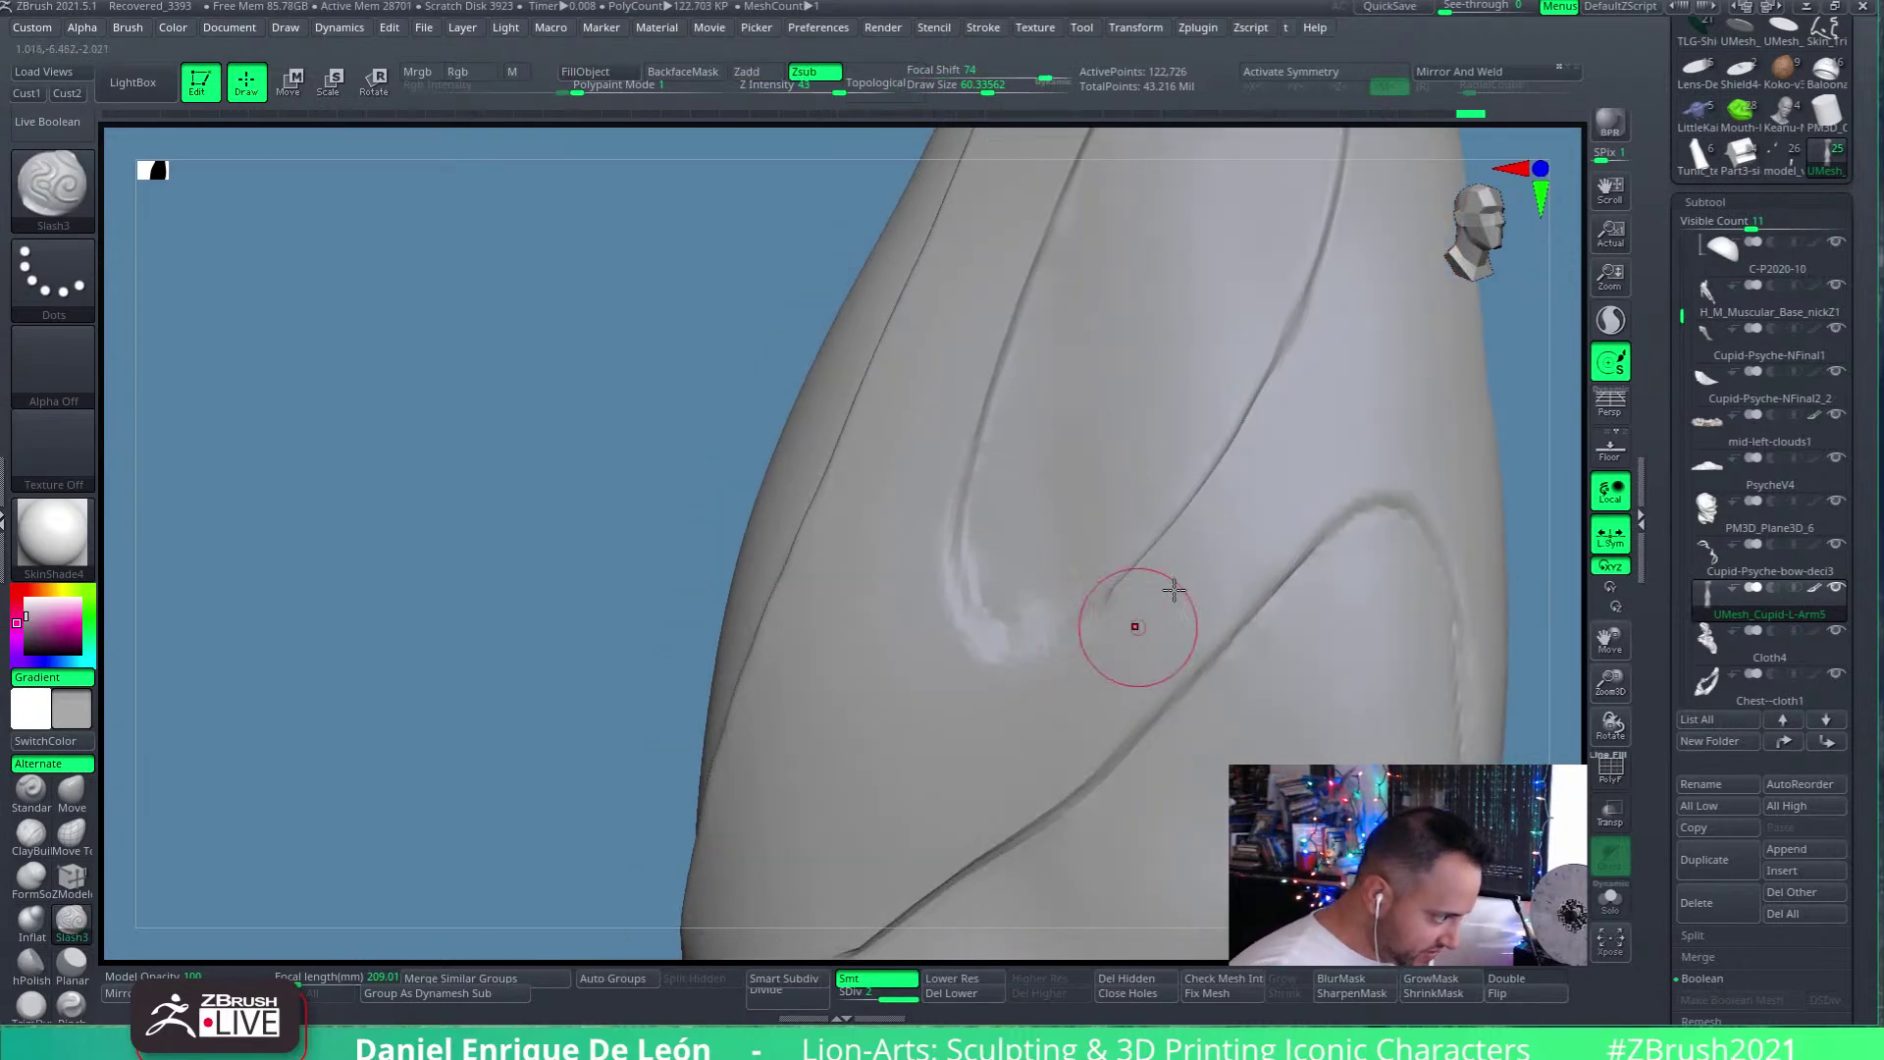
mouse_move(962, 563)
right_mouse_down()
mouse_move(1093, 588)
mouse_move(1144, 559)
mouse_move(1092, 592)
right_mouse_up()
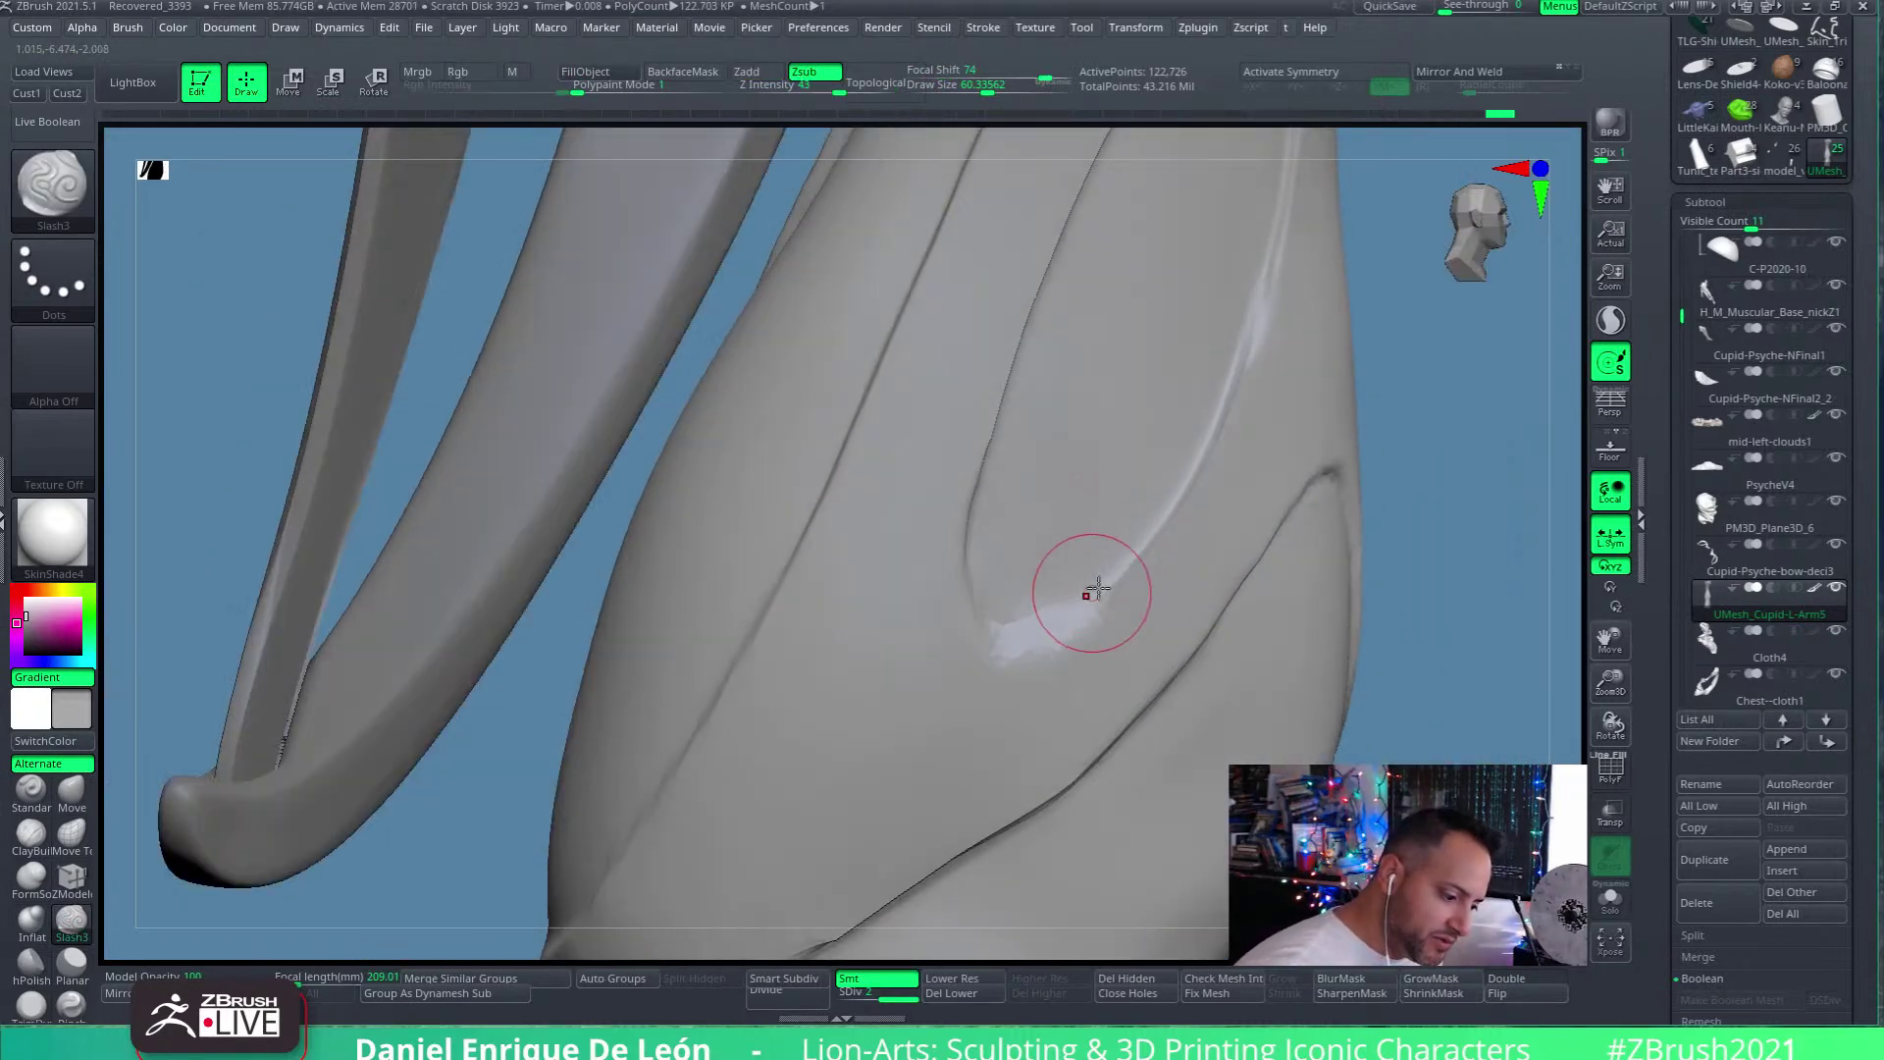
mouse_move(1085, 589)
left_mouse_down()
mouse_move(1123, 550)
mouse_move(1060, 602)
mouse_move(1119, 540)
left_mouse_up()
right_click_drag(1129, 527, 998, 232)
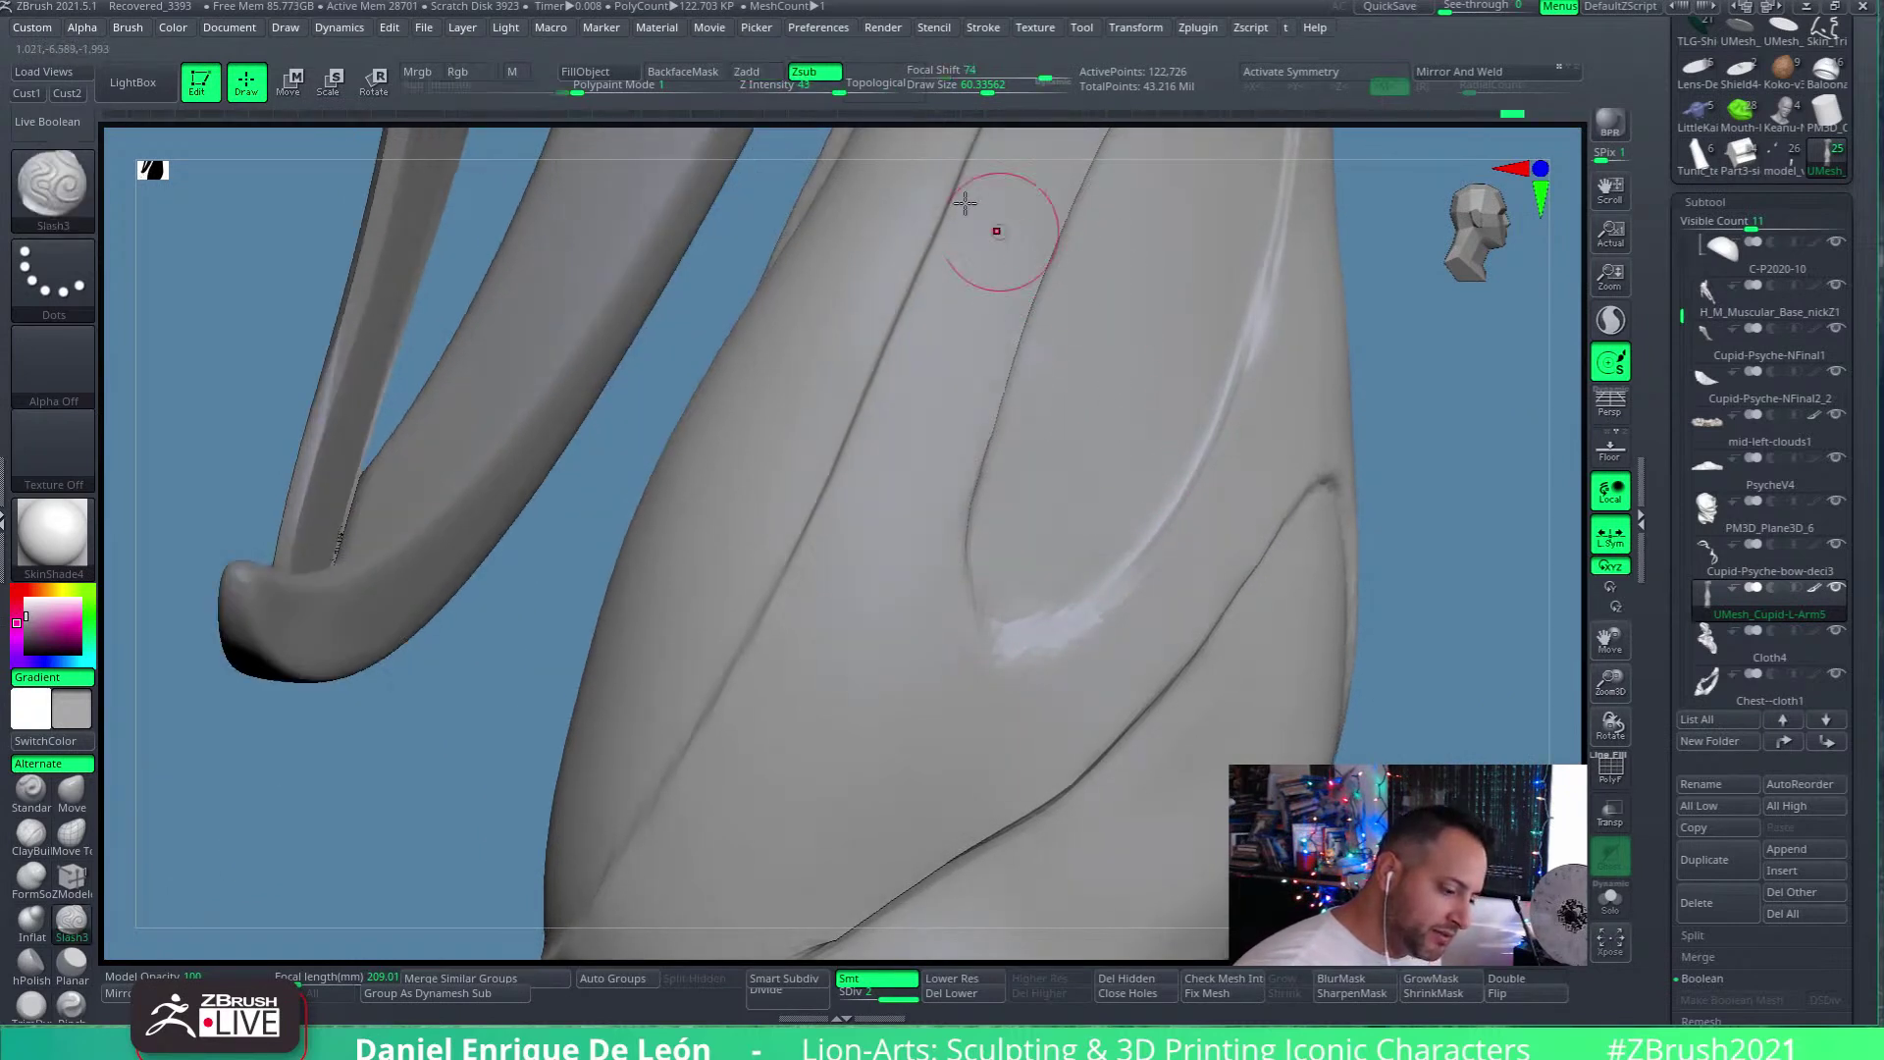
Reduce Slash3 to Z Intensity 34 and draw size about 30 and refine the lower end of the forearm's U-shaped crease
left_click_drag(842, 87, 830, 86)
left_click_drag(987, 86, 971, 88)
mouse_move(1040, 441)
right_mouse_down()
mouse_move(1093, 589)
mouse_move(1076, 601)
mouse_move(1038, 526)
mouse_move(996, 521)
right_mouse_up()
mouse_move(1023, 623)
left_mouse_down("shift")
mouse_move(963, 576)
mouse_move(1028, 619)
left_mouse_up("shift")
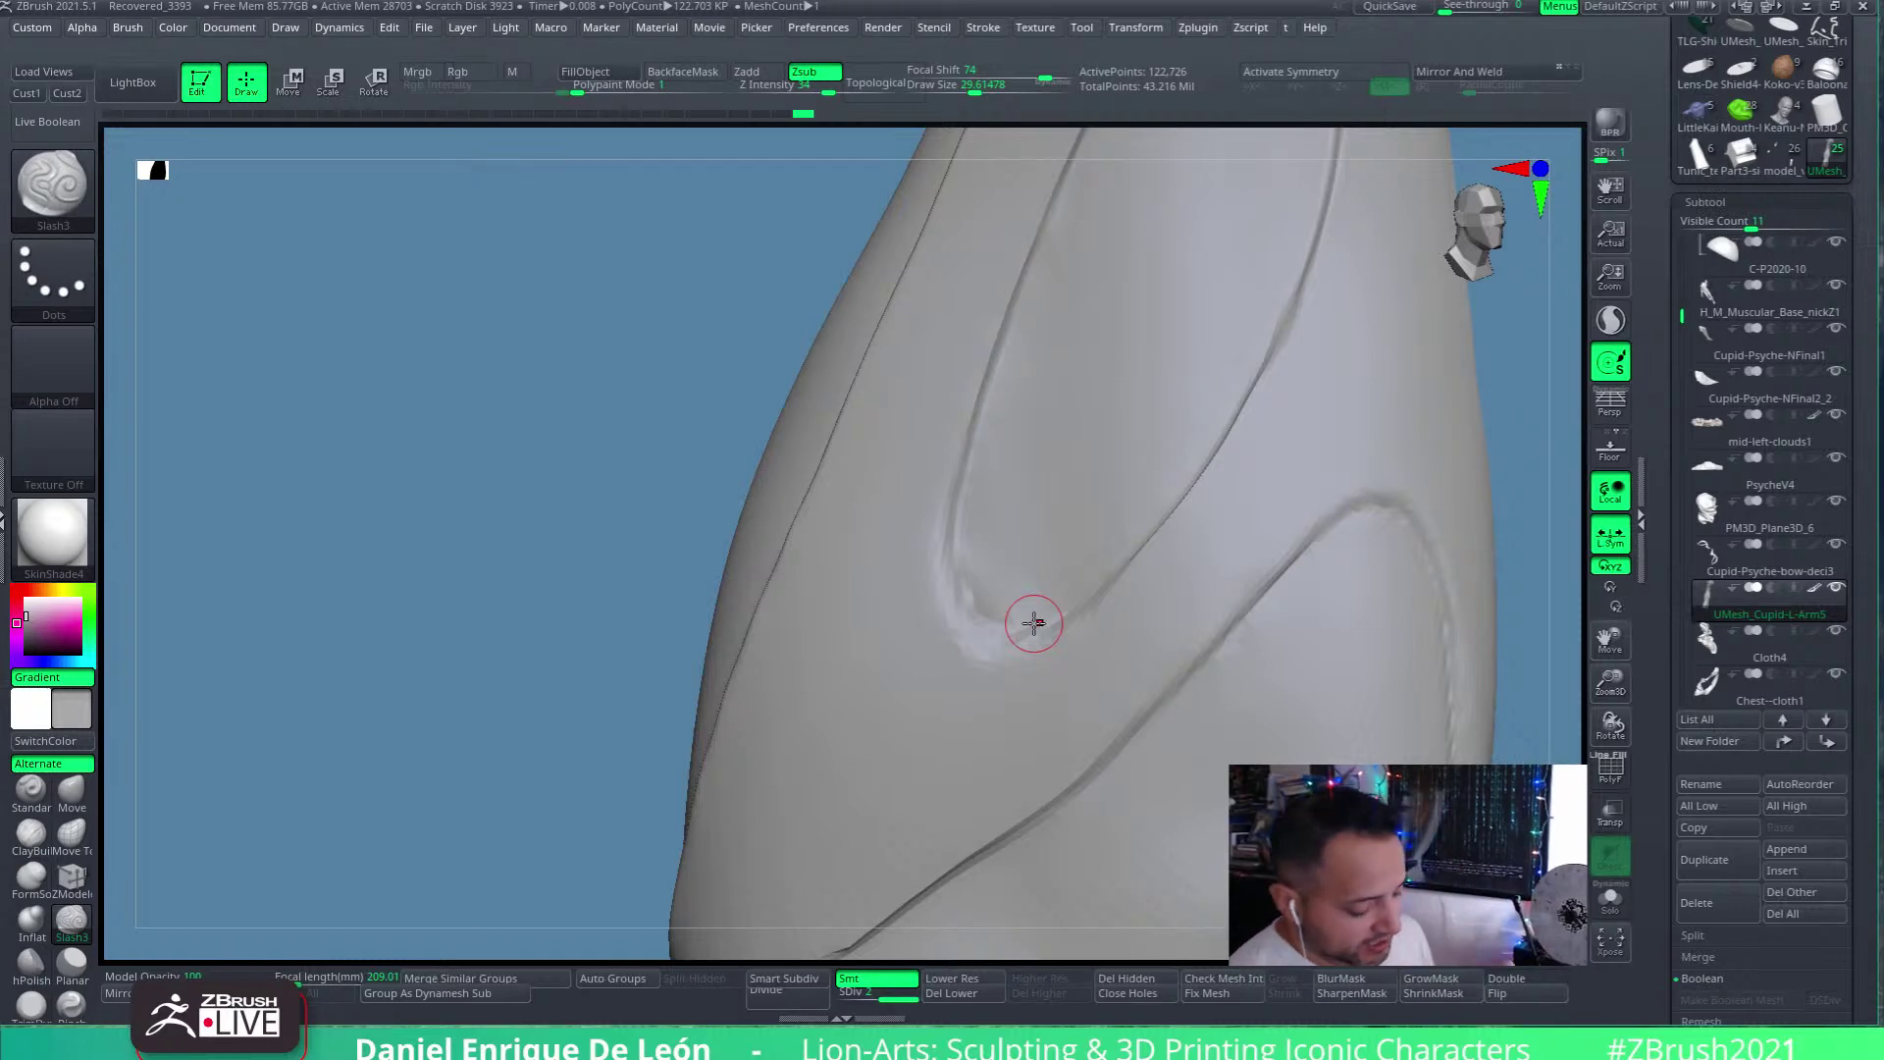
Make the eyeballs subtool C-P2020-10 in the New-Head folder active and isolate it in Solo
key("f")
scroll(1779, 319, "up", 4)
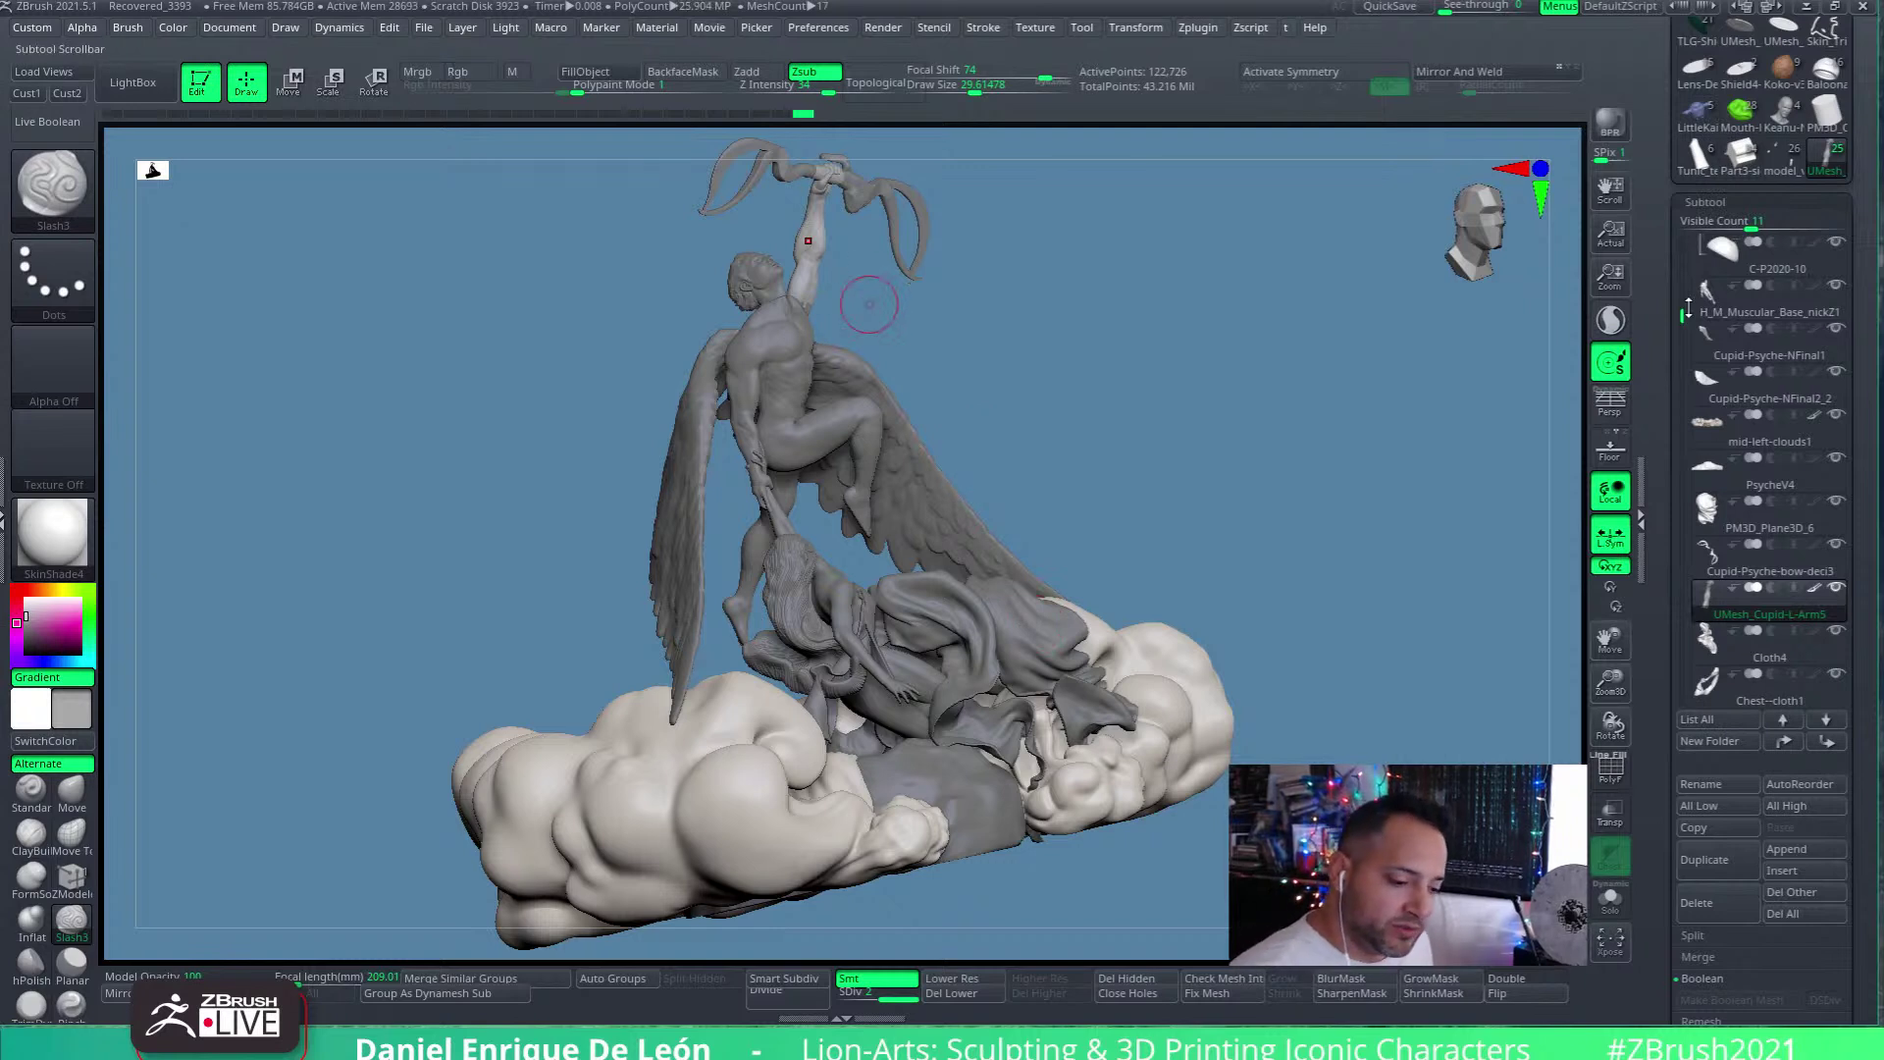
left_click(1745, 384)
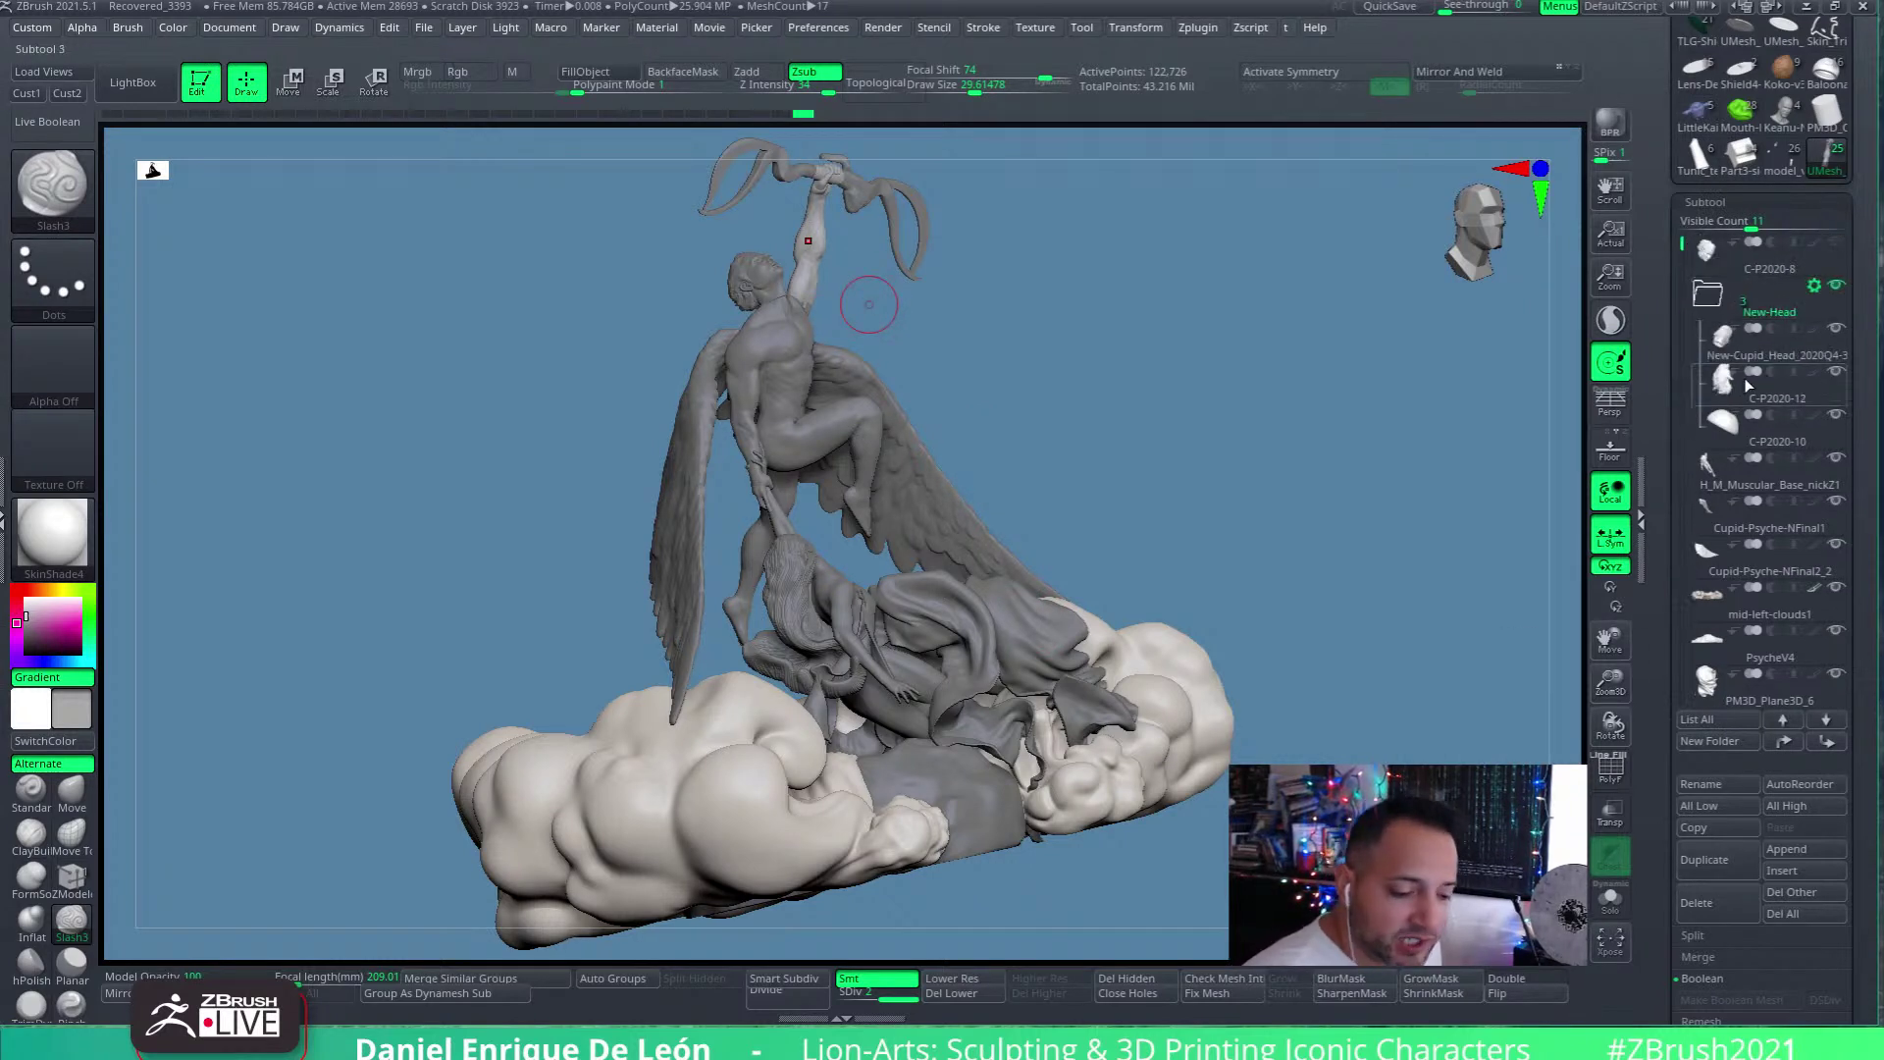
left_click(1723, 430)
left_click_drag(825, 339, 905, 518, "alt")
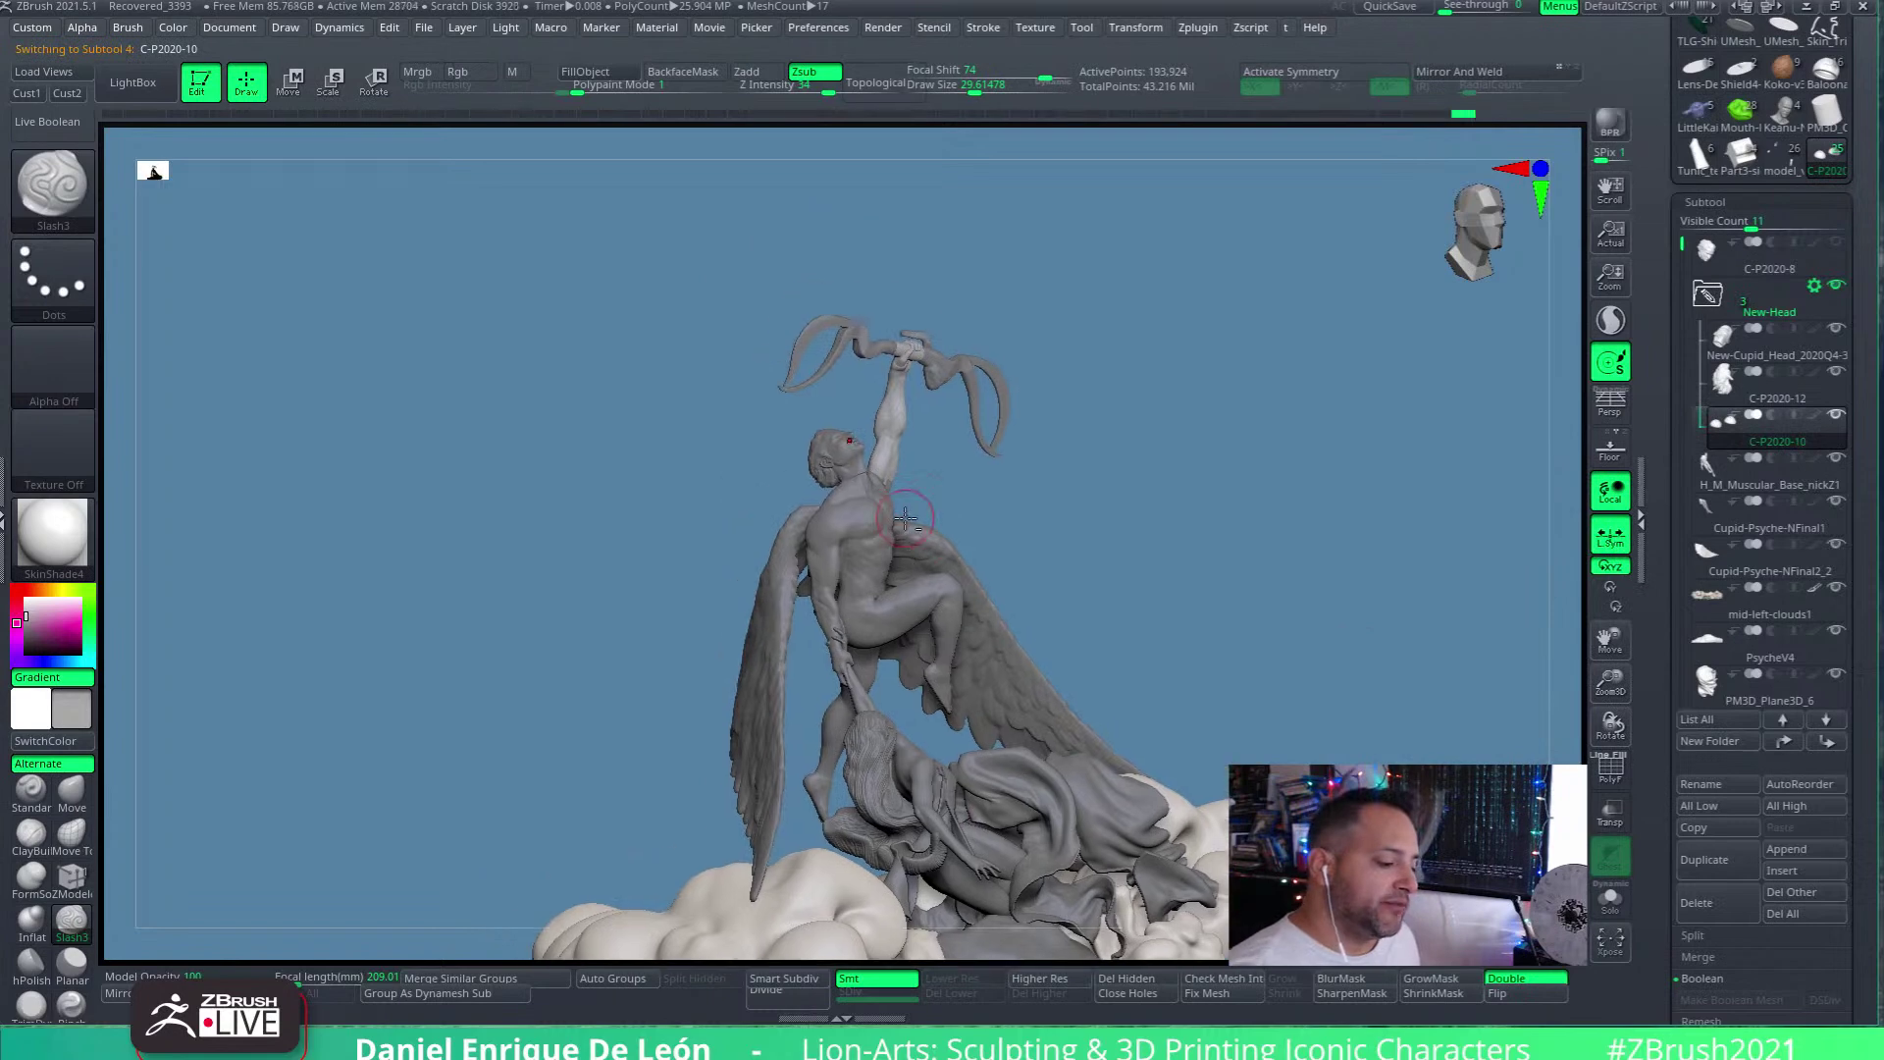
key("f")
left_click(1610, 898)
Inspect the polygon wireframe of the isolated eyeballs around the pupil hollow, the highlight disc and the flat back
left_click_drag(592, 590, 776, 472)
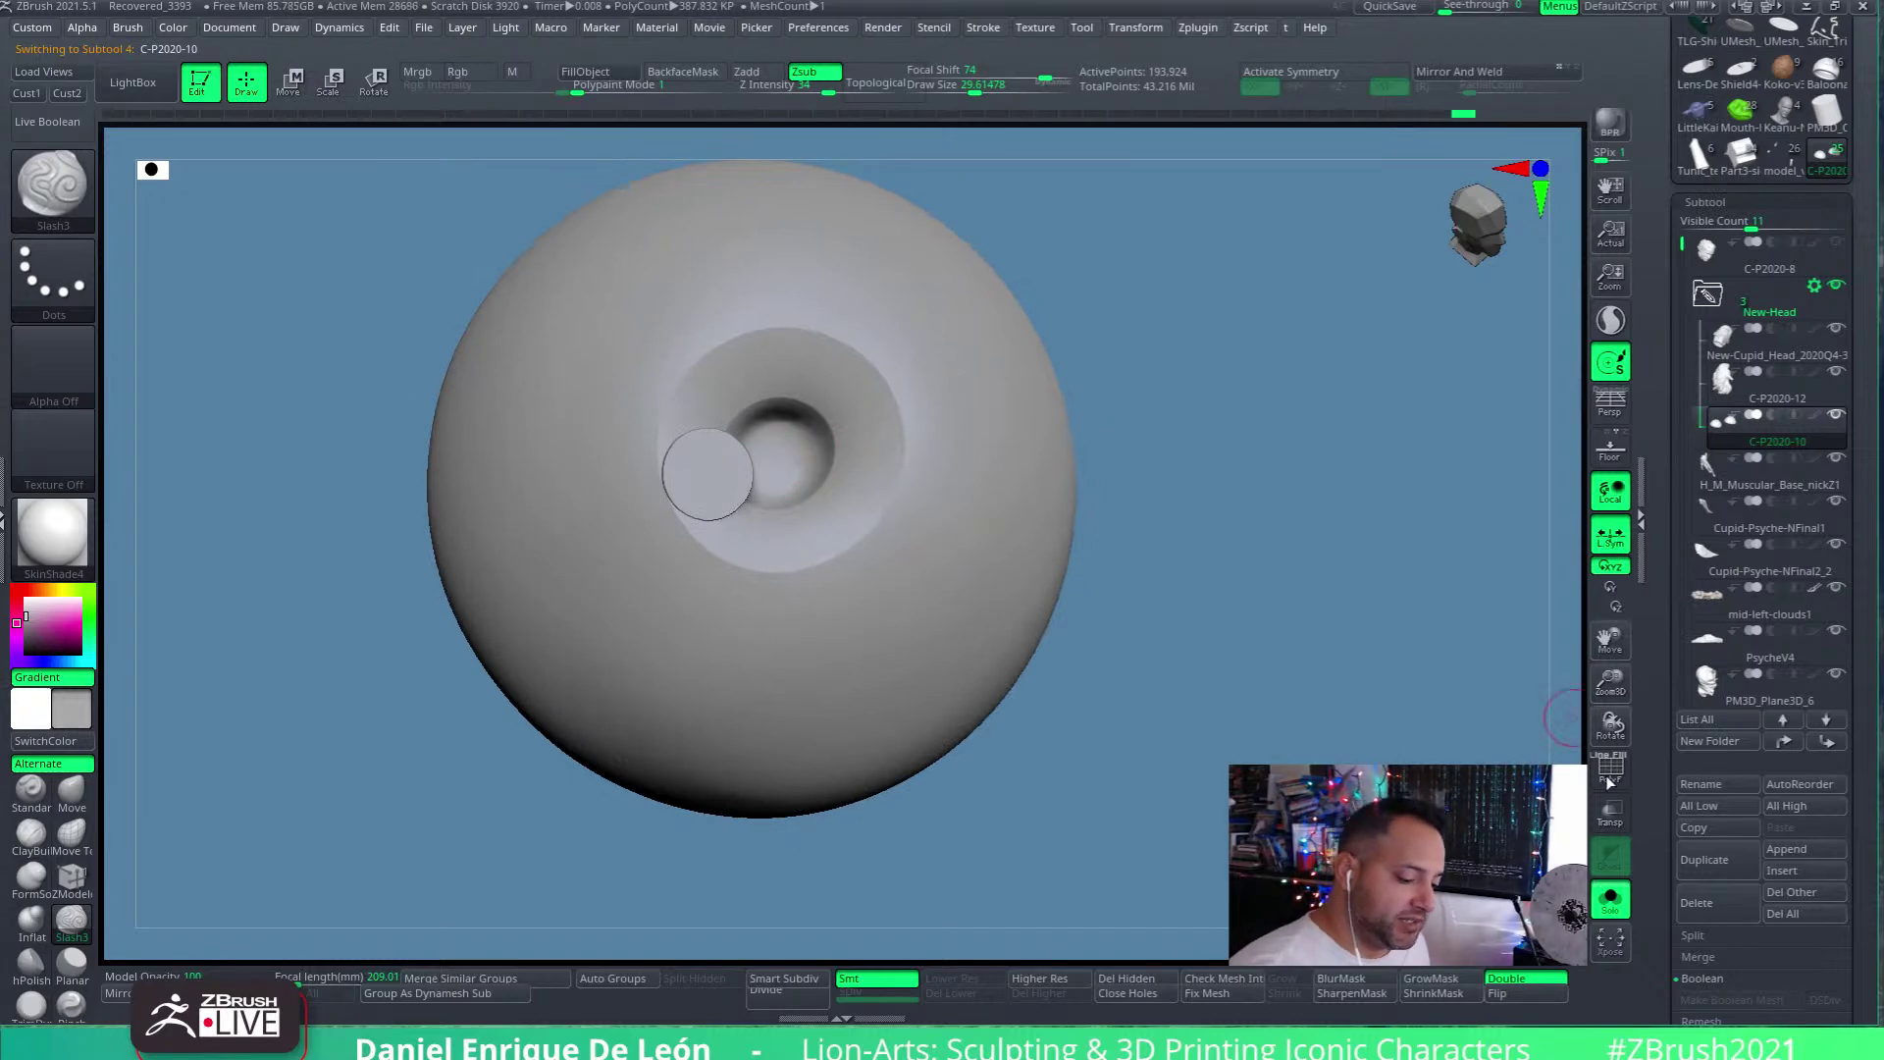
key("shift+f")
right_click_drag(969, 634, 841, 574, "ctrl")
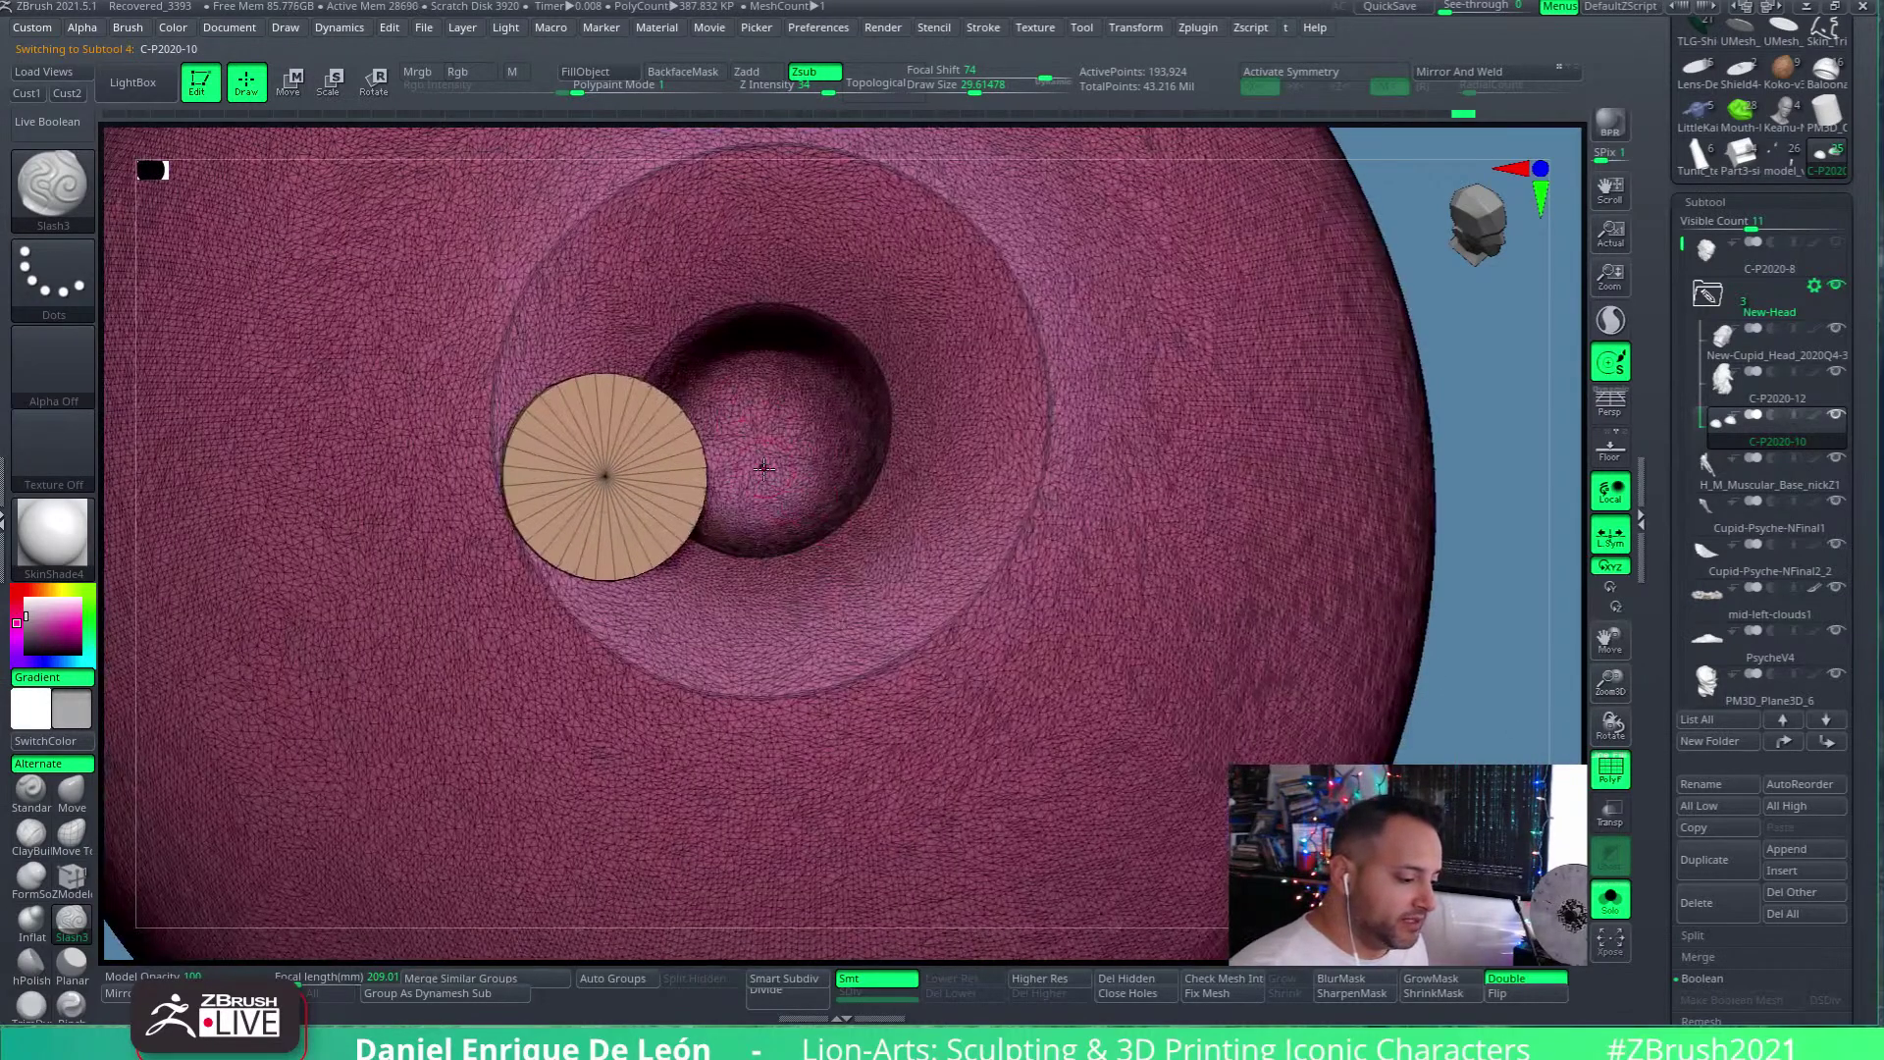
key("shift+f")
left_click_drag(765, 467, 1049, 454)
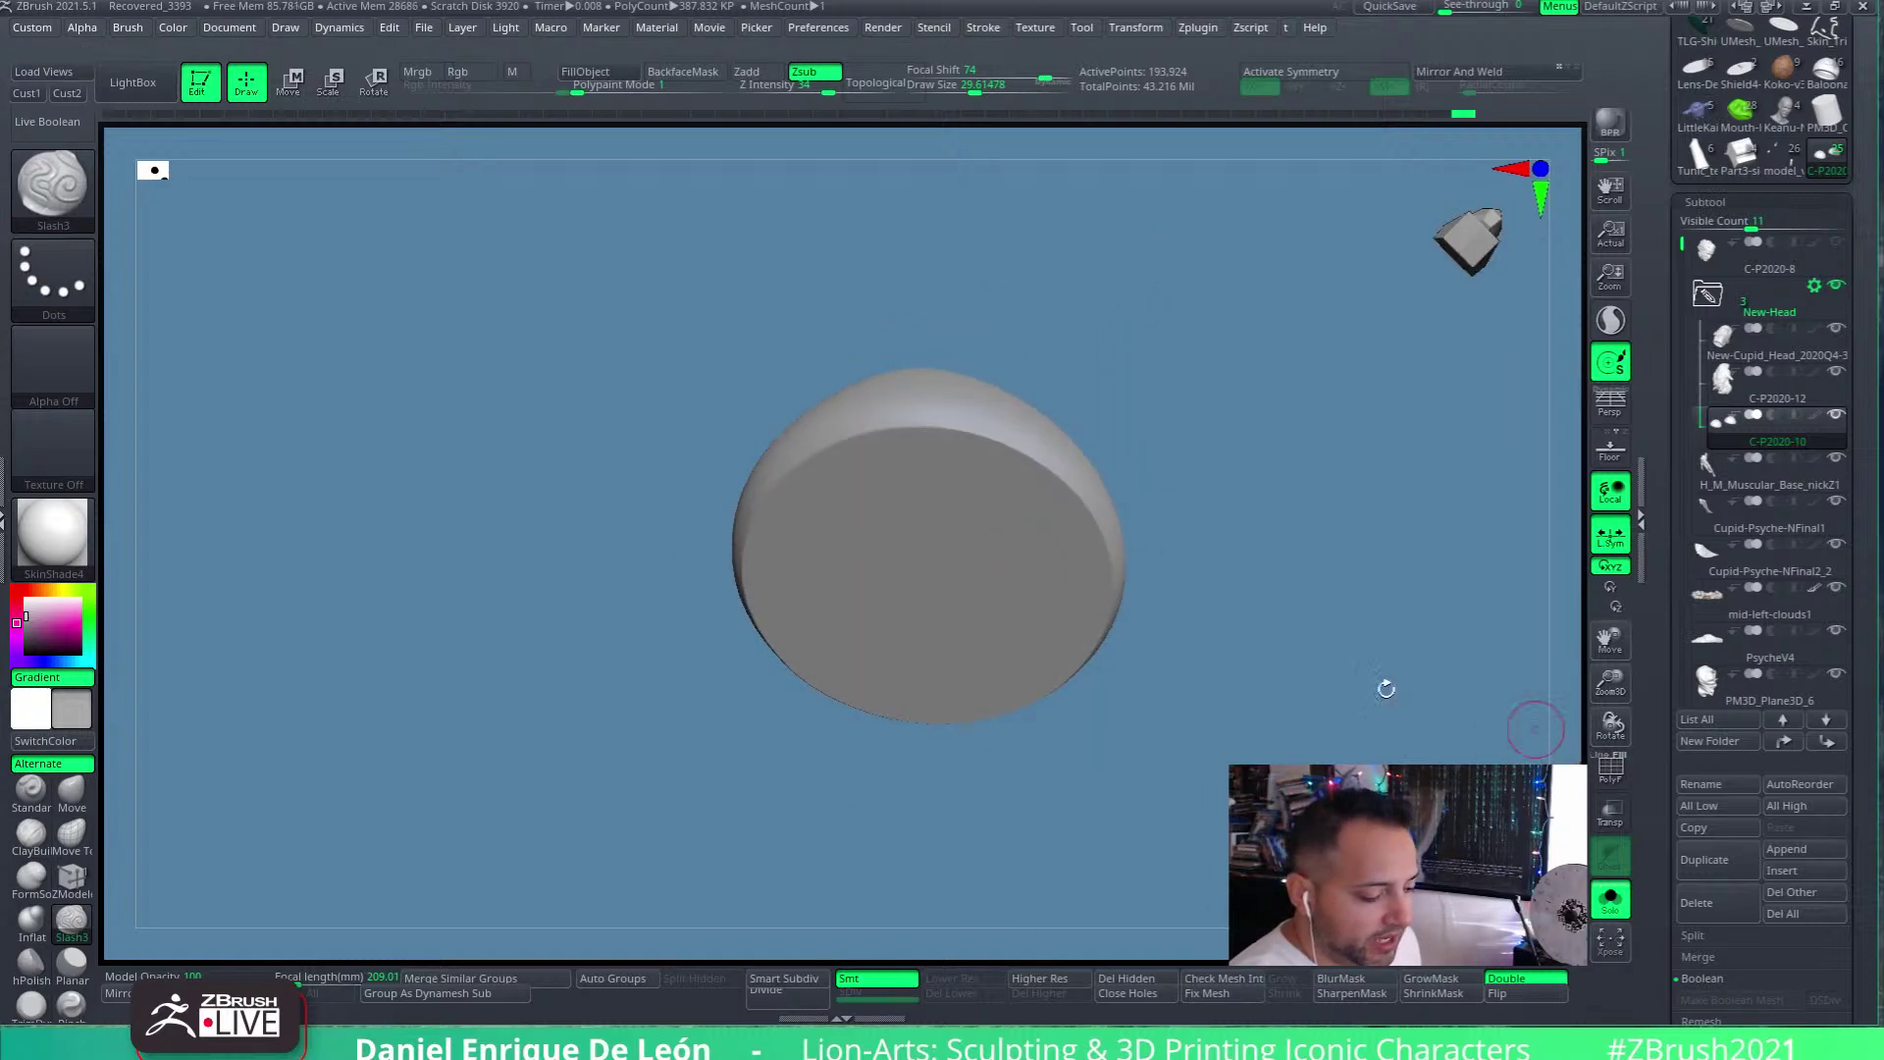
left_click(1610, 767)
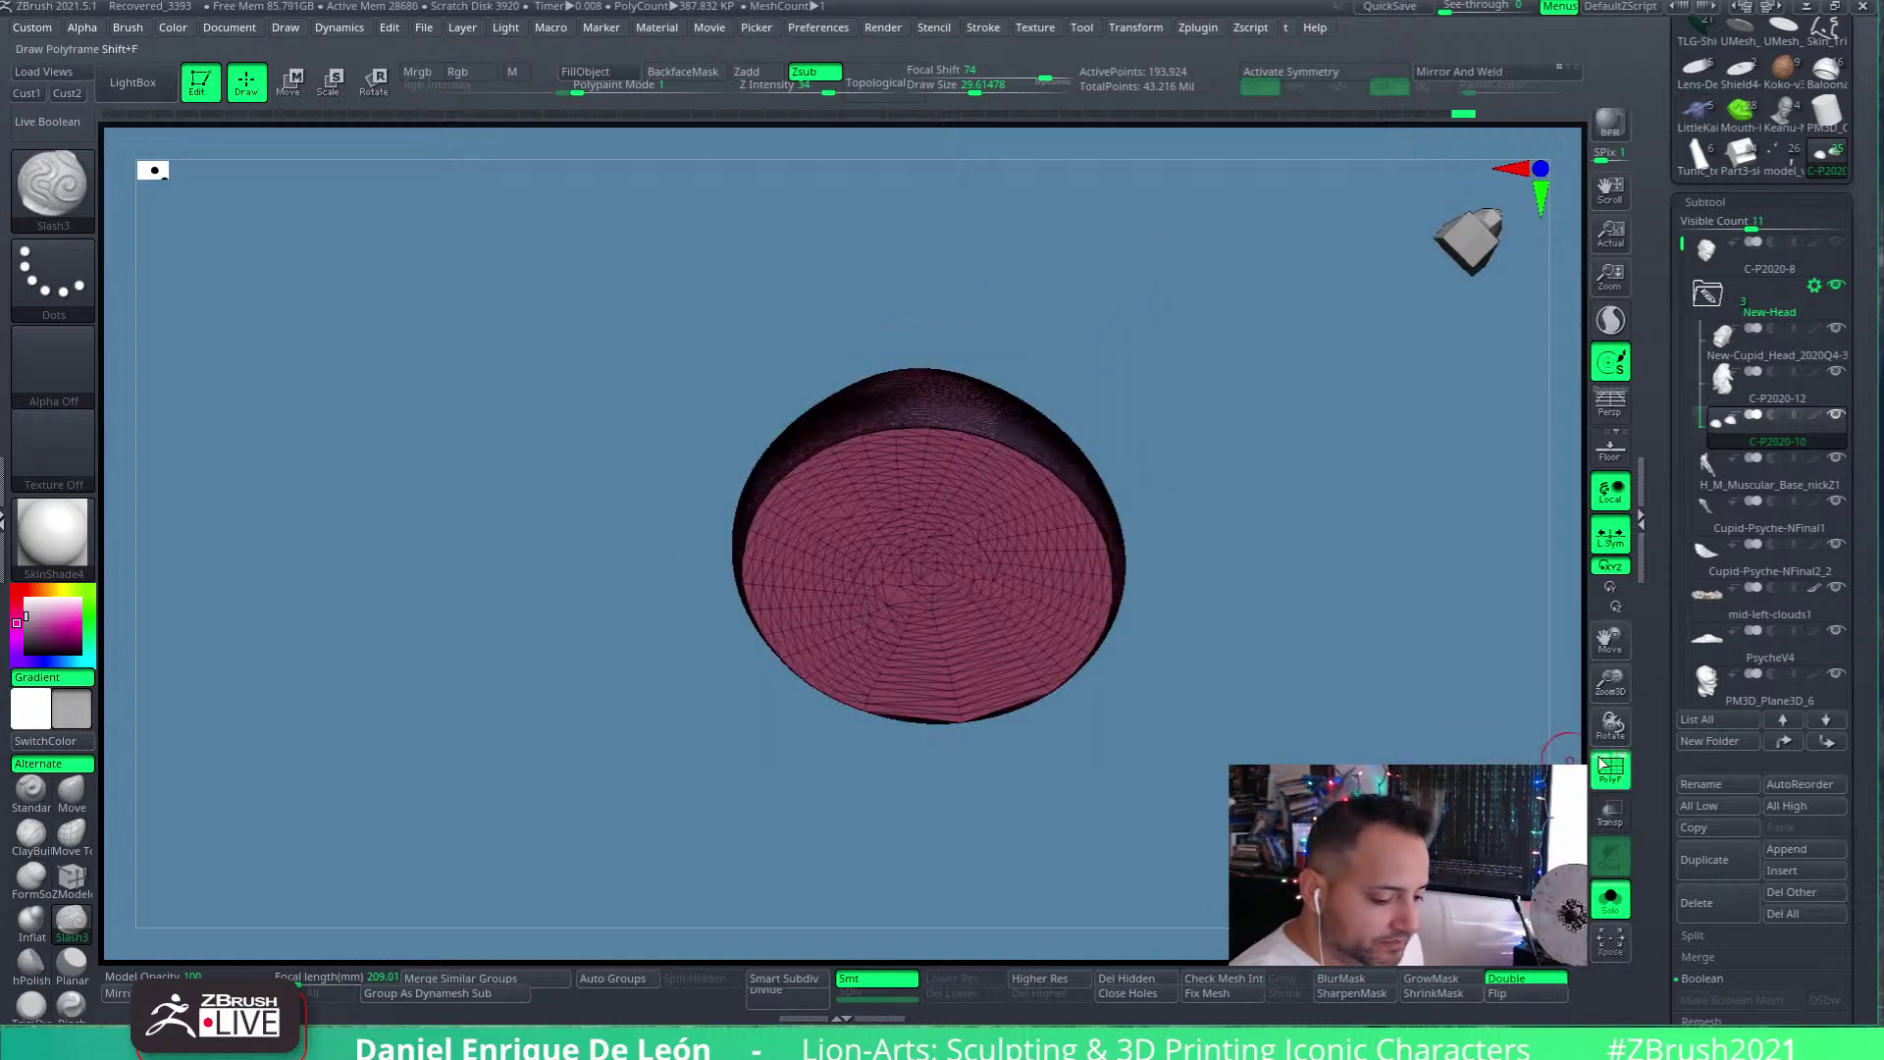
left_click_drag(1172, 465, 1138, 486)
left_click_drag(1187, 392, 1099, 491)
key("shift+f")
Examine both shaded eyeballs from the front and at an angle, checking the iris hollow, pupil and highlight disc
left_click_drag(981, 569, 1349, 598)
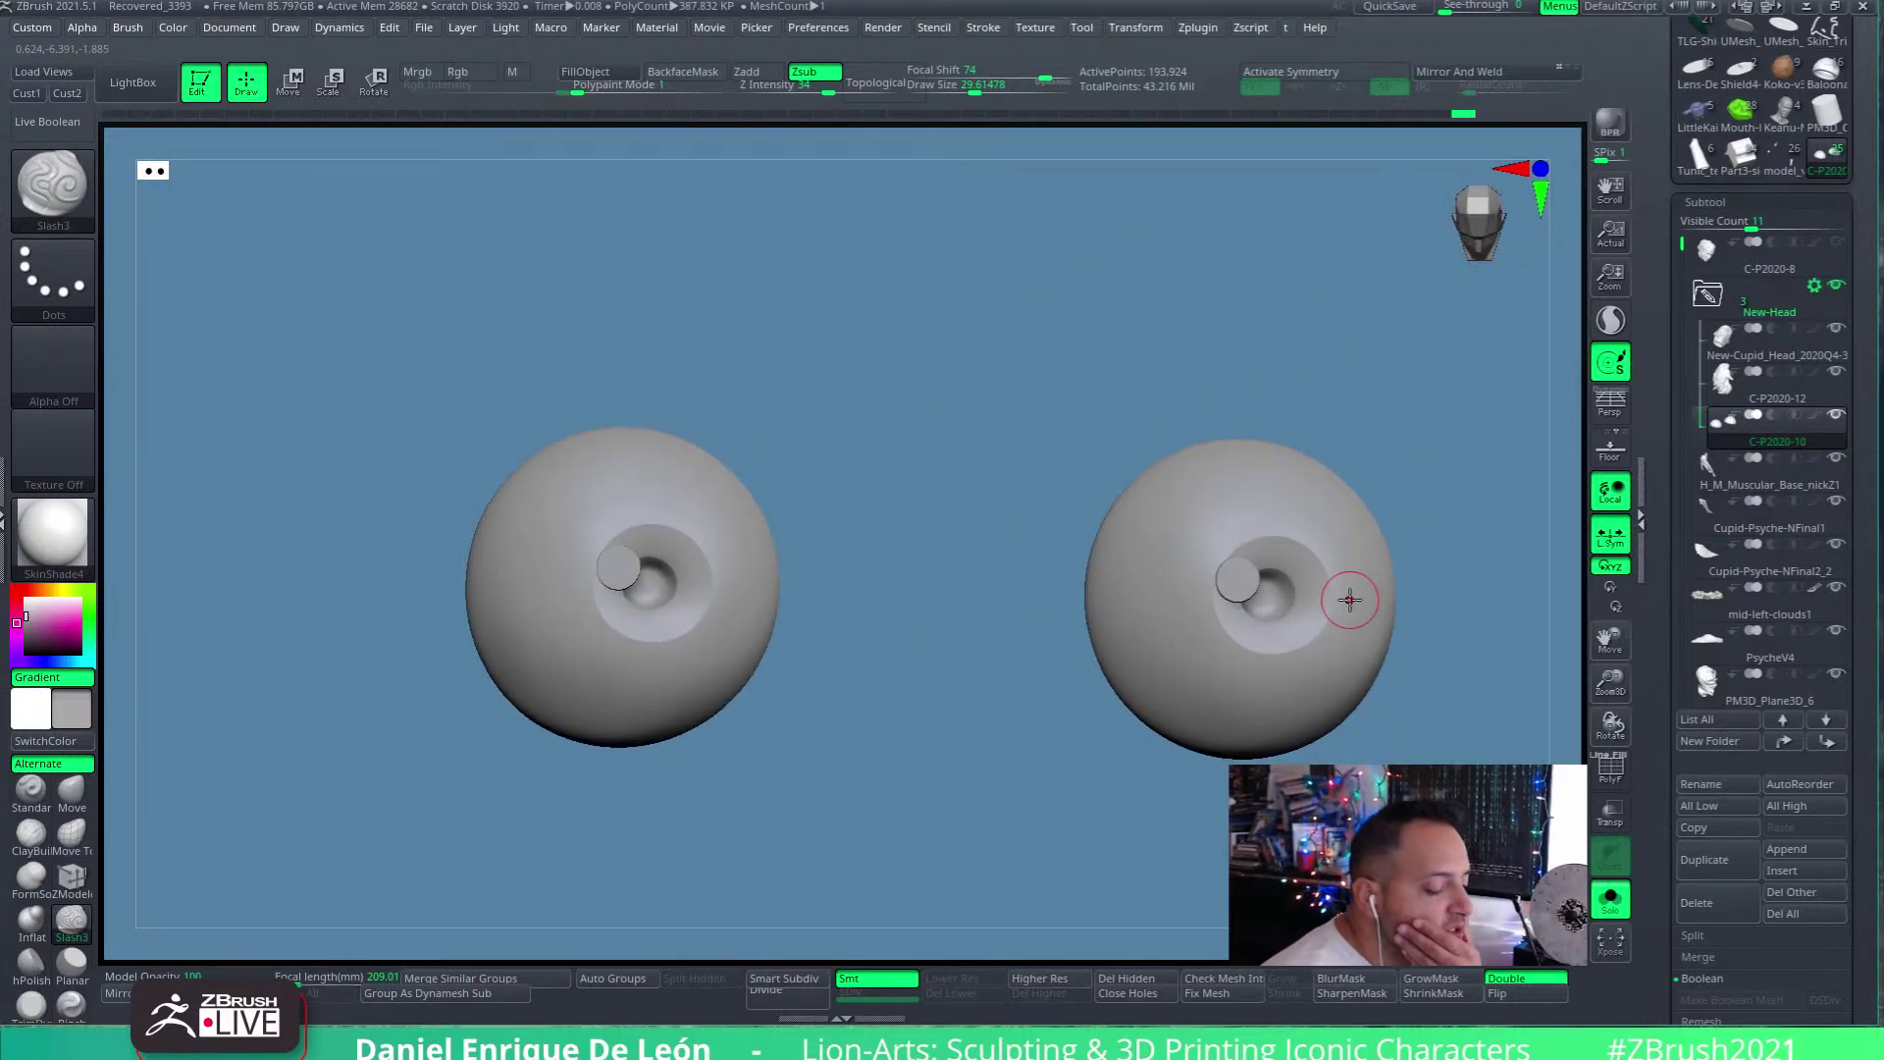
left_click_drag(1384, 413, 1380, 408)
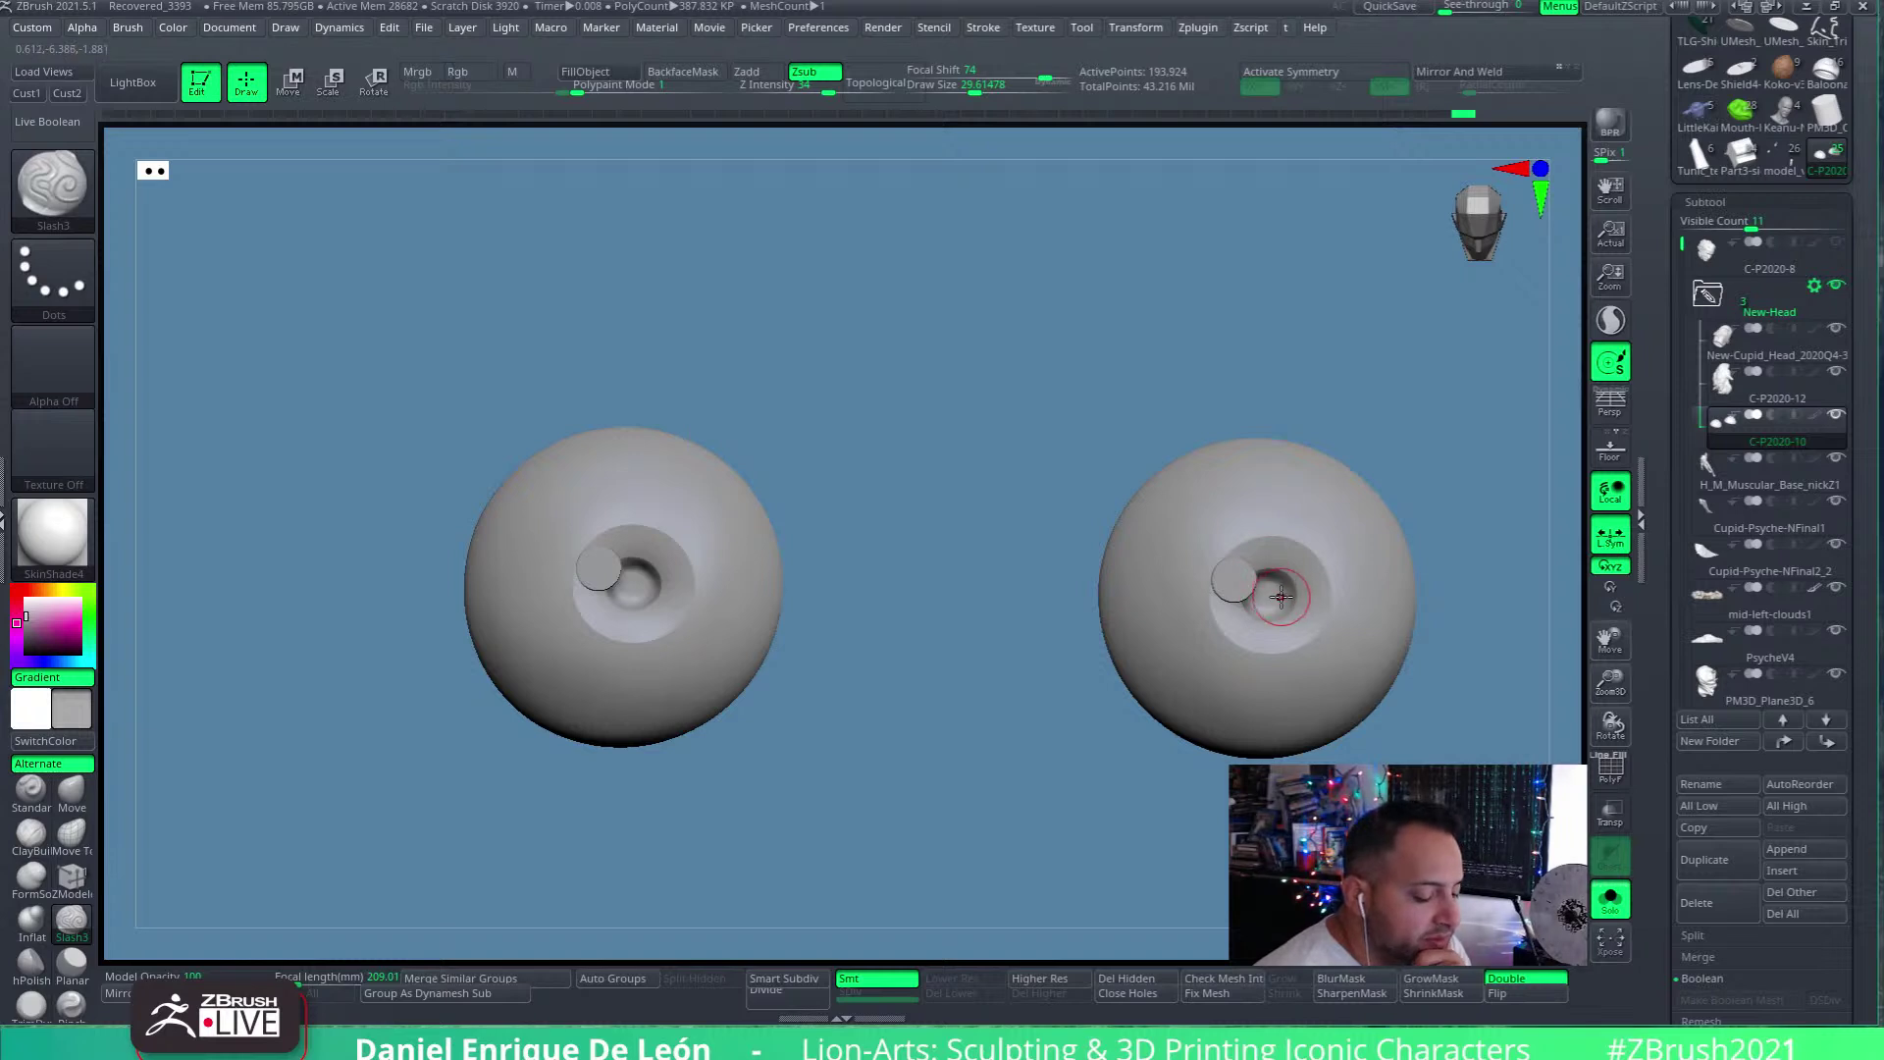
right_click_drag(1277, 594, 1315, 607)
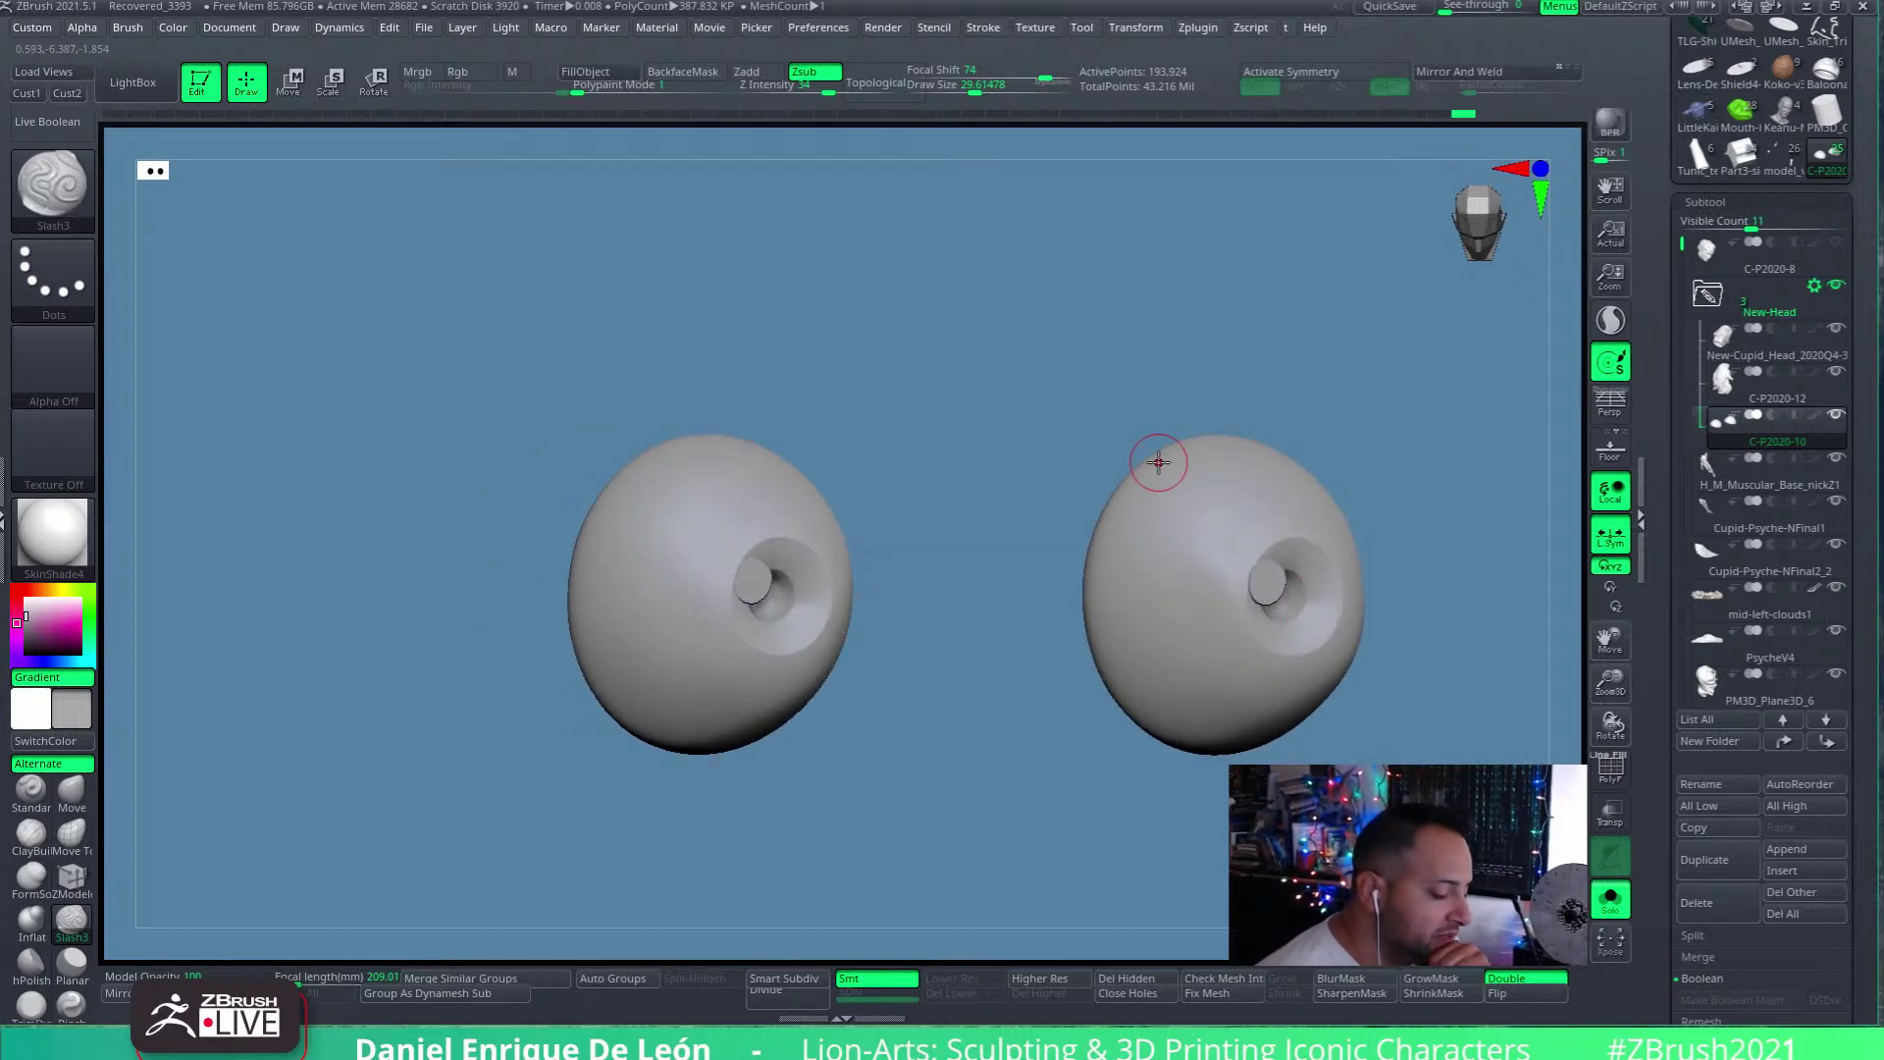
mouse_move(1159, 462)
right_mouse_down()
mouse_move(1249, 527)
mouse_move(1233, 542)
right_mouse_up()
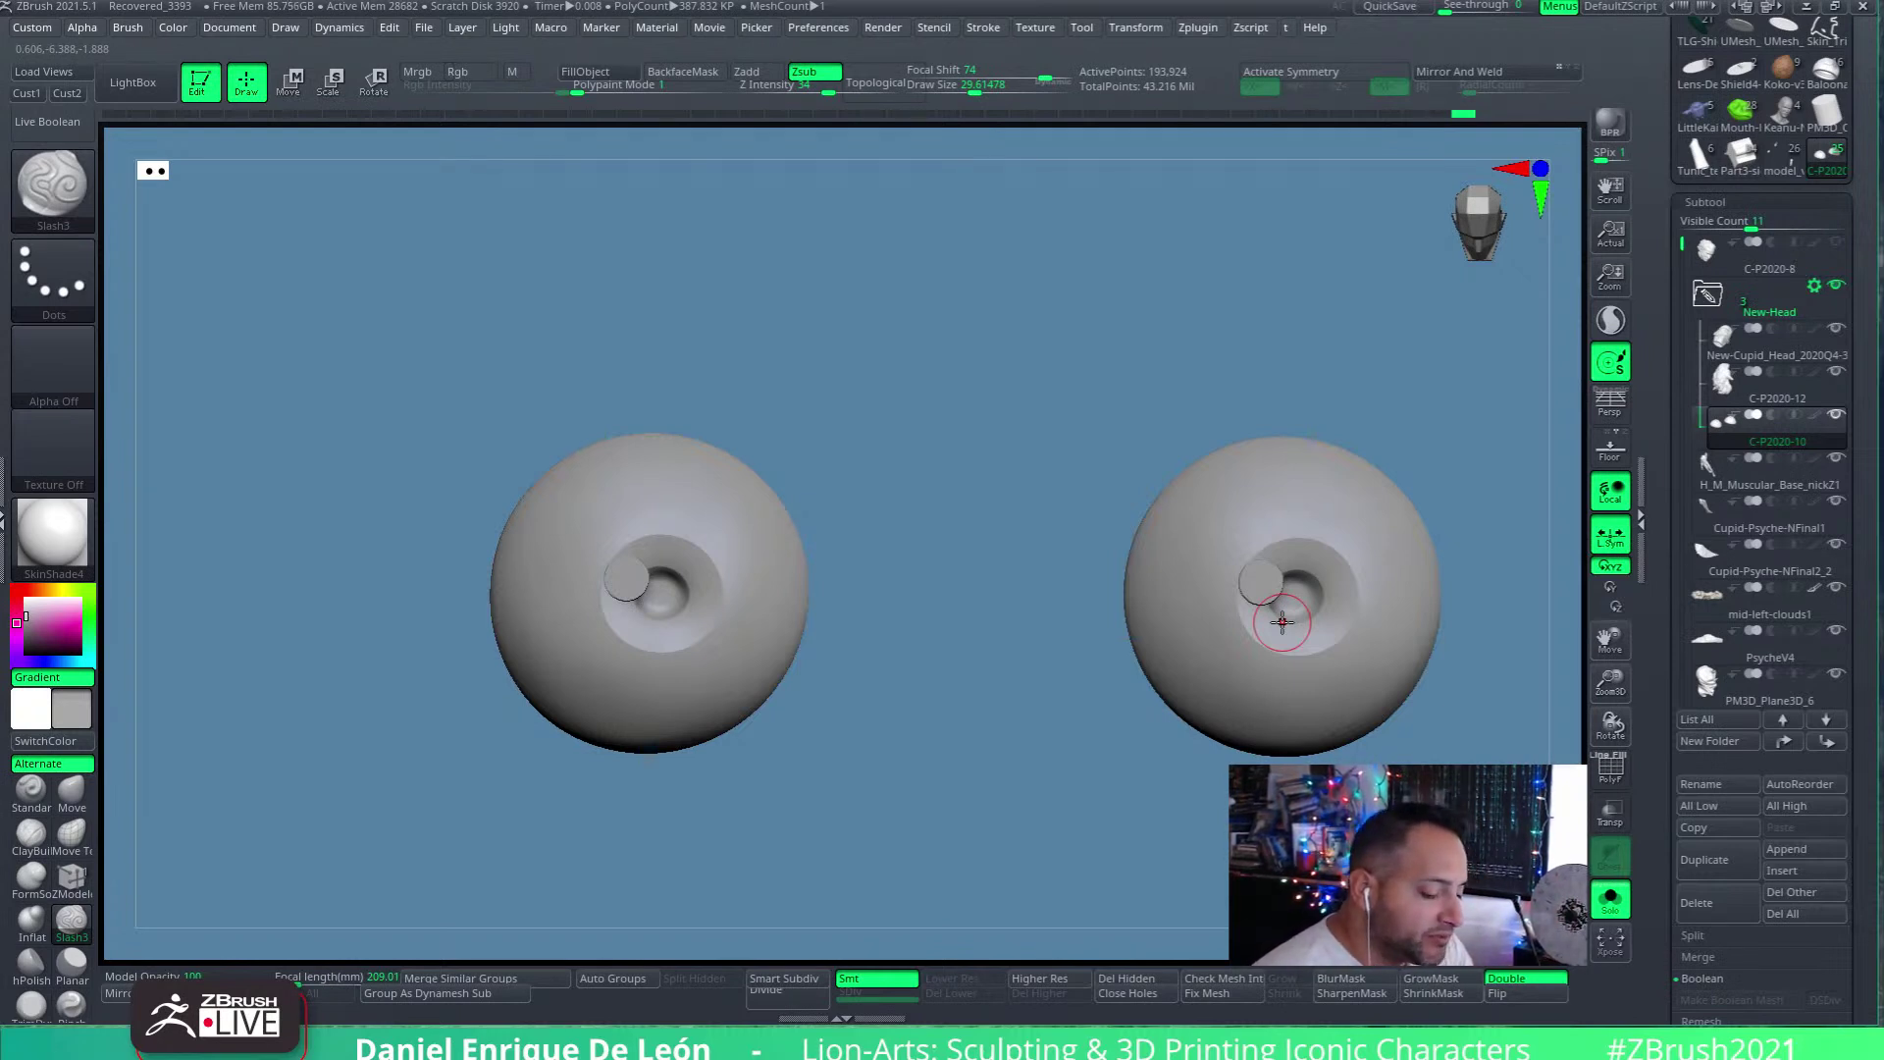
right_click_drag(1297, 592, 1285, 601)
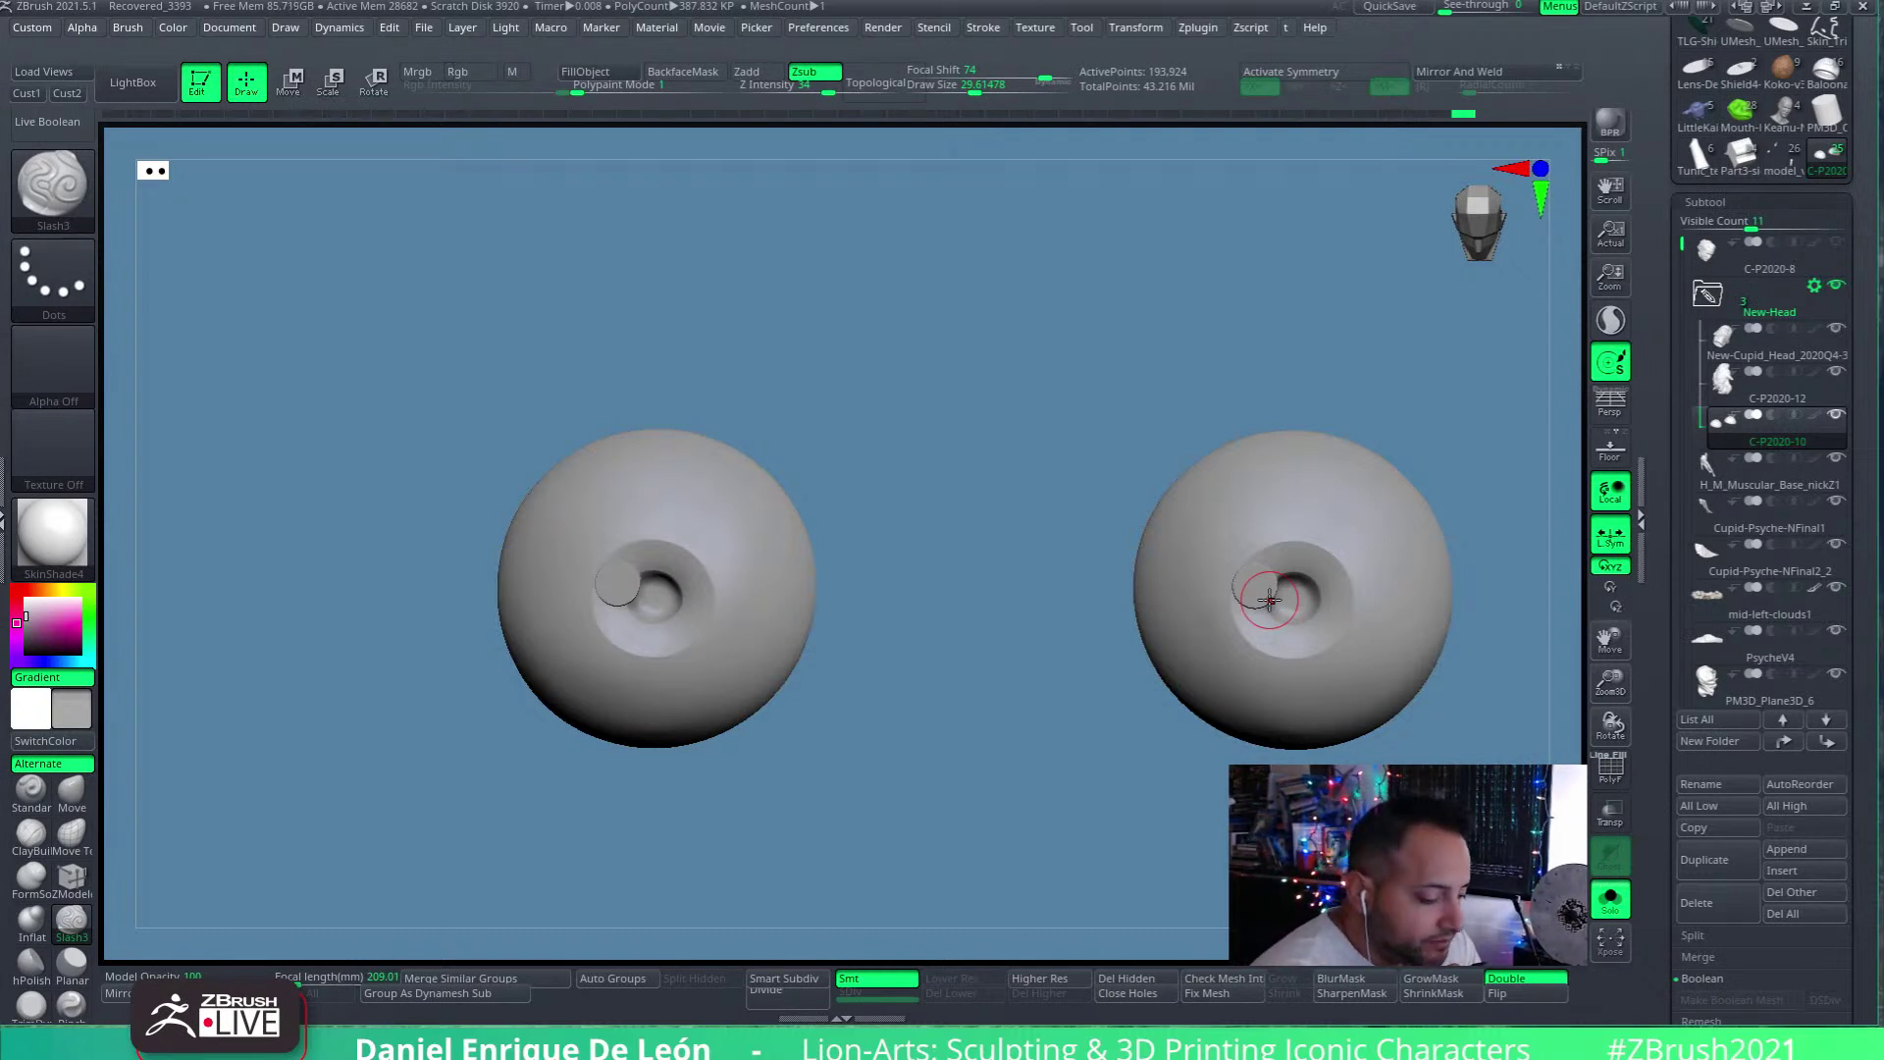
Bring the full model back into view and examine the eyes within Cupid's face and the head on its neck
key("shift+s")
right_click_drag(1221, 642, 1206, 534, "alt")
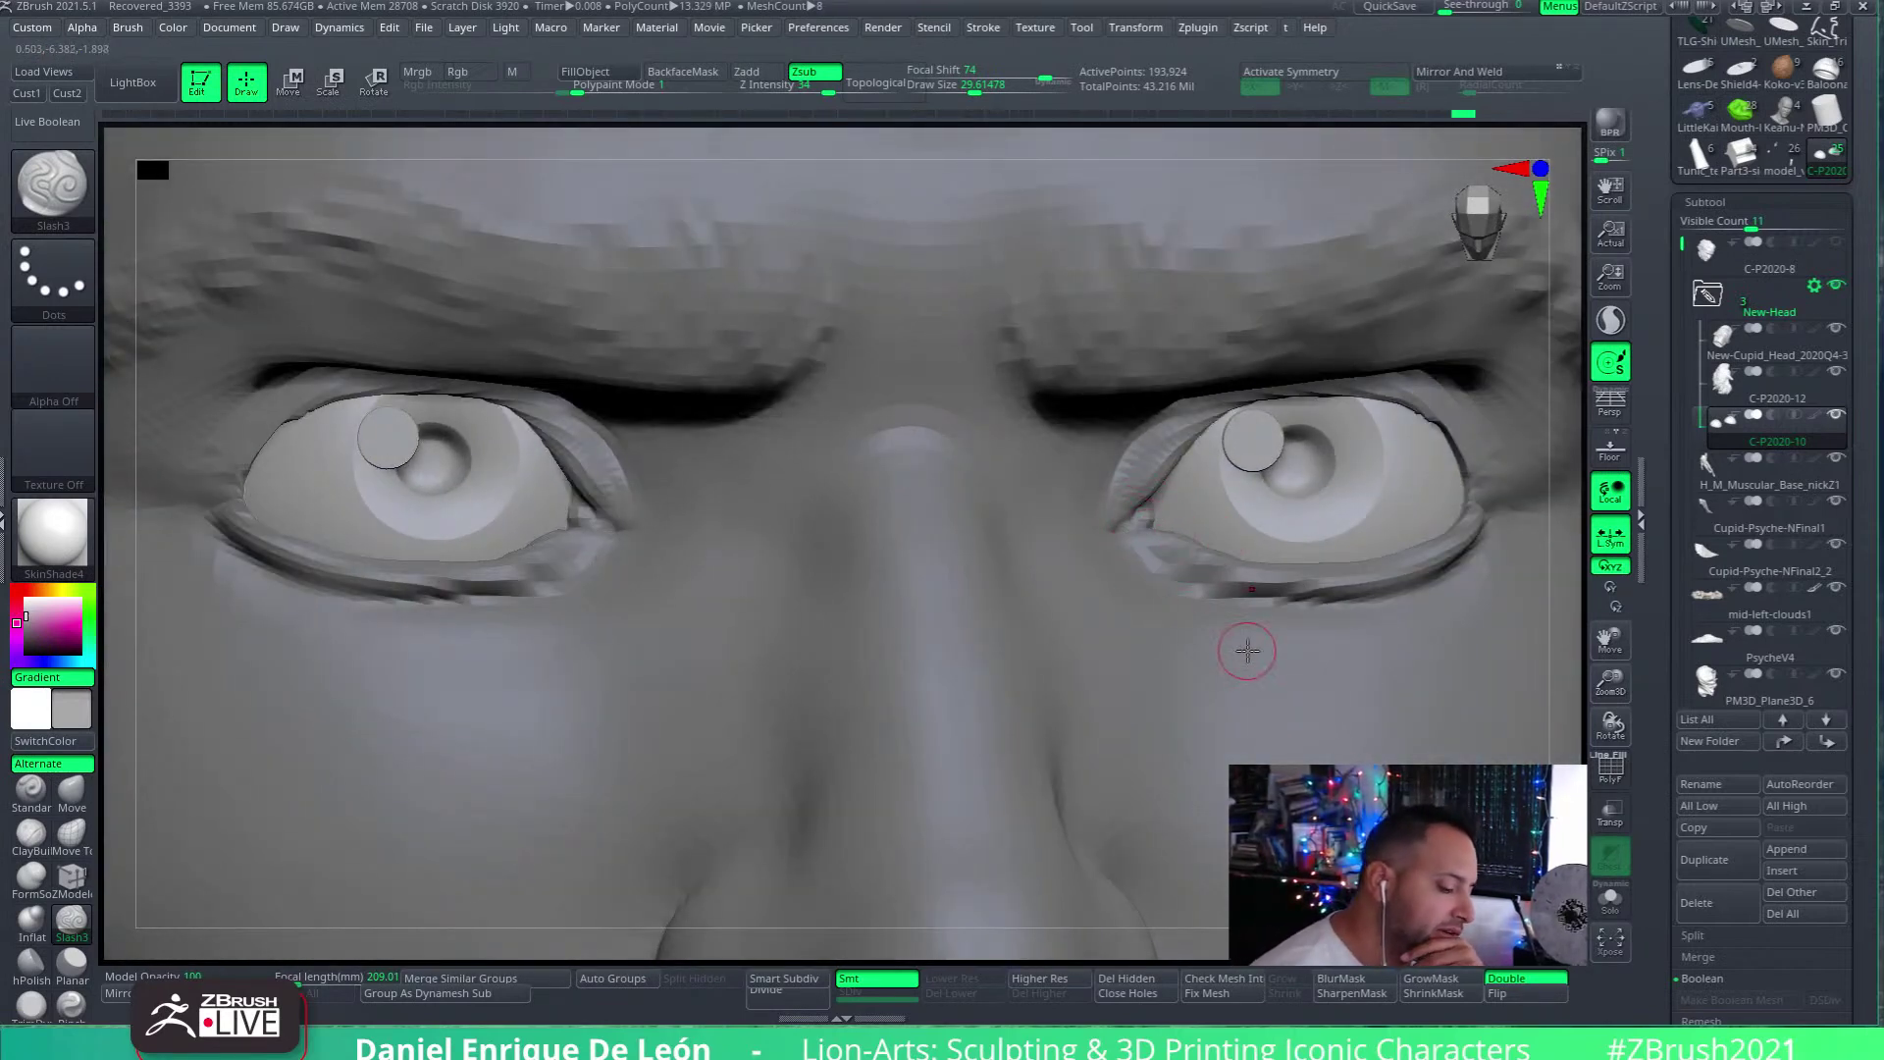
right_click_drag(1246, 650, 1145, 538)
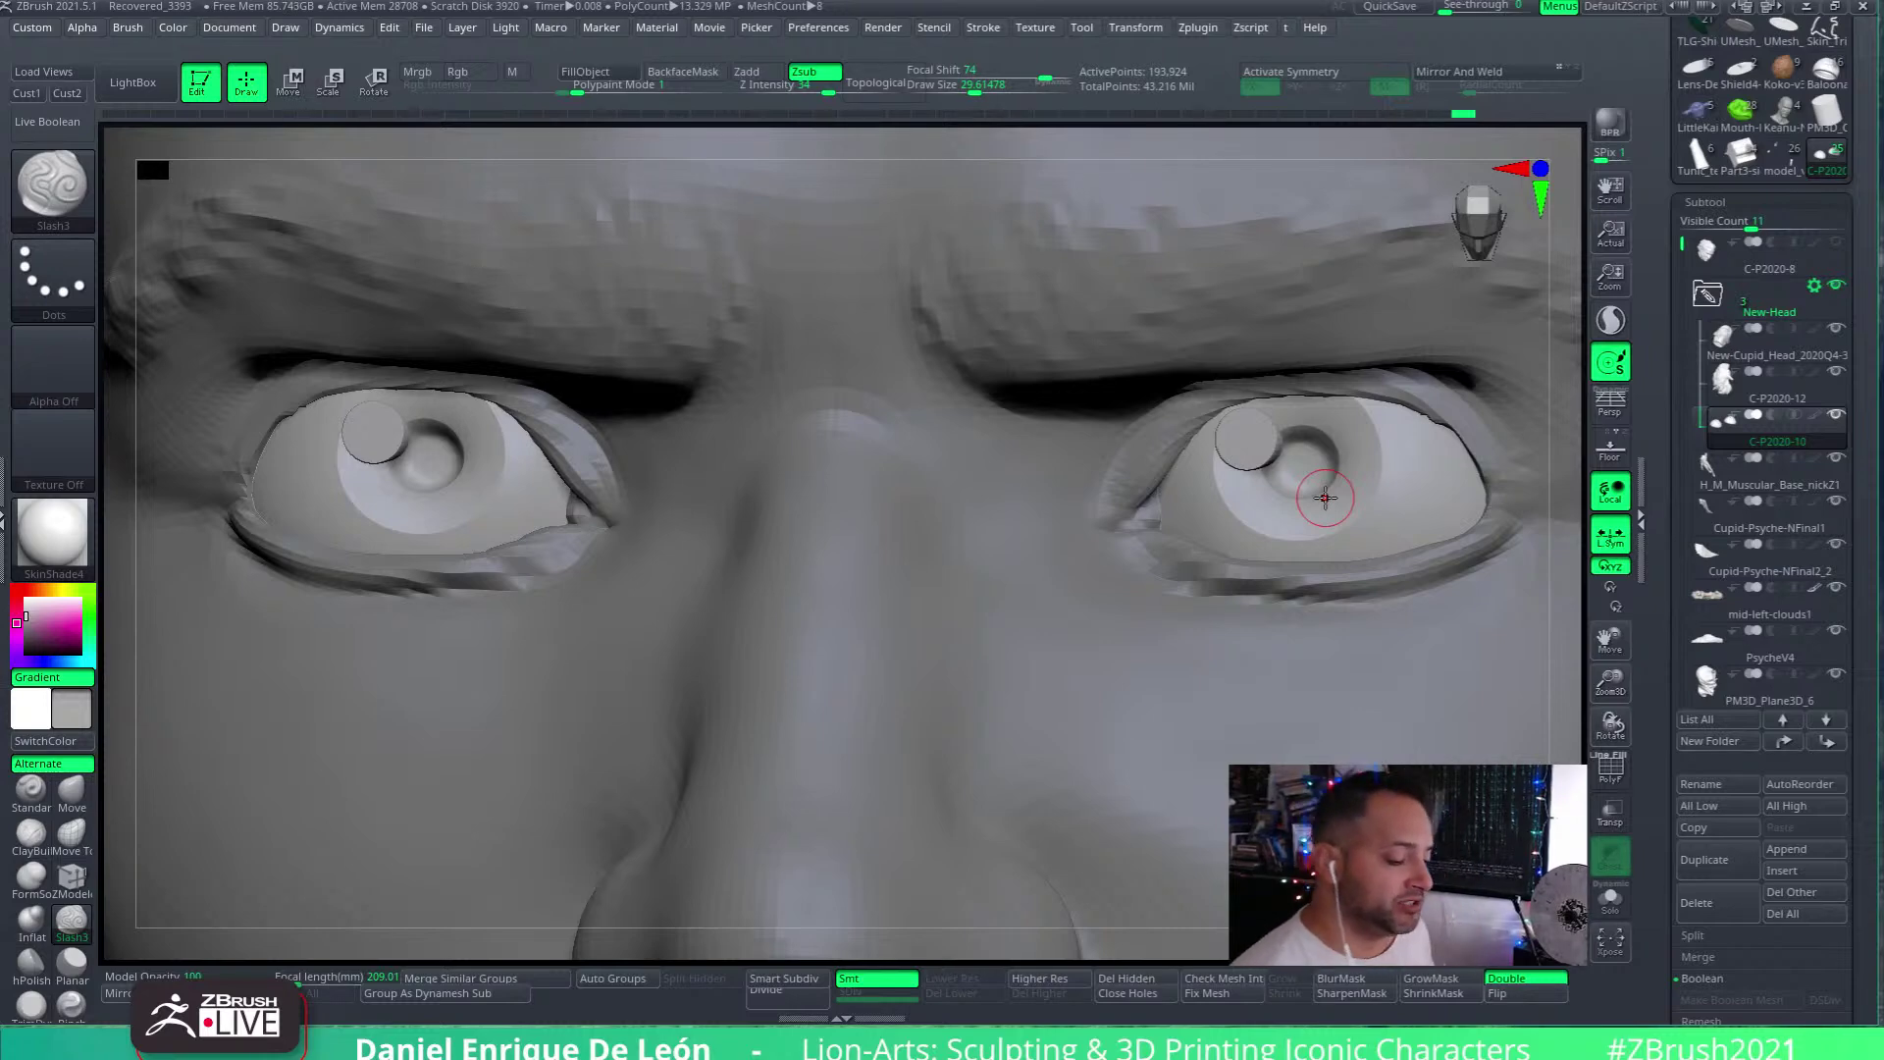
right_click_drag(1259, 509, 1132, 498, "ctrl")
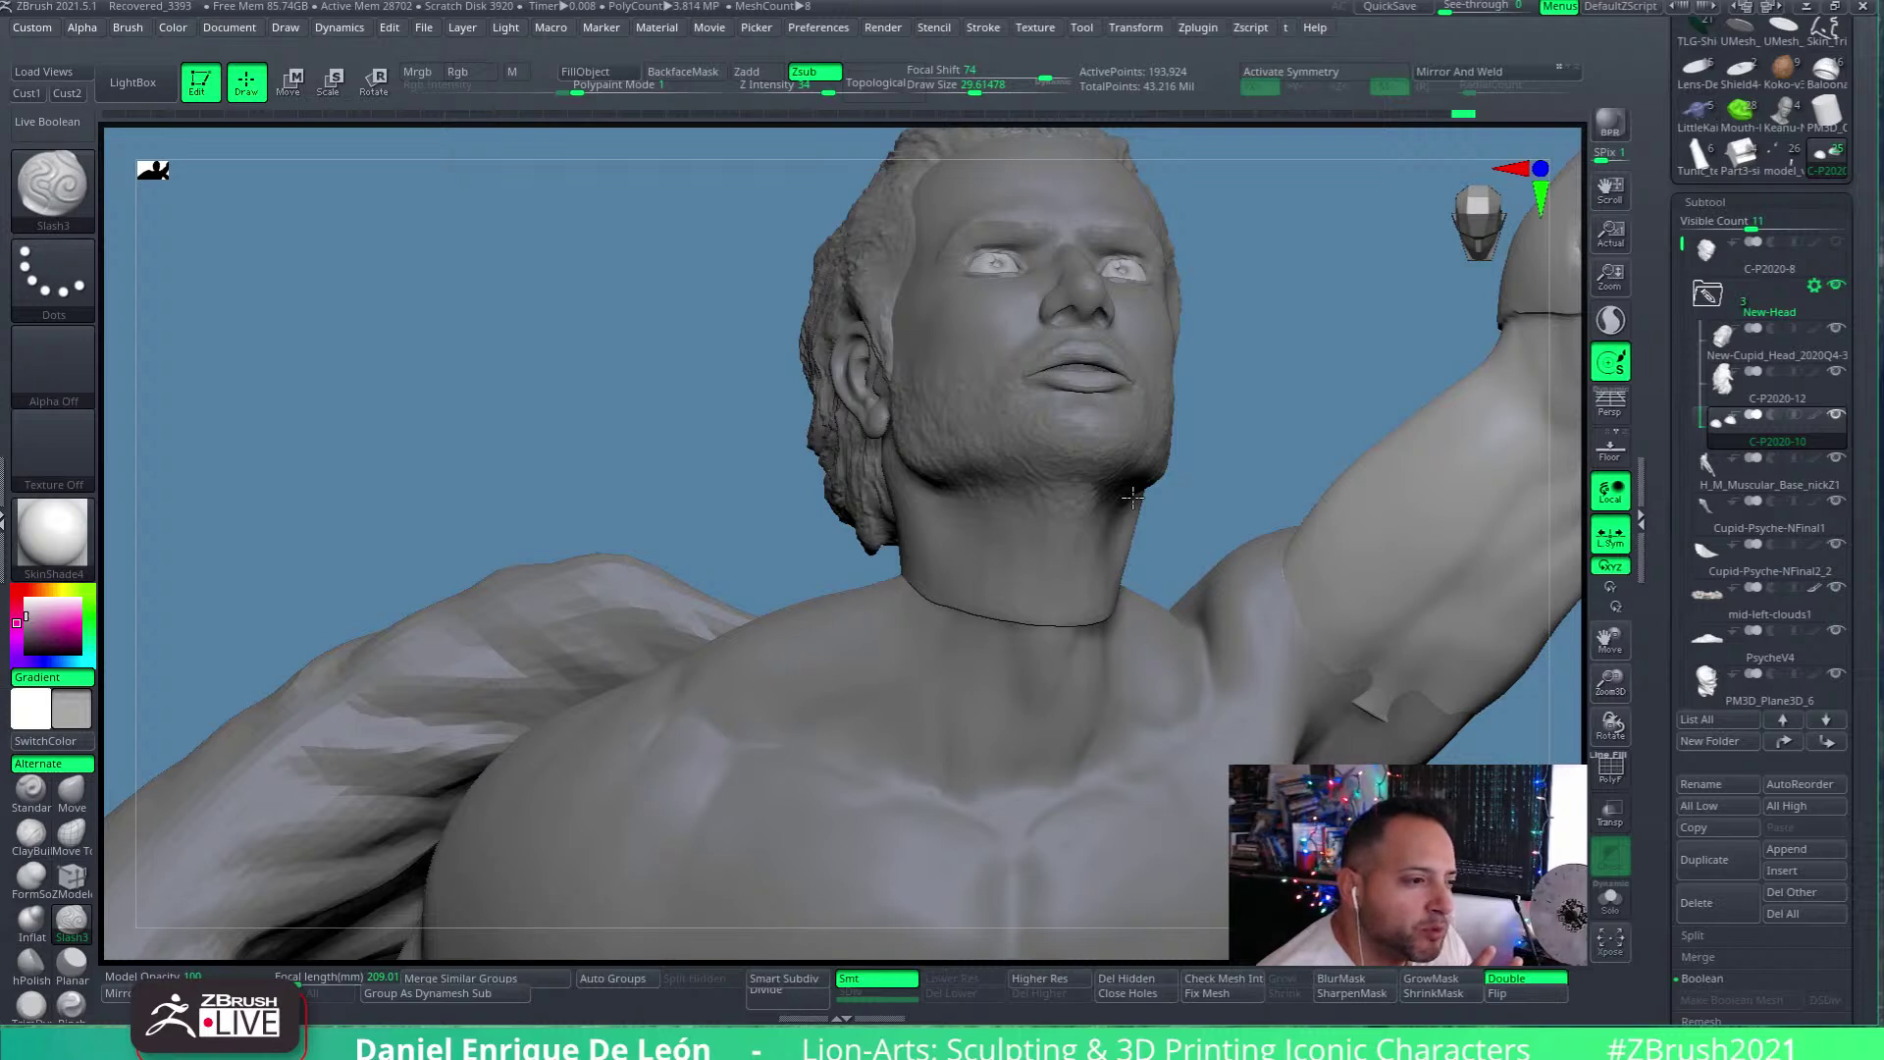
left_click_drag(1132, 497, 804, 44)
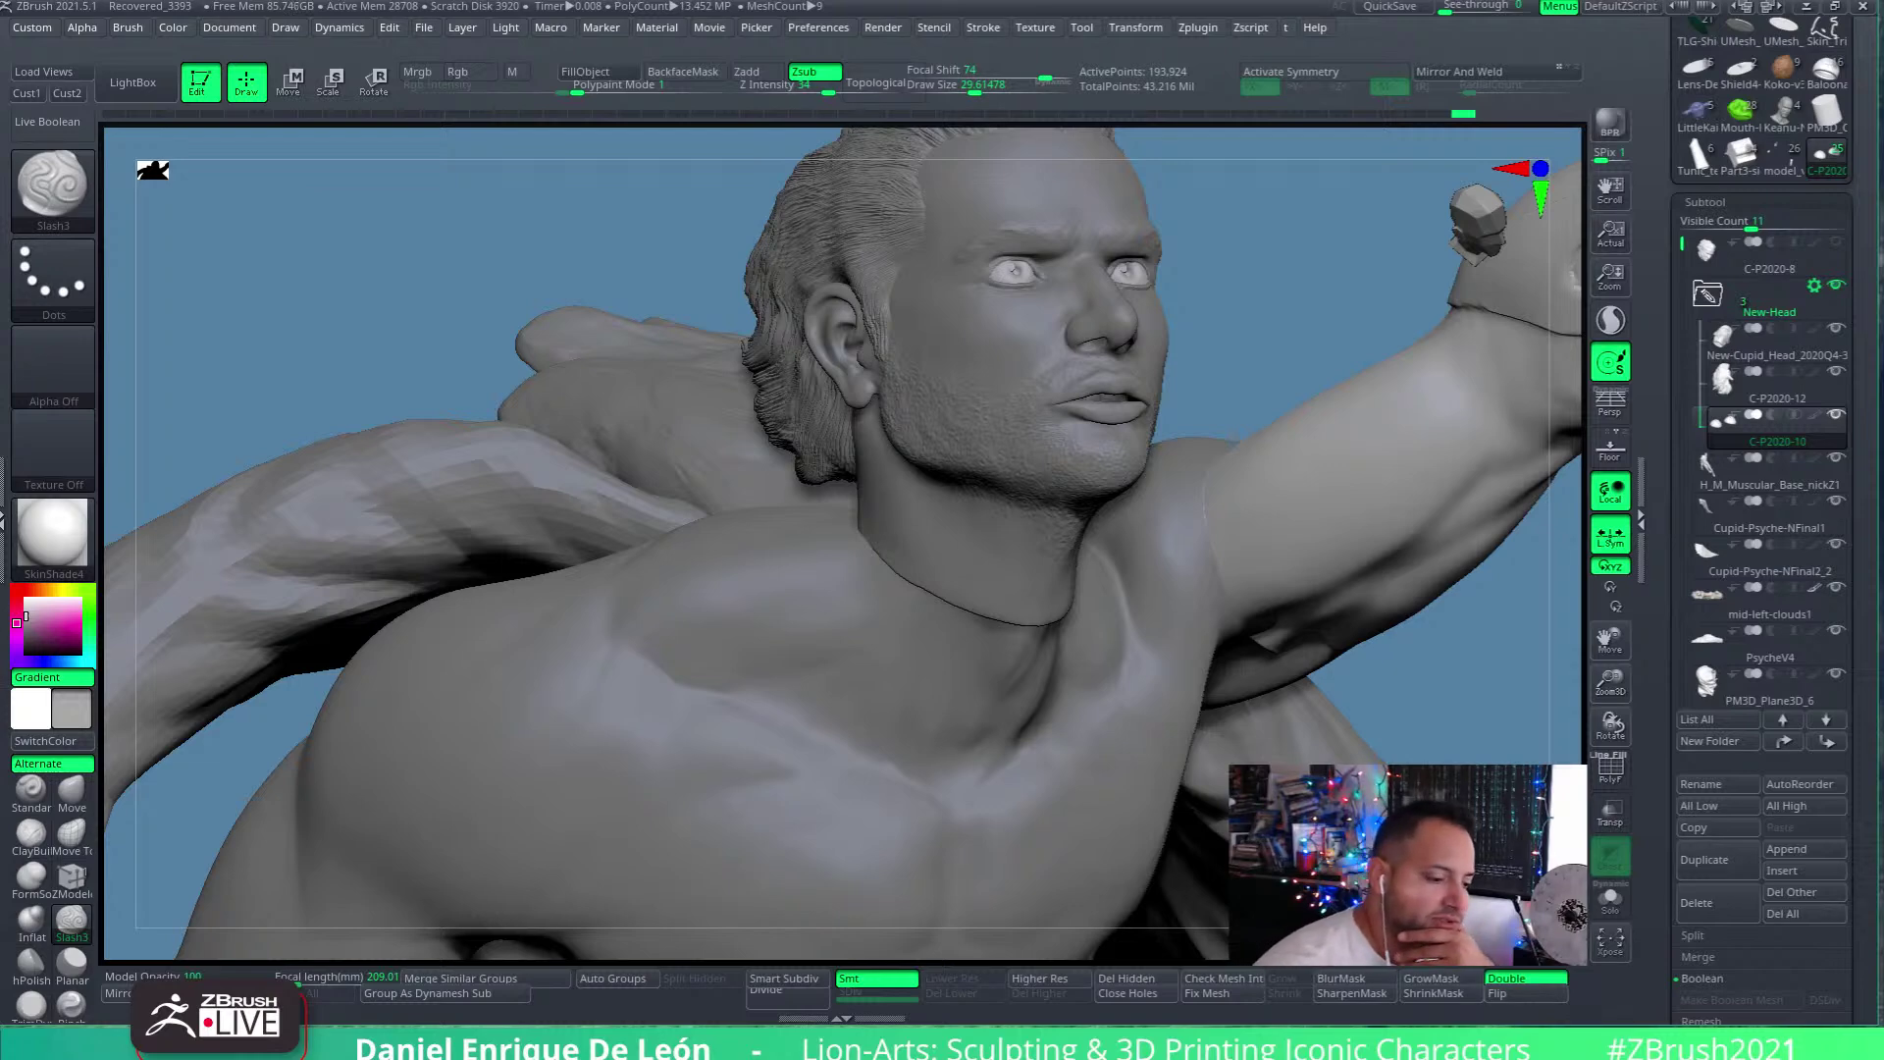
left_click_drag(1298, 271, 1296, 268)
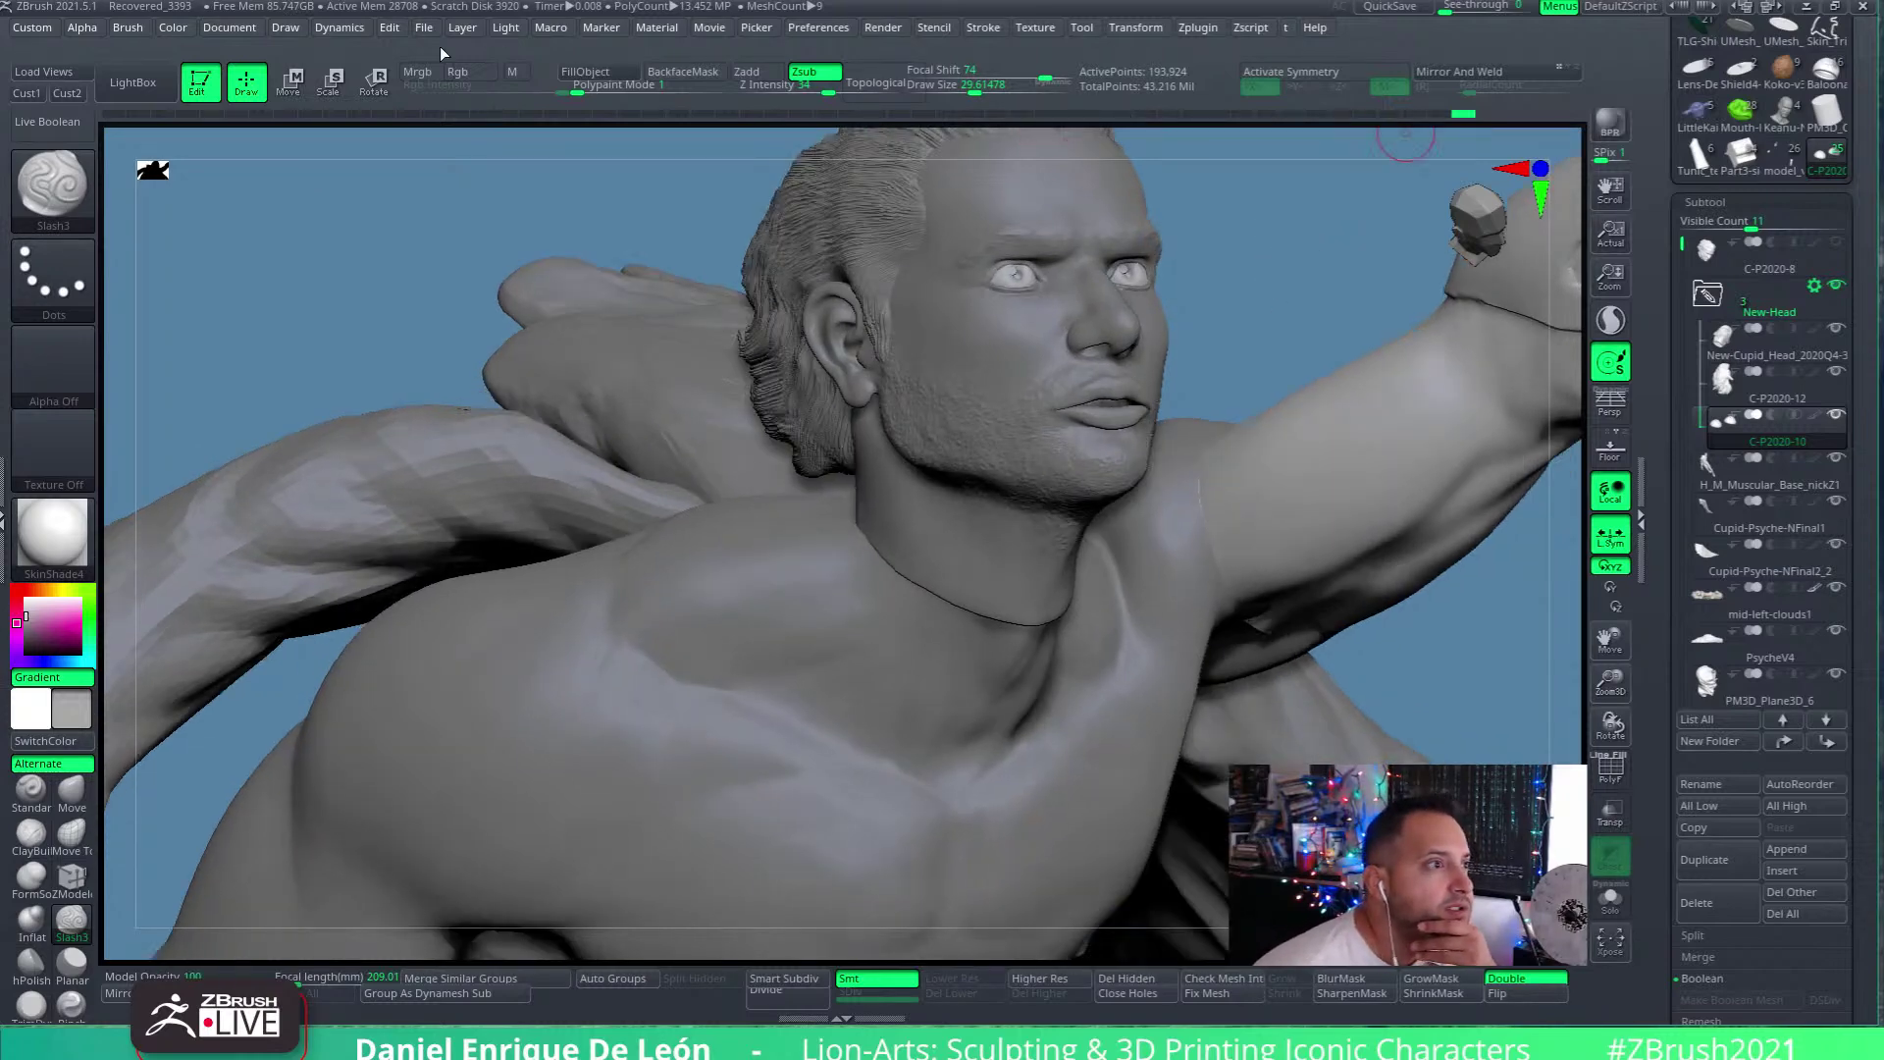
mouse_move(1825, 31)
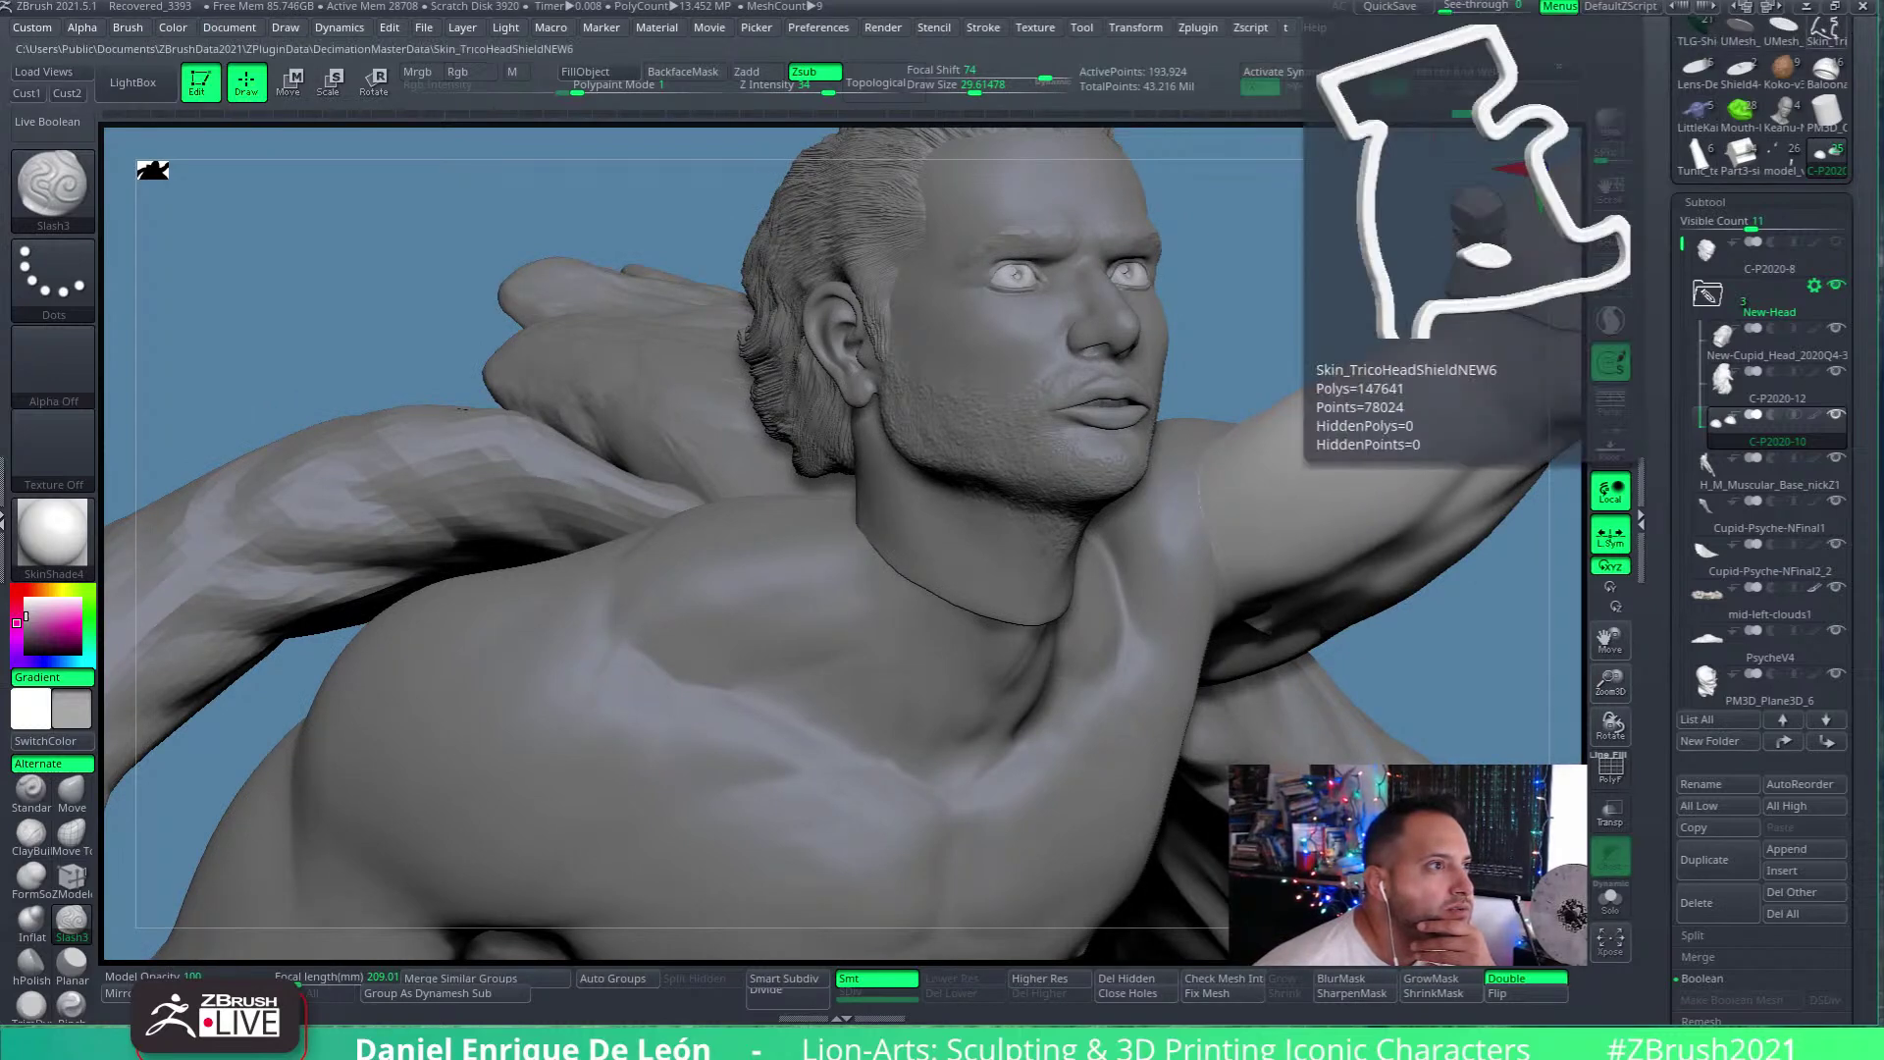
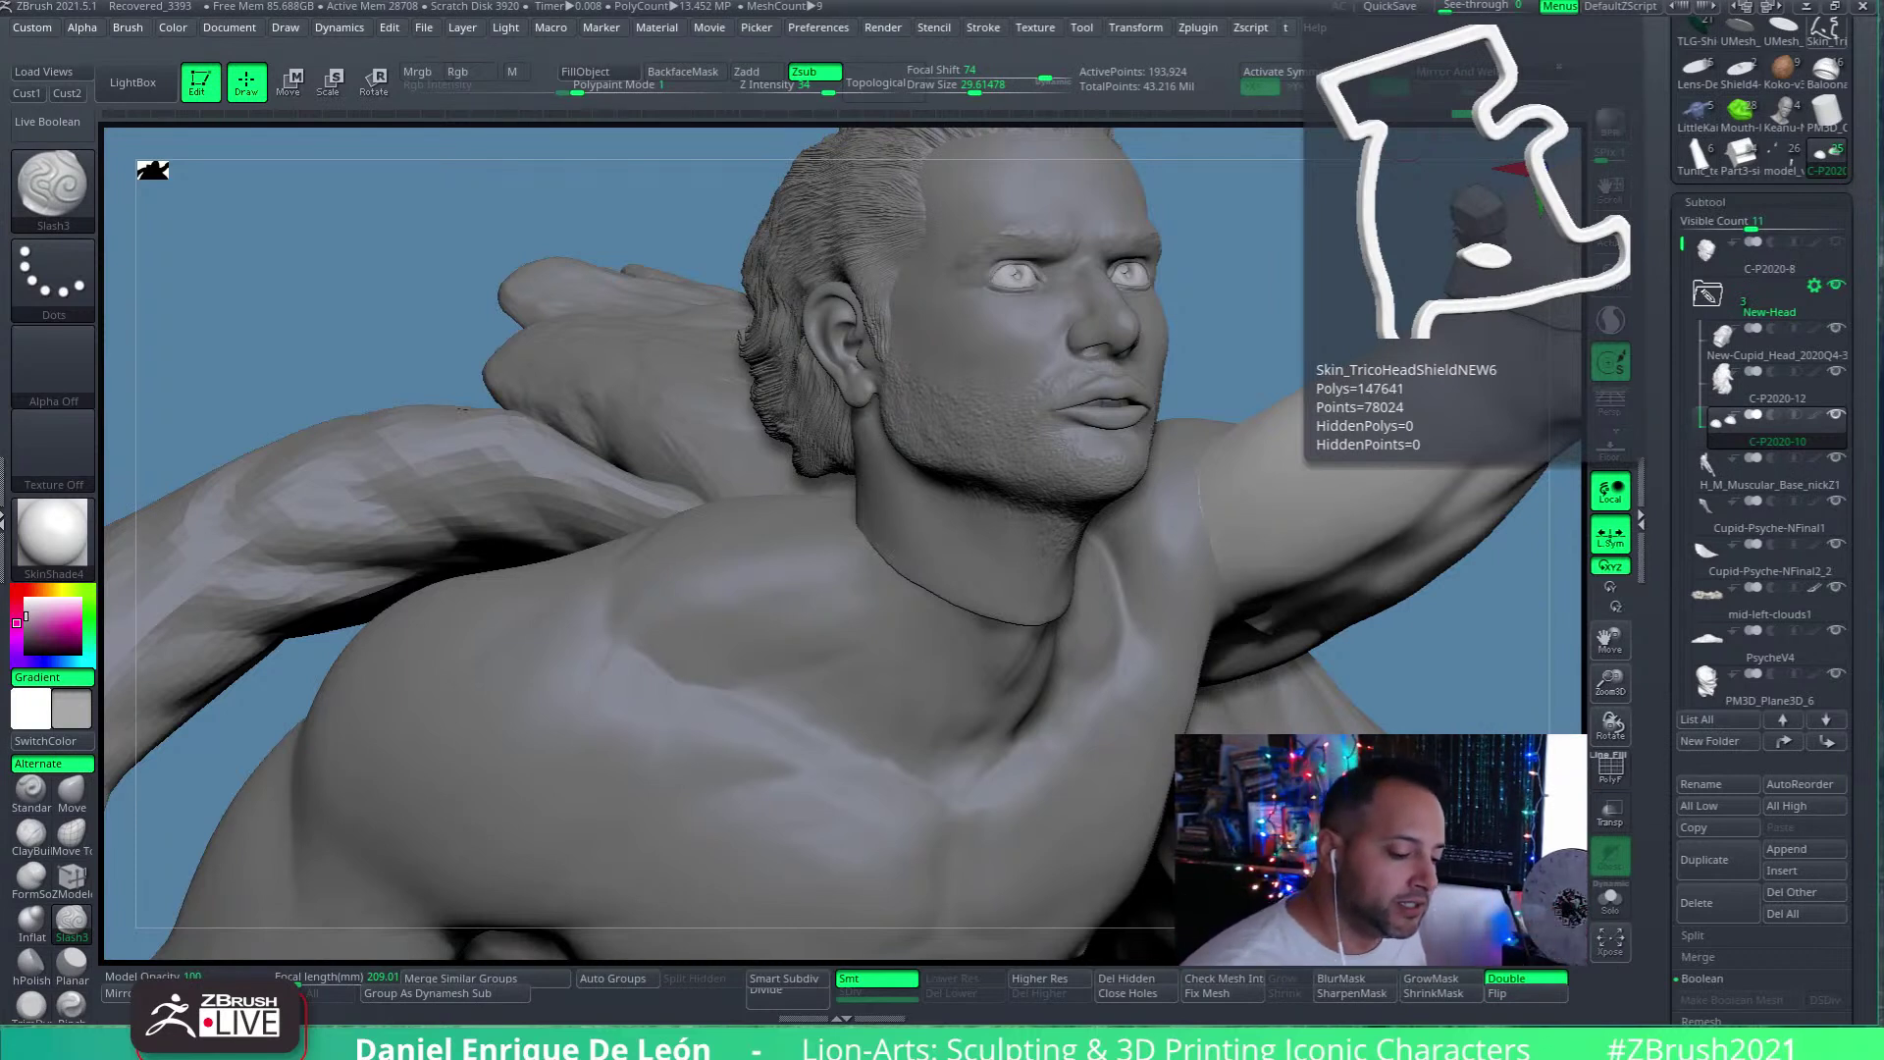
Review the whole Cupid and Psyche statue from the front, side and back, including wings, bow and cloud base
left_click_drag(1362, 707, 1150, 569)
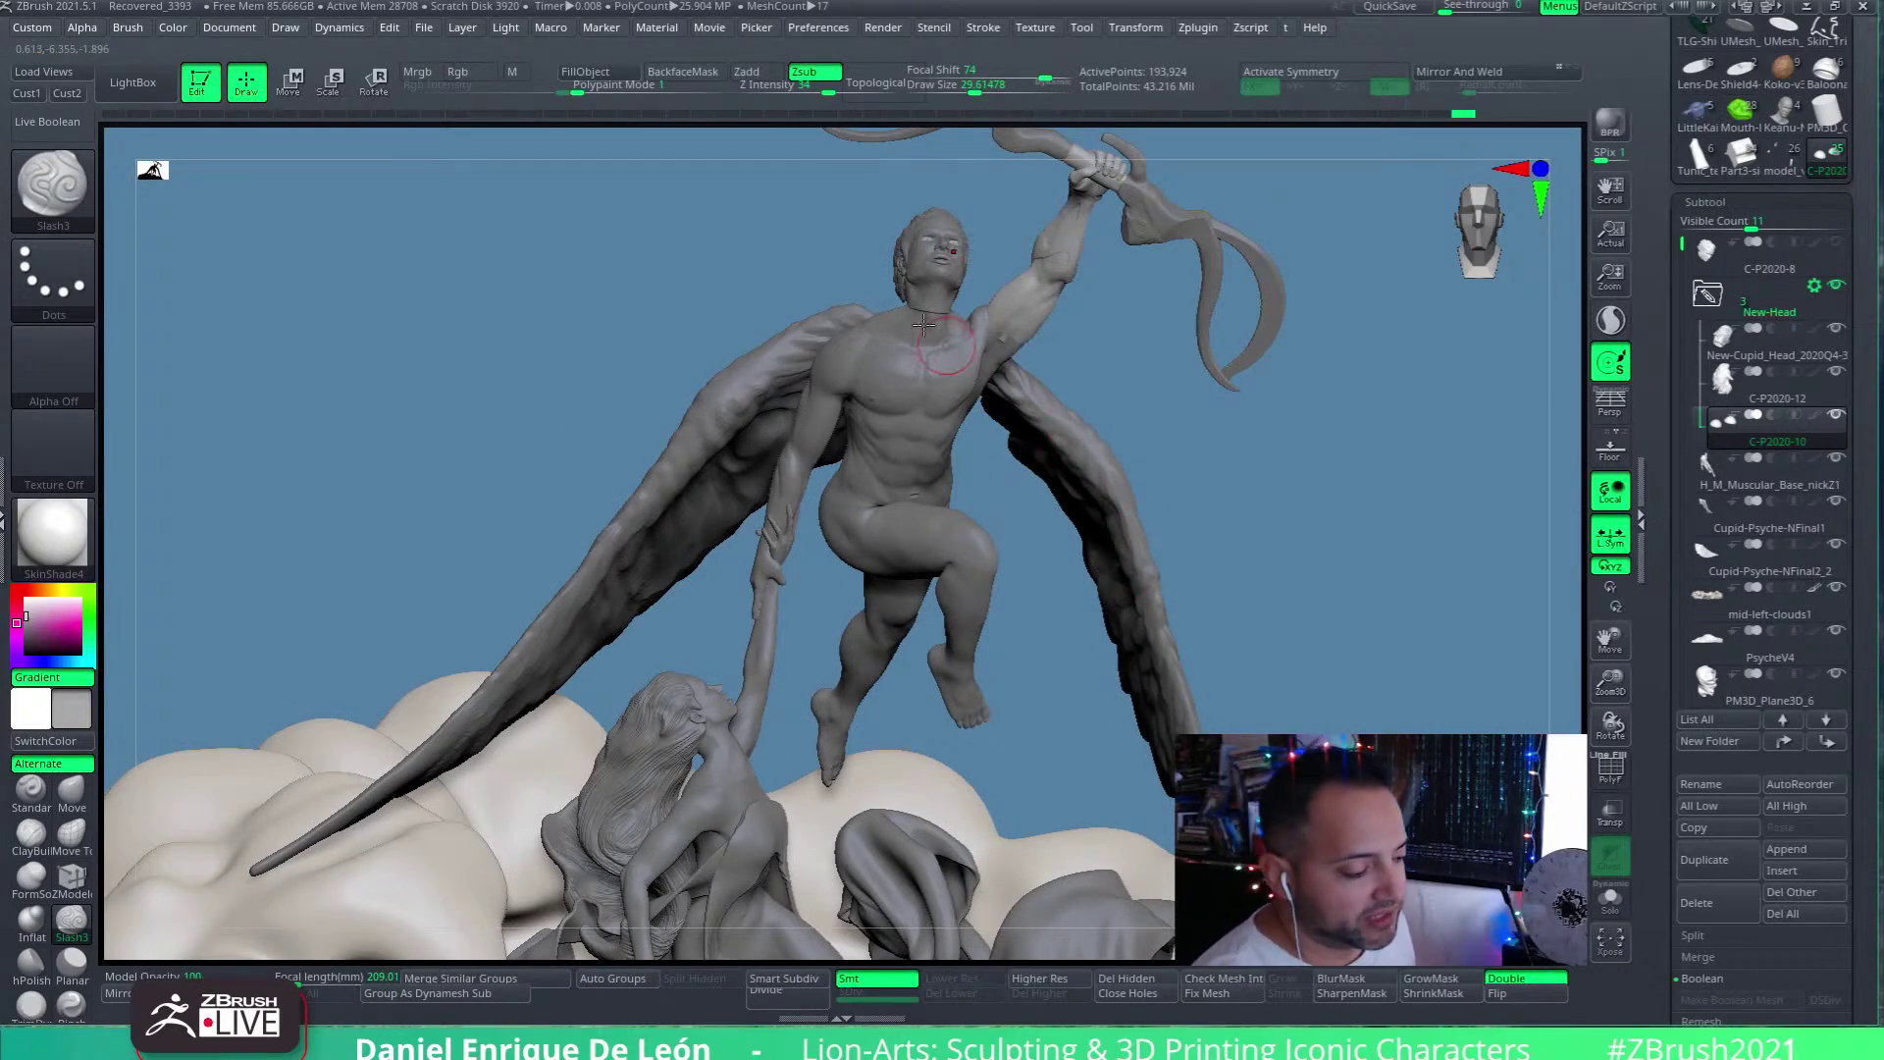
left_click_drag(904, 410, 887, 450)
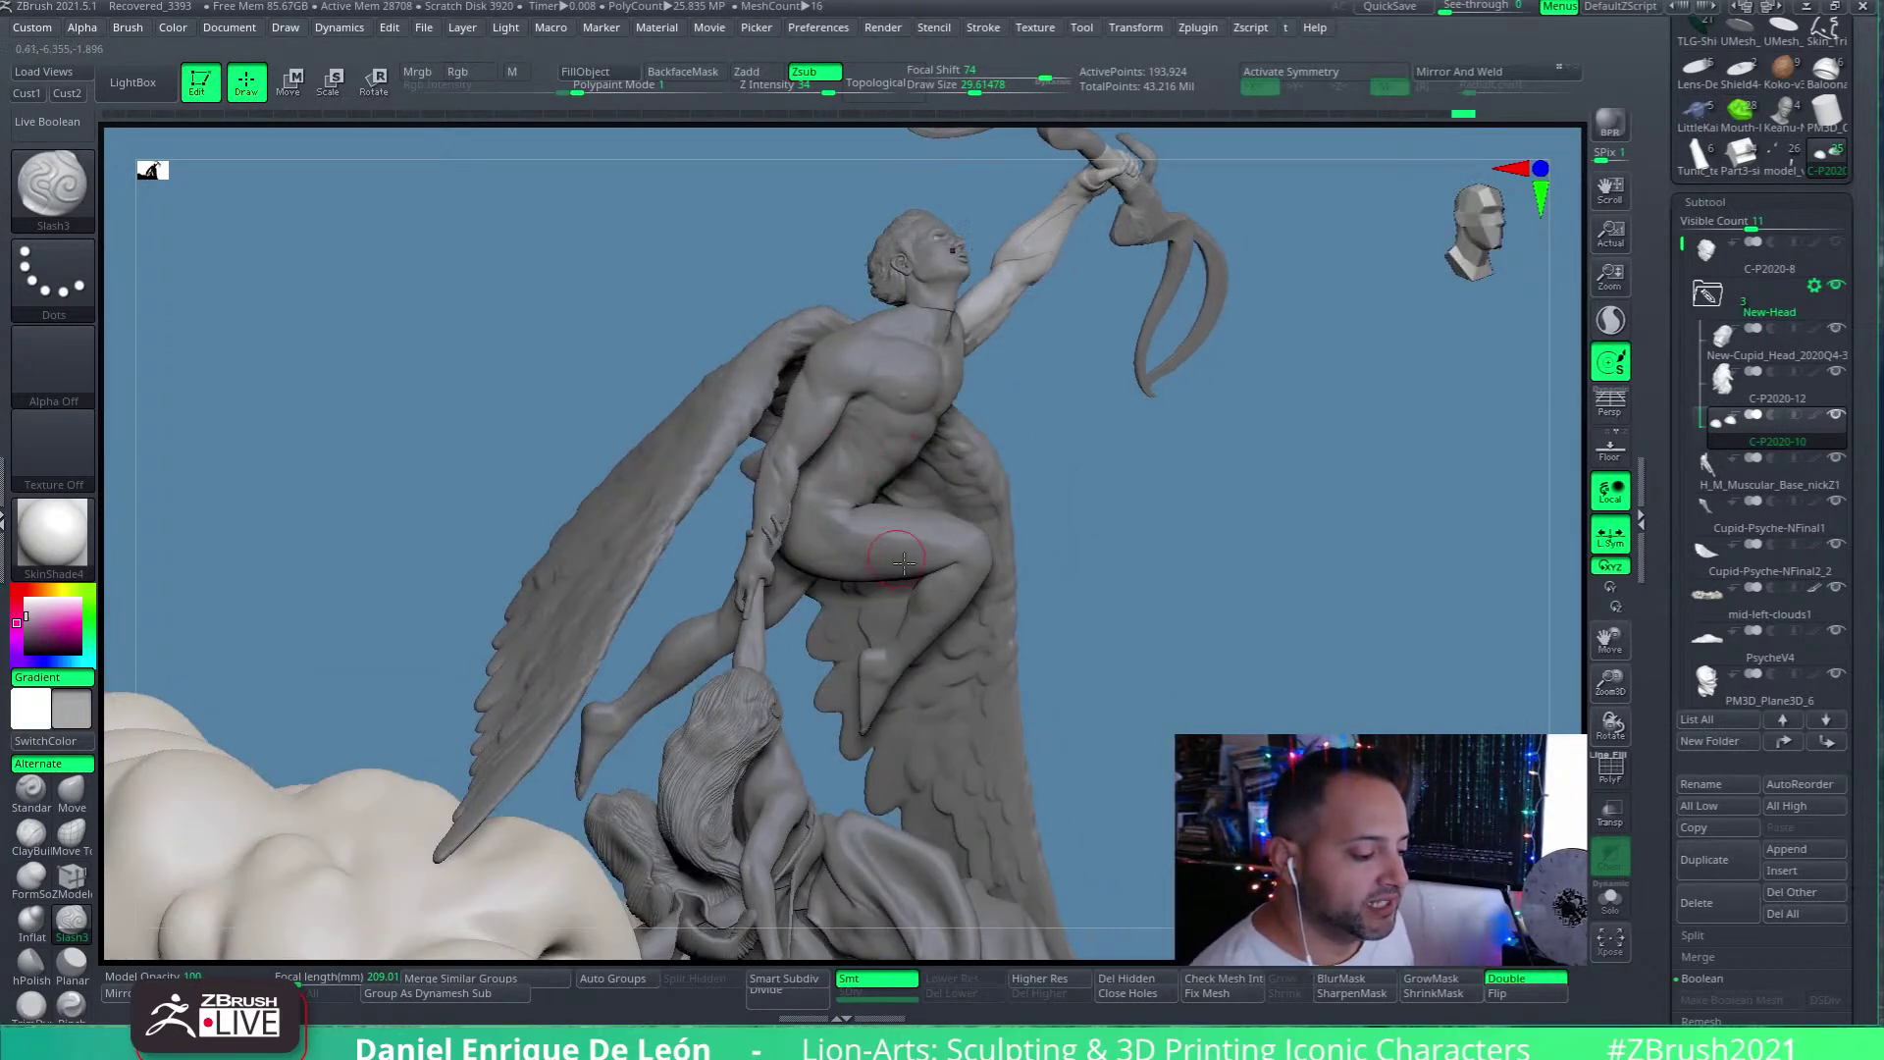
mouse_move(898, 533)
left_mouse_down()
mouse_move(1038, 581)
mouse_move(934, 550)
mouse_move(952, 383)
left_mouse_up()
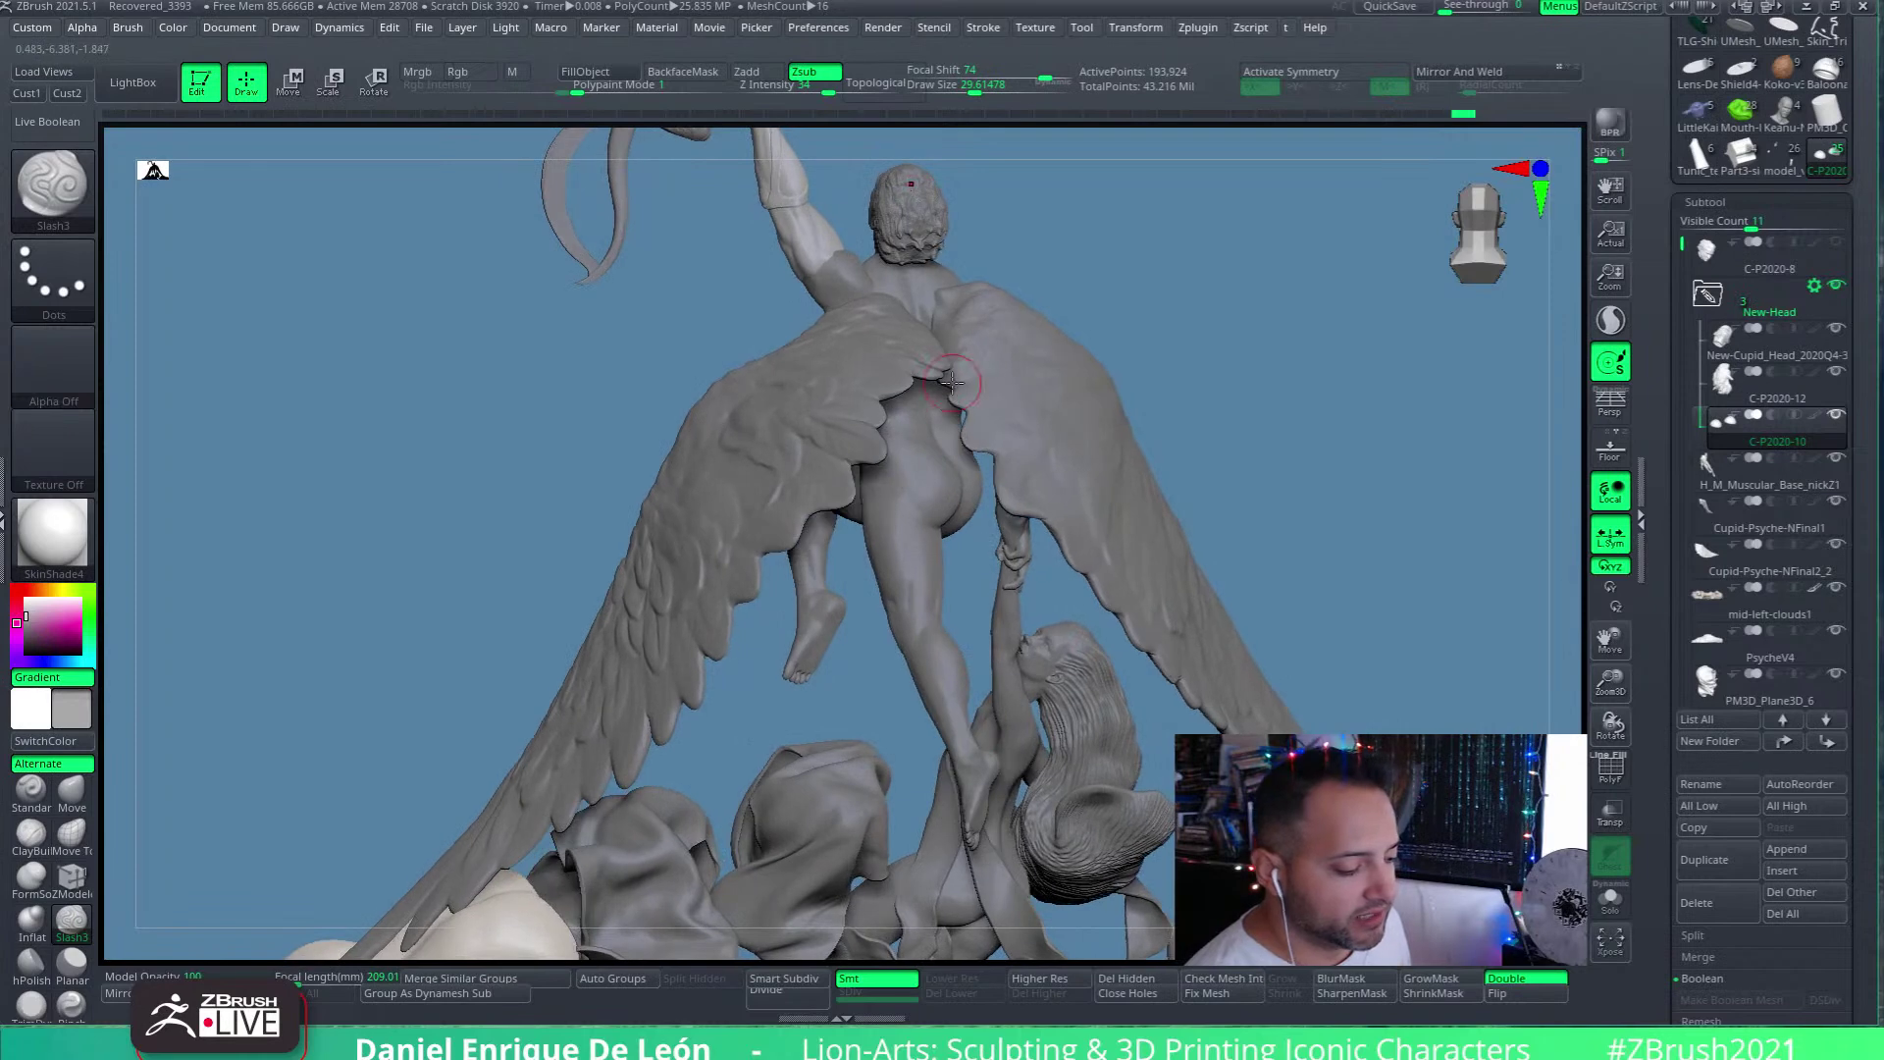
left_click_drag(999, 582, 1097, 615)
left_click_drag(1123, 461, 1110, 549)
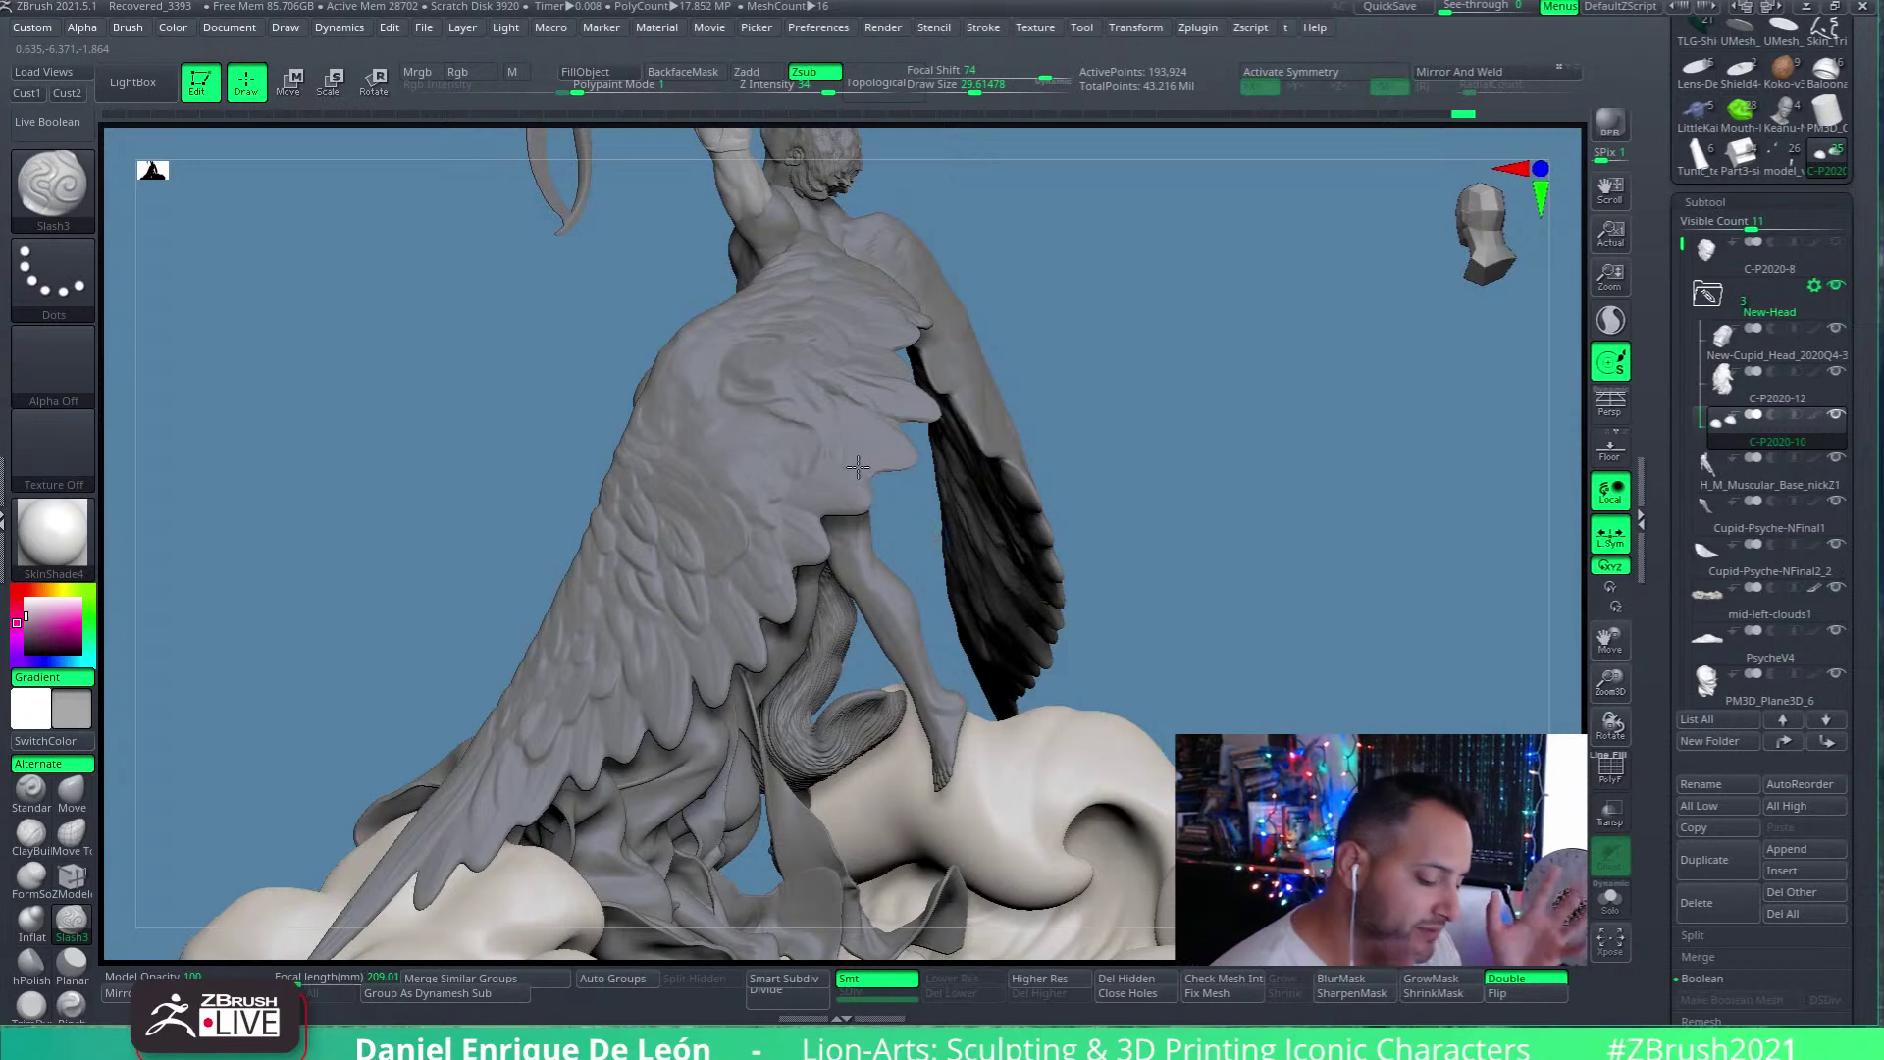
left_click_drag(1064, 456, 1052, 436)
mouse_move(1002, 480)
right_mouse_down()
mouse_move(942, 506)
mouse_move(1021, 504)
mouse_move(1106, 434)
mouse_move(1169, 454)
mouse_move(1161, 471)
mouse_move(1098, 485)
mouse_move(1122, 386)
mouse_move(1151, 495)
mouse_move(1125, 448)
right_mouse_up()
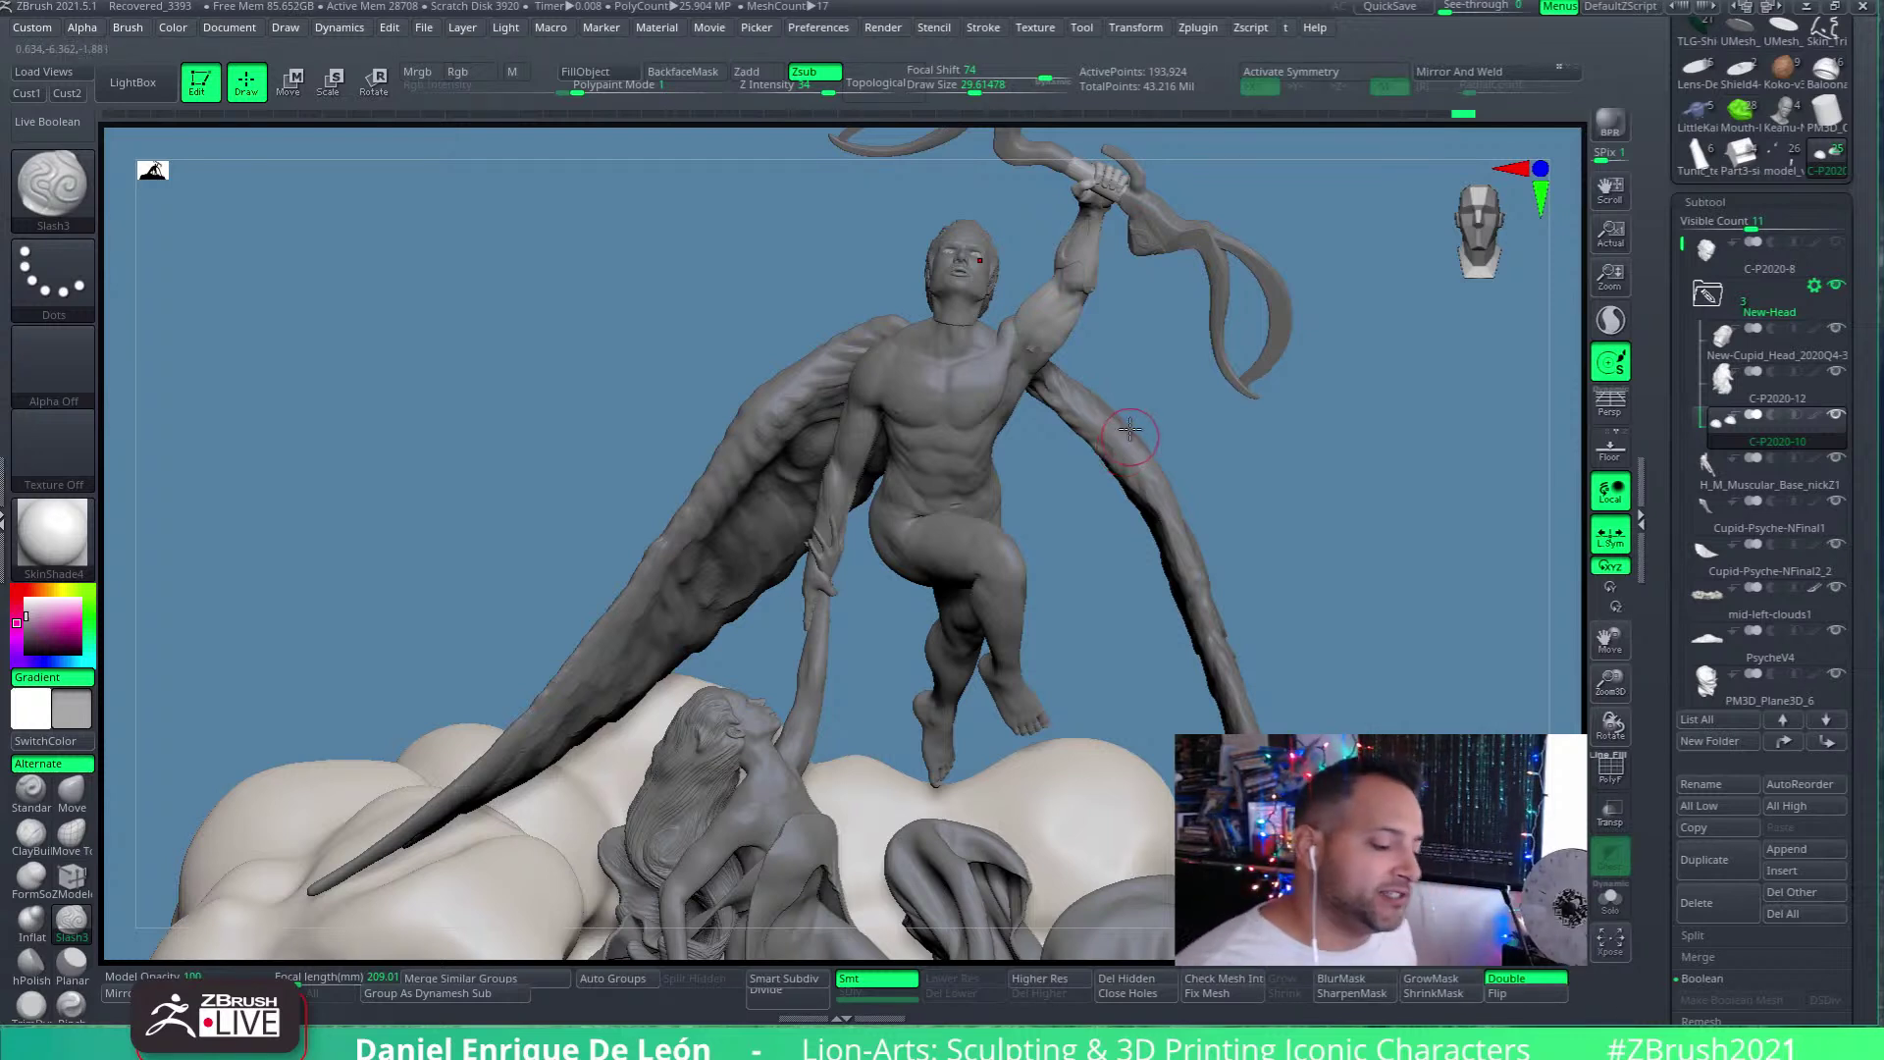
mouse_move(1078, 432)
left_mouse_down()
mouse_move(1125, 424)
mouse_move(981, 440)
mouse_move(1079, 412)
mouse_move(1093, 465)
left_mouse_up()
right_click_drag(1092, 465, 1223, 636)
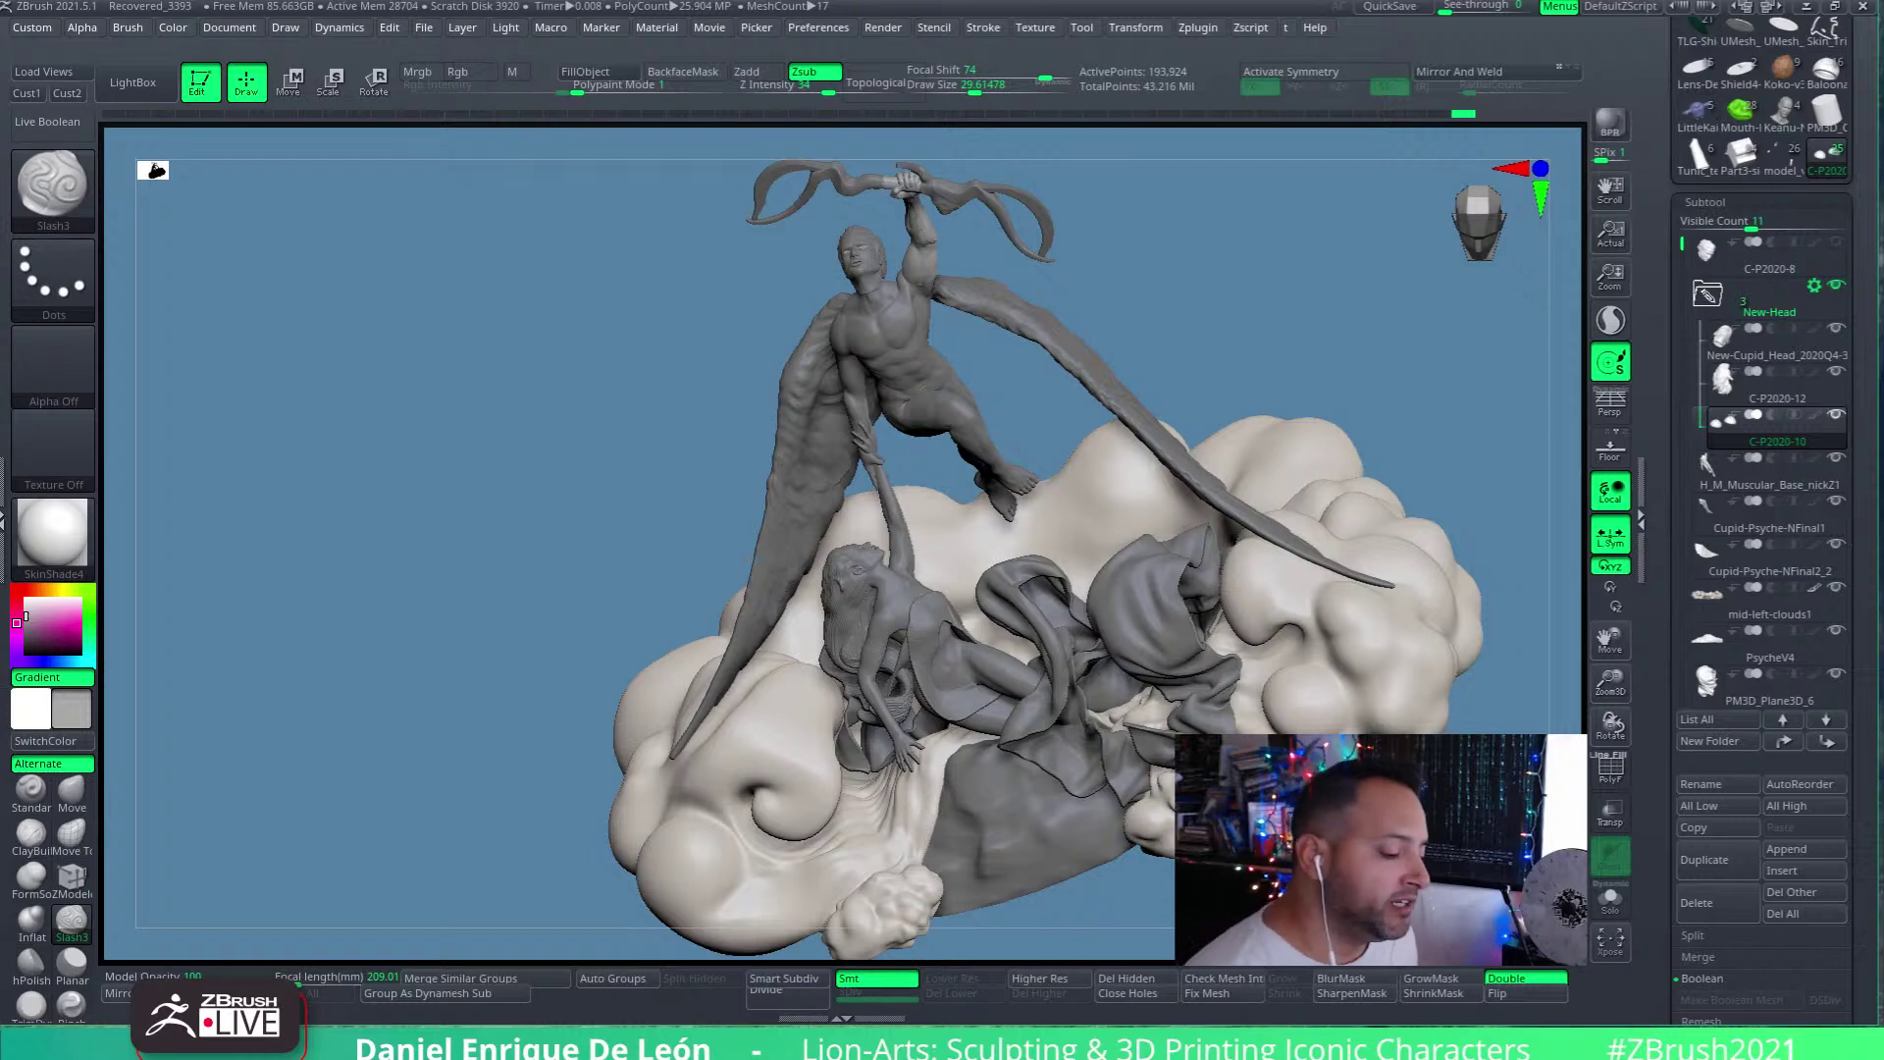
Select the new Cupid head and set up the Move brush with a draw size of about 102
mouse_move(991, 370)
left_mouse_down()
mouse_move(1031, 285)
mouse_move(980, 392)
mouse_move(1021, 357)
left_mouse_up()
mouse_move(1021, 587)
left_mouse_down()
mouse_move(883, 491)
mouse_move(907, 537)
mouse_move(984, 582)
mouse_move(944, 574)
left_mouse_up()
left_click(944, 574, "alt")
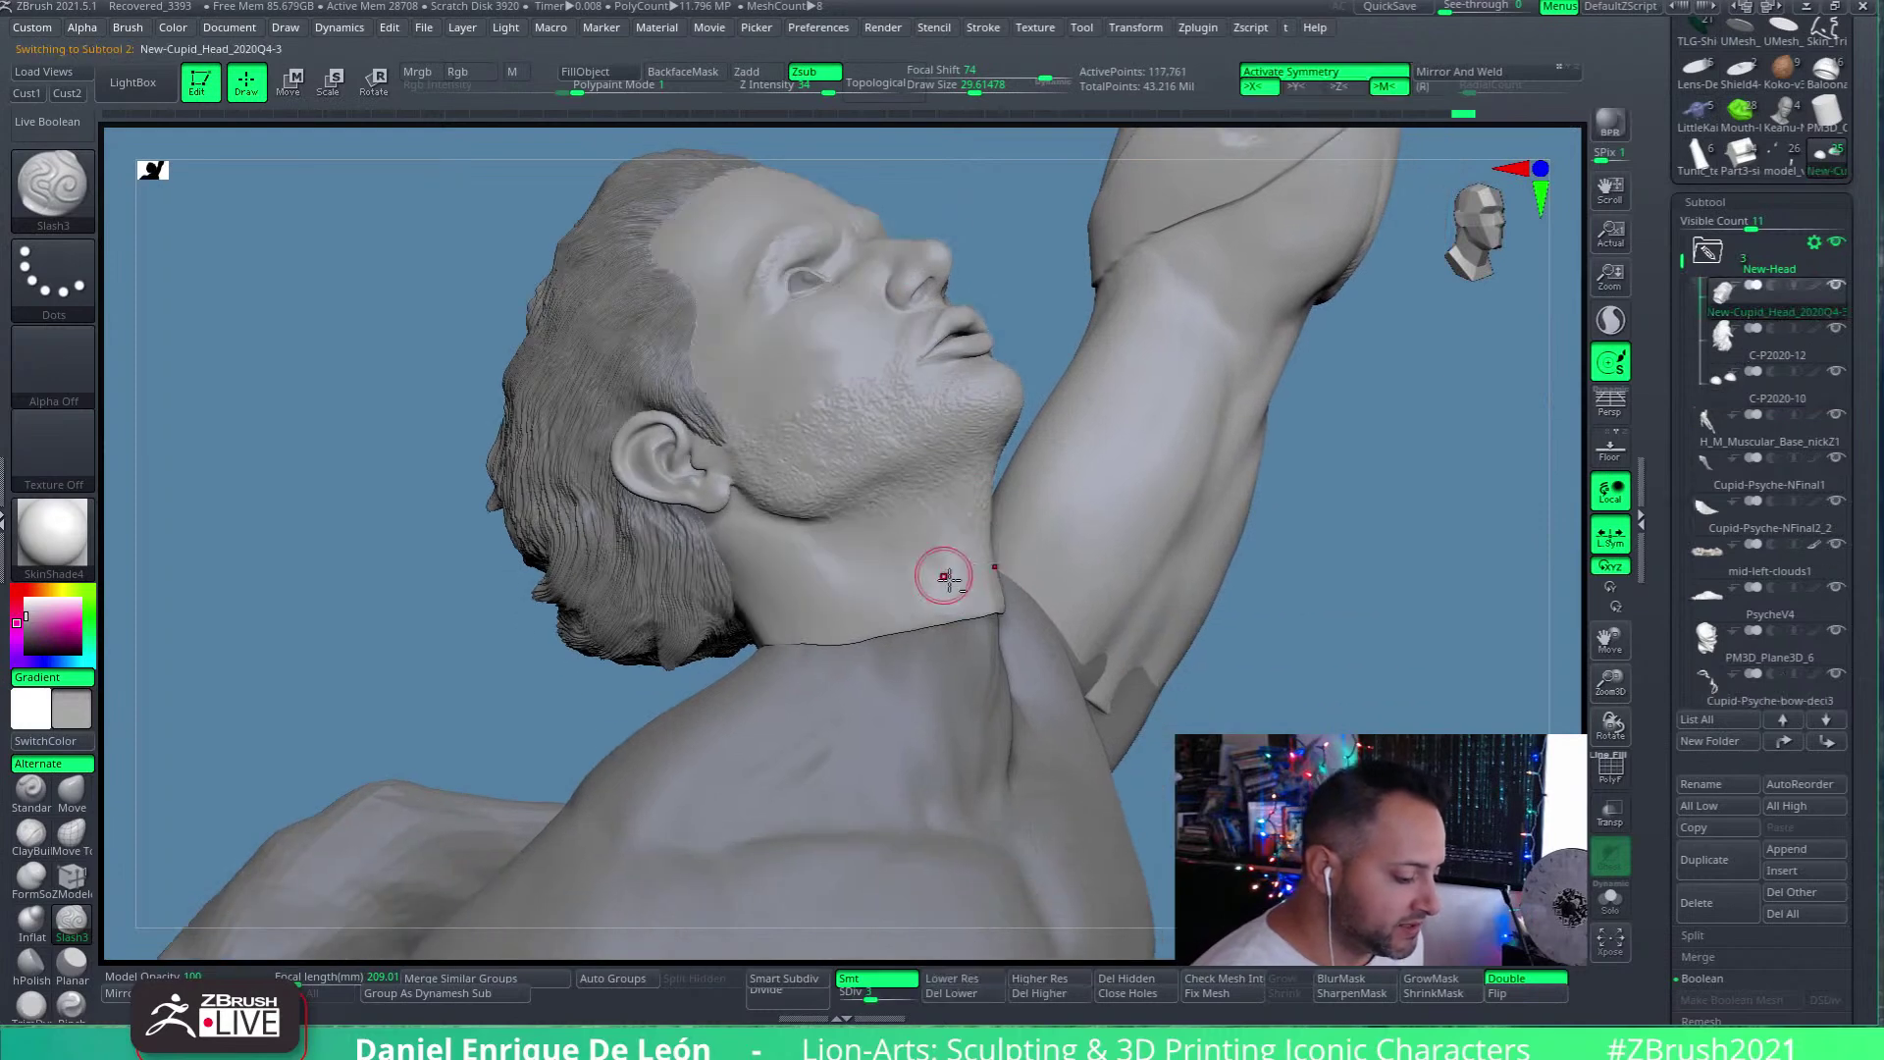
left_click_drag(974, 90, 983, 91)
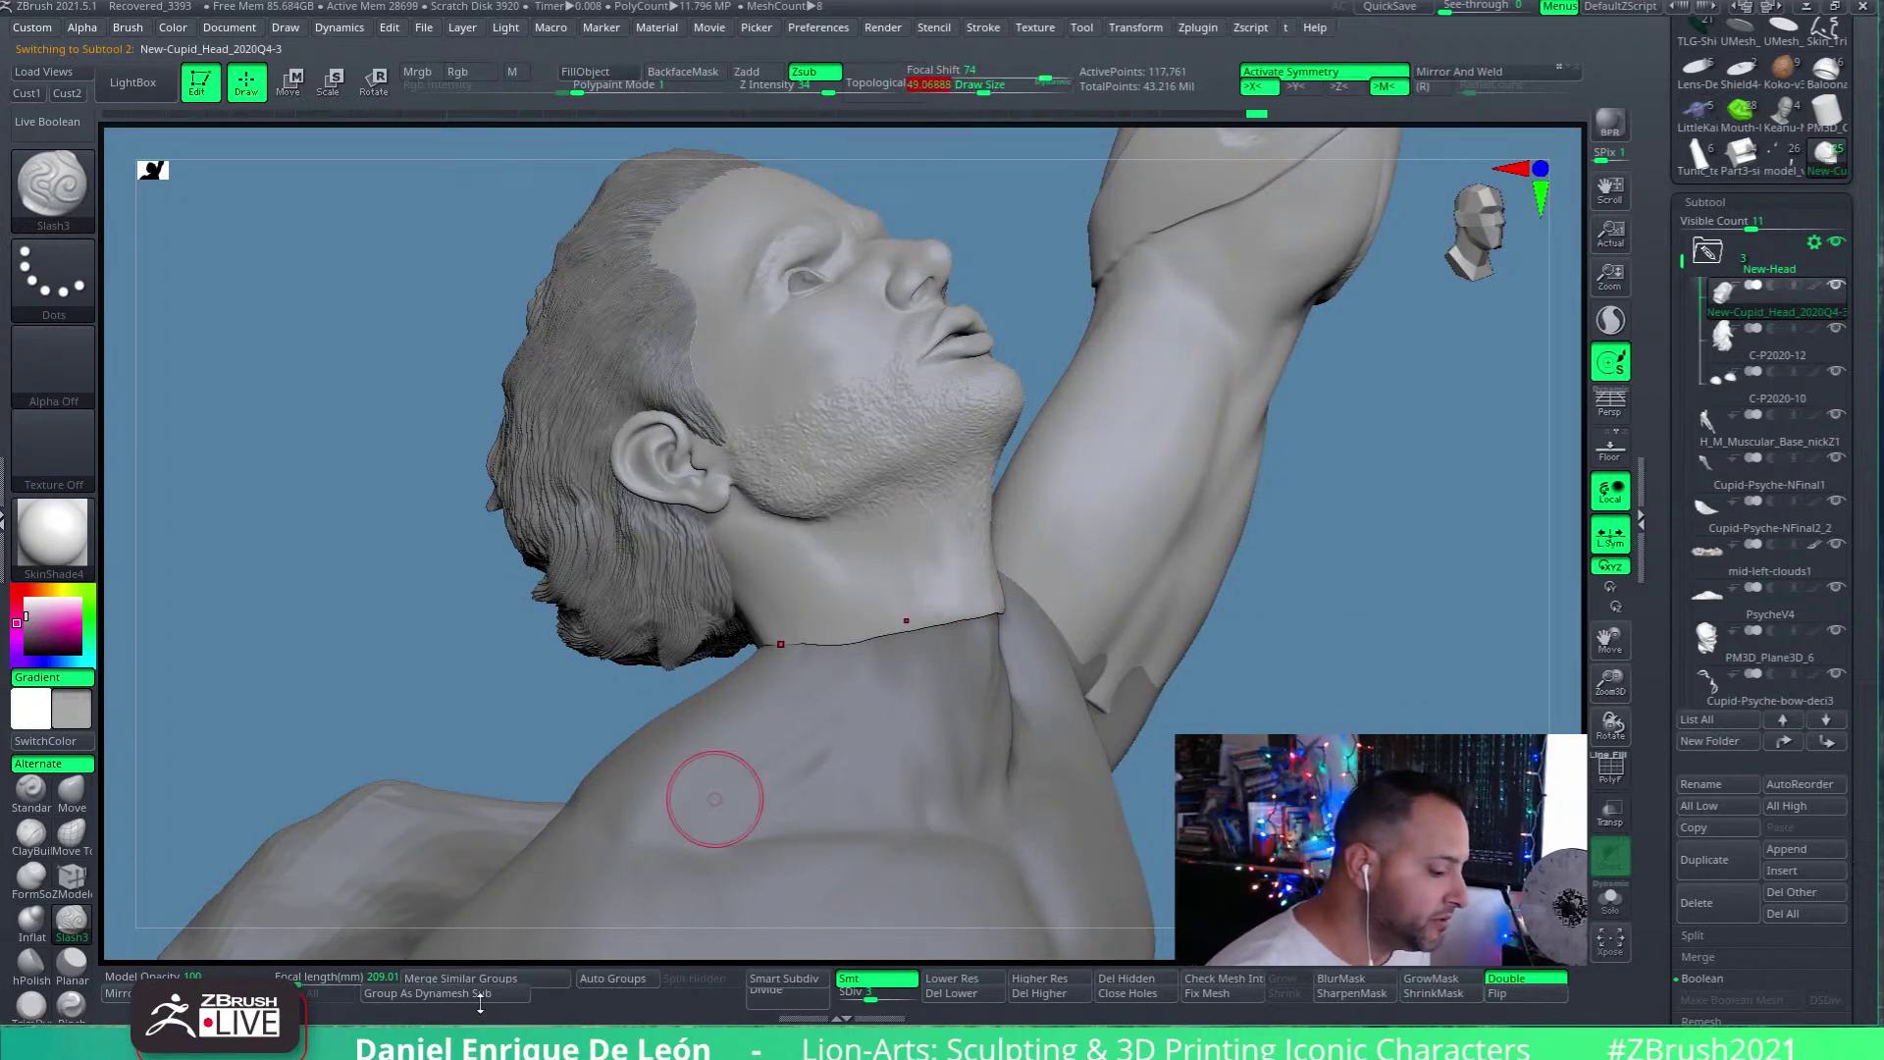
left_click(71, 788)
right_click_drag(1022, 575, 960, 581, "alt")
left_click_drag(988, 89, 998, 90)
left_click(475, 73)
Pull the front edge of the head's neck toward the body's neck with the Move brush
mouse_move(1013, 543)
right_mouse_down()
mouse_move(946, 379)
mouse_move(948, 520)
right_mouse_up()
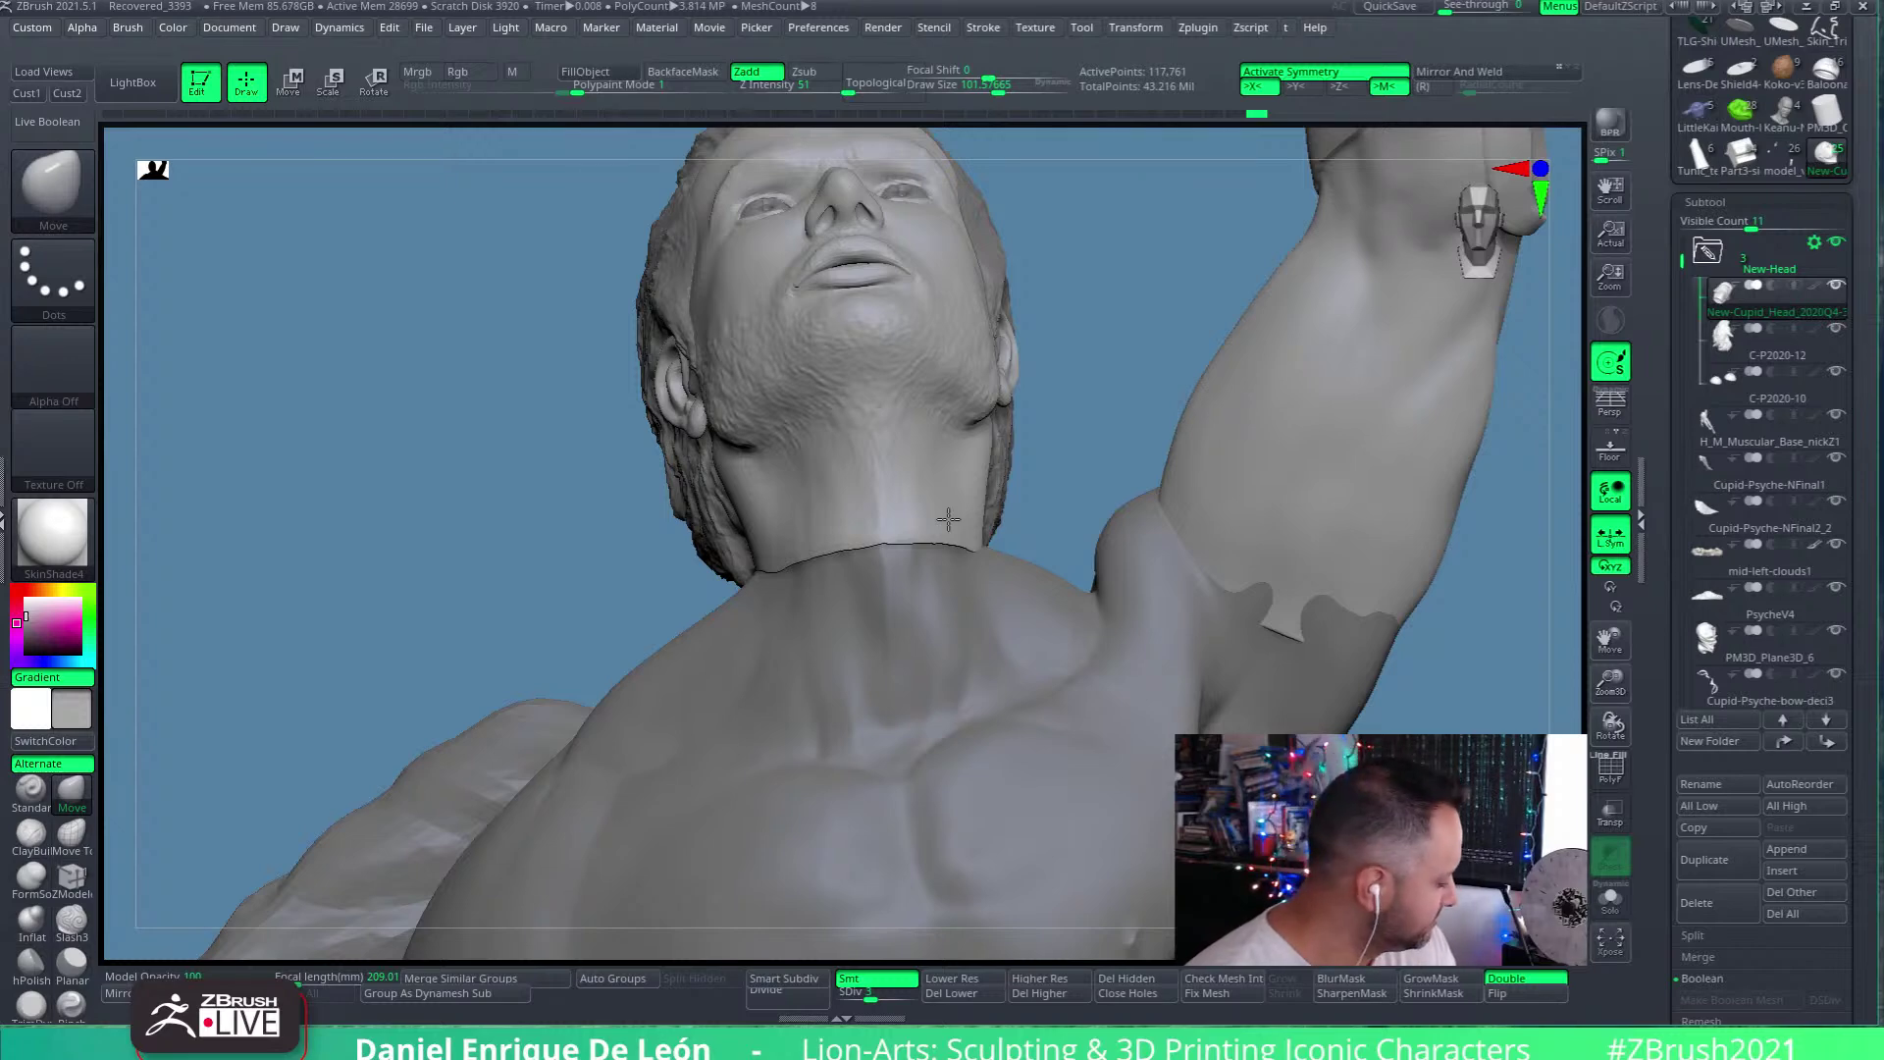
mouse_move(947, 519)
right_mouse_down()
mouse_move(896, 454)
mouse_move(1243, 729)
right_mouse_up()
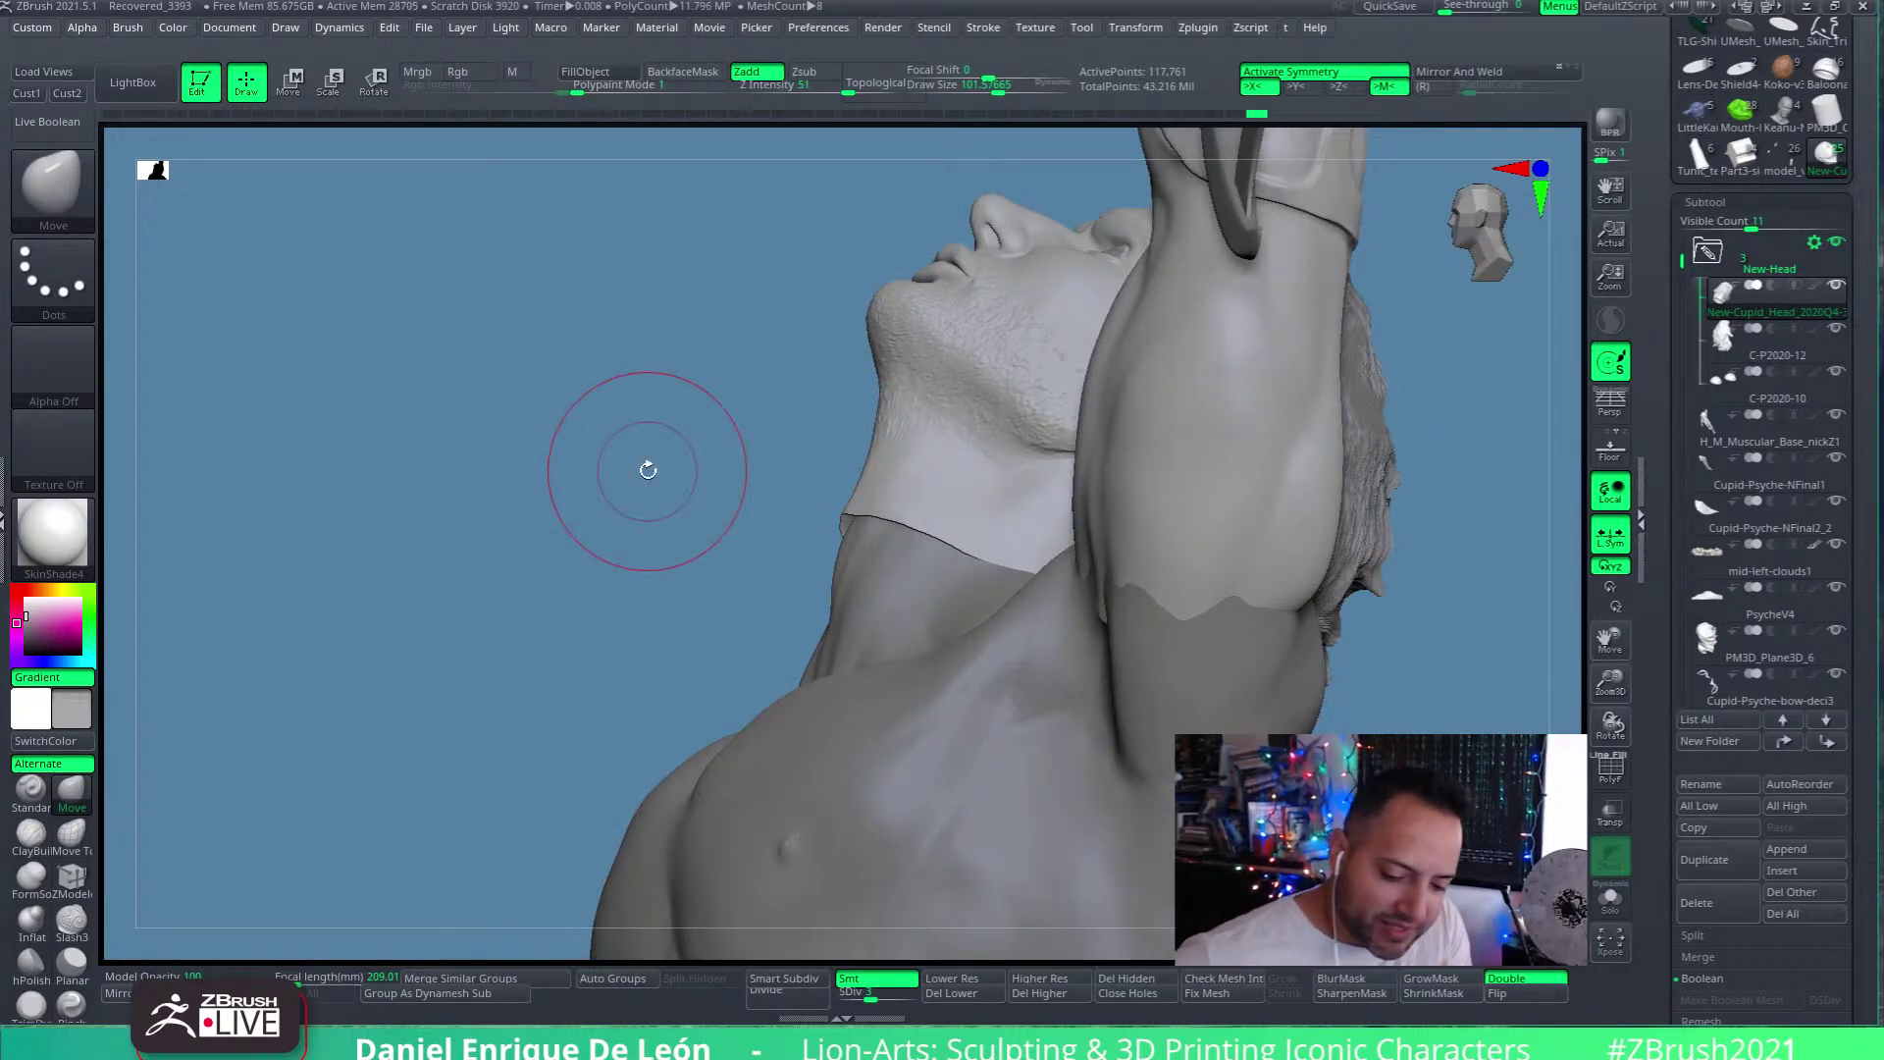
mouse_move(1726, 382)
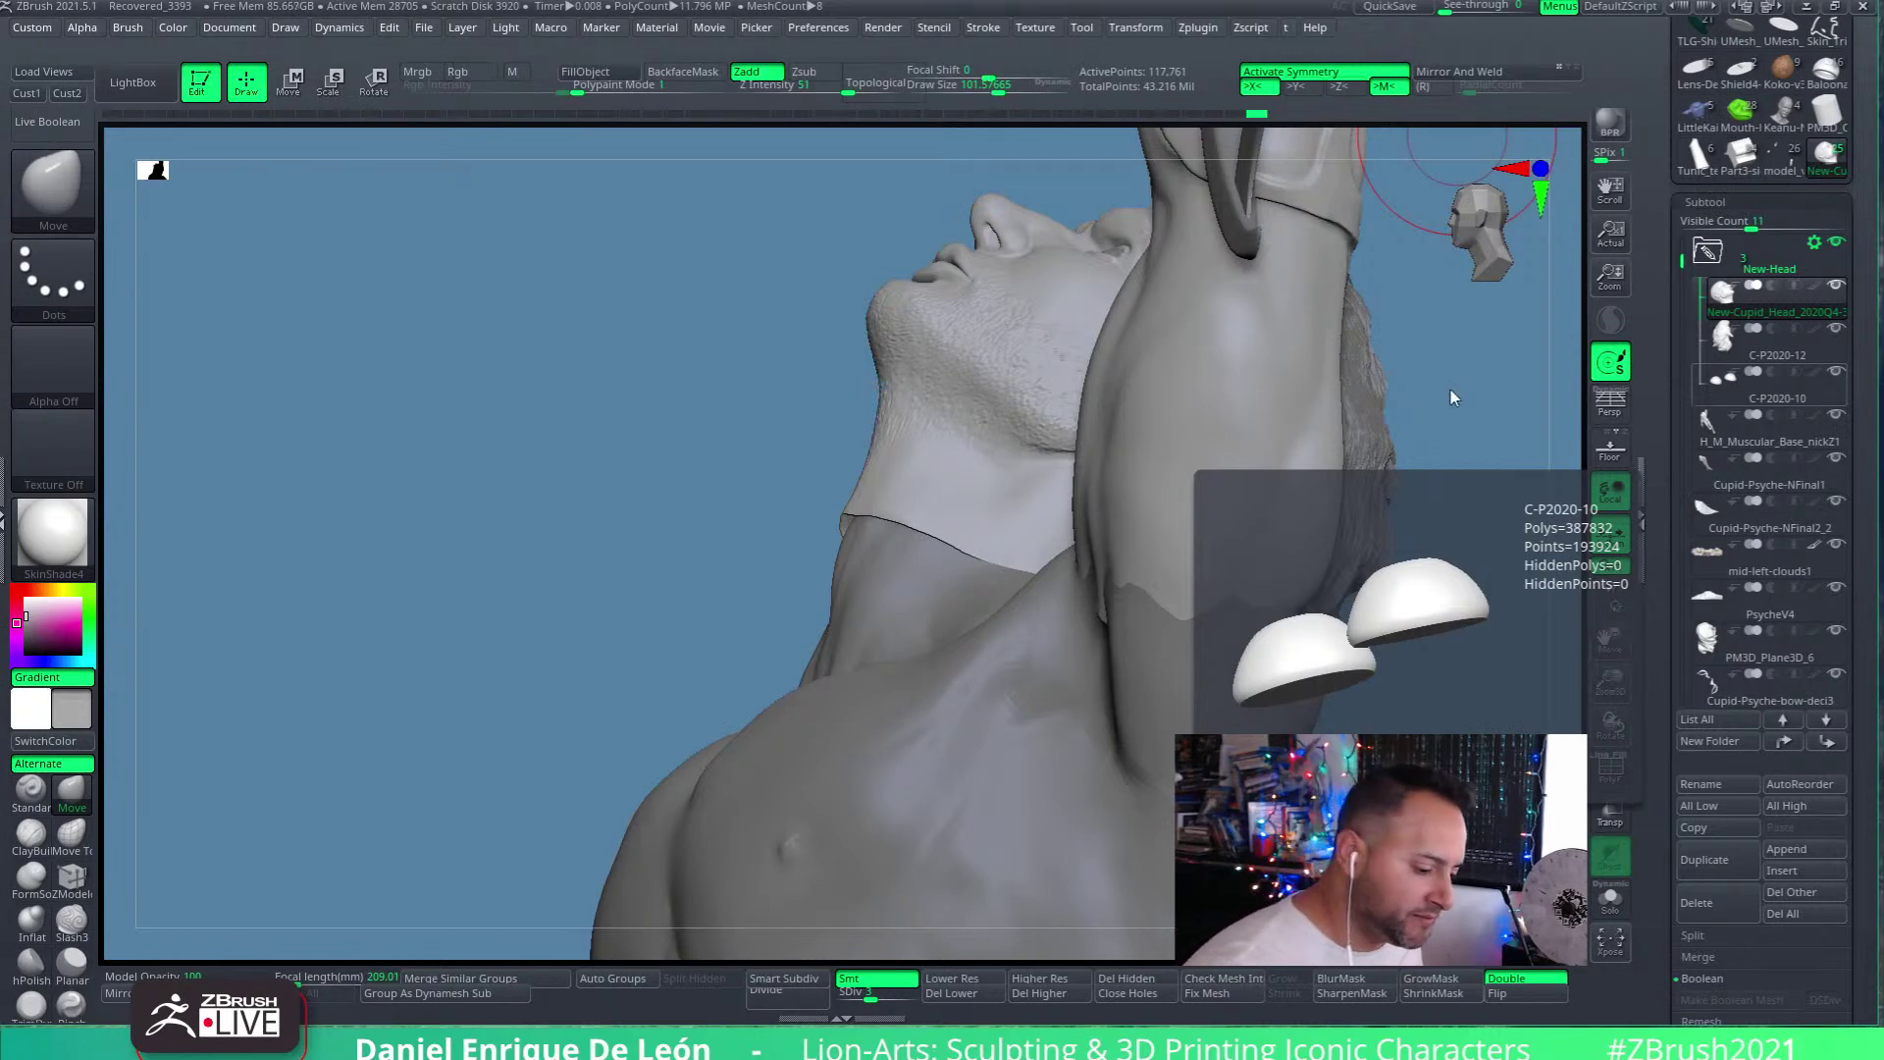
left_click_drag(1010, 546, 1038, 561)
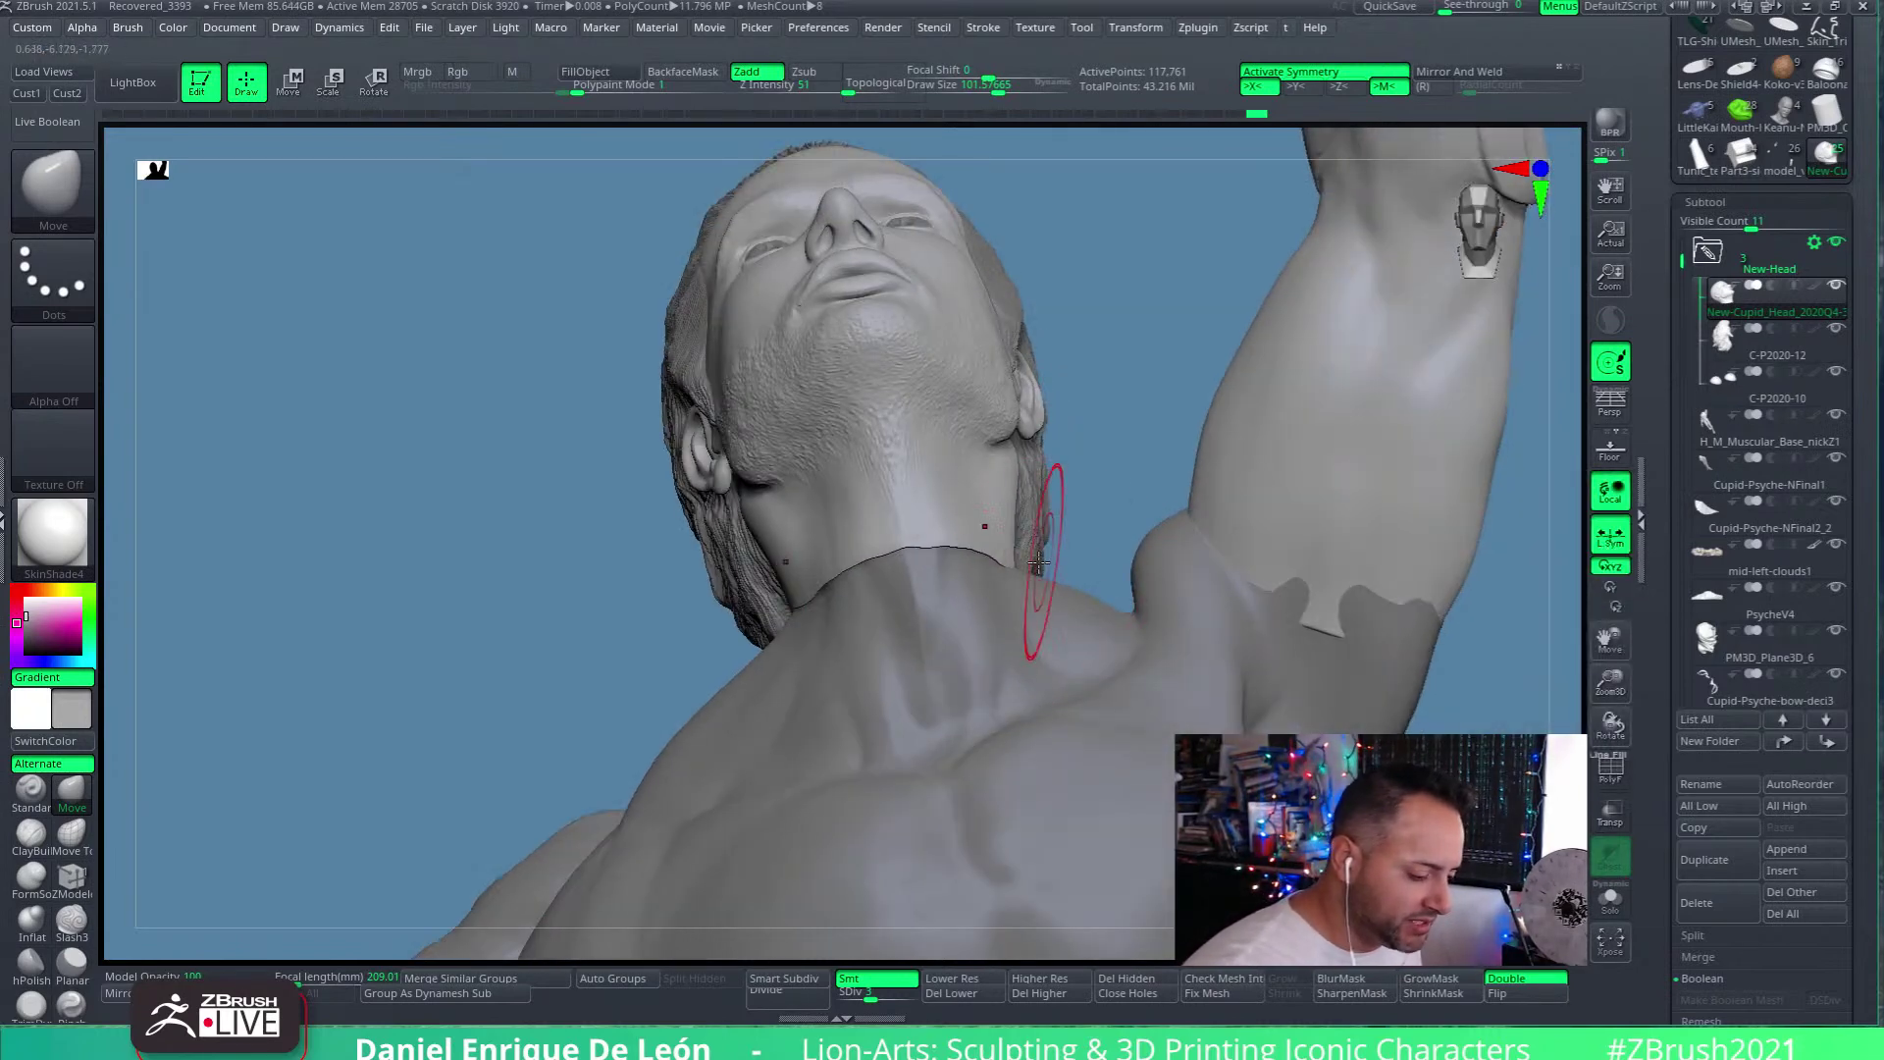
mouse_move(975, 576)
right_mouse_down()
mouse_move(1002, 571)
mouse_move(957, 540)
mouse_move(1010, 588)
mouse_move(1085, 589)
mouse_move(1030, 602)
mouse_move(1040, 559)
mouse_move(1128, 598)
mouse_move(1308, 631)
right_mouse_up()
right_click_drag(1115, 589, 1107, 546)
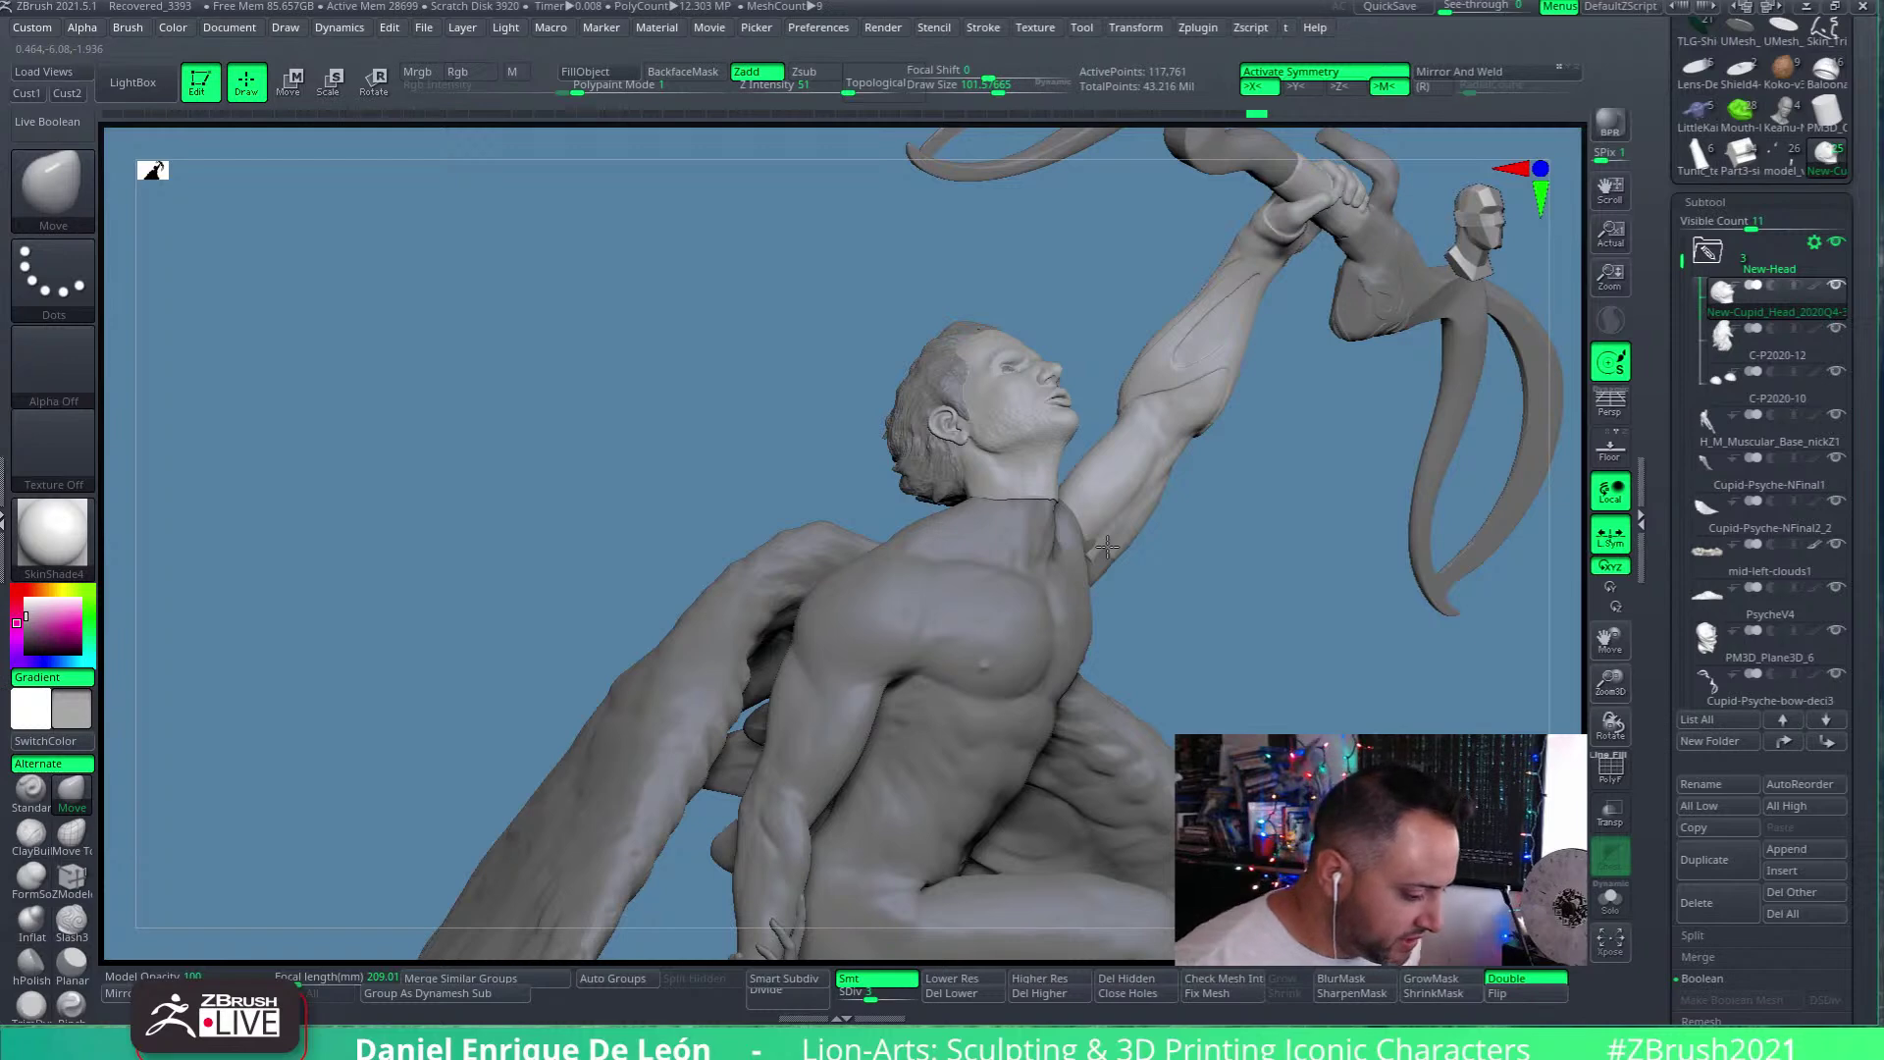
mouse_move(1107, 547)
right_mouse_down()
mouse_move(1114, 603)
mouse_move(1217, 620)
mouse_move(981, 550)
right_mouse_up()
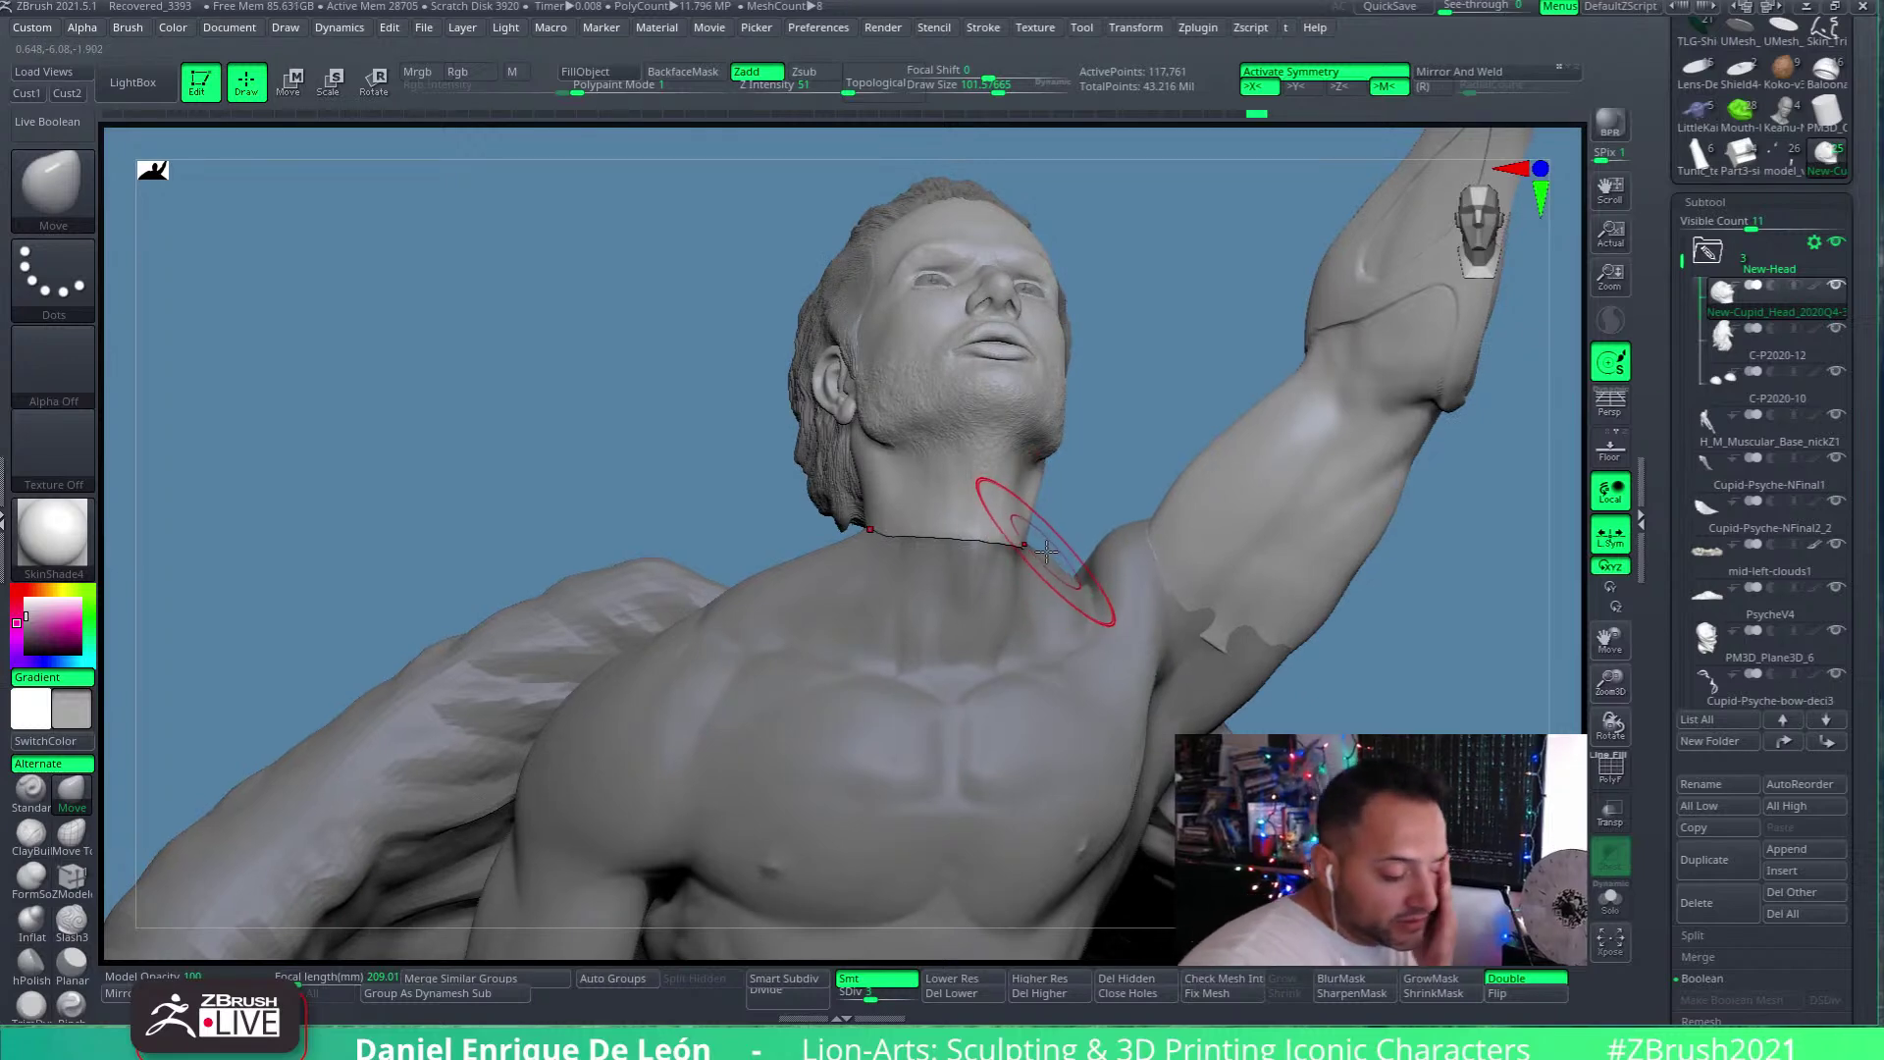
right_click_drag(1046, 543, 1015, 541)
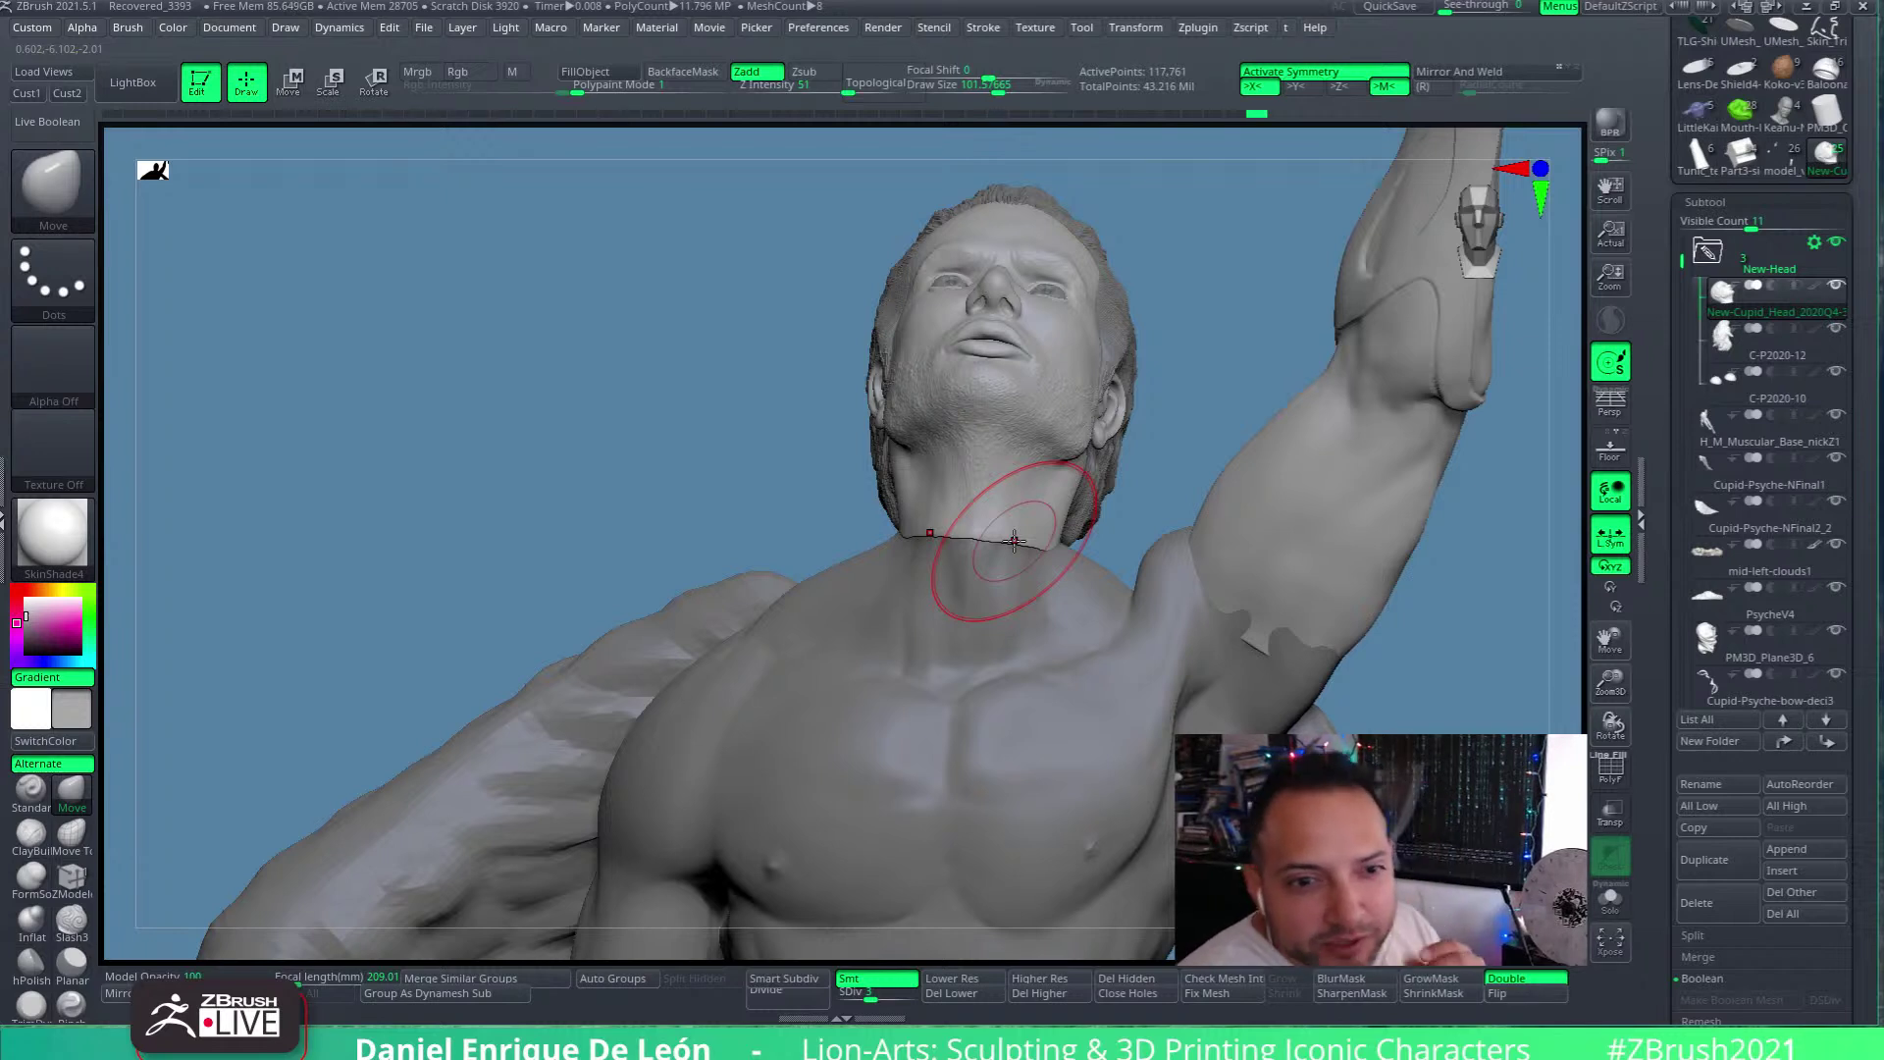
Push the side and back edges of the head's neck onto the body below the hairline
mouse_move(1031, 589)
right_mouse_down()
mouse_move(1095, 523)
mouse_move(1076, 644)
mouse_move(862, 537)
mouse_move(863, 491)
mouse_move(934, 437)
mouse_move(713, 532)
right_mouse_up()
mouse_move(925, 526)
right_mouse_down()
mouse_move(1019, 507)
mouse_move(1001, 499)
mouse_move(980, 497)
mouse_move(993, 555)
right_mouse_up()
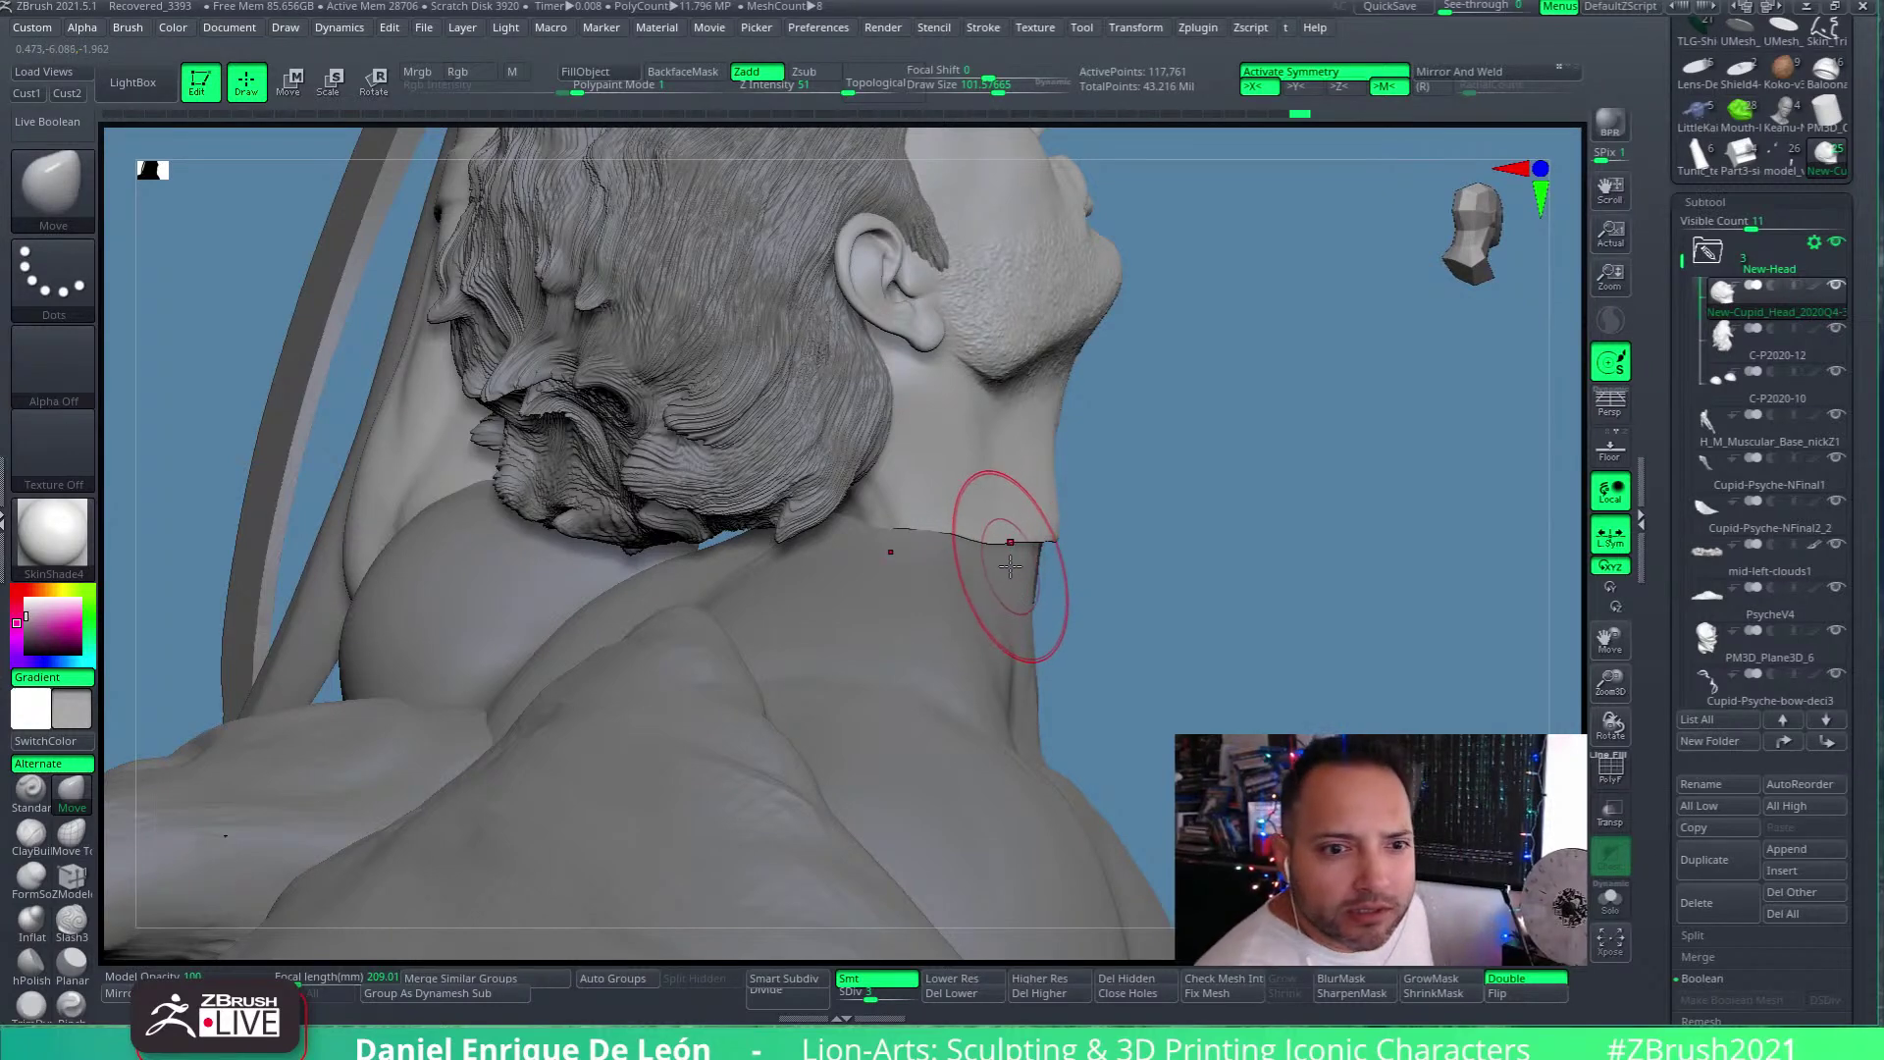
right_click_drag(946, 526, 883, 493)
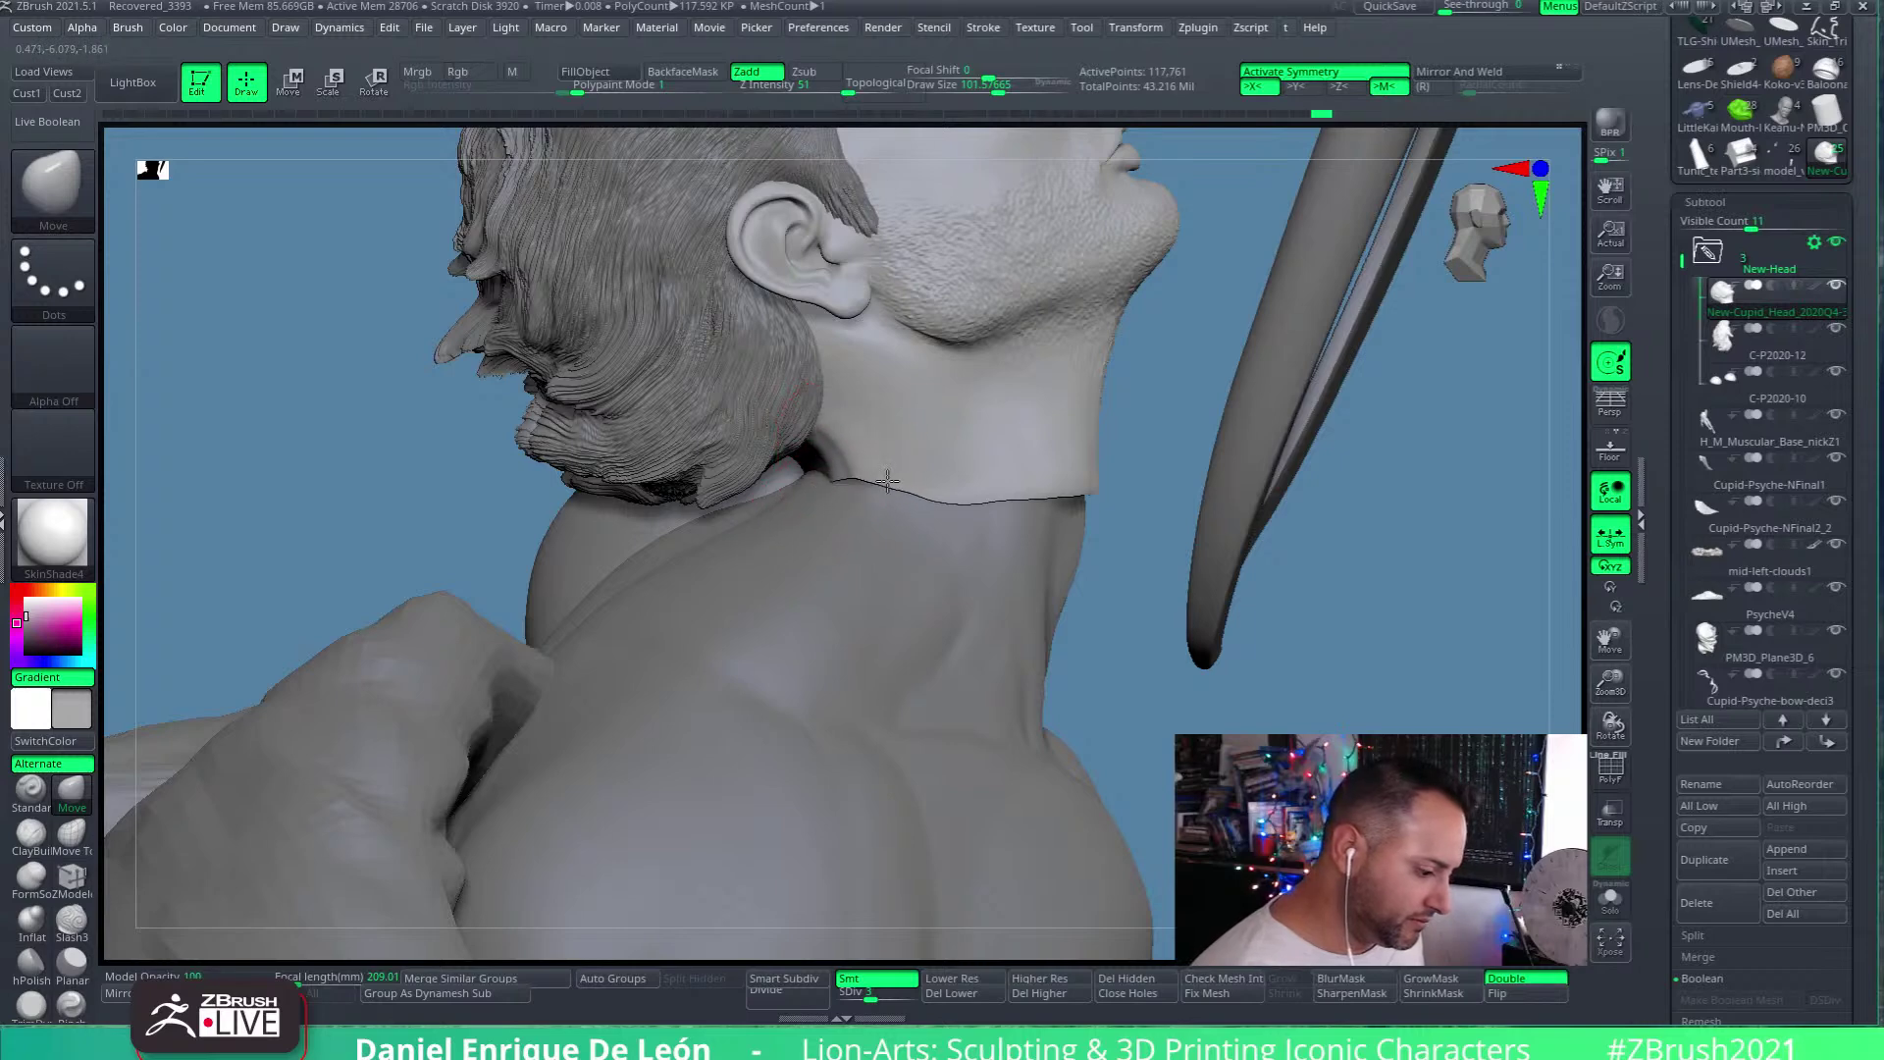
right_click_drag(864, 461, 824, 500)
left_click_drag(861, 461, 748, 500)
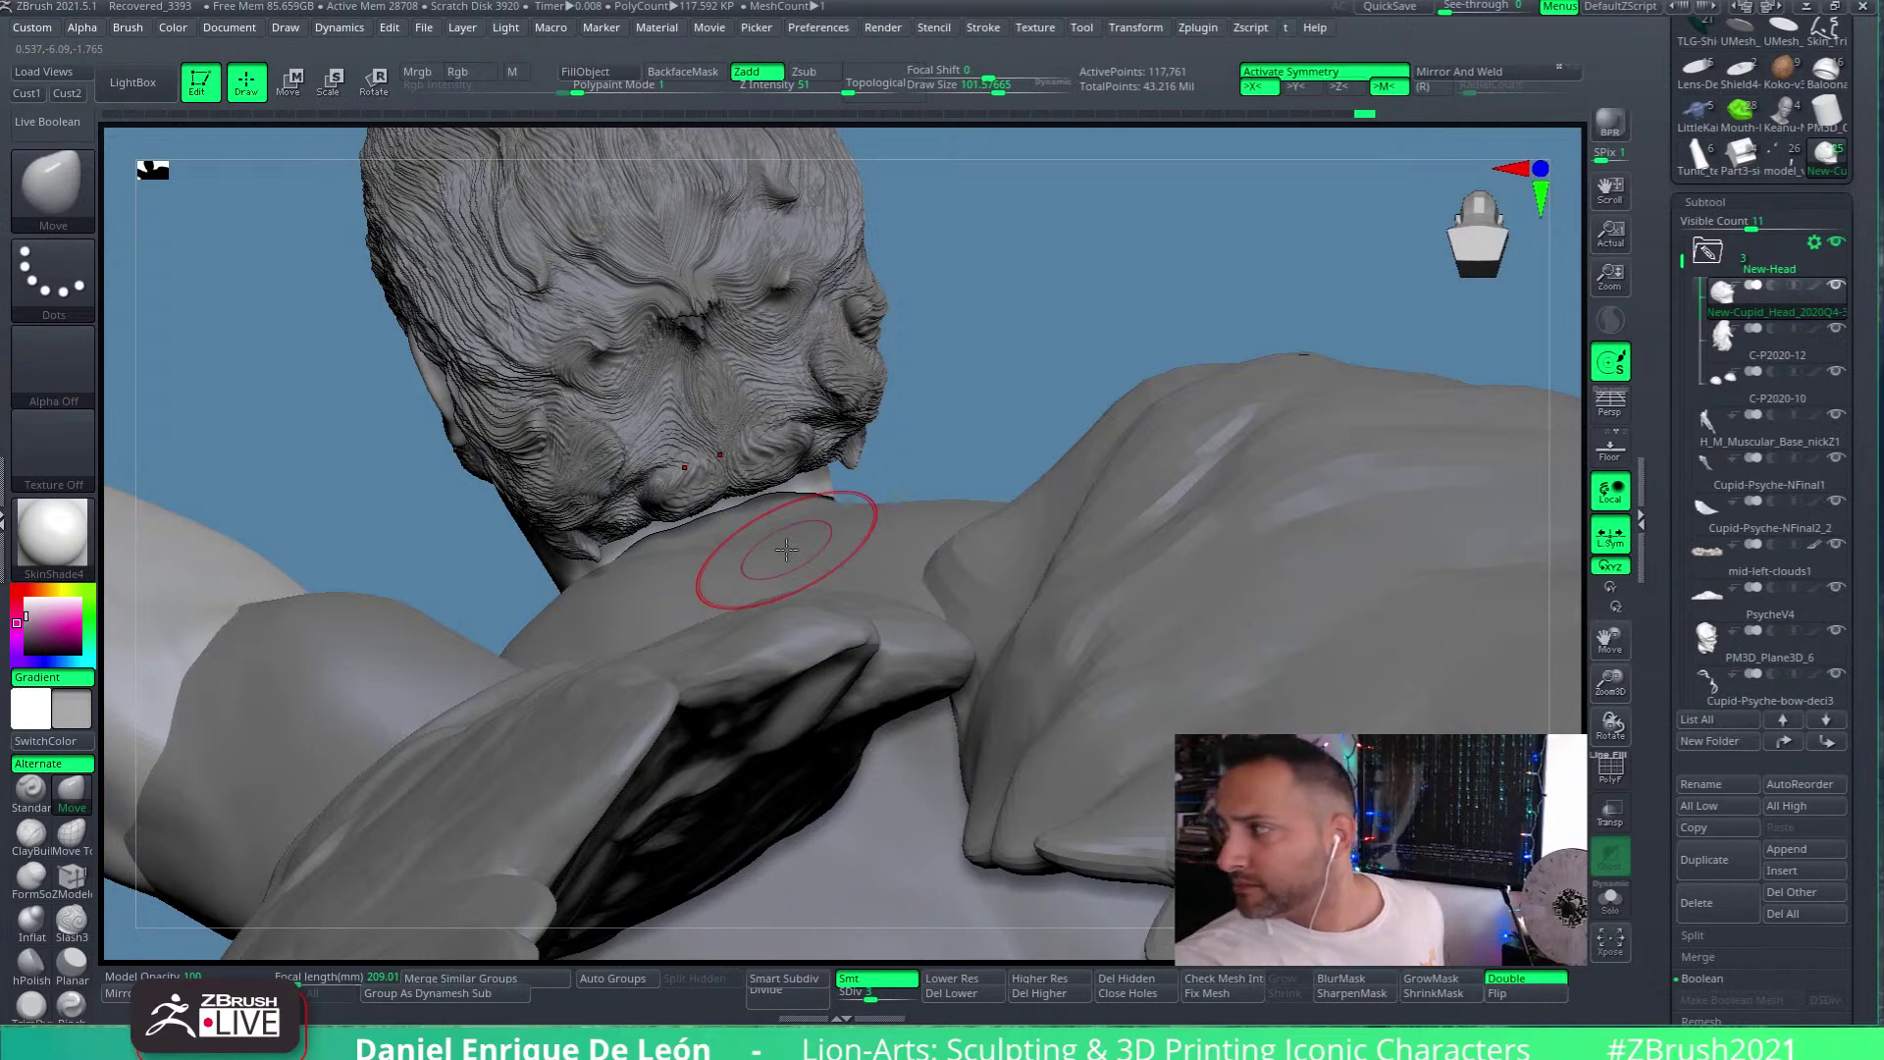
mouse_move(787, 550)
left_mouse_down()
mouse_move(799, 475)
mouse_move(778, 505)
left_mouse_up()
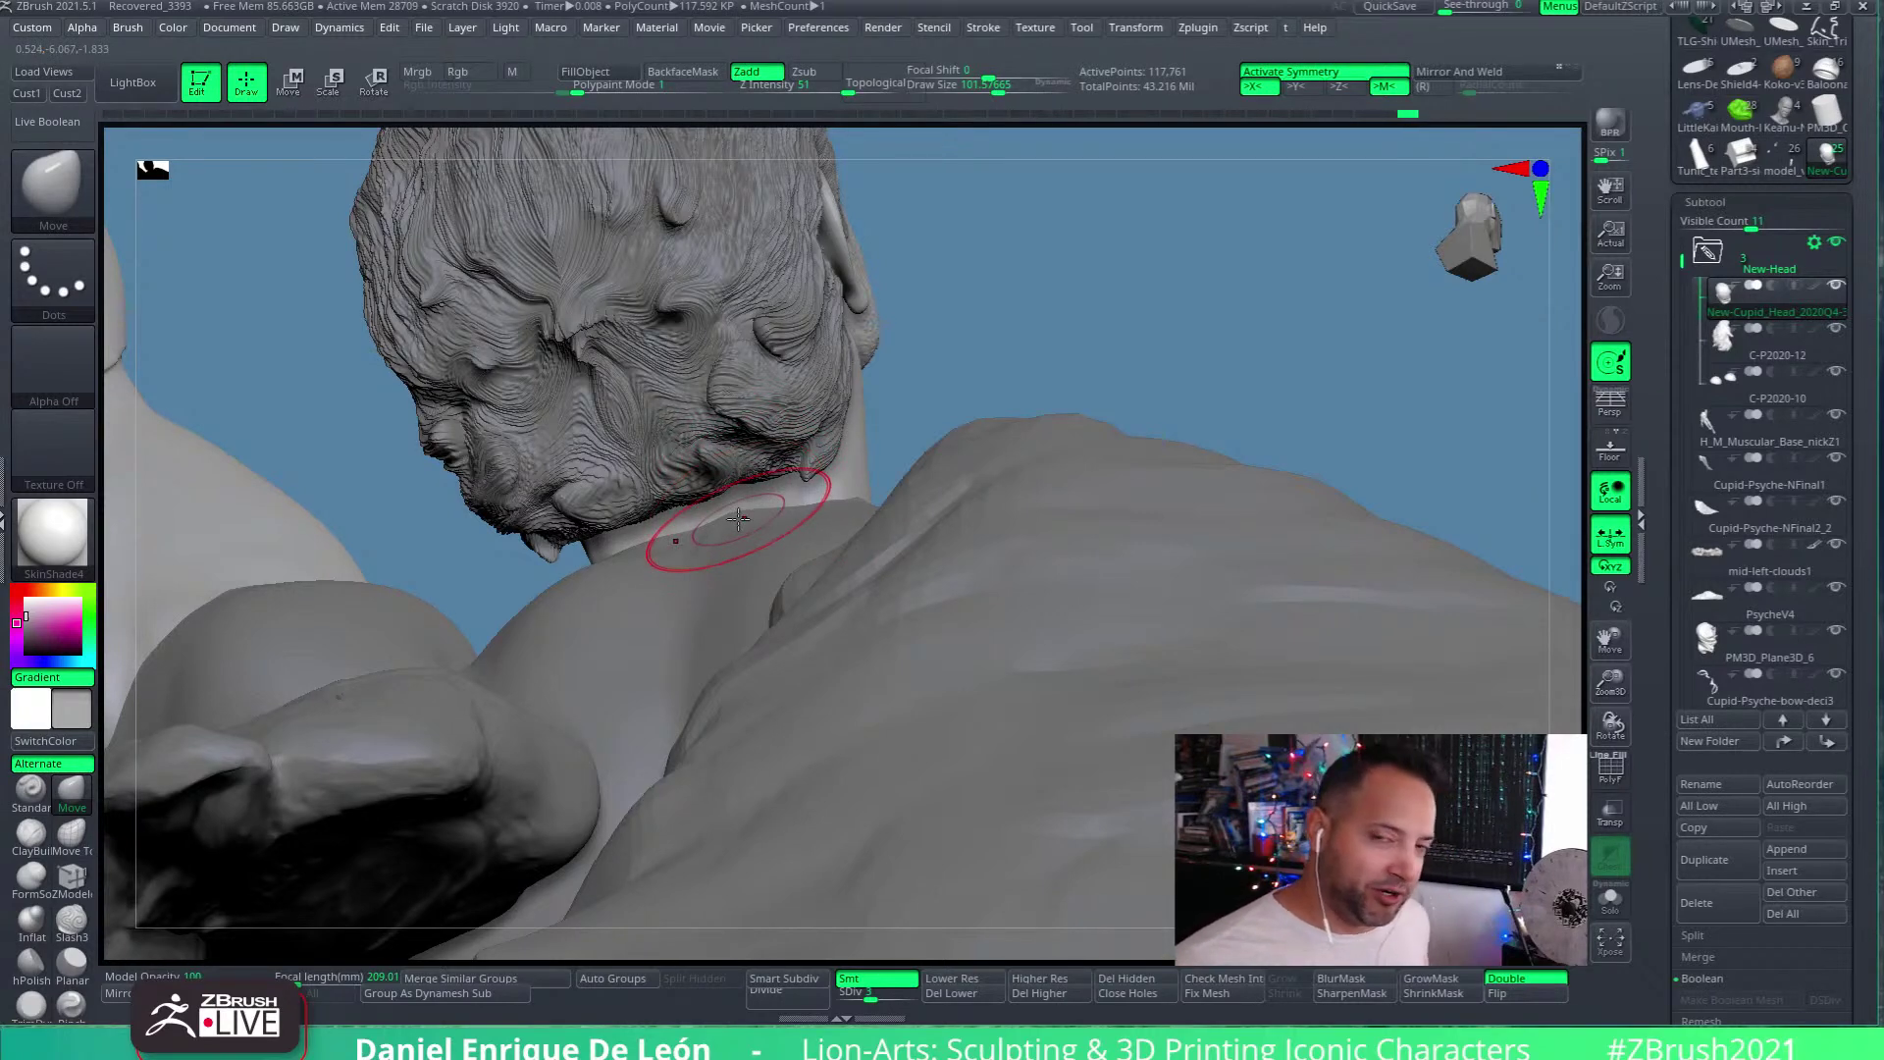
left_click_drag(780, 485, 874, 461)
Adjust the front neck edge beneath the jaw and check how the head meets the chest
right_click_drag(874, 461, 918, 461)
right_click_drag(1056, 484, 1077, 554)
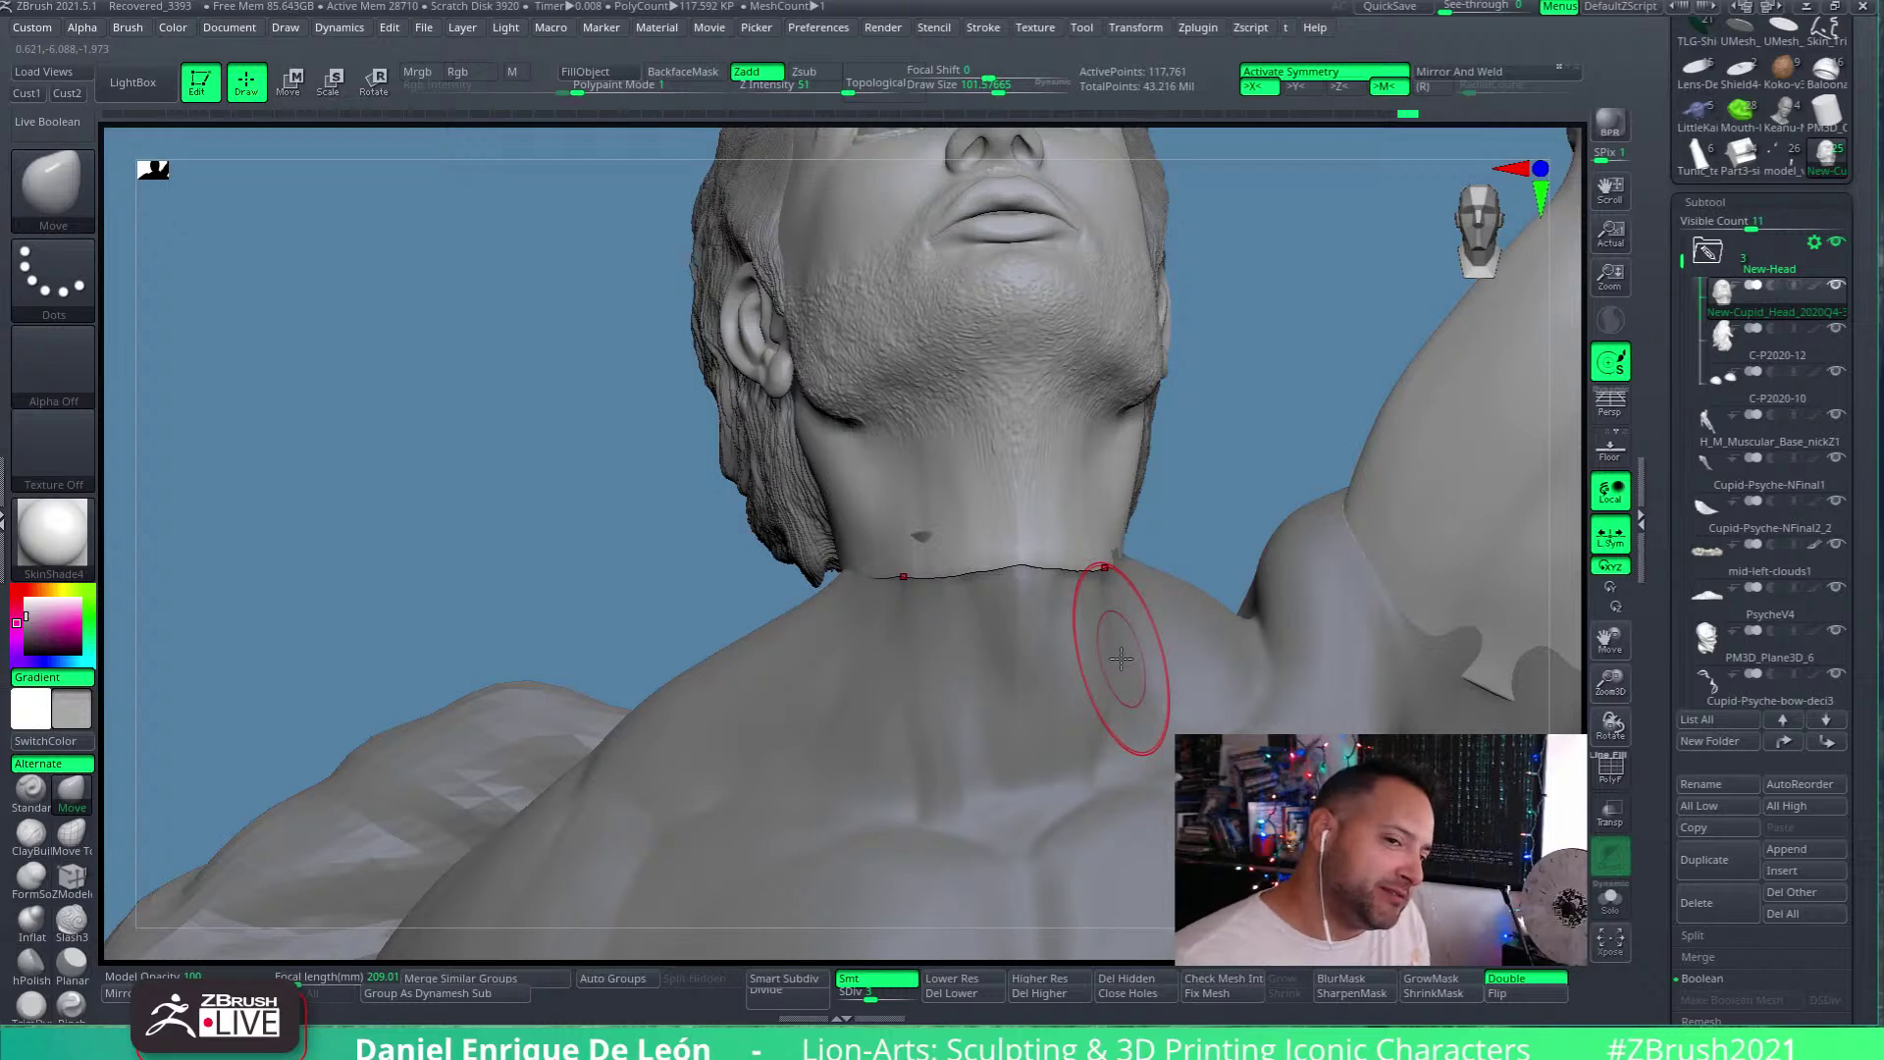
left_click_drag(1120, 658, 1121, 662)
mouse_move(1093, 543)
right_mouse_down()
mouse_move(1126, 555)
mouse_move(1069, 550)
mouse_move(1175, 555)
mouse_move(1158, 576)
mouse_move(1212, 633)
mouse_move(1165, 410)
mouse_move(1127, 631)
mouse_move(1106, 580)
mouse_move(1127, 517)
mouse_move(1139, 533)
mouse_move(1101, 564)
right_mouse_up()
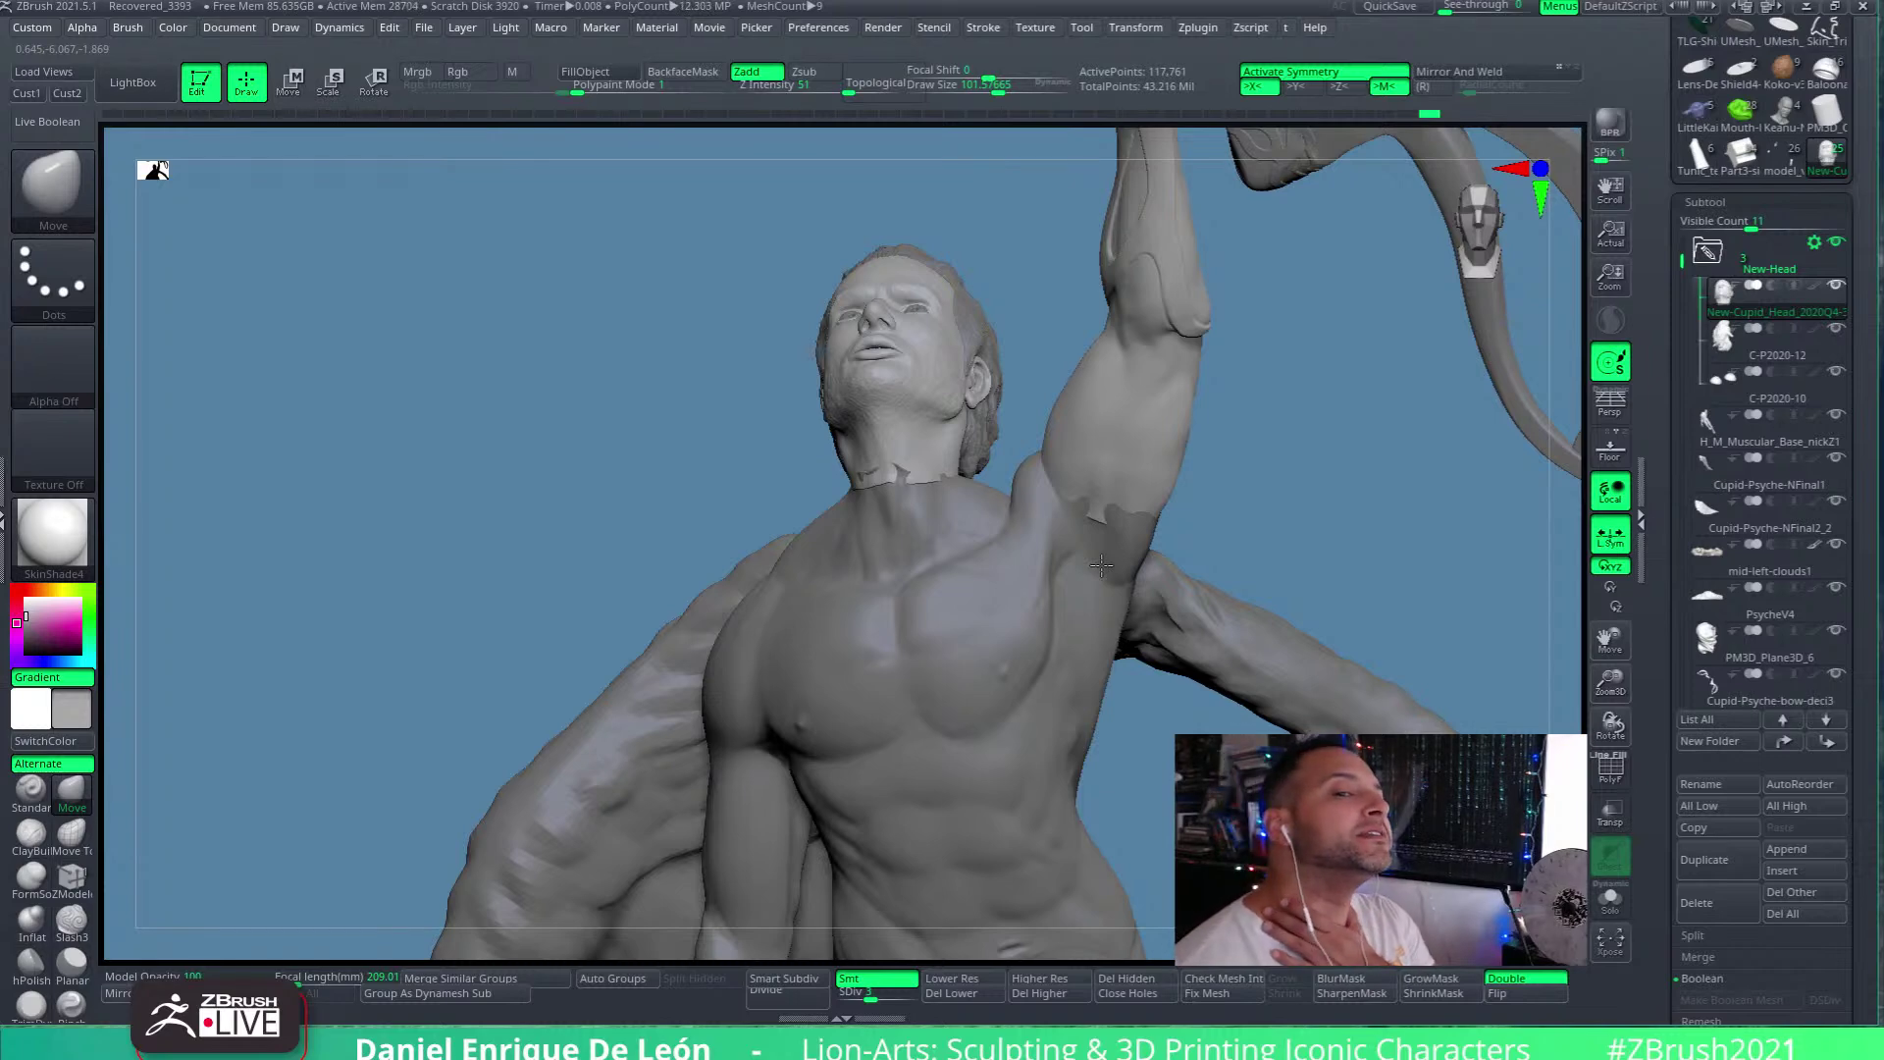
Hide both of Cupid's wings to expose the back, then select the muscular body
mouse_move(1101, 564)
right_mouse_down()
mouse_move(976, 525)
mouse_move(997, 492)
mouse_move(1042, 550)
mouse_move(1030, 589)
mouse_move(998, 577)
mouse_move(1136, 478)
mouse_move(1274, 508)
mouse_move(972, 589)
mouse_move(1228, 598)
mouse_move(1074, 430)
right_mouse_up()
left_click(987, 562, "alt")
right_click_drag(1106, 530, 1158, 481)
right_click_drag(1373, 638, 1185, 699, "alt")
left_click(985, 760, "alt")
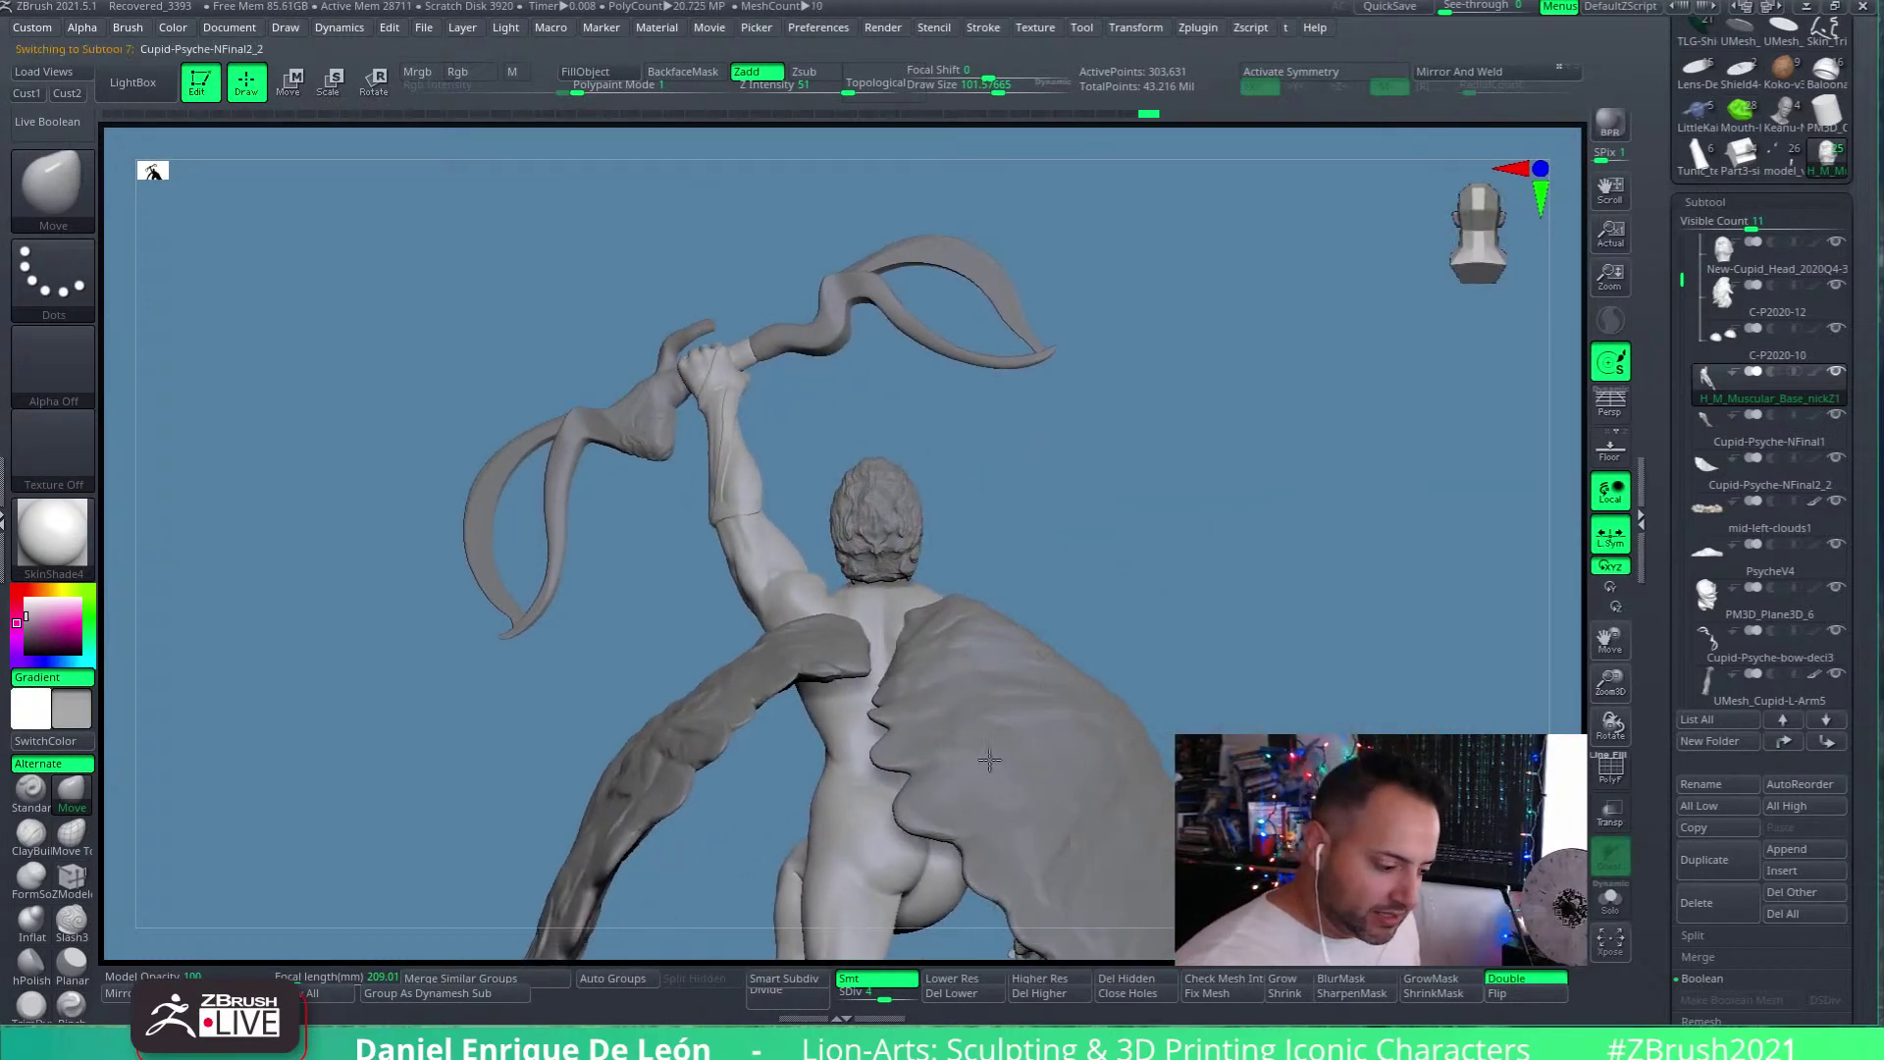
left_click(1835, 414)
left_click(748, 673, "alt")
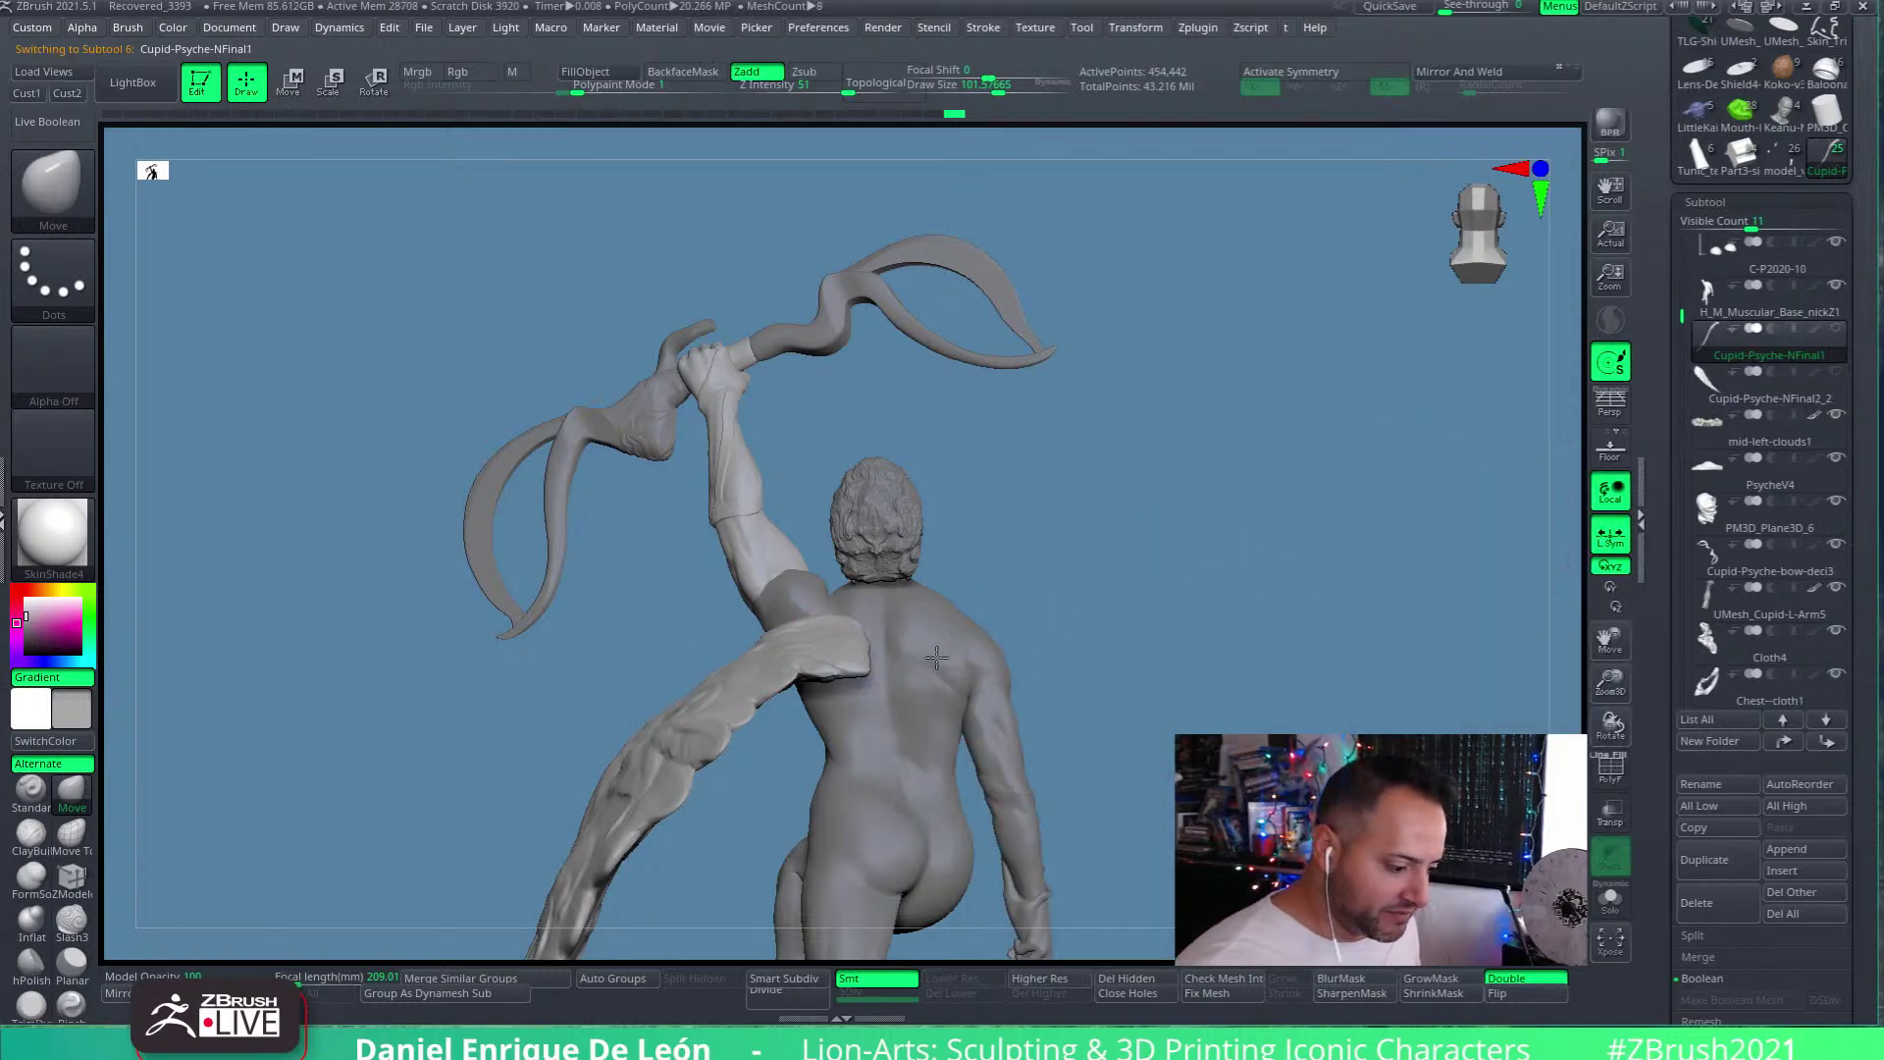
left_click(979, 622, "alt")
Shift Cupid's head, hair and eyes together on the neck using the transform gizmo's multi-subtool mode
right_click_drag(988, 618, 1109, 412, "alt")
left_click(1227, 490, "alt")
left_click(289, 80)
left_click(1085, 393)
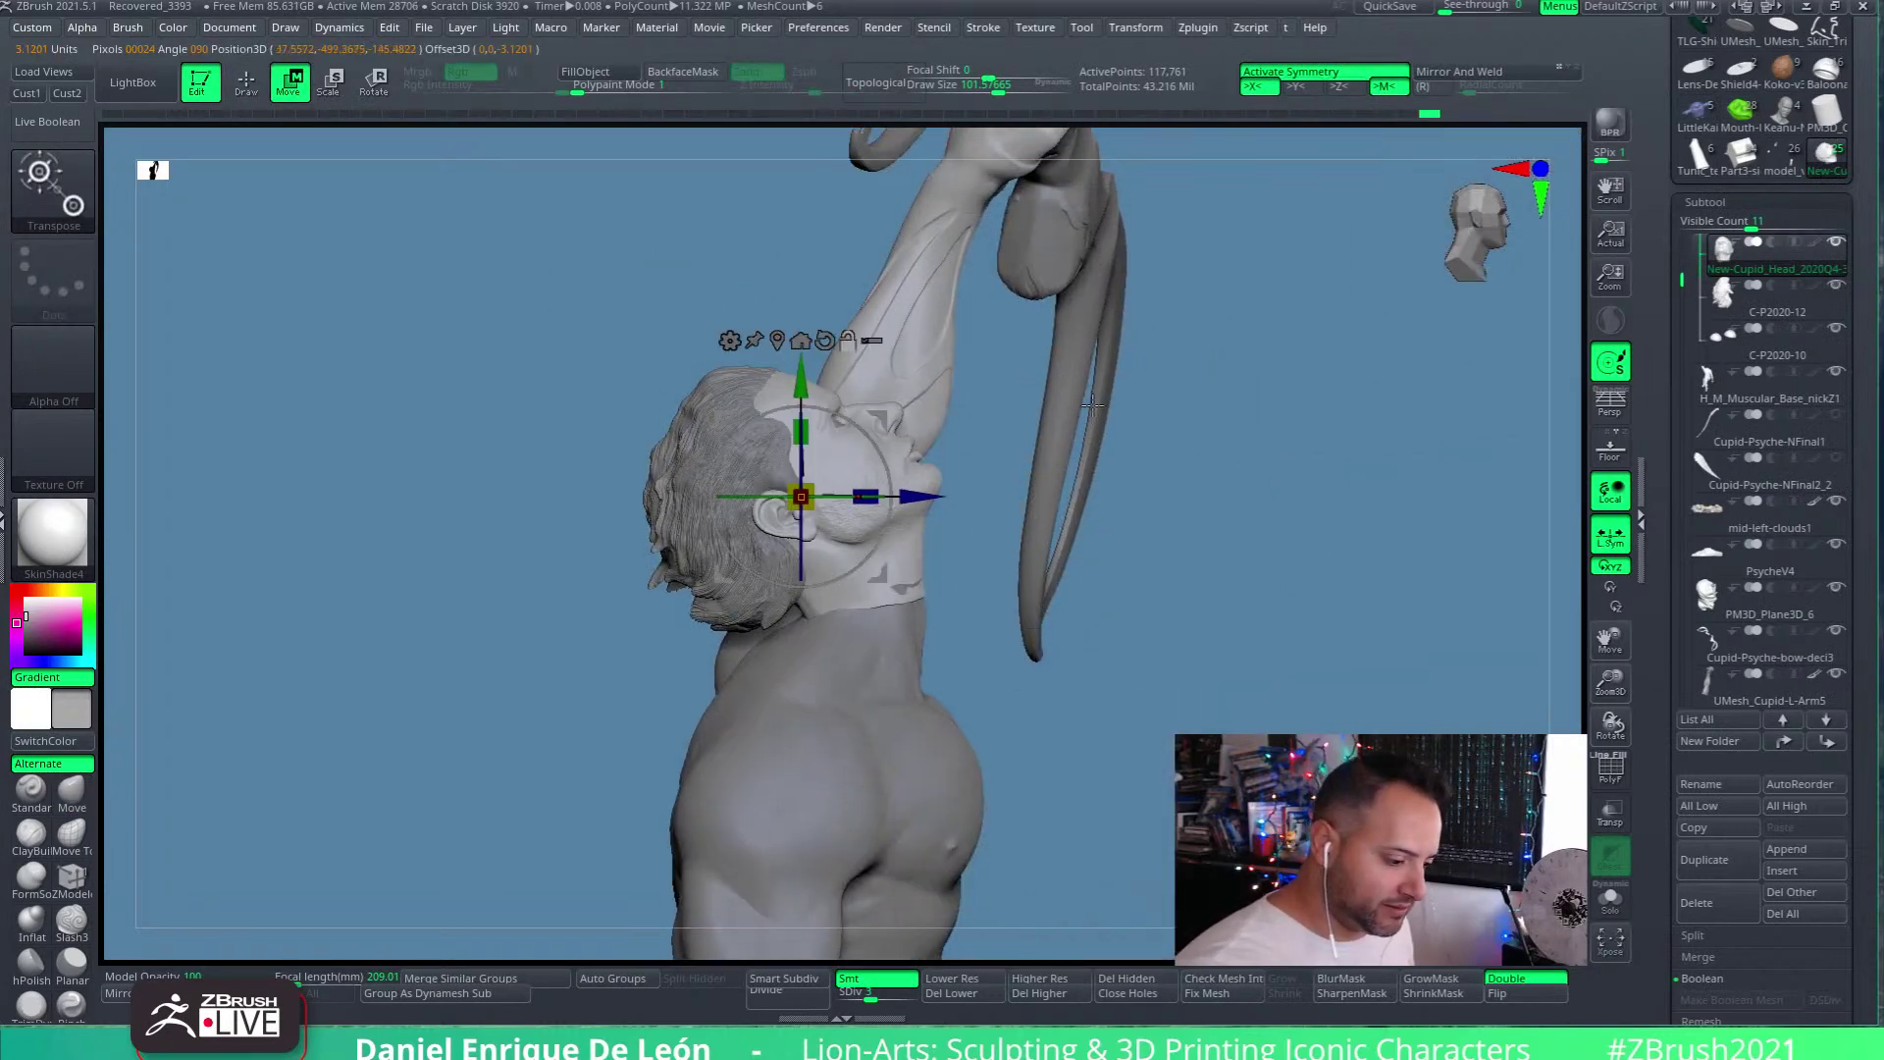
right_click_drag(972, 560, 1055, 542, "alt")
left_click(957, 318)
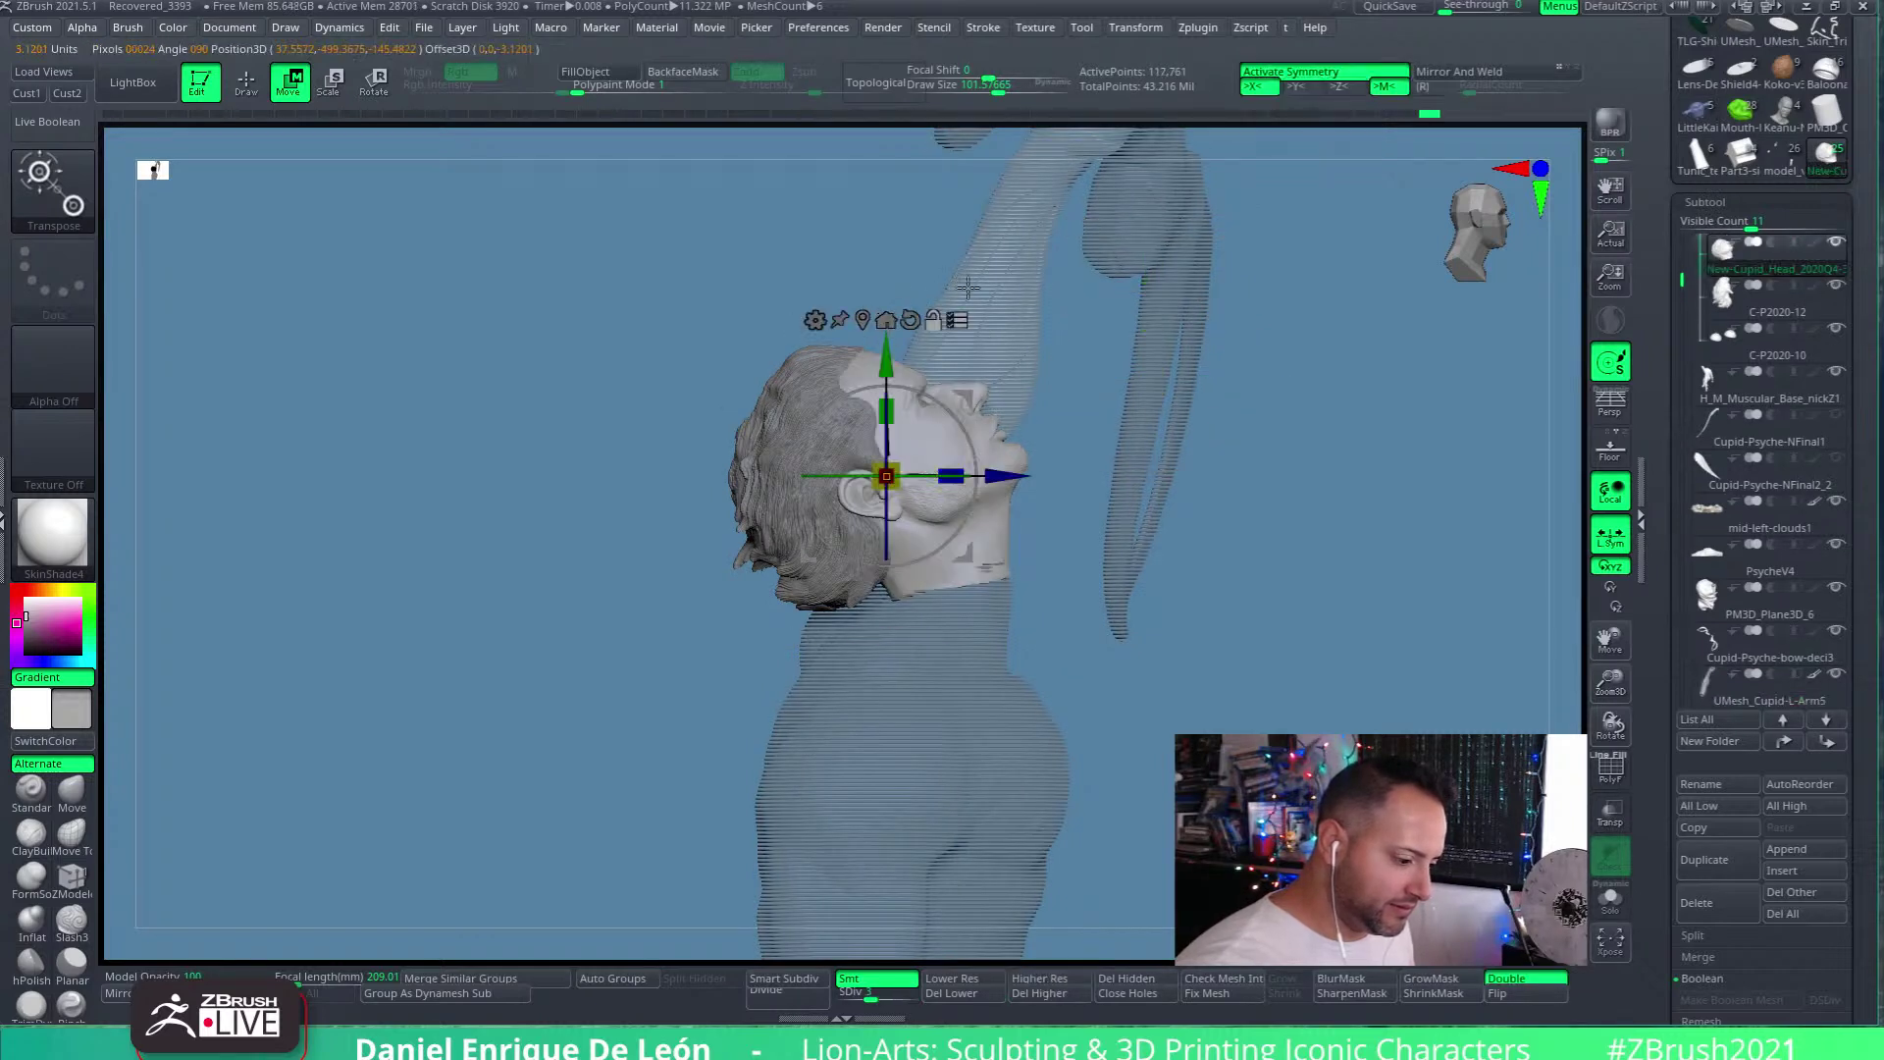
left_click_drag(888, 365, 970, 418)
left_click_drag(1310, 512, 1080, 638)
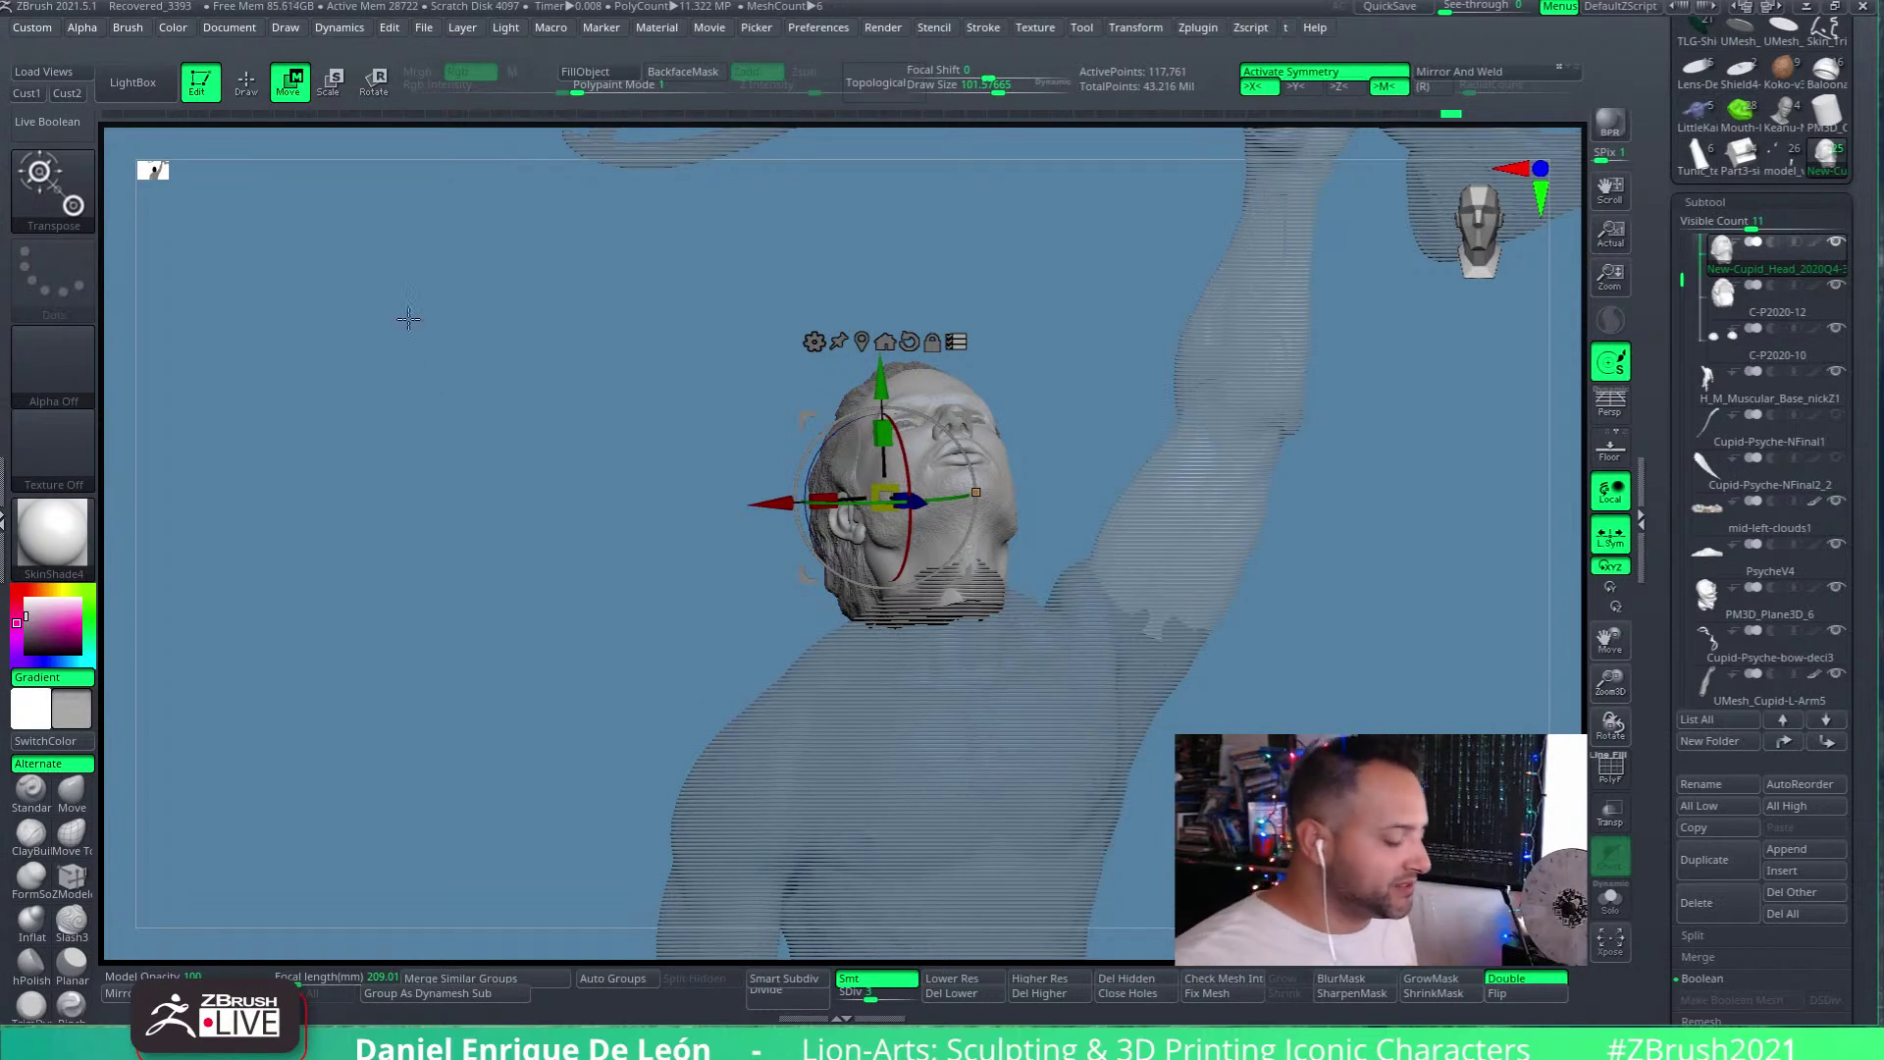
left_click(246, 80)
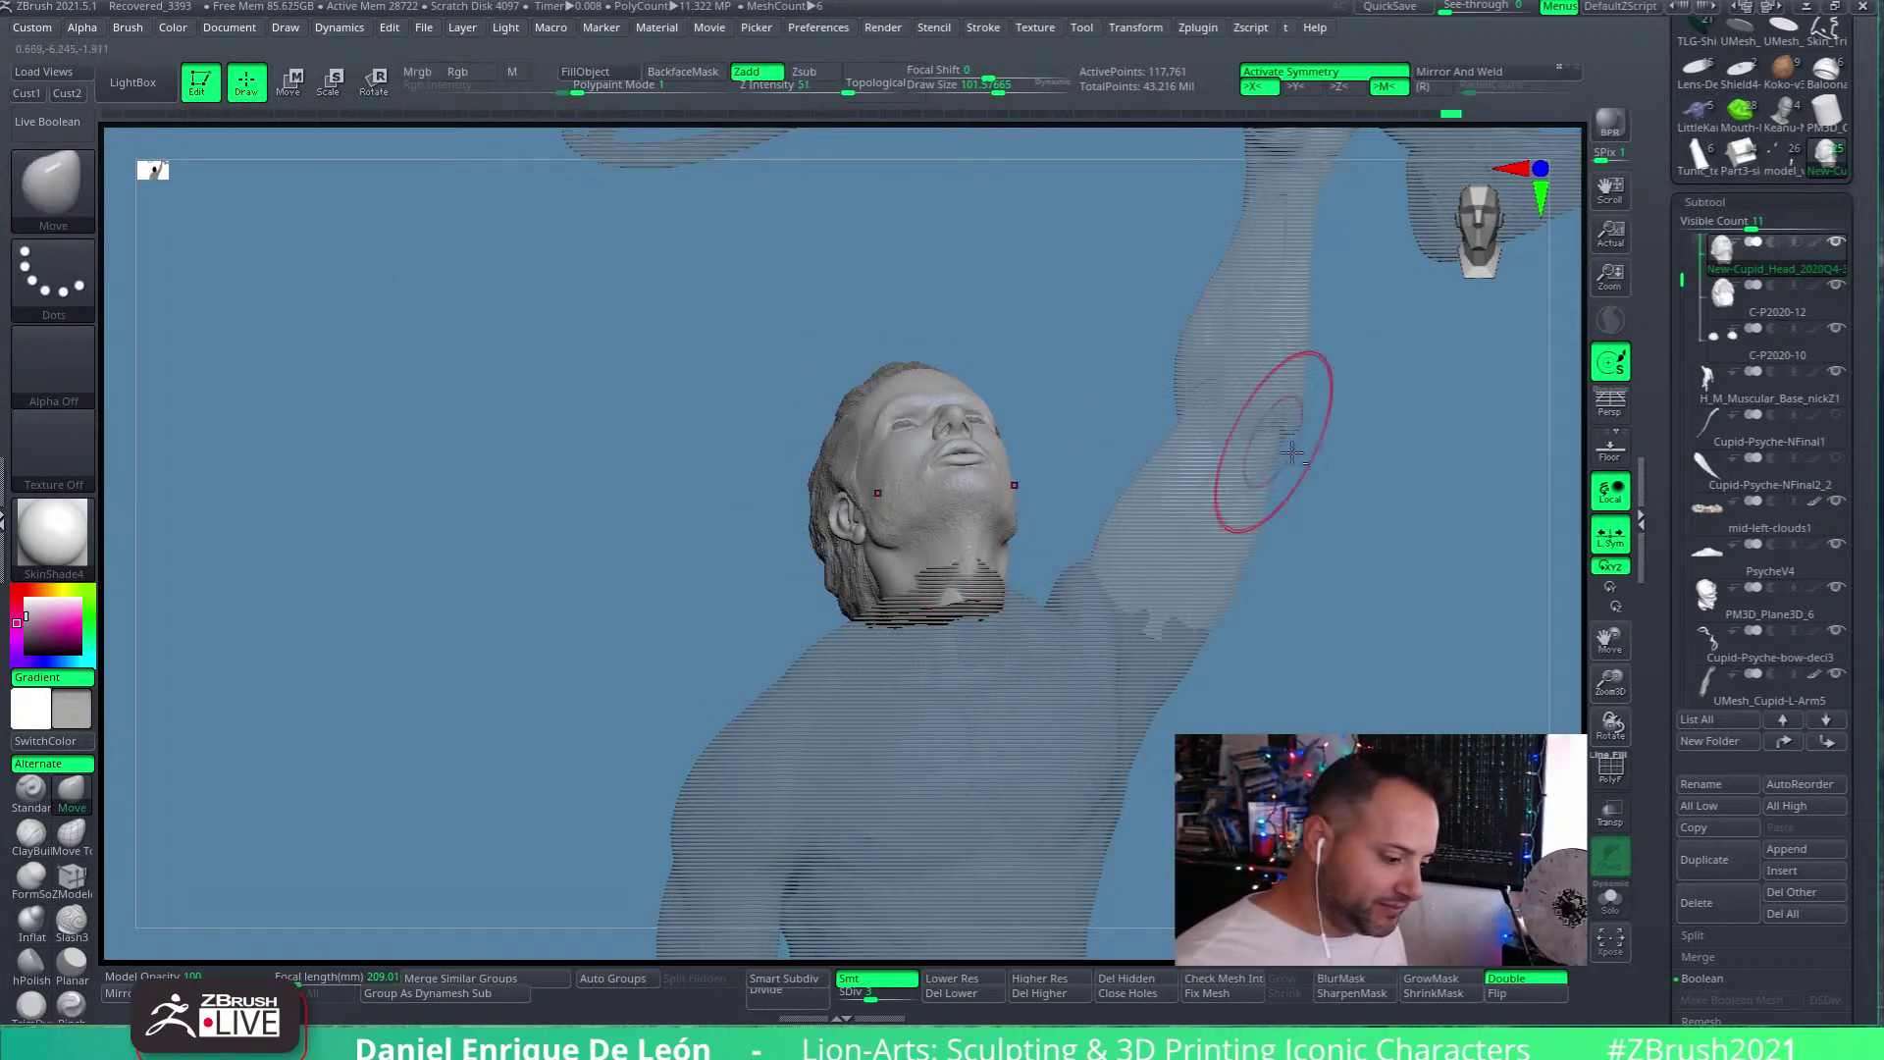
key("w")
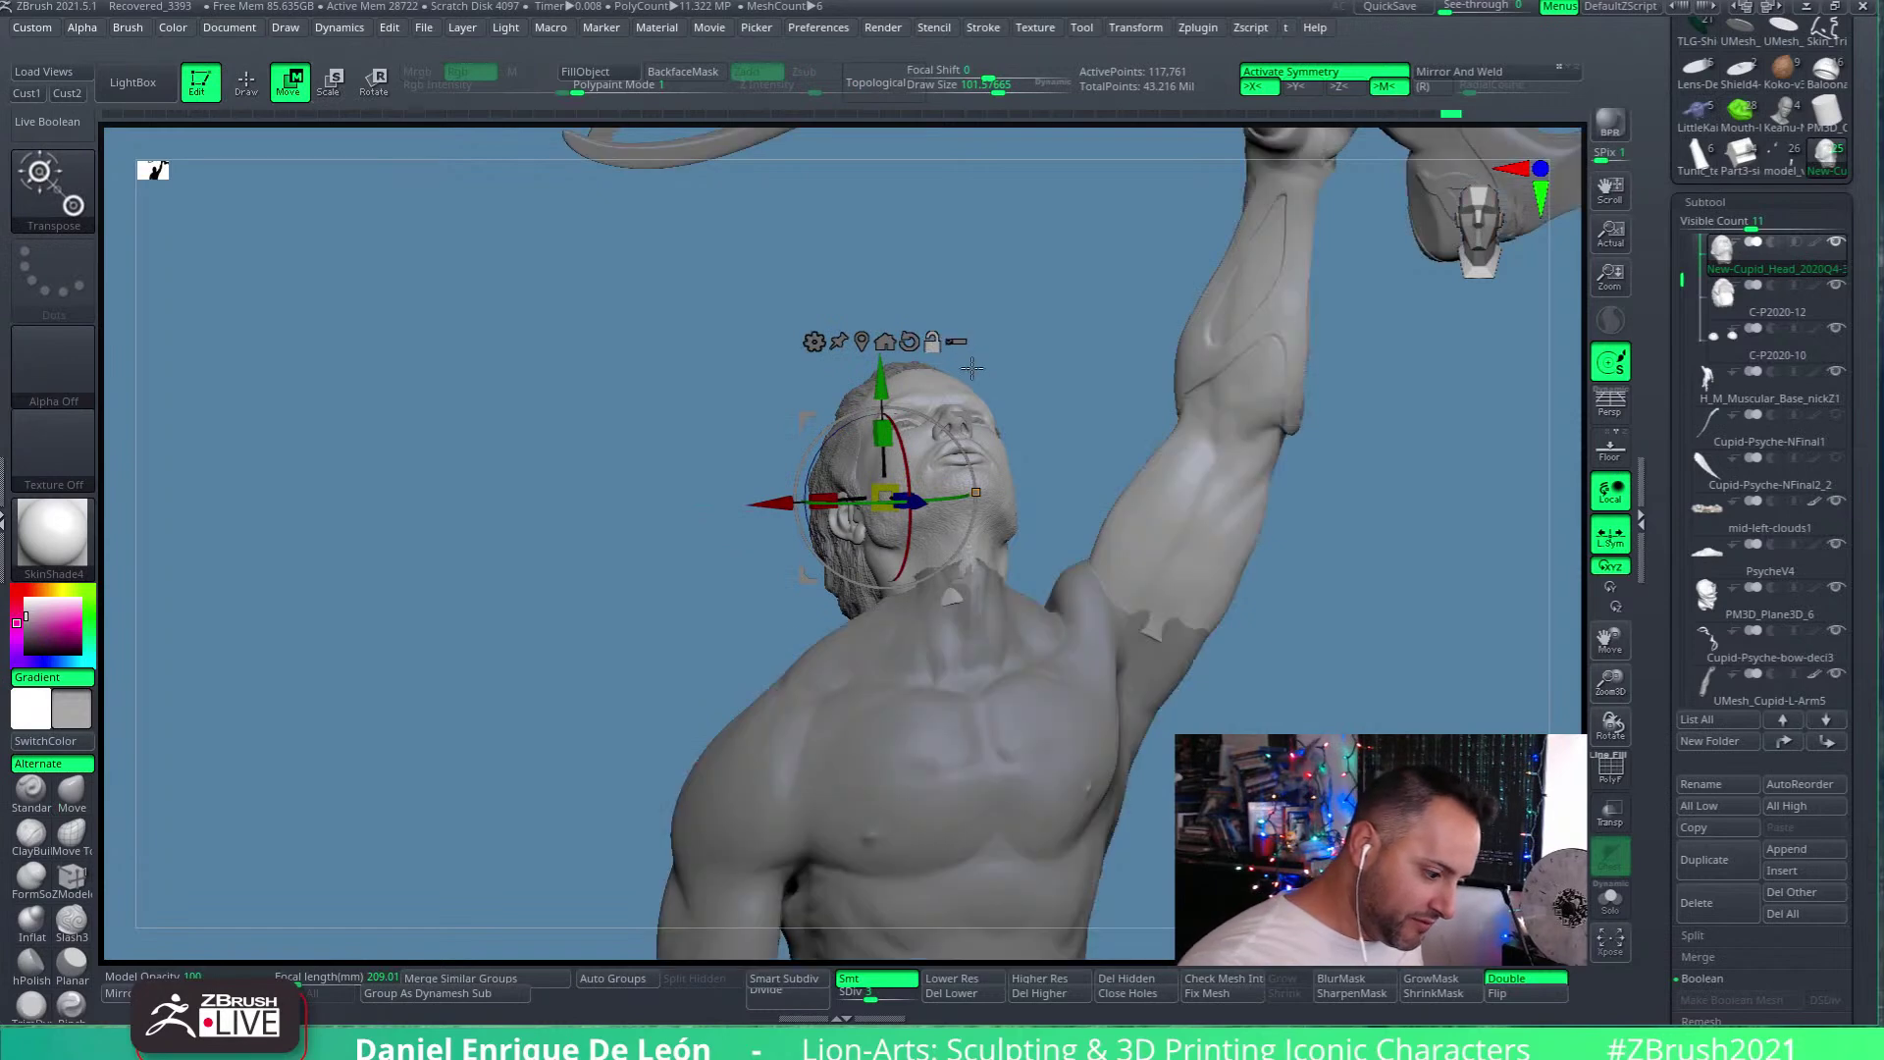
left_click_drag(995, 564, 1000, 651)
left_click(247, 84)
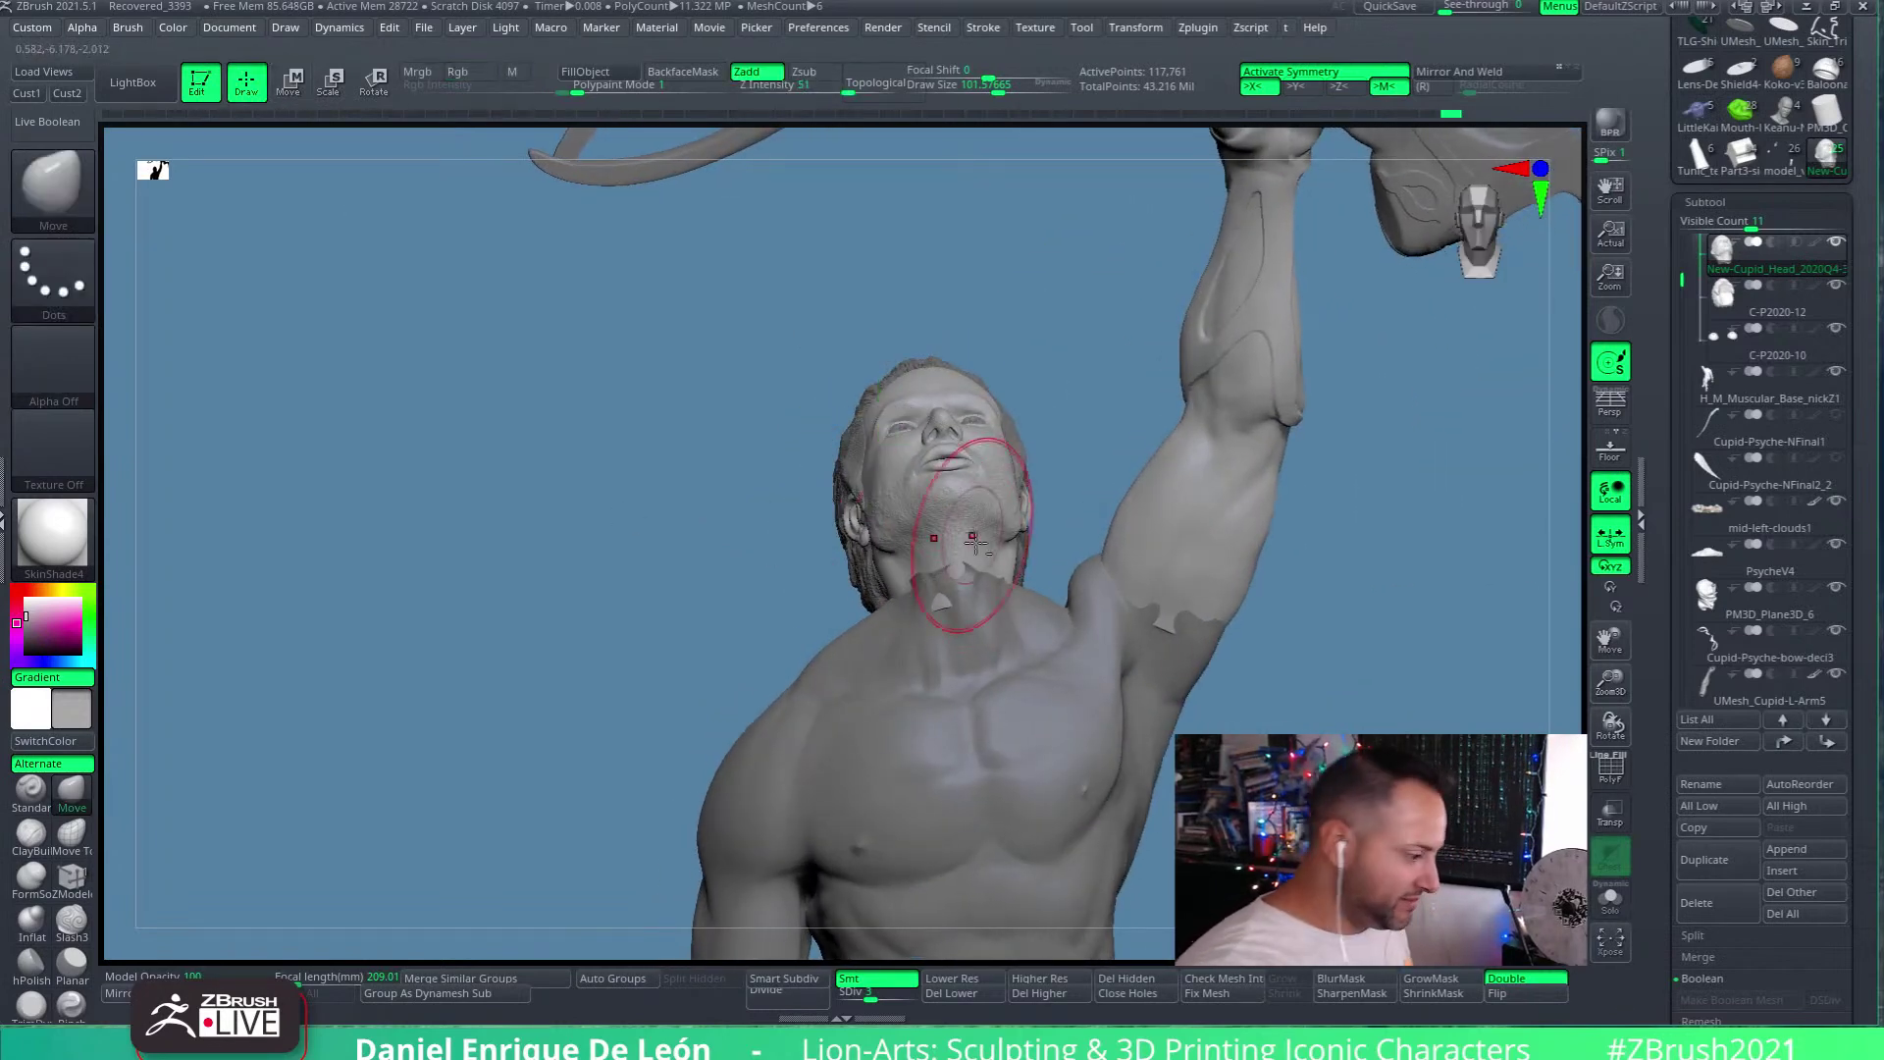
Select the muscular body and reshape its neck and shoulder line with the Move brush at draw size about 181
left_click_drag(1060, 746, 1069, 687, "alt")
left_click(1070, 677, "alt")
left_click_drag(996, 91, 1010, 91)
left_click_drag(828, 661, 759, 732)
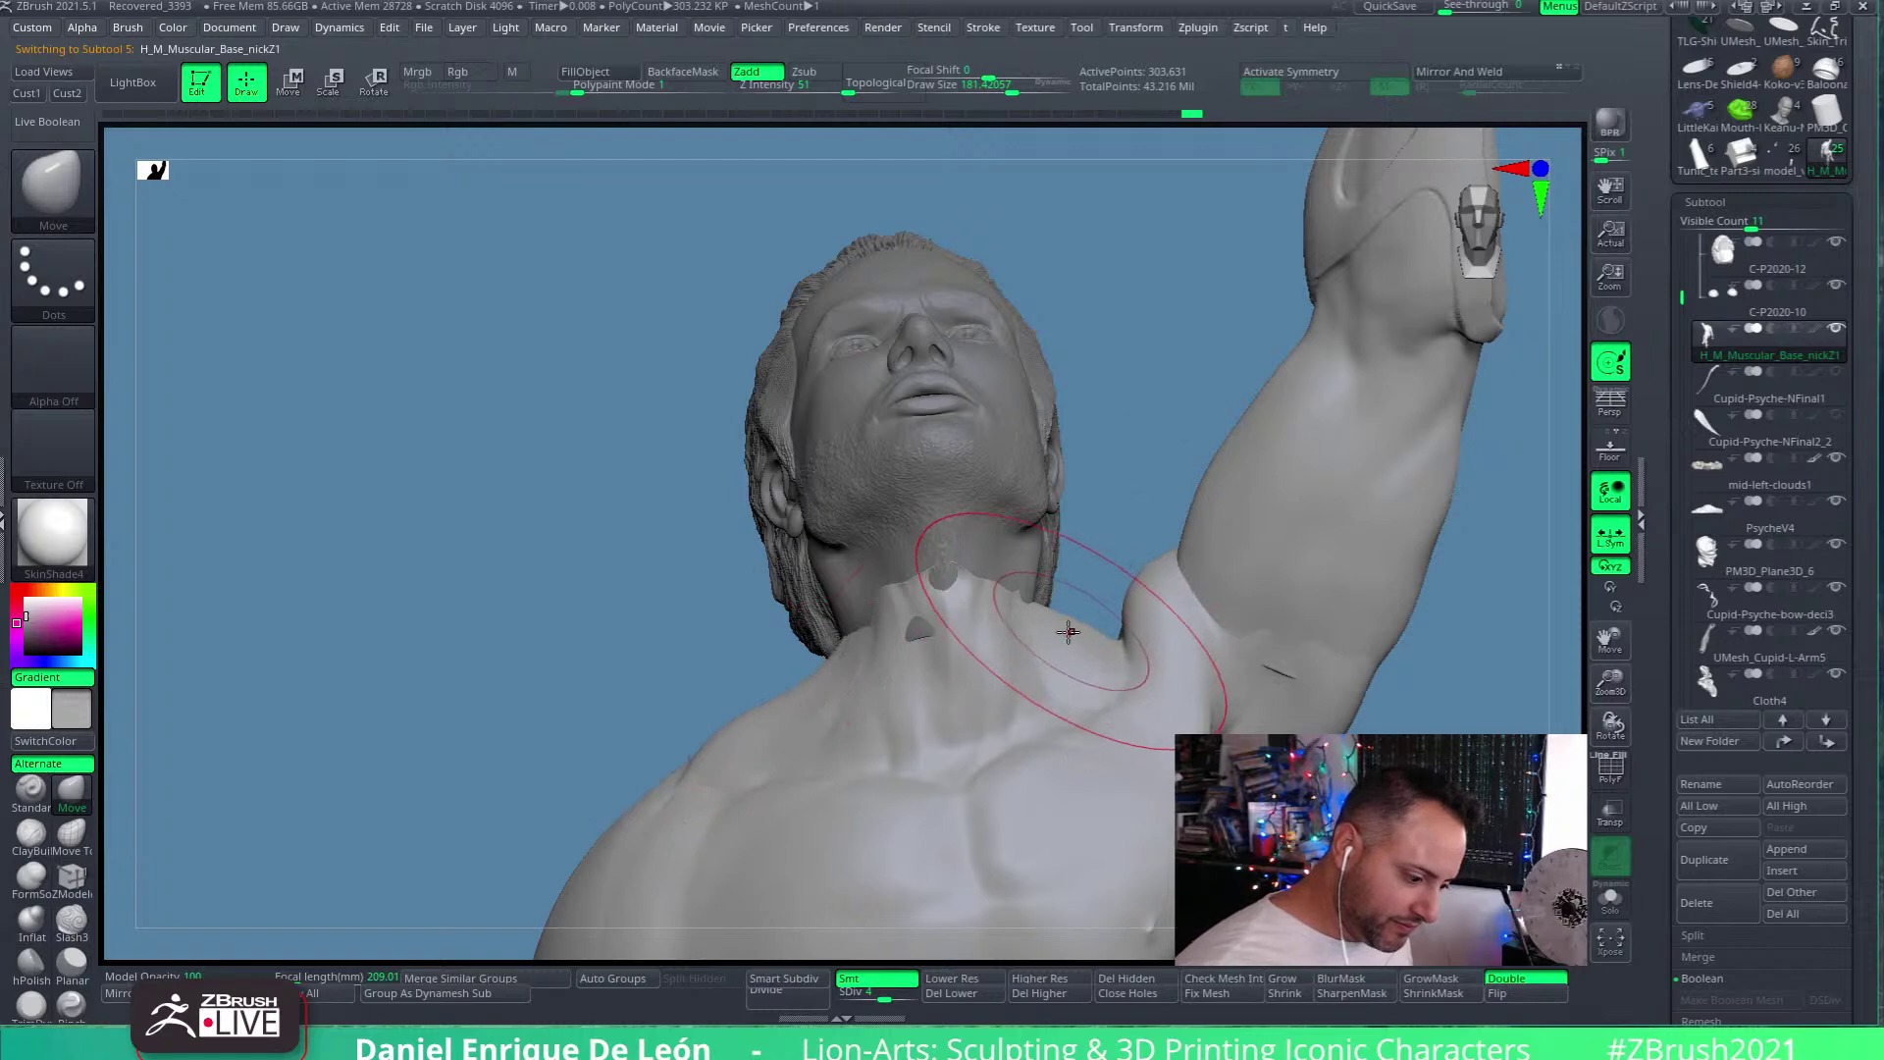
mouse_move(1109, 662)
right_mouse_down()
mouse_move(1136, 723)
mouse_move(1085, 631)
mouse_move(1069, 673)
mouse_move(1043, 622)
mouse_move(1053, 555)
right_mouse_up()
right_click_drag(1031, 736, 1175, 620)
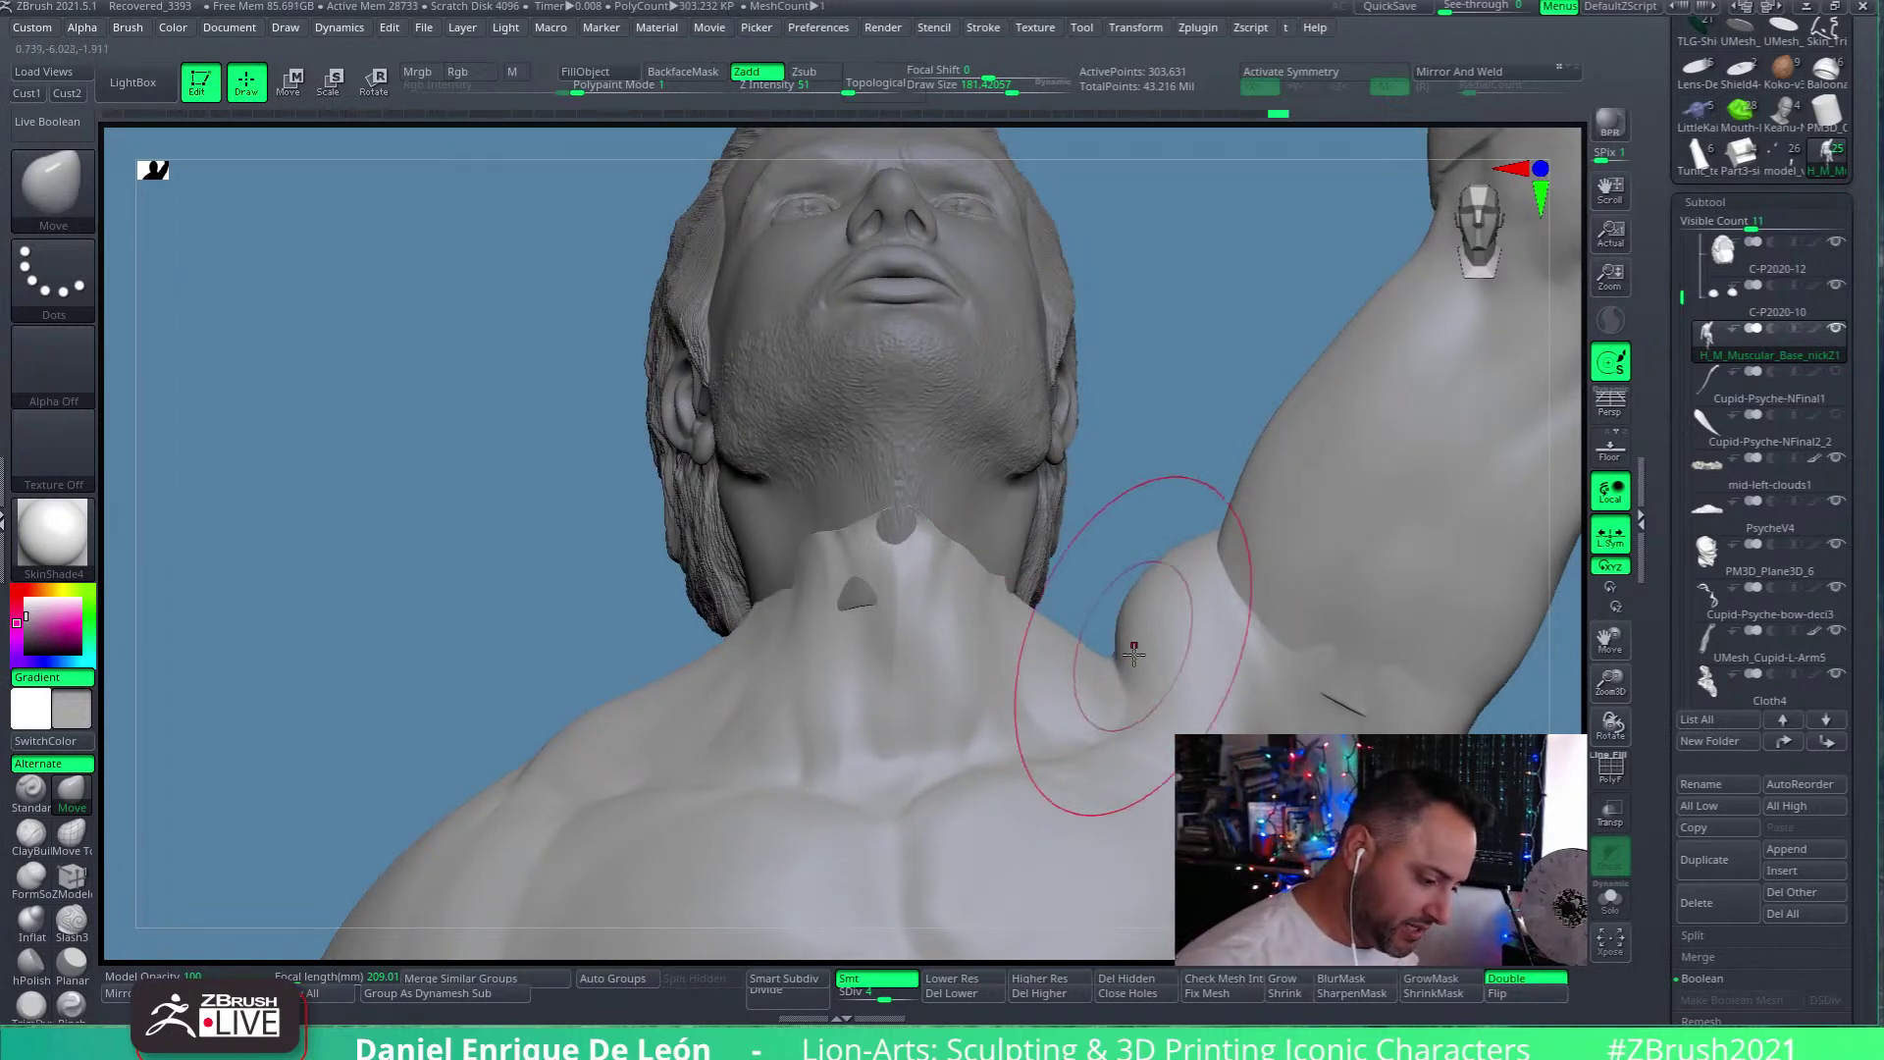
Refine the body's neck and the raised arm's shoulder with the Move Topological brush at draw size about 116
left_click(72, 833)
left_click_drag(1030, 89, 1010, 90)
mouse_move(1135, 610)
right_mouse_down()
mouse_move(1315, 639)
mouse_move(1194, 681)
mouse_move(1185, 749)
mouse_move(1190, 723)
mouse_move(1126, 673)
right_mouse_up()
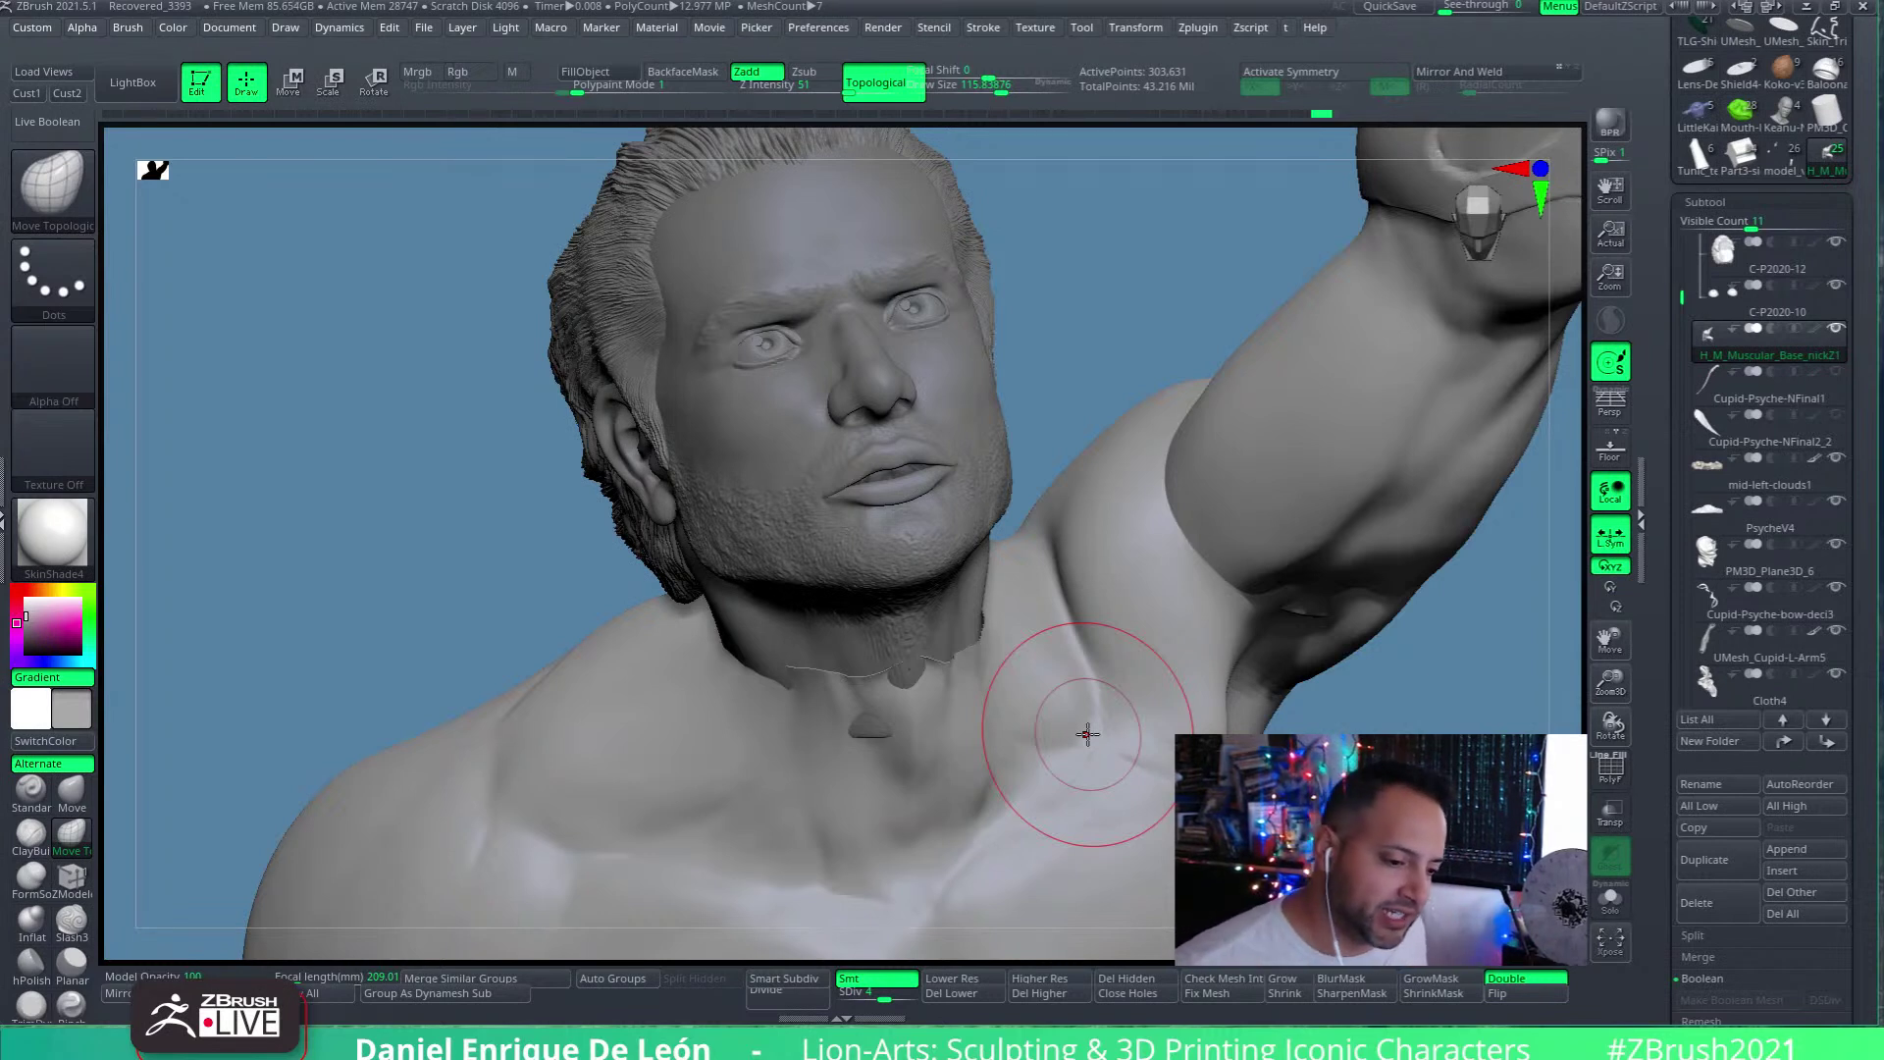
Switch to the Sphere3D tool and duplicate the sphere as a second subtool
left_click_drag(1872, 241, 1872, 389)
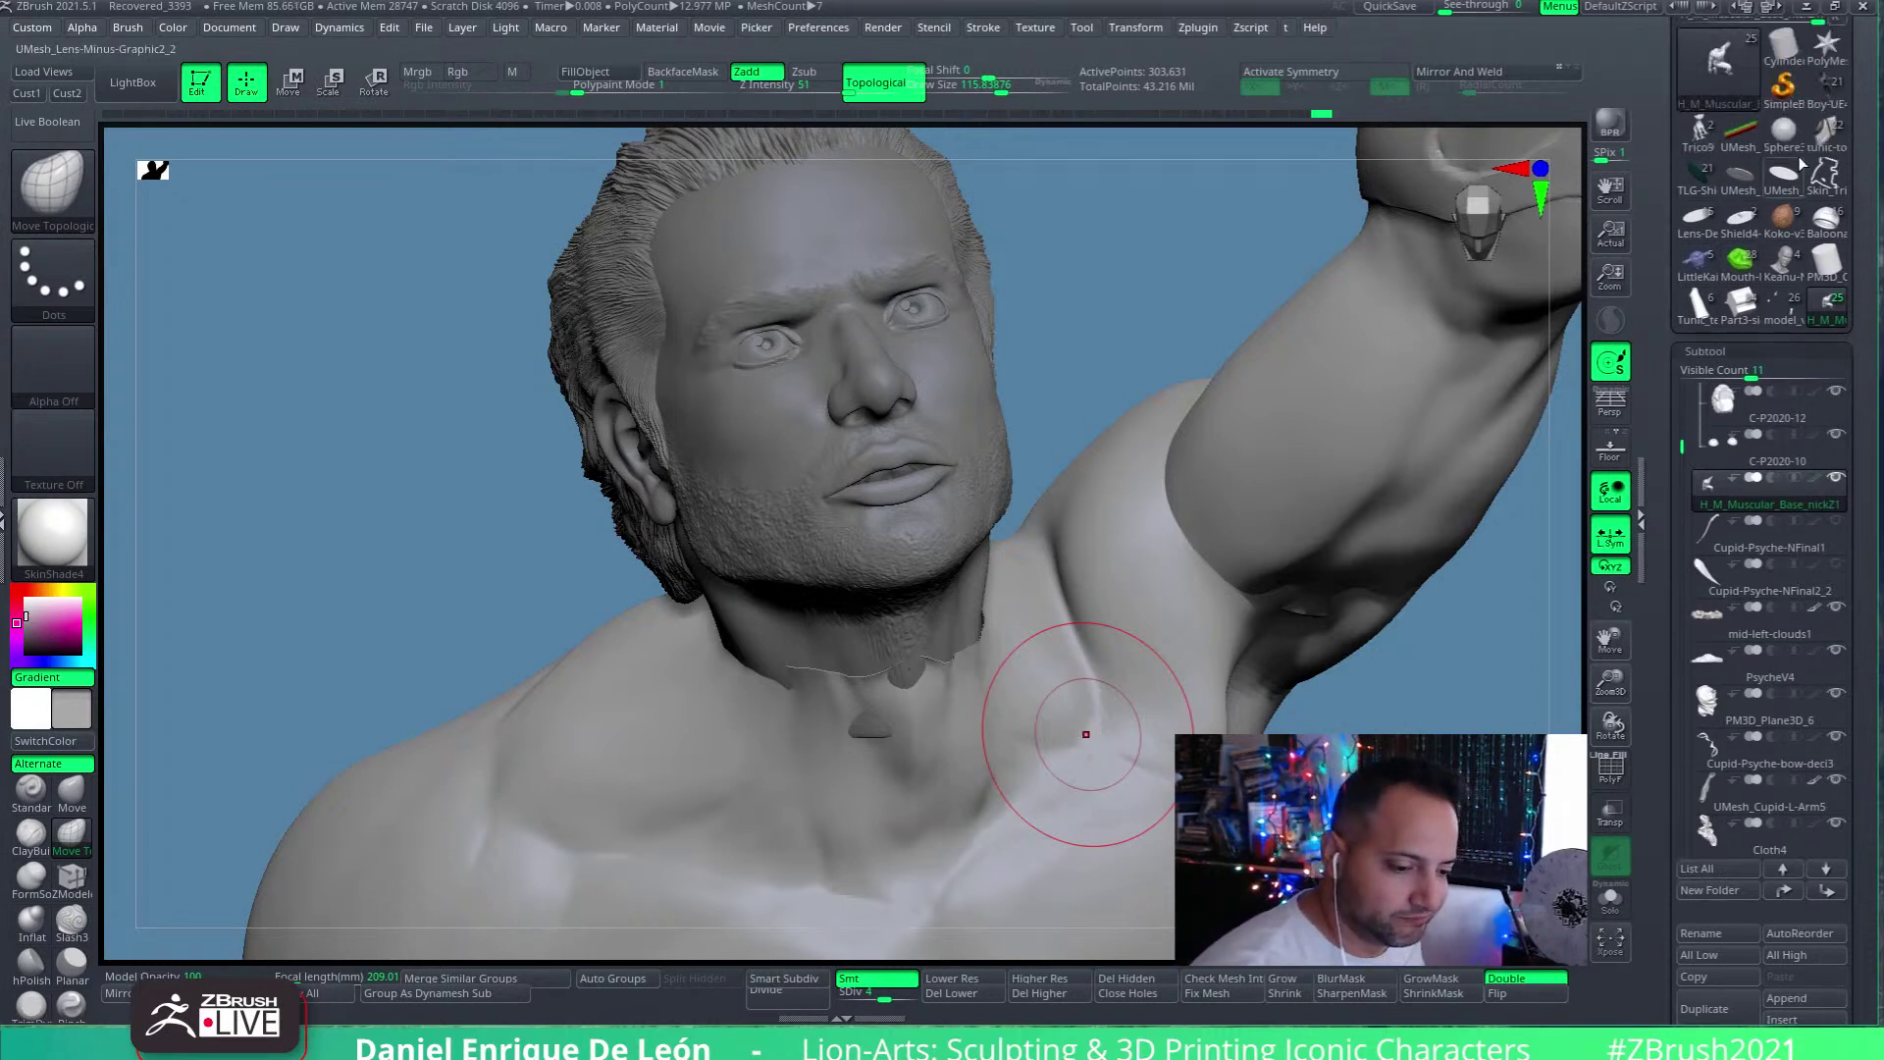
left_click(1783, 131)
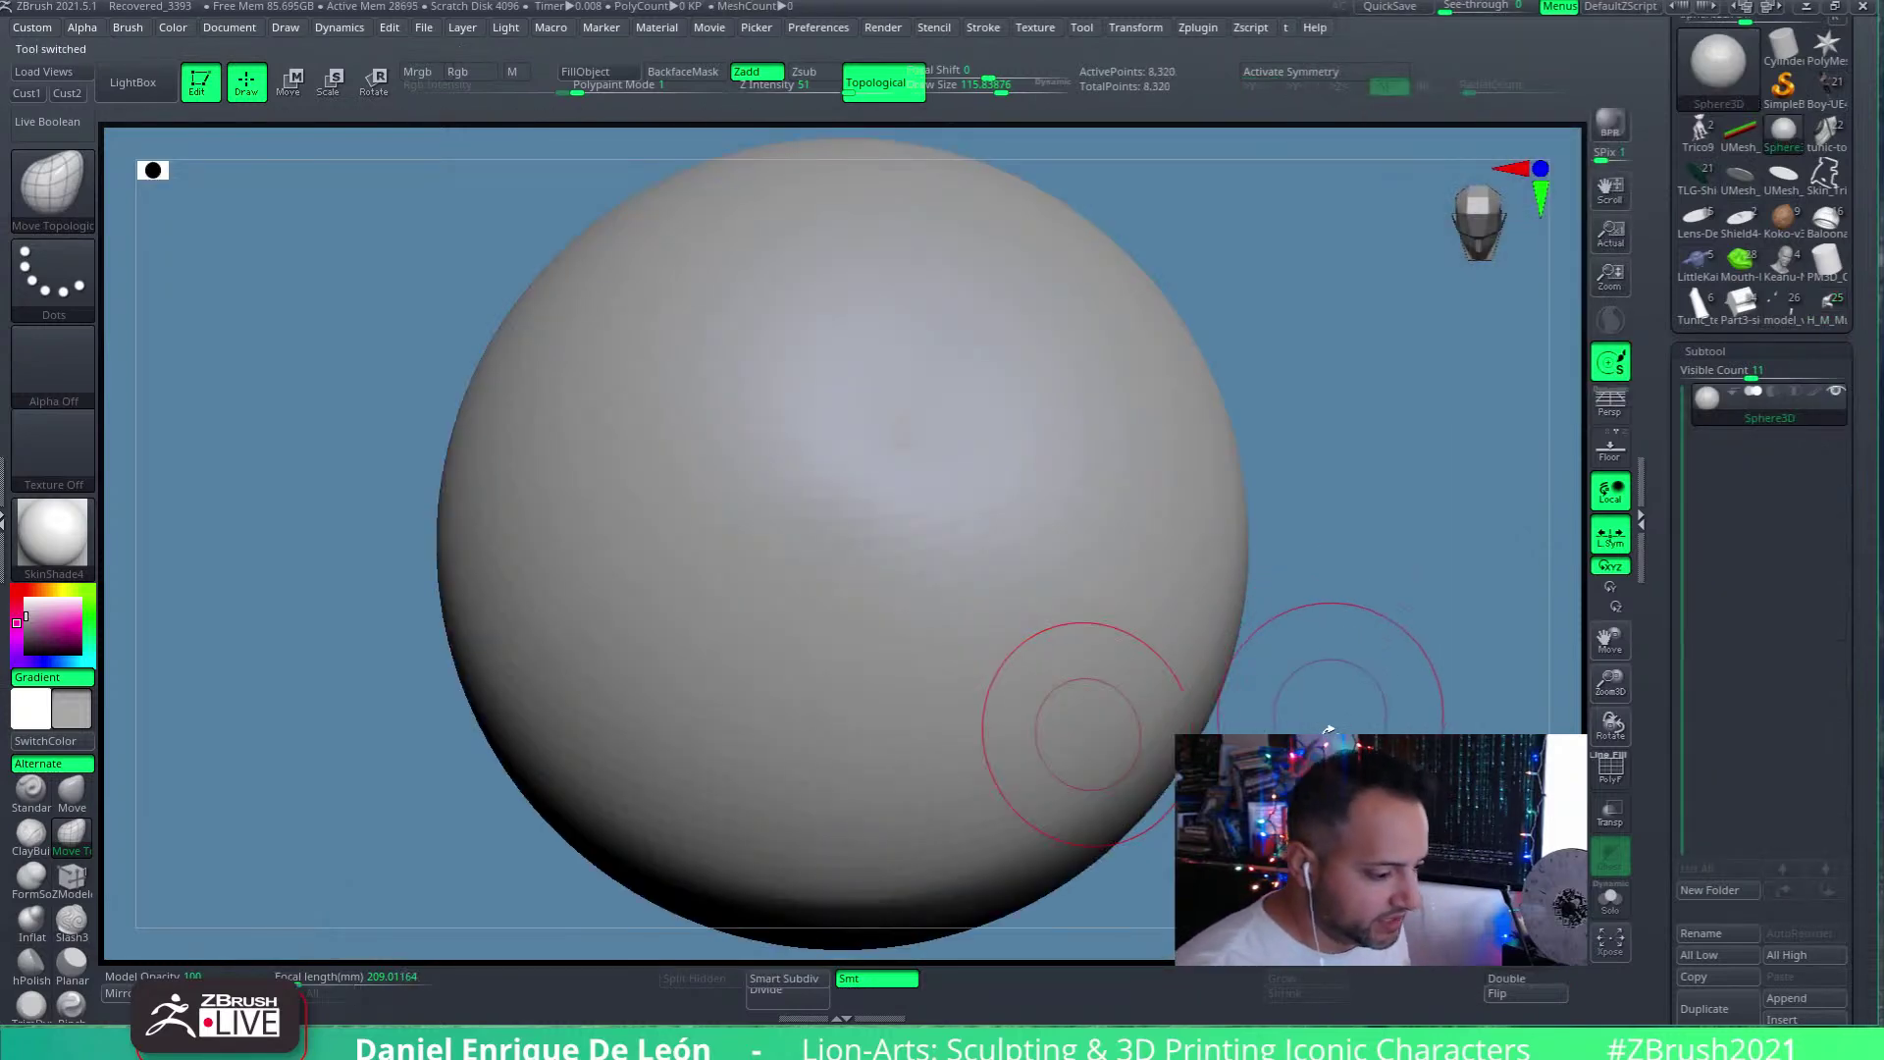
scroll(1810, 764, "down", 3)
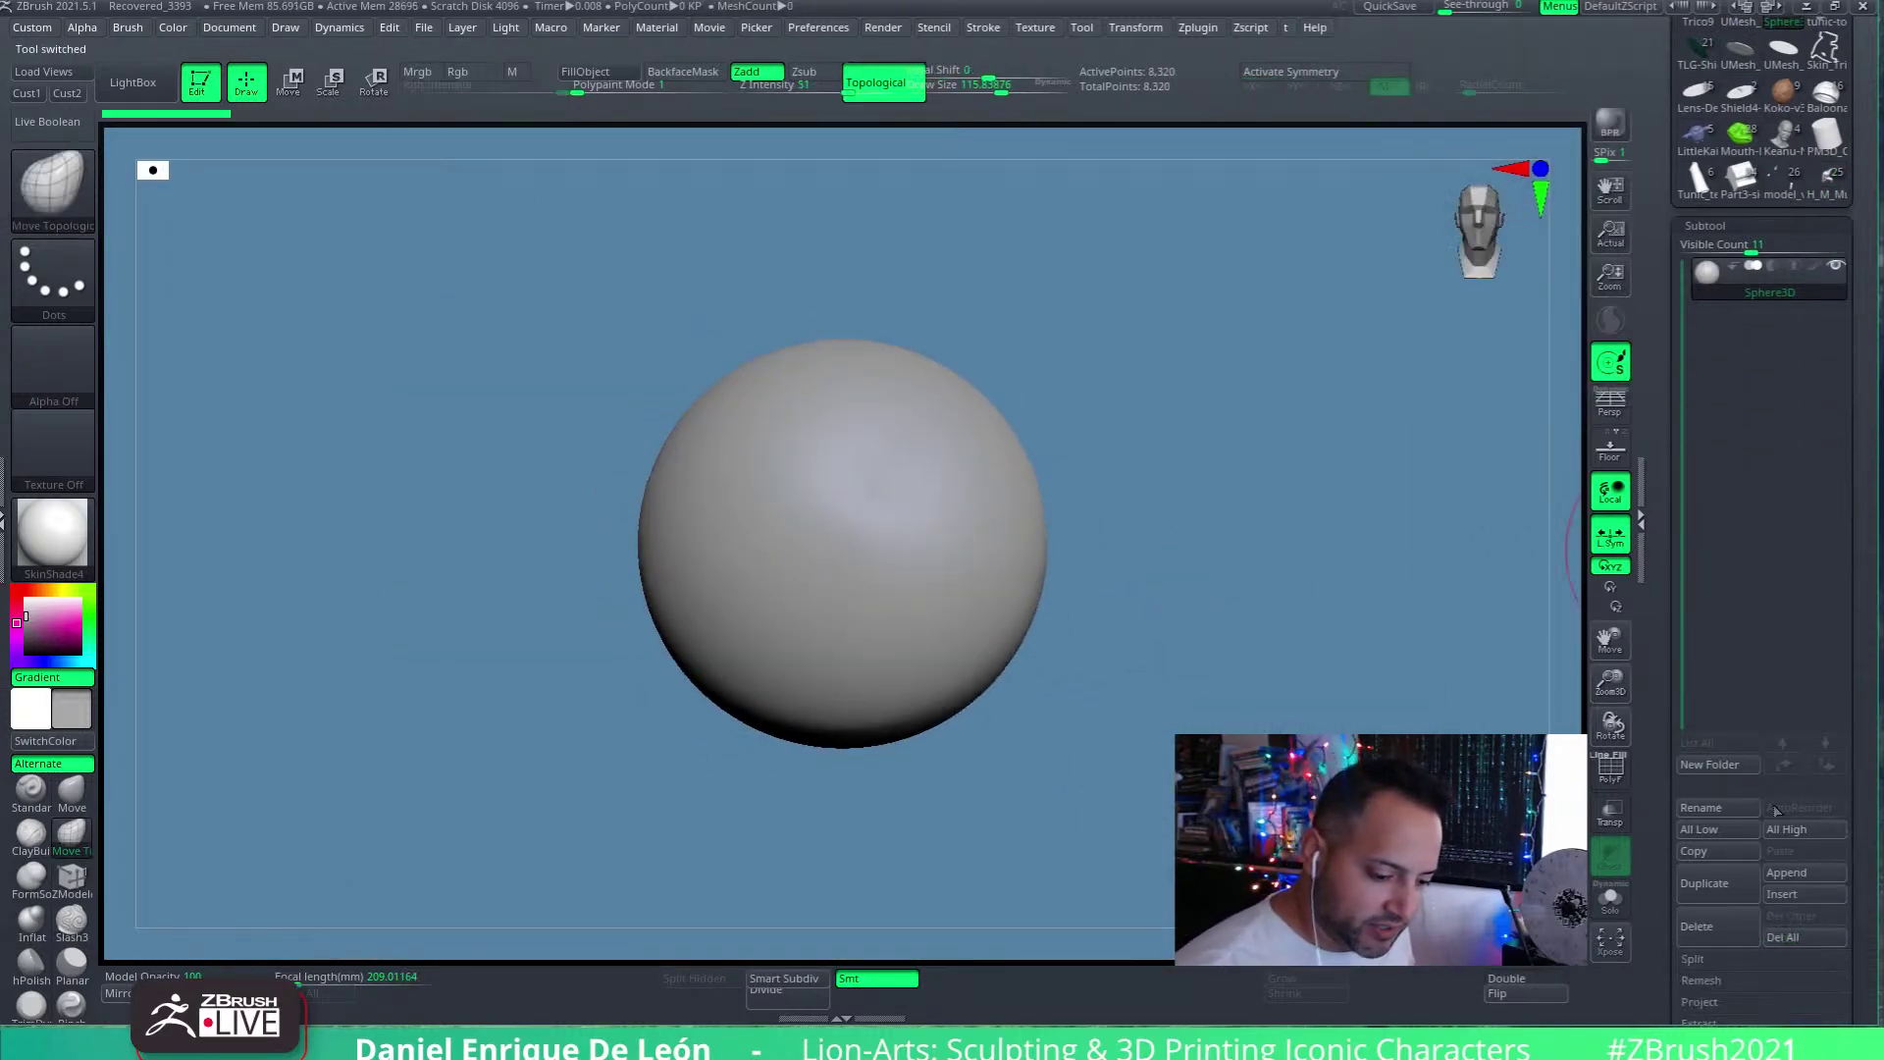
left_click(1724, 885)
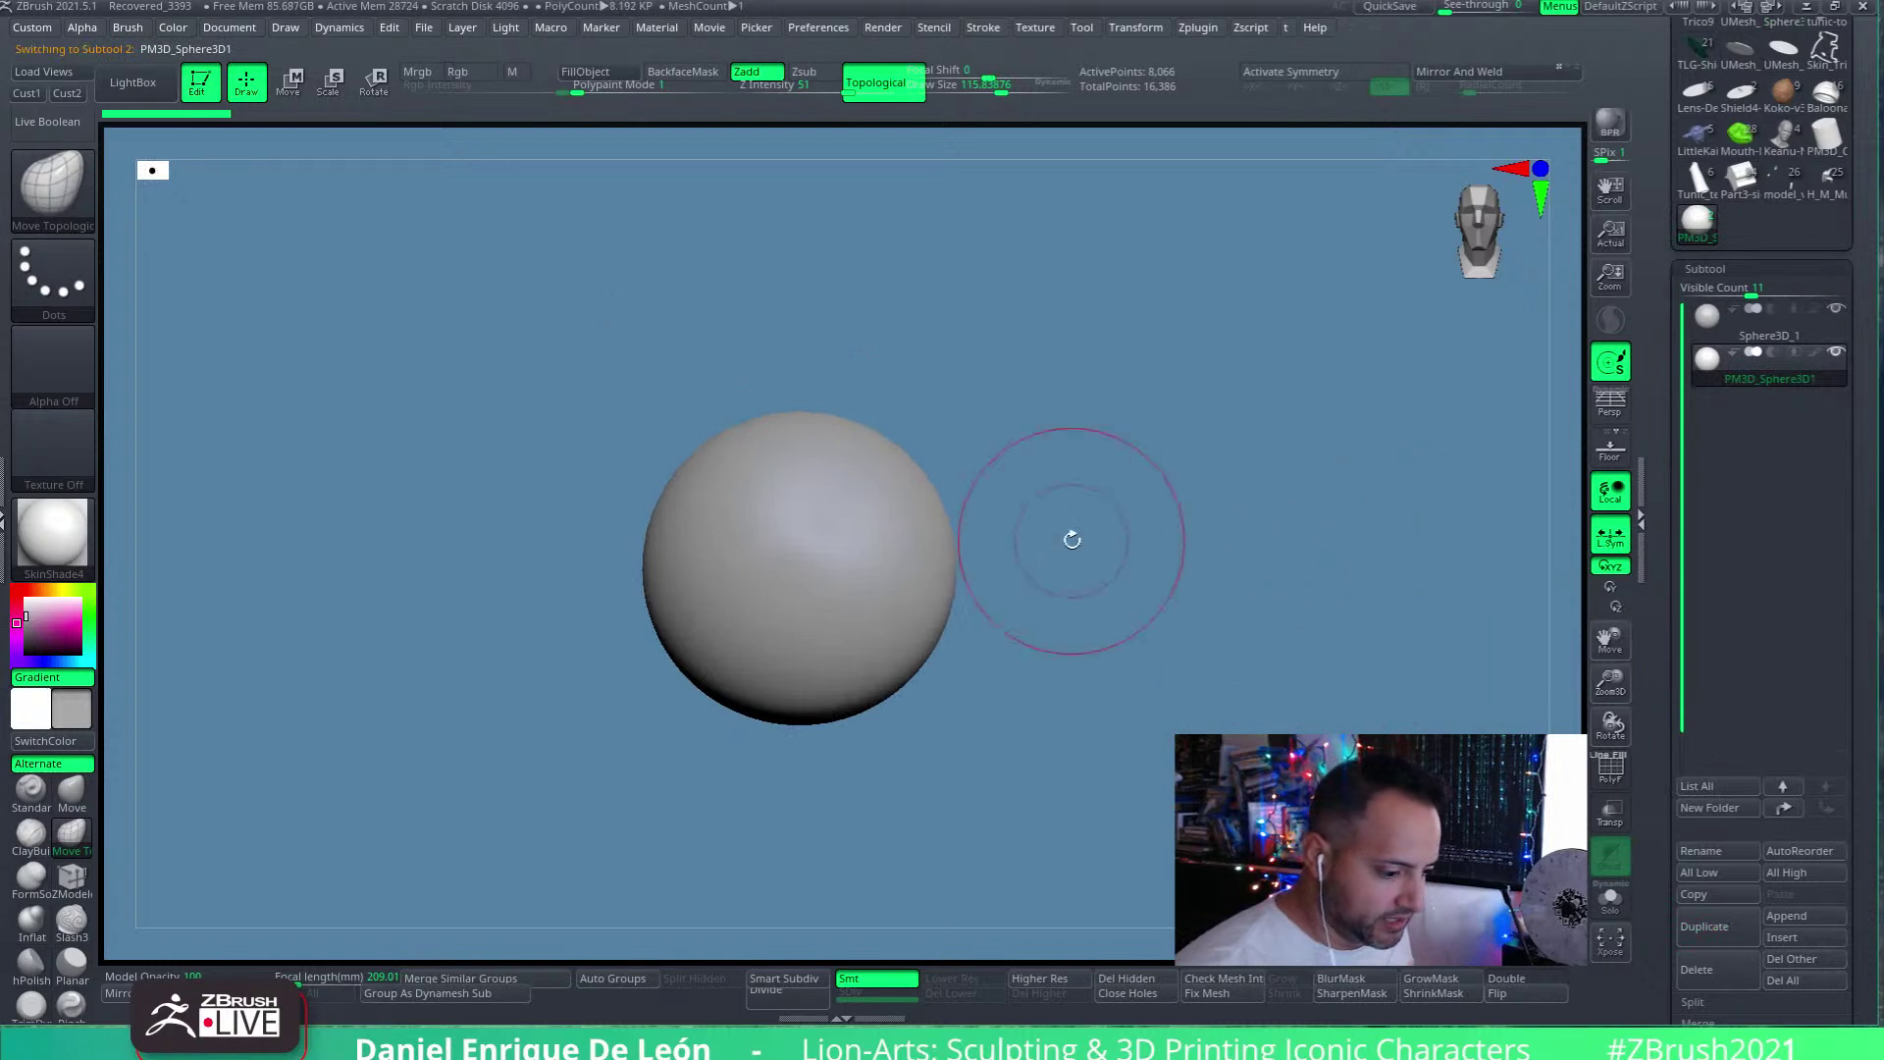
Offset the duplicated sphere diagonally so it partly overlaps the original, and place it first in the subtool list
left_click(307, 85)
left_click_drag(799, 567, 972, 396)
left_click_drag(1273, 570, 1195, 639, "alt")
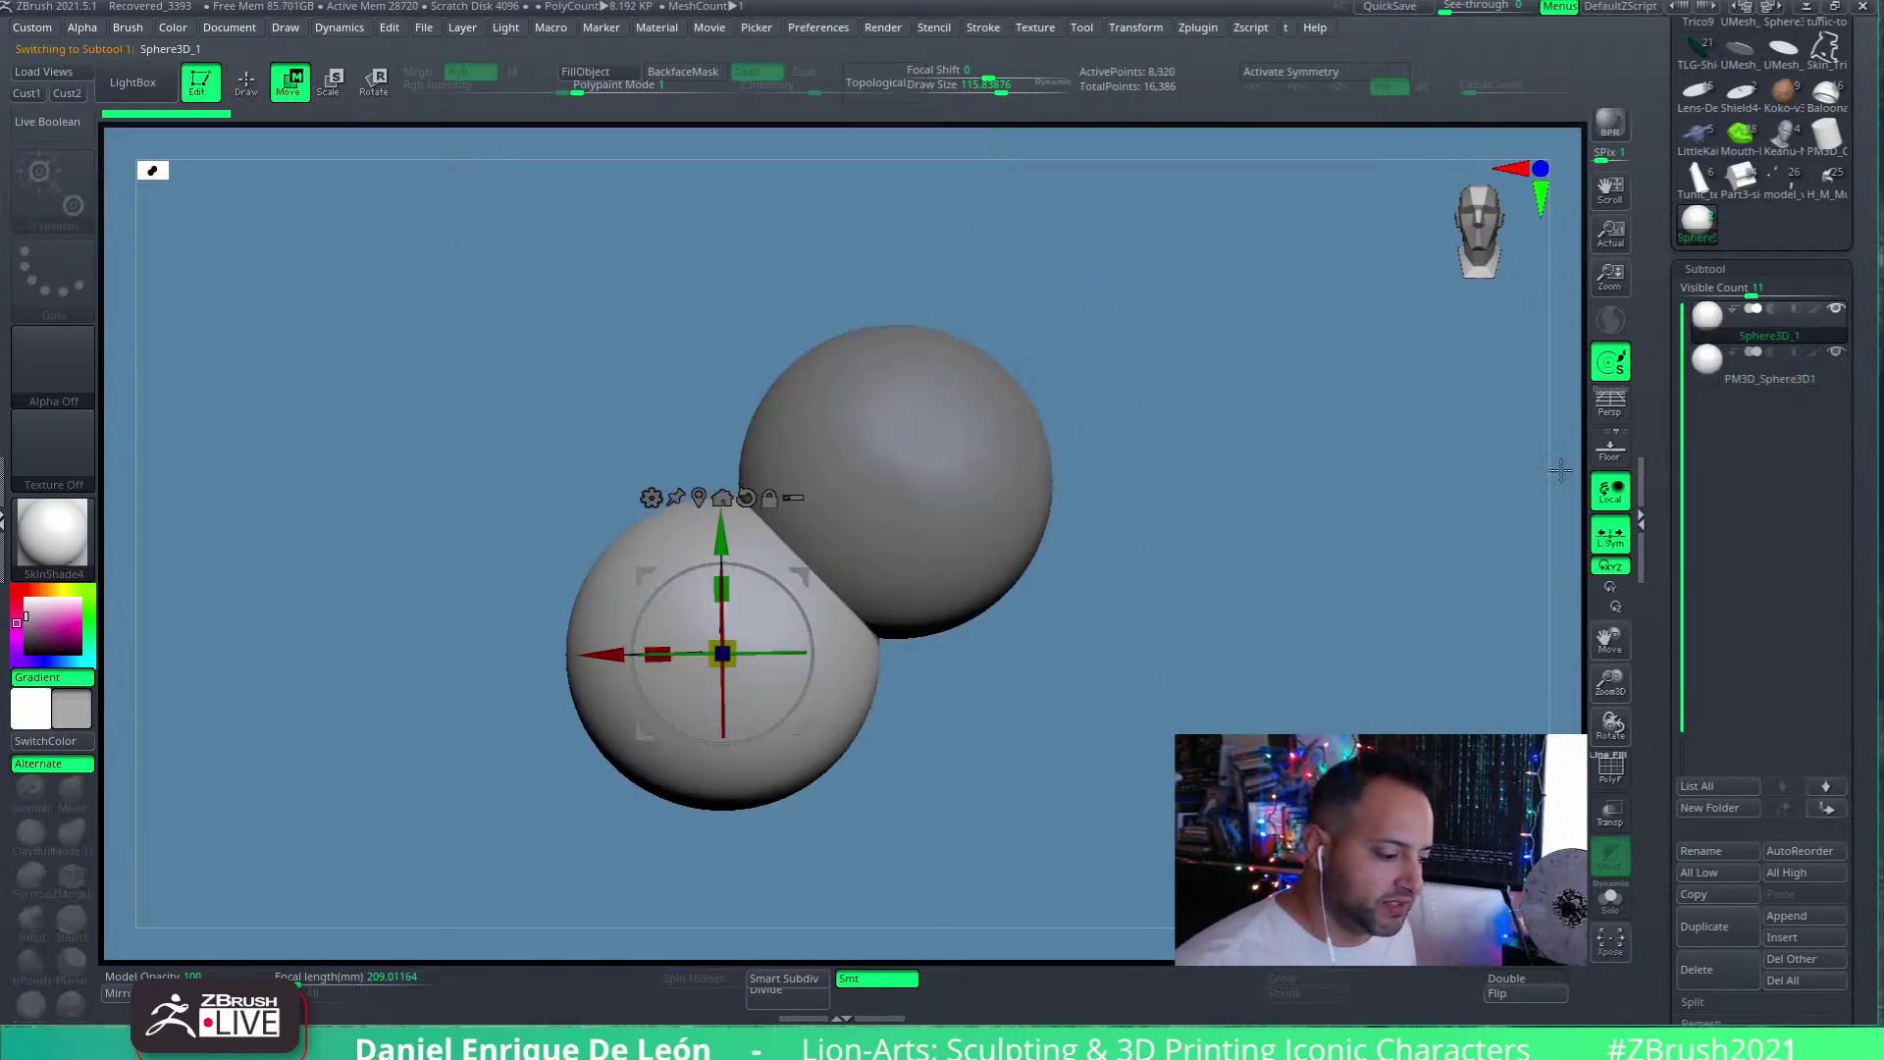
left_click(1756, 371)
left_click(1782, 809)
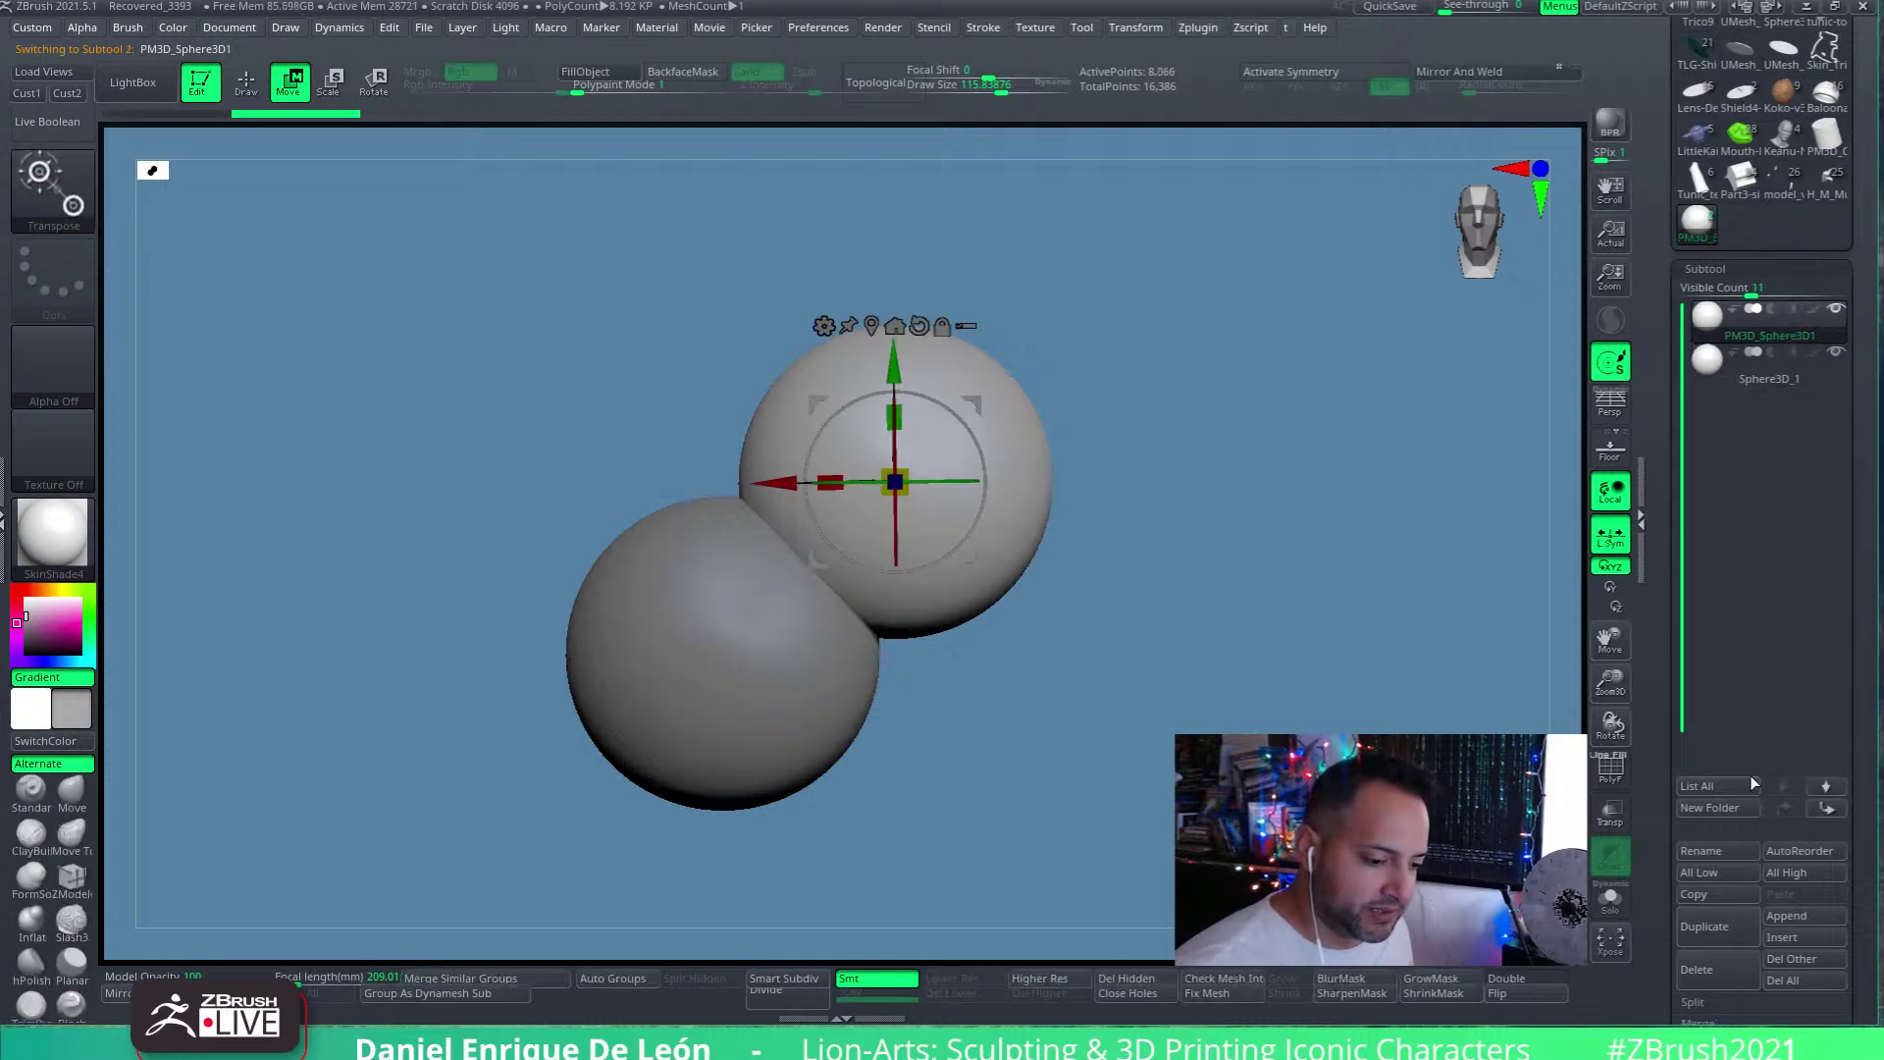
Display the polygon wireframe on the duplicated sphere, then select the original sphere to compare its mesh
left_click_drag(1186, 583, 1205, 571, "alt")
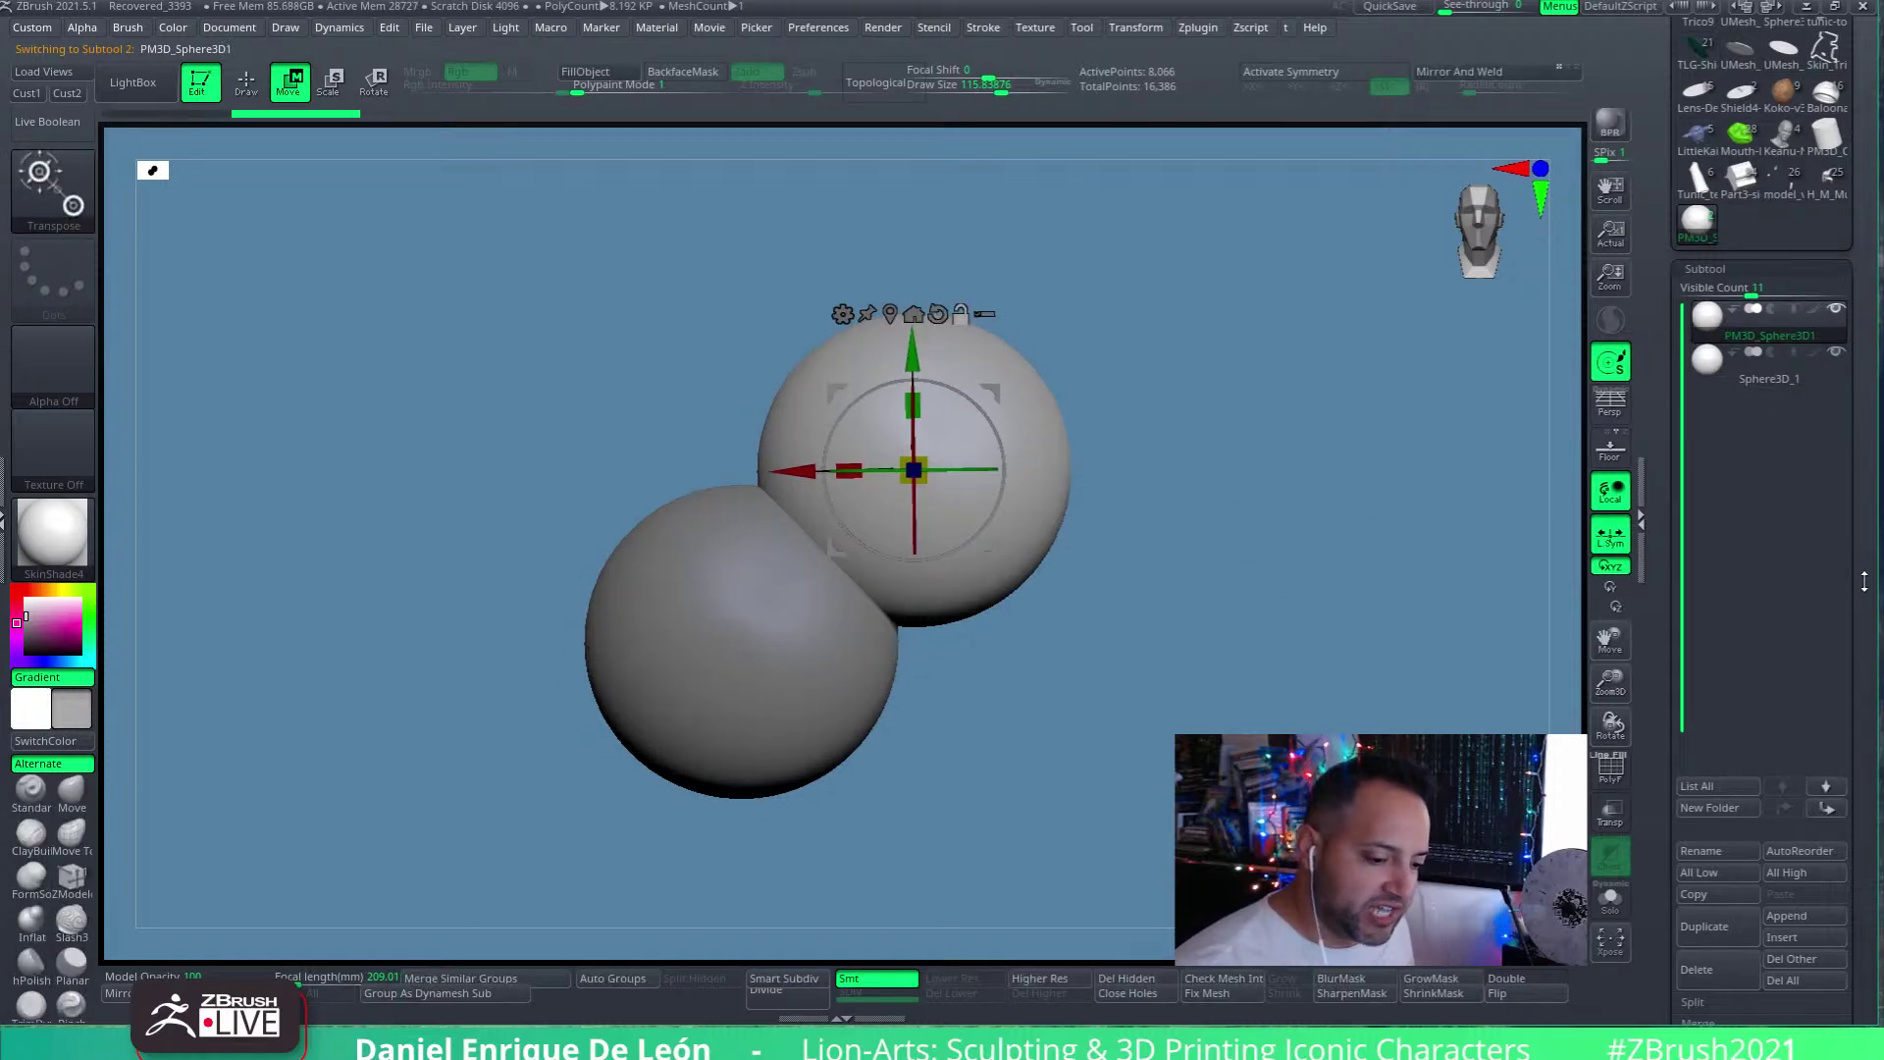
left_click_drag(1864, 581, 1865, 577)
left_click(1609, 770)
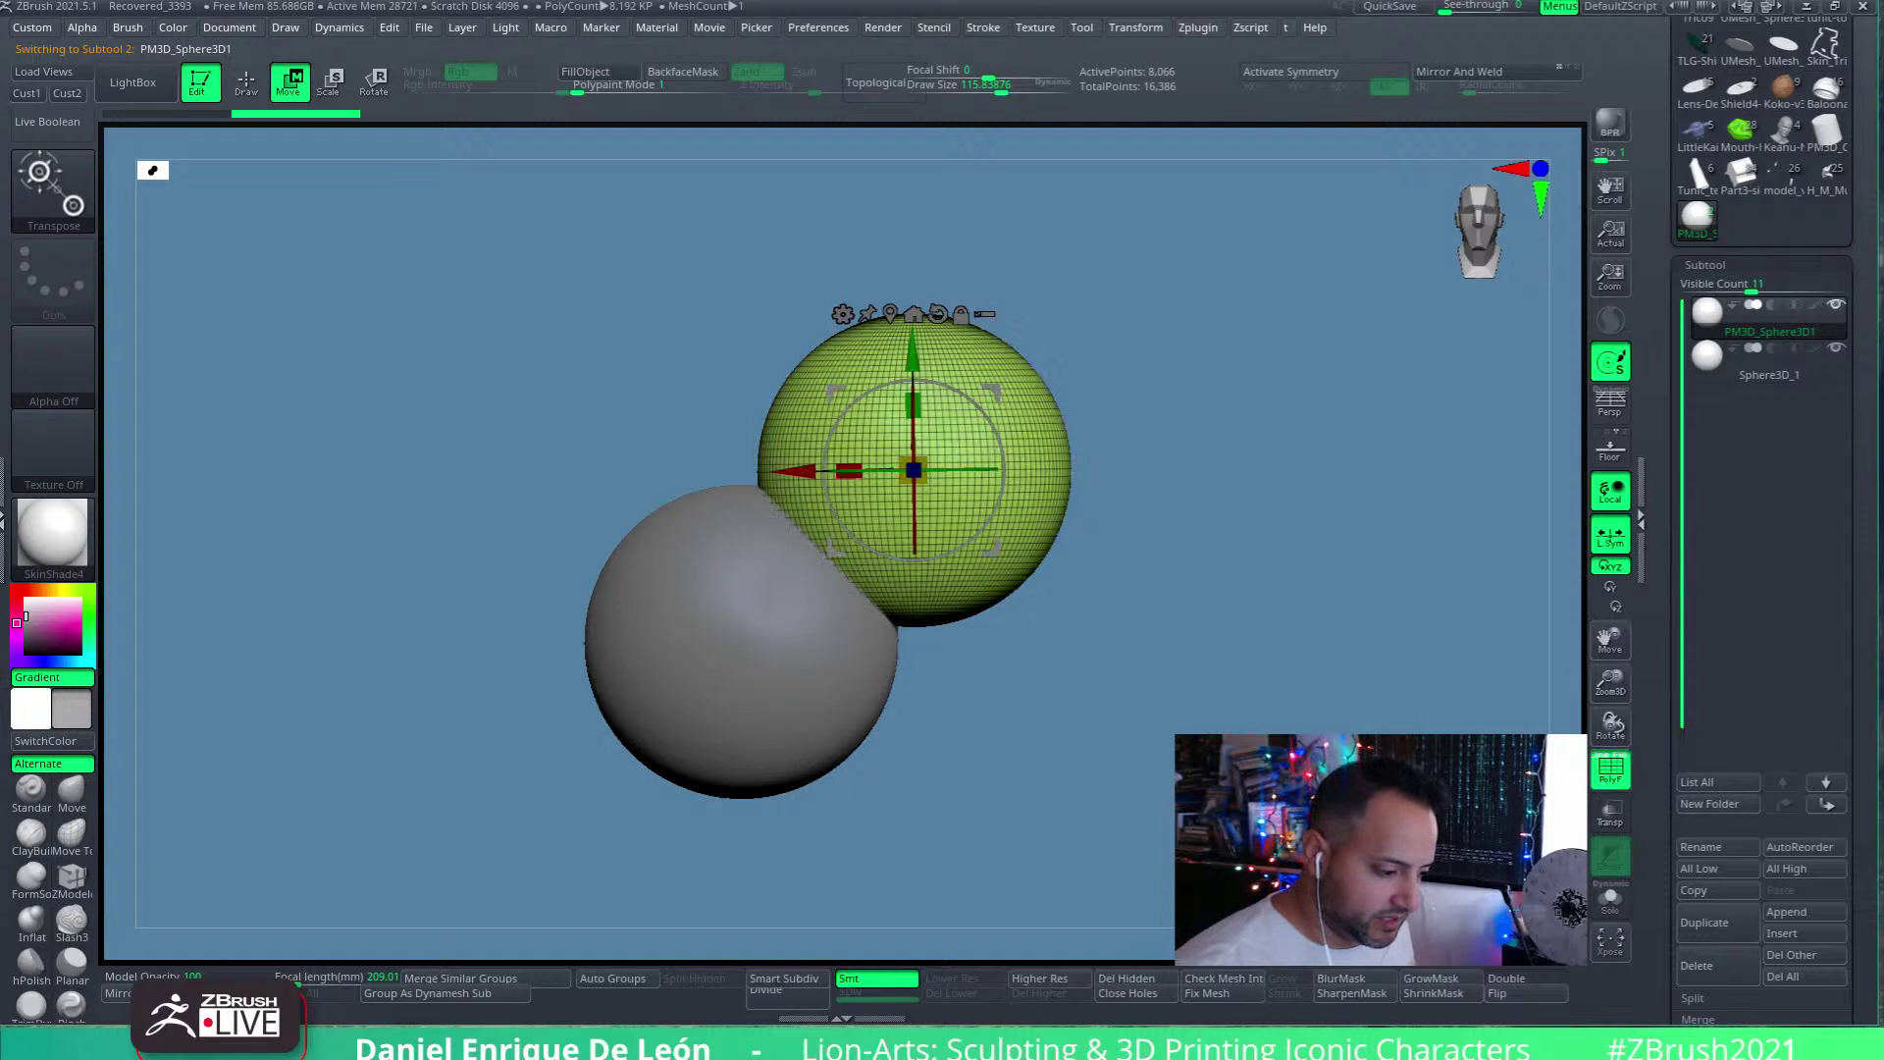
left_click(1711, 369)
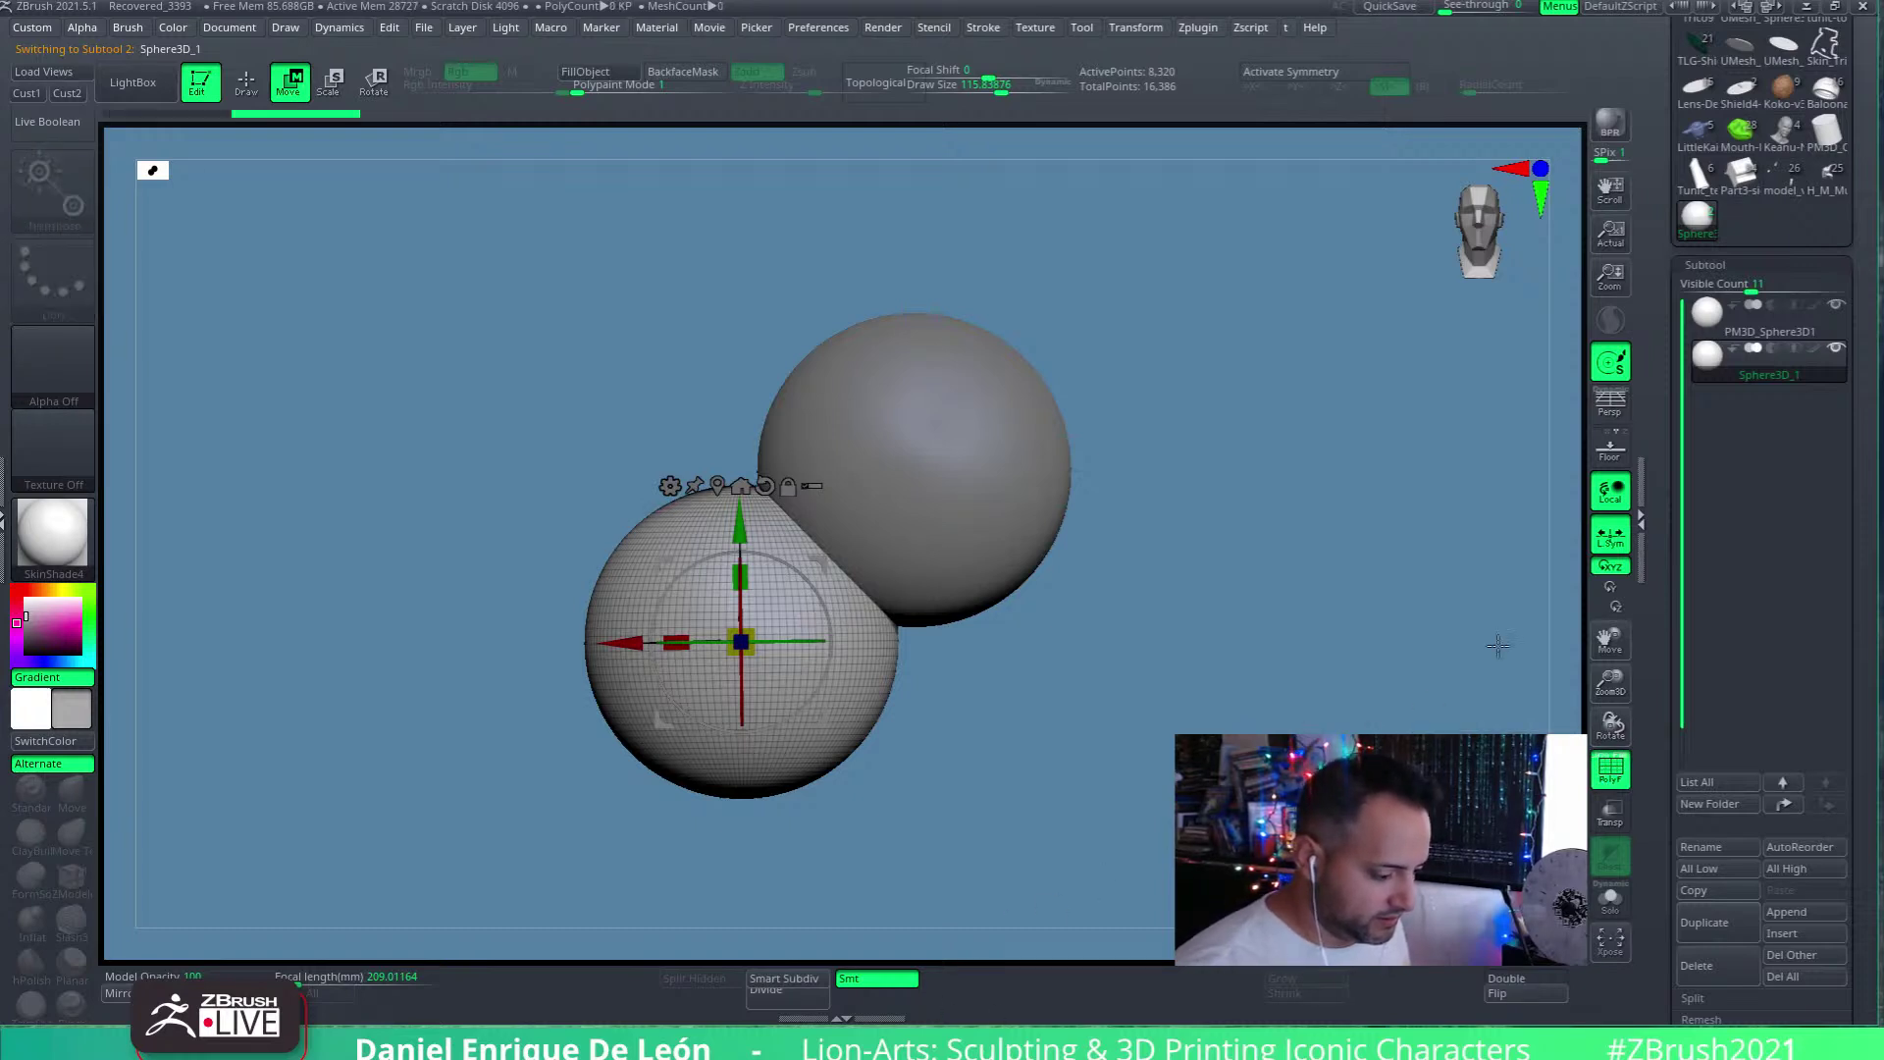
Convert the original sphere to a PolyMesh3D tool and delete the old Sphere3D tool with all its subtools
scroll(1848, 471, "up", 5)
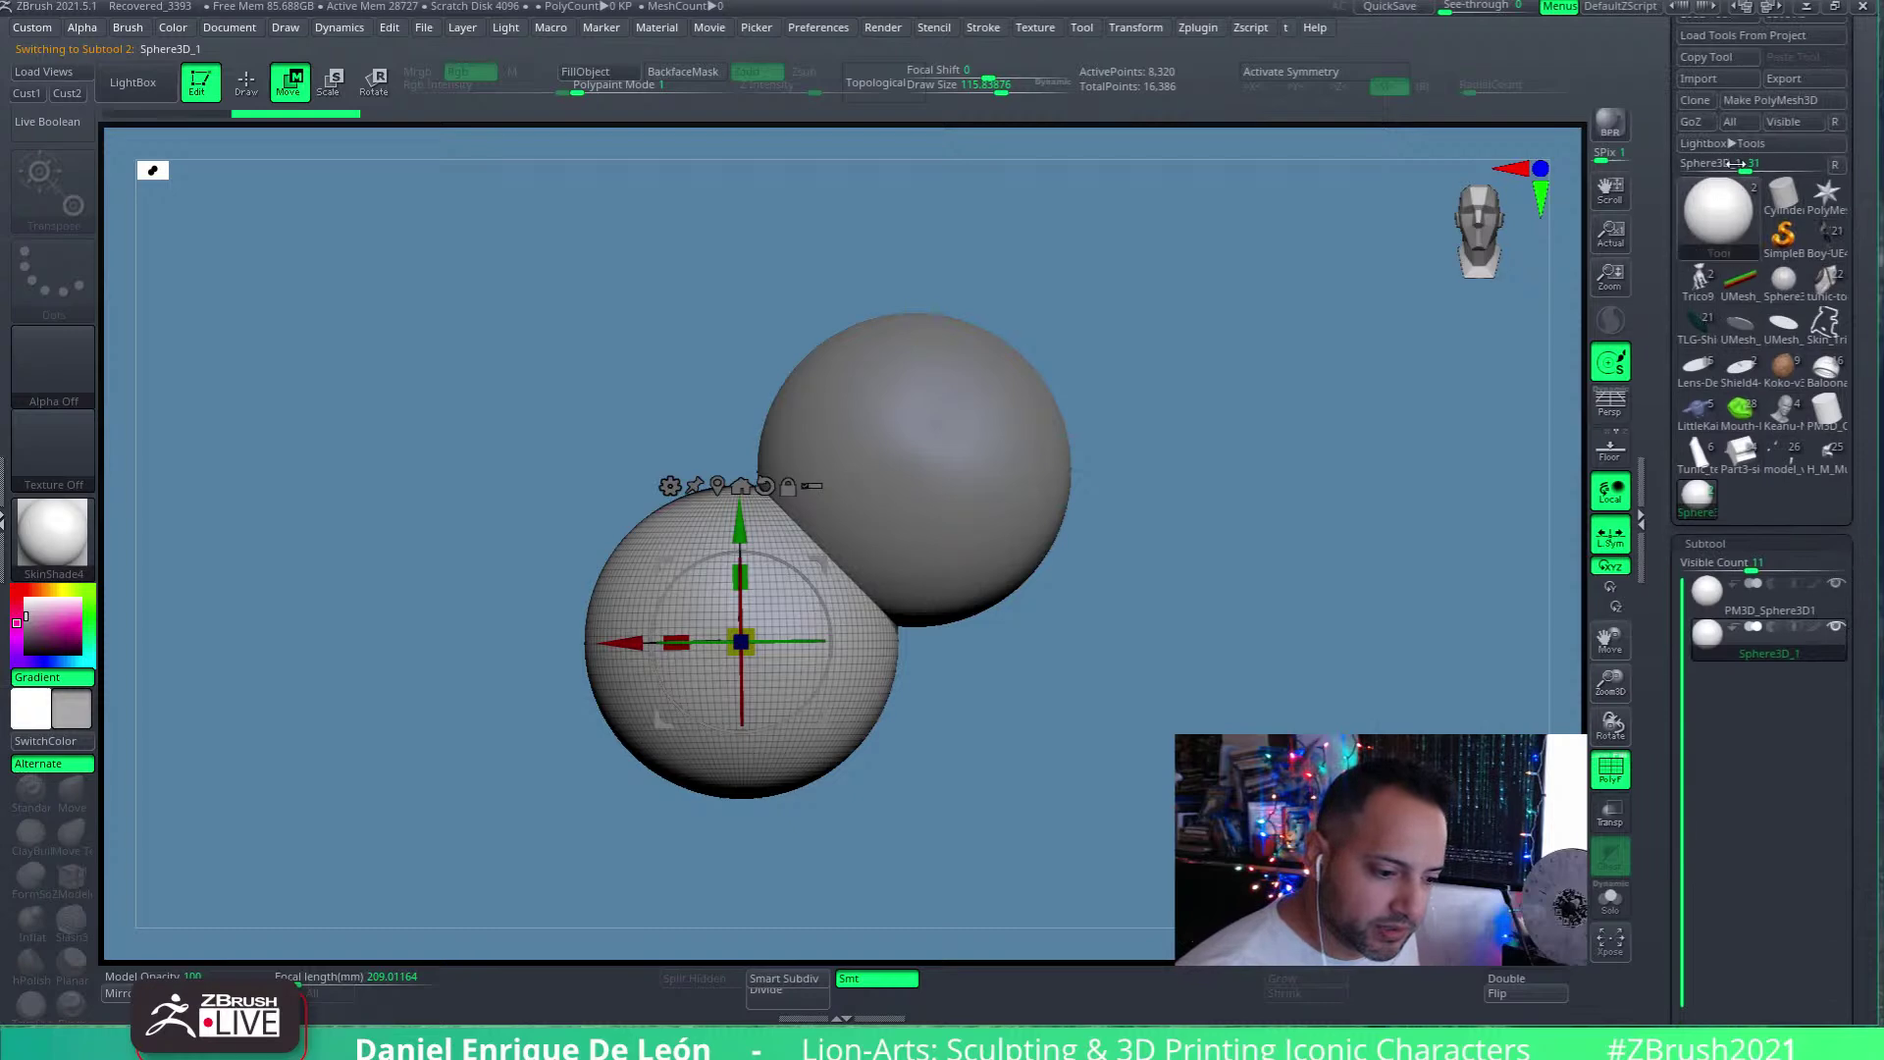
left_click(1822, 98)
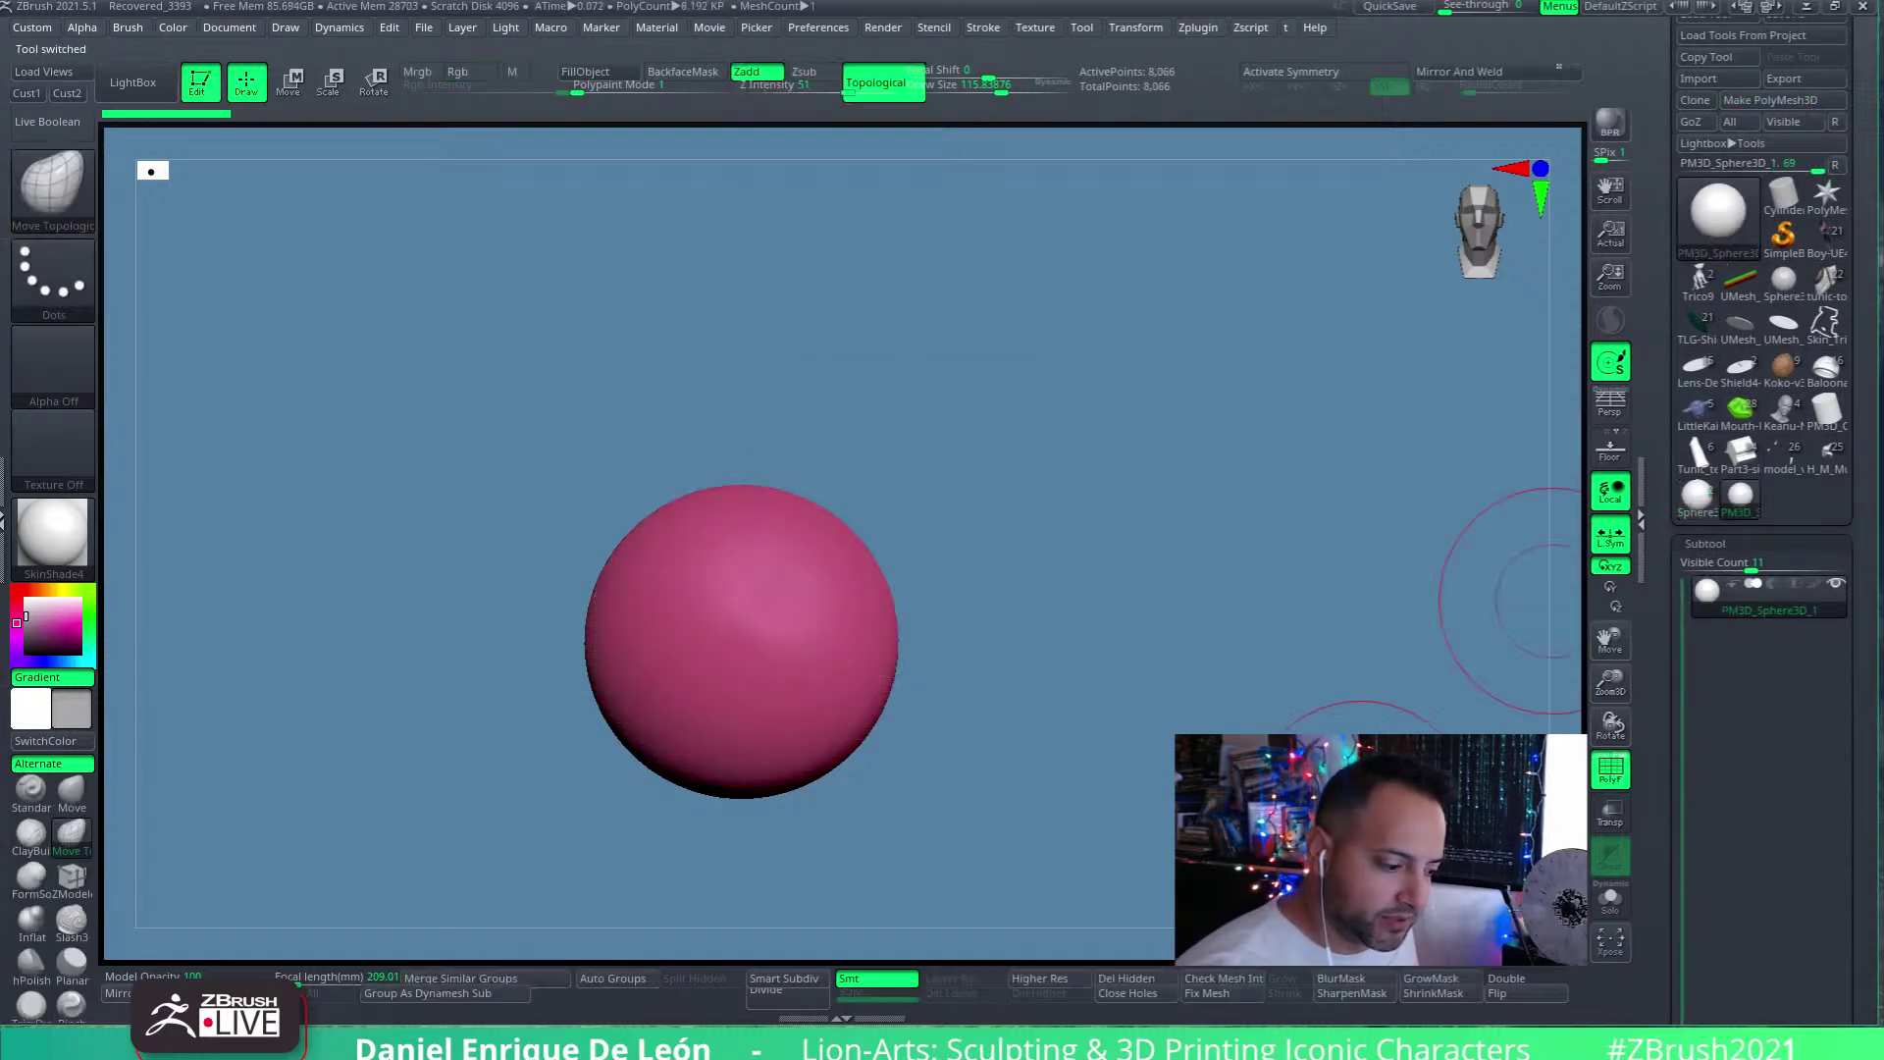
left_click(1696, 495)
scroll(1766, 588, "down", 5)
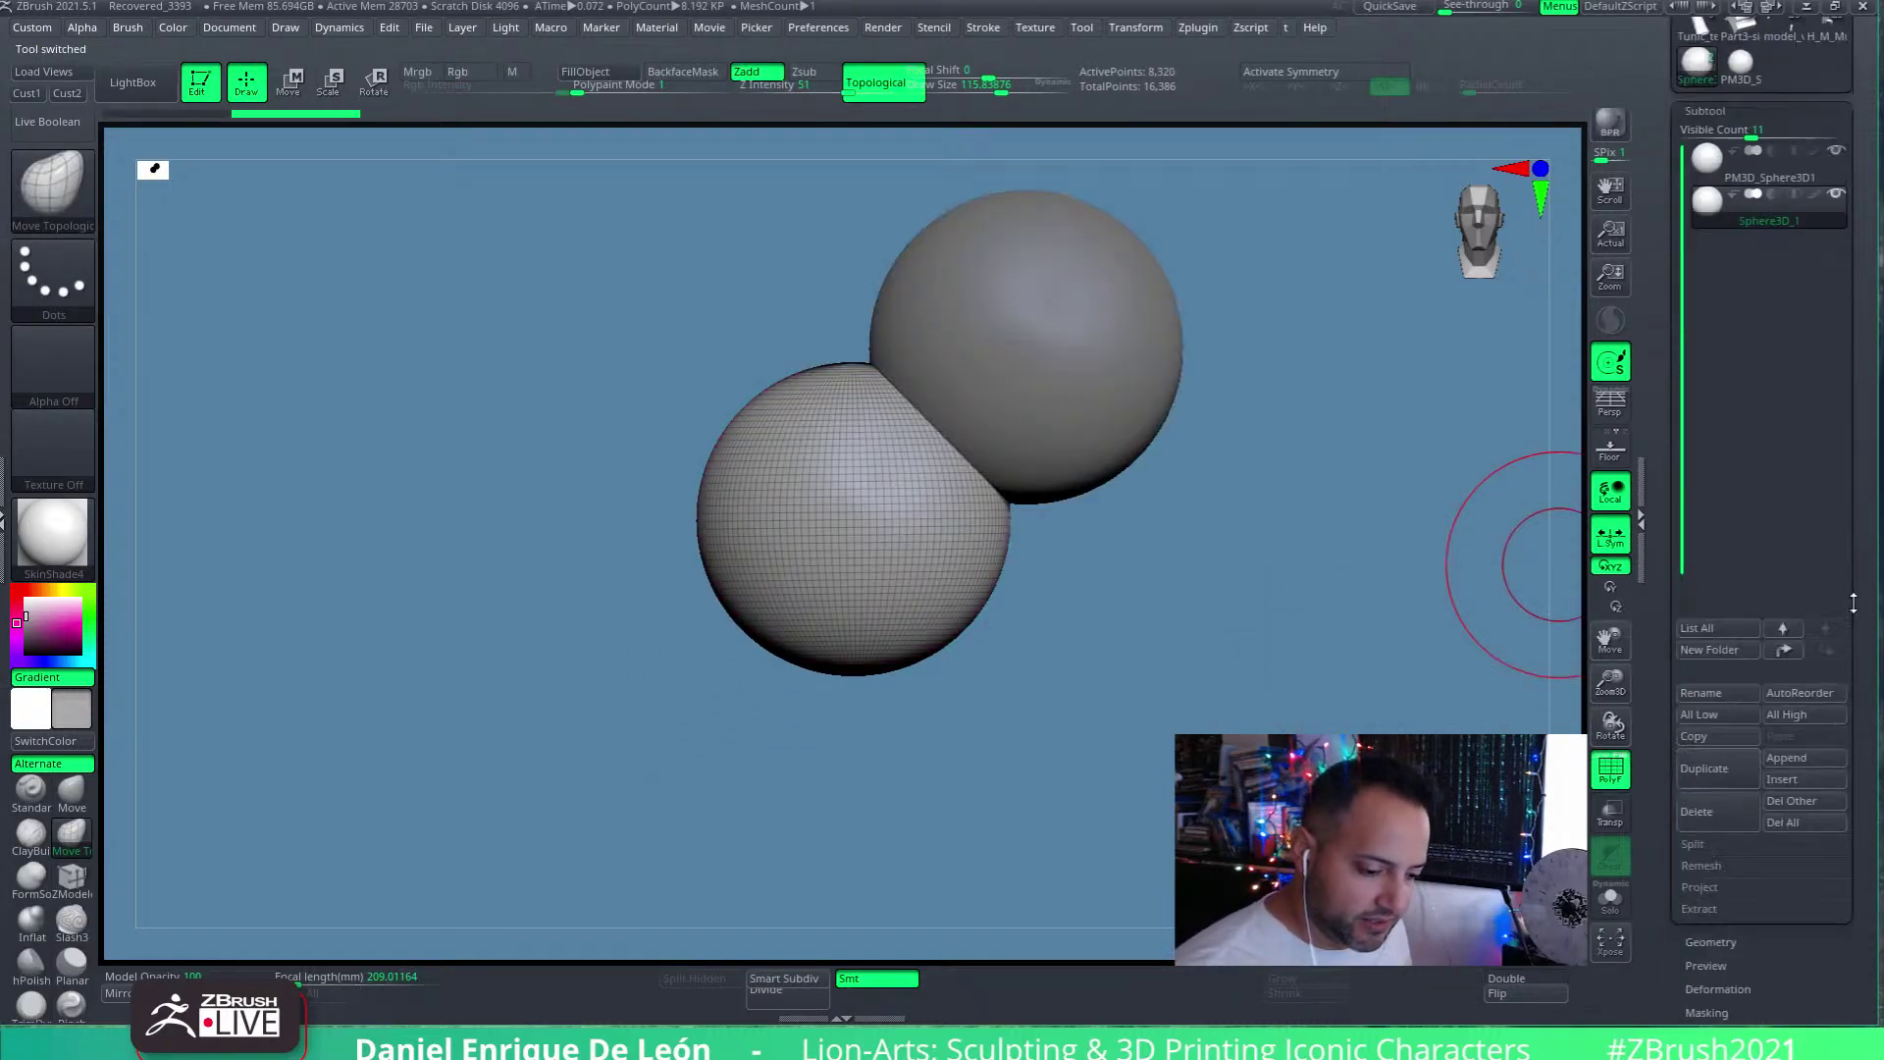
left_click(1799, 763)
left_click(1717, 789)
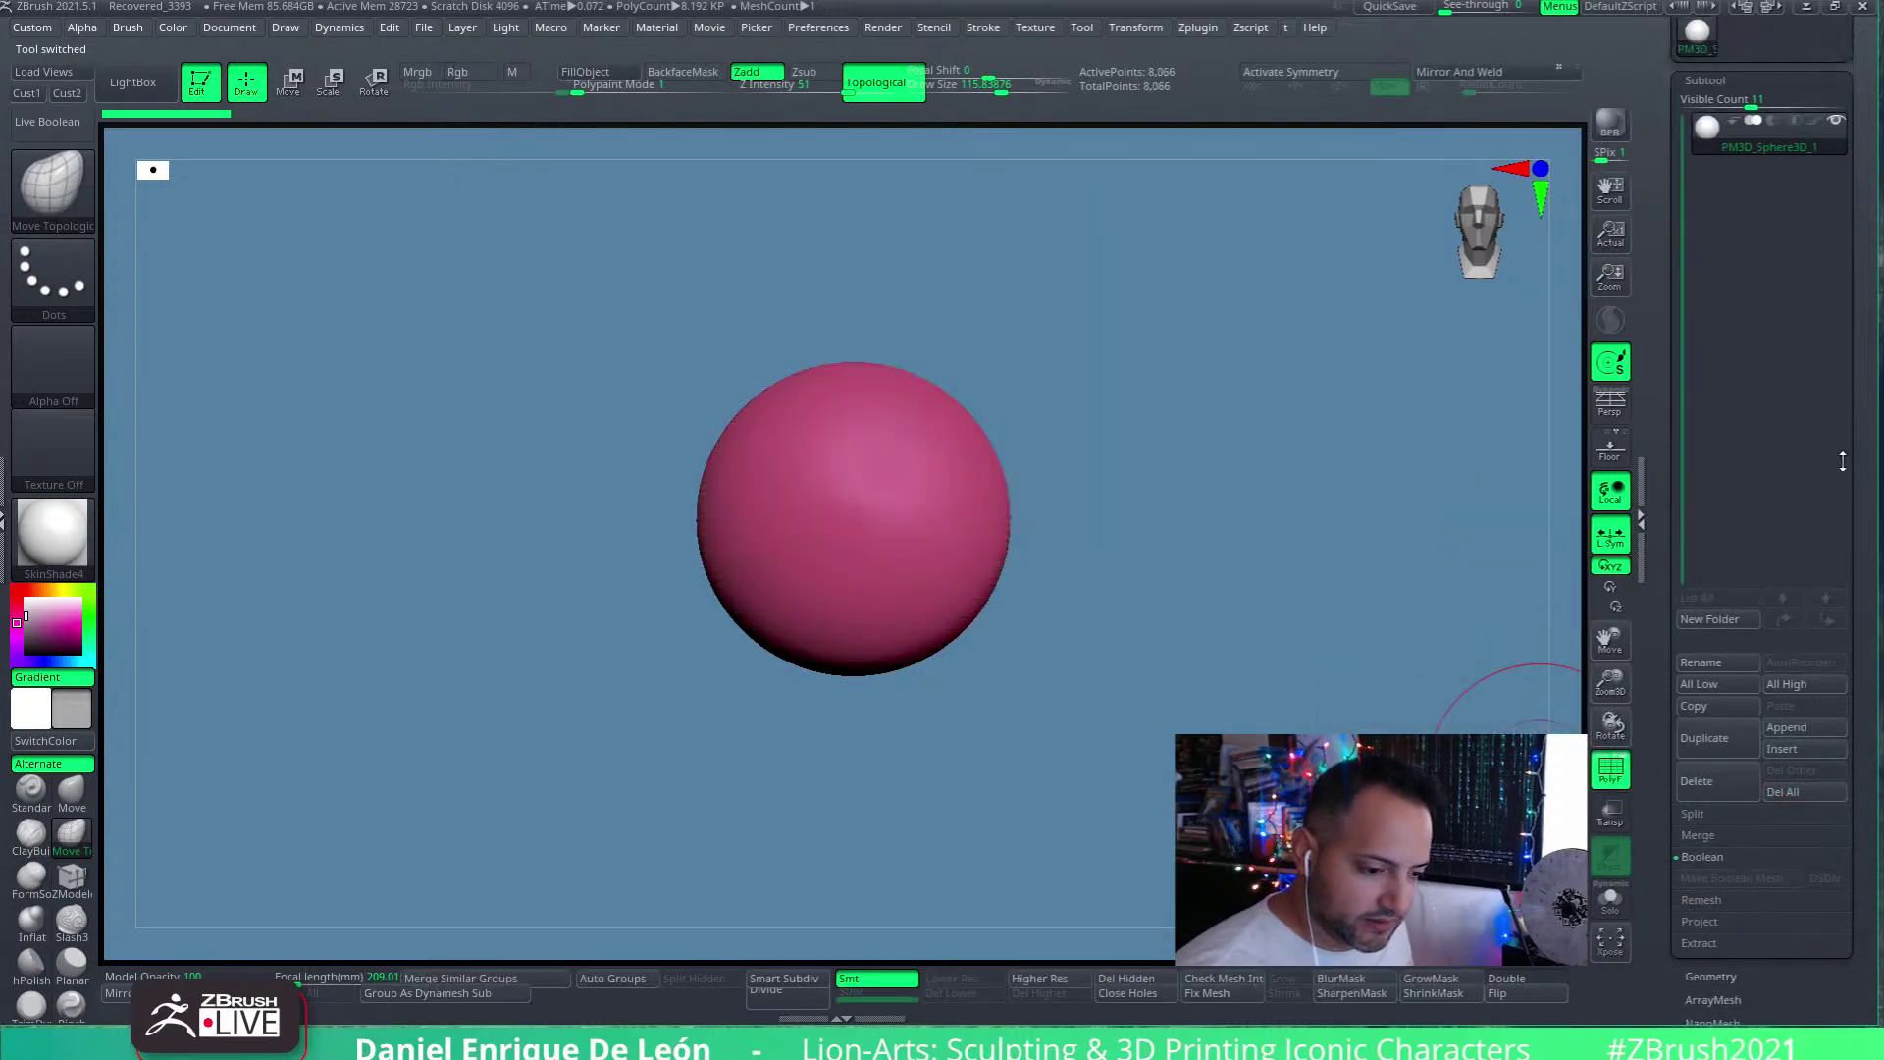
Display the polymesh sphere's polygroup colours with wireframe and assign the whole sphere a new polygroup
scroll(1798, 324, "up", 5)
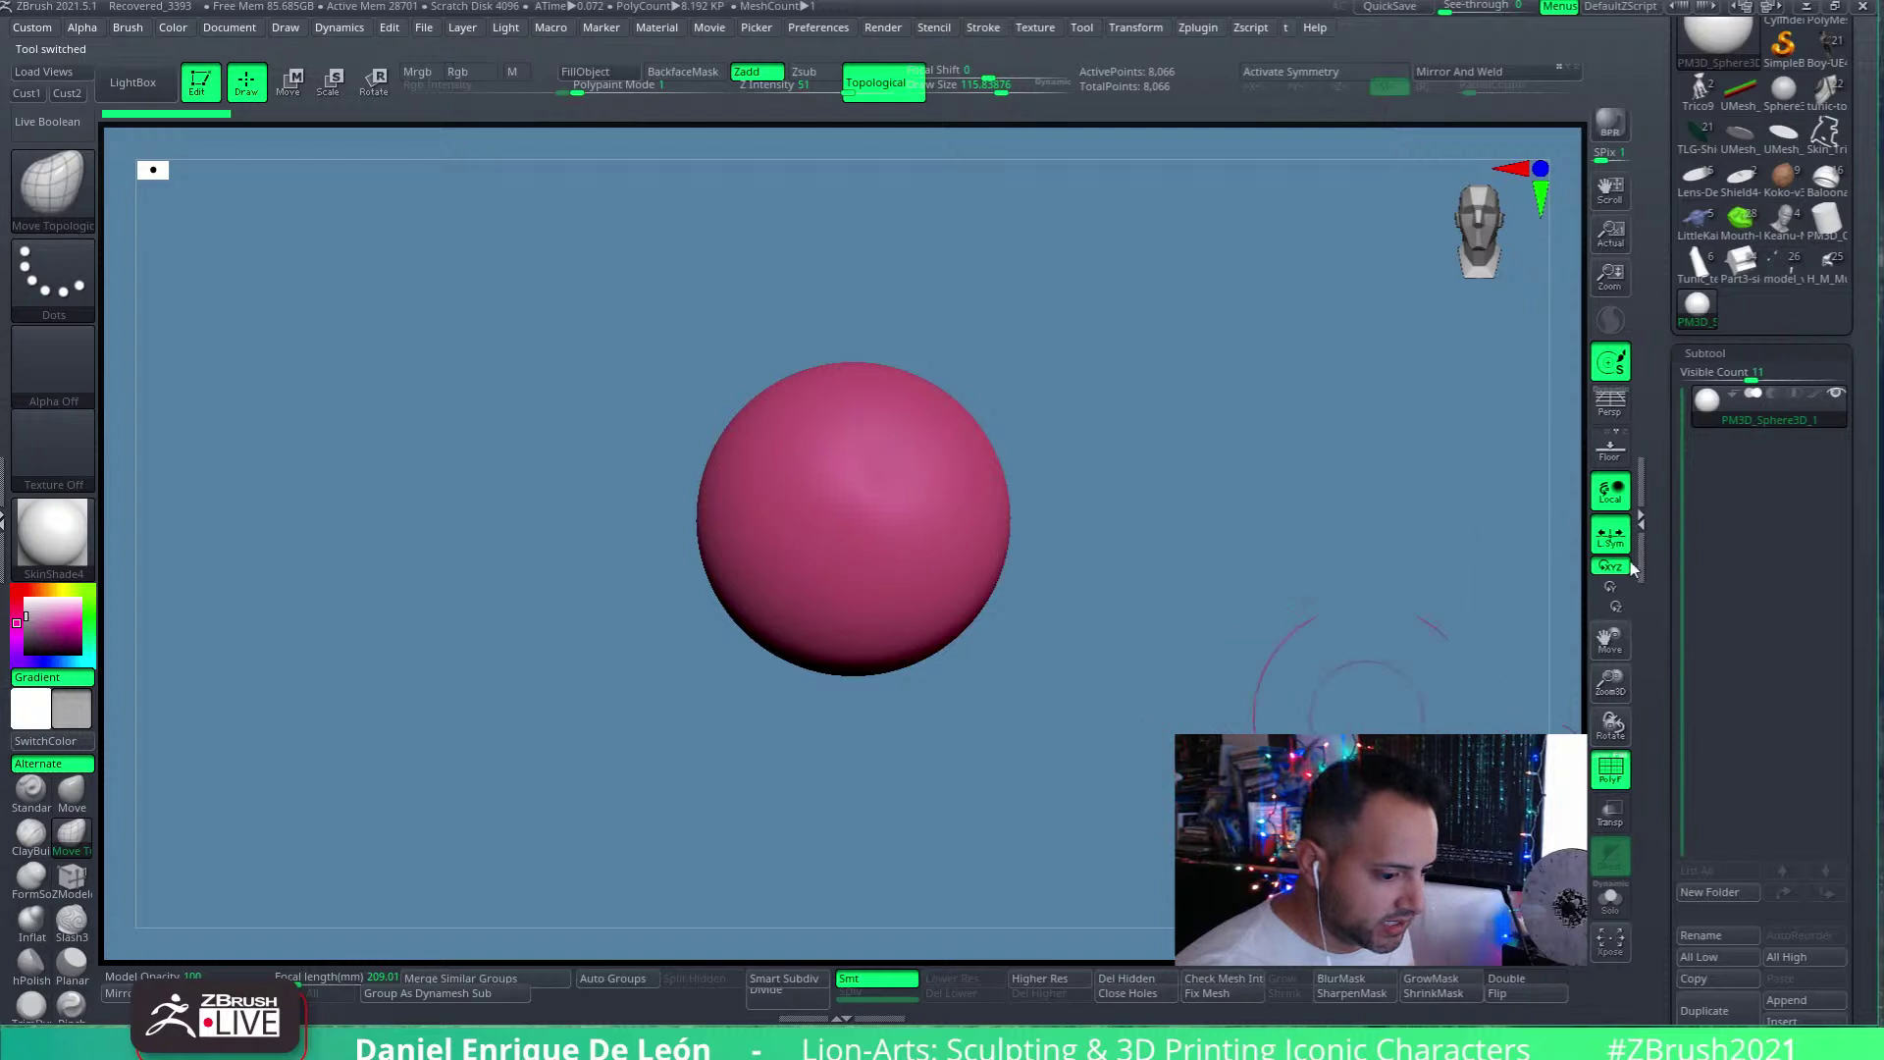
left_click_drag(1852, 611, 1852, 555)
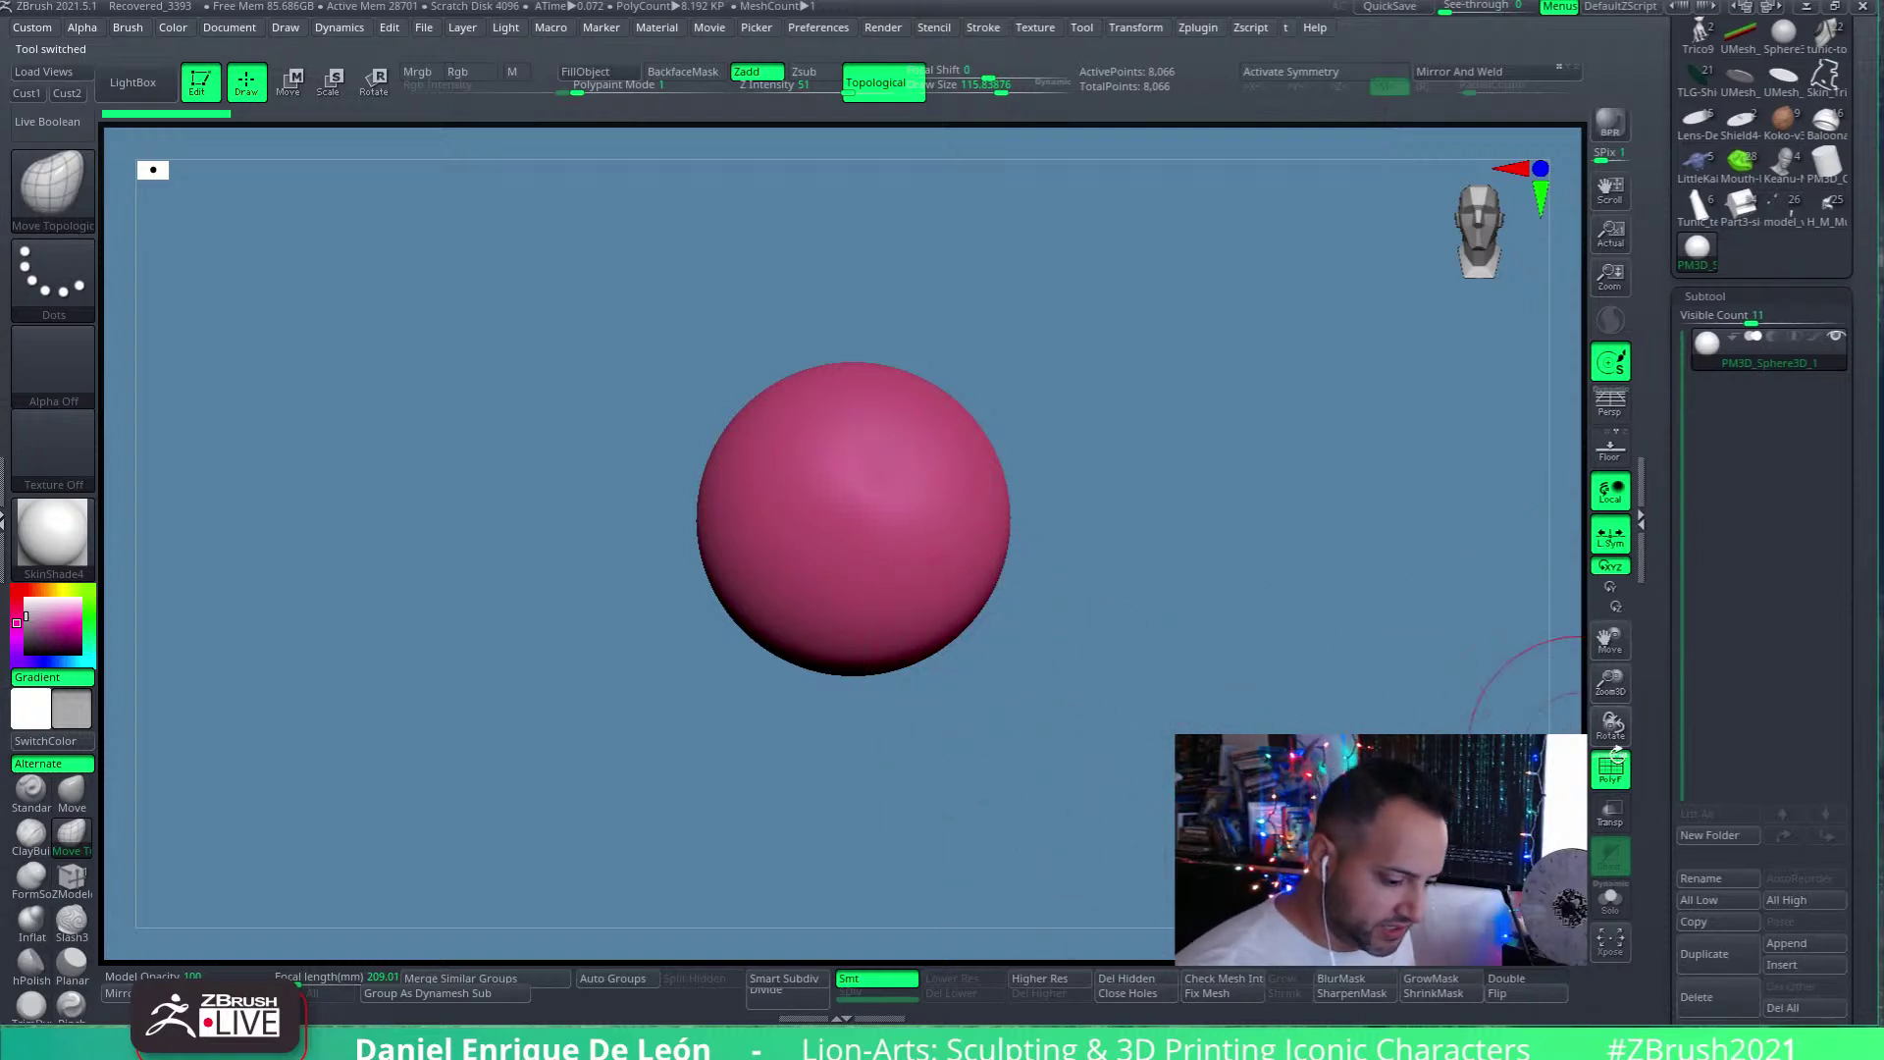
left_click(1607, 766)
left_click(1612, 772)
left_click(1613, 772)
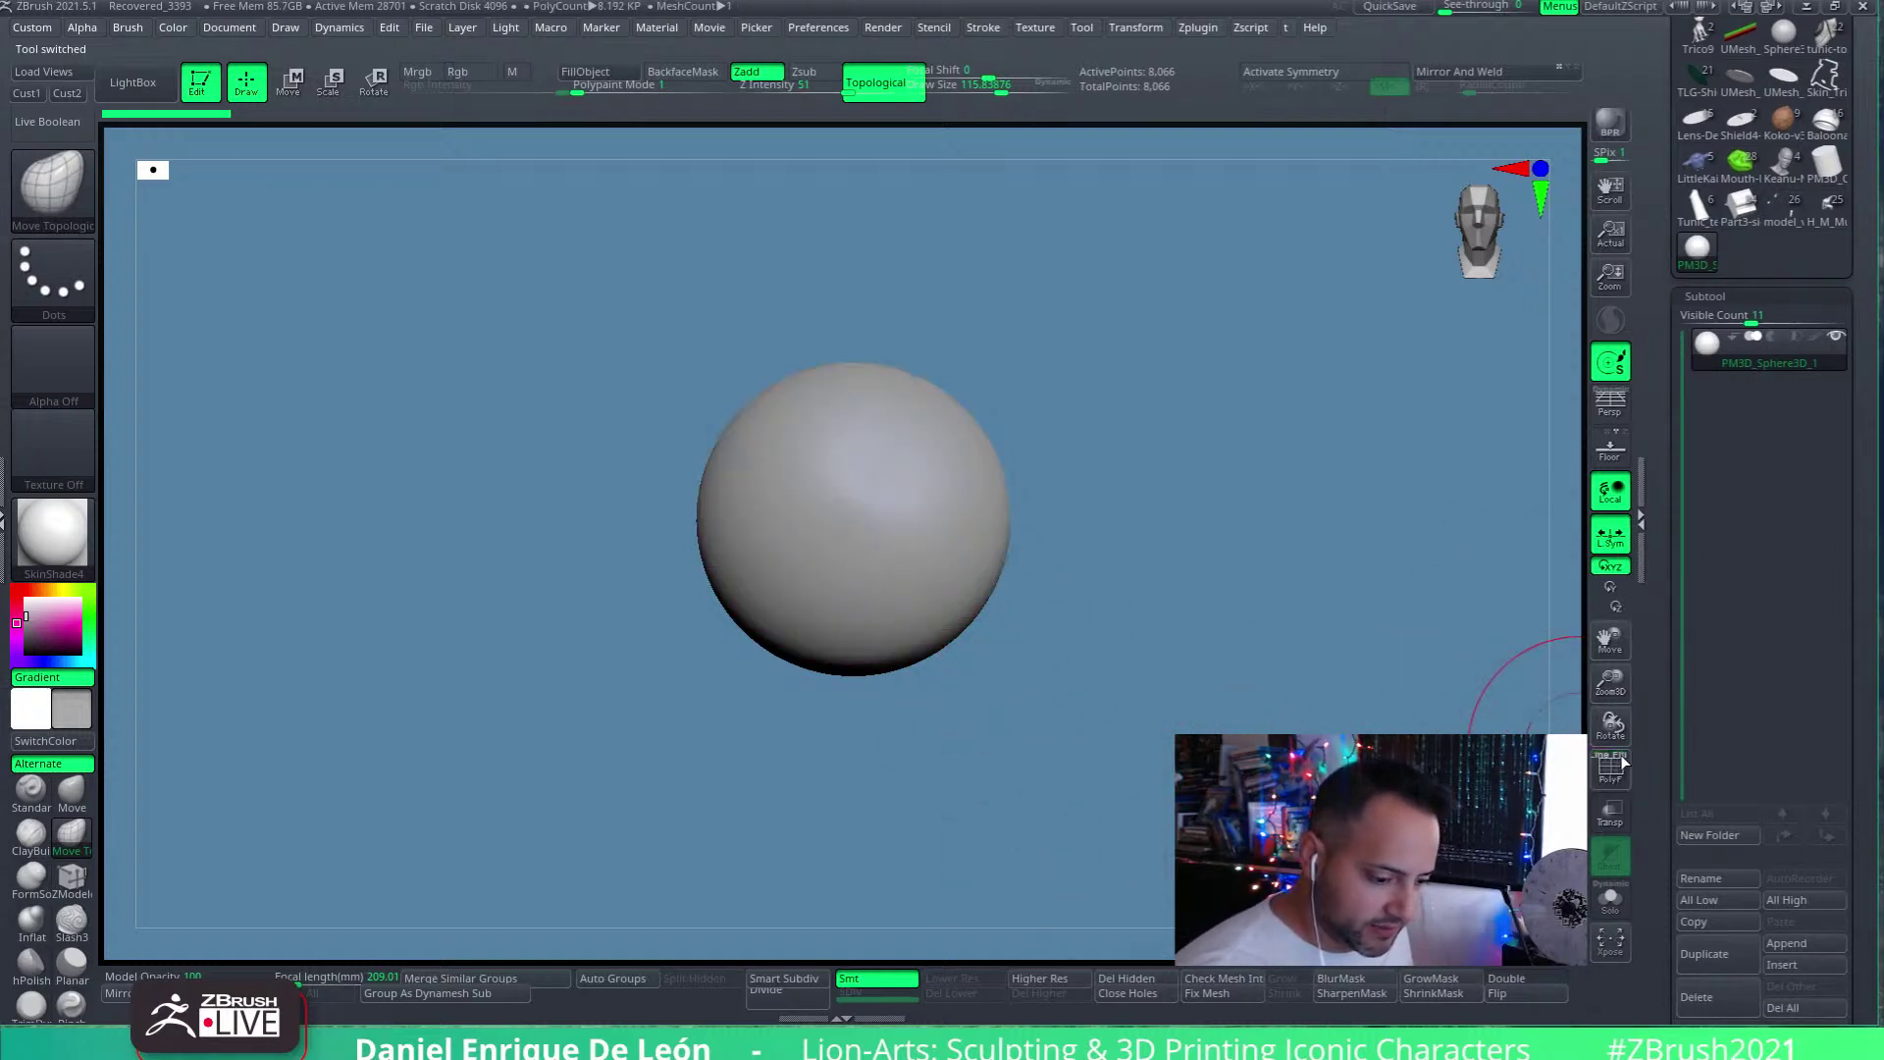
left_click(1612, 772)
key("ctrl+w")
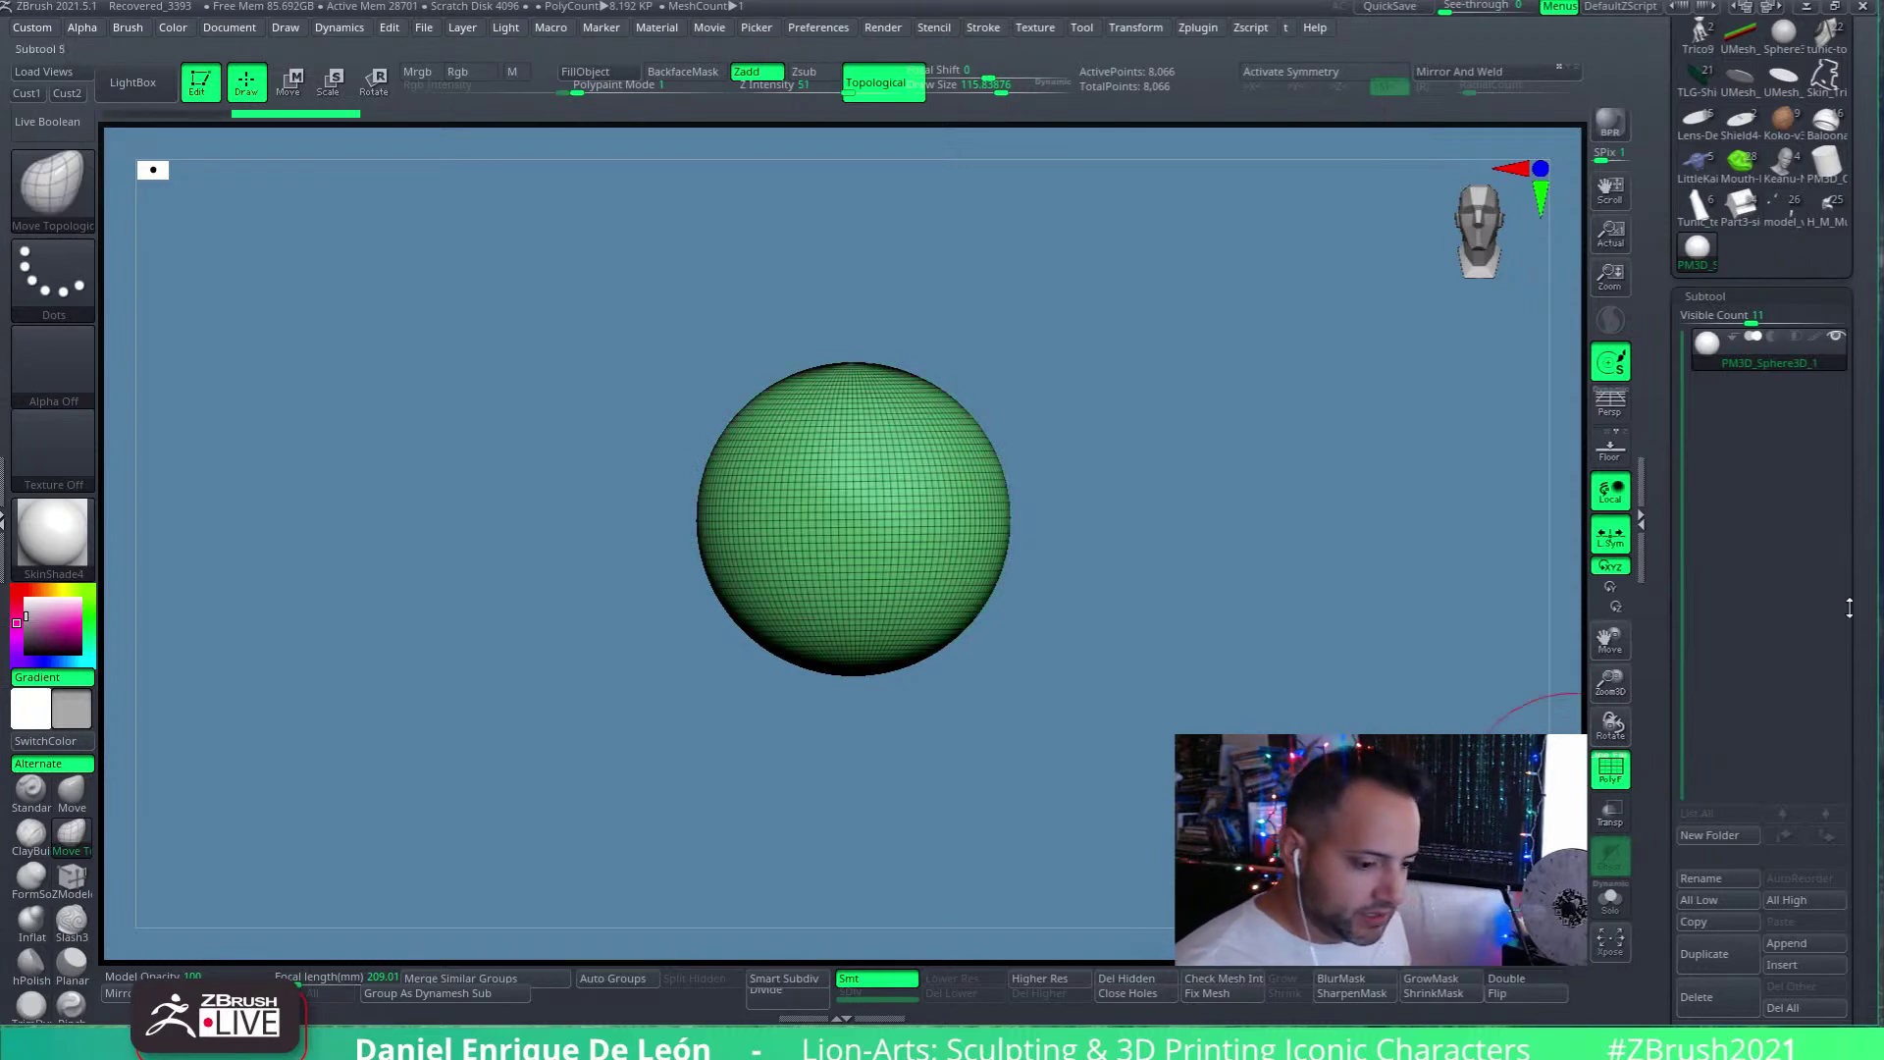
Duplicate the polymesh sphere as a second subtool and offset the copy diagonally downward so it partly overlaps the original
left_click(1741, 954)
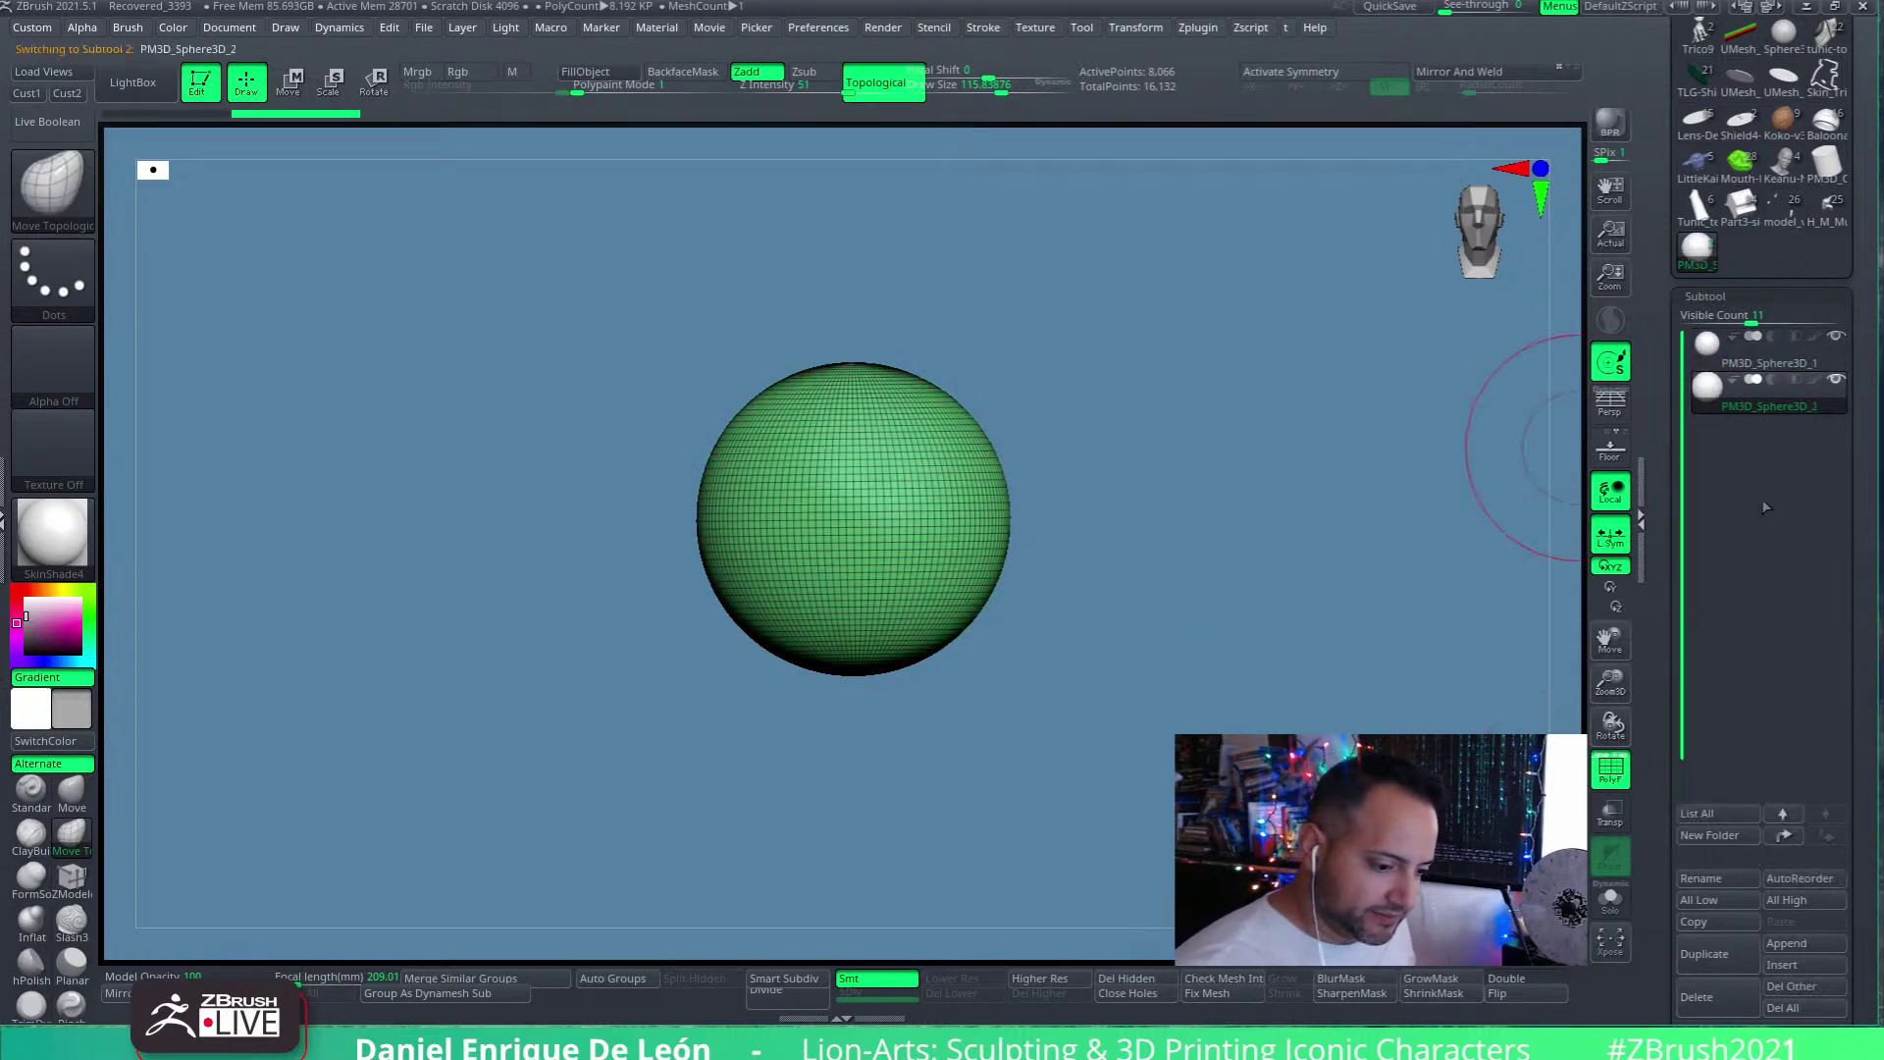
left_click(290, 82)
left_click_drag(850, 451, 849, 624)
left_click_drag(1027, 565, 910, 580)
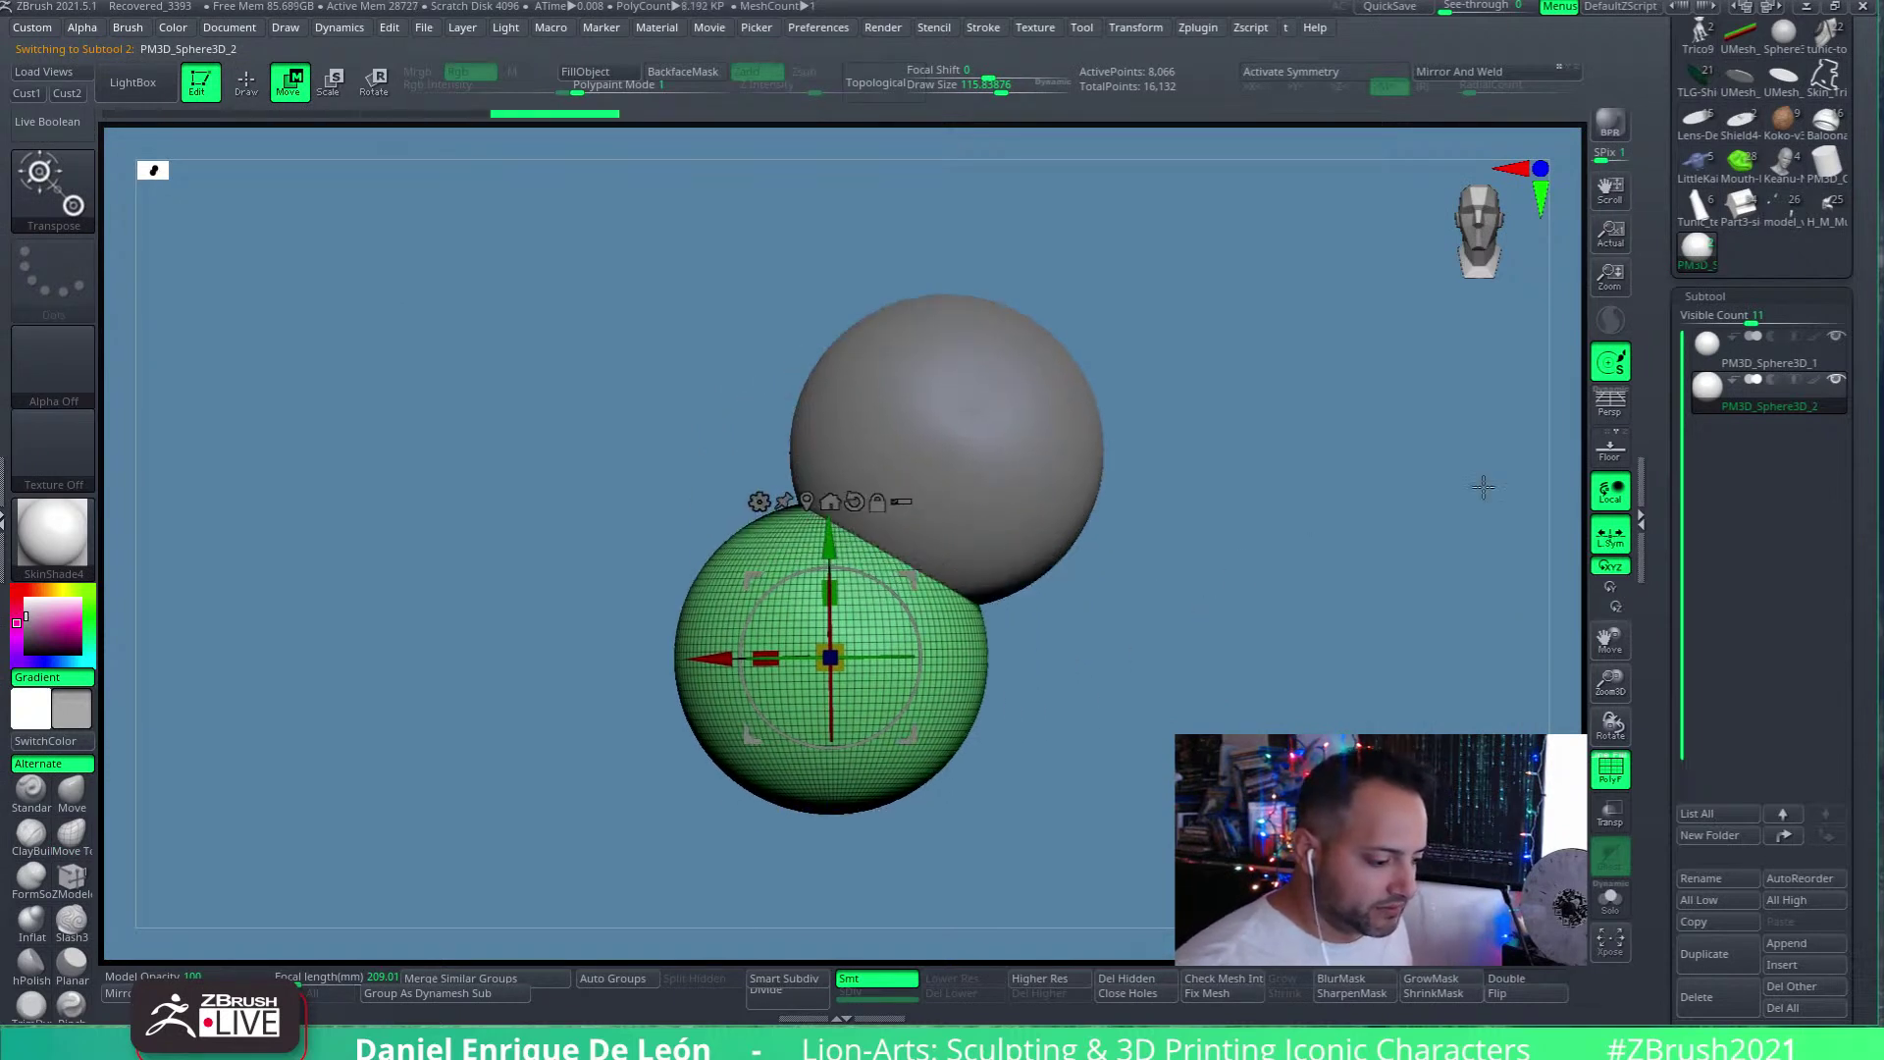
Select the original upper sphere and merge it down with the duplicate into one subtool
left_click(1713, 351)
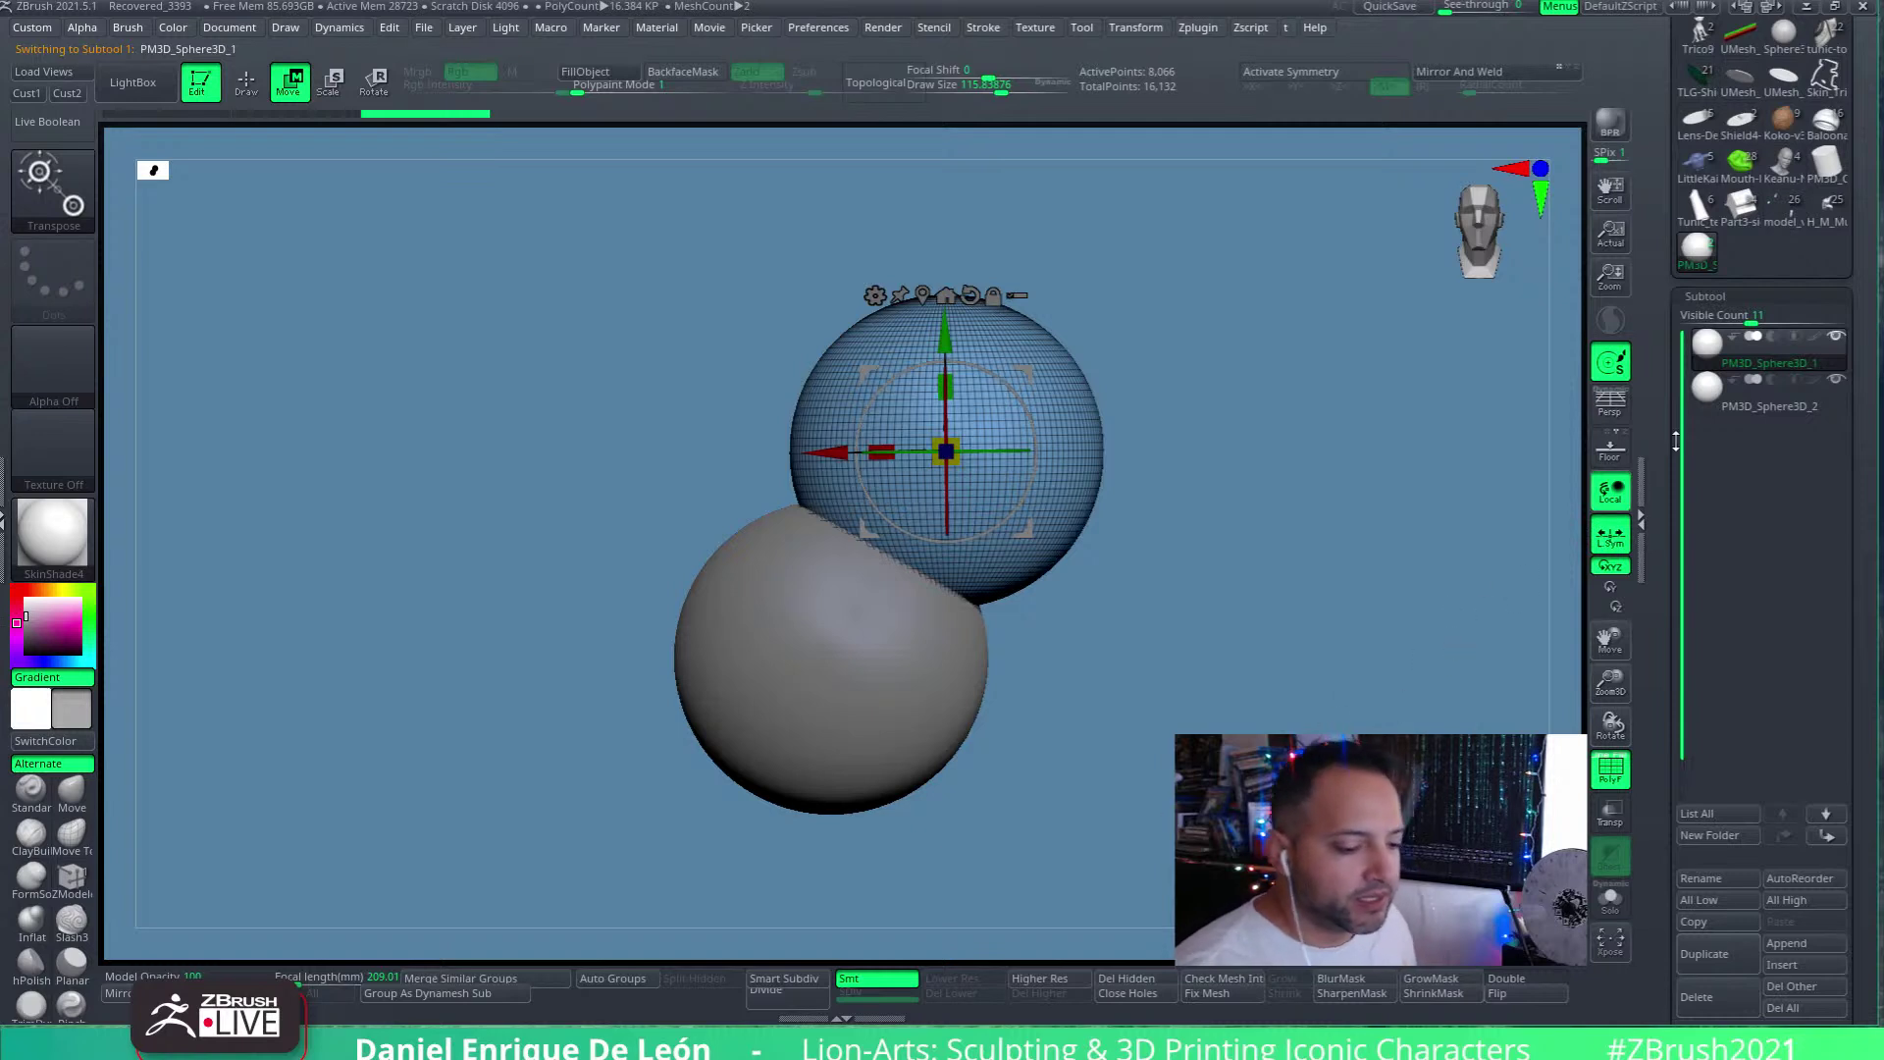
scroll(1816, 726, "down", 3)
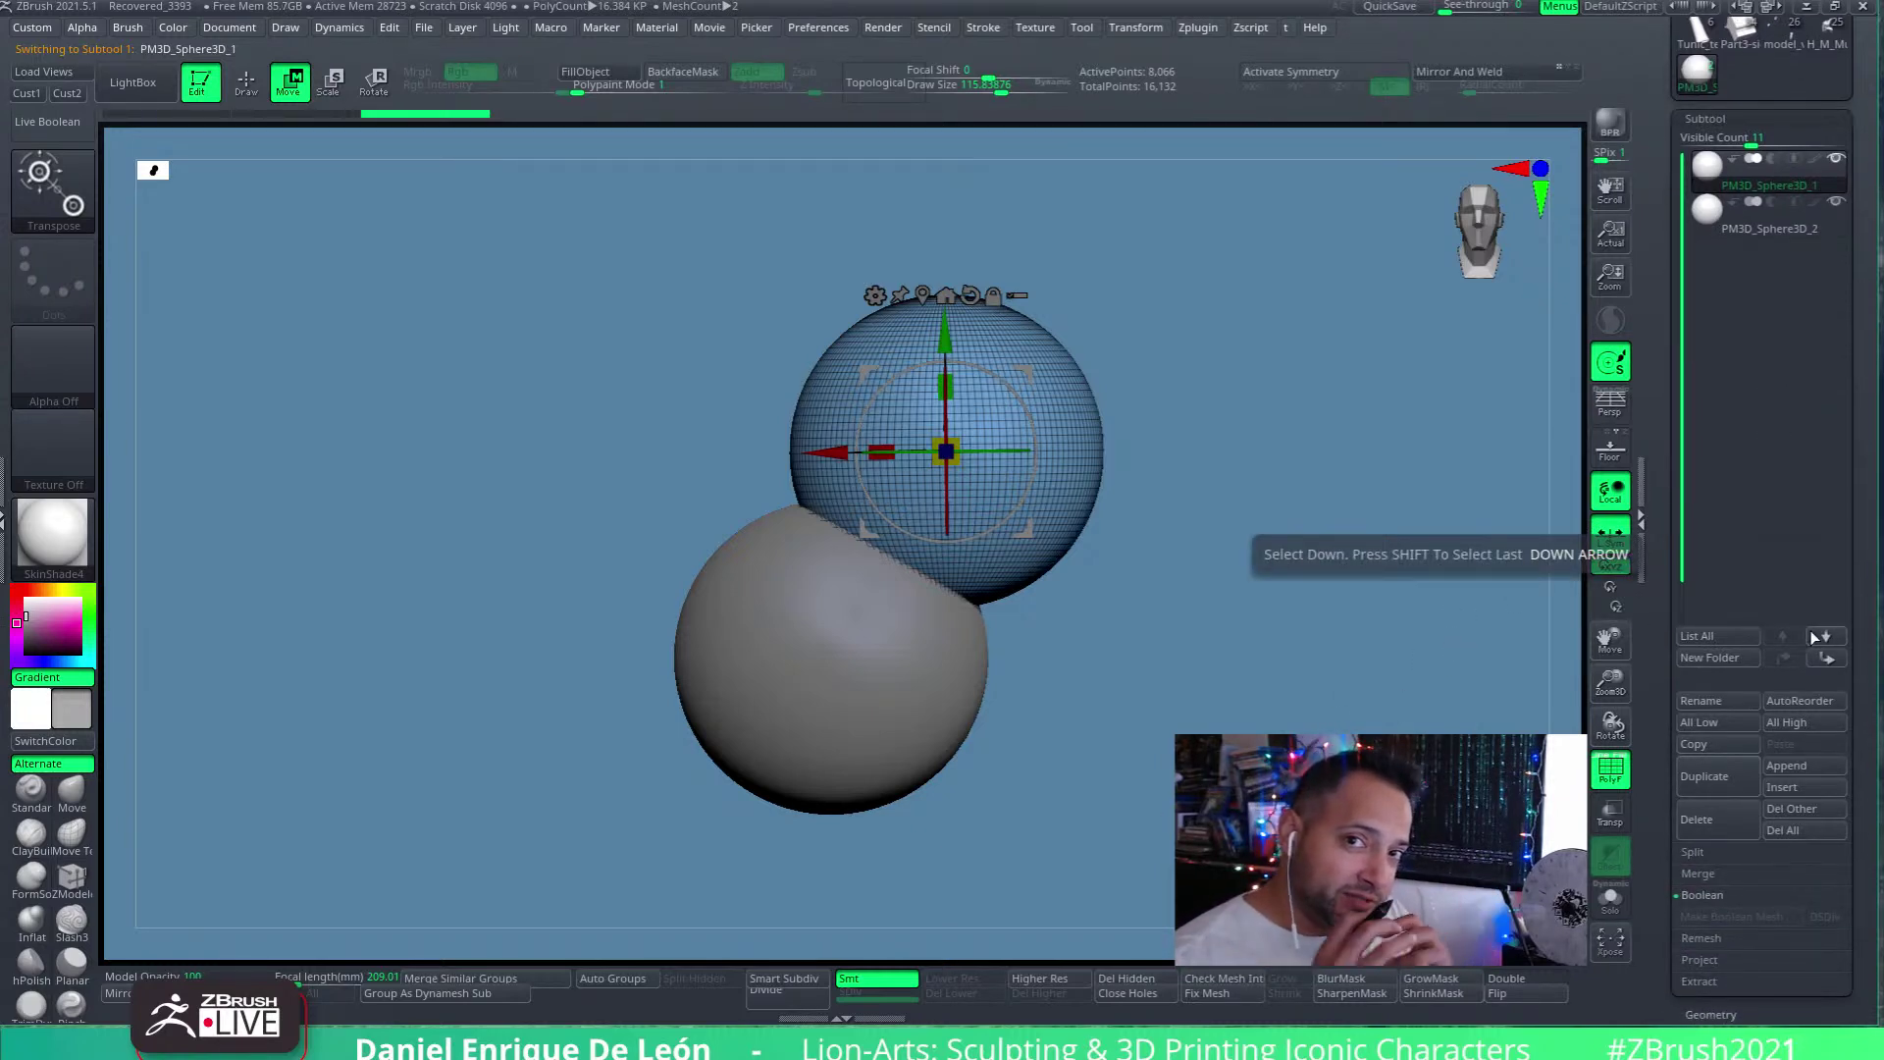
left_click(1712, 872)
left_click(1752, 893)
left_click(1425, 930)
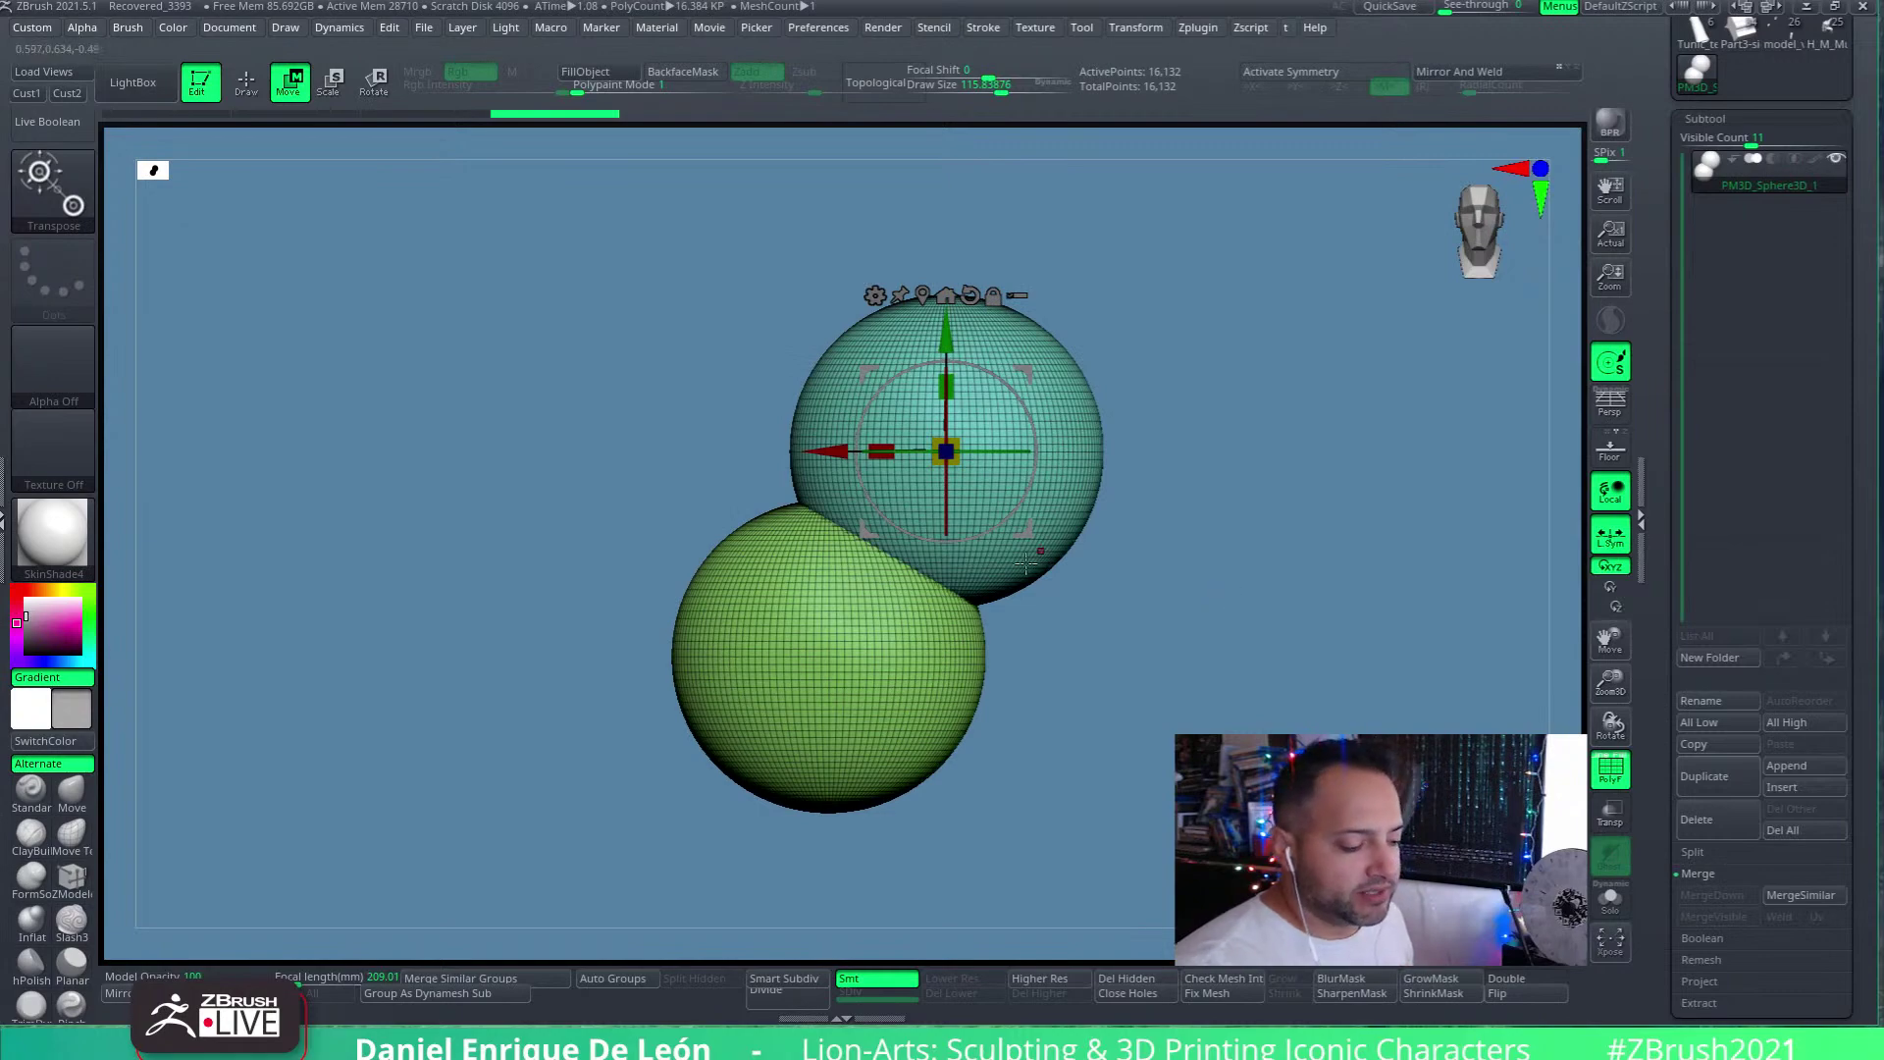
Test the Smooth brush on the seam where the two merged spheres intersect
key("q")
mouse_move(934, 531)
right_mouse_down("alt")
mouse_move(946, 486)
mouse_move(1163, 981)
right_mouse_up("alt")
right_click_drag(854, 589, 907, 581)
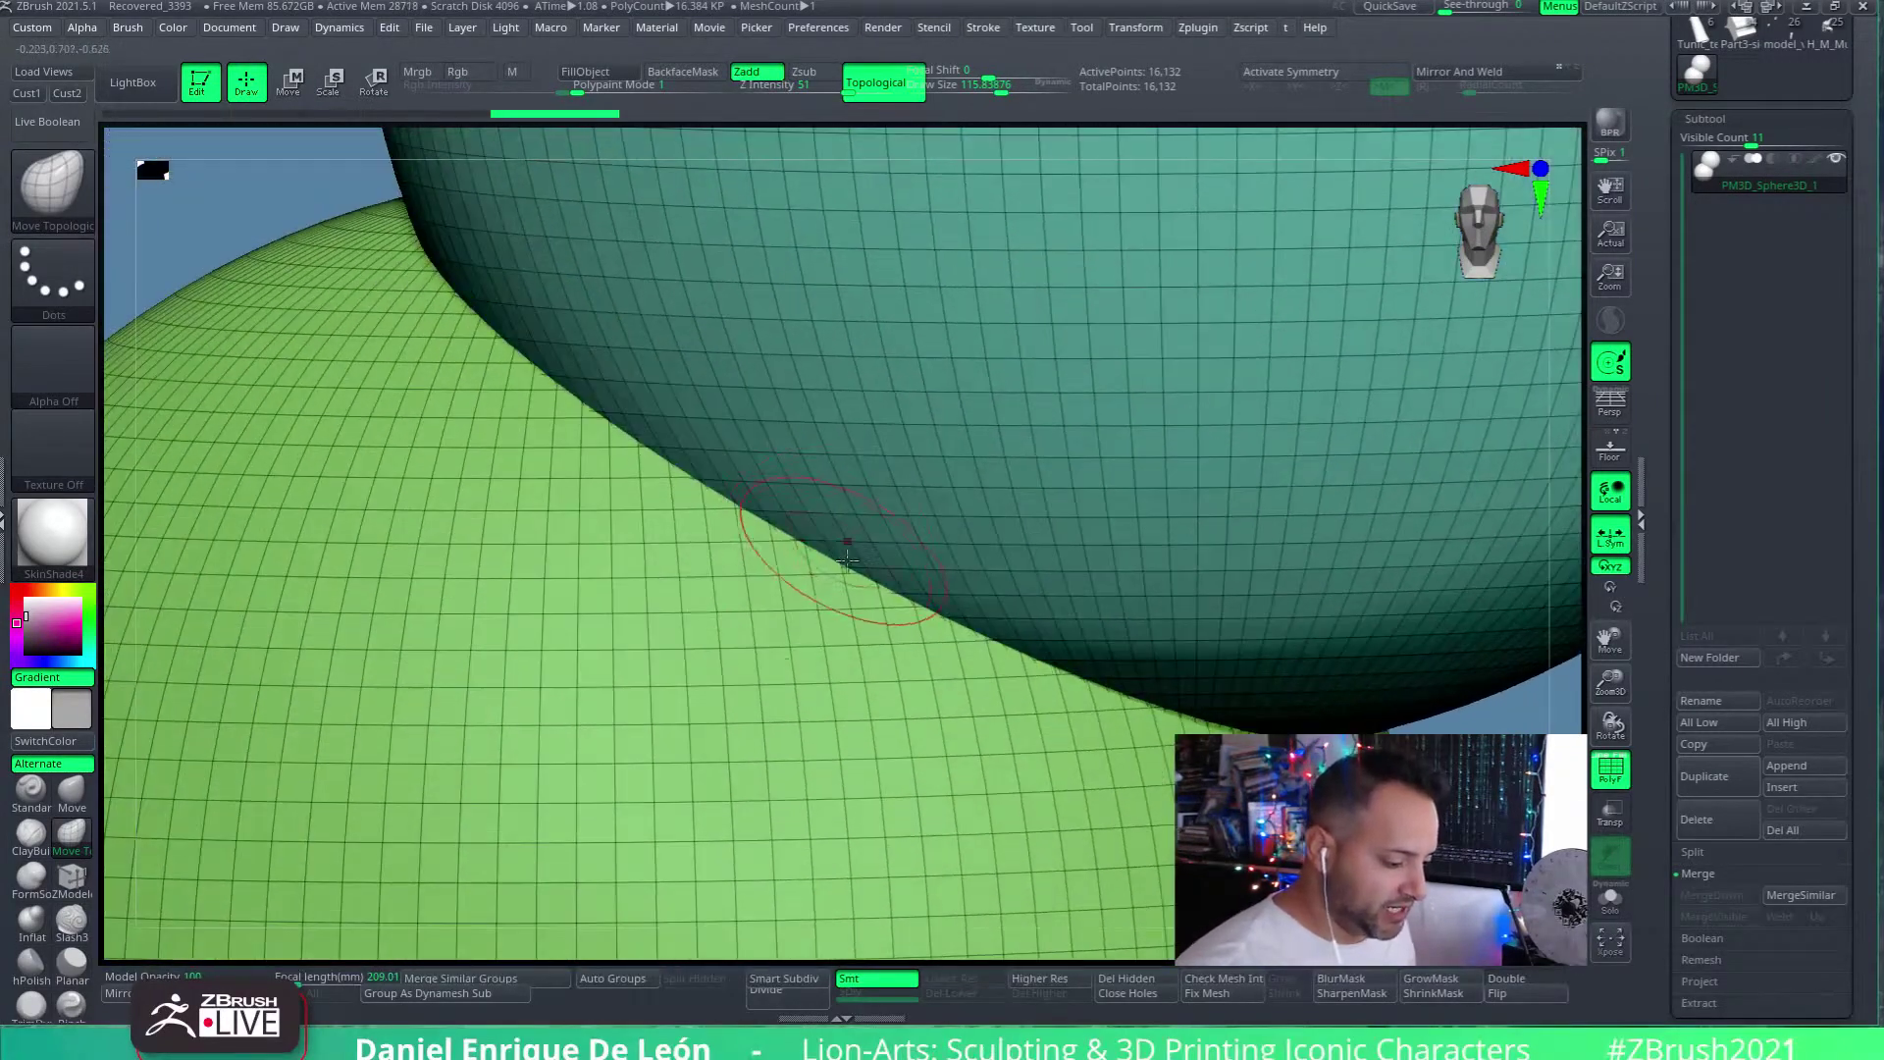
key("shift")
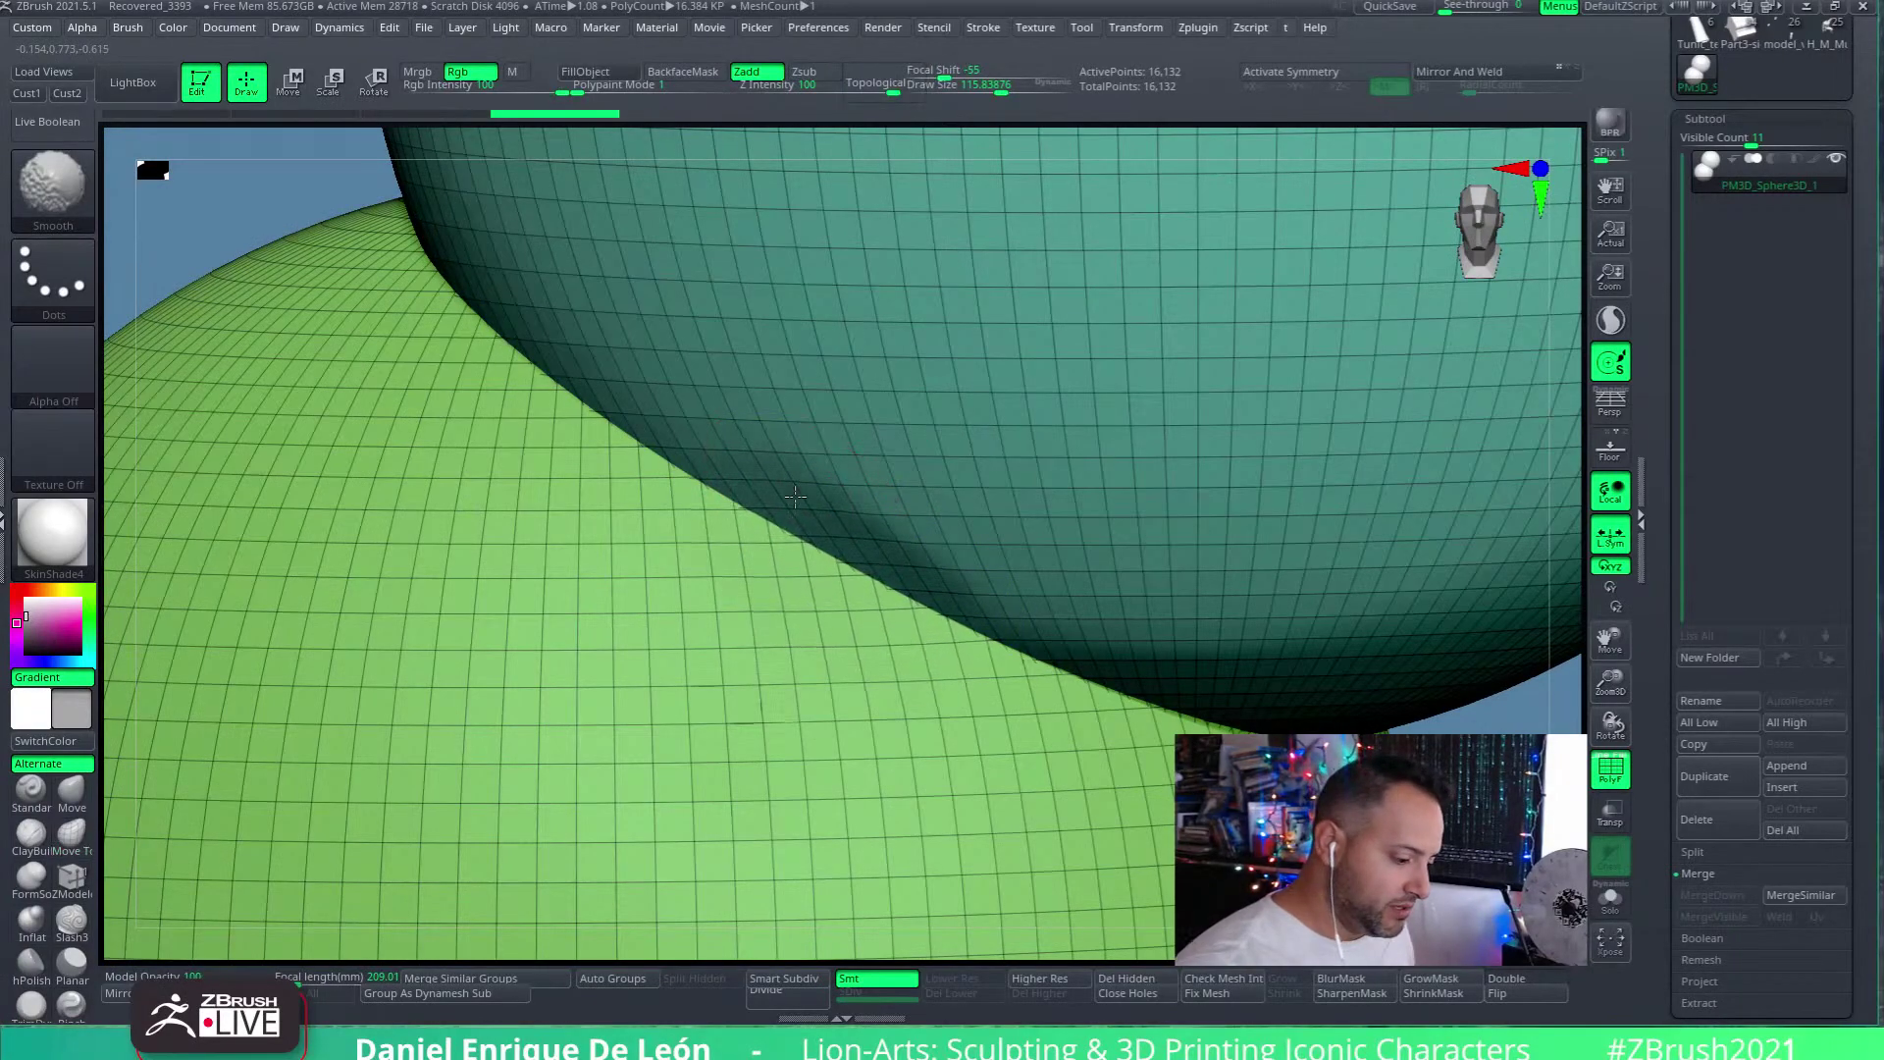
right_click_drag(809, 527, 1000, 596)
key("f")
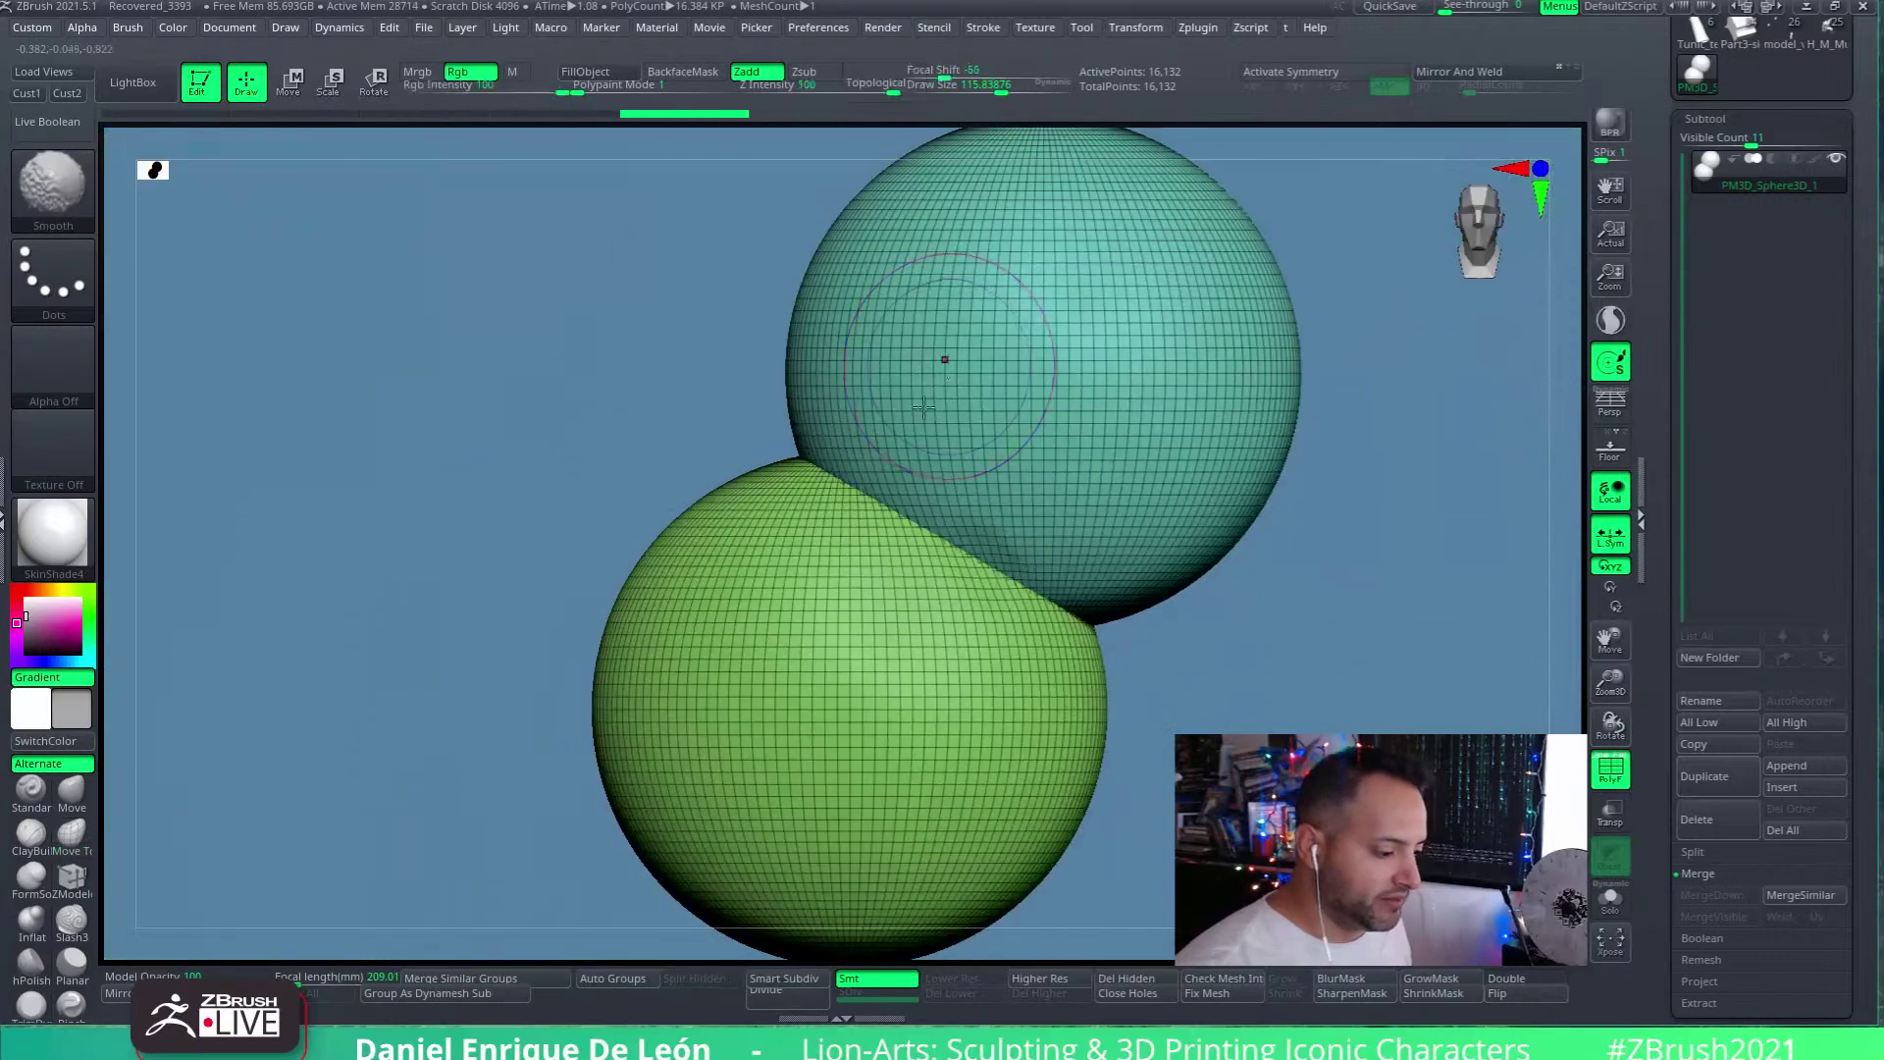
Mask off the lower sphere within the merged subtool and try transforming only the upper sphere with the gizmo
key("w")
right_click_drag(1039, 526, 1128, 444)
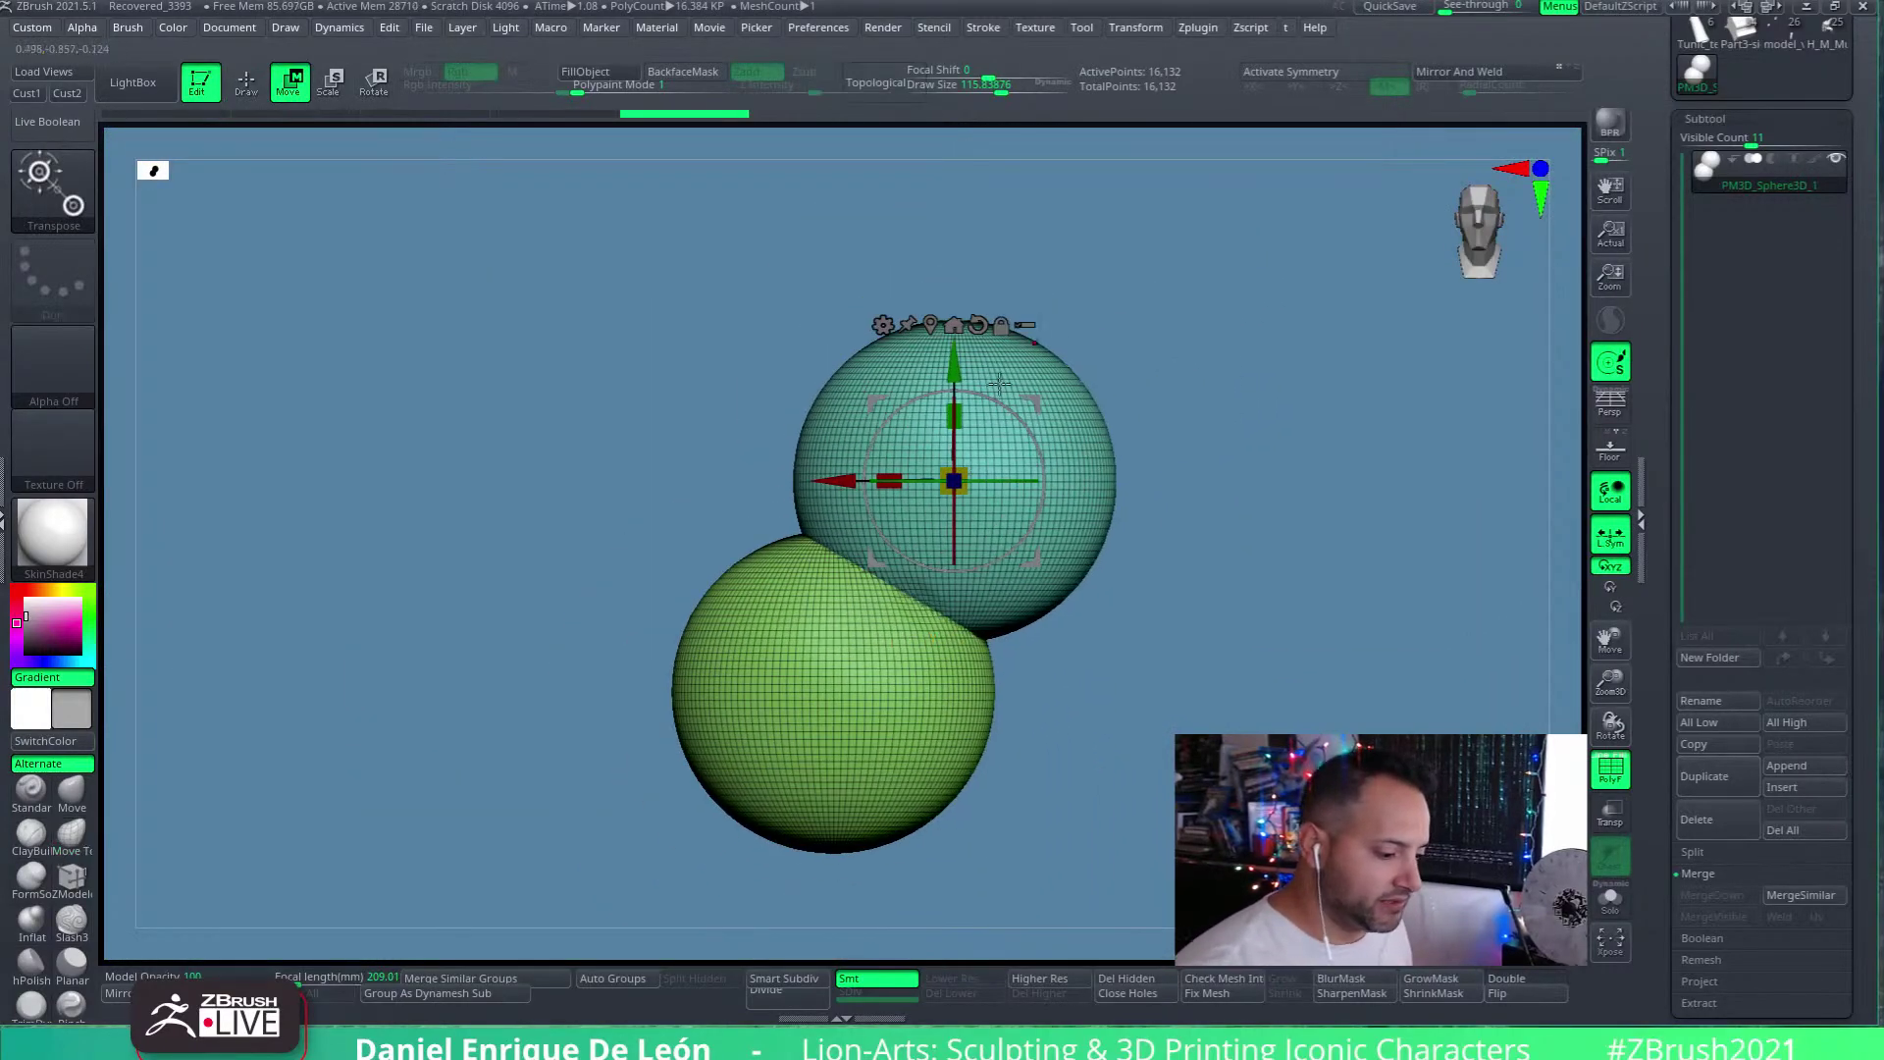
left_click(1077, 457)
left_click(915, 455, "ctrl")
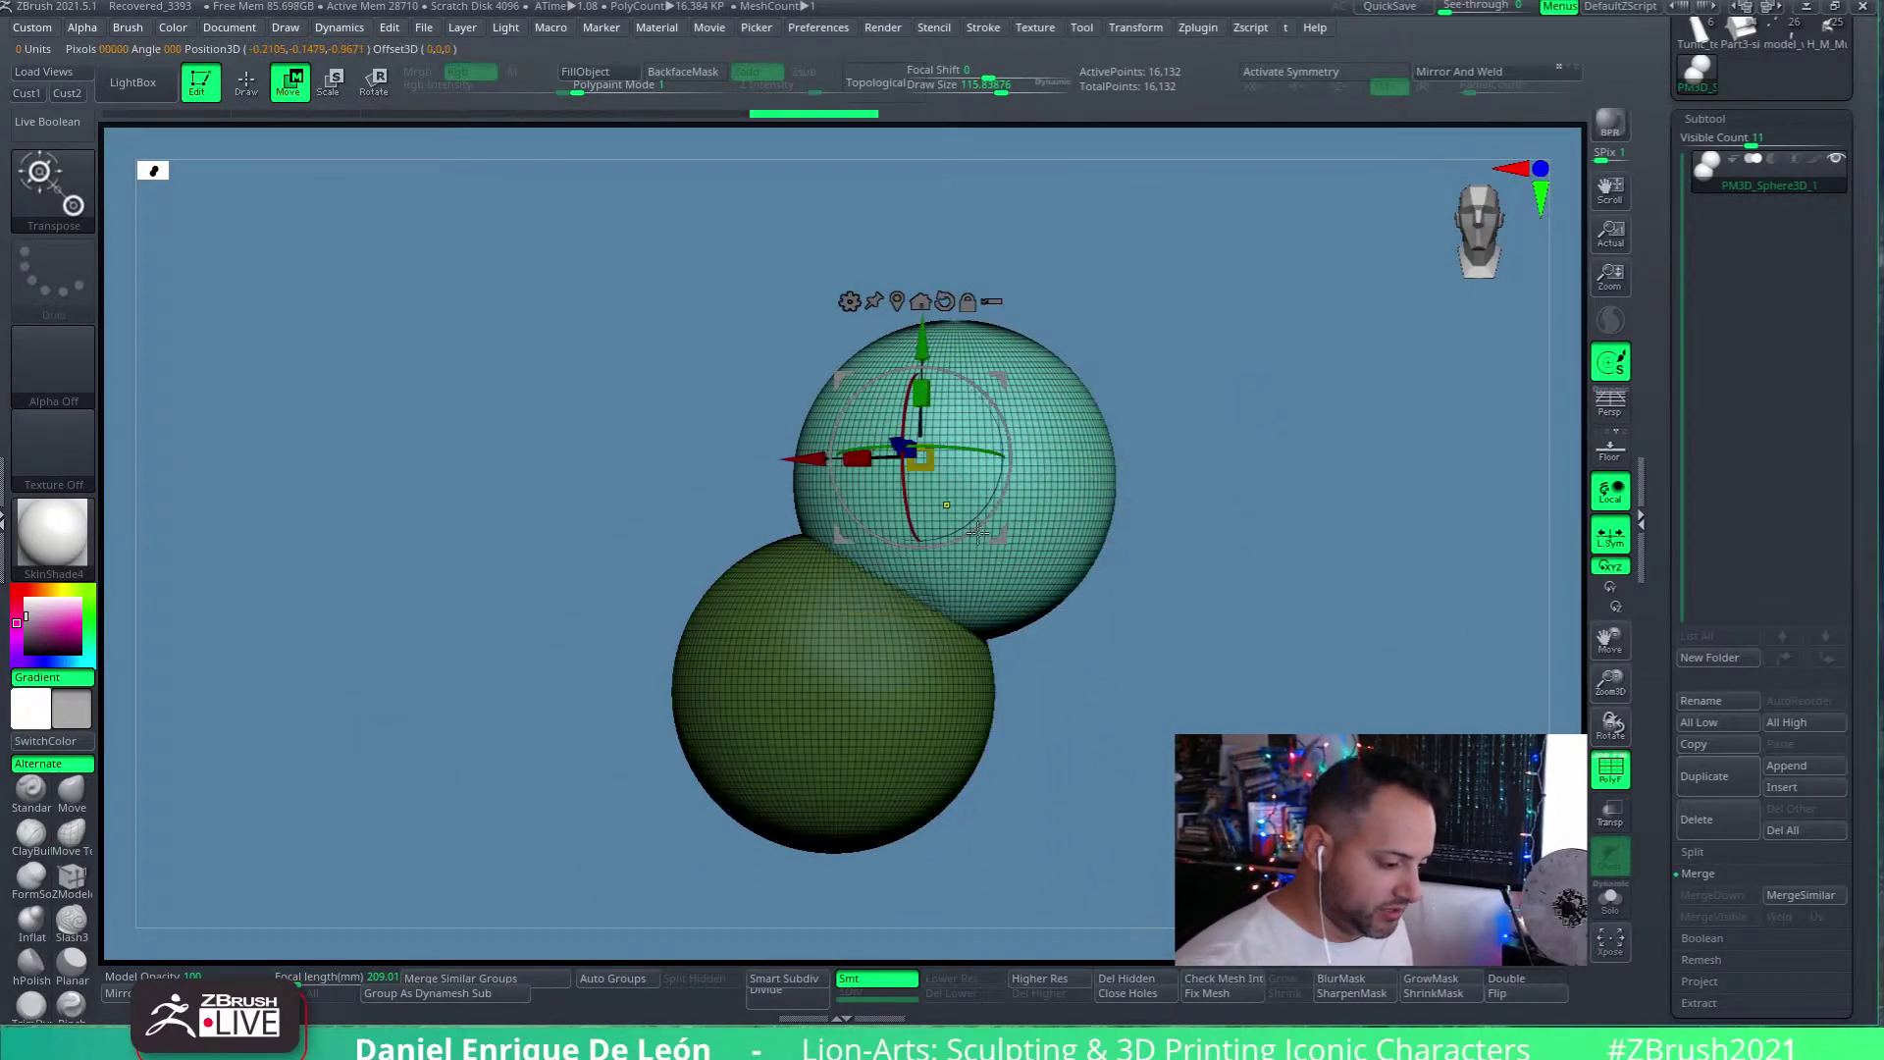
left_click(896, 303, "alt")
left_click(978, 324)
left_click_drag(1021, 401, 1216, 337)
right_click_drag(1216, 337, 1291, 675)
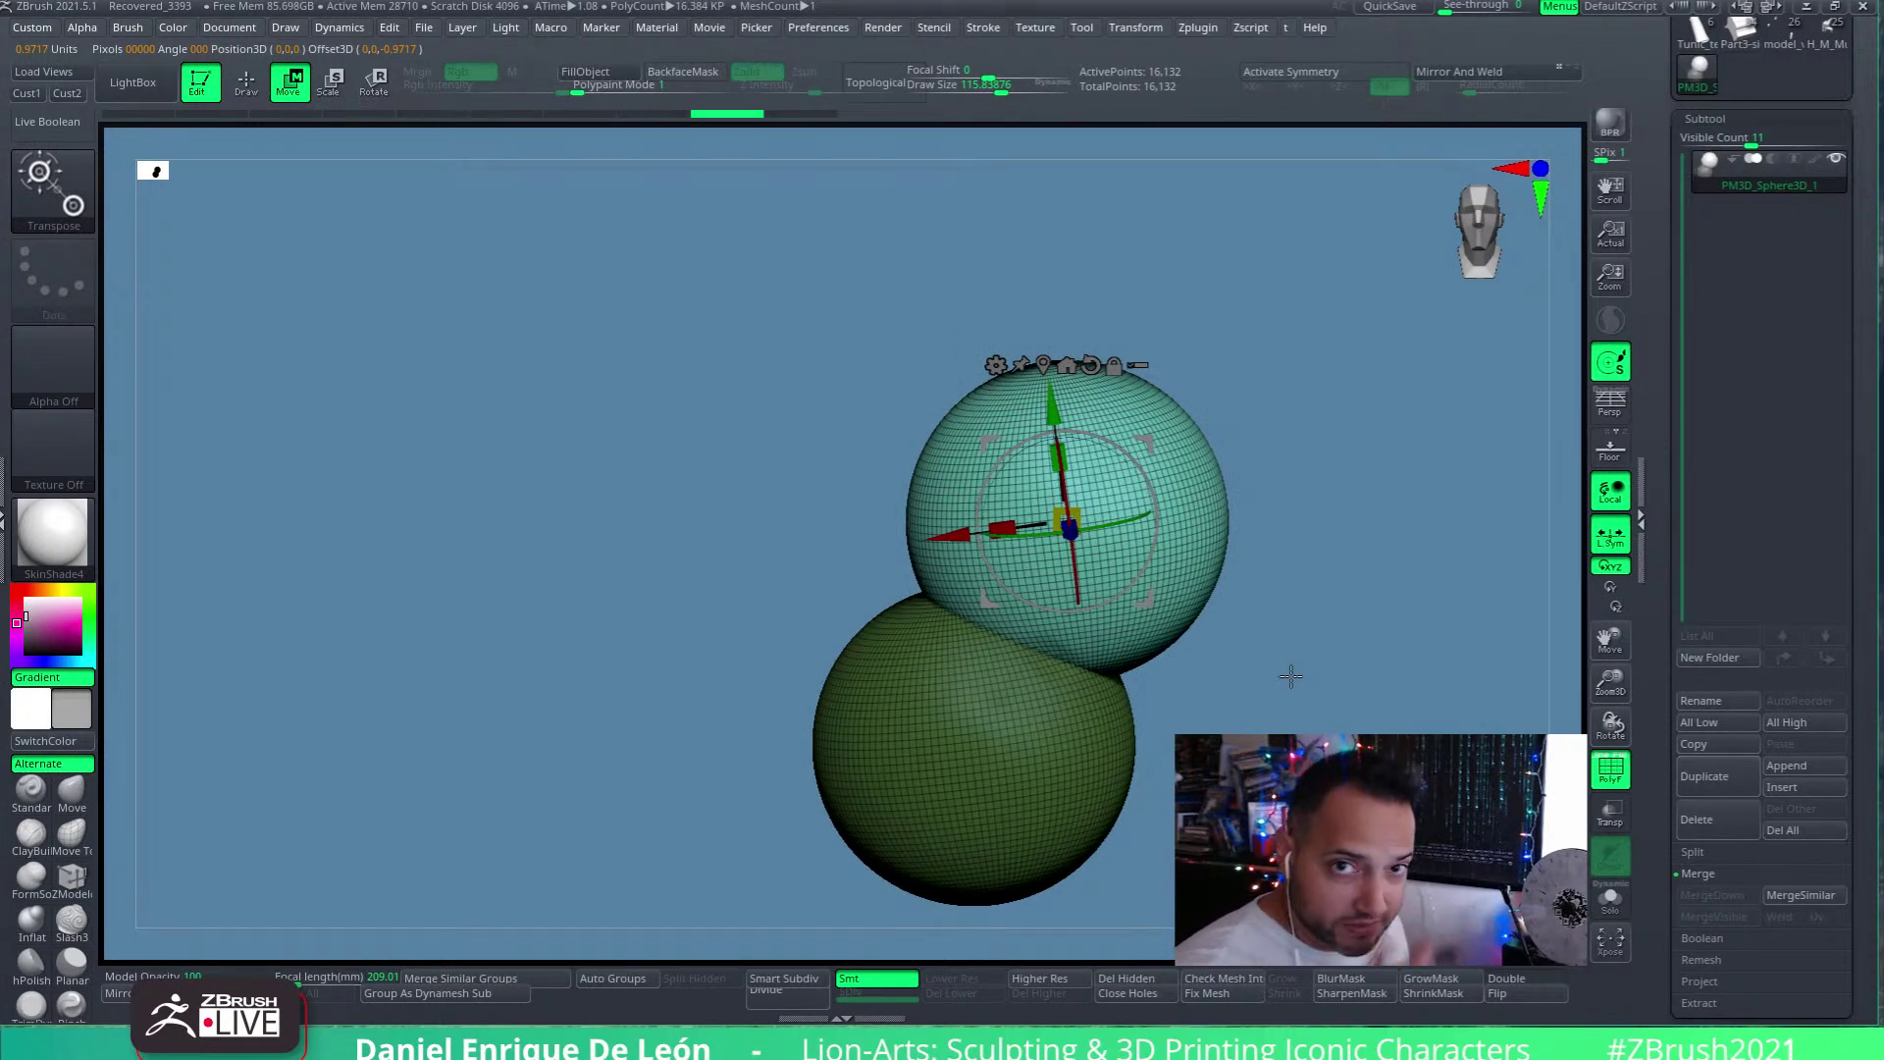
Step through the undo history, return to the merged spheres and clear the mask
key("ctrl+z")
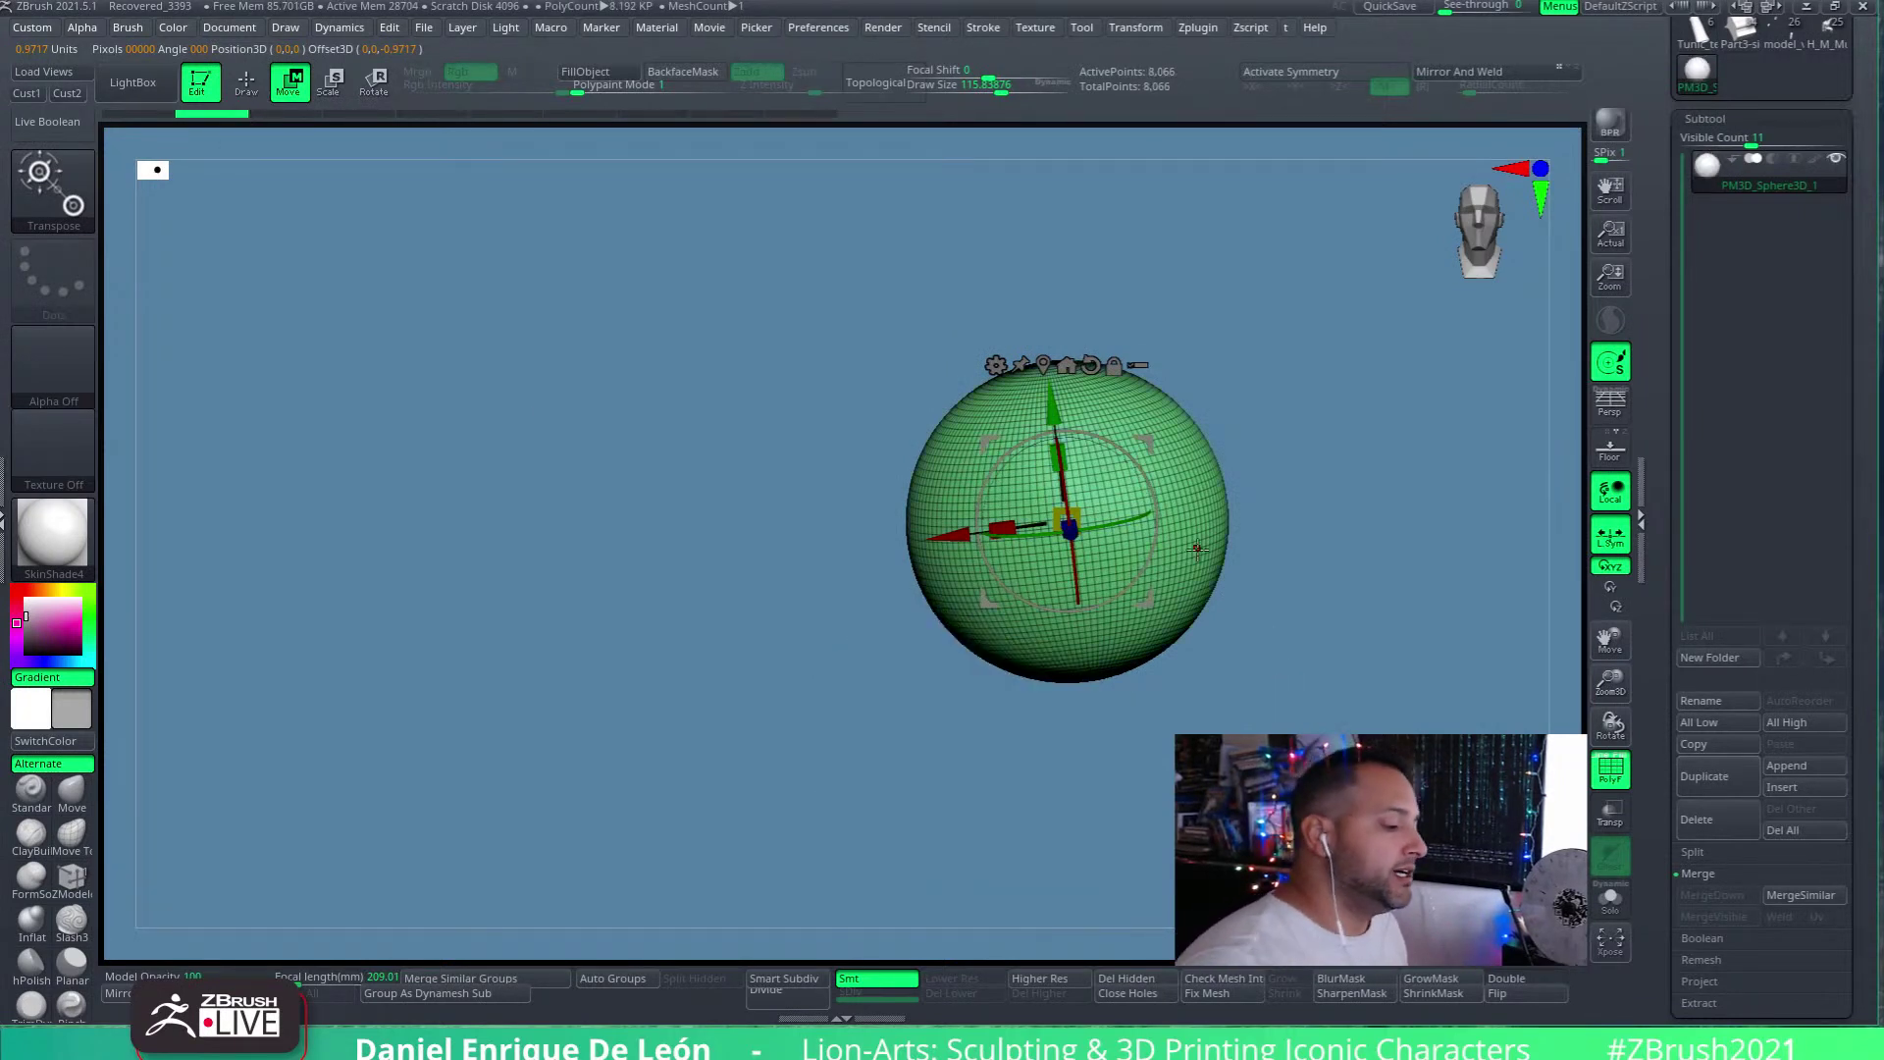
left_click(246, 83)
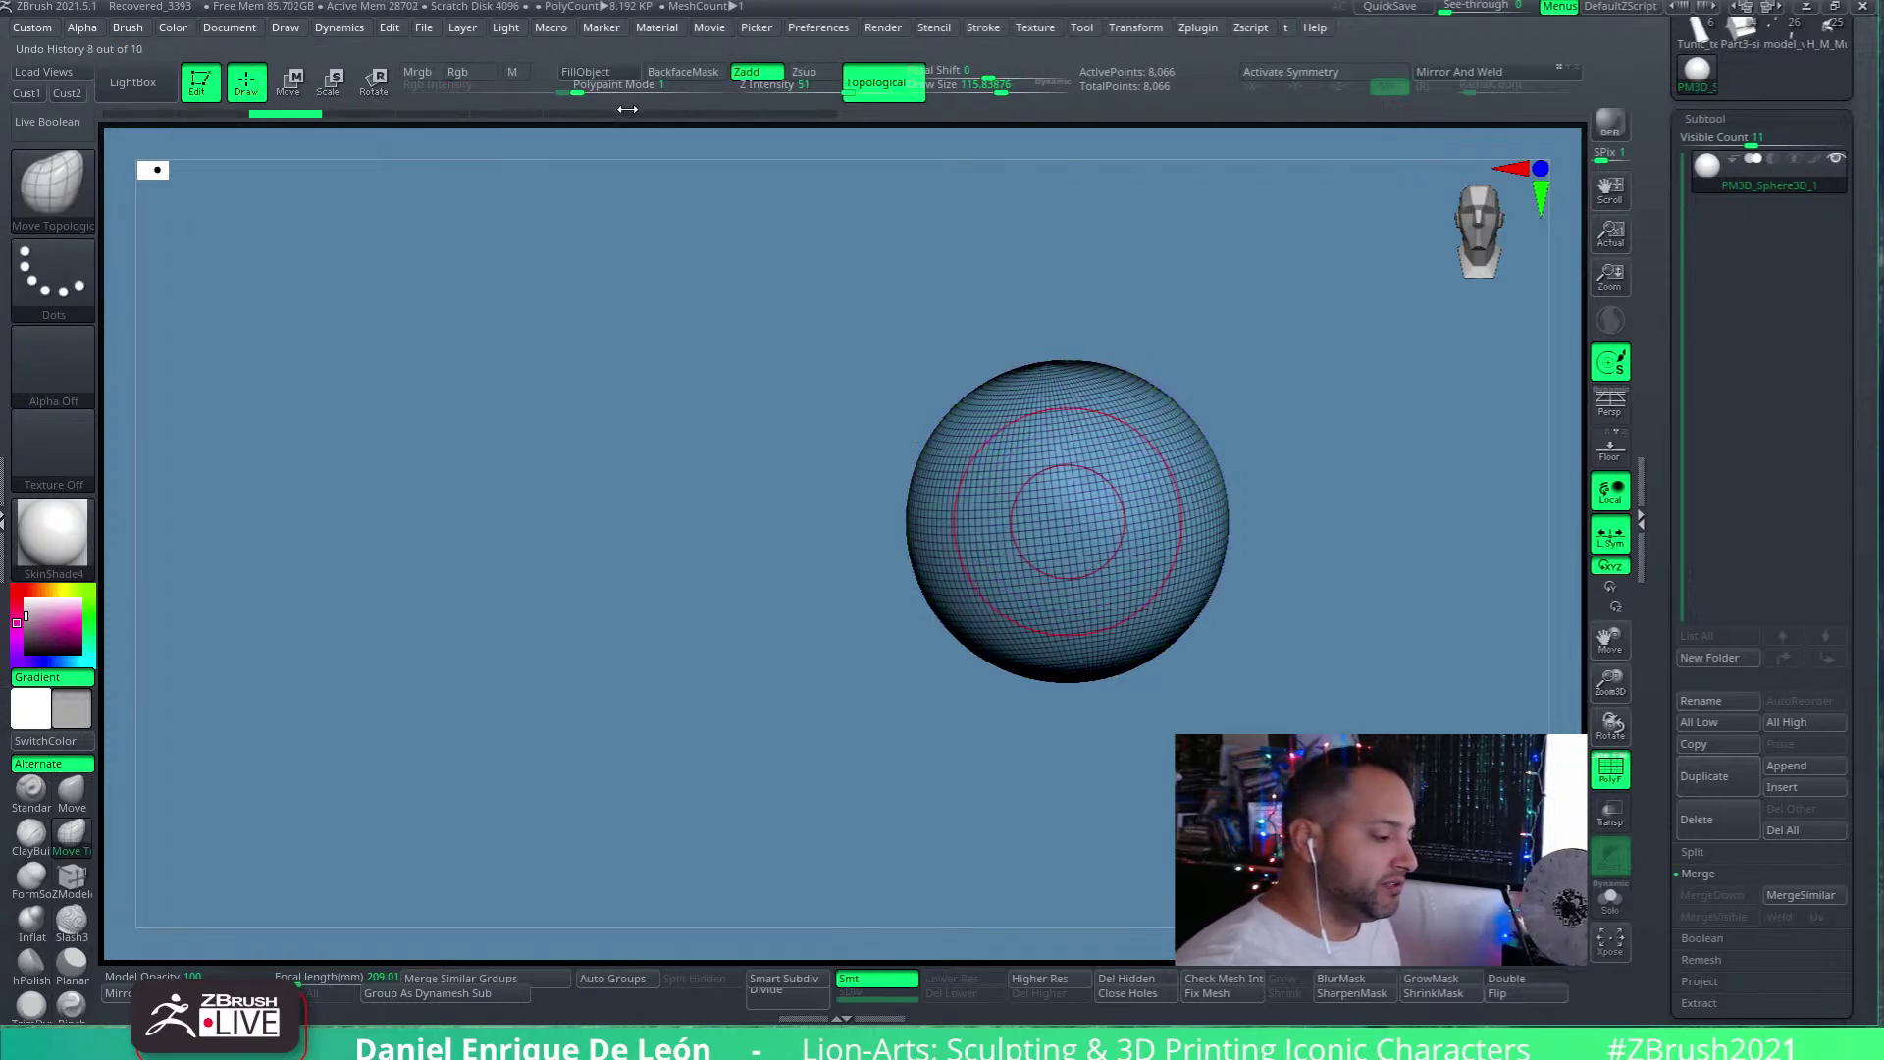
left_click(841, 116)
key("ctrl+z")
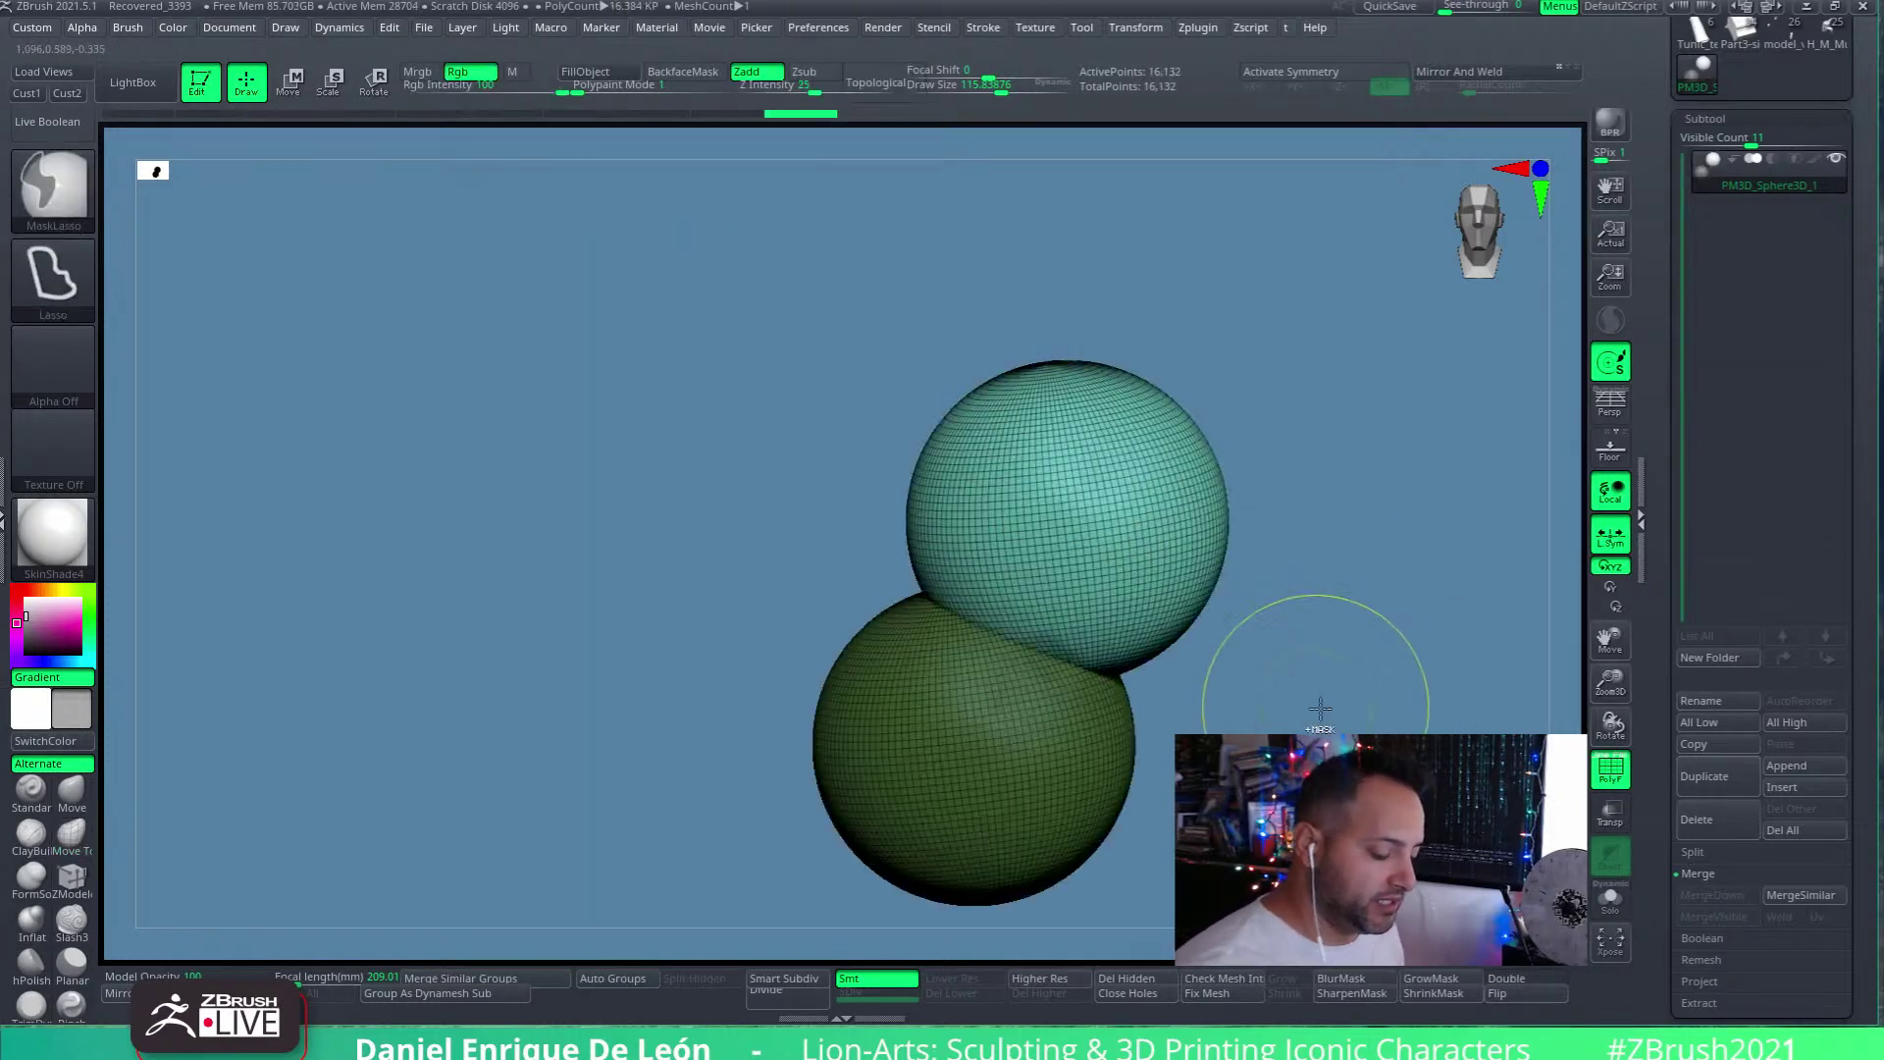
left_click_drag(1358, 647, 1243, 494, "alt")
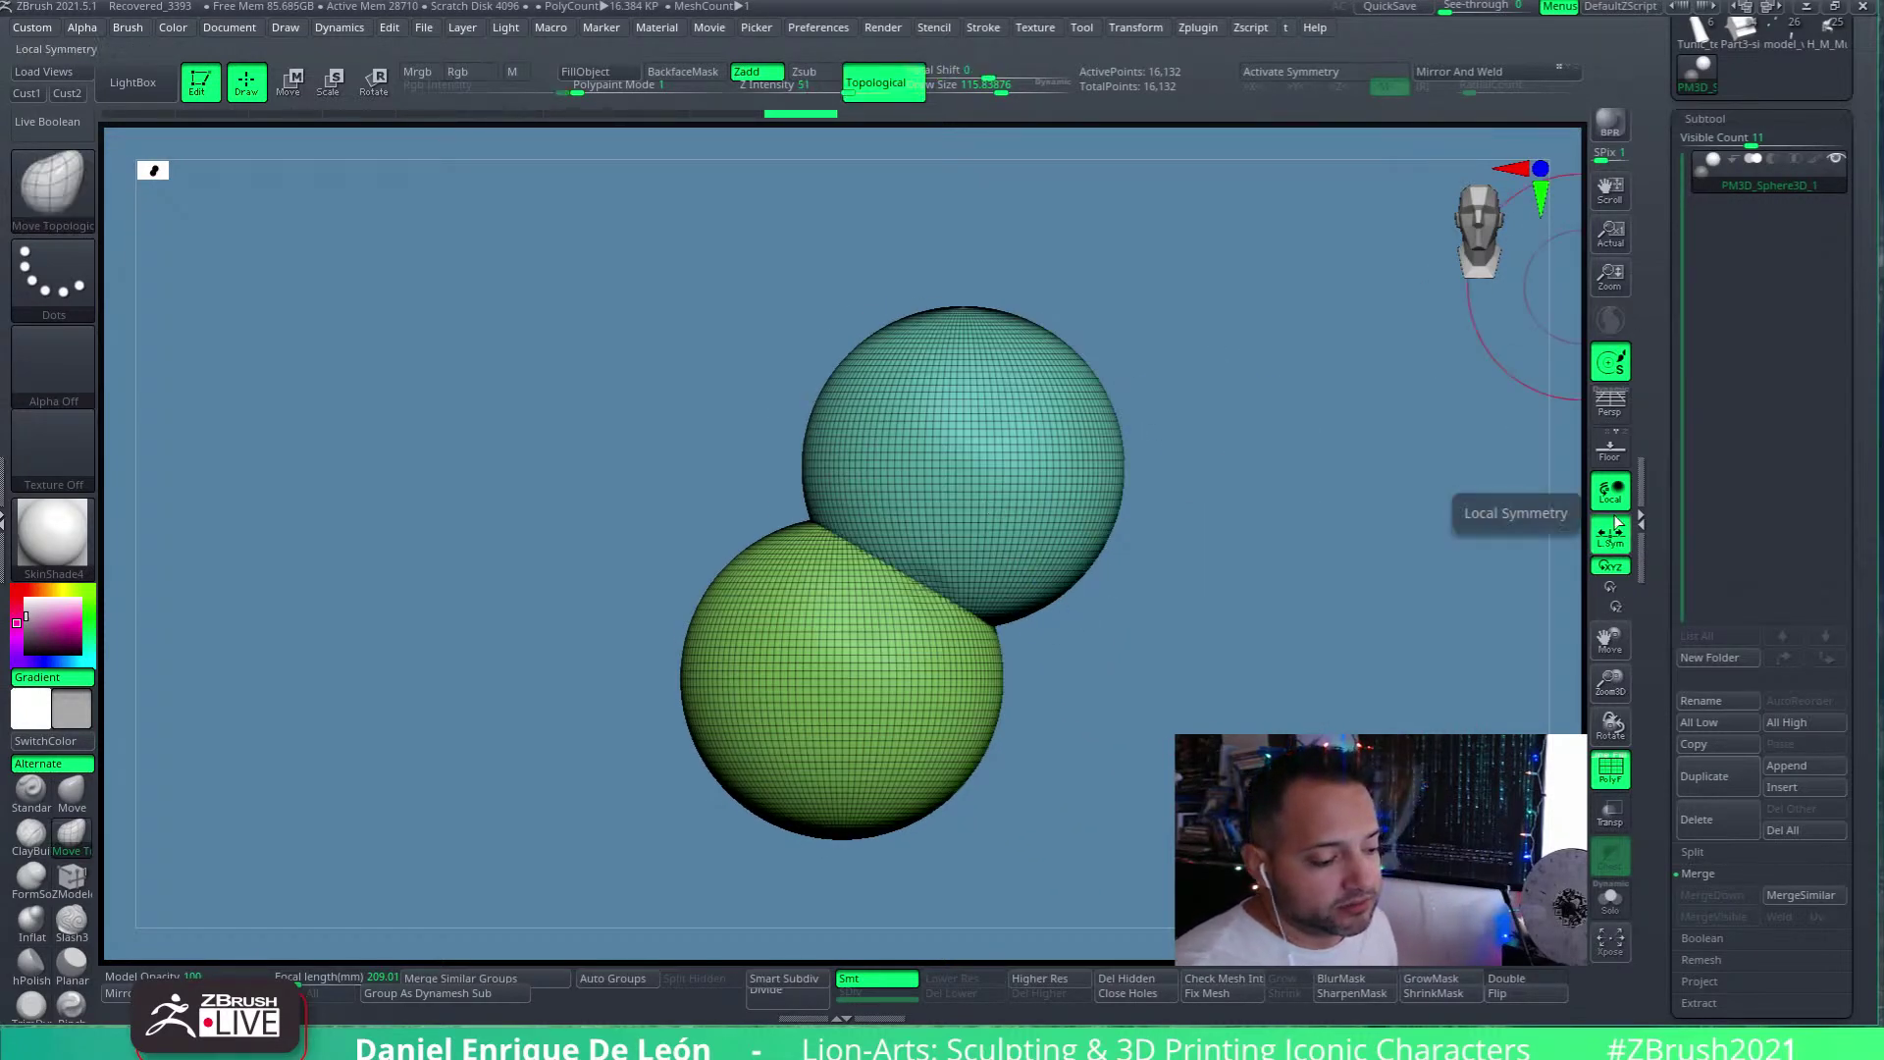
Hide the upper sphere with a selection brush and split the hidden part into its own subtool
key("ctrl+shift")
left_click(54, 187)
left_click(245, 241)
mouse_move(893, 358)
left_mouse_down("ctrl+shift")
mouse_move(1158, 628)
mouse_move(1277, 546)
mouse_move(968, 946)
left_mouse_up("ctrl+shift")
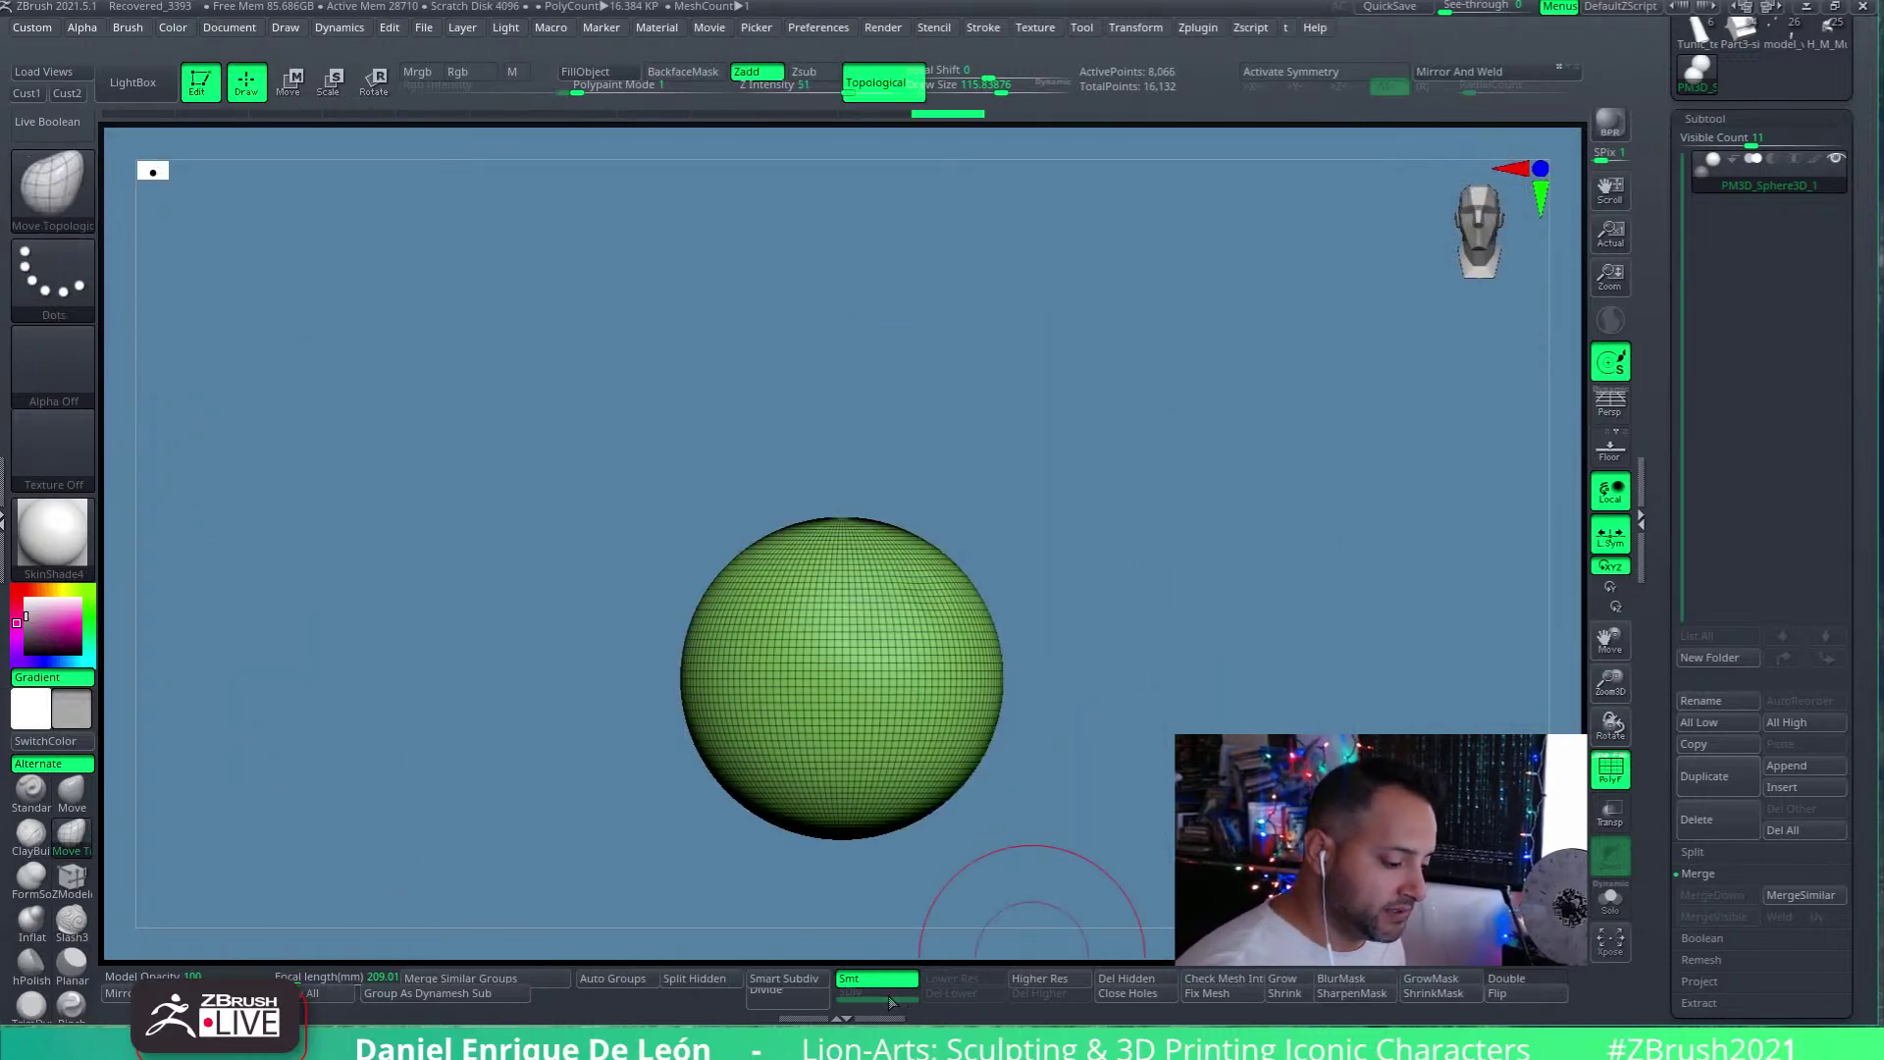
left_click(1232, 677, "ctrl+shift")
left_click_drag(1232, 677, 1167, 677)
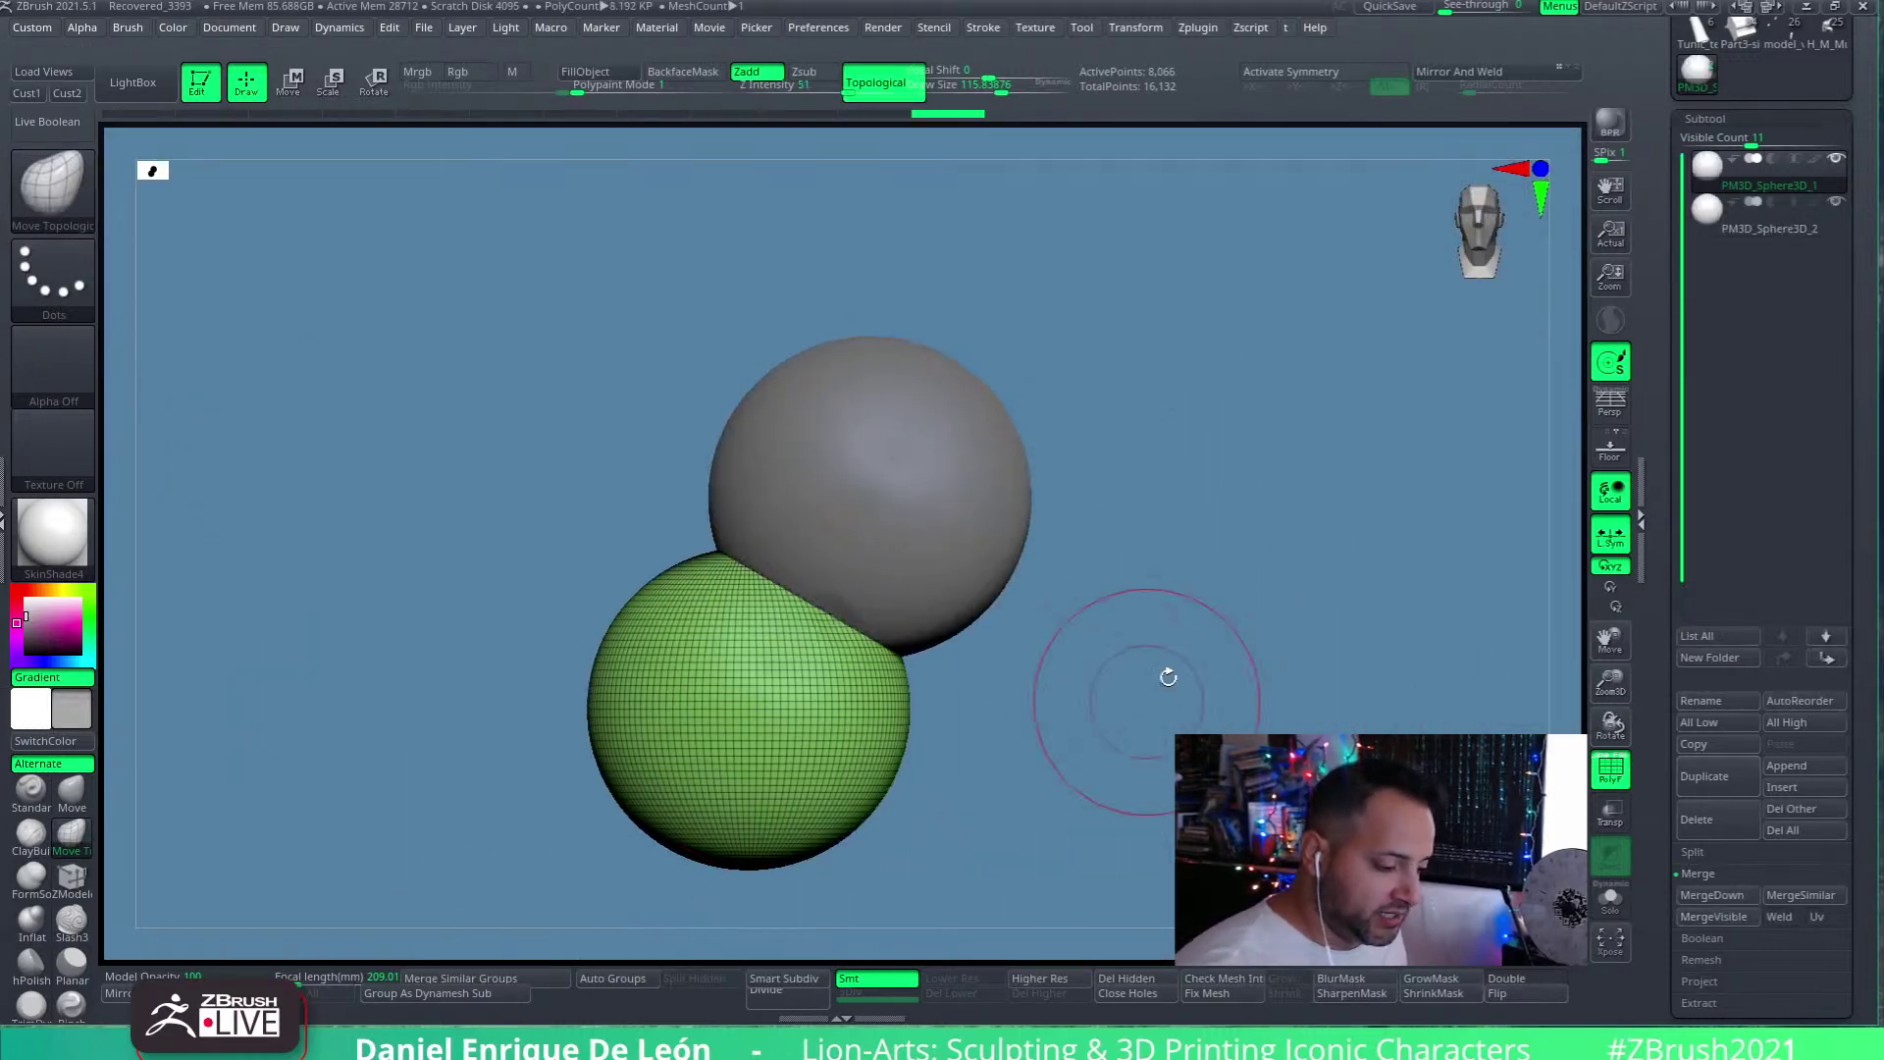
Put the upper sphere first in the subtool list and turn on Live Boolean with the wireframe off
left_click(1707, 223)
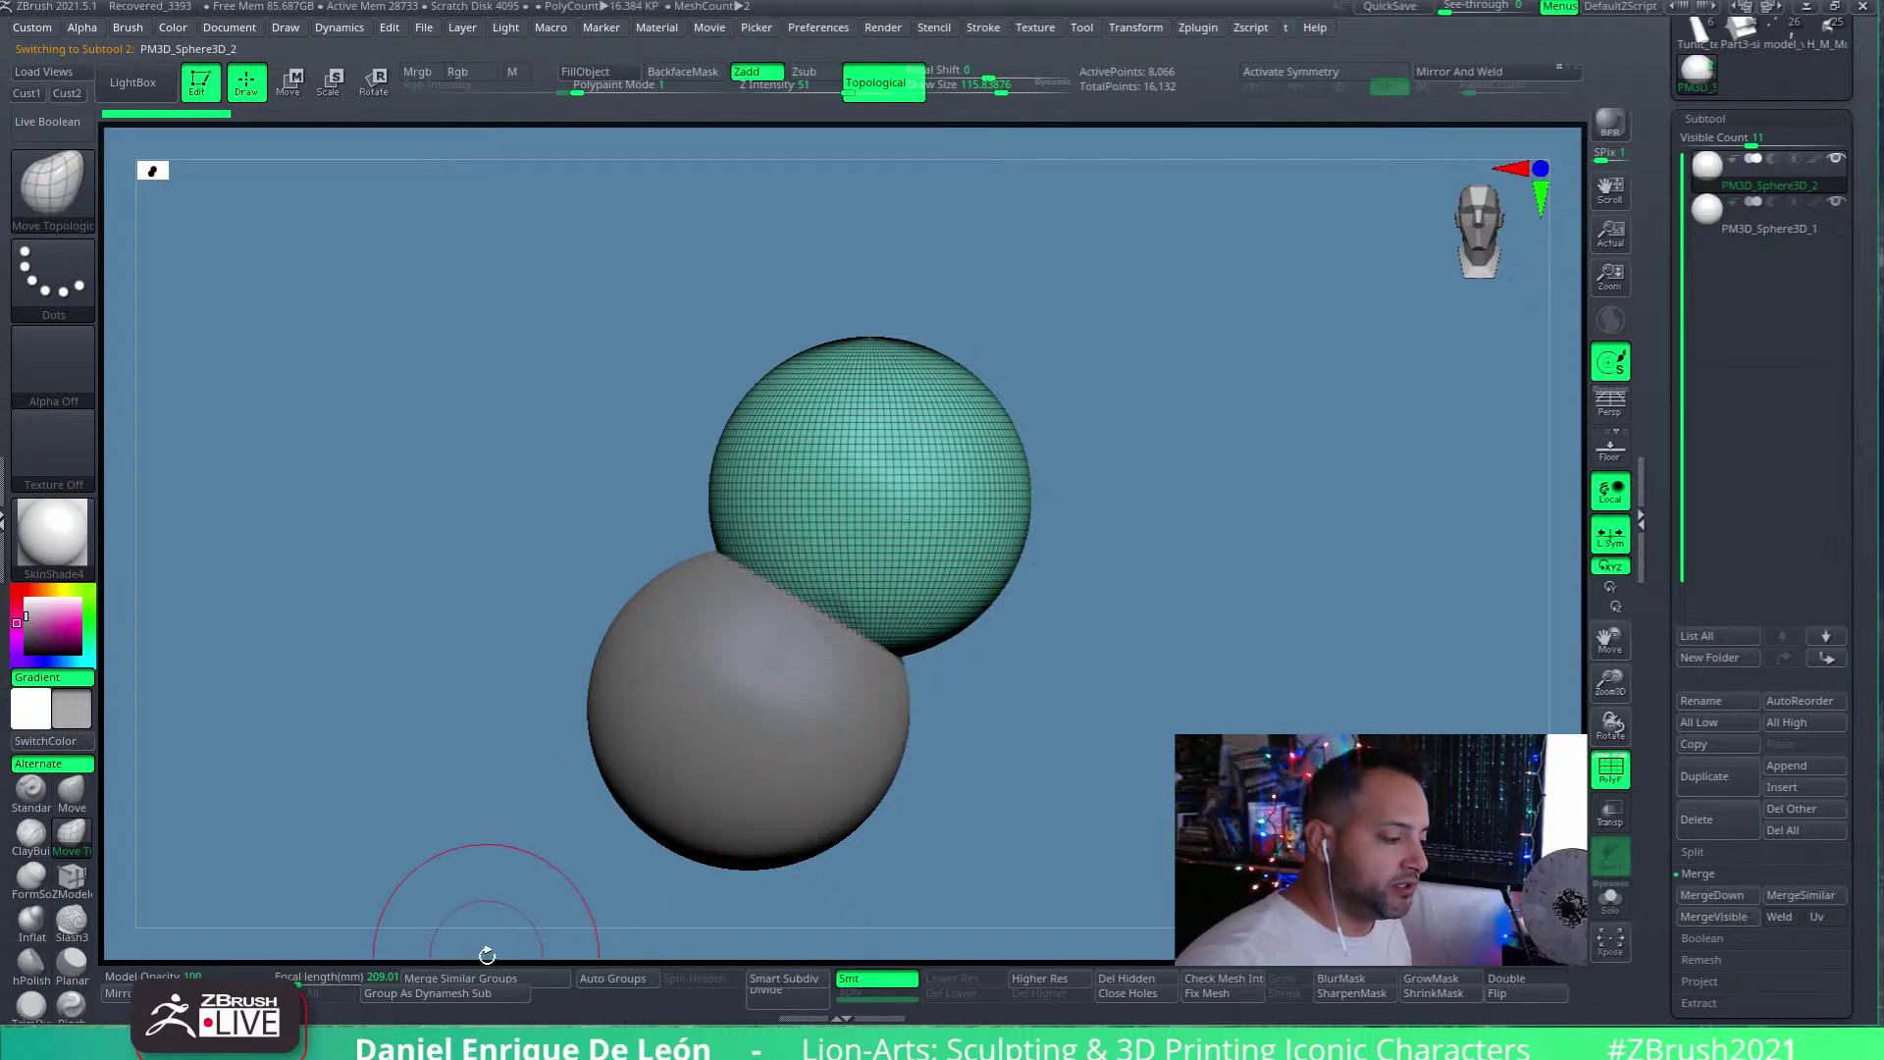
scroll(1853, 605, "down", 2)
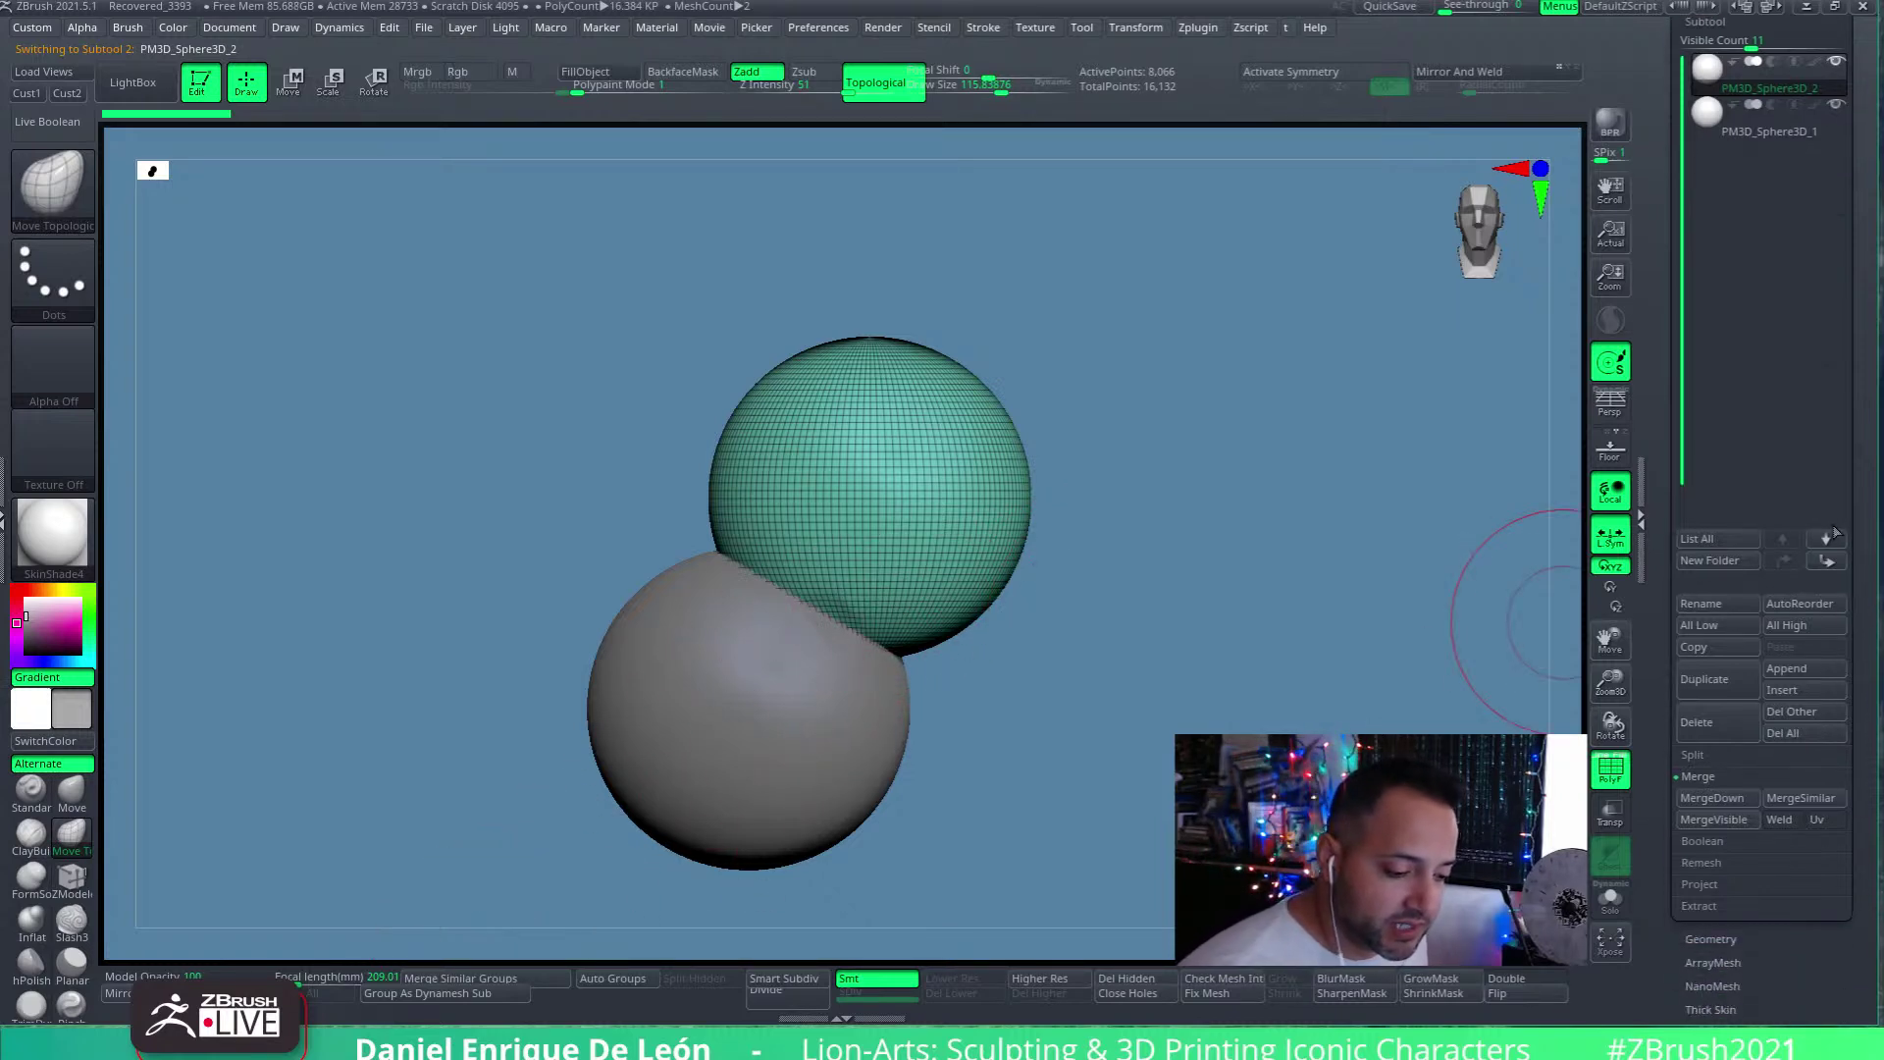
left_click(1708, 841)
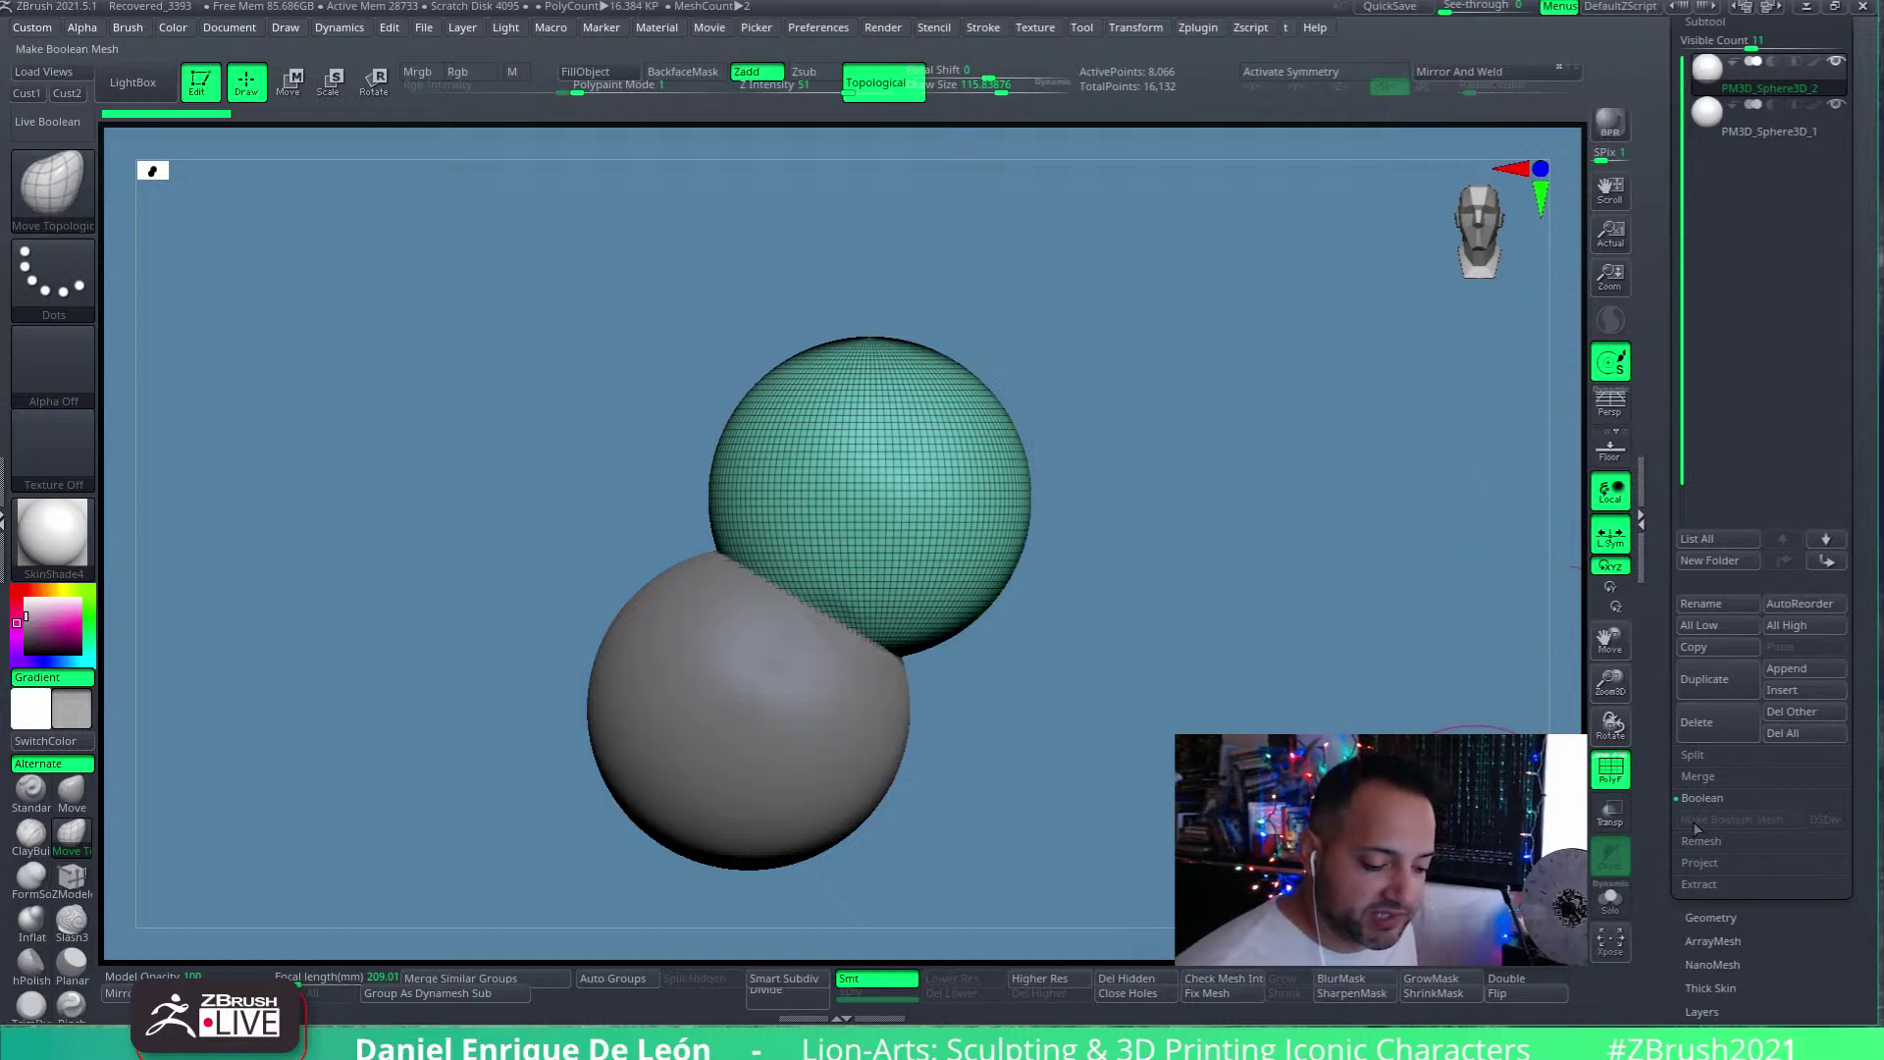
left_click(54, 122)
left_click_drag(1206, 677, 965, 772)
key("shift+f")
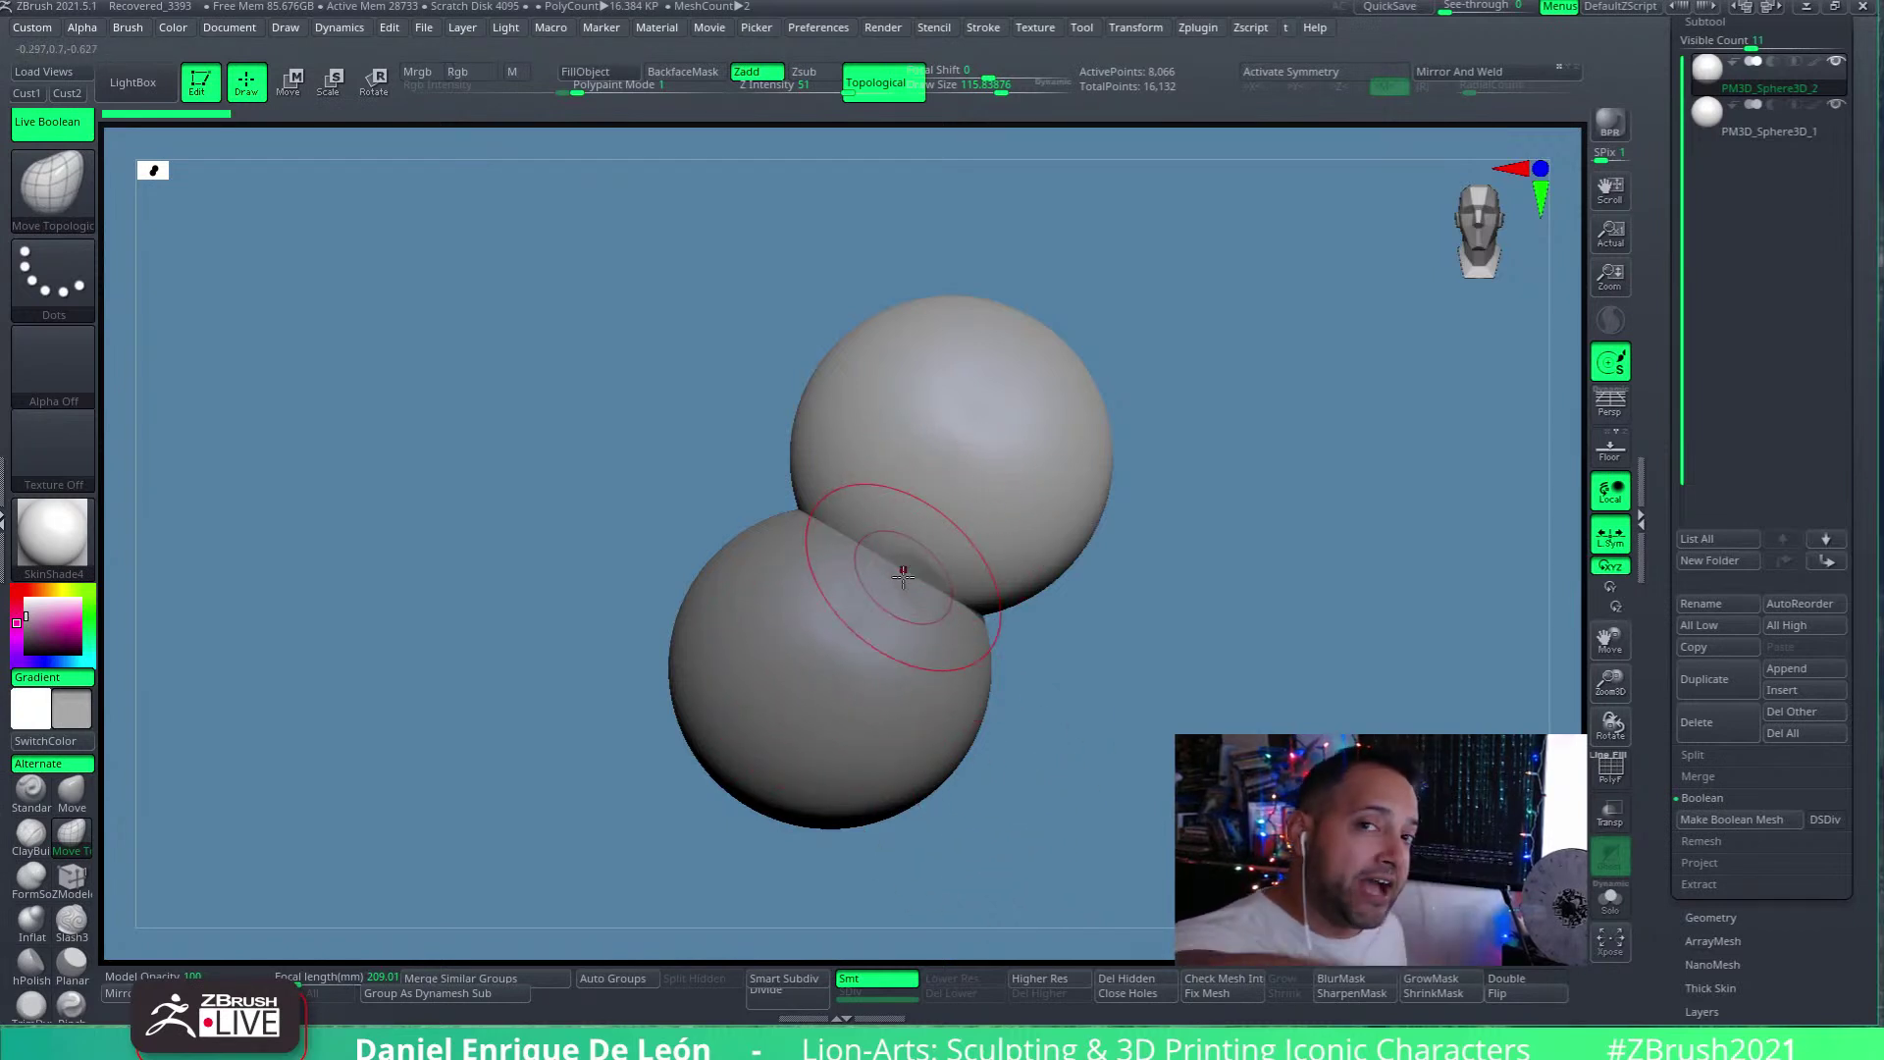
Set the lower sphere's subtool to Boolean subtraction so it cuts into the upper sphere, and inspect the cavity
mouse_move(1772, 104)
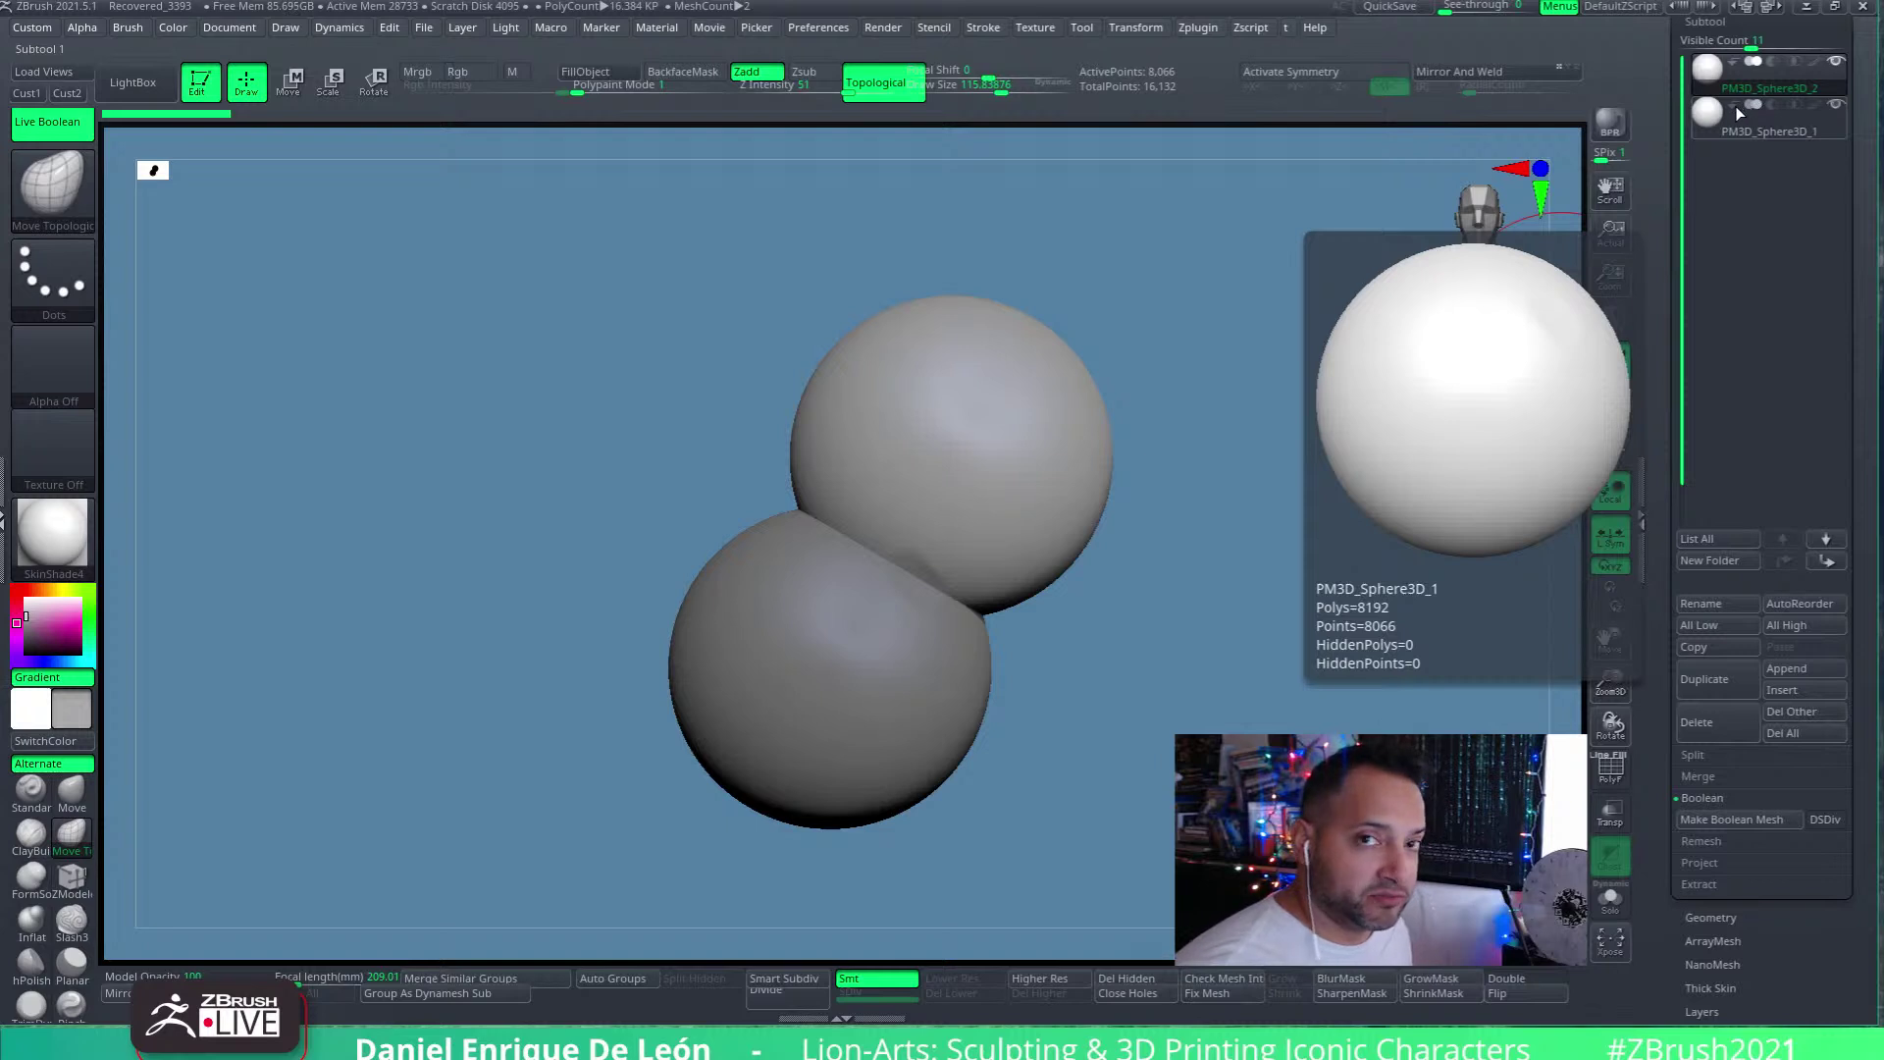
left_click(1772, 104)
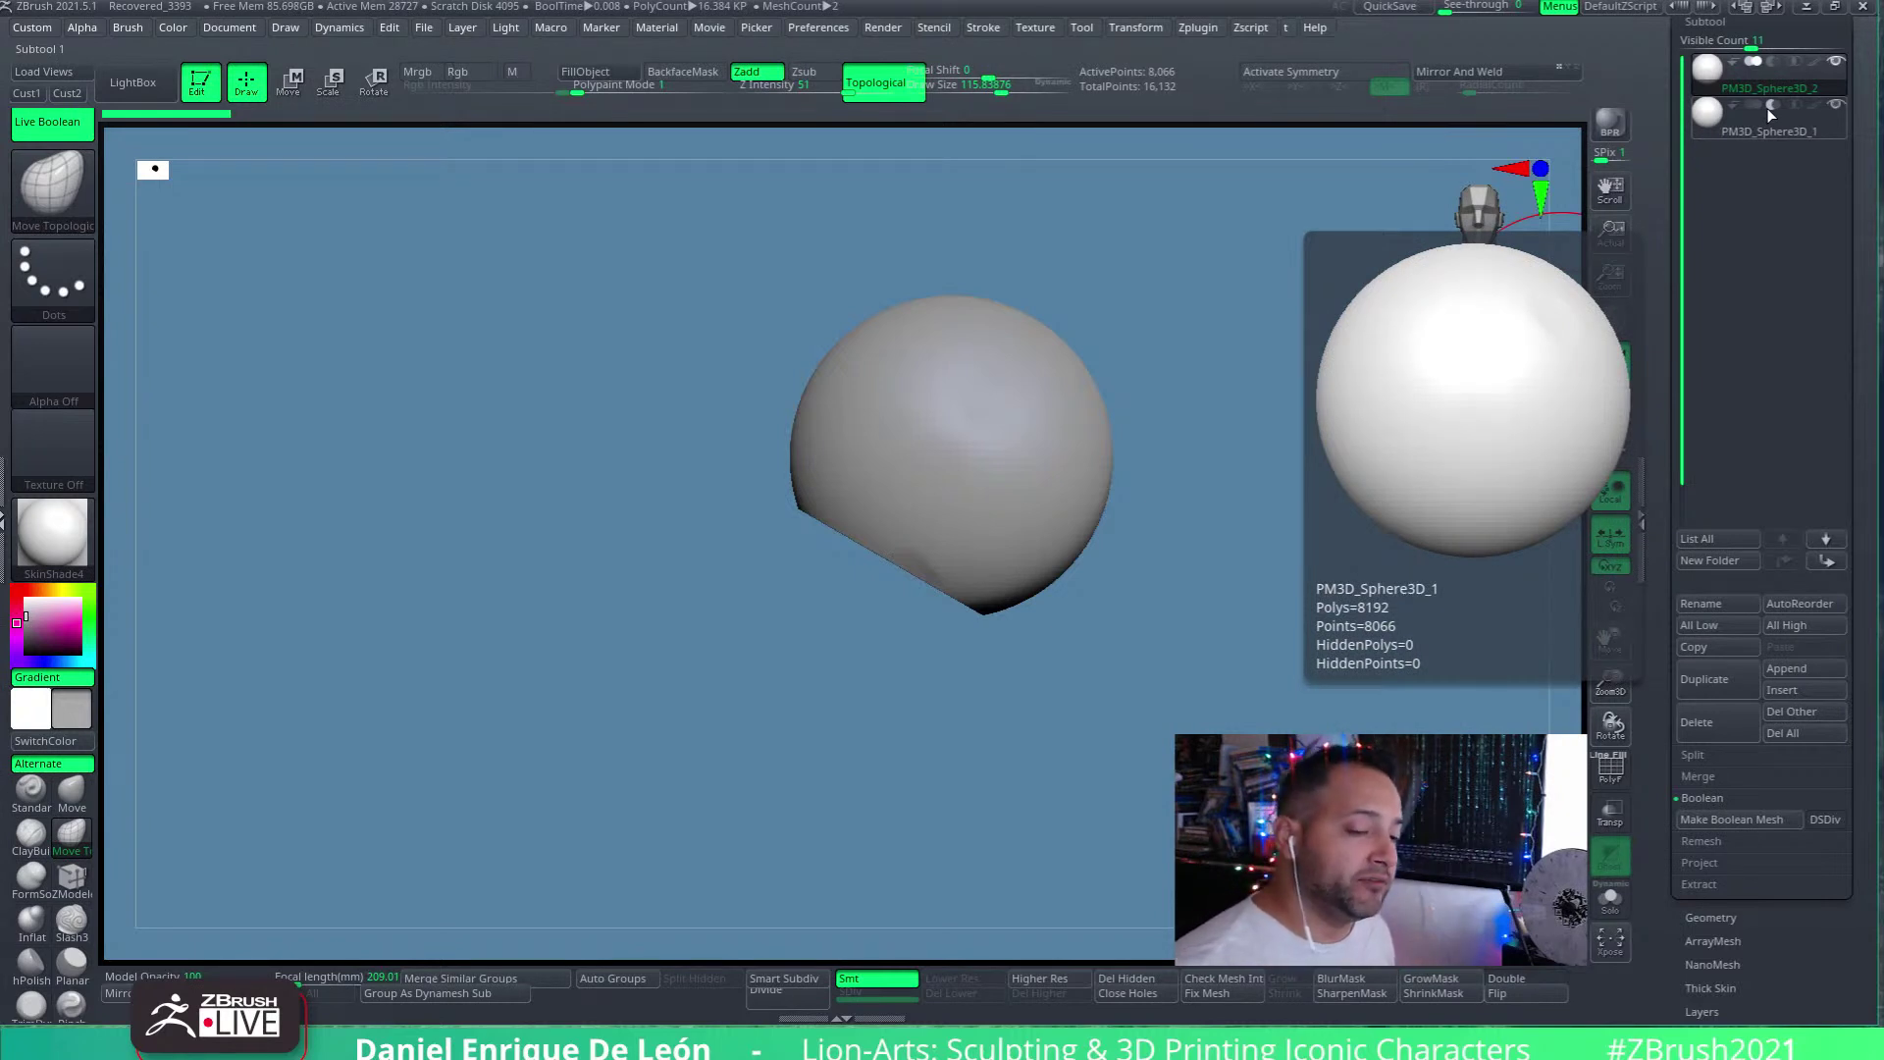
left_click_drag(1203, 651, 1240, 526)
left_click_drag(951, 509, 1021, 490)
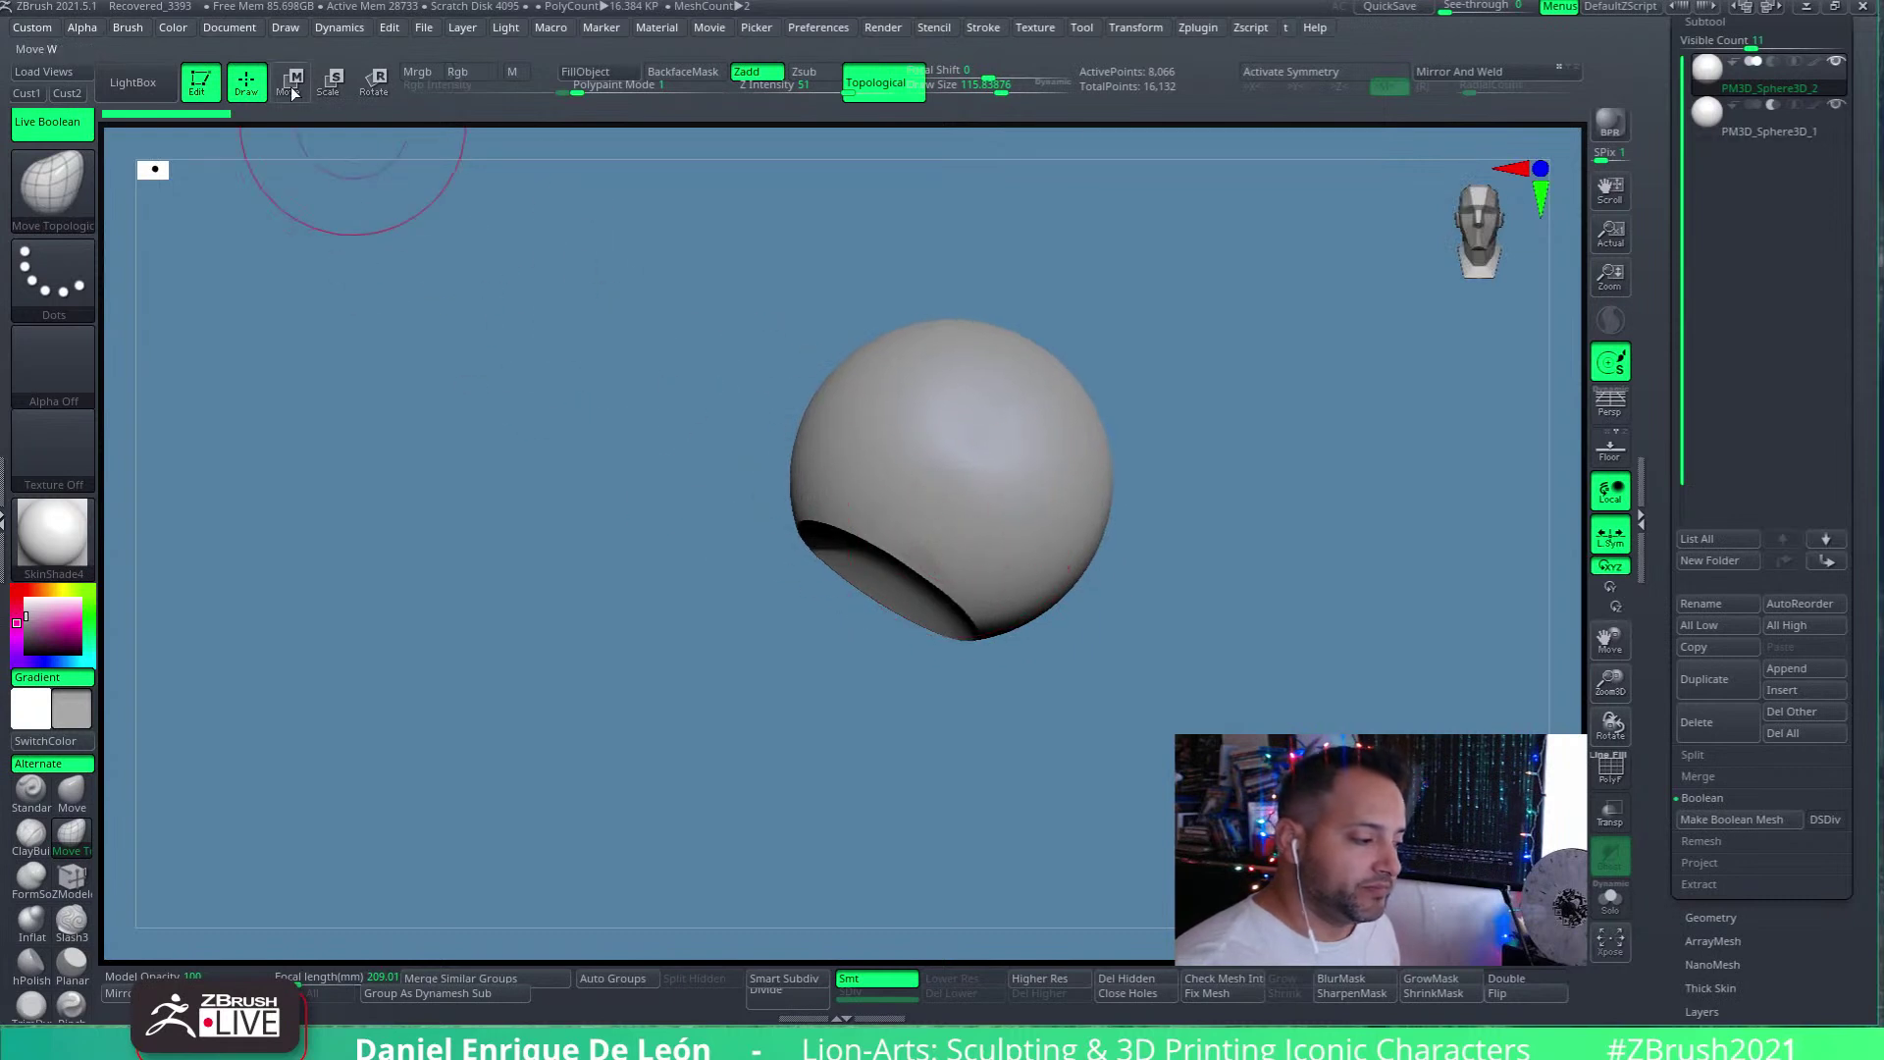
Move the upper sphere with the gizmo to shift where the lower sphere cuts into it
left_click(290, 80)
left_click_drag(1161, 467, 1310, 425)
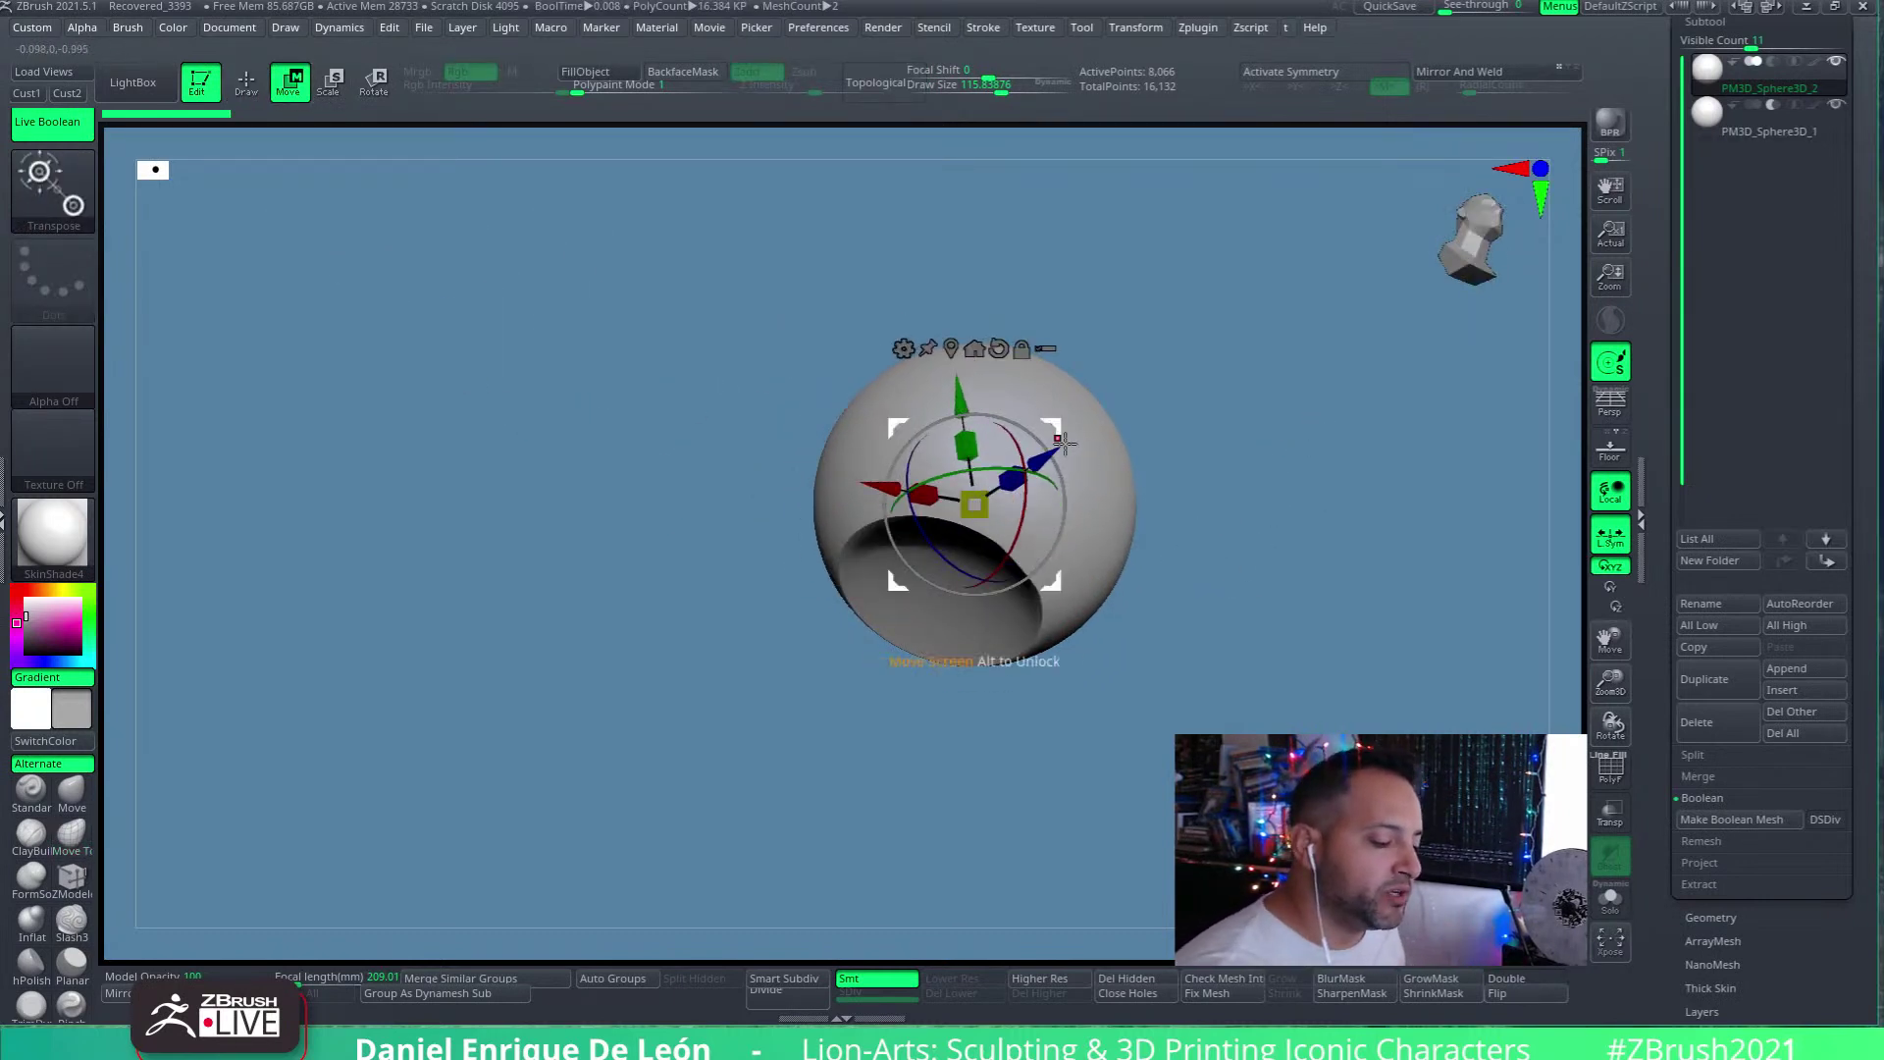
left_click_drag(1055, 421, 1276, 494)
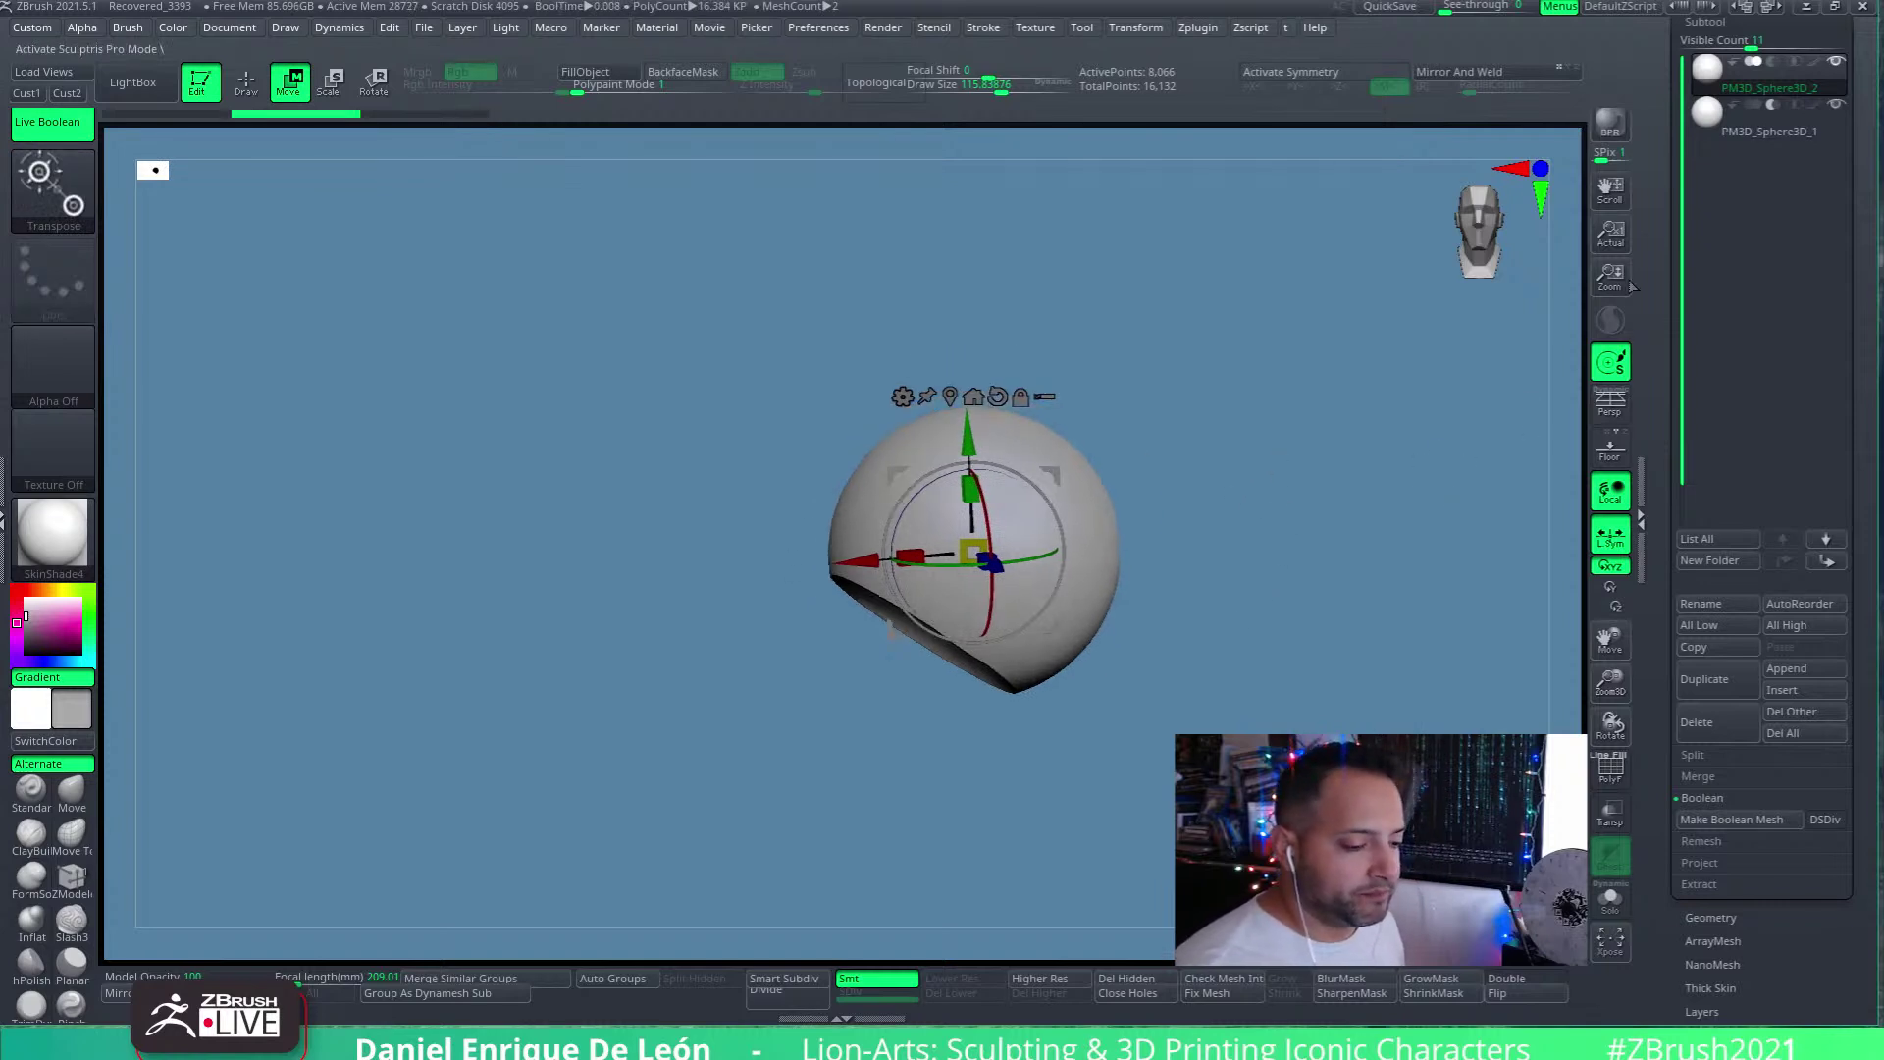
mouse_move(1788, 114)
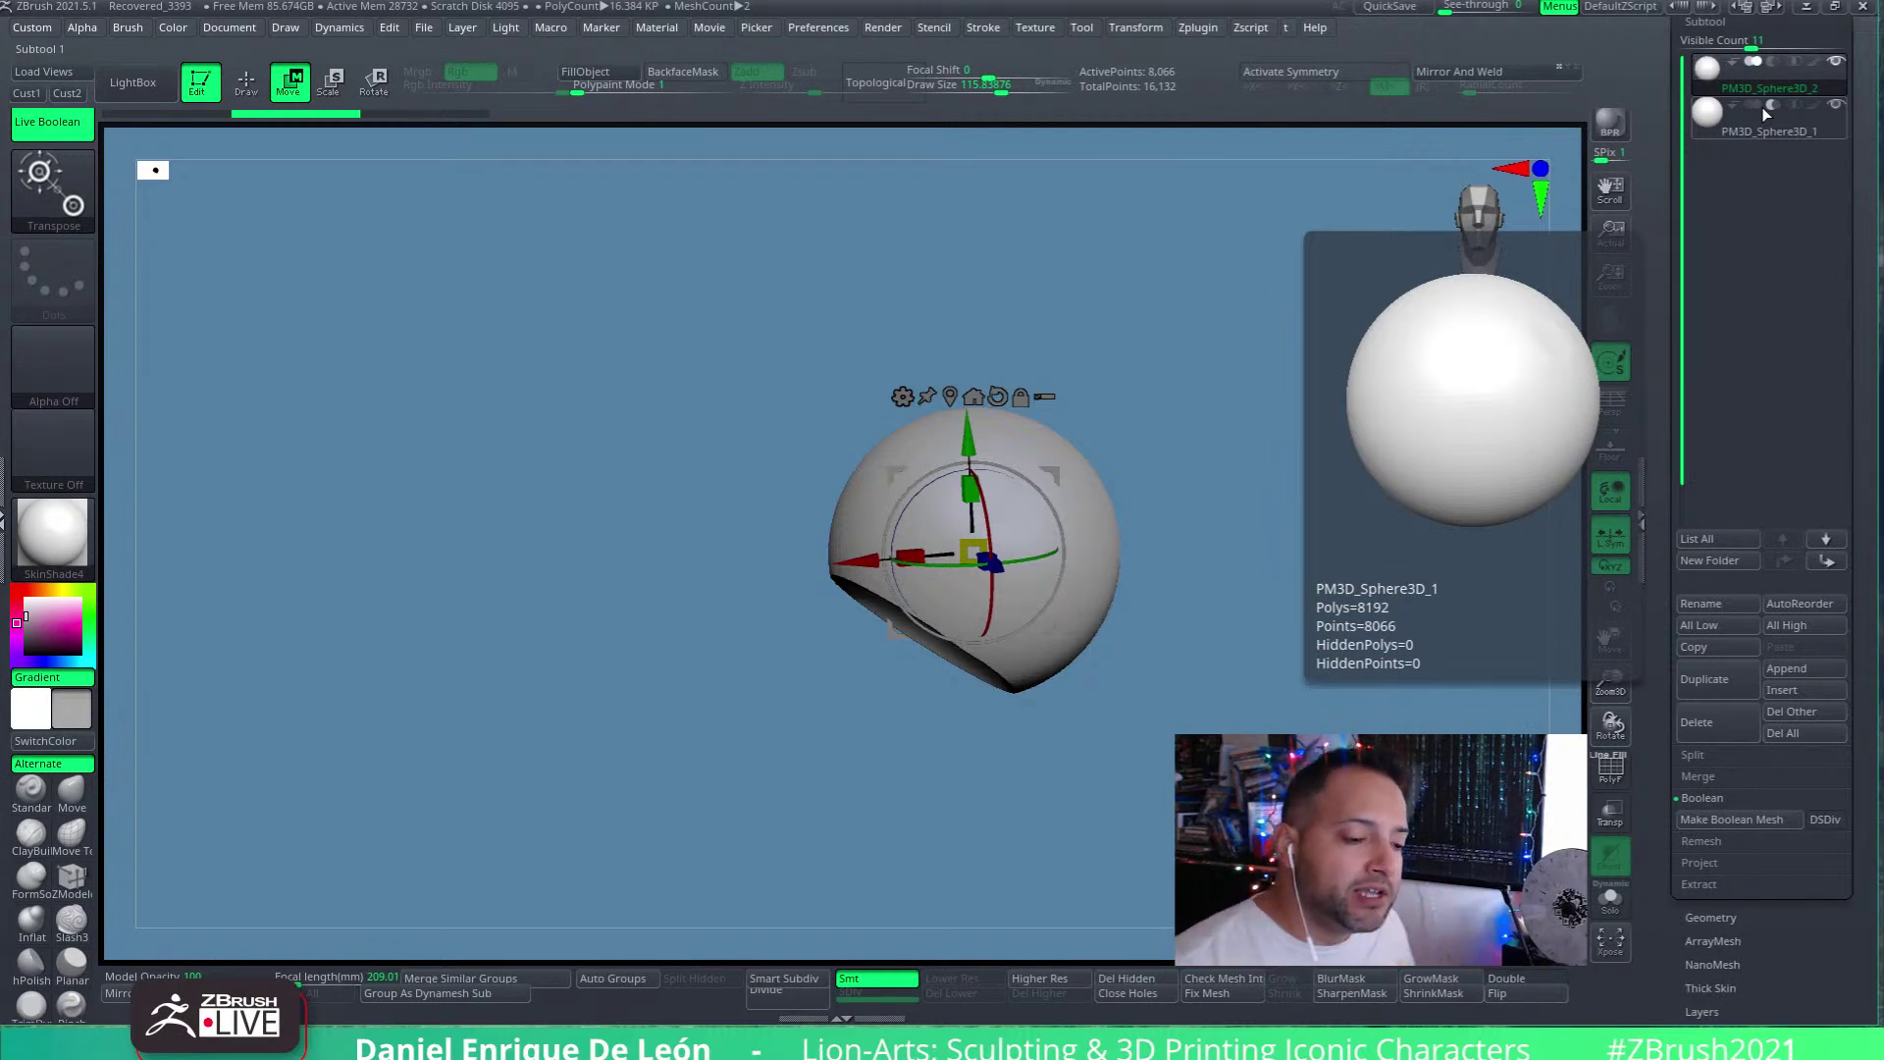
Set the lower sphere's subtool to Boolean intersection and inspect the overlapping volume from several angles
left_click(1793, 104)
left_click_drag(1084, 643, 1129, 631)
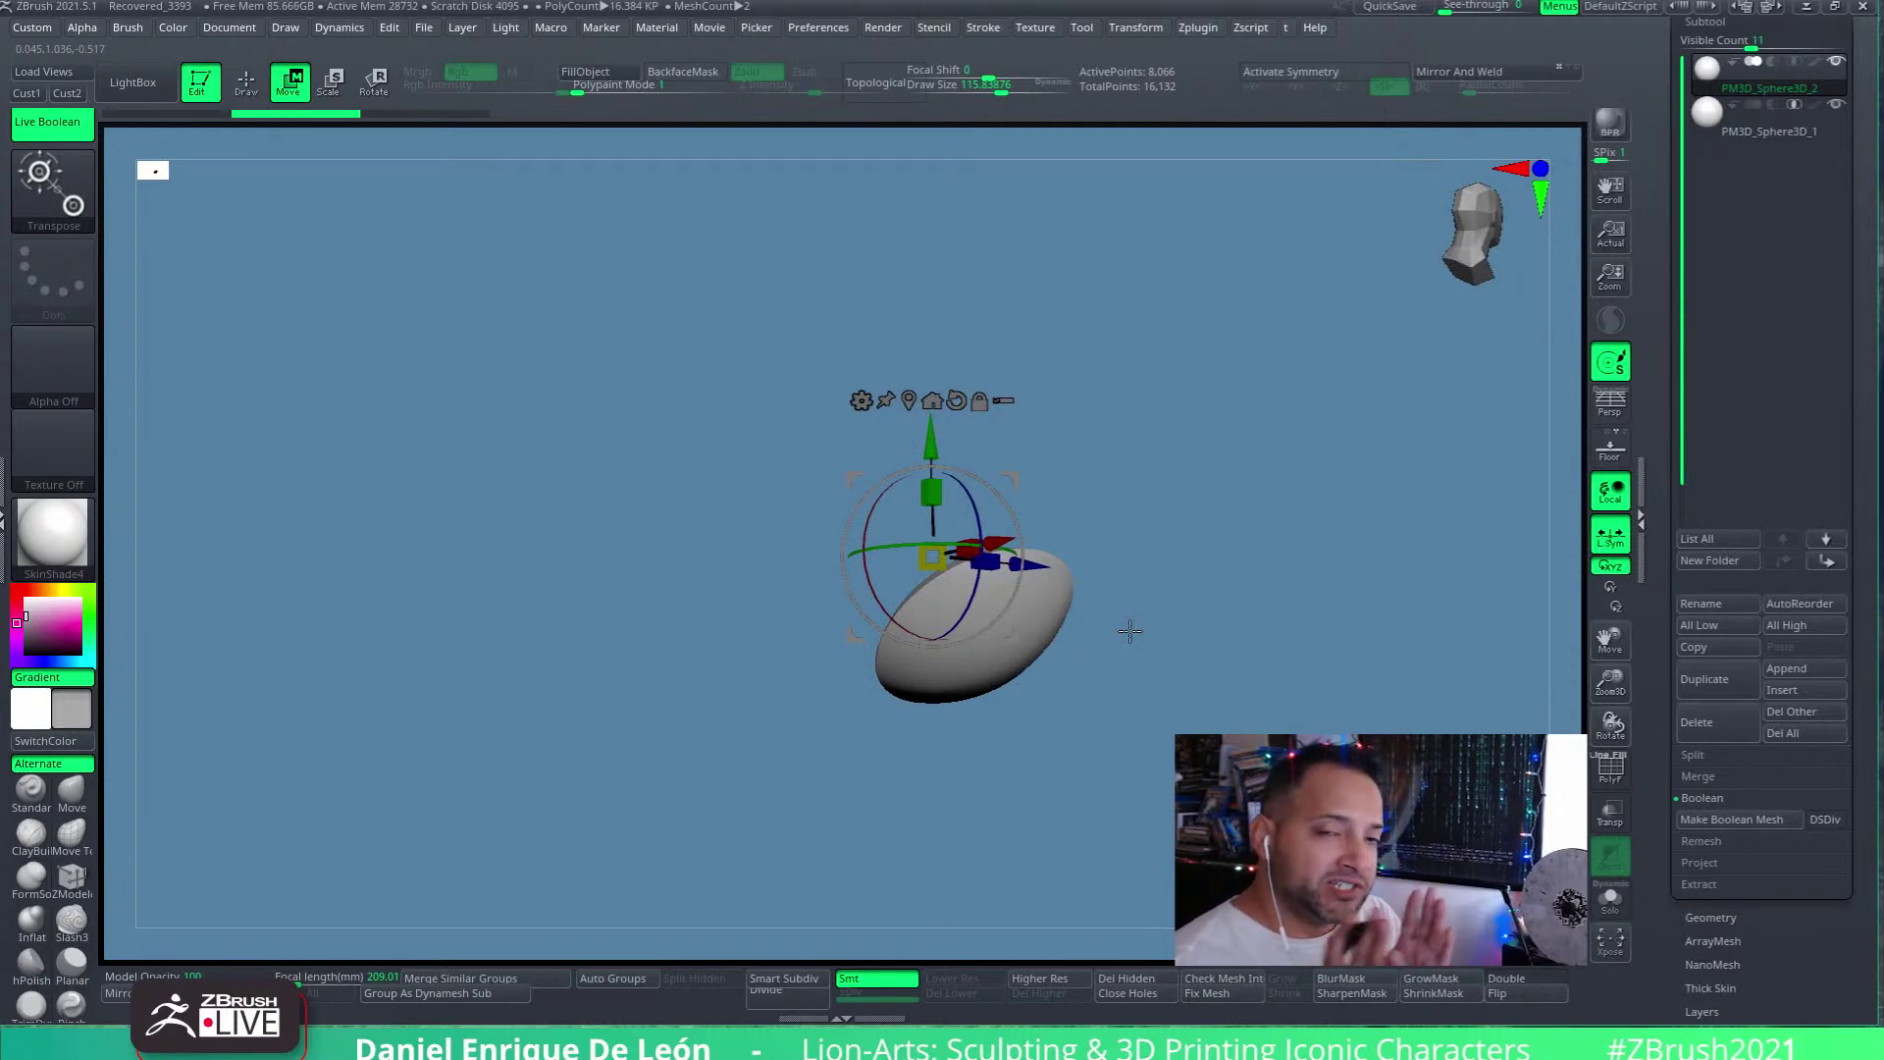
left_click_drag(1129, 631, 1367, 606)
Set the lower sphere's subtool back to Boolean addition, make a Boolean mesh from both spheres and open the resulting tool
left_click(1761, 105)
key("f")
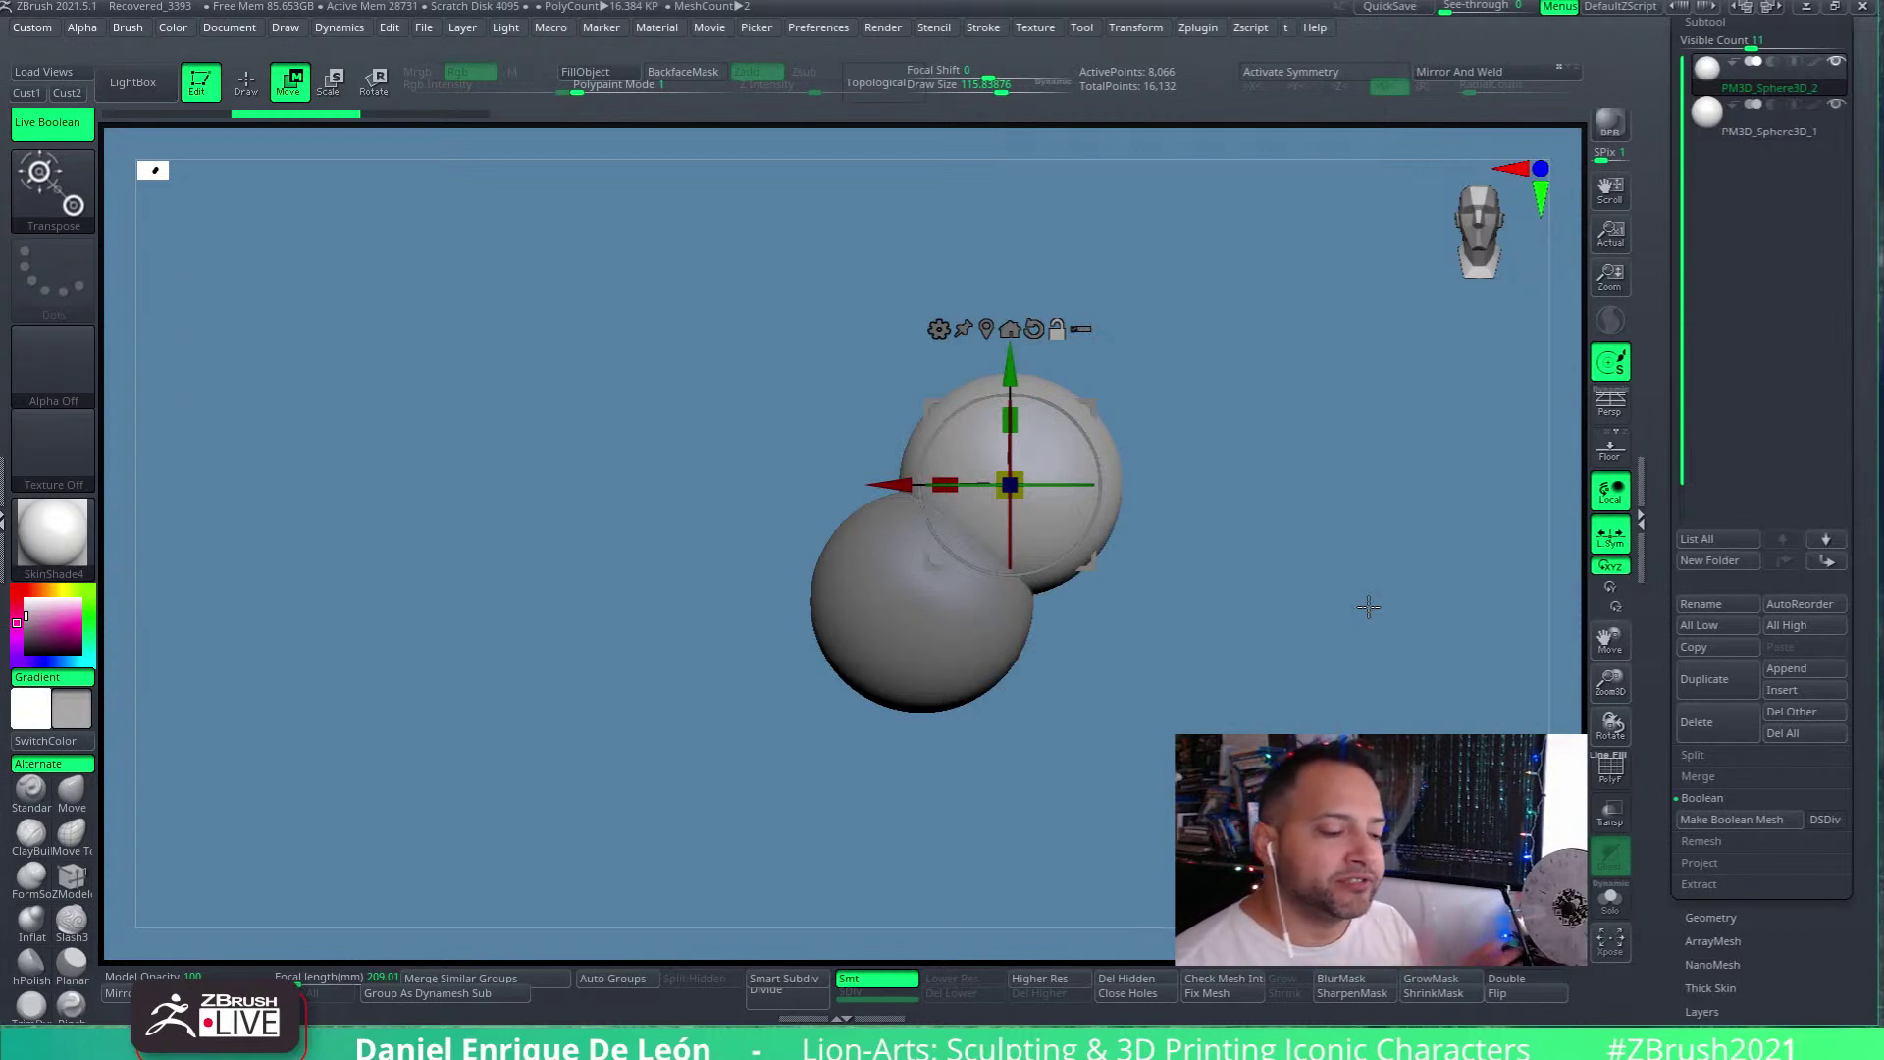
left_click_drag(1369, 606, 1330, 579, "alt")
scroll(1681, 775, "down", 2)
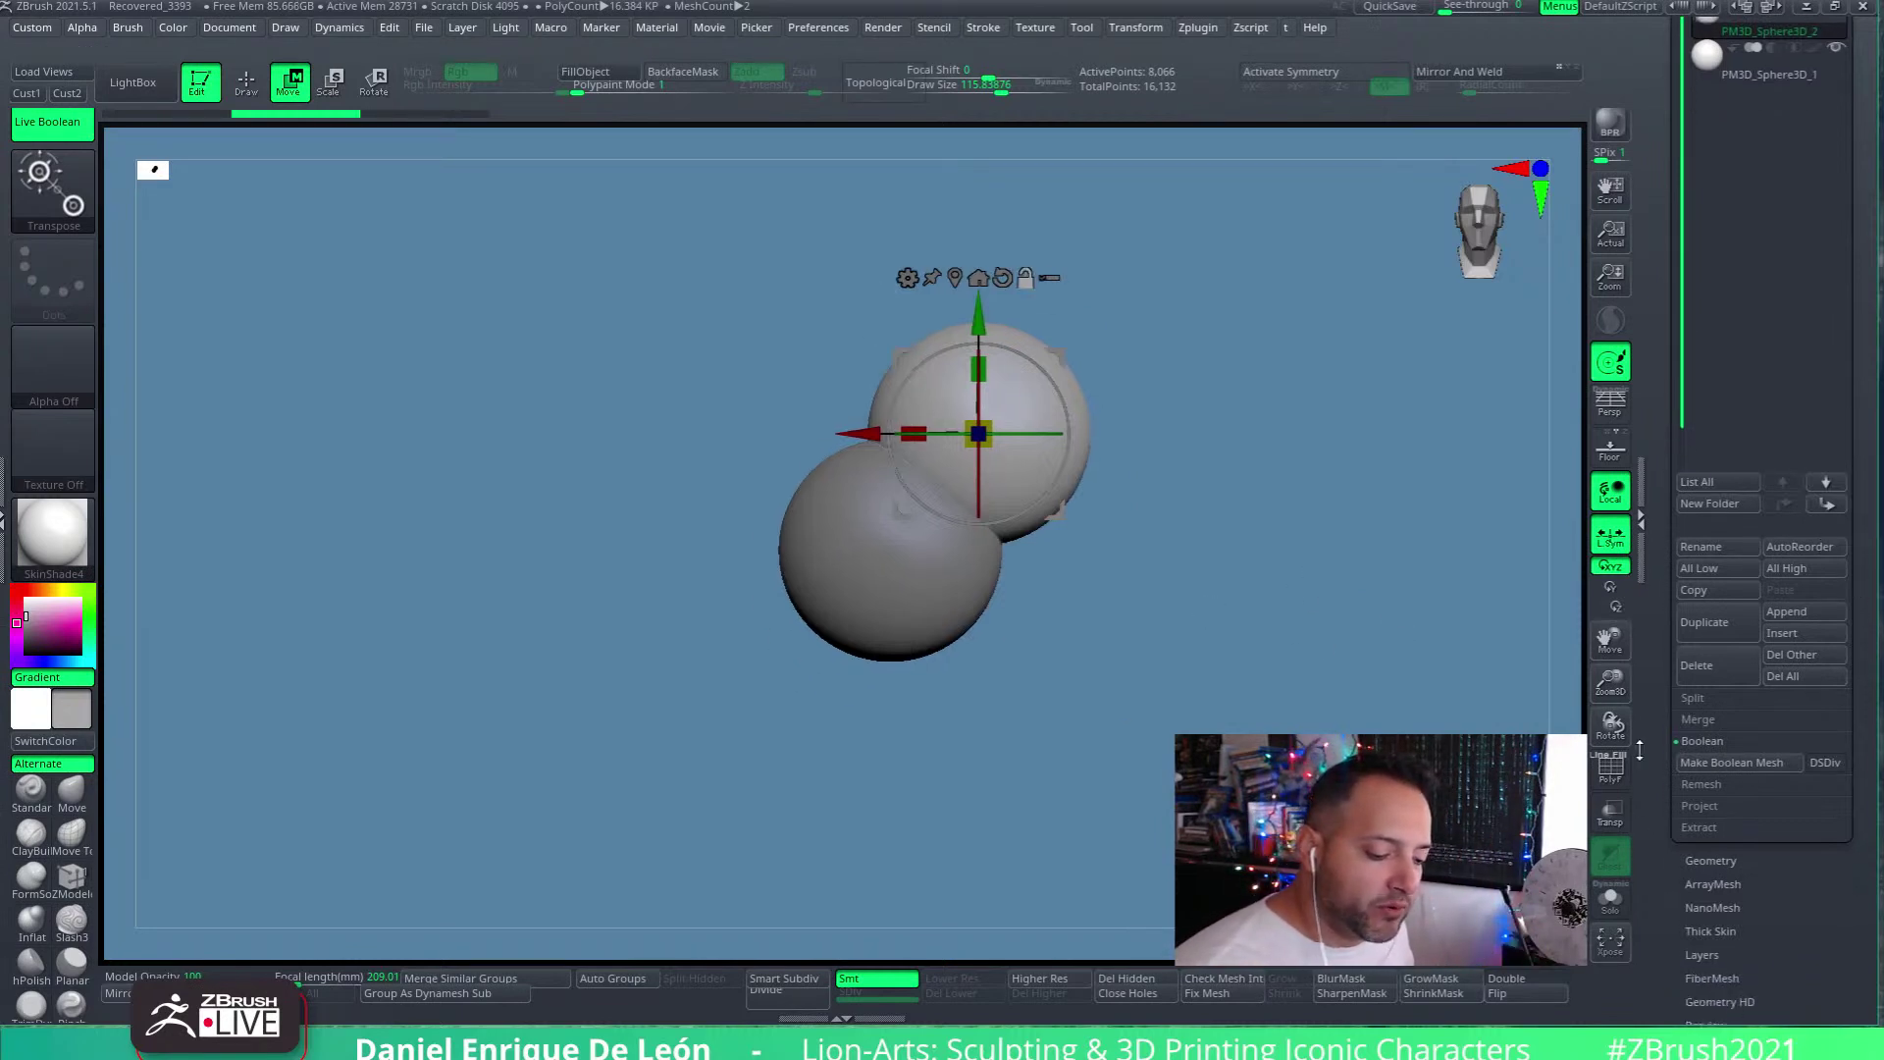
left_click(1762, 762)
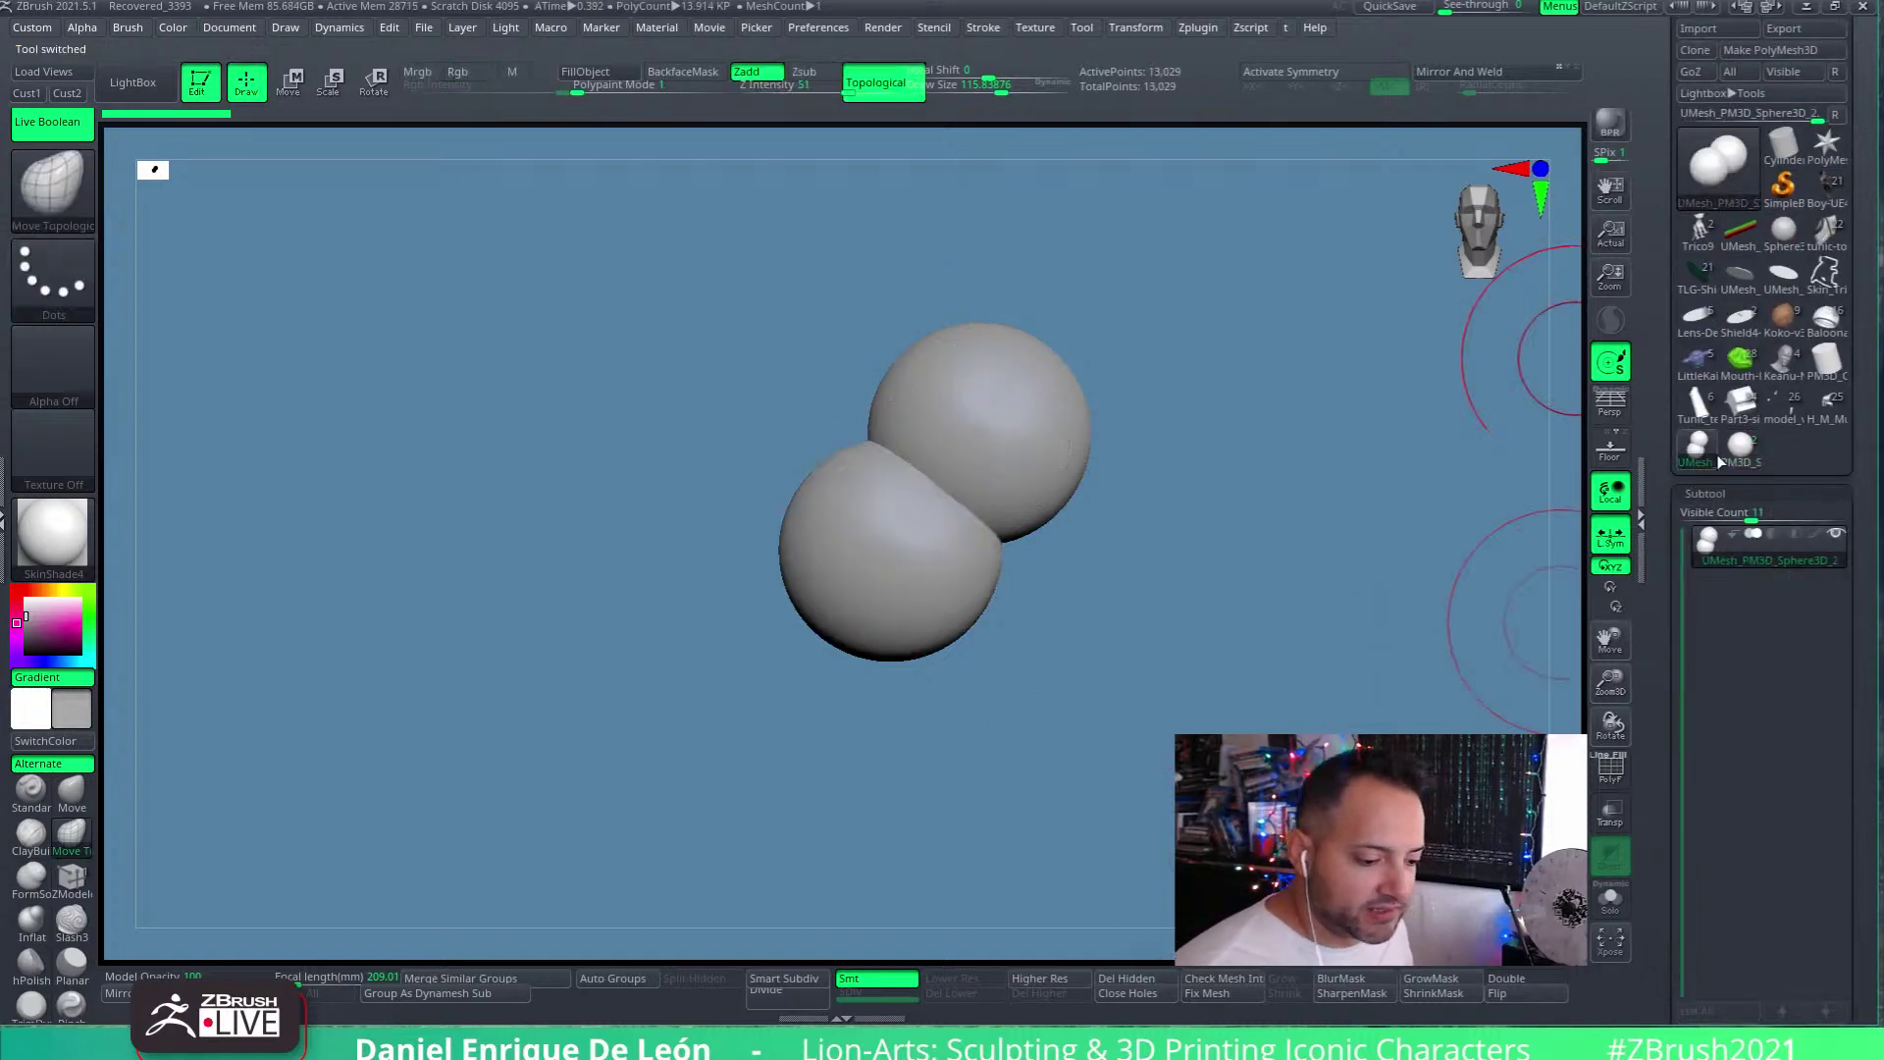
mouse_move(1700, 463)
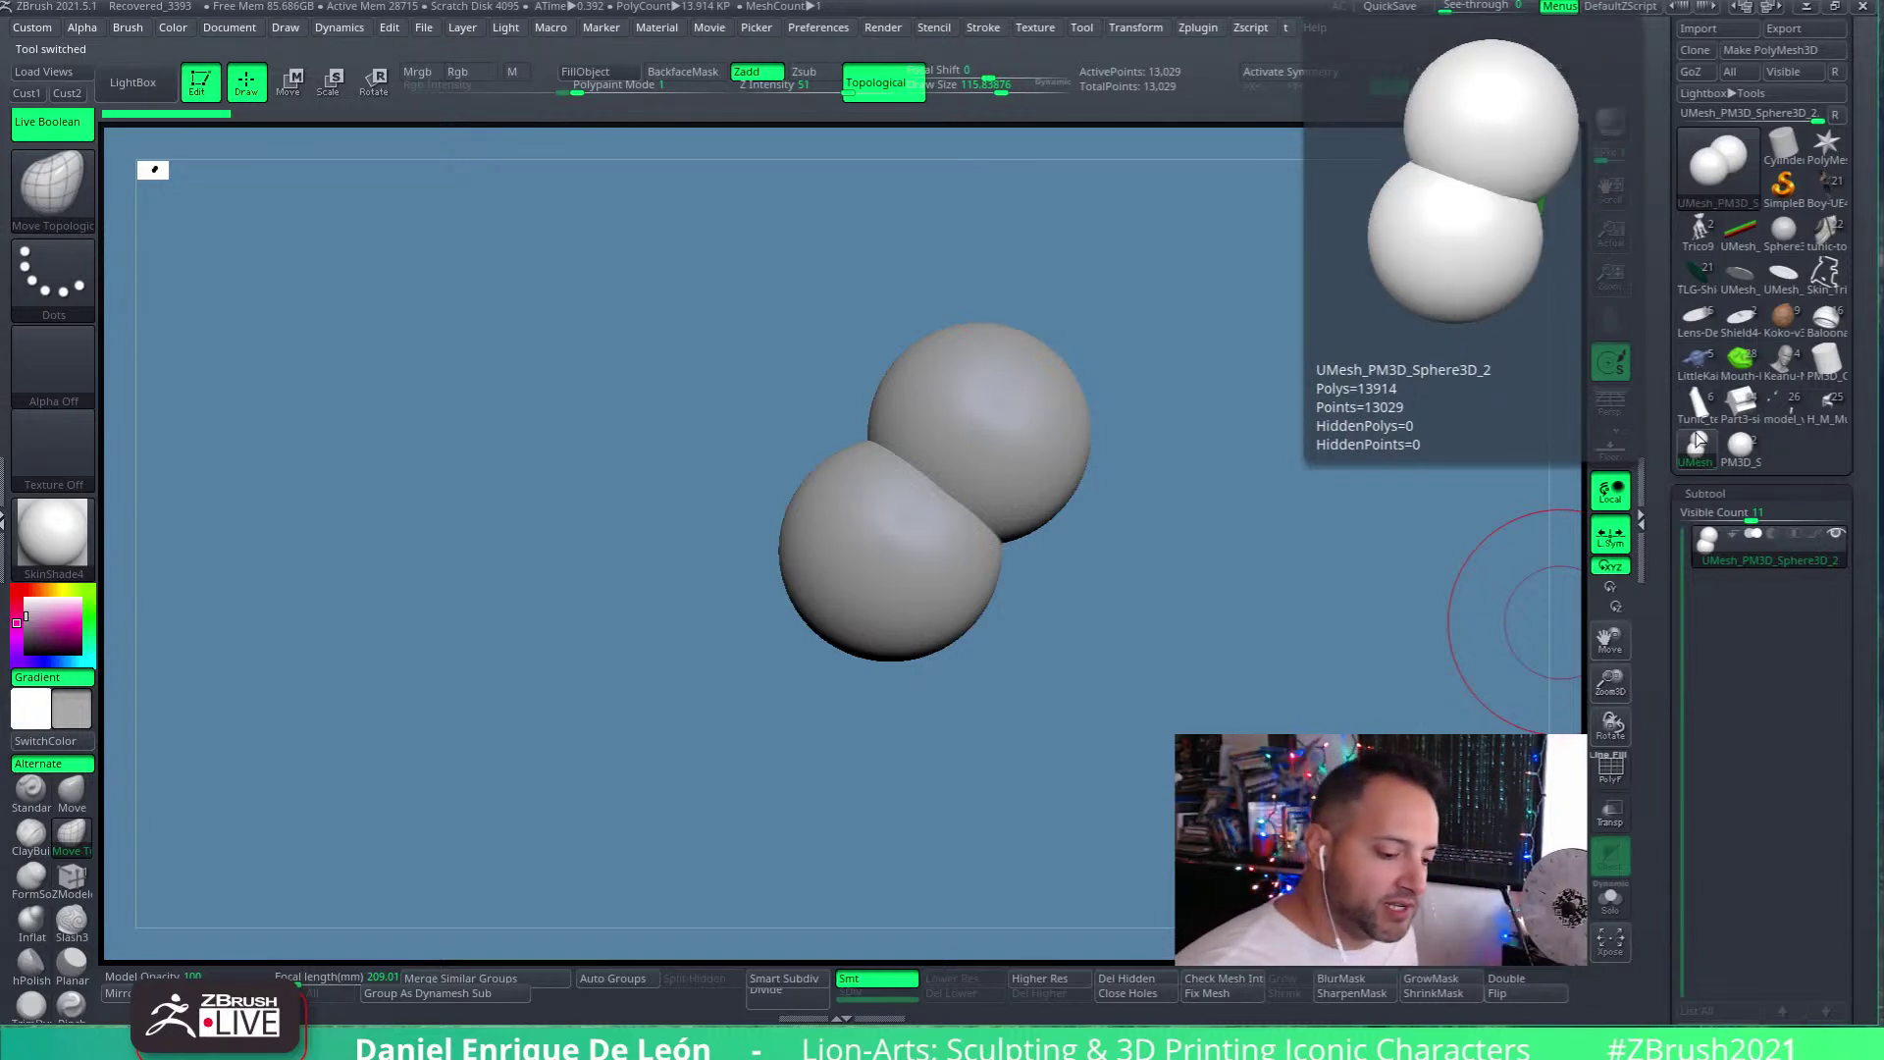
Turn on the polyframe for the Boolean mesh and examine the topology at the seam between the spheres
scroll(1857, 316, "up", 2)
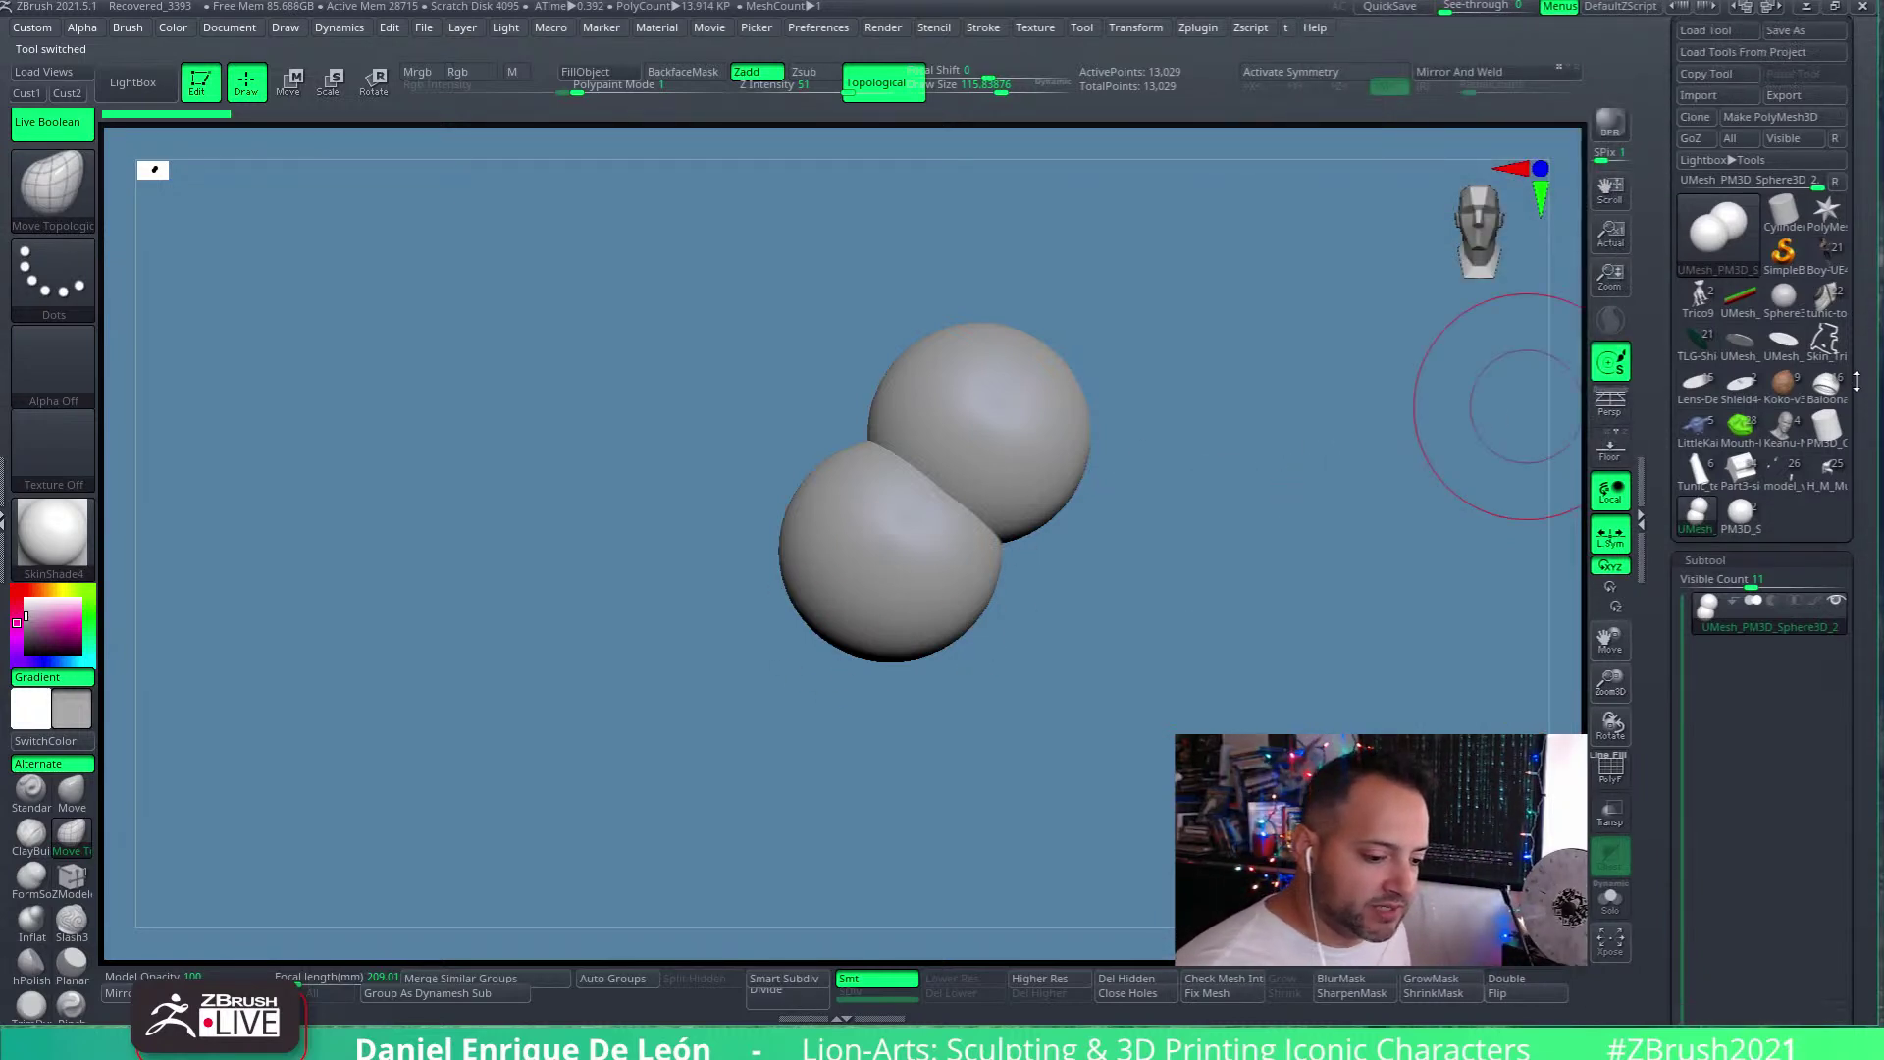
mouse_move(1759, 428)
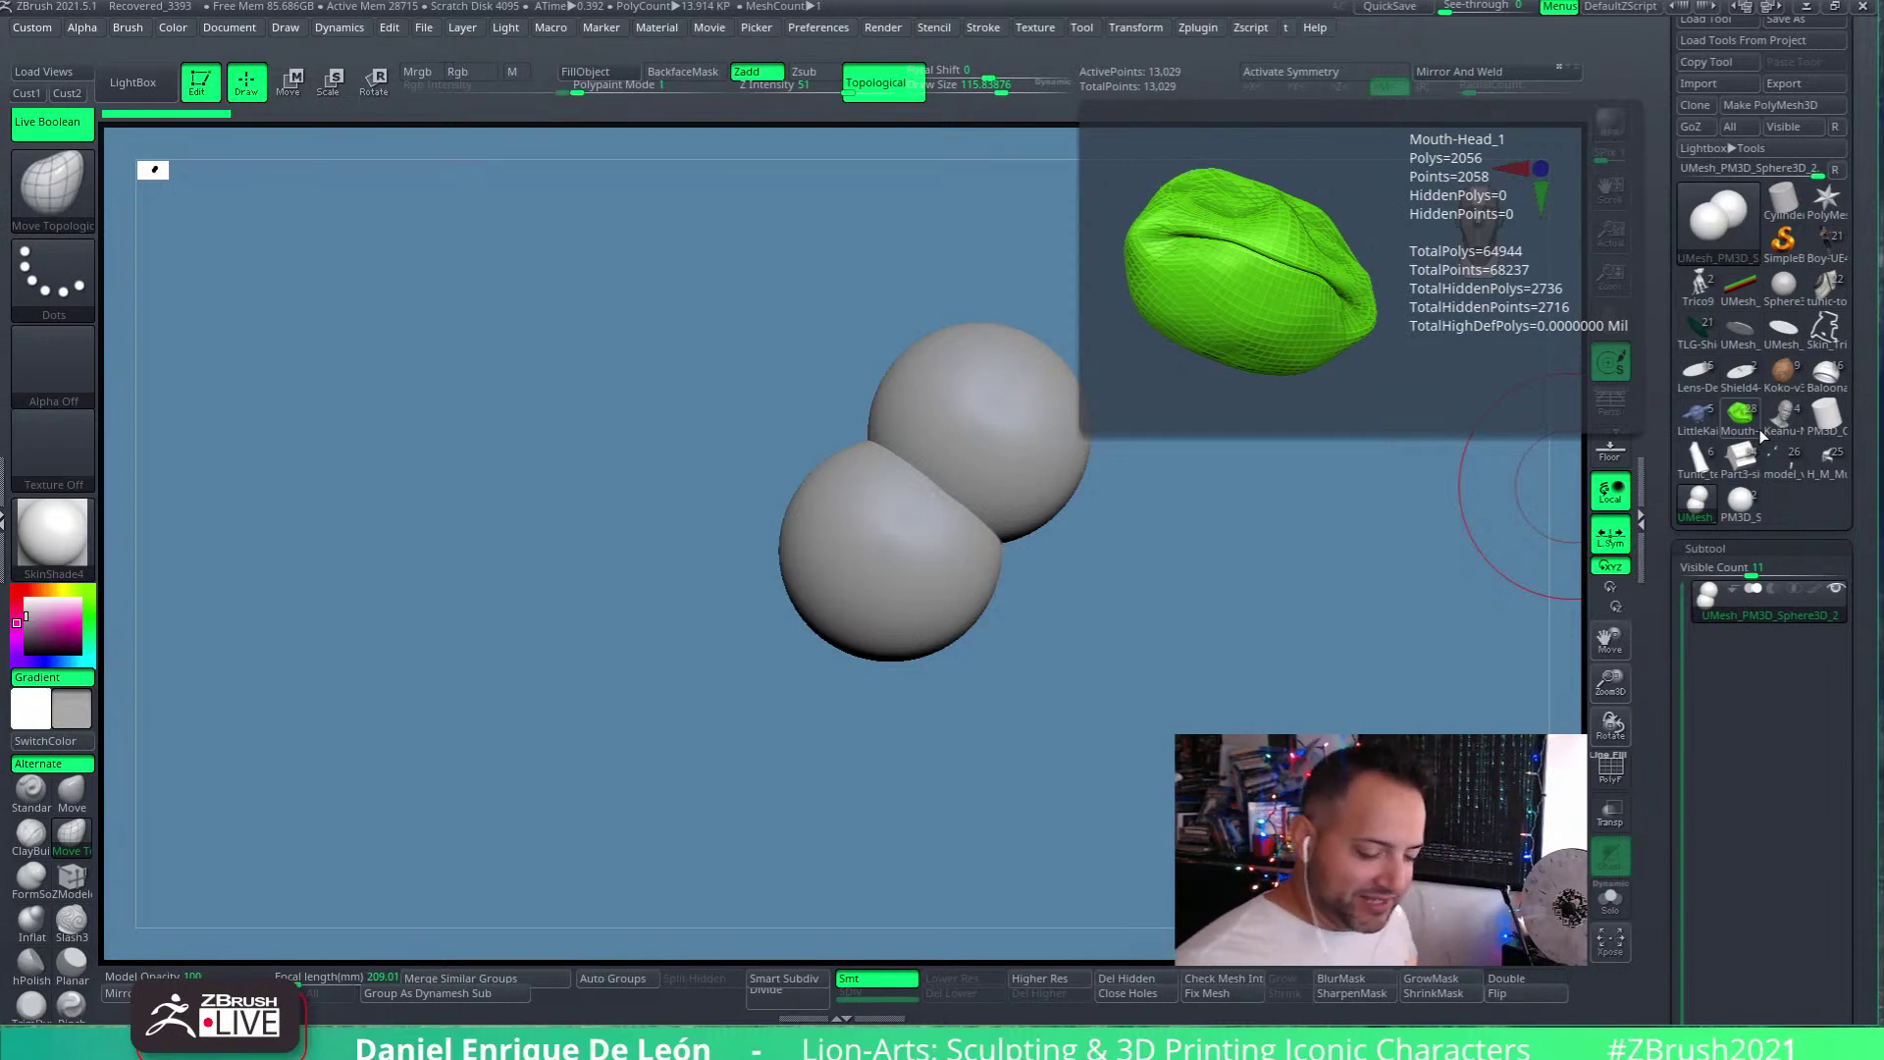
left_click_drag(1227, 530, 1335, 495)
mouse_move(975, 559)
left_mouse_down()
mouse_move(1043, 546)
mouse_move(968, 581)
mouse_move(1018, 626)
mouse_move(1241, 514)
left_mouse_up()
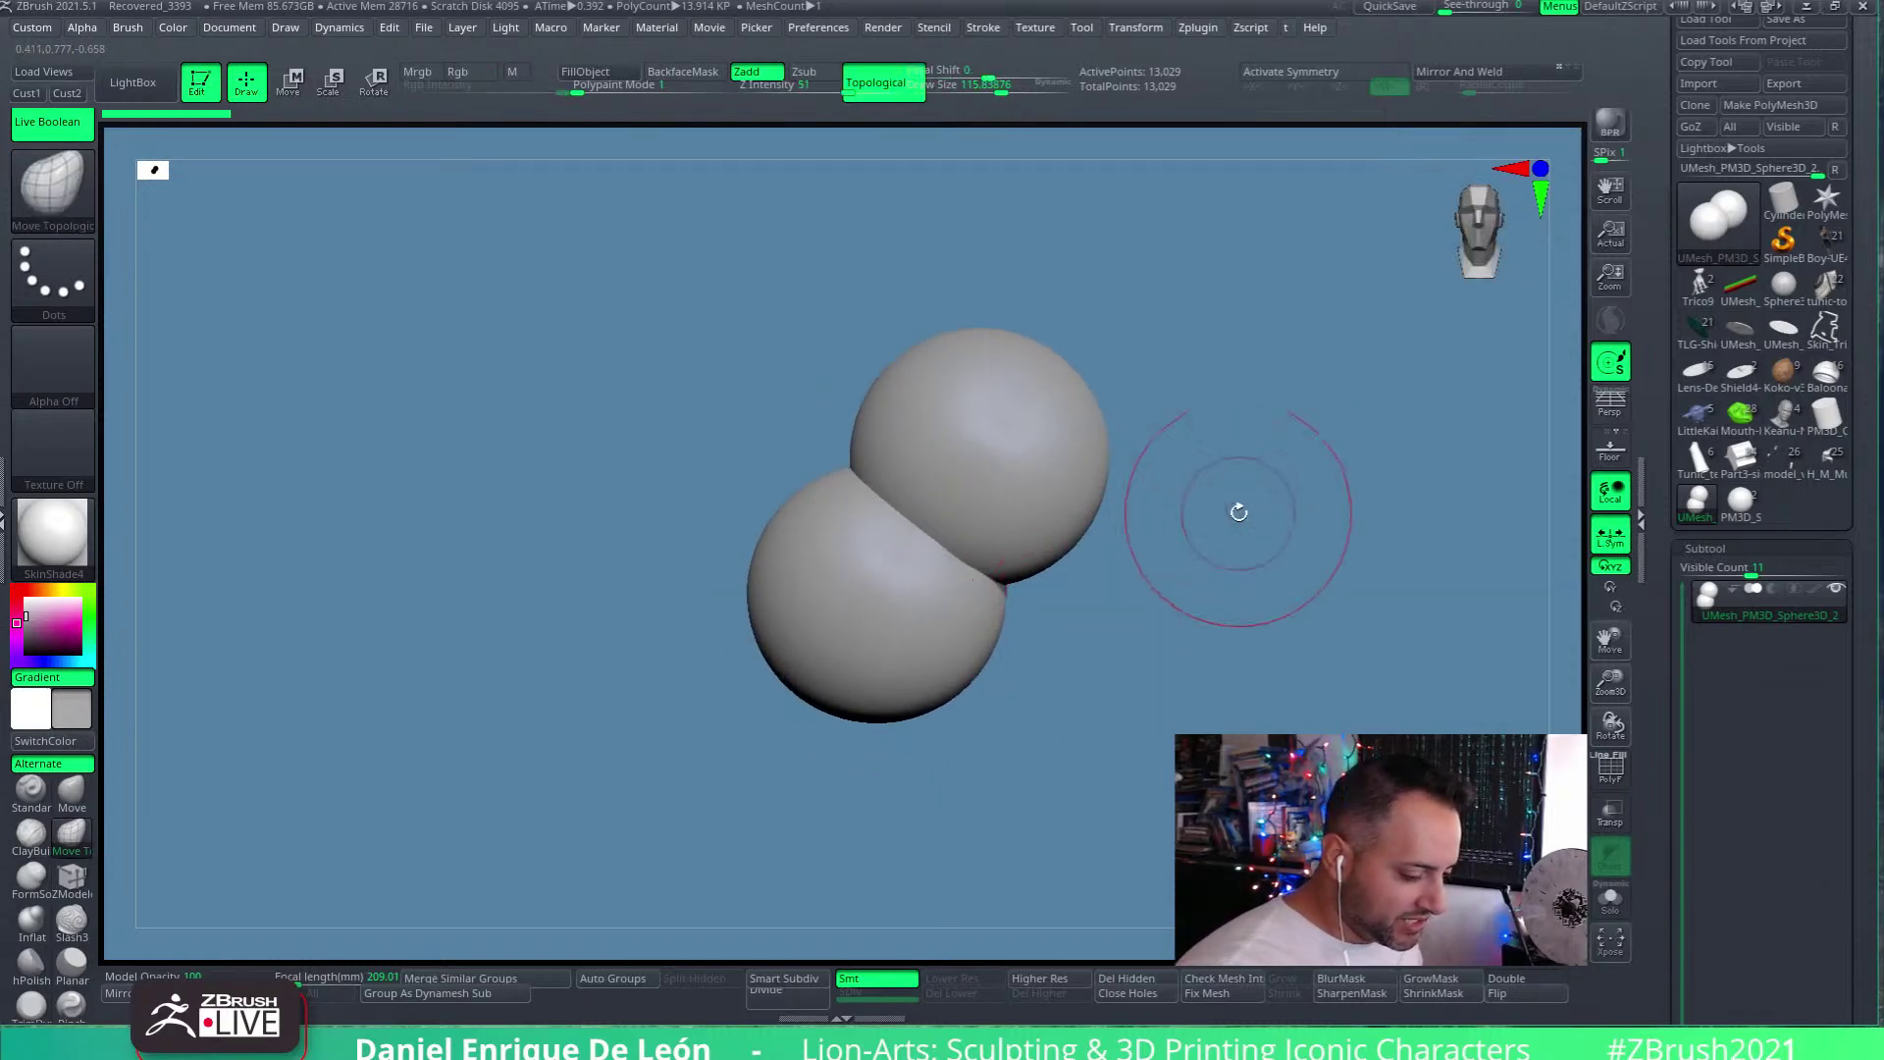
key("shift+f")
mouse_move(980, 519)
right_mouse_down("ctrl")
mouse_move(1069, 767)
mouse_move(971, 535)
right_mouse_up("ctrl")
mouse_move(971, 535)
left_mouse_down("shift")
mouse_move(916, 502)
mouse_move(940, 533)
mouse_move(863, 547)
left_mouse_up("shift")
mouse_move(863, 547)
right_mouse_down("ctrl")
mouse_move(898, 529)
mouse_move(904, 799)
mouse_move(865, 567)
right_mouse_up("ctrl")
left_click_drag(866, 566, 877, 533, "shift")
mouse_move(900, 569)
right_mouse_down("ctrl")
mouse_move(977, 402)
mouse_move(955, 433)
mouse_move(972, 441)
right_mouse_up("ctrl")
right_click_drag(1118, 677, 1080, 671)
mouse_move(1079, 671)
right_mouse_down("alt")
mouse_move(1286, 659)
mouse_move(1275, 589)
mouse_move(1295, 564)
right_mouse_up("alt")
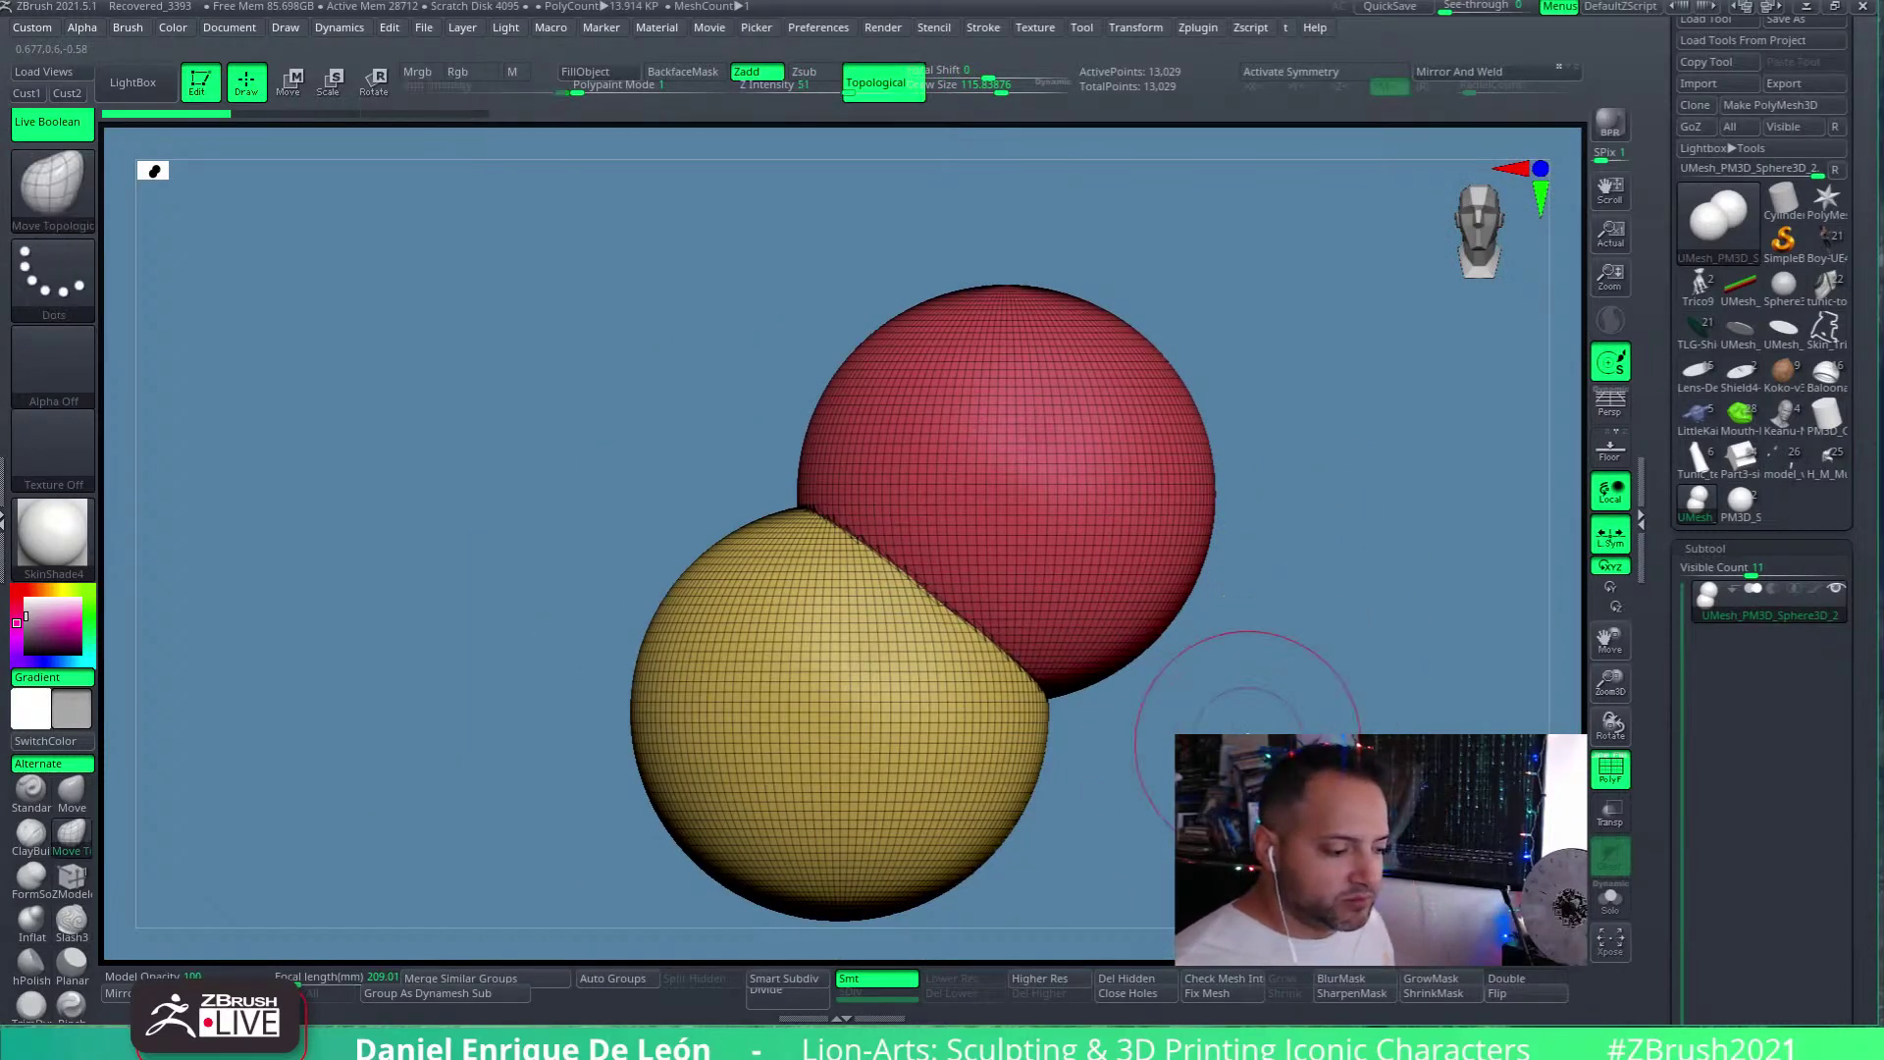
Switch back to the original two-sphere tool and check its two subtools, ending with the upper sphere selected
left_click(1740, 501)
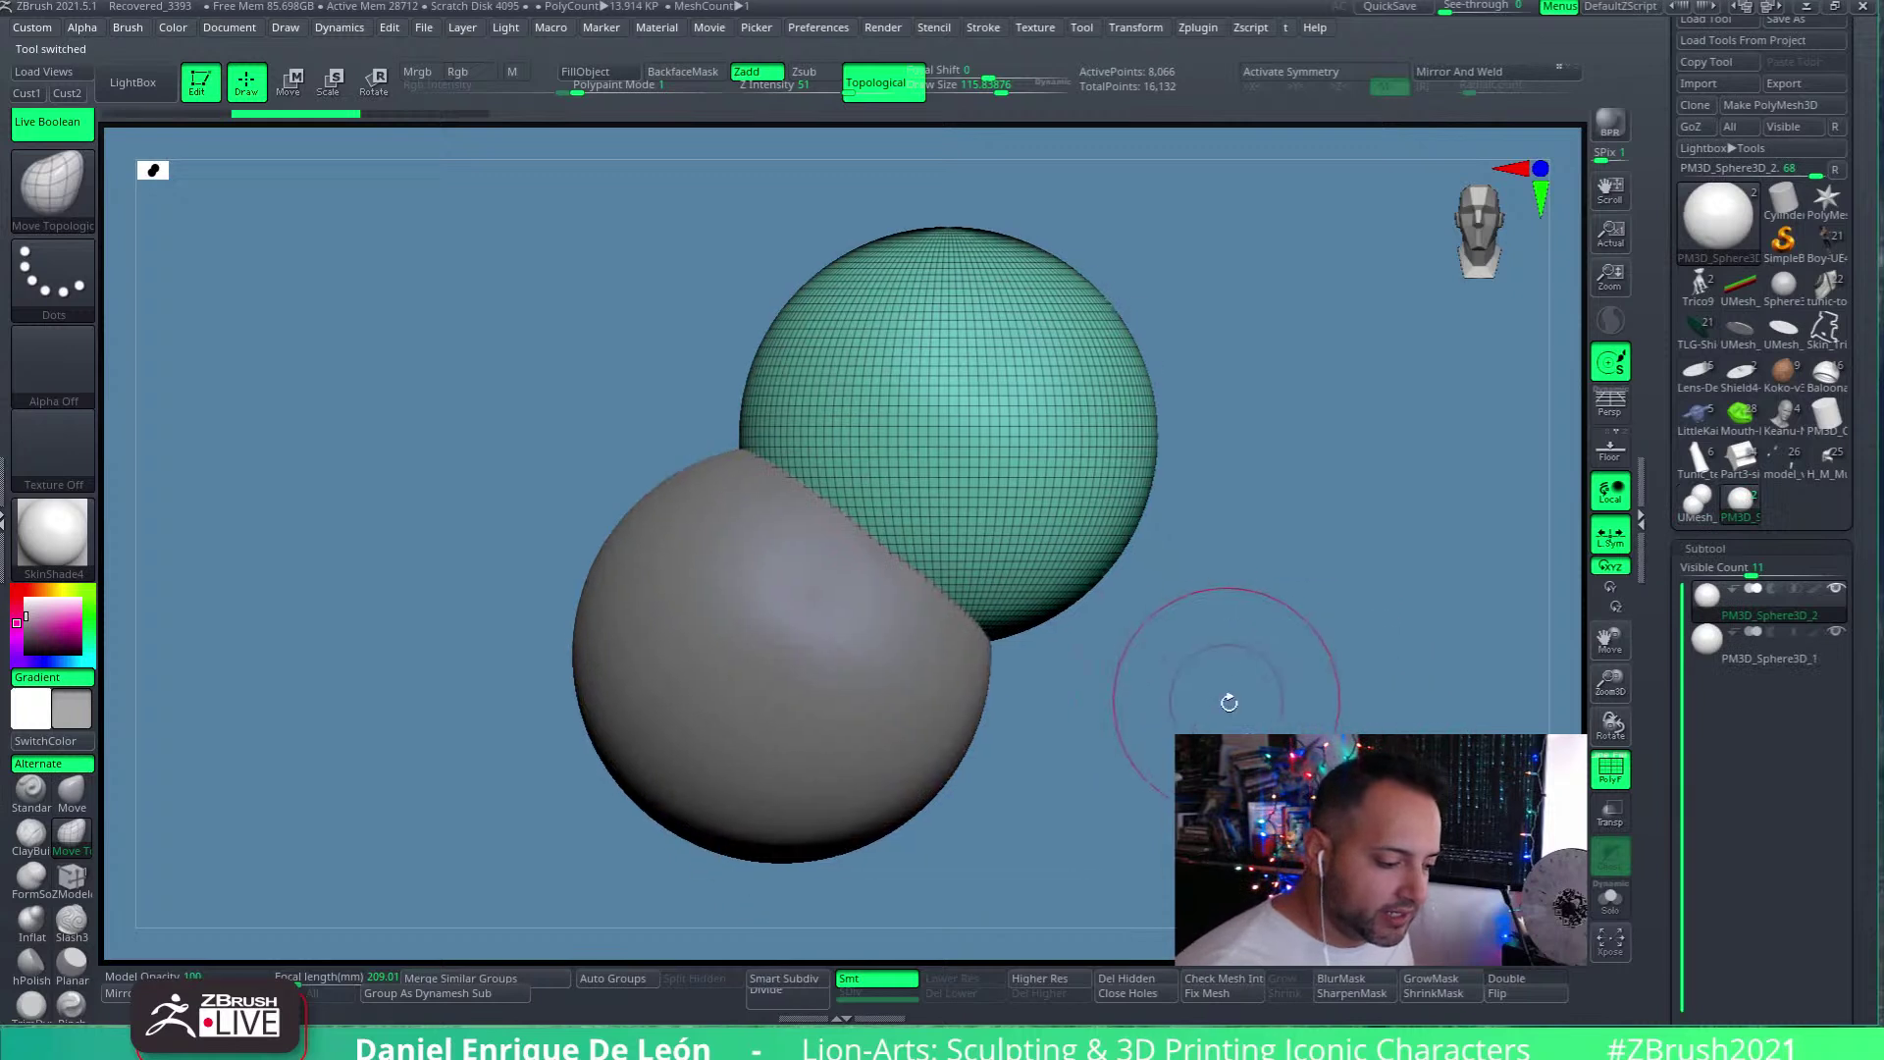
left_click_drag(1226, 704, 1224, 699)
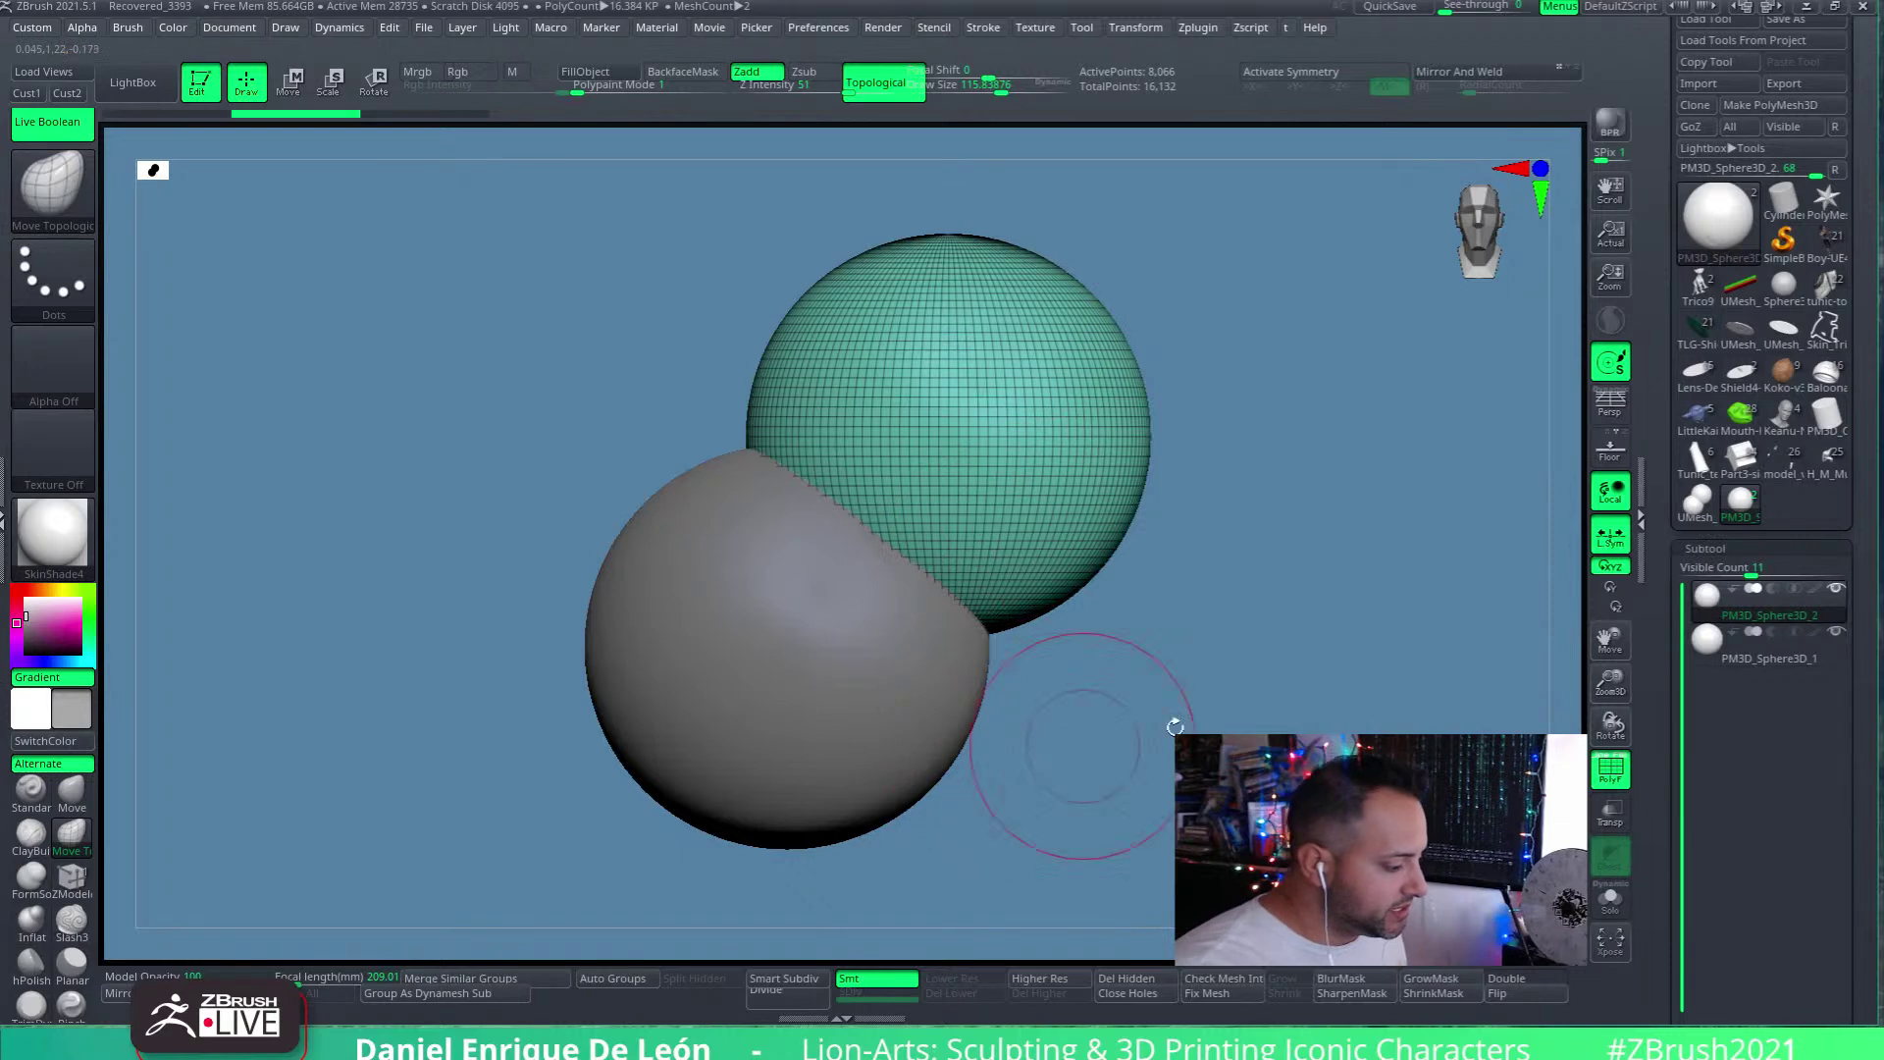
left_click(1782, 661)
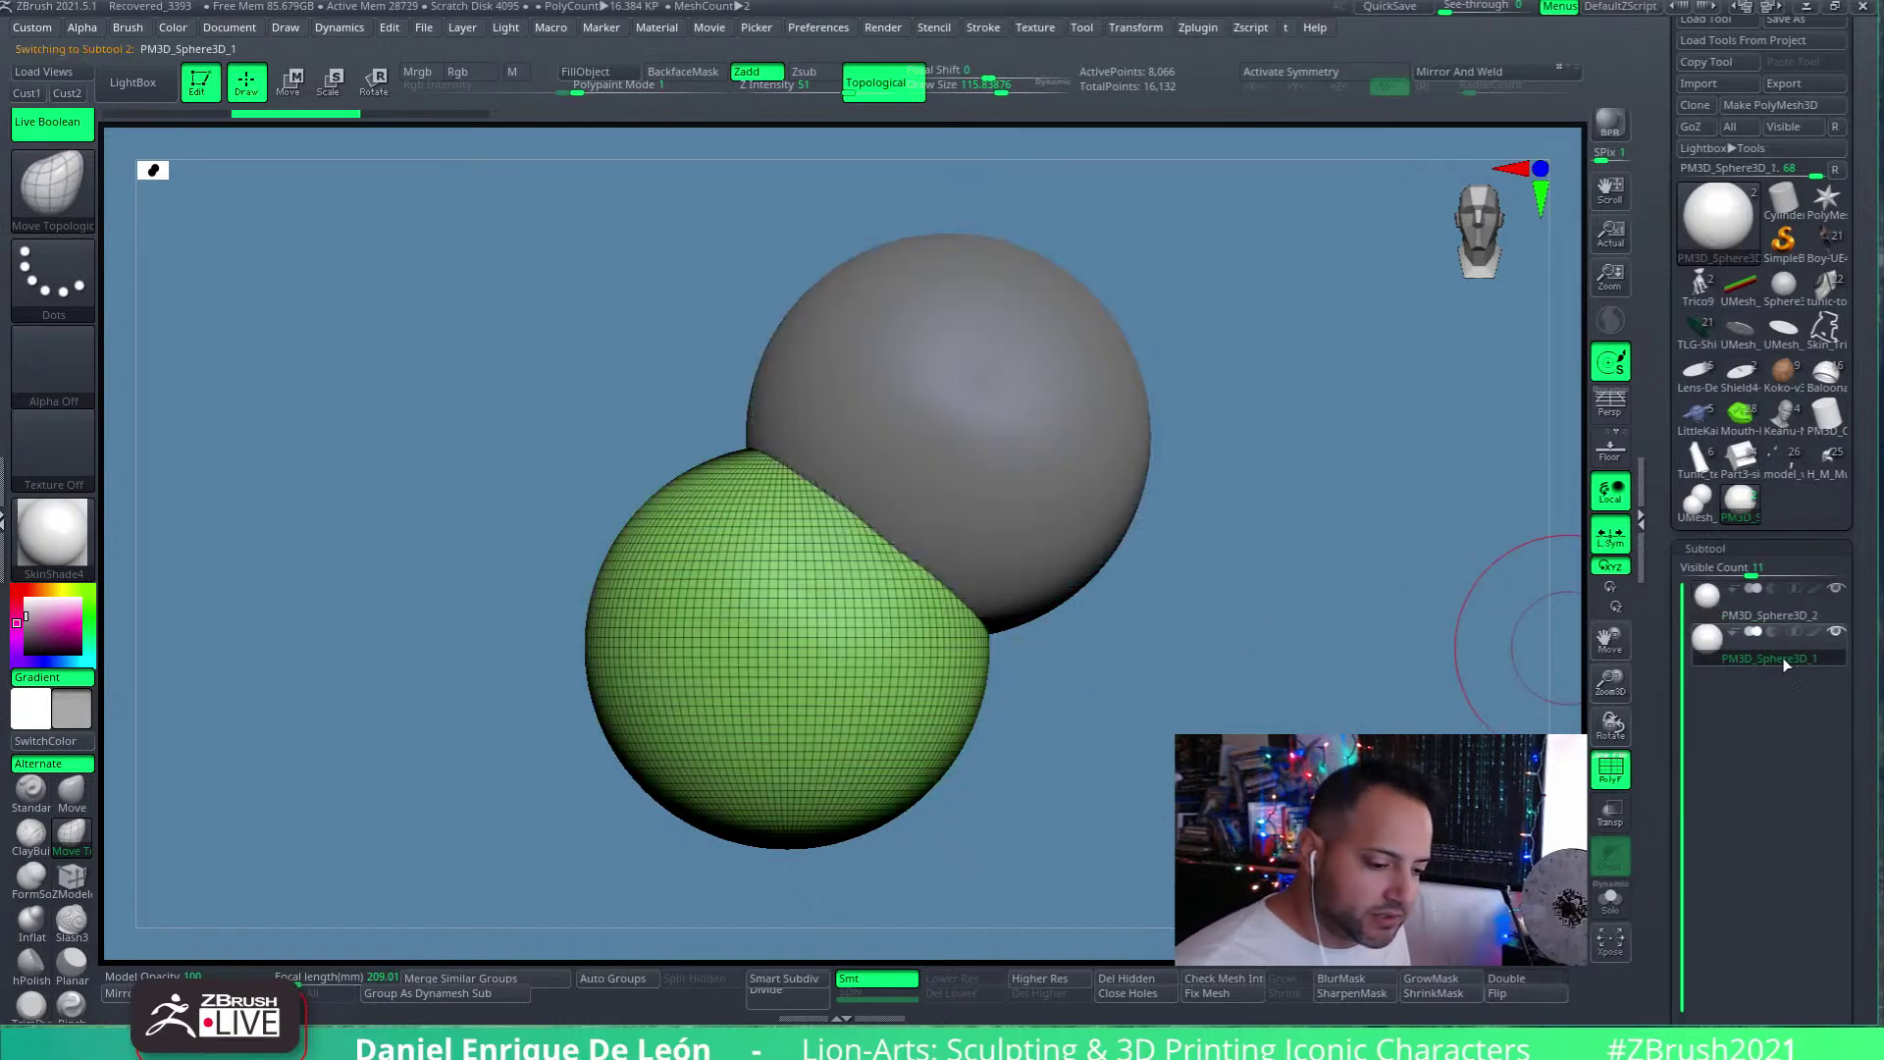
left_click(1722, 602)
Merge the upper sphere down with the lower sphere into a single subtool and accept the operation
left_click_drag(1857, 669, 1859, 553)
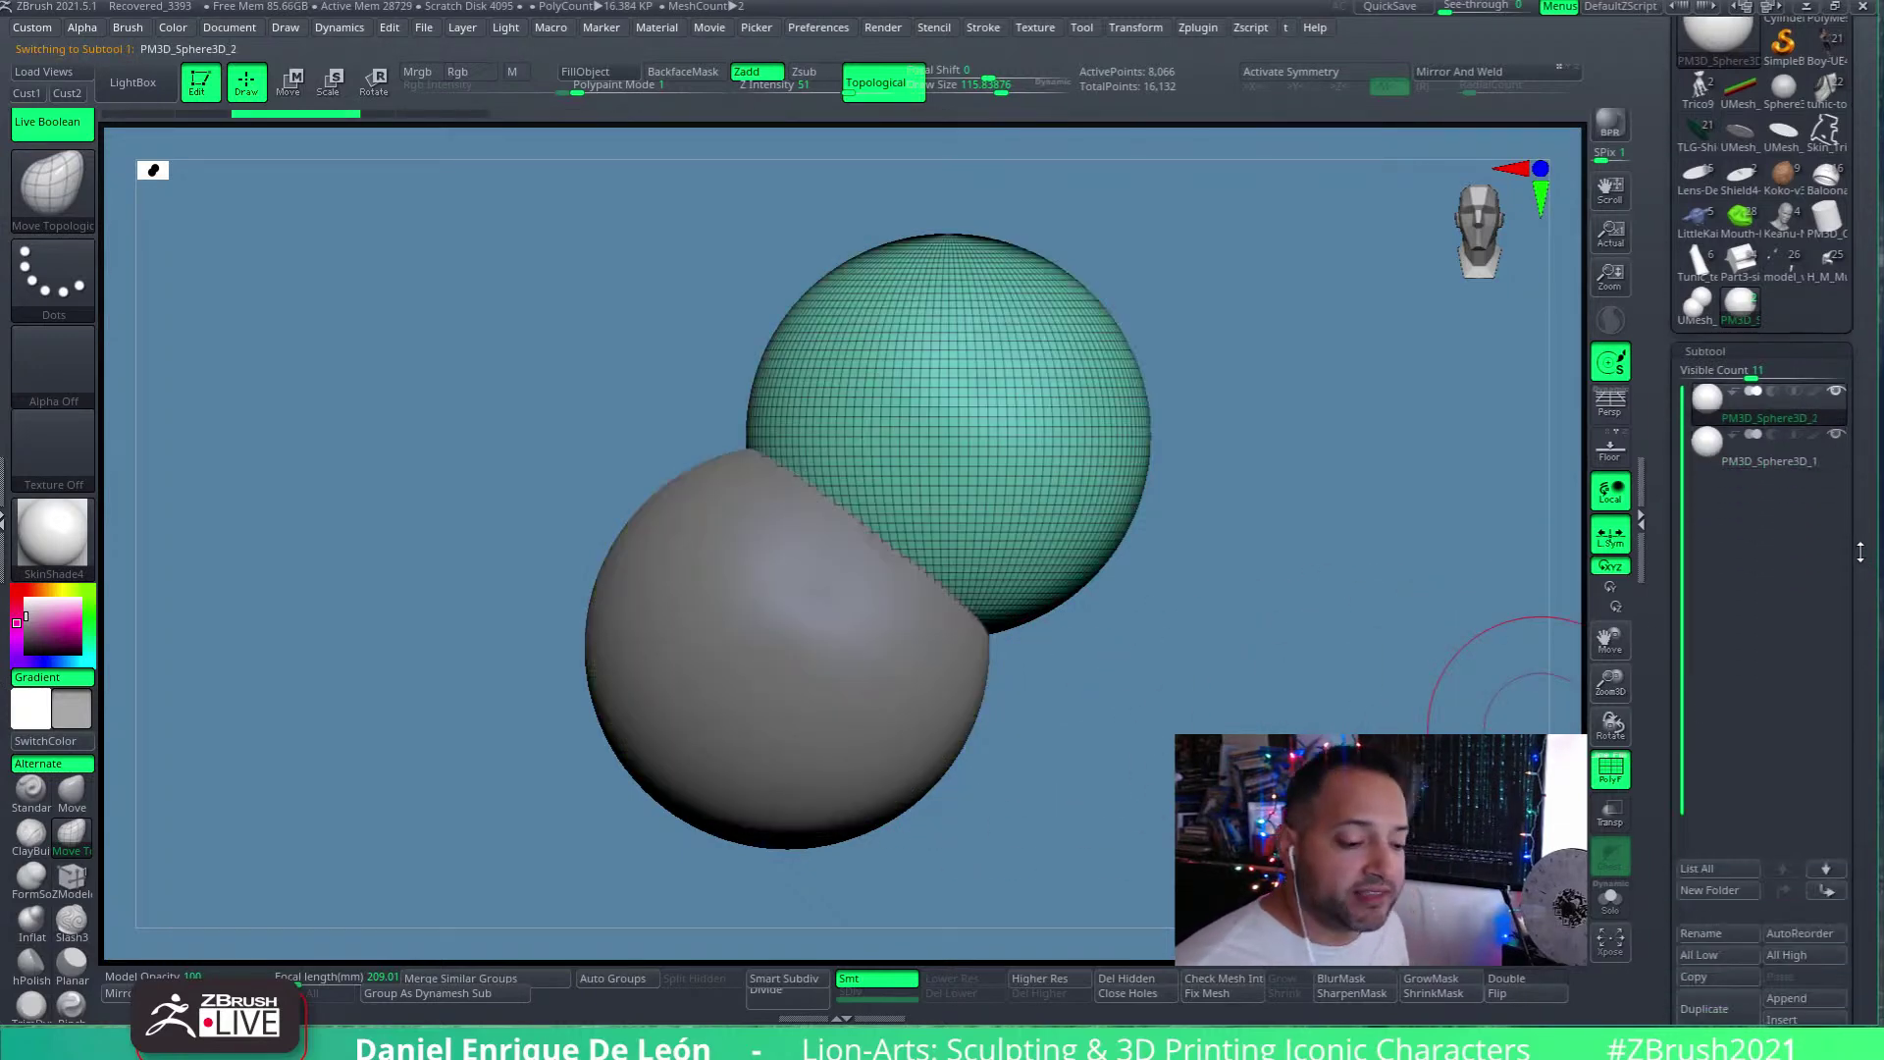
left_click_drag(1862, 734, 1869, 616)
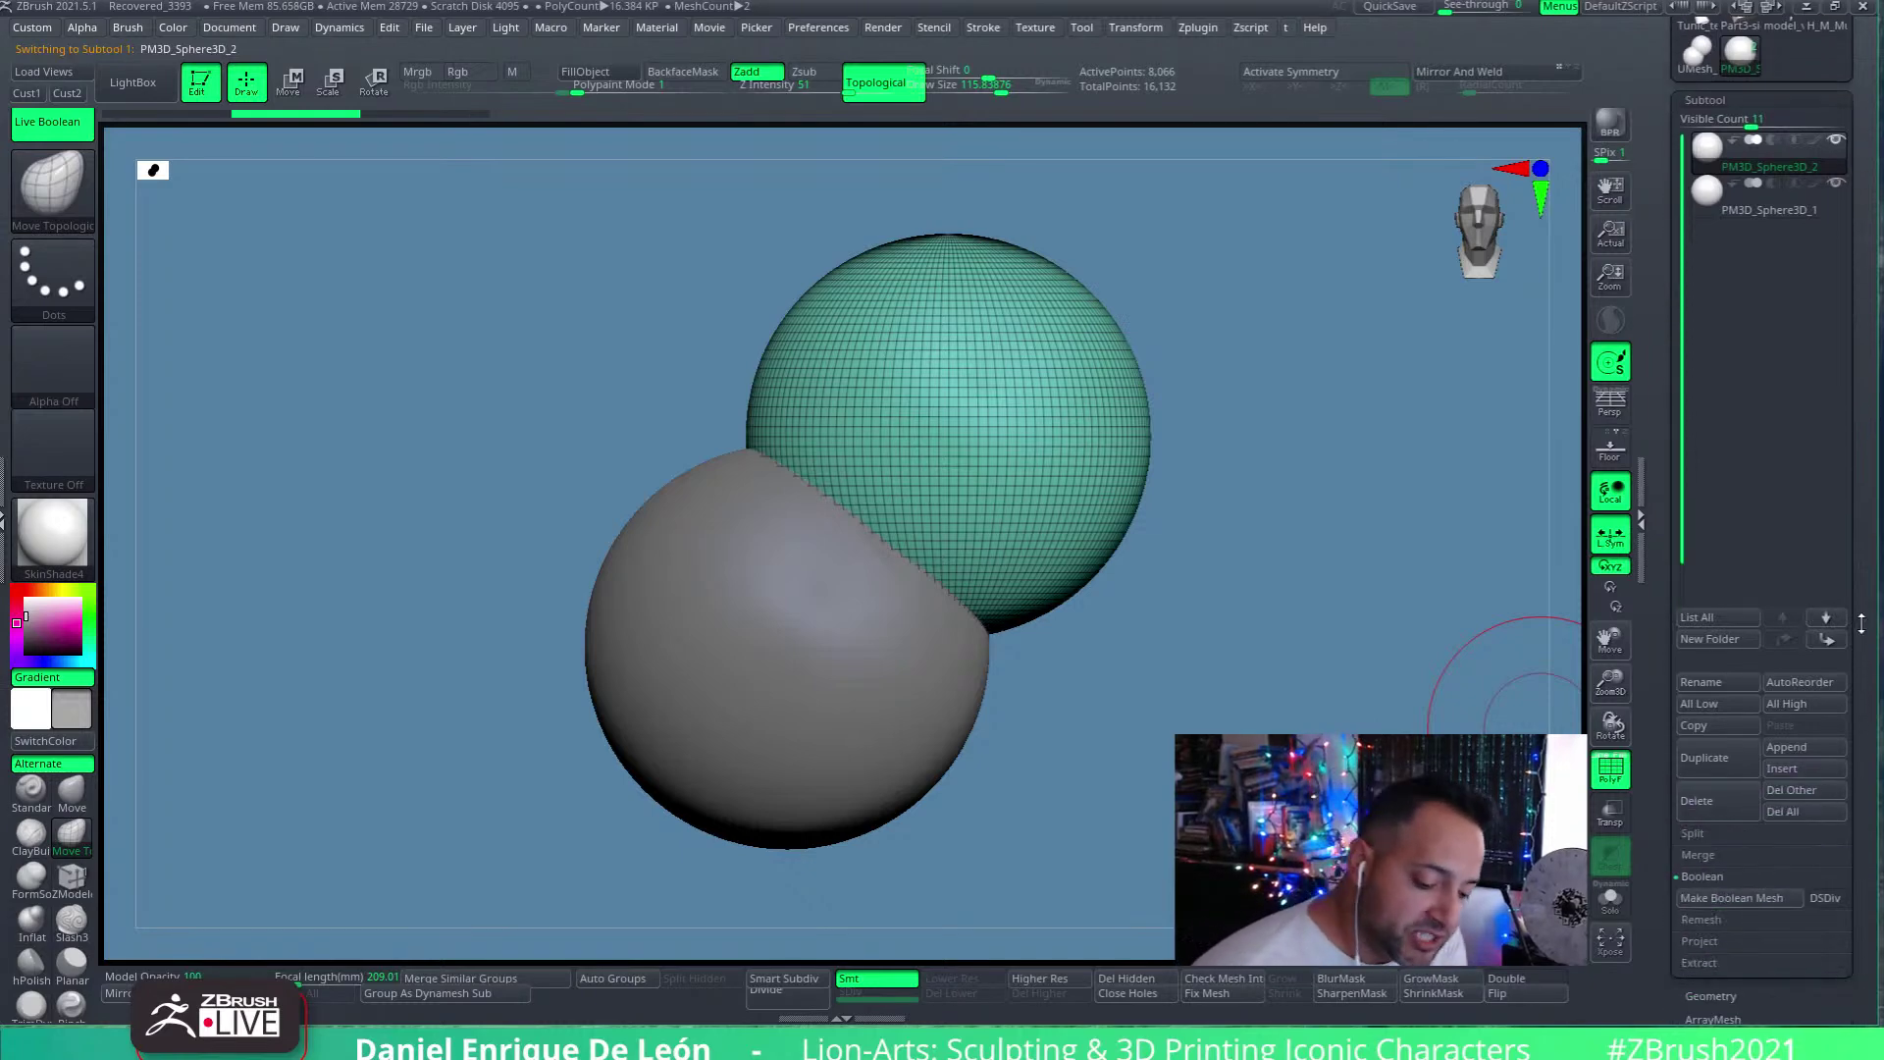
left_click(1715, 856)
left_click(1734, 875)
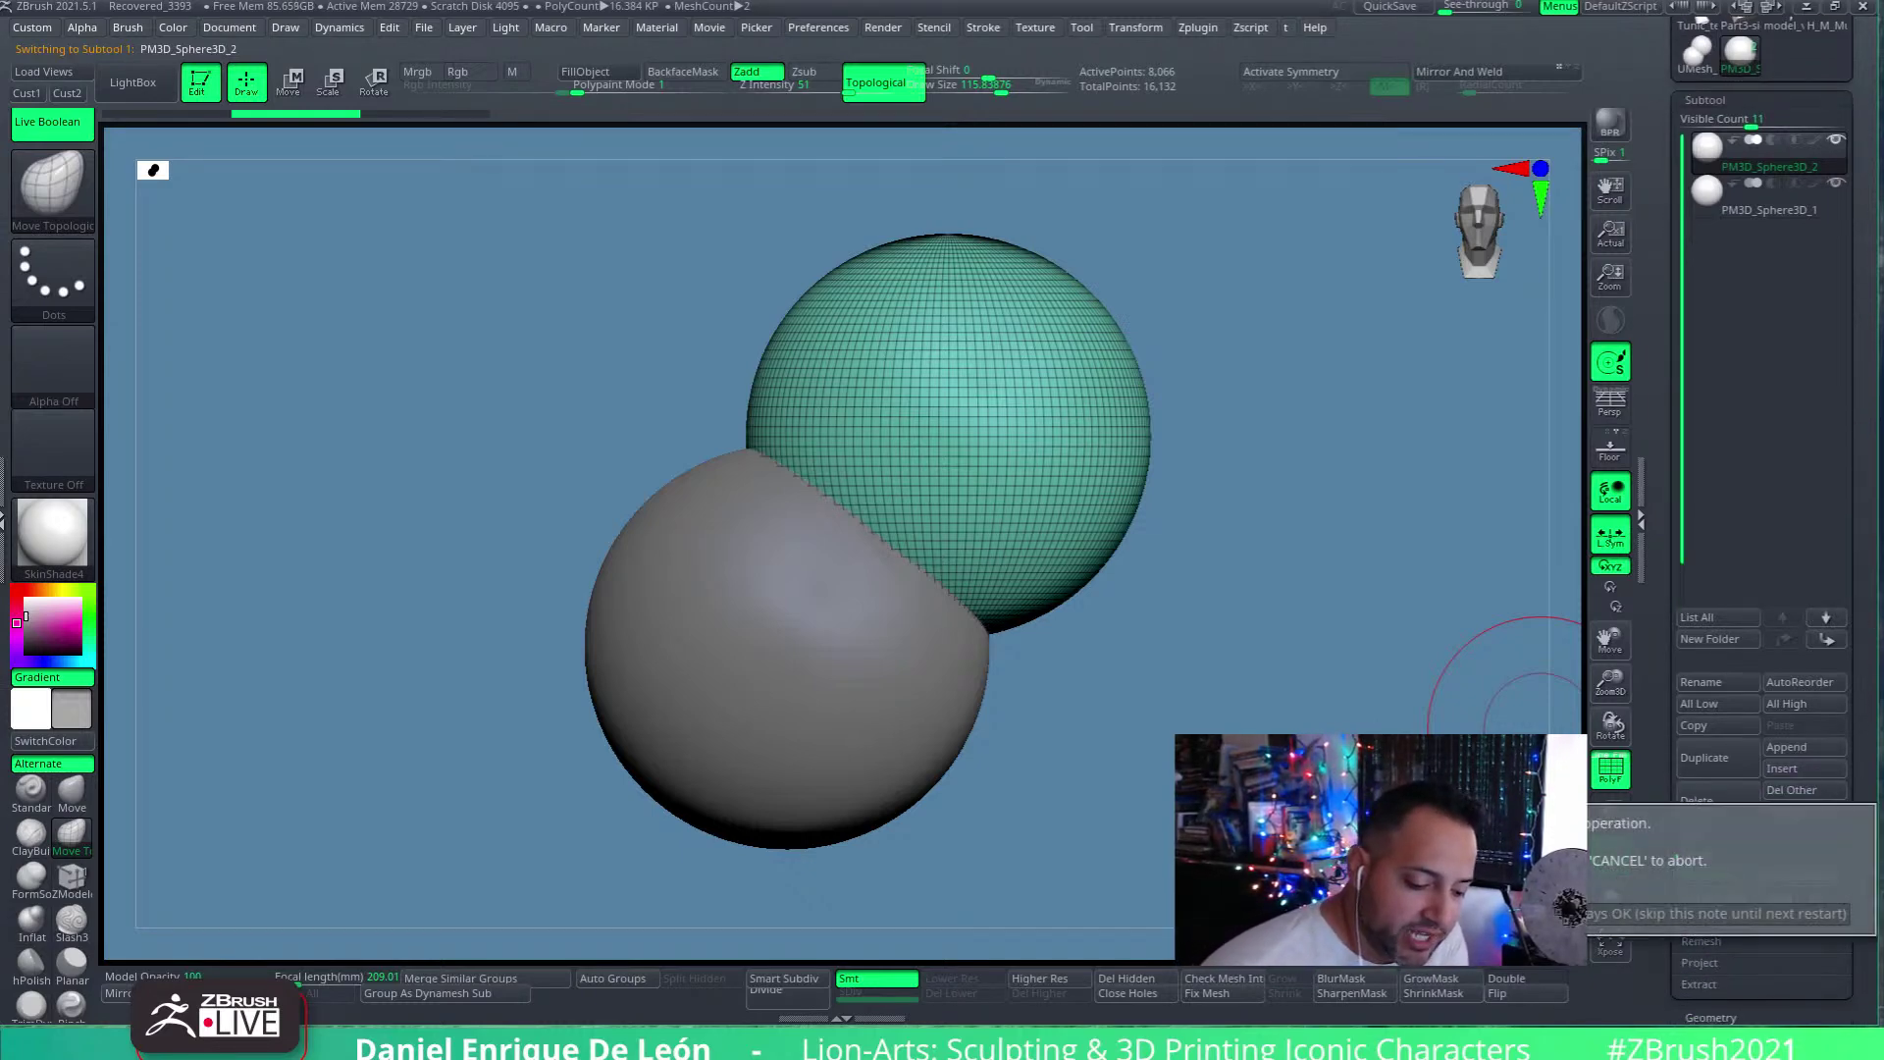
key("Return")
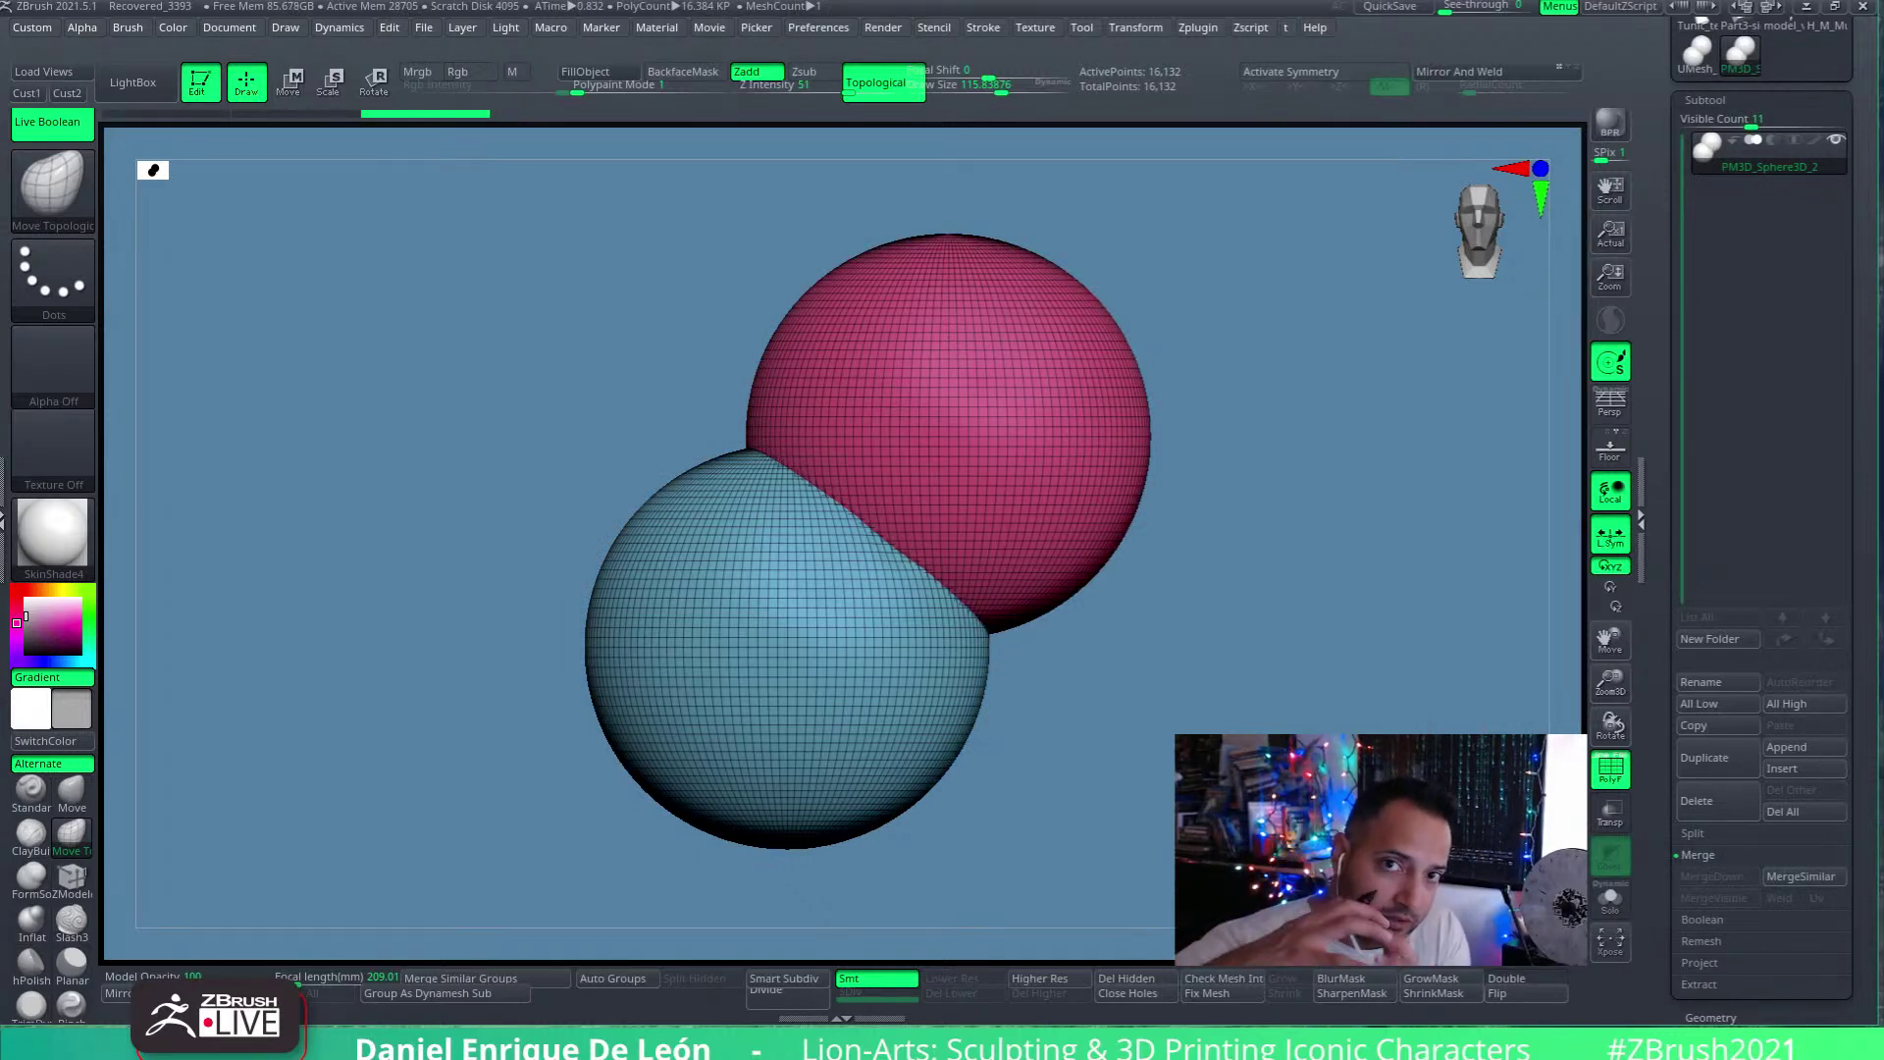
Try moving the upper sphere with the lower one masked, then undo the change and clear the mask
scroll(1850, 492, "down", 3)
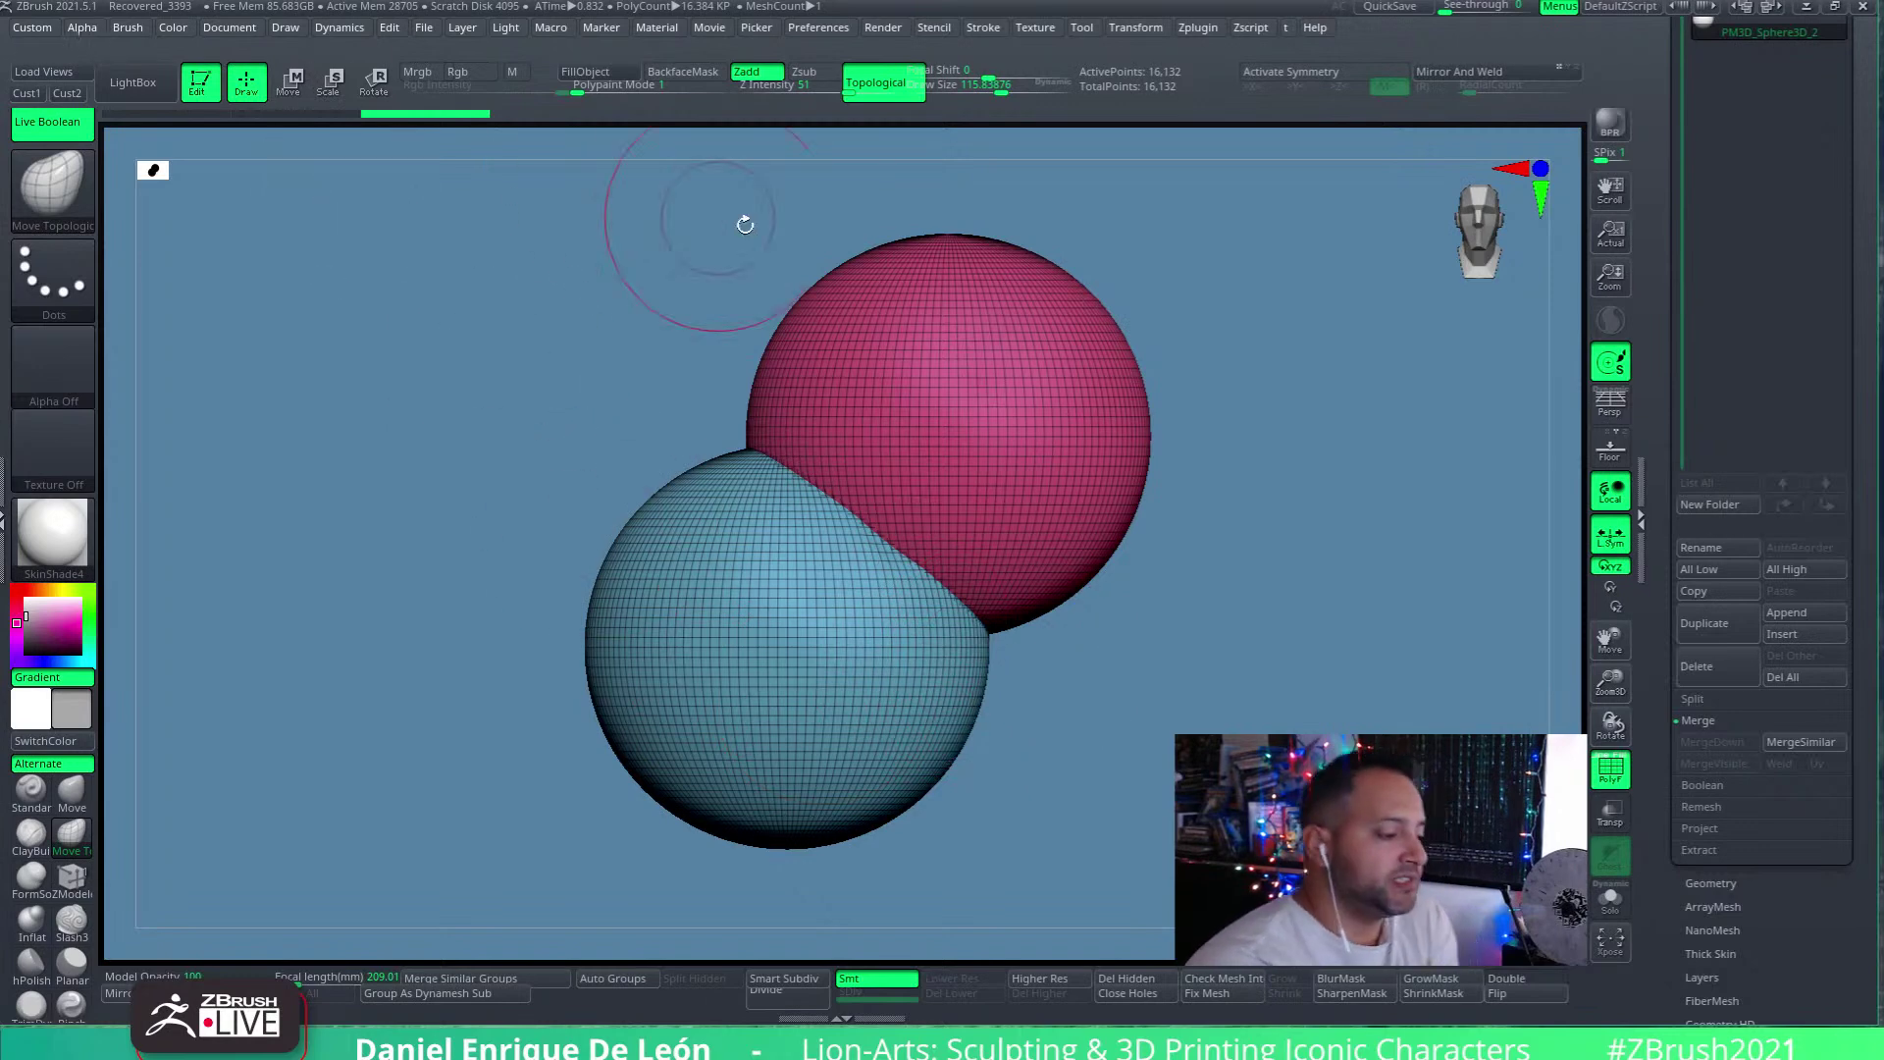
key("w")
left_click(1080, 413, "ctrl")
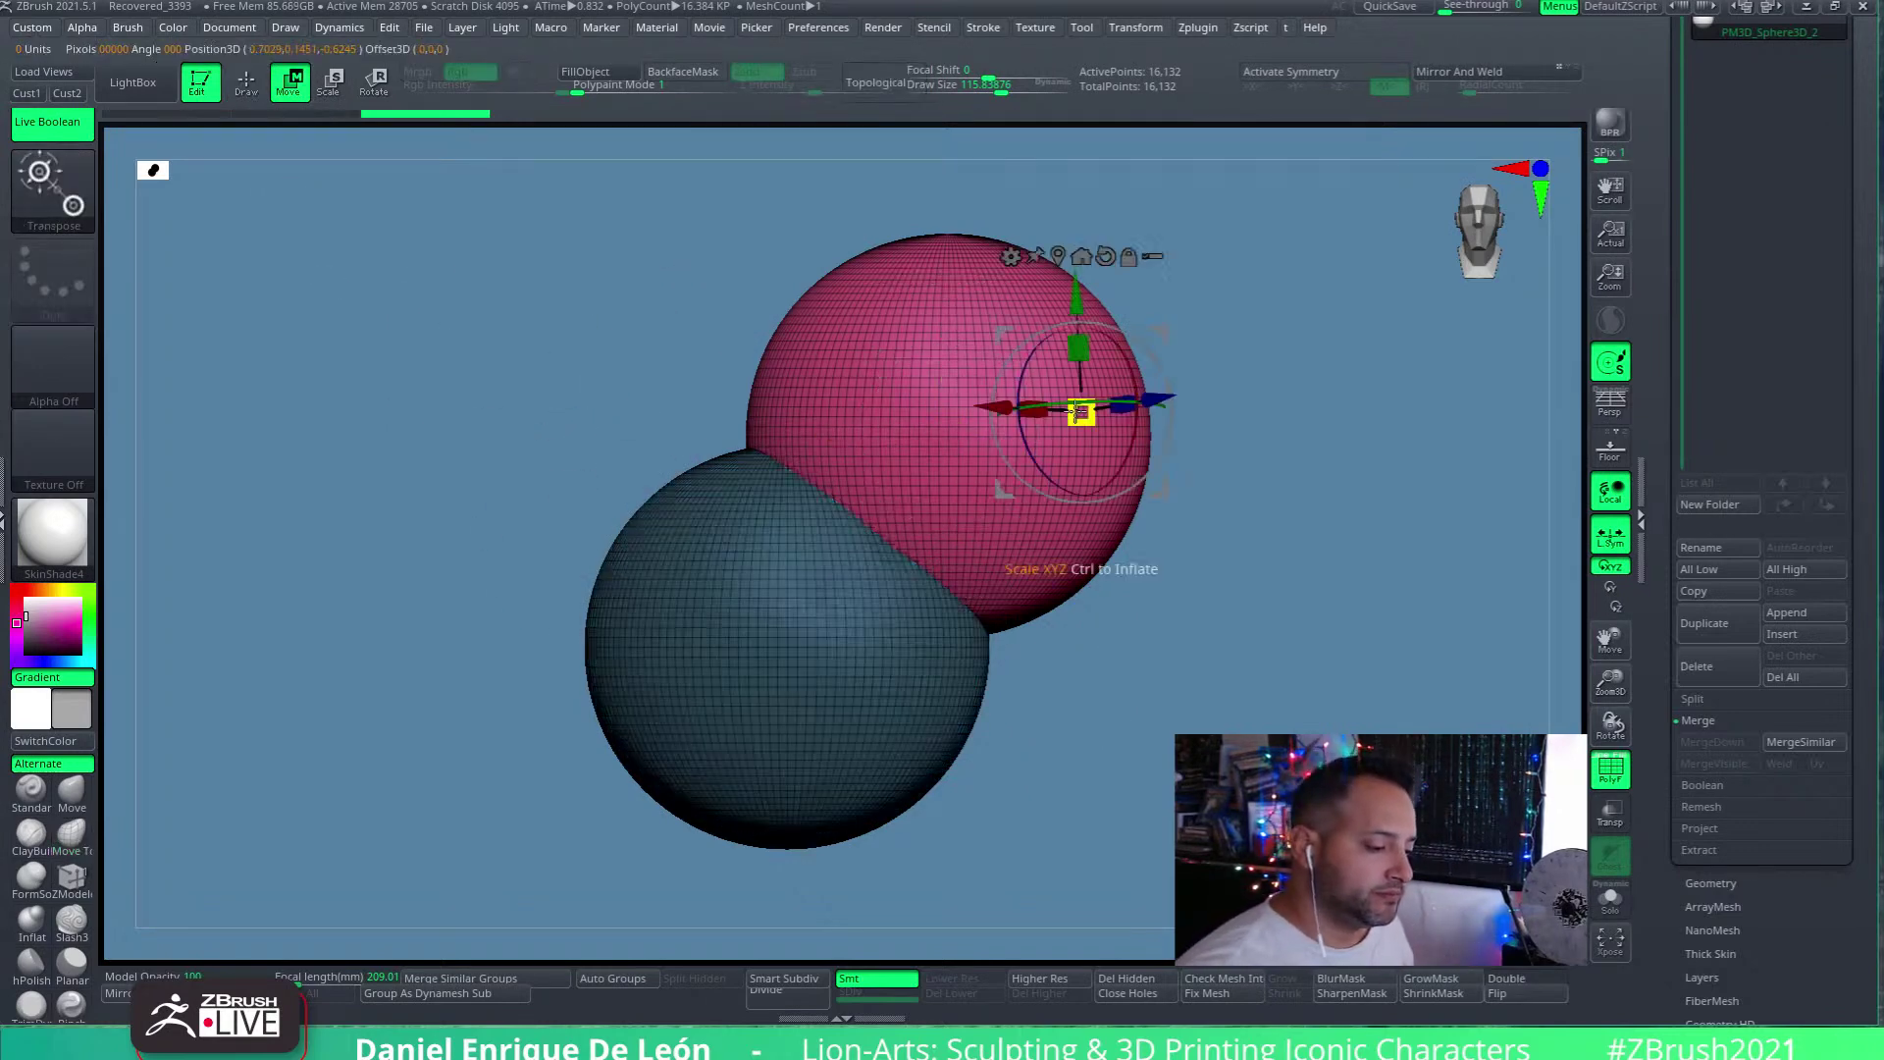
left_click(1106, 256, "alt")
left_click_drag(1165, 332, 1206, 309)
key("ctrl+z")
left_click_drag(1256, 543, 1325, 614, "ctrl")
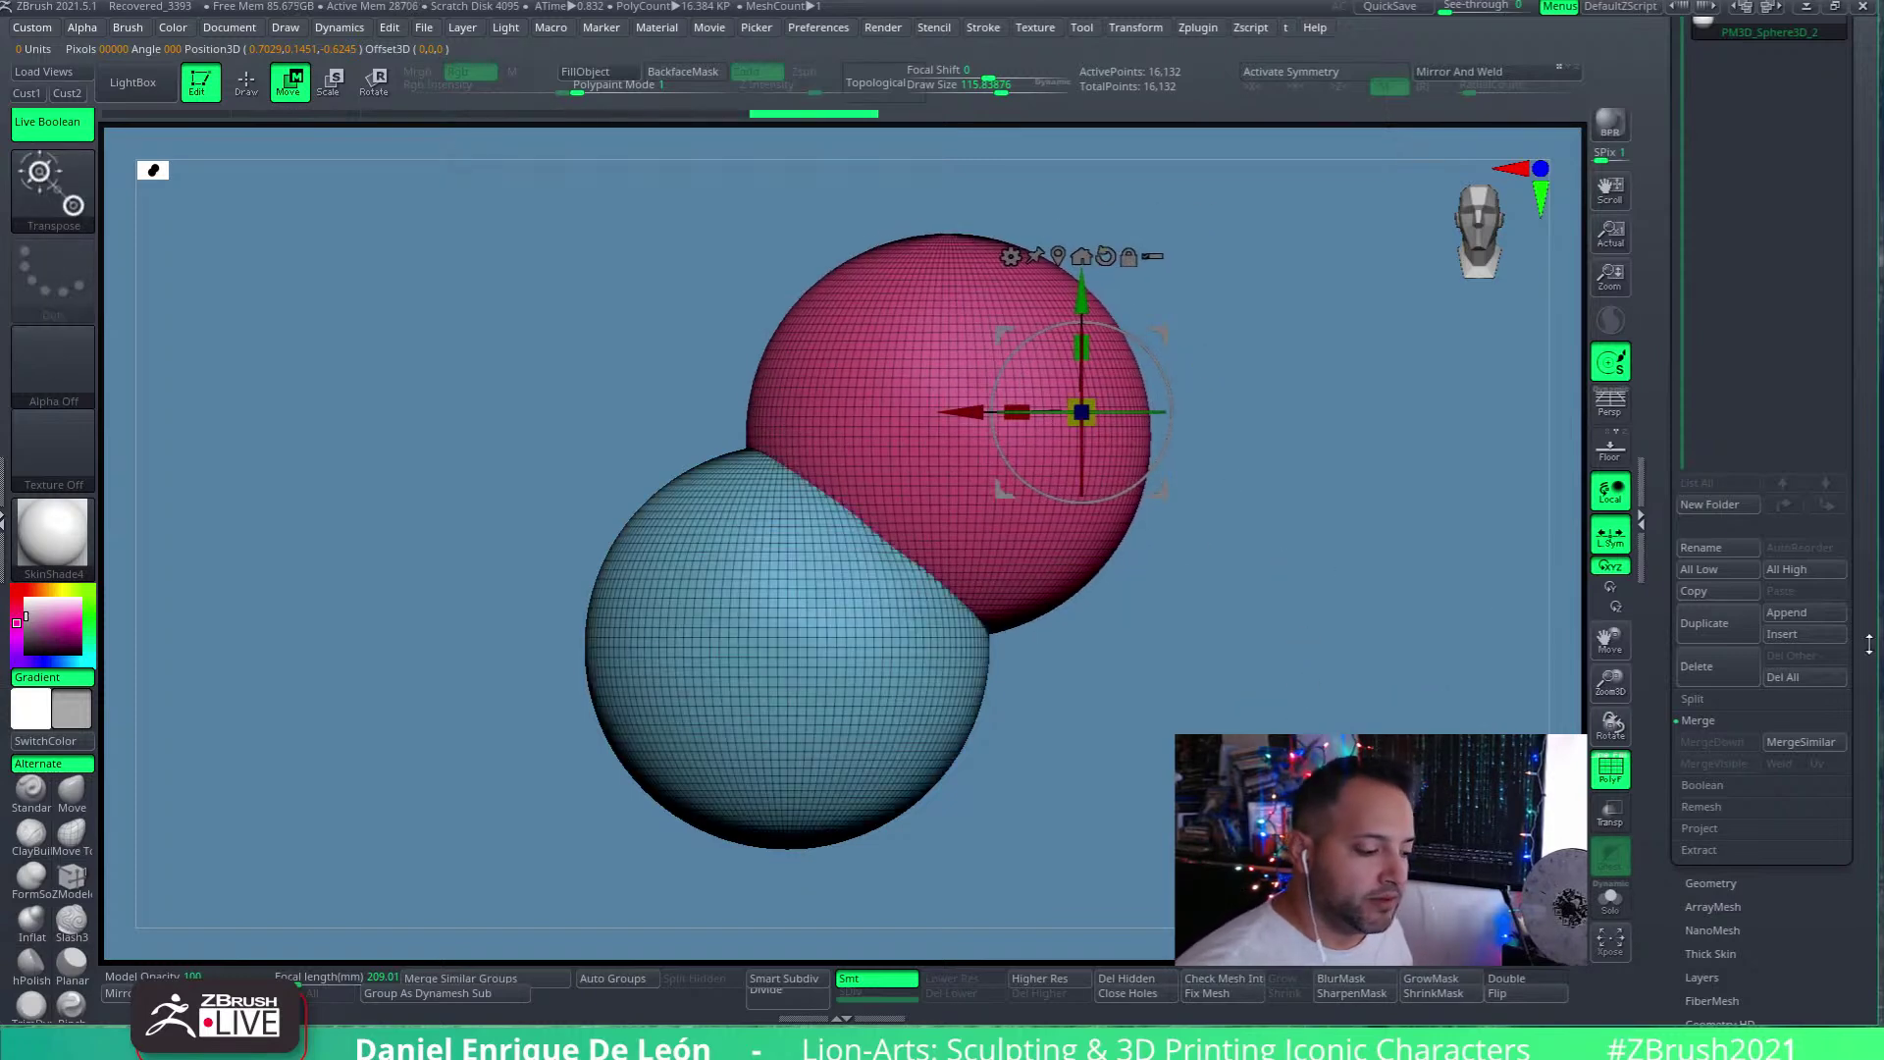
Set DynaMesh SubProjection to 0 and the resolution to 520 for the merged spheres
scroll(1851, 491, "down", 5)
left_click(1710, 470)
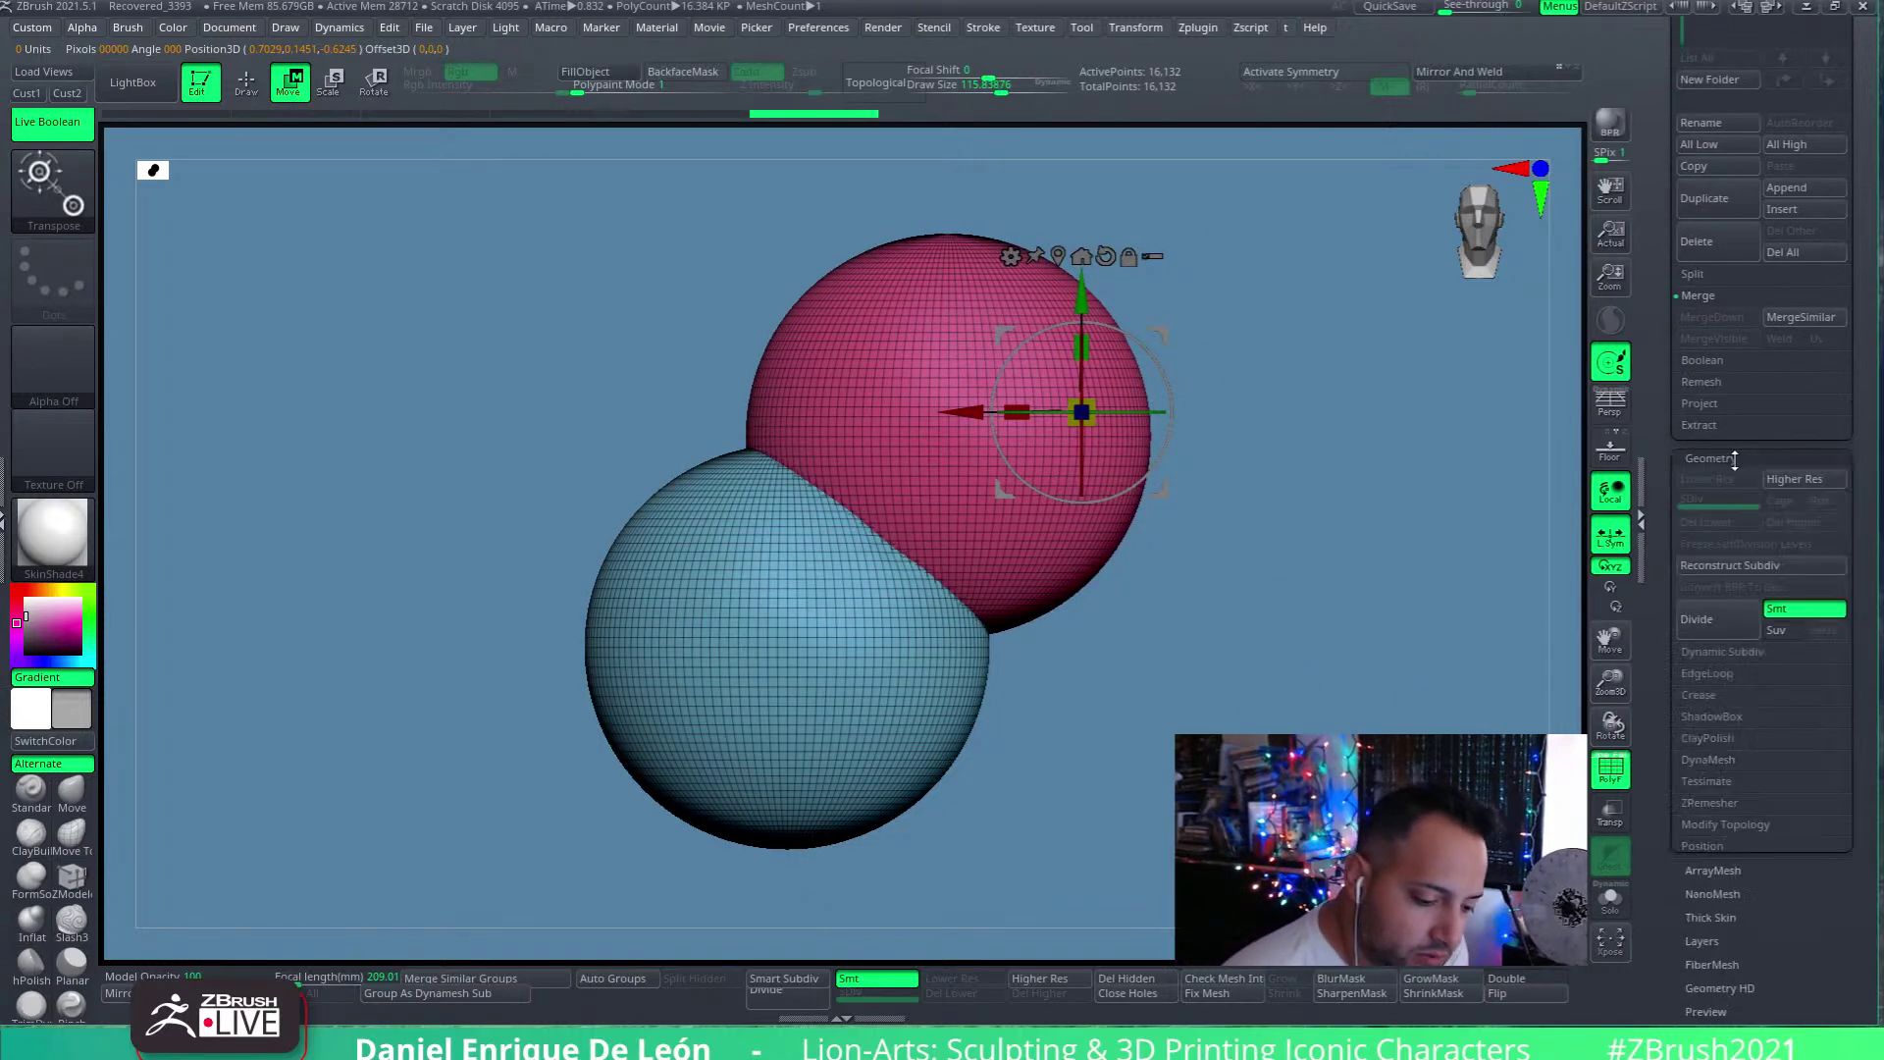
scroll(1754, 507, "down", 3)
left_click(1753, 498)
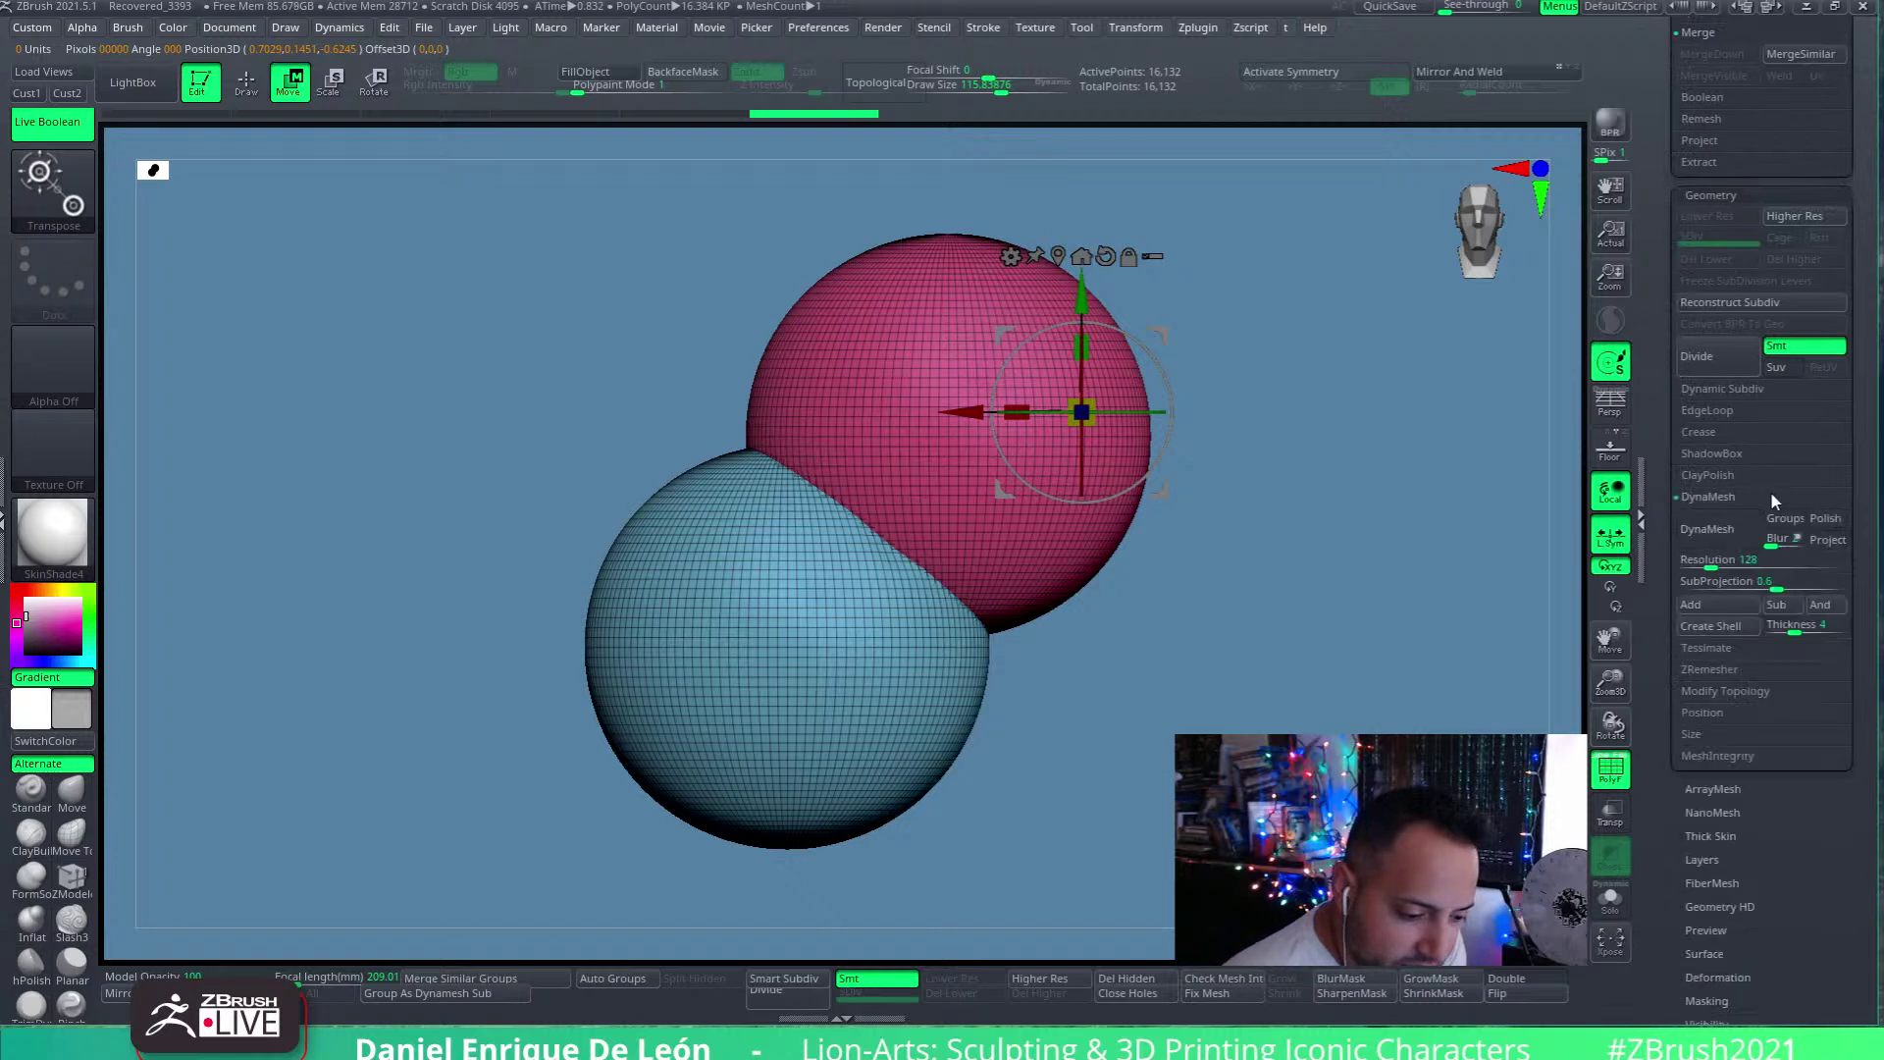
scroll(1825, 530, "down", 2)
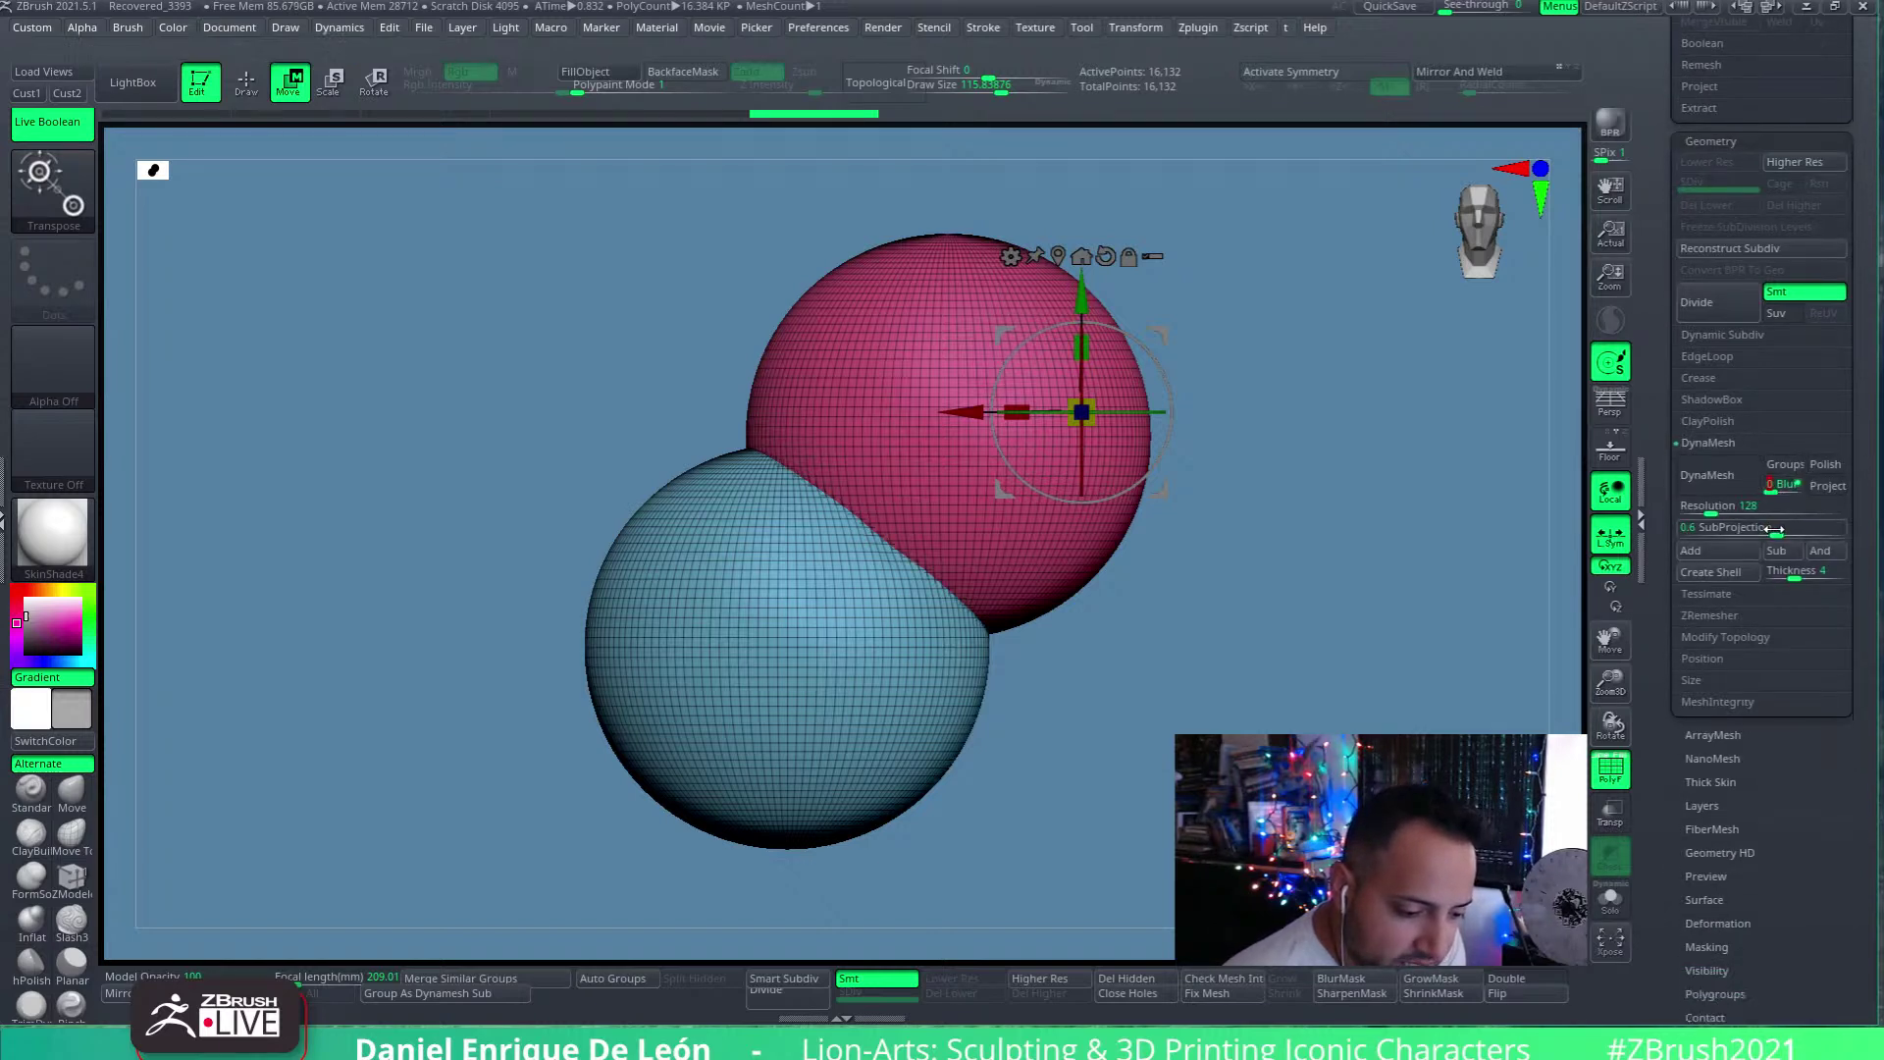
left_click(1733, 527)
type("0")
key("Return")
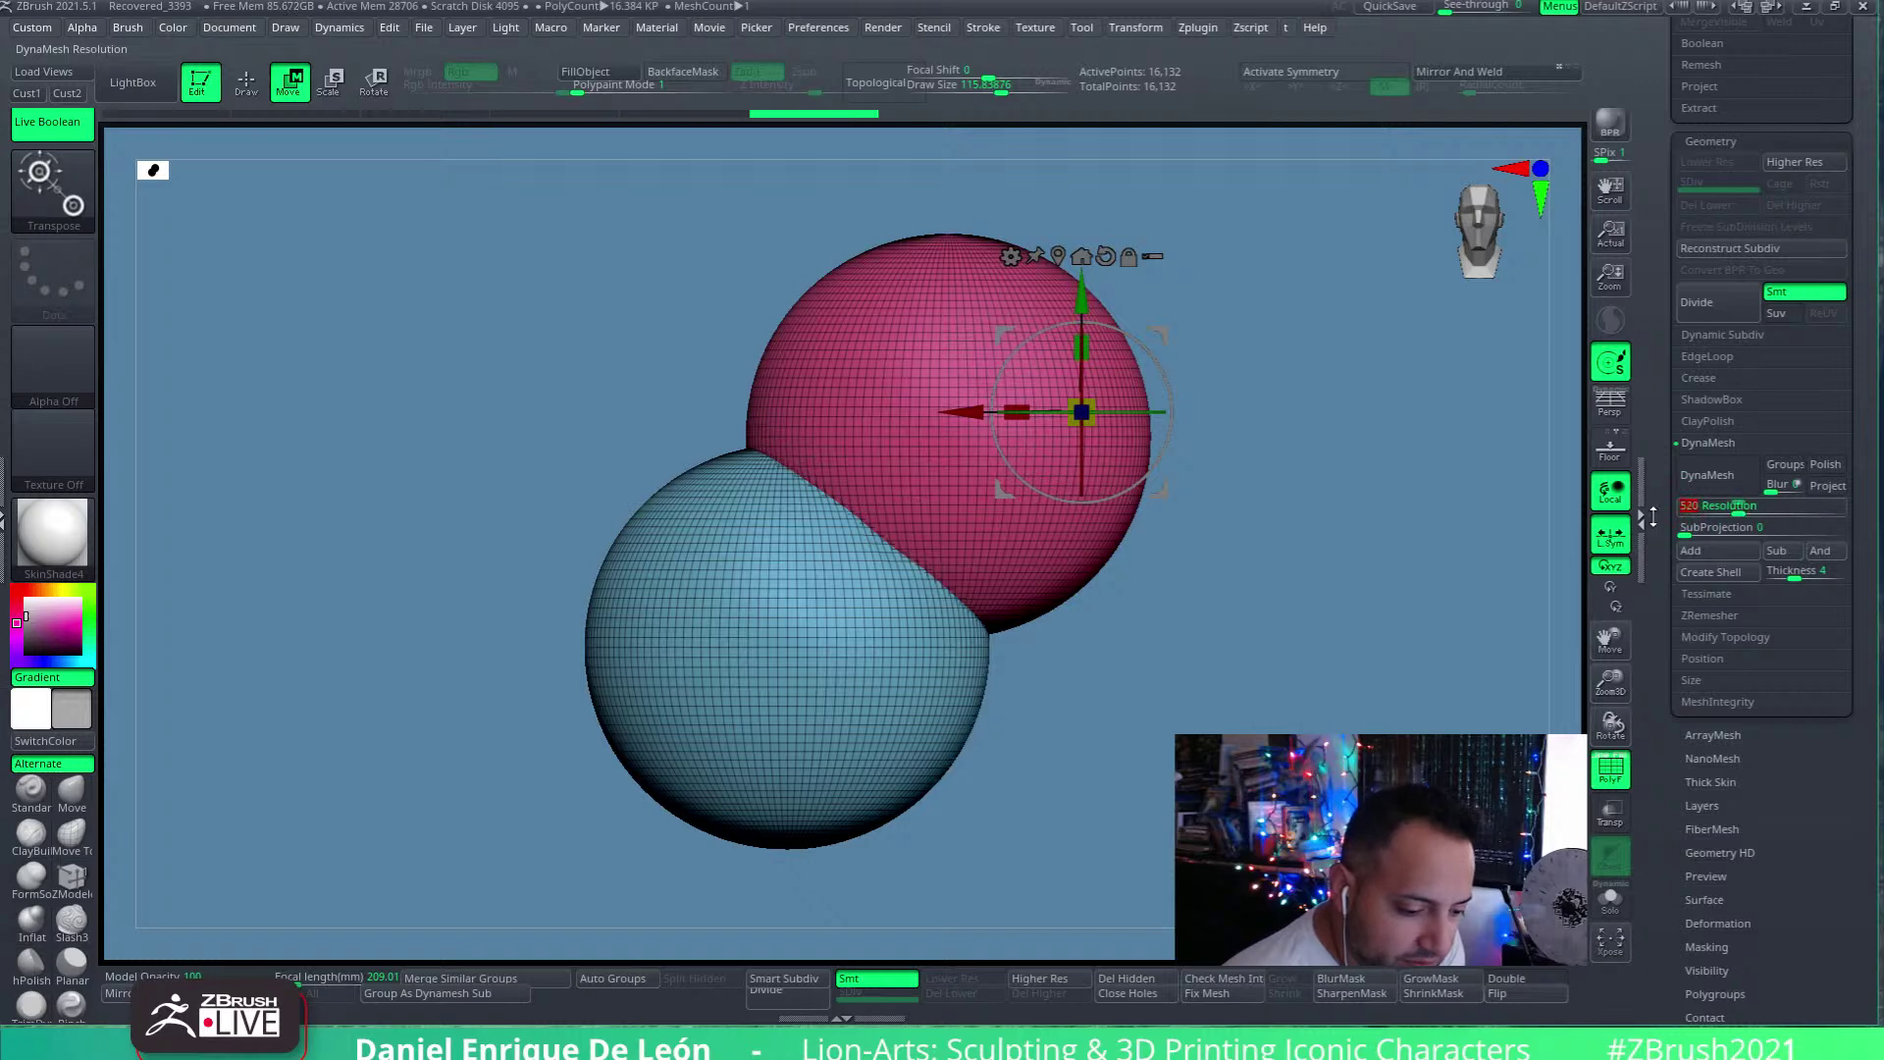
Turn on the floor grid and view the merged spheres from above
left_click(1610, 448)
left_click_drag(1254, 823, 1177, 601)
left_click_drag(1108, 683, 1112, 552)
left_click_drag(1151, 719, 1128, 648)
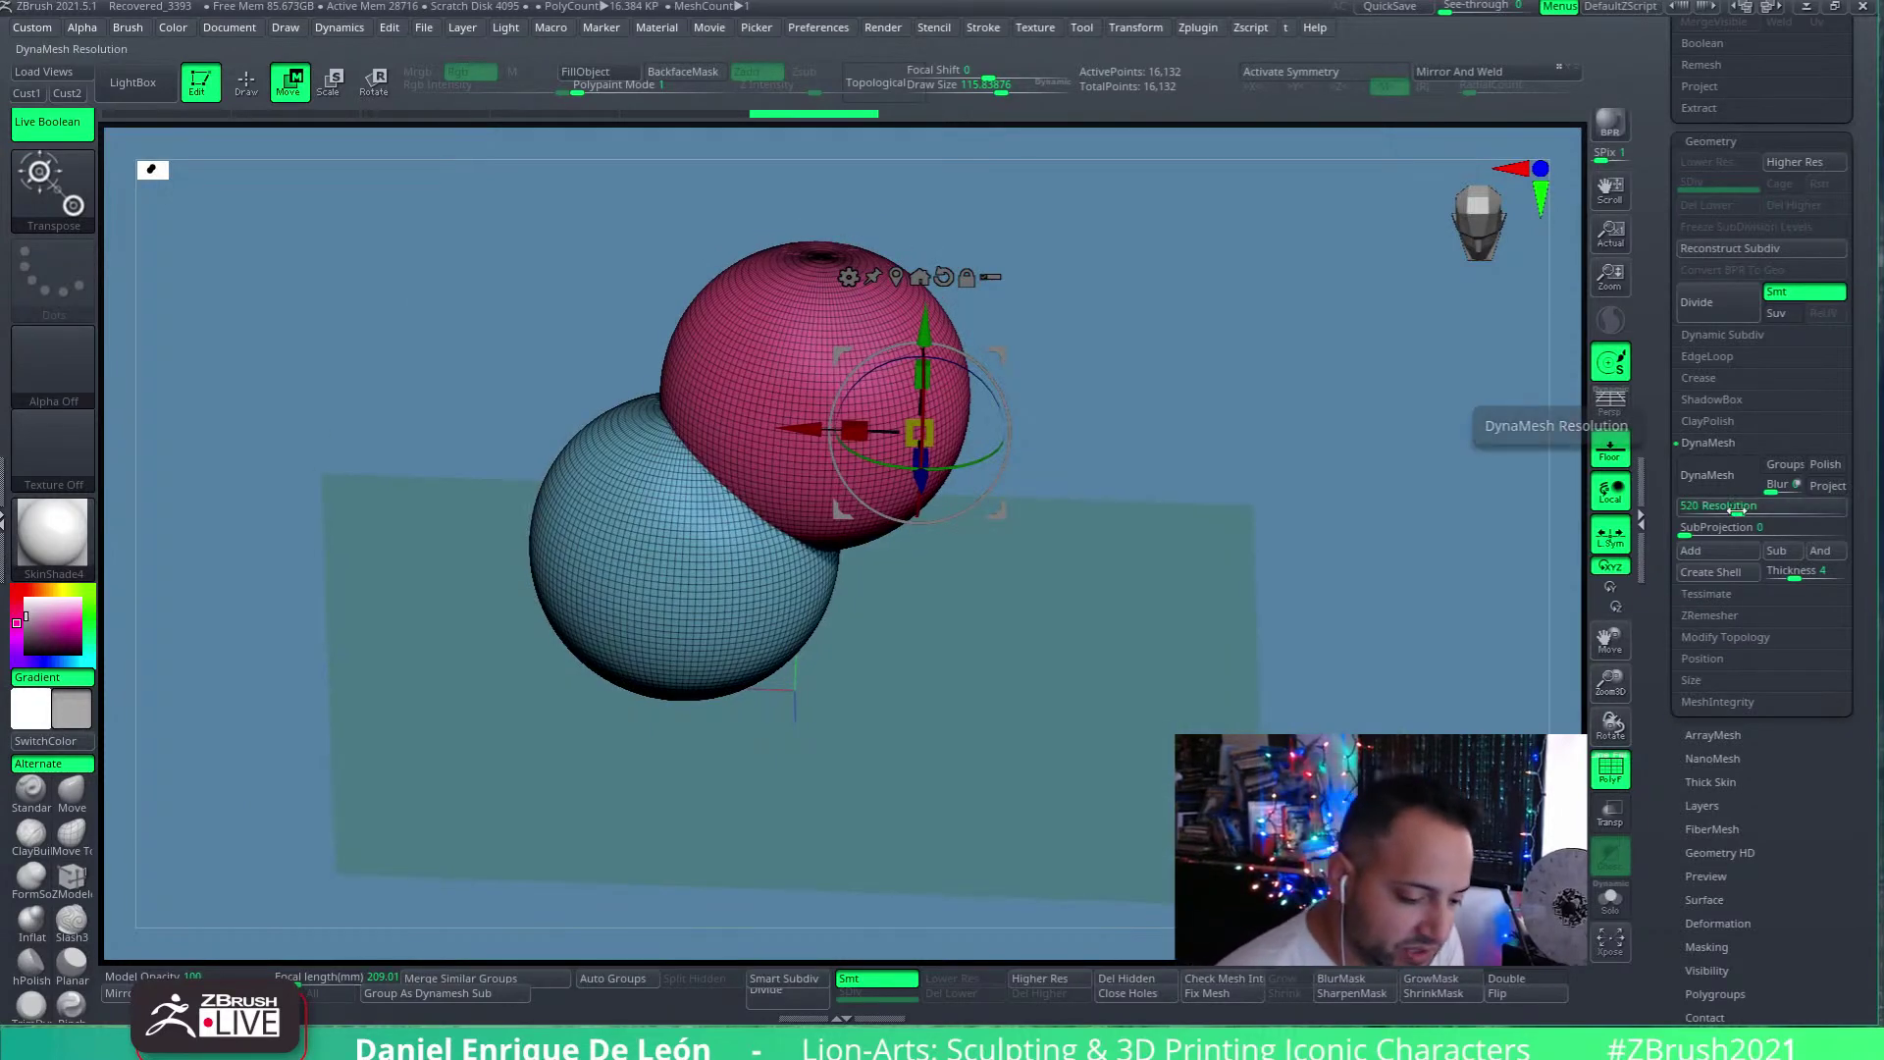
Apply DynaMesh to the merged spheres at resolution 432 and turn off the polyframe
left_click_drag(1737, 511, 1729, 511)
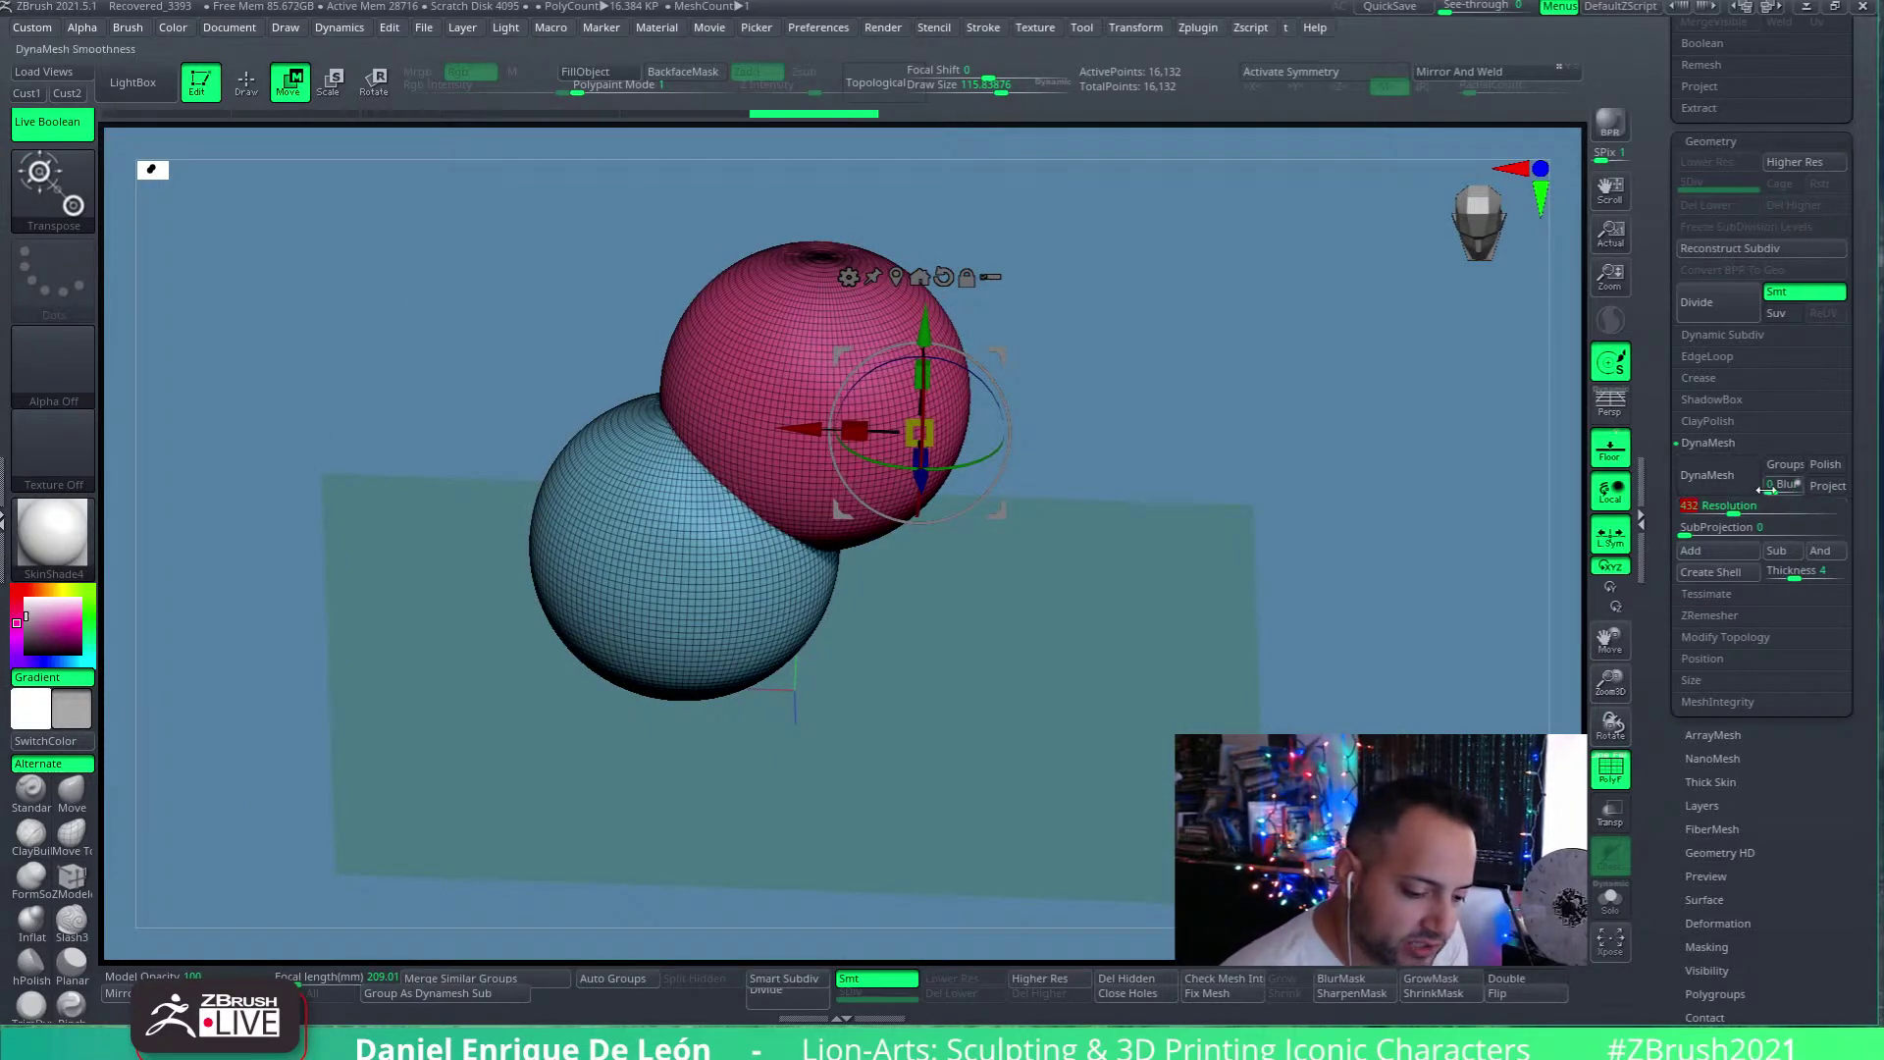
left_click(1707, 477)
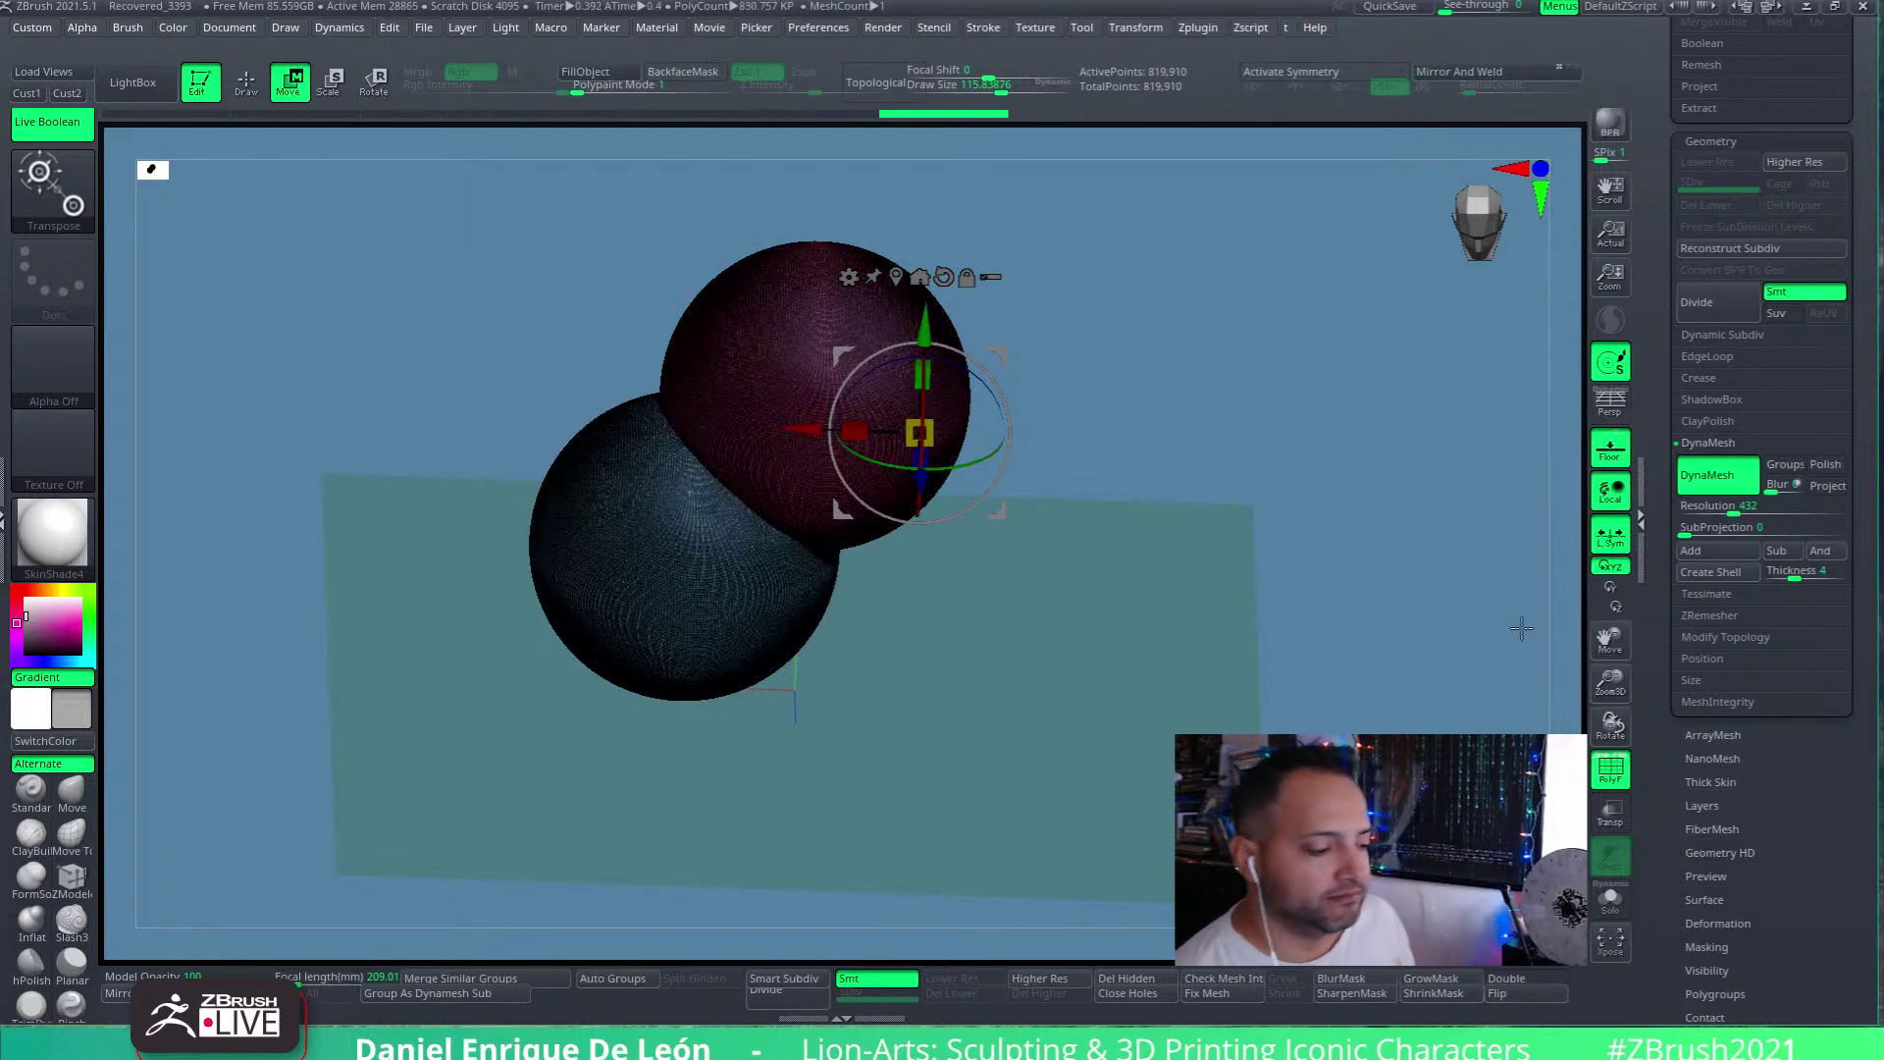
left_click(1611, 770)
left_click_drag(1158, 490, 1423, 628)
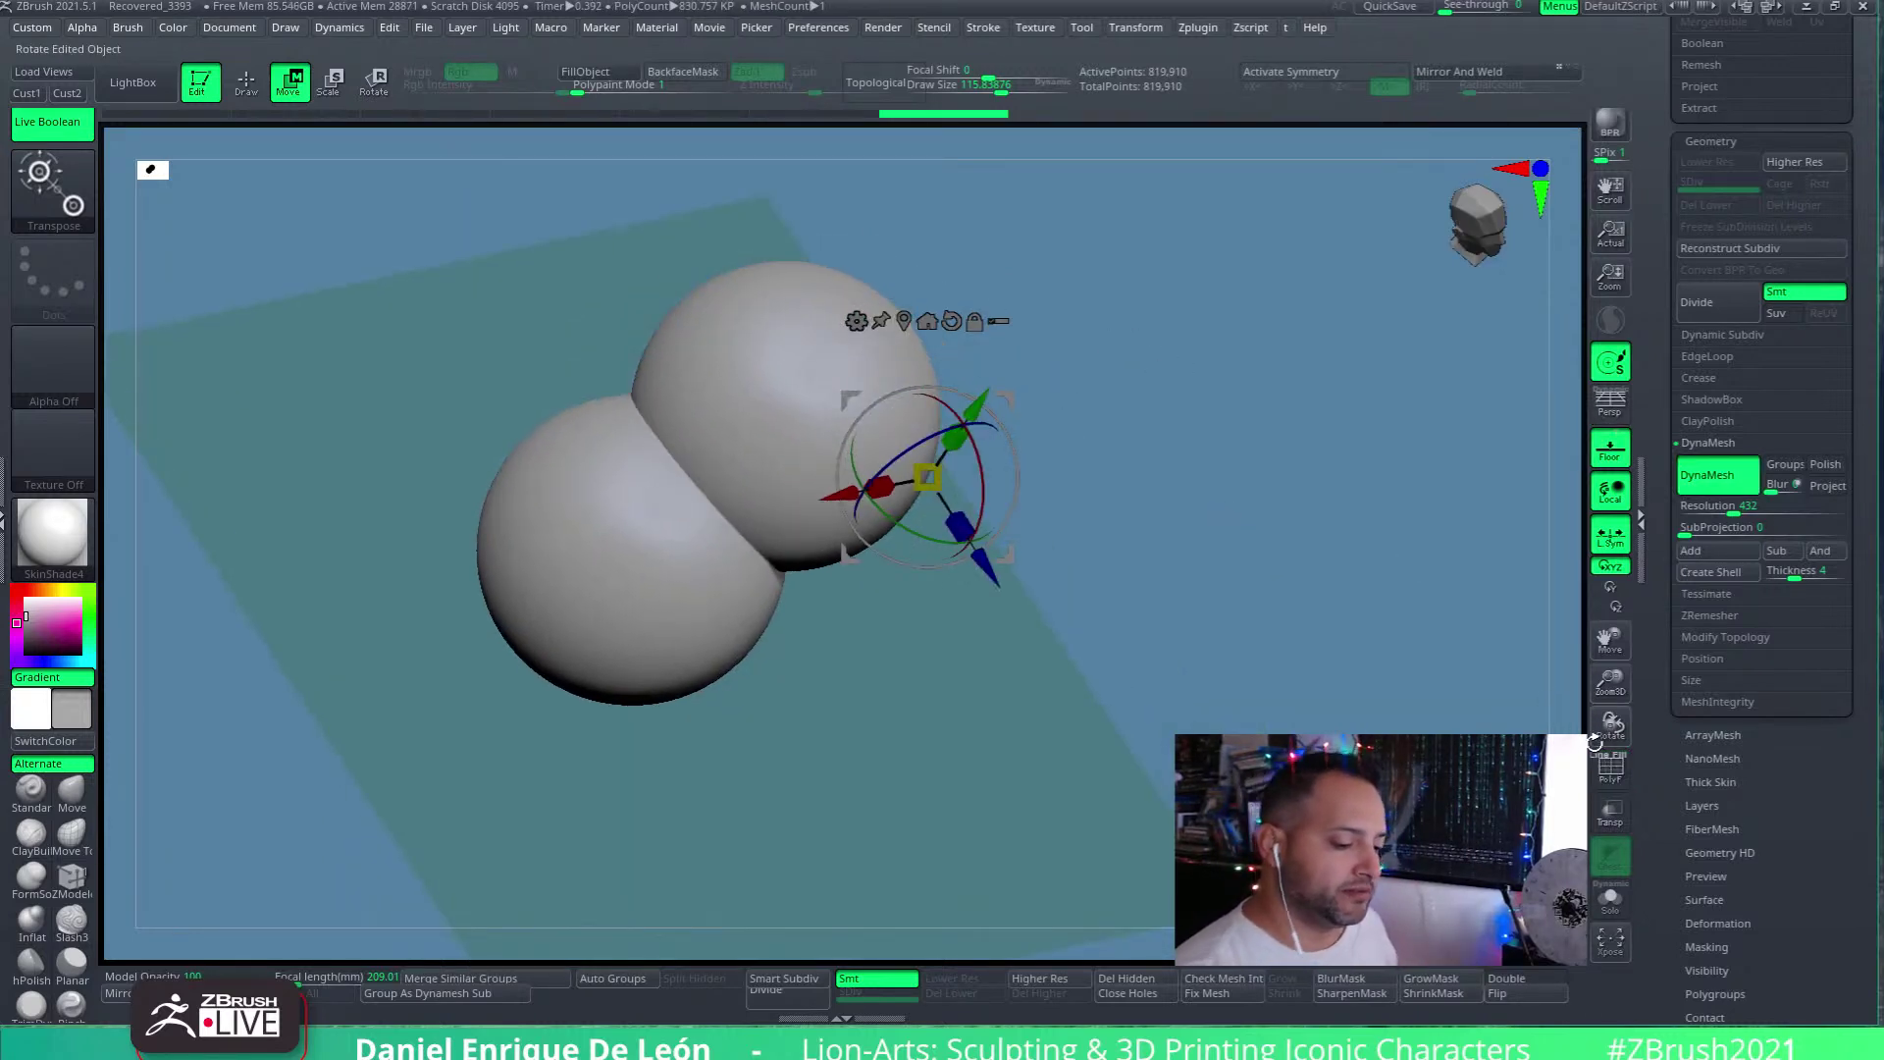
Turn the polyframe back on and smooth the mesh along the seam between the two spheres
left_click(1602, 765)
left_click_drag(1607, 726, 1601, 745, "shift")
left_click(1600, 764)
left_click_drag(1610, 640, 1727, 628)
left_click(1606, 773)
left_click_drag(1610, 680, 1057, 688)
key("q")
left_click_drag(588, 397, 1011, 697, "shift")
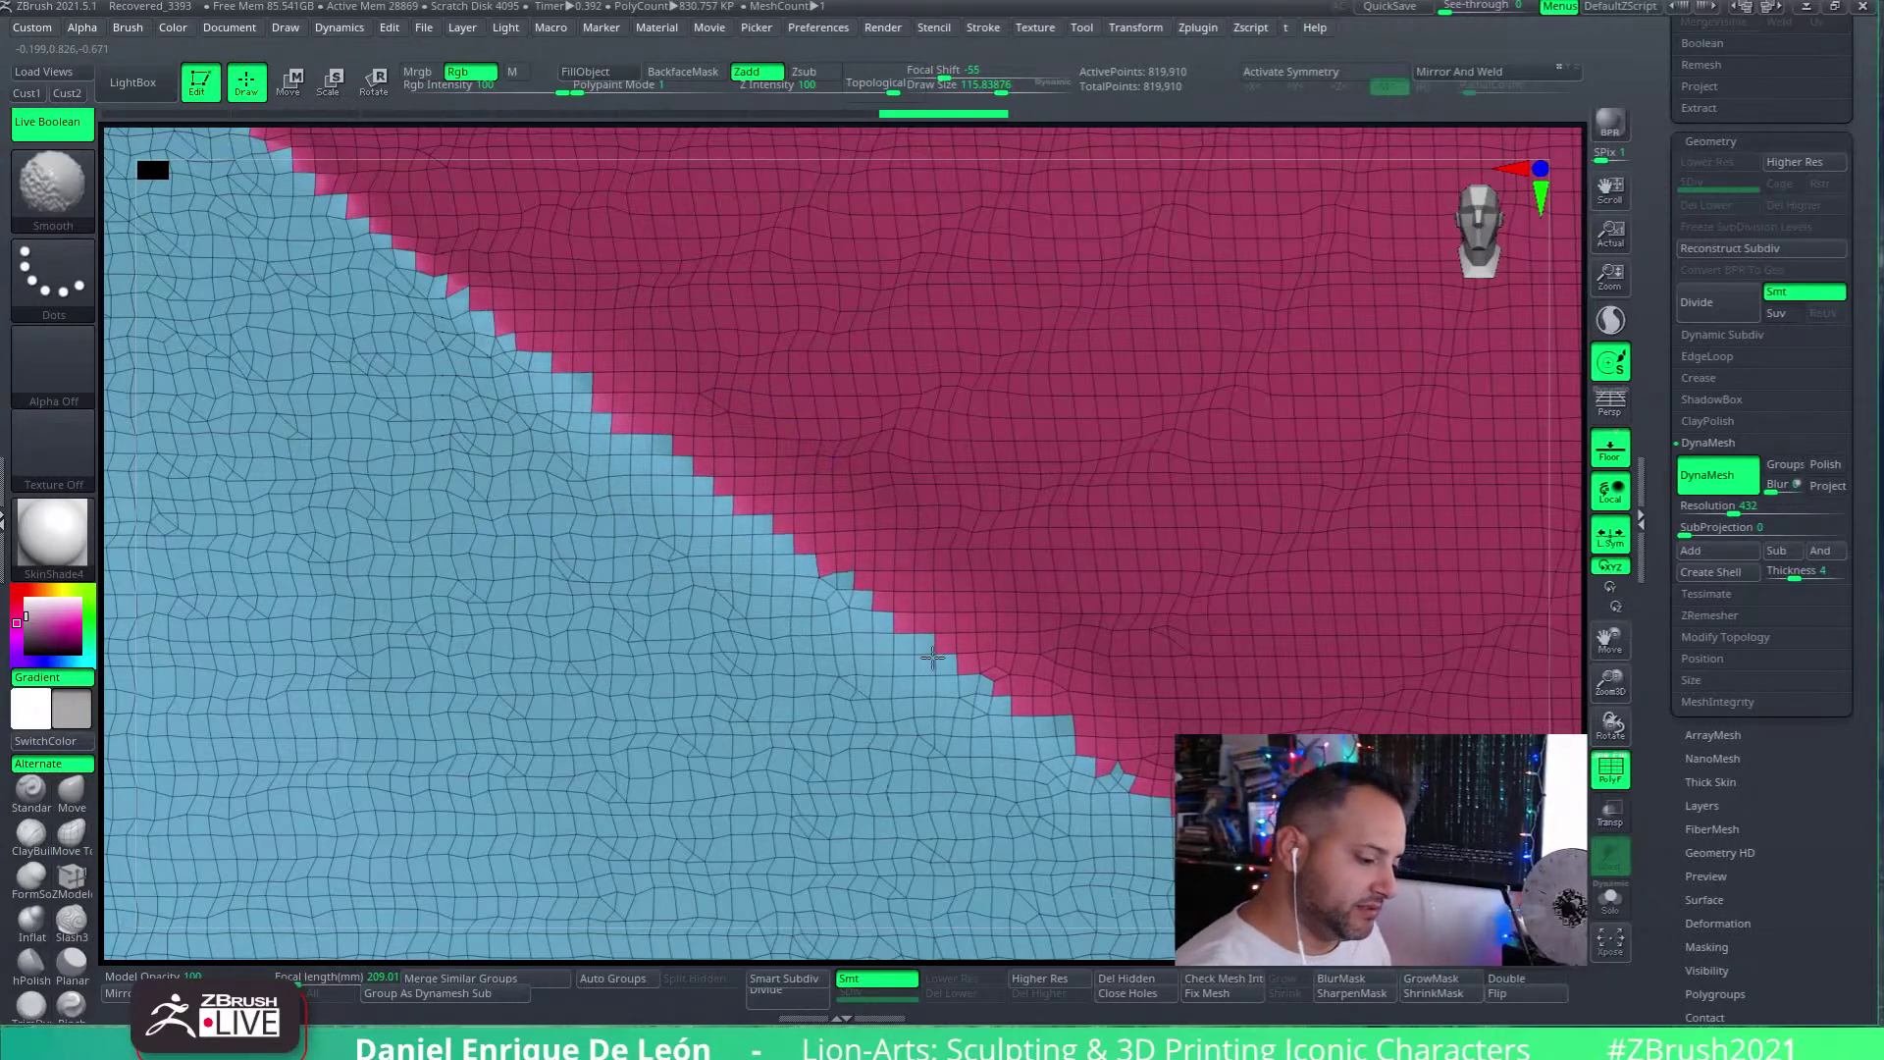
Choose the Move Topological brush and hide the polyframe on the DynaMeshed spheres
key("b")
key("m")
key("t")
mouse_move(1000, 716)
right_mouse_down("ctrl")
mouse_move(969, 787)
mouse_move(1010, 453)
mouse_move(1063, 484)
mouse_move(1131, 618)
mouse_move(938, 438)
right_mouse_up("ctrl")
left_click(1596, 771)
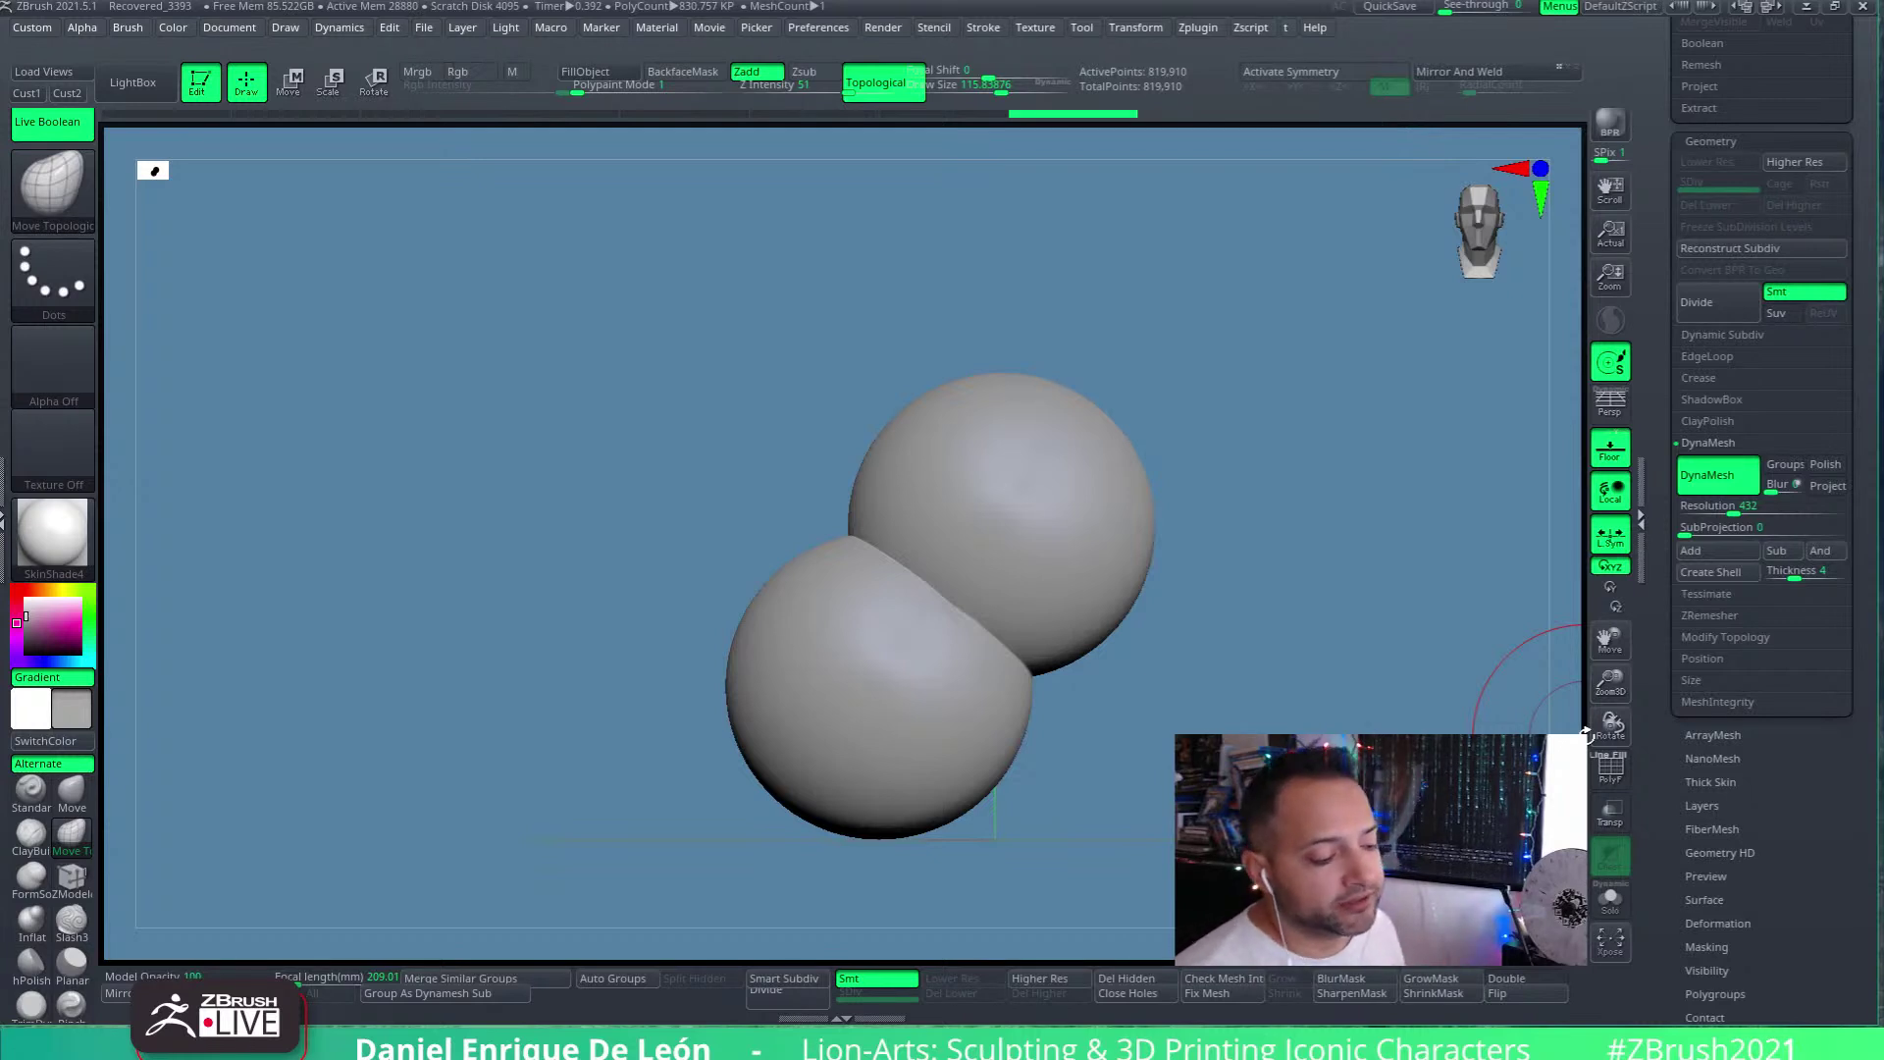
Inspect the DynaMeshed seam up close, first as a plain surface and then with the polyframe on
right_click_drag(1020, 647, 971, 668)
mouse_move(985, 799)
right_mouse_down("ctrl")
mouse_move(978, 752)
mouse_move(1170, 778)
right_mouse_up("ctrl")
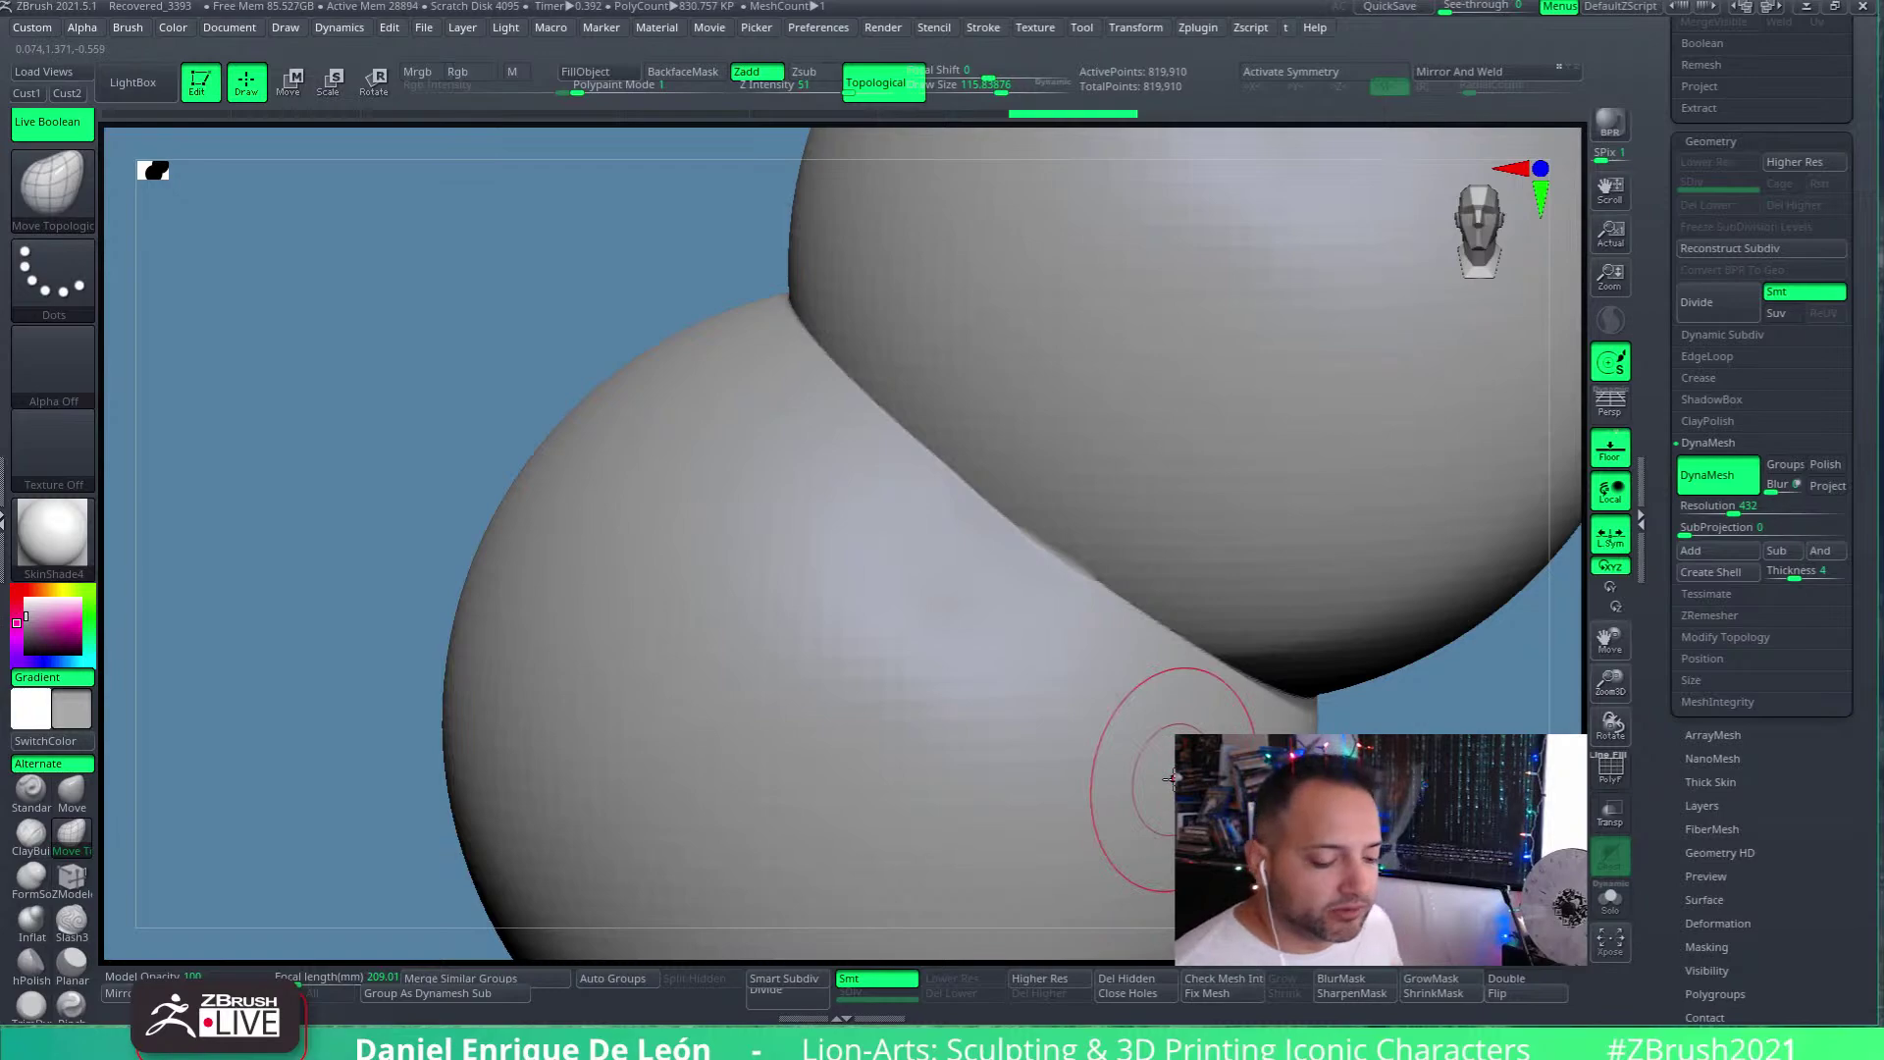
key("shift+f")
mouse_move(1193, 576)
right_mouse_down("alt")
mouse_move(1124, 576)
mouse_move(1181, 583)
right_mouse_up("alt")
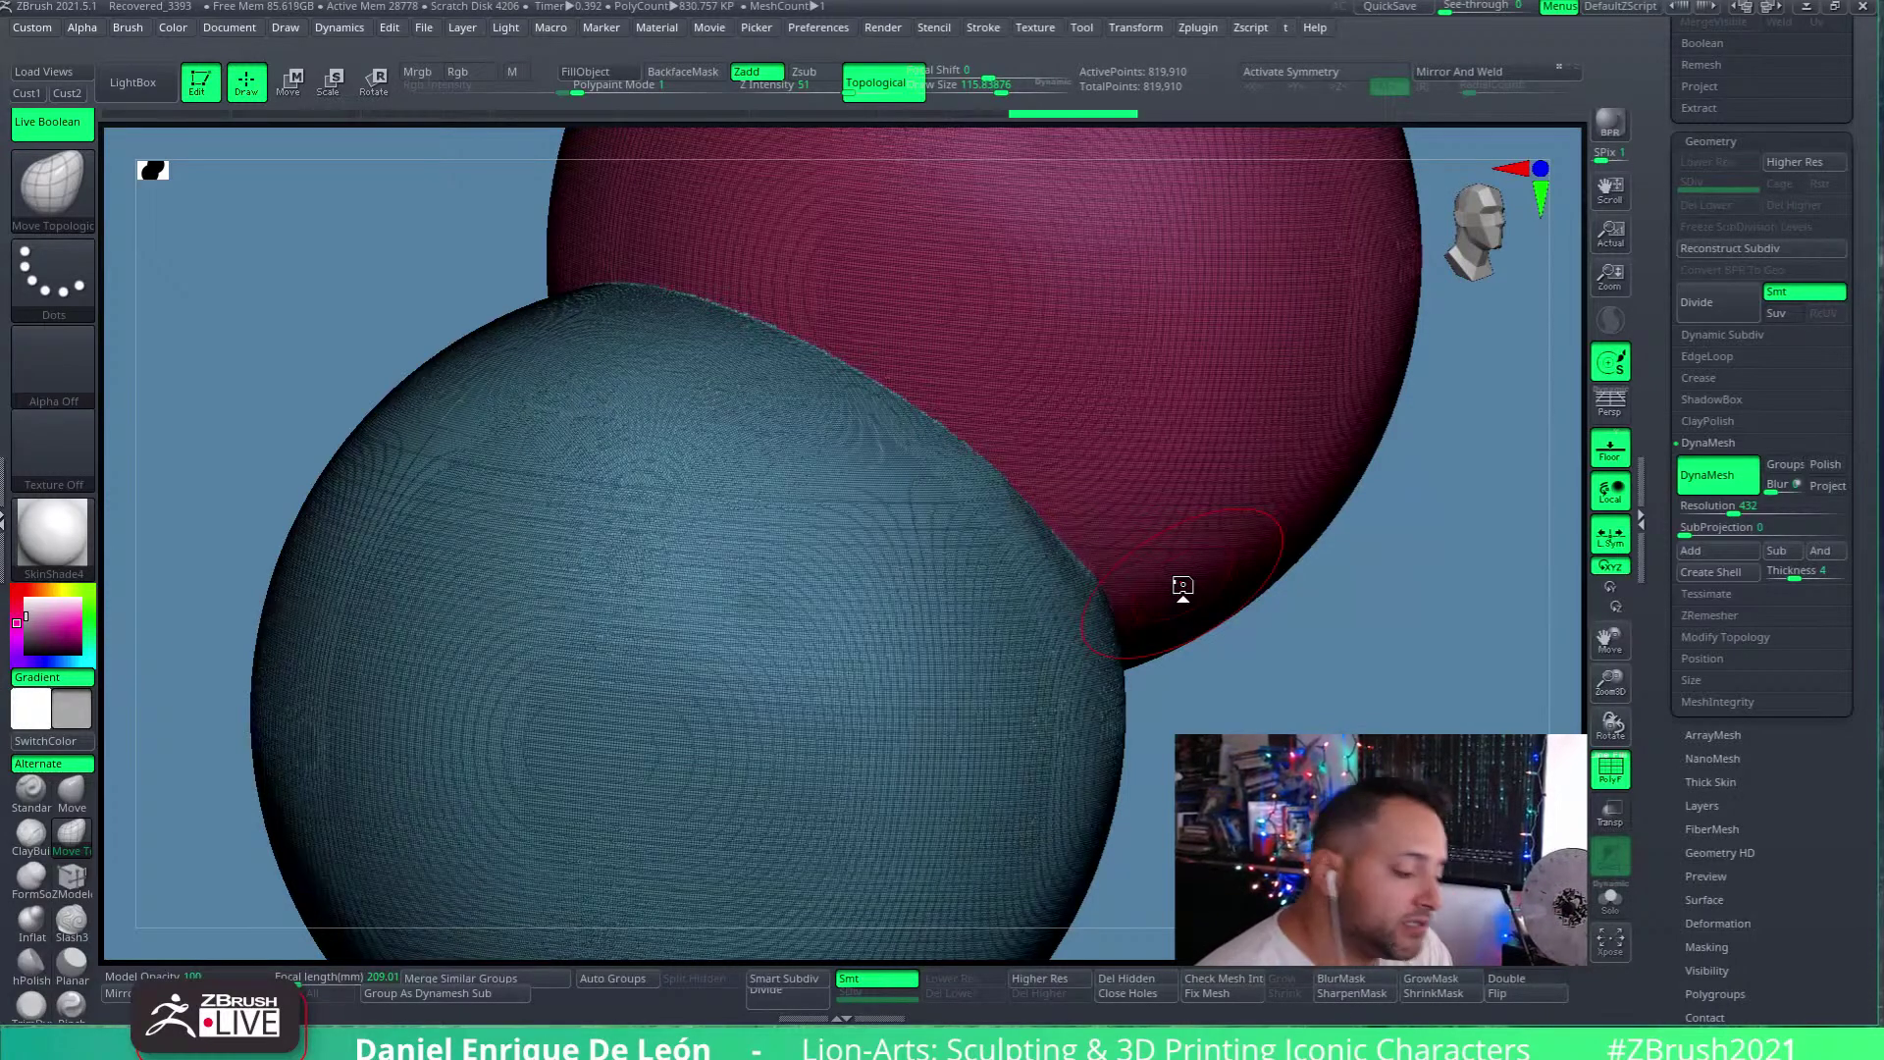
right_click_drag(1138, 638, 1098, 353, "ctrl")
mouse_move(1209, 392)
right_mouse_down("shift")
mouse_move(1257, 545)
mouse_move(1144, 541)
right_mouse_up("shift")
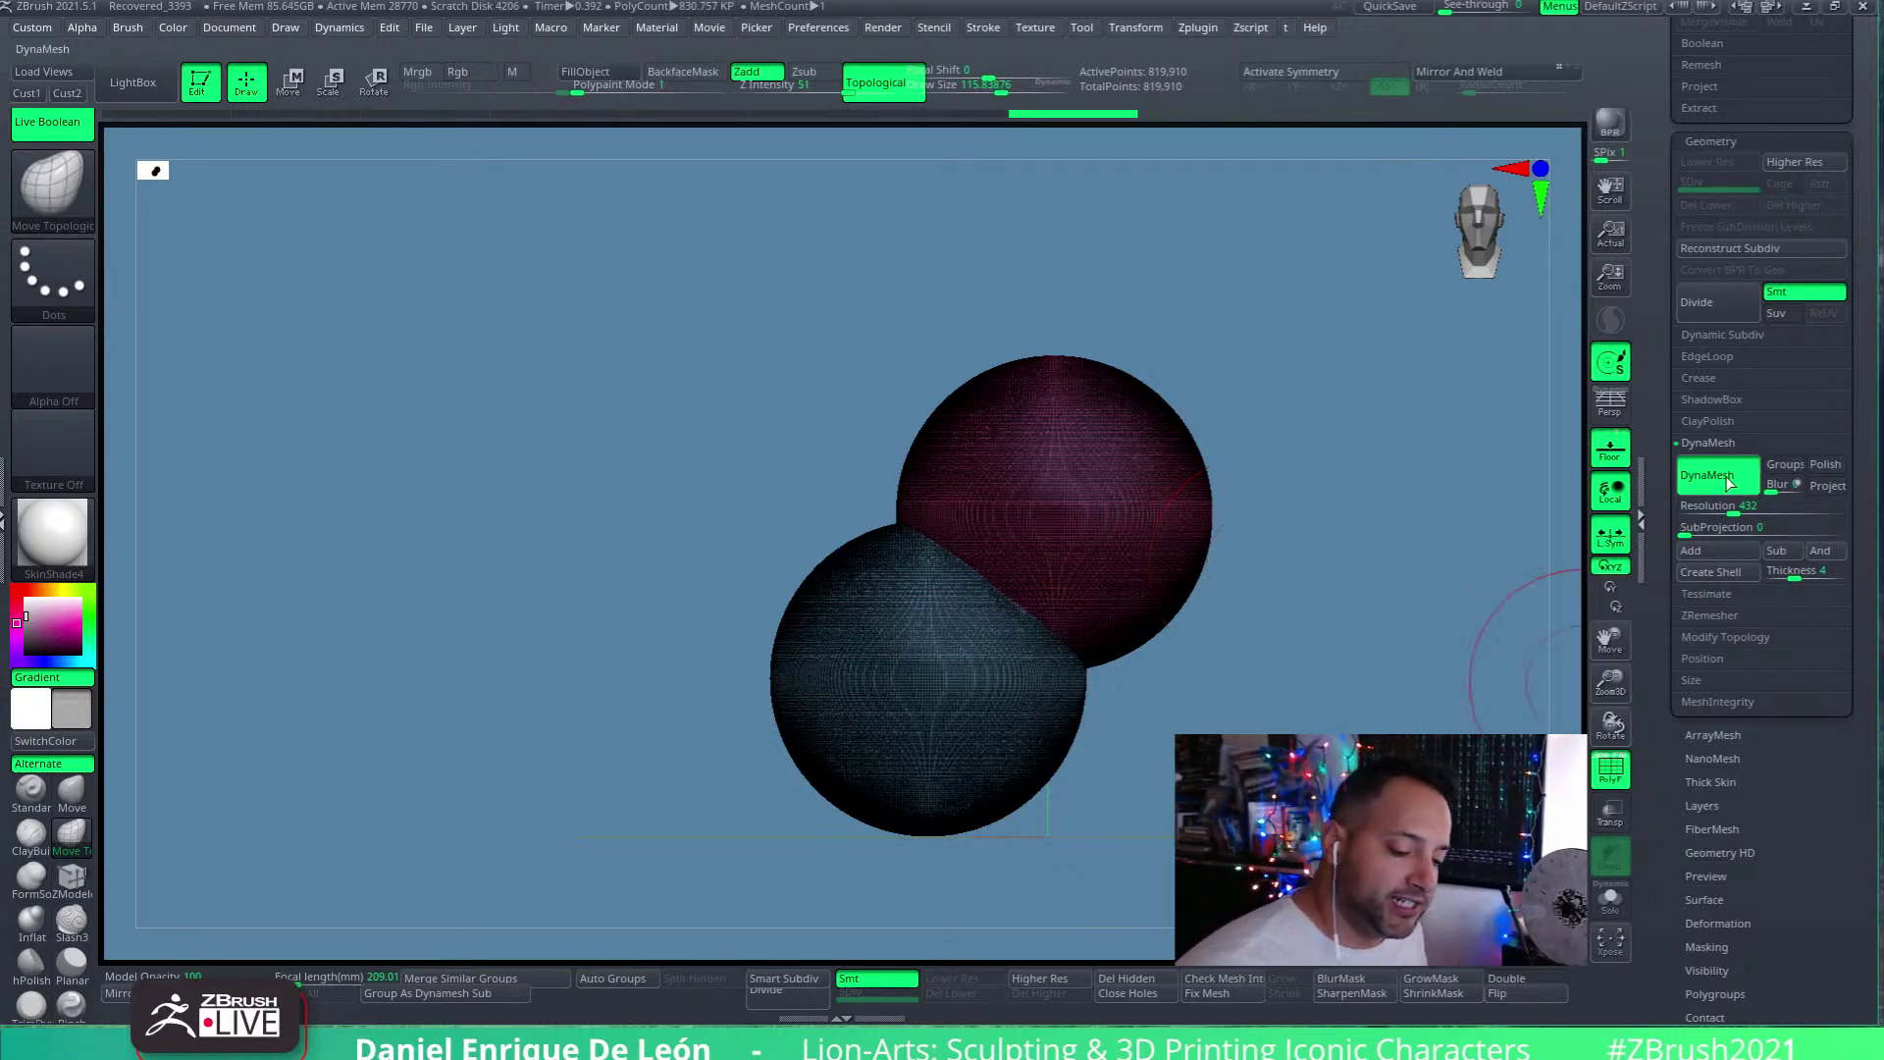
Delete all subtools of the merged-spheres tool and confirm the deletion
left_click_drag(1853, 593, 1853, 561)
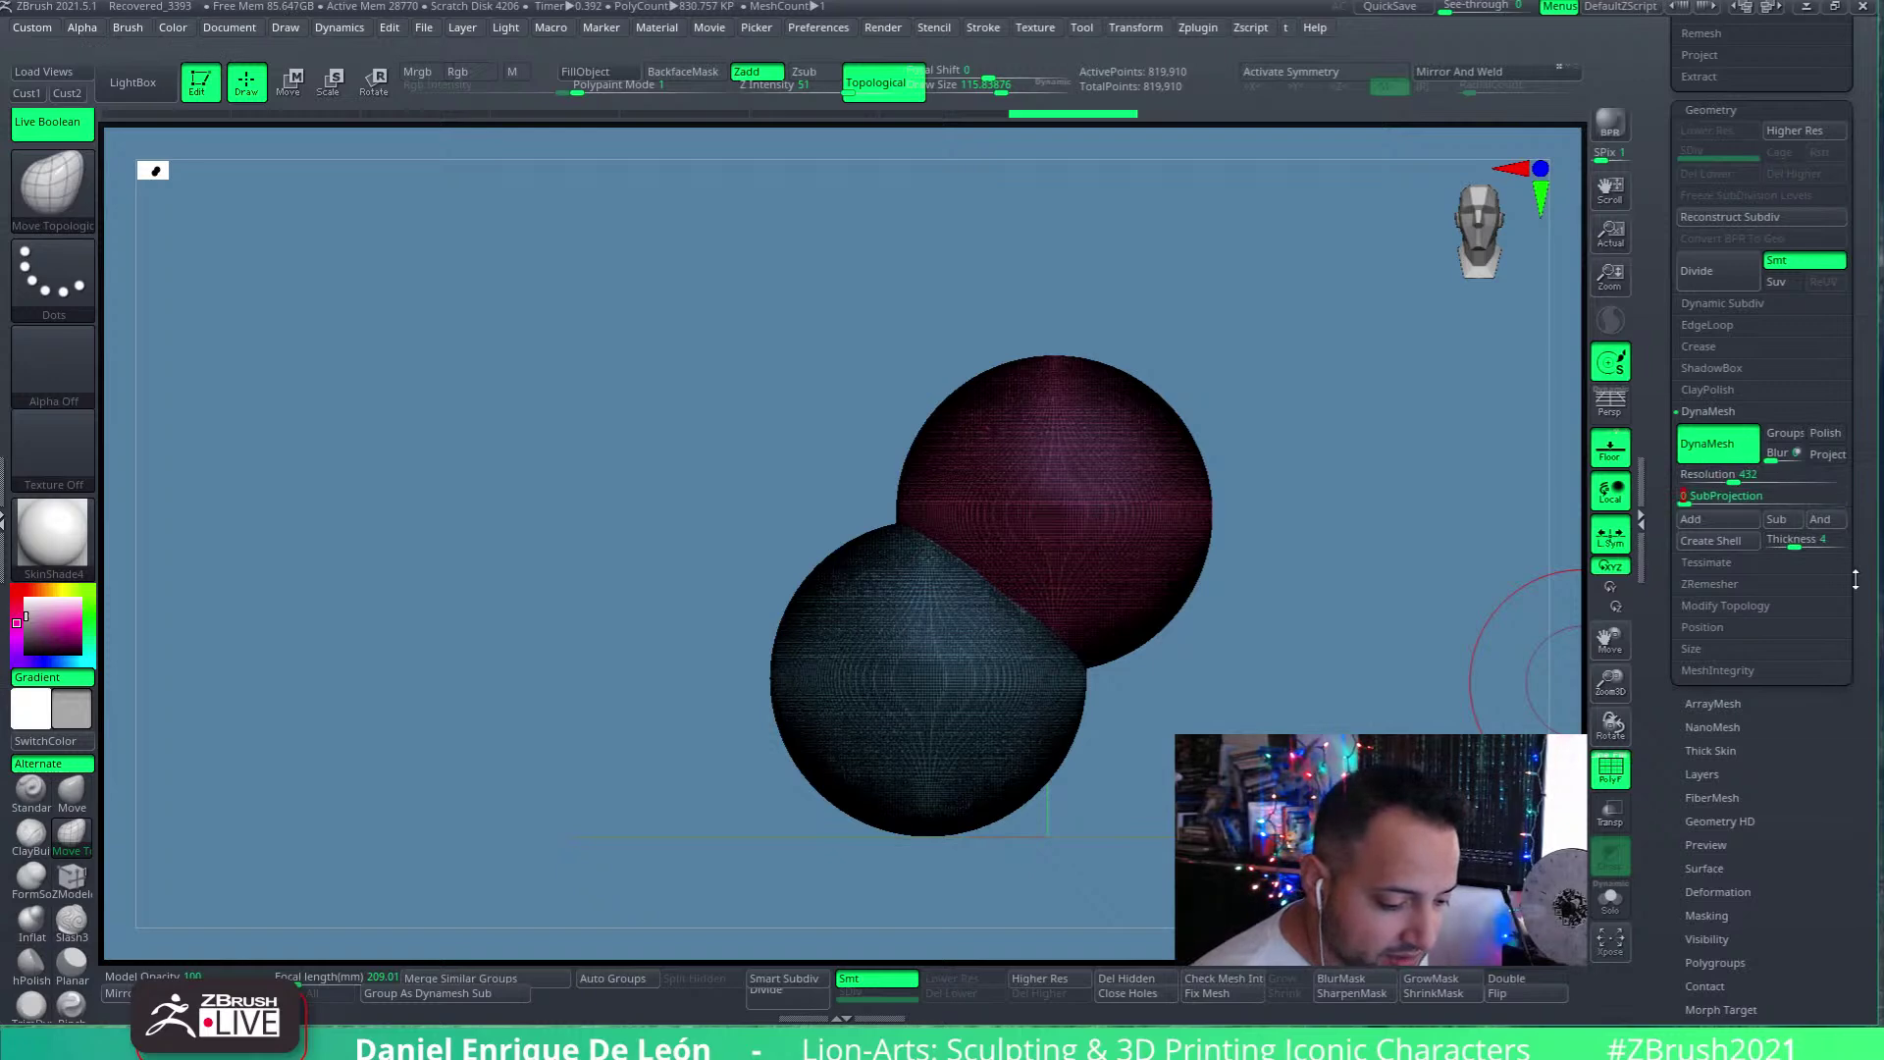
scroll(1798, 659, "up", 10)
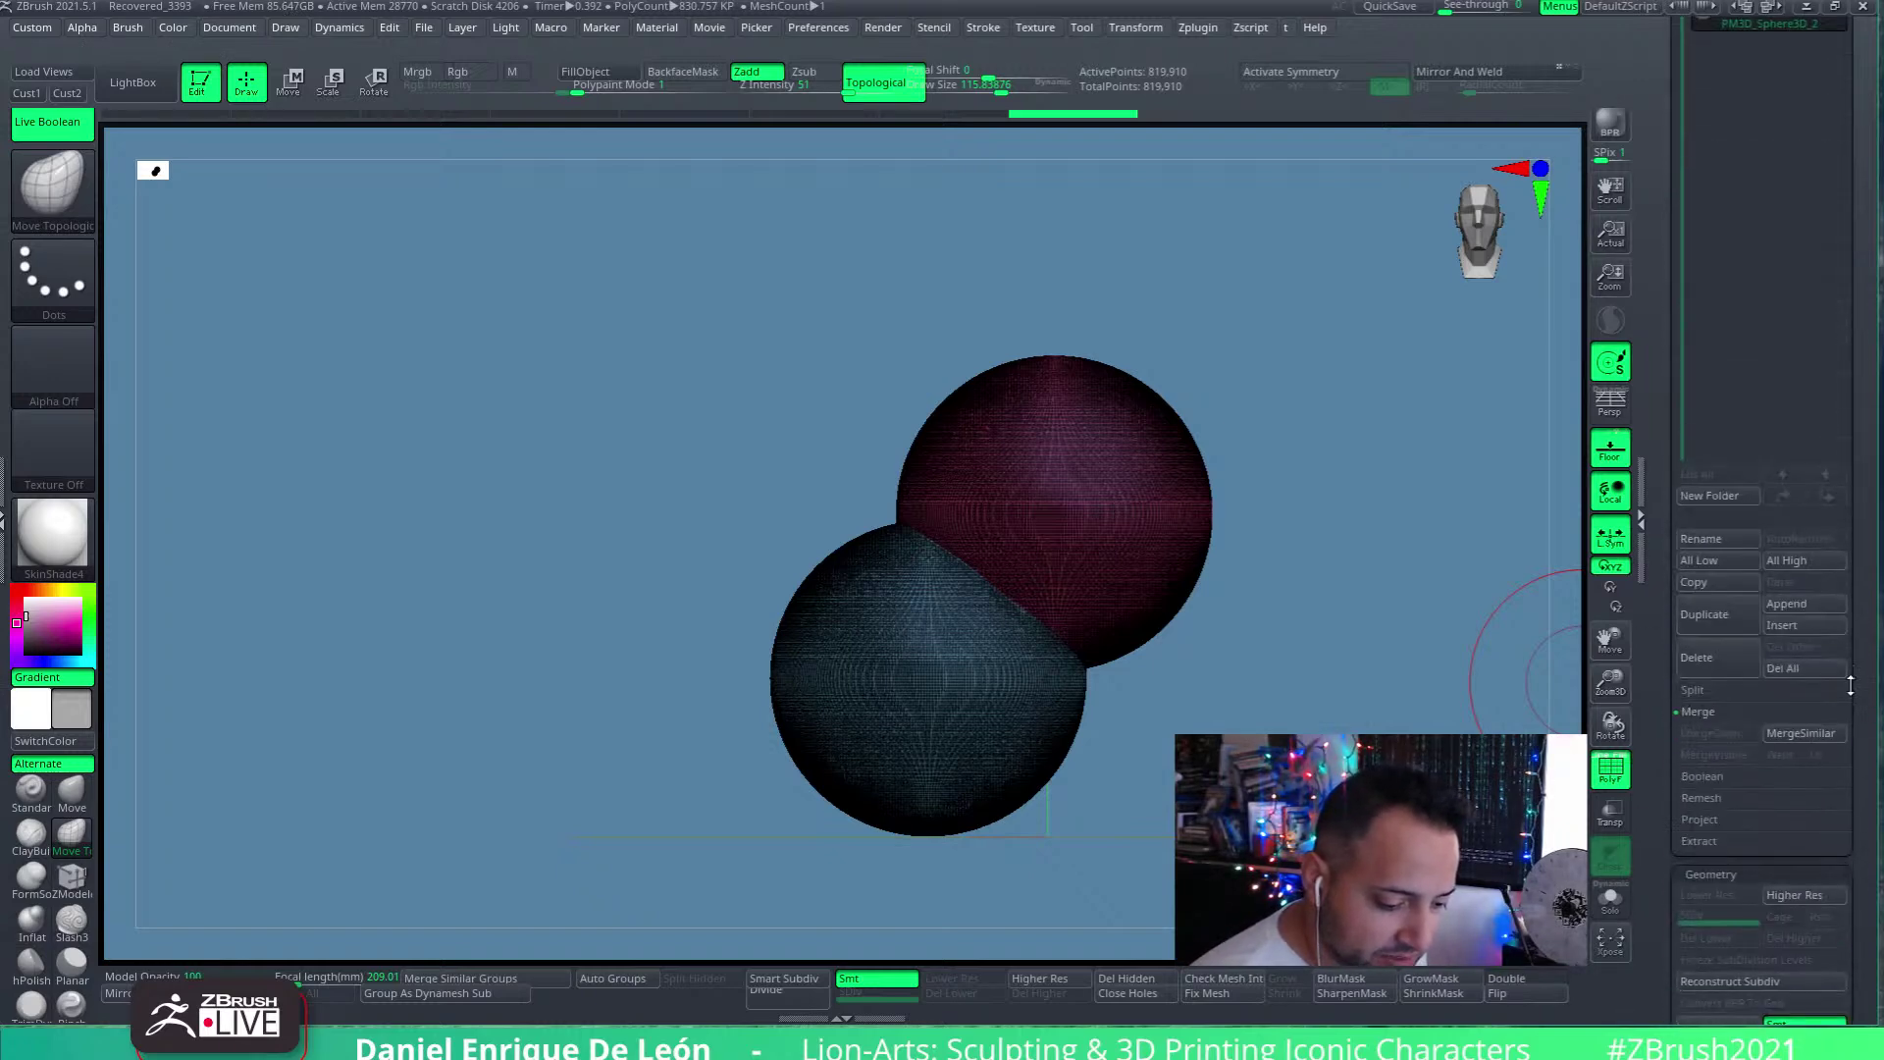
left_click(1793, 667)
left_click(1533, 706)
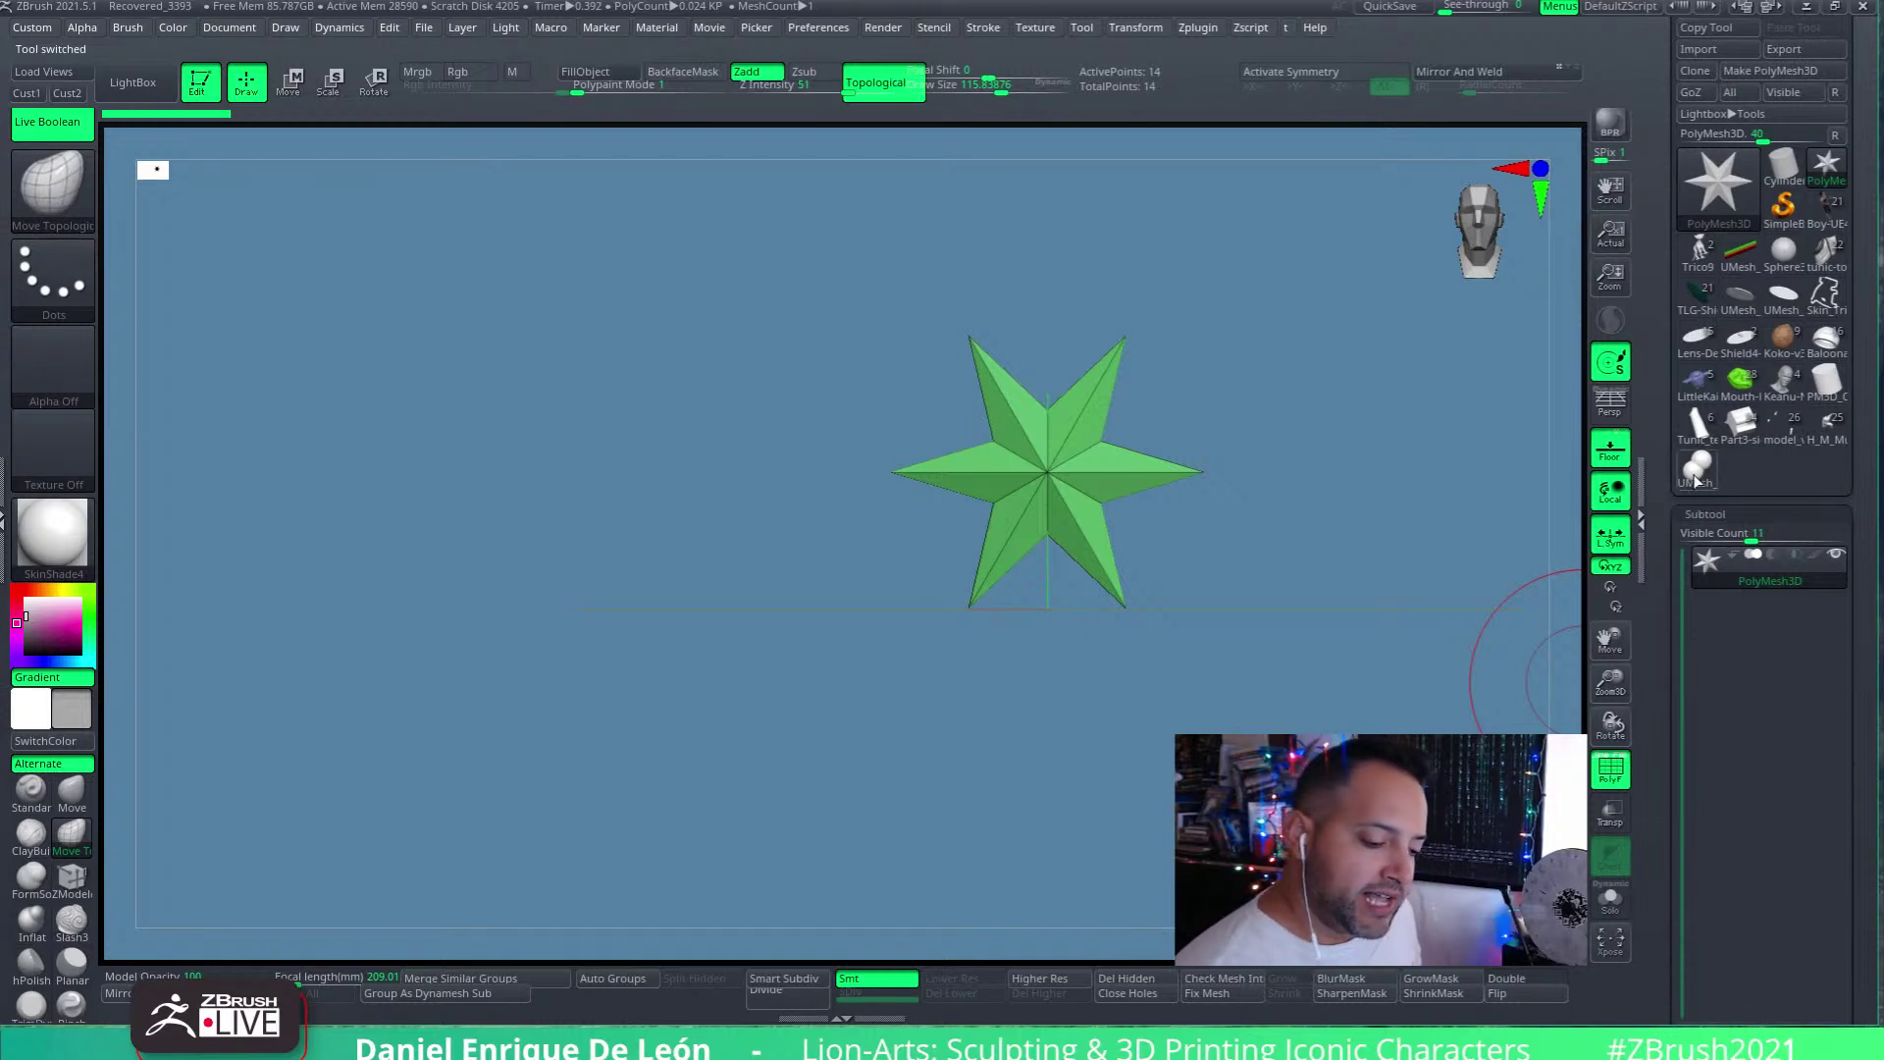
Load the two-sphere Boolean mesh tool, isolate the upper sphere's polygroup and split the hidden sphere into its own subtool
left_click(1700, 475)
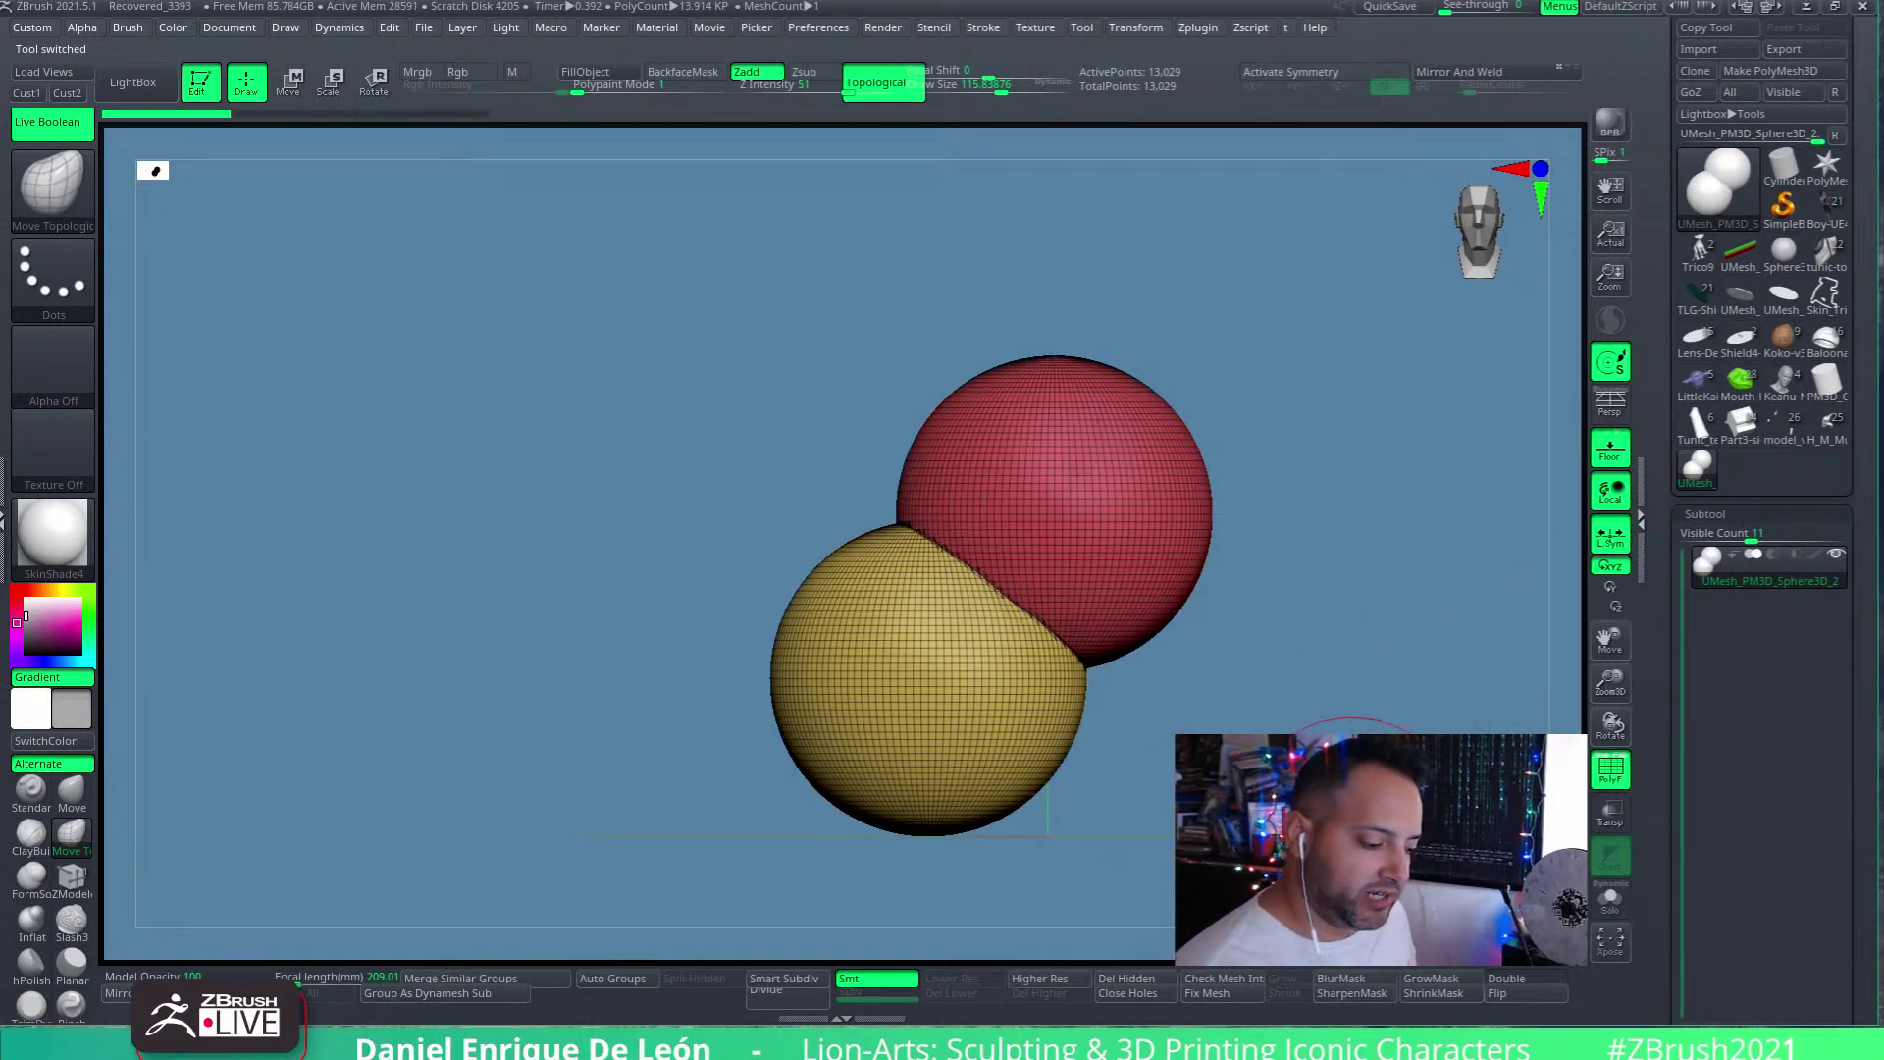
left_click_drag(1293, 641, 1166, 661, "alt")
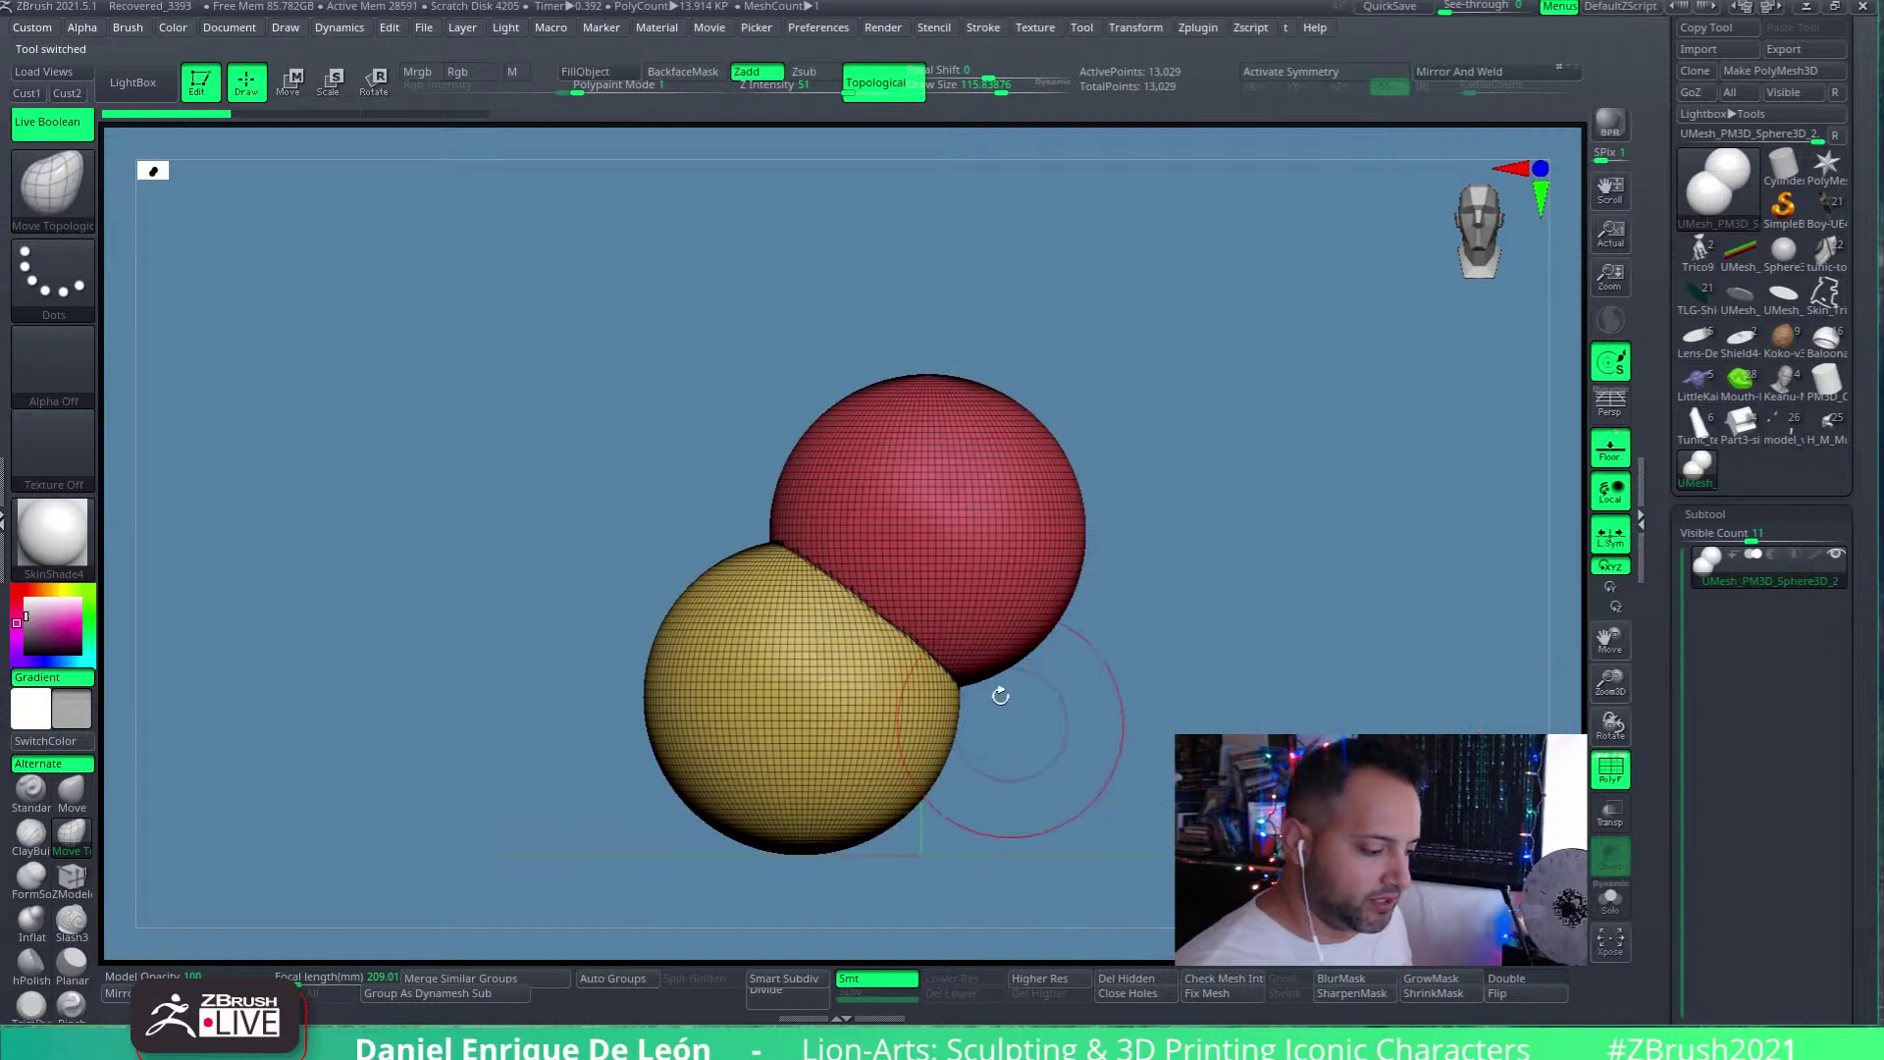
left_click(1031, 539, "ctrl+shift")
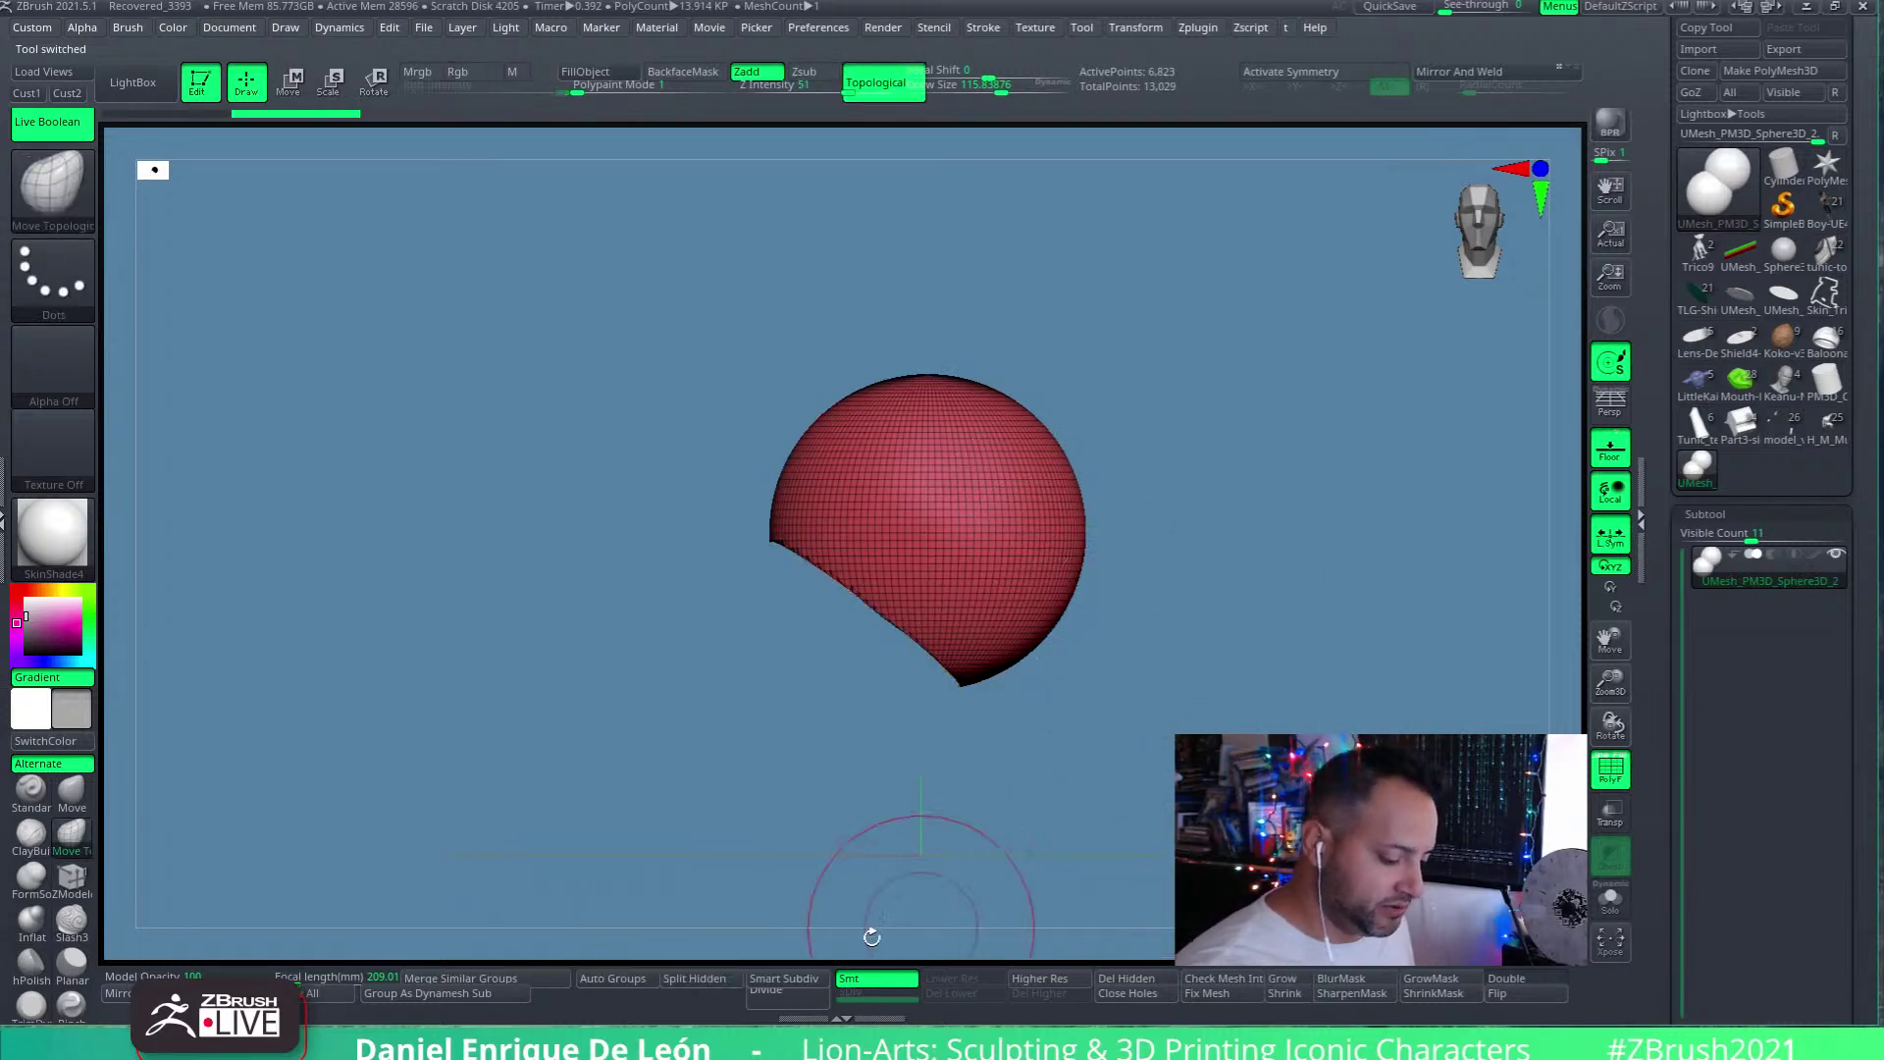
left_click(694, 978)
Move the upper sphere away from the lower one, leaving a narrow parallel gap between their open rims
key("w")
left_click_drag(917, 484, 1001, 416)
mouse_move(1275, 628)
left_mouse_down()
mouse_move(1334, 657)
mouse_move(1252, 625)
left_mouse_up()
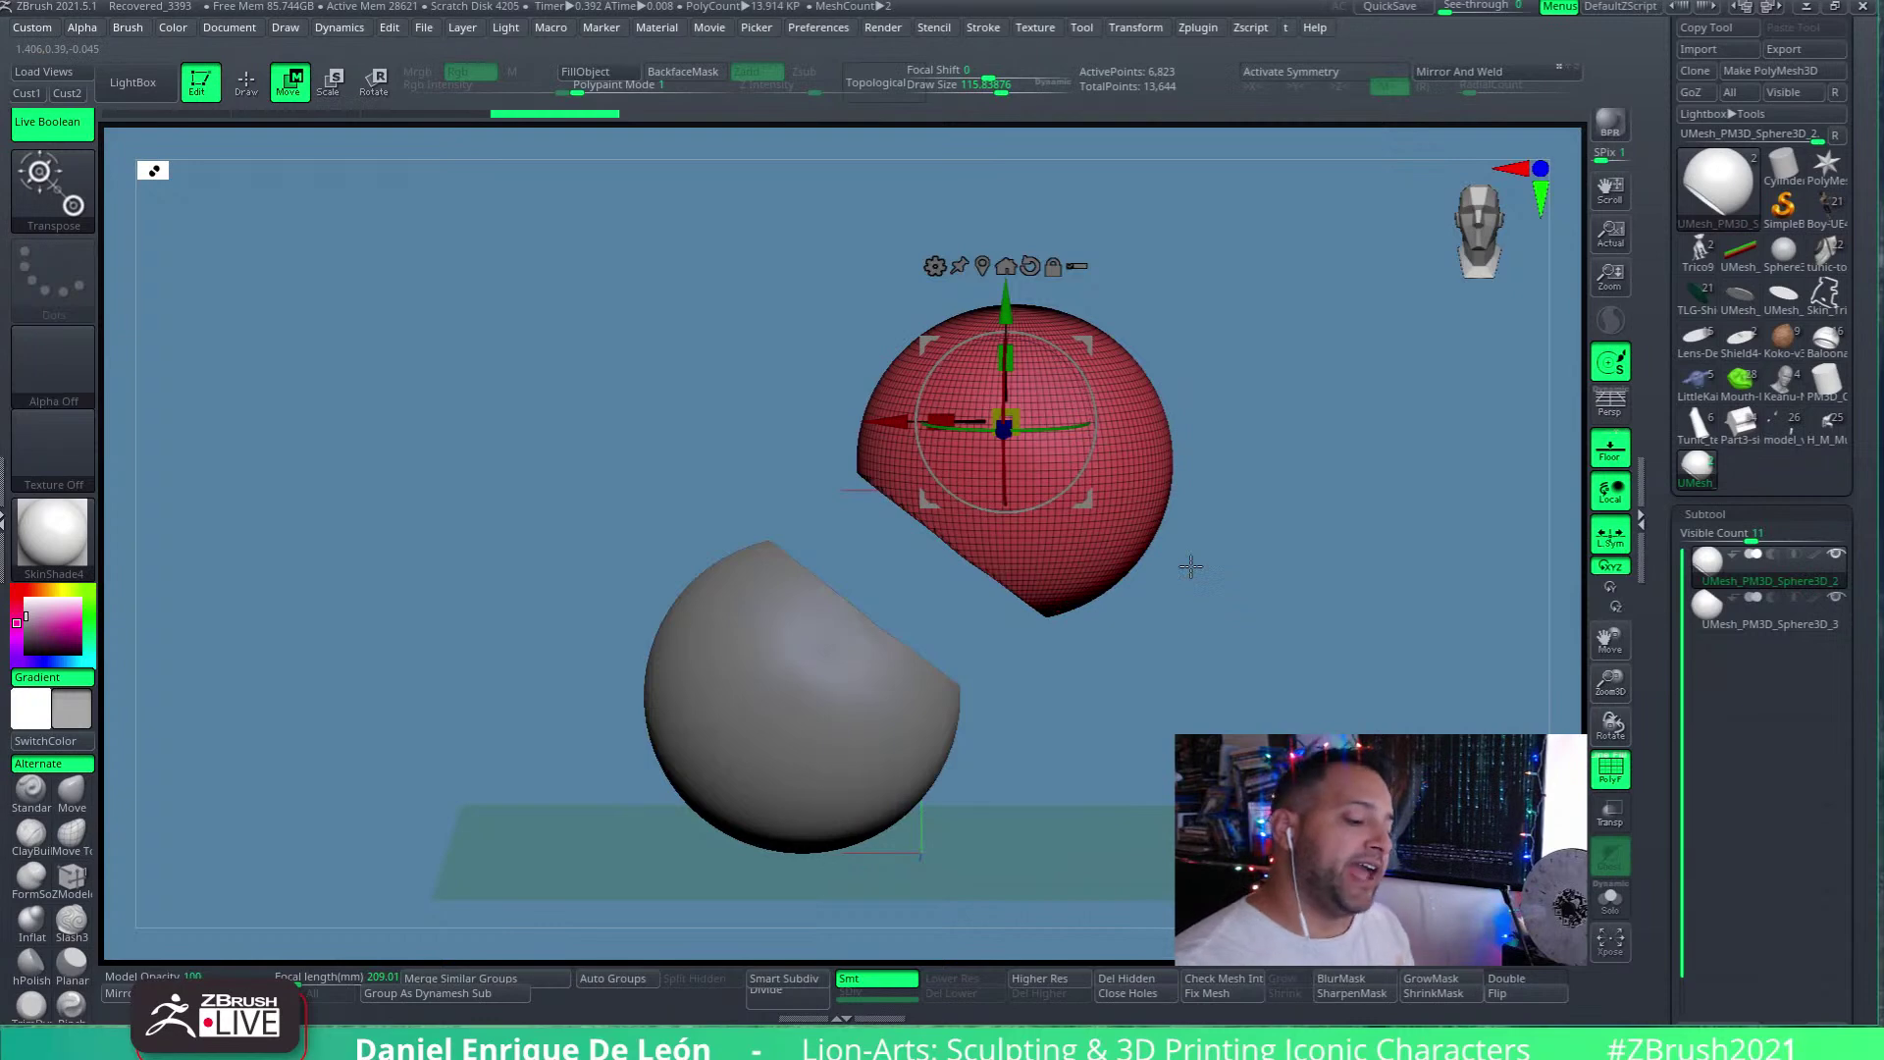
left_click_drag(1235, 491, 1202, 556, "alt")
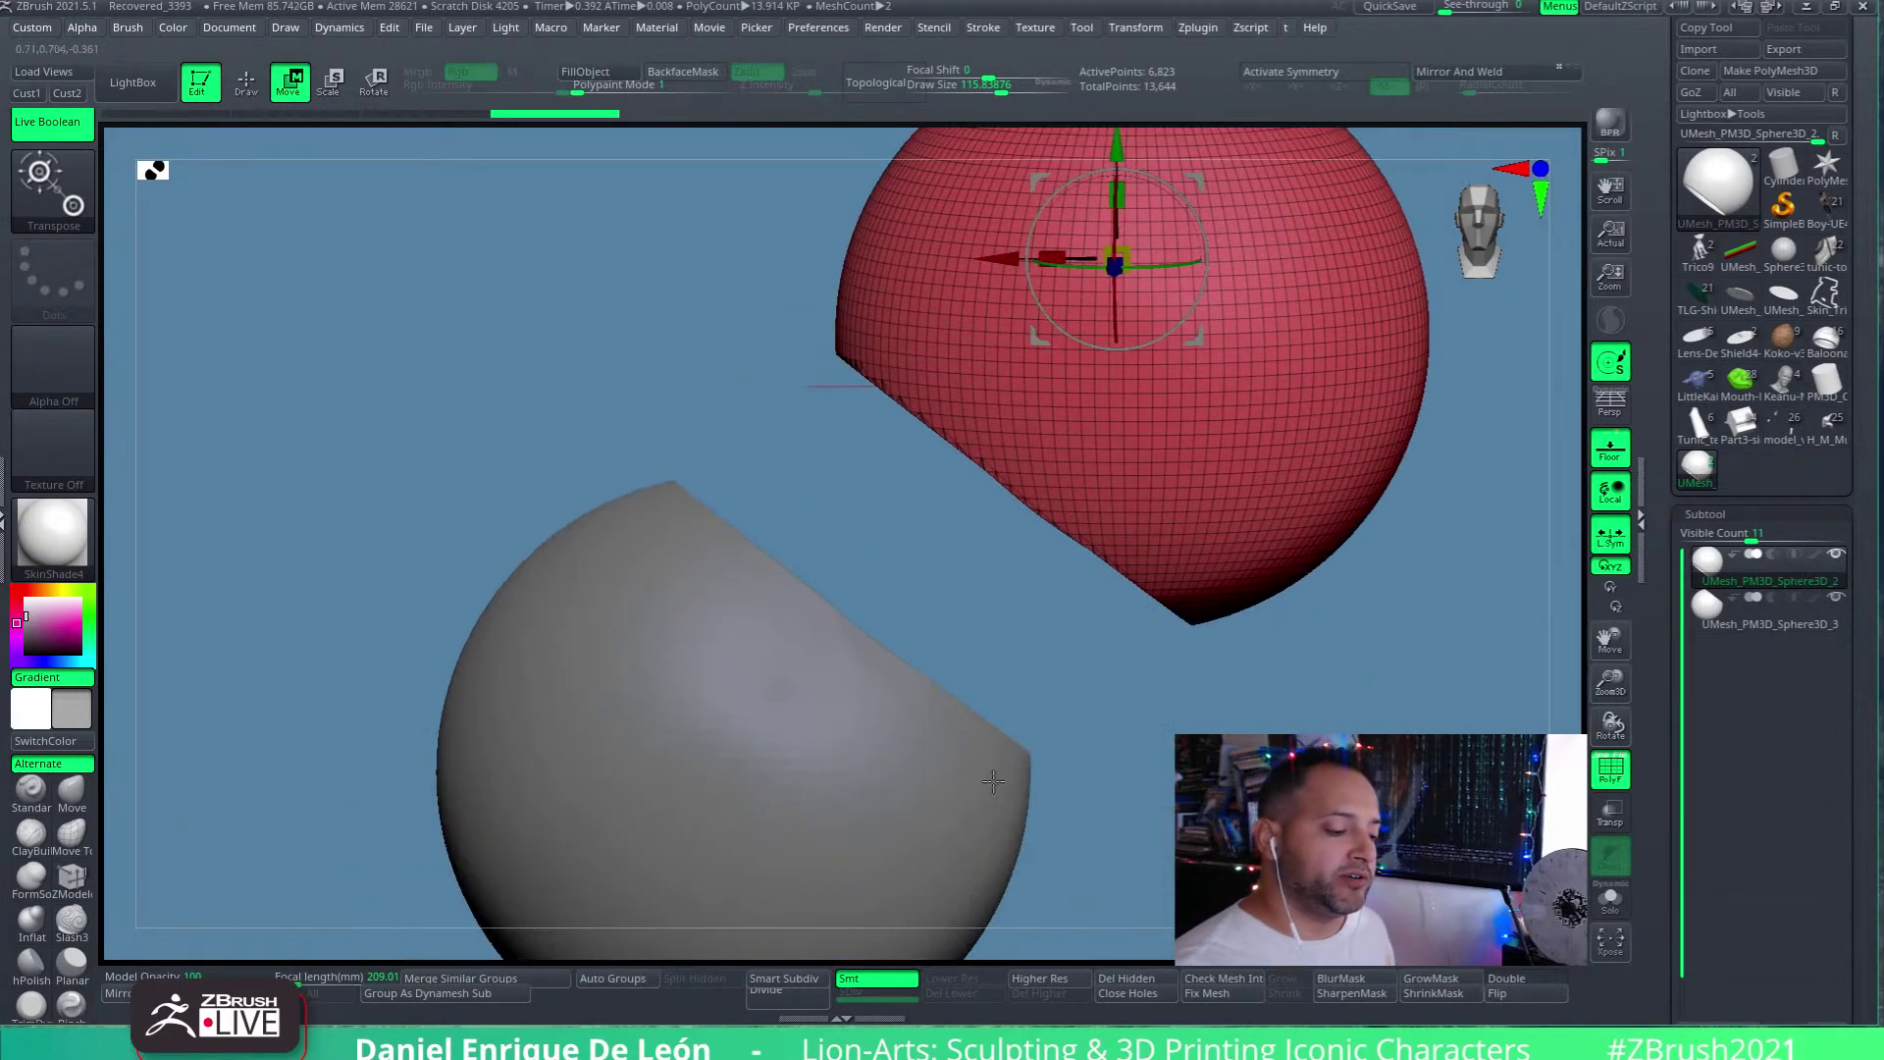
left_click_drag(1238, 210, 1091, 332)
mouse_move(1019, 731)
left_mouse_down("alt")
mouse_move(1118, 827)
mouse_move(932, 686)
left_mouse_up("alt")
Return to Draw mode with the Move Topological brush and merge the upper sphere down with the lower sphere subtool
left_click(246, 83)
key("b")
key("m")
key("t")
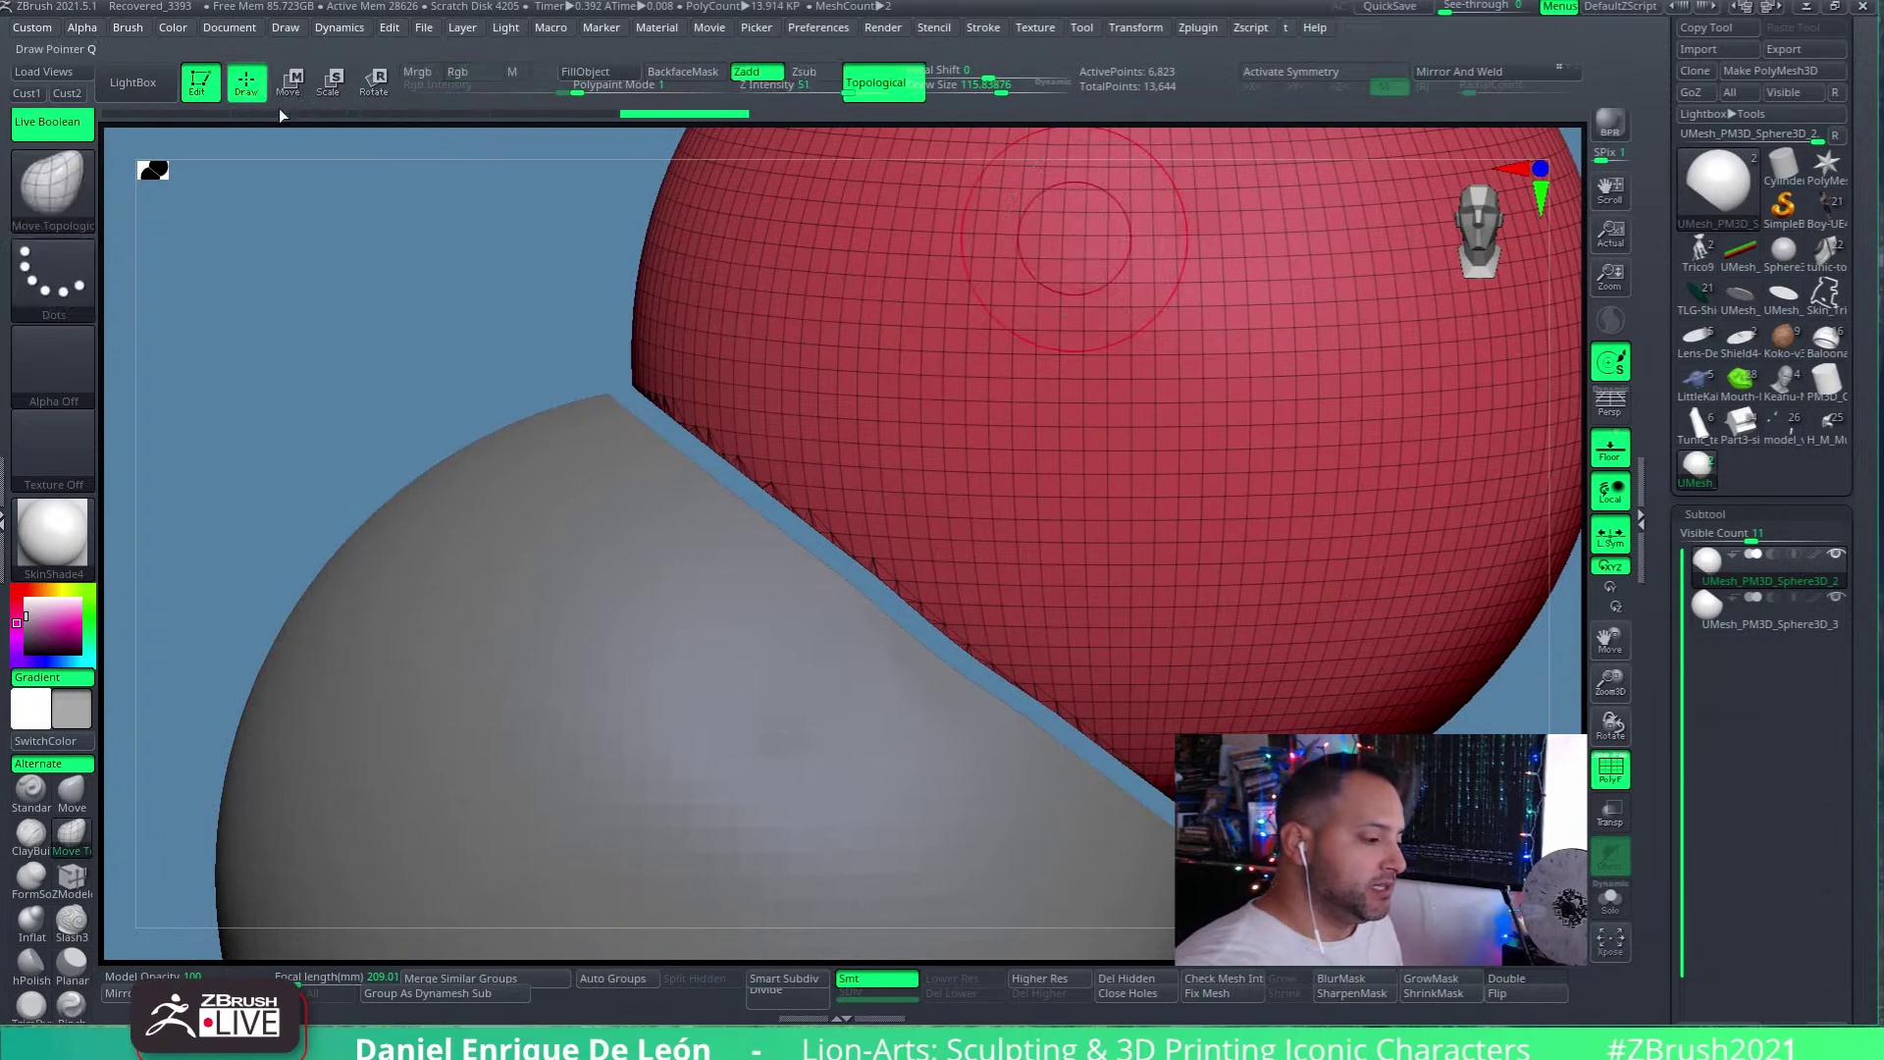
left_click_drag(1861, 609, 1857, 472)
left_click(1724, 926)
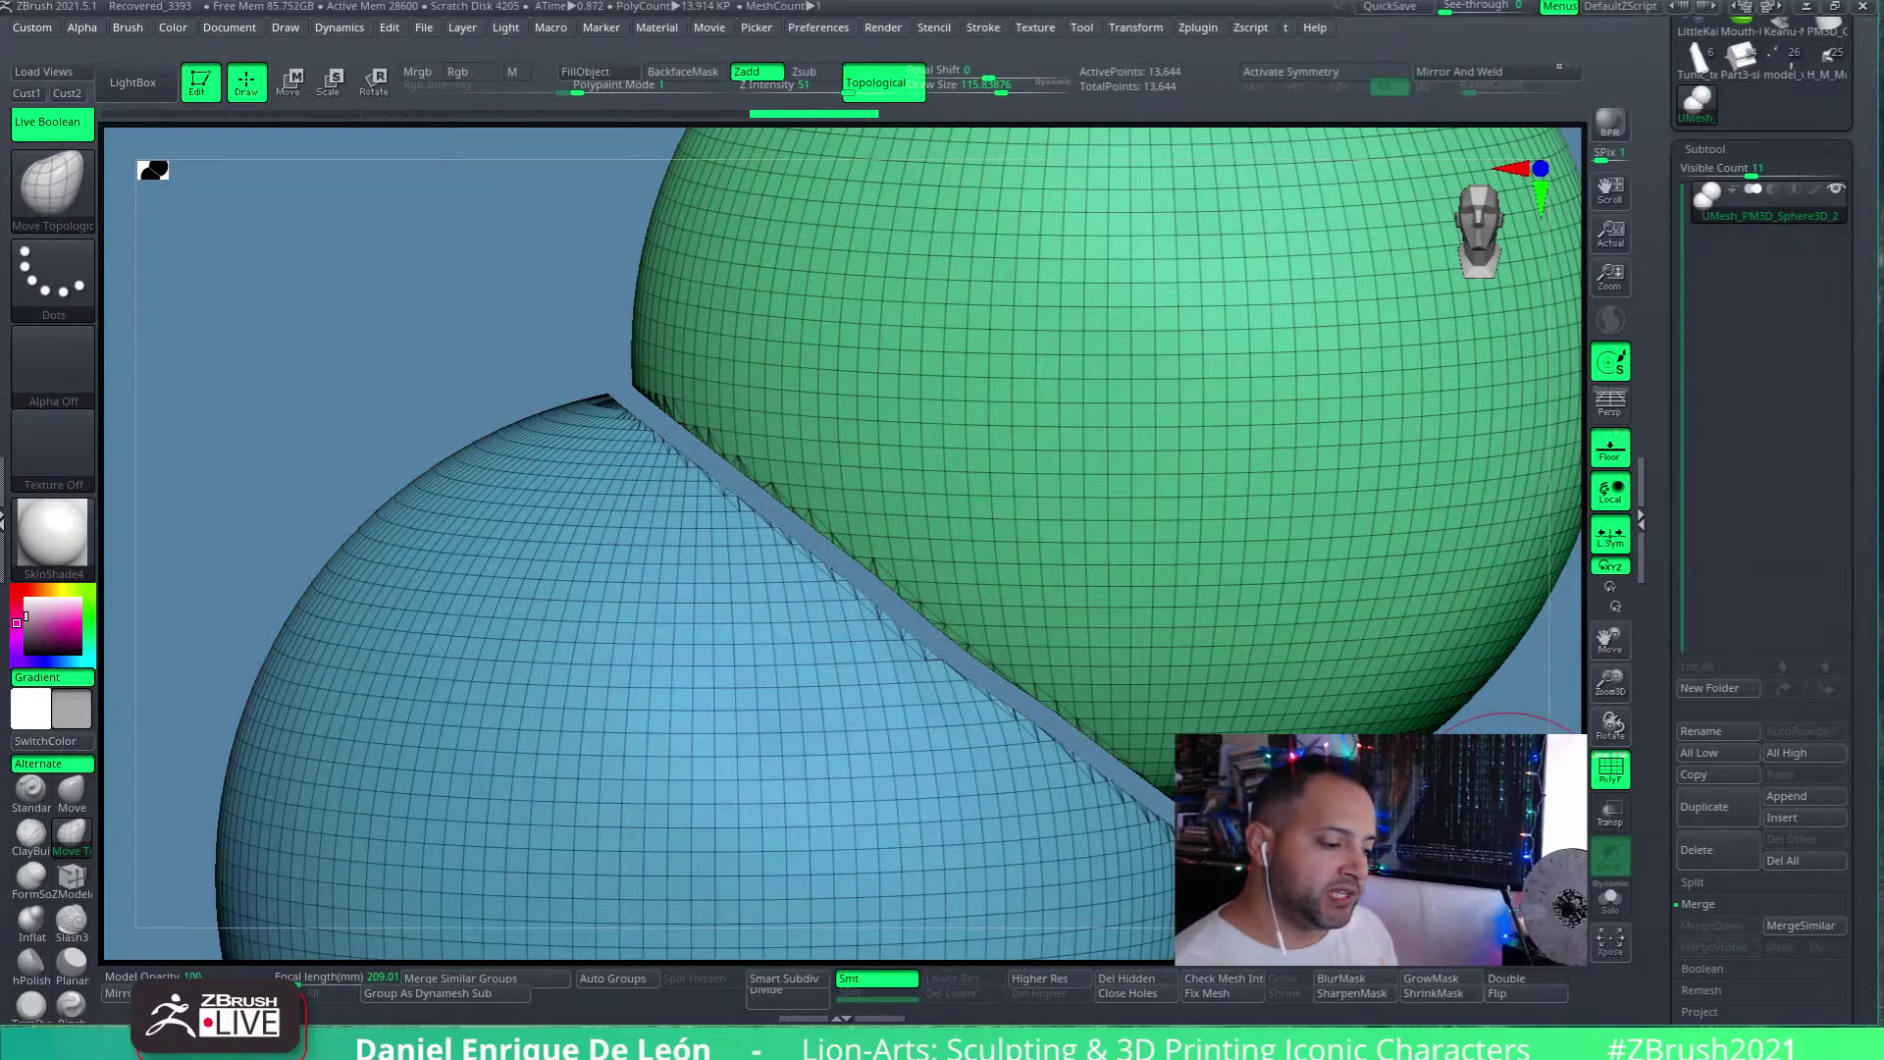
right_click_drag(957, 633, 945, 562, "alt")
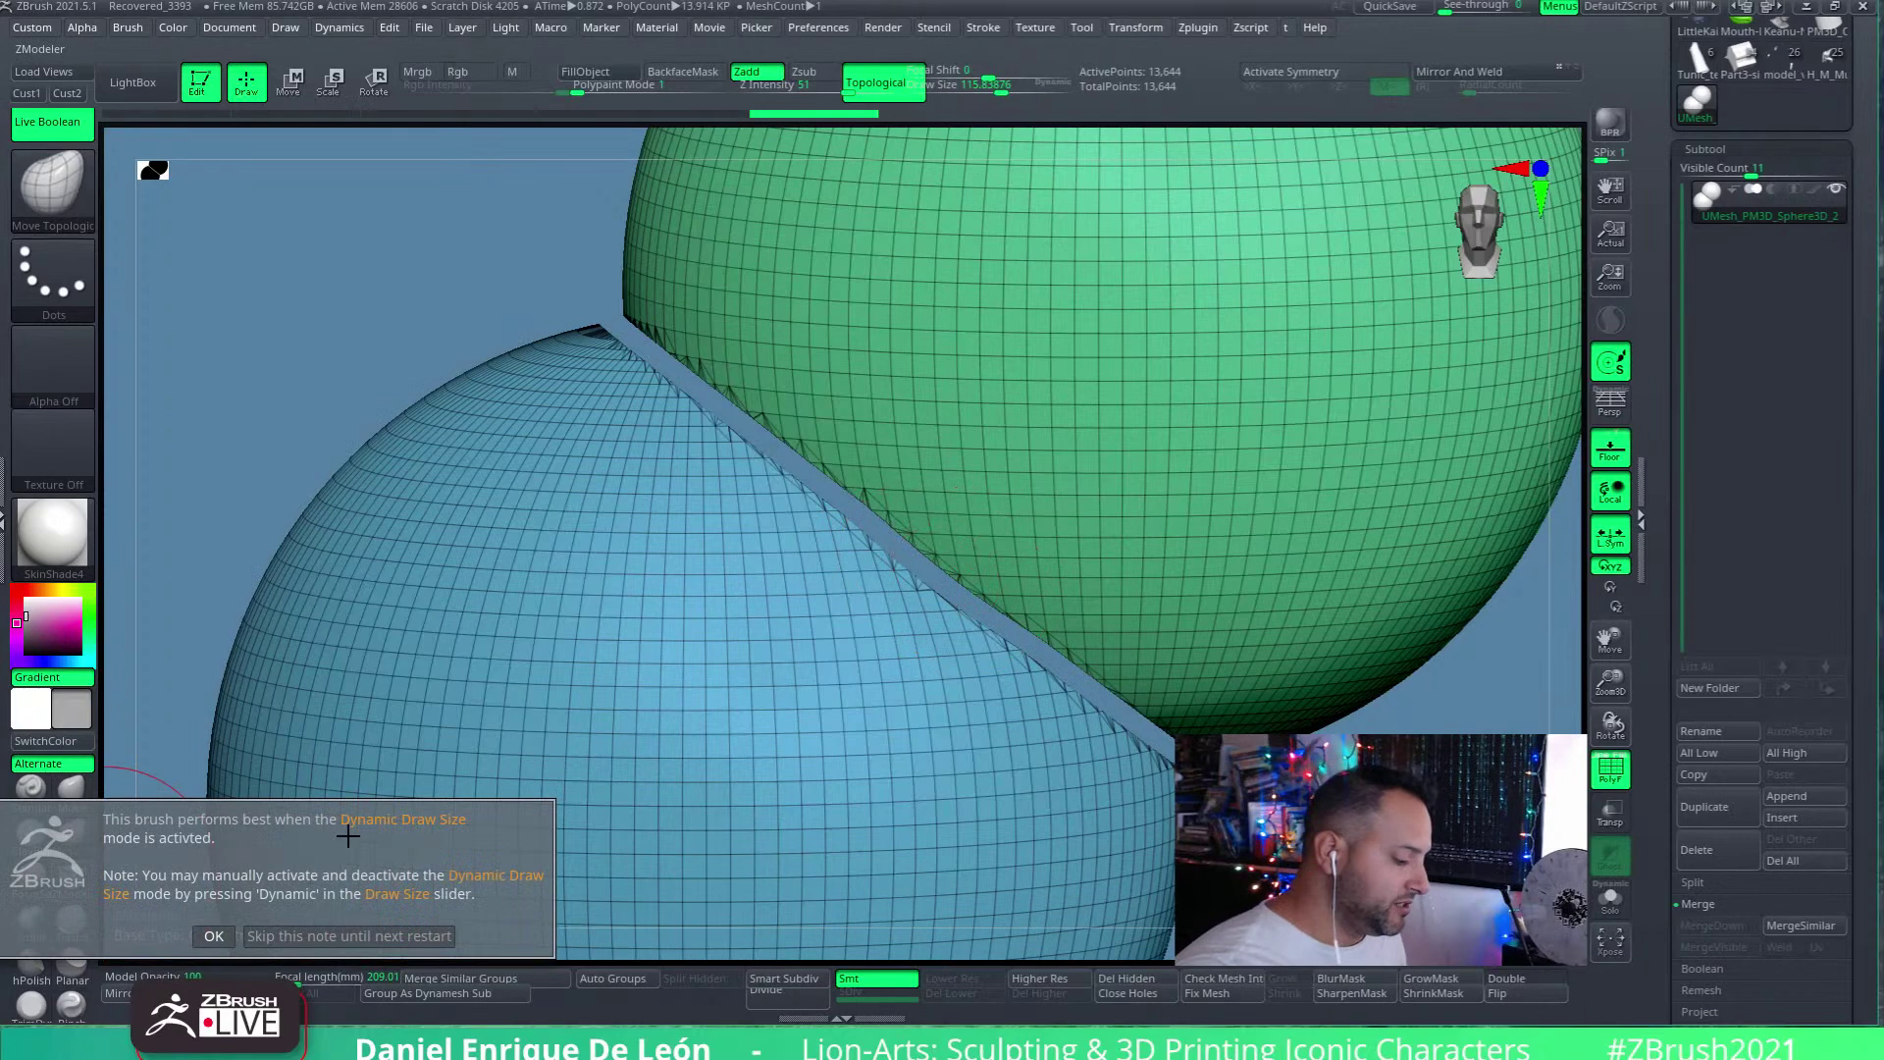
Choose the ZModeler brush and set its edge action to Bridge with the Two Holes target
left_click(72, 874)
right_click_drag(1044, 639, 1129, 415, "alt")
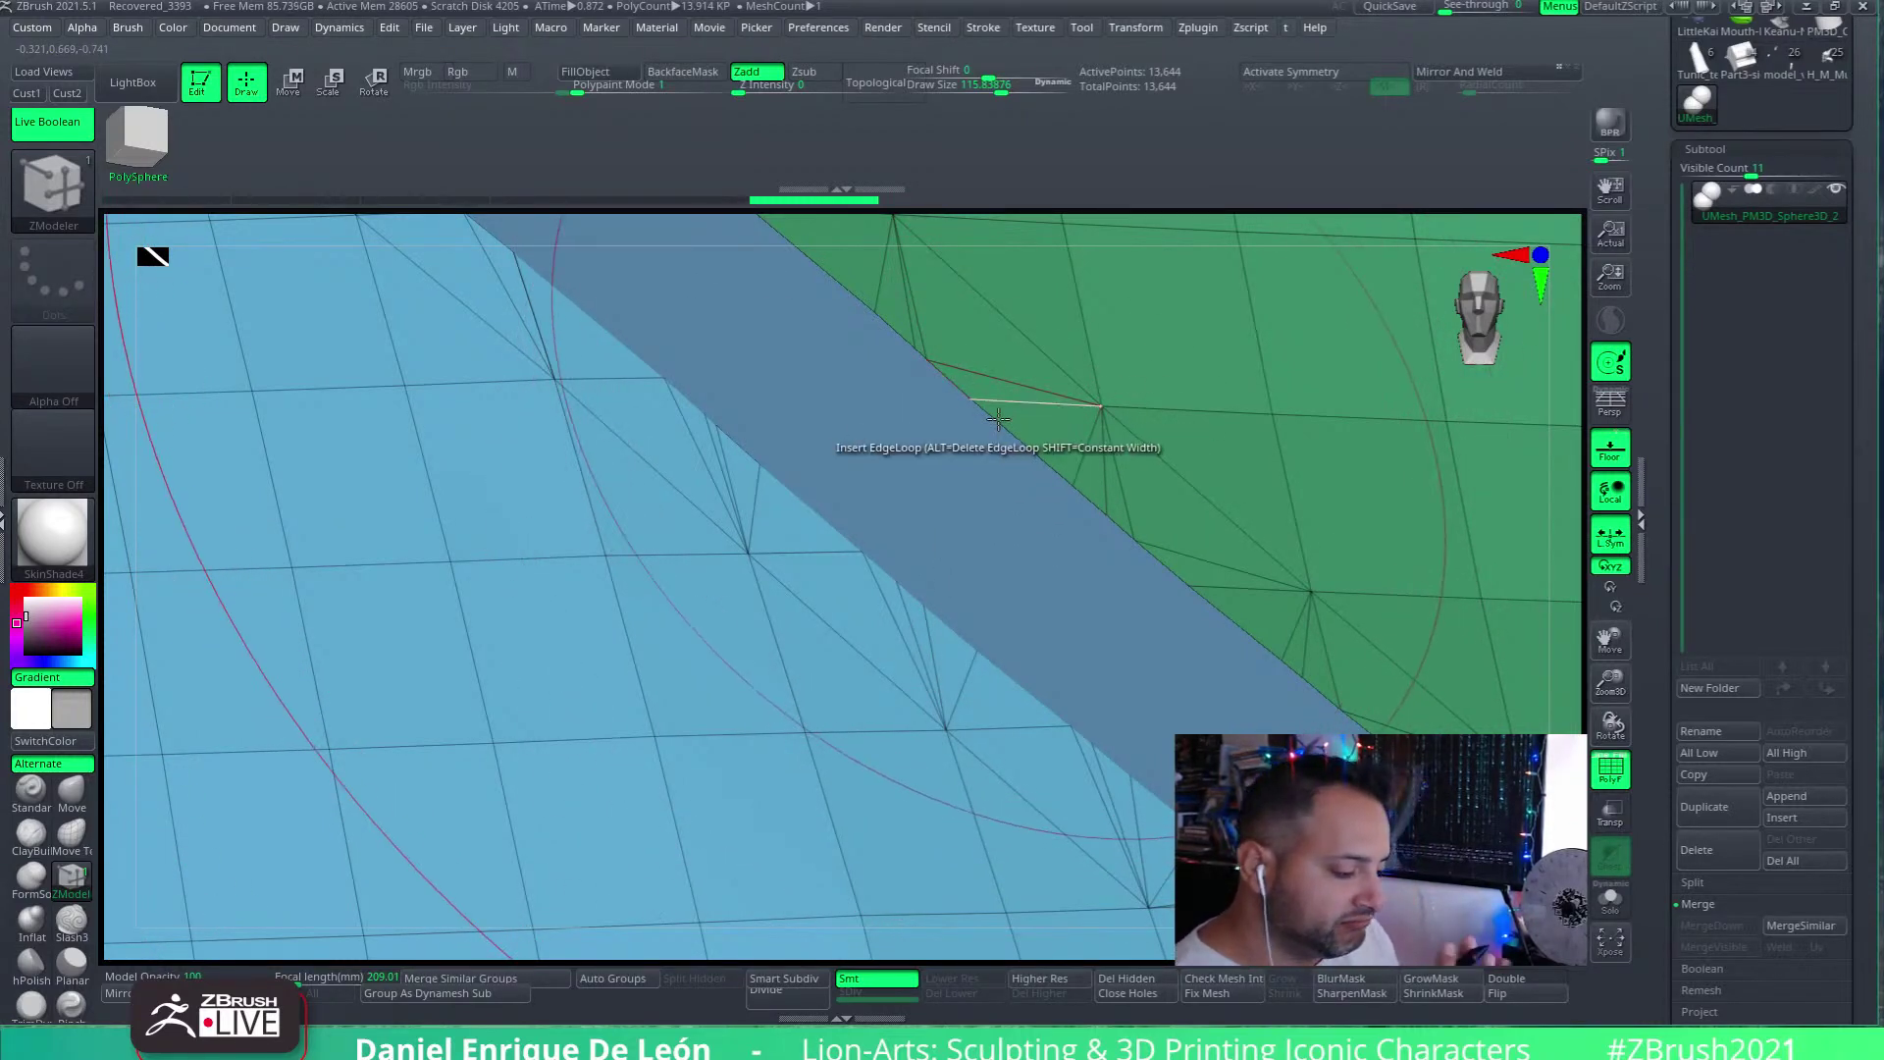
right_click_drag(1058, 367, 1178, 589)
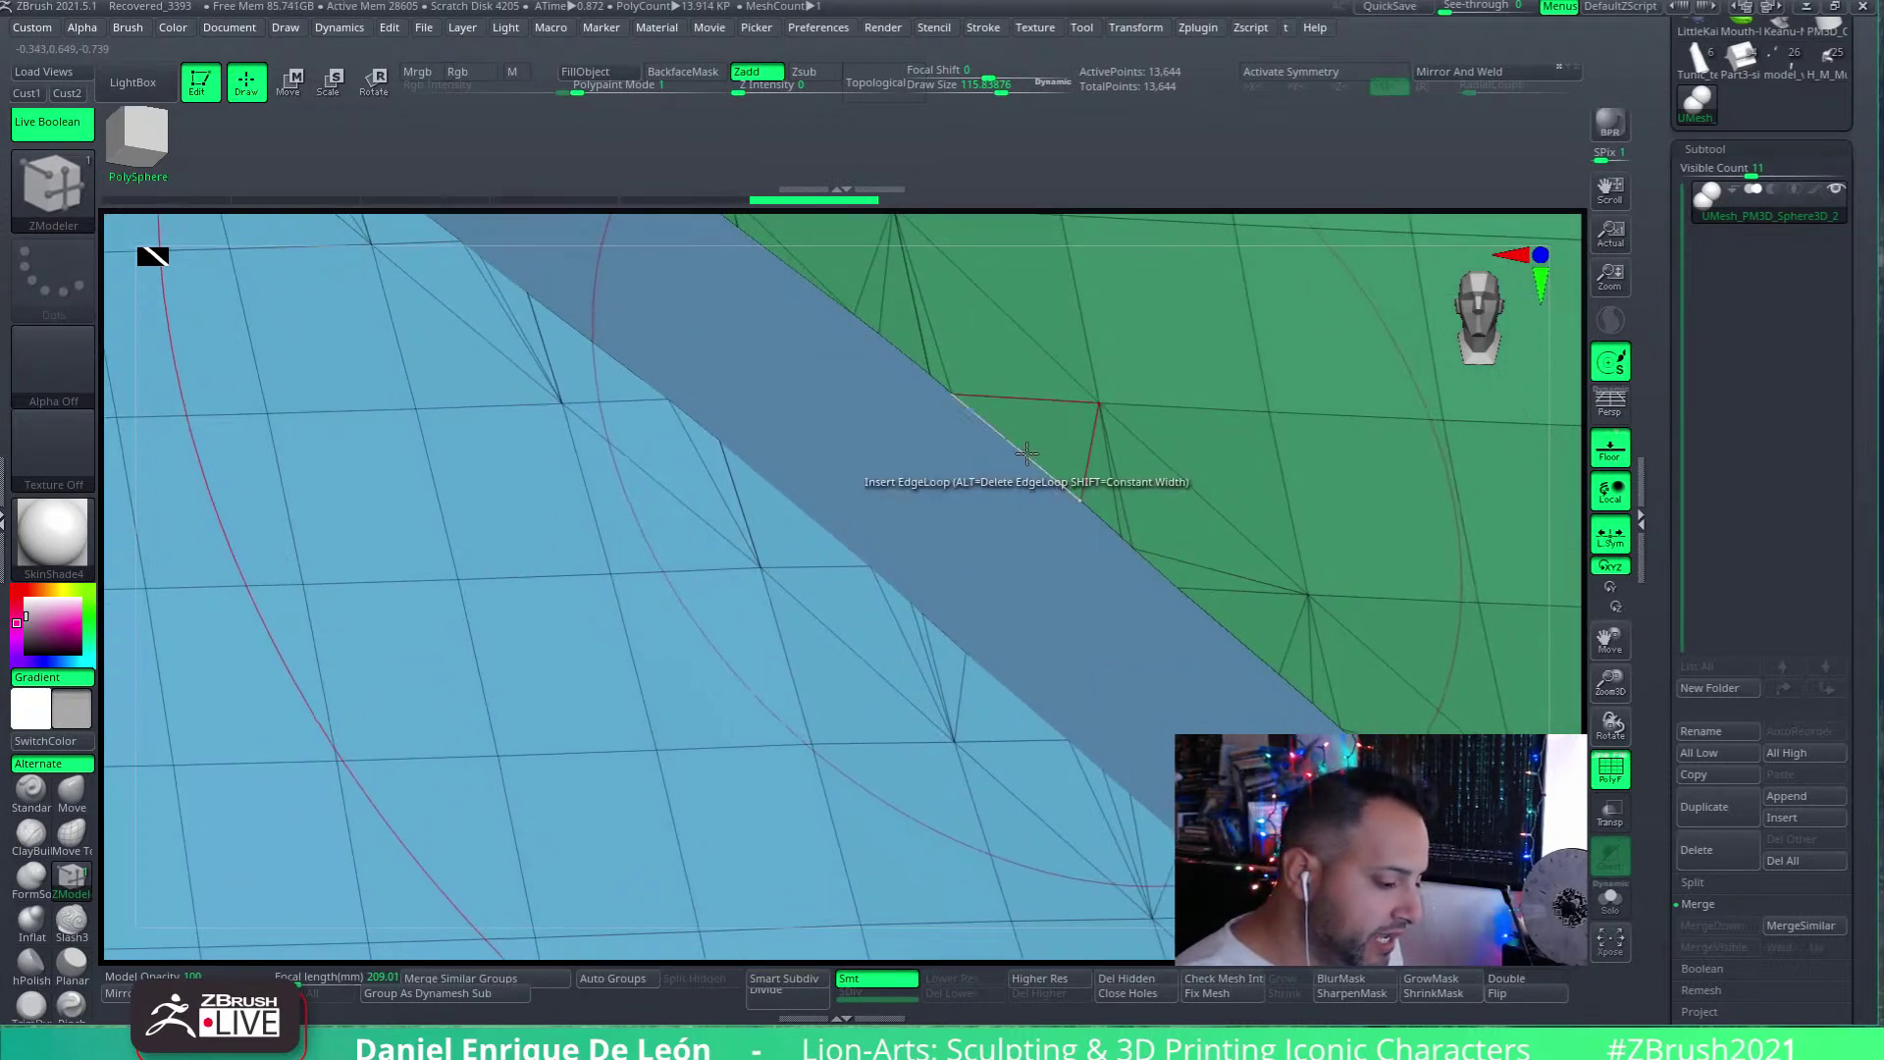
key("space")
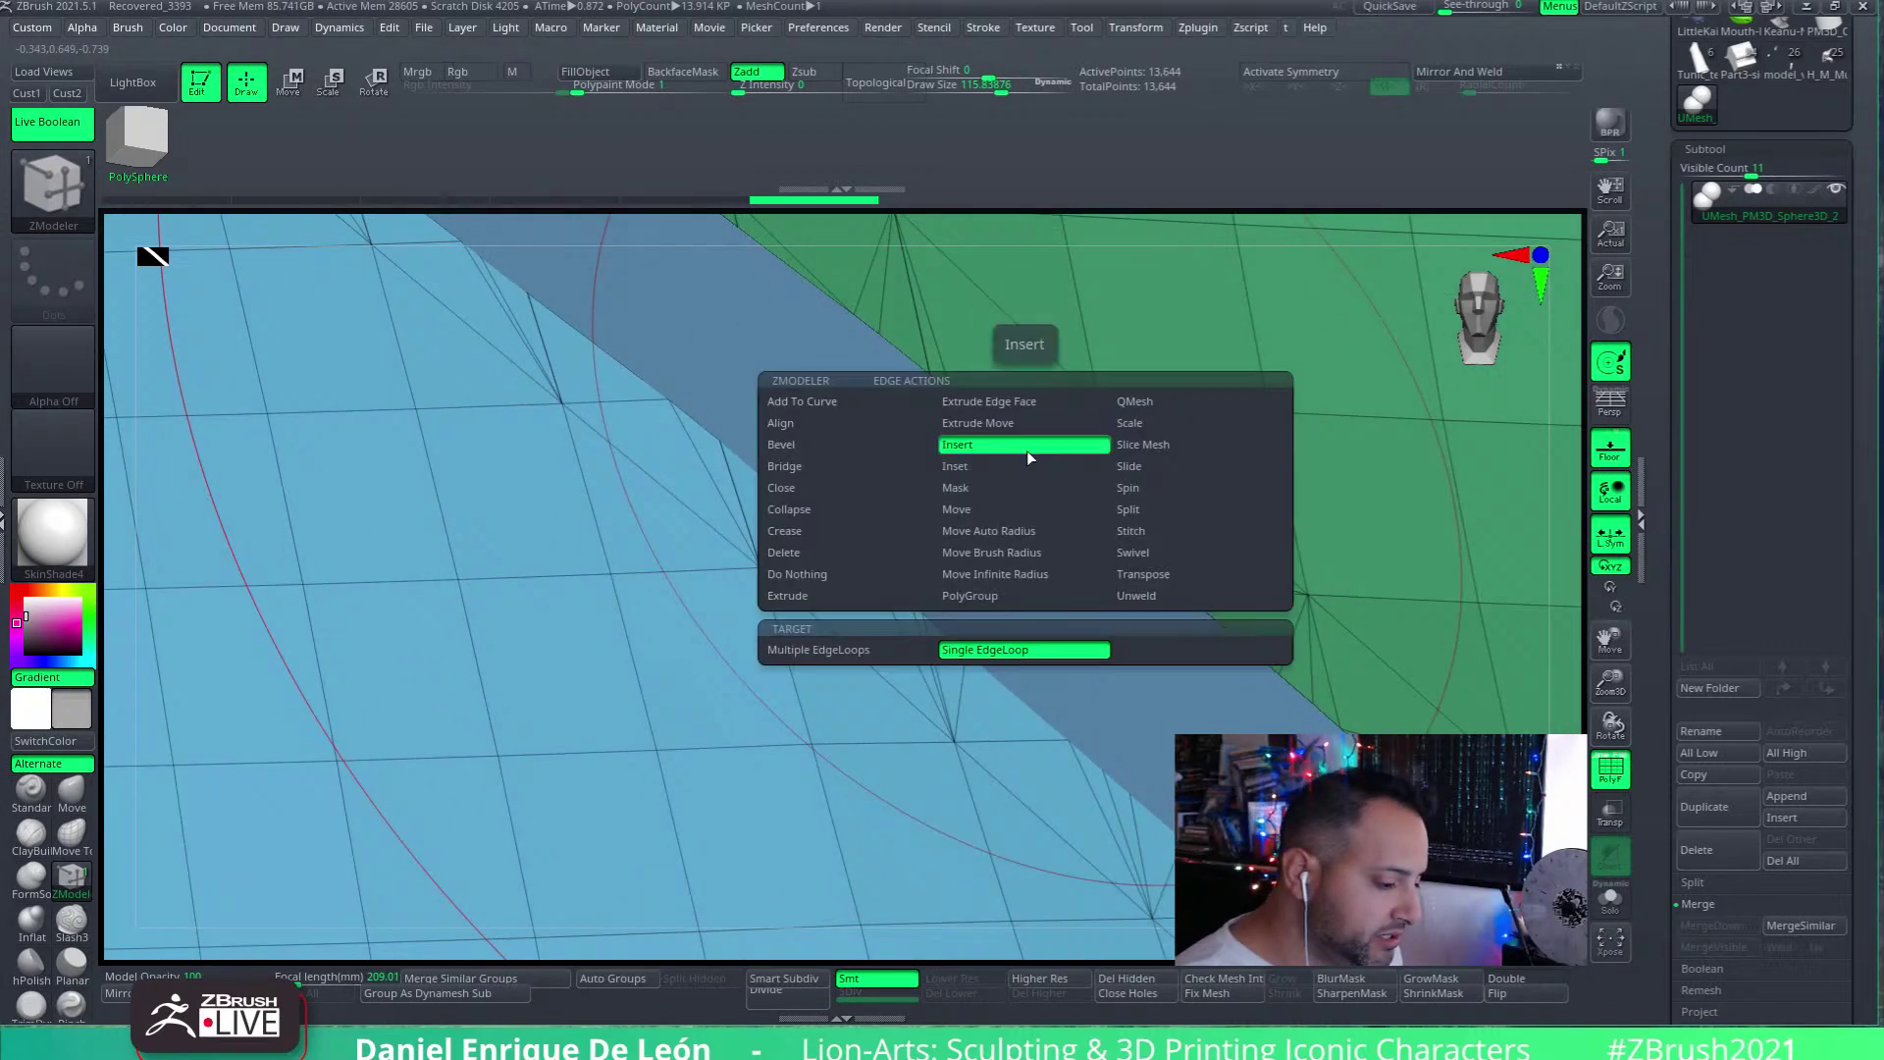
left_click(820, 465)
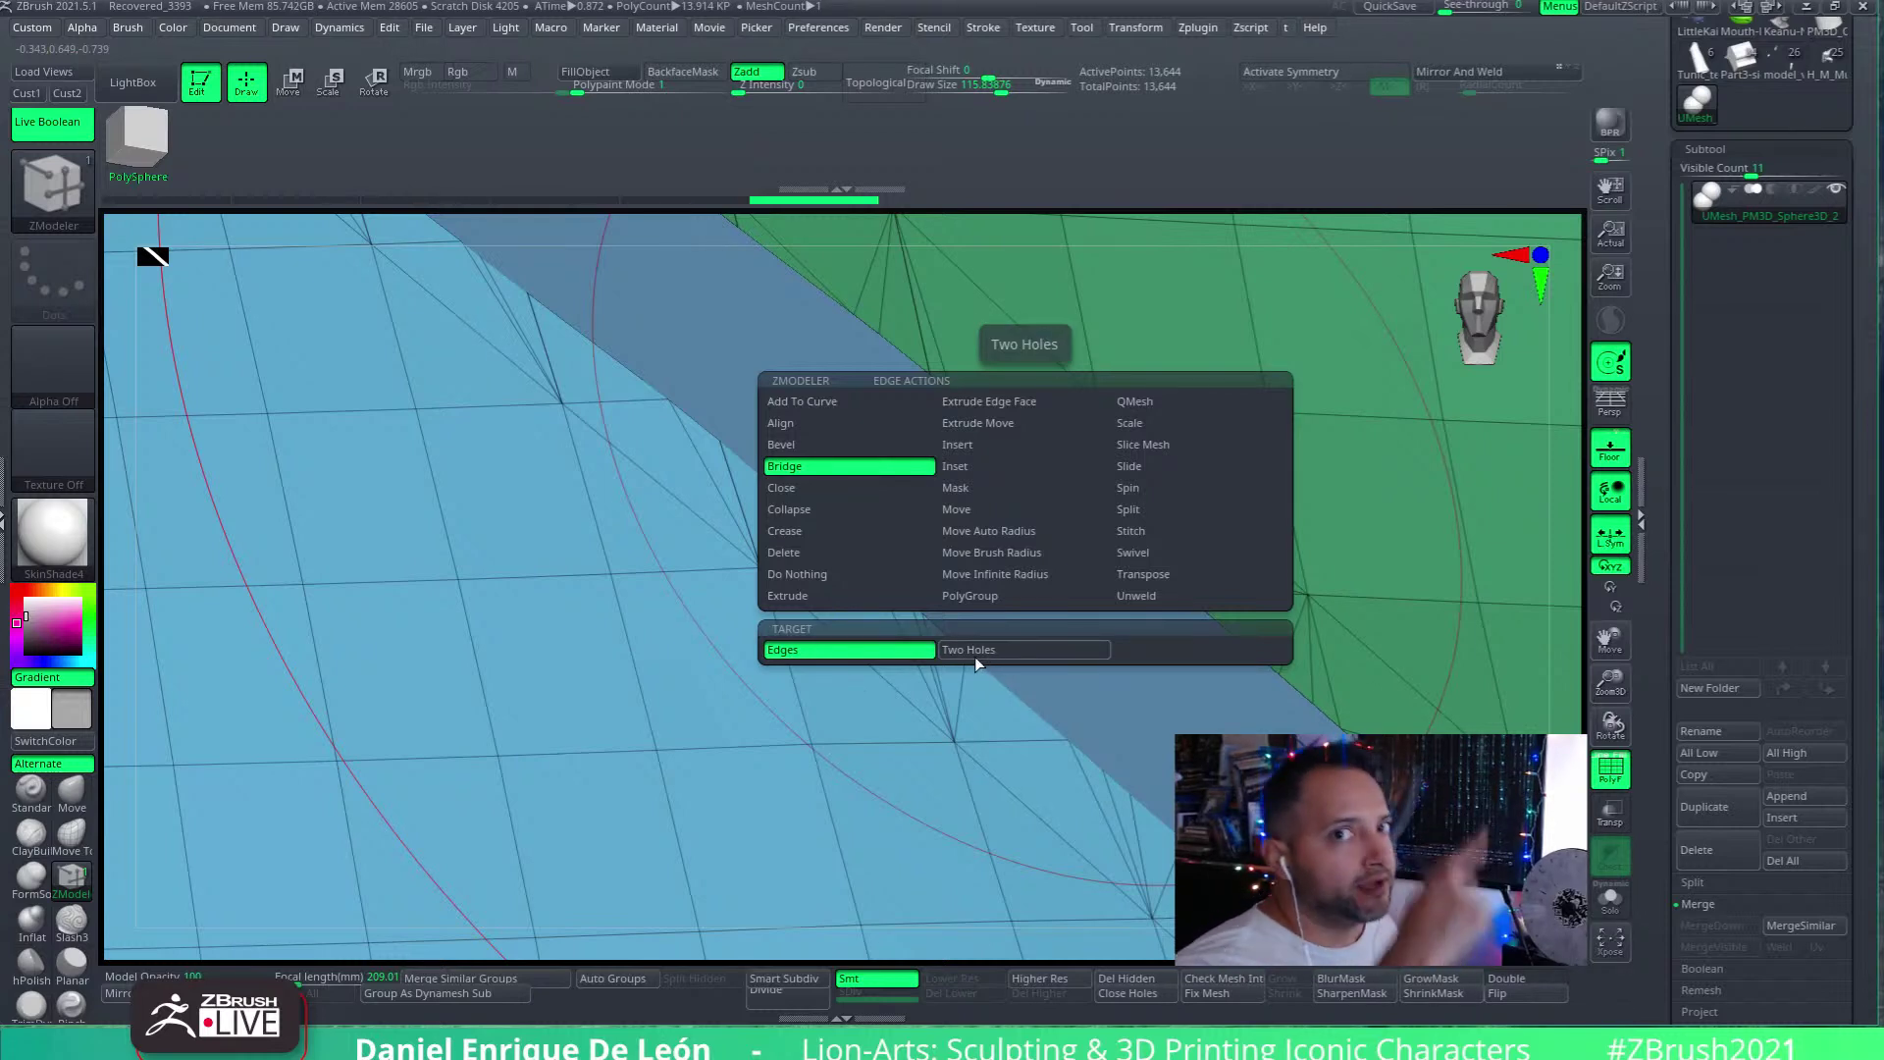
left_click(999, 652)
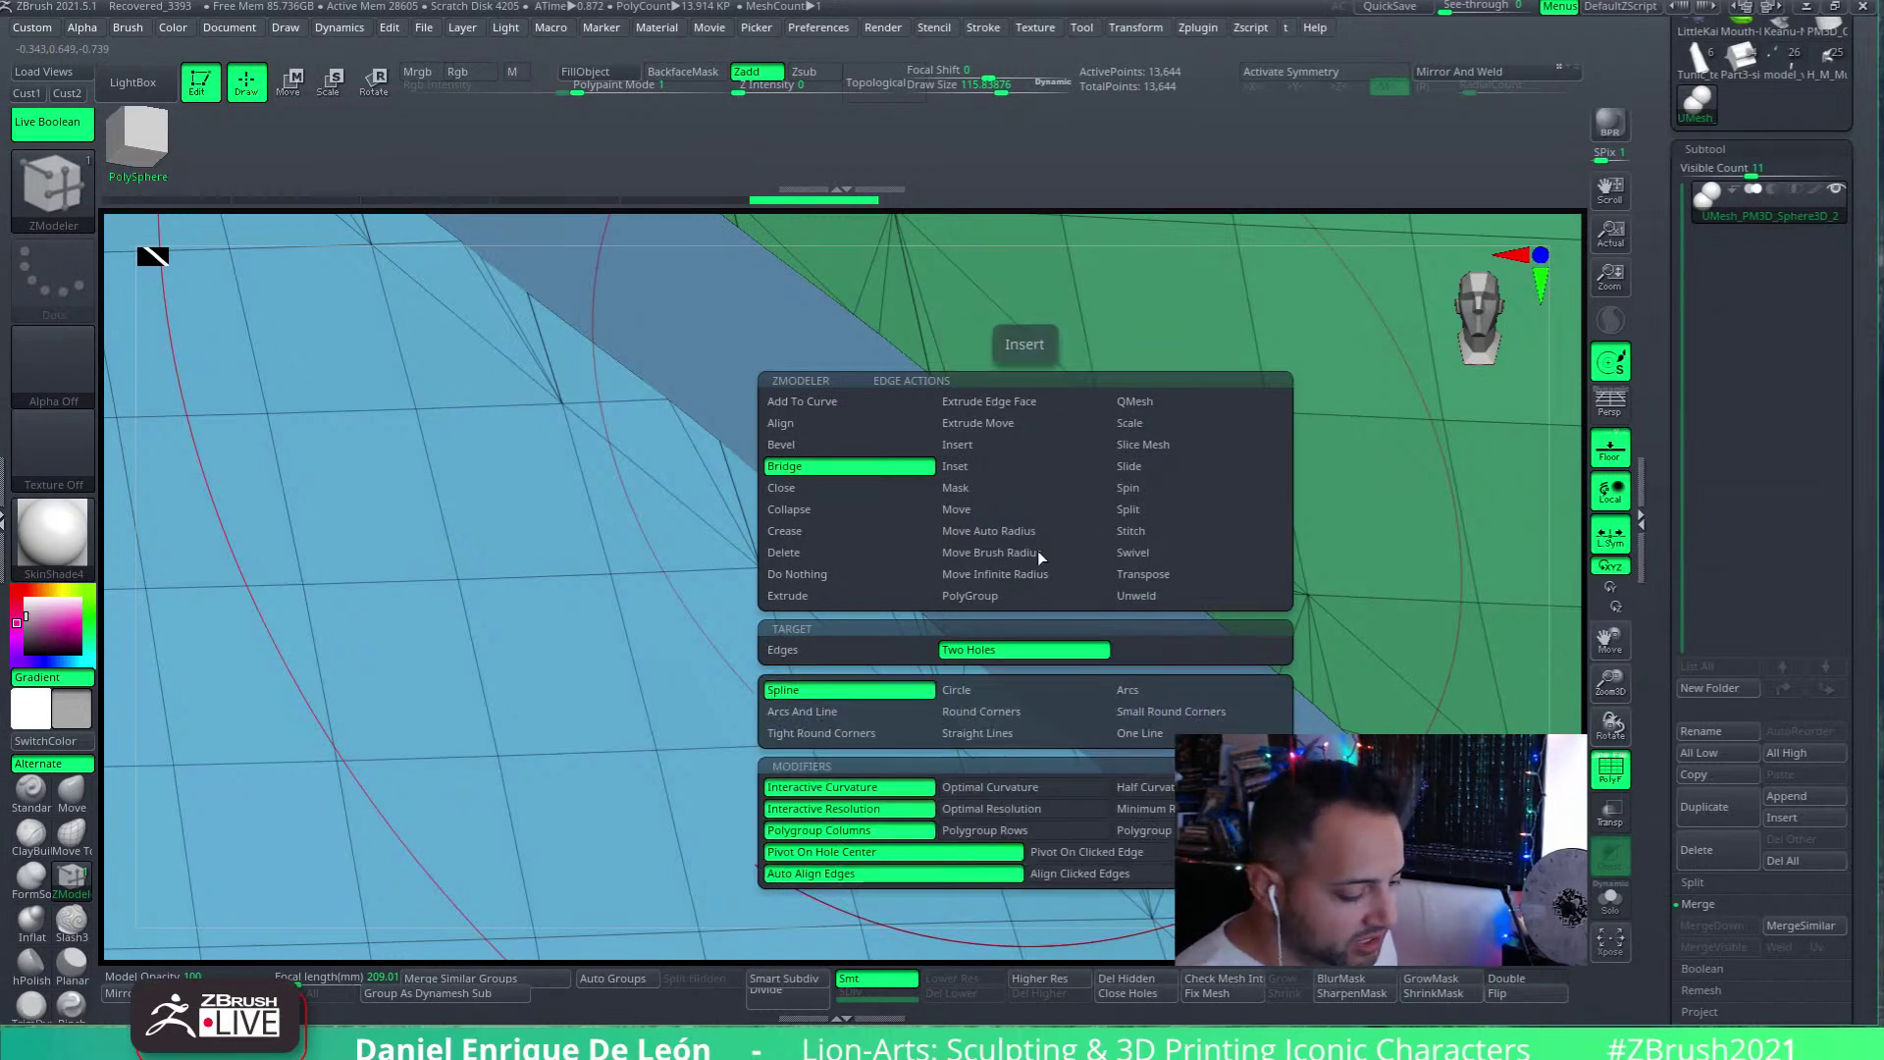
Try bridging the open rims of the two spheres, and undo the bridge after viewing its strip
key("space")
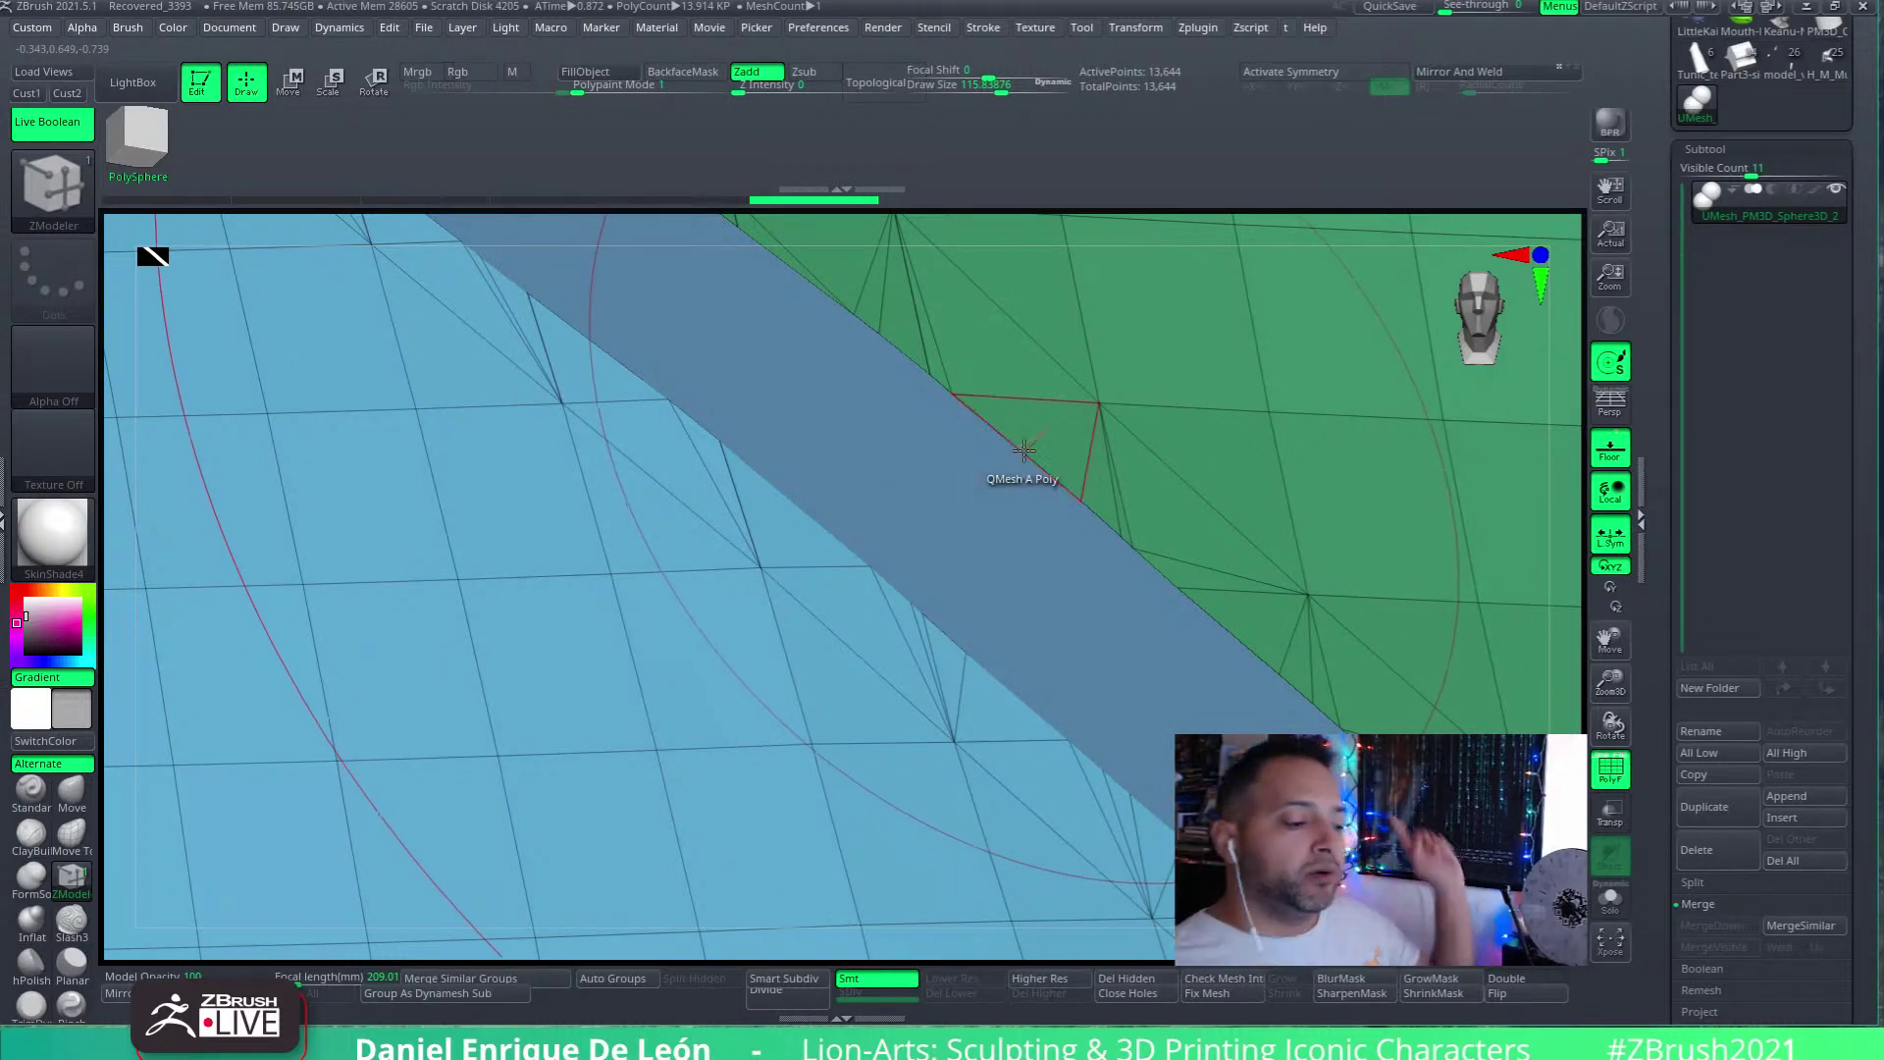
left_click(808, 518)
right_click_drag(811, 518, 1275, 569)
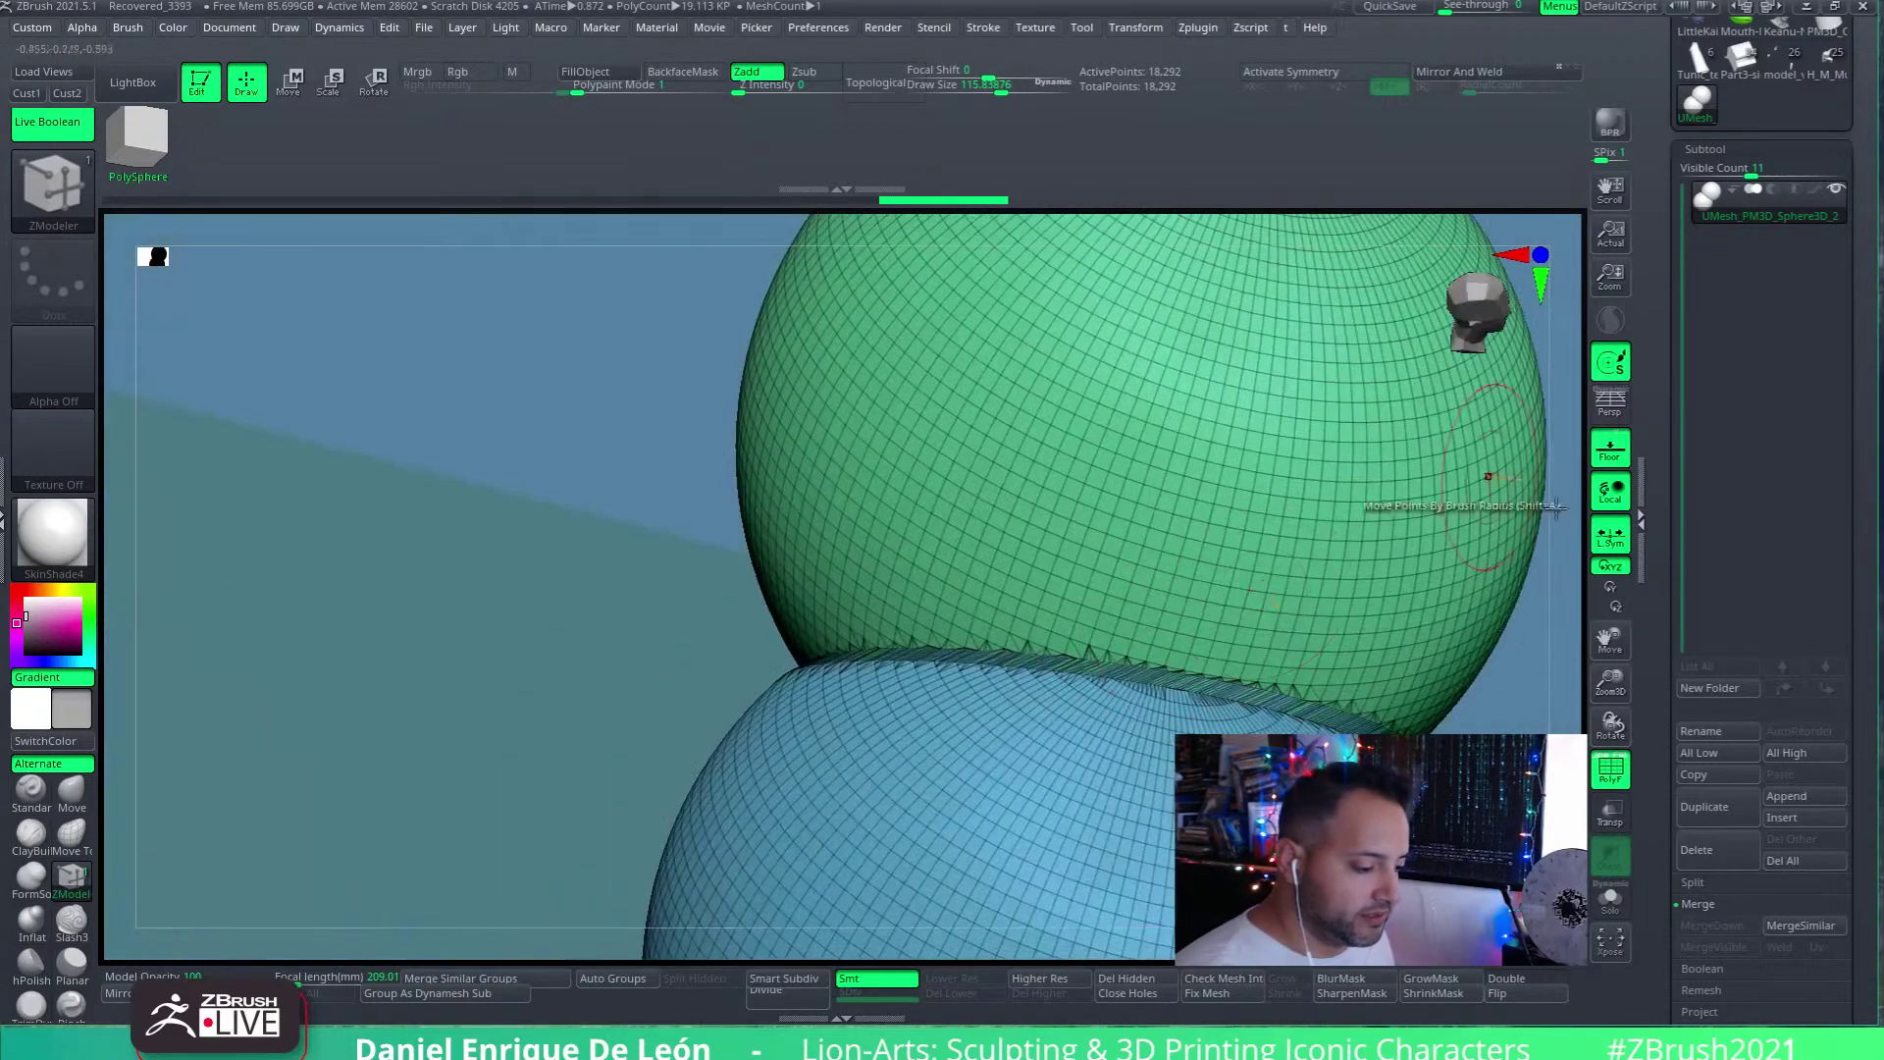
key("shift+p")
right_click_drag(1293, 699, 1115, 624)
right_click_drag(967, 610, 800, 616, "ctrl")
left_click_drag(461, 667, 799, 616, "shift")
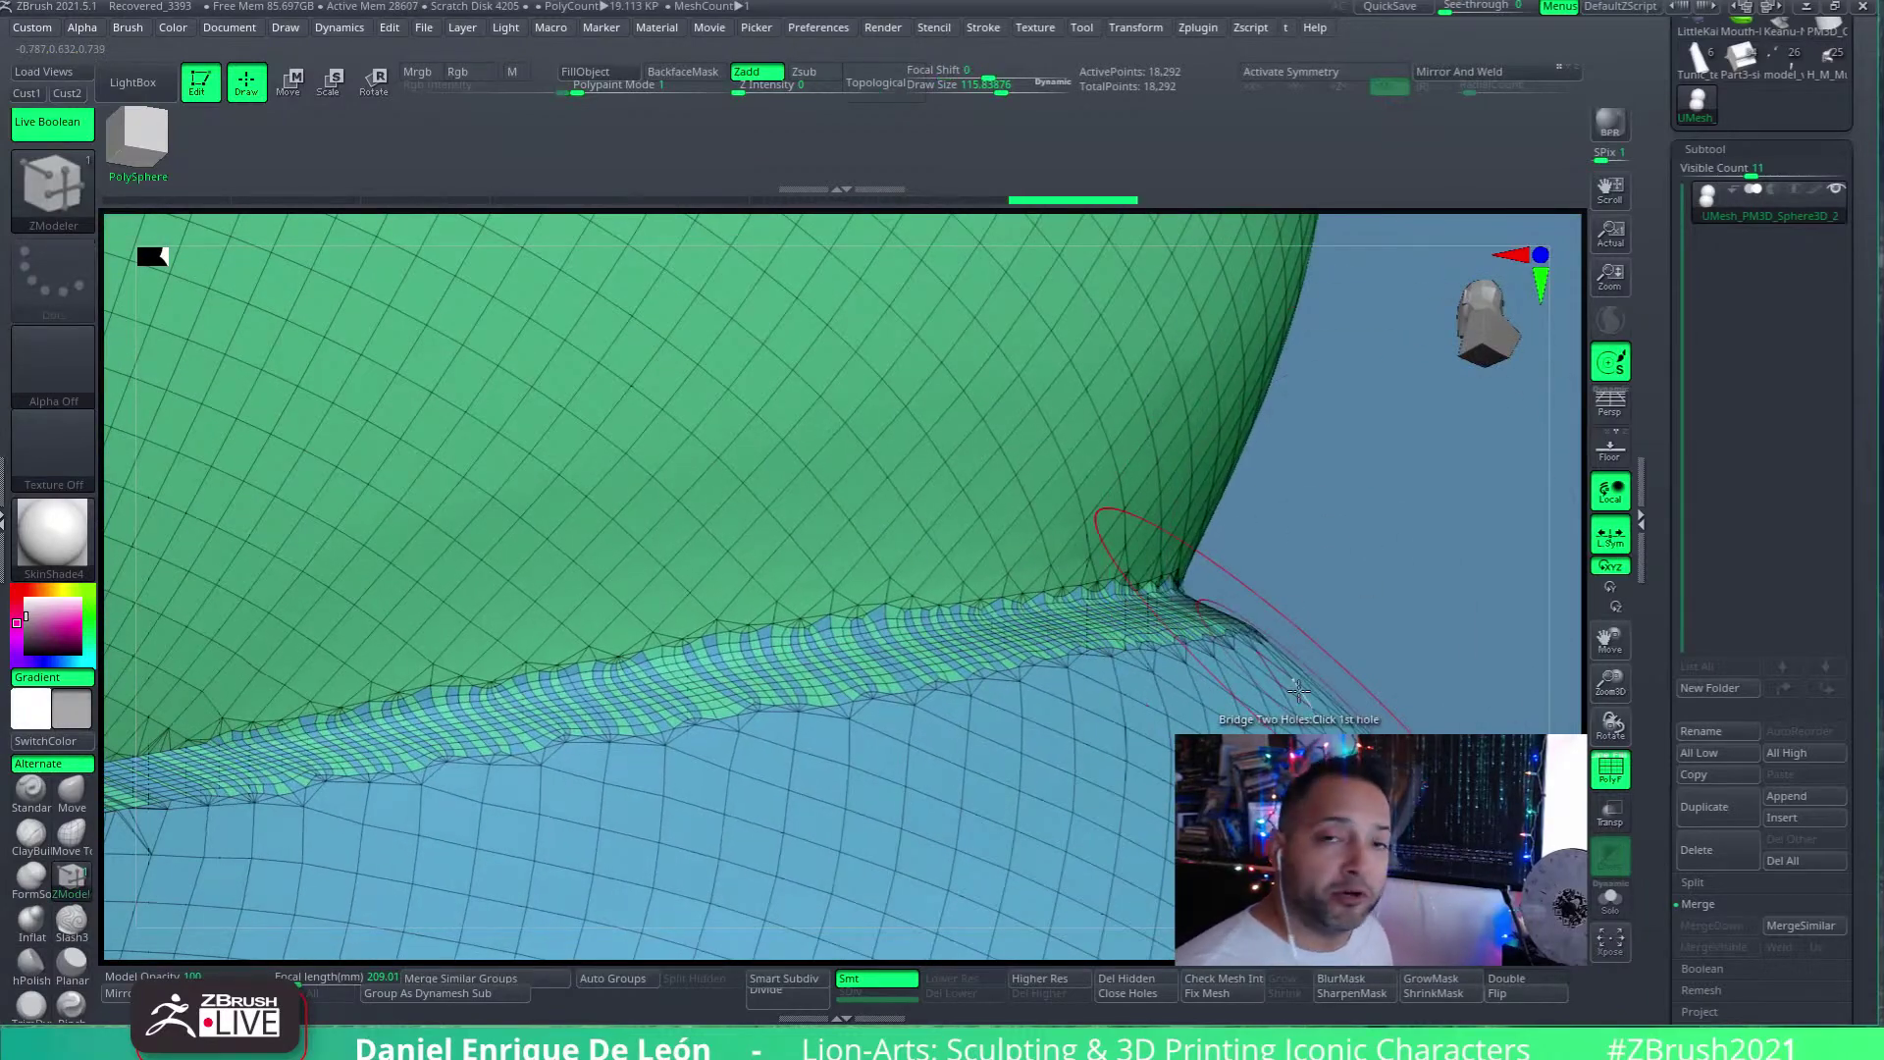
key("ctrl+z")
Bridge the open rims of the two spheres again with a straight strip divided into many fine edge rows
mouse_move(1298, 692)
right_mouse_down()
mouse_move(1010, 780)
mouse_move(1140, 797)
mouse_move(871, 551)
mouse_move(983, 591)
mouse_move(988, 550)
mouse_move(1030, 639)
mouse_move(1051, 573)
right_mouse_up()
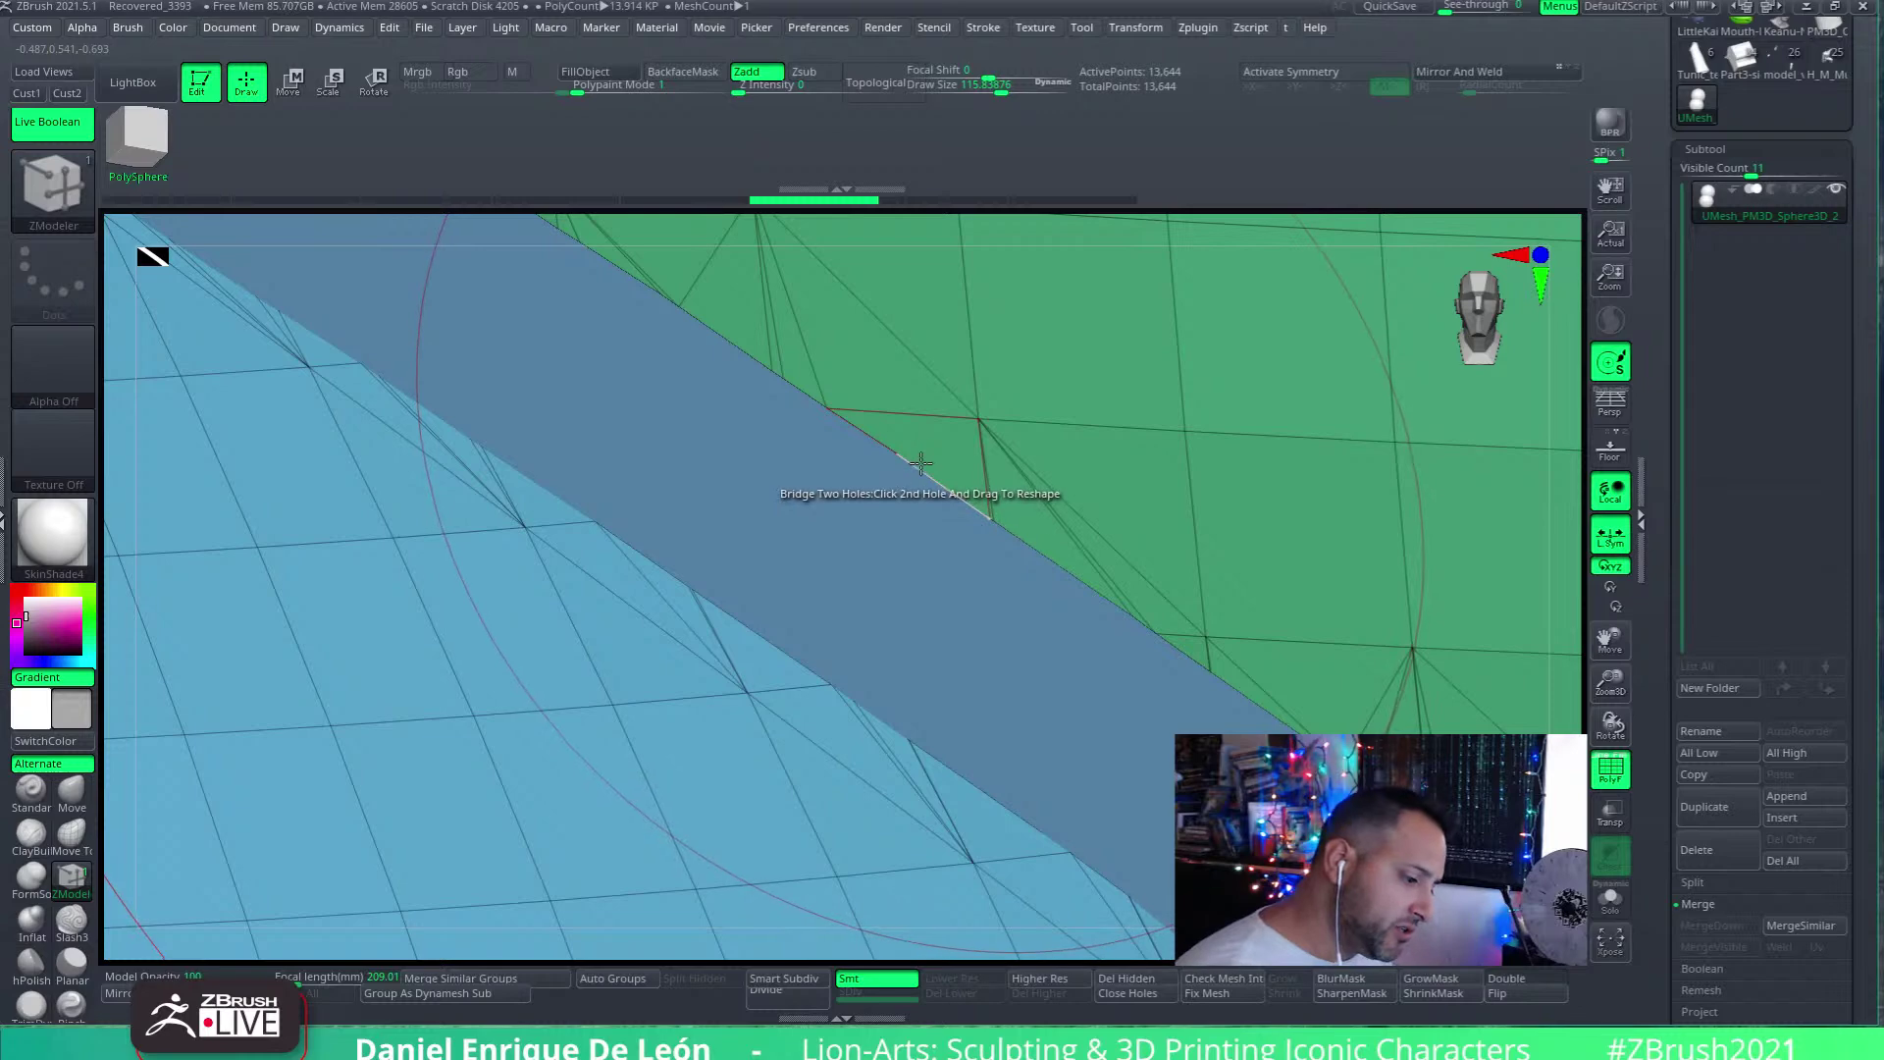
mouse_move(768, 643)
left_mouse_down()
mouse_move(826, 647)
mouse_move(758, 647)
left_mouse_up()
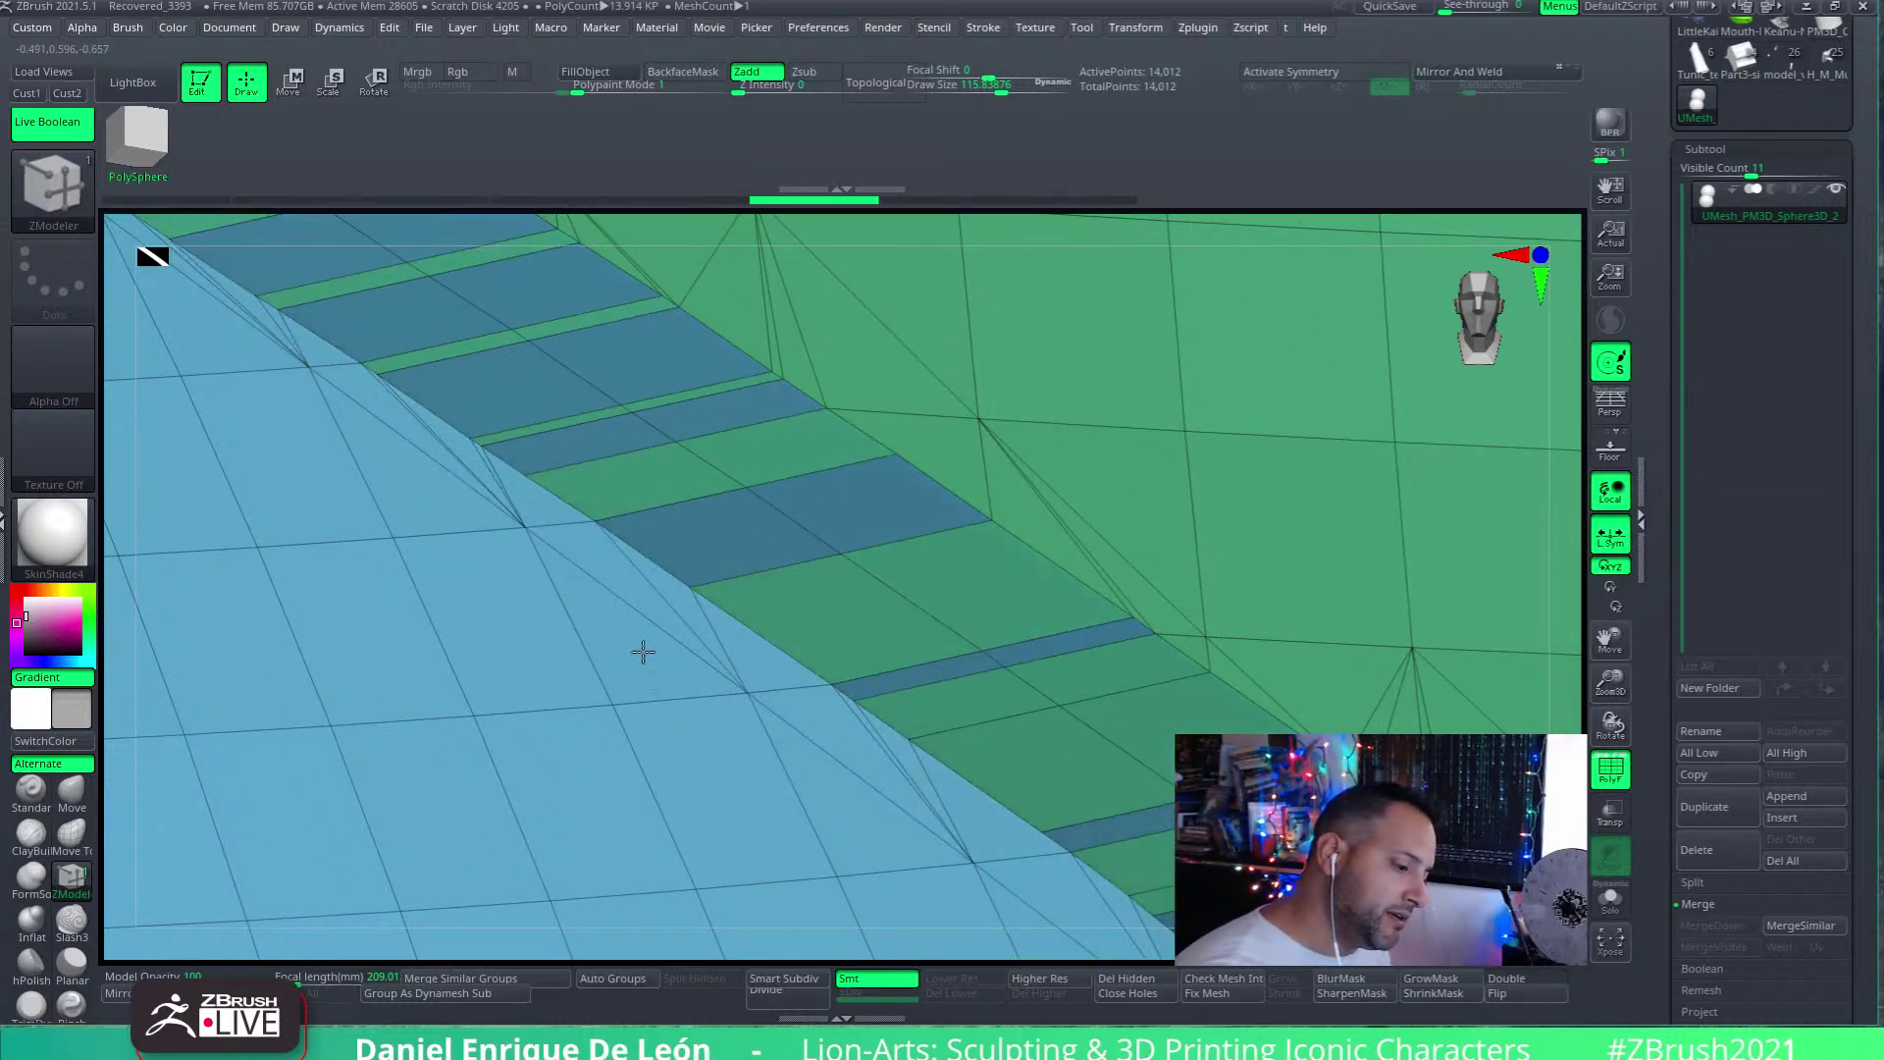
mouse_move(504, 543)
left_mouse_down()
mouse_move(294, 533)
mouse_move(491, 536)
left_mouse_up()
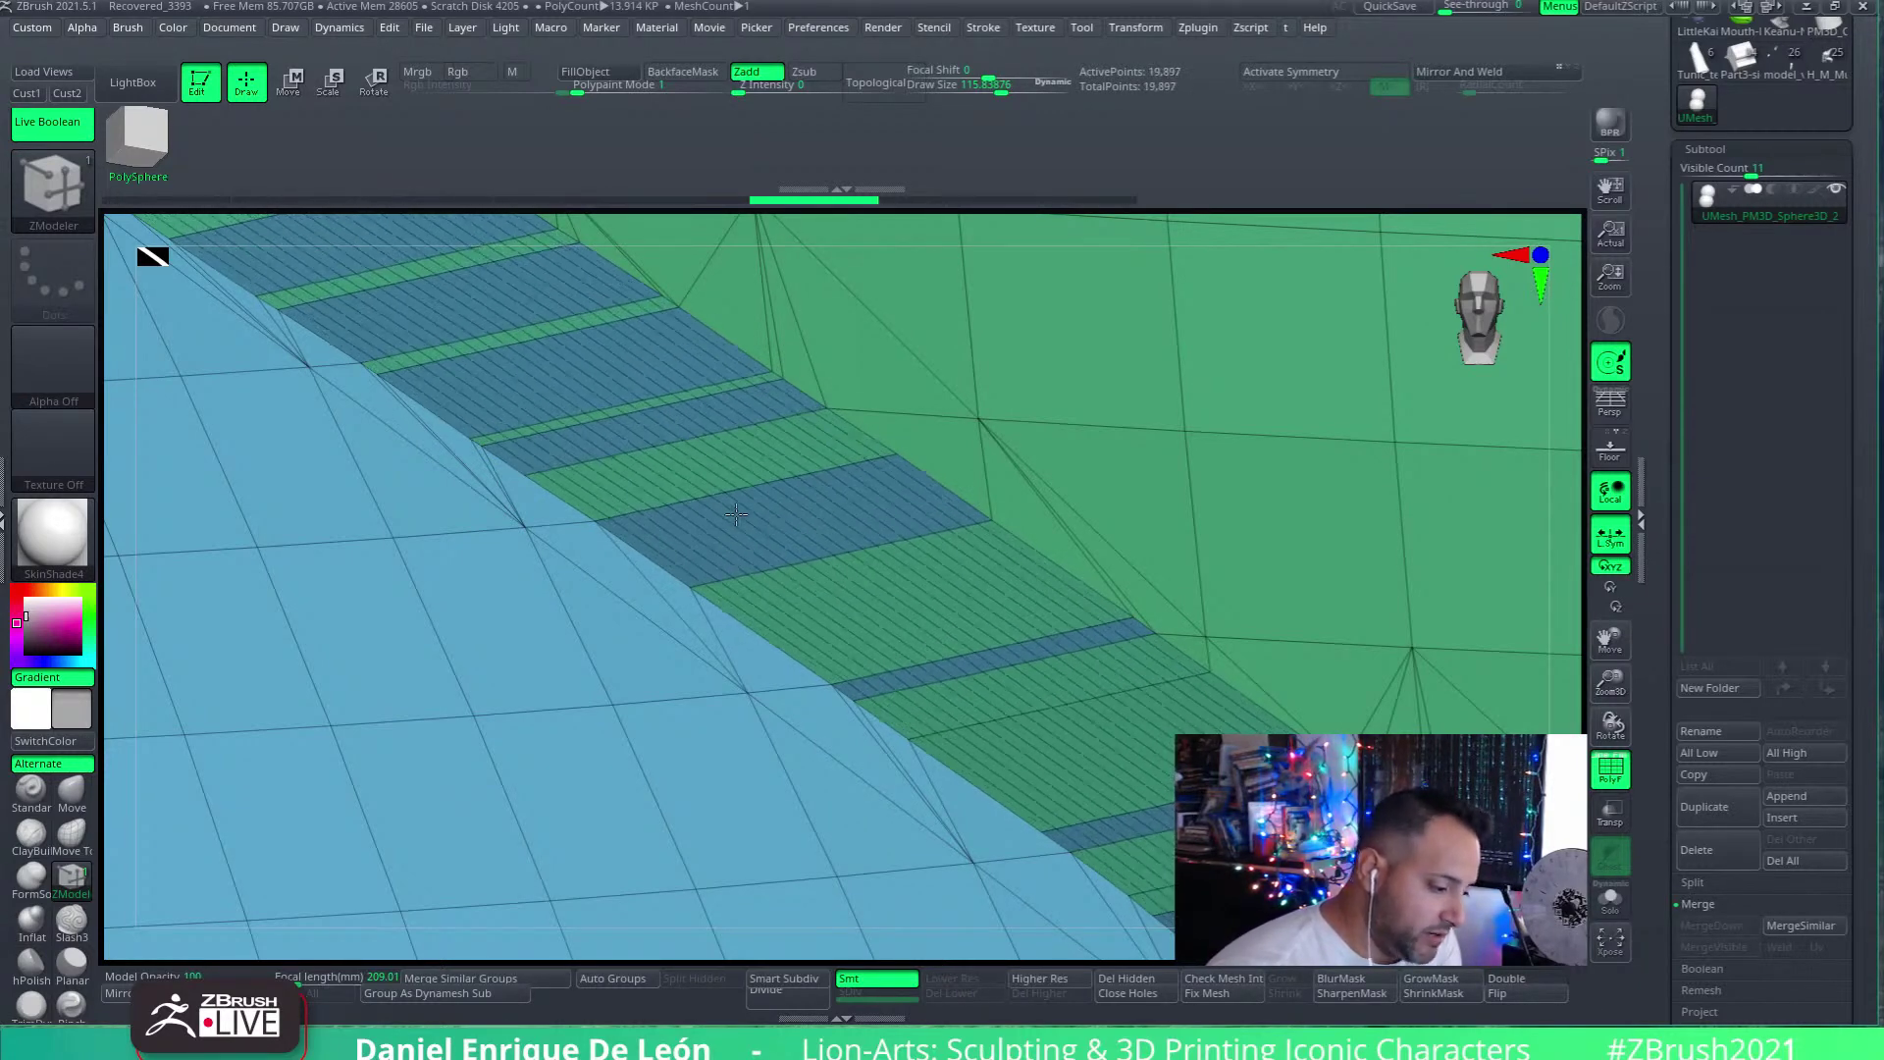
key("ctrl+z")
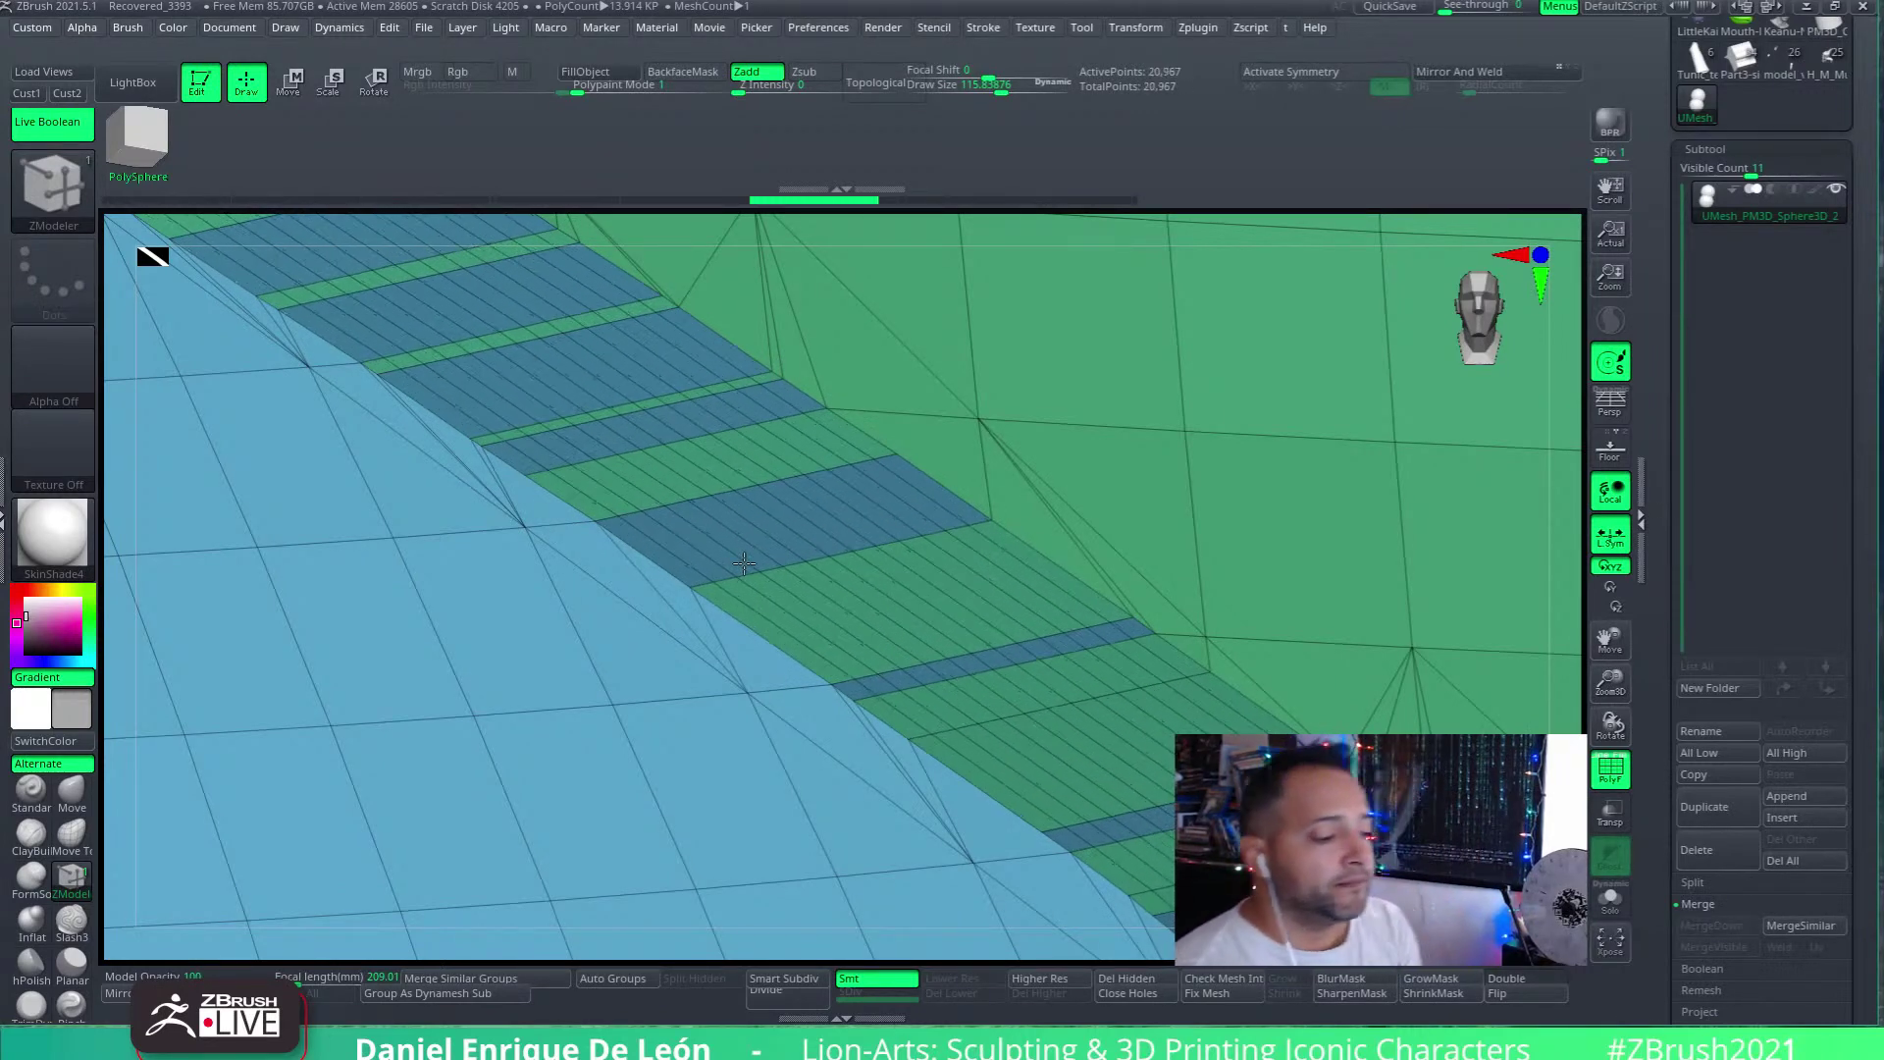
key("ctrl+shift+z")
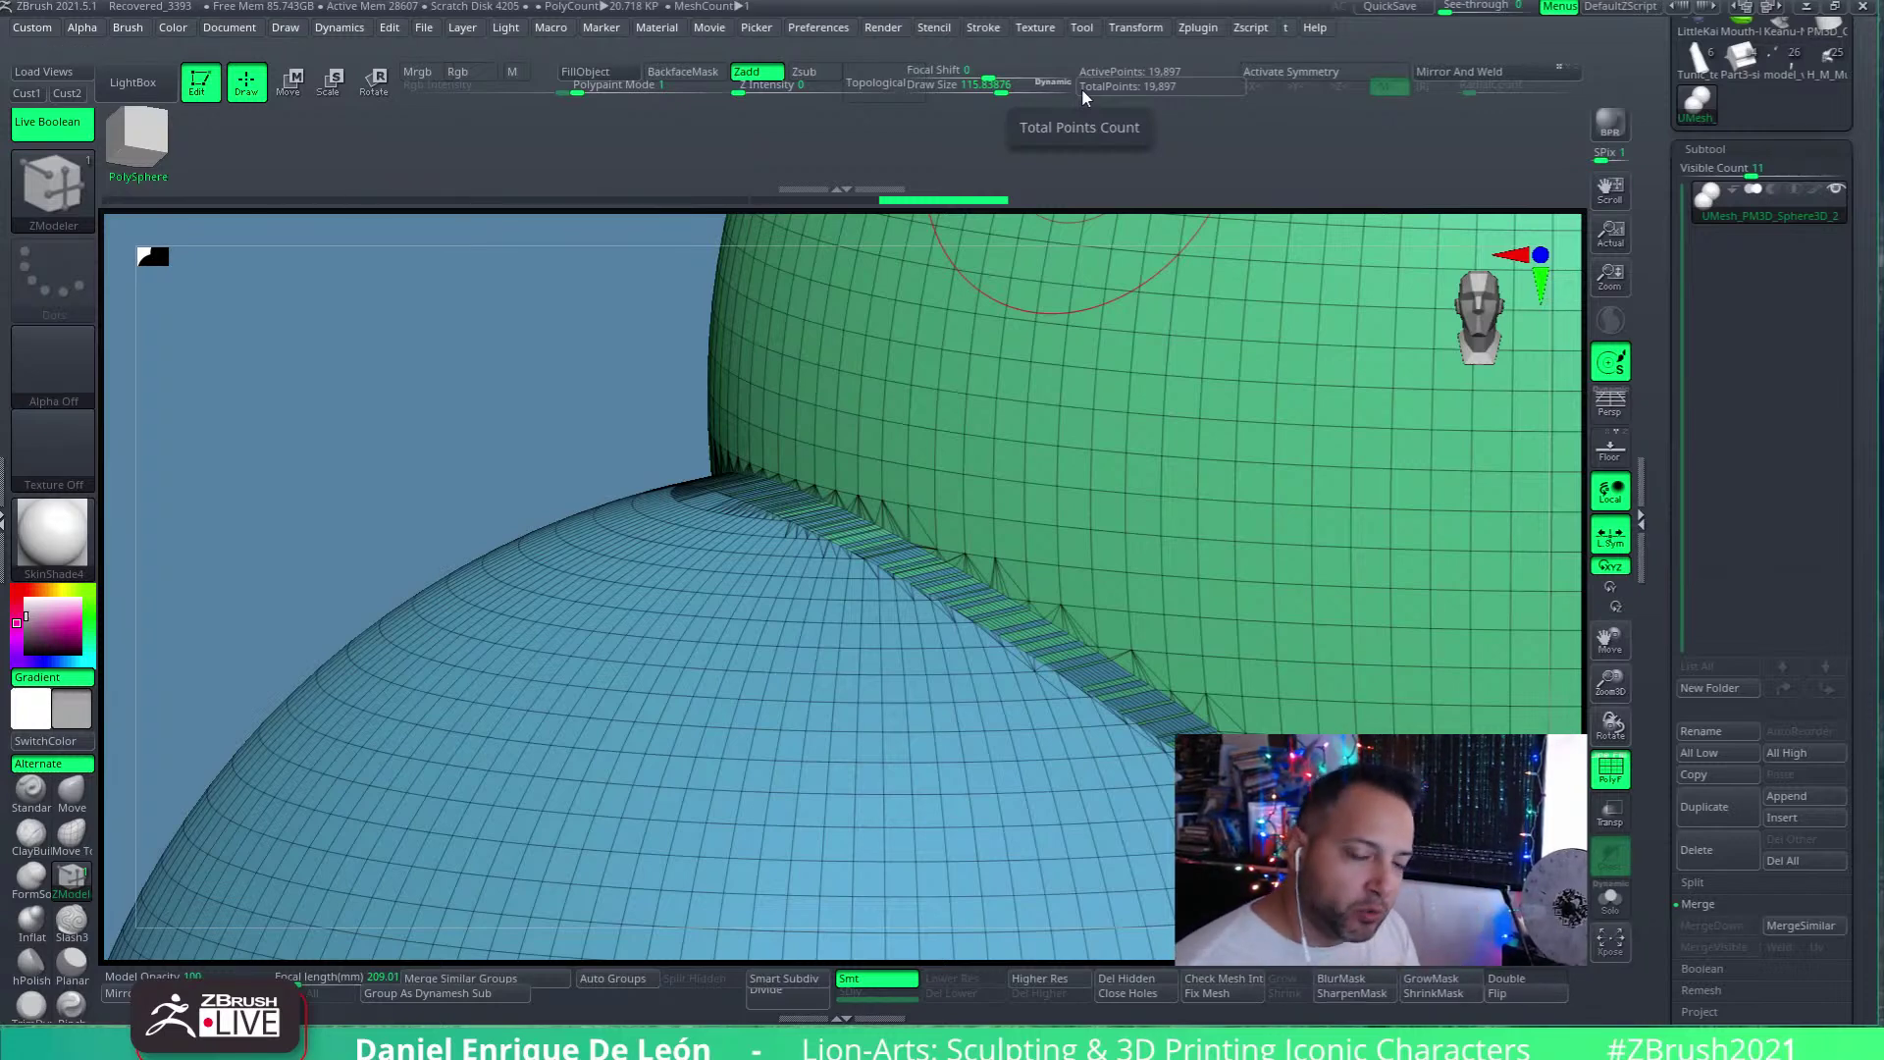
Look over the bridged seam and delete the bridged-spheres subtool, confirming the deletion
mouse_move(1135, 589)
right_mouse_down("ctrl")
mouse_move(1080, 648)
mouse_move(1044, 549)
mouse_move(1072, 579)
mouse_move(1040, 668)
mouse_move(1089, 736)
mouse_move(1036, 724)
mouse_move(1060, 652)
right_mouse_up("ctrl")
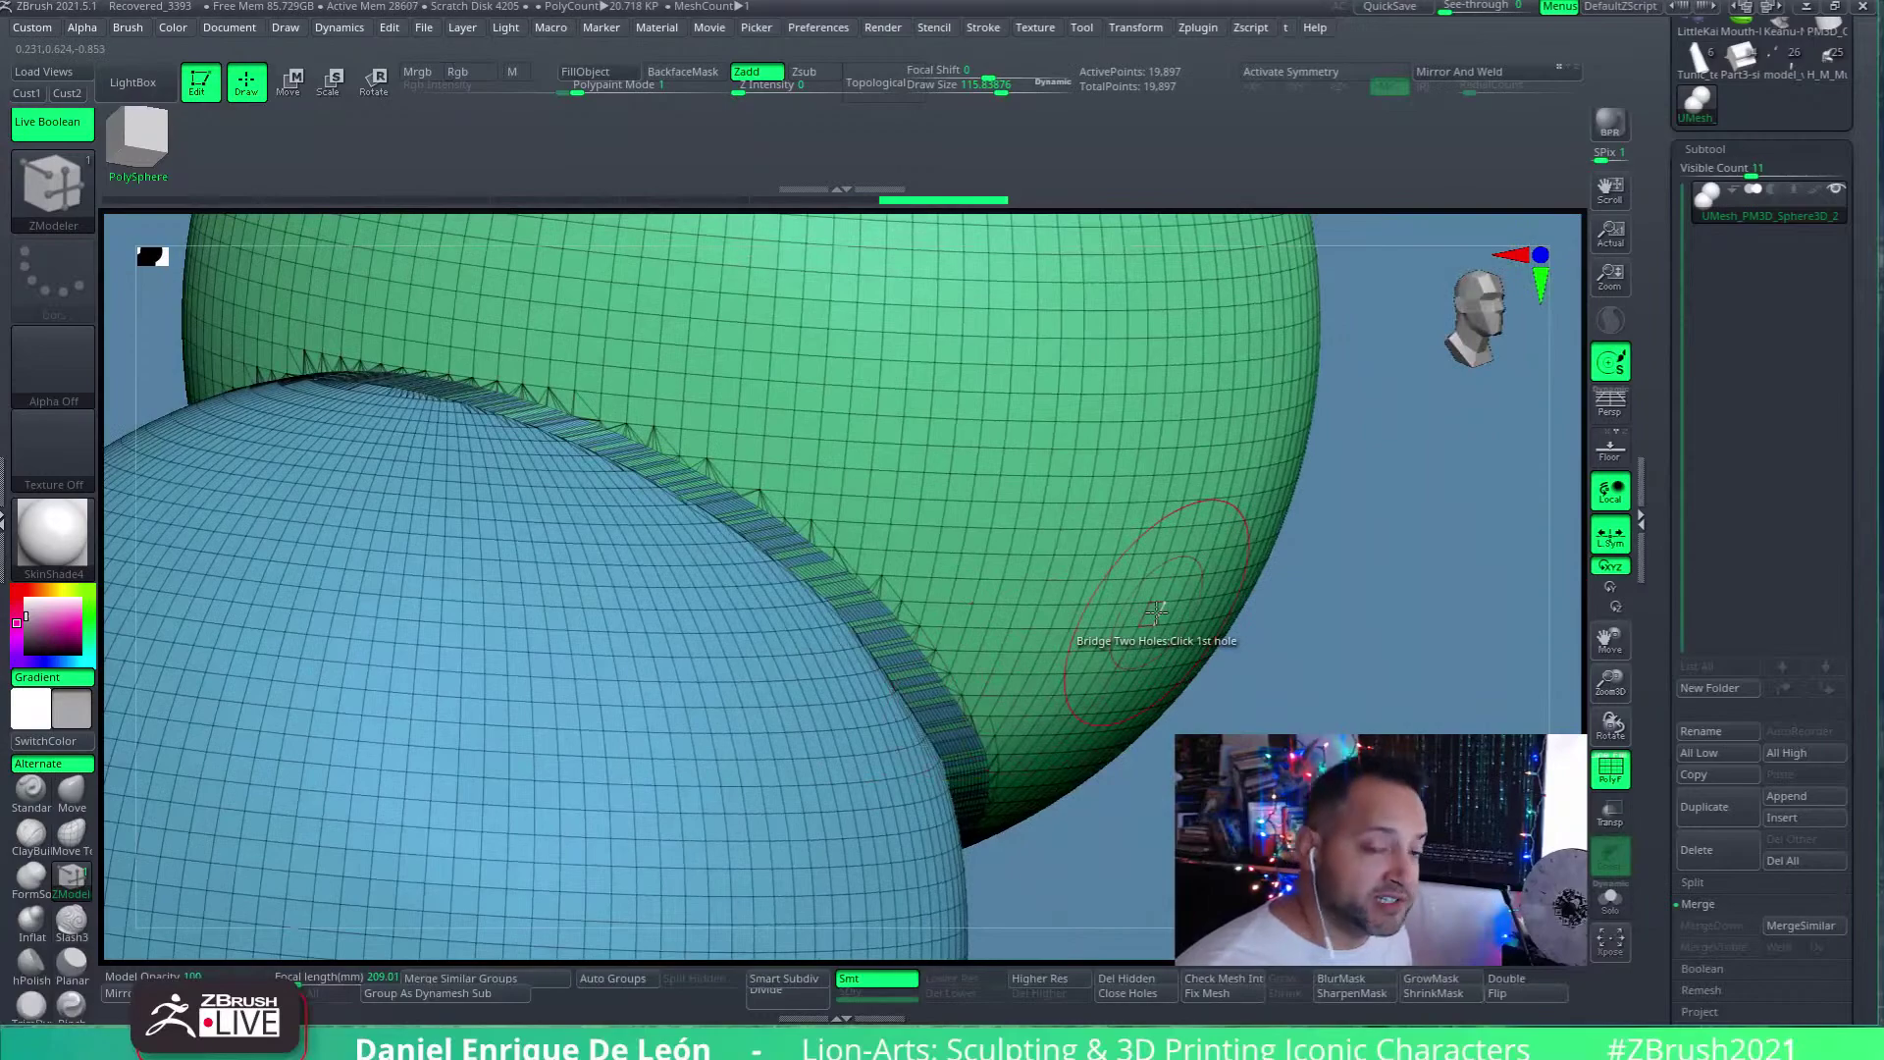
right_click_drag(947, 618, 1136, 699)
scroll(1725, 734, "up", 3)
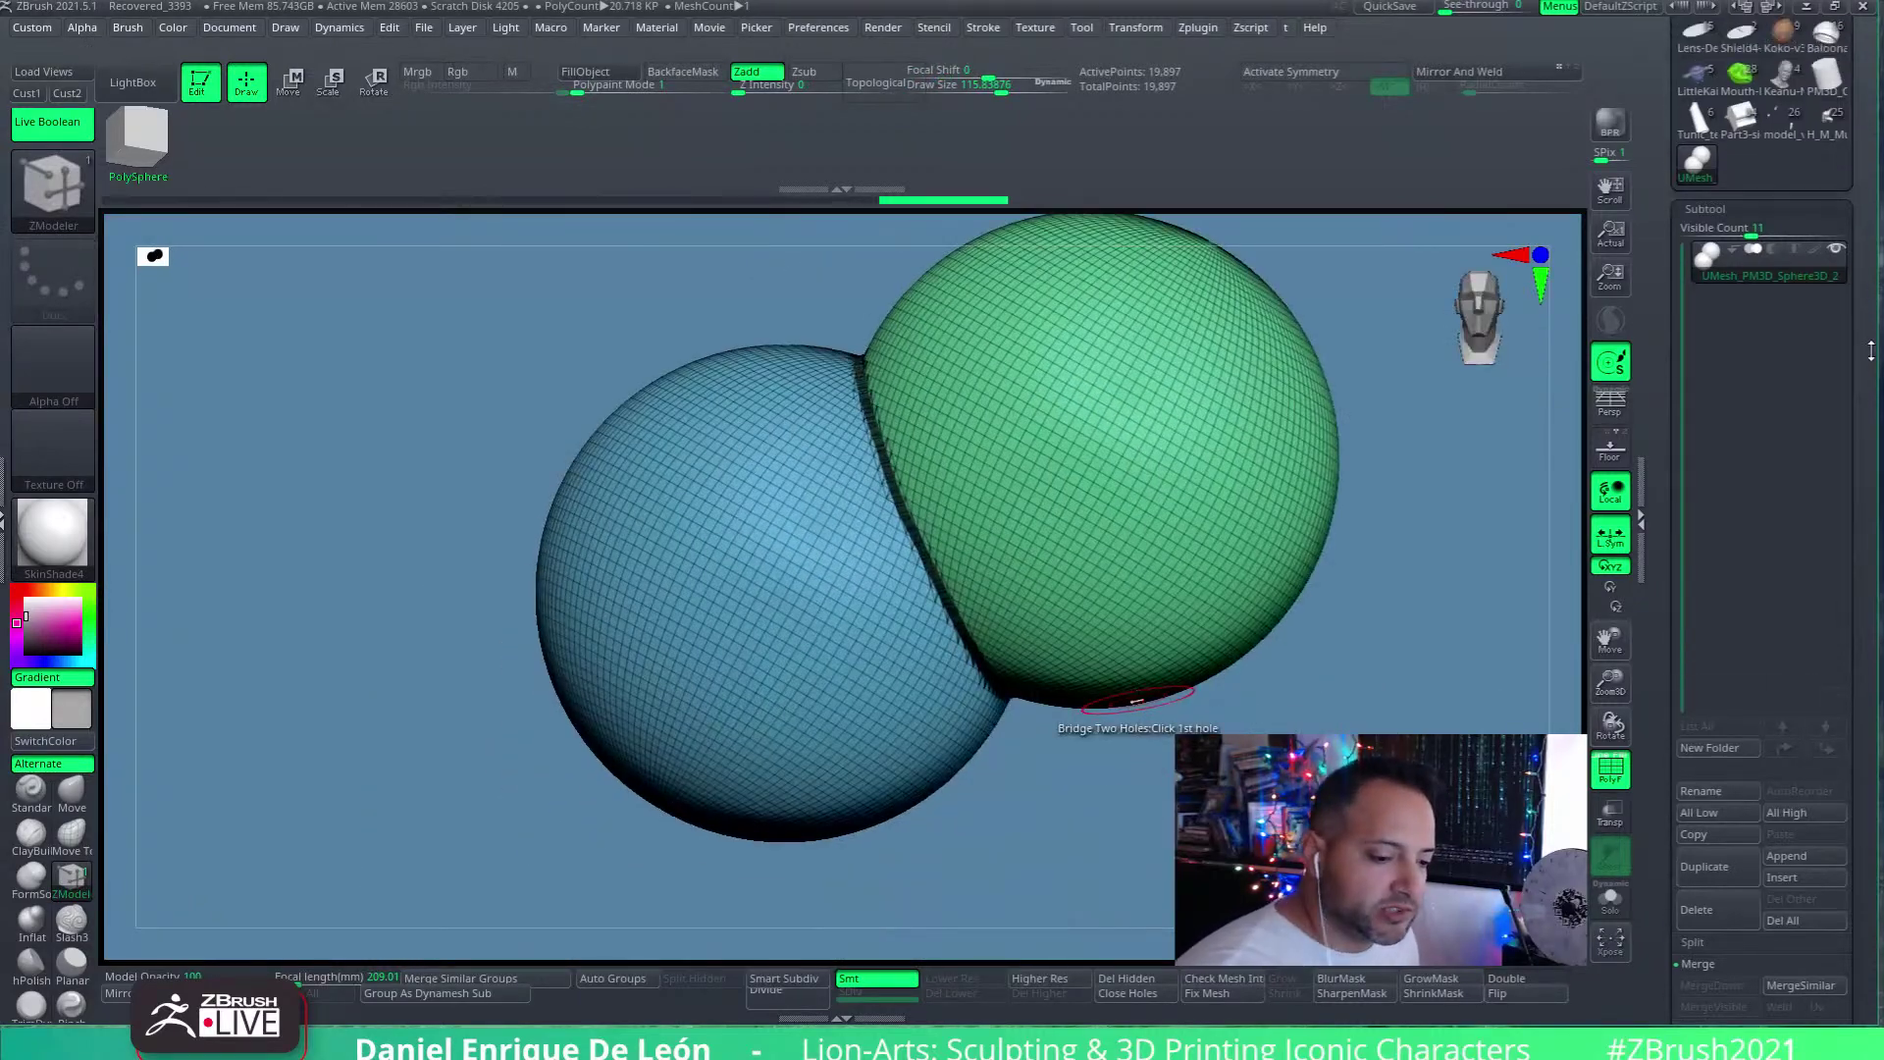
scroll(1857, 737, "down", 3)
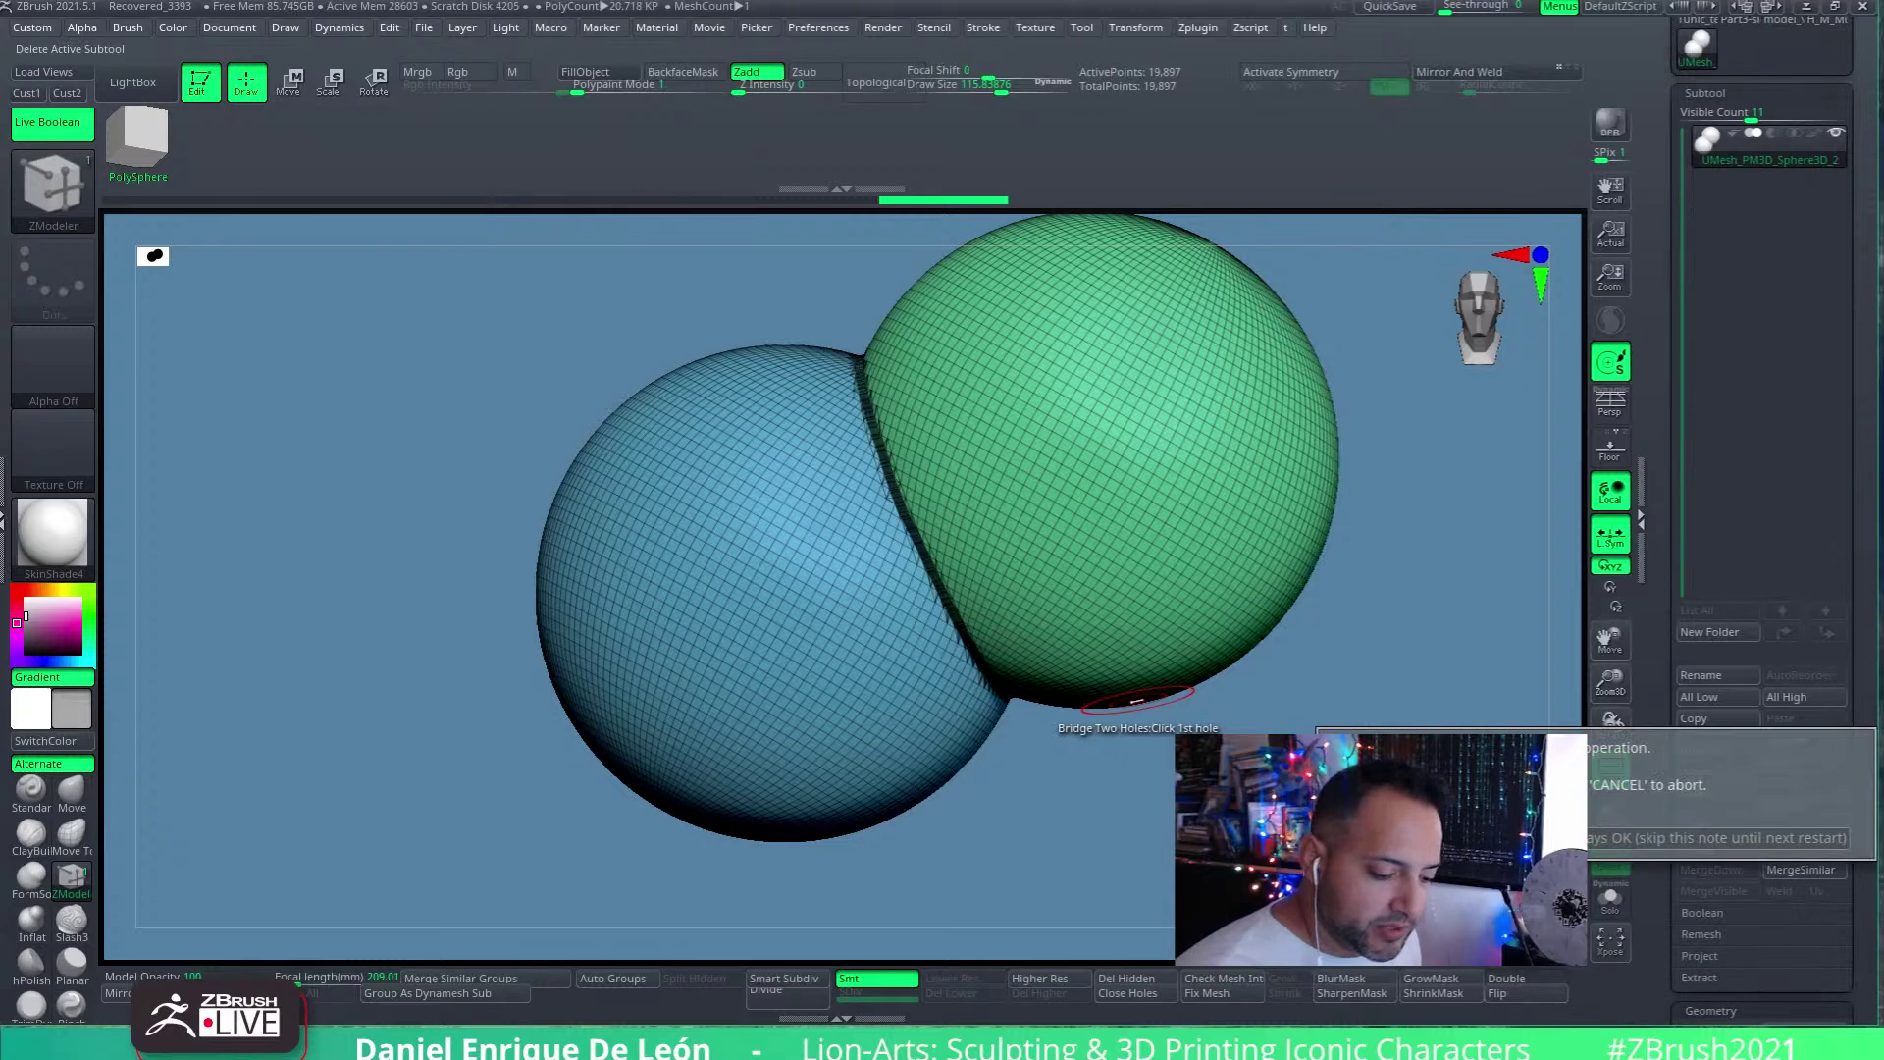
left_click(1727, 766)
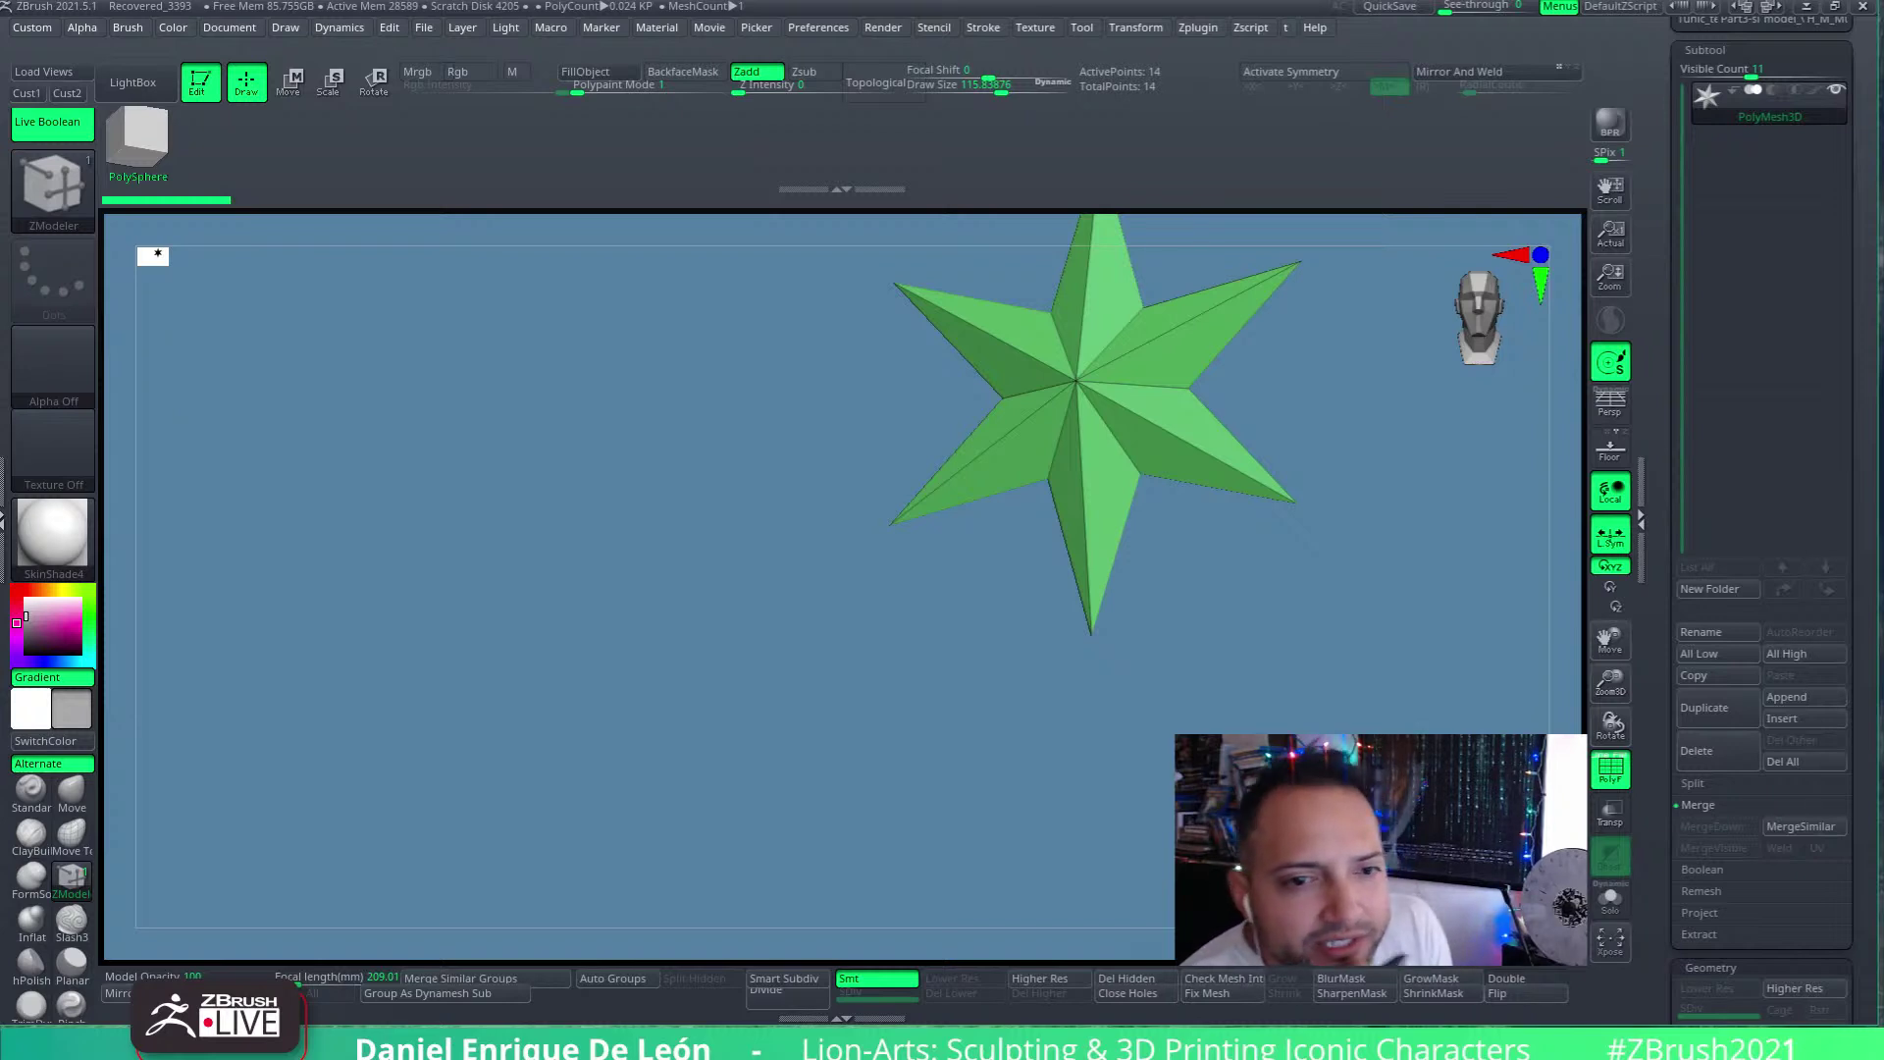
Switch to the H_M_Muscular_Base tool with the Cupid scene and hide its polyframe
left_click_drag(1325, 556, 1272, 666, "alt")
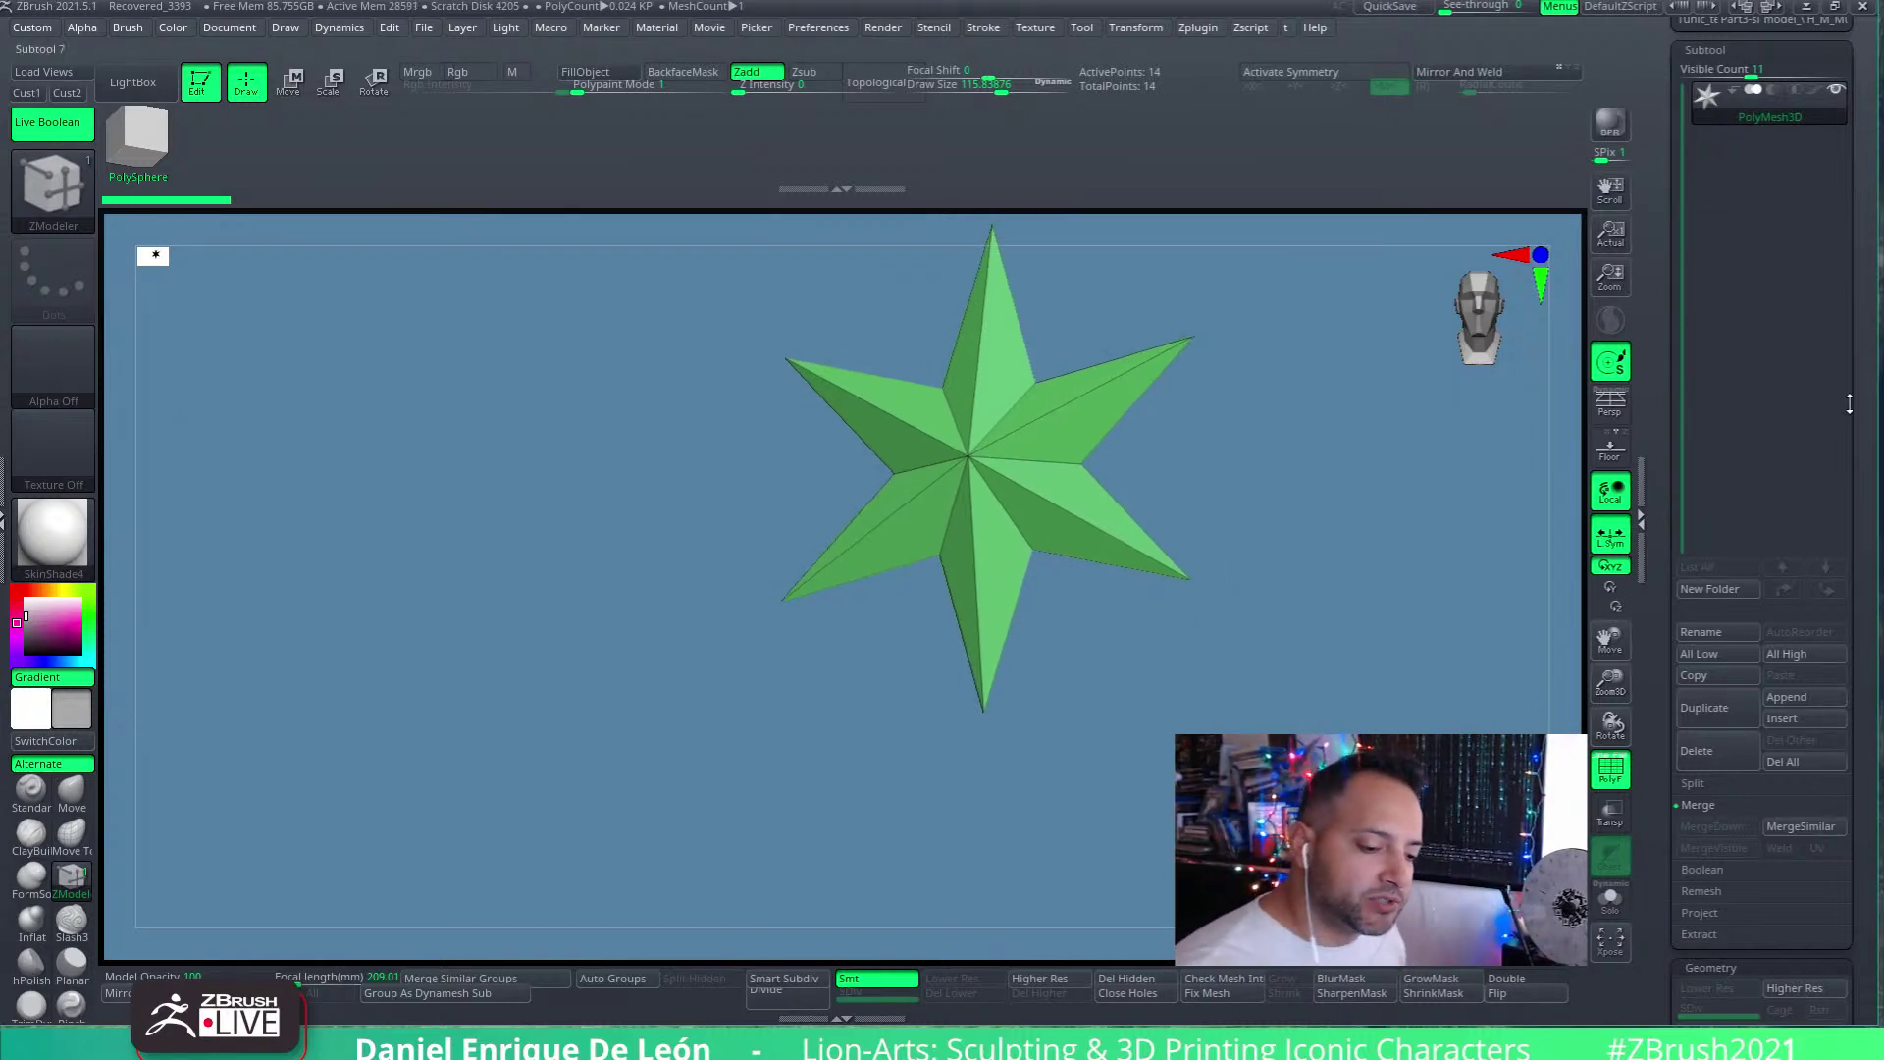
scroll(1766, 442, "up", 5)
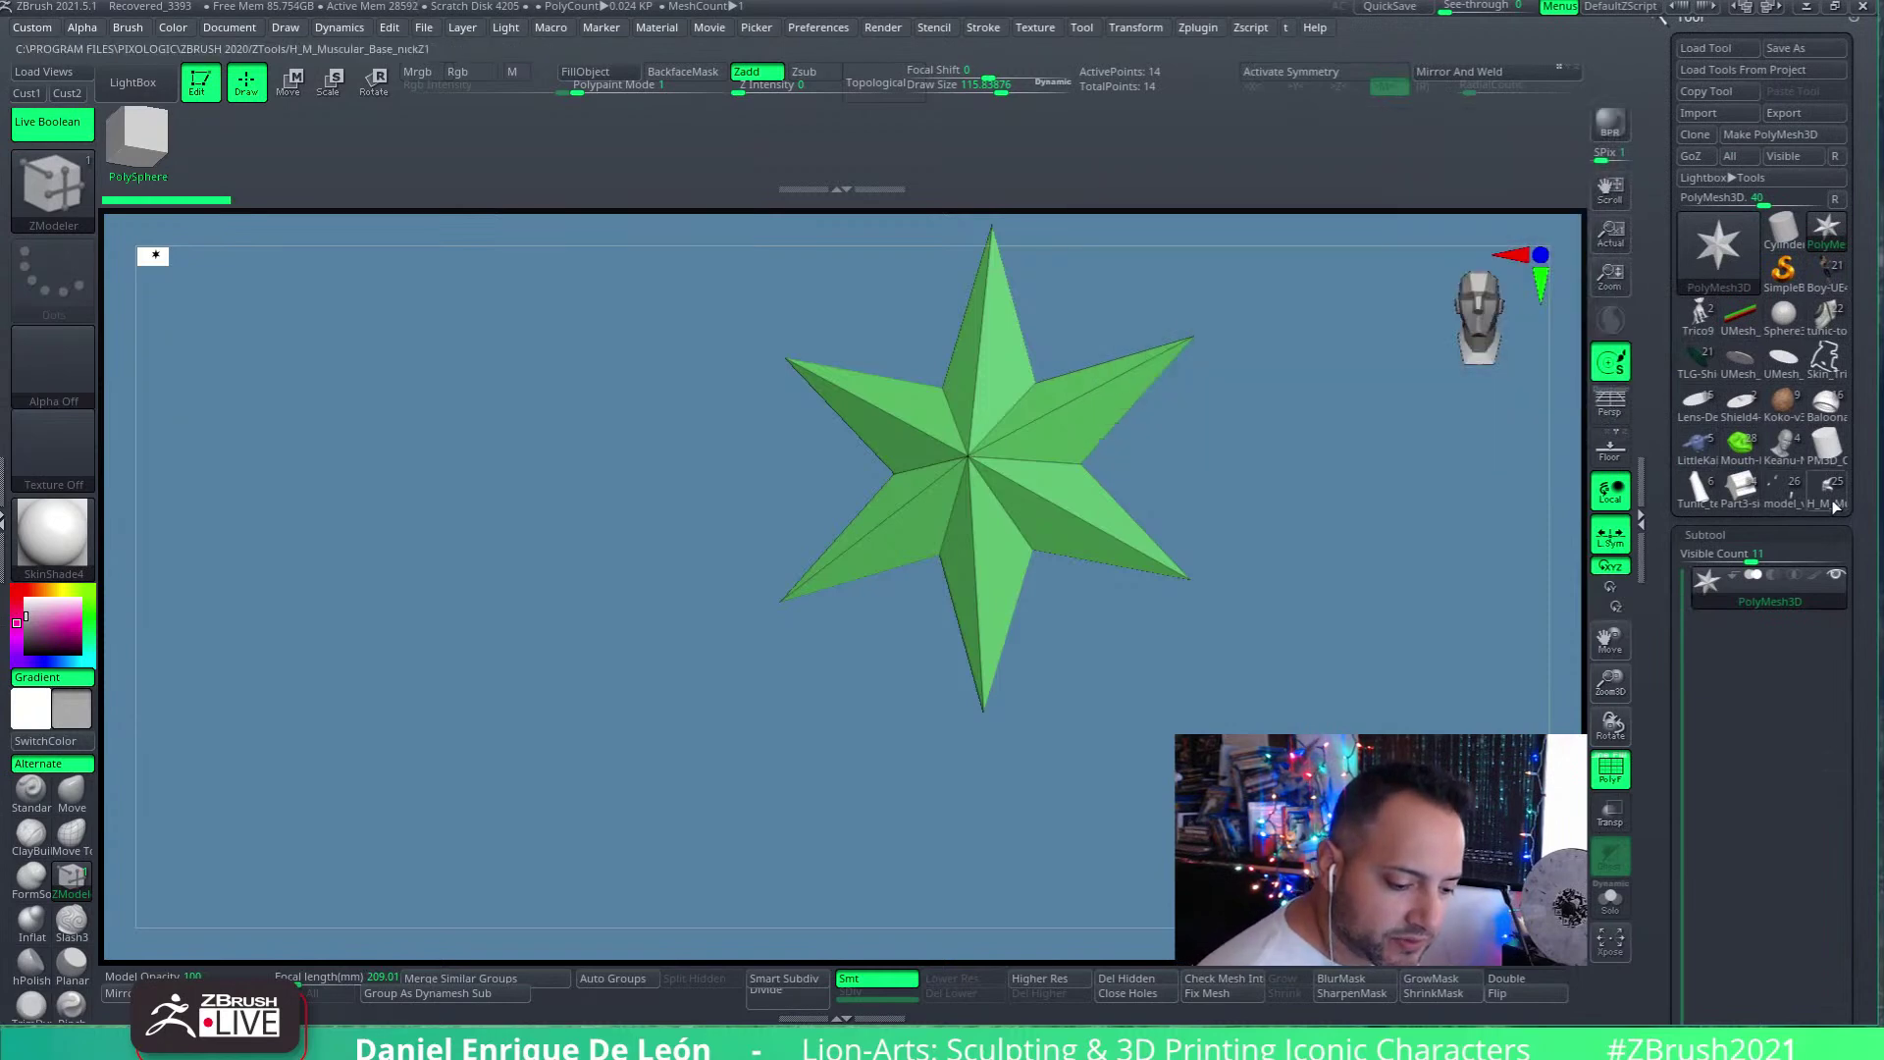
left_click(1832, 502)
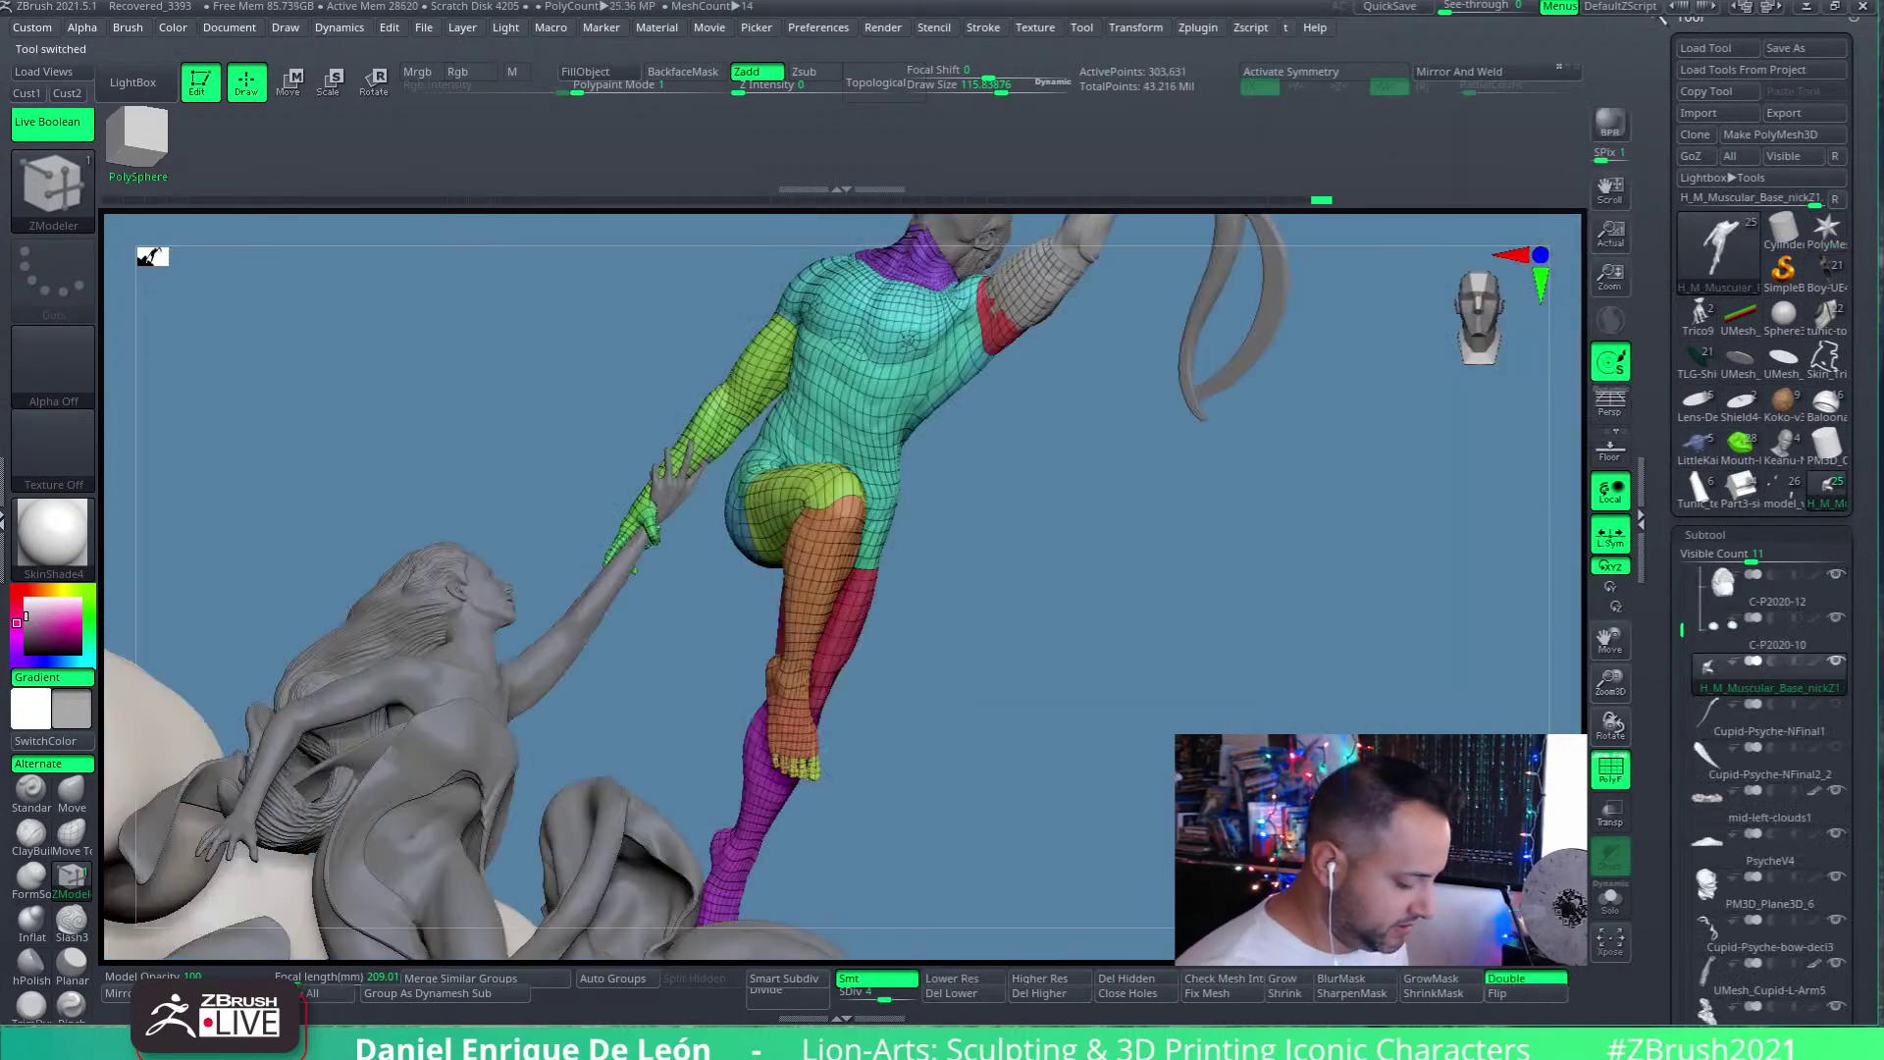
mouse_move(1127, 673)
left_mouse_down()
mouse_move(1084, 504)
mouse_move(999, 544)
mouse_move(1086, 618)
mouse_move(1158, 726)
mouse_move(1040, 707)
mouse_move(979, 726)
mouse_move(976, 677)
mouse_move(986, 700)
mouse_move(883, 652)
mouse_move(937, 667)
mouse_move(160, 852)
mouse_move(589, 491)
left_mouse_up()
key("shift+f")
Choose the Move brush with a draw size of about 106 and nudge the body's neck where it meets the head
left_click(72, 788)
left_click_drag(986, 91, 1043, 91)
left_click_drag(1000, 91, 995, 92)
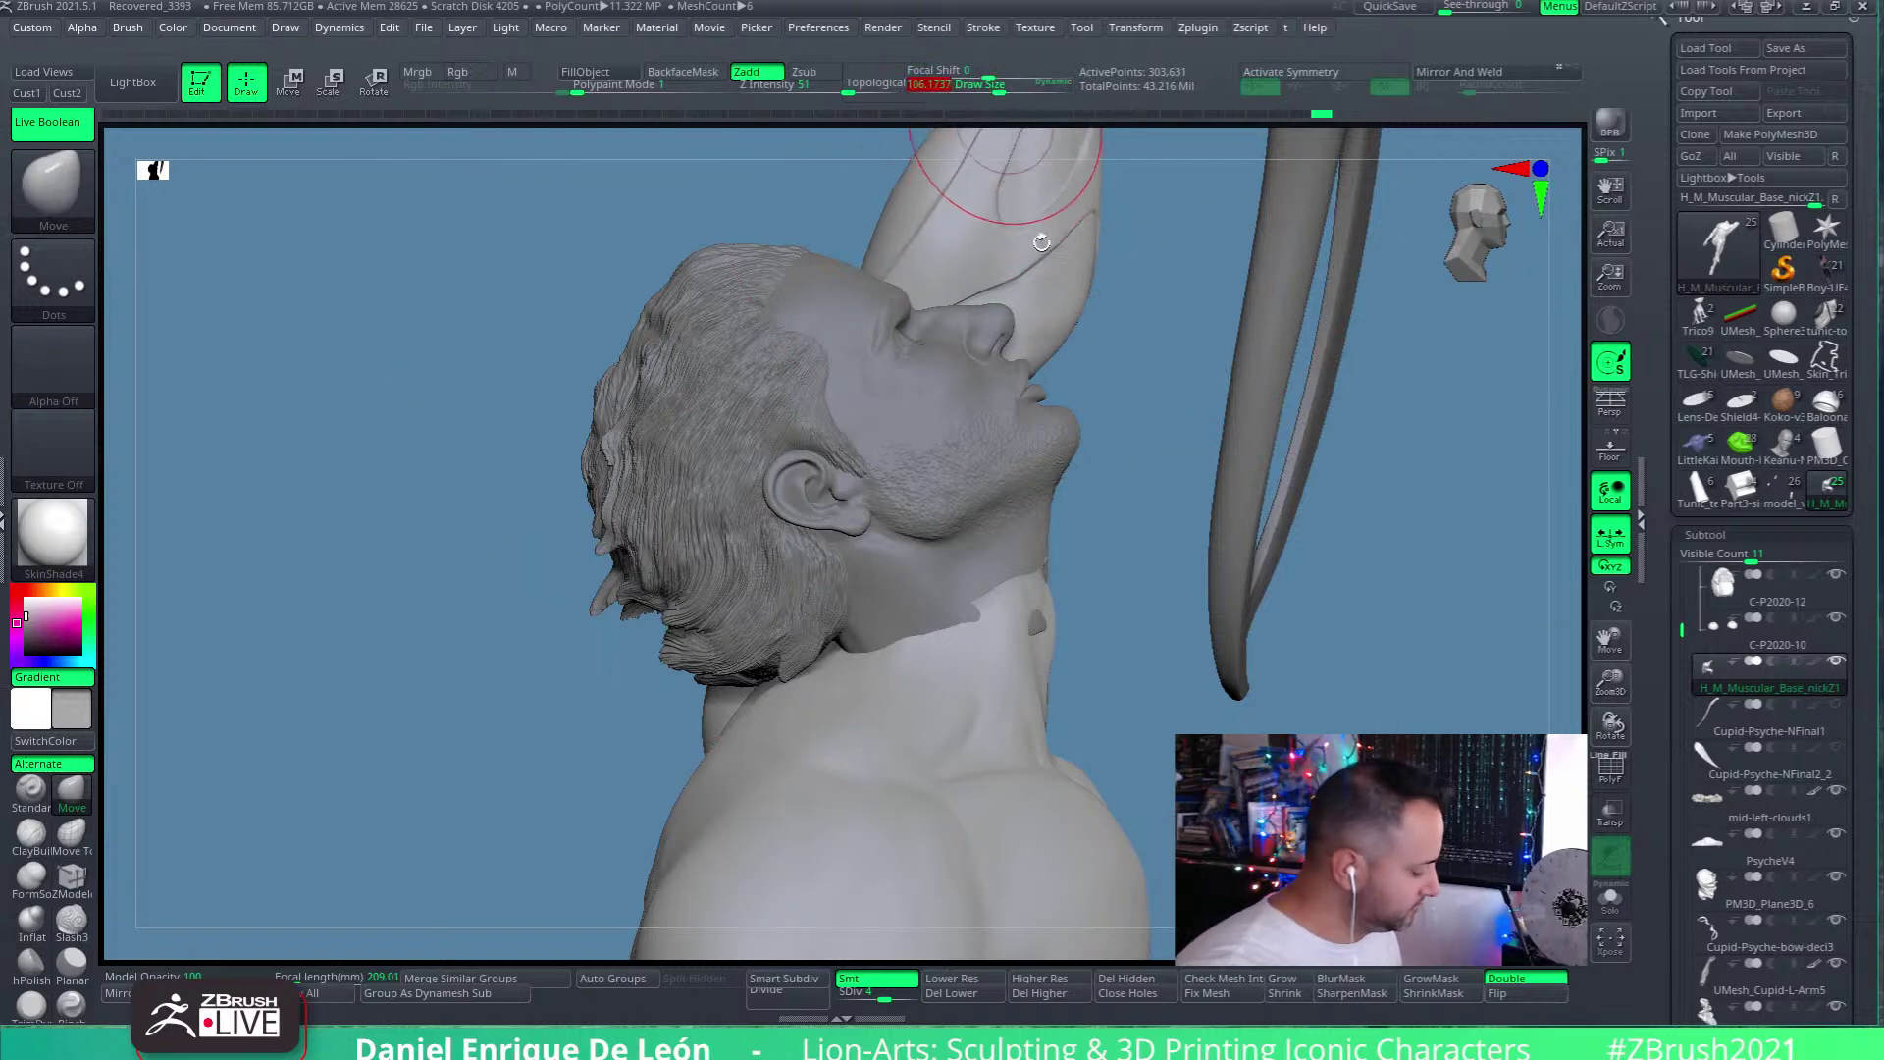
mouse_move(1070, 595)
left_mouse_down()
mouse_move(991, 628)
mouse_move(1128, 593)
mouse_move(1043, 572)
left_mouse_up()
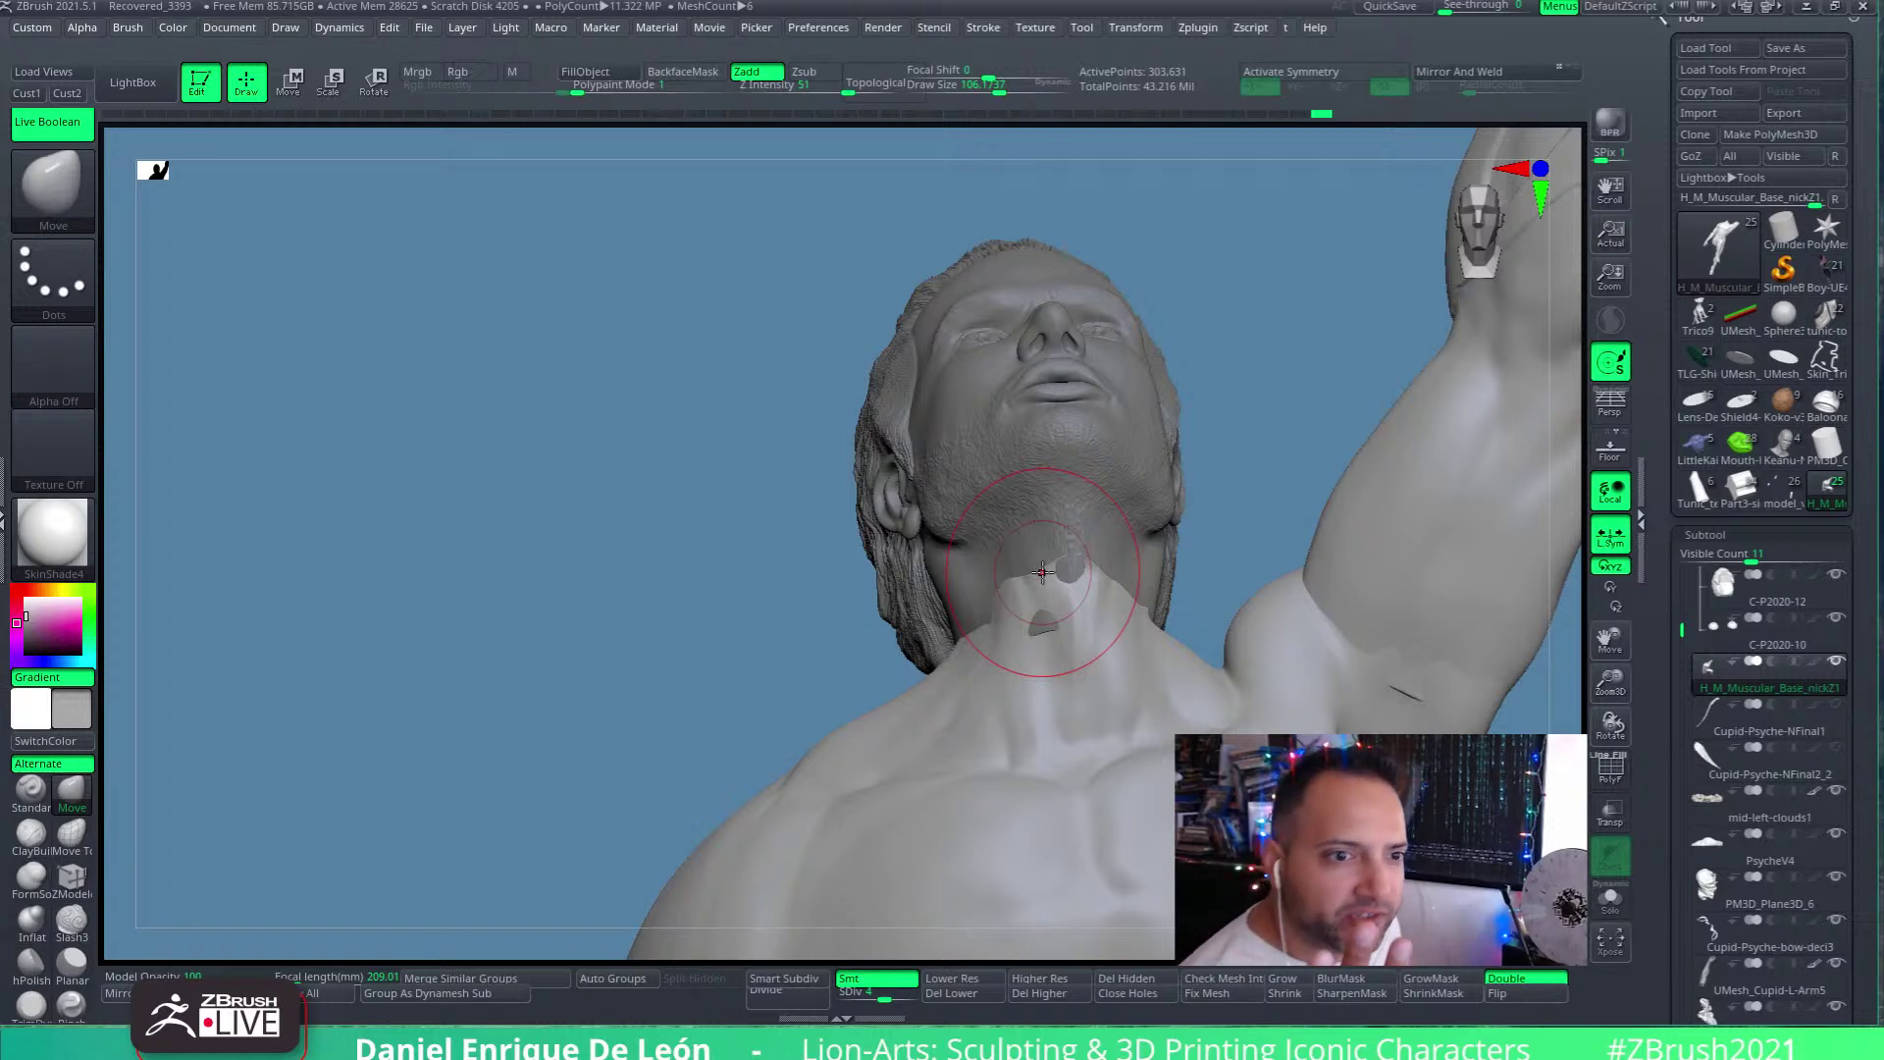
mouse_move(1144, 526)
right_mouse_down()
mouse_move(983, 579)
mouse_move(863, 673)
mouse_move(987, 577)
mouse_move(1084, 651)
mouse_move(1100, 709)
mouse_move(1050, 638)
mouse_move(942, 656)
mouse_move(963, 686)
mouse_move(883, 694)
mouse_move(980, 693)
mouse_move(979, 734)
mouse_move(1006, 631)
mouse_move(1093, 597)
mouse_move(1172, 608)
mouse_move(1190, 694)
mouse_move(1146, 508)
mouse_move(1169, 559)
mouse_move(1110, 588)
mouse_move(1077, 557)
mouse_move(1216, 589)
mouse_move(1156, 654)
mouse_move(1161, 480)
mouse_move(1206, 630)
mouse_move(1181, 471)
mouse_move(1039, 454)
mouse_move(933, 504)
mouse_move(1133, 664)
mouse_move(1102, 538)
mouse_move(1097, 556)
mouse_move(1121, 377)
mouse_move(1236, 422)
right_mouse_up()
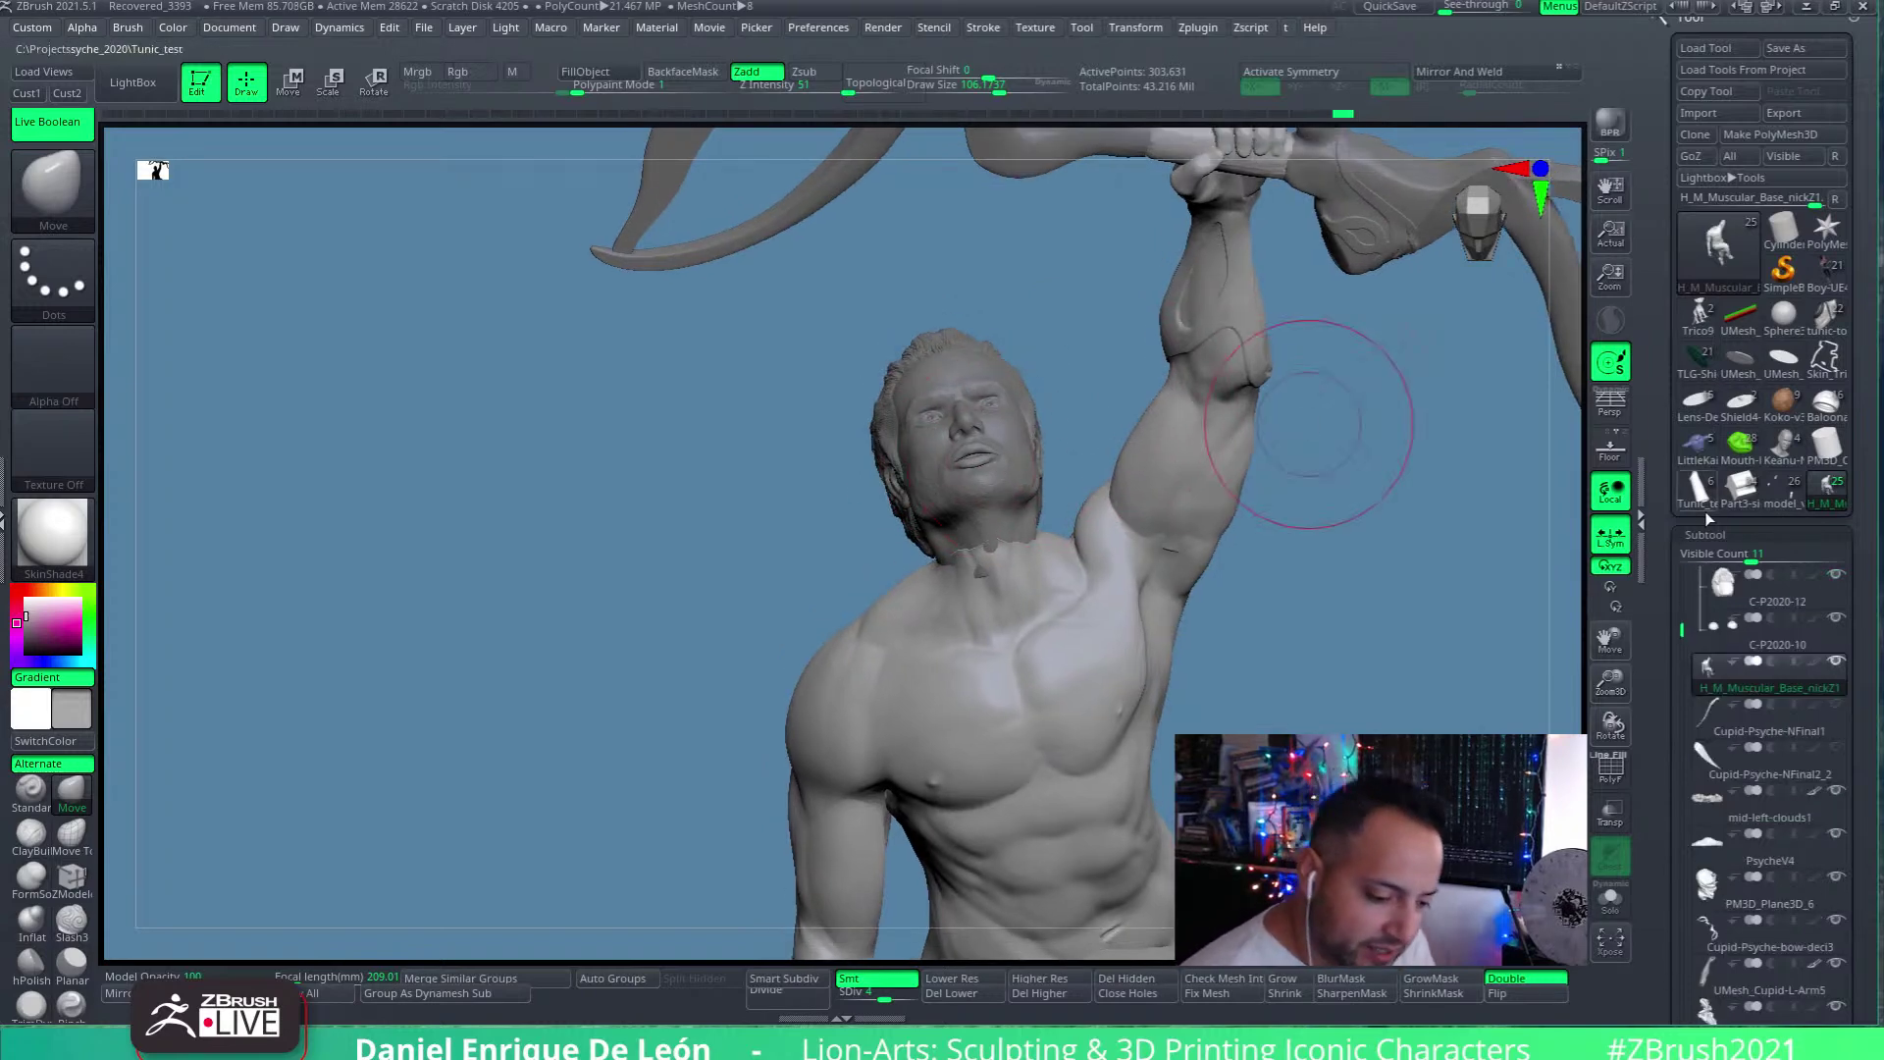
Show the C-P2020-8 head subtool to compare it with the new head on the body, and hide it again
left_click_drag(1681, 628, 1684, 571)
left_click(1833, 577)
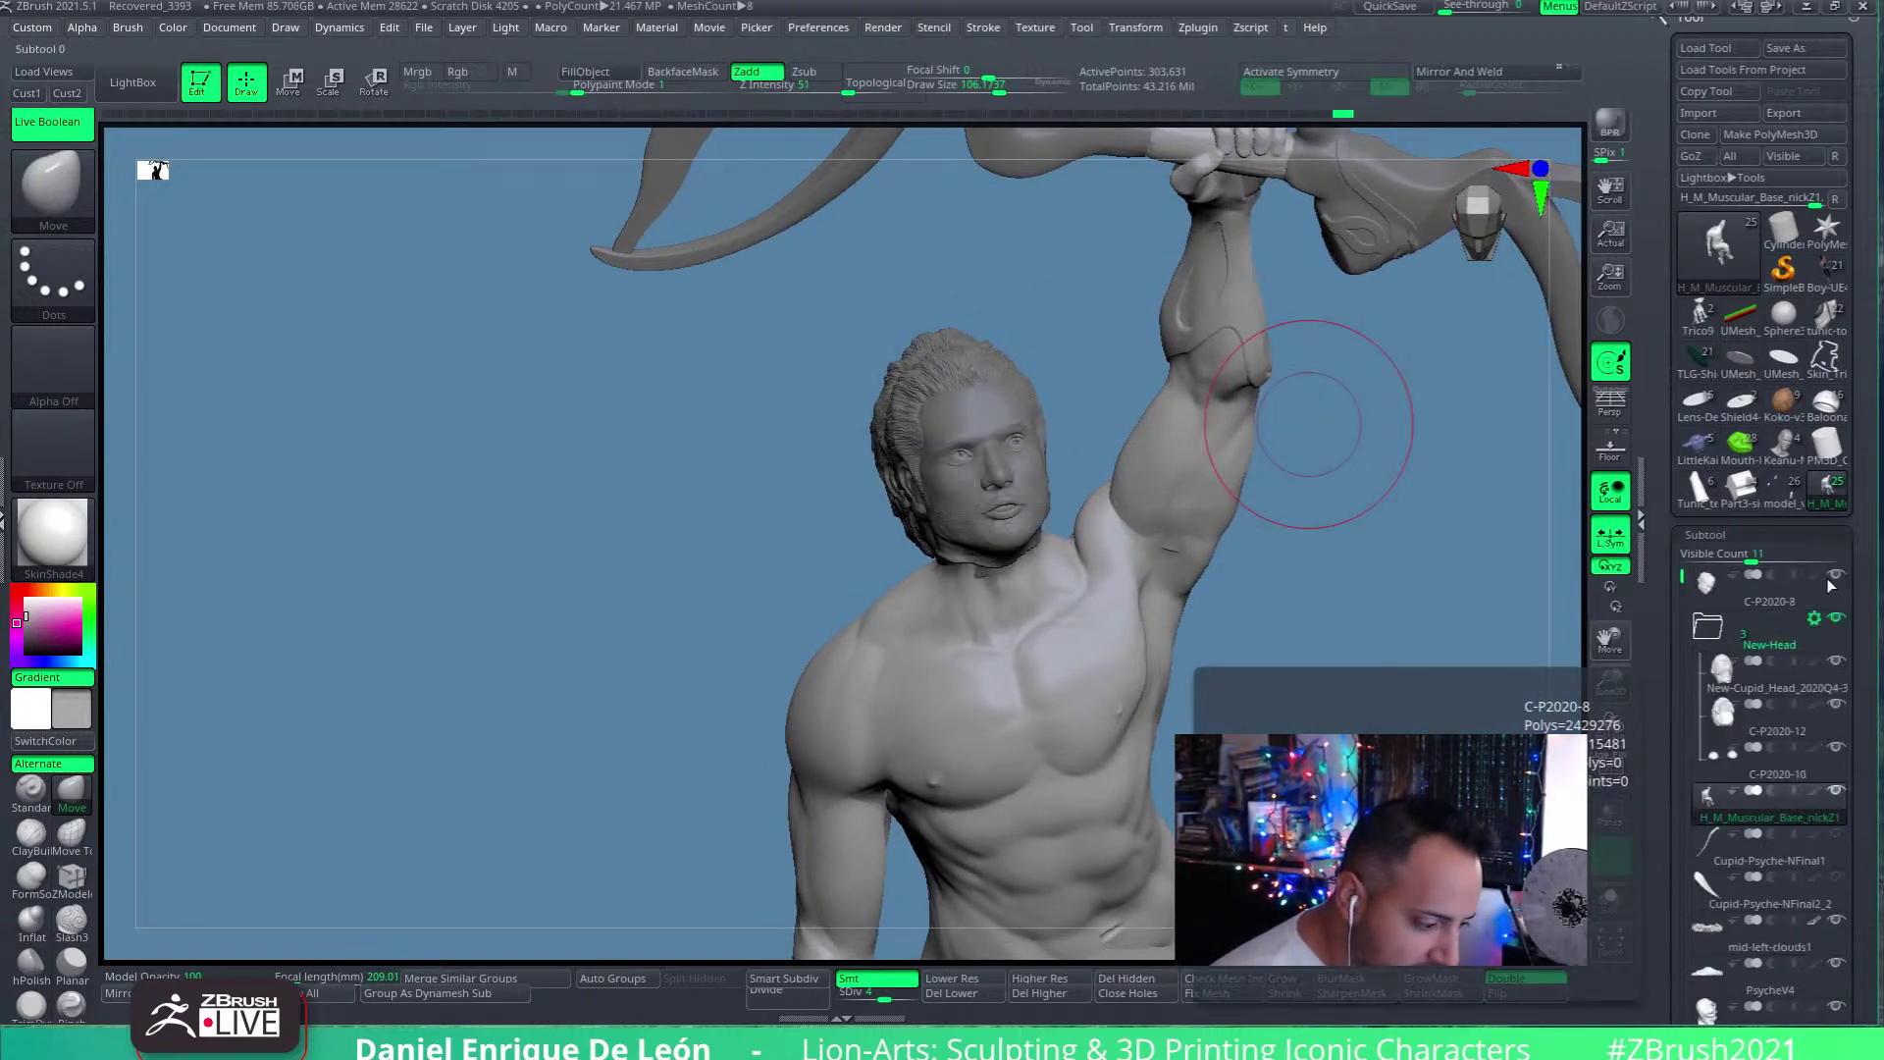
mouse_move(1305, 647)
right_mouse_down()
mouse_move(1429, 711)
mouse_move(1413, 706)
mouse_move(1442, 678)
mouse_move(1409, 631)
mouse_move(1589, 601)
right_mouse_up()
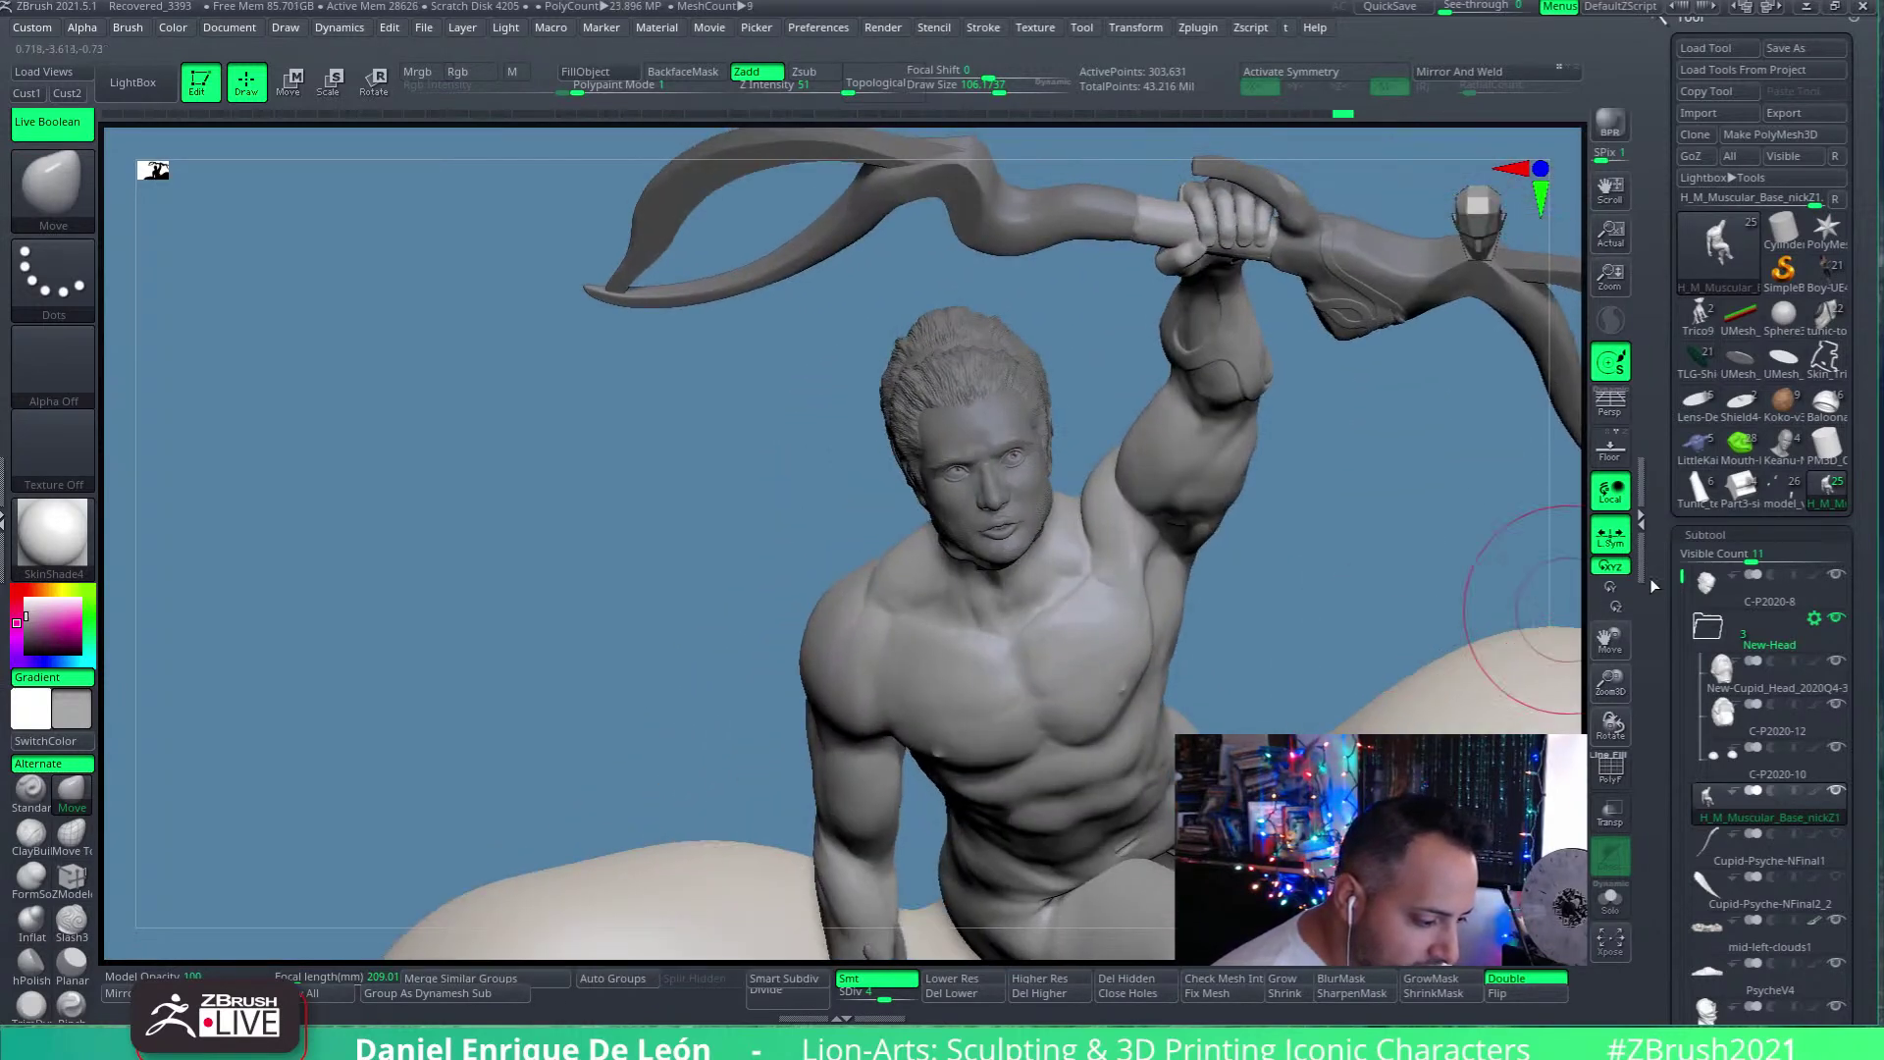
left_click(1835, 575)
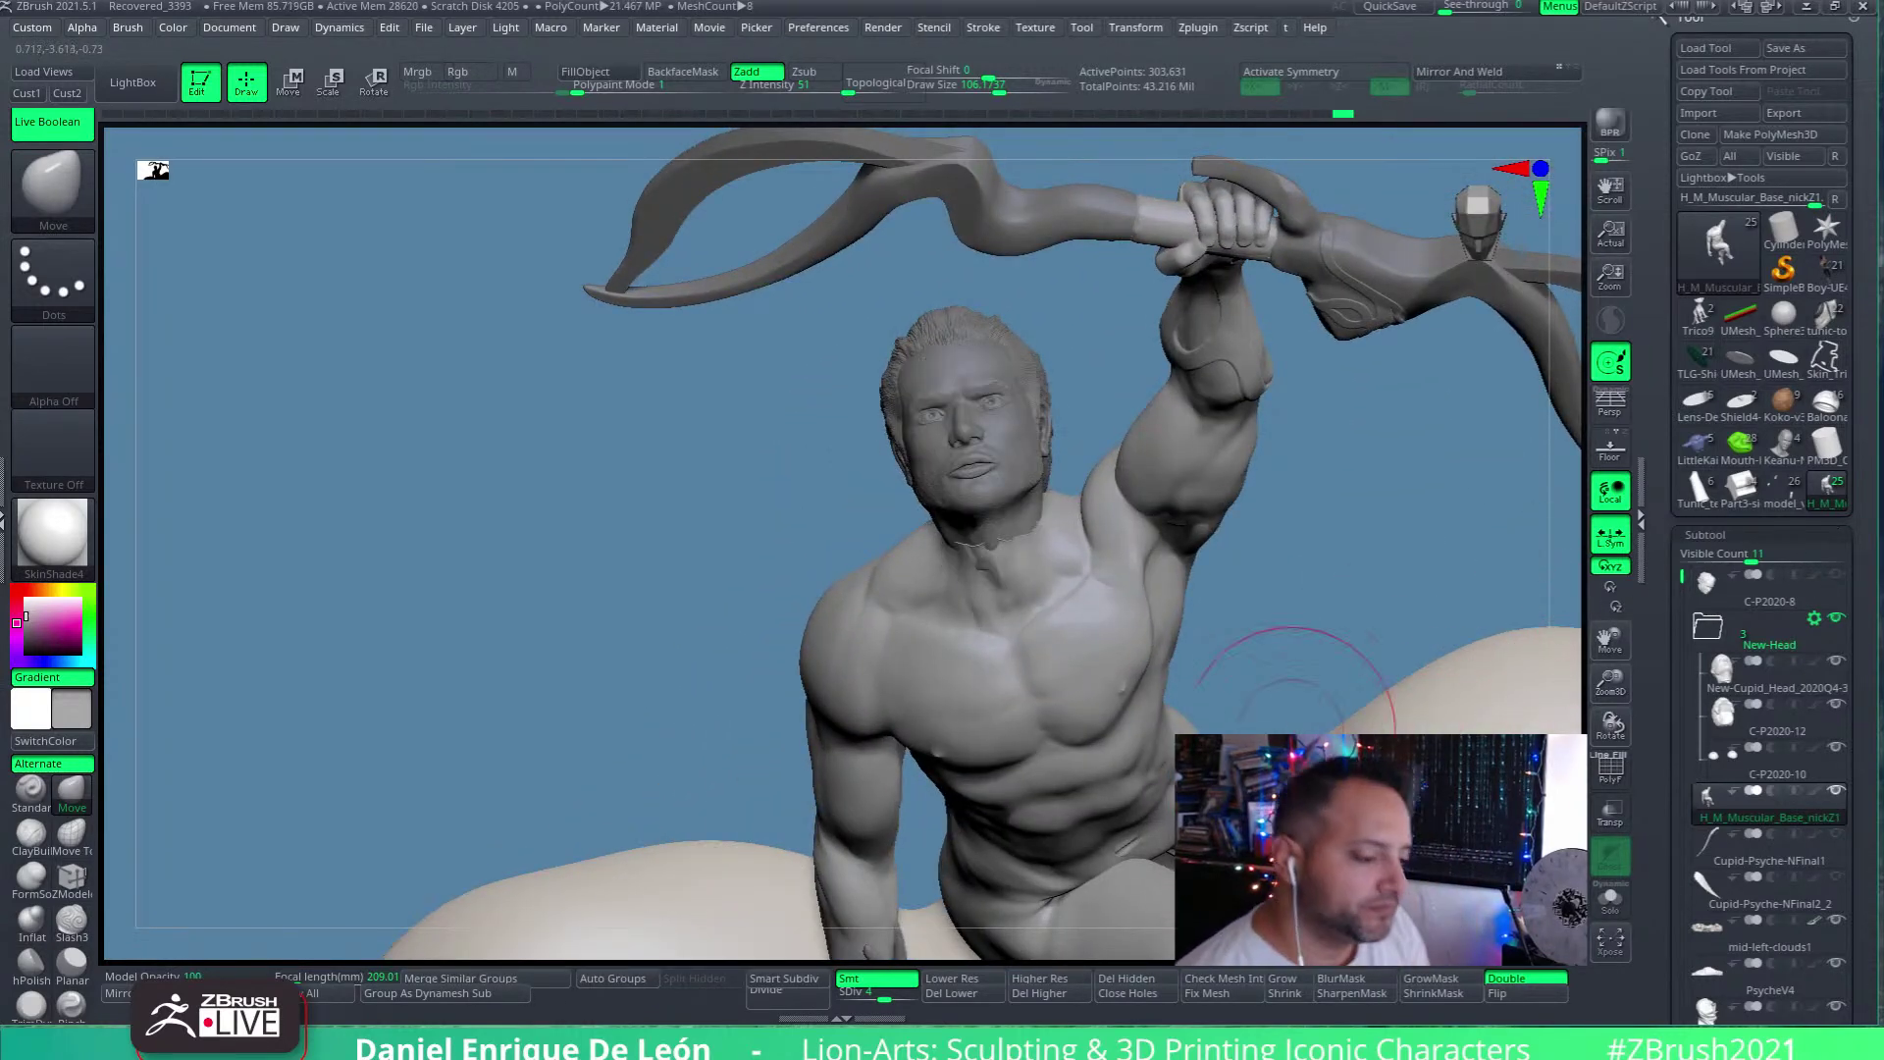
Select the New-Cupid_Head_2020Q4-3 subtool with the scale gizmo and turn off its symmetry
mouse_move(1031, 549)
right_mouse_down()
mouse_move(1099, 510)
mouse_move(1074, 520)
mouse_move(1077, 471)
mouse_move(1123, 609)
mouse_move(1236, 589)
mouse_move(1195, 530)
mouse_move(1202, 402)
mouse_move(1193, 442)
mouse_move(1216, 481)
mouse_move(1178, 383)
mouse_move(1172, 417)
right_mouse_up()
left_click(333, 82)
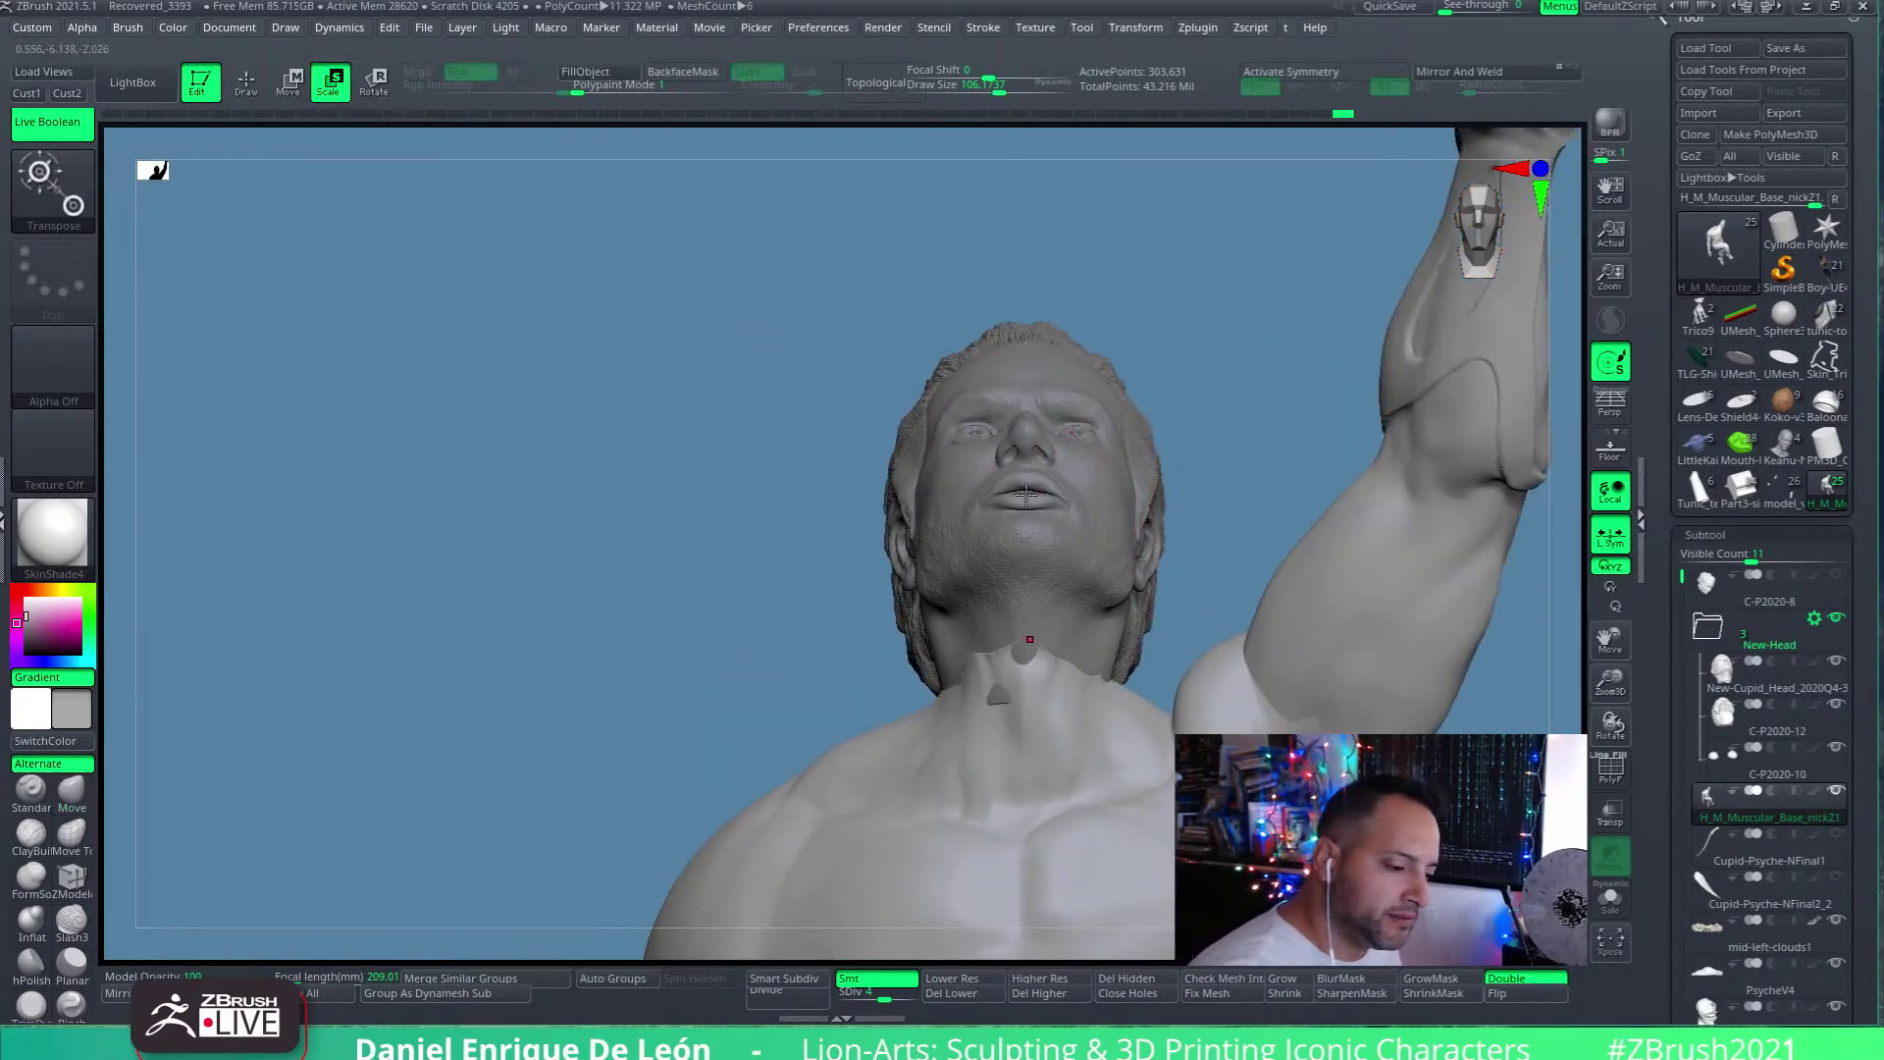
left_click(1068, 551, "alt")
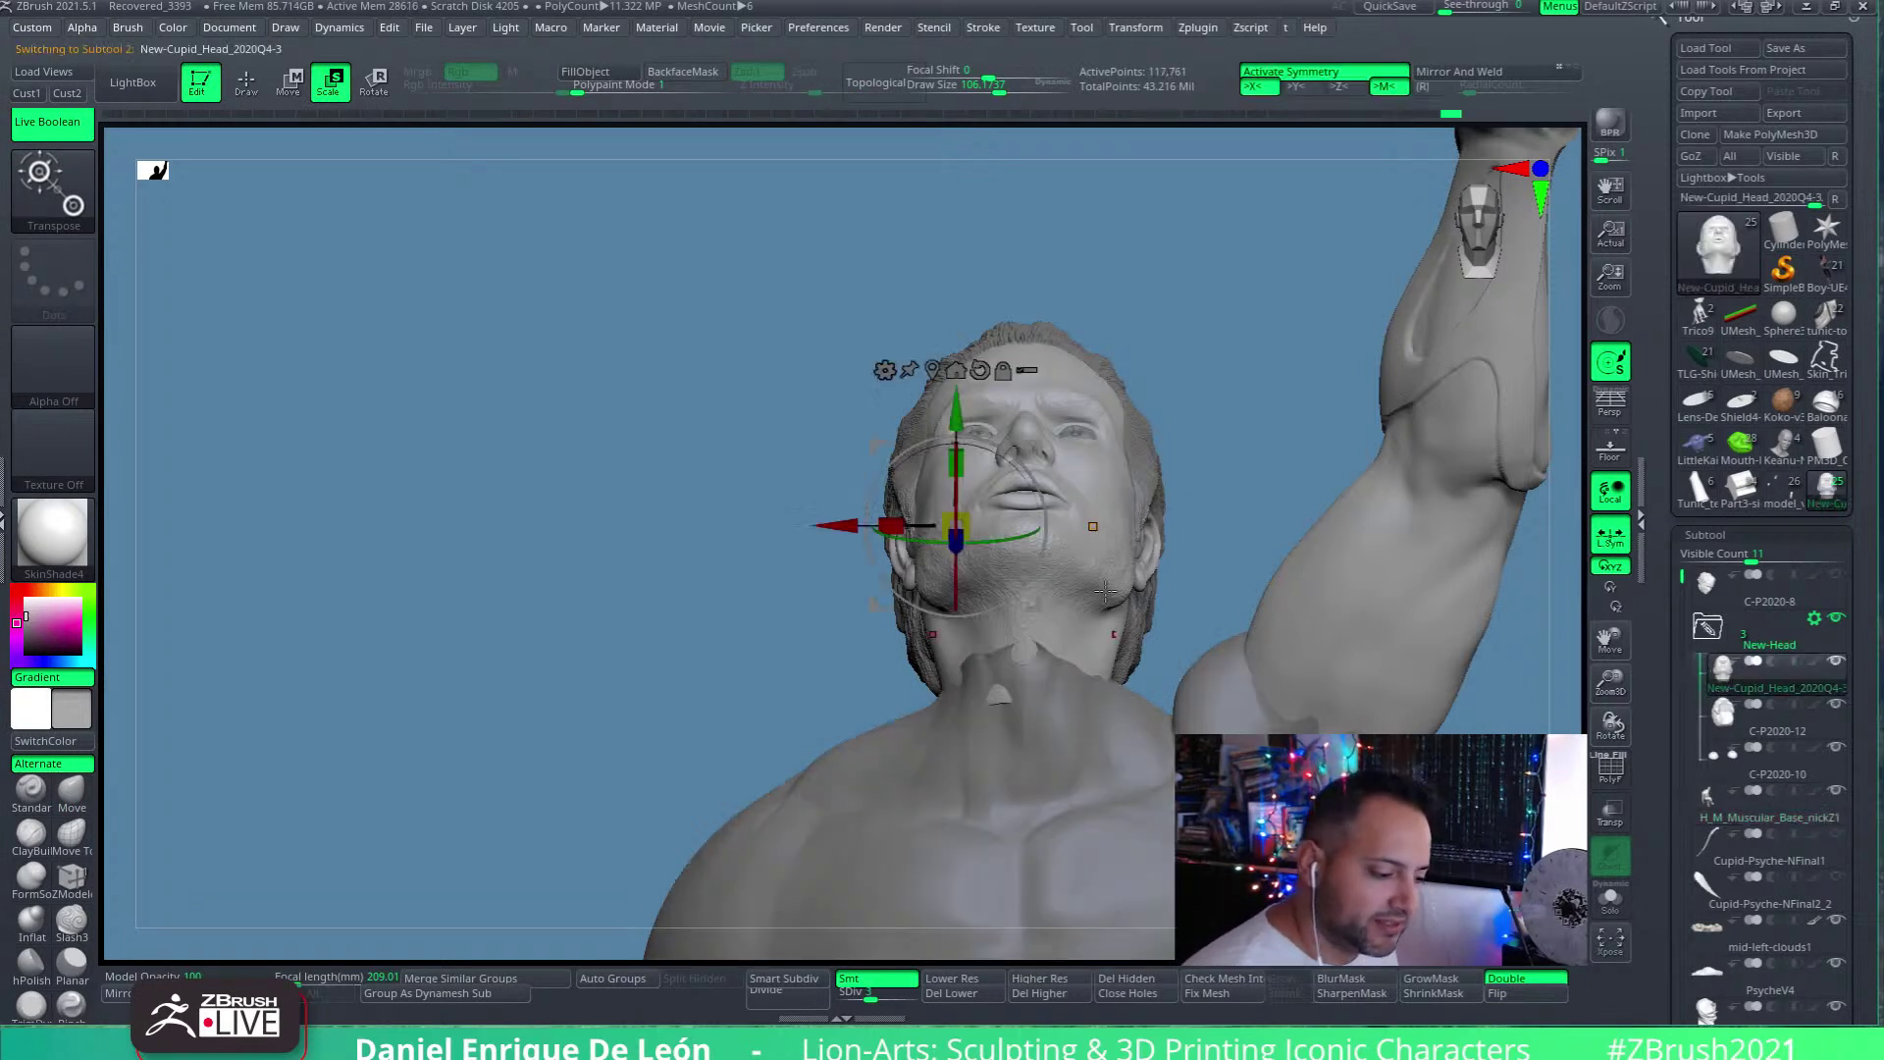
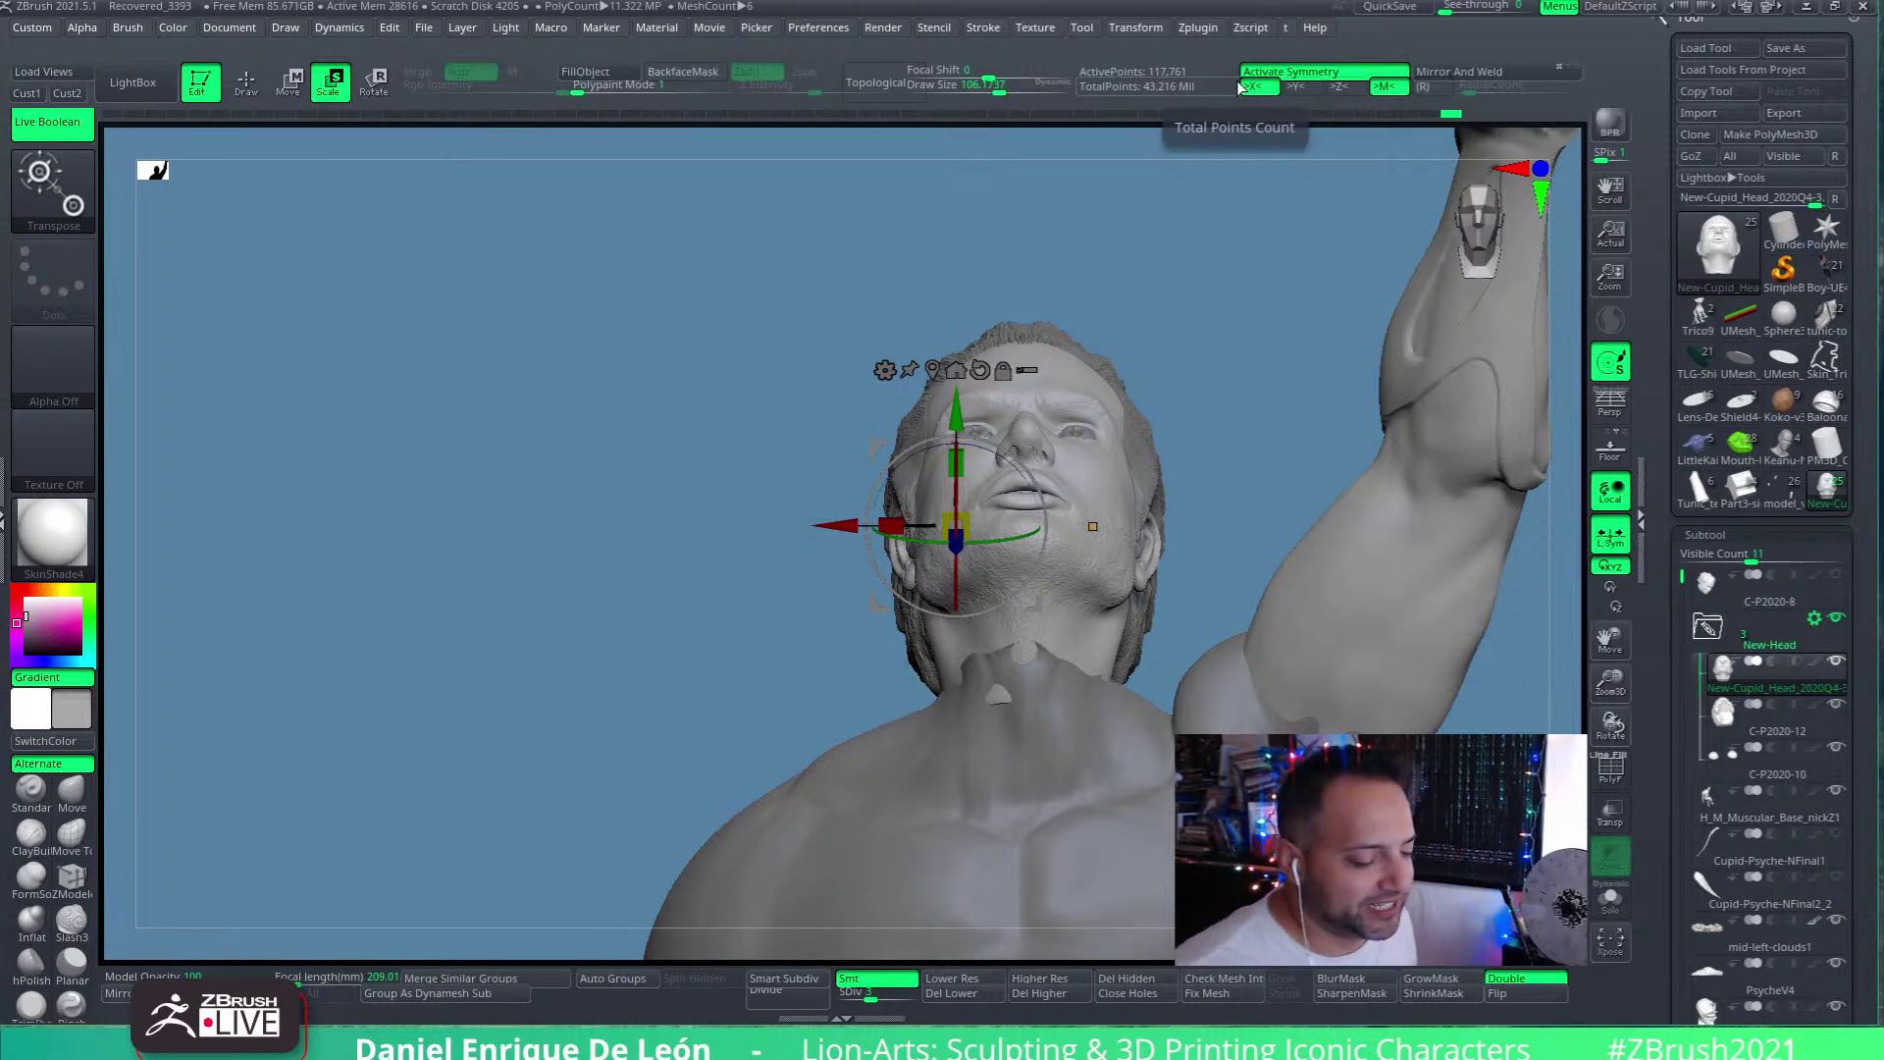
left_click_drag(1245, 516, 1267, 577)
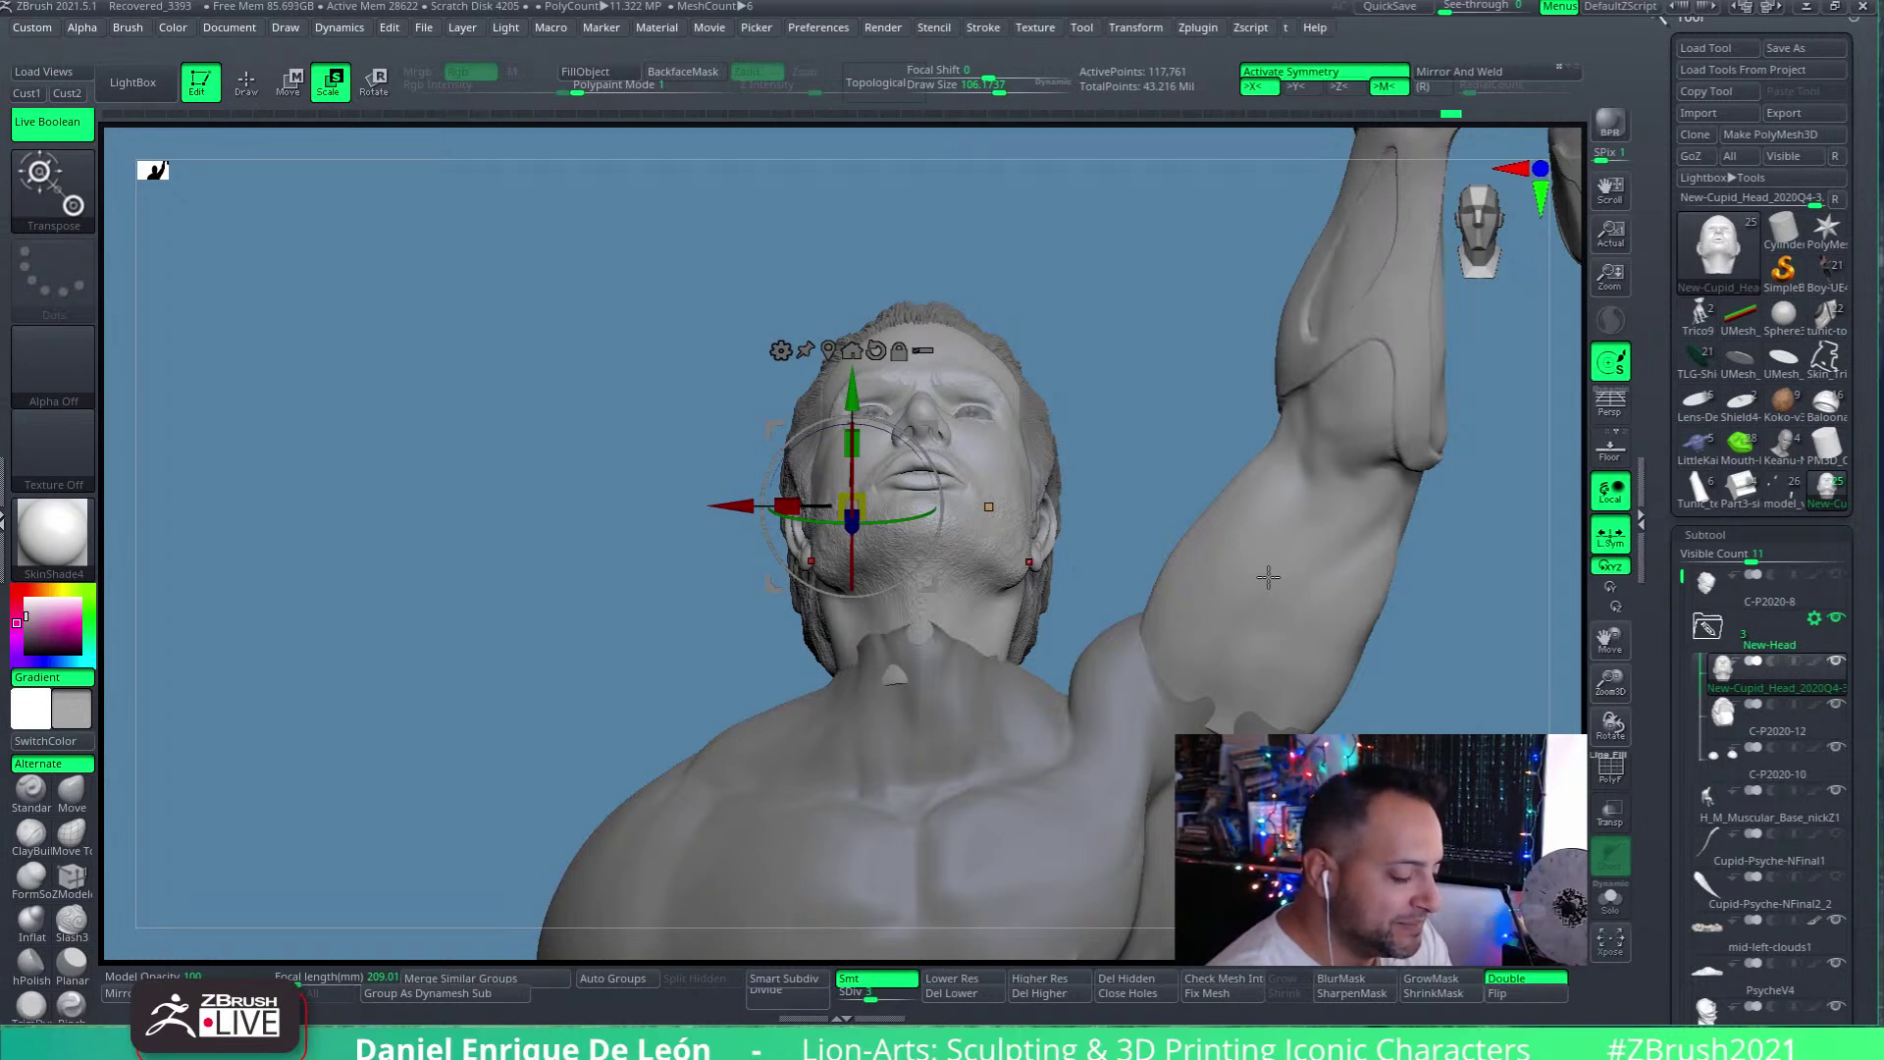
left_click(1320, 71)
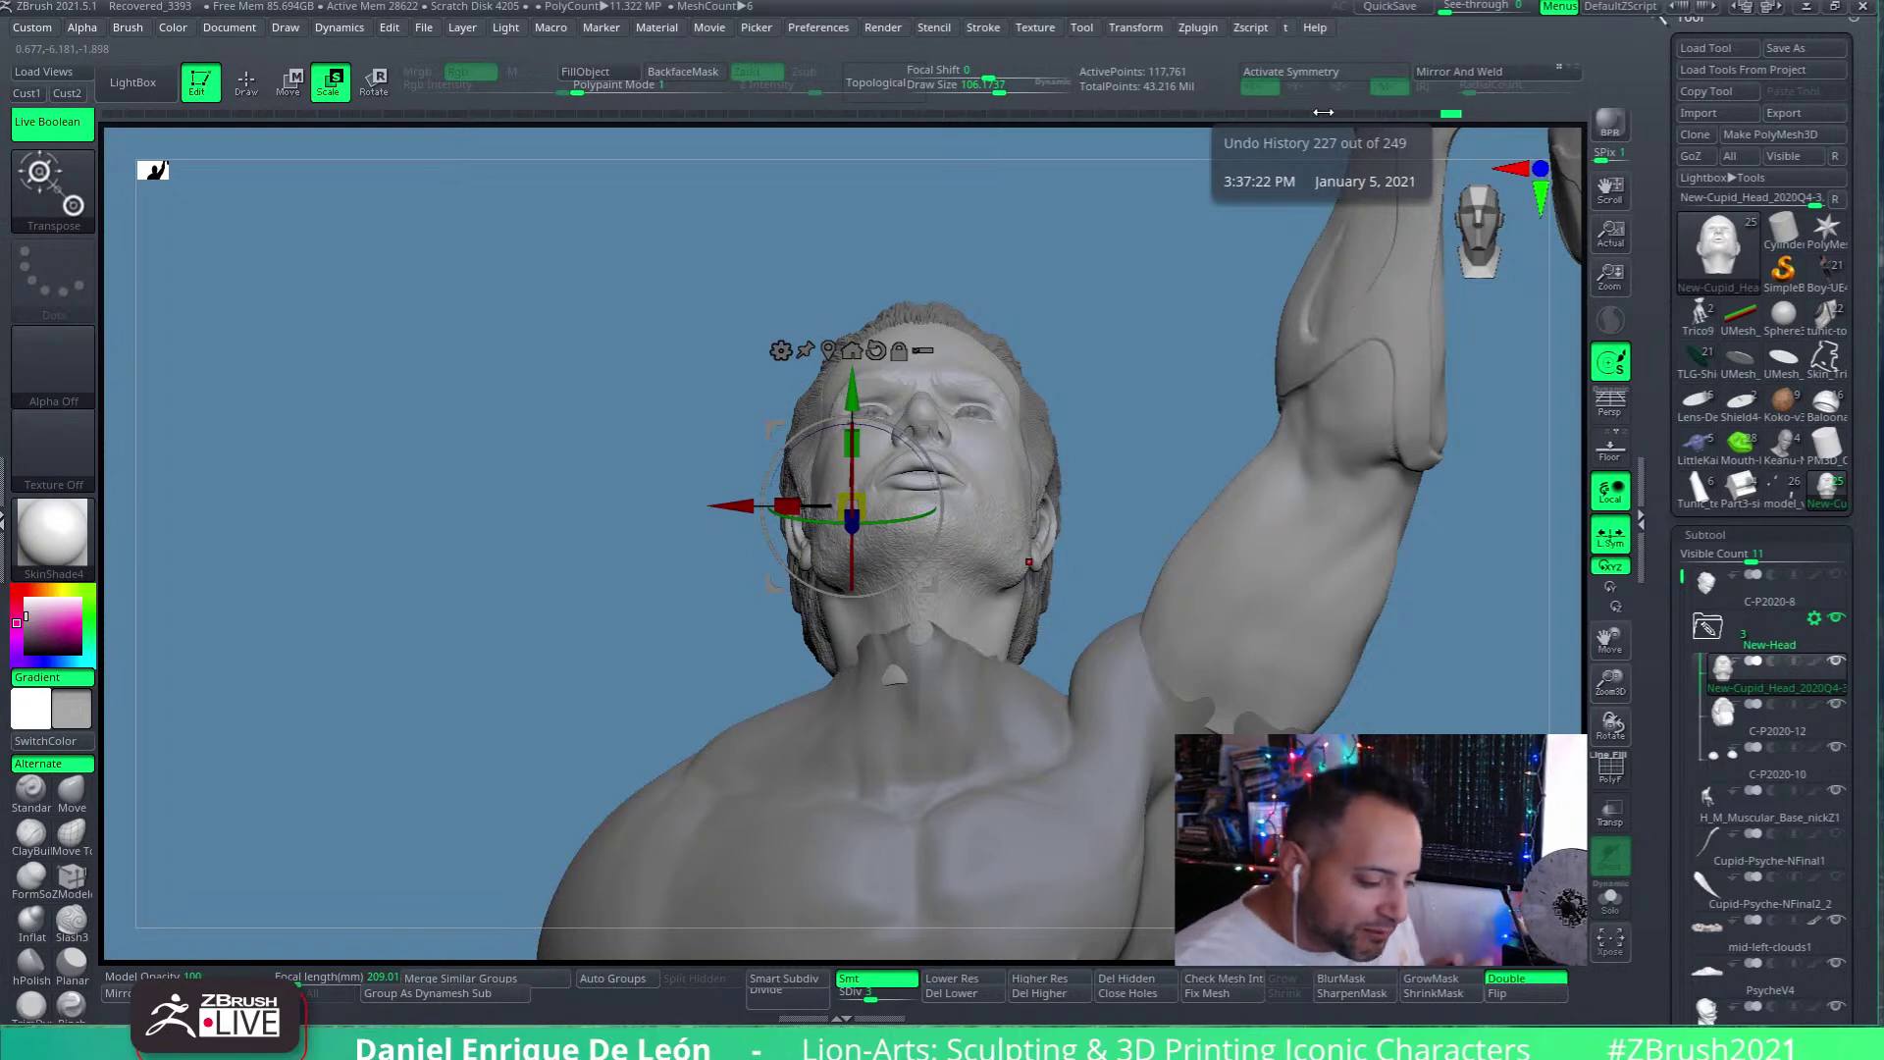
Centre the gizmo on the new head and enable transforming of all selected subtools, leaving the body out
mouse_move(1127, 337)
left_mouse_down()
mouse_move(1156, 366)
mouse_move(1090, 348)
left_mouse_up()
left_click(829, 350, "alt")
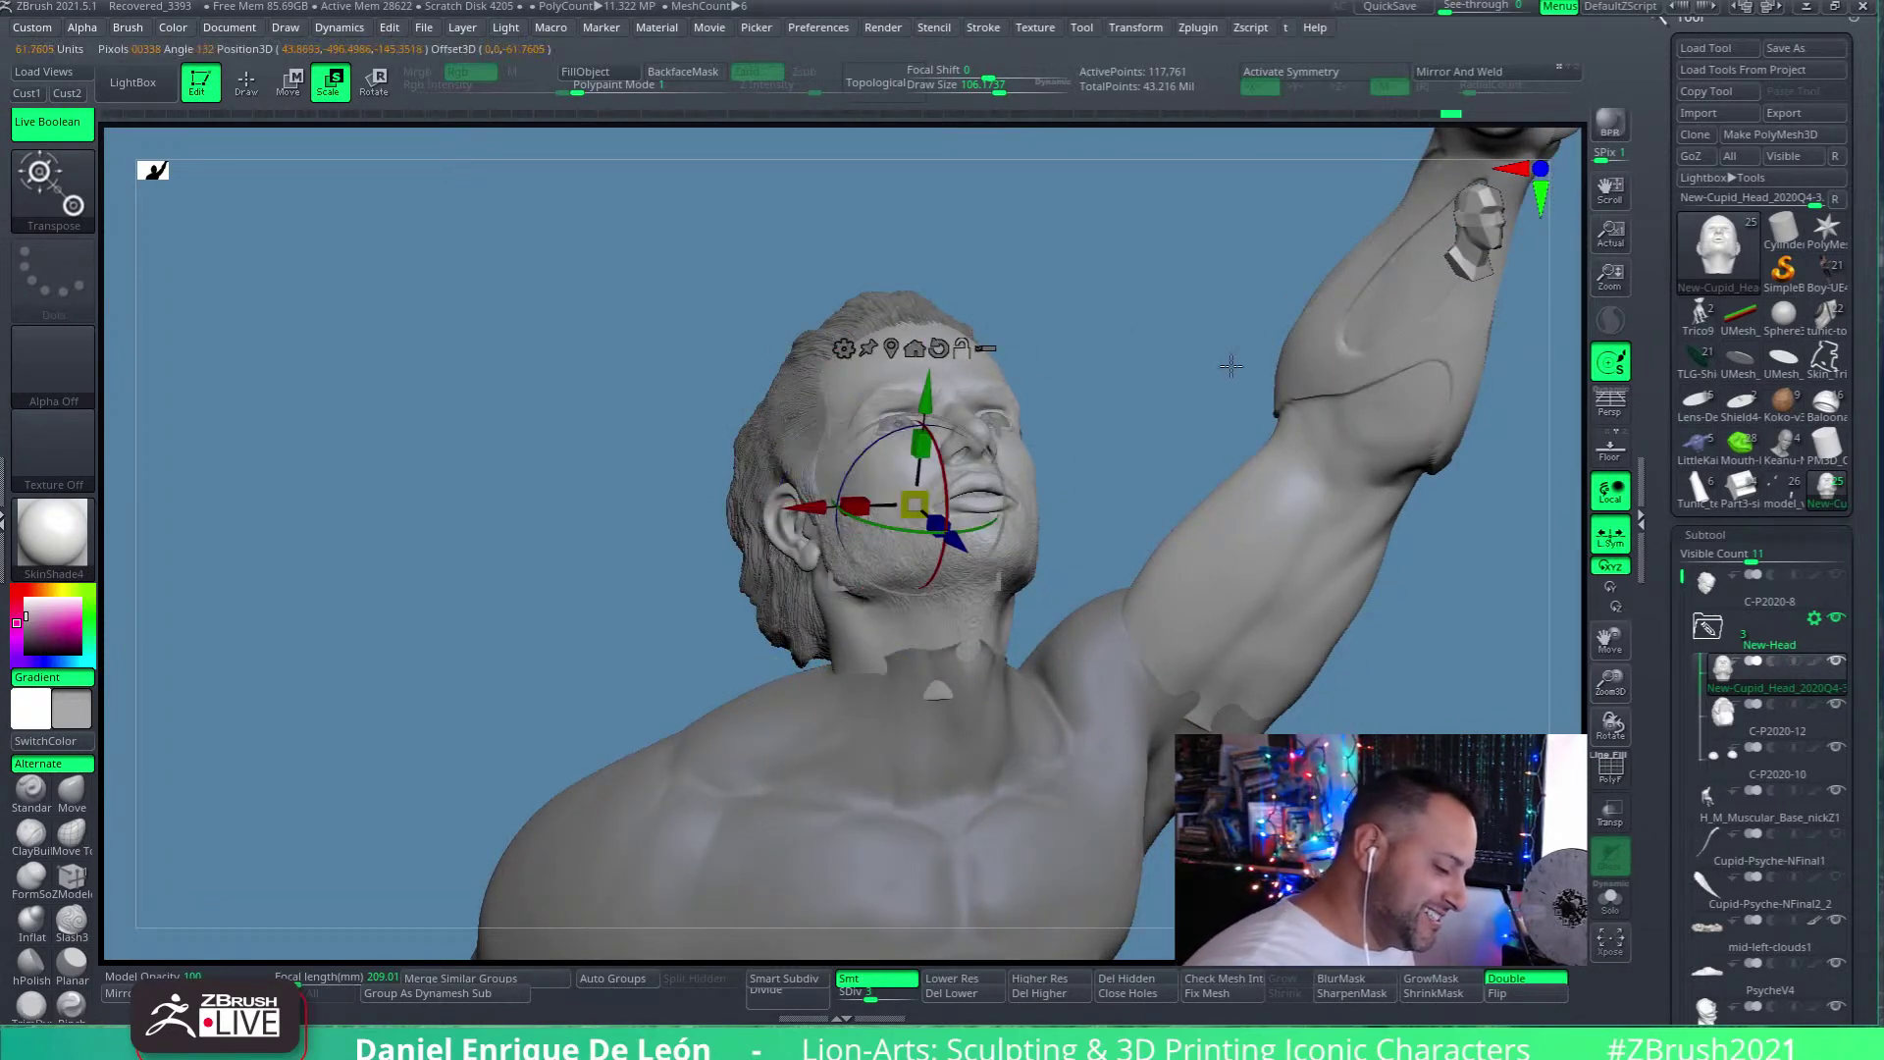
left_click(985, 349)
left_click_drag(1081, 383, 1201, 450)
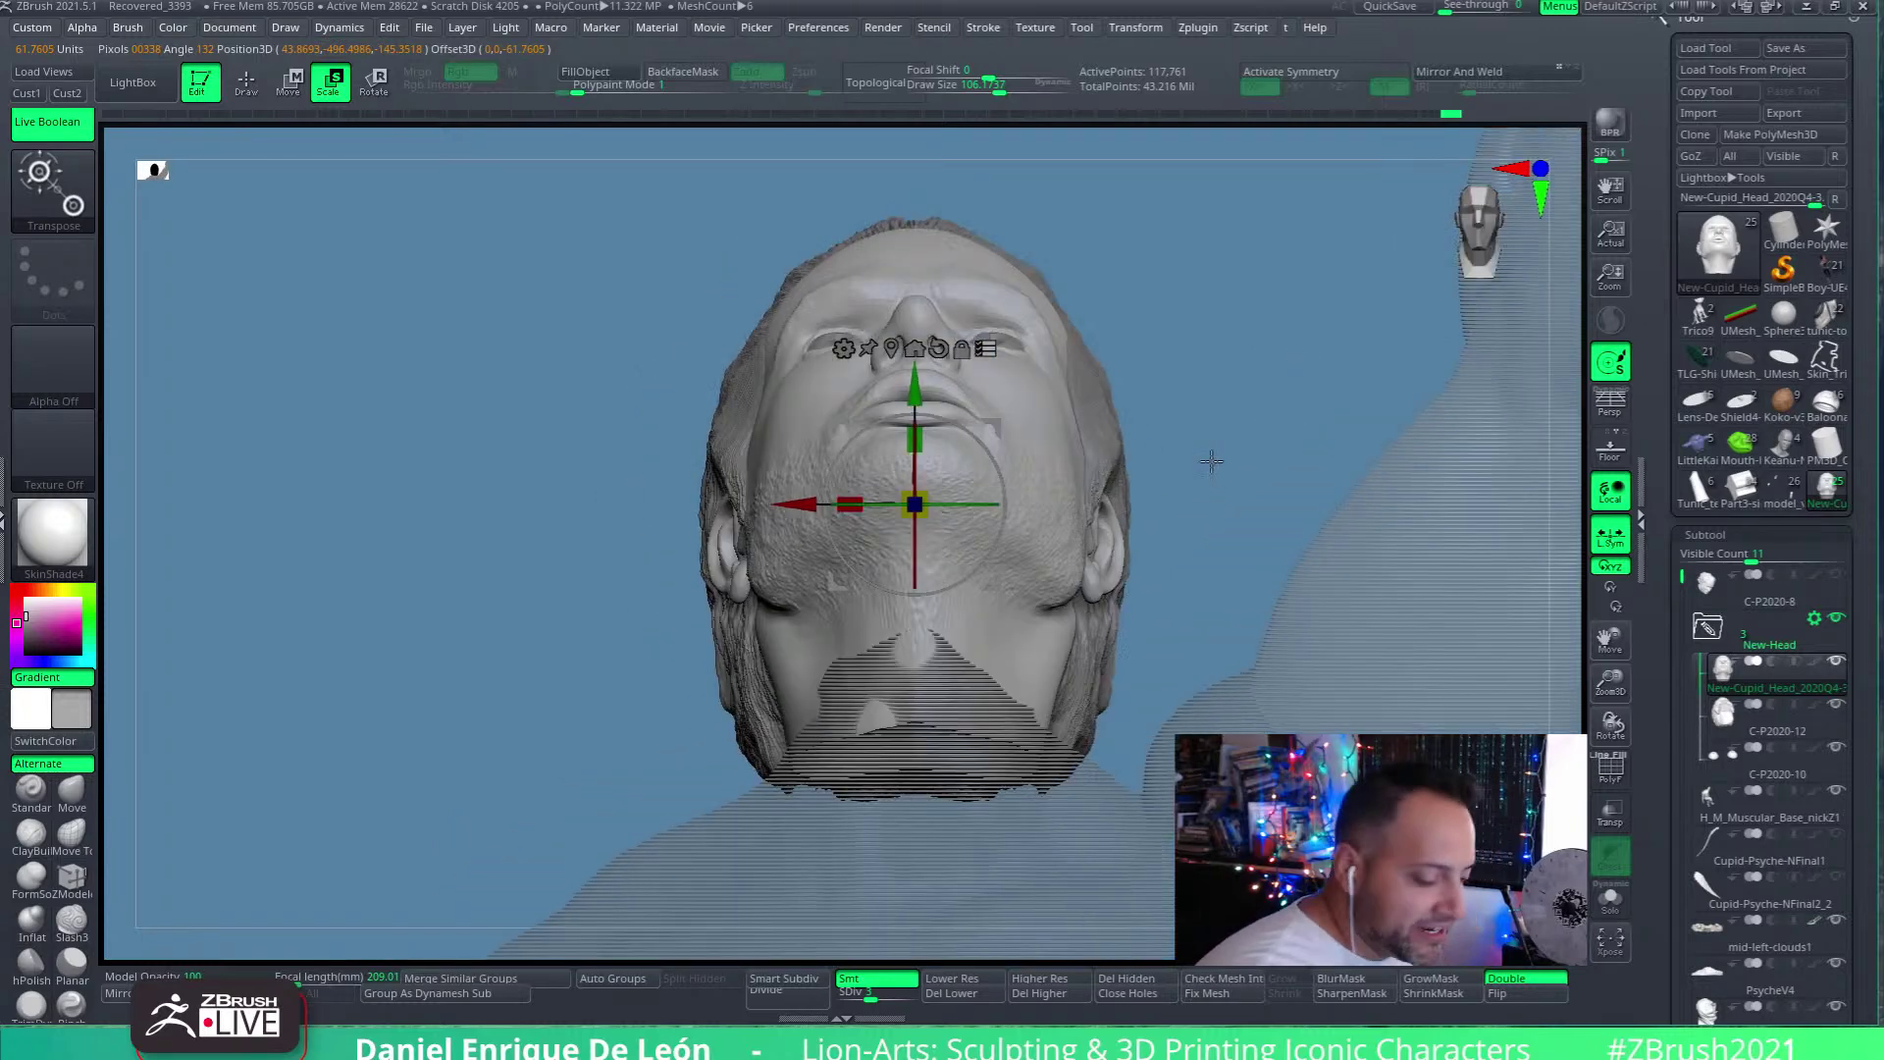
left_click_drag(928, 592, 921, 596)
left_click_drag(1134, 668, 1127, 514, "alt")
left_click_drag(1034, 358, 1193, 563, "alt")
mouse_move(1149, 469)
left_mouse_down()
mouse_move(1190, 480)
mouse_move(1205, 452)
mouse_move(1089, 461)
left_mouse_up()
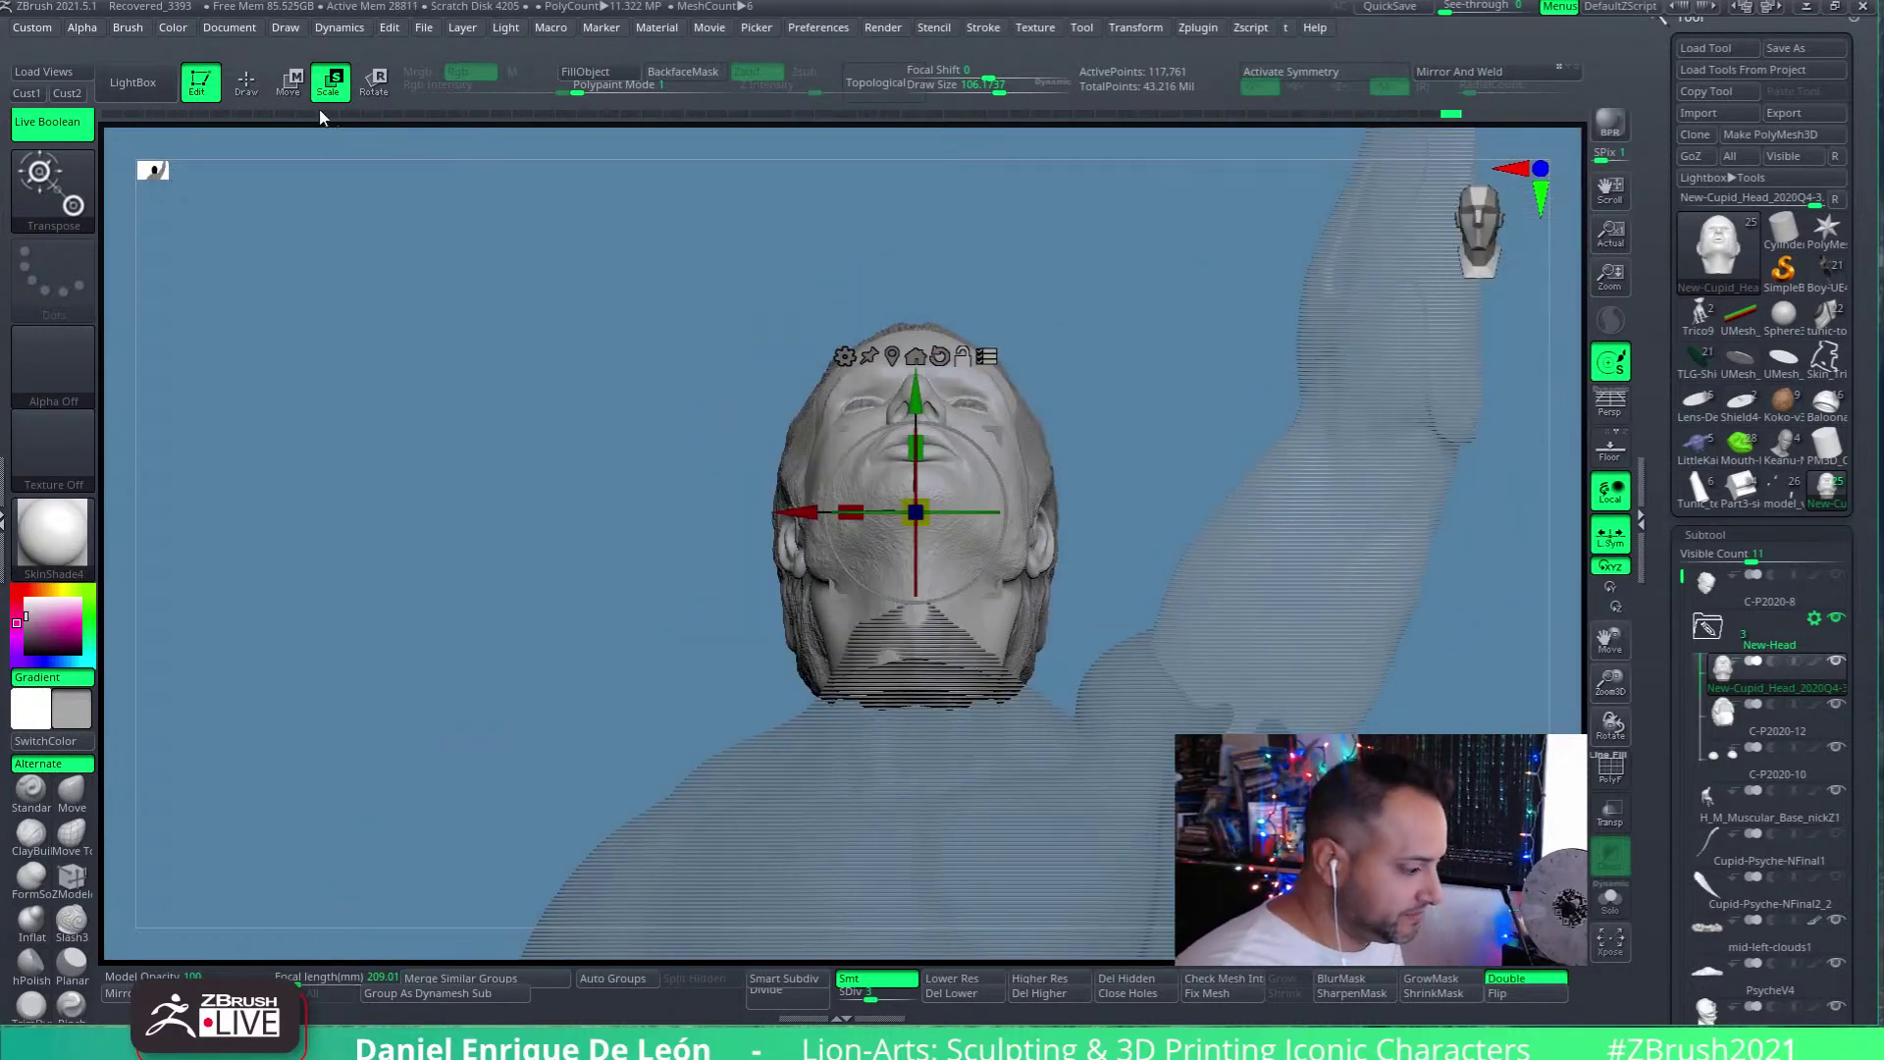
key("q")
left_click_drag(1253, 602, 1135, 555)
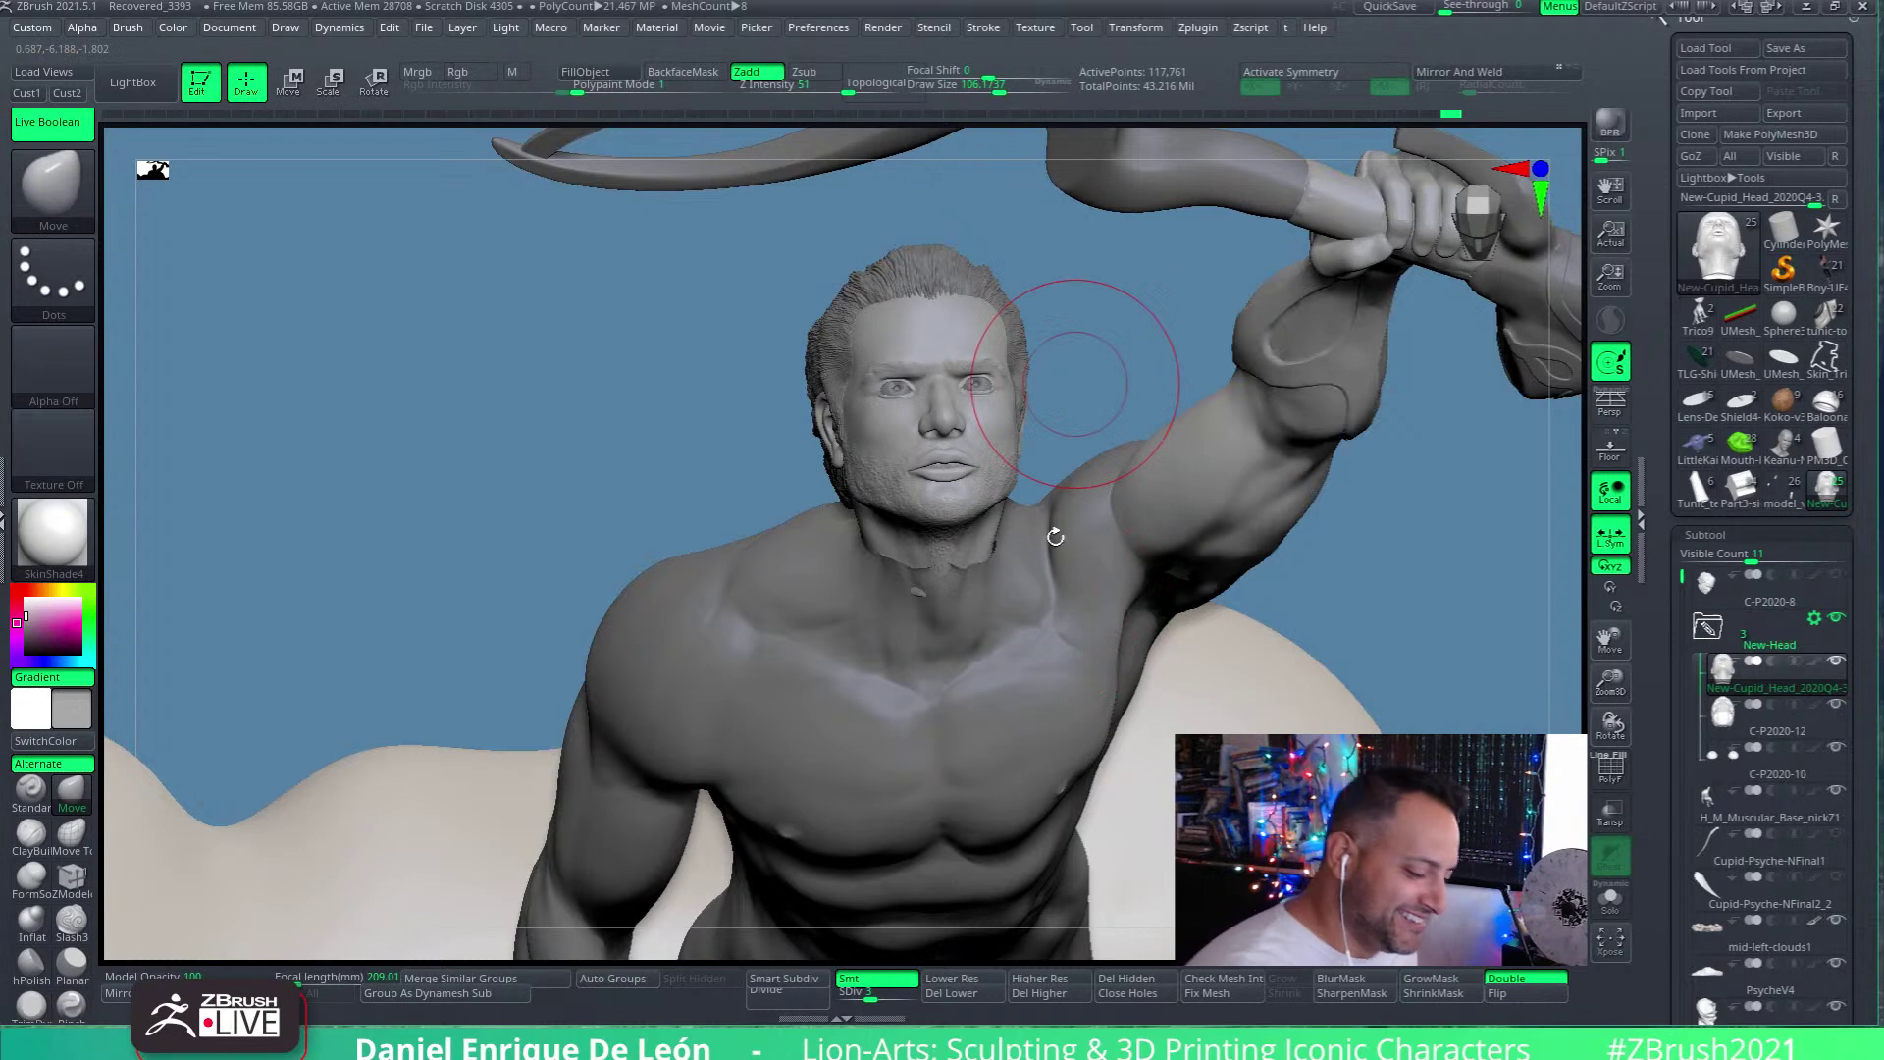
Rotate the new head slightly with the gizmo to fit its pose on the neck, and return to draw mode
right_click_drag(1054, 542, 1063, 469)
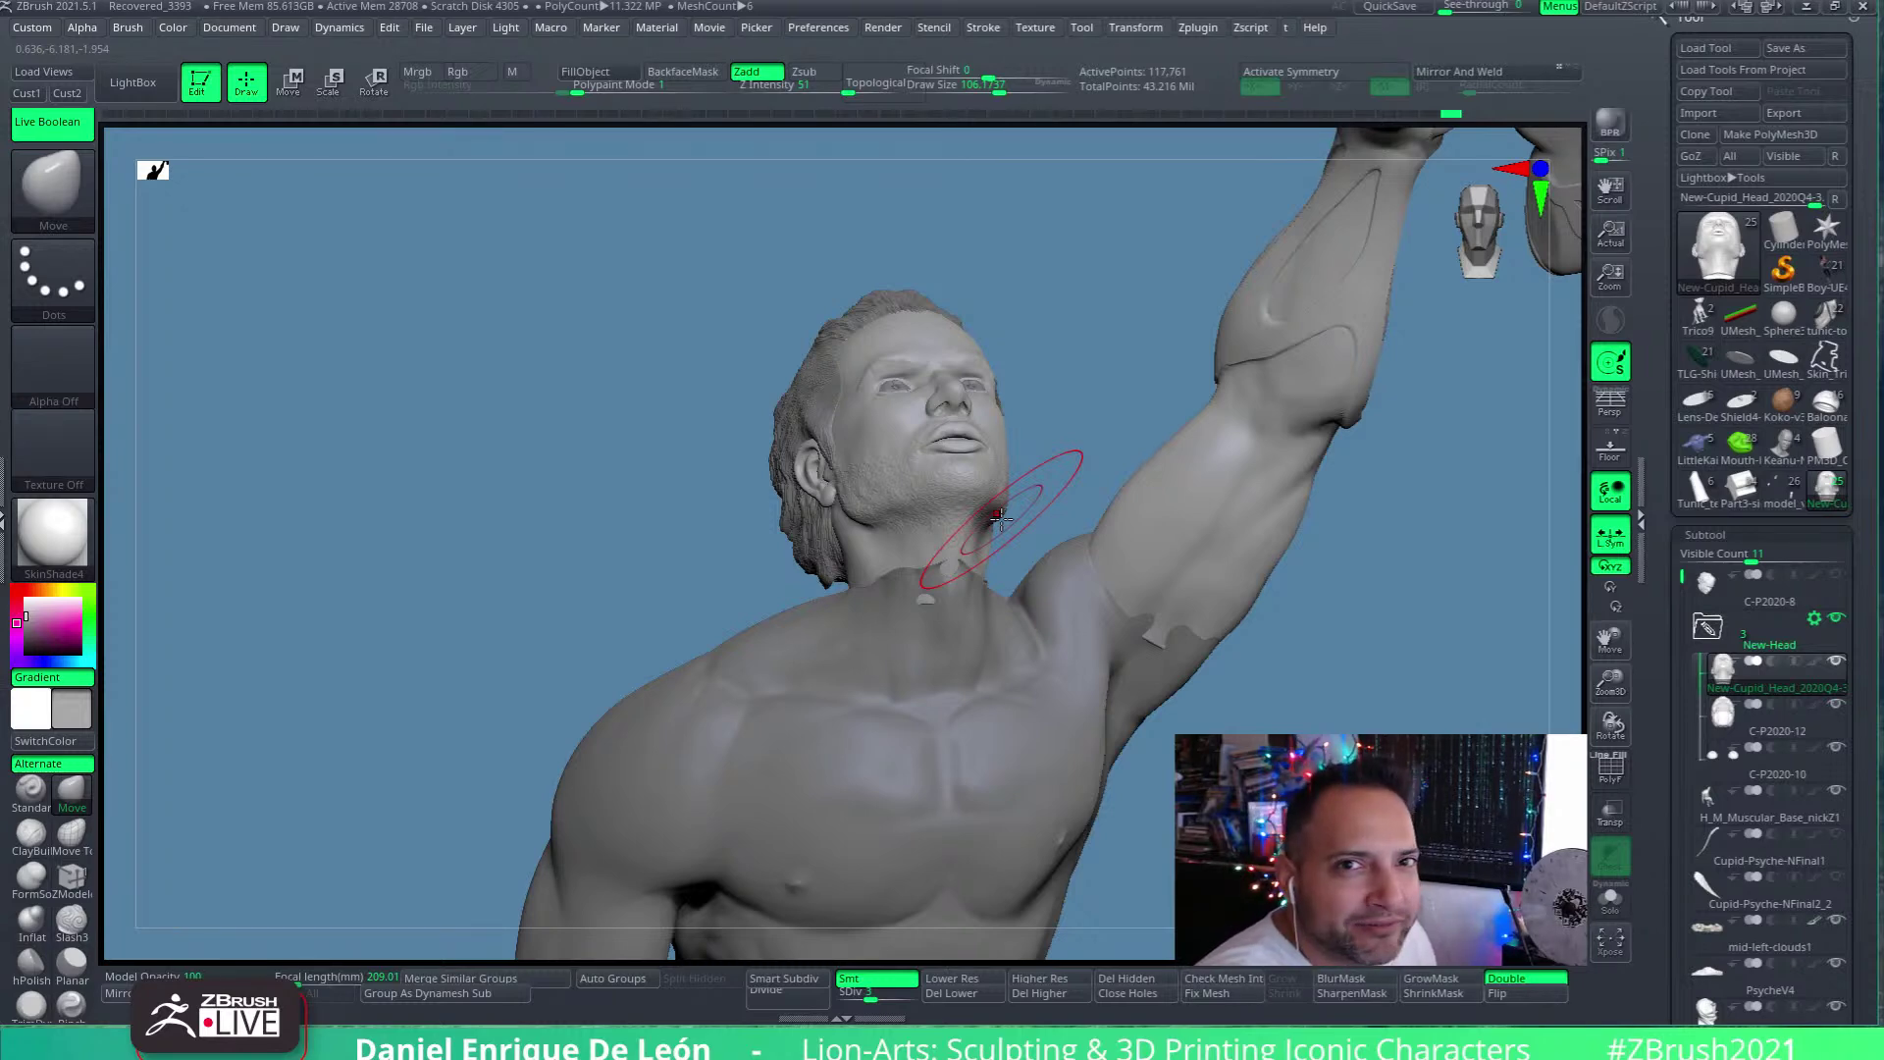
mouse_move(1000, 520)
right_mouse_down()
mouse_move(1144, 421)
mouse_move(968, 539)
mouse_move(1079, 609)
mouse_move(1041, 357)
mouse_move(1080, 475)
mouse_move(1023, 497)
mouse_move(1099, 569)
mouse_move(1050, 362)
right_mouse_up()
left_click(330, 78)
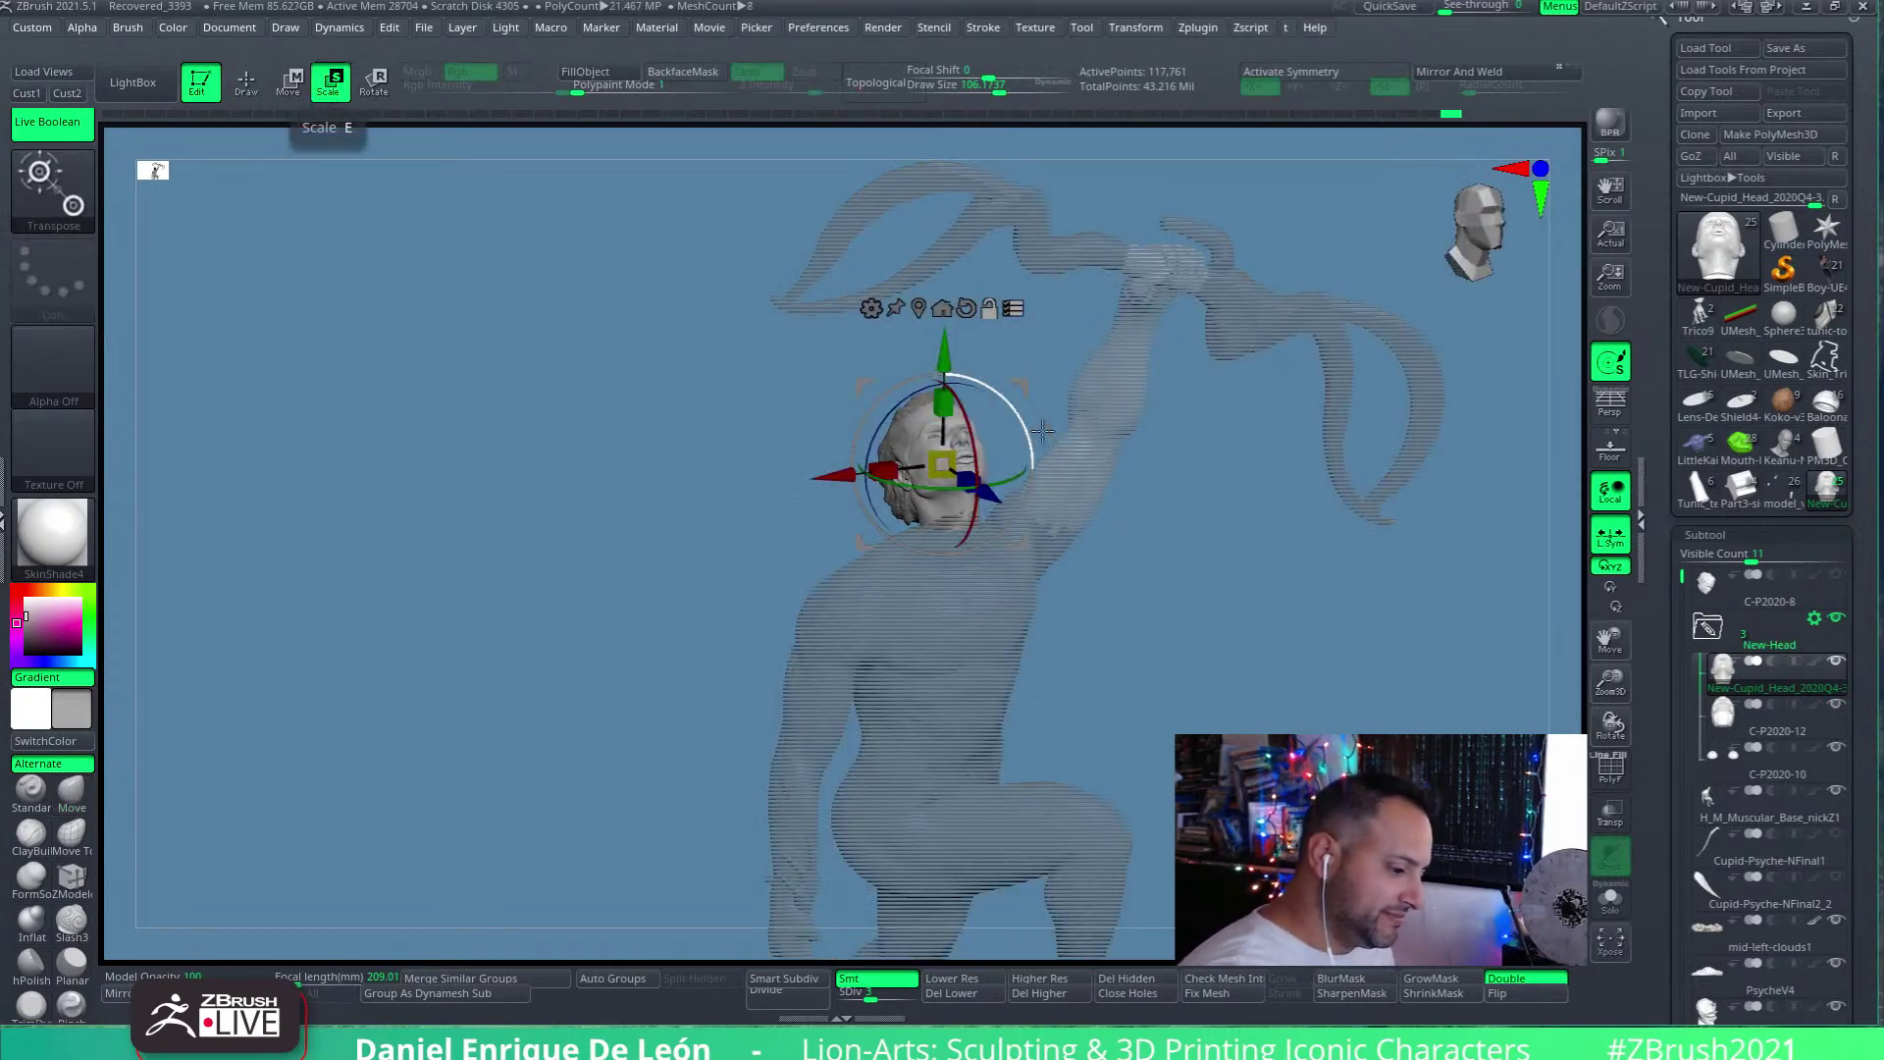
right_click_drag(1073, 490, 1072, 441)
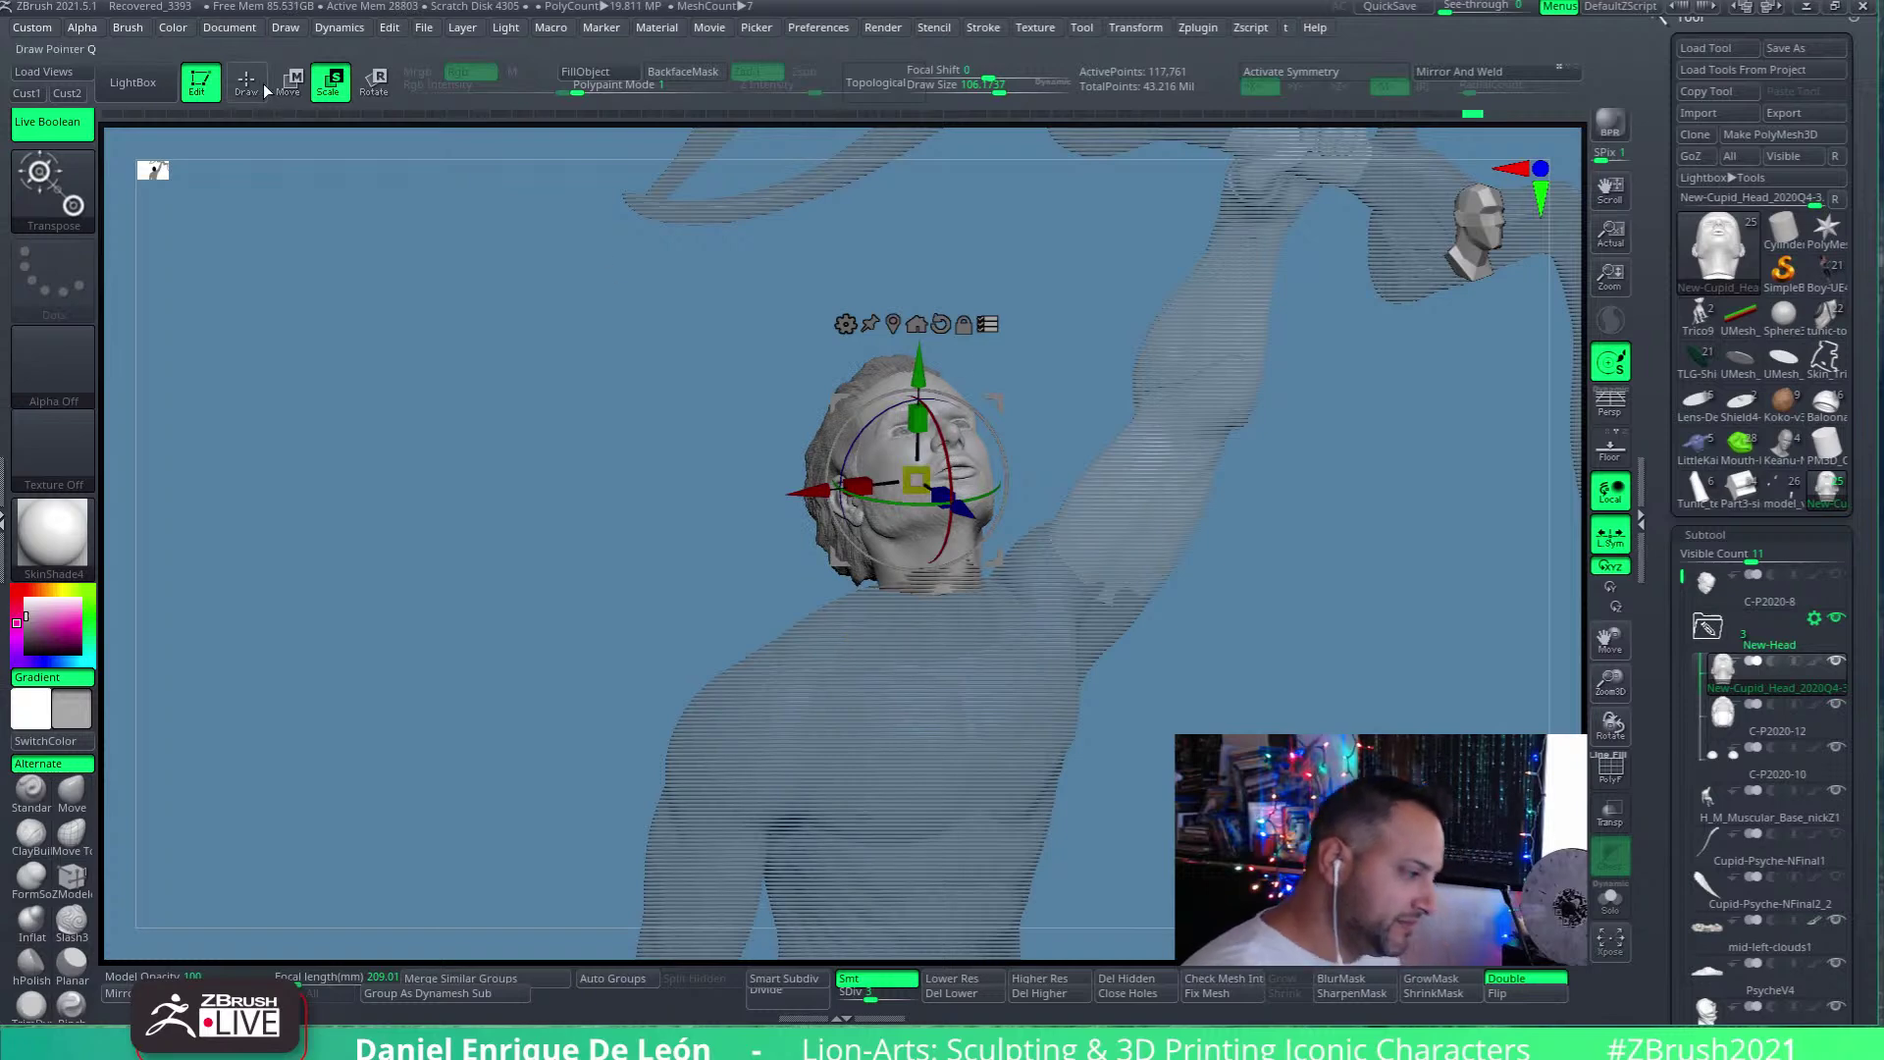
key("q")
mouse_move(1241, 416)
right_mouse_down()
mouse_move(1119, 510)
mouse_move(1231, 508)
mouse_move(1148, 432)
mouse_move(1137, 459)
mouse_move(1144, 412)
mouse_move(1148, 582)
right_mouse_up()
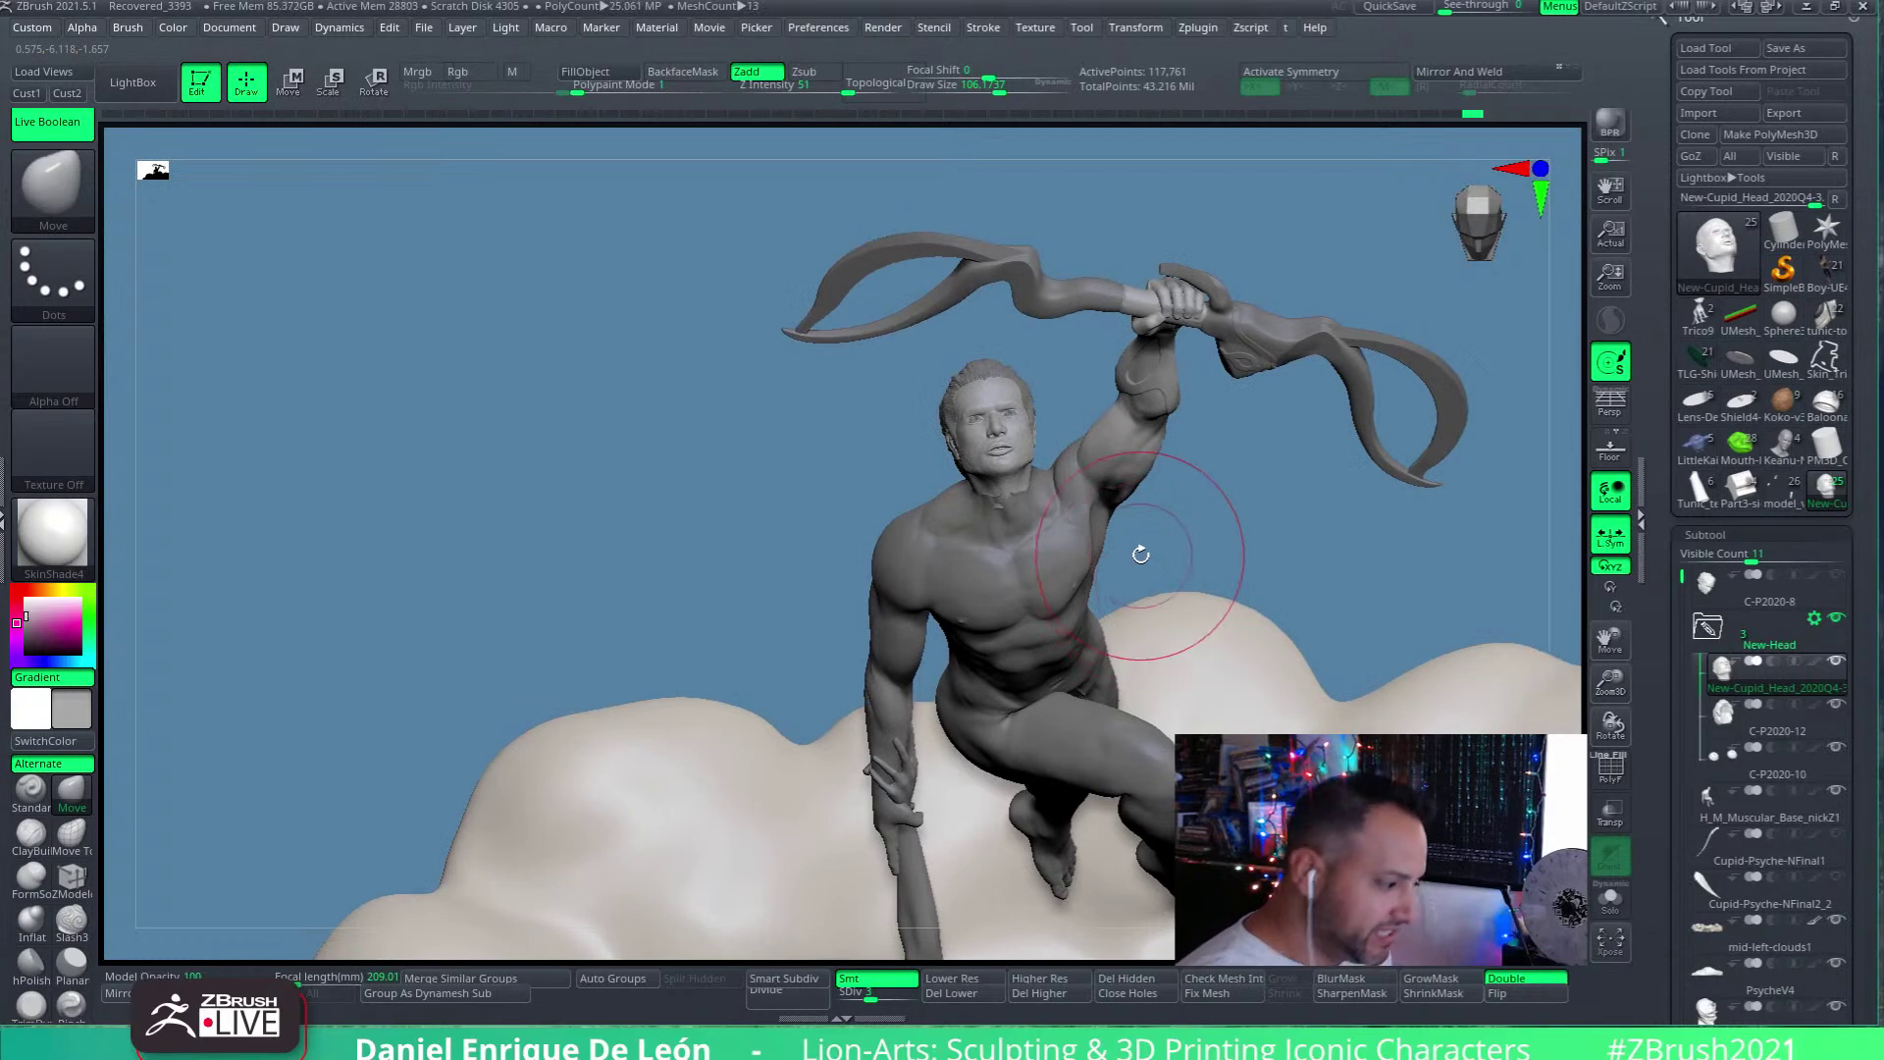
left_click(328, 81)
right_click_drag(1082, 424, 1067, 444, "ctrl")
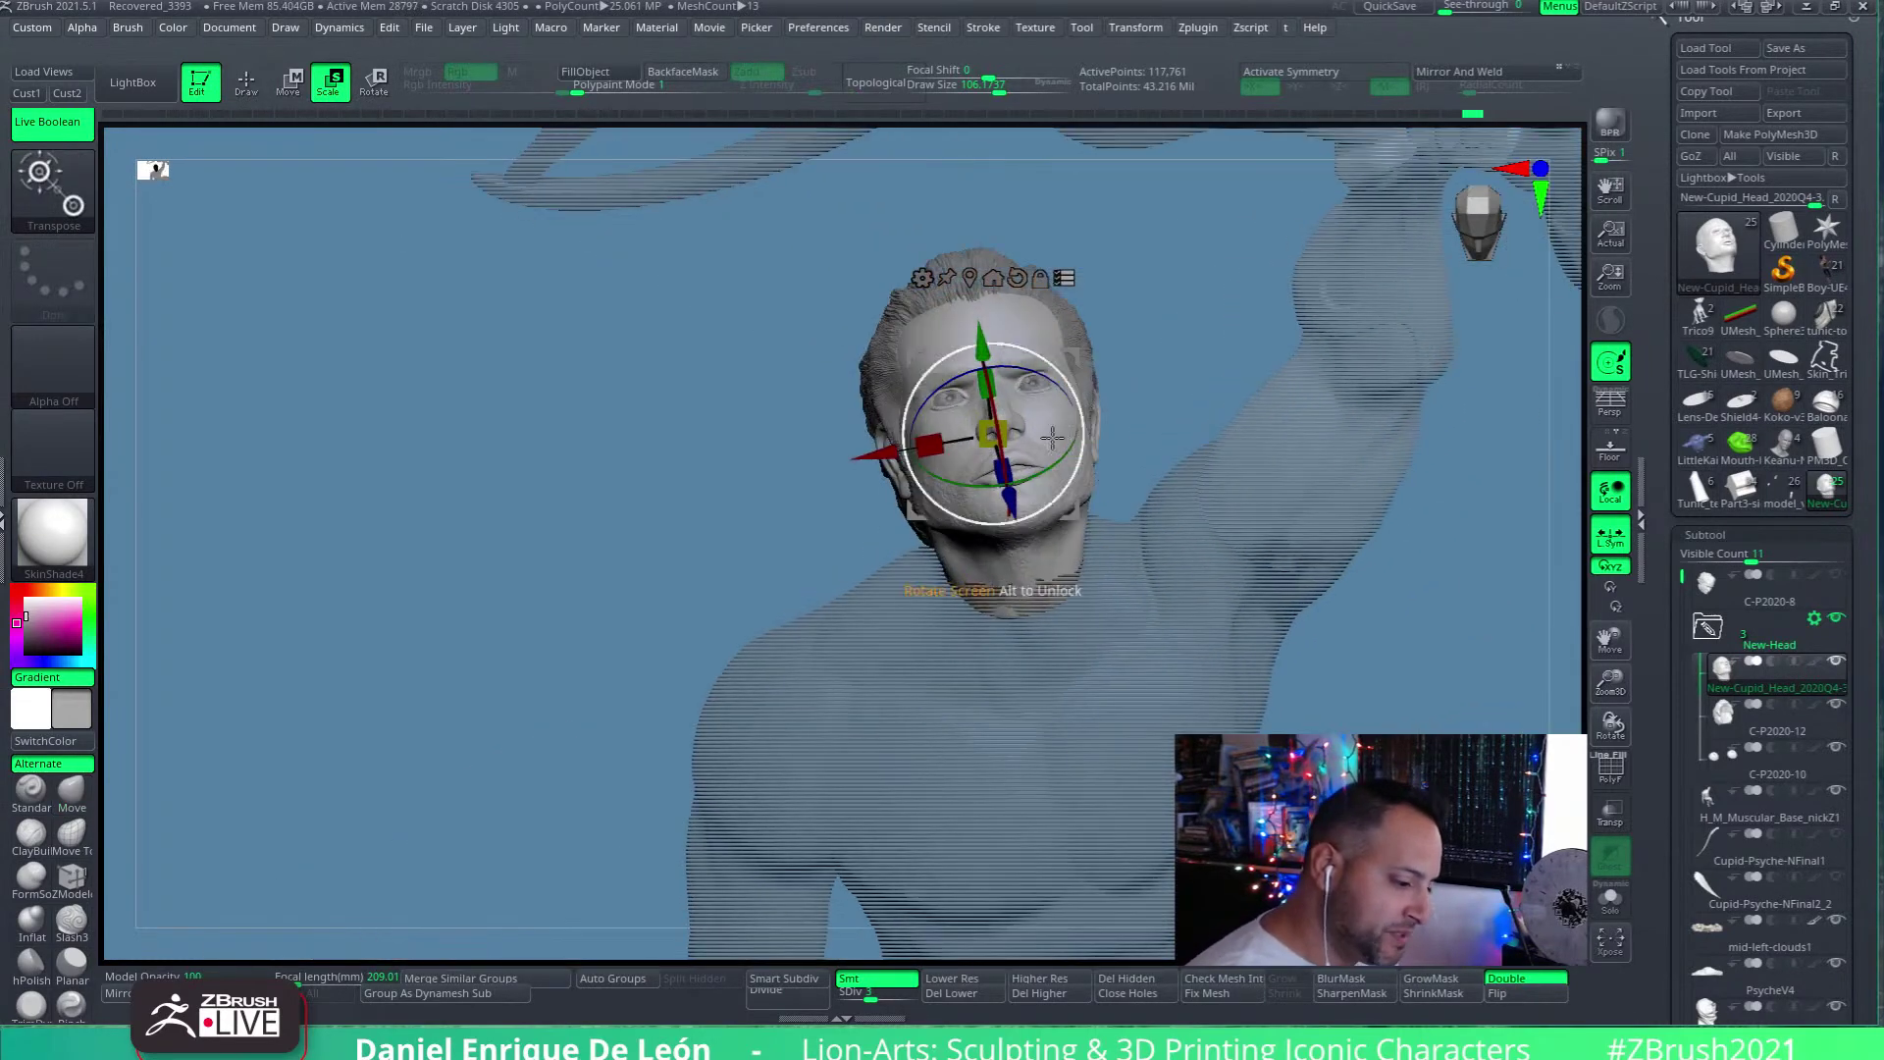
left_click_drag(1001, 426, 1006, 420)
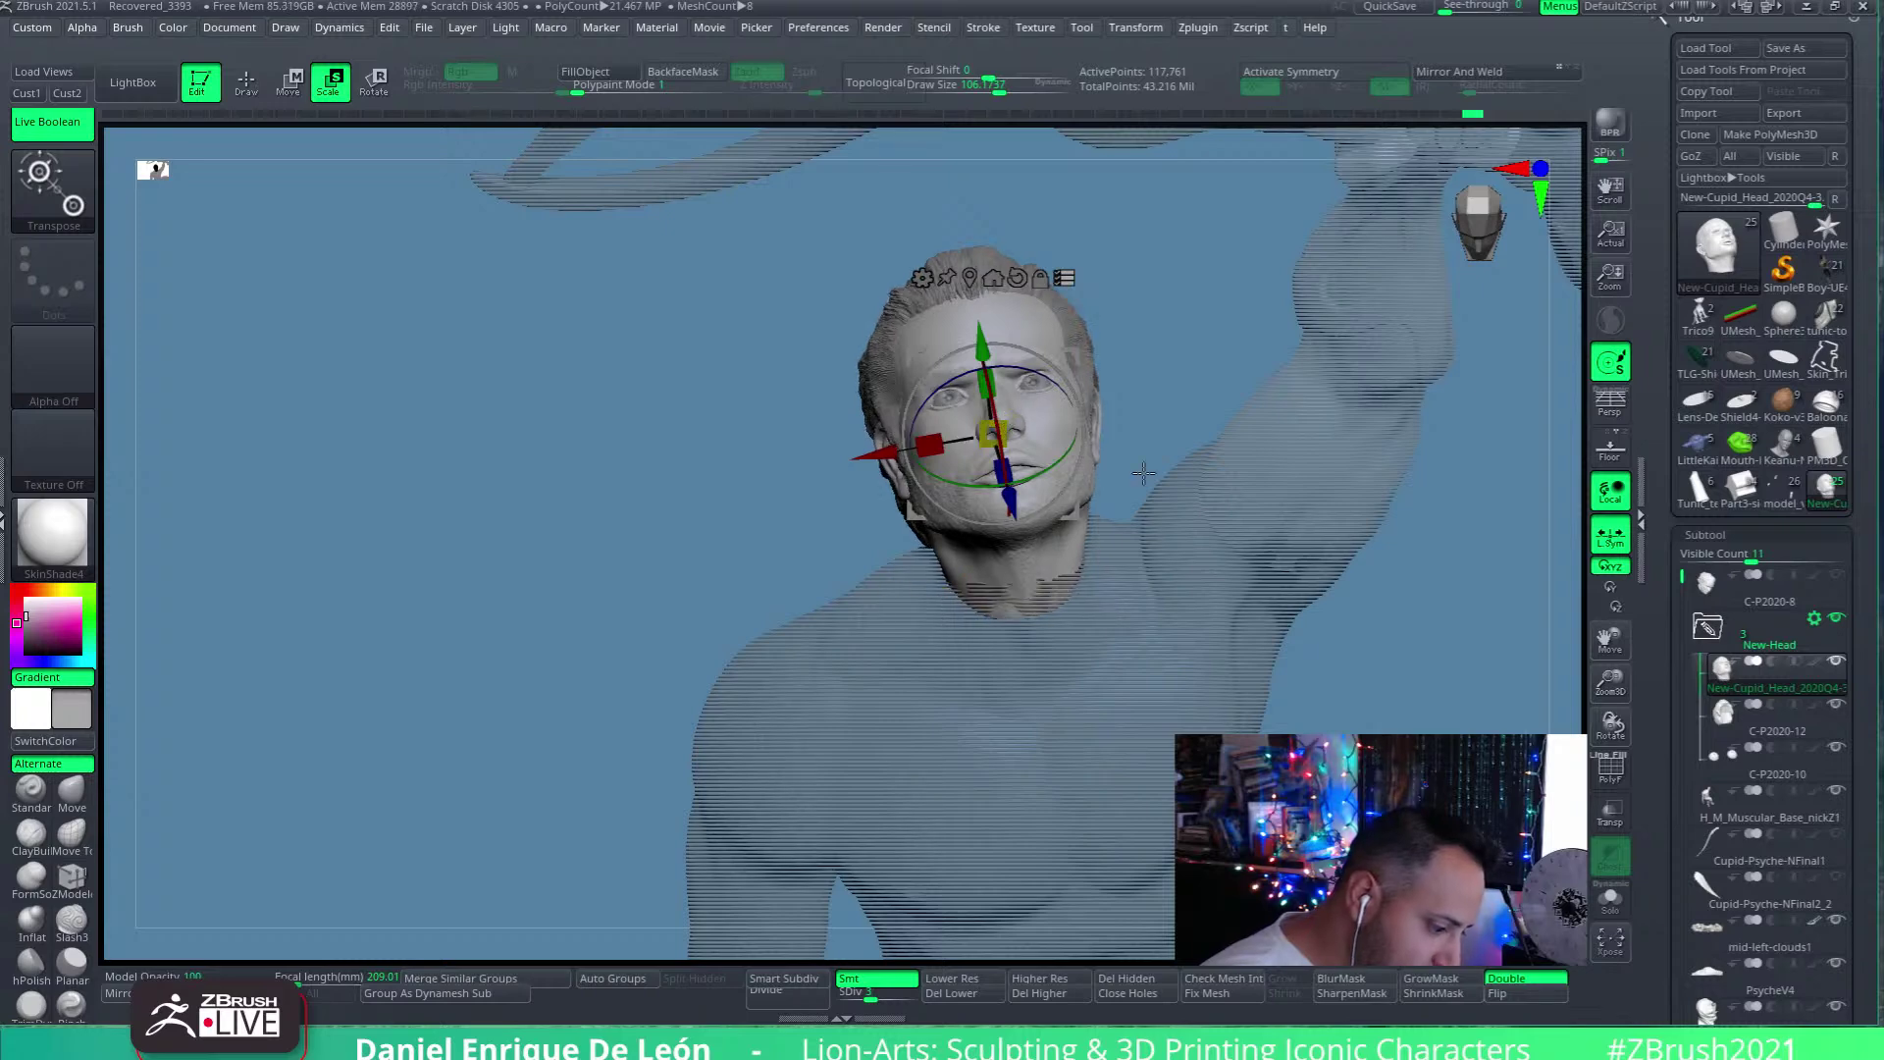
left_click(245, 82)
Examine how the new head sits on the figure from the side, the front and below the chin
mouse_move(1215, 601)
right_mouse_down("ctrl")
mouse_move(1110, 357)
mouse_move(1200, 459)
mouse_move(1153, 366)
mouse_move(1162, 405)
mouse_move(1224, 446)
mouse_move(1249, 433)
mouse_move(1139, 421)
mouse_move(1136, 454)
mouse_move(1187, 481)
mouse_move(1279, 445)
mouse_move(1274, 462)
right_mouse_up("ctrl")
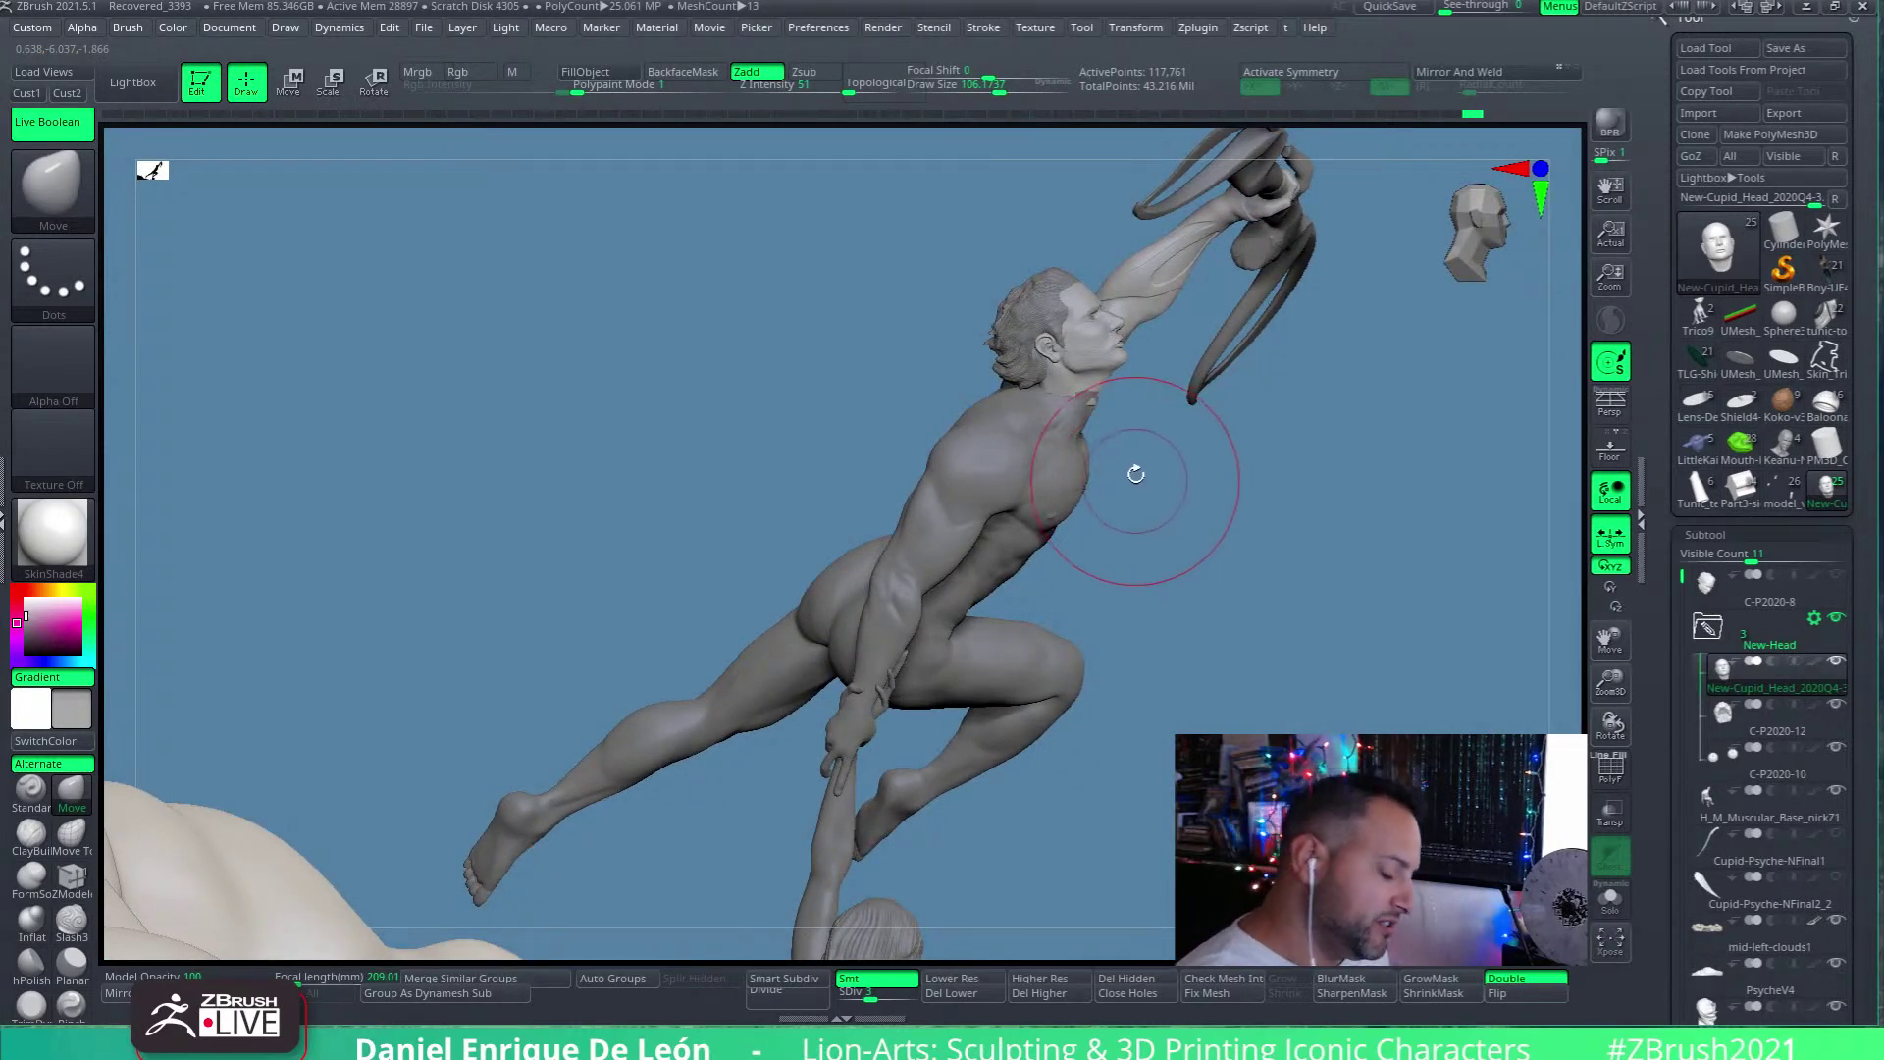
mouse_move(1131, 458)
right_mouse_down()
mouse_move(1139, 368)
mouse_move(1100, 406)
right_mouse_up()
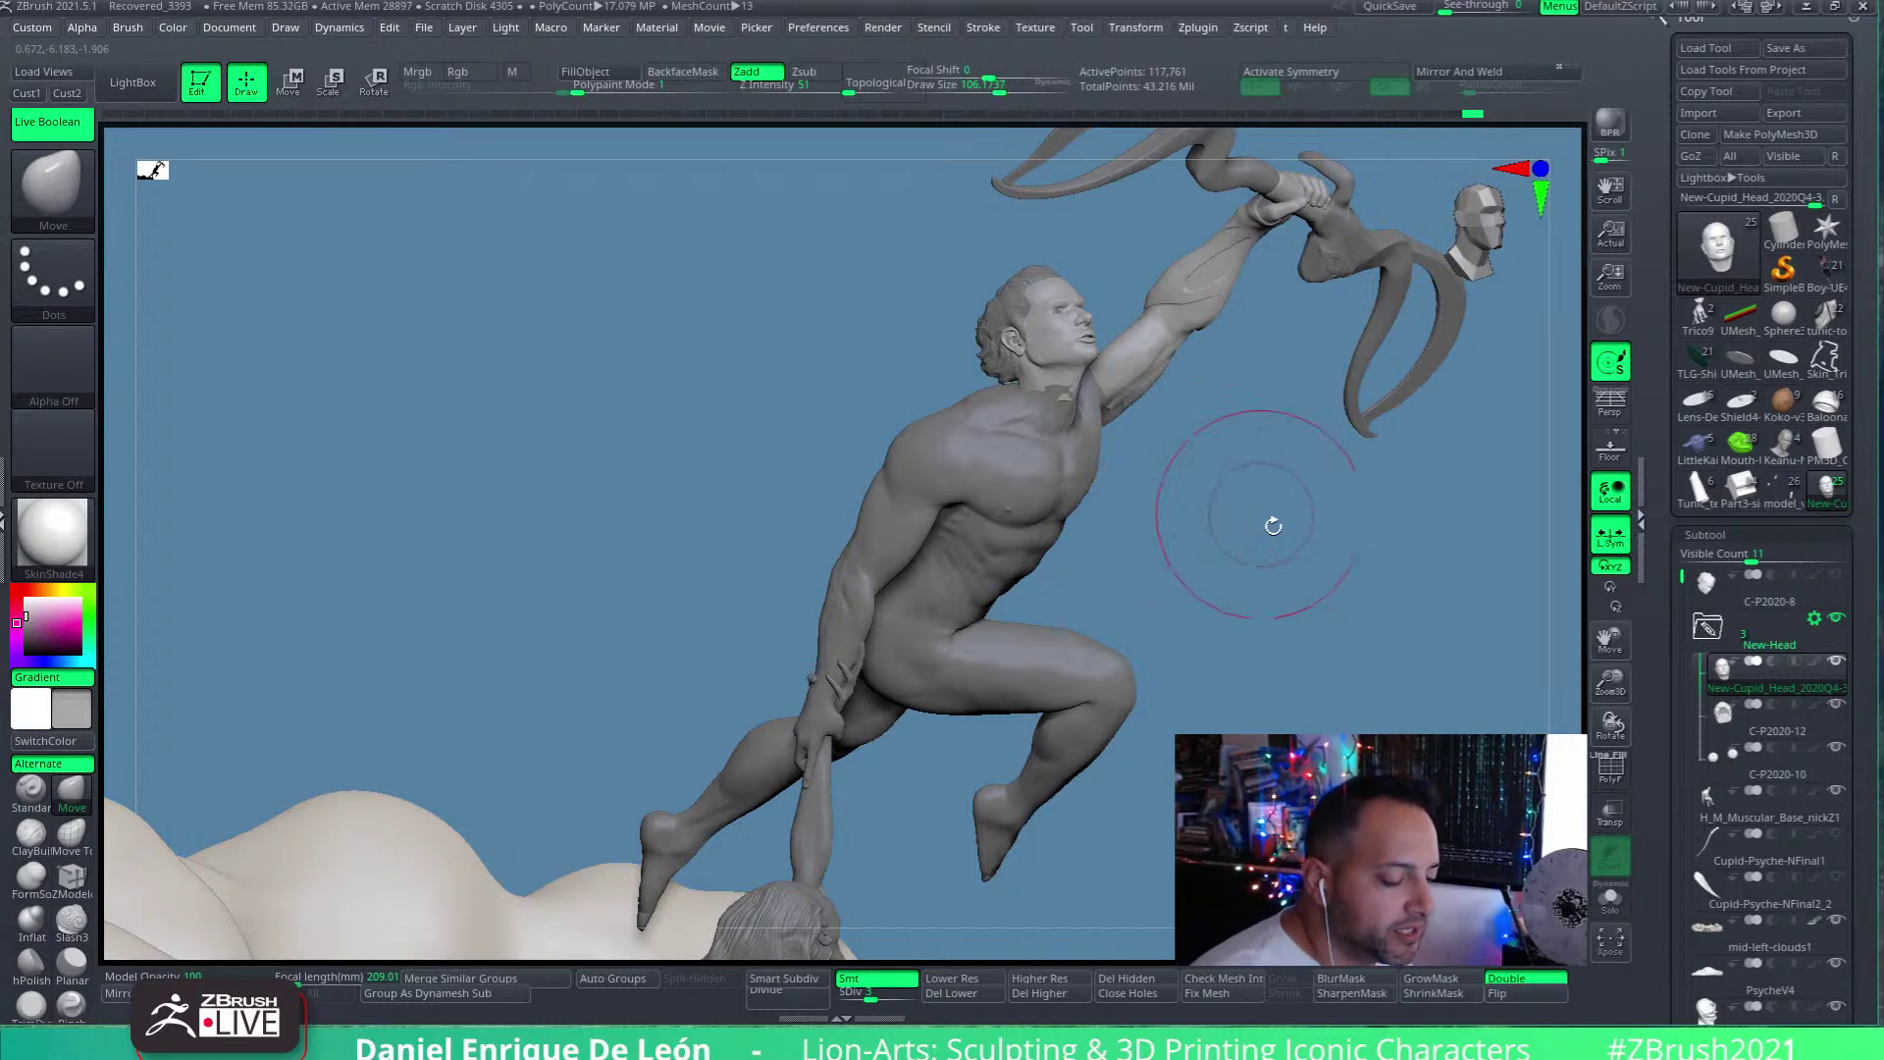
left_click_drag(1329, 593, 1310, 580)
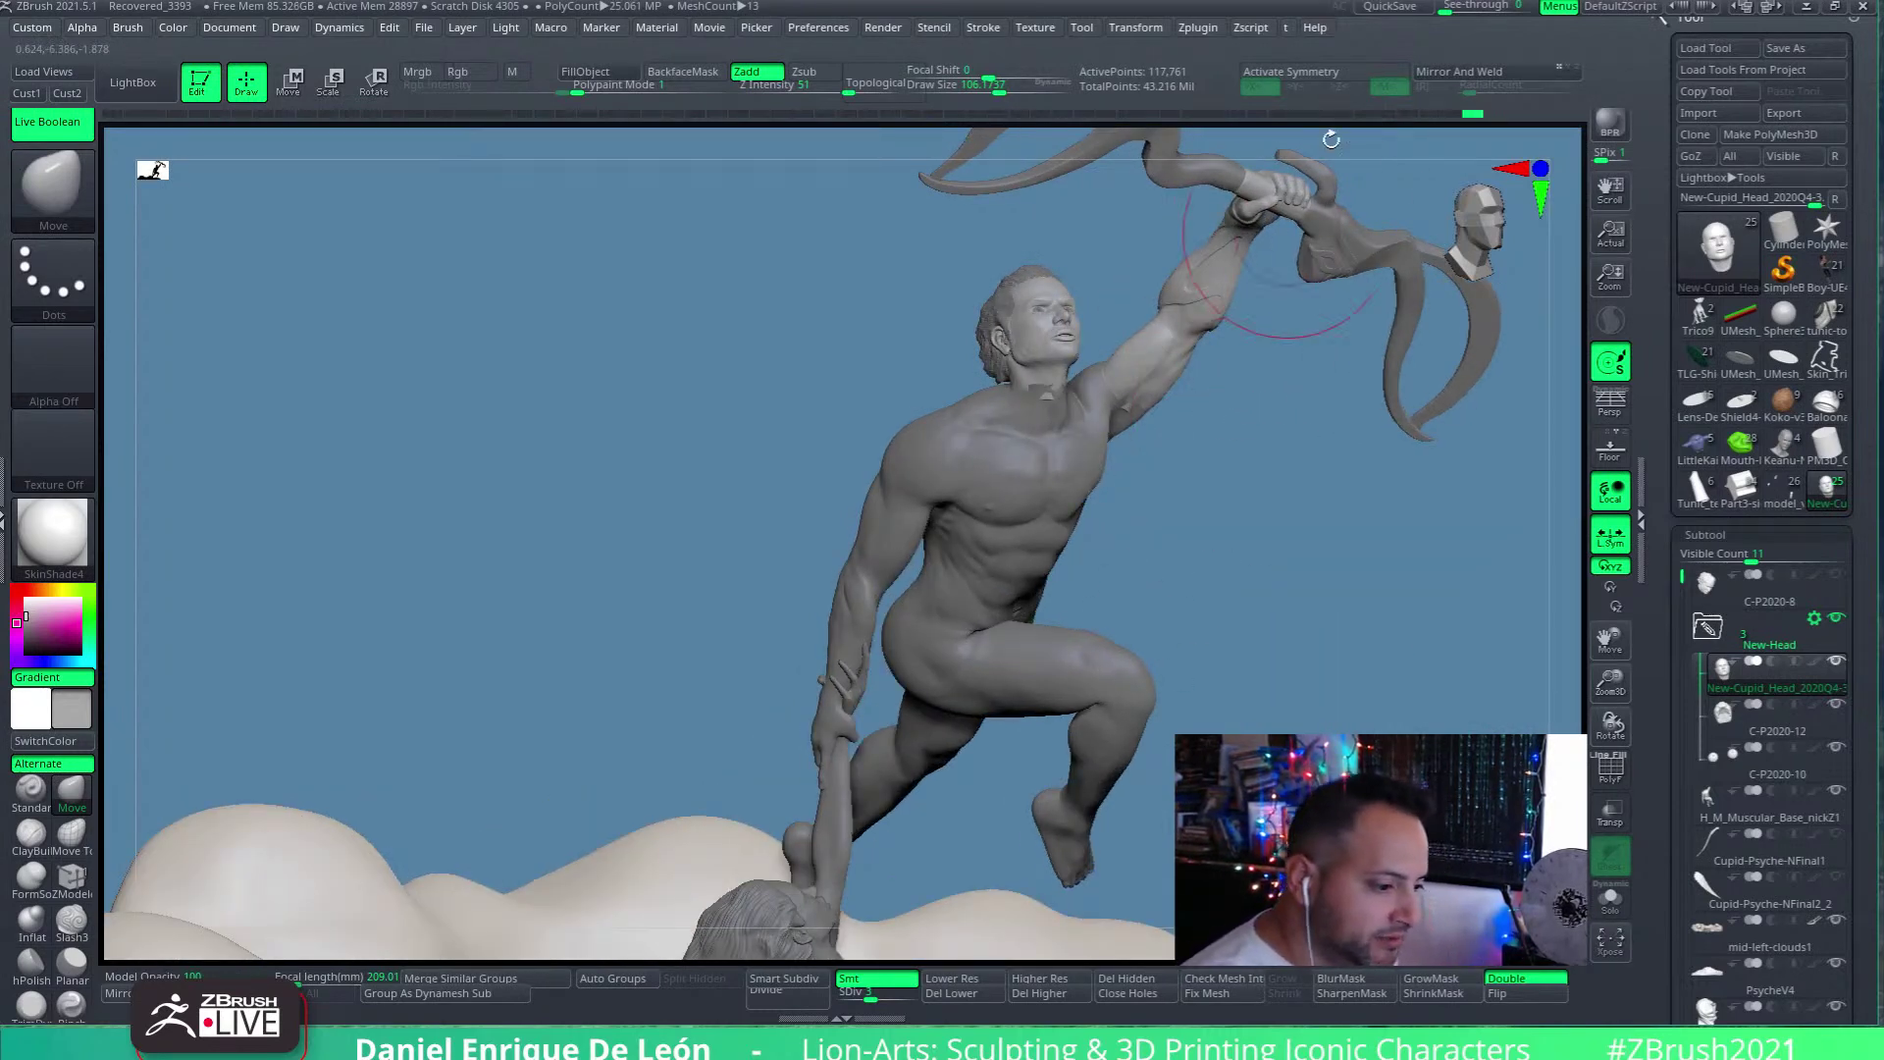
left_click_drag(1333, 656, 1367, 521)
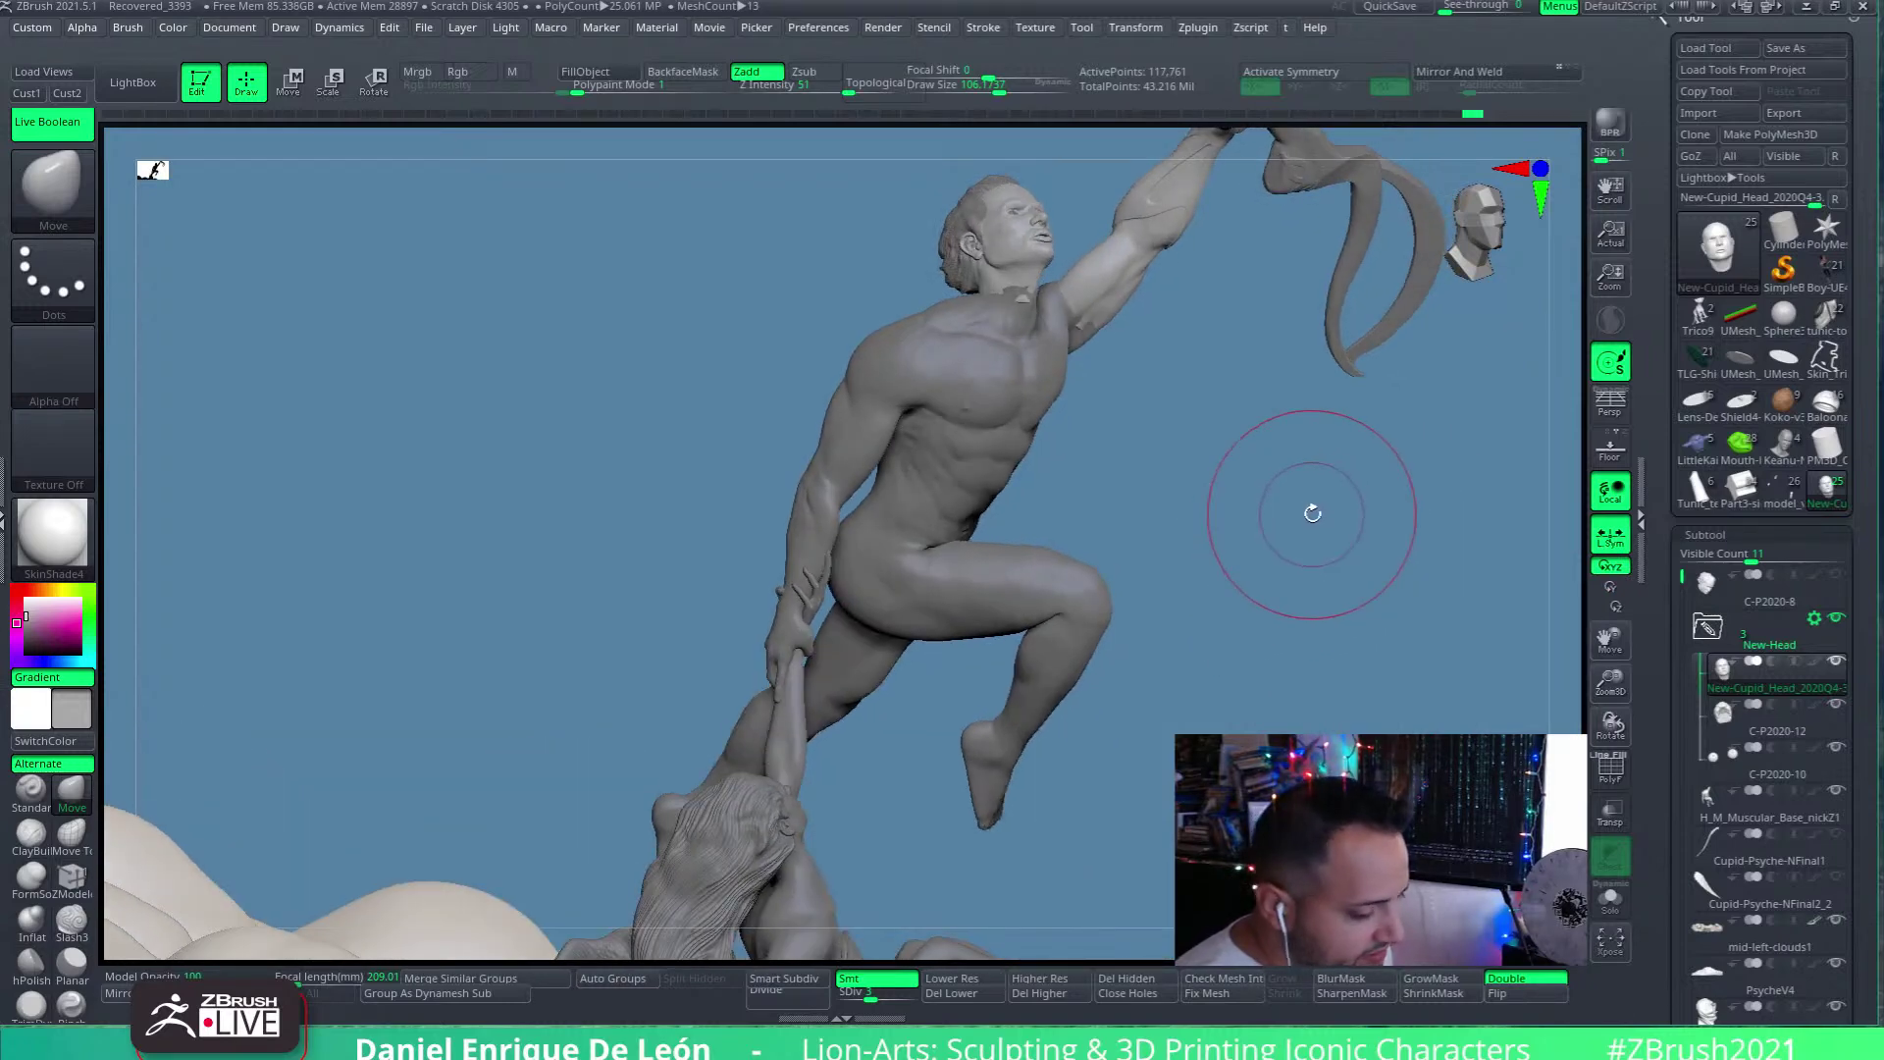
left_click_drag(1211, 475, 1249, 546)
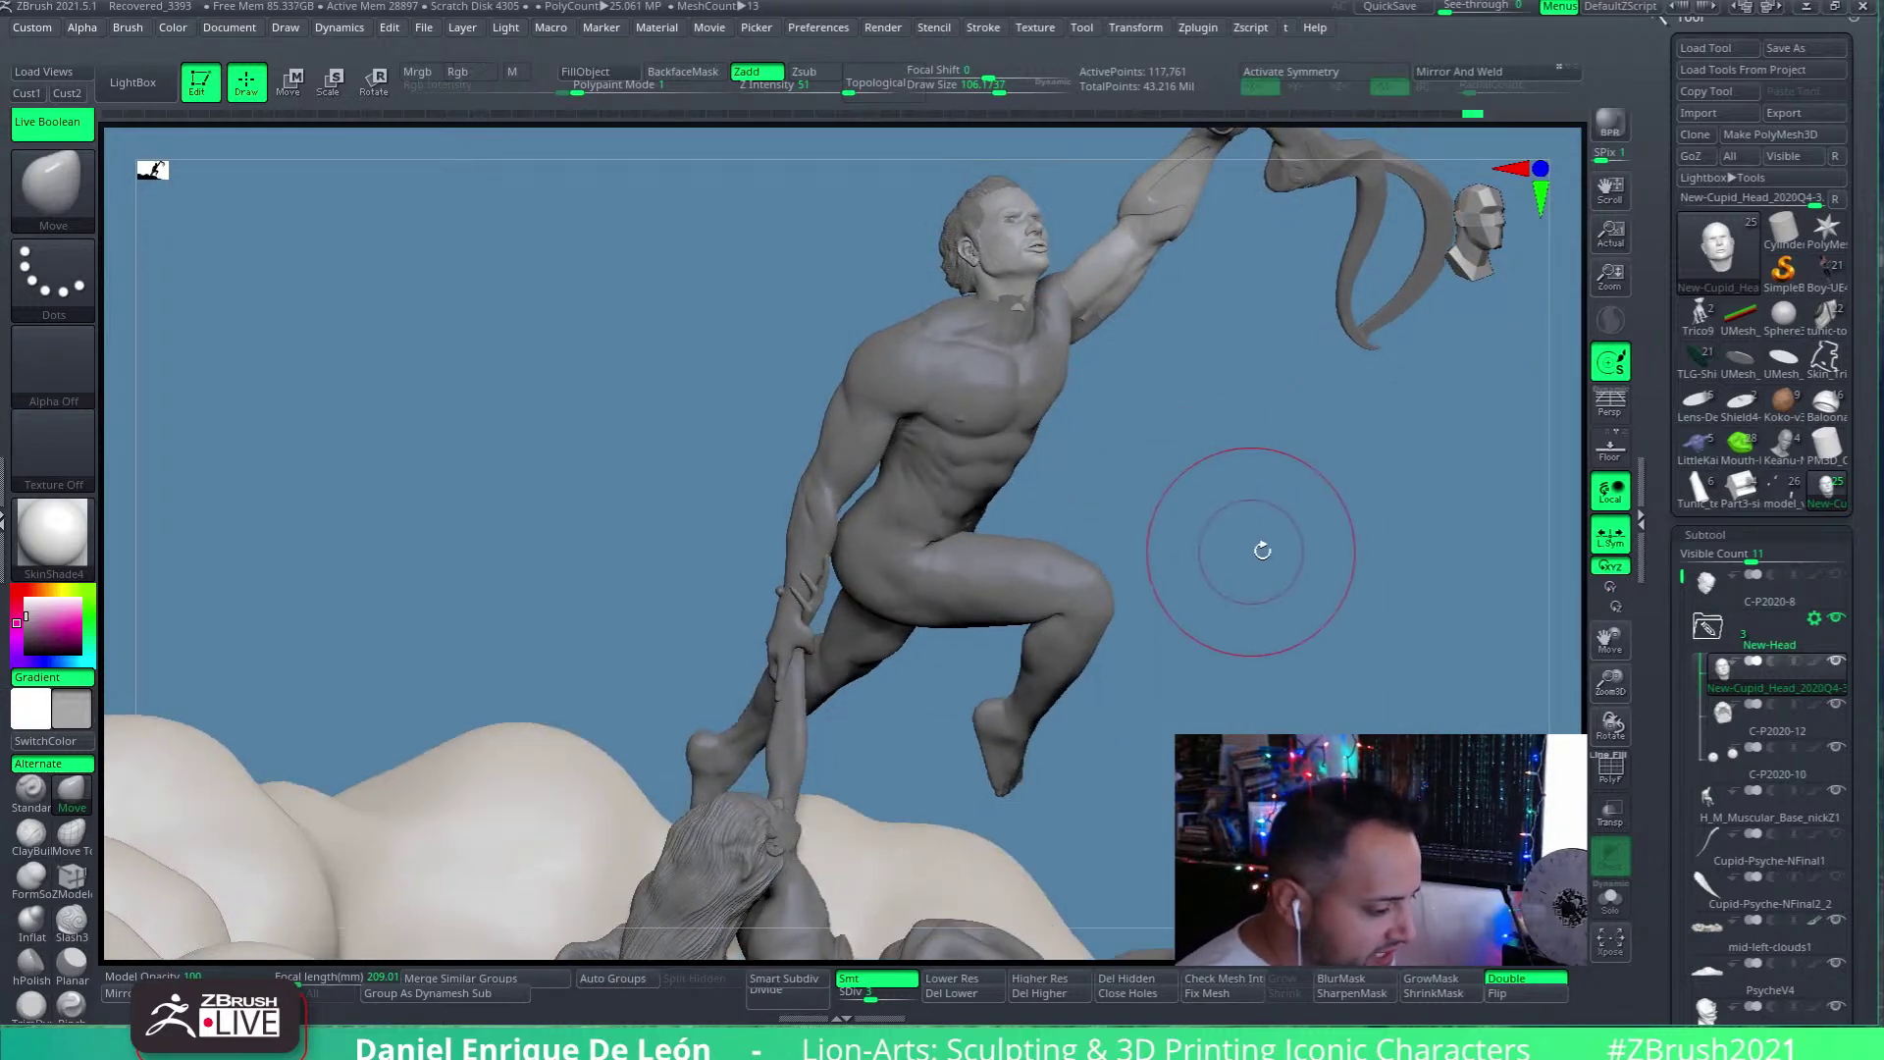
mouse_move(1366, 546)
left_mouse_down()
mouse_move(1289, 532)
mouse_move(1312, 559)
mouse_move(1312, 521)
mouse_move(1144, 475)
mouse_move(1148, 500)
mouse_move(1076, 450)
mouse_move(1068, 519)
mouse_move(1246, 388)
mouse_move(1215, 383)
mouse_move(981, 564)
mouse_move(1023, 557)
left_mouse_up()
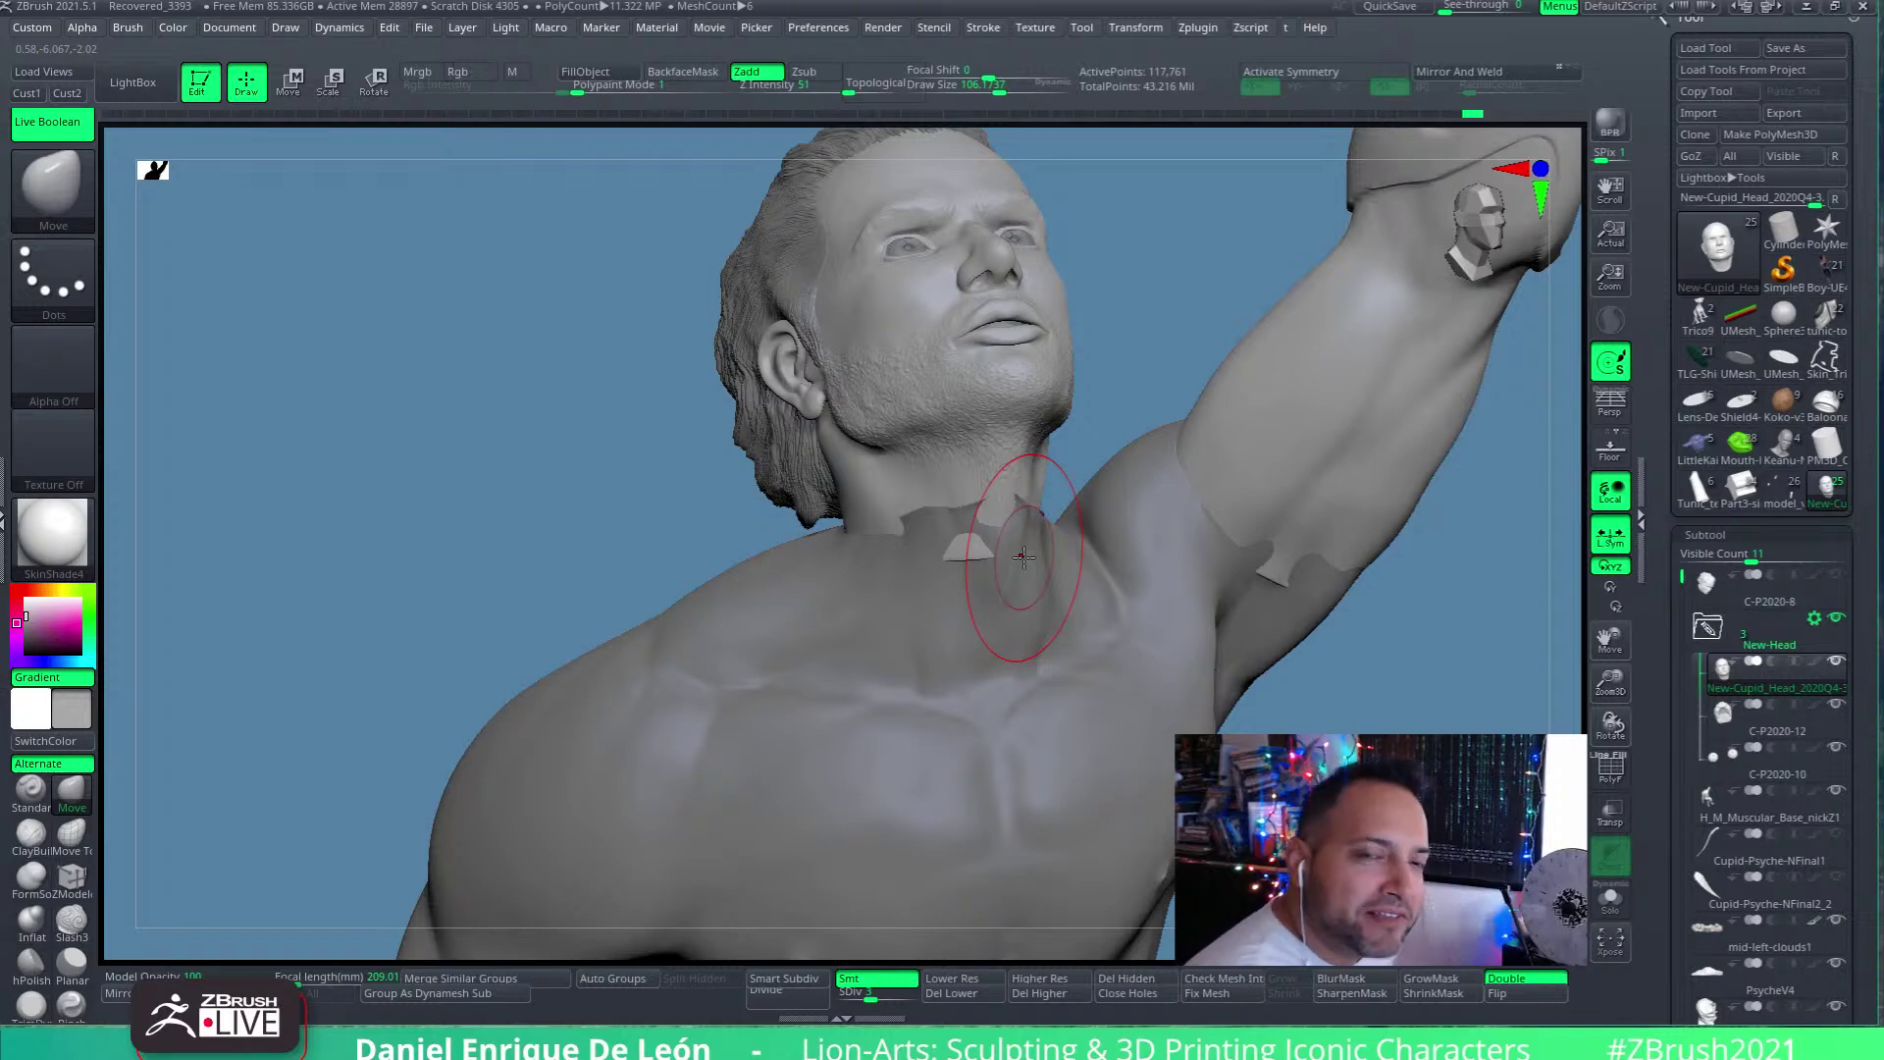
mouse_move(960, 517)
left_mouse_down()
mouse_move(1050, 589)
mouse_move(959, 497)
mouse_move(932, 522)
mouse_move(974, 580)
left_mouse_up()
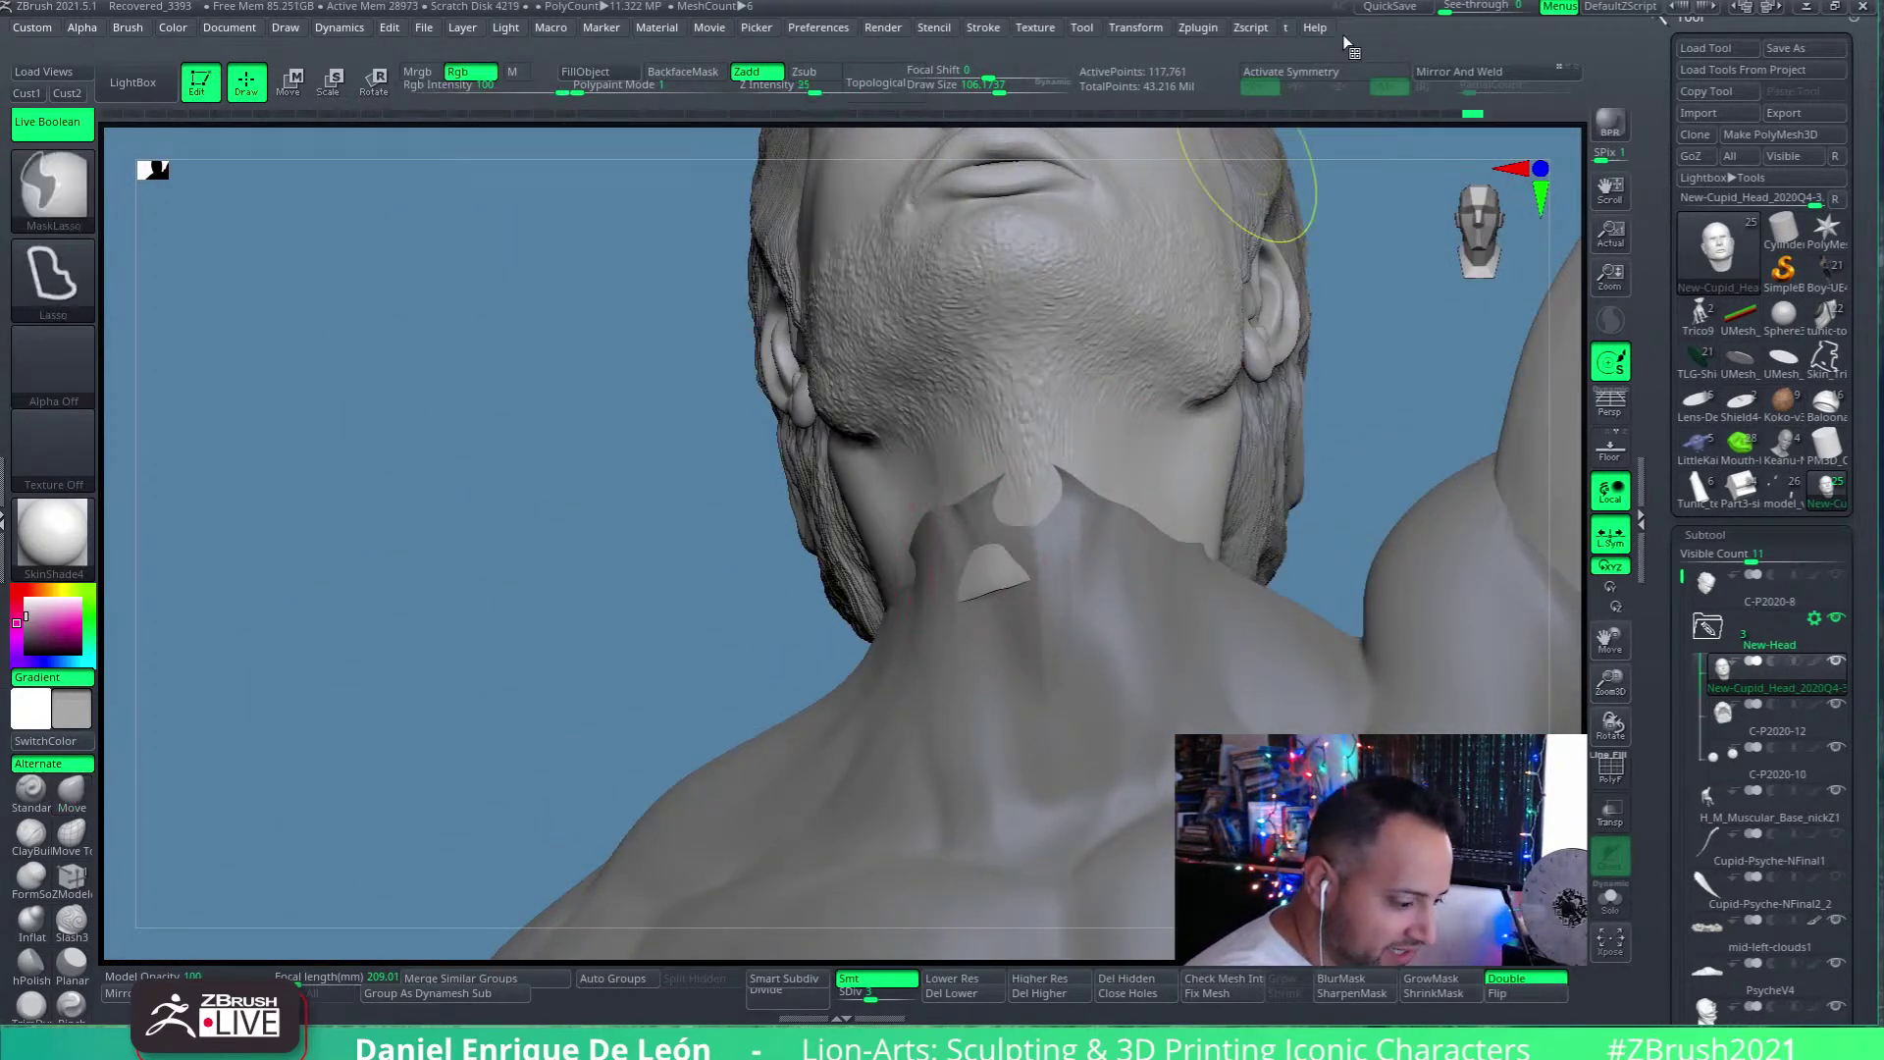
Turn on X symmetry for the new head and reshape its lower neck with the Move brush
key("ctrl+shift")
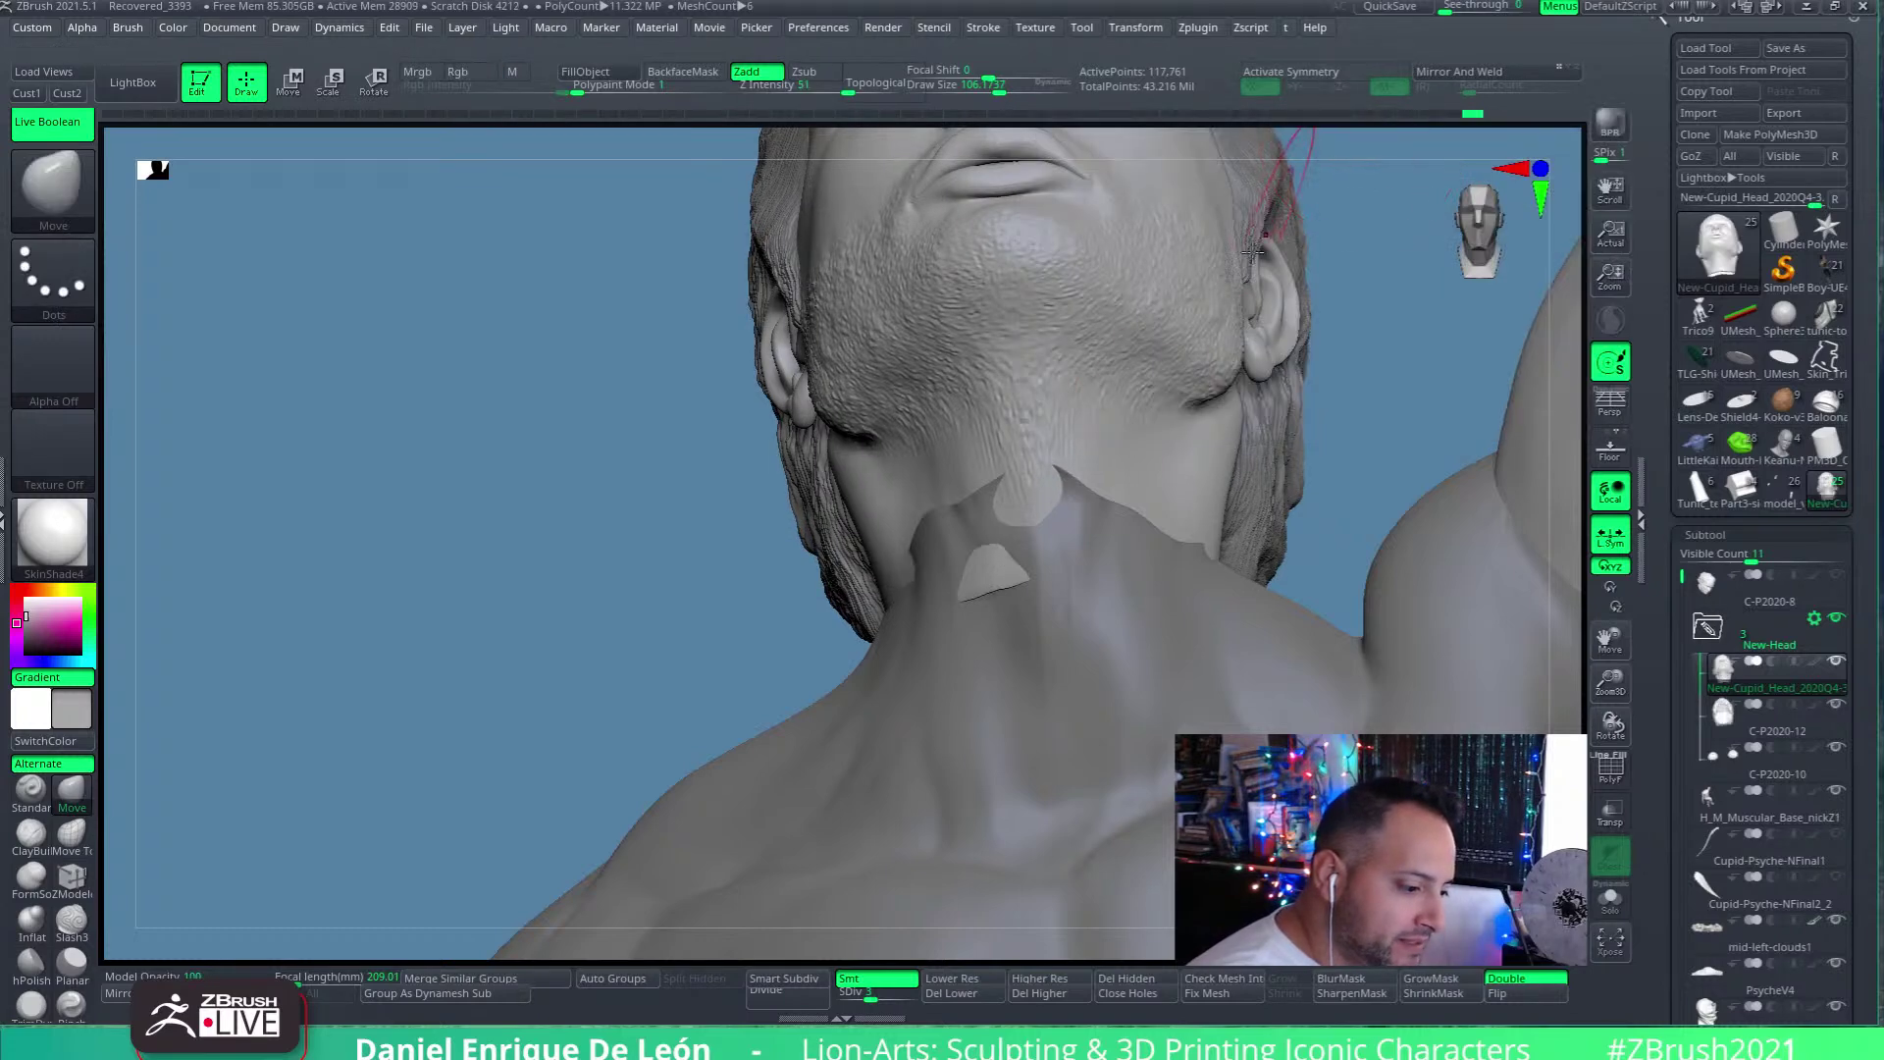
left_click(1343, 70)
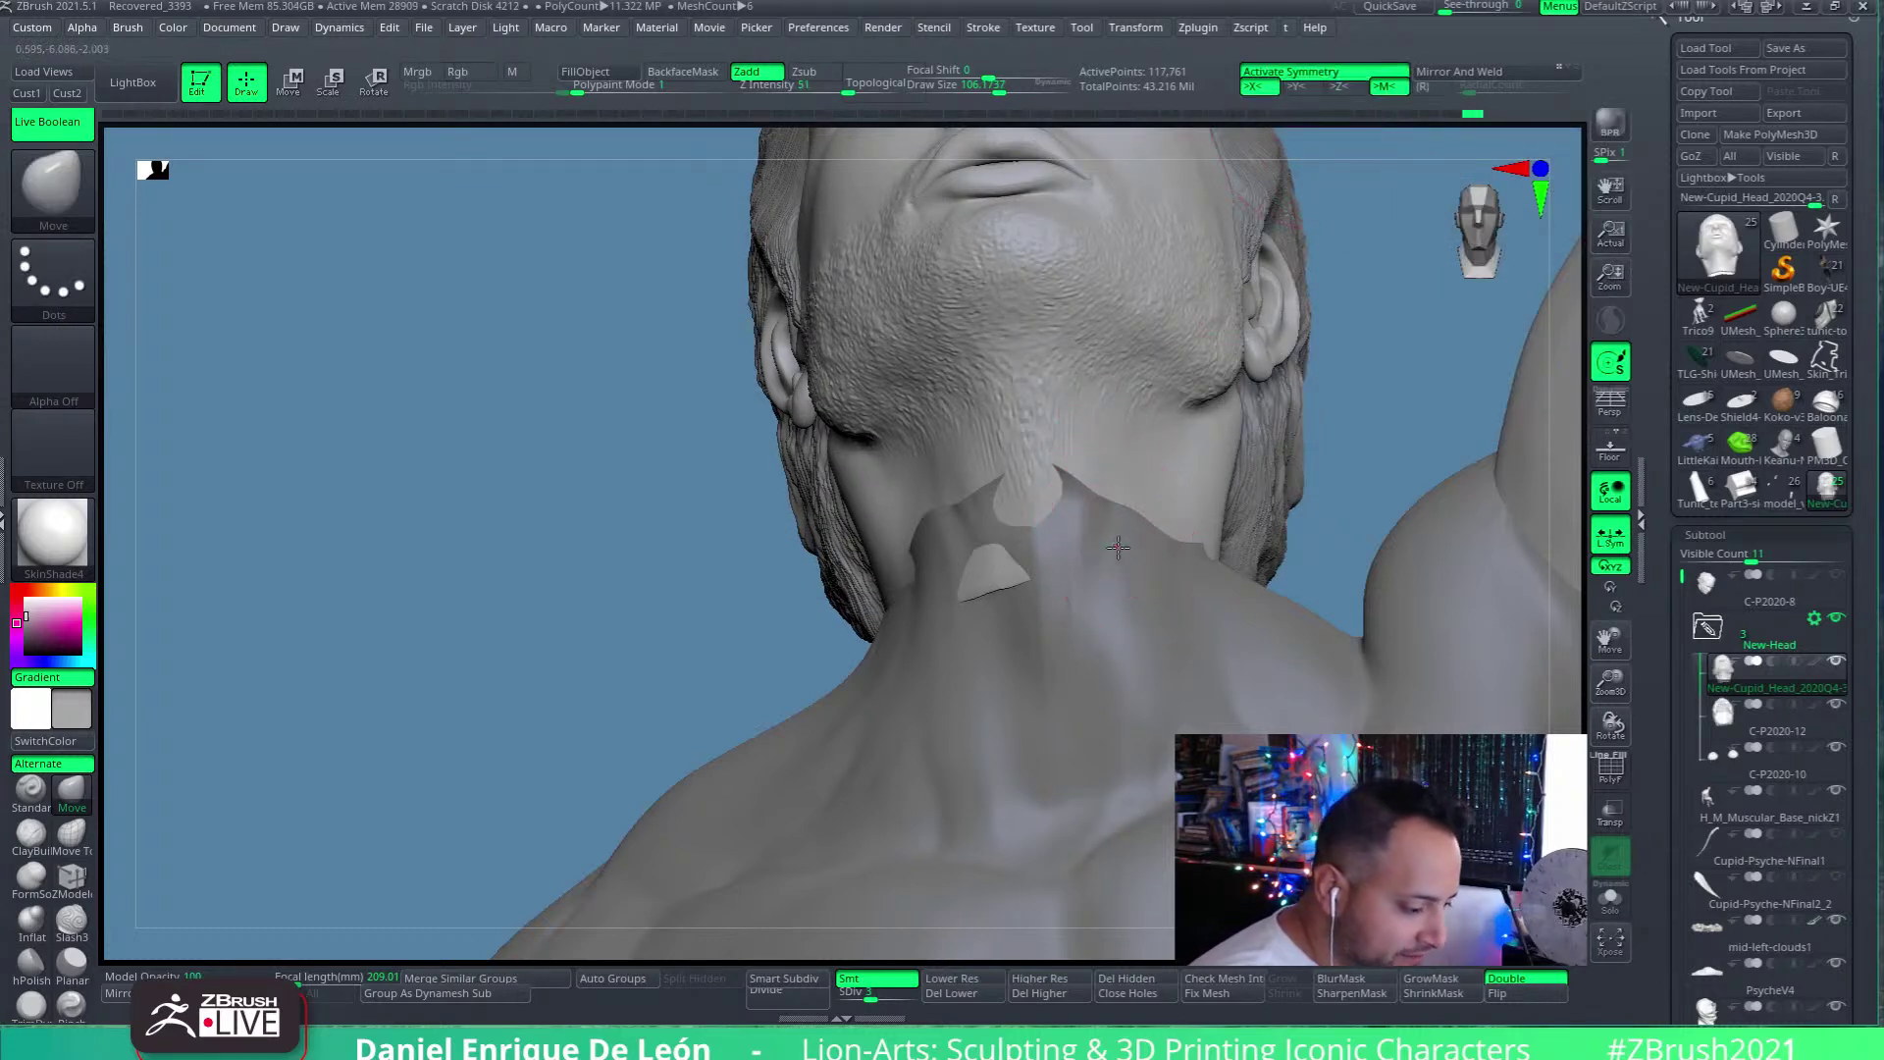
mouse_move(976, 526)
right_mouse_down()
mouse_move(945, 539)
mouse_move(952, 514)
mouse_move(968, 526)
right_mouse_up()
right_click_drag(1309, 722, 1172, 608)
right_click_drag(1248, 552, 1136, 605, "alt")
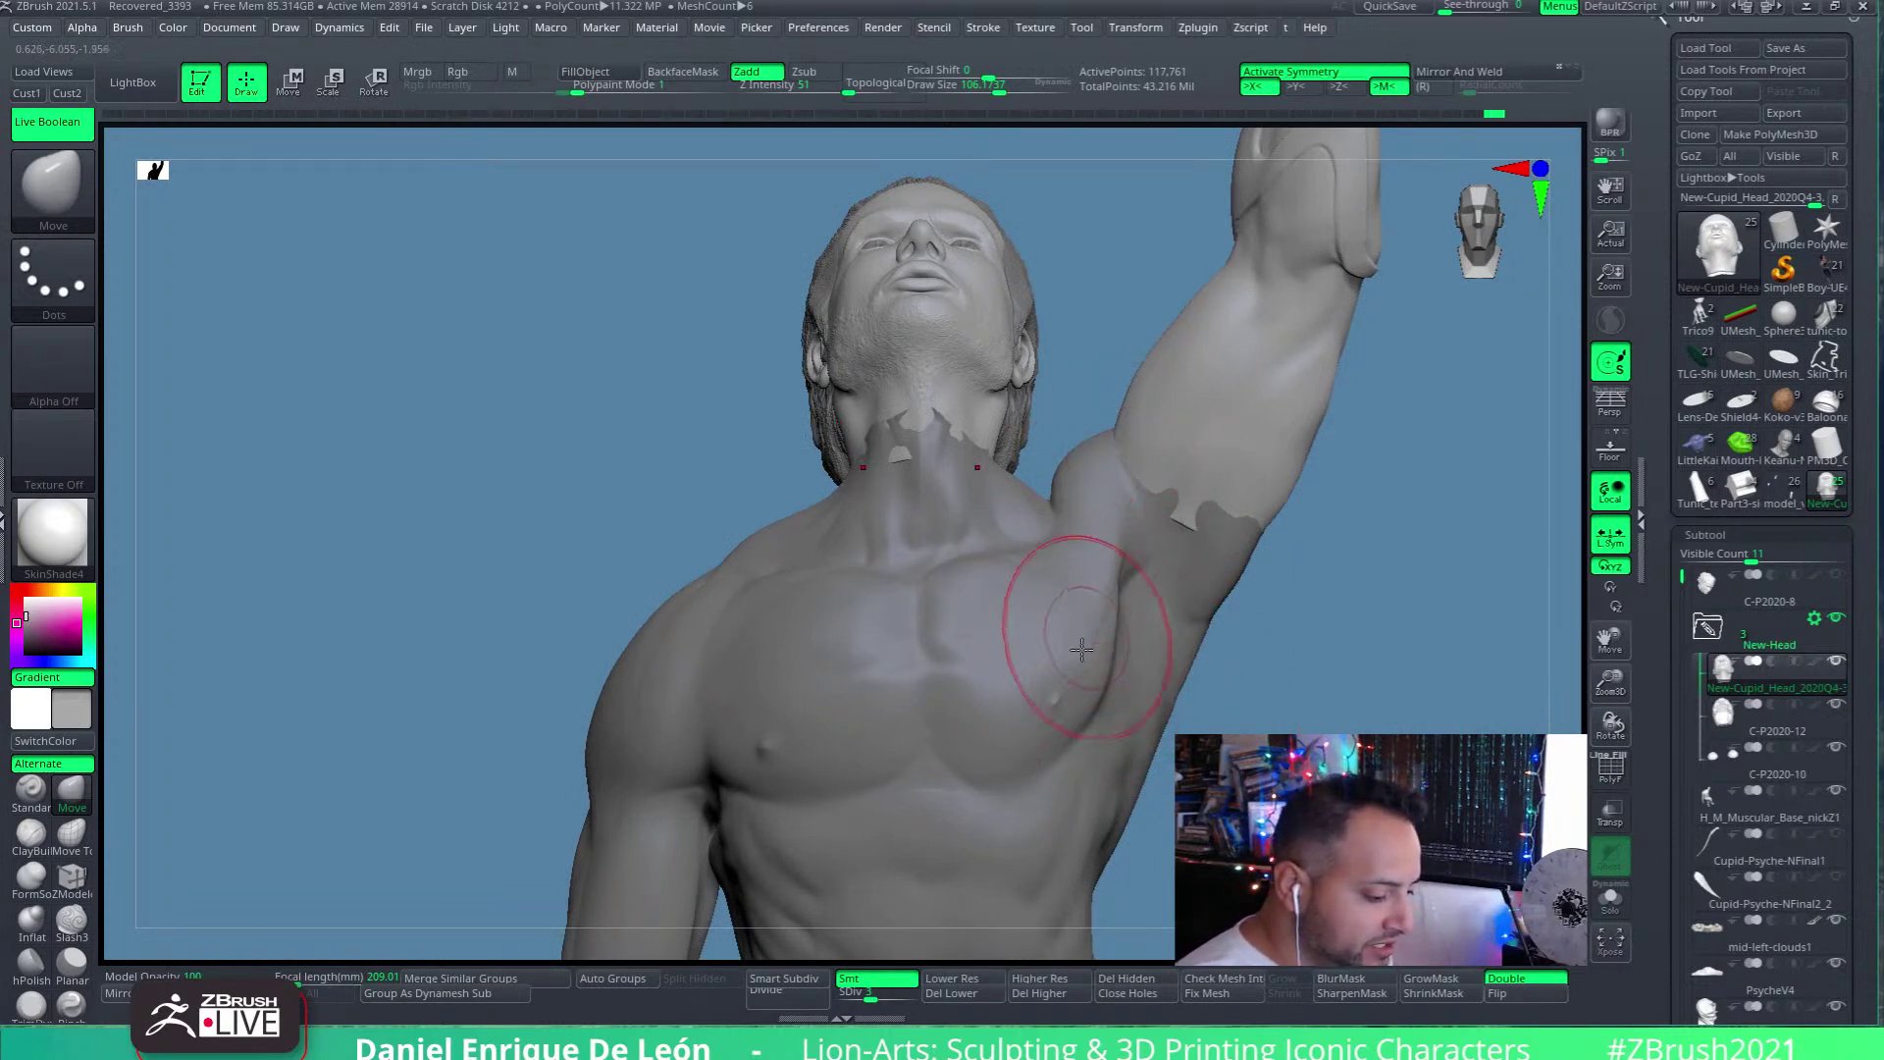
Select the H_M_Muscular_Base body subtool and reshape its neck with the Move brush to meet the new head
left_click(1014, 772, "alt")
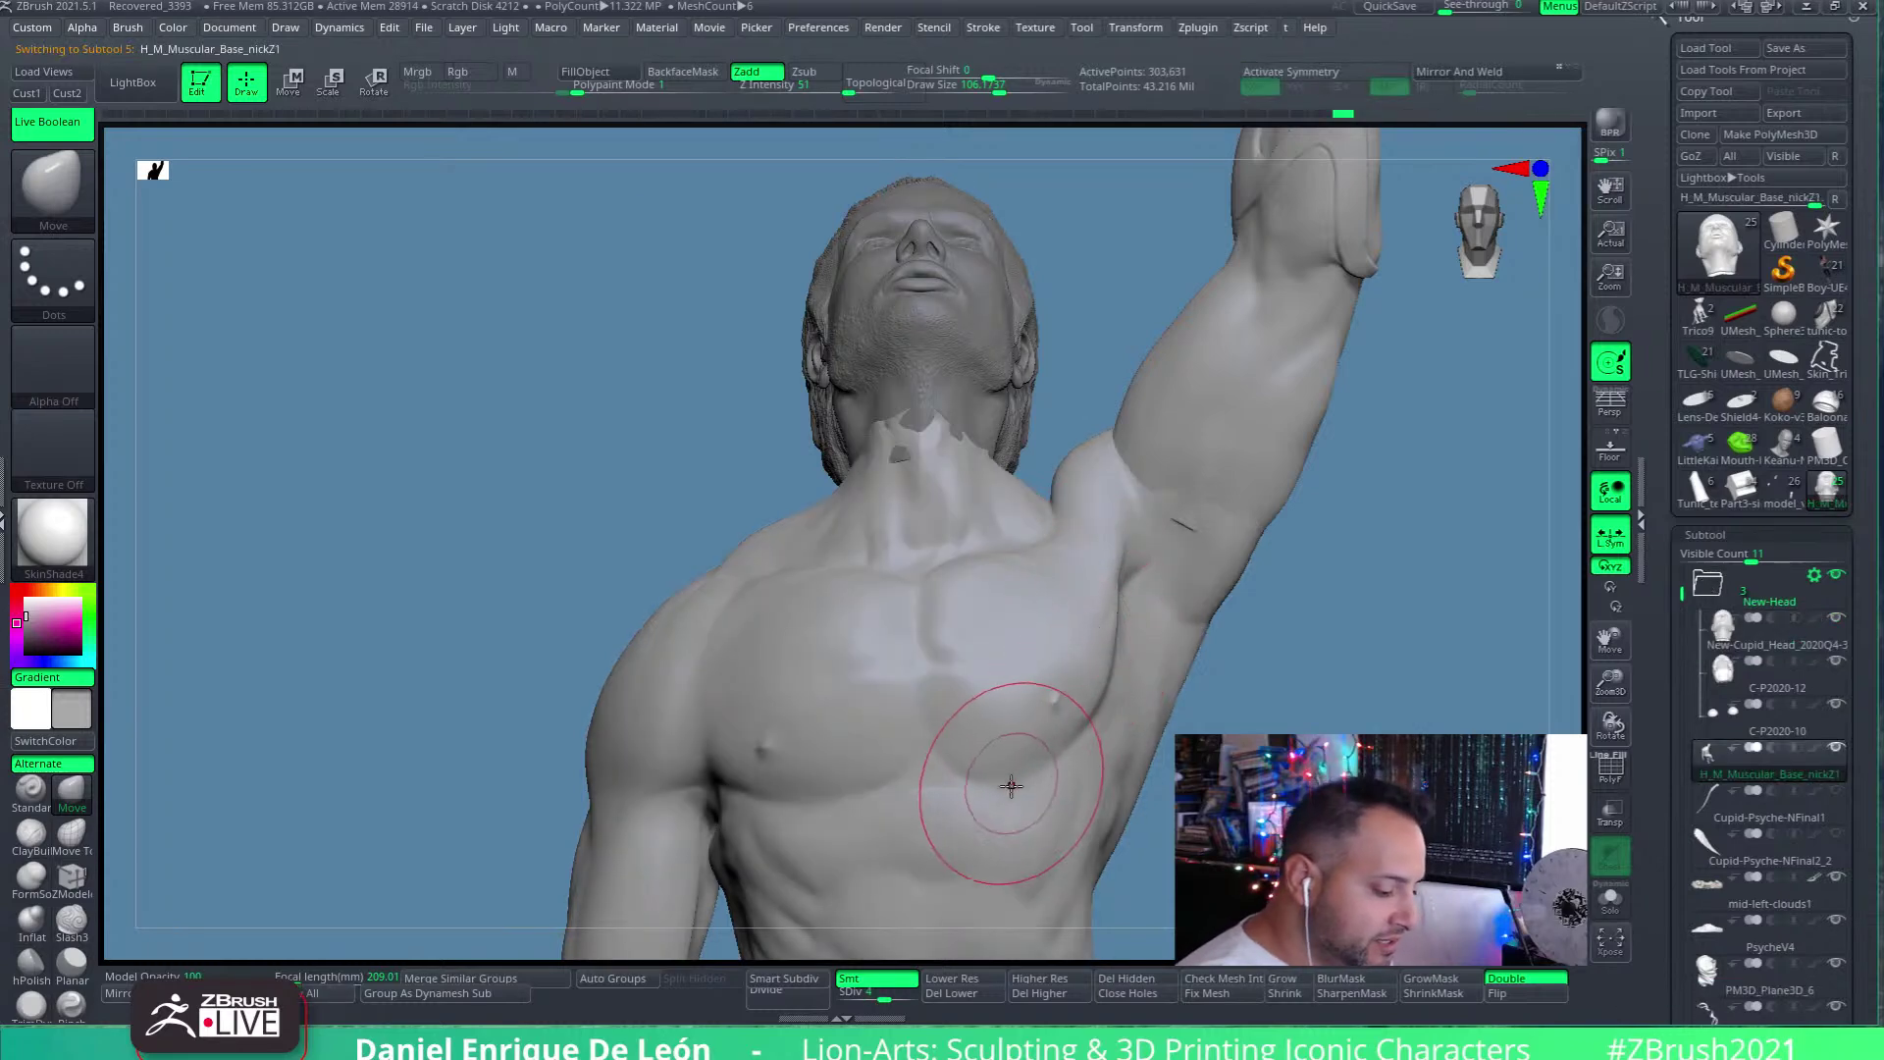
mouse_move(1018, 777)
right_mouse_down()
mouse_move(1080, 609)
mouse_move(1033, 589)
mouse_move(1089, 574)
mouse_move(1067, 567)
right_mouse_up()
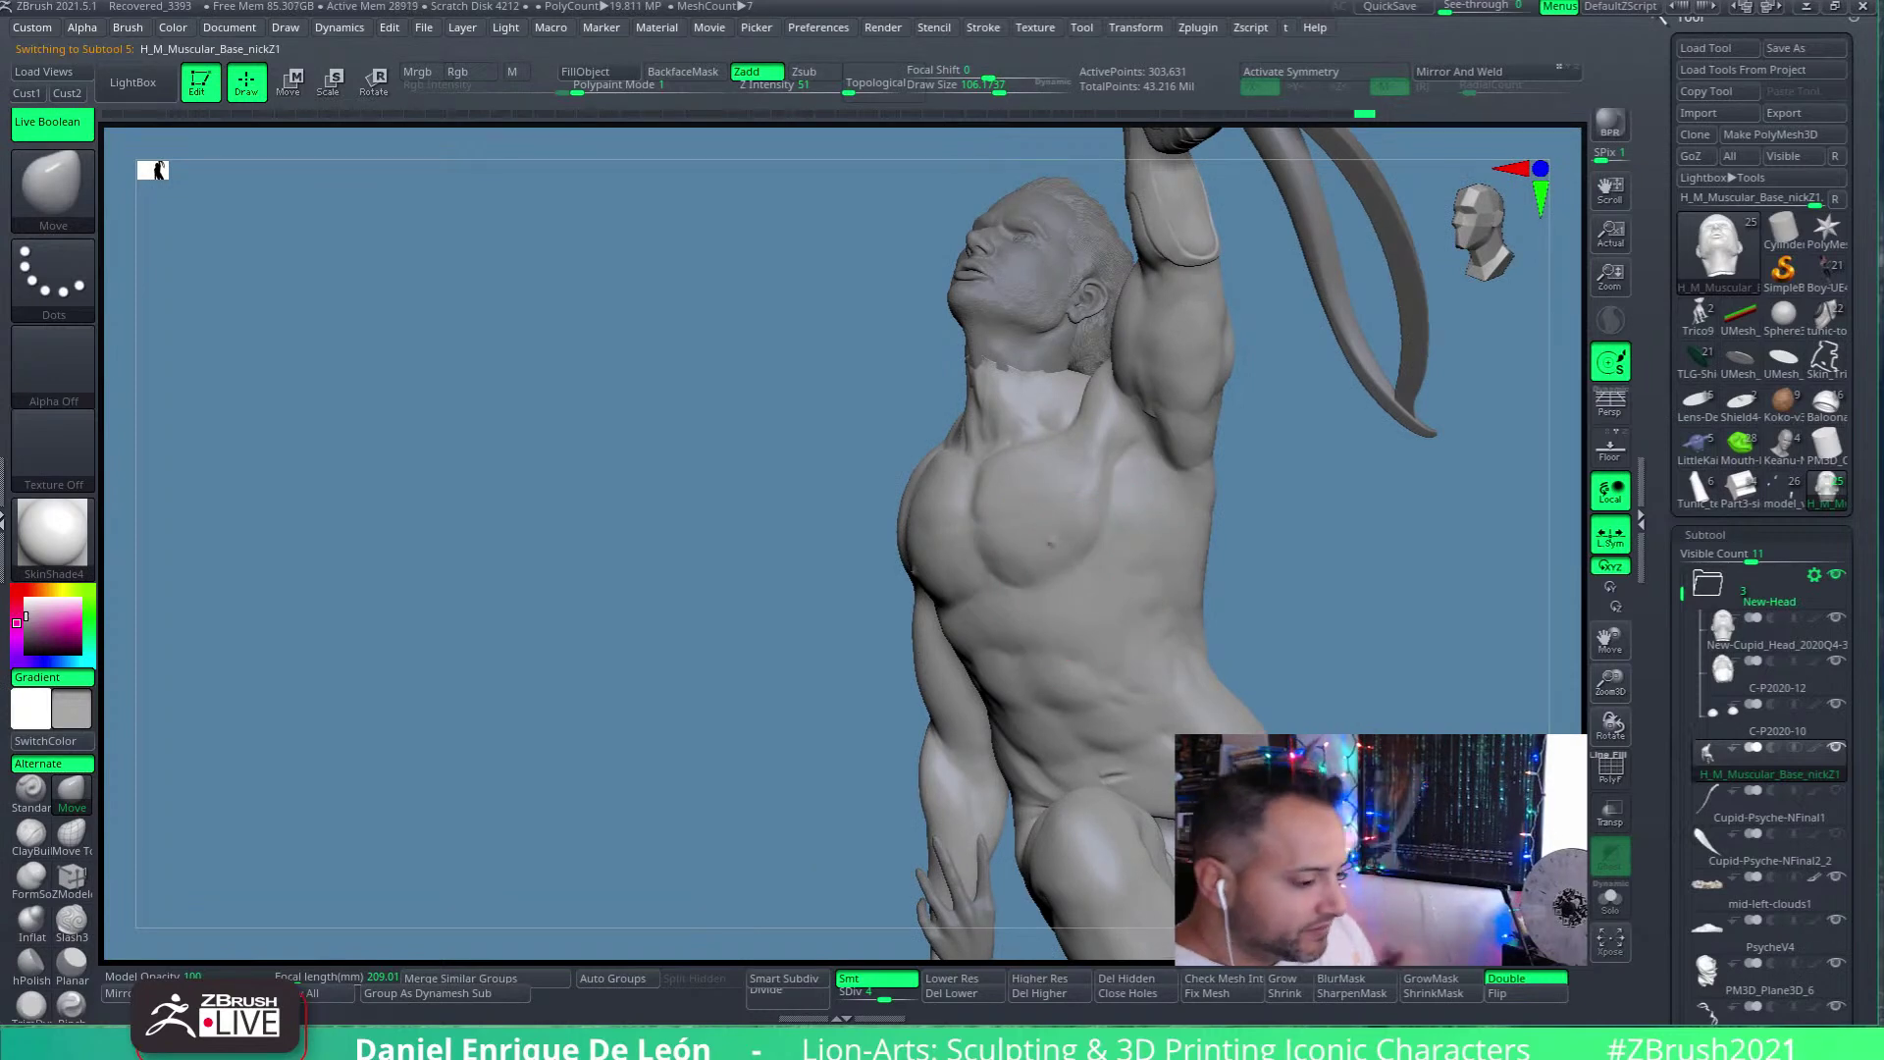
mouse_move(1067, 426)
right_mouse_down()
mouse_move(1109, 527)
mouse_move(1093, 505)
mouse_move(1093, 534)
mouse_move(1076, 526)
mouse_move(1075, 503)
mouse_move(1128, 486)
mouse_move(1106, 559)
mouse_move(1049, 501)
mouse_move(1091, 447)
mouse_move(1030, 433)
mouse_move(1043, 366)
mouse_move(1063, 432)
right_mouse_up()
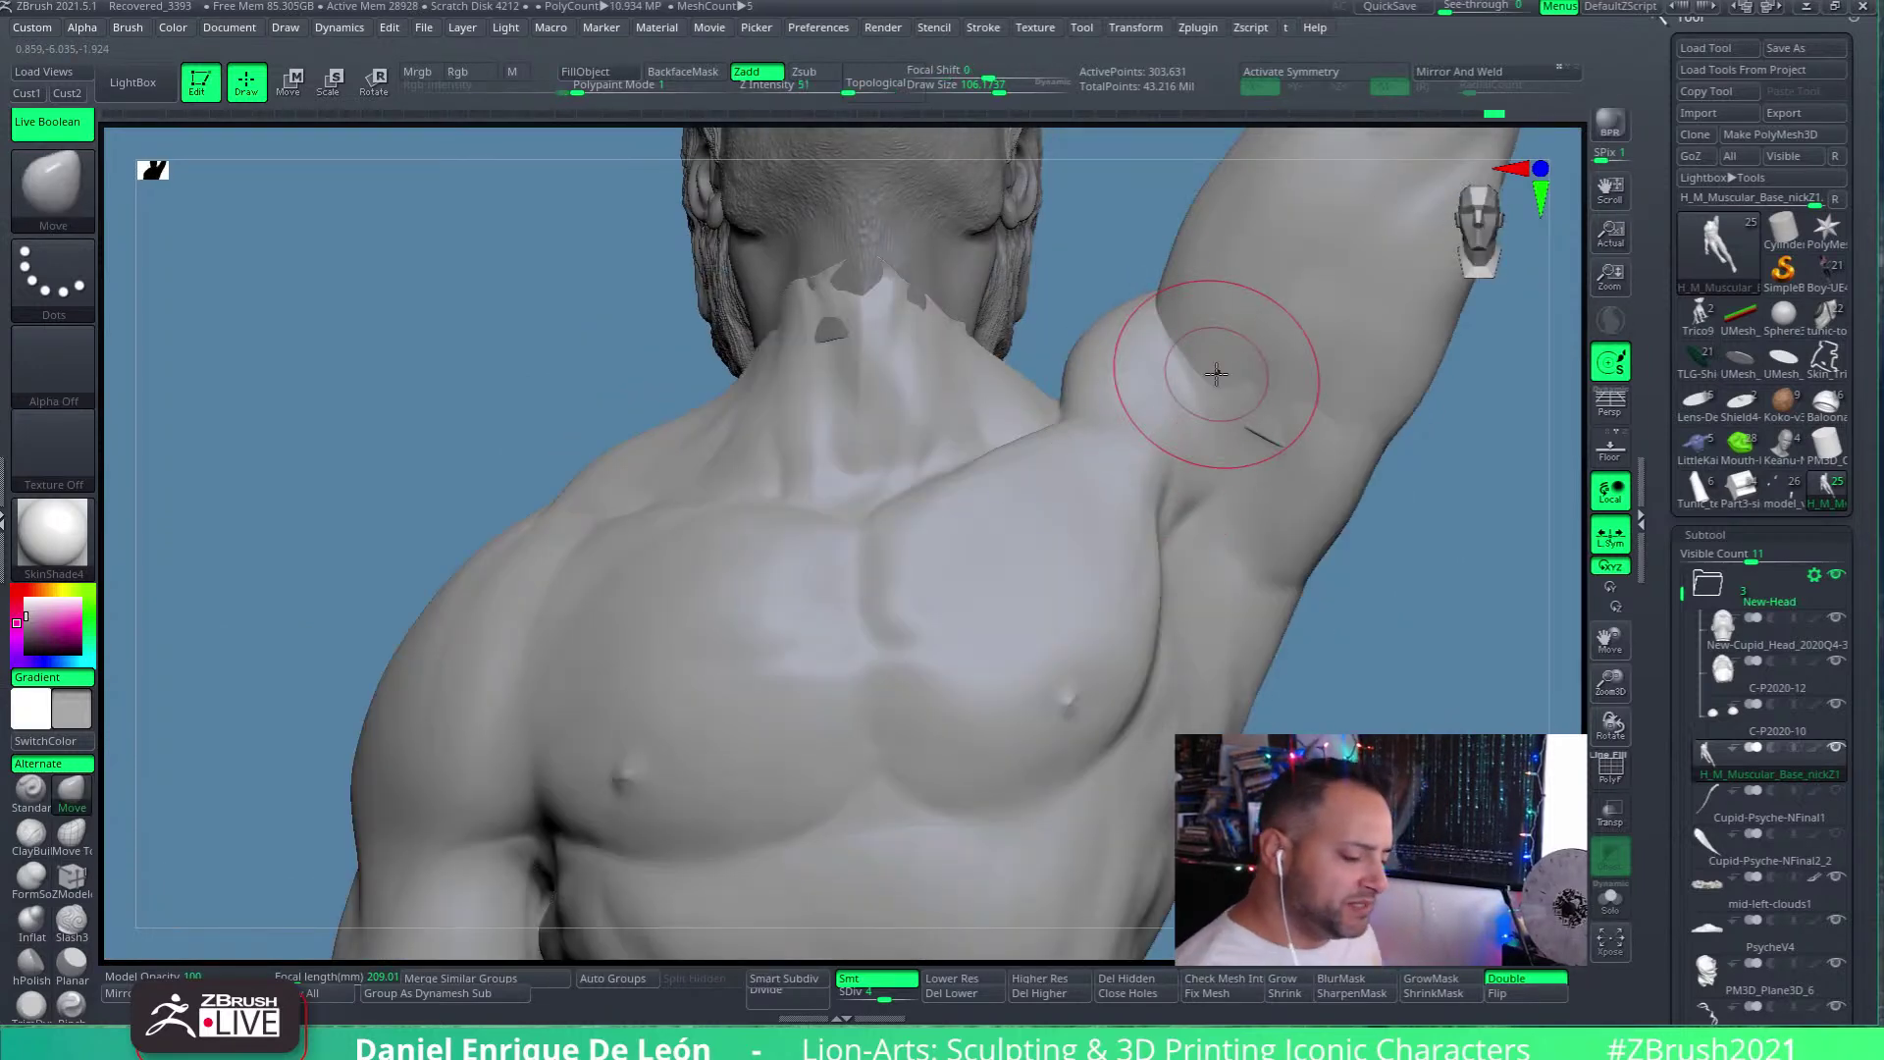
mouse_move(1205, 481)
right_mouse_down()
mouse_move(1223, 545)
mouse_move(1186, 439)
mouse_move(1198, 385)
mouse_move(1211, 462)
right_mouse_up()
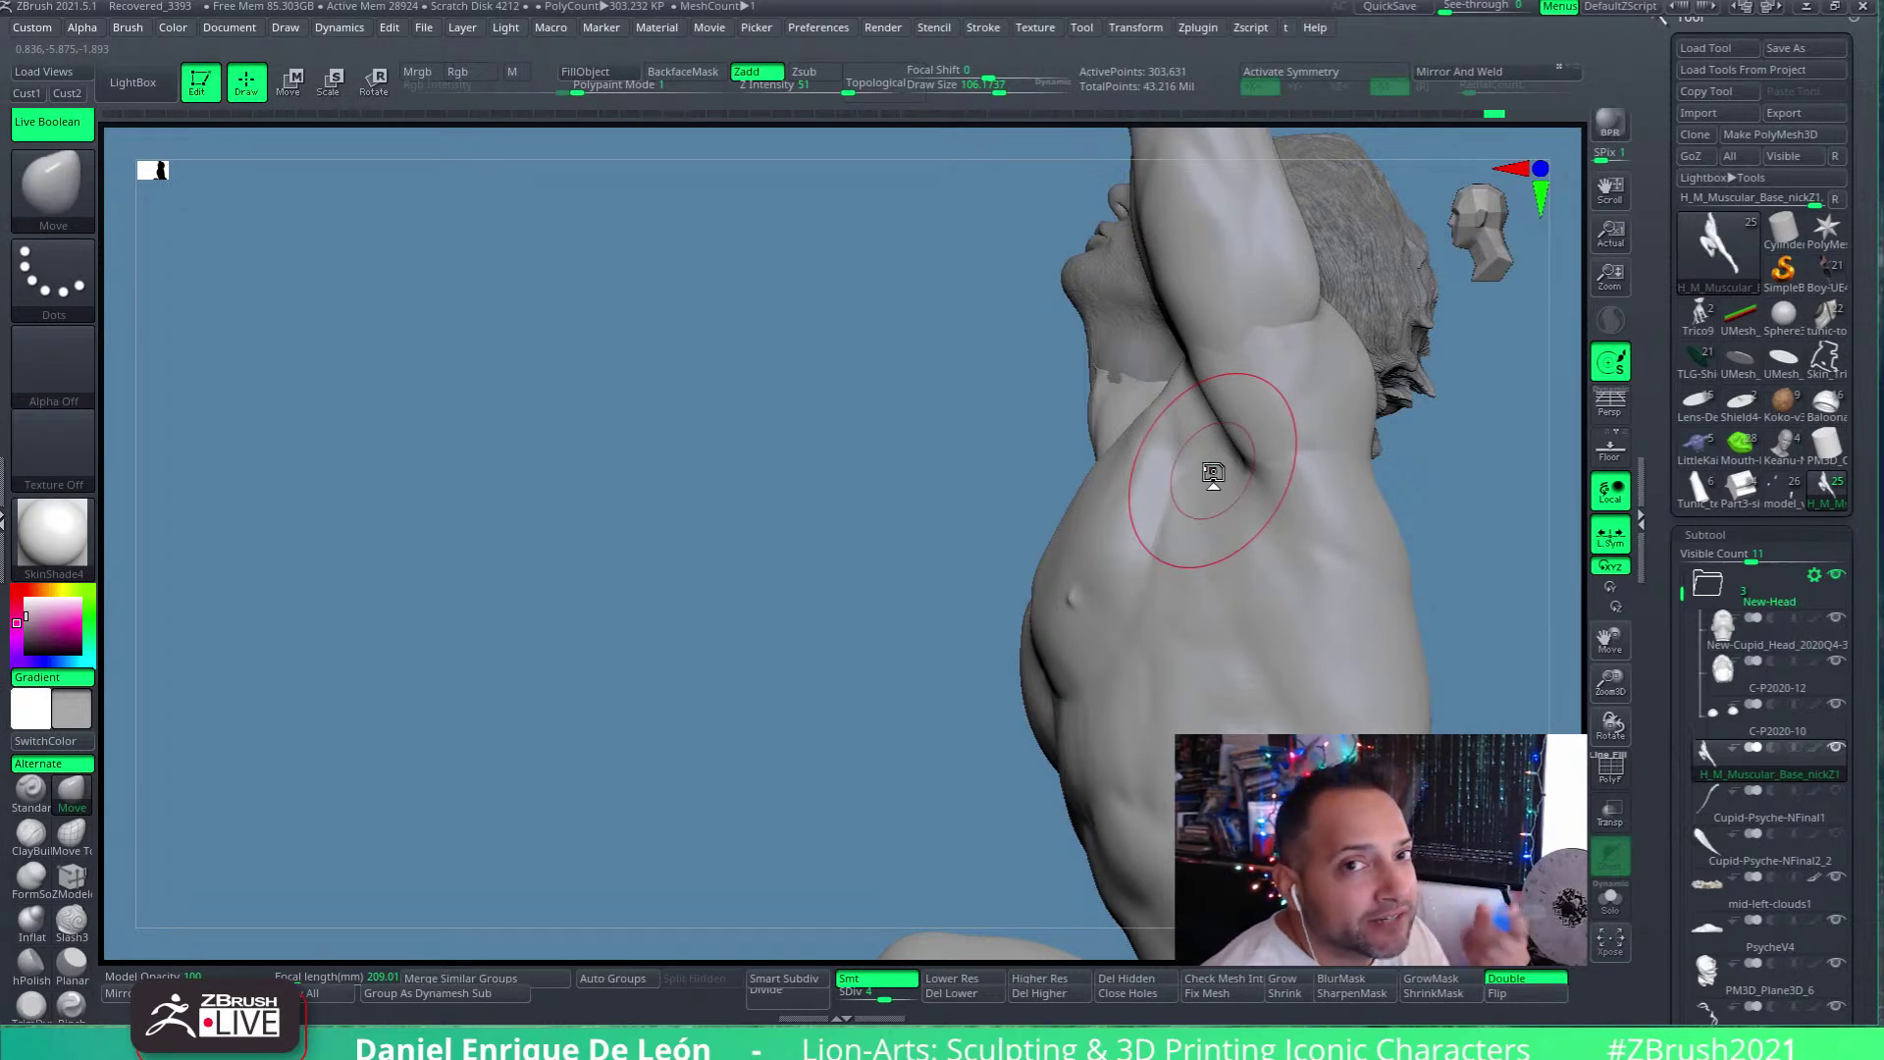
mouse_move(1213, 471)
right_mouse_down()
mouse_move(1263, 530)
mouse_move(1224, 484)
mouse_move(1136, 496)
mouse_move(1177, 406)
mouse_move(1195, 455)
right_mouse_up()
mouse_move(1155, 559)
right_mouse_down()
mouse_move(1109, 625)
mouse_move(1168, 510)
mouse_move(1009, 622)
mouse_move(1021, 568)
mouse_move(1101, 521)
mouse_move(1183, 428)
right_mouse_up()
mouse_move(1107, 542)
right_mouse_down()
mouse_move(990, 555)
mouse_move(1120, 525)
mouse_move(1144, 421)
mouse_move(1266, 504)
mouse_move(1048, 449)
mouse_move(1028, 494)
right_mouse_up()
mouse_move(890, 605)
right_mouse_down()
mouse_move(975, 491)
mouse_move(1203, 502)
mouse_move(1103, 628)
mouse_move(1158, 501)
right_mouse_up()
mouse_move(943, 534)
right_mouse_down()
mouse_move(1010, 535)
mouse_move(997, 510)
mouse_move(994, 541)
mouse_move(930, 488)
mouse_move(994, 569)
mouse_move(1068, 609)
mouse_move(1106, 484)
mouse_move(1208, 522)
mouse_move(1240, 451)
mouse_move(1220, 504)
mouse_move(1198, 496)
mouse_move(1166, 553)
mouse_move(1231, 544)
mouse_move(988, 421)
mouse_move(1116, 412)
mouse_move(1305, 443)
mouse_move(1220, 461)
mouse_move(1227, 490)
mouse_move(1115, 559)
mouse_move(1211, 585)
mouse_move(1190, 555)
right_mouse_up()
Select the raised arm's UMesh_Cupid-L-Arm5 subtool and inspect the shoulder and neck joins around it
left_click(1239, 503, "alt")
right_click_drag(1076, 517, 1345, 543)
right_click_drag(1198, 589, 1278, 595)
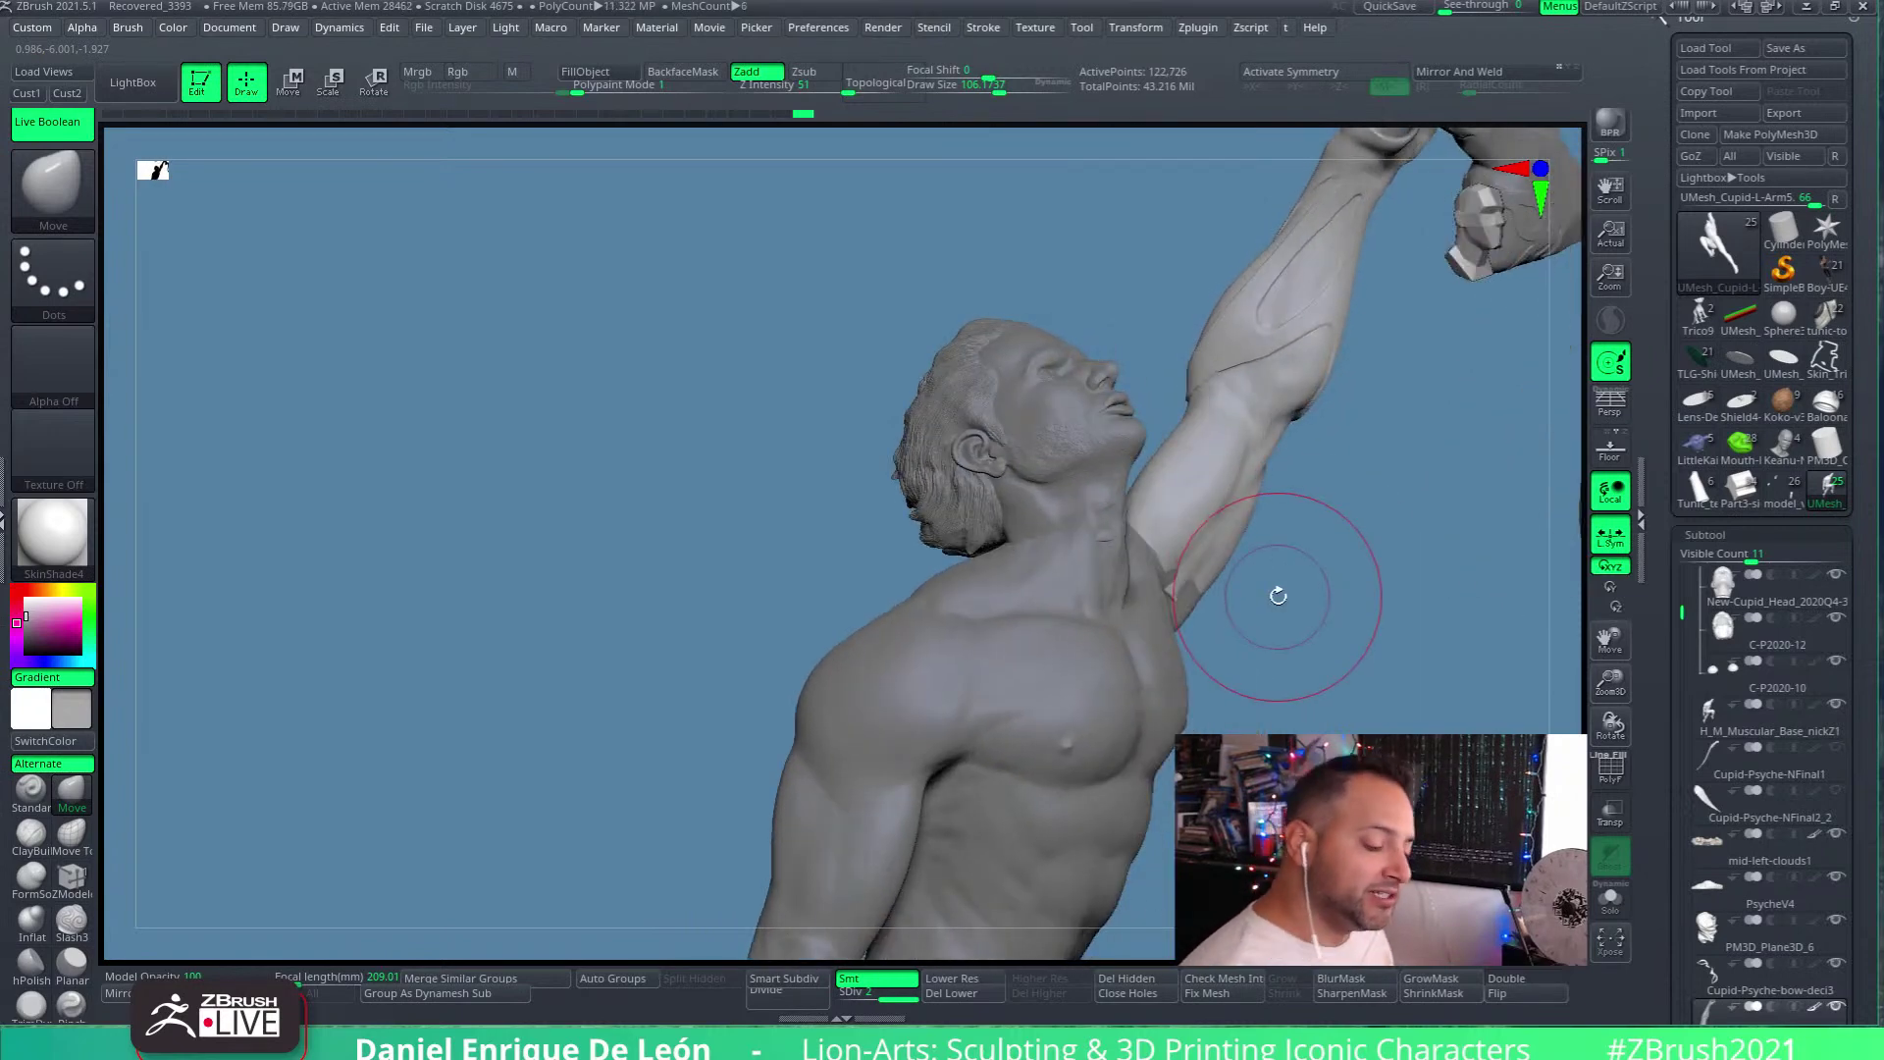
mouse_move(1227, 559)
right_mouse_down()
mouse_move(1135, 547)
mouse_move(1158, 515)
right_mouse_up()
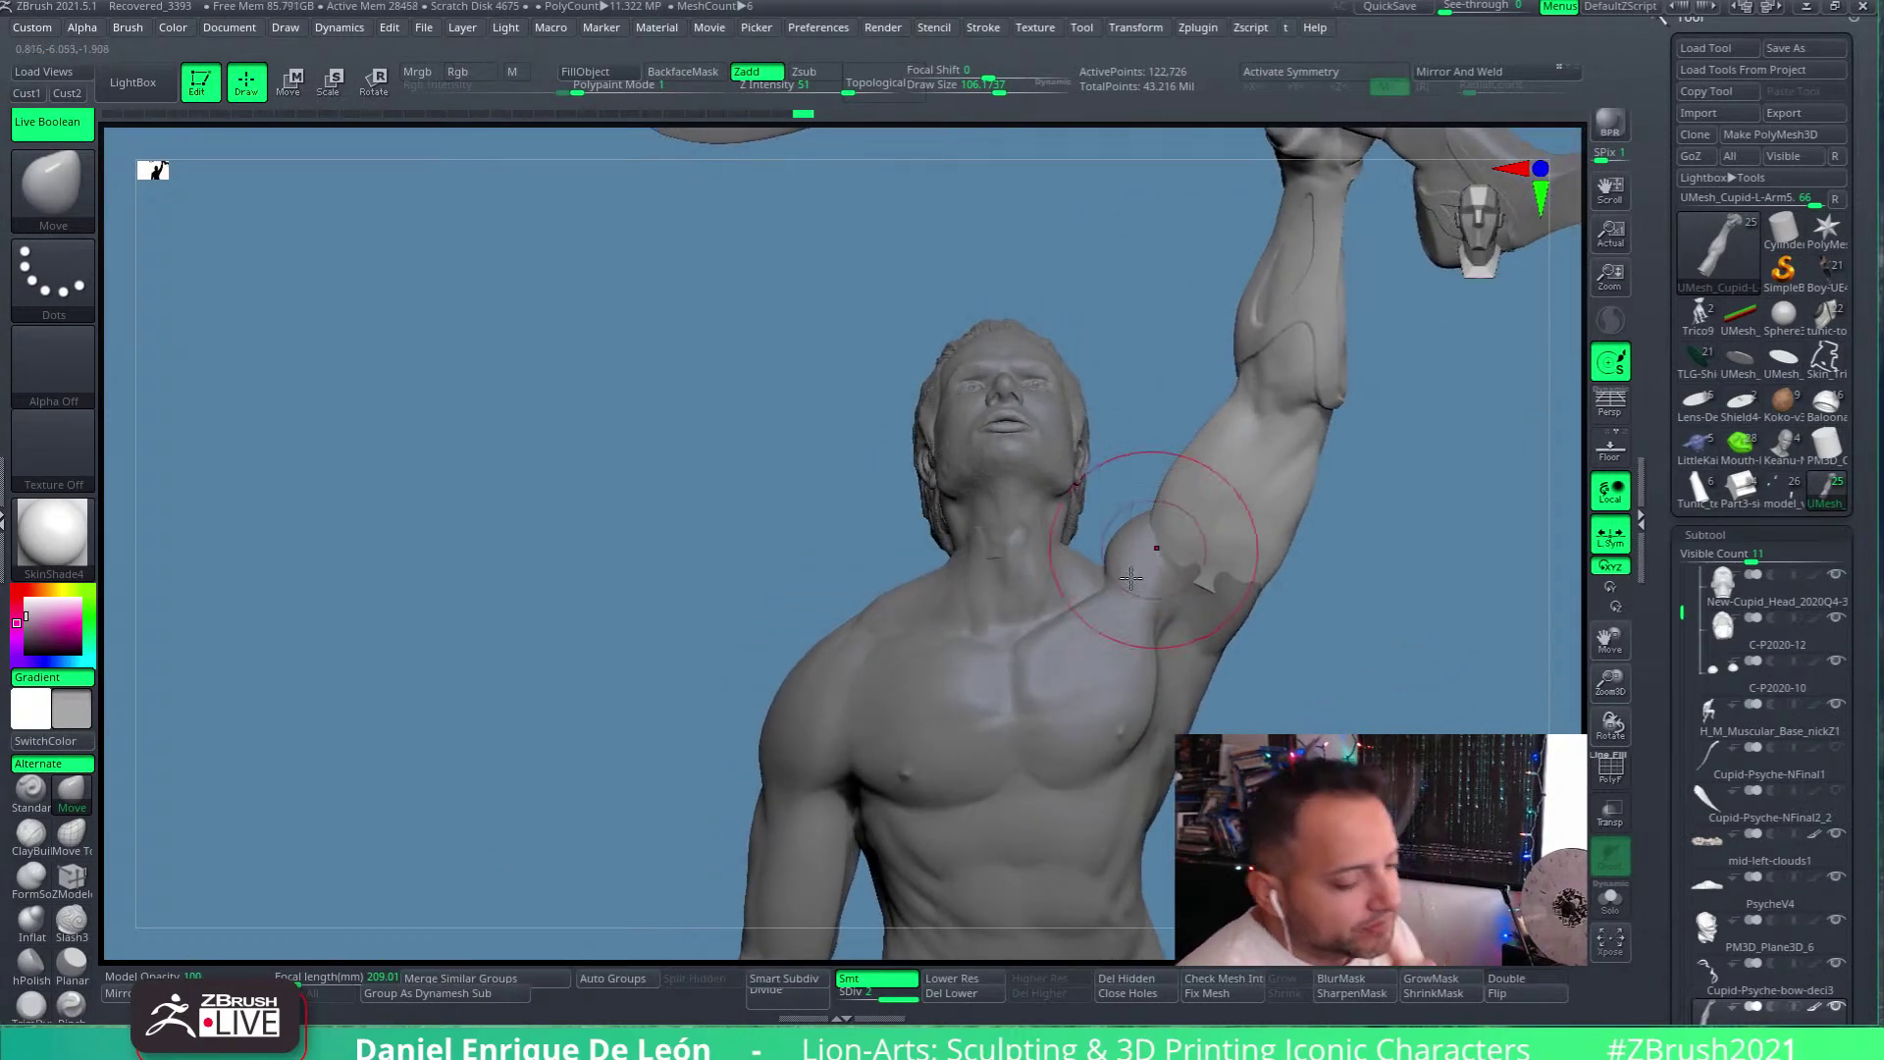
scroll(1040, 548, "up", 5)
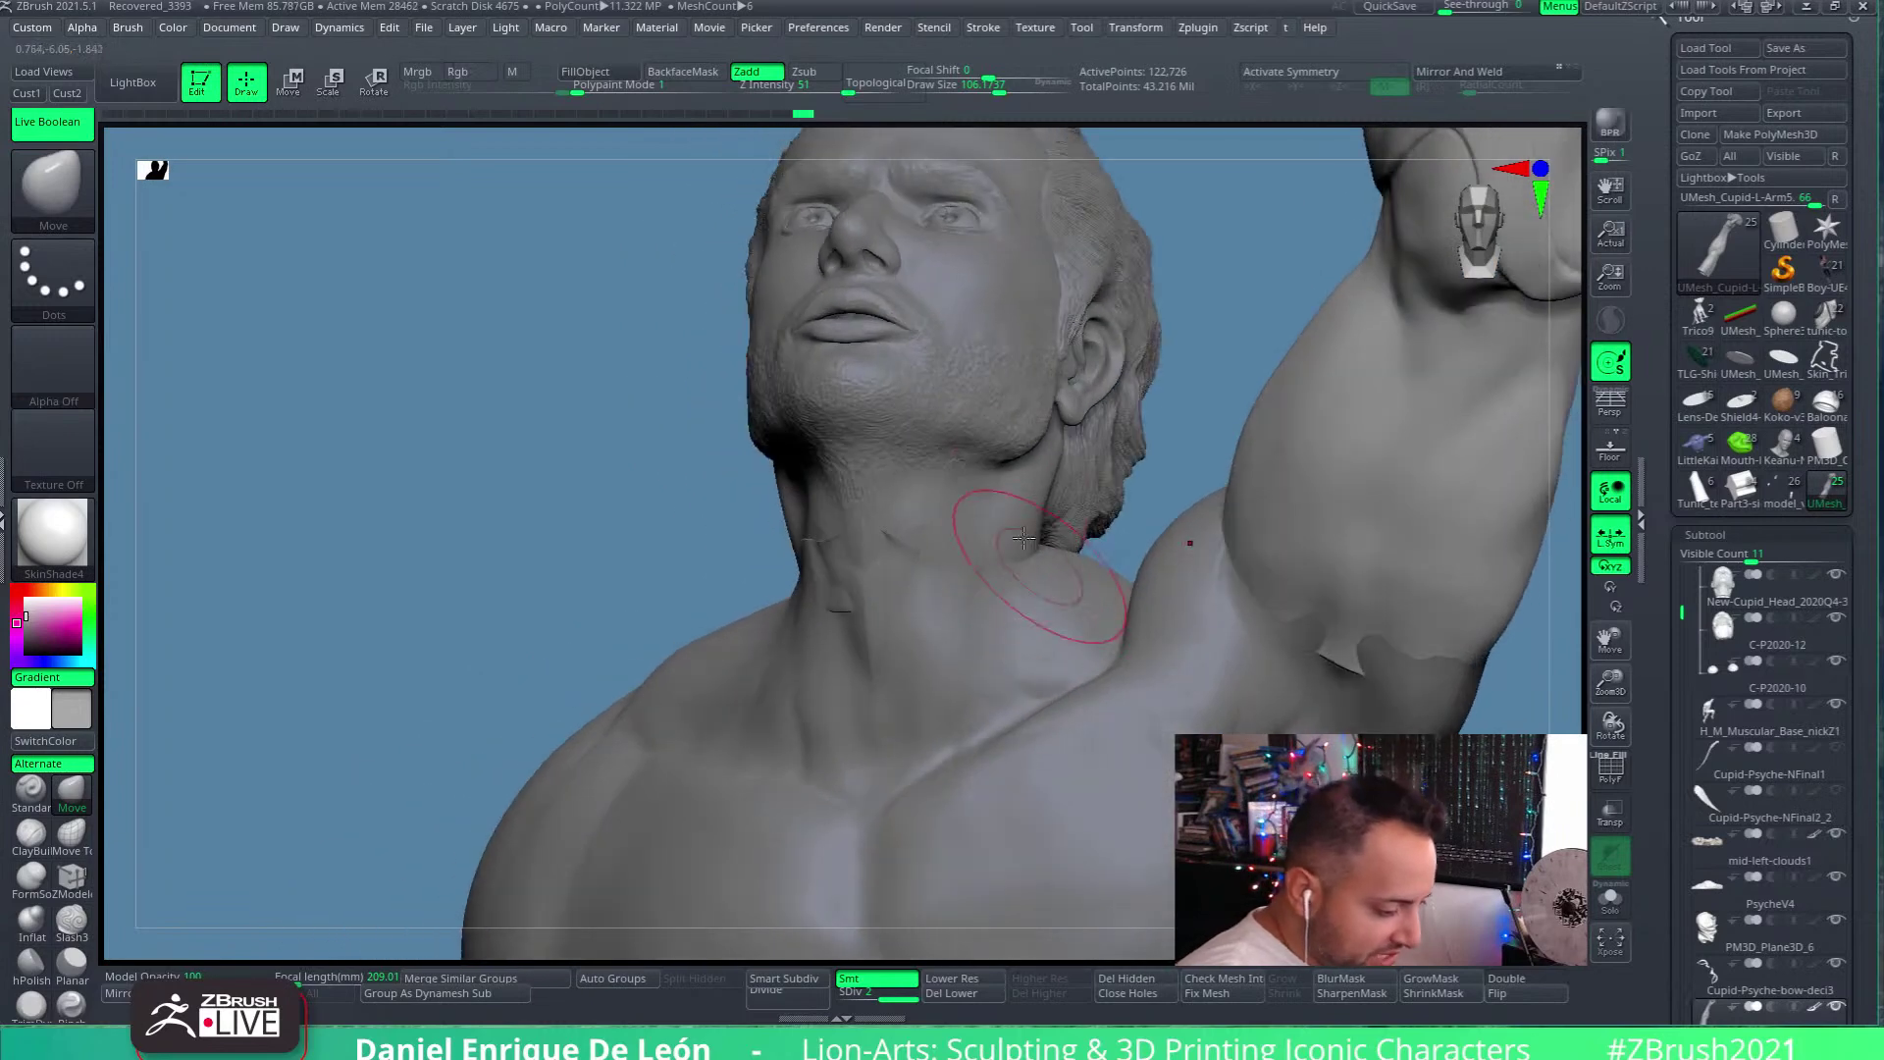
mouse_move(1010, 543)
right_mouse_down()
mouse_move(1025, 573)
mouse_move(988, 589)
mouse_move(1025, 549)
right_mouse_up()
Switch between the body and New-Cupid_Head subtools and examine where their necks meet from the front, below and side
left_click(1039, 541, "alt")
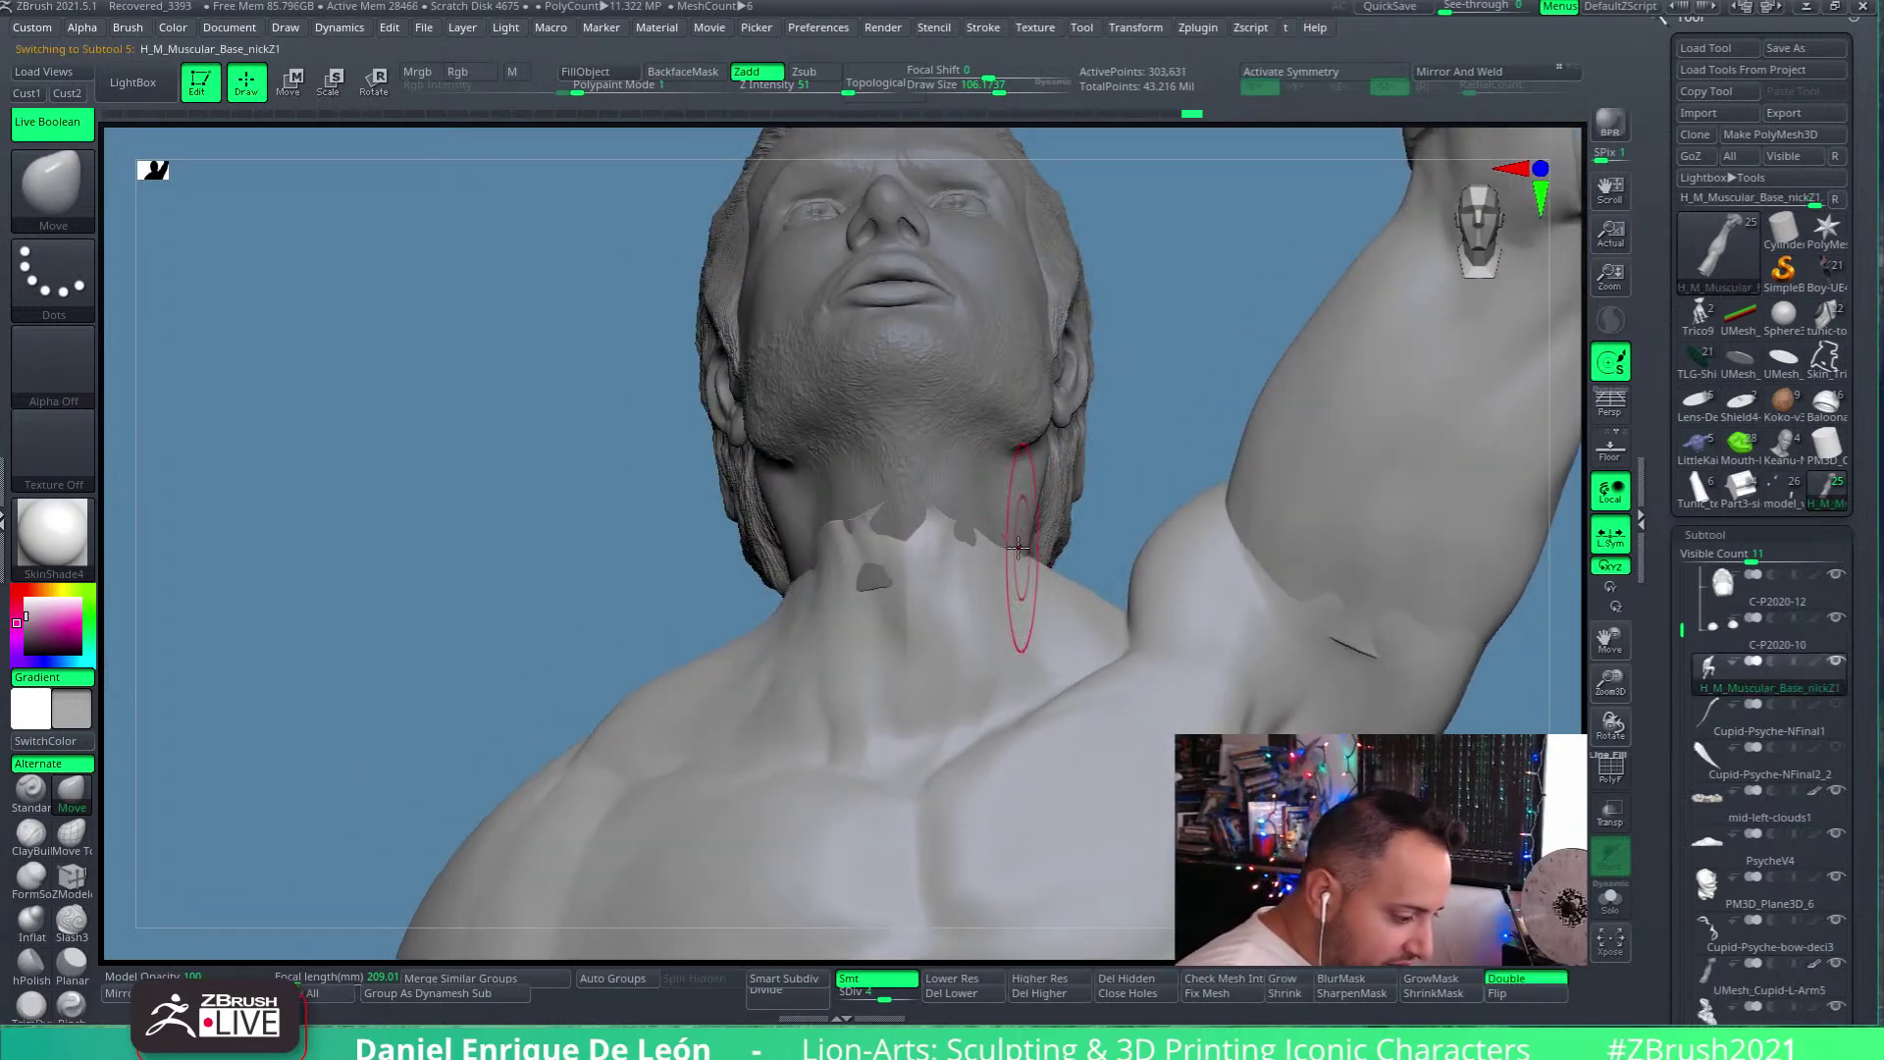
left_click(1013, 529, "alt")
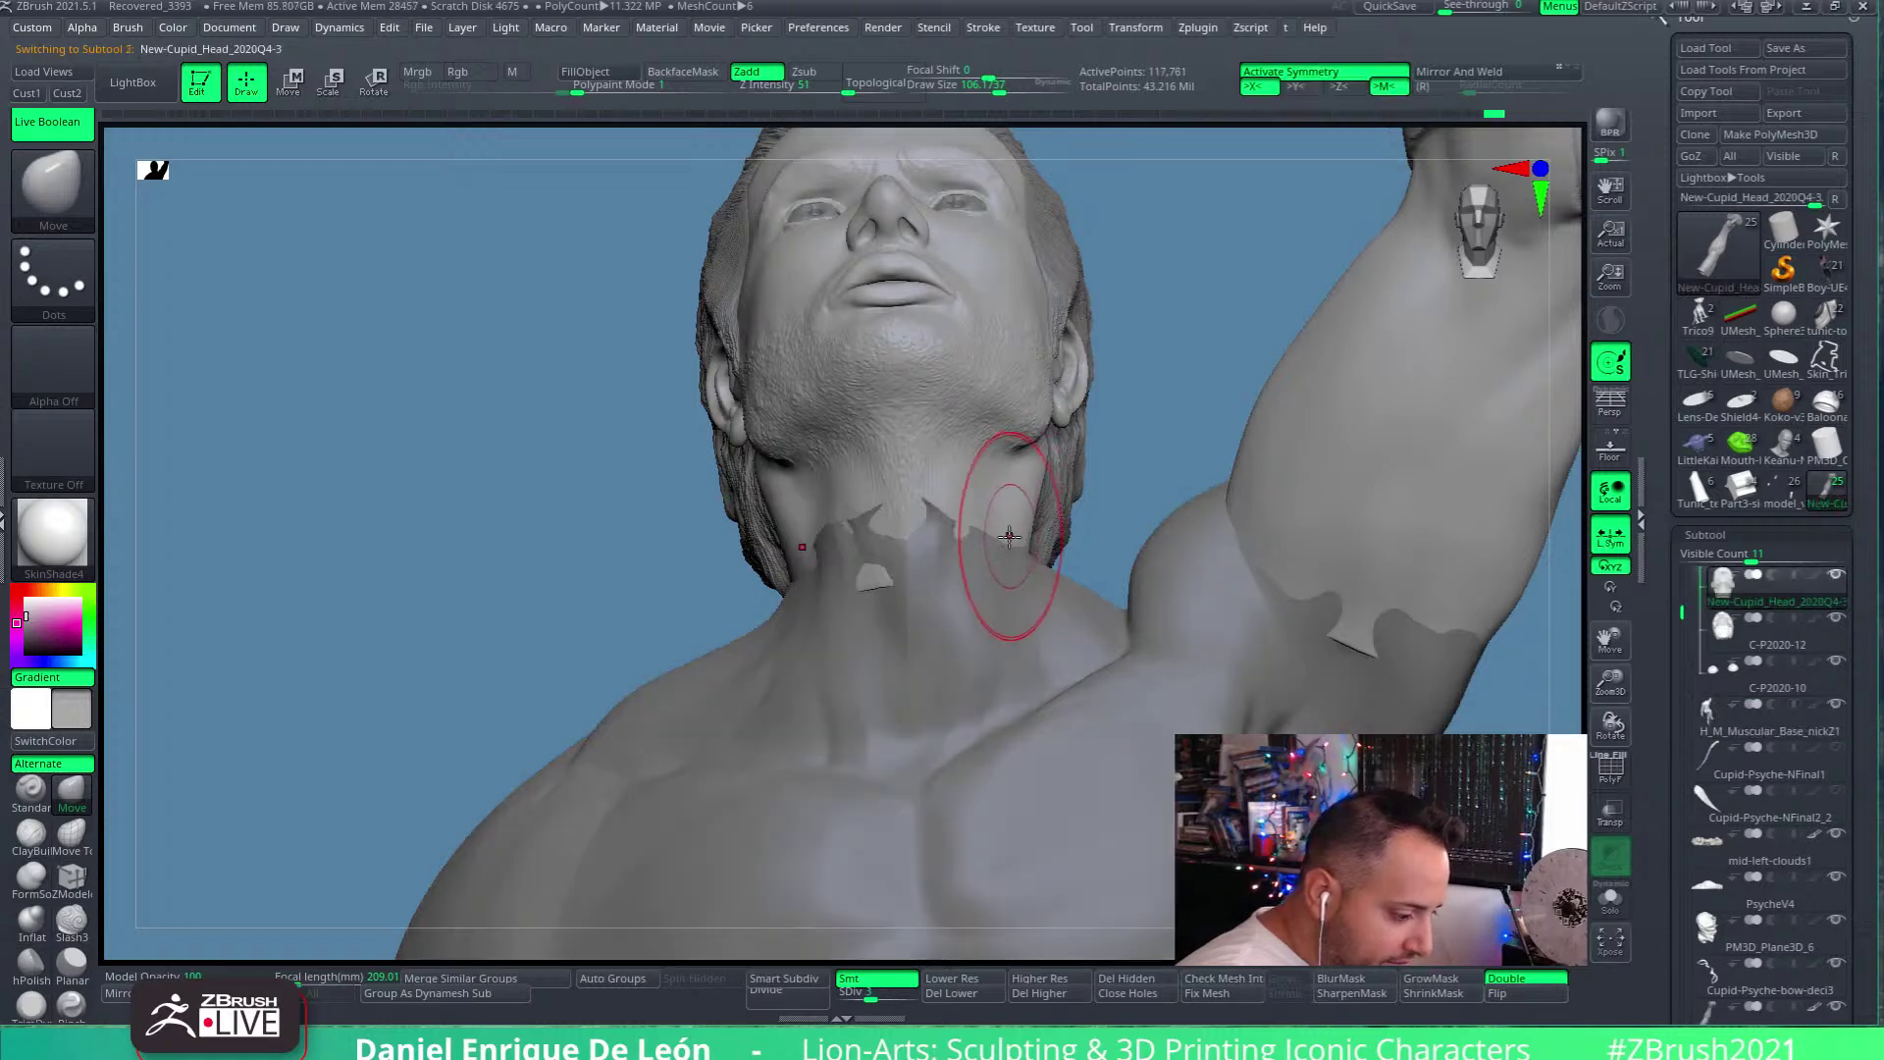
right_click_drag(1018, 566, 945, 554)
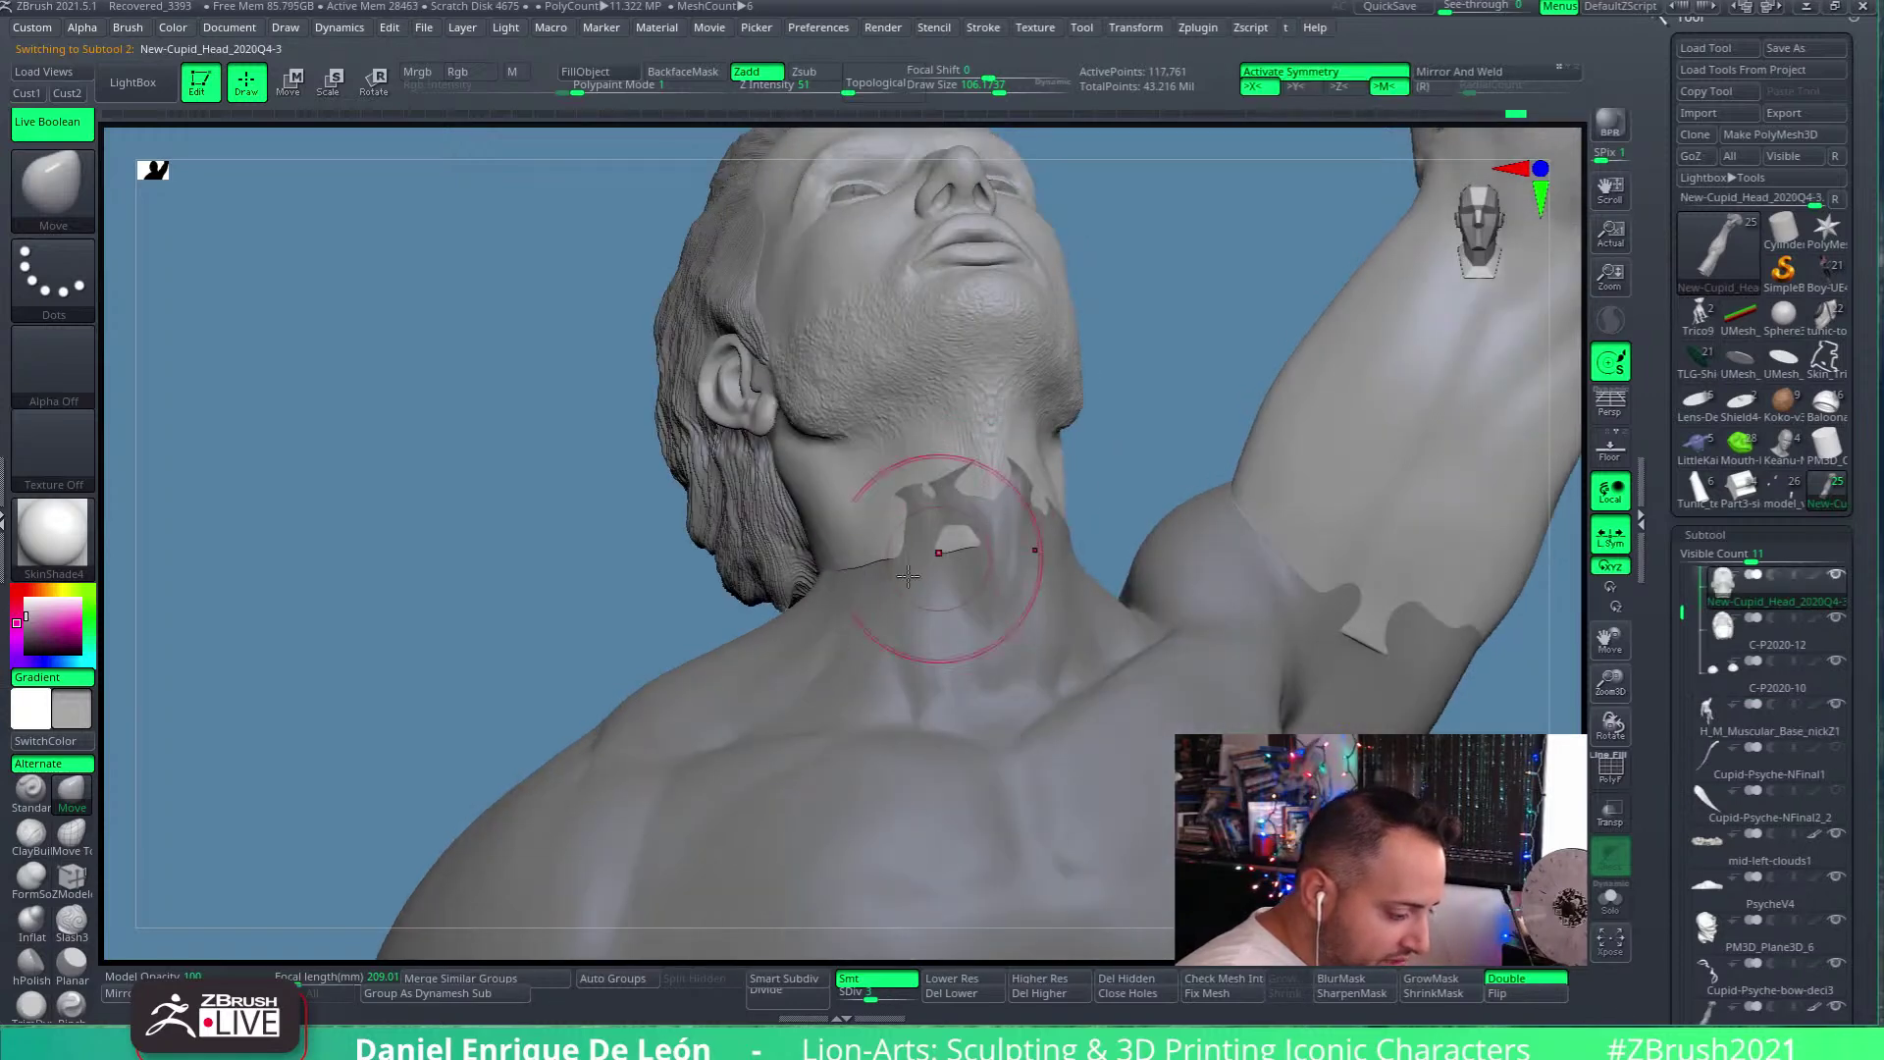
right_click_drag(832, 574, 757, 631)
left_click(839, 604, "alt")
right_click_drag(904, 589, 1097, 576)
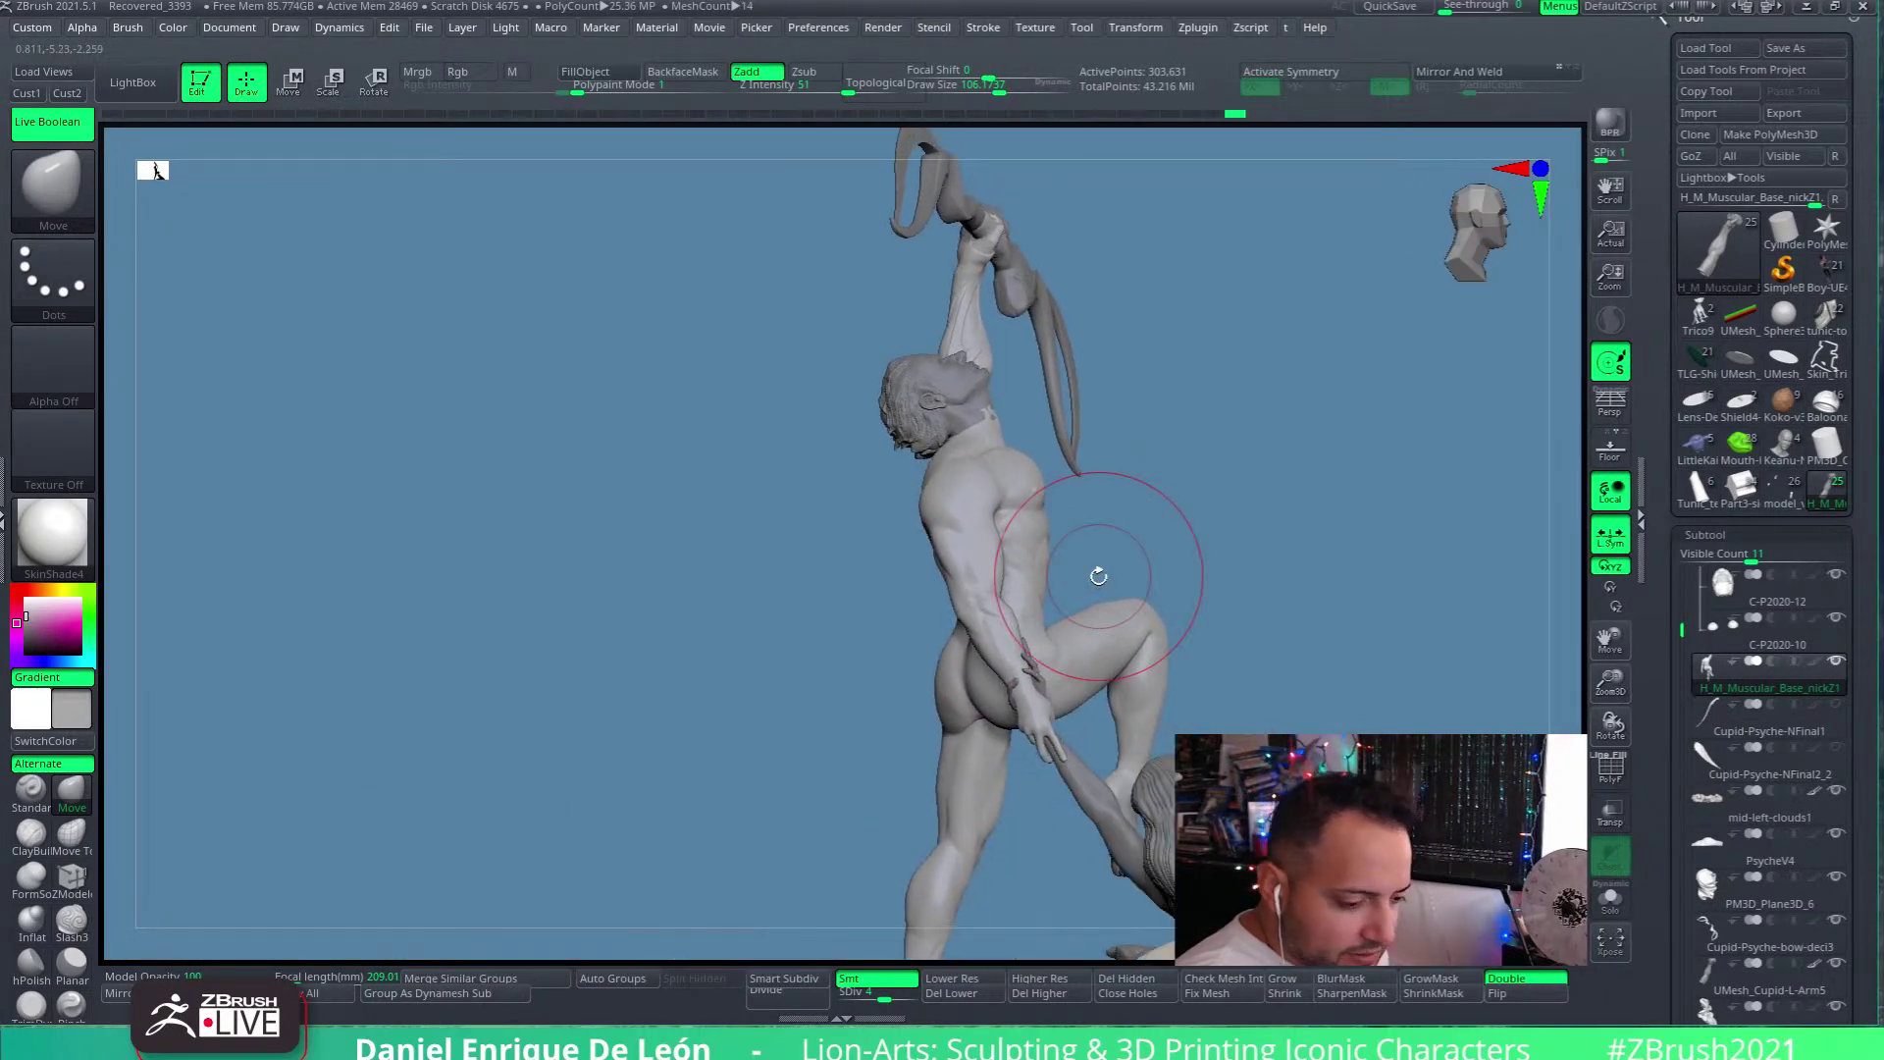
Make both wing subtools, Cupid-Psyche-NFinal1 and Cupid-Psyche-NFinal2_2, visible on the figure
left_click(1835, 706)
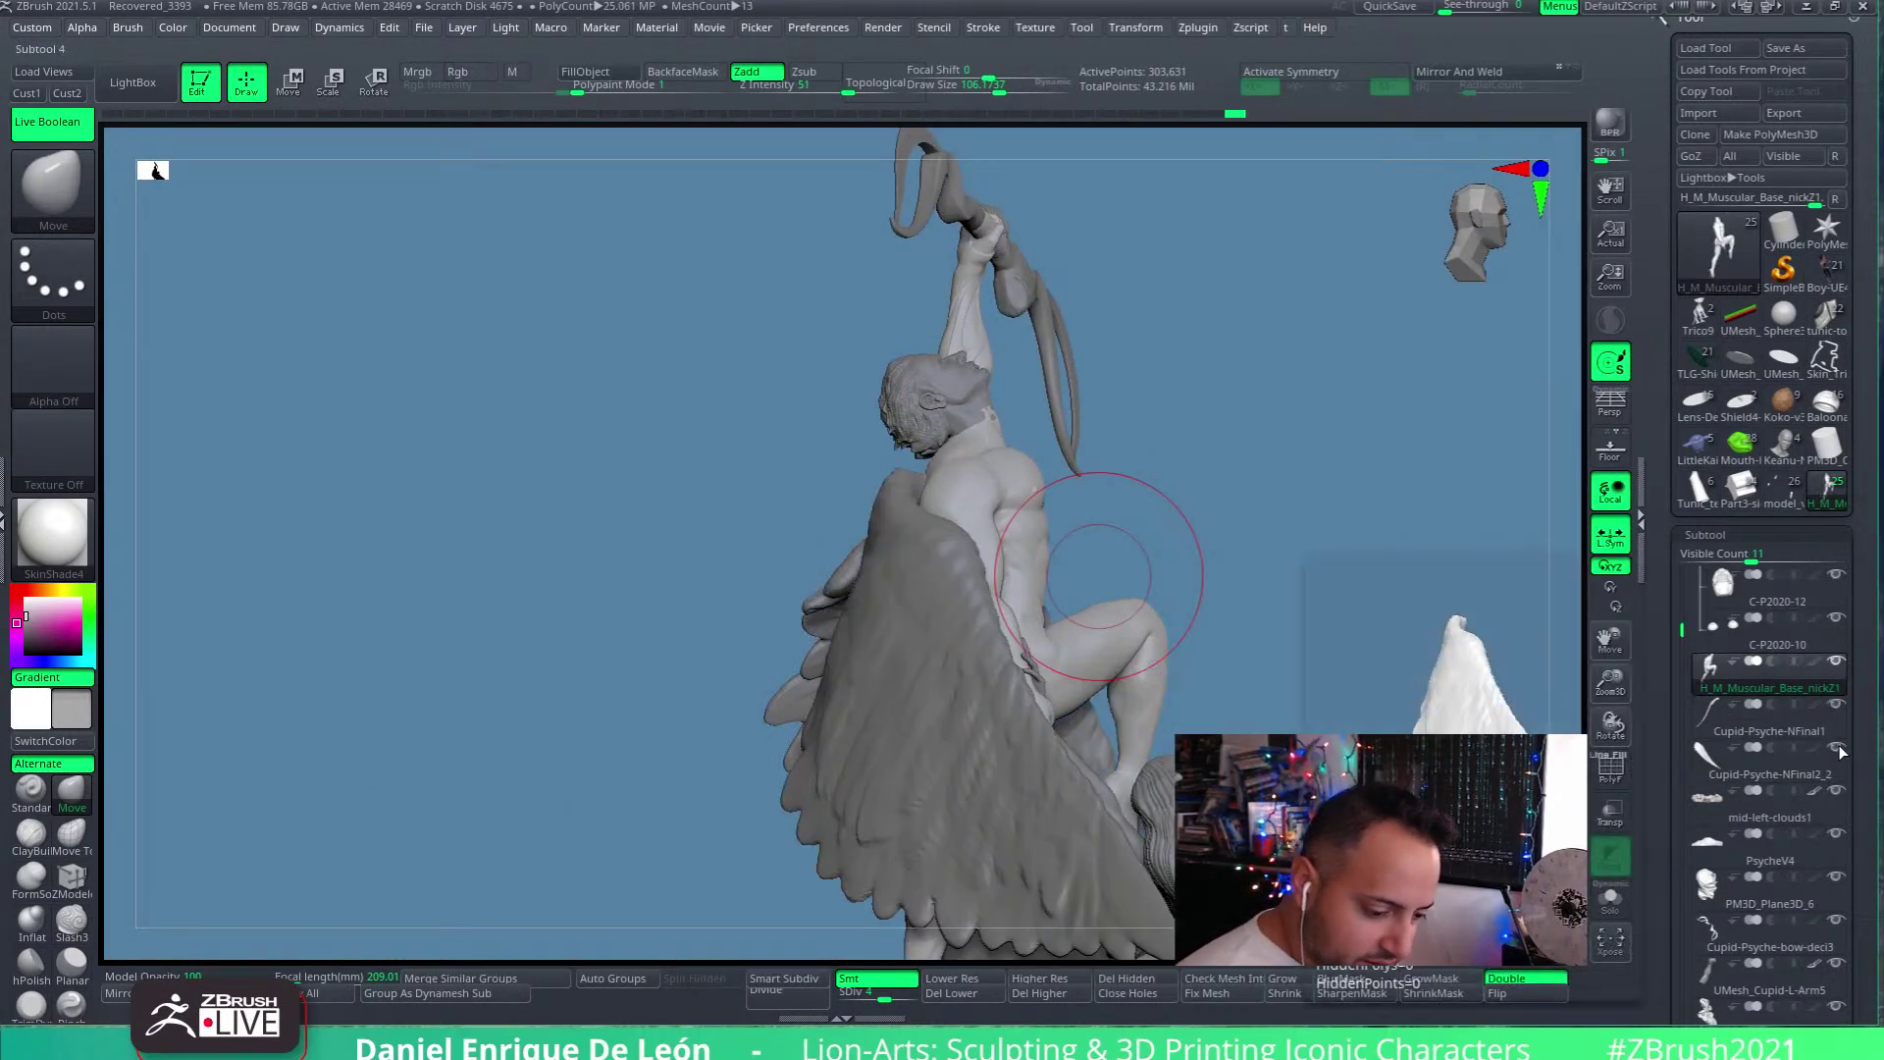
mouse_move(1084, 741)
right_mouse_down()
mouse_move(1090, 576)
mouse_move(1136, 622)
mouse_move(1168, 603)
mouse_move(1148, 628)
right_mouse_up()
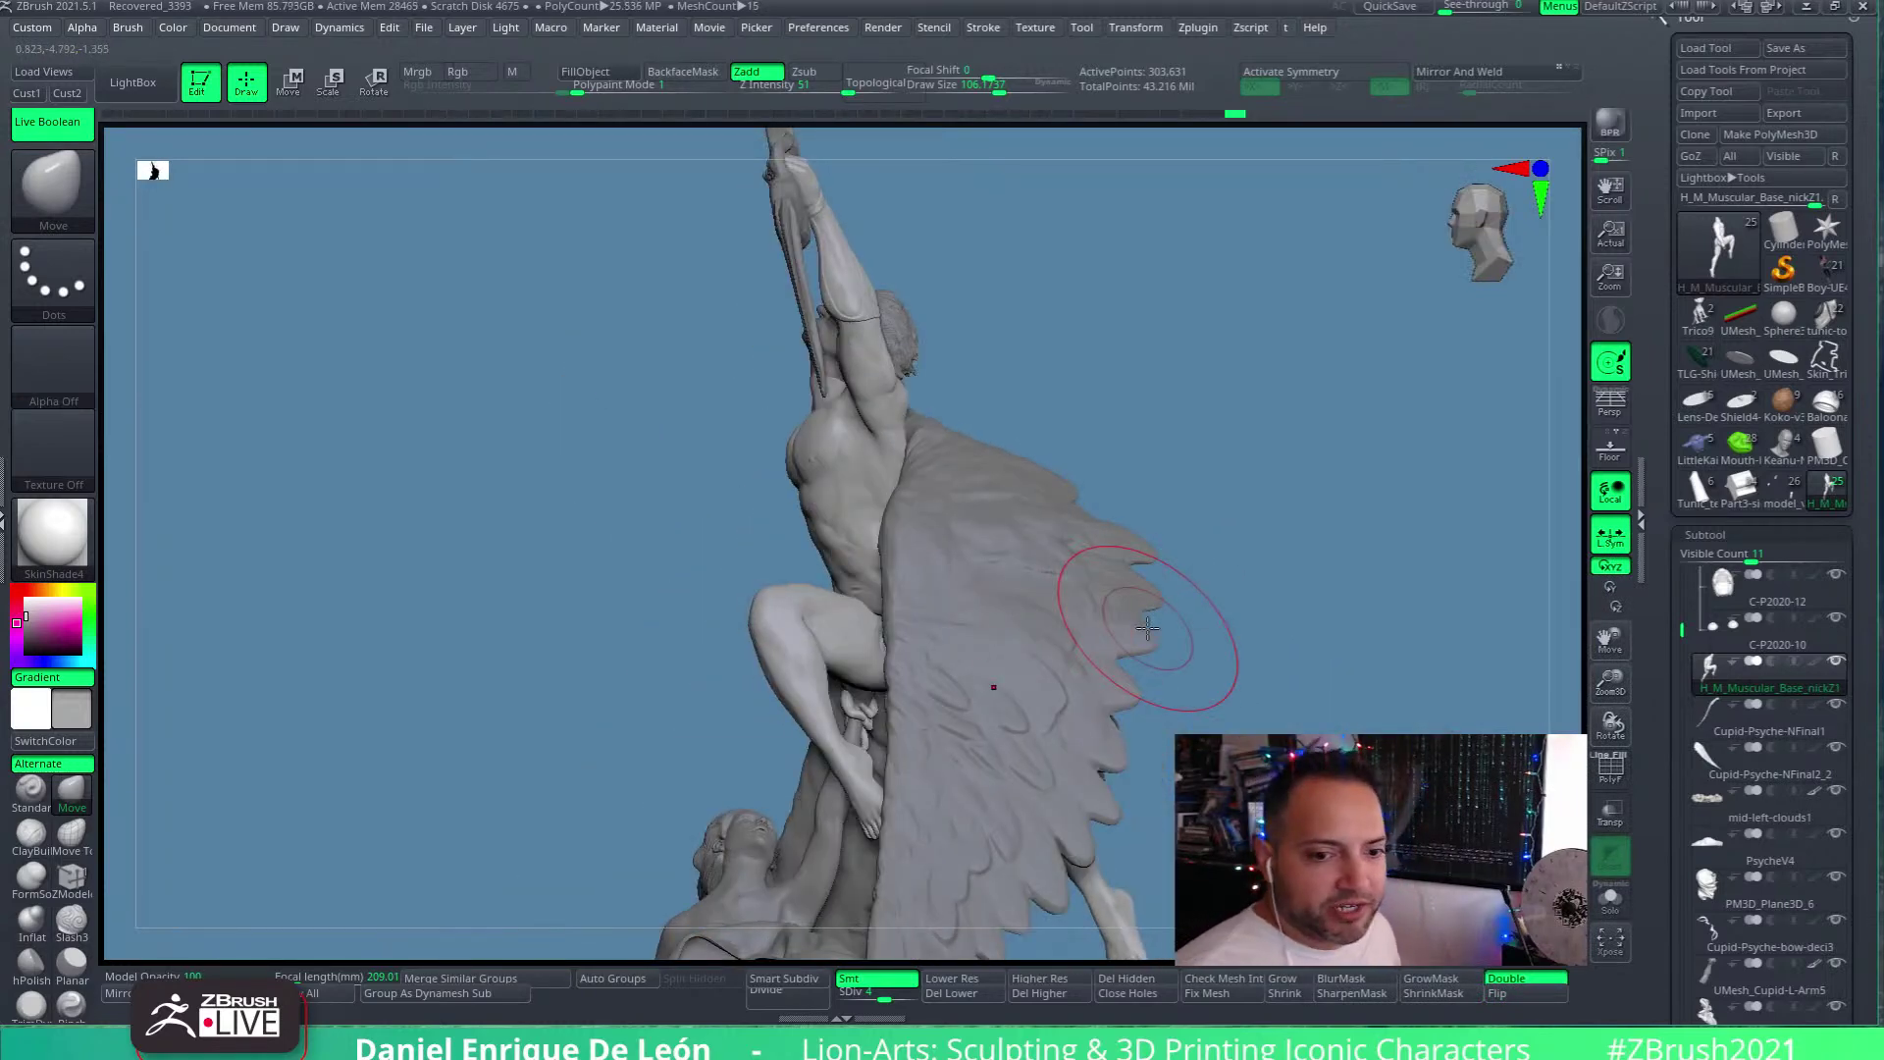
mouse_move(1740, 319)
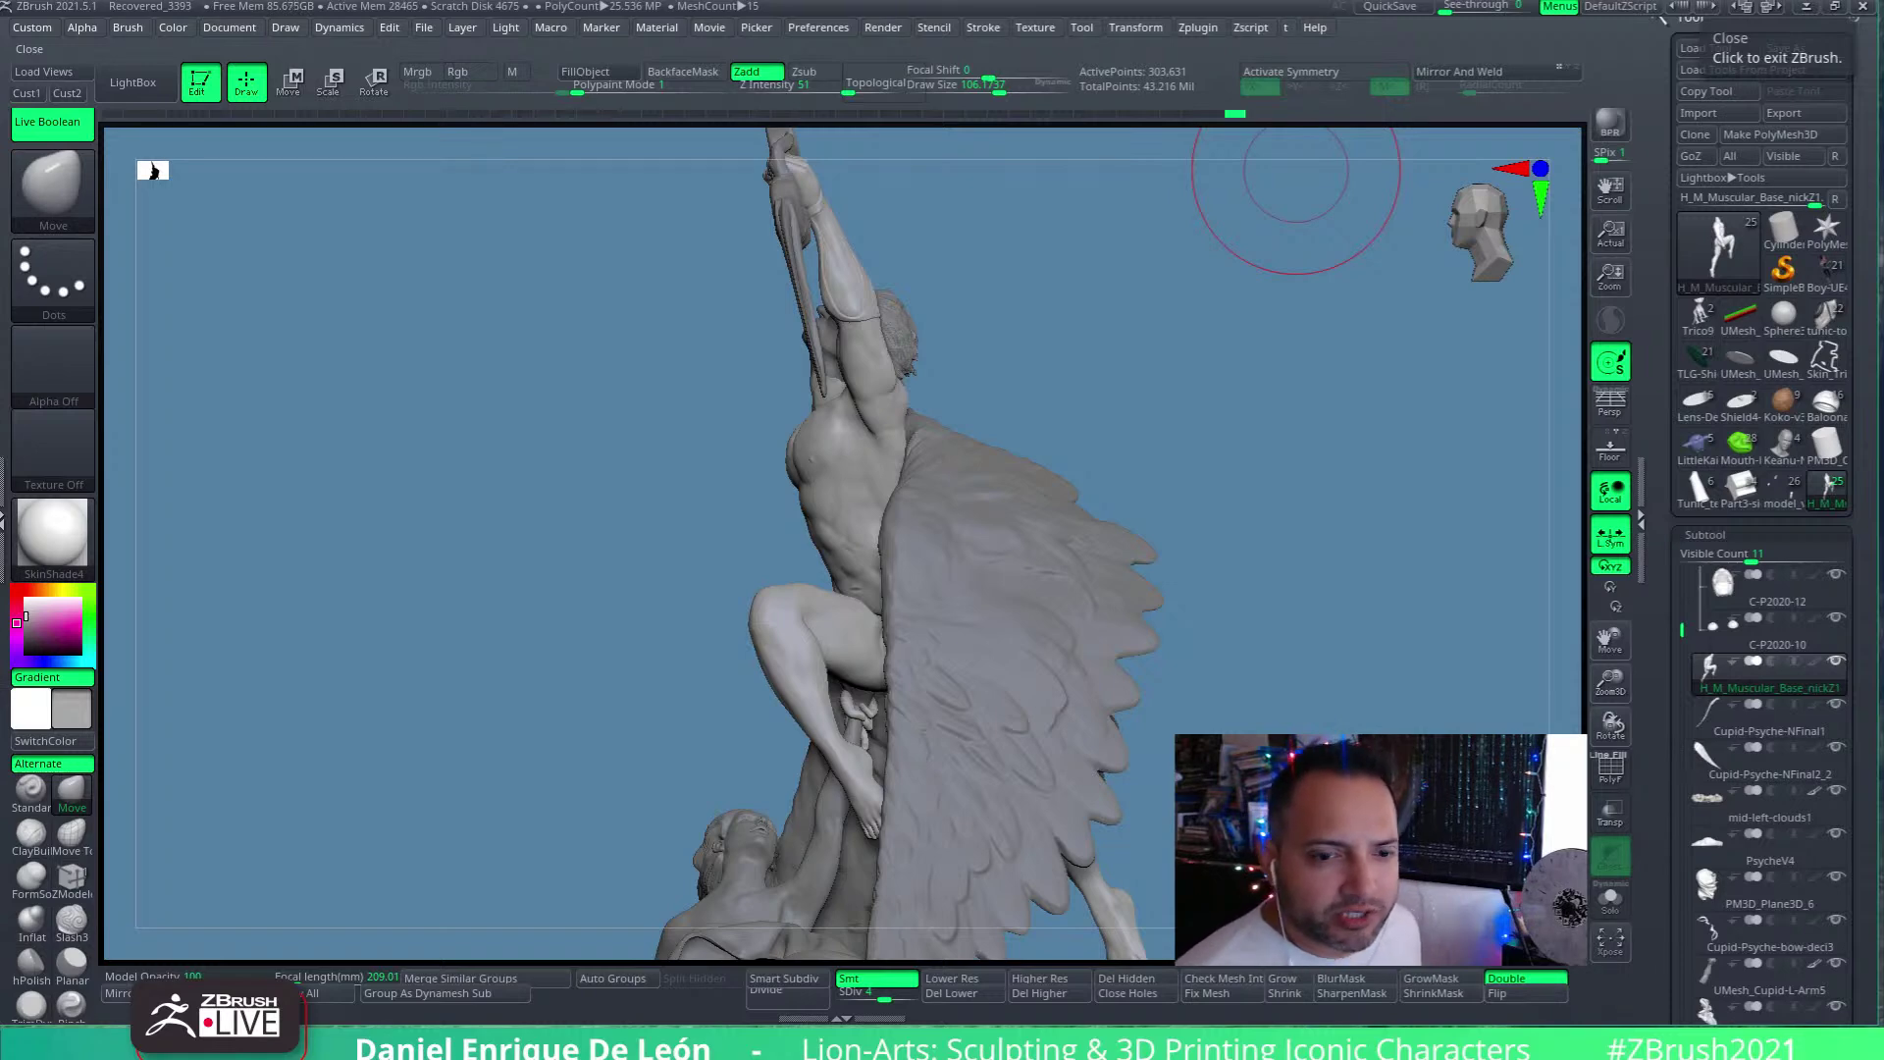
Examine the full winged sculpture with its cloud base, and Cupid's neck and chest up close, from several angles
left_click_drag(1172, 399, 1101, 589)
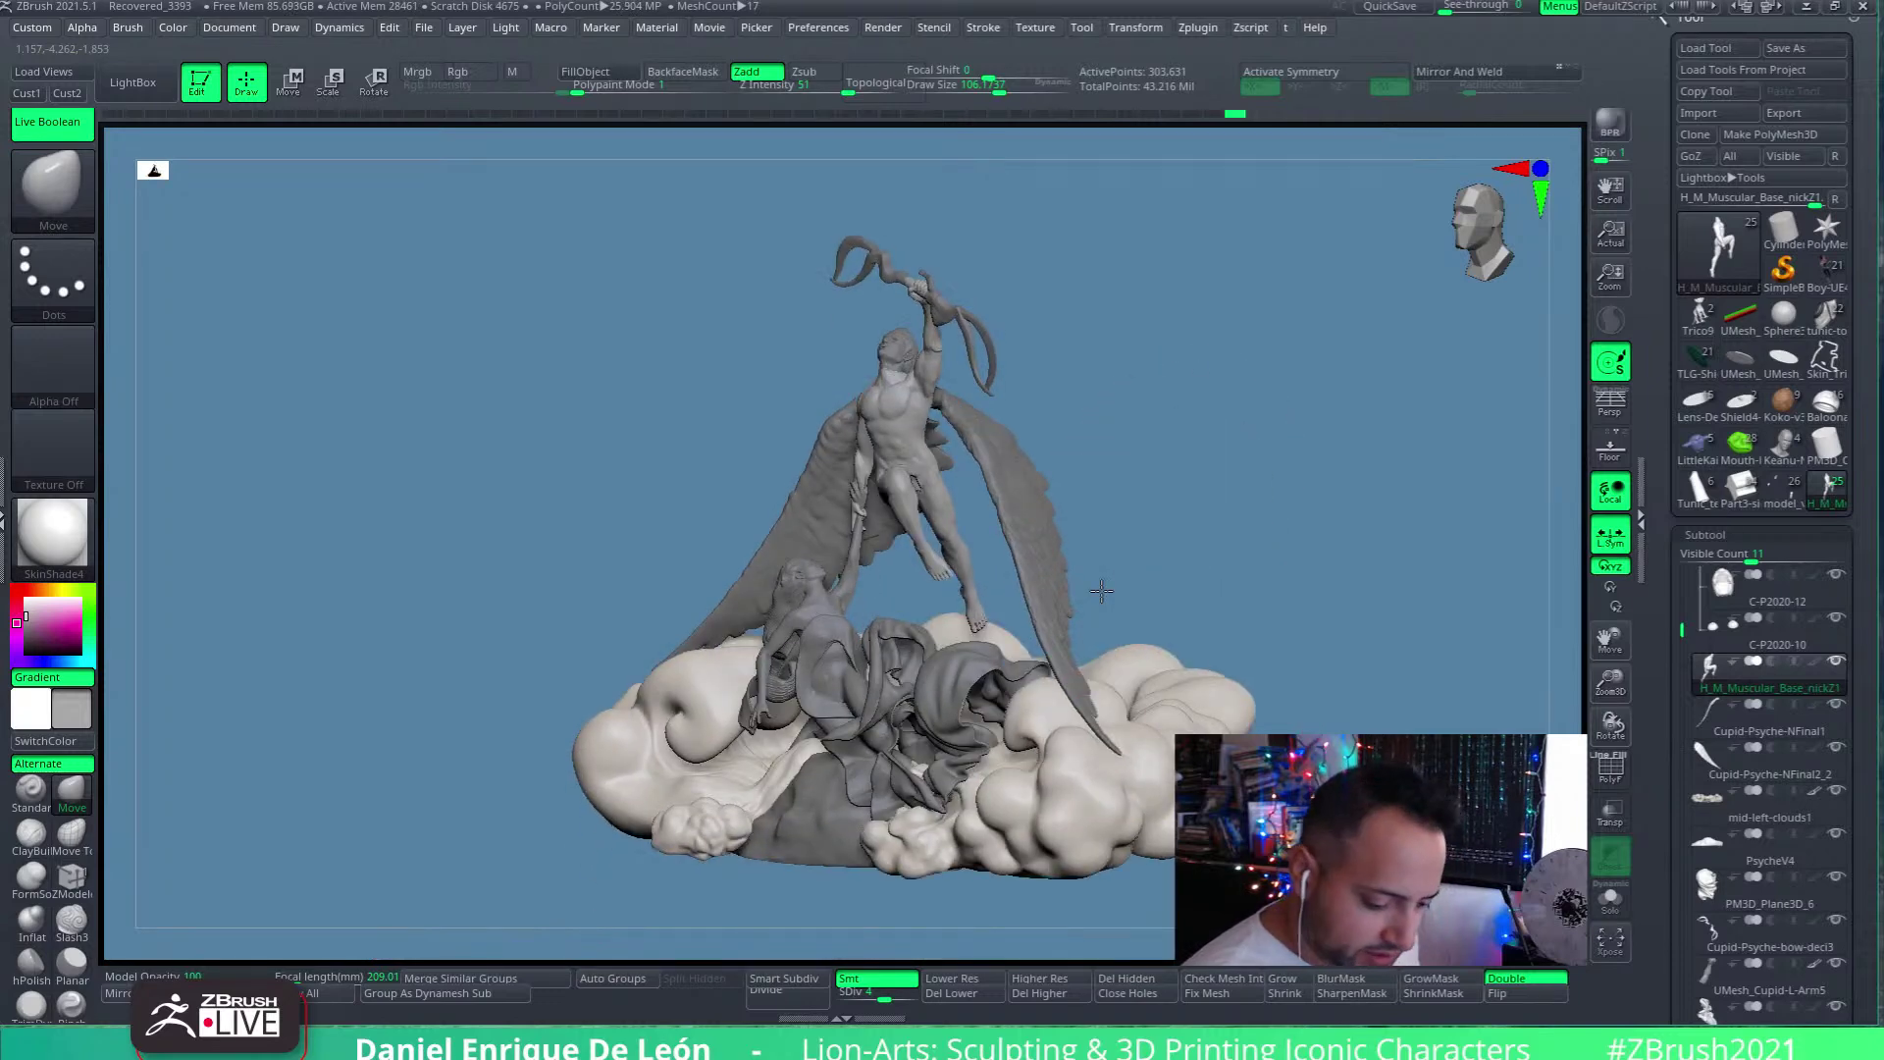
mouse_move(1123, 509)
left_mouse_down()
mouse_move(1128, 622)
mouse_move(1157, 576)
mouse_move(1145, 665)
mouse_move(1129, 609)
mouse_move(1093, 588)
mouse_move(1119, 618)
mouse_move(1102, 509)
mouse_move(1114, 550)
mouse_move(1279, 485)
mouse_move(1193, 371)
mouse_move(1165, 462)
mouse_move(1186, 488)
mouse_move(1135, 475)
mouse_move(994, 533)
mouse_move(1129, 588)
mouse_move(912, 569)
mouse_move(896, 601)
mouse_move(847, 530)
mouse_move(917, 568)
mouse_move(975, 550)
mouse_move(968, 568)
mouse_move(1030, 496)
mouse_move(897, 533)
mouse_move(1148, 471)
mouse_move(1173, 497)
mouse_move(1024, 551)
mouse_move(1072, 515)
mouse_move(1232, 484)
mouse_move(1114, 475)
mouse_move(1124, 680)
mouse_move(1066, 617)
mouse_move(1058, 500)
left_mouse_up()
left_click_drag(933, 677, 880, 673)
mouse_move(1091, 566)
left_mouse_down()
mouse_move(1266, 608)
mouse_move(1102, 480)
mouse_move(991, 525)
mouse_move(1112, 468)
mouse_move(923, 655)
mouse_move(1030, 549)
mouse_move(1096, 587)
mouse_move(1034, 479)
mouse_move(1047, 509)
mouse_move(999, 552)
mouse_move(1010, 569)
mouse_move(961, 540)
left_mouse_up()
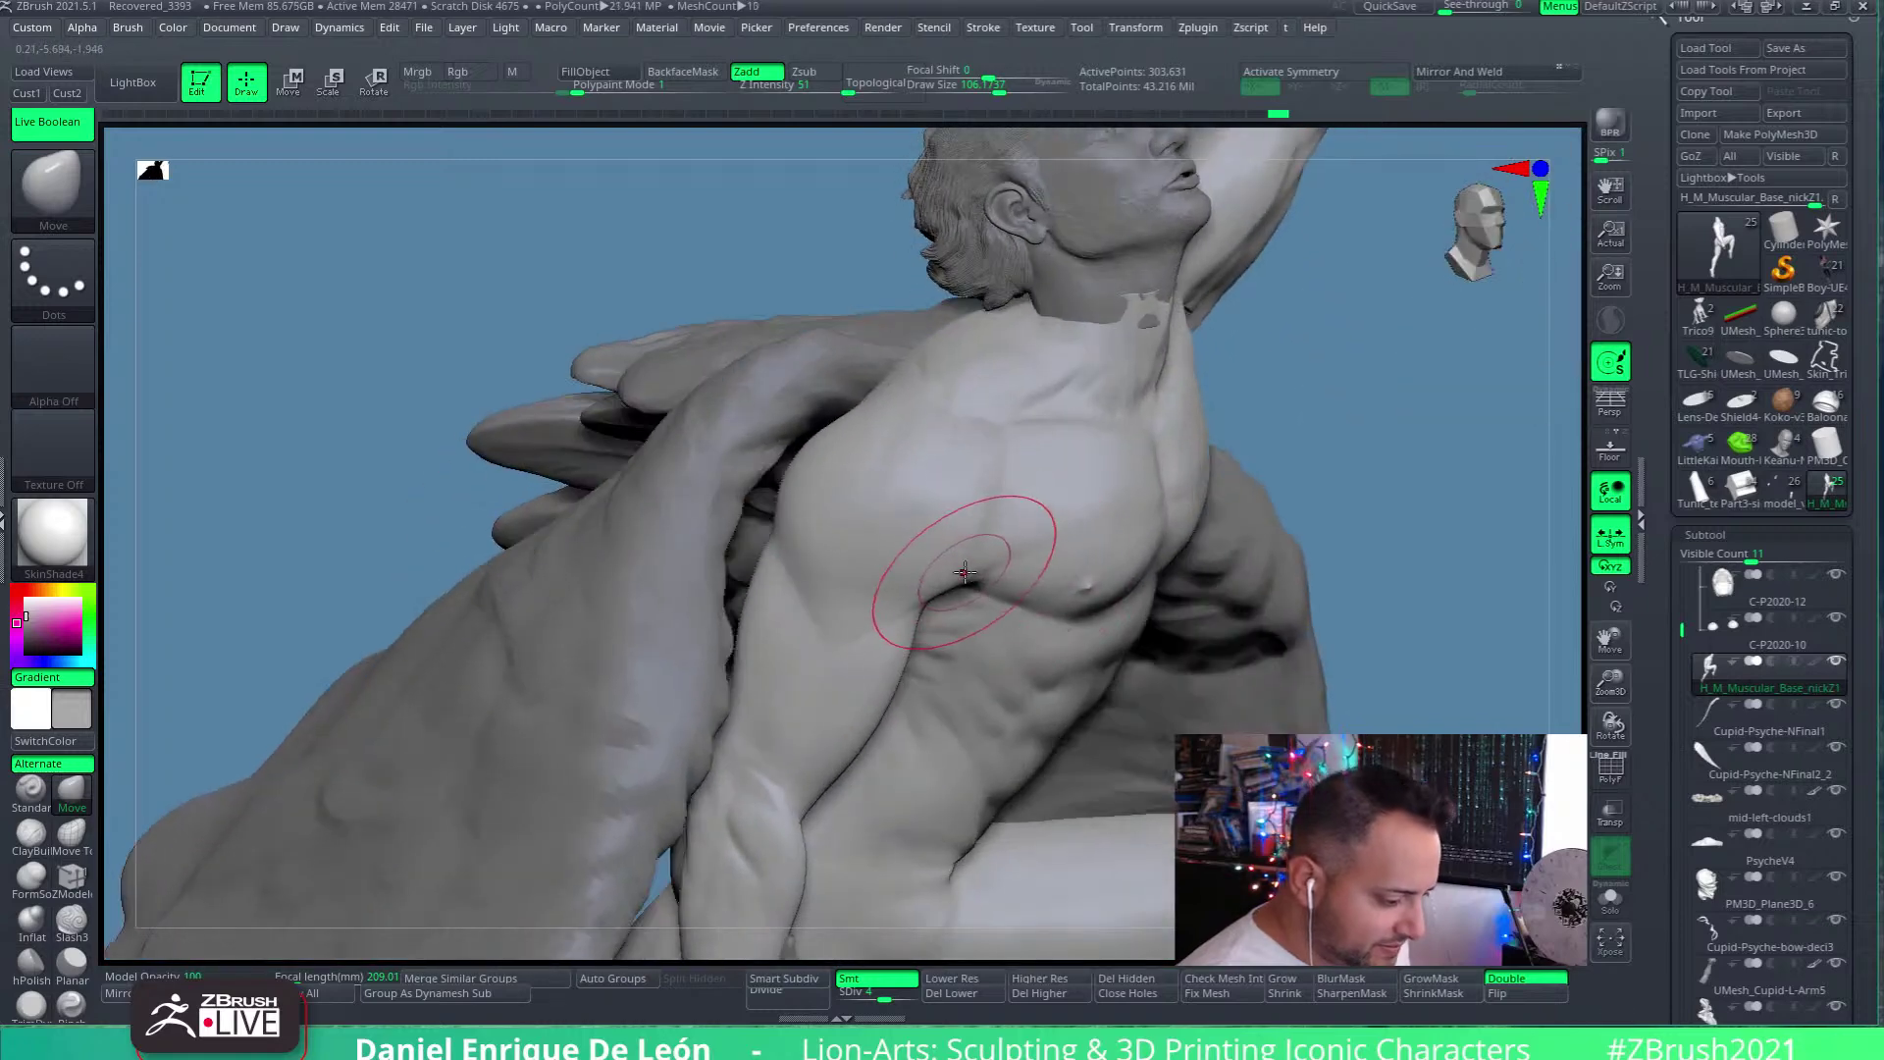
left_click_drag(883, 589, 905, 631)
left_click_drag(1102, 546, 1346, 421)
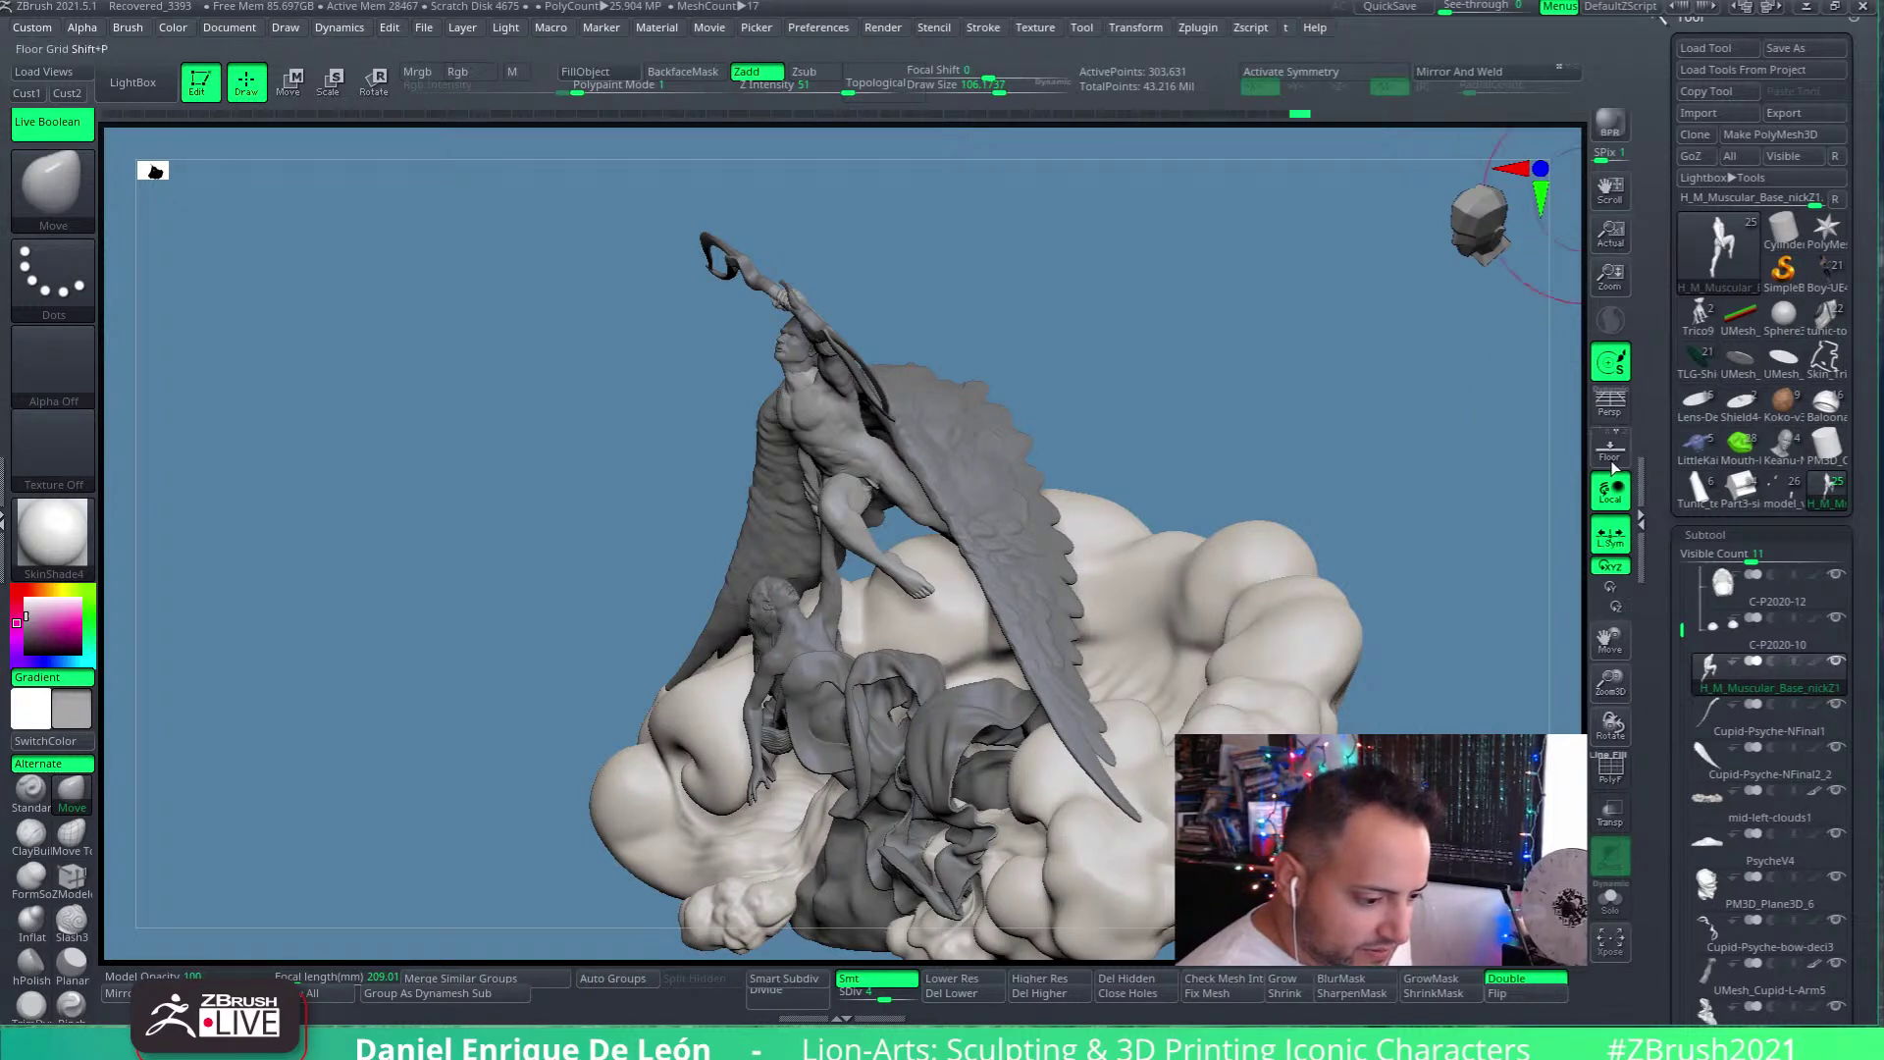
Turn on perspective with a focal length of 65.424 and review the whole sculpture from the front and side
left_click(1611, 402)
mouse_move(1216, 540)
left_mouse_down()
mouse_move(1256, 541)
mouse_move(1157, 483)
mouse_move(1055, 559)
mouse_move(1064, 539)
left_mouse_up()
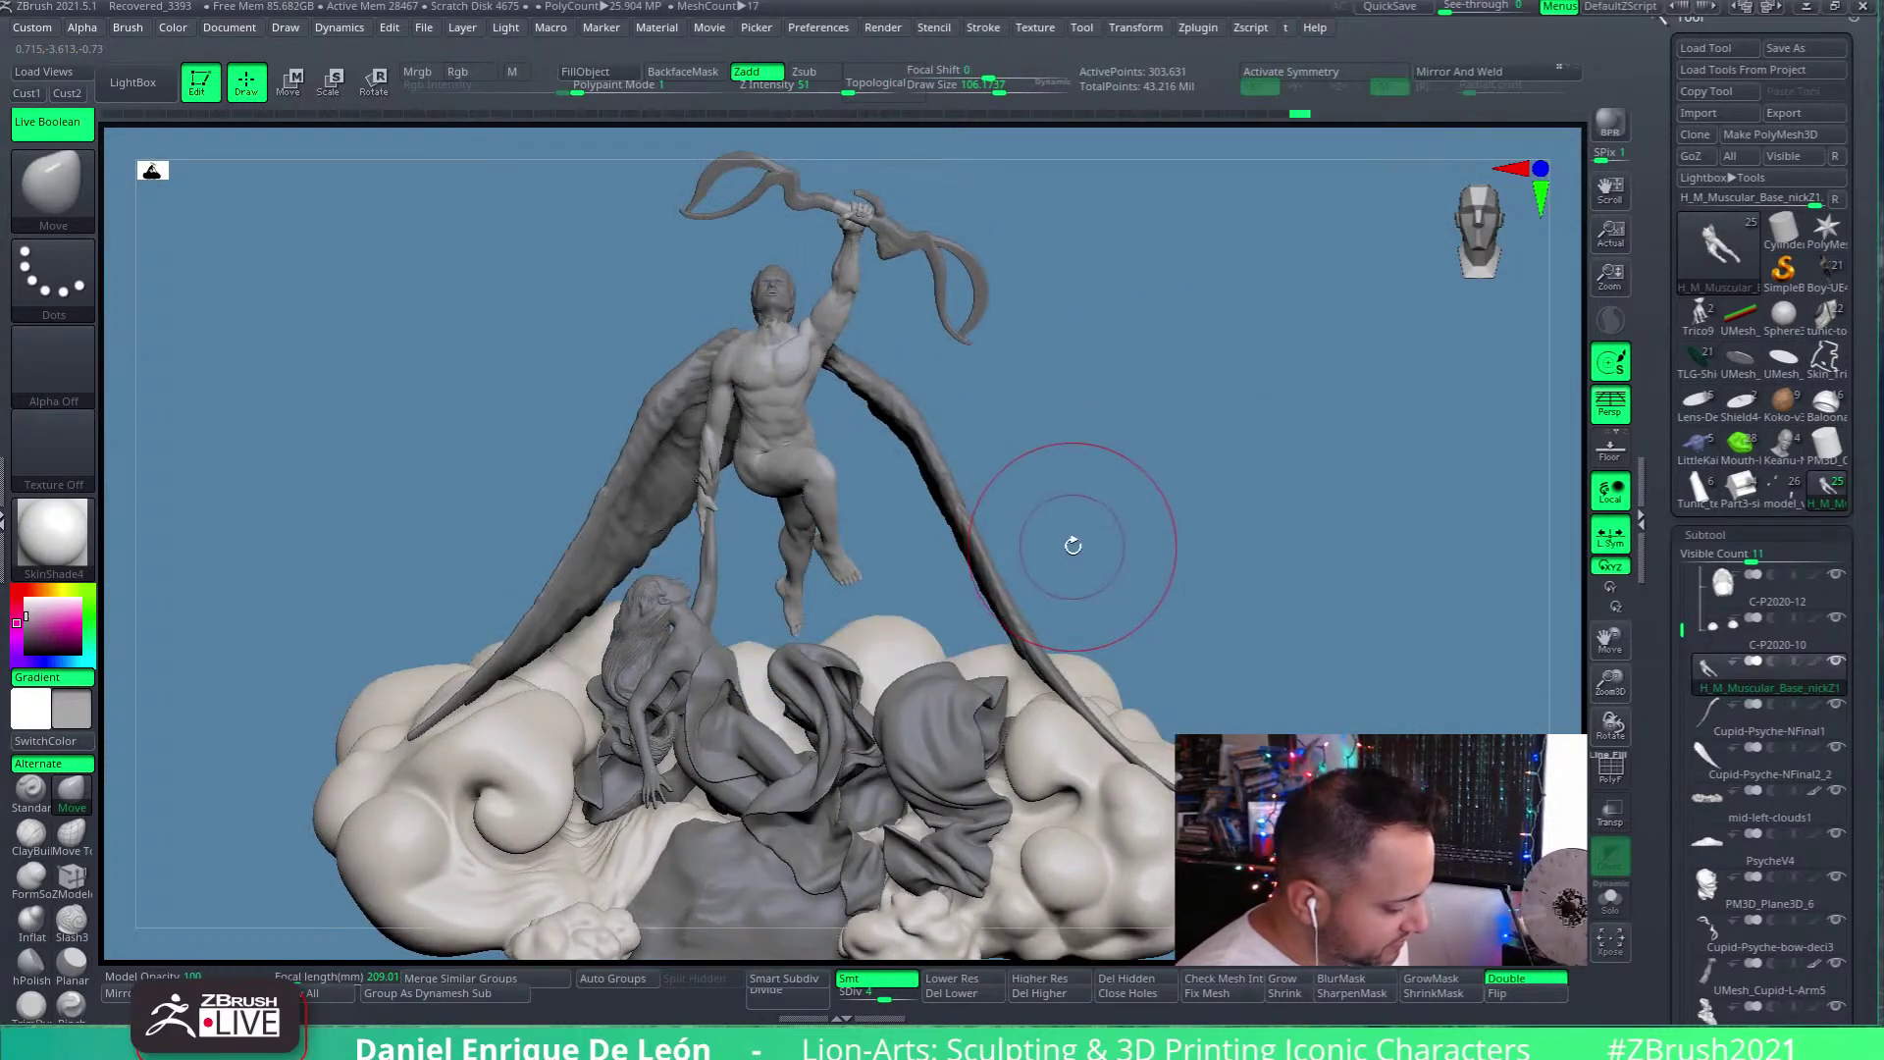
left_click_drag(281, 973, 284, 969)
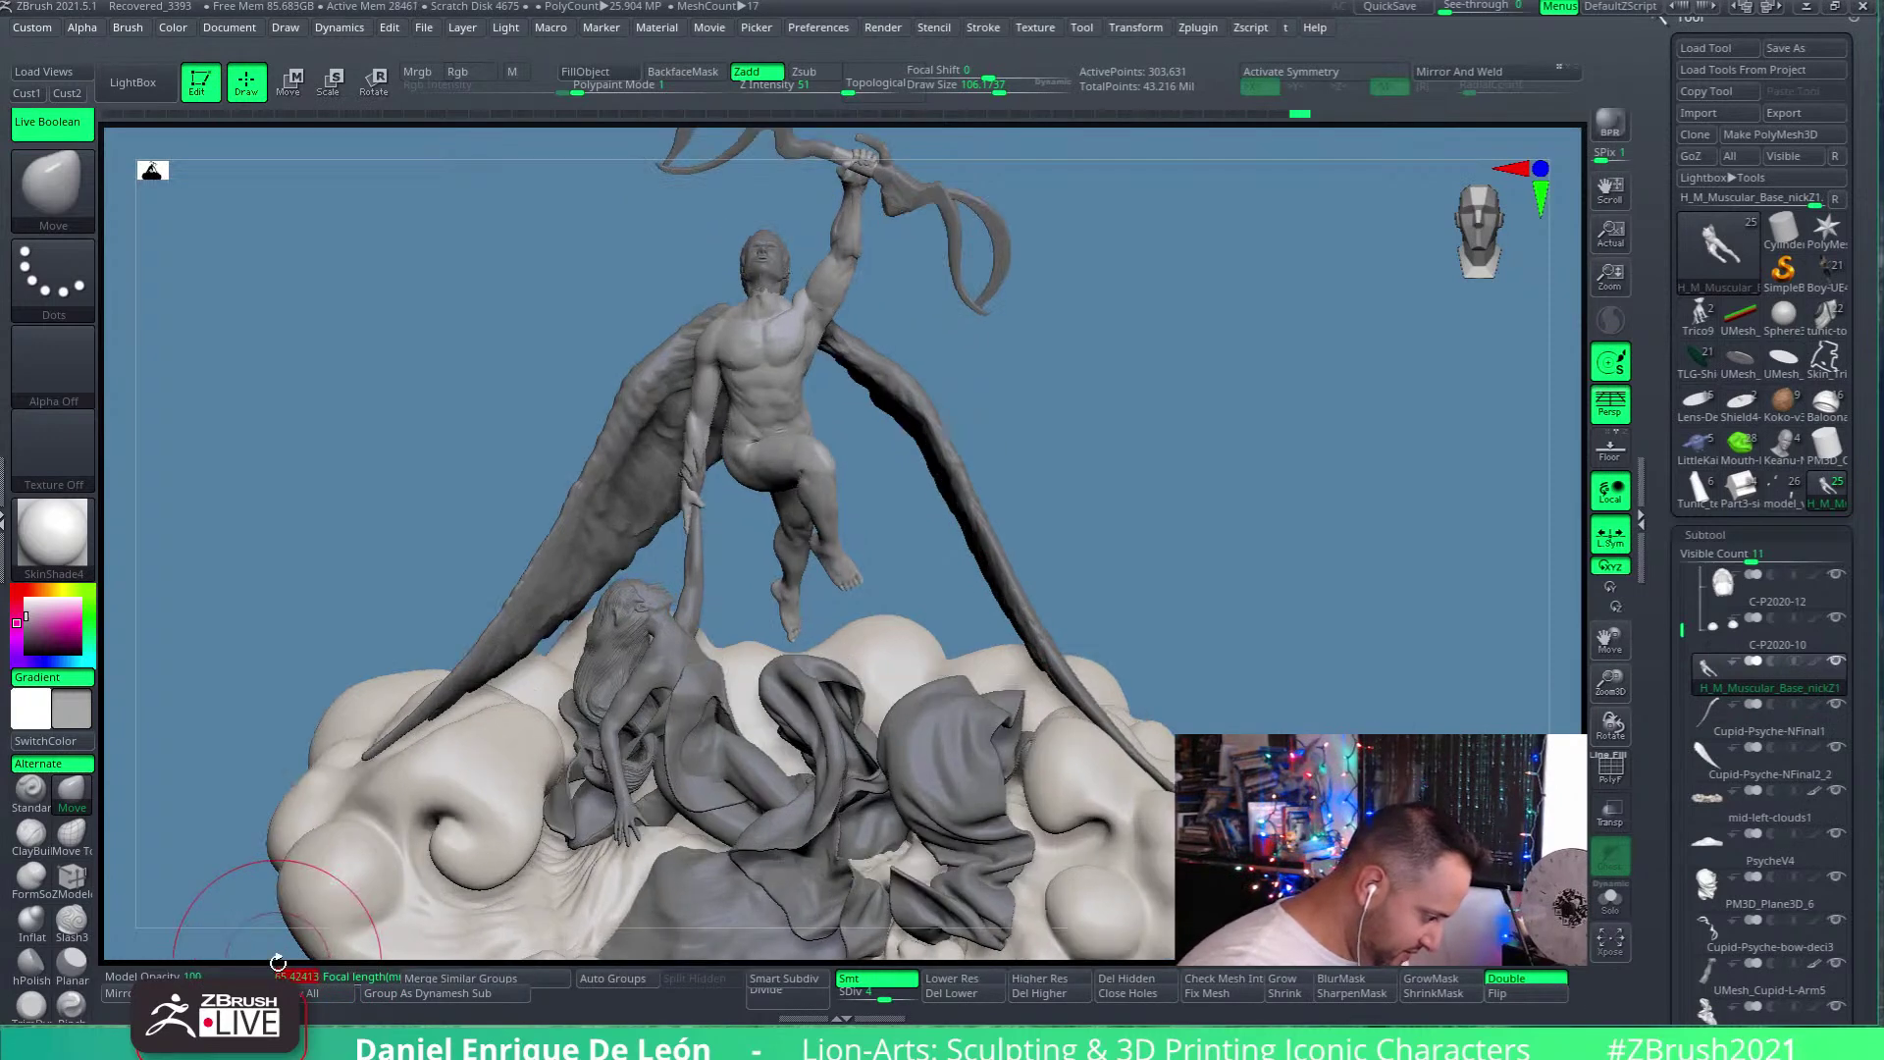
mouse_move(1203, 416)
left_mouse_down()
mouse_move(1207, 474)
mouse_move(1214, 433)
mouse_move(1265, 481)
mouse_move(1191, 580)
mouse_move(1144, 539)
mouse_move(1025, 625)
mouse_move(1115, 336)
mouse_move(1119, 585)
mouse_move(1166, 533)
mouse_move(1270, 619)
left_mouse_up()
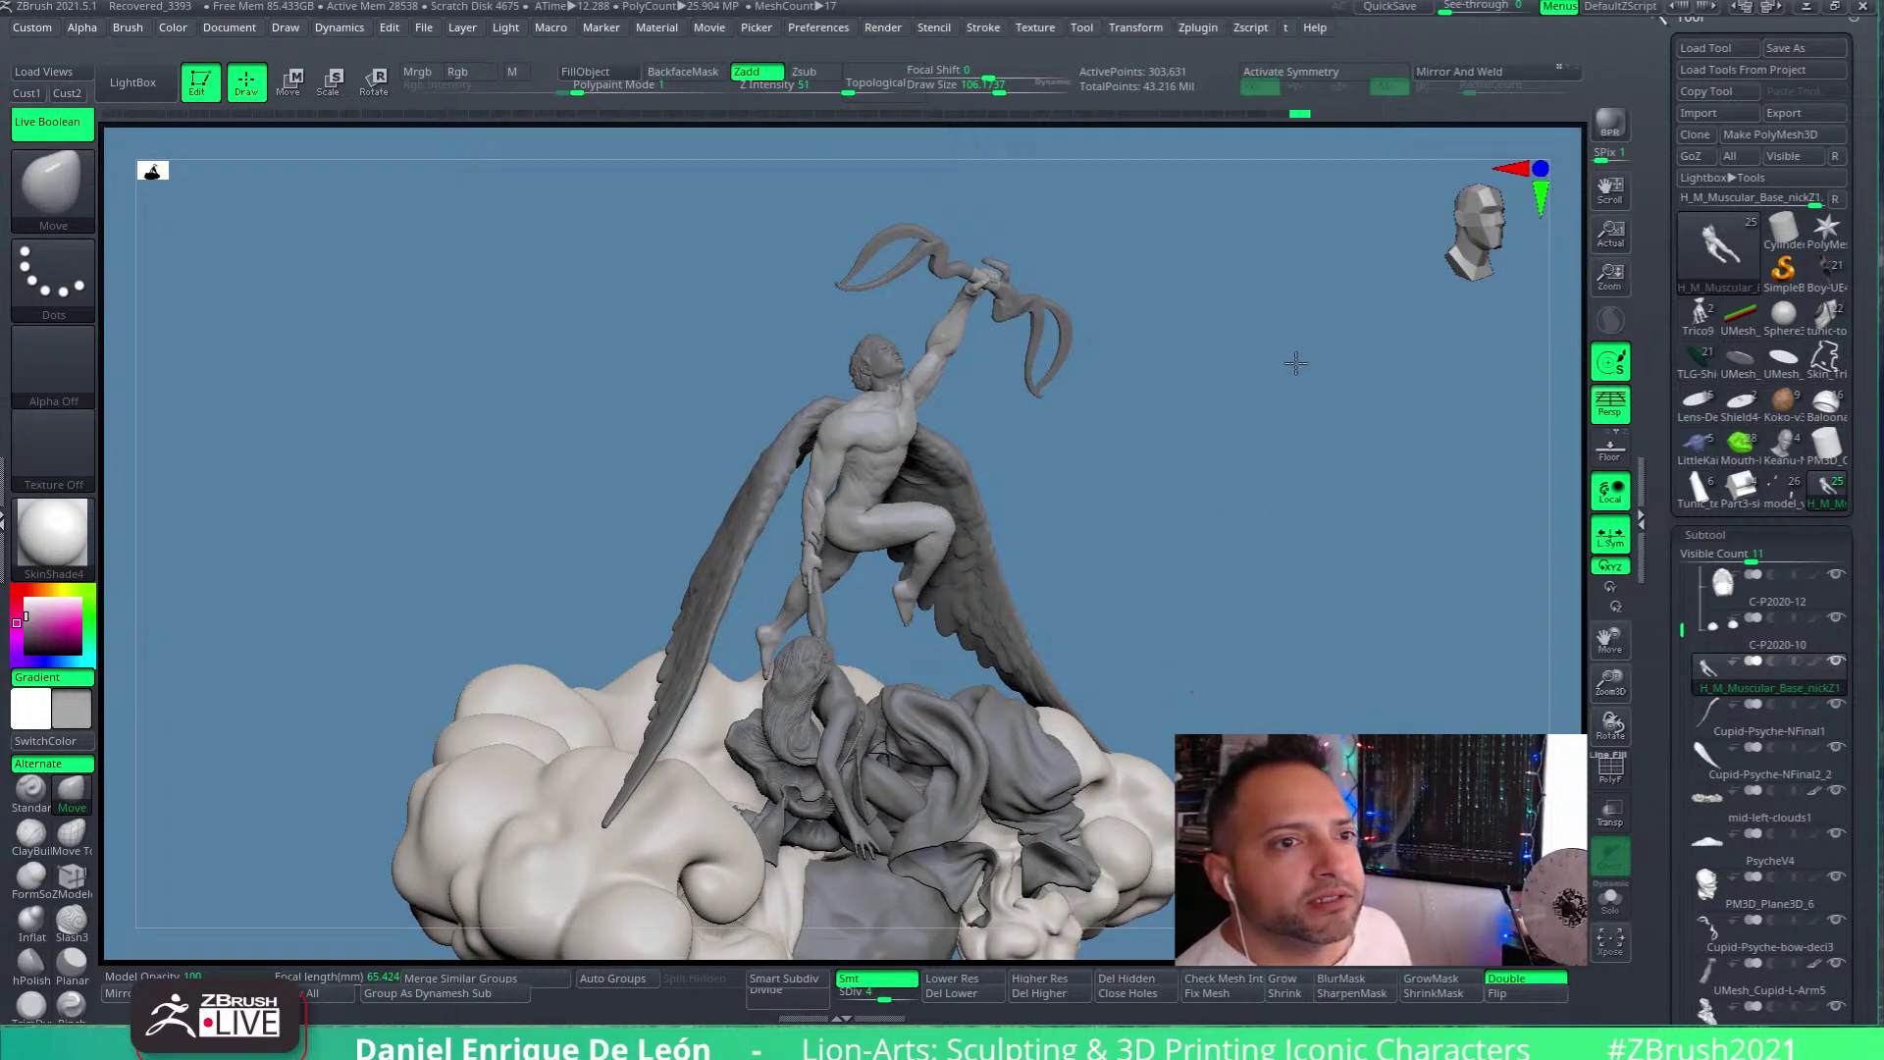
left_click_drag(1295, 362, 1295, 354)
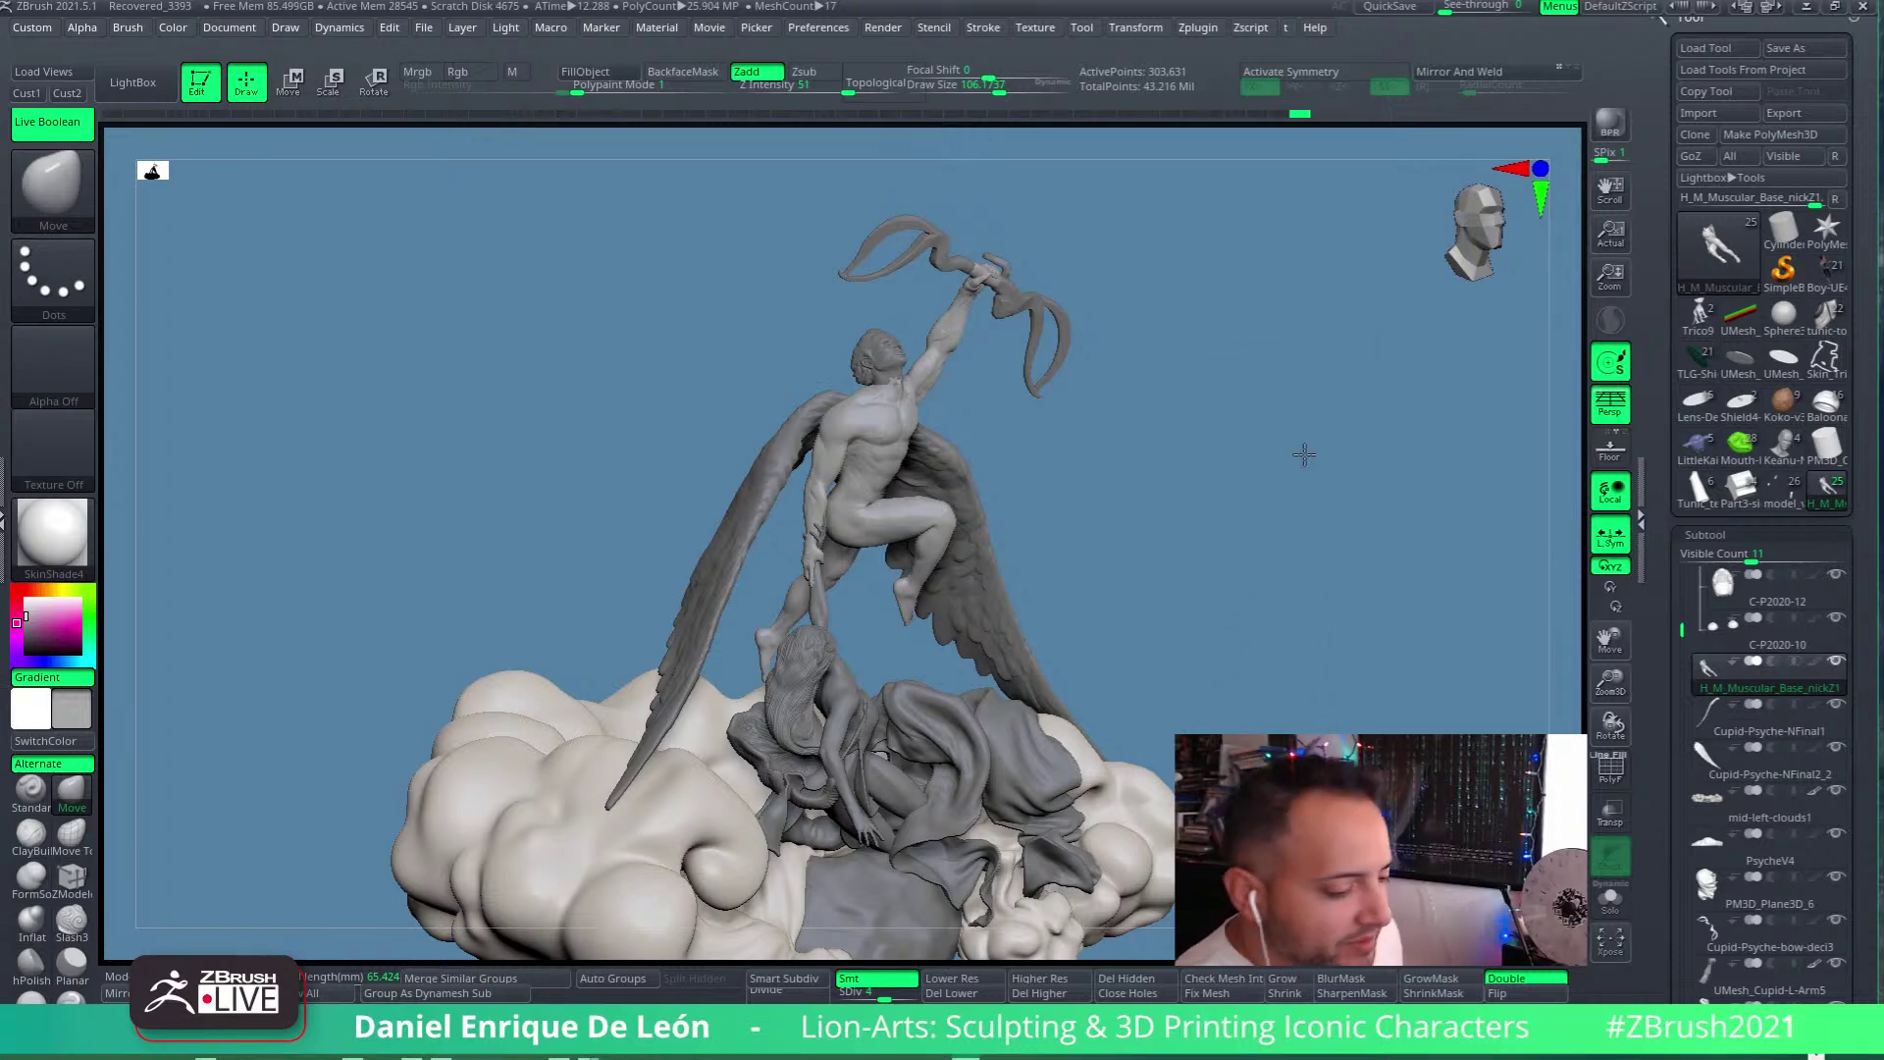
mouse_move(1265, 534)
left_mouse_down()
mouse_move(1263, 431)
mouse_move(1250, 504)
mouse_move(1262, 471)
mouse_move(1335, 481)
mouse_move(1270, 555)
left_mouse_up()
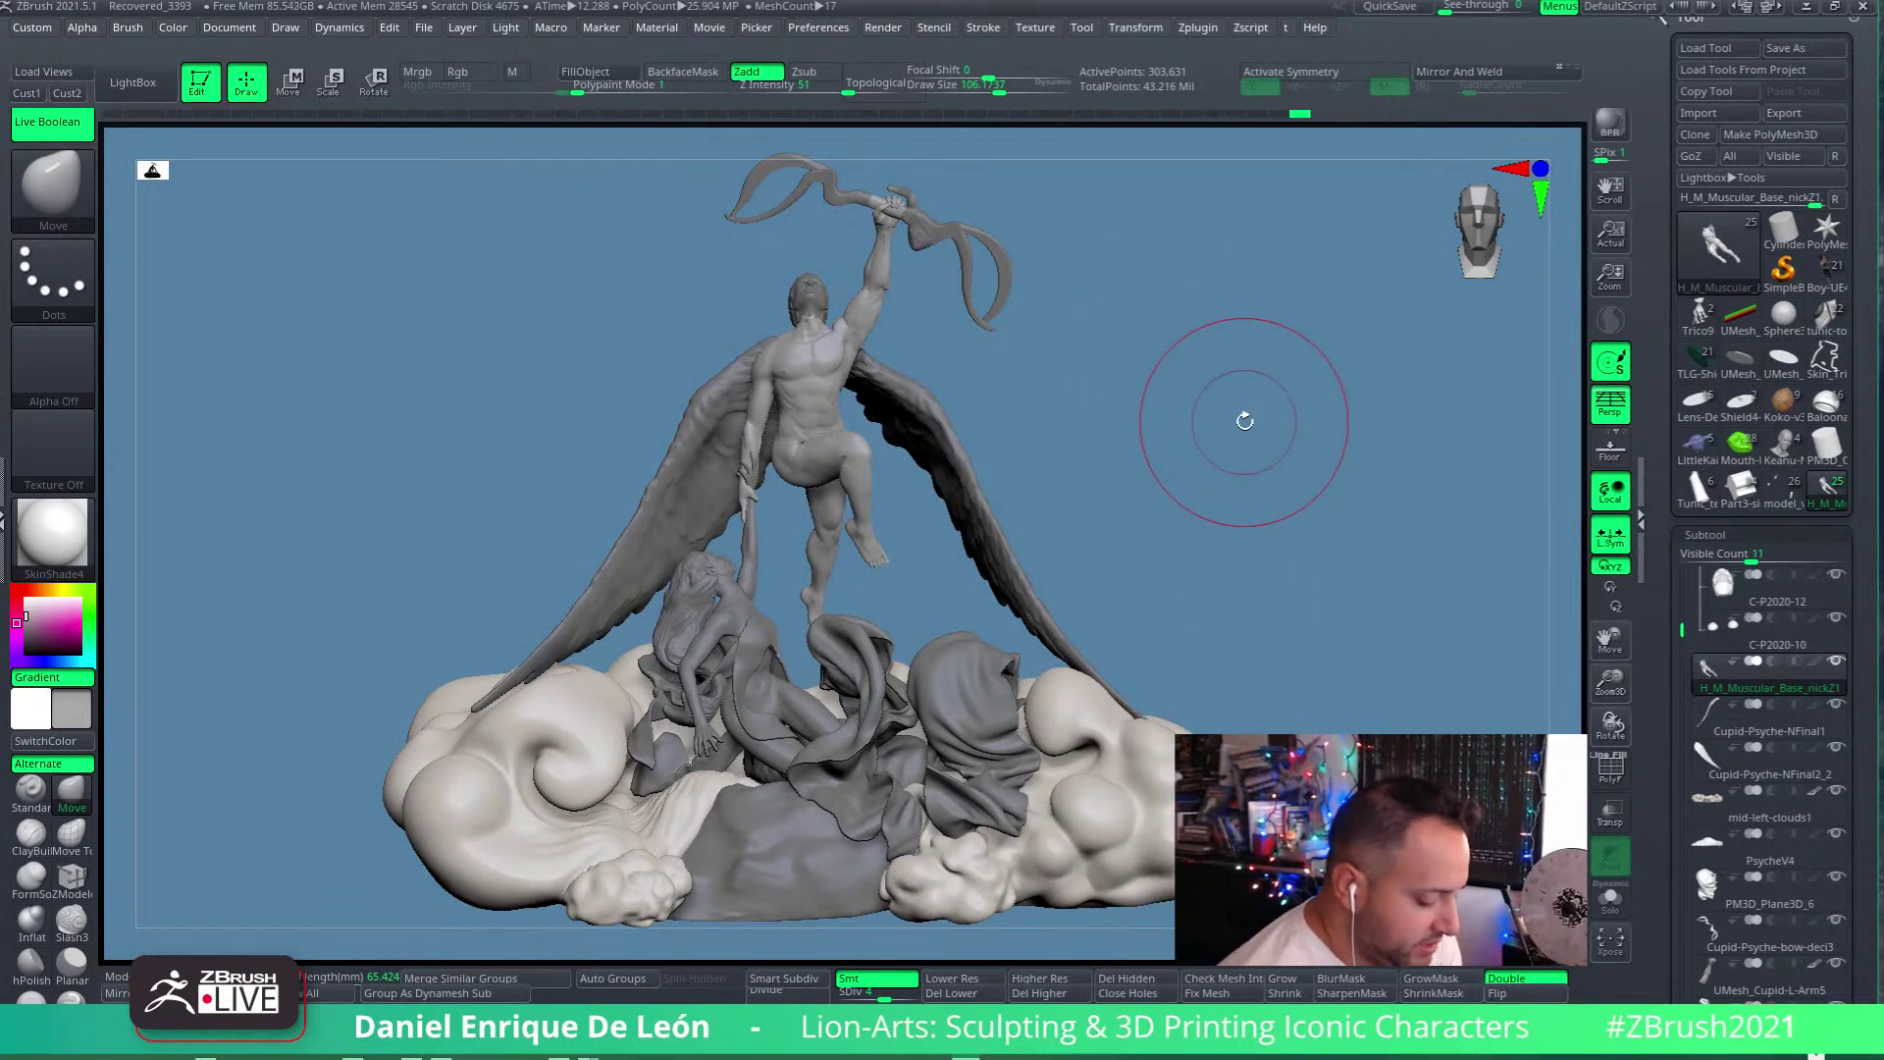
mouse_move(1717, 250)
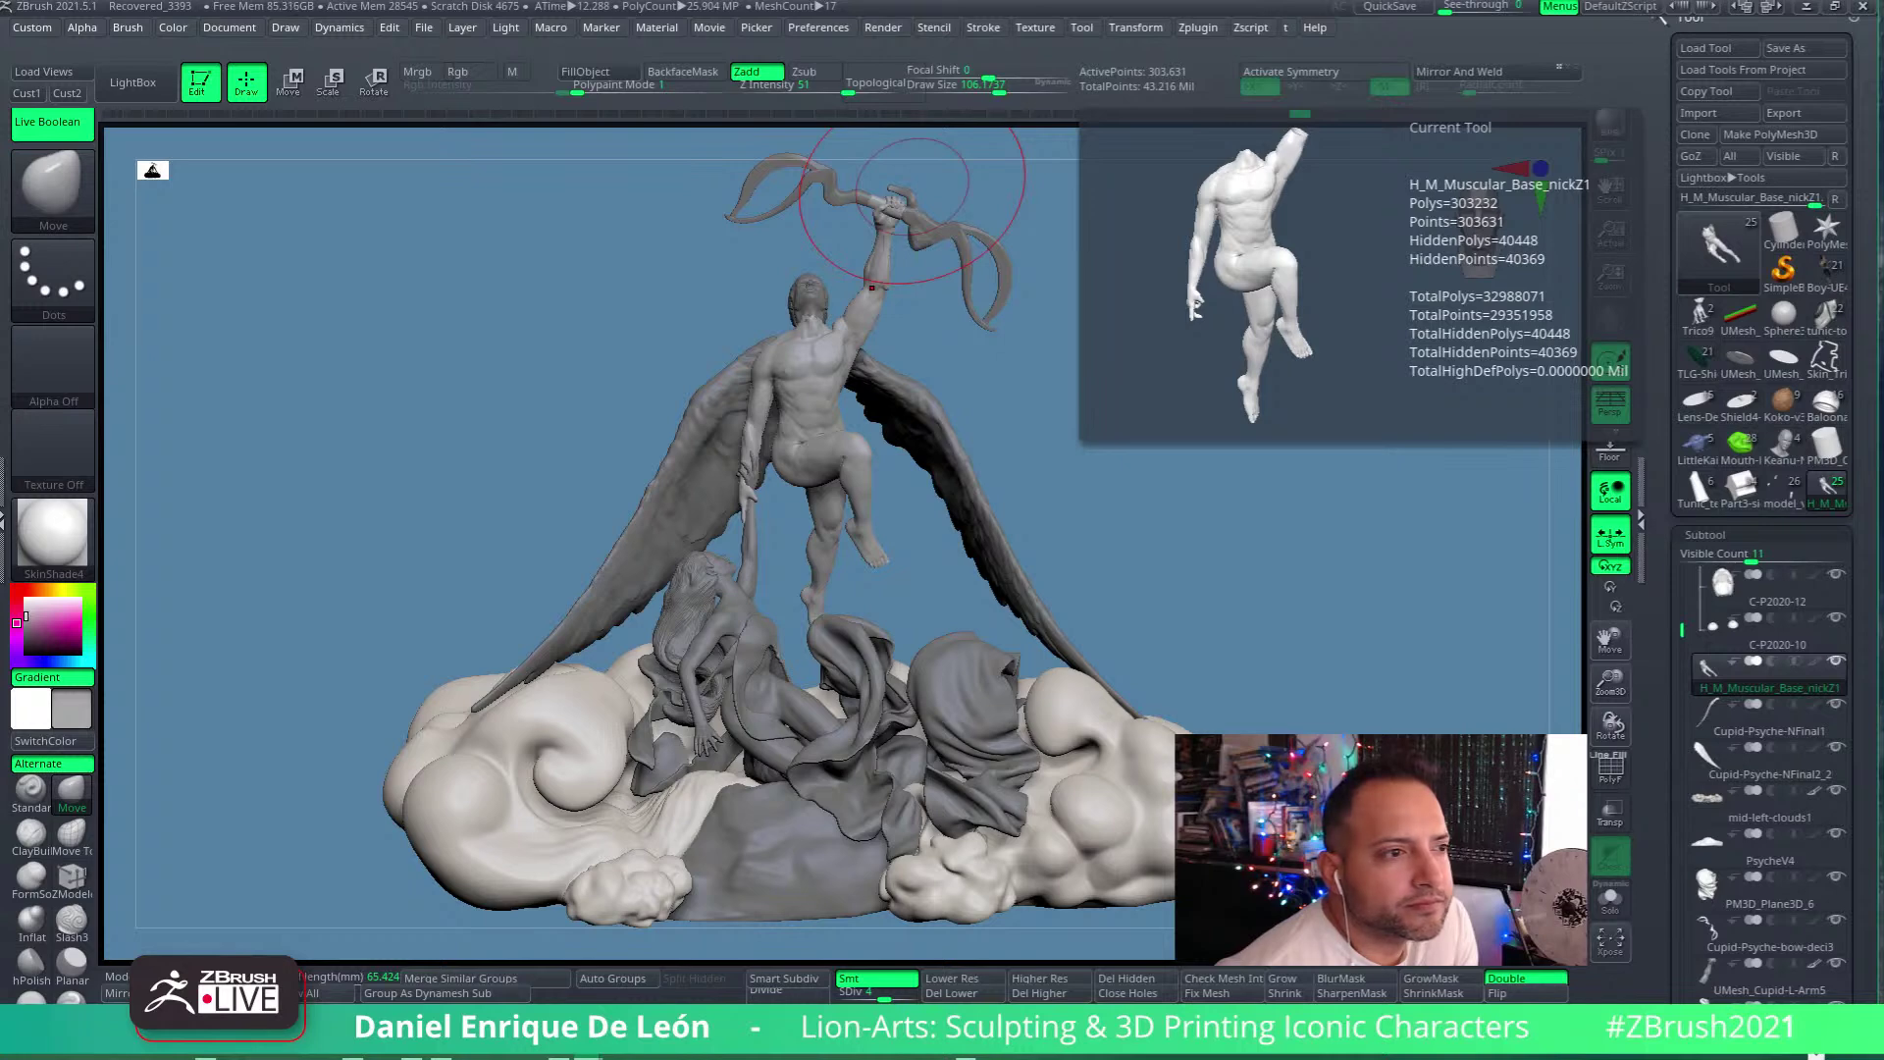
Switch to Chrome with the Lion-Arts portfolio page, bring it fully into view at 100% zoom and maximize the window
key("alt+Tab")
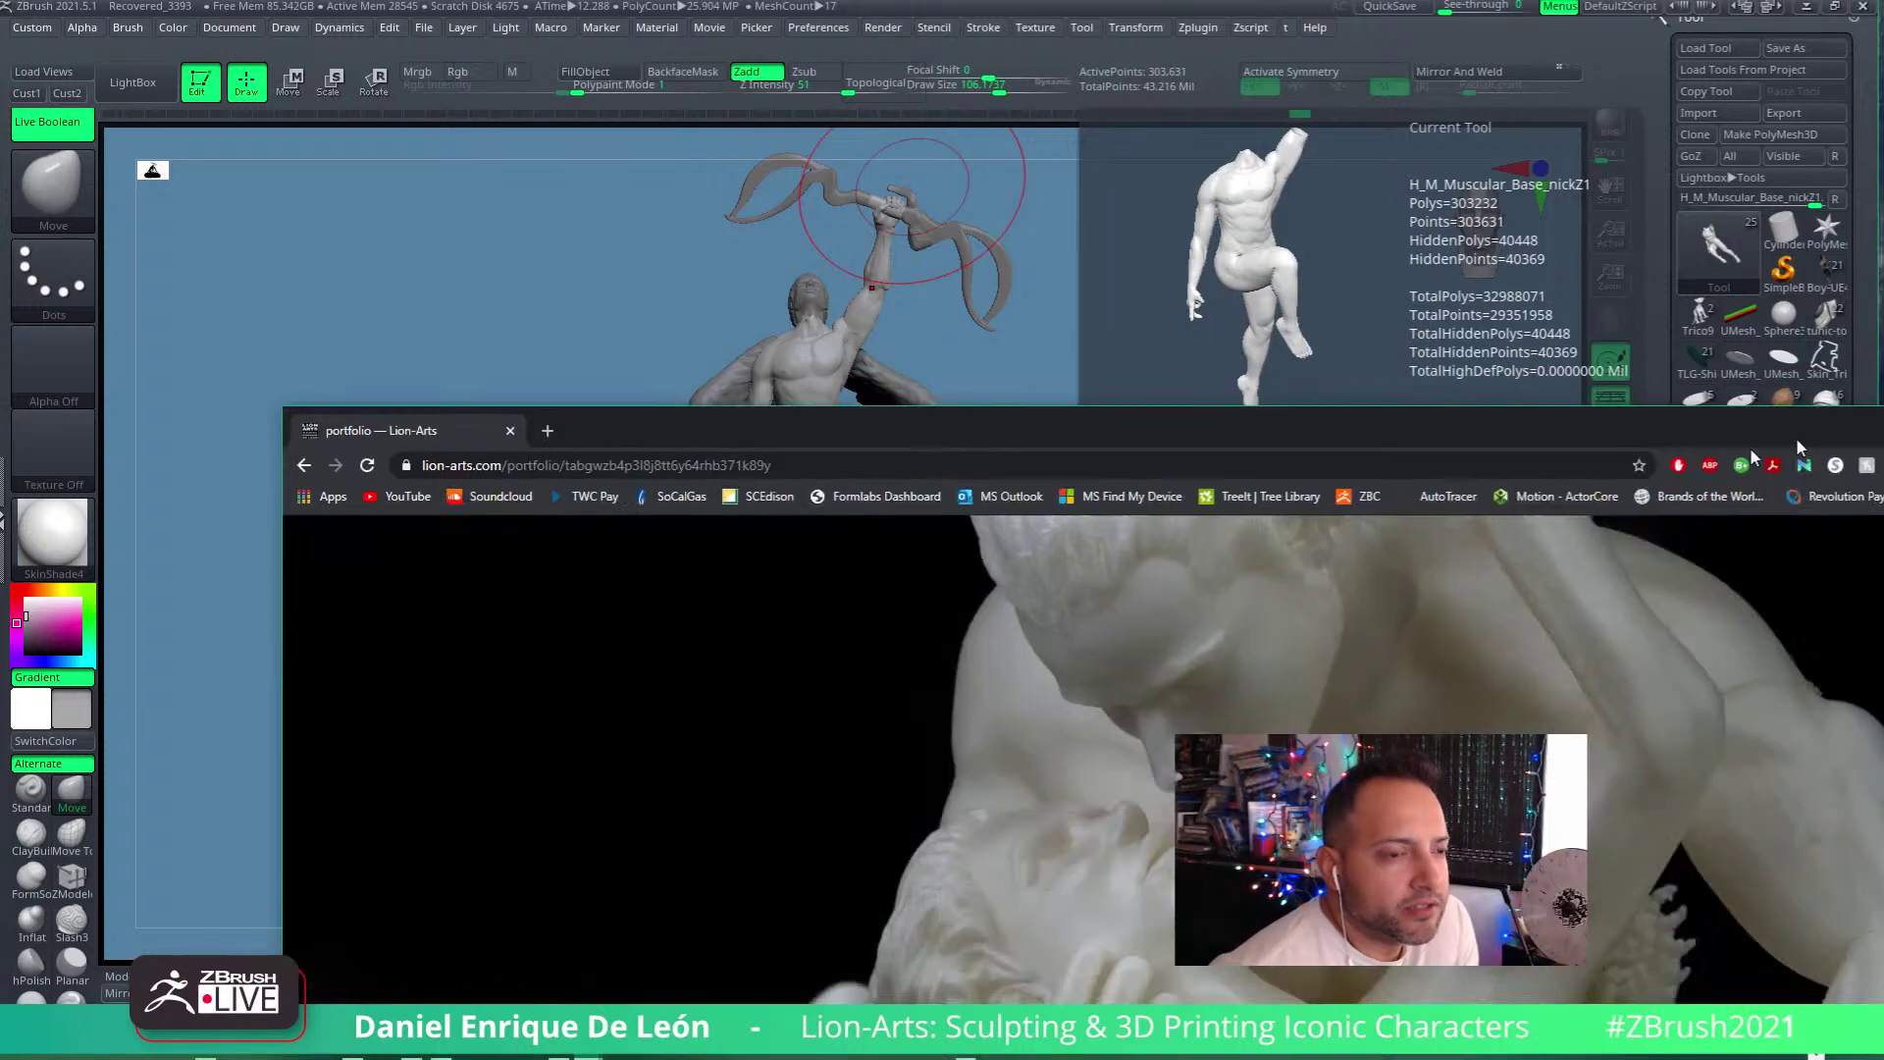
left_click_drag(1599, 90, 1585, 31)
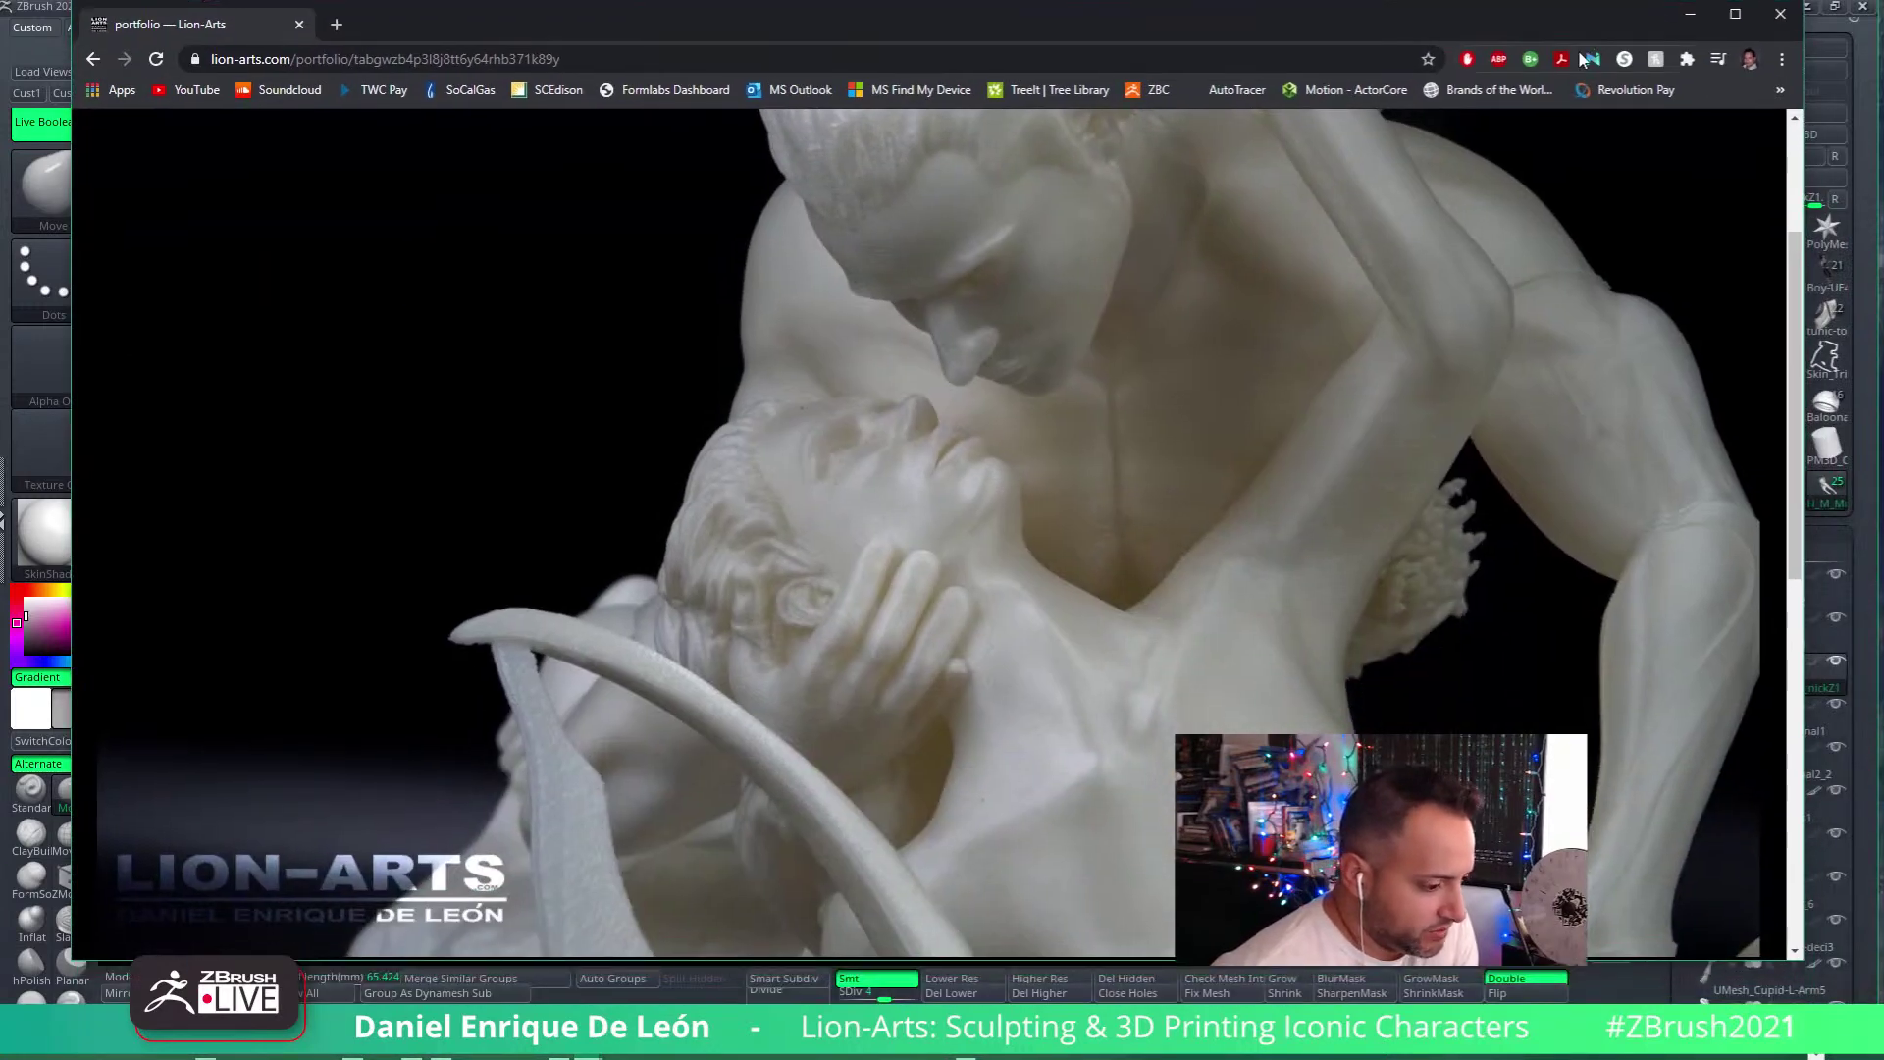
left_click_drag(1472, 22, 1432, 51)
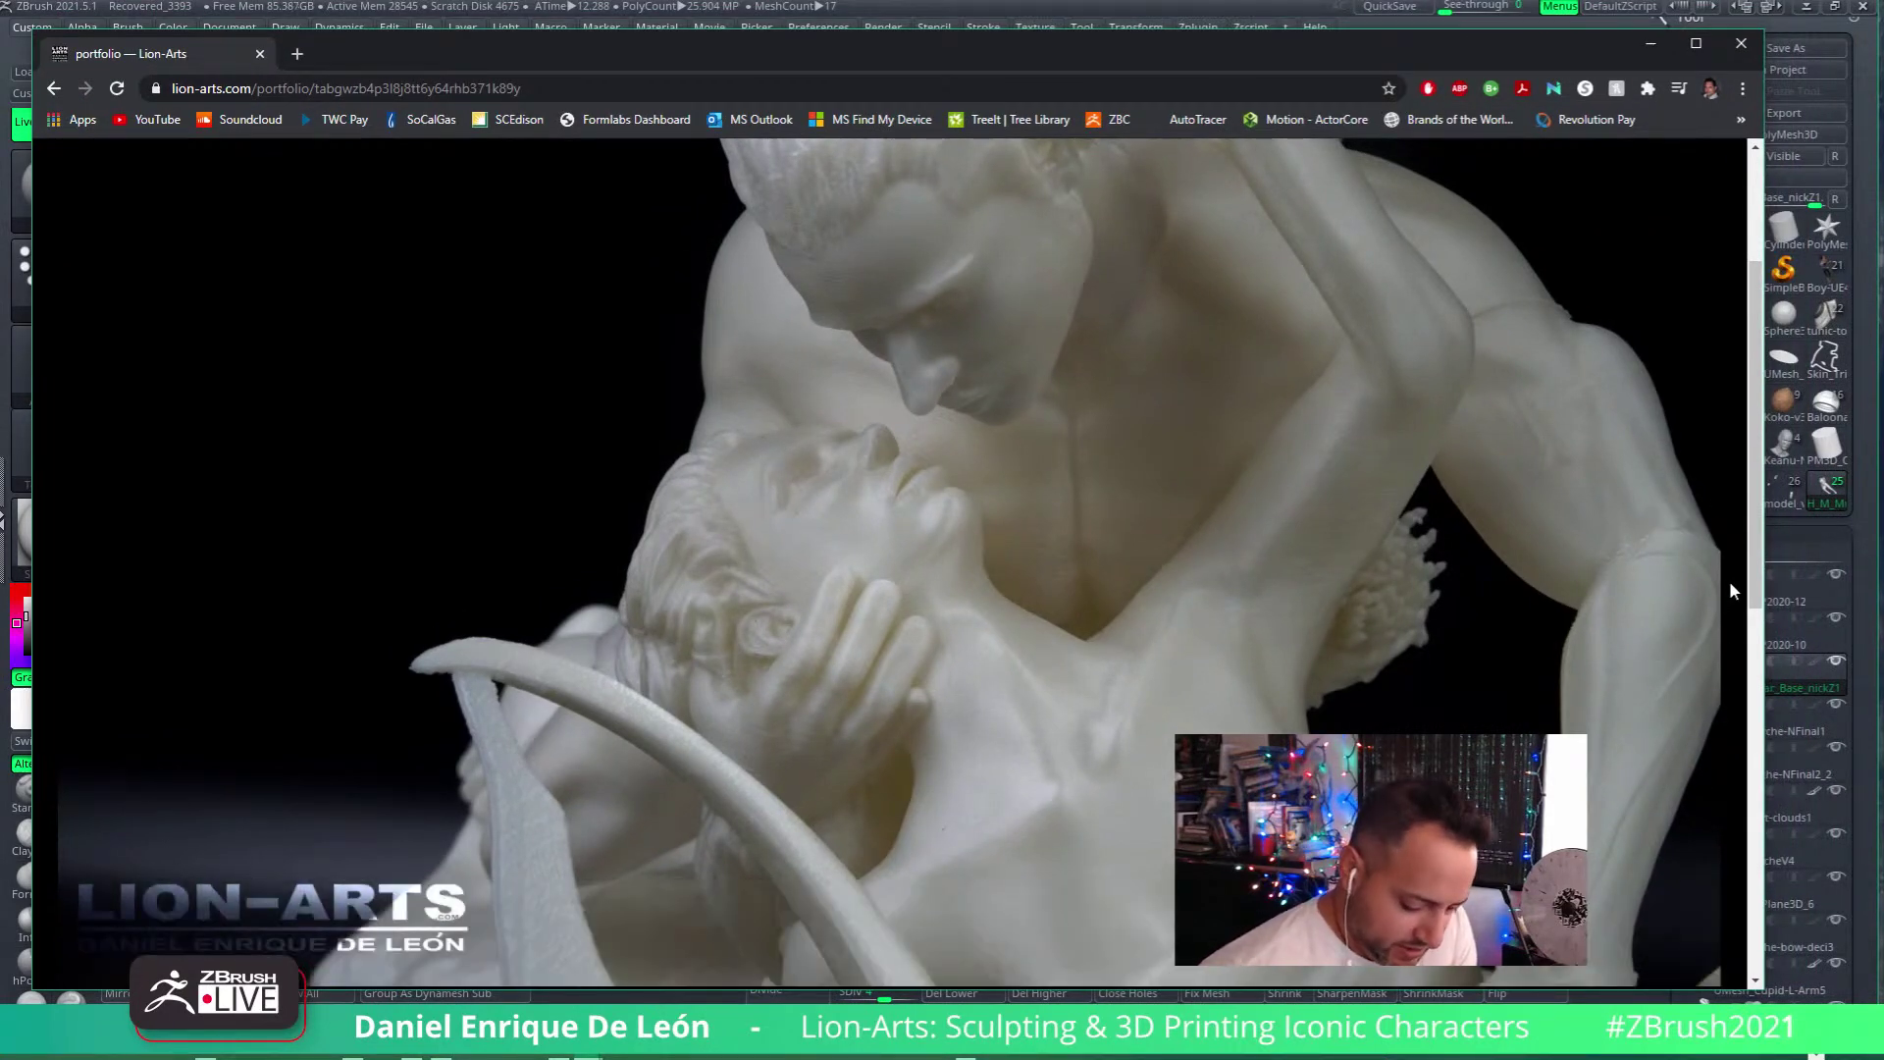
key("ctrl+minus")
key("ctrl+minus")
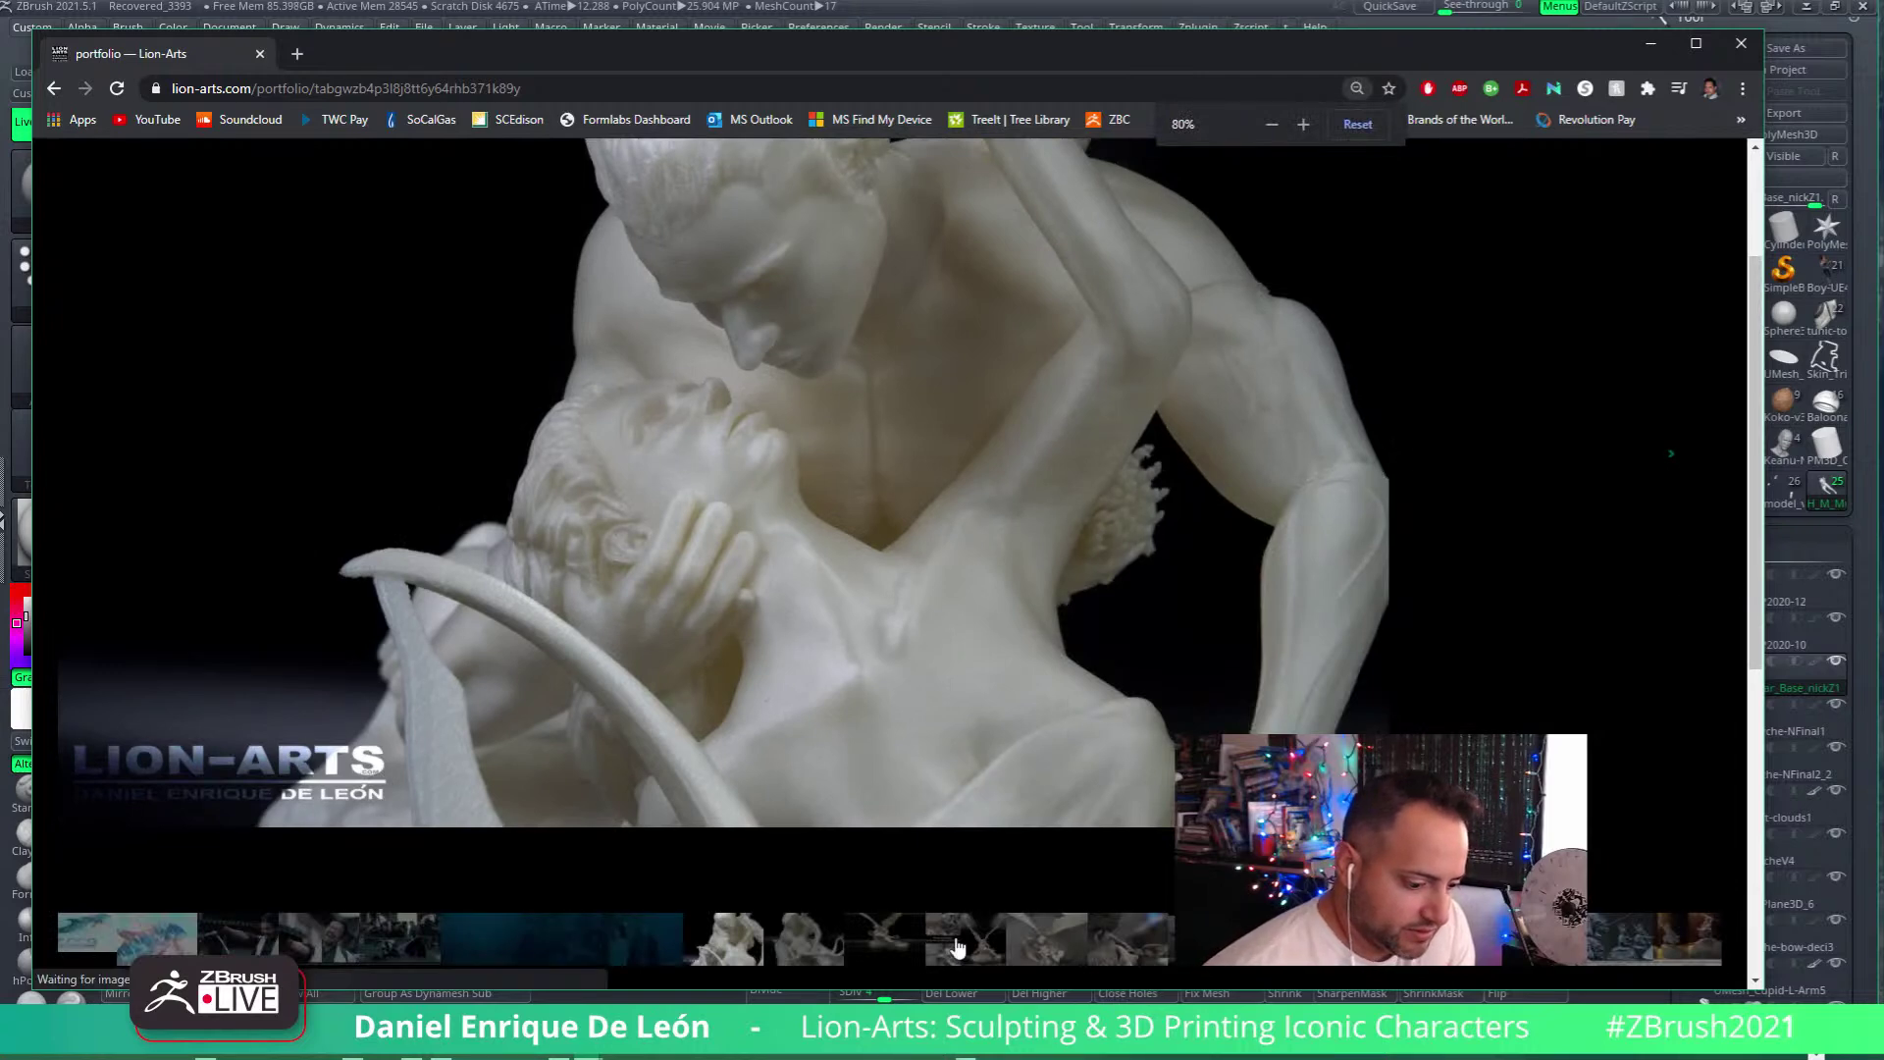
key("ctrl+plus")
key("ctrl+plus")
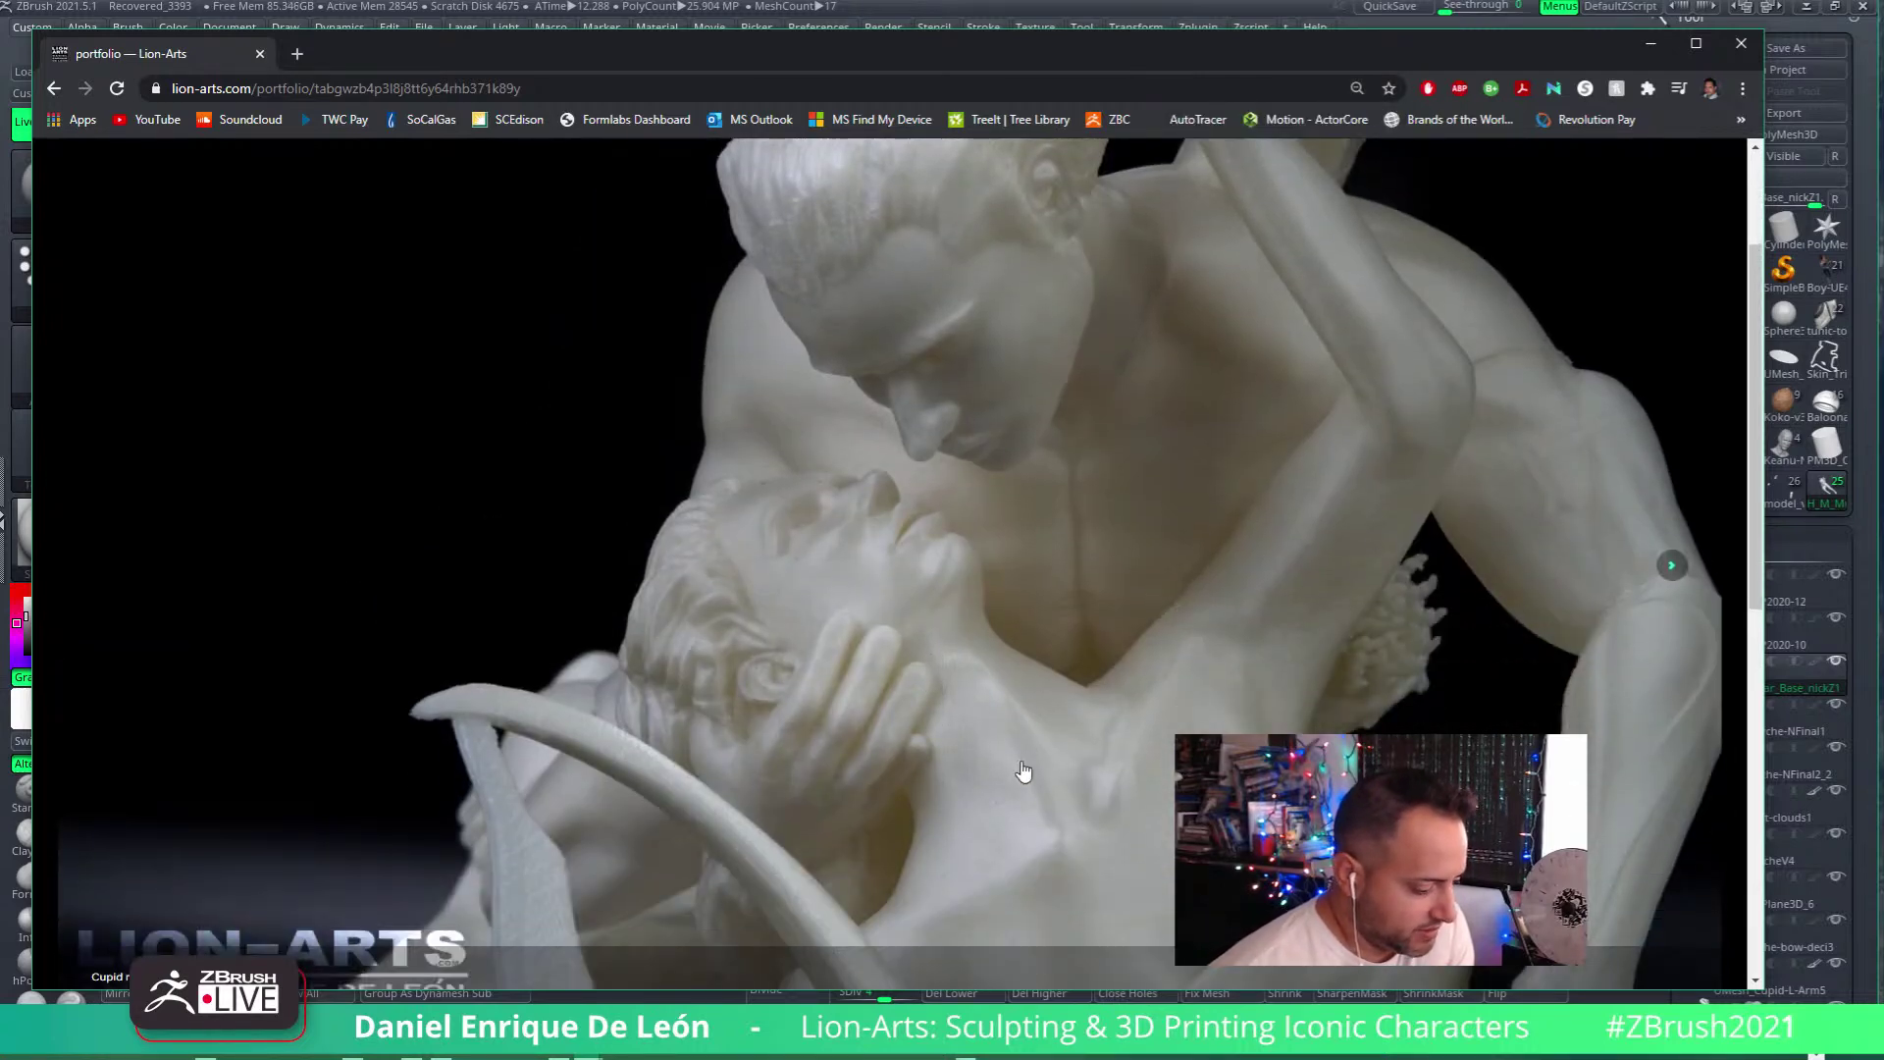
key("ctrl+plus")
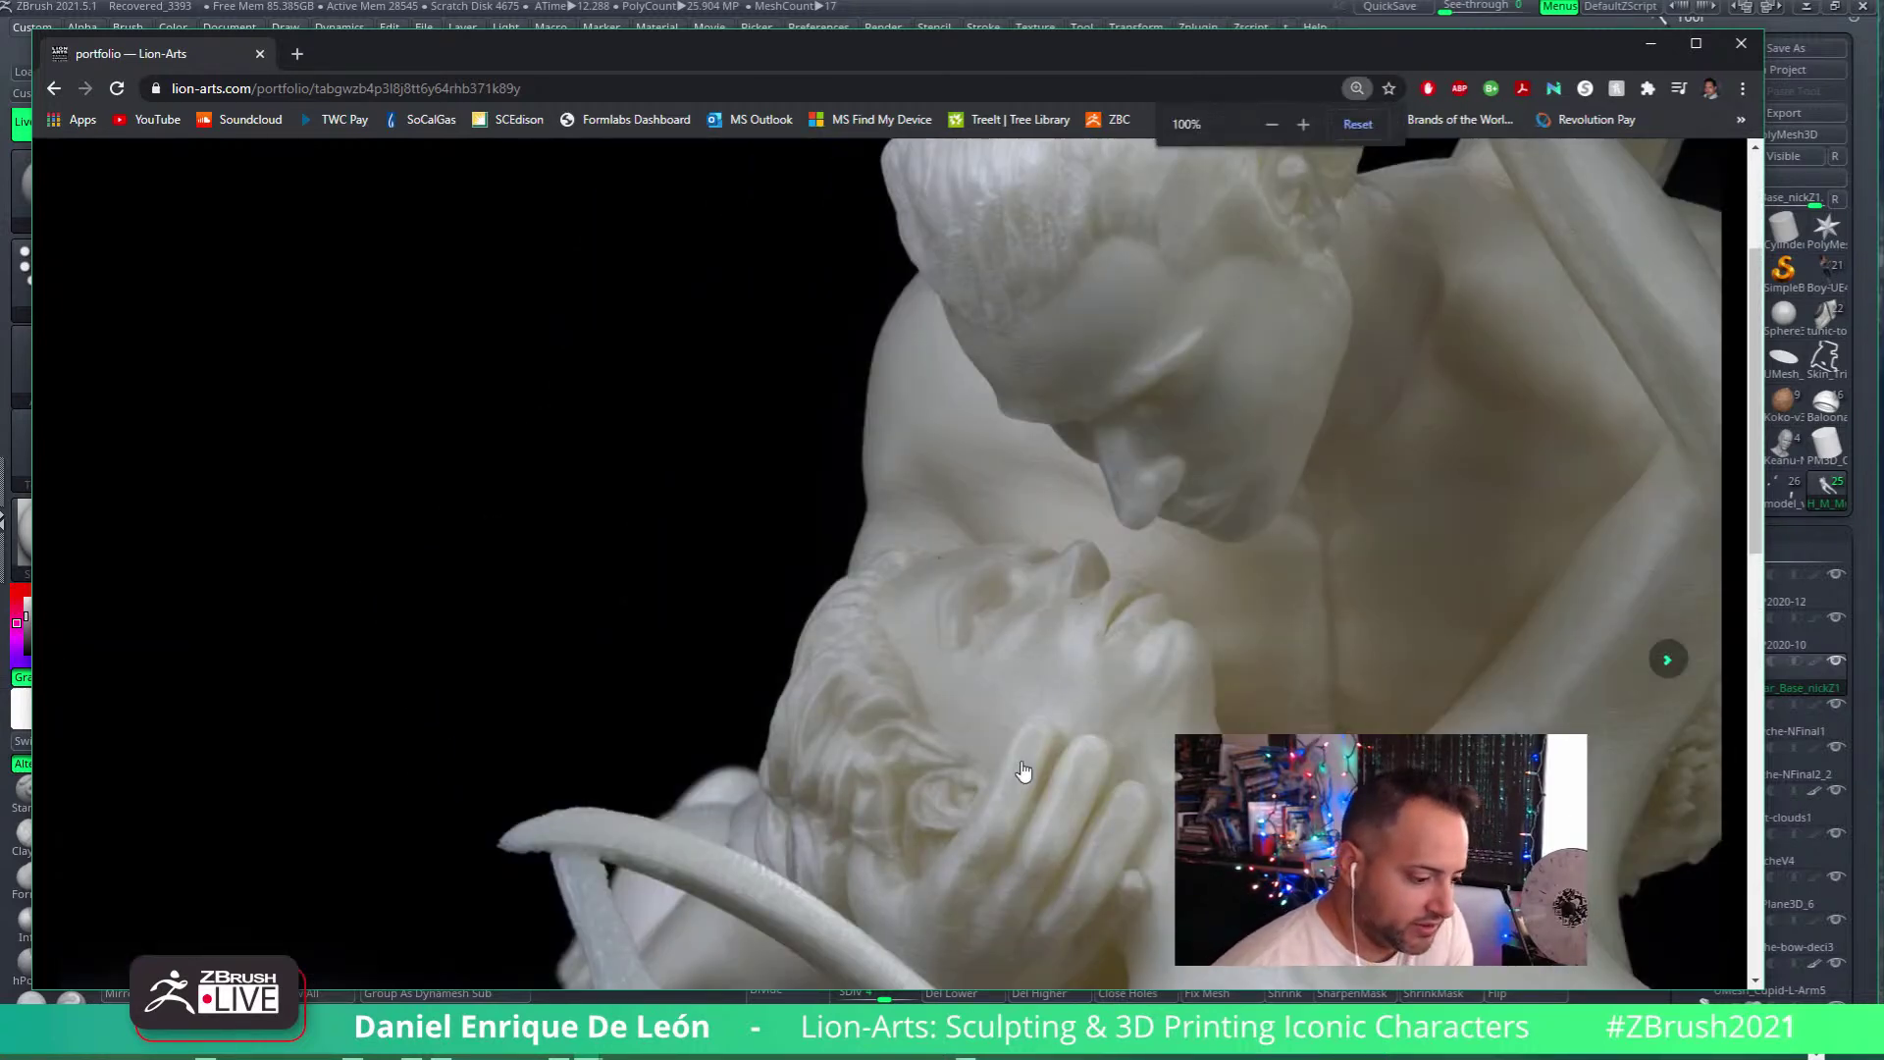
scroll(1022, 772, "down", 5)
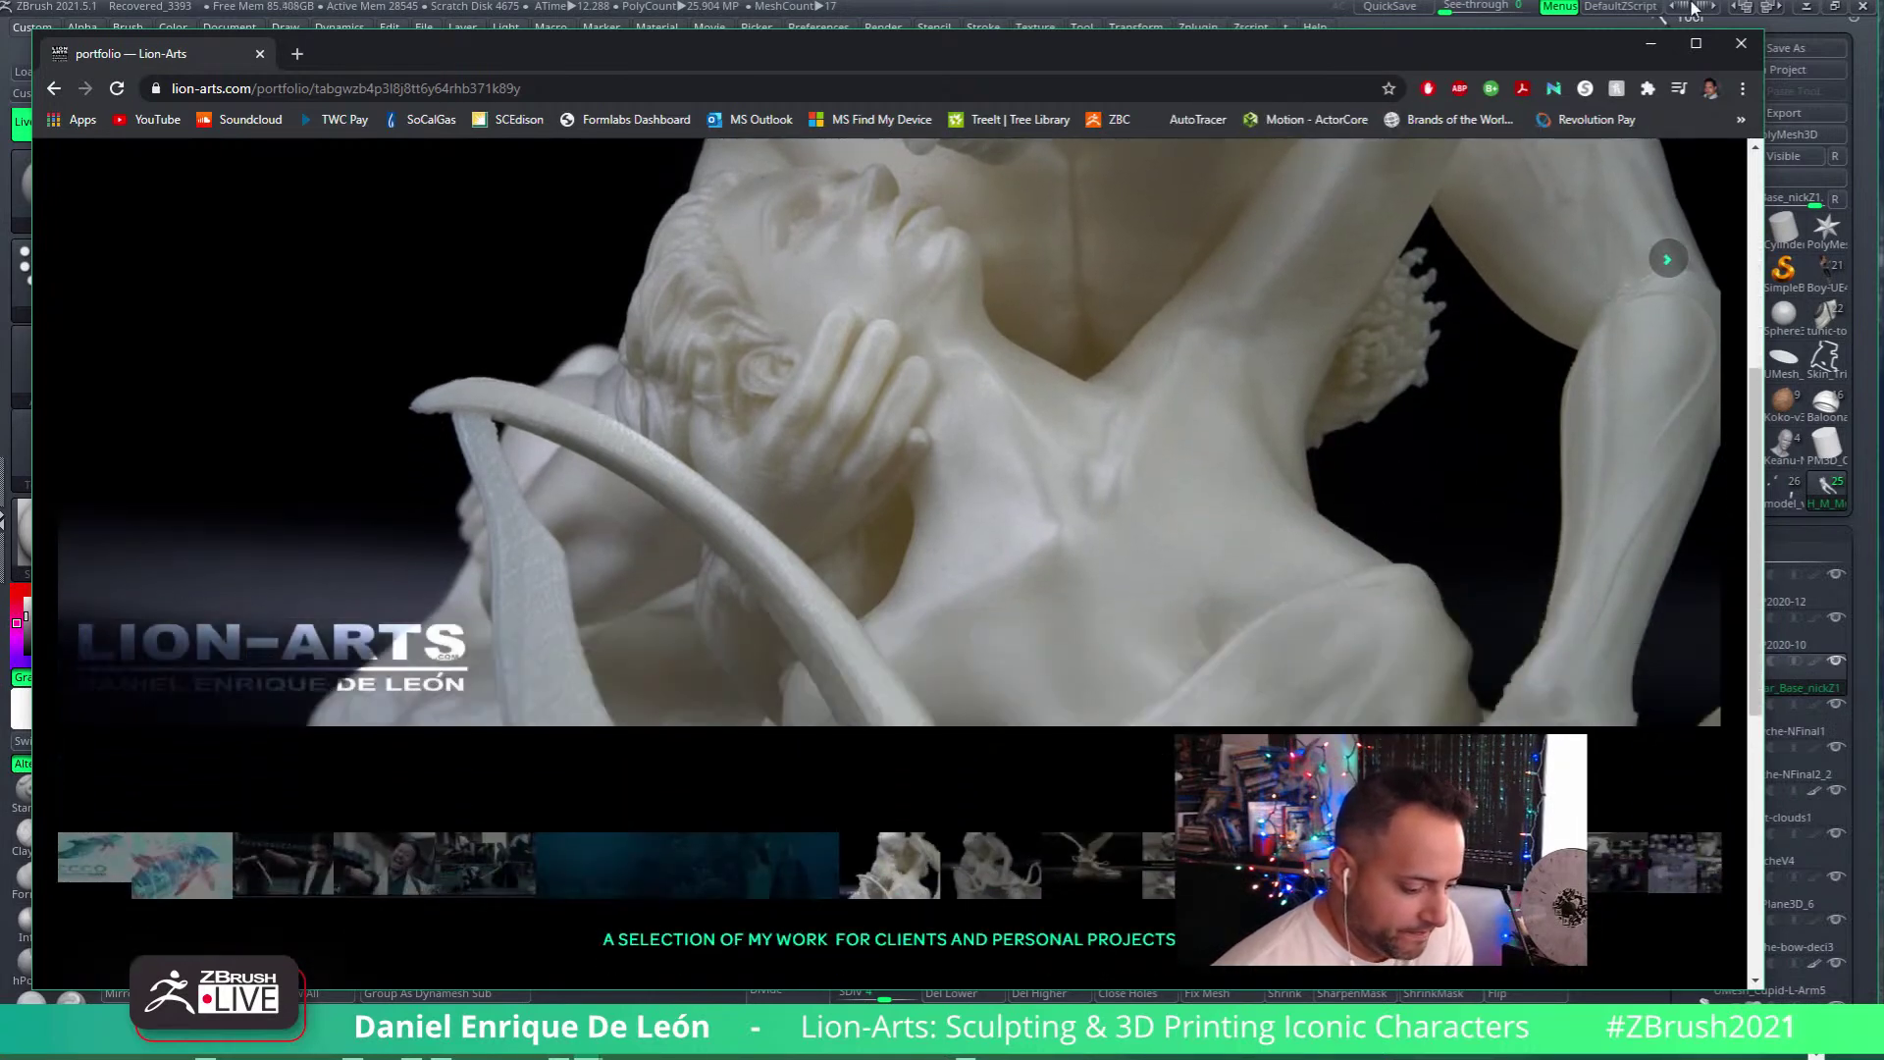
left_click(1695, 43)
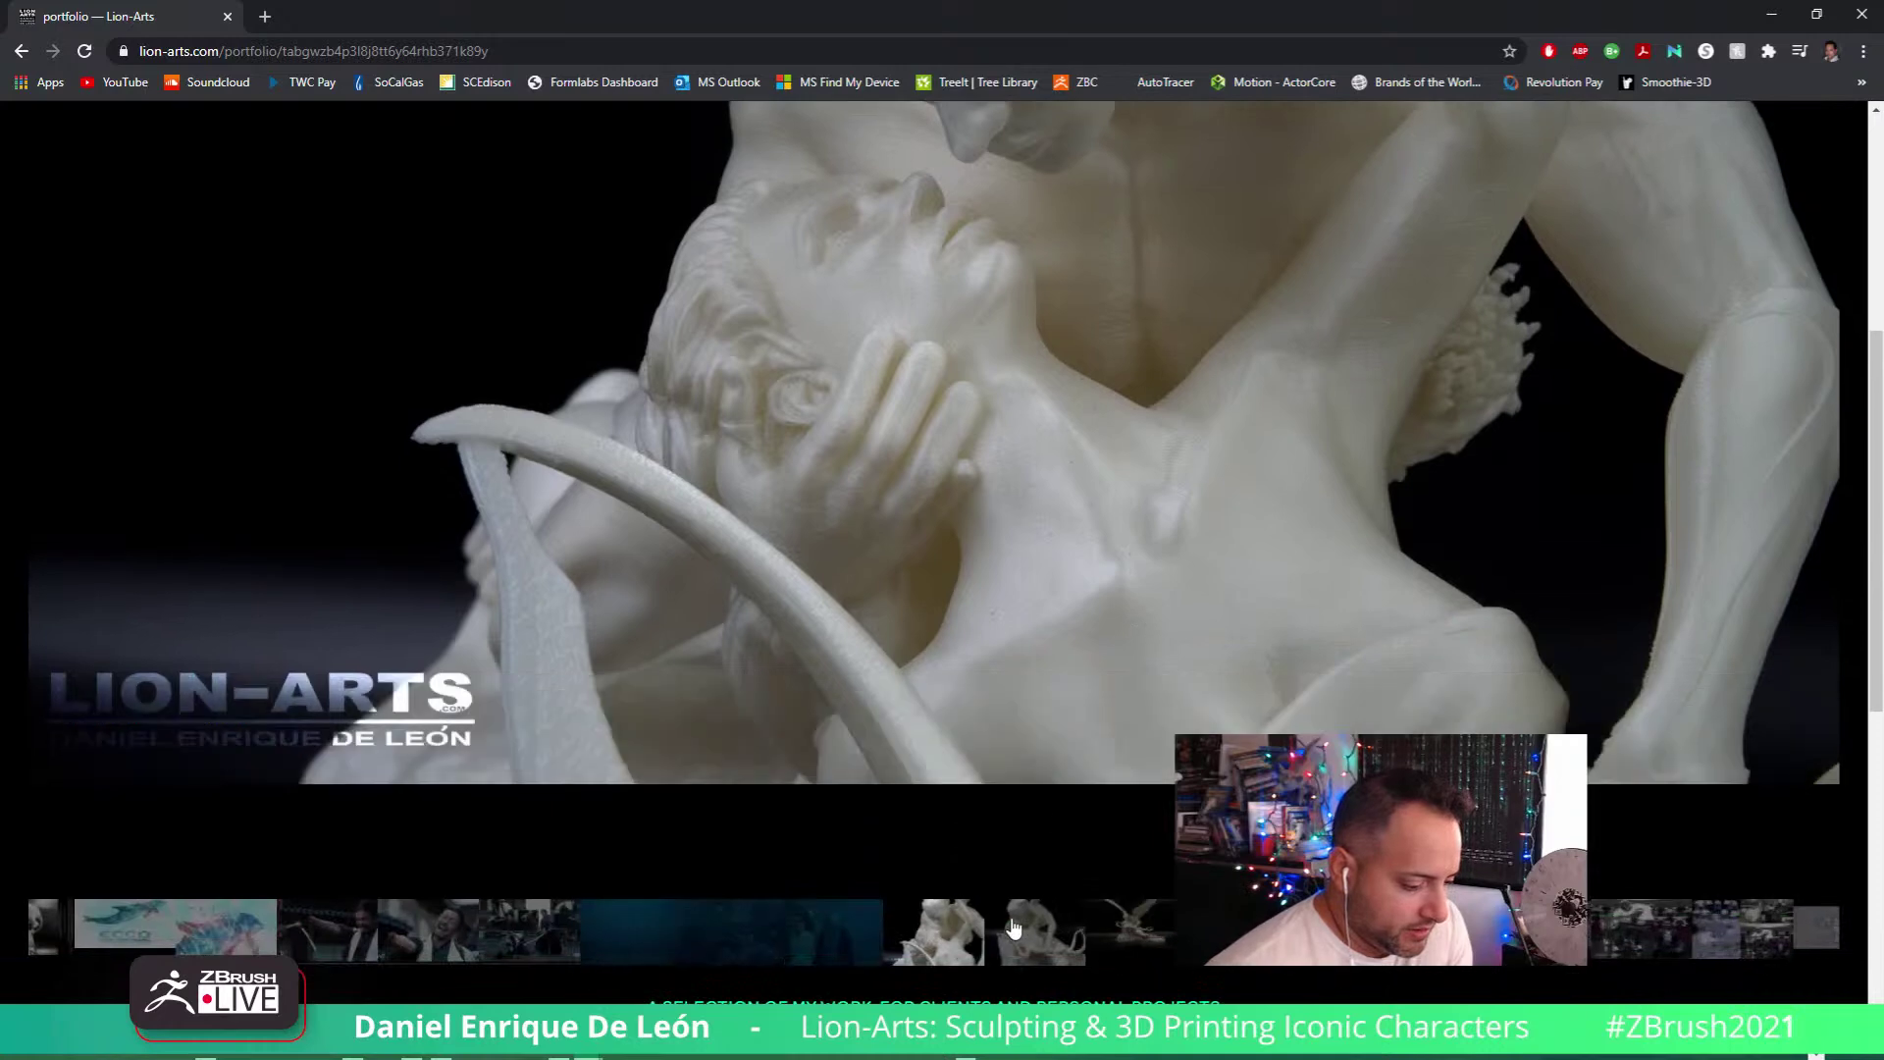
Browse the portfolio's Cupid reviving Psyche images, examining the printed statue's full wings and base and the rendered views
left_click(1021, 930)
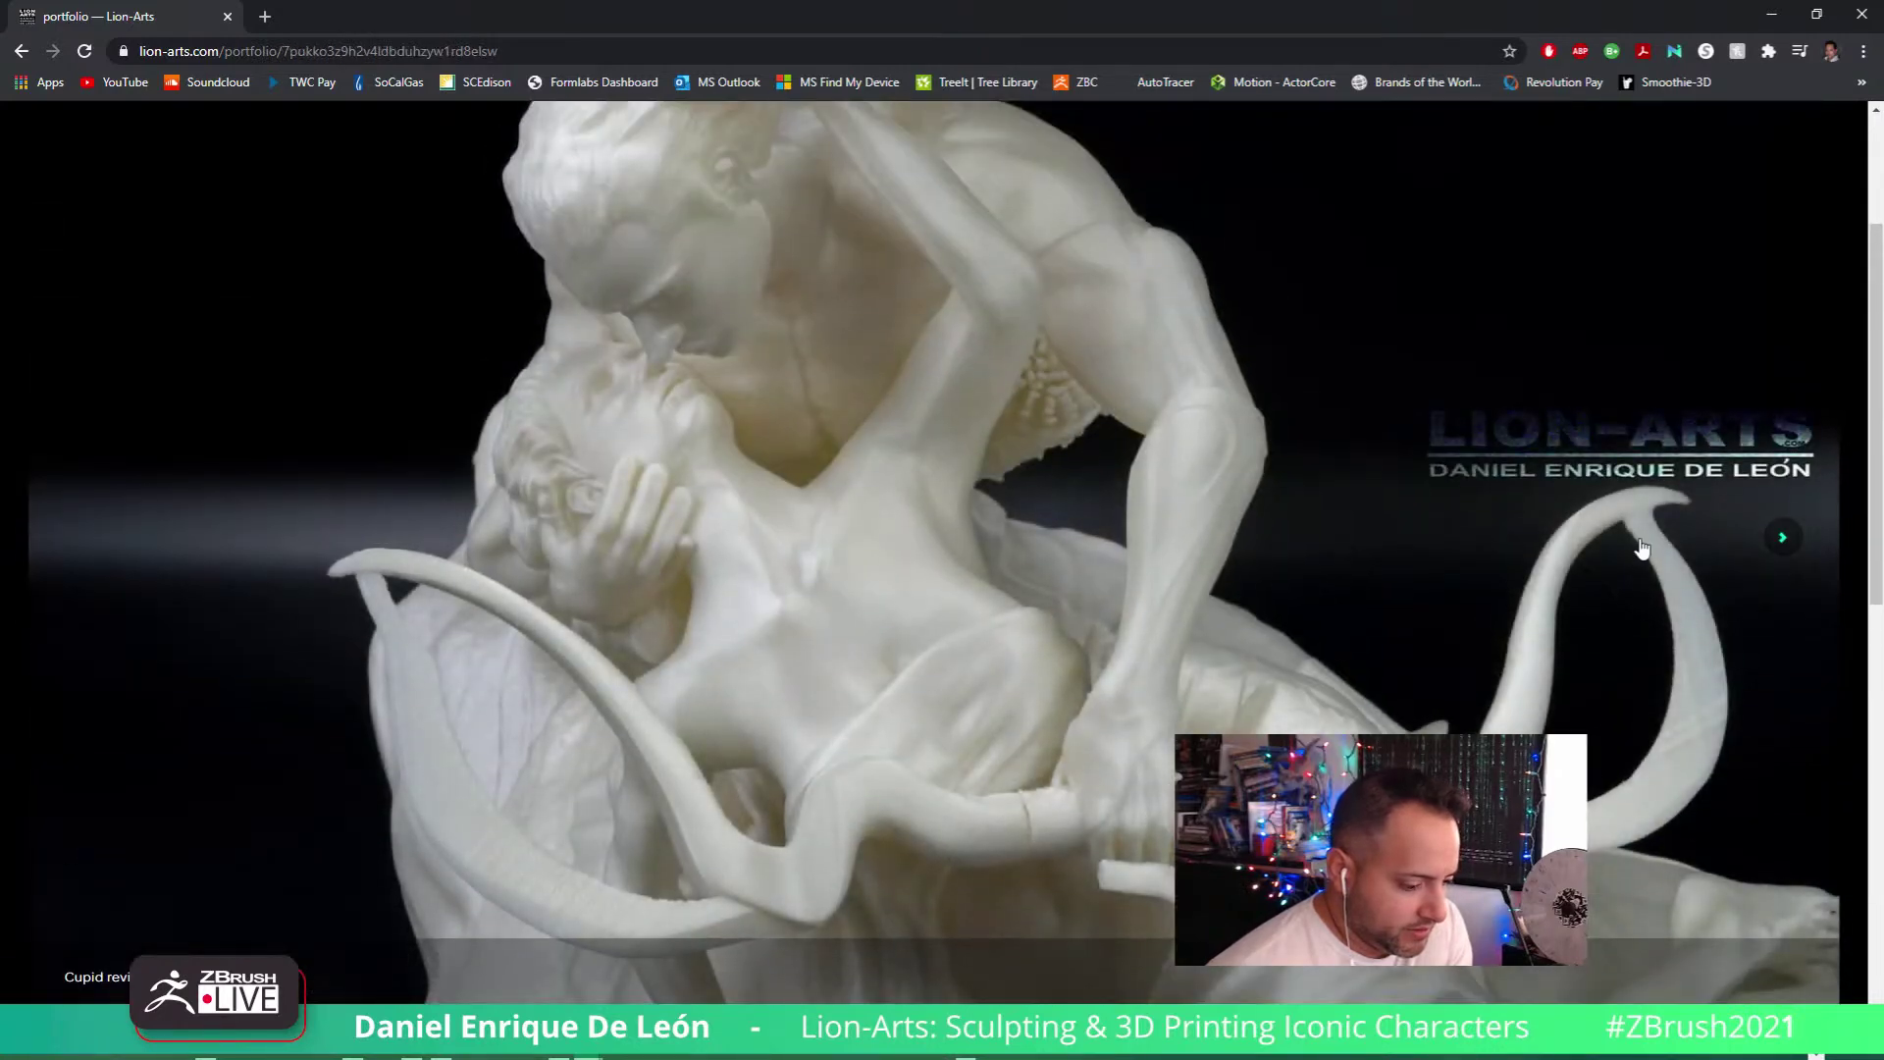
left_click(1772, 547)
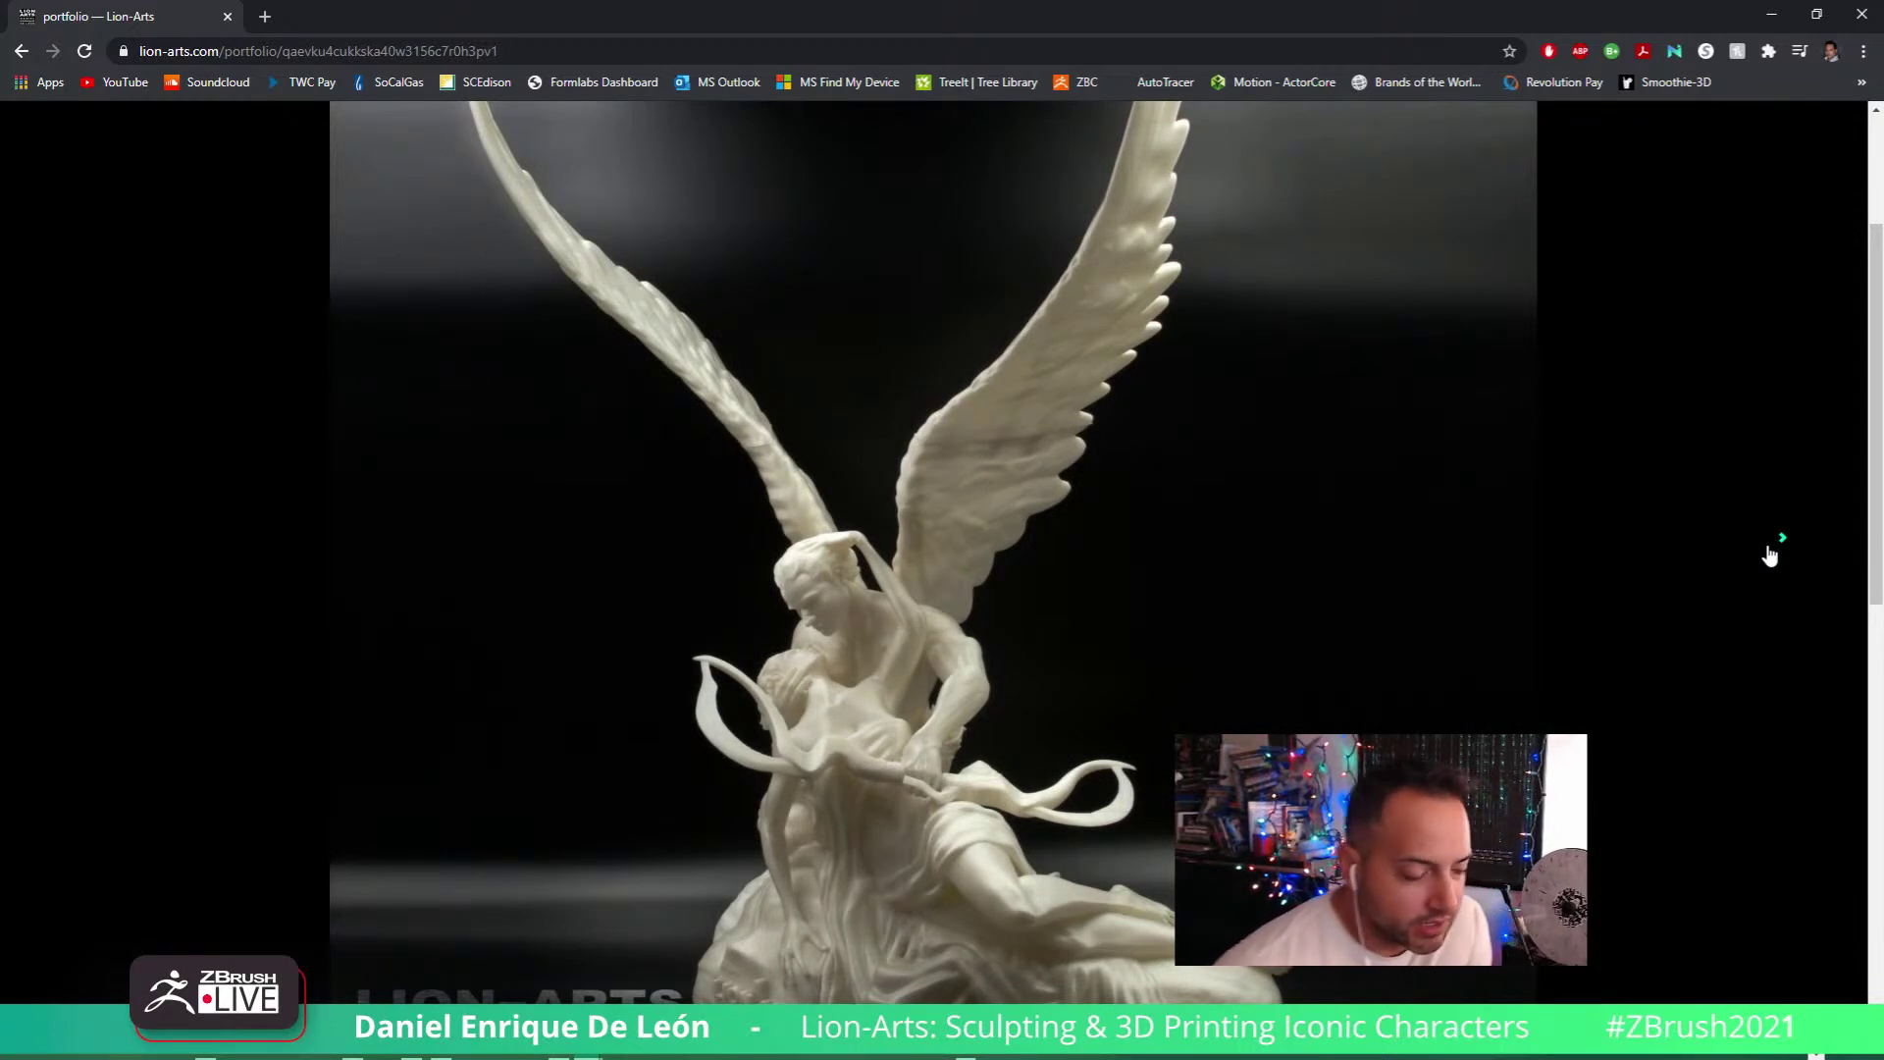
scroll(1713, 567, "up", 1)
scroll(1713, 567, "up", 2)
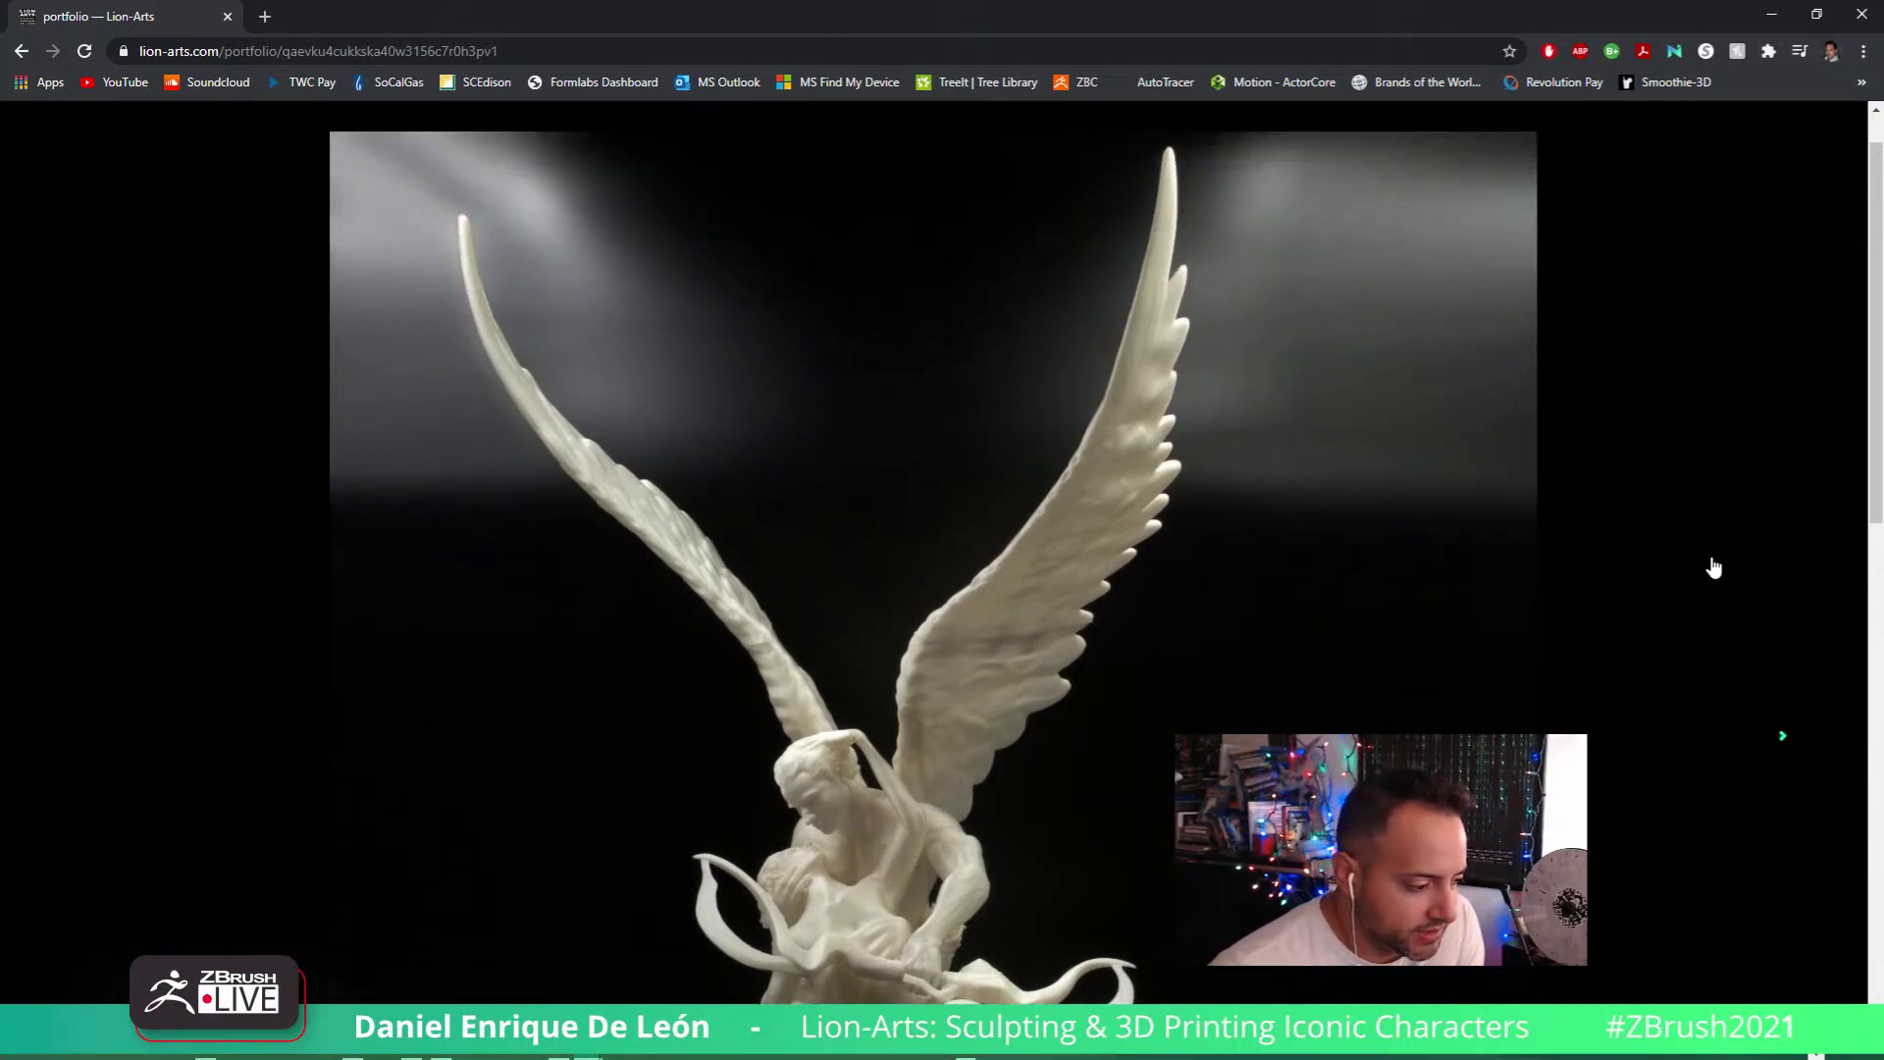
scroll(1713, 567, "down", 1)
scroll(1713, 567, "down", 3)
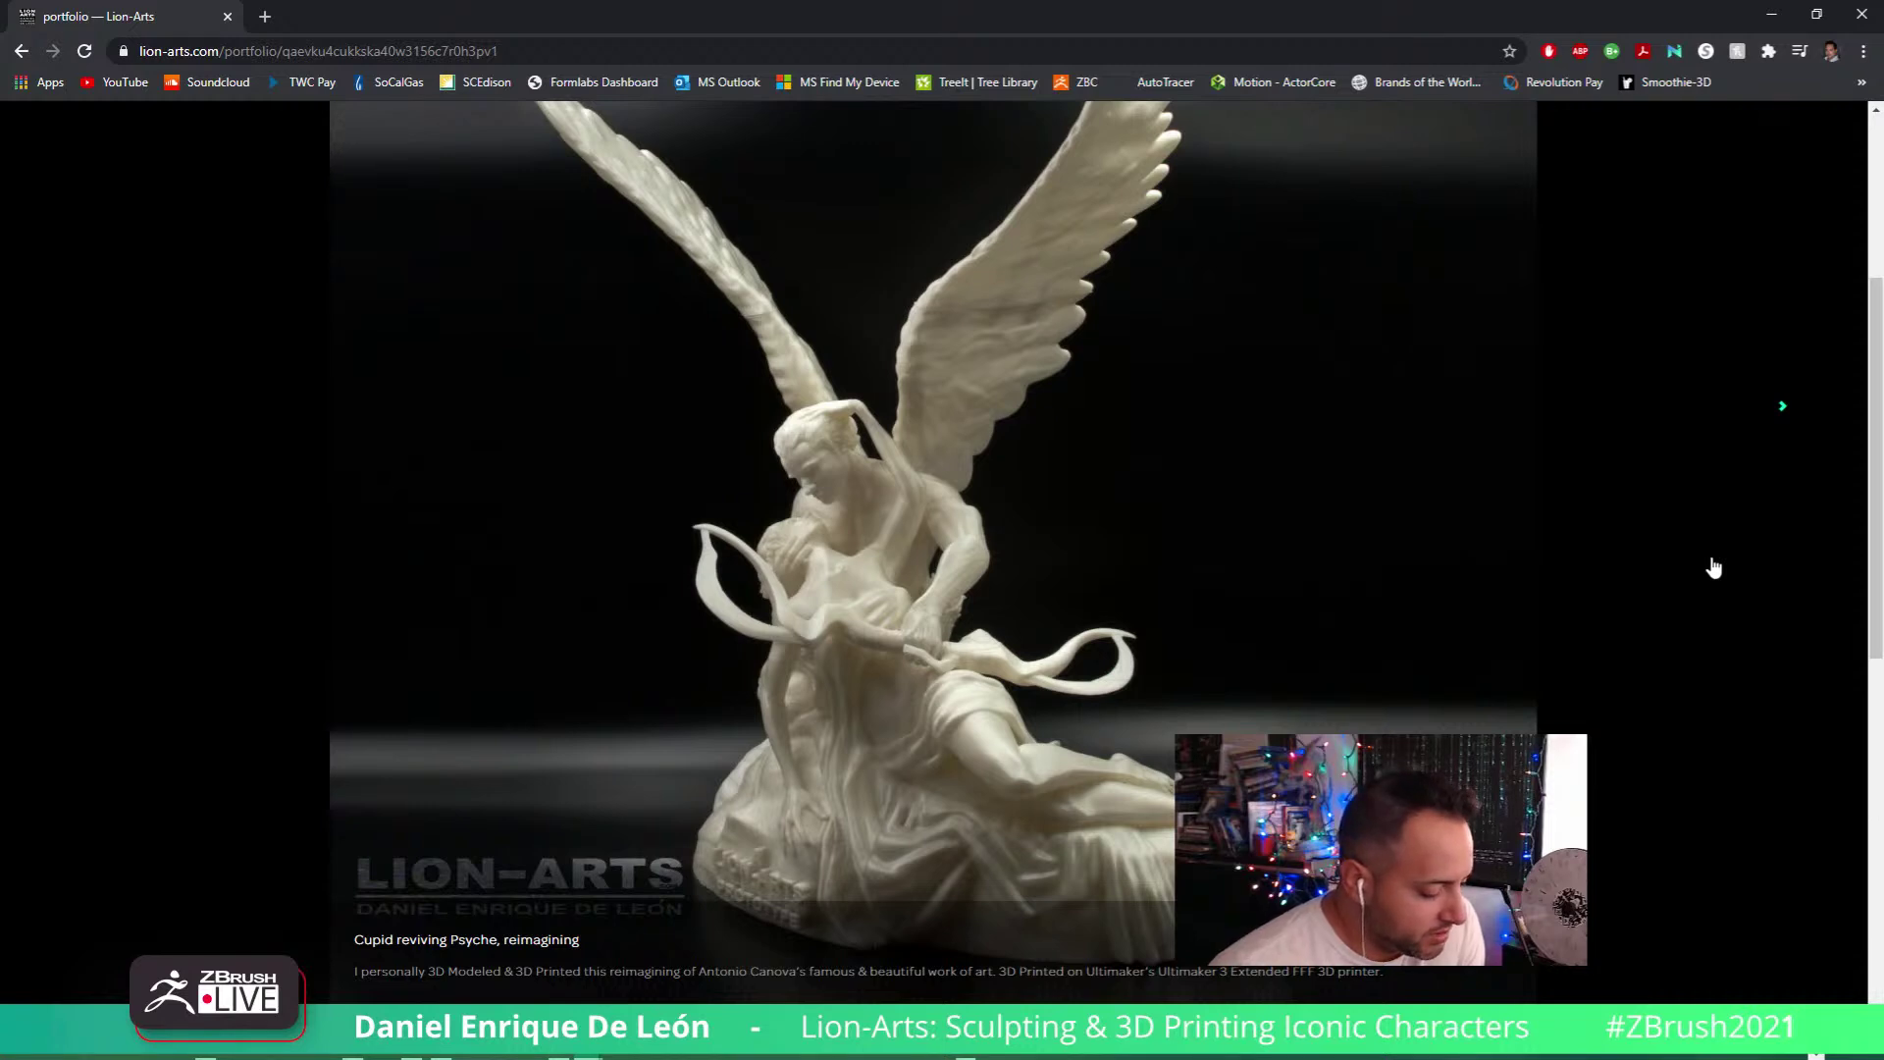
scroll(1713, 567, "up", 2)
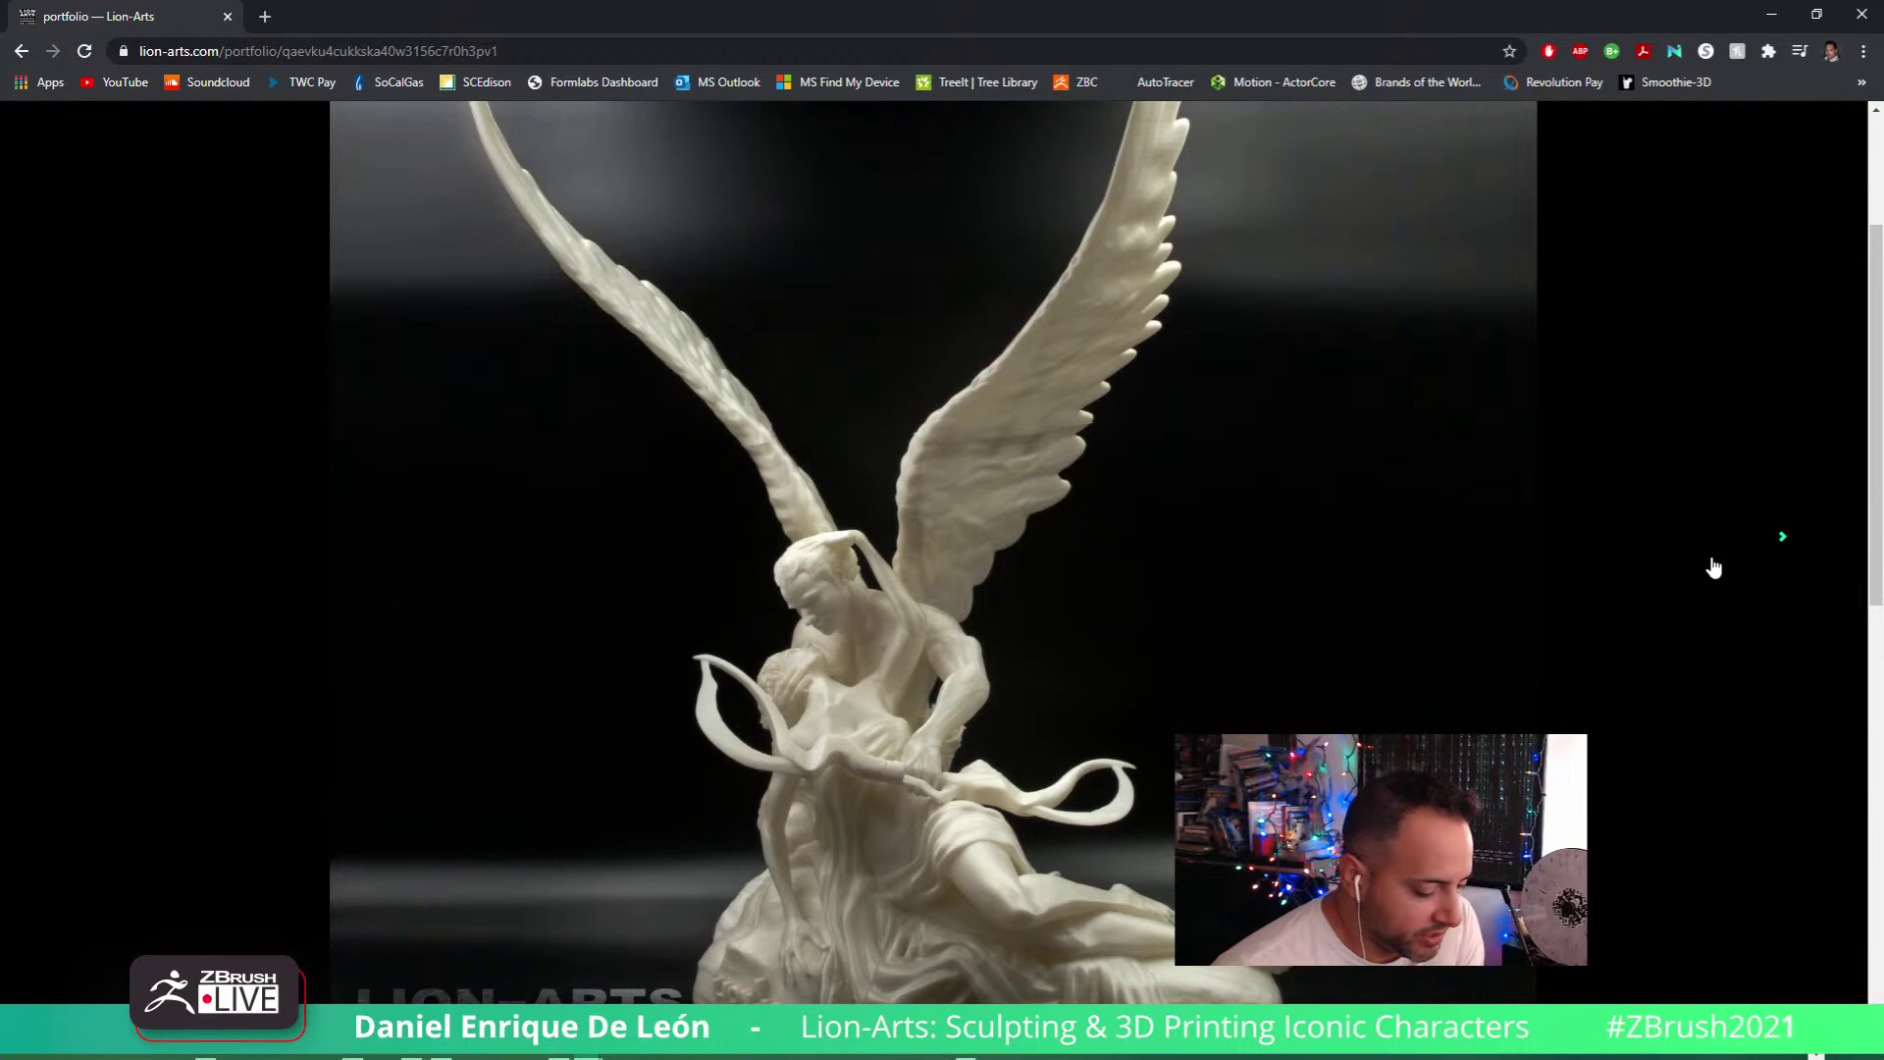
left_click(1781, 539)
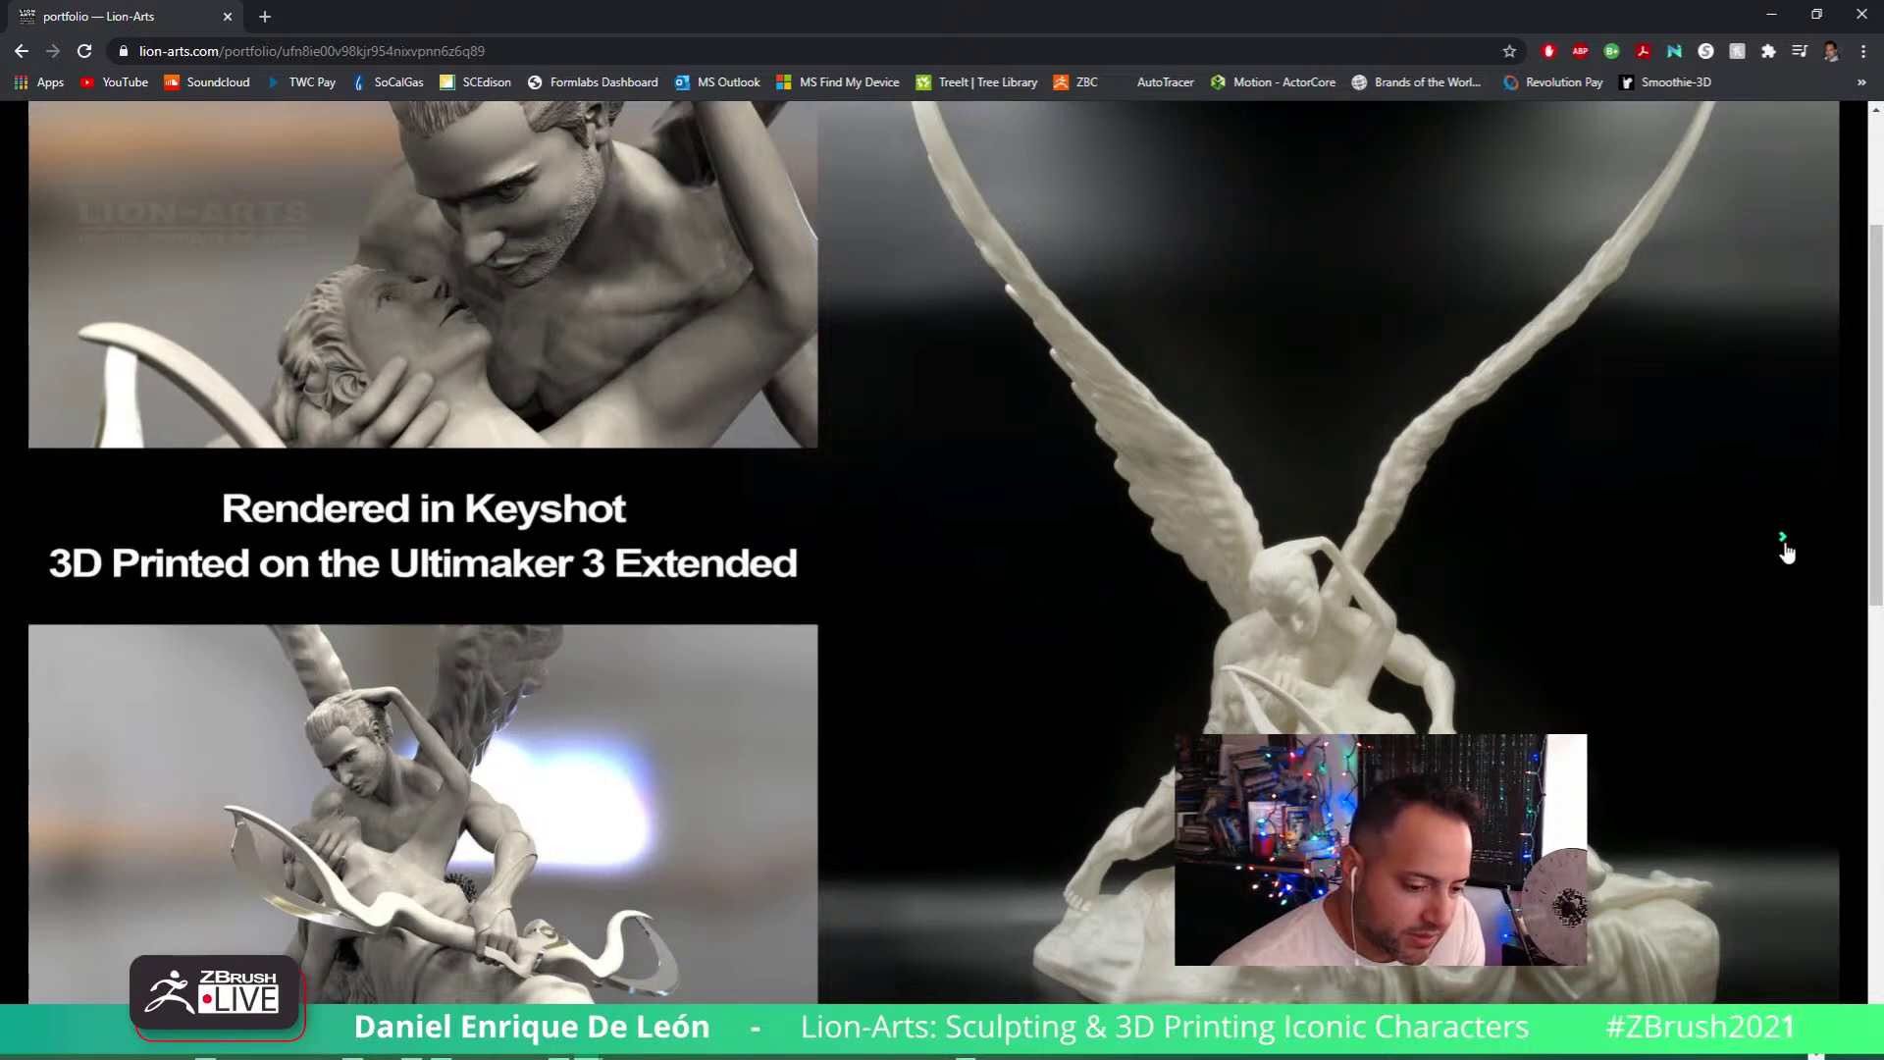
left_click(1782, 540)
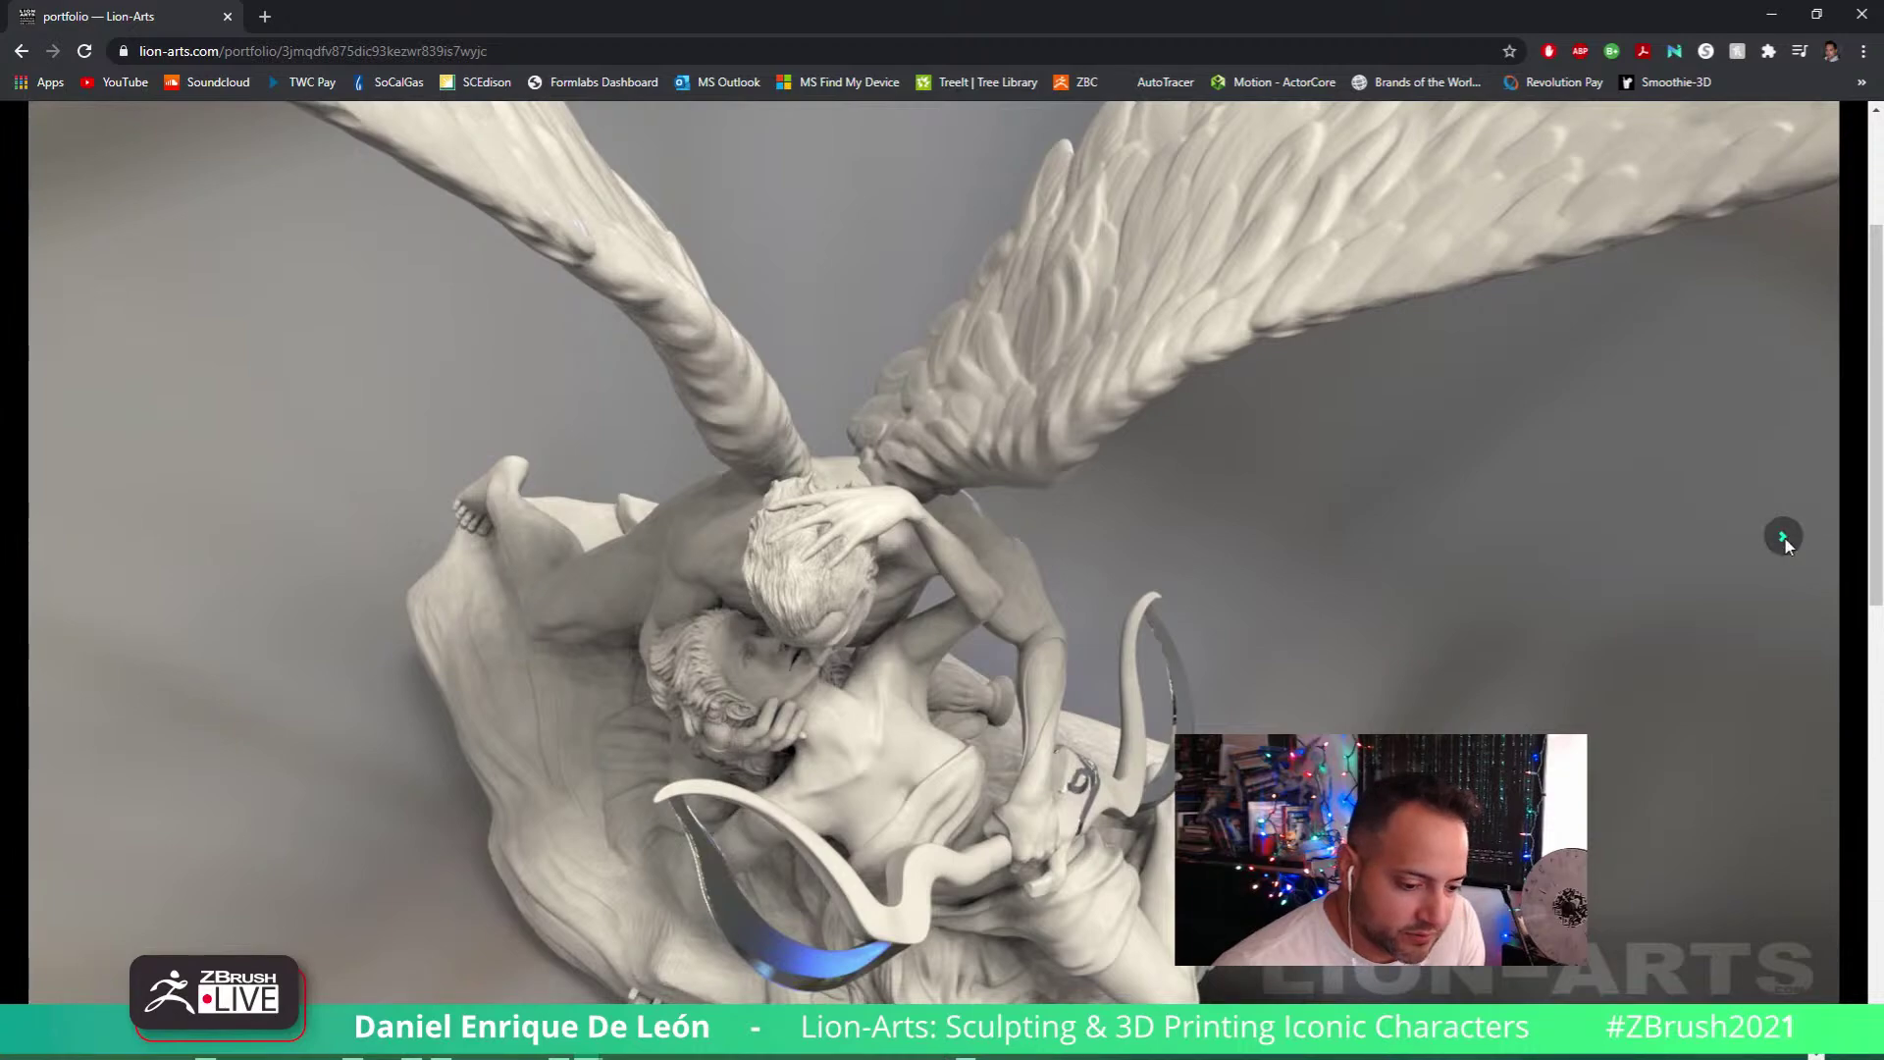
left_click(1783, 540)
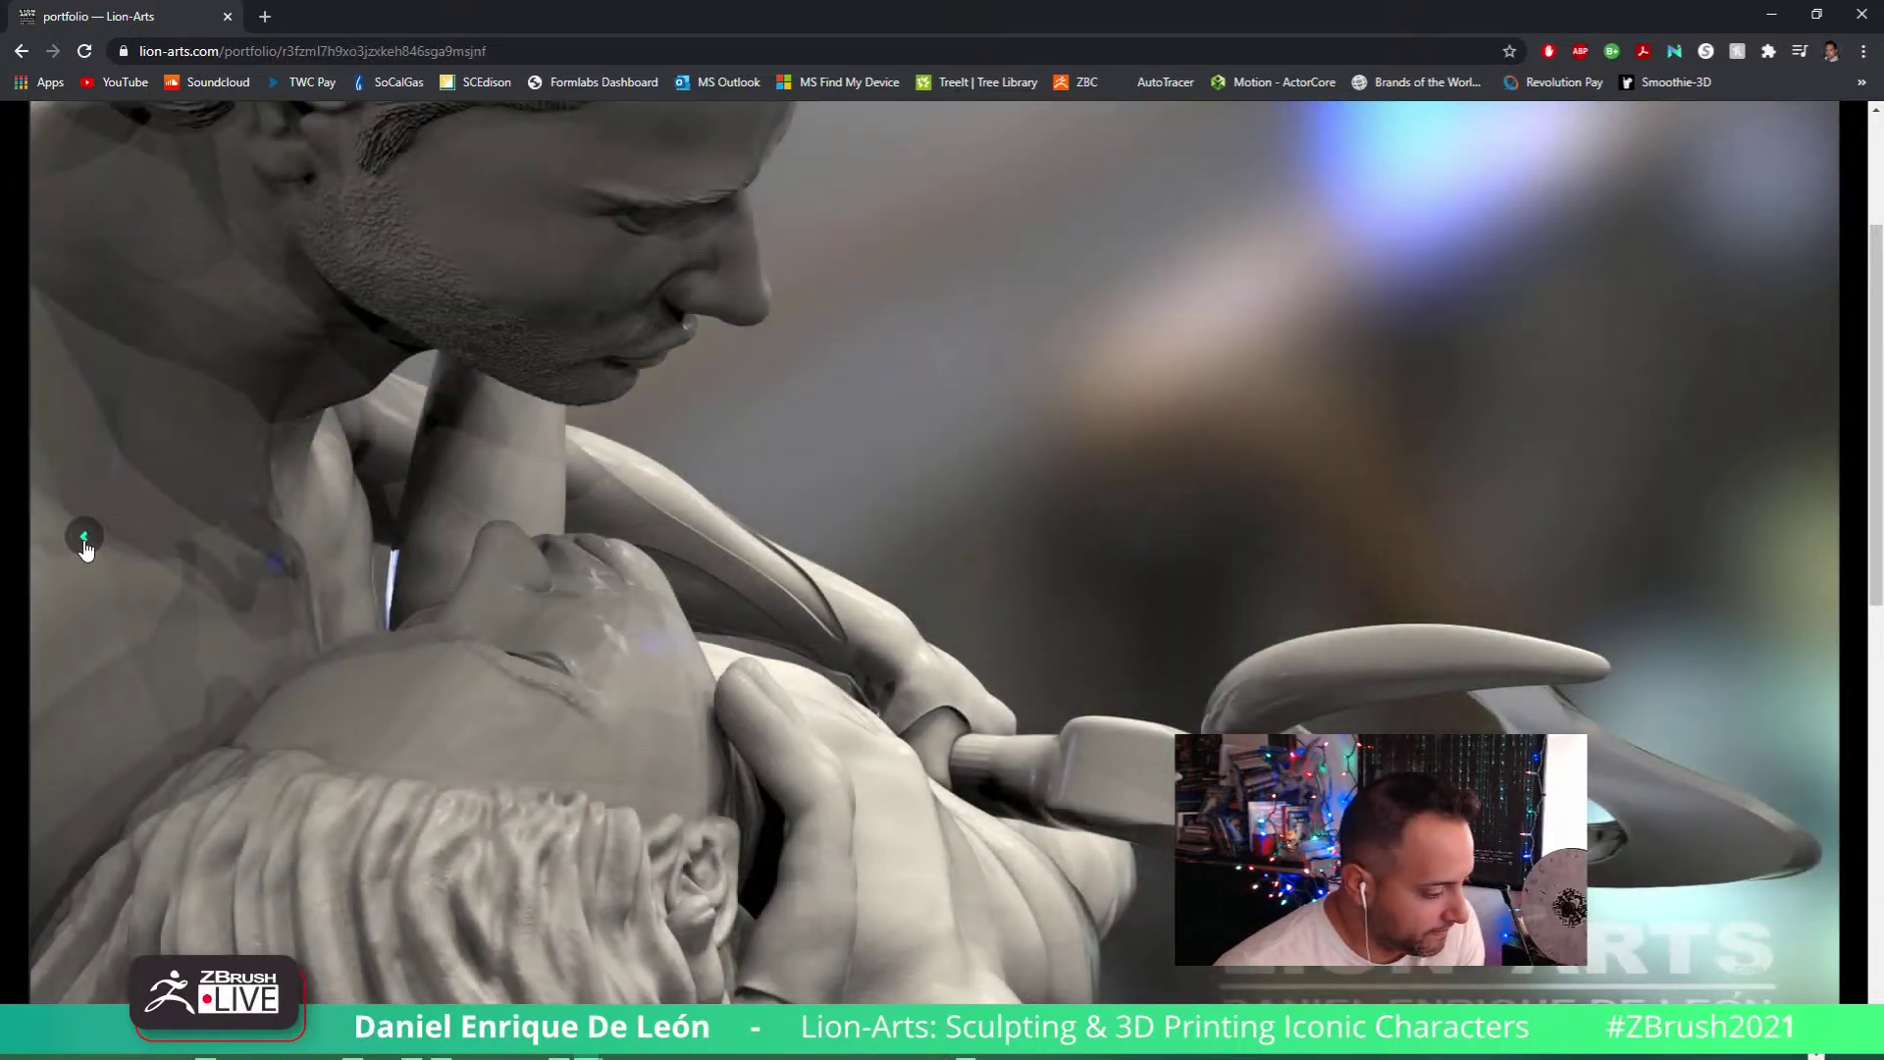
Go back to the Keyshot render and 3D print comparison image, and move the restored browser window aside to uncover ZBrush
left_click(85, 539)
scroll(1084, 538, "down", 3)
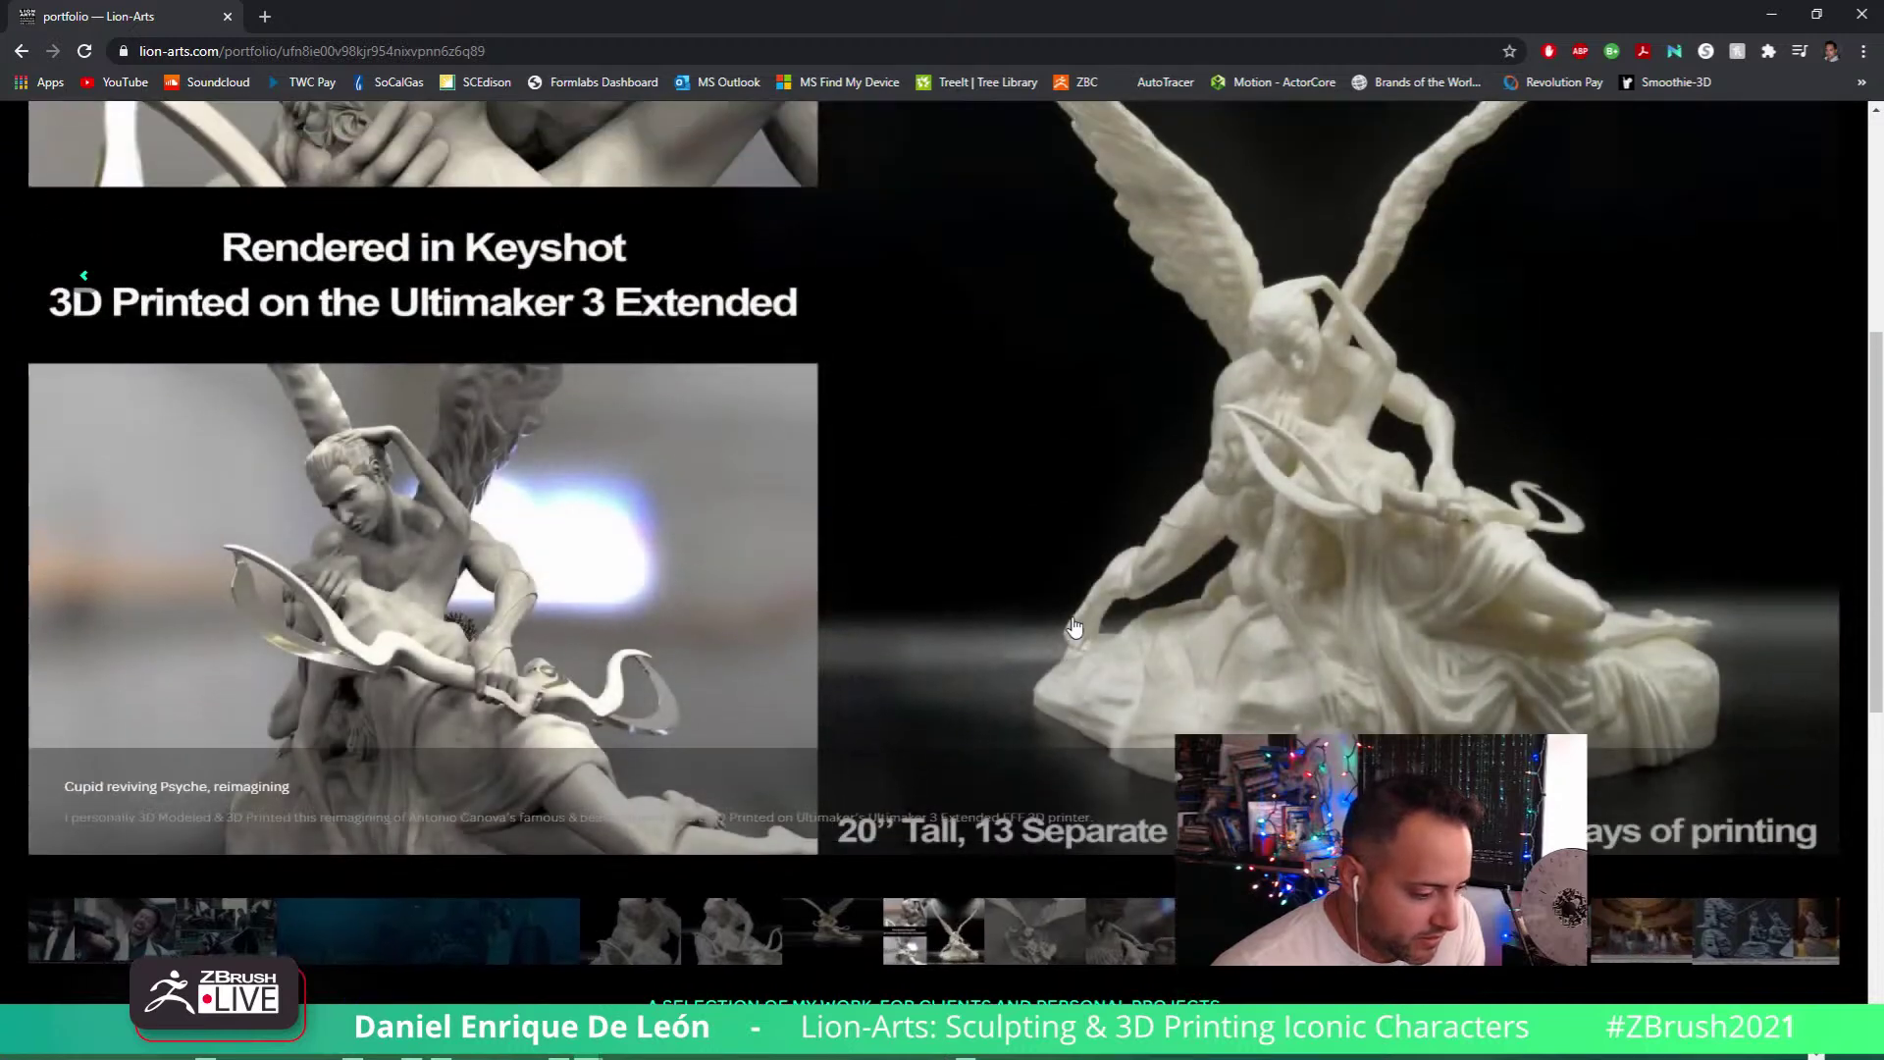
scroll(1074, 626, "up", 3)
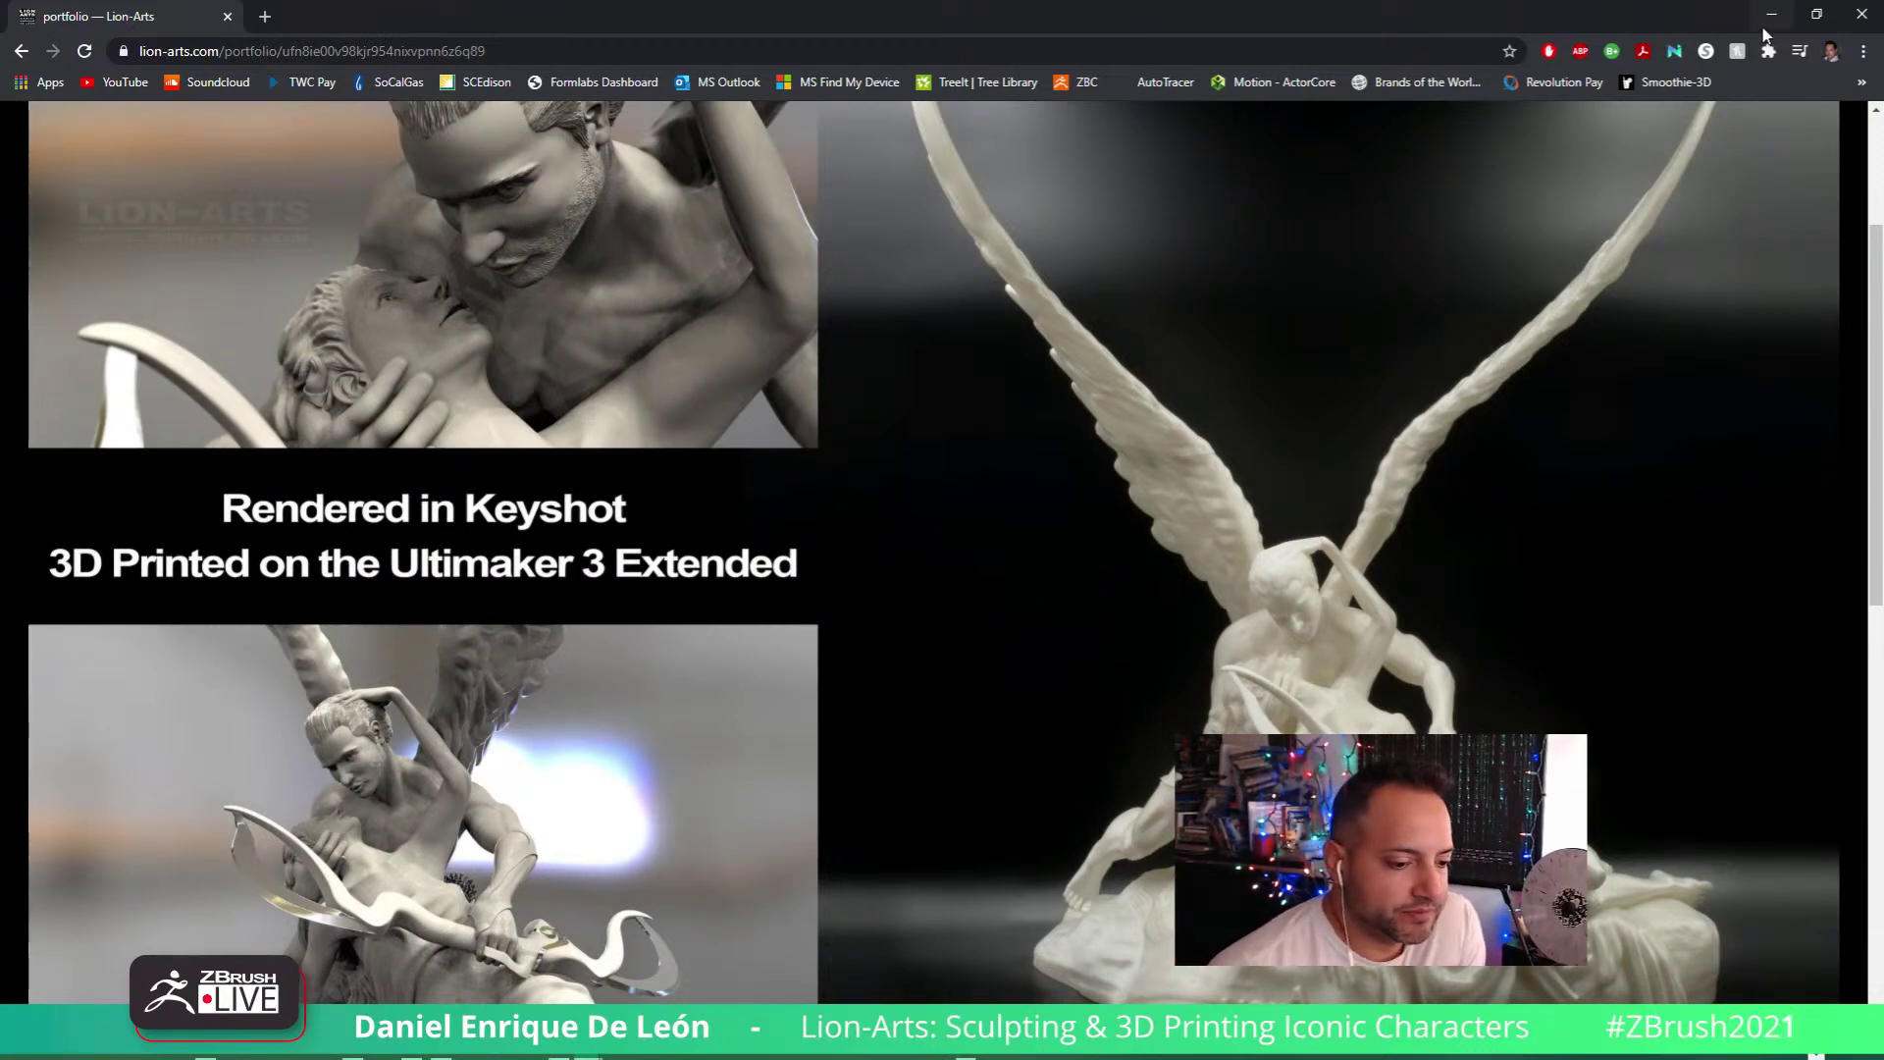
left_click(1815, 14)
left_click_drag(1545, 33, 961, 39)
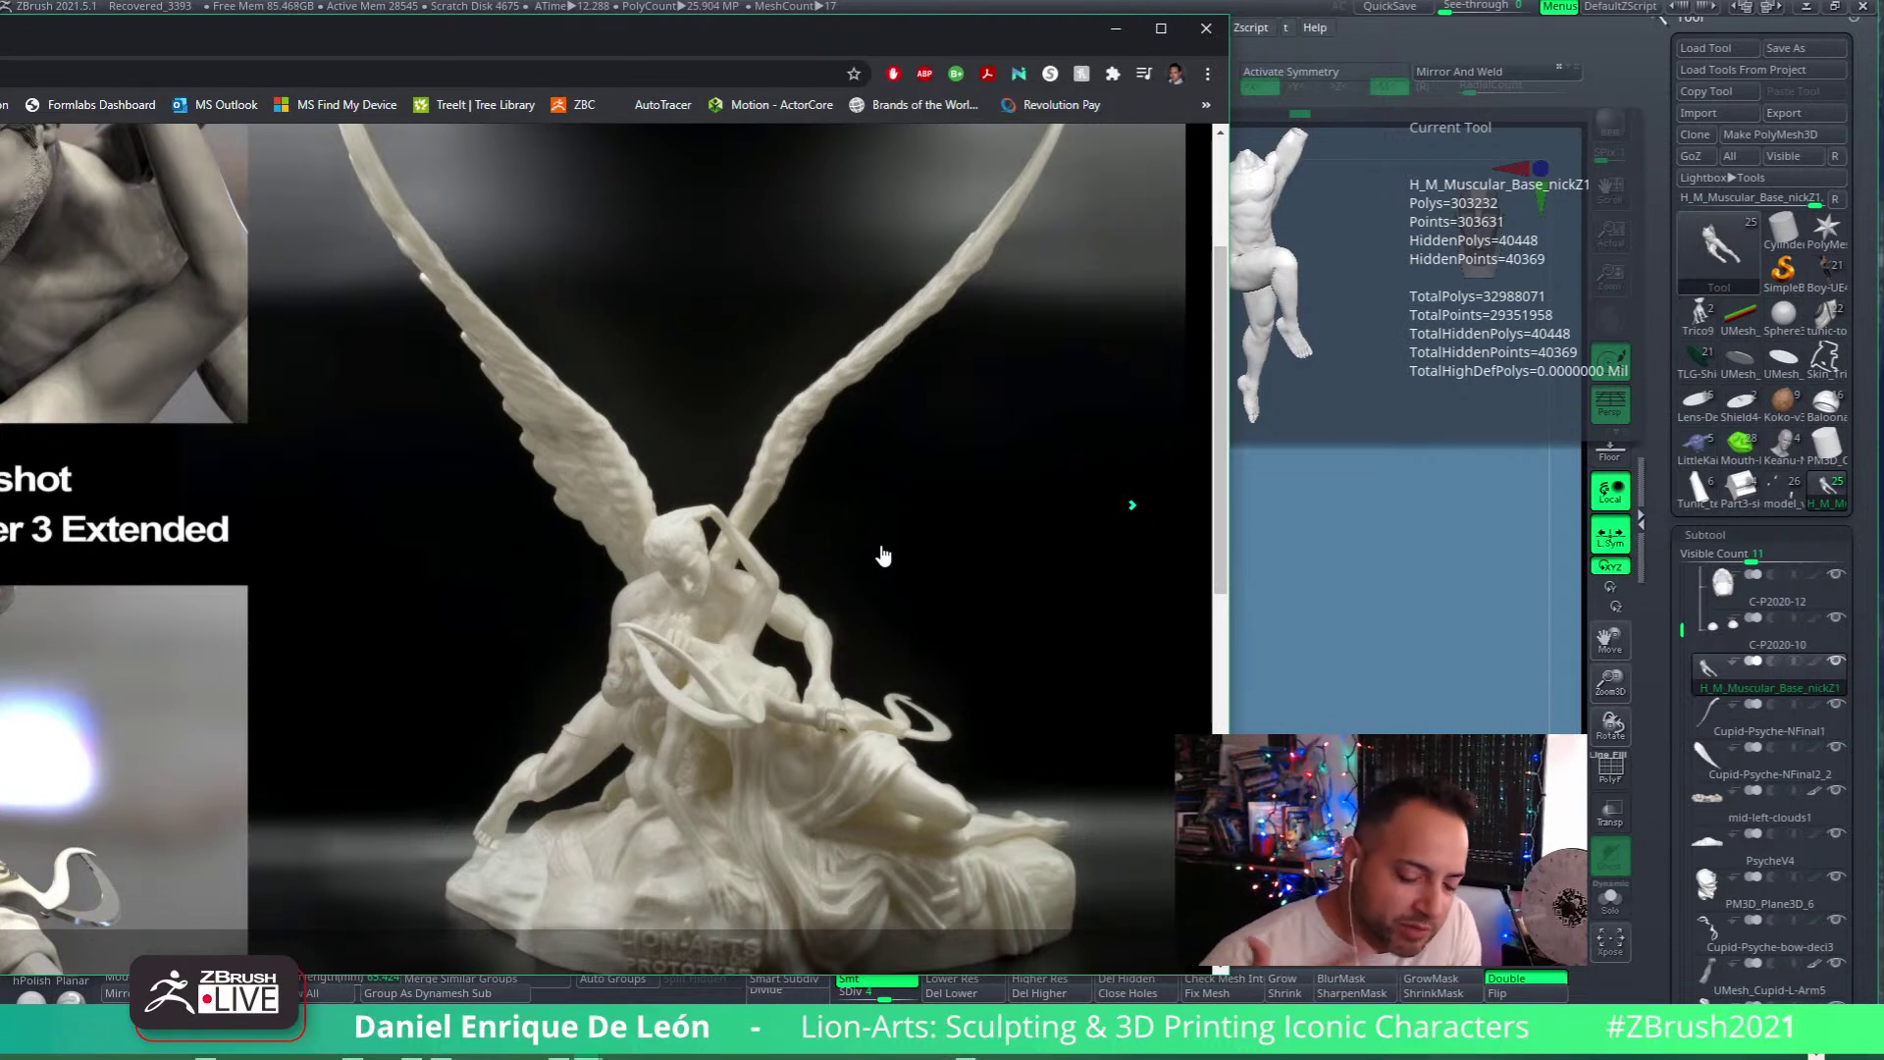
Bring the browser window fully into view, return to the Lion-Arts home page, and look through the Trico and dolphin images in its gallery
left_click_drag(681, 40, 1189, 17)
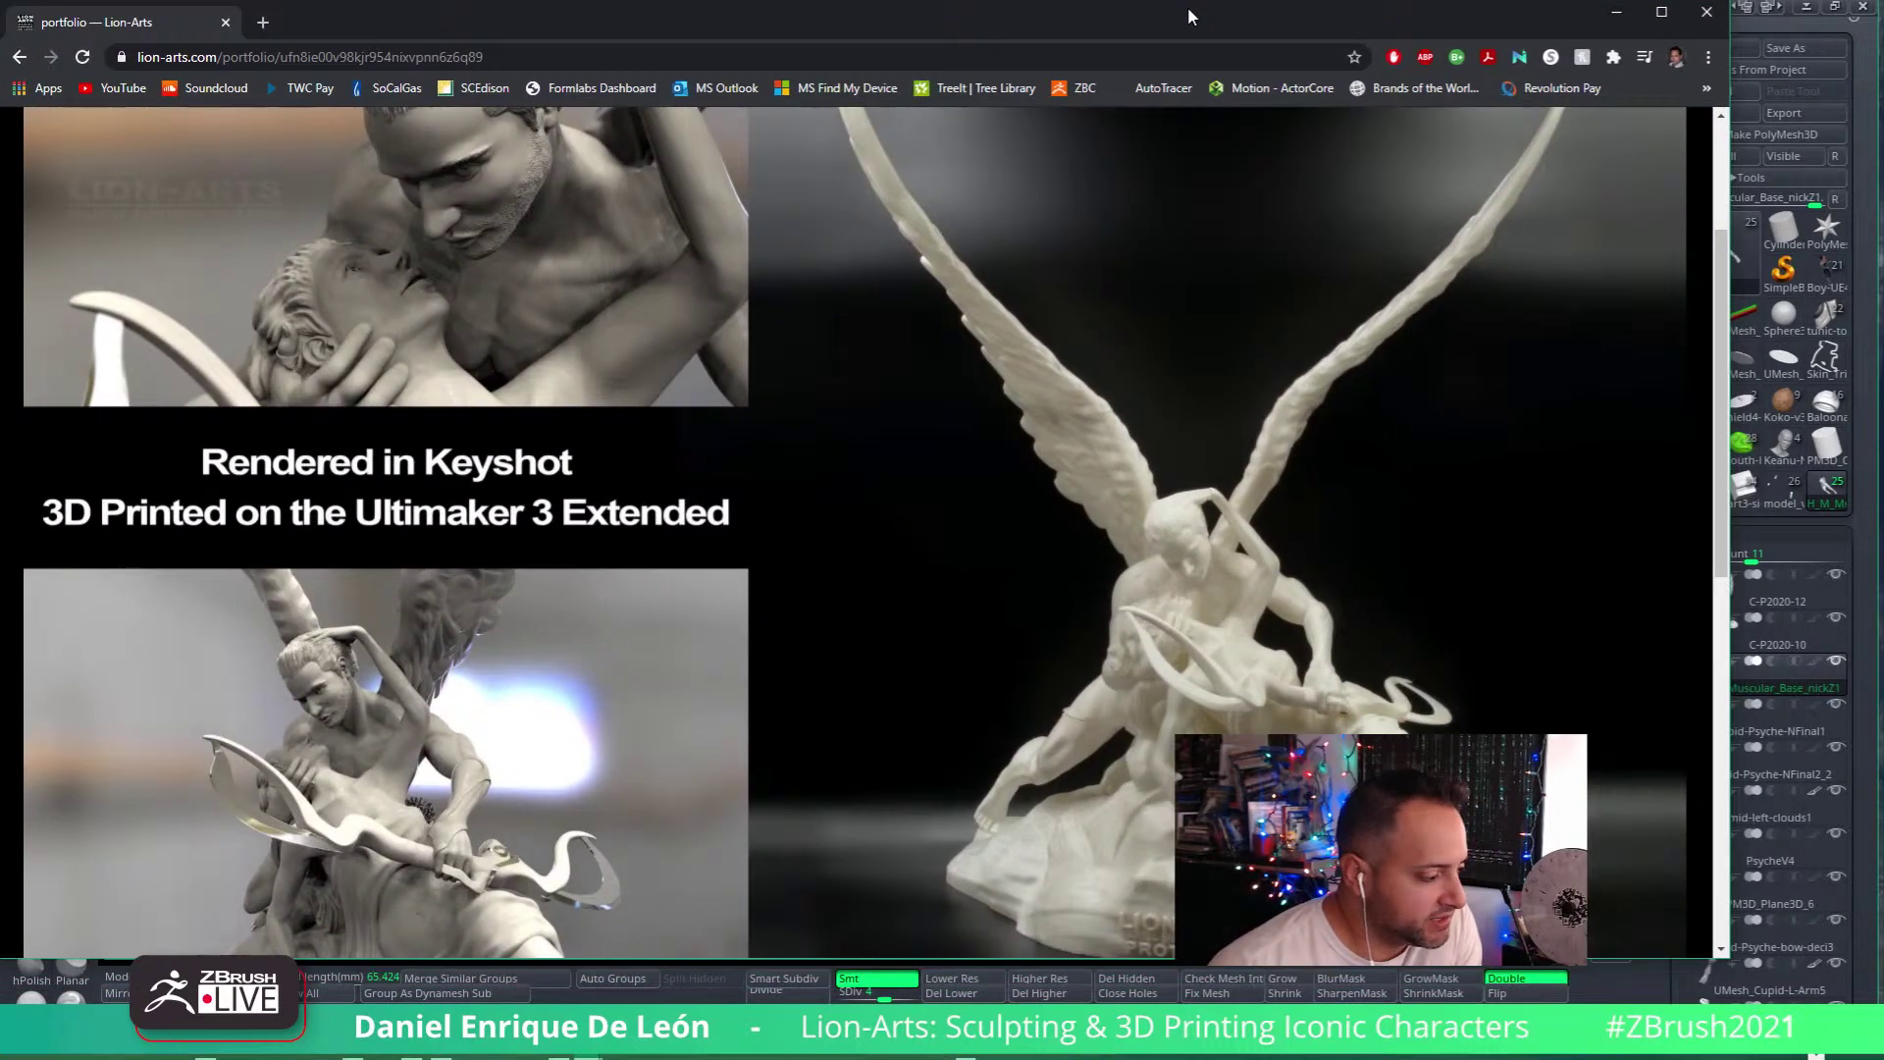
left_click(21, 57)
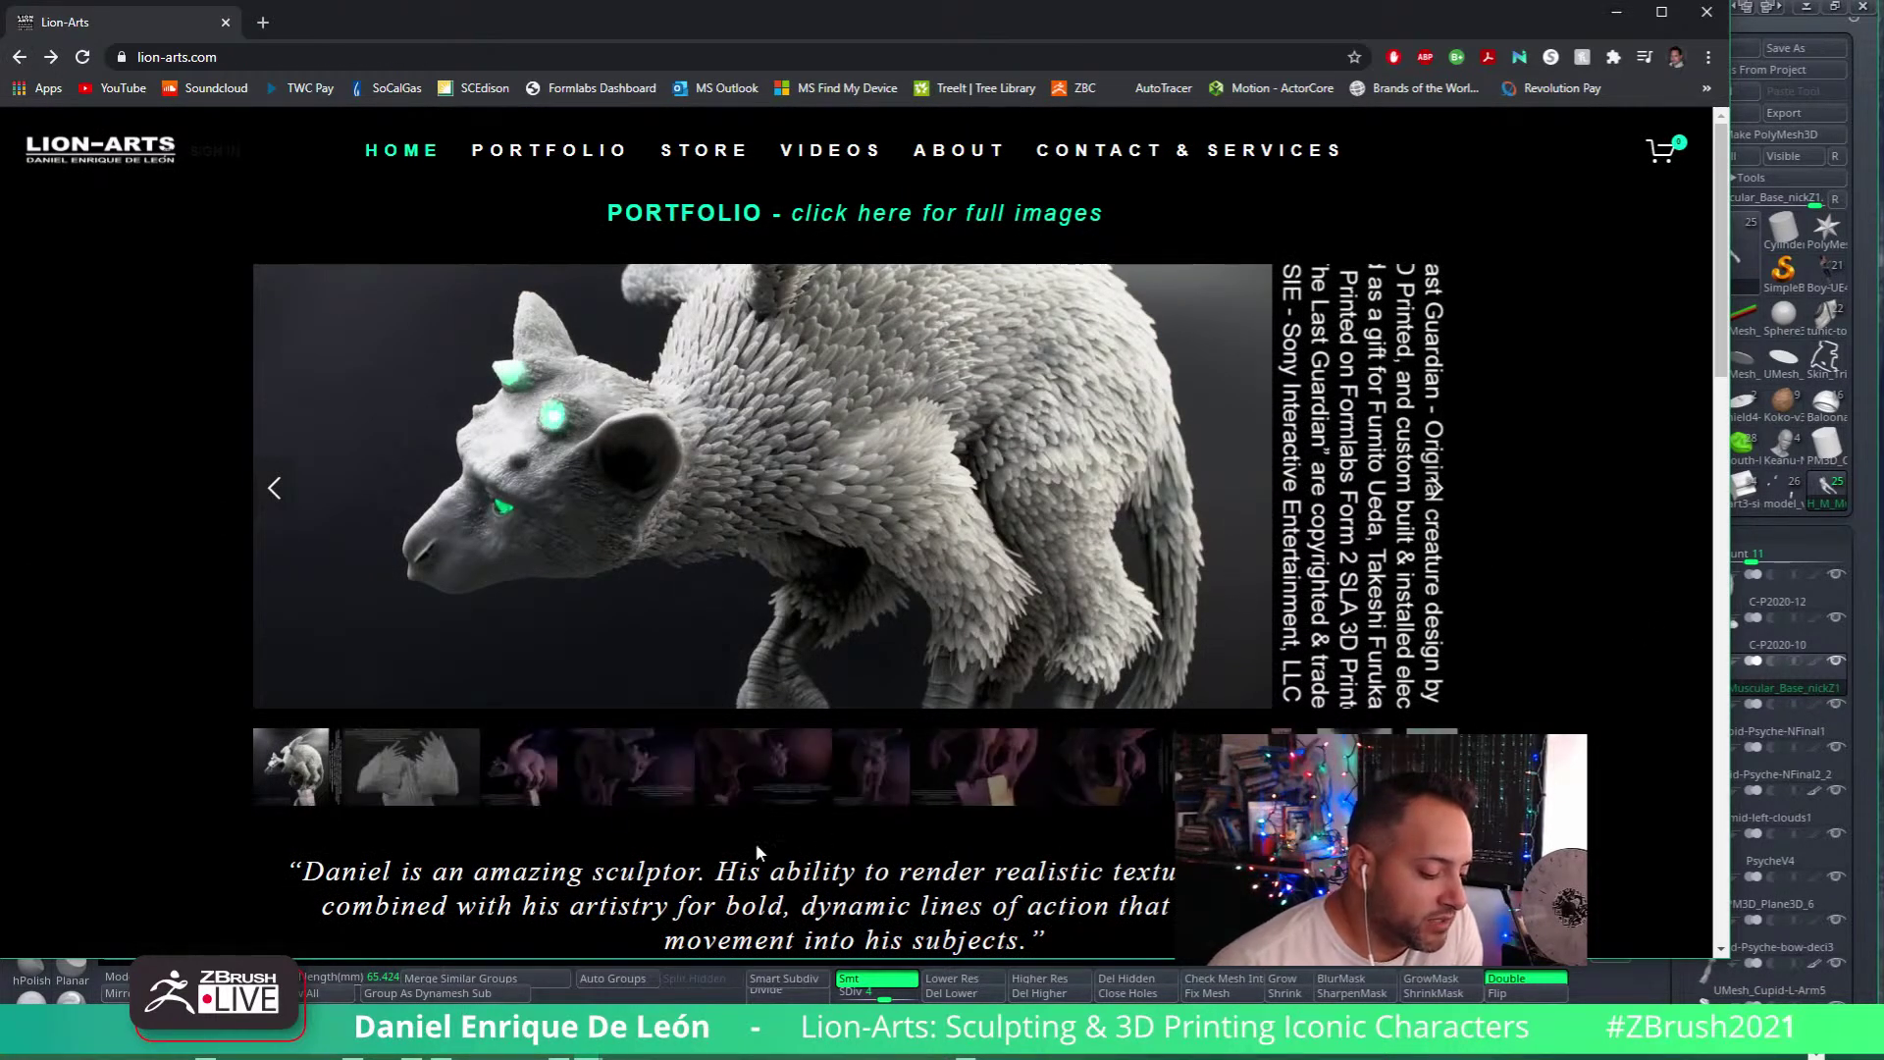
left_click(633, 769)
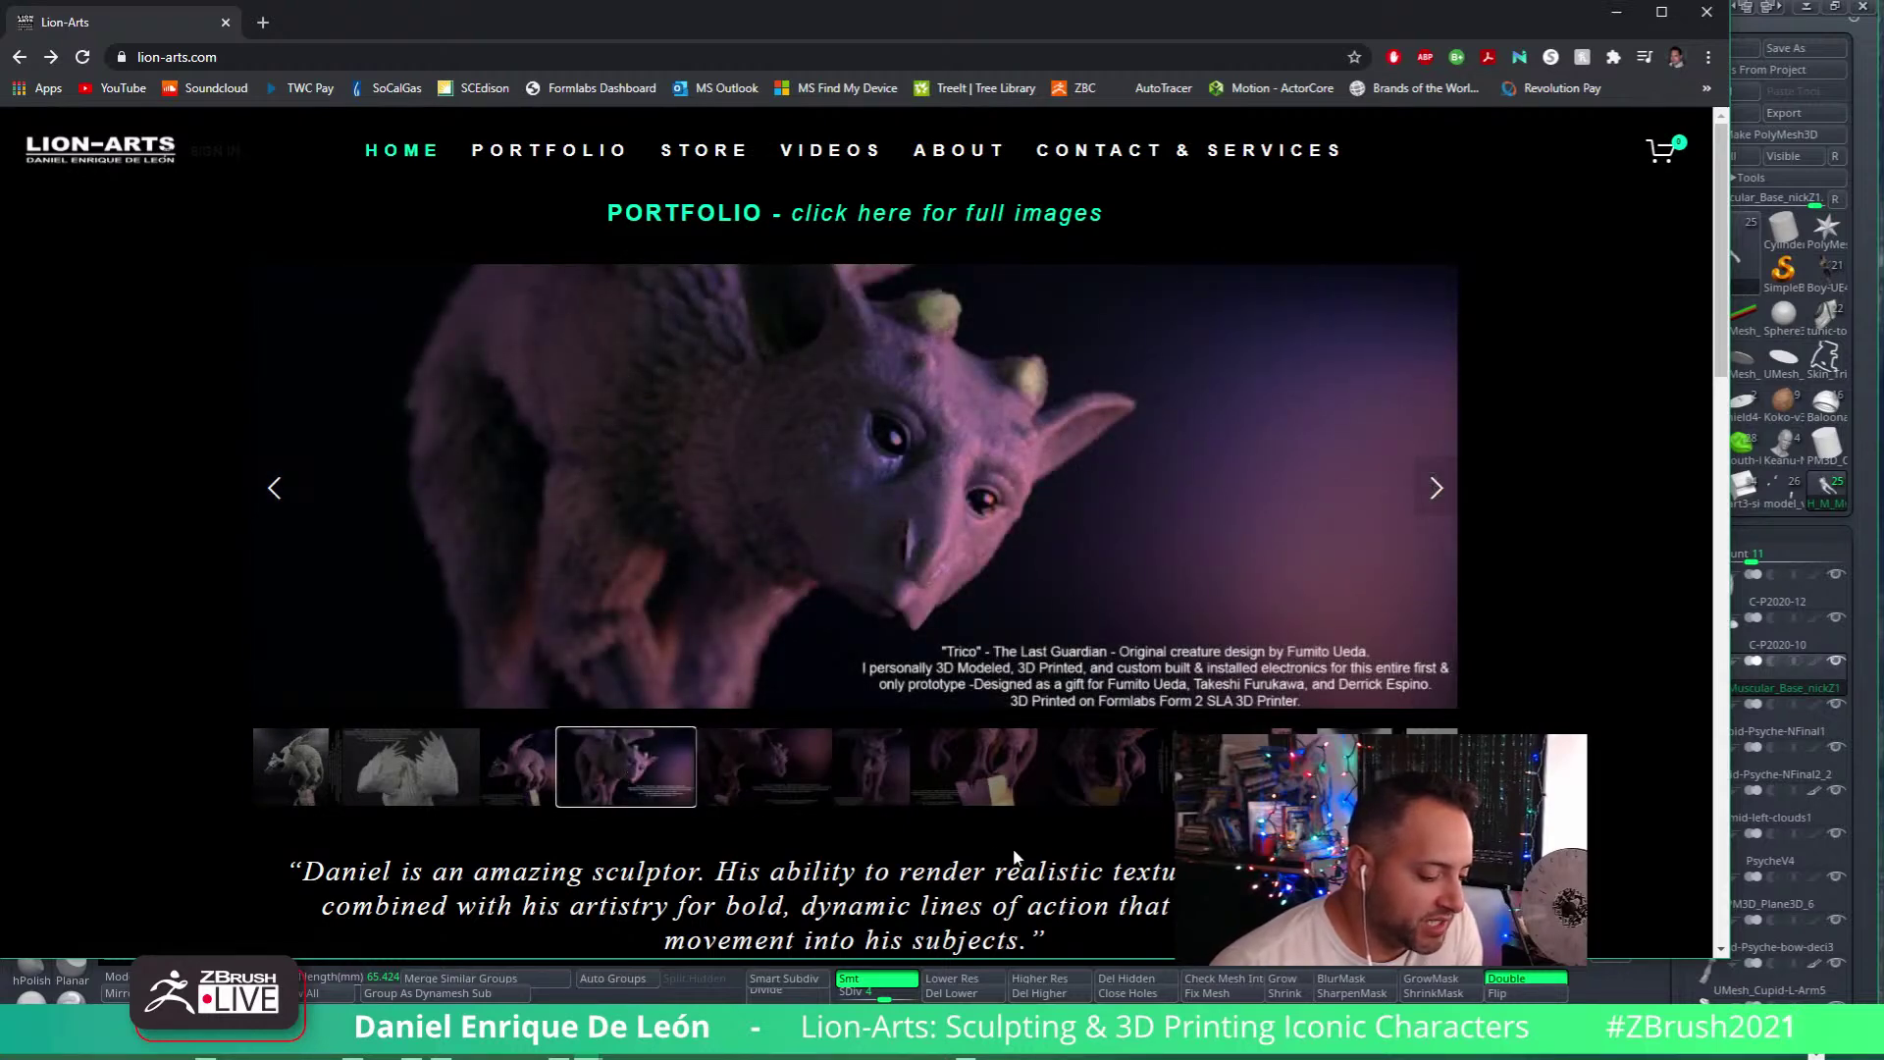
left_click(772, 768)
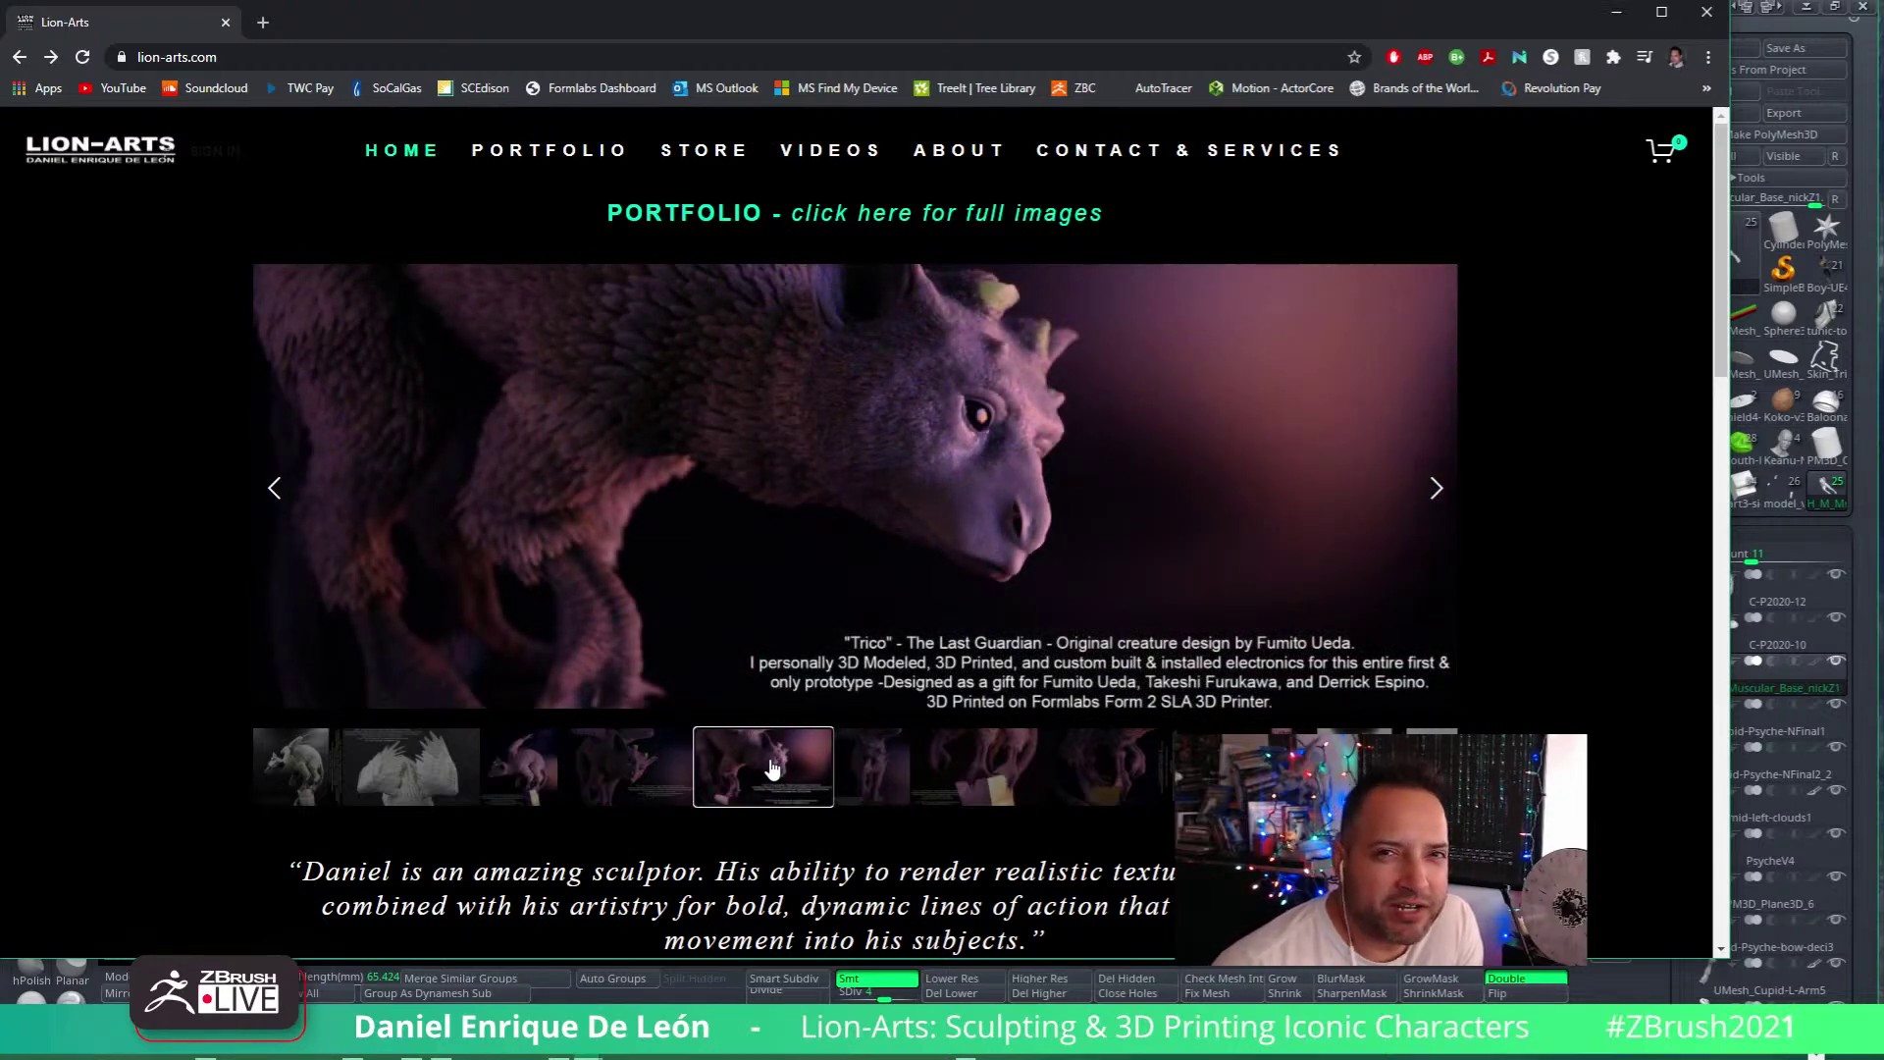
left_click(901, 770)
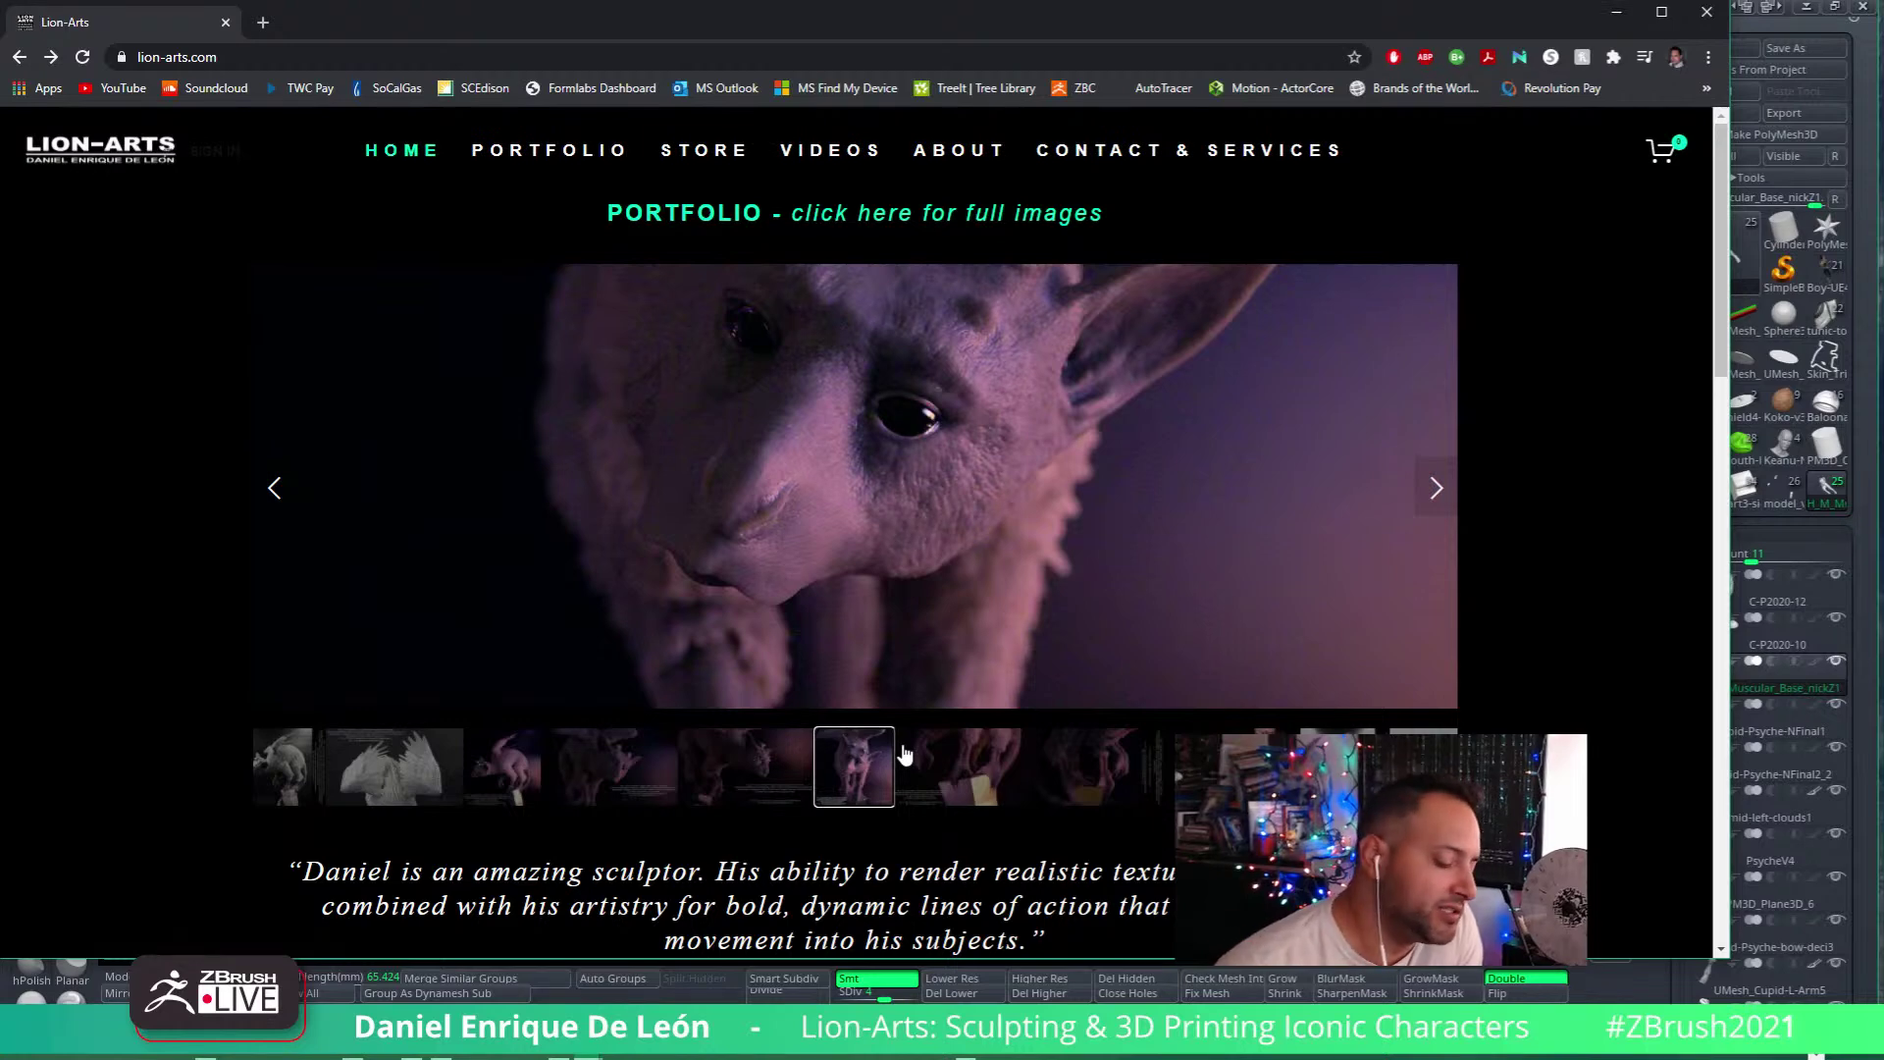
left_click(960, 753)
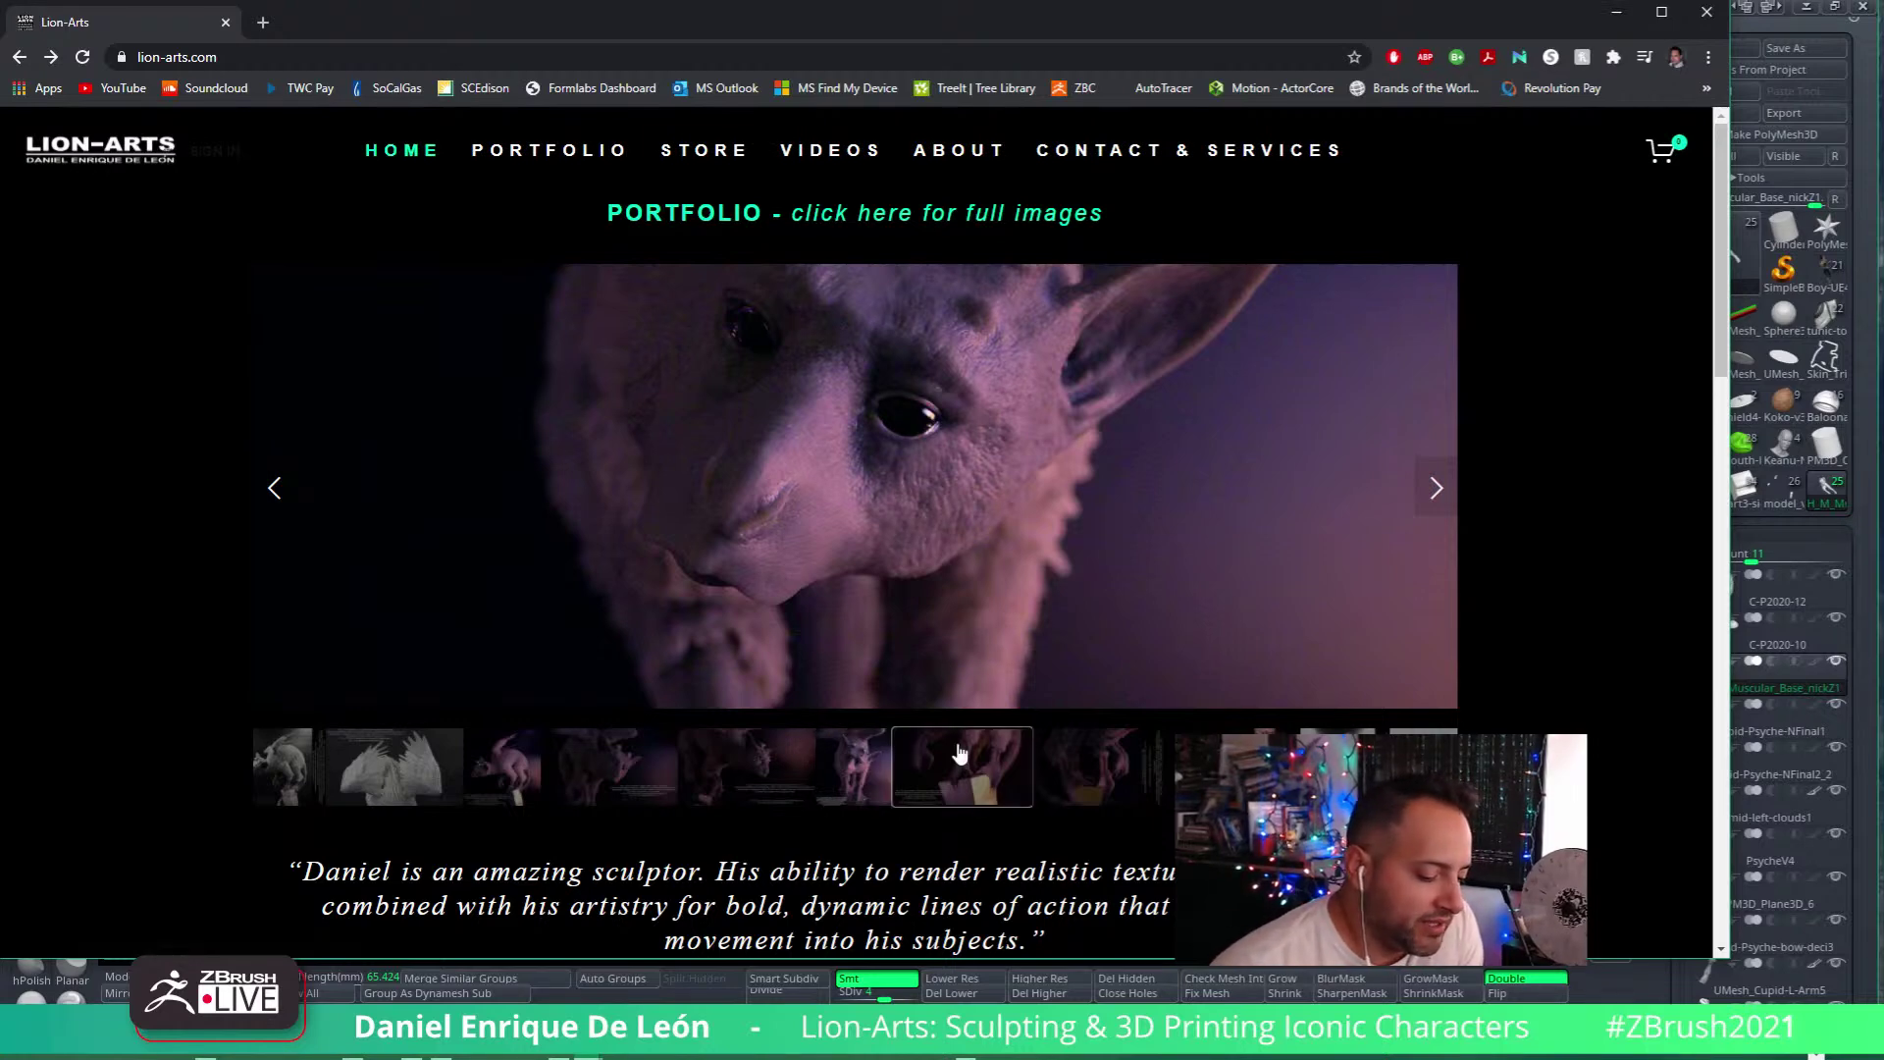
left_click(993, 774)
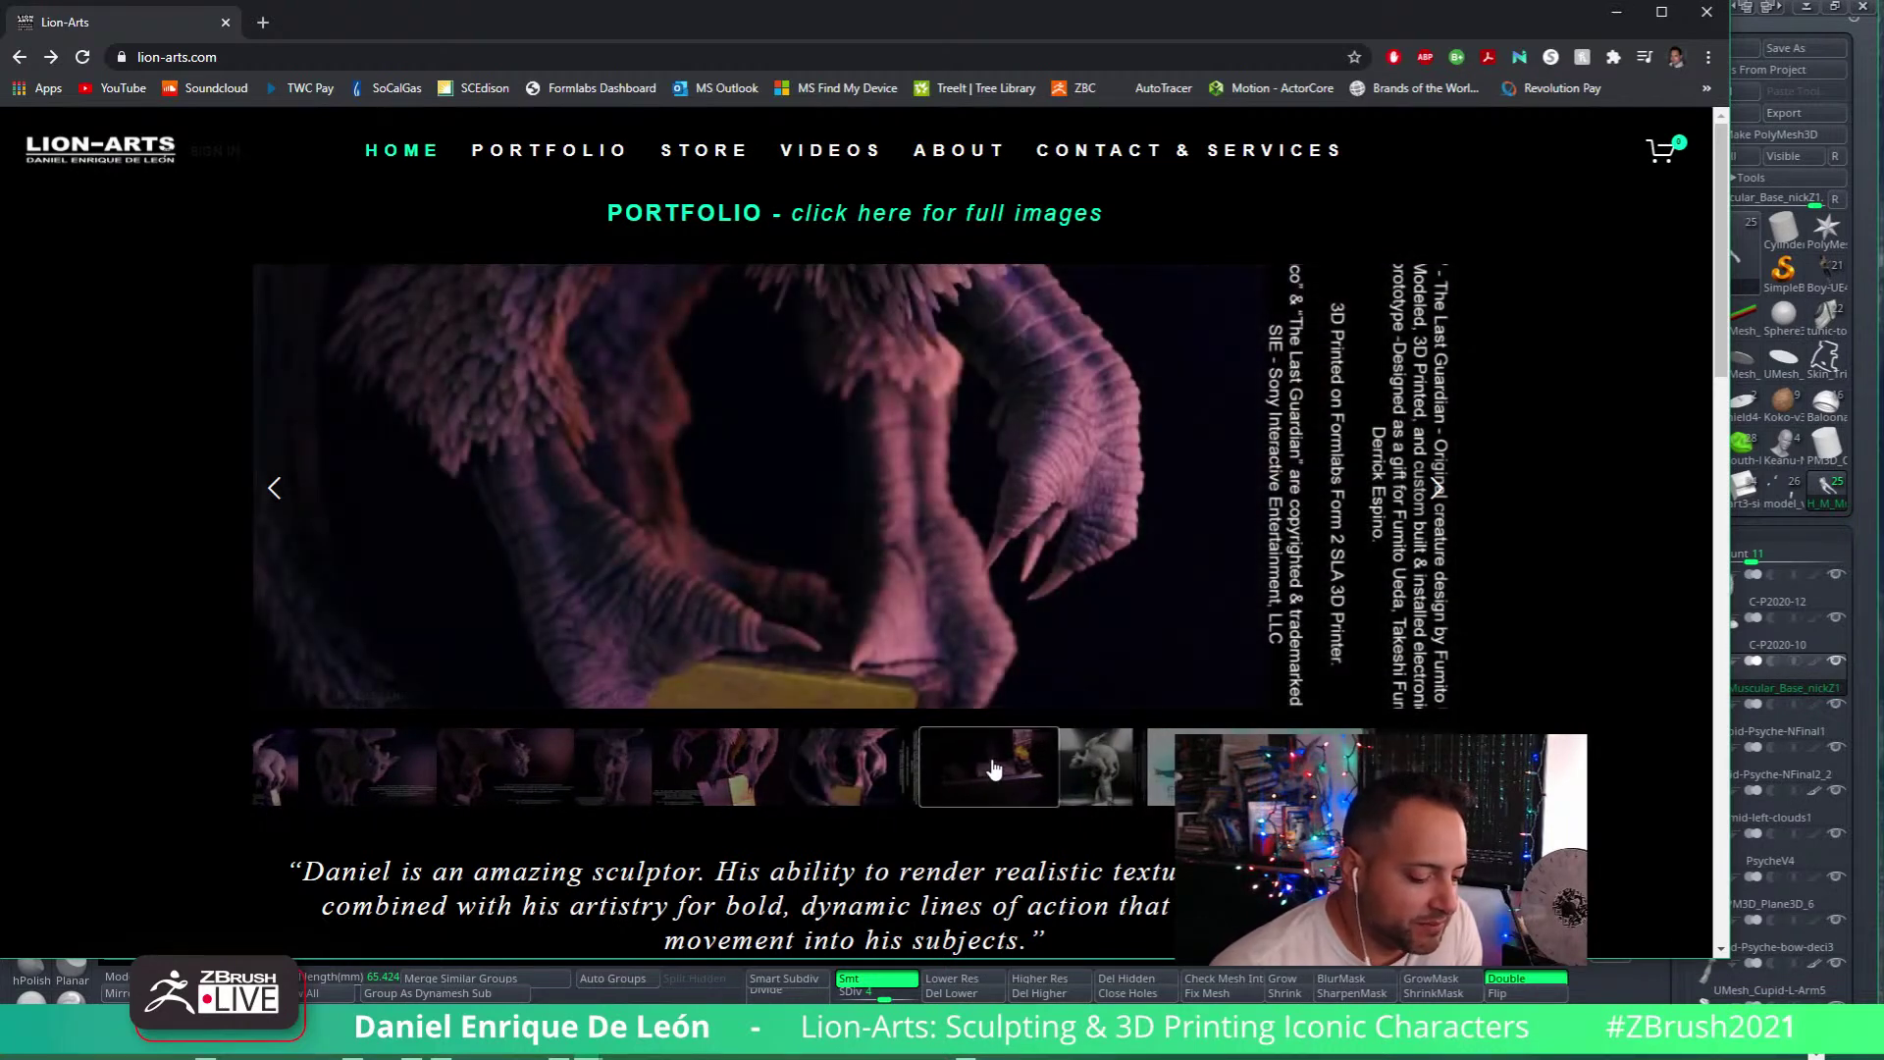
left_click(1079, 771)
left_click(932, 764)
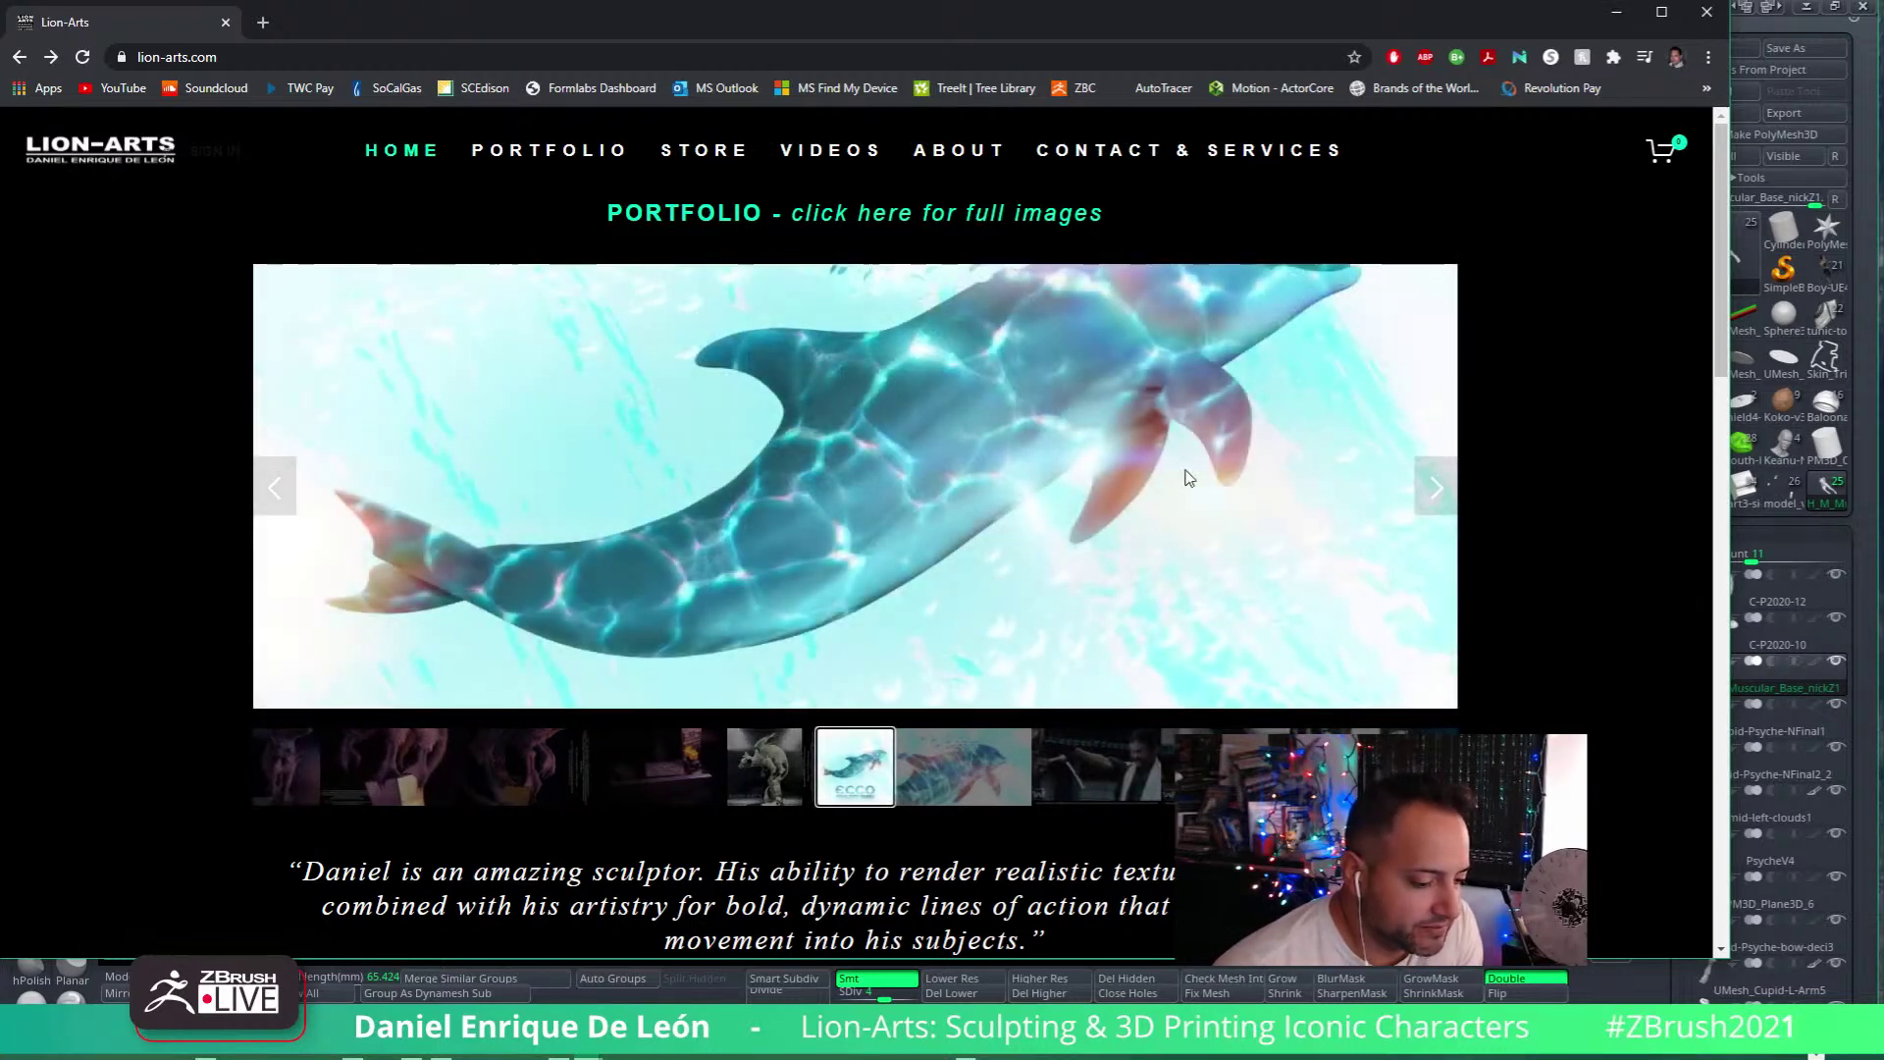
Open the full-image portfolio and examine the Trico photos, covering the feathered wings, face, clawed feet, lit base and full-body view
left_click(869, 217)
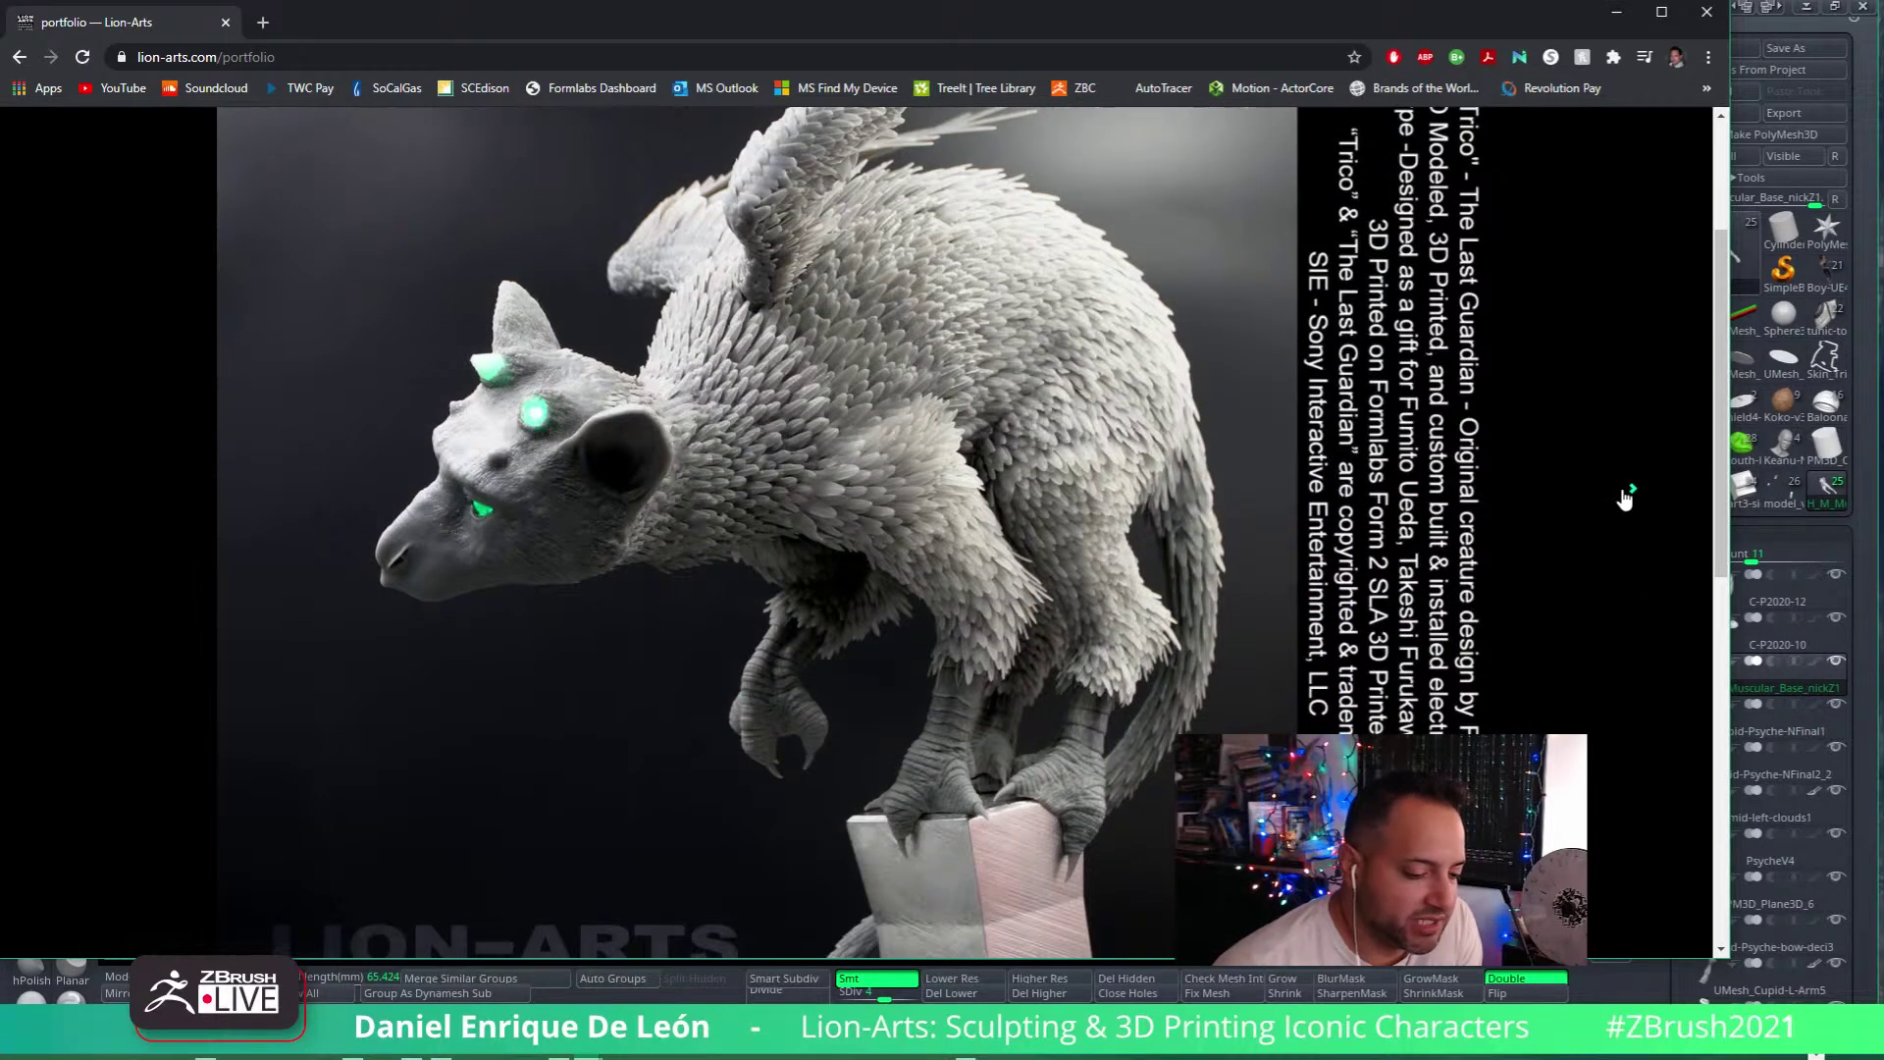
left_click(1627, 494)
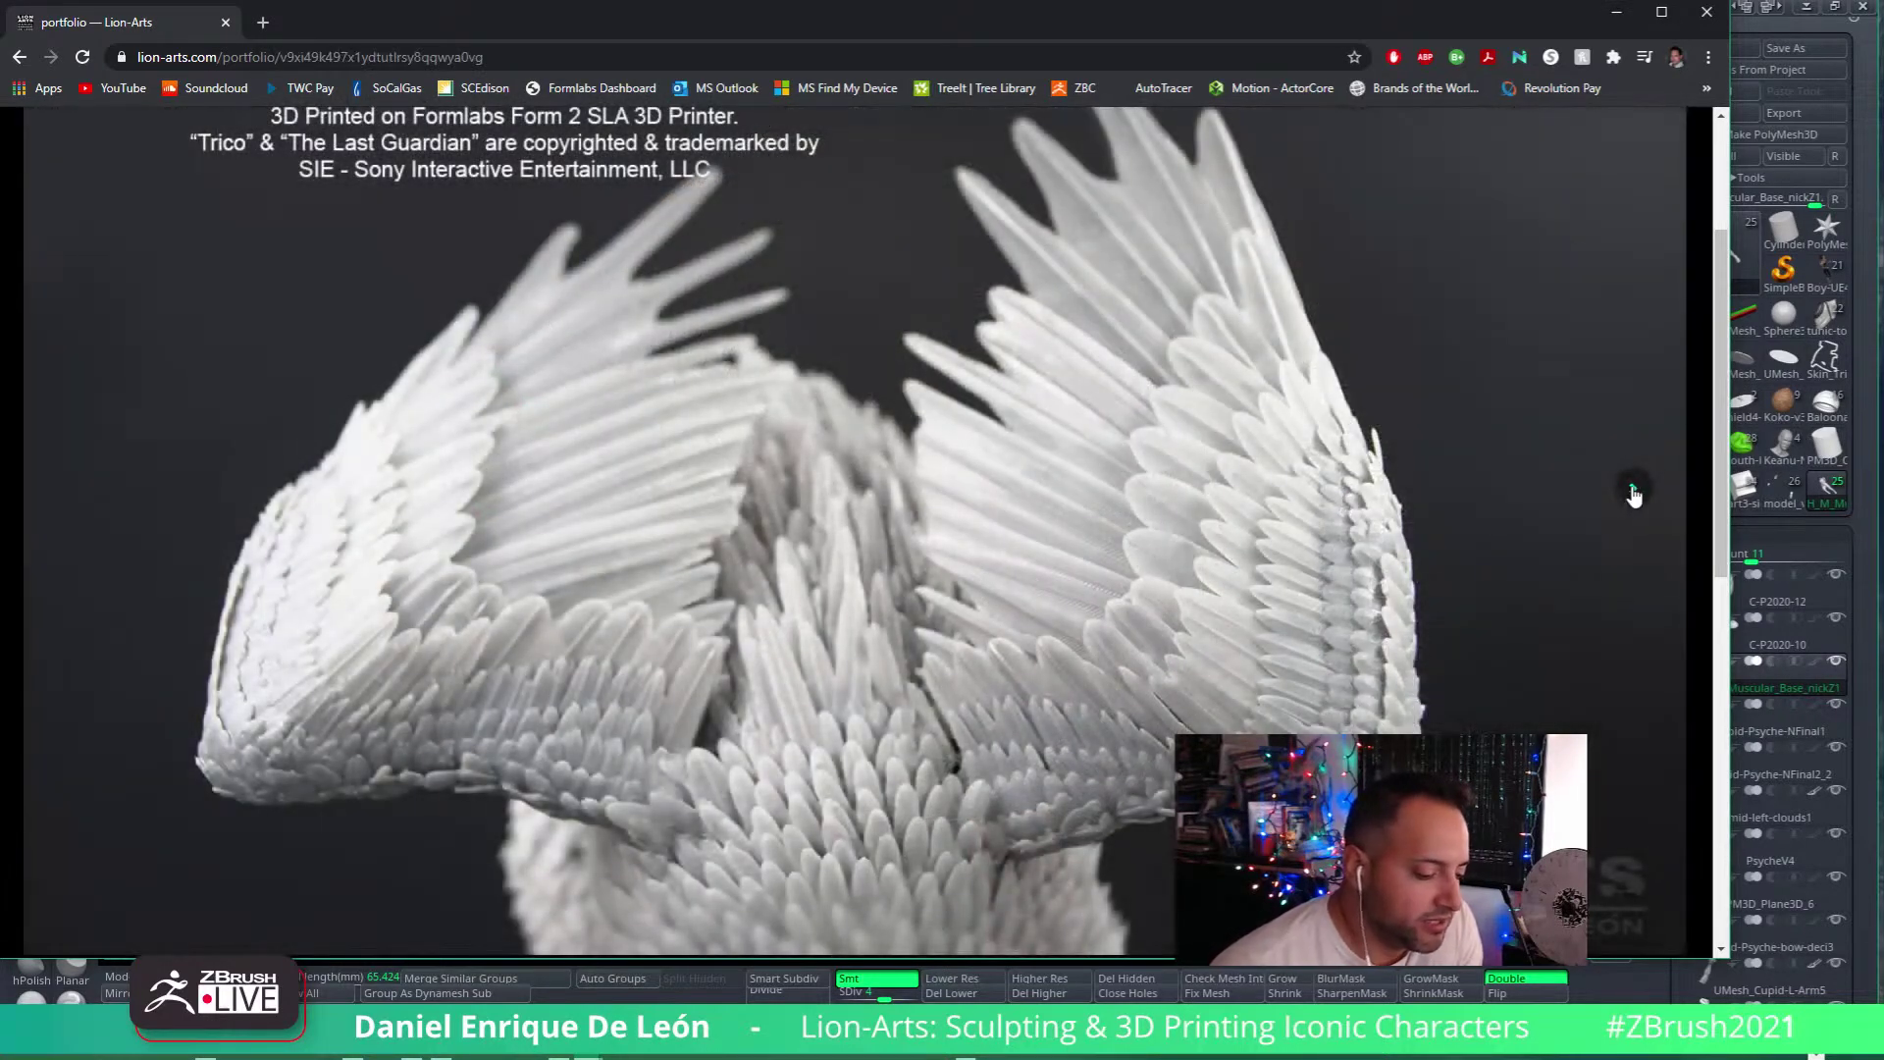
left_click(1632, 493)
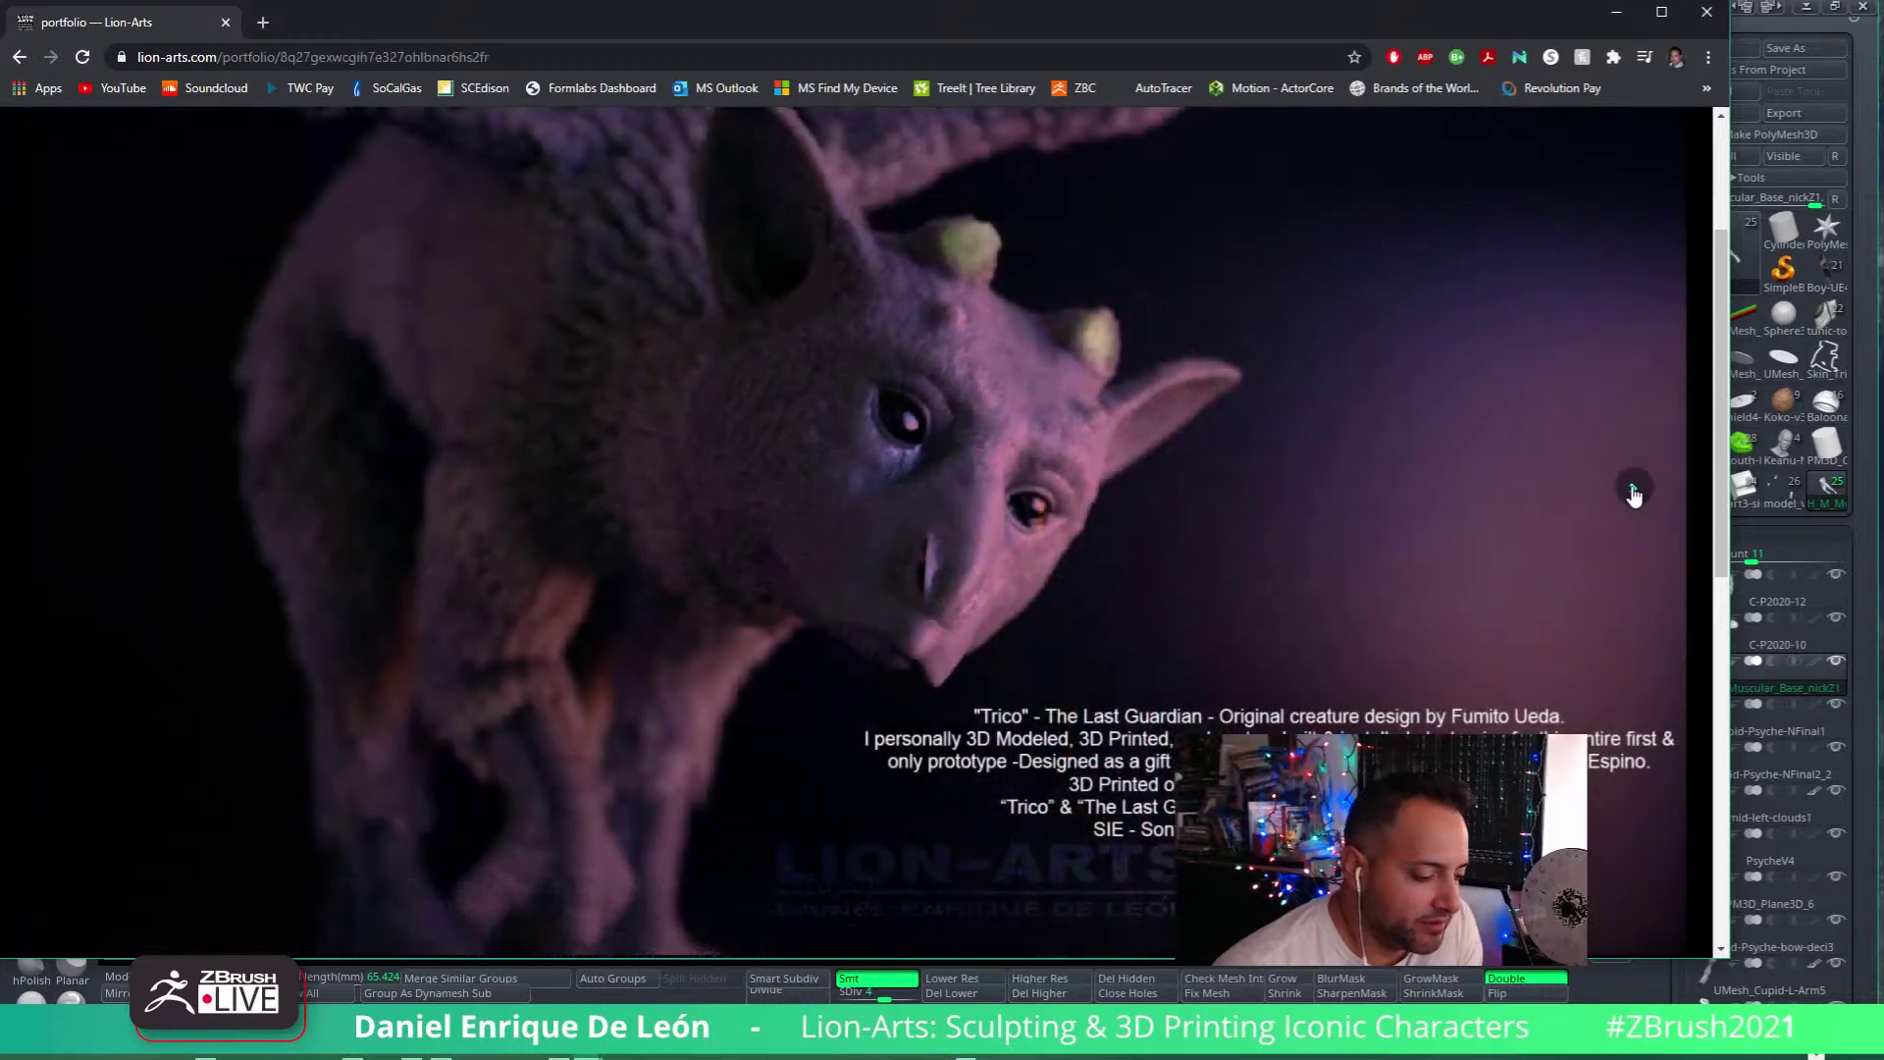
left_click(1633, 494)
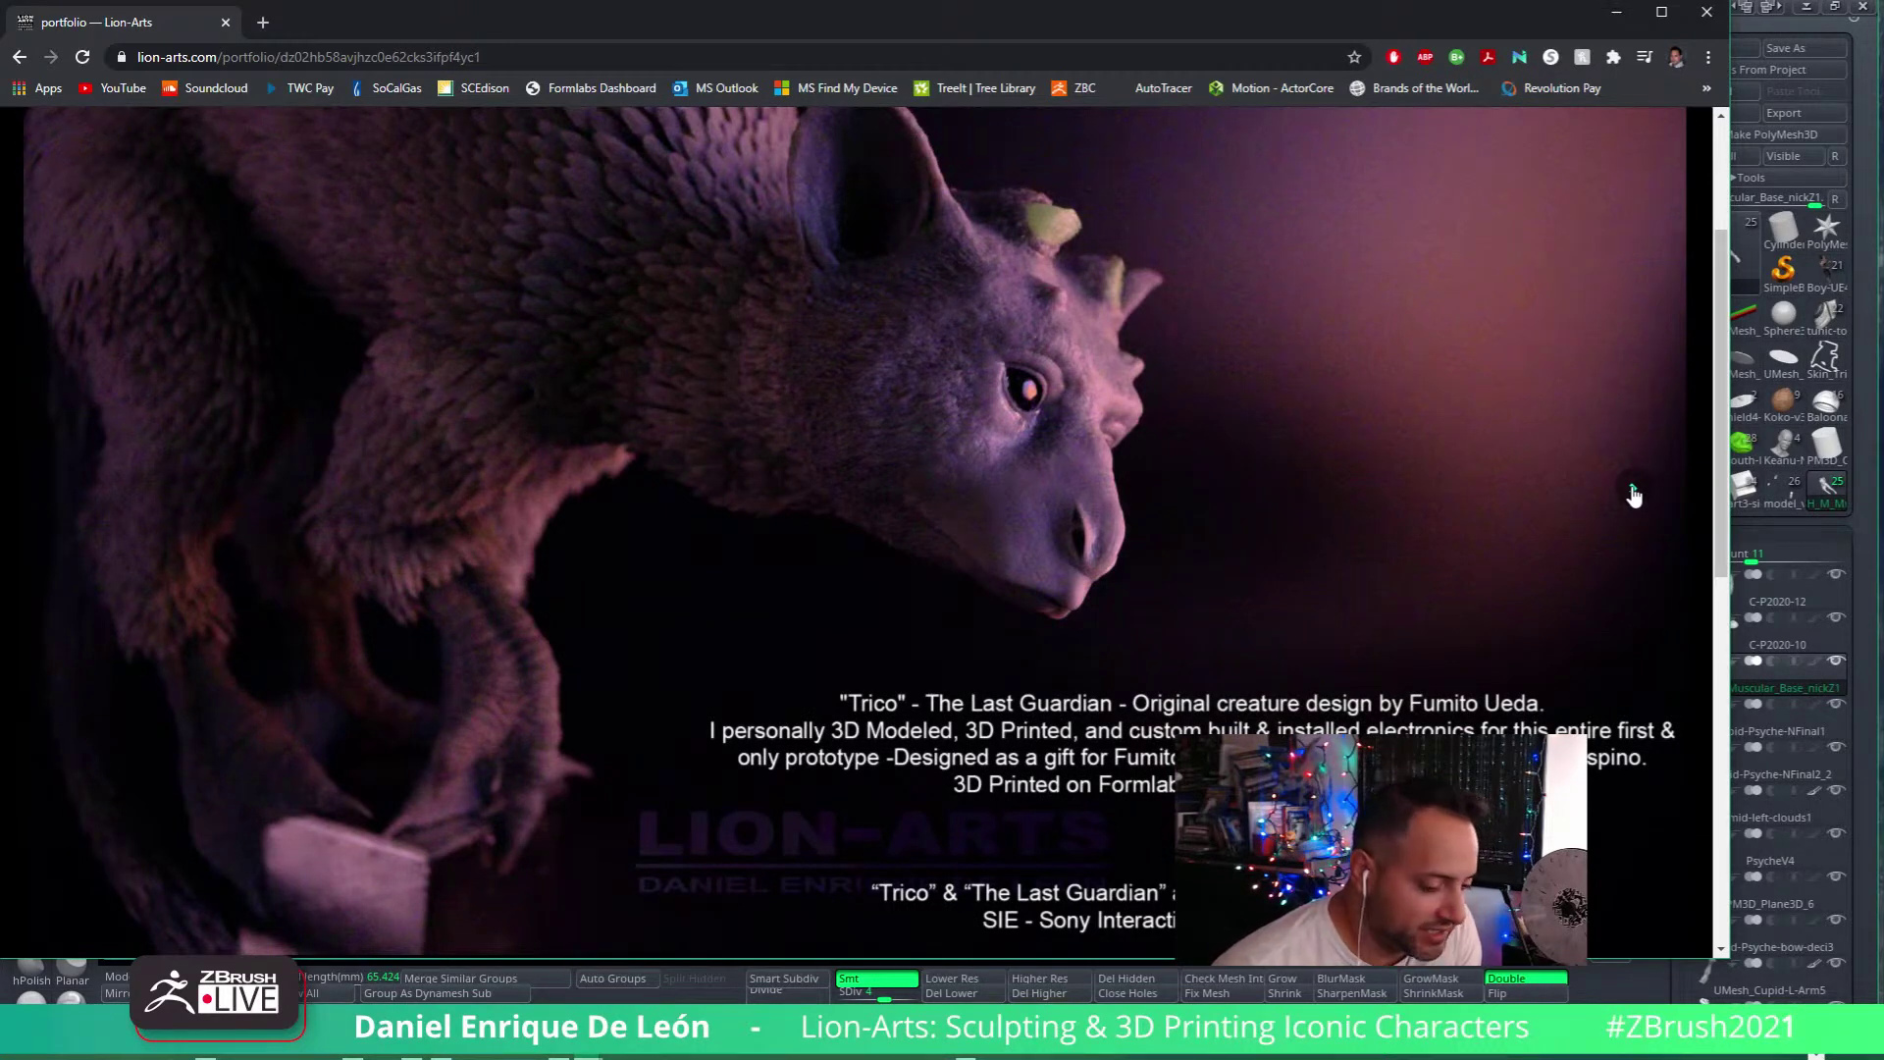
left_click(1633, 494)
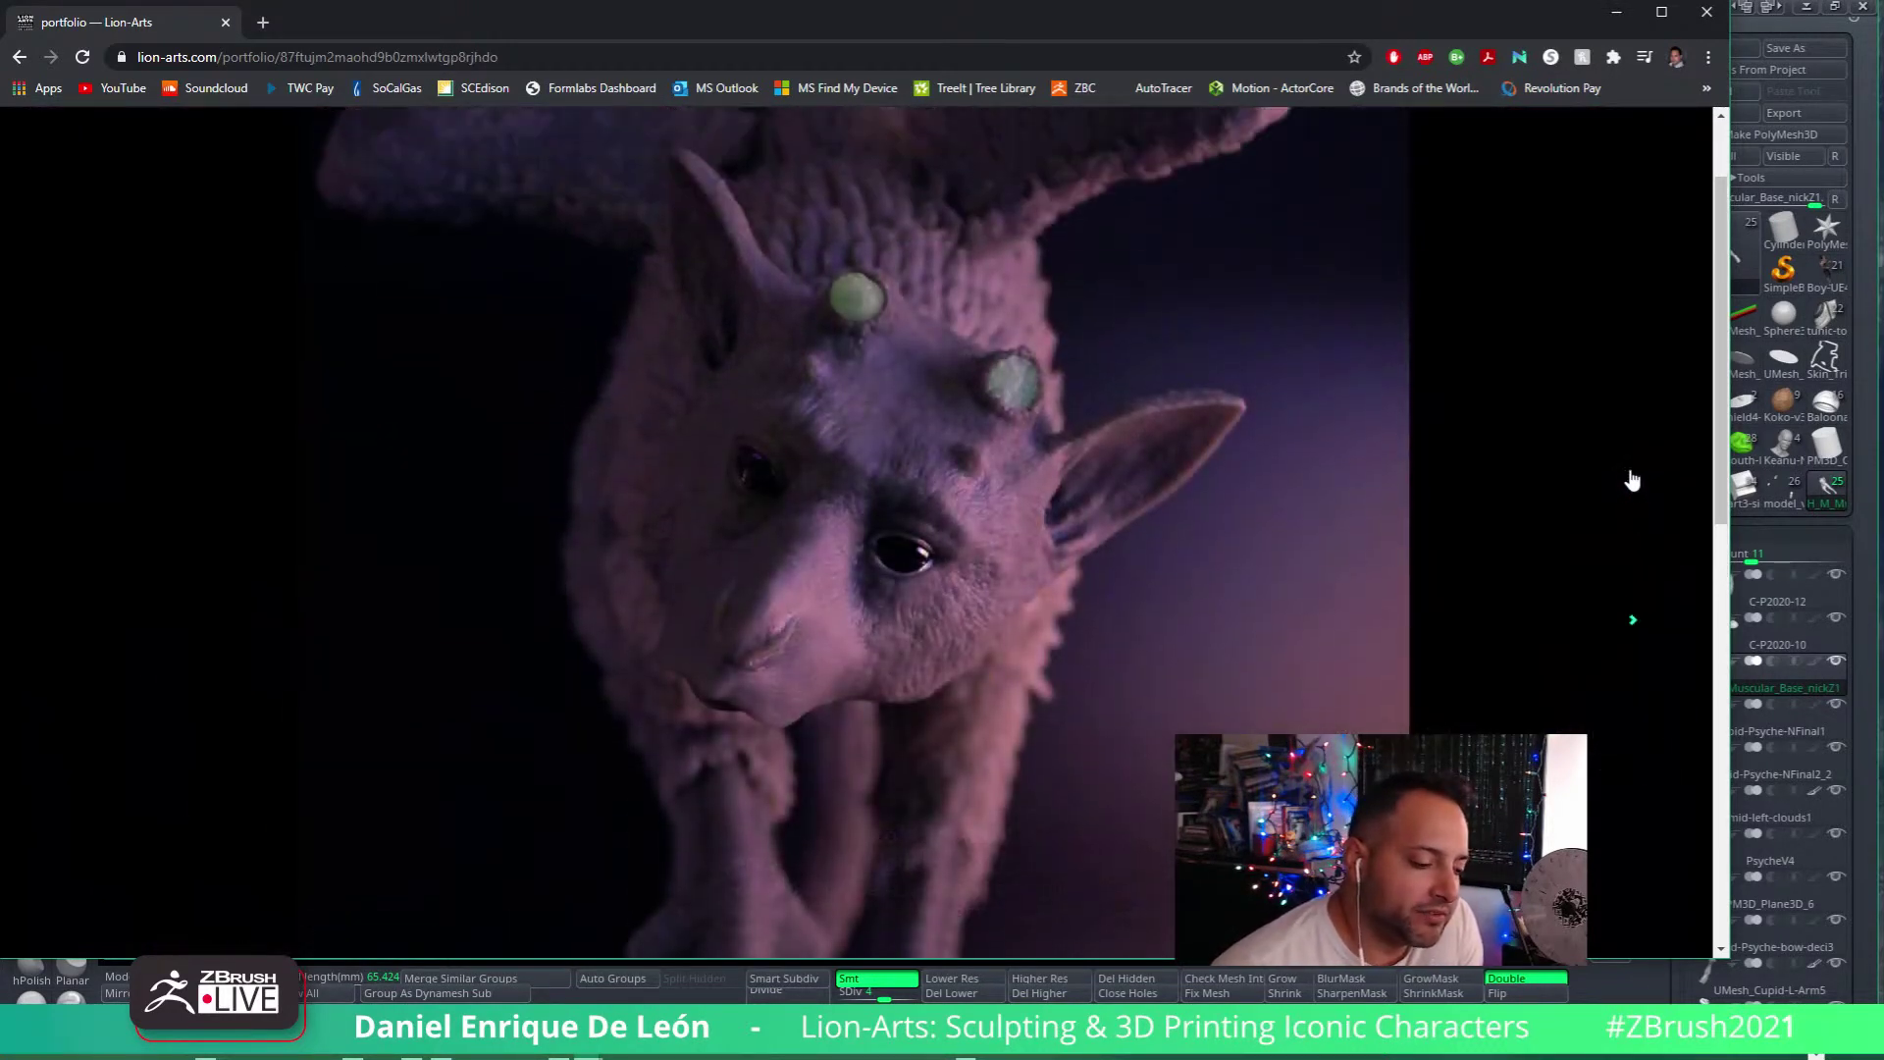
left_click(1633, 613)
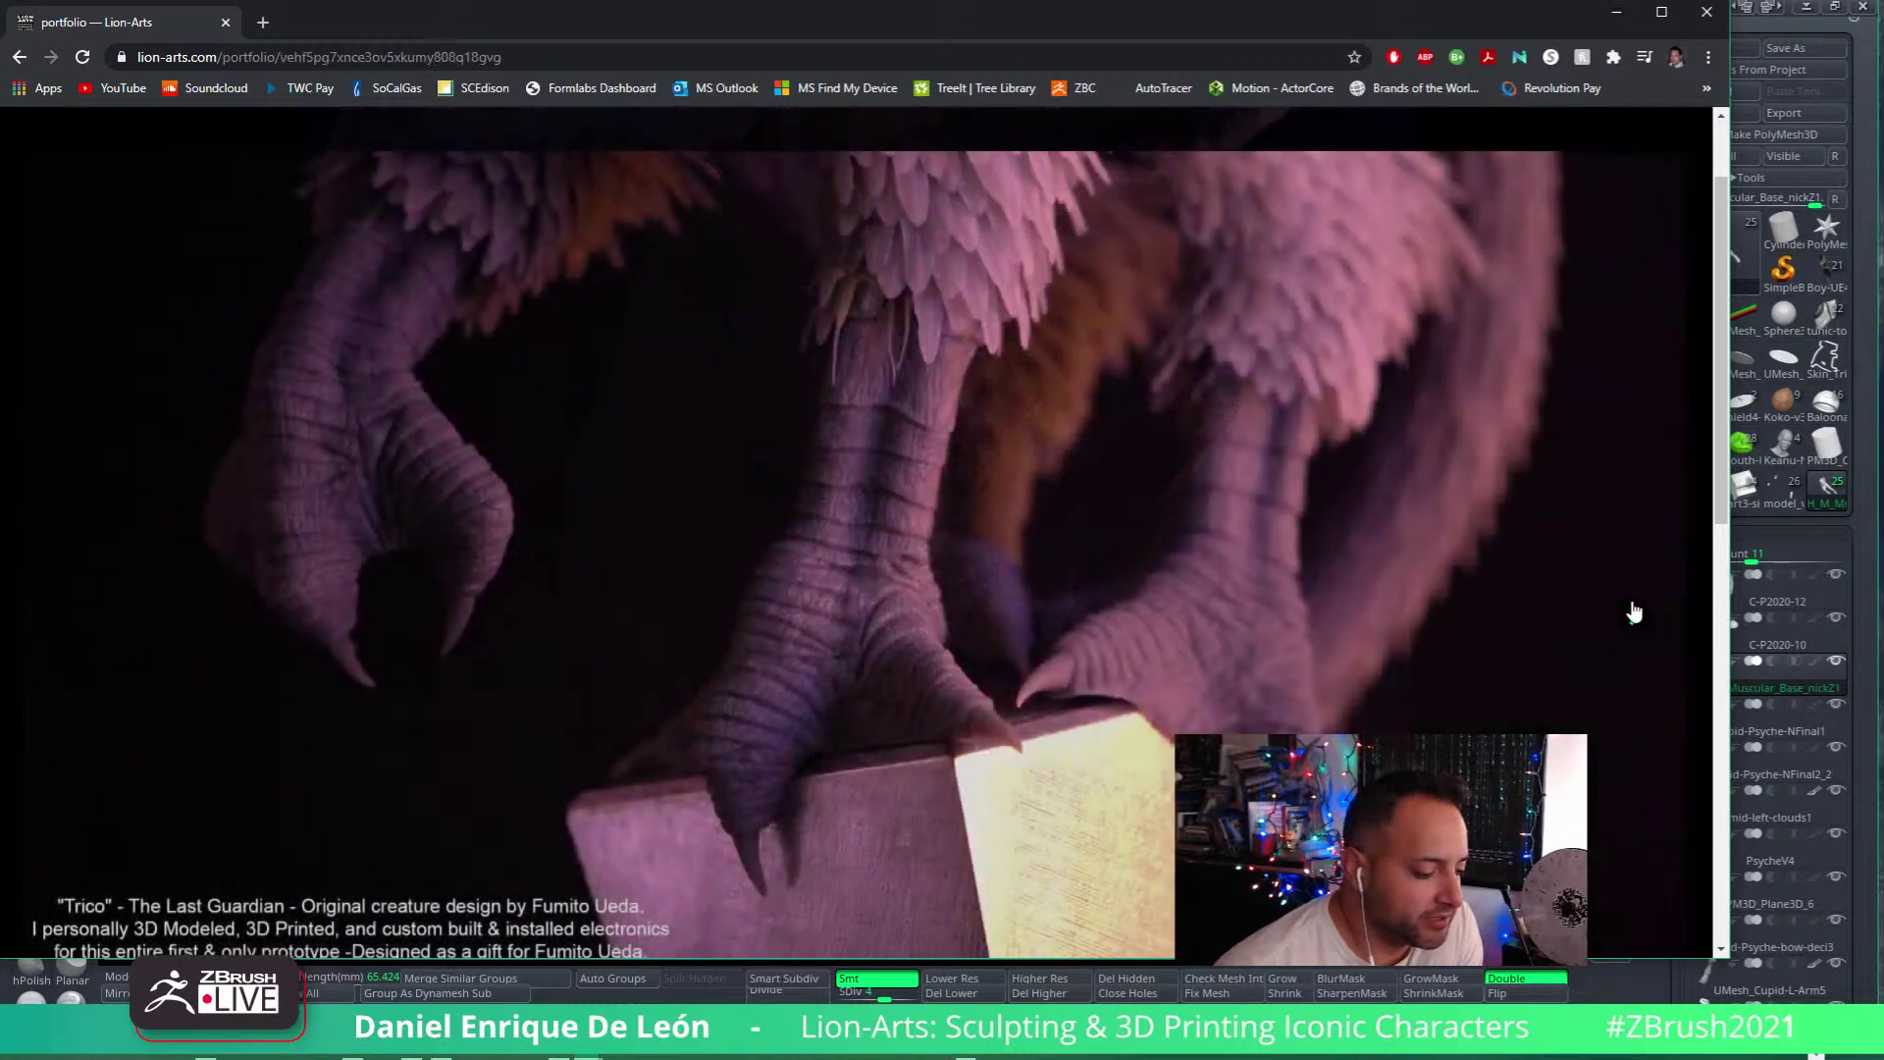
left_click(1636, 620)
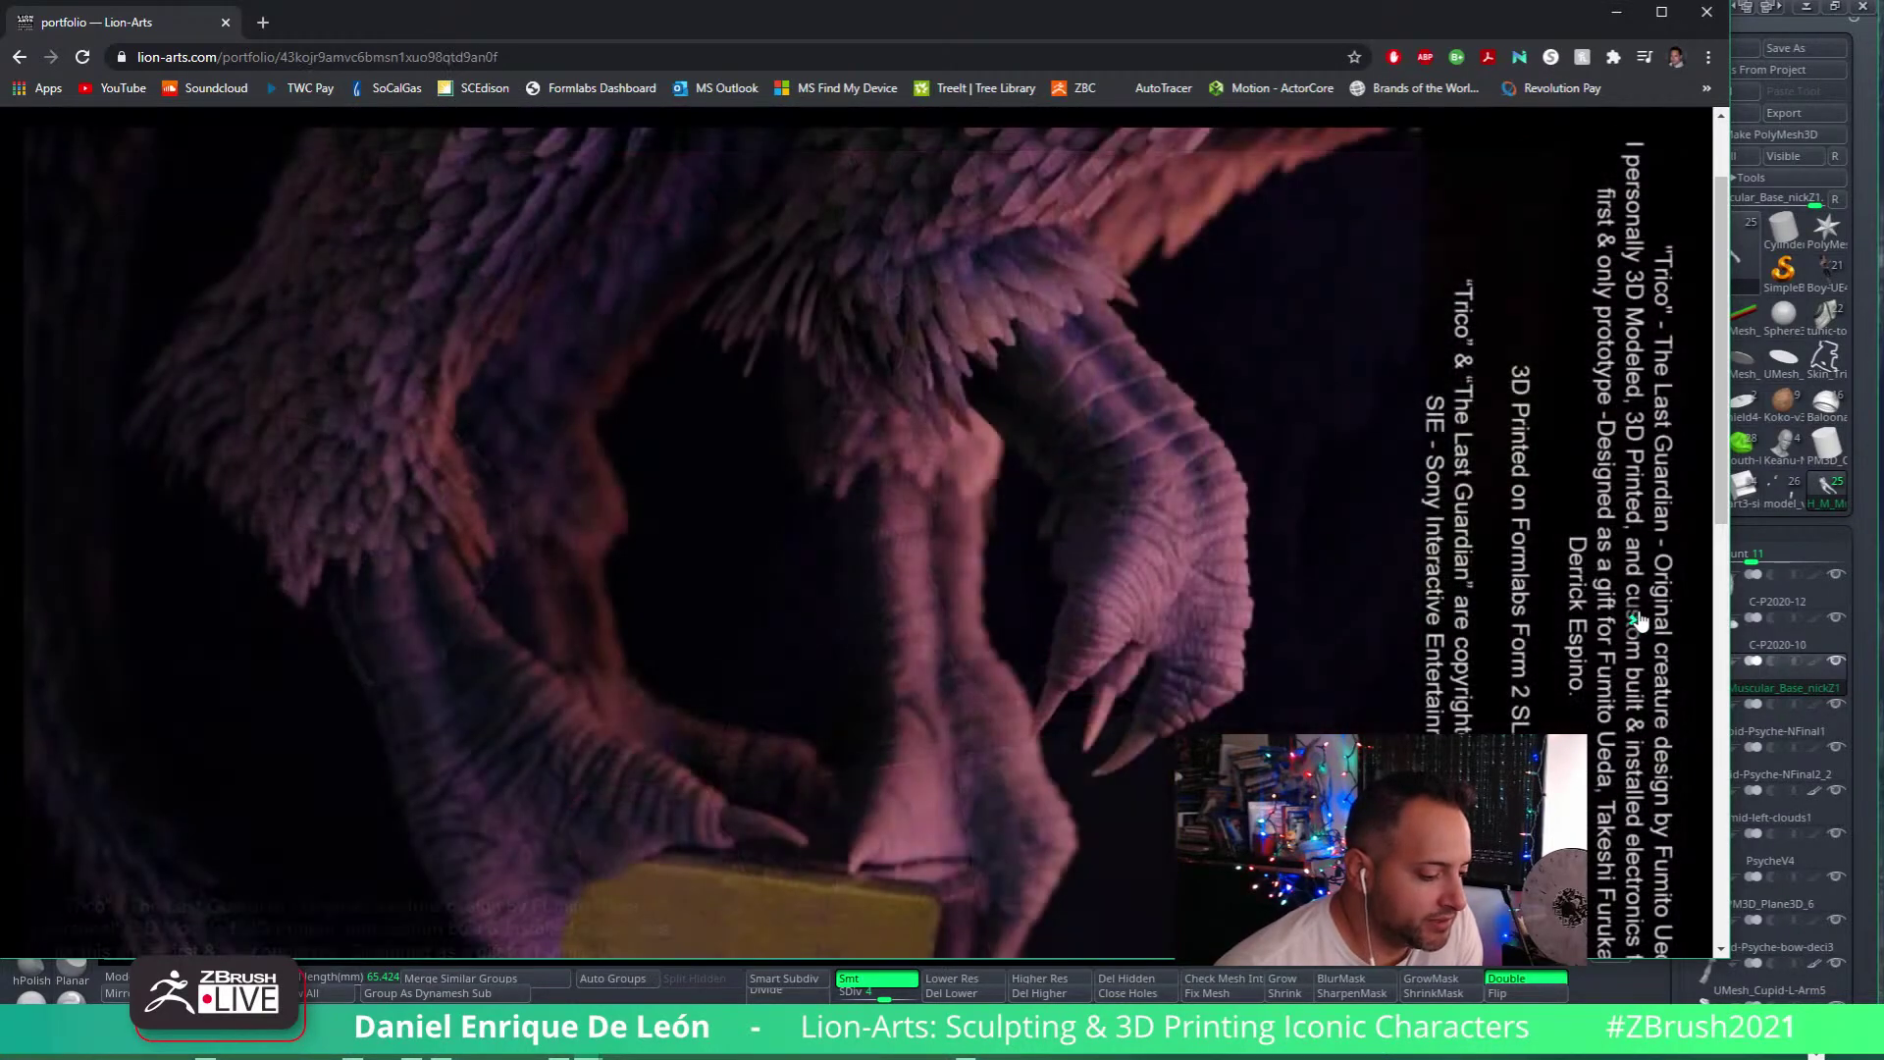
left_click(1636, 620)
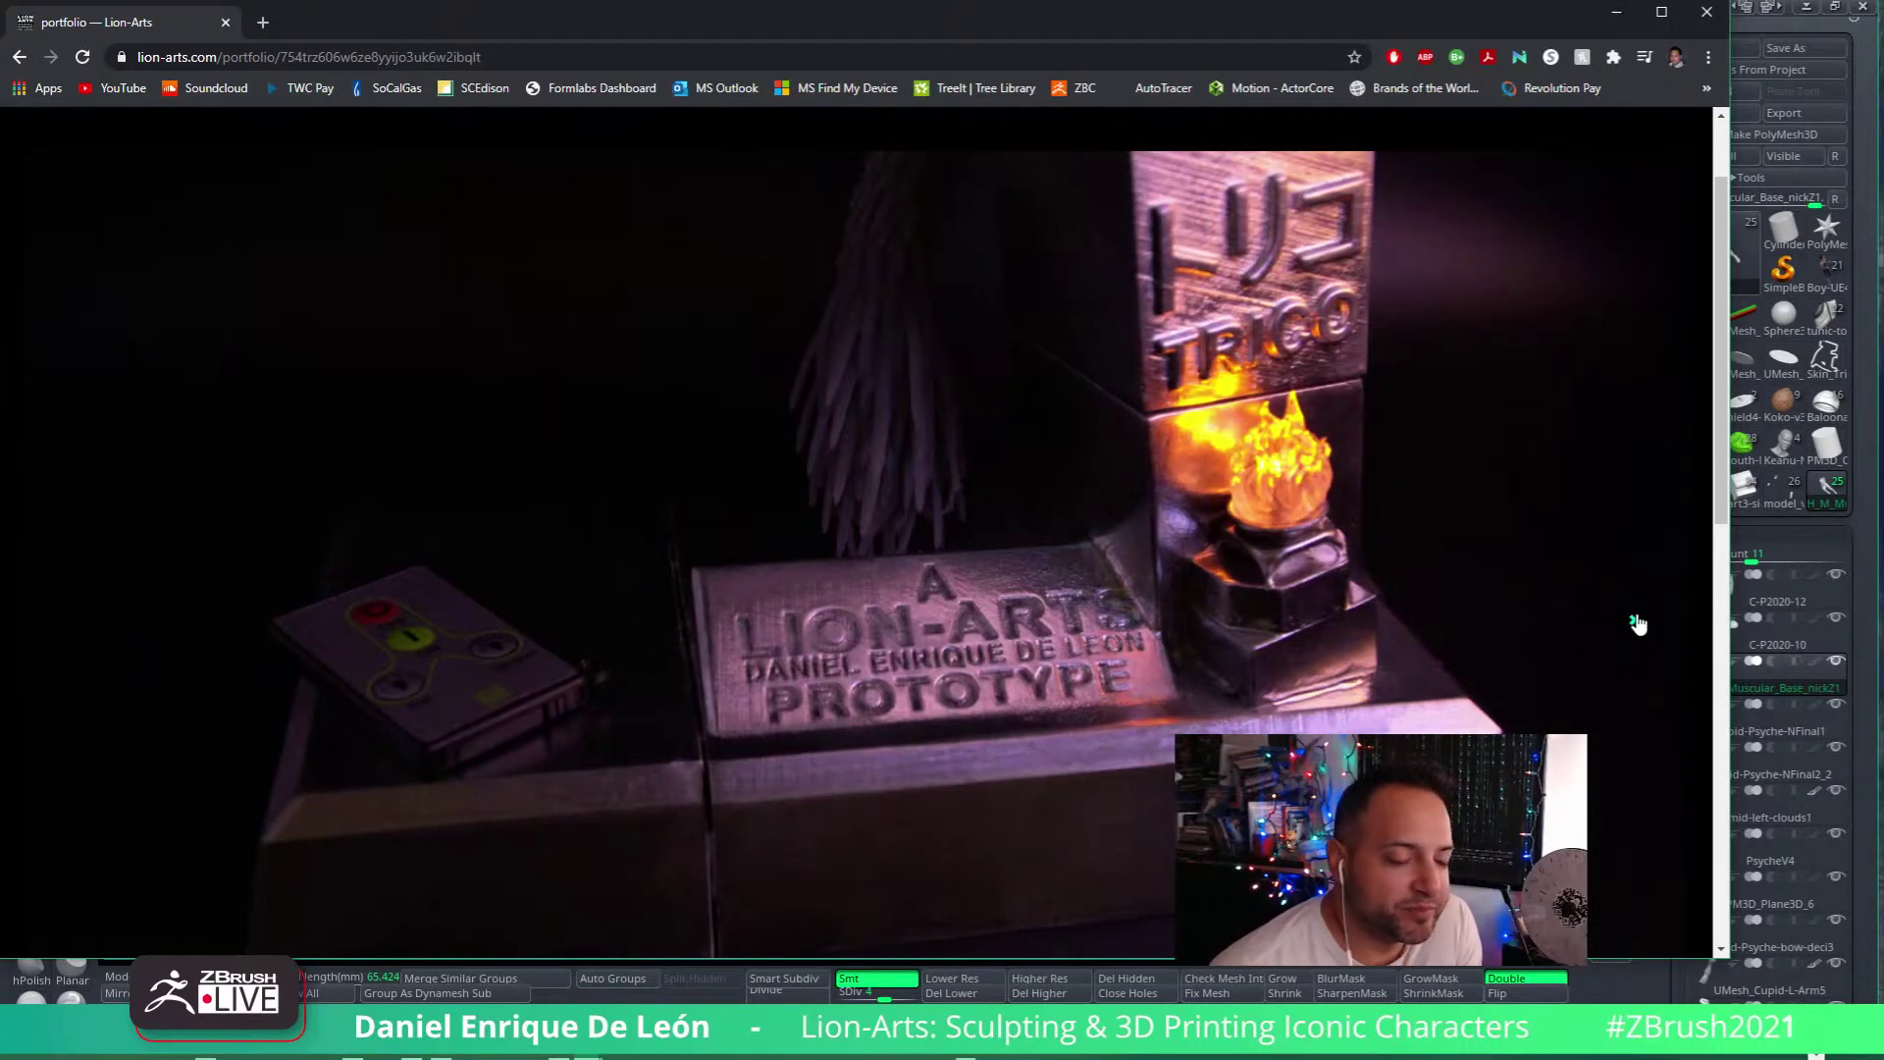
left_click(1637, 622)
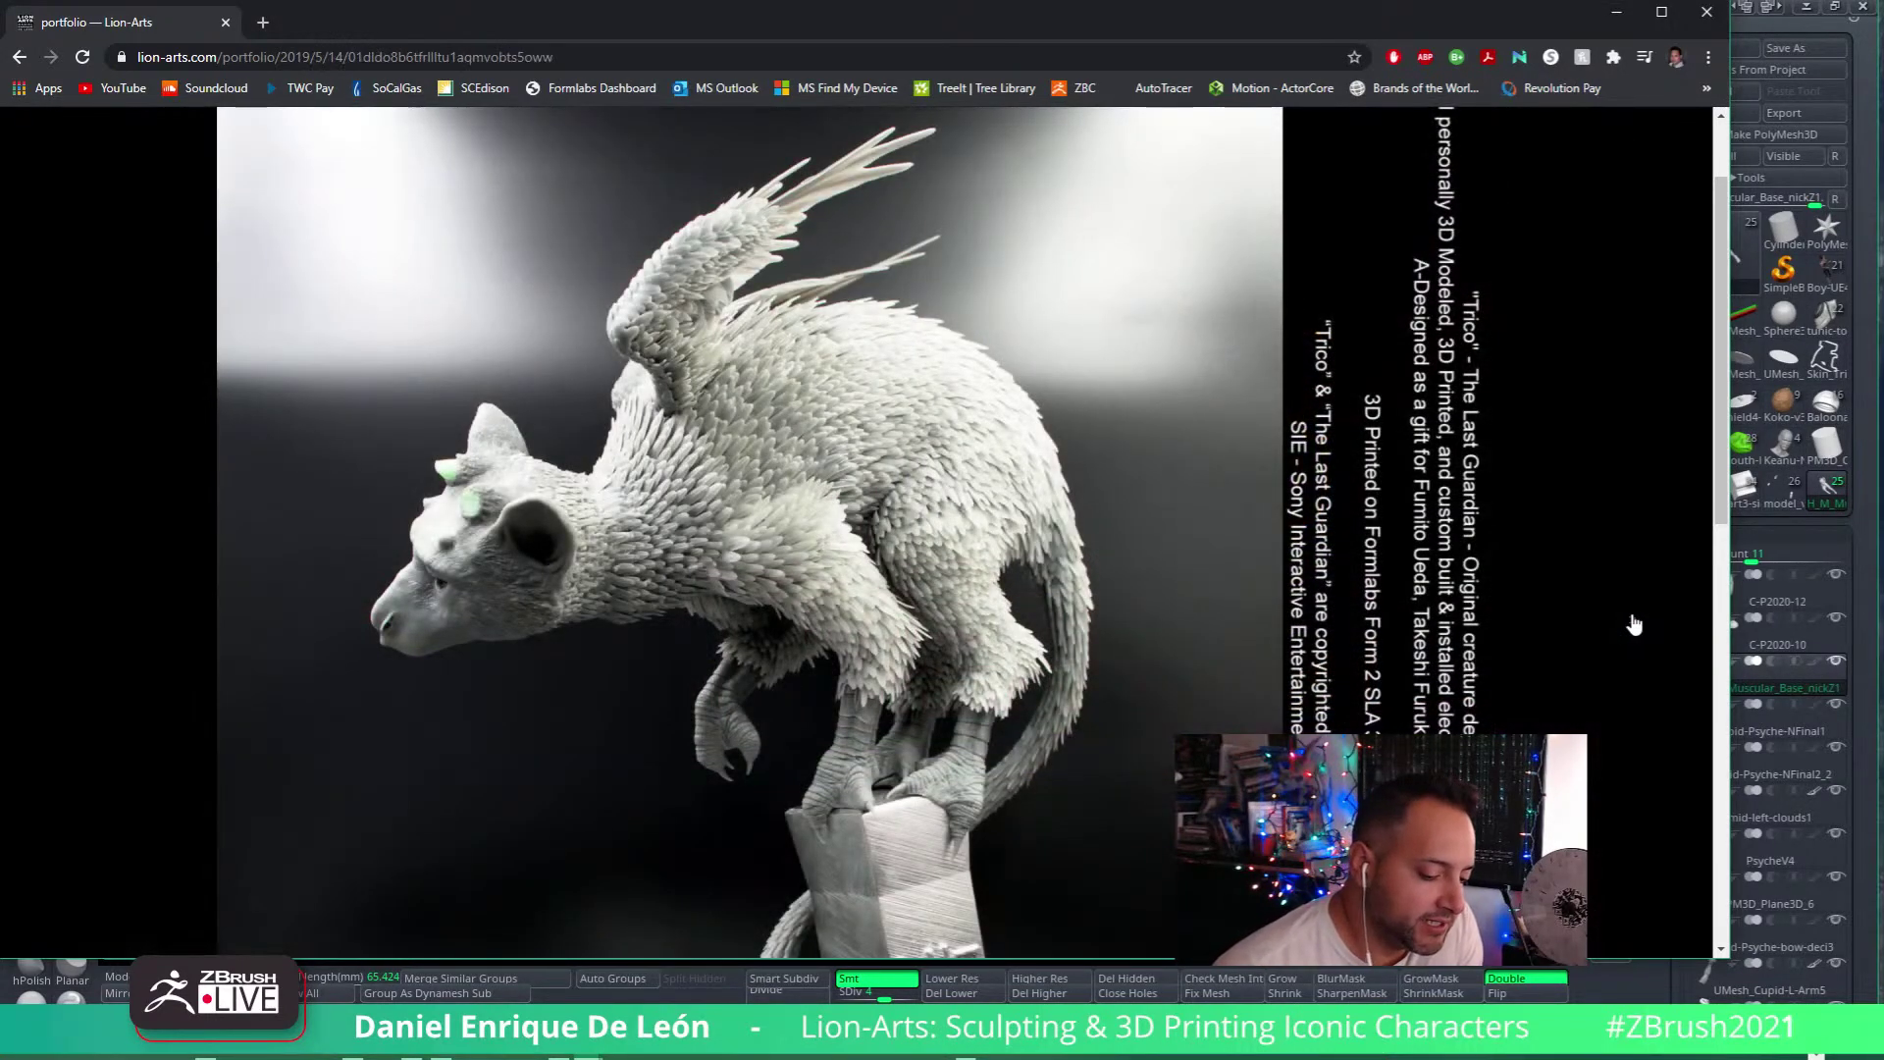
Browse onward through the Ecco dolphin renders, HBO samurai stills and Prime Video kelp forest to the close-up of the printed Cupid and Psyche
left_click(1634, 623)
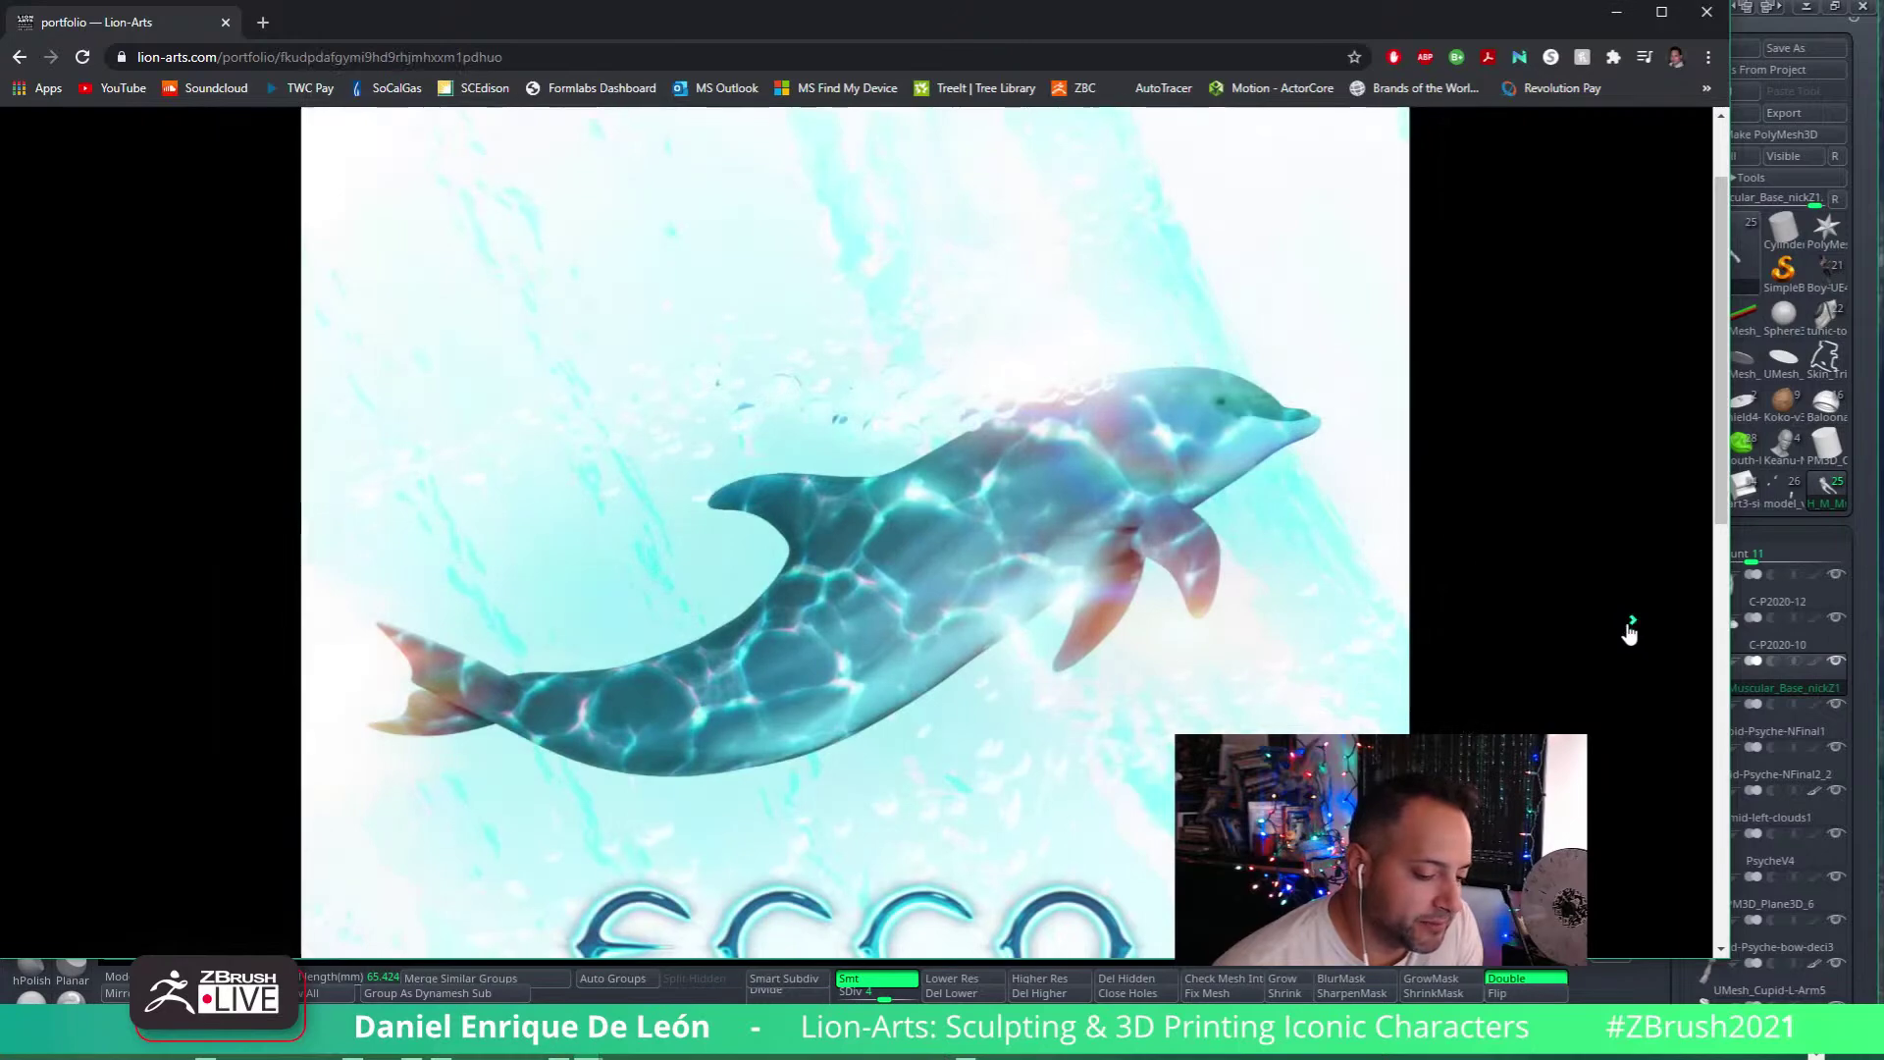
left_click(1632, 623)
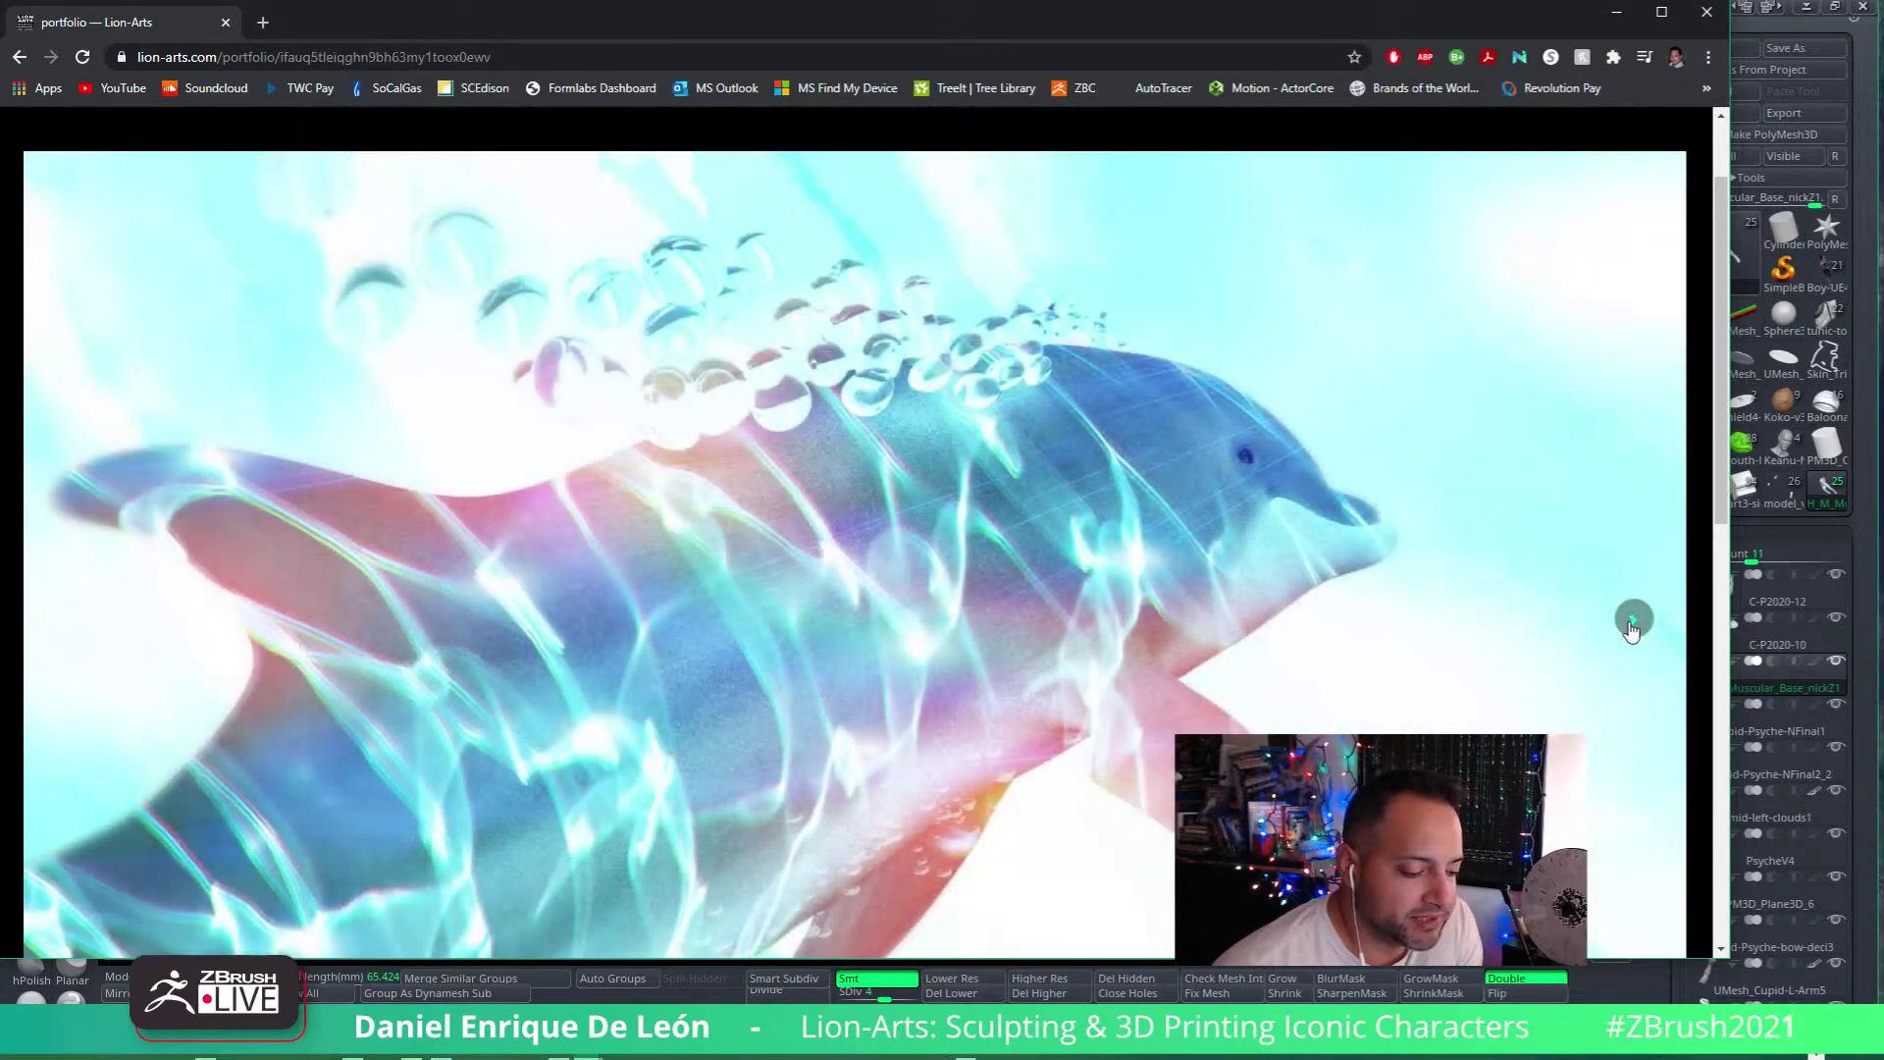
left_click(1633, 622)
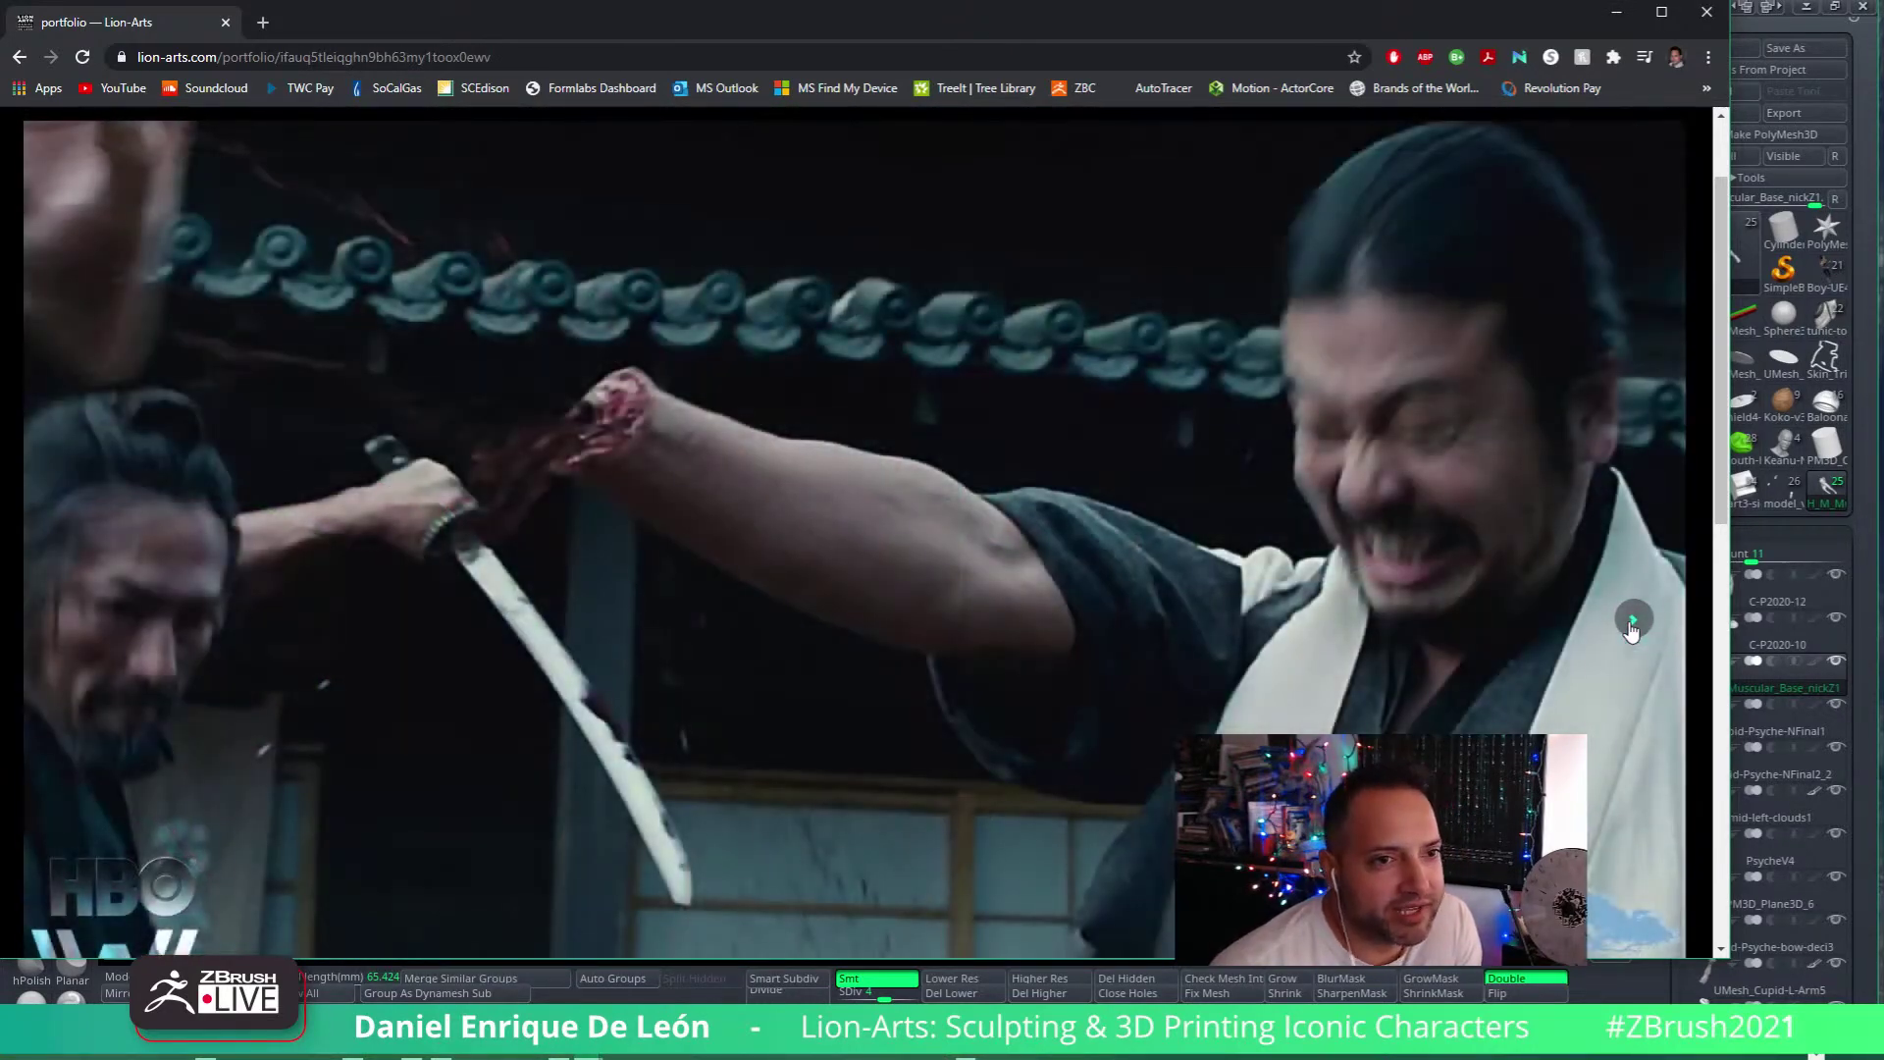
left_click(1632, 623)
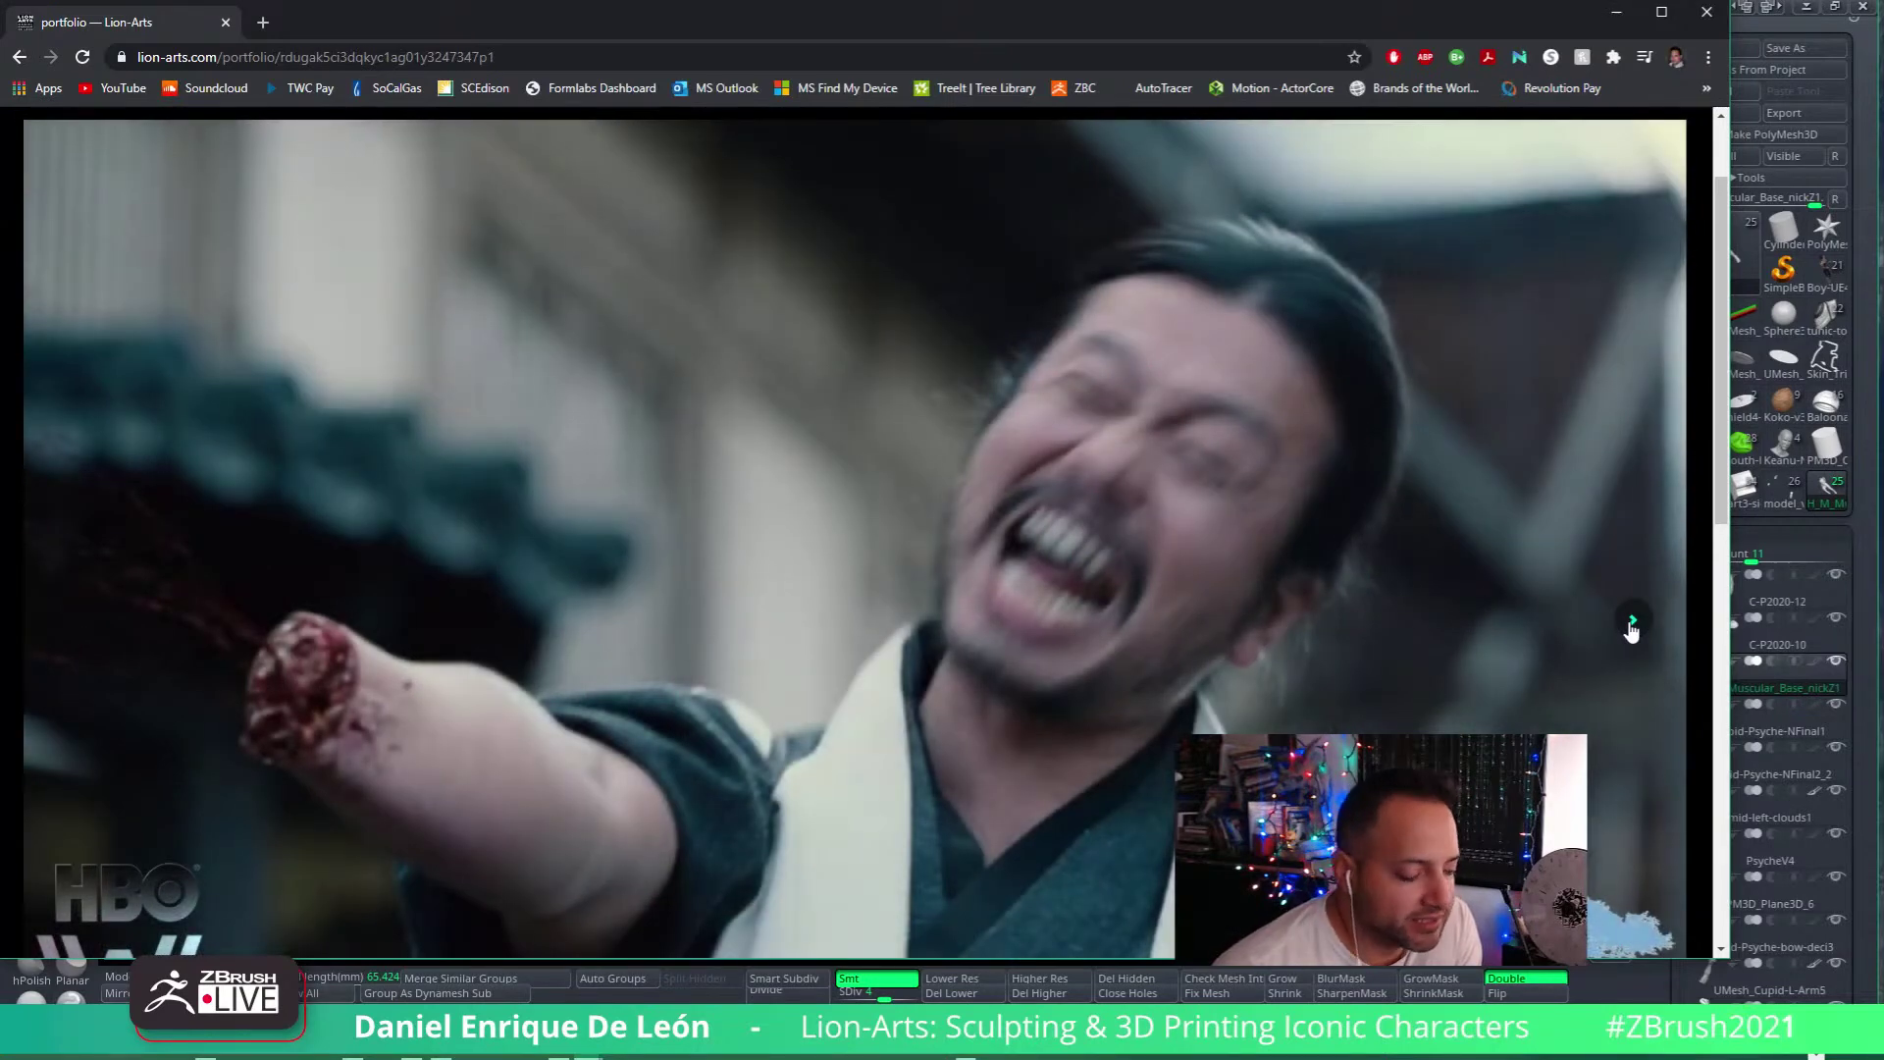
left_click(1632, 623)
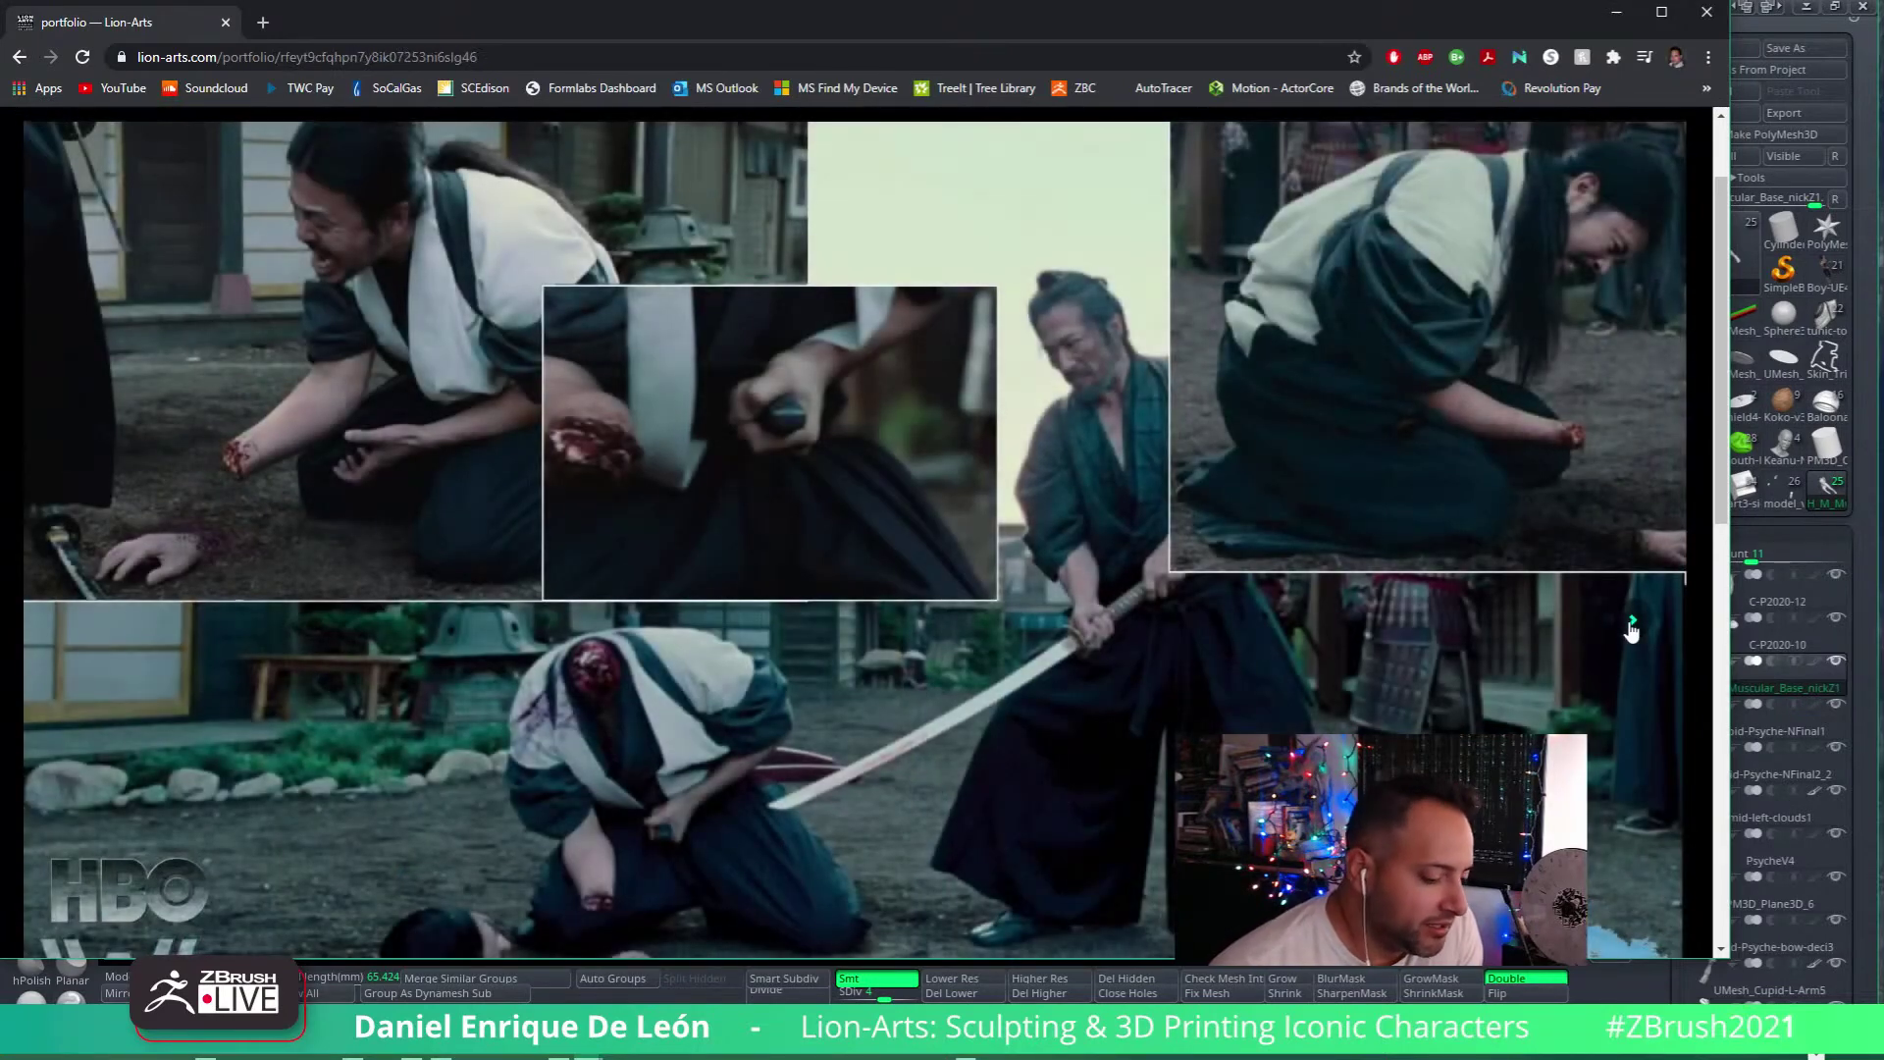
left_click(1631, 623)
left_click(1632, 620)
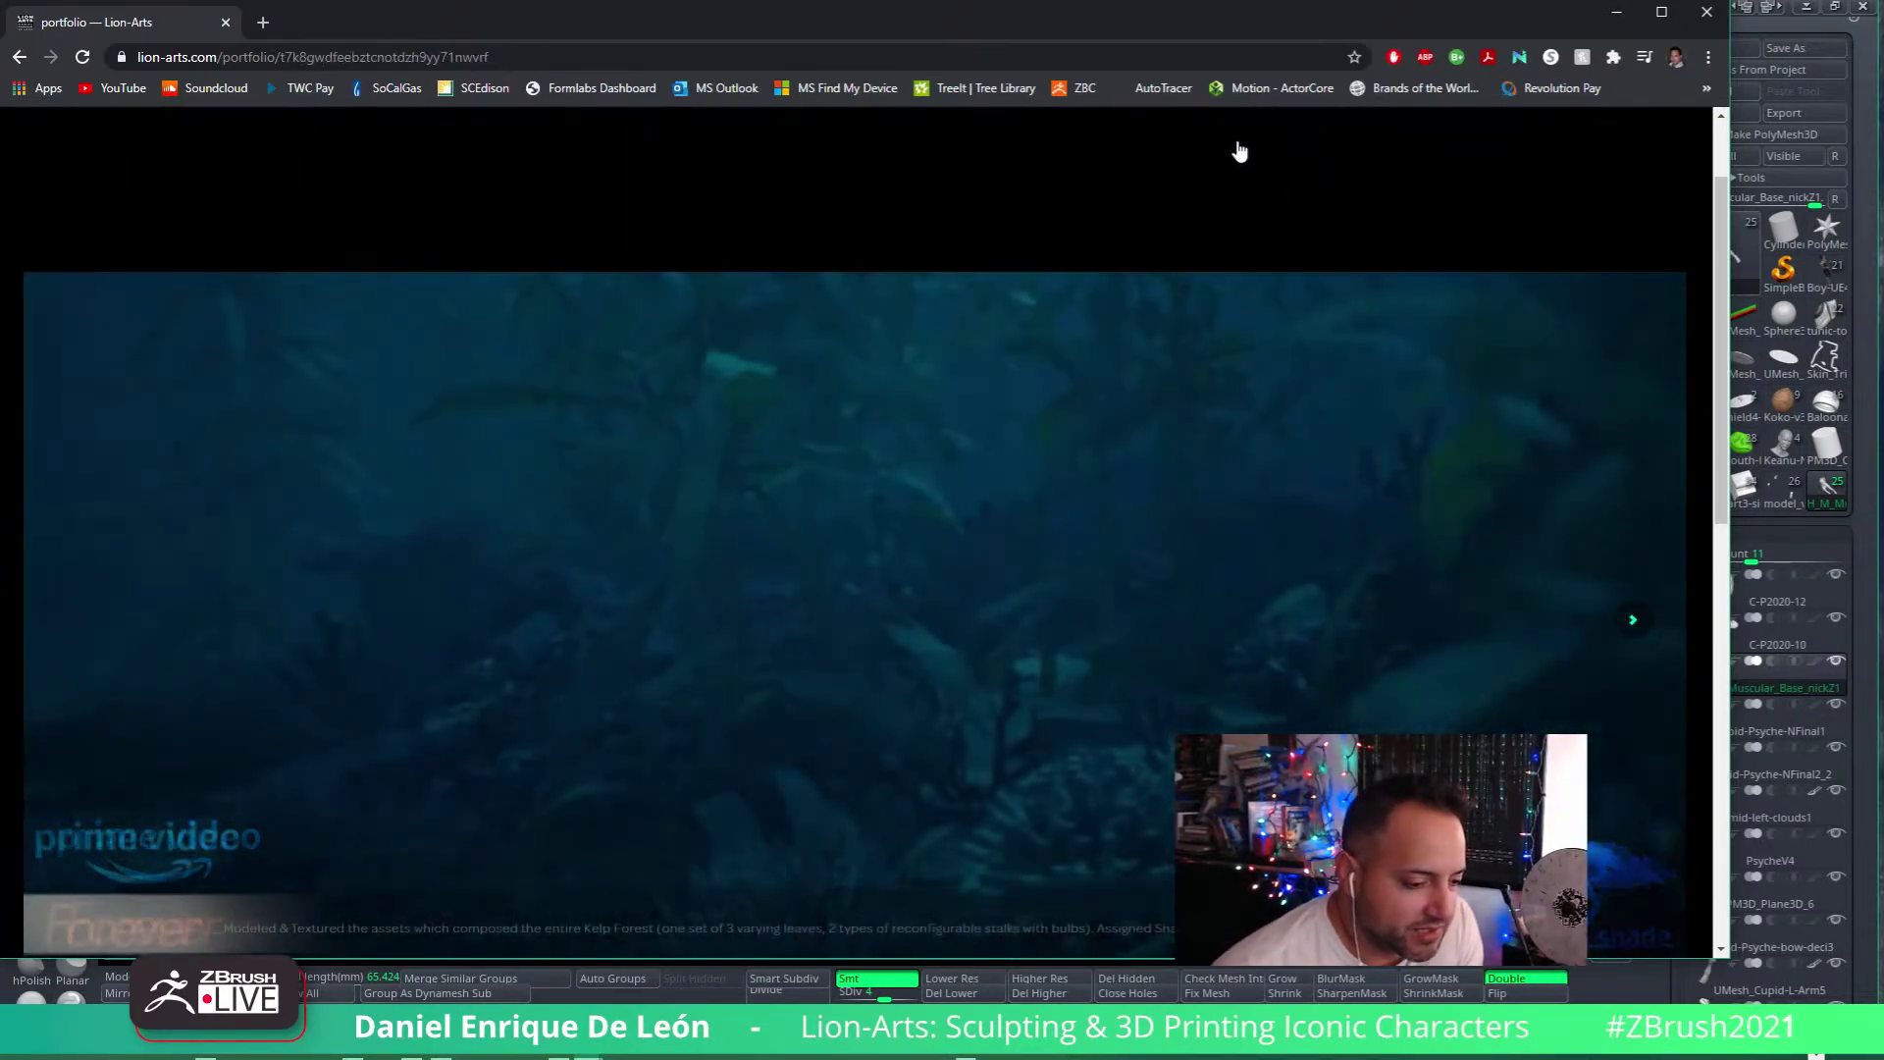
left_click(1633, 616)
left_click(1634, 616)
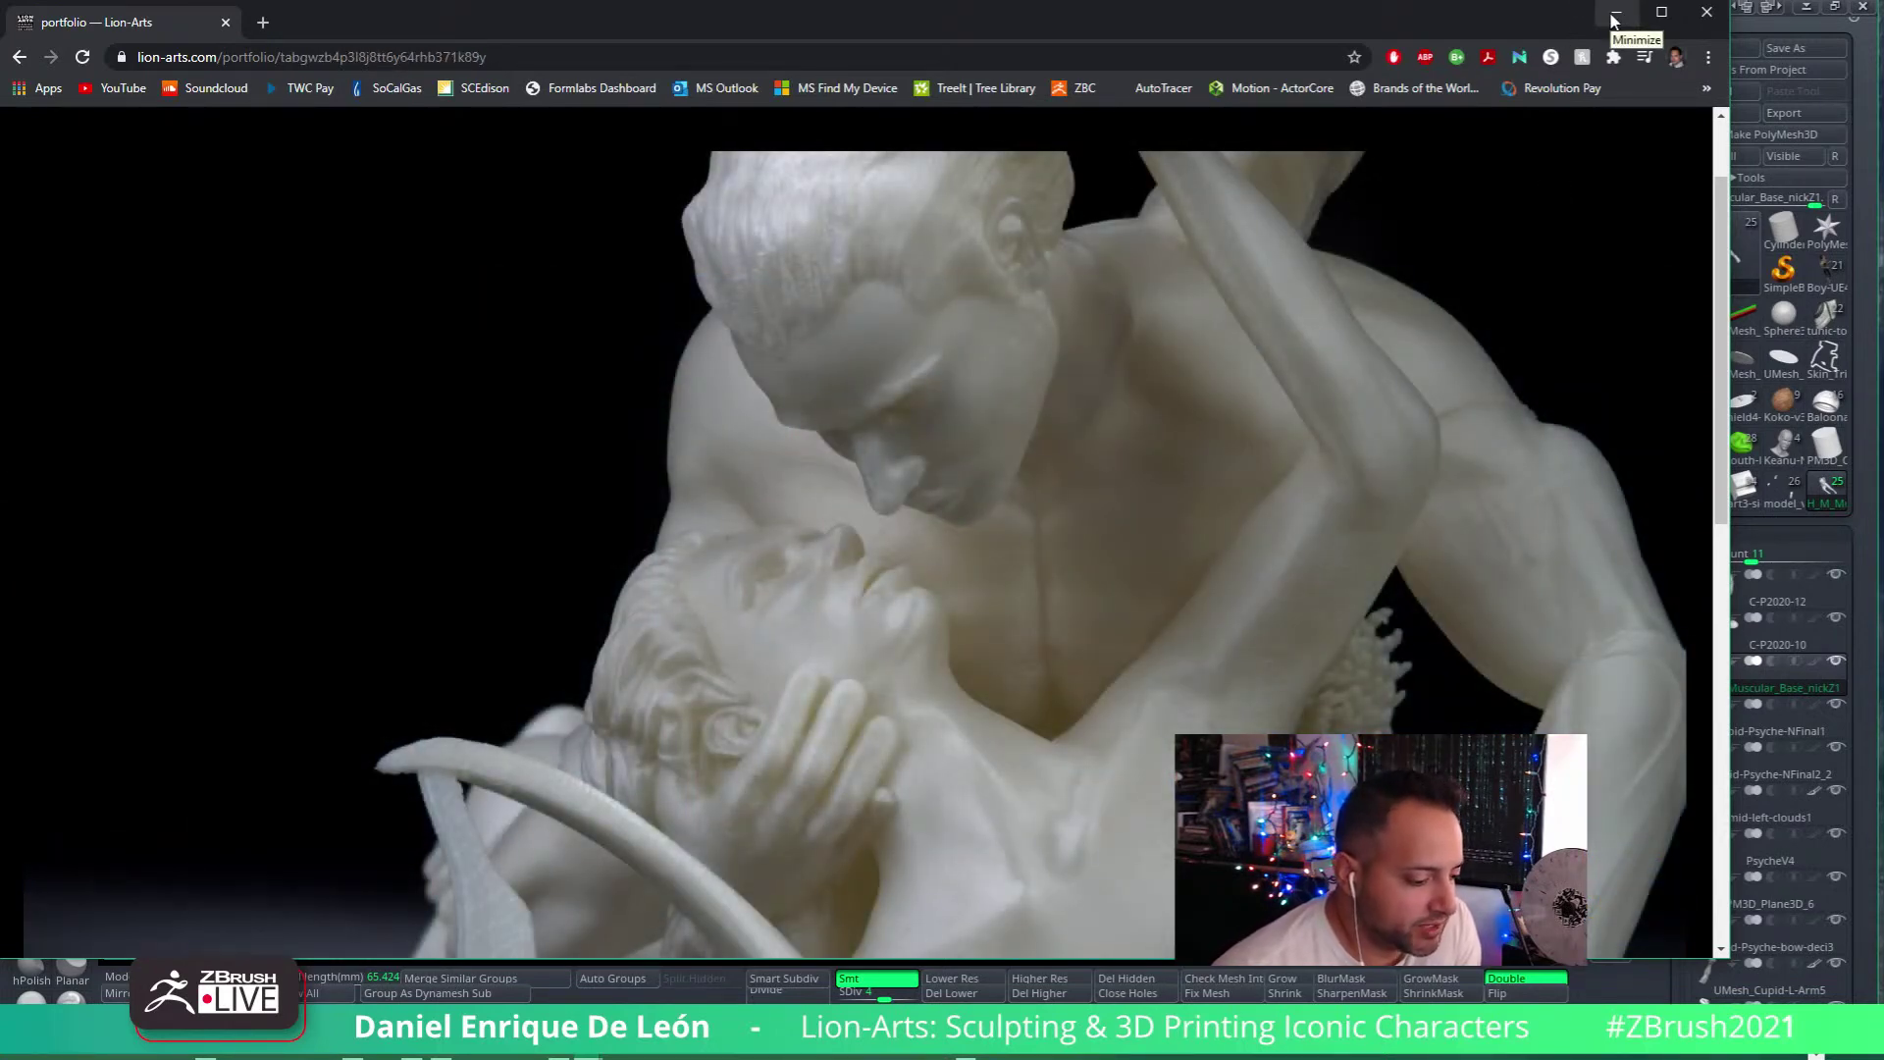
Minimize the browser to return to ZBrush and quick-save the Cupid and Psyche project
left_click(1614, 16)
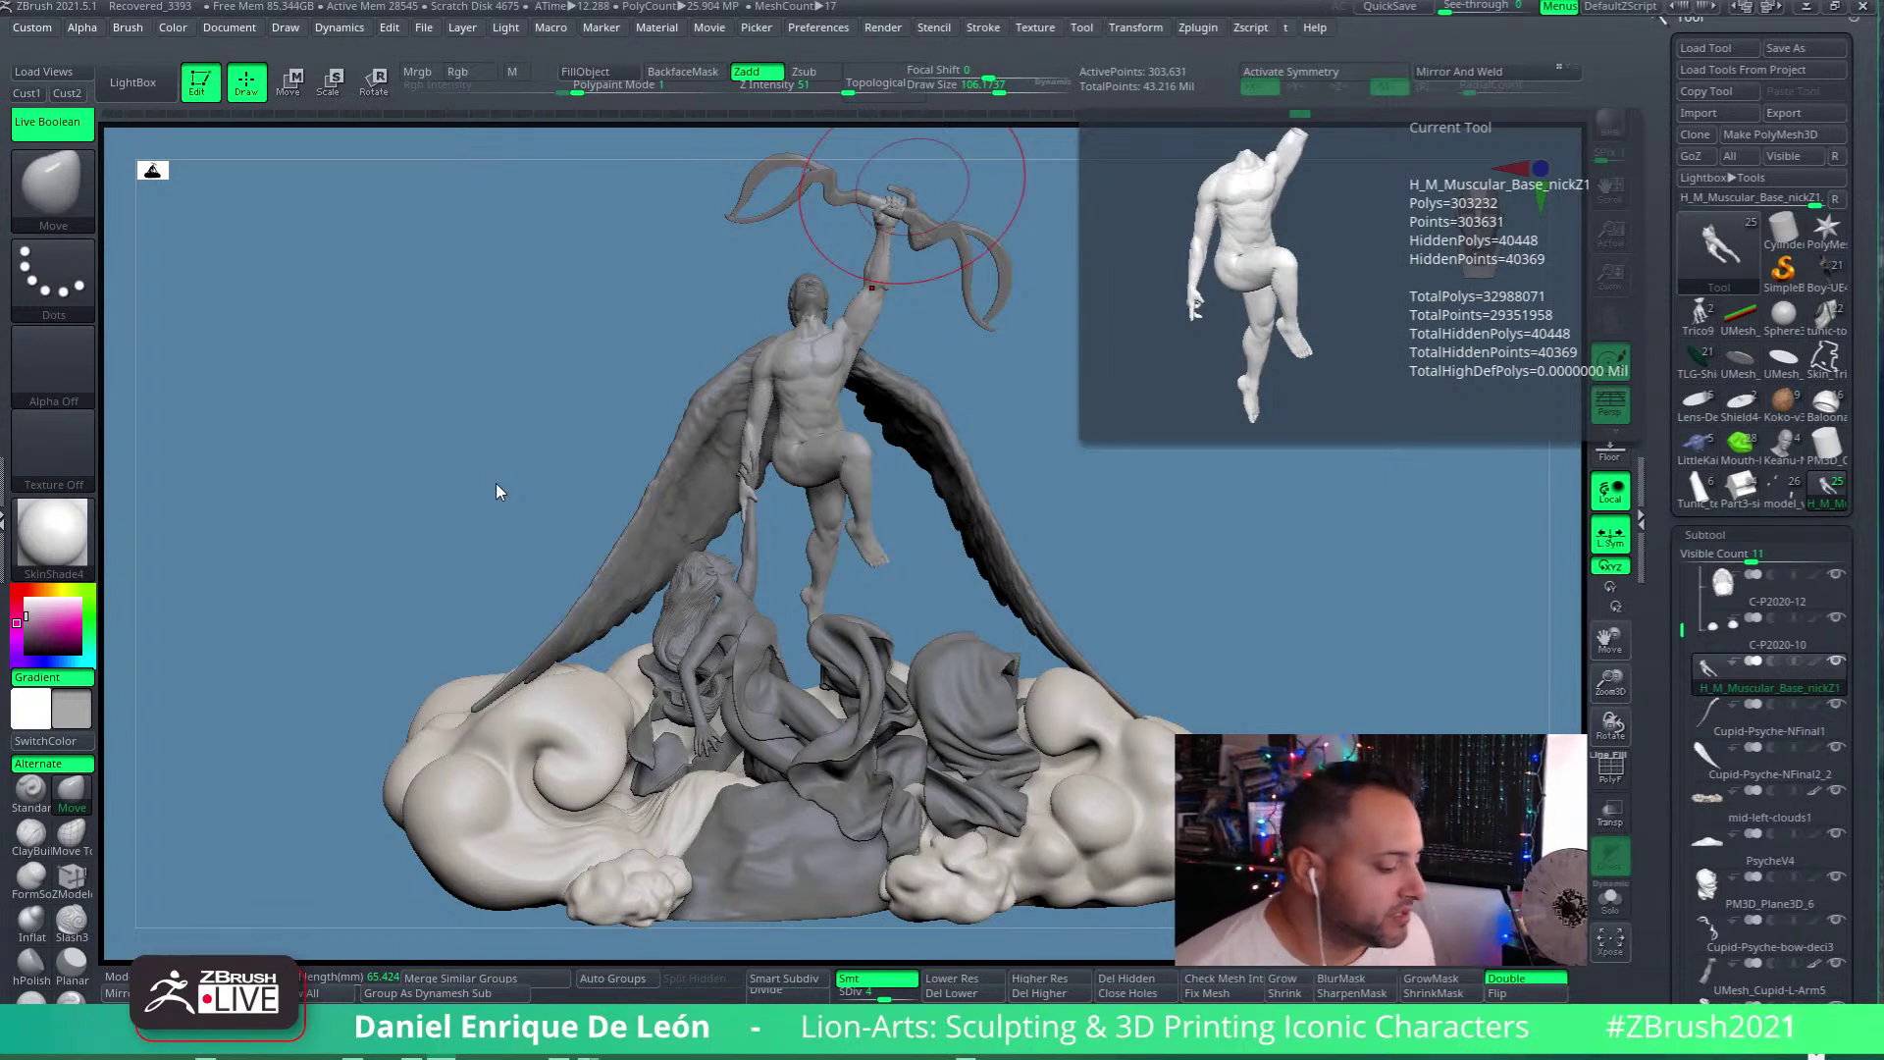
mouse_move(1344, 545)
left_mouse_down()
mouse_move(1334, 559)
mouse_move(1350, 559)
mouse_move(1363, 441)
left_mouse_up()
left_click(1390, 9)
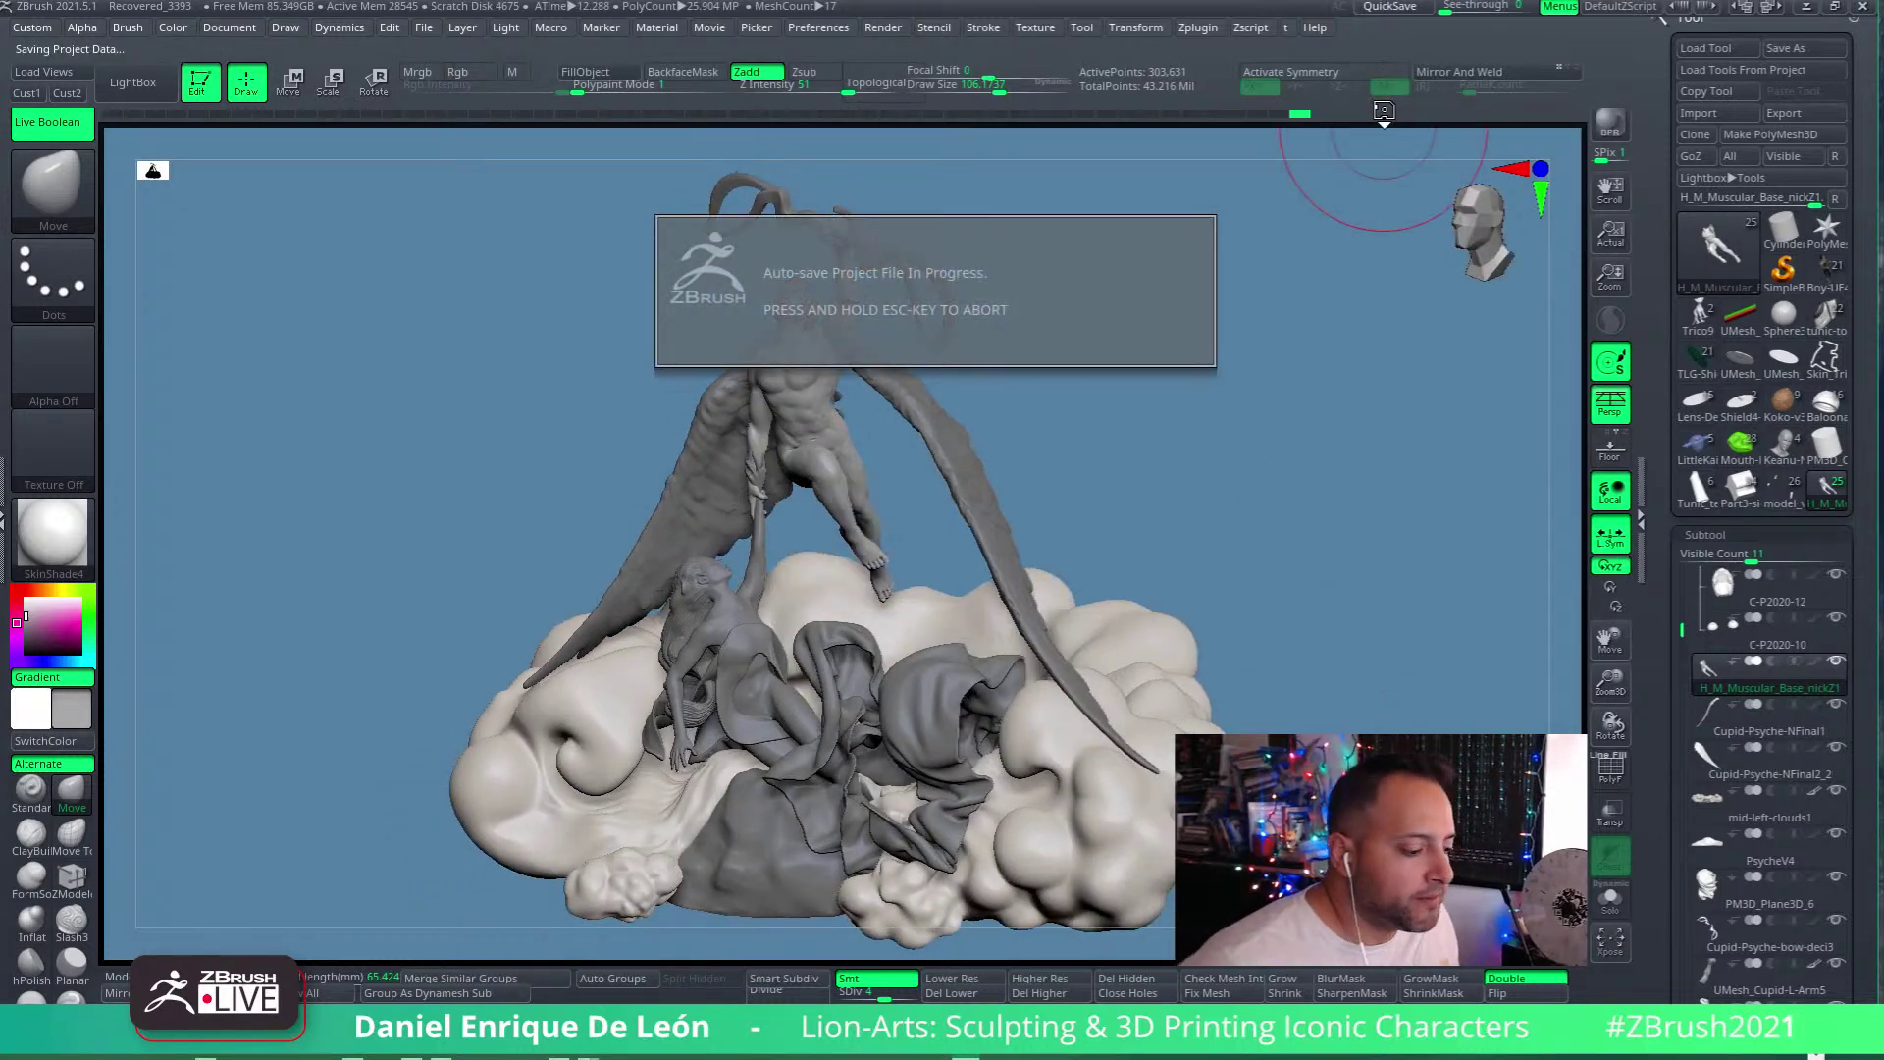